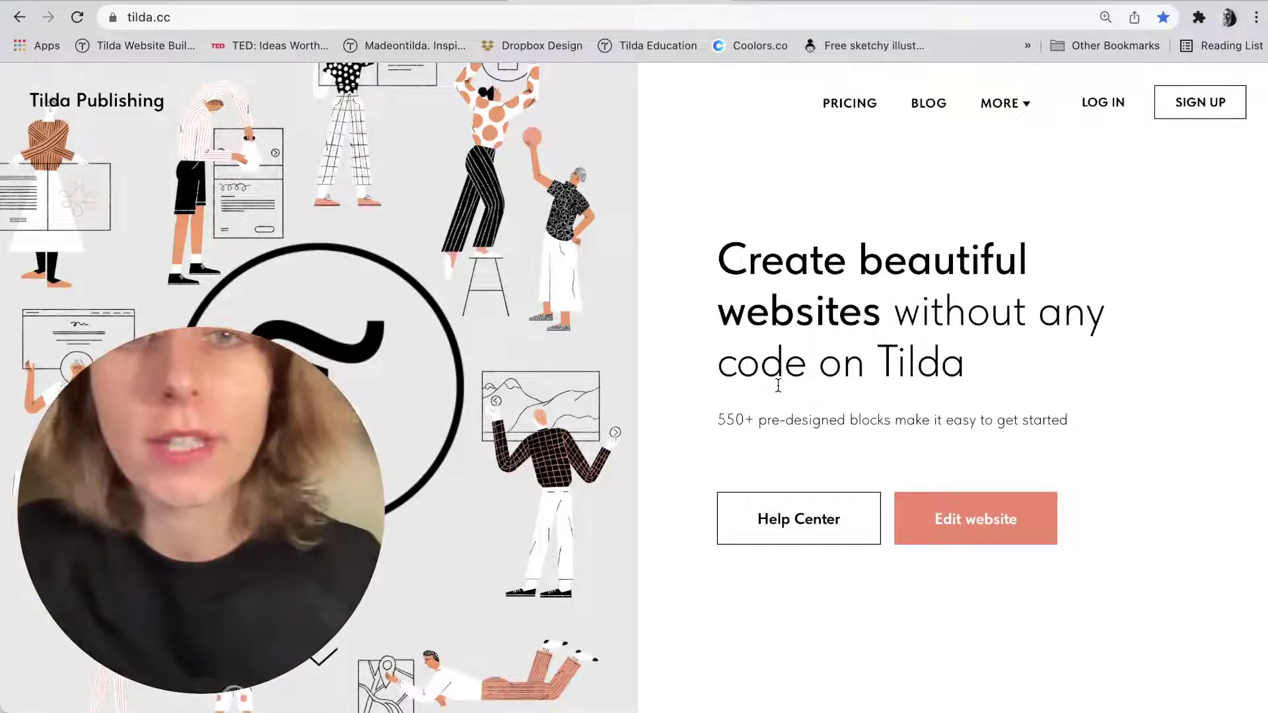
# Go to the Tilda dashboard that lists your websites.
pyautogui.scroll(-3, 841, 434)
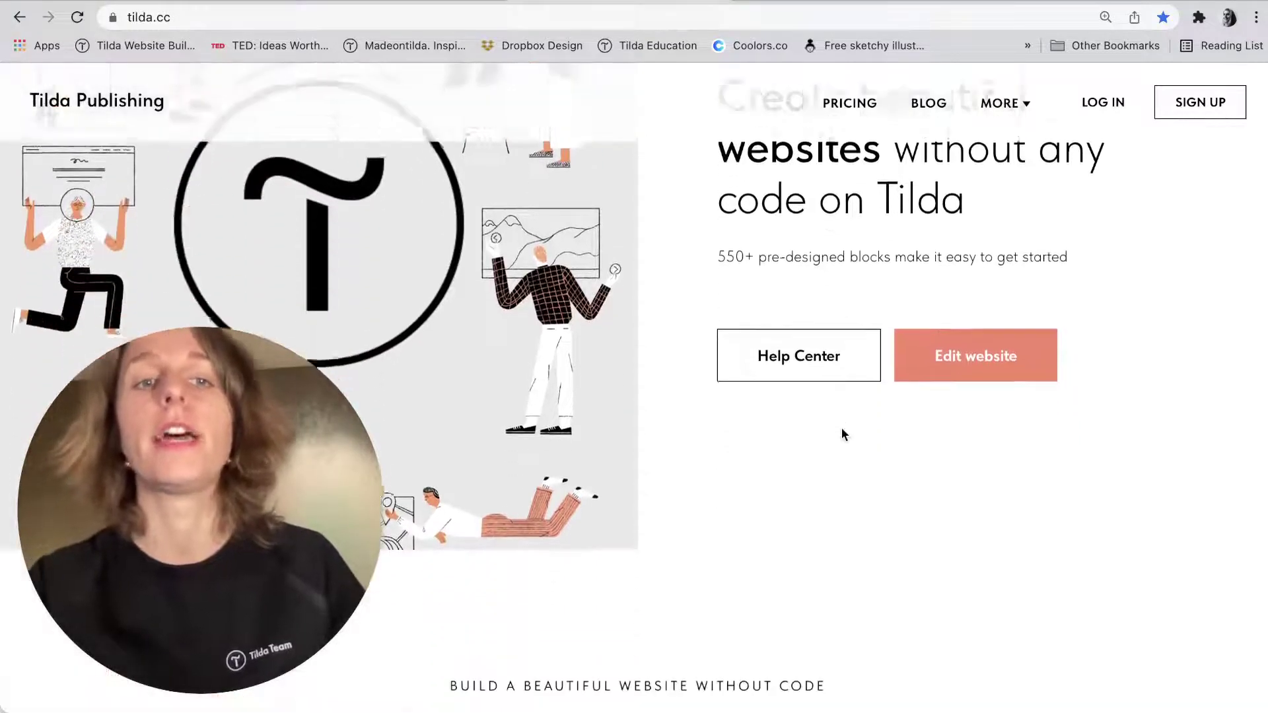
pyautogui.scroll(3, 841, 434)
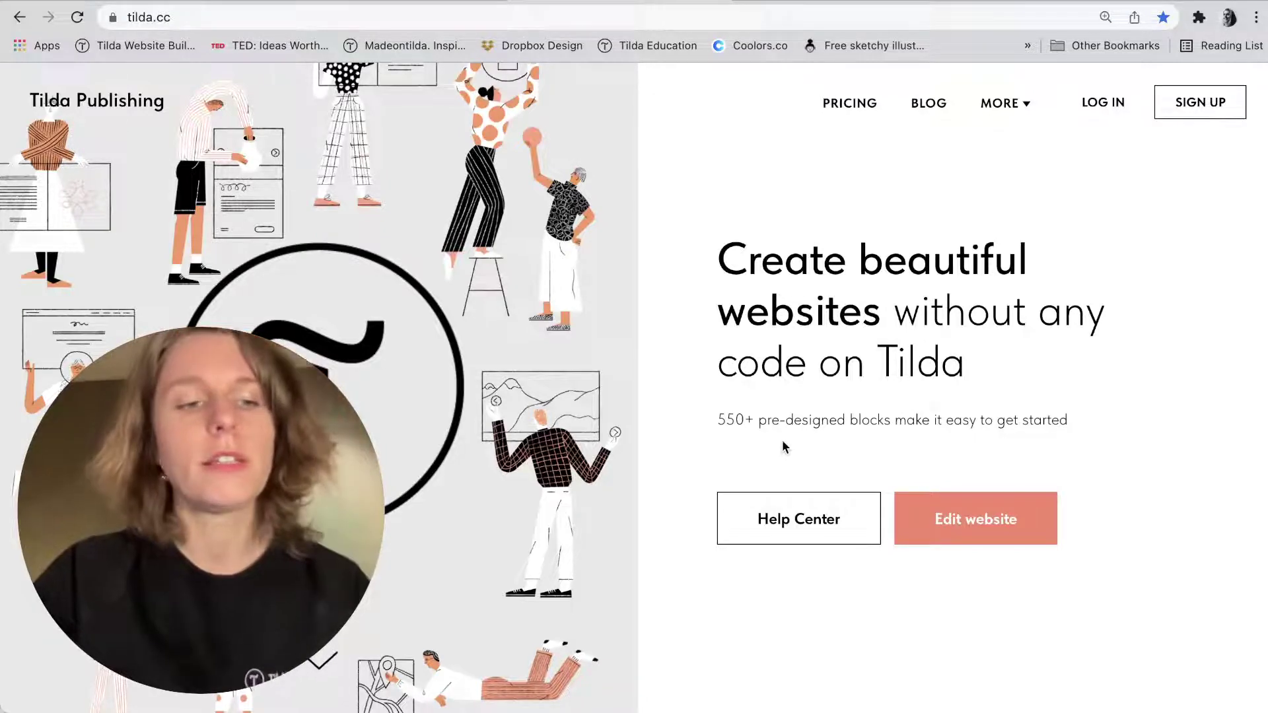
pyautogui.scroll(-10, 781, 447)
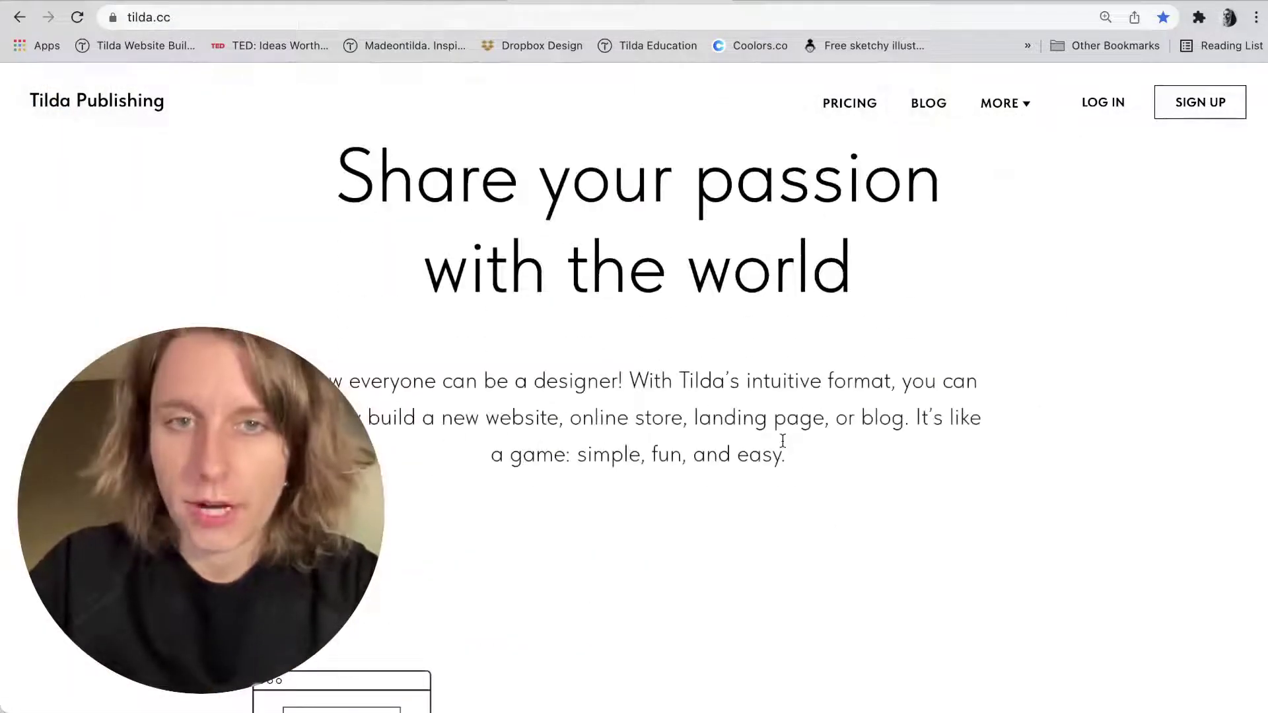
pyautogui.scroll(-7, 782, 441)
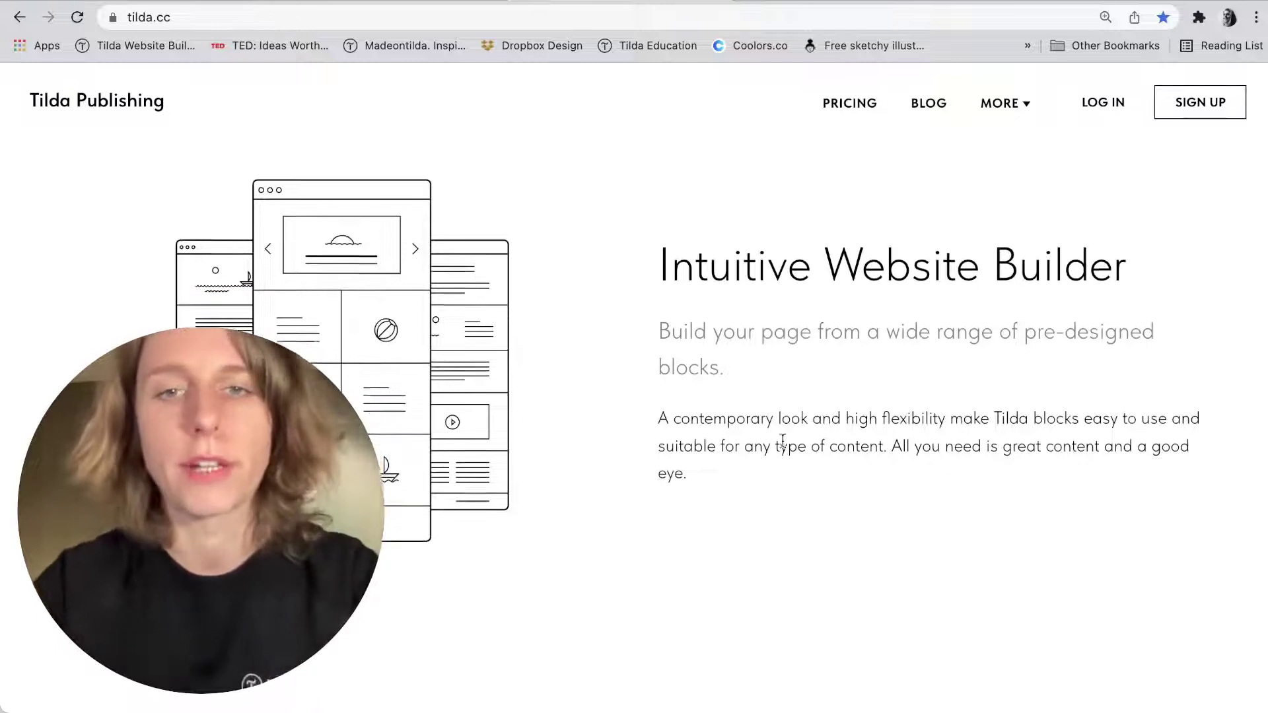
pyautogui.scroll(-5, 783, 440)
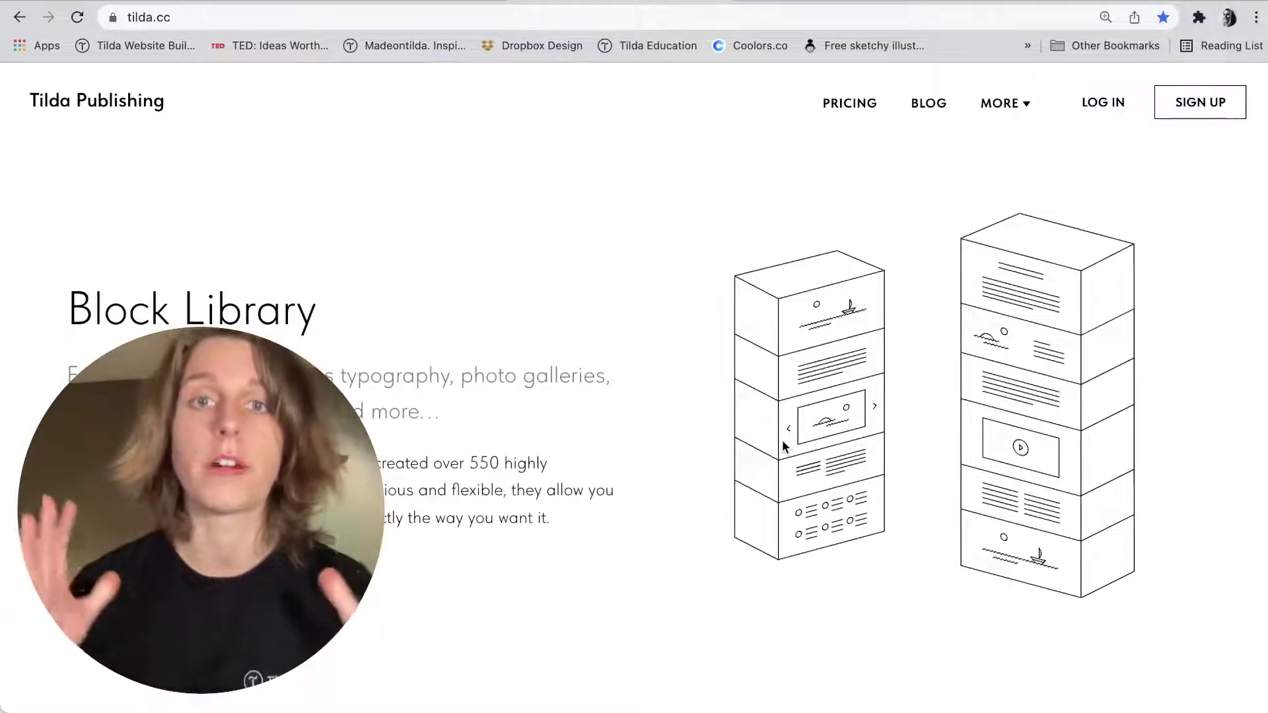
pyautogui.scroll(-10, 782, 439)
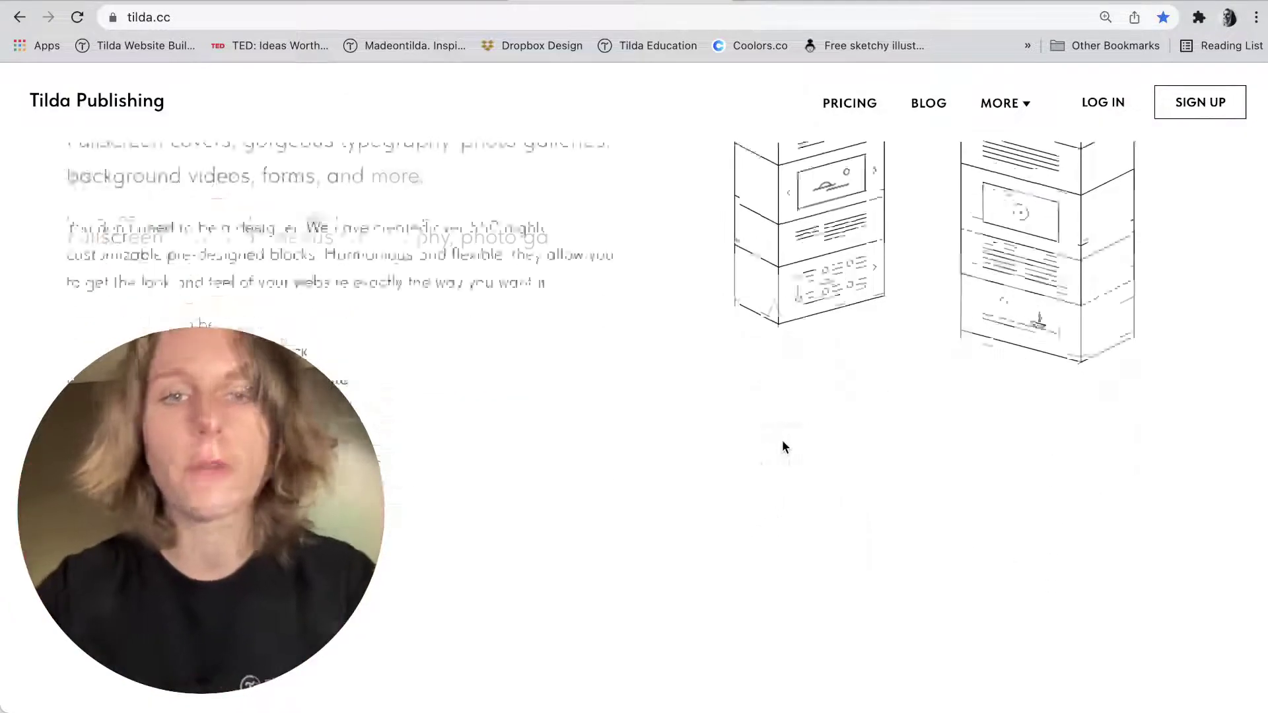
pyautogui.scroll(-15, 783, 441)
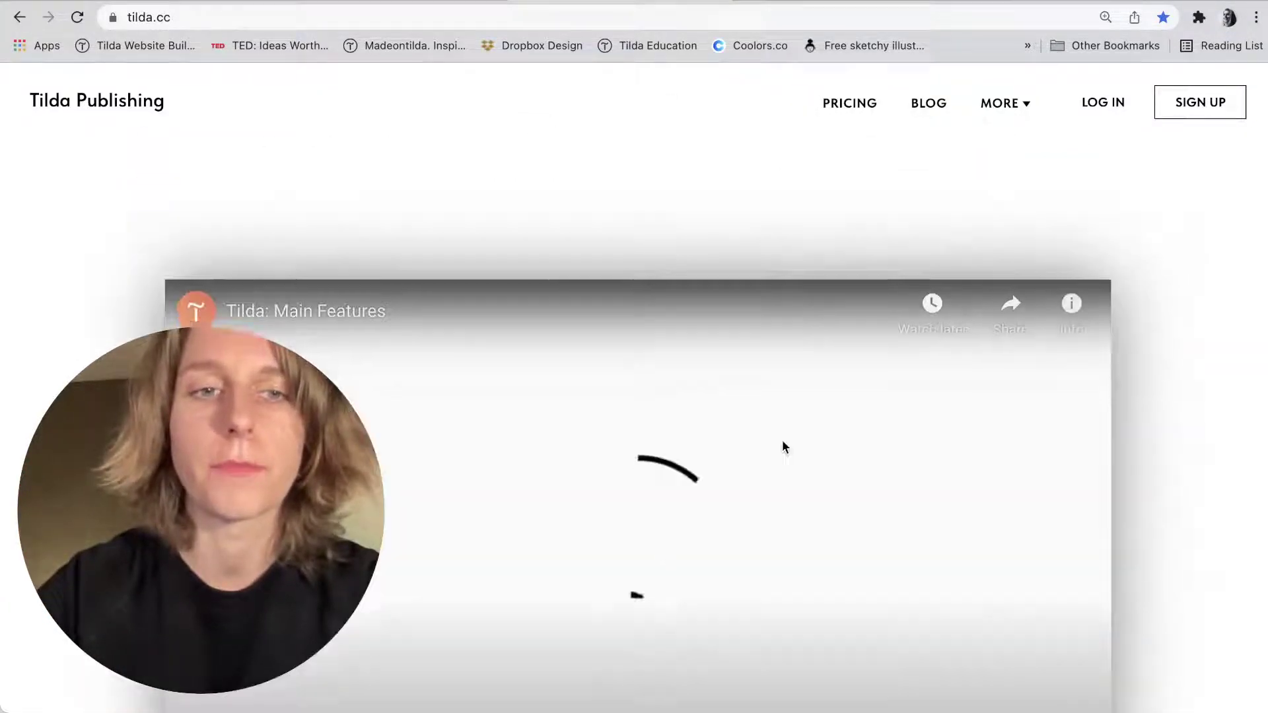
pyautogui.scroll(20, 784, 447)
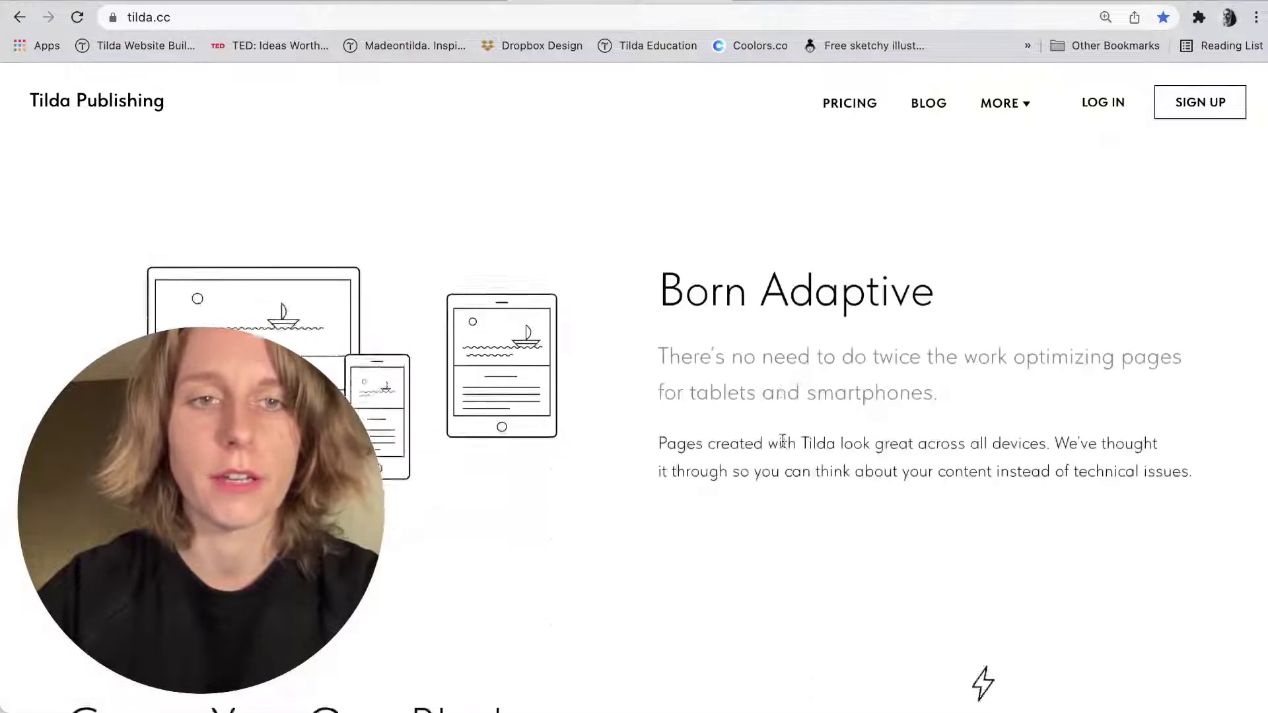
pyautogui.scroll(8, 783, 446)
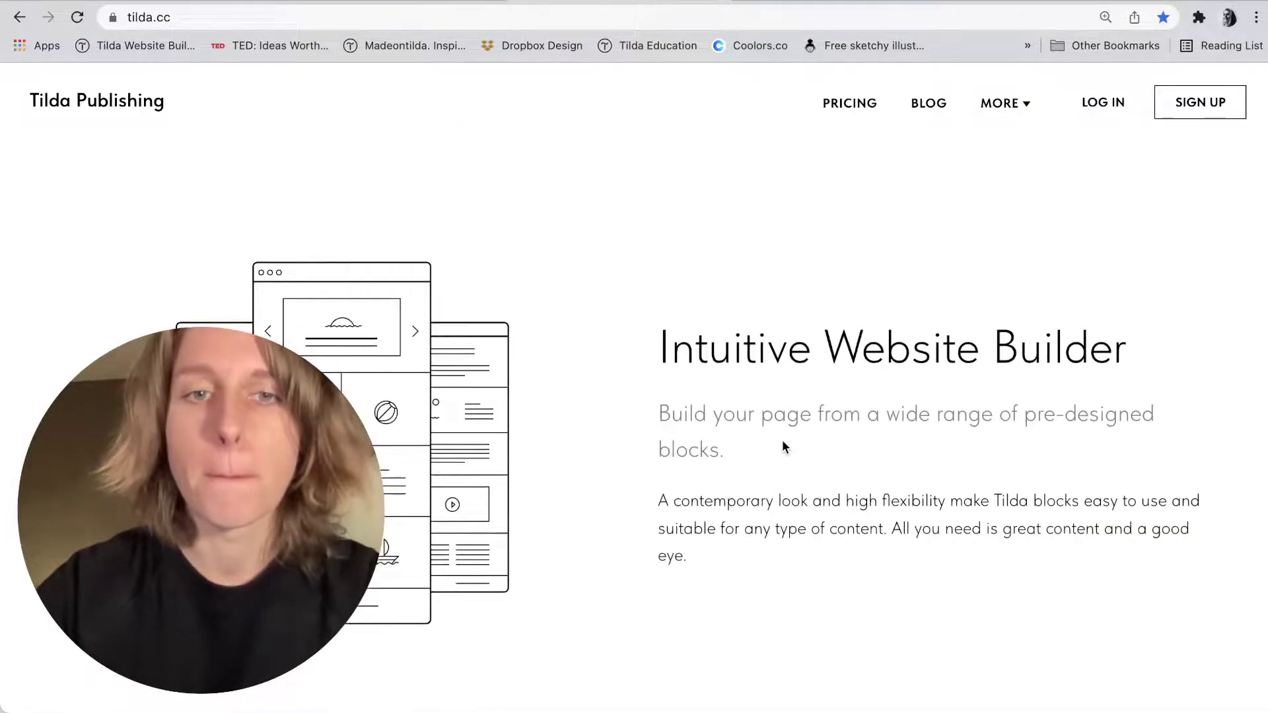
pyautogui.scroll(-13, 783, 446)
pyautogui.scroll(-10, 783, 446)
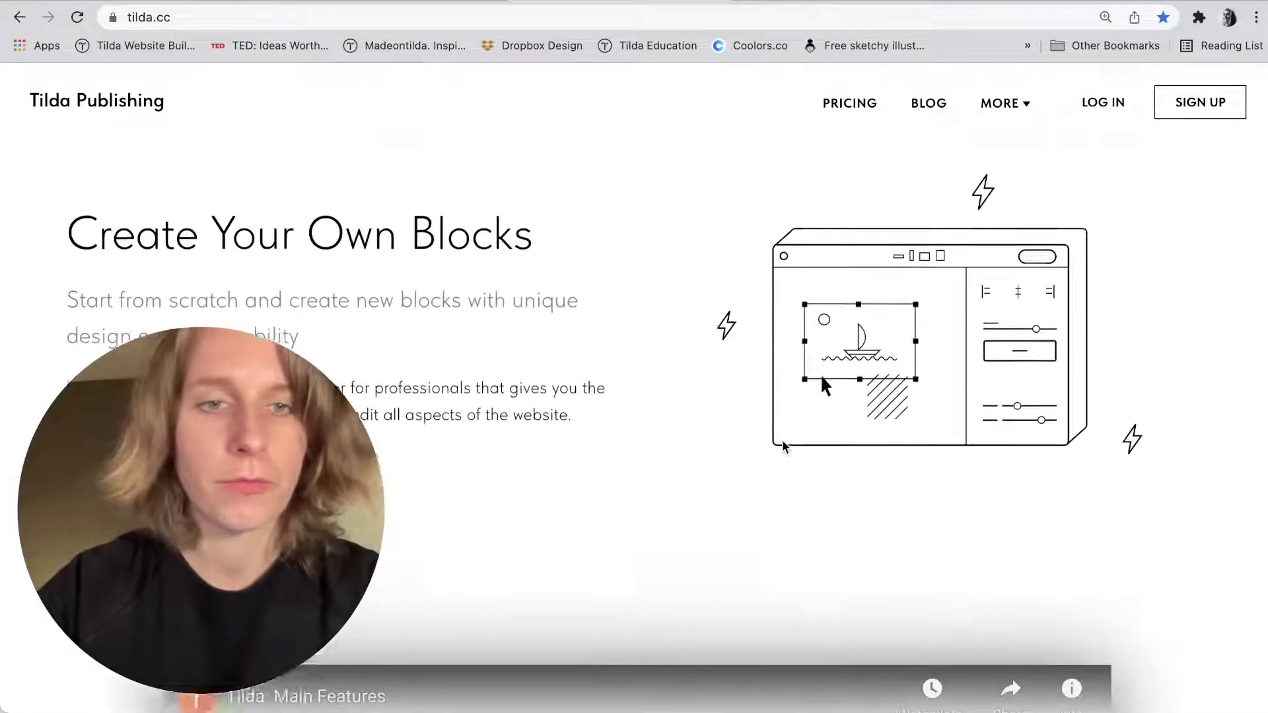
pyautogui.scroll(1, 783, 446)
pyautogui.scroll(1, 784, 447)
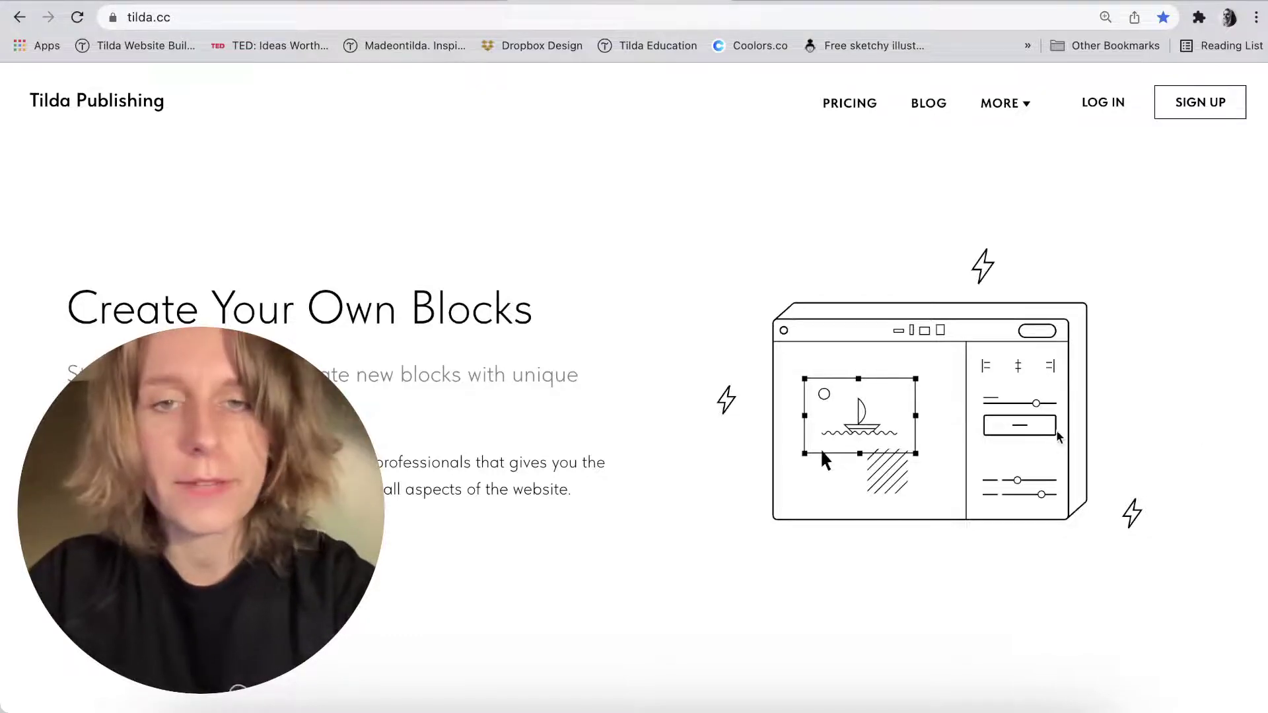
pyautogui.scroll(20, 1042, 441)
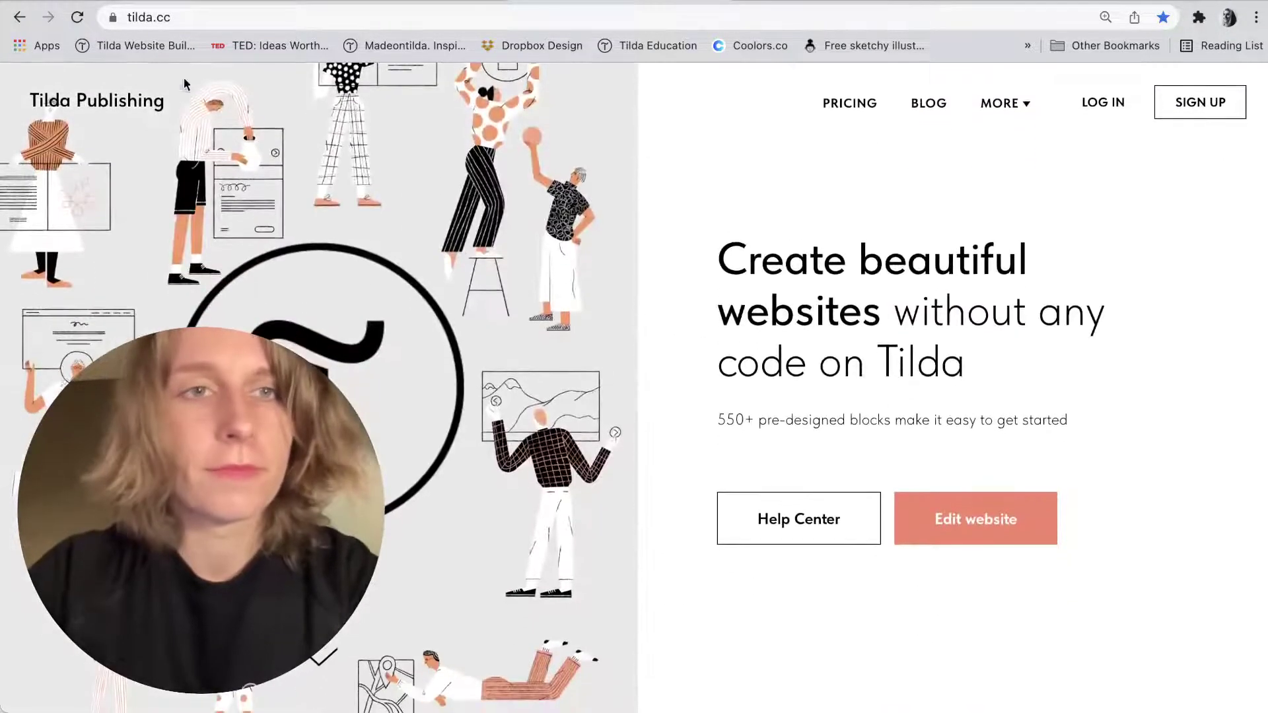
pyautogui.click(135, 45)
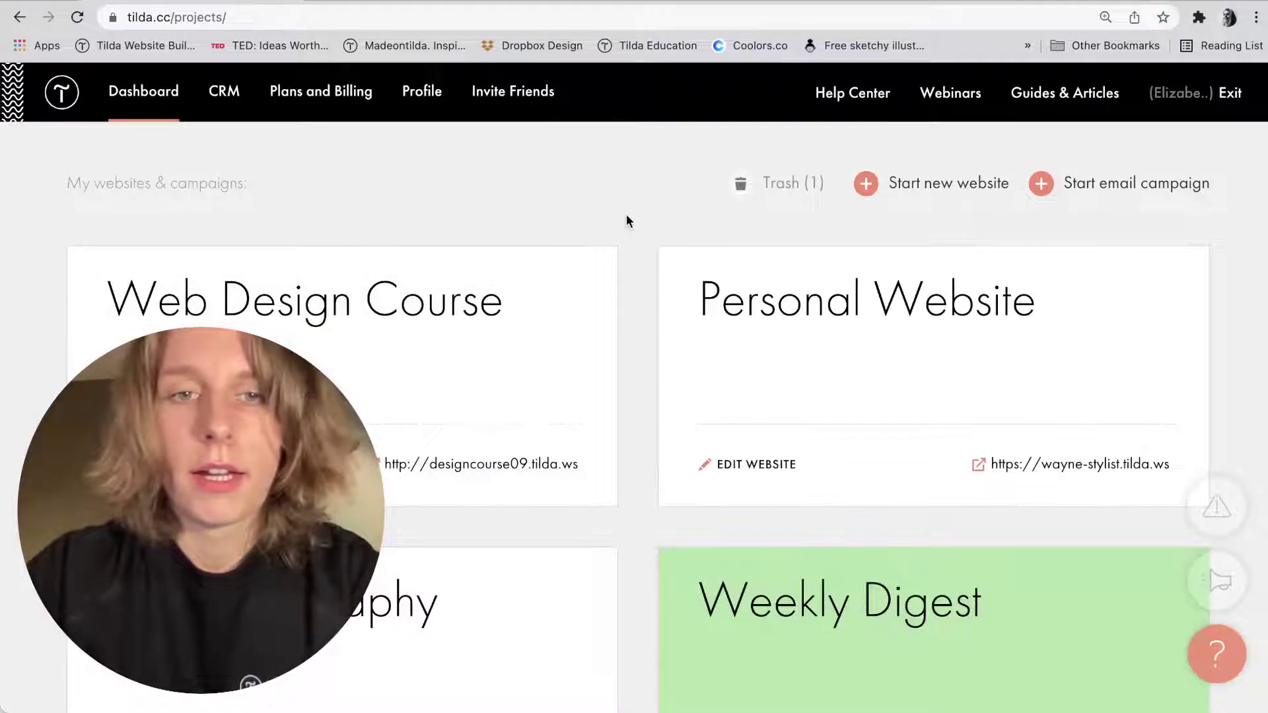
pyautogui.scroll(-15, 626, 227)
pyautogui.scroll(5, 626, 228)
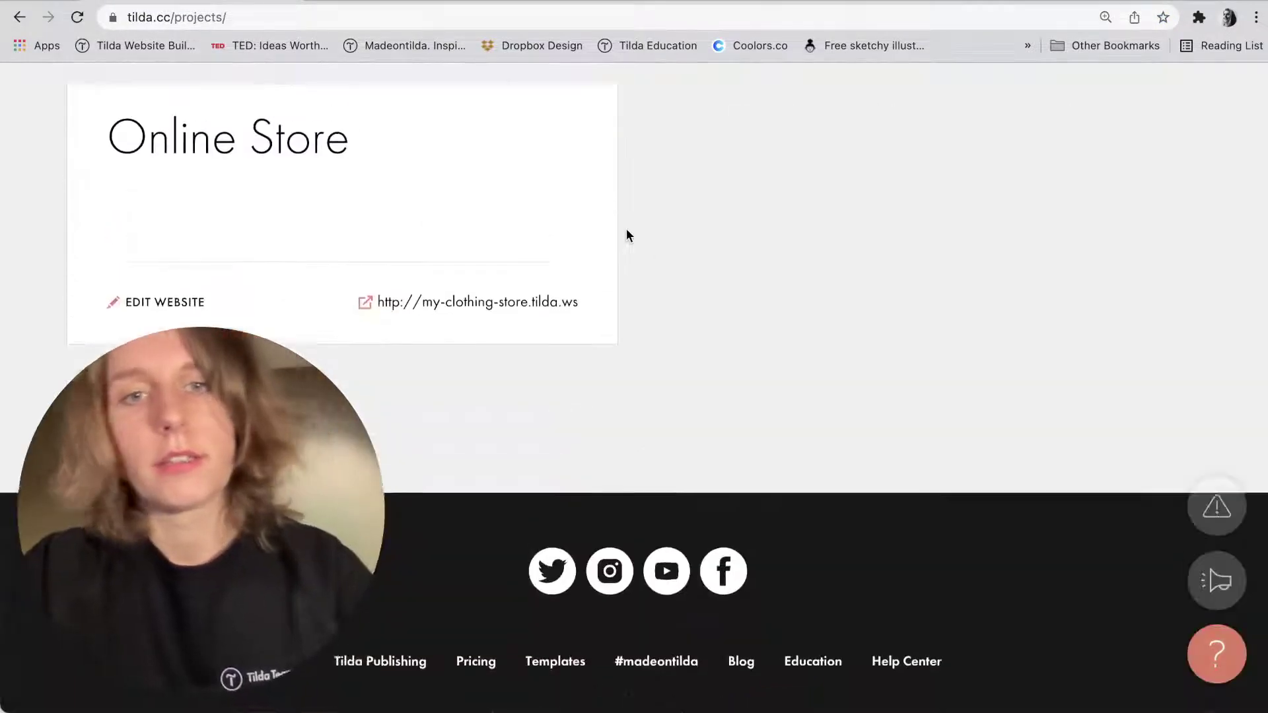
pyautogui.scroll(9, 626, 228)
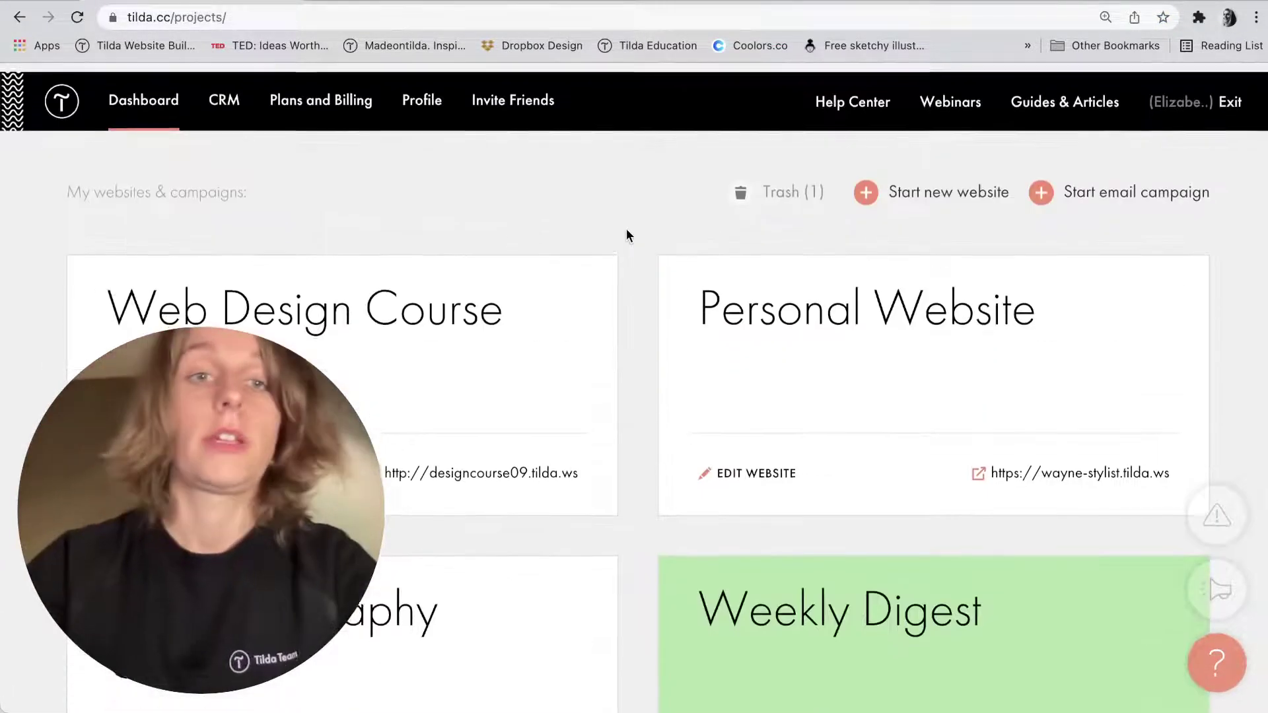
# Create a new website named 'Conference Landing Page'.
pyautogui.click(939, 186)
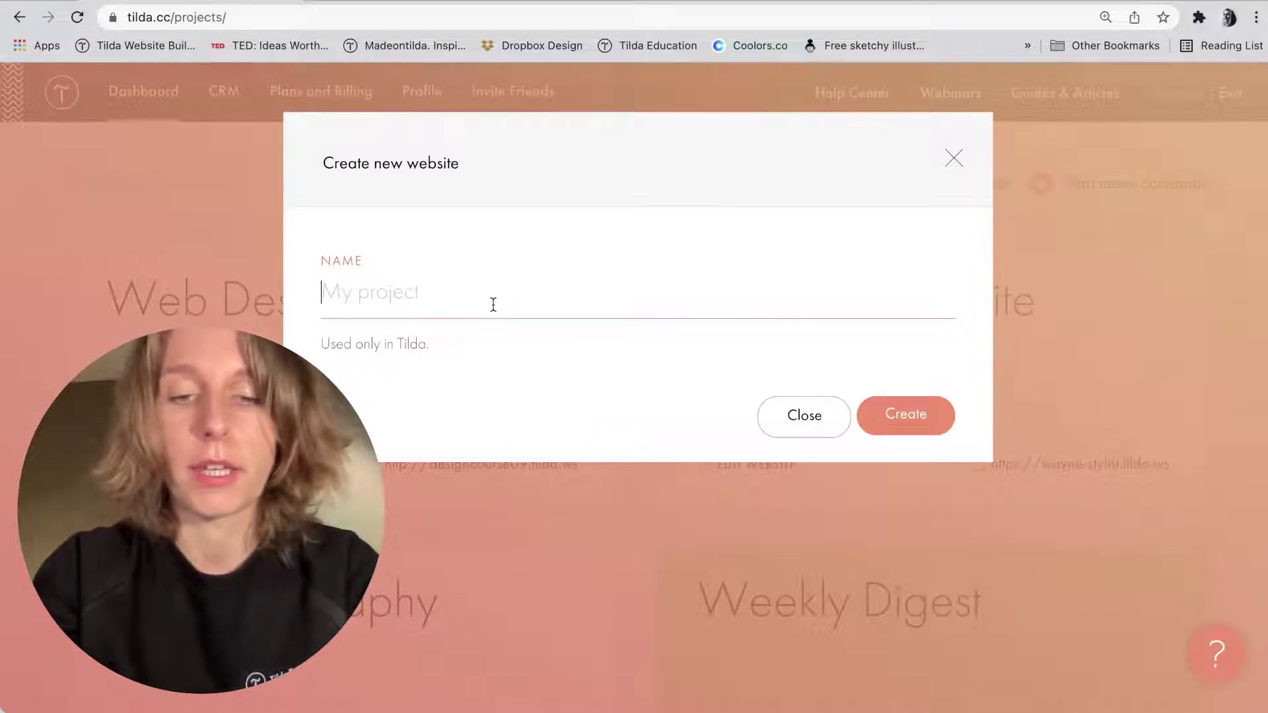
pyautogui.write('Conferenc')
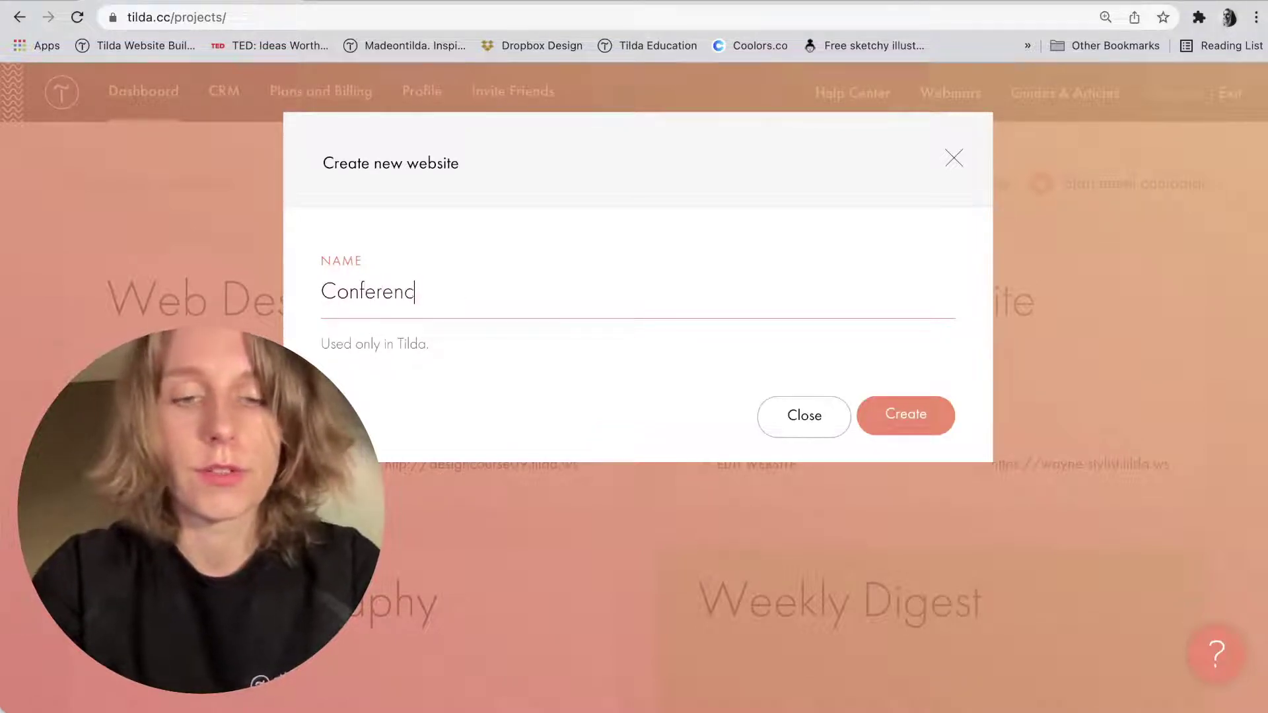
pyautogui.write('e Landing P')
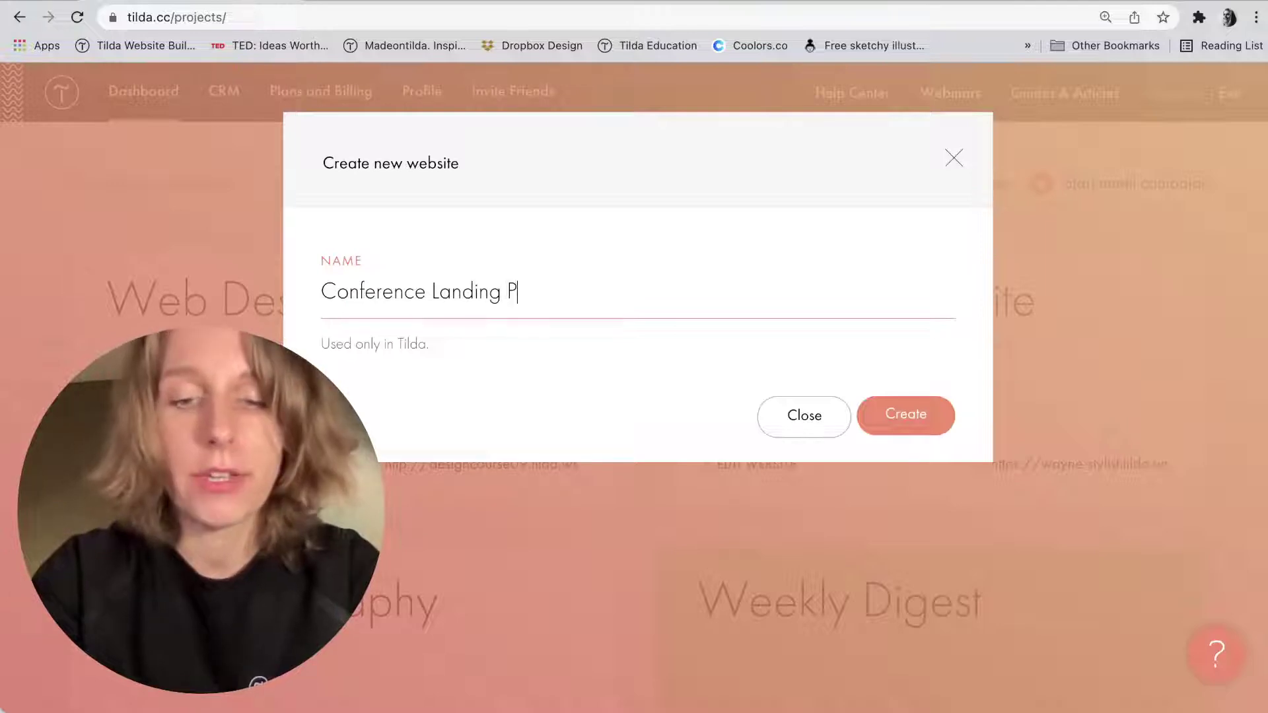
pyautogui.write('age')
pyautogui.press('Return')
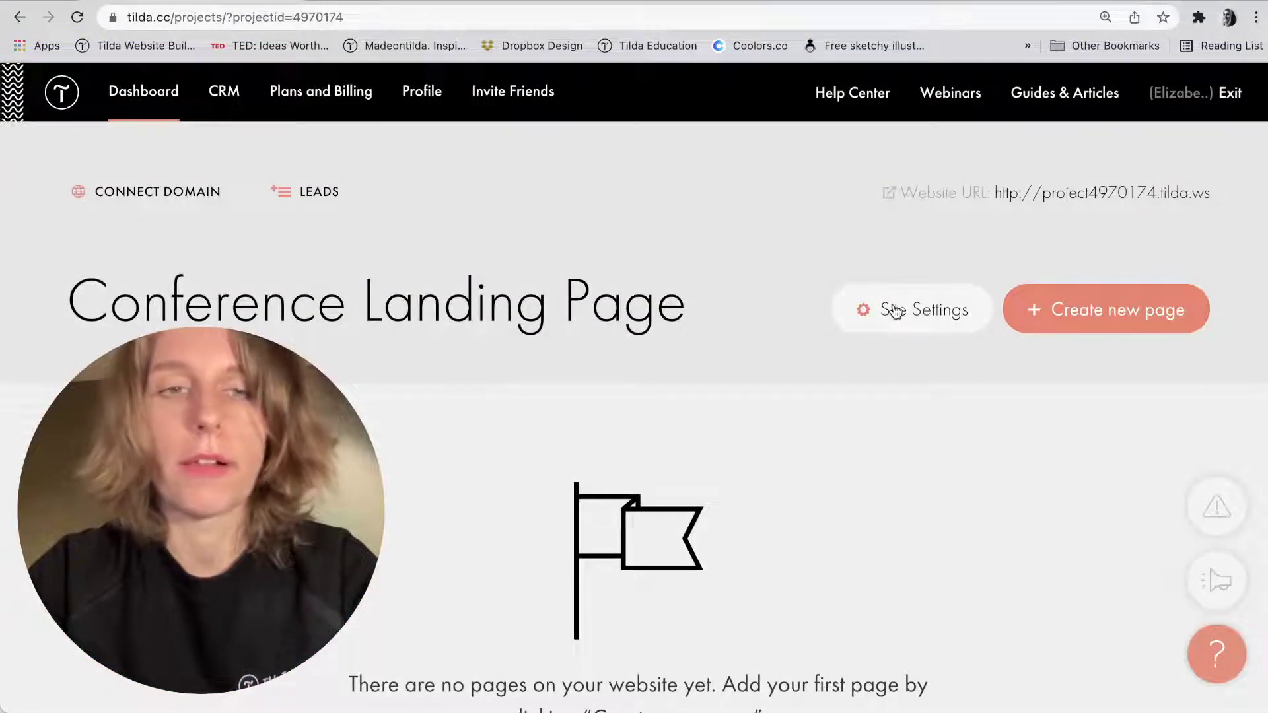
# Start a new page in the Conference Landing Page project to show the template gallery.
pyautogui.click(1060, 305)
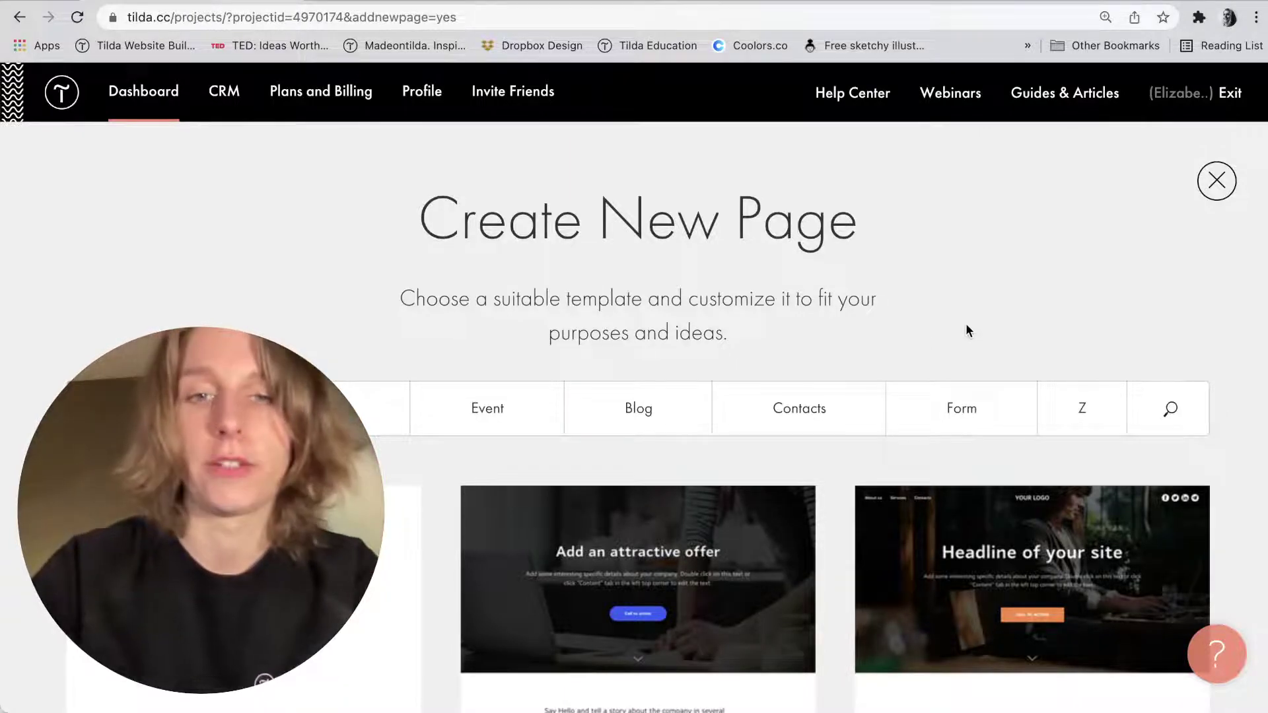
# Browse the Event, Store and Zero page template categories.
pyautogui.scroll(-10, 965, 324)
pyautogui.scroll(-15, 846, 345)
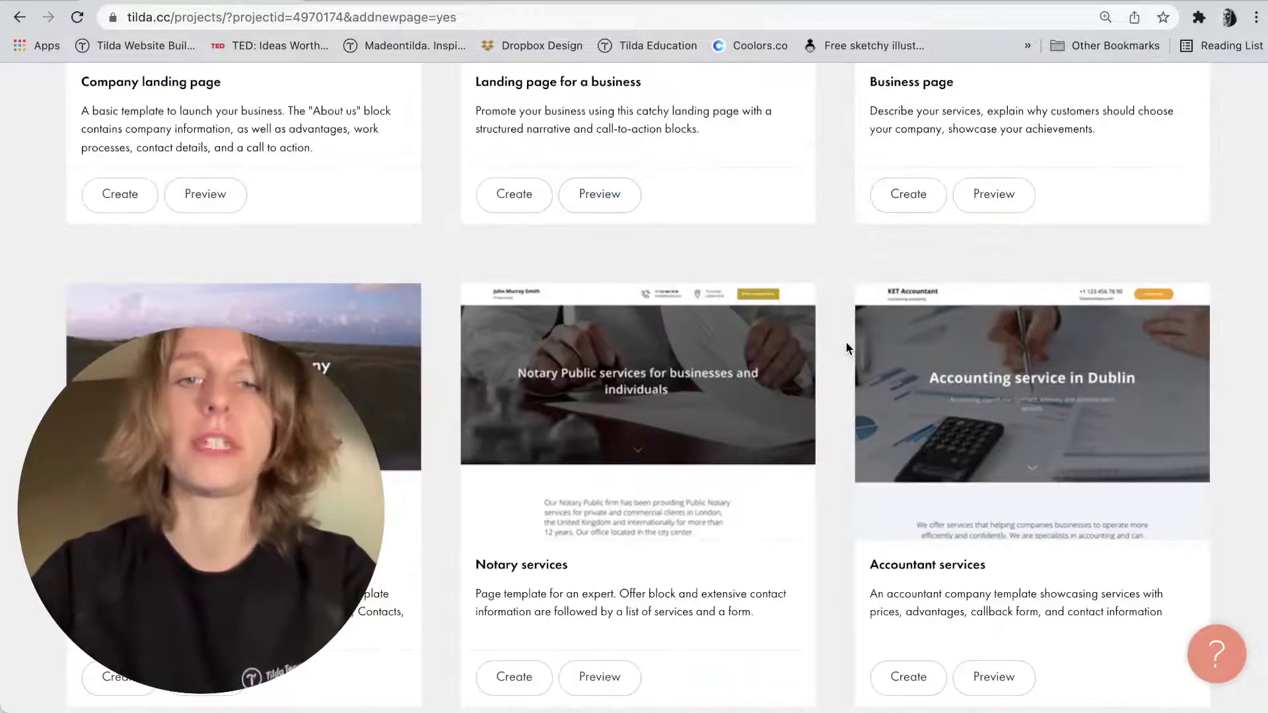
pyautogui.scroll(-5, 846, 348)
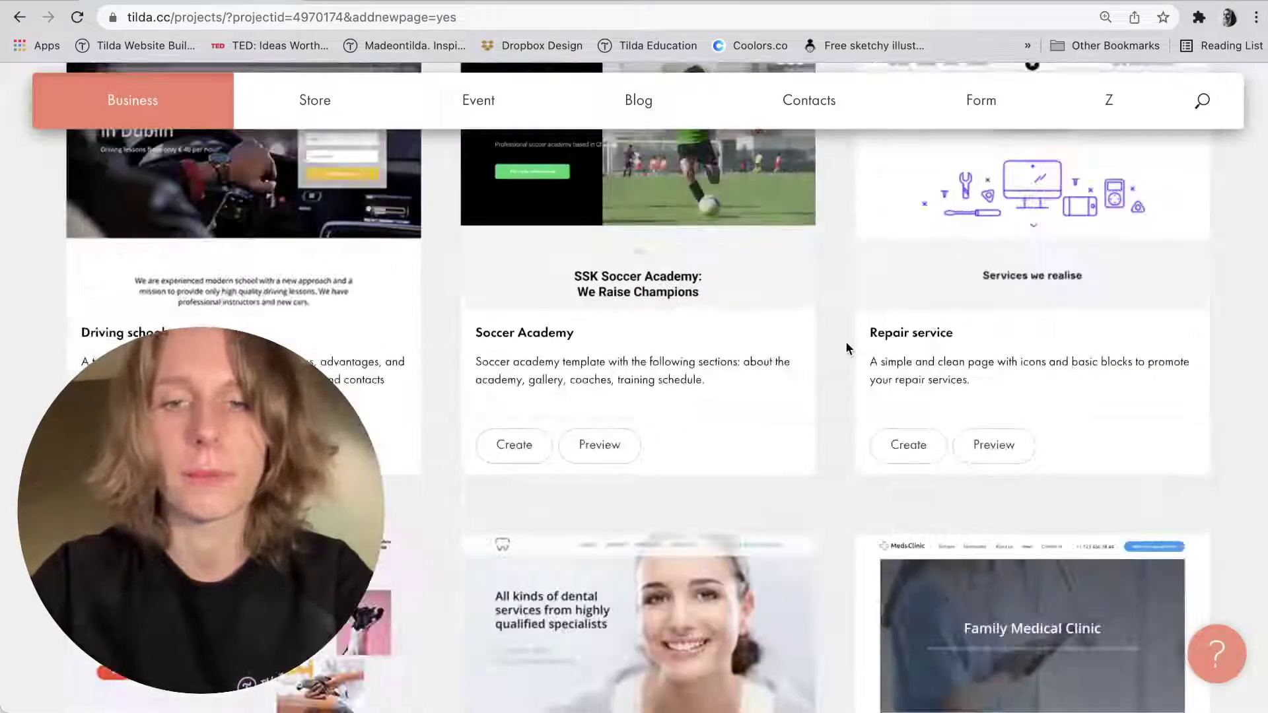
pyautogui.scroll(-5, 847, 348)
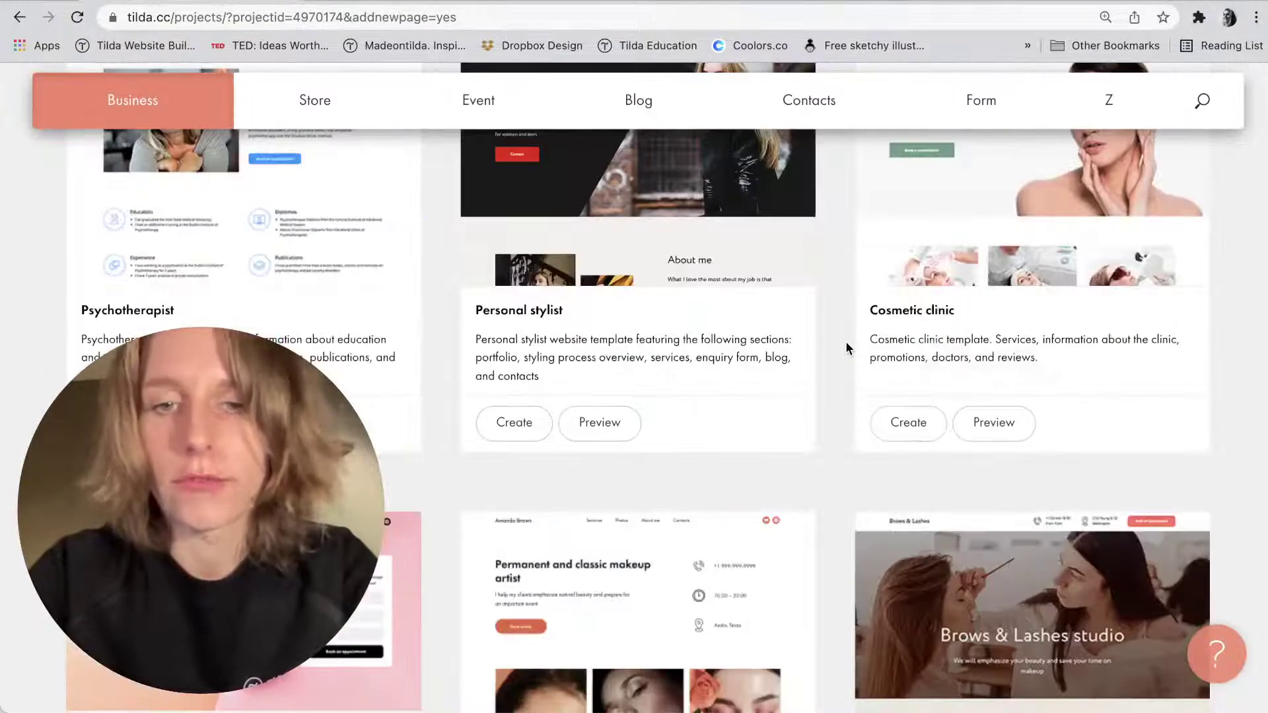
pyautogui.scroll(-5, 845, 340)
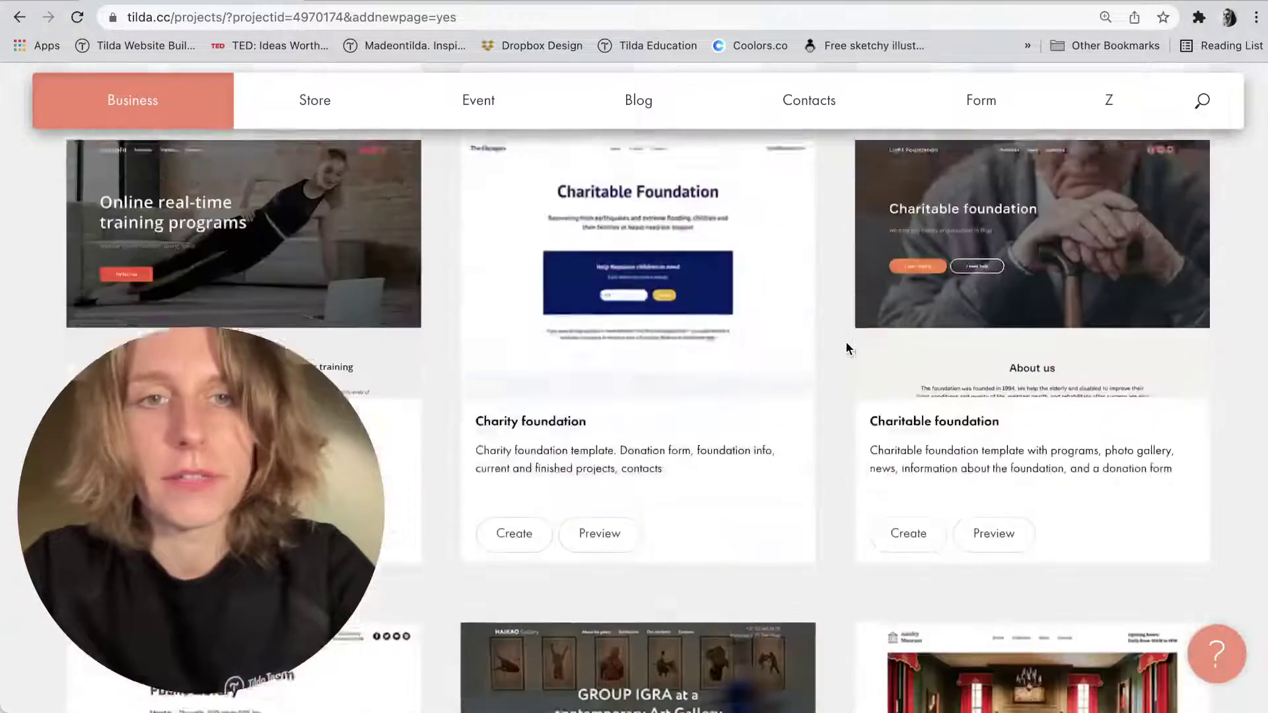
pyautogui.click(447, 103)
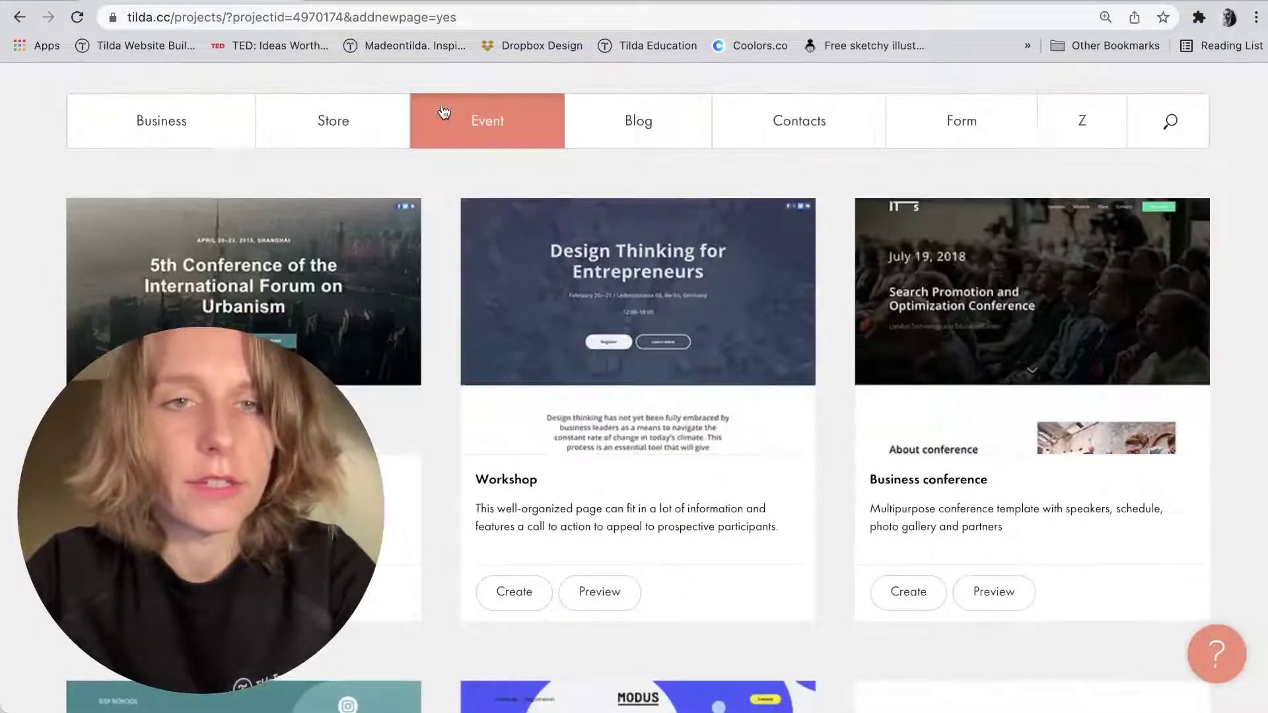
pyautogui.click(367, 119)
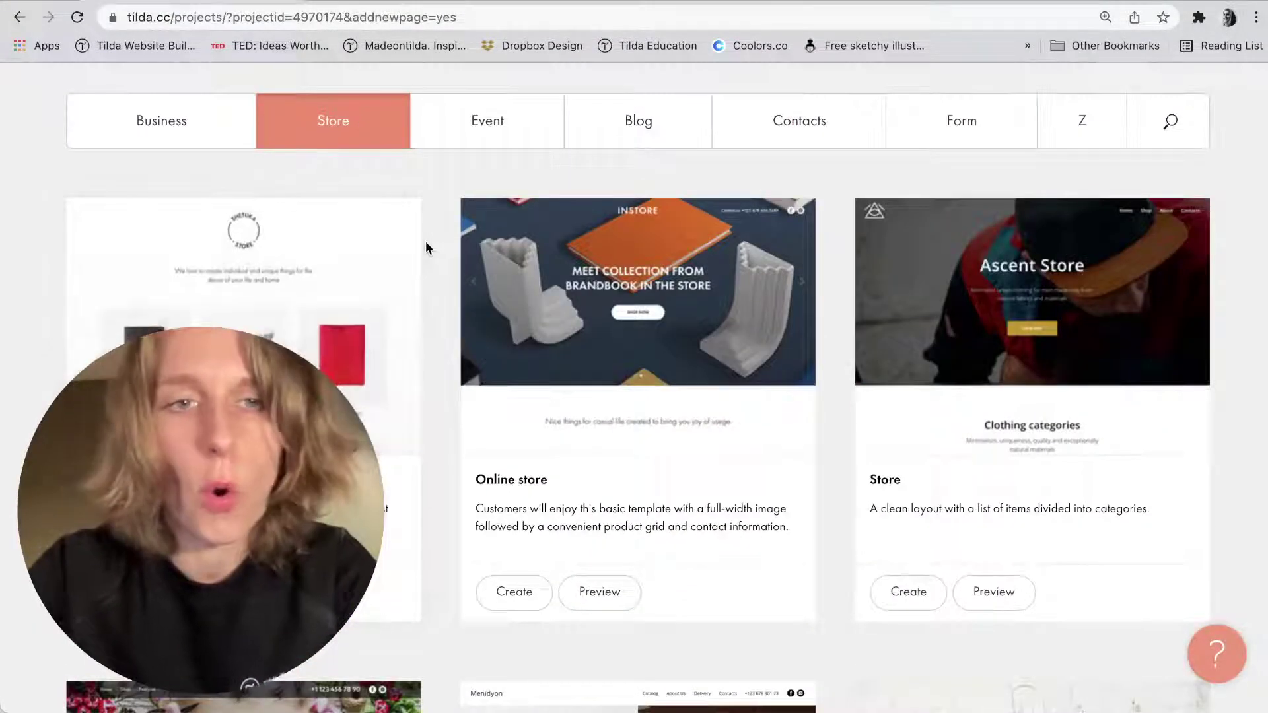
pyautogui.click(1053, 120)
pyautogui.scroll(-10, 438, 352)
pyautogui.scroll(10, 440, 356)
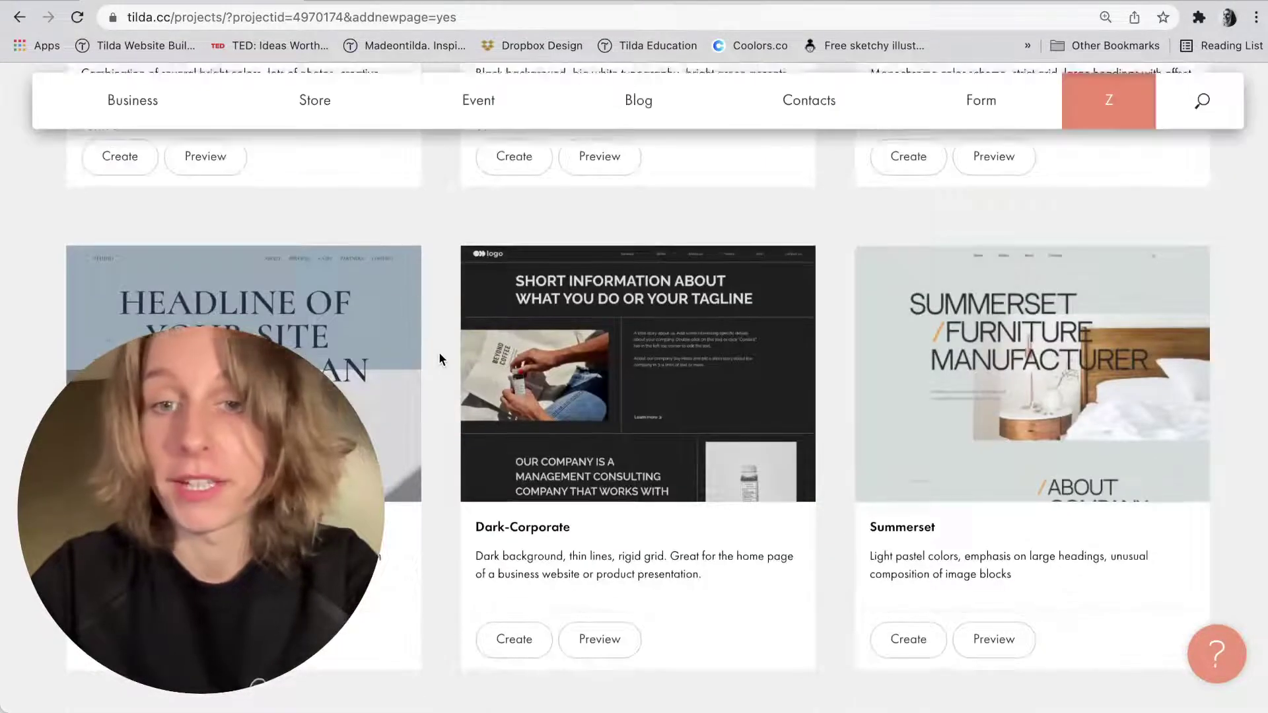
# Return to the basic templates and create a blank page.
pyautogui.click(162, 409)
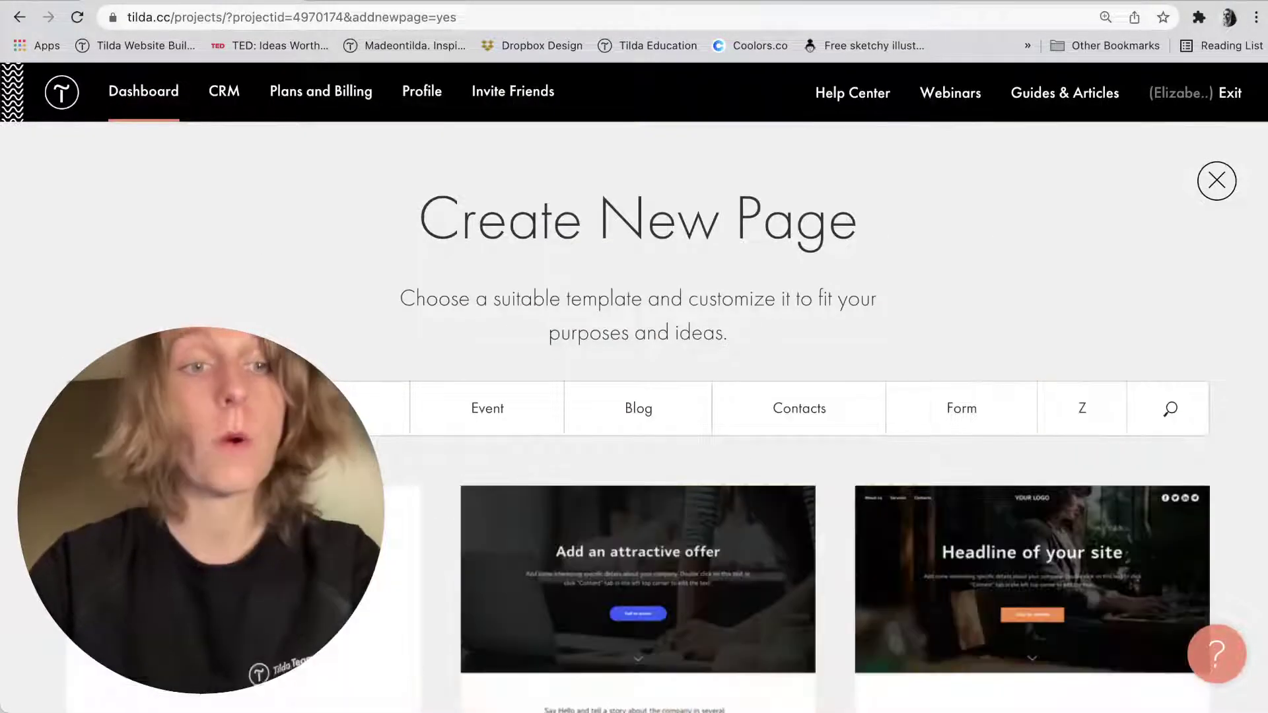
pyautogui.scroll(-5, 365, 382)
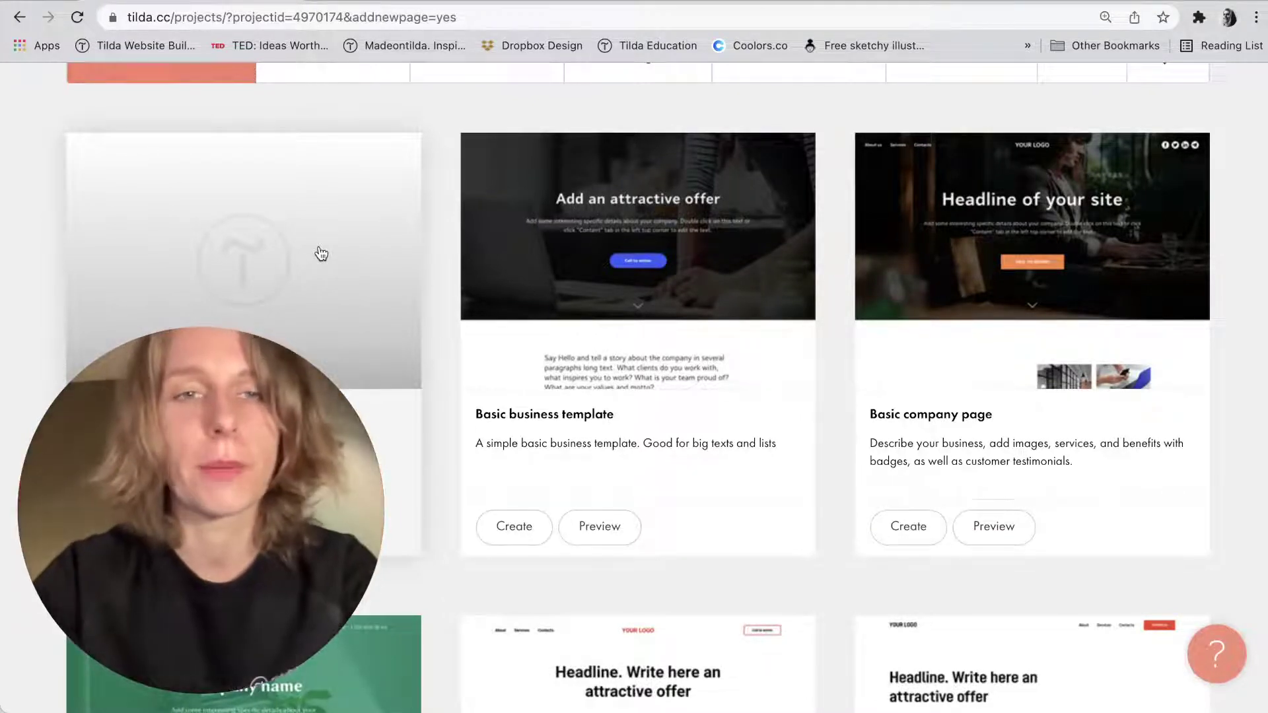
pyautogui.scroll(-1, 322, 254)
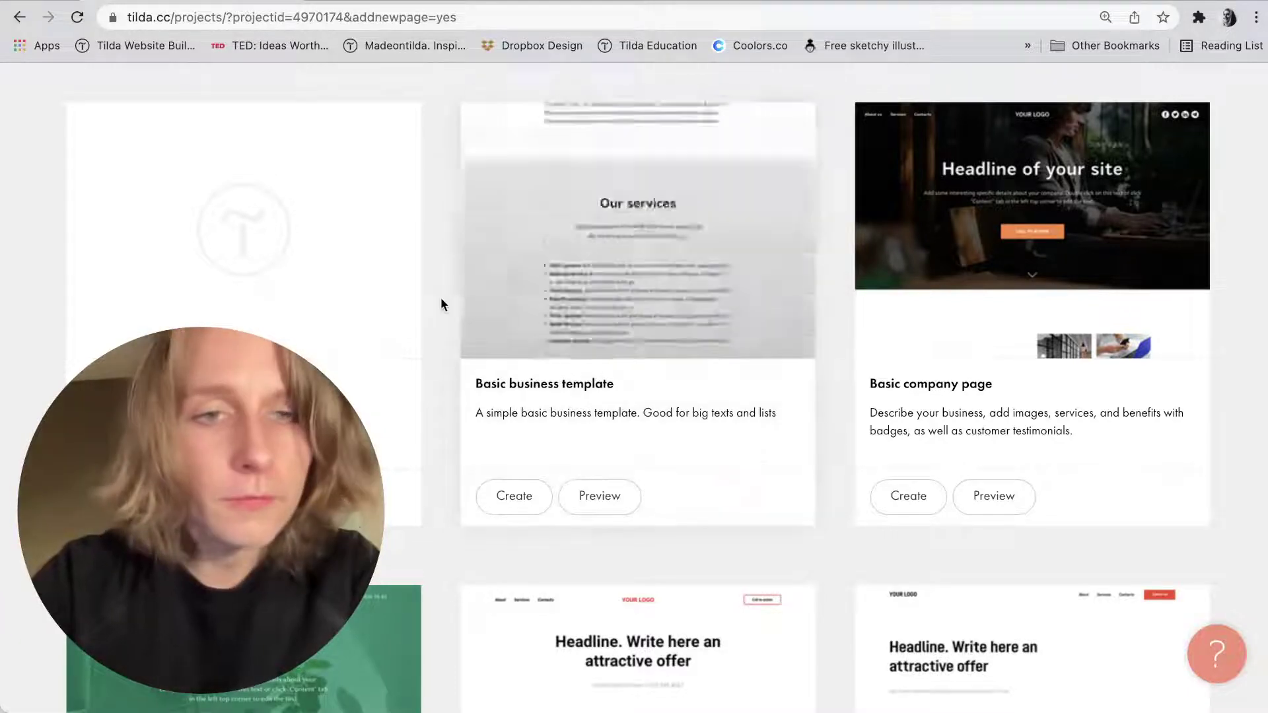
pyautogui.click(245, 449)
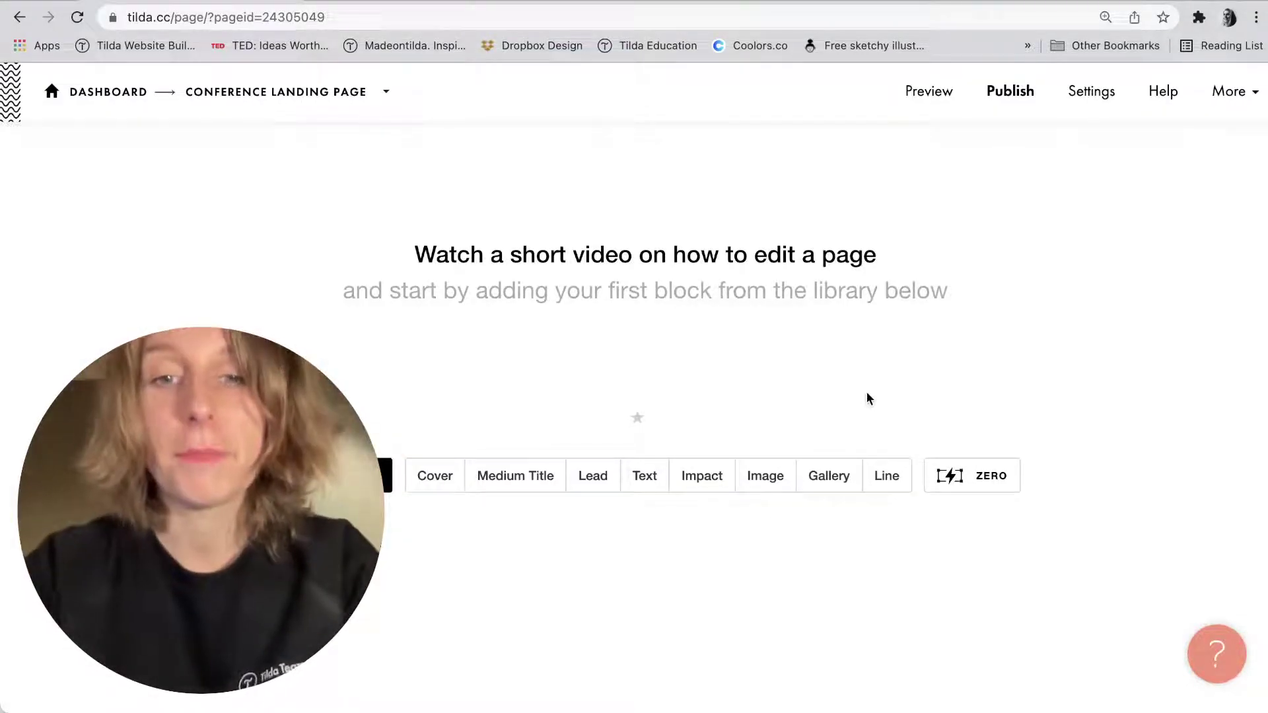
# Open the Block Library and show the Cover block category.
pyautogui.click(386, 475)
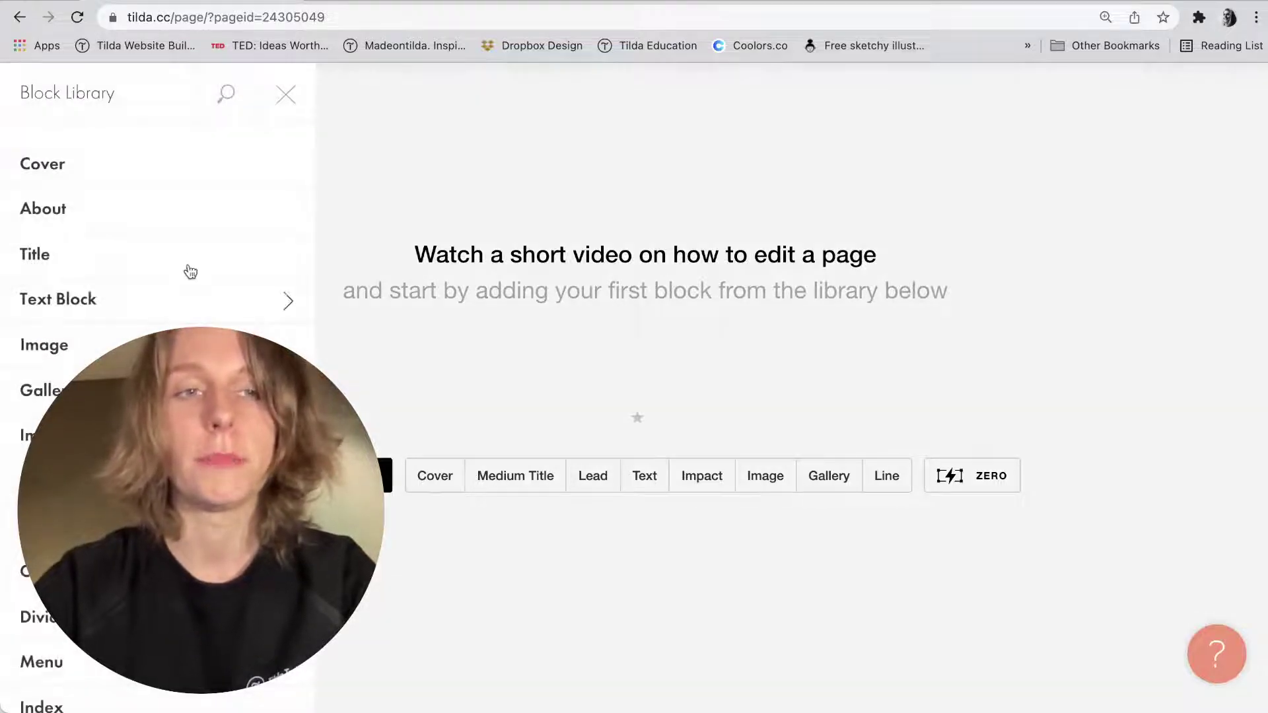
pyautogui.moveTo(166, 163)
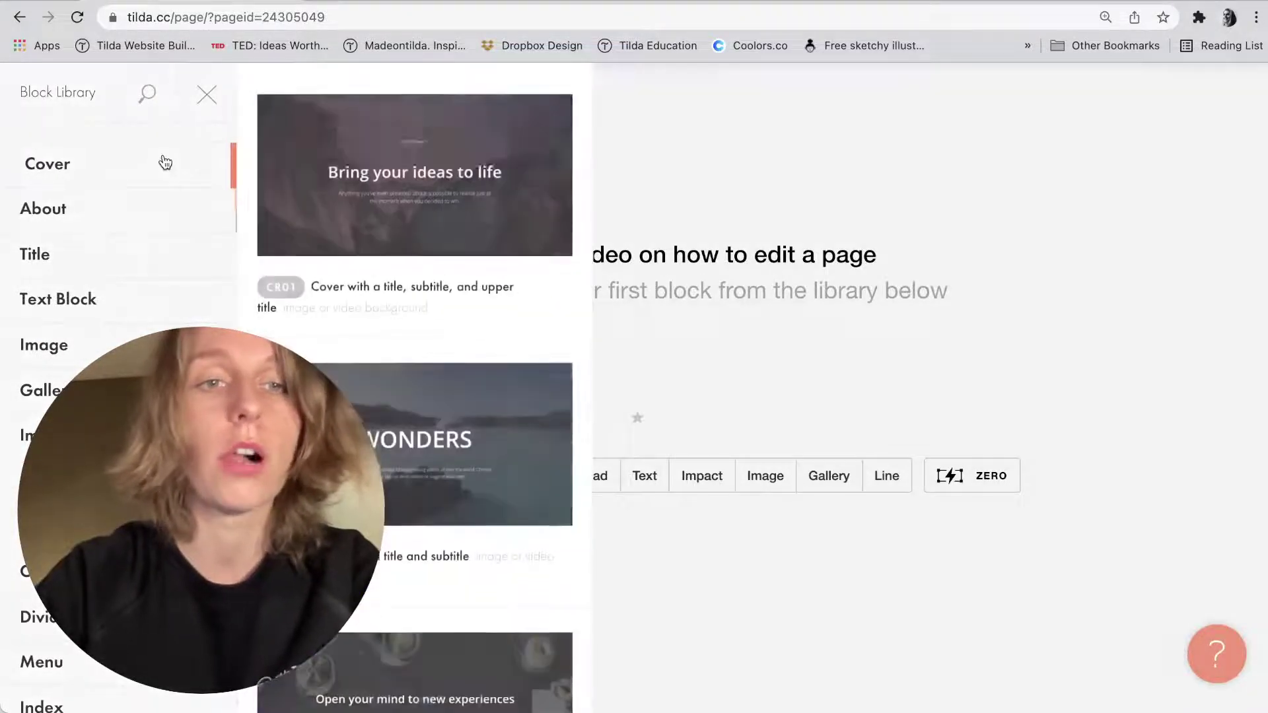
pyautogui.scroll(-6, 166, 162)
pyautogui.click(45, 362)
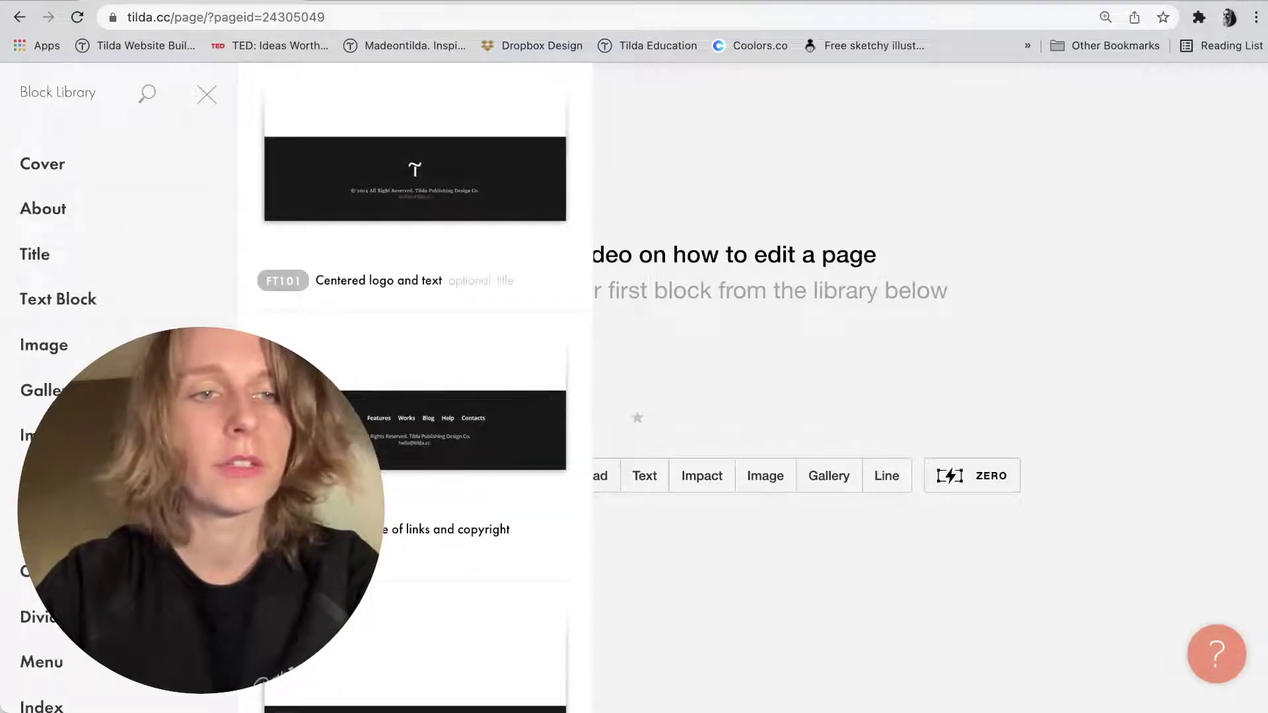
pyautogui.click(84, 175)
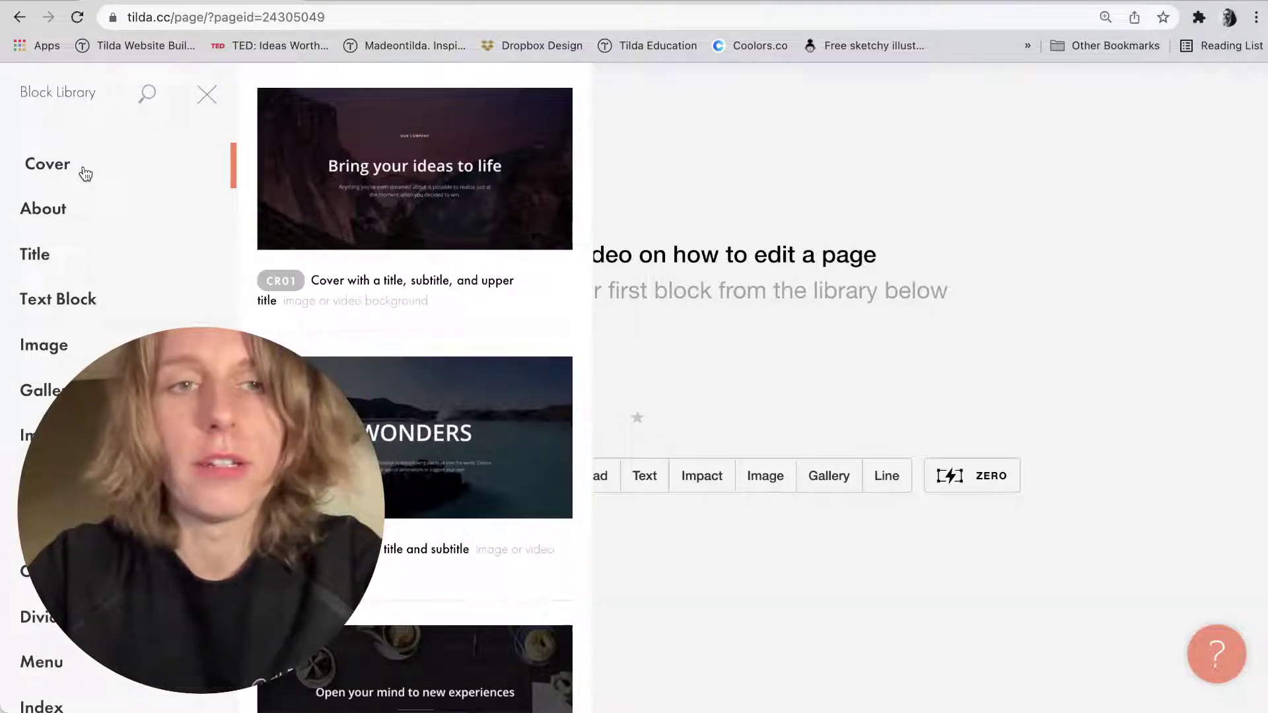
# Add the CR43 'Cover with a diagonal image' block to the page.
pyautogui.scroll(-10, 297, 306)
pyautogui.scroll(-2, 299, 306)
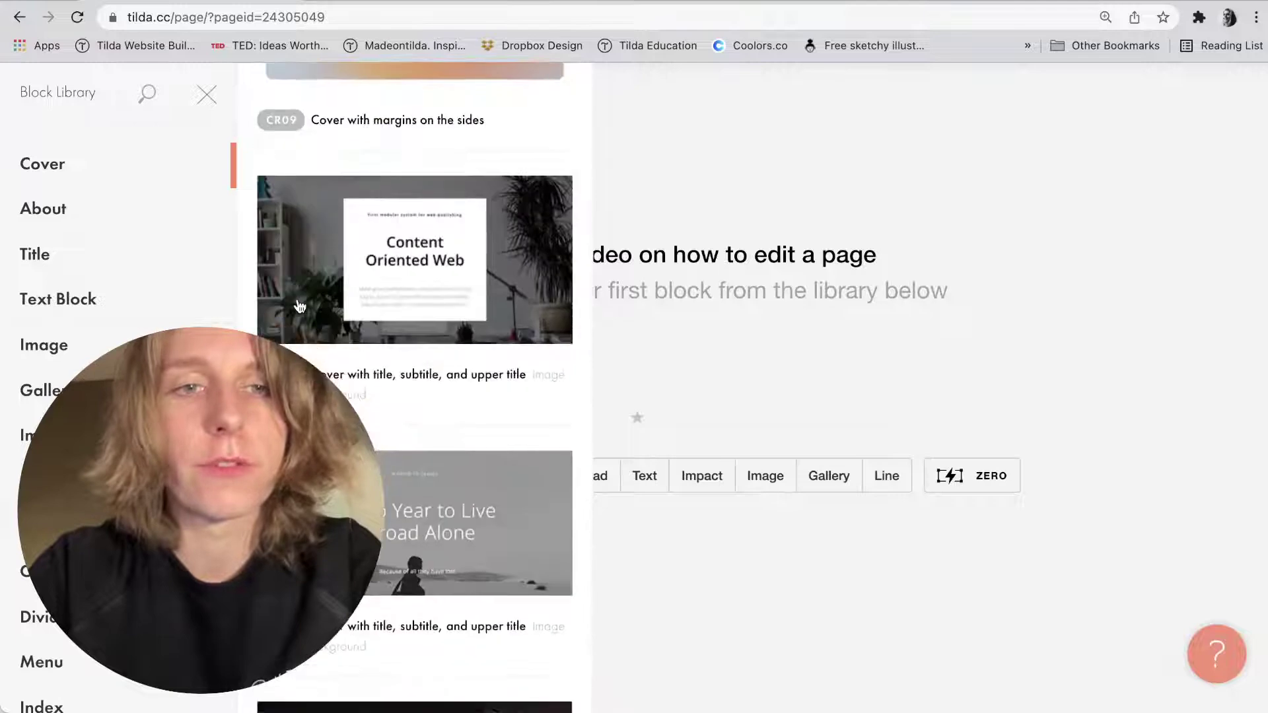
pyautogui.scroll(-20, 299, 306)
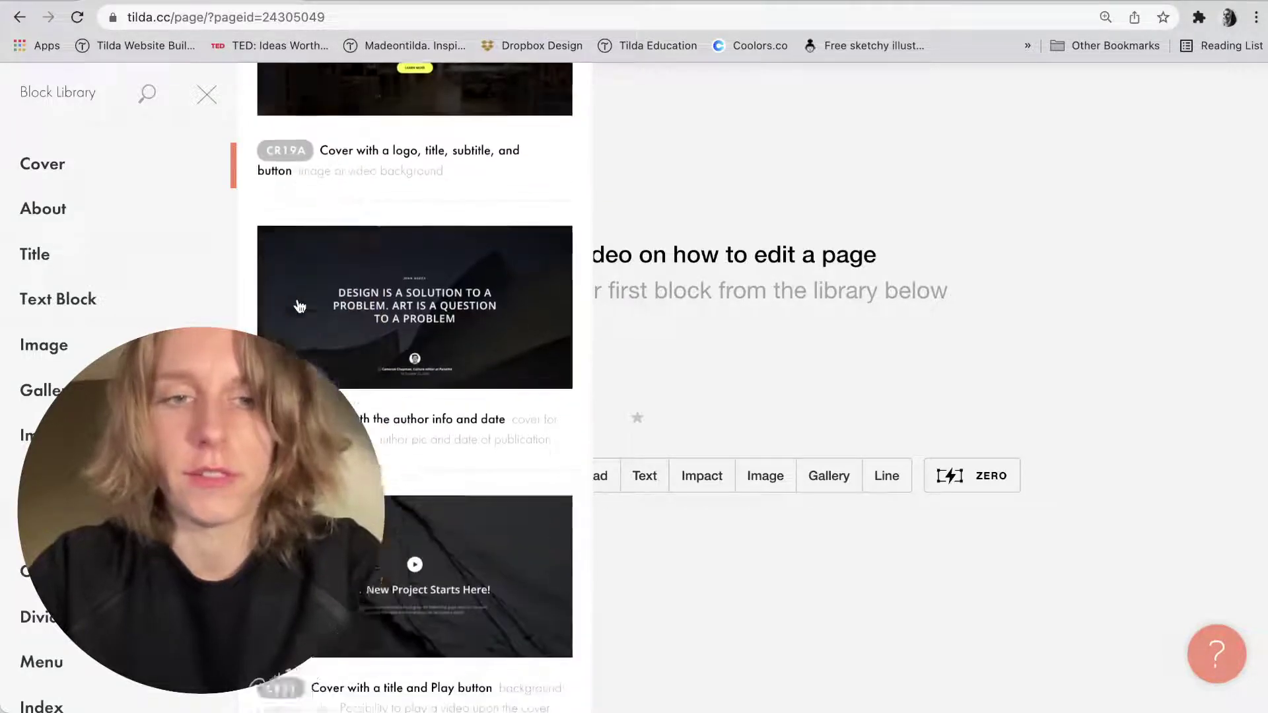
pyautogui.scroll(-15, 299, 305)
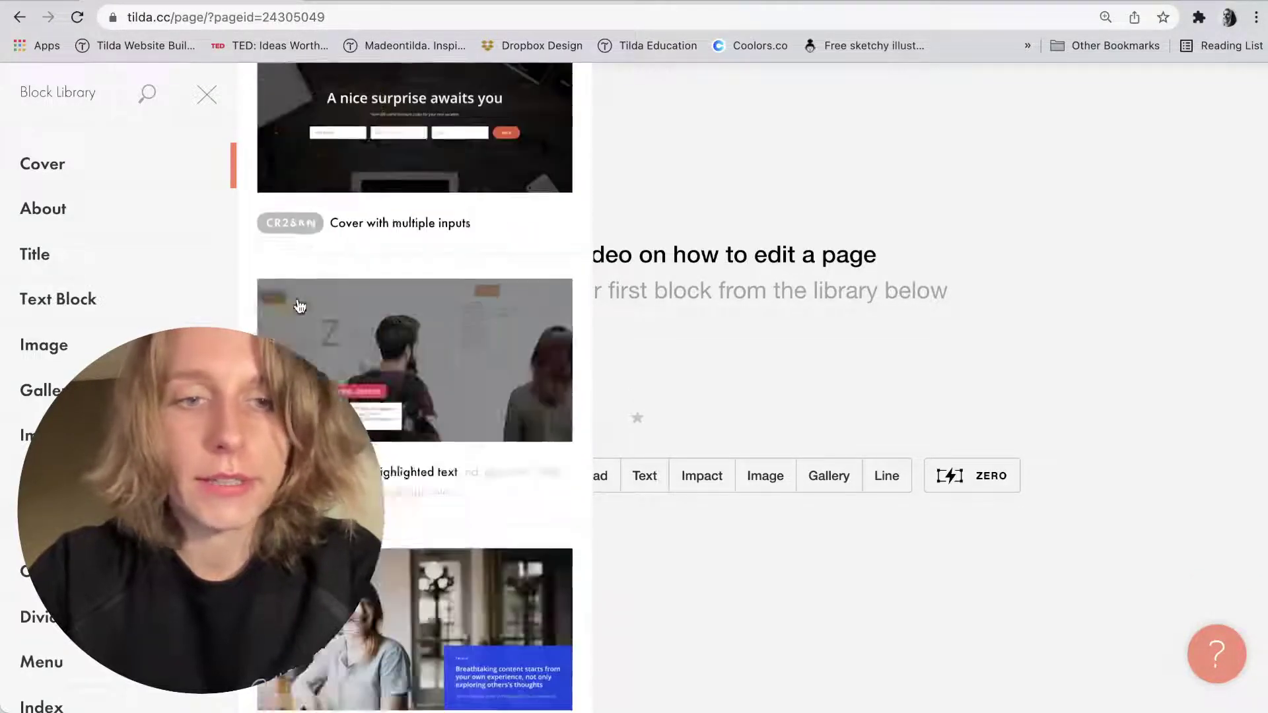
pyautogui.scroll(-20, 299, 306)
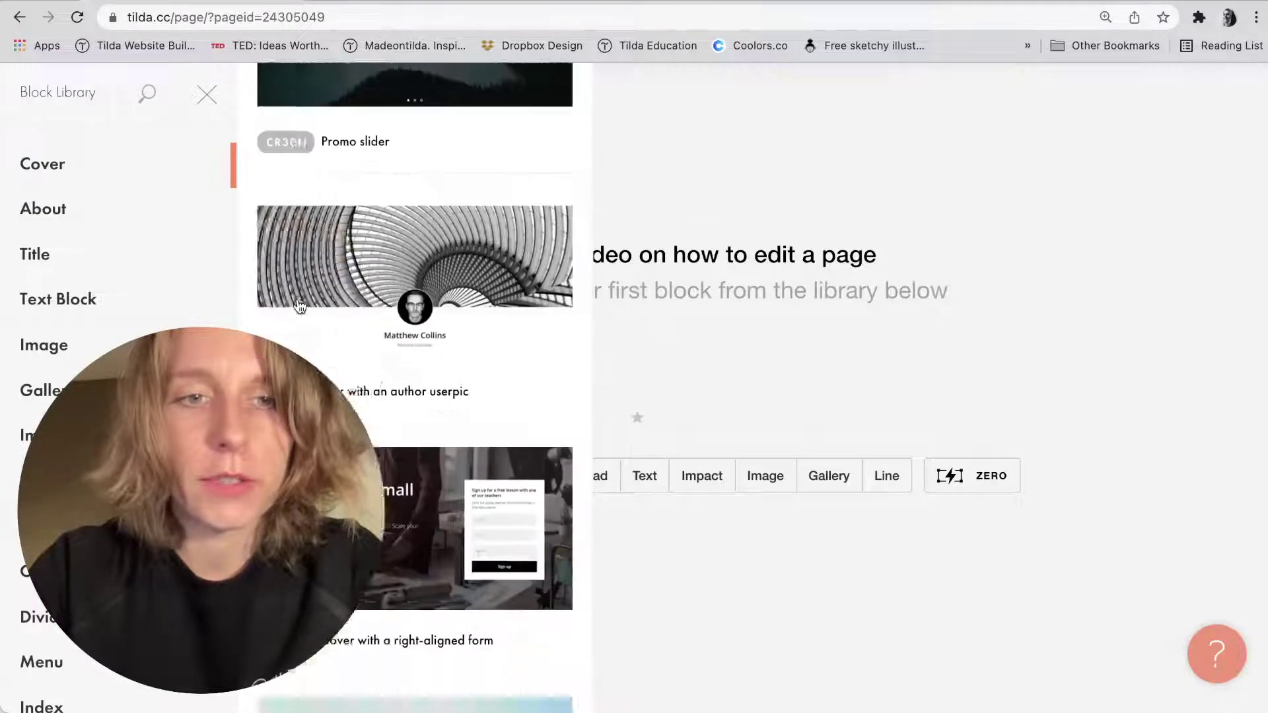
pyautogui.scroll(-20, 299, 305)
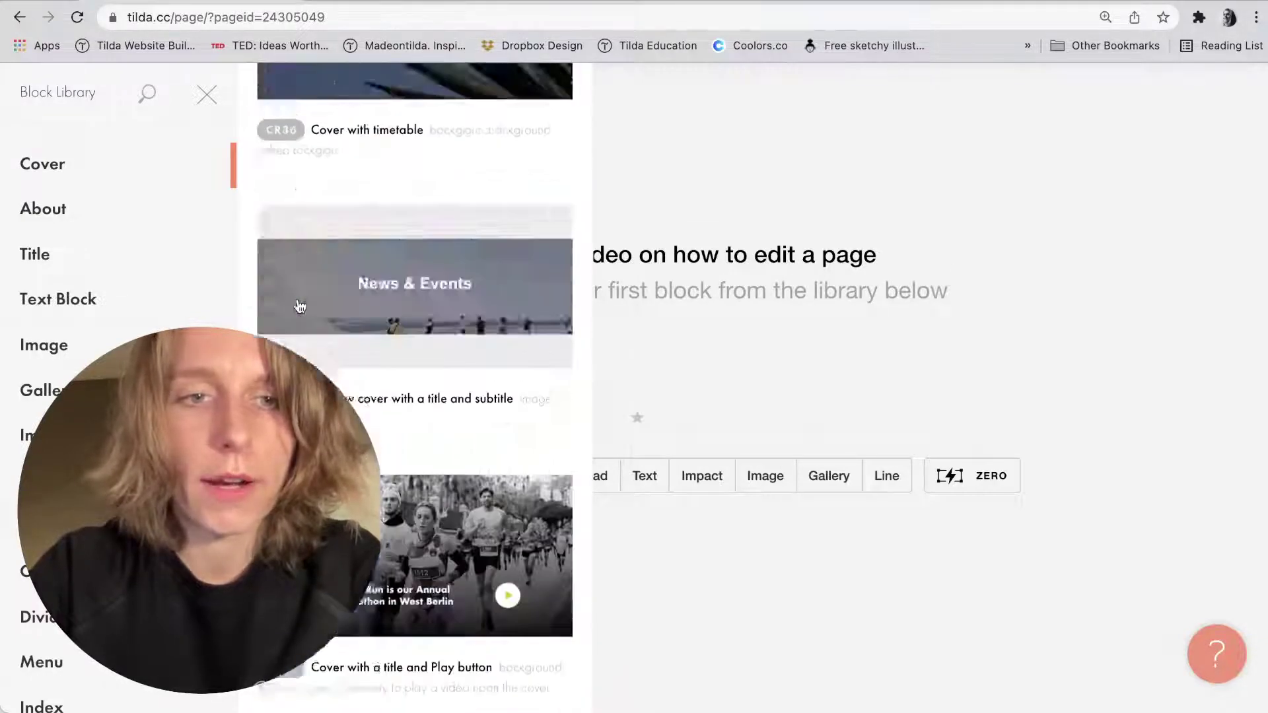
pyautogui.scroll(-5, 297, 305)
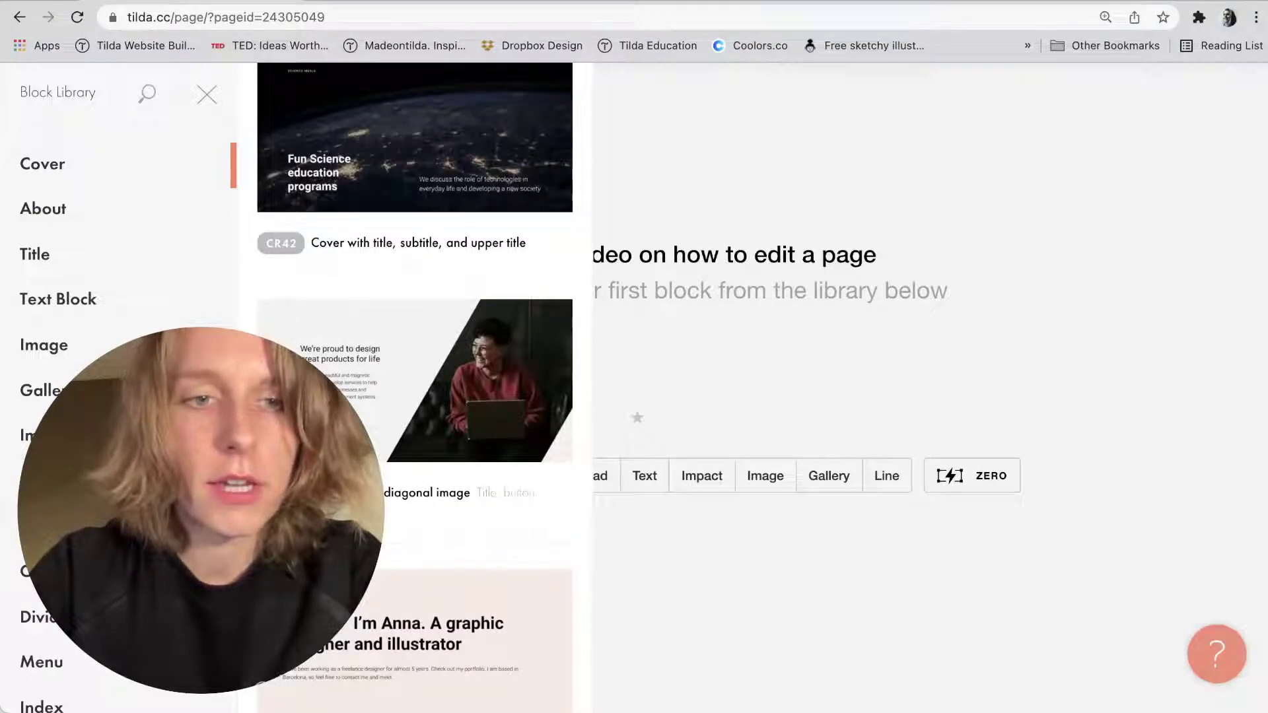
pyautogui.click(304, 369)
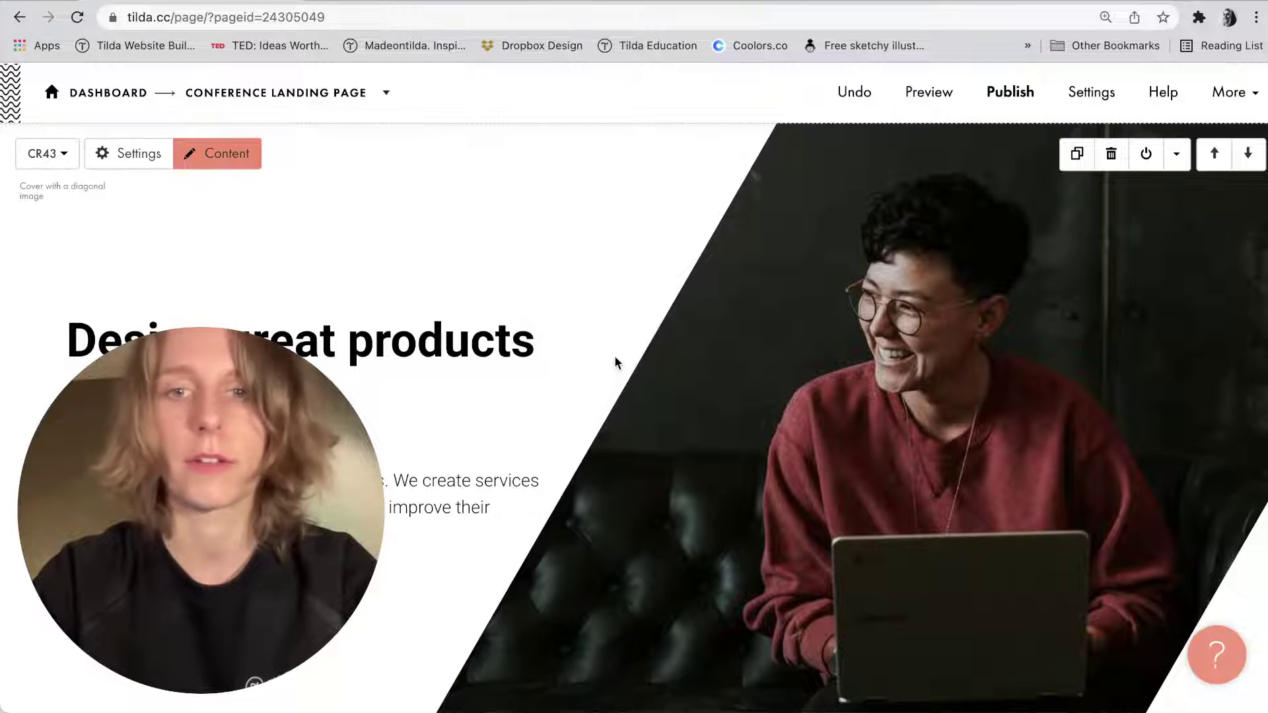
# Try selecting the cover's sample heading and paragraph without changing them.
pyautogui.click(371, 328)
pyautogui.tripleClick(371, 336)
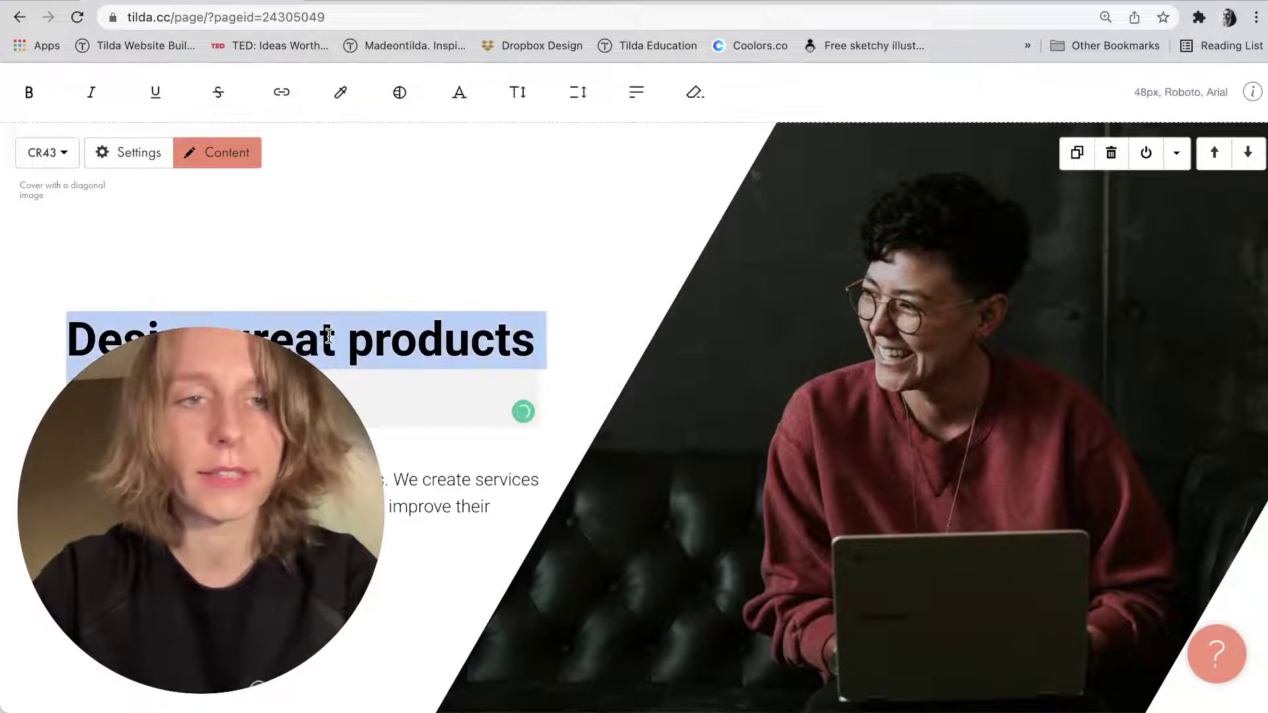
pyautogui.click(462, 492)
pyautogui.tripleClick(463, 492)
pyautogui.click(555, 212)
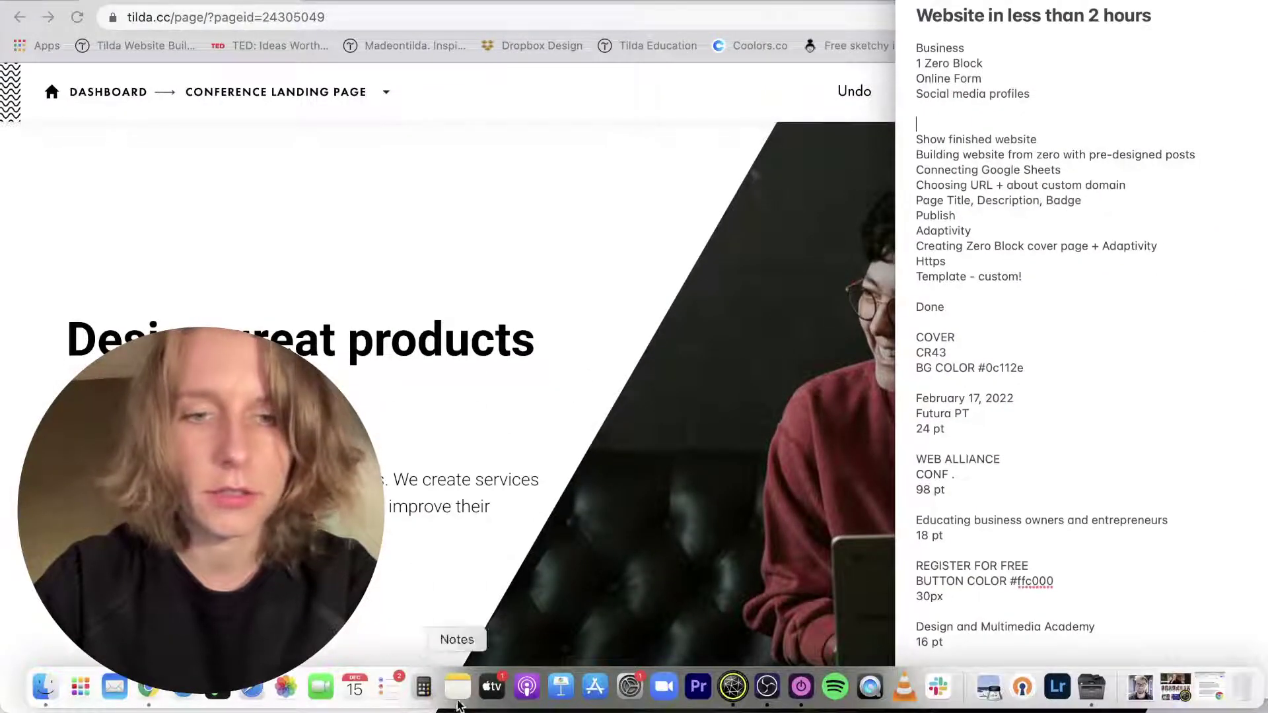
pyautogui.click(771, 694)
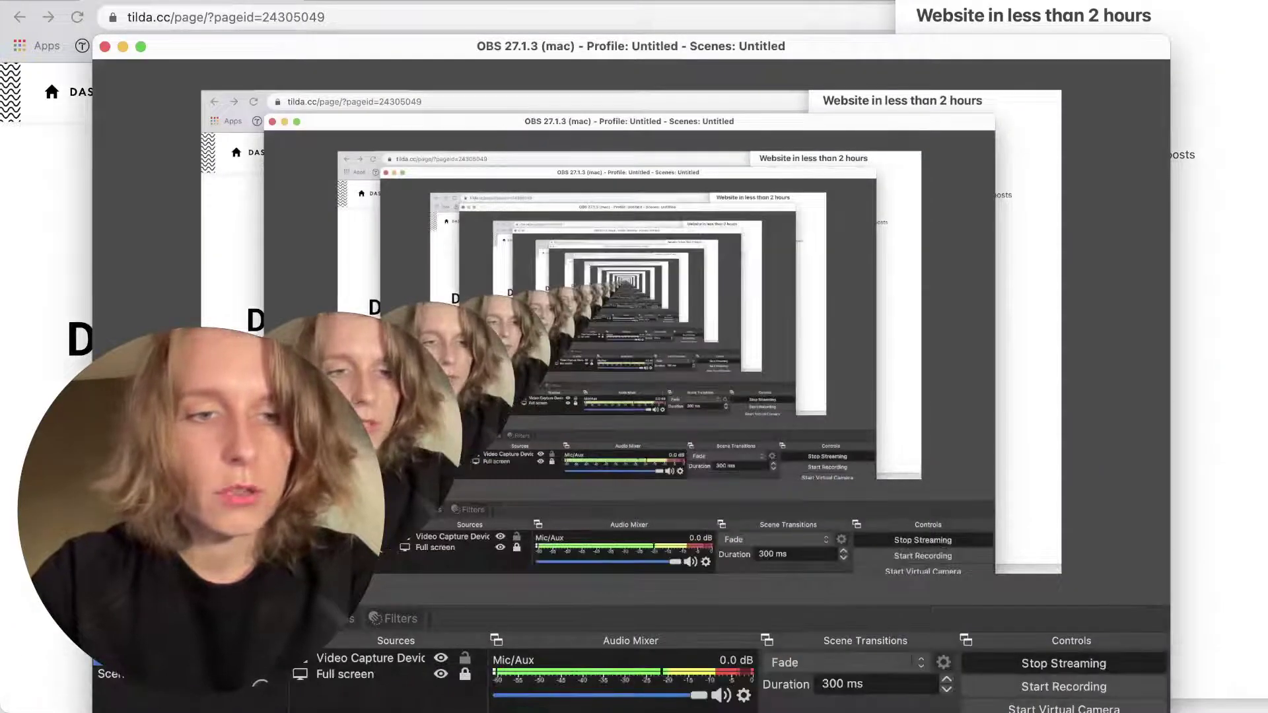
pyautogui.click(48, 485)
pyautogui.moveTo(689, 358)
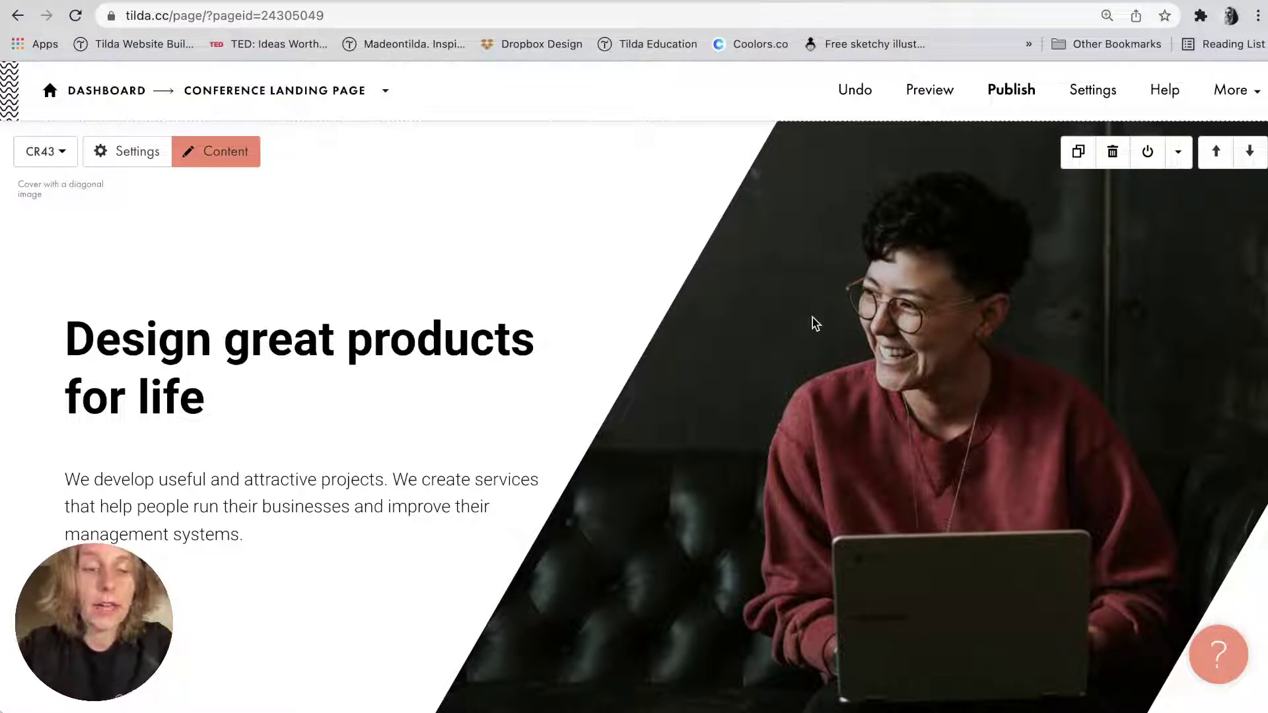
# Replace the sample heading with 'WEB ALLIANCE CONF' copied from the notes.
pyautogui.press('super+Tab')
pyautogui.press('super+Tab')
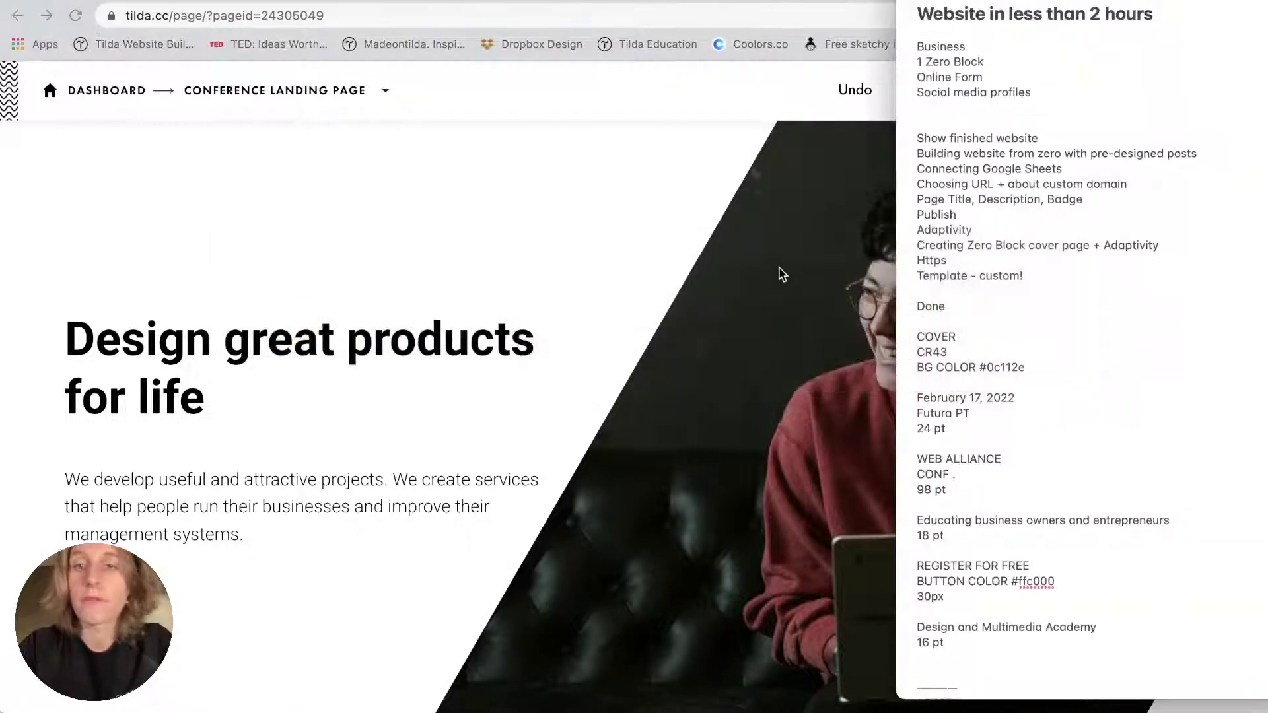
pyautogui.click(957, 125)
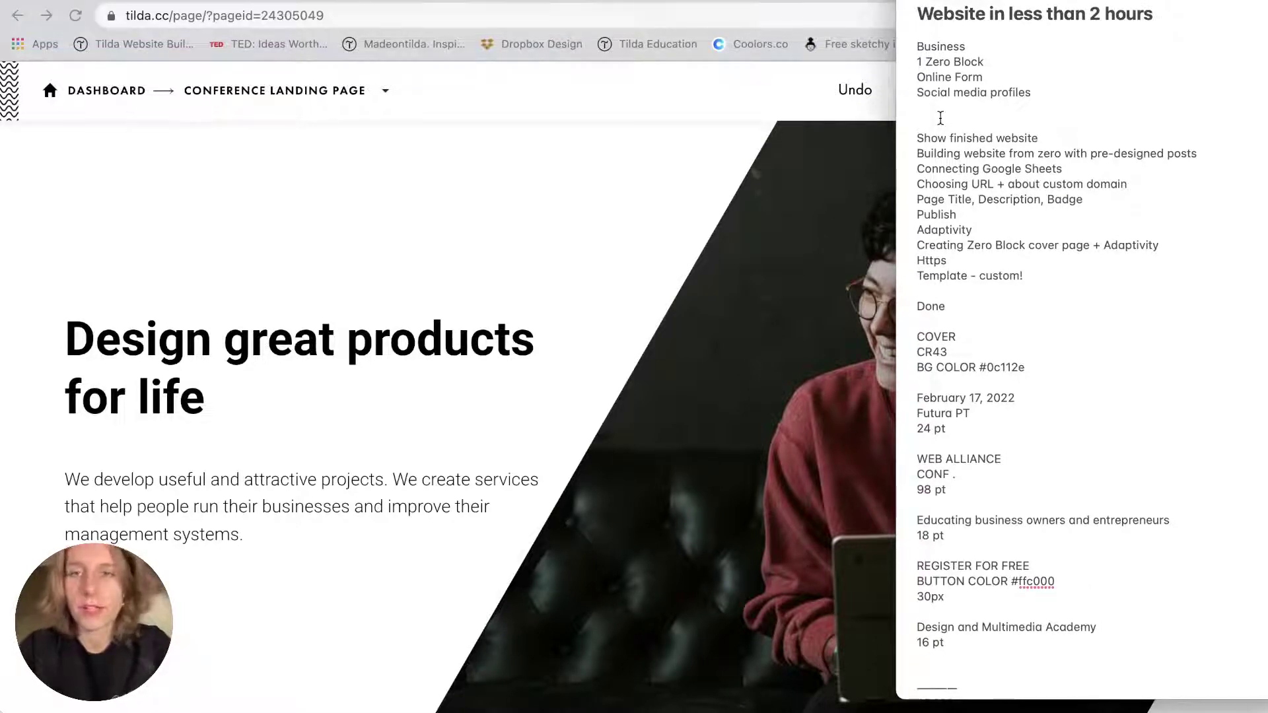
pyautogui.scroll(-10, 940, 118)
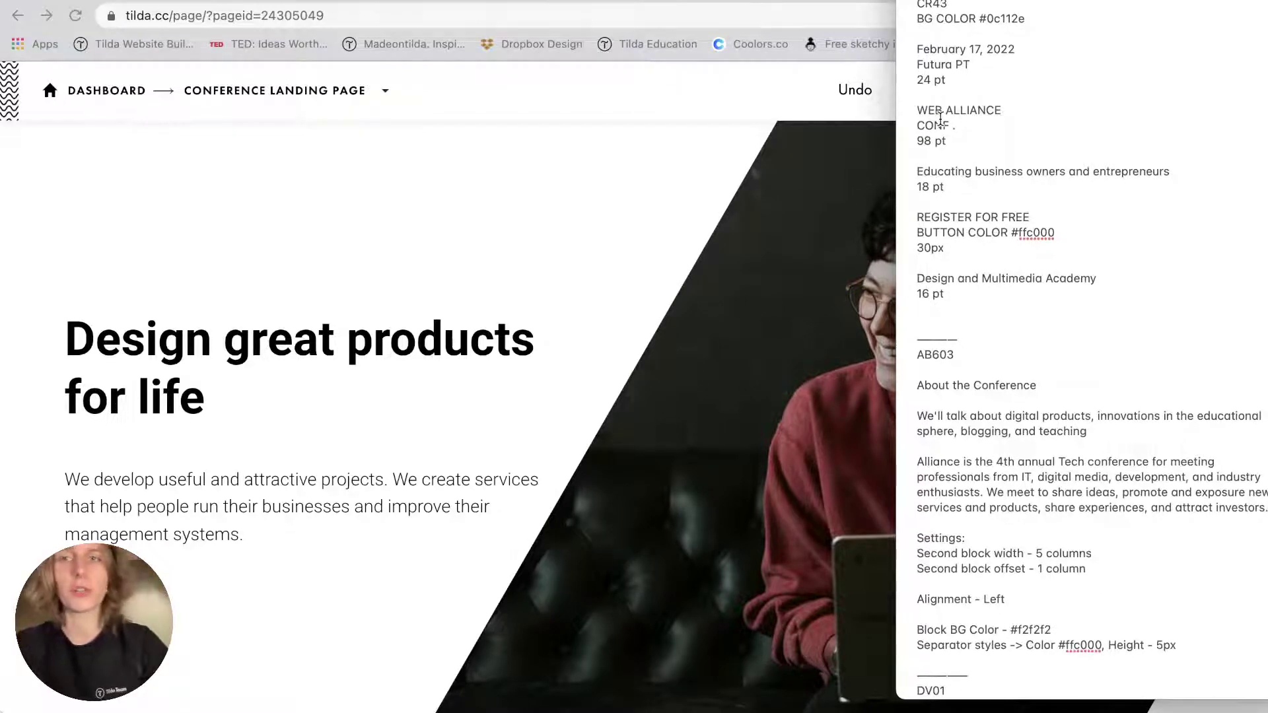
pyautogui.press('super+Tab')
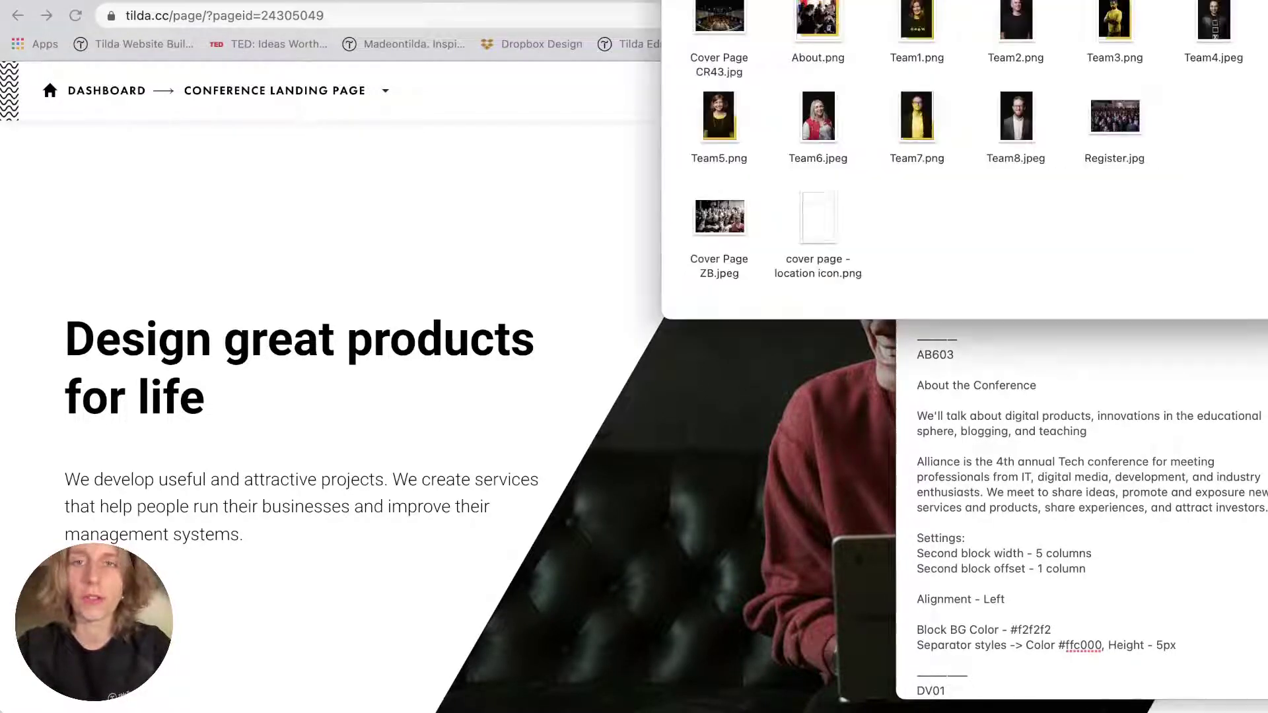
pyautogui.click(923, 495)
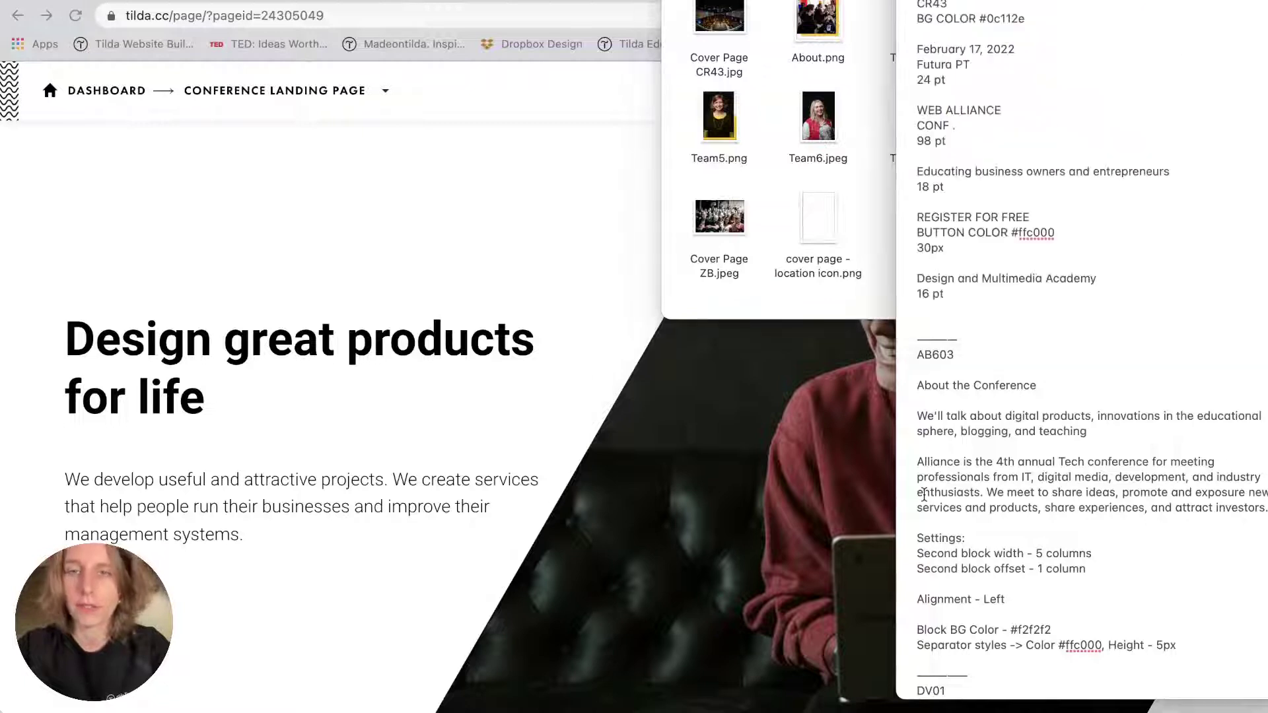
pyautogui.moveTo(918, 110); pyautogui.dragTo(944, 125)
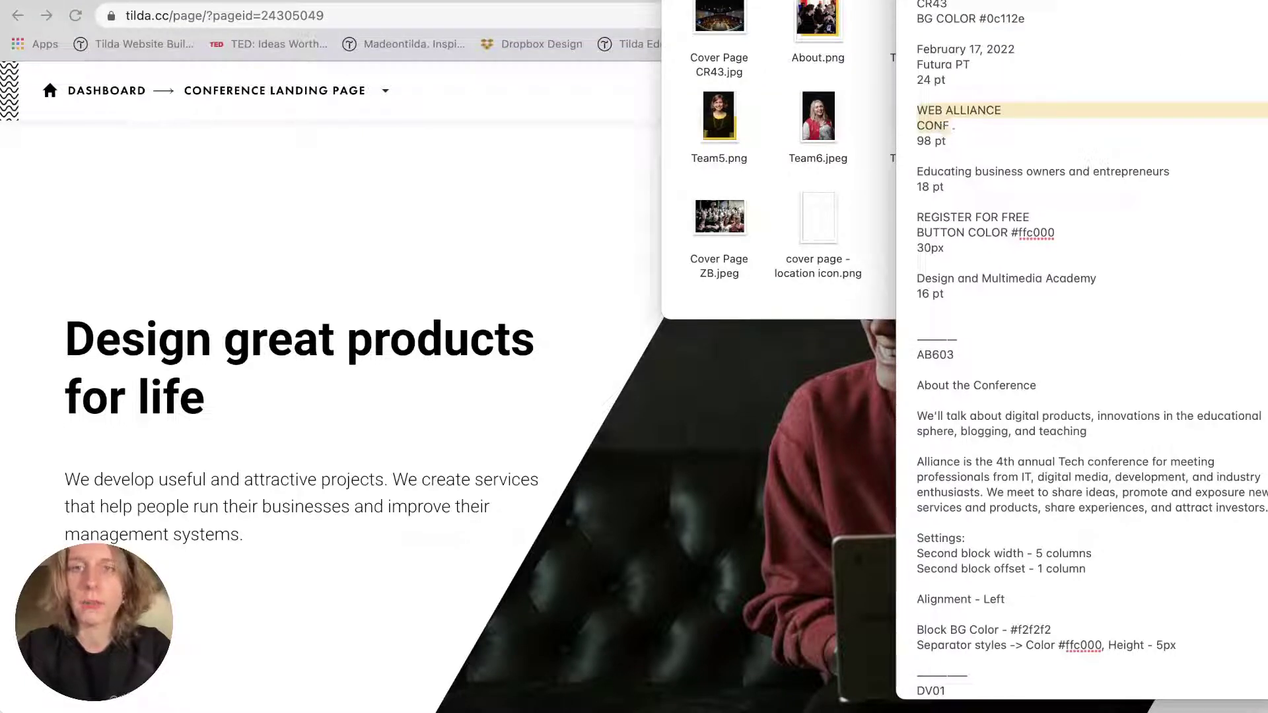
pyautogui.tripleClick(208, 362)
pyautogui.write('WEB ALLIANCE CONF')
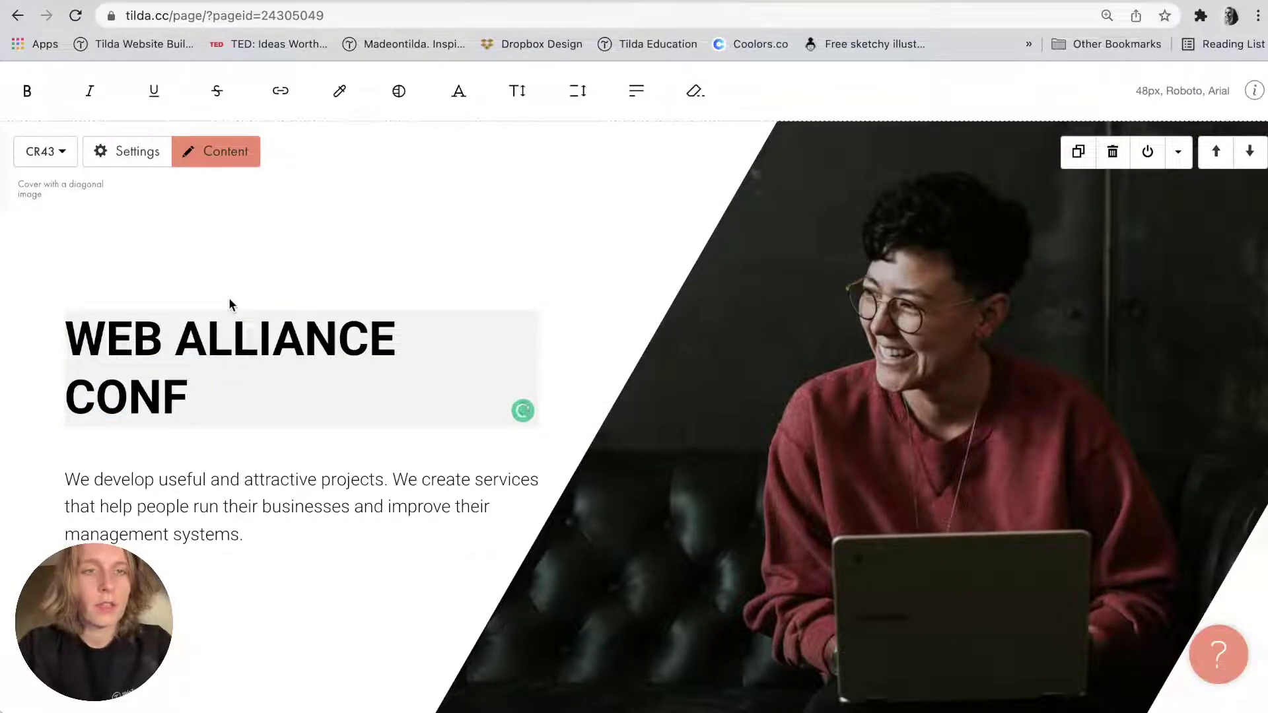
pyautogui.click(898, 400)
# Replace the sample paragraph with 'Educating business owners and entrepreneurs' from the notes.
pyautogui.hotkey('ctrl', 'Up')
pyautogui.press('Escape')
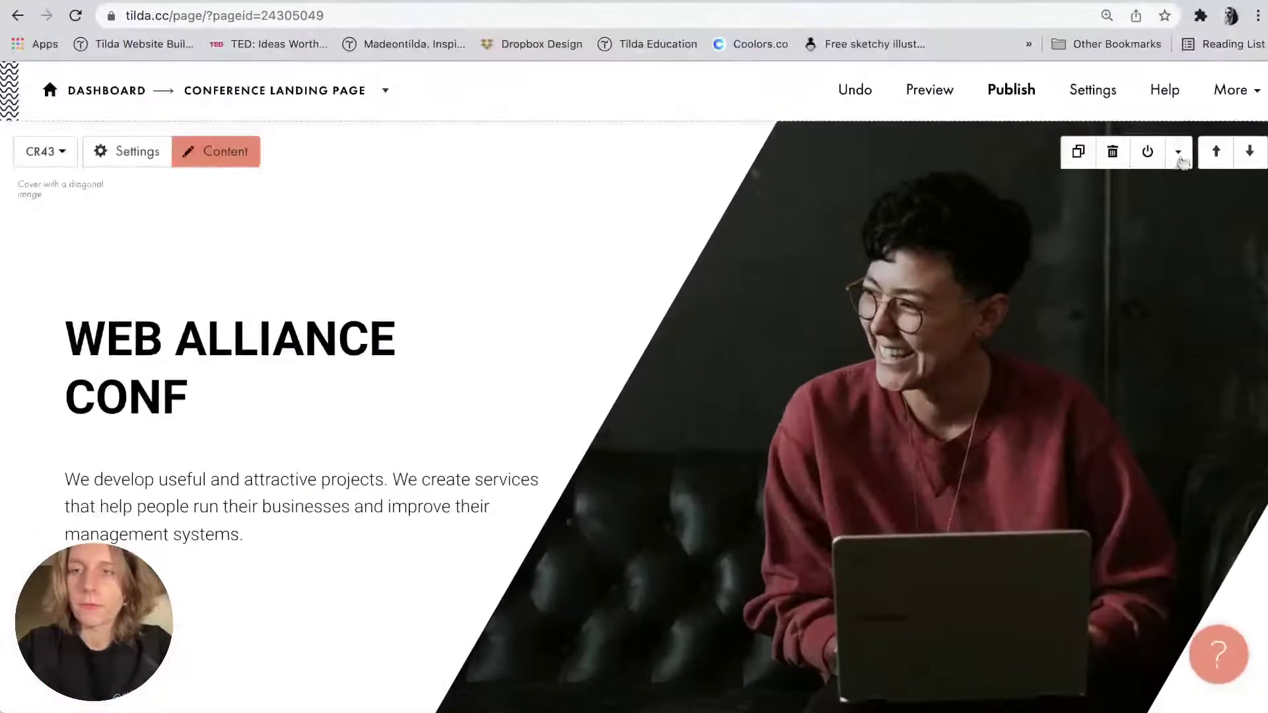
pyautogui.press('super+Tab')
pyautogui.moveTo(917, 172); pyautogui.dragTo(1169, 175)
pyautogui.press('super+c')
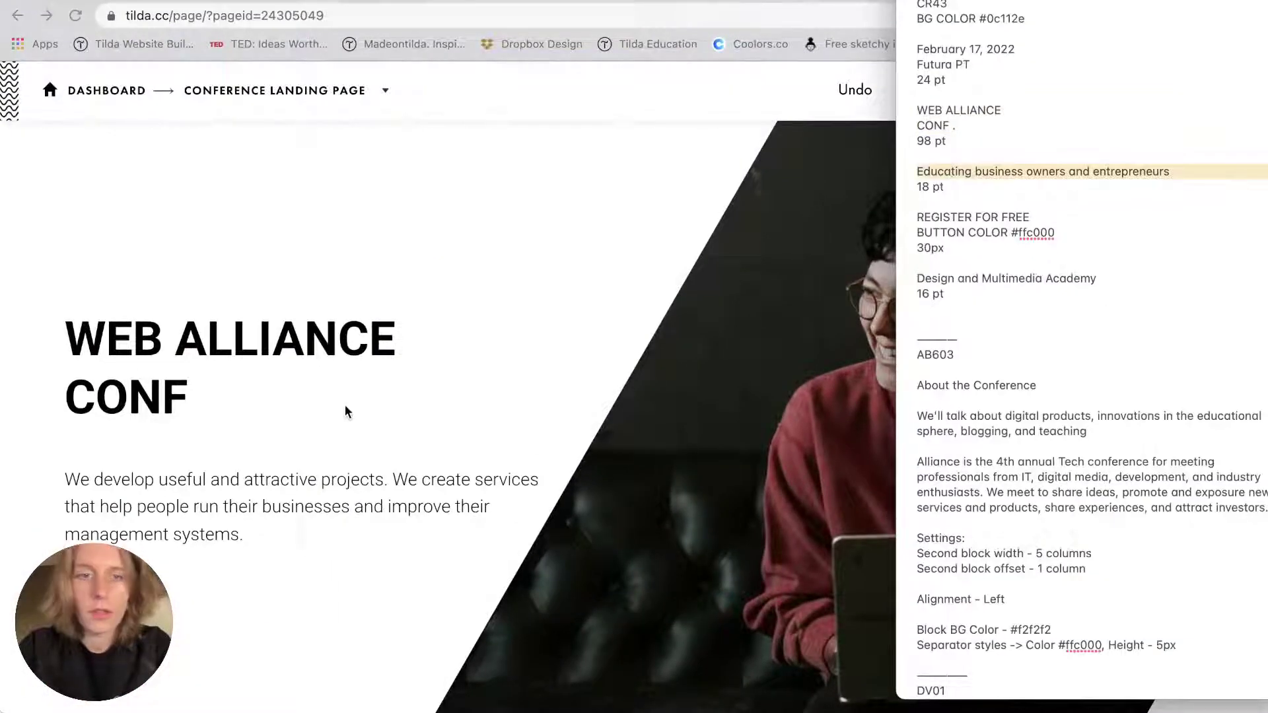
pyautogui.doubleClick(170, 481)
pyautogui.tripleClick(170, 481)
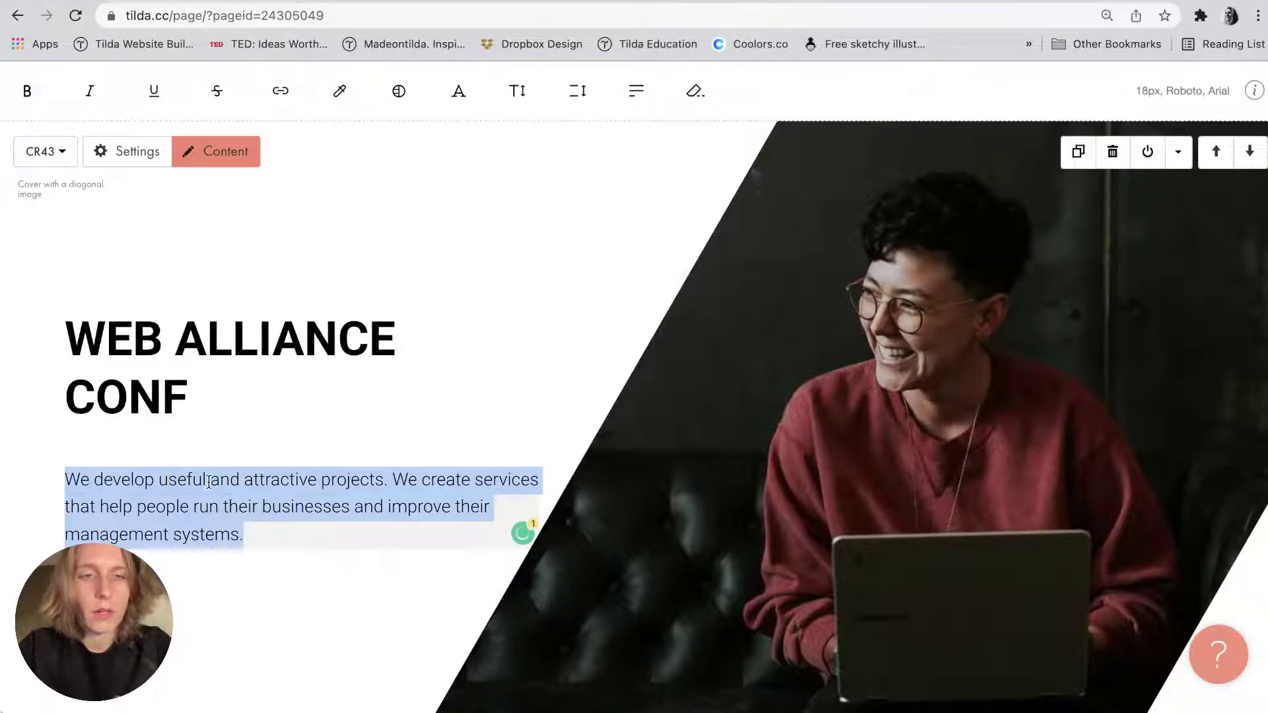
pyautogui.press('super+v')
# Add the date 'February 17, 2022' from the notes as a new subtitle line.
pyautogui.press('super+Tab')
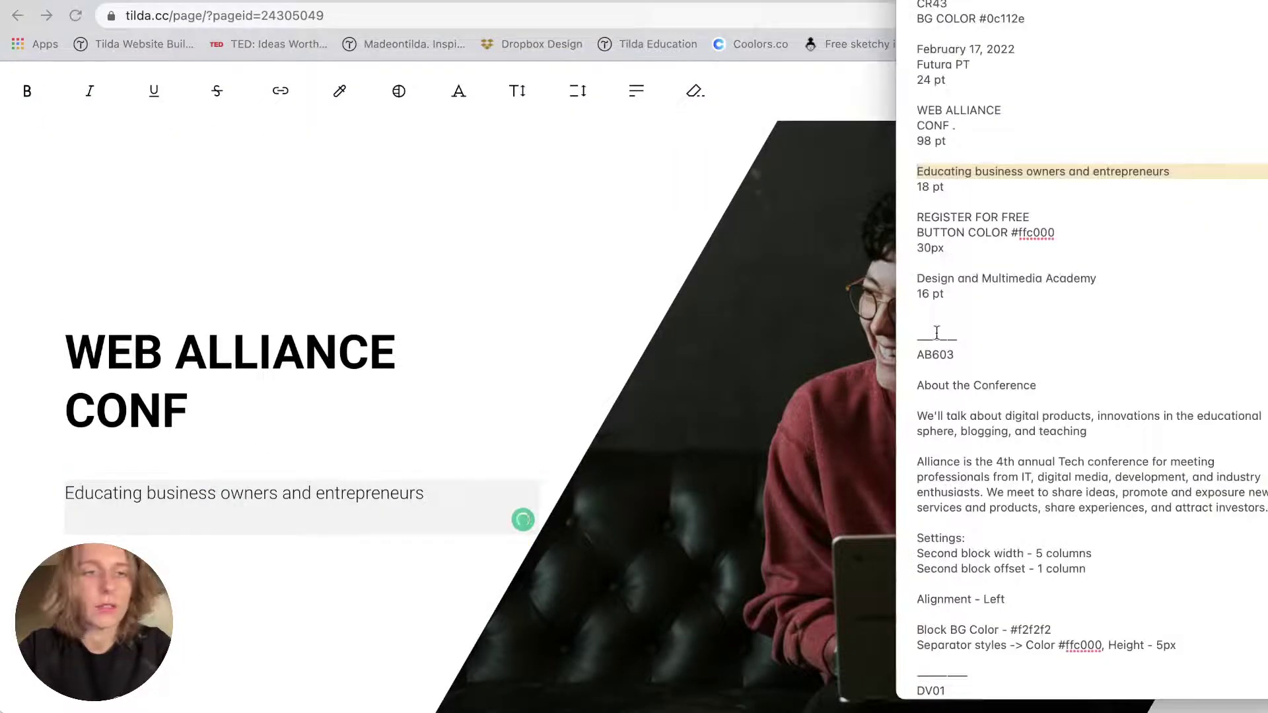
pyautogui.scroll(2, 944, 237)
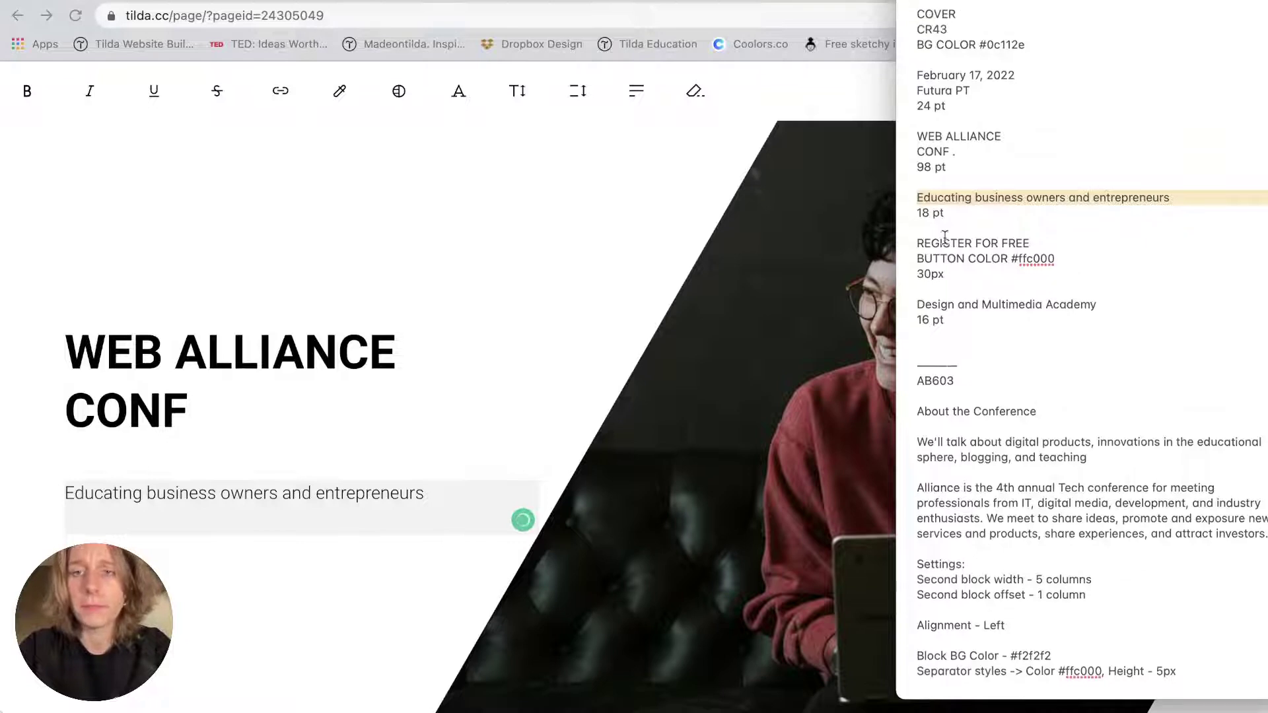
pyautogui.scroll(1, 945, 236)
pyautogui.click(931, 78)
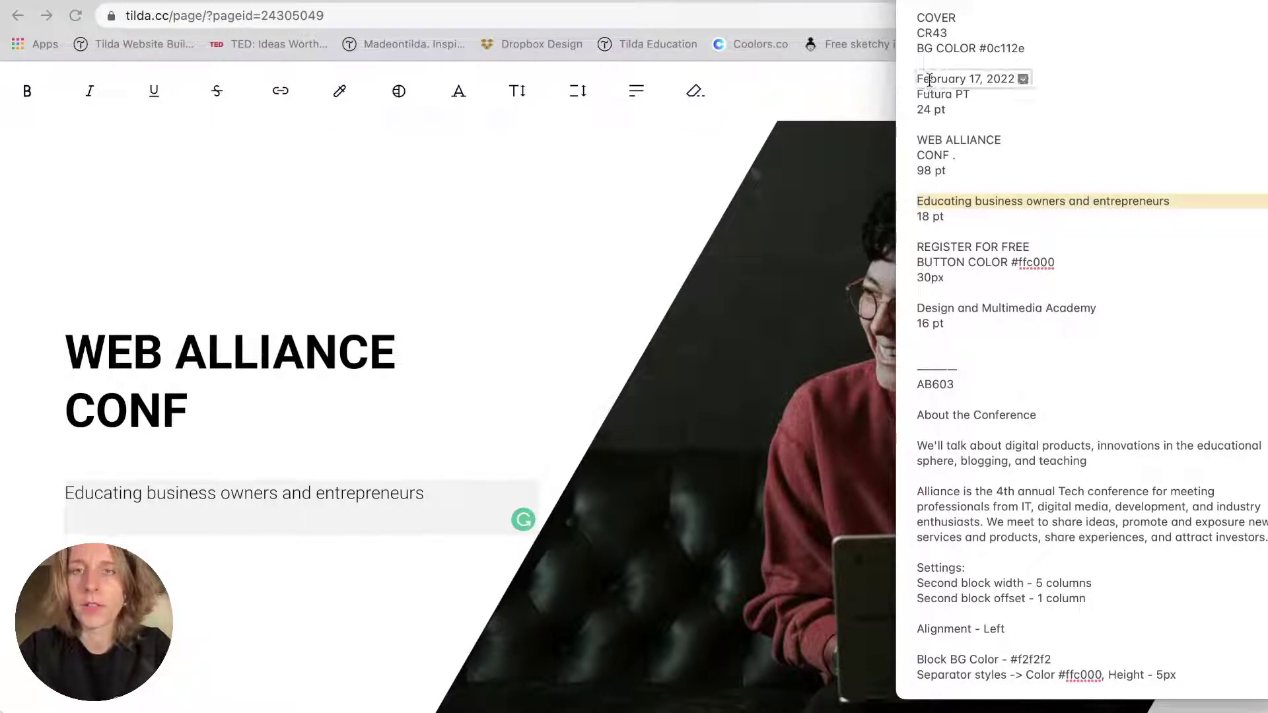
pyautogui.click(212, 519)
pyautogui.write('February 17, 2022')
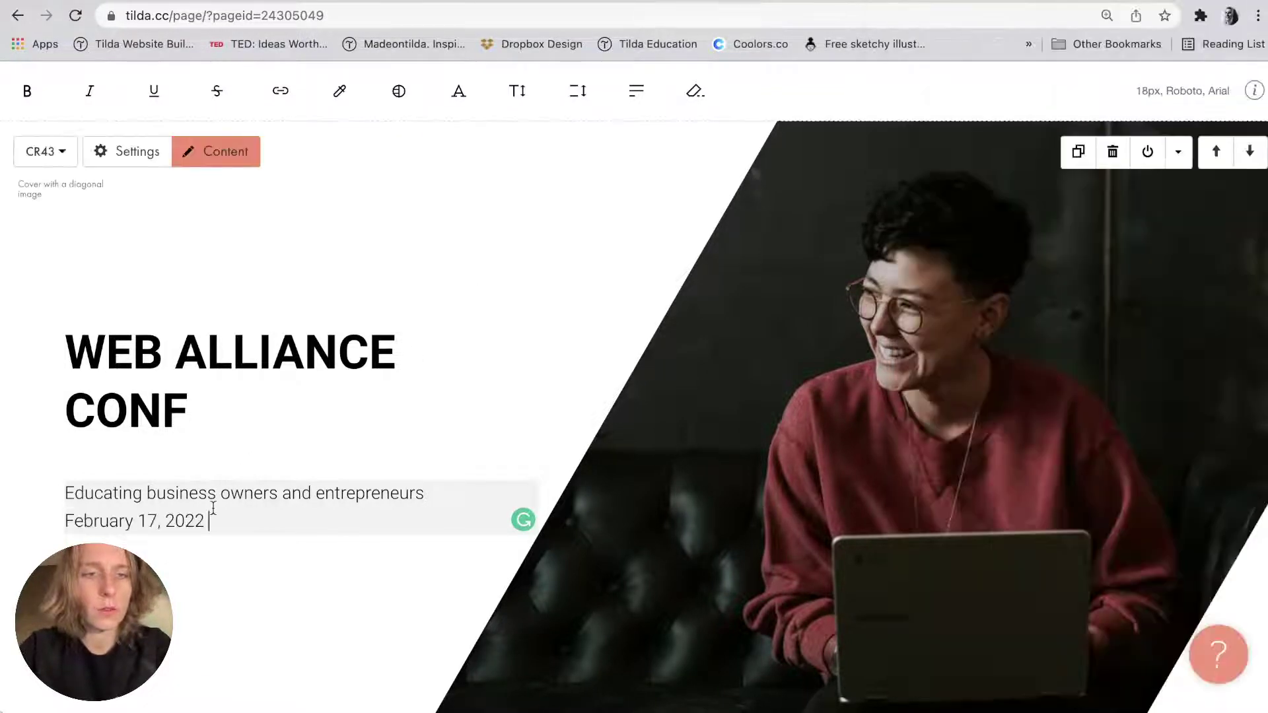
pyautogui.click(164, 563)
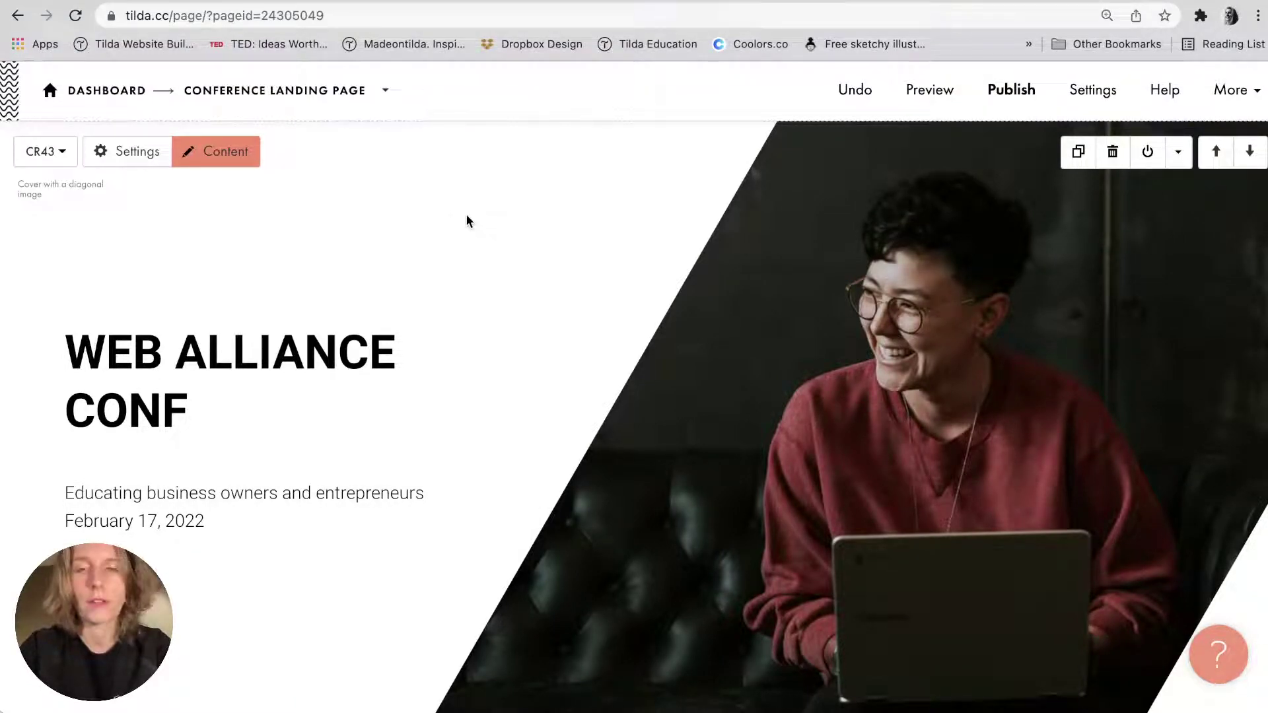
# Add a period after CONF in the cover heading.
pyautogui.doubleClick(249, 377)
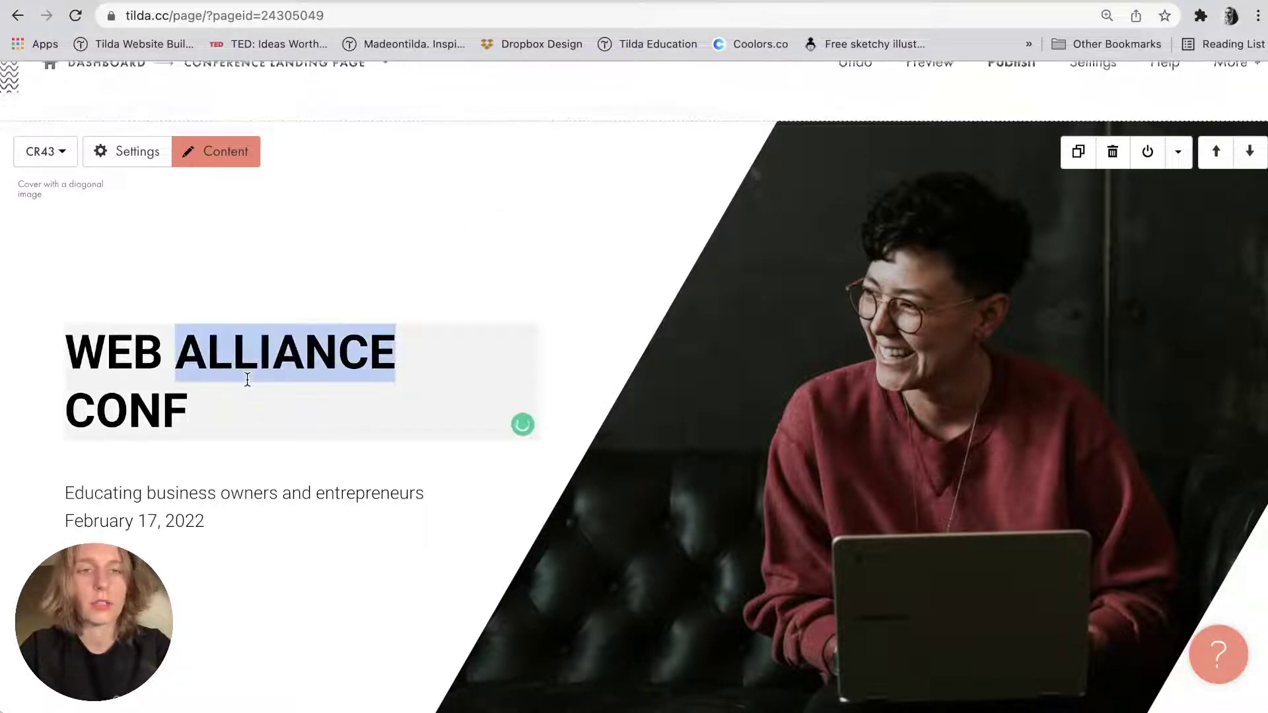
pyautogui.click(247, 380)
pyautogui.click(221, 404)
pyautogui.write('.')
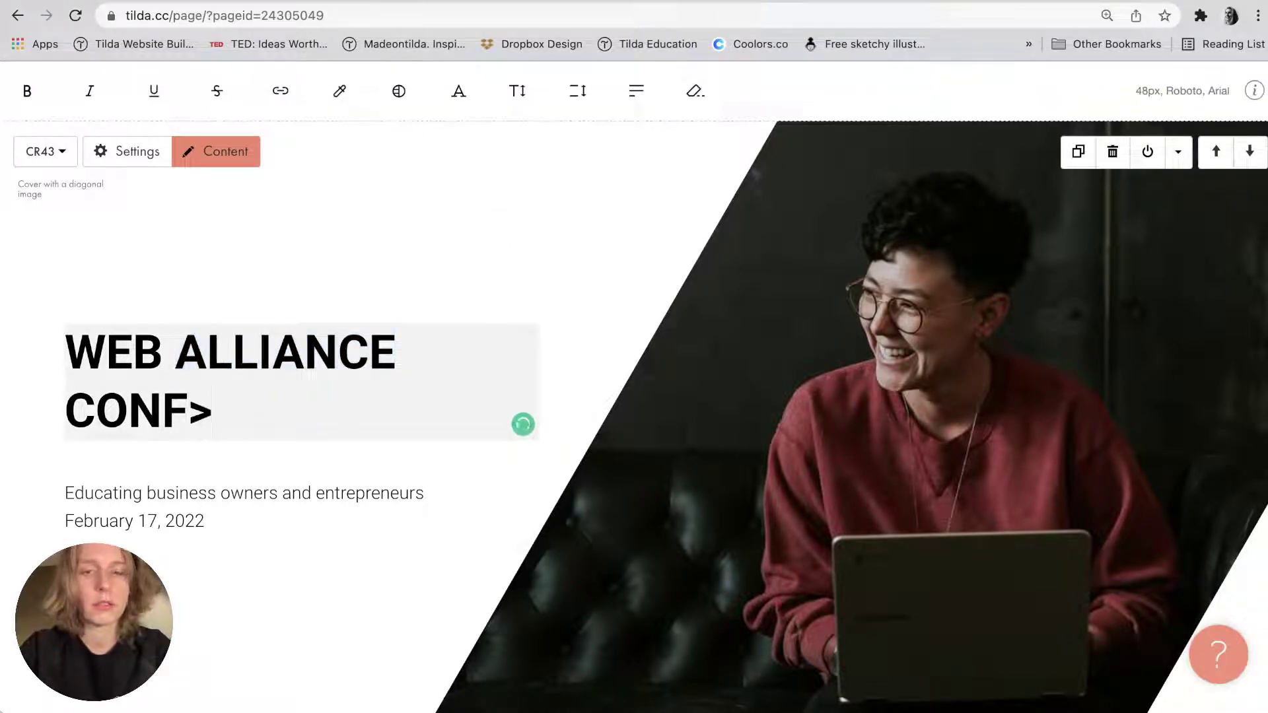
pyautogui.click(258, 286)
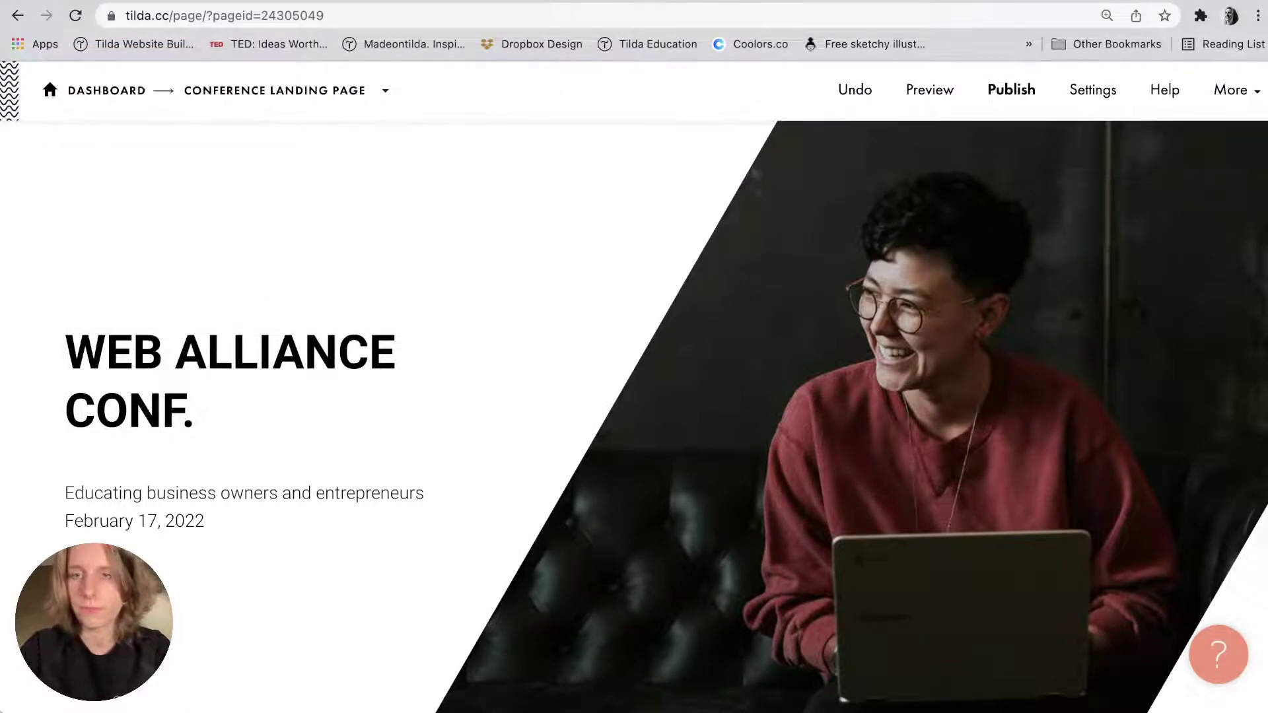
# Copy the 'REGISTER FOR FREE' line from the notes.
pyautogui.press('super+Tab')
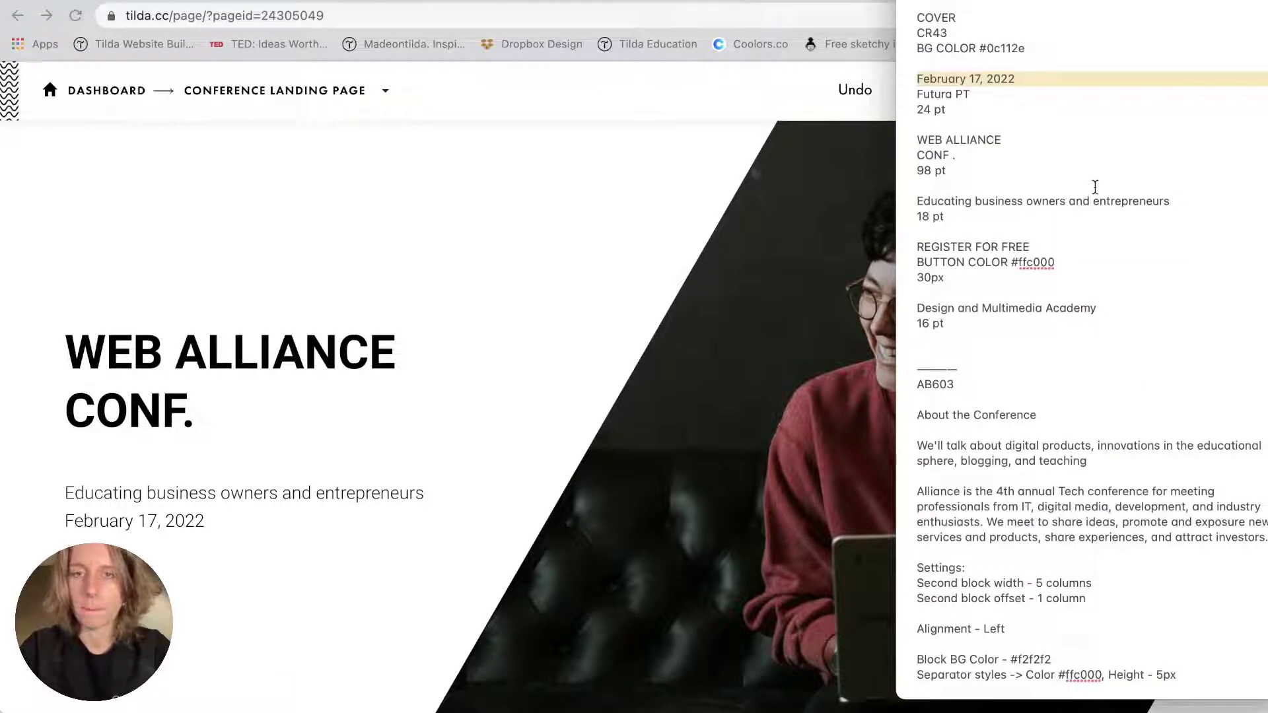
pyautogui.scroll(-2, 462, 379)
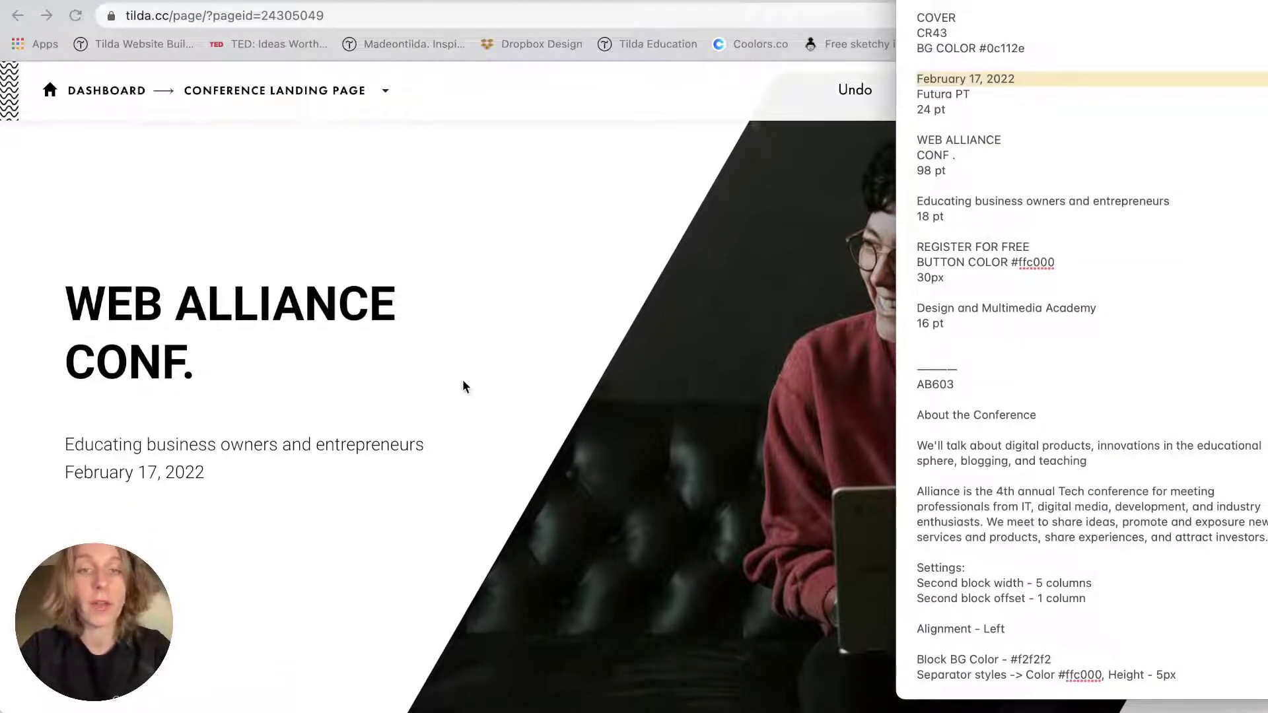
pyautogui.tripleClick(944, 247)
pyautogui.press('super+c')
pyautogui.click(640, 241)
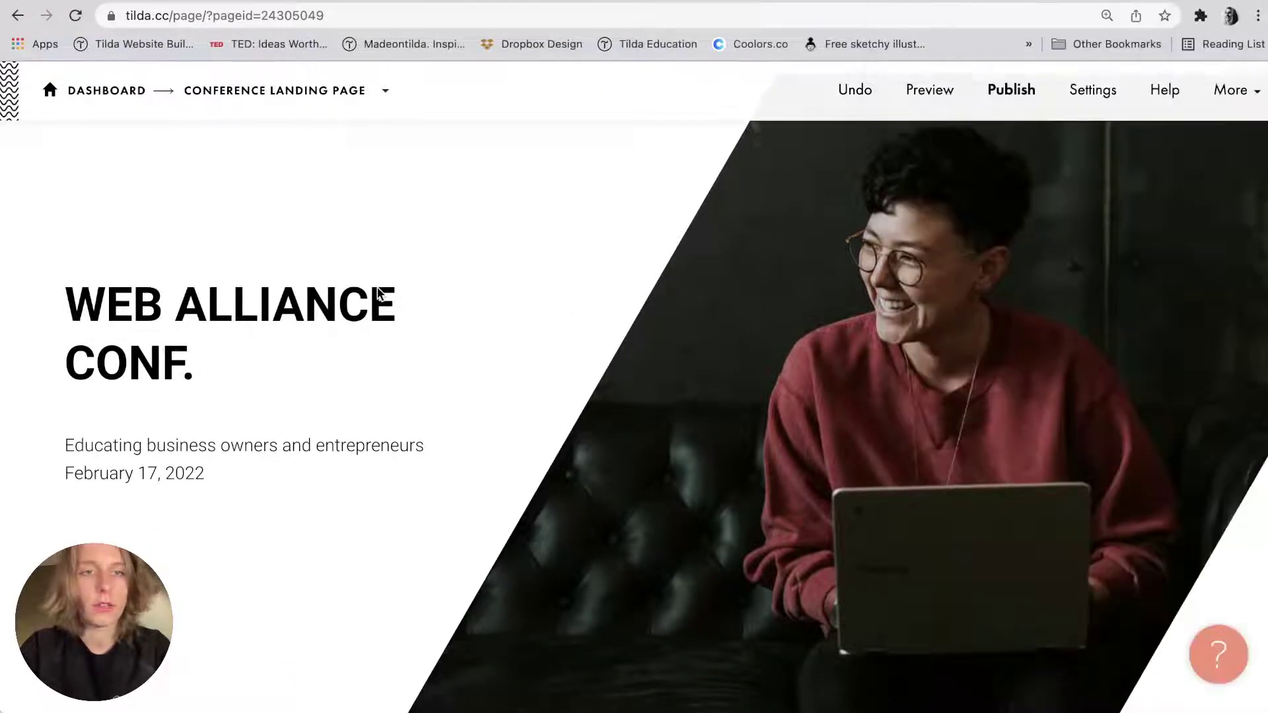
pyautogui.scroll(2, 378, 286)
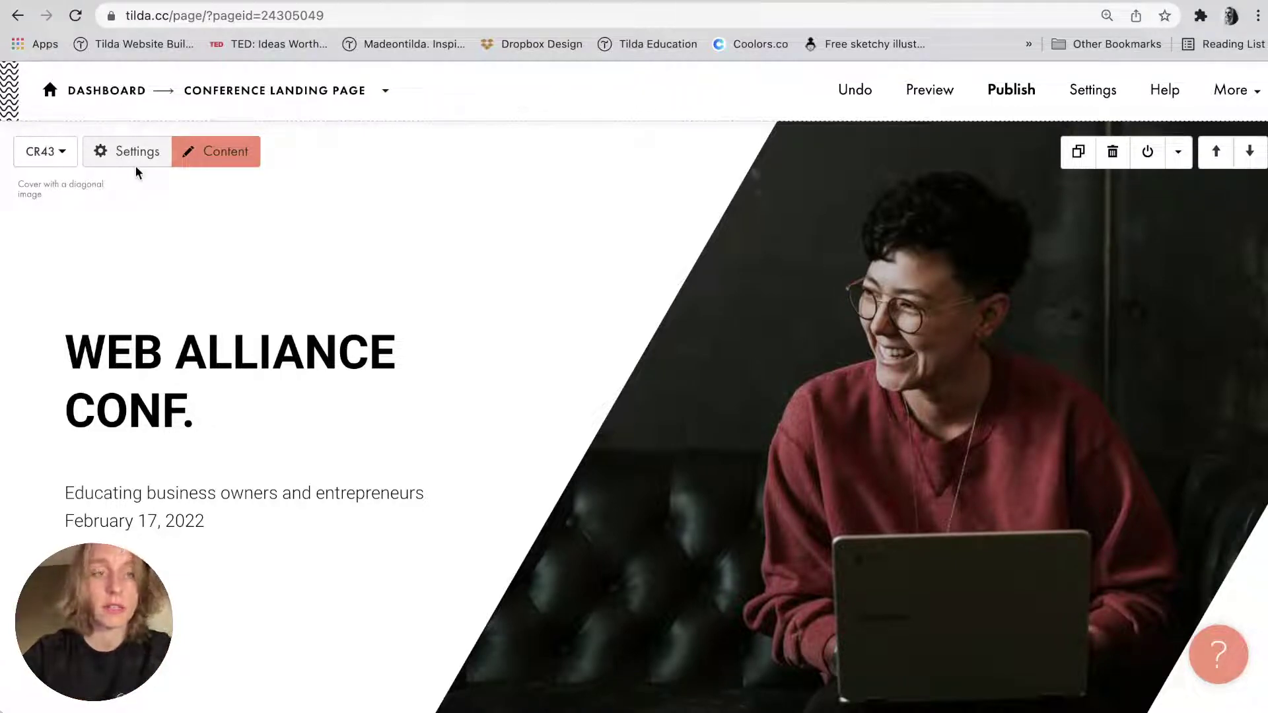
# Set the cover button title to 'REGISTER FOR FREE' and save the content.
pyautogui.click(213, 153)
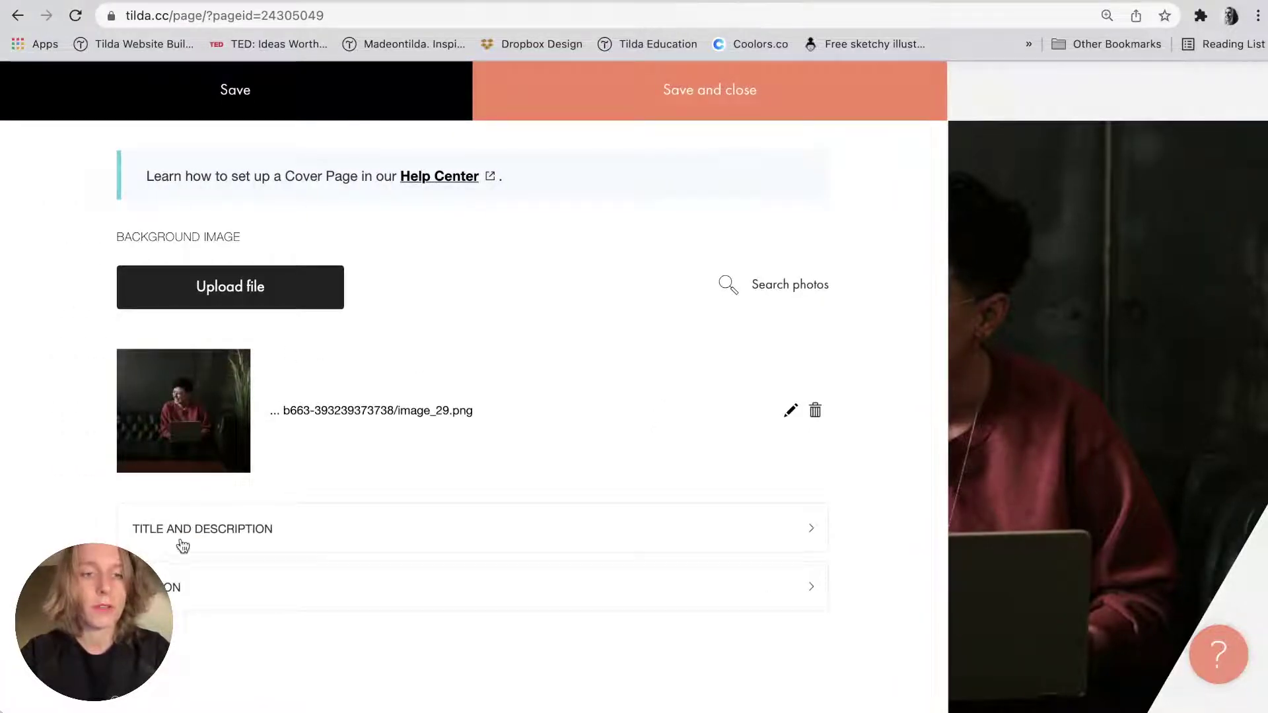
pyautogui.click(175, 582)
pyautogui.scroll(-3, 176, 578)
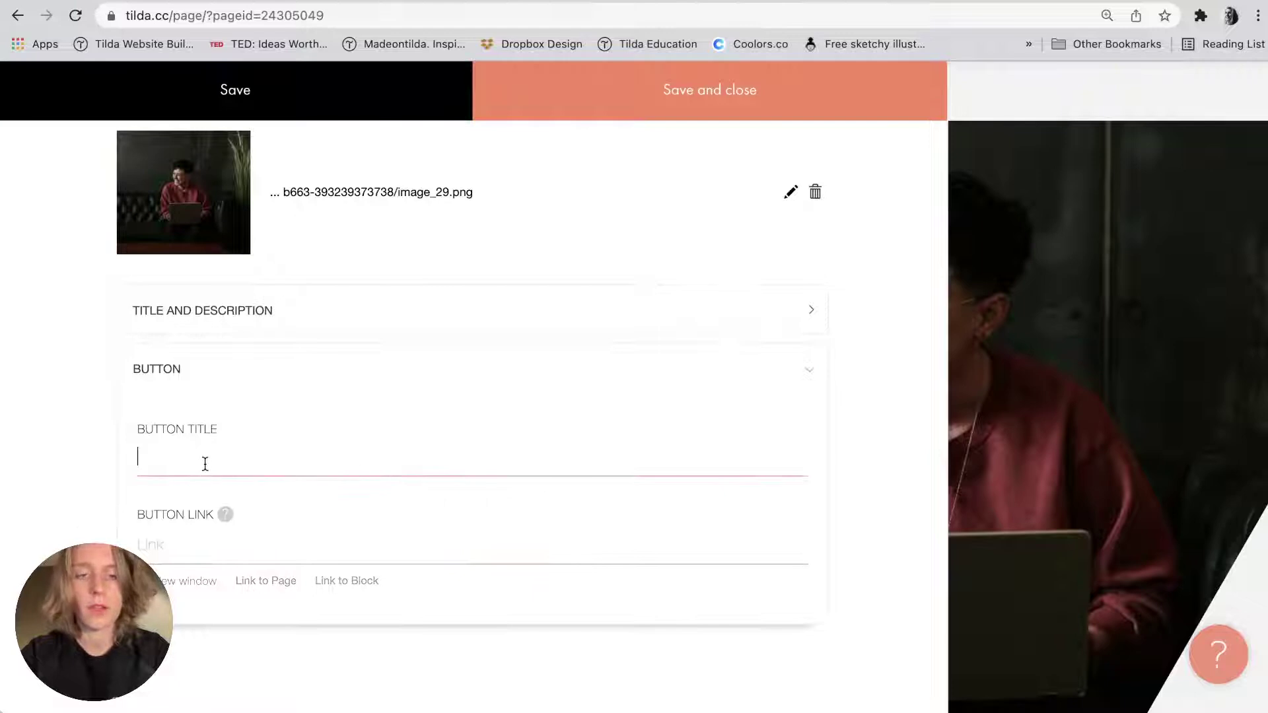
pyautogui.press('super+v')
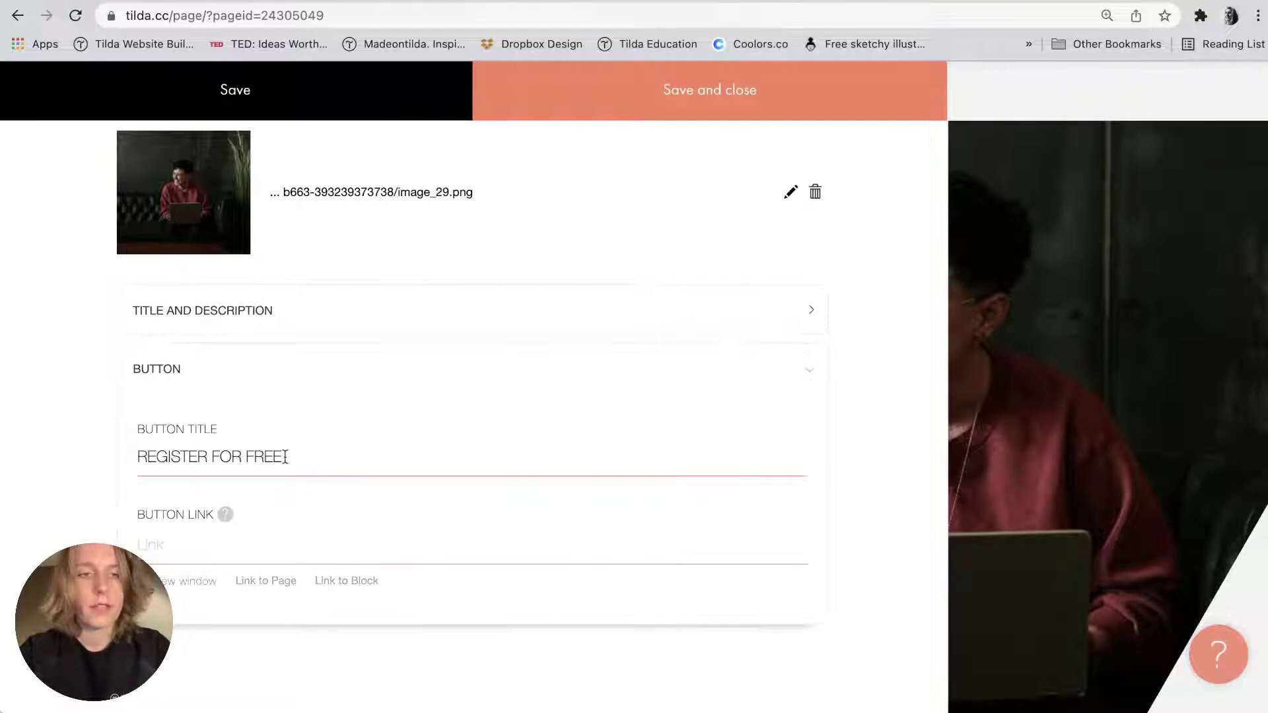
pyautogui.click(666, 118)
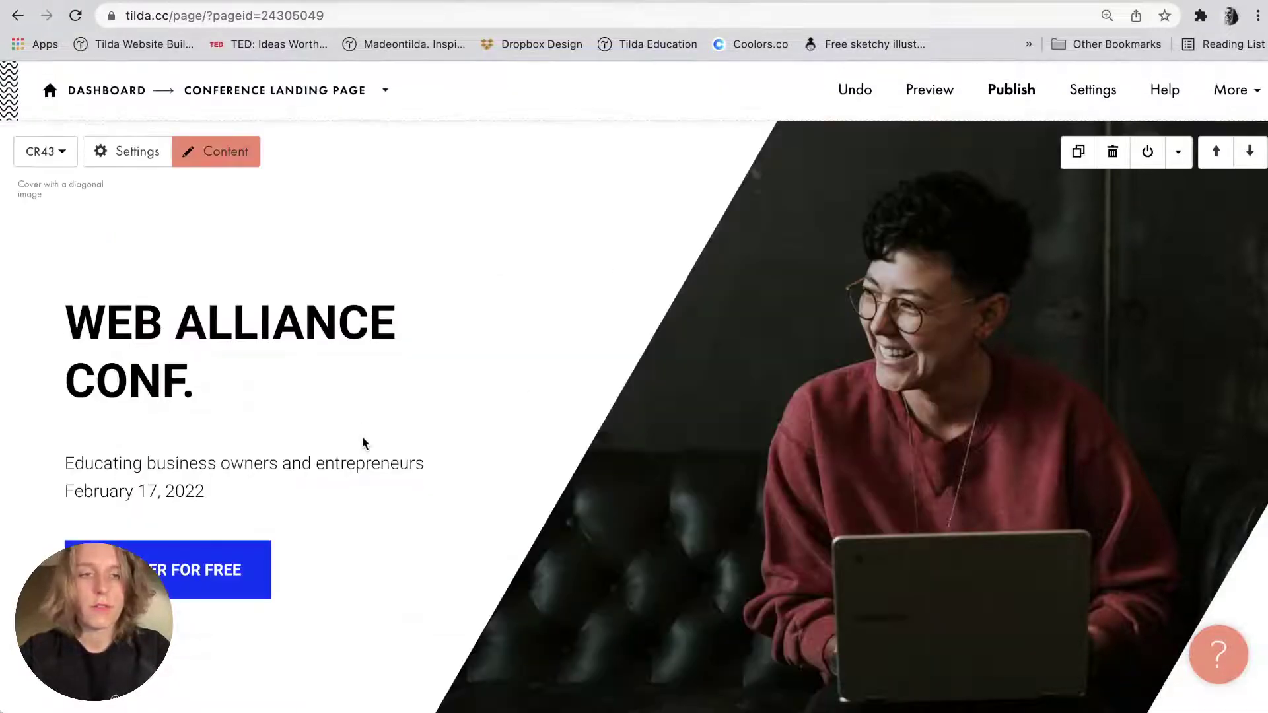
pyautogui.rightClick(362, 442)
pyautogui.press('Escape')
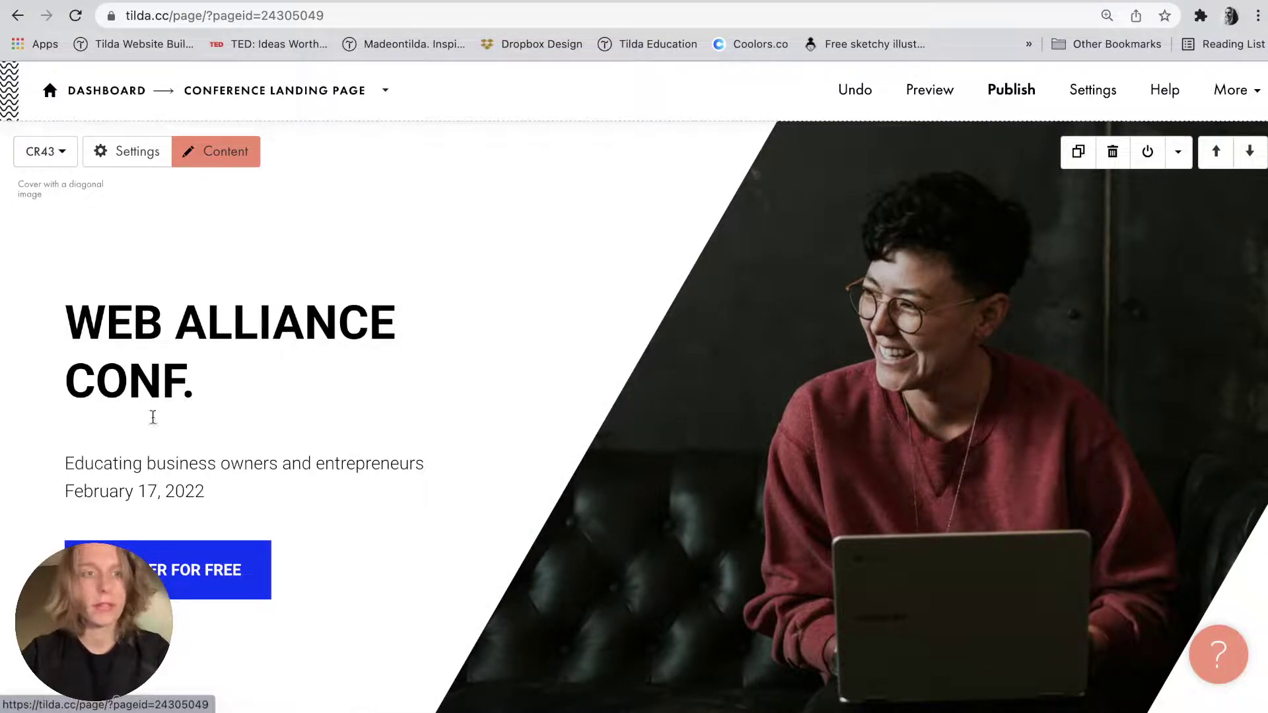
# Give the cover button a #ffc000 background colour.
pyautogui.click(134, 151)
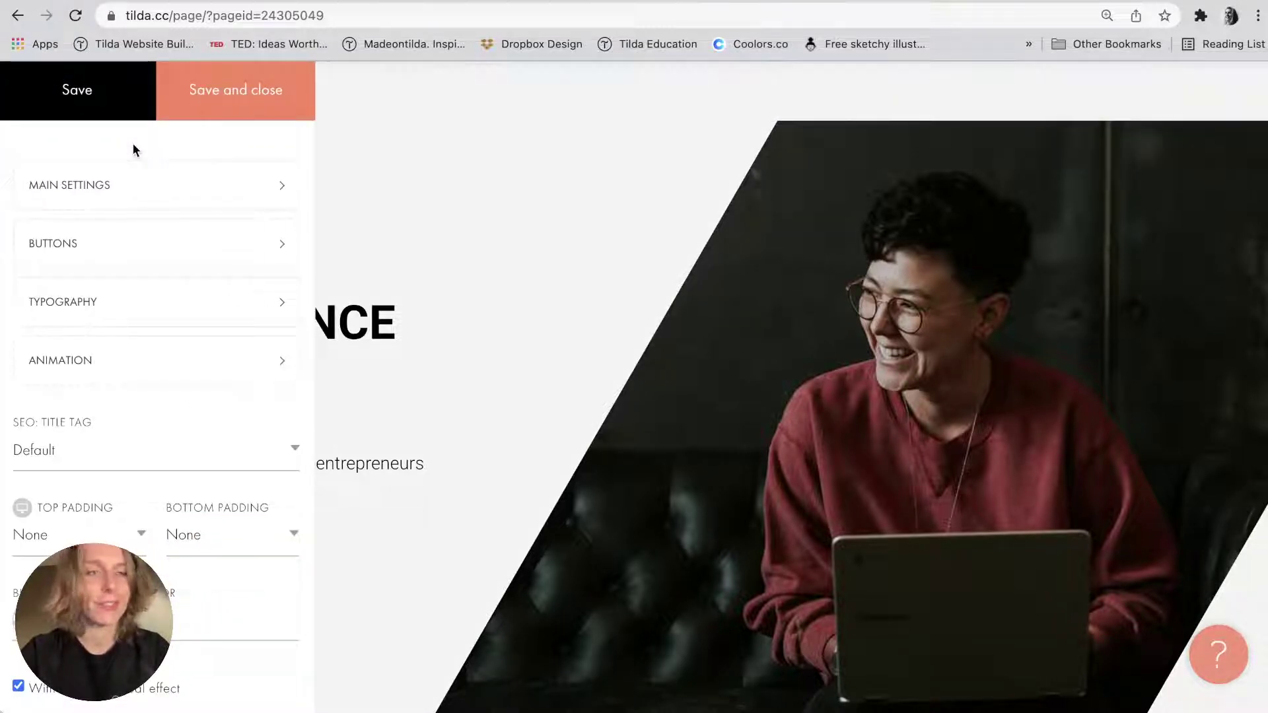
pyautogui.click(99, 254)
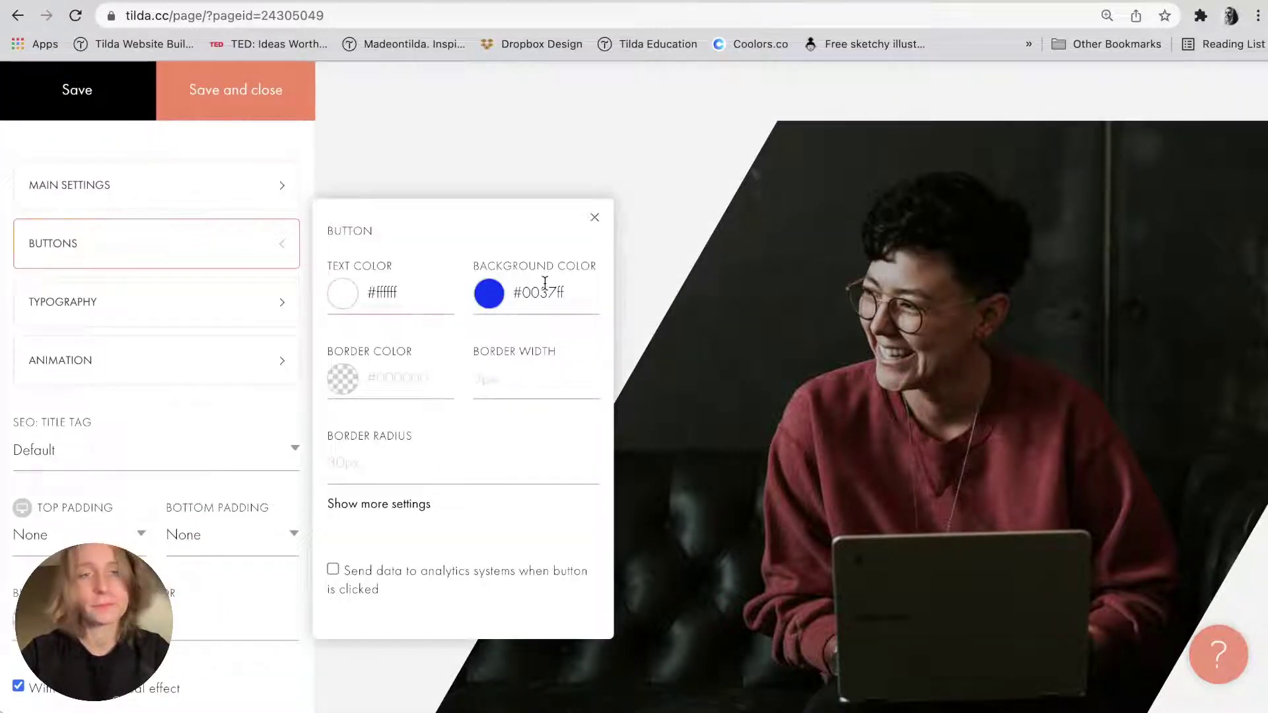
pyautogui.press('super+Tab')
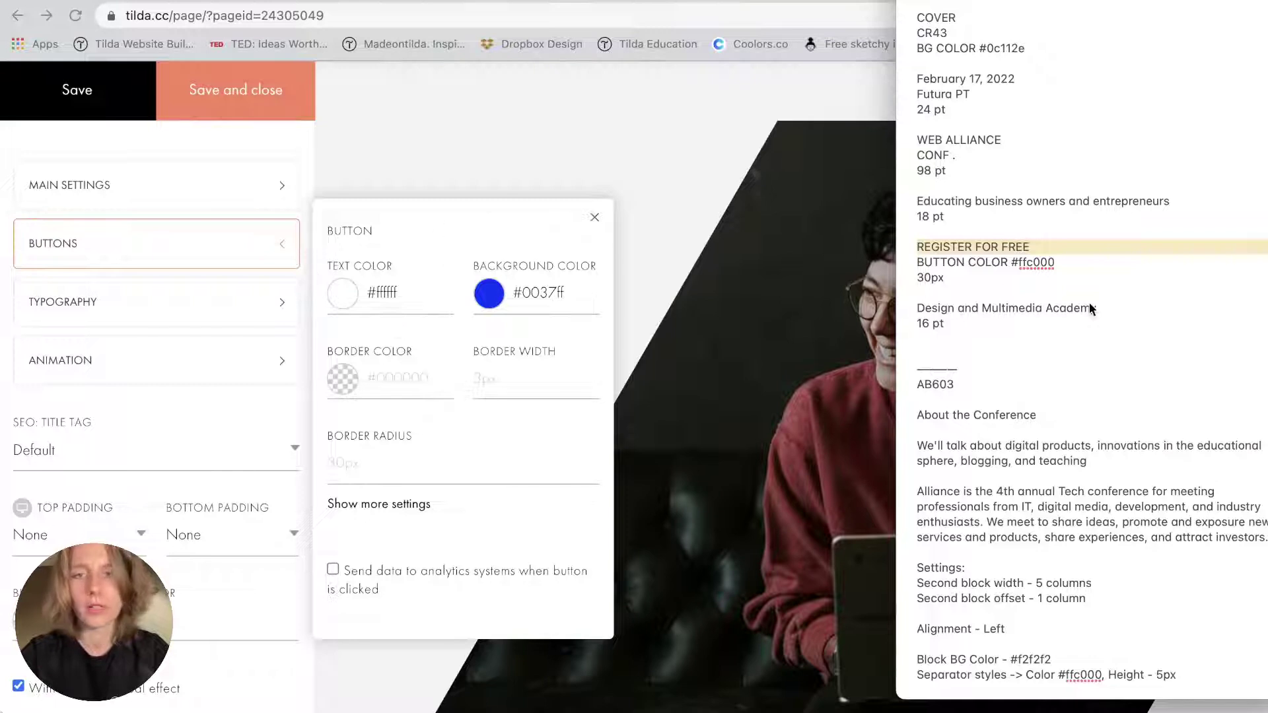
pyautogui.doubleClick(1033, 262)
pyautogui.press('super+c')
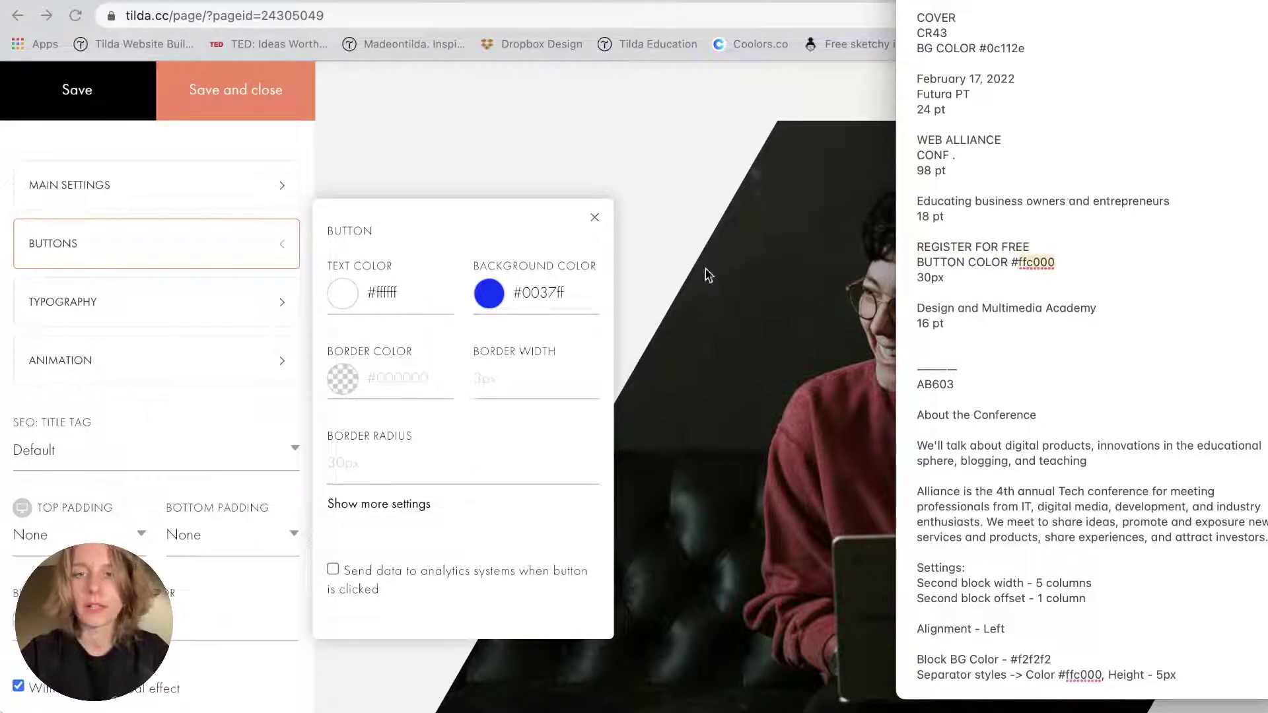
pyautogui.click(542, 295)
pyautogui.press('super+v')
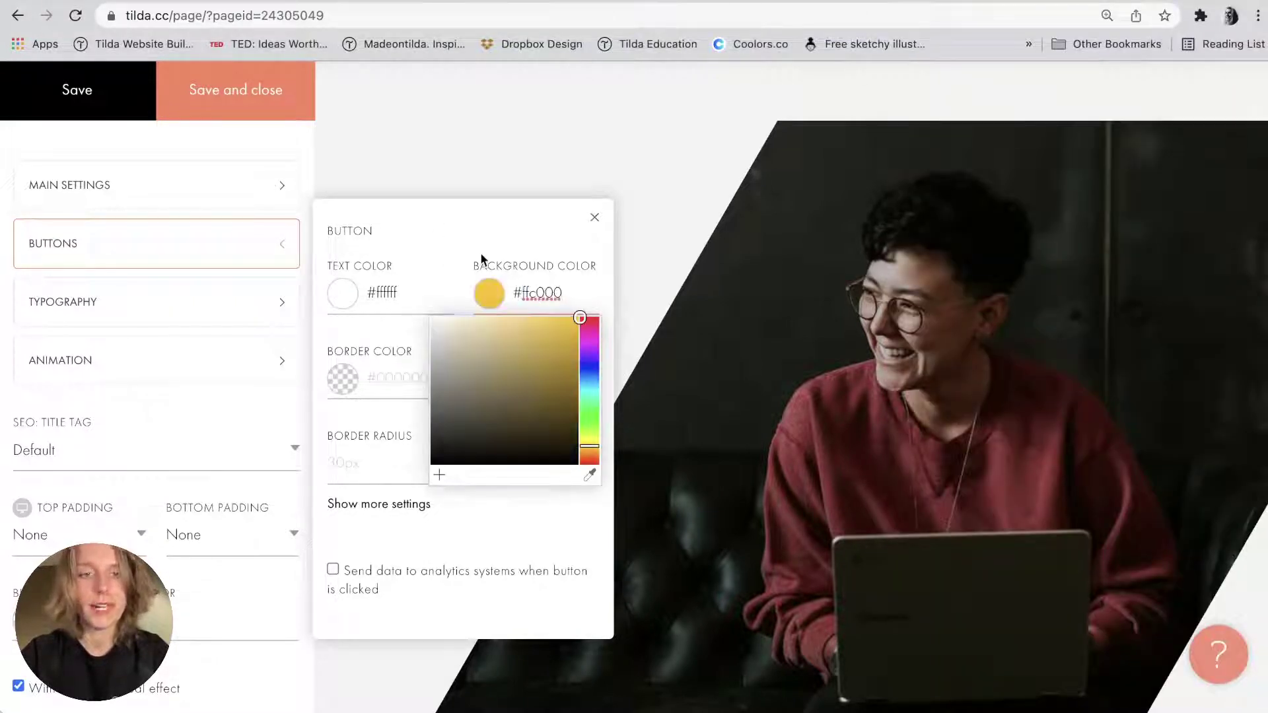
pyautogui.click(480, 252)
# Round the button corners to 30 px and save the block settings.
pyautogui.press('super+Tab')
pyautogui.click(406, 350)
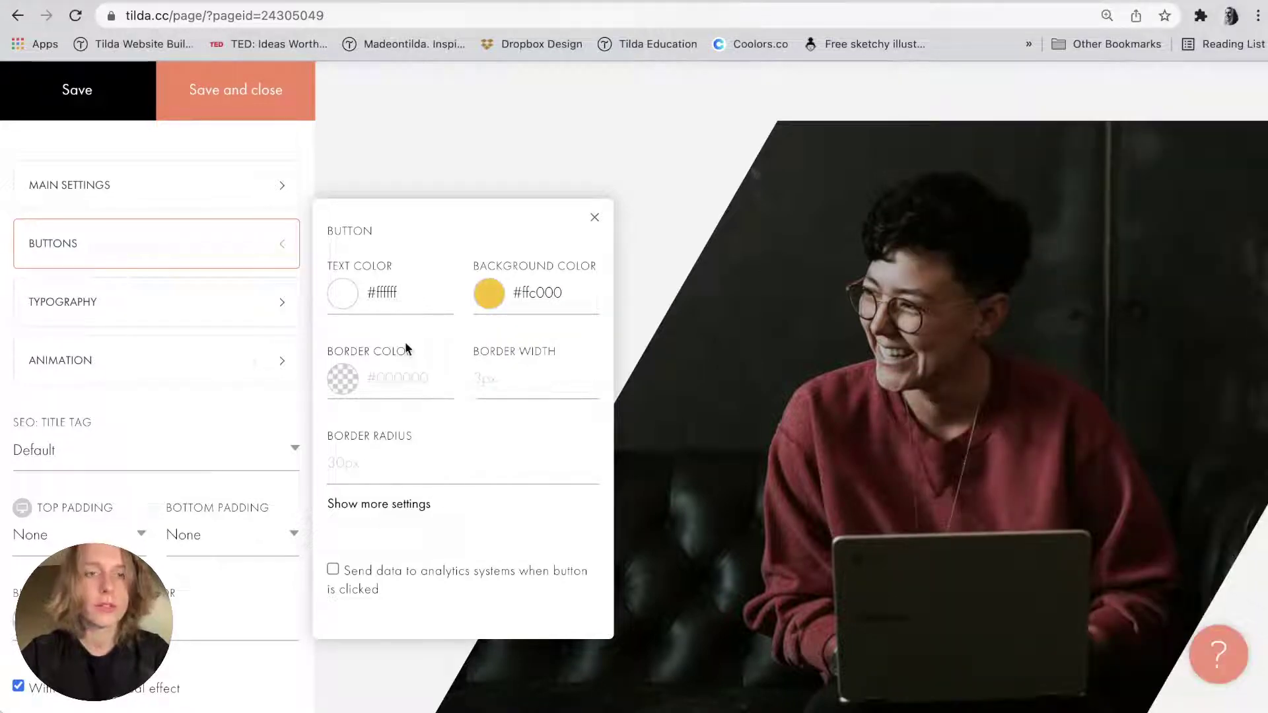
pyautogui.click(332, 464)
pyautogui.write('30')
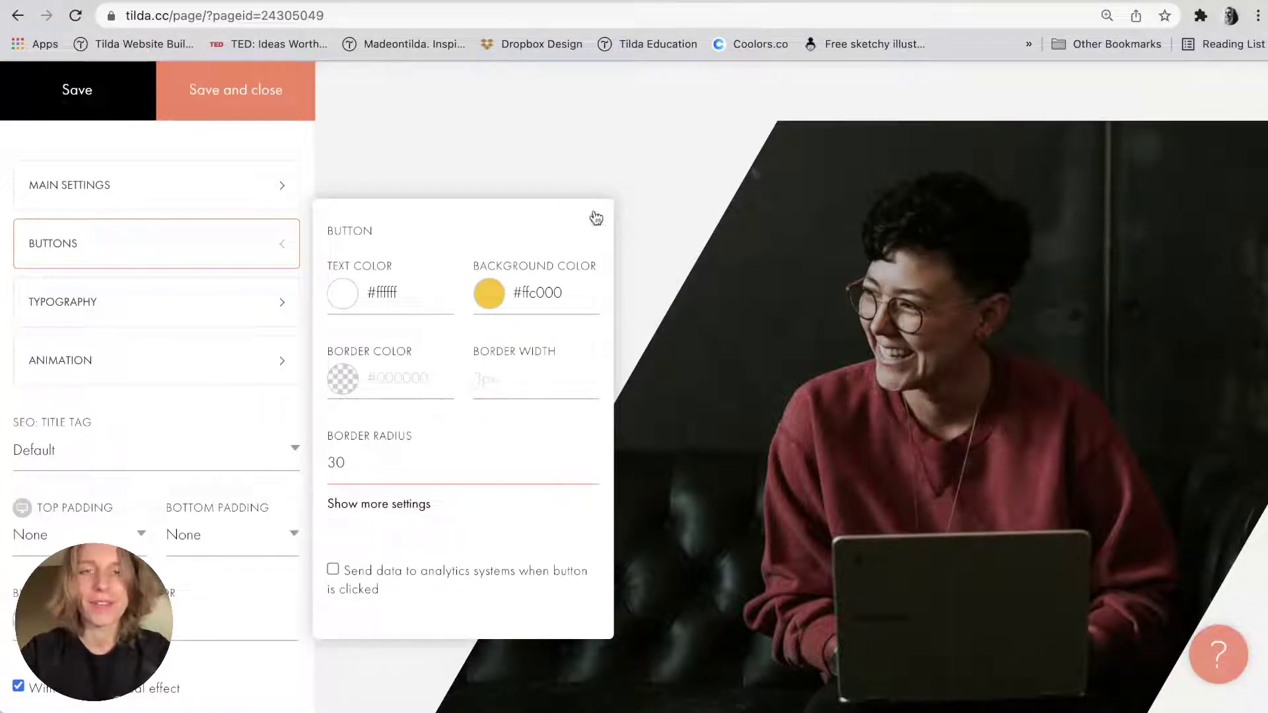
pyautogui.click(596, 218)
pyautogui.click(293, 108)
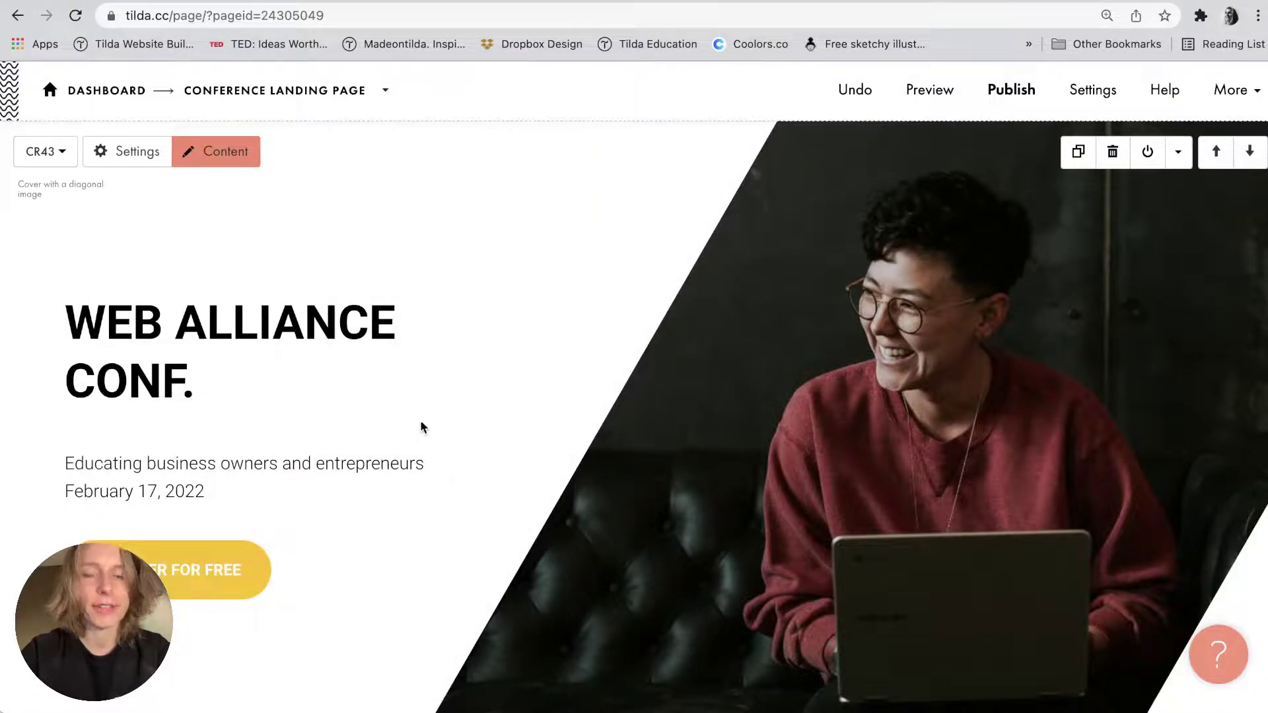
# Replace the cover photo with Cover Page CR43.jpg from the image folder.
pyautogui.hotkey('ctrl', 'Up')
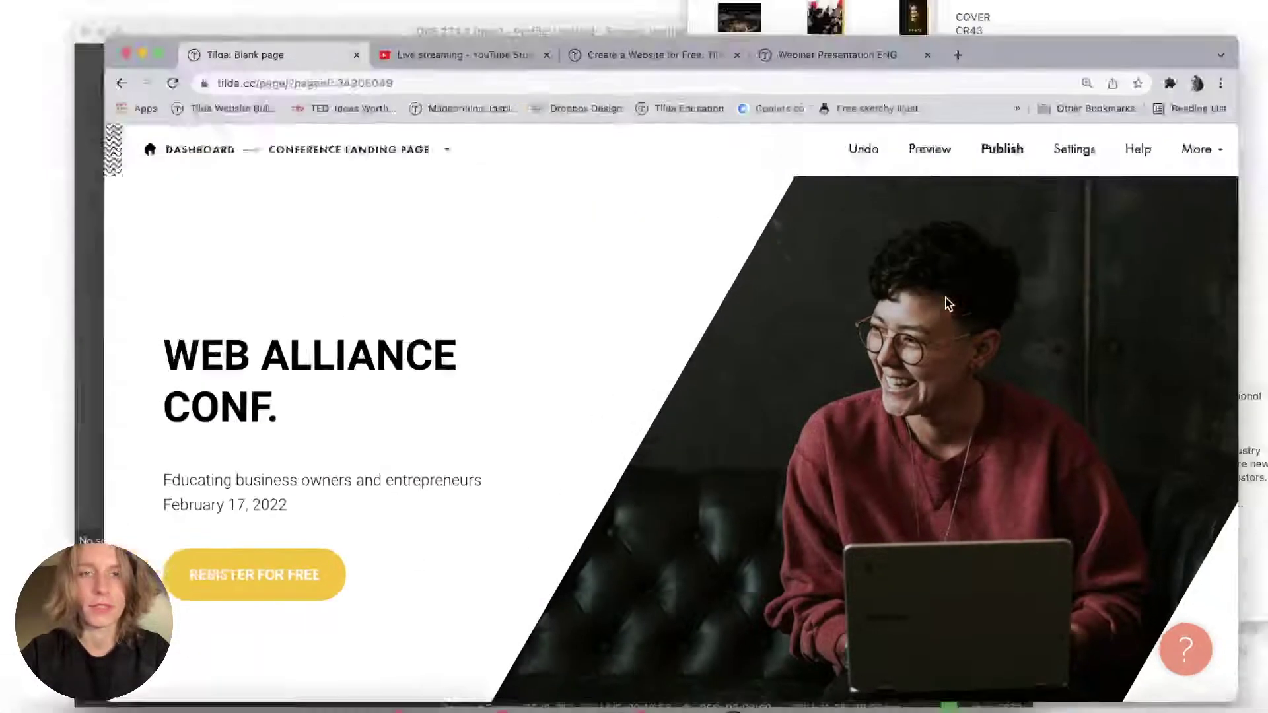
pyautogui.click(984, 122)
pyautogui.moveTo(722, 69); pyautogui.dragTo(730, 443)
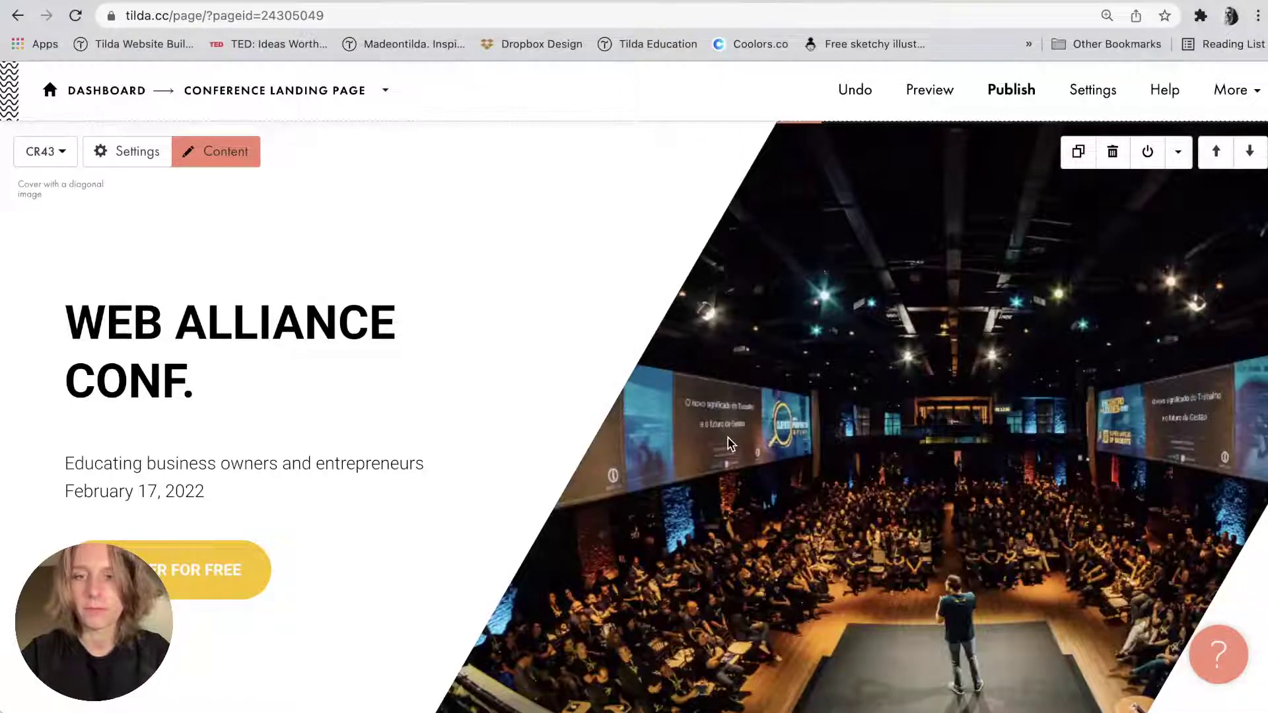
# Set the cover block background colour to dark navy #0c112e.
pyautogui.press('super+Tab')
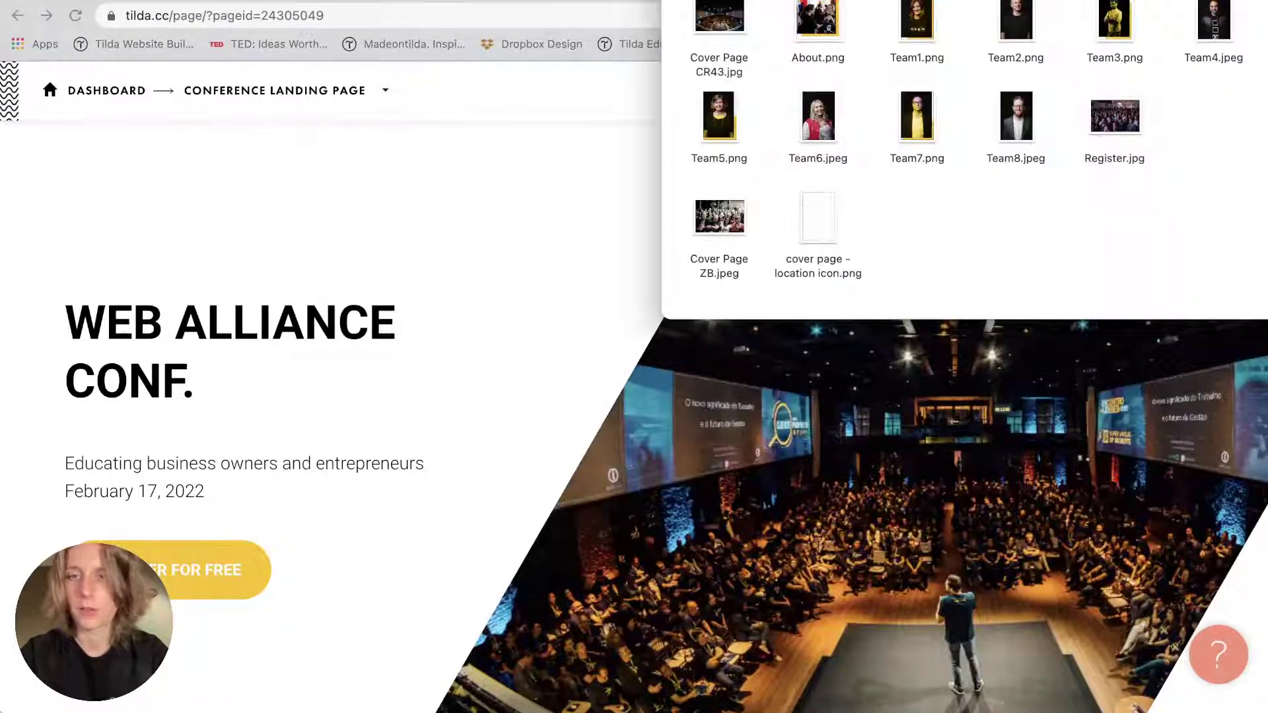
pyautogui.press('super+Tab')
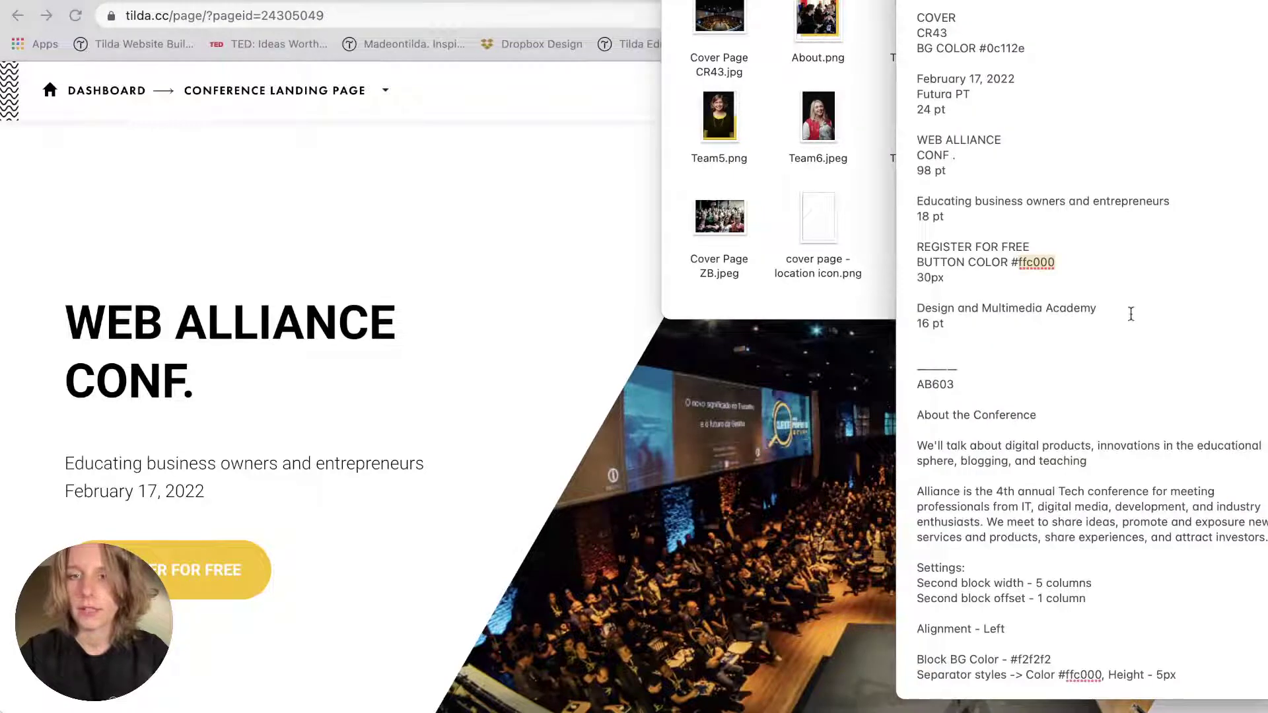
pyautogui.doubleClick(1005, 51)
pyautogui.click(392, 266)
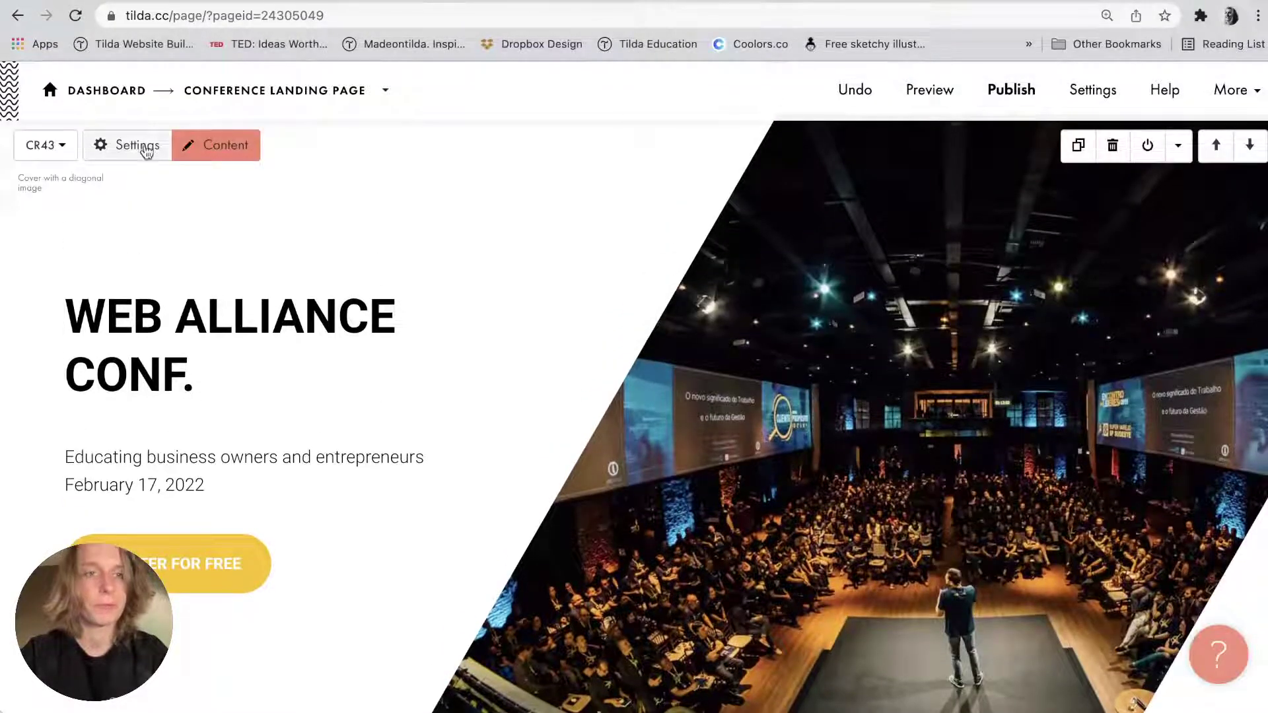
pyautogui.click(153, 145)
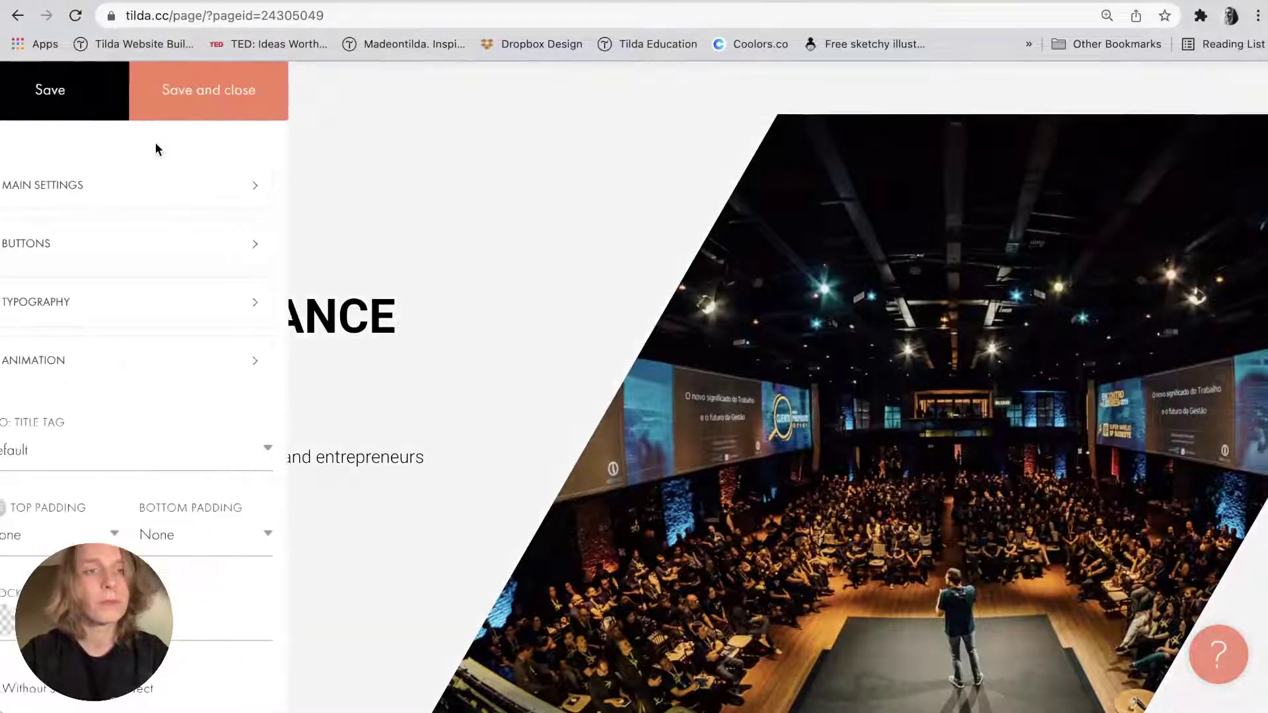
pyautogui.scroll(-1, 106, 462)
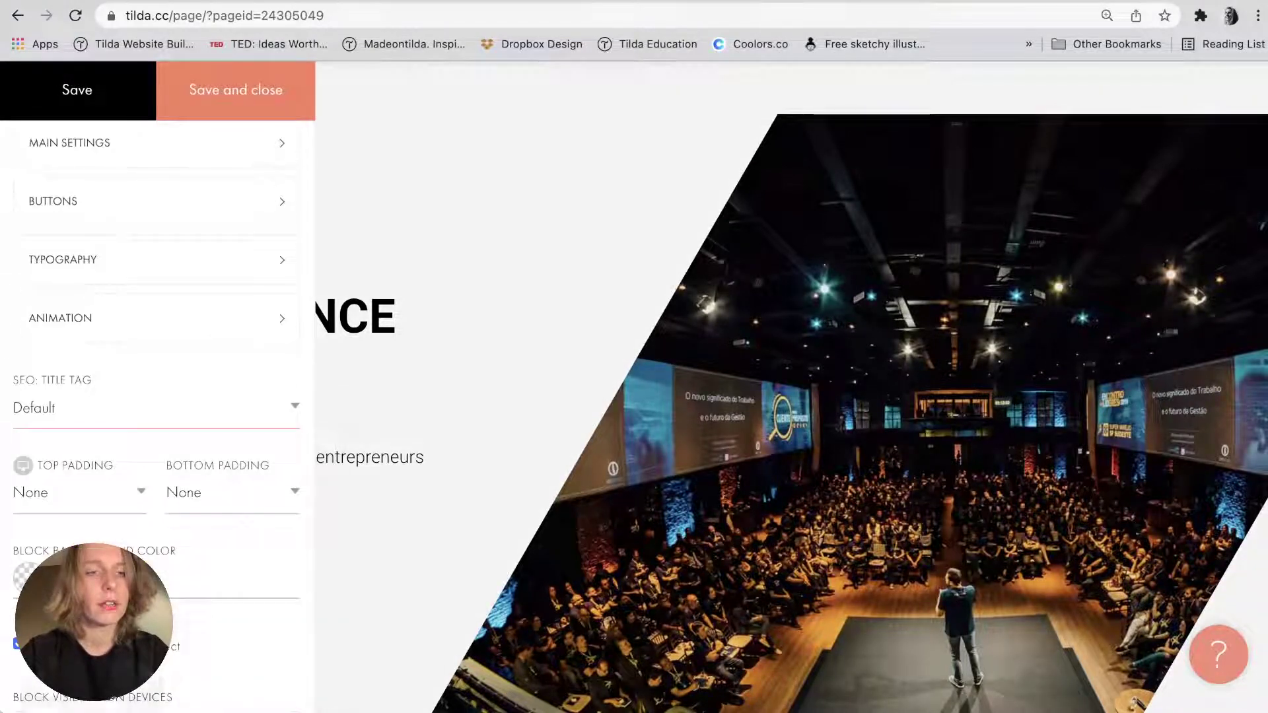
pyautogui.click(80, 578)
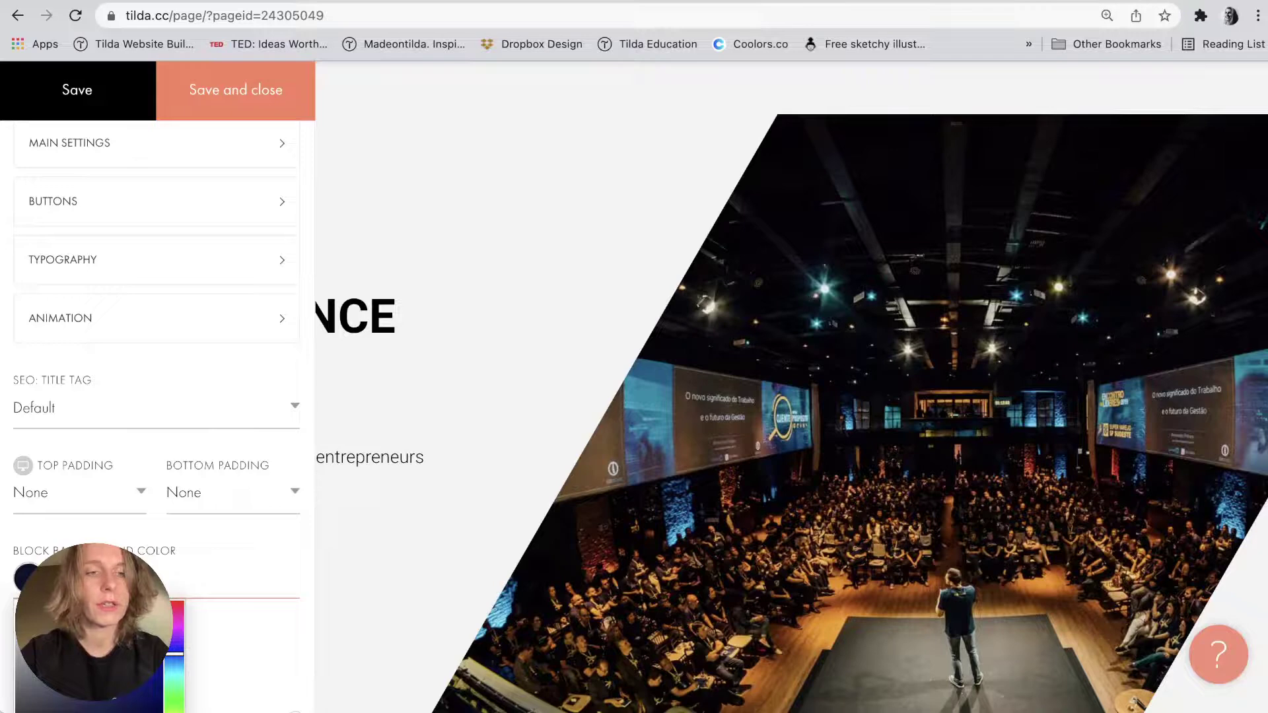
pyautogui.click(272, 78)
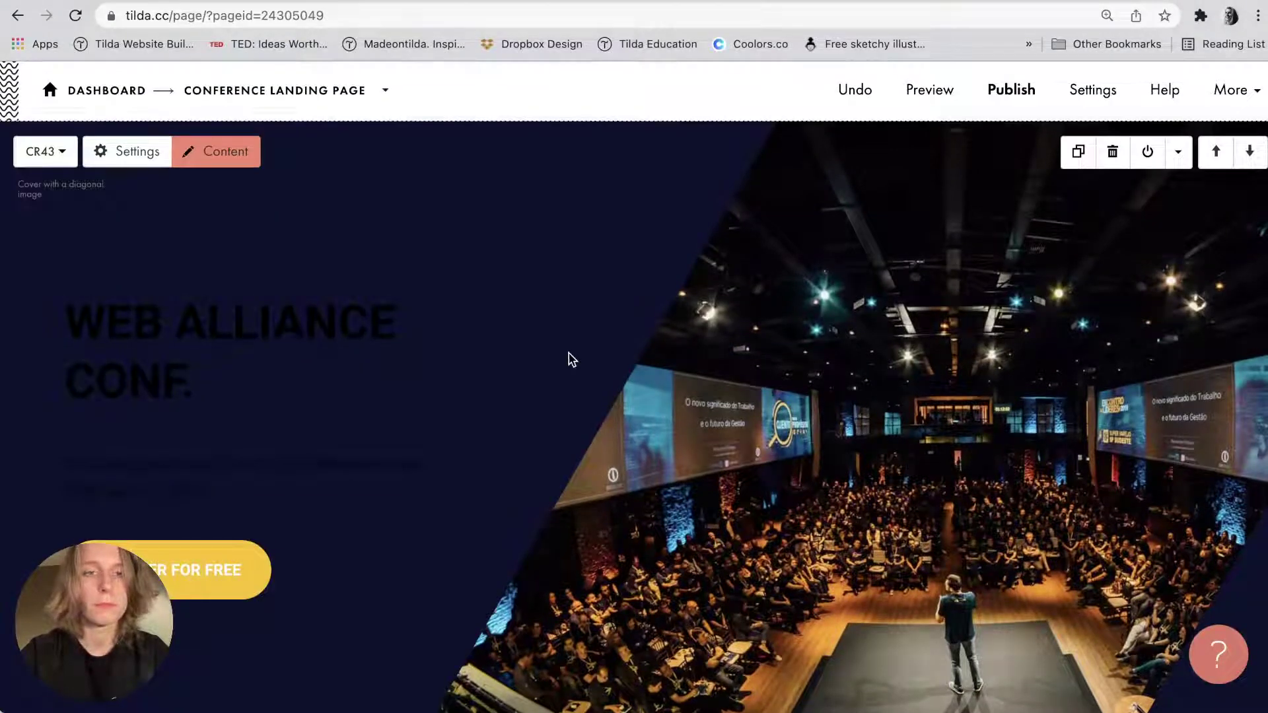
# Select the whole WEB ALLIANCE CONF. heading.
pyautogui.click(206, 348)
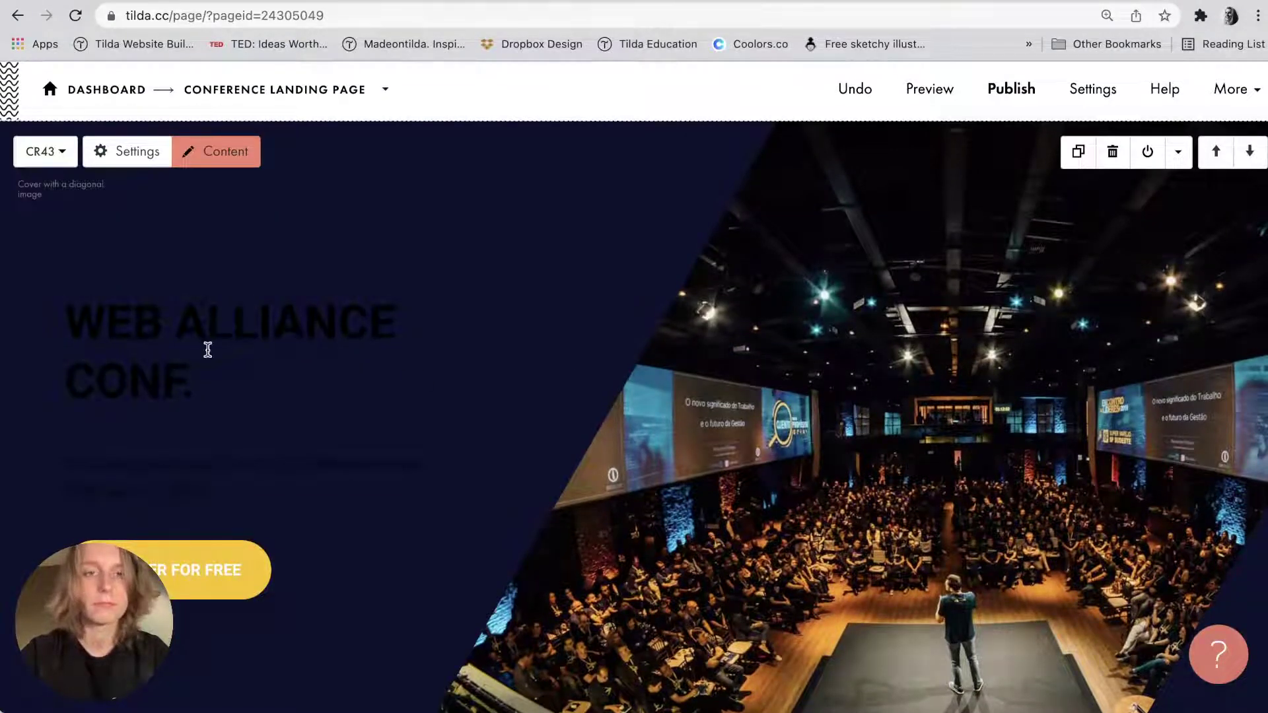
pyautogui.tripleClick(119, 344)
pyautogui.moveTo(119, 344); pyautogui.dragTo(198, 372)
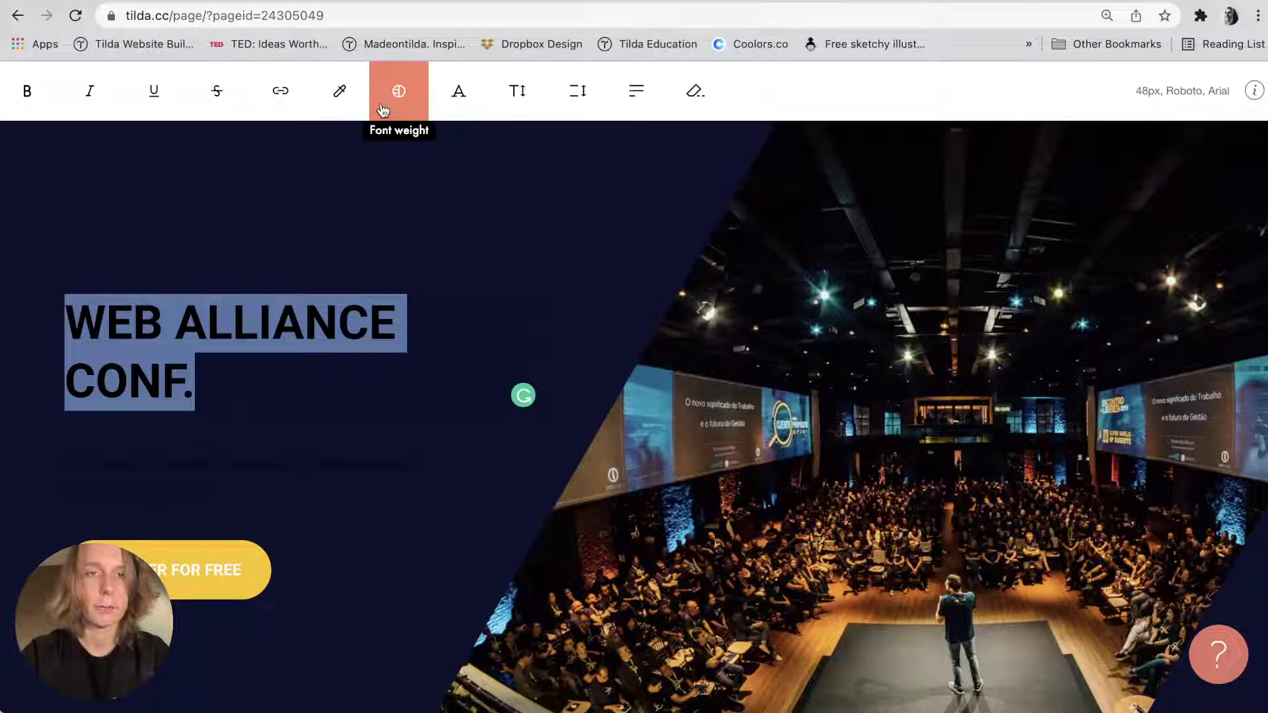
# Make the WEB ALLIANCE CONF. heading text white.
pyautogui.click(382, 110)
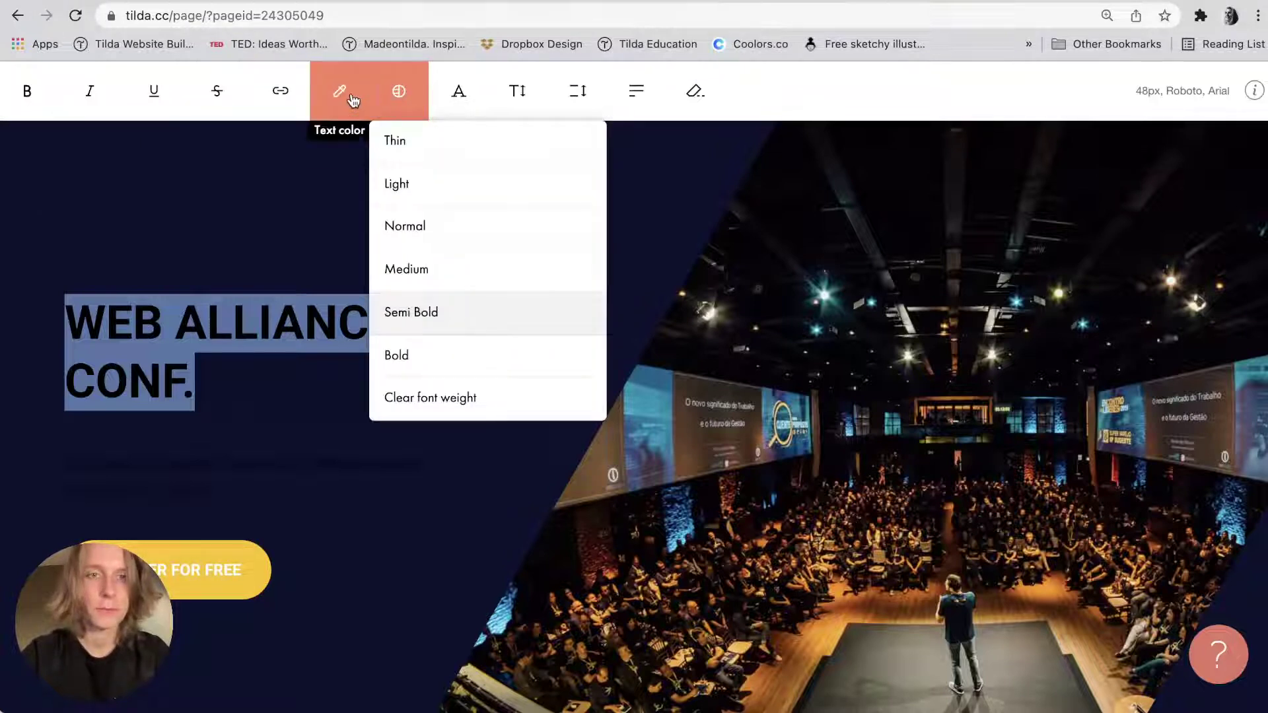
pyautogui.click(353, 99)
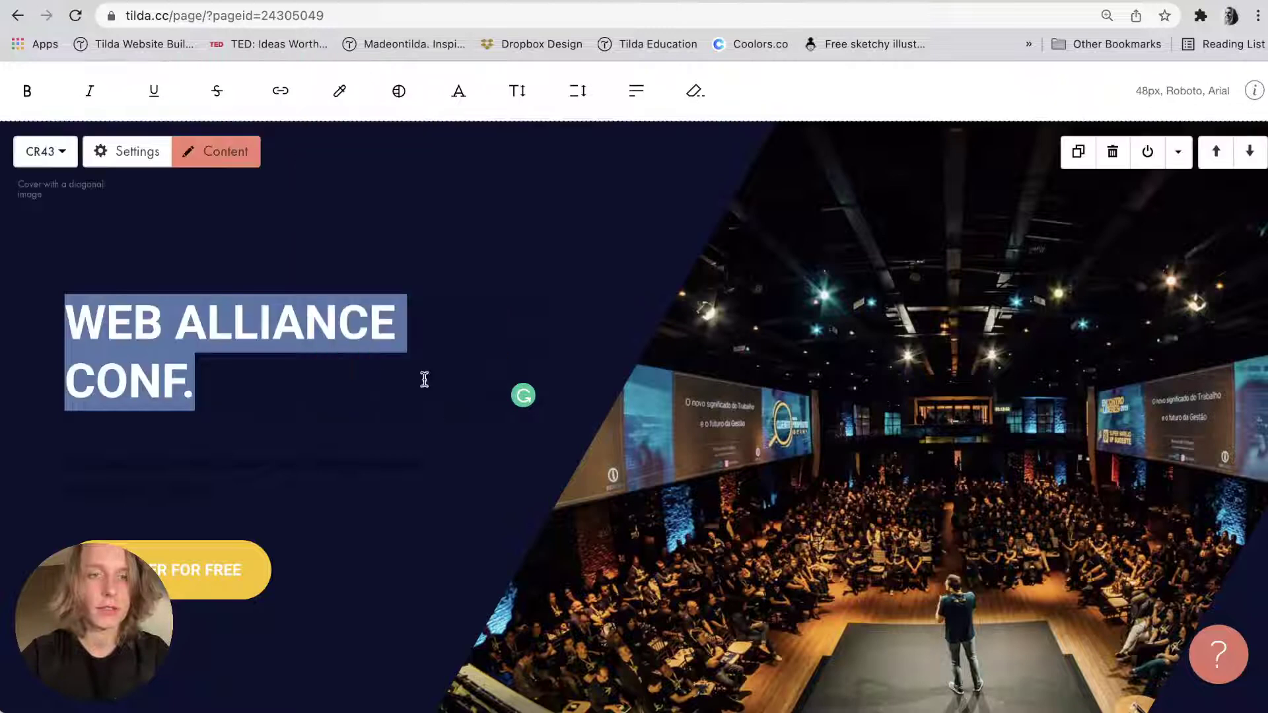
pyautogui.click(194, 433)
pyautogui.tripleClick(172, 462)
pyautogui.click(175, 471)
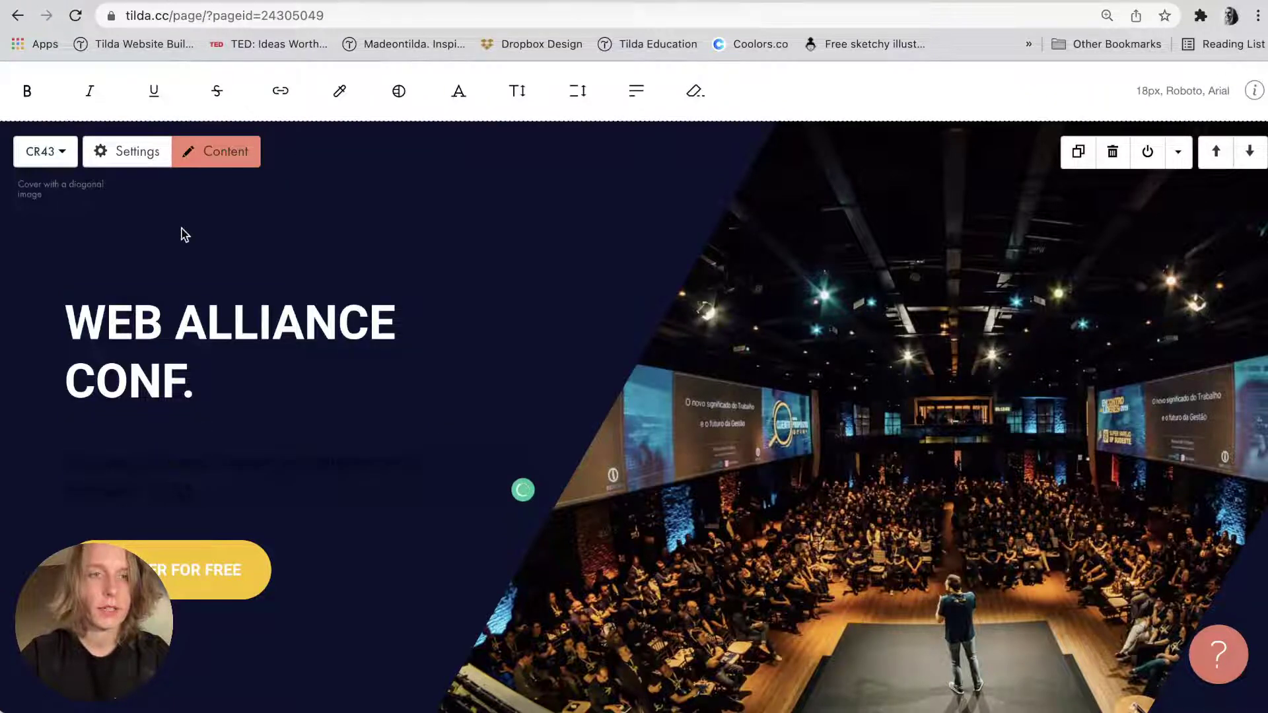
# Make the subtitle and date description text white in the cover's content editor.
pyautogui.click(207, 151)
pyautogui.click(198, 489)
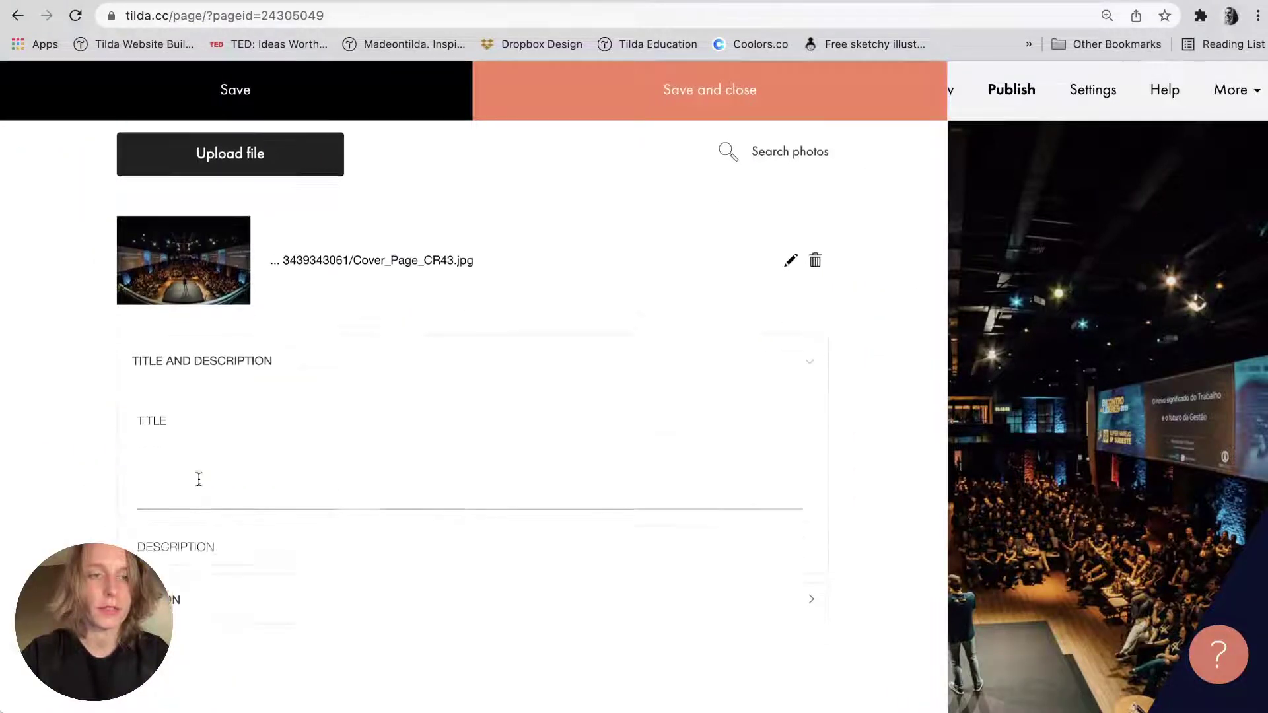
pyautogui.click(202, 541)
pyautogui.moveTo(291, 569); pyautogui.dragTo(51, 520)
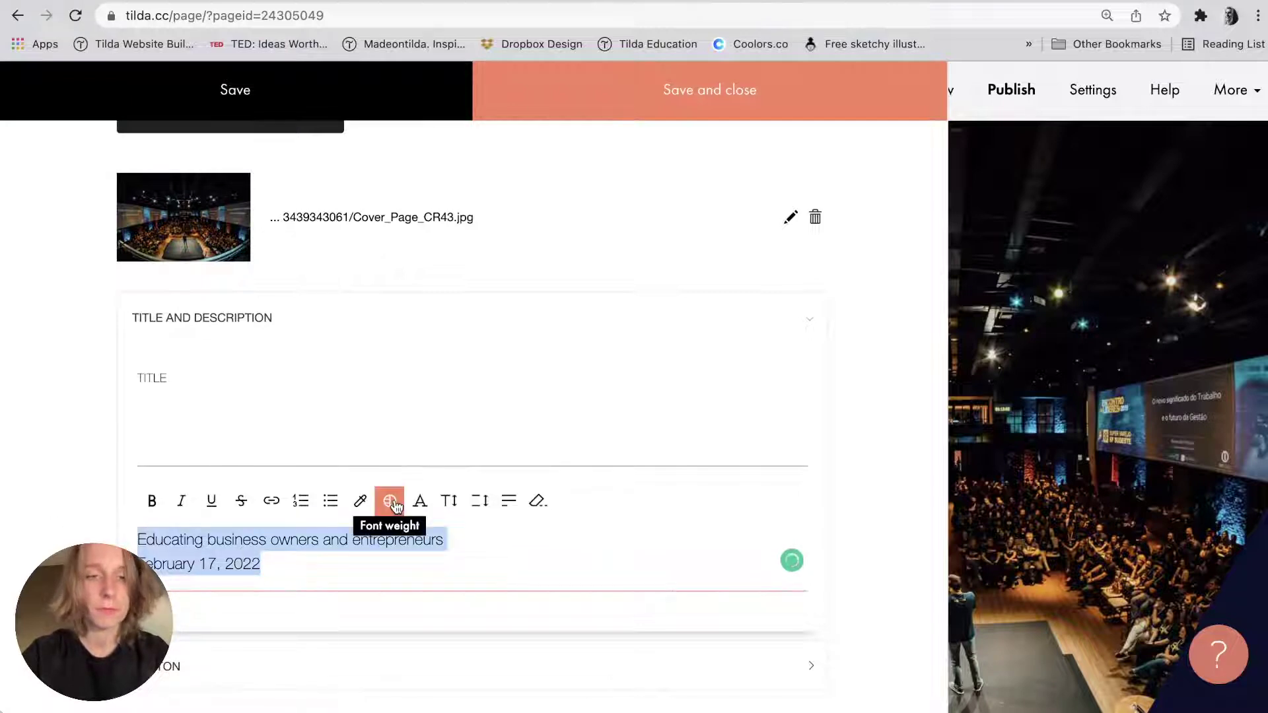
pyautogui.click(360, 500)
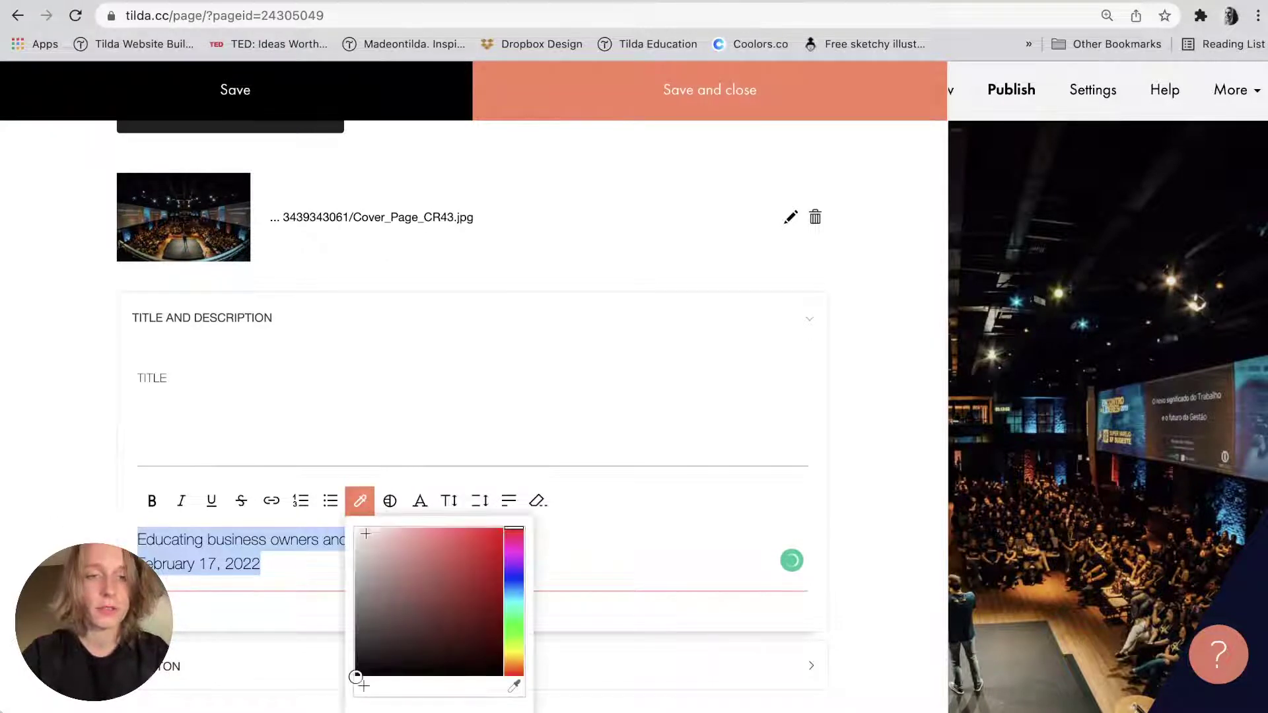
pyautogui.click(635, 560)
pyautogui.click(696, 108)
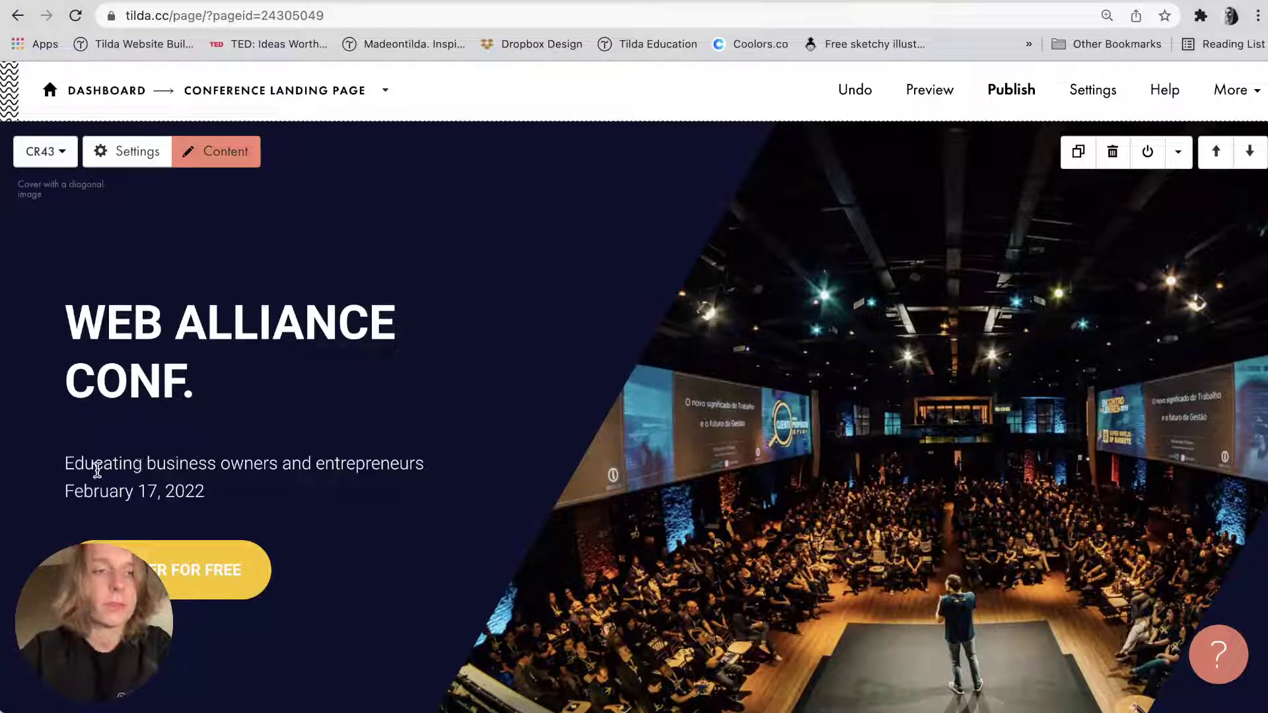
pyautogui.moveTo(65, 464); pyautogui.dragTo(431, 453)
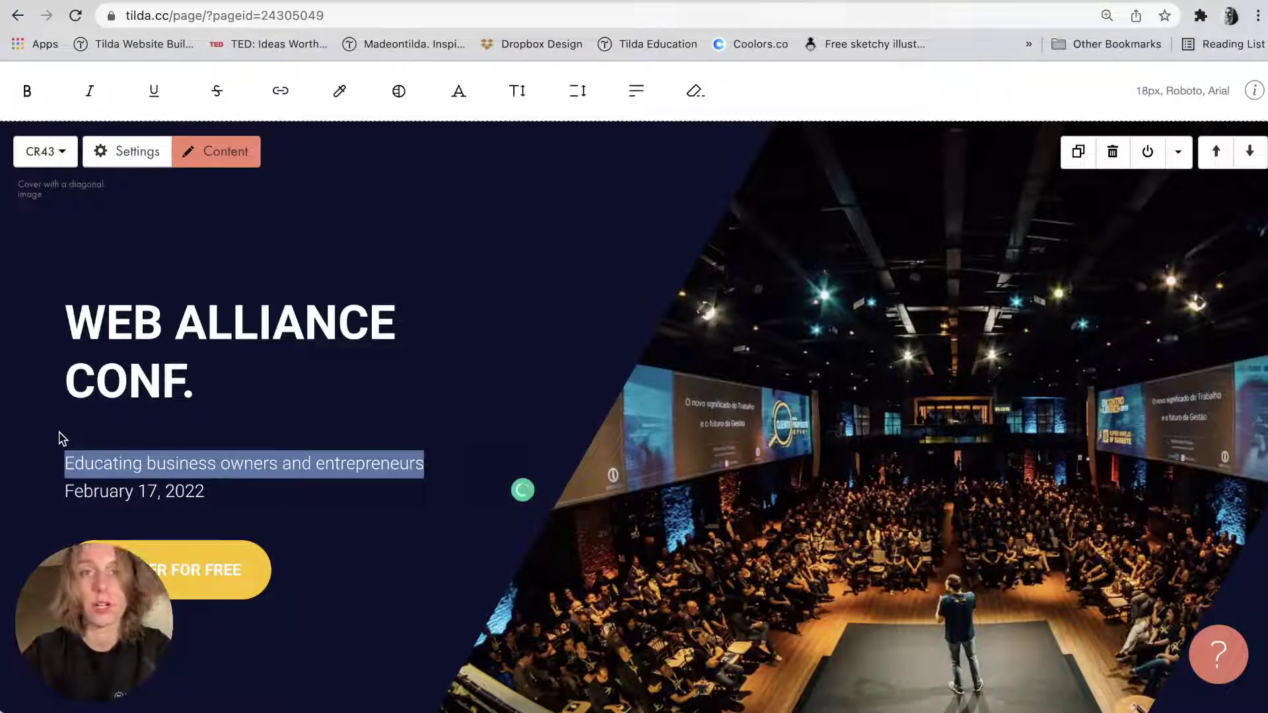
pyautogui.tripleClick(73, 489)
pyautogui.click(46, 526)
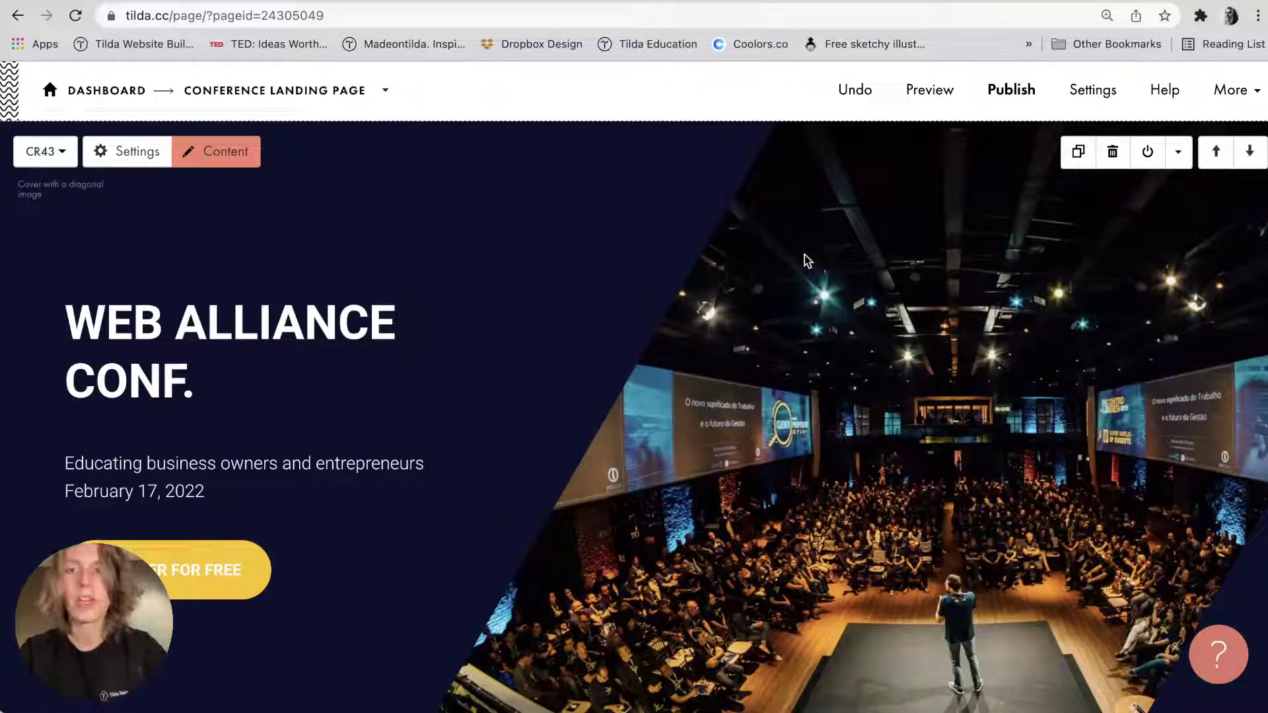
# Find the Futura font pair in the page Fonts settings and apply it to headlines and text.
pyautogui.click(1233, 86)
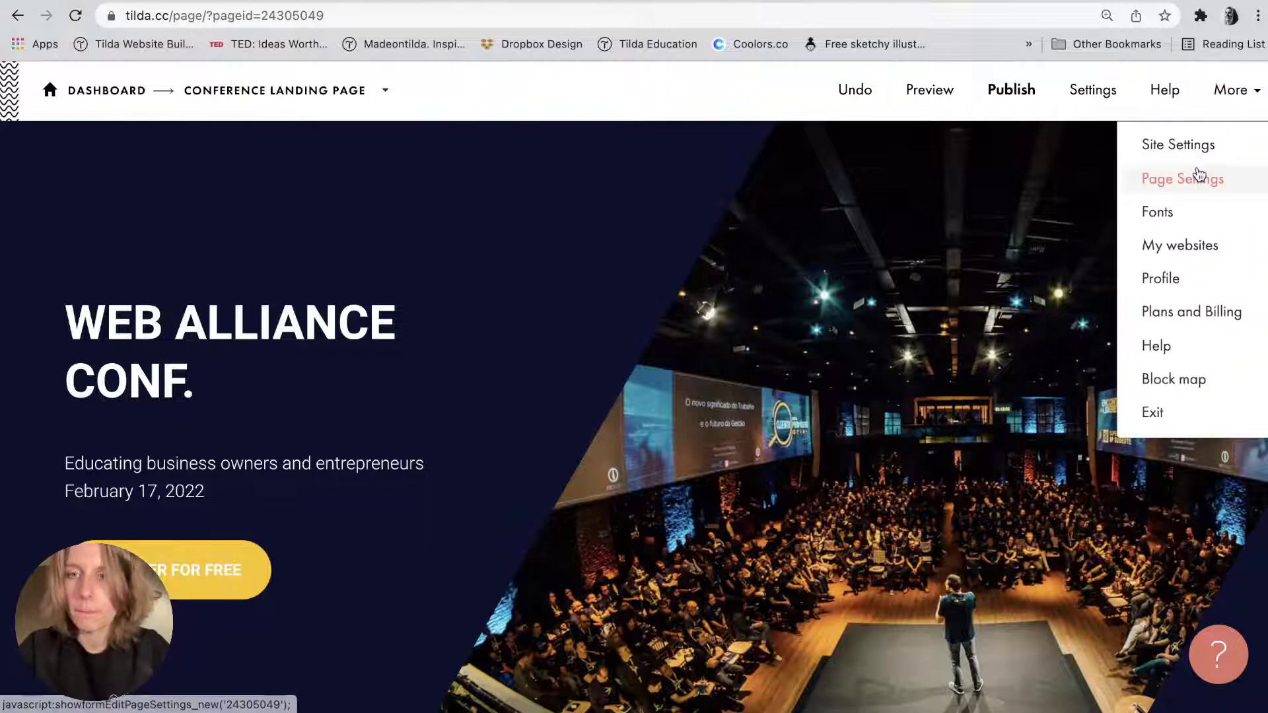
pyautogui.click(1182, 212)
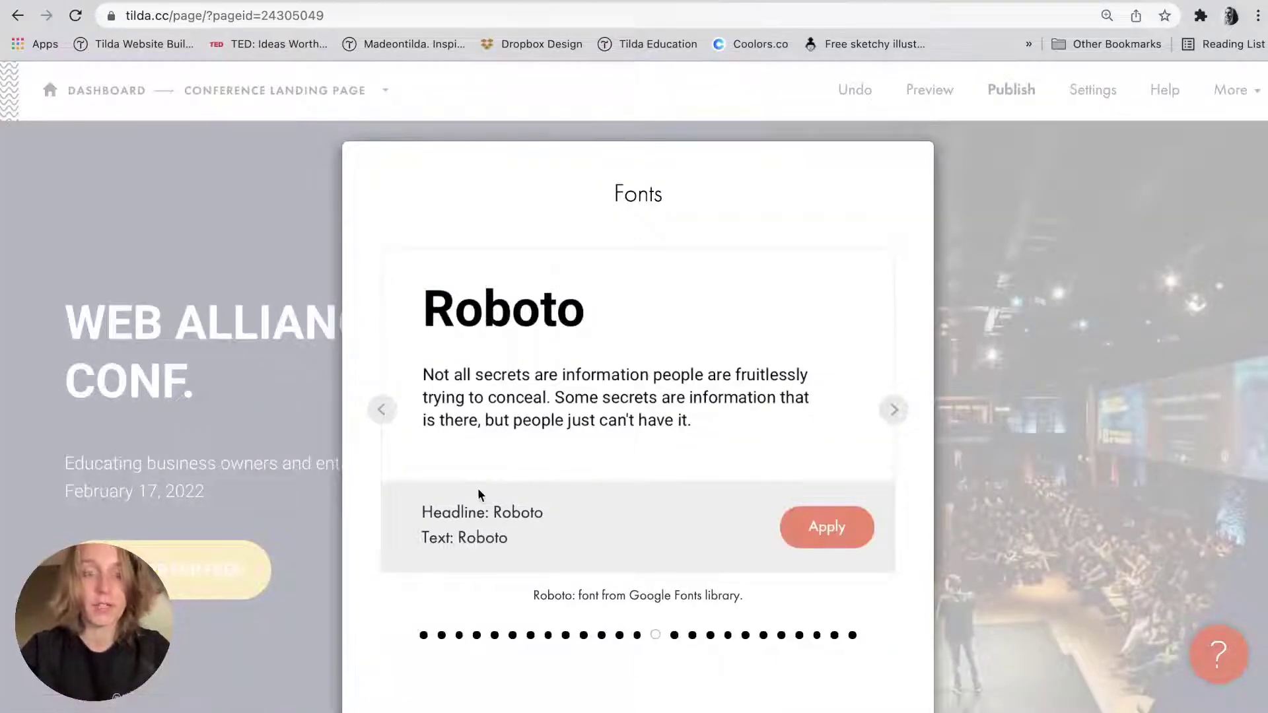
pyautogui.click(902, 410)
pyautogui.click(902, 410)
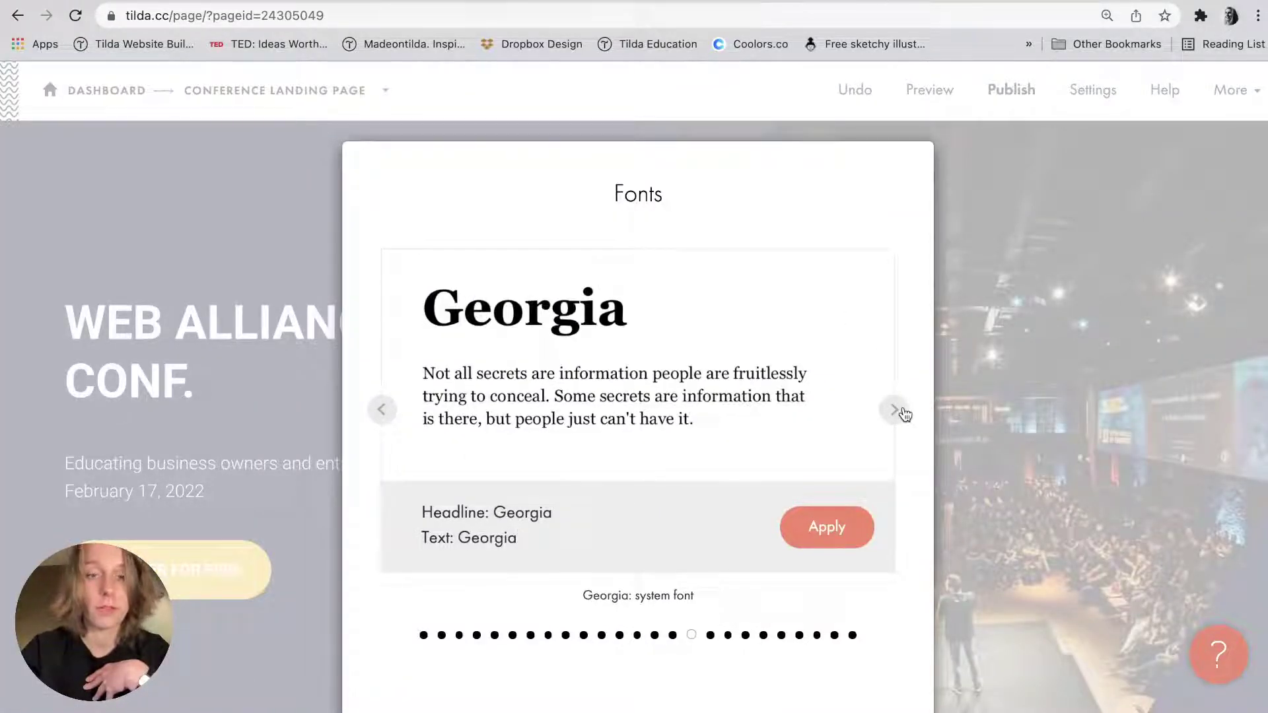
pyautogui.click(902, 410)
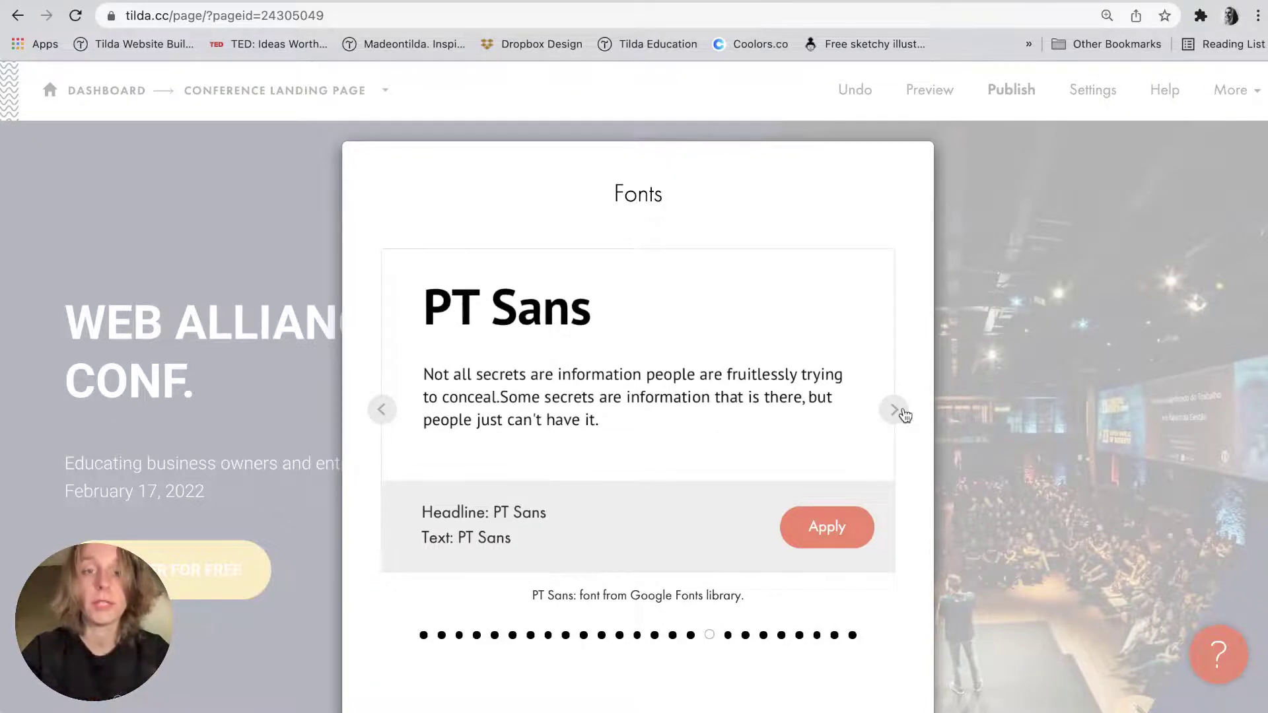
pyautogui.click(902, 411)
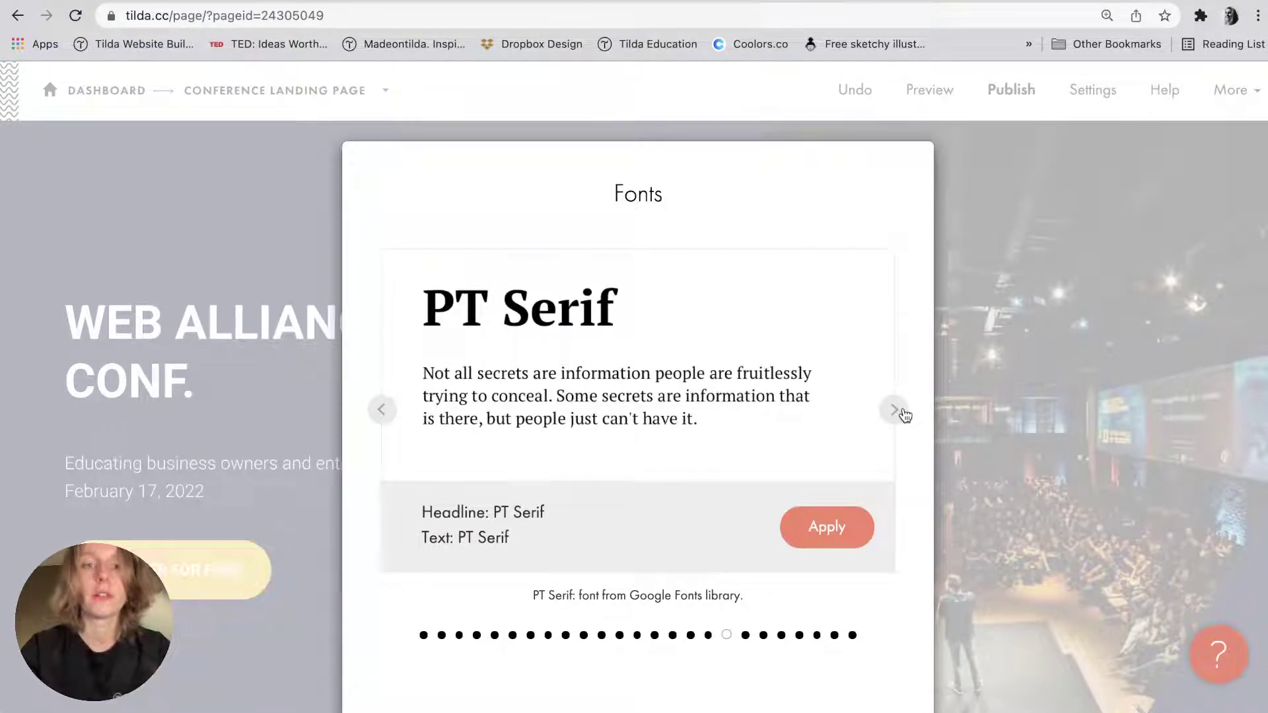
pyautogui.click(902, 411)
pyautogui.click(902, 410)
pyautogui.click(904, 412)
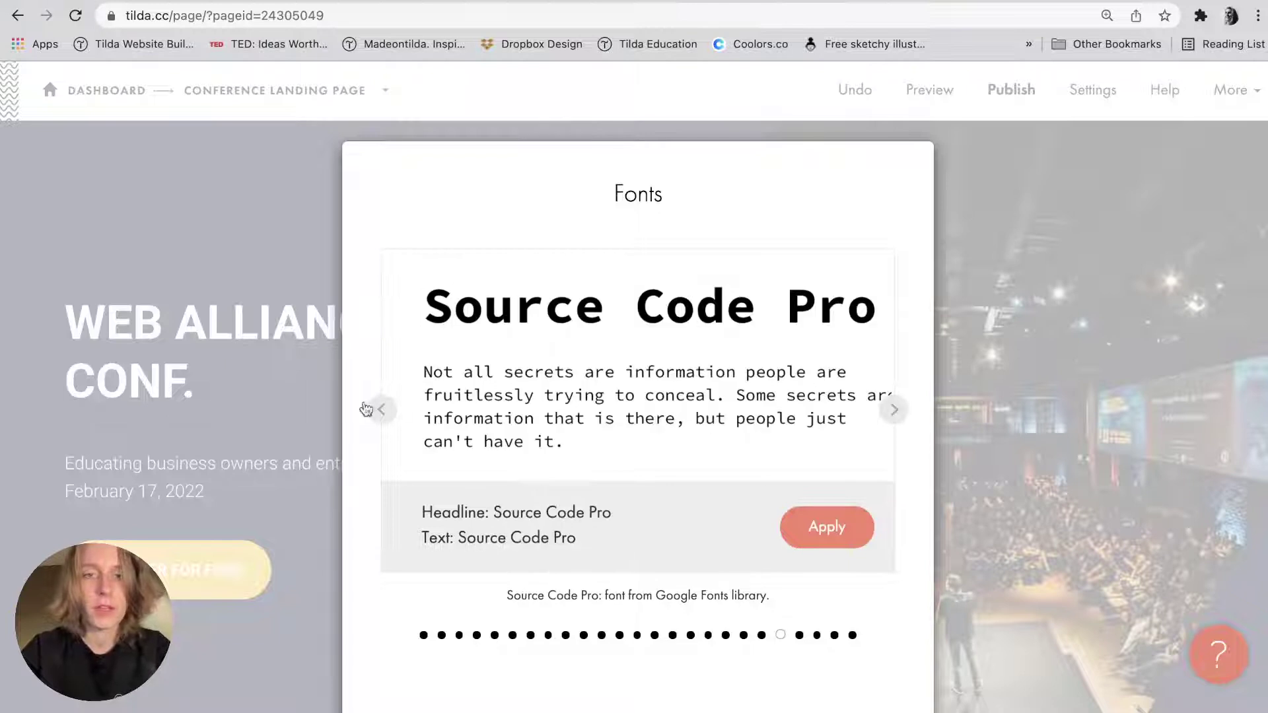
pyautogui.click(383, 411)
pyautogui.click(383, 411)
pyautogui.click(383, 410)
pyautogui.click(385, 411)
pyautogui.click(383, 411)
pyautogui.click(383, 410)
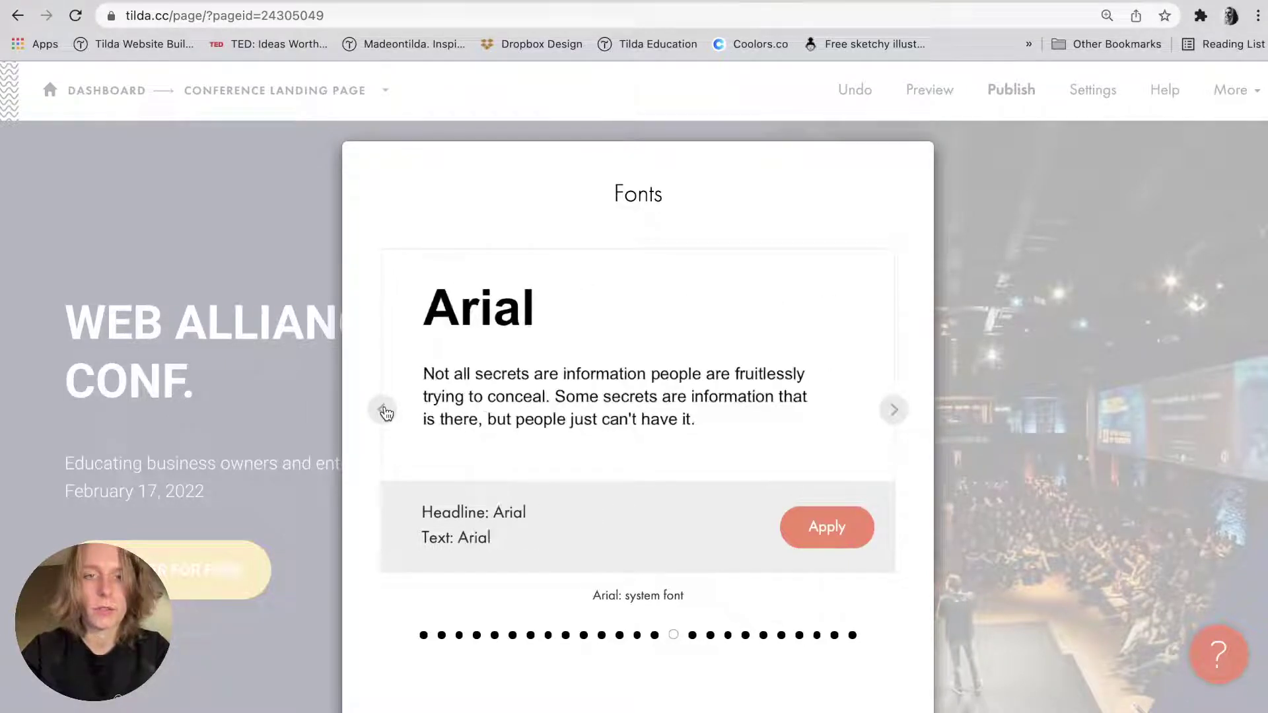
pyautogui.click(383, 411)
pyautogui.click(383, 410)
pyautogui.click(383, 411)
pyautogui.click(383, 411)
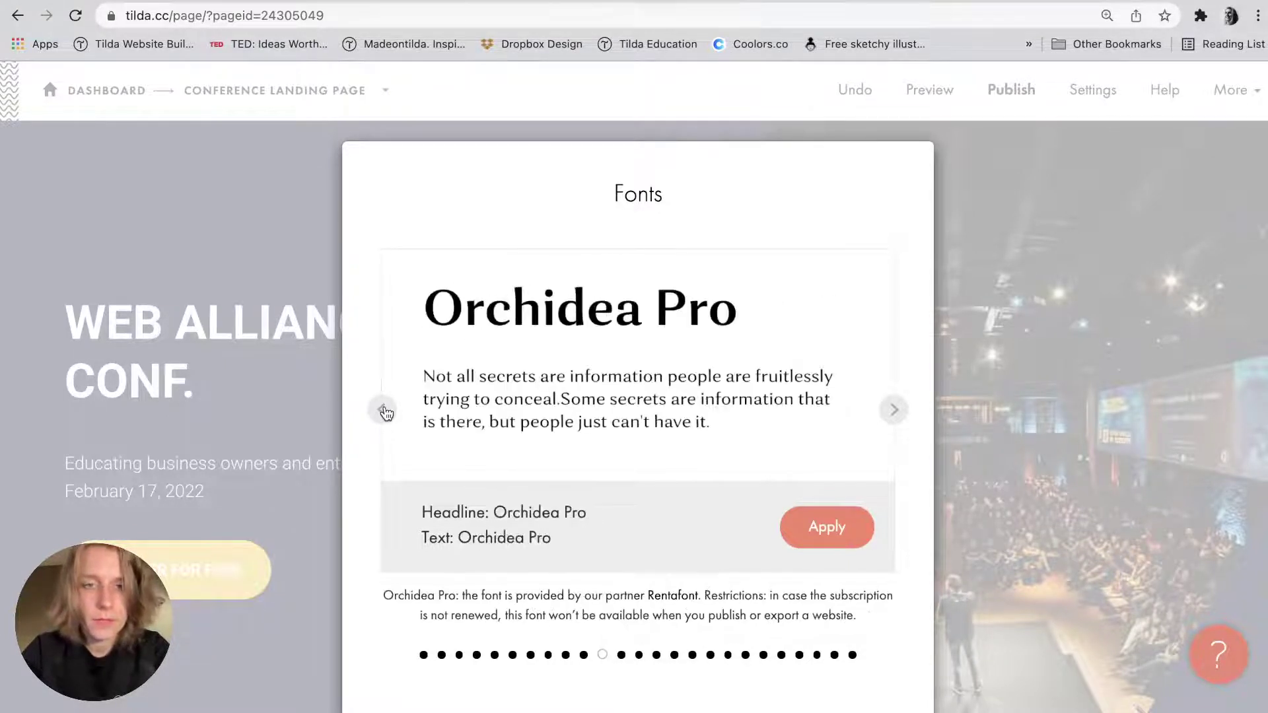
pyautogui.click(383, 411)
pyautogui.click(383, 411)
pyautogui.click(910, 412)
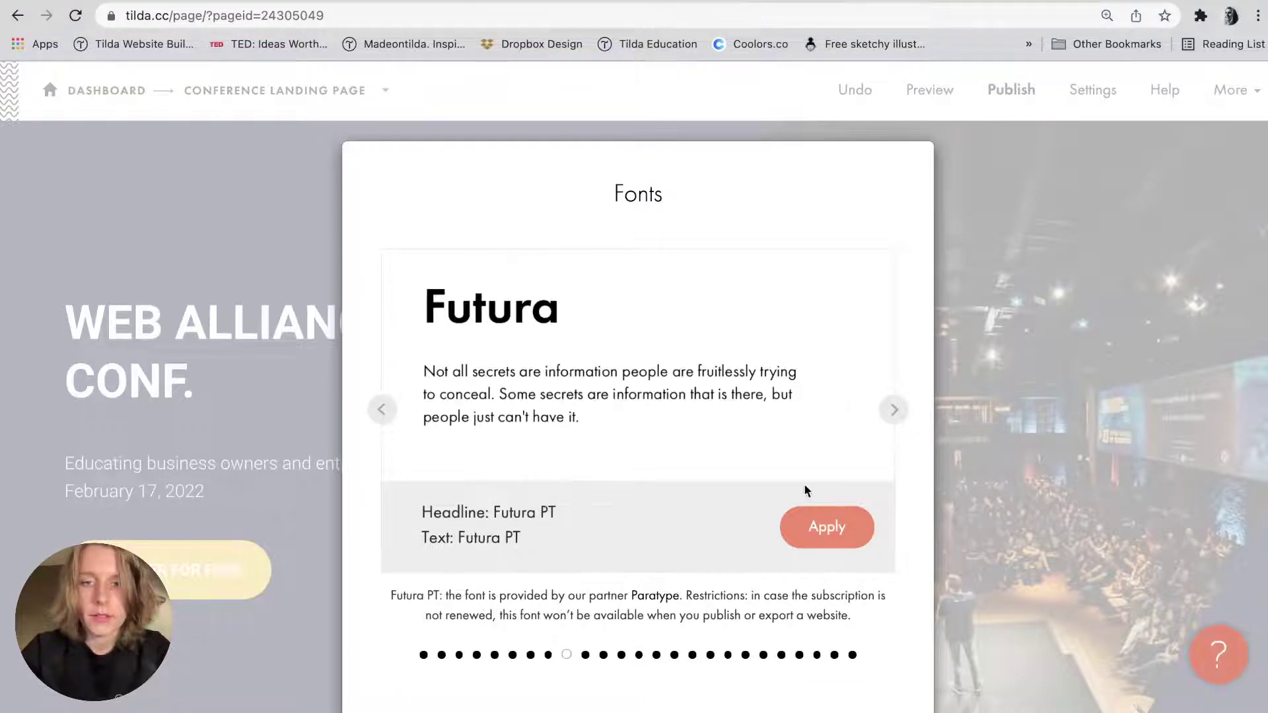
pyautogui.click(825, 527)
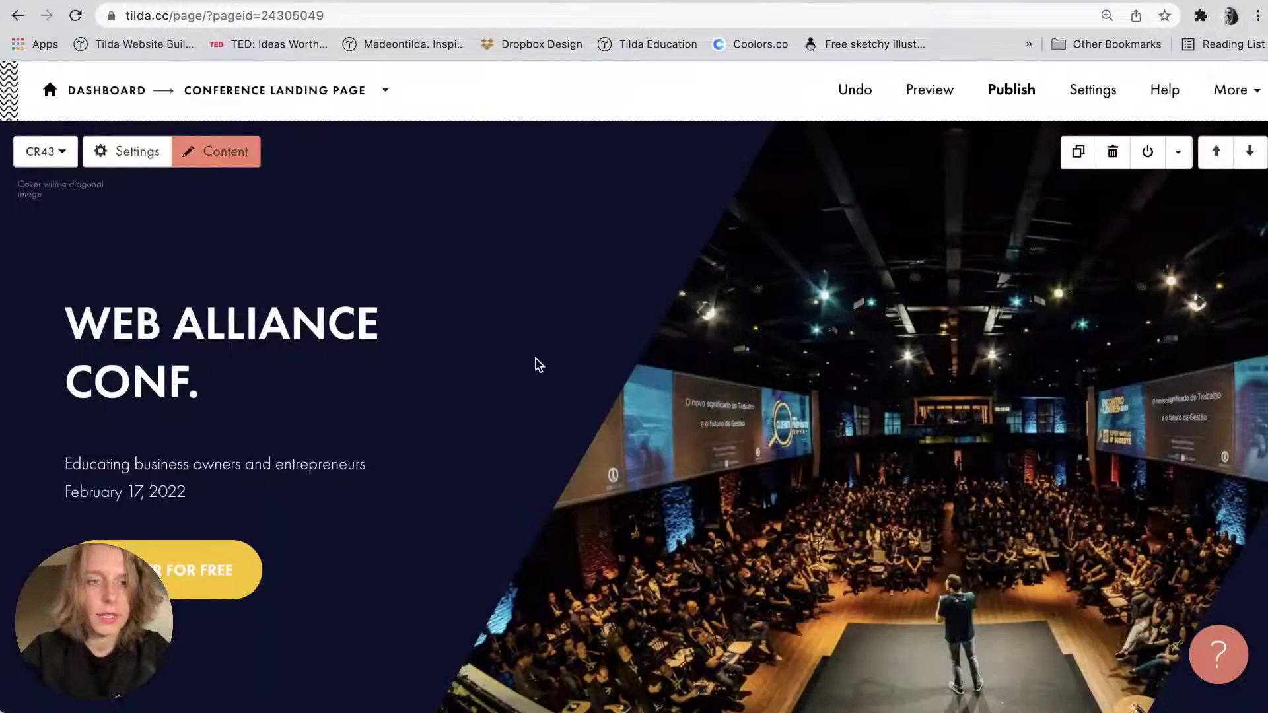
pyautogui.scroll(-2, 396, 360)
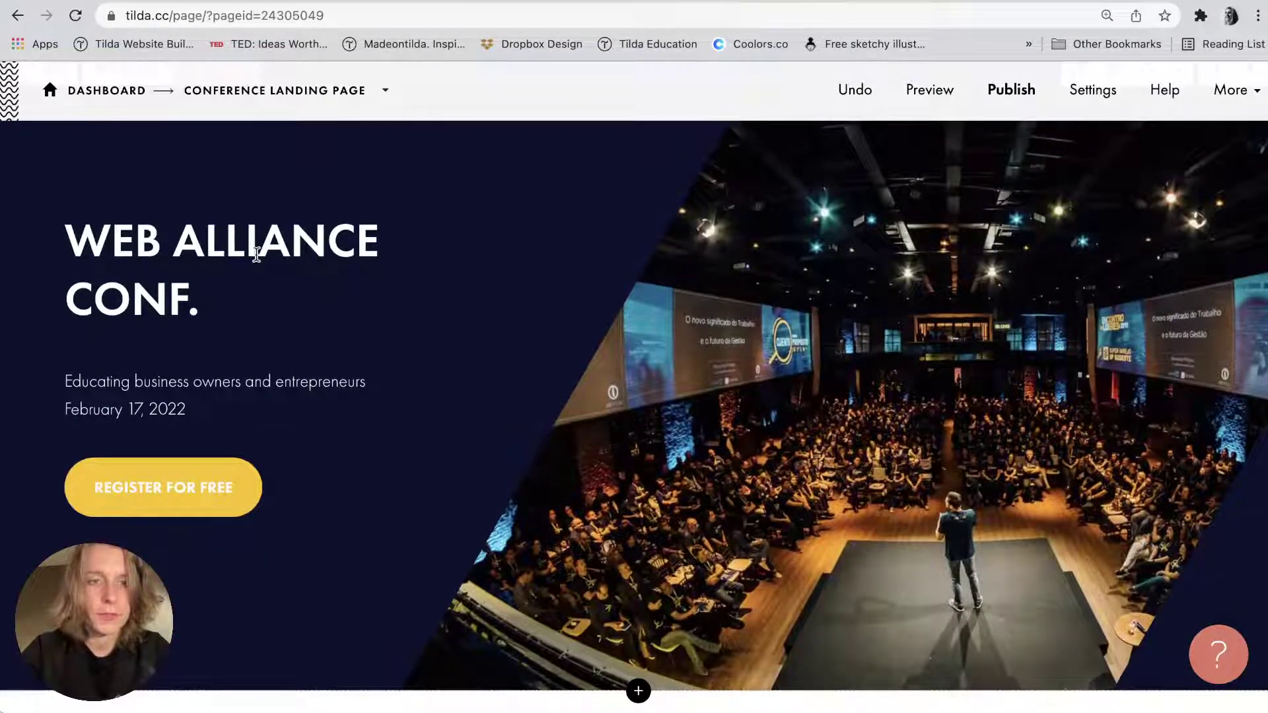
pyautogui.scroll(1, 257, 254)
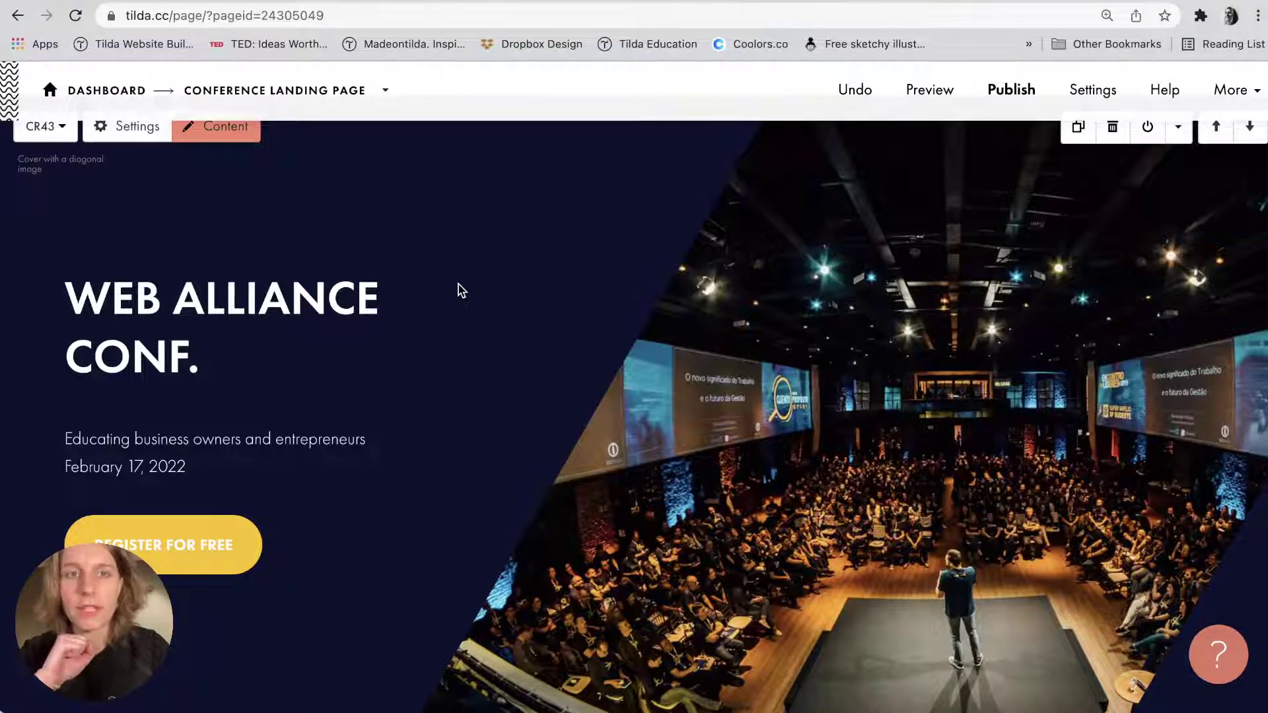
pyautogui.scroll(1, 460, 290)
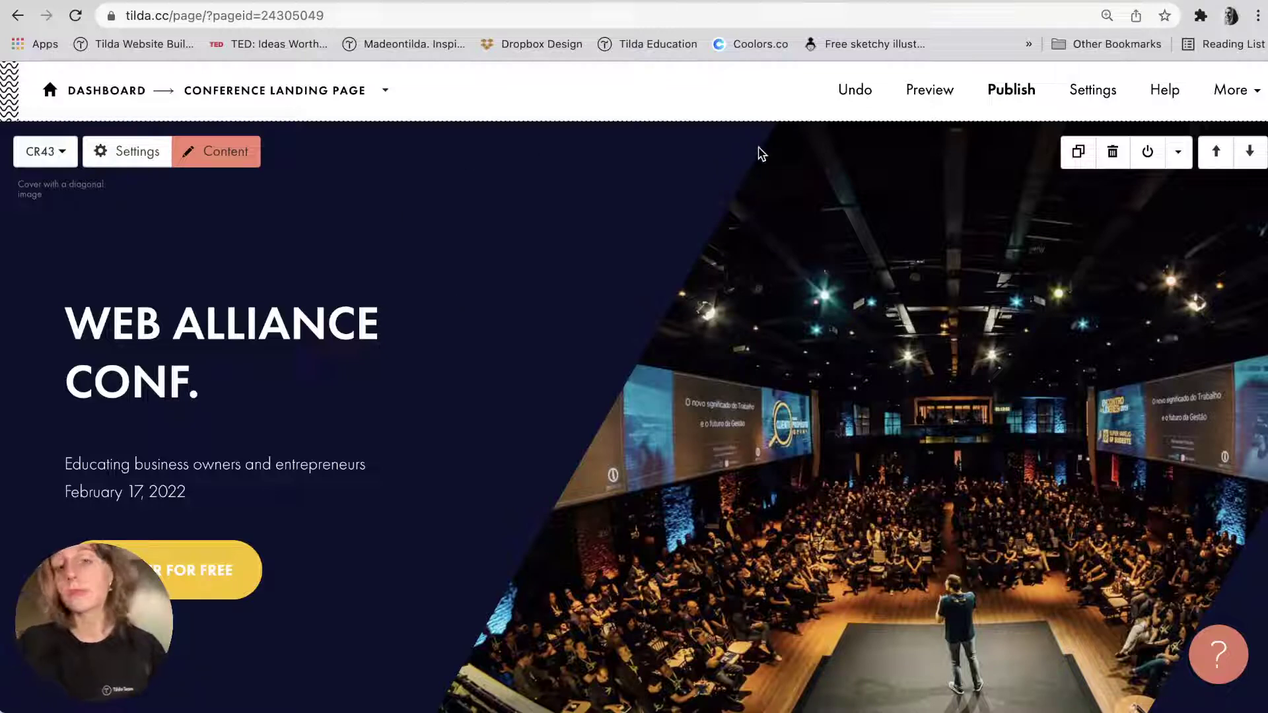
pyautogui.scroll(-3, 673, 314)
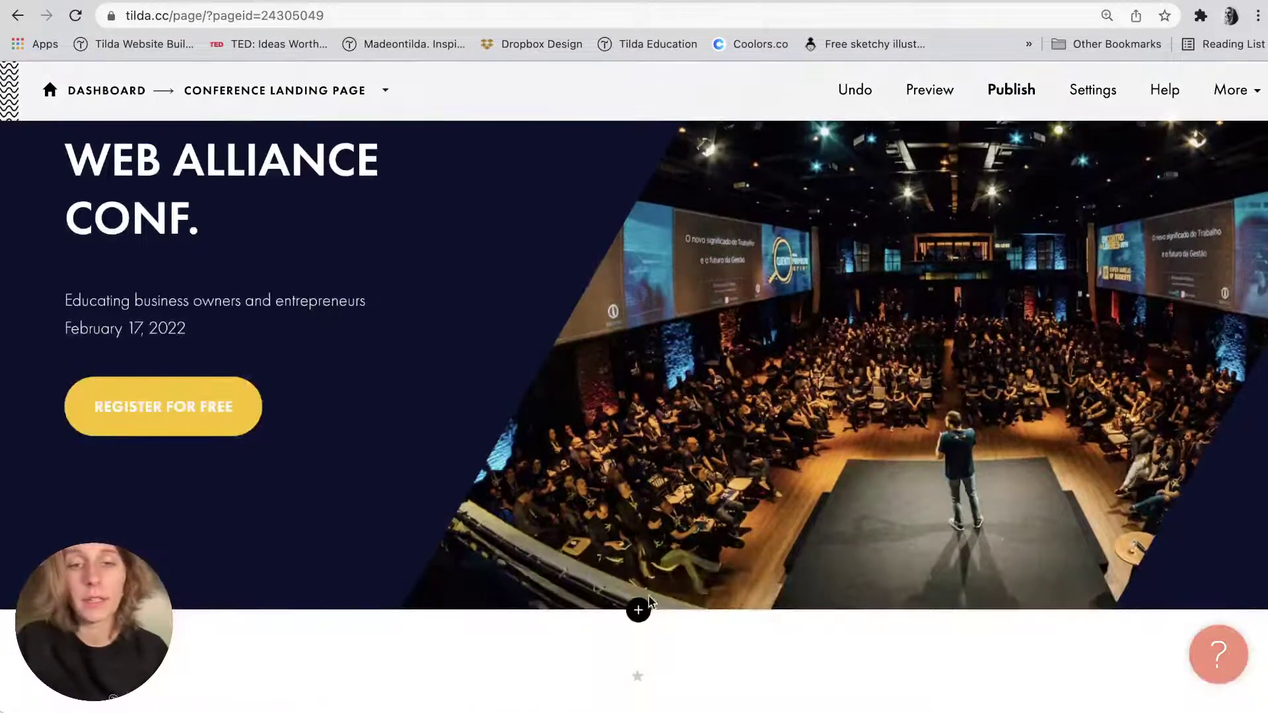
# Add the CR07 cover (title, subtitle and upper title) from the Cover category below the conference cover.
pyautogui.click(639, 606)
pyautogui.click(158, 169)
pyautogui.scroll(-10, 462, 375)
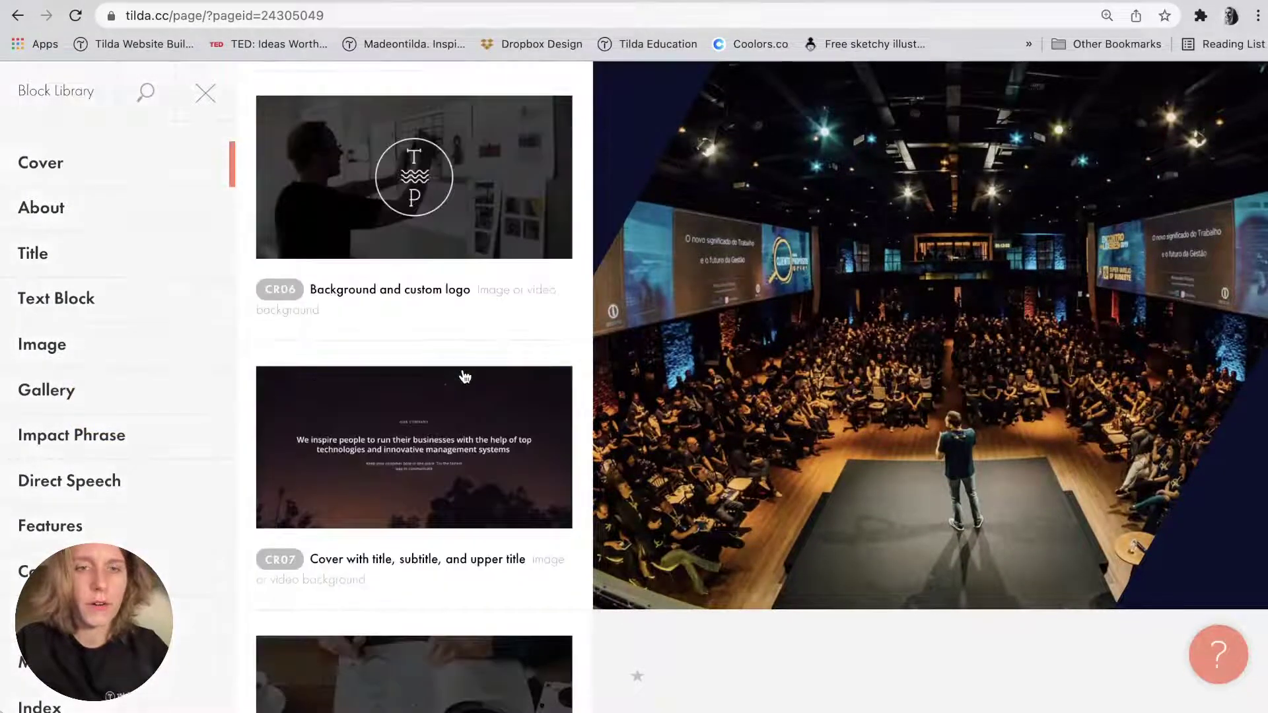
pyautogui.scroll(-12, 465, 376)
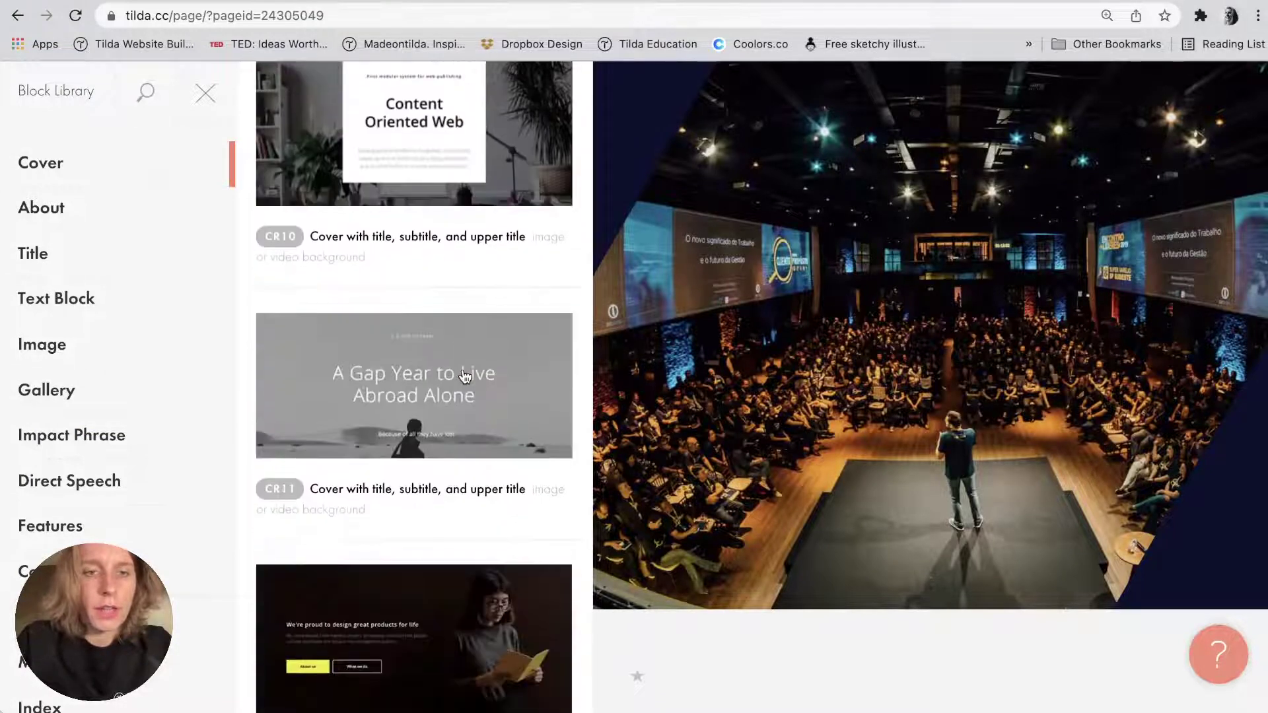
pyautogui.scroll(-20, 464, 376)
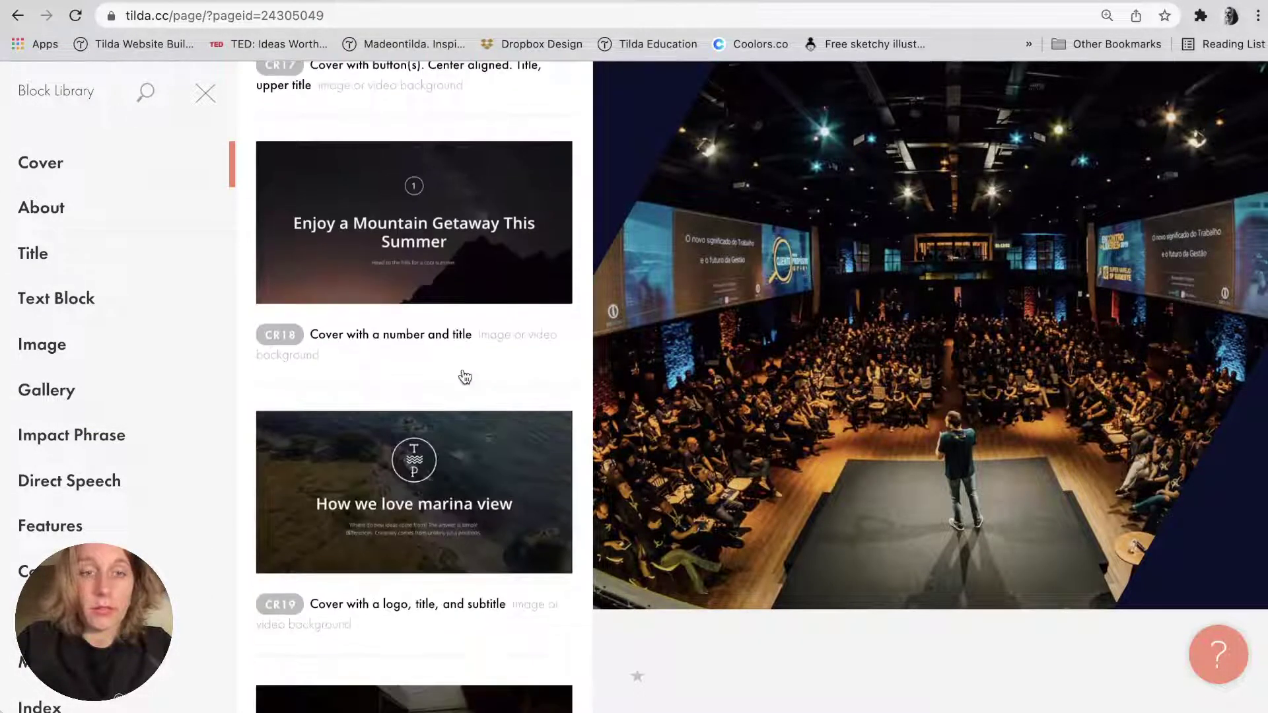
pyautogui.scroll(-10, 465, 375)
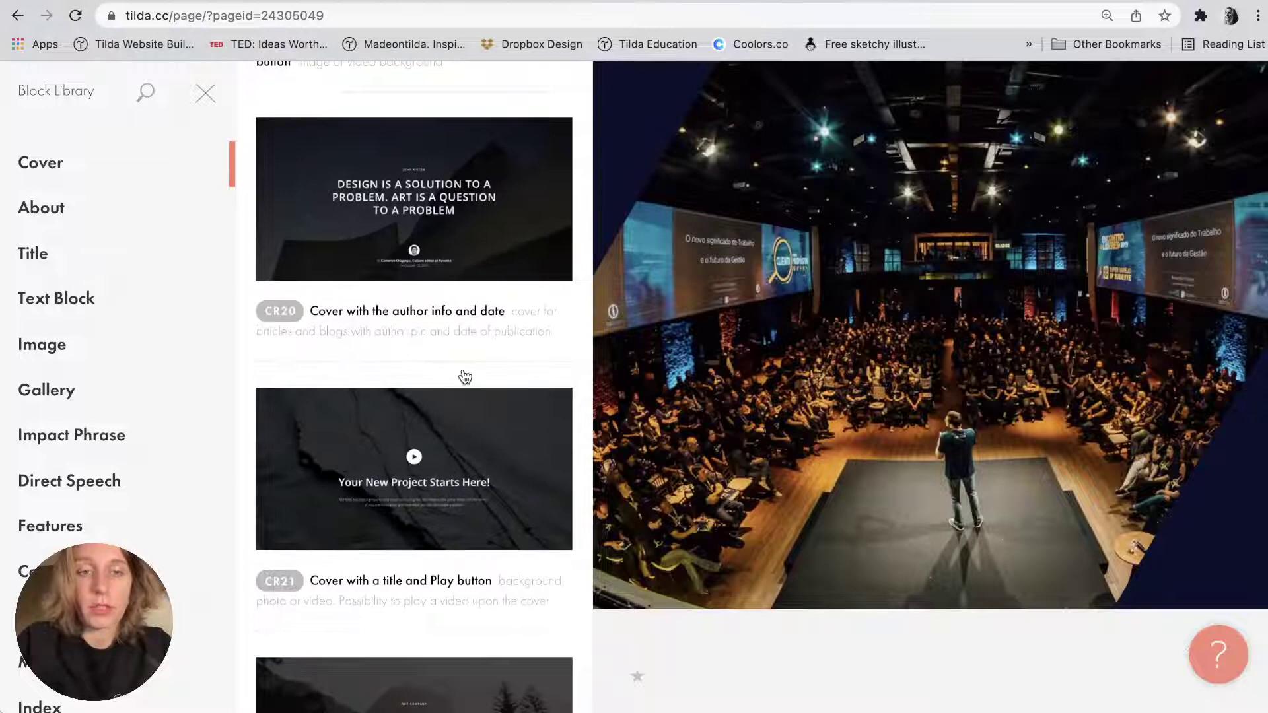
pyautogui.scroll(-3, 464, 376)
pyautogui.scroll(-4, 419, 370)
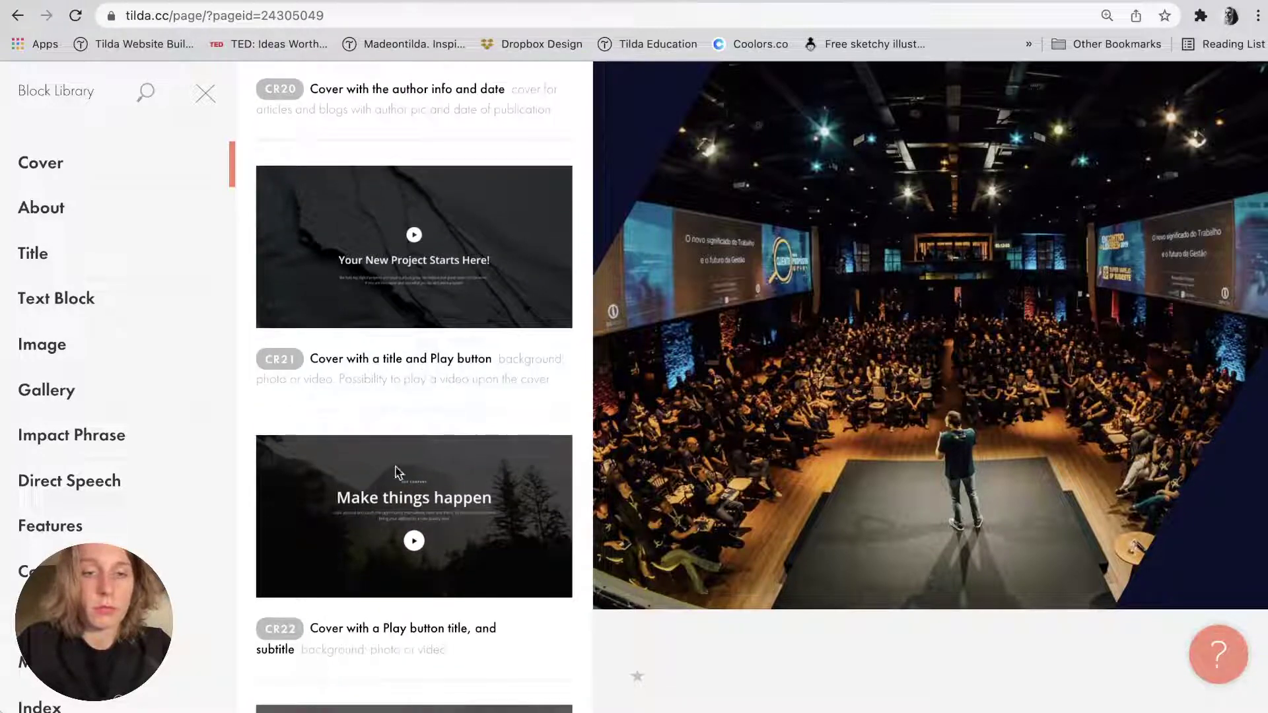
pyautogui.scroll(-5, 398, 471)
pyautogui.scroll(-4, 390, 503)
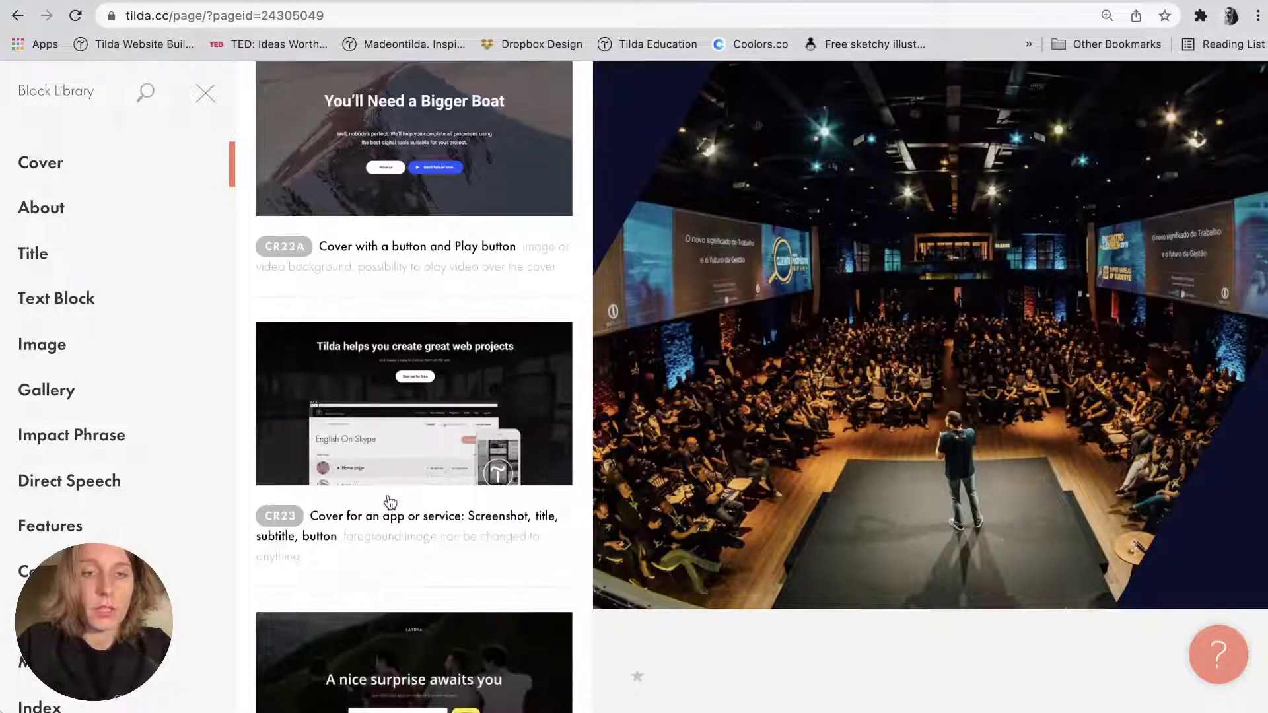
pyautogui.scroll(-3, 390, 503)
pyautogui.scroll(8, 390, 503)
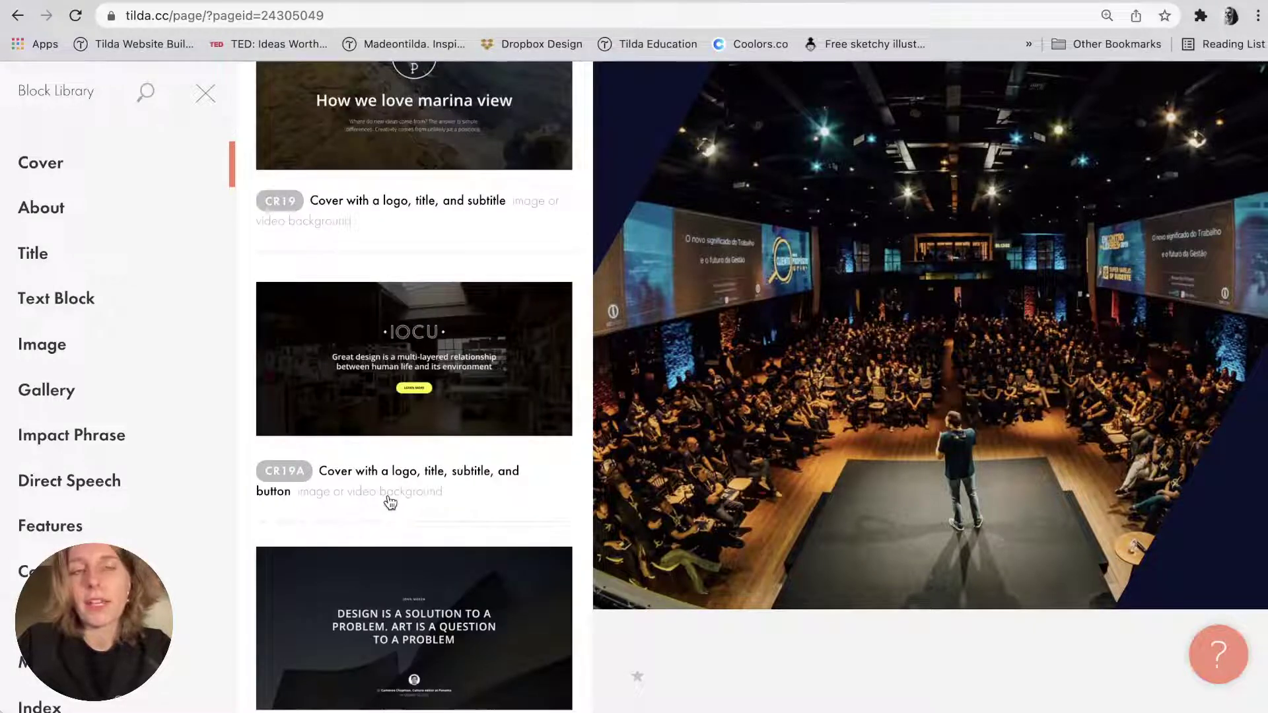
pyautogui.scroll(10, 389, 503)
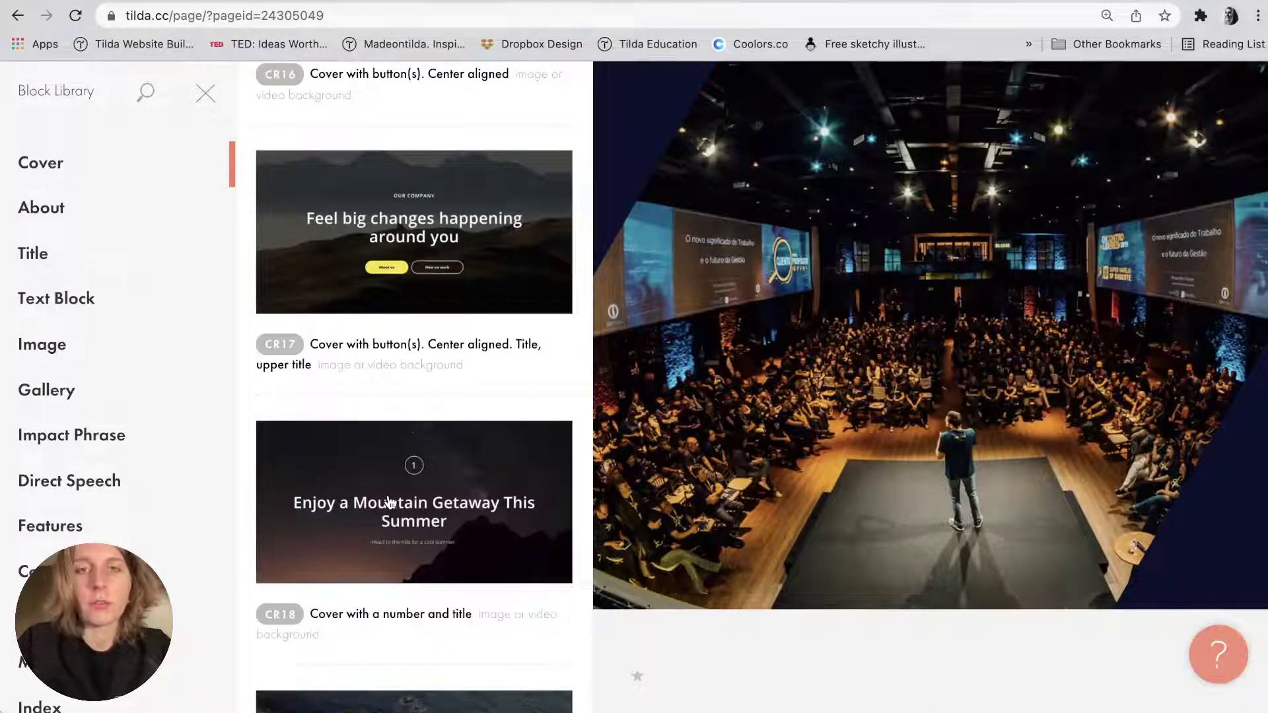
pyautogui.scroll(10, 389, 503)
pyautogui.scroll(4, 390, 503)
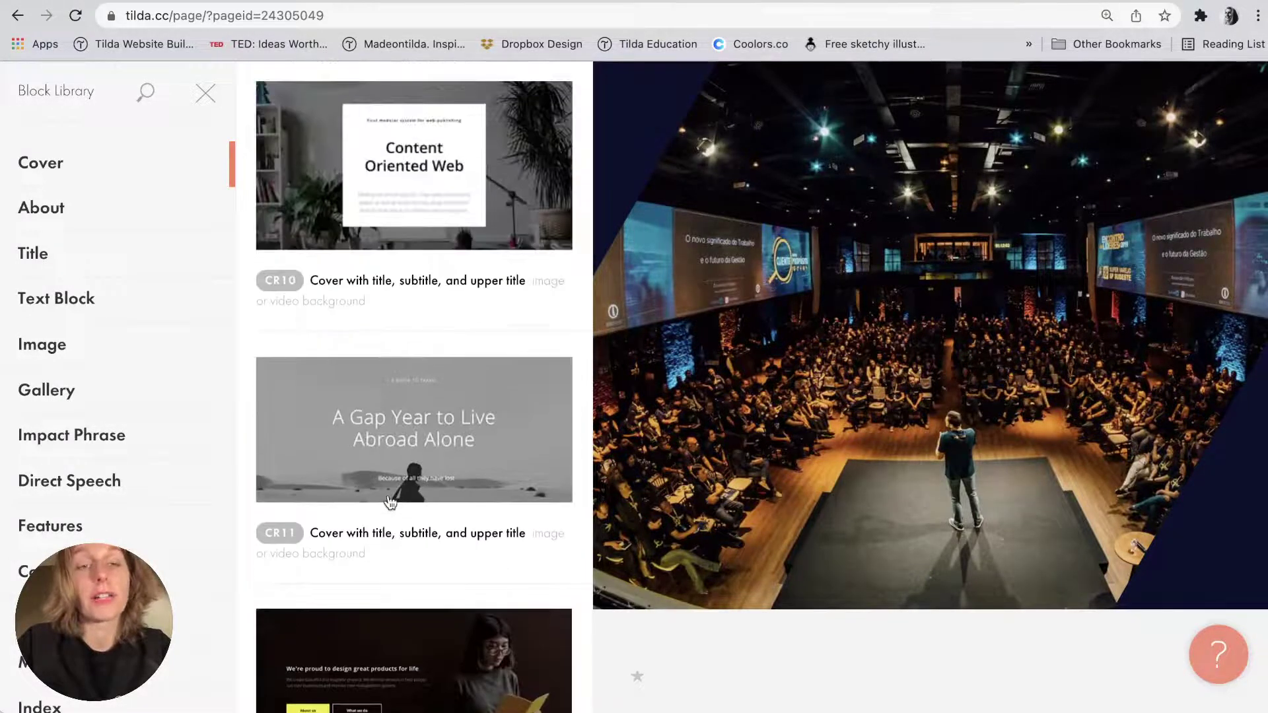
pyautogui.scroll(8, 390, 503)
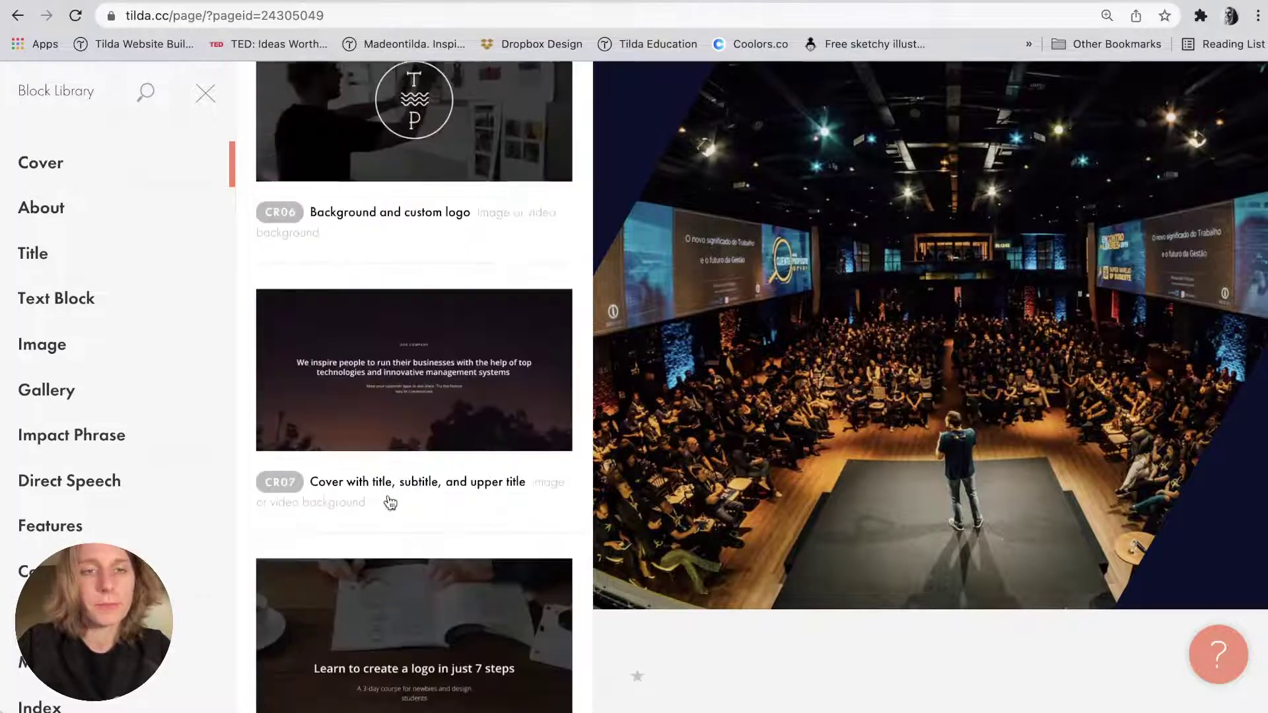
pyautogui.click(389, 502)
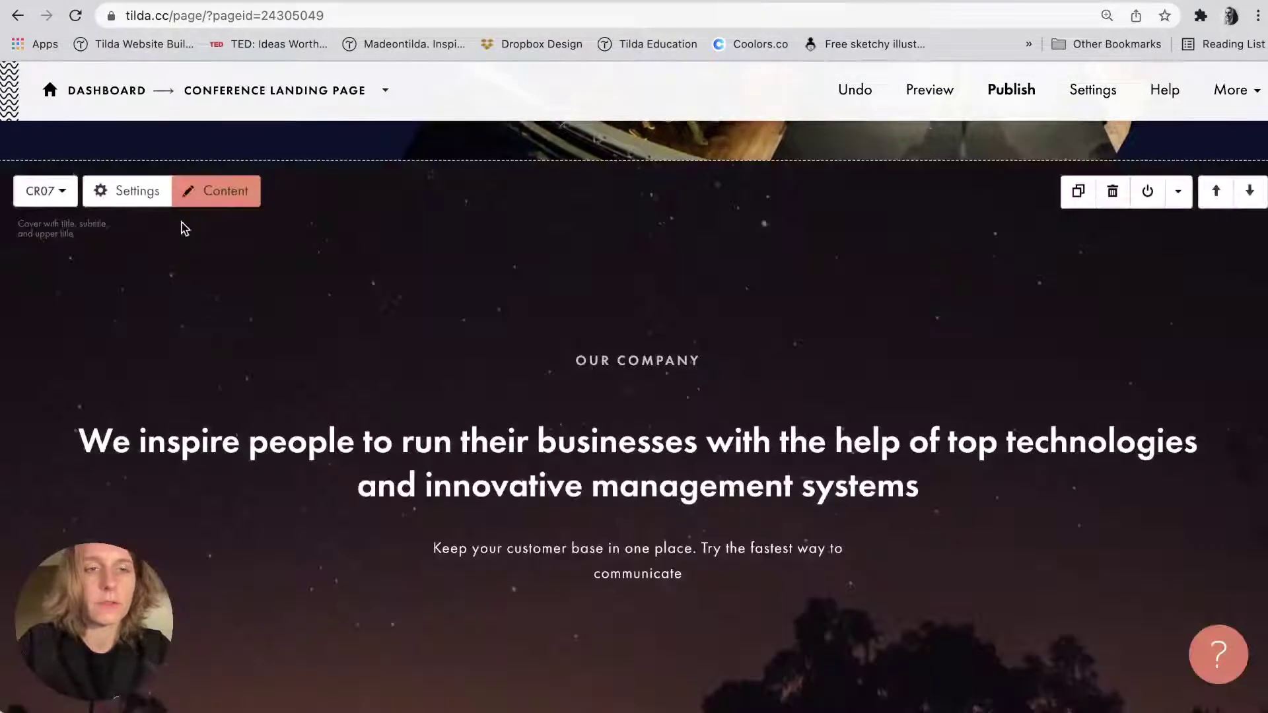
pyautogui.click(129, 190)
pyautogui.click(383, 413)
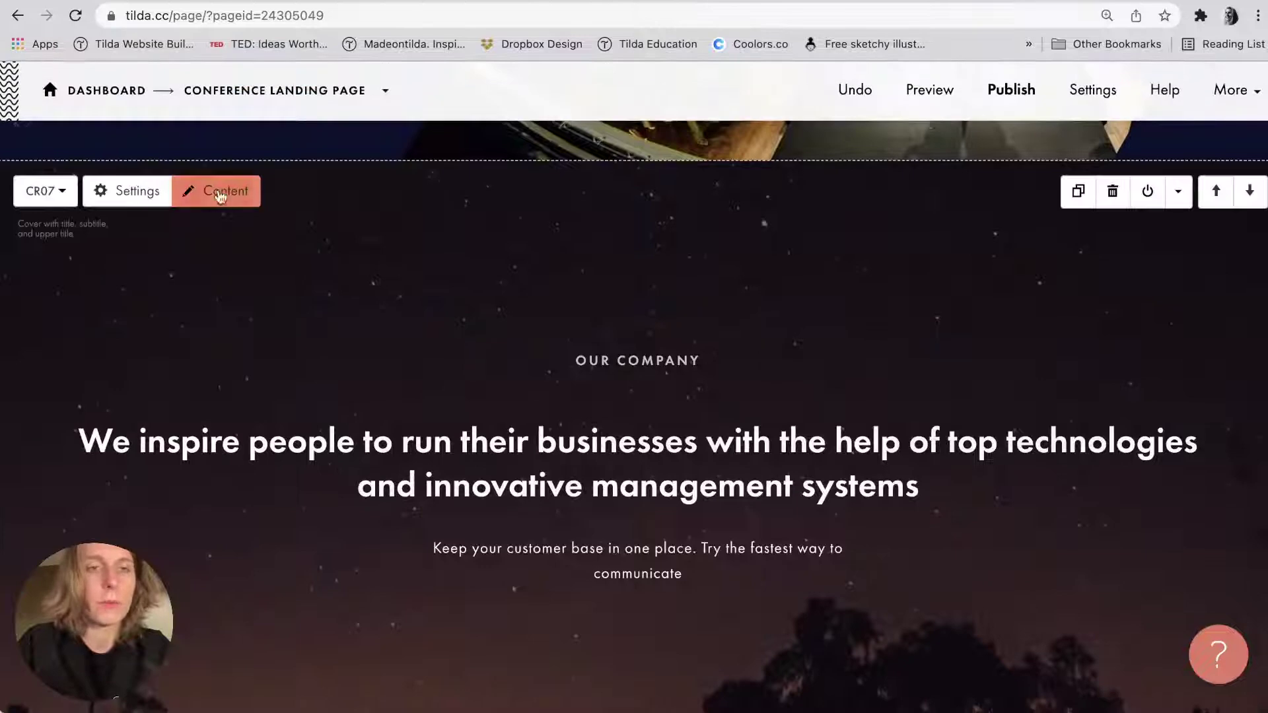
pyautogui.click(221, 196)
pyautogui.scroll(-4, 213, 318)
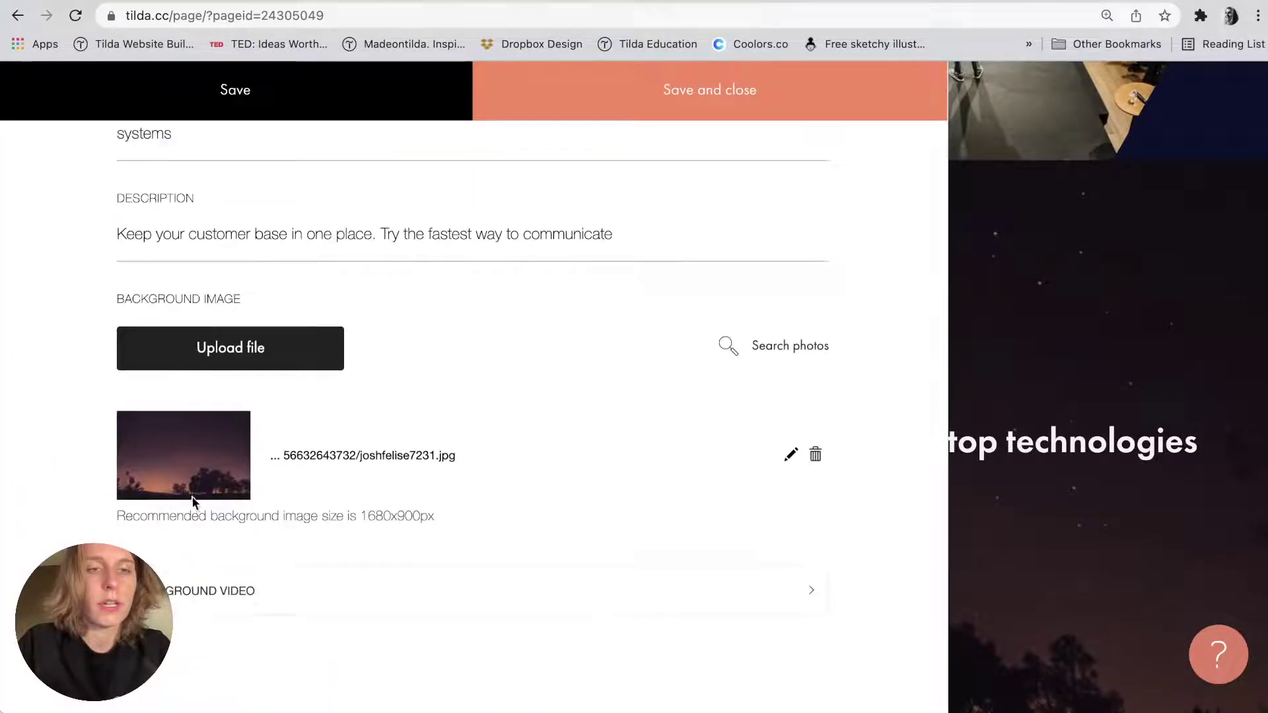
pyautogui.click(209, 591)
pyautogui.scroll(-4, 244, 422)
pyautogui.click(240, 399)
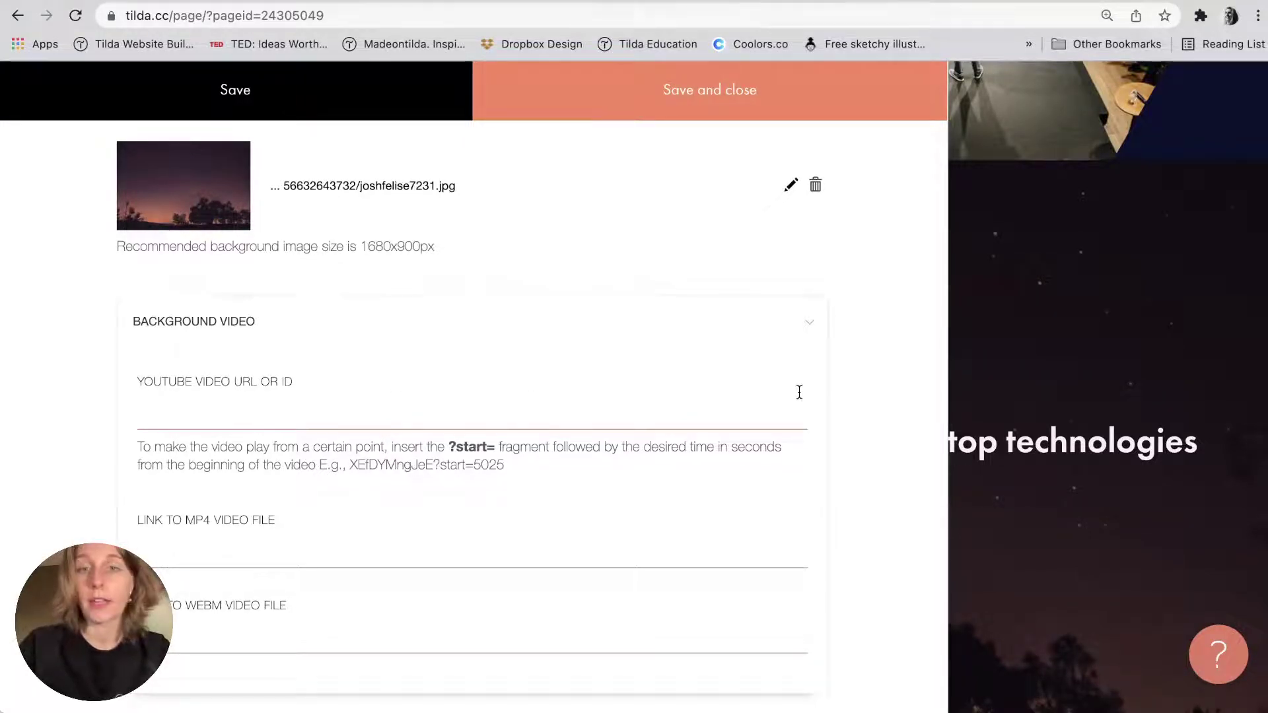
pyautogui.click(1052, 300)
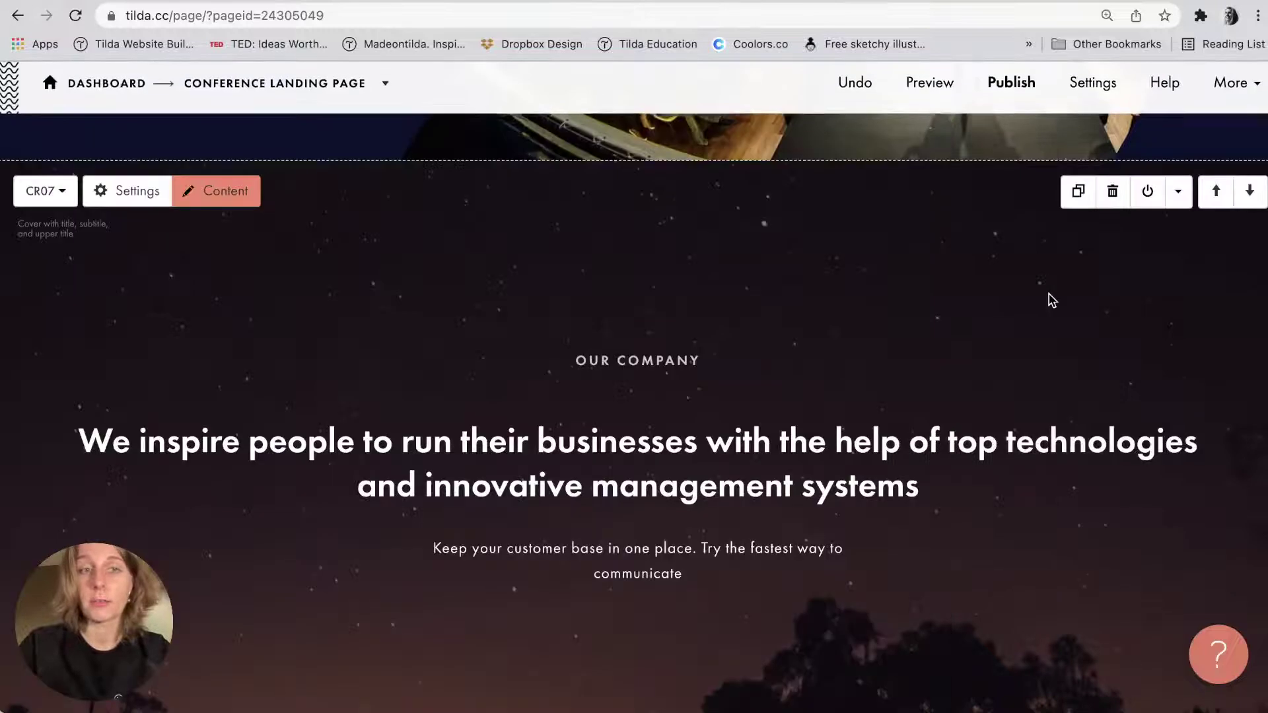
pyautogui.click(1111, 197)
# Scroll the page to check that the WEB ALLIANCE CONF. cover stands alone, then bring up the block-spec notes.
pyautogui.scroll(5, 775, 363)
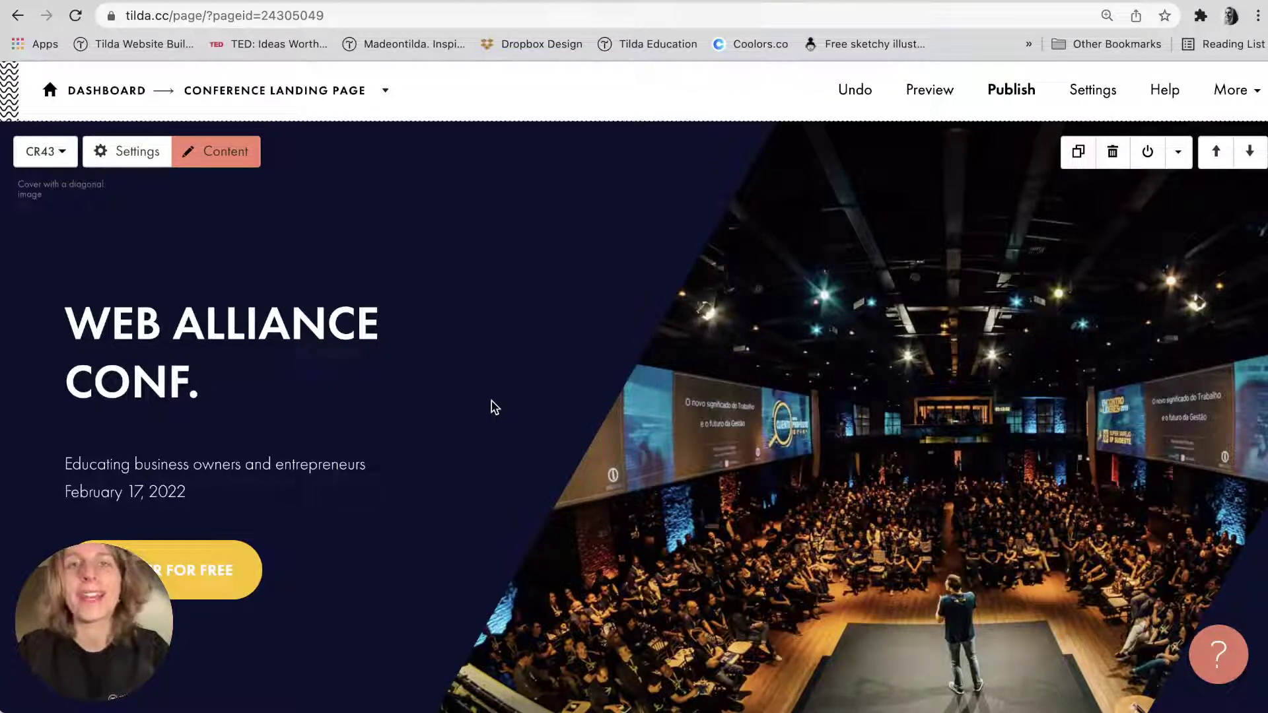
pyautogui.scroll(-1, 492, 407)
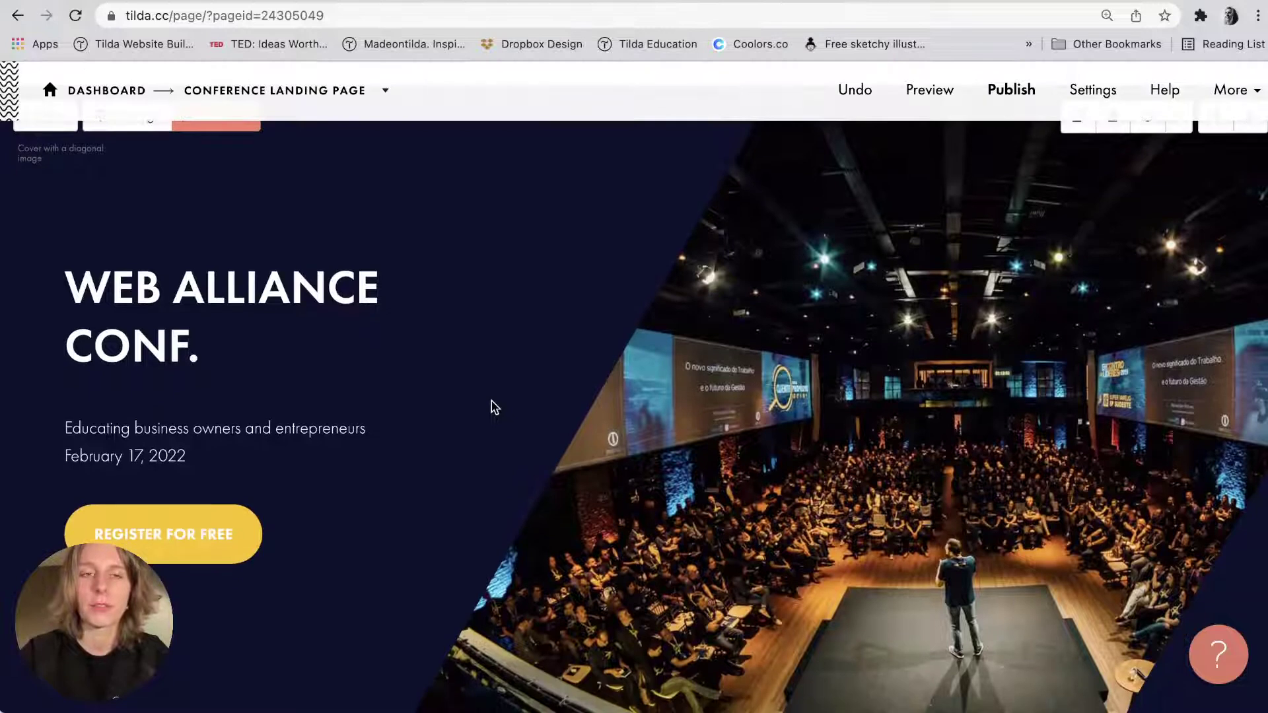
pyautogui.scroll(1, 492, 407)
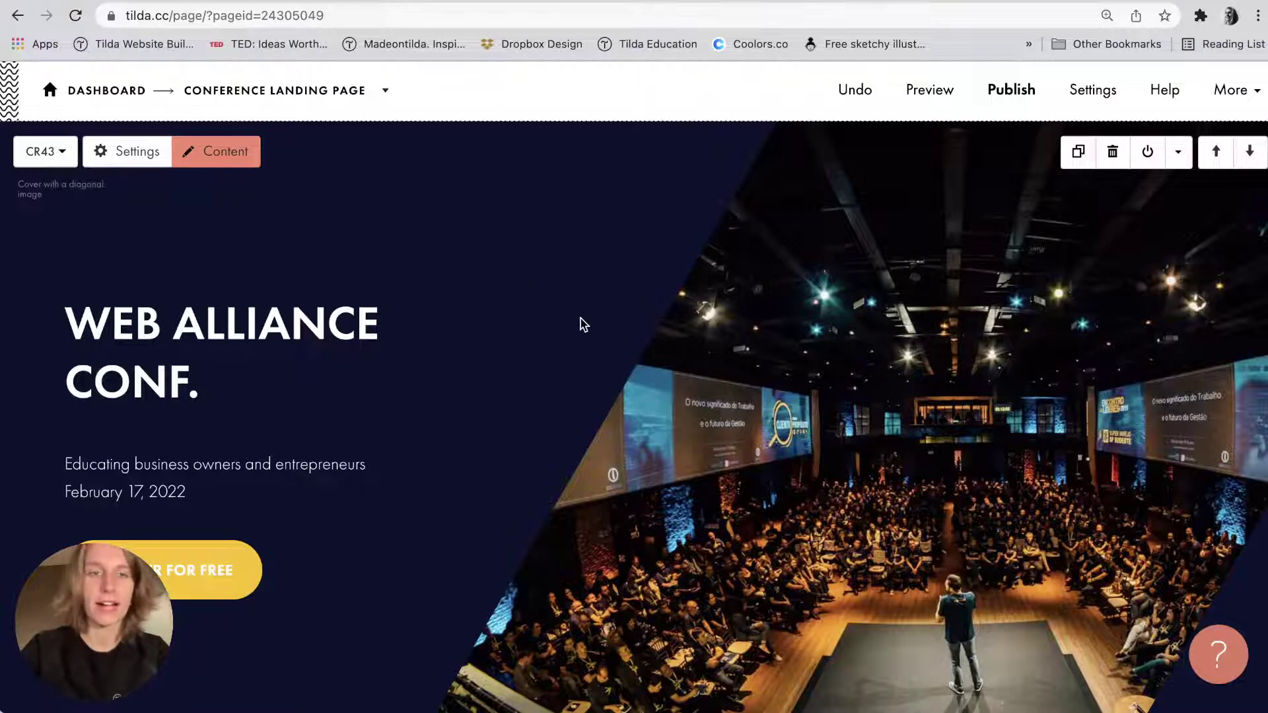
pyautogui.scroll(-6, 581, 323)
pyautogui.scroll(6, 580, 323)
pyautogui.scroll(-5, 580, 323)
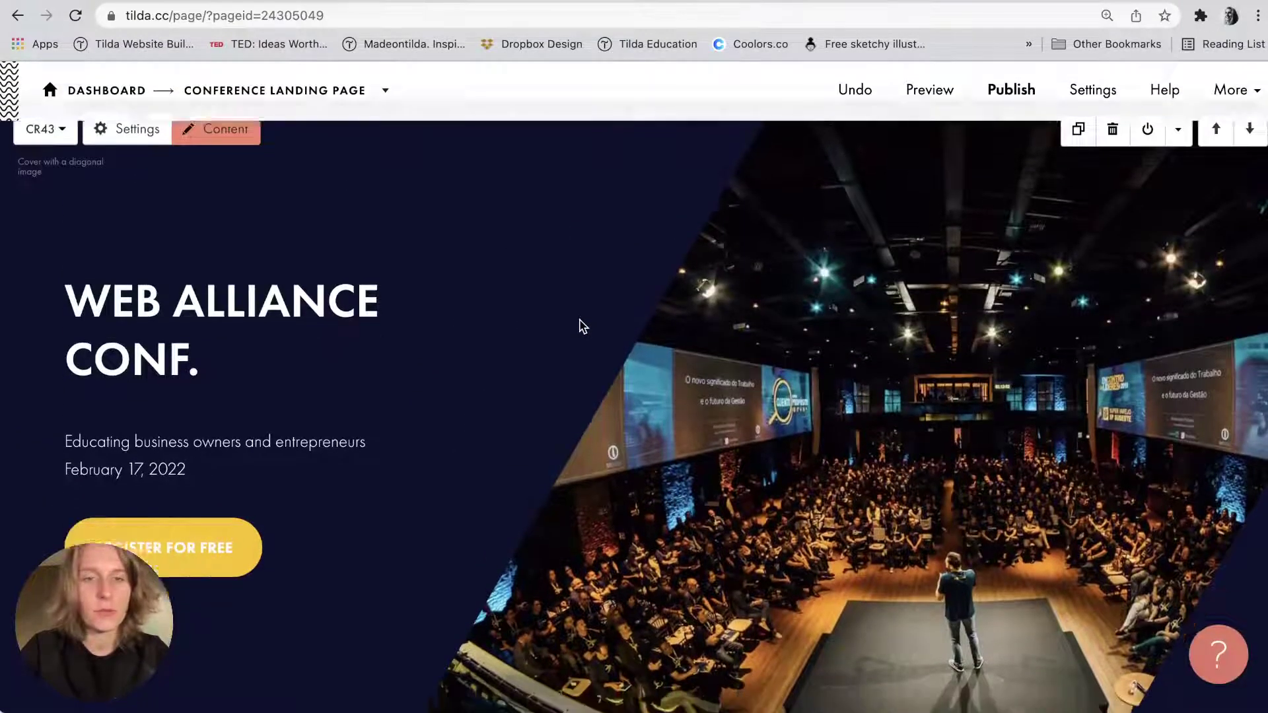
pyautogui.press('super+Tab')
# Add the AB603 image-and-text block from the About category below the conference cover.
pyautogui.scroll(-6, 1055, 280)
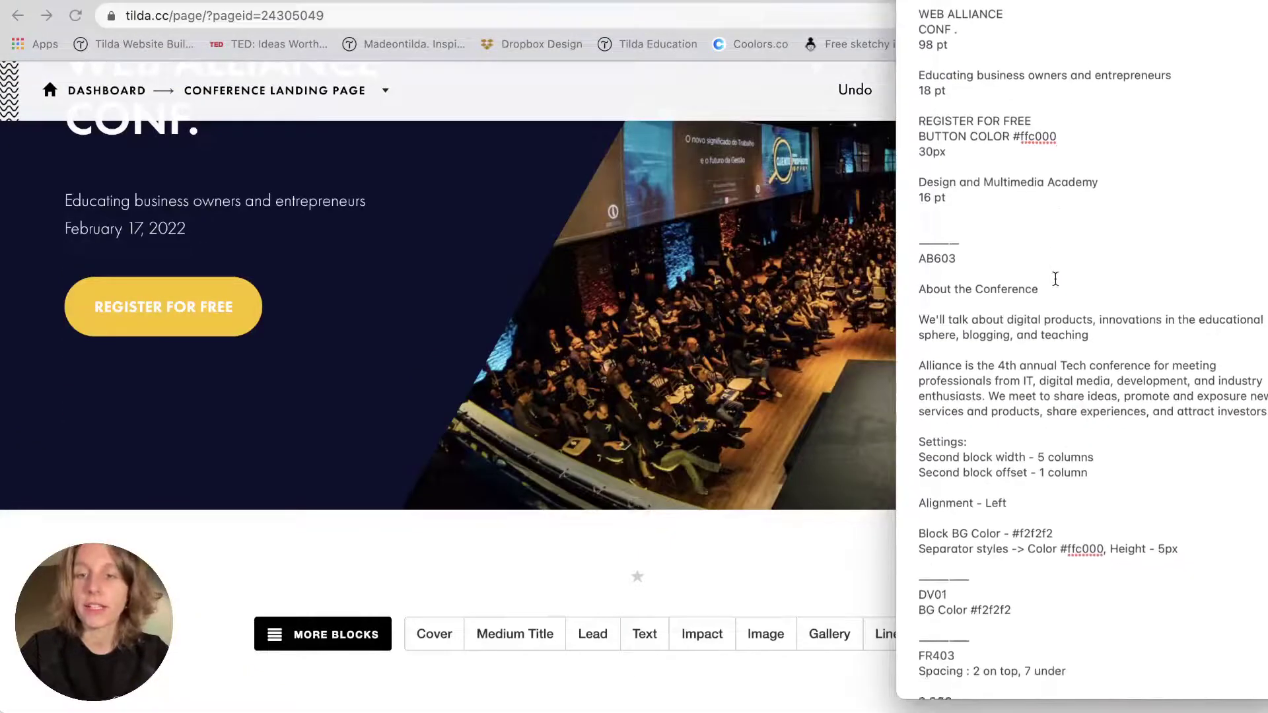
pyautogui.click(547, 358)
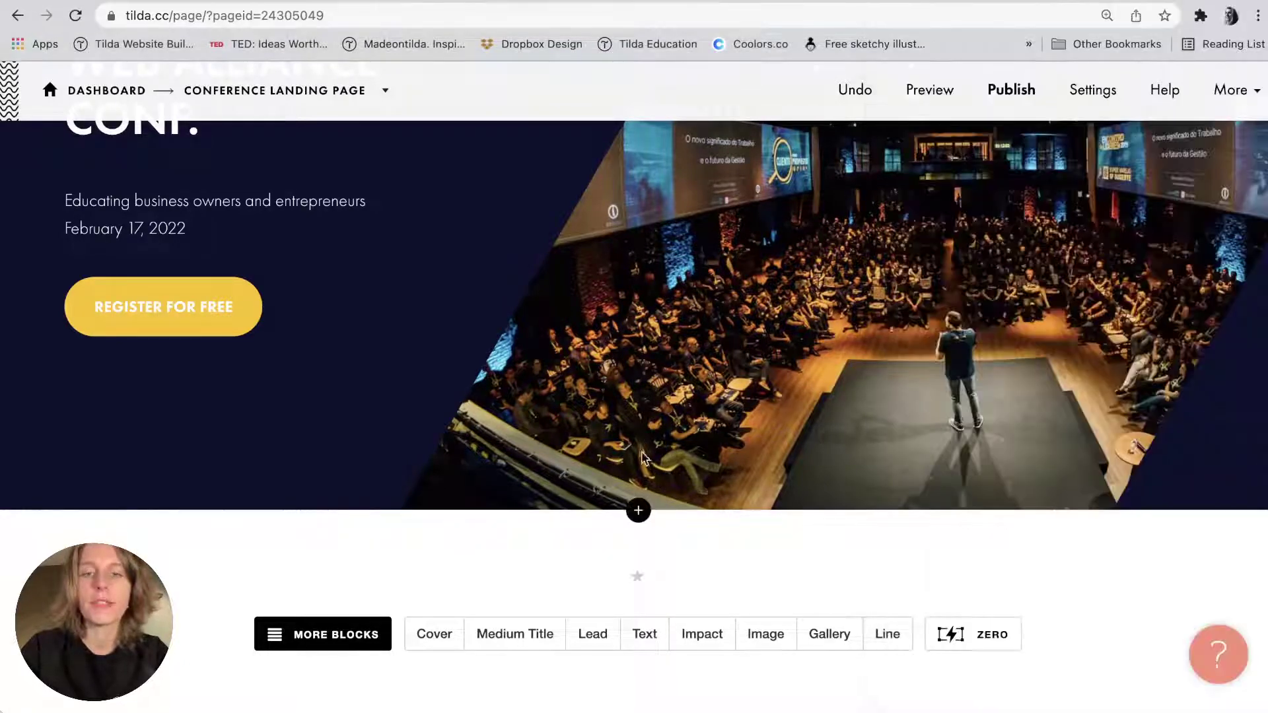
pyautogui.click(637, 509)
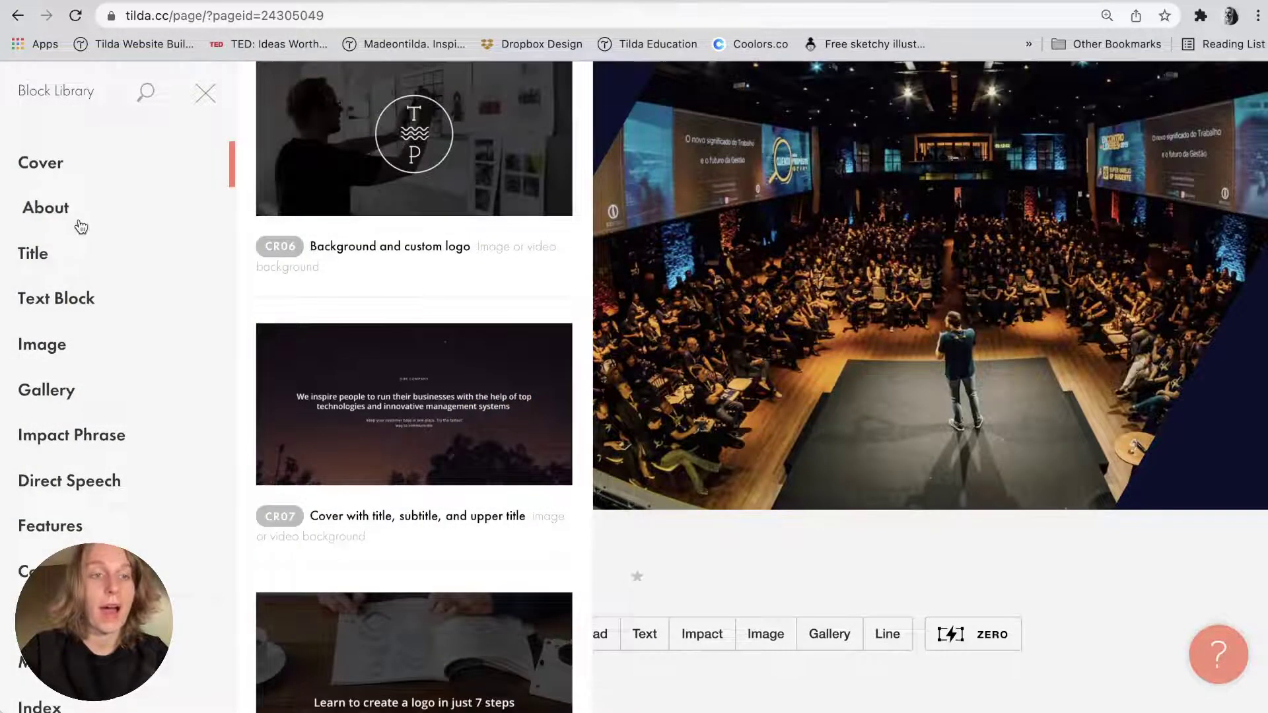
pyautogui.click(73, 210)
pyautogui.scroll(-20, 321, 331)
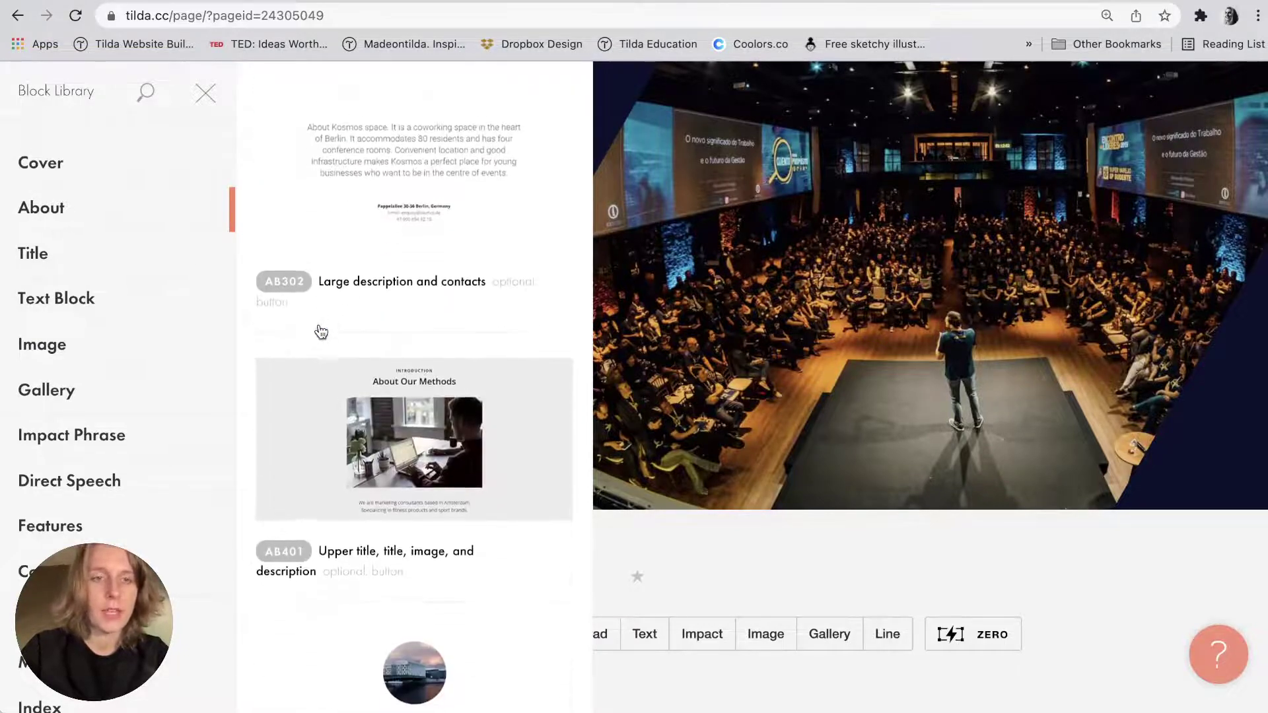
pyautogui.scroll(3, 321, 332)
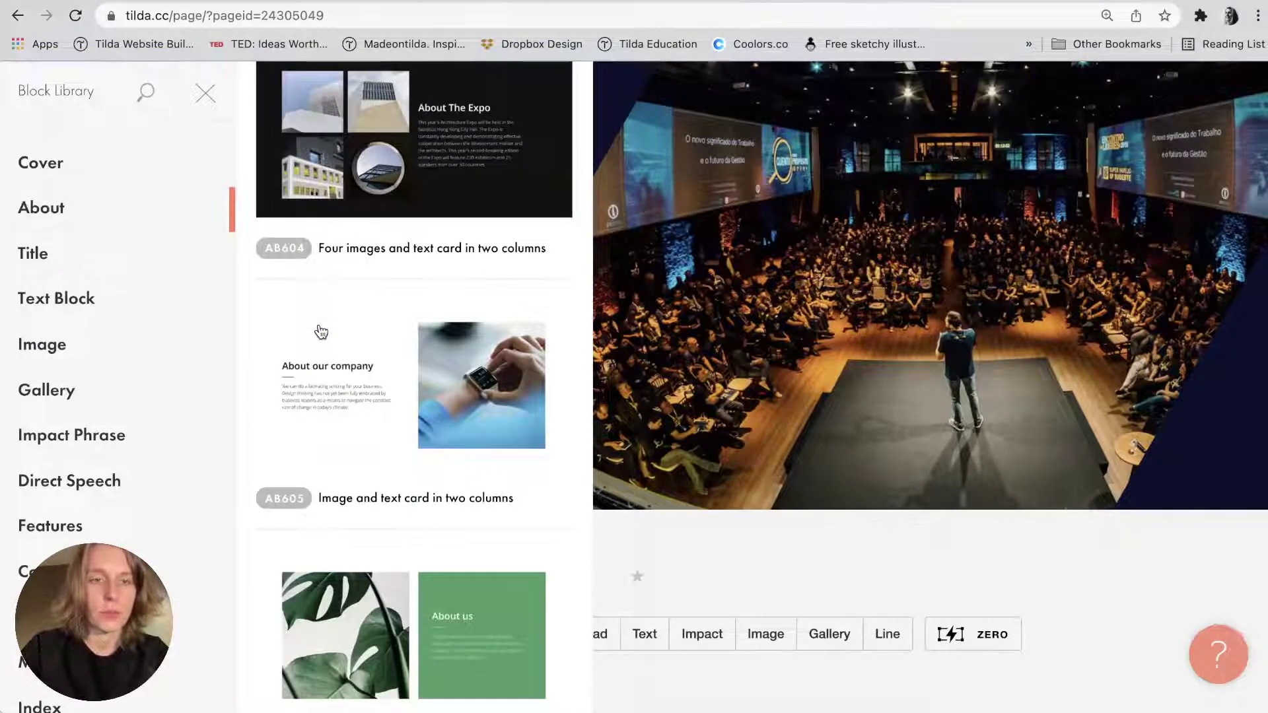
pyautogui.scroll(7, 321, 332)
pyautogui.click(457, 371)
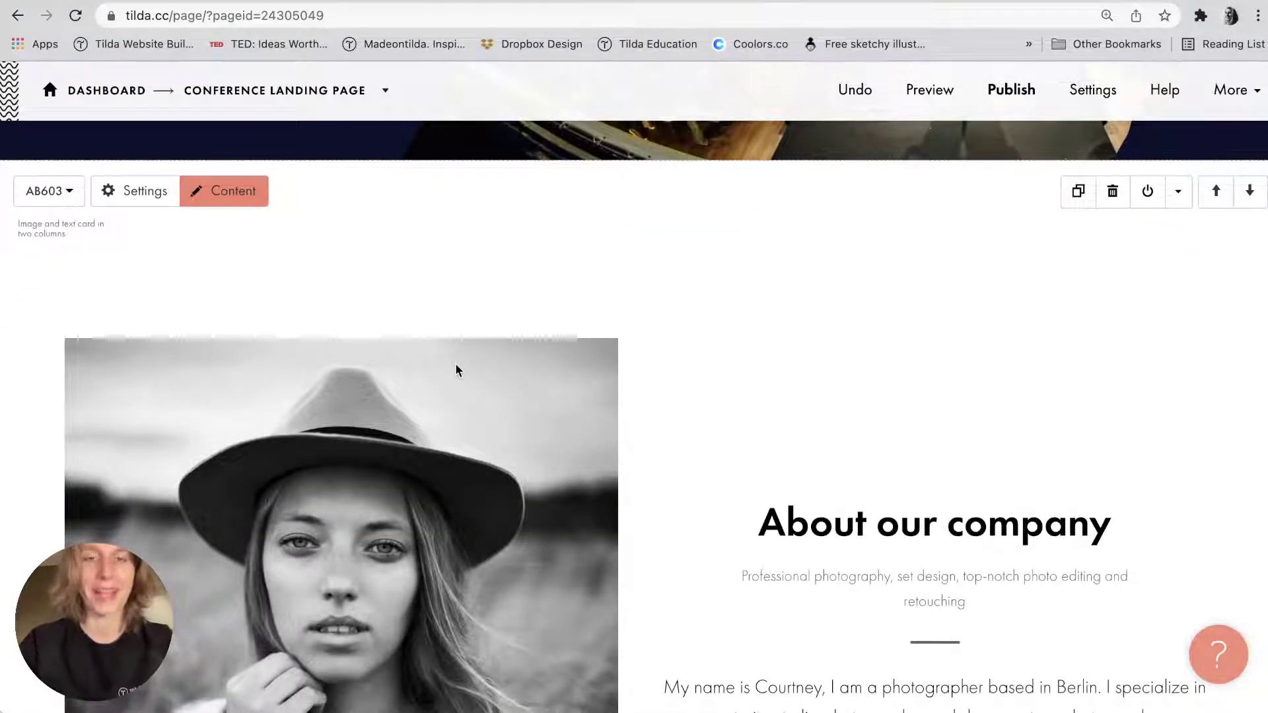
# Replace the 'About our company' heading with 'About the Conference' copied from the notes.
pyautogui.press('super+Tab')
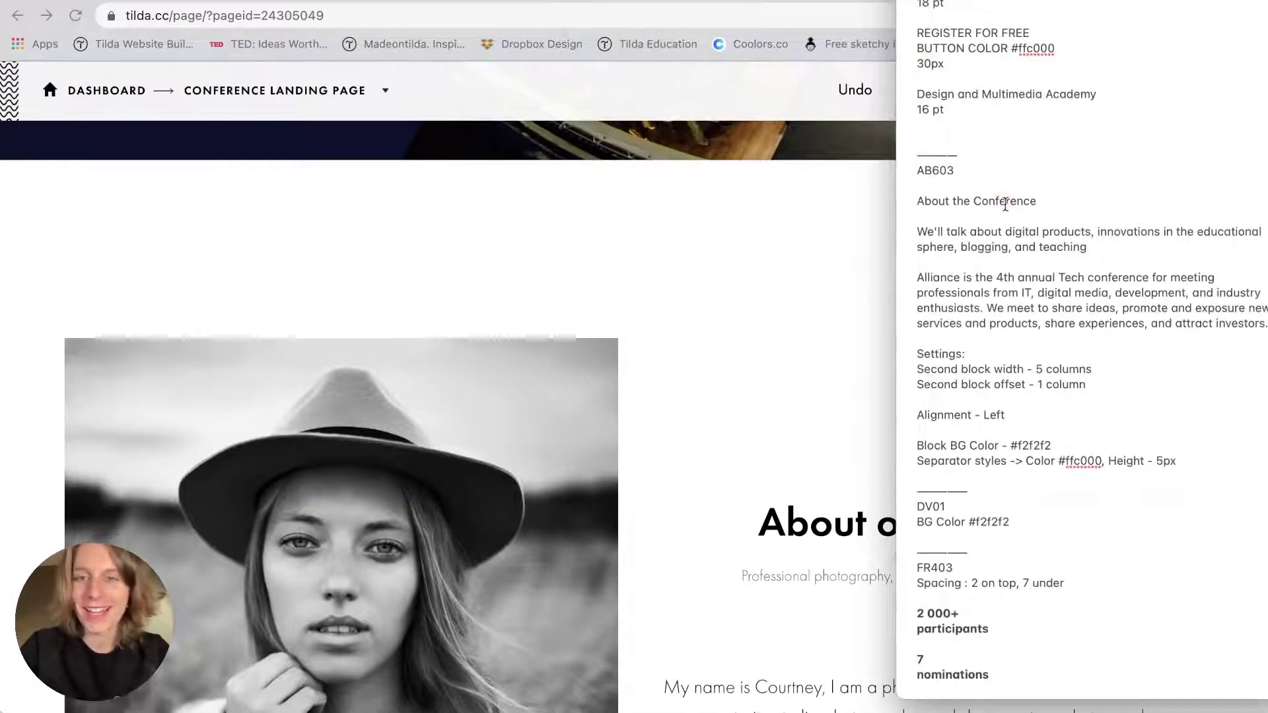
pyautogui.tripleClick(1005, 201)
pyautogui.press('super+c')
pyautogui.press('super+Tab')
pyautogui.tripleClick(858, 522)
pyautogui.press('super+v')
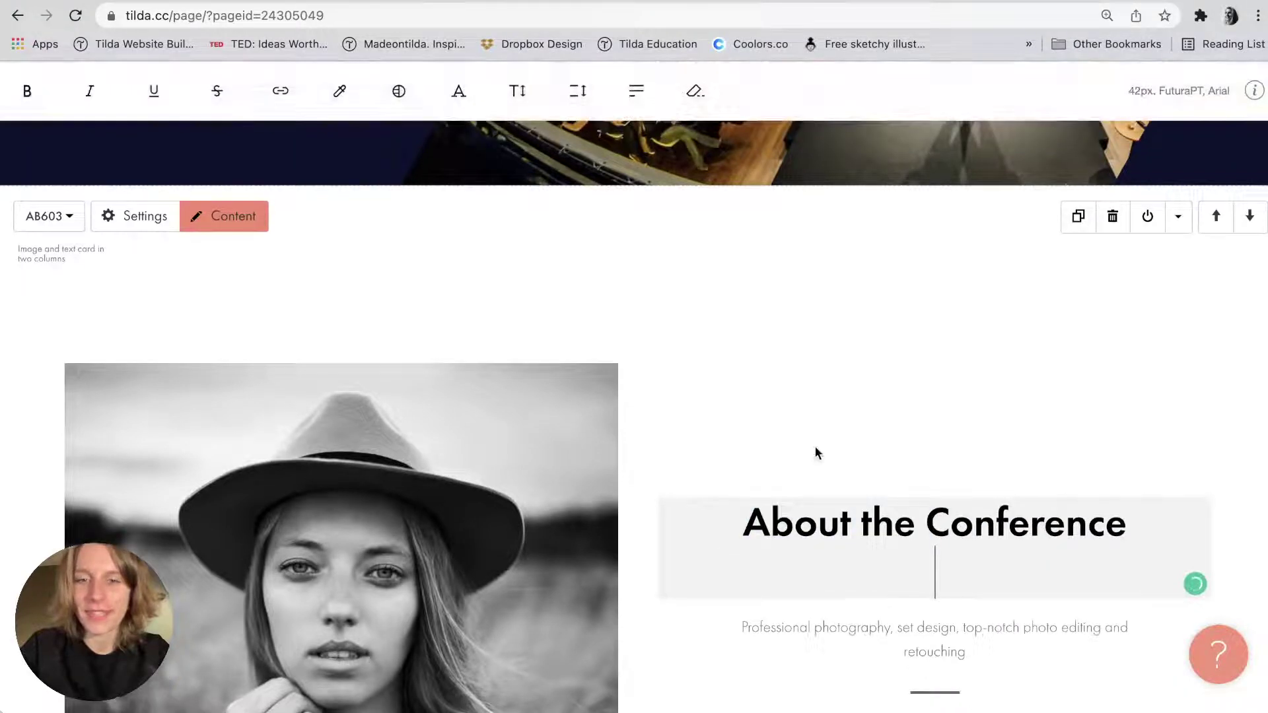
pyautogui.scroll(-1, 815, 453)
pyautogui.click(1215, 382)
# Paste the digital-products 'We'll talk about…' text from the notes over the block's subtitle.
pyautogui.press('super+Tab')
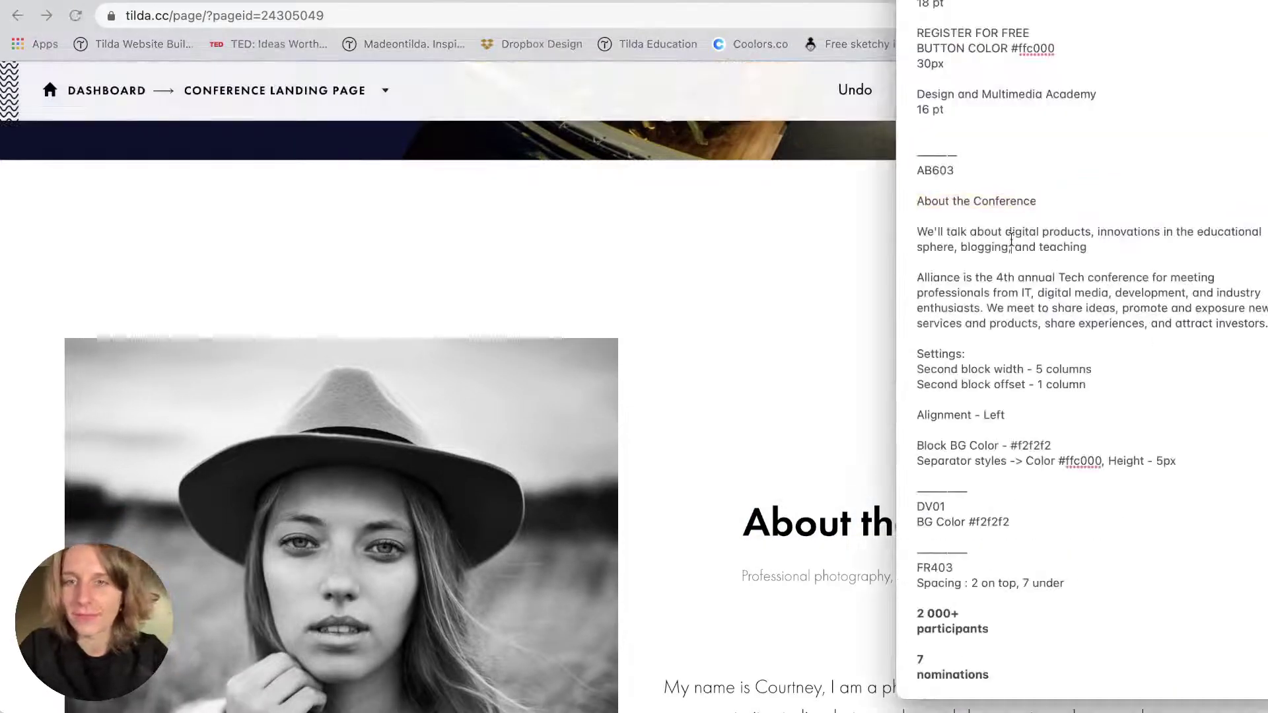
pyautogui.tripleClick(1011, 239)
pyautogui.press('super+c')
pyautogui.press('super+Tab')
pyautogui.scroll(-3, 853, 375)
pyautogui.tripleClick(947, 466)
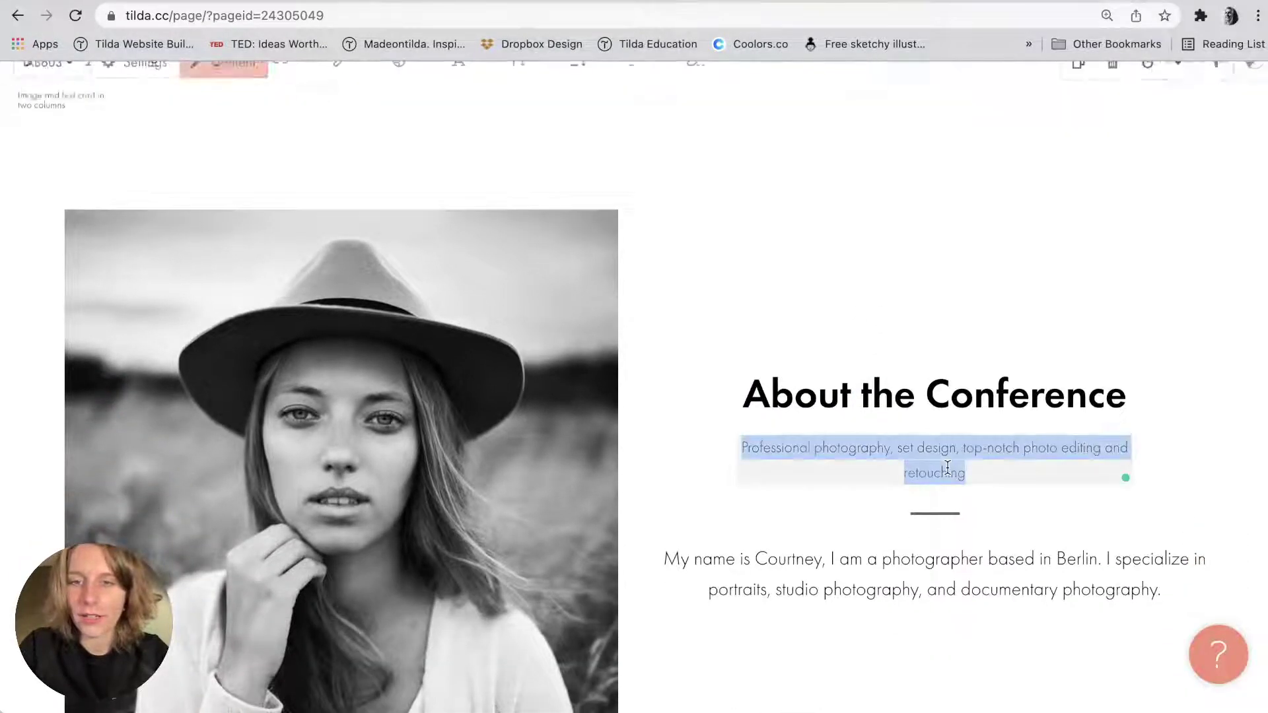
pyautogui.press('super+v')
pyautogui.click(1030, 343)
# Replace the placeholder body paragraph with the Alliance conference description from the notes.
pyautogui.press('super+Tab')
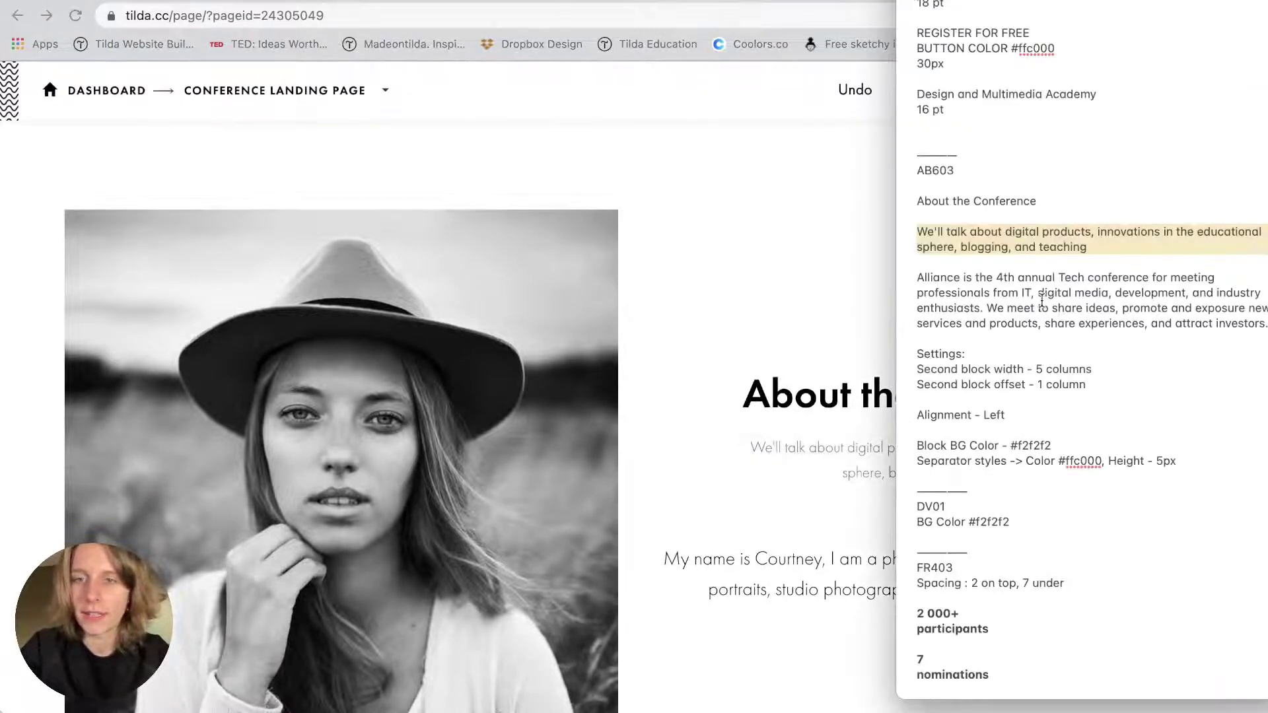
pyautogui.tripleClick(1042, 301)
pyautogui.press('super+c')
pyautogui.press('super+Tab')
pyautogui.tripleClick(784, 560)
pyautogui.press('super+v')
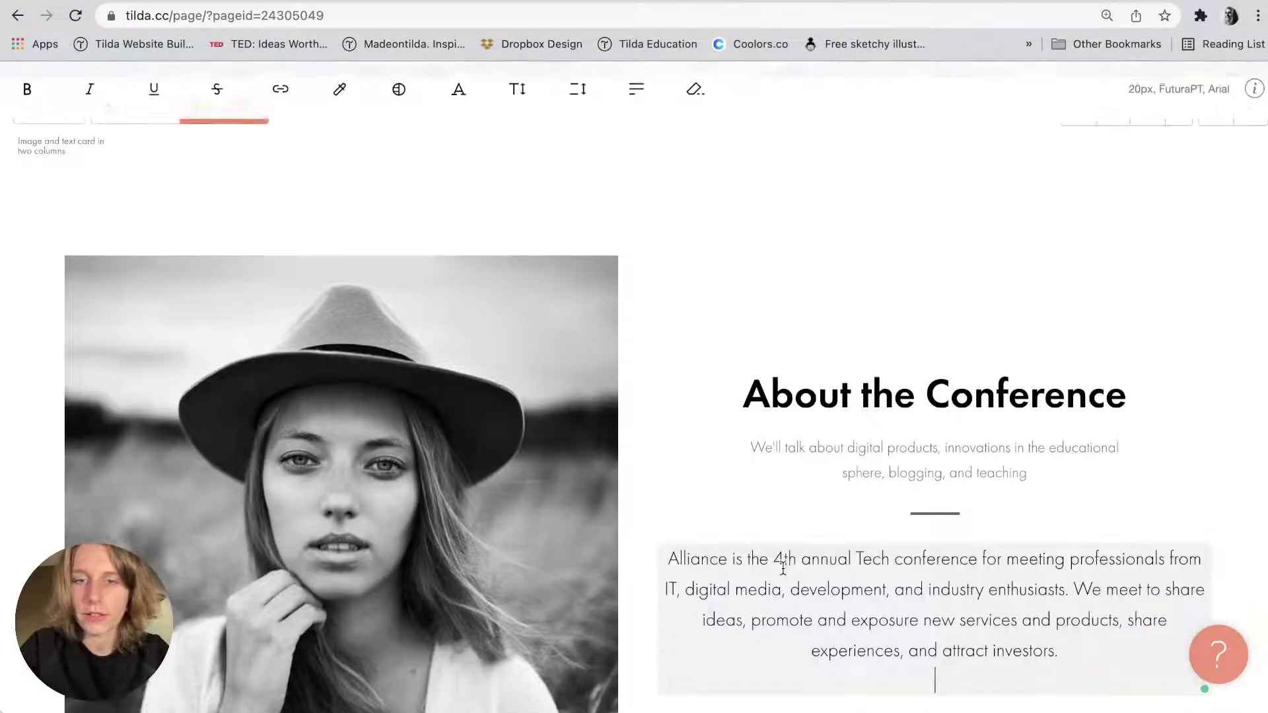
pyautogui.click(880, 299)
pyautogui.press('super+Tab')
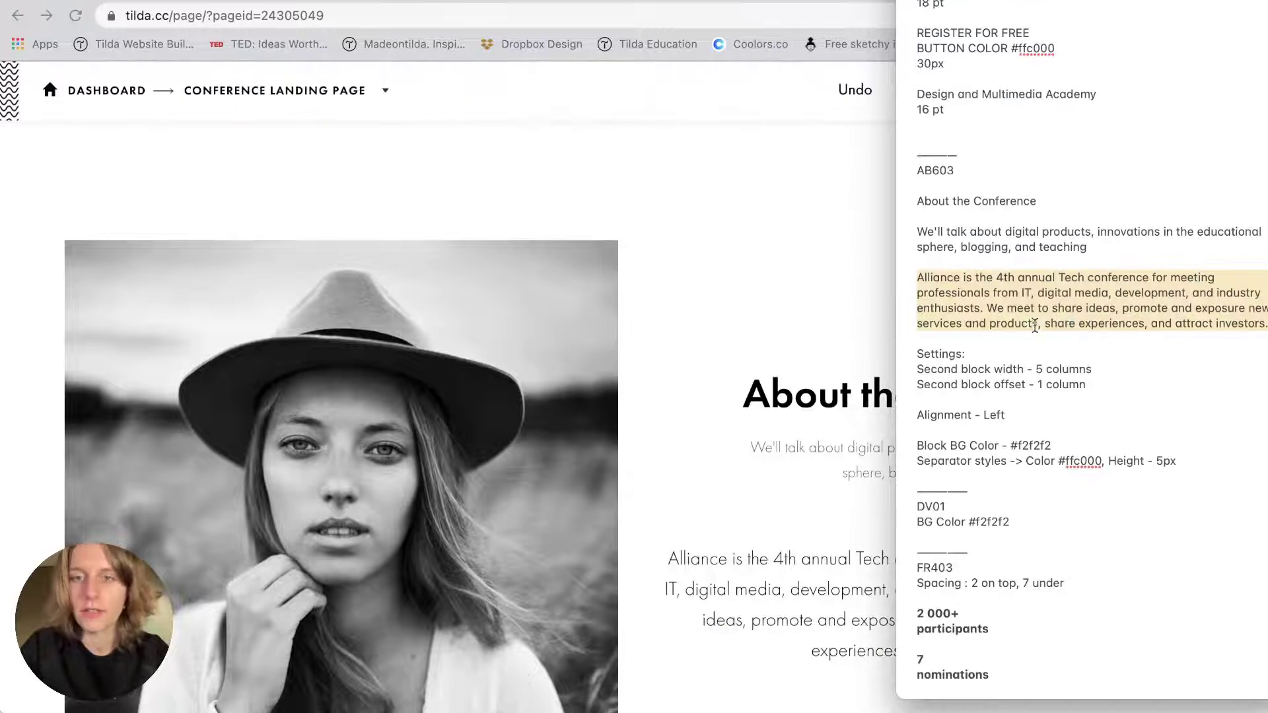
pyautogui.click(1034, 325)
pyautogui.press('super+Tab')
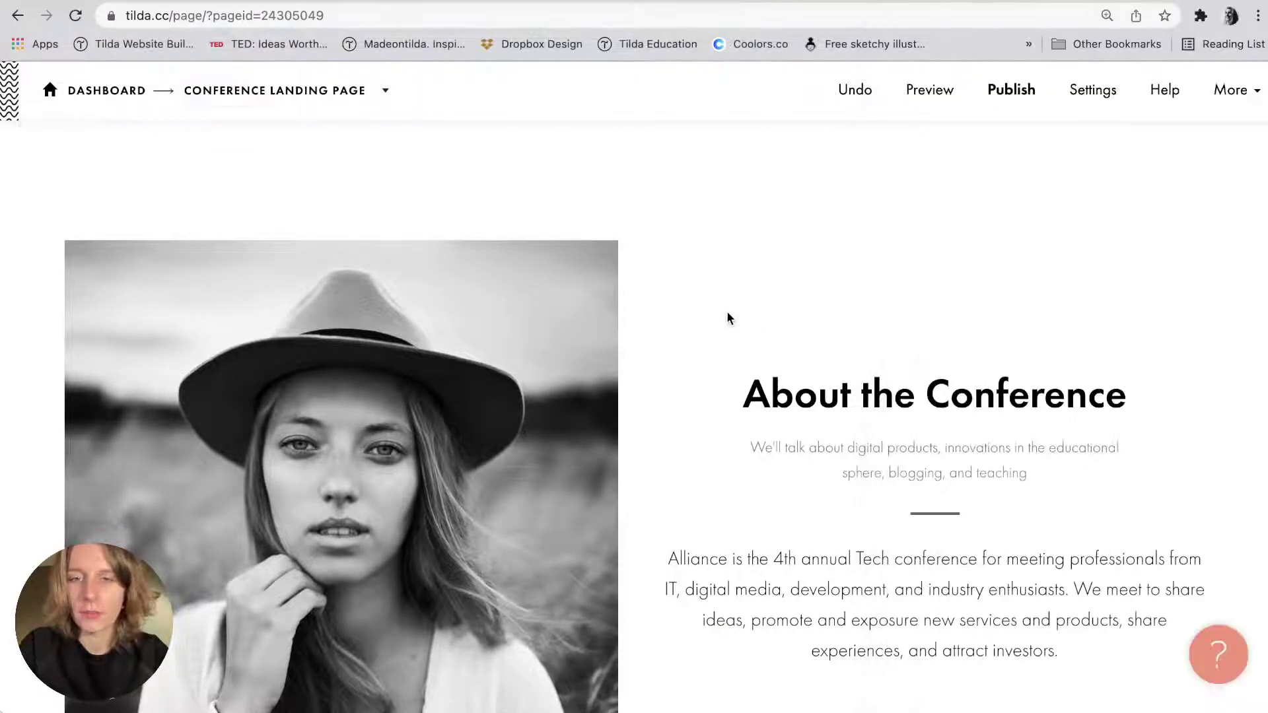
pyautogui.press('super+Tab')
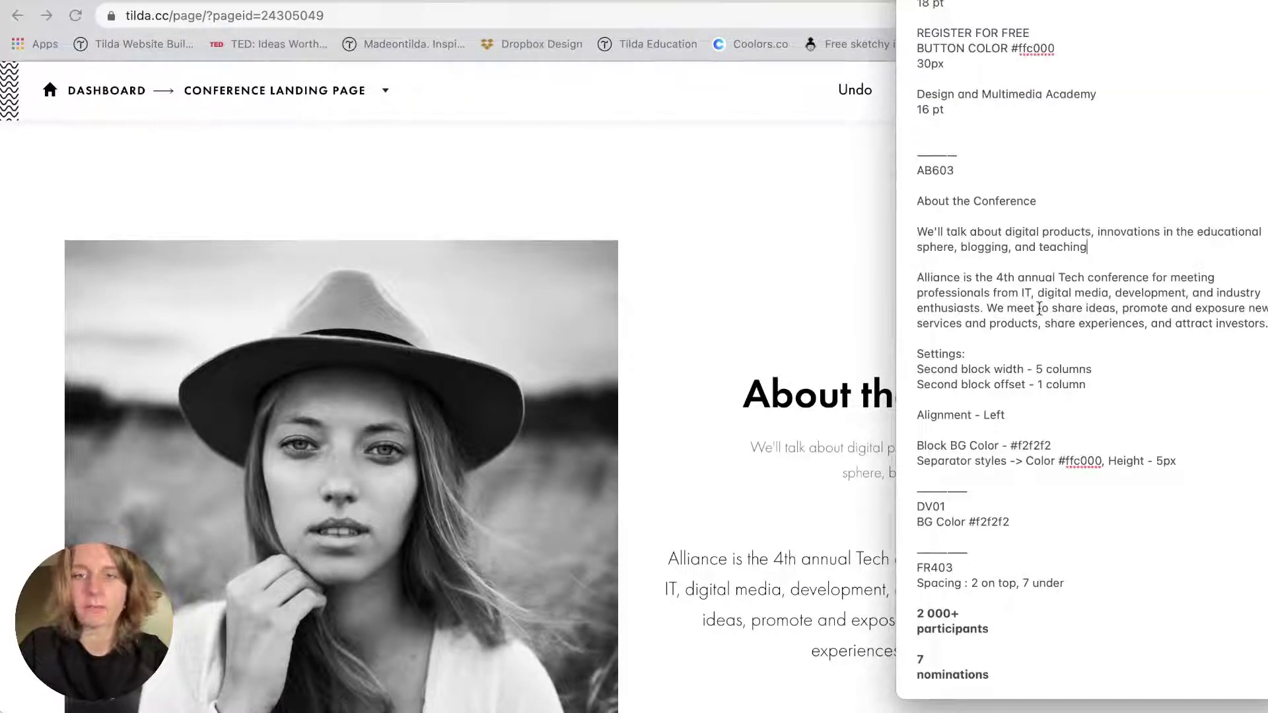
pyautogui.press('super+Tab')
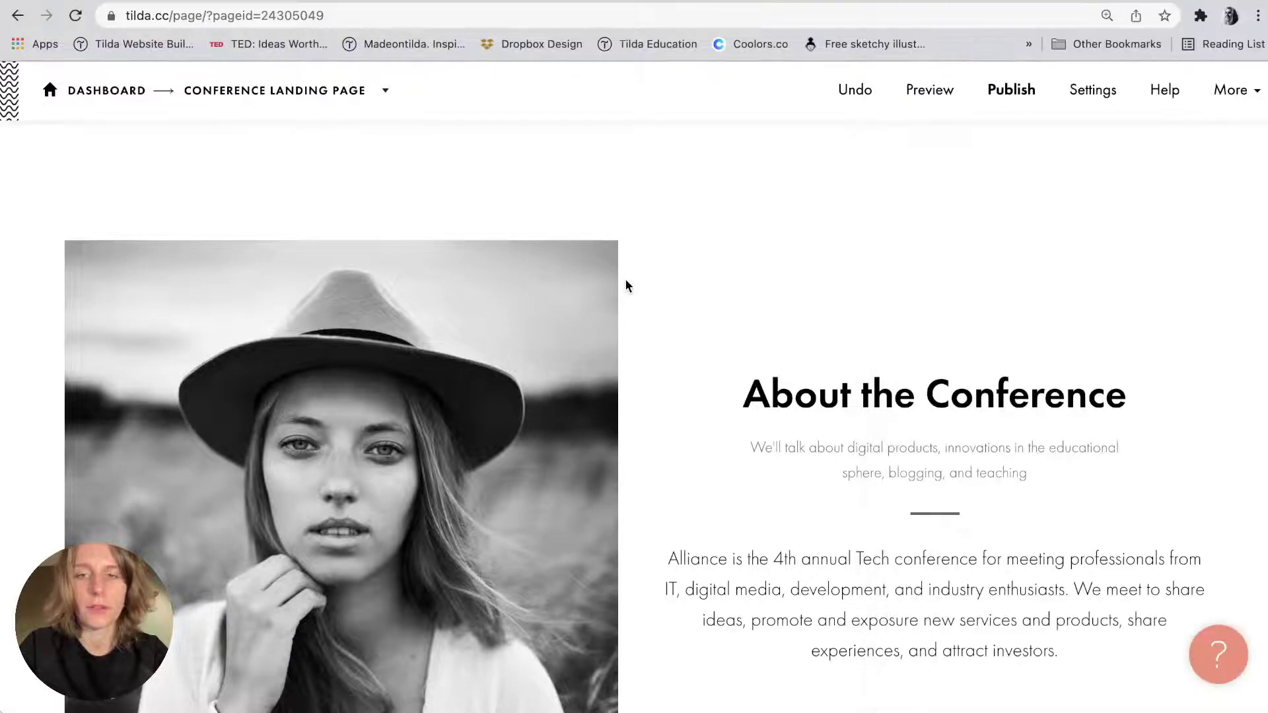
pyautogui.scroll(2, 148, 179)
# In the About block settings, set second block width to 5 columns and offset to 1 column.
pyautogui.click(141, 215)
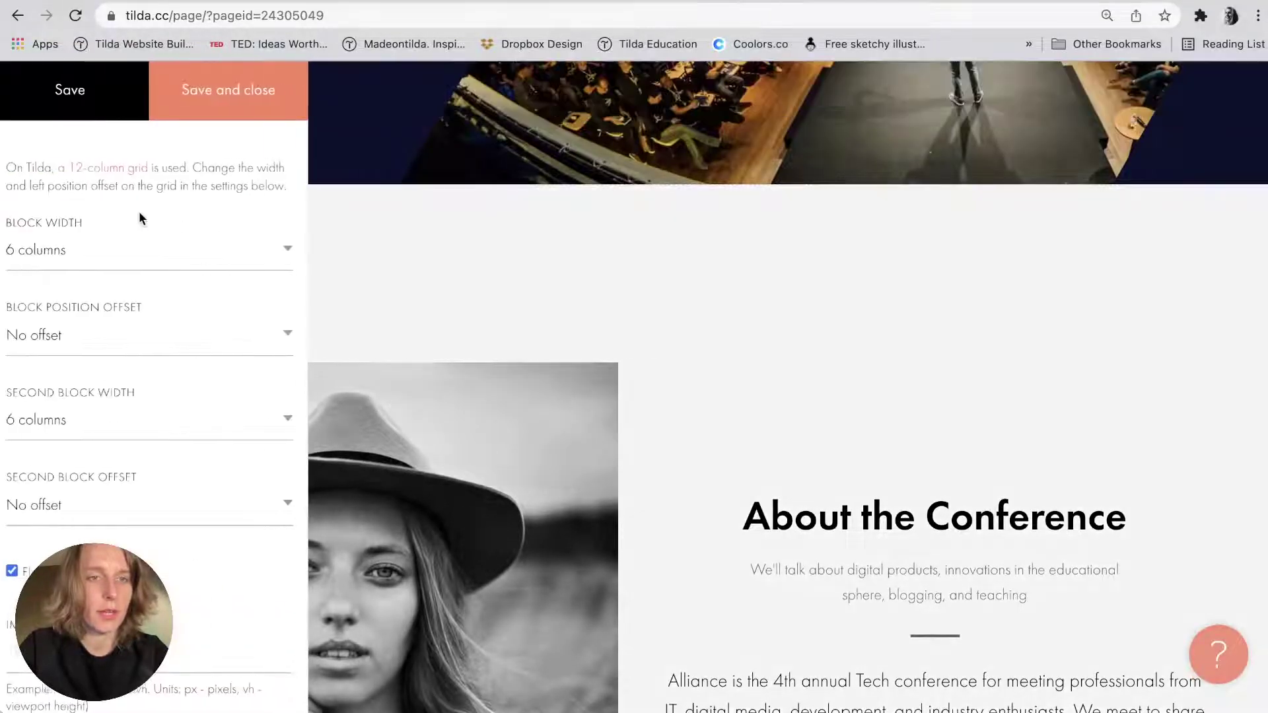
pyautogui.click(56, 421)
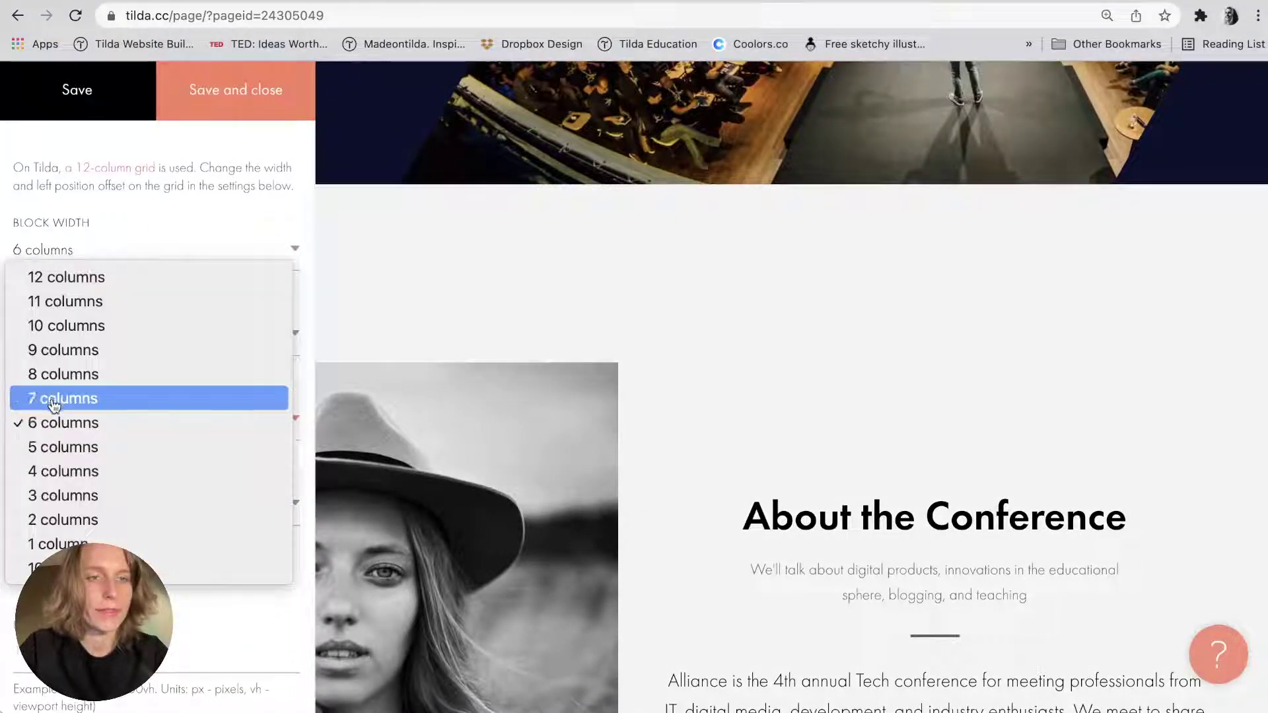
pyautogui.click(50, 447)
pyautogui.click(49, 512)
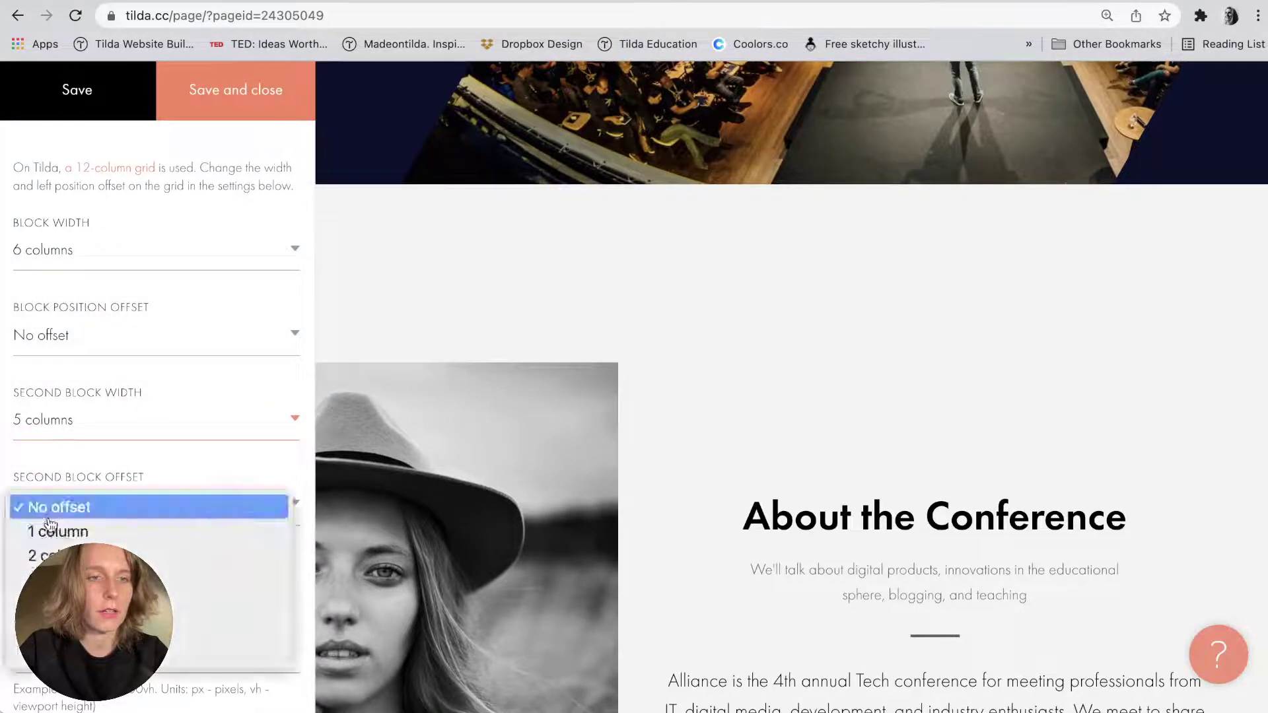
pyautogui.click(45, 529)
pyautogui.scroll(-4, 178, 294)
pyautogui.press('super+Tab')
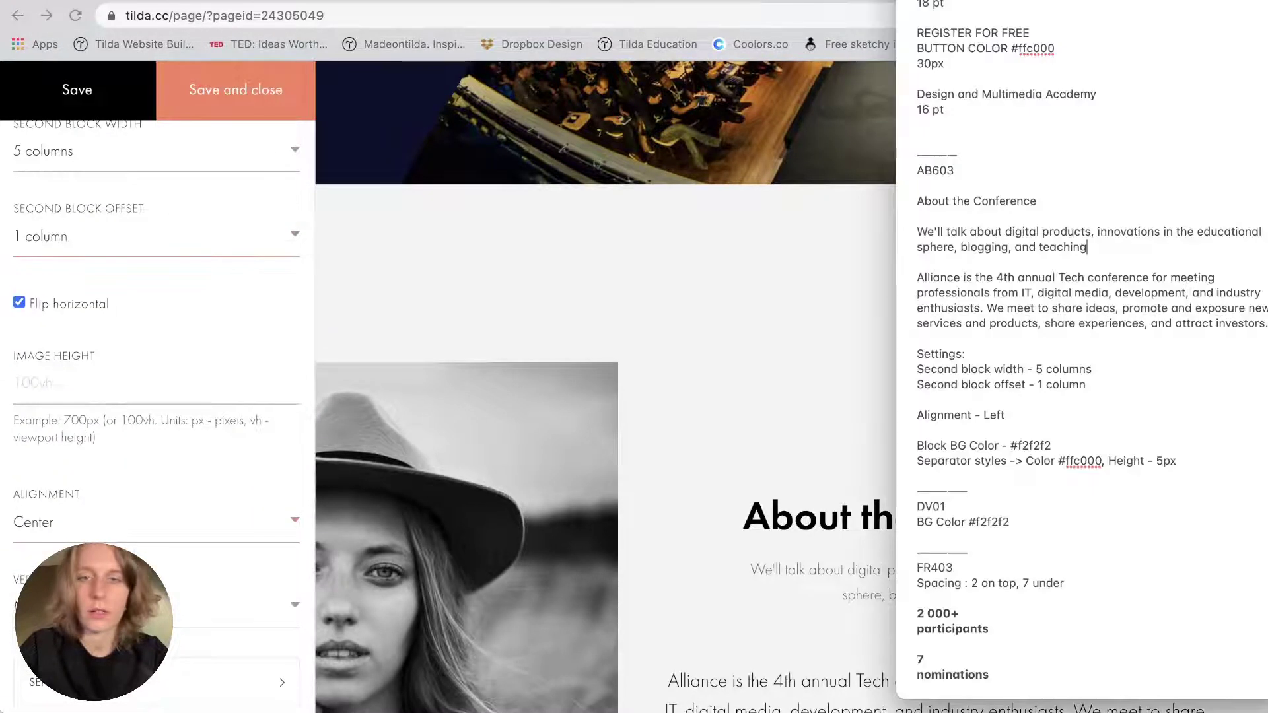
pyautogui.click(7, 402)
pyautogui.scroll(4, 7, 403)
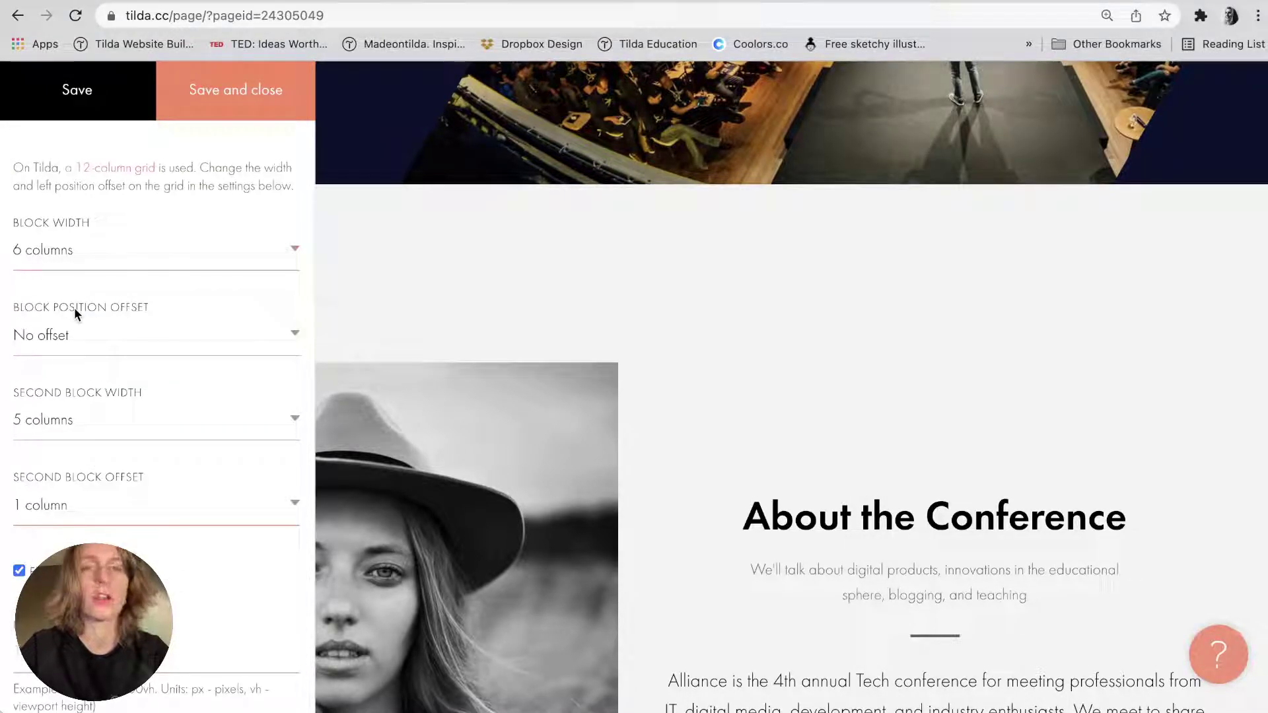
pyautogui.scroll(-3, 75, 313)
pyautogui.scroll(-3, 74, 313)
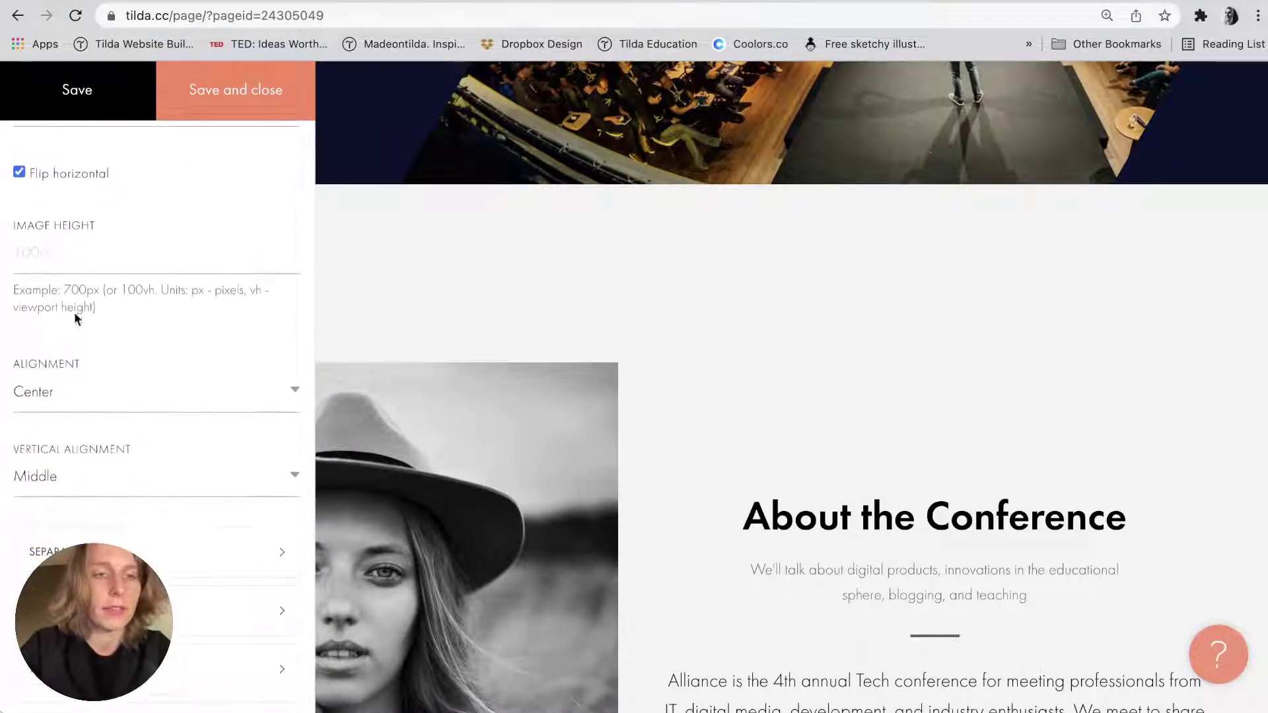
# Set the block alignment to Left and the block background colour to #f2f2f2.
pyautogui.click(66, 391)
pyautogui.click(53, 368)
pyautogui.scroll(-2, 142, 442)
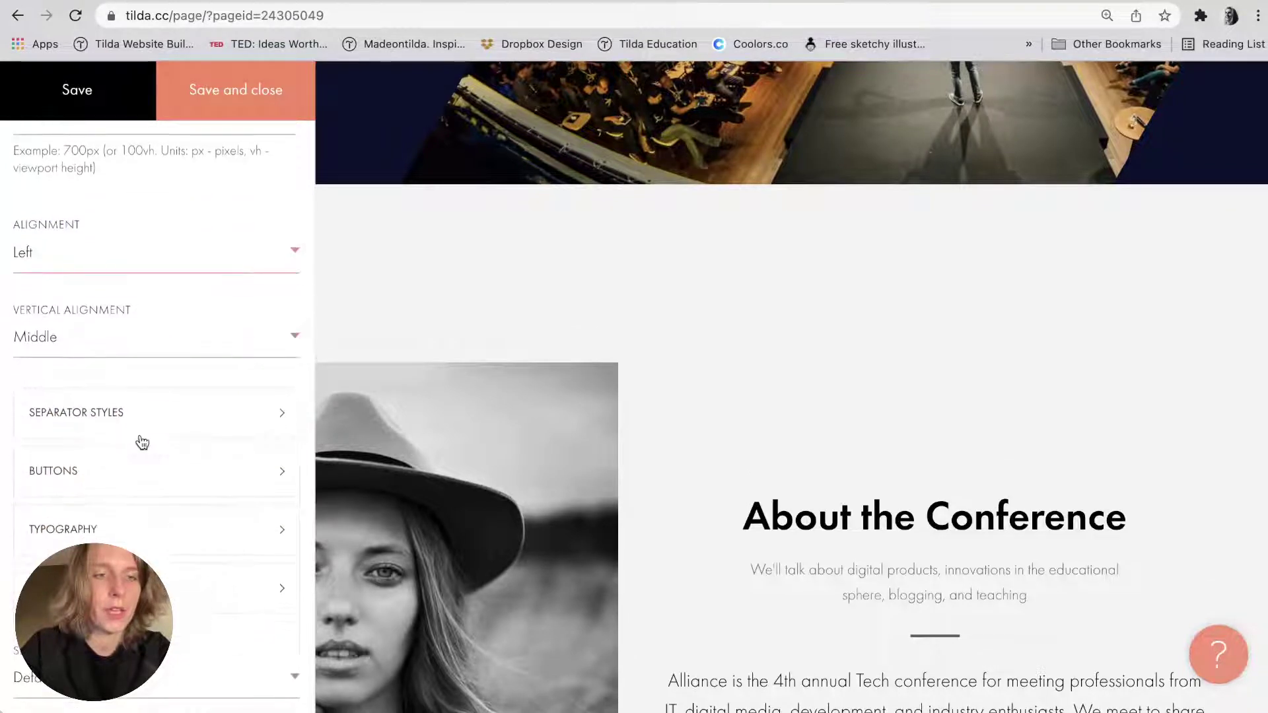
pyautogui.press('super+Tab')
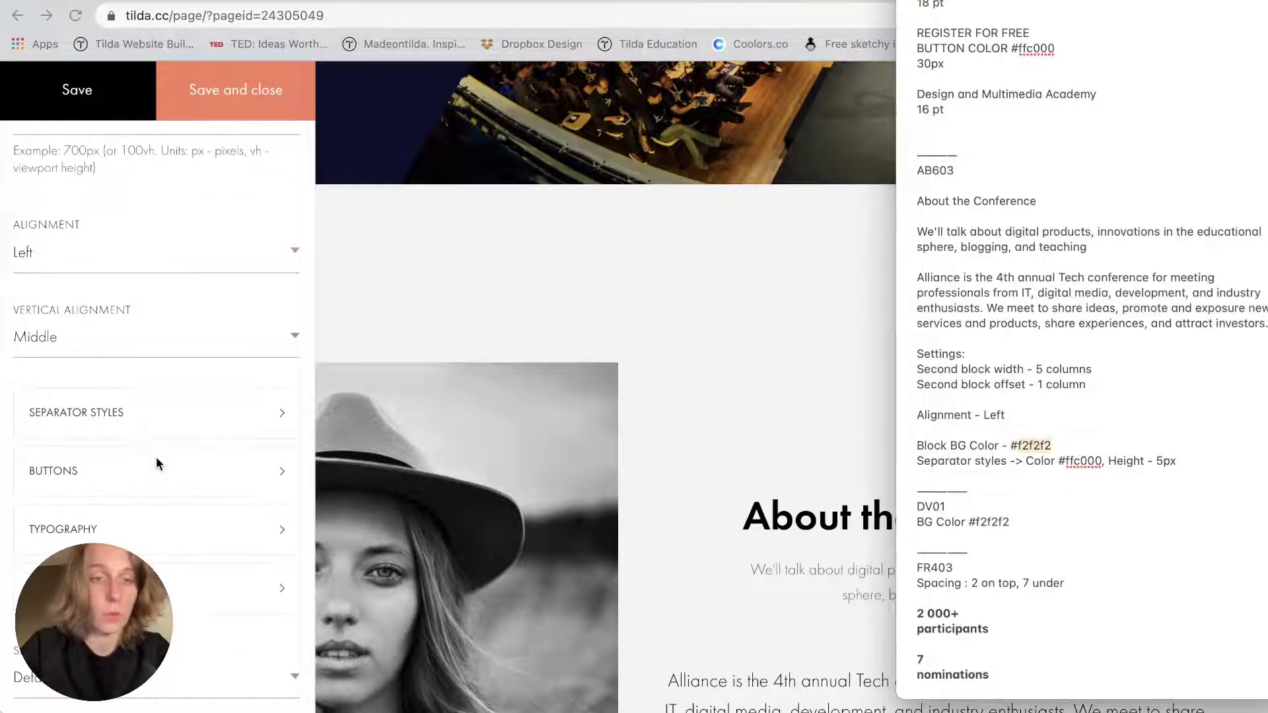
pyautogui.scroll(-5, 155, 457)
pyautogui.click(75, 521)
pyautogui.click(77, 538)
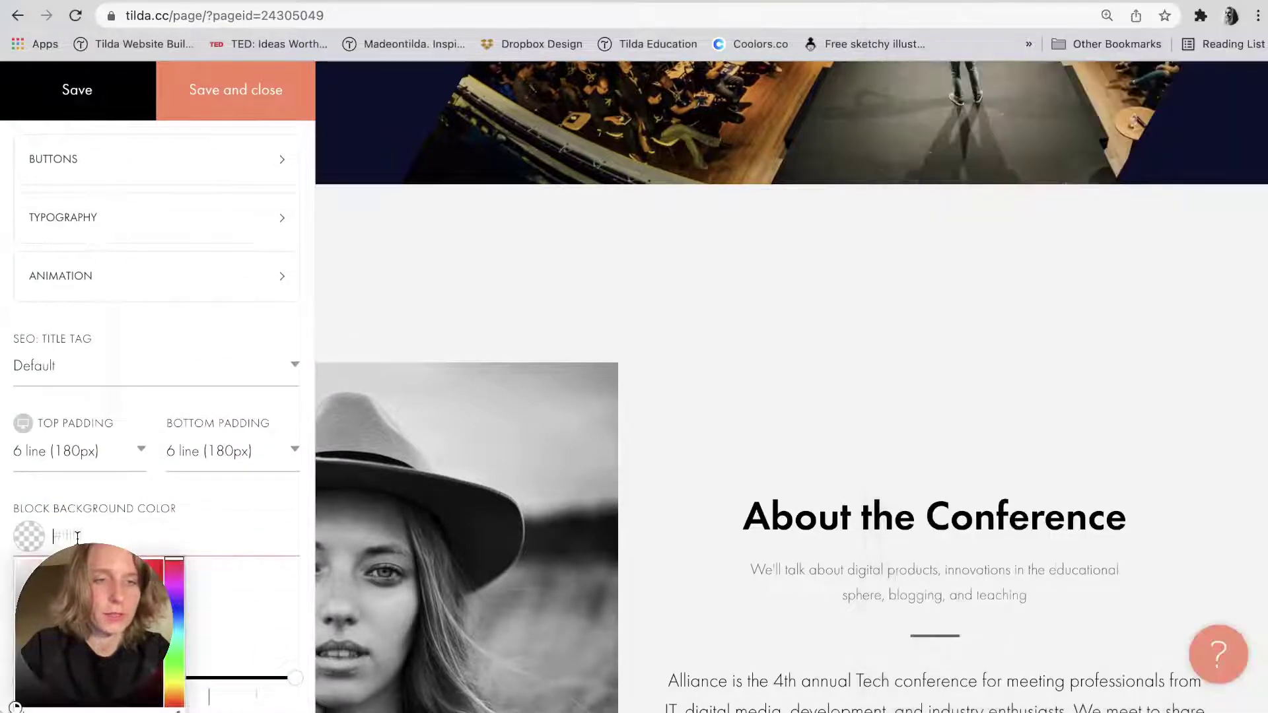
pyautogui.write('f2f2f2')
pyautogui.write('#')
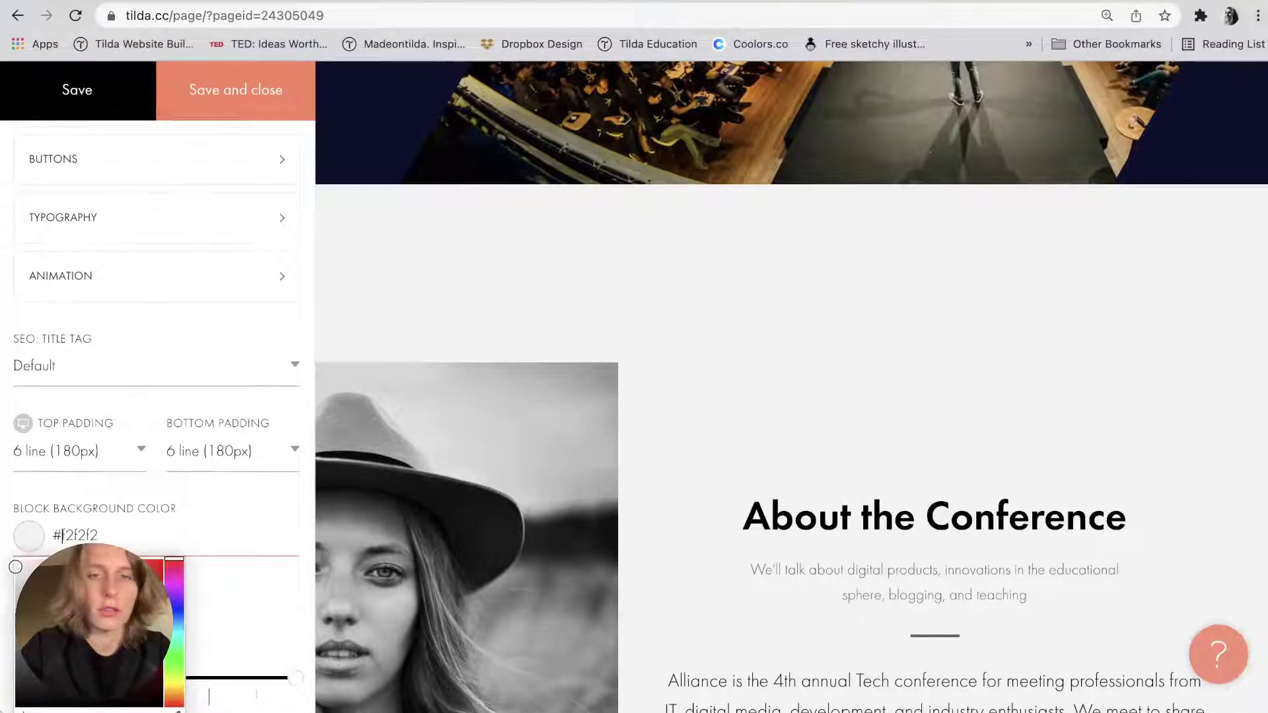
# Copy the separator colour value ffc000 from the notes.
pyautogui.press('super+Tab')
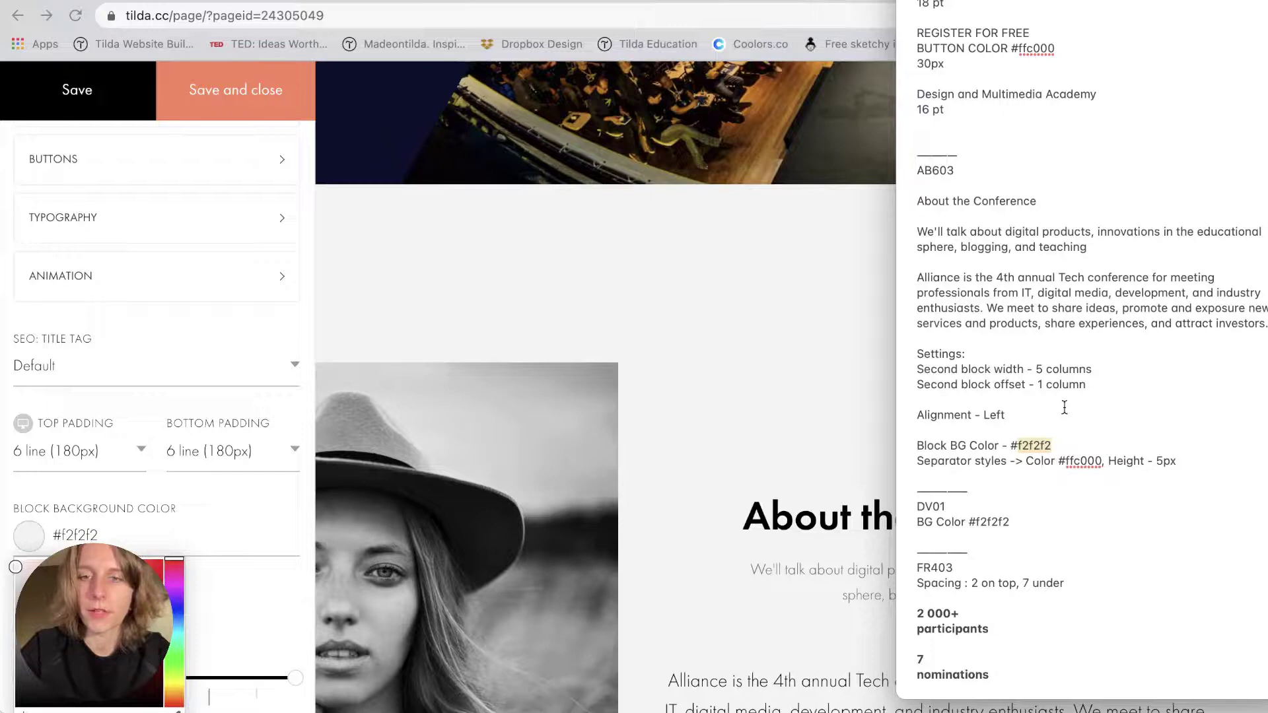
pyautogui.click(1080, 460)
pyautogui.doubleClick(1080, 461)
pyautogui.hotkey('ctrl', 'c')
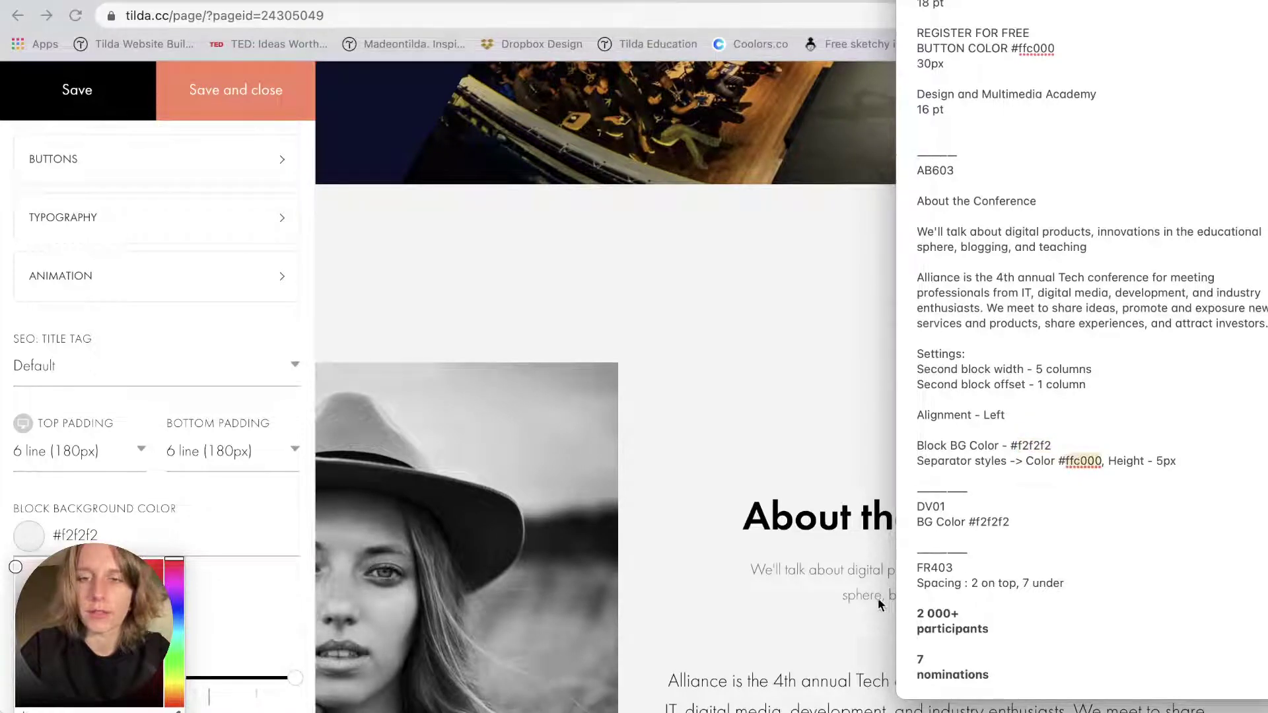
pyautogui.press('super+Tab')
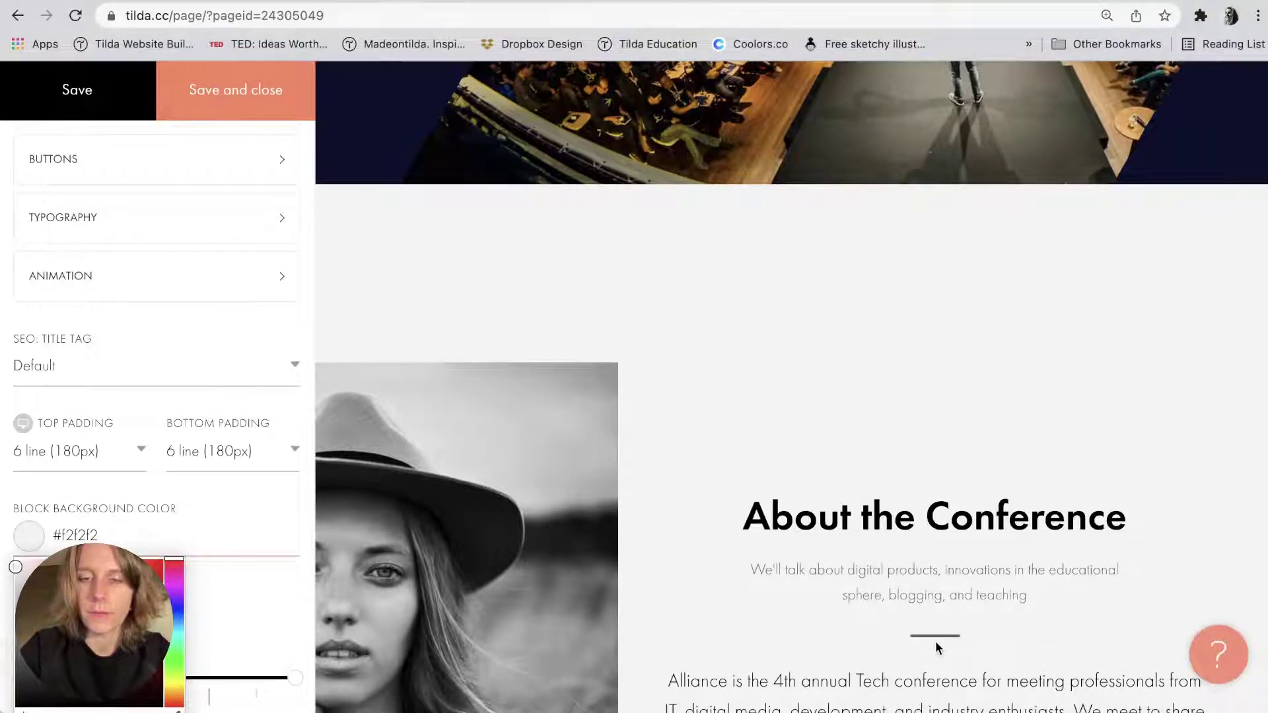
pyautogui.scroll(-1, 935, 640)
pyautogui.click(251, 556)
pyautogui.scroll(9, 104, 399)
pyautogui.scroll(-5, 125, 370)
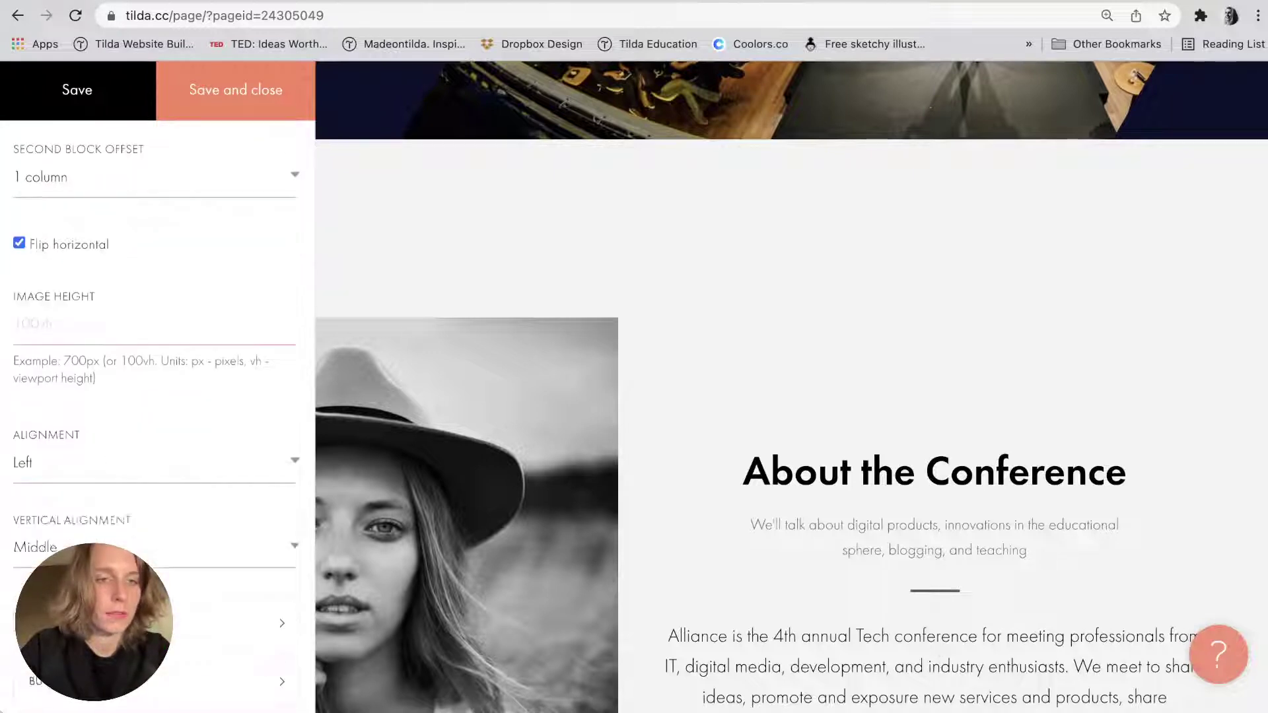
# Give the About block's separator the colour #ffc000 and a height of 5px.
pyautogui.click(112, 395)
pyautogui.click(422, 496)
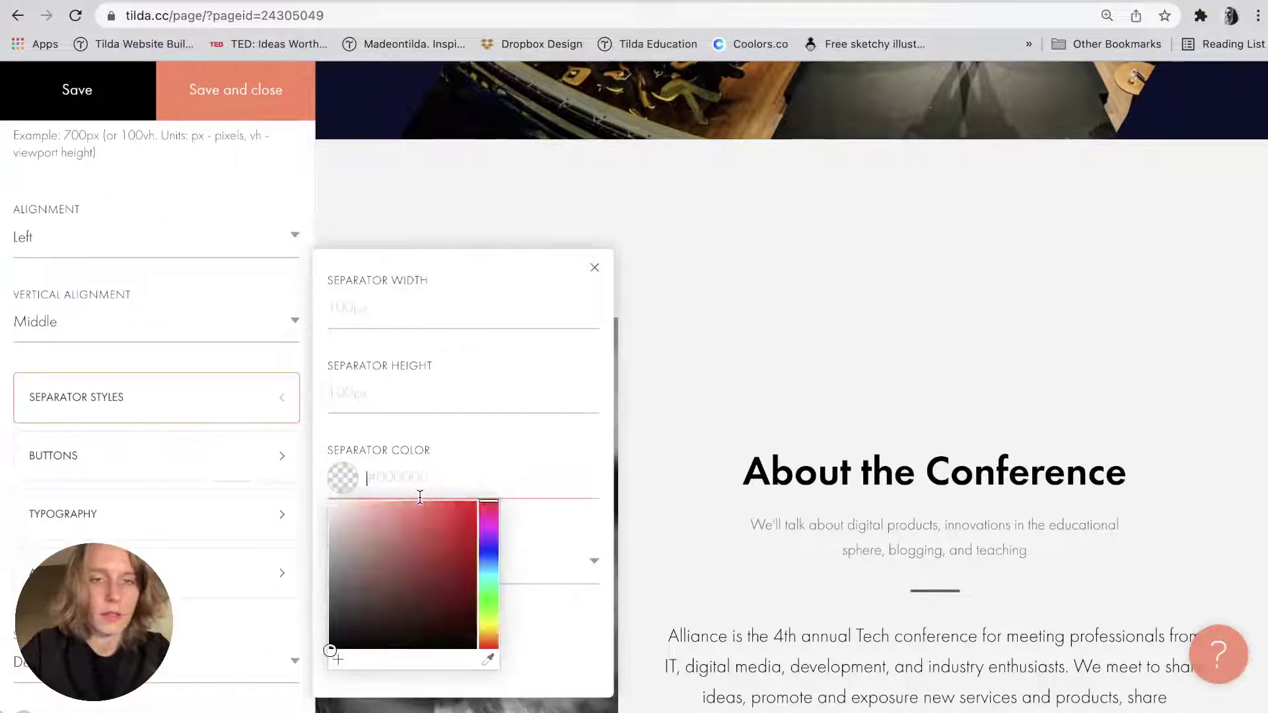
pyautogui.hotkey('ctrl', 'v')
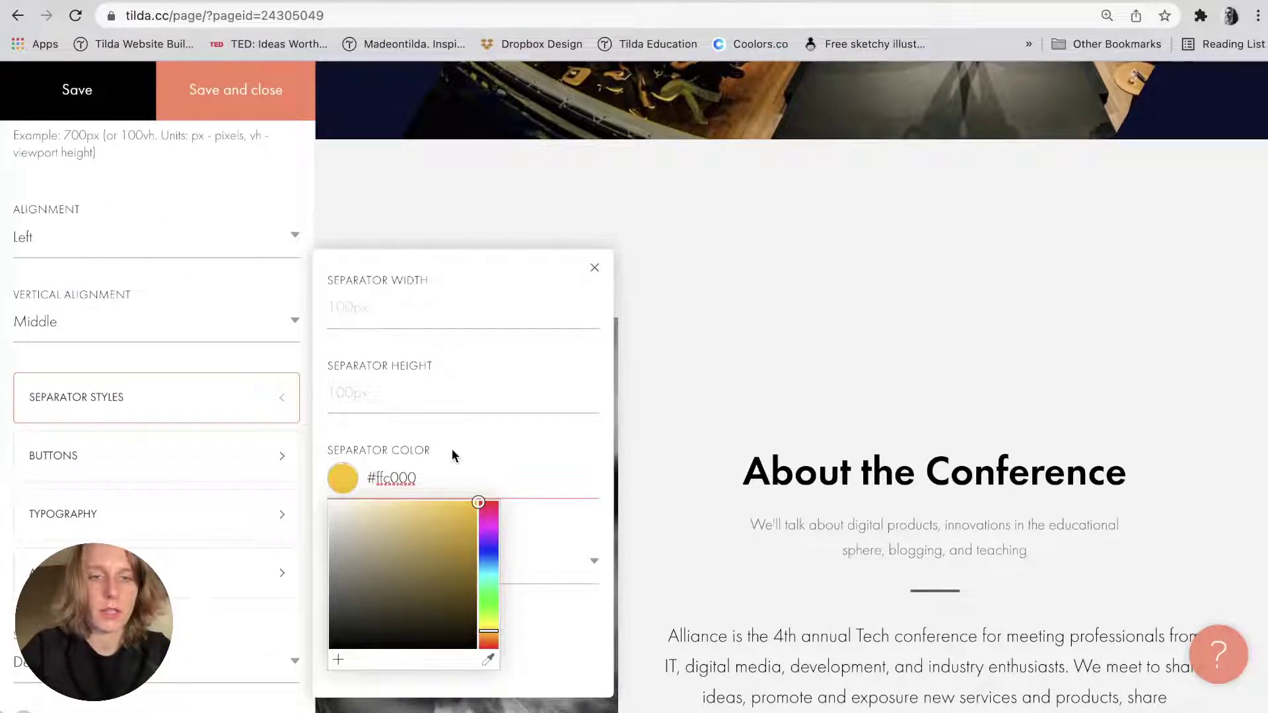
pyautogui.click(452, 444)
pyautogui.press('super+Tab')
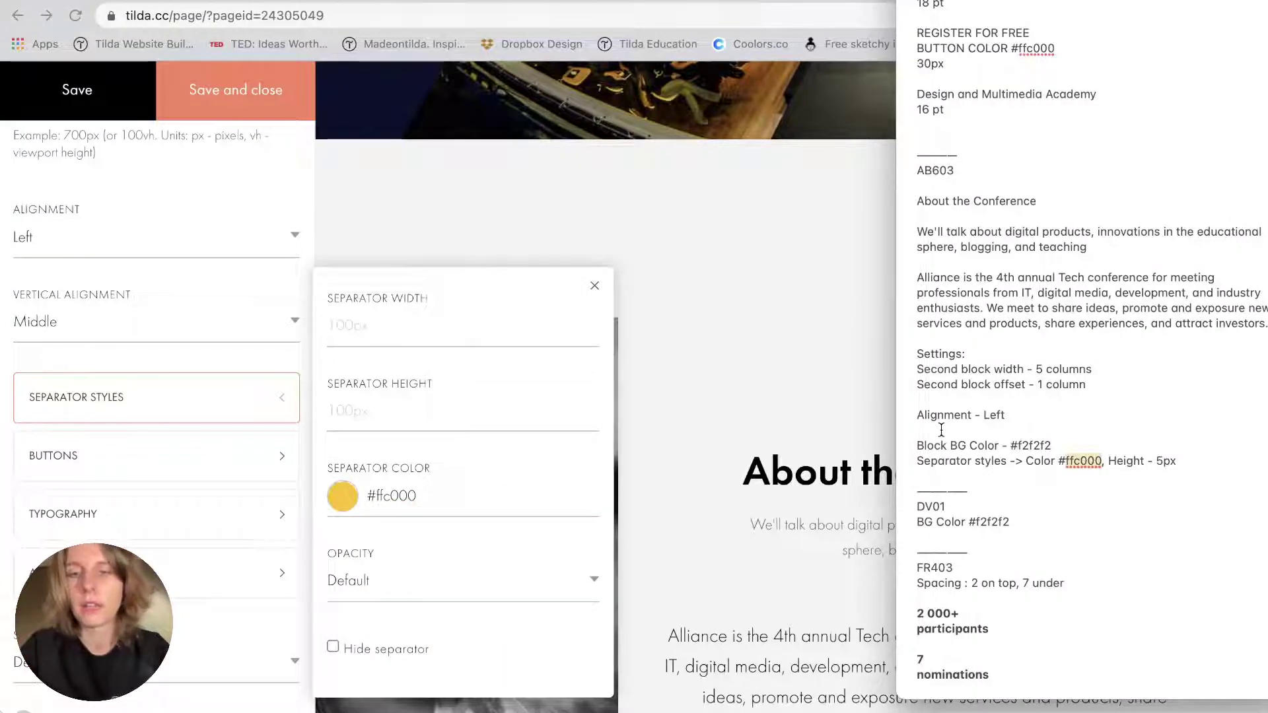
pyautogui.click(363, 418)
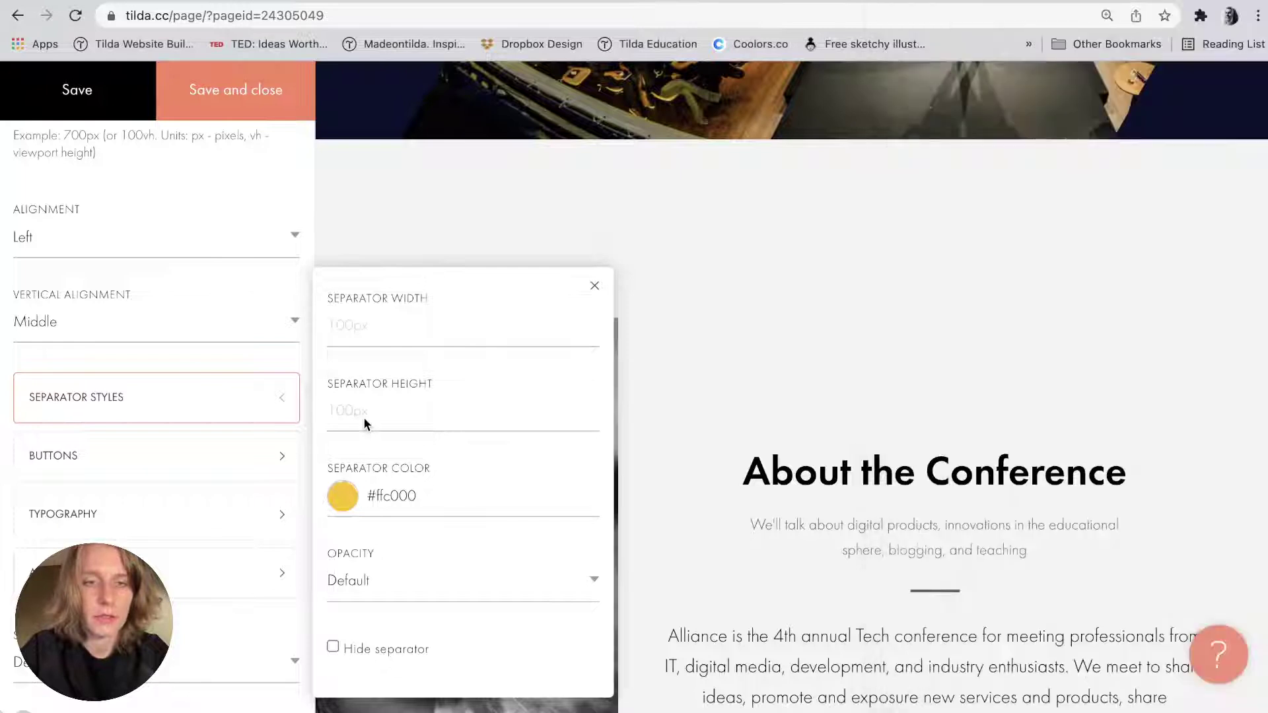
pyautogui.write('5px')
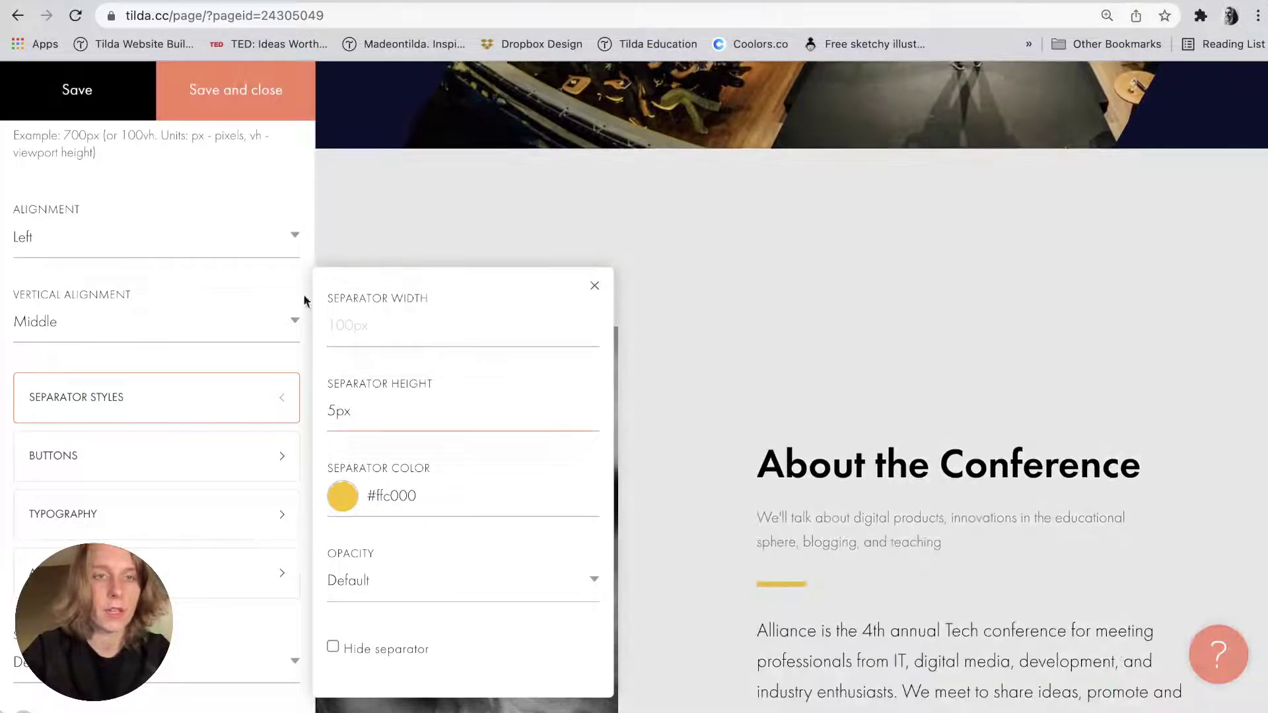
pyautogui.click(595, 285)
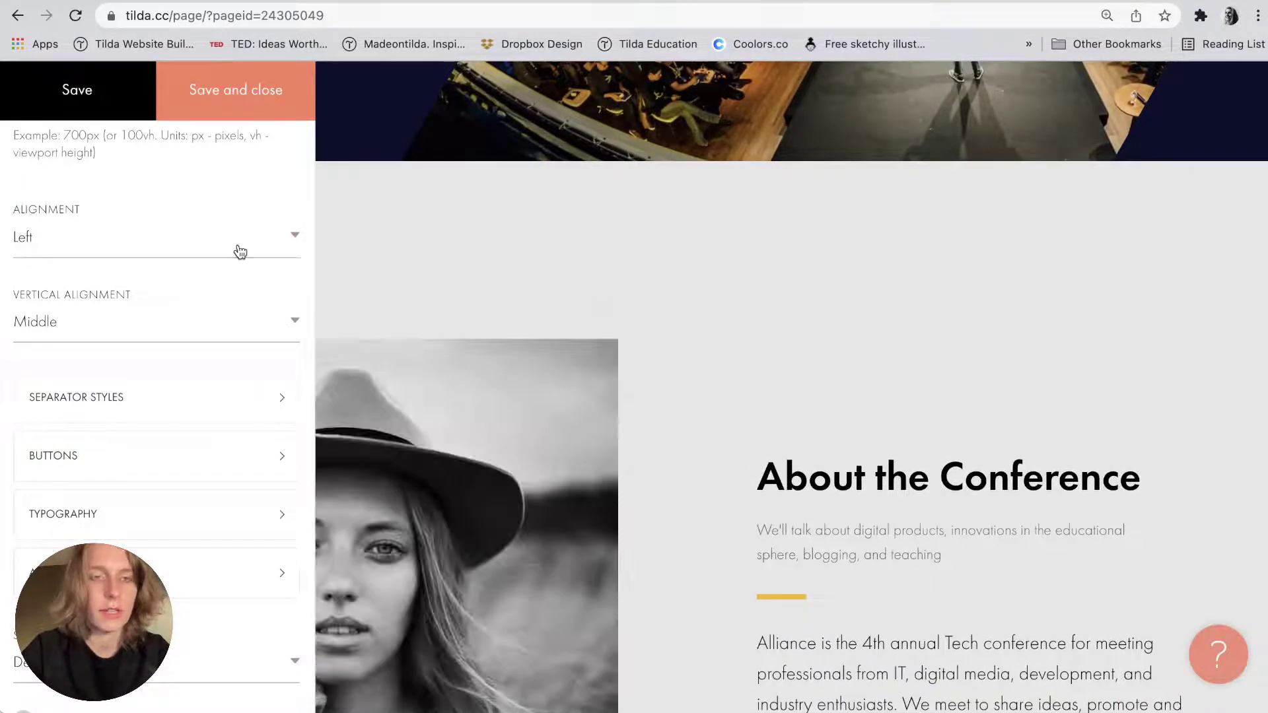
# Save the block settings and review the About block's title, subtitle, separator and description.
pyautogui.click(268, 91)
pyautogui.scroll(-3, 497, 315)
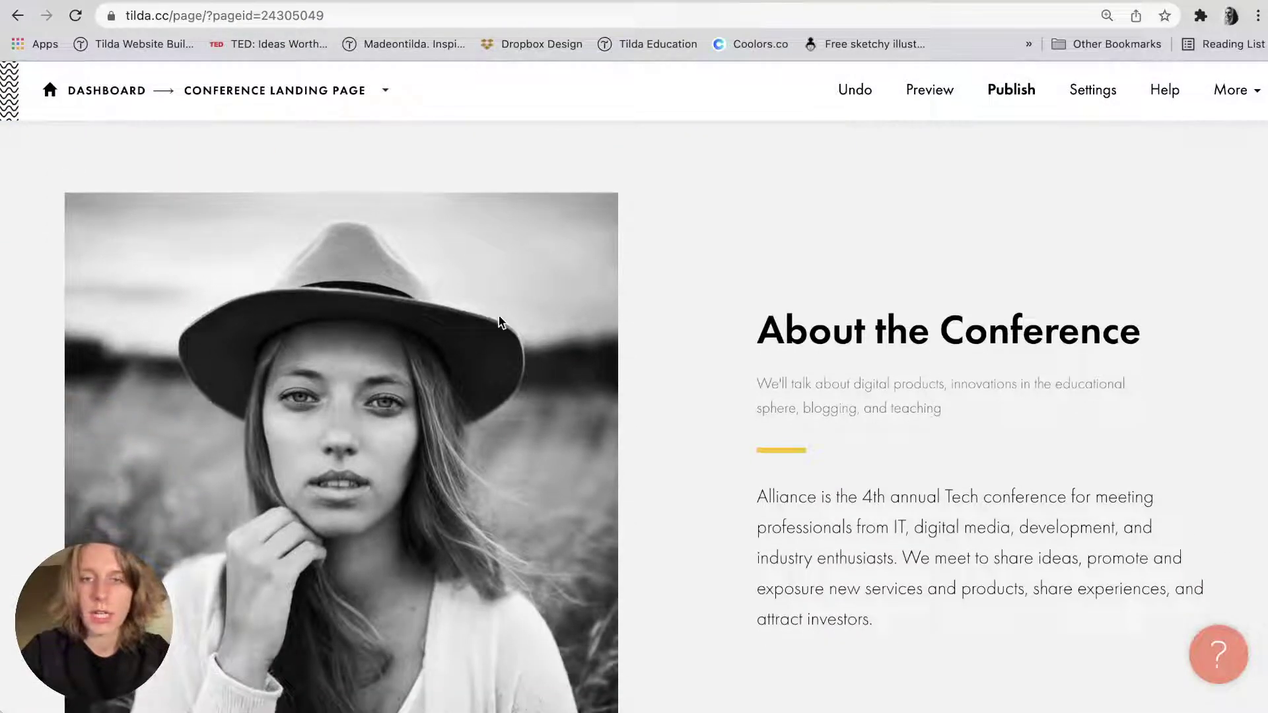
pyautogui.scroll(-2, 499, 321)
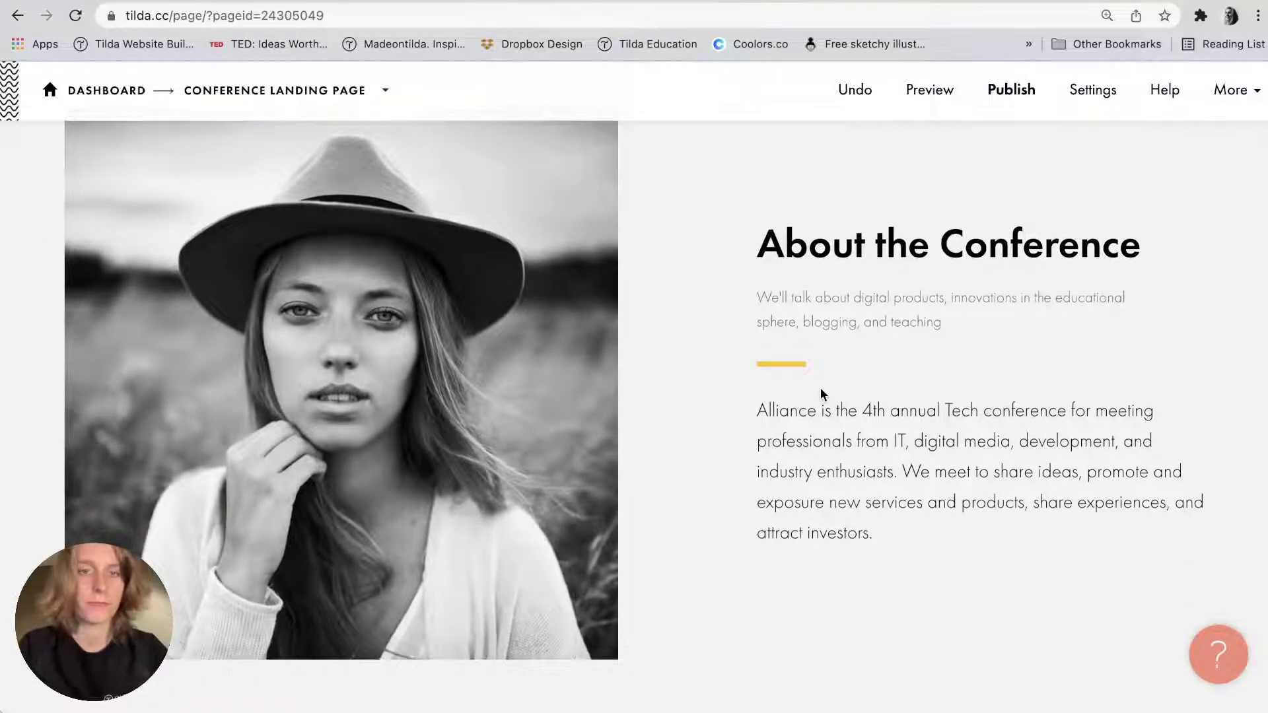
pyautogui.scroll(6, 820, 389)
pyautogui.scroll(-5, 821, 389)
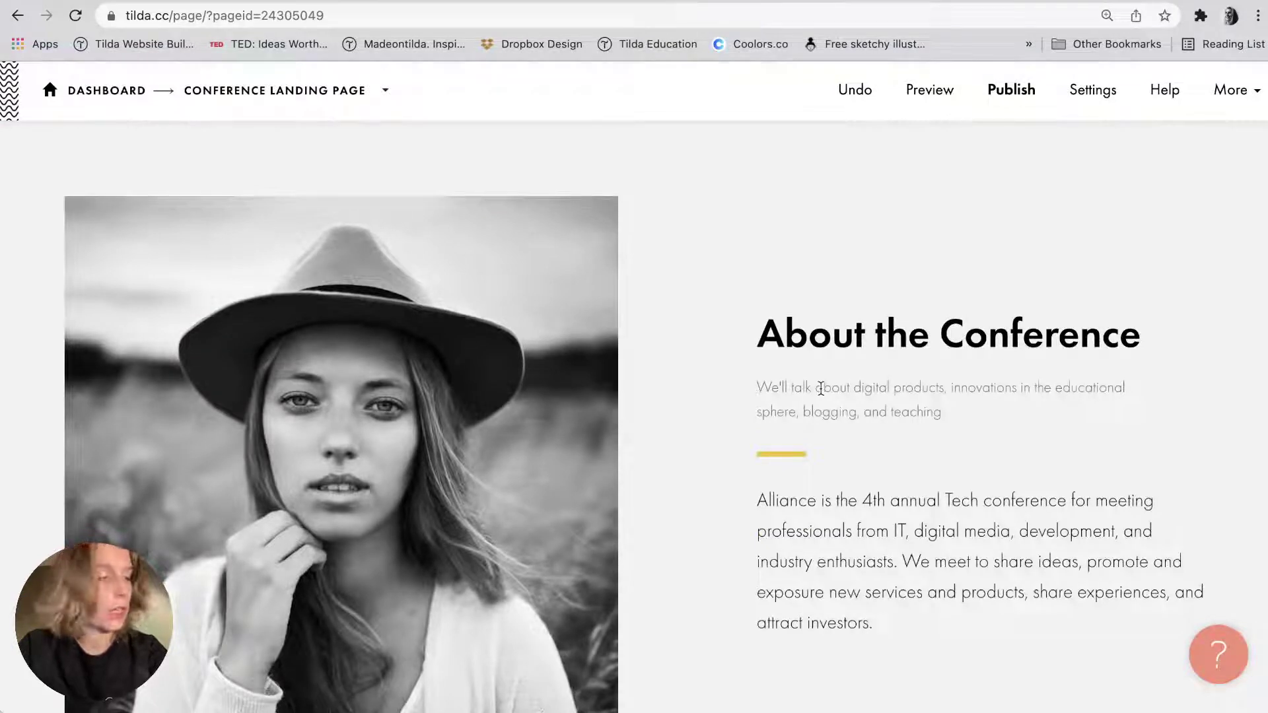
pyautogui.scroll(-1, 821, 389)
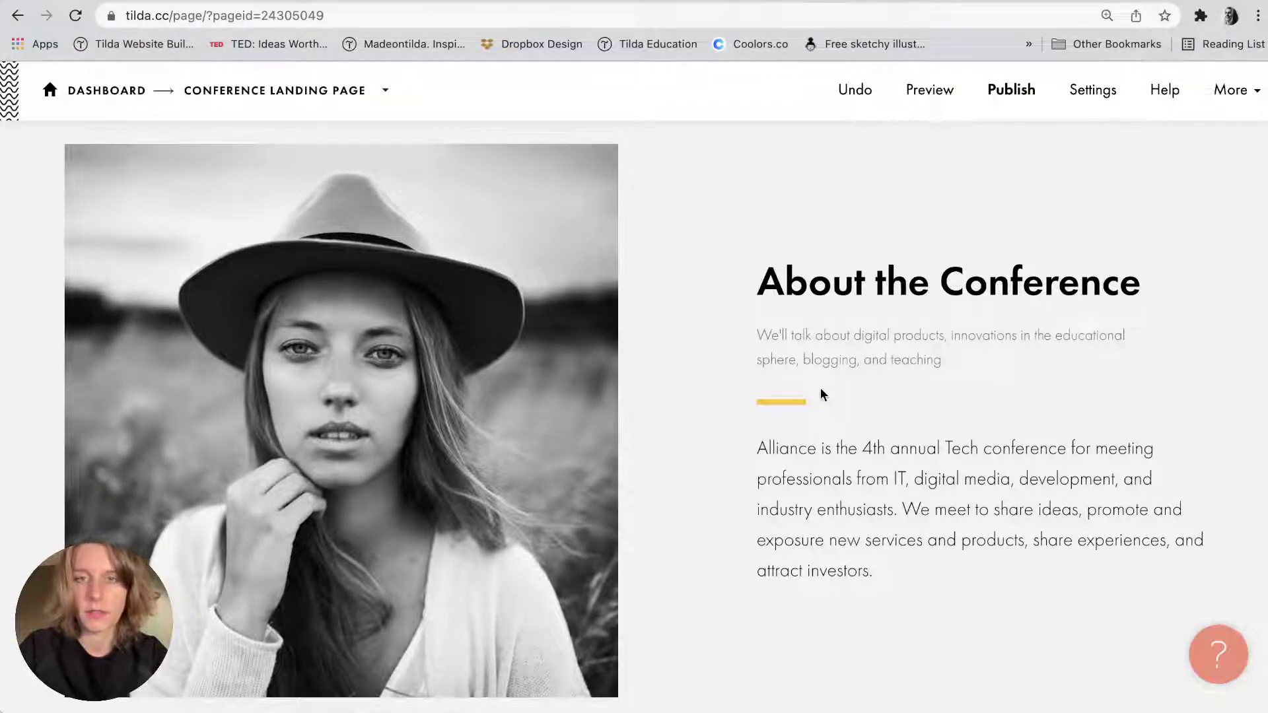
# Drag About.png from the image folder onto the About block's placeholder photo and check the result.
pyautogui.press('super+Tab')
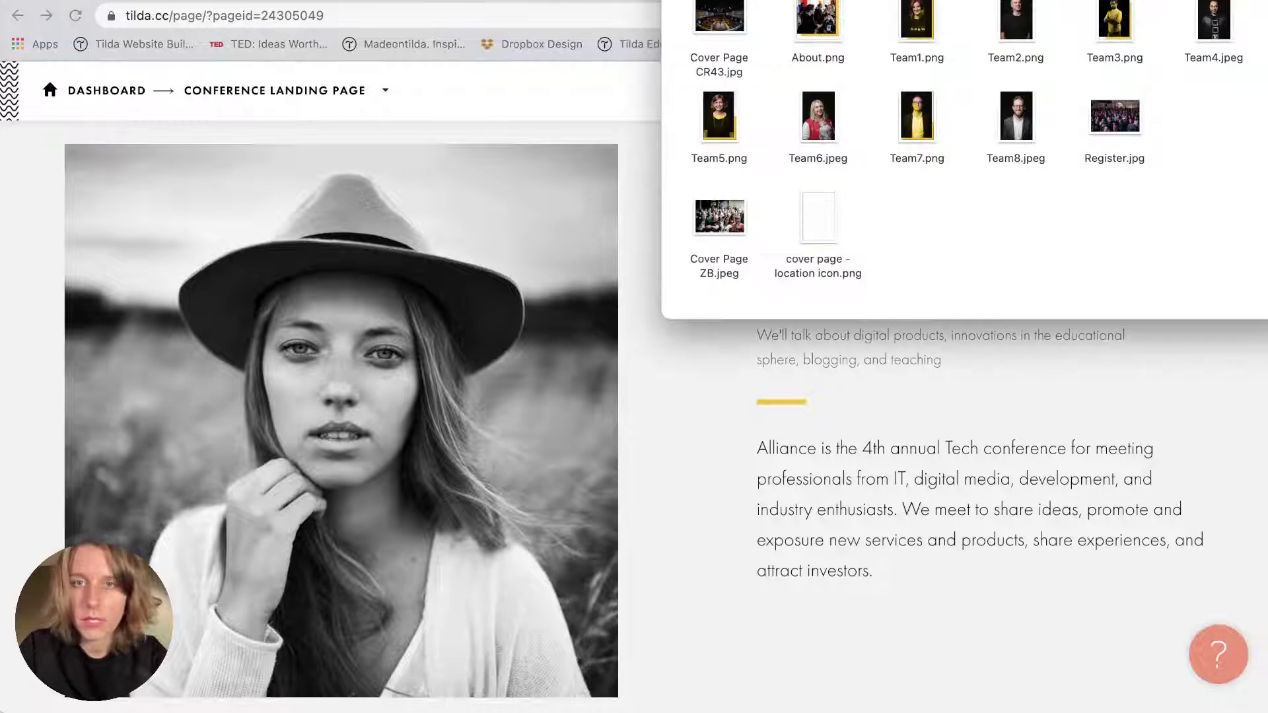
pyautogui.moveTo(817, 20); pyautogui.dragTo(367, 414)
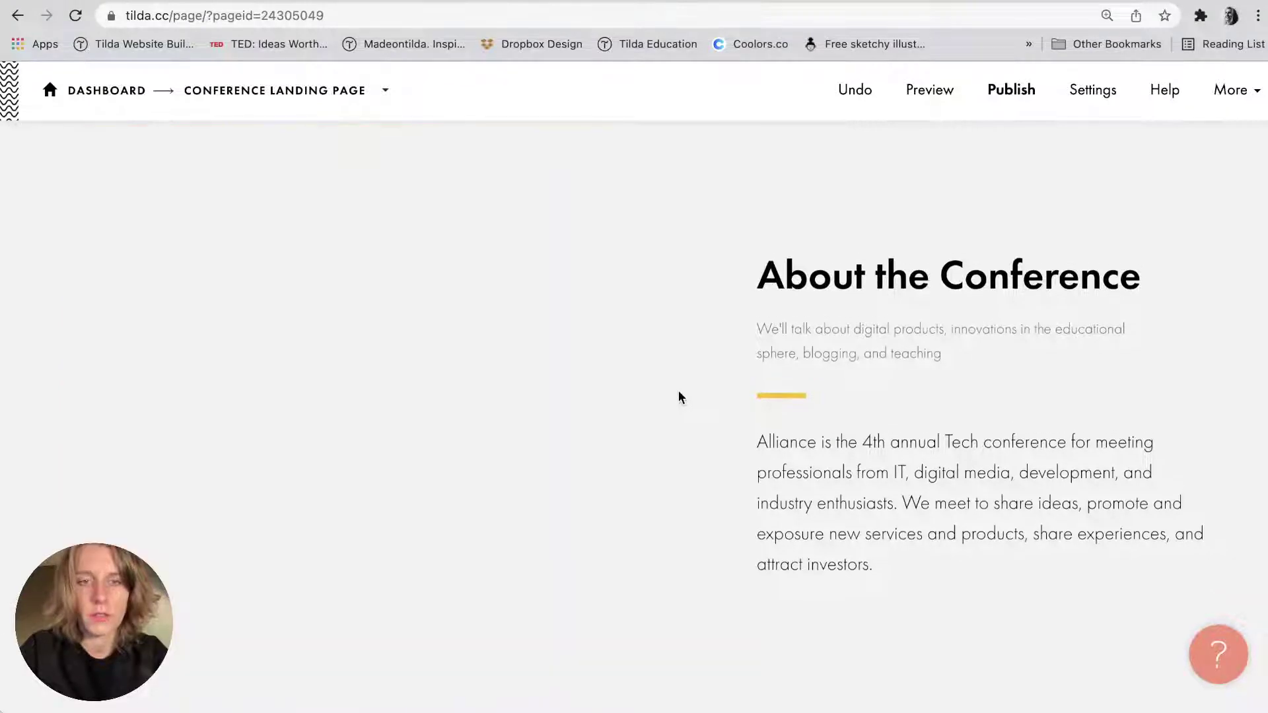
pyautogui.scroll(3, 679, 397)
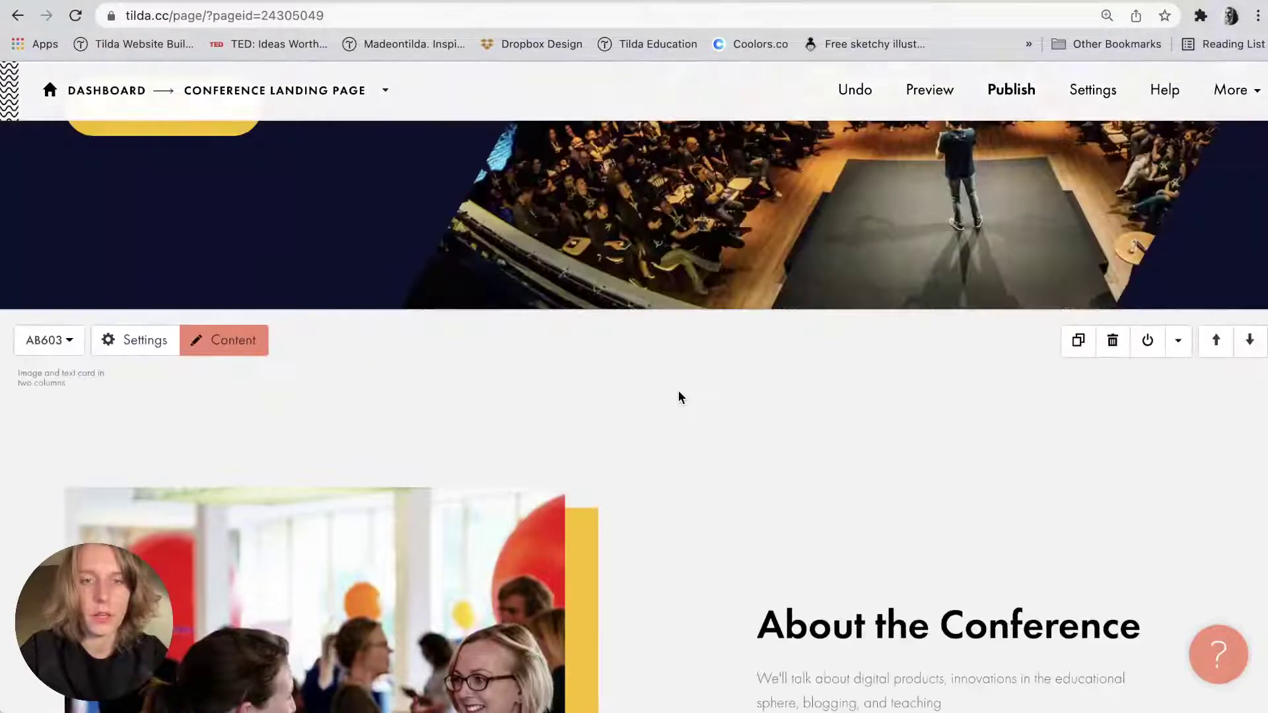
pyautogui.moveTo(562, 323)
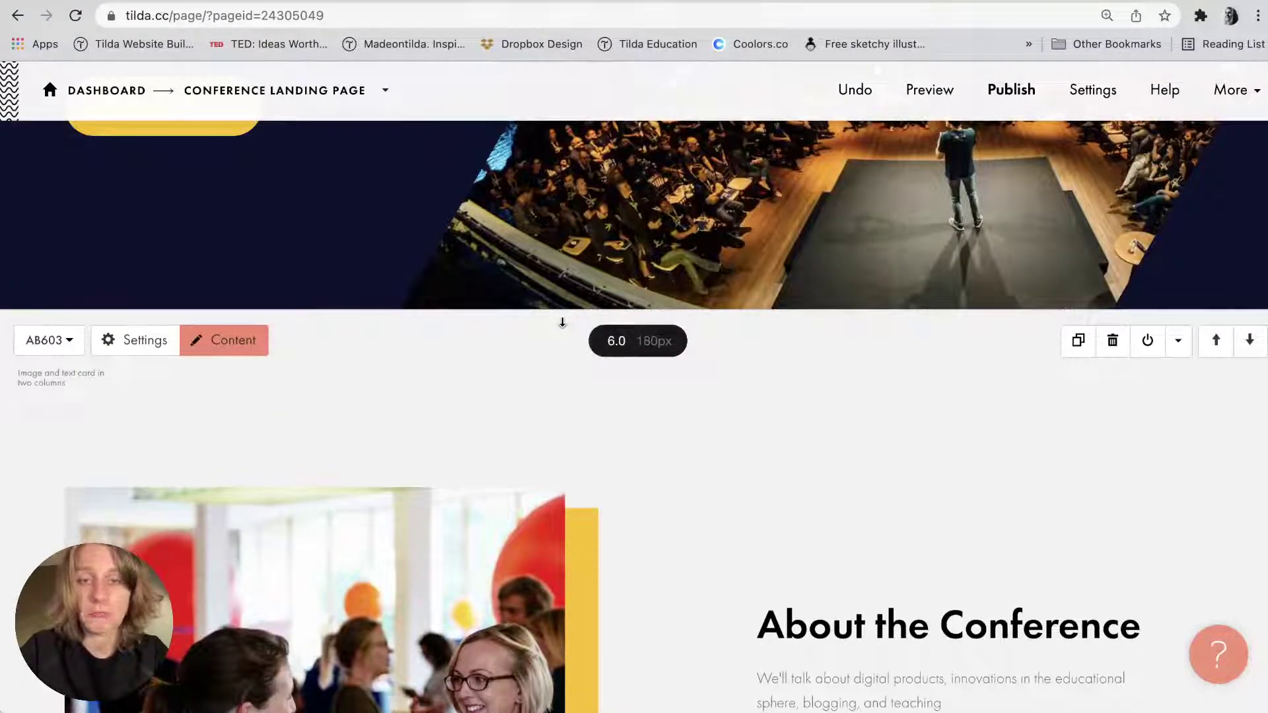
pyautogui.scroll(-10, 583, 330)
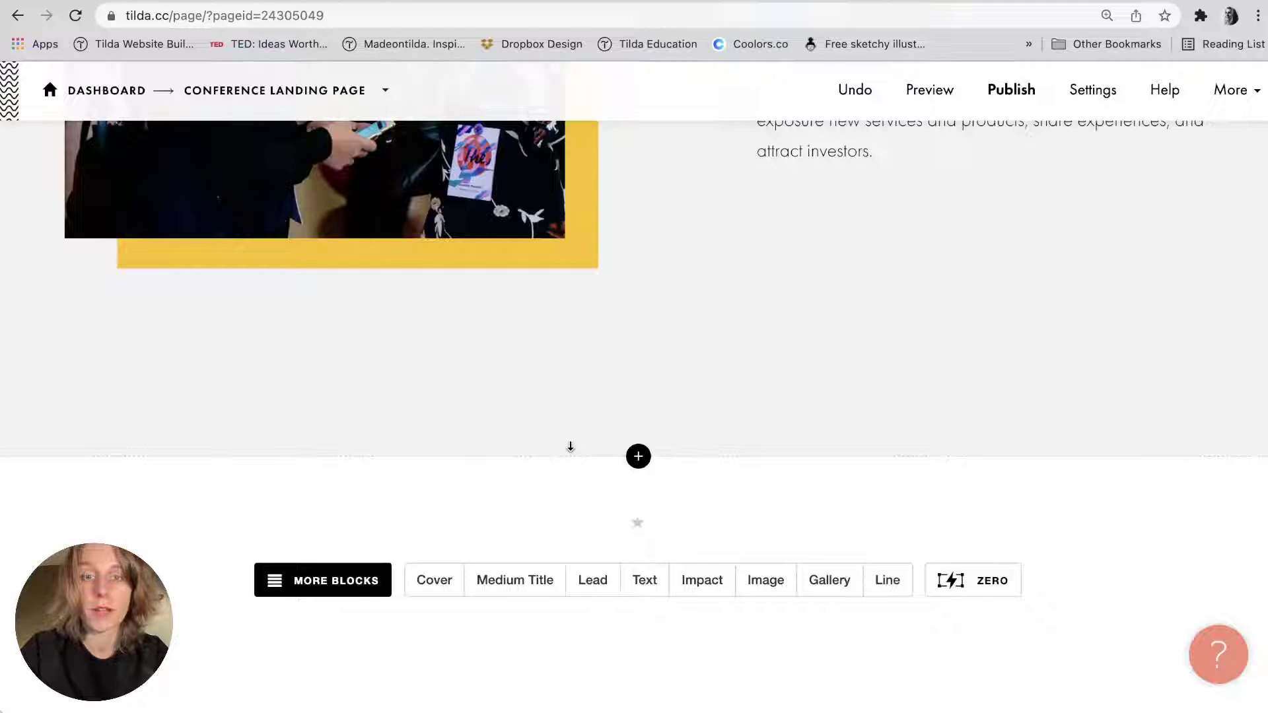
pyautogui.scroll(10, 570, 337)
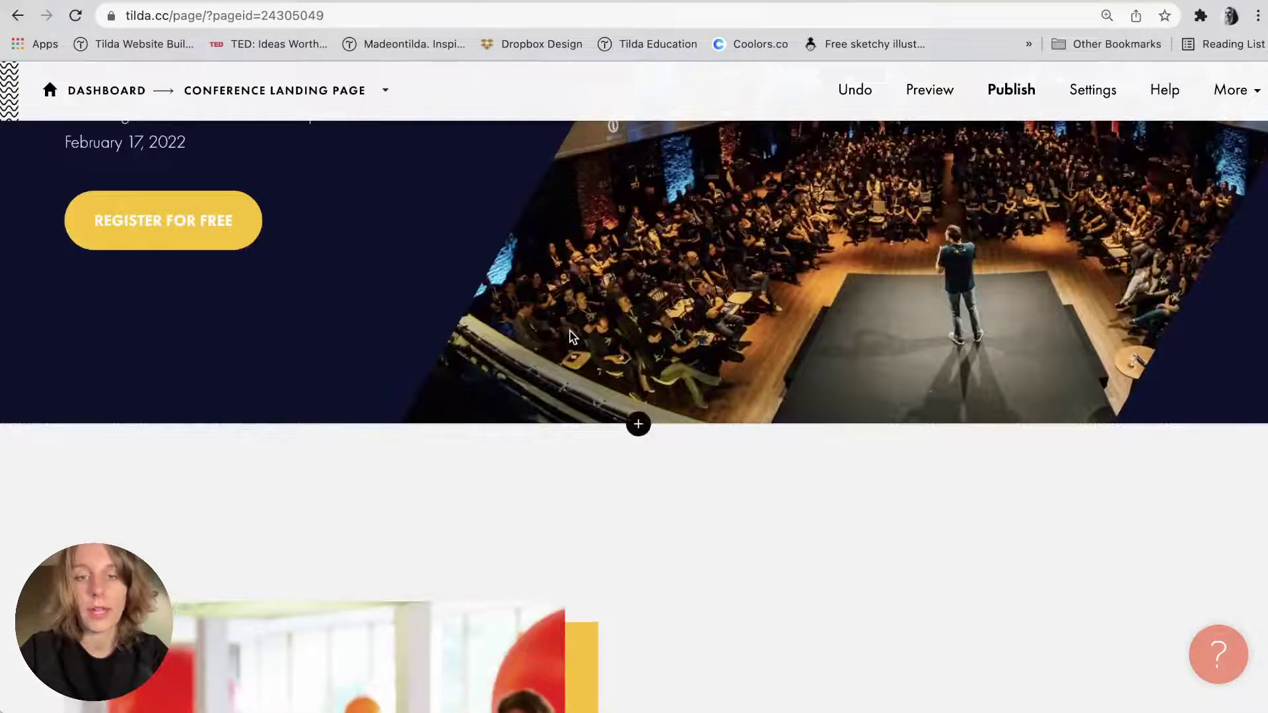
pyautogui.scroll(-10, 571, 337)
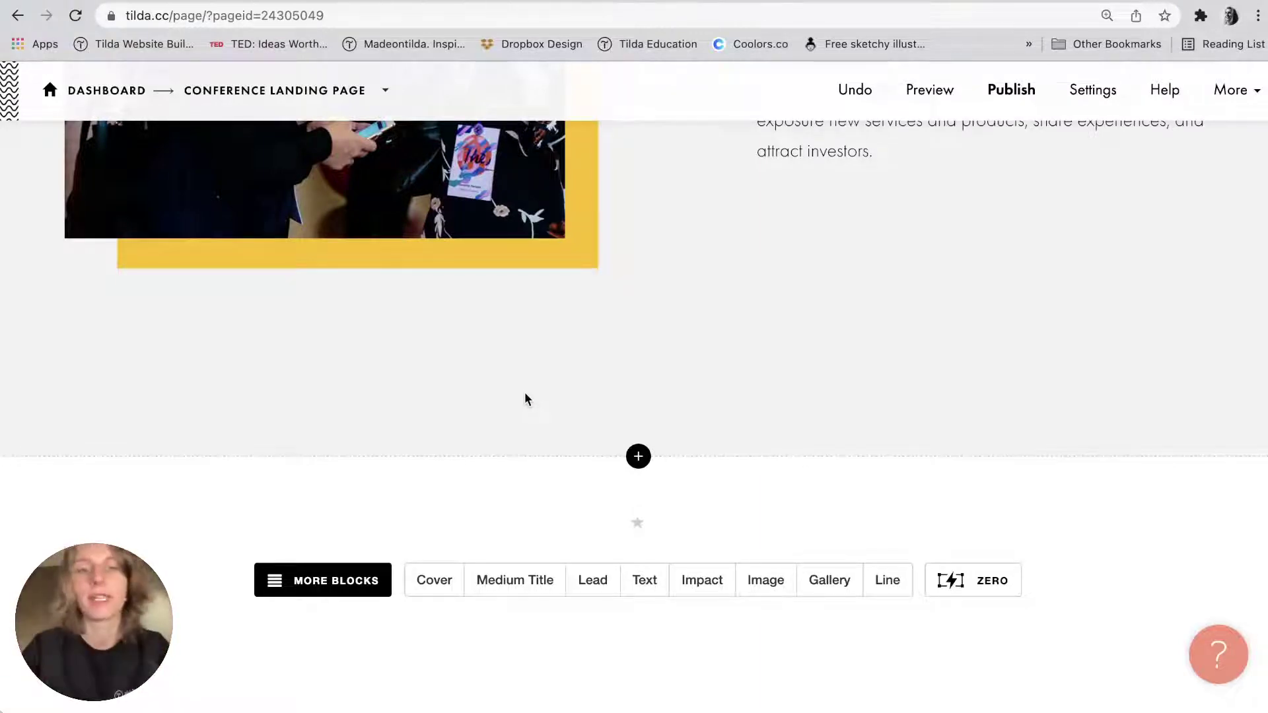
pyautogui.scroll(10, 525, 398)
pyautogui.scroll(-10, 525, 398)
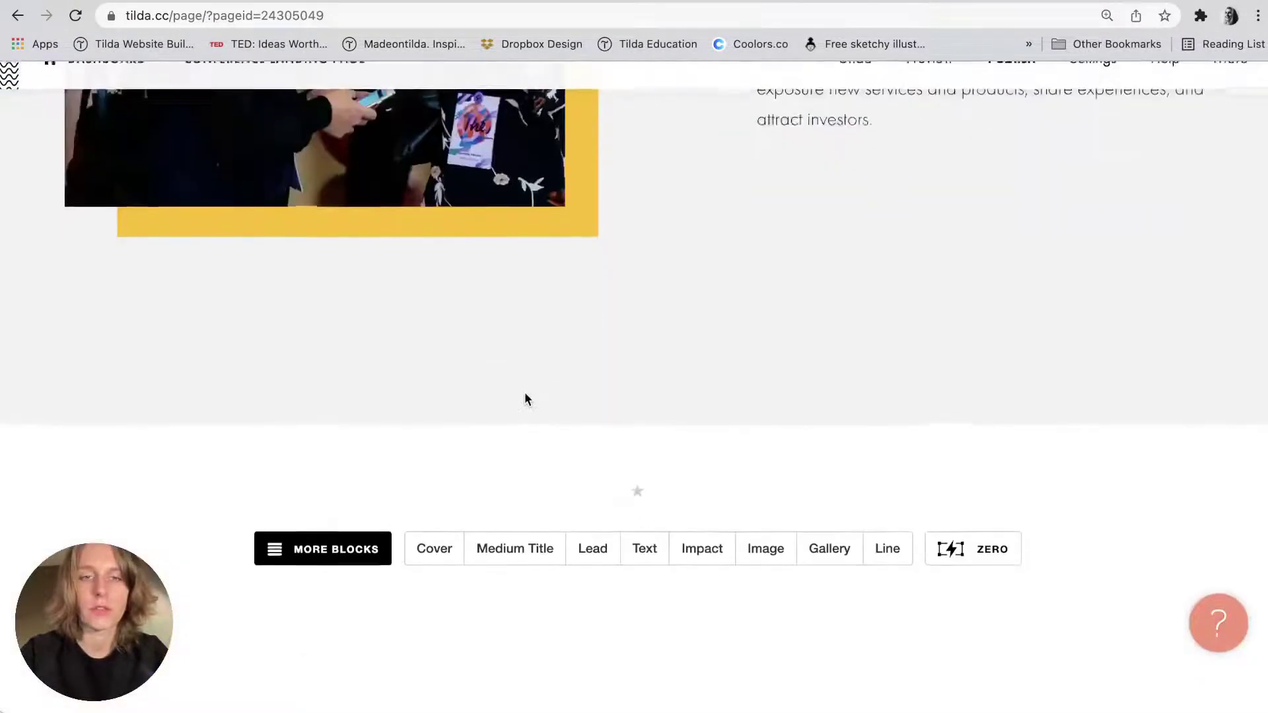
pyautogui.scroll(10, 524, 399)
pyautogui.scroll(-5, 528, 399)
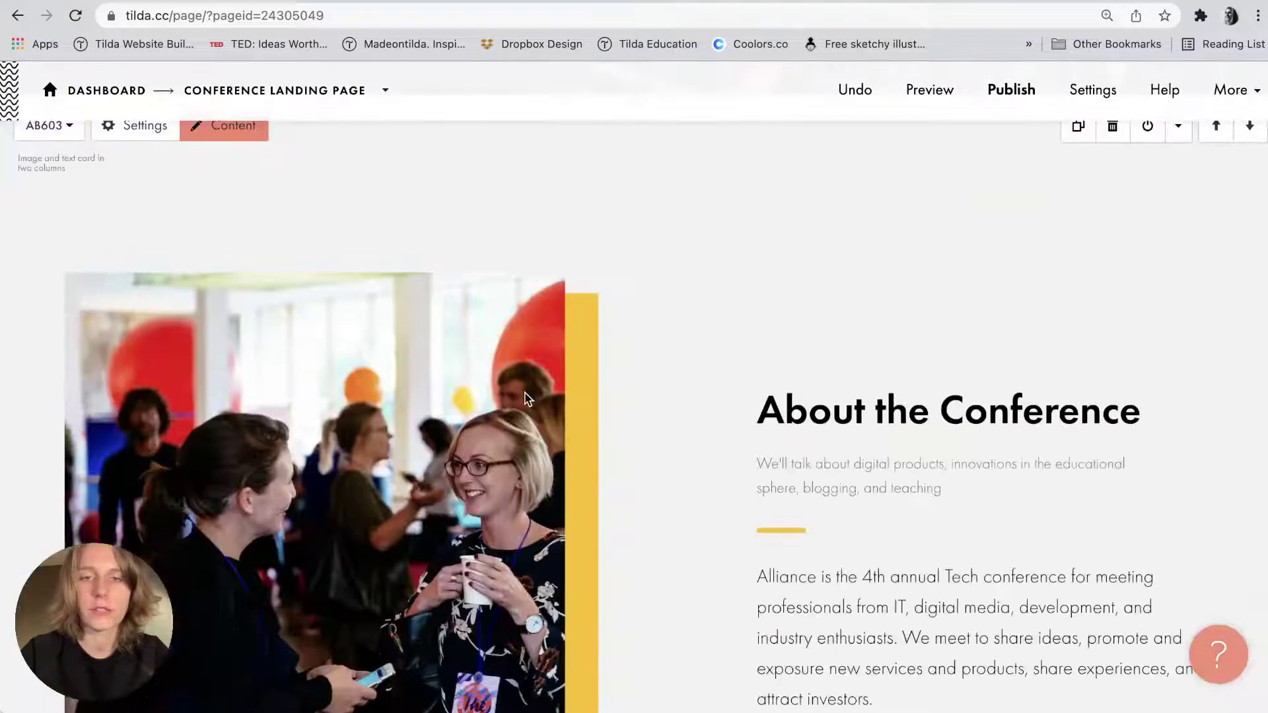
pyautogui.scroll(-3, 528, 399)
# Review the image folder and build notes, then return to the page editor.
pyautogui.scroll(-5, 525, 397)
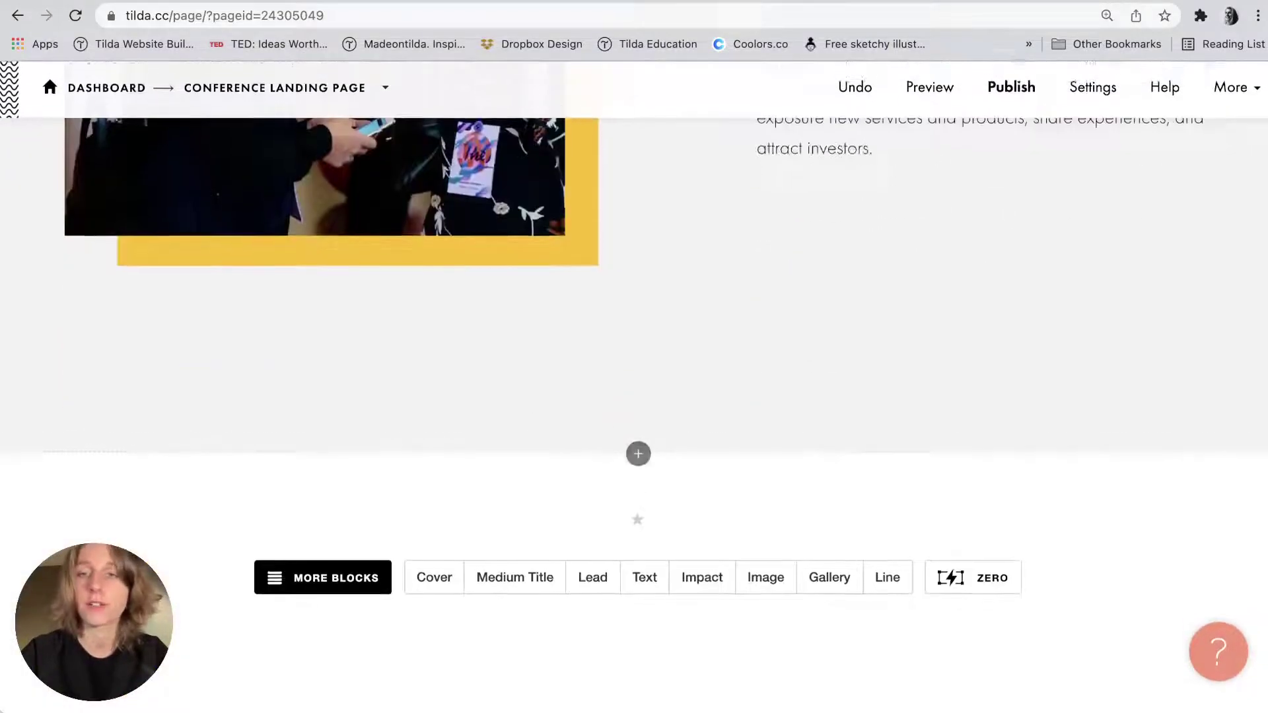
pyautogui.press('super+Tab')
pyautogui.press('super+Tab')
pyautogui.scroll(-3, 1150, 395)
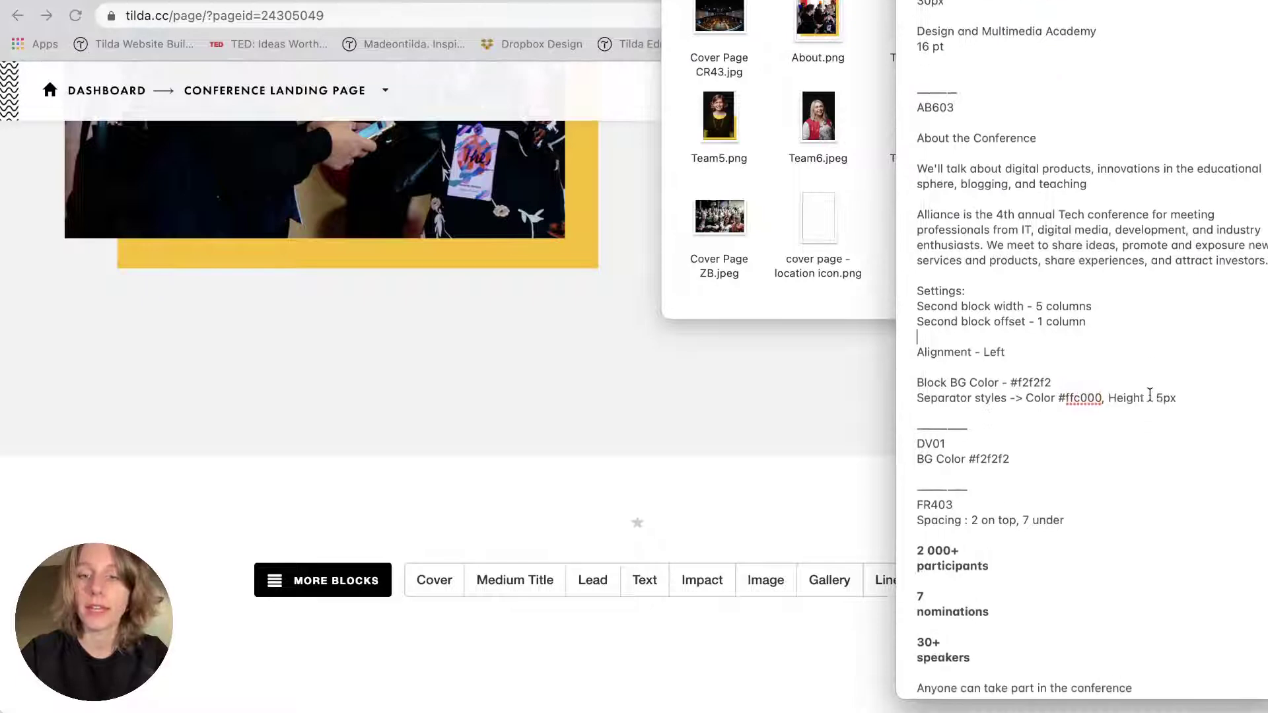
pyautogui.click(778, 434)
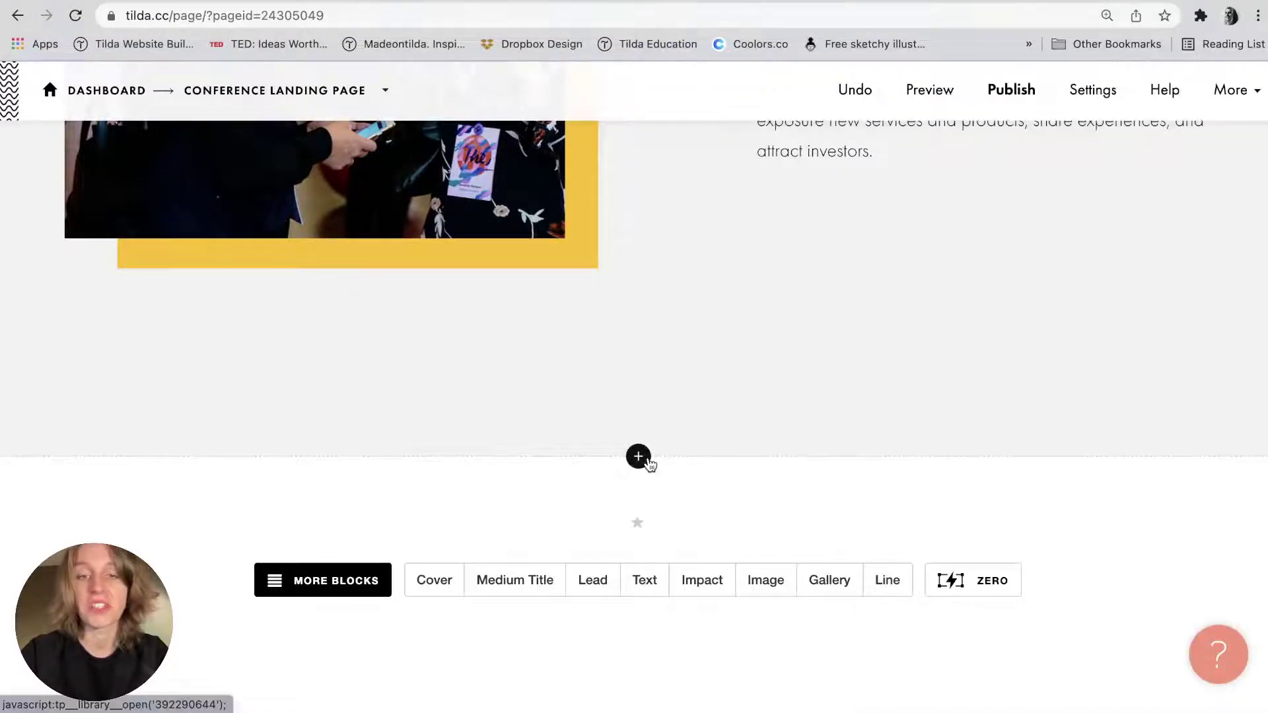
# Insert the DV01 Line divider from the Divider category below the About block.
pyautogui.click(638, 456)
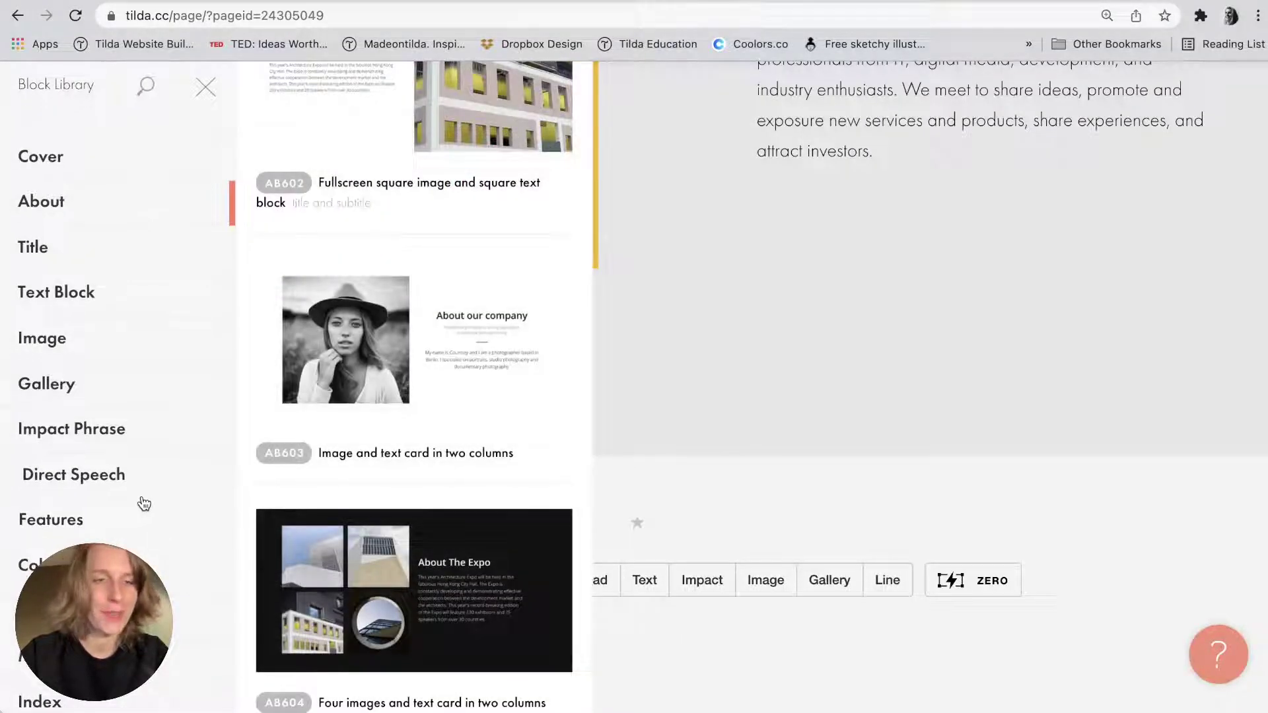
pyautogui.scroll(-7, 142, 501)
pyautogui.click(110, 139)
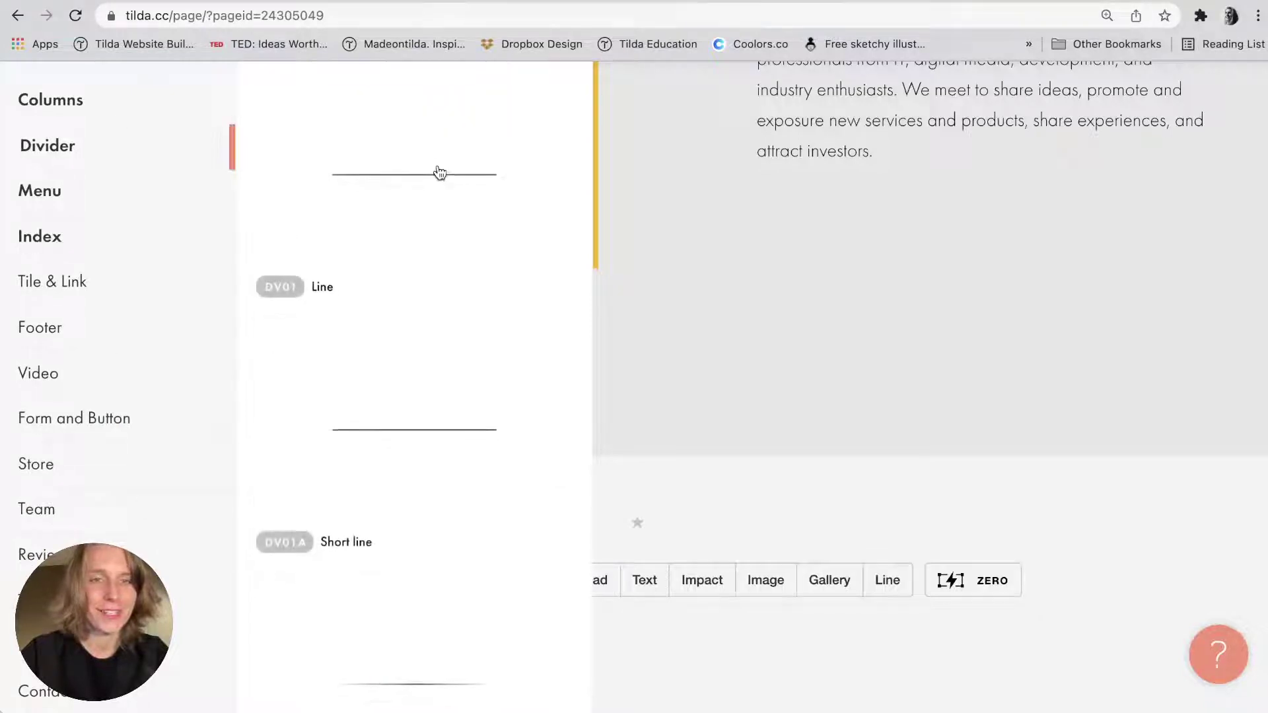
pyautogui.scroll(-10, 437, 167)
pyautogui.scroll(-10, 411, 350)
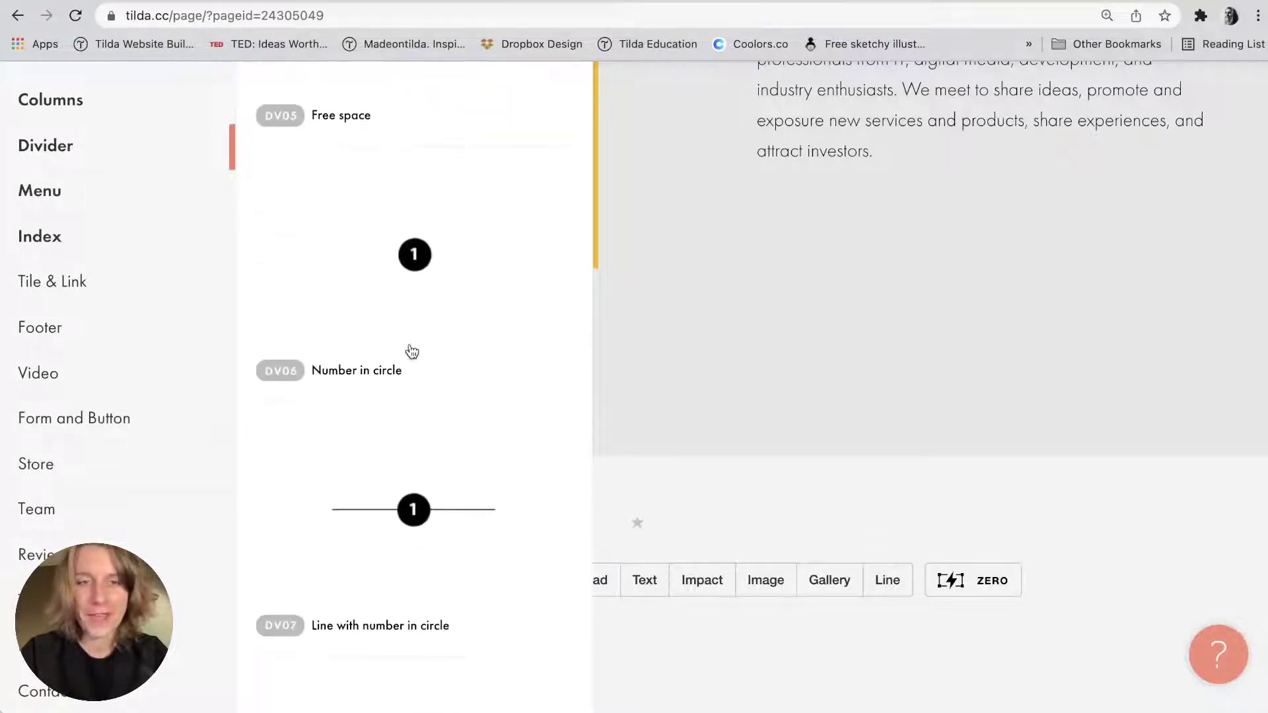
pyautogui.scroll(-15, 456, 474)
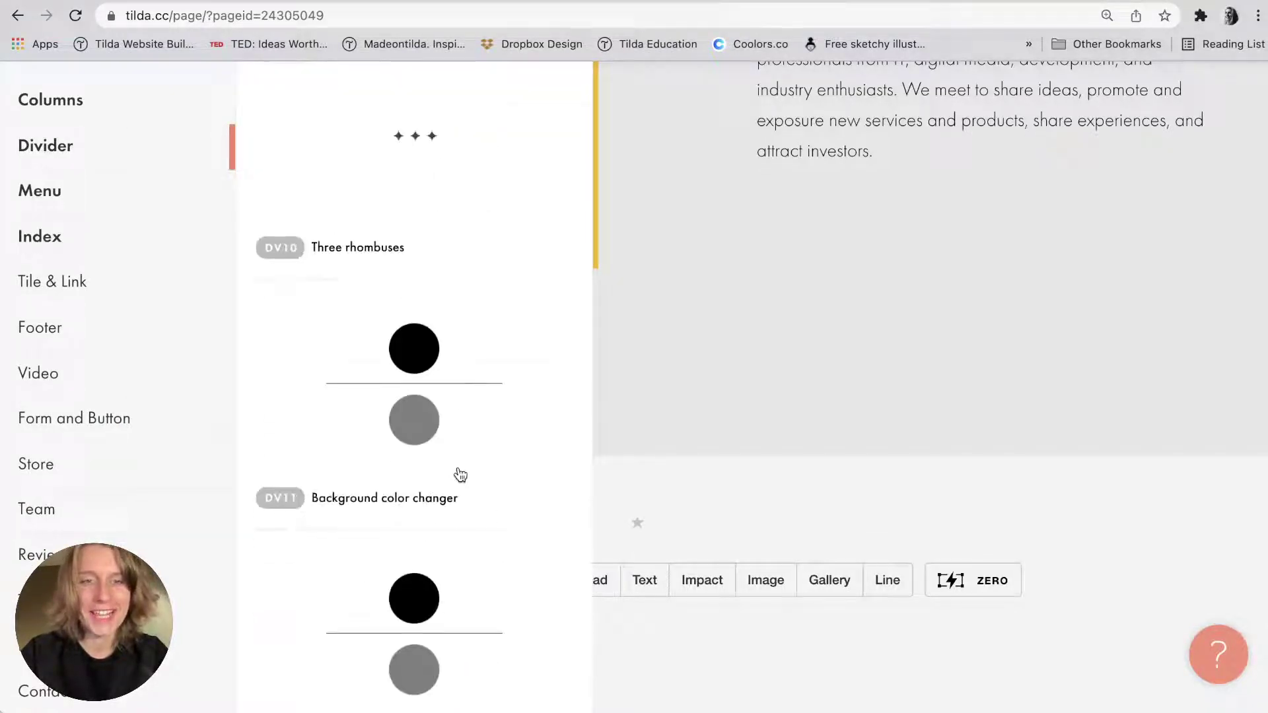
pyautogui.scroll(20, 461, 475)
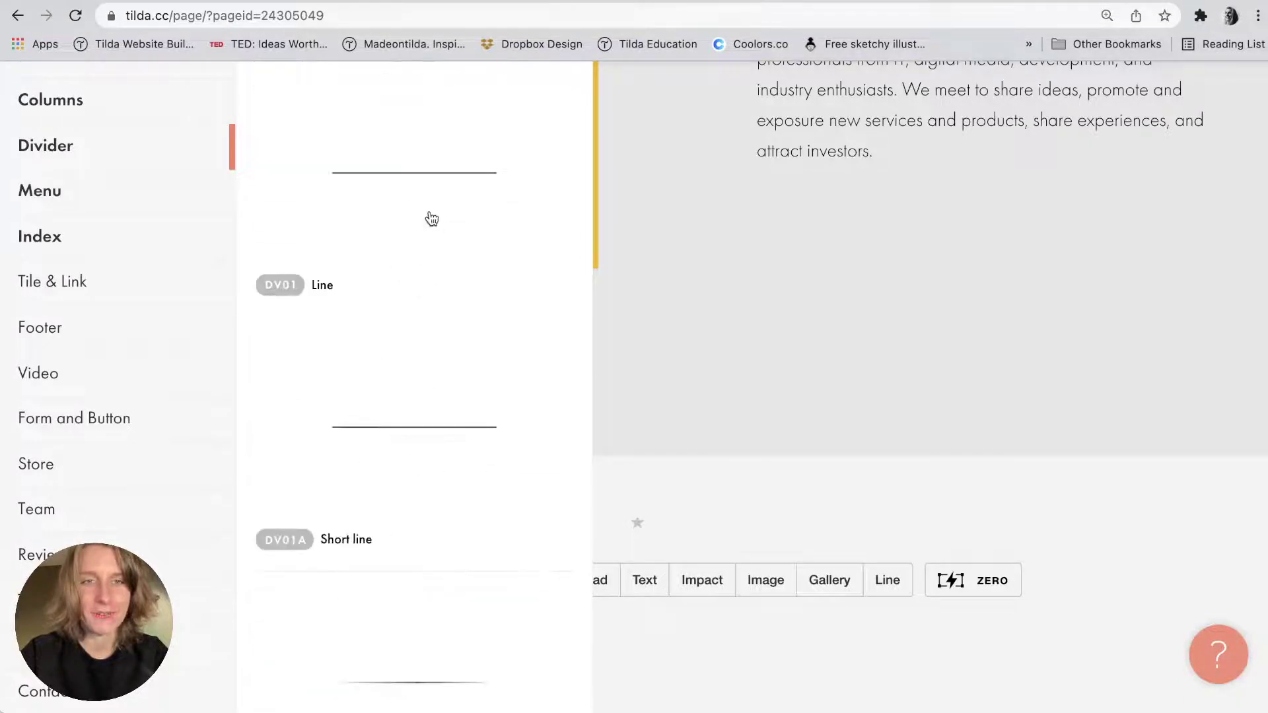
pyautogui.click(427, 215)
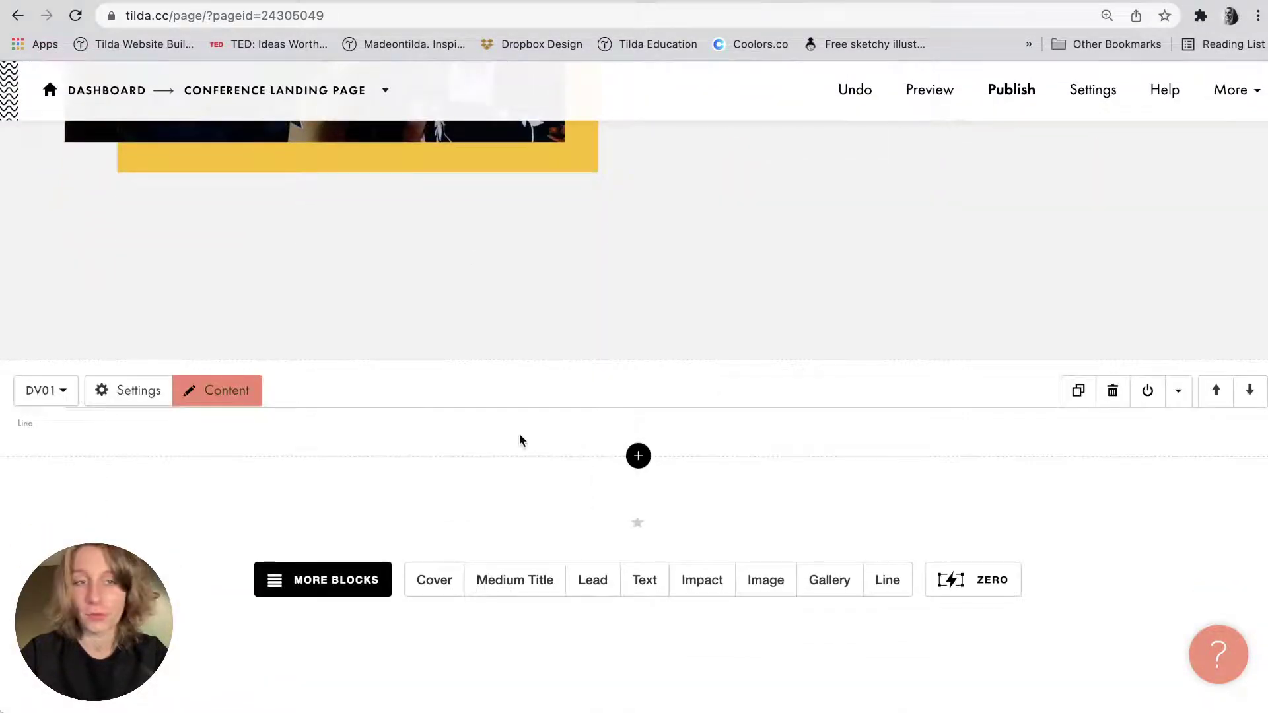
# Look up the About block's background colour in its settings, closing without saving.
pyautogui.scroll(10, 119, 317)
pyautogui.scroll(1, 97, 180)
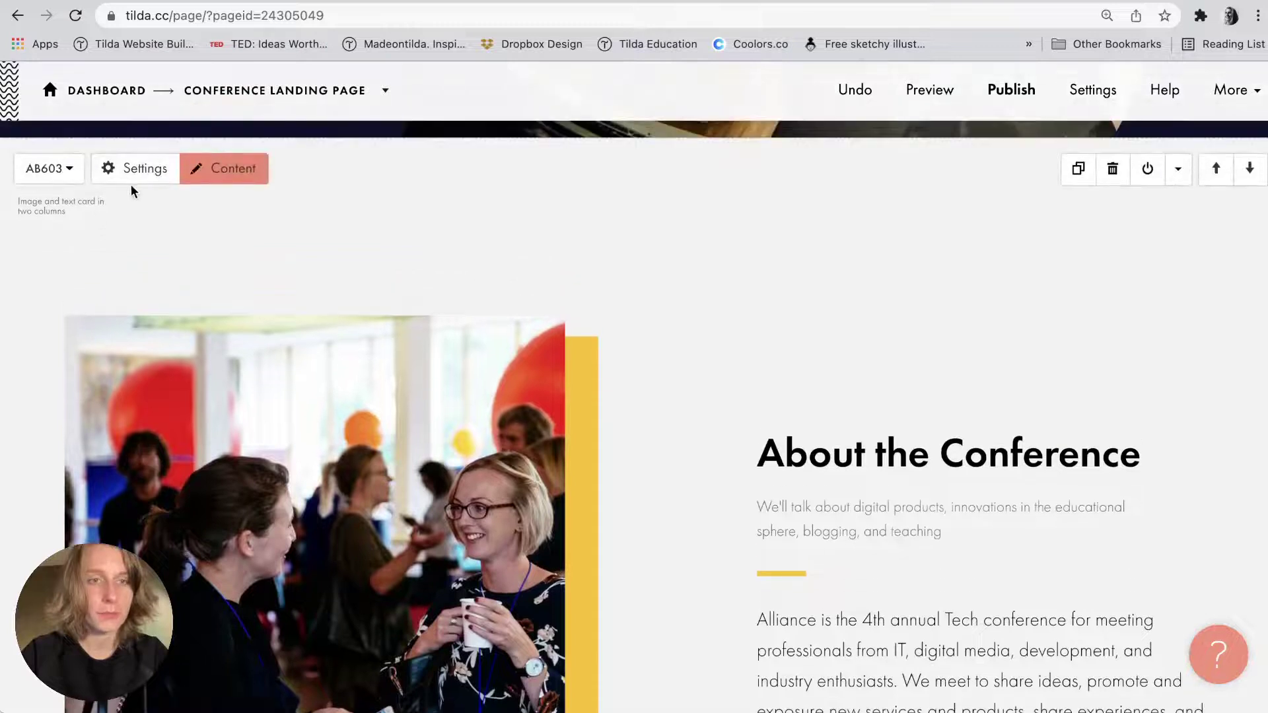
pyautogui.click(136, 183)
pyautogui.scroll(-10, 119, 527)
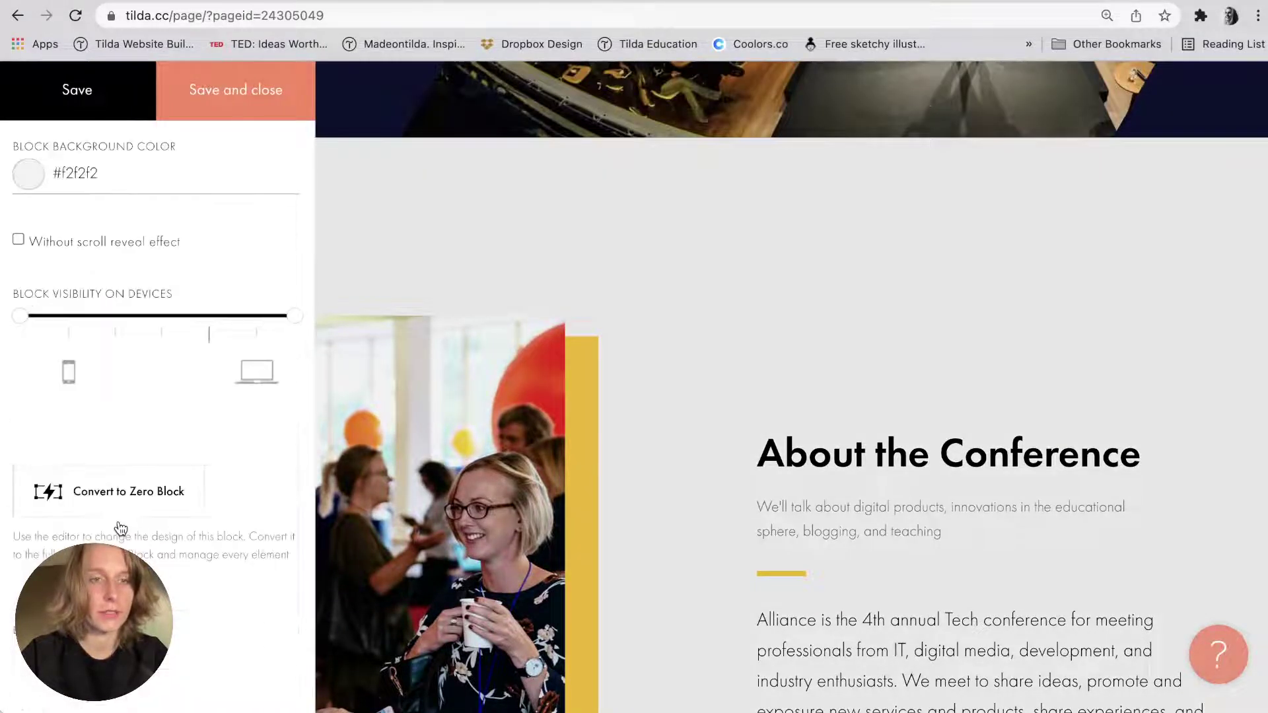
pyautogui.click(75, 172)
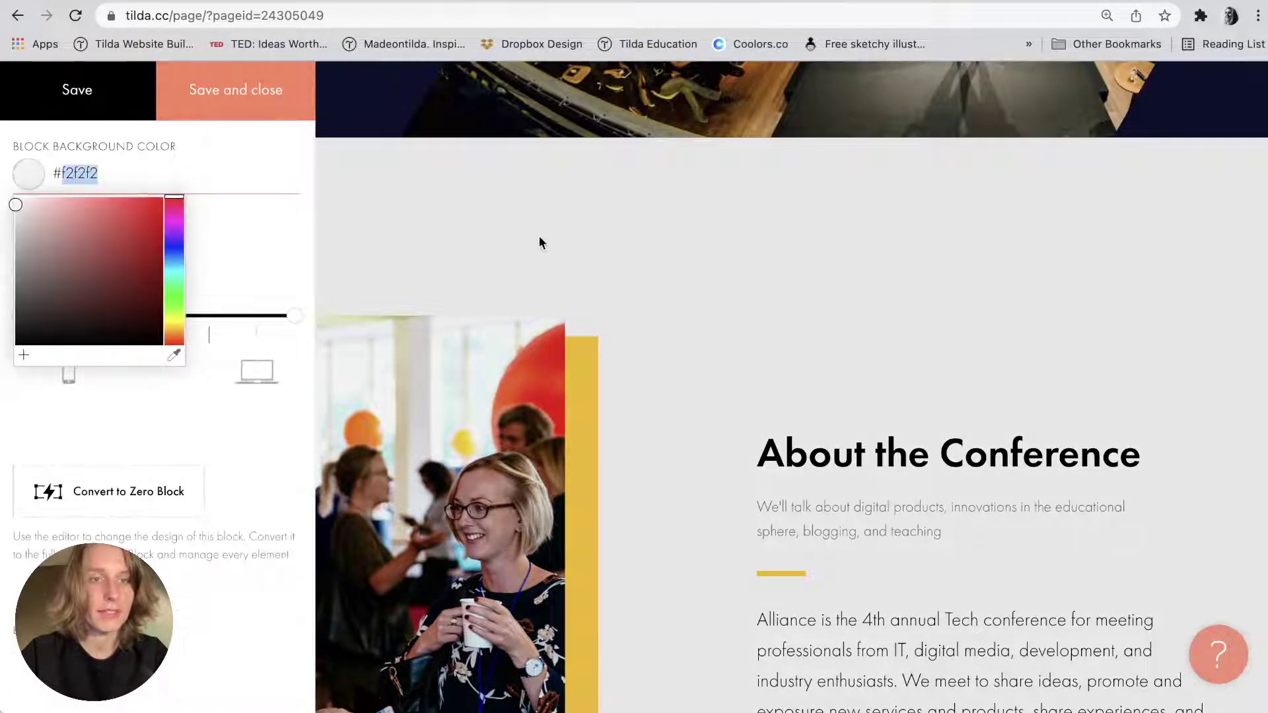
pyautogui.click(540, 243)
pyautogui.click(814, 136)
# Set the DV01 line block's background colour to #f2f2f2 and save.
pyautogui.scroll(-10, 687, 288)
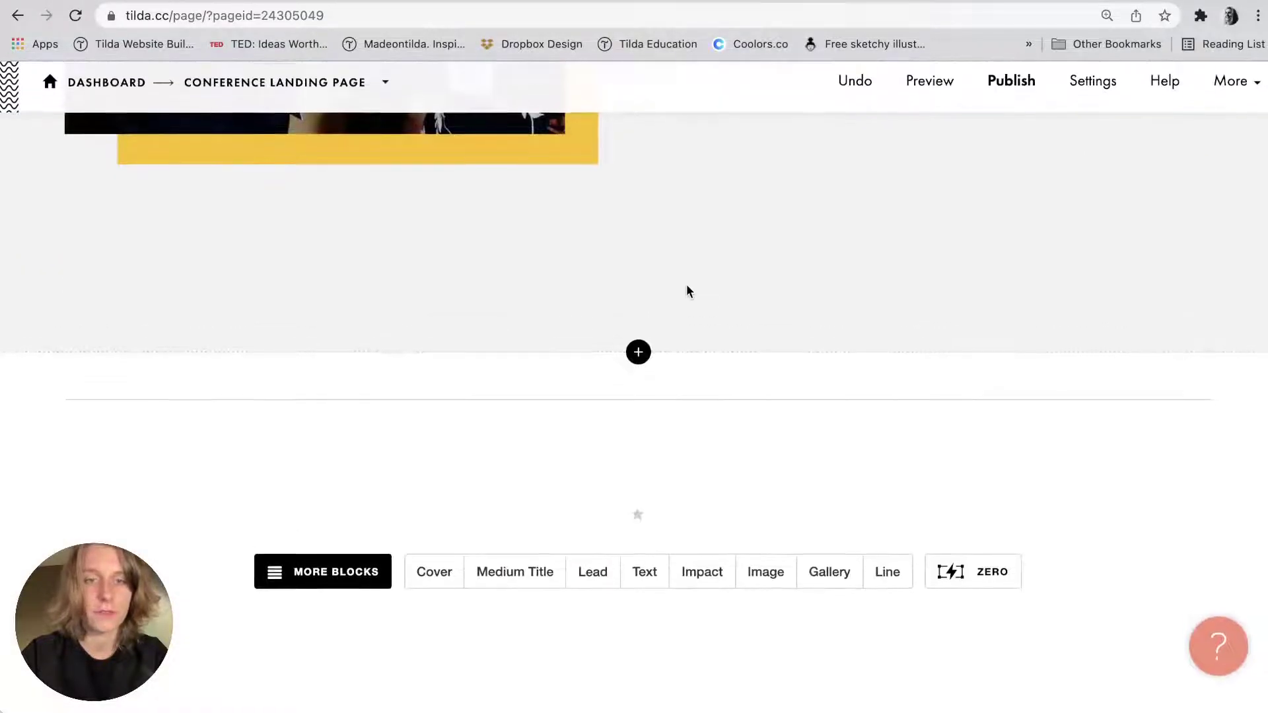
pyautogui.moveTo(227, 370)
pyautogui.scroll(-8, 146, 395)
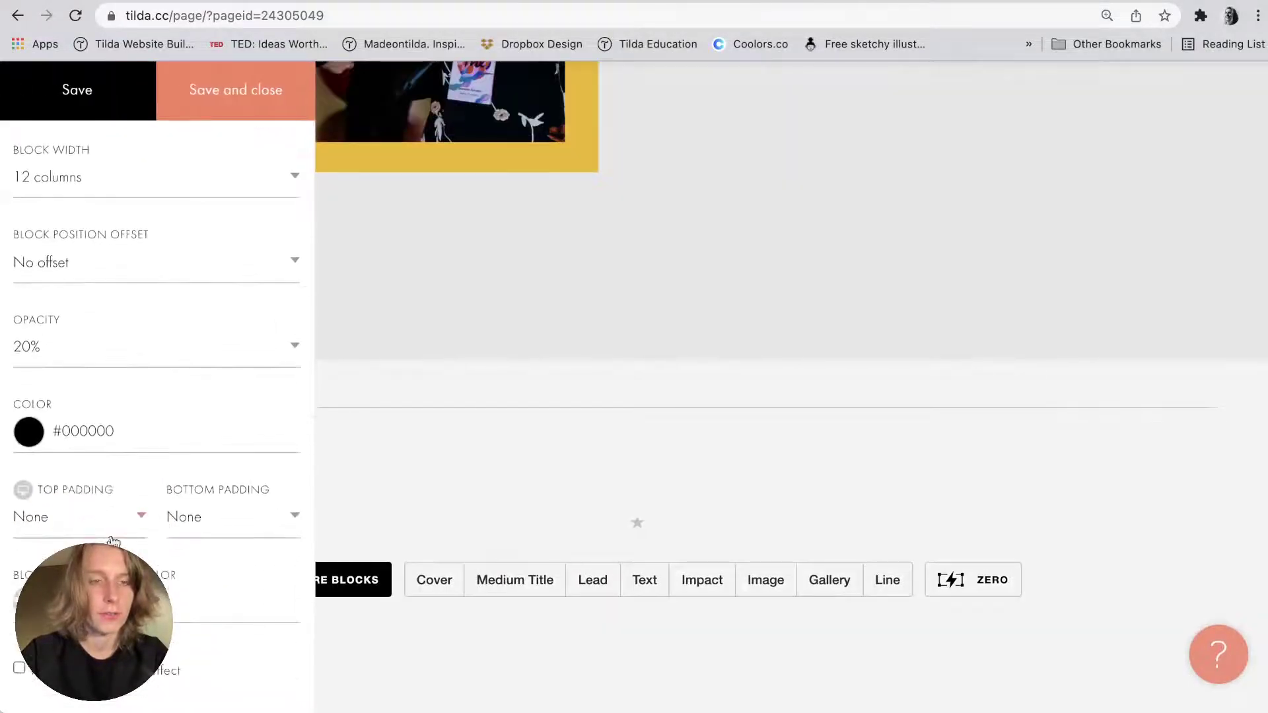
pyautogui.click(58, 174)
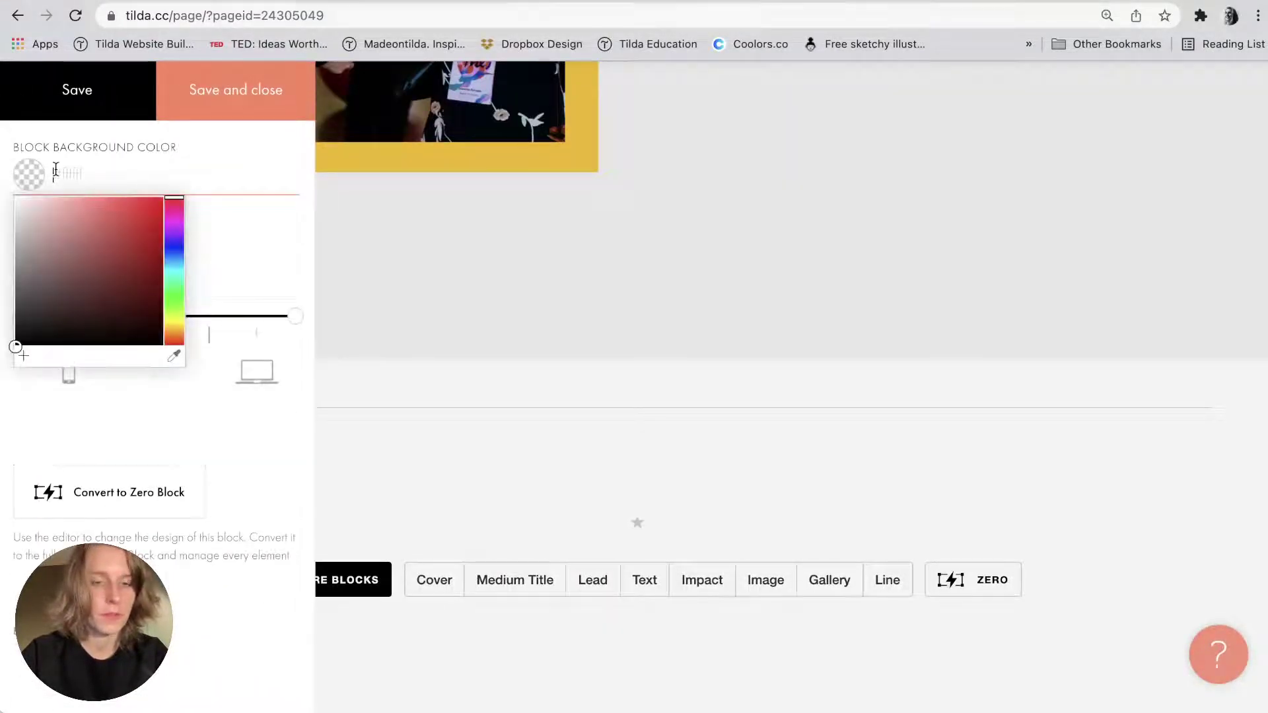
pyautogui.write('#f2f2f2')
pyautogui.click(255, 89)
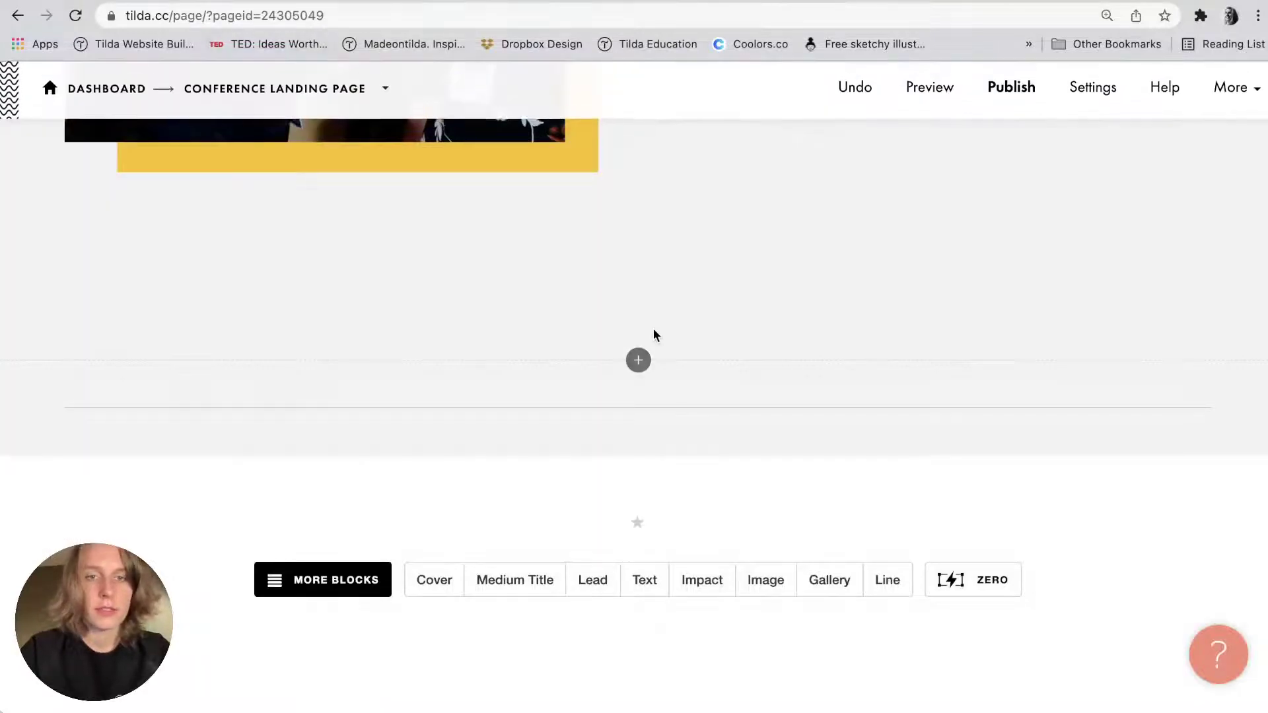
# Consult the build notes again, then reopen the block library below the divider.
pyautogui.press('super+Tab')
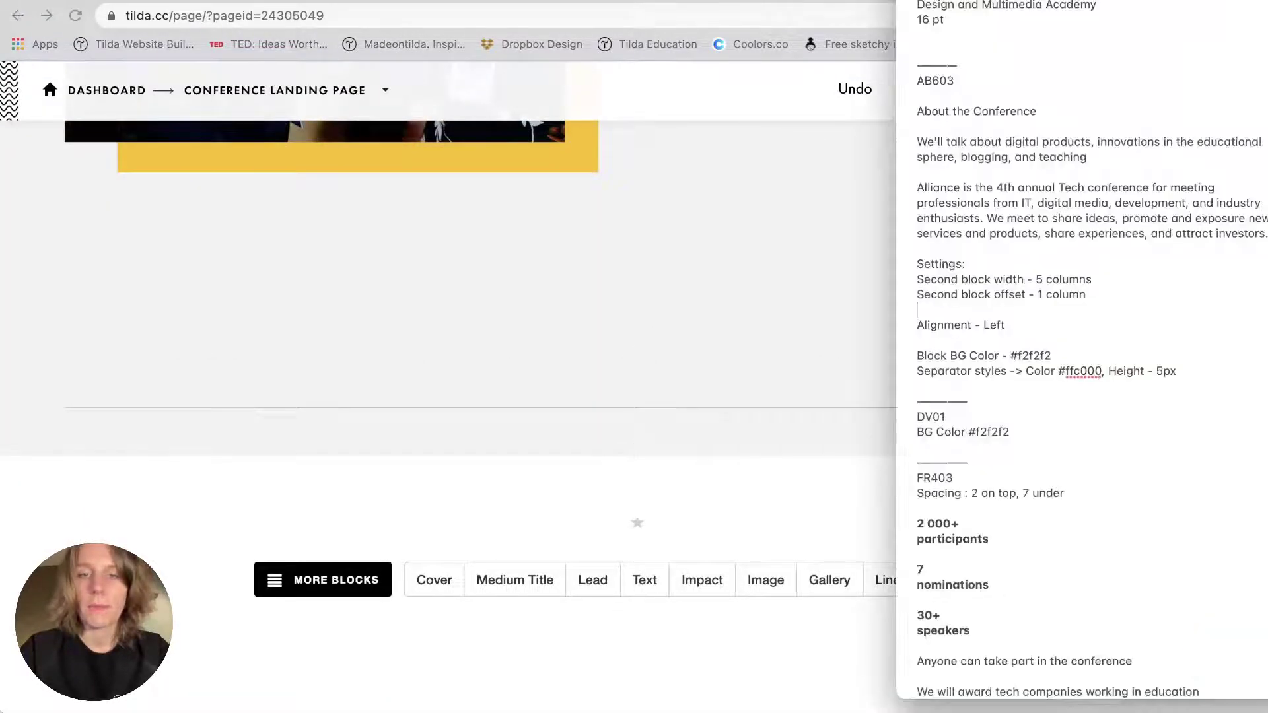
pyautogui.scroll(-5, 1079, 405)
pyautogui.click(696, 330)
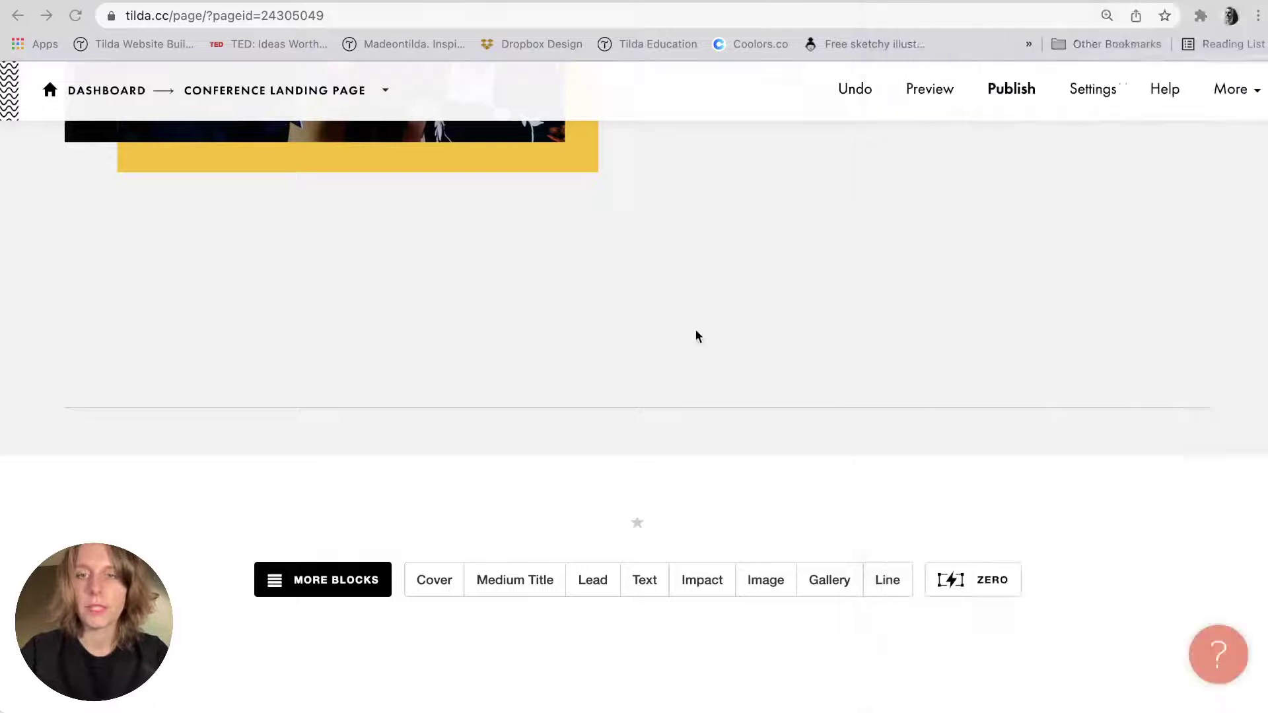
pyautogui.click(637, 452)
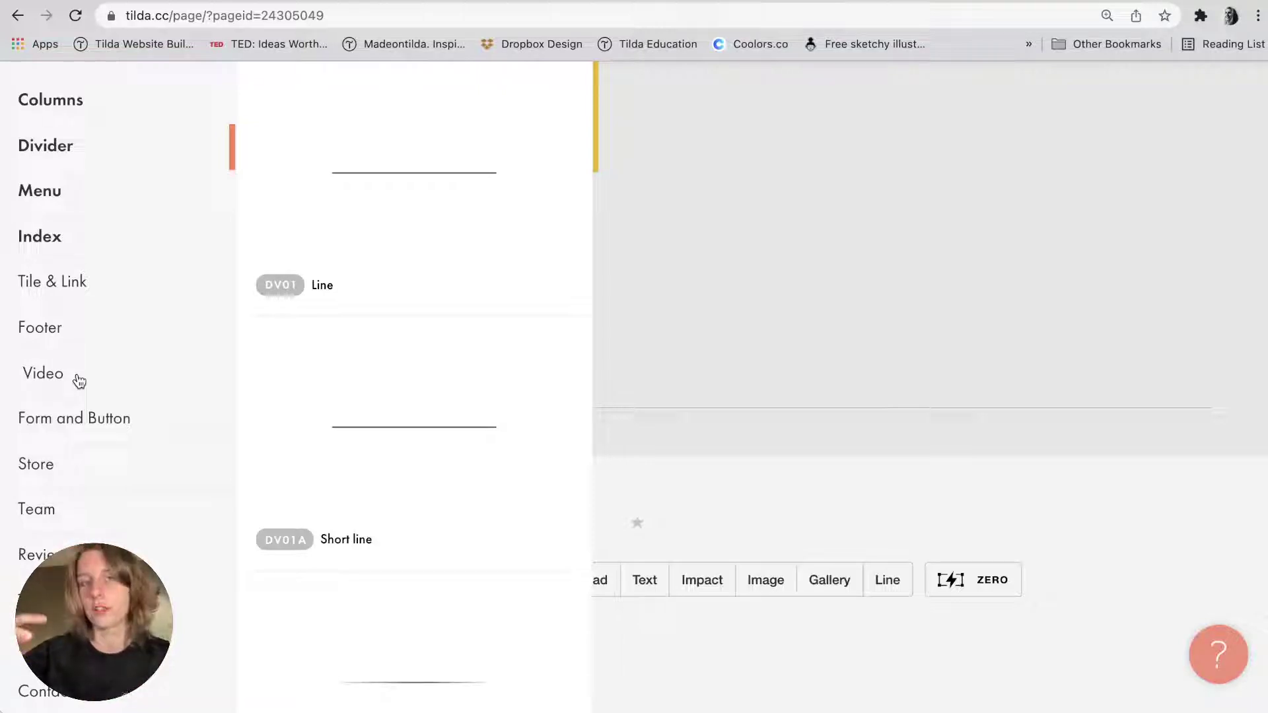
# Close the library, scroll from the cover to the page bottom, and reopen the library.
pyautogui.click(701, 299)
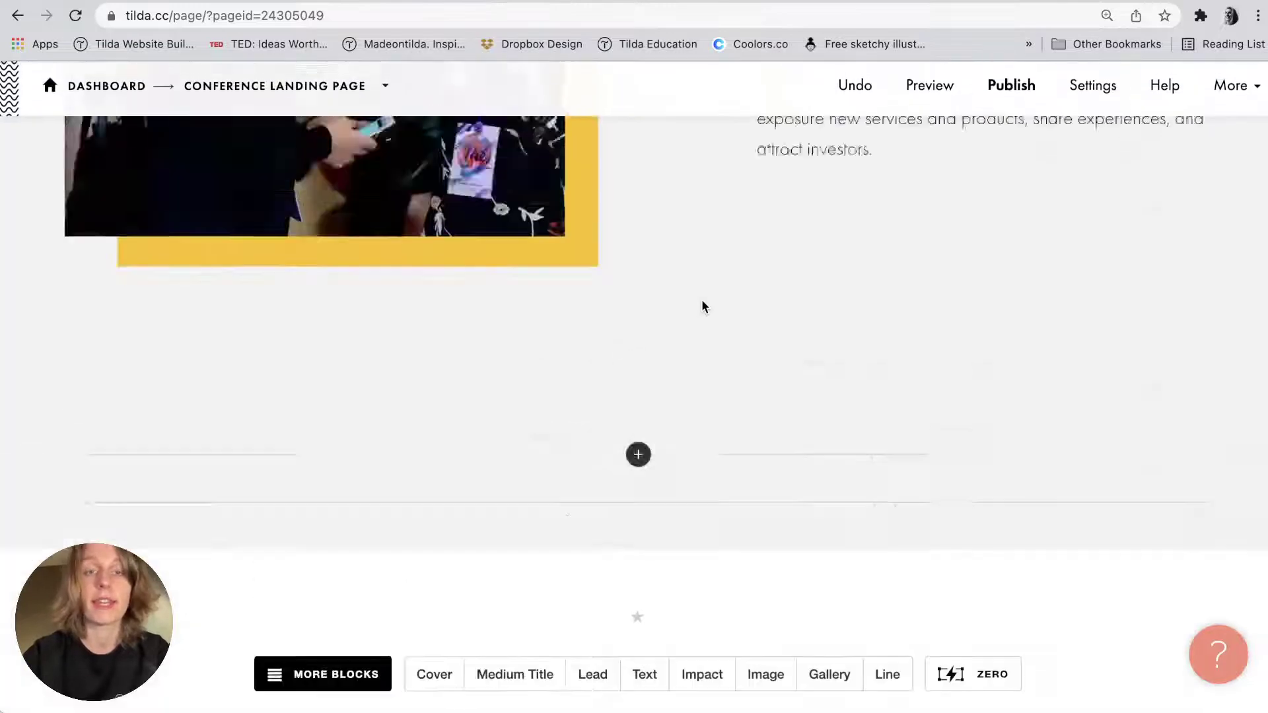
pyautogui.scroll(15, 702, 302)
pyautogui.scroll(-1, 482, 370)
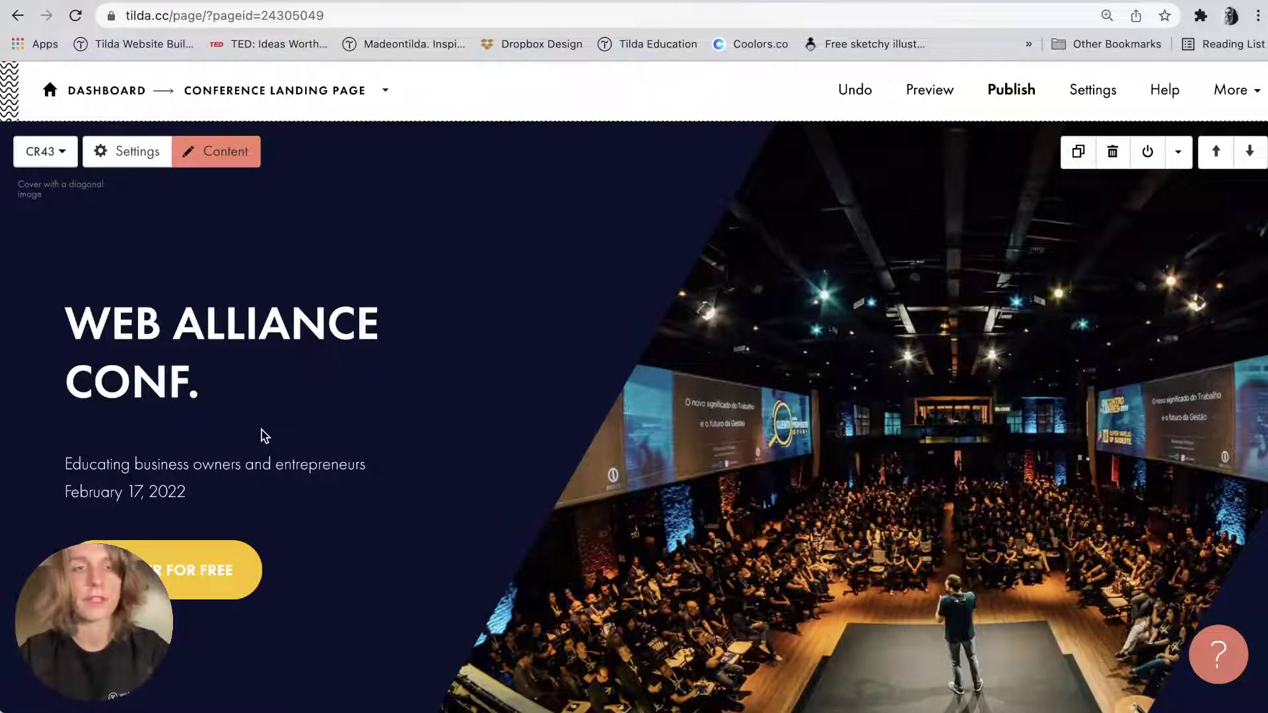
pyautogui.scroll(-10, 263, 436)
pyautogui.scroll(-5, 262, 435)
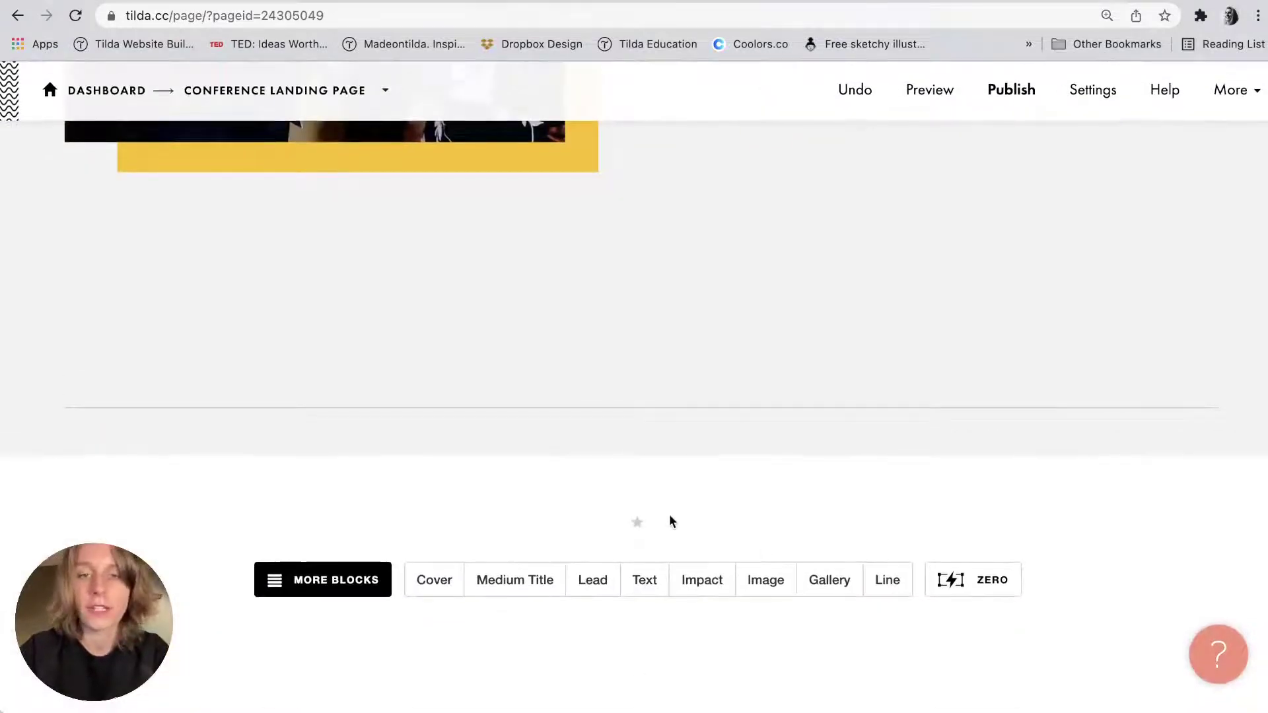
pyautogui.click(637, 458)
# Check the notes for the next block's settings and return to the Tilda editor.
pyautogui.press('super+Tab')
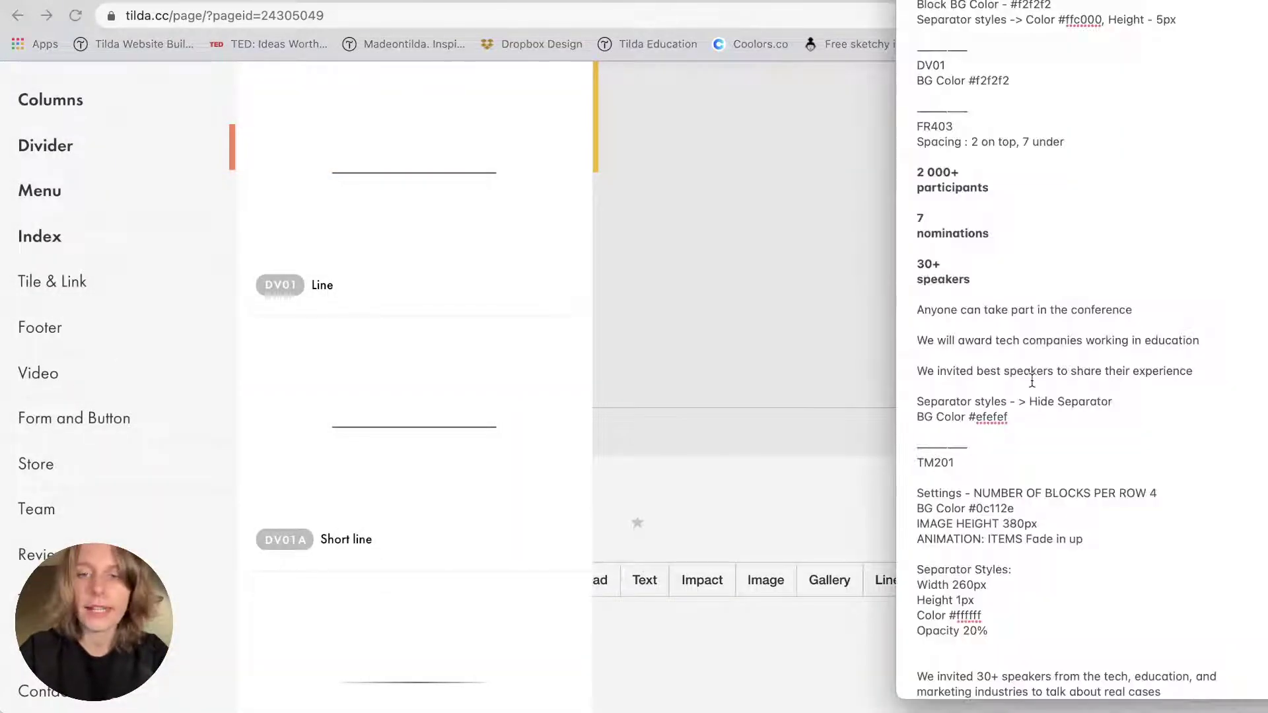
pyautogui.scroll(-4, 1005, 383)
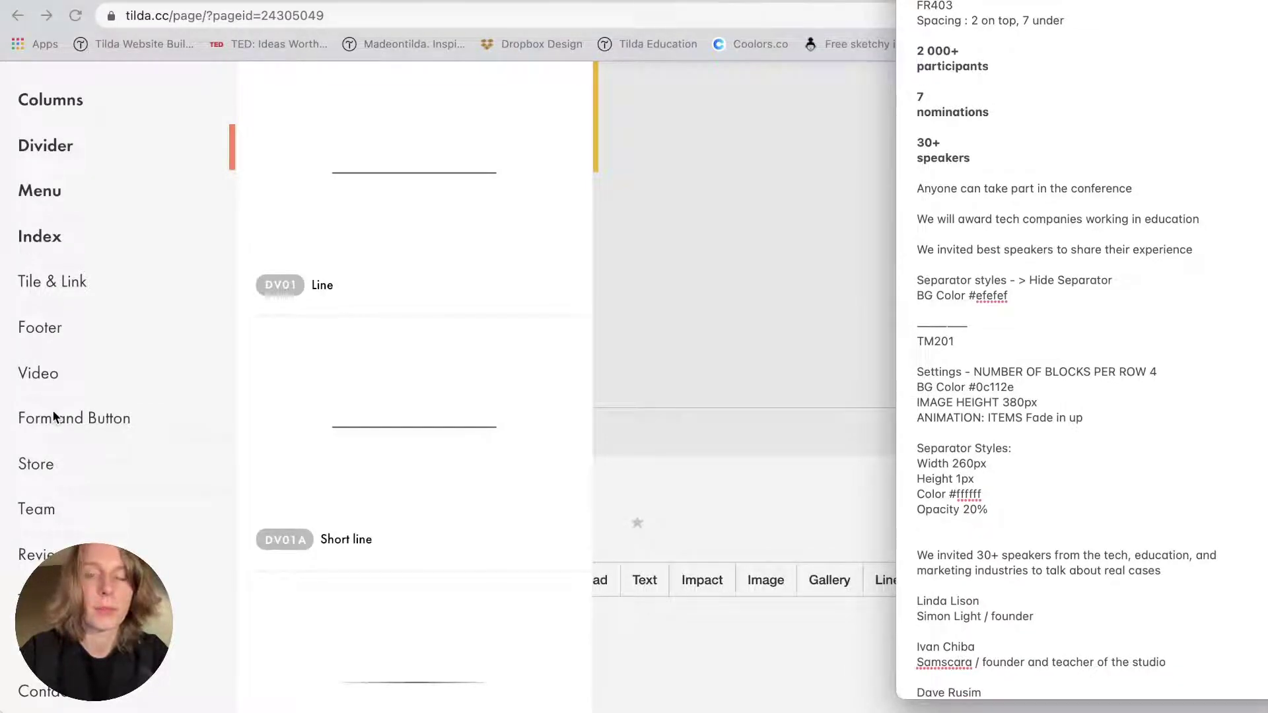
pyautogui.press('super+Tab')
pyautogui.scroll(-4, 53, 415)
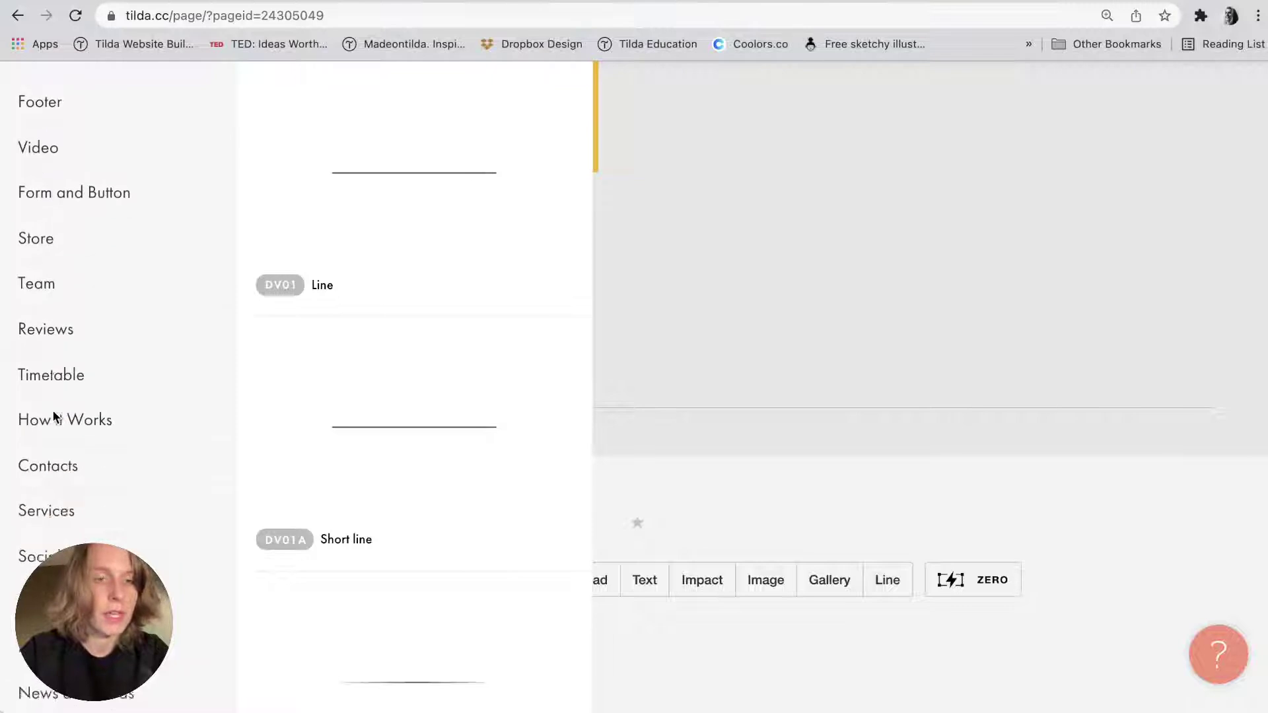
pyautogui.scroll(-3, 55, 417)
pyautogui.scroll(10, 56, 417)
pyautogui.scroll(-4, 56, 417)
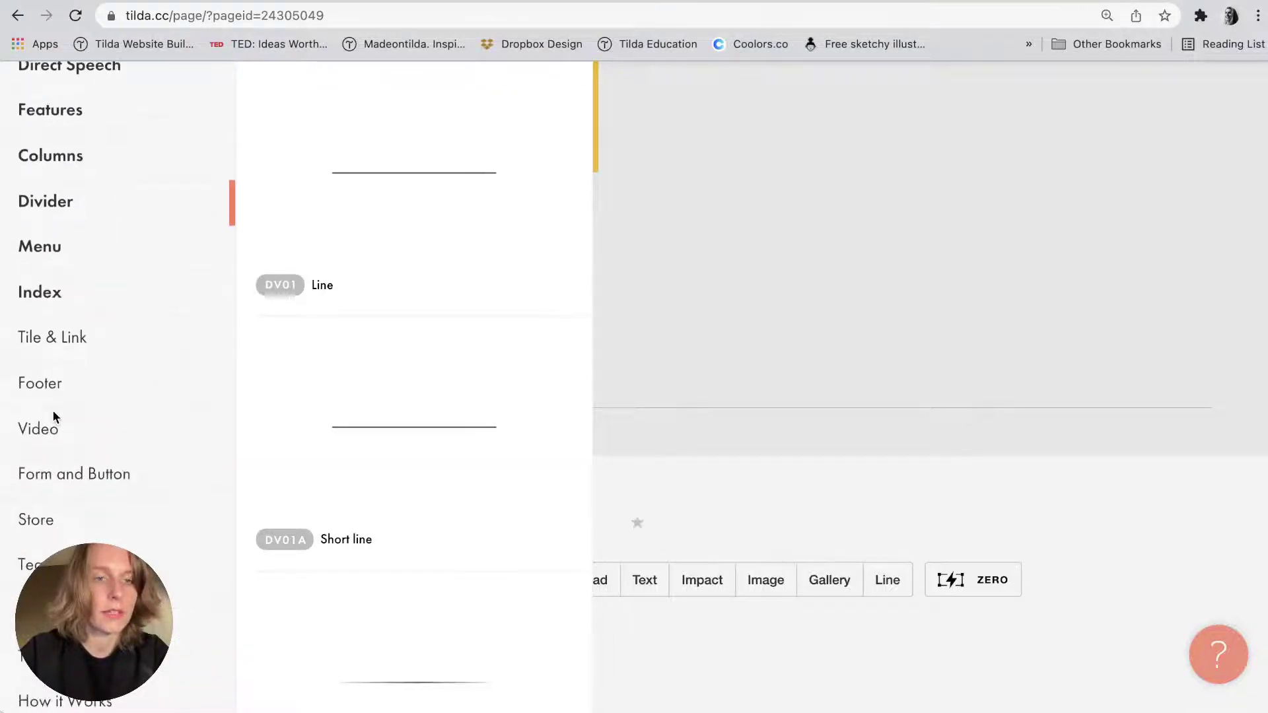
pyautogui.scroll(-3, 52, 412)
# Browse the Team category, then the Features category down to the FR402 and FR403 designs.
pyautogui.click(53, 416)
pyautogui.scroll(-2, 53, 416)
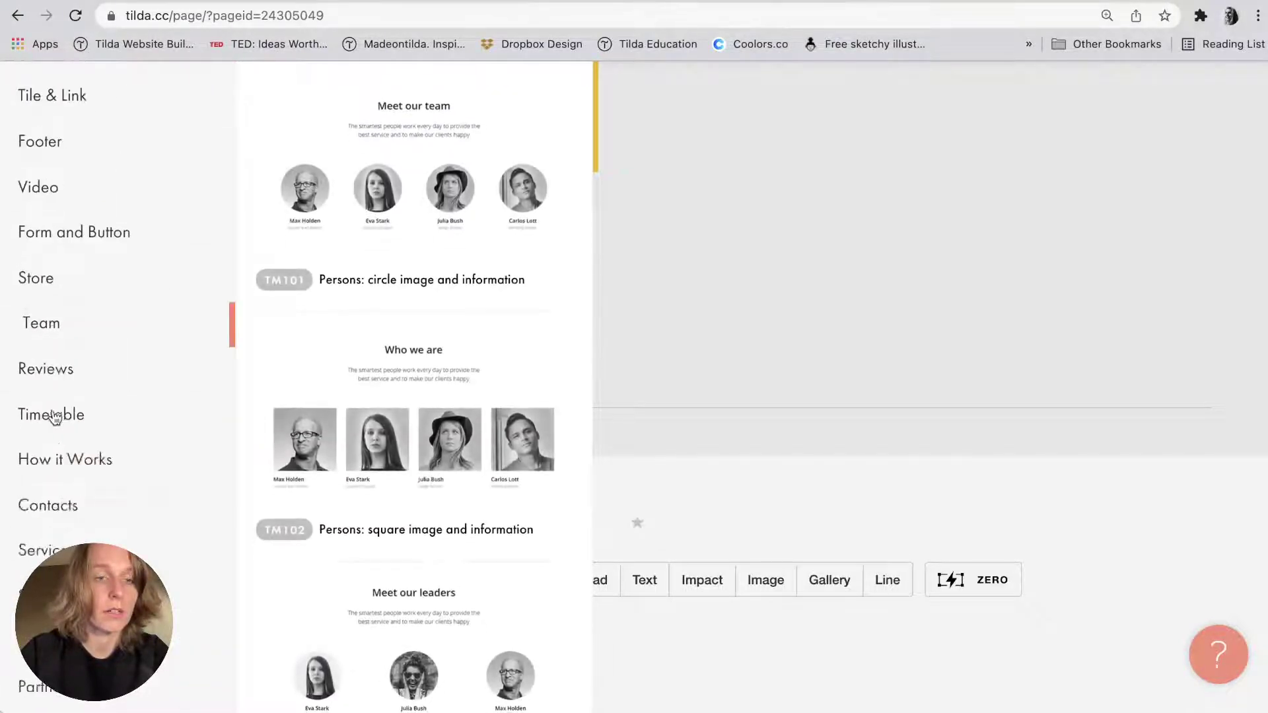
pyautogui.scroll(-3, 52, 416)
pyautogui.scroll(10, 52, 416)
pyautogui.click(54, 437)
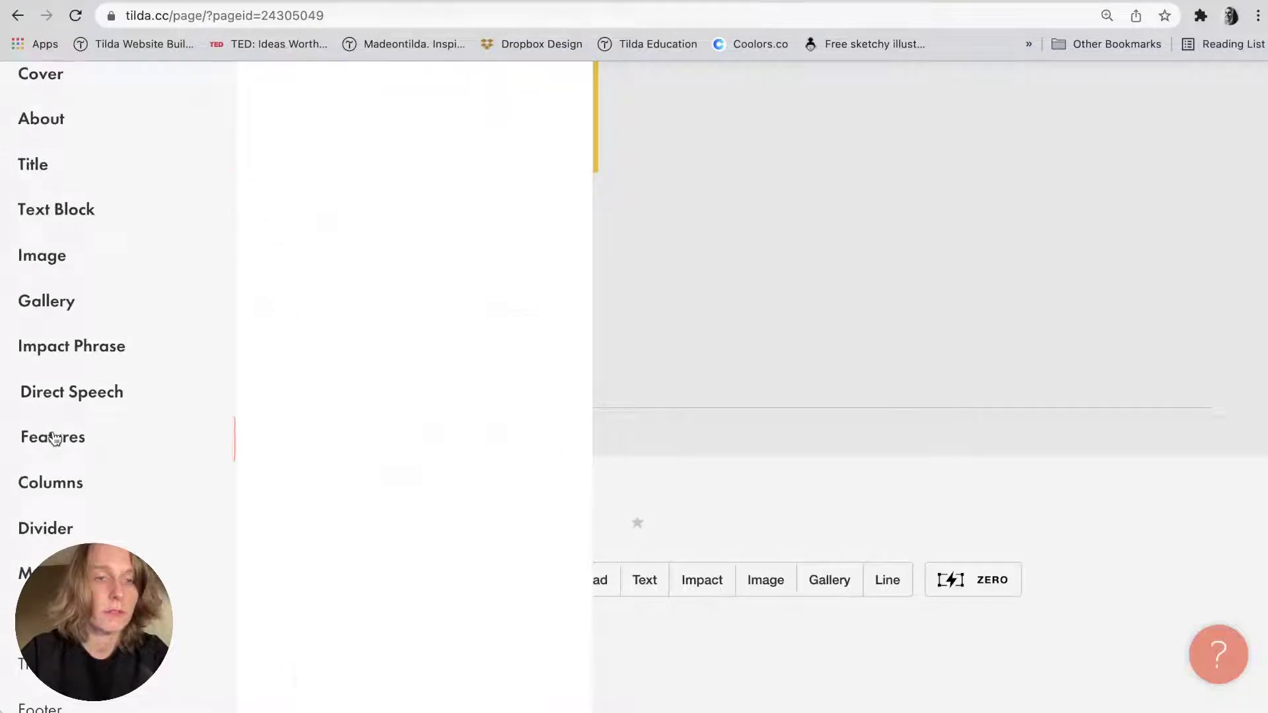
pyautogui.scroll(-15, 351, 543)
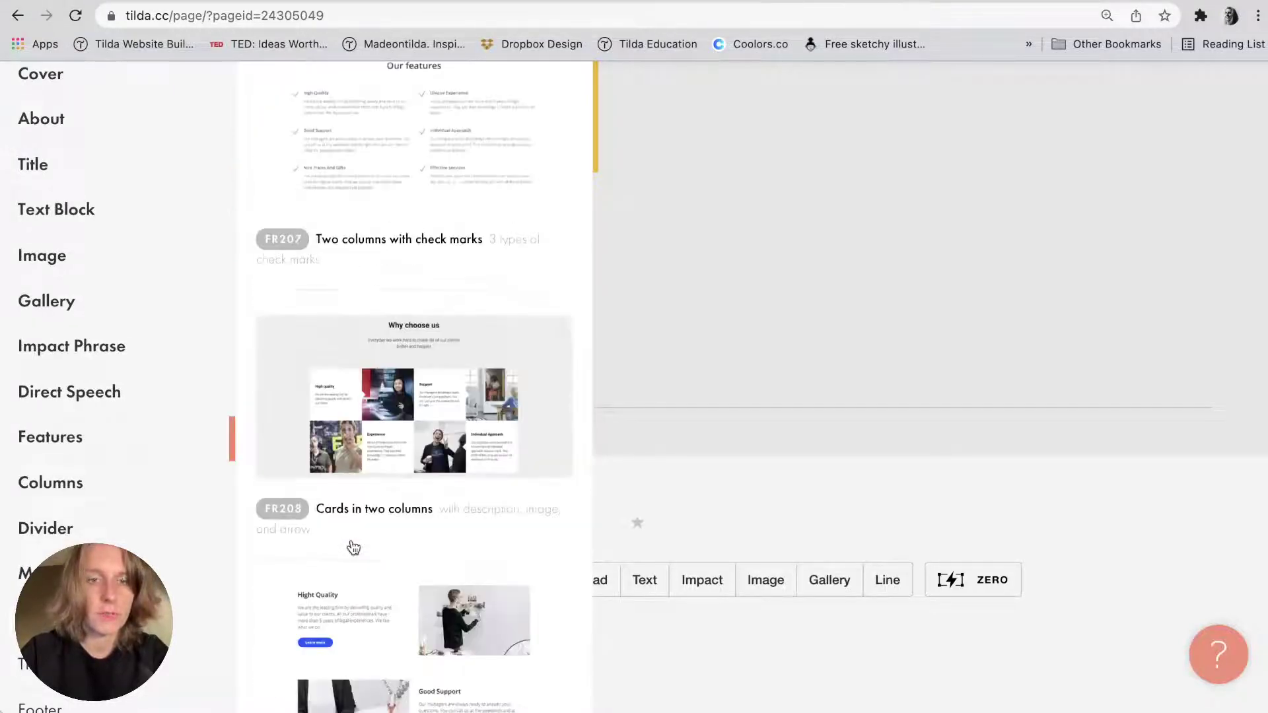
pyautogui.scroll(15, 353, 547)
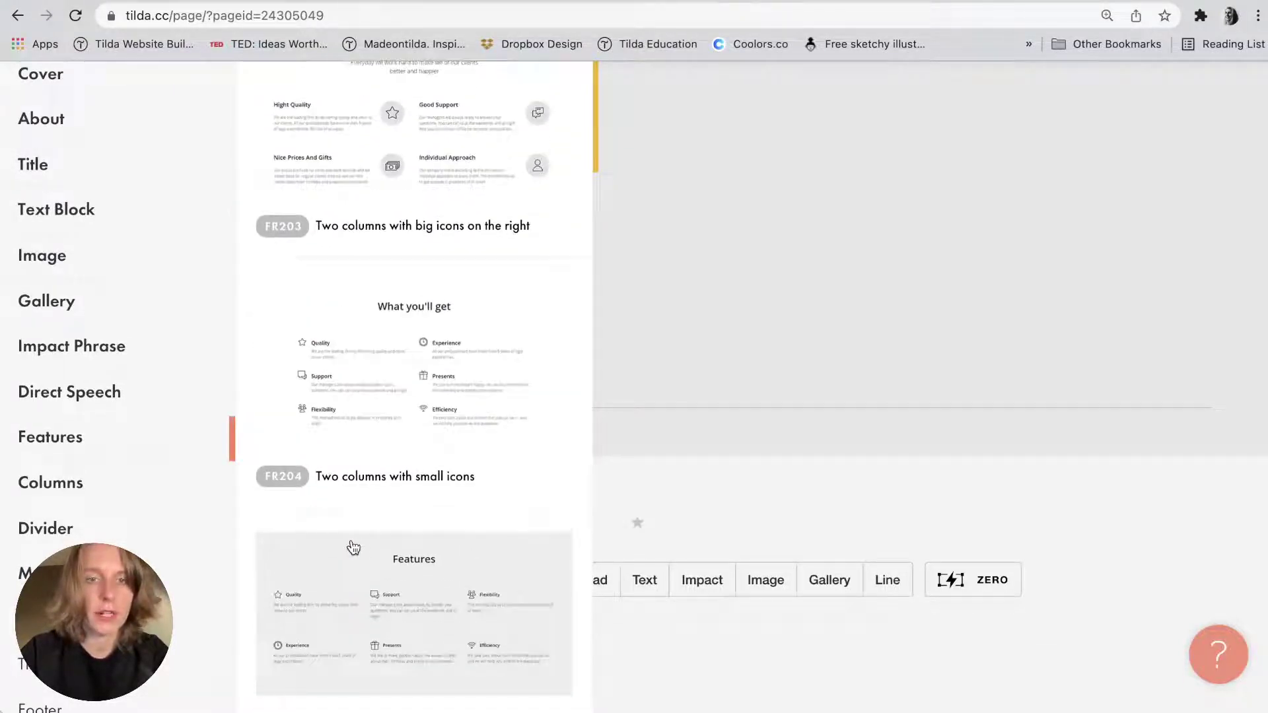
pyautogui.scroll(-8, 353, 547)
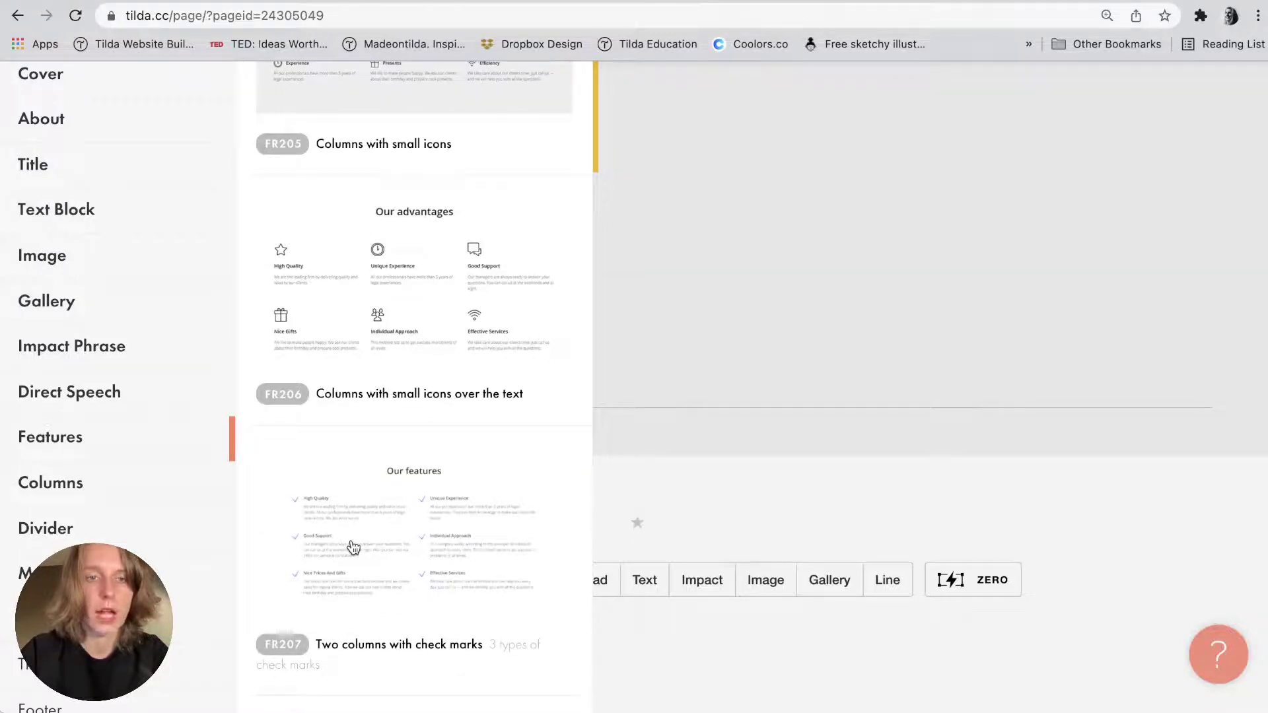
pyautogui.scroll(-2, 353, 547)
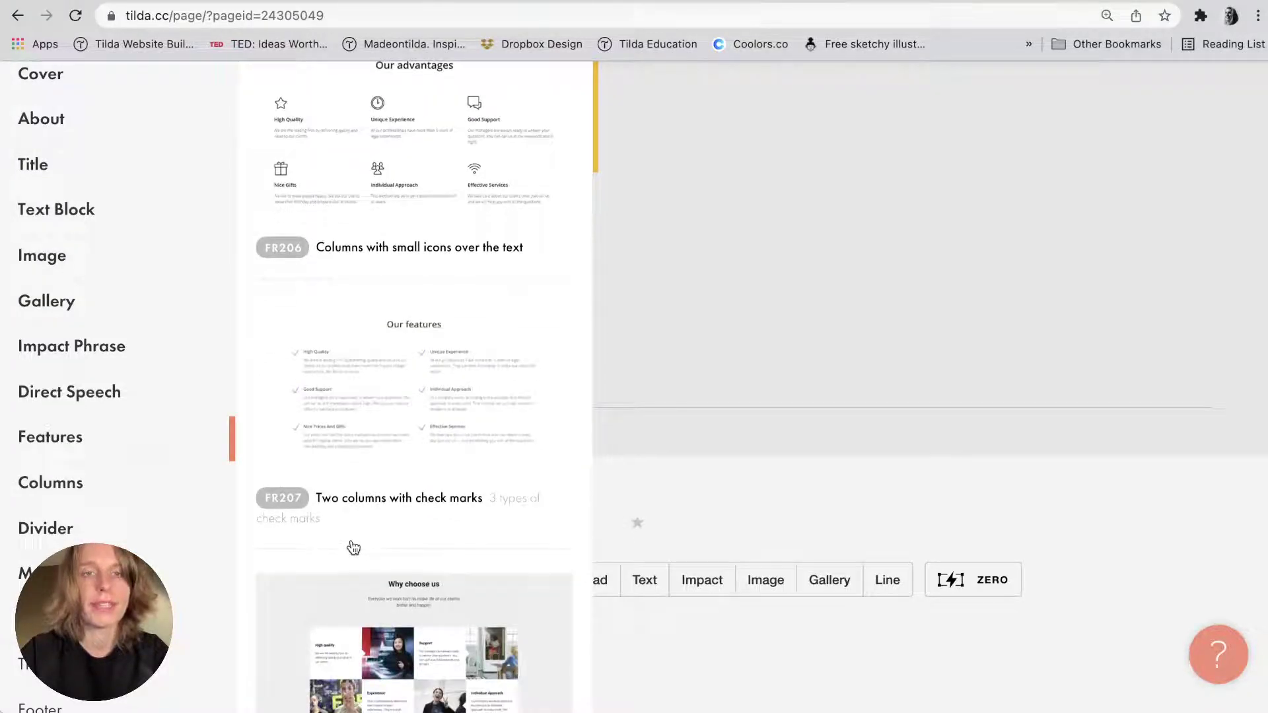
pyautogui.scroll(1, 353, 547)
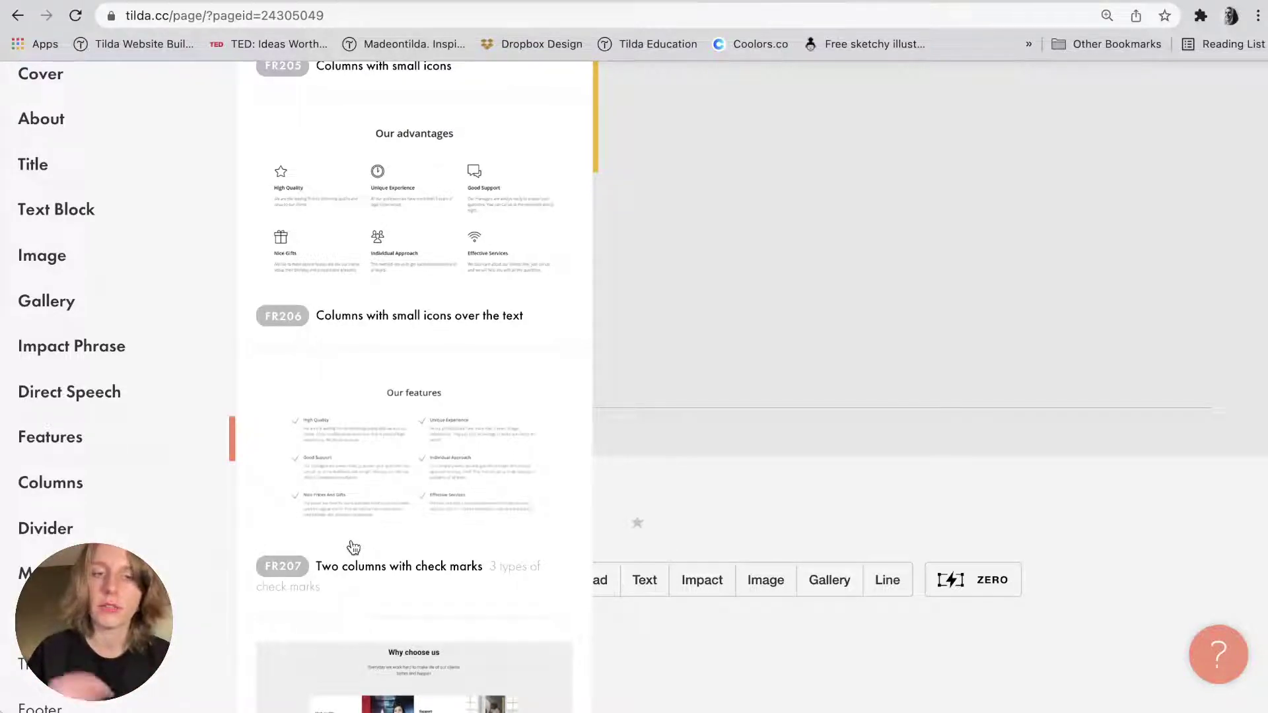
pyautogui.scroll(-4, 354, 548)
pyautogui.scroll(-3, 354, 548)
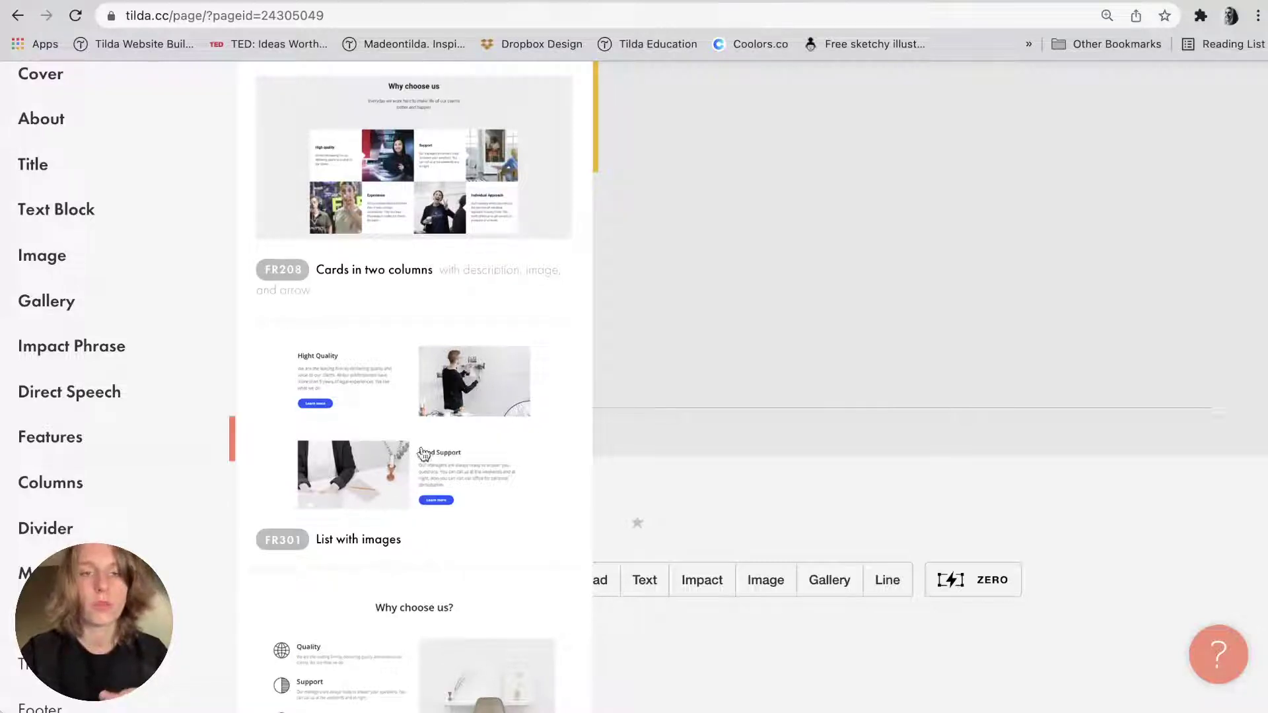
pyautogui.scroll(-4, 423, 578)
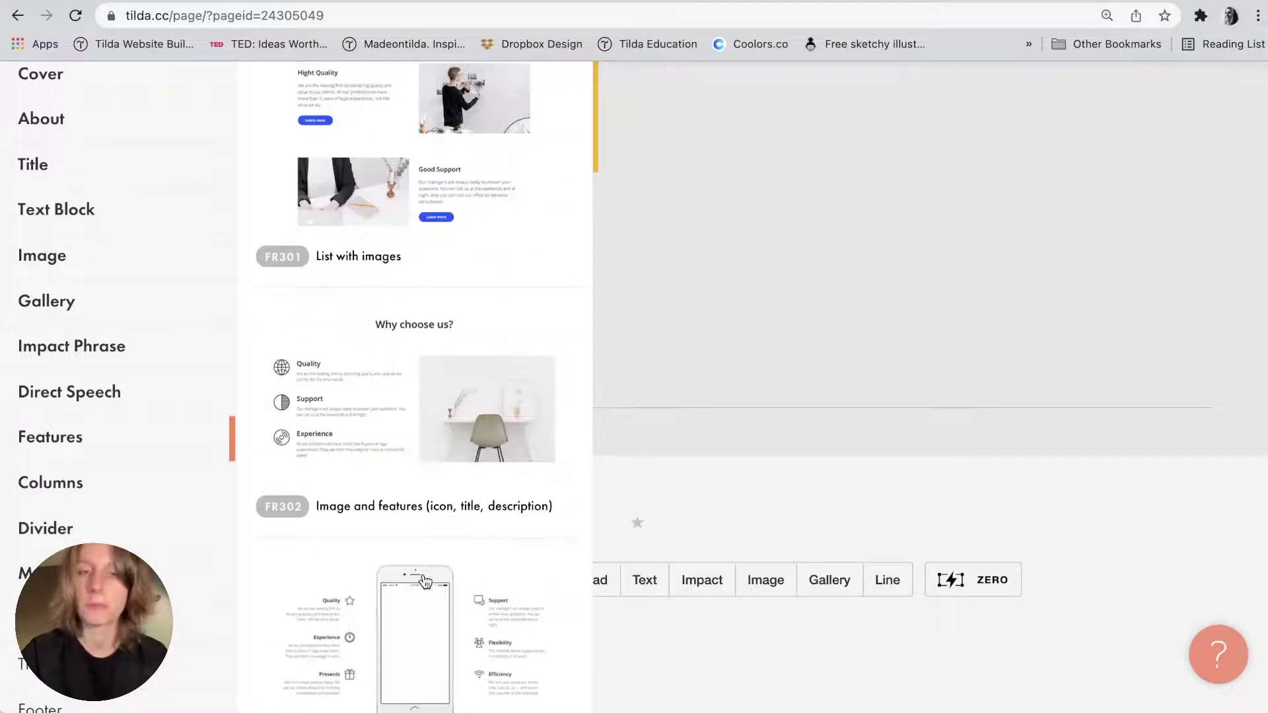
pyautogui.scroll(-1, 424, 581)
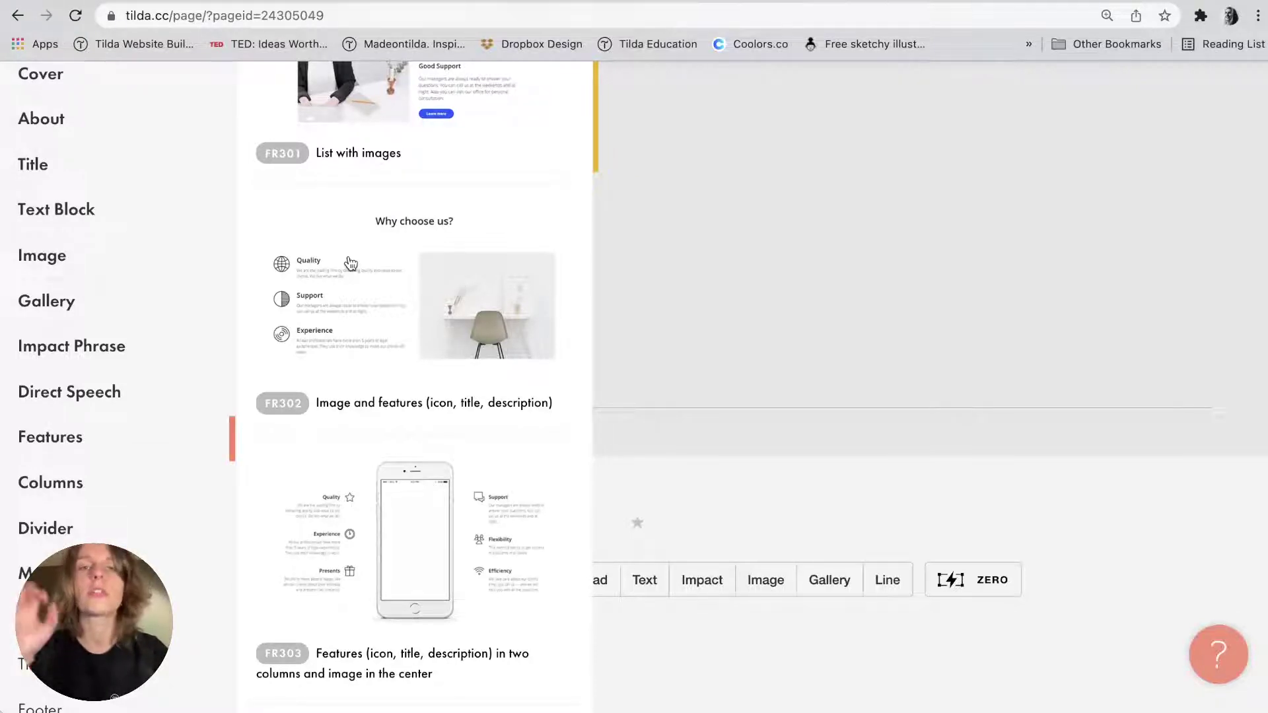
pyautogui.scroll(-10, 350, 263)
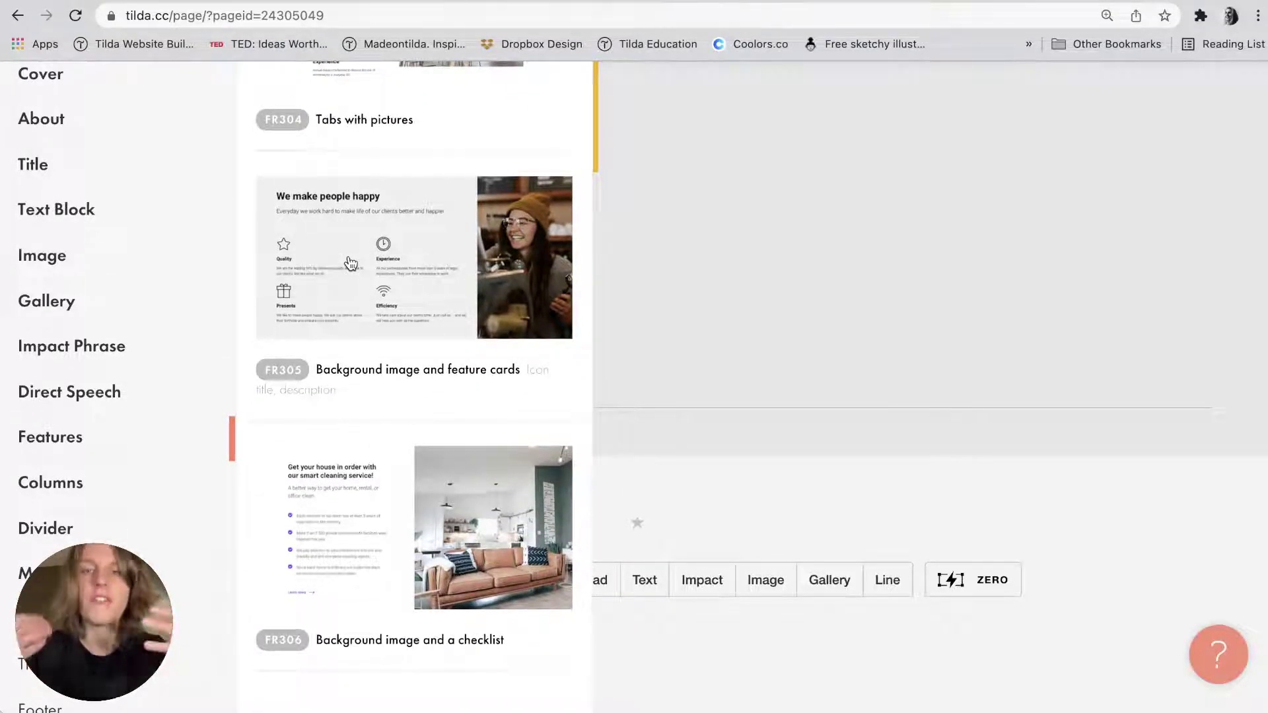
pyautogui.scroll(-11, 350, 263)
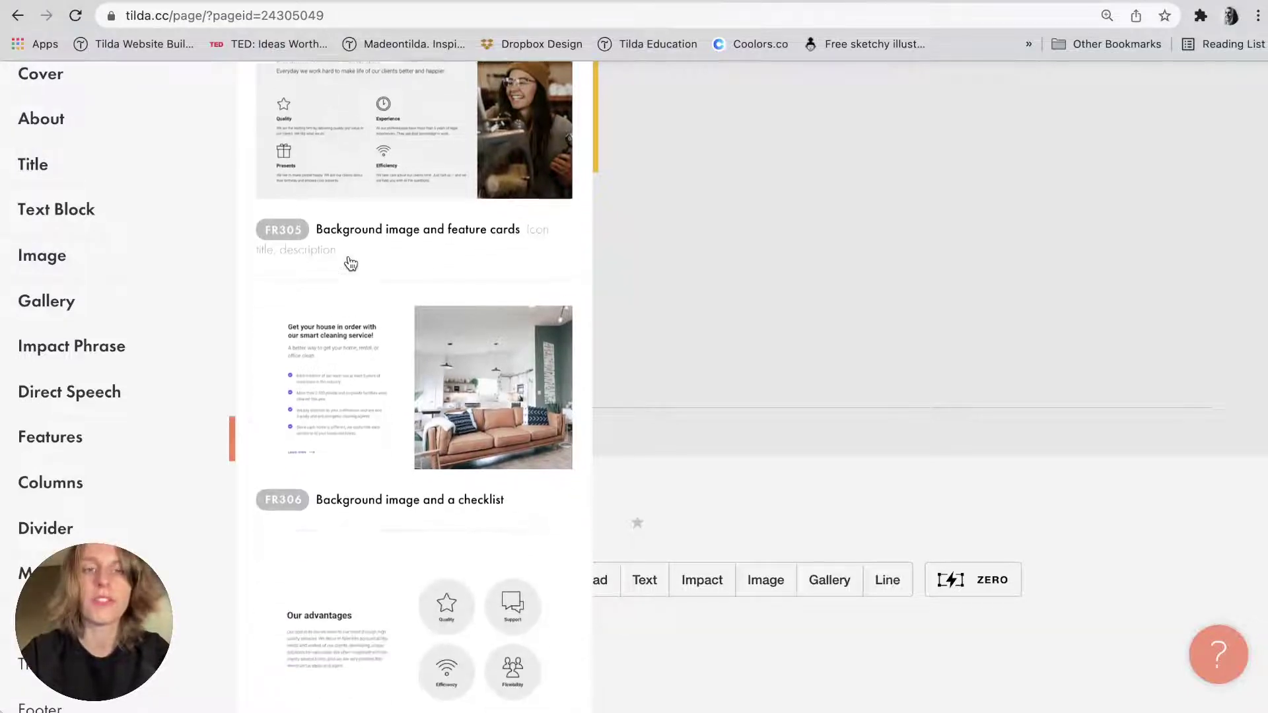
pyautogui.scroll(-5, 350, 262)
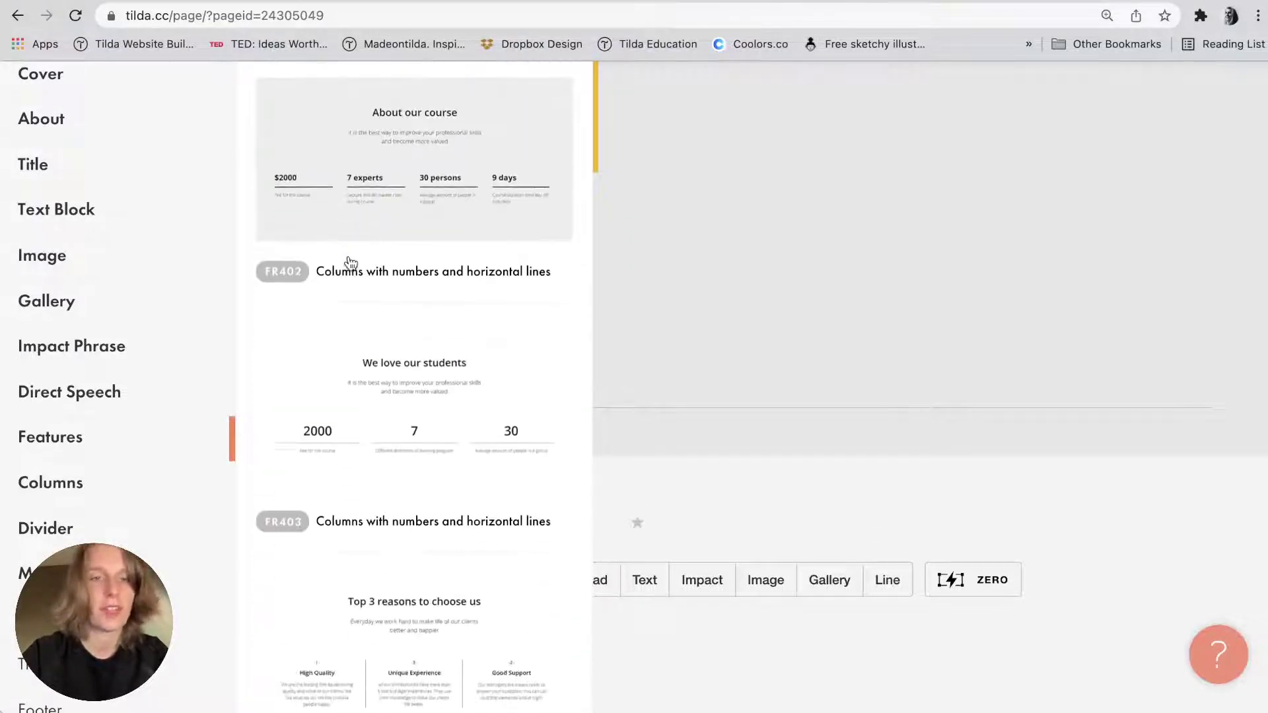
# Add the FR403 columns-with-numbers-and-horizontal-lines block and check its settings in the notes.
pyautogui.click(351, 268)
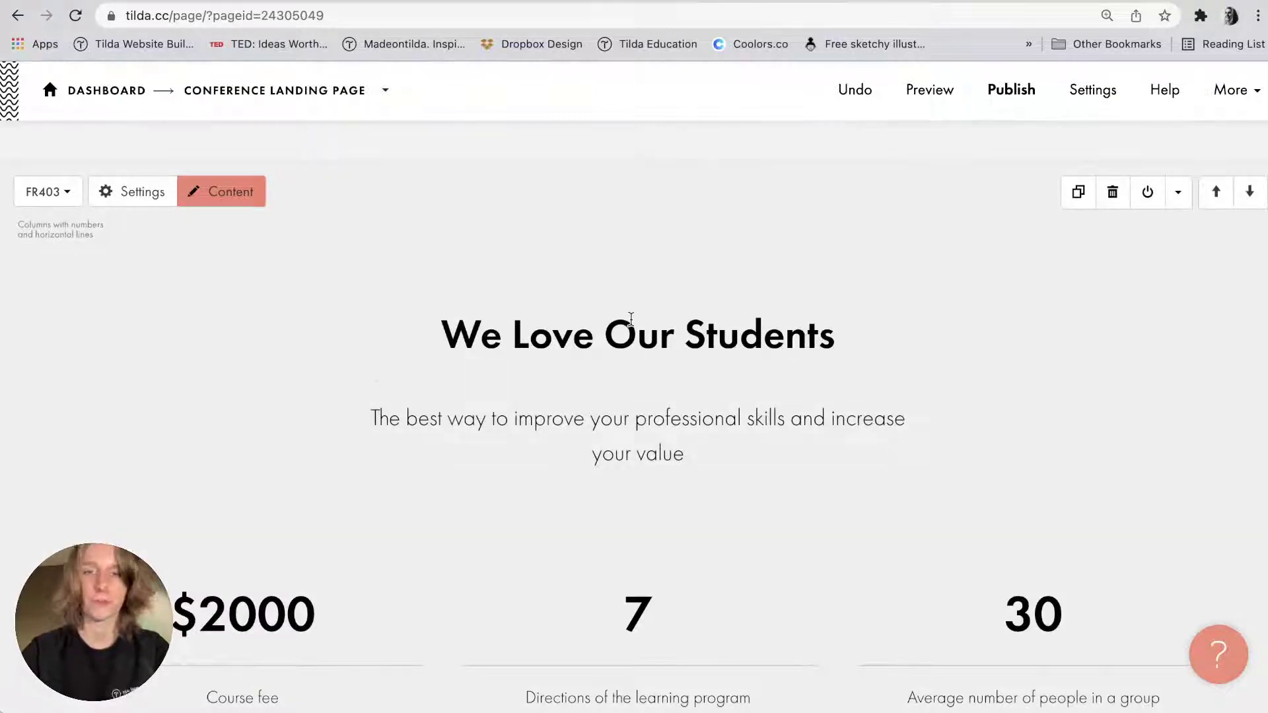
pyautogui.scroll(-3, 787, 405)
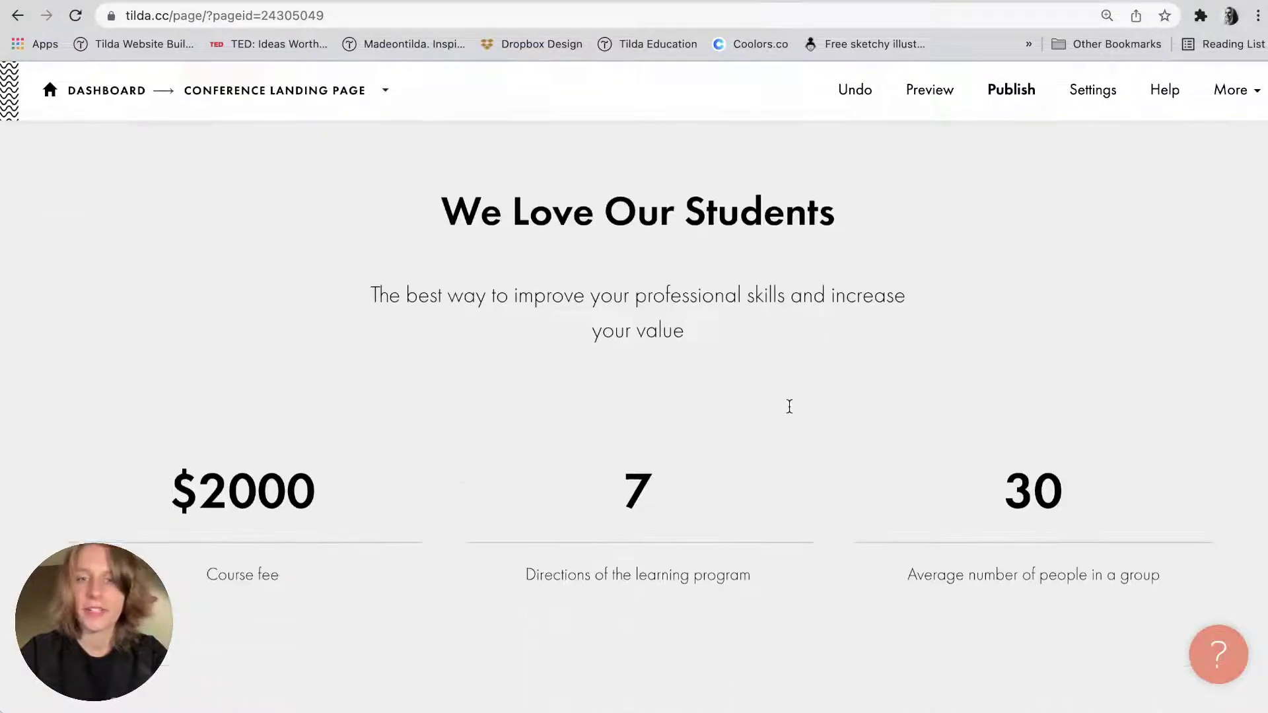
pyautogui.press('super+Tab')
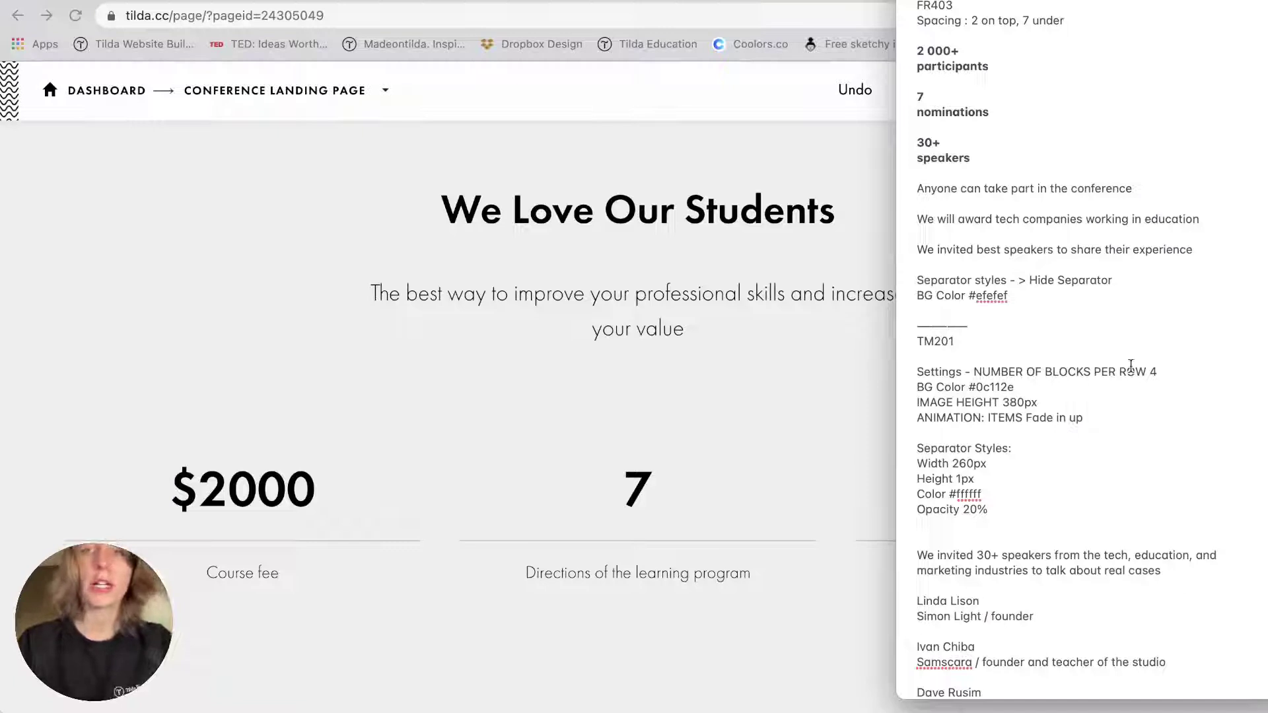
pyautogui.click(555, 345)
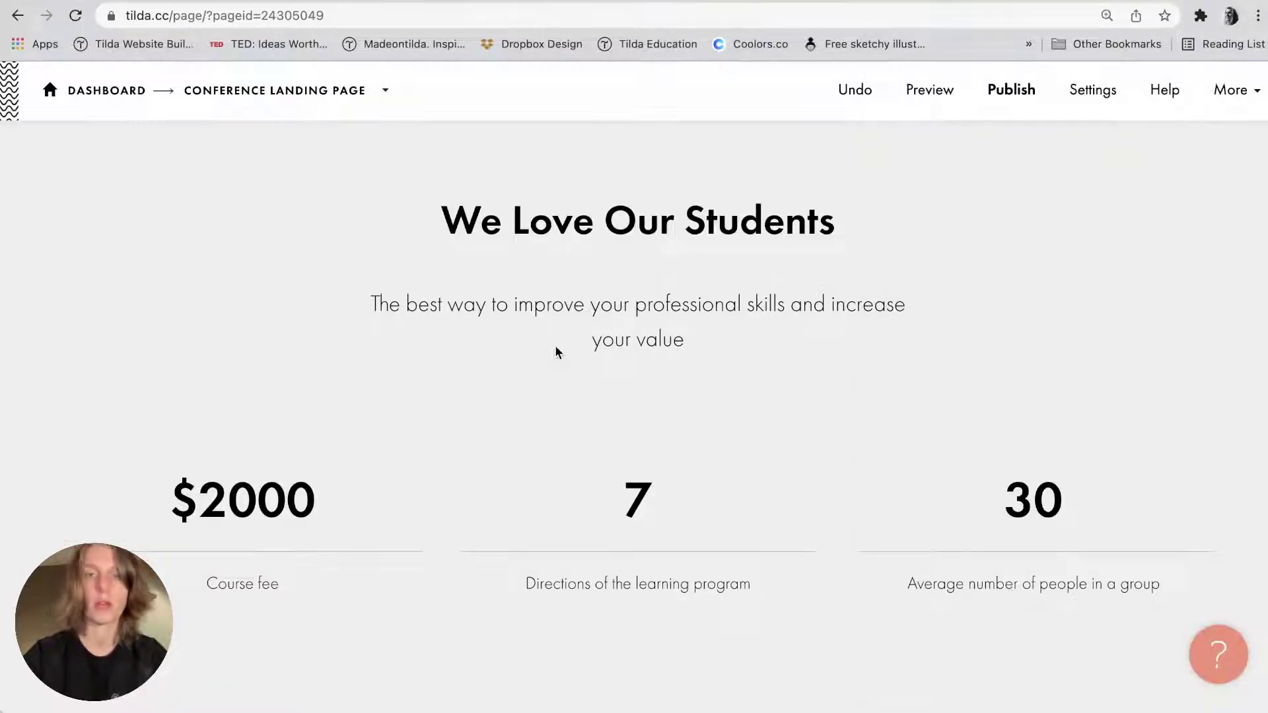
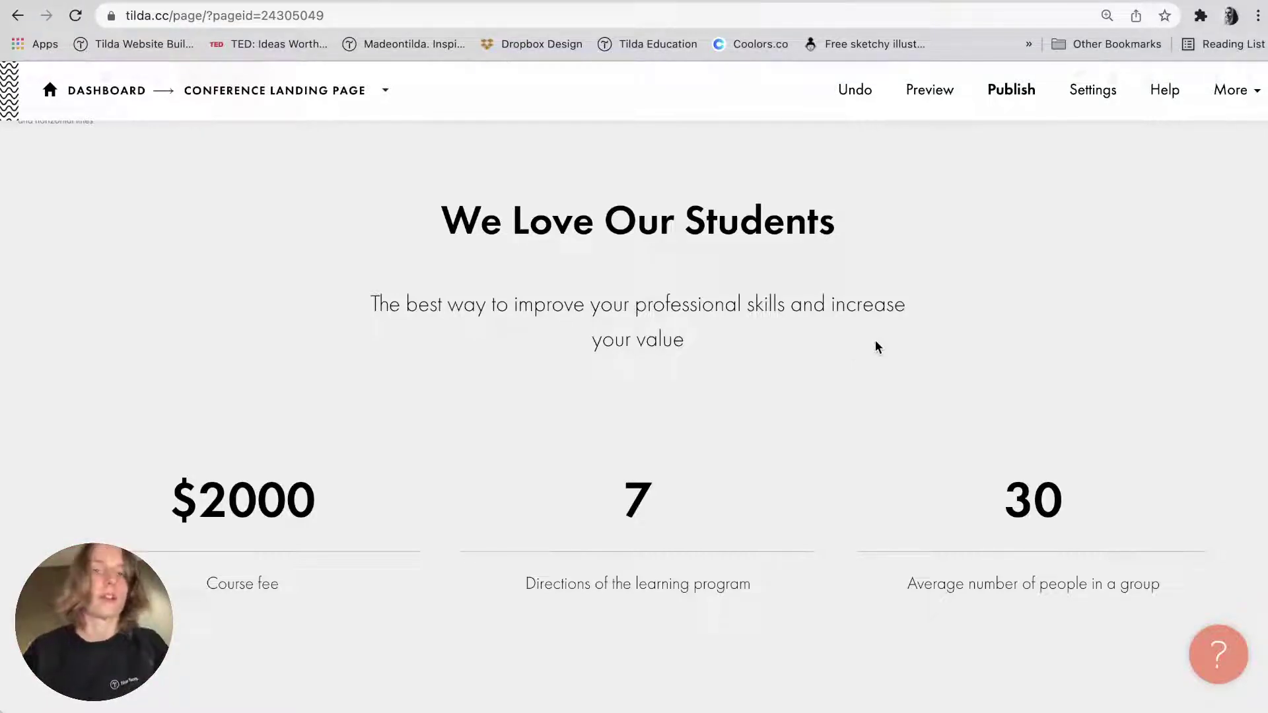
# Delete the FR403 'We Love Our Students' heading and its description text.
pyautogui.press('super+Tab')
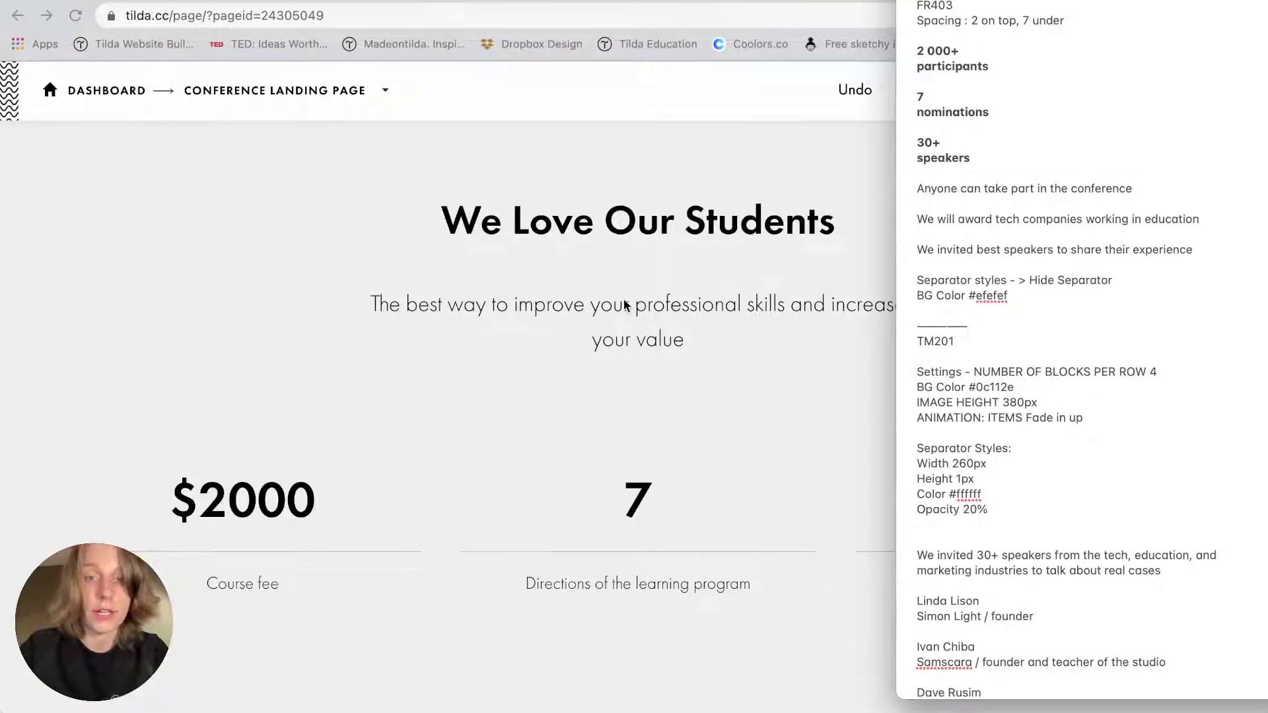
pyautogui.press('super+Tab')
pyautogui.click(597, 220)
pyautogui.hotkey('ctrl', 'a')
pyautogui.press('BackSpace')
pyautogui.click(652, 315)
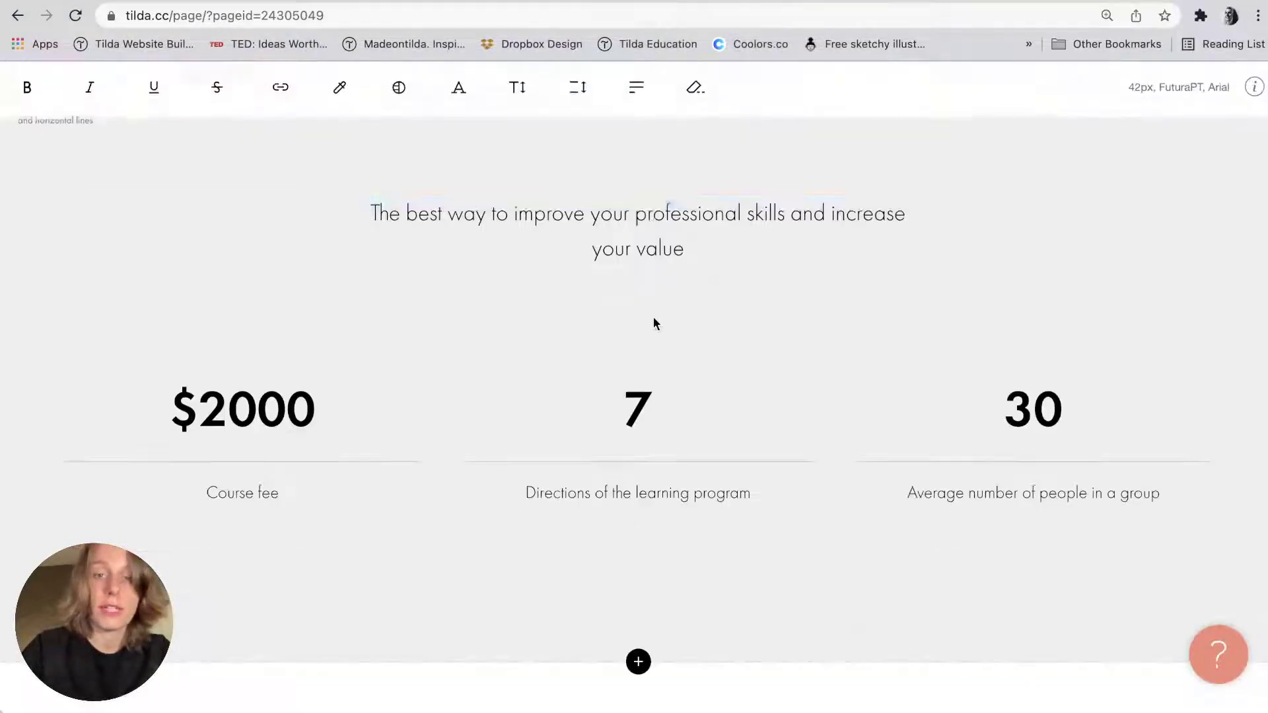
pyautogui.tripleClick(652, 316)
pyautogui.click(630, 249)
pyautogui.hotkey('ctrl', 'a')
pyautogui.press('BackSpace')
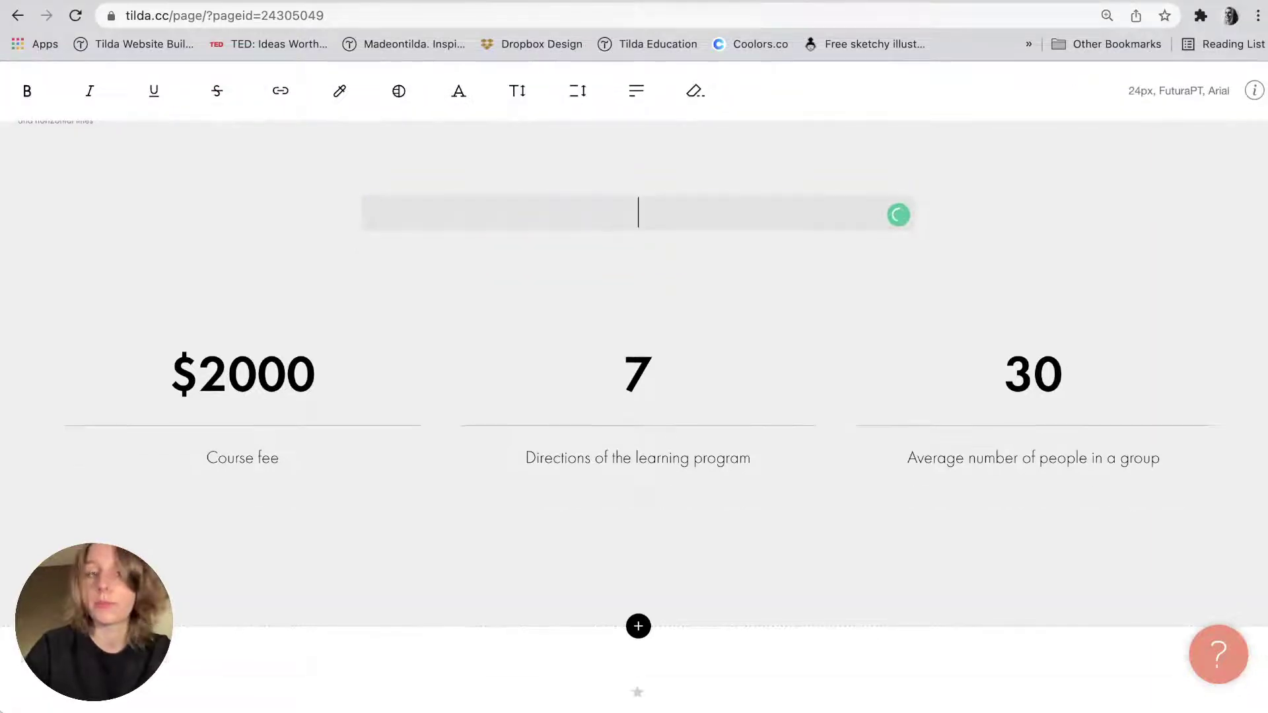
pyautogui.click(545, 290)
# Drag the numbers block's top padding to about 5.0 (150px).
pyautogui.scroll(2, 555, 284)
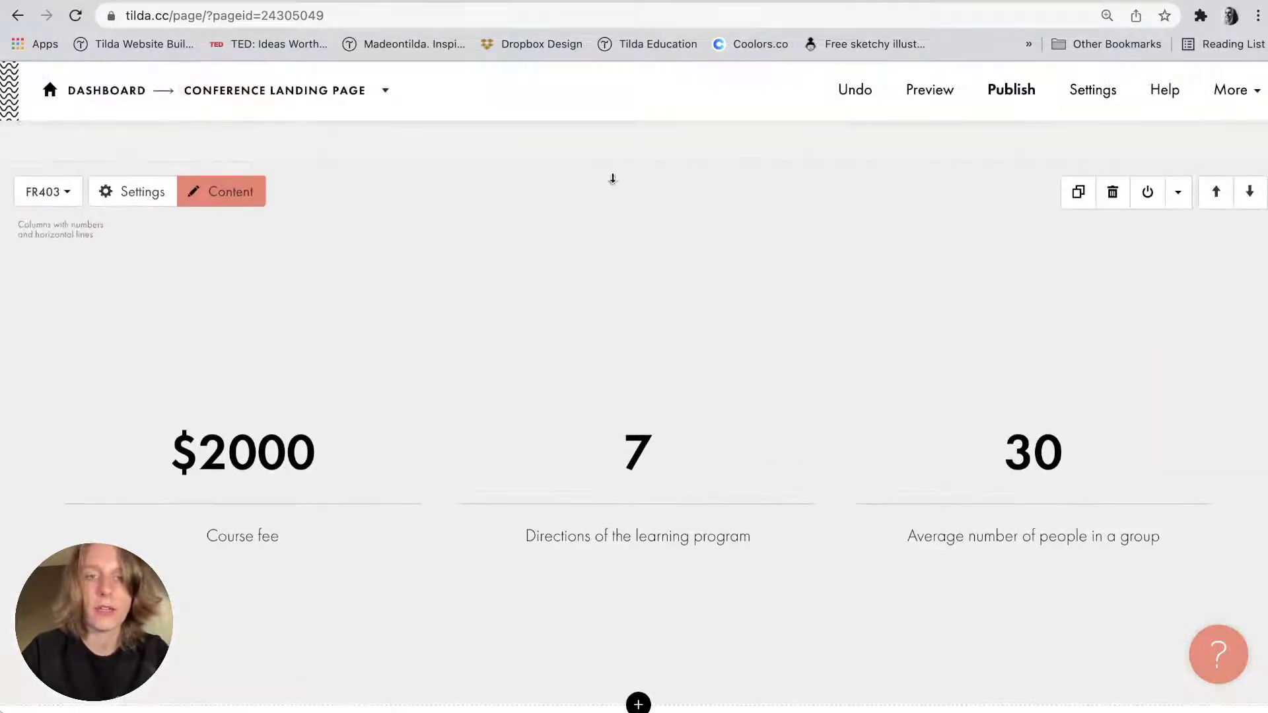
pyautogui.moveTo(613, 179); pyautogui.dragTo(623, 133)
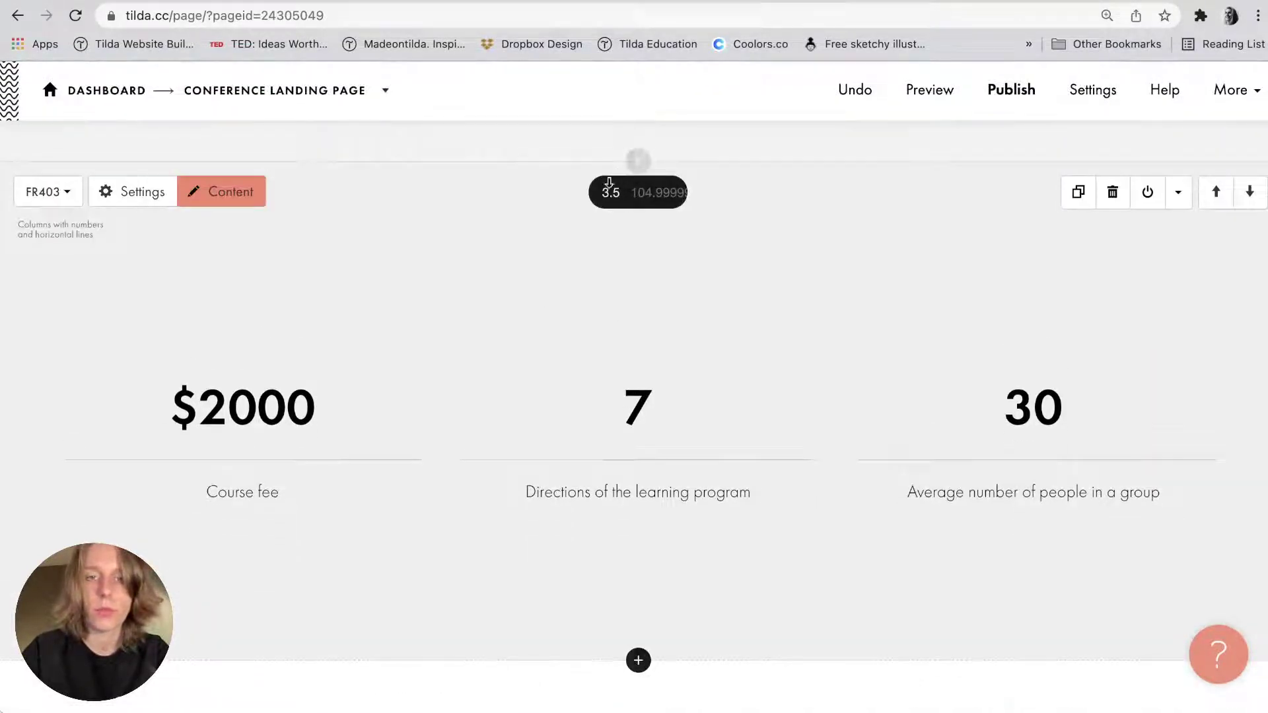
pyautogui.moveTo(608, 184); pyautogui.dragTo(603, 206)
pyautogui.scroll(2, 603, 231)
pyautogui.moveTo(603, 305)
pyautogui.mouseDown()
pyautogui.moveTo(603, 324)
pyautogui.moveTo(605, 309)
pyautogui.mouseUp()
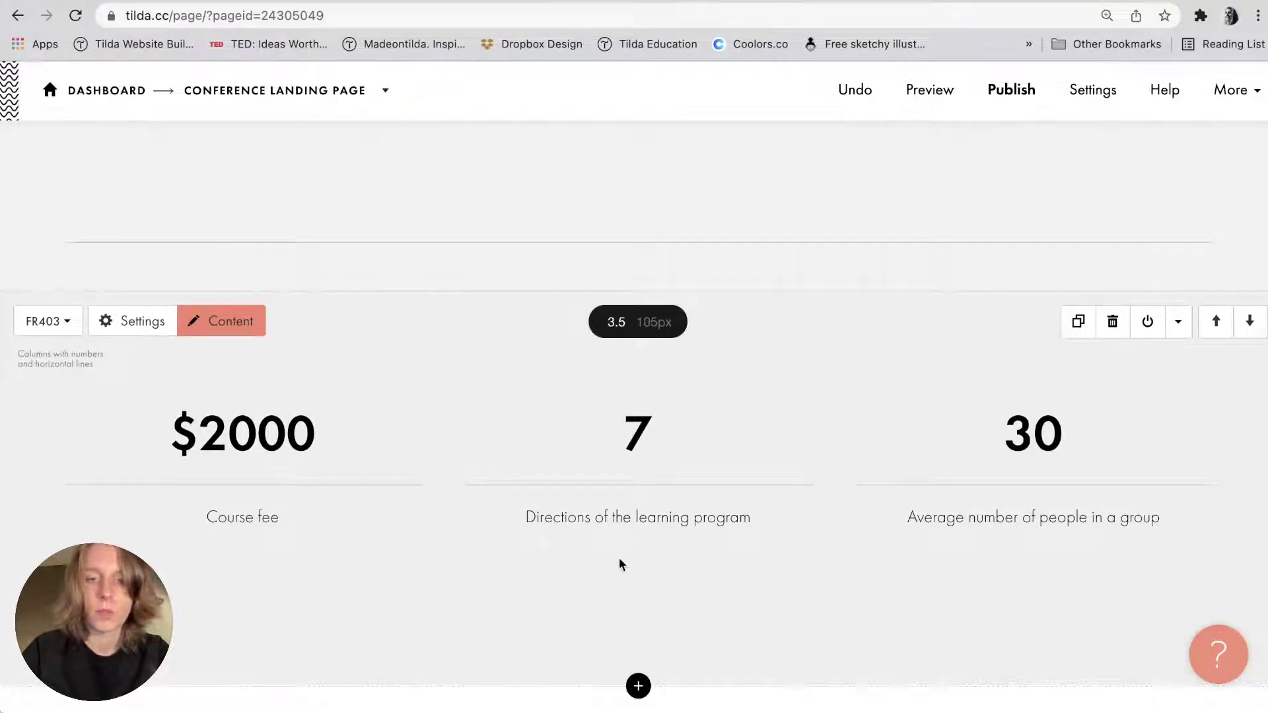
pyautogui.scroll(-1, 617, 405)
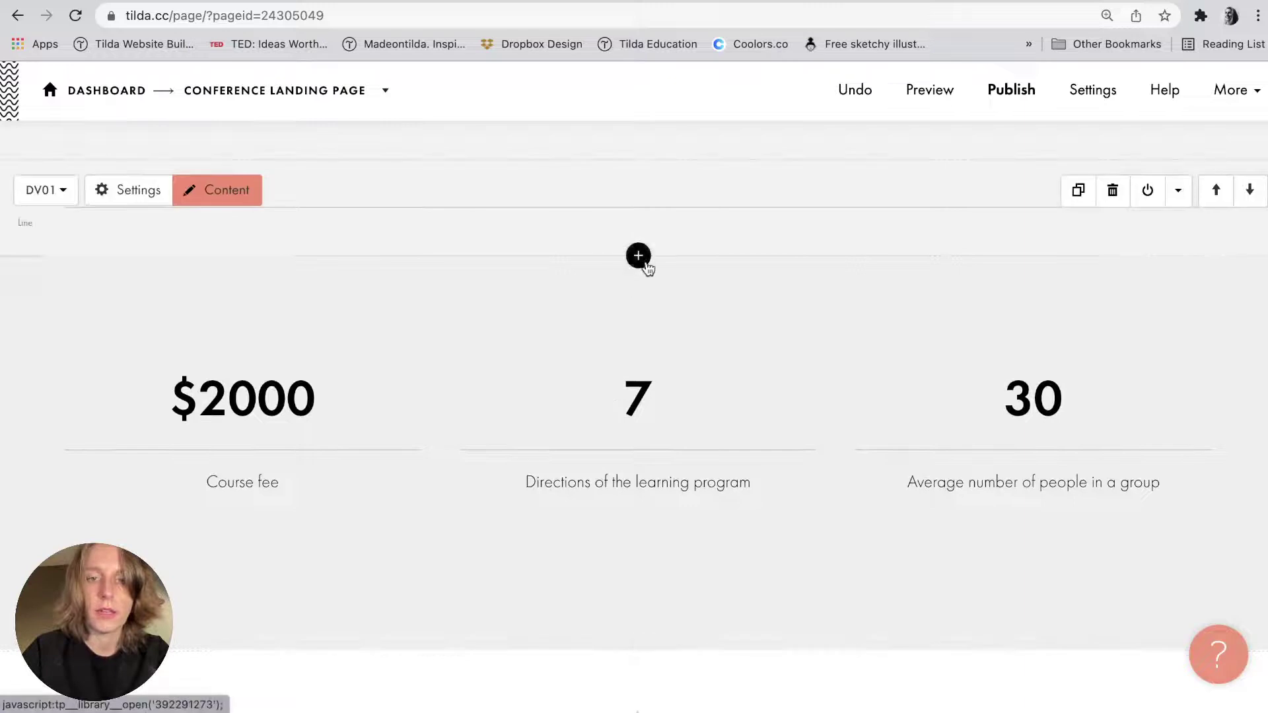
pyautogui.moveTo(592, 637)
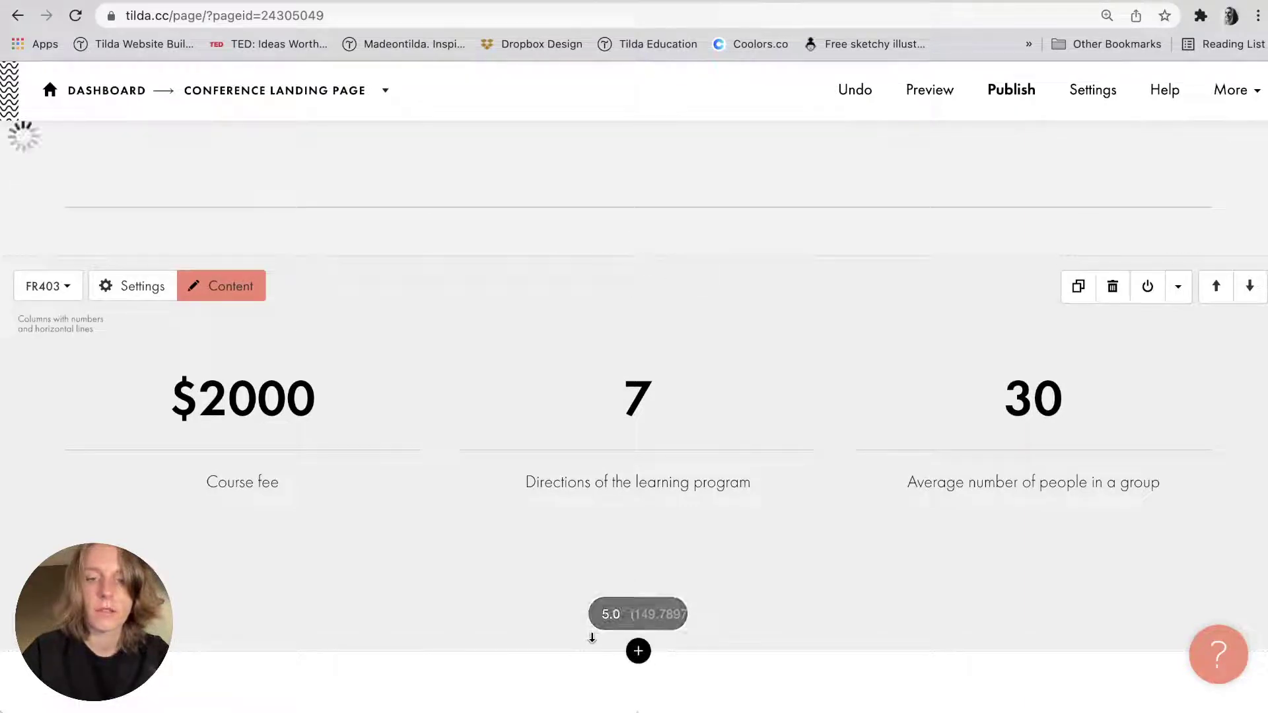
pyautogui.moveTo(660, 269); pyautogui.dragTo(665, 304)
pyautogui.scroll(-3, 663, 303)
pyautogui.press('super+Tab')
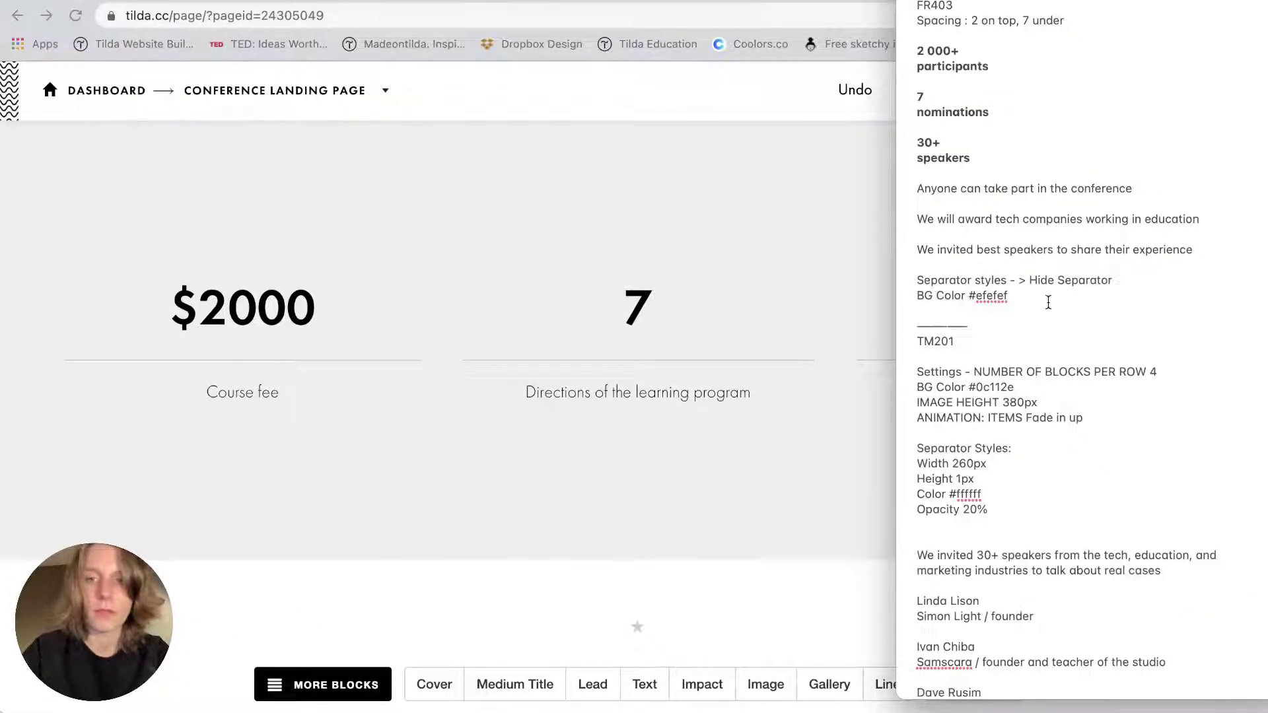
# Replace the first column's figure with '2 000+ participants' copied from the notes.
pyautogui.tripleClick(933, 53)
pyautogui.press('super+c')
pyautogui.doubleClick(228, 320)
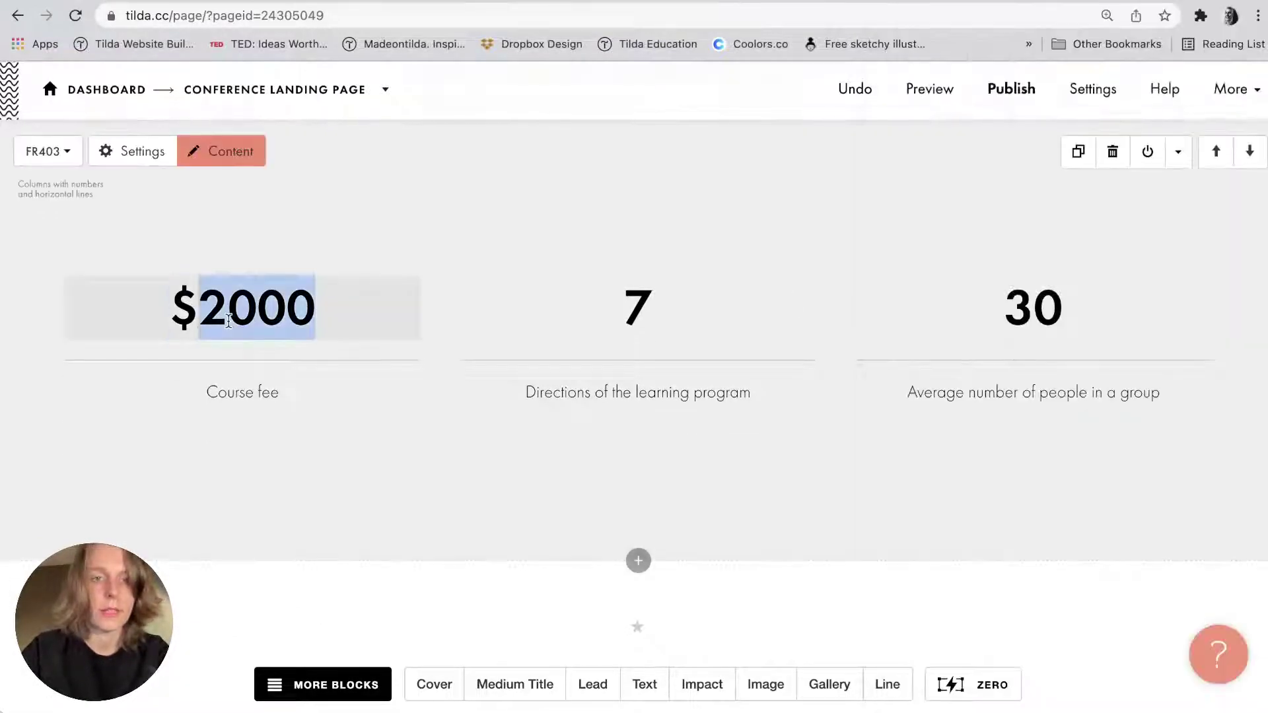
pyautogui.press('super+v')
pyautogui.click(358, 228)
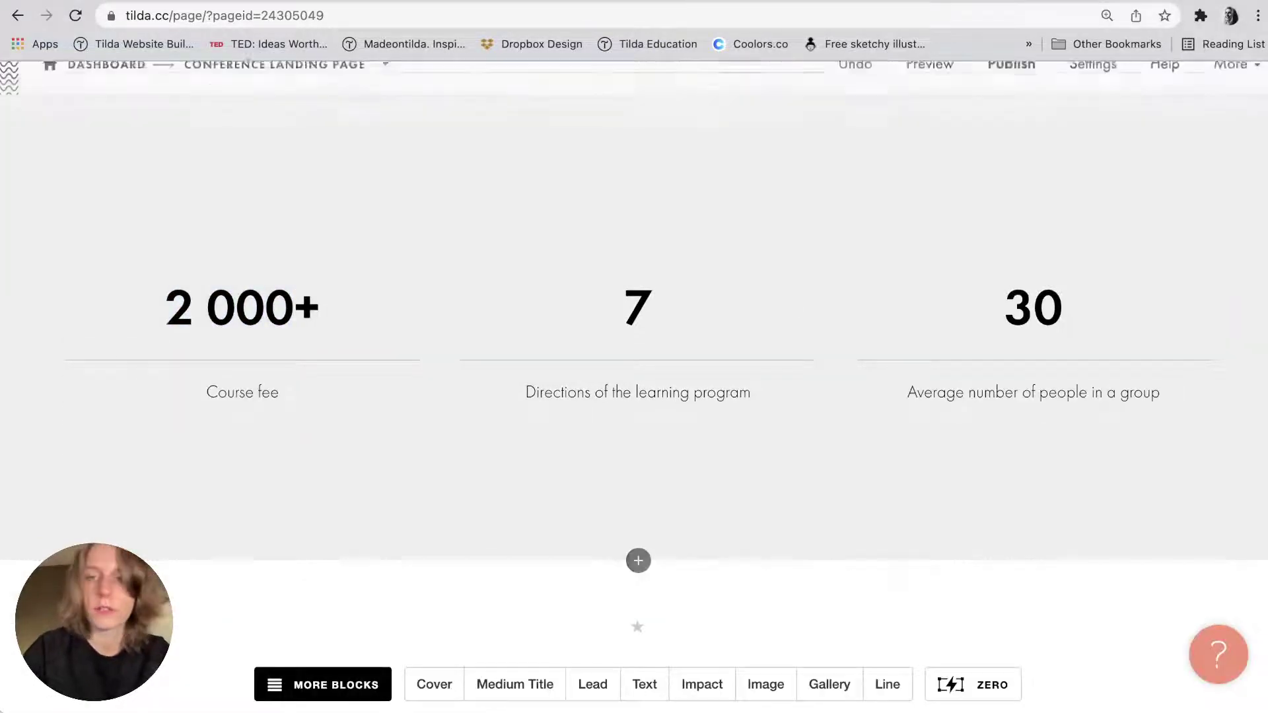
pyautogui.press('super+Tab')
pyautogui.click(921, 97)
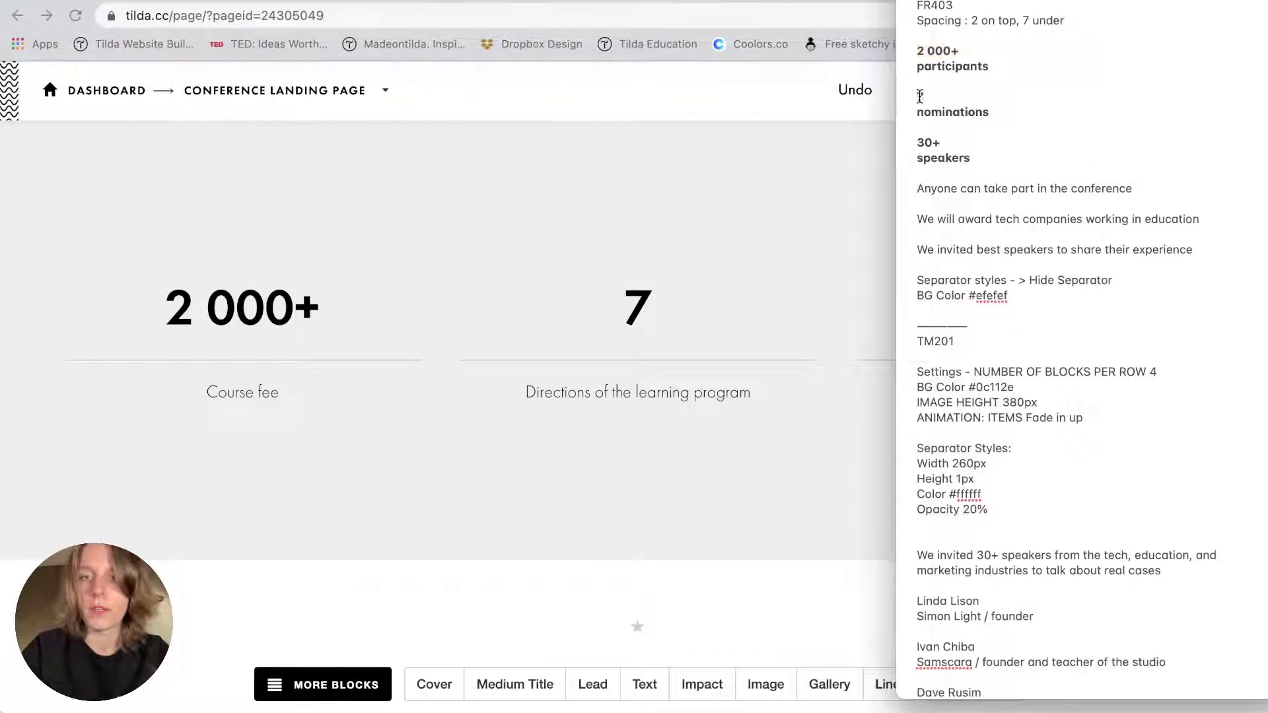
pyautogui.tripleClick(920, 52)
pyautogui.press('super+c')
pyautogui.doubleClick(228, 317)
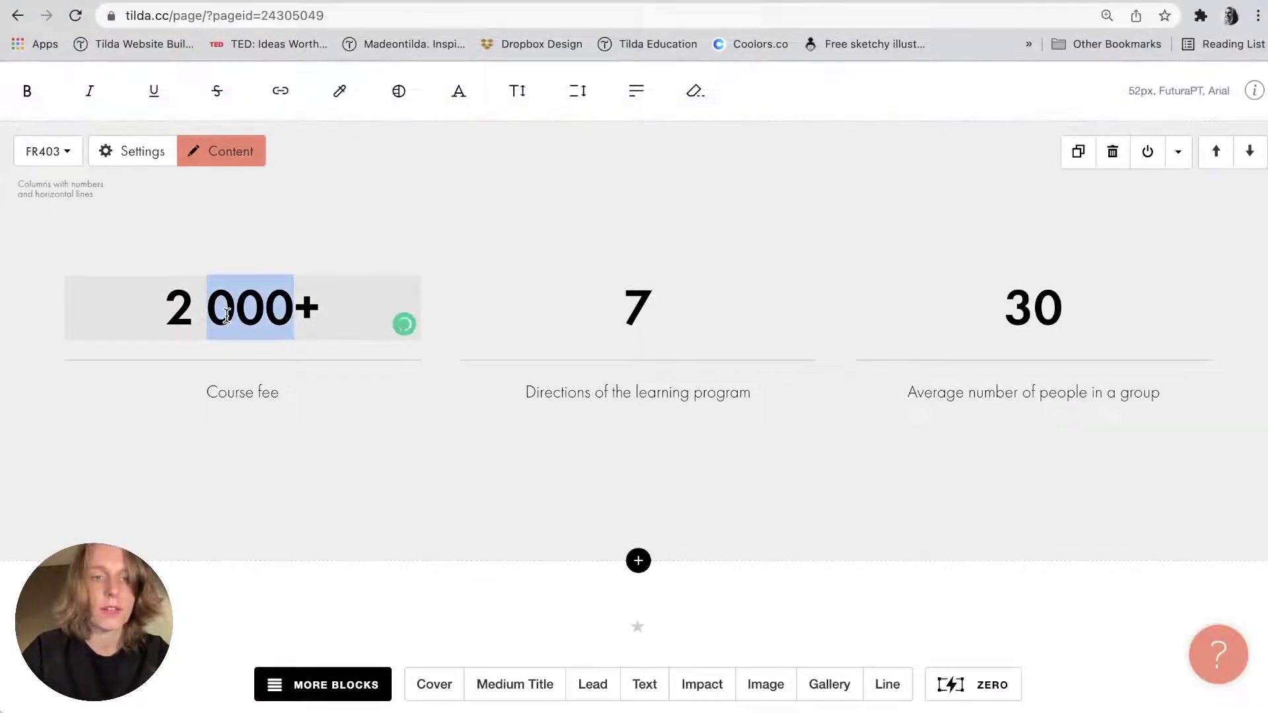
pyautogui.press('super+a')
pyautogui.press('super+v')
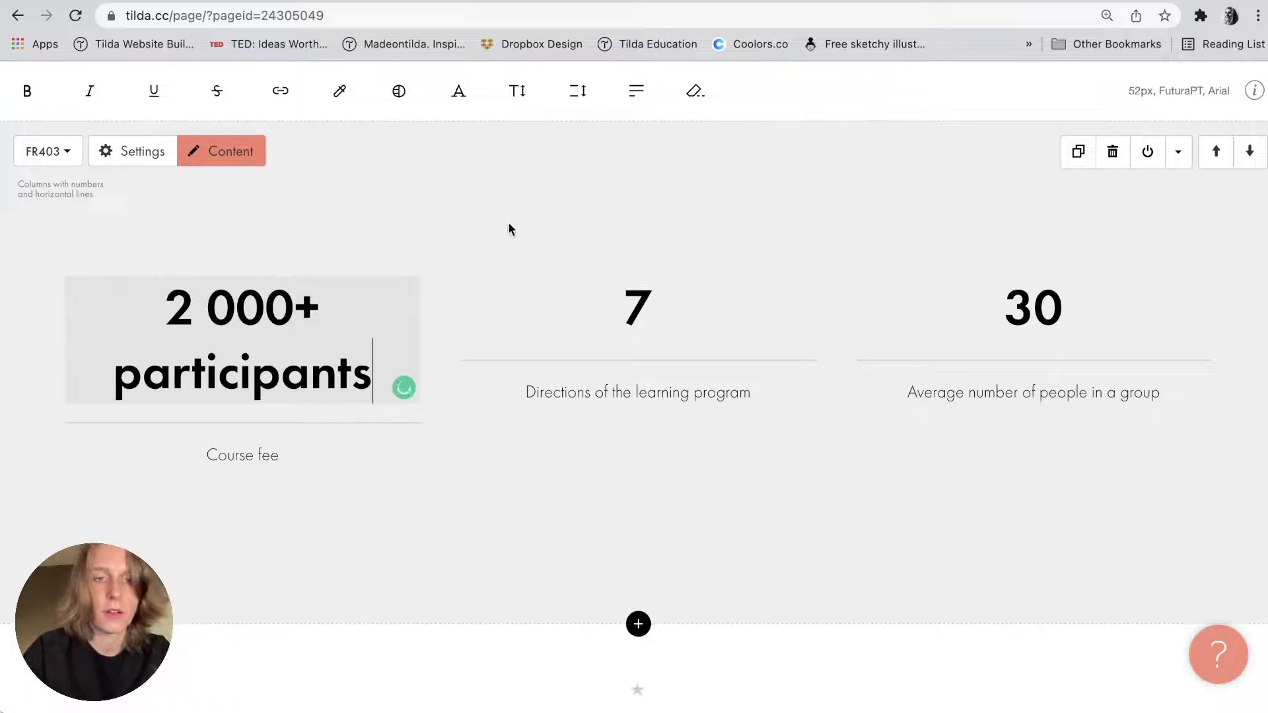
pyautogui.click(509, 229)
# Paste '7 nominations' and '30+ speakers' over the middle and third column figures.
pyautogui.press('super+Tab')
pyautogui.tripleClick(910, 97)
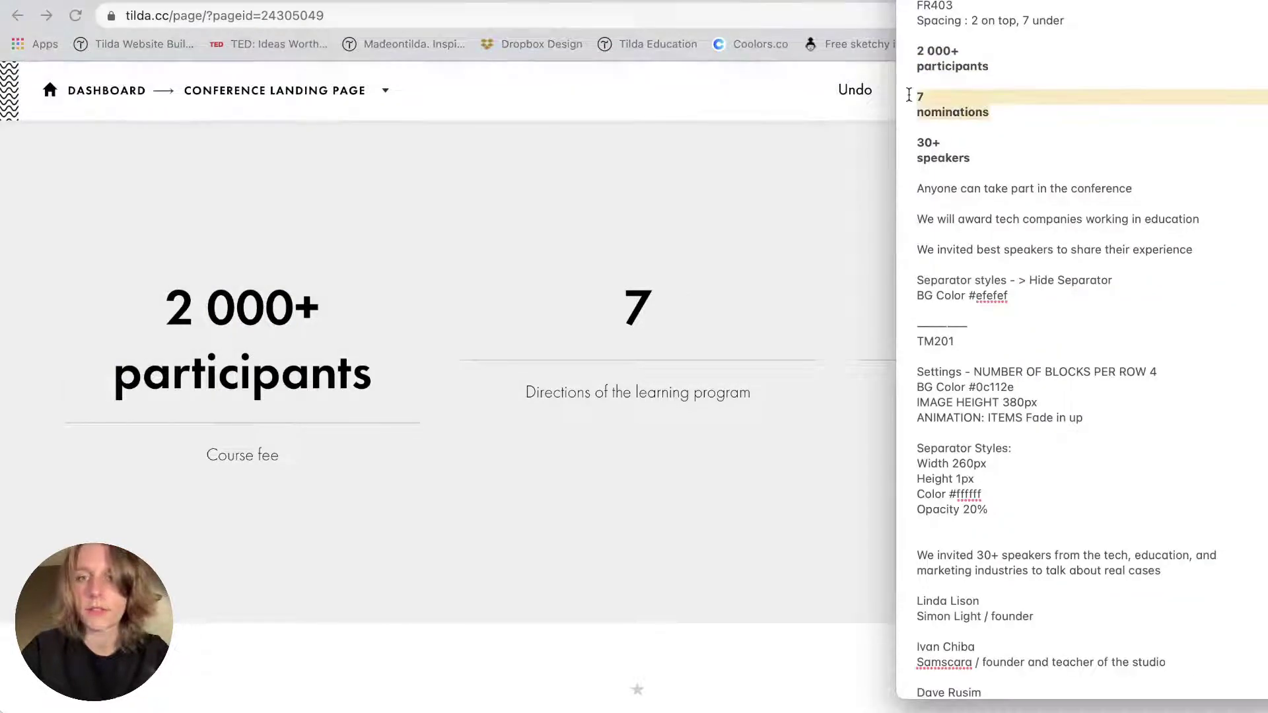
pyautogui.press('super+c')
pyautogui.press('super+Tab')
pyautogui.click(687, 291)
pyautogui.press('super+a')
pyautogui.press('super+v')
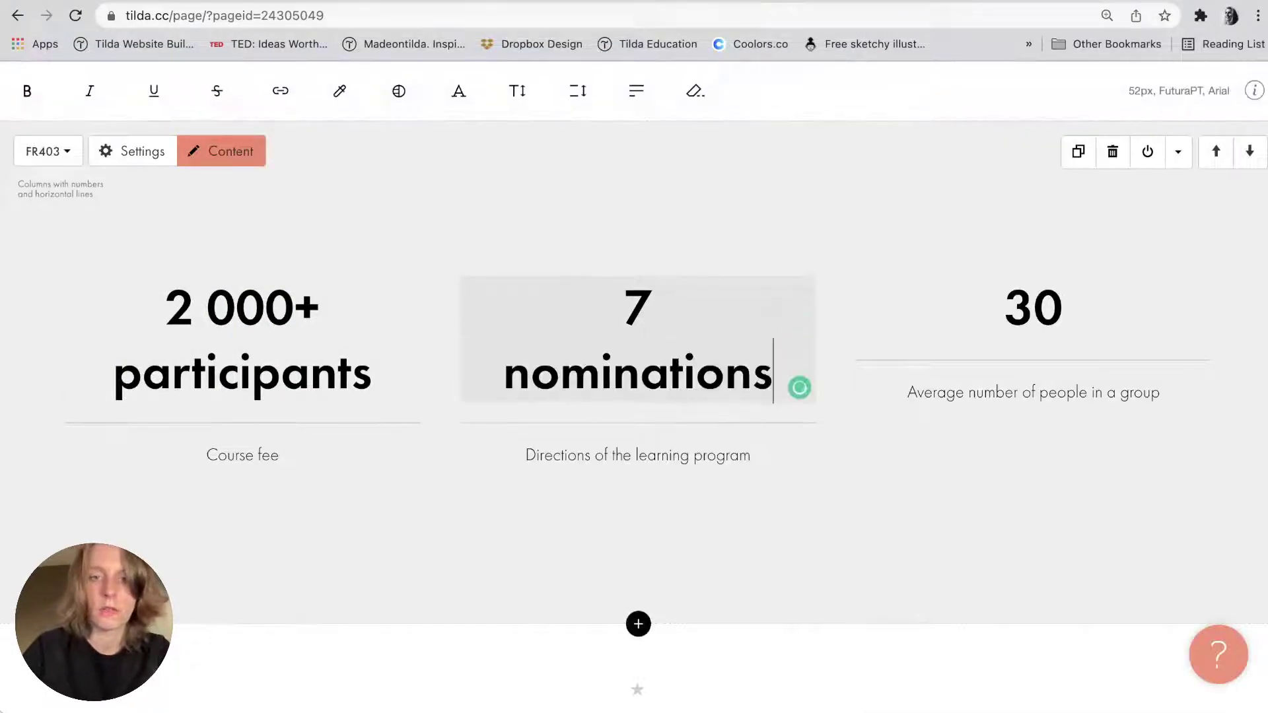
pyautogui.click(774, 190)
pyautogui.press('super+Tab')
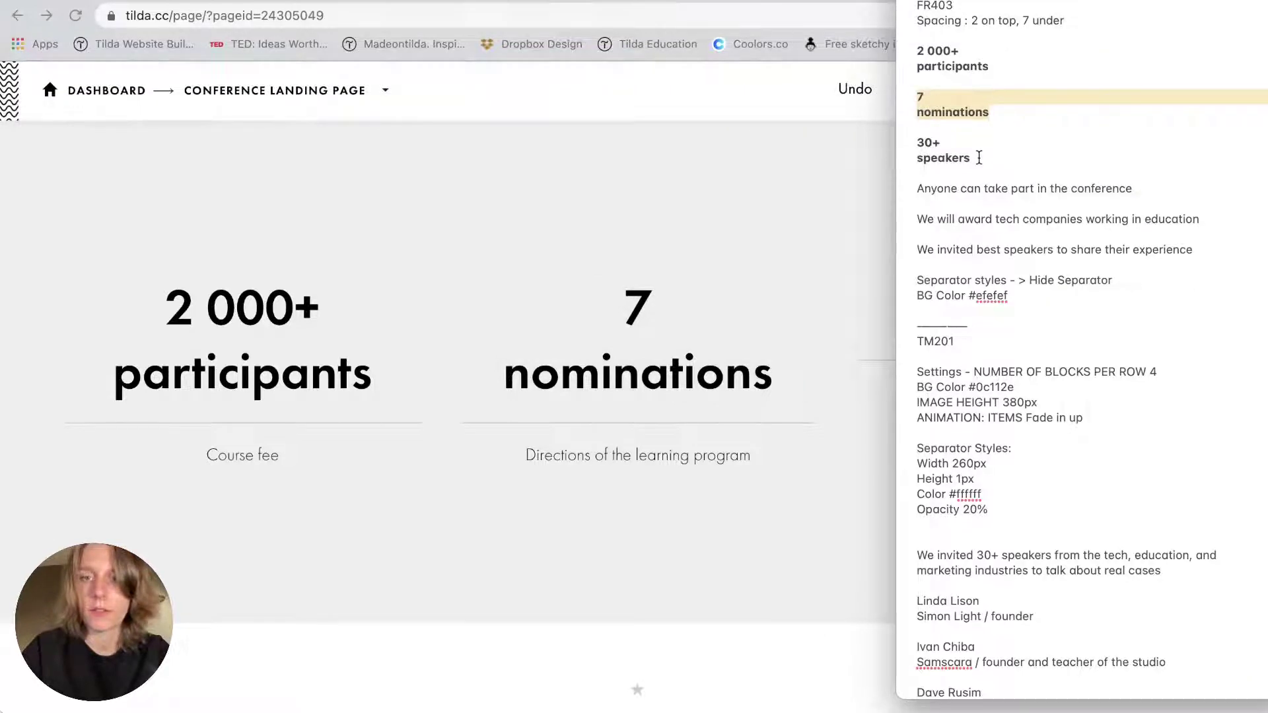
pyautogui.tripleClick(979, 157)
pyautogui.press('super+c')
pyautogui.press('super+Tab')
pyautogui.click(1035, 298)
pyautogui.press('super+a')
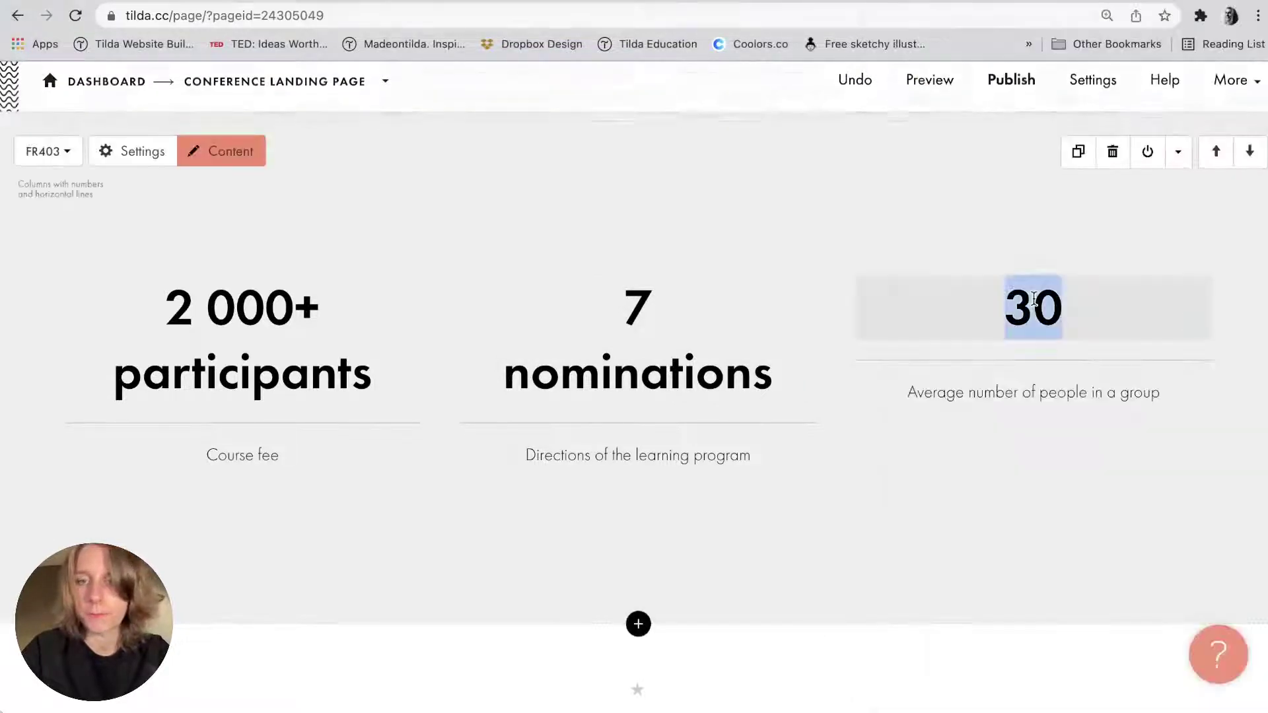
pyautogui.press('super+v')
pyautogui.click(996, 263)
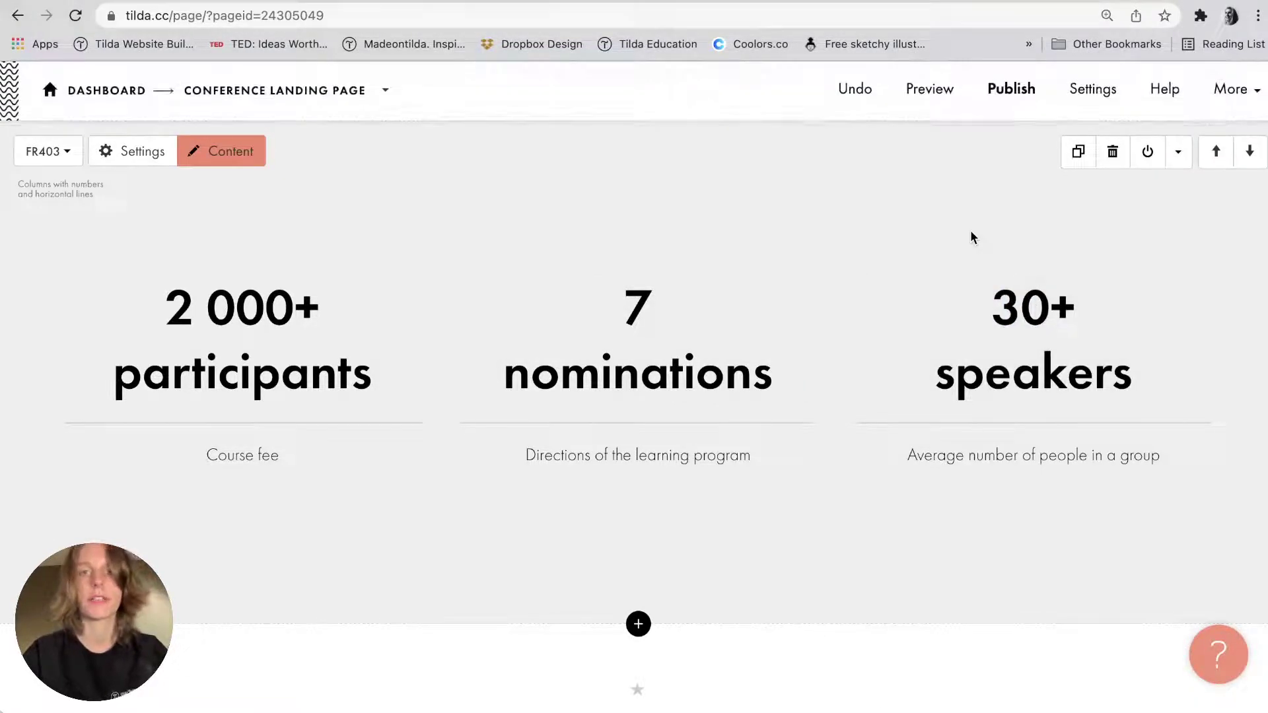
# Replace the first two captions with the 'Anyone can take part' and award tech companies lines.
pyautogui.press('super+Tab')
pyautogui.click(946, 198)
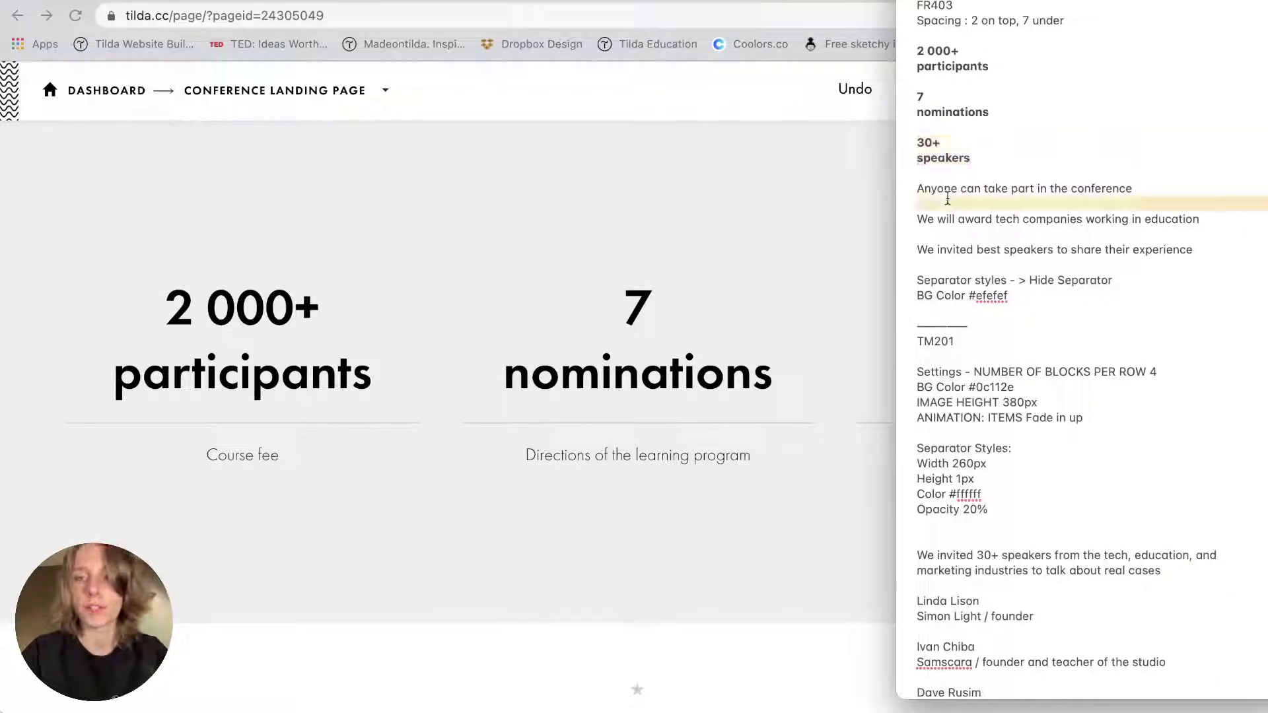
pyautogui.tripleClick(947, 192)
pyautogui.press('super+c')
pyautogui.press('super+Tab')
pyautogui.doubleClick(241, 461)
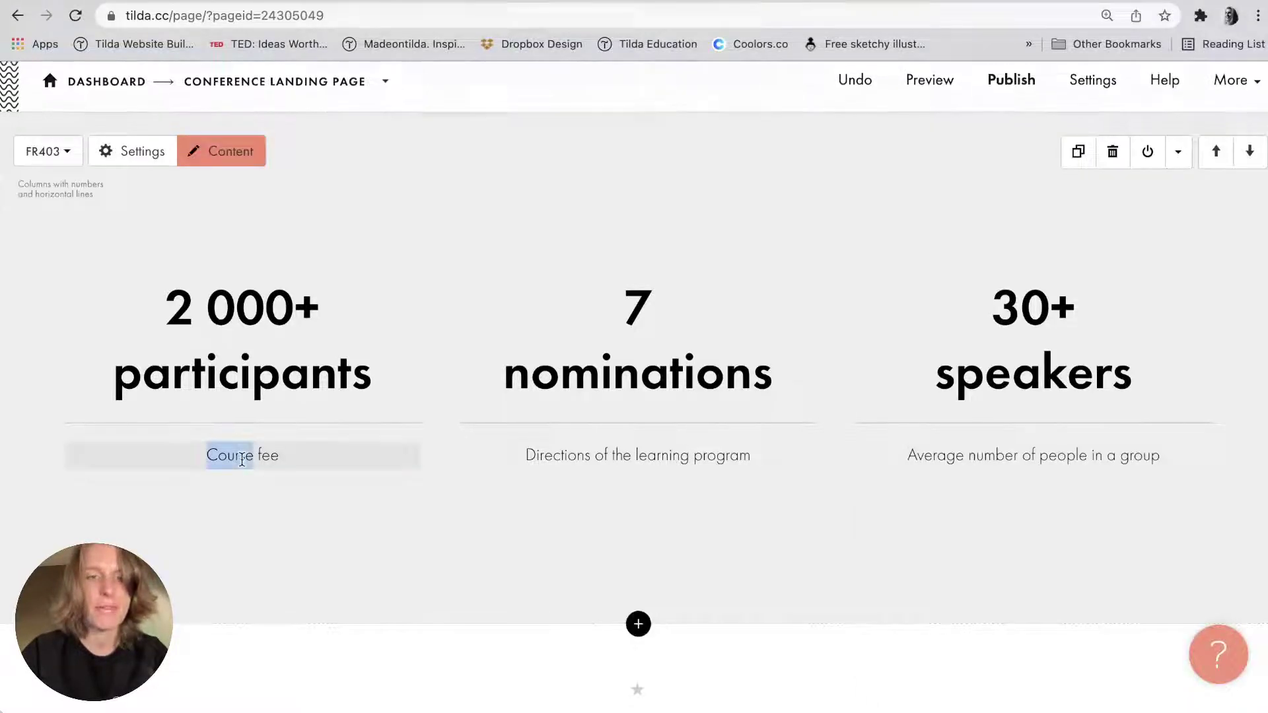
pyautogui.press('super+a')
pyautogui.press('super+v')
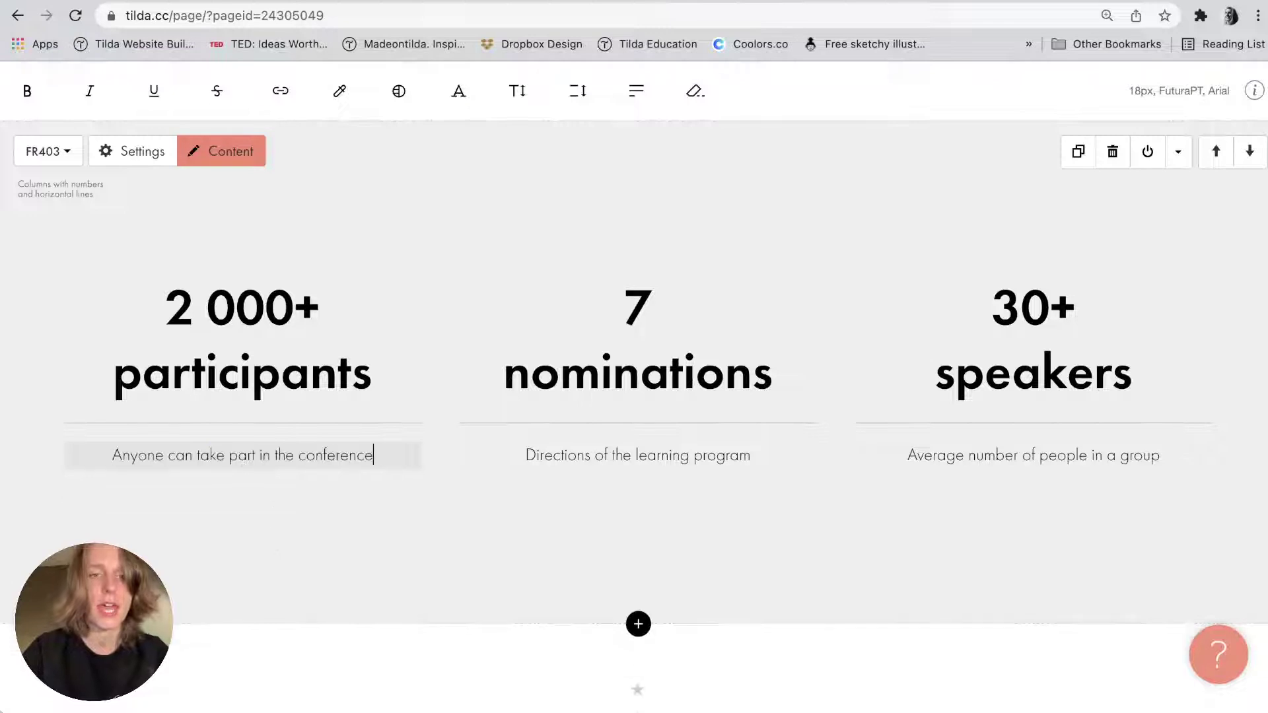
pyautogui.click(362, 566)
pyautogui.press('super+Tab')
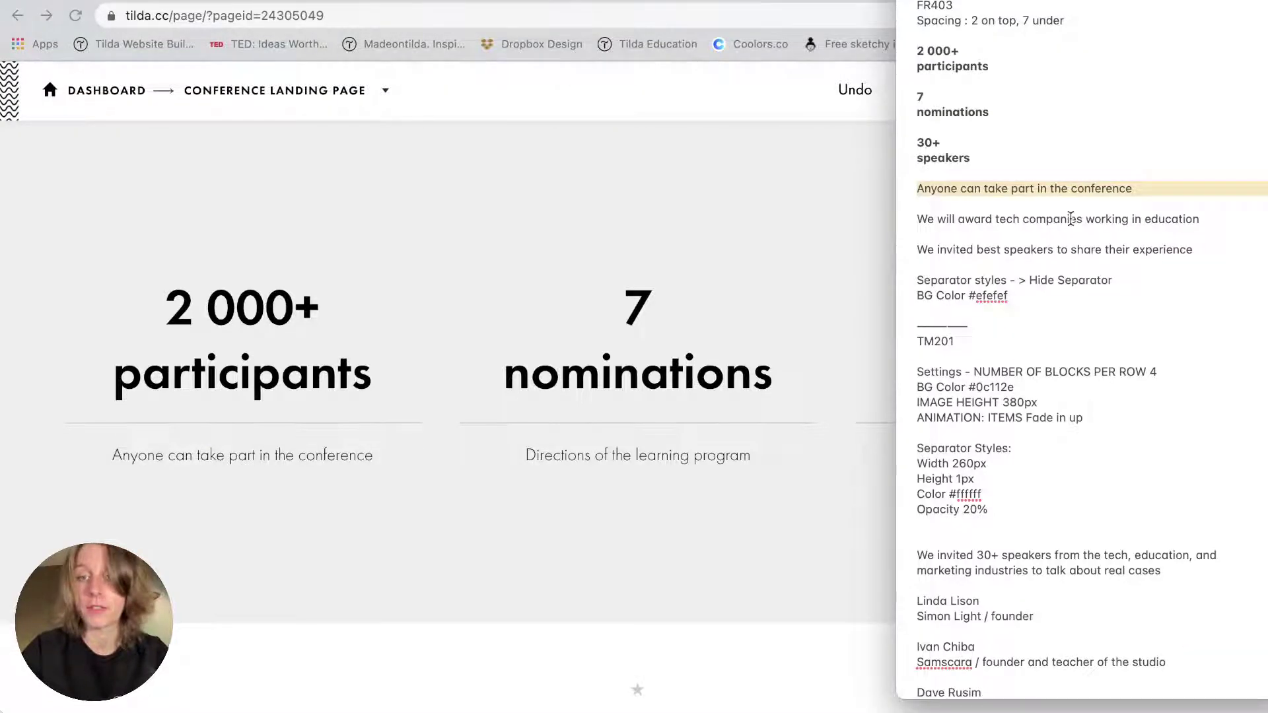
pyautogui.tripleClick(1071, 218)
pyautogui.press('super+c')
pyautogui.press('super+Tab')
pyautogui.tripleClick(611, 456)
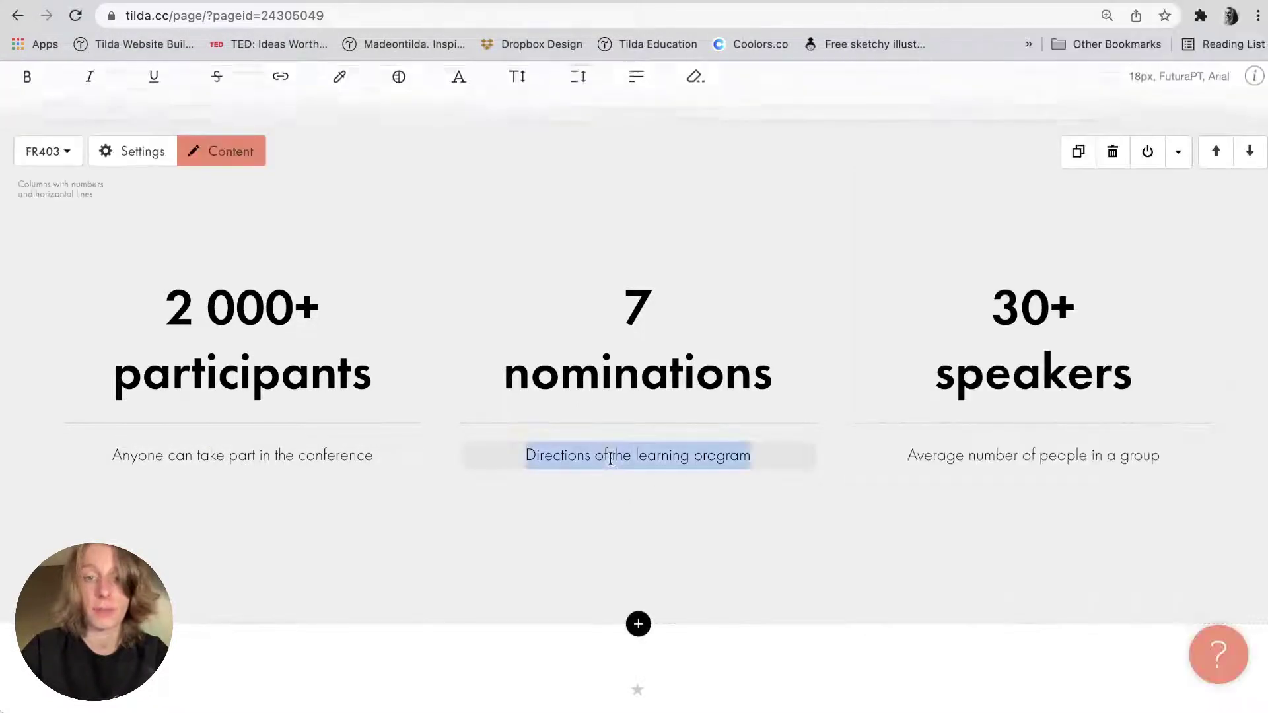
pyautogui.press('super+v')
pyautogui.click(617, 545)
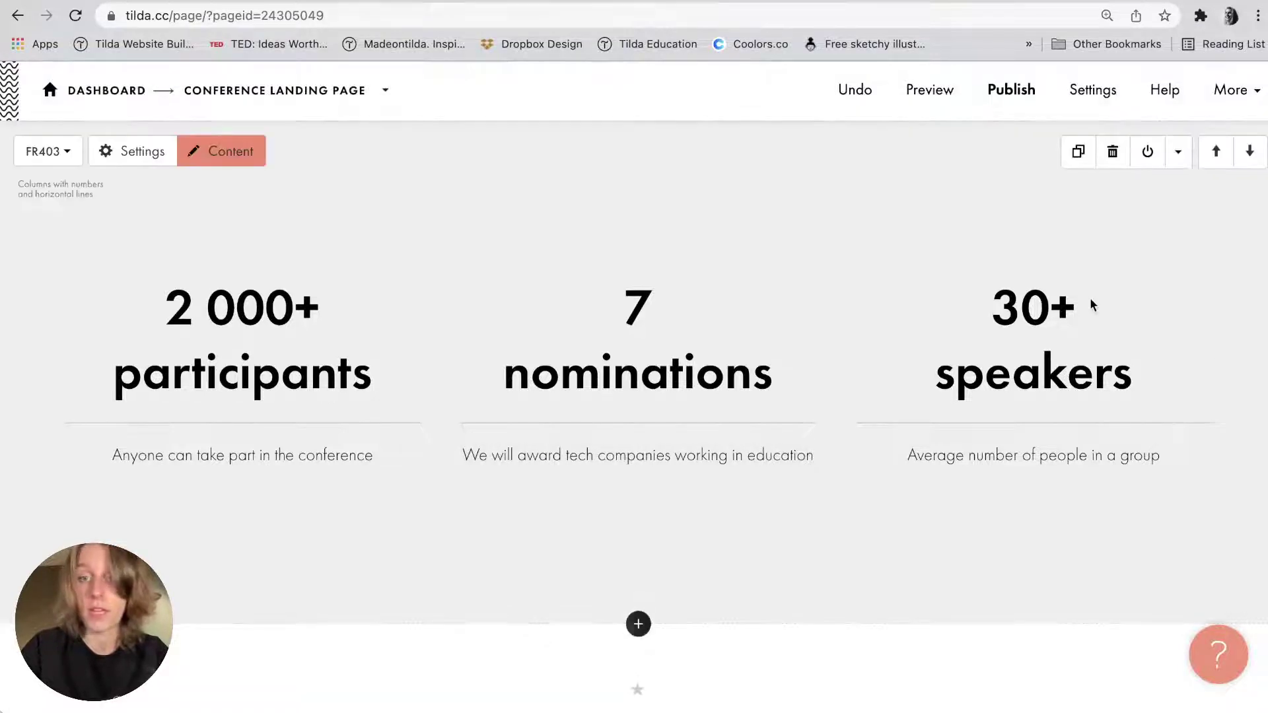
# Replace the third caption with the 'We invited best speakers' line from the notes.
pyautogui.press('super+Tab')
pyautogui.tripleClick(1003, 250)
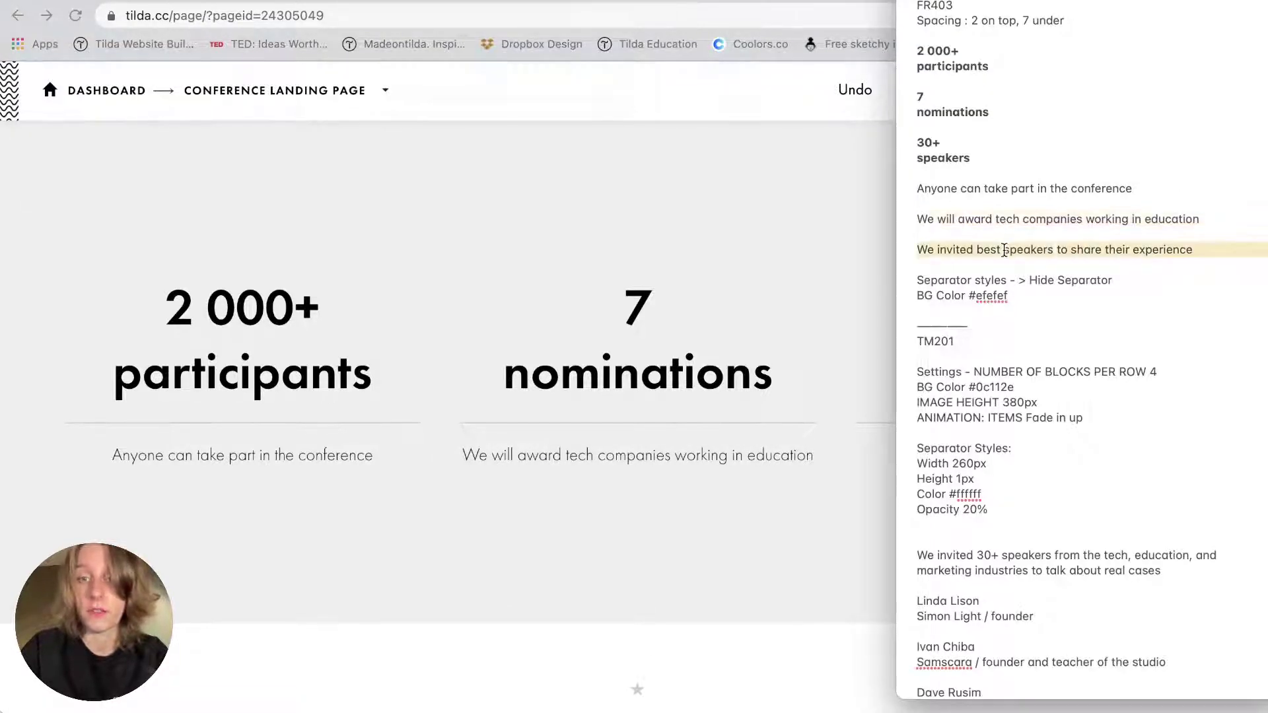
pyautogui.press('super+c')
pyautogui.press('super+Tab')
pyautogui.tripleClick(966, 462)
pyautogui.press('super+v')
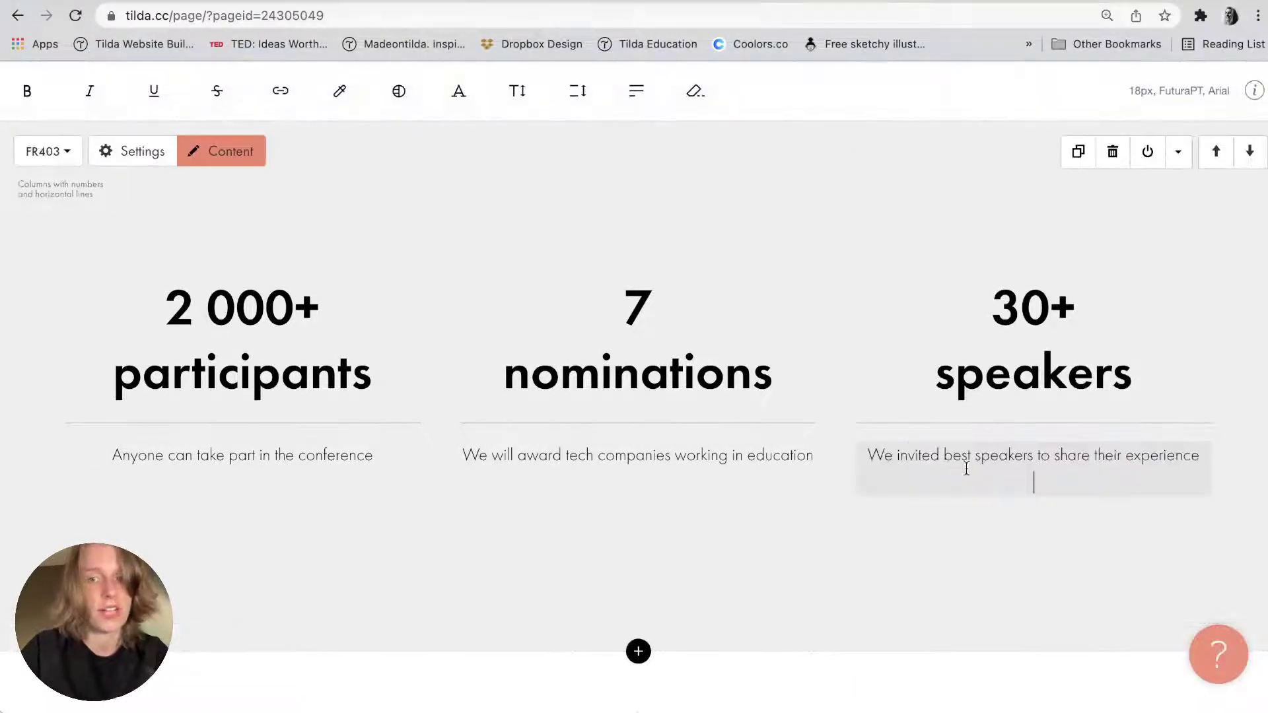
pyautogui.click(999, 497)
pyautogui.press('super+Tab')
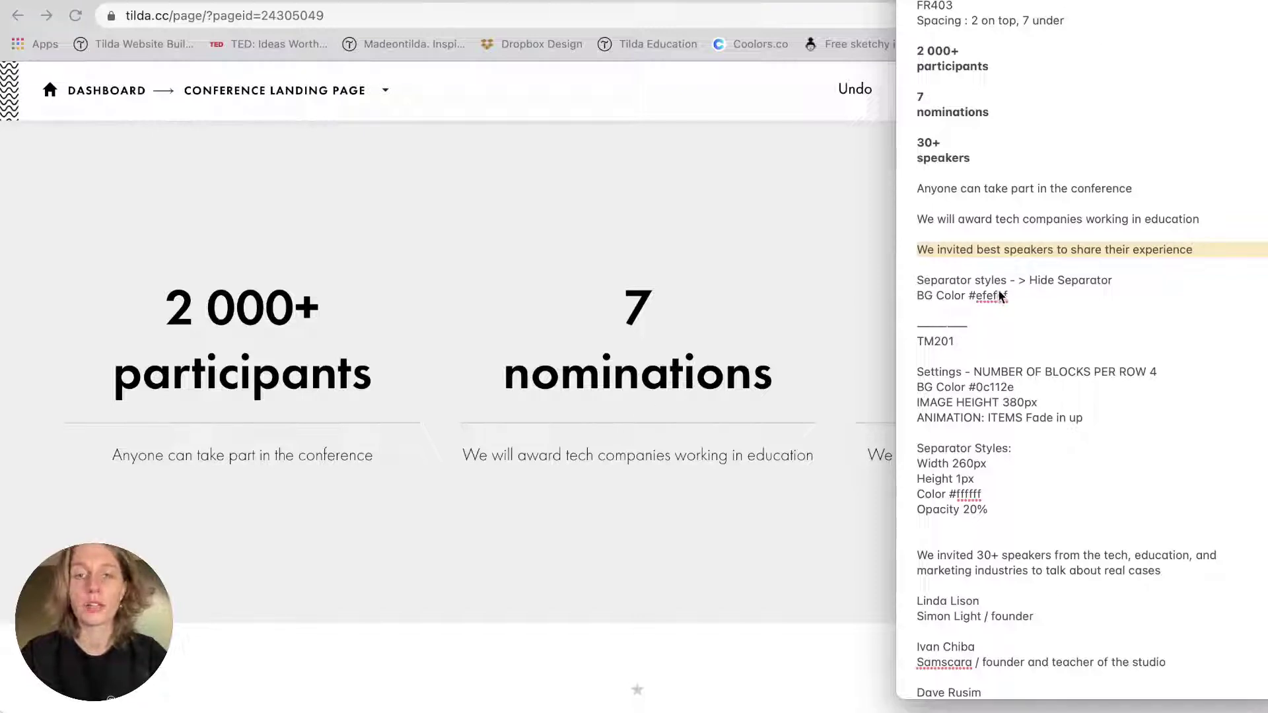
# Tick Hide separator in the stats block's Separator Styles settings.
pyautogui.scroll(3, 589, 295)
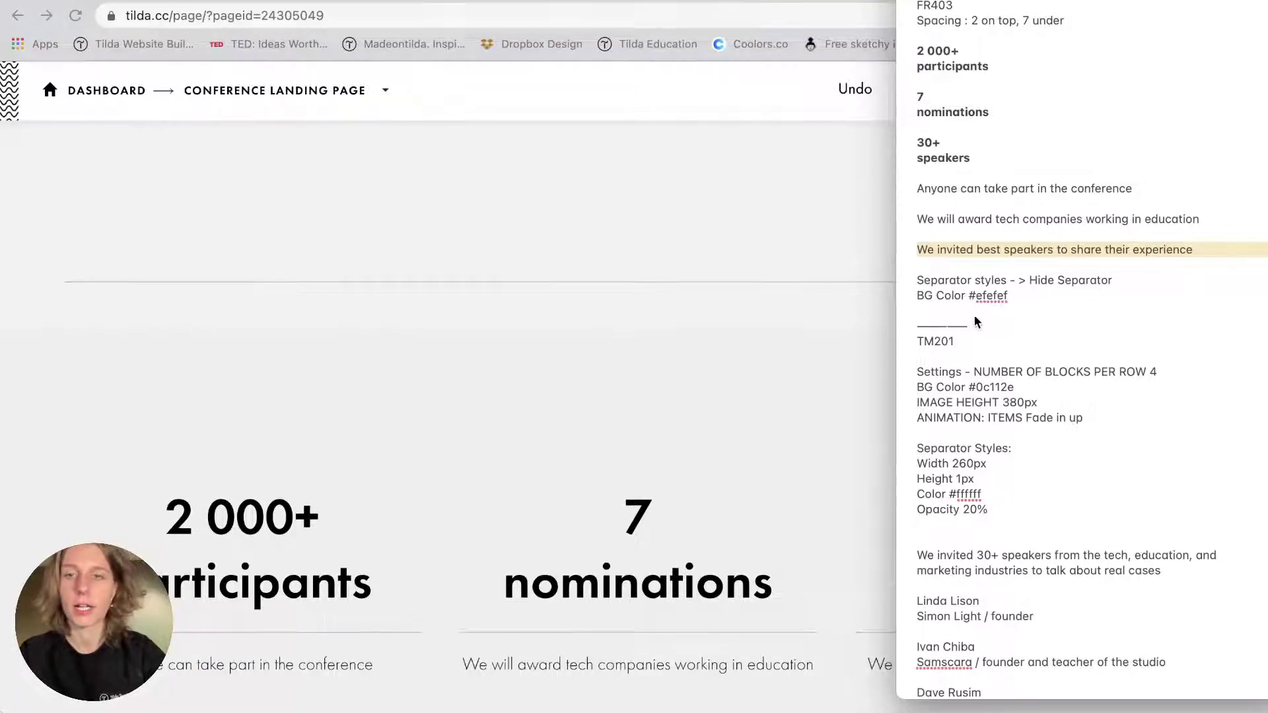
pyautogui.click(977, 297)
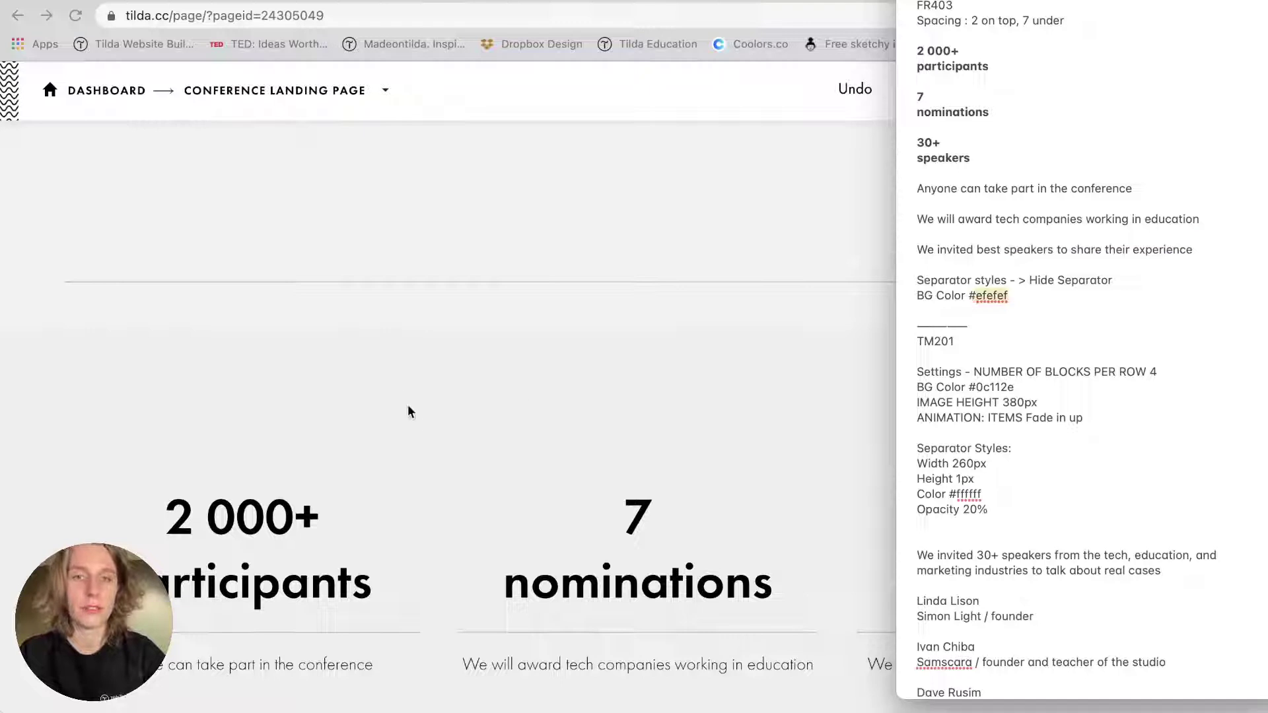
pyautogui.scroll(1, 400, 290)
pyautogui.scroll(3, 400, 332)
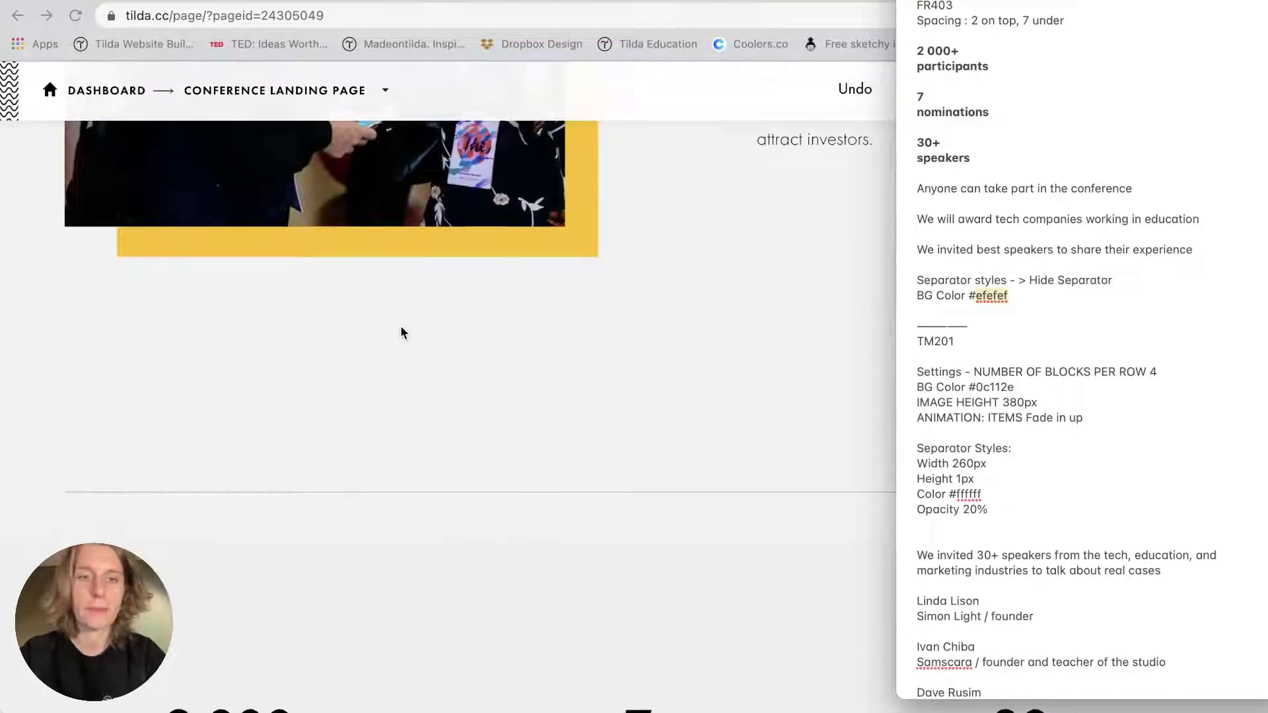
pyautogui.scroll(-1, 317, 581)
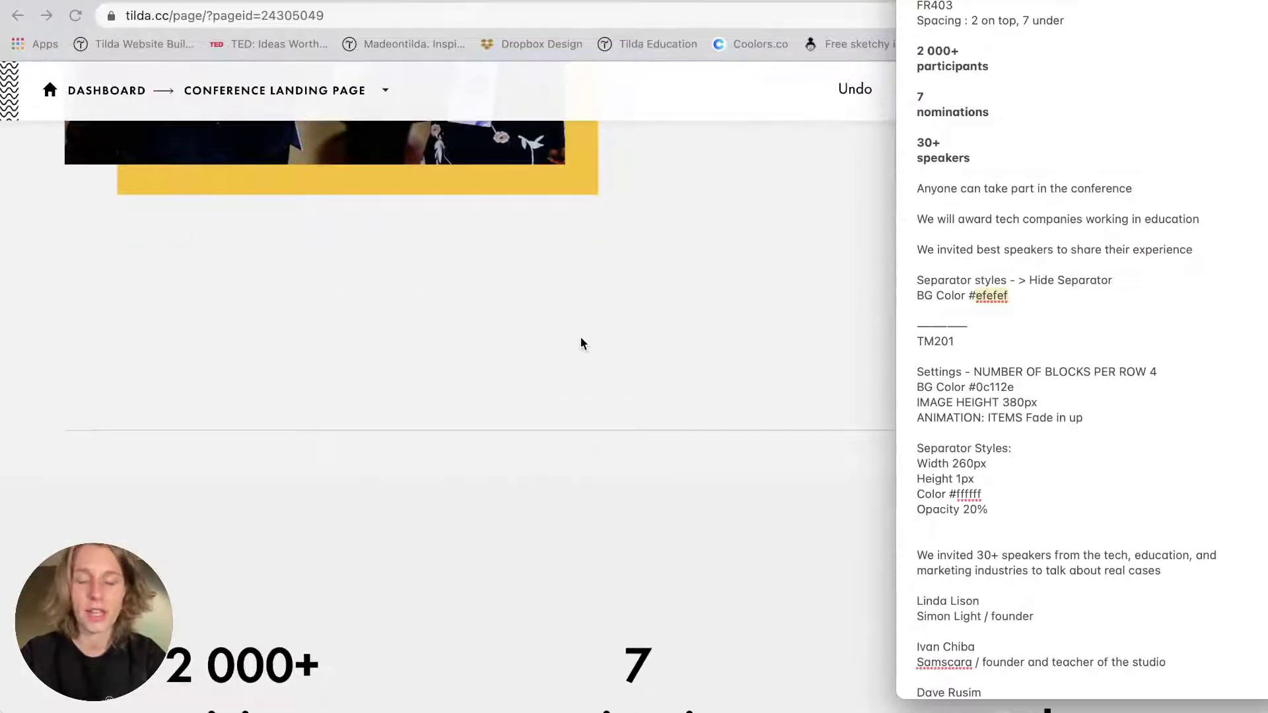
pyautogui.scroll(-3, 581, 340)
pyautogui.click(581, 341)
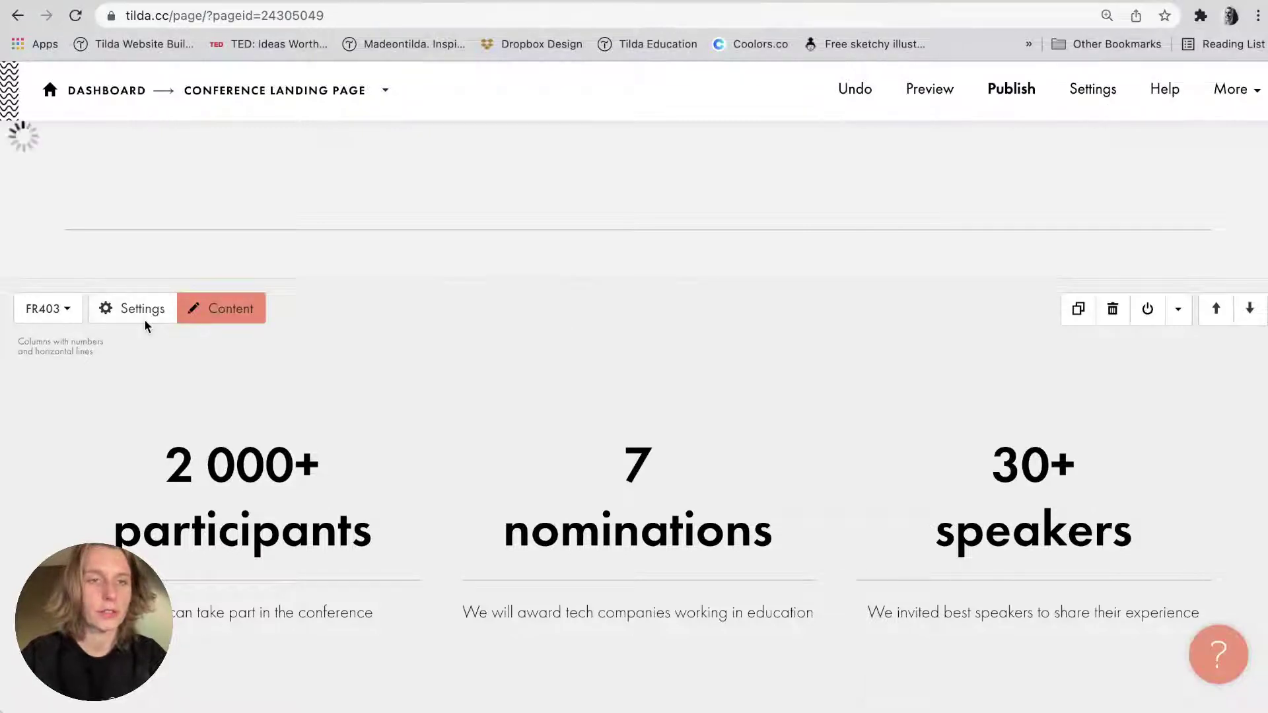
pyautogui.click(144, 319)
pyautogui.scroll(-5, 144, 319)
pyautogui.scroll(5, 171, 125)
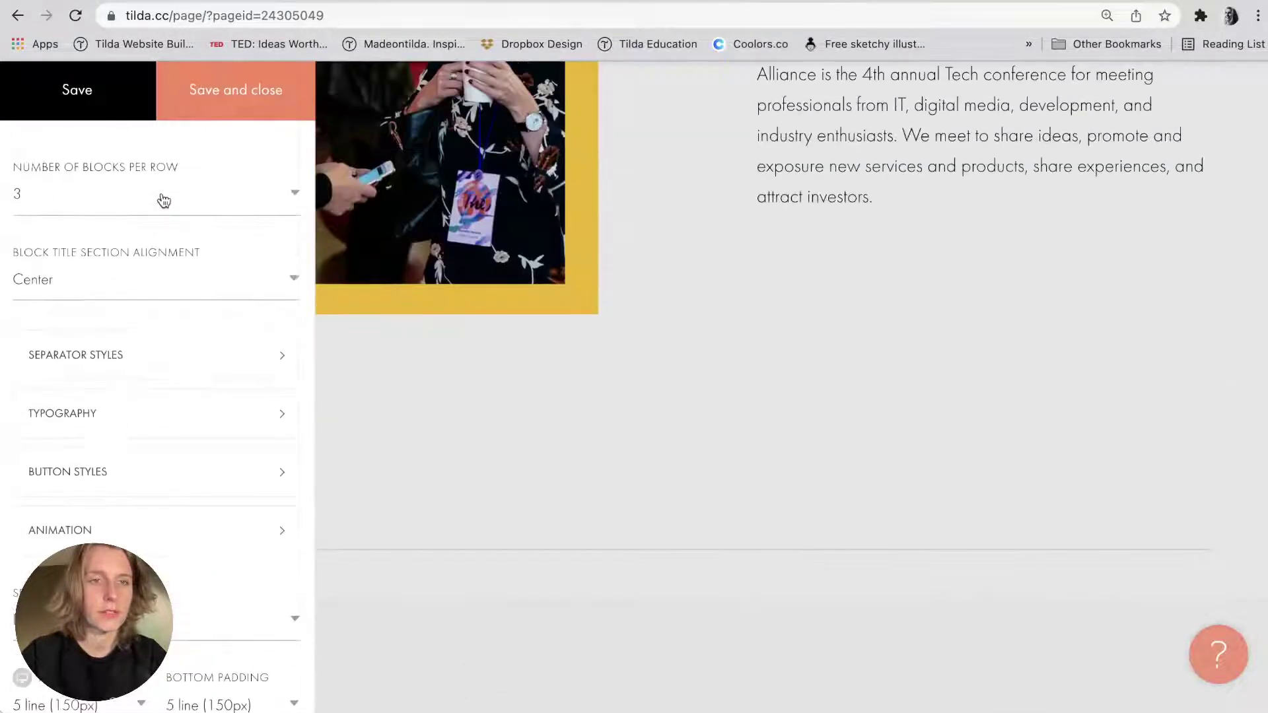
pyautogui.scroll(-5, 371, 481)
pyautogui.click(164, 356)
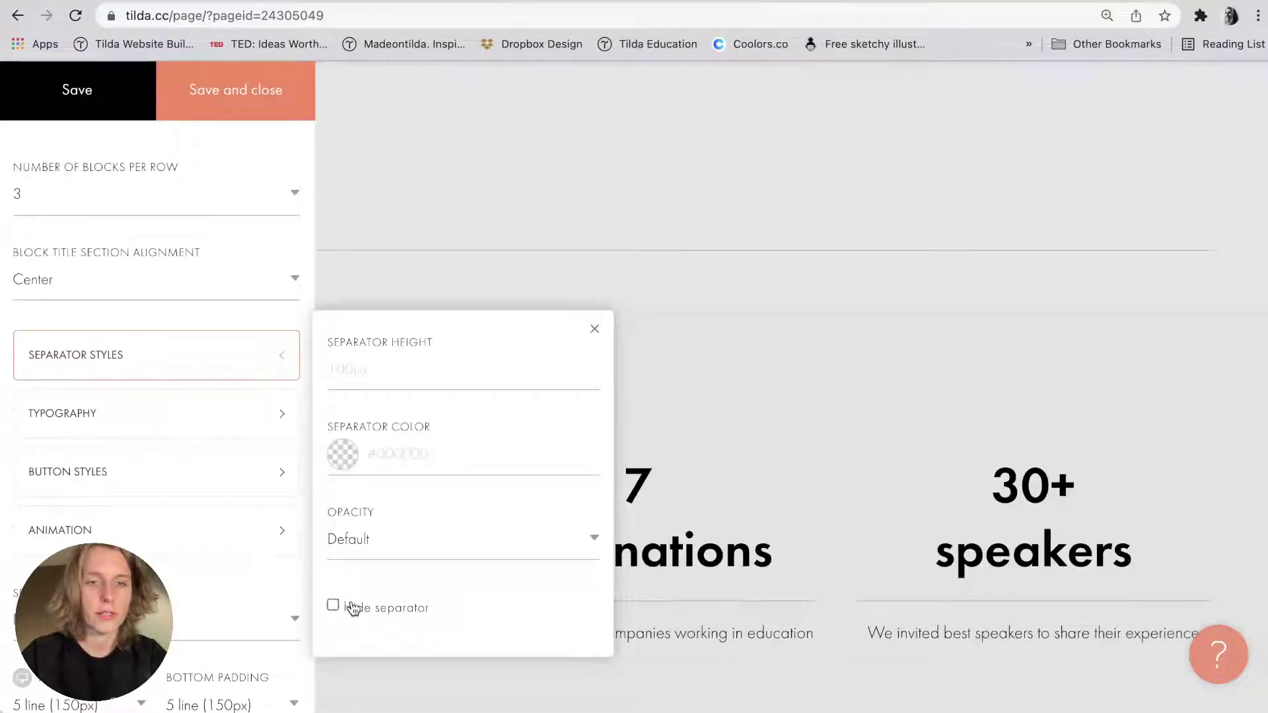
pyautogui.click(362, 607)
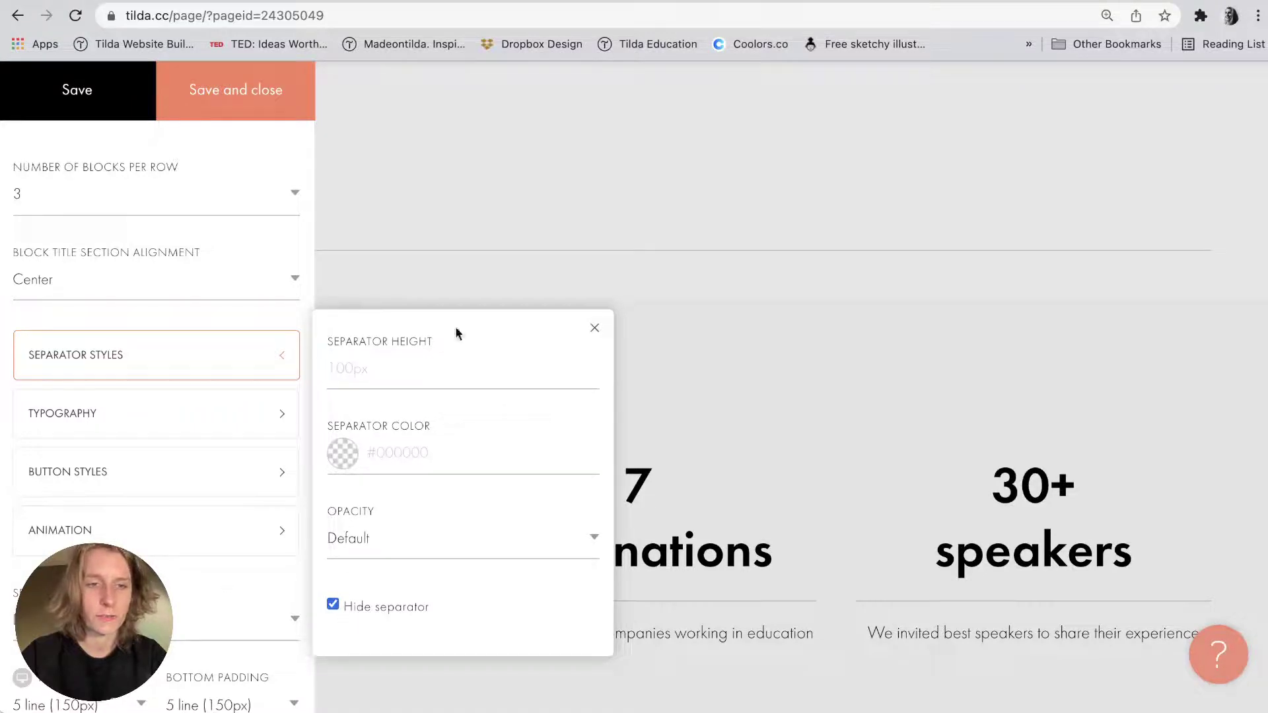
pyautogui.click(594, 329)
# Set the stats block's background colour to #dadada and save the settings.
pyautogui.scroll(-5, 182, 383)
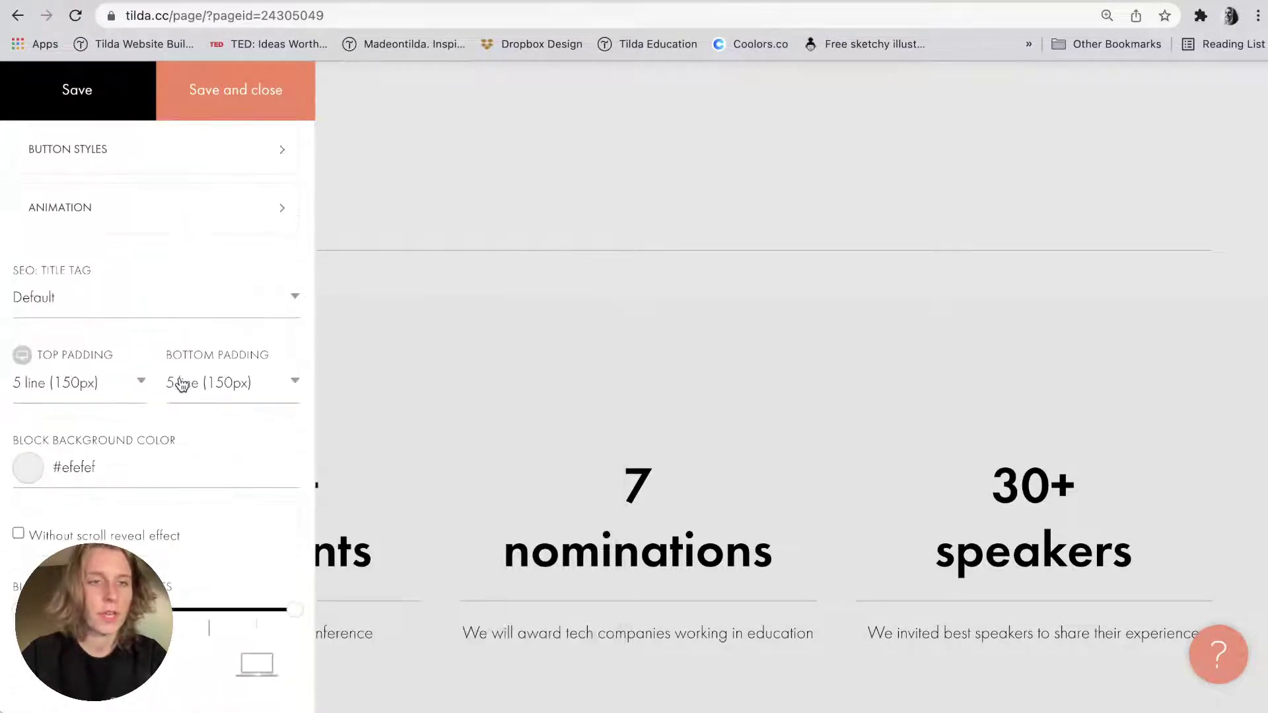
pyautogui.click(68, 466)
pyautogui.write('#dadada')
pyautogui.click(241, 89)
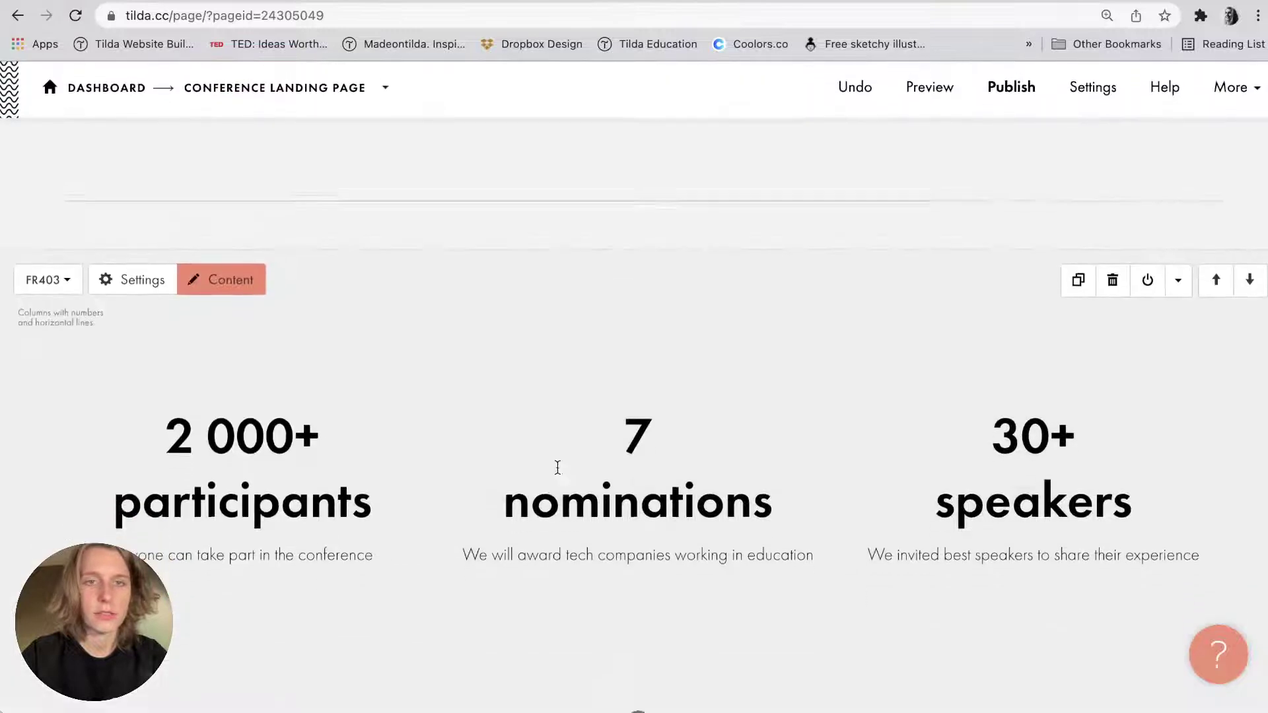
pyautogui.scroll(5, 405, 450)
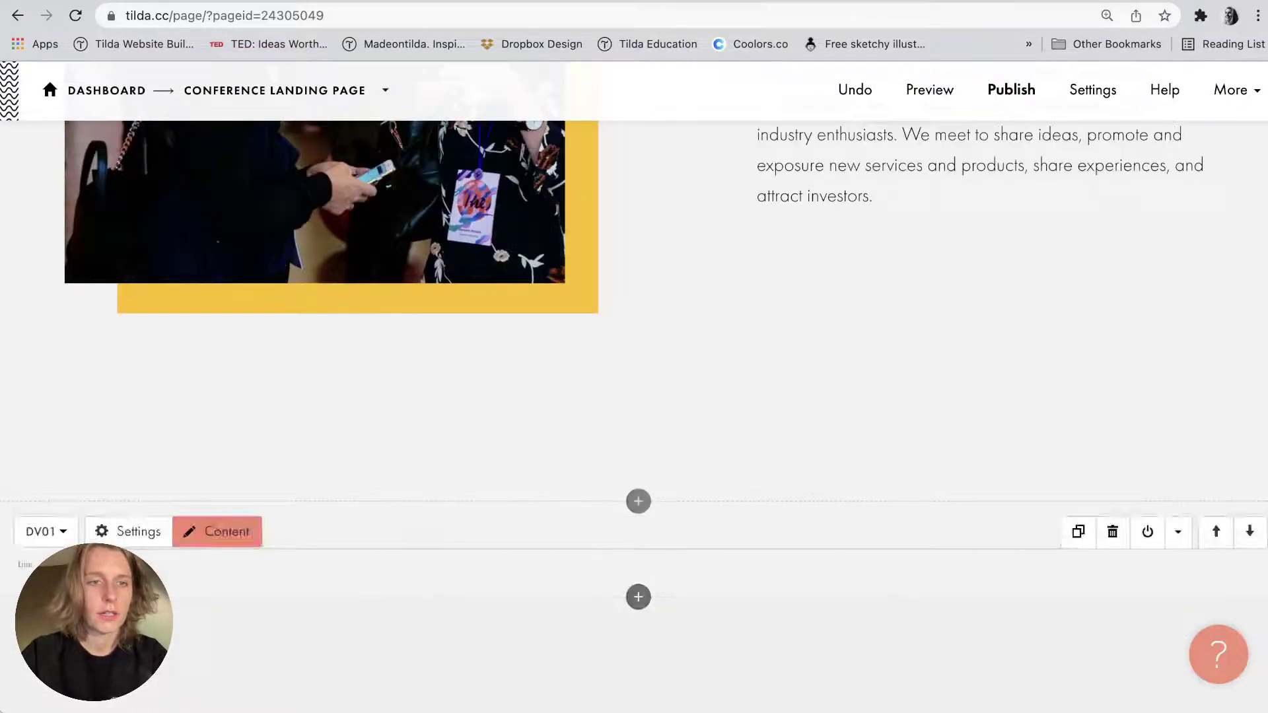
# Check the divider block's background colour, then close its settings without saving.
pyautogui.click(130, 532)
pyautogui.click(90, 229)
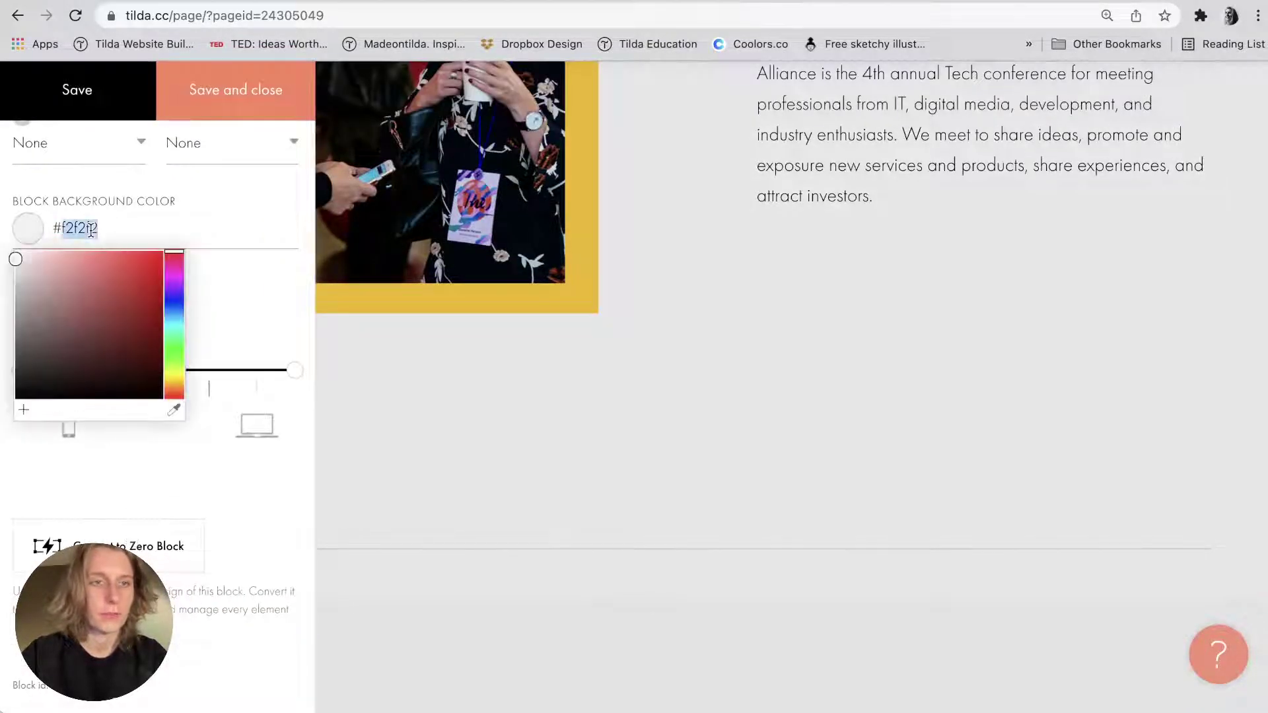
pyautogui.click(509, 433)
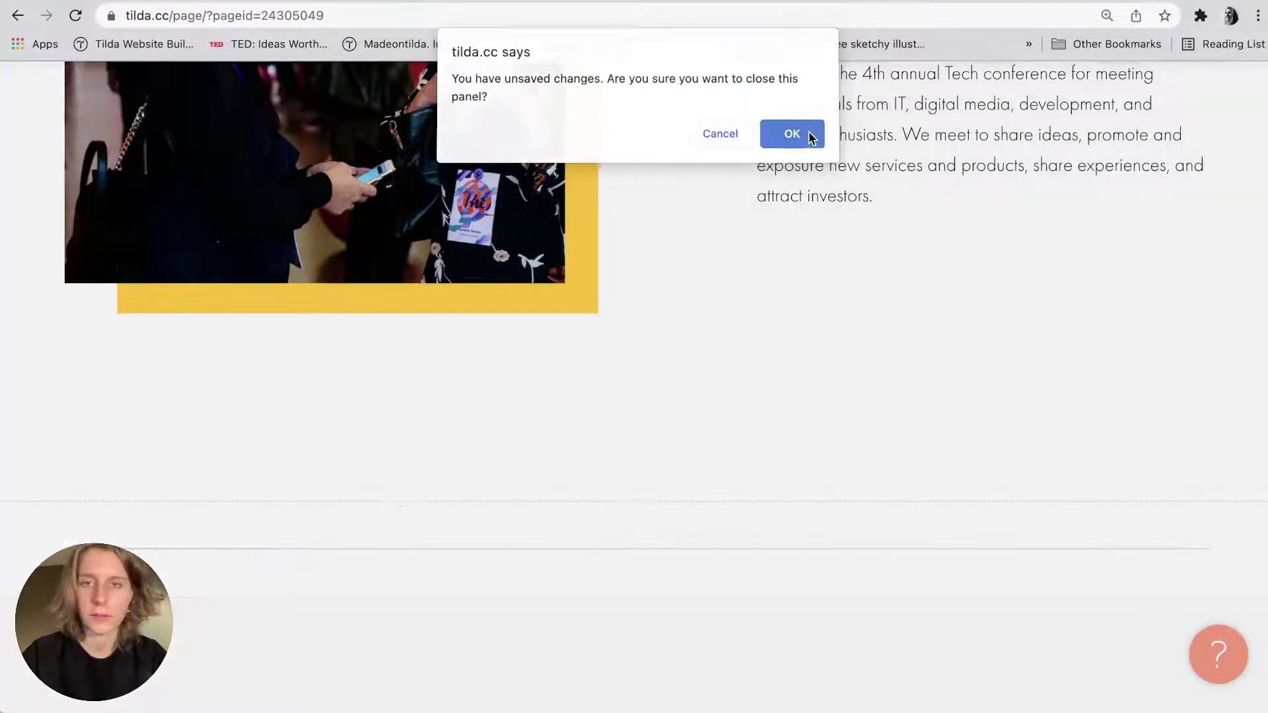
pyautogui.click(811, 137)
# Change the stats block's background colour to #f2f2f2 and save.
pyautogui.click(128, 280)
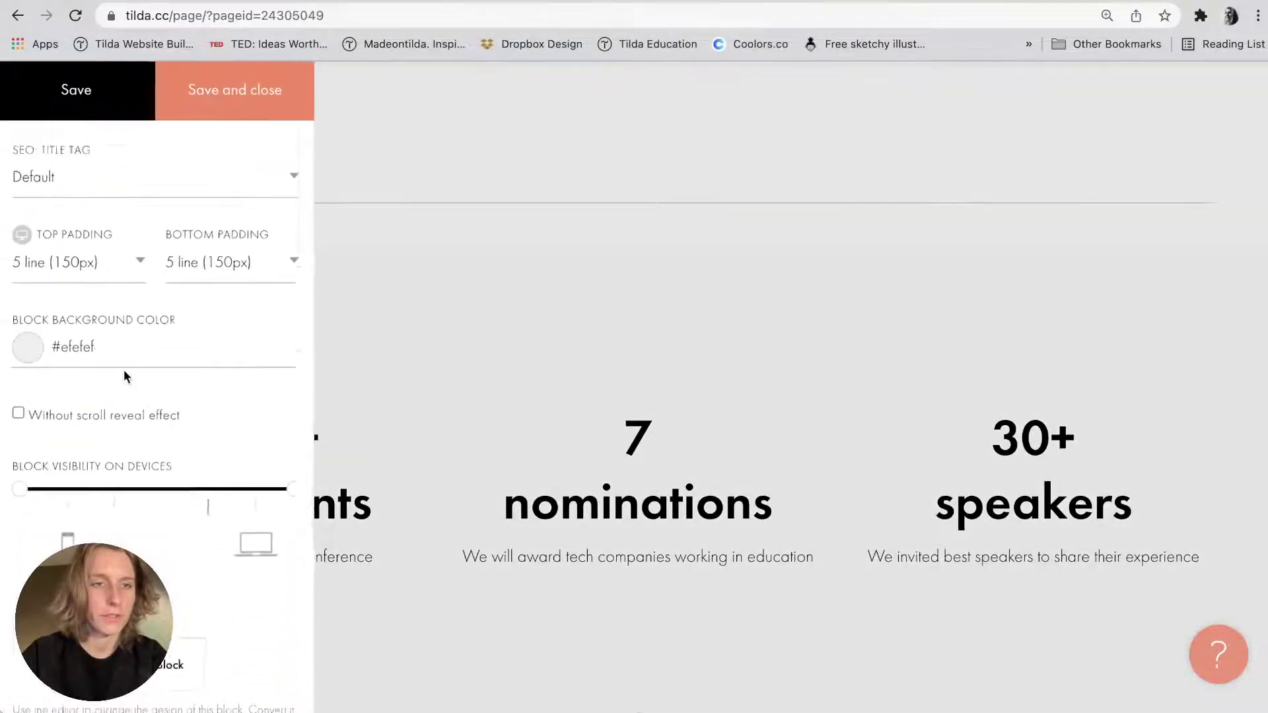
pyautogui.click(96, 347)
pyautogui.press('BackSpace')
pyautogui.press('BackSpace')
pyautogui.press('BackSpace')
pyautogui.press('BackSpace')
pyautogui.press('BackSpace')
pyautogui.press('BackSpace')
pyautogui.write('f2f2f2')
pyautogui.click(261, 89)
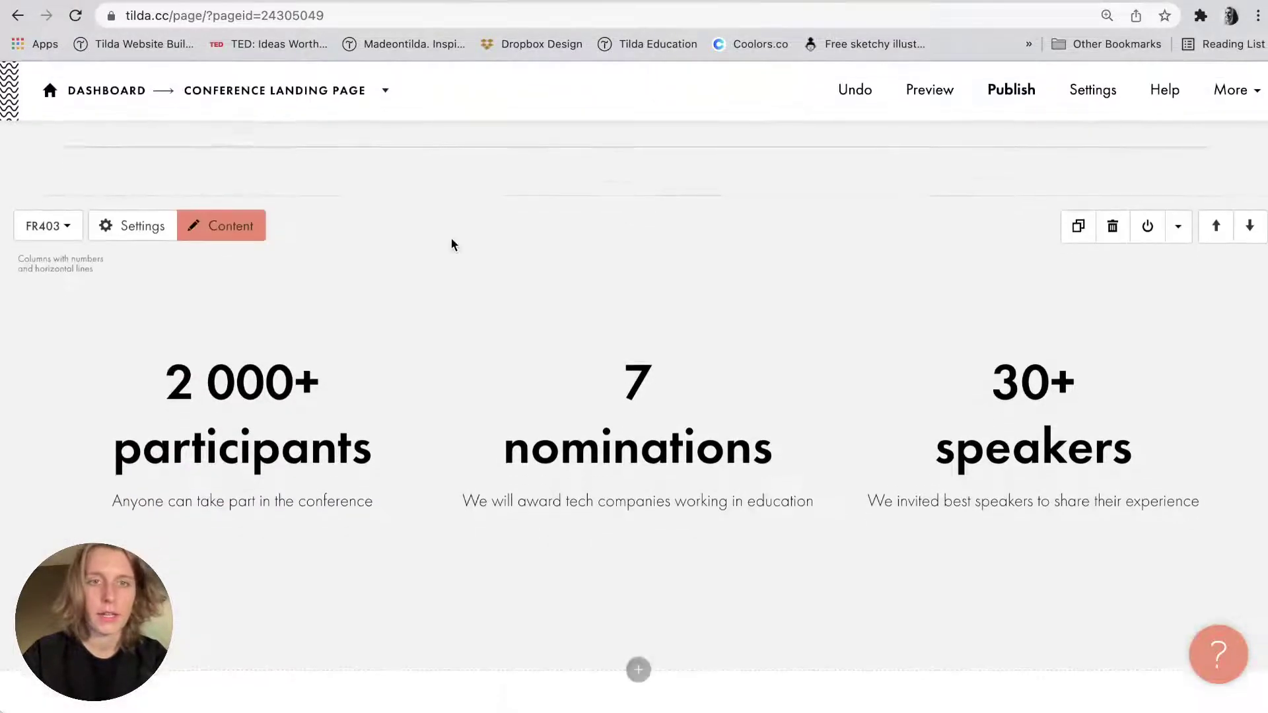
pyautogui.press('super+Tab')
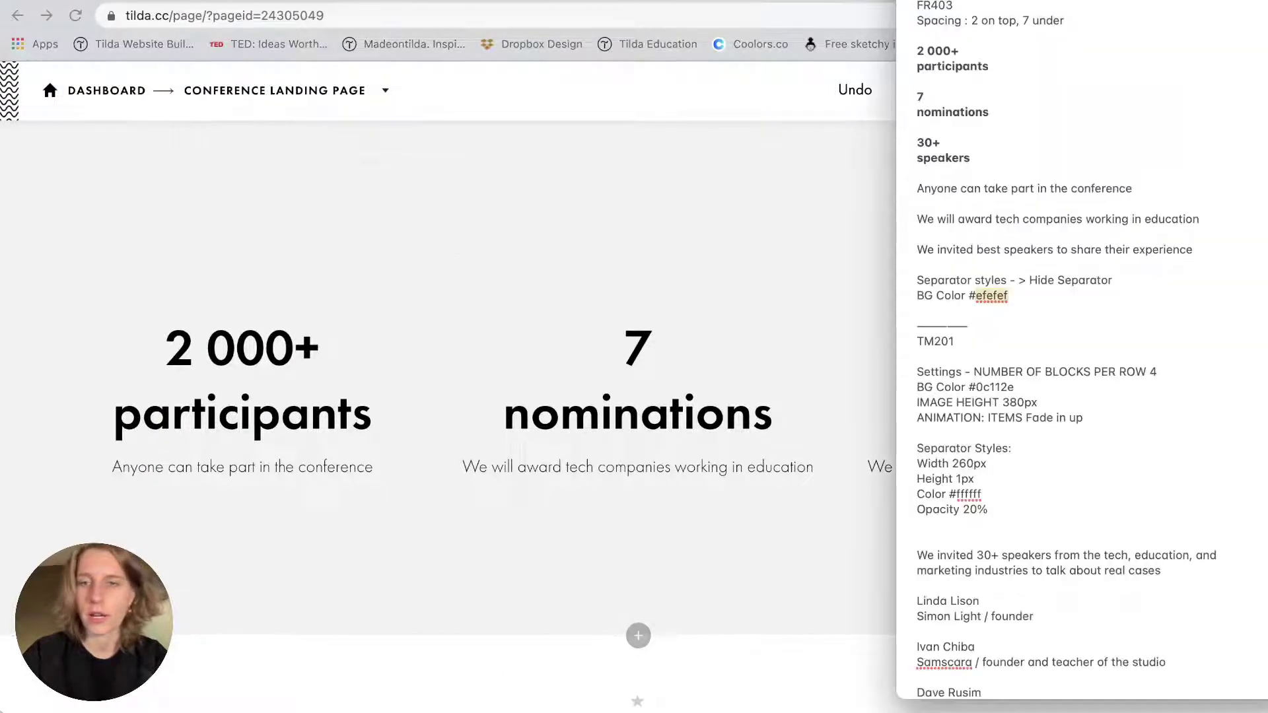
pyautogui.scroll(-3, 589, 305)
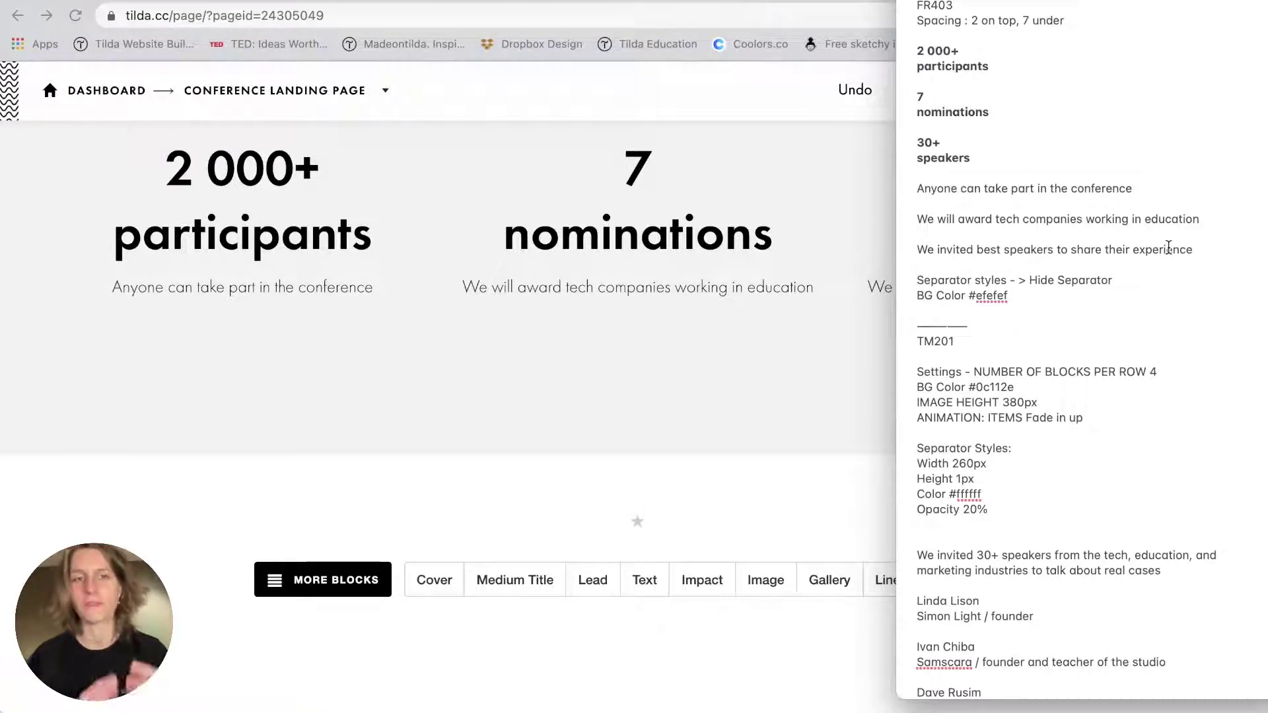
pyautogui.click(678, 432)
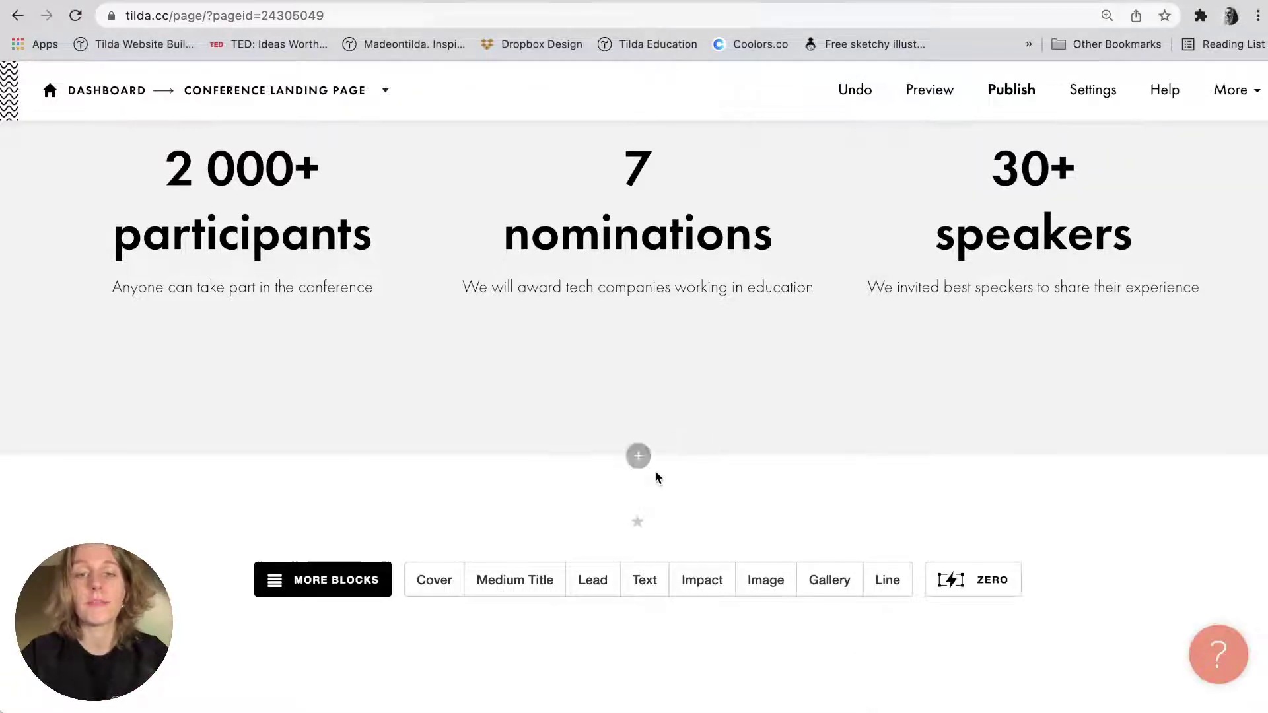
pyautogui.click(637, 455)
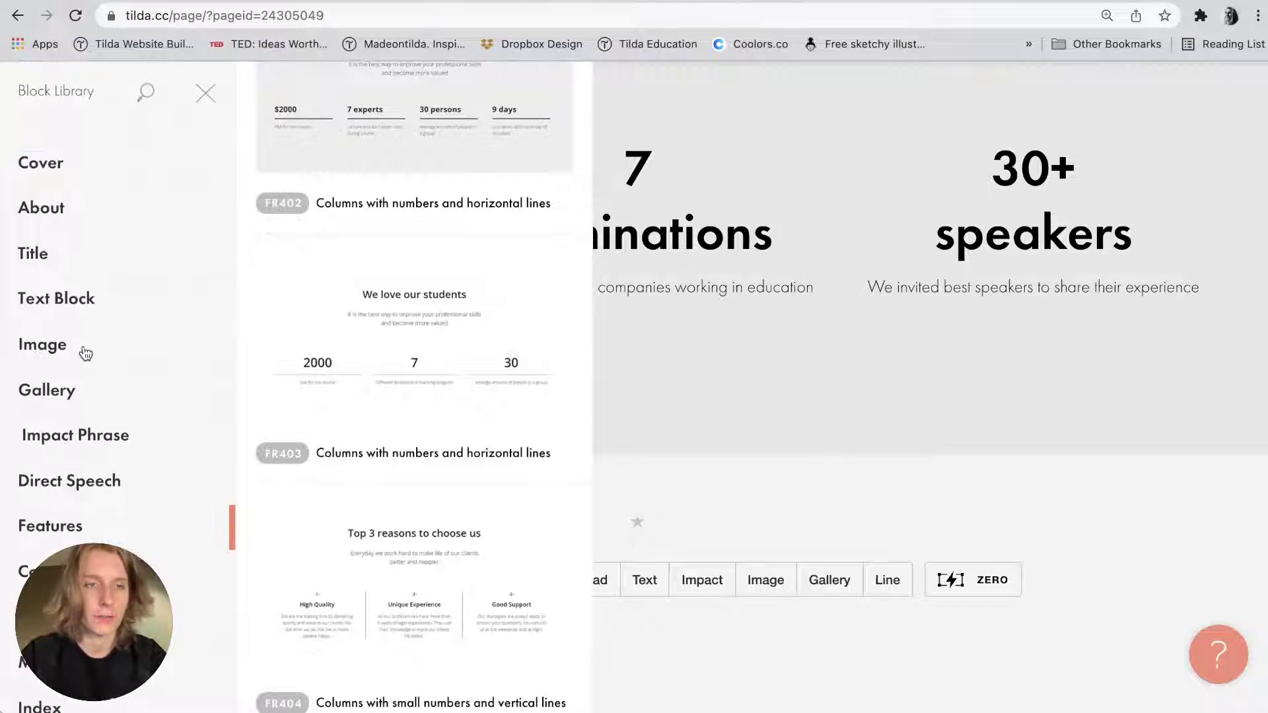
# Open the Team category in the block library and scroll through its Persons layouts.
pyautogui.scroll(-2, 84, 352)
pyautogui.scroll(-5, 66, 530)
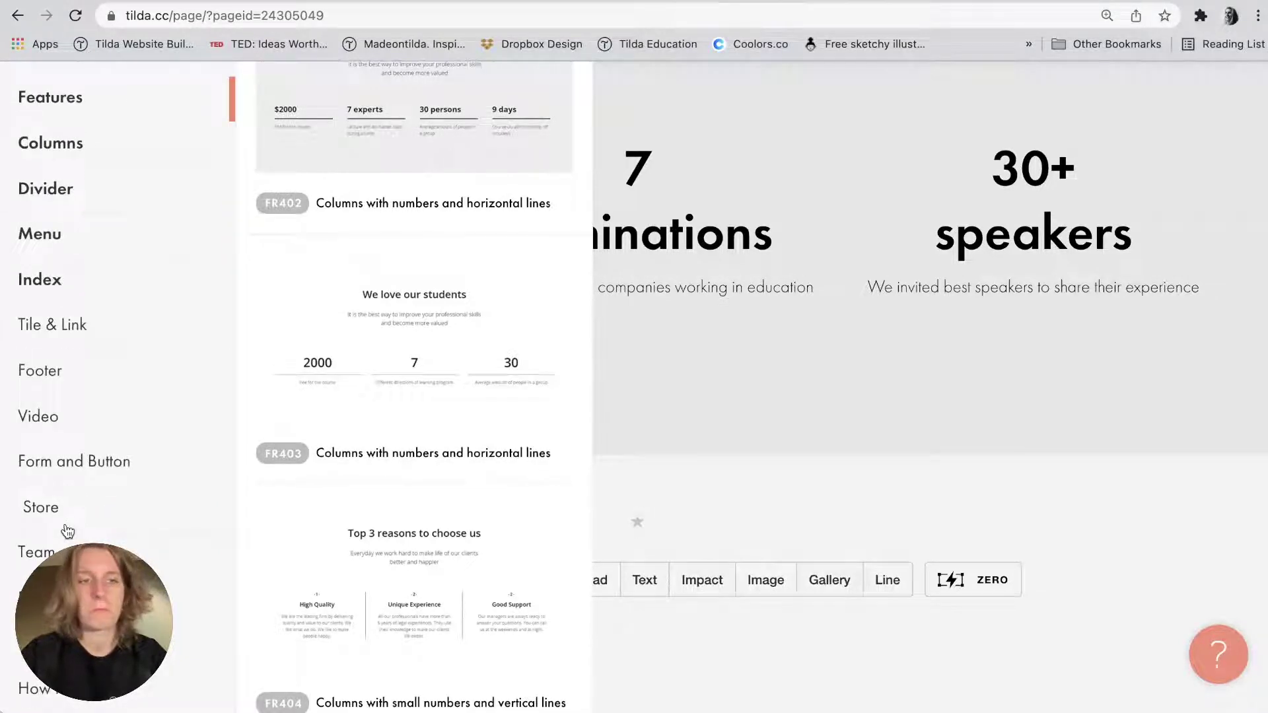
pyautogui.click(74, 547)
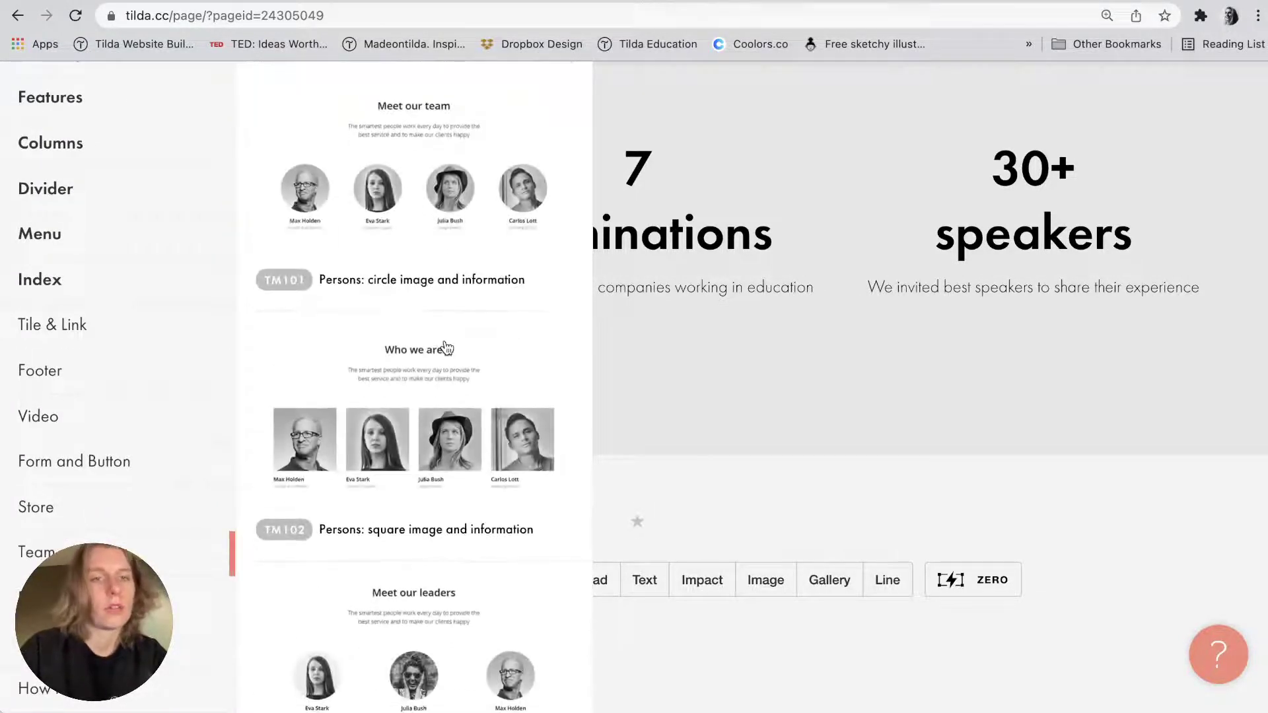
pyautogui.scroll(-3, 446, 348)
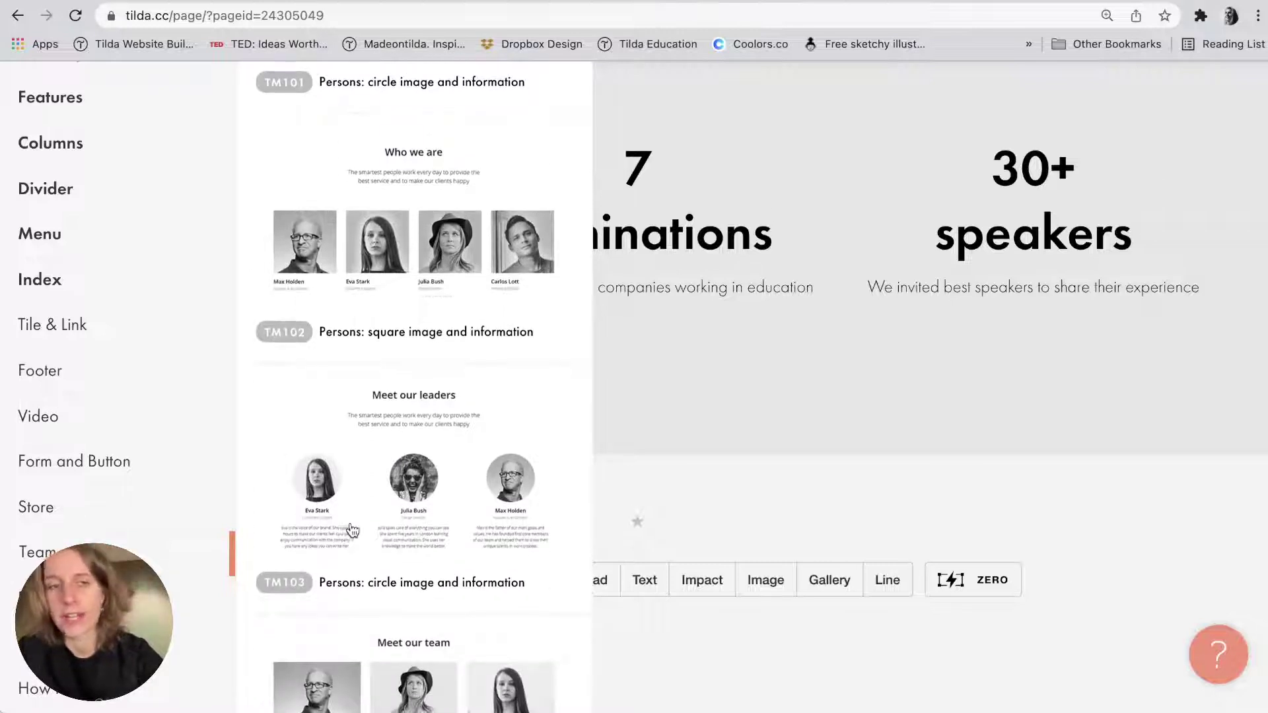
pyautogui.scroll(-12, 350, 529)
pyautogui.scroll(-8, 352, 530)
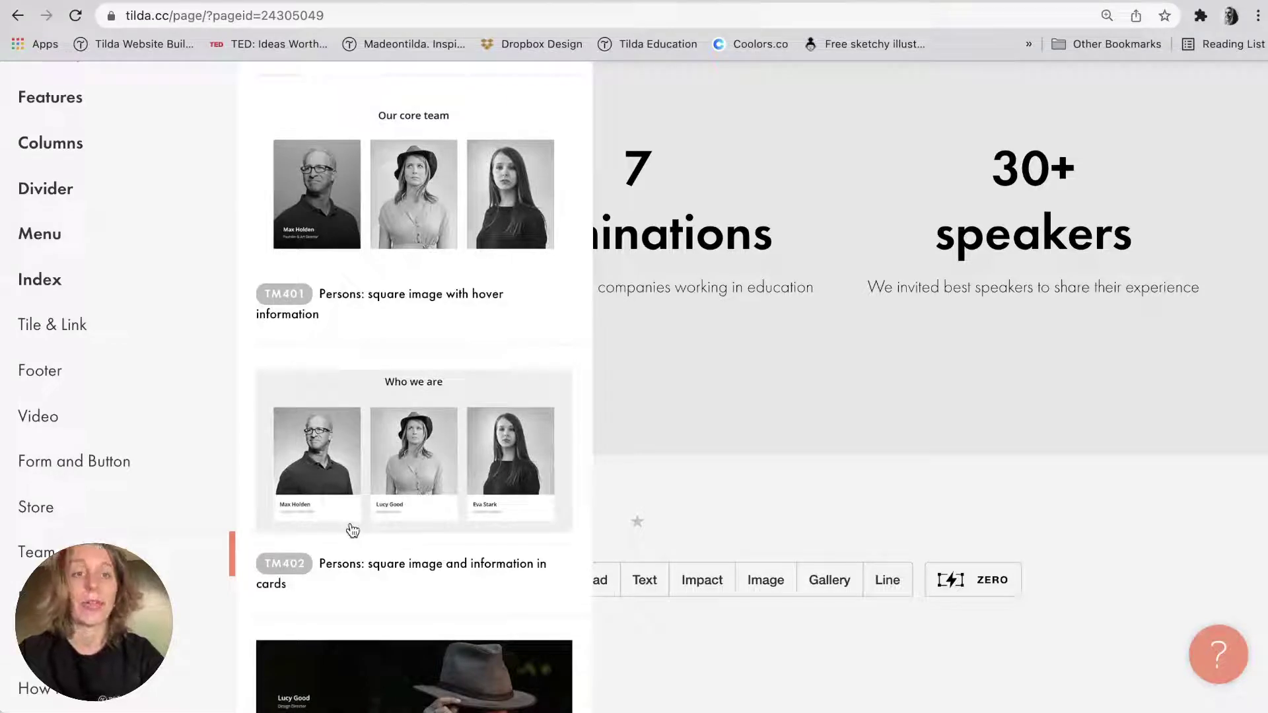
pyautogui.scroll(-12, 352, 531)
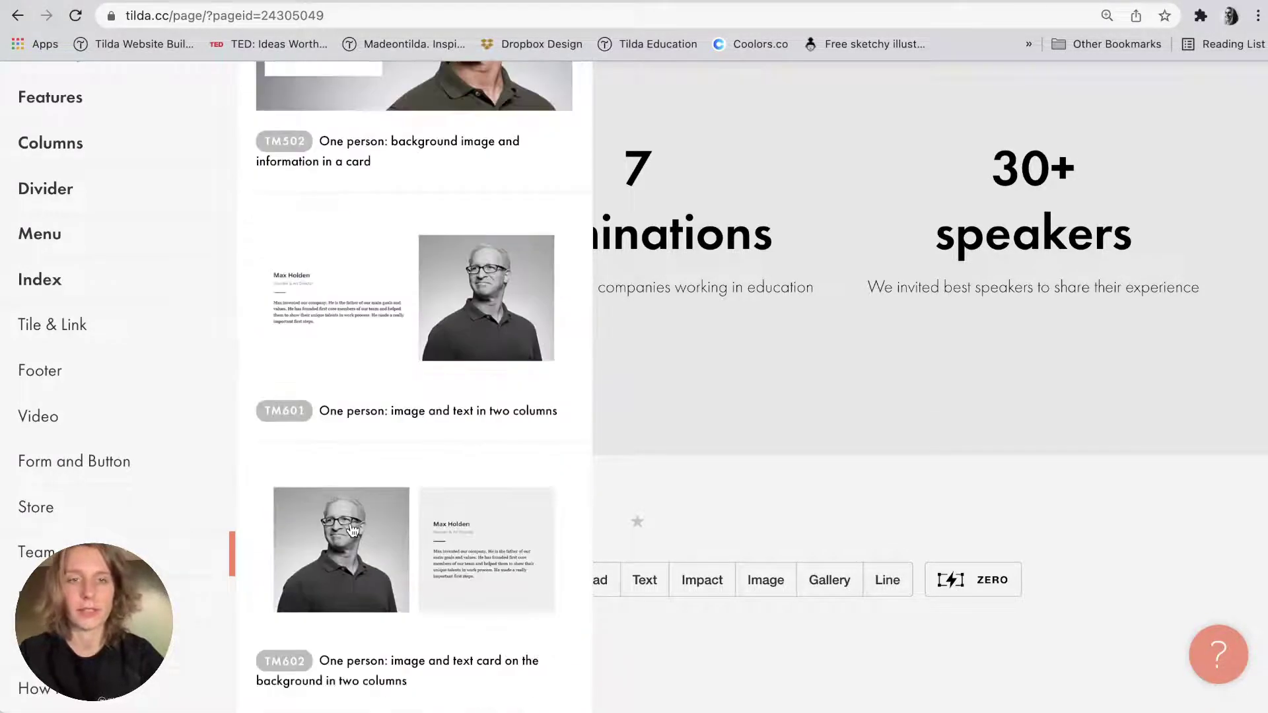
pyautogui.rightClick(352, 531)
pyautogui.press('Escape')
# Scroll back to the TM201 layout and compare it with the notes.
pyautogui.scroll(-5, 350, 316)
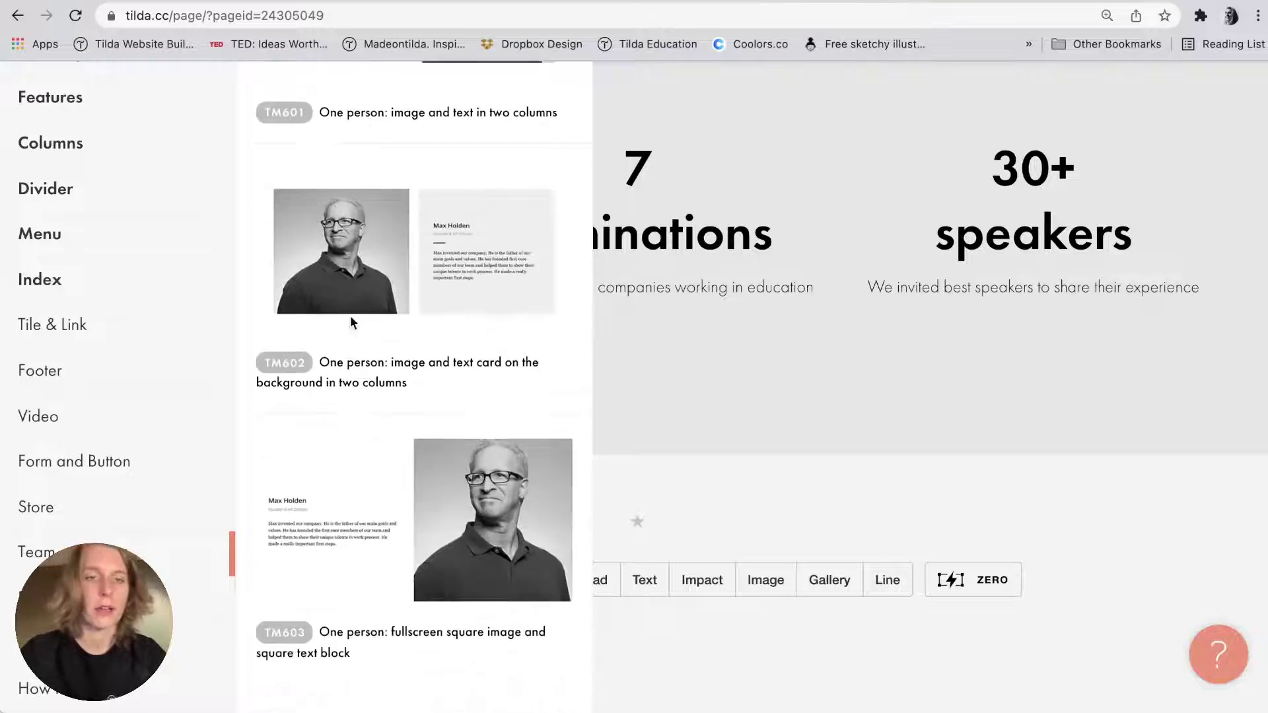
pyautogui.scroll(3, 351, 322)
pyautogui.scroll(10, 352, 323)
pyautogui.scroll(-5, 352, 322)
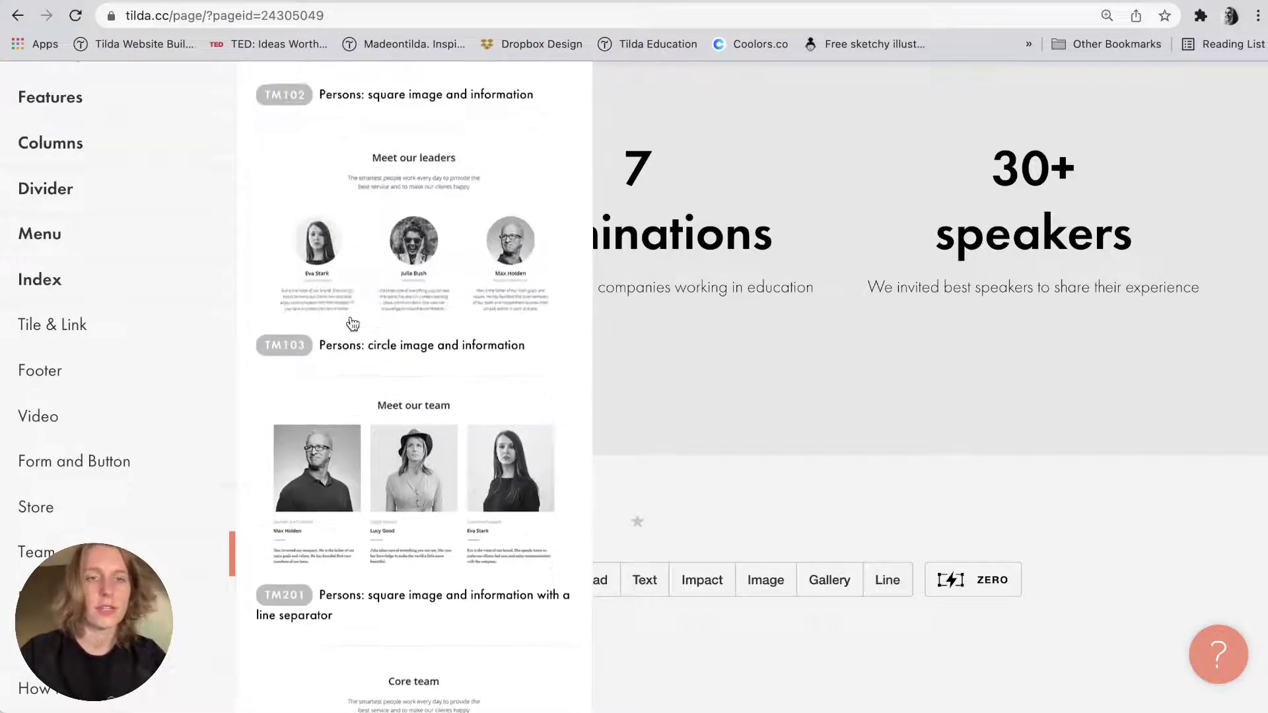
pyautogui.scroll(5, 351, 322)
pyautogui.scroll(5, 398, 414)
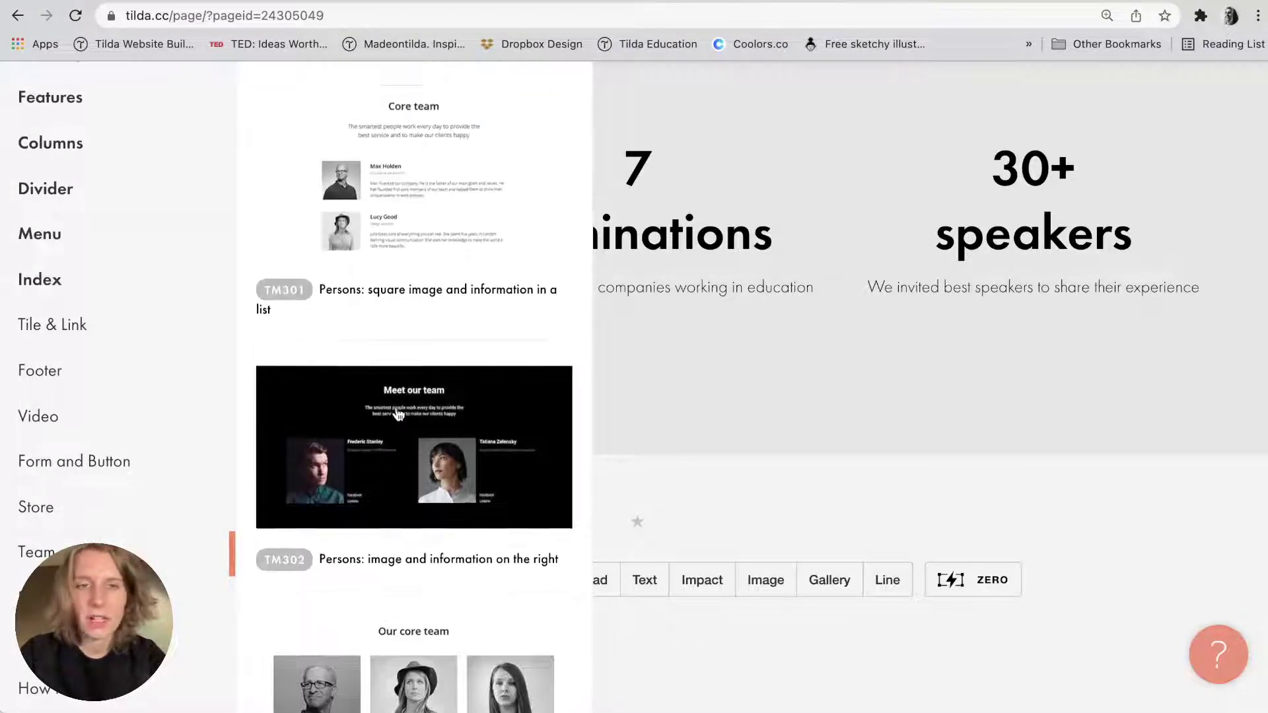
pyautogui.scroll(2, 398, 414)
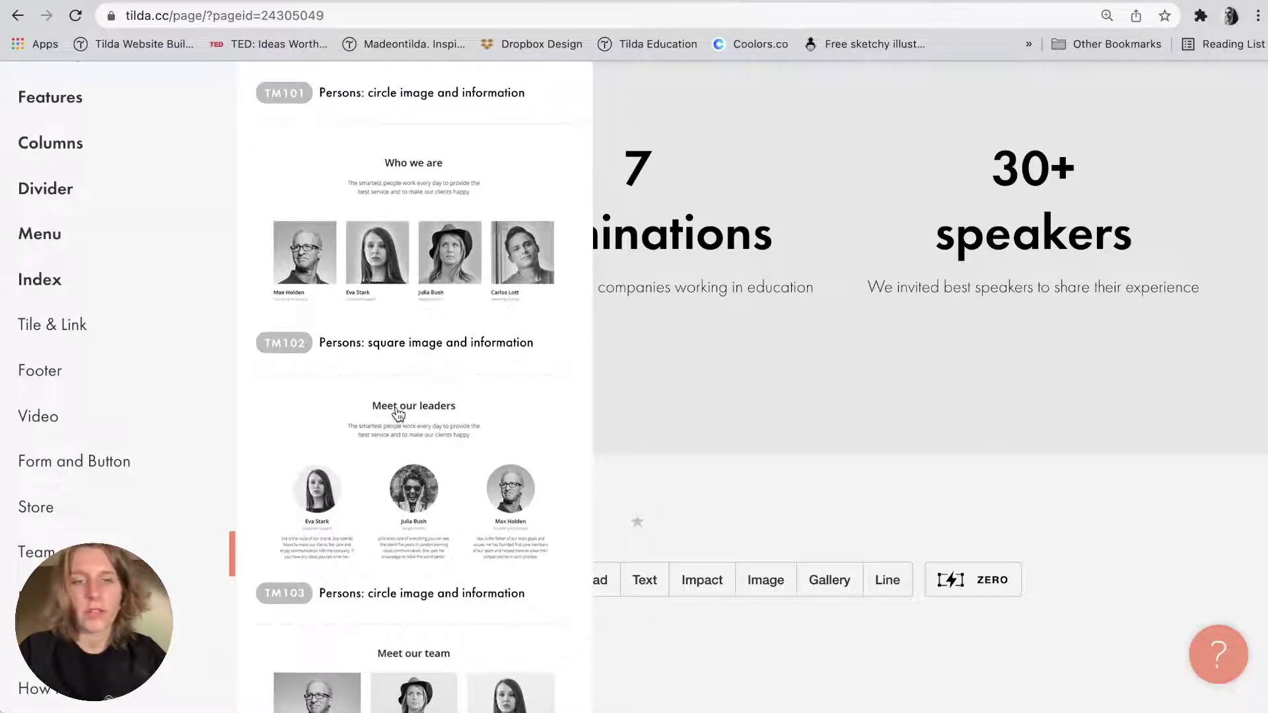
pyautogui.scroll(3, 416, 502)
pyautogui.scroll(-12, 416, 502)
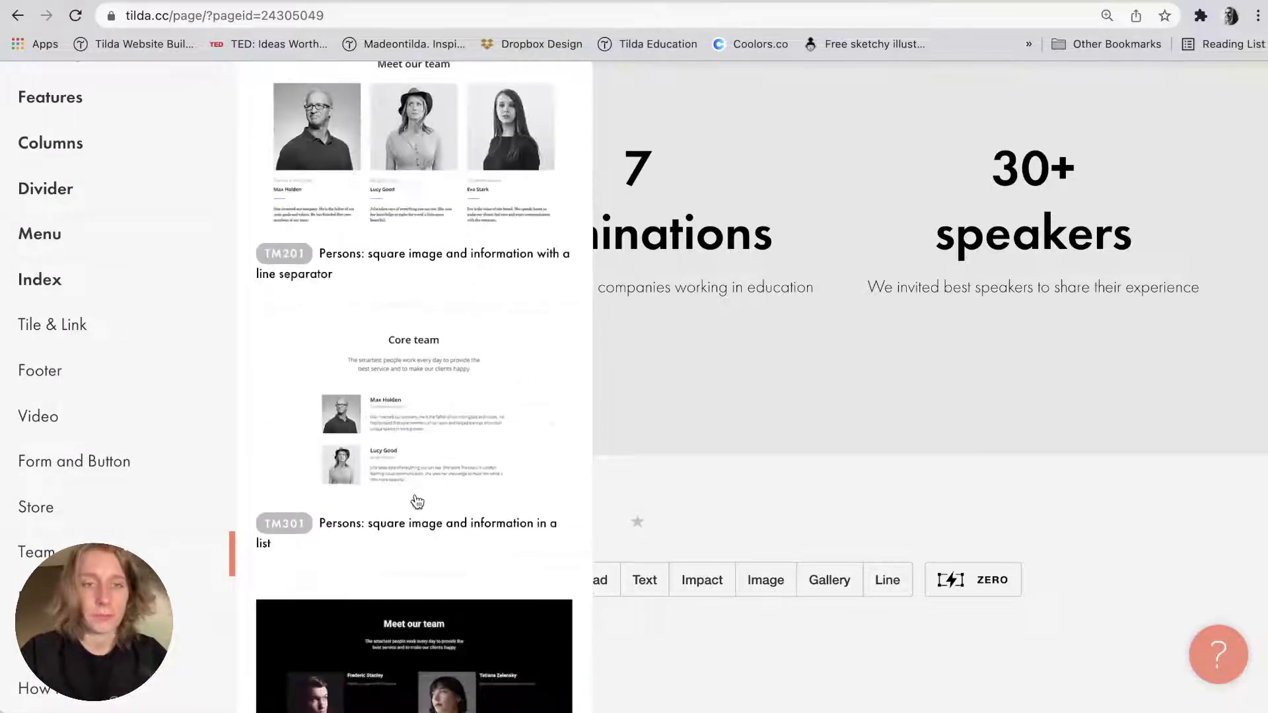
pyautogui.press('super+Tab')
pyautogui.press('super+Tab')
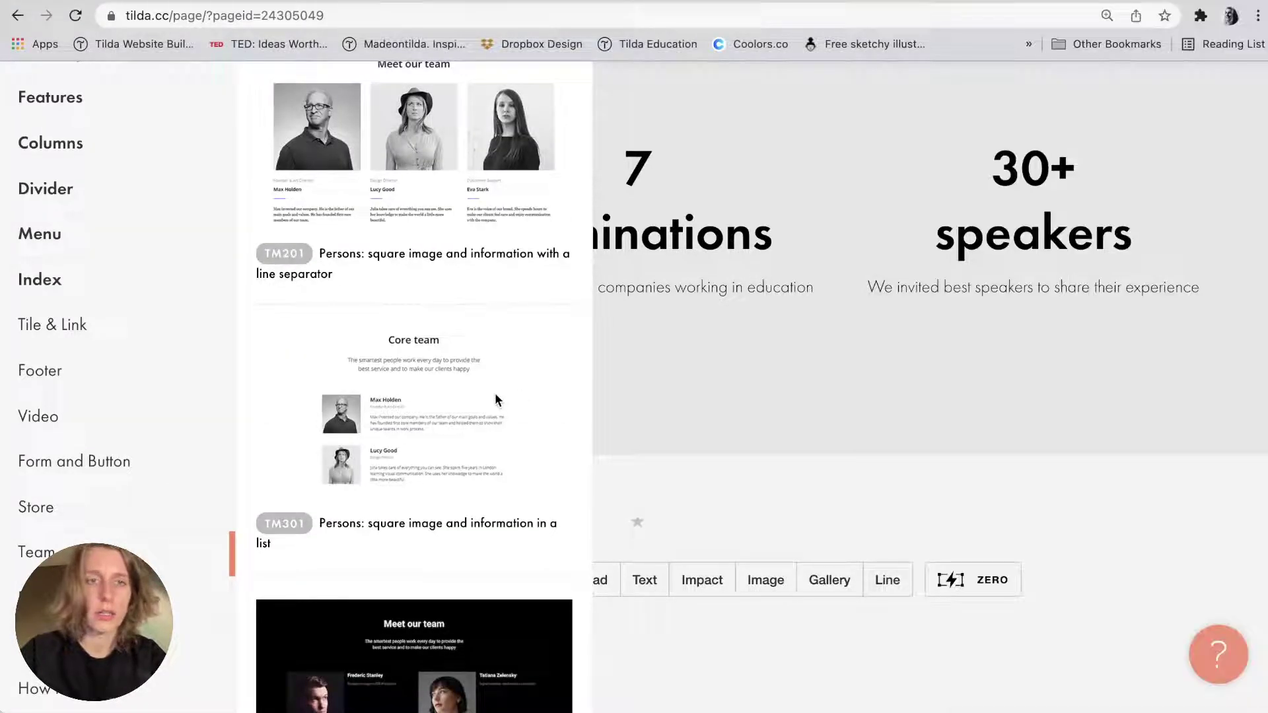
pyautogui.scroll(3, 494, 397)
# Add the TM201 'We Are Cute' speakers block and check it against the notes.
pyautogui.click(462, 241)
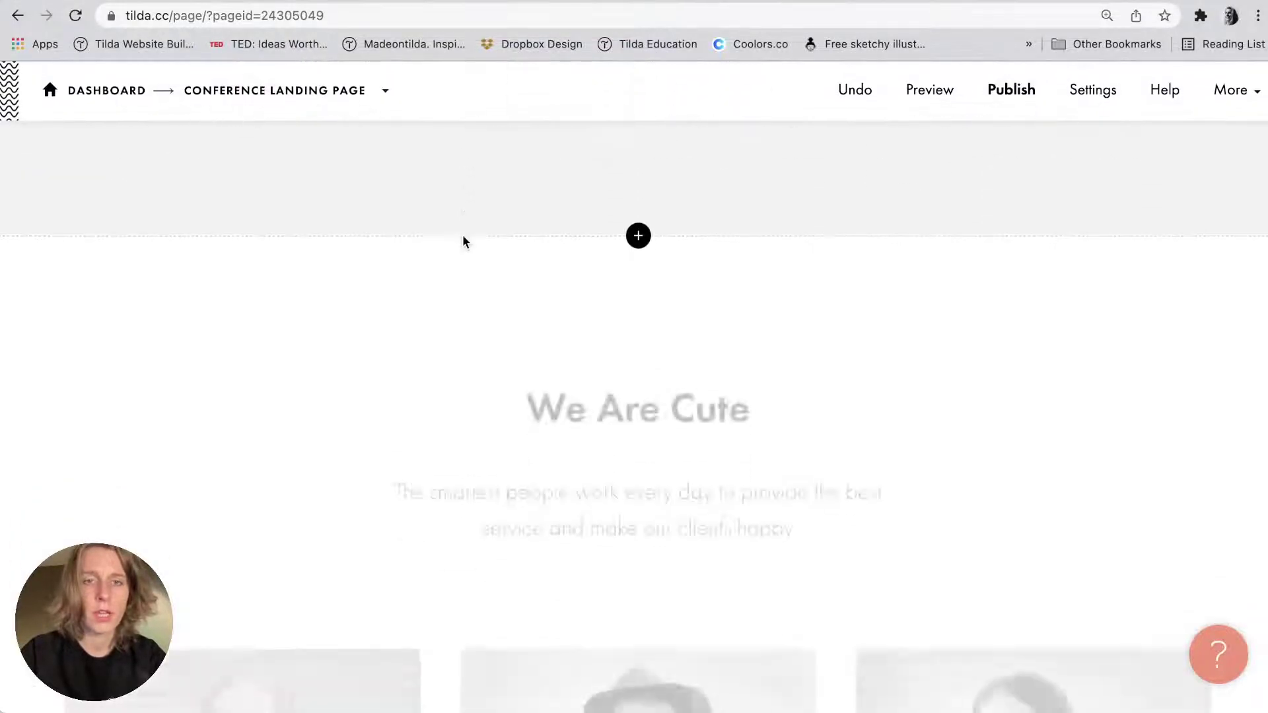
pyautogui.press('super+Tab')
pyautogui.scroll(-5, 1107, 349)
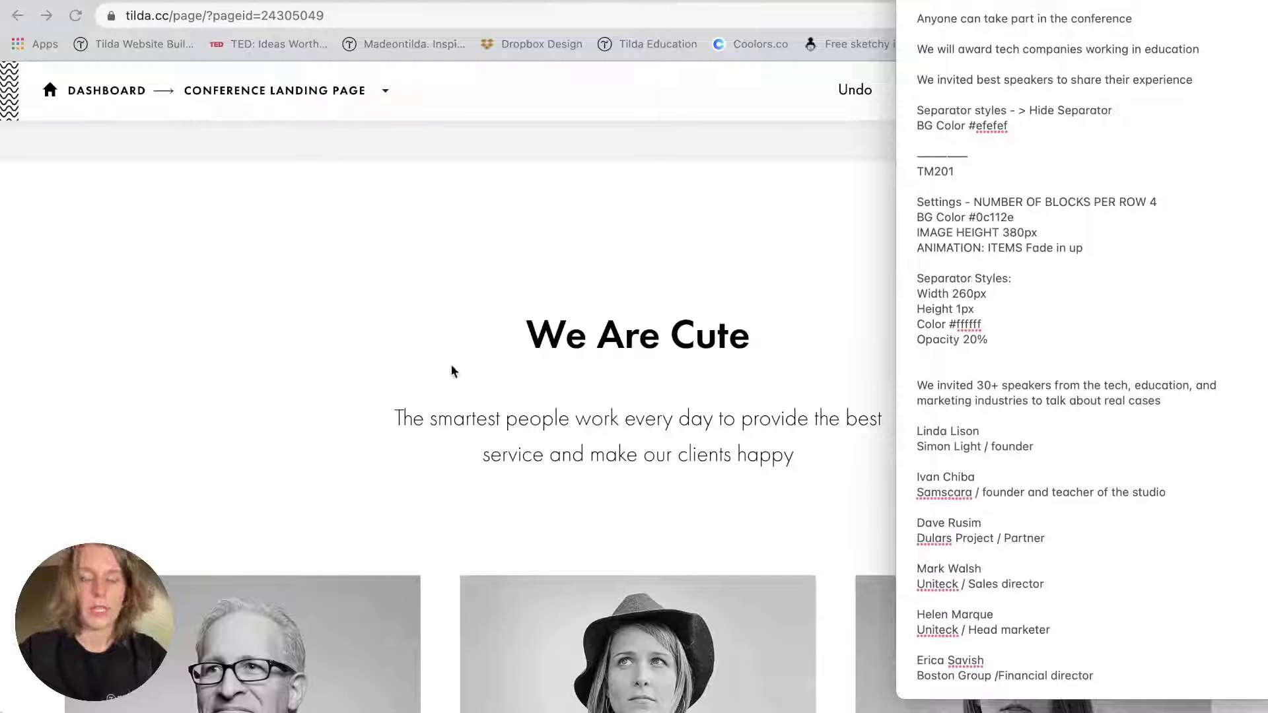
pyautogui.press('super+Tab')
pyautogui.scroll(-3, 451, 368)
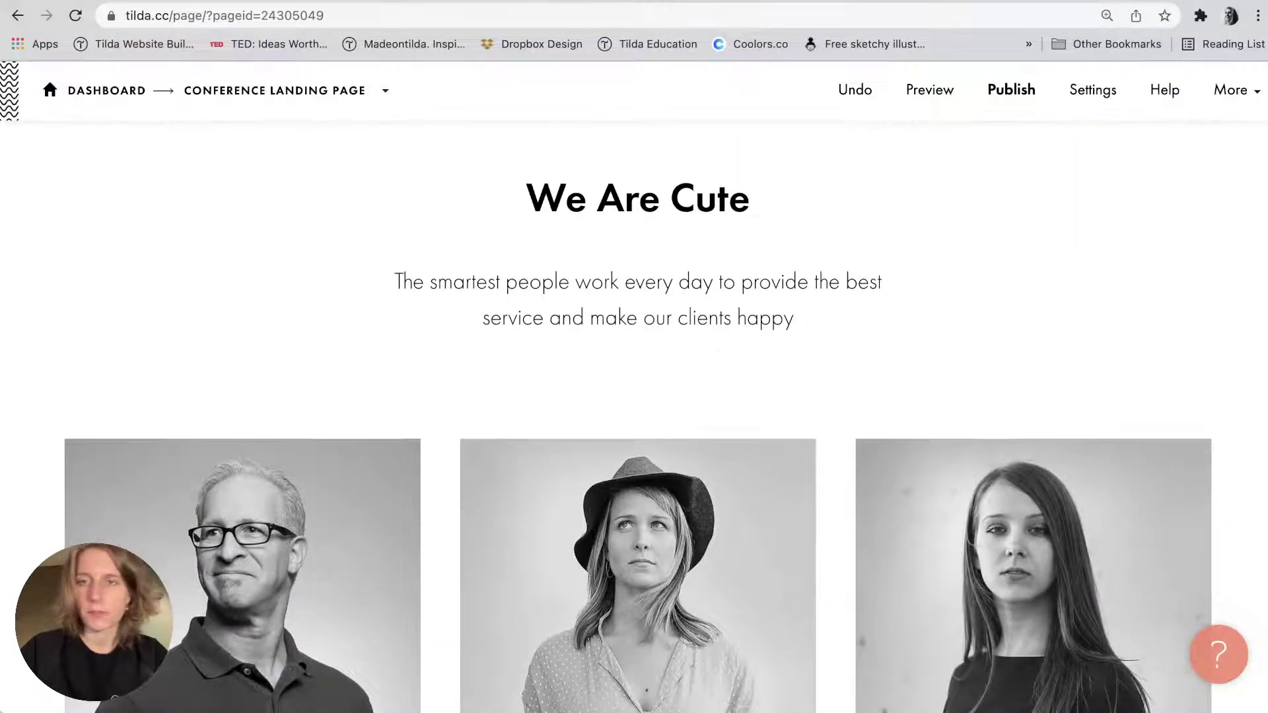
pyautogui.press('super+Tab')
pyautogui.press('super+Tab')
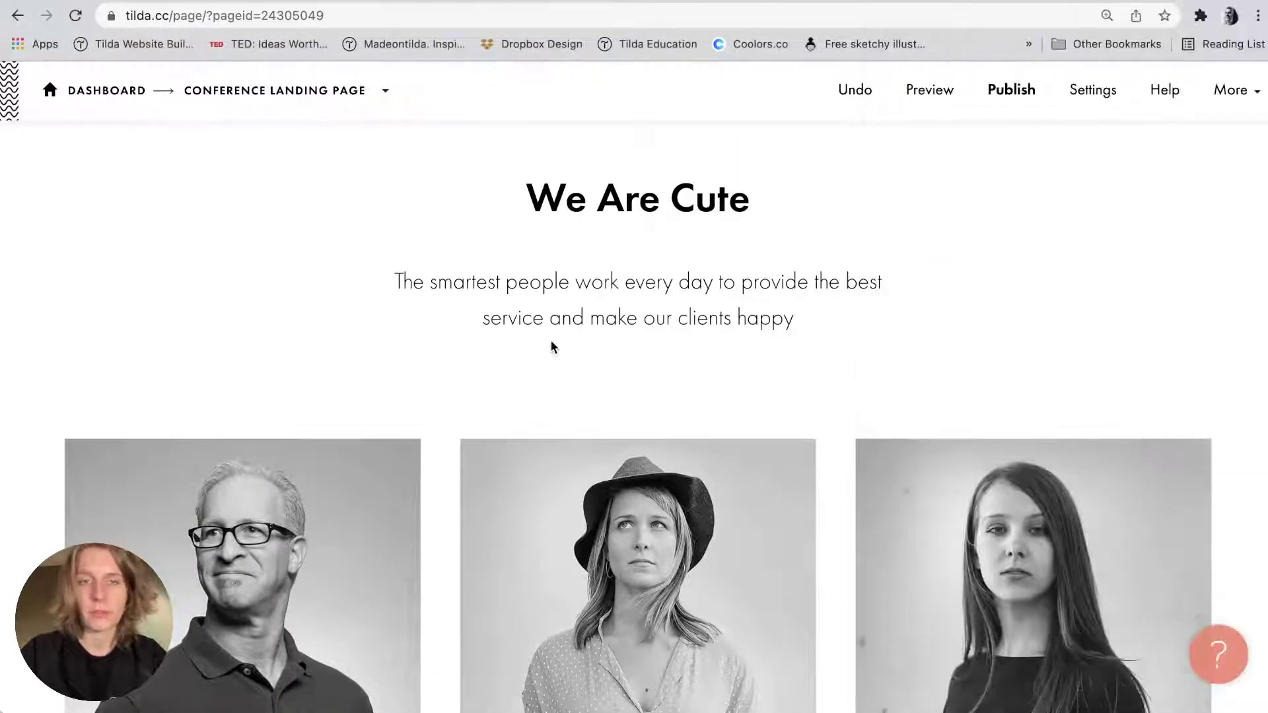
pyautogui.scroll(2, 450, 326)
# Set the TM201 block's Number of Blocks per Row to 4.
pyautogui.click(132, 145)
pyautogui.press('super+Tab')
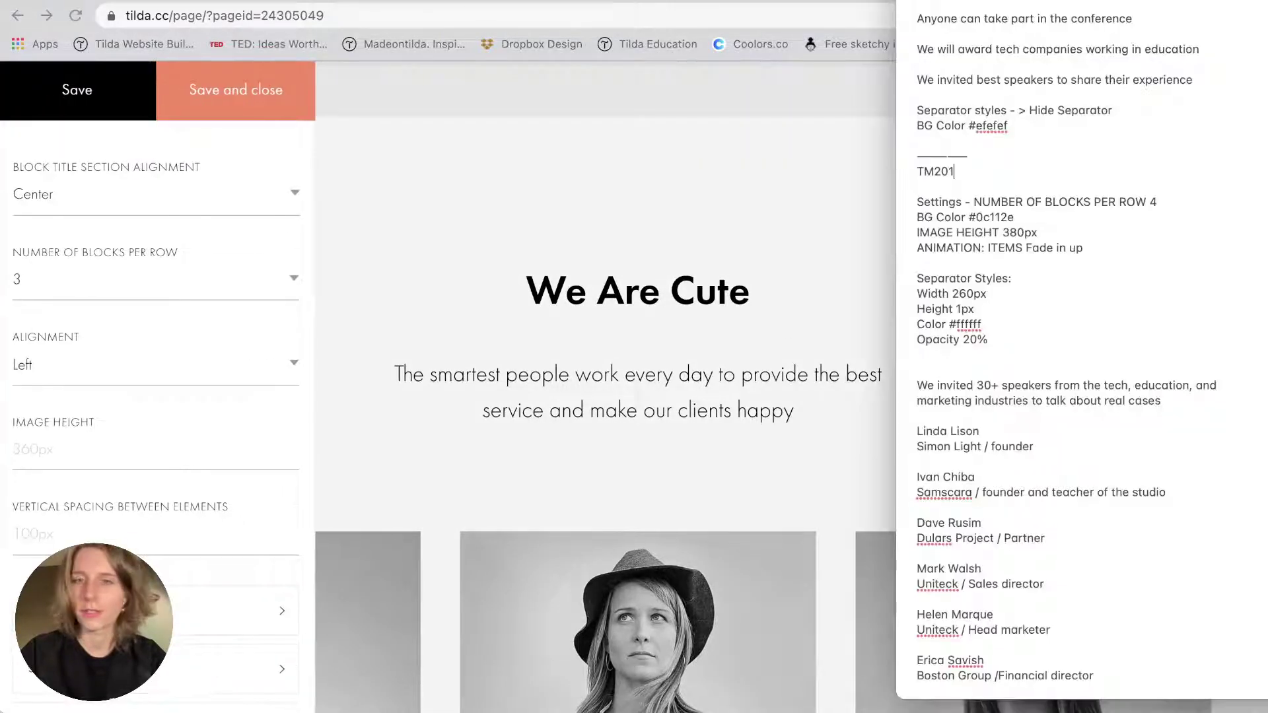
pyautogui.moveTo(955, 221); pyautogui.dragTo(1102, 255)
pyautogui.click(1102, 258)
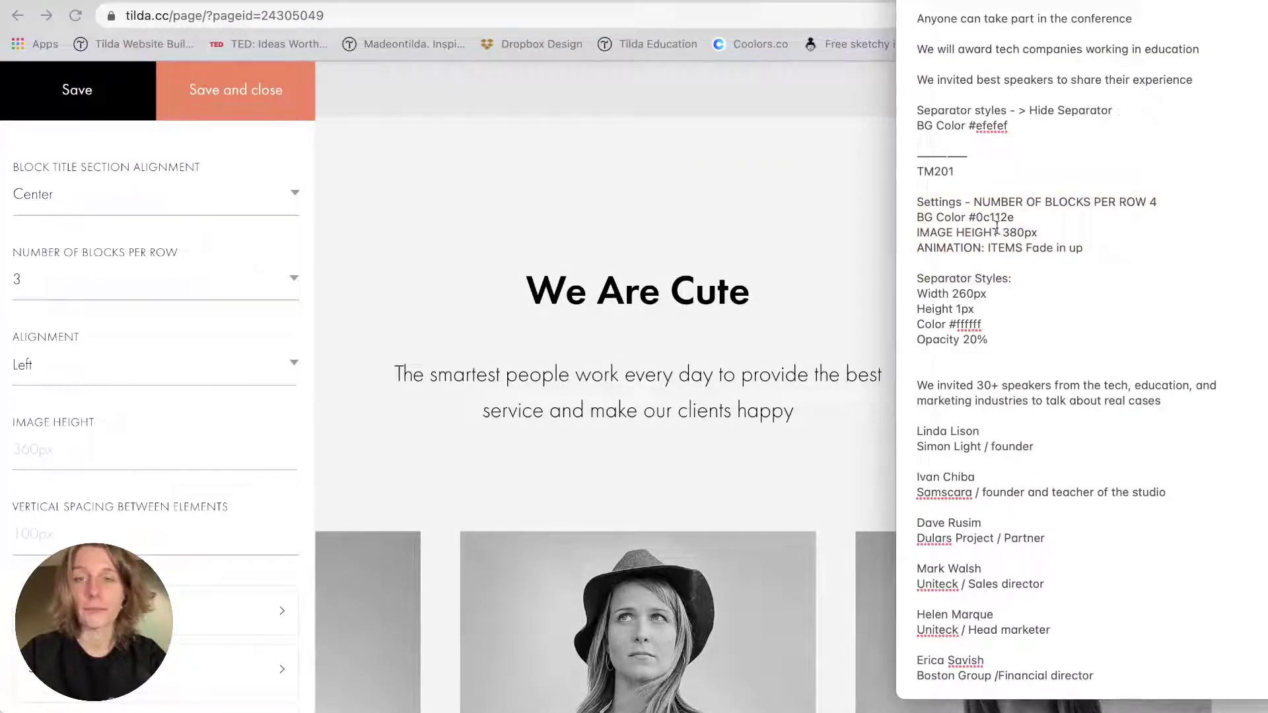
pyautogui.click(153, 300)
pyautogui.click(108, 288)
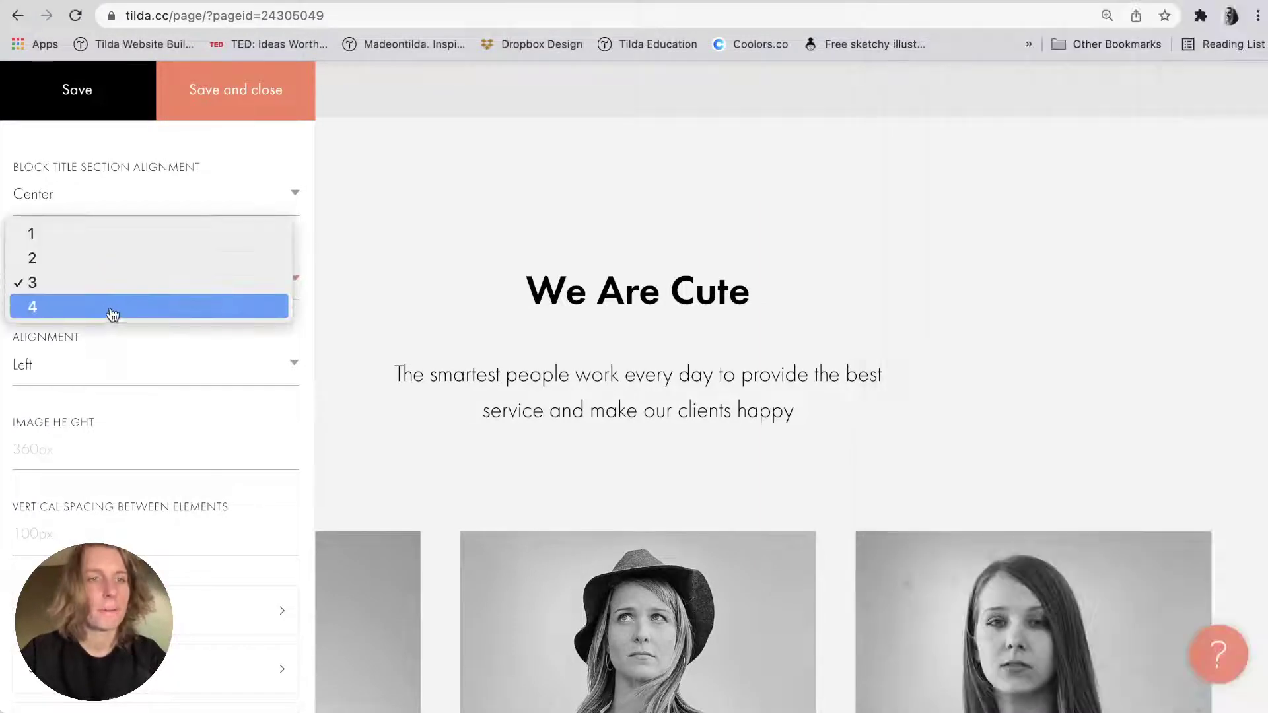
pyautogui.click(110, 309)
# Select the background colour code 0c112e in the notes and return to the block settings.
pyautogui.press('super+Tab')
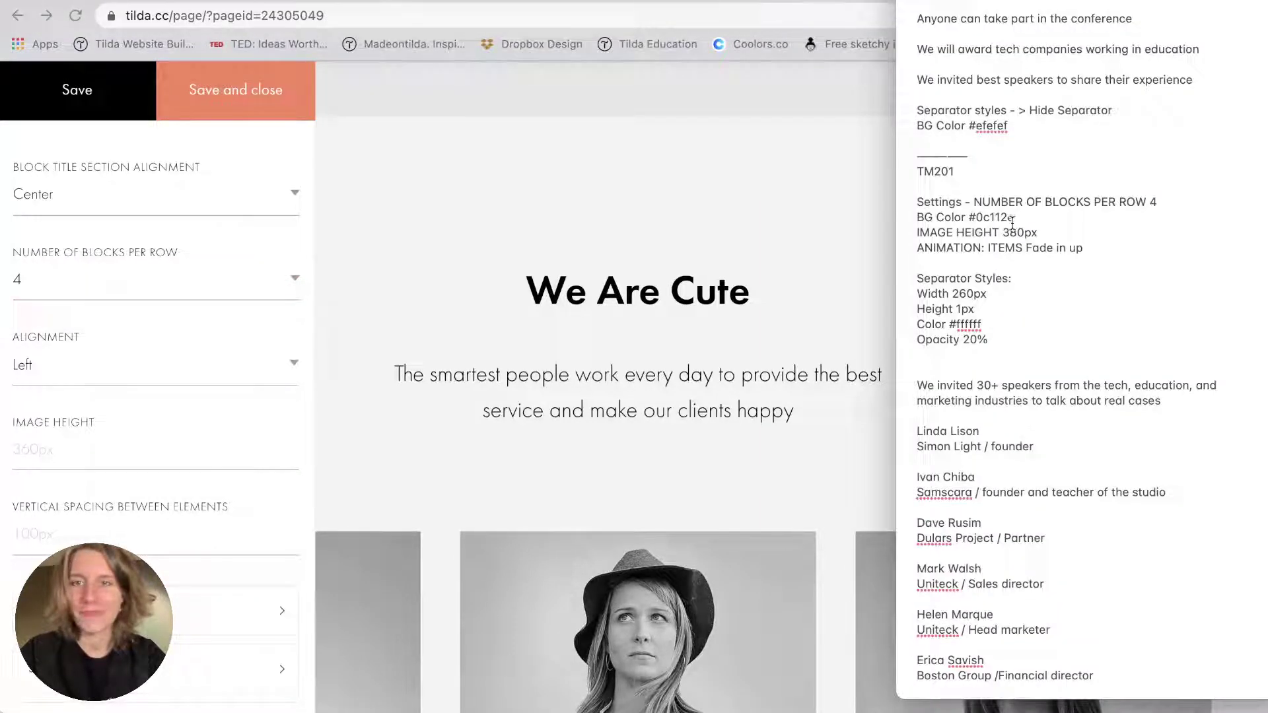
pyautogui.moveTo(1017, 221); pyautogui.dragTo(976, 218)
pyautogui.press('super+c')
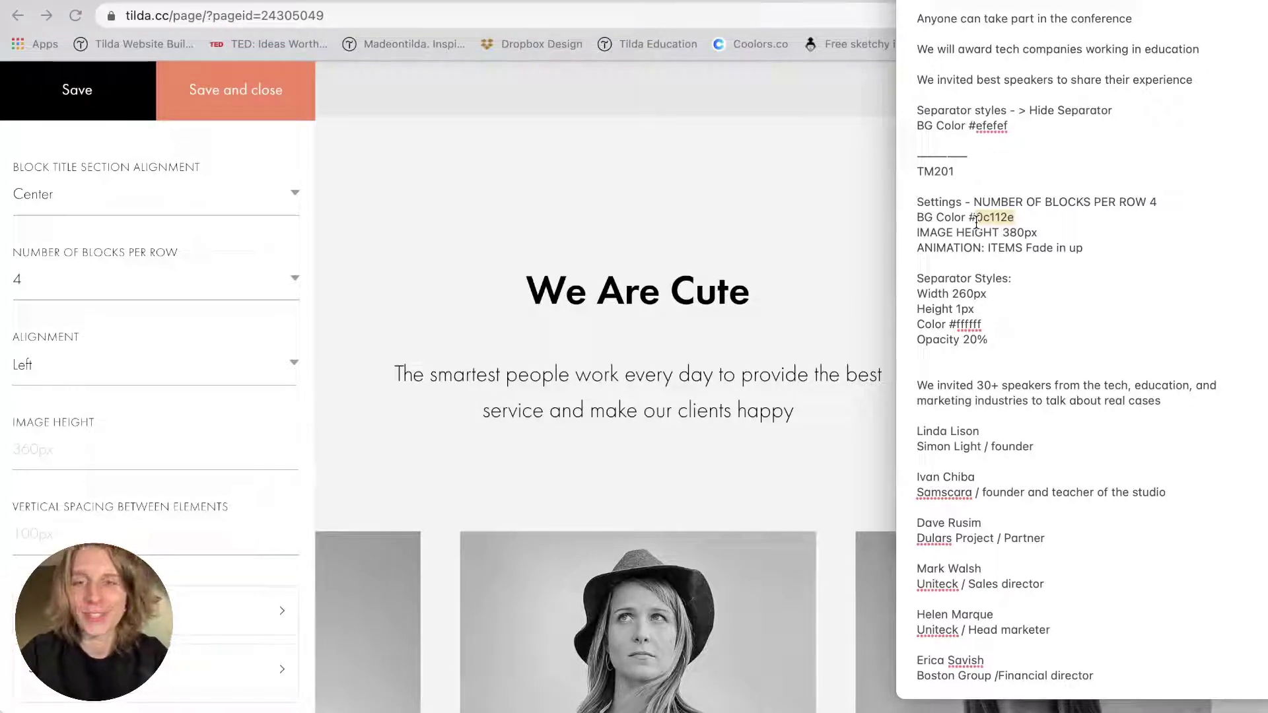
pyautogui.click(189, 417)
# Set the speakers block background colour to navy #0c112e.
pyautogui.scroll(-10, 189, 417)
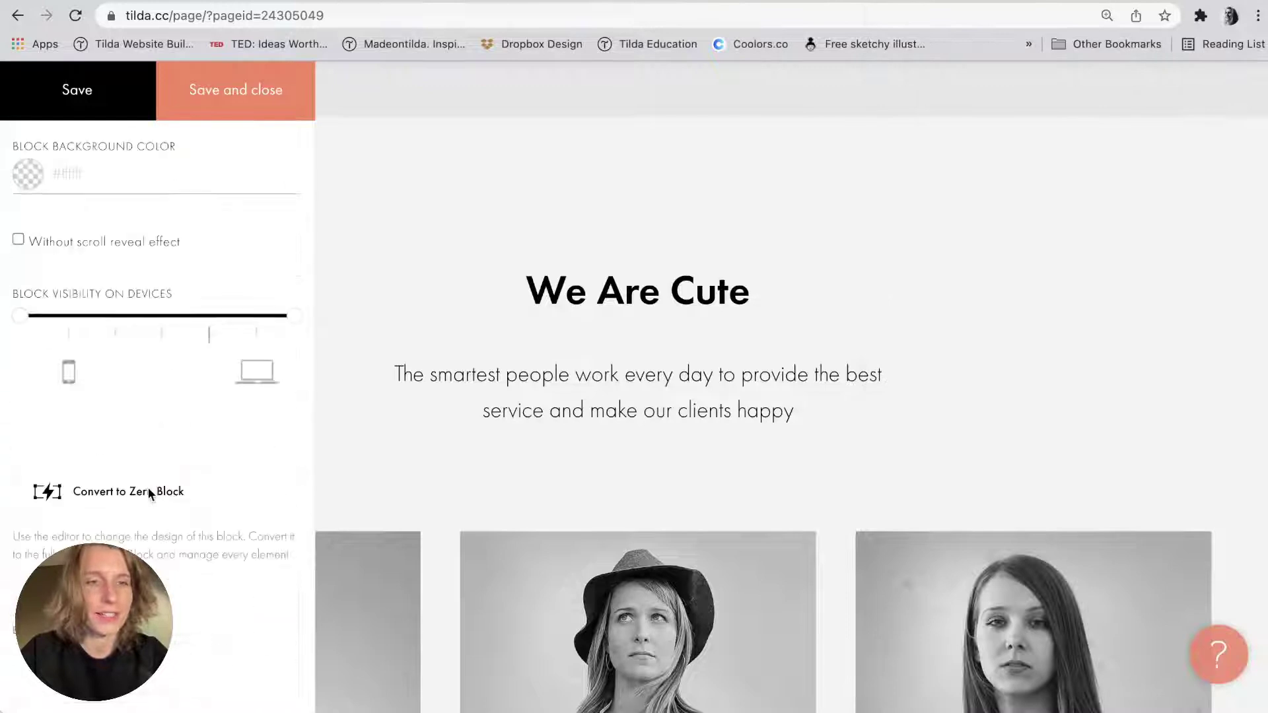
pyautogui.click(95, 173)
pyautogui.press('super+v')
pyautogui.write('#')
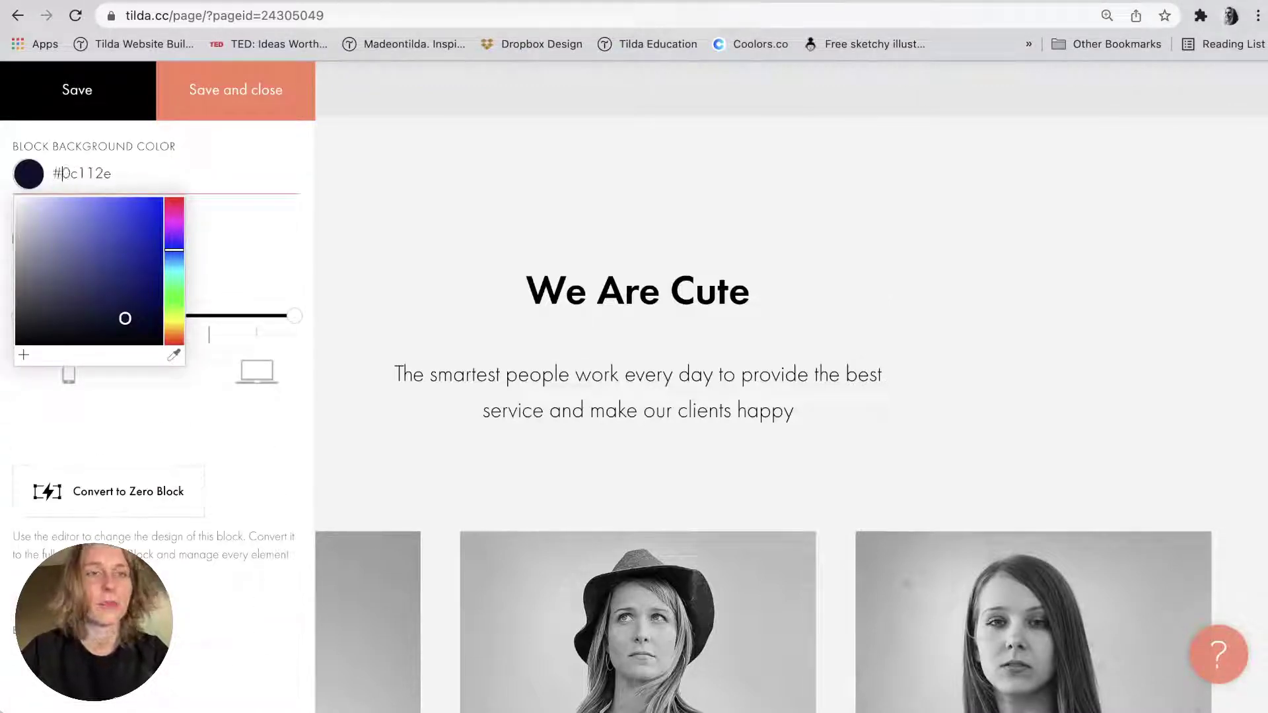
pyautogui.click(156, 158)
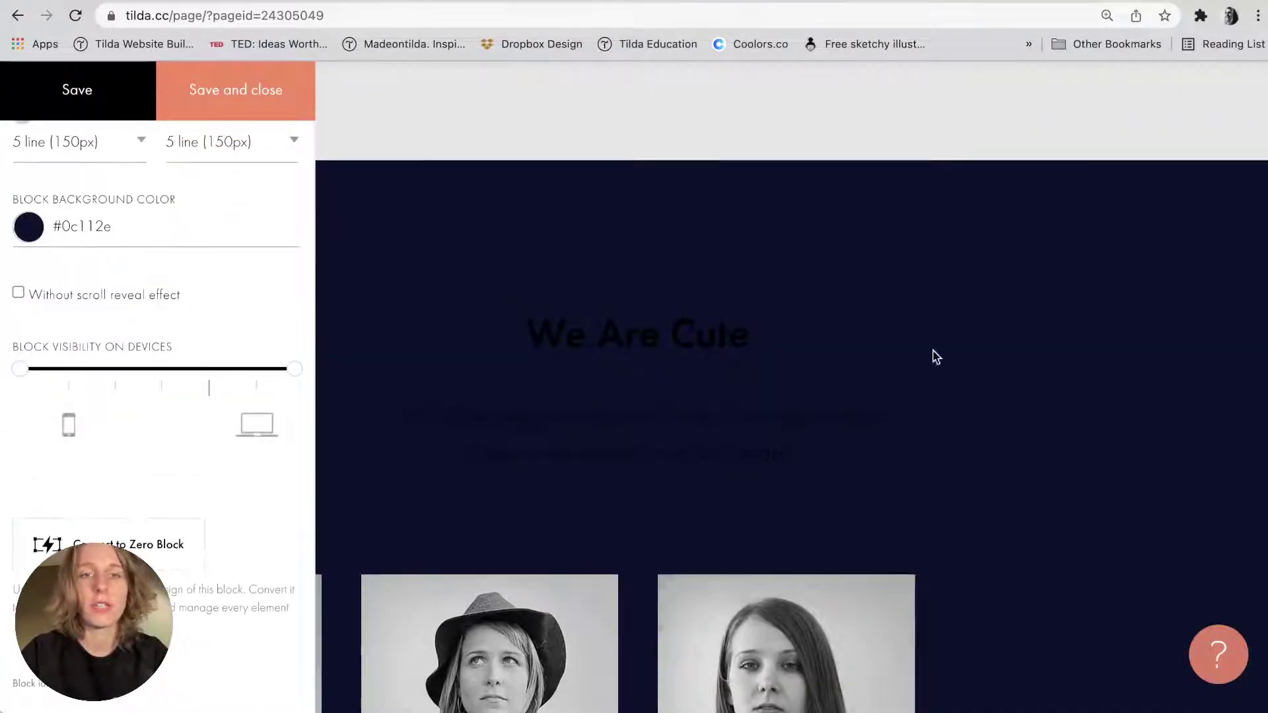
# Paste 380px from the notes as the block's image height.
pyautogui.press('super+Tab')
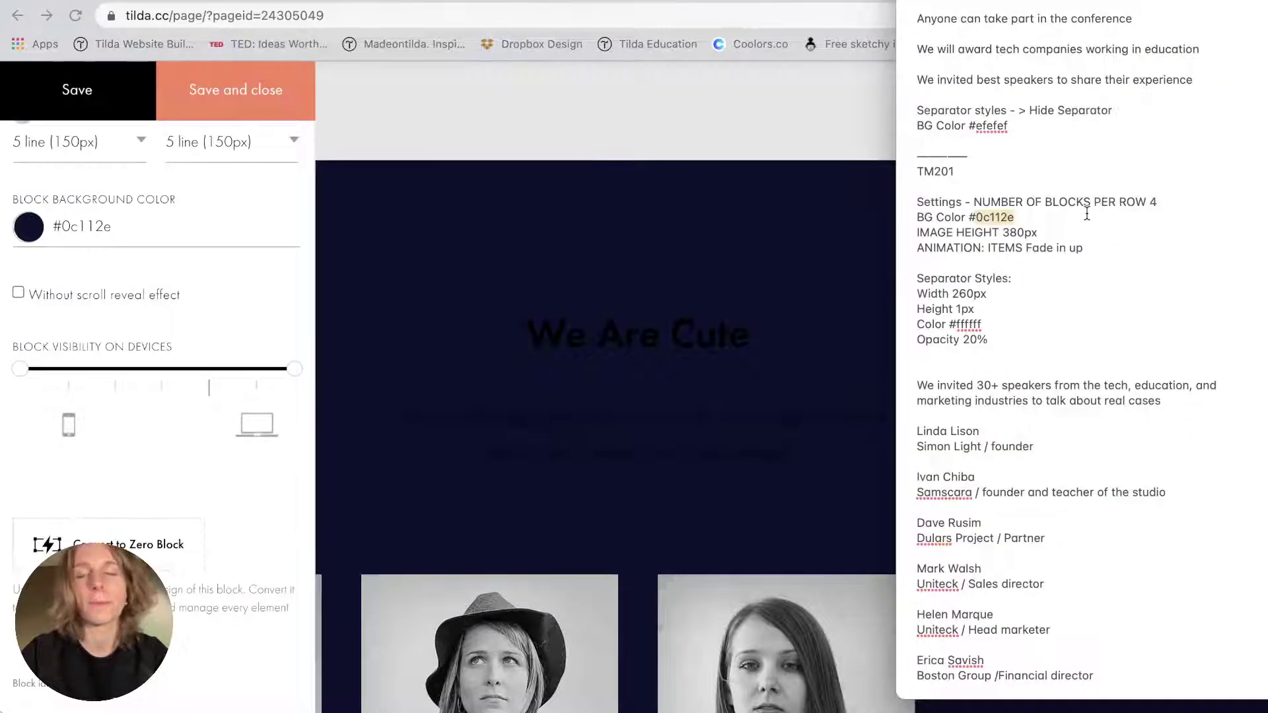
pyautogui.doubleClick(1015, 232)
pyautogui.press('super+c')
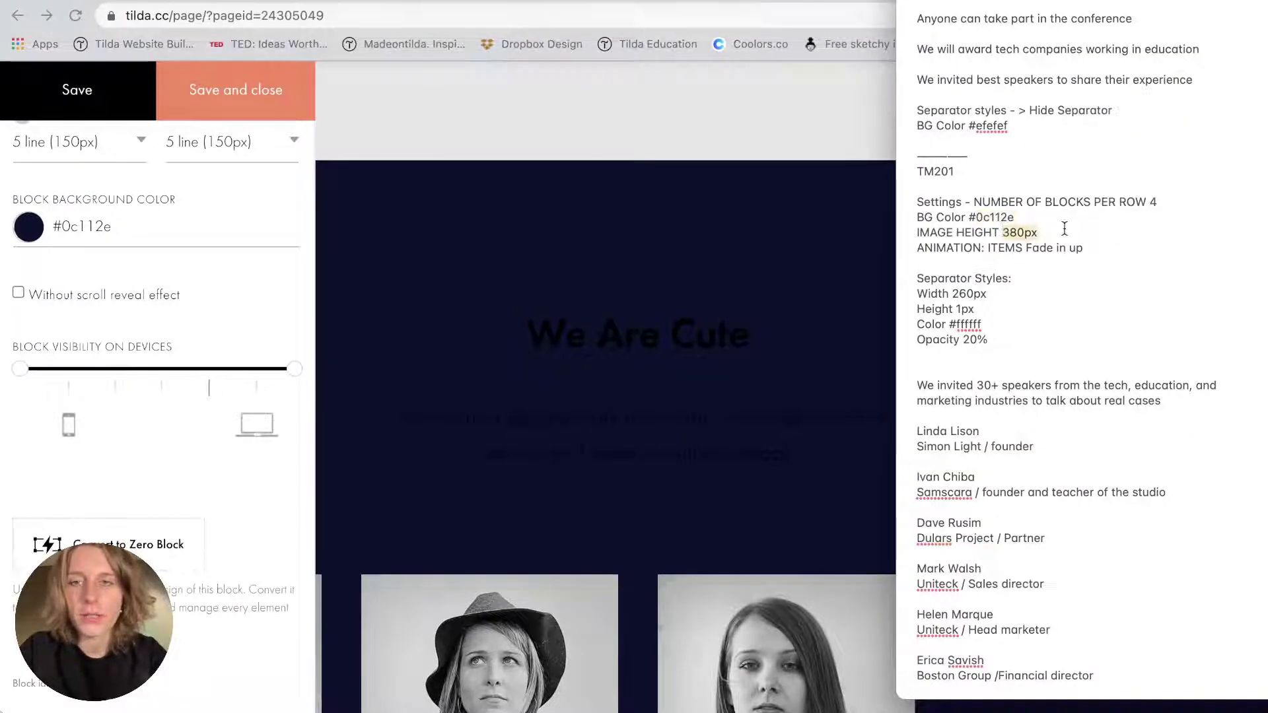
pyautogui.click(169, 310)
pyautogui.scroll(10, 169, 310)
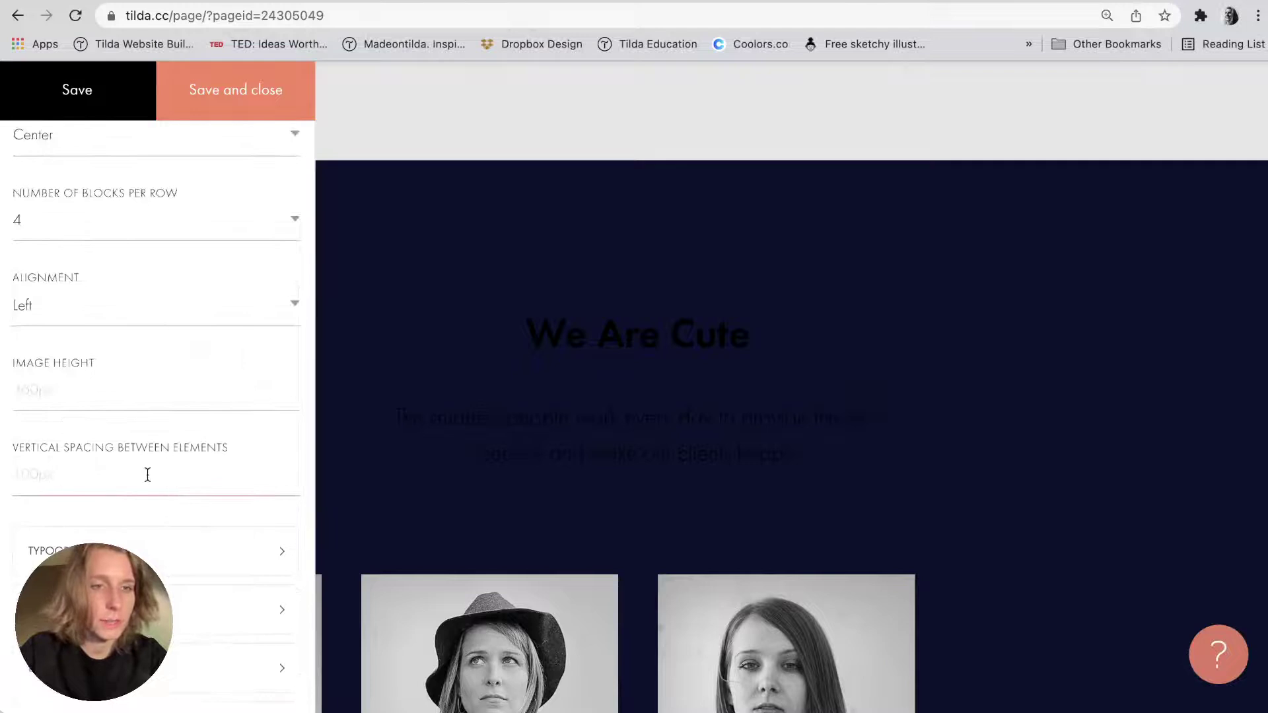
pyautogui.click(112, 391)
pyautogui.press('super+v')
# Set Animation: Items to Fade In Up, then save and close the block settings.
pyautogui.press('super+Tab')
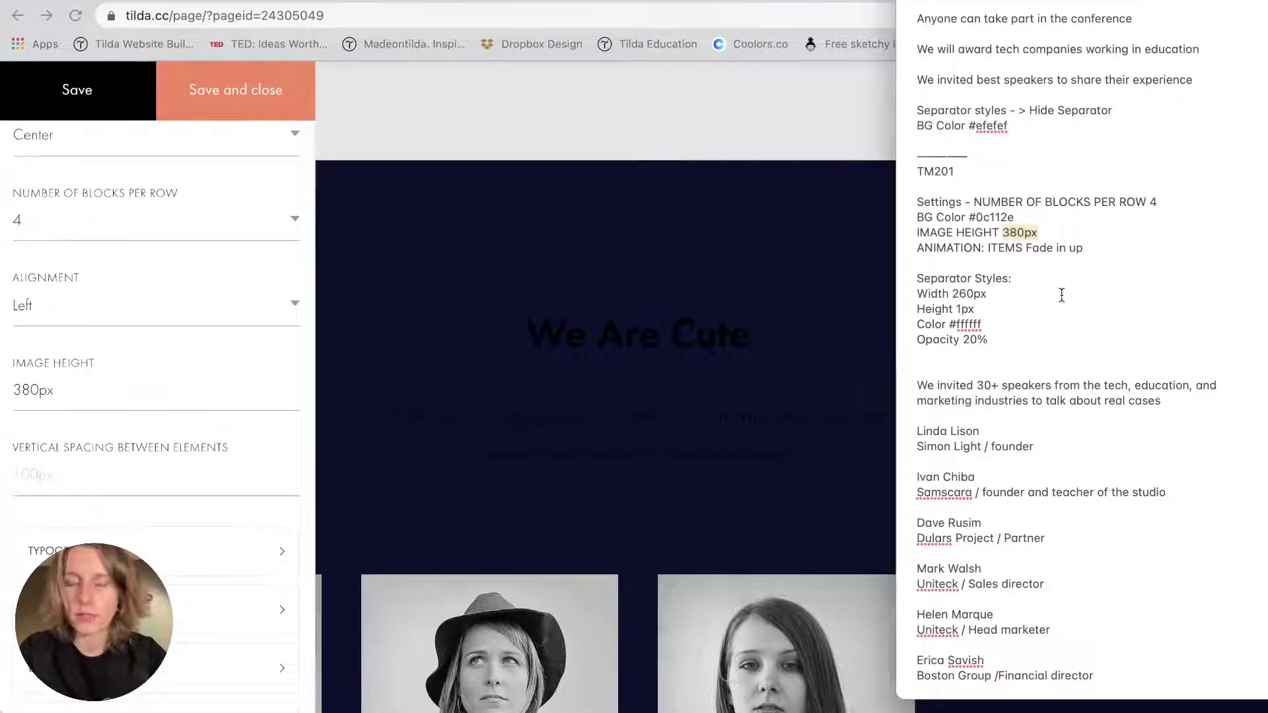
pyautogui.scroll(-3, 676, 372)
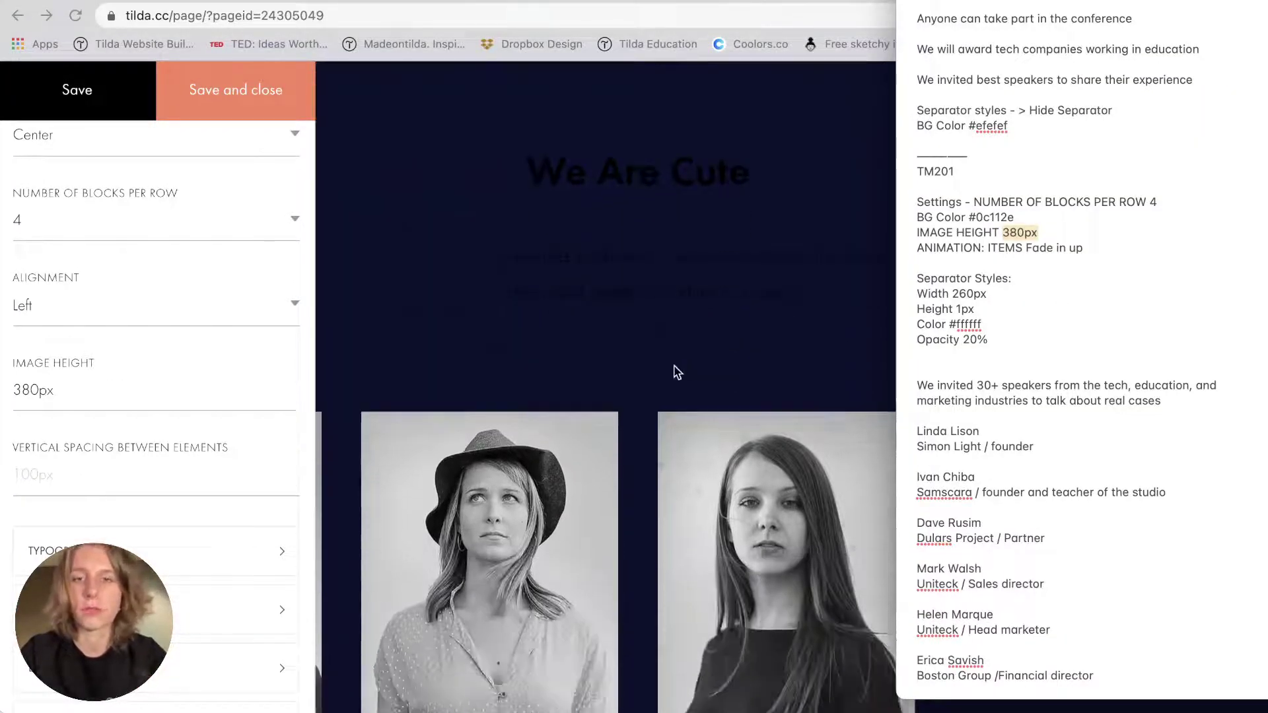
pyautogui.press('super+Tab')
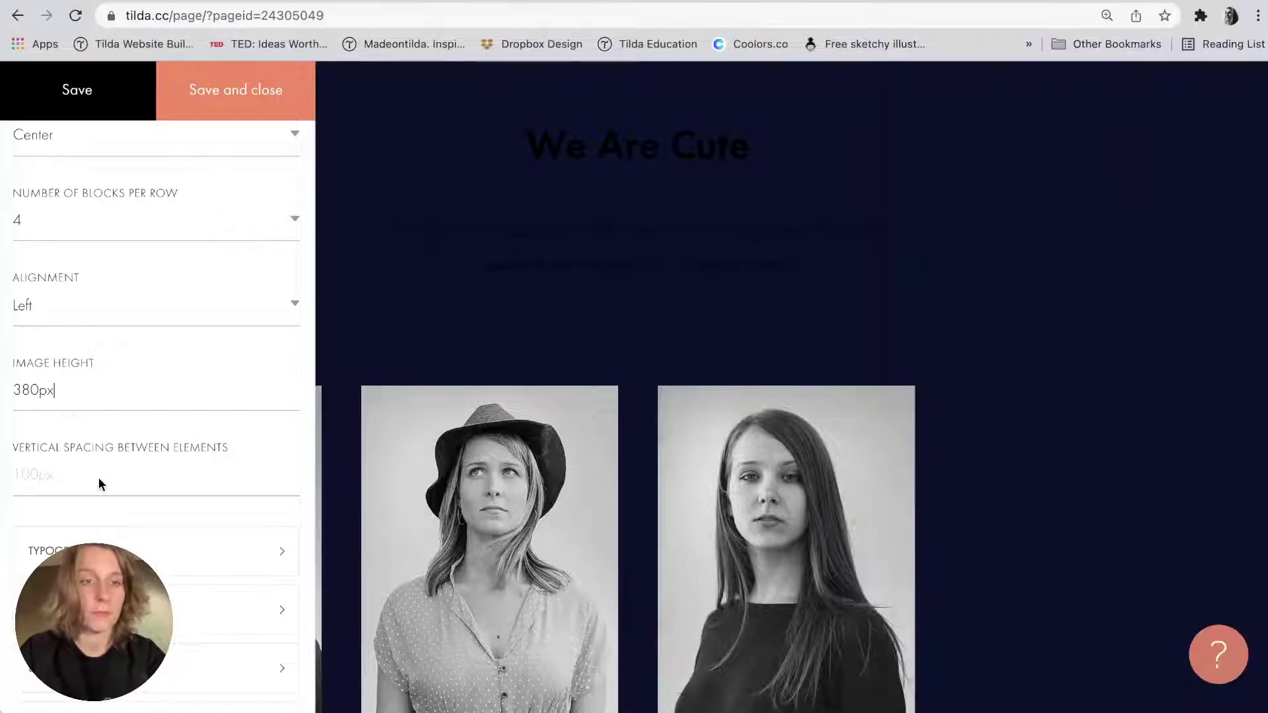
pyautogui.scroll(-4, 99, 481)
pyautogui.click(290, 584)
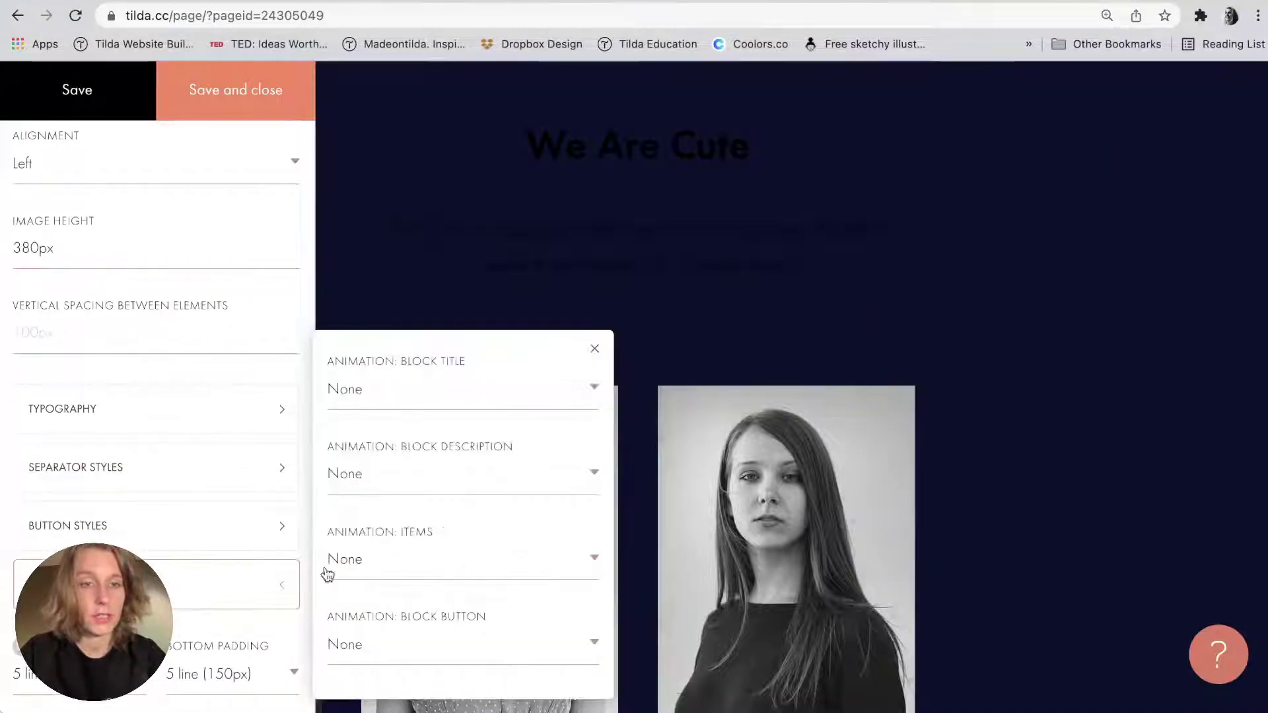
pyautogui.click(502, 561)
pyautogui.click(478, 610)
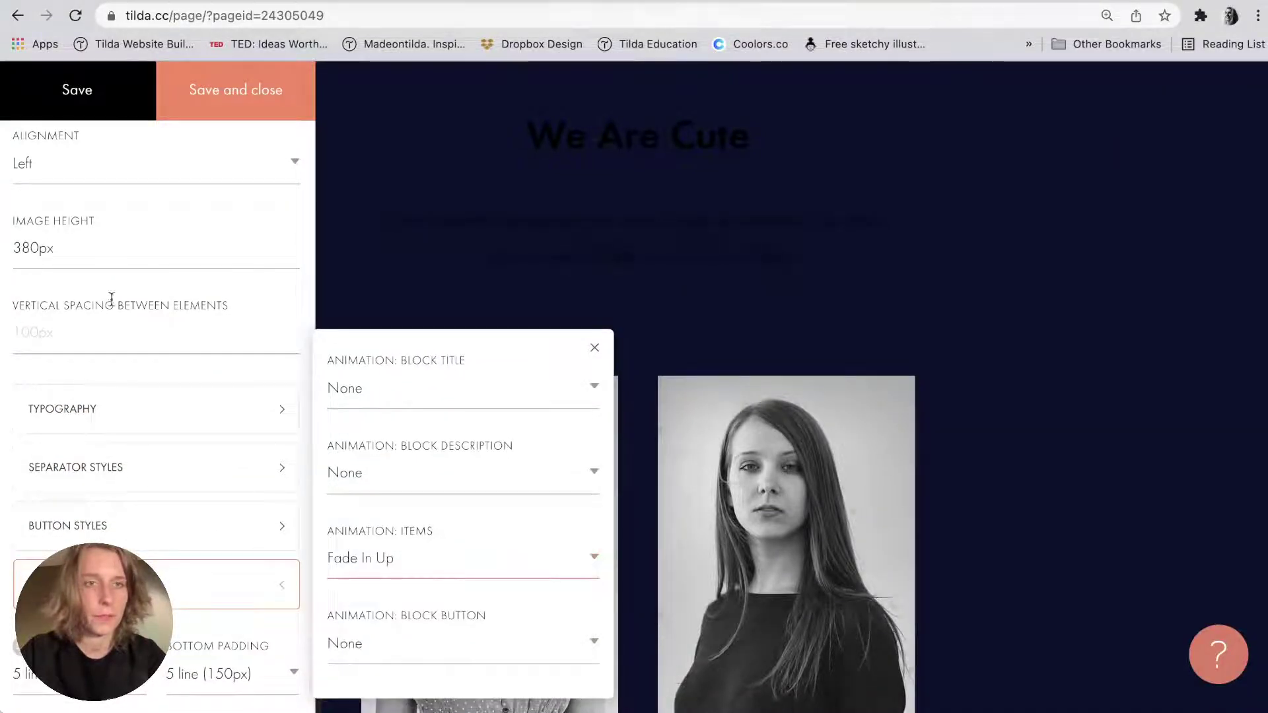
pyautogui.click(246, 93)
pyautogui.click(159, 191)
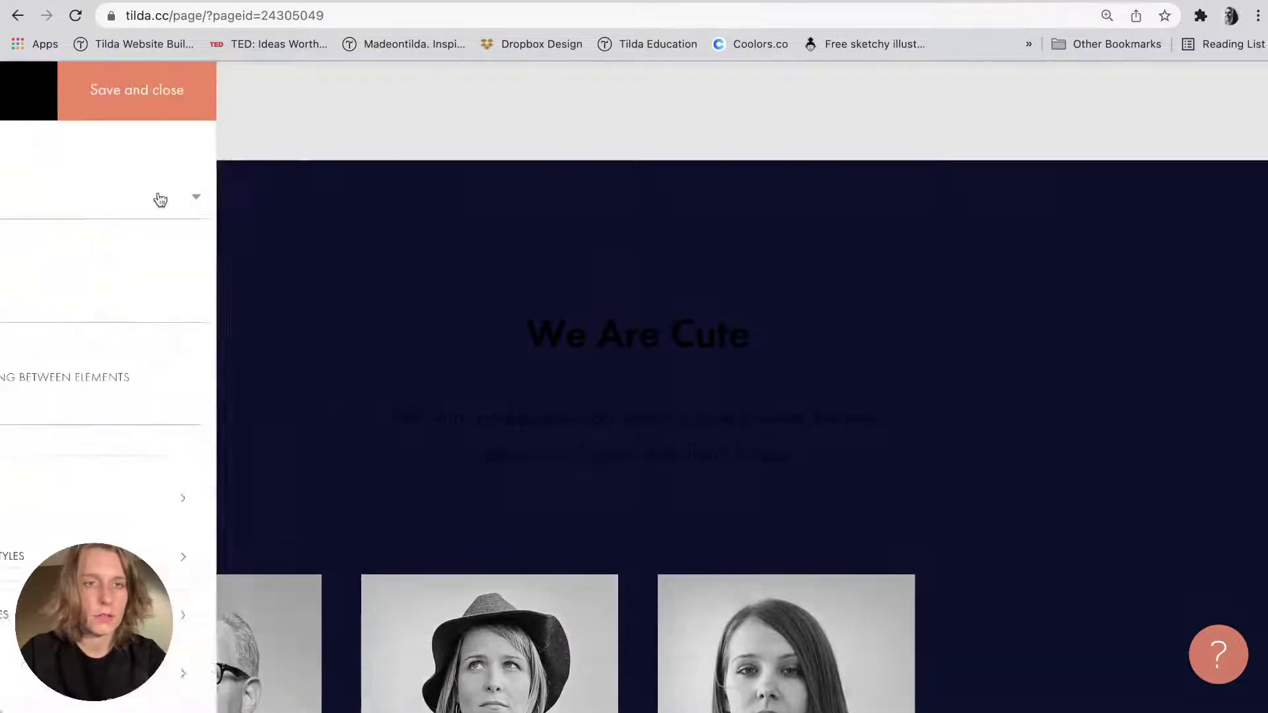
# In Typography, make the Person Name and Person Information colours white.
pyautogui.click(141, 412)
pyautogui.click(416, 150)
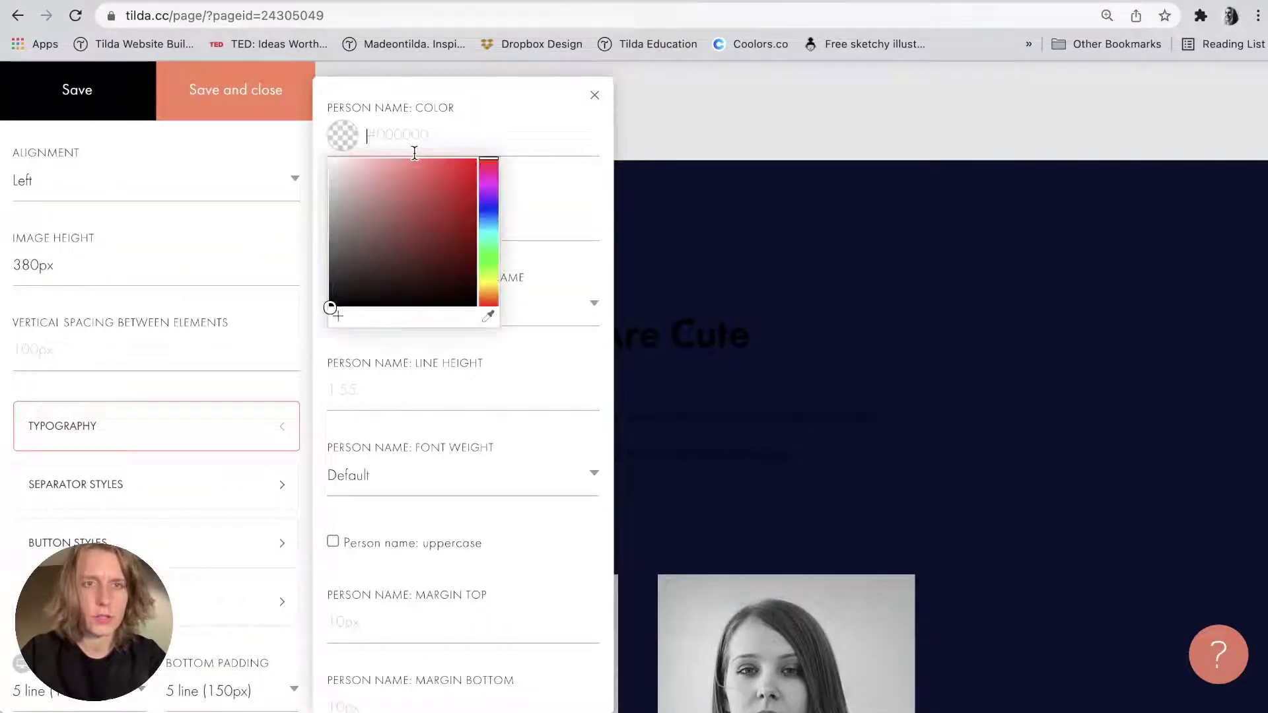
pyautogui.click(328, 157)
pyautogui.click(447, 109)
pyautogui.scroll(-5, 449, 116)
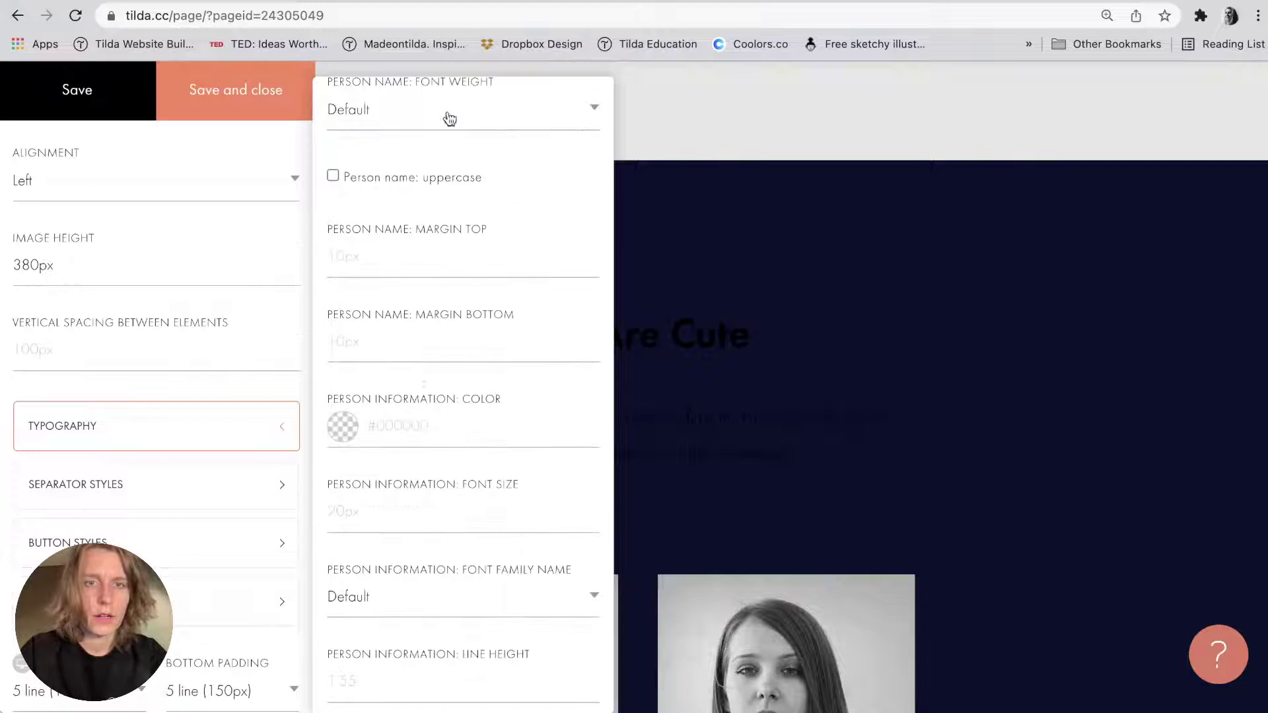
pyautogui.click(409, 420)
pyautogui.click(330, 451)
pyautogui.click(437, 400)
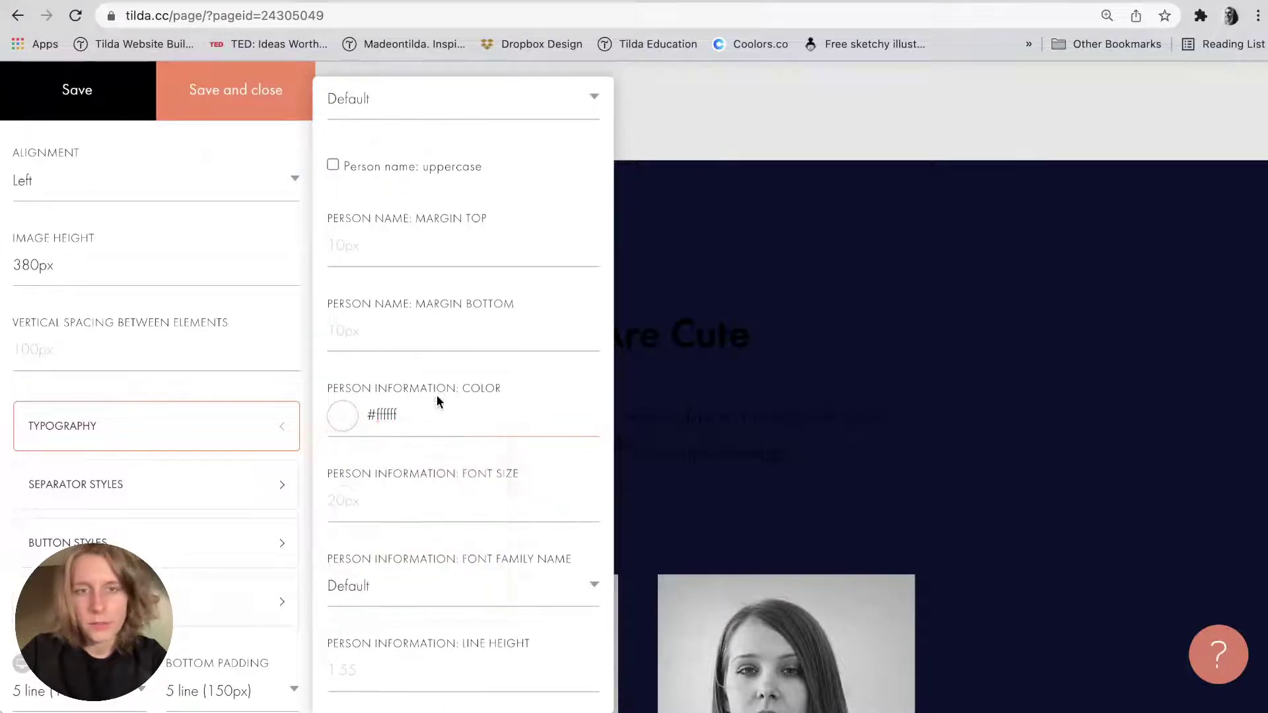
# Adjust the block's Text Color, then save and close the settings.
pyautogui.scroll(-5, 437, 395)
pyautogui.click(434, 257)
pyautogui.click(365, 307)
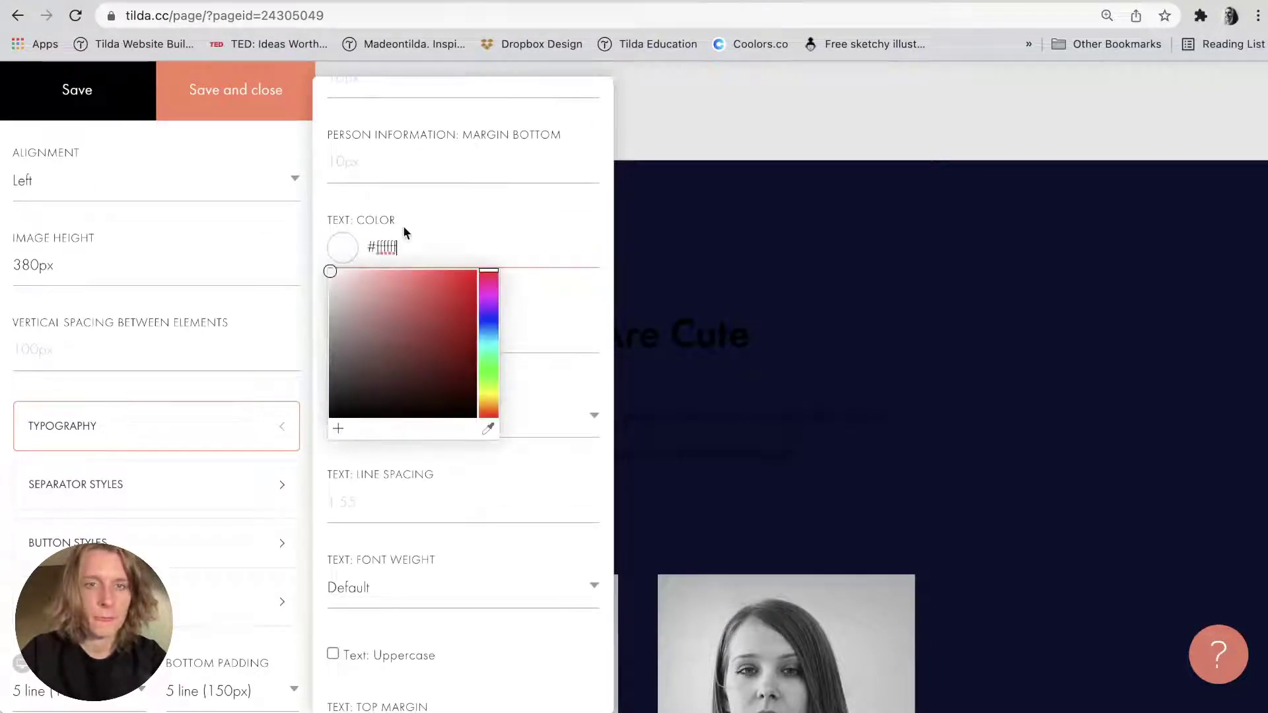
pyautogui.click(402, 225)
pyautogui.scroll(-5, 403, 224)
pyautogui.click(221, 70)
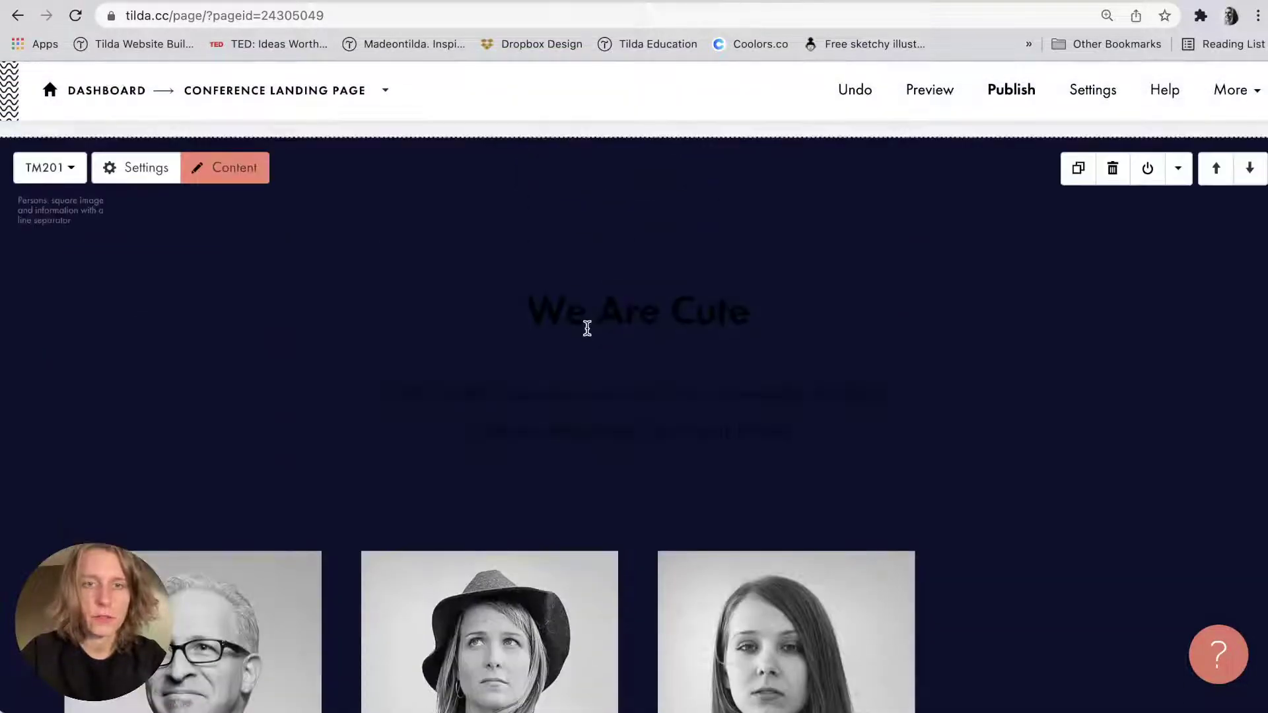
pyautogui.press('super+Tab')
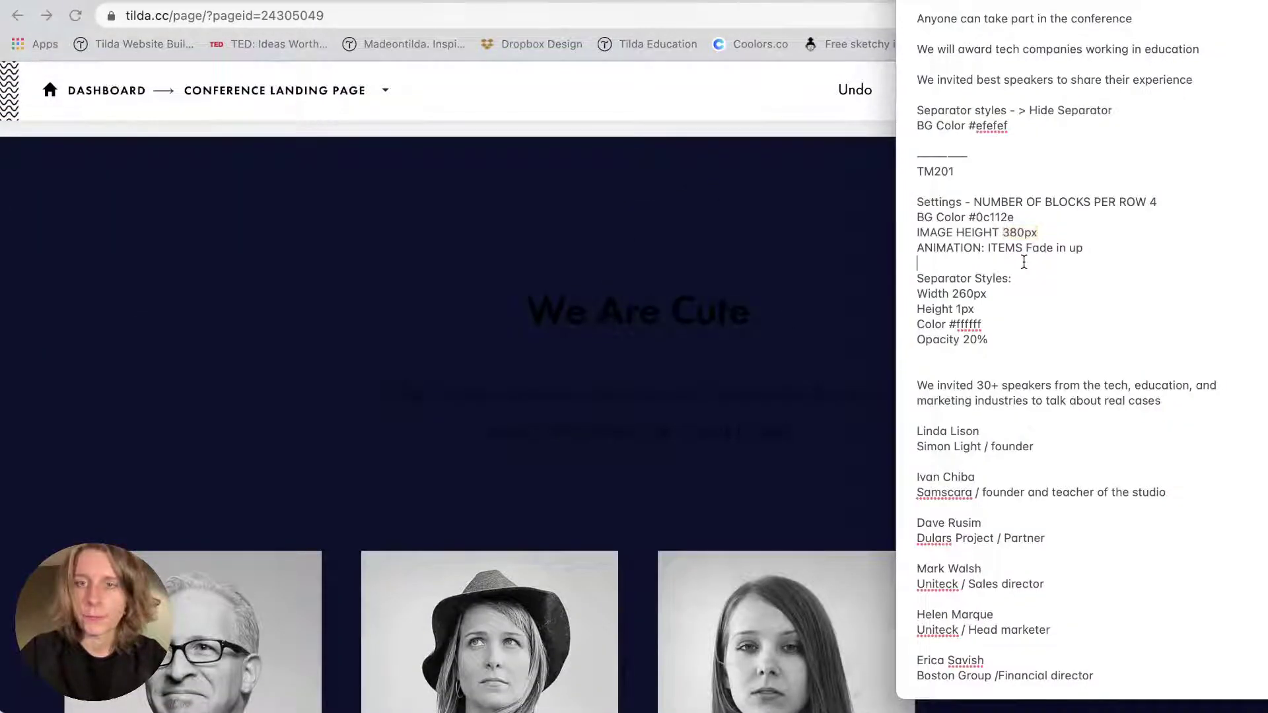
pyautogui.scroll(-2, 1024, 261)
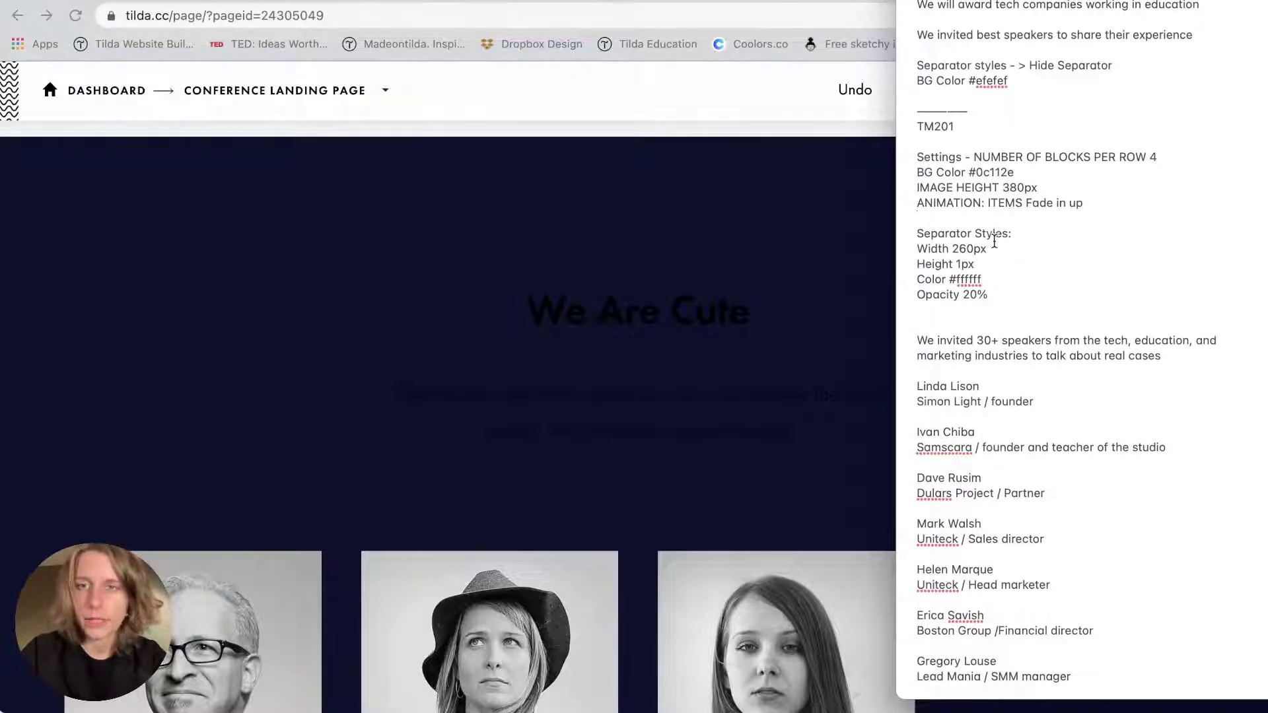
pyautogui.moveTo(993, 241); pyautogui.dragTo(951, 248)
pyautogui.press('super+c')
pyautogui.press('super+Tab')
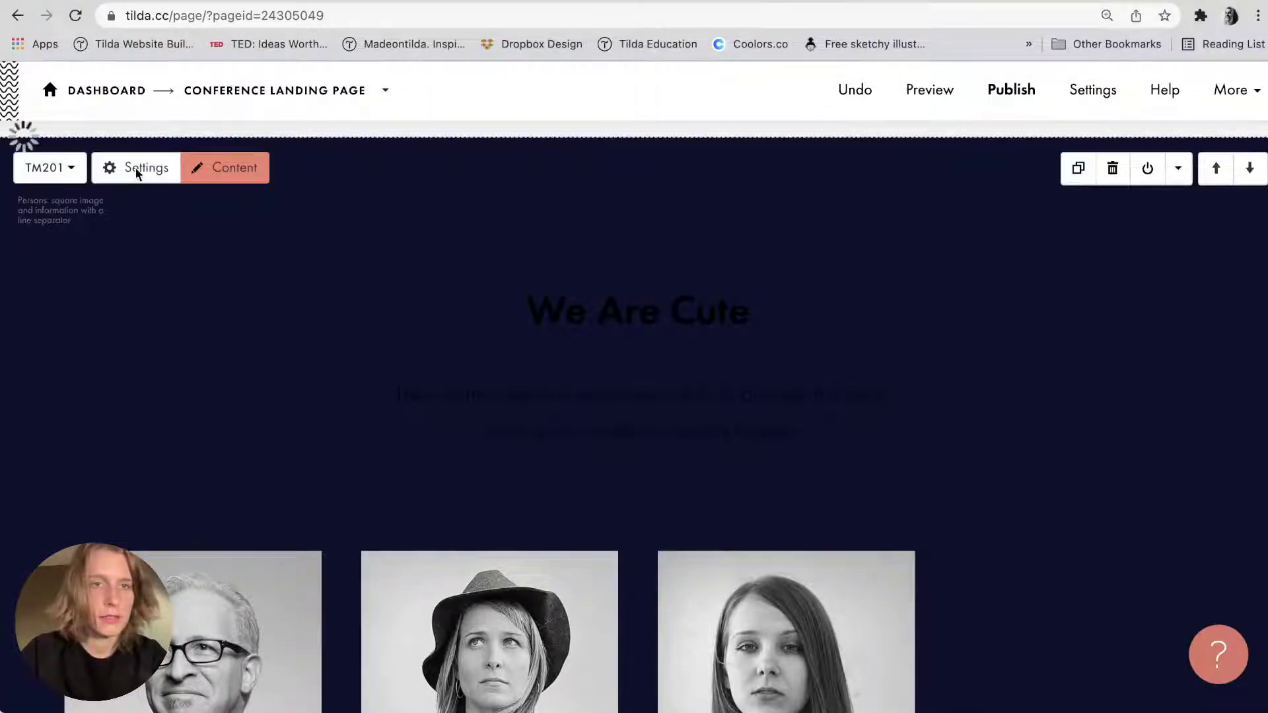
pyautogui.click(138, 168)
# In Separator Styles, paste 260px from the notes as the separator width.
pyautogui.click(95, 517)
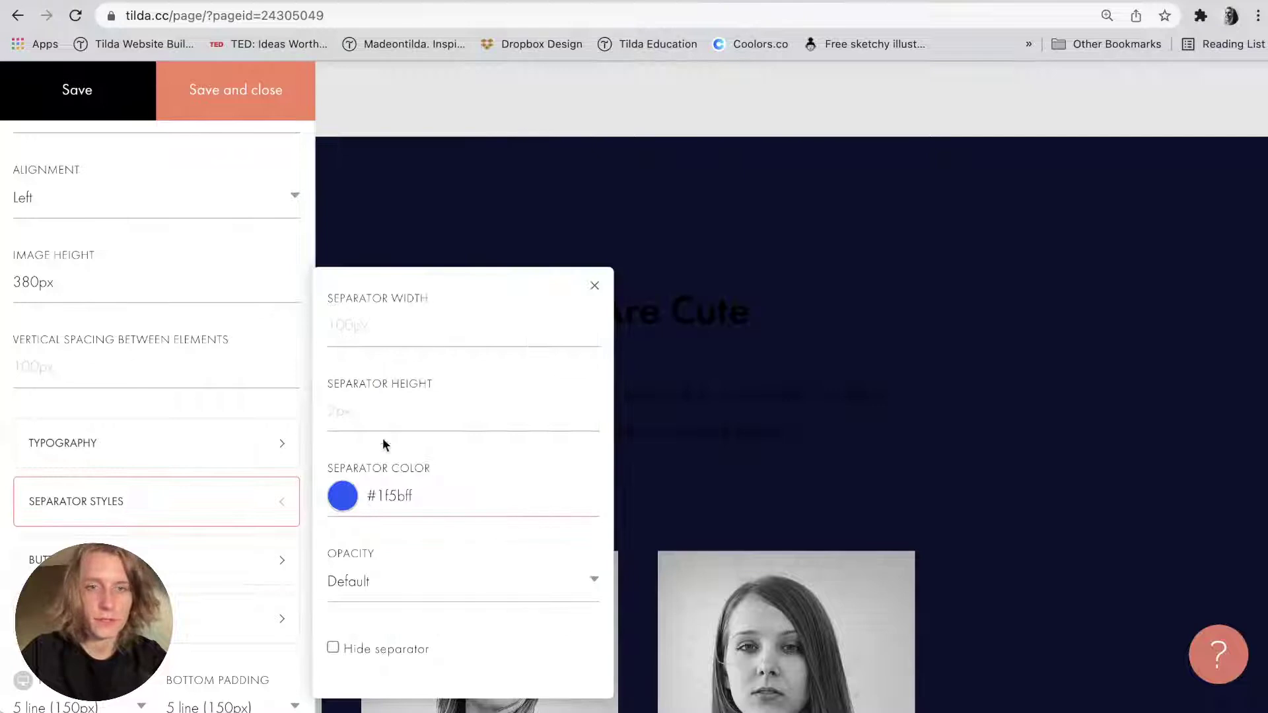
pyautogui.press('super+Tab')
pyautogui.press('super+Tab')
pyautogui.click(396, 324)
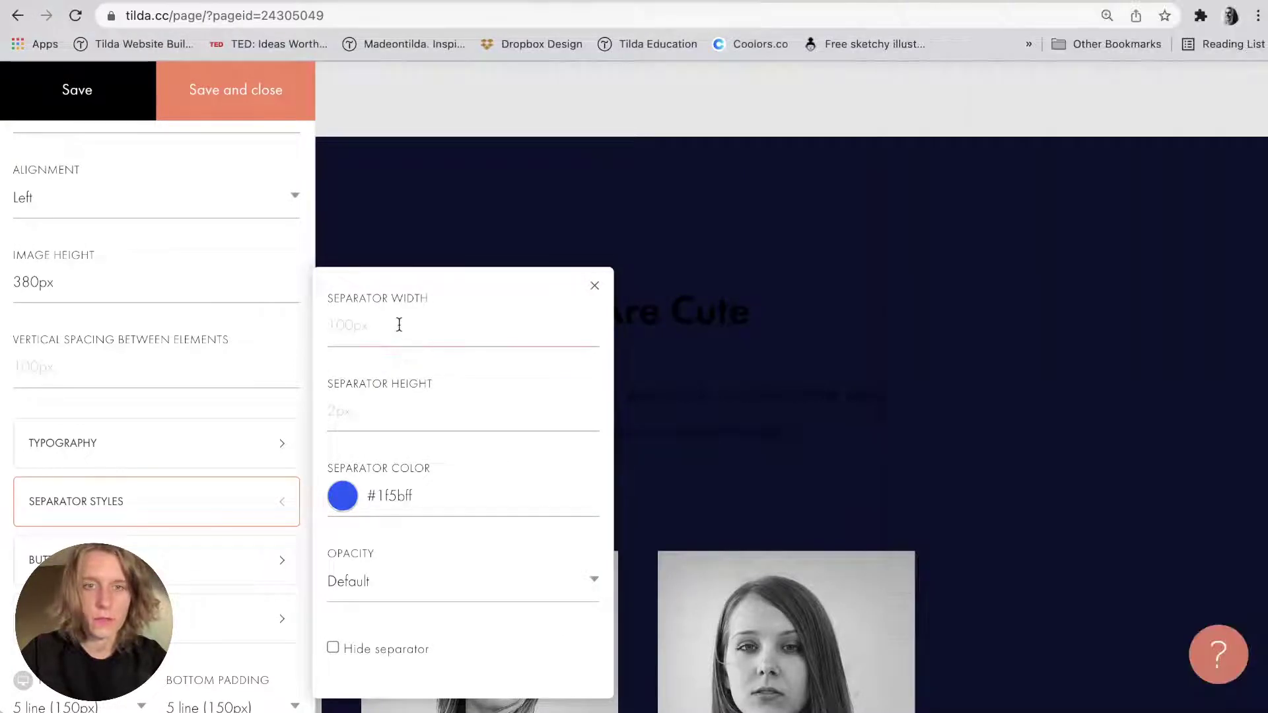
pyautogui.press('super+v')
pyautogui.press('super+Tab')
pyautogui.click(961, 266)
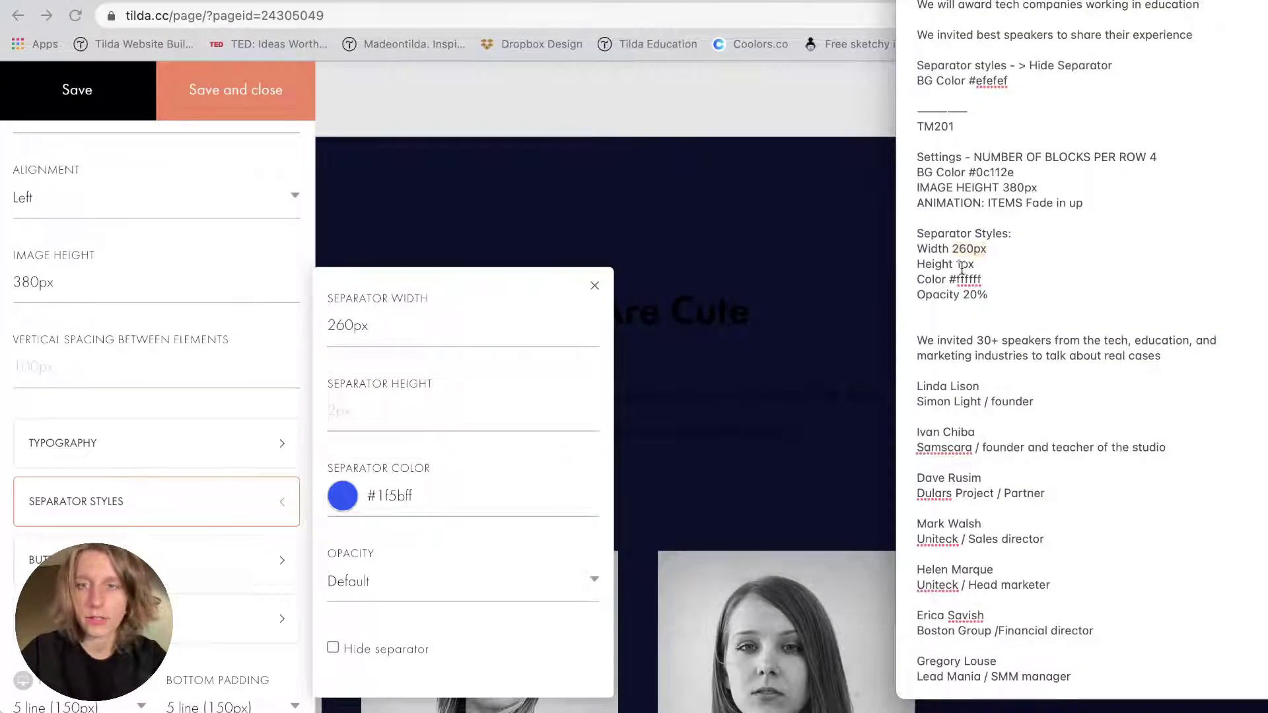
pyautogui.press('BackSpace')
pyautogui.press('super+Tab')
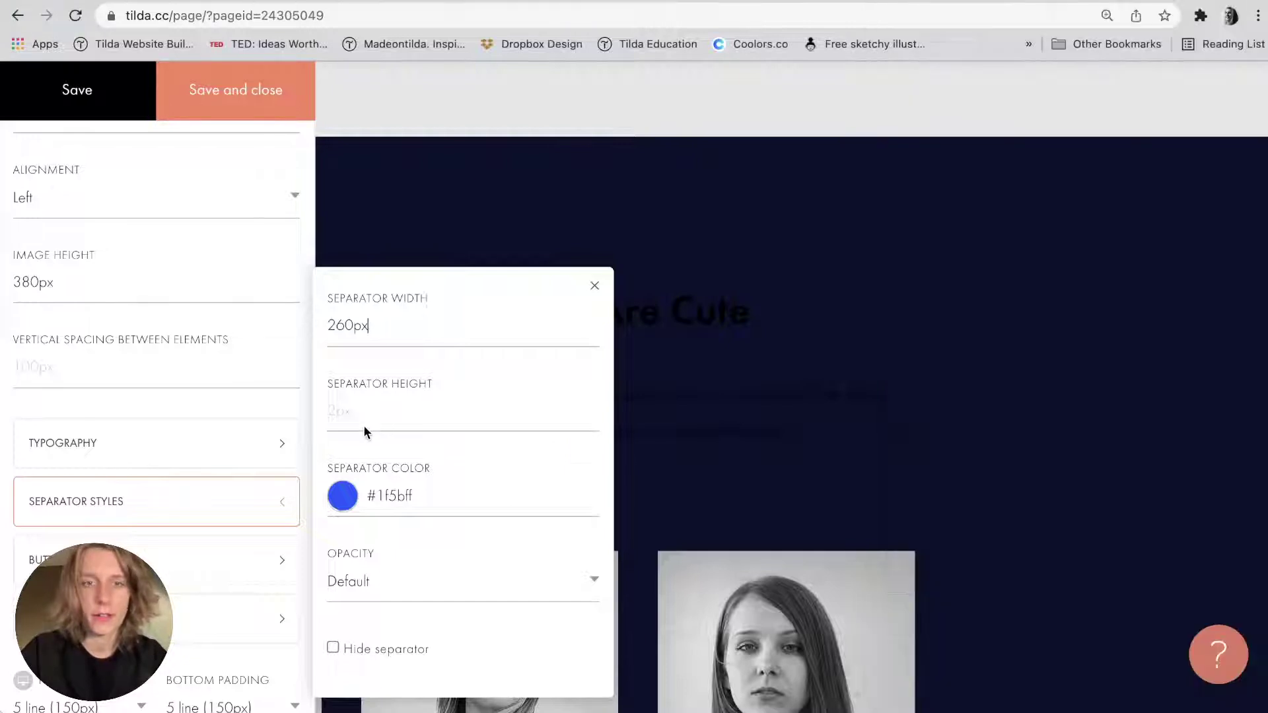
pyautogui.press('super+Tab')
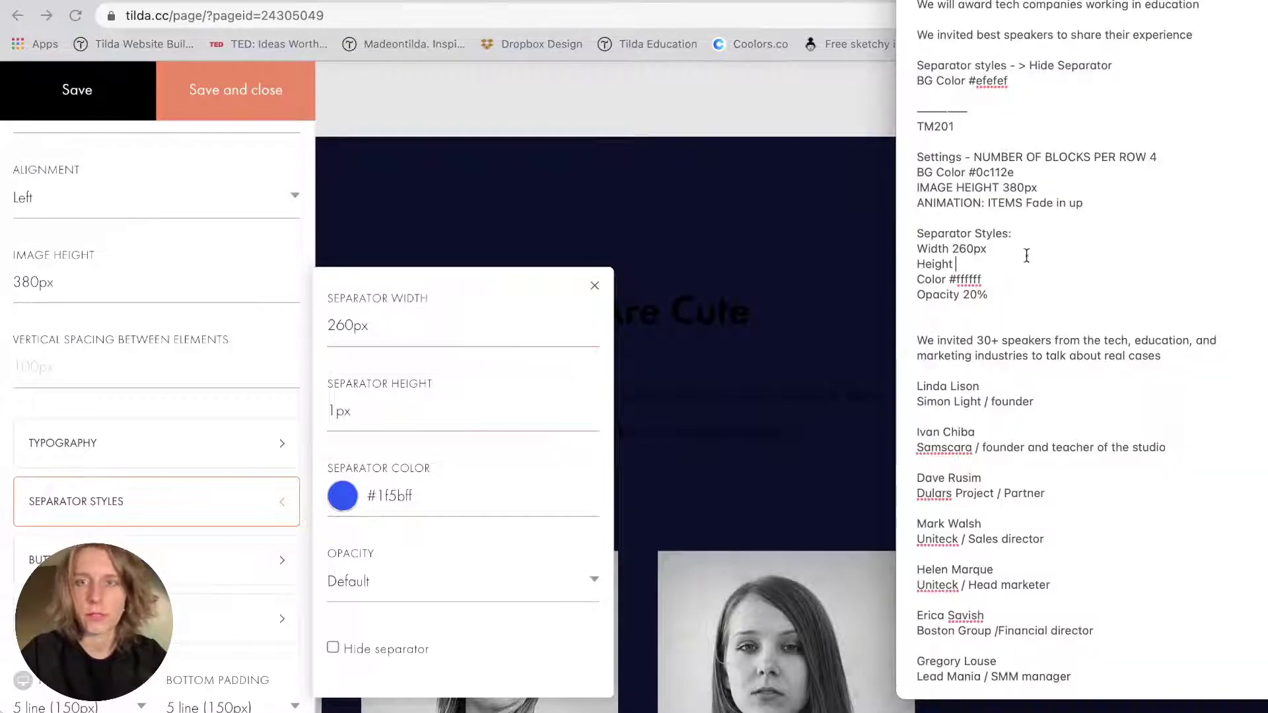
# Set the separator colour to #ffffff and its opacity to 20%.
pyautogui.click(391, 493)
pyautogui.write('#ffffff')
pyautogui.click(393, 453)
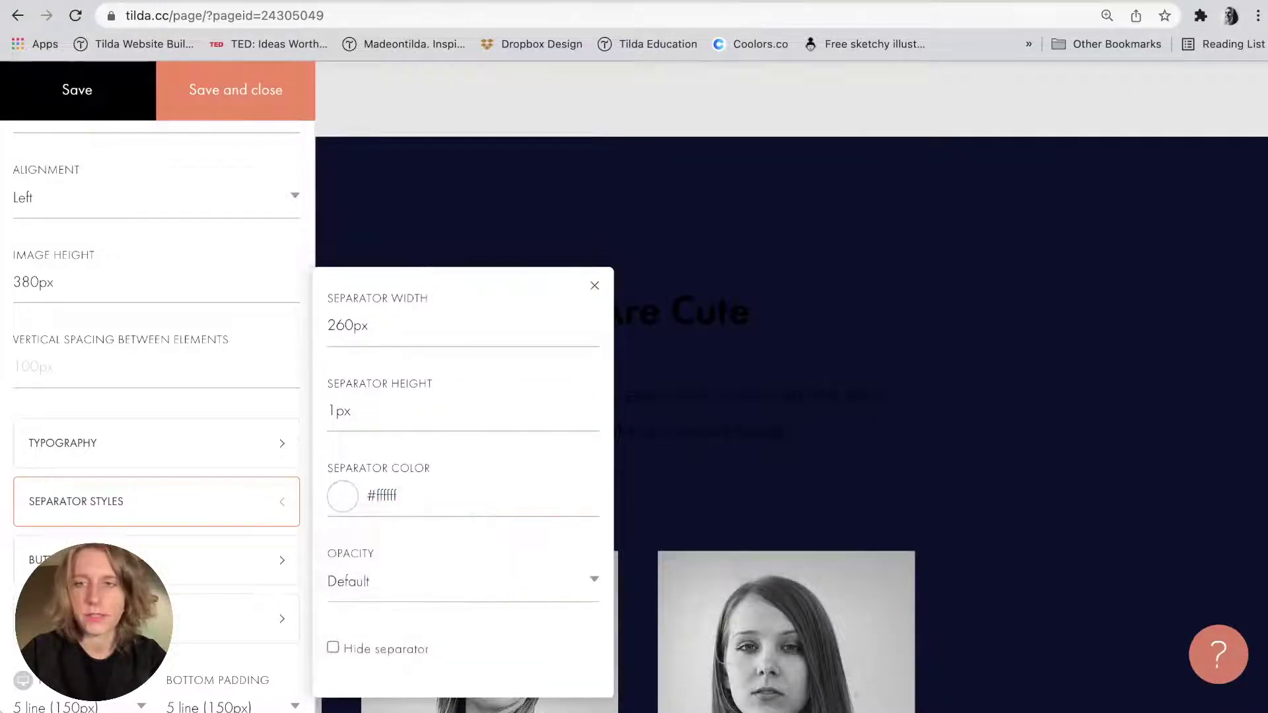
pyautogui.press('super+Tab')
pyautogui.click(342, 582)
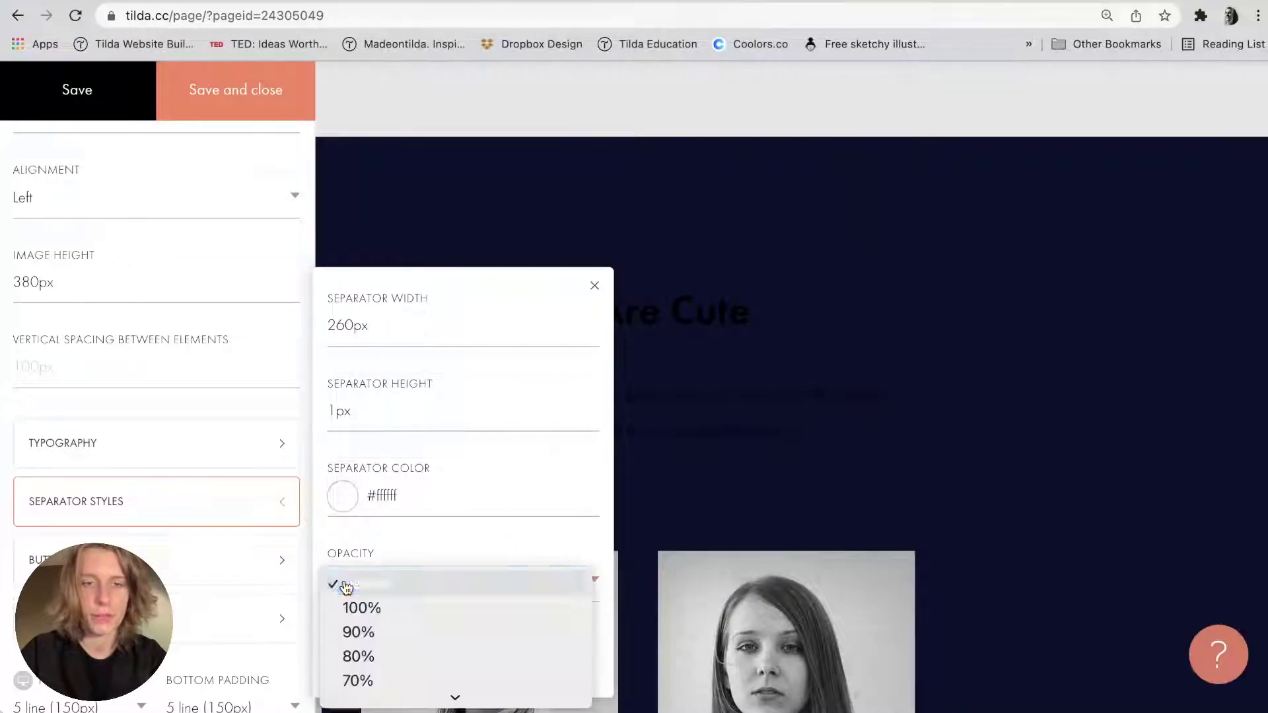
pyautogui.click(361, 646)
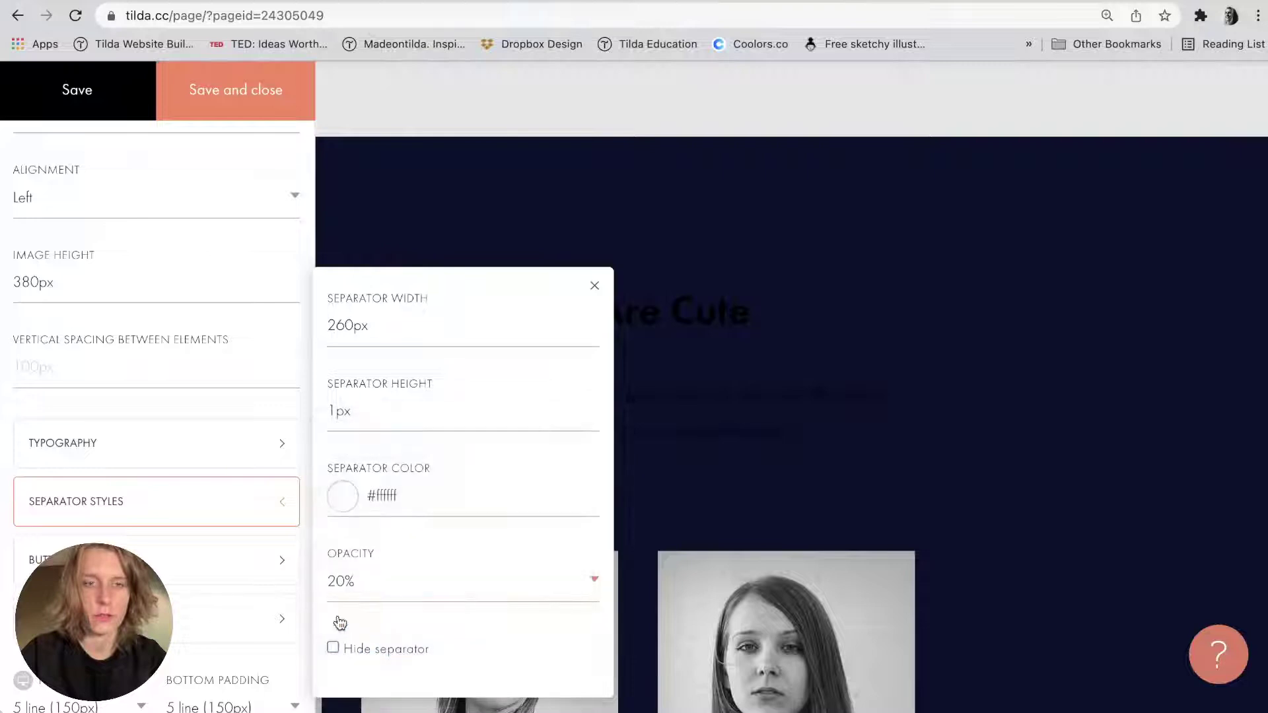
pyautogui.click(175, 52)
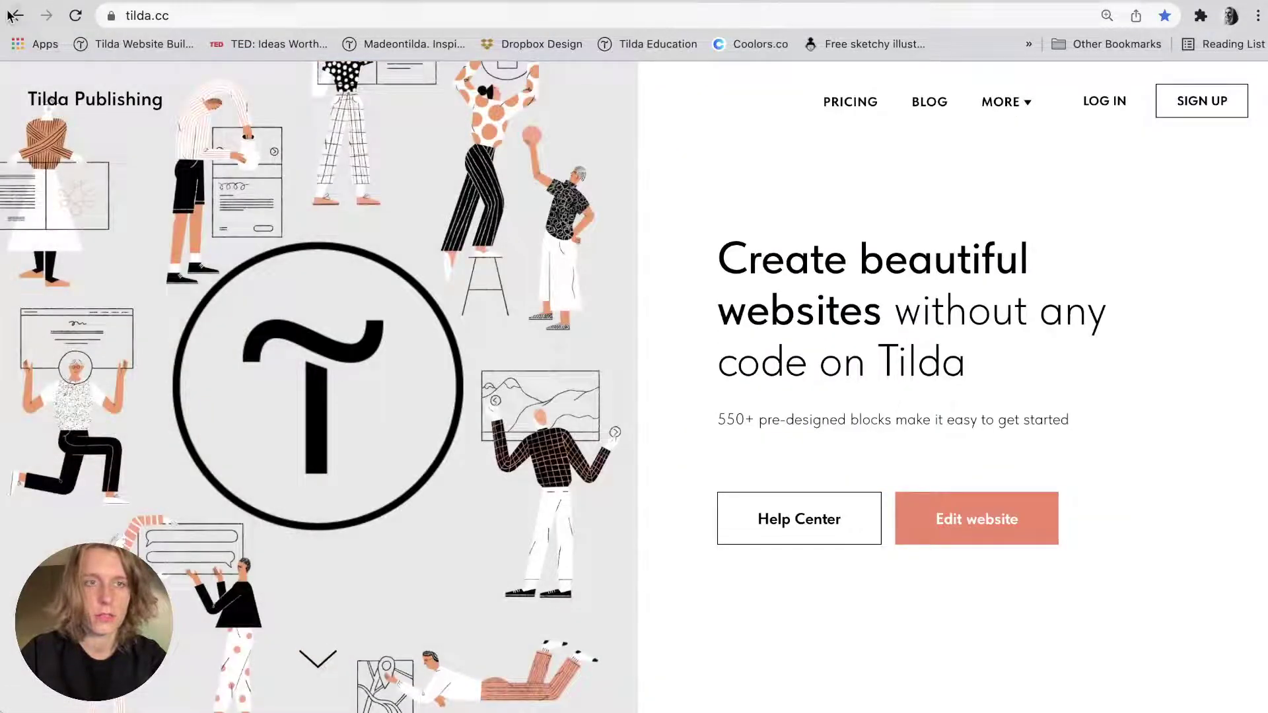
pyautogui.click(18, 15)
# Reopen the speakers block's separator styles and set colour ffffff and height 1.
pyautogui.click(149, 168)
pyautogui.scroll(-5, 164, 398)
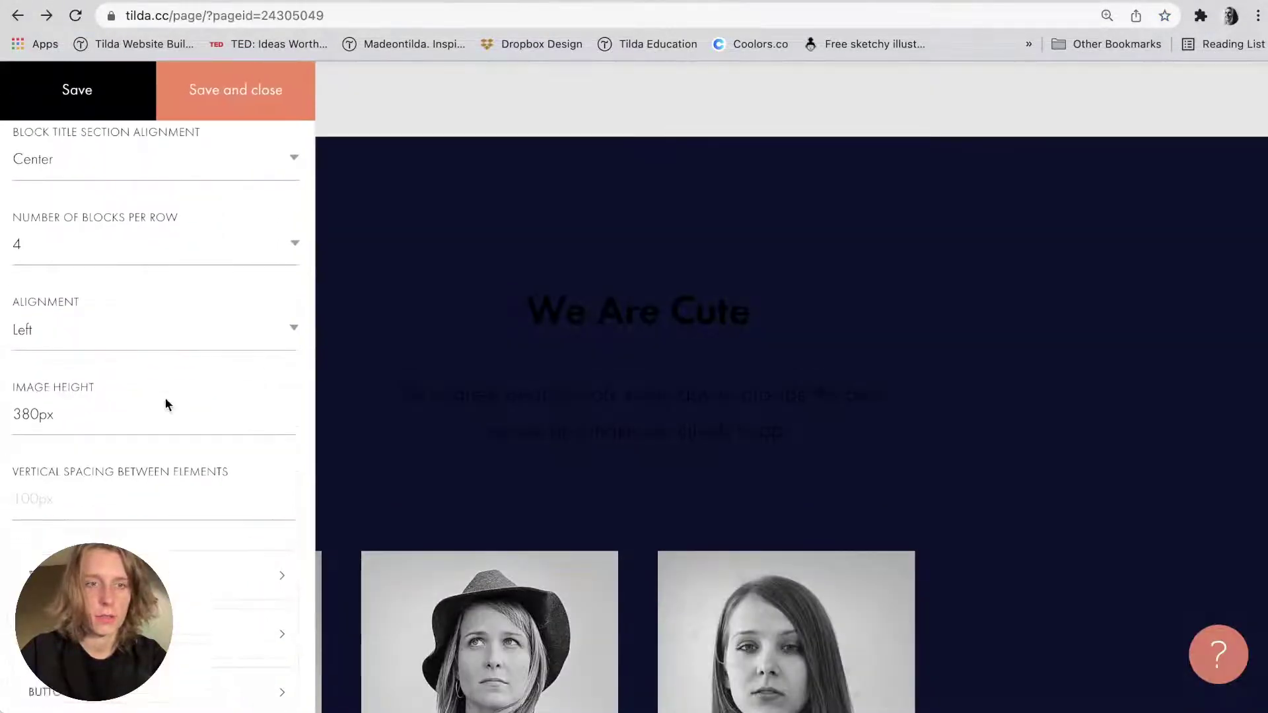
pyautogui.click(136, 422)
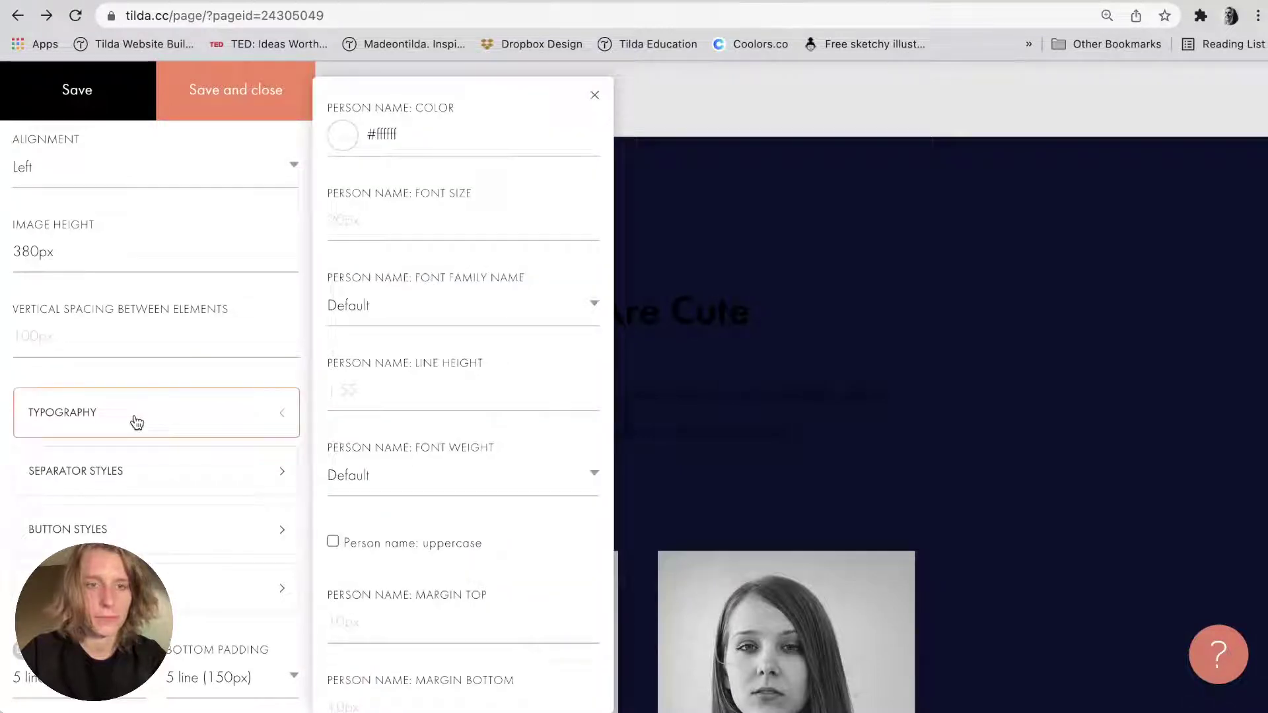
pyautogui.click(137, 474)
pyautogui.click(396, 495)
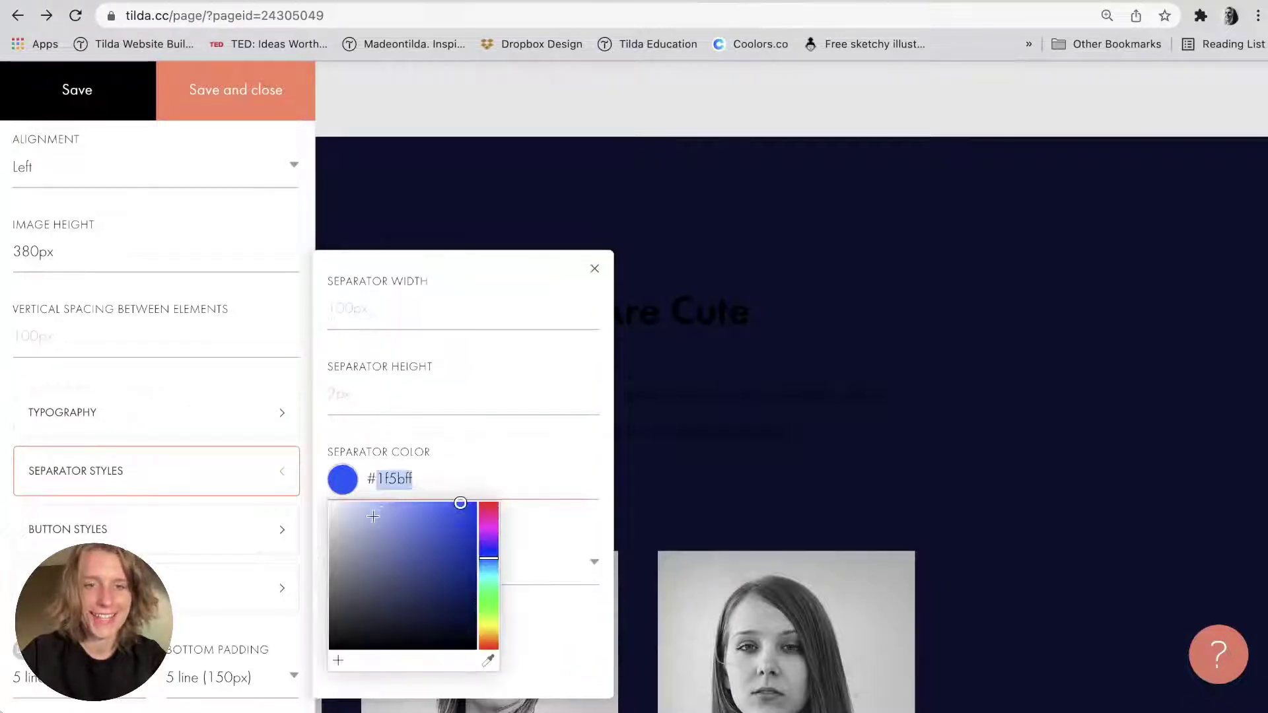
pyautogui.write('ffffff')
pyautogui.click(425, 348)
pyautogui.click(419, 395)
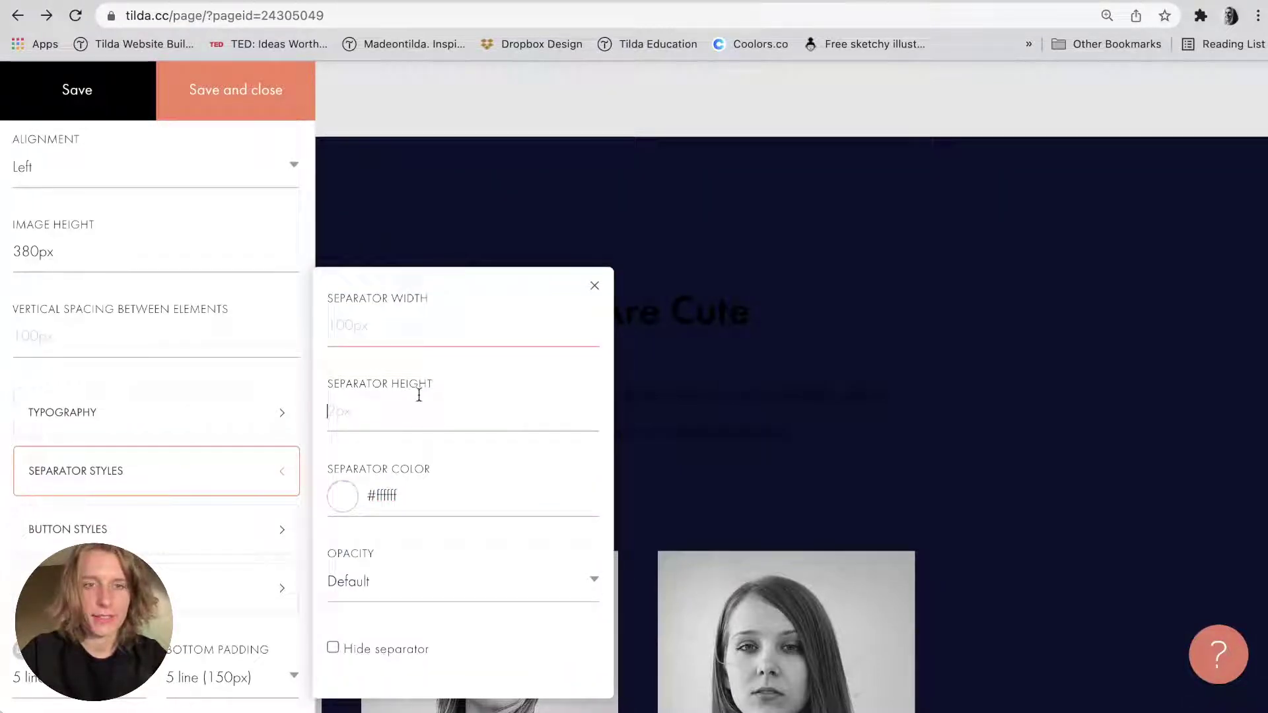
pyautogui.write('1')
# Enter 260 as the separator width, then save and close the block settings.
pyautogui.press('super+Tab')
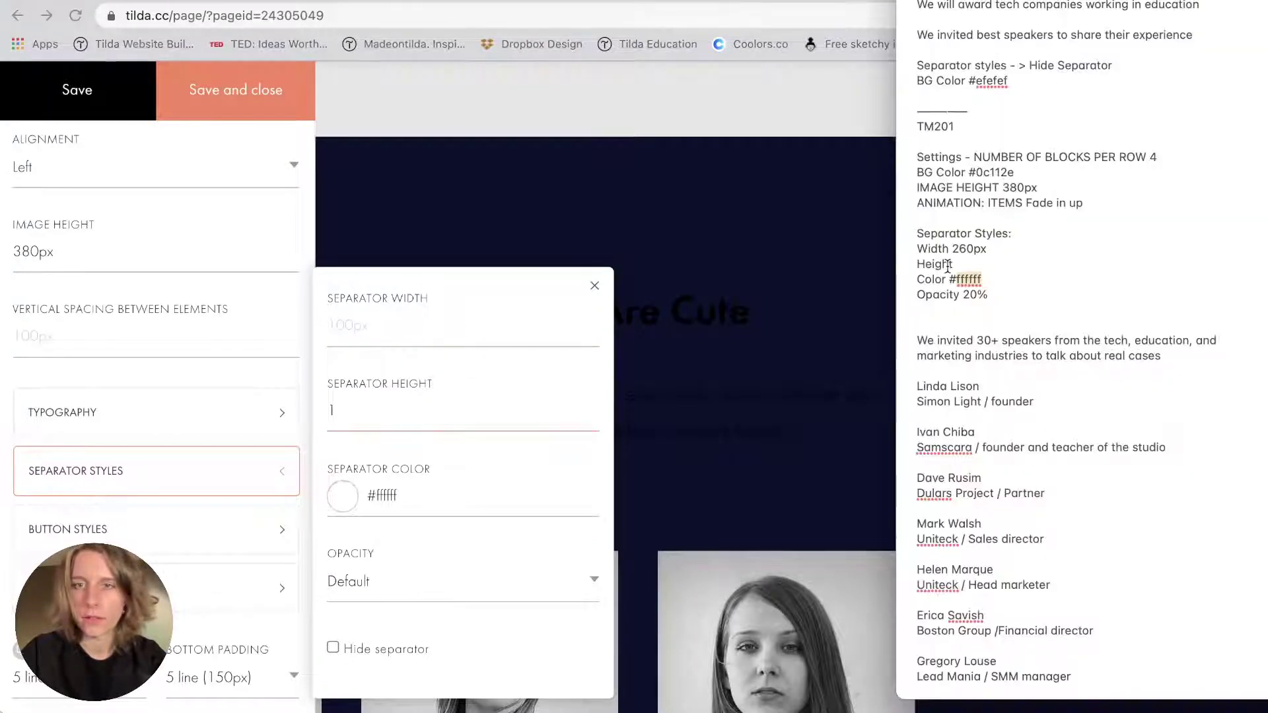
pyautogui.click(450, 323)
pyautogui.write('26')
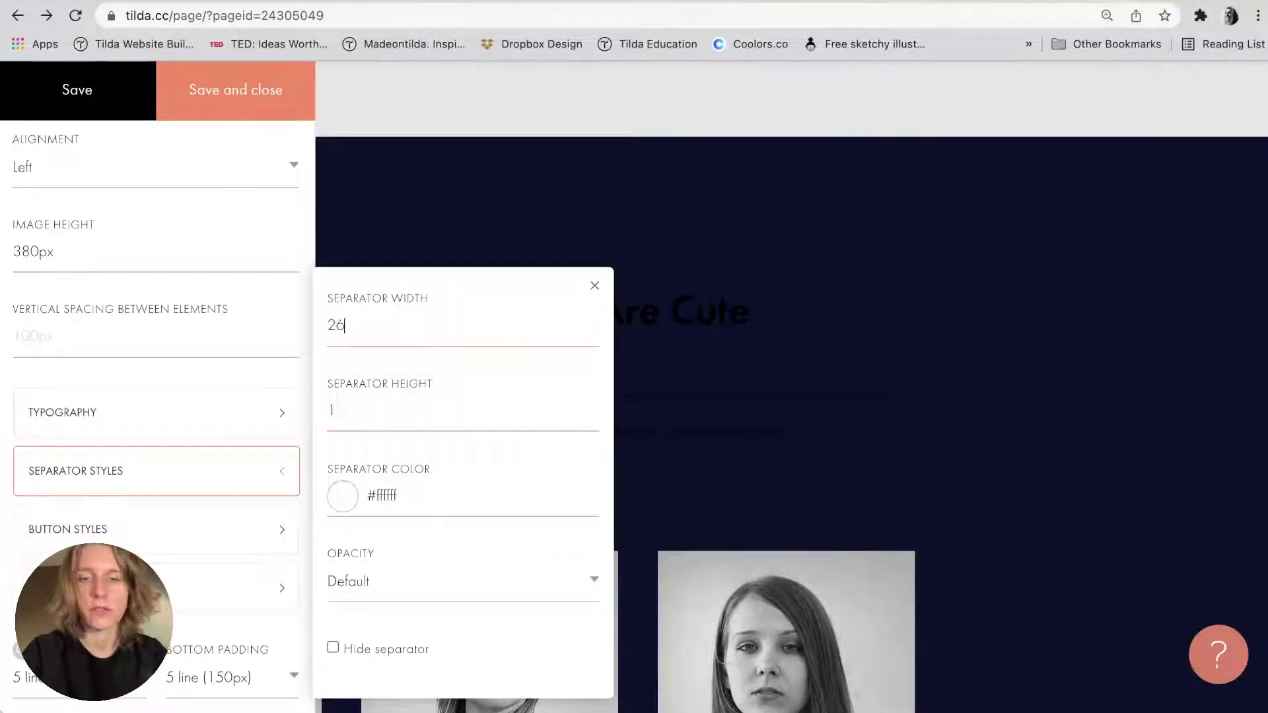
pyautogui.write('0')
pyautogui.click(595, 285)
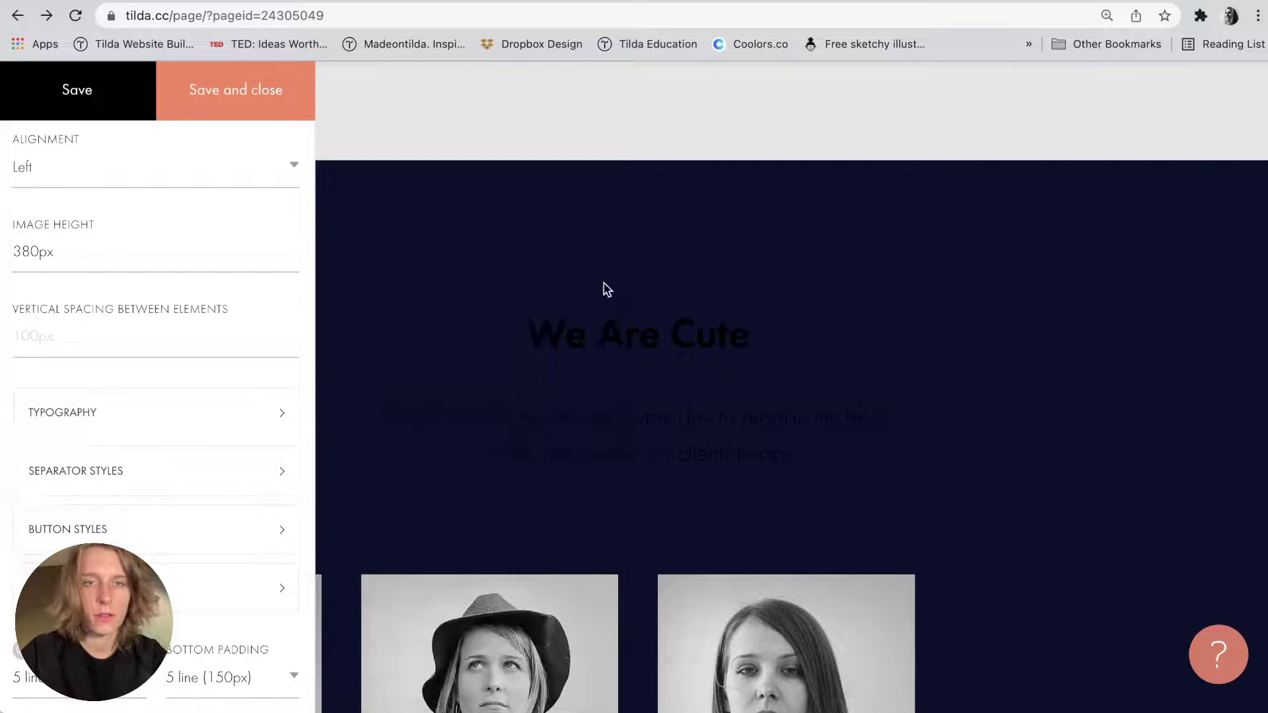
pyautogui.scroll(3, 188, 311)
pyautogui.scroll(-3, 152, 409)
pyautogui.click(132, 416)
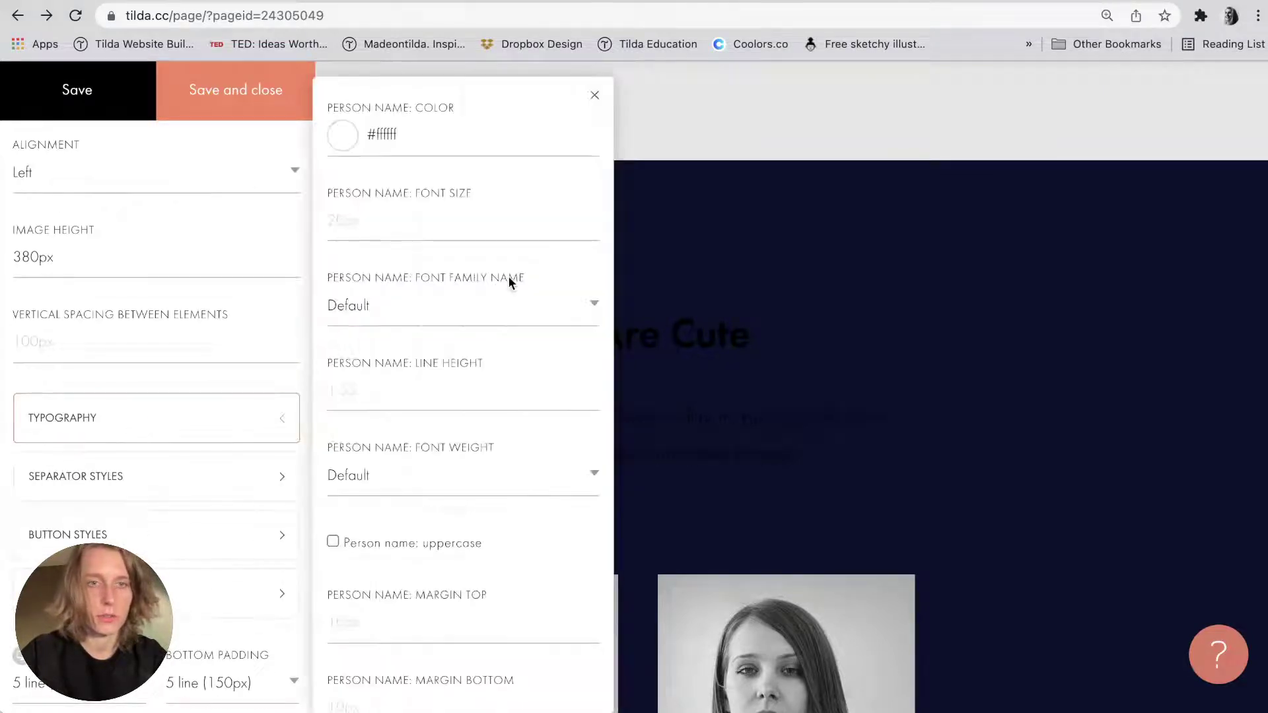
pyautogui.scroll(-10, 388, 225)
pyautogui.click(215, 114)
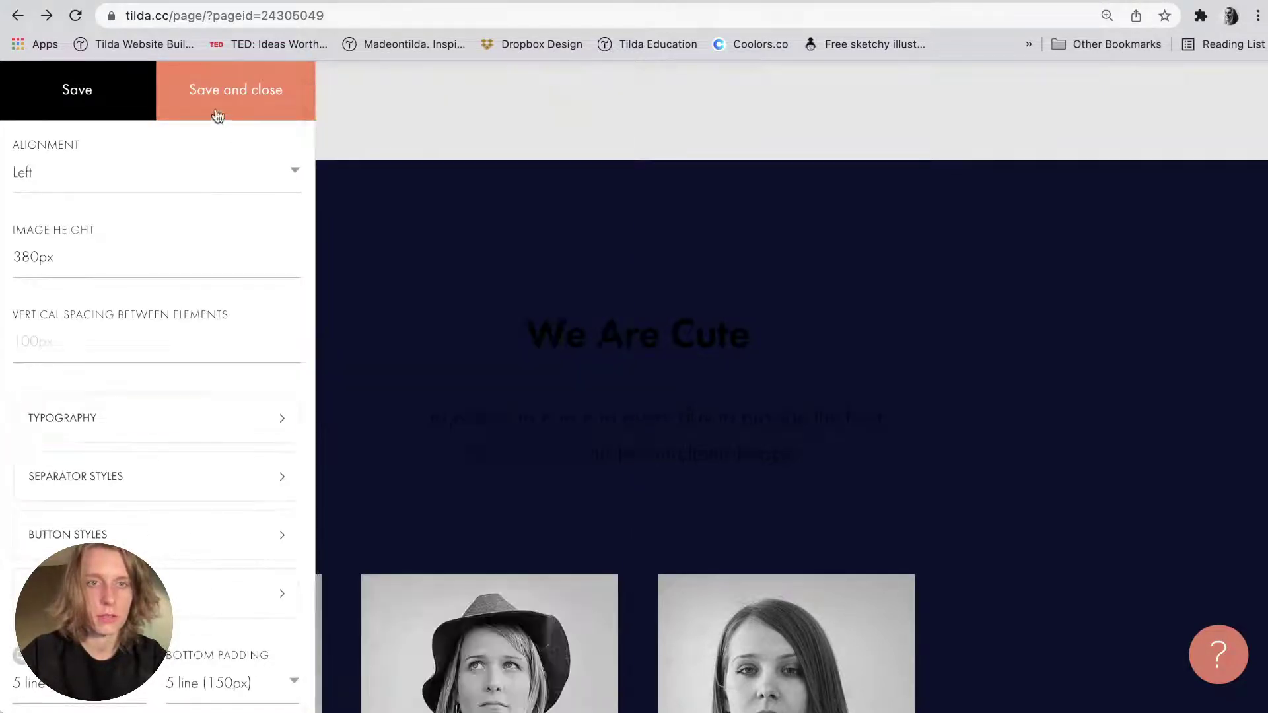
# Reopen the speakers block's Typography settings and inspect the Person Name colour.
pyautogui.tripleClick(548, 327)
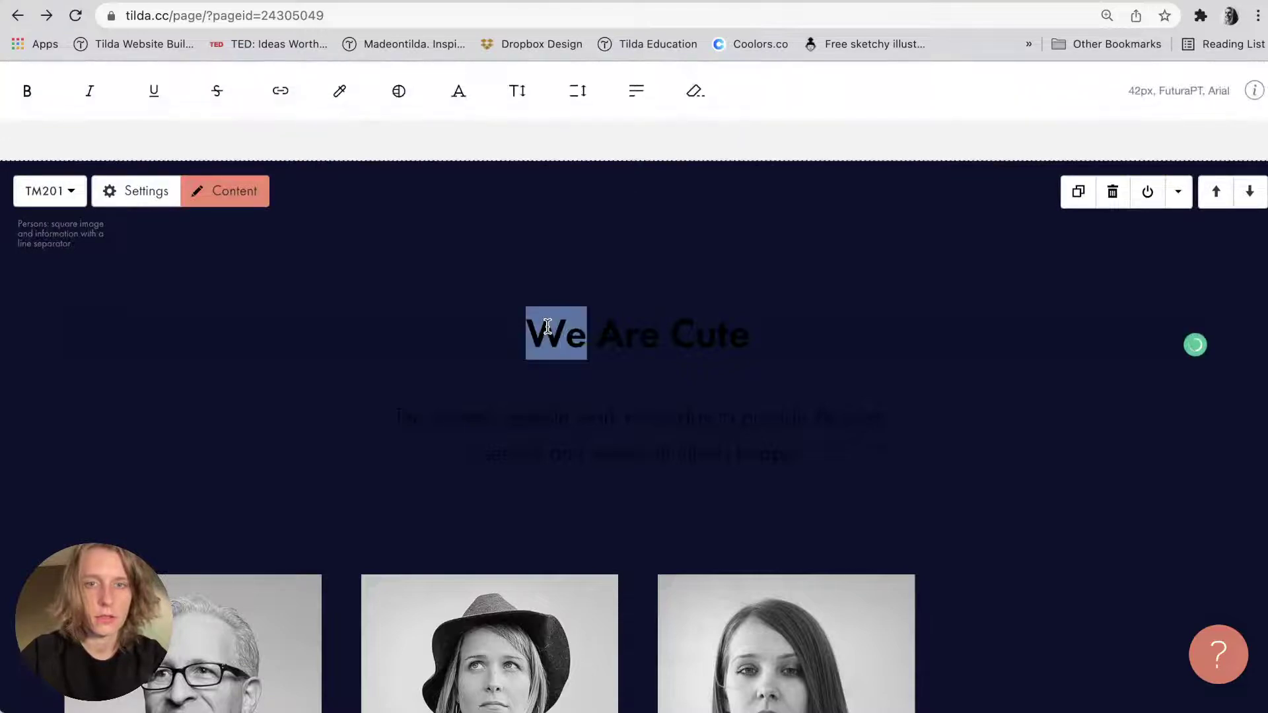
pyautogui.click(127, 206)
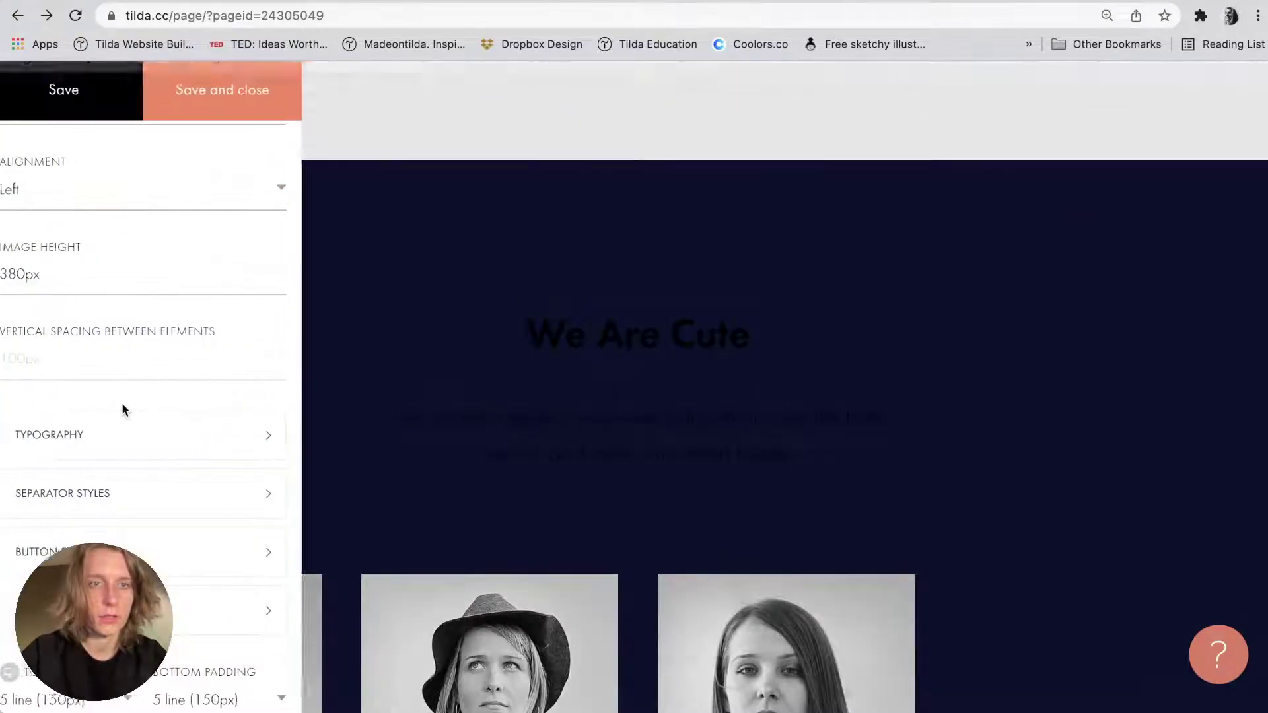
pyautogui.click(114, 457)
pyautogui.click(368, 133)
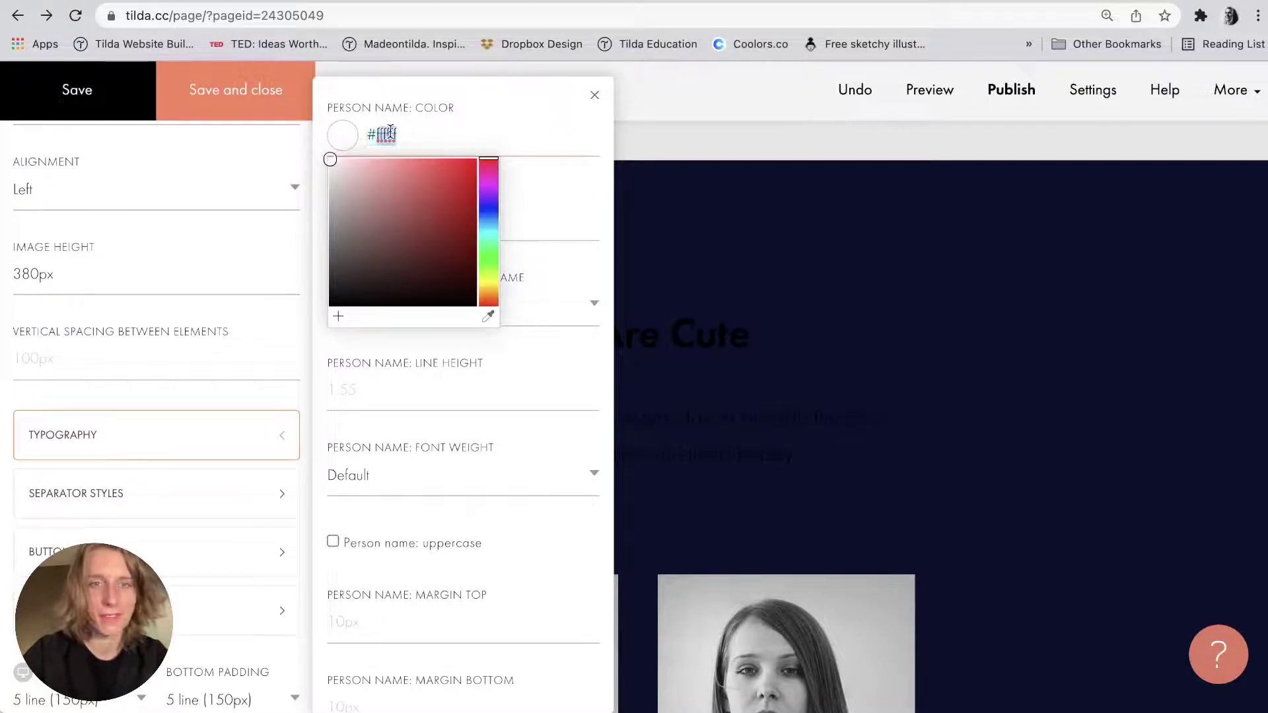
# Close the settings, confirming OK to discard the unsaved changes.
pyautogui.scroll(-3, 365, 439)
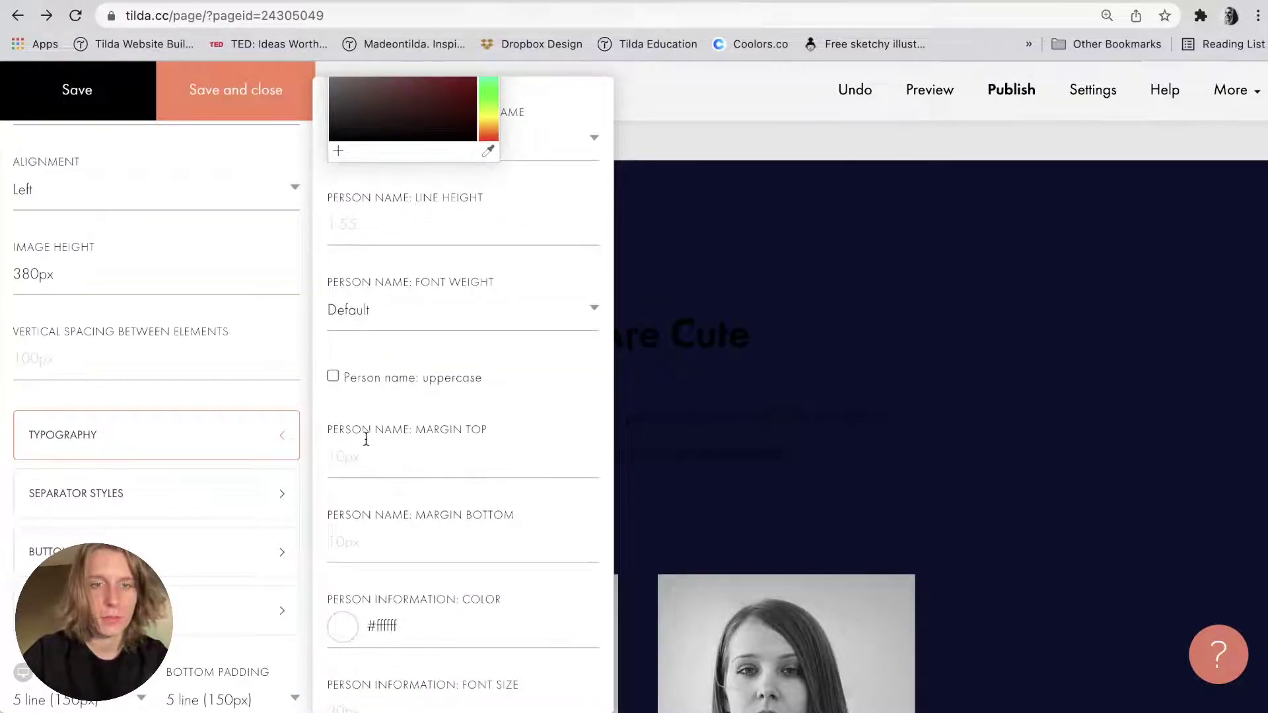
pyautogui.scroll(-4, 366, 439)
pyautogui.scroll(8, 364, 440)
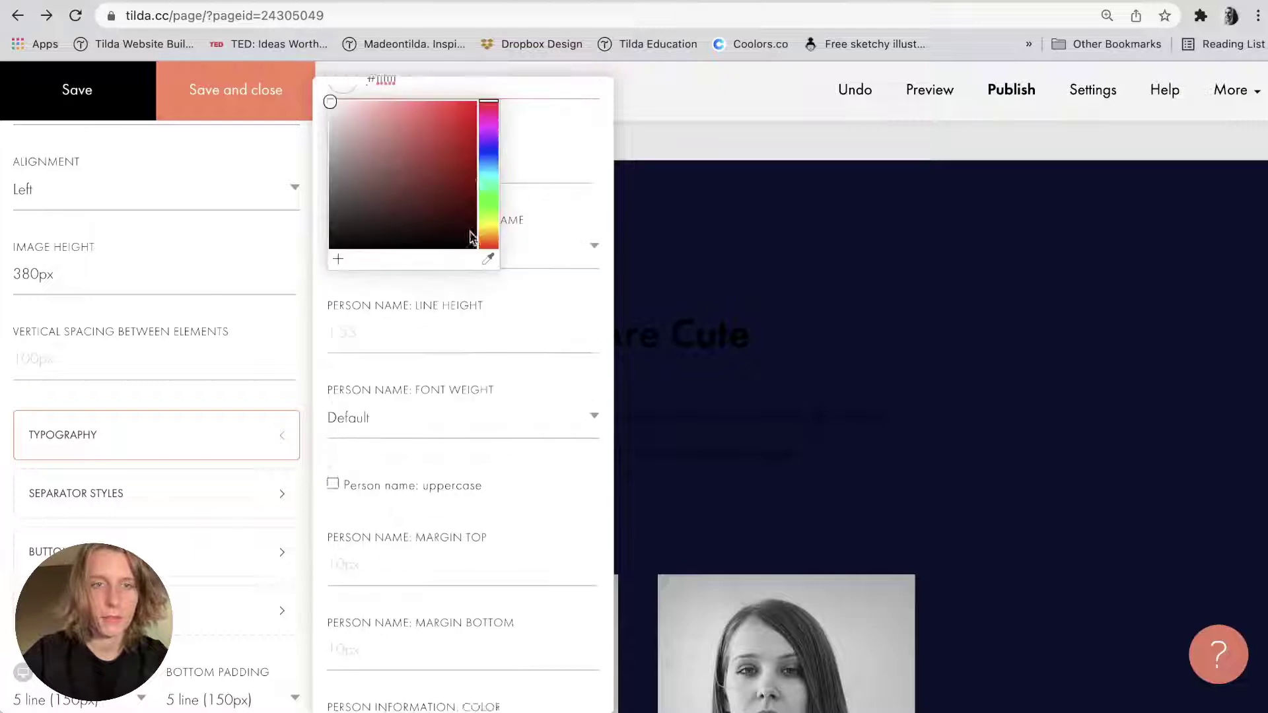
pyautogui.click(598, 93)
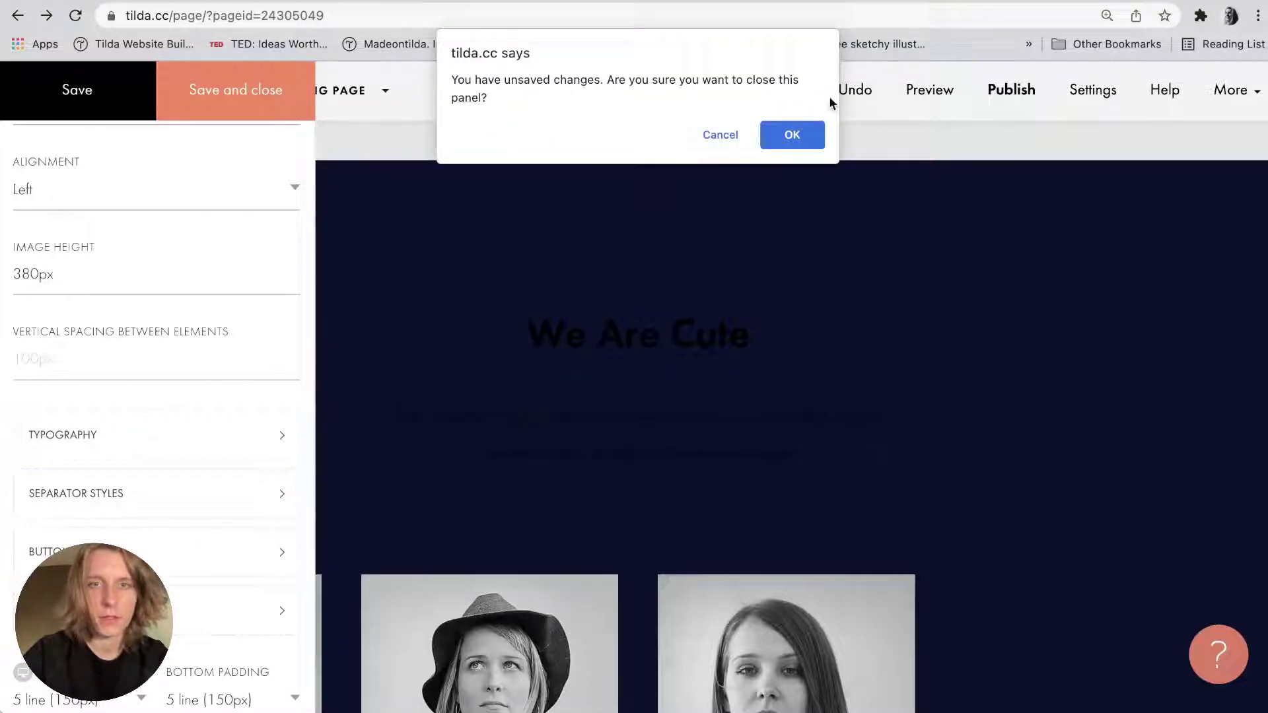
pyautogui.click(721, 135)
pyautogui.click(184, 113)
pyautogui.press('super+Tab')
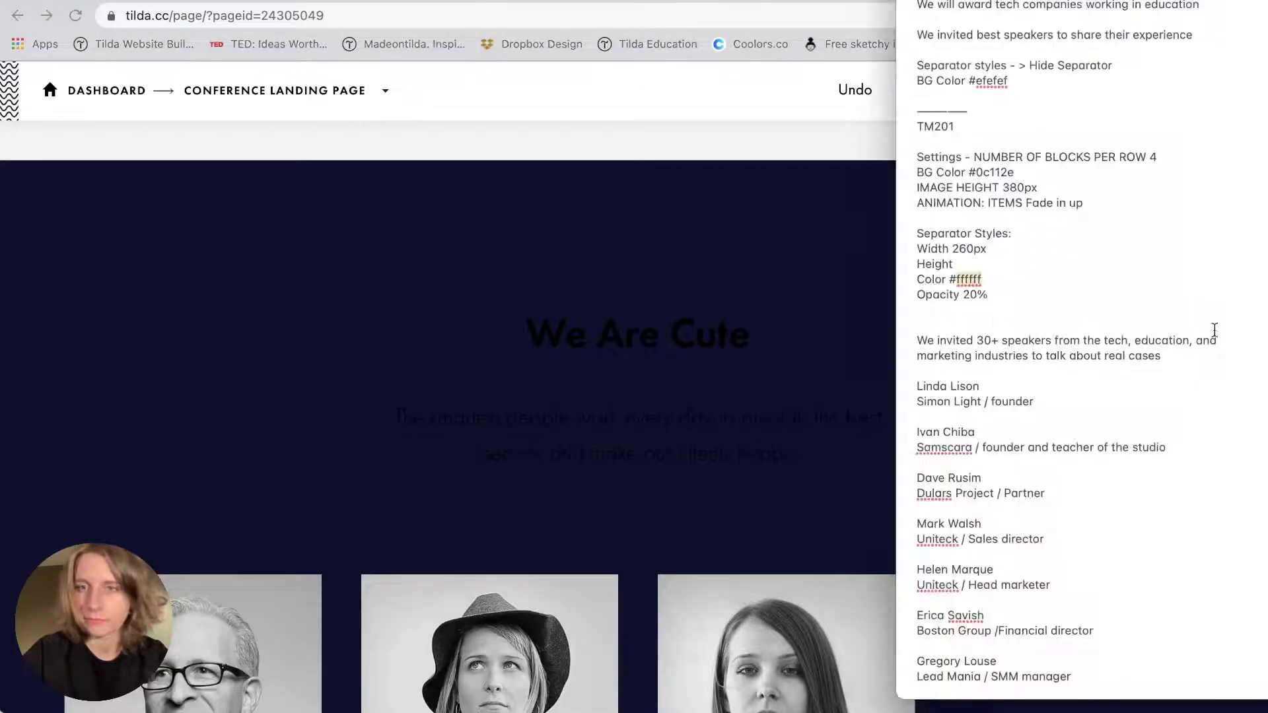
# Paste the speakers intro sentence over the We Are Cute heading, then undo the accidental removal.
pyautogui.scroll(-1, 1066, 324)
pyautogui.tripleClick(1065, 324)
pyautogui.press('super+Tab')
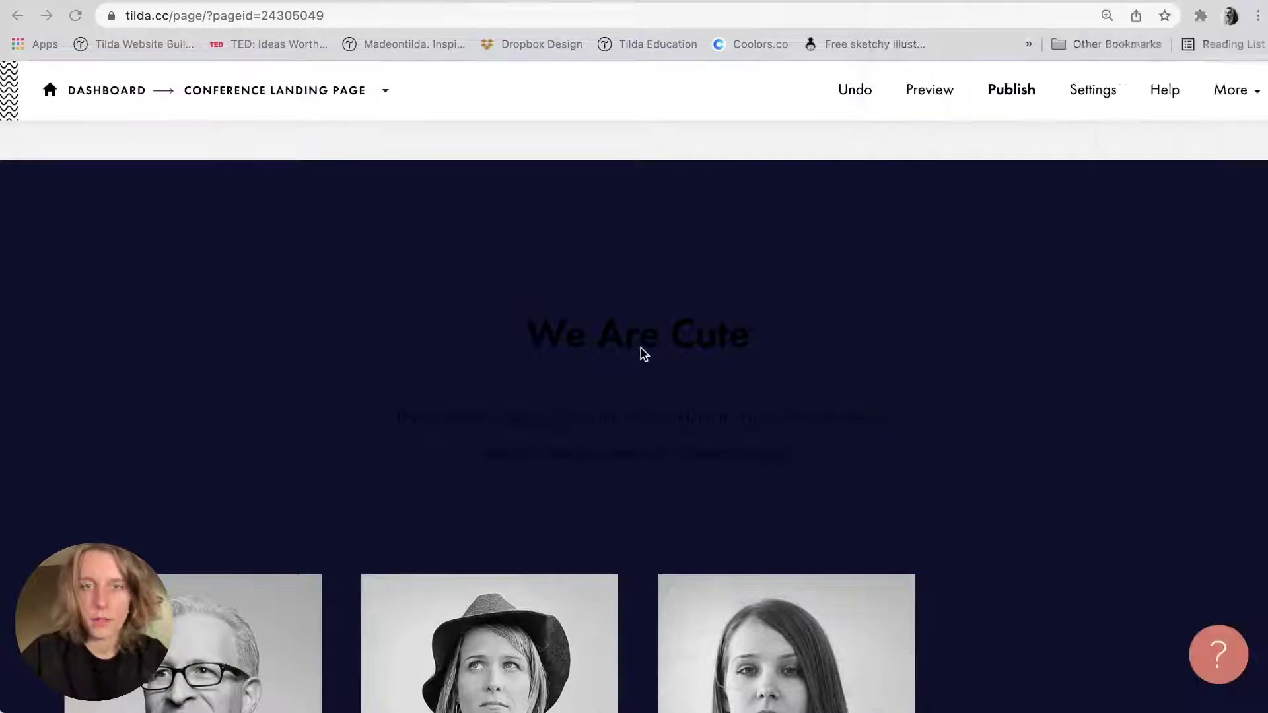
pyautogui.tripleClick(640, 348)
pyautogui.press('super+v')
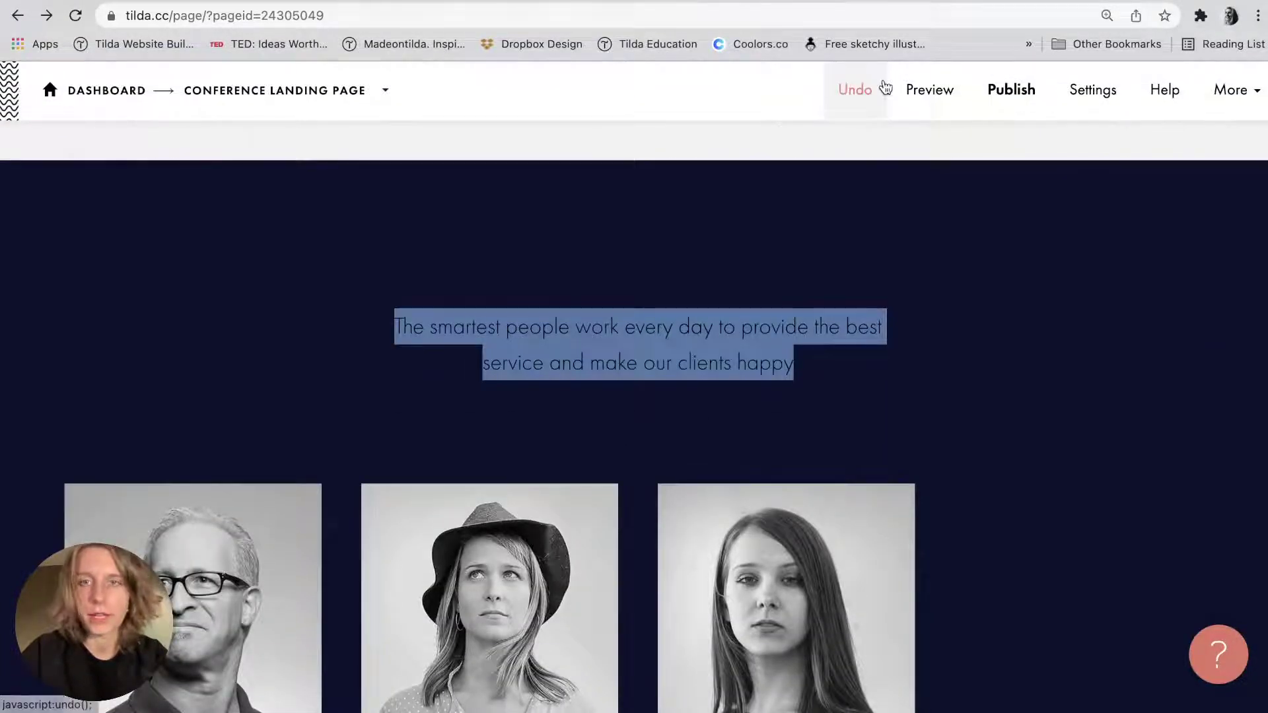
pyautogui.click(829, 251)
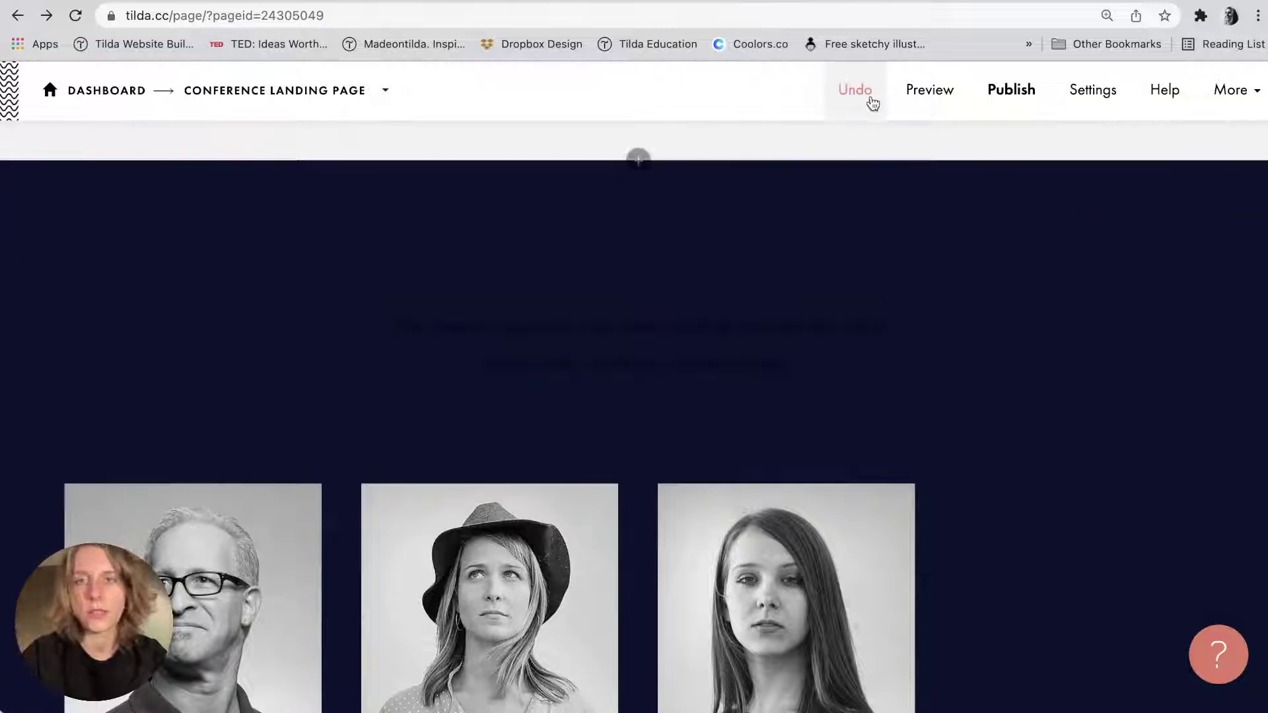
pyautogui.click(860, 93)
# Replace the heading with the intro sentence and the subtitle with a shorter line.
pyautogui.click(576, 339)
pyautogui.press('super+a')
pyautogui.write('We invited 30+ speakers from the tech, education, and marketing industries to talk about real cases.')
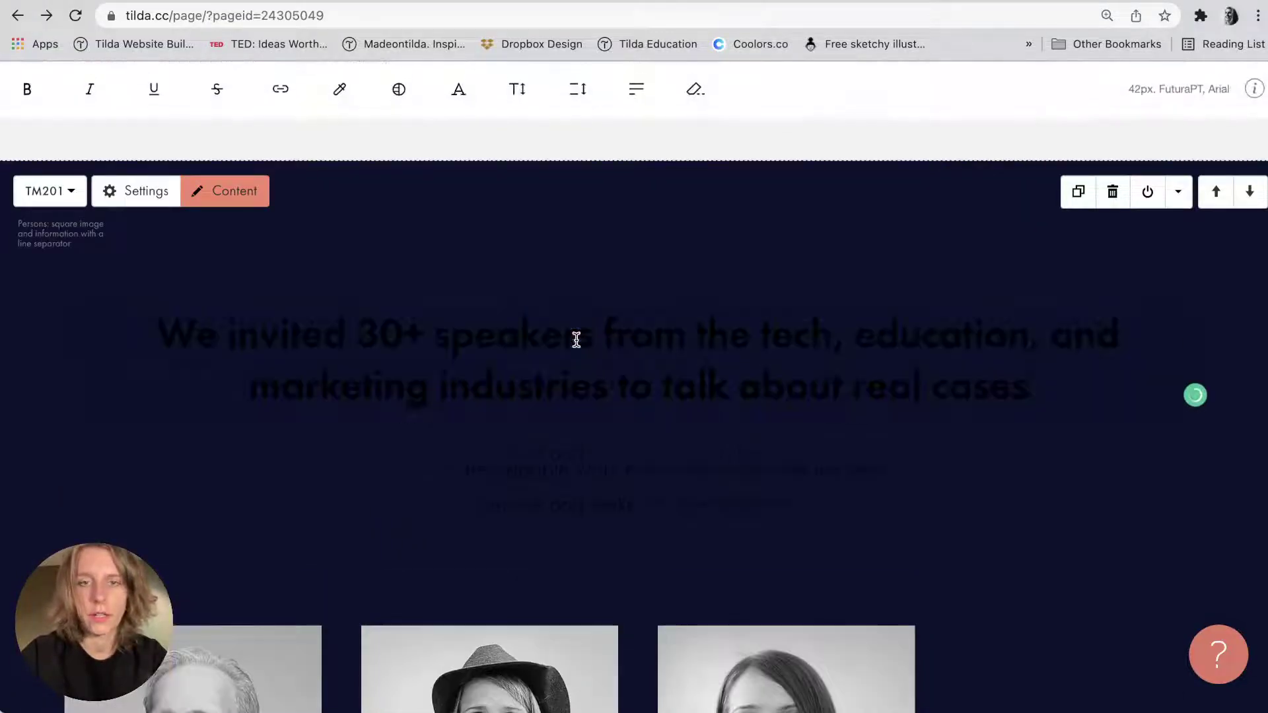
pyautogui.click(557, 494)
pyautogui.press('super+a')
pyautogui.press('super+v')
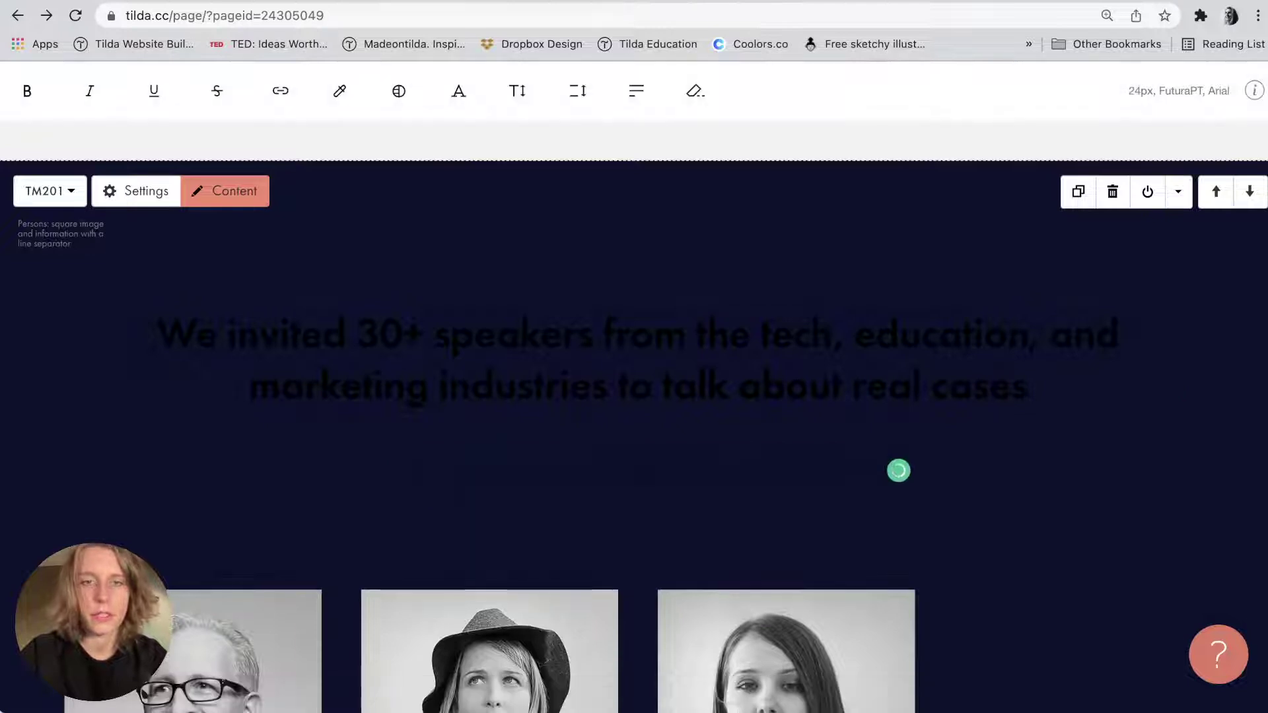
# Colour the new heading text white (ffffff).
pyautogui.click(541, 380)
pyautogui.press('super+a')
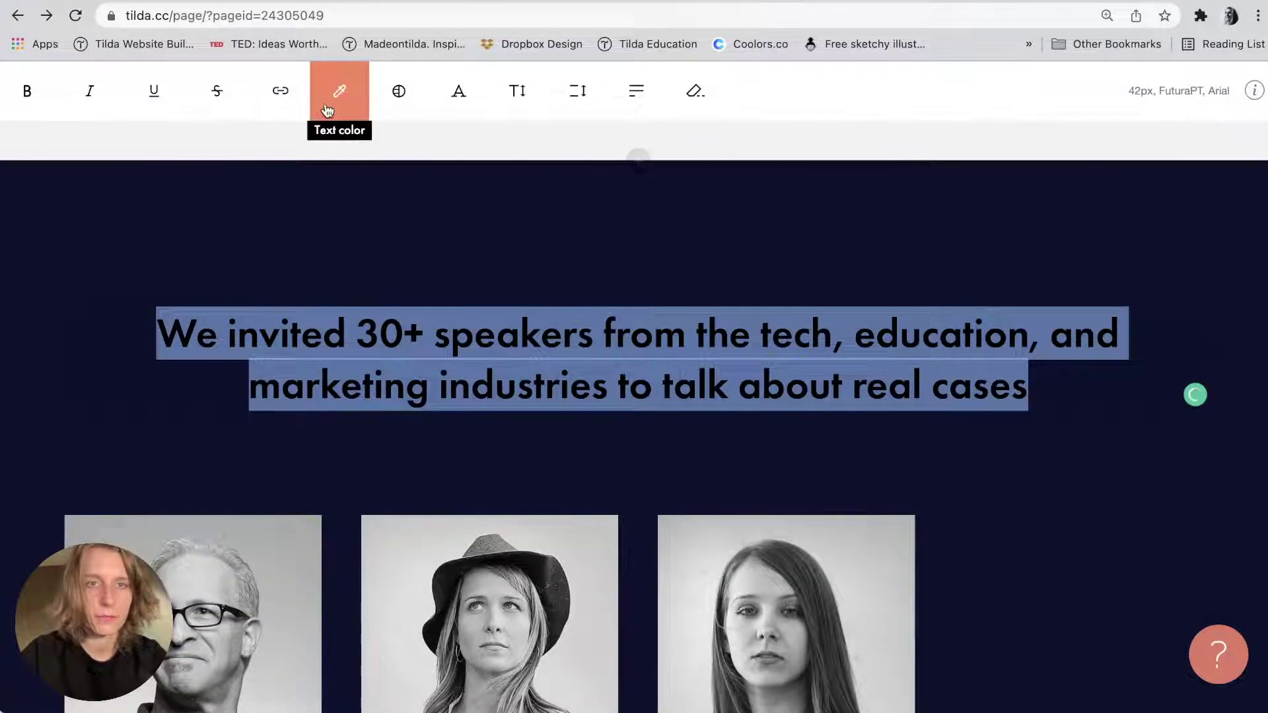
pyautogui.click(329, 106)
pyautogui.write('ffffff')
pyautogui.click(404, 373)
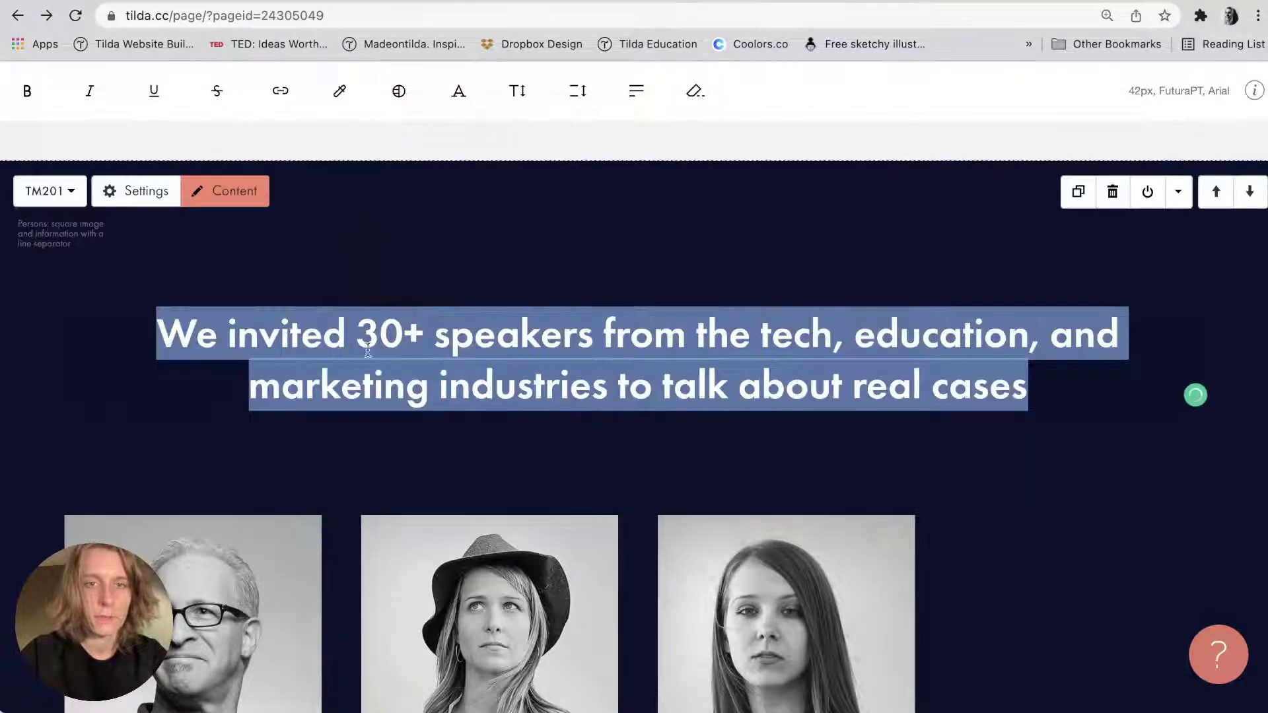
pyautogui.click(350, 289)
# Left-align the speakers heading.
pyautogui.click(297, 330)
pyautogui.press('super+a')
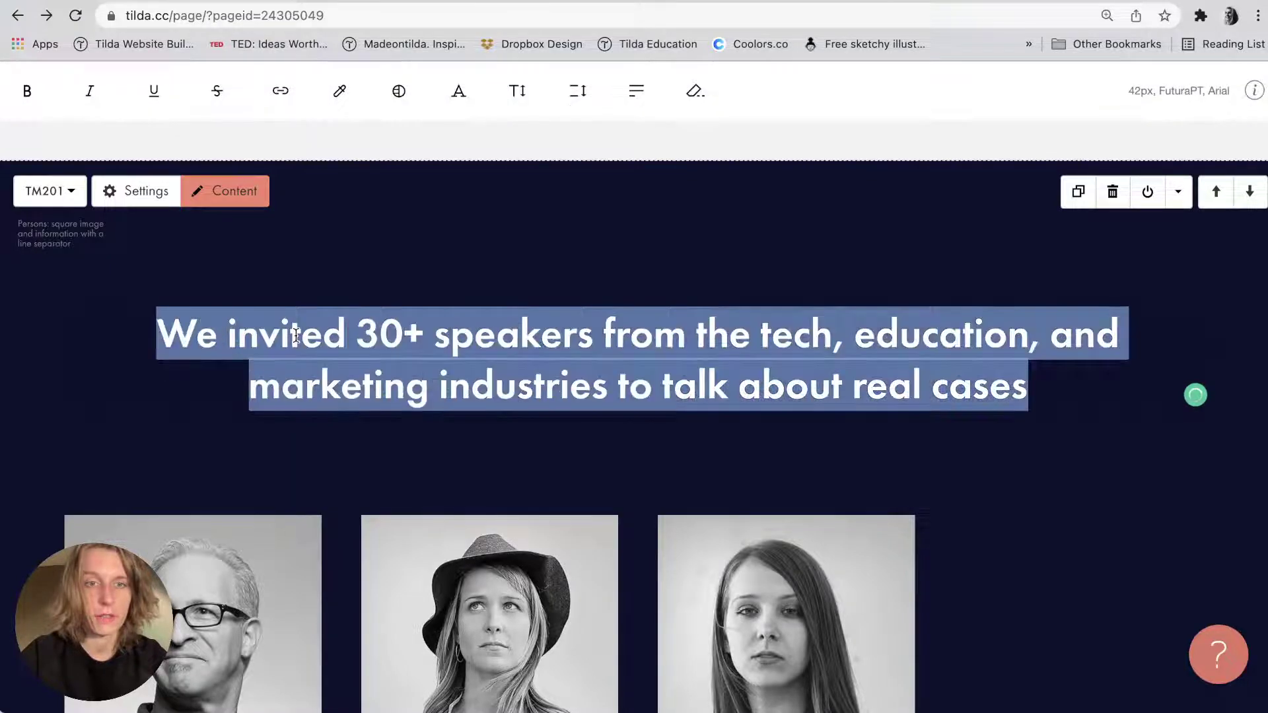
pyautogui.click(636, 91)
pyautogui.click(624, 136)
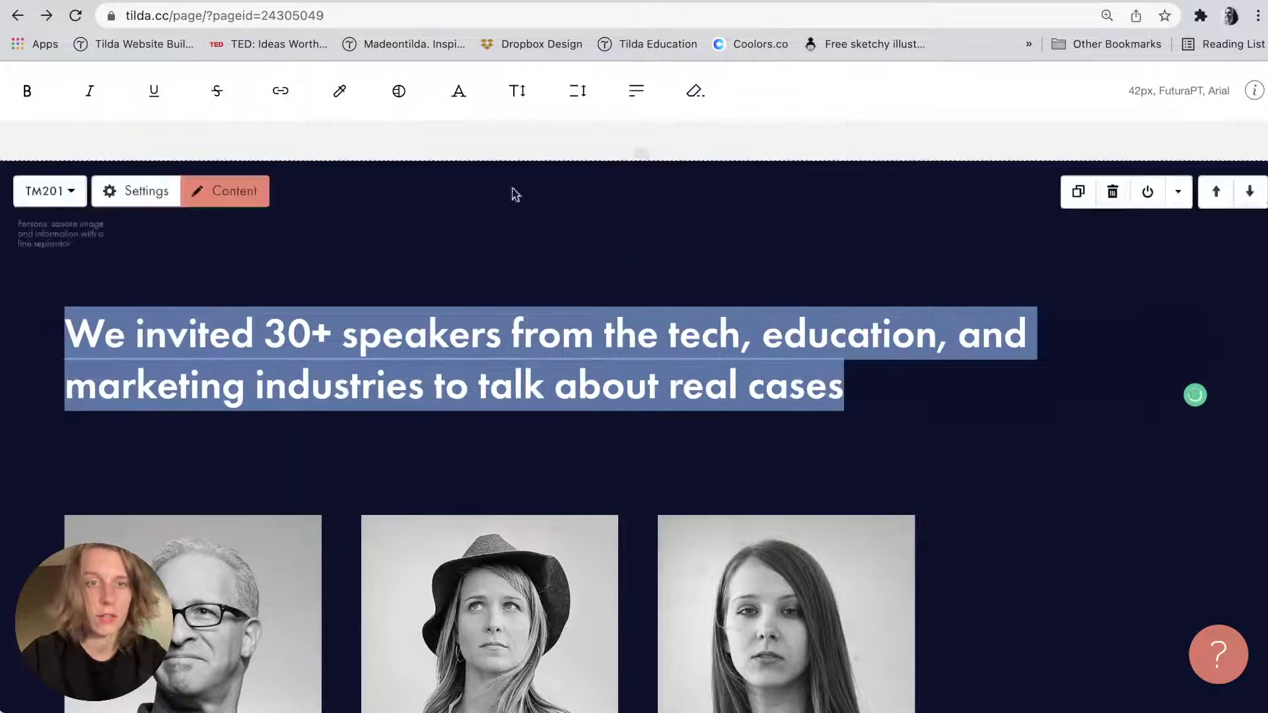
pyautogui.click(402, 266)
# Delete the description paragraphs under the three visible speakers.
pyautogui.scroll(-3, 402, 266)
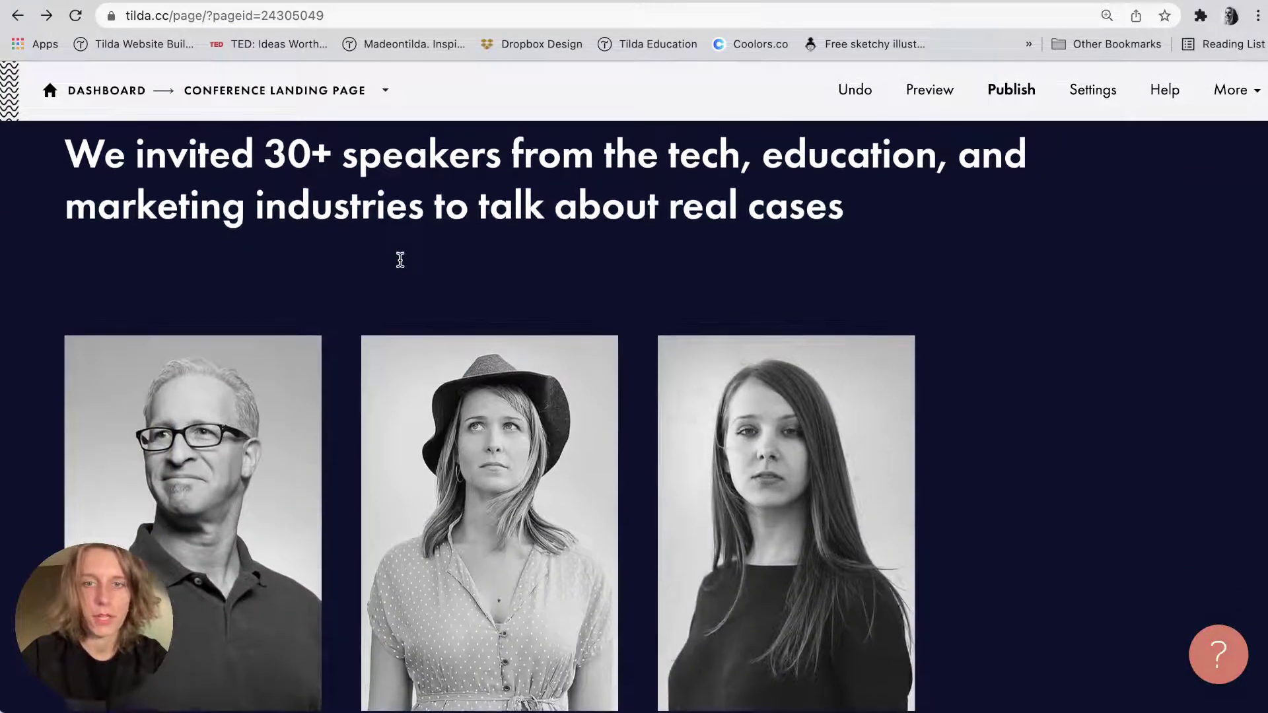
pyautogui.scroll(-3, 400, 261)
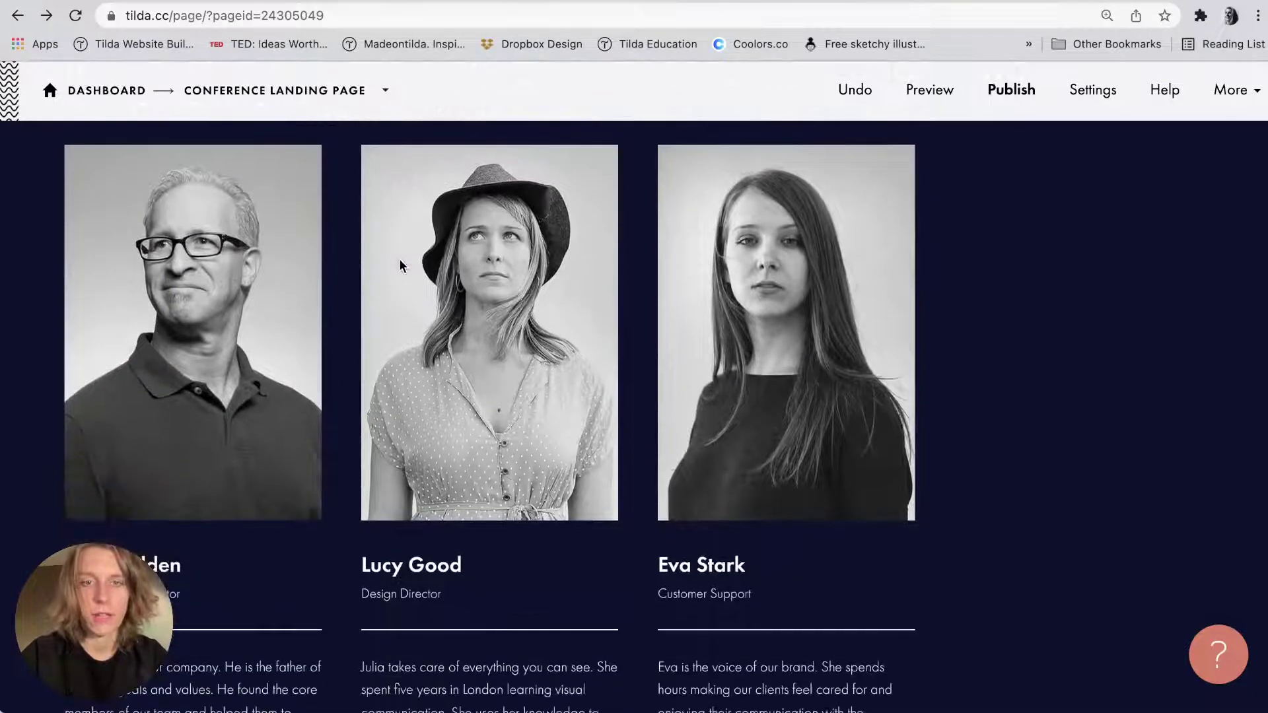
pyautogui.scroll(1, 401, 266)
pyautogui.scroll(-6, 400, 266)
pyautogui.tripleClick(253, 327)
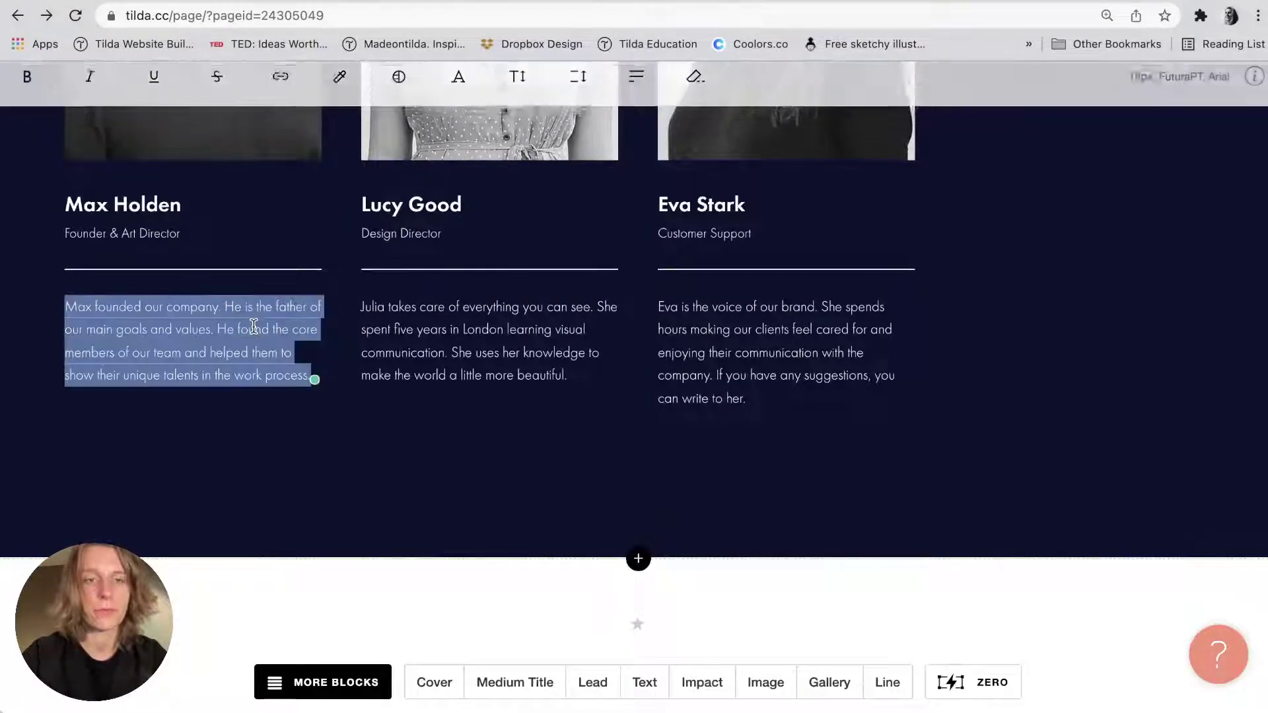
pyautogui.press('BackSpace')
pyautogui.tripleClick(493, 319)
pyautogui.press('BackSpace')
pyautogui.tripleClick(816, 302)
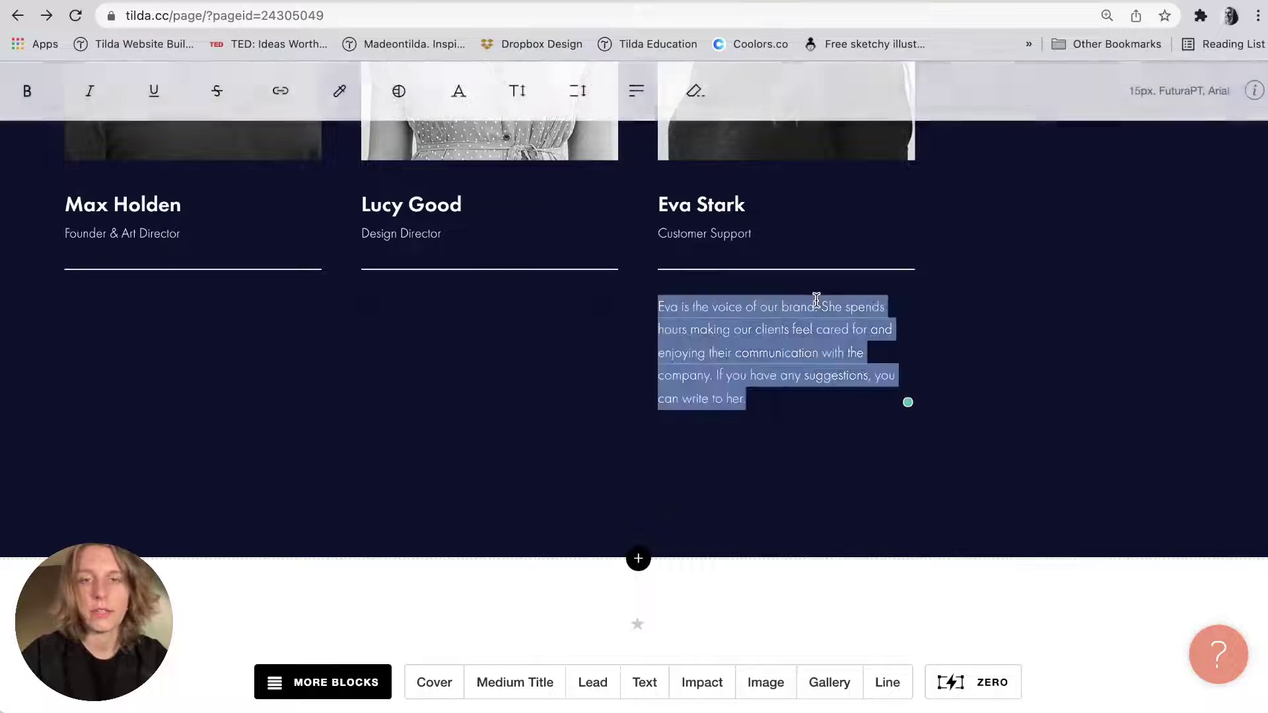
pyautogui.press('BackSpace')
pyautogui.scroll(5, 816, 301)
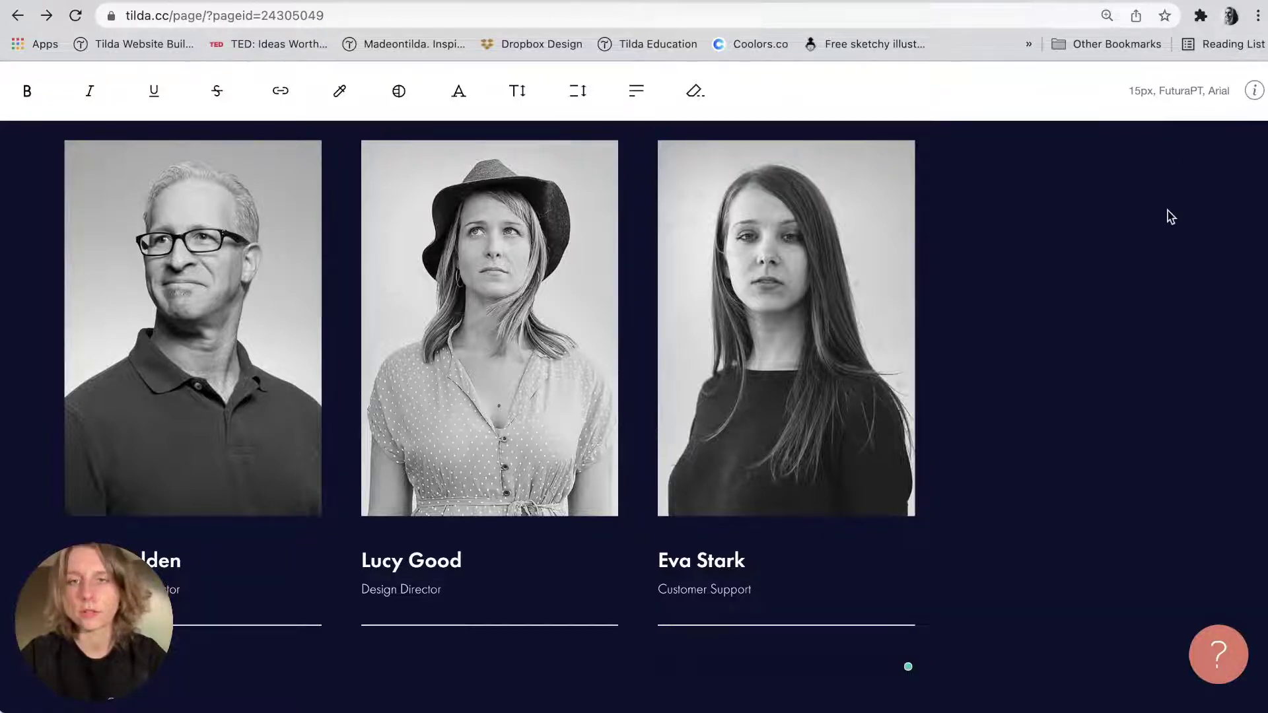
pyautogui.click(1005, 325)
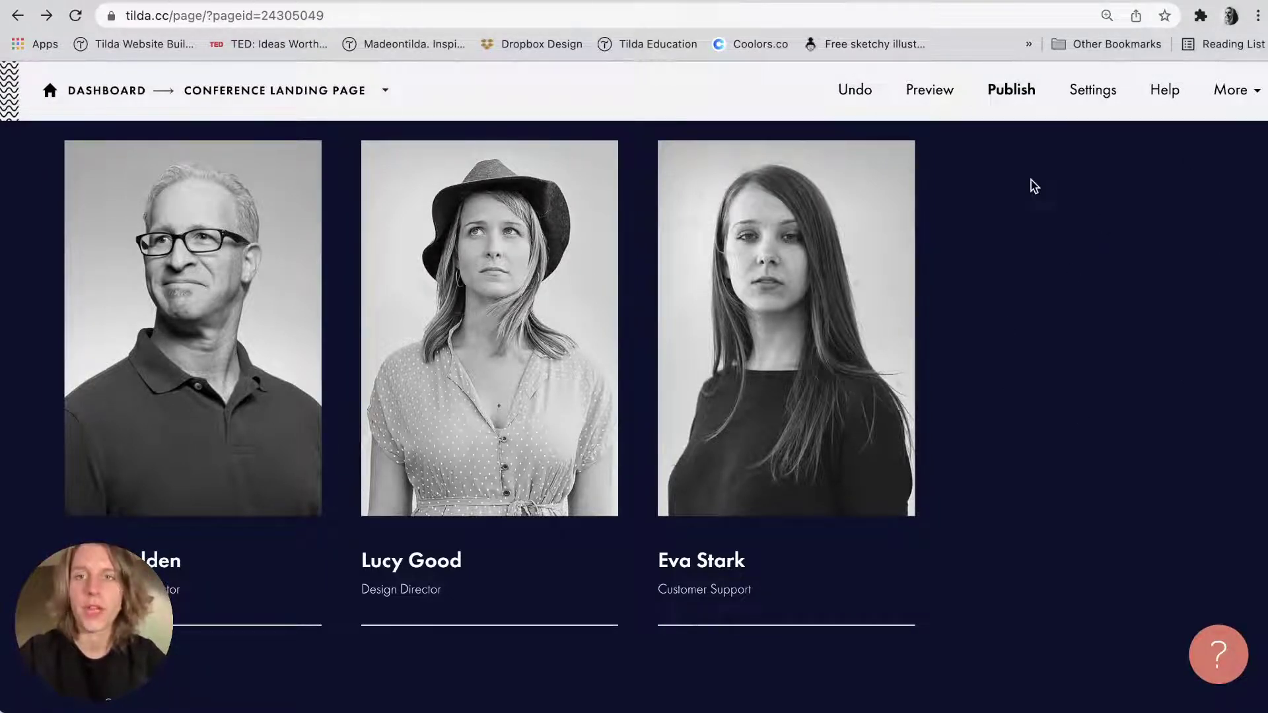
# Preview the team images and drop Team1.png onto the first speaker photo.
pyautogui.press('super+Tab')
pyautogui.click(910, 26)
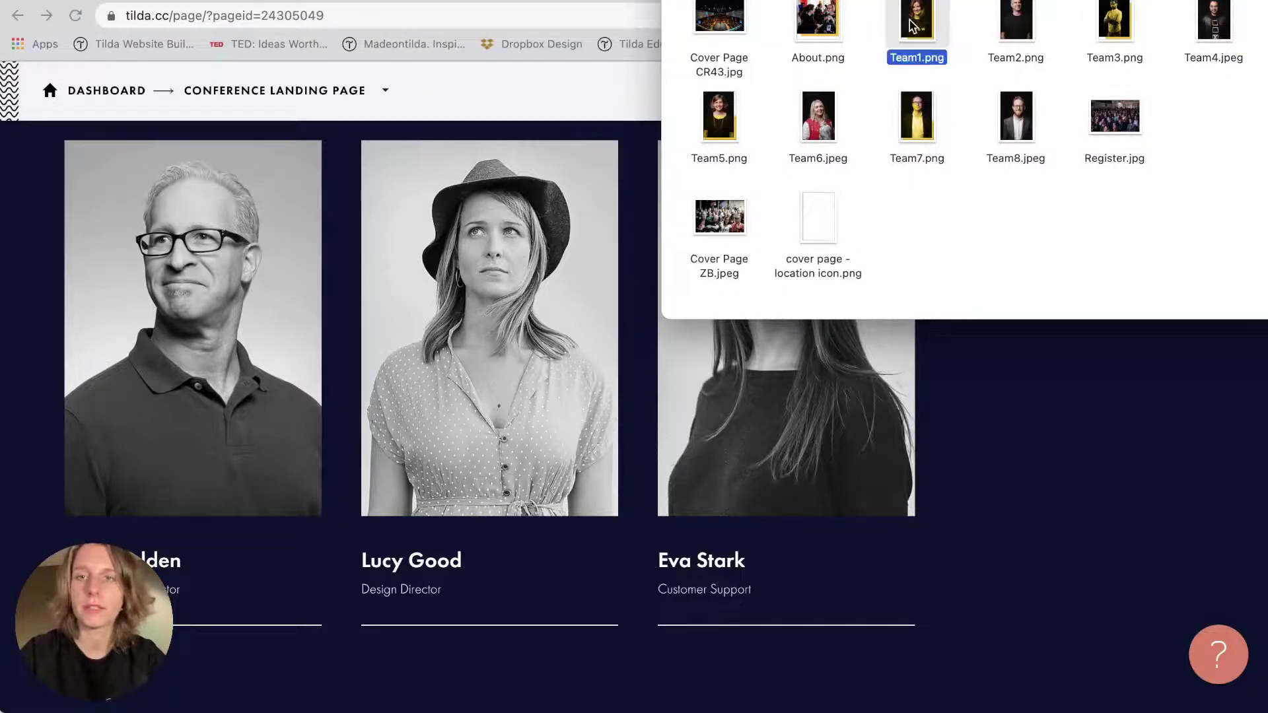
pyautogui.press('space')
pyautogui.press('Right')
pyautogui.press('Right')
pyautogui.press('Right')
pyautogui.press('space')
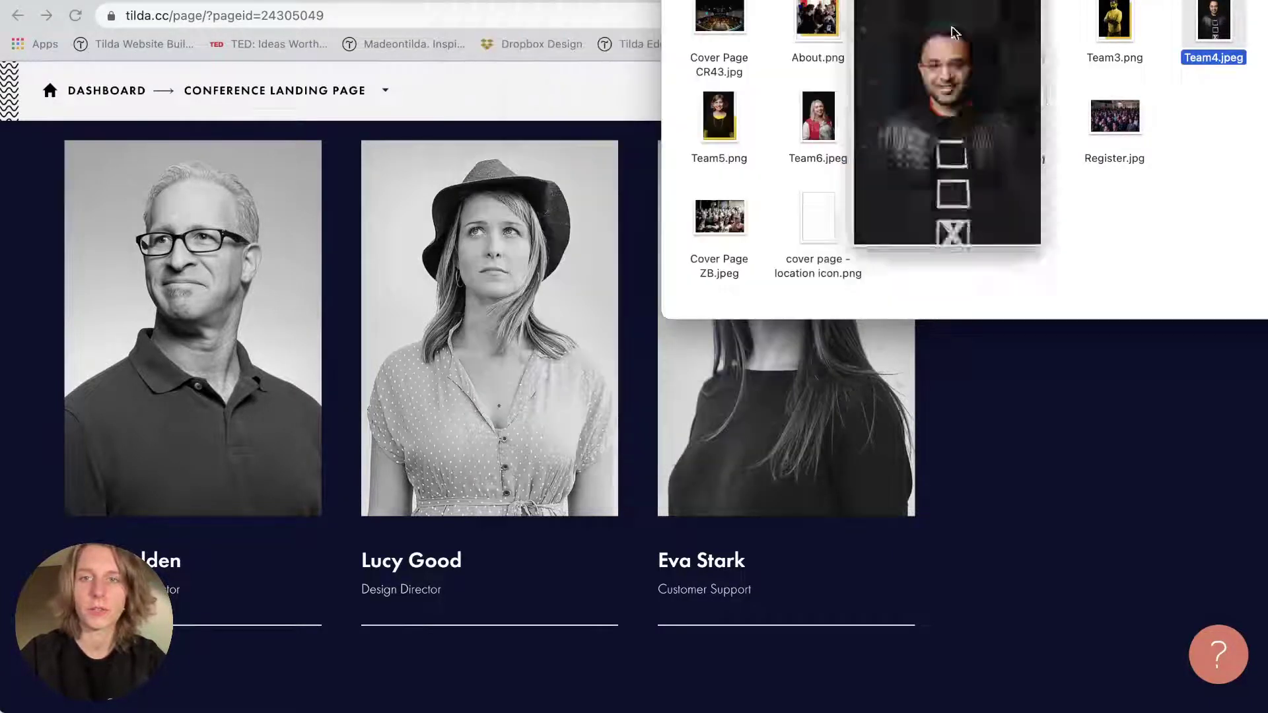
pyautogui.moveTo(915, 26); pyautogui.dragTo(178, 344)
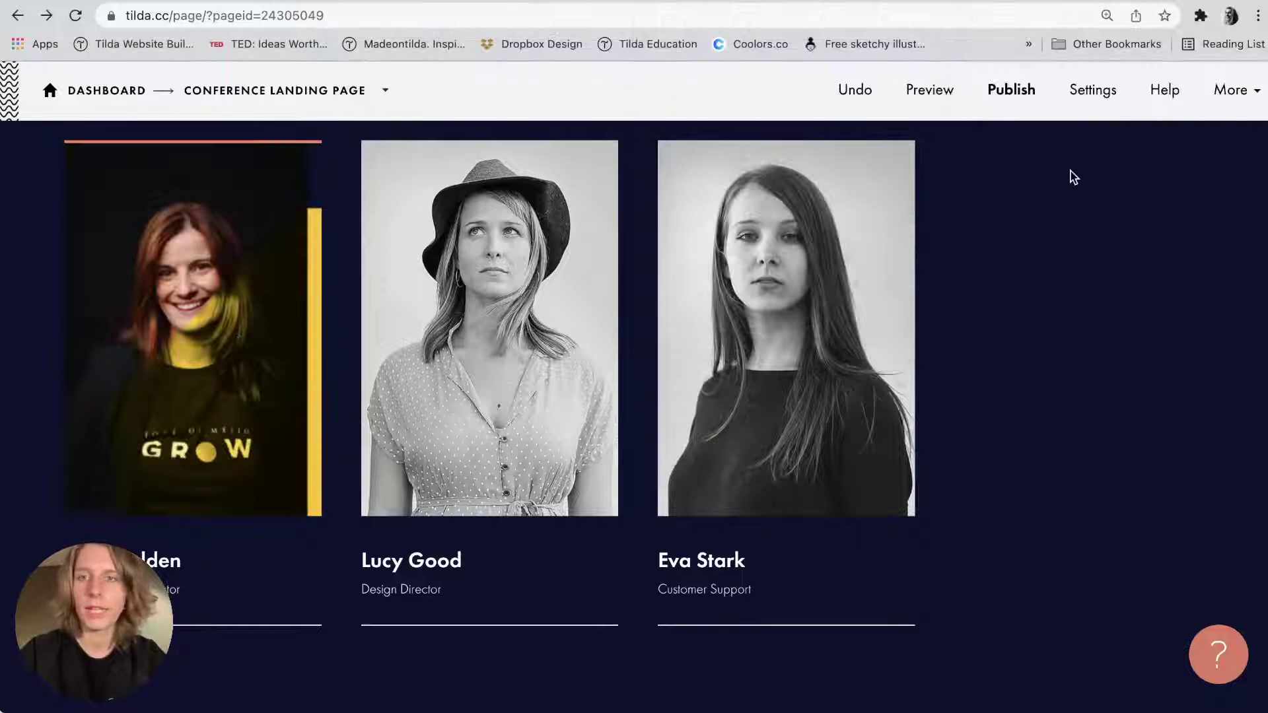
# Drop Team2.png, Team3.png and Team4.jpeg onto the next three speaker photos.
pyautogui.press('super+Tab')
pyautogui.moveTo(1000, 24); pyautogui.dragTo(536, 433)
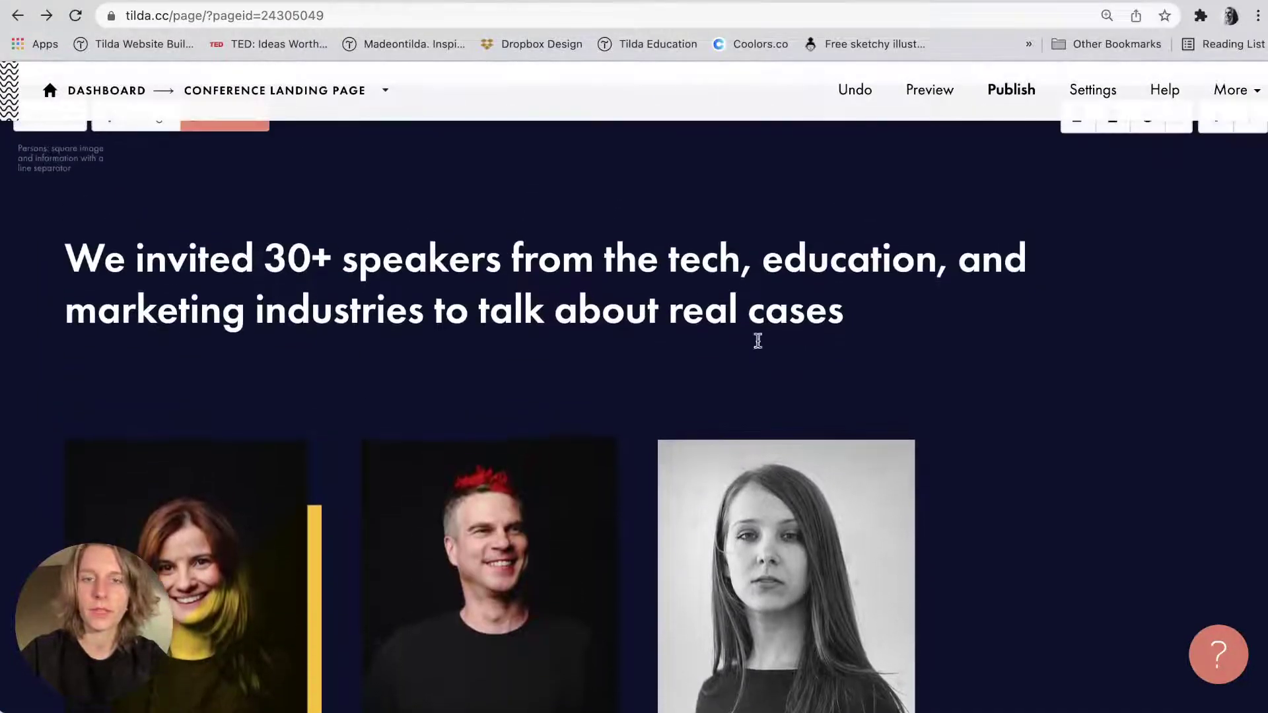
pyautogui.press('super+Tab')
pyautogui.moveTo(1113, 23); pyautogui.dragTo(807, 500)
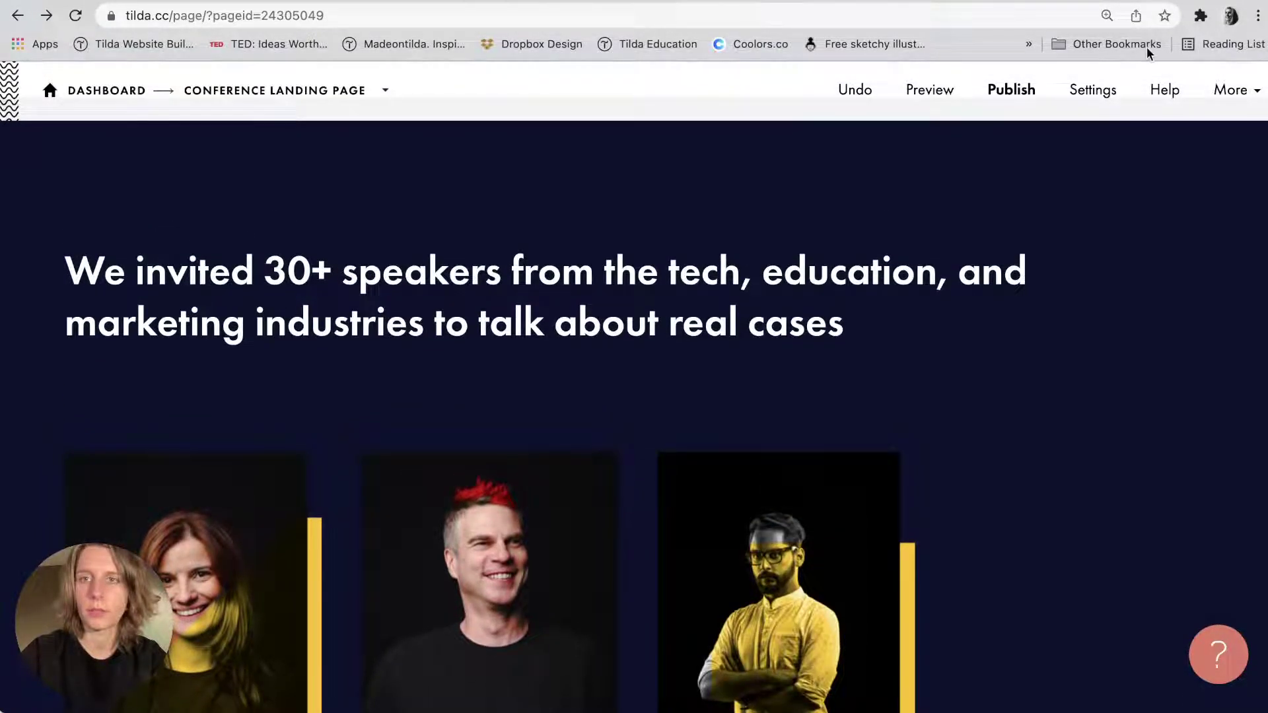
pyautogui.press('super+Tab')
pyautogui.moveTo(1215, 23); pyautogui.dragTo(1064, 600)
pyautogui.press('super+bracketleft')
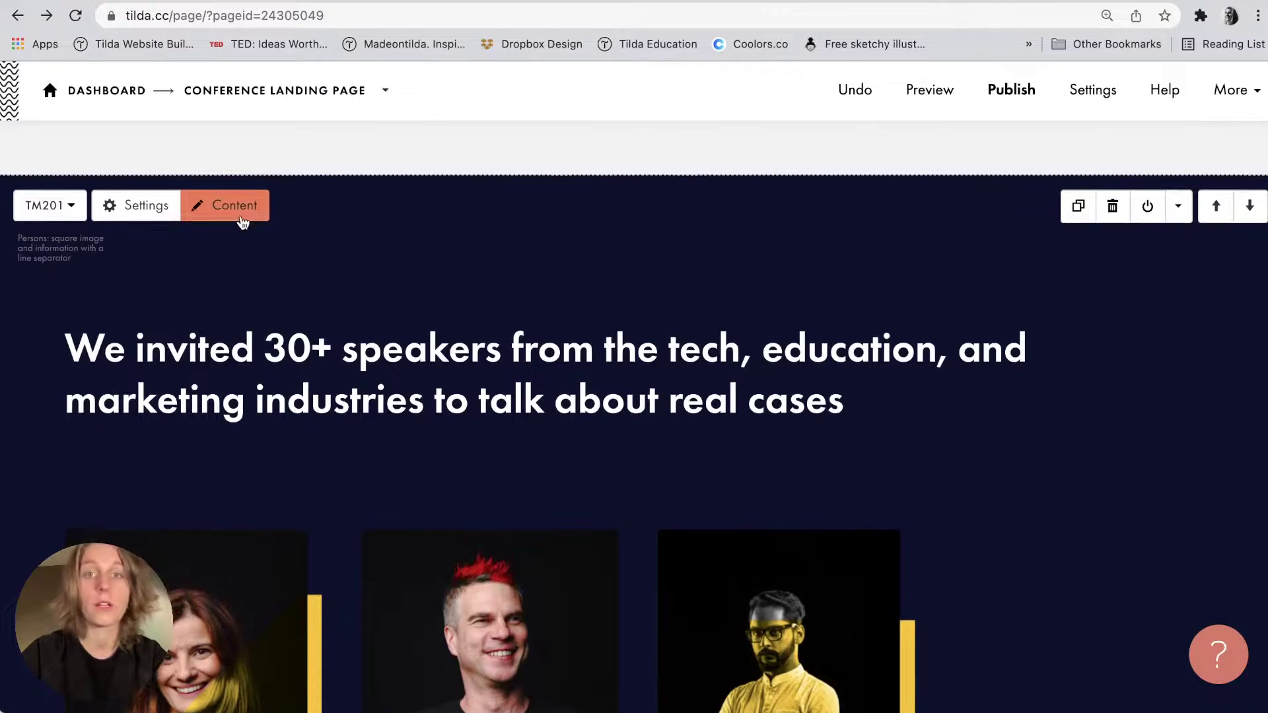
# Open the speakers block's content and replace item 1's name with the first speaker's name from the notes.
pyautogui.click(241, 220)
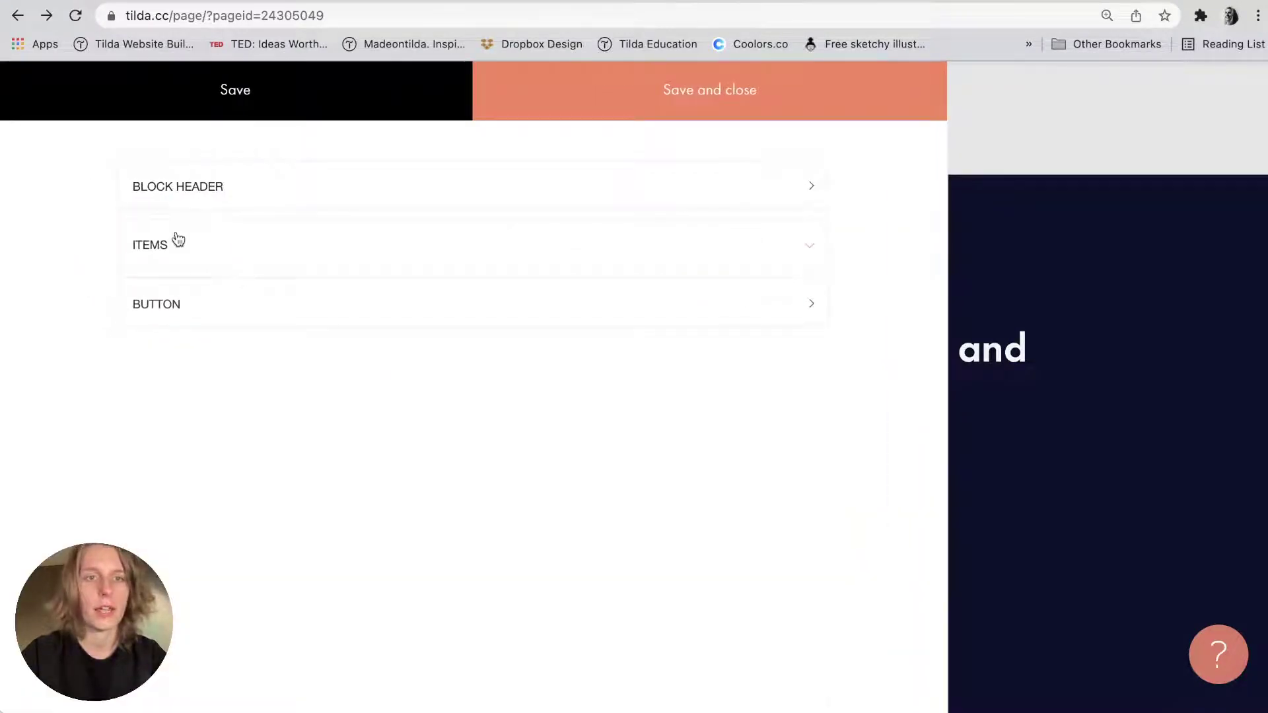
pyautogui.click(173, 246)
pyautogui.scroll(-3, 174, 256)
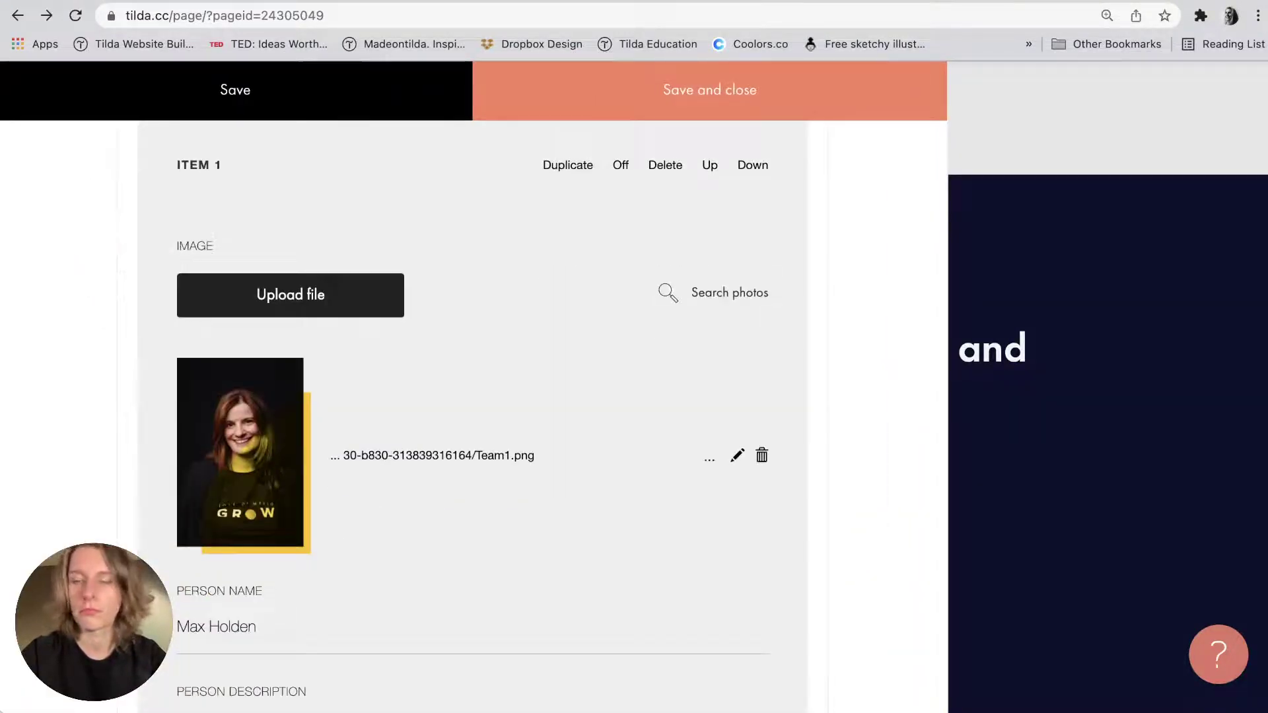
pyautogui.scroll(-3, 639, 425)
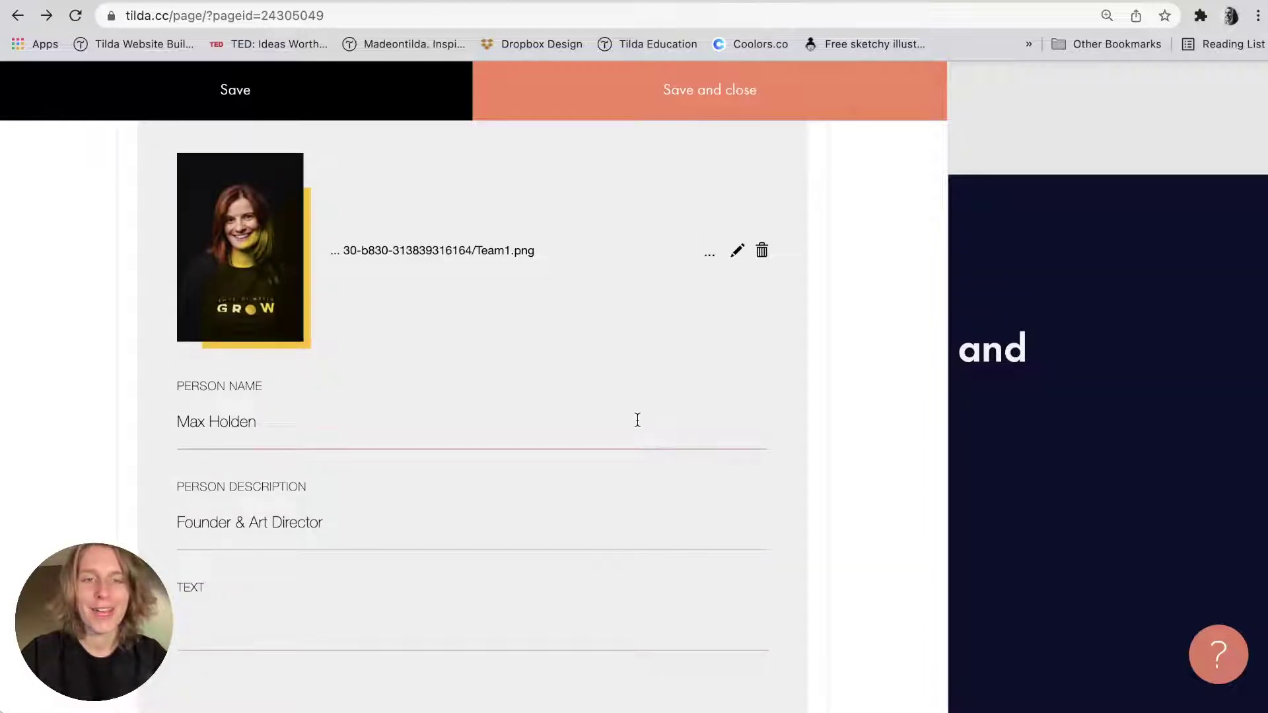
pyautogui.press('super+Tab')
pyautogui.press('super+Tab')
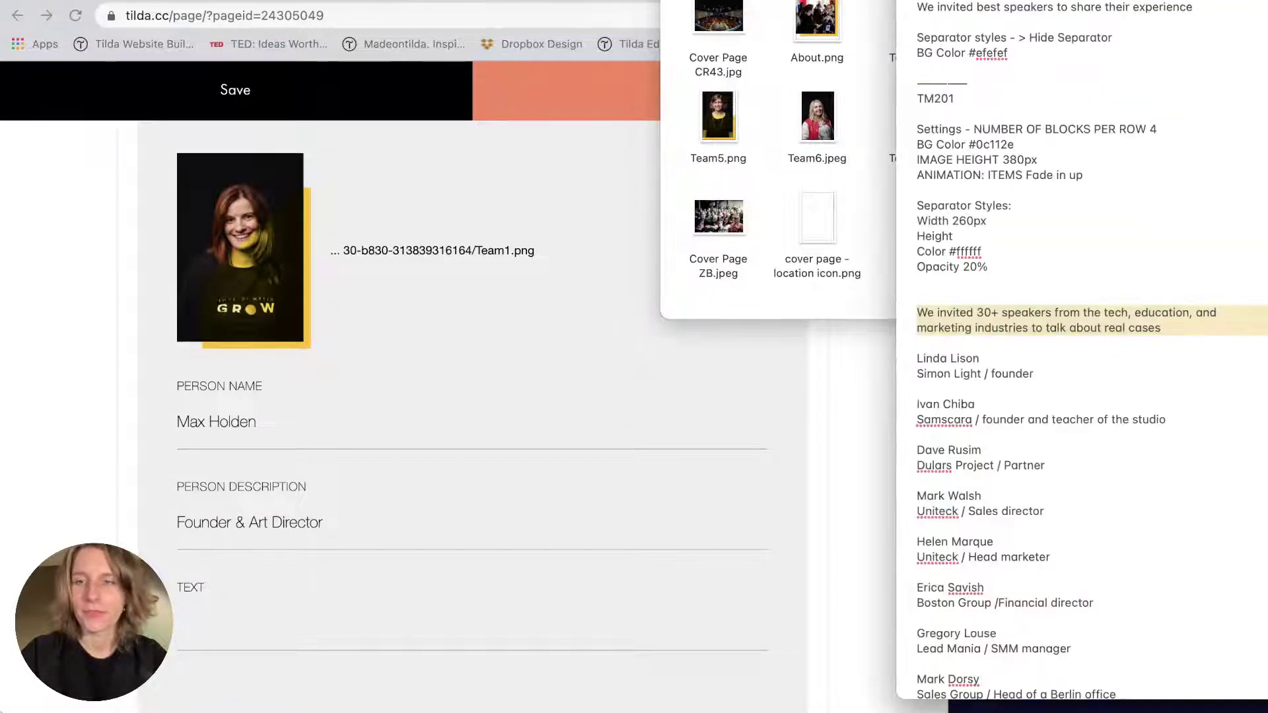
pyautogui.tripleClick(956, 365)
pyautogui.press('super+c')
pyautogui.tripleClick(340, 407)
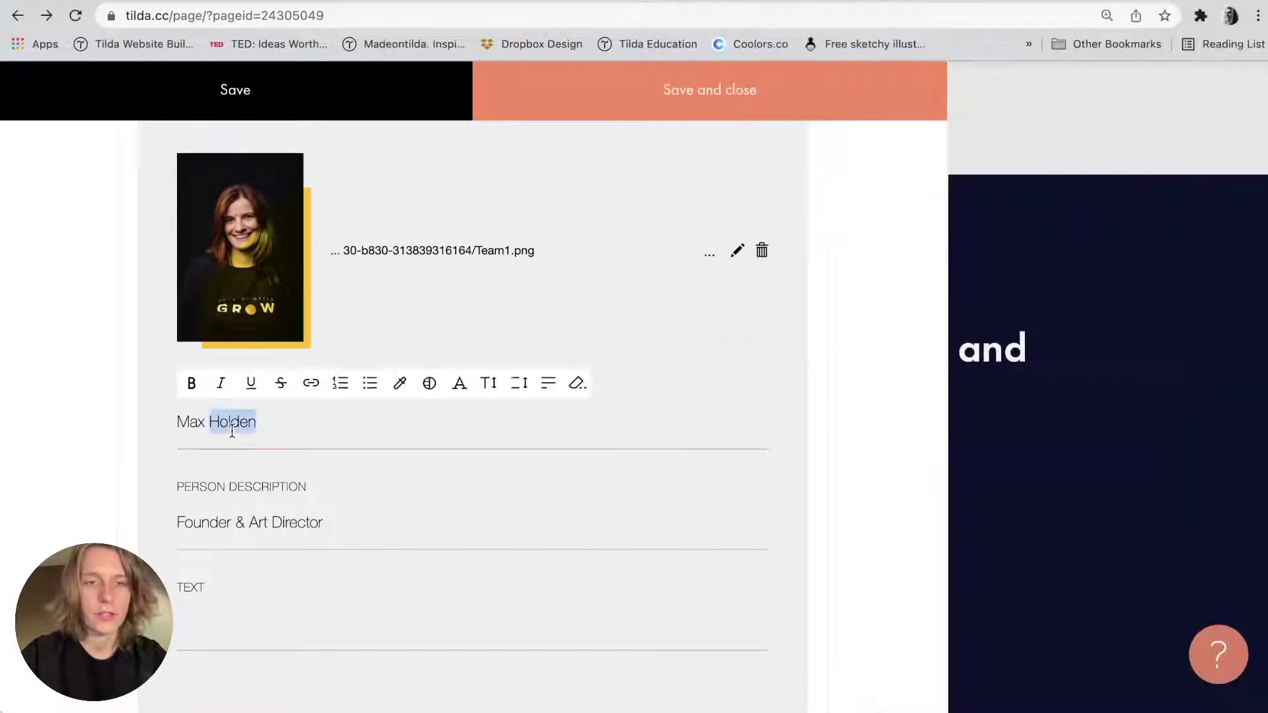
pyautogui.press('super+v')
# Put the first speaker's role line in item 1's Text field, leaving its description empty.
pyautogui.press('super+Tab')
pyautogui.tripleClick(984, 373)
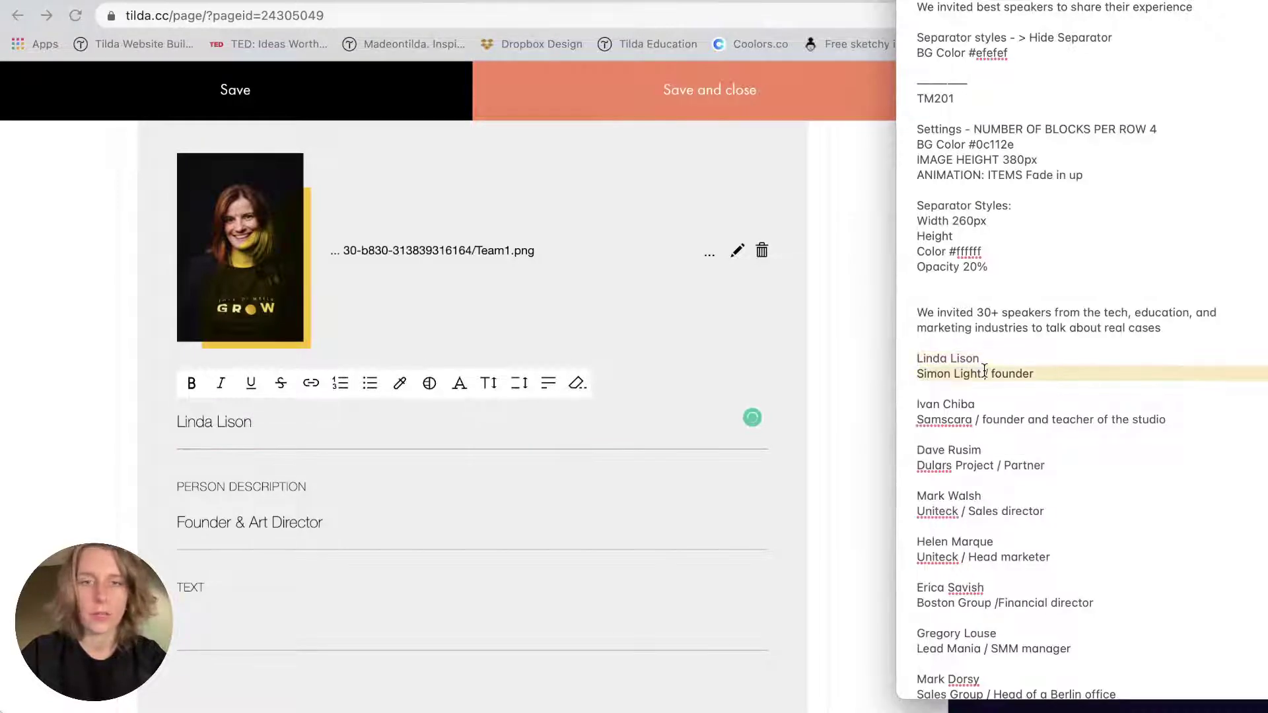
pyautogui.tripleClick(241, 521)
pyautogui.press('super+v')
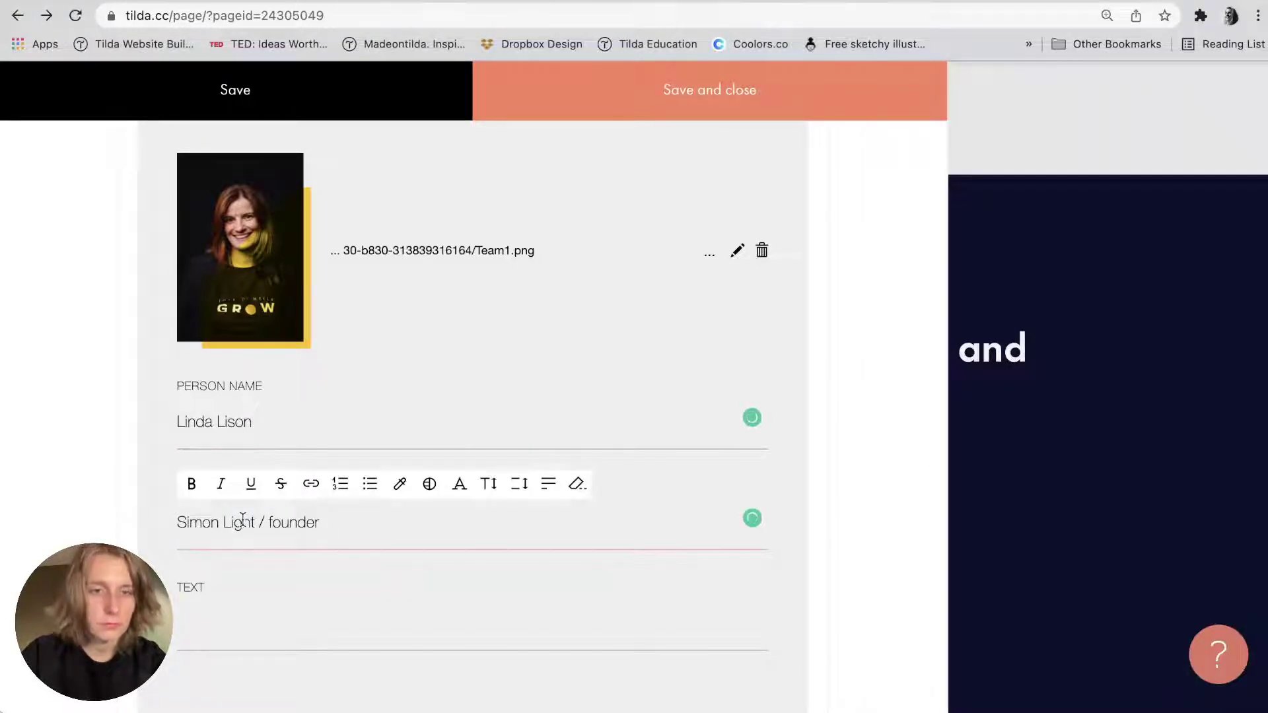
pyautogui.tripleClick(241, 521)
pyautogui.press('super+x')
pyautogui.click(215, 626)
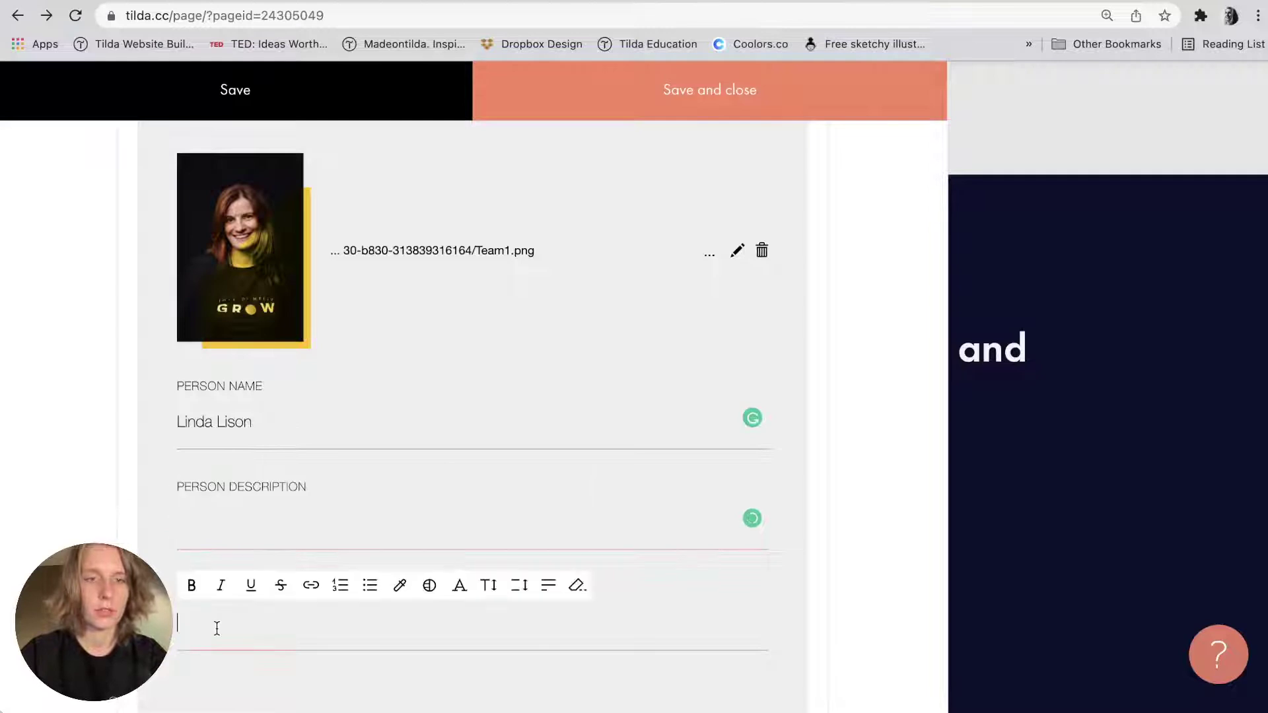
pyautogui.press('super+v')
# Replace item 2's name and 'Design Director' description with the second speaker's name and role.
pyautogui.scroll(-7, 218, 631)
pyautogui.scroll(-5, 220, 635)
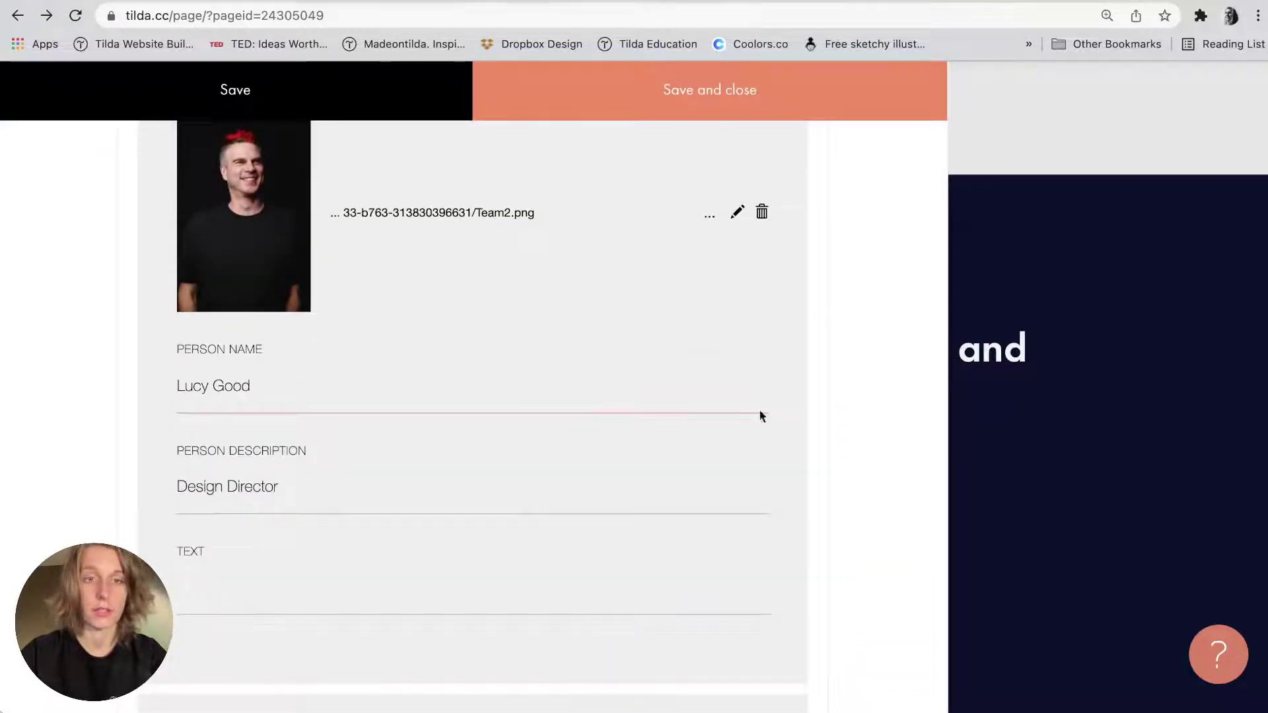
pyautogui.press('super+Tab')
pyautogui.click(950, 402)
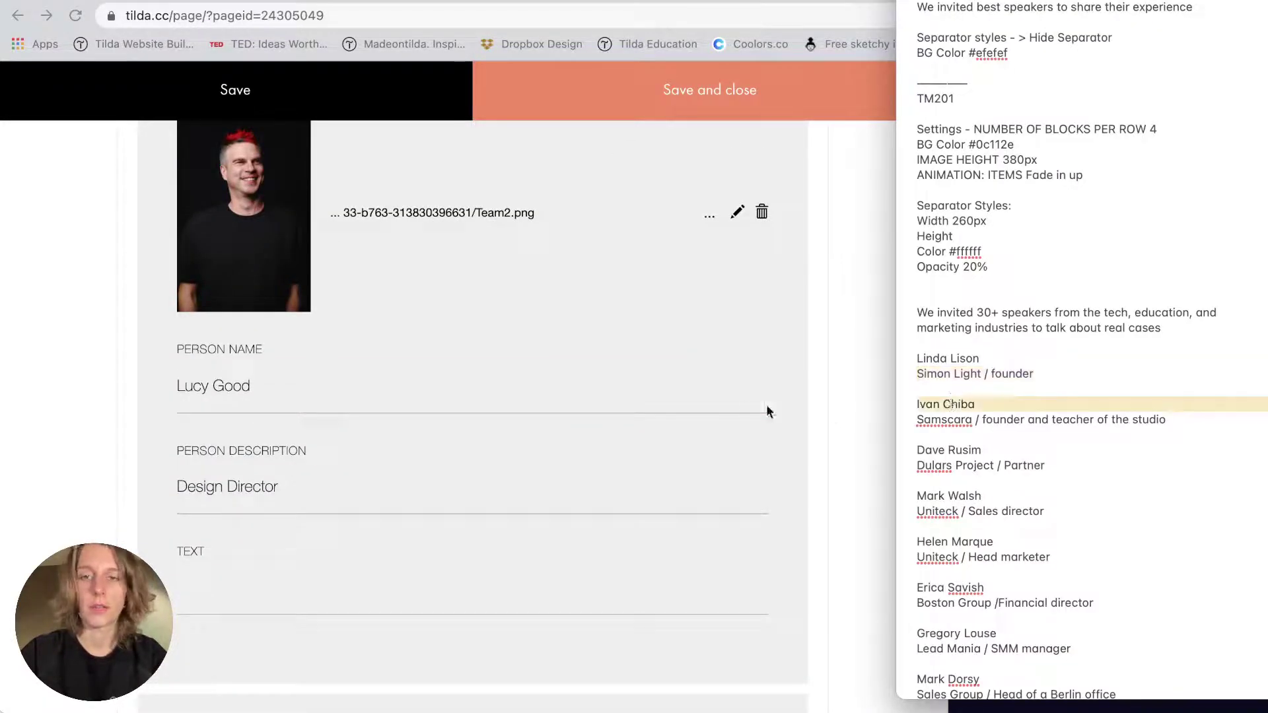
pyautogui.click(588, 407)
pyautogui.tripleClick(227, 387)
pyautogui.press('super+v')
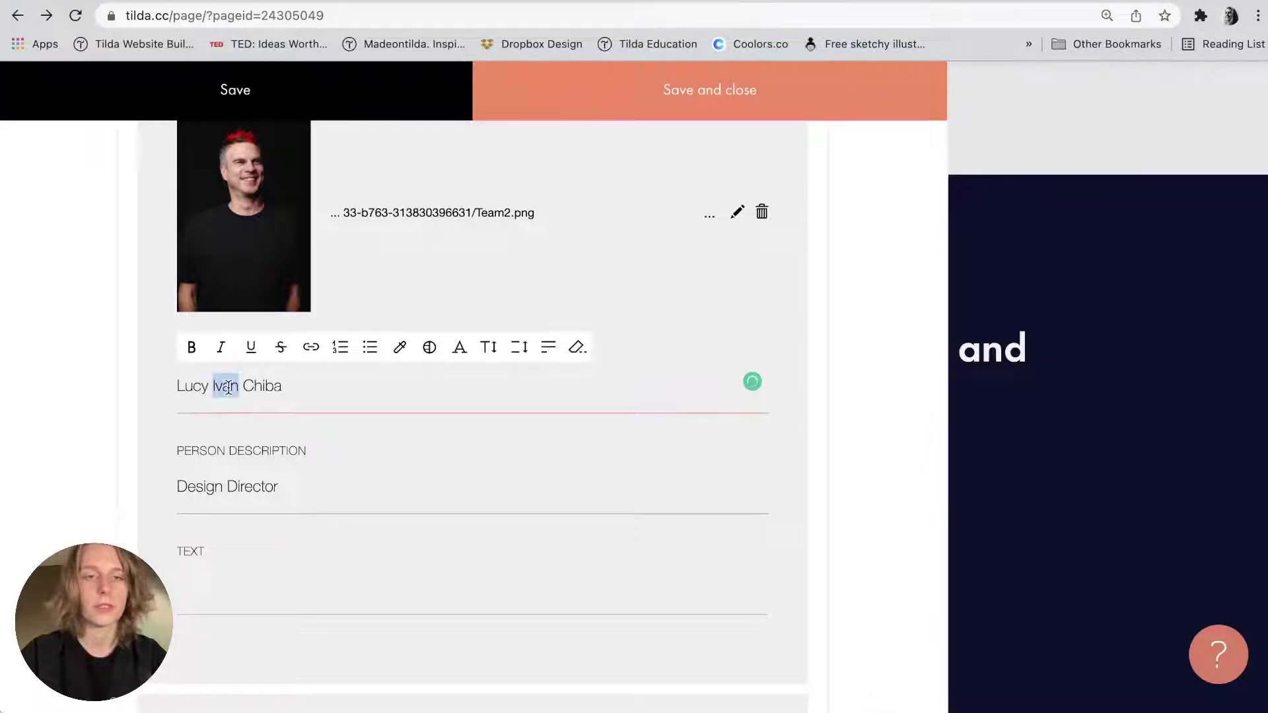
pyautogui.press('super+Tab')
pyautogui.click(1006, 421)
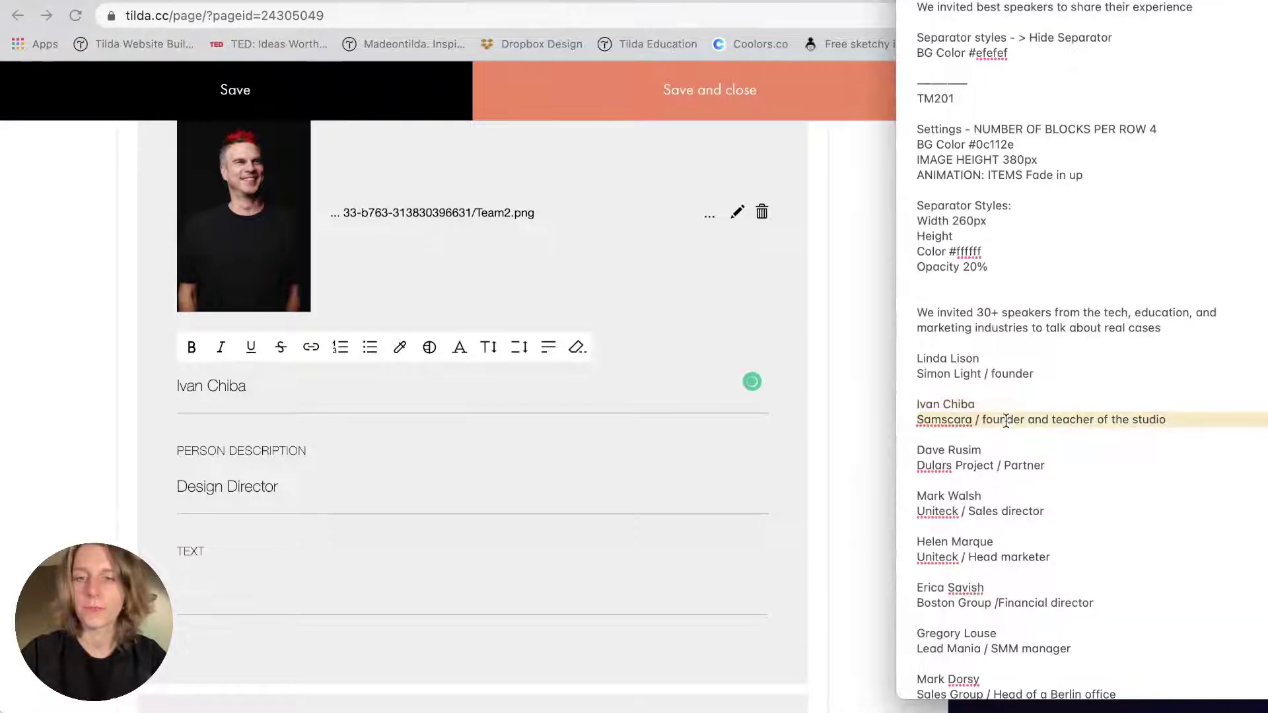
pyautogui.tripleClick(301, 492)
pyautogui.press('super+v')
# Replace item 3's person name with the third speaker's name from the notes.
pyautogui.press('super+Tab')
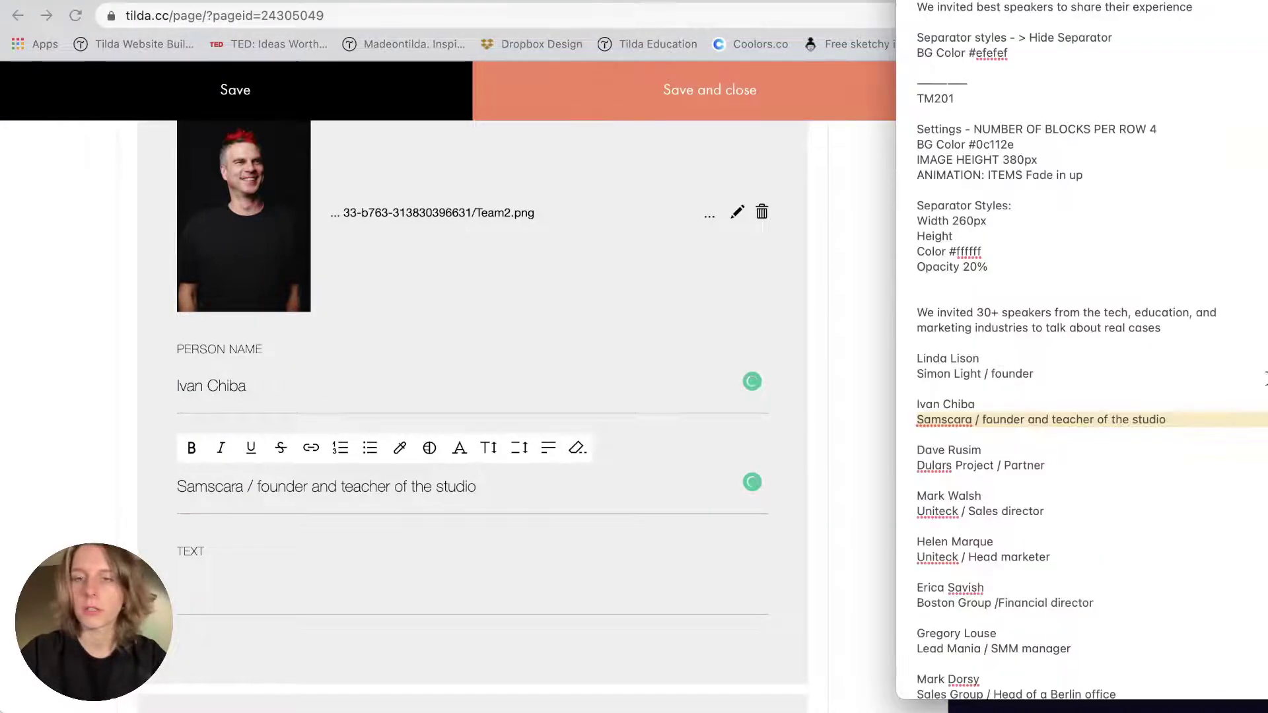
pyautogui.scroll(-3, 584, 545)
pyautogui.scroll(-10, 584, 545)
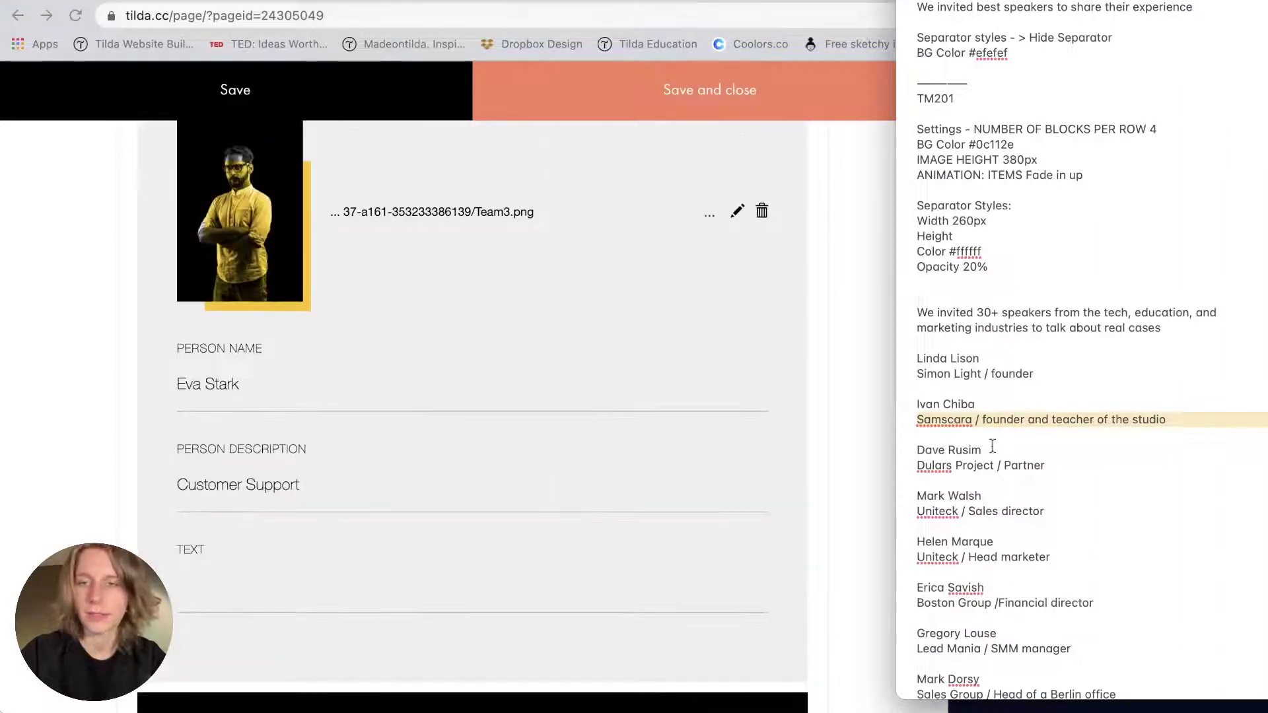
pyautogui.tripleClick(944, 450)
pyautogui.press('super+Tab')
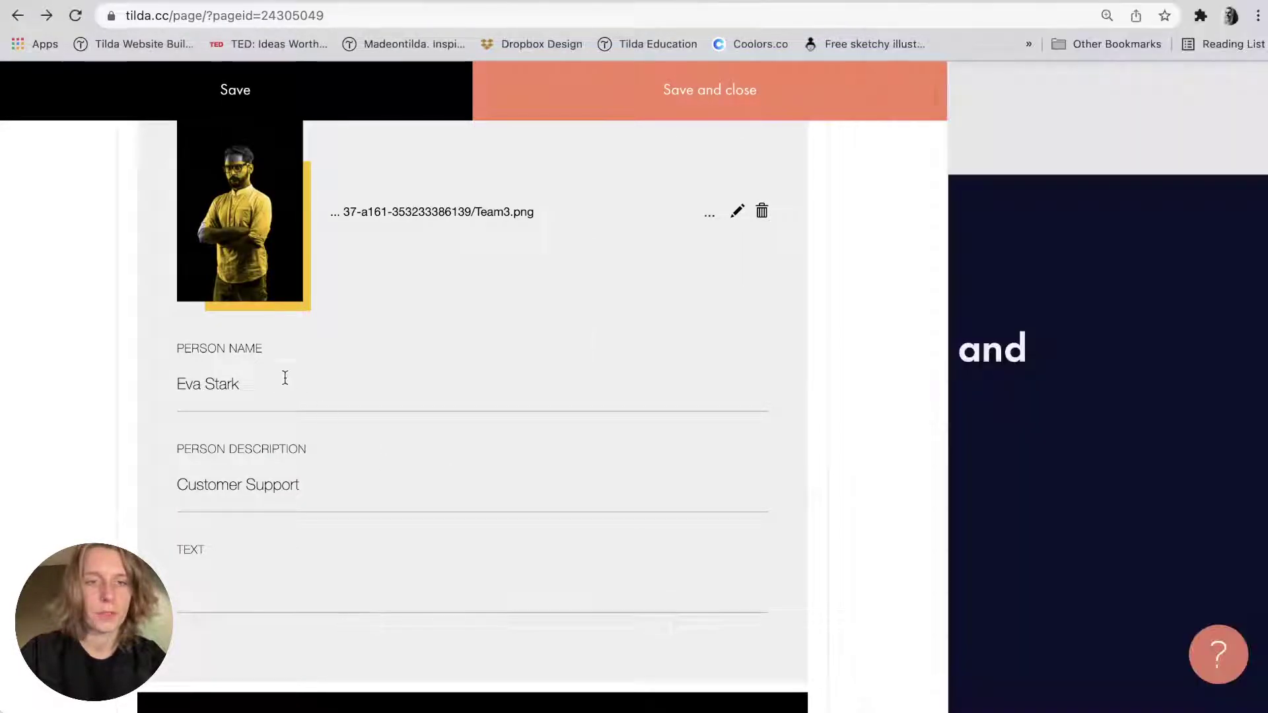
pyautogui.tripleClick(284, 377)
pyautogui.press('super+v')
# Move item 2's role line from its description into its Text field.
pyautogui.scroll(10, 284, 380)
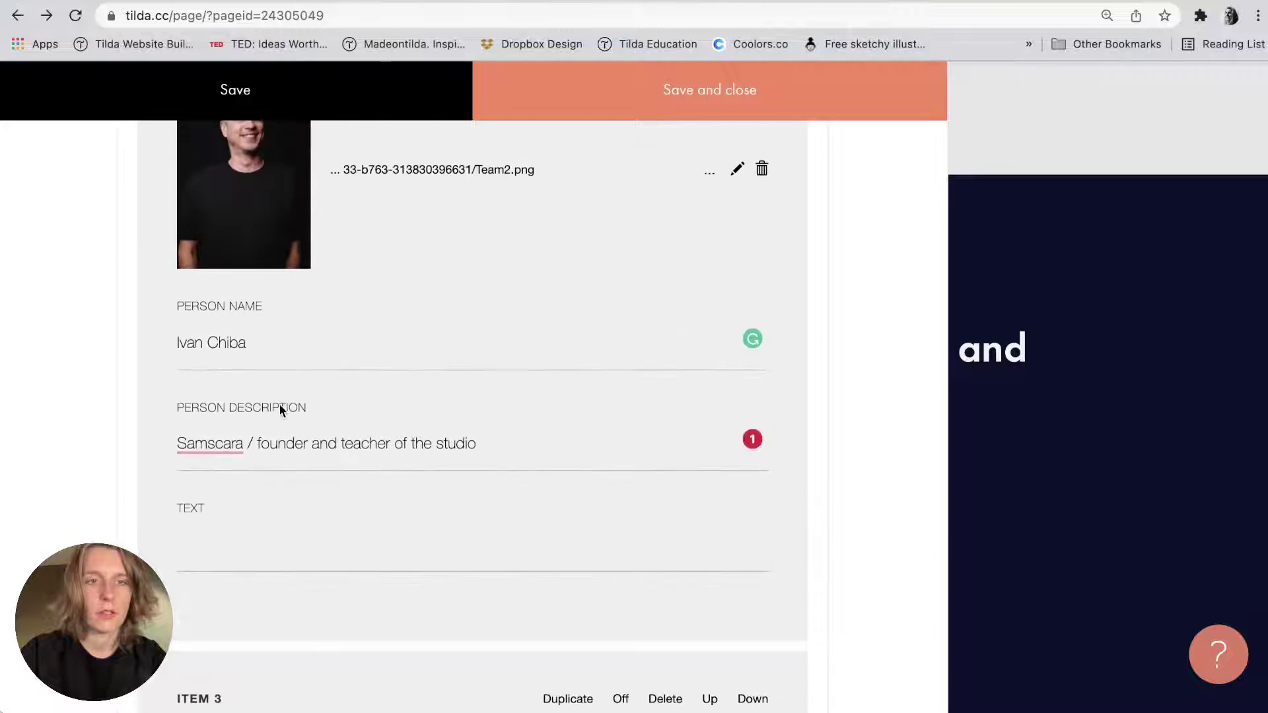
pyautogui.tripleClick(279, 441)
pyautogui.press('super+x')
pyautogui.click(261, 531)
pyautogui.press('super+v')
# Cut 'Customer Support' from the next speaker's description and set its Text field to 'Dulars Project / Partner'.
pyautogui.scroll(-3, 263, 535)
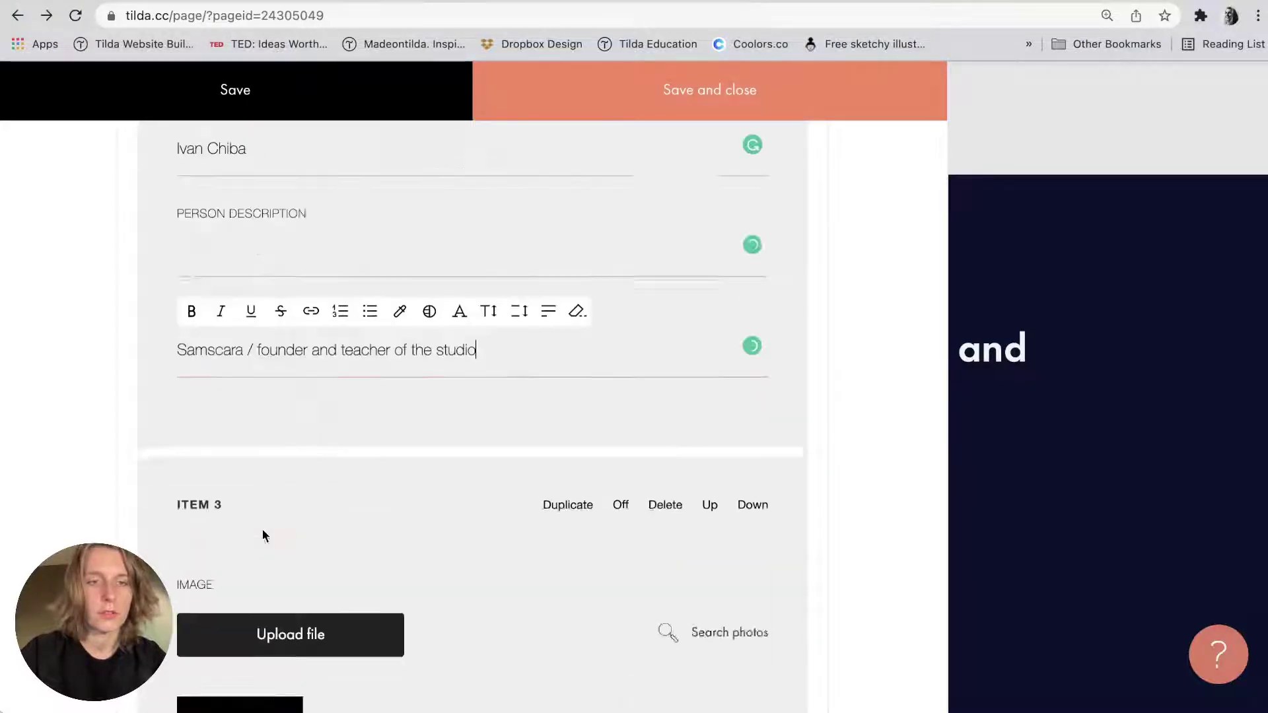
pyautogui.scroll(-9, 263, 535)
pyautogui.tripleClick(252, 489)
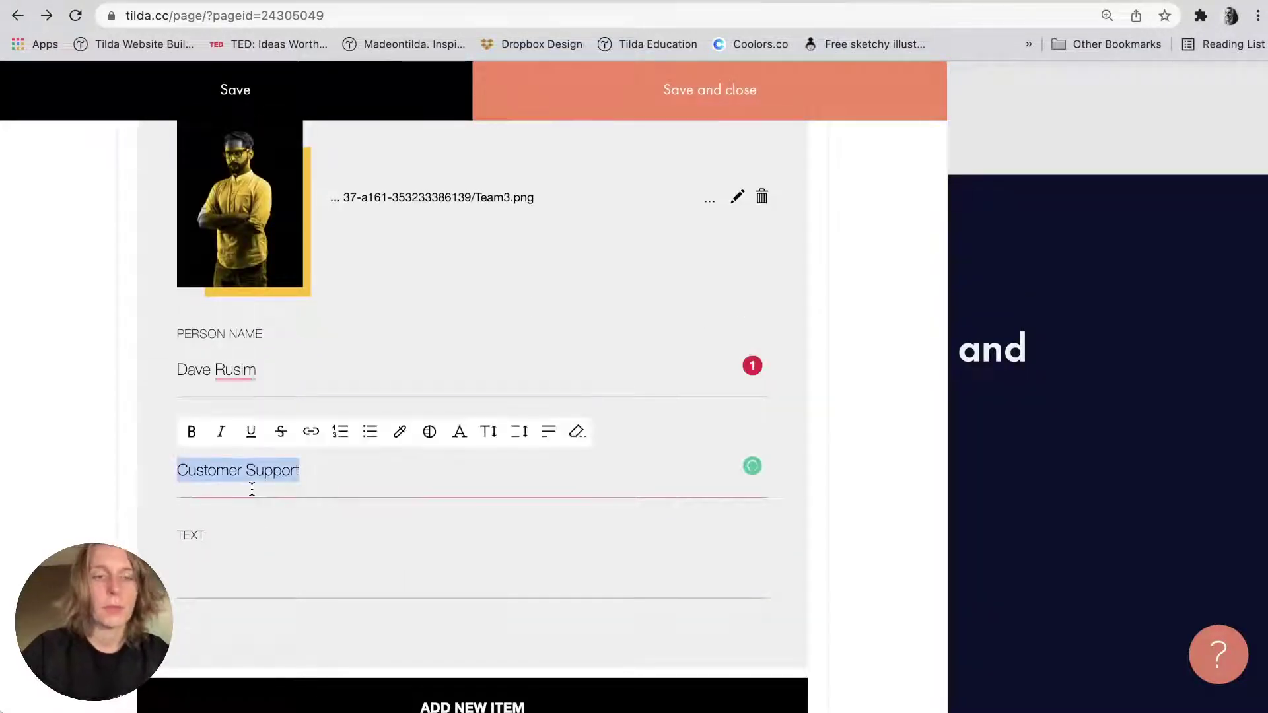
pyautogui.press('super+x')
pyautogui.click(255, 568)
pyautogui.press('super+Tab')
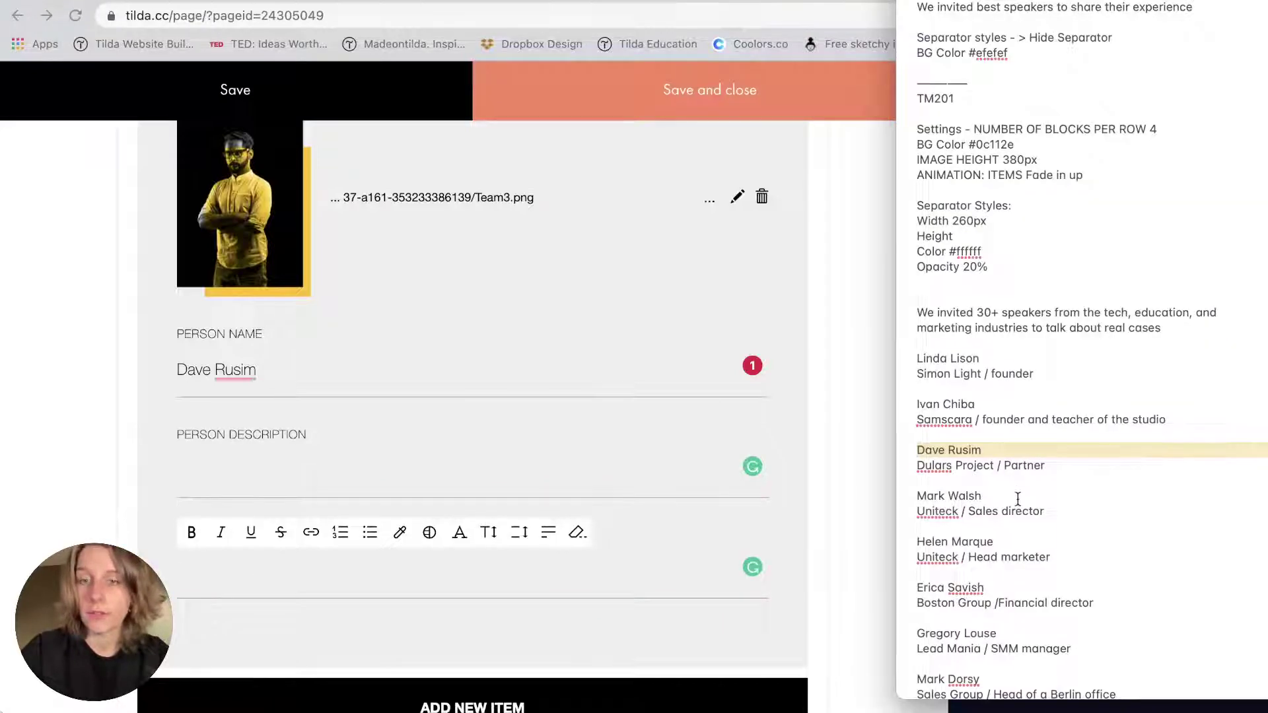
pyautogui.click(1009, 465)
pyautogui.press('super+c')
pyautogui.press('super+Tab')
pyautogui.press('super+v')
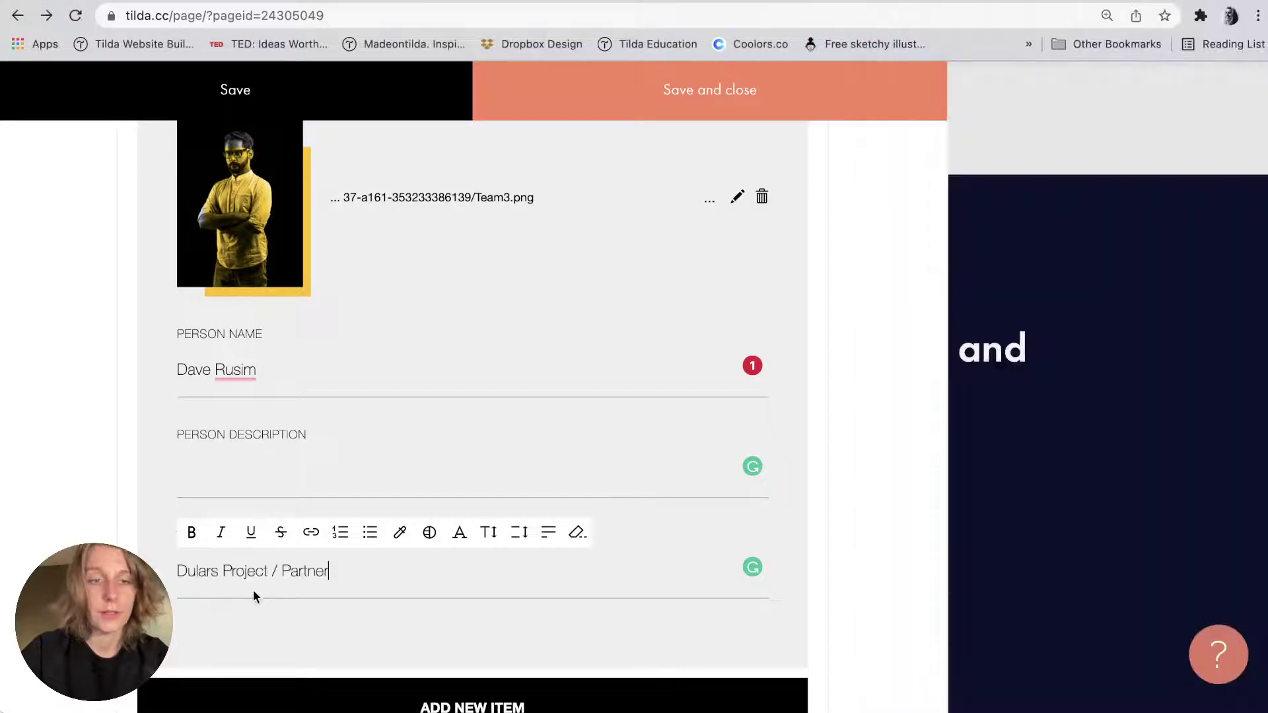
pyautogui.scroll(-4, 252, 591)
pyautogui.click(507, 414)
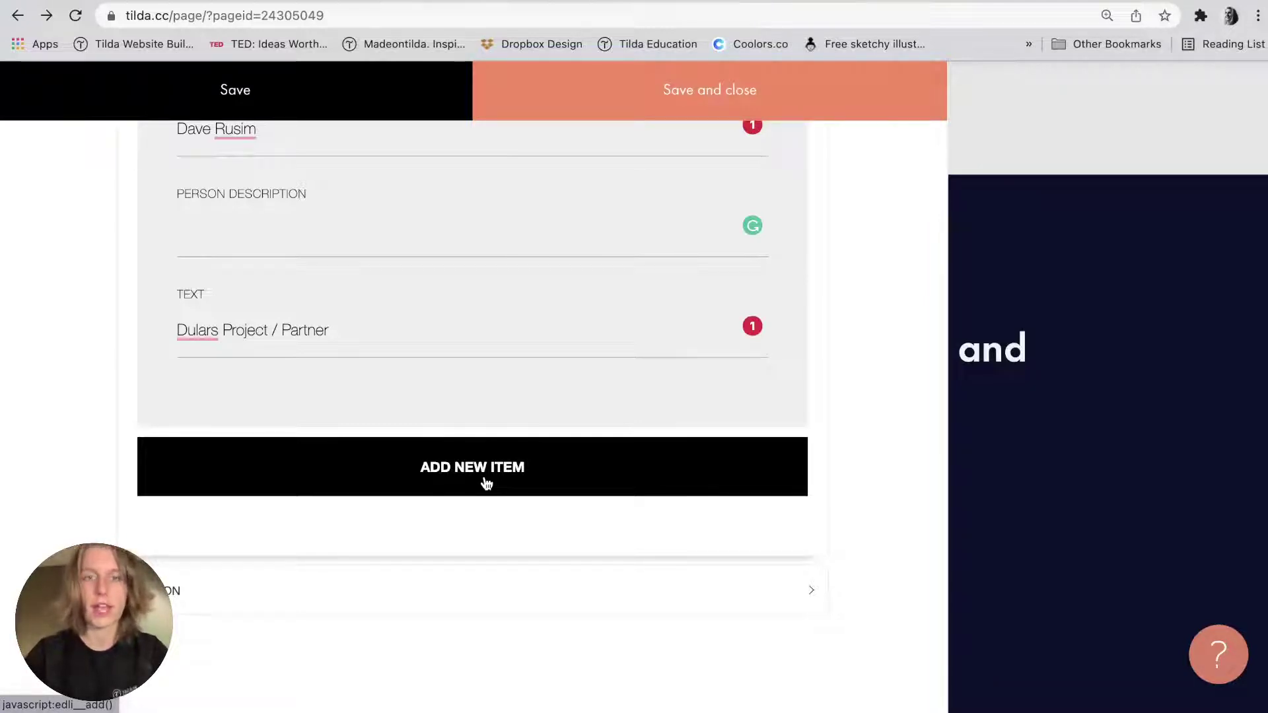
# Add a fourth speaker item with Team4.jpeg as its photo.
pyautogui.click(487, 484)
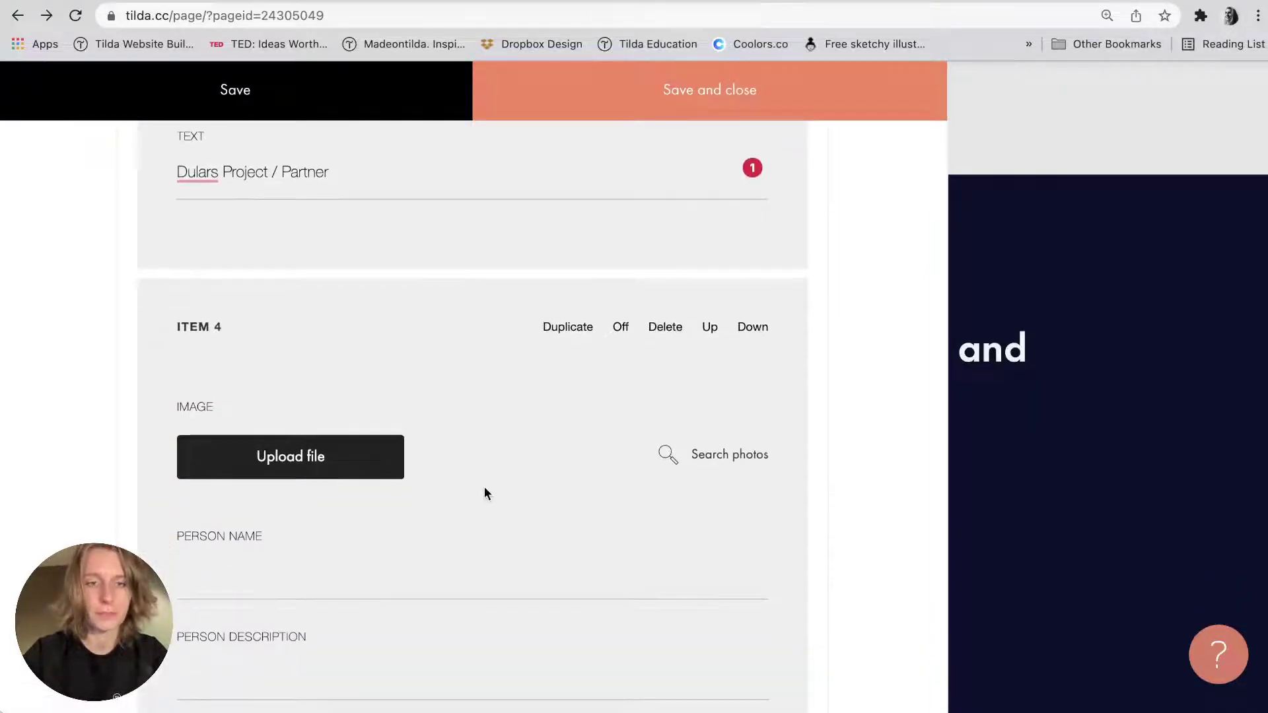
pyautogui.scroll(-3, 258, 484)
pyautogui.click(328, 351)
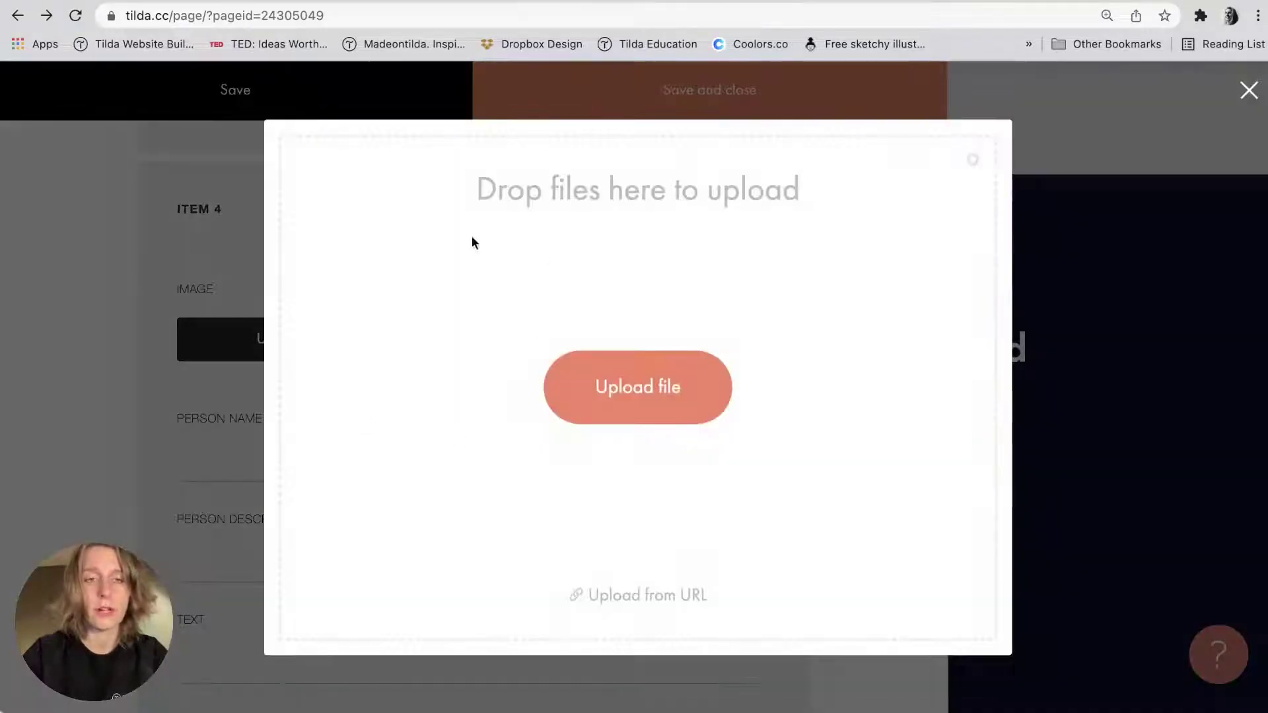
pyautogui.press('super+Tab')
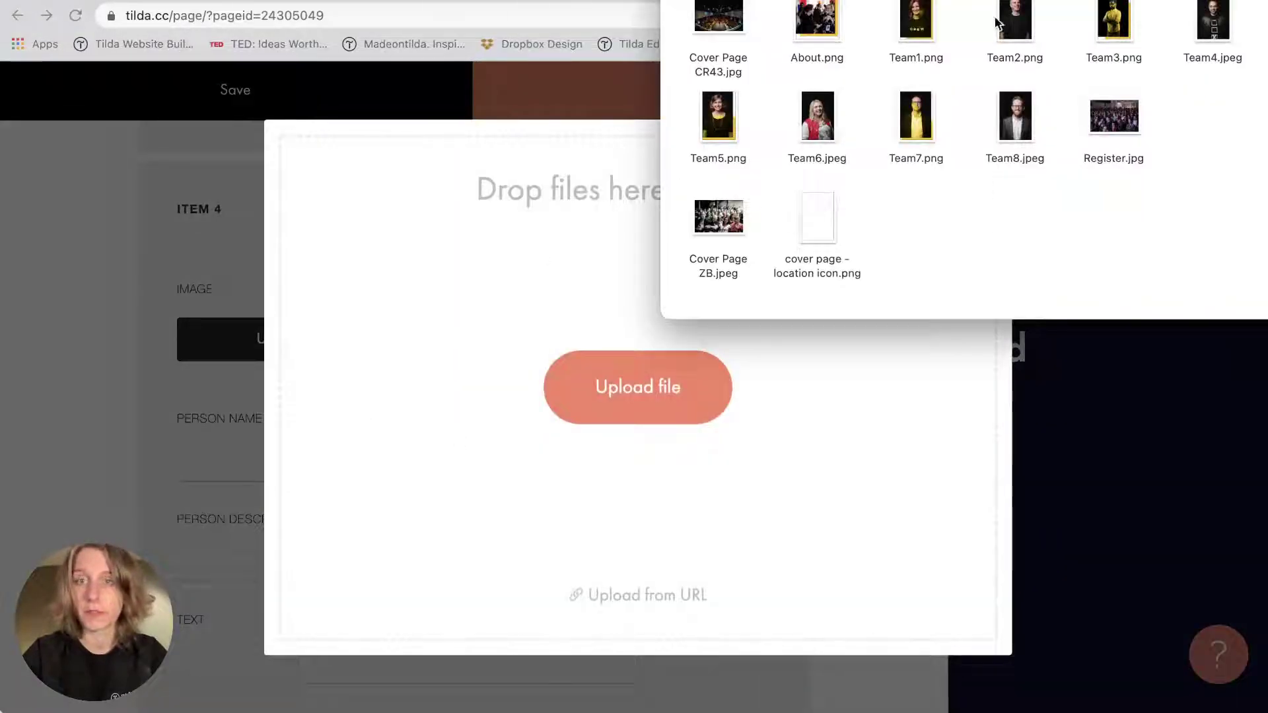
pyautogui.moveTo(1212, 20); pyautogui.dragTo(637, 422)
pyautogui.scroll(-3, 518, 400)
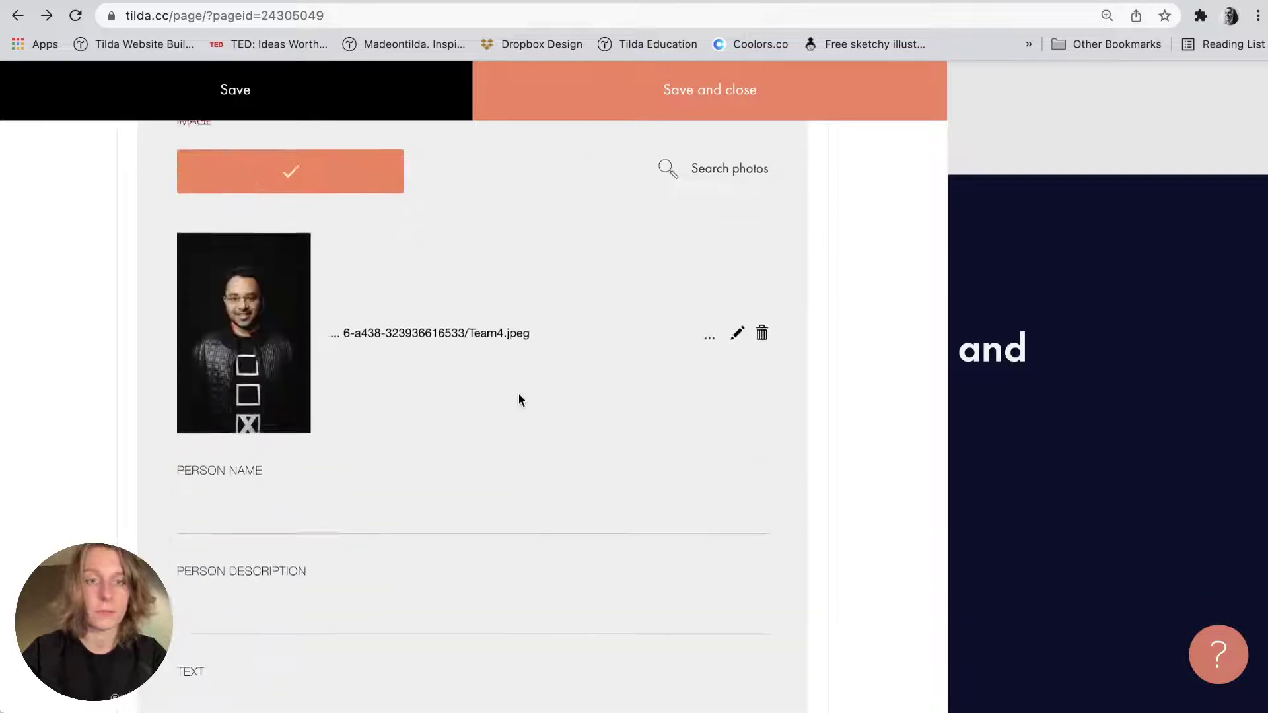
pyautogui.scroll(-3, 518, 393)
# Fill item 4 with the speaker's name and the role 'Uniteck / Sales director' from the notes.
pyautogui.press('super+Tab')
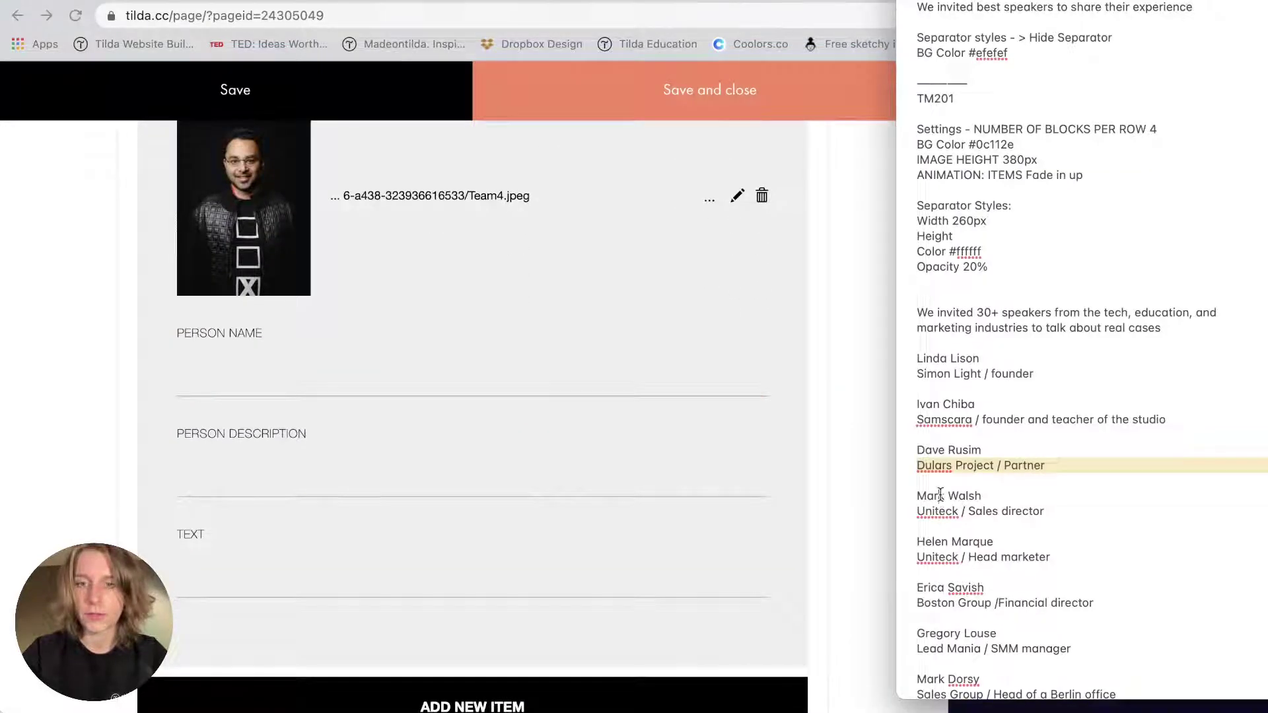
pyautogui.tripleClick(940, 495)
pyautogui.press('super+c')
pyautogui.click(290, 390)
pyautogui.press('super+v')
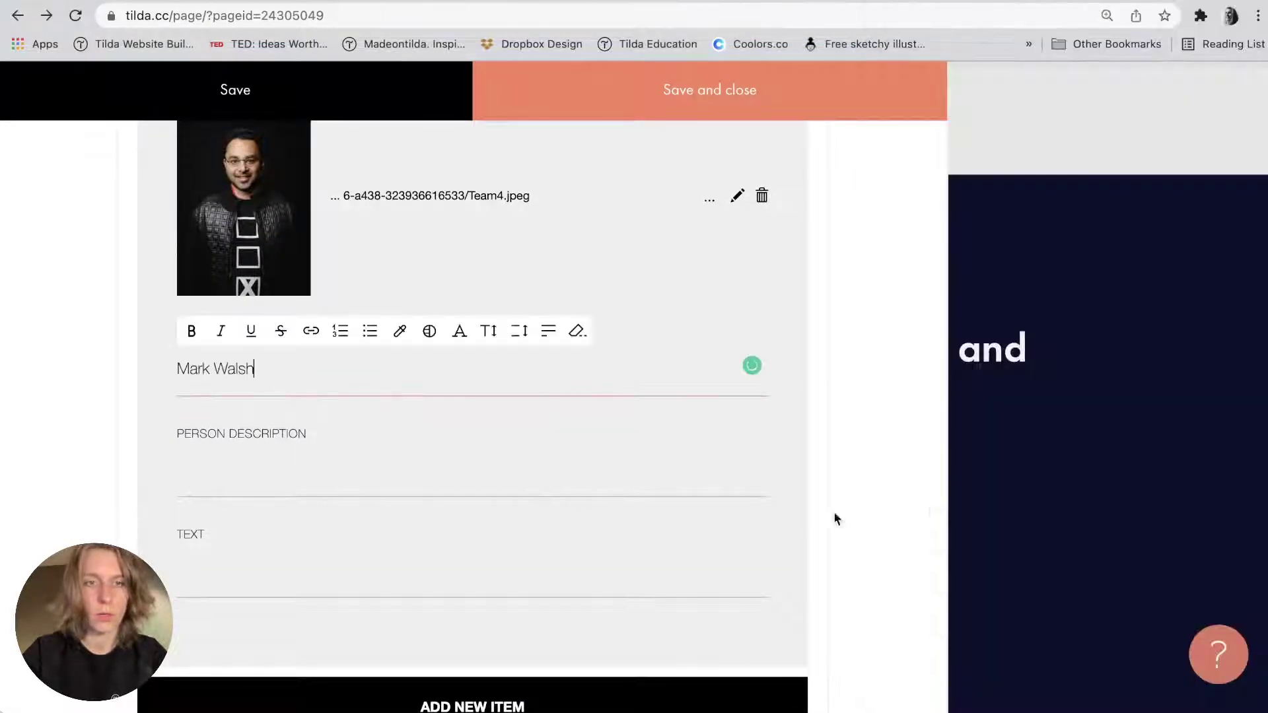
pyautogui.press('super+Tab')
pyautogui.tripleClick(937, 511)
pyautogui.press('super+c')
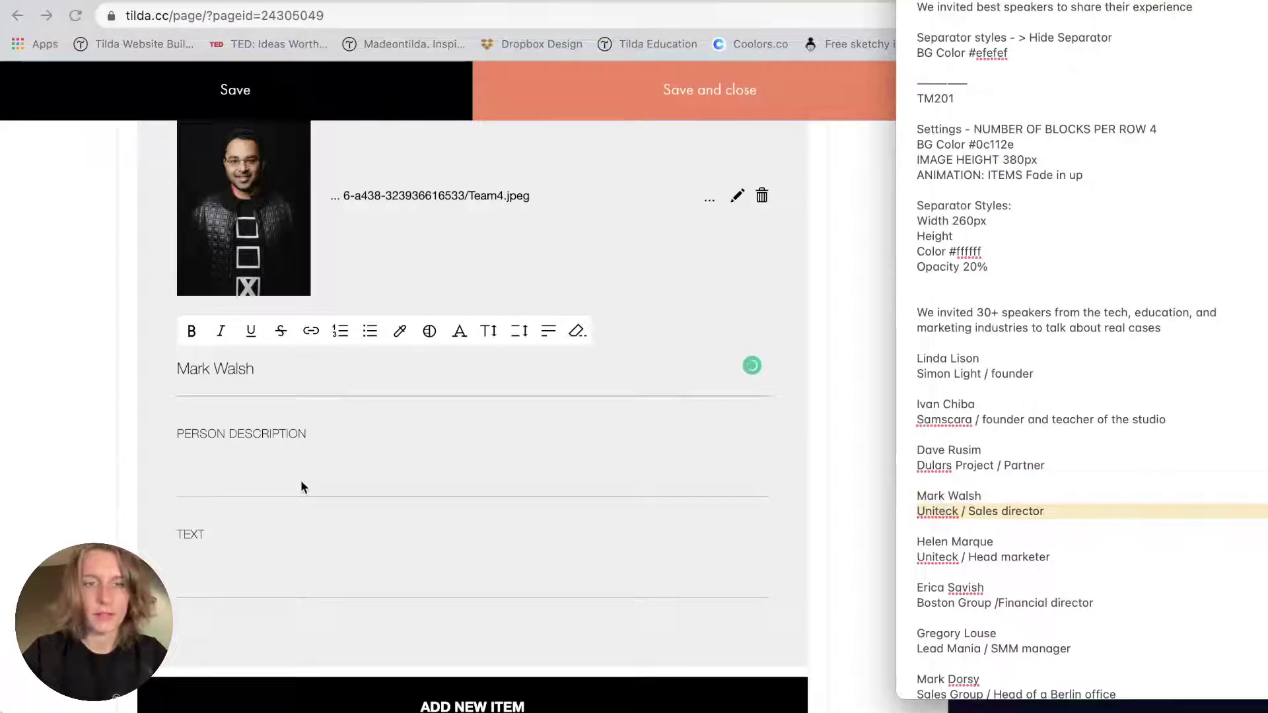
pyautogui.press('super+Tab')
pyautogui.click(218, 573)
pyautogui.press('super+v')
pyautogui.scroll(-2, 214, 580)
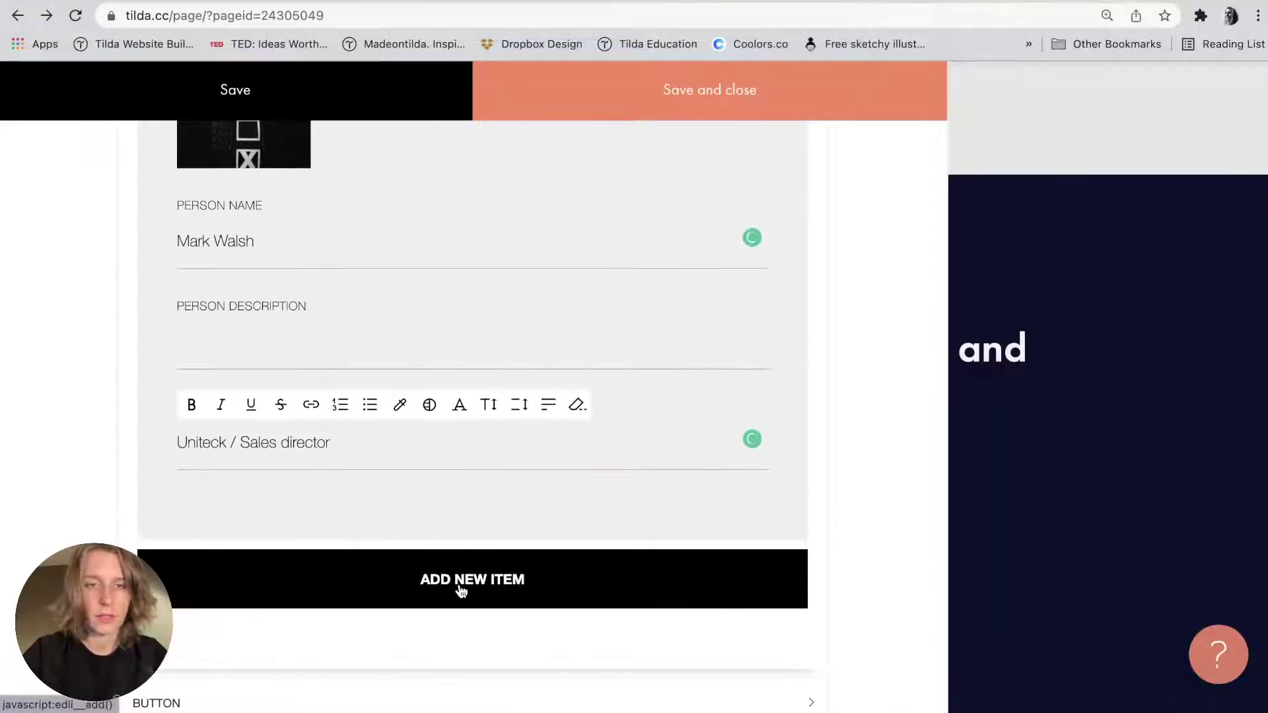
# Add a fifth speaker item with Team5.png as its photo.
pyautogui.click(462, 589)
pyautogui.scroll(-4, 462, 590)
pyautogui.scroll(-2, 454, 552)
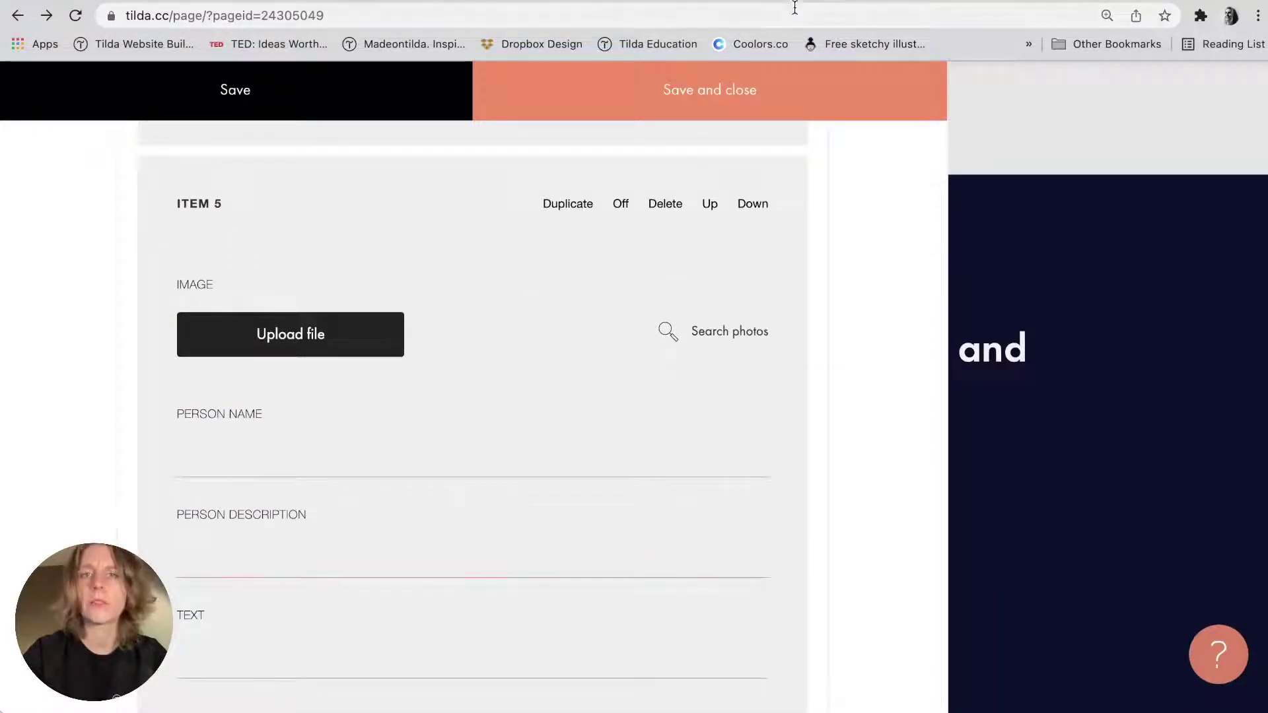
pyautogui.press('super+Tab')
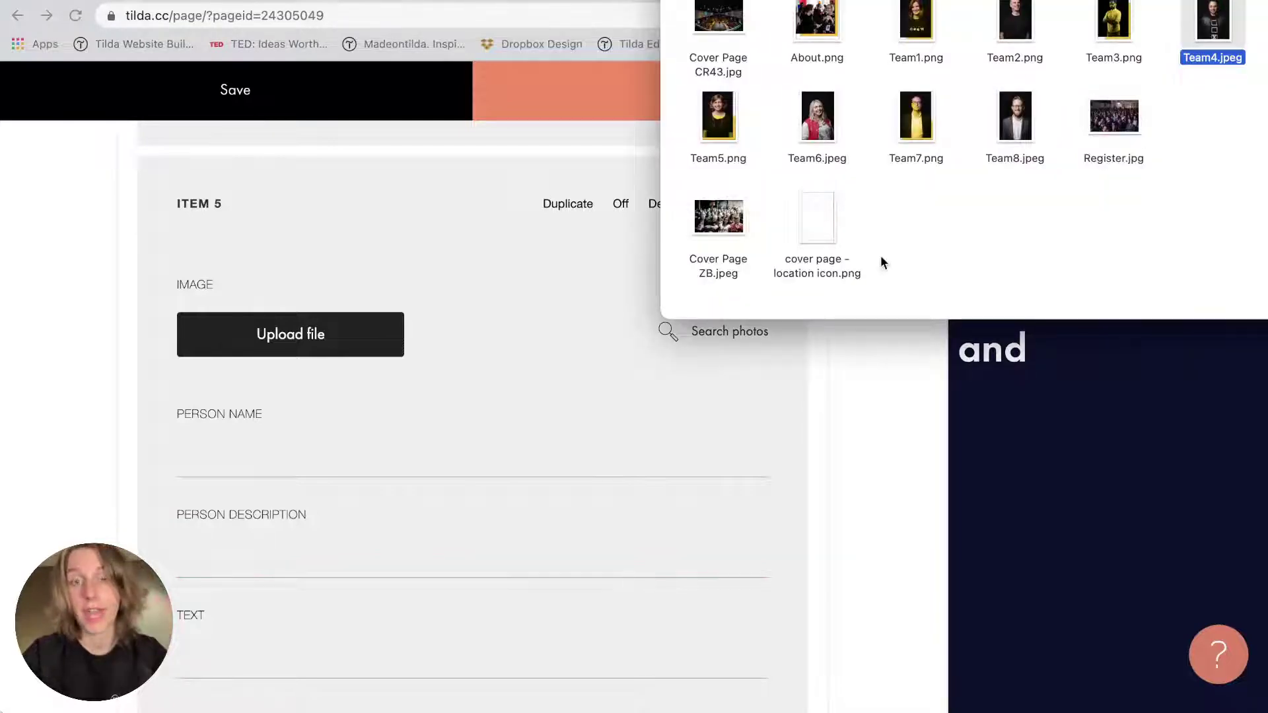
pyautogui.click(719, 140)
pyautogui.moveTo(719, 141); pyautogui.dragTo(325, 344)
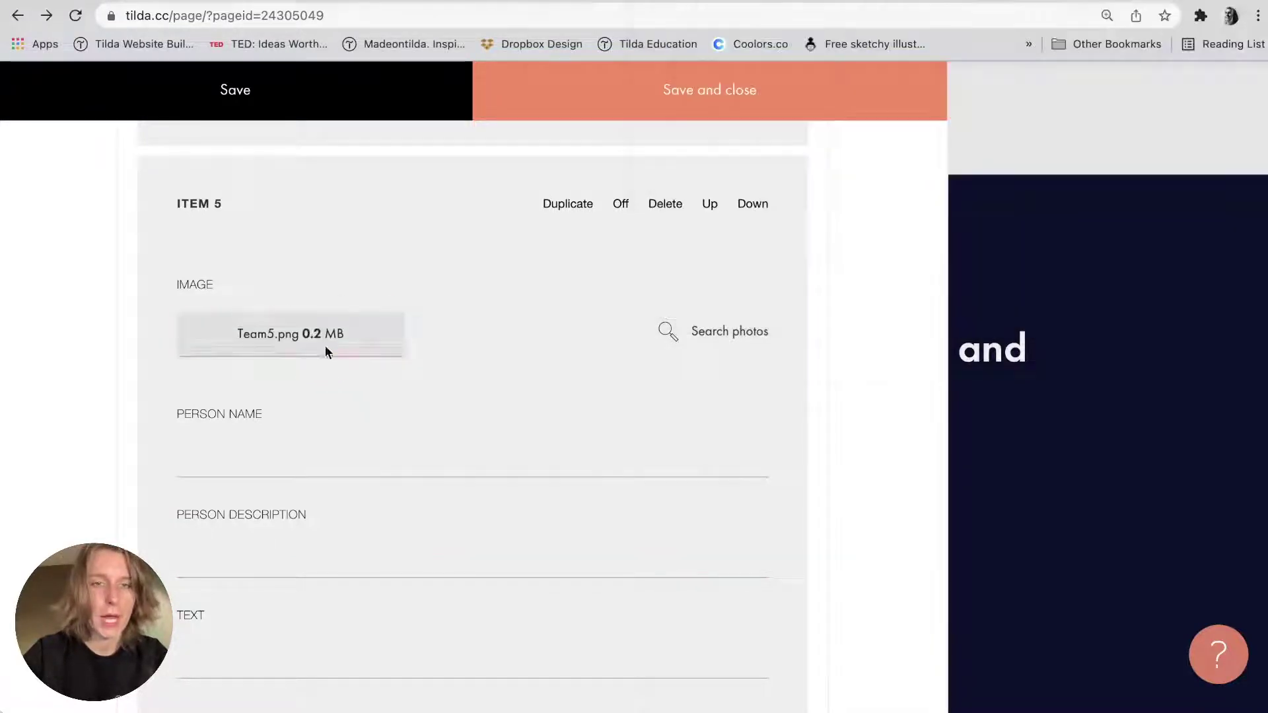
pyautogui.scroll(-3, 475, 294)
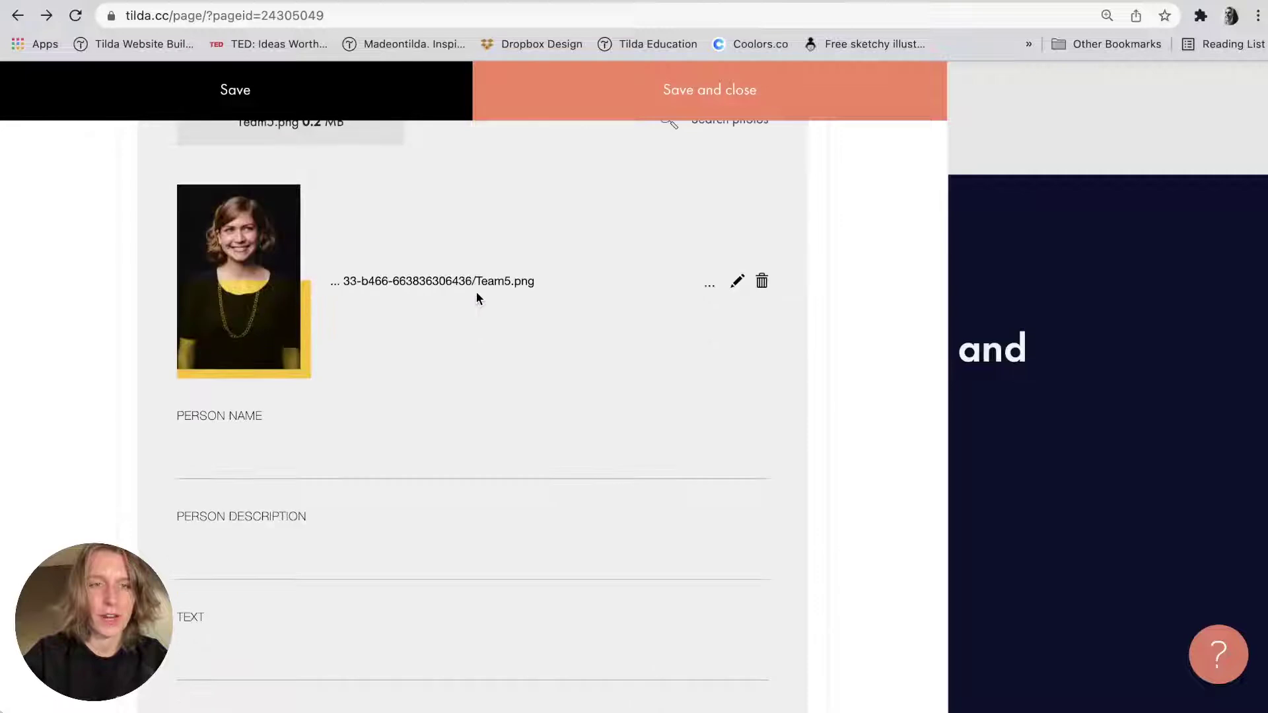
pyautogui.scroll(-2, 477, 296)
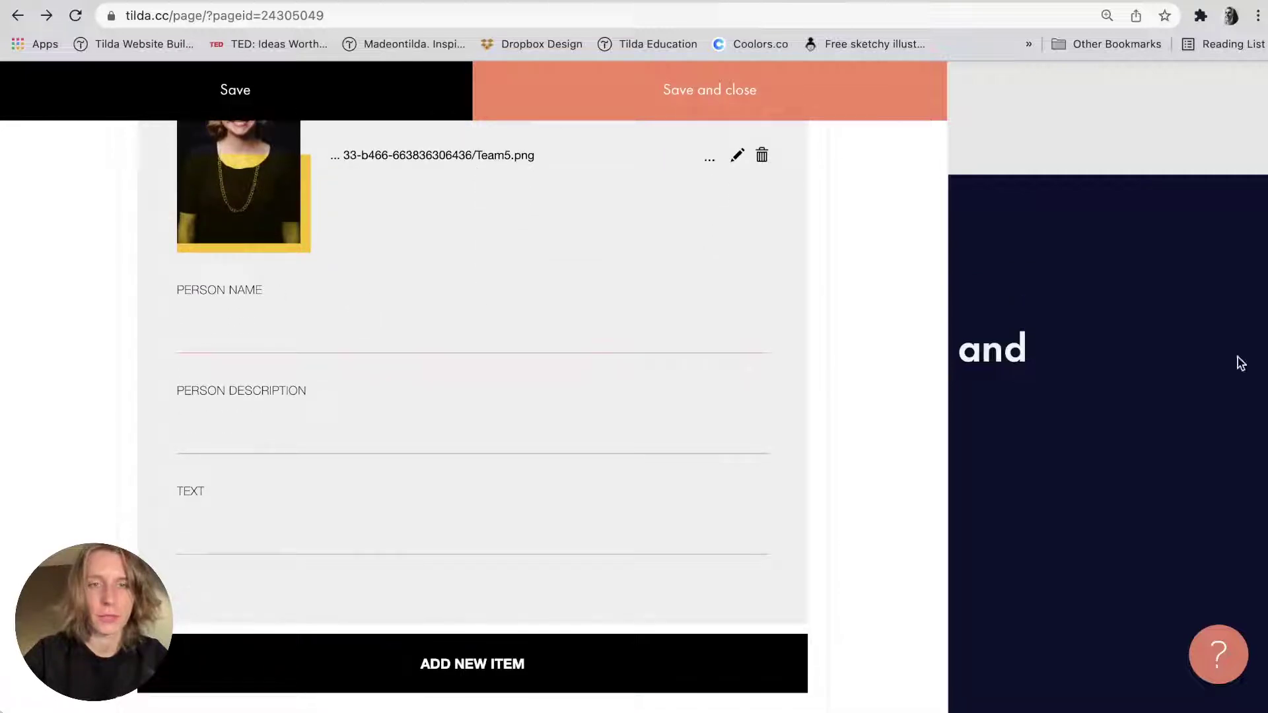
# Paste the fifth speaker's name from the notes into item 5's Person Name field.
pyautogui.press('super+Tab')
pyautogui.click(957, 542)
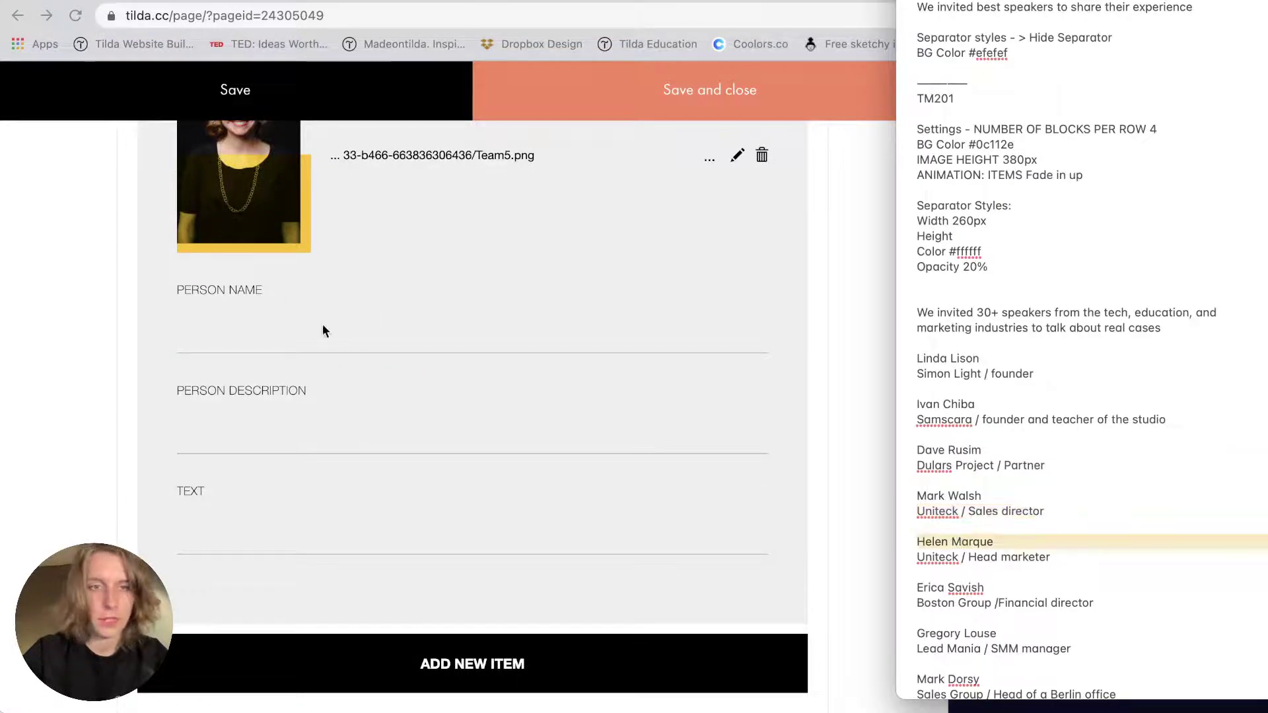
pyautogui.click(322, 322)
pyautogui.press('super+v')
# Reopen the speakers content and add a fourth item with Team4.jpeg as its photo.
pyautogui.click(1256, 362)
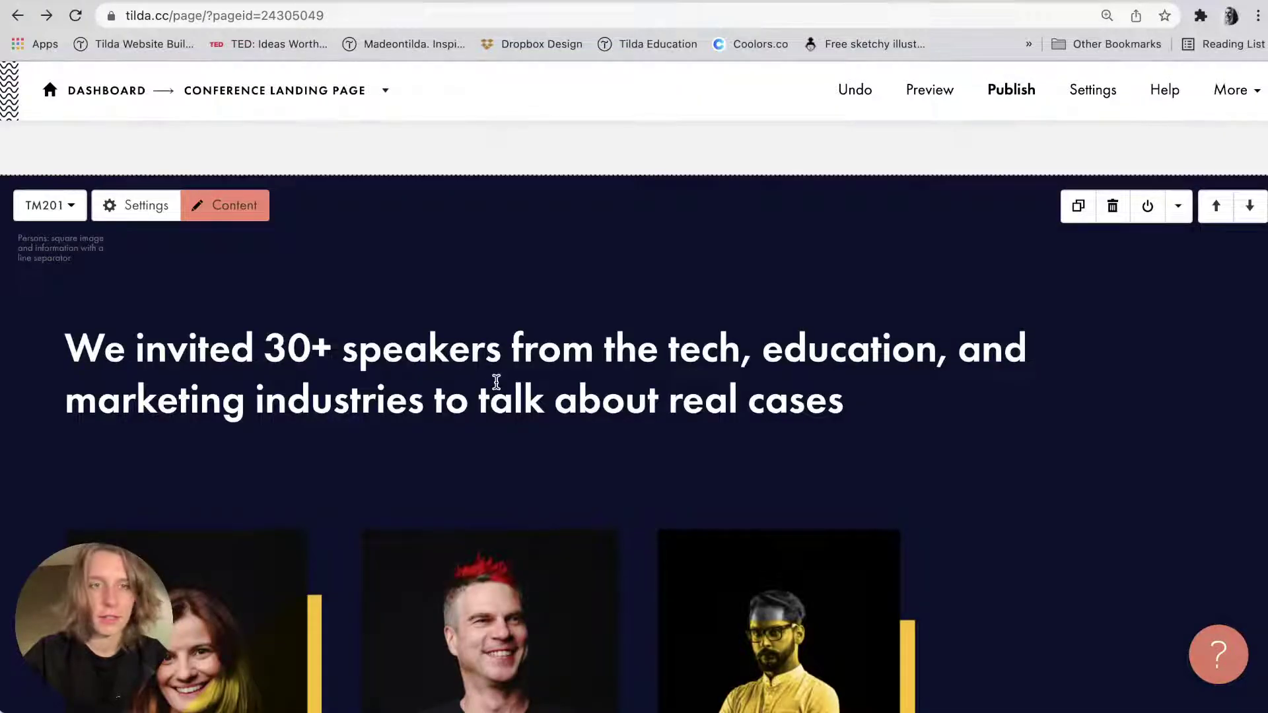
pyautogui.click(187, 220)
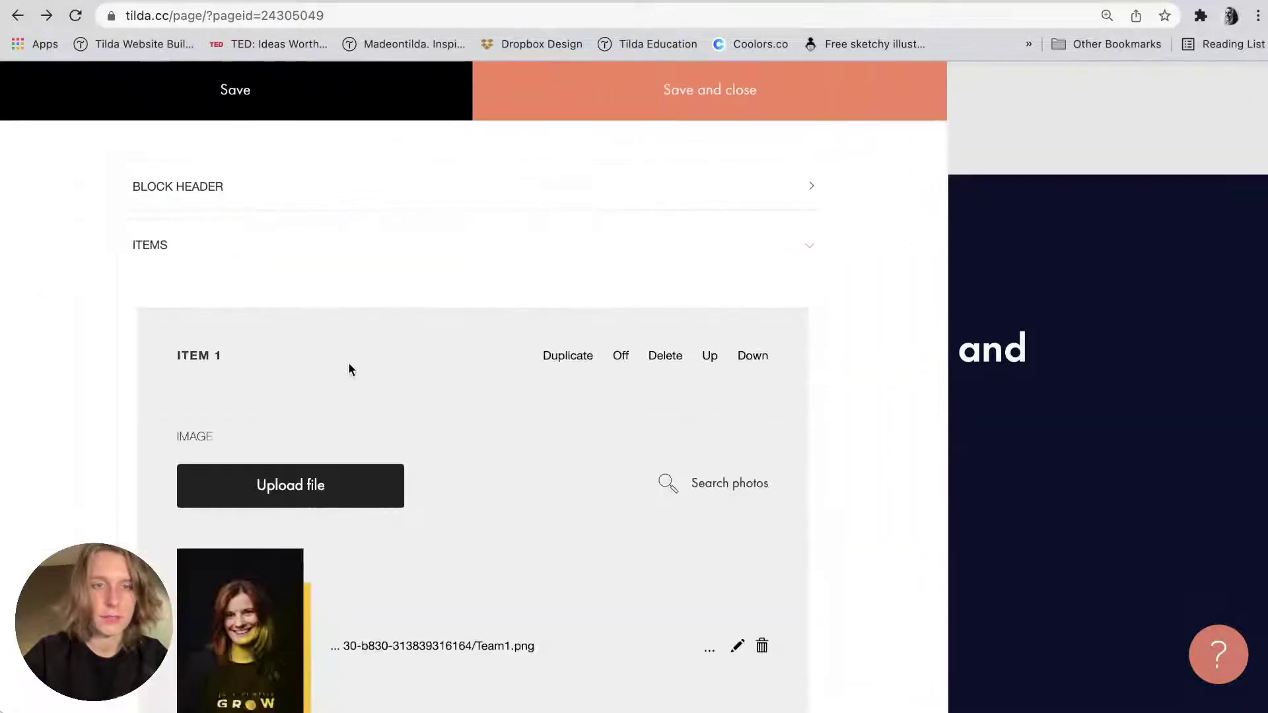
pyautogui.scroll(-8, 347, 362)
pyautogui.scroll(-20, 347, 362)
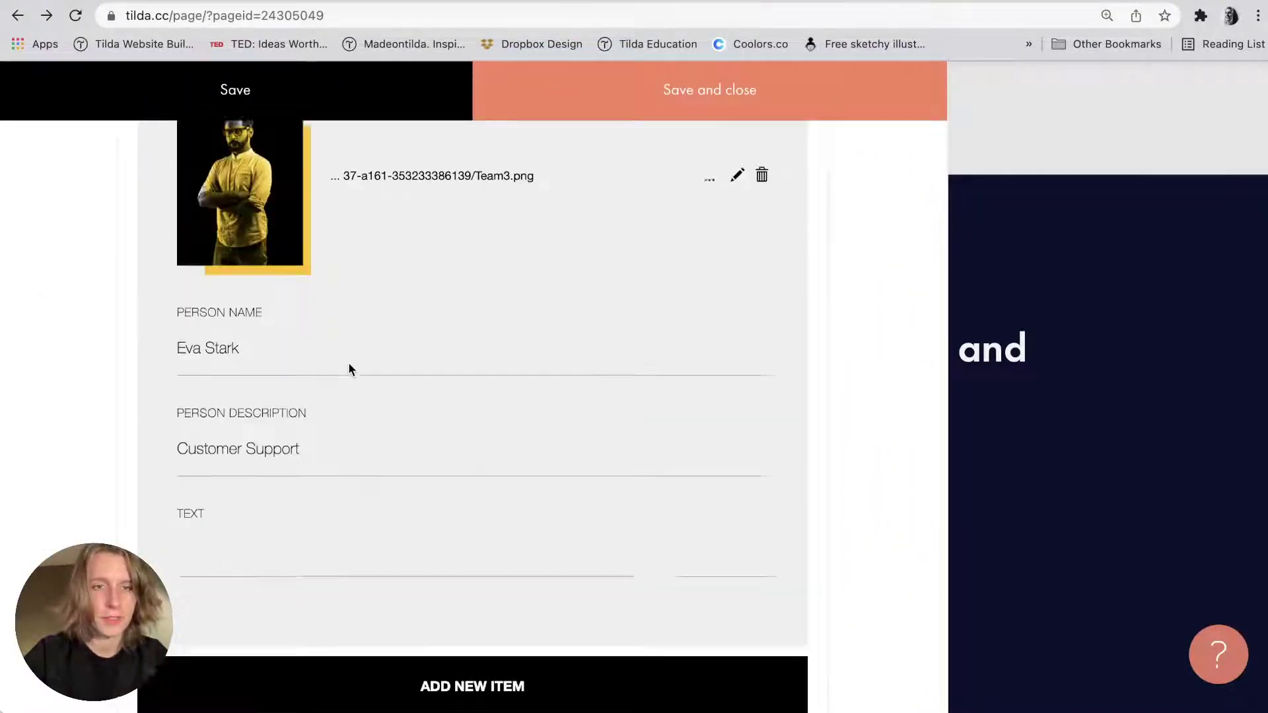
pyautogui.click(397, 477)
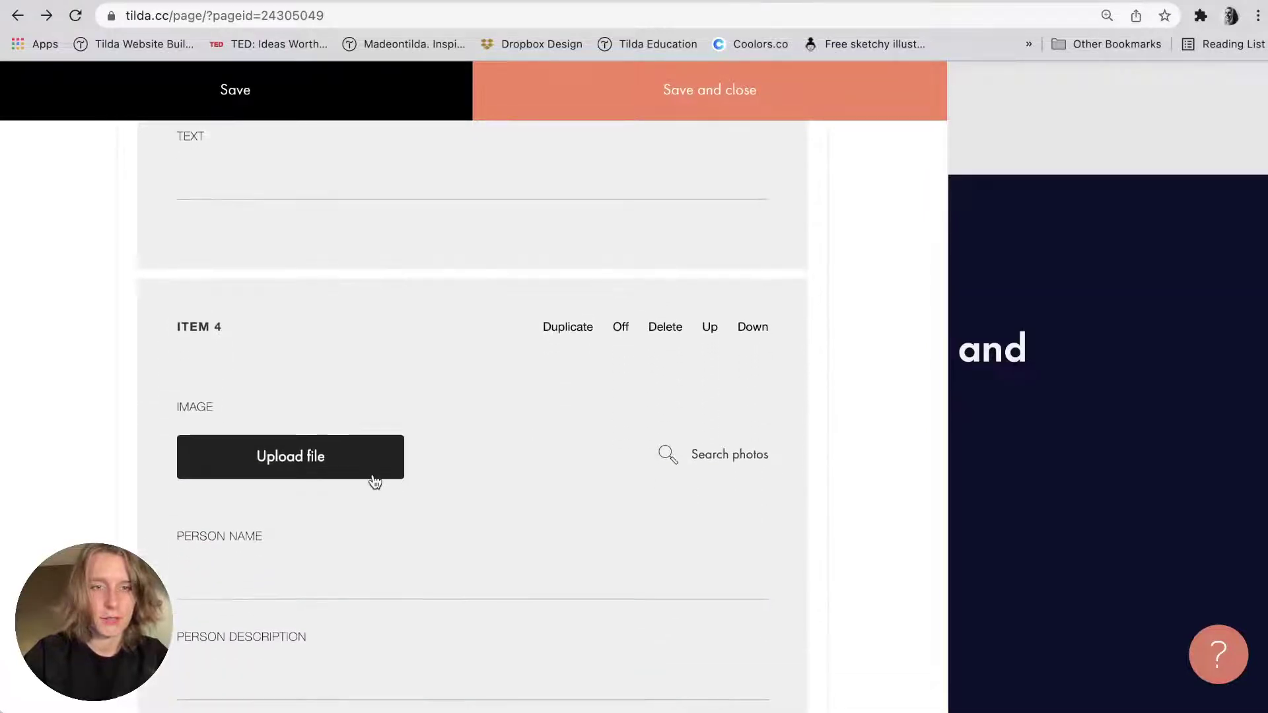
pyautogui.press('super+Tab')
pyautogui.moveTo(1194, 41); pyautogui.dragTo(246, 455)
# Paste the fourth speaker's name from the notes into item 4's Person Name field.
pyautogui.scroll(-4, 564, 399)
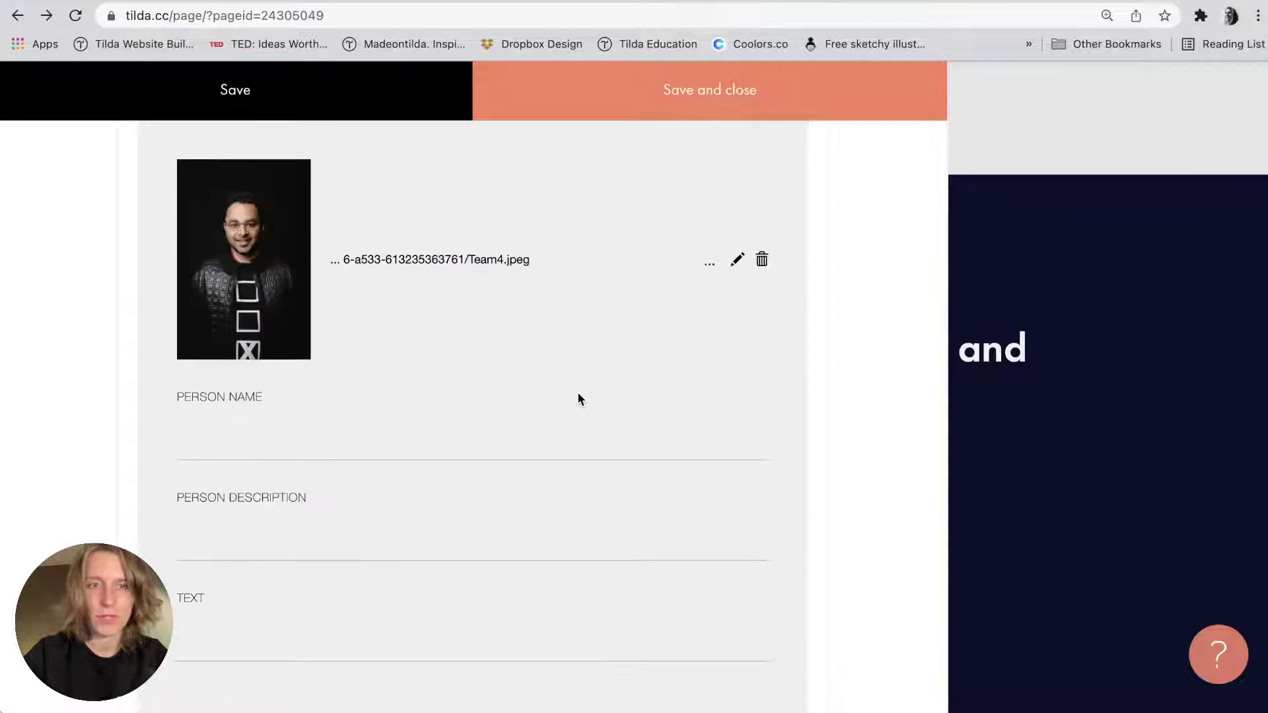
pyautogui.press('super+Tab')
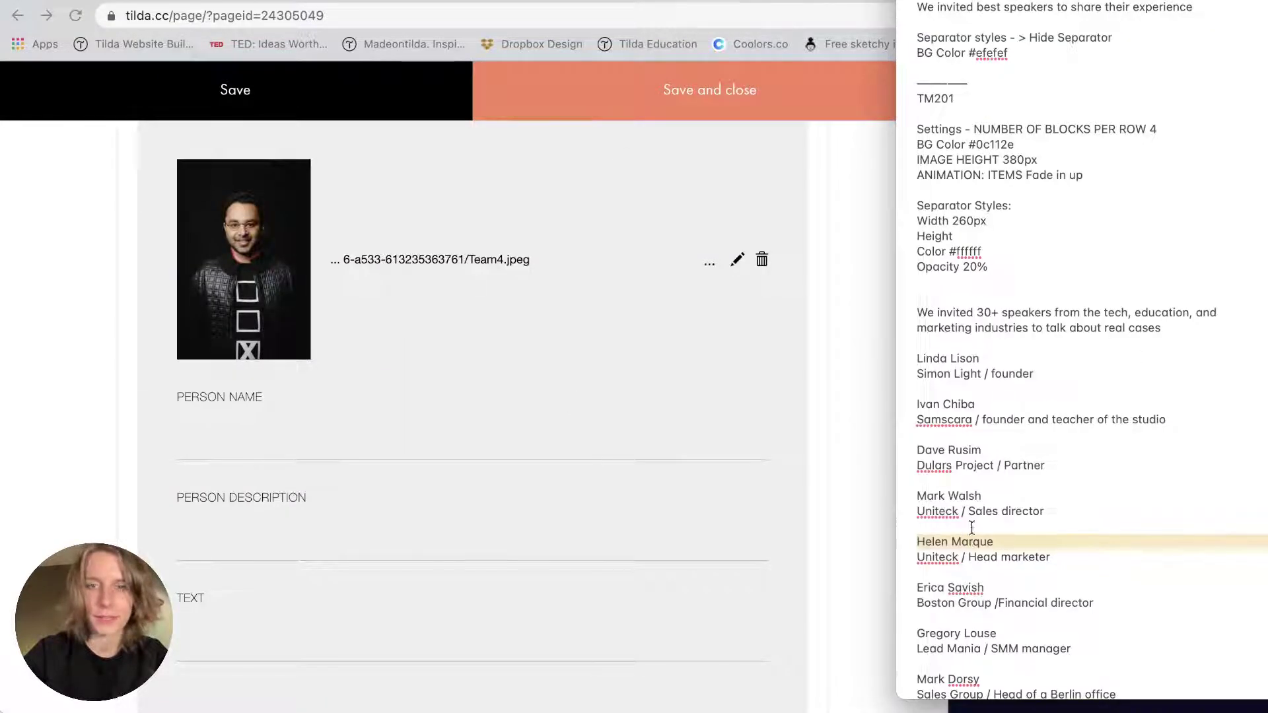
pyautogui.click(964, 450)
pyautogui.press('super+Tab')
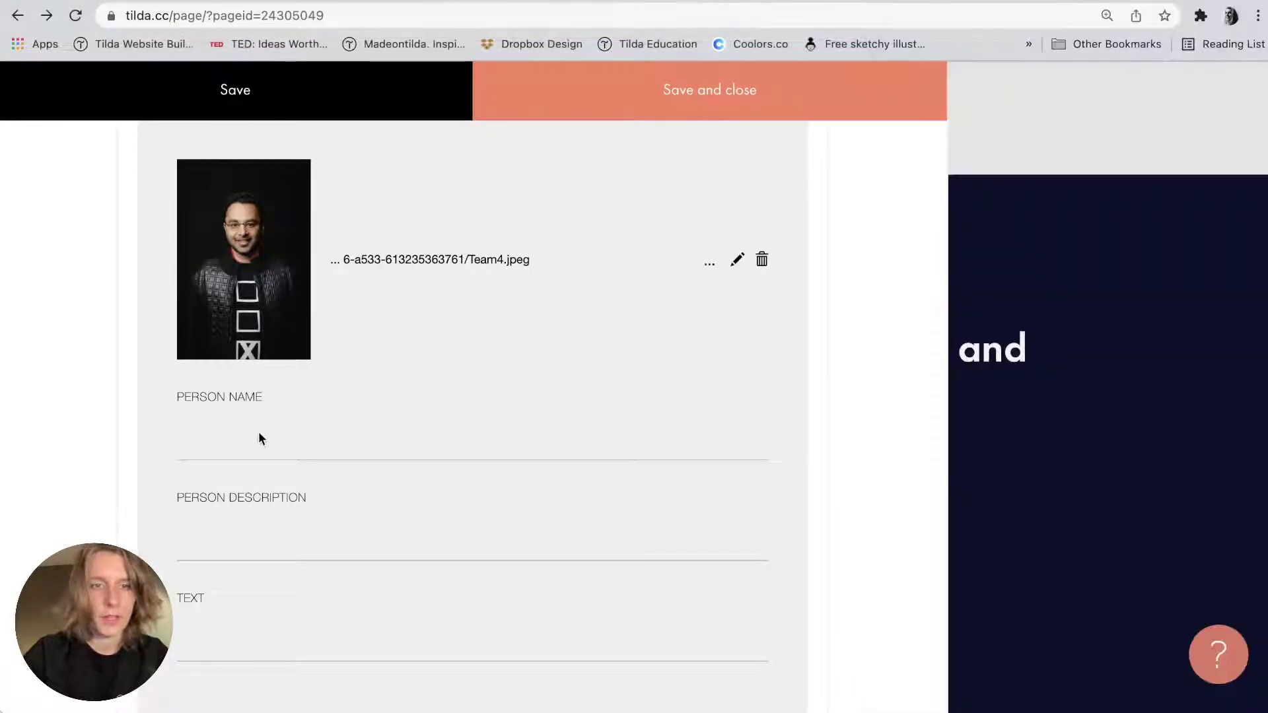
pyautogui.click(257, 433)
pyautogui.press('super+v')
# Set item 4's Text to 'Dulars Project / Partner' and save and close the content.
pyautogui.press('super+Tab')
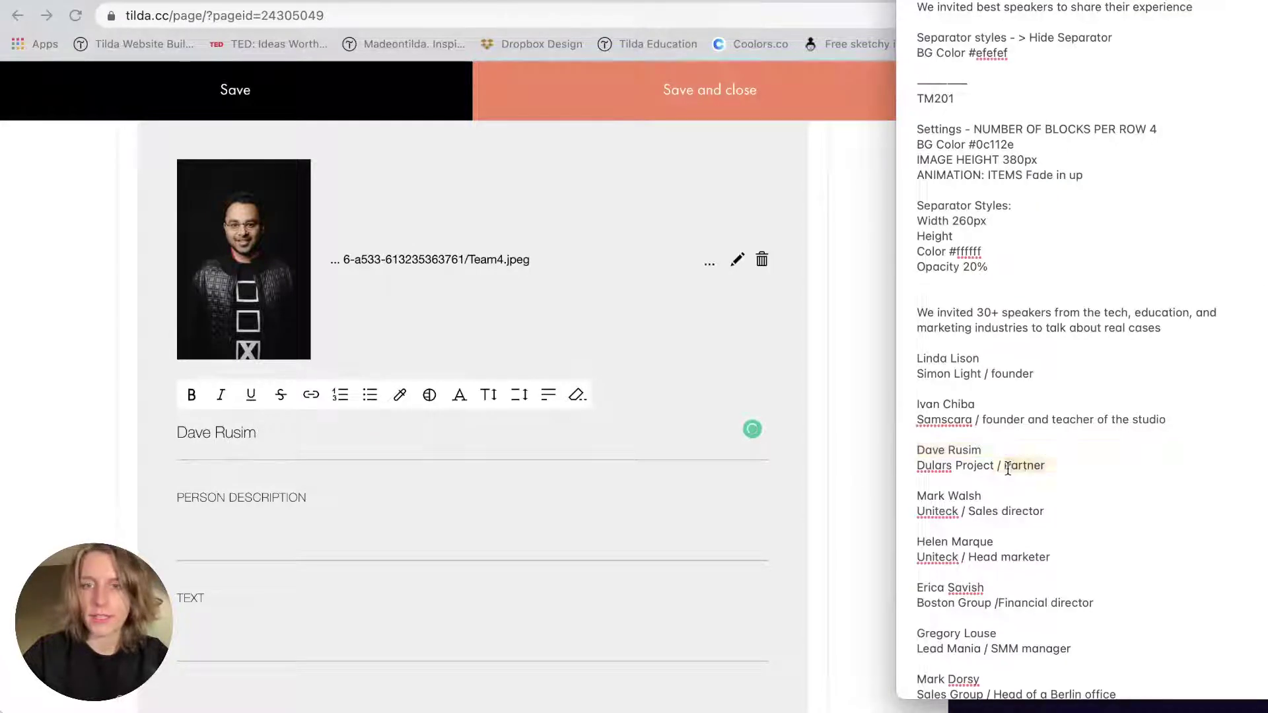
pyautogui.tripleClick(1026, 465)
pyautogui.click(188, 644)
pyautogui.press('super+v')
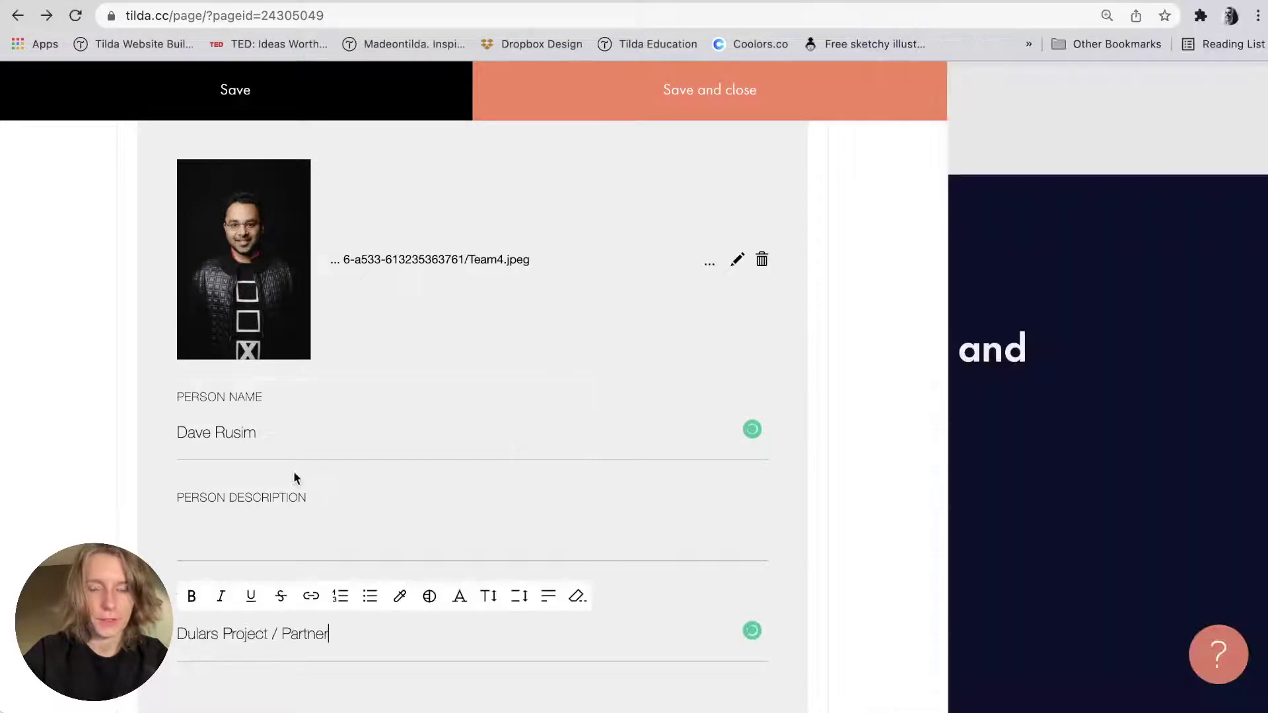
pyautogui.scroll(1, 293, 470)
pyautogui.scroll(-15, 293, 470)
pyautogui.click(612, 113)
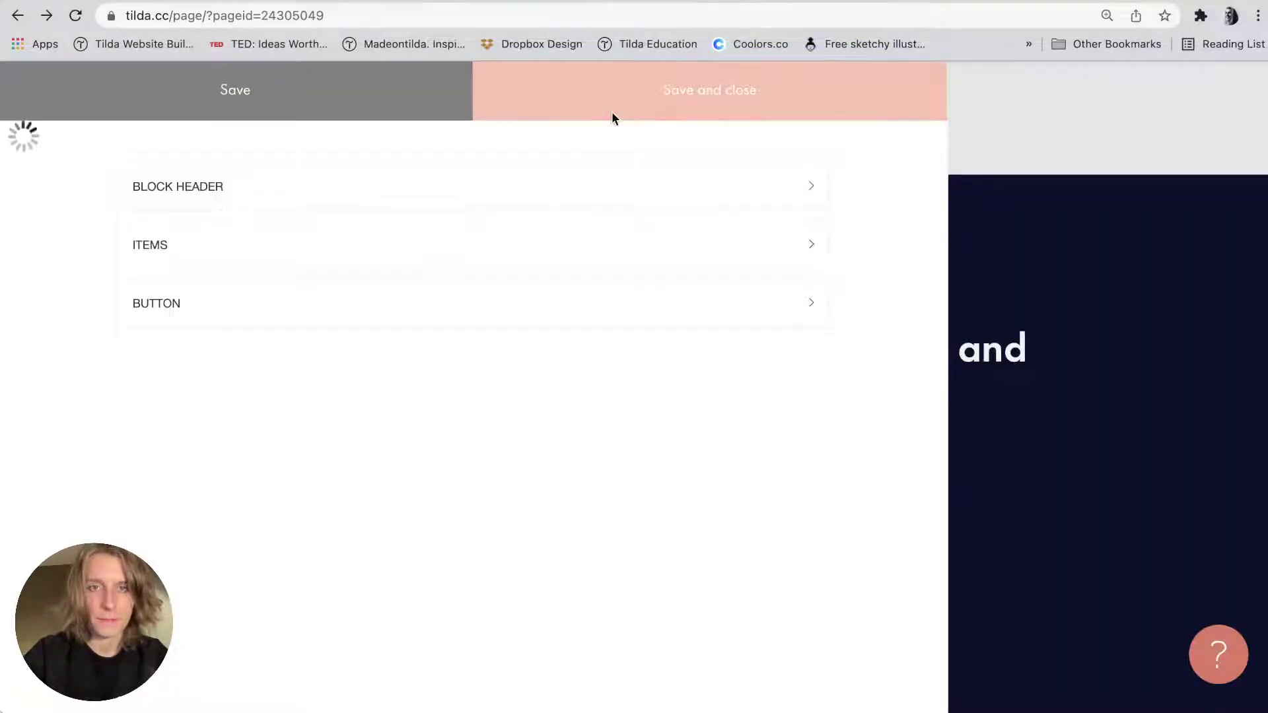
# Open the TM201 speakers block's content editor, then close it back to the page.
pyautogui.scroll(-5, 651, 257)
pyautogui.scroll(8, 612, 296)
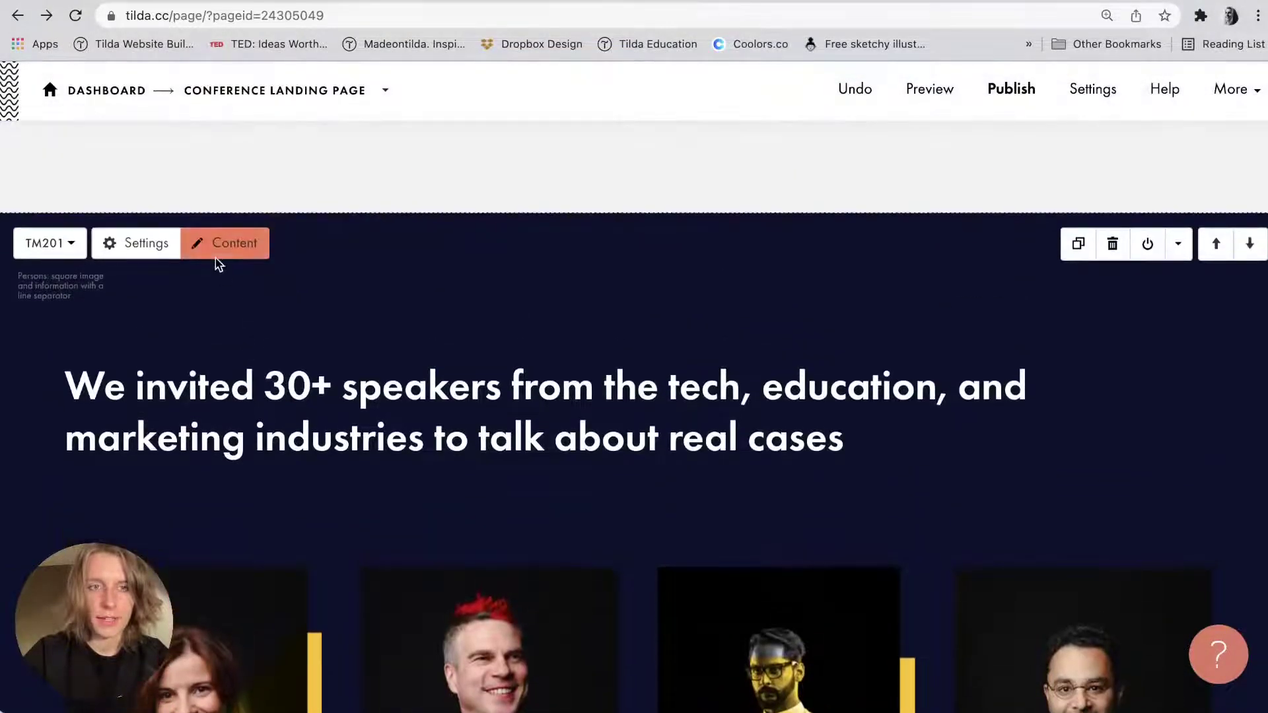
pyautogui.click(218, 251)
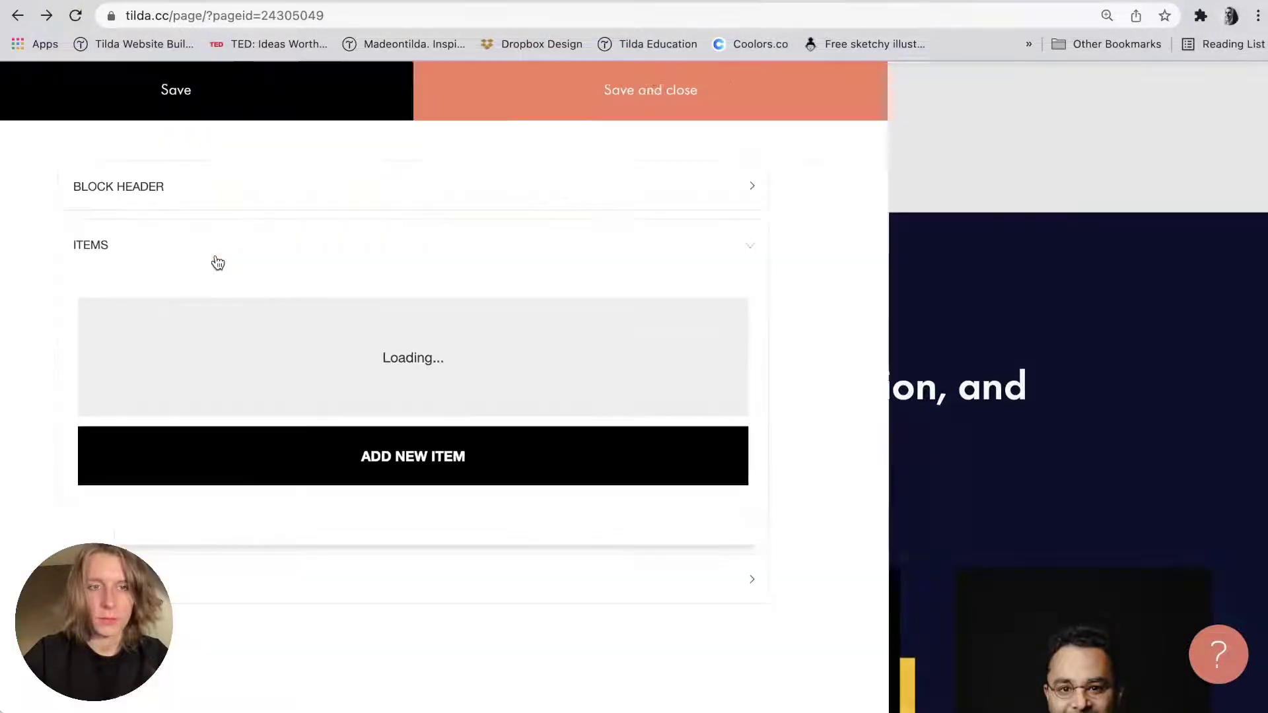
pyautogui.click(1135, 249)
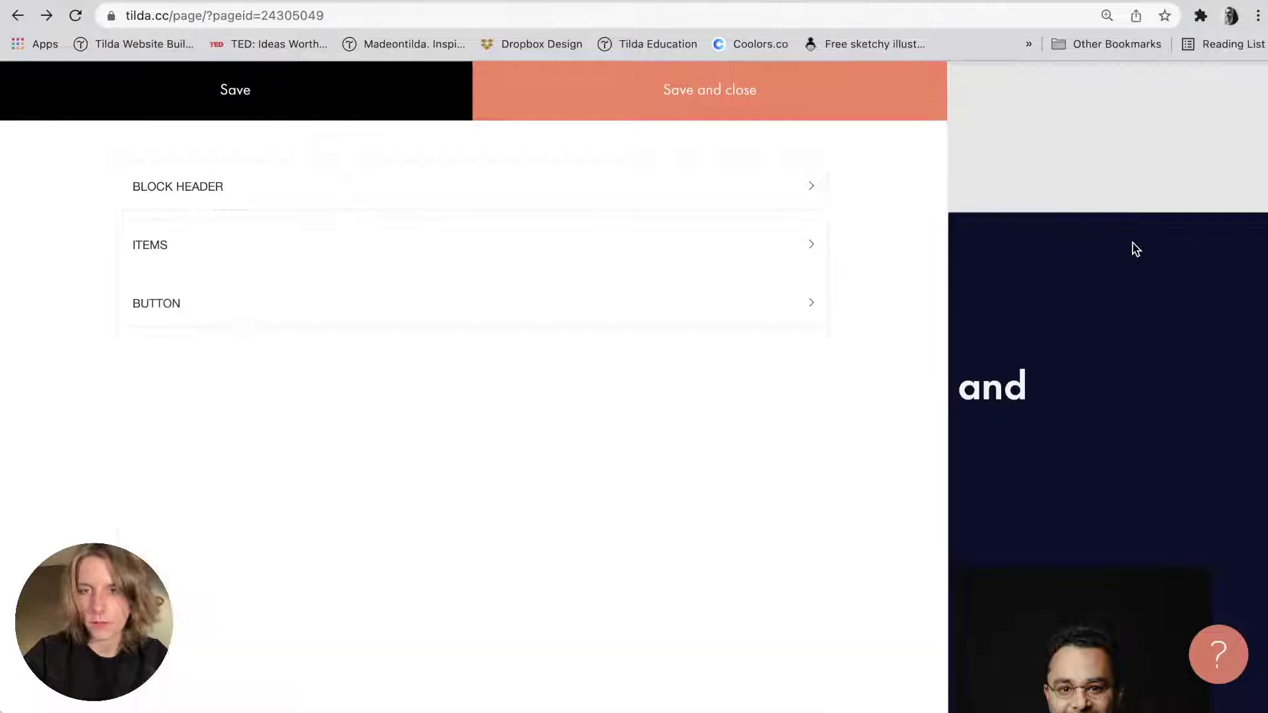
pyautogui.click(228, 256)
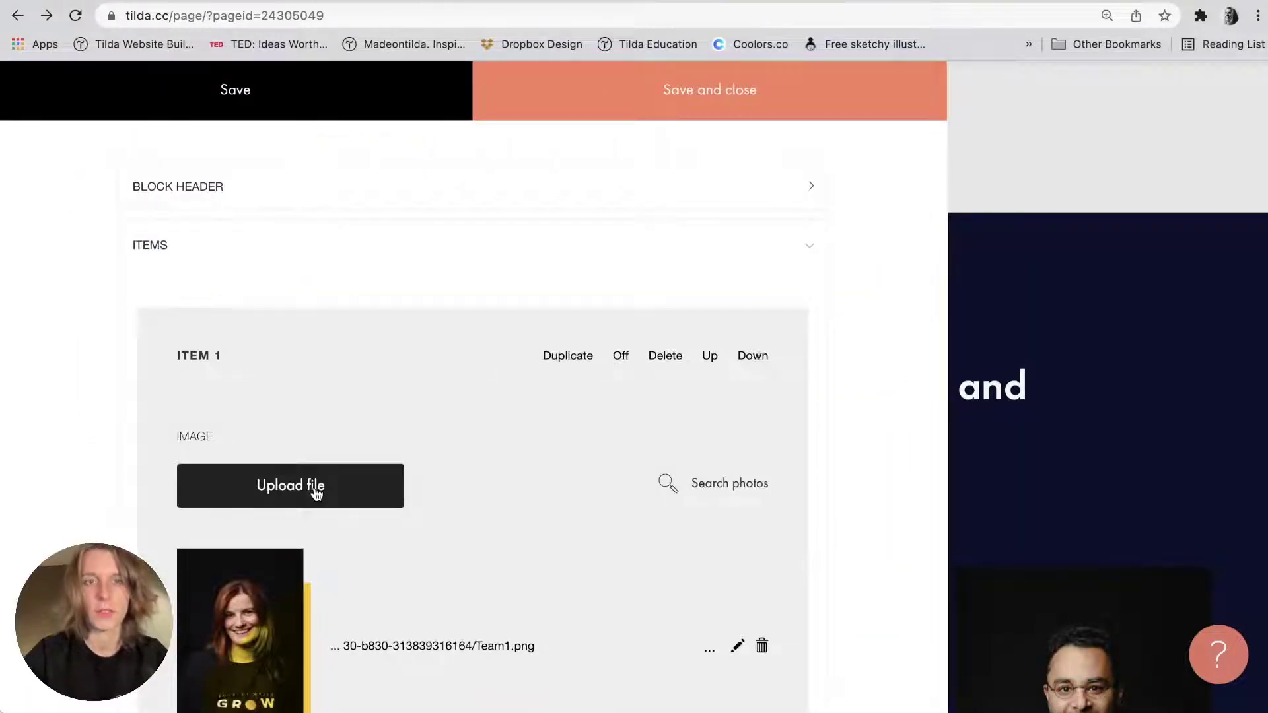
pyautogui.click(1141, 385)
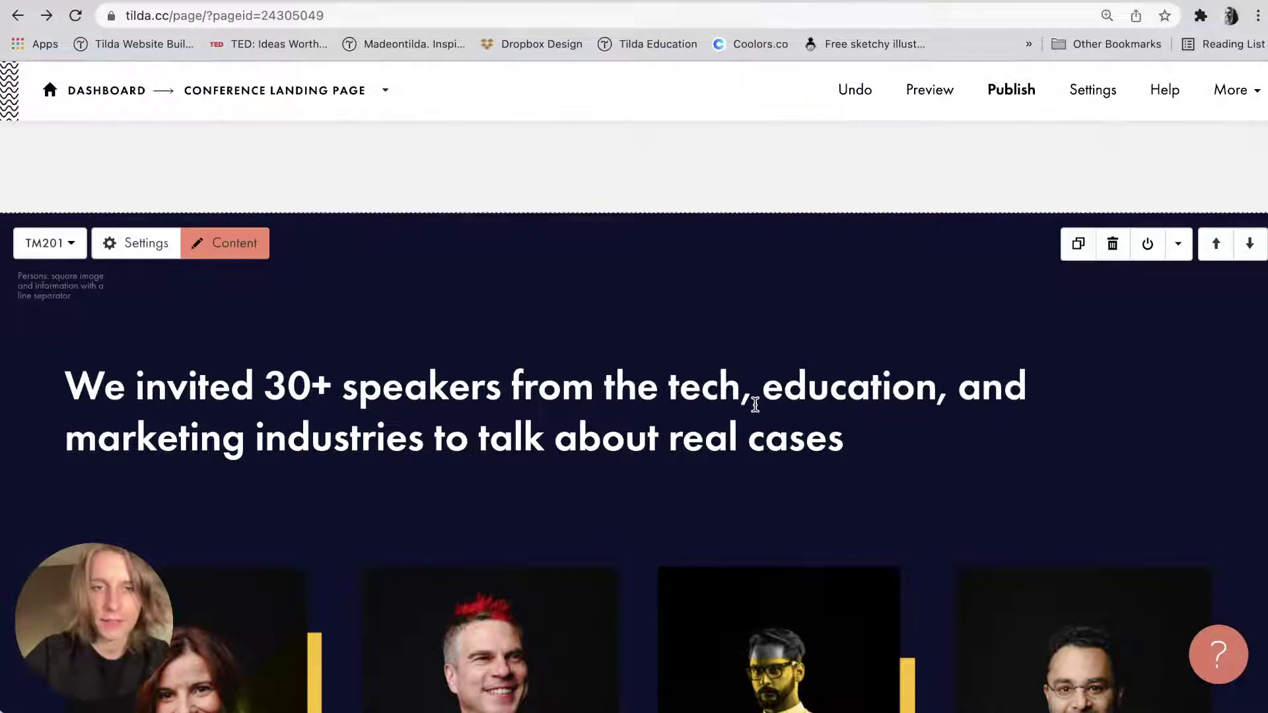
# Select part of the speakers heading text and leave it unchanged.
pyautogui.click(750, 396)
pyautogui.moveTo(603, 382); pyautogui.dragTo(786, 387)
pyautogui.click(787, 388)
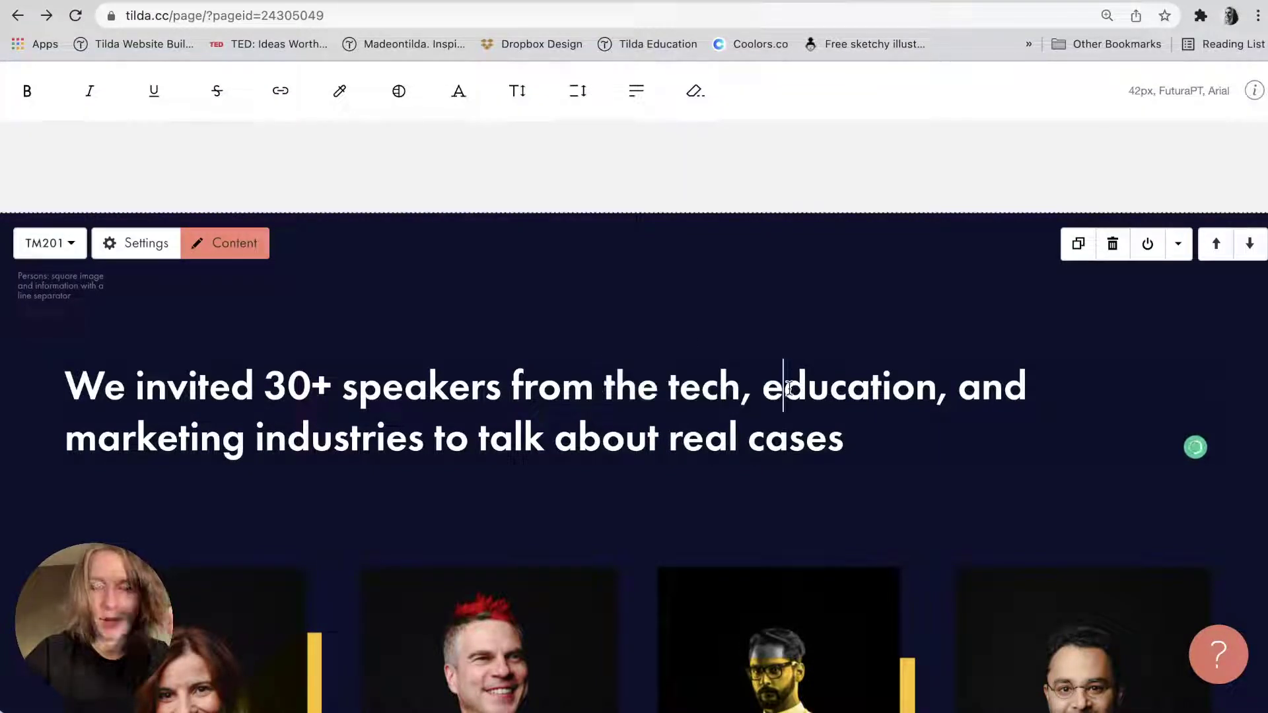
pyautogui.click(789, 317)
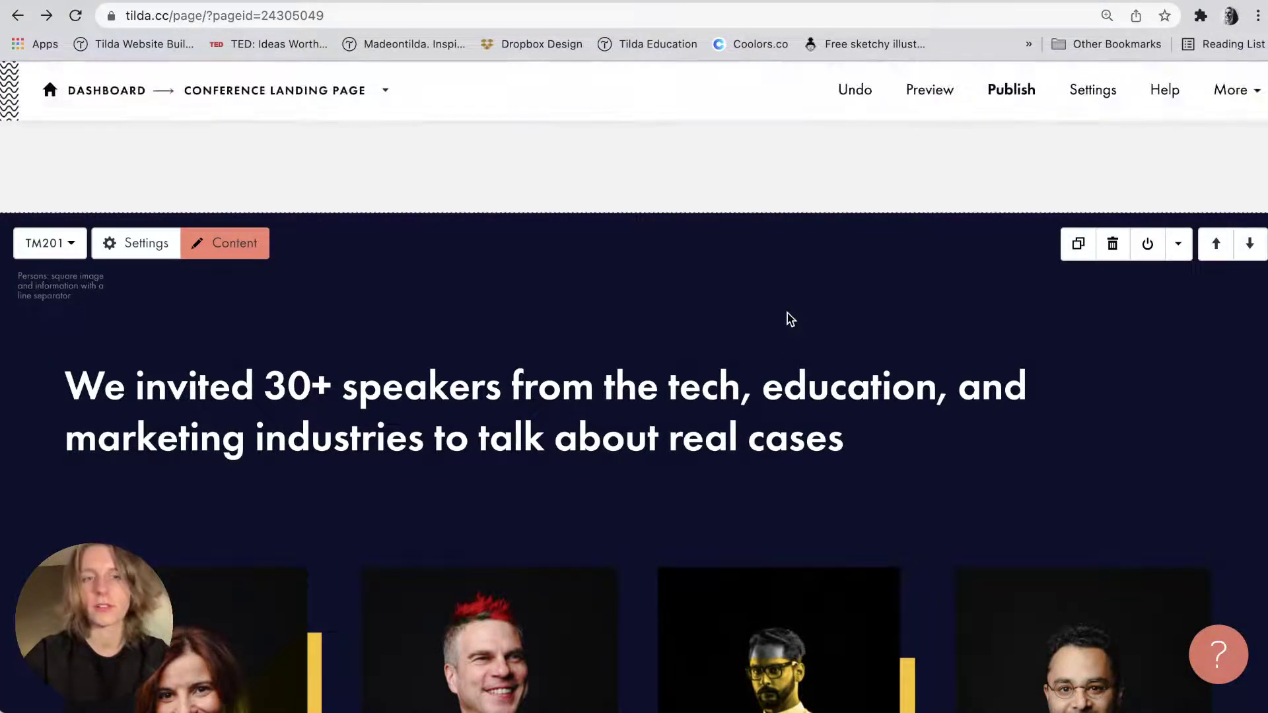
# Reopen the block's content and select item 3's 'Customer Support' description text.
pyautogui.click(247, 245)
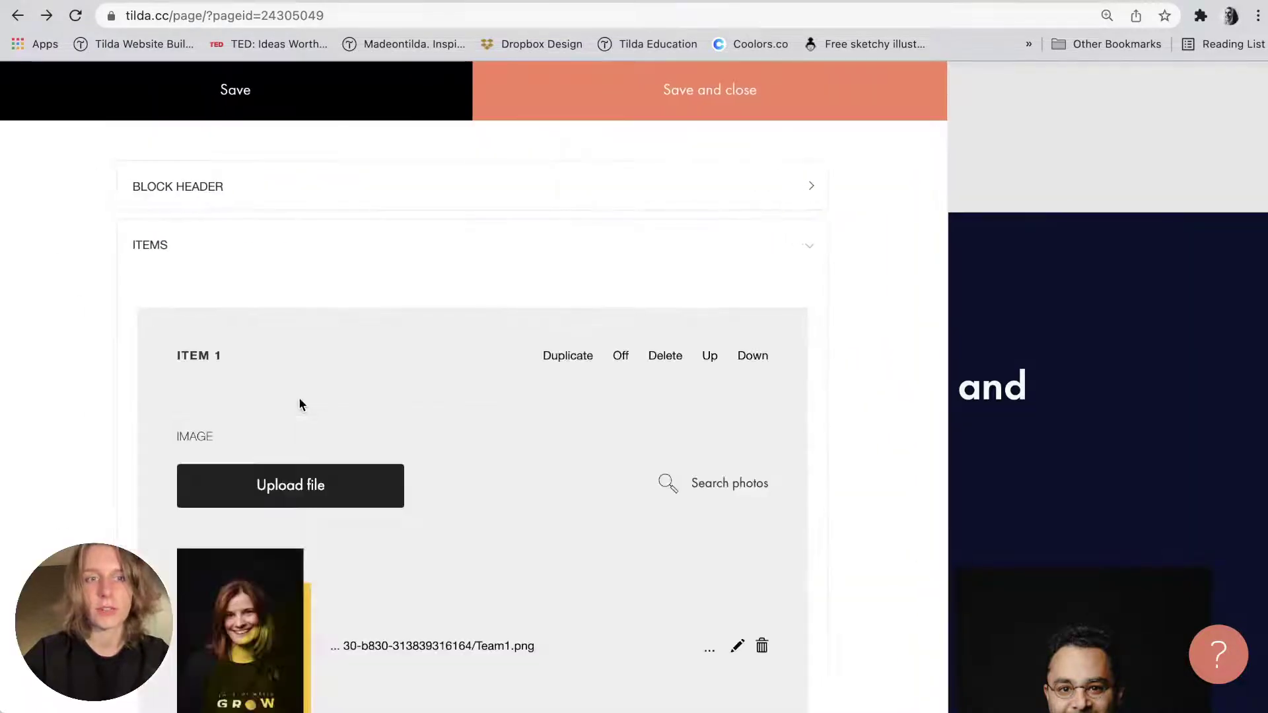
pyautogui.scroll(-15, 298, 398)
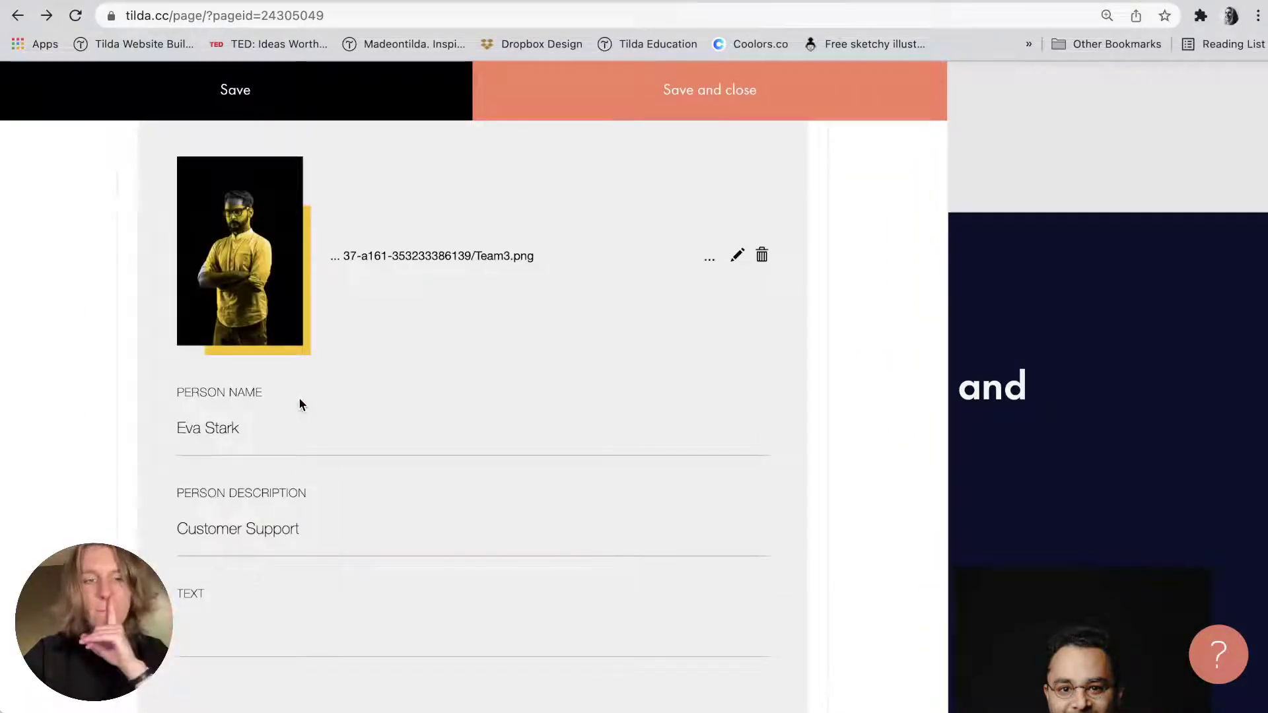
pyautogui.click(282, 521)
pyautogui.press('super+a')
# Move roles from the descriptions into the Text fields of Items 3, 2 and 1 (Customer Support, Design Director, Founder & Art Director).
pyautogui.press('super+x')
pyautogui.click(252, 633)
pyautogui.press('super+v')
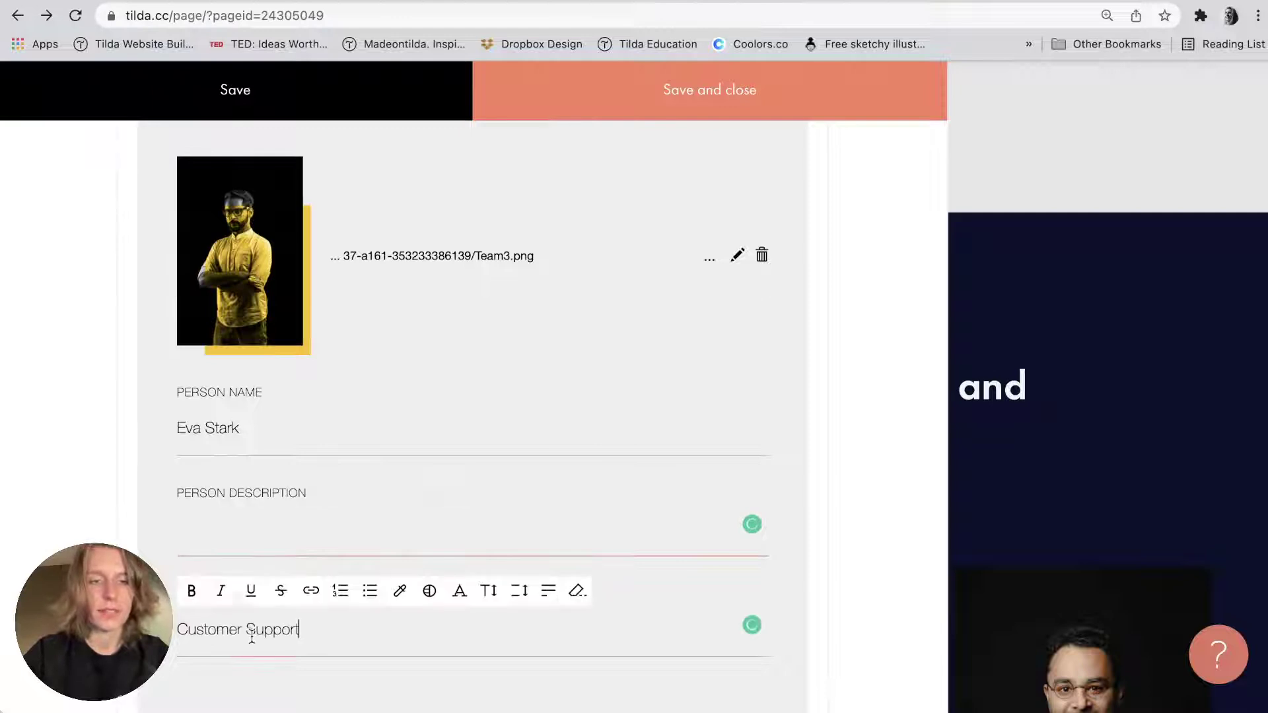
pyautogui.scroll(8, 251, 637)
pyautogui.click(232, 258)
pyautogui.press('super+a')
pyautogui.press('super+x')
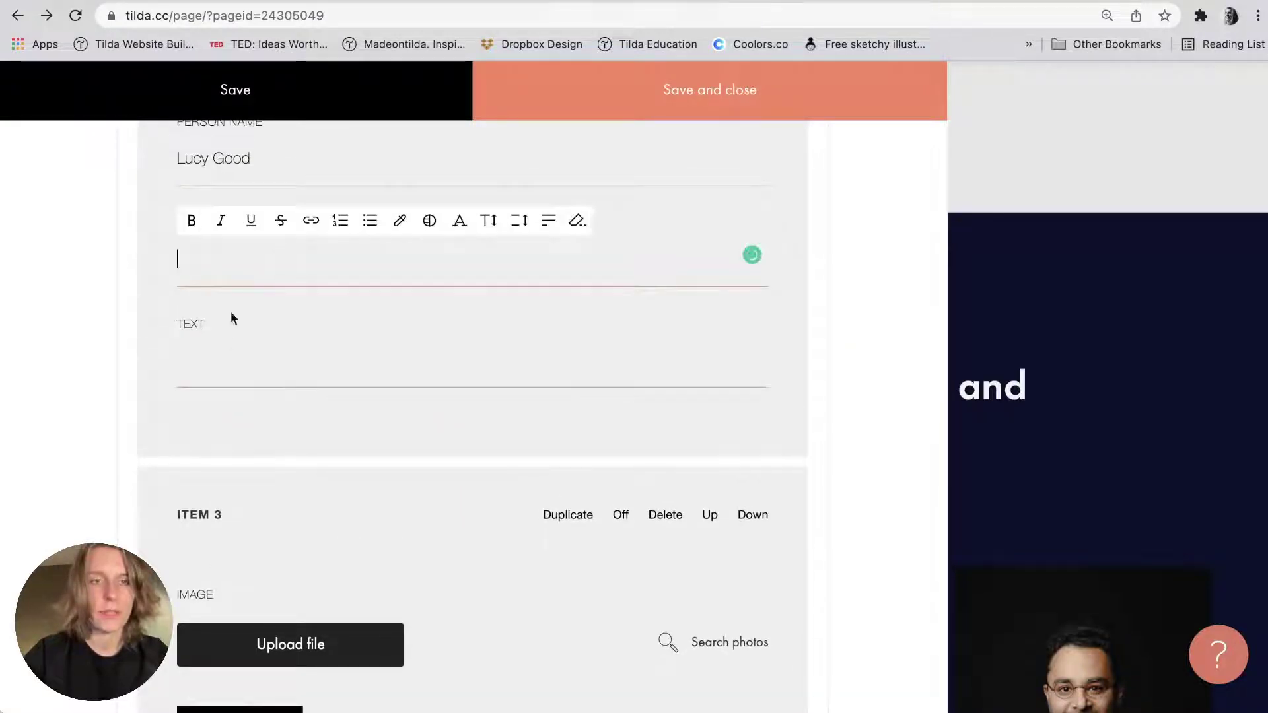
pyautogui.click(231, 315)
pyautogui.press('super+v')
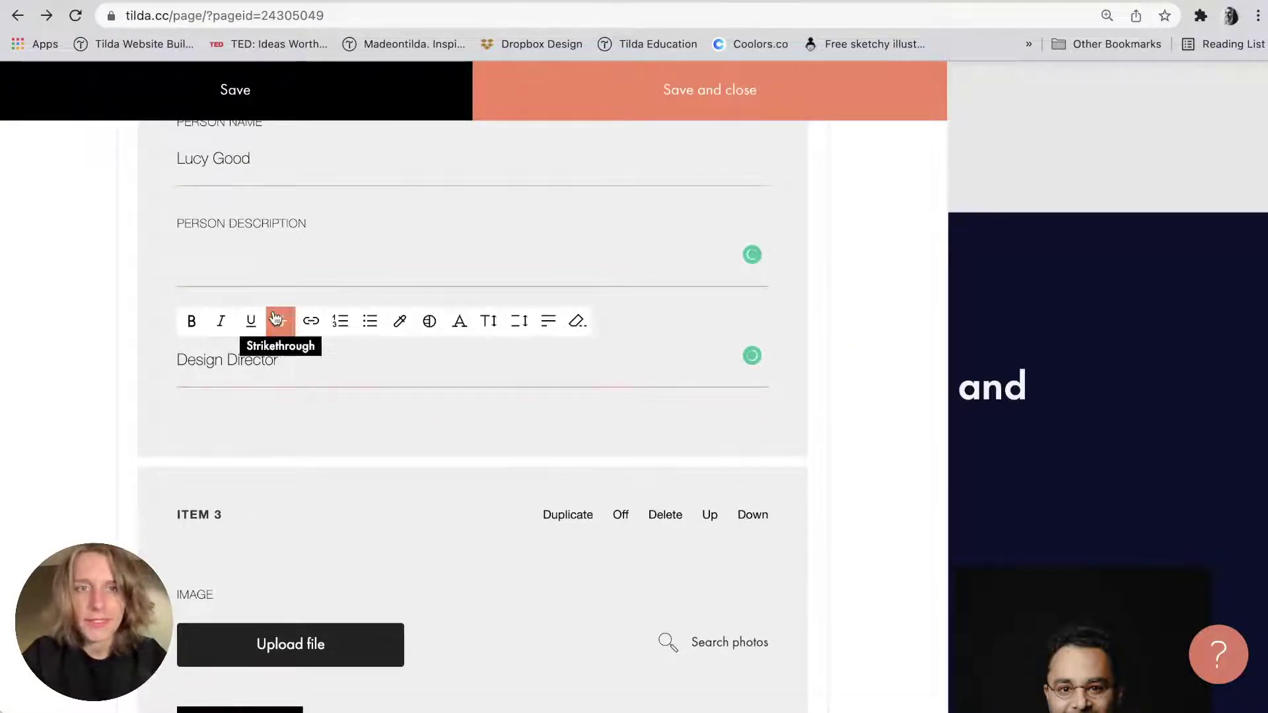
pyautogui.scroll(-5, 275, 318)
pyautogui.scroll(12, 273, 315)
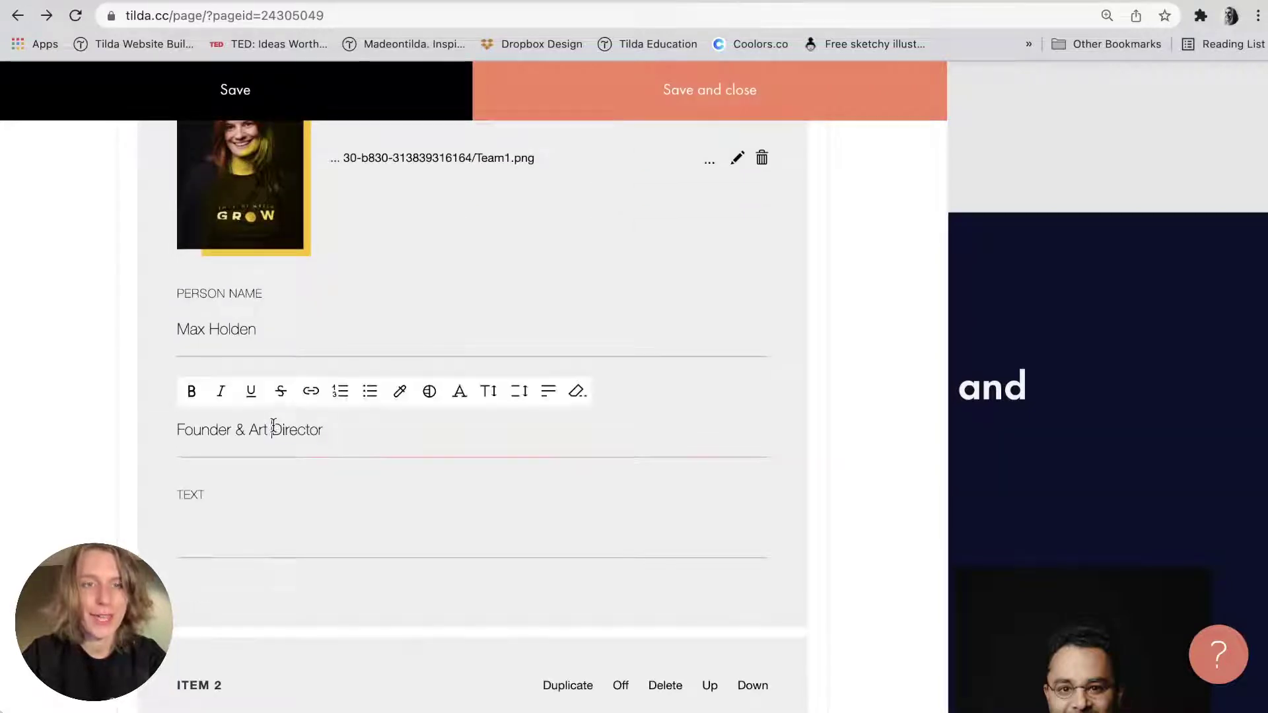
pyautogui.press('super+a')
pyautogui.press('super+x')
pyautogui.click(244, 538)
pyautogui.press('super+v')
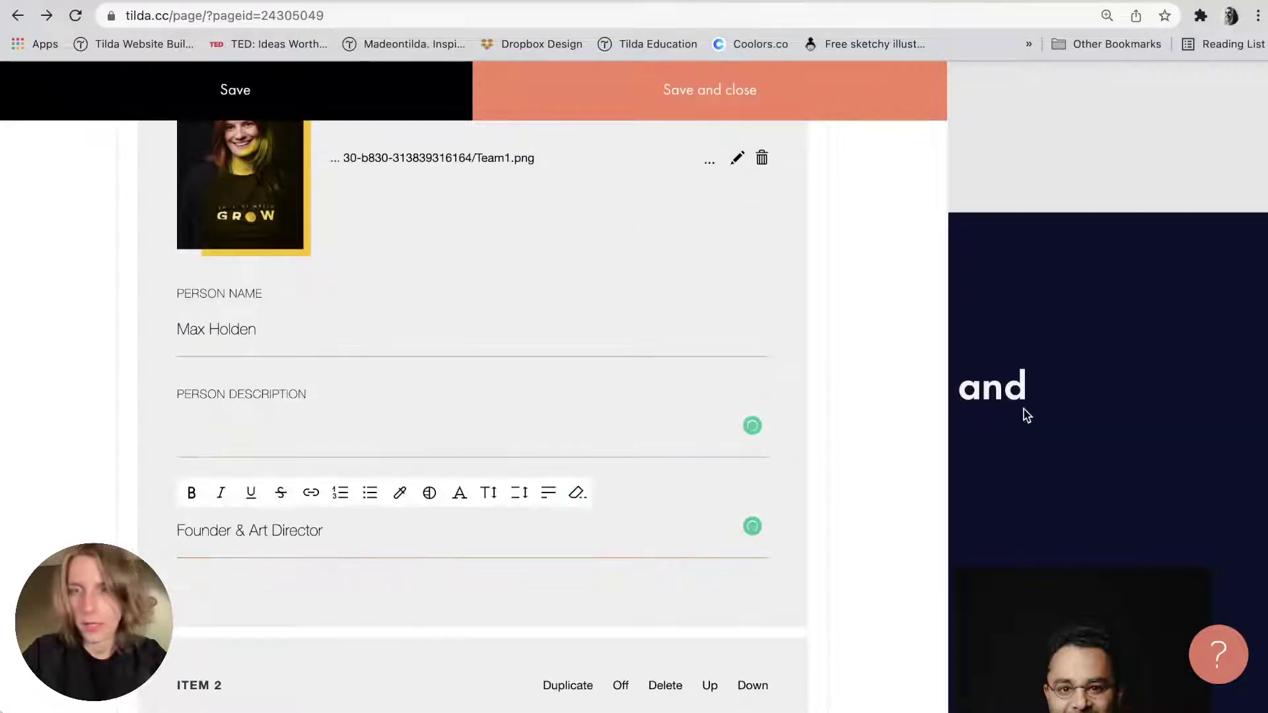
pyautogui.scroll(-8, 491, 427)
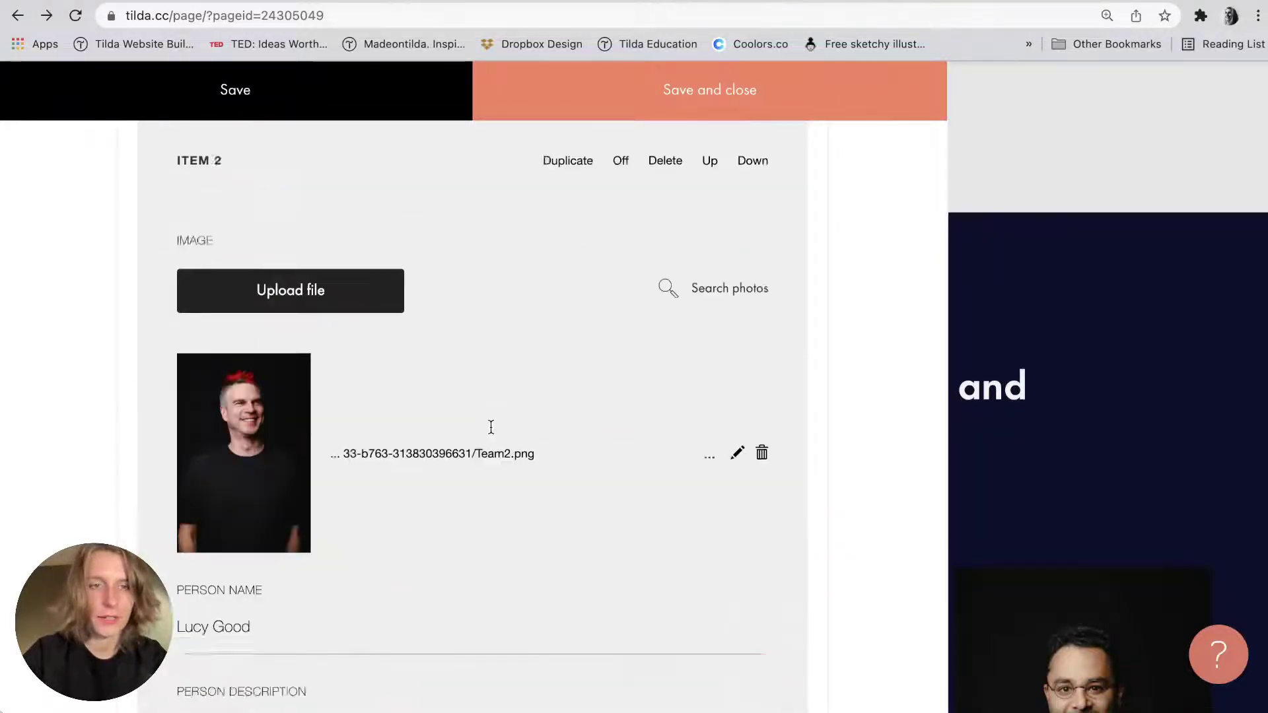
pyautogui.scroll(-15, 490, 427)
# Add a new speaker Item 5 and upload Team5.png as its photo.
pyautogui.click(465, 468)
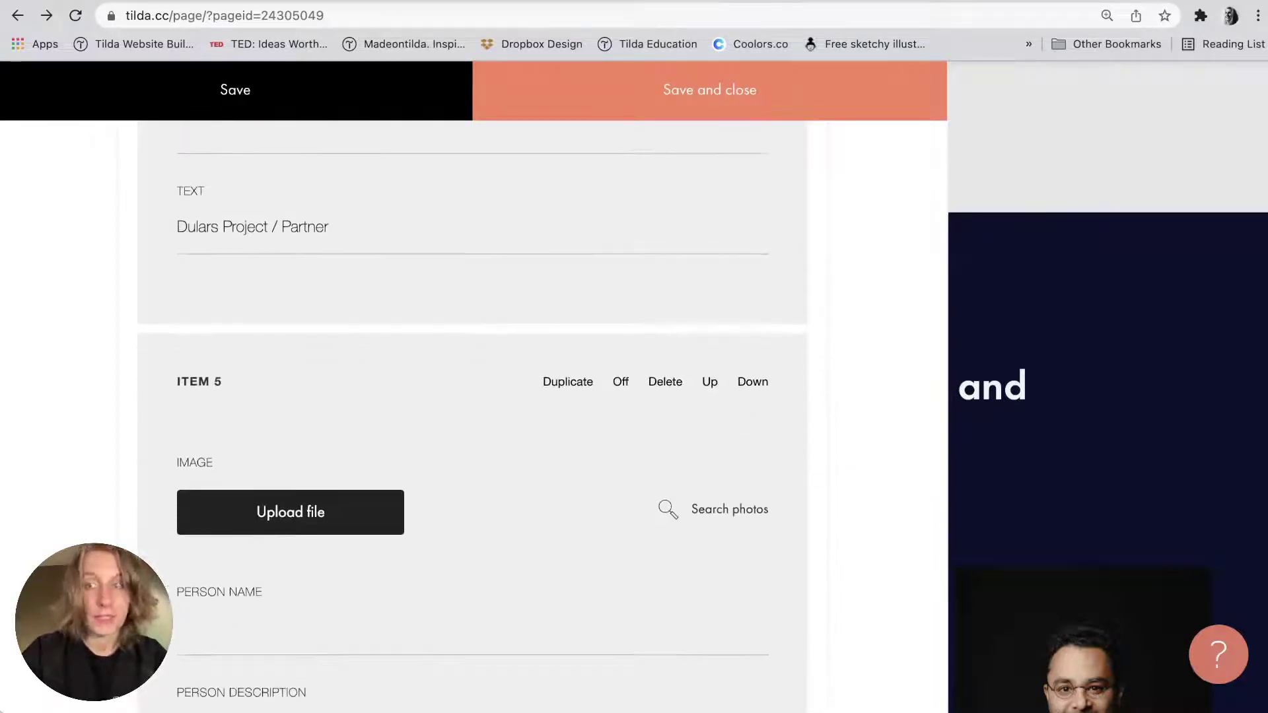
pyautogui.click(290, 456)
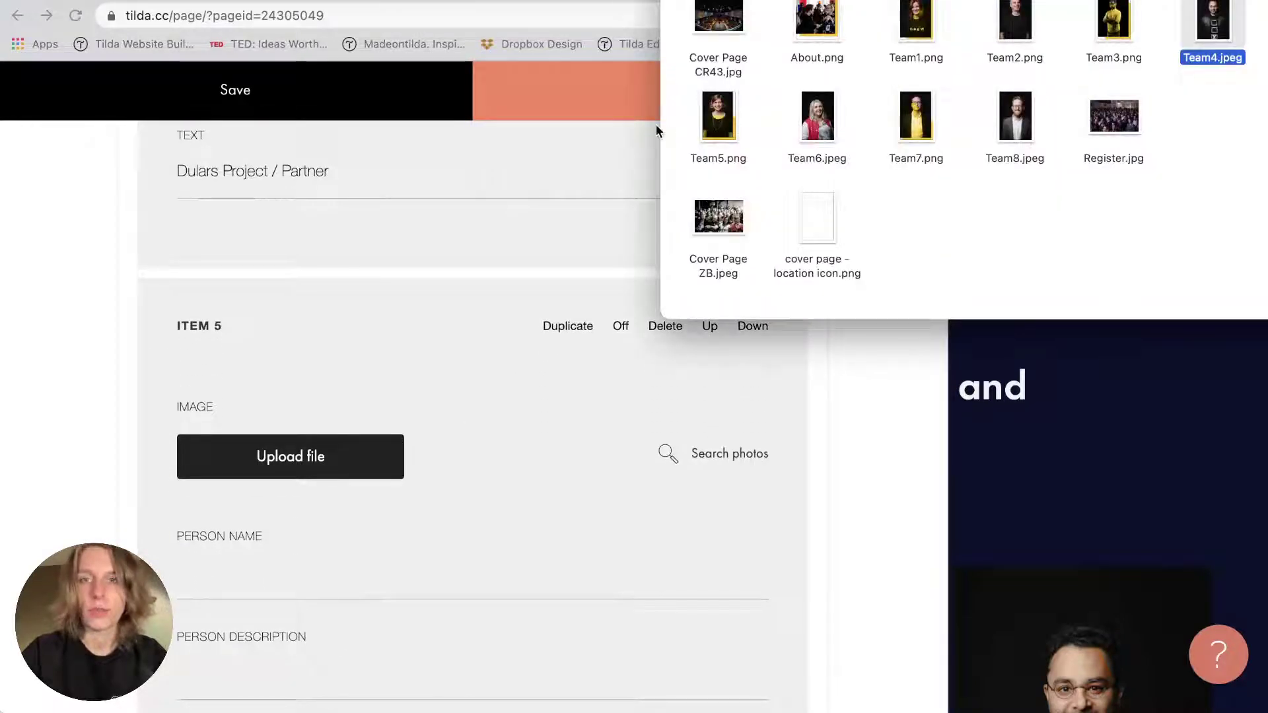
pyautogui.moveTo(718, 117); pyautogui.dragTo(277, 456)
# Fill Item 5's Person name with the fifth speaker's name from the notes.
pyautogui.press('super+Tab')
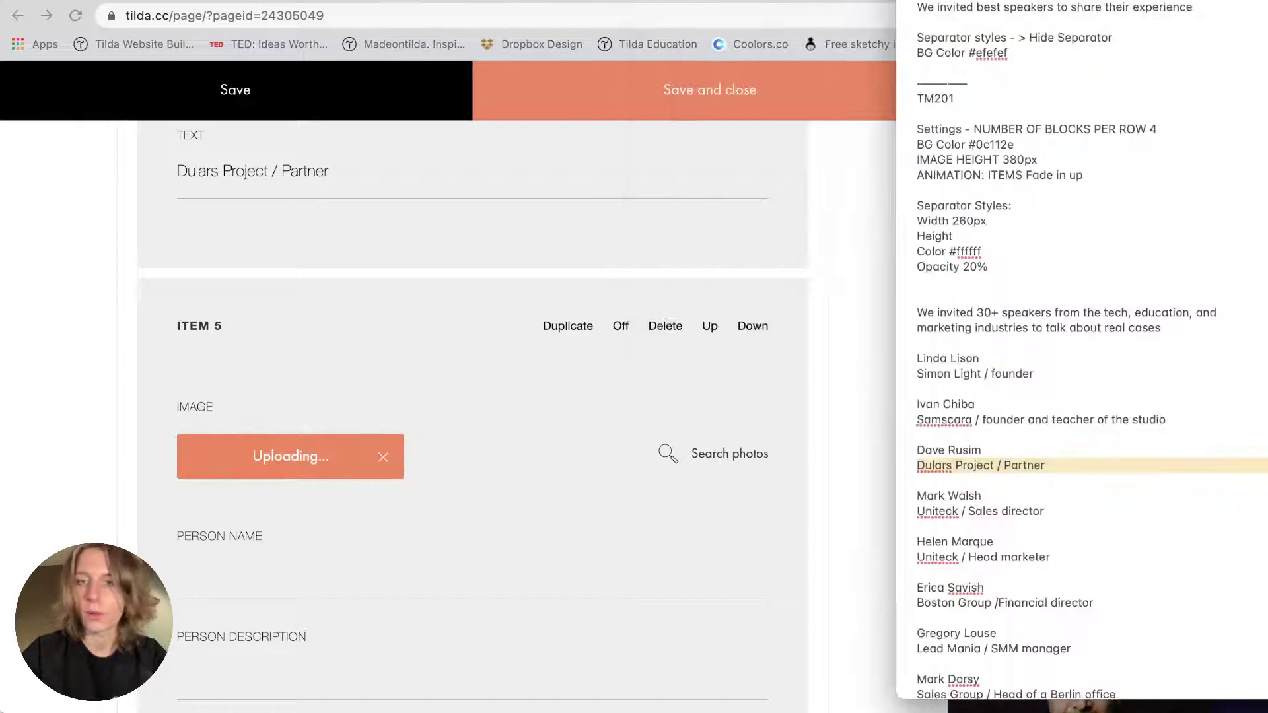
pyautogui.click(976, 497)
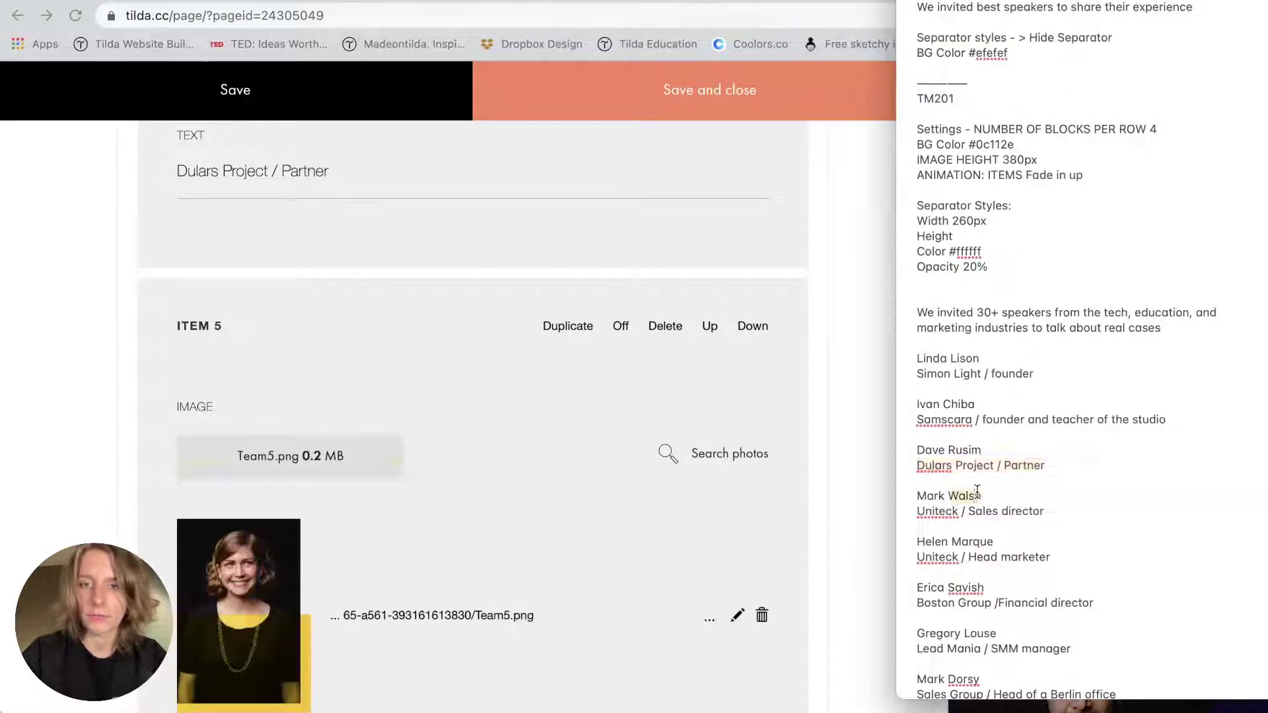
pyautogui.tripleClick(970, 538)
pyautogui.press('super+c')
pyautogui.click(691, 501)
pyautogui.scroll(-6, 425, 500)
pyautogui.click(308, 381)
pyautogui.press('super+v')
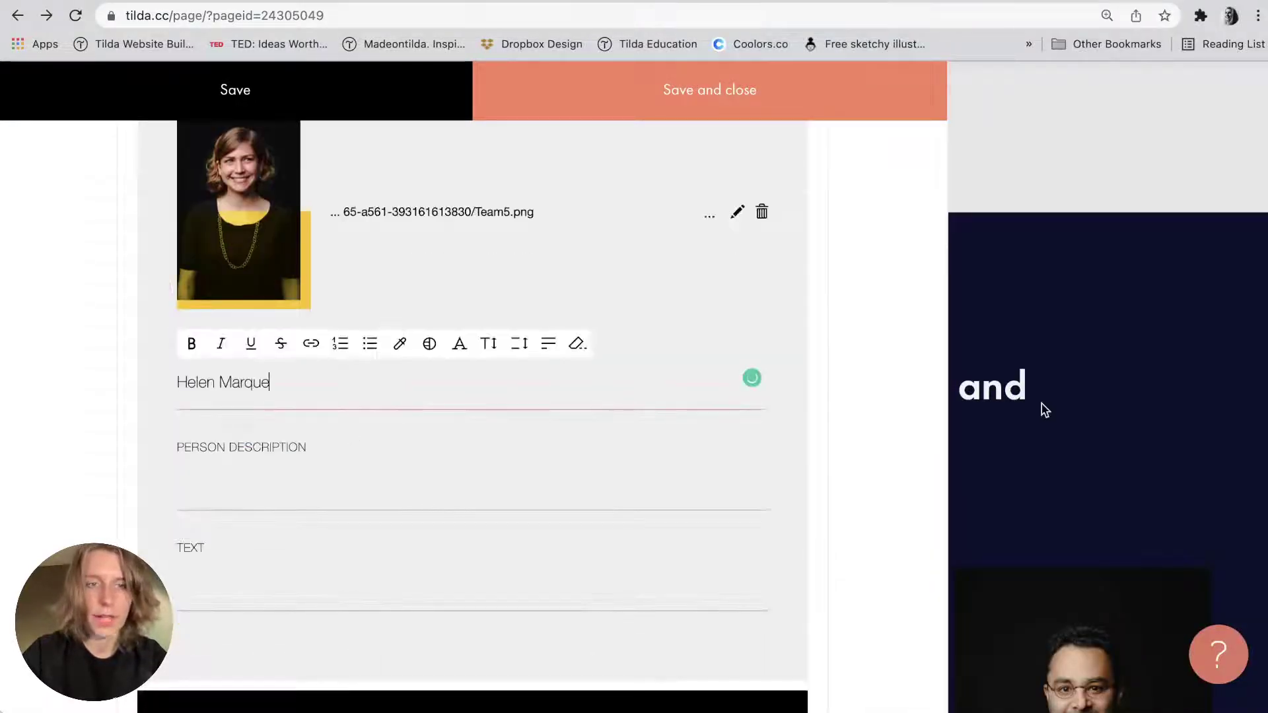
pyautogui.press('super+v')
pyautogui.moveTo(270, 382); pyautogui.dragTo(414, 377)
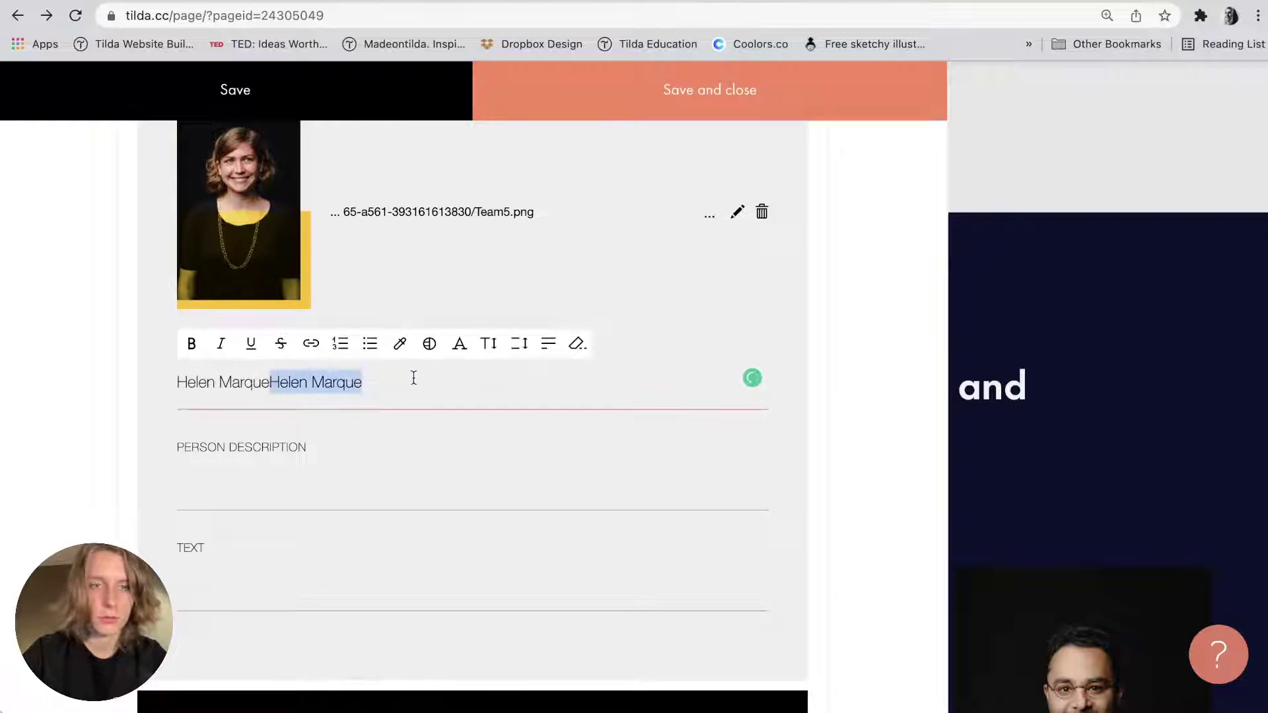
pyautogui.press('BackSpace')
# Set Item 5's Text to 'Uniteck / Head marketer' and save the block content.
pyautogui.press('super+Tab')
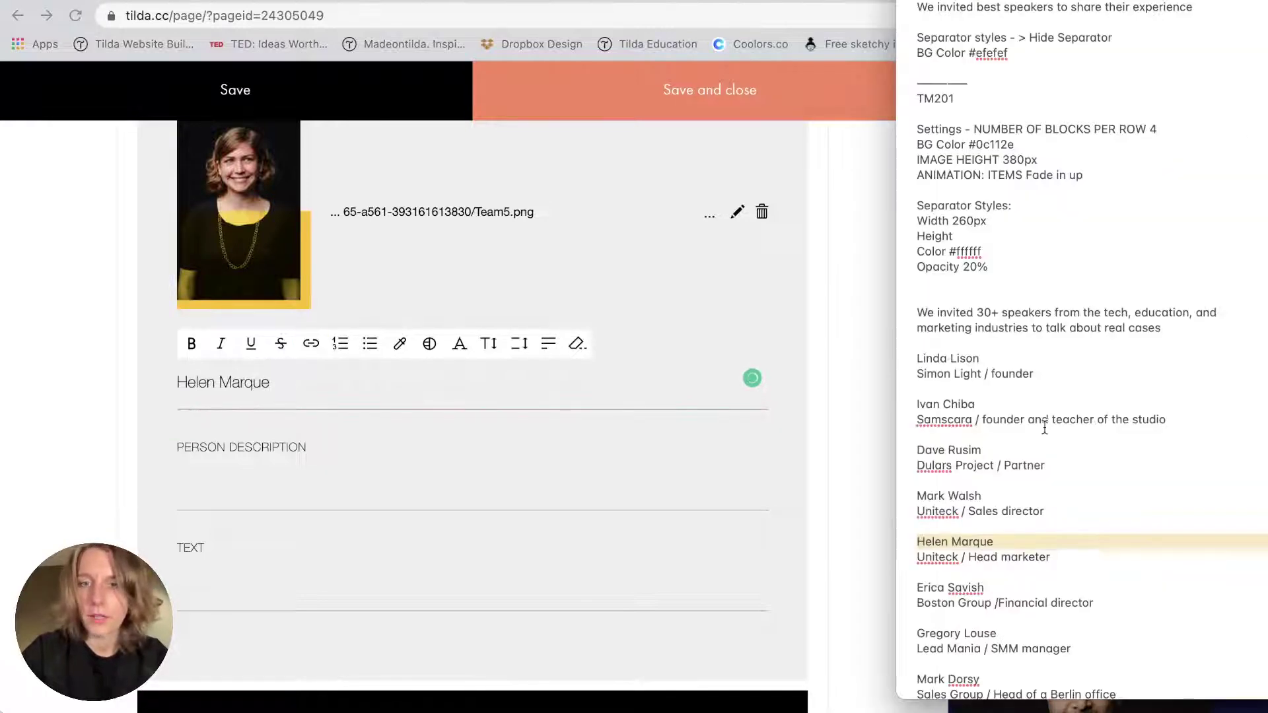
pyautogui.tripleClick(977, 557)
pyautogui.press('super+c')
pyautogui.click(212, 591)
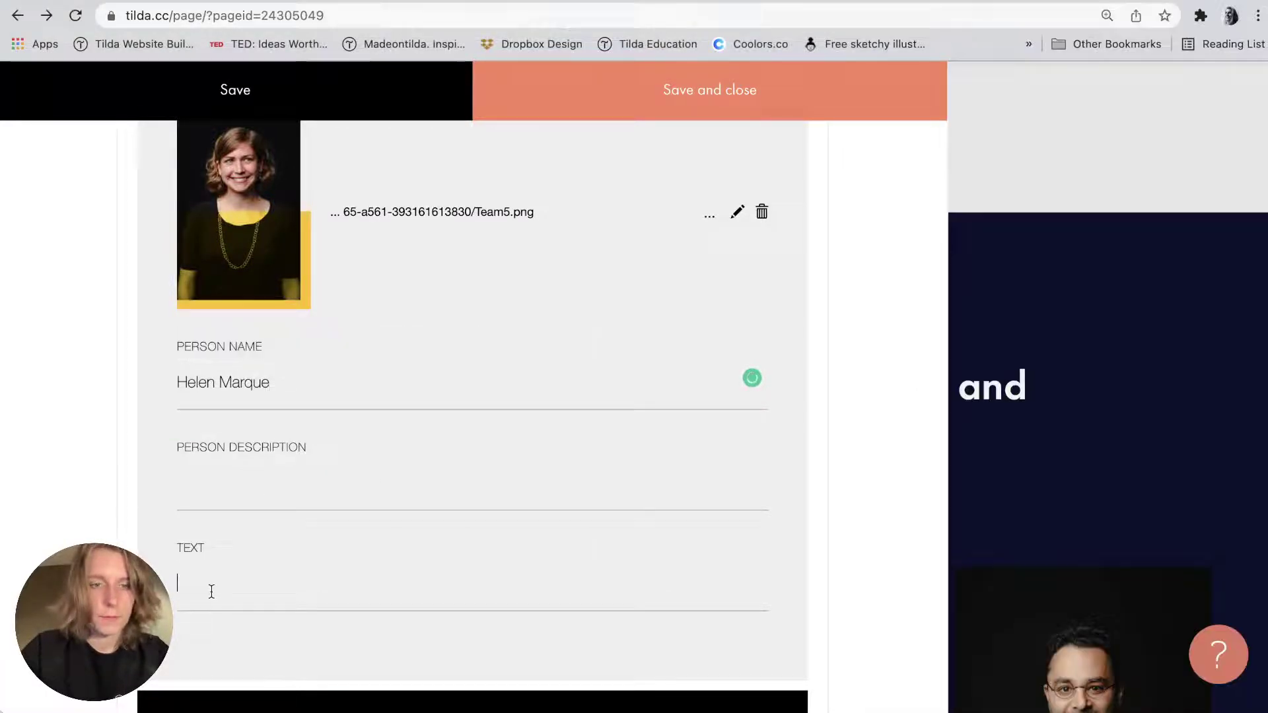
pyautogui.press('super+v')
pyautogui.click(244, 111)
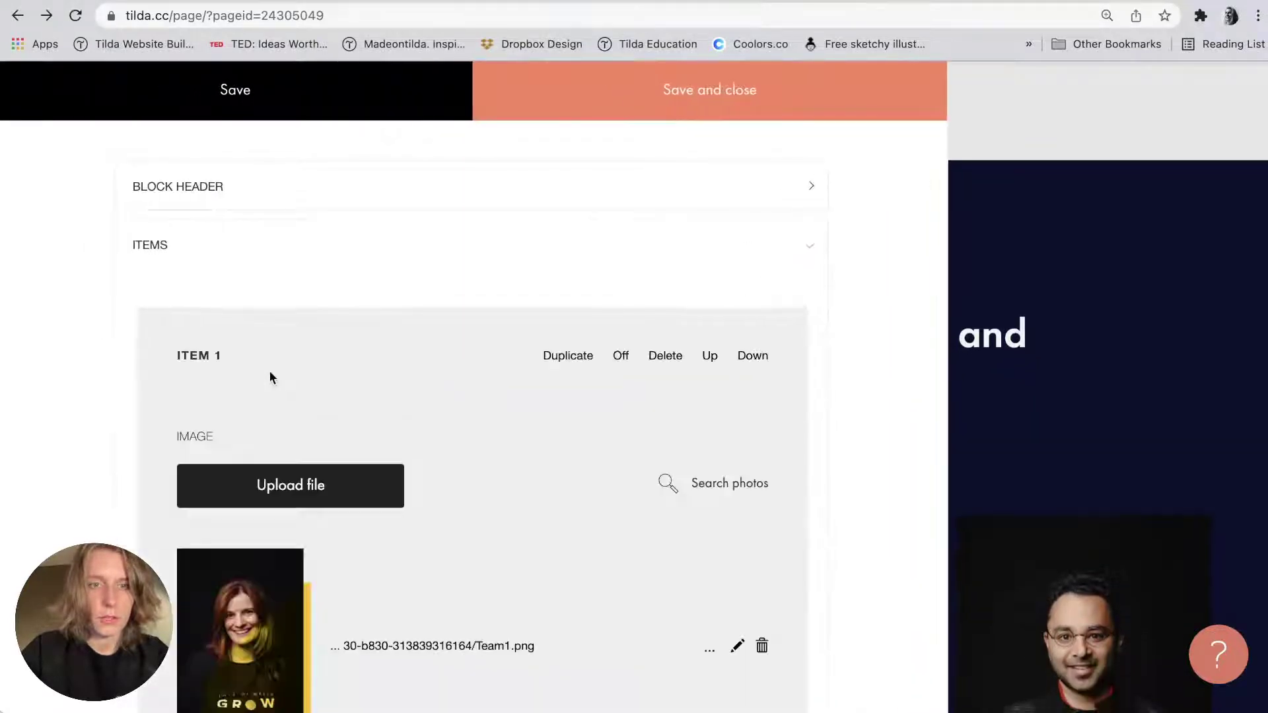
pyautogui.scroll(-10, 269, 376)
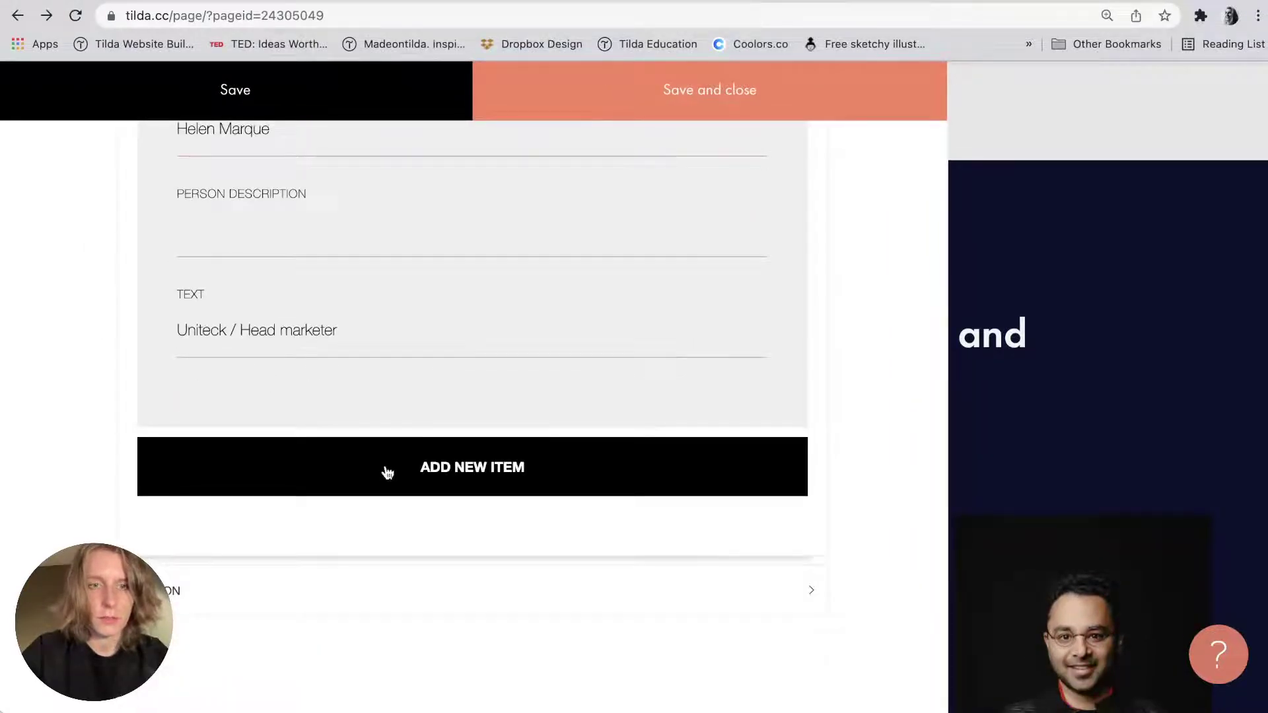
# Add Item 6 with the sixth speaker's name and role 'Boston Group /Financial director'.
pyautogui.click(387, 472)
pyautogui.press('super+Tab')
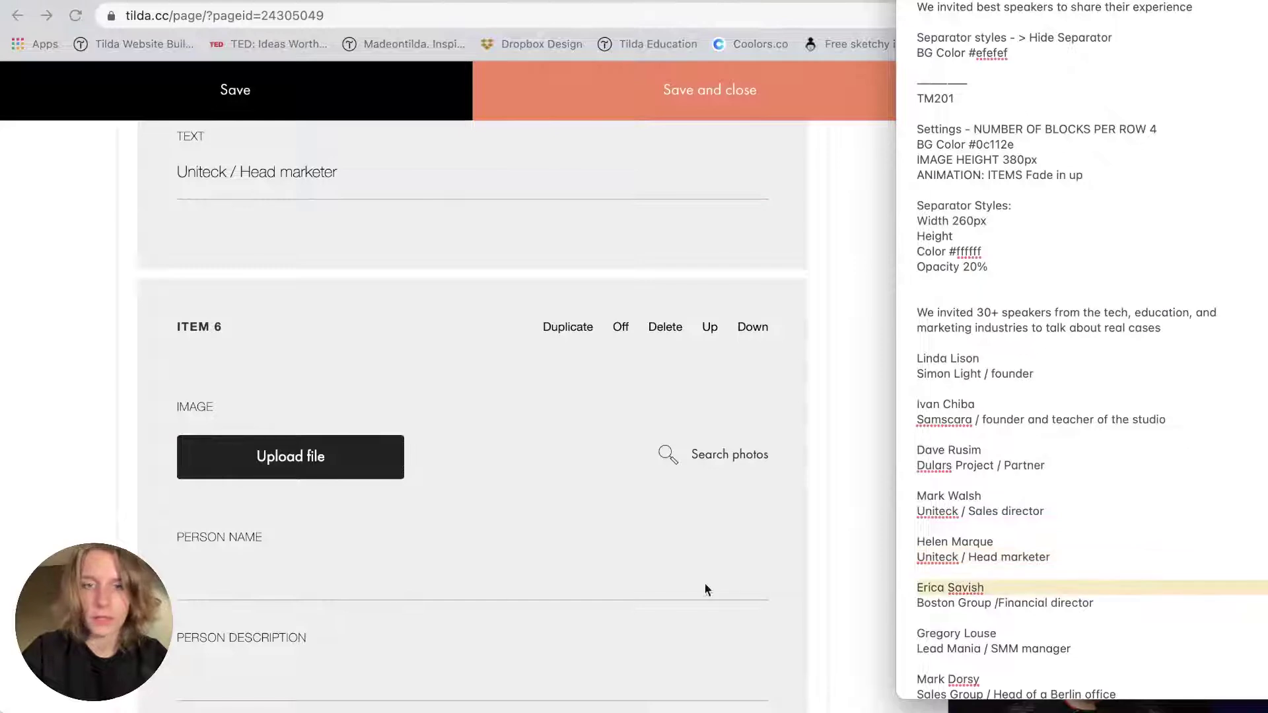
pyautogui.press('super+Tab')
pyautogui.click(382, 577)
pyautogui.press('super+v')
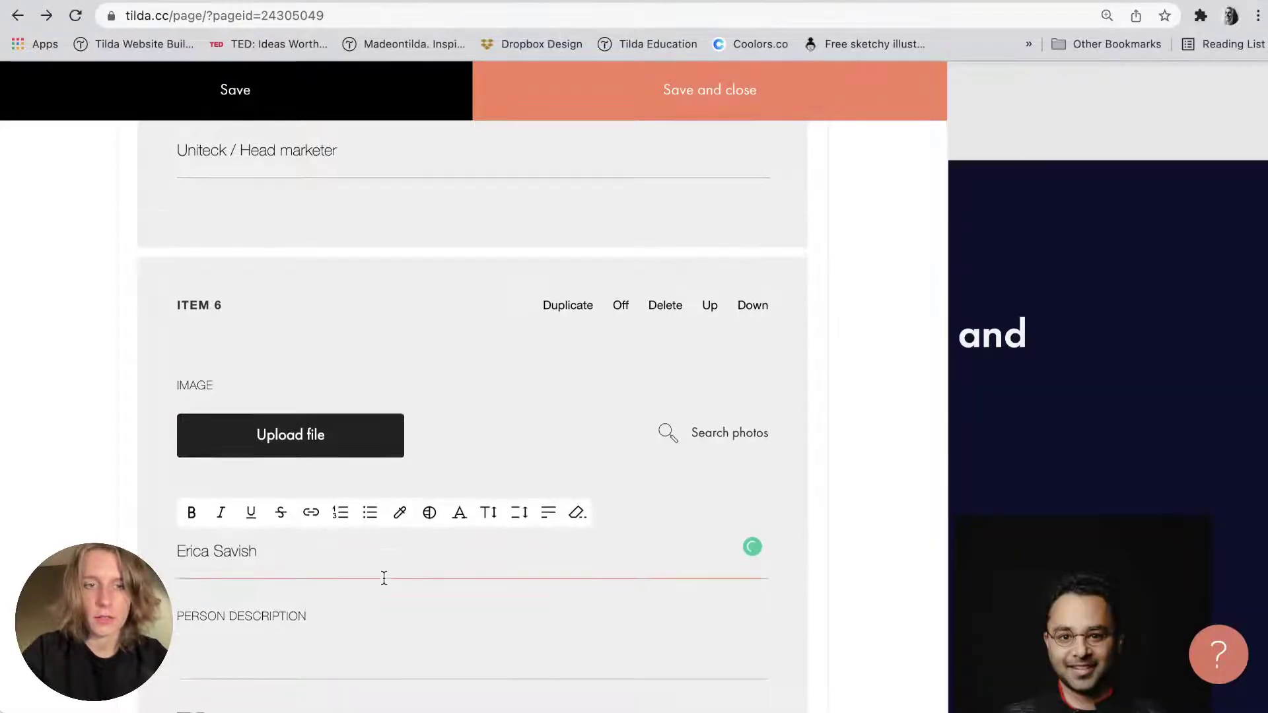
pyautogui.scroll(-3, 384, 578)
pyautogui.press('super+Tab')
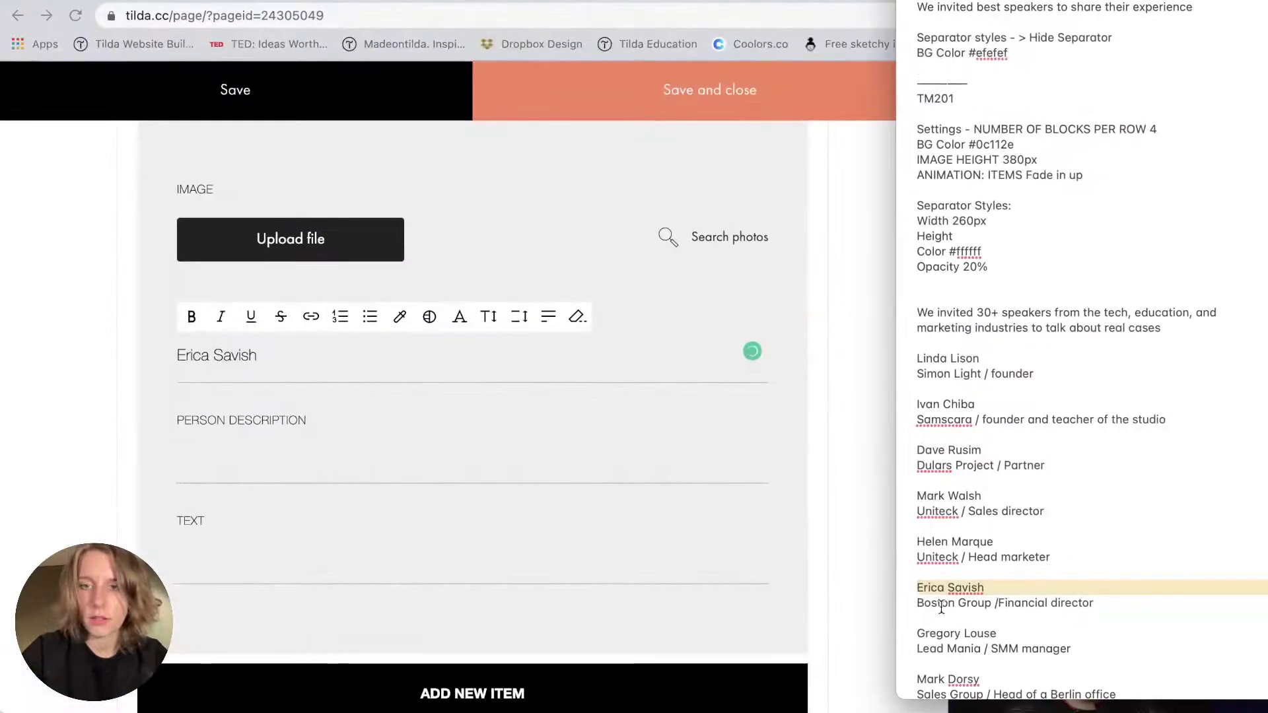
pyautogui.tripleClick(941, 607)
pyautogui.press('super+c')
pyautogui.click(332, 562)
pyautogui.press('super+v')
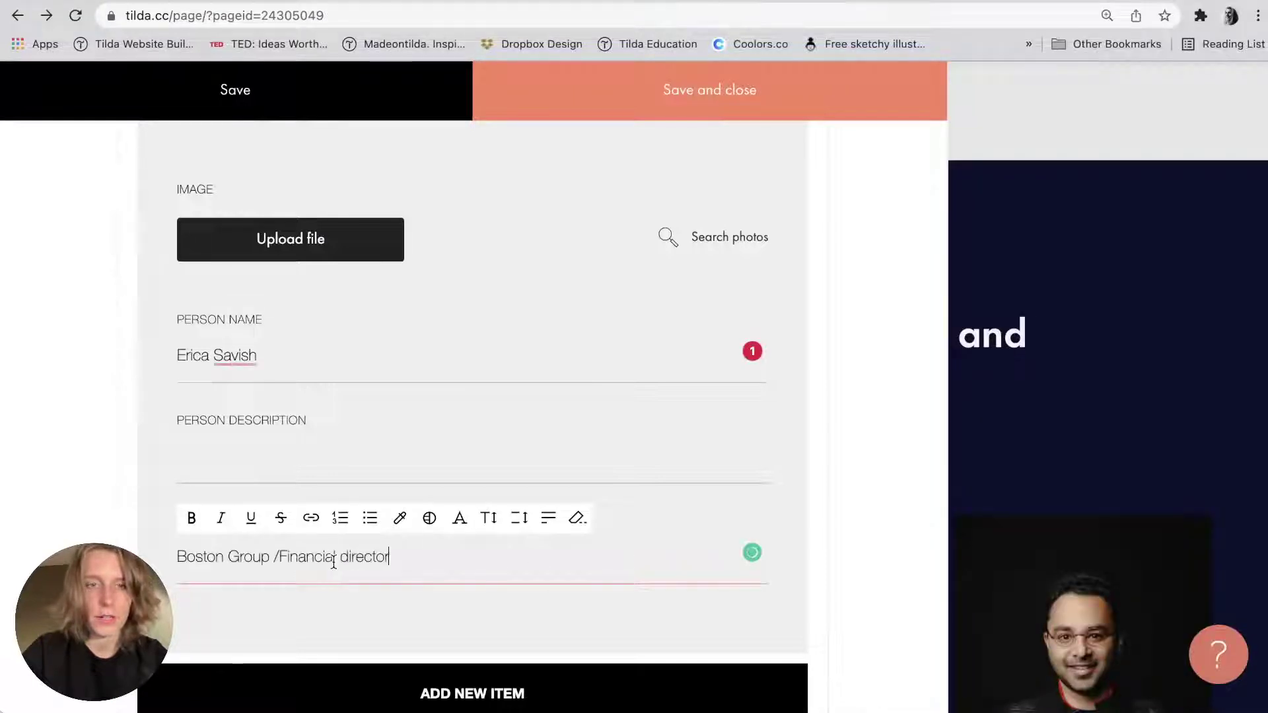
# Upload Team6.jpeg as Item 6's photo.
pyautogui.press('super+Tab')
pyautogui.click(811, 111)
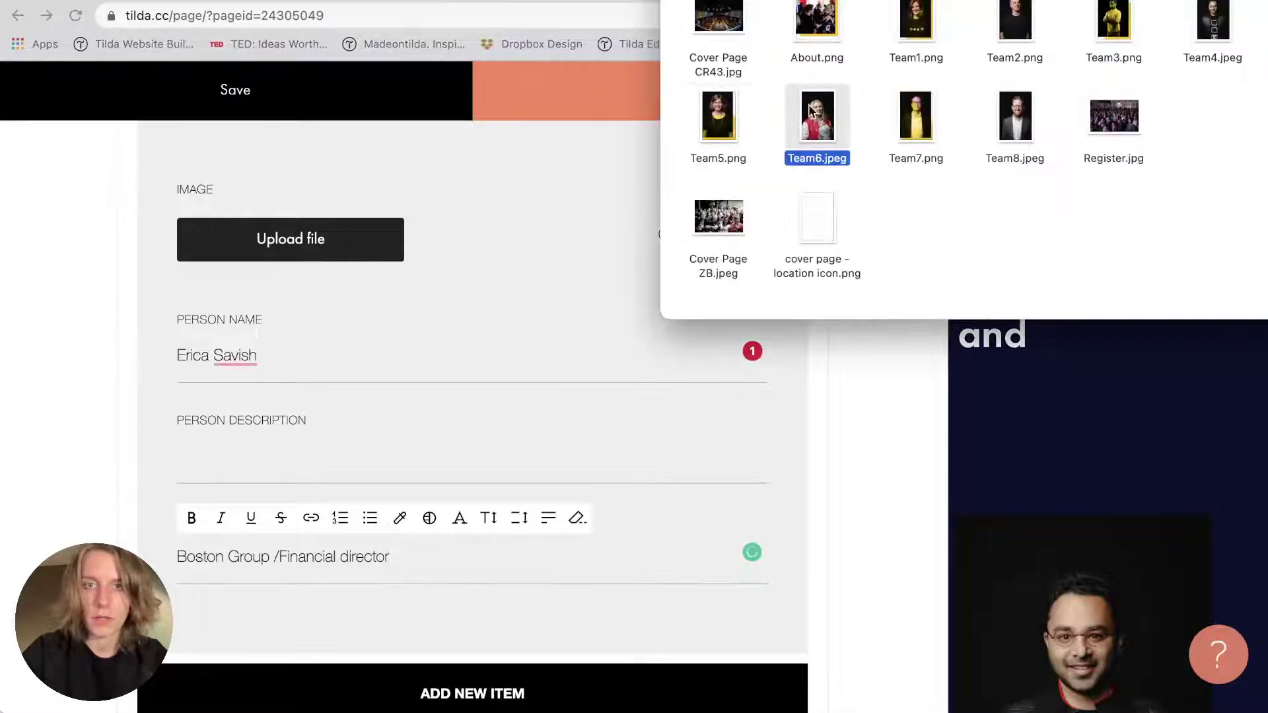
pyautogui.moveTo(811, 111); pyautogui.dragTo(373, 241)
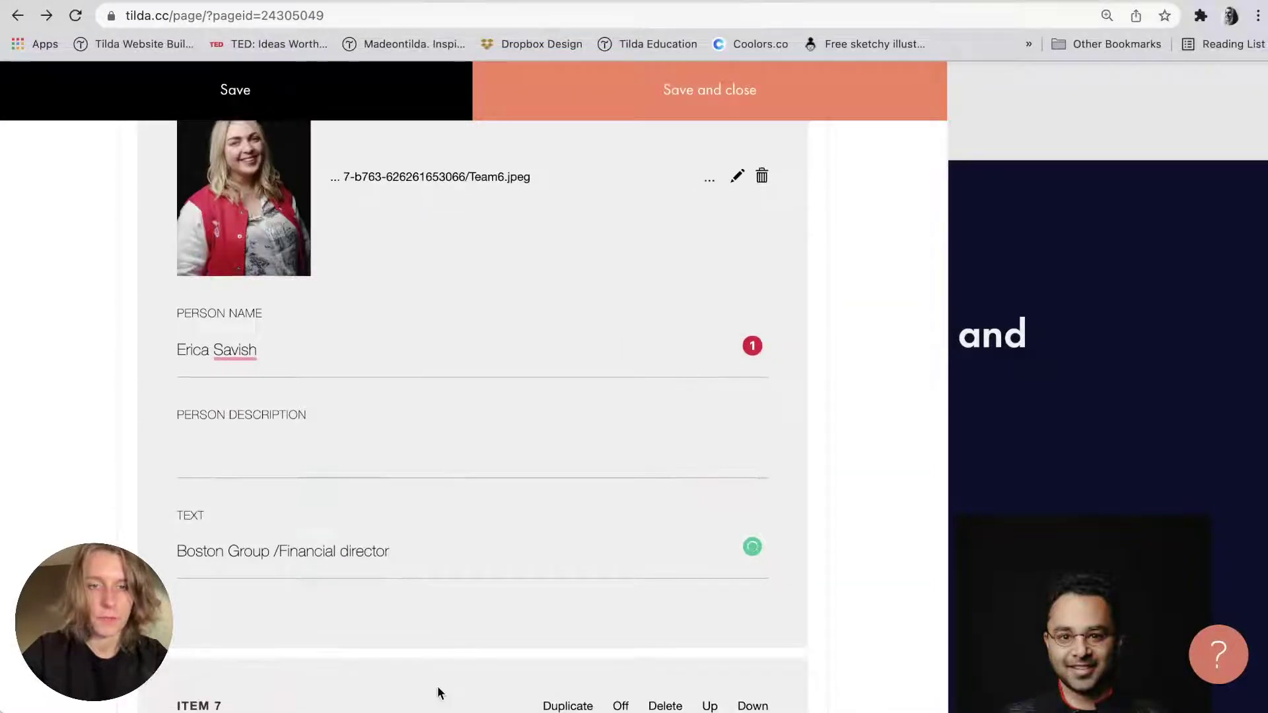
# Give Item 7 the Team7.png photo, the seventh speaker's name and role 'Lead Mania / SMM manager'.
pyautogui.scroll(-5, 438, 685)
pyautogui.press('super+Tab')
pyautogui.click(925, 135)
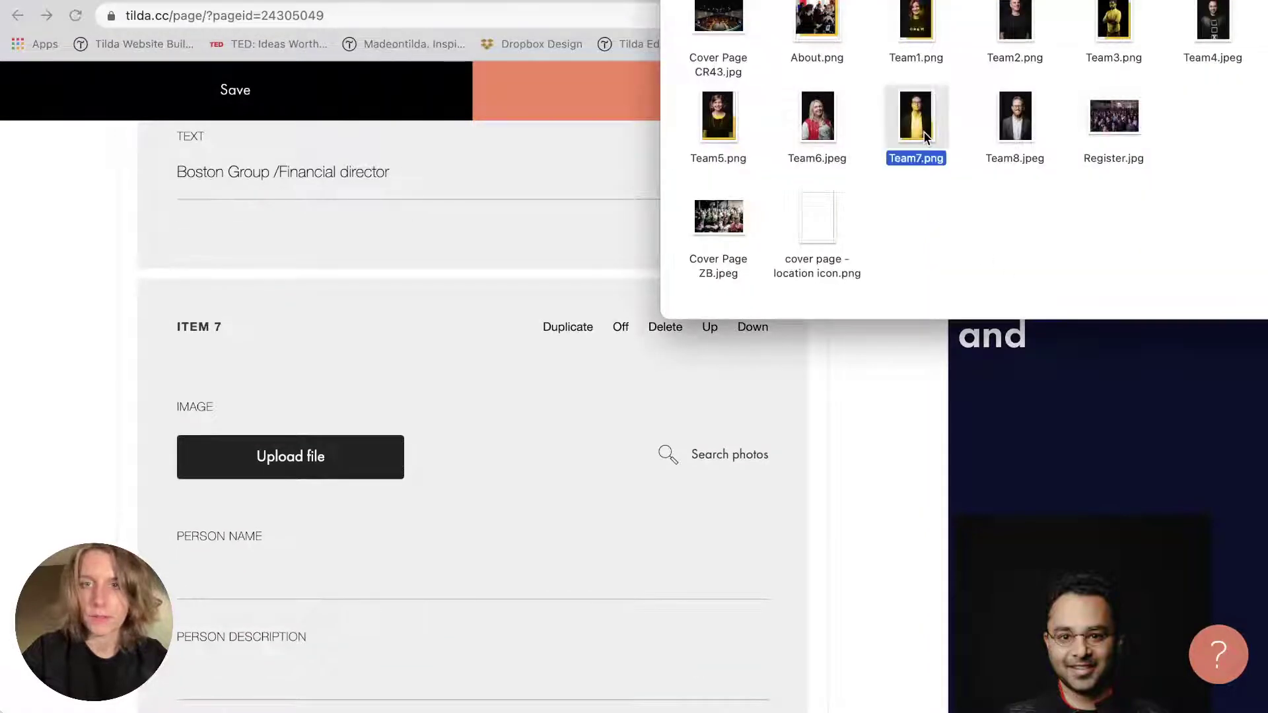
pyautogui.moveTo(924, 136); pyautogui.dragTo(308, 470)
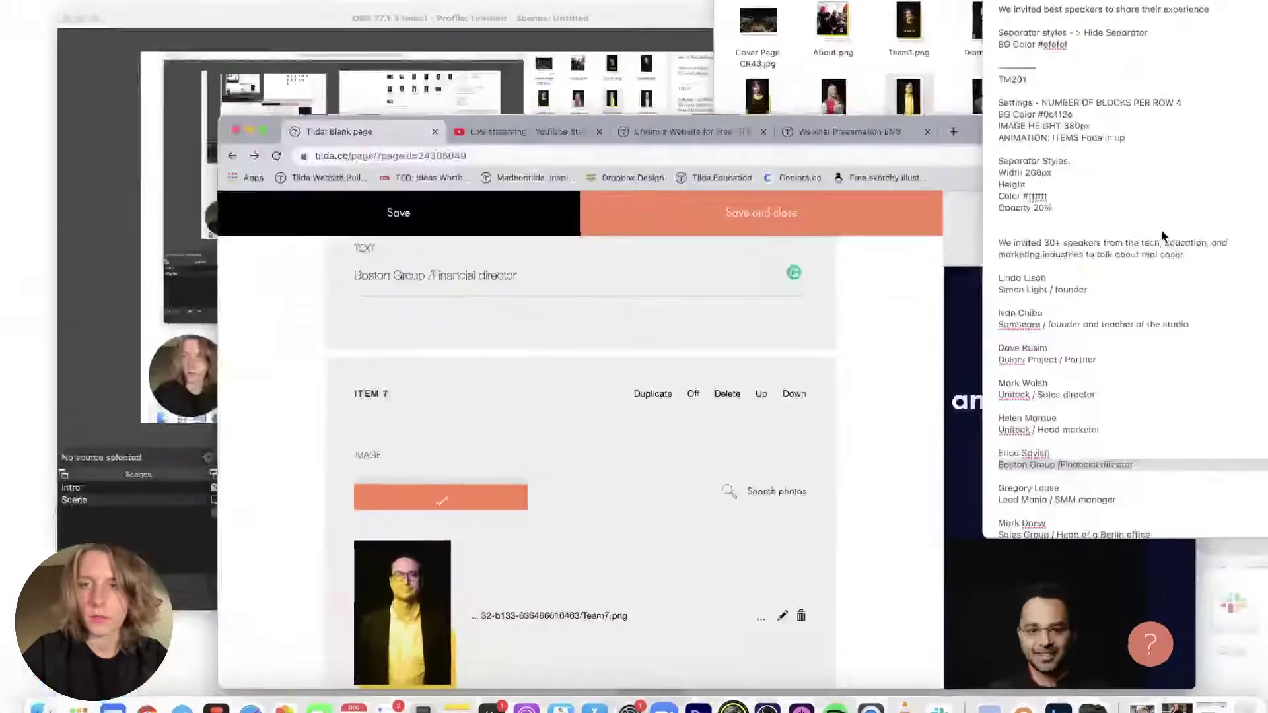
pyautogui.scroll(-3, 1072, 551)
pyautogui.tripleClick(956, 539)
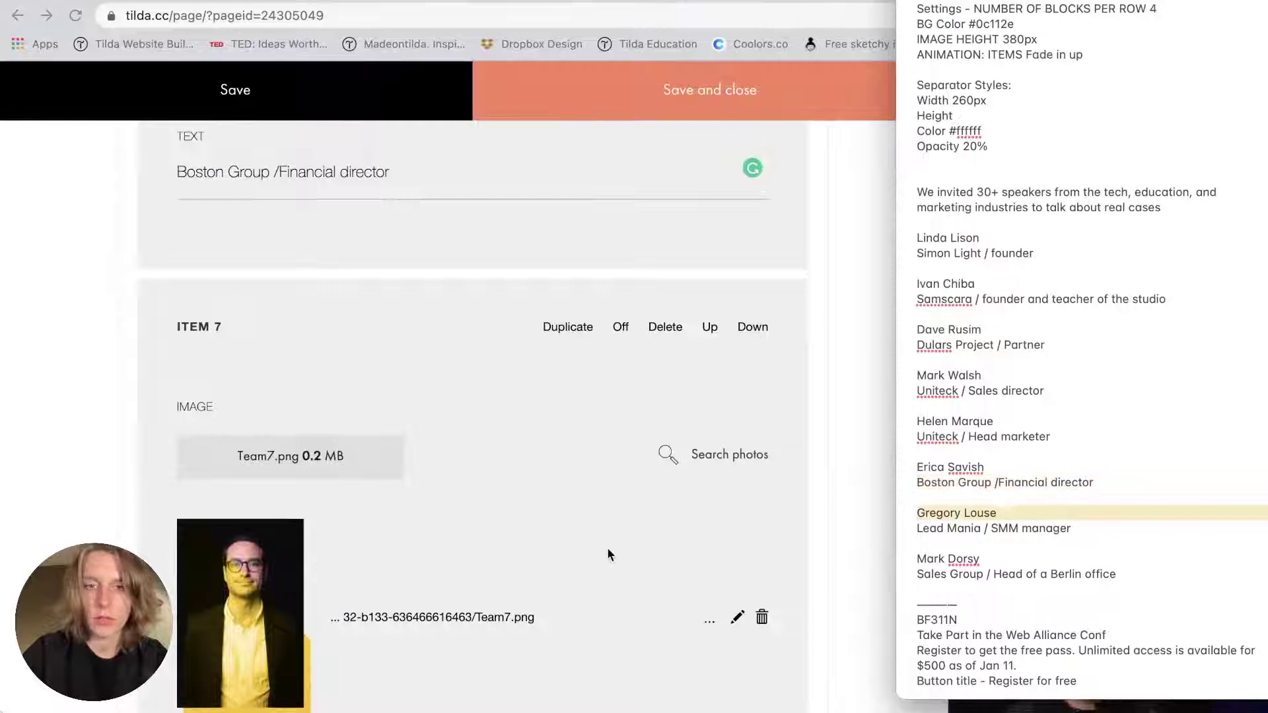
pyautogui.scroll(-5, 607, 555)
pyautogui.click(271, 514)
pyautogui.press('super+v')
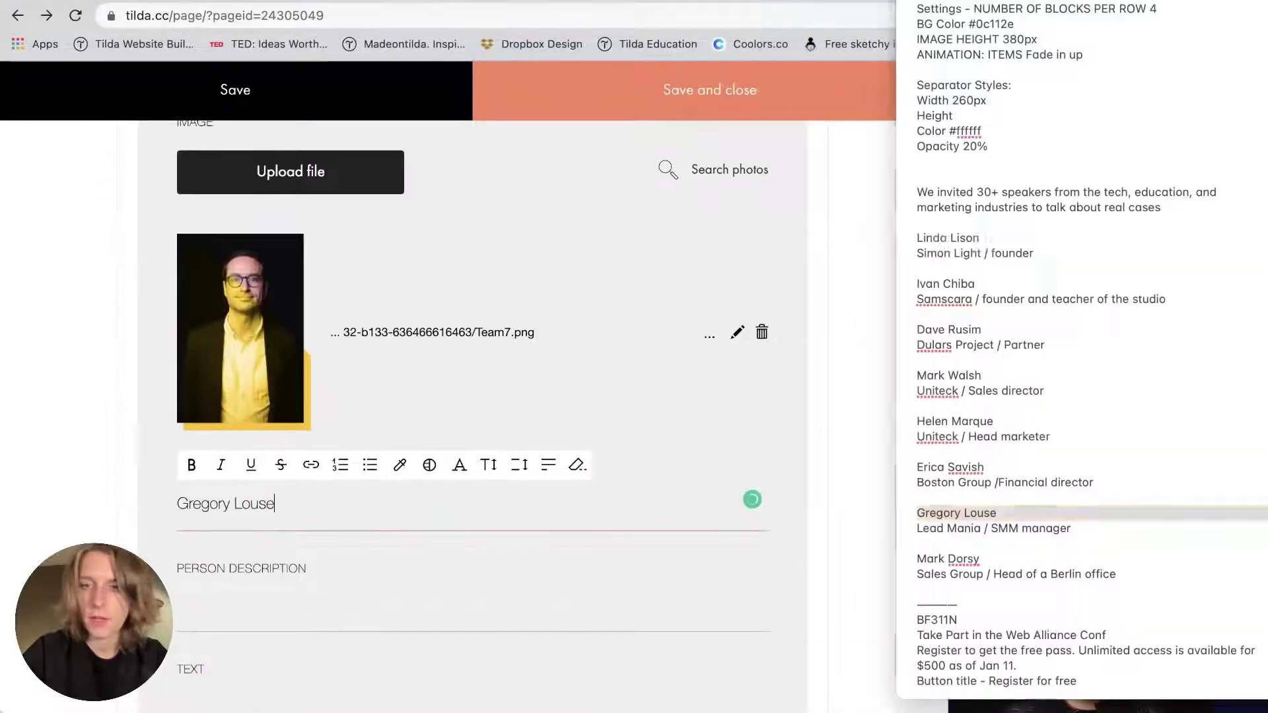
pyautogui.tripleClick(1054, 527)
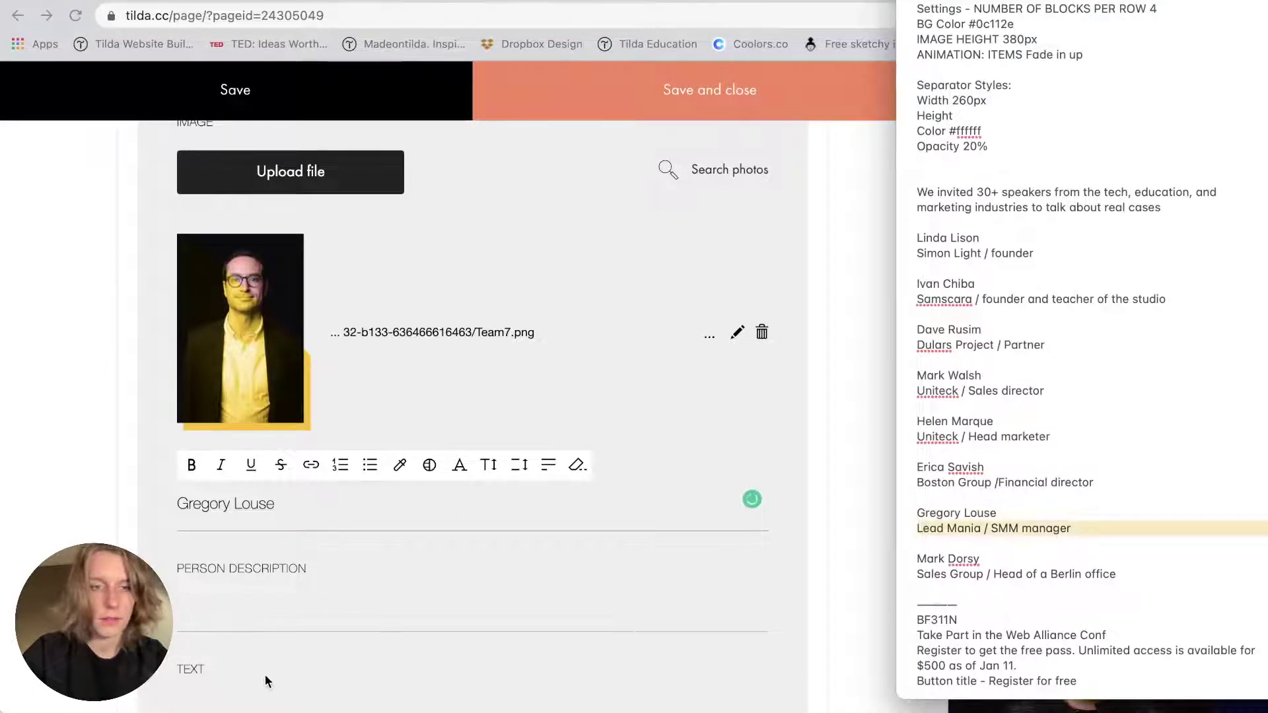
pyautogui.click(264, 675)
pyautogui.press('super+v')
# Add Item 8 with the eighth speaker's name and role 'Sales Group / Head of a Berlin office'.
pyautogui.scroll(-5, 255, 680)
pyautogui.click(499, 469)
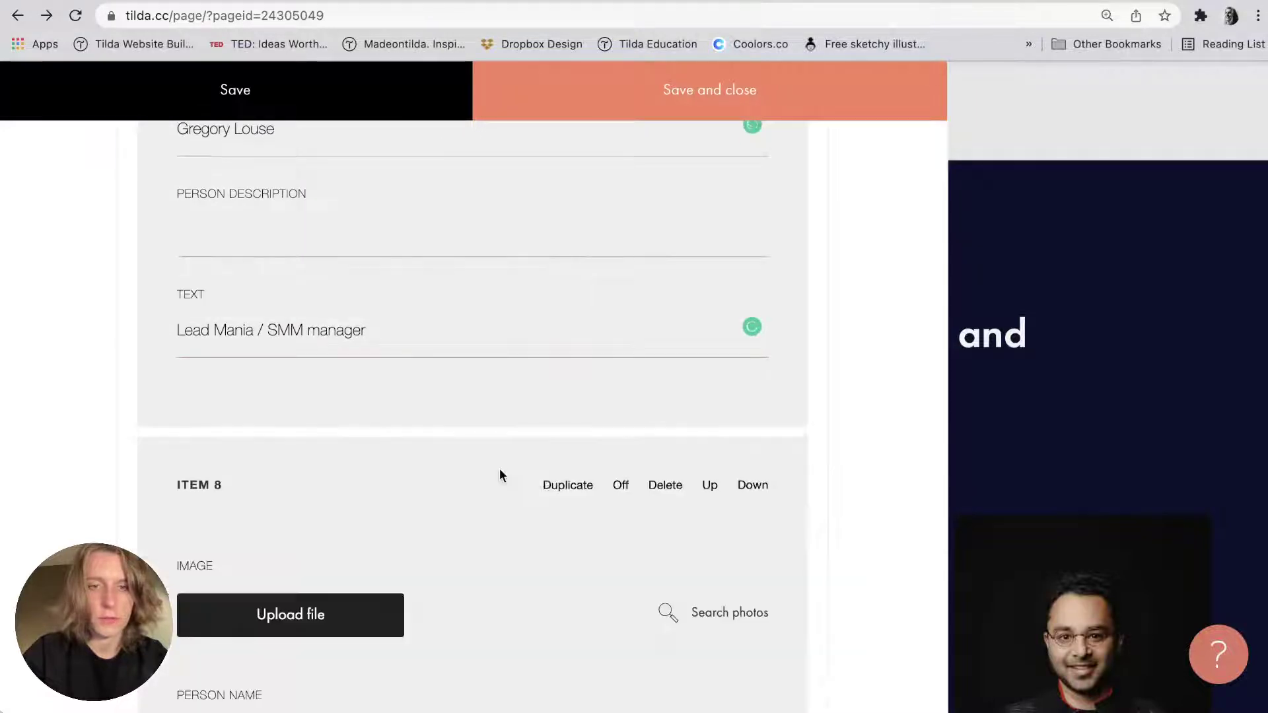
pyautogui.scroll(-3, 499, 469)
pyautogui.tripleClick(964, 559)
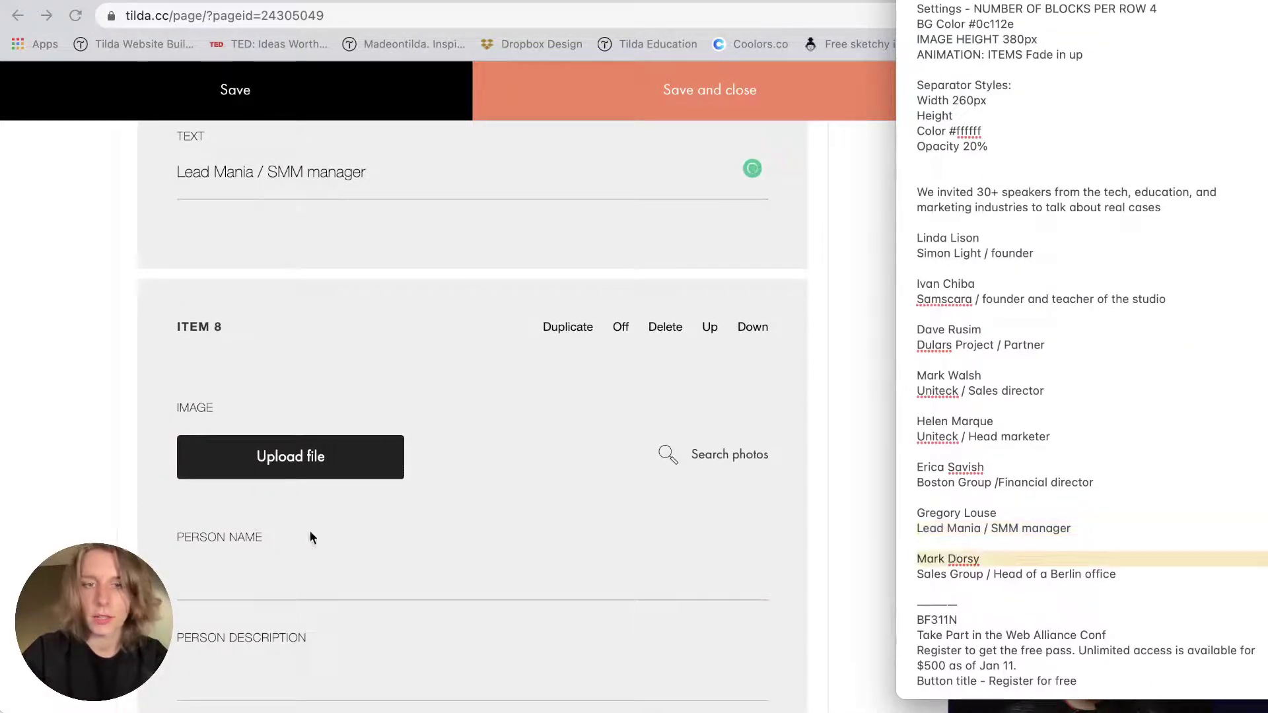
pyautogui.click(207, 578)
pyautogui.press('super+v')
pyautogui.click(1224, 400)
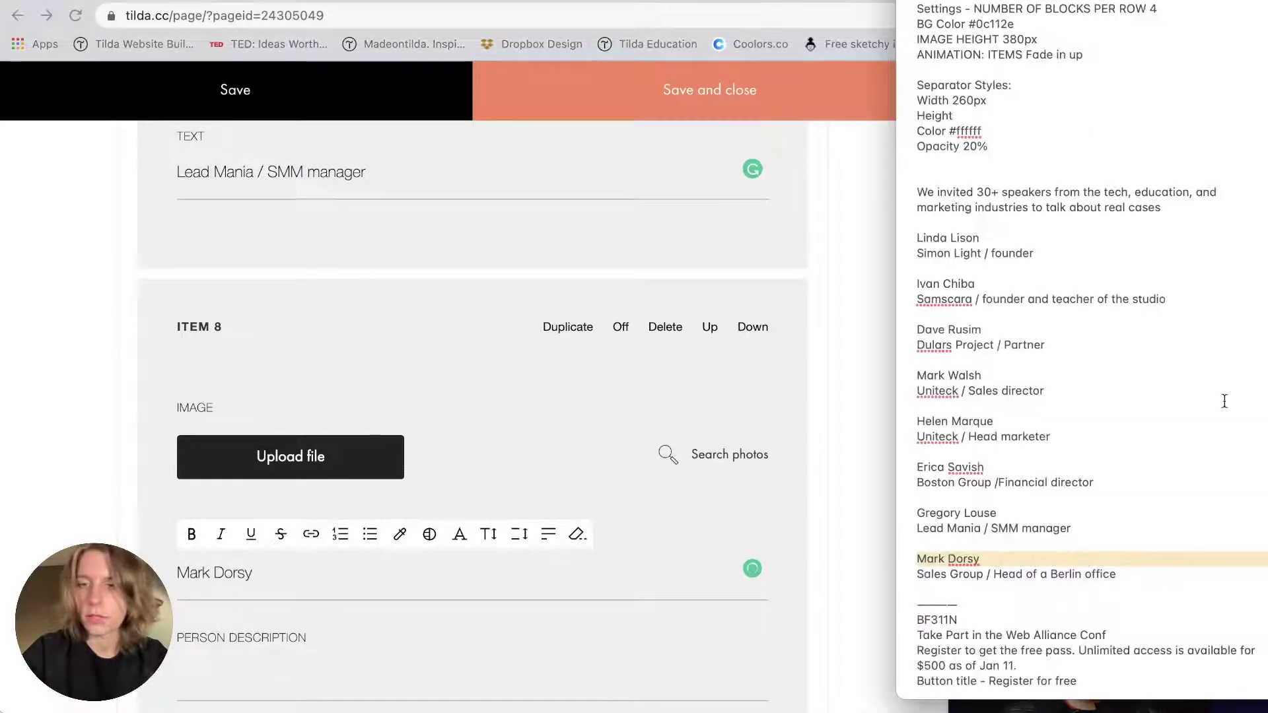
pyautogui.tripleClick(1017, 574)
pyautogui.scroll(-1, 342, 607)
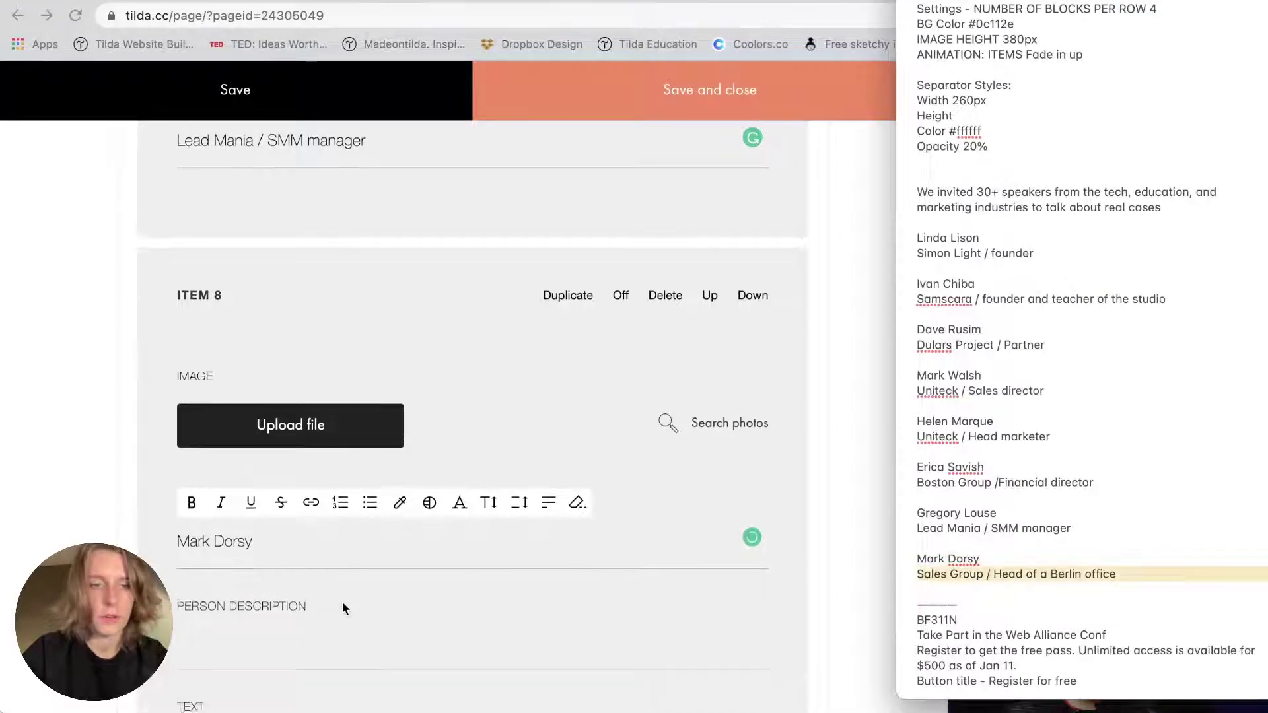
pyautogui.scroll(-3, 342, 607)
pyautogui.click(243, 571)
pyautogui.press('super+v')
# Upload Team8.jpeg as Item 8's photo, then save and close the item editor.
pyautogui.press('super+Tab')
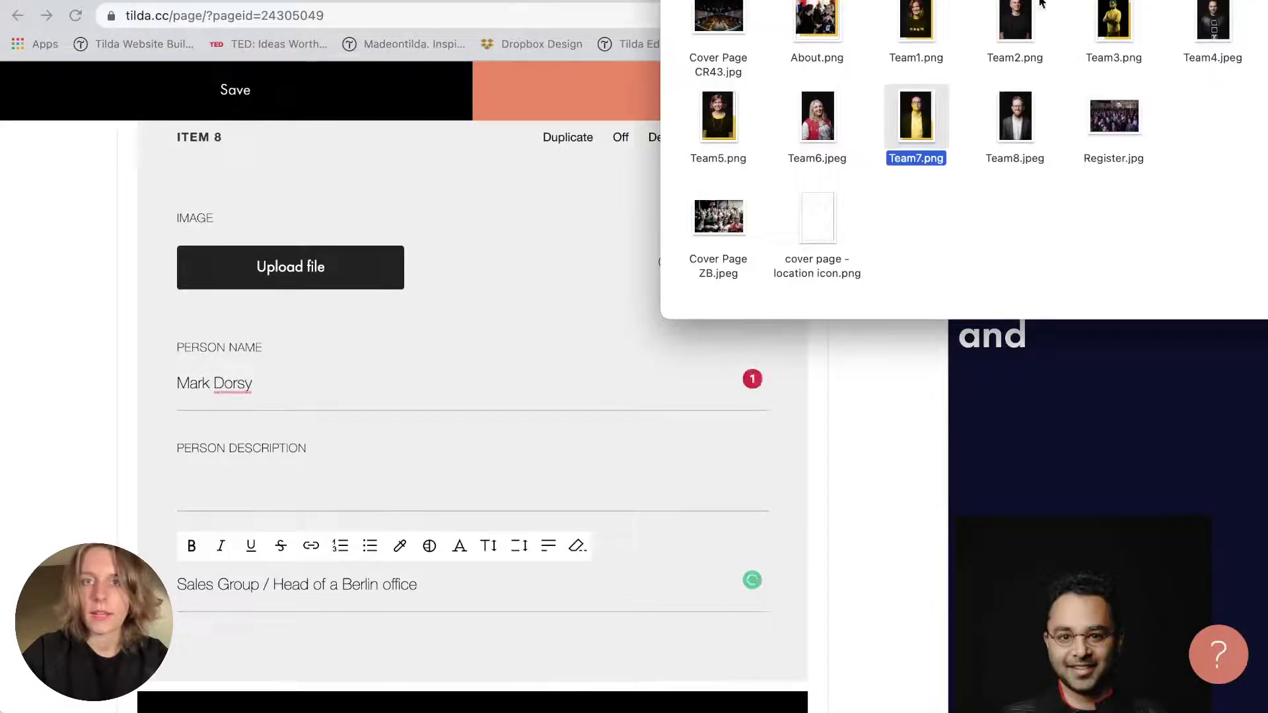
pyautogui.click(1015, 116)
pyautogui.moveTo(1015, 116); pyautogui.dragTo(353, 254)
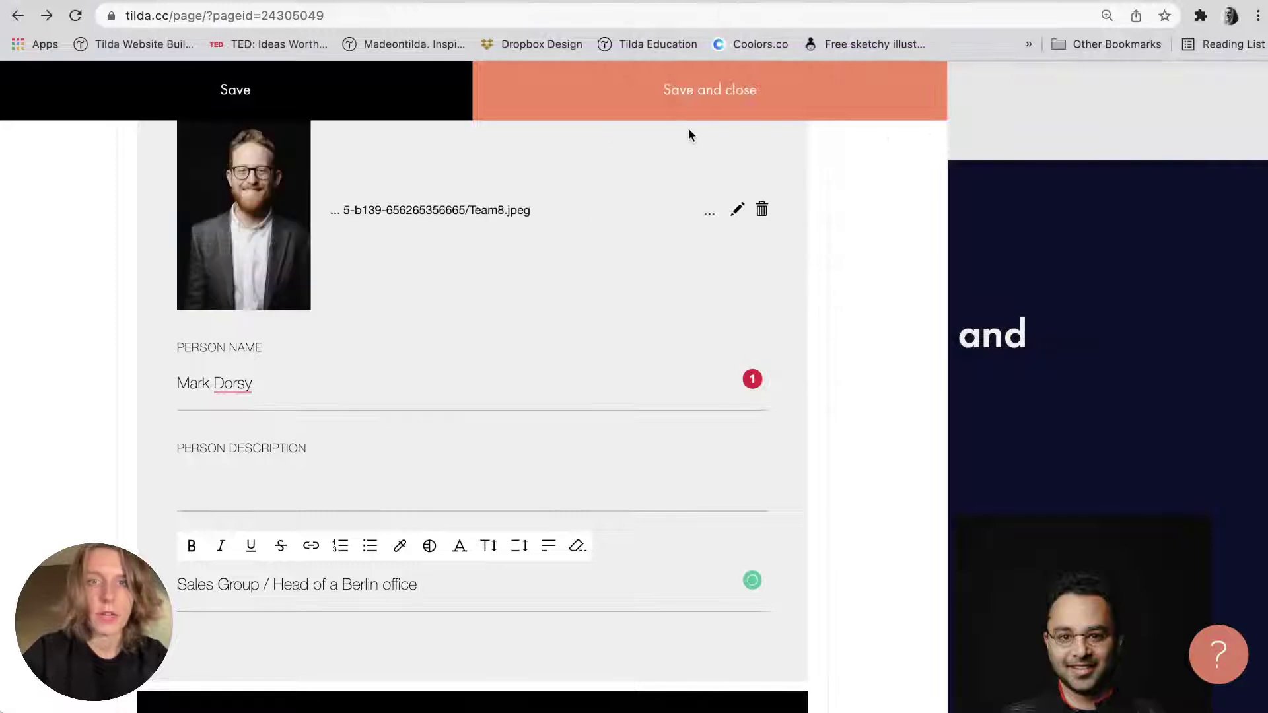
pyautogui.click(694, 113)
pyautogui.scroll(-6, 393, 427)
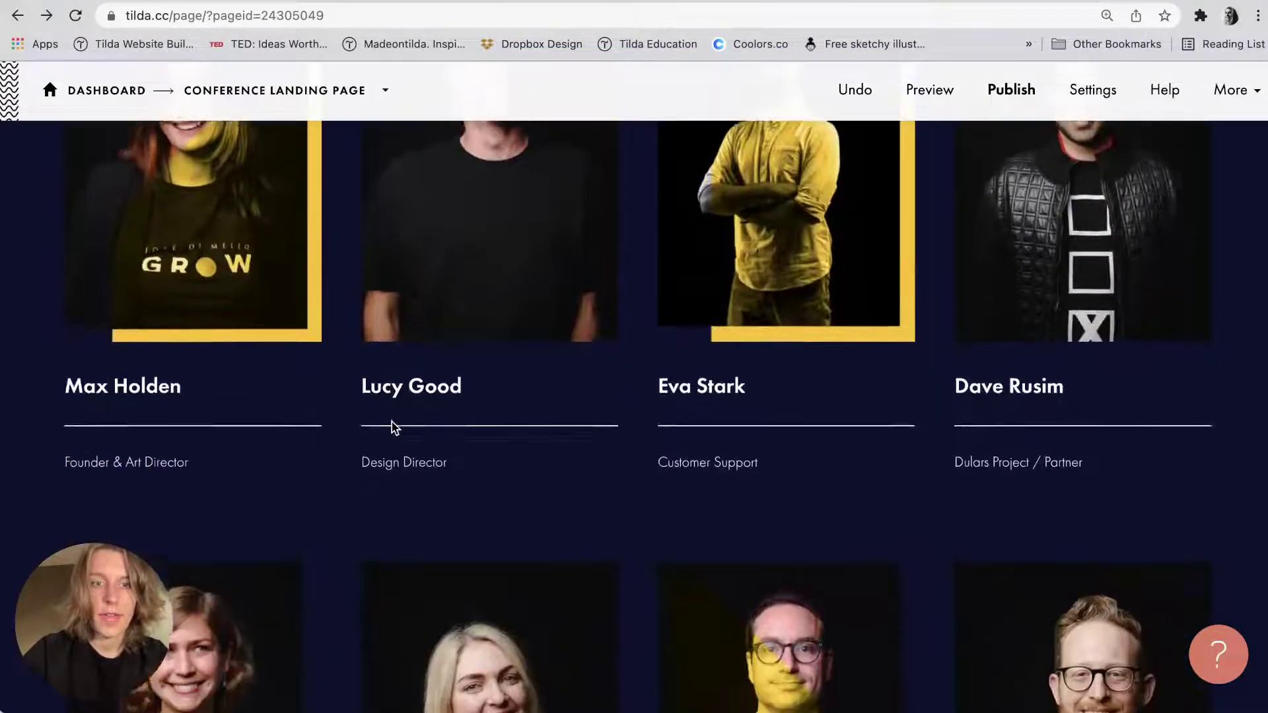
pyautogui.scroll(-6, 394, 428)
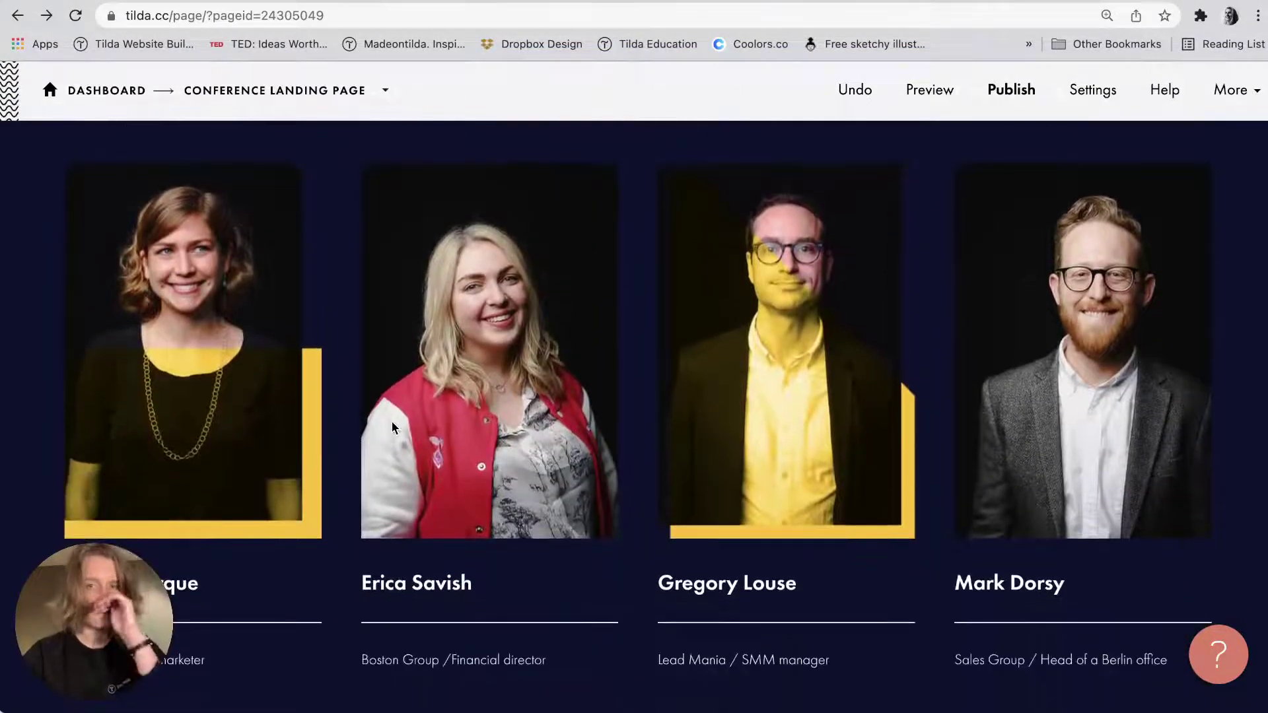
pyautogui.scroll(-2, 392, 428)
pyautogui.scroll(1, 392, 427)
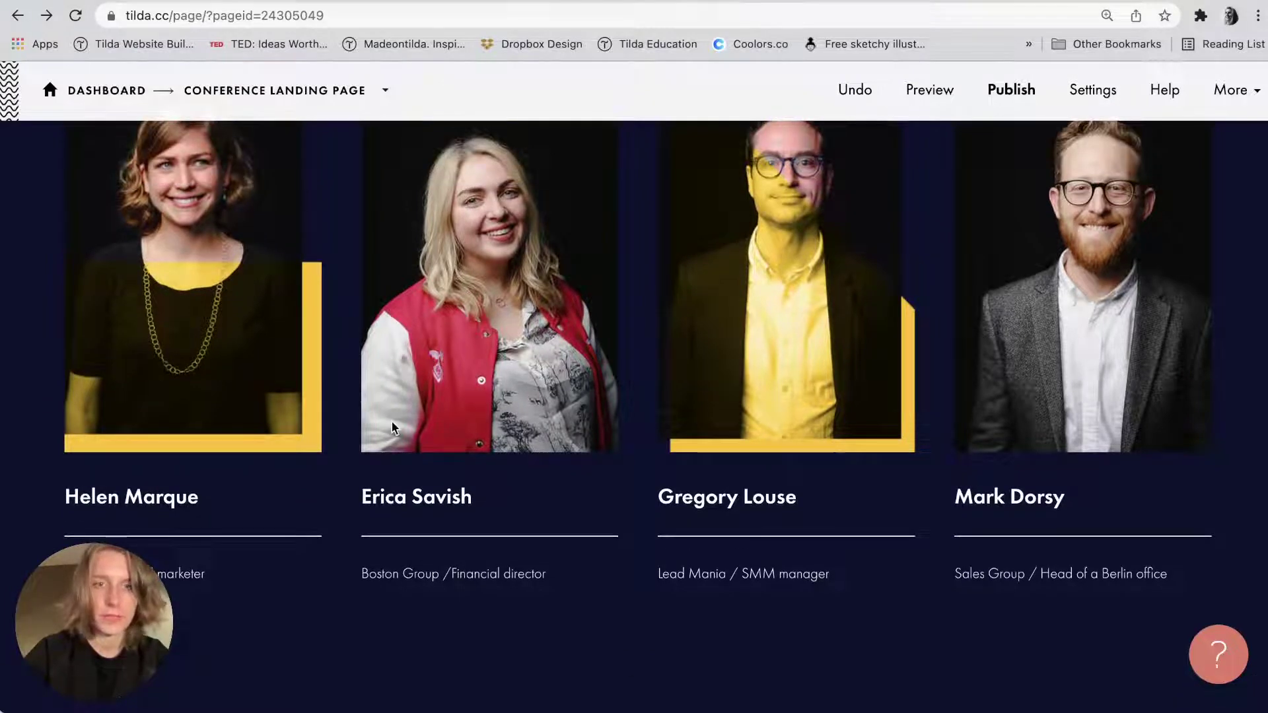
pyautogui.scroll(12, 348, 447)
pyautogui.scroll(-4, 348, 447)
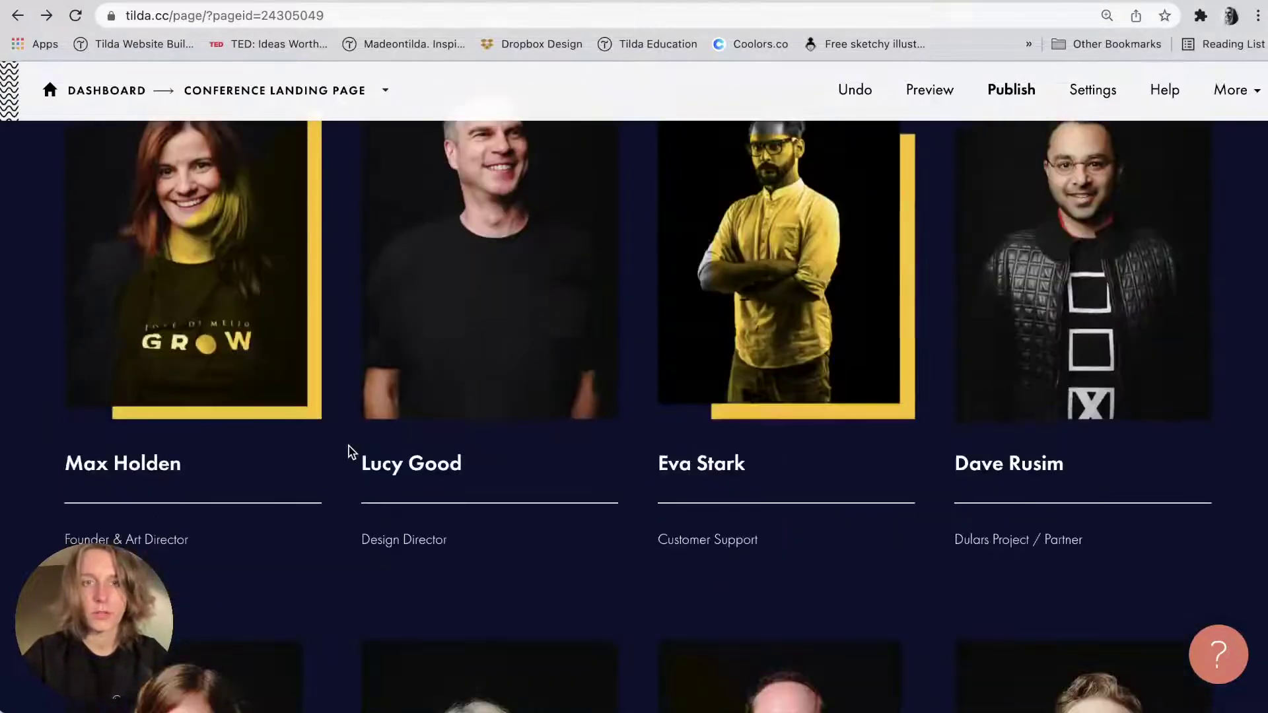
pyautogui.scroll(-9, 348, 452)
pyautogui.scroll(8, 352, 453)
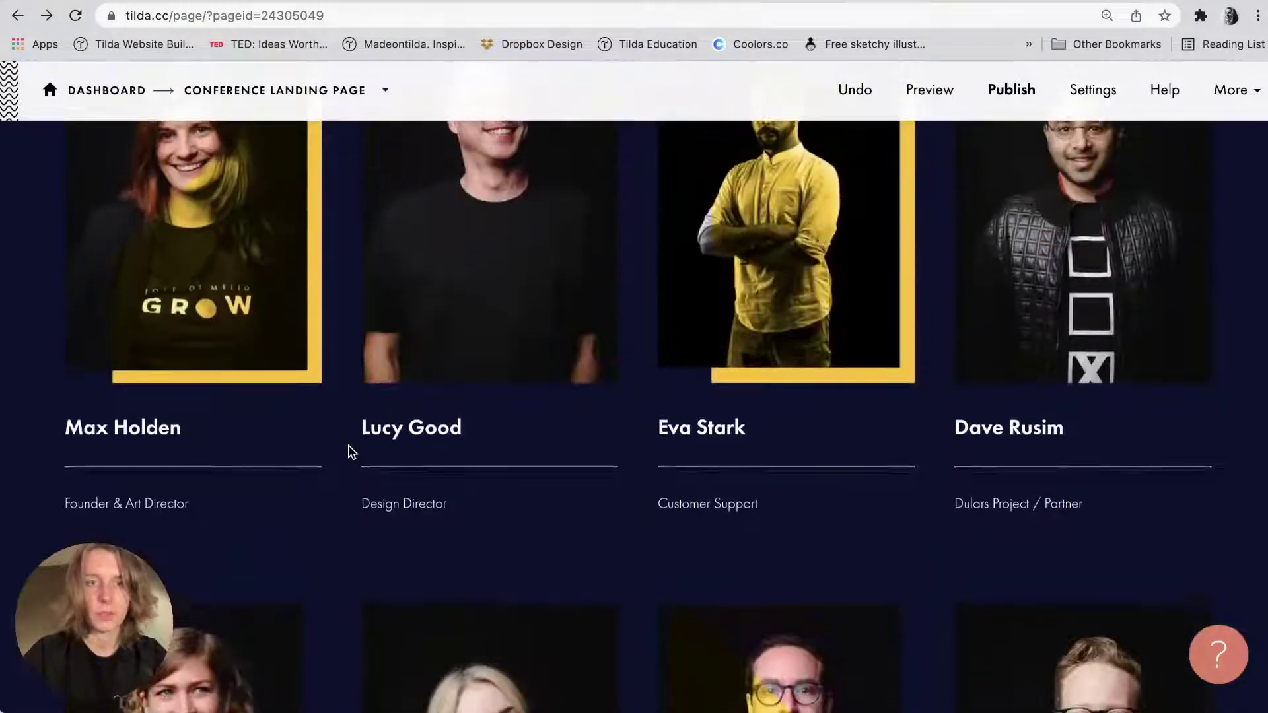
pyautogui.scroll(3, 275, 416)
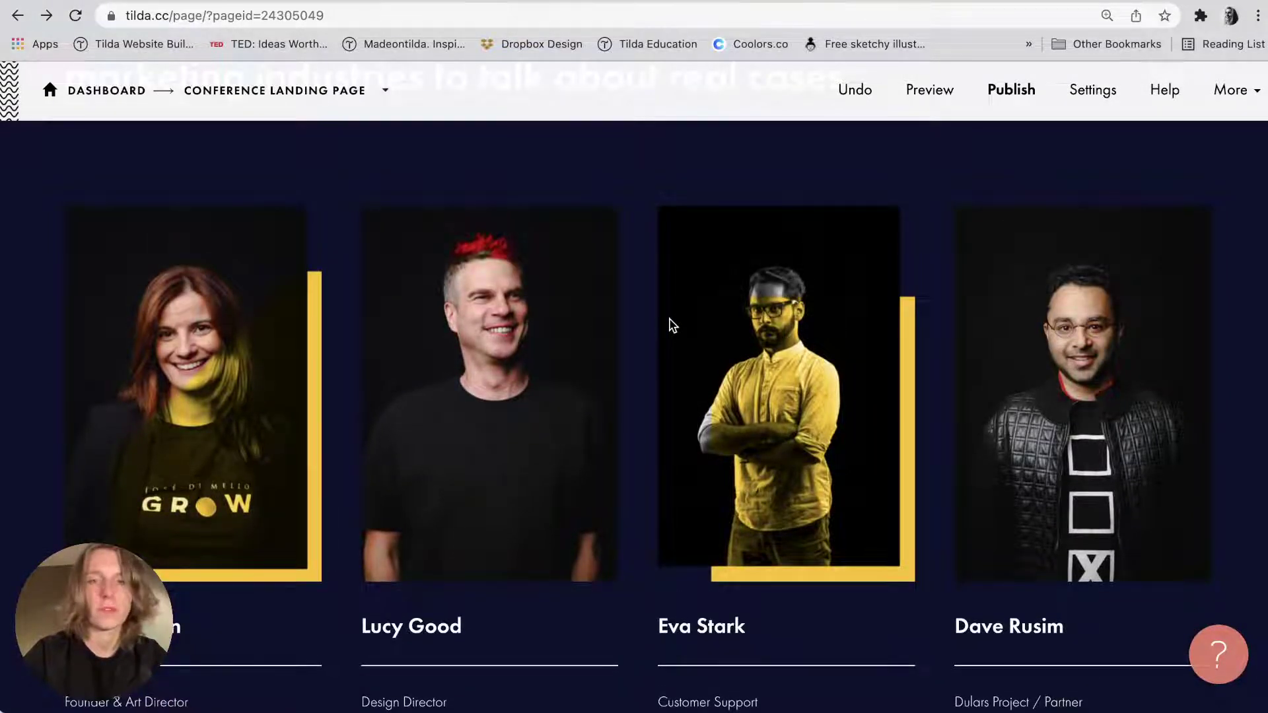
pyautogui.scroll(-2, 672, 325)
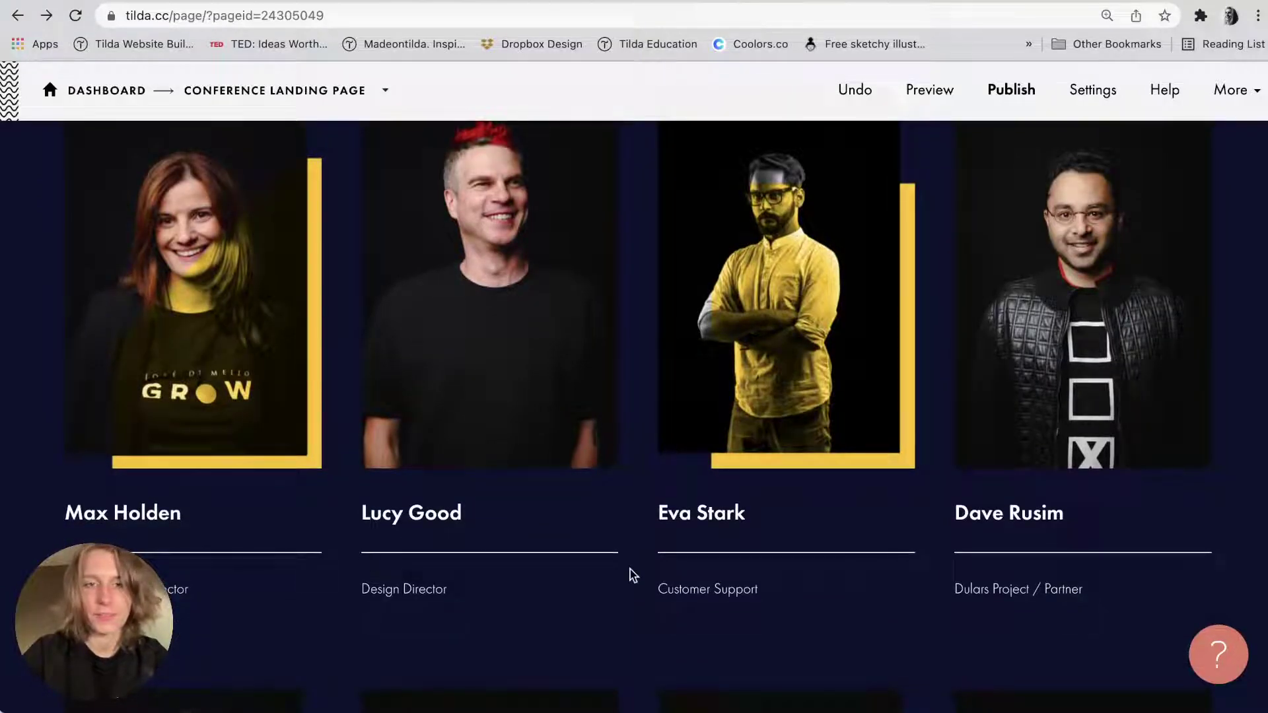
pyautogui.scroll(1, 633, 574)
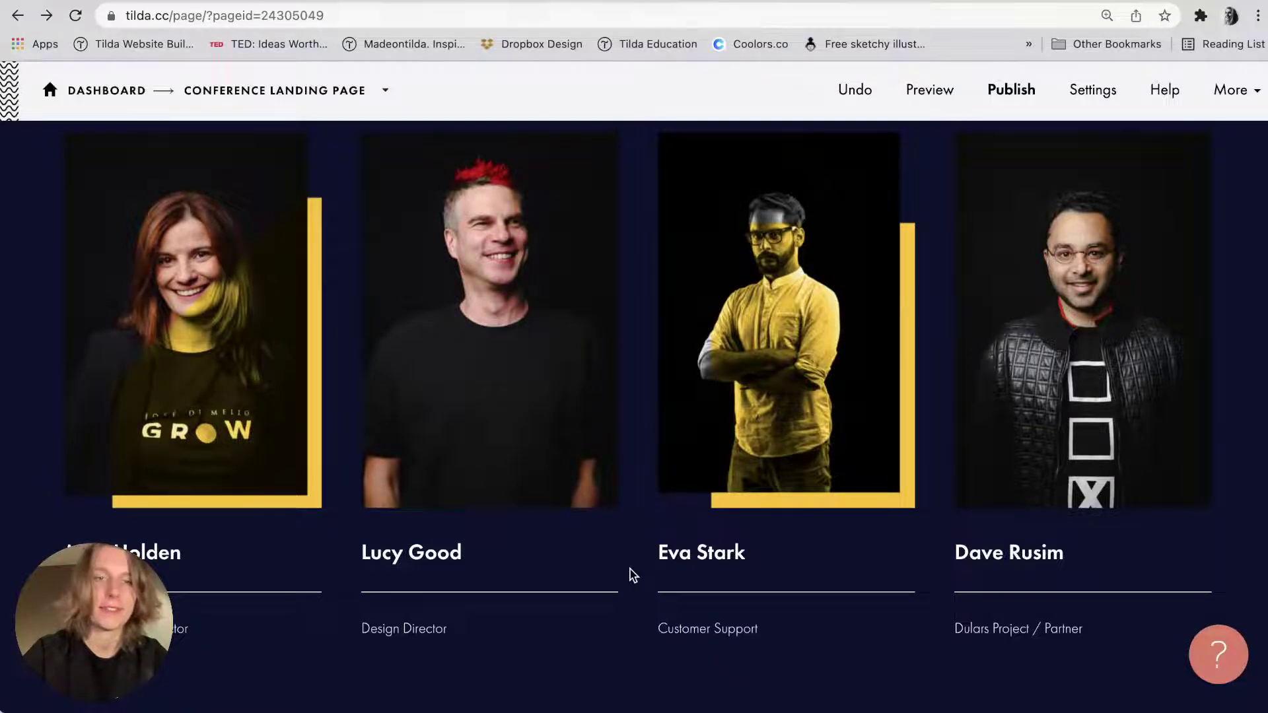
pyautogui.scroll(-7, 633, 574)
pyautogui.scroll(-5, 632, 574)
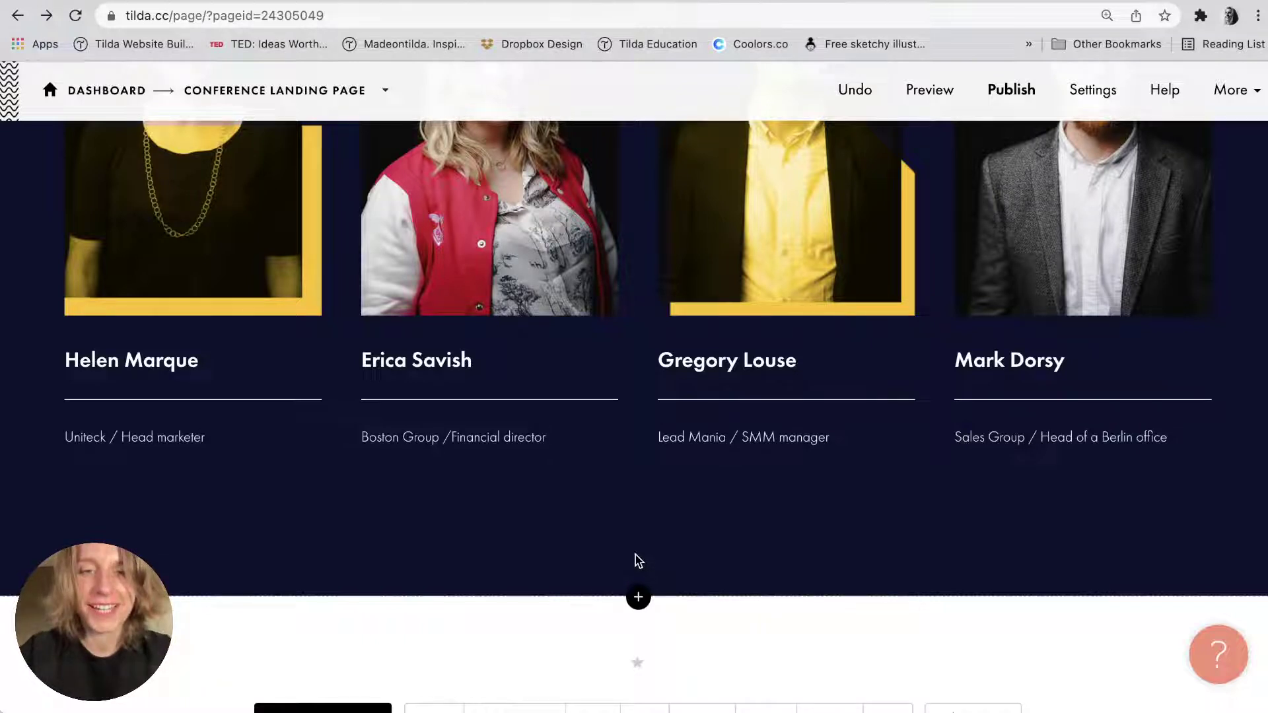
pyautogui.scroll(-1, 638, 560)
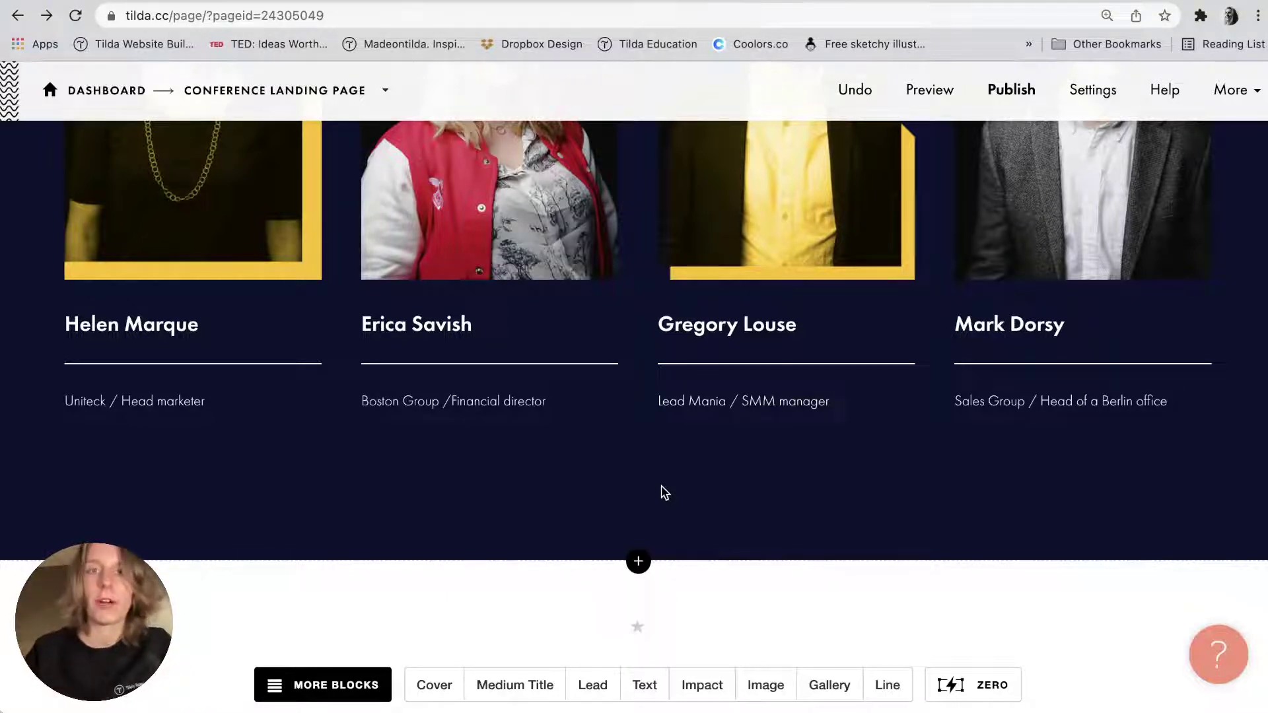
pyautogui.scroll(3, 663, 492)
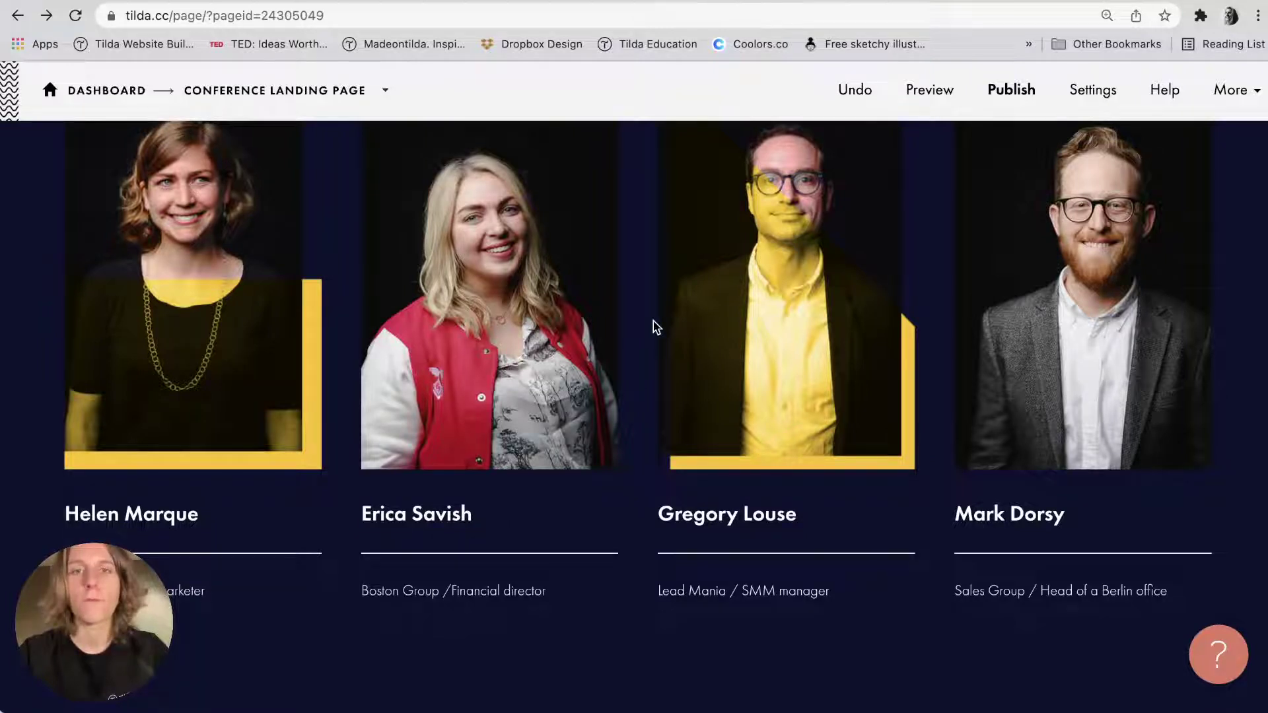
pyautogui.scroll(1, 654, 329)
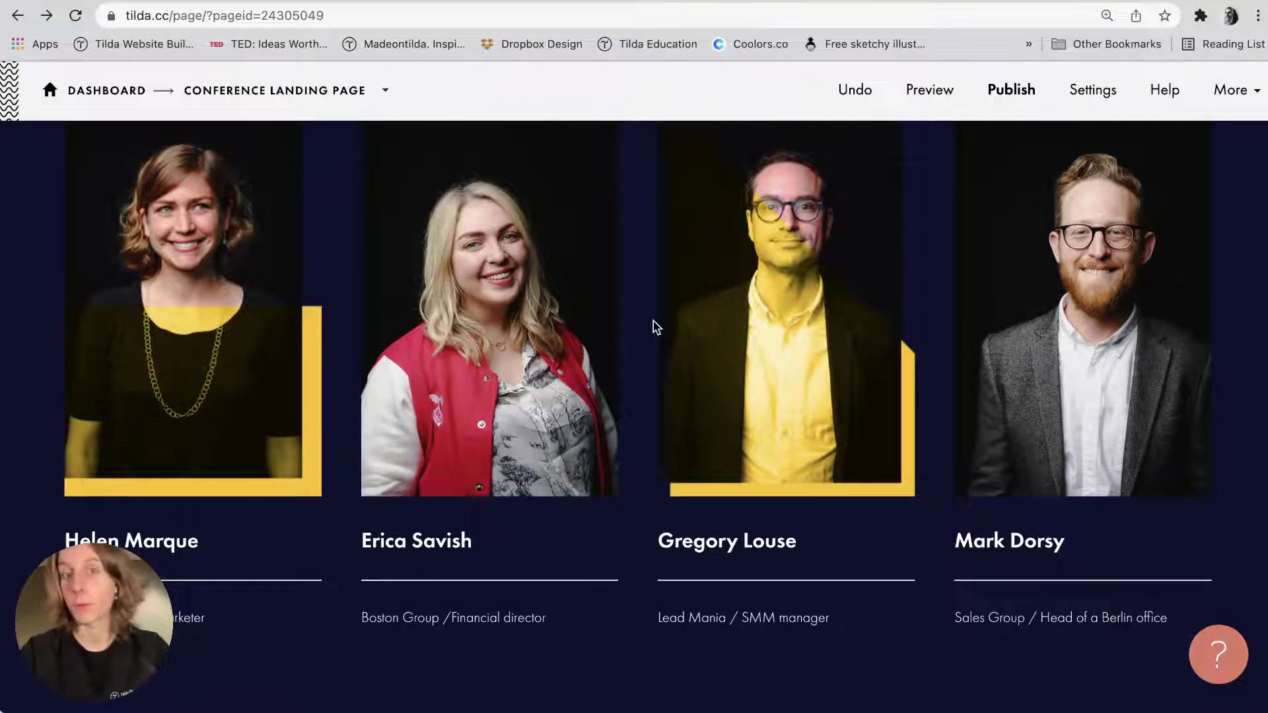
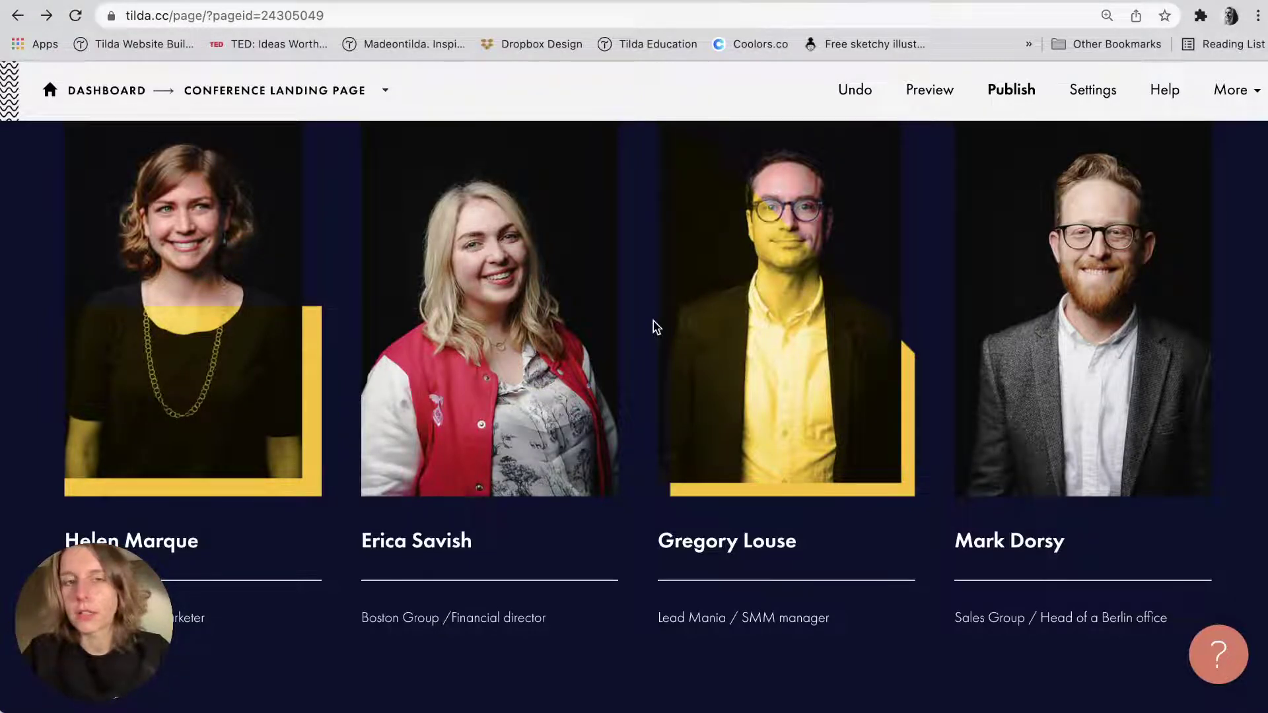
# Search the Tilda help center for '301 redirect'.
pyautogui.scroll(-3, 656, 326)
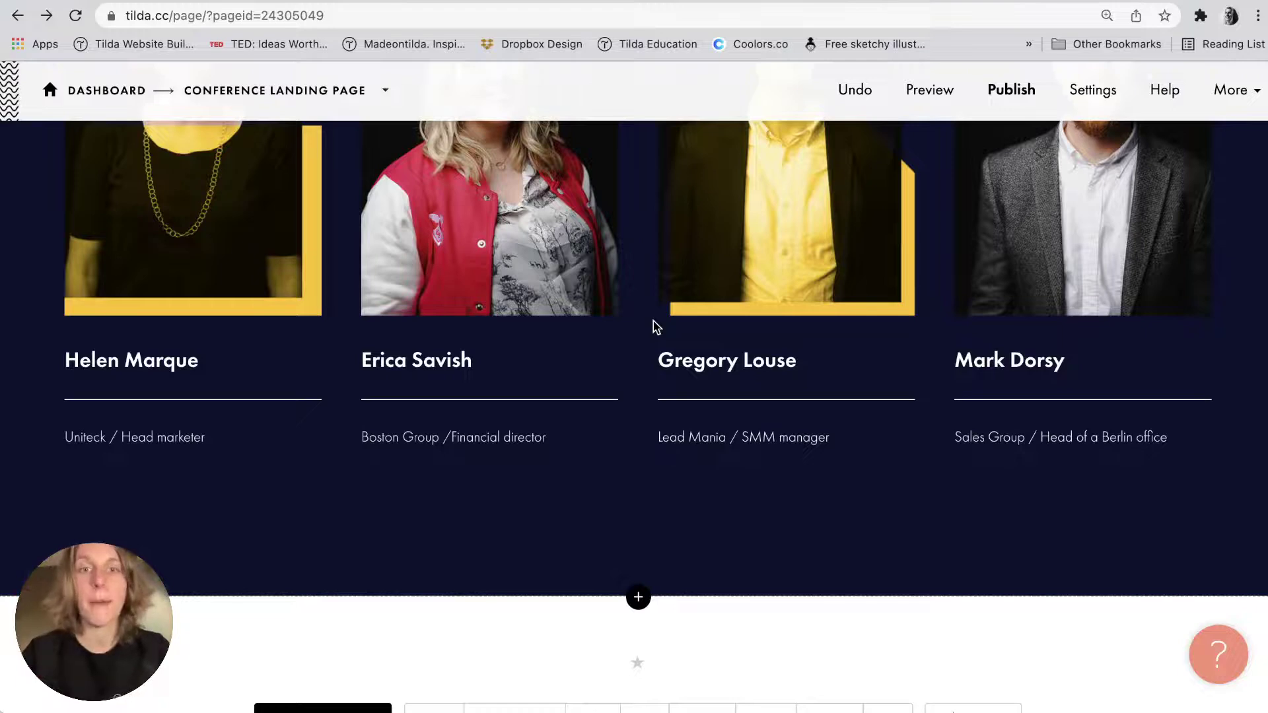
pyautogui.scroll(-2, 656, 326)
pyautogui.scroll(5, 656, 327)
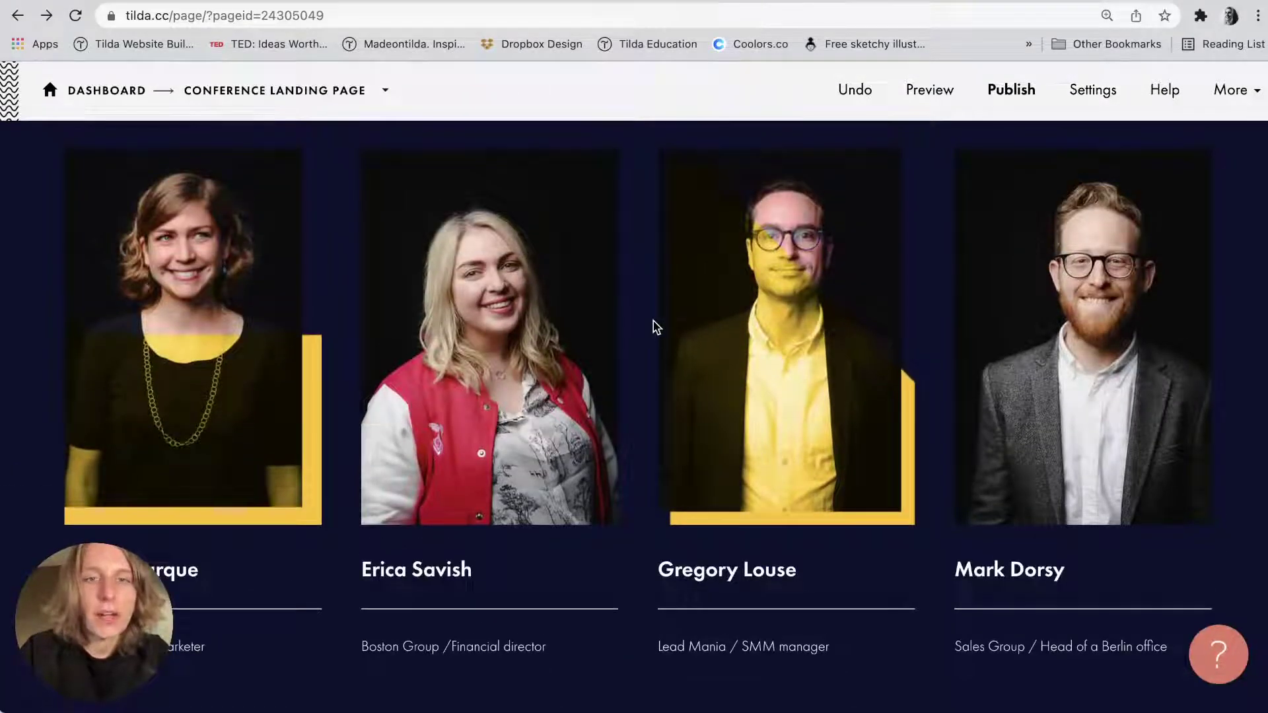
pyautogui.scroll(-1, 655, 326)
pyautogui.scroll(1, 656, 326)
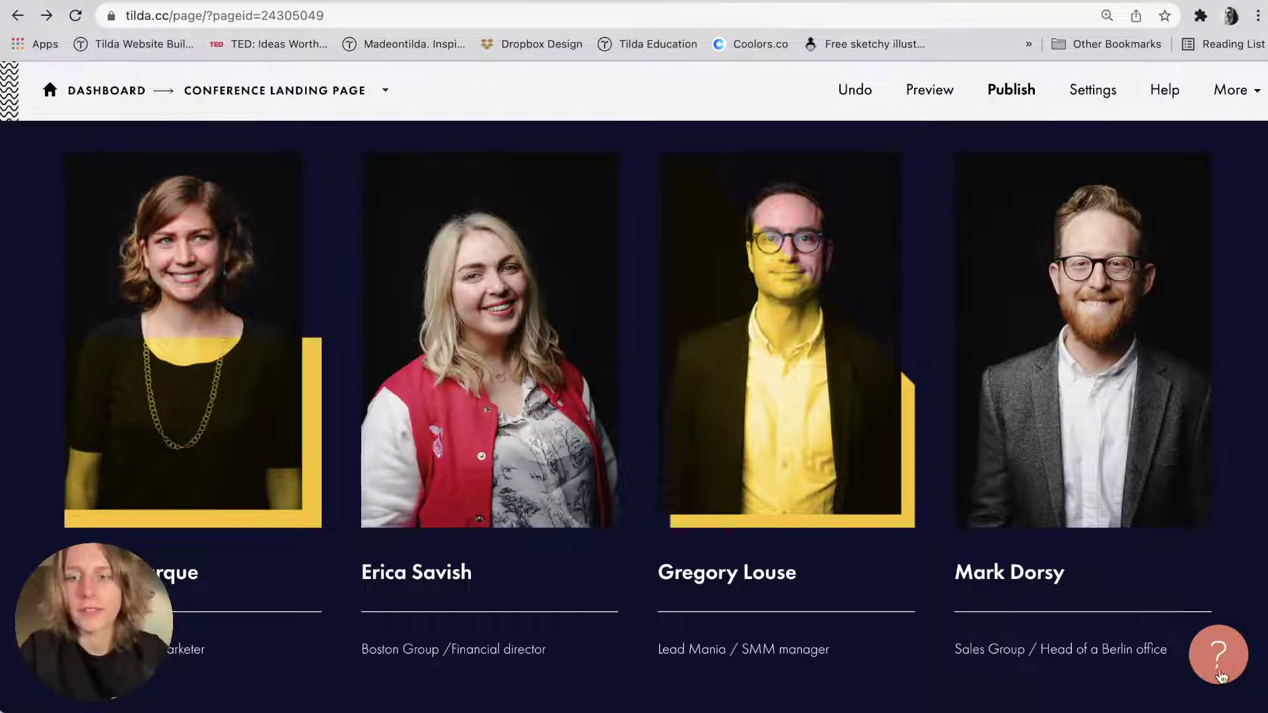
pyautogui.scroll(-1, 1221, 675)
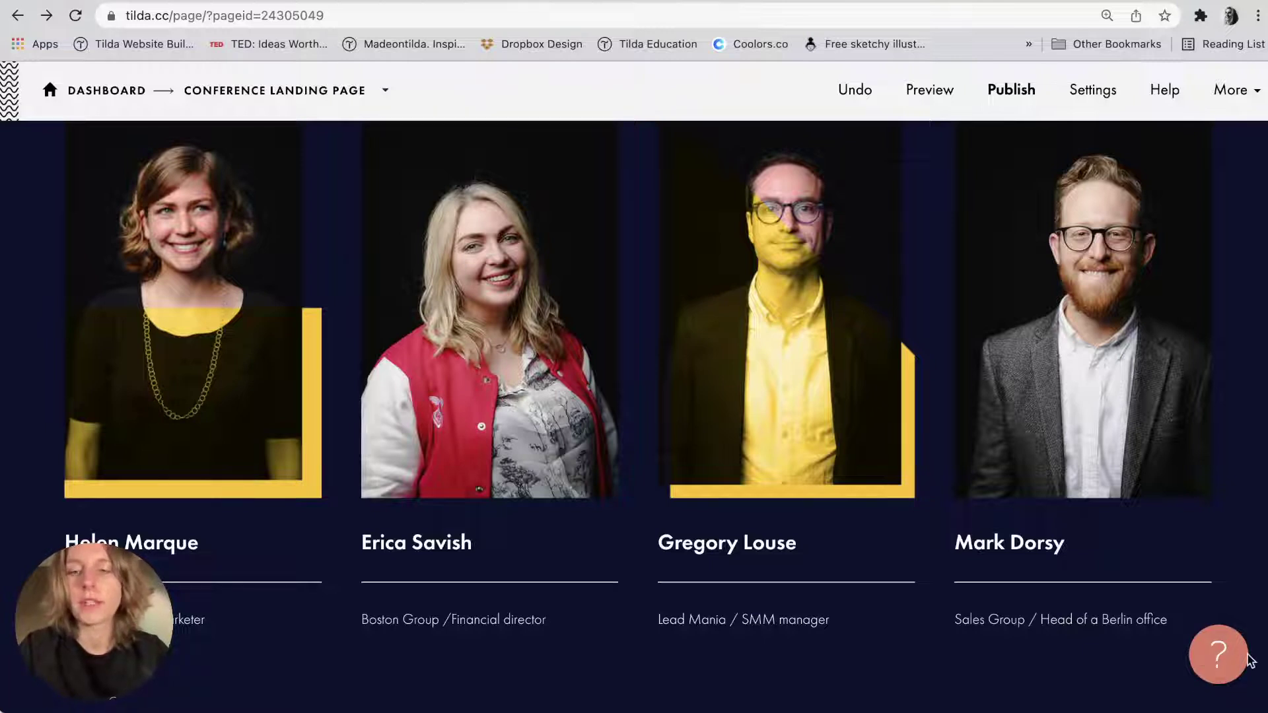
pyautogui.click(1232, 660)
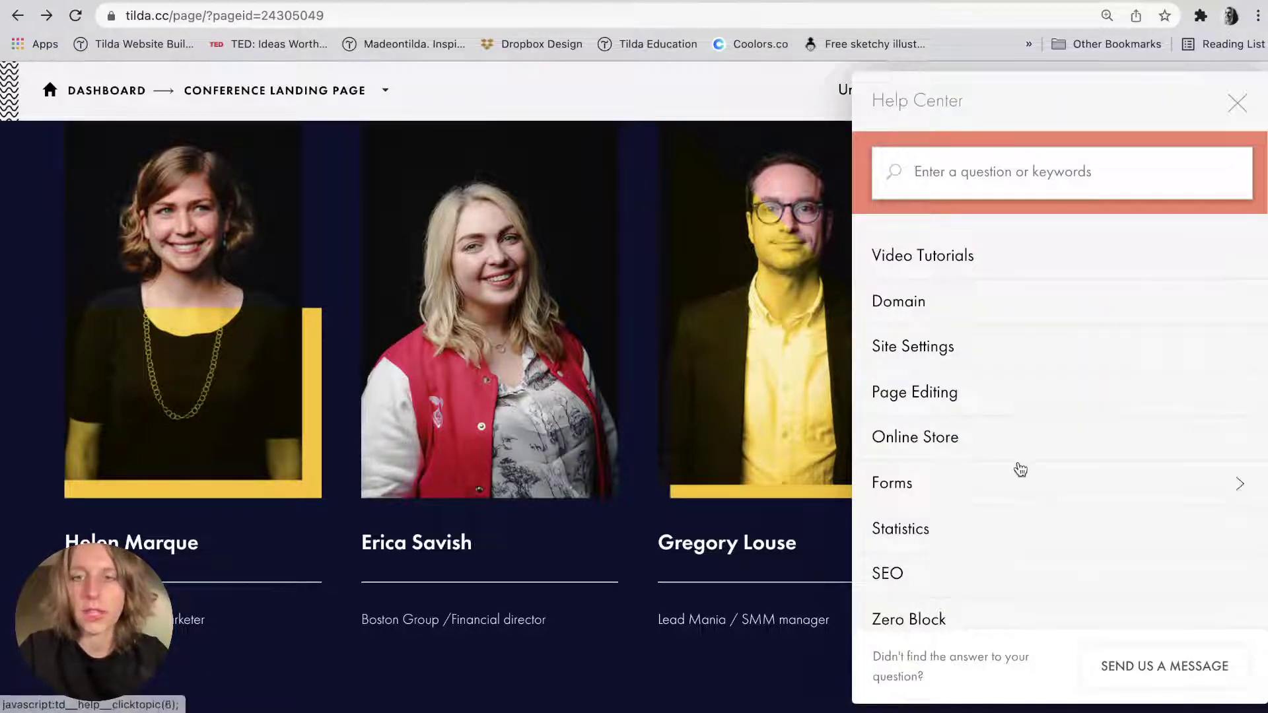
pyautogui.scroll(-4, 1018, 466)
pyautogui.scroll(4, 1019, 467)
pyautogui.click(965, 156)
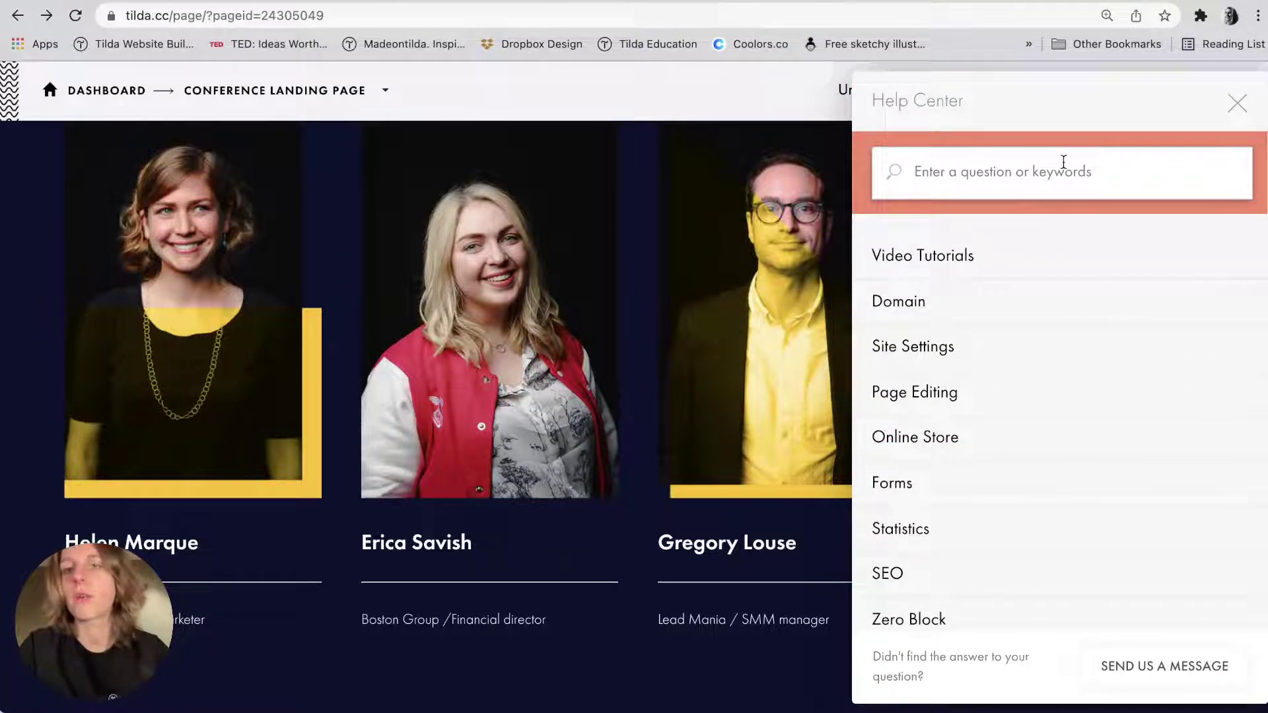
pyautogui.write('301 r')
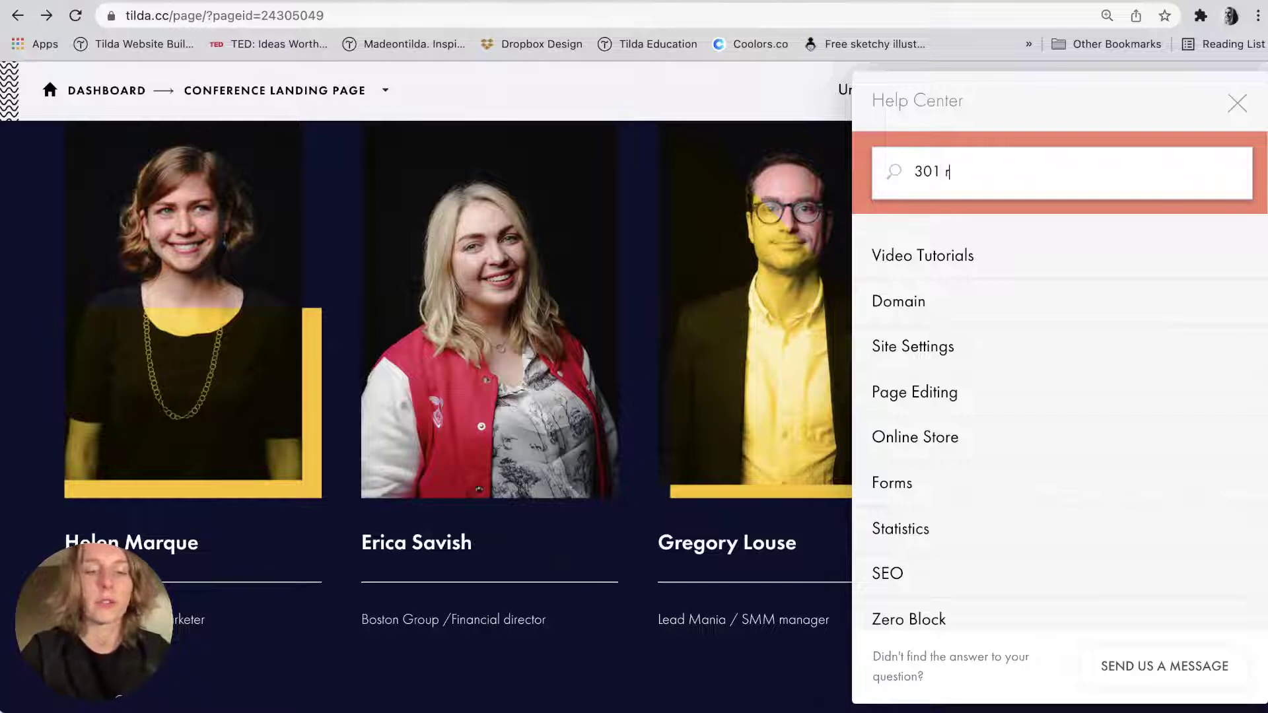
pyautogui.write('edirect')
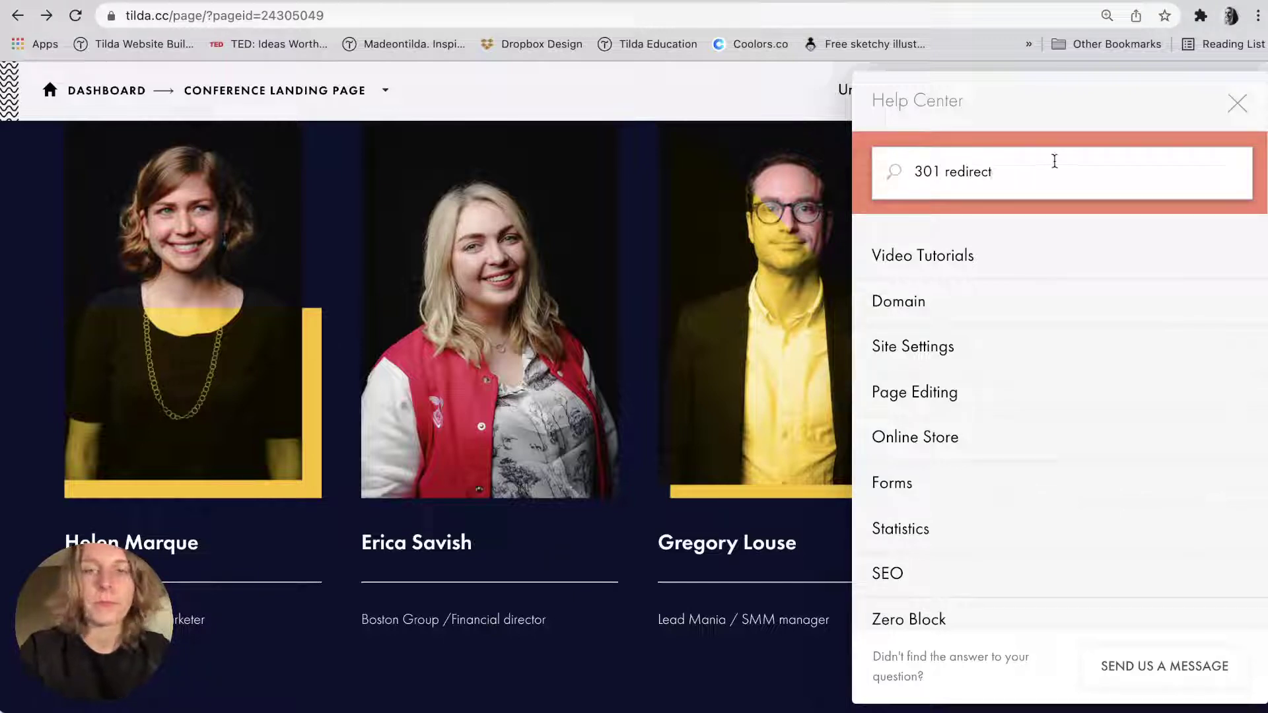
# Clear the help search text and close the help center.
pyautogui.scroll(-3, 1029, 255)
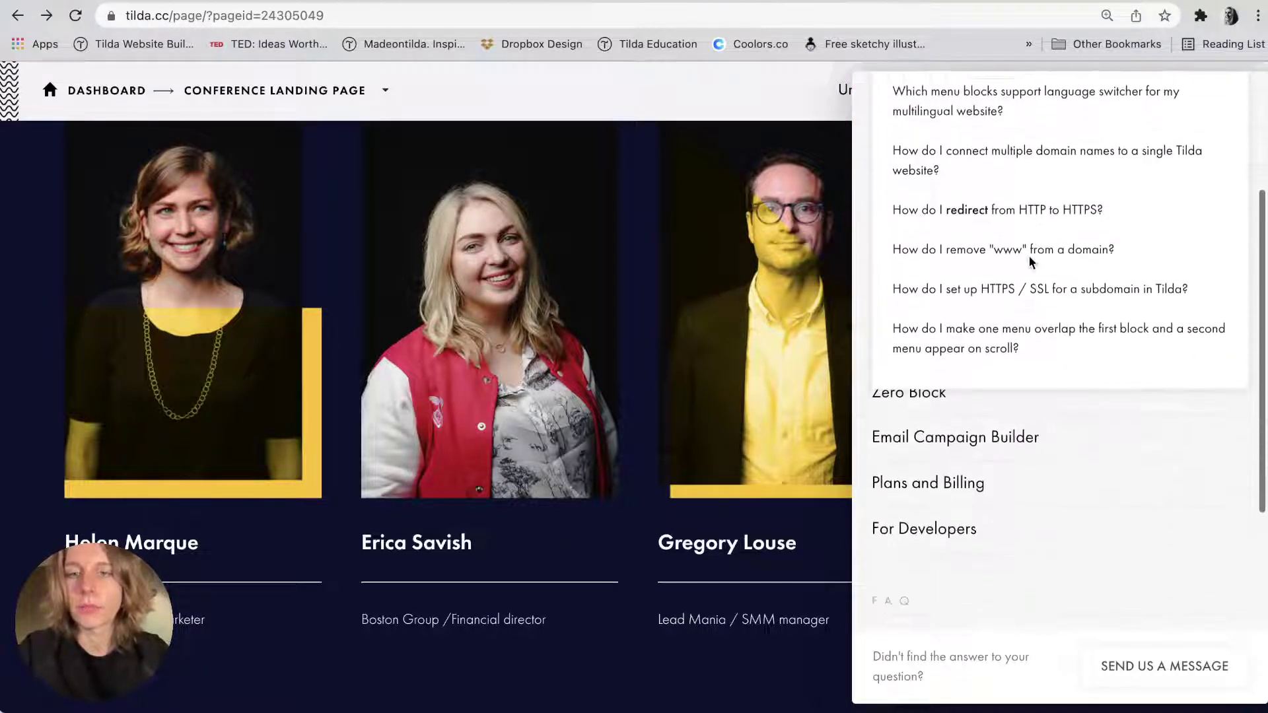
pyautogui.scroll(3, 1031, 262)
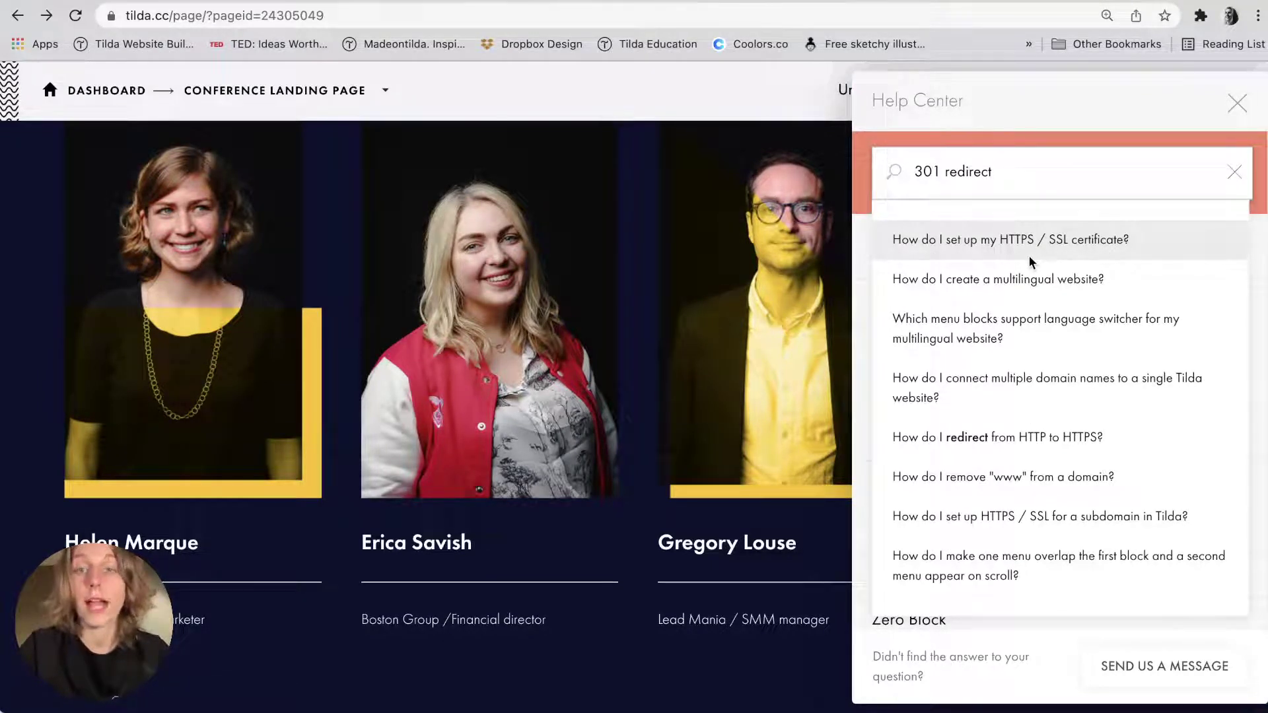
pyautogui.scroll(-1, 1003, 412)
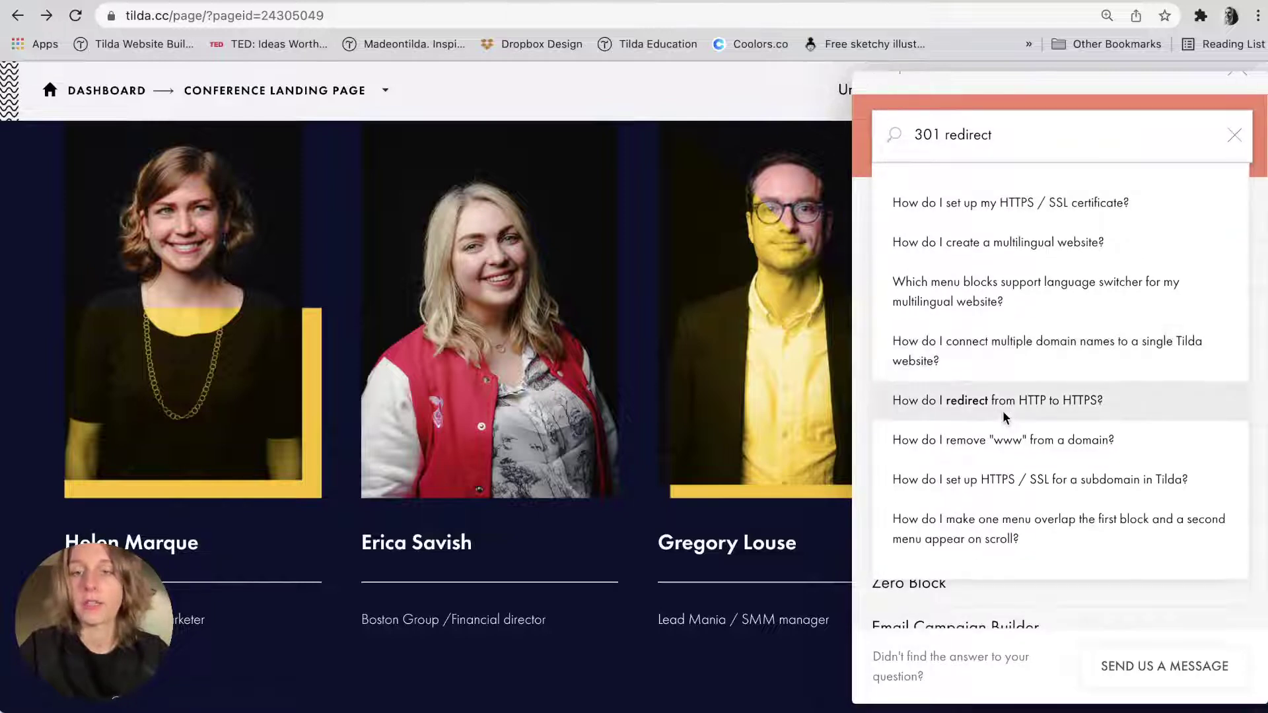
pyautogui.doubleClick(967, 139)
pyautogui.press('BackSpace')
pyautogui.press('BackSpace')
pyautogui.press('BackSpace')
pyautogui.press('BackSpace')
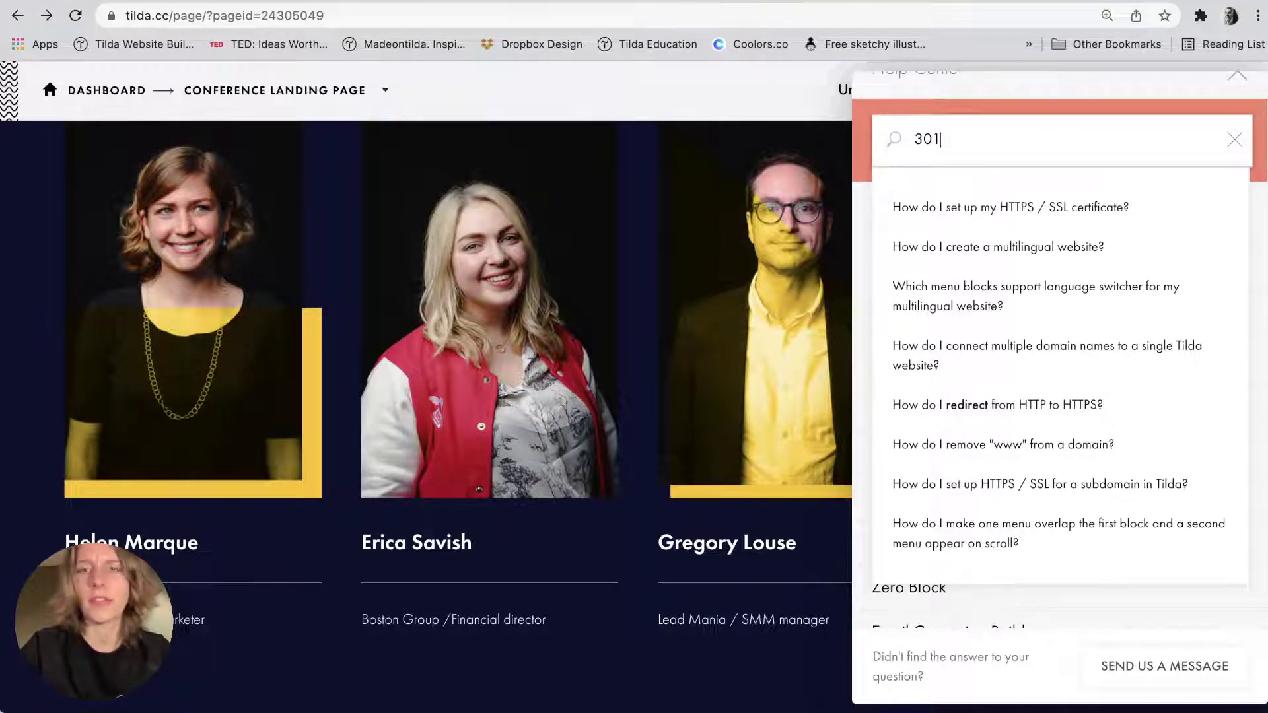
pyautogui.press('BackSpace')
pyautogui.click(1189, 114)
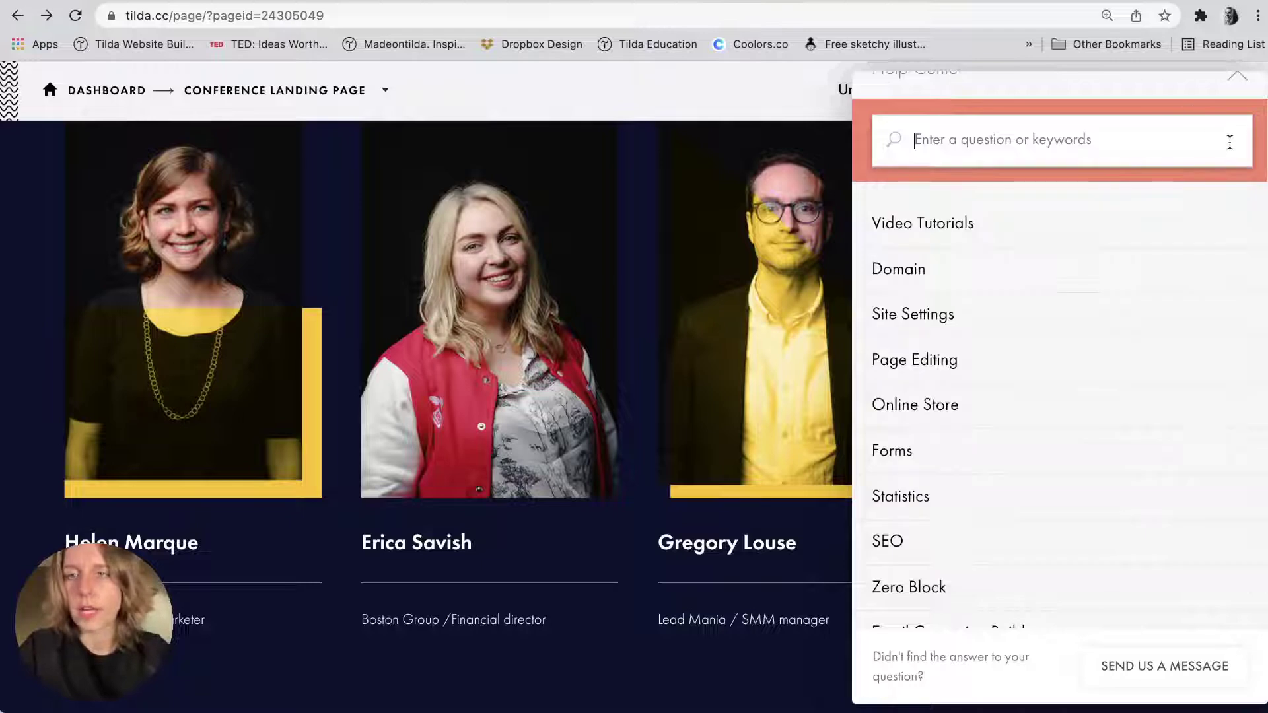
pyautogui.scroll(-10, 1145, 188)
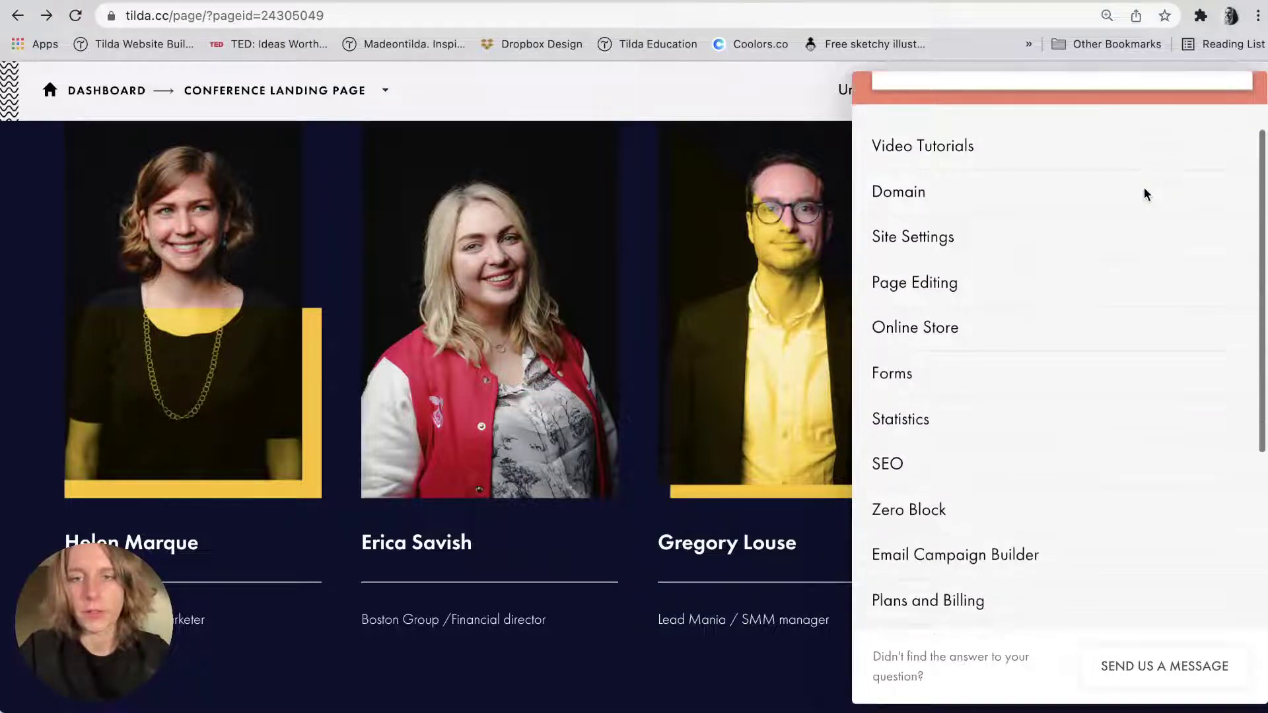
pyautogui.scroll(8, 1144, 189)
pyautogui.scroll(3, 1143, 195)
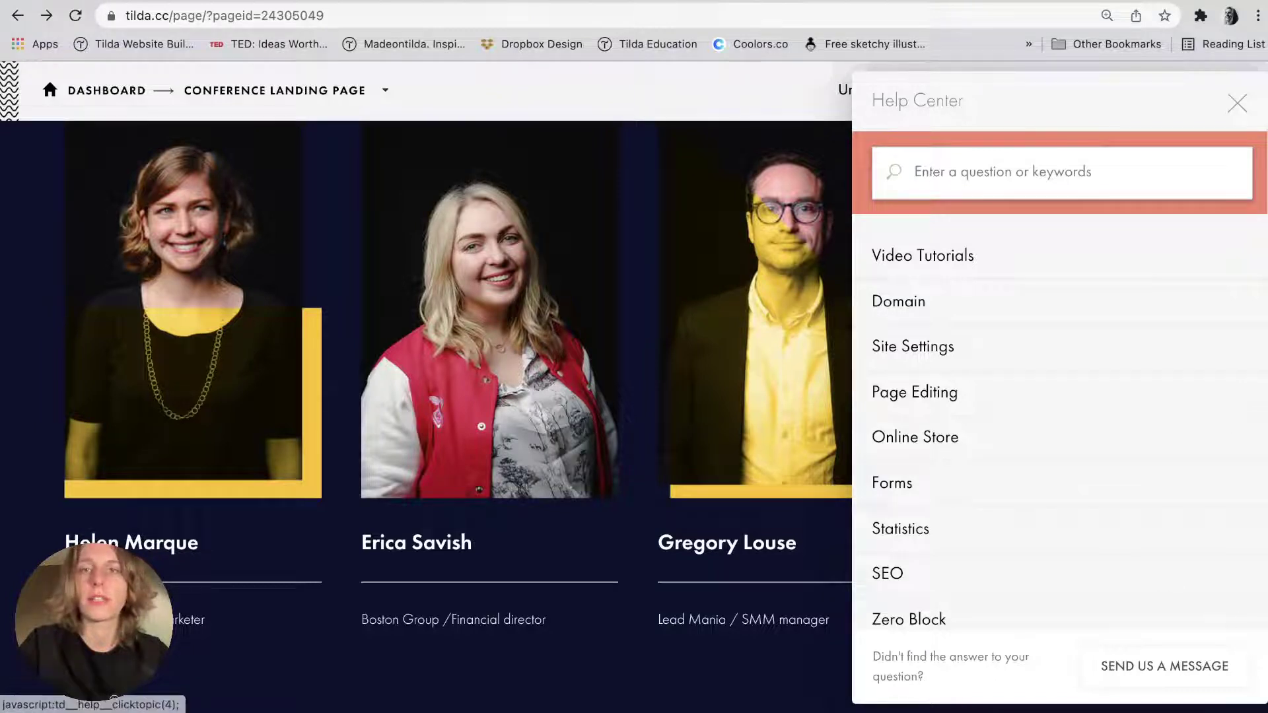
pyautogui.click(1236, 105)
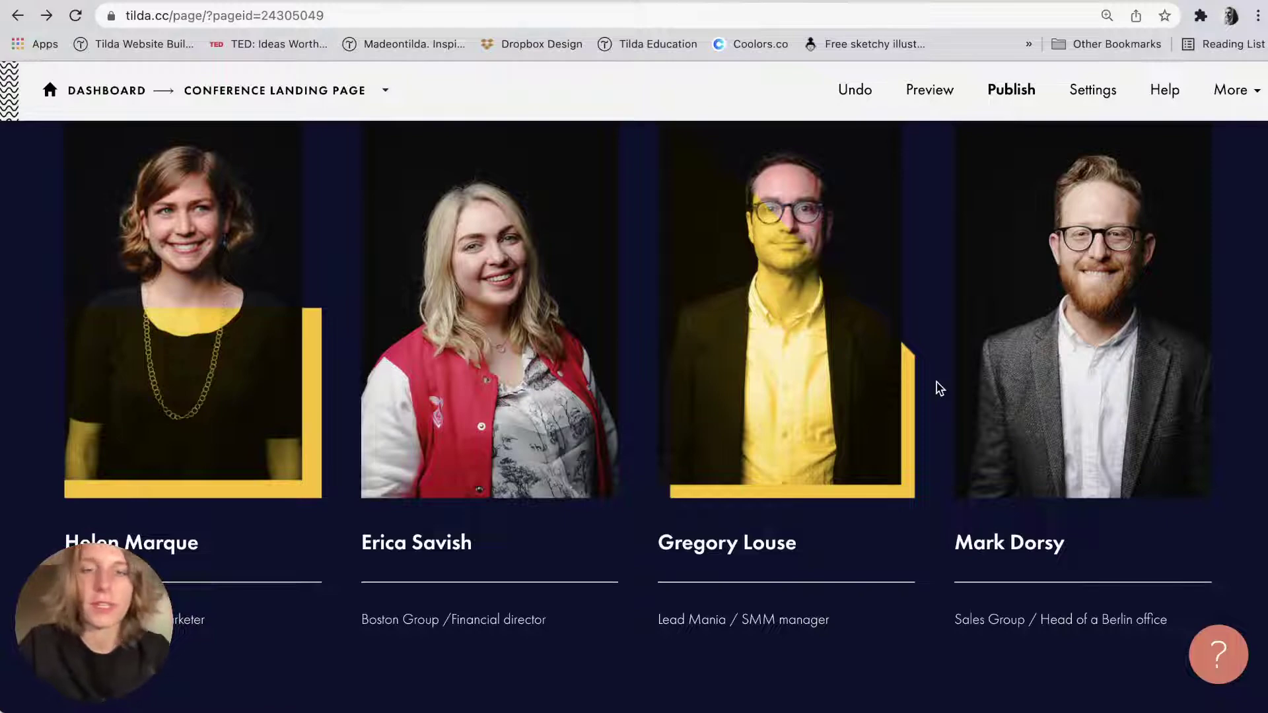
# Scroll to the end of the speakers section and check the block details in the notes.
pyautogui.scroll(-6, 937, 389)
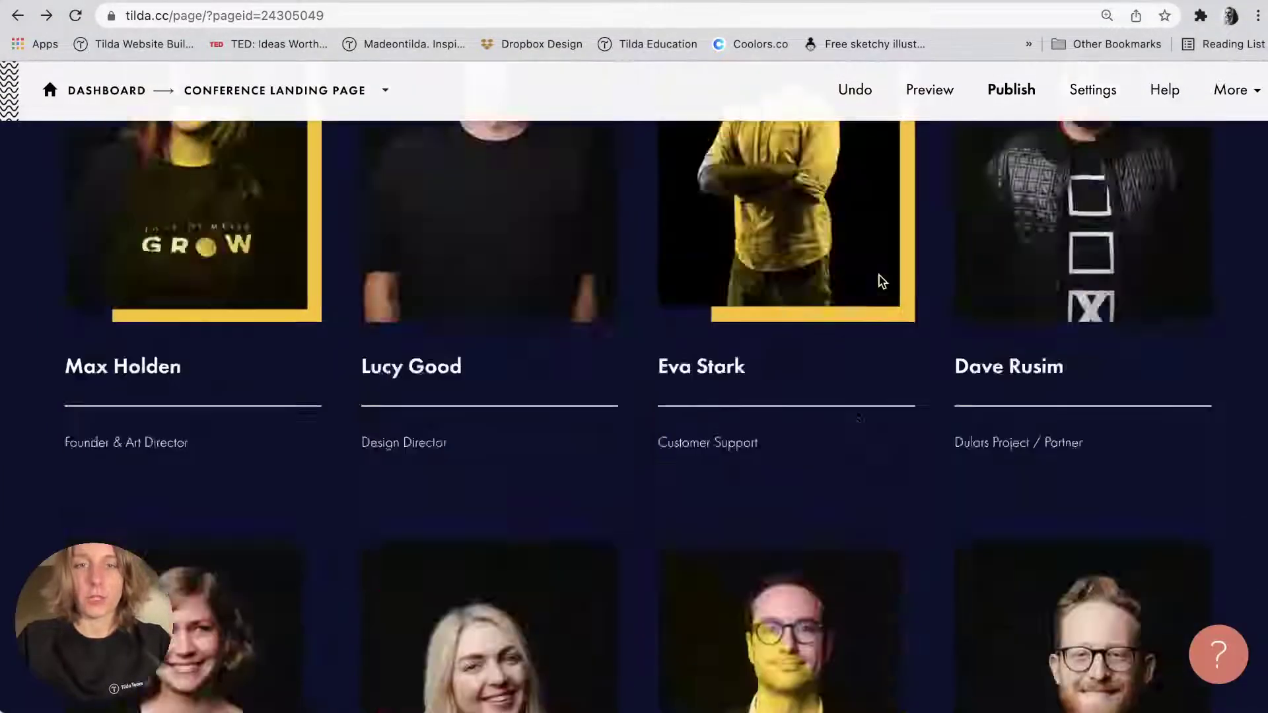
pyautogui.scroll(15, 878, 275)
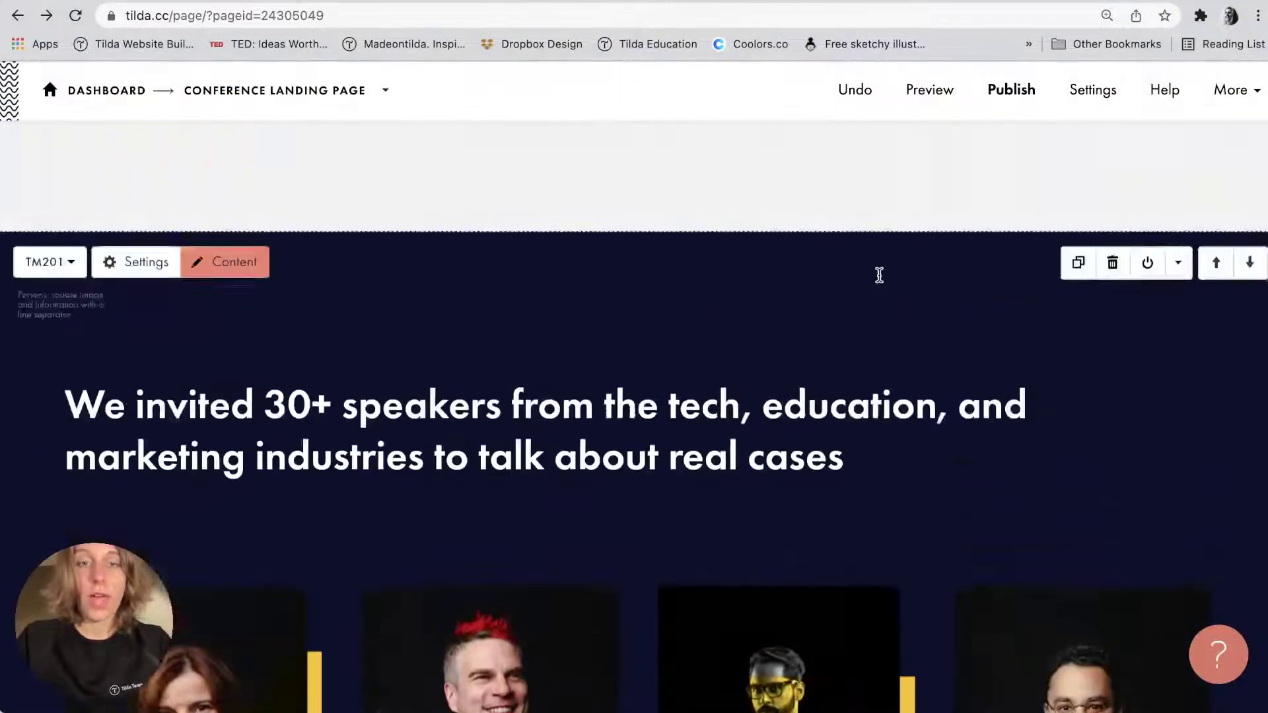
pyautogui.scroll(3, 460, 392)
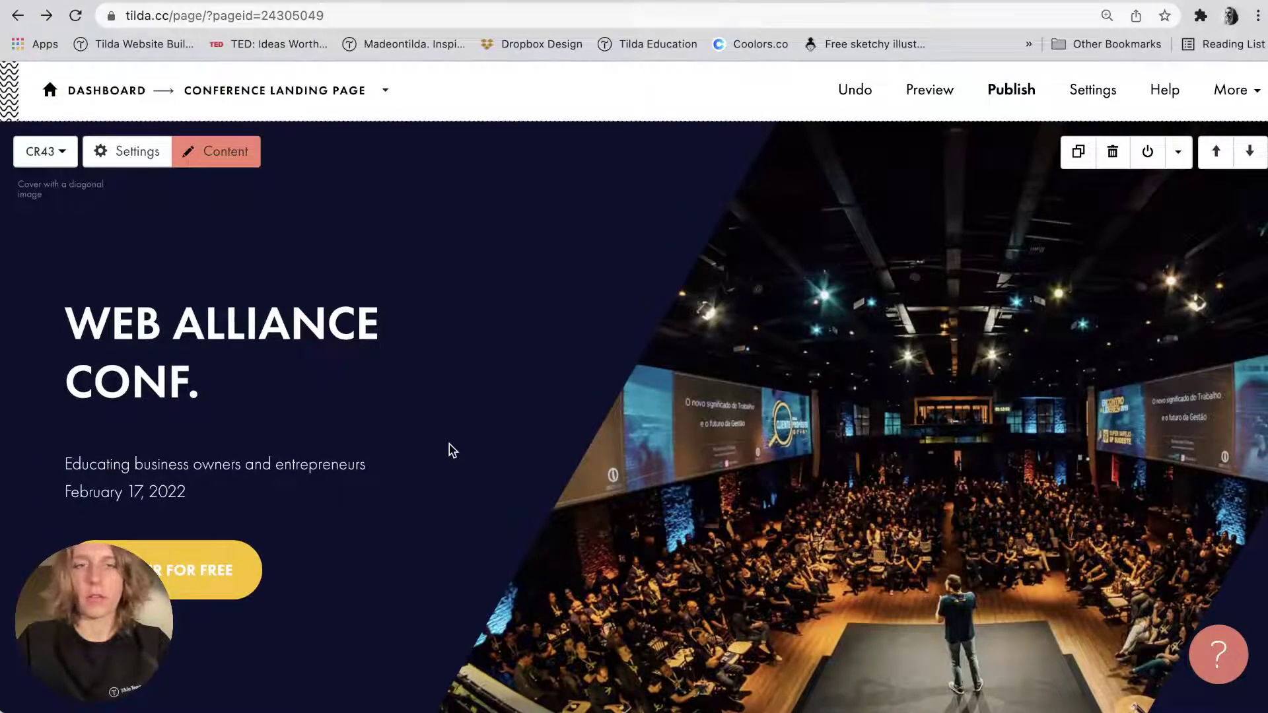
pyautogui.scroll(-8, 451, 451)
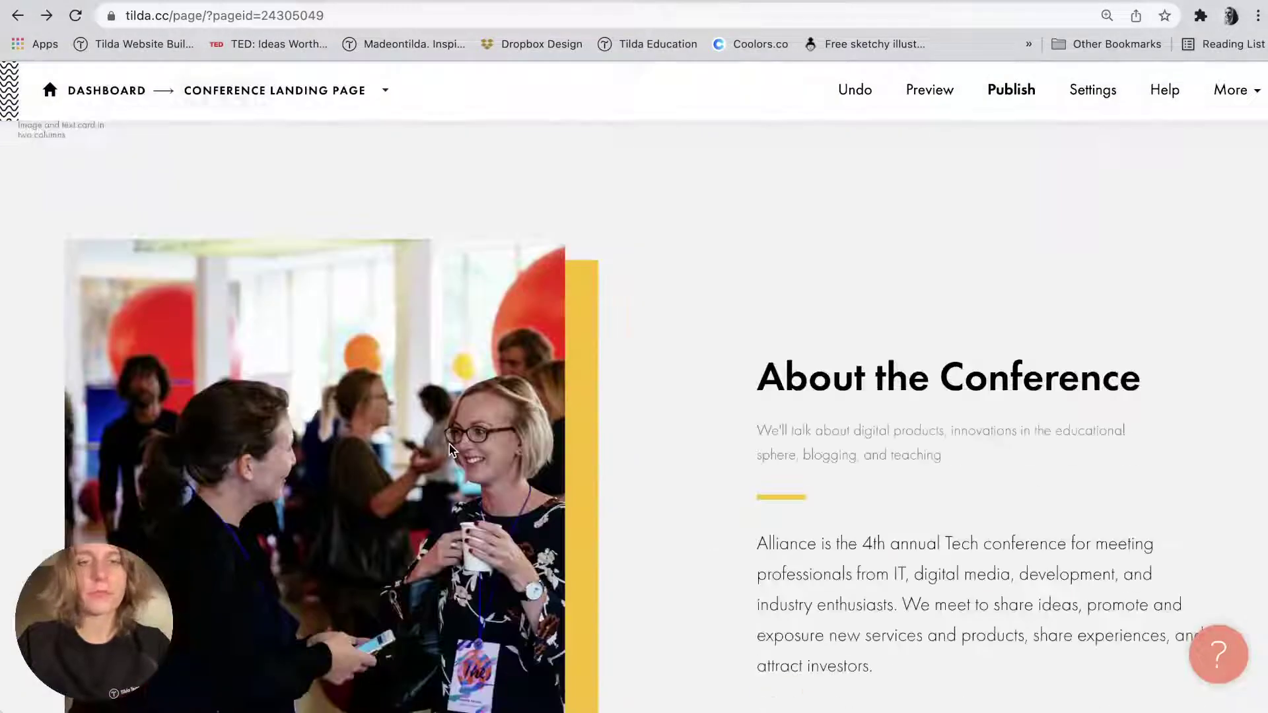
pyautogui.scroll(-12, 449, 449)
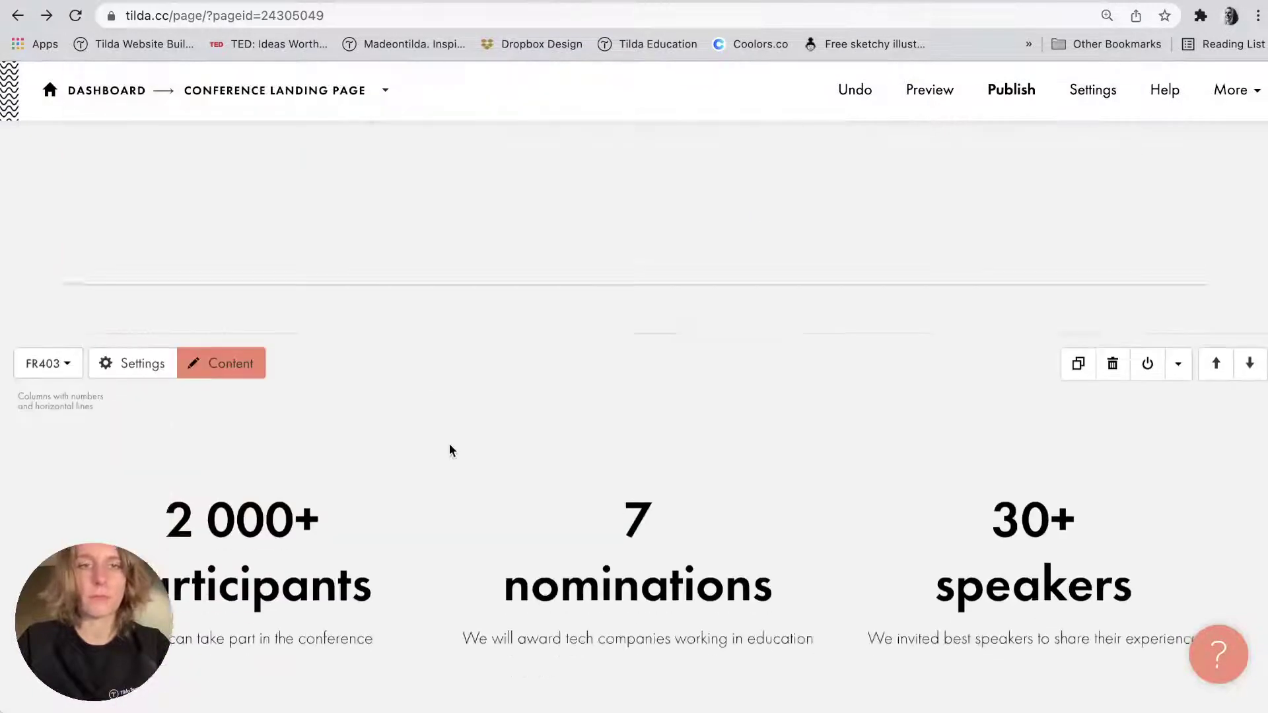
pyautogui.scroll(2, 451, 450)
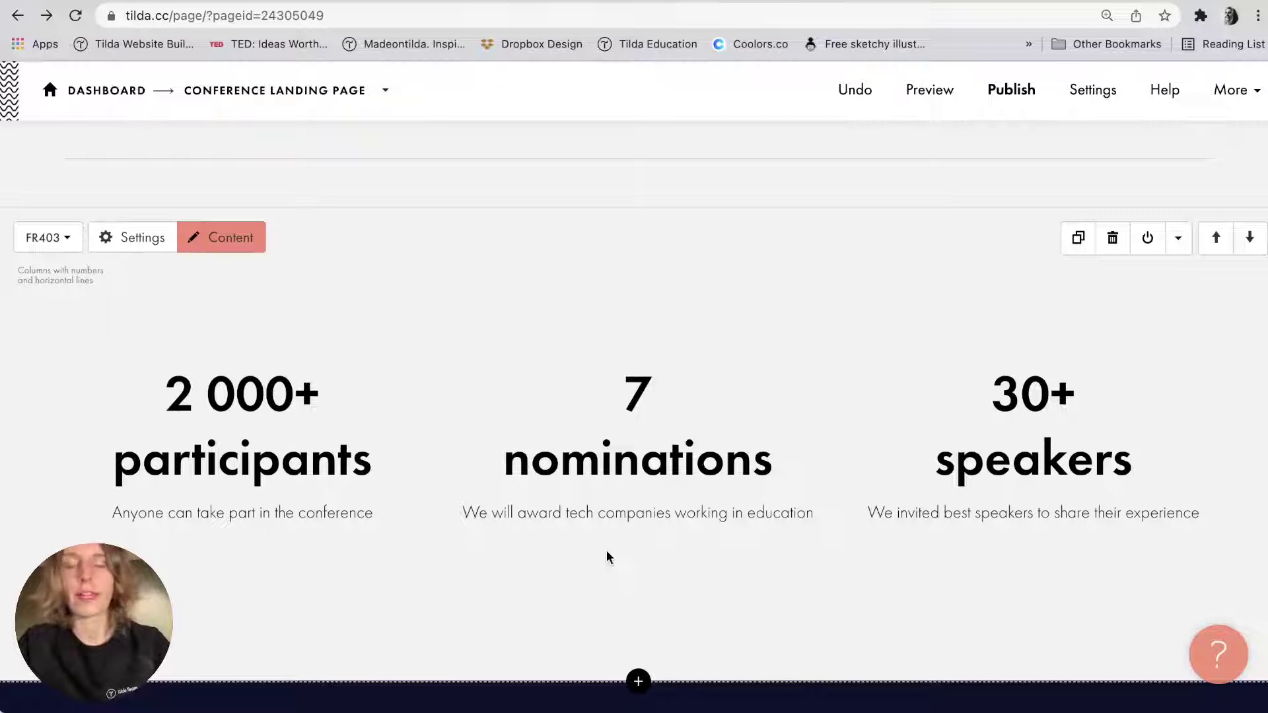
pyautogui.scroll(-9, 606, 551)
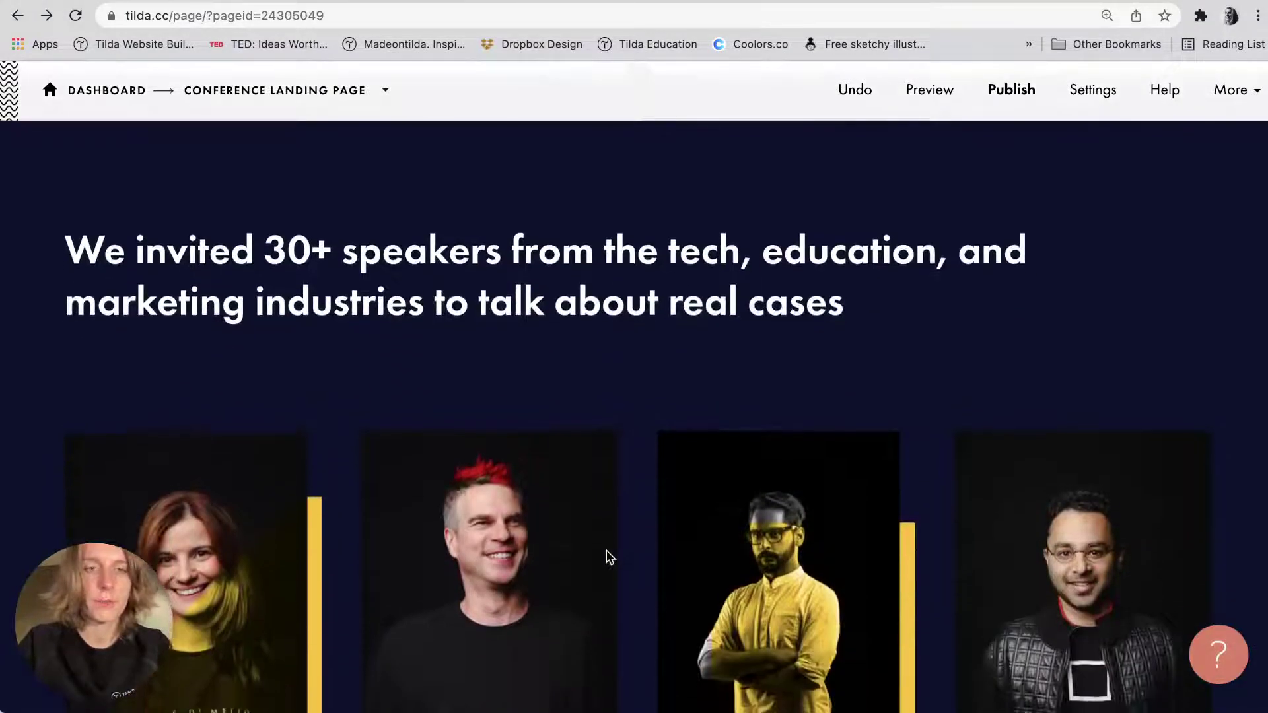
pyautogui.scroll(-5, 620, 525)
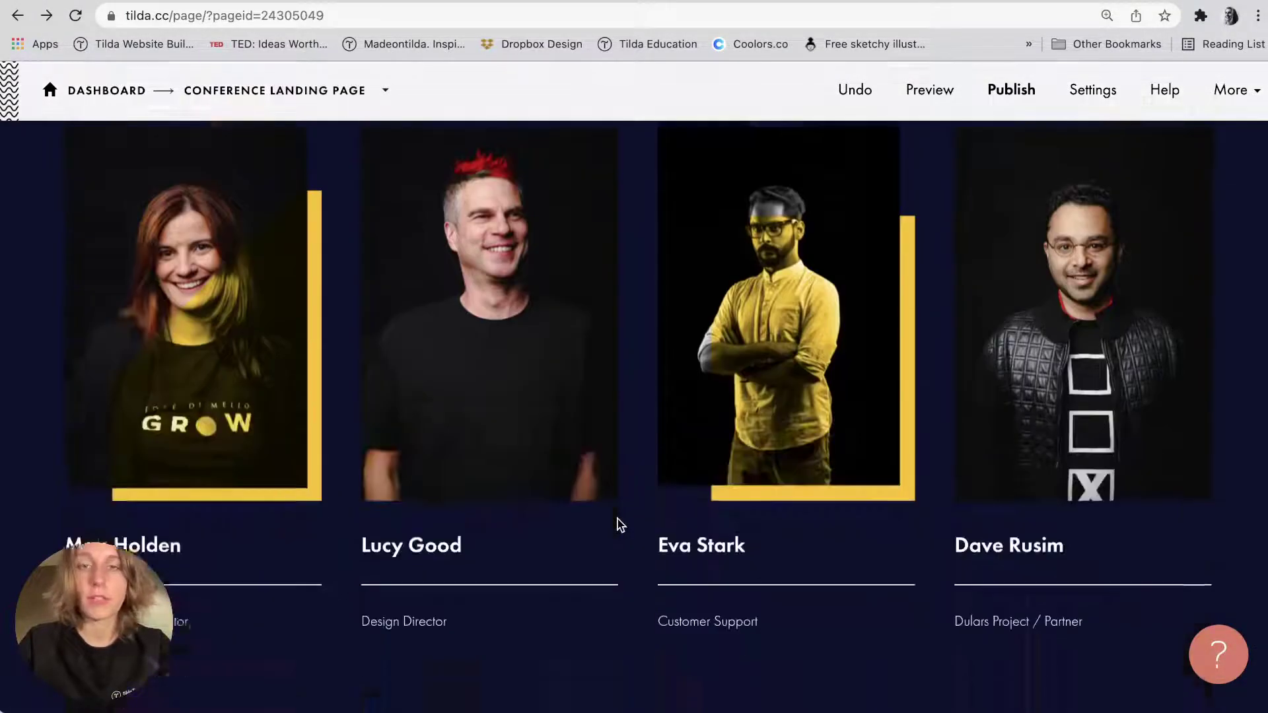
pyautogui.scroll(-9, 620, 525)
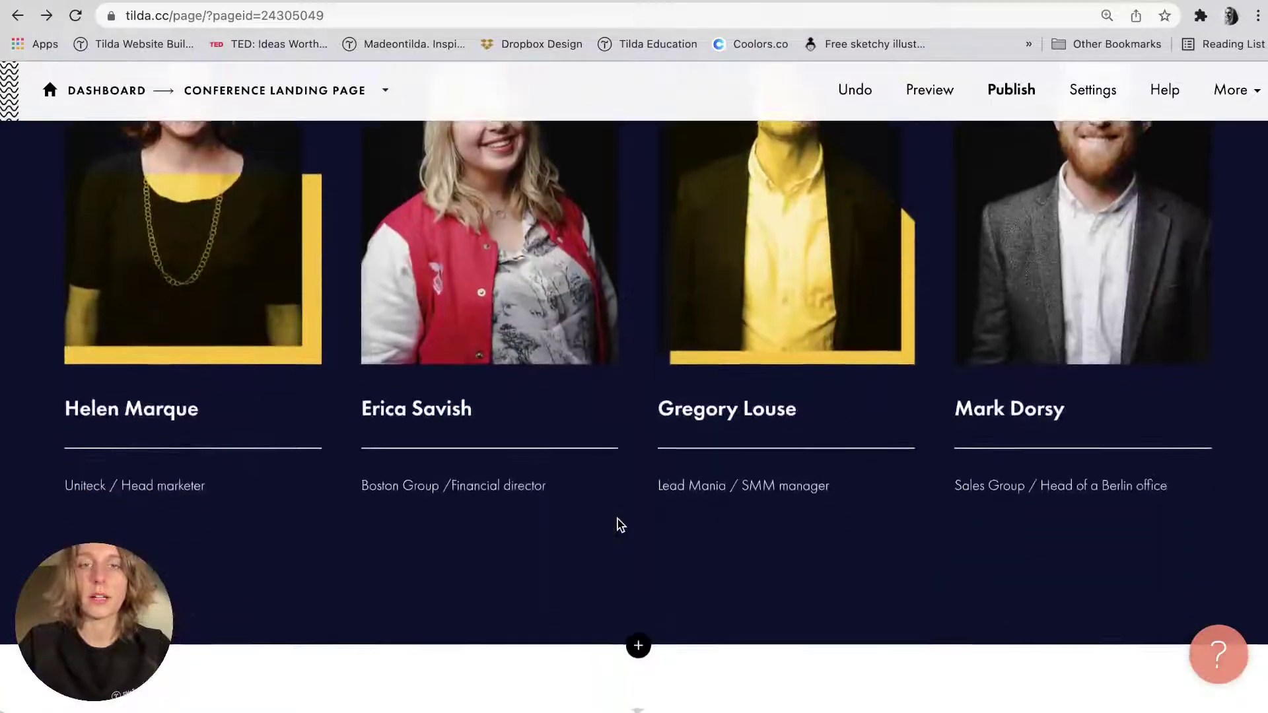
pyautogui.scroll(-2, 620, 525)
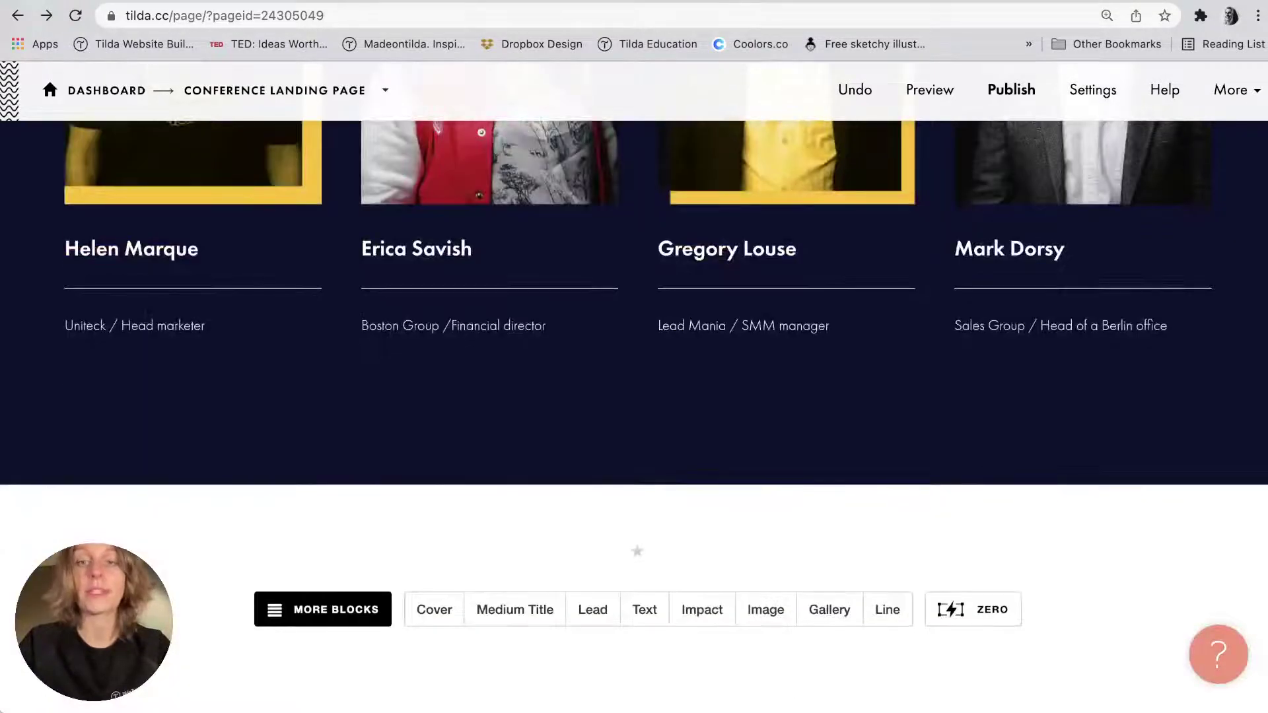
pyautogui.press('super+Tab')
pyautogui.scroll(-5, 1107, 492)
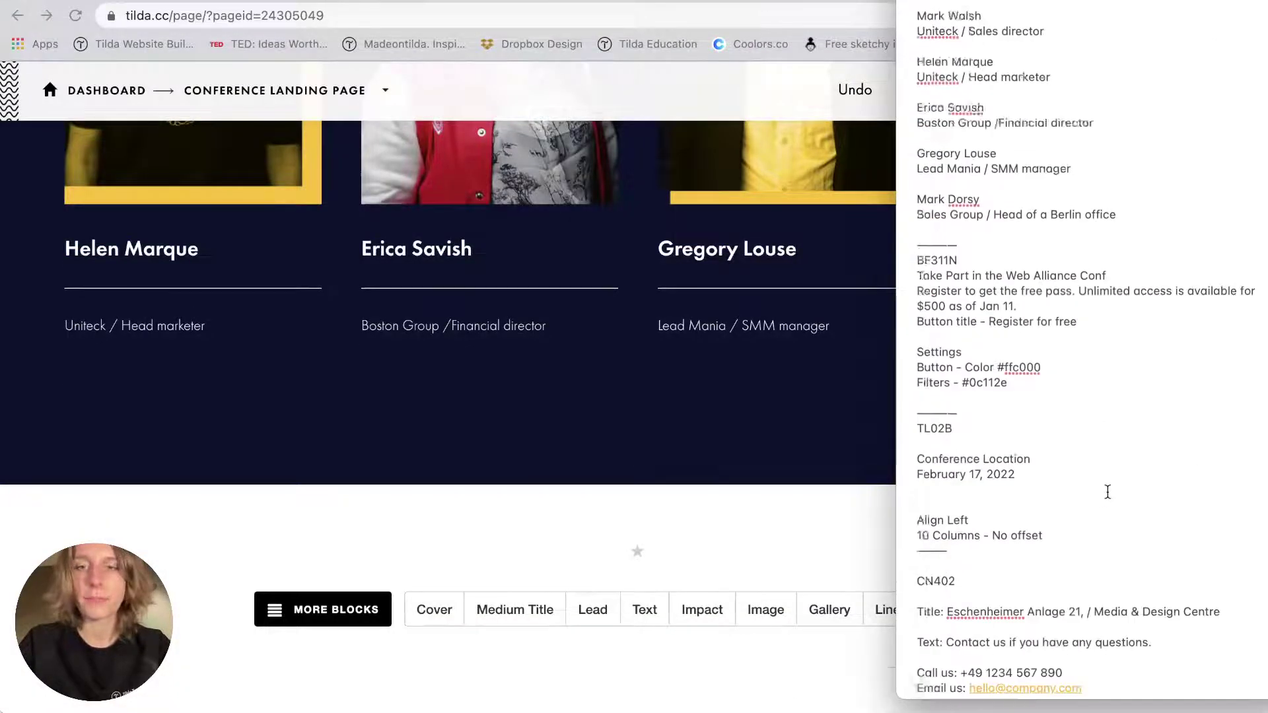
pyautogui.scroll(-1, 1107, 491)
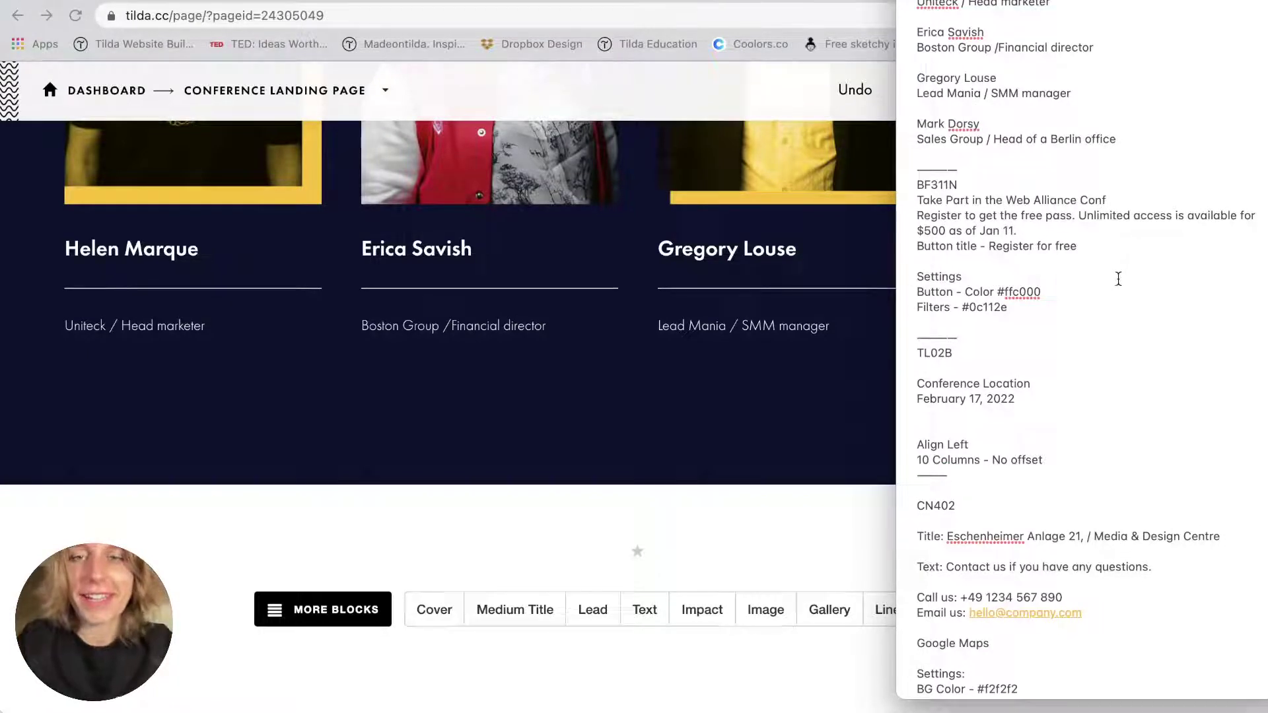
pyautogui.click(871, 362)
pyautogui.press('super+Tab')
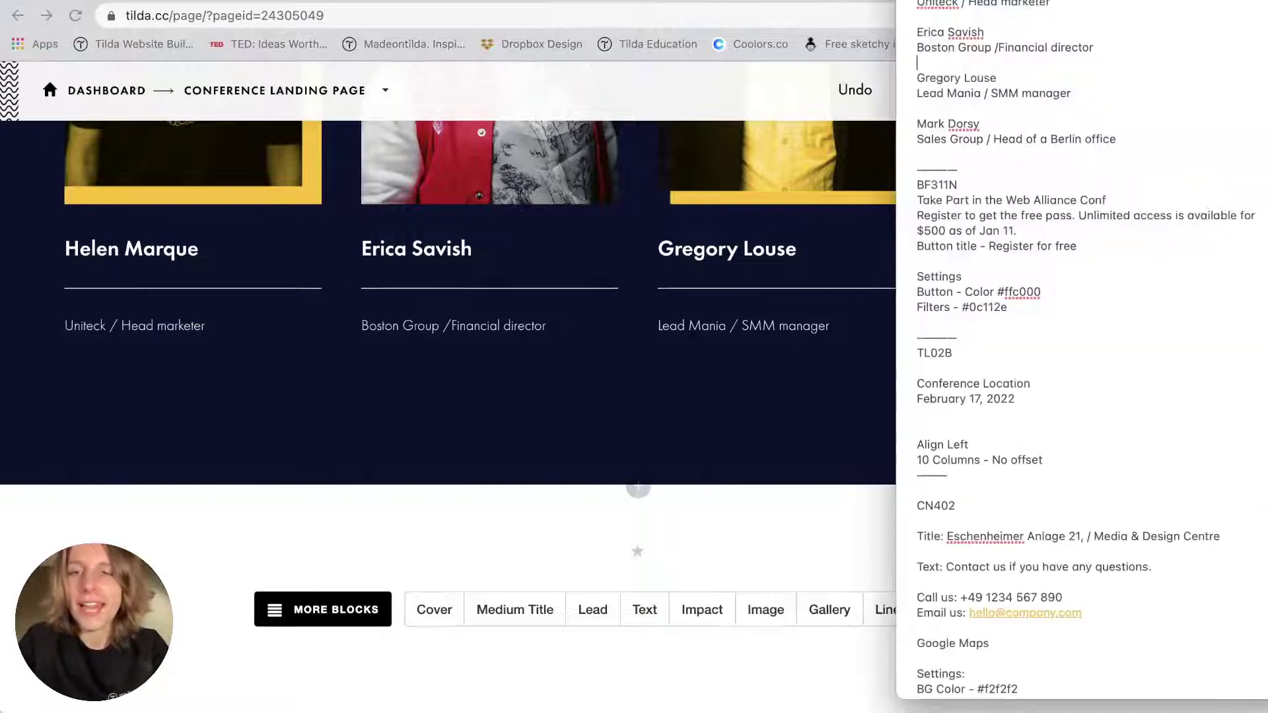
pyautogui.click(750, 379)
# Add the BF311N 'Cover form with multiple inputs' block from Form and Button.
pyautogui.click(638, 487)
pyautogui.press('super+Tab')
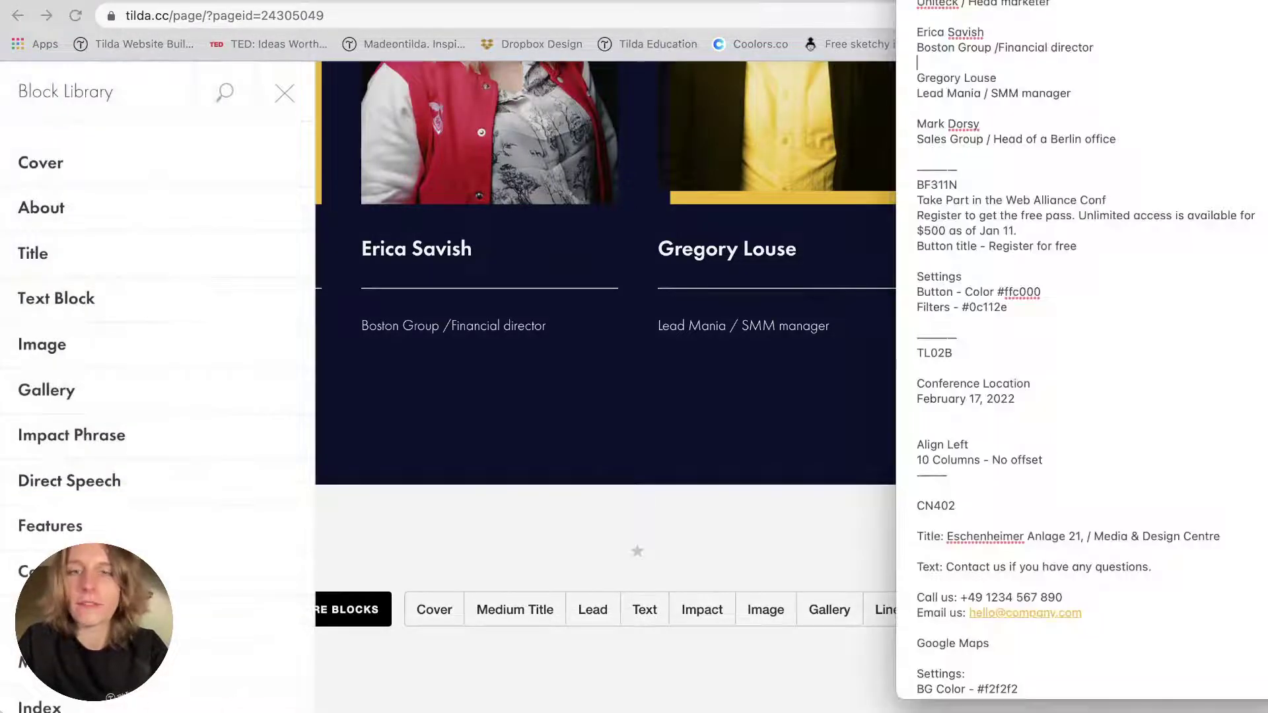
pyautogui.press('super+Tab')
pyautogui.scroll(-10, 94, 394)
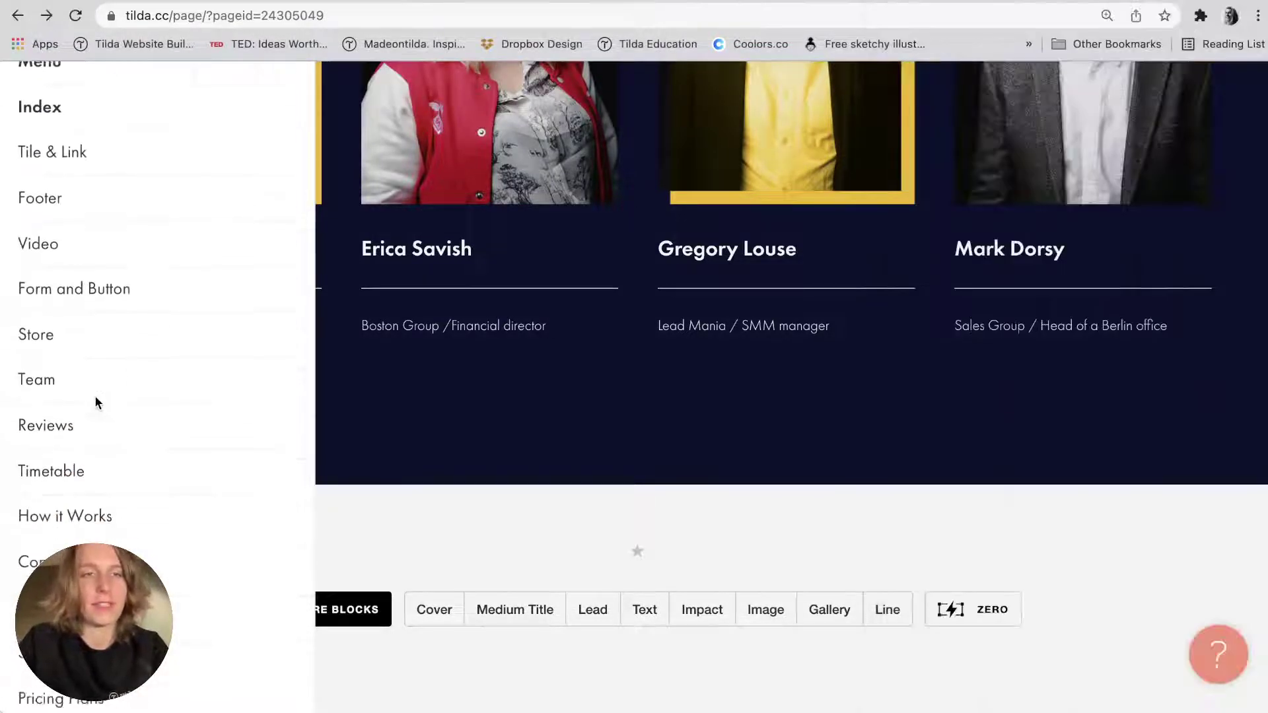
pyautogui.scroll(5, 94, 402)
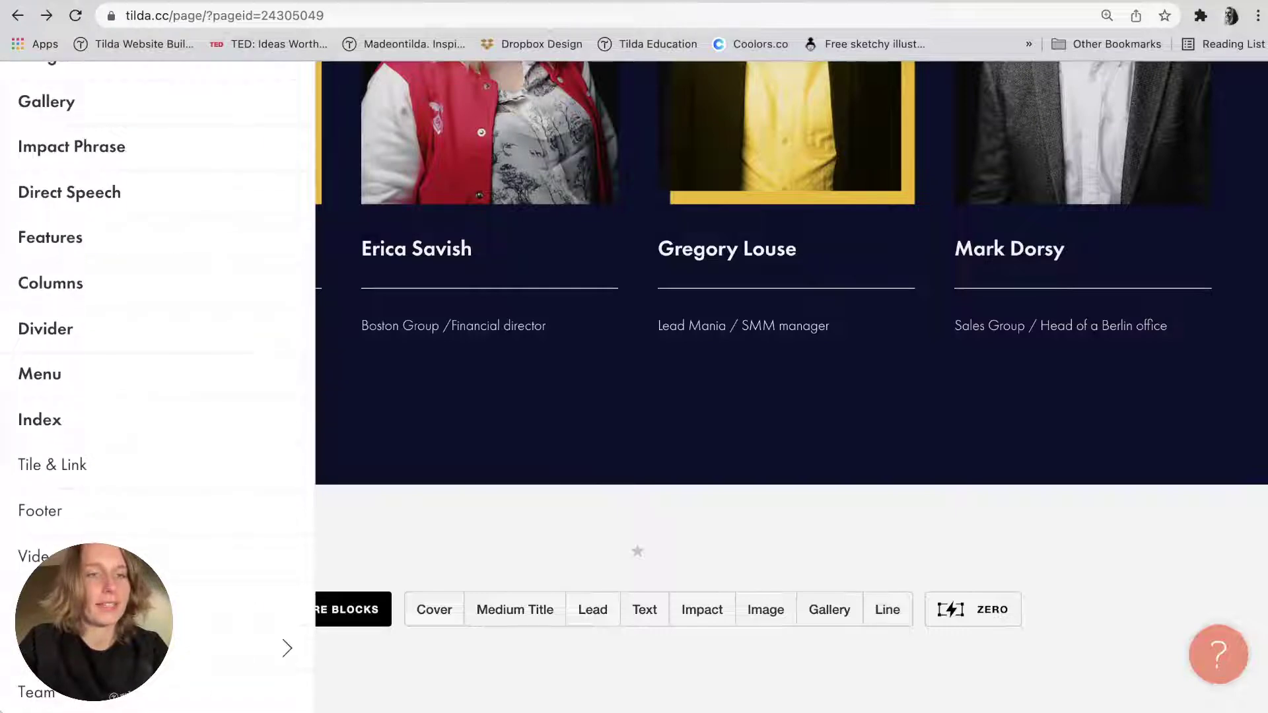
pyautogui.moveTo(288, 600)
pyautogui.scroll(-10, 477, 343)
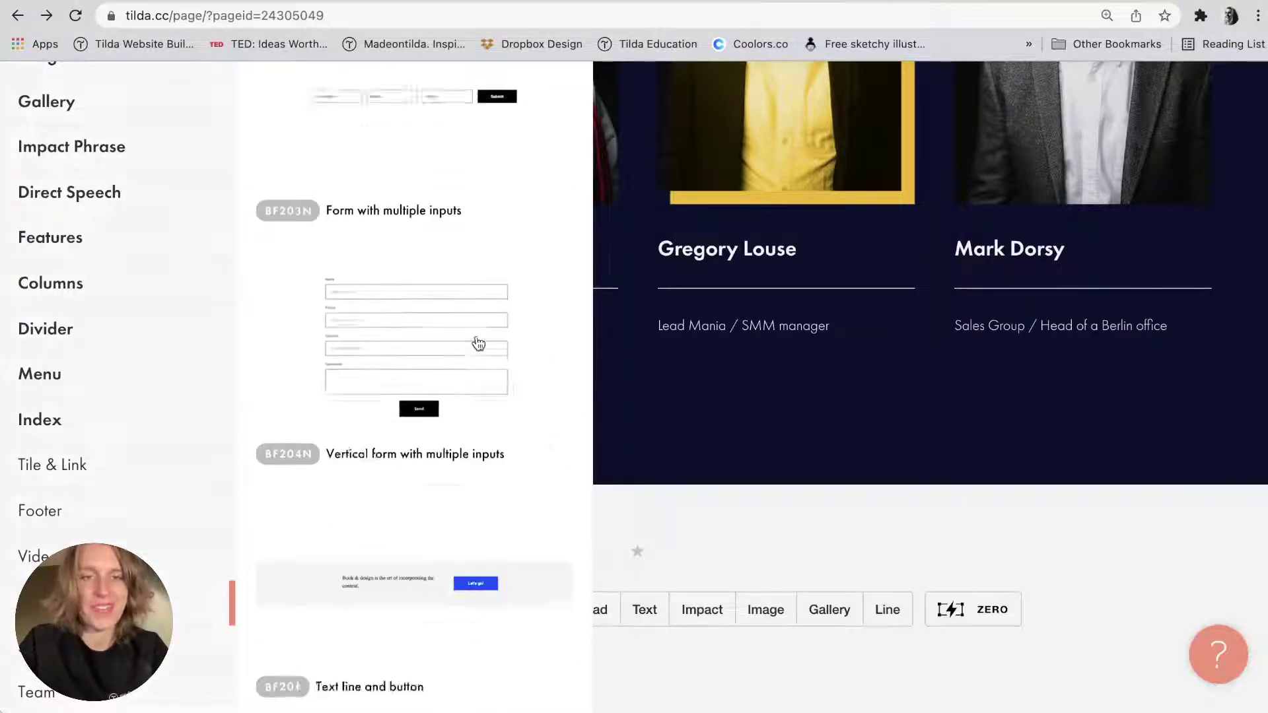
pyautogui.scroll(-15, 478, 344)
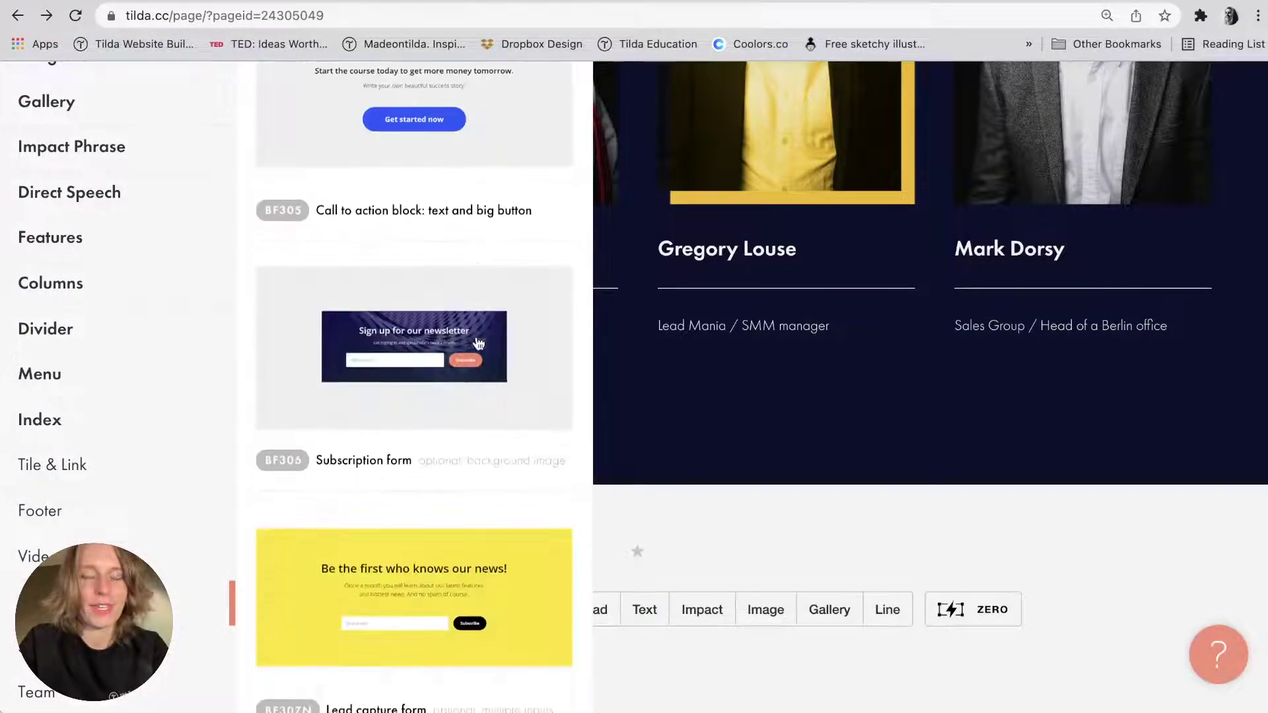
pyautogui.scroll(-10, 478, 342)
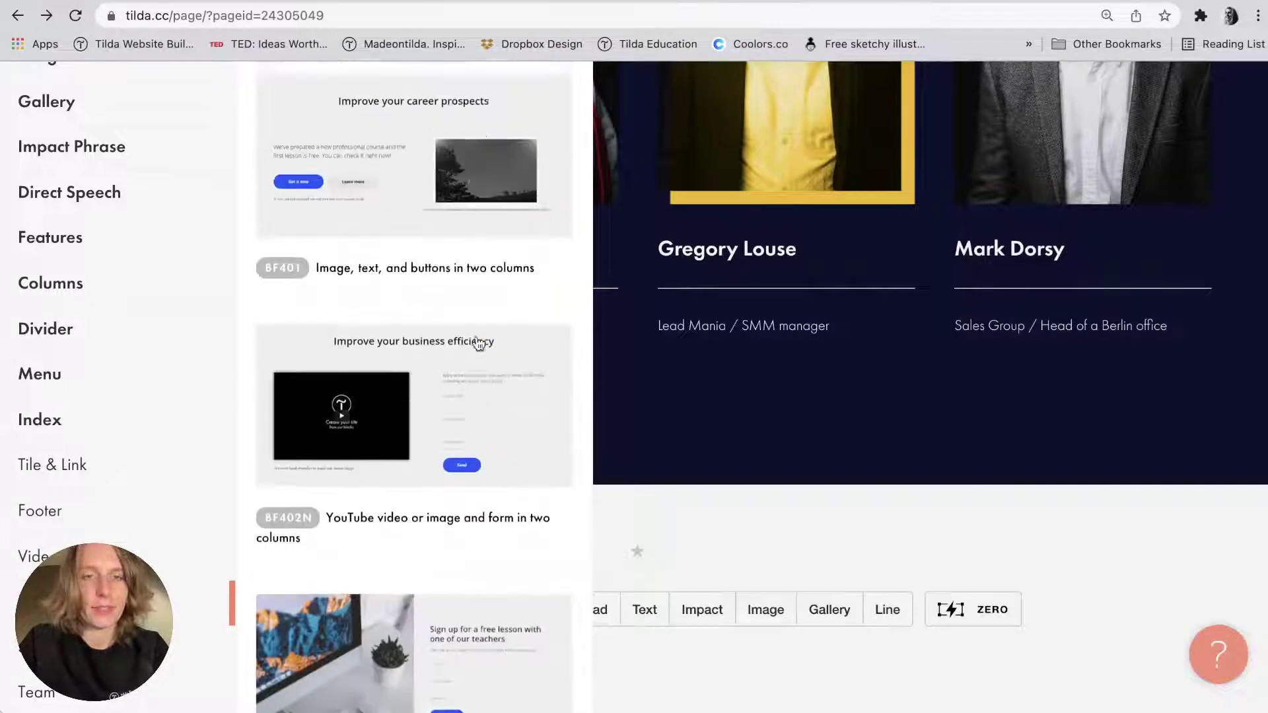
pyautogui.scroll(8, 479, 343)
pyautogui.scroll(-4, 389, 585)
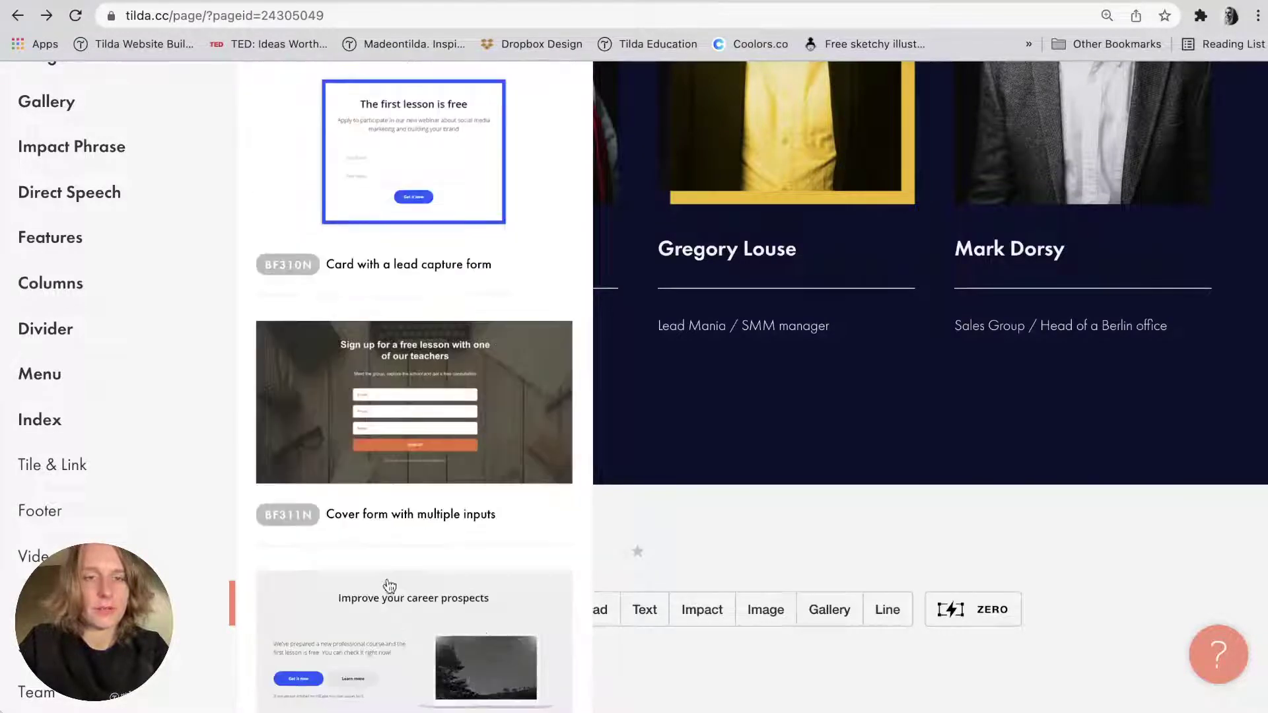
pyautogui.click(492, 467)
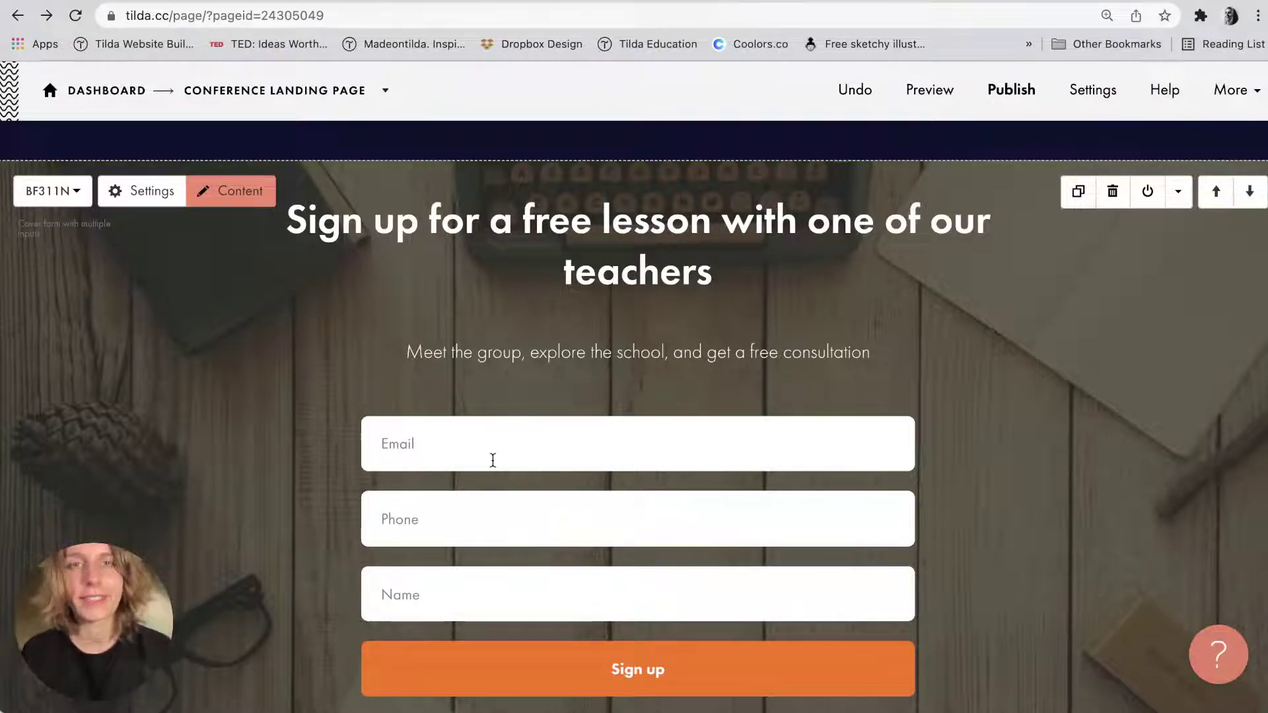
# Scroll down to the new form headed 'Sign up for a free lesson with one of our teachers'.
pyautogui.scroll(-1, 493, 460)
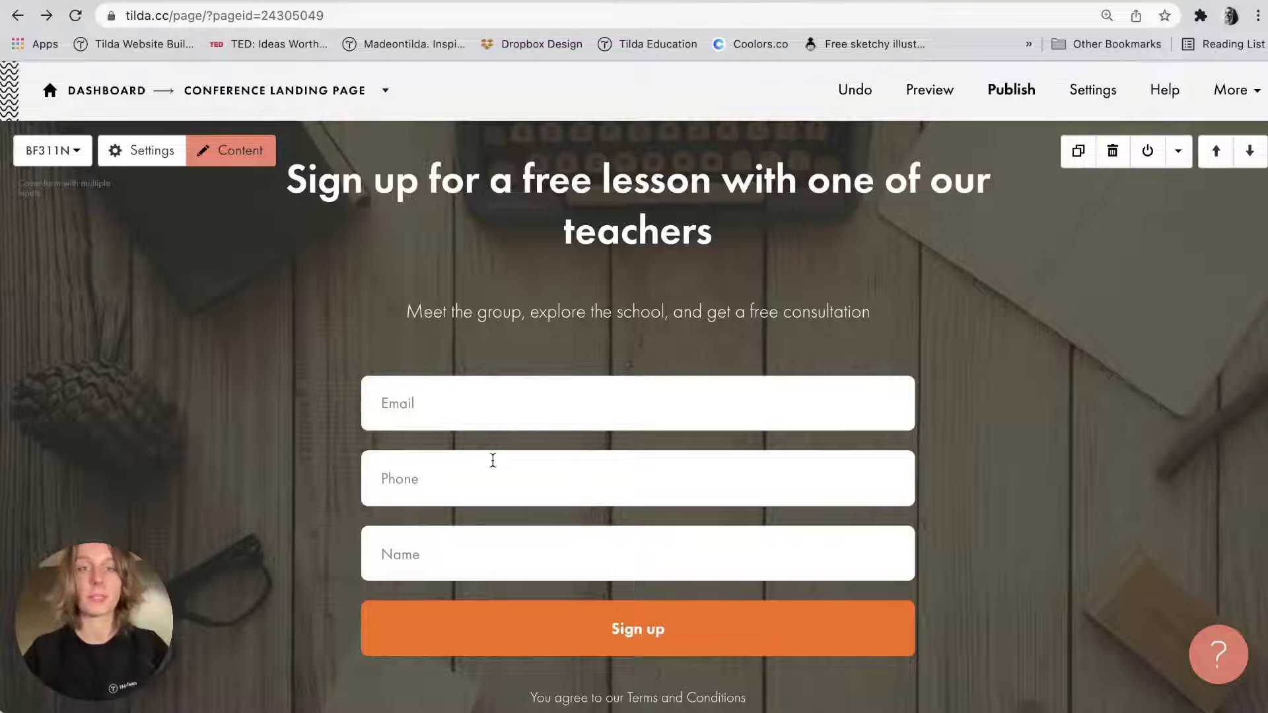
# Drop Register.jpg onto the BF311N cover as its background and open the block settings.
pyautogui.press('super+Tab')
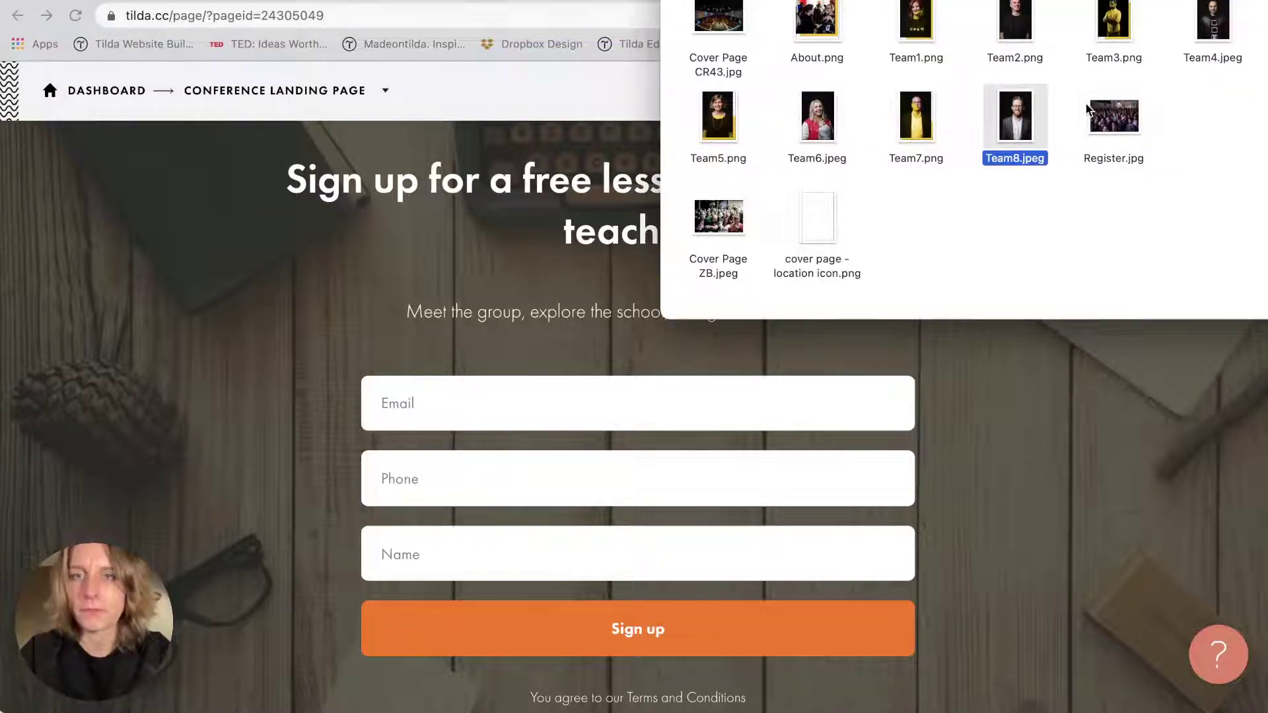
pyautogui.moveTo(1096, 113); pyautogui.dragTo(195, 366)
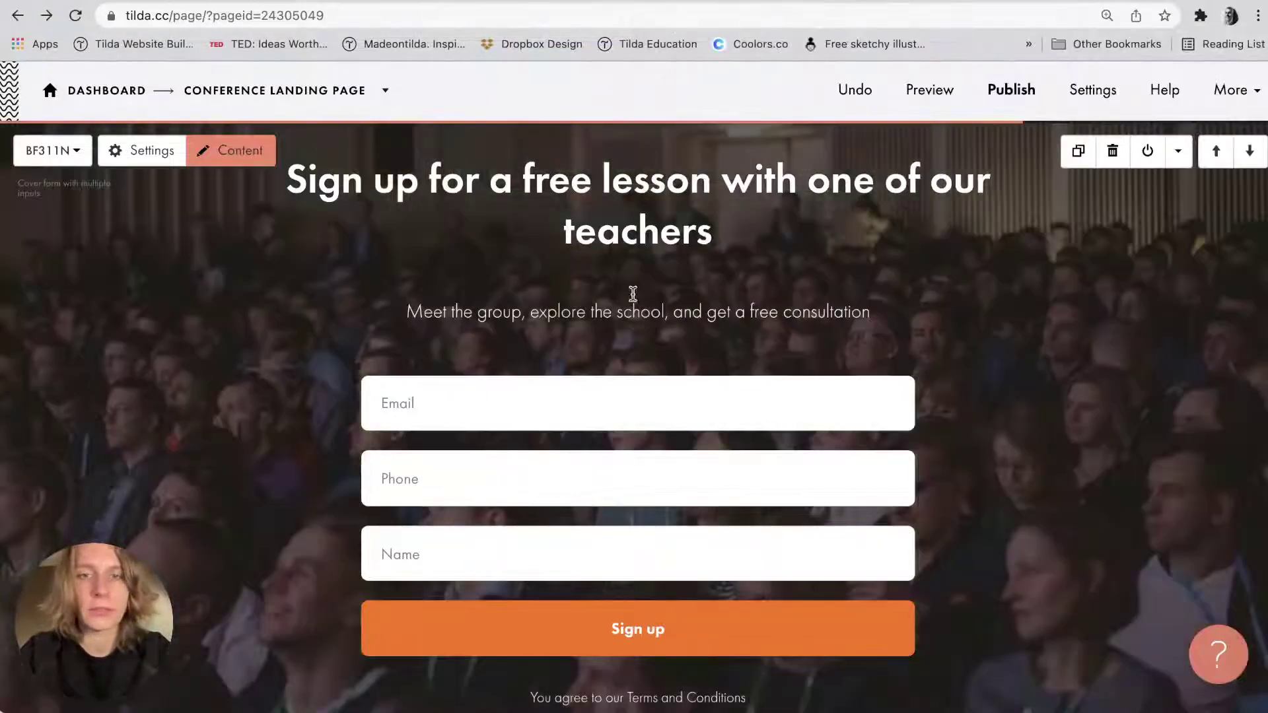
pyautogui.scroll(-1, 1003, 300)
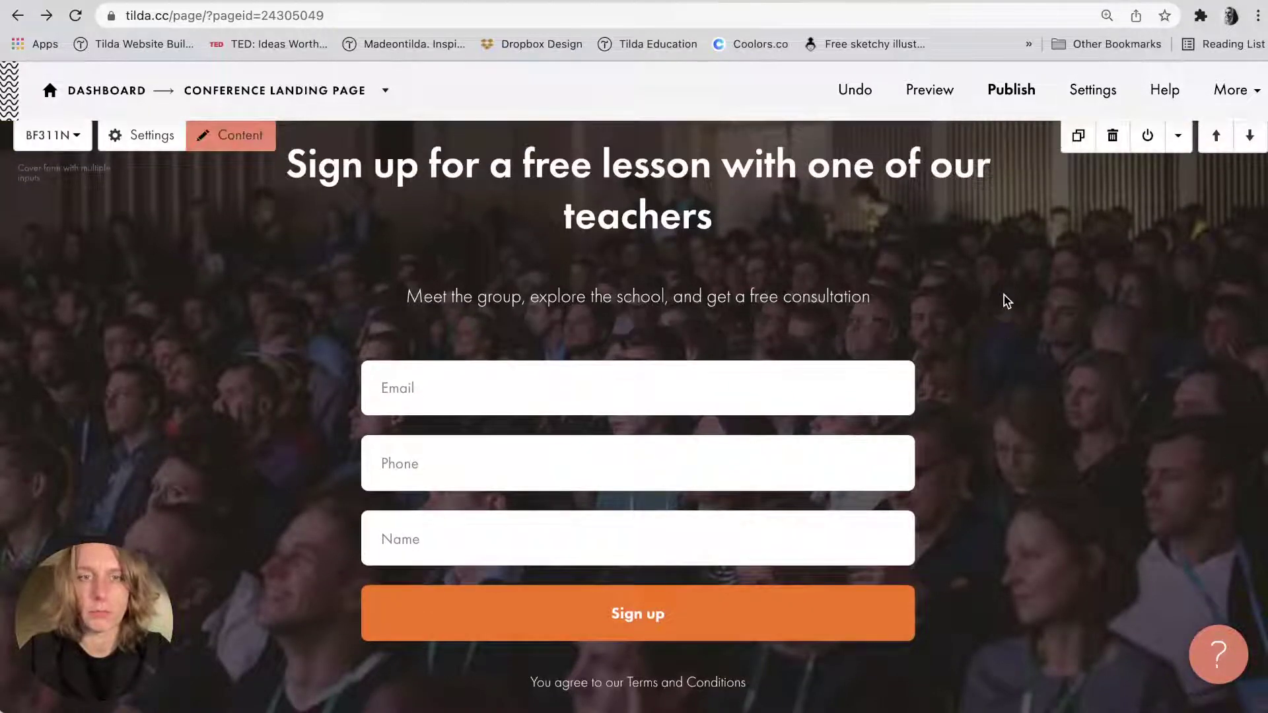
pyautogui.click(140, 136)
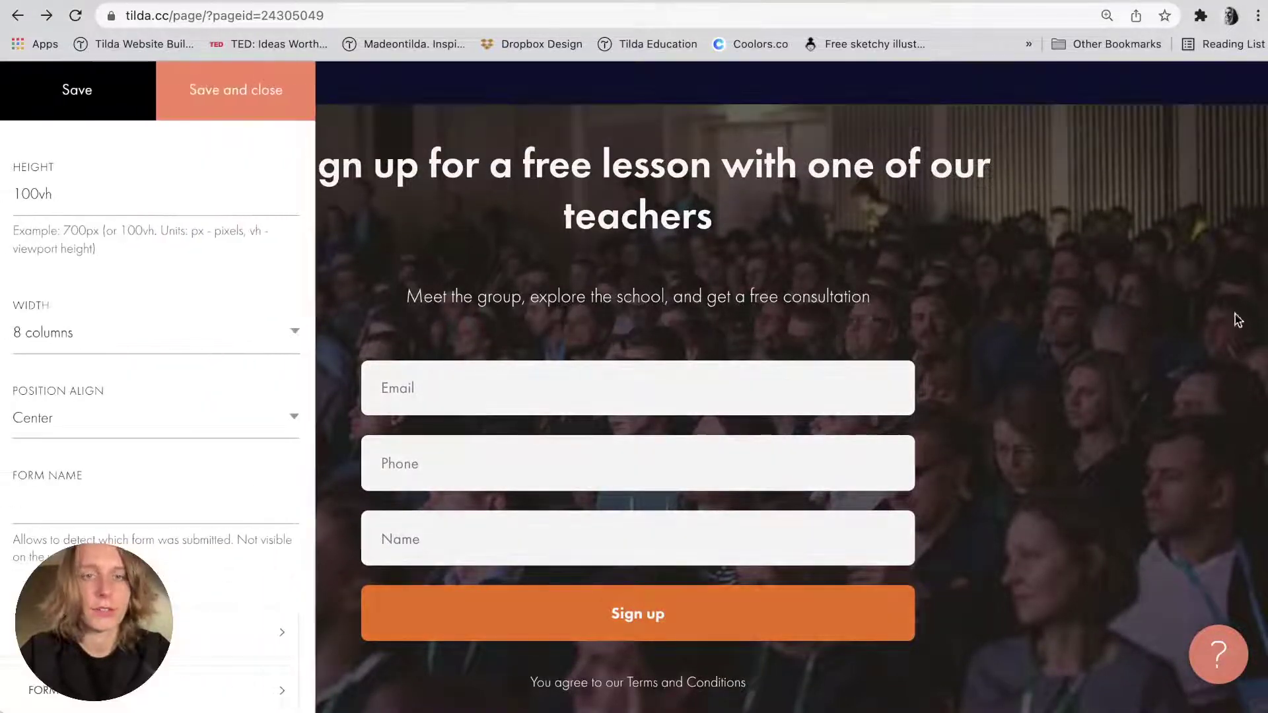
pyautogui.press('super+Tab')
# Set both the filter start and end colours to #0c112e in Cover Style.
pyautogui.scroll(-5, 1098, 396)
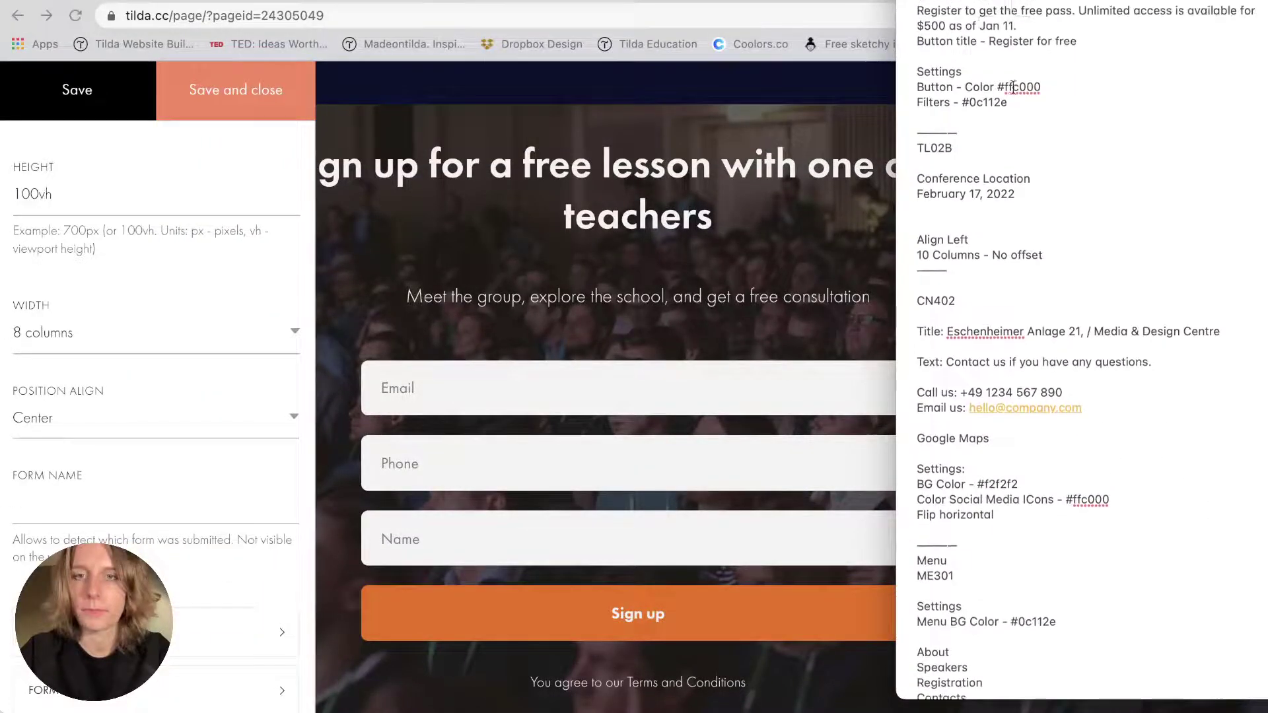
pyautogui.scroll(2, 1013, 86)
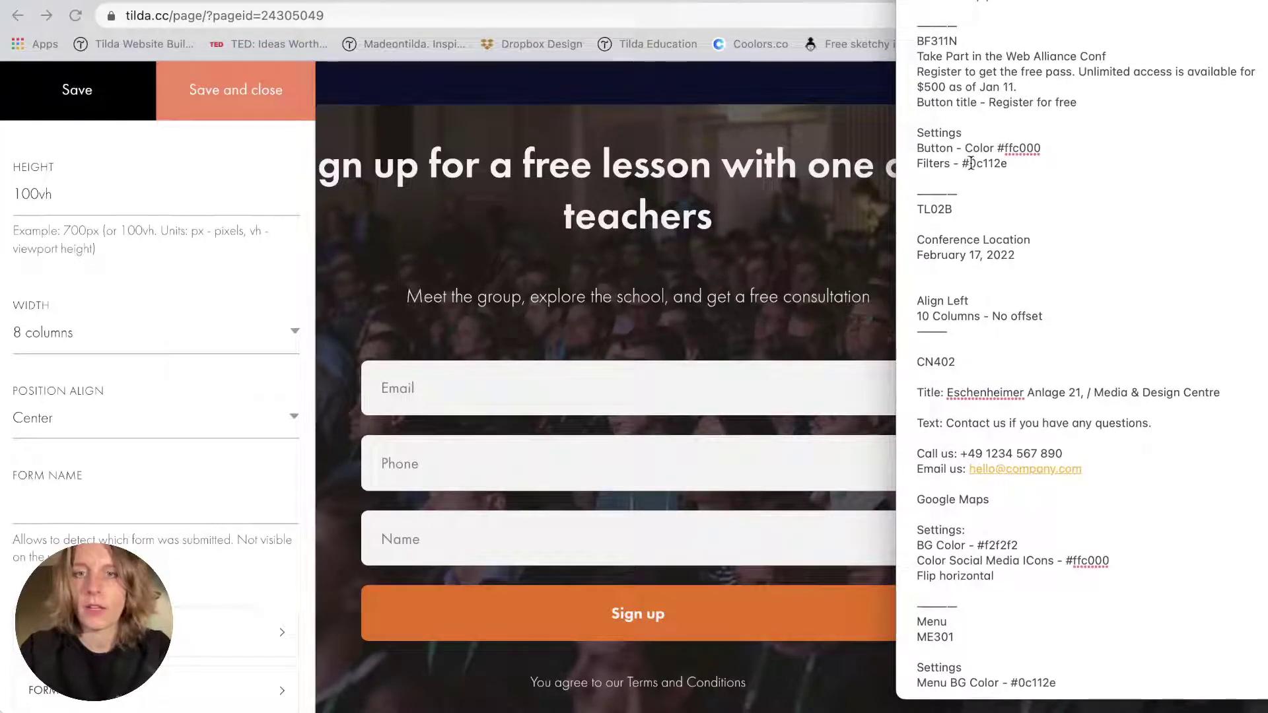
pyautogui.moveTo(971, 163); pyautogui.dragTo(1042, 163)
pyautogui.press('super+Tab')
pyautogui.scroll(-4, 72, 411)
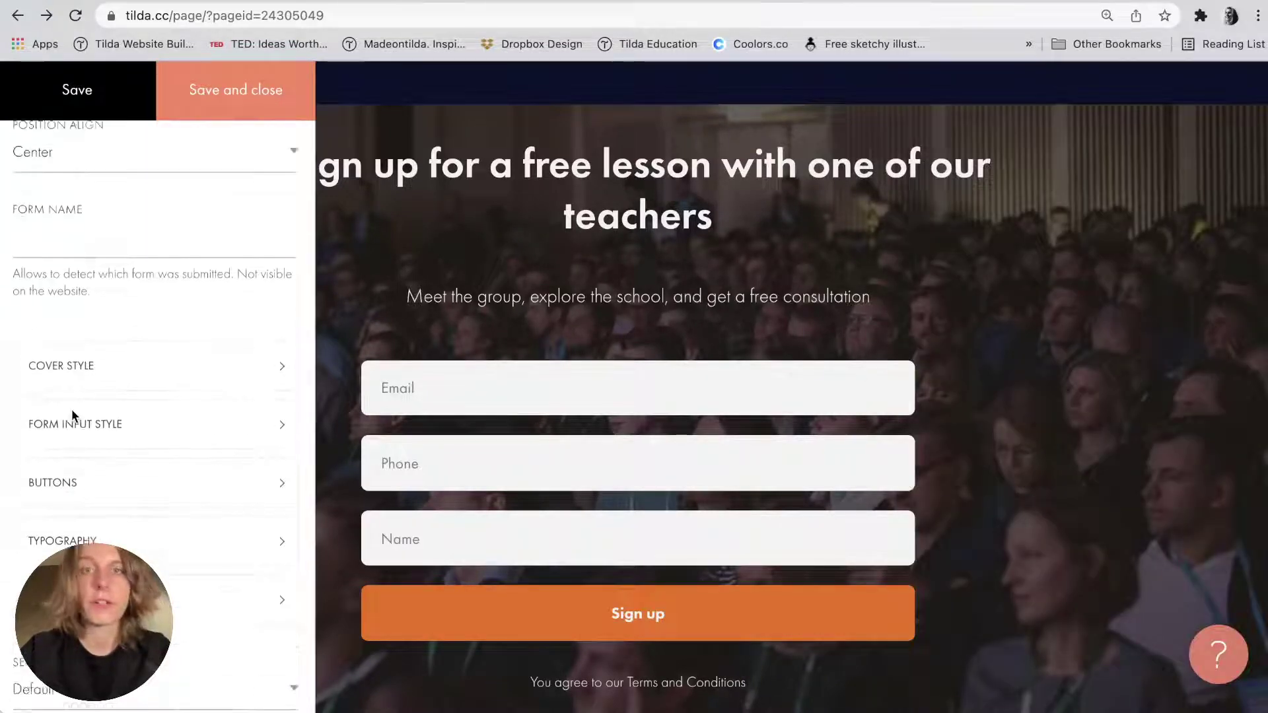
pyautogui.scroll(3, 72, 411)
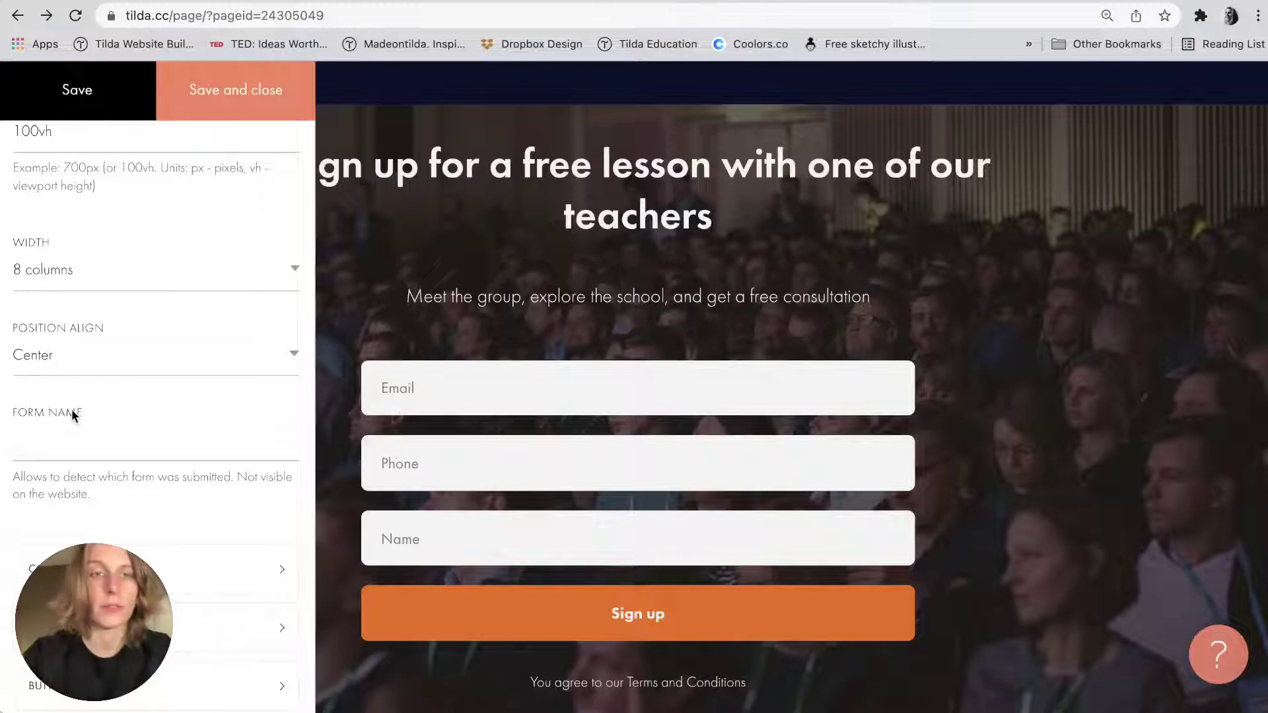
pyautogui.scroll(-4, 71, 413)
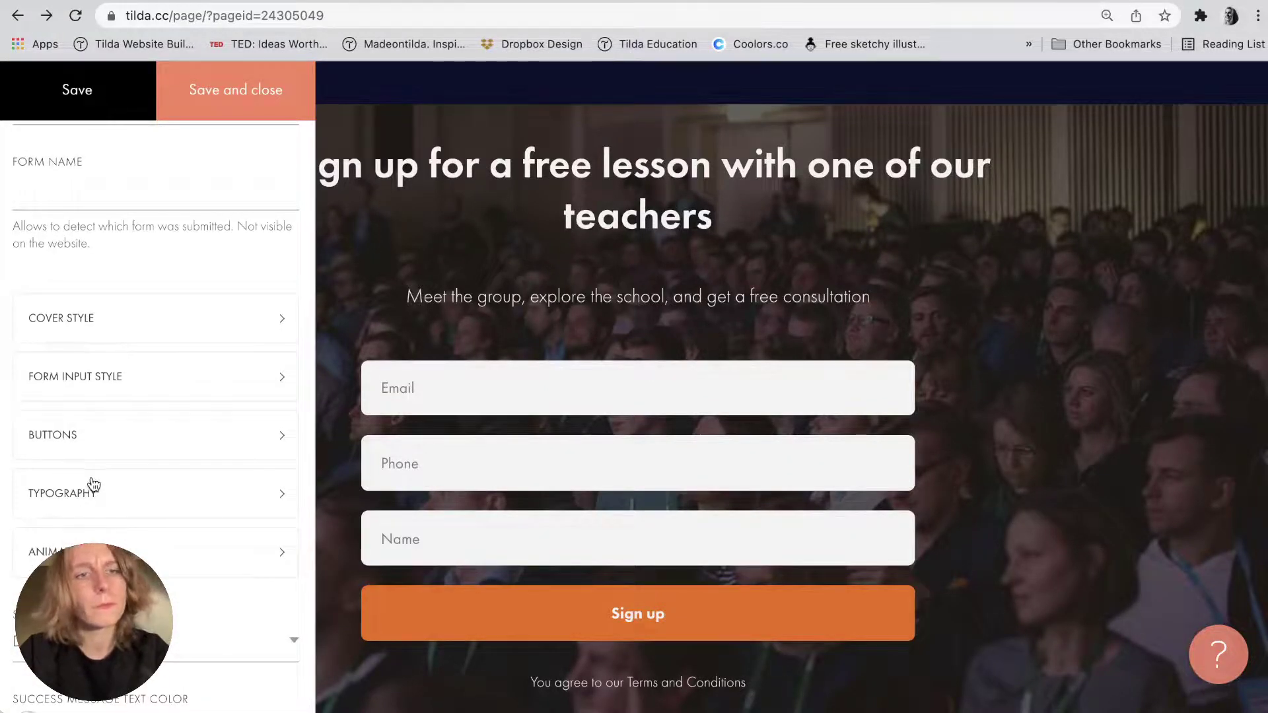
pyautogui.scroll(5, 112, 320)
pyautogui.scroll(-3, 113, 430)
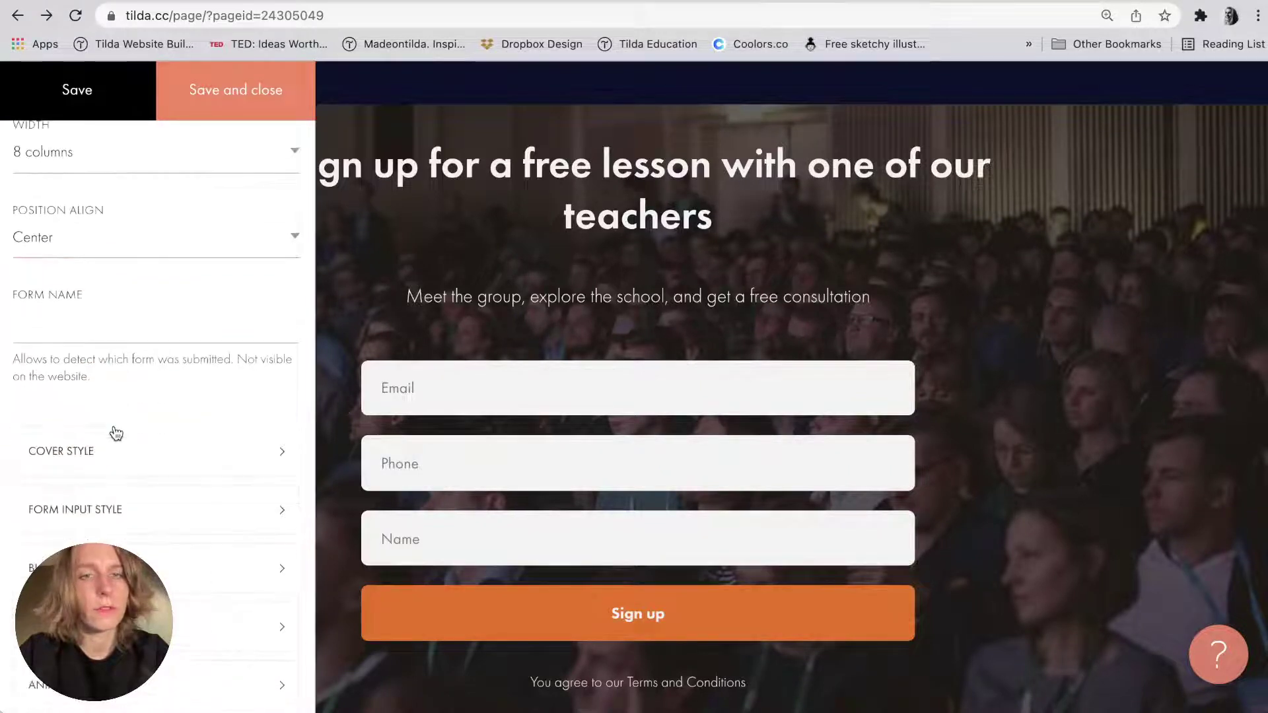
pyautogui.click(107, 462)
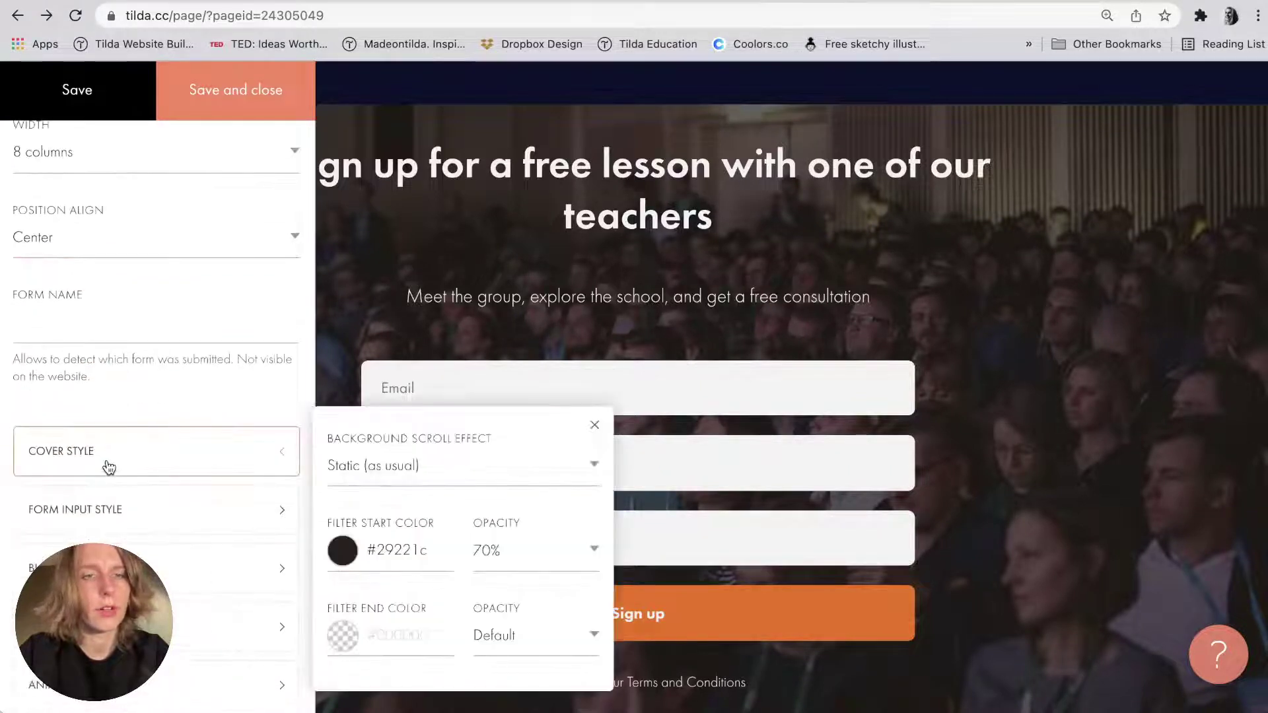
pyautogui.click(404, 562)
pyautogui.tripleClick(390, 476)
pyautogui.write('#0c112e')
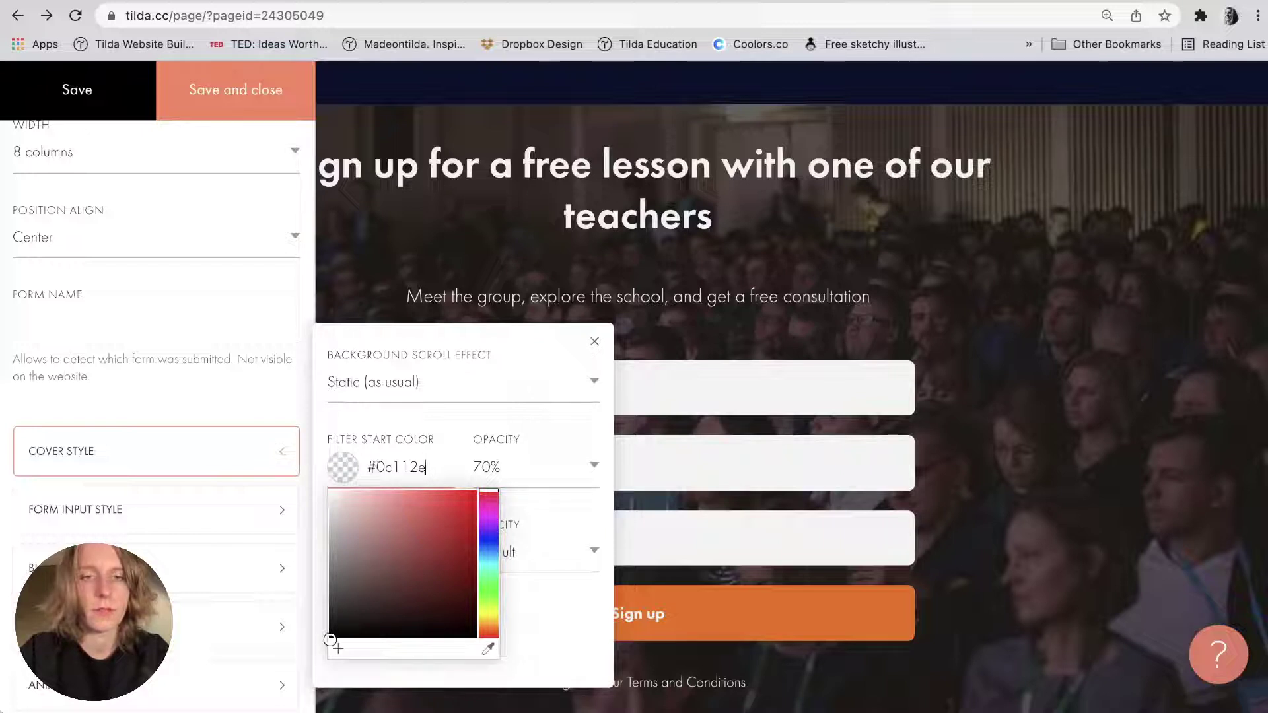
pyautogui.click(398, 440)
pyautogui.click(401, 619)
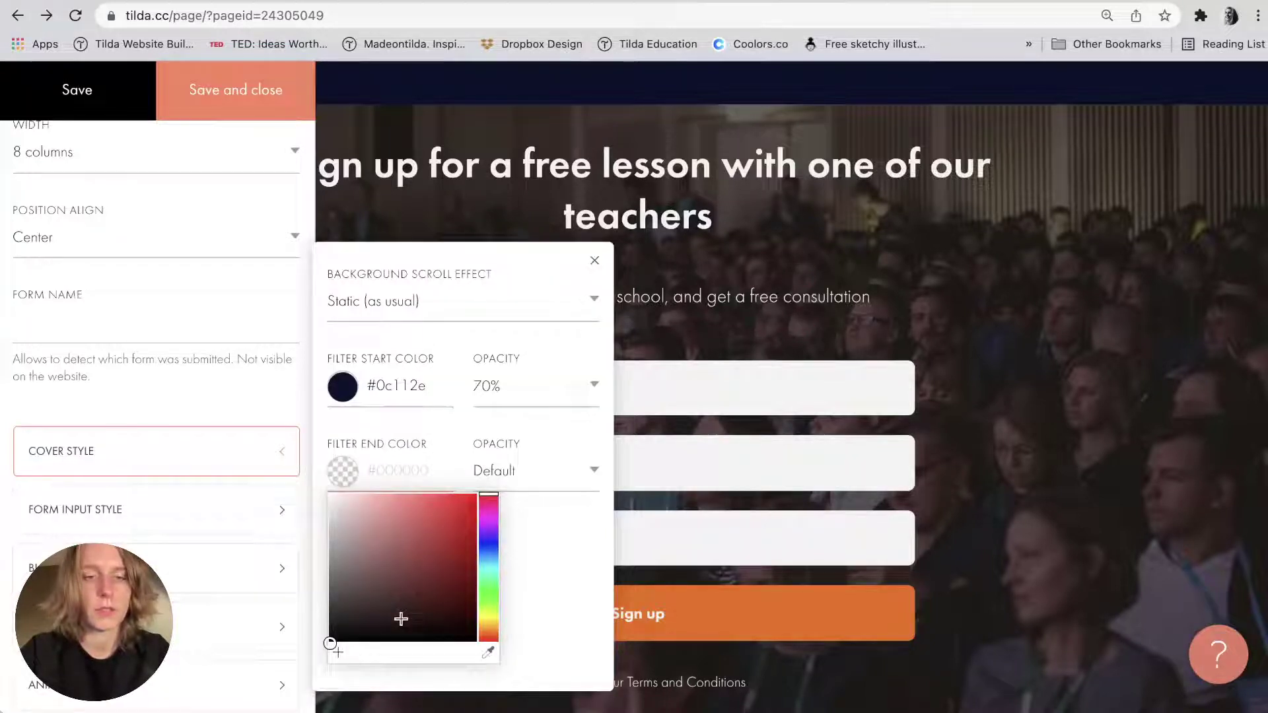
pyautogui.write('#0c112e')
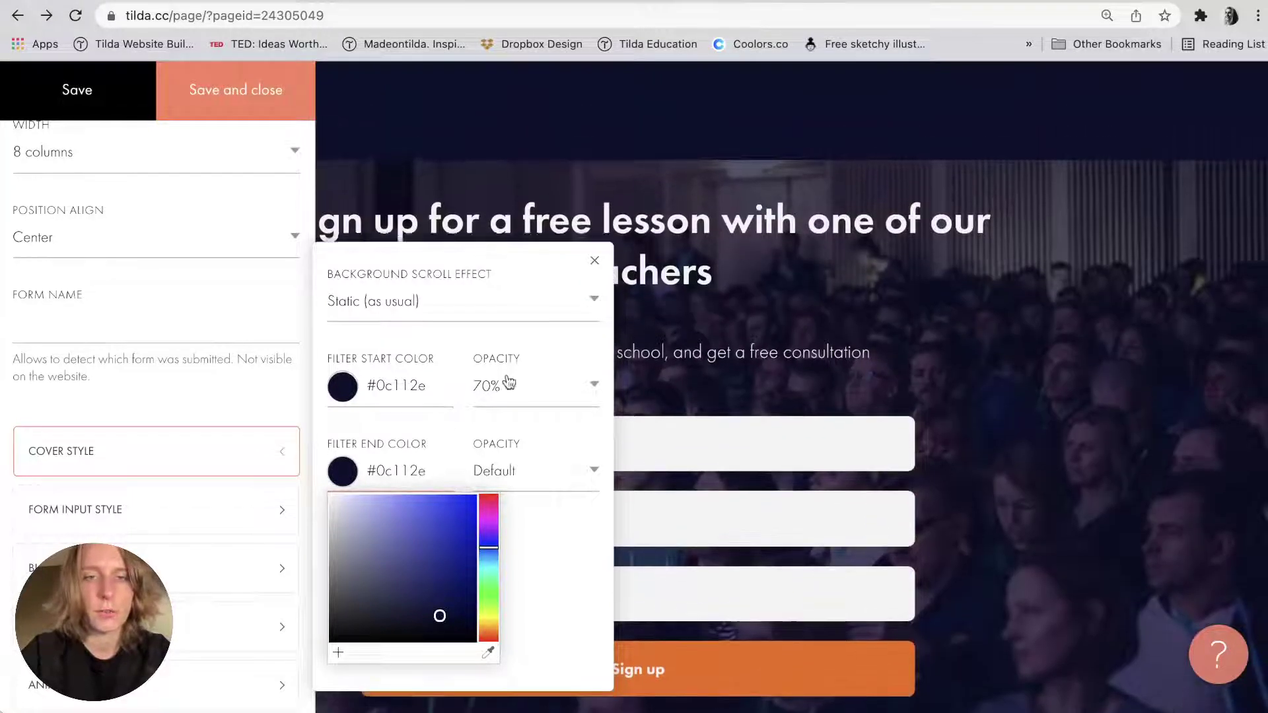
# Set filter opacities to 60% start and 50% end, then save and close.
pyautogui.click(502, 385)
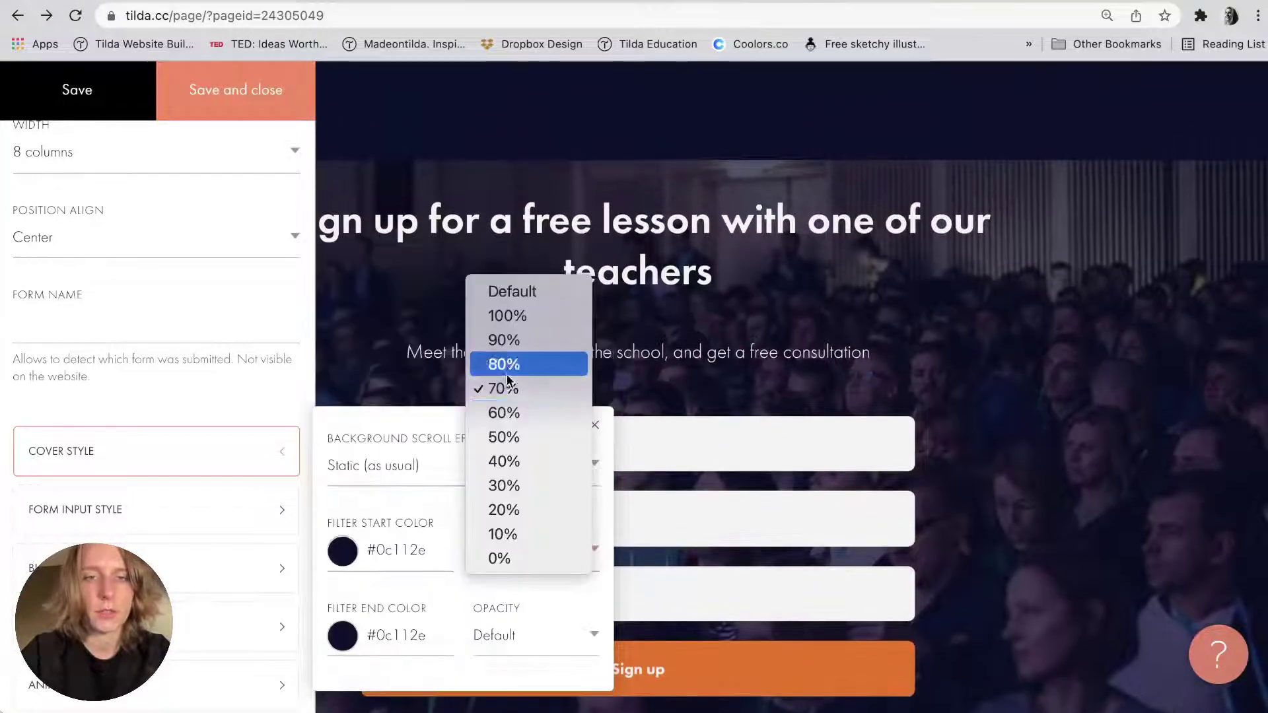
pyautogui.click(503, 415)
pyautogui.click(504, 634)
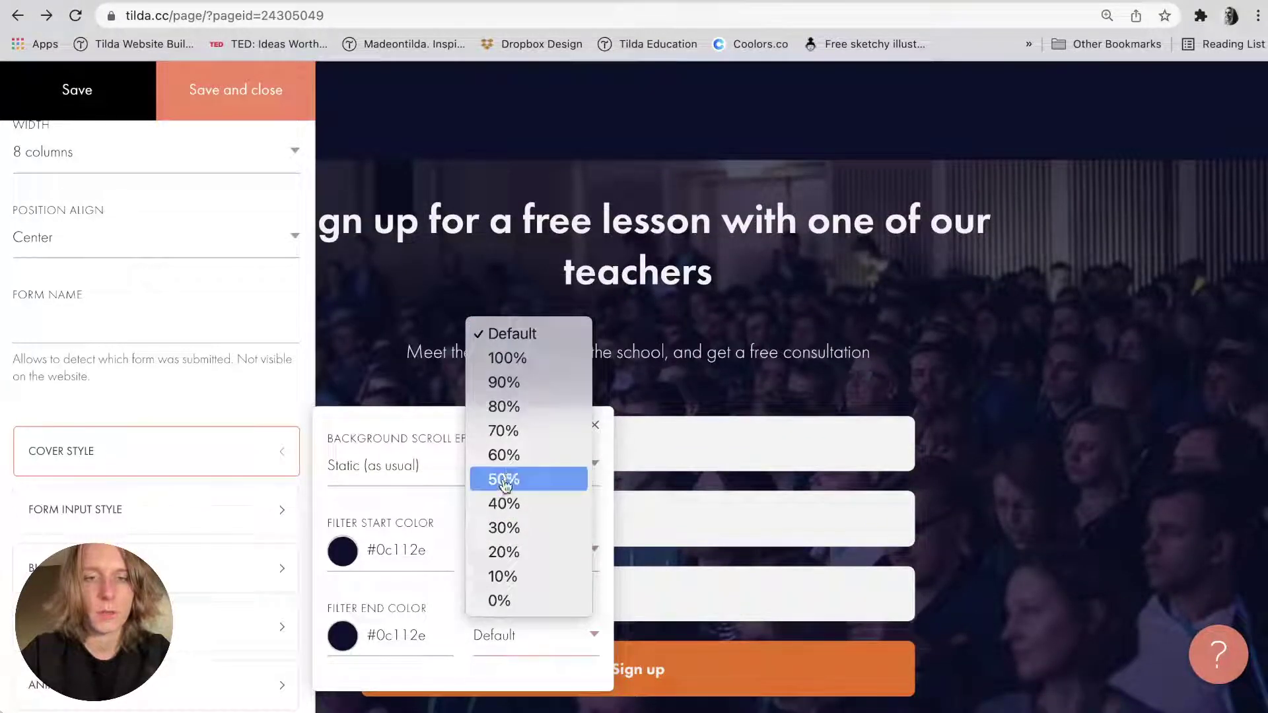
pyautogui.click(503, 479)
pyautogui.click(174, 104)
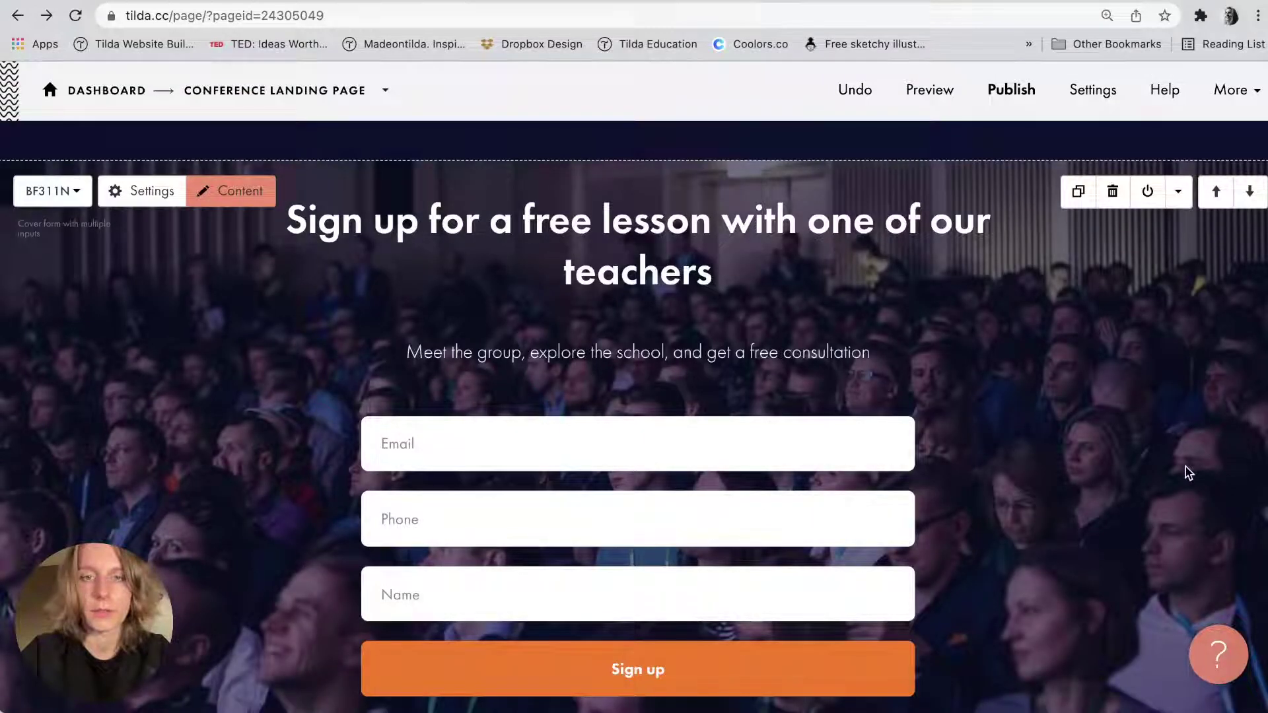
pyautogui.press('super+Tab')
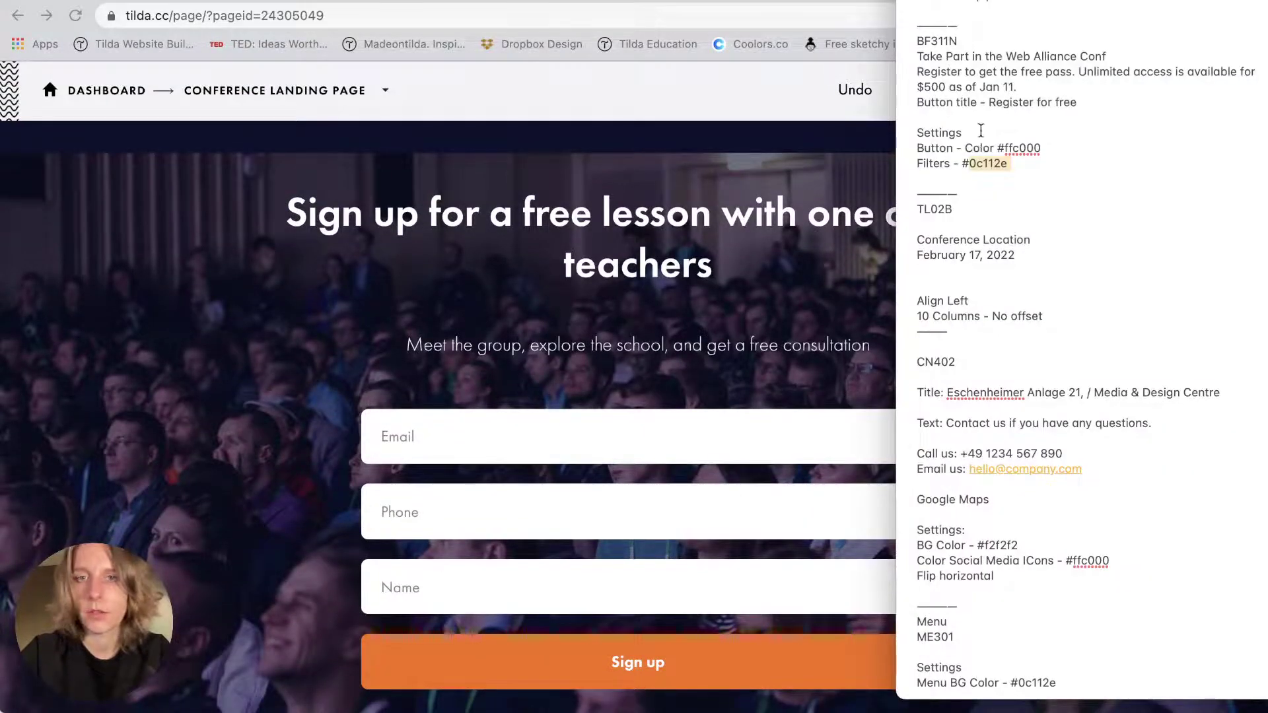
pyautogui.tripleClick(975, 56)
pyautogui.press('super+c')
pyautogui.tripleClick(621, 276)
pyautogui.press('super+v')
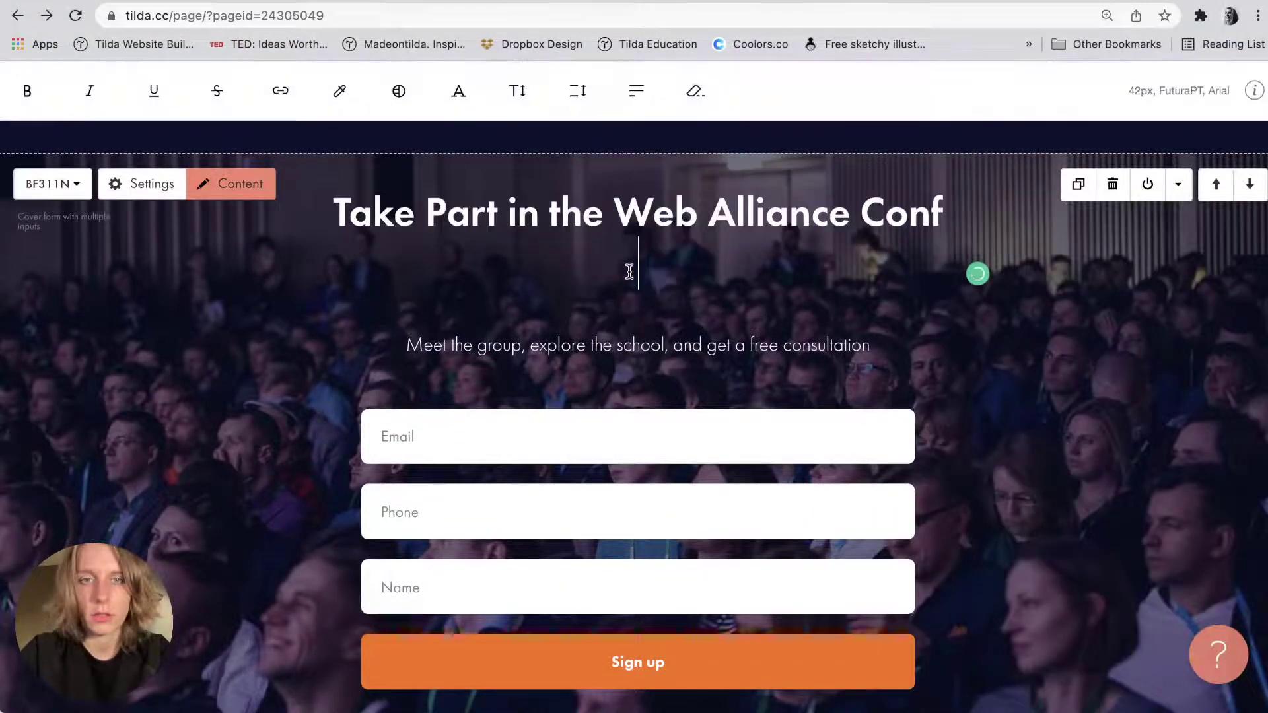
pyautogui.press('BackSpace')
pyautogui.click(988, 266)
pyautogui.press('super+Tab')
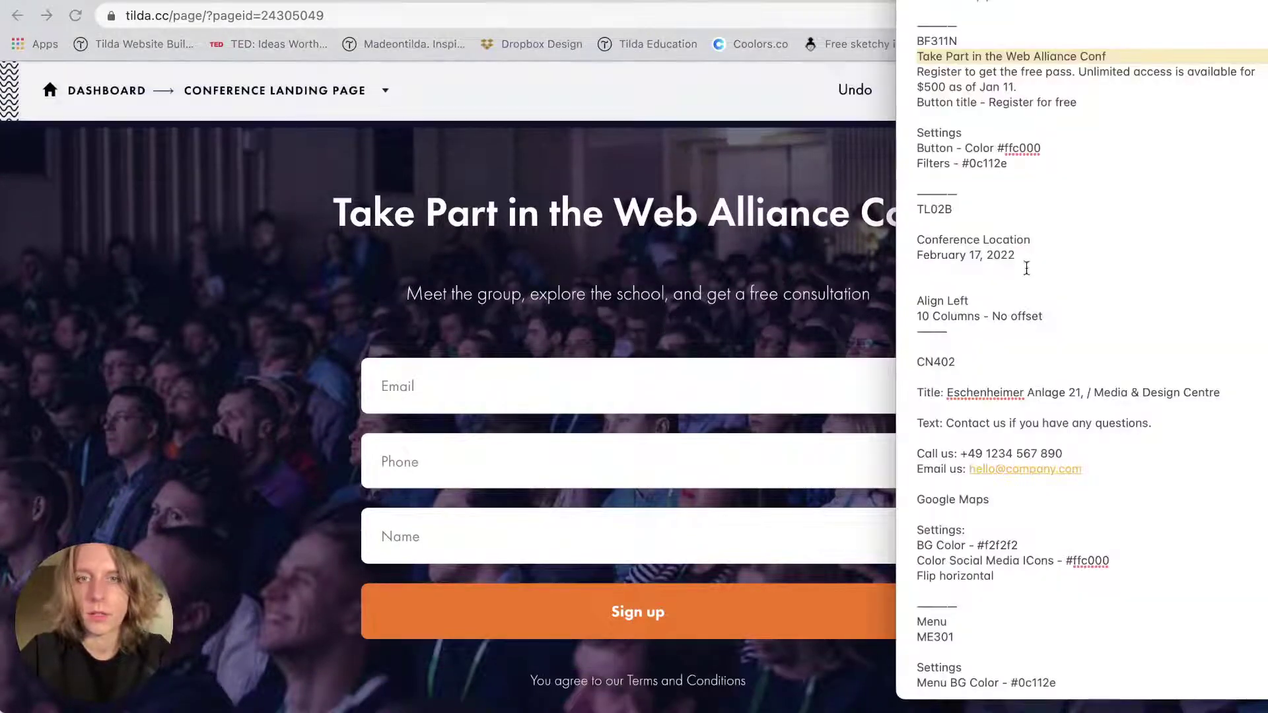
pyautogui.tripleClick(972, 76)
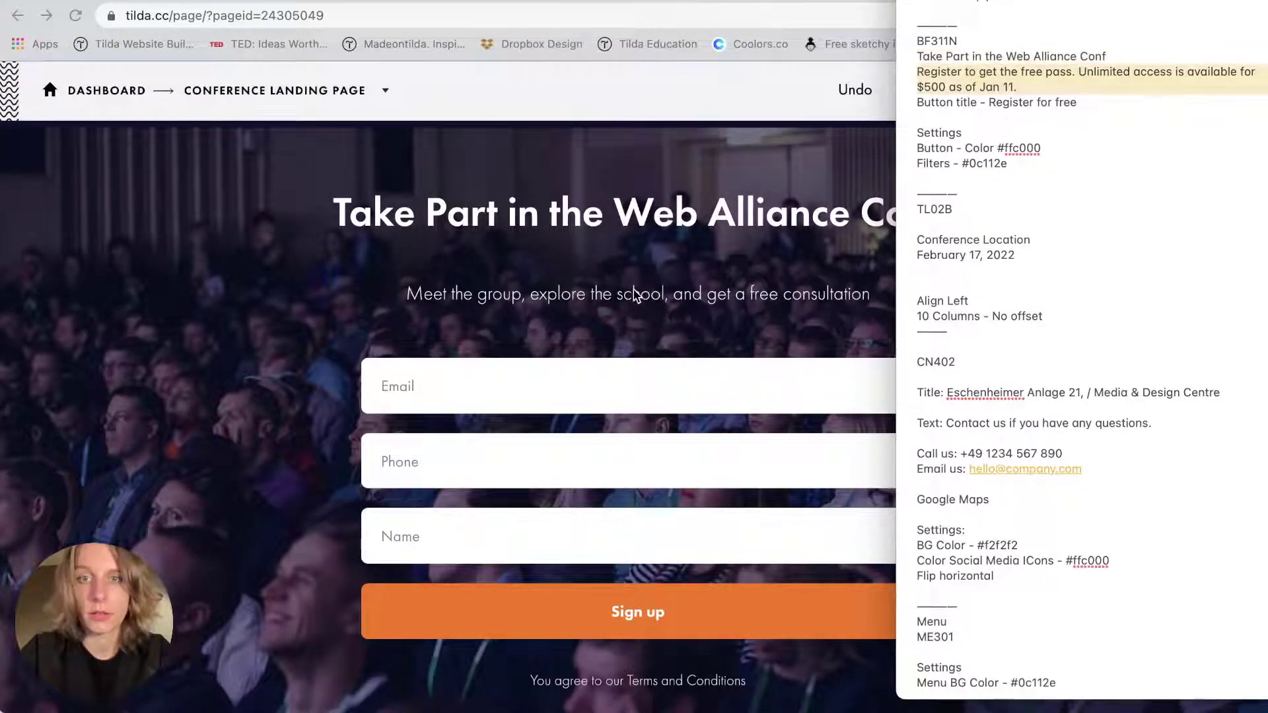
pyautogui.click(632, 294)
pyautogui.tripleClick(633, 294)
pyautogui.press('super+v')
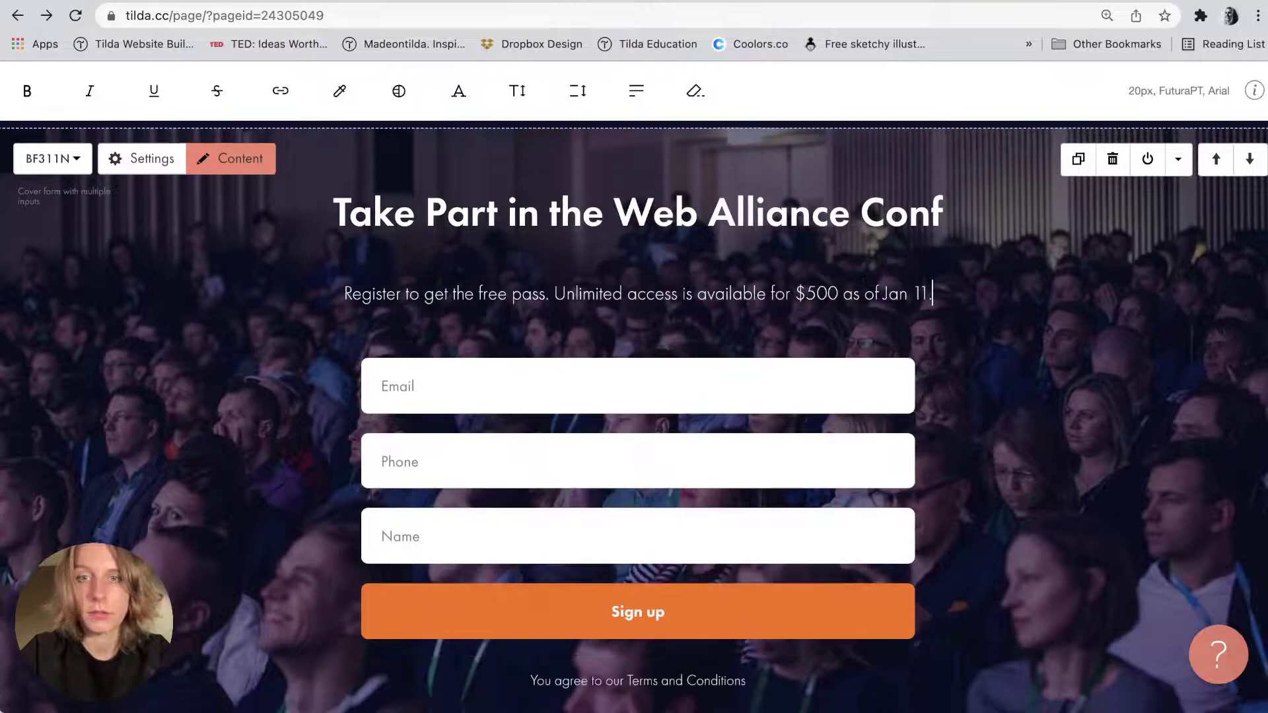
pyautogui.press('BackSpace')
pyautogui.press('Return')
pyautogui.press('Return')
pyautogui.press('Return')
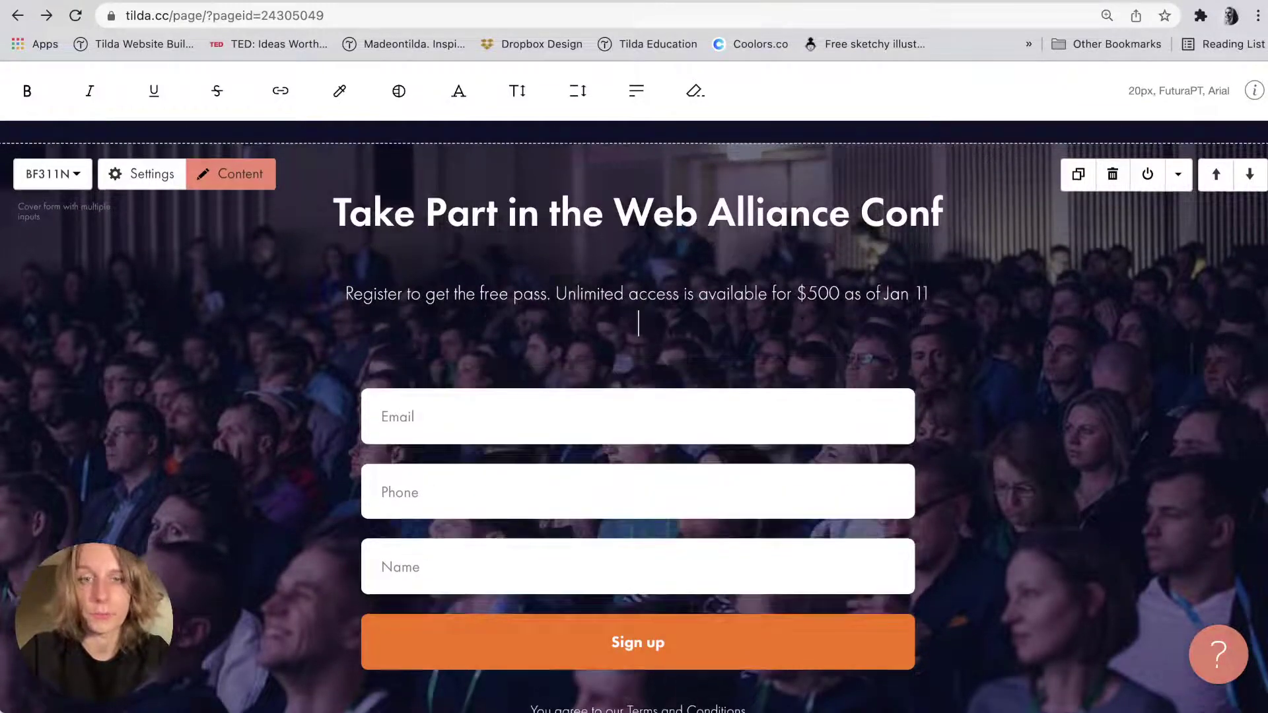
pyautogui.press('BackSpace')
pyautogui.press('BackSpace')
pyautogui.press('BackSpace')
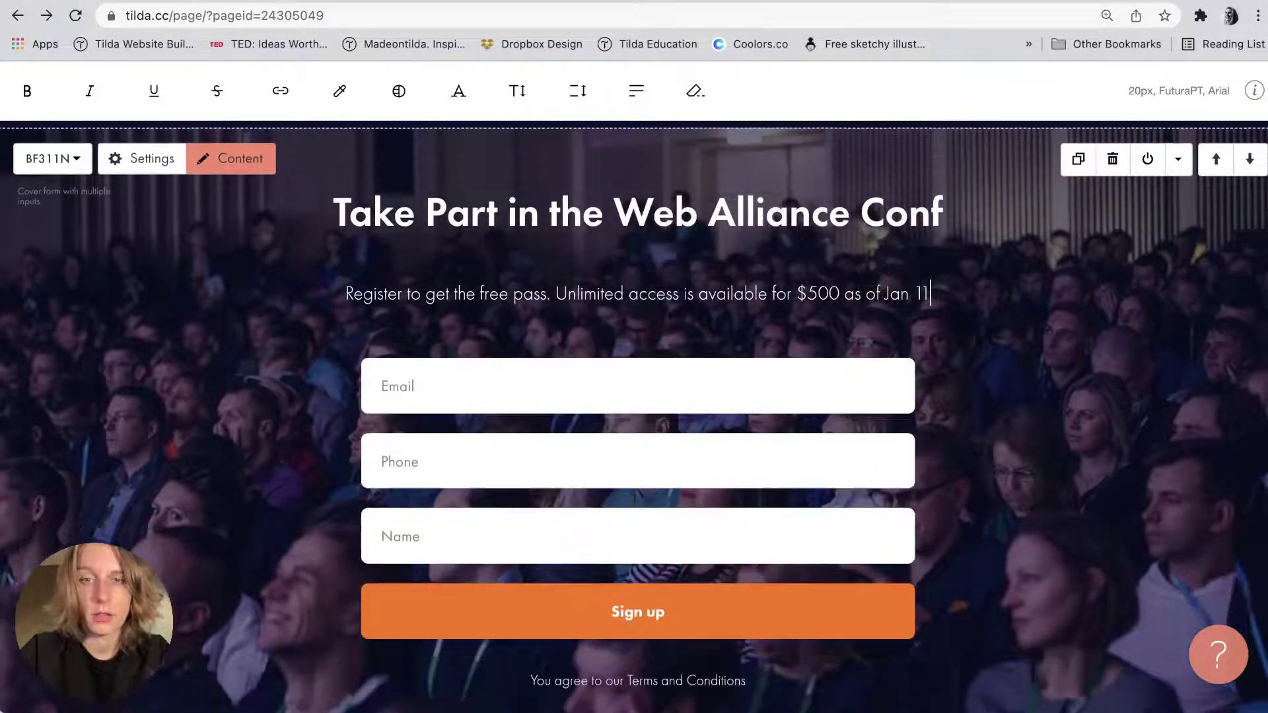
pyautogui.click(979, 269)
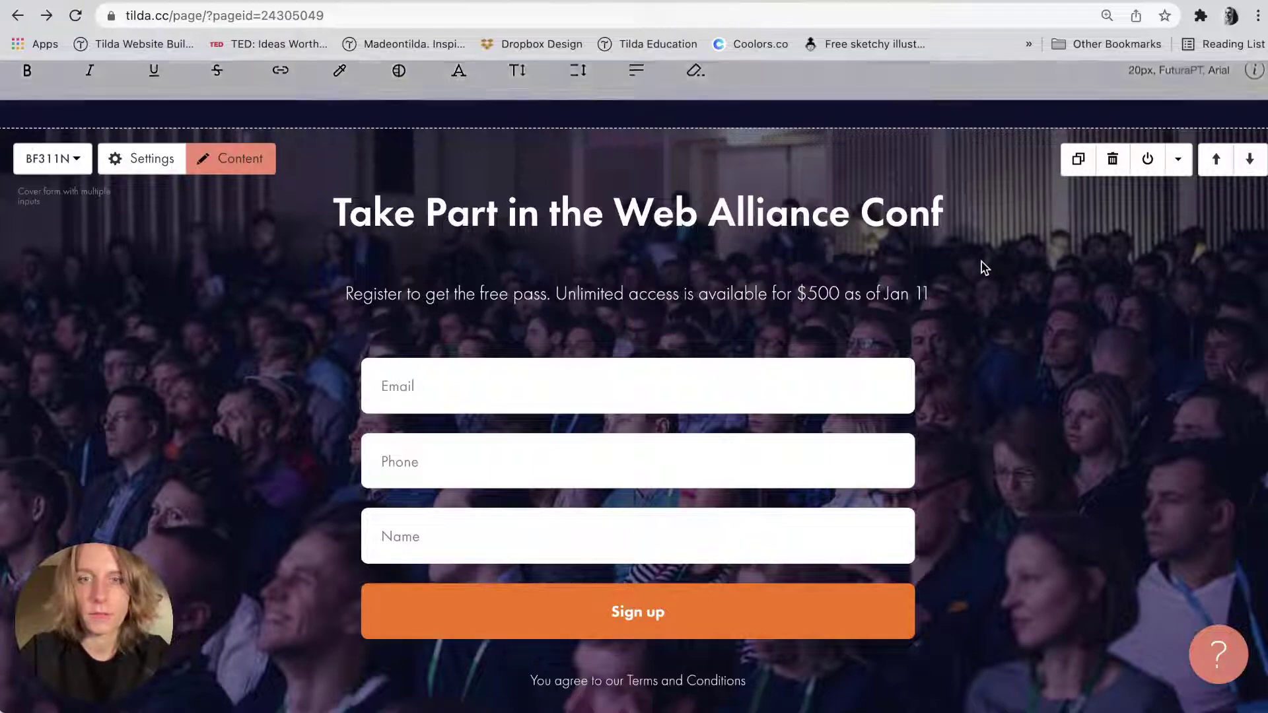
pyautogui.scroll(2, 772, 364)
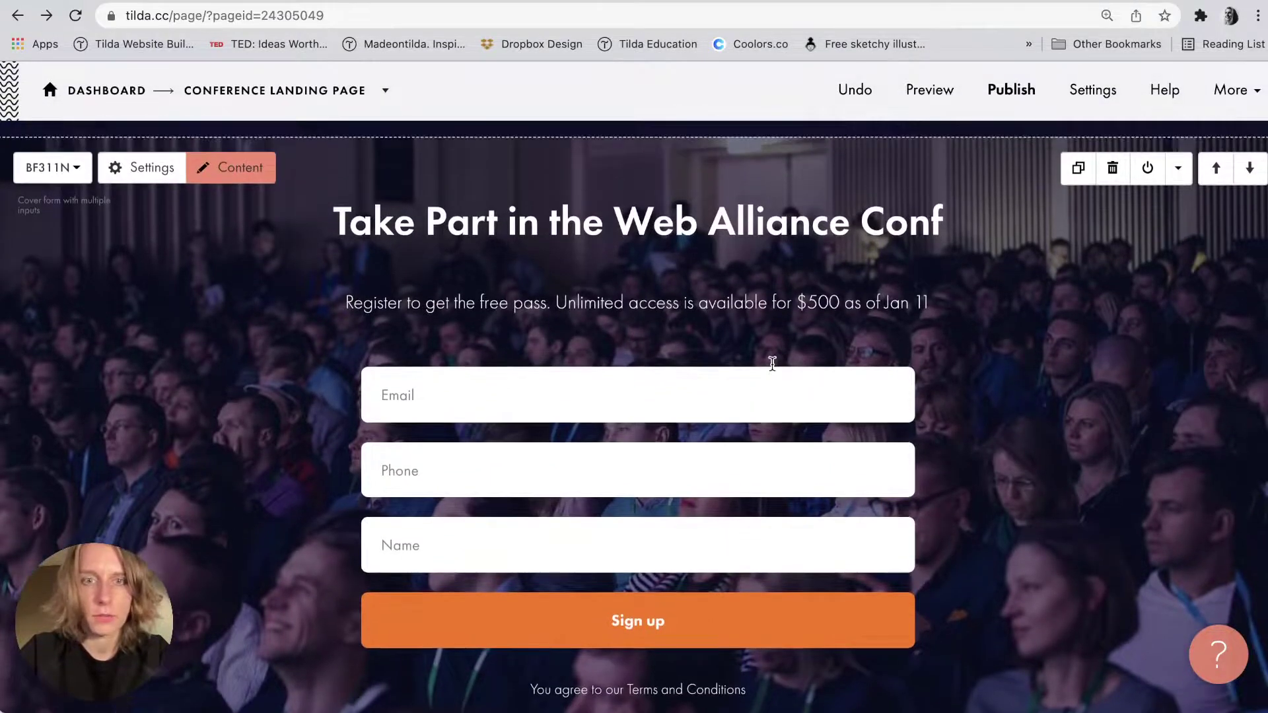
pyautogui.scroll(-3, 772, 363)
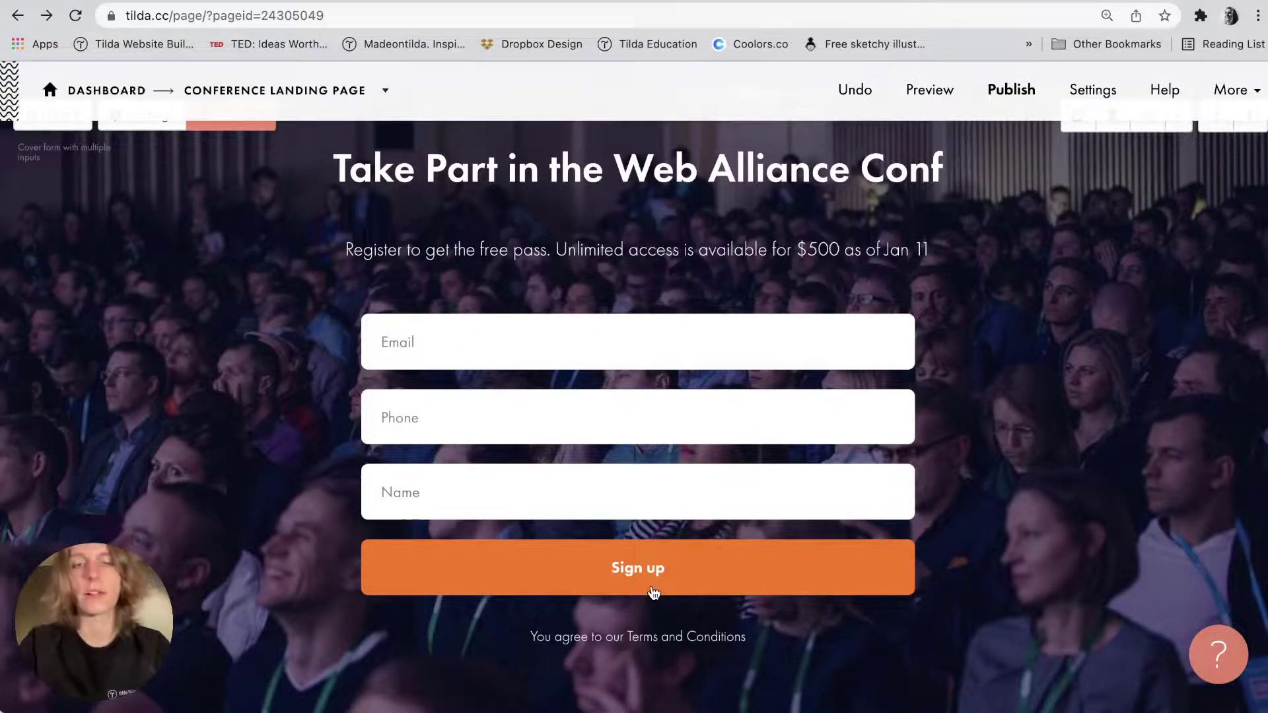
pyautogui.scroll(1, 654, 593)
# Paste #ffc000 as the Button style background colour and save and close.
pyautogui.click(145, 154)
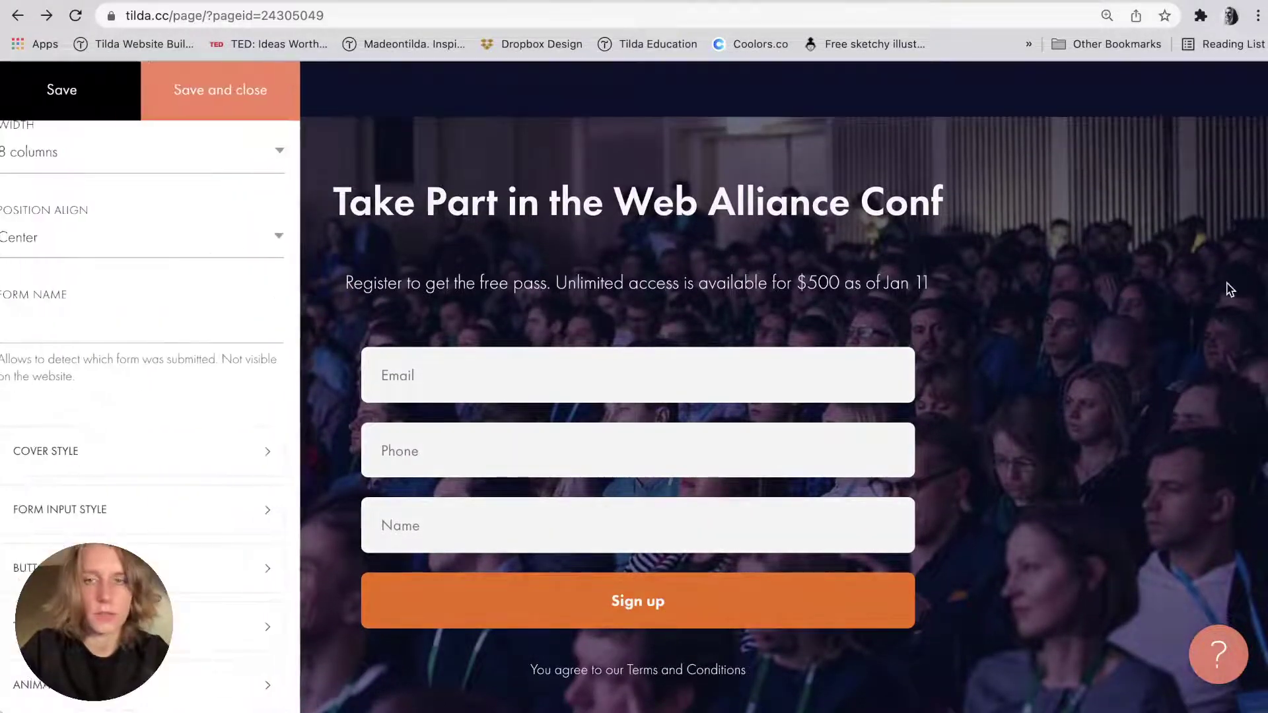
pyautogui.moveTo(1265, 286)
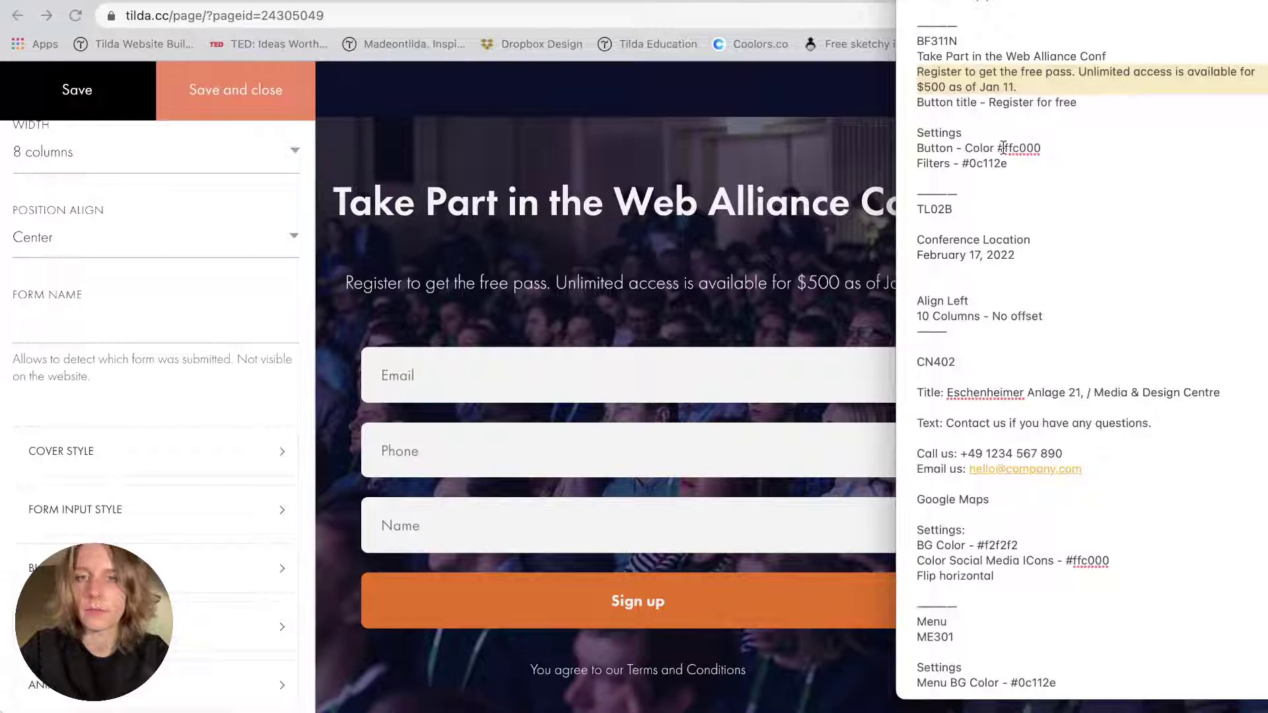
pyautogui.moveTo(999, 148); pyautogui.dragTo(1041, 148)
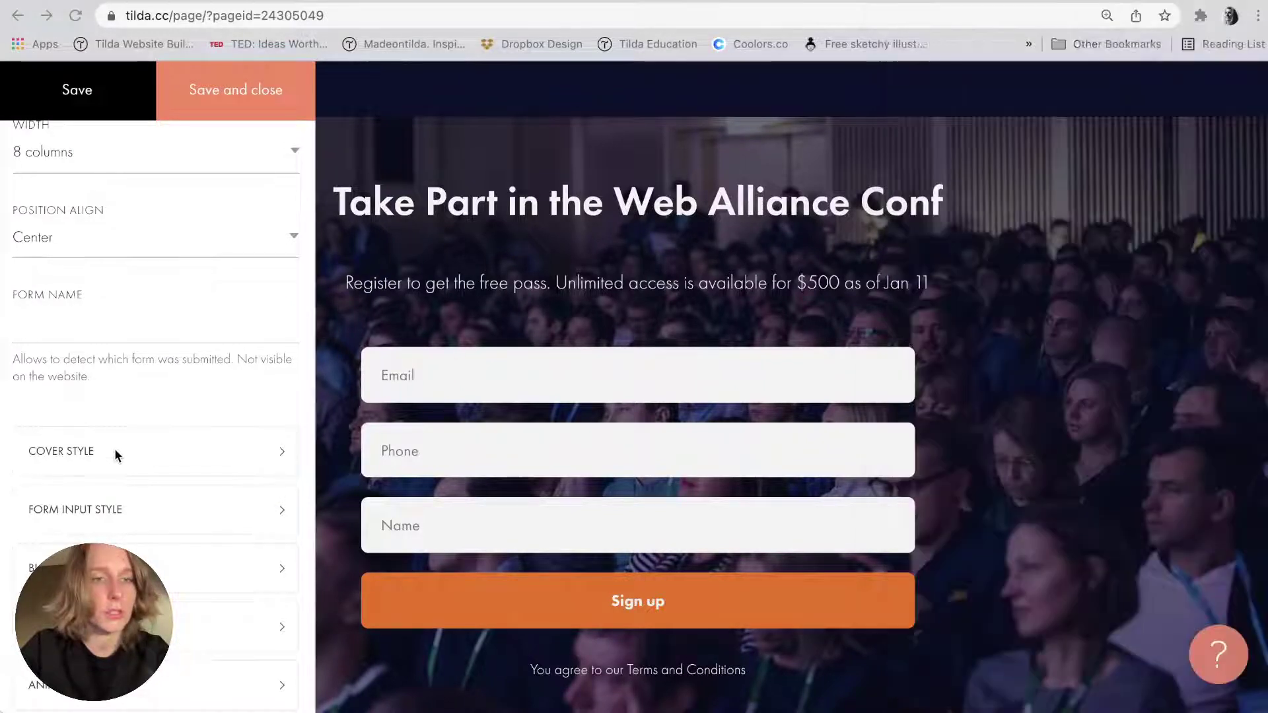
pyautogui.click(126, 568)
pyautogui.doubleClick(543, 434)
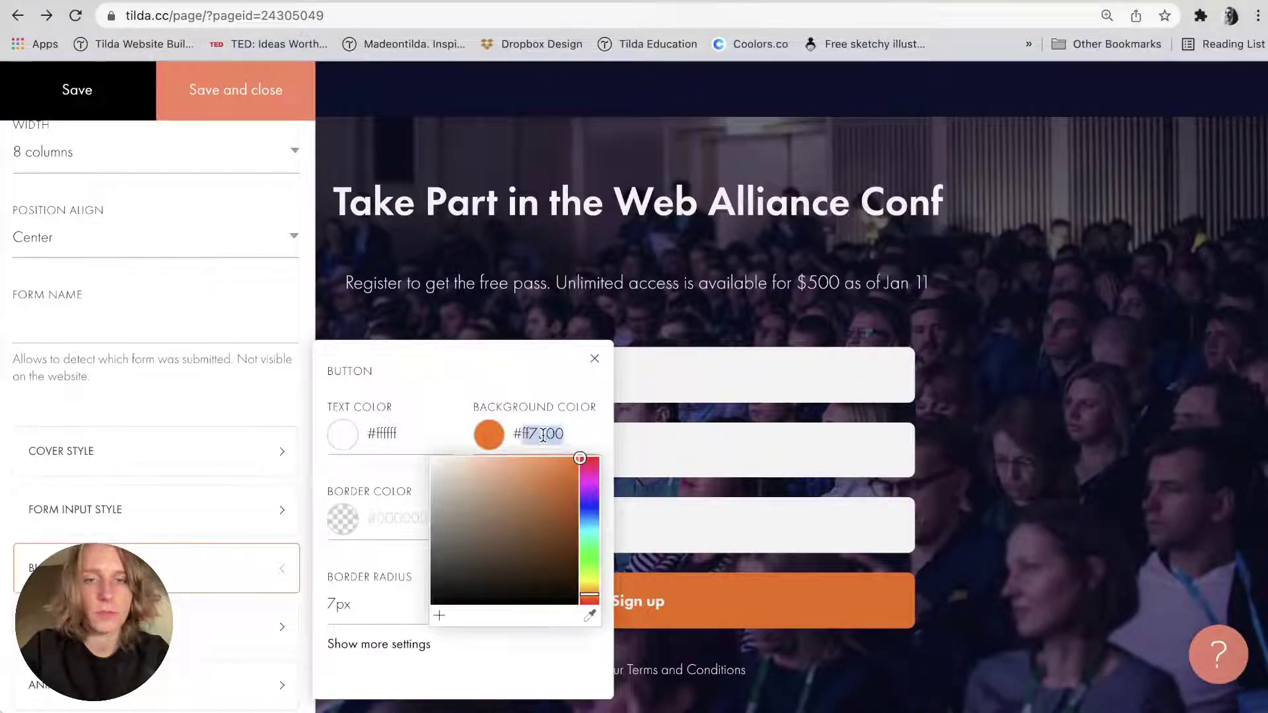
pyautogui.press('super+v')
pyautogui.click(556, 370)
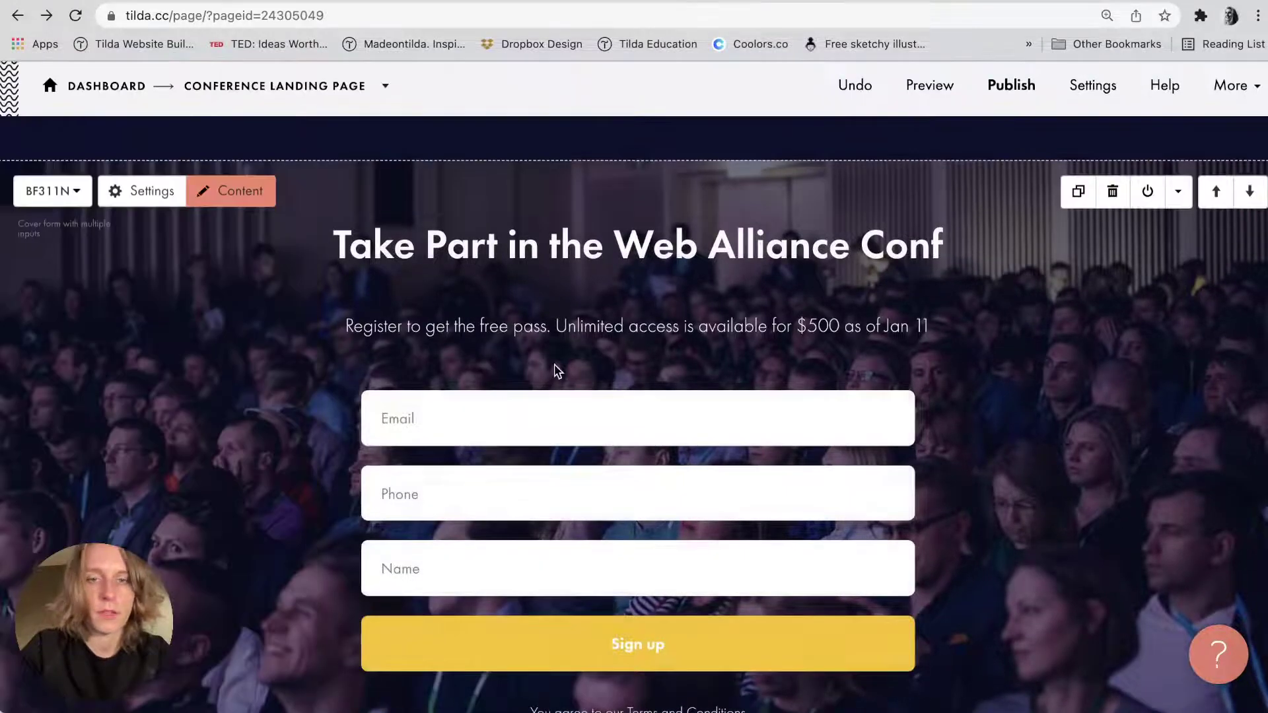
pyautogui.scroll(-2, 224, 158)
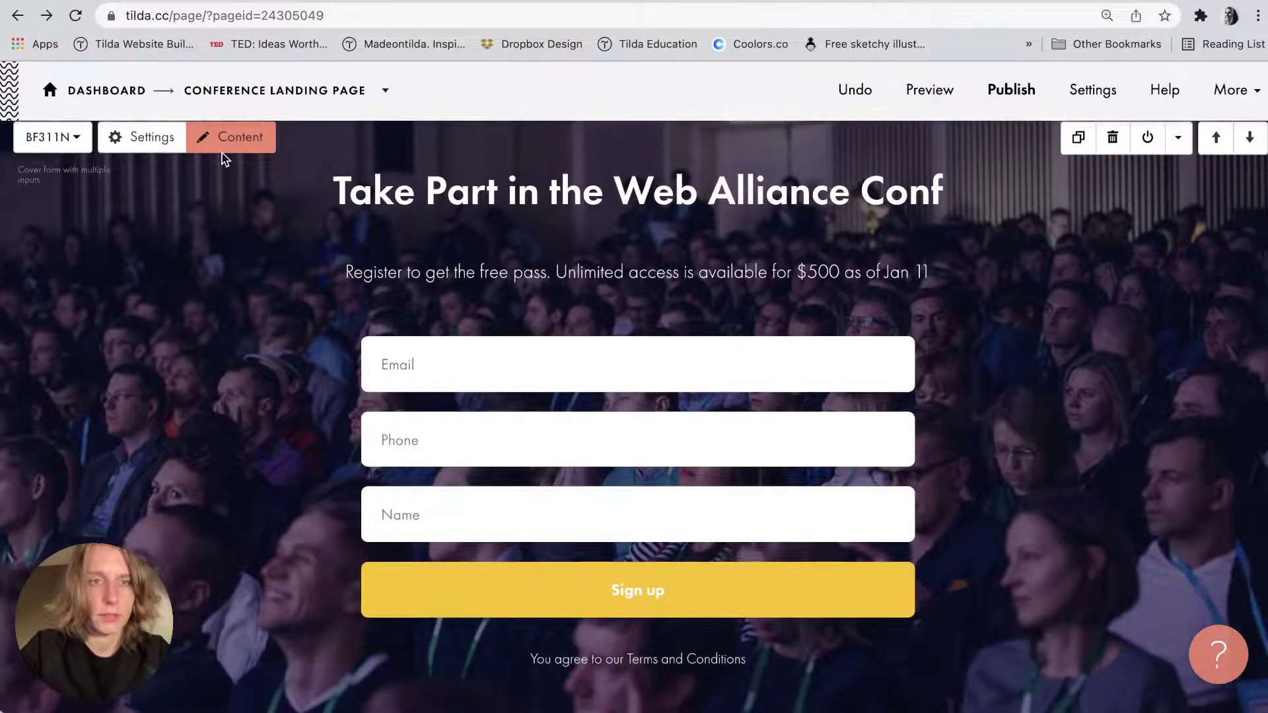
# Keep Input 1 as Email and mark it Required.
pyautogui.click(225, 139)
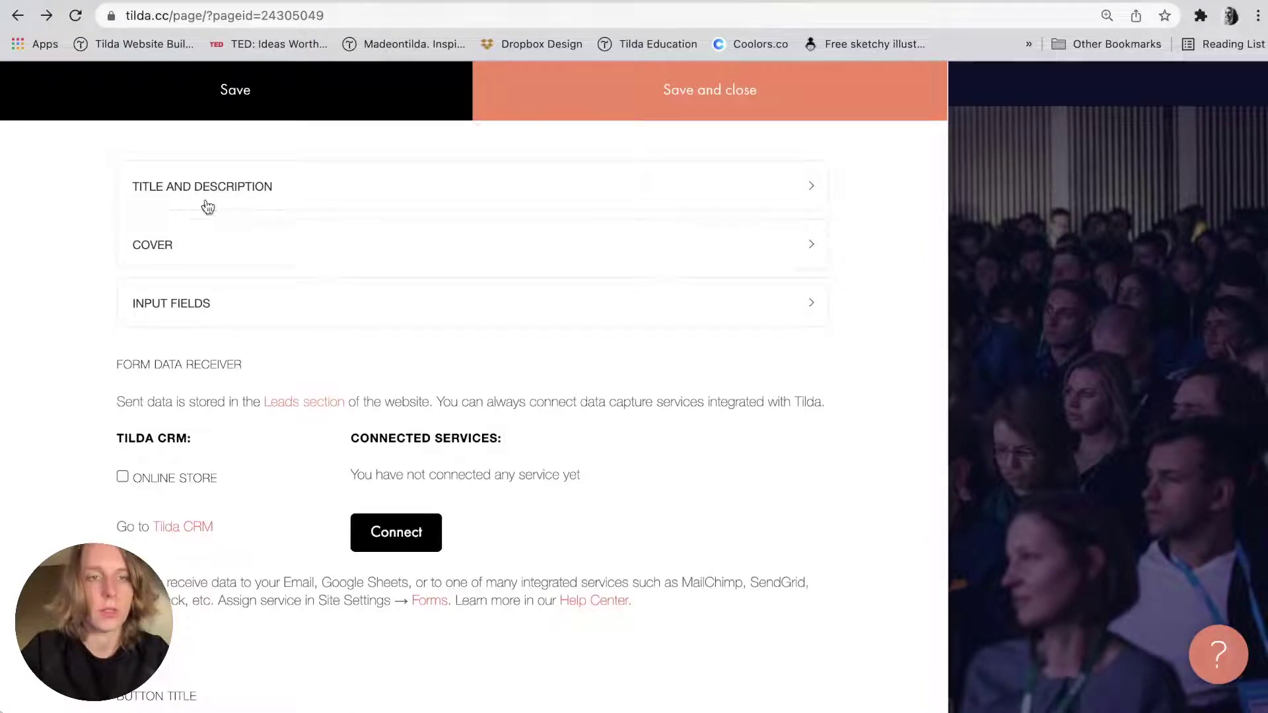
pyautogui.click(190, 306)
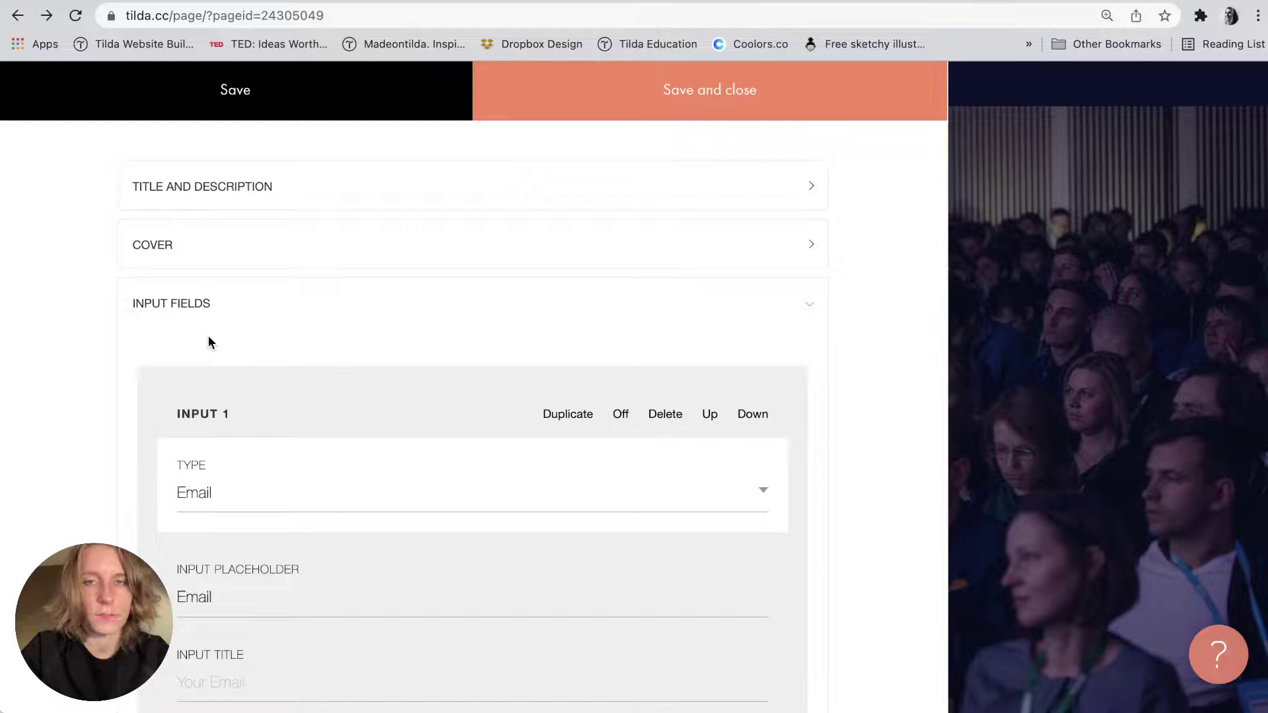
pyautogui.scroll(-3, 208, 342)
pyautogui.click(246, 307)
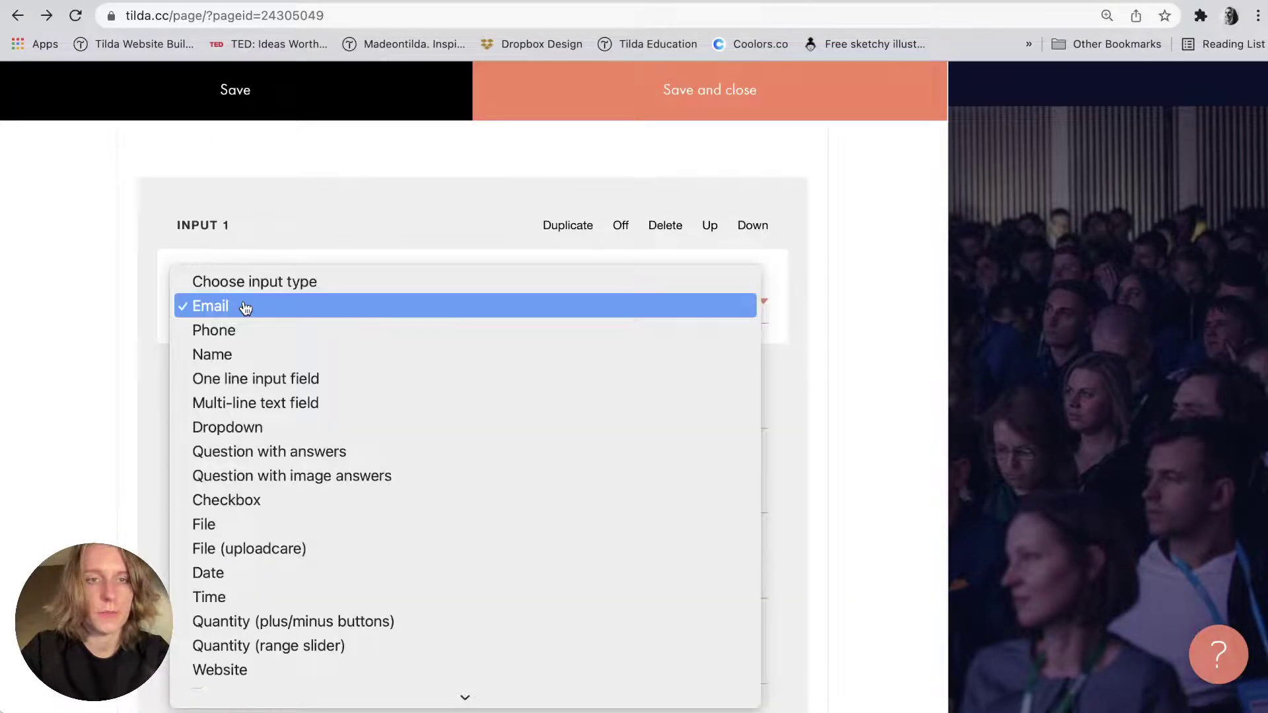
pyautogui.scroll(-2, 221, 574)
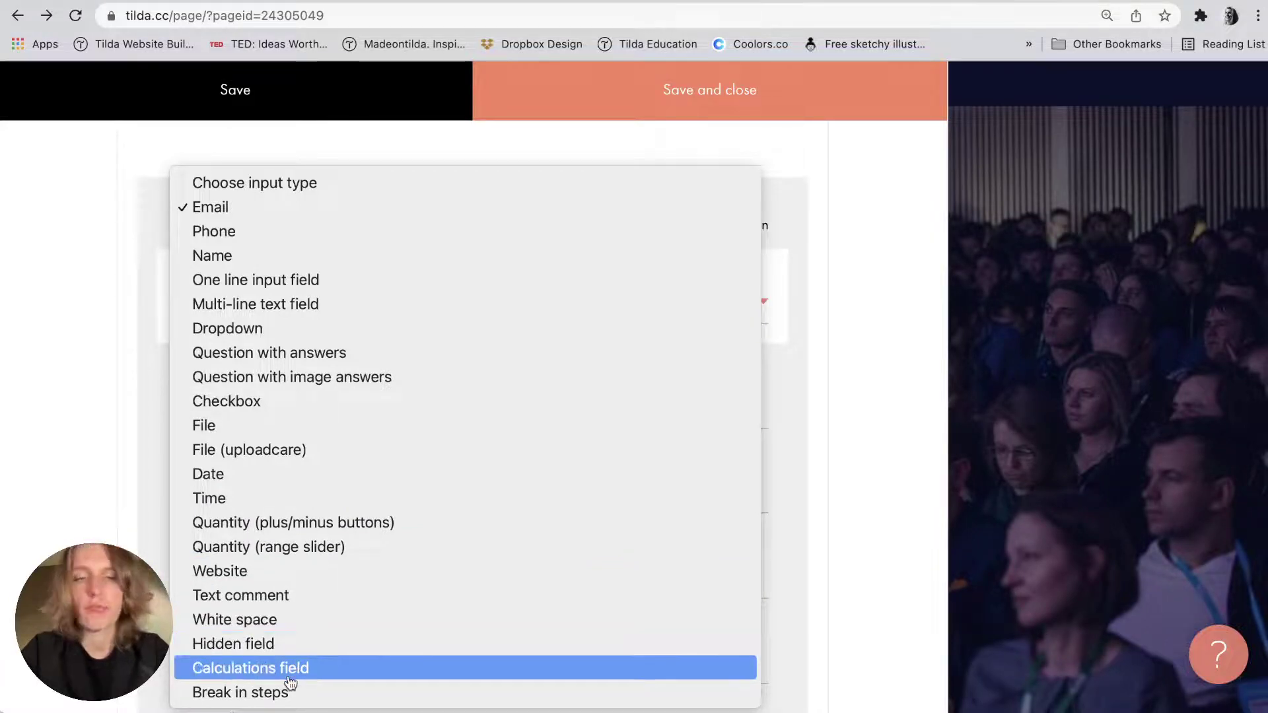
pyautogui.click(241, 208)
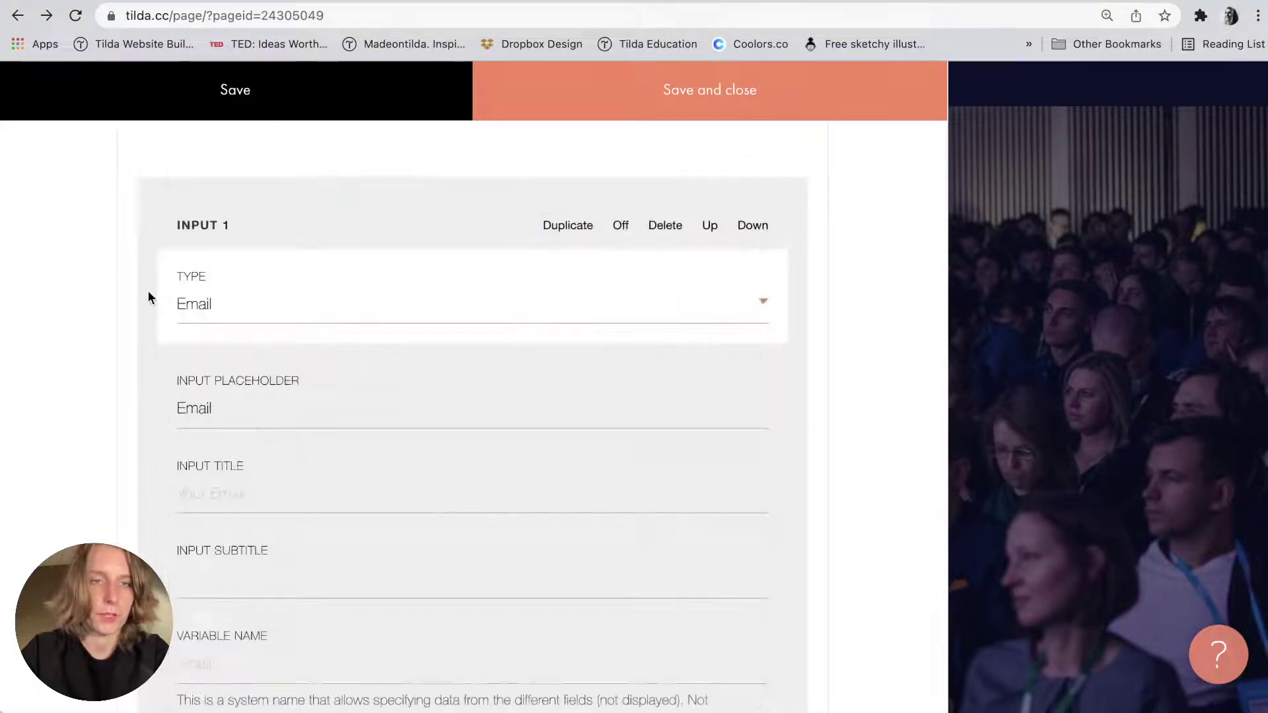
pyautogui.scroll(-3, 148, 291)
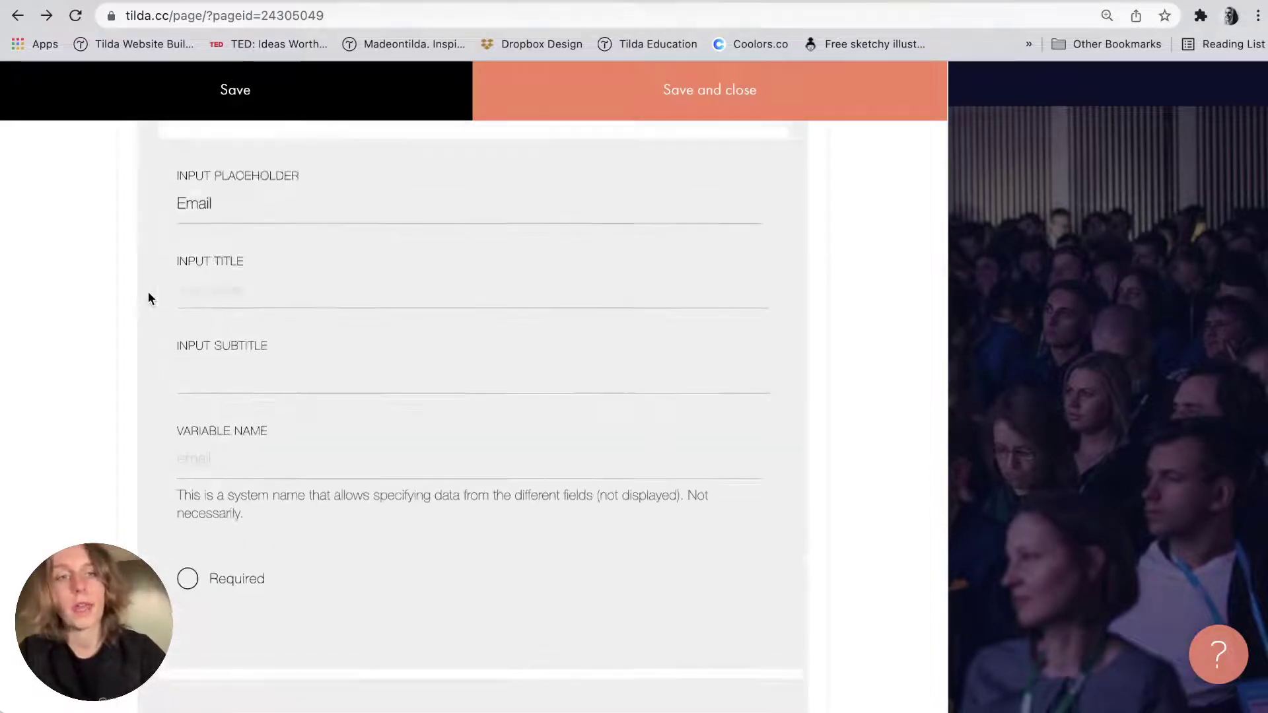
pyautogui.scroll(6, 148, 291)
pyautogui.scroll(-3, 148, 291)
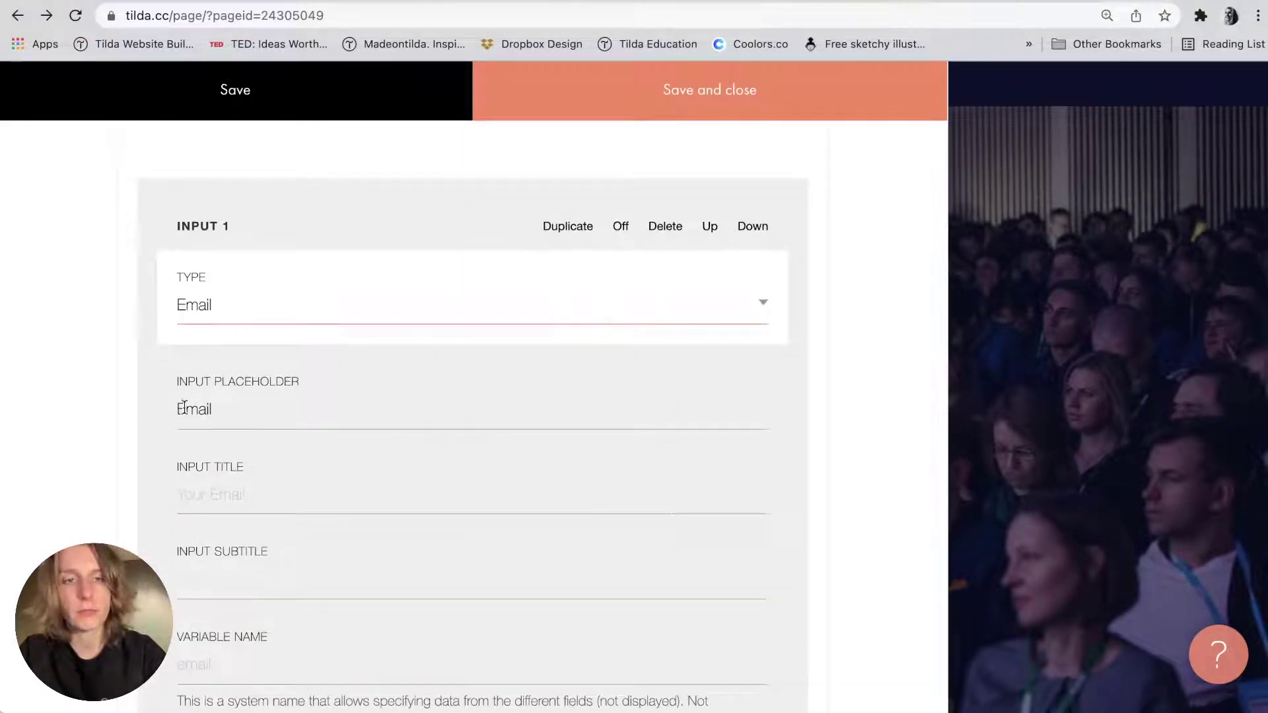
pyautogui.click(204, 498)
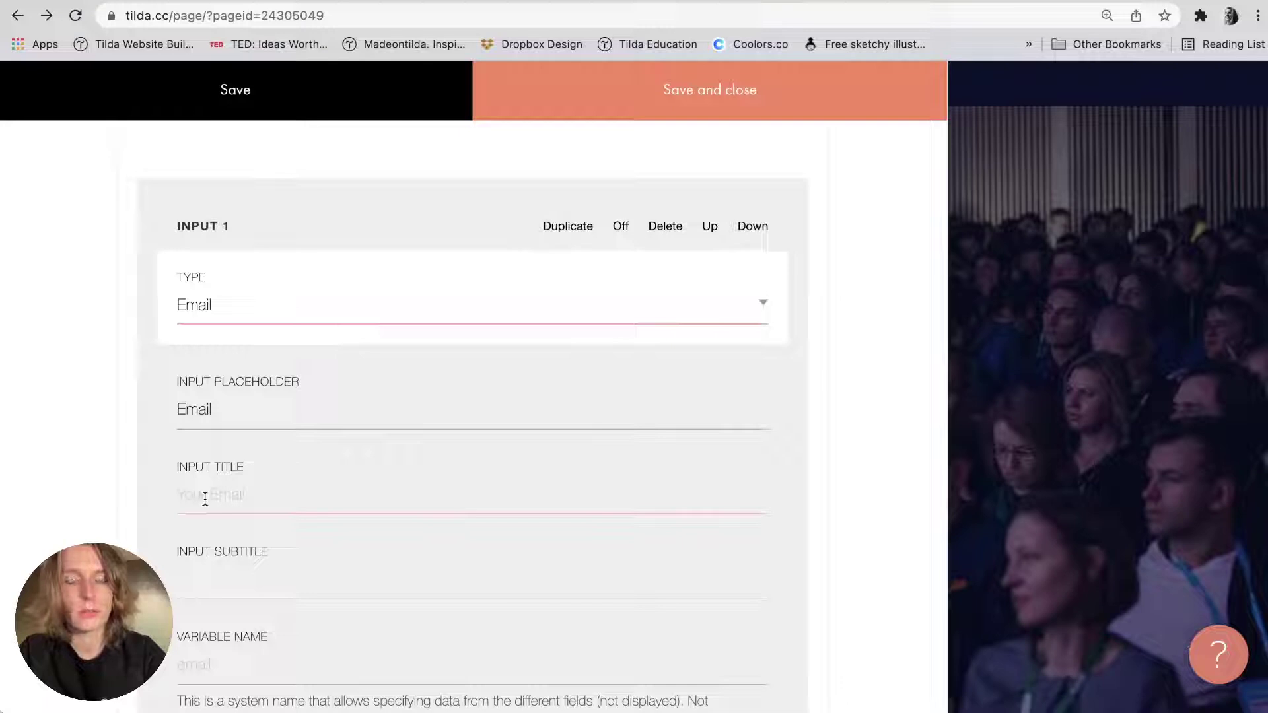
pyautogui.scroll(-3, 205, 499)
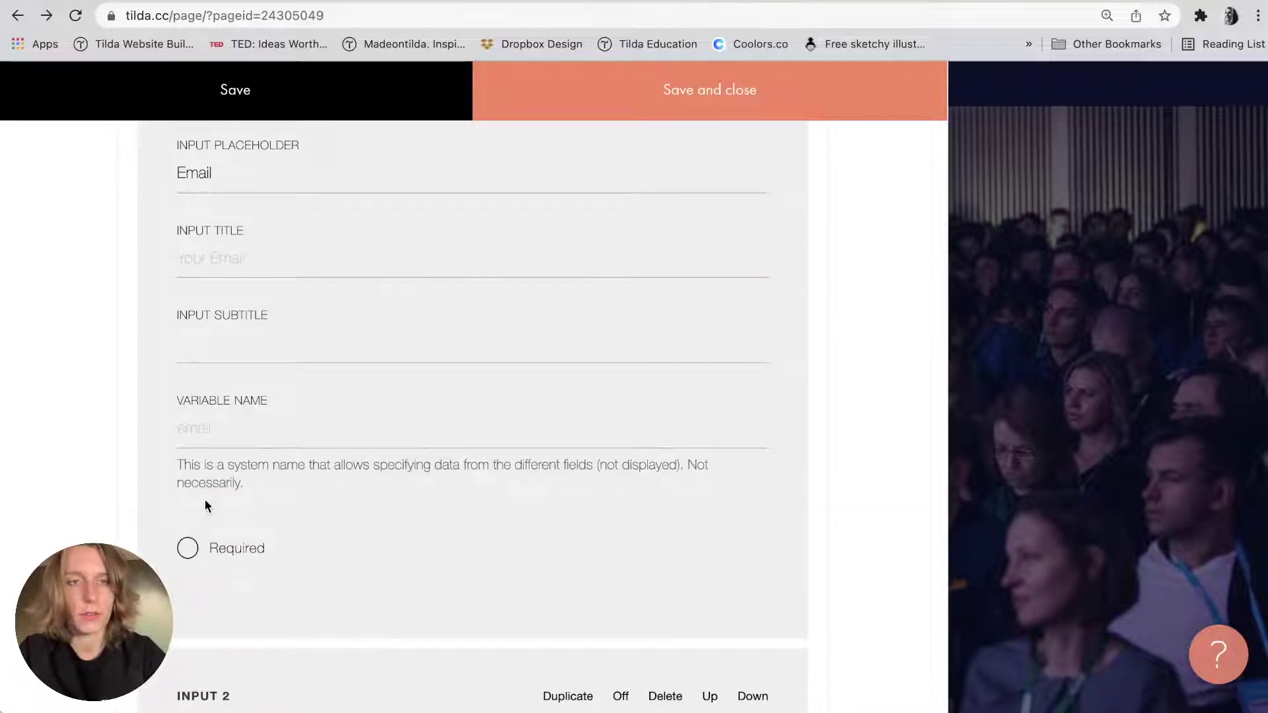
pyautogui.scroll(-4, 204, 501)
pyautogui.scroll(2, 182, 404)
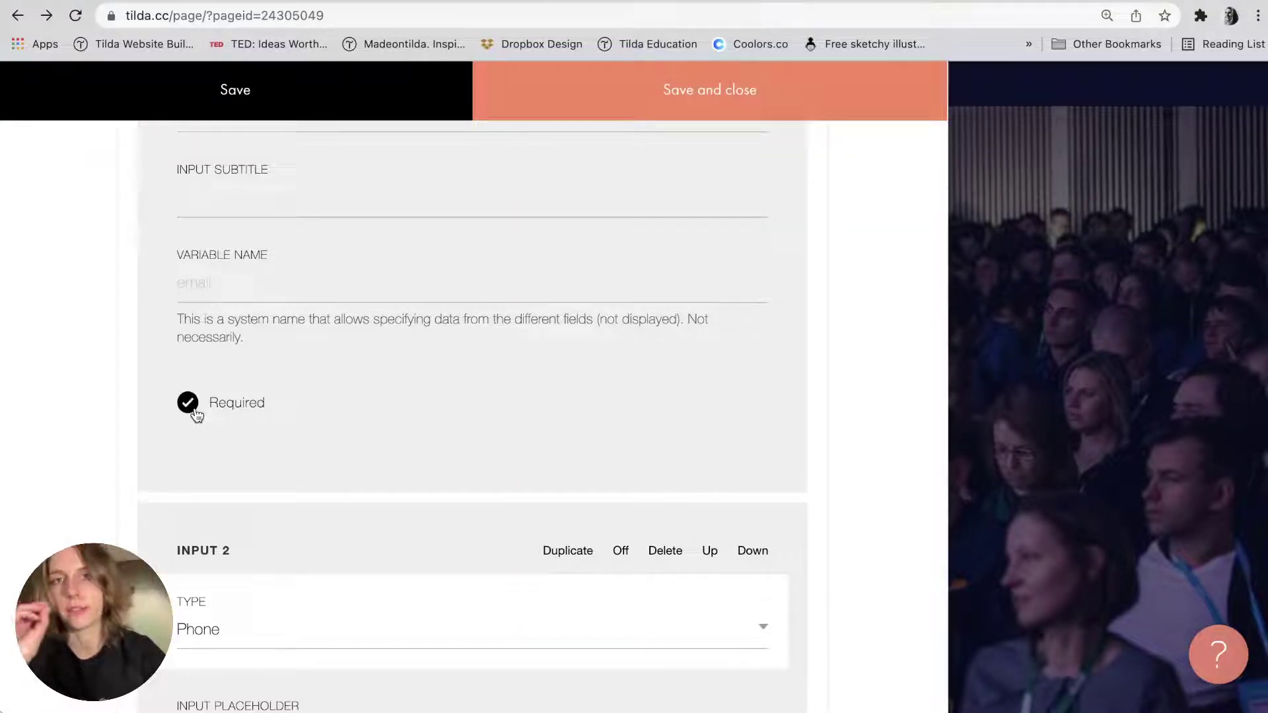
pyautogui.click(192, 406)
# Change the button title from 'Sign up' to 'Register for free'.
pyautogui.scroll(-5, 188, 402)
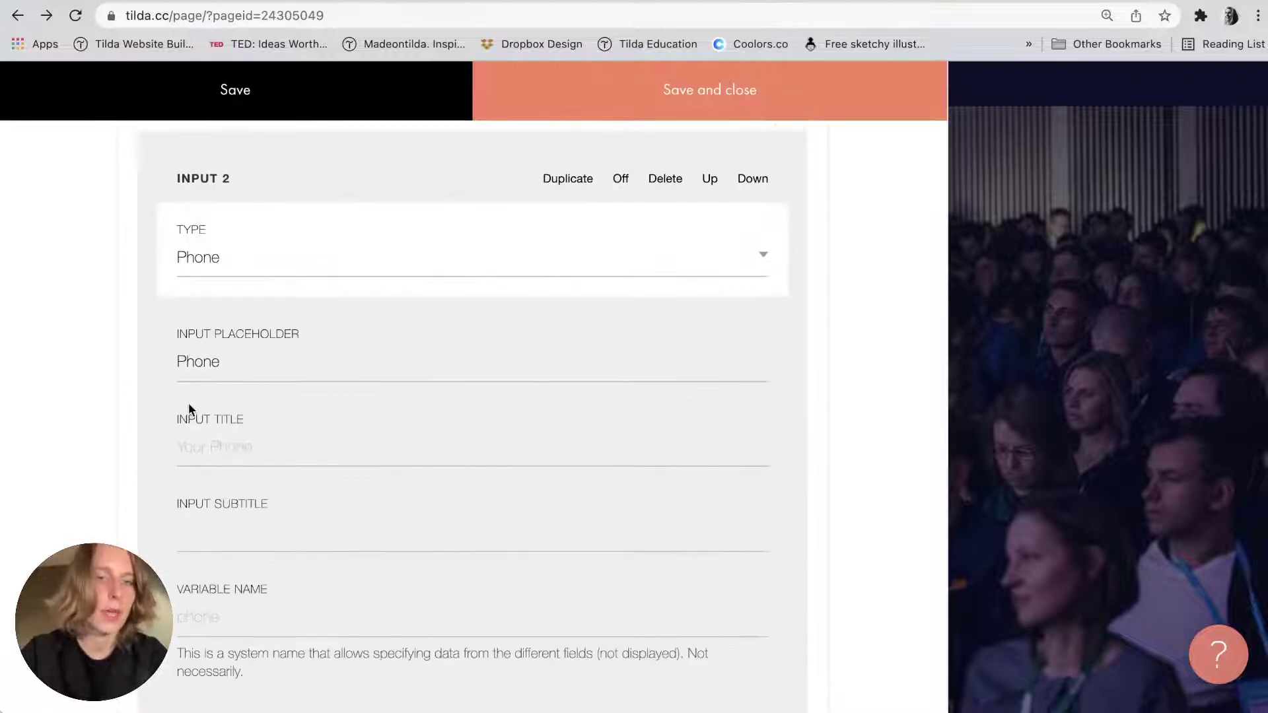
pyautogui.scroll(-4, 188, 403)
pyautogui.scroll(-5, 188, 403)
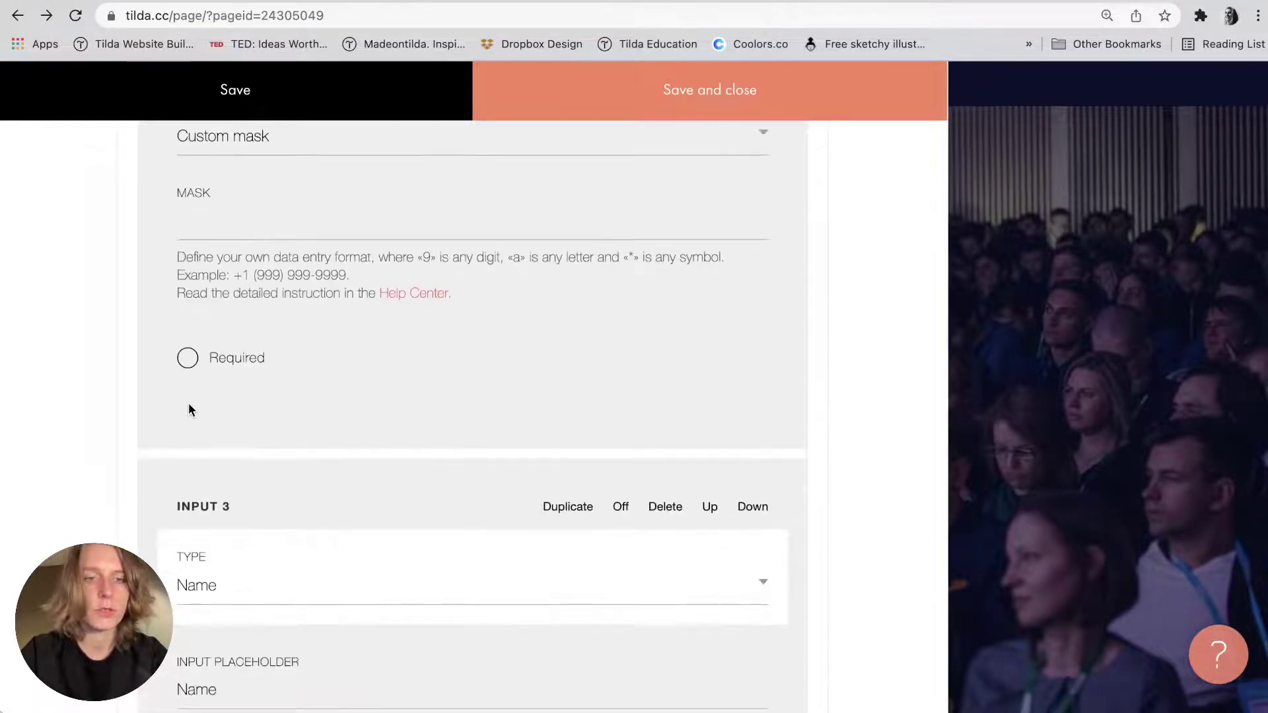
pyautogui.scroll(-5, 188, 403)
pyautogui.scroll(-7, 189, 406)
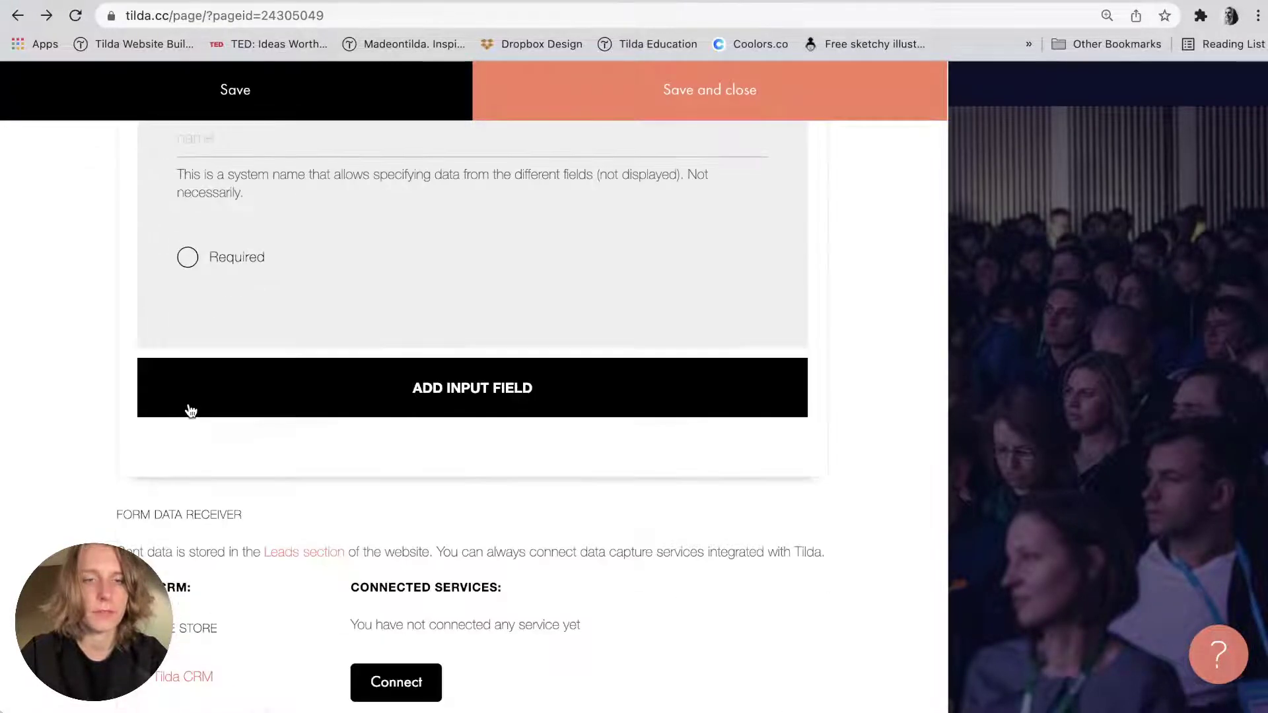
pyautogui.scroll(-5, 191, 411)
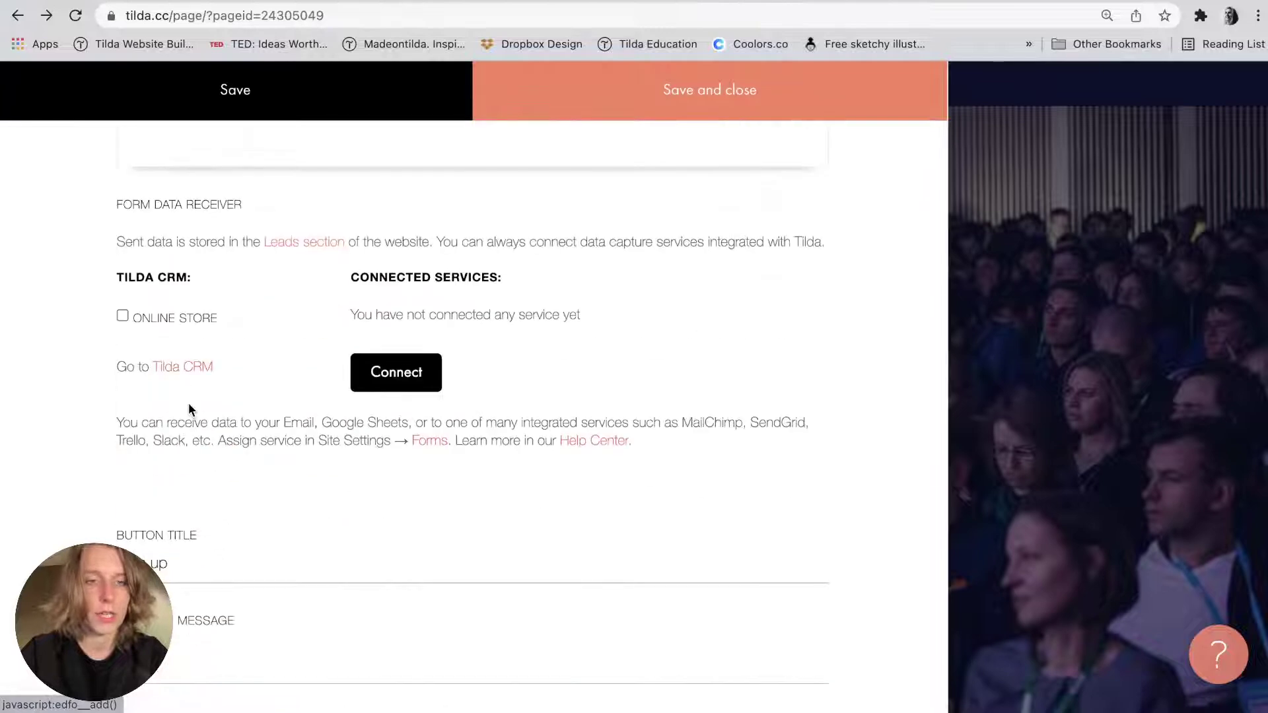
pyautogui.tripleClick(154, 553)
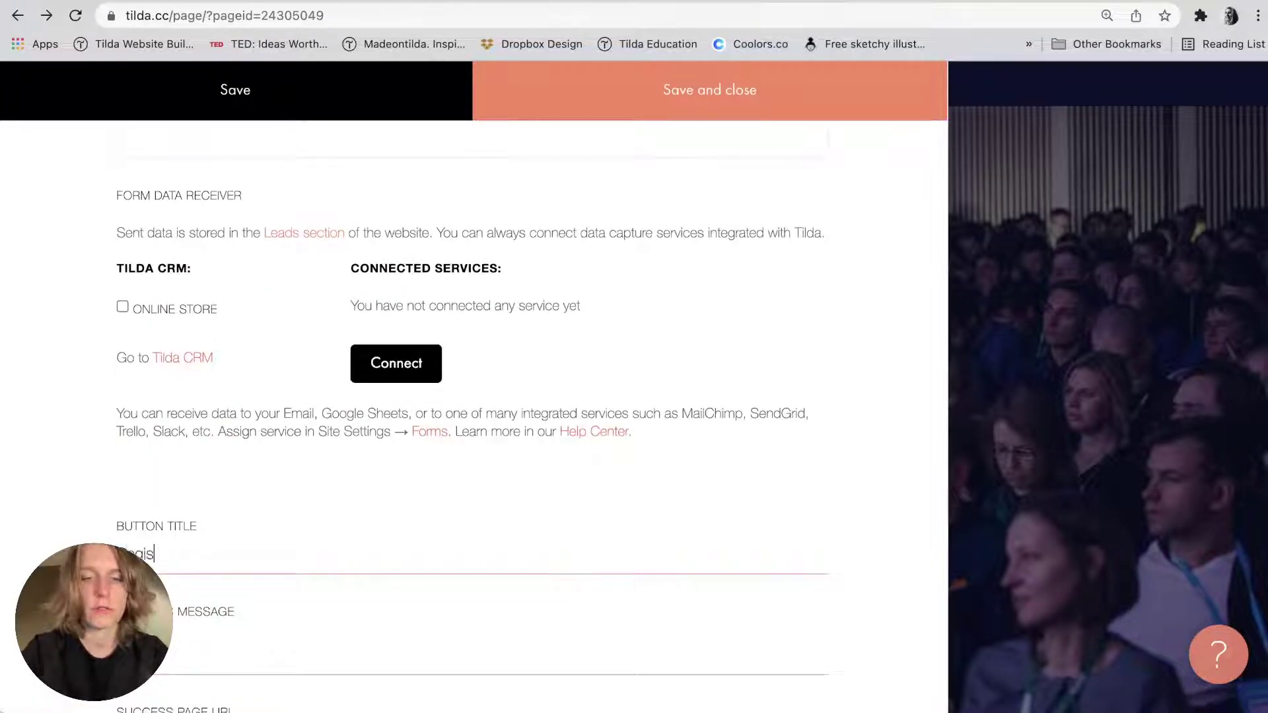
pyautogui.write('Register for free')
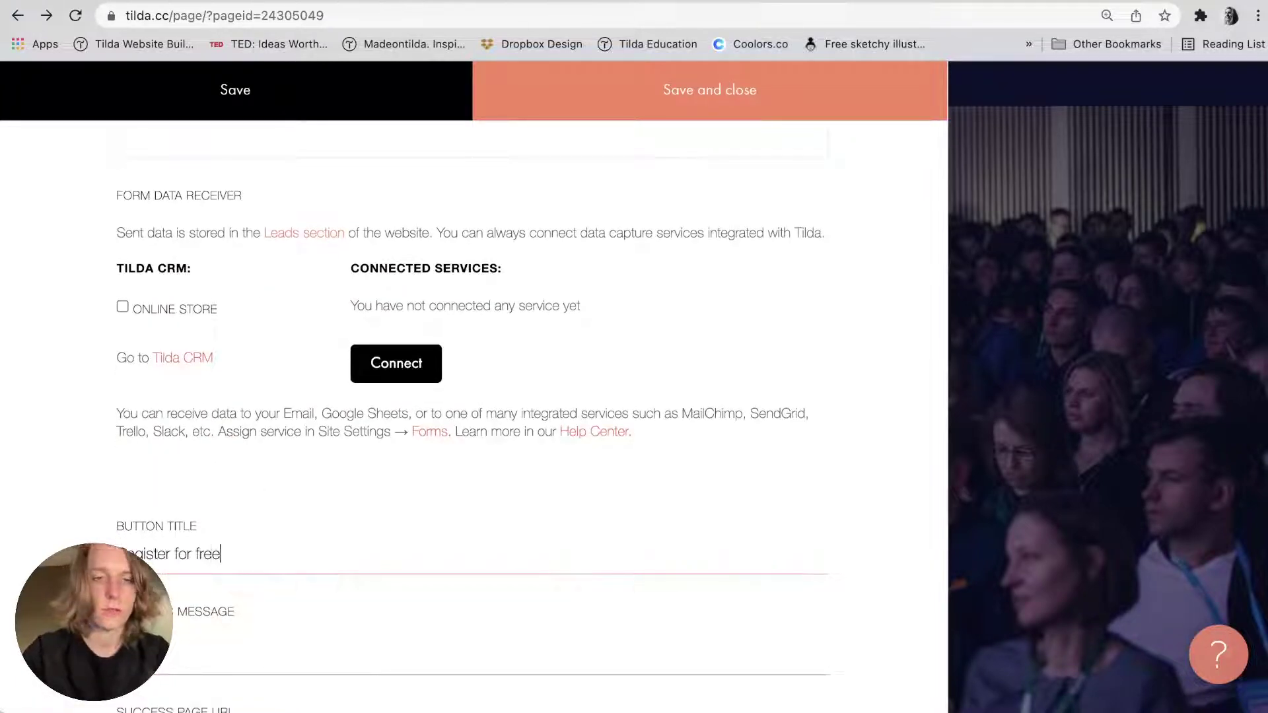
# Send form data to contact lists and services, then save and close.
pyautogui.scroll(-2, 489, 400)
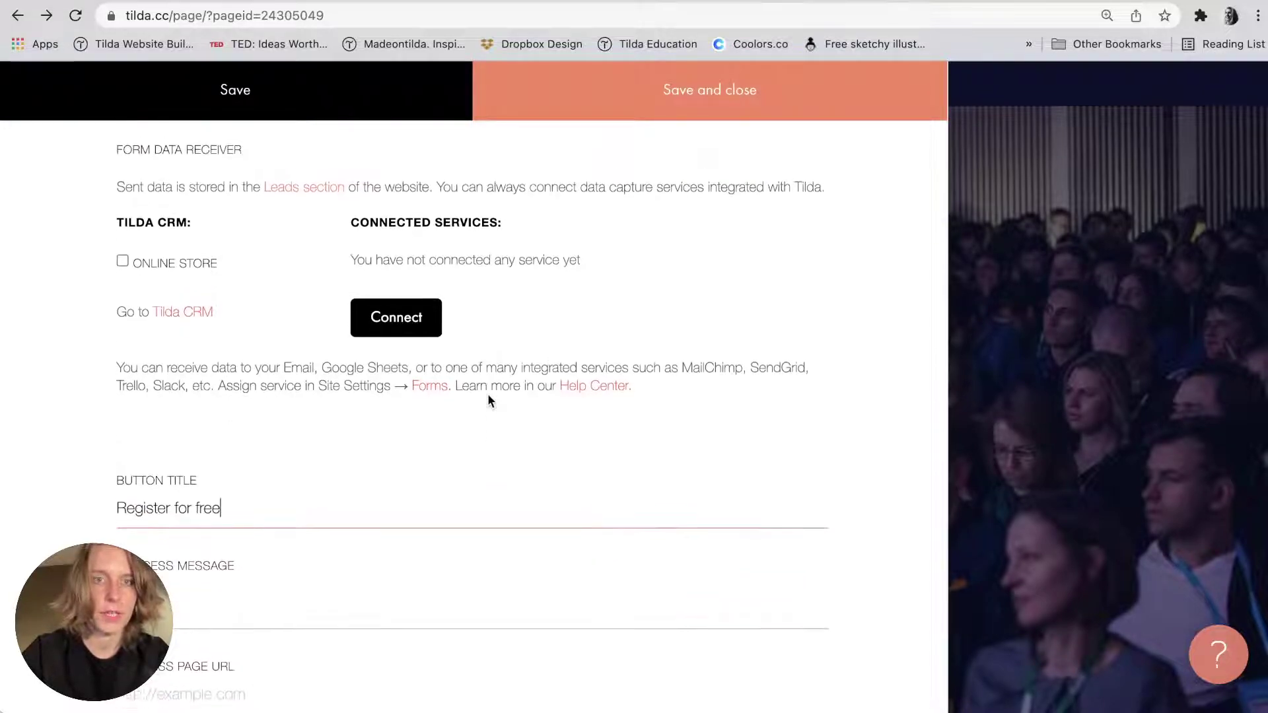
pyautogui.doubleClick(179, 152)
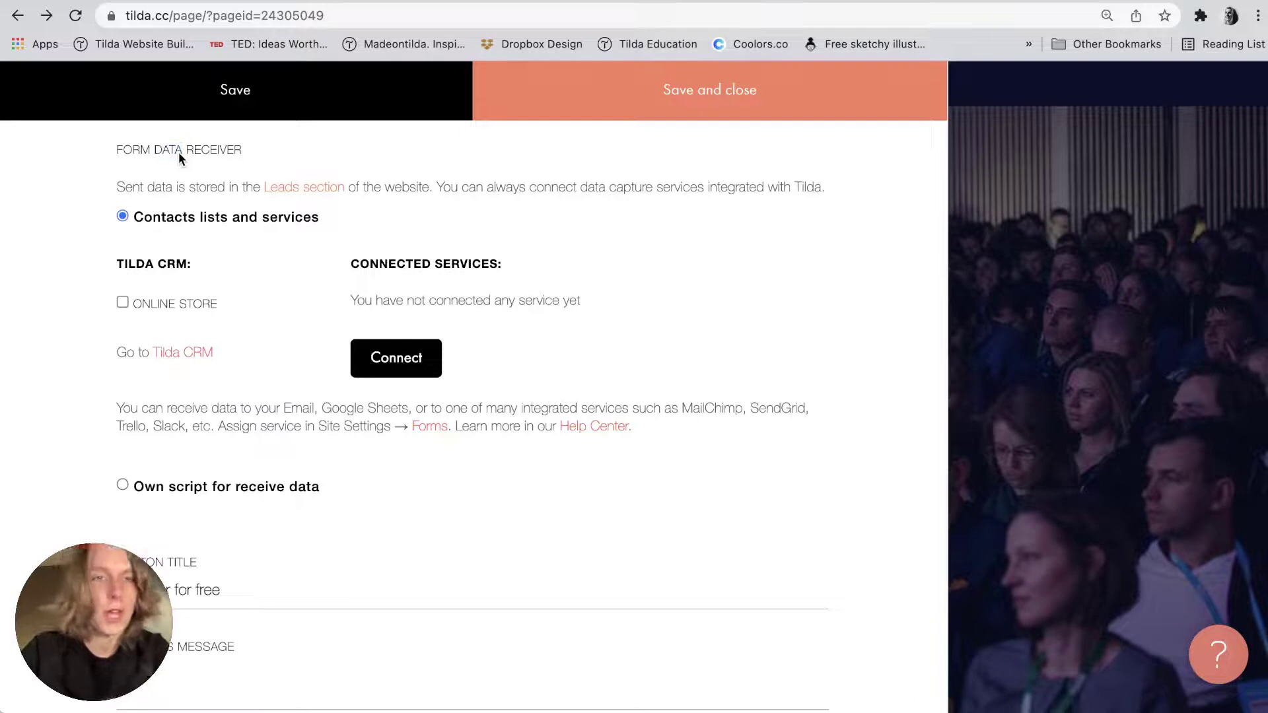
pyautogui.click(136, 223)
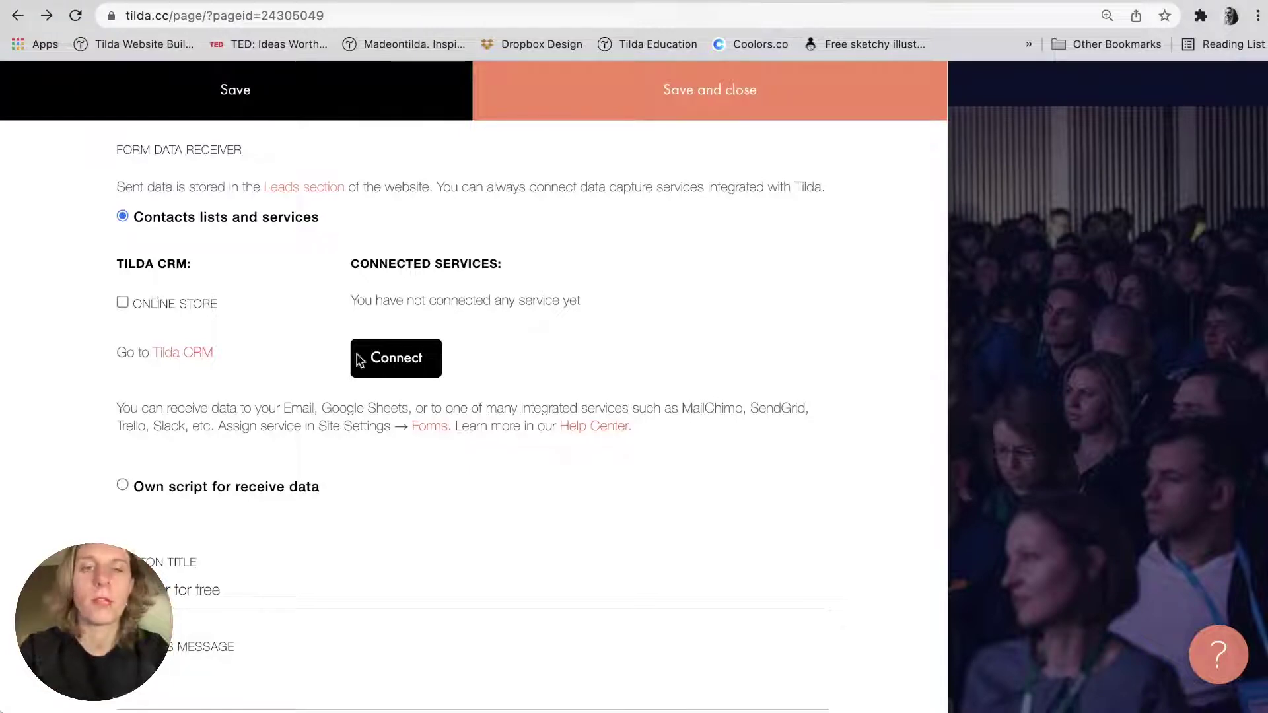
pyautogui.click(678, 102)
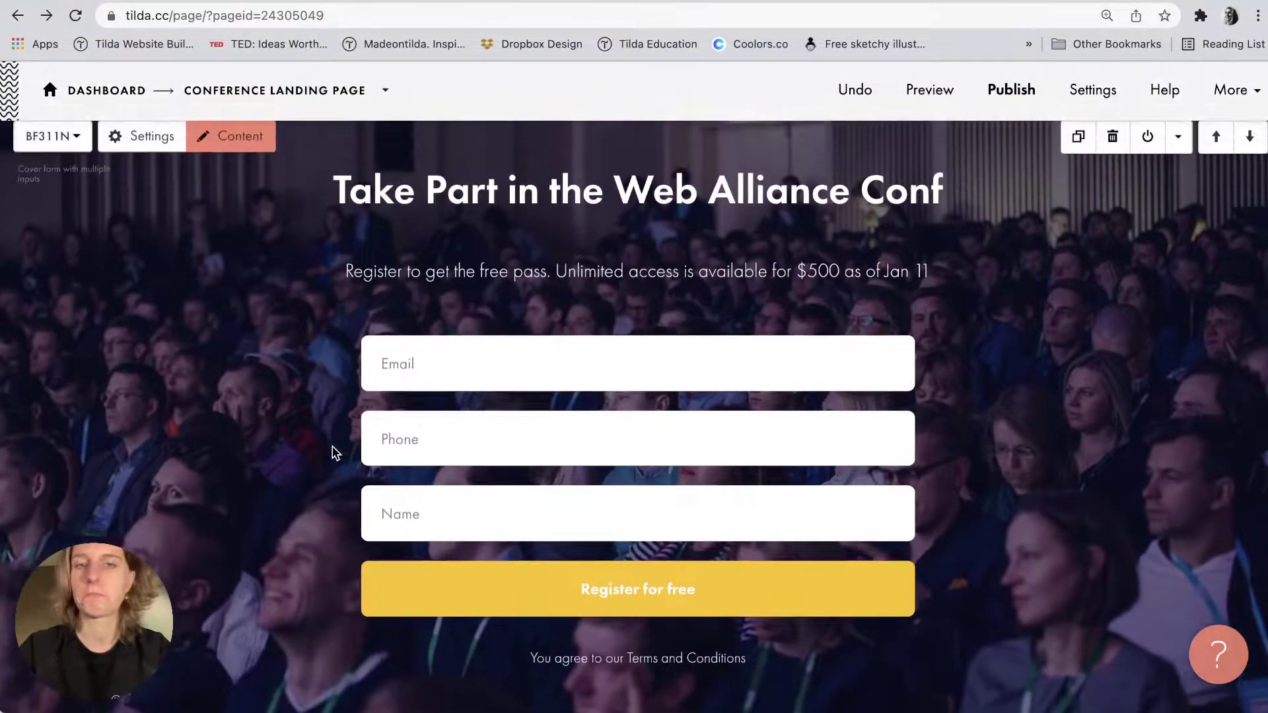
pyautogui.scroll(-7, 734, 512)
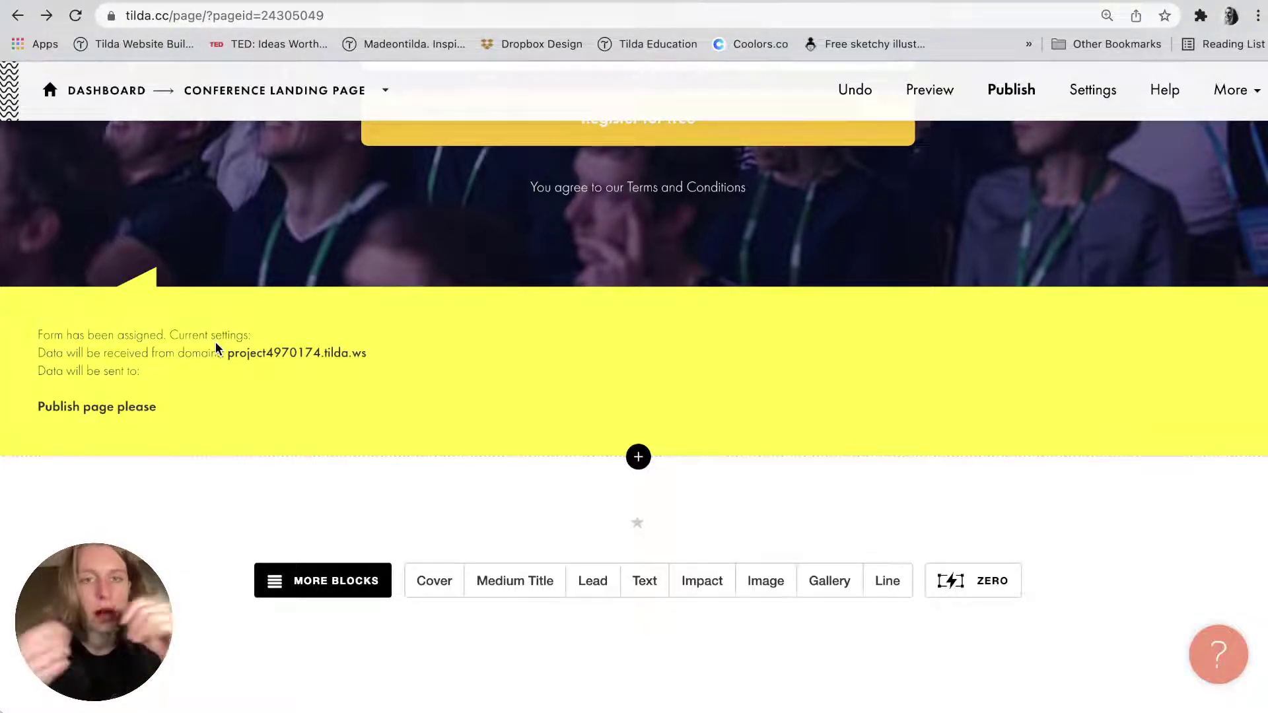
pyautogui.scroll(2, 641, 260)
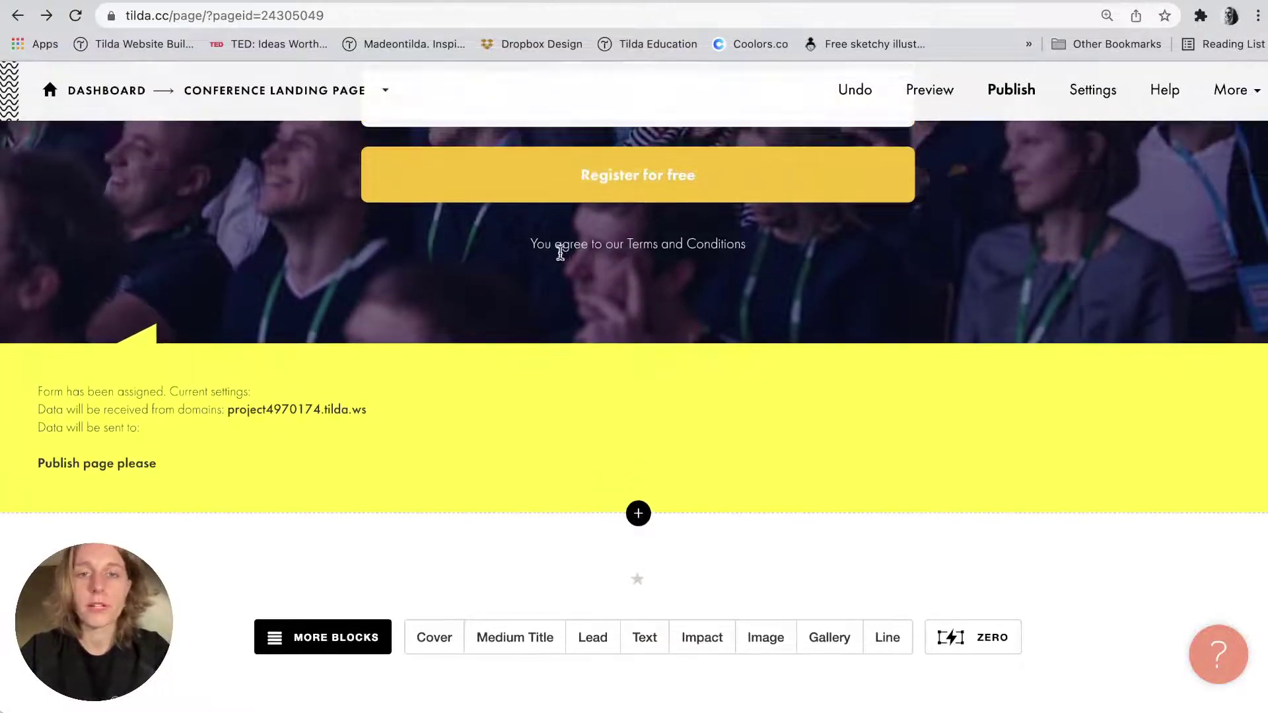
pyautogui.scroll(4, 719, 264)
pyautogui.click(659, 370)
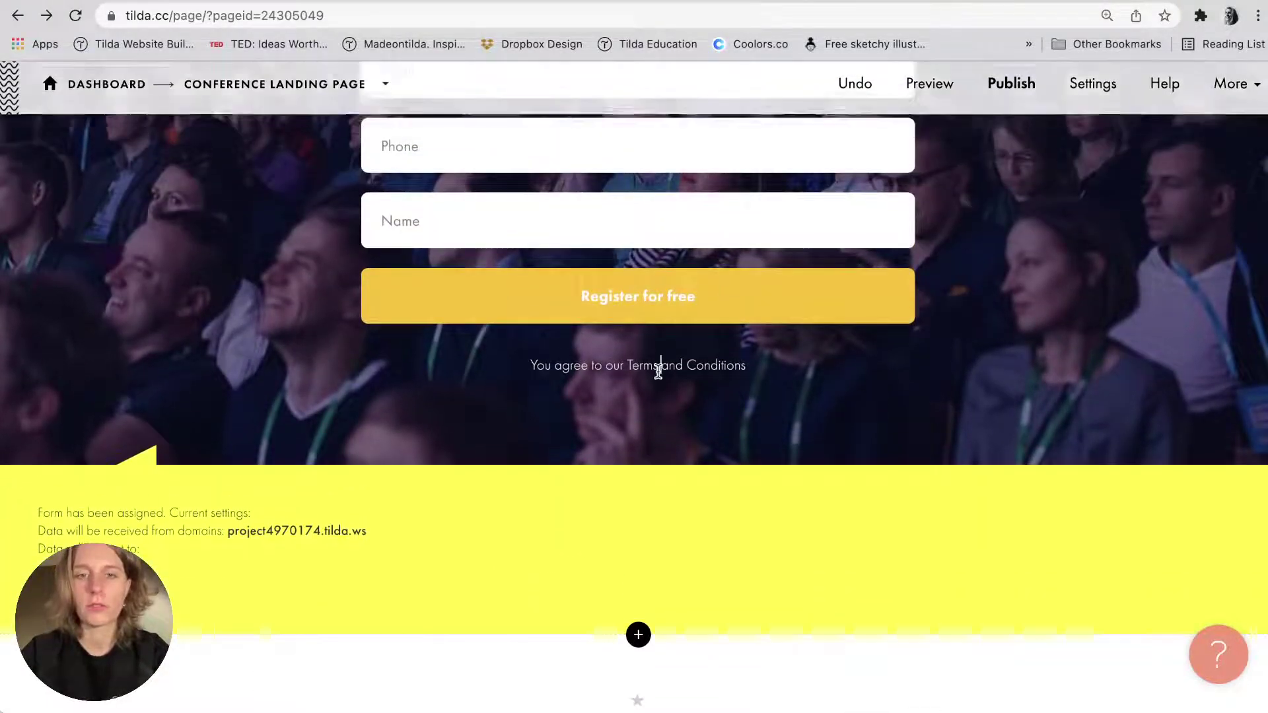
pyautogui.click(634, 421)
pyautogui.scroll(8, 634, 423)
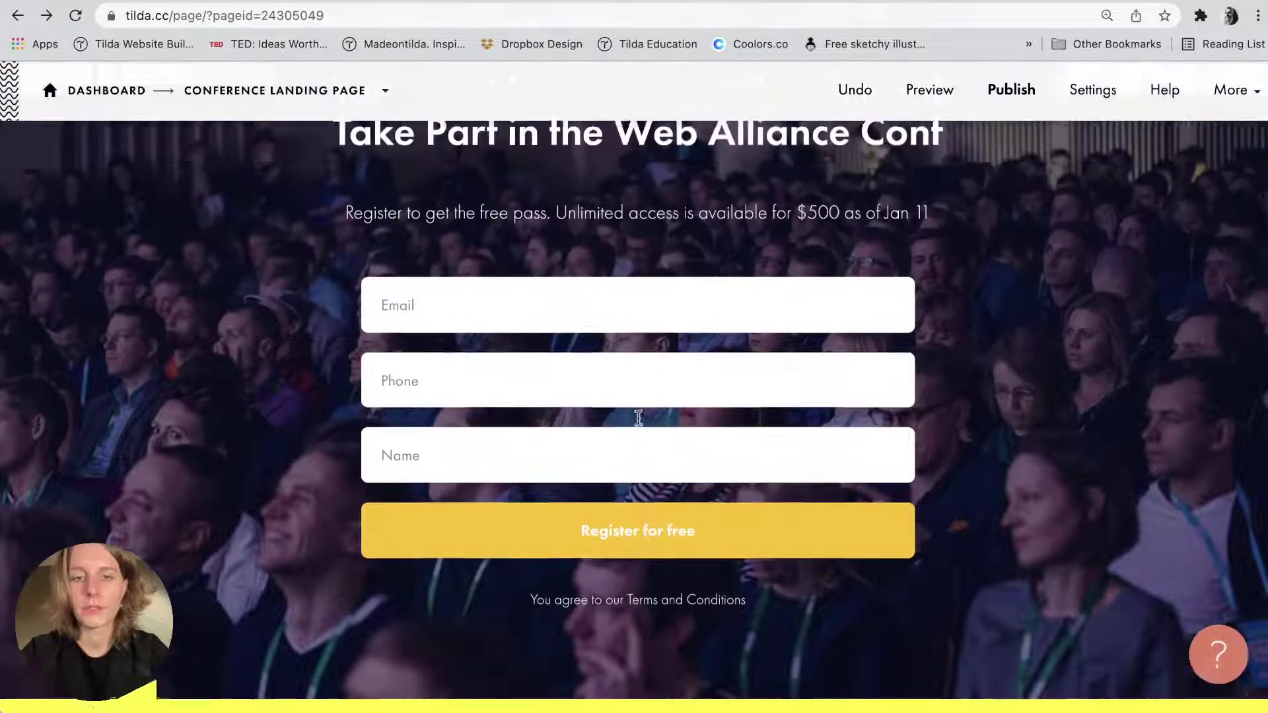
pyautogui.scroll(1, 637, 418)
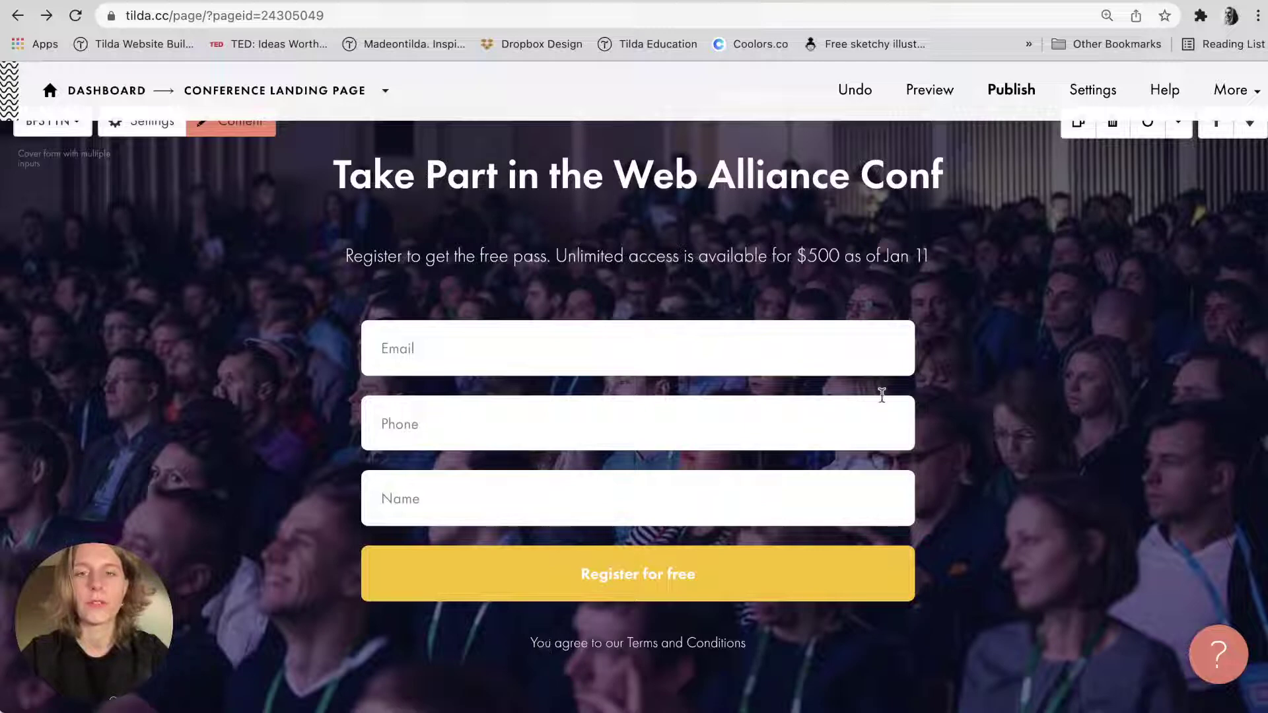
pyautogui.moveTo(1265, 349)
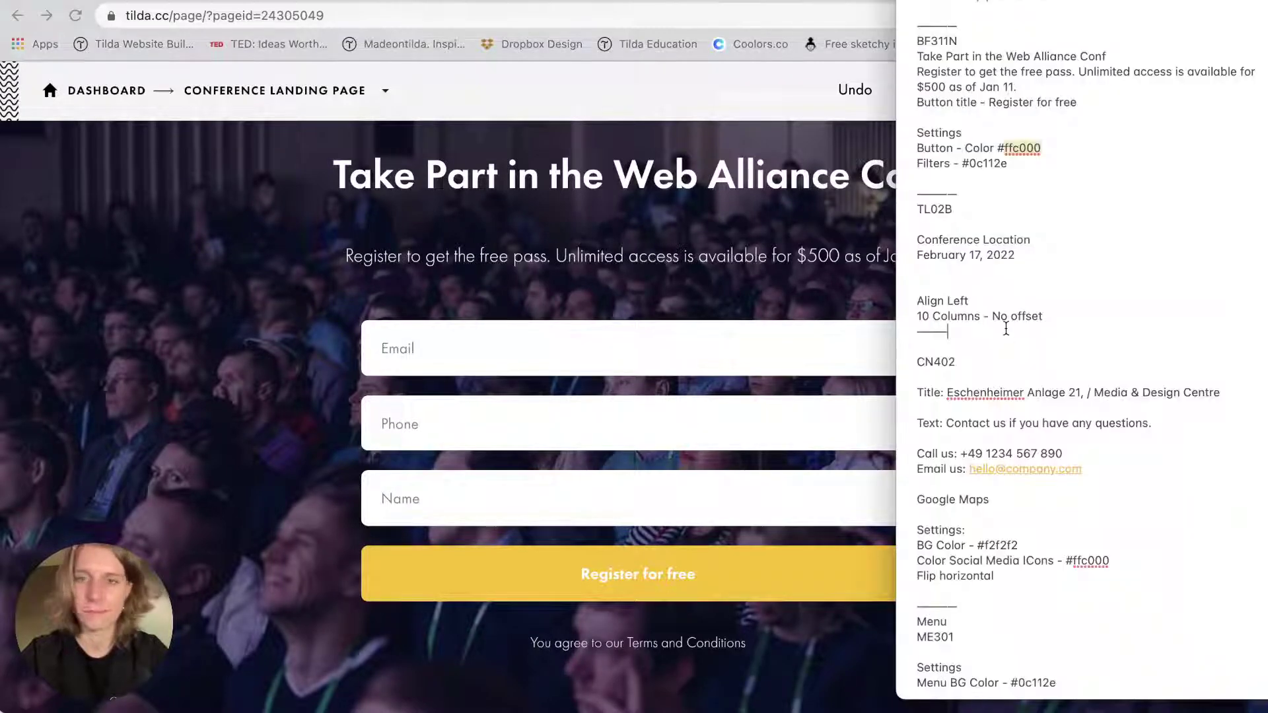
pyautogui.scroll(-8, 627, 416)
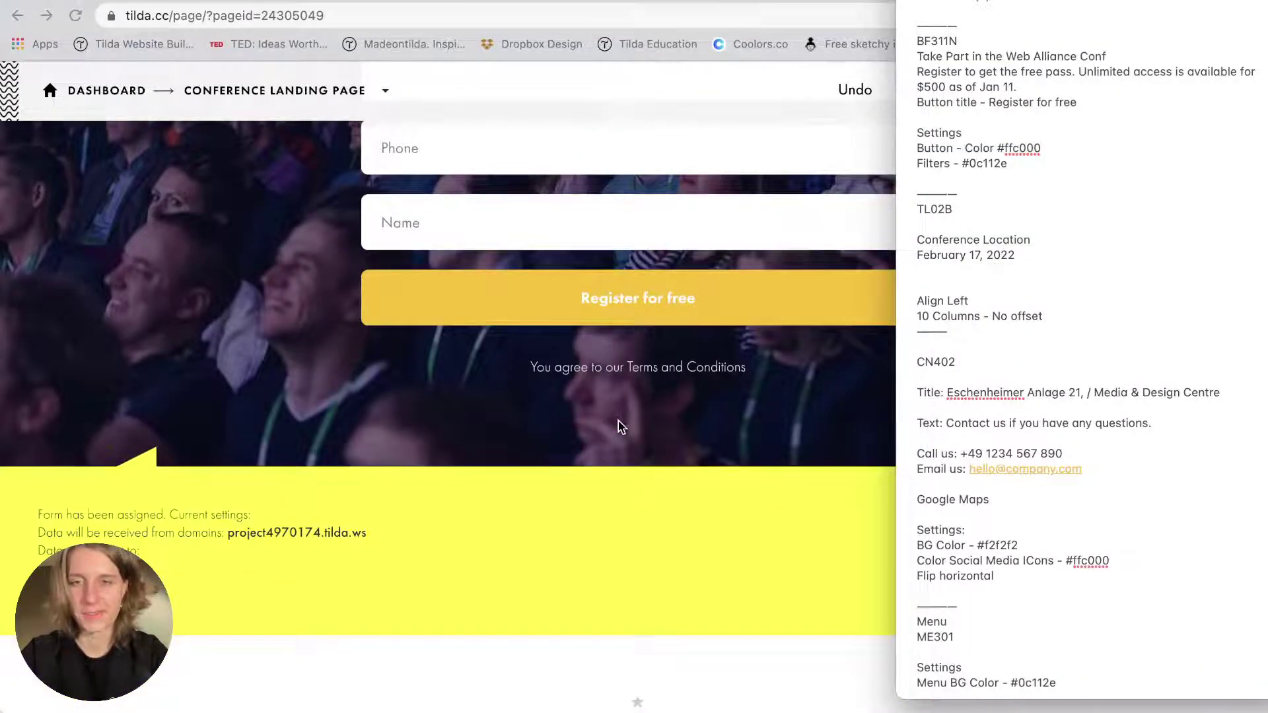
pyautogui.scroll(-5, 620, 426)
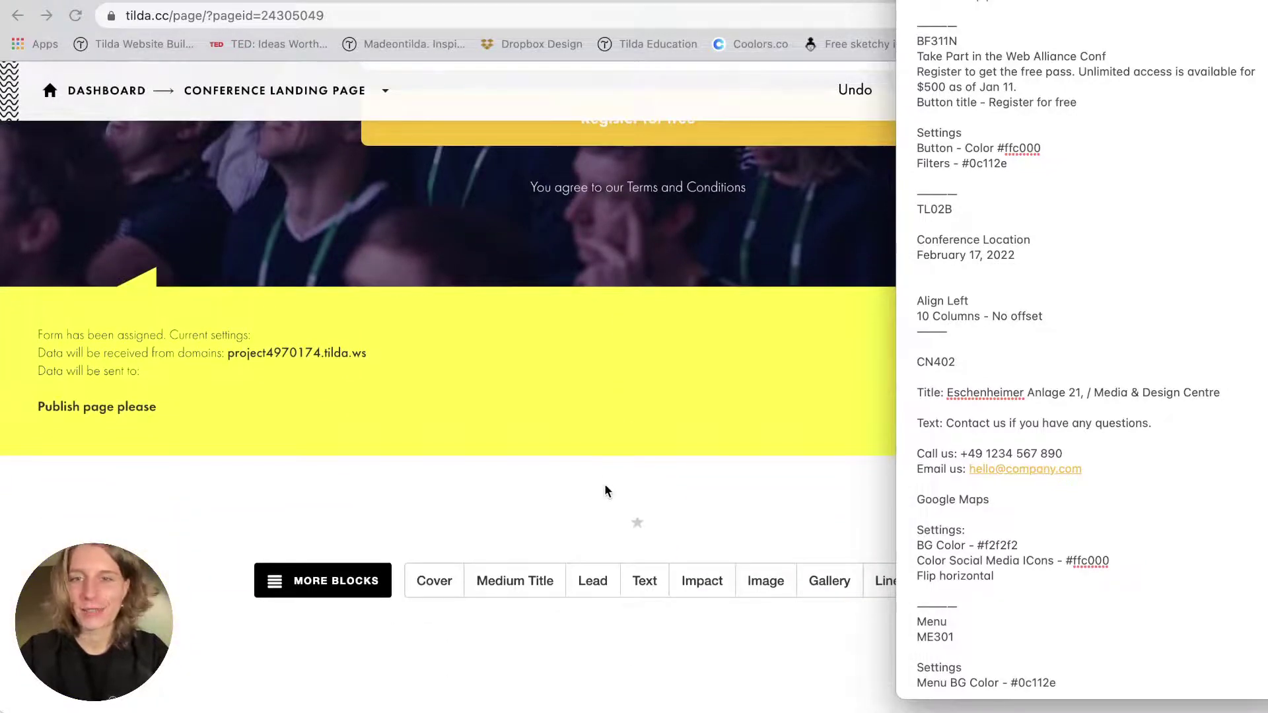
# Add the TL02B medium title block from the Title category of the block library.
pyautogui.click(637, 455)
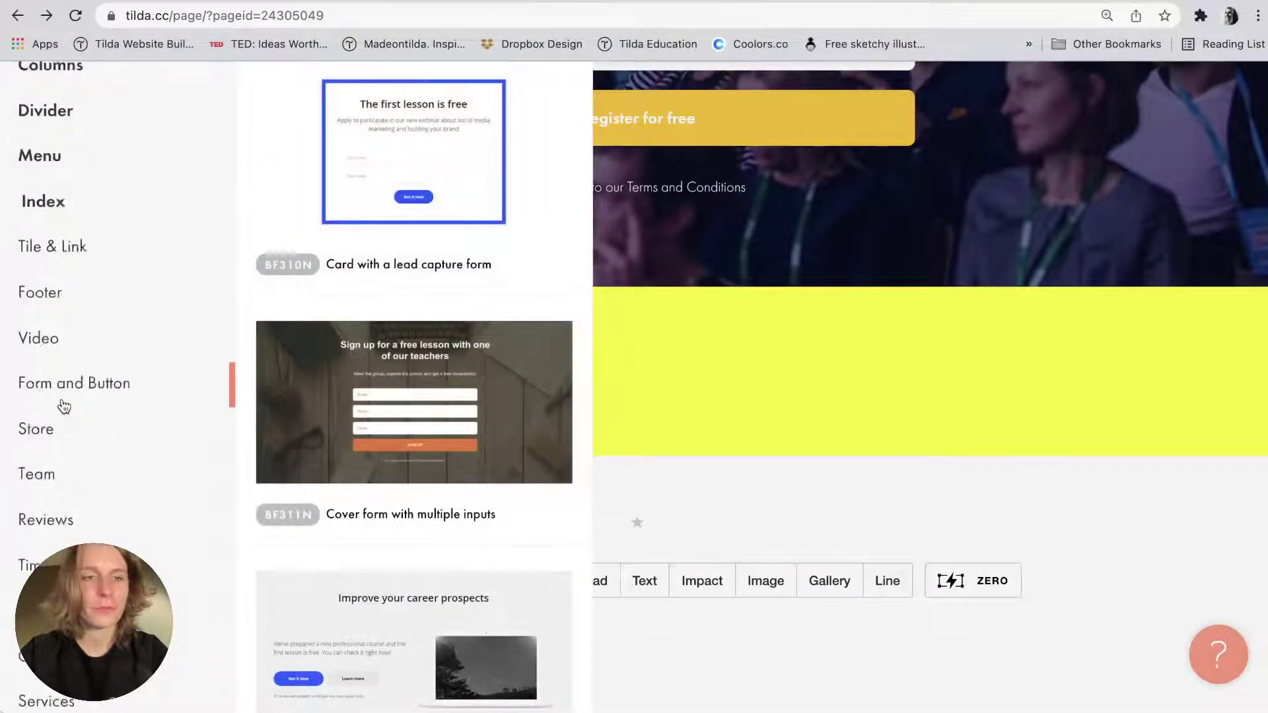
pyautogui.scroll(-5, 64, 406)
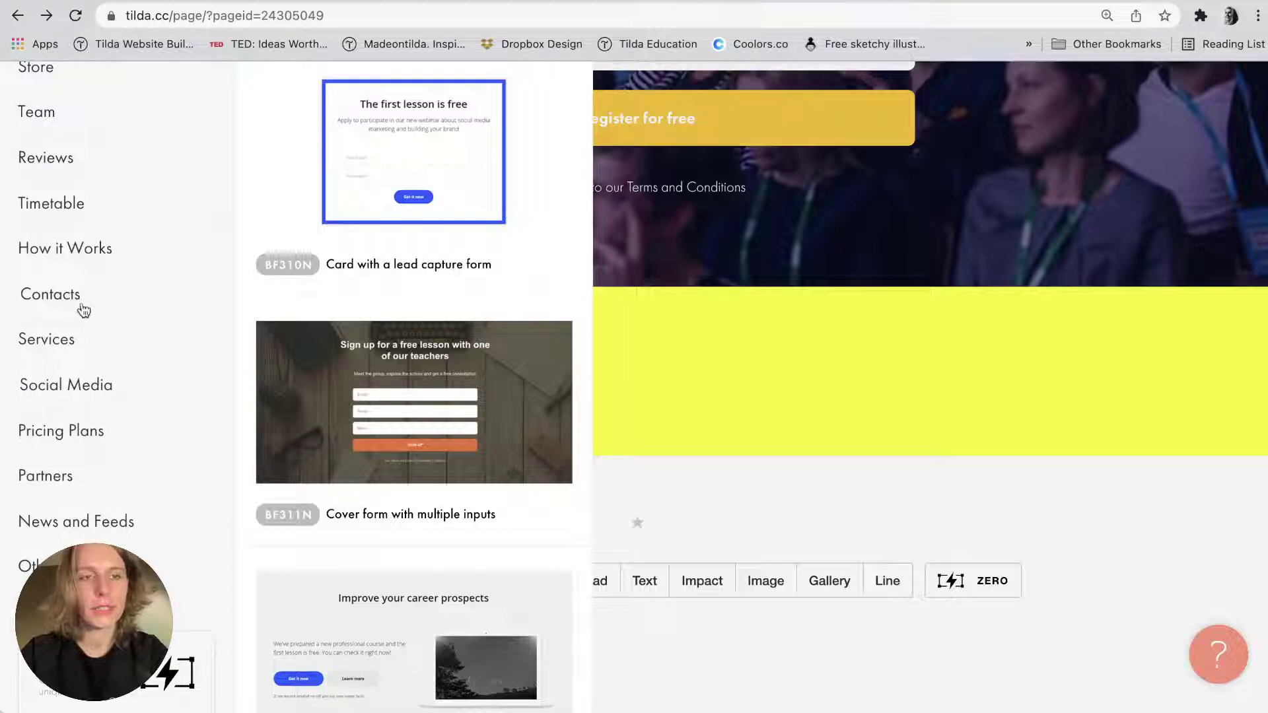
pyautogui.click(74, 301)
pyautogui.scroll(6, 170, 399)
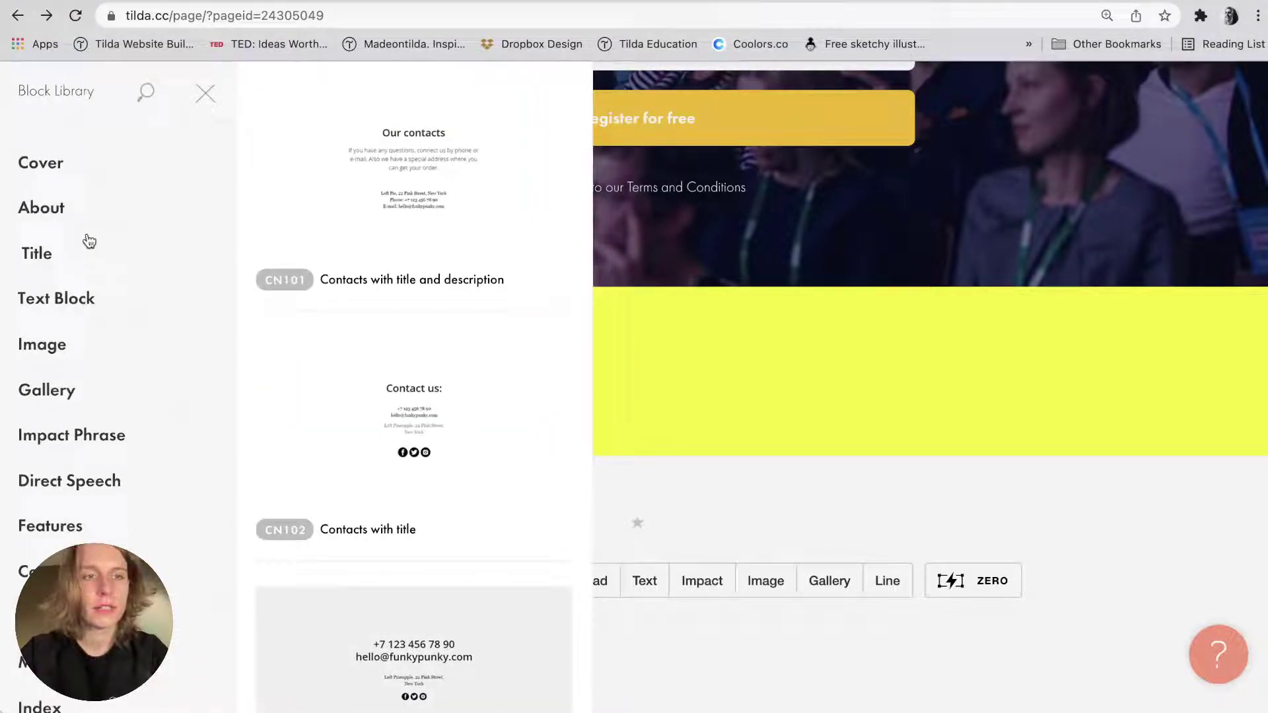
pyautogui.click(79, 253)
pyautogui.scroll(-9, 498, 257)
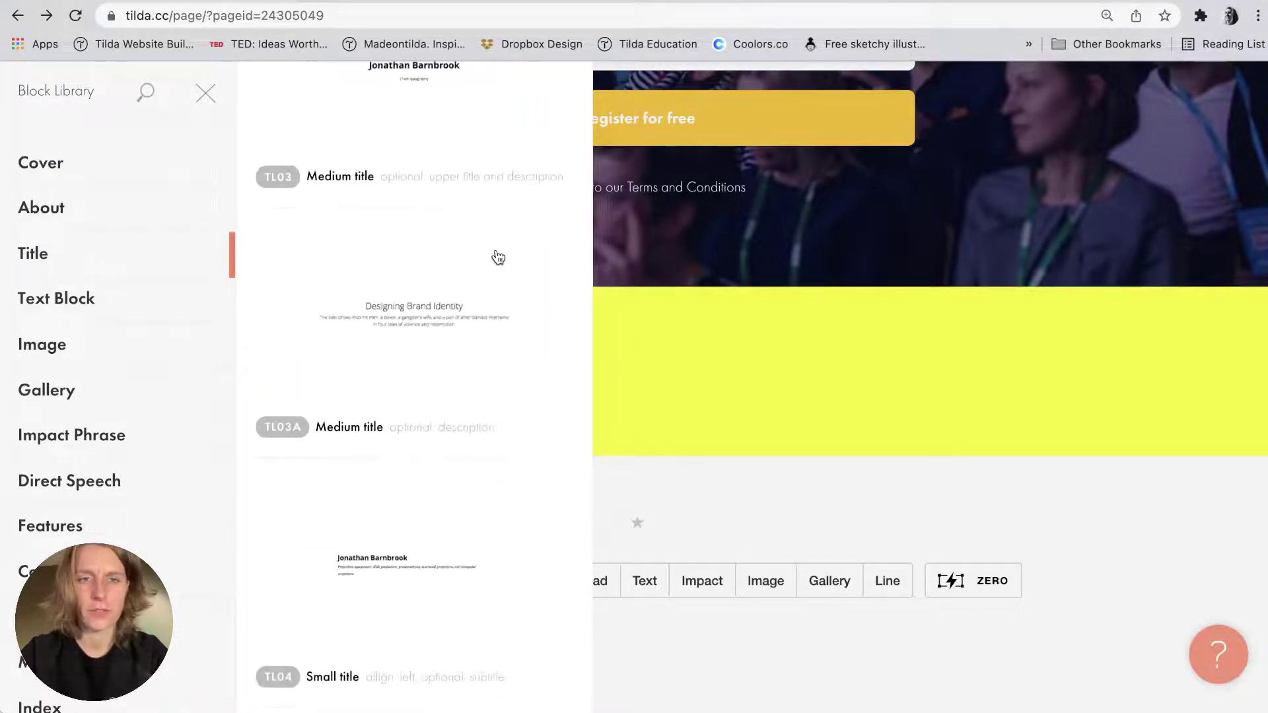
pyautogui.scroll(-5, 497, 257)
pyautogui.press('super+Tab')
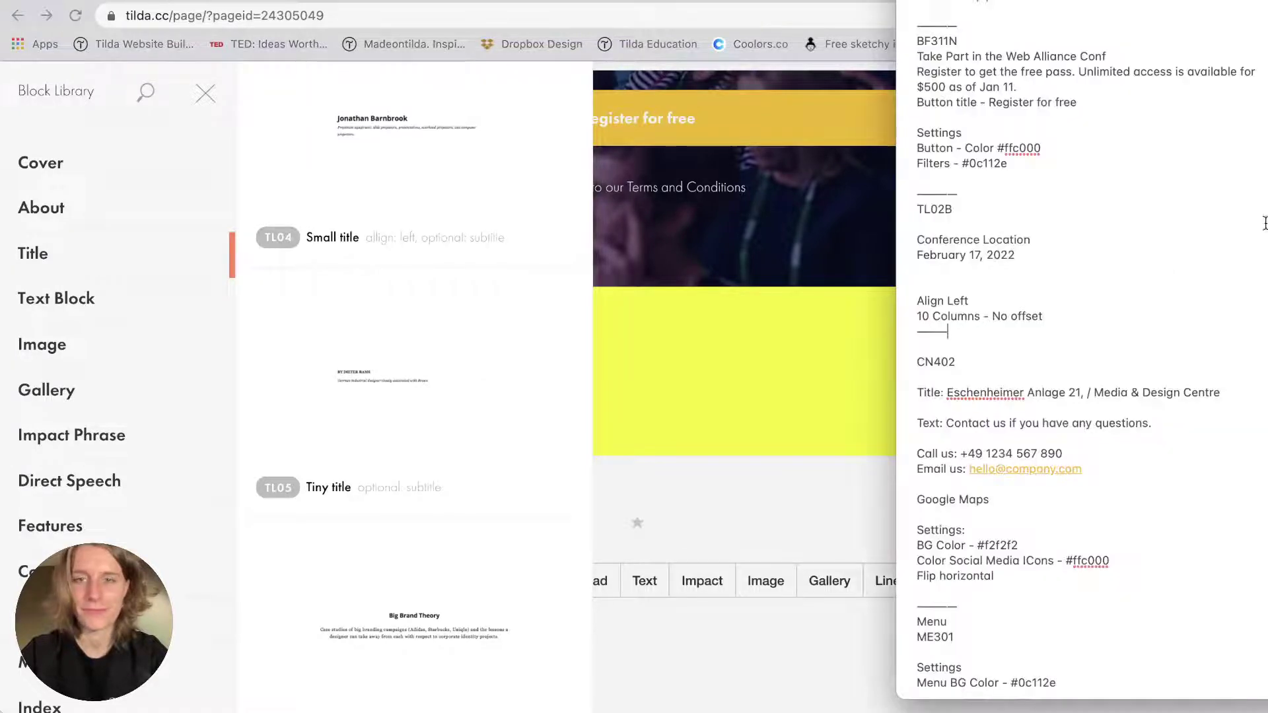
pyautogui.doubleClick(955, 245)
pyautogui.press('super+c')
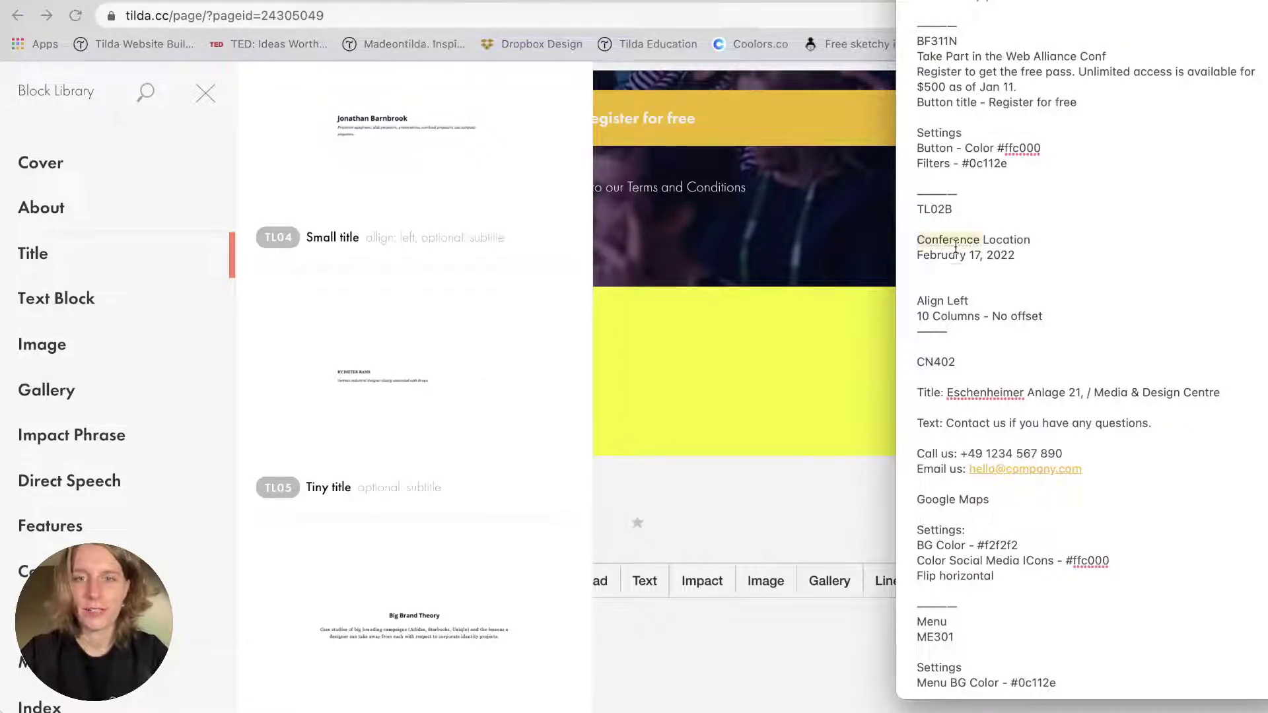
pyautogui.scroll(10, 297, 330)
pyautogui.scroll(-4, 304, 395)
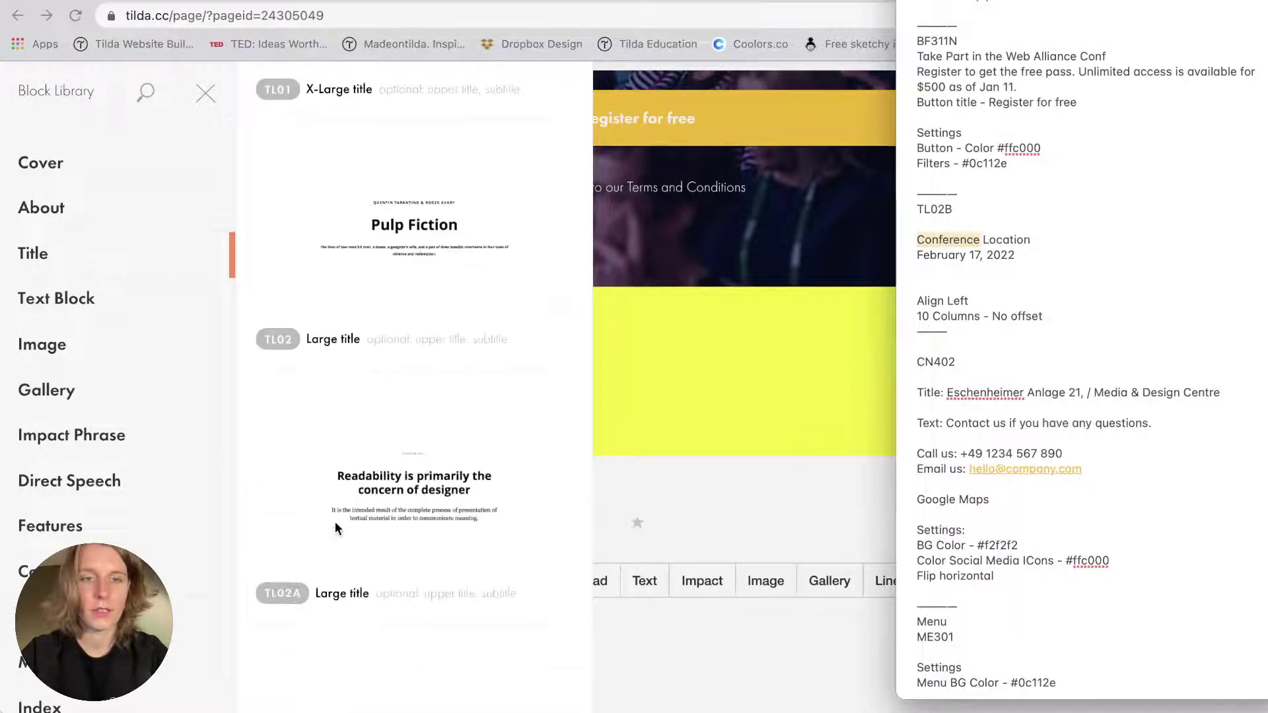
pyautogui.scroll(-3, 371, 415)
pyautogui.click(350, 614)
pyautogui.click(368, 467)
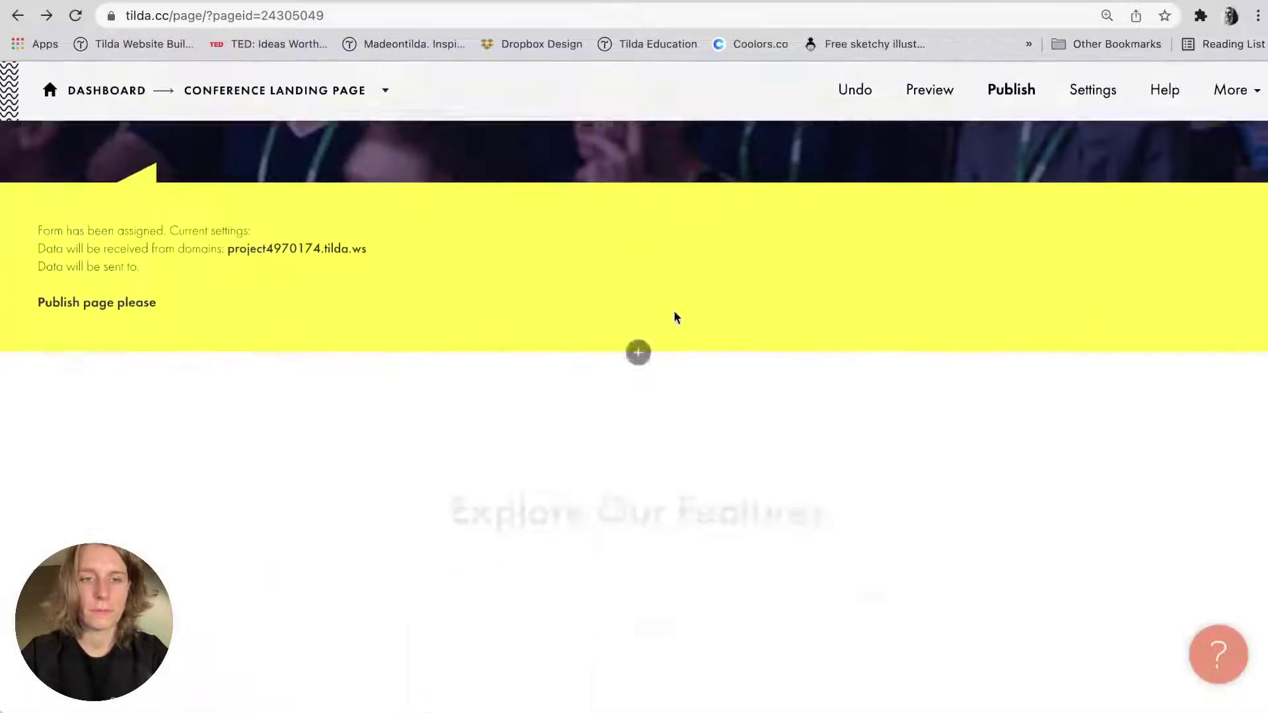
# Set the heading to 'Conference Location' and the subtitle to 'February 17, 2022'.
pyautogui.tripleClick(565, 322)
pyautogui.press('super+v')
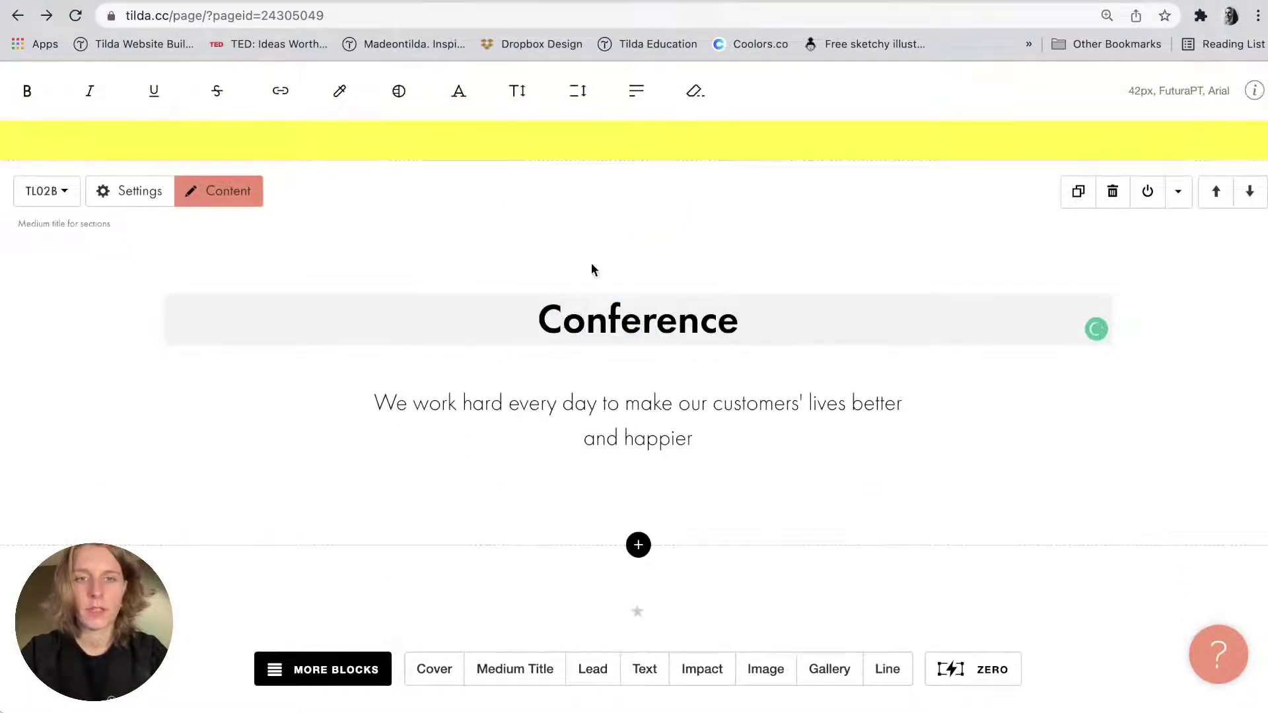
pyautogui.press('super+Tab')
pyautogui.doubleClick(1005, 240)
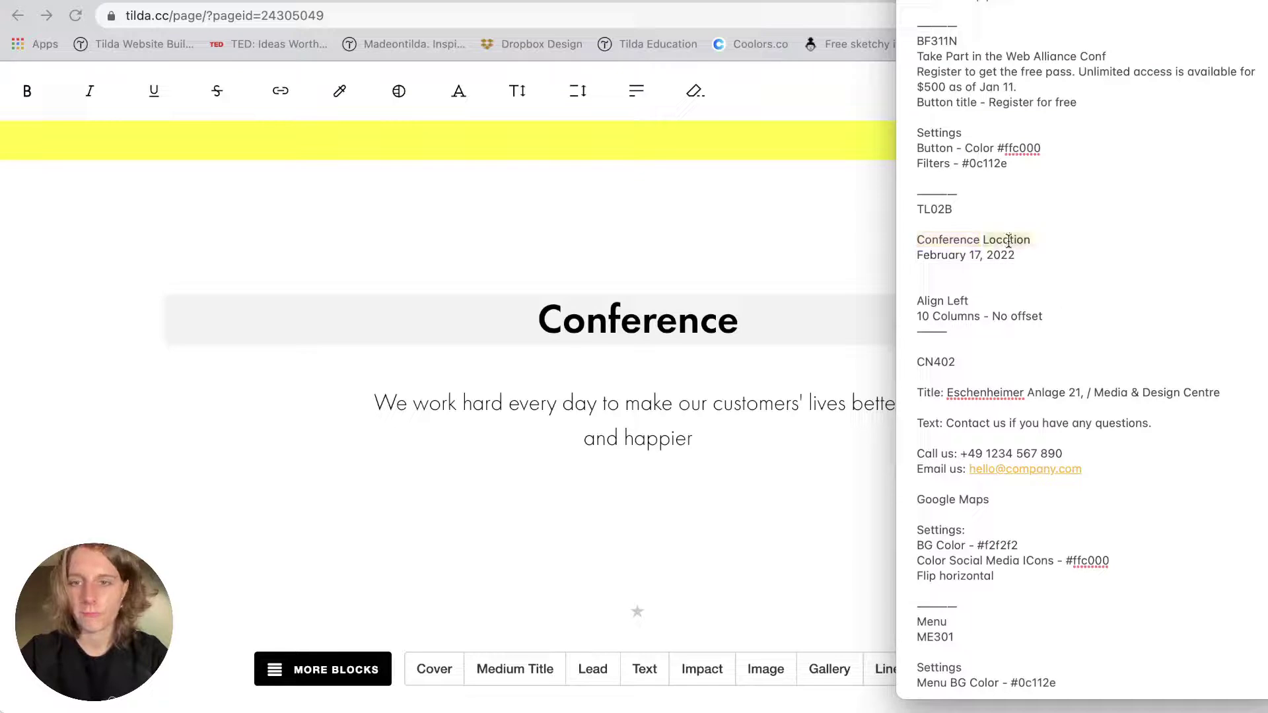
pyautogui.press('super+c')
pyautogui.press('super+Tab')
pyautogui.press('super+v')
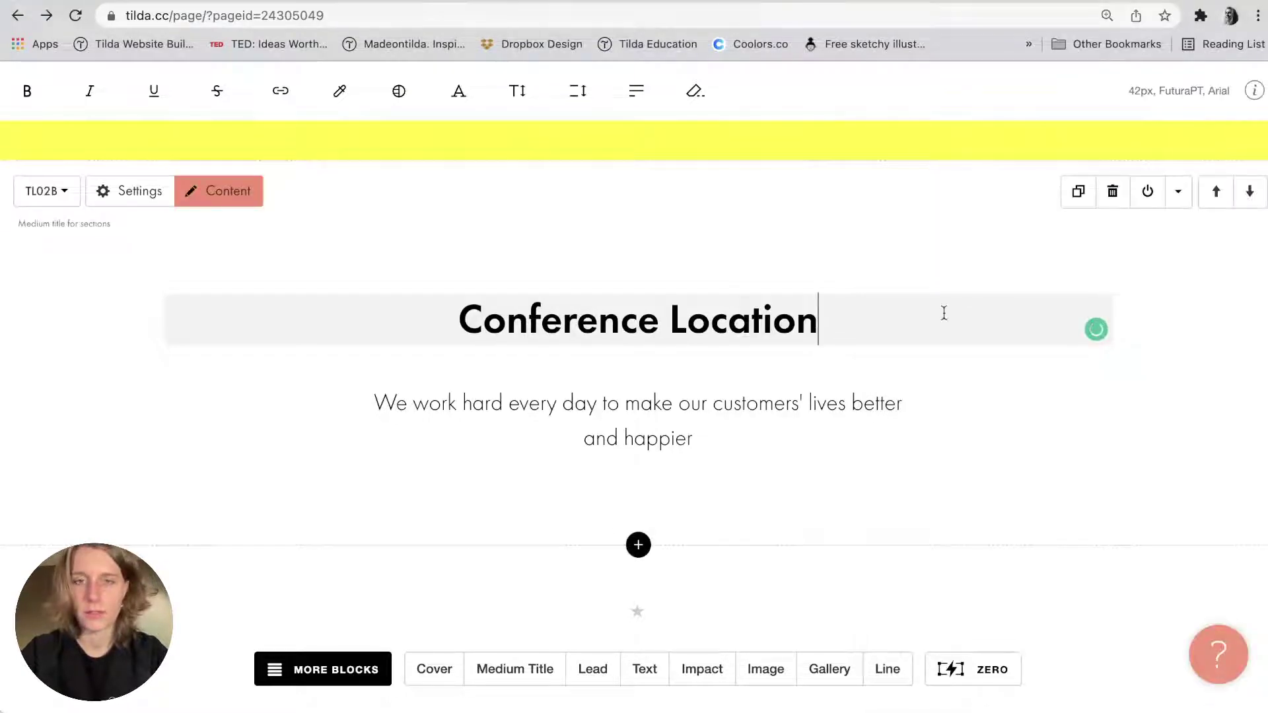
pyautogui.press('super+Tab')
pyautogui.tripleClick(938, 255)
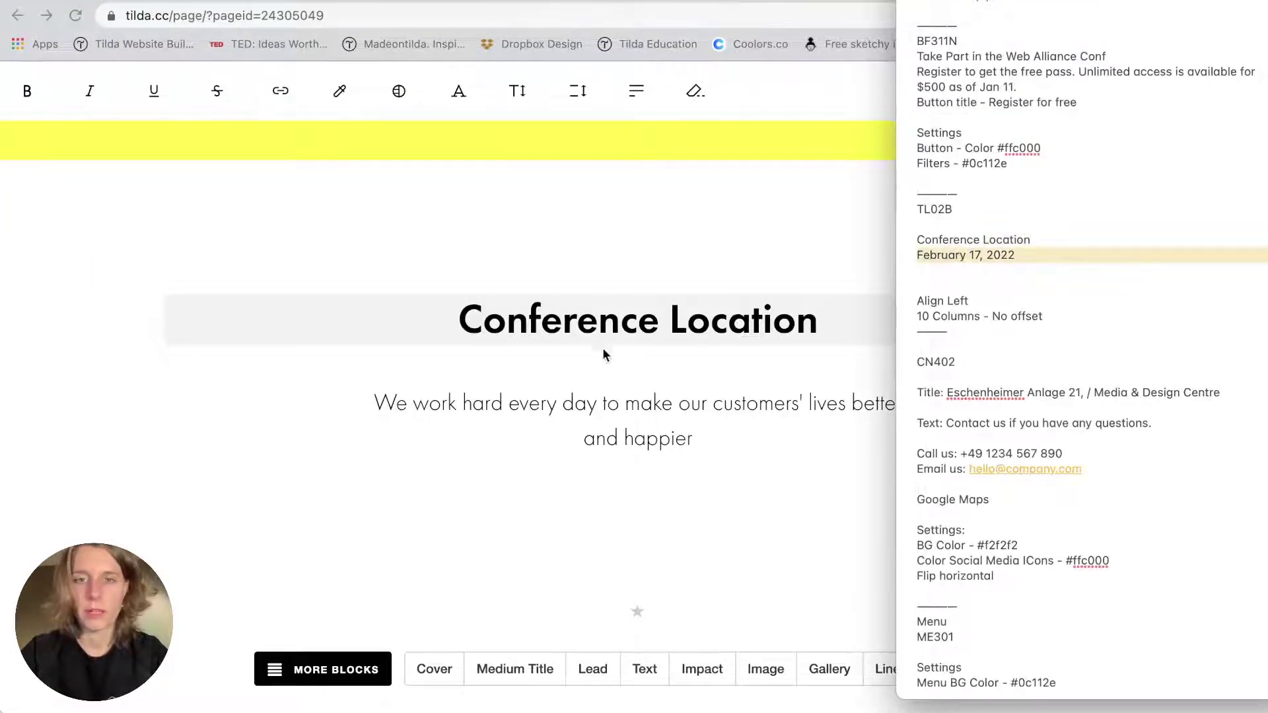
pyautogui.doubleClick(571, 393)
pyautogui.press('super+a')
pyautogui.press('super+v')
pyautogui.press('BackSpace')
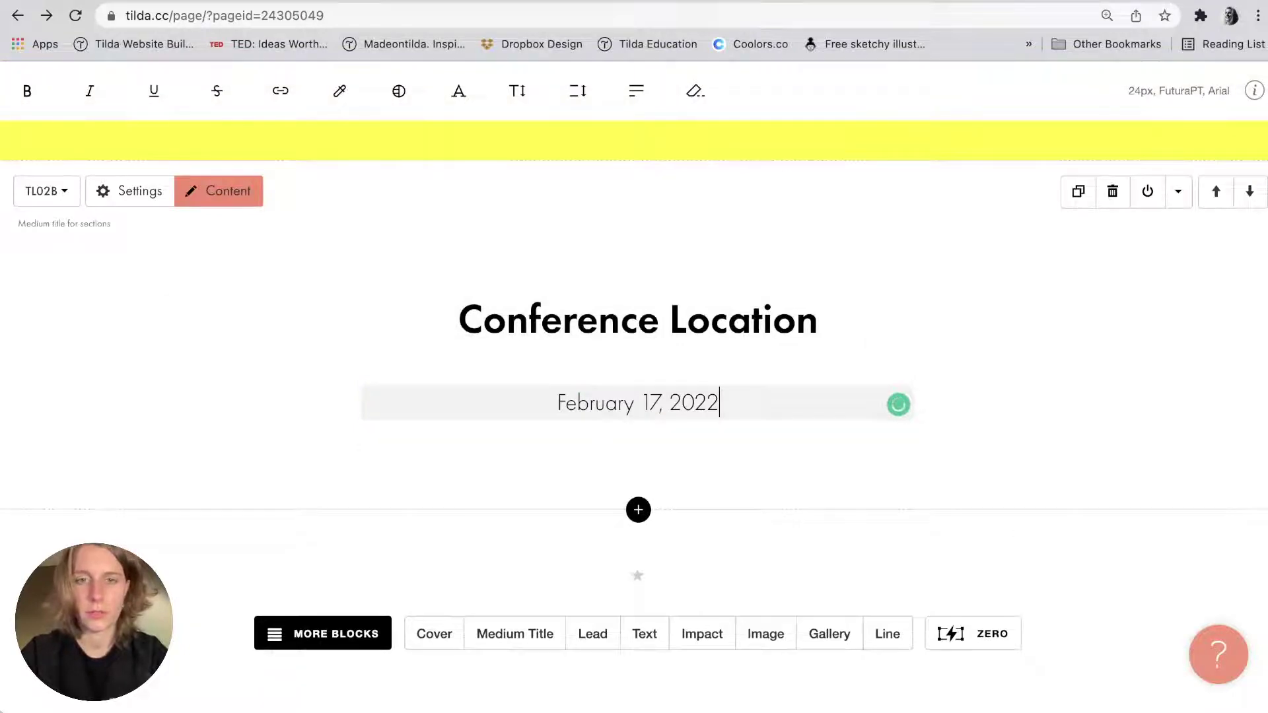
pyautogui.click(684, 434)
# In the title block's settings, set no position offset and left alignment, then save.
pyautogui.press('super+Tab')
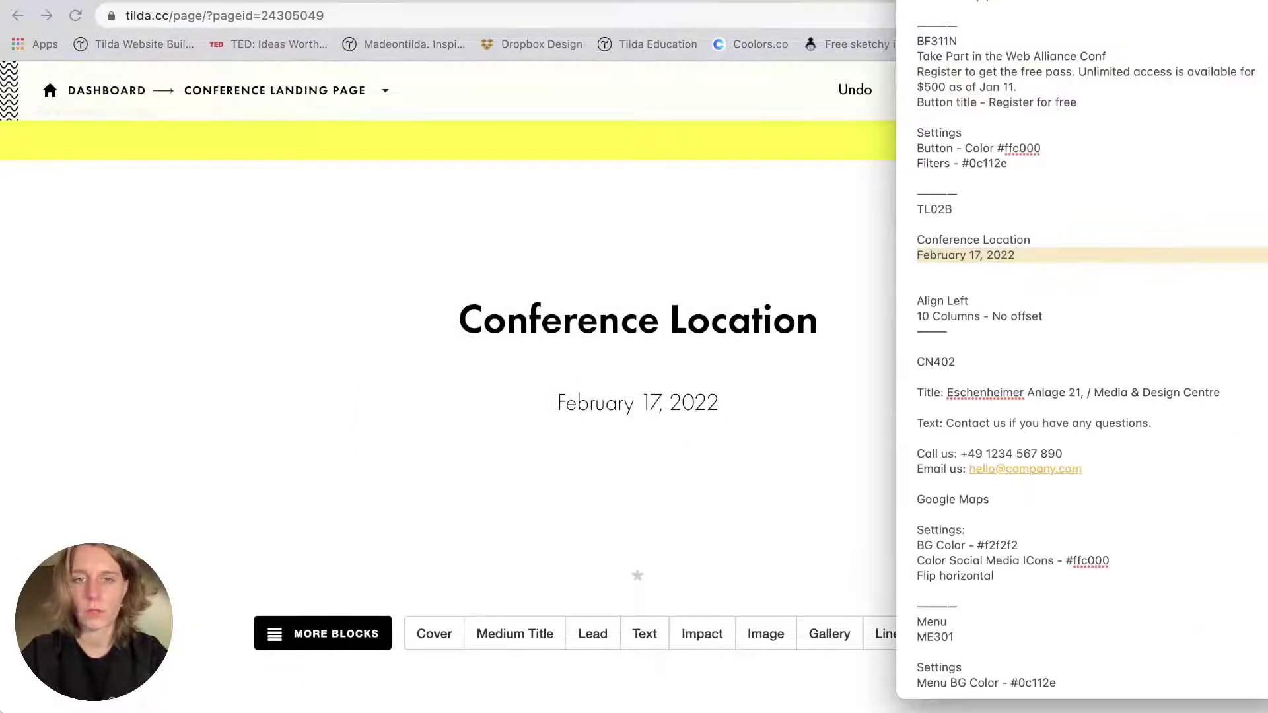
pyautogui.click(852, 354)
pyautogui.click(156, 192)
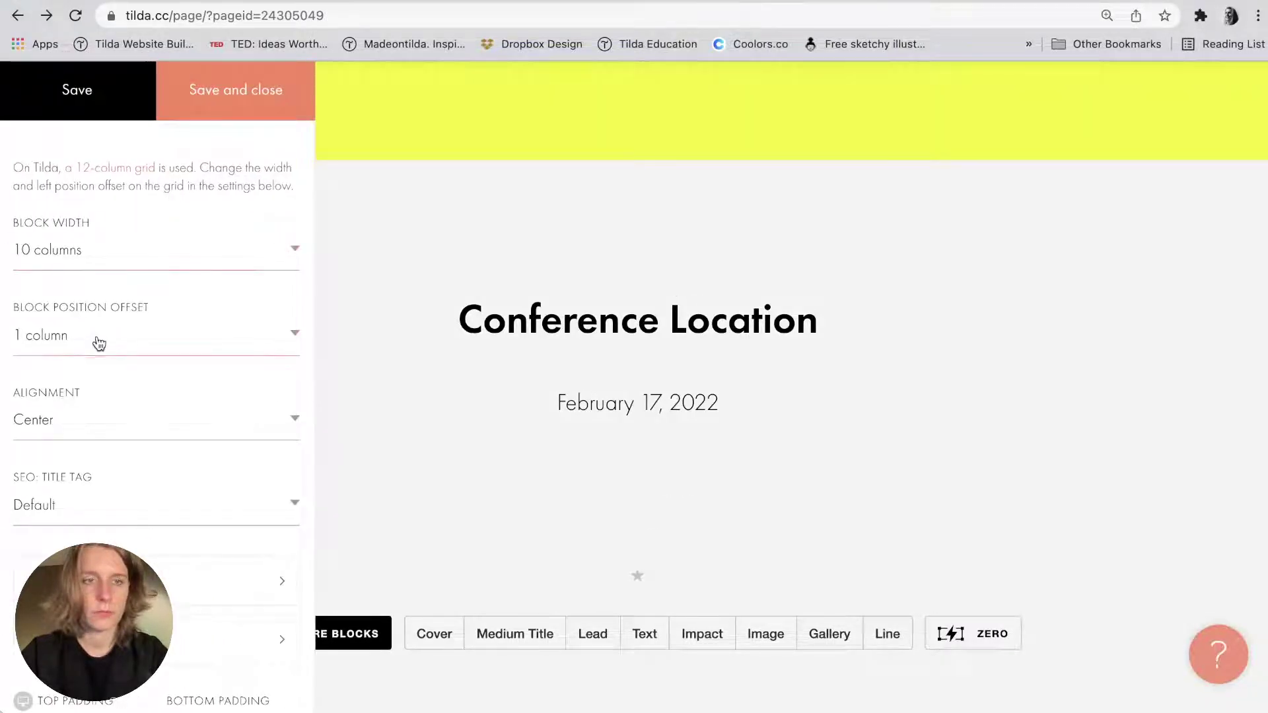
pyautogui.press('super+Tab')
pyautogui.click(96, 370)
pyautogui.click(79, 340)
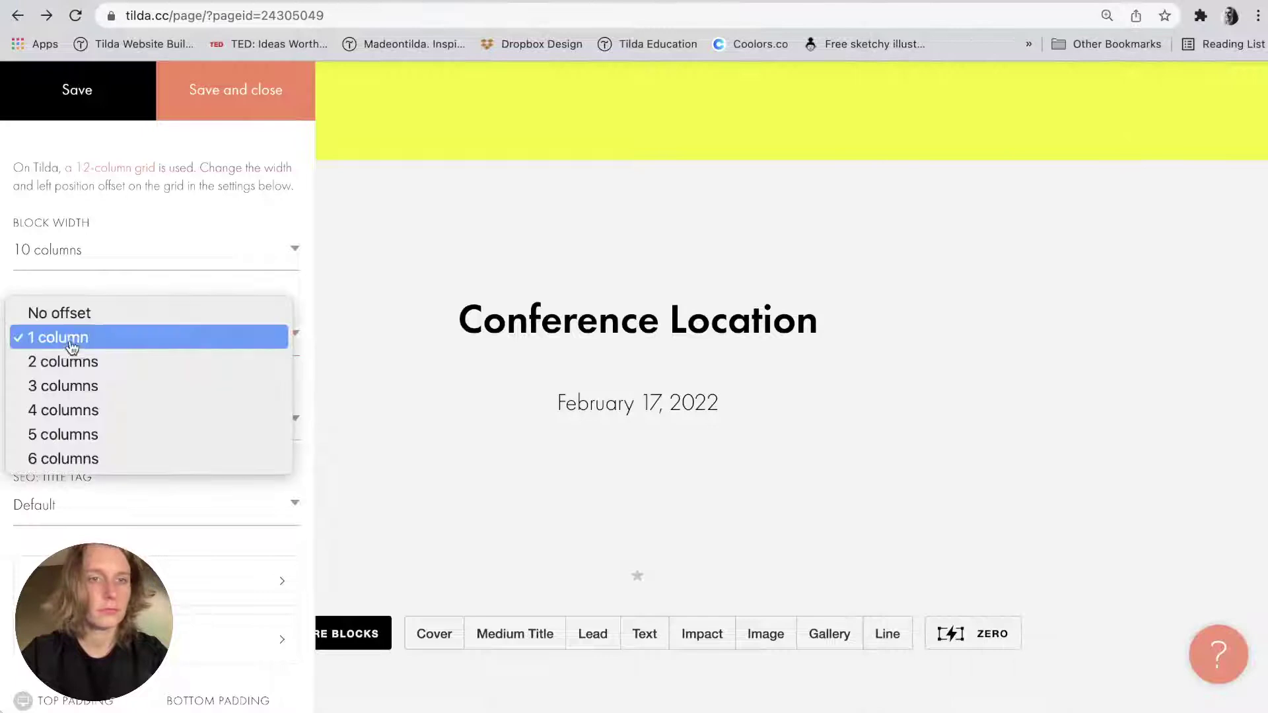
pyautogui.click(66, 316)
pyautogui.click(59, 419)
pyautogui.press('Up')
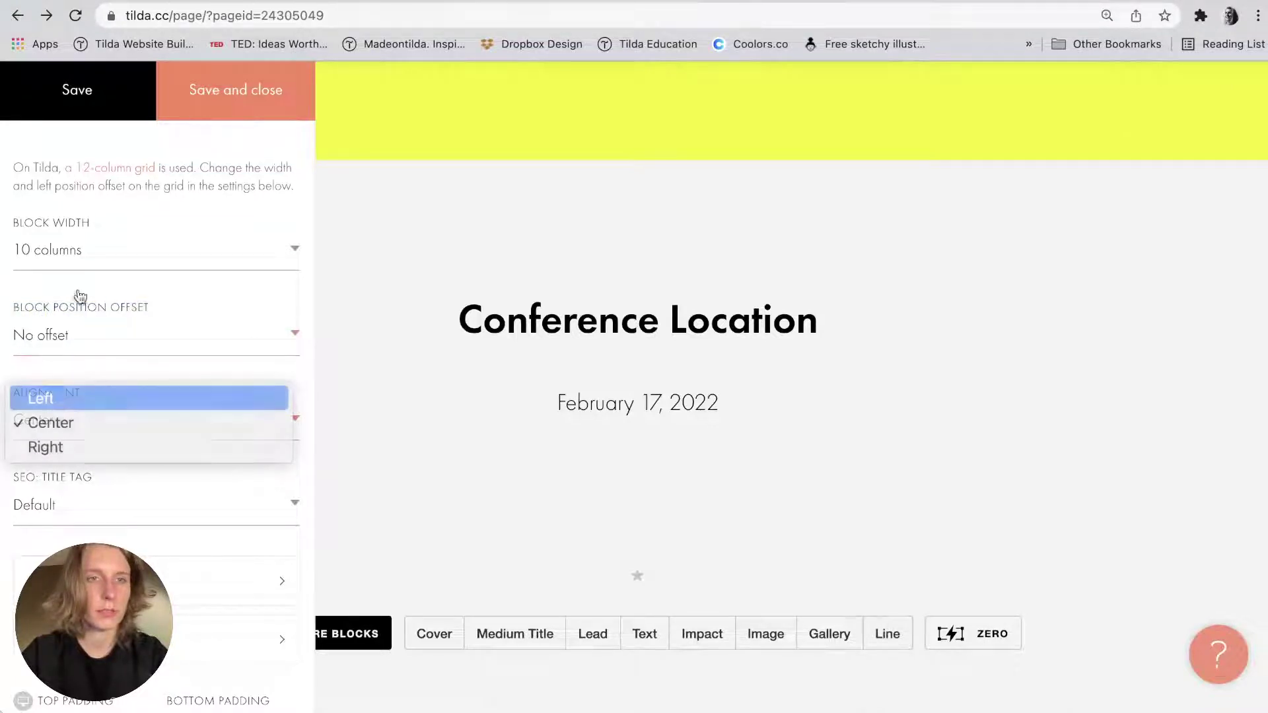
pyautogui.press('Return')
pyautogui.click(225, 86)
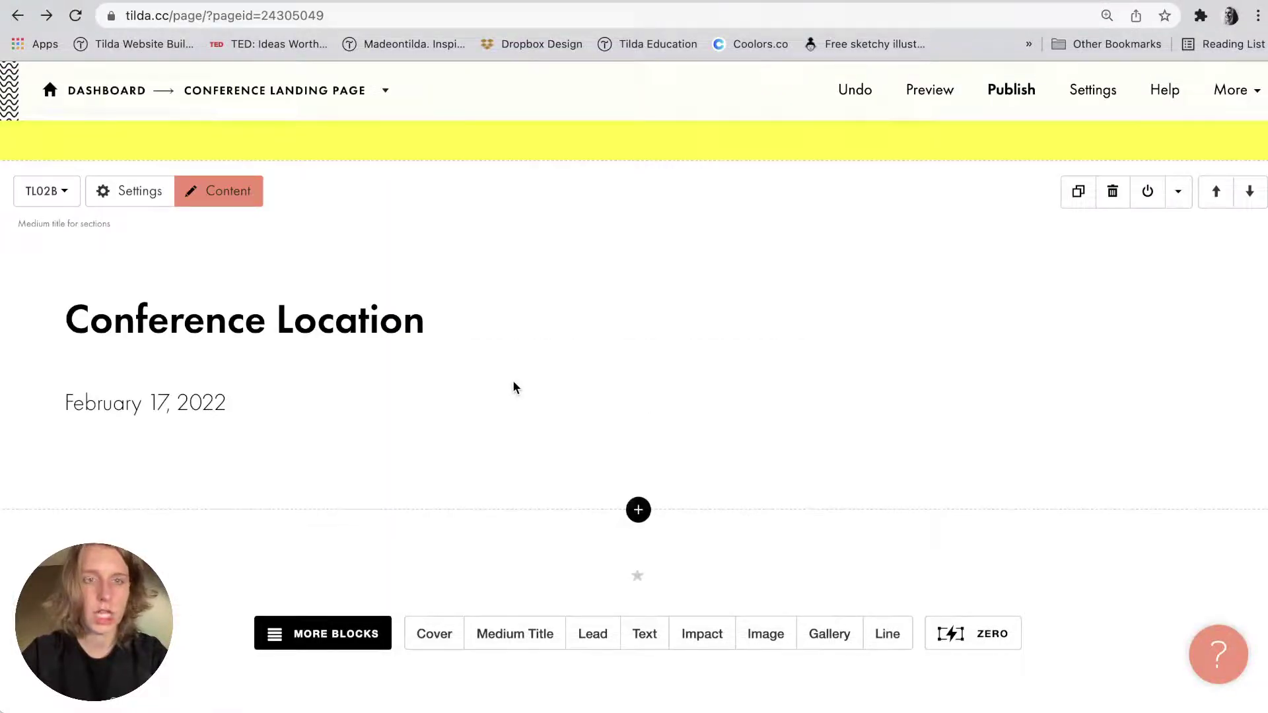
# Give the title block a light grey #f2f2f2 background and save.
pyautogui.press('super+Tab')
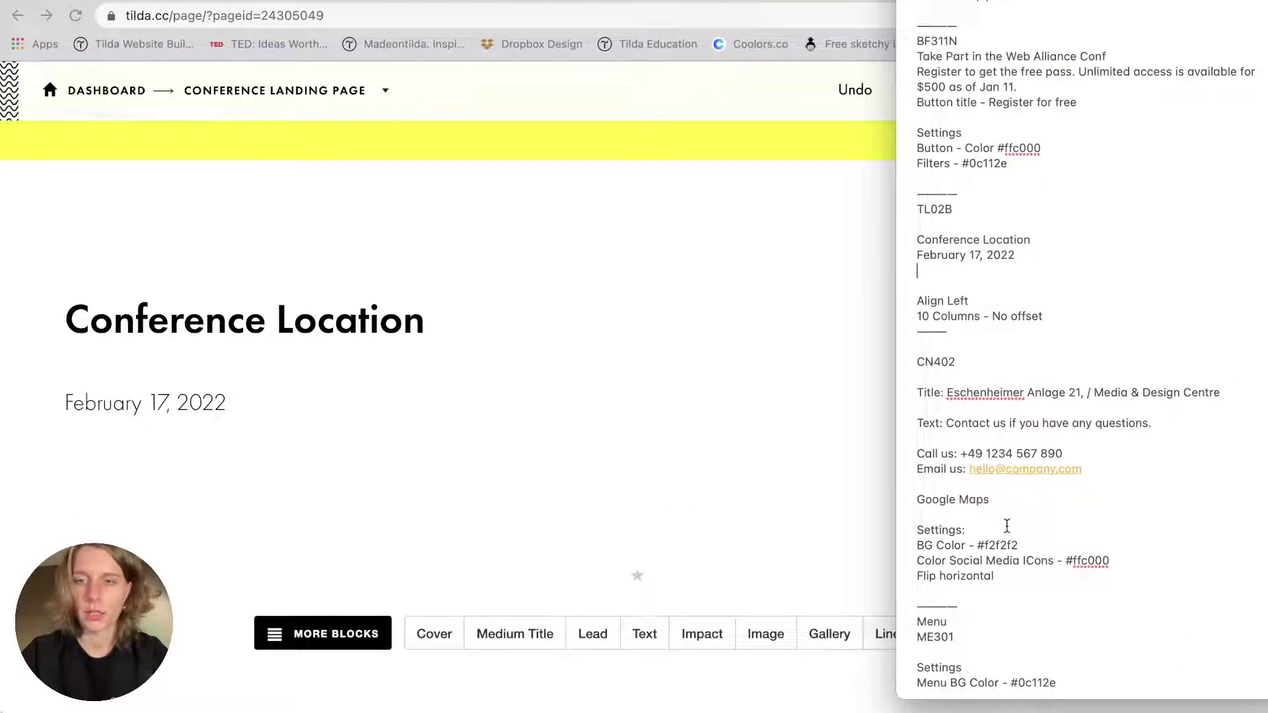
pyautogui.press('super+Tab')
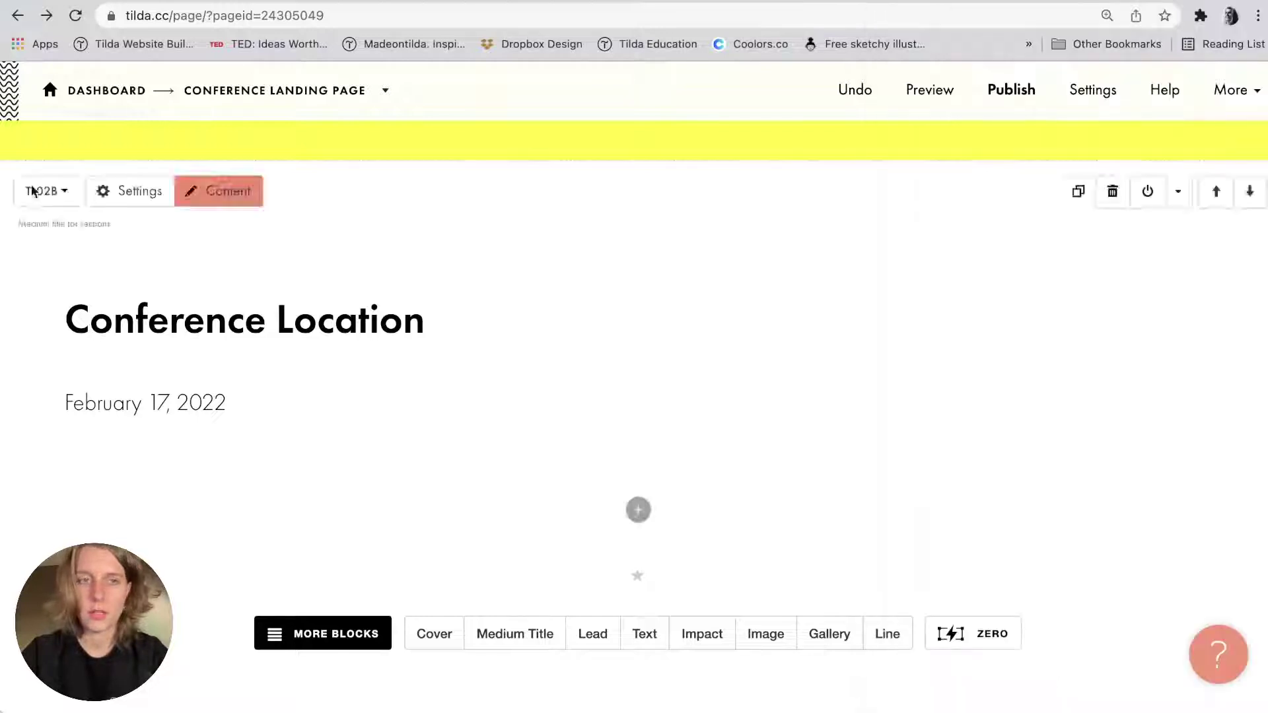
pyautogui.click(130, 191)
pyautogui.scroll(-10, 115, 363)
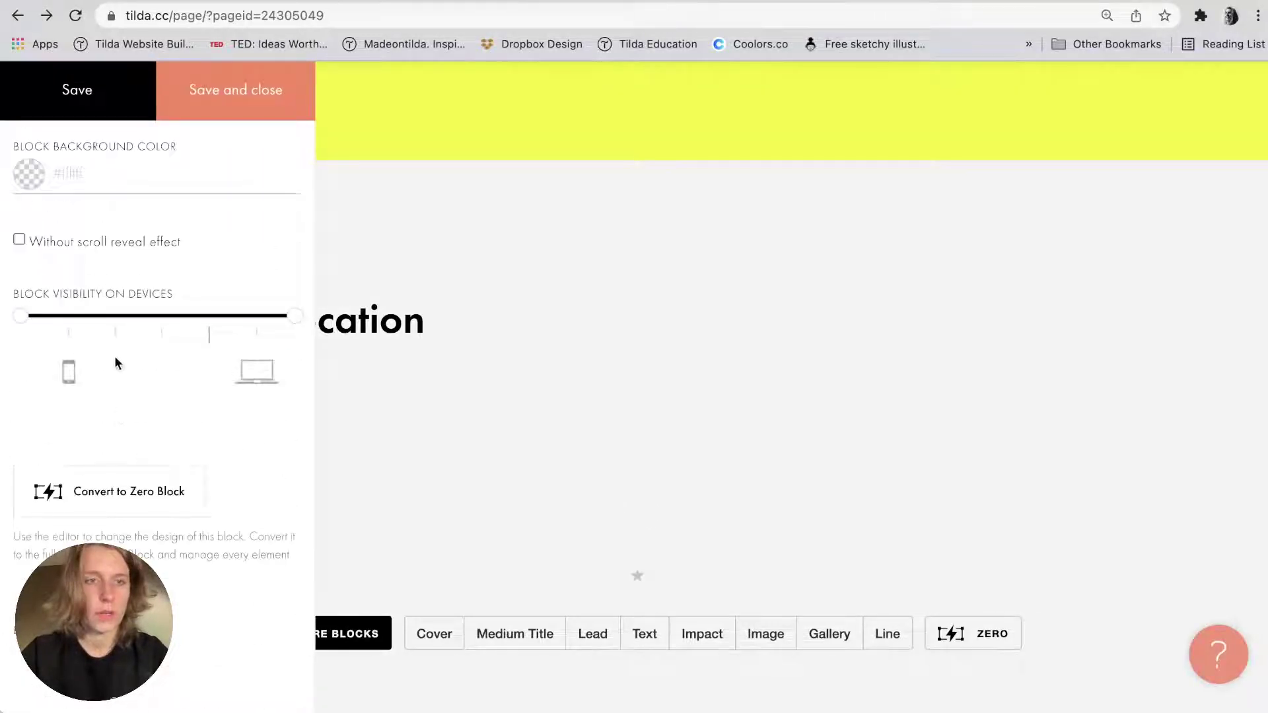
pyautogui.click(102, 175)
pyautogui.write('f2f2f2')
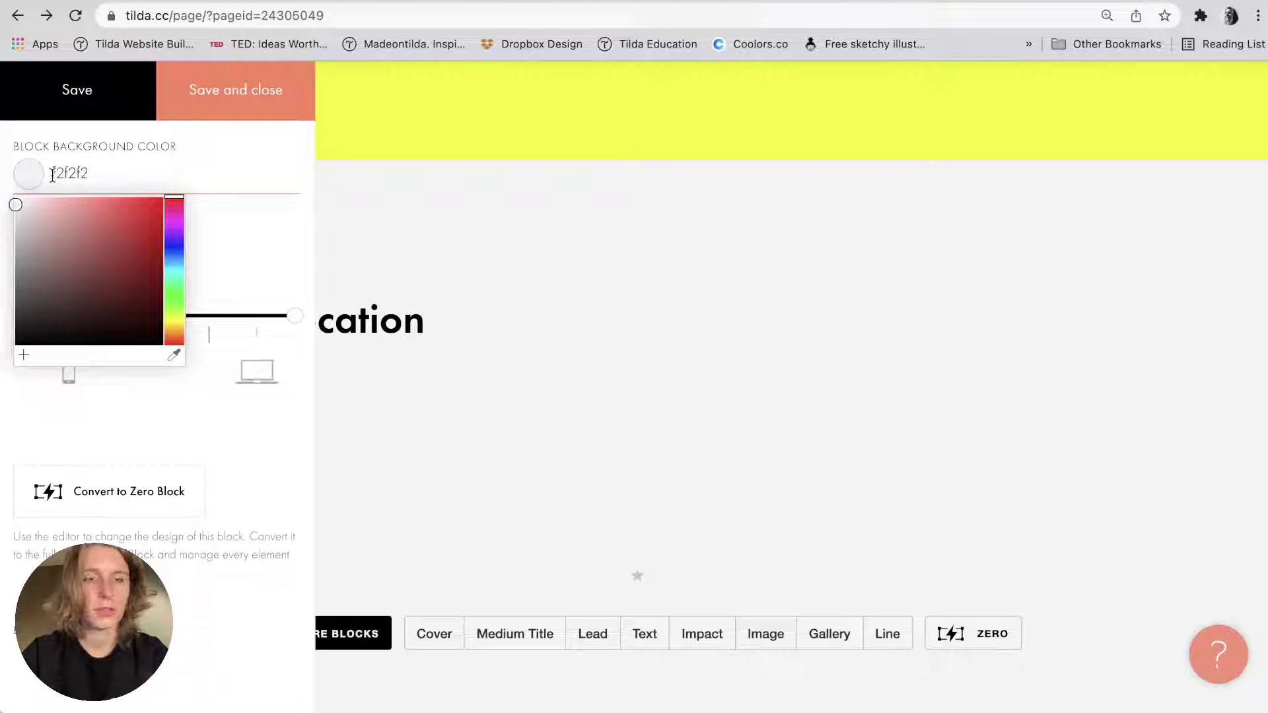
pyautogui.click(234, 80)
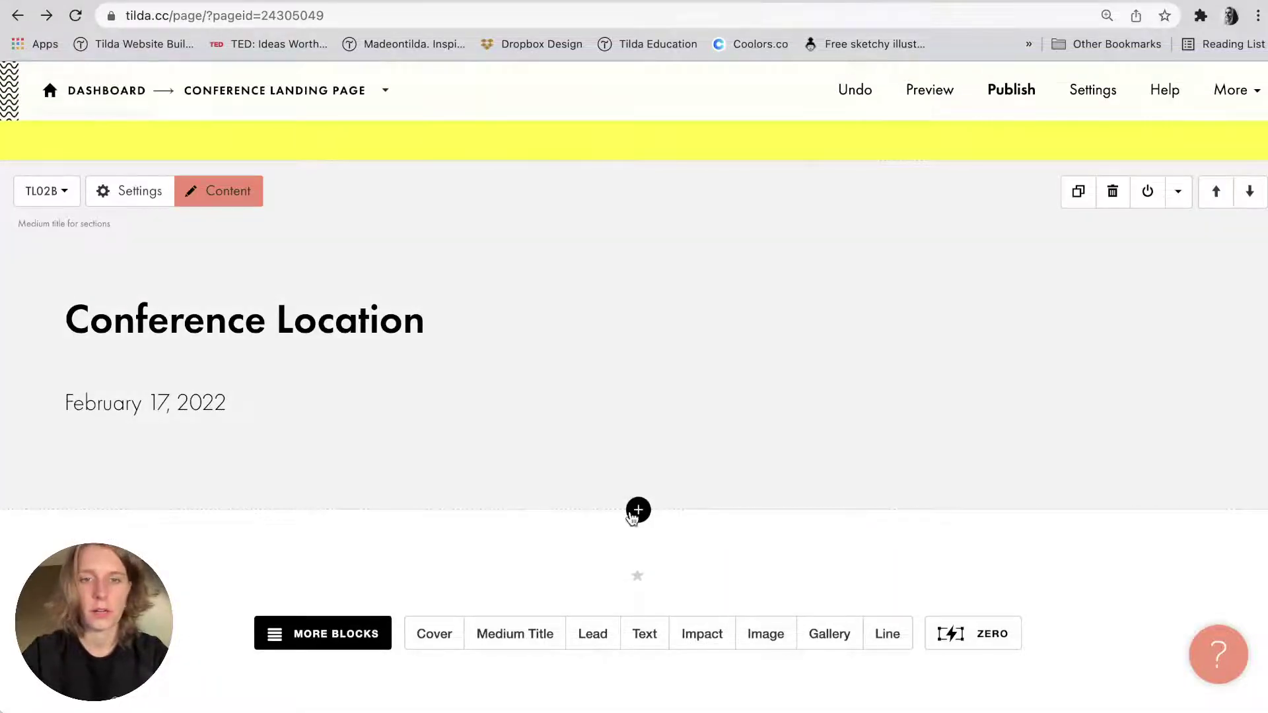
pyautogui.click(638, 510)
# Add the CN402 'Contacts and map in two columns' block from the Contacts category.
pyautogui.scroll(-5, 1093, 474)
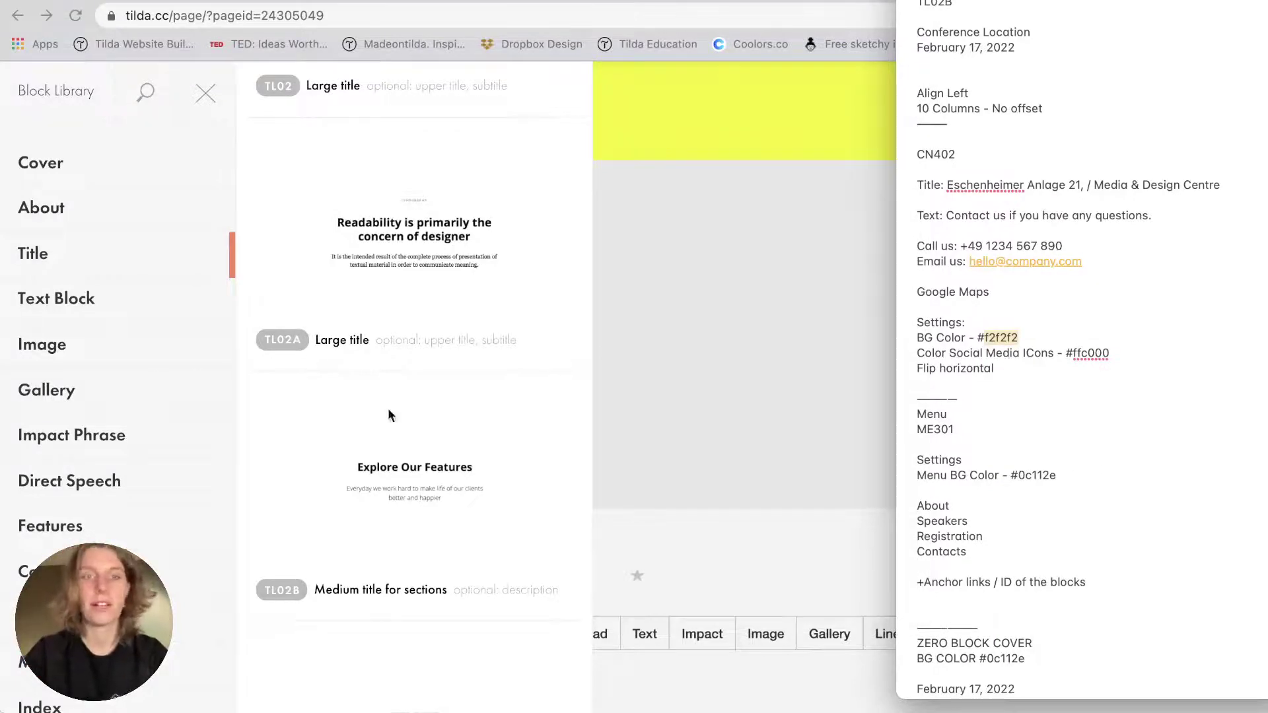
pyautogui.scroll(6, 388, 413)
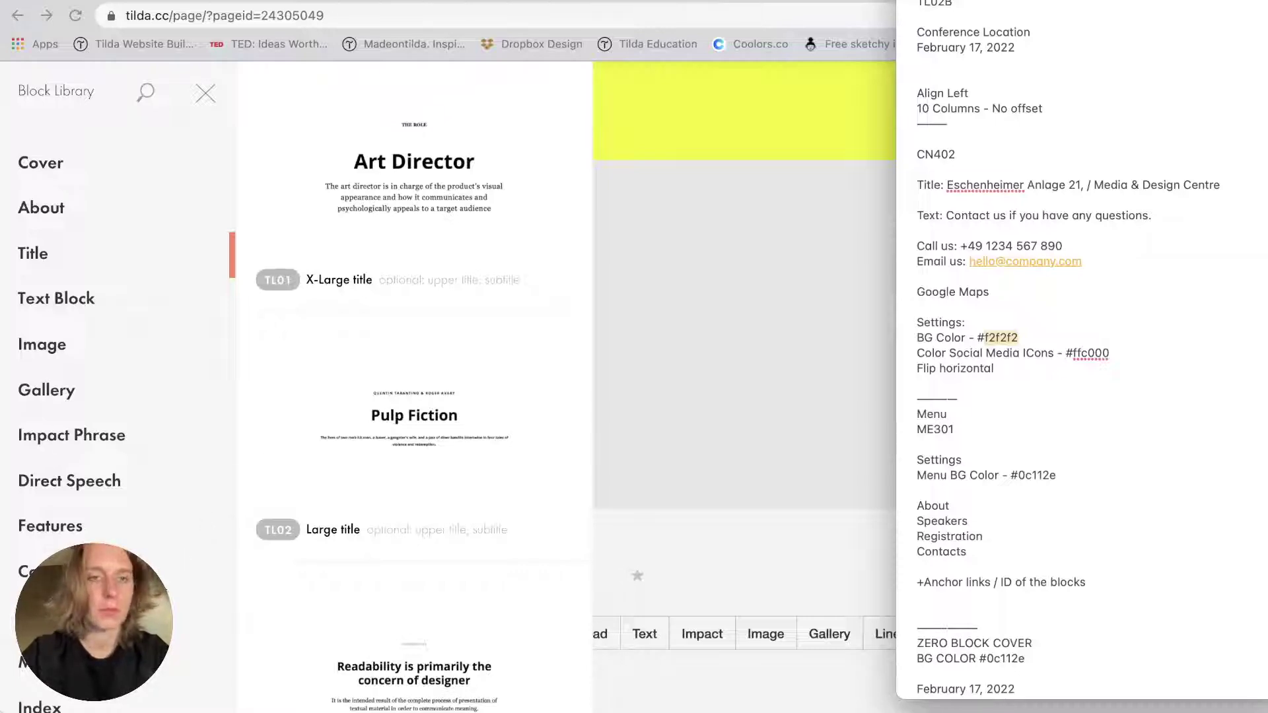
pyautogui.scroll(-10, 186, 651)
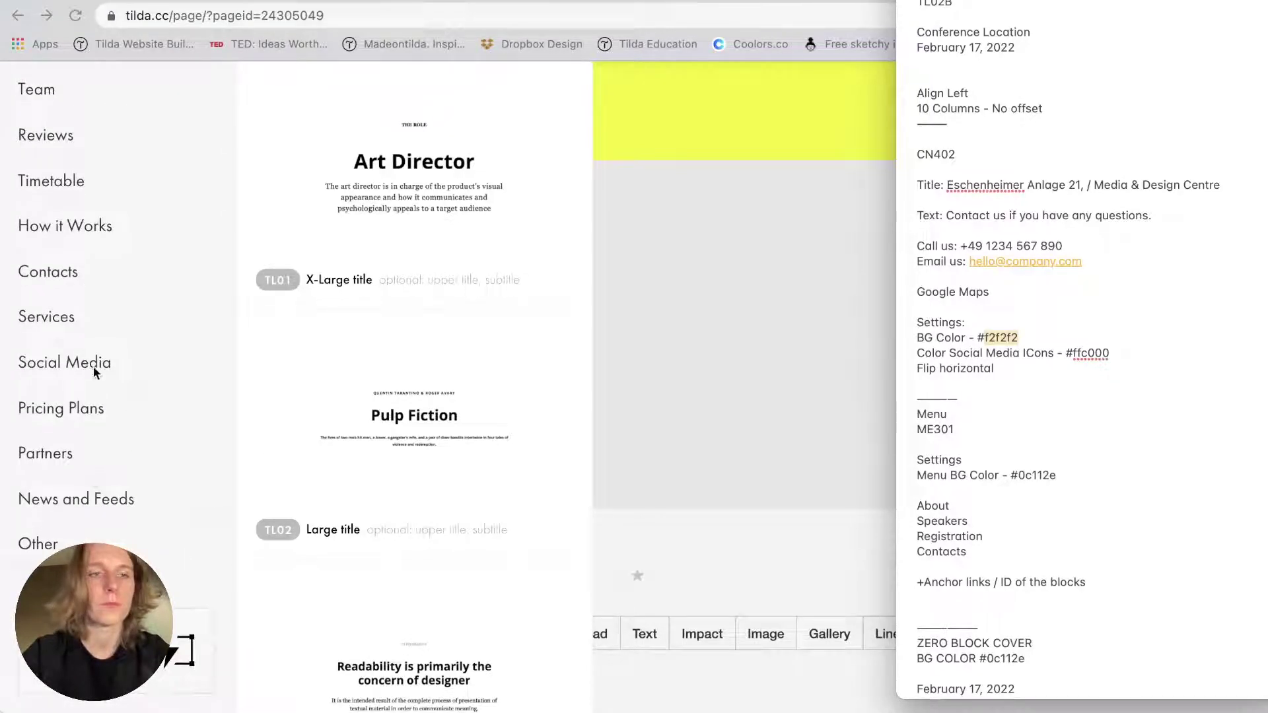
pyautogui.click(71, 276)
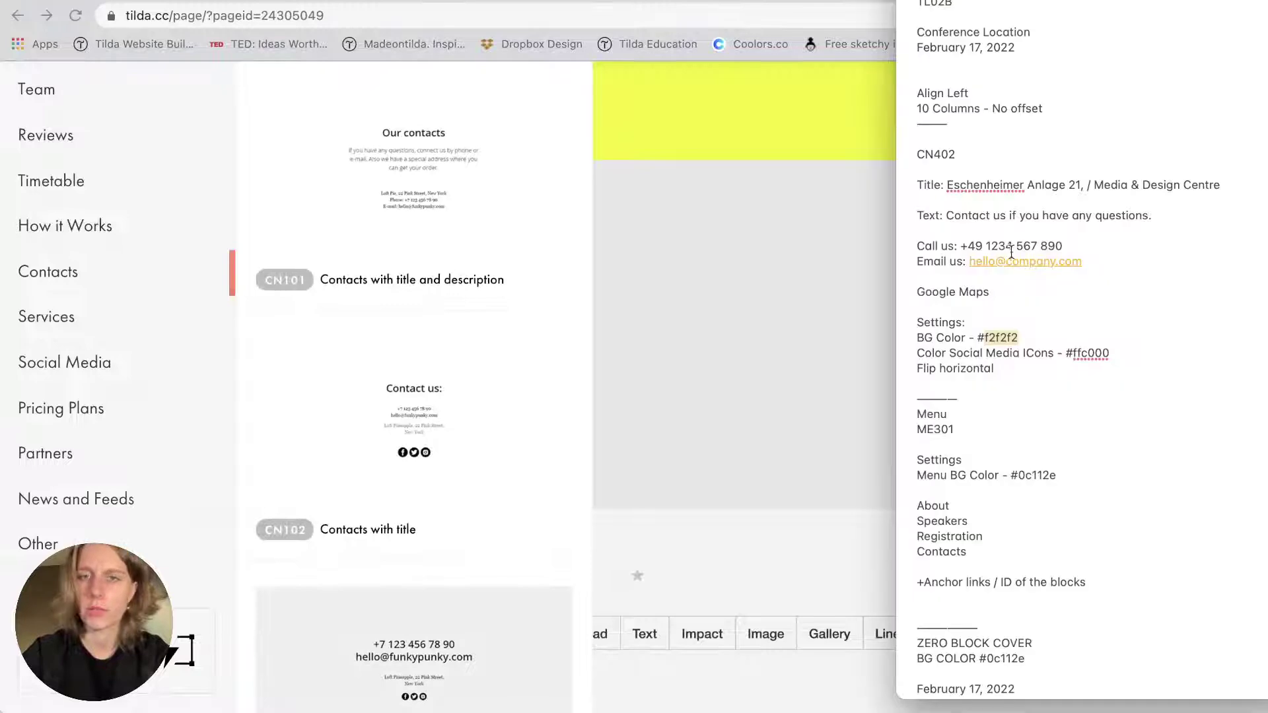
pyautogui.scroll(-9, 282, 343)
pyautogui.scroll(-15, 282, 344)
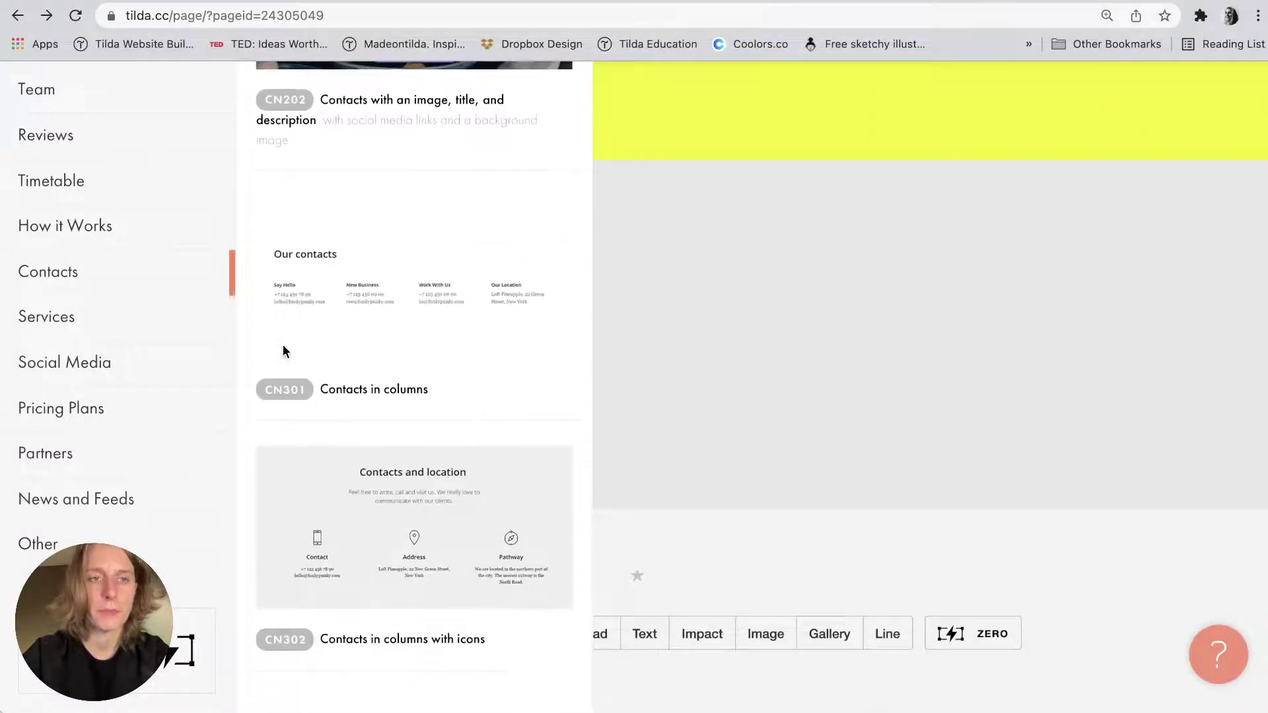
pyautogui.scroll(-5, 283, 352)
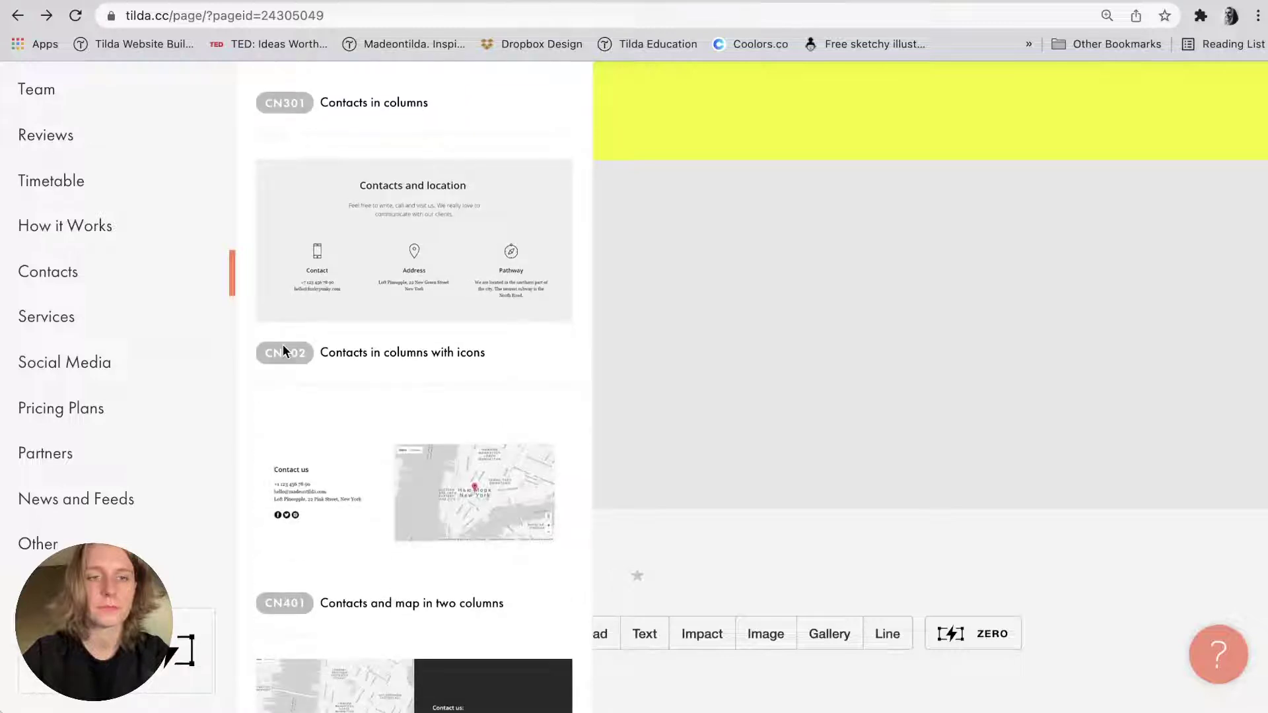
pyautogui.scroll(-5, 283, 346)
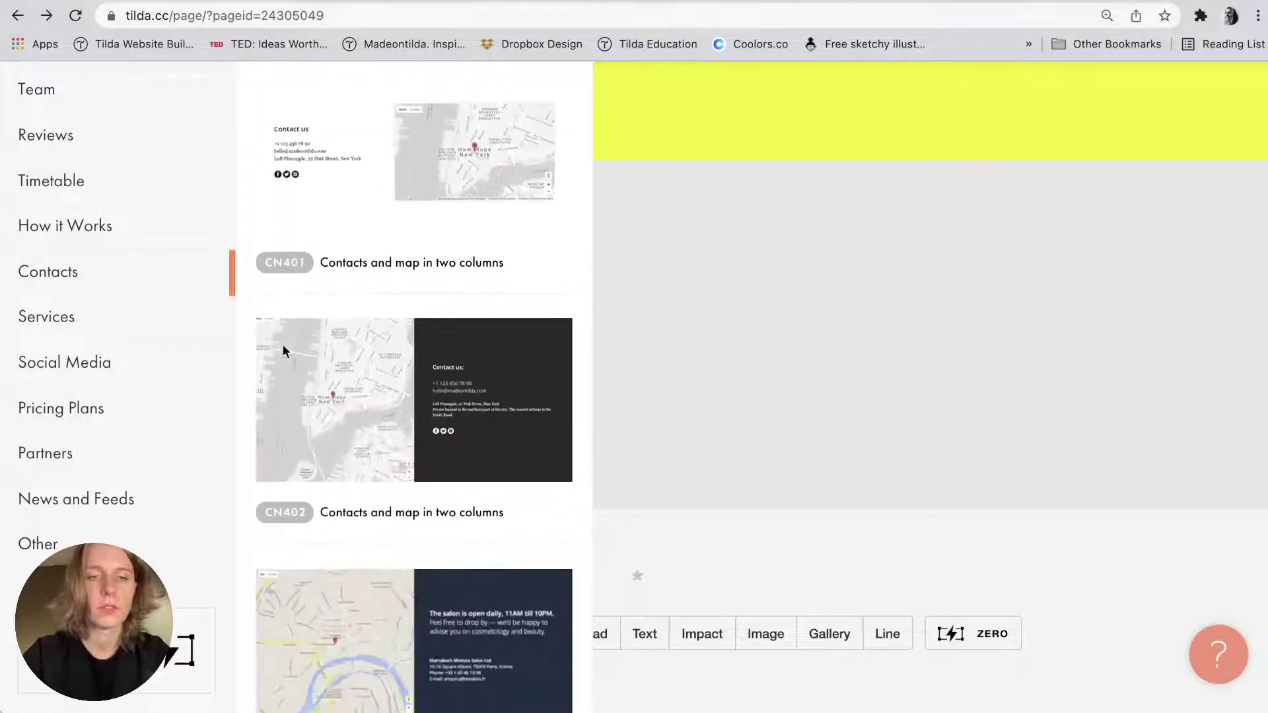
pyautogui.click(357, 417)
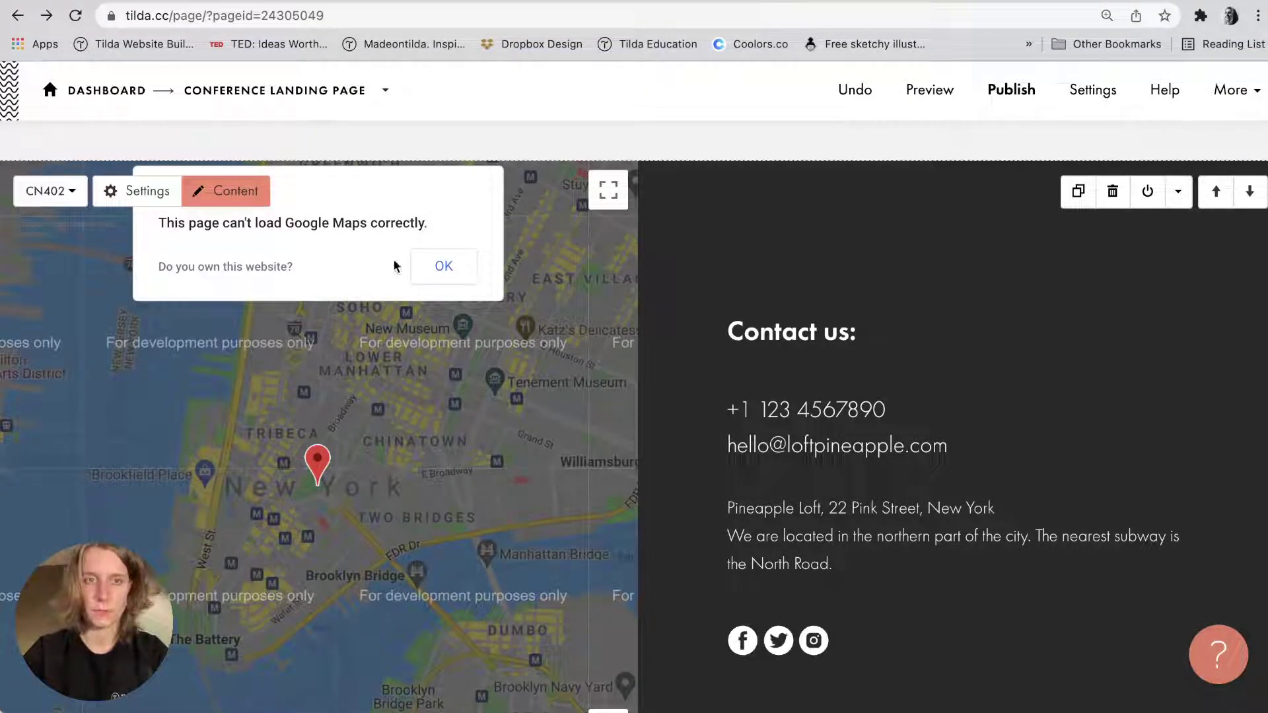
# Dismiss the Google Maps warning and replace the 'Contact us:' heading with the venue title from the notes.
pyautogui.click(425, 261)
pyautogui.scroll(-1, 790, 471)
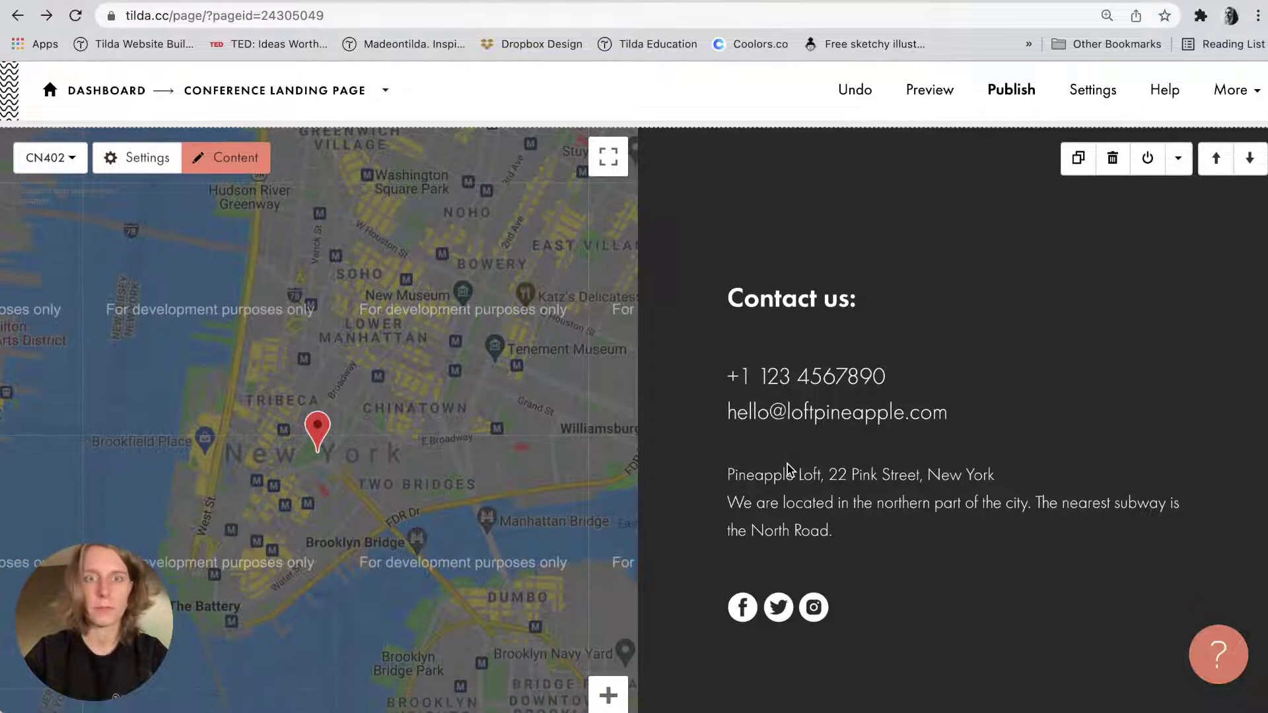
pyautogui.press('super+Tab')
pyautogui.scroll(-1, 1028, 291)
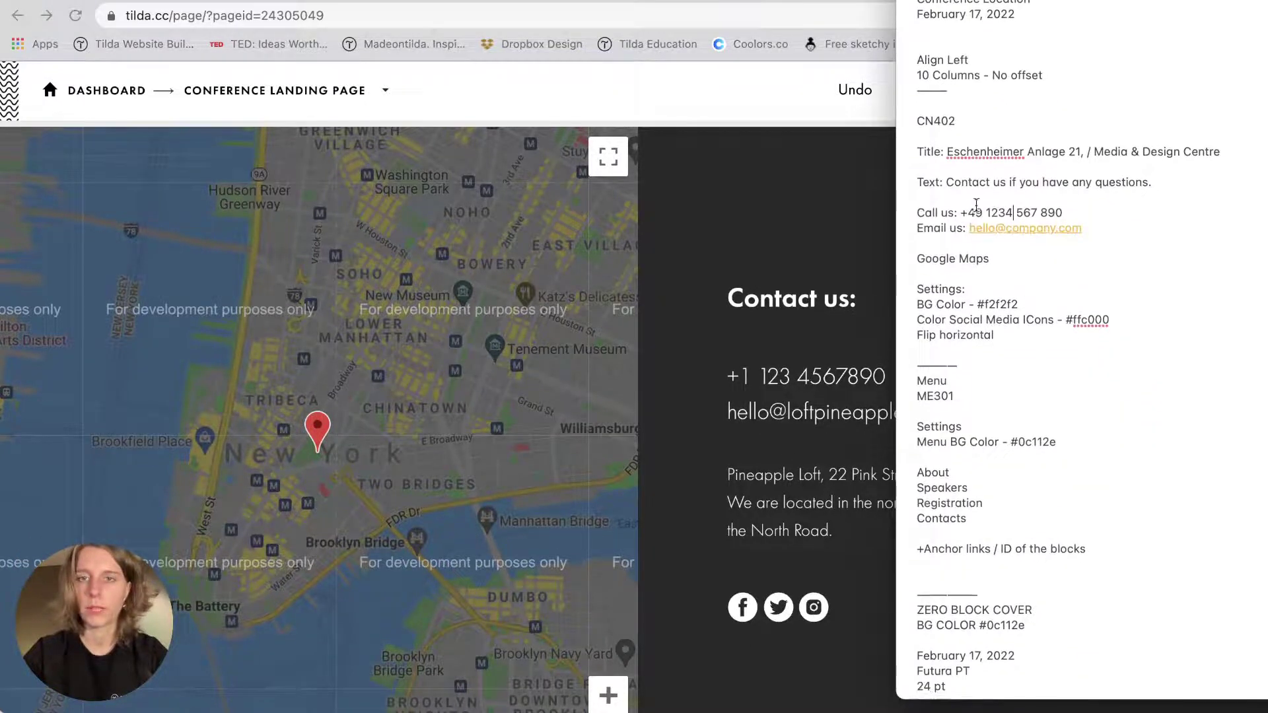
pyautogui.moveTo(950, 151); pyautogui.dragTo(1238, 147)
pyautogui.press('super+c')
pyautogui.click(802, 288)
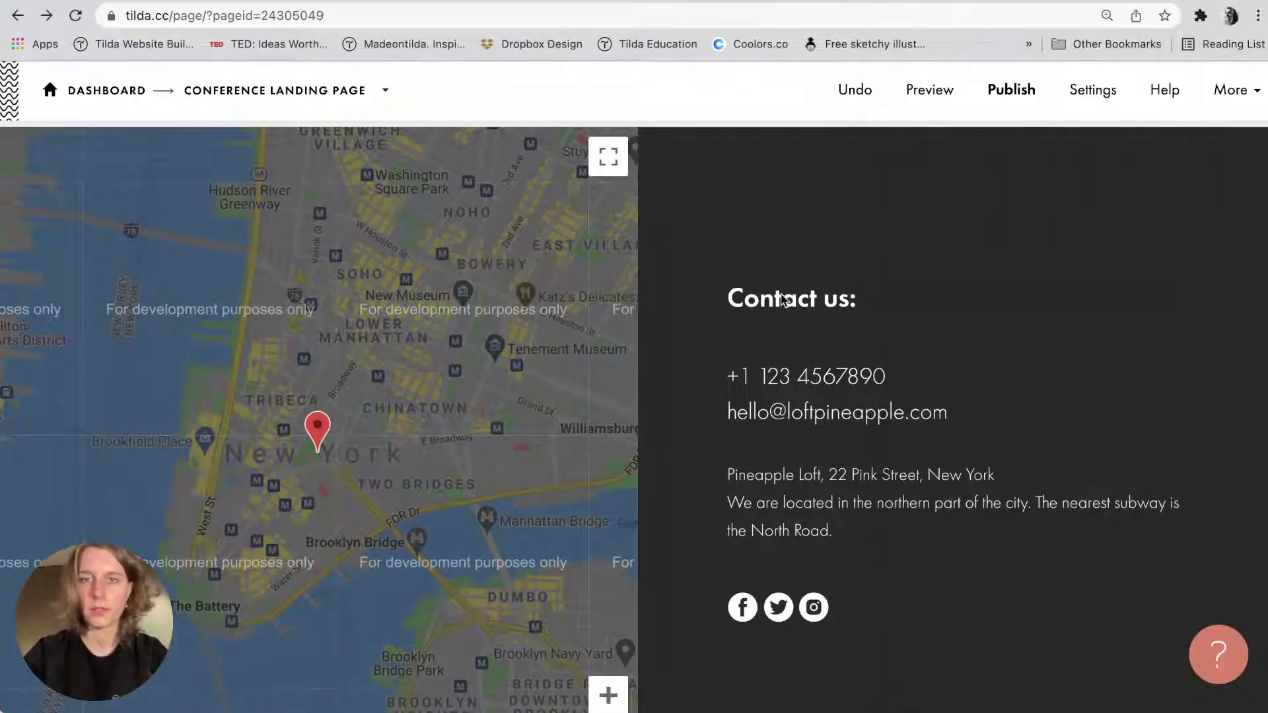
pyautogui.tripleClick(781, 294)
pyautogui.press('super+v')
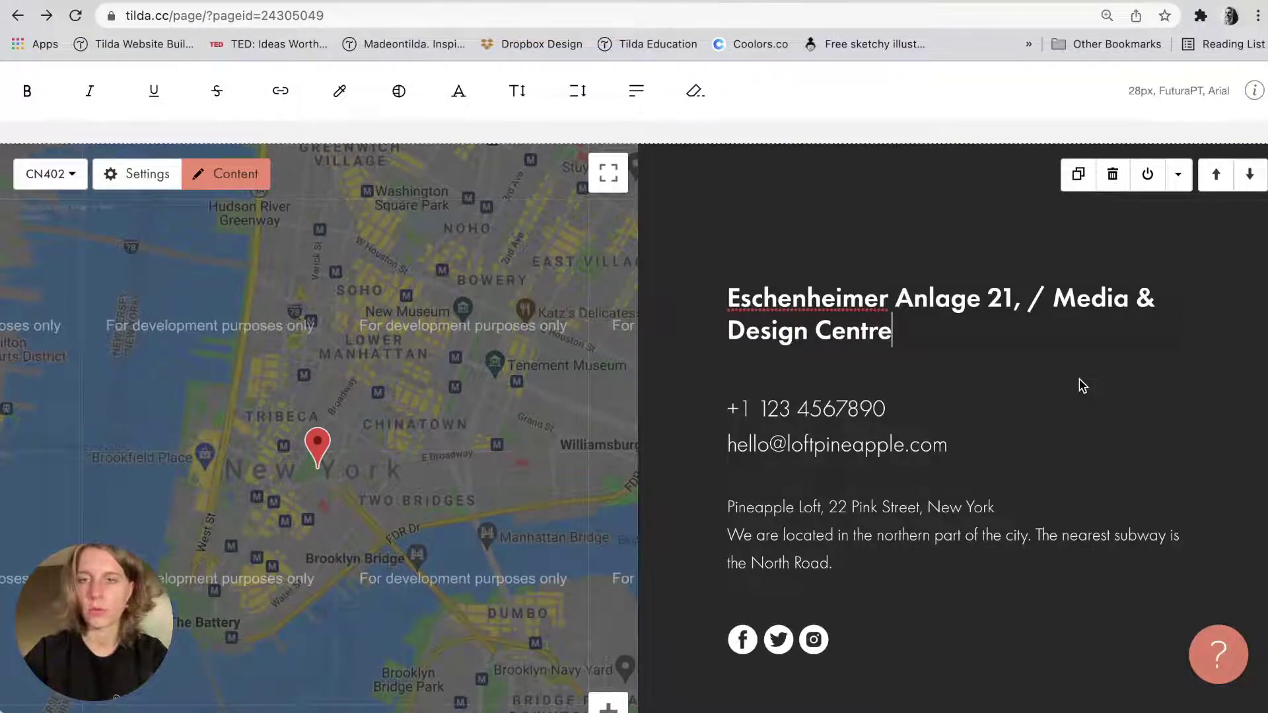
pyautogui.click(1078, 385)
# Replace the phone and email lines with 'Contact us if you have any questions.'.
pyautogui.press('super+Tab')
pyautogui.moveTo(946, 184); pyautogui.dragTo(1152, 184)
pyautogui.hotkey('ctrl', 'c')
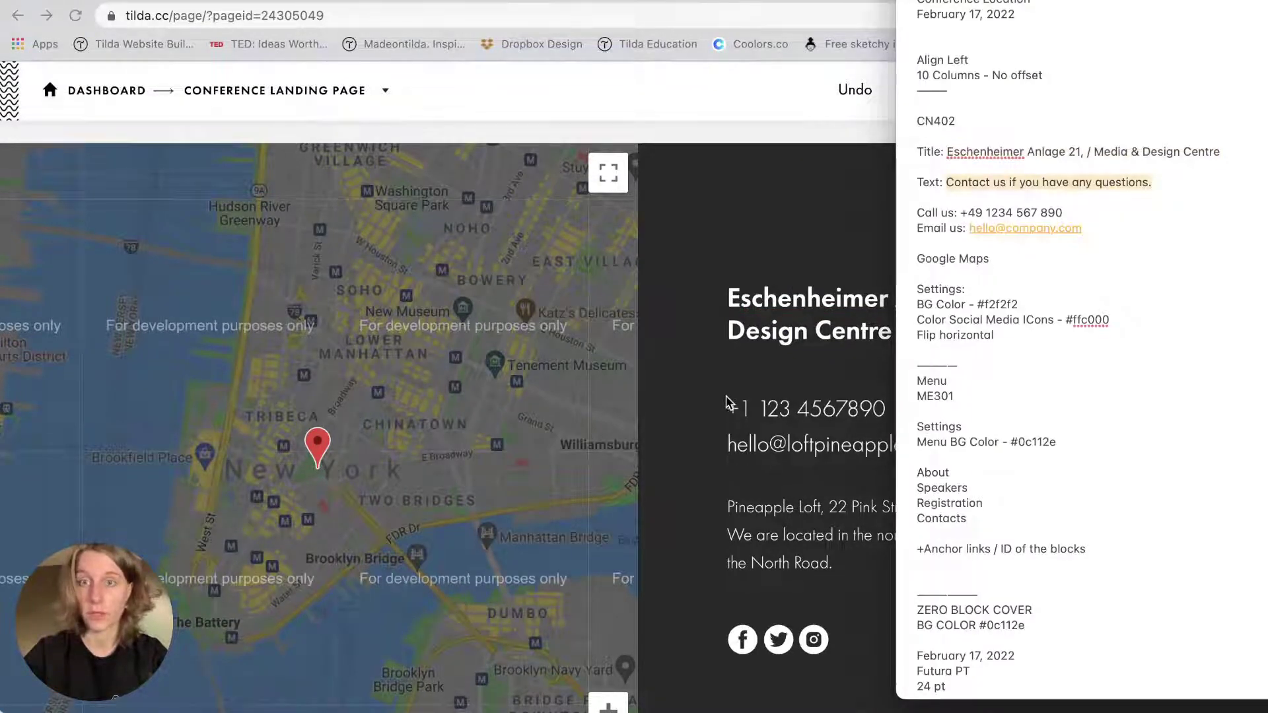
pyautogui.click(741, 407)
pyautogui.moveTo(742, 408); pyautogui.dragTo(912, 603)
pyautogui.hotkey('ctrl', 'v')
# Delete the address text and add the Call us and Email us lines below the sentence.
pyautogui.press('super+Tab')
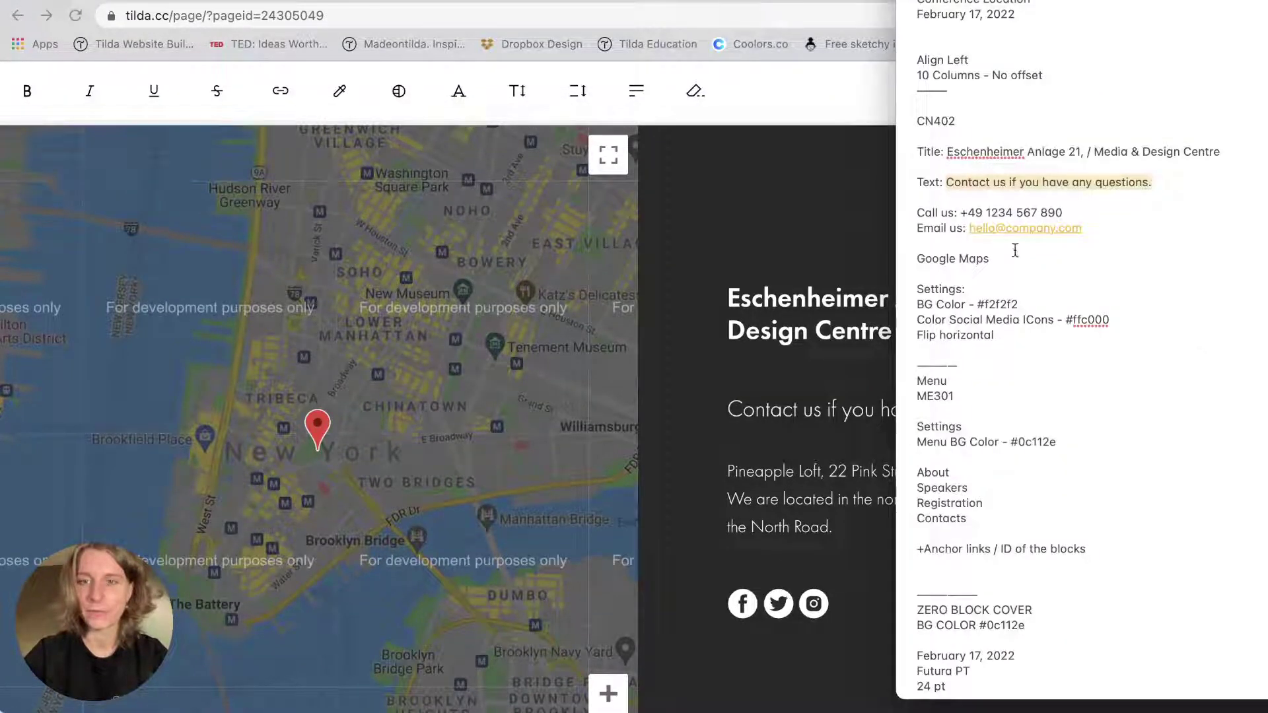
pyautogui.moveTo(917, 210); pyautogui.dragTo(1104, 223)
pyautogui.hotkey('ctrl', 'c')
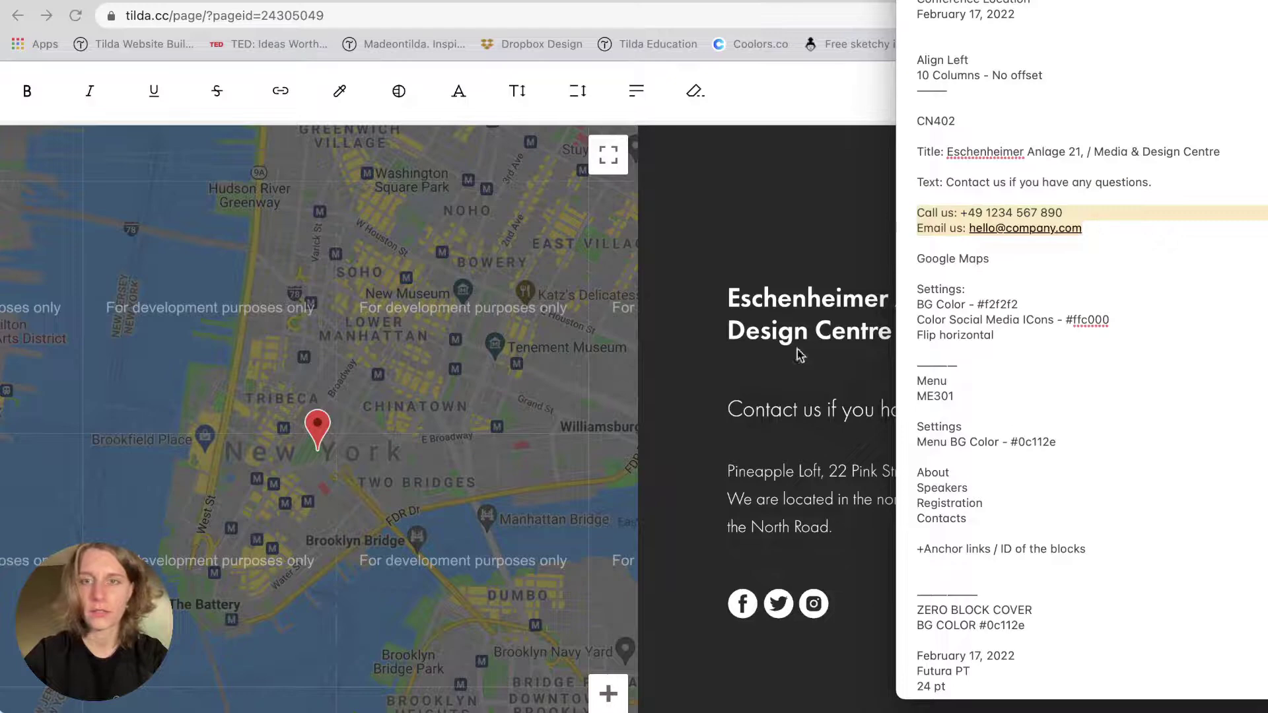
pyautogui.press('super+Tab')
pyautogui.tripleClick(735, 473)
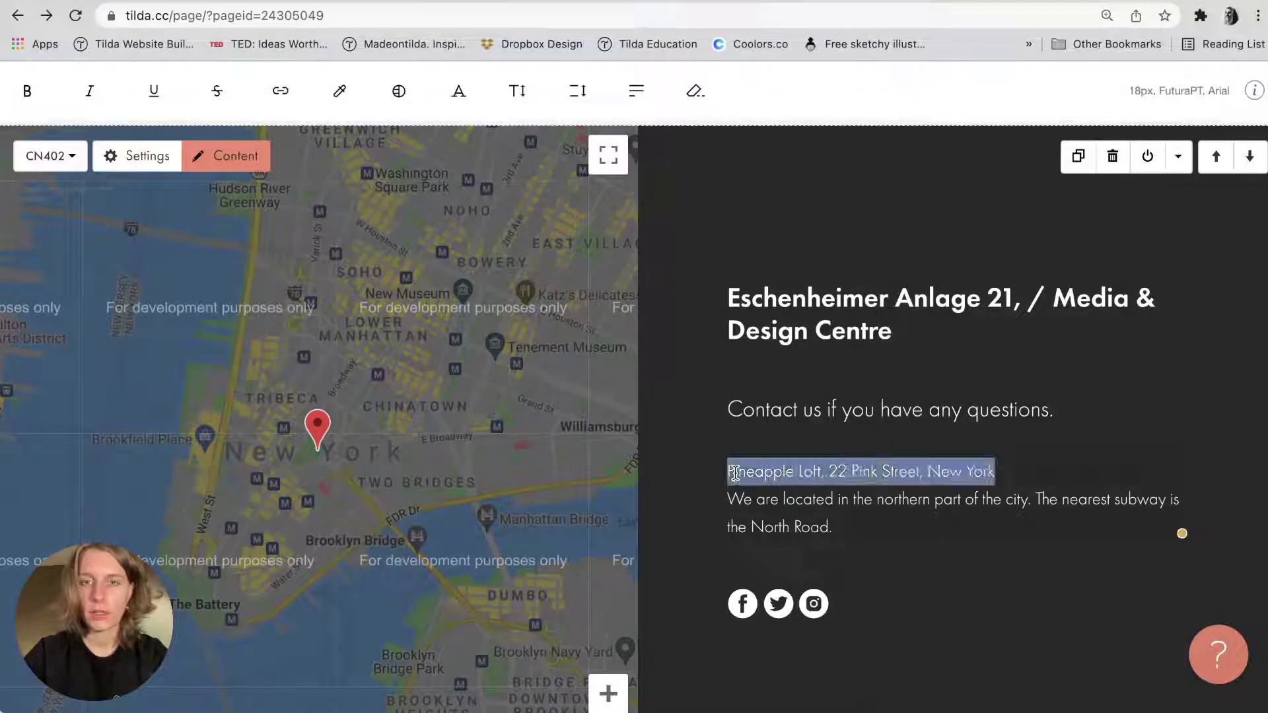
pyautogui.moveTo(735, 473); pyautogui.dragTo(849, 526)
pyautogui.press('BackSpace')
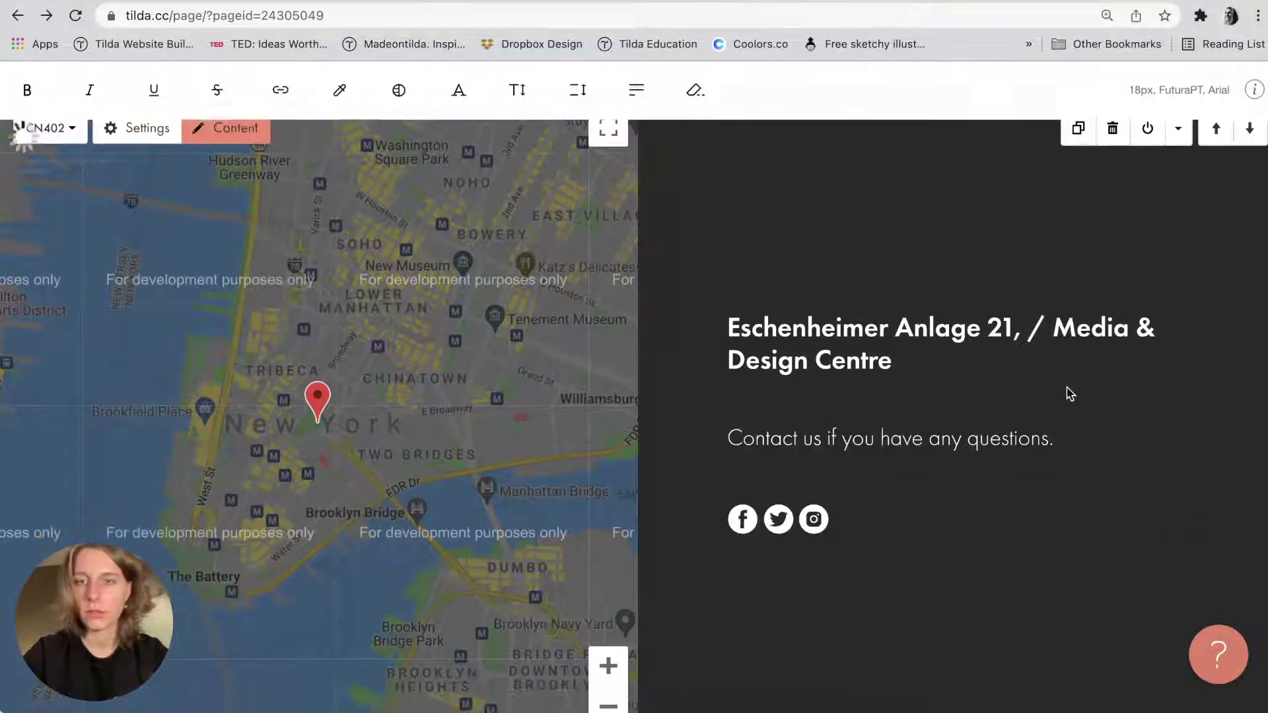
pyautogui.click(1059, 439)
pyautogui.press('Return')
pyautogui.press('Return')
pyautogui.hotkey('ctrl', 'v')
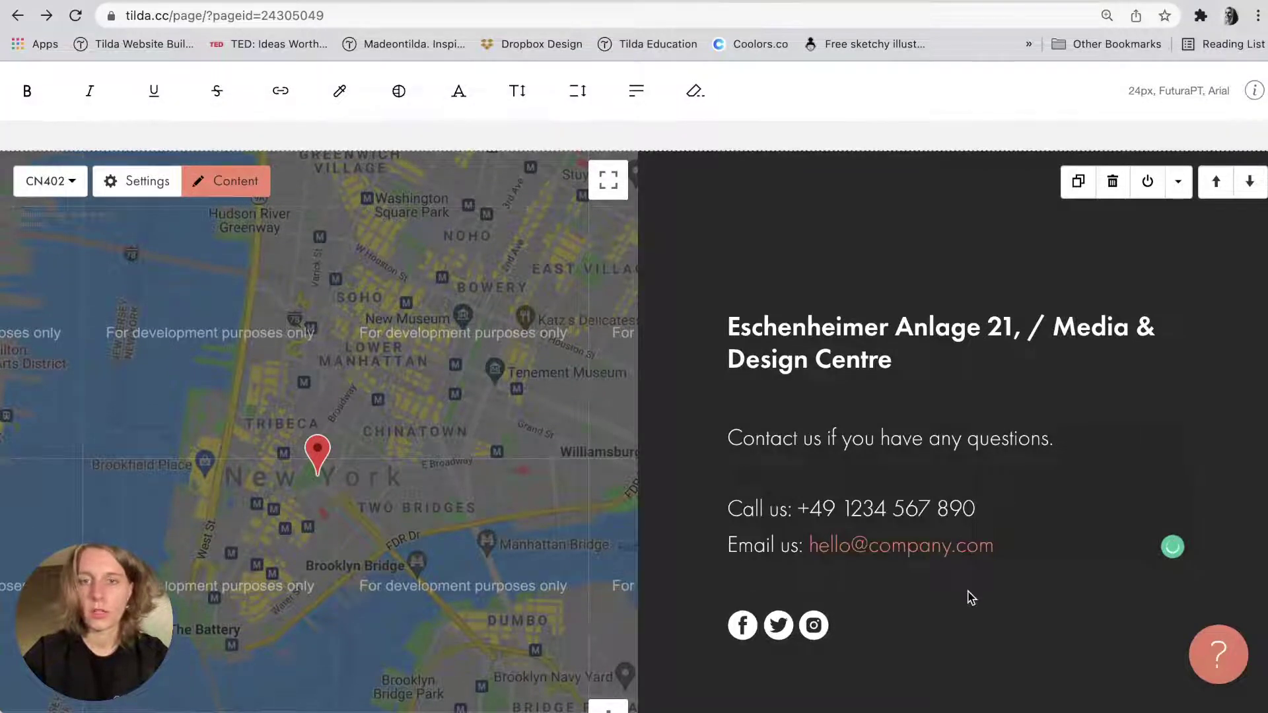
pyautogui.press('super+Tab')
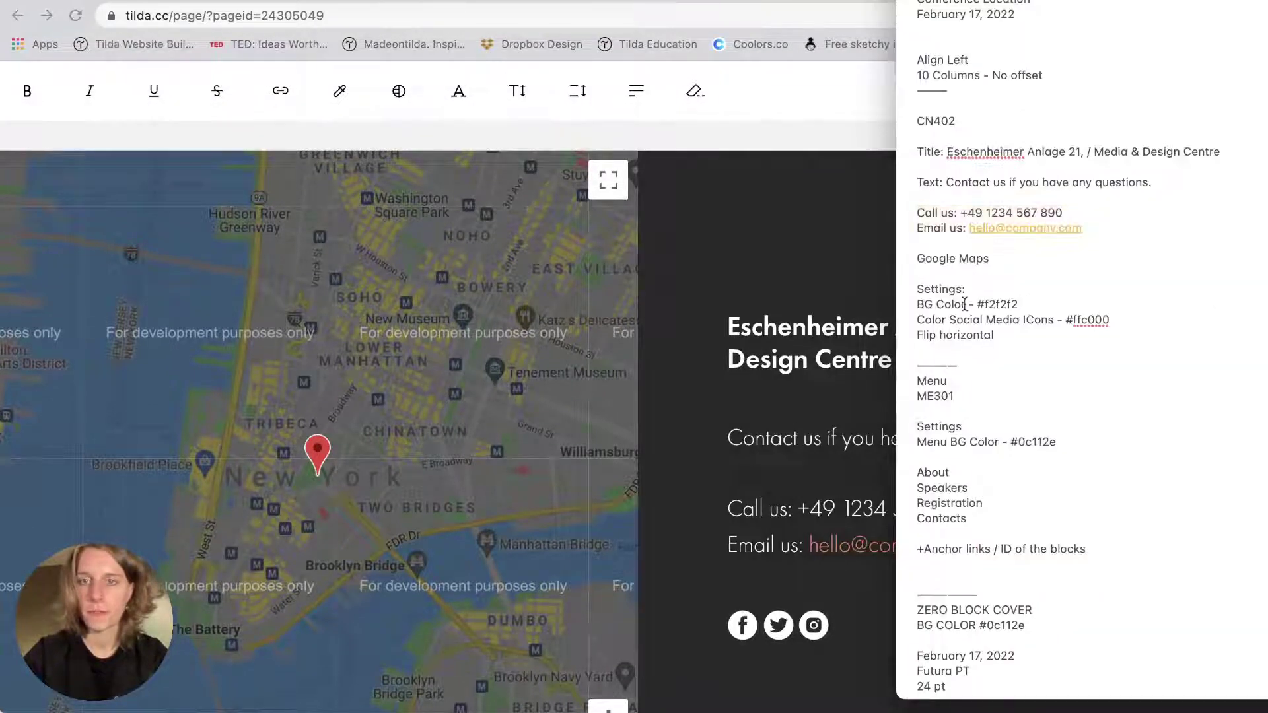
pyautogui.doubleClick(995, 302)
pyautogui.hotkey('ctrl', 'c')
pyautogui.press('super+Tab')
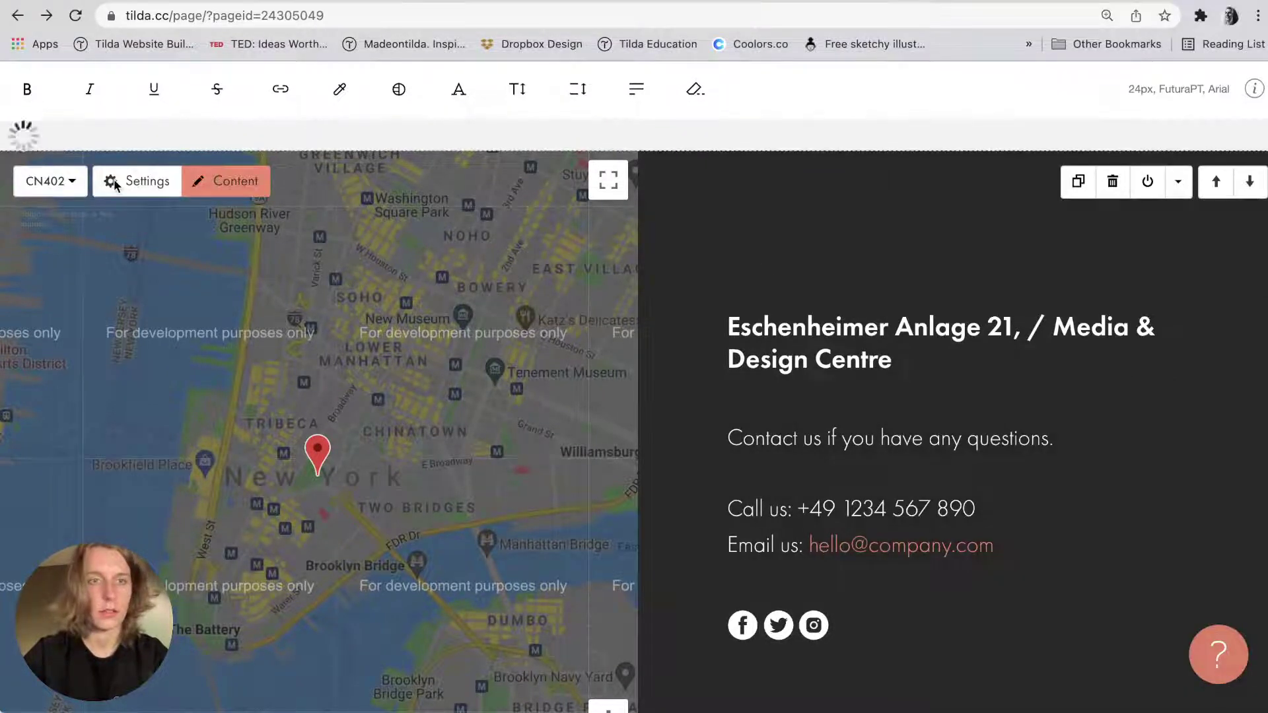
# Set the map block's background colour to #f2f2f2 and save.
pyautogui.click(136, 178)
pyautogui.scroll(-3, 128, 473)
pyautogui.doubleClick(111, 488)
pyautogui.hotkey('ctrl', 'v')
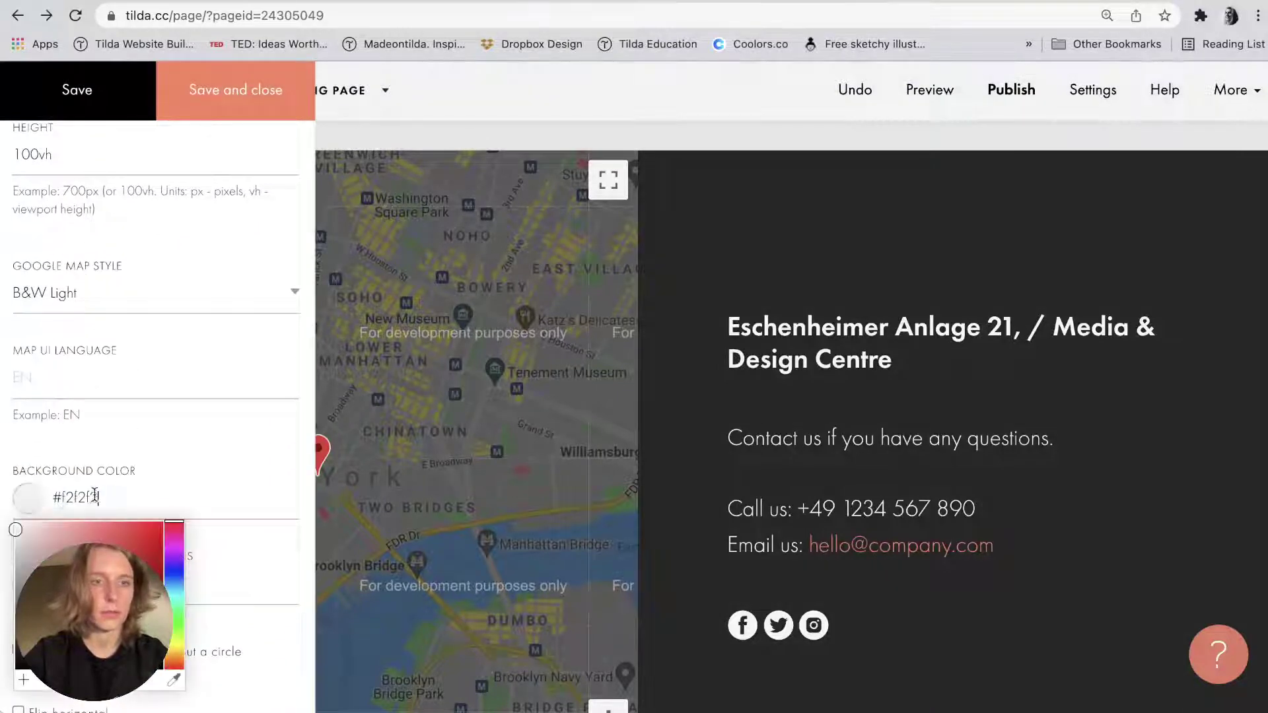
pyautogui.click(148, 450)
pyautogui.click(99, 93)
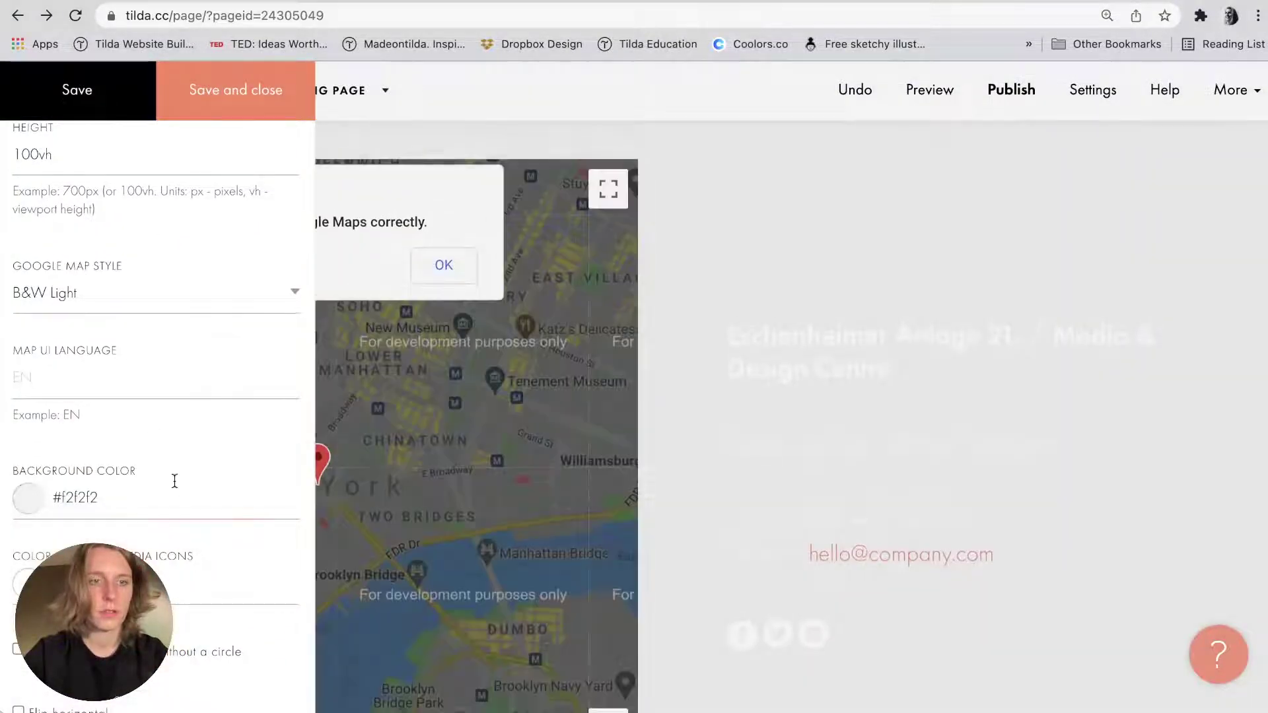
pyautogui.click(859, 360)
pyautogui.click(855, 354)
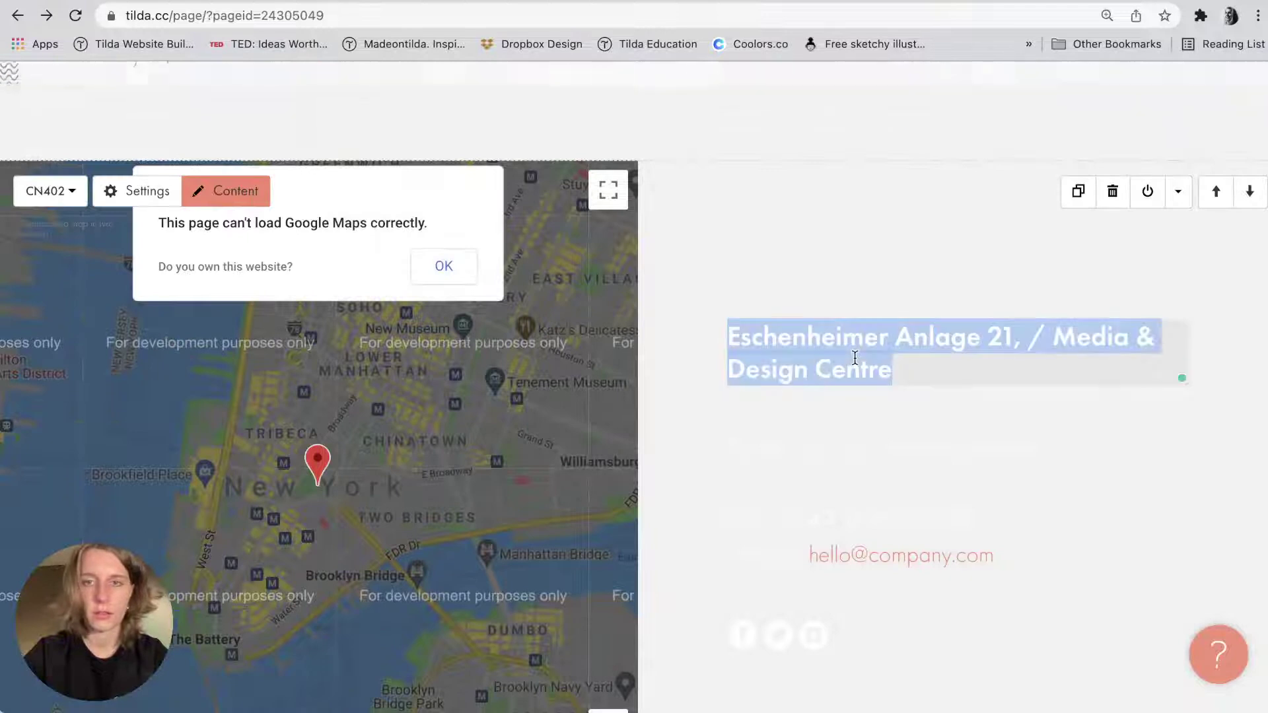
# Make the block's title and description colours black (#000000) in Typography settings.
pyautogui.click(136, 191)
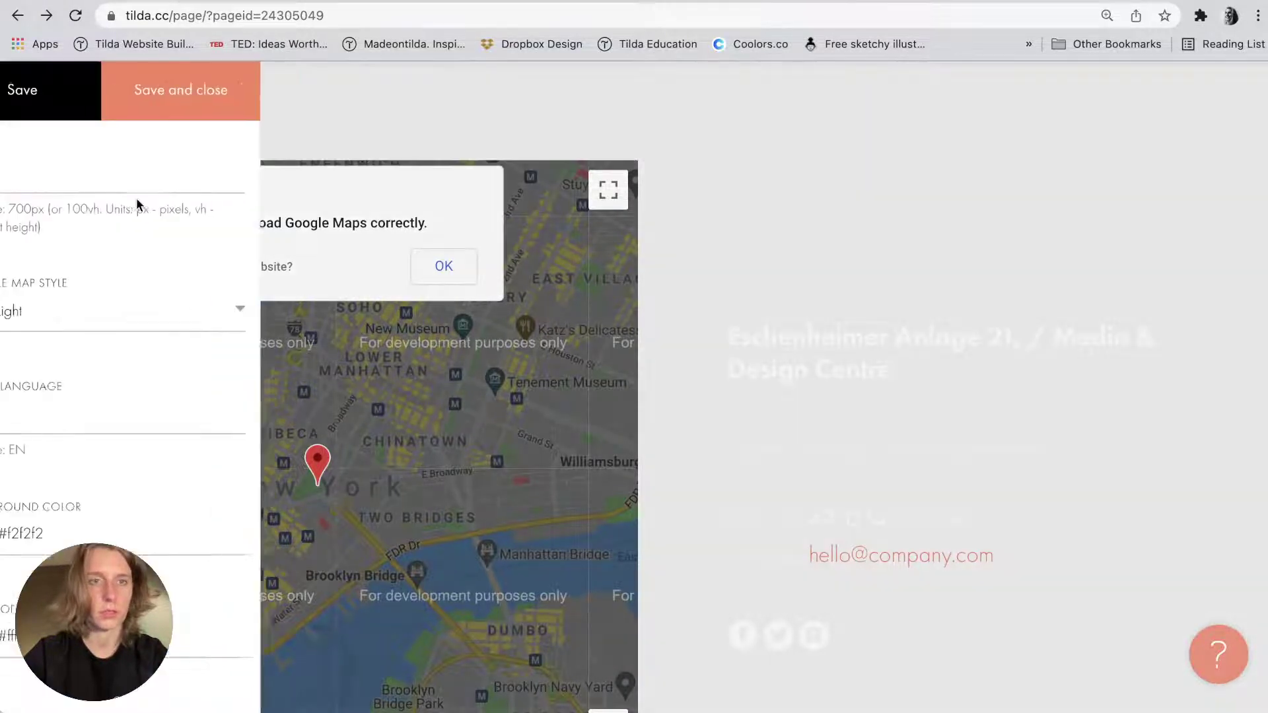
pyautogui.scroll(-9, 130, 308)
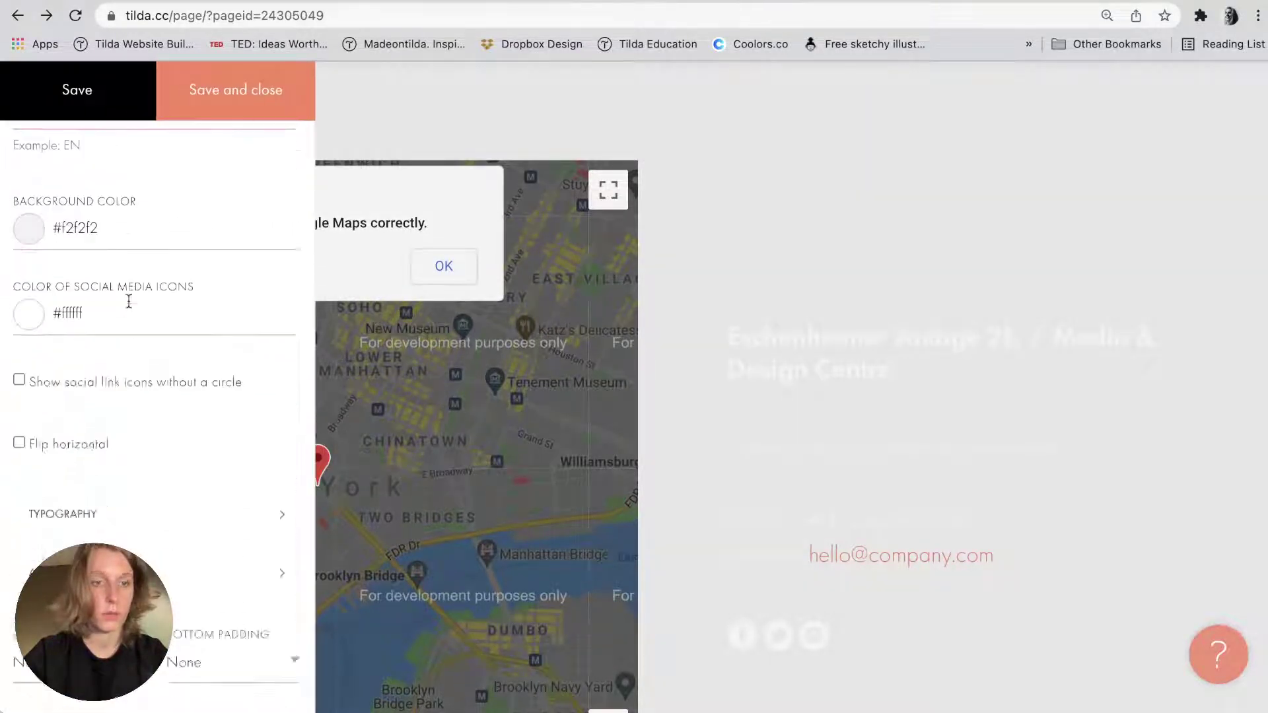
pyautogui.click(114, 330)
pyautogui.click(373, 134)
pyautogui.moveTo(337, 298); pyautogui.dragTo(331, 307)
pyautogui.click(390, 108)
pyautogui.scroll(-6, 388, 114)
pyautogui.scroll(-7, 387, 115)
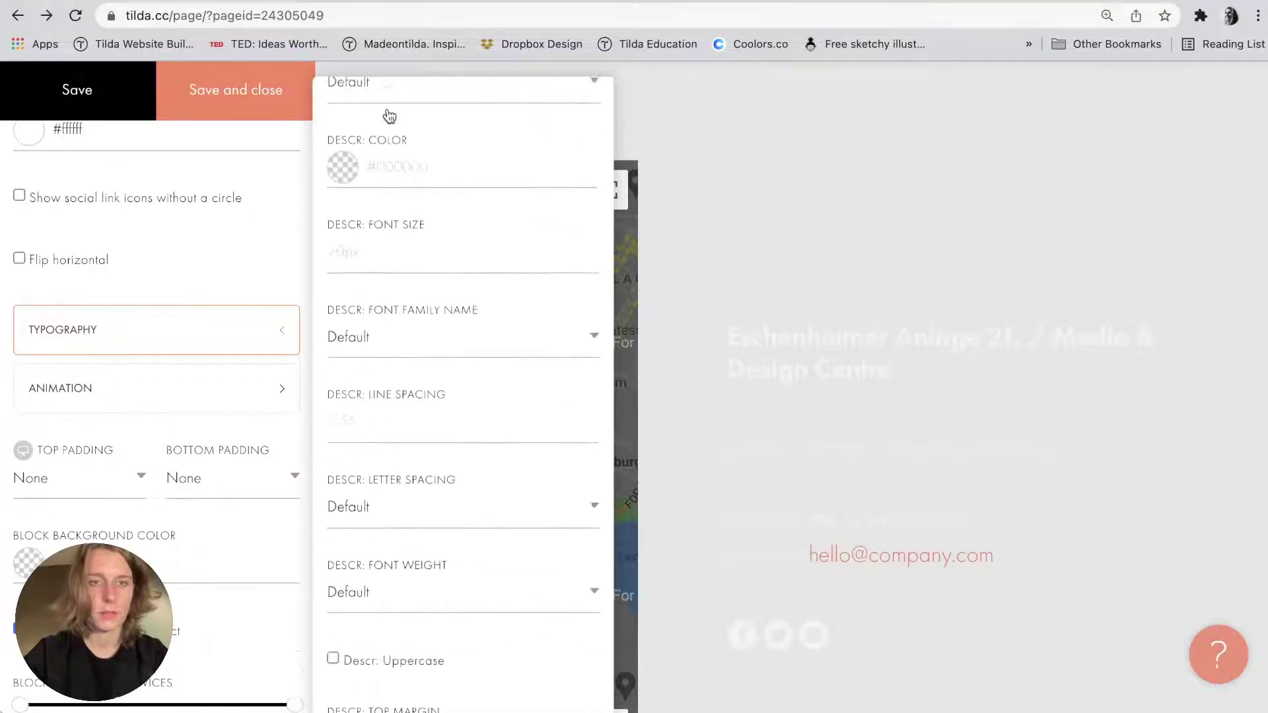
pyautogui.click(386, 105)
pyautogui.click(203, 109)
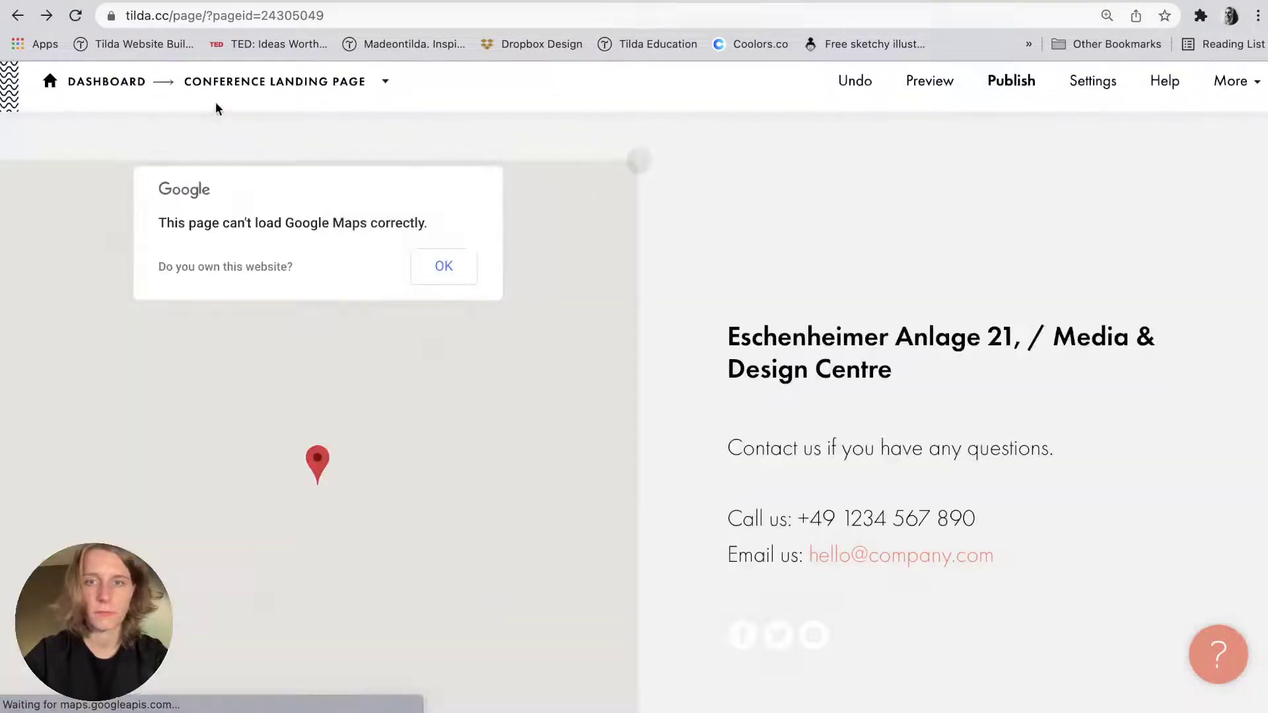
# Change the social icons colour to yellow fcc000 and save.
pyautogui.press('super+Tab')
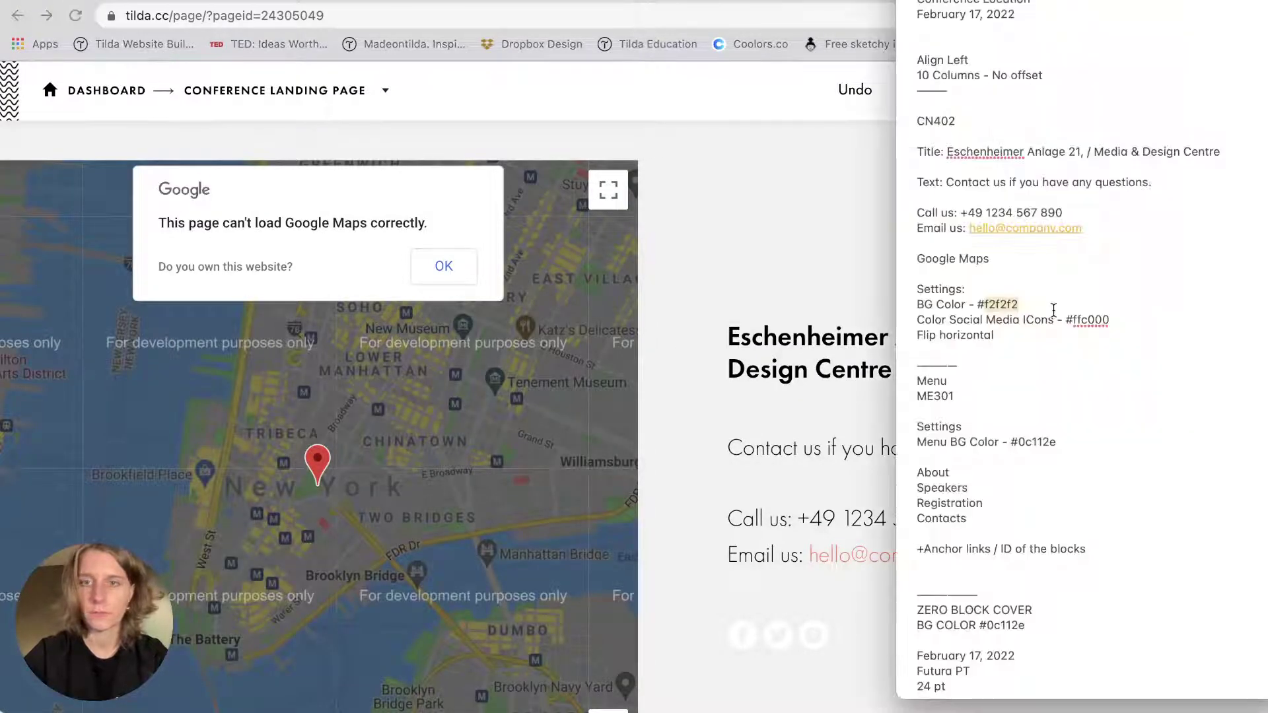
pyautogui.doubleClick(1098, 317)
pyautogui.click(827, 328)
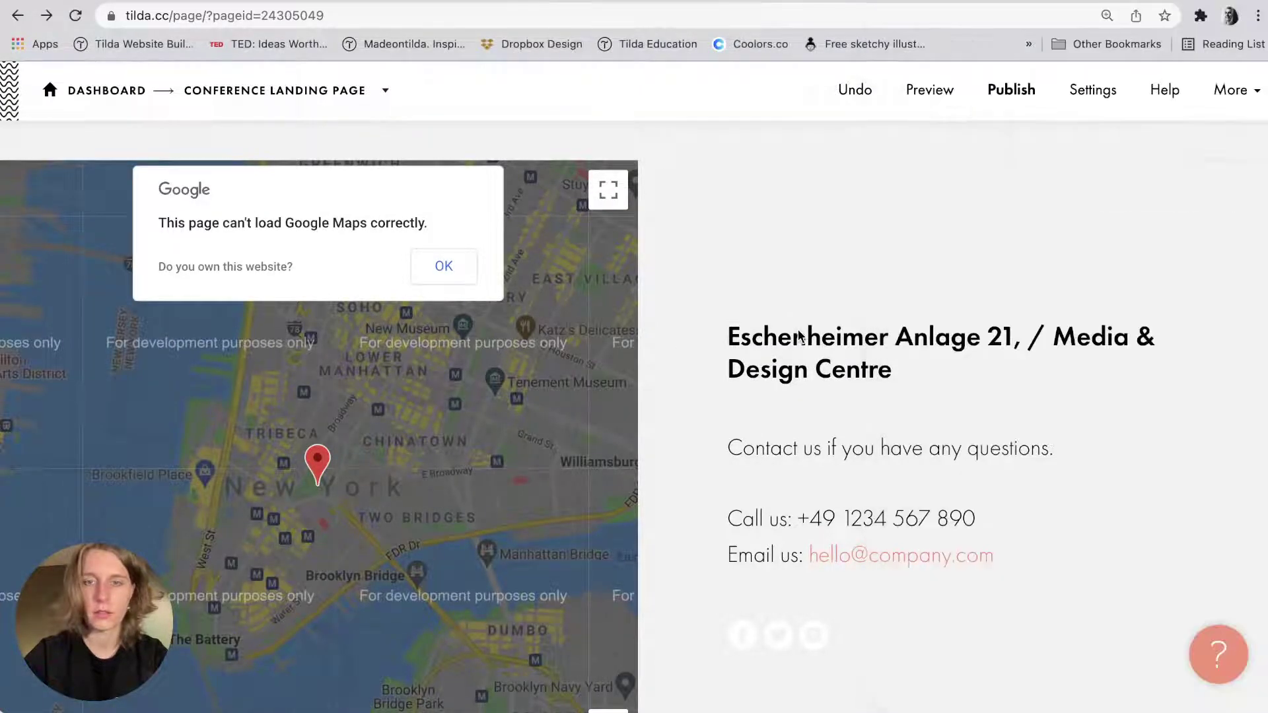
pyautogui.scroll(-3, 738, 599)
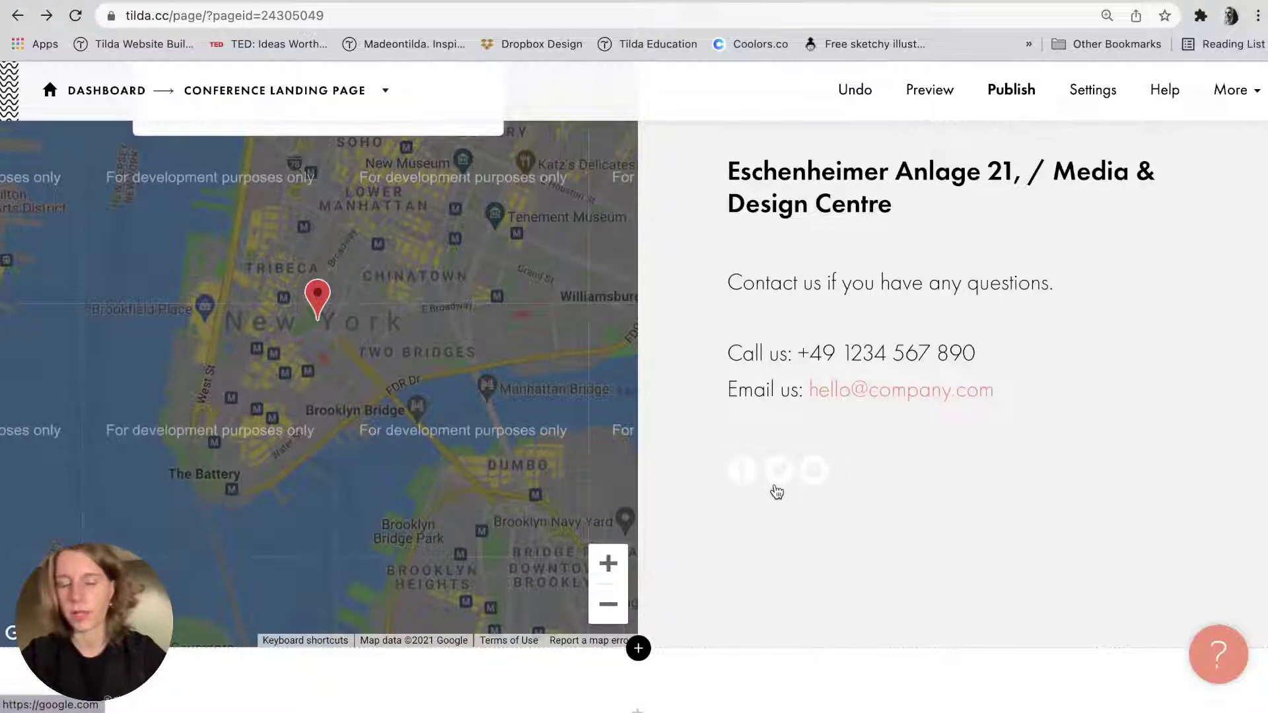
pyautogui.scroll(3, 565, 465)
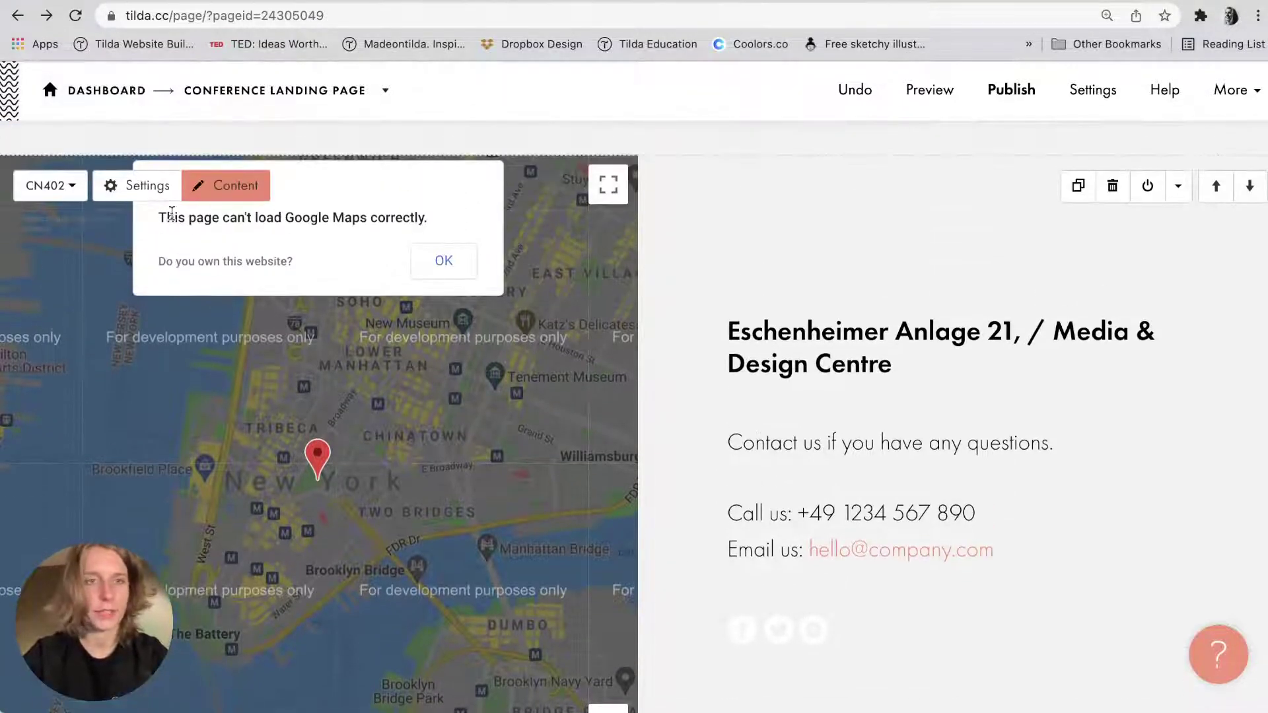
pyautogui.click(139, 190)
pyautogui.scroll(-5, 121, 408)
pyautogui.scroll(6, 121, 408)
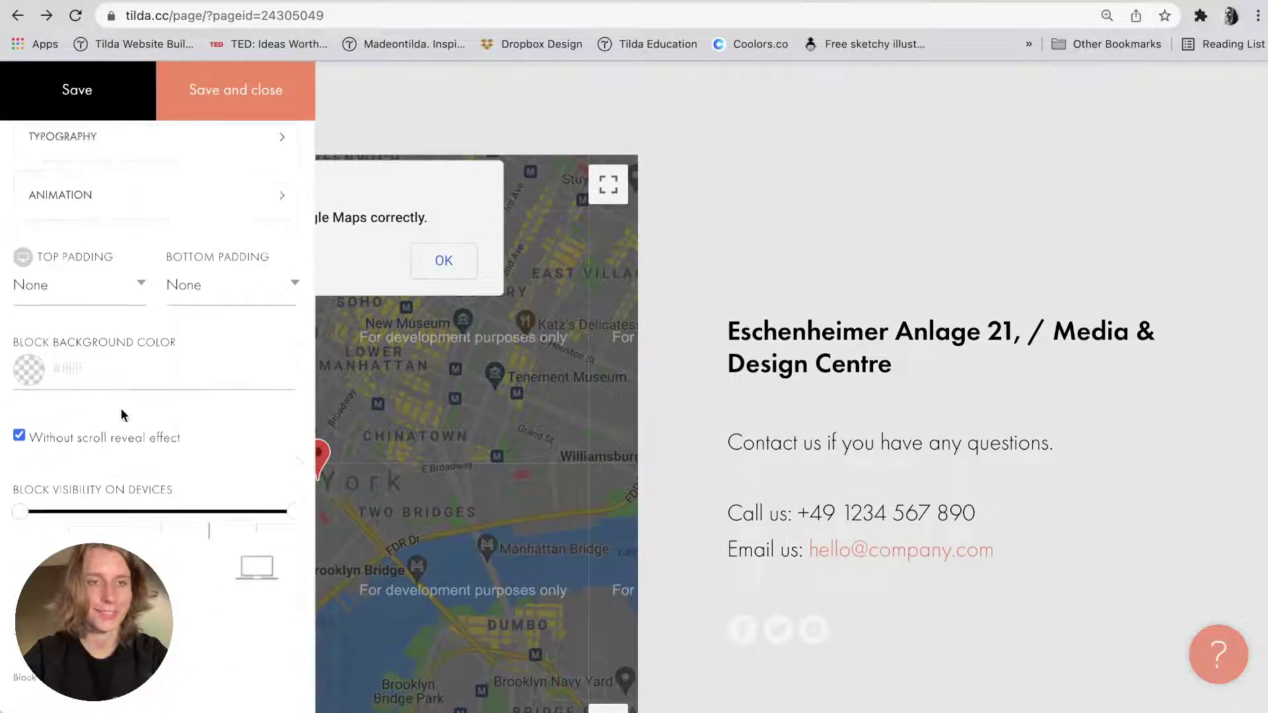
pyautogui.scroll(-2, 121, 408)
pyautogui.doubleClick(68, 308)
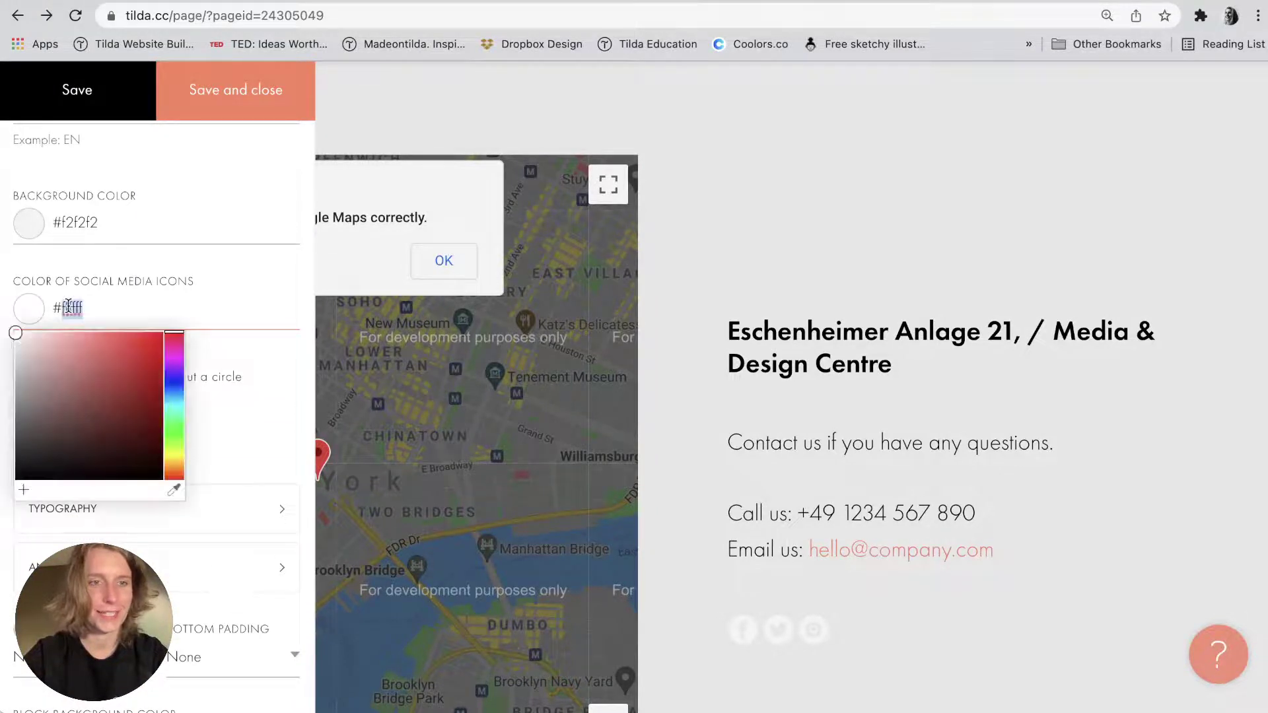
pyautogui.write('fcc000')
pyautogui.click(228, 104)
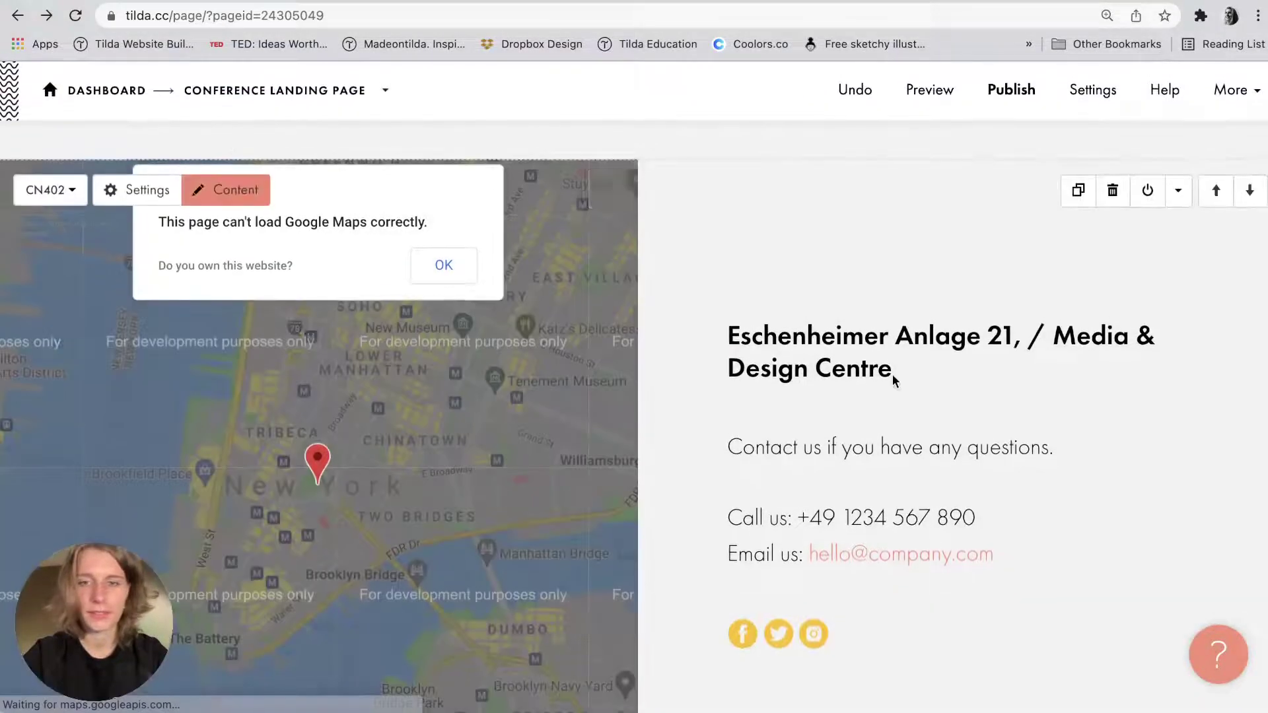
pyautogui.scroll(-2, 893, 620)
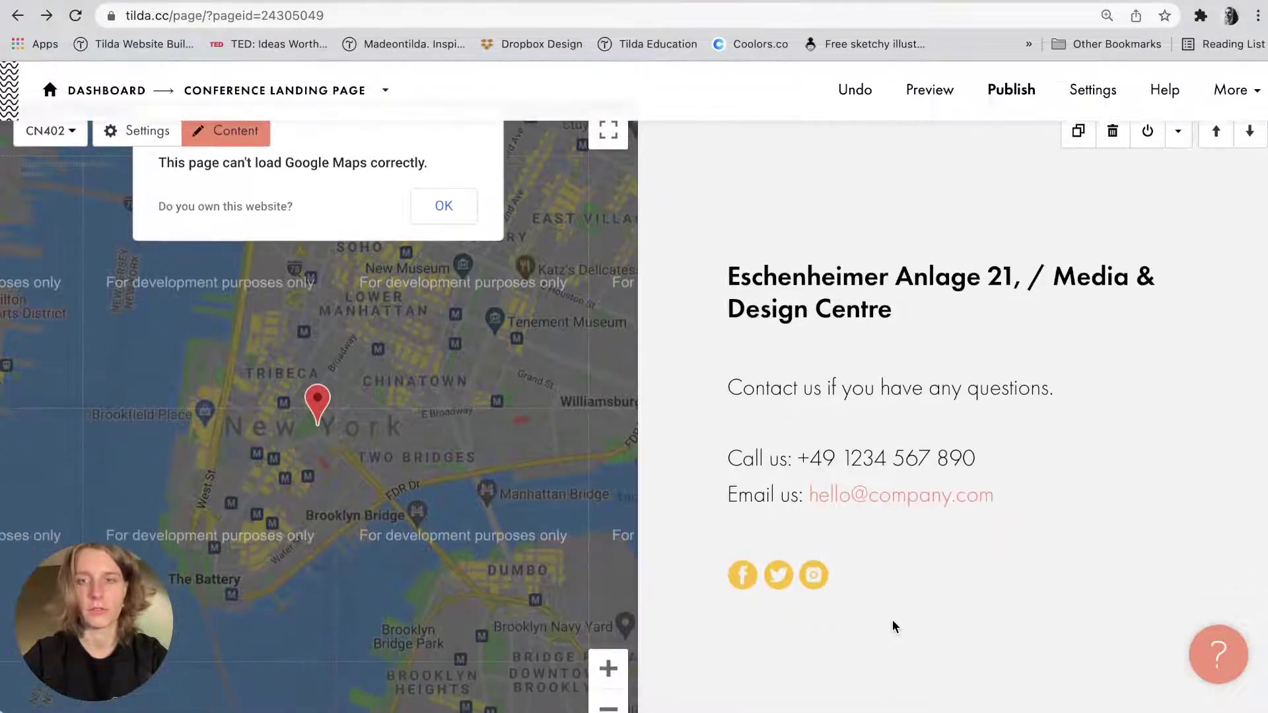
# Link the contact e-mail text to its address with an 'emailto:' prefix.
pyautogui.press('super+Tab')
pyautogui.press('super+Tab')
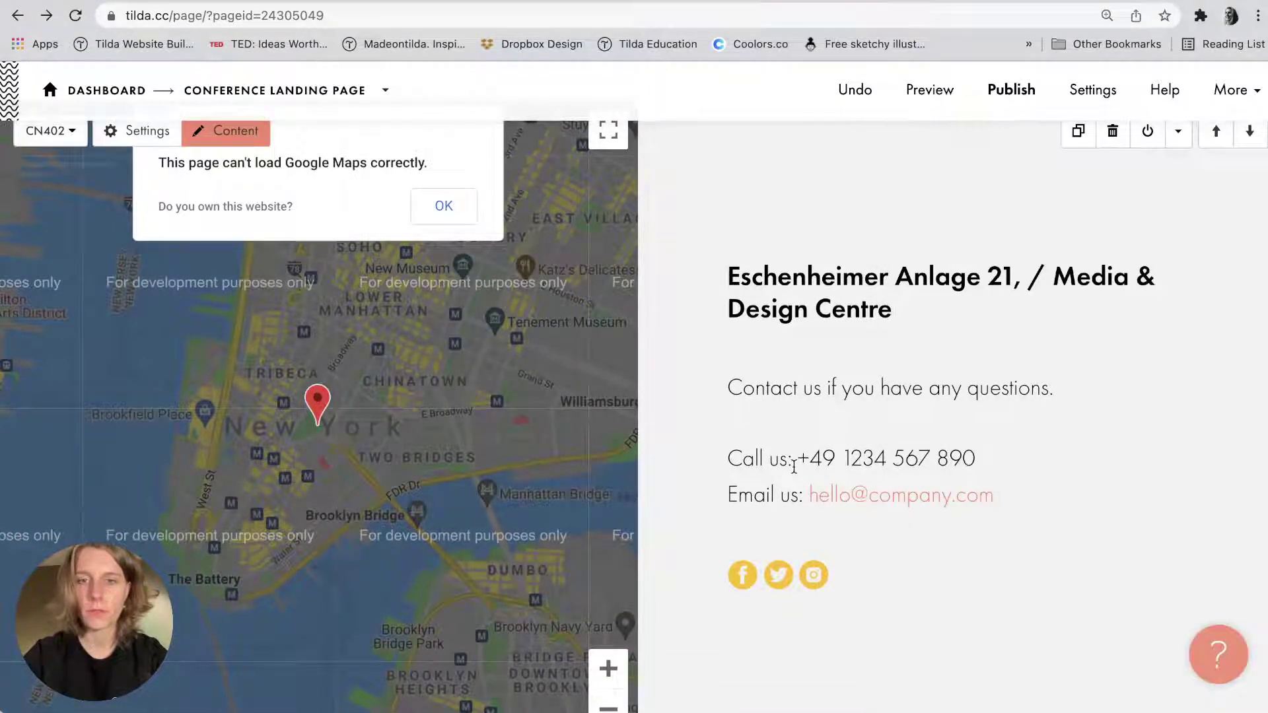
pyautogui.click(784, 494)
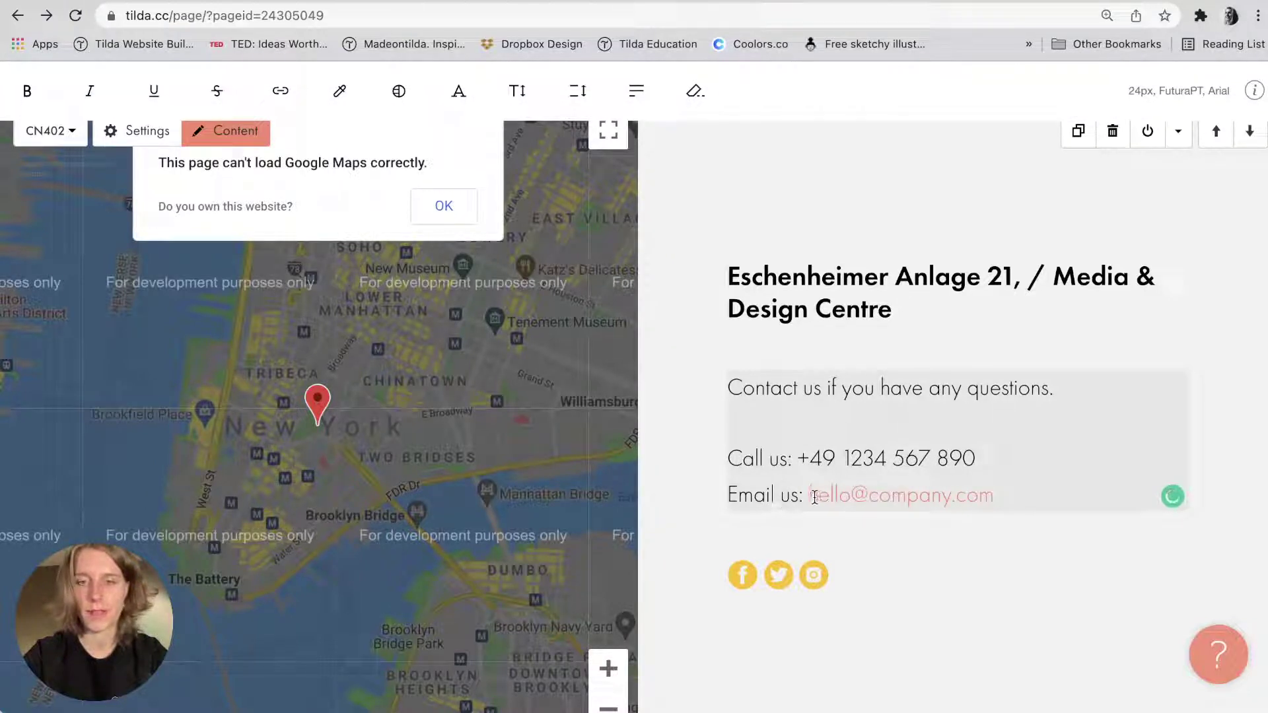
pyautogui.moveTo(809, 495); pyautogui.dragTo(1083, 494)
pyautogui.press('super+c')
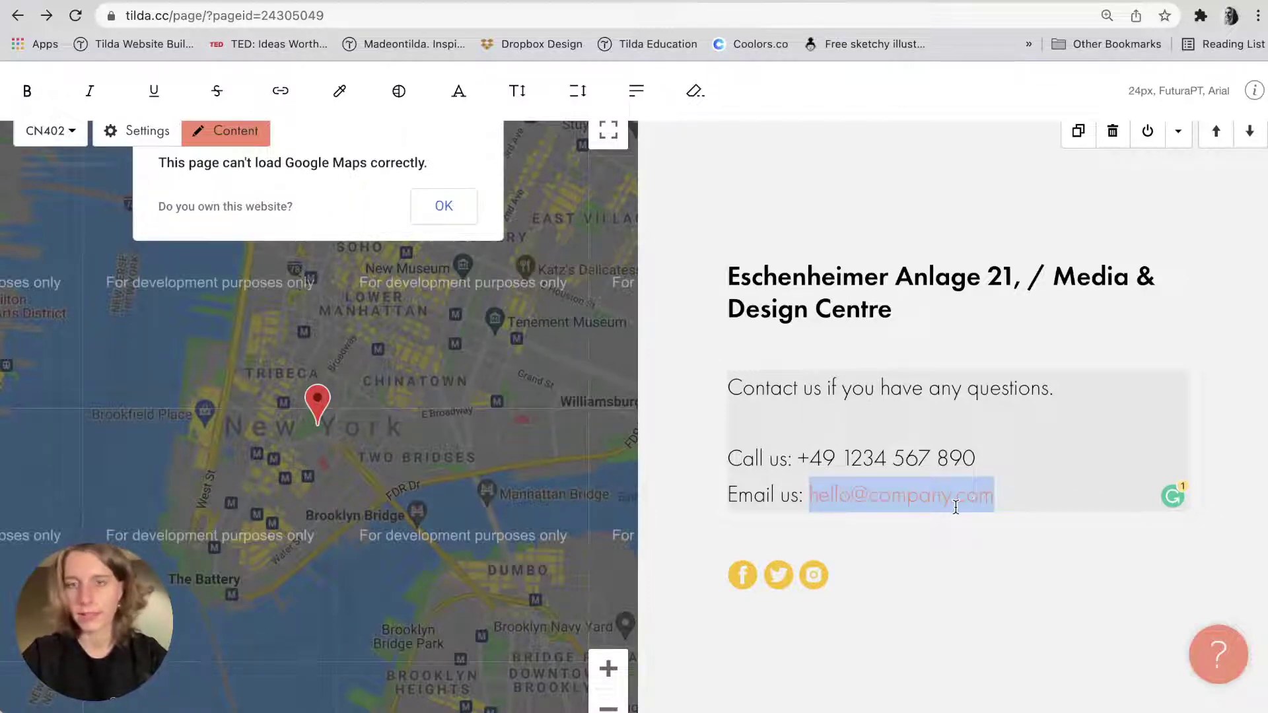
pyautogui.click(288, 91)
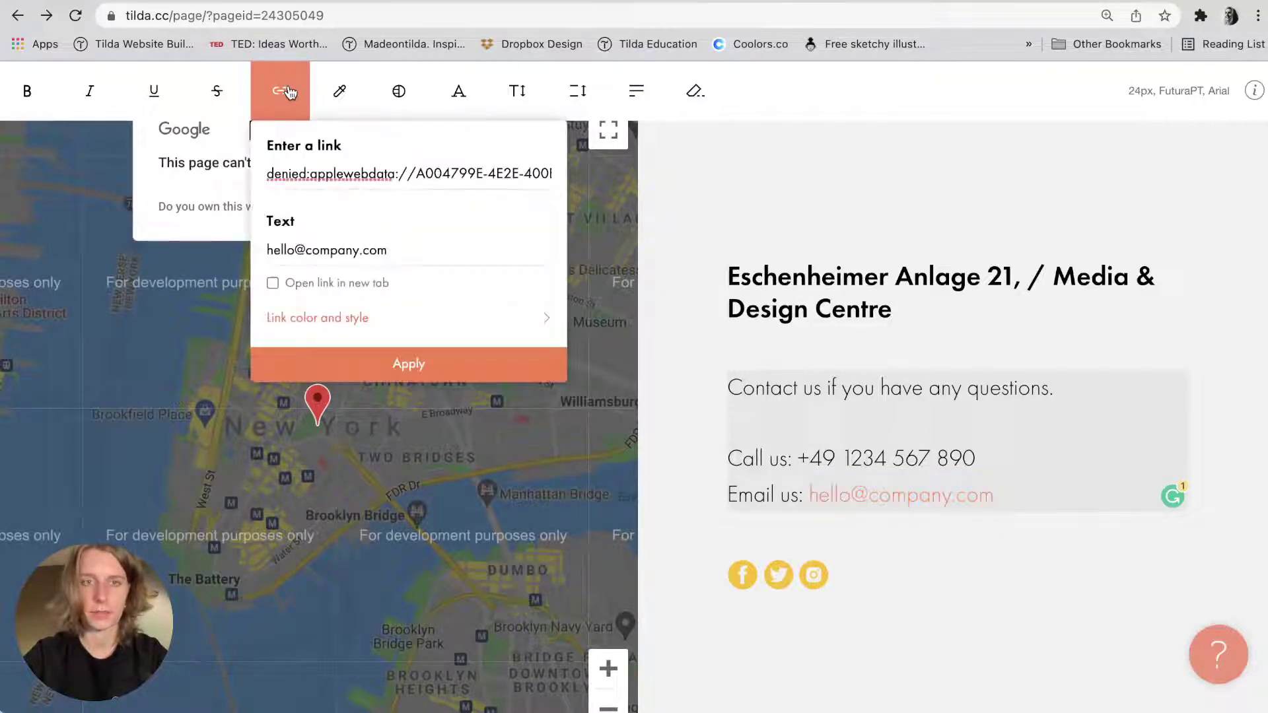
pyautogui.tripleClick(352, 173)
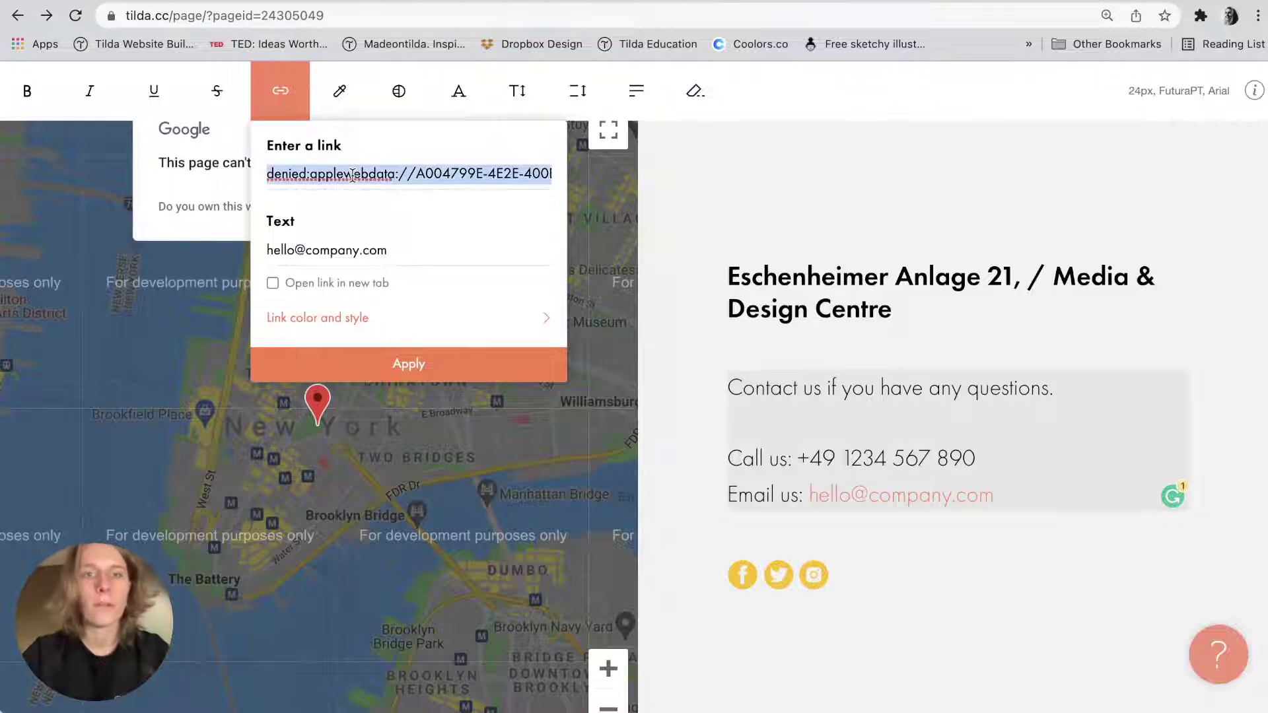
pyautogui.press('super+v')
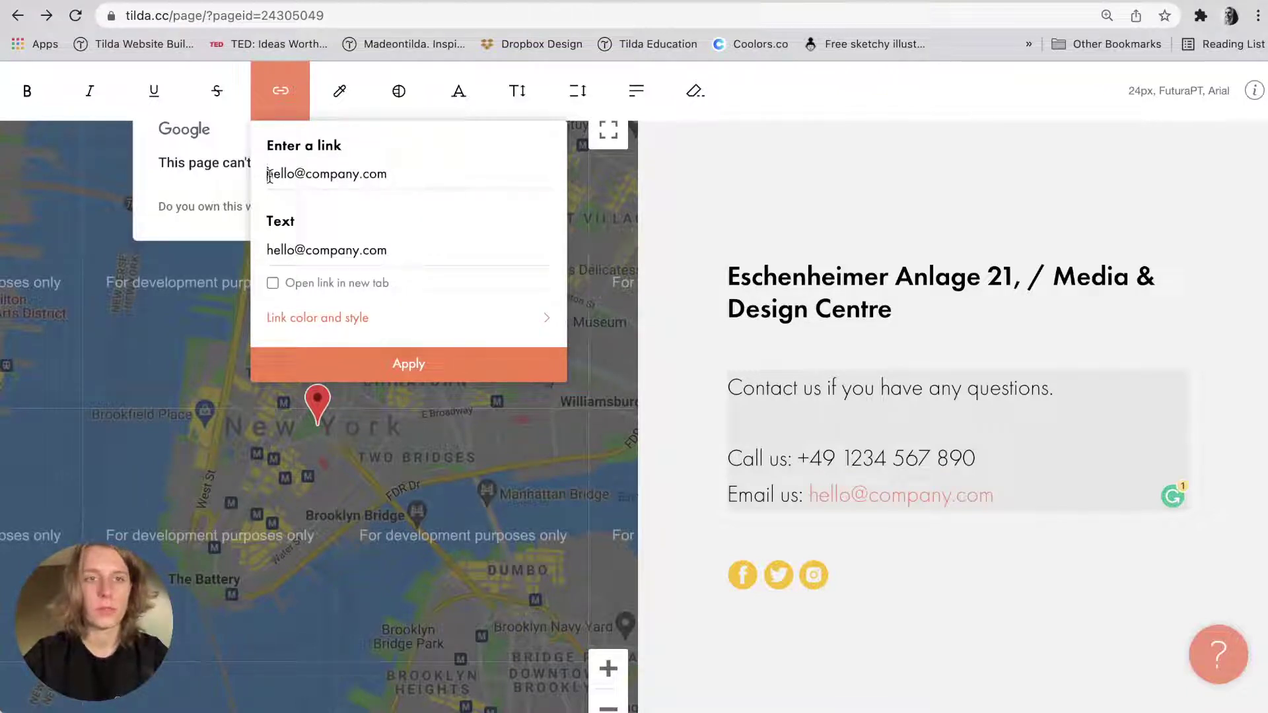
pyautogui.click(269, 174)
pyautogui.write('emailto:')
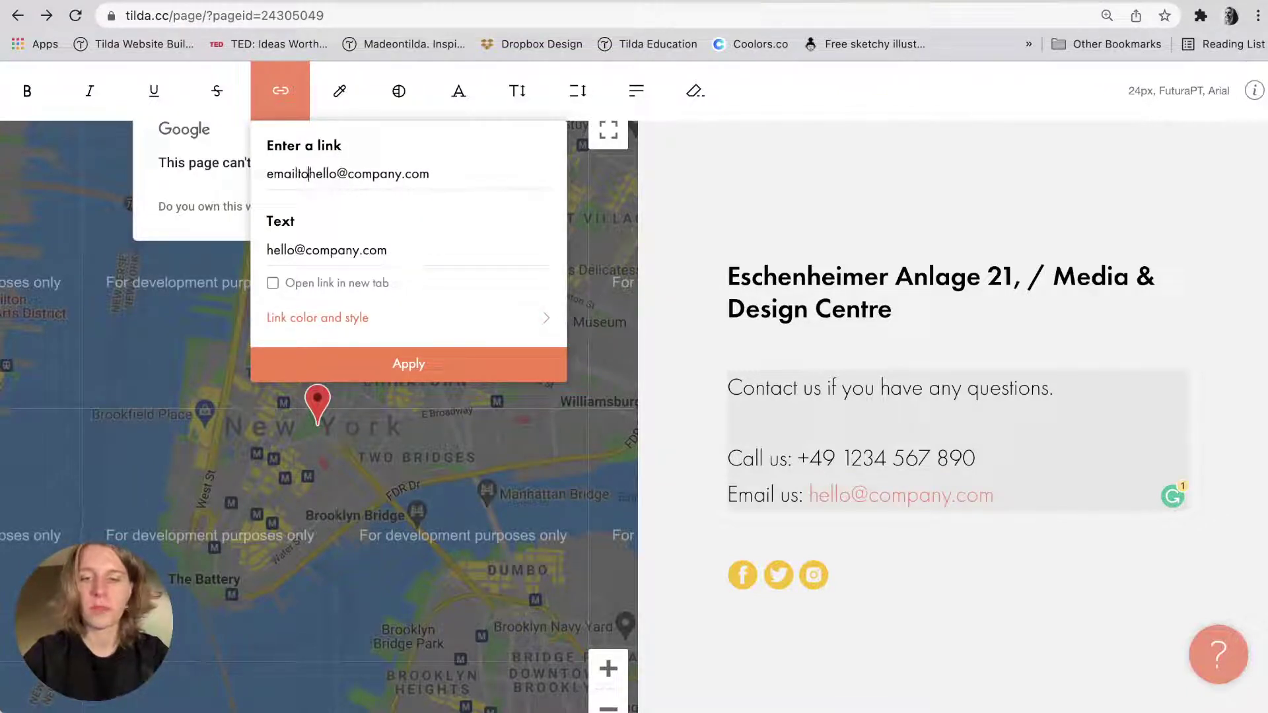
pyautogui.click(339, 176)
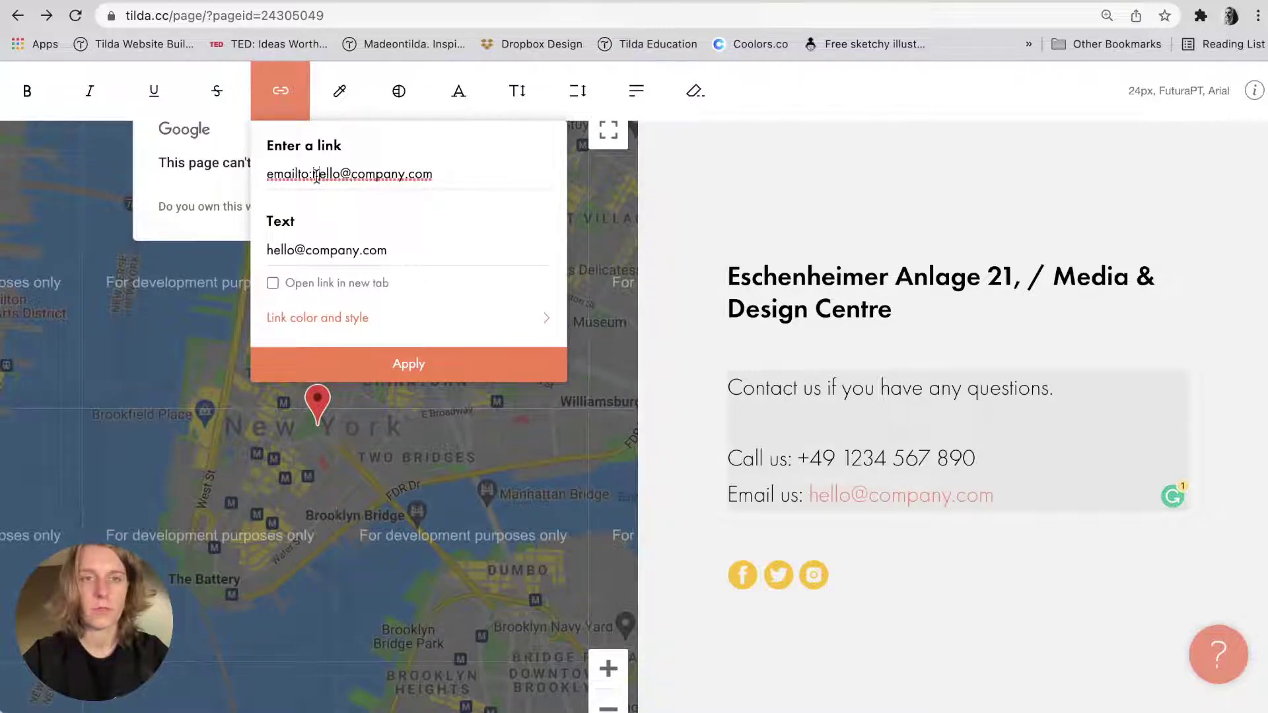
pyautogui.click(314, 174)
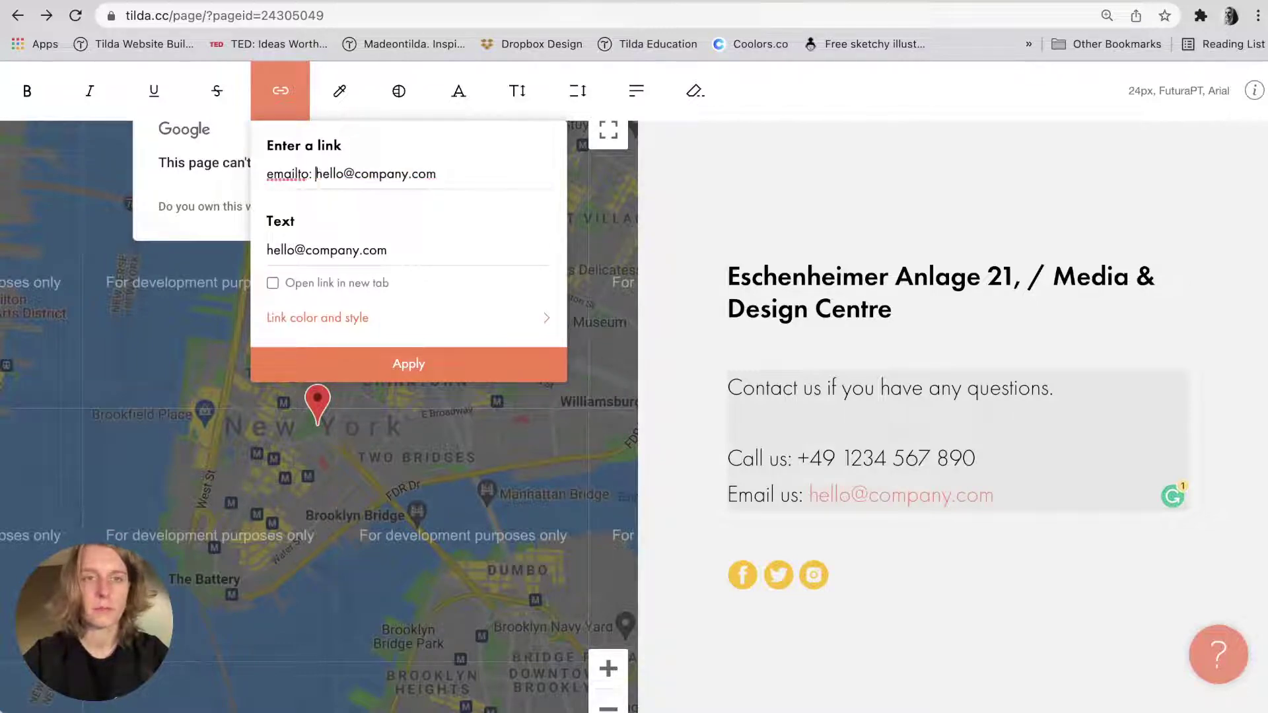
# Style the e-mail link black with a 1px black underline, opening in a new tab.
pyautogui.click(317, 321)
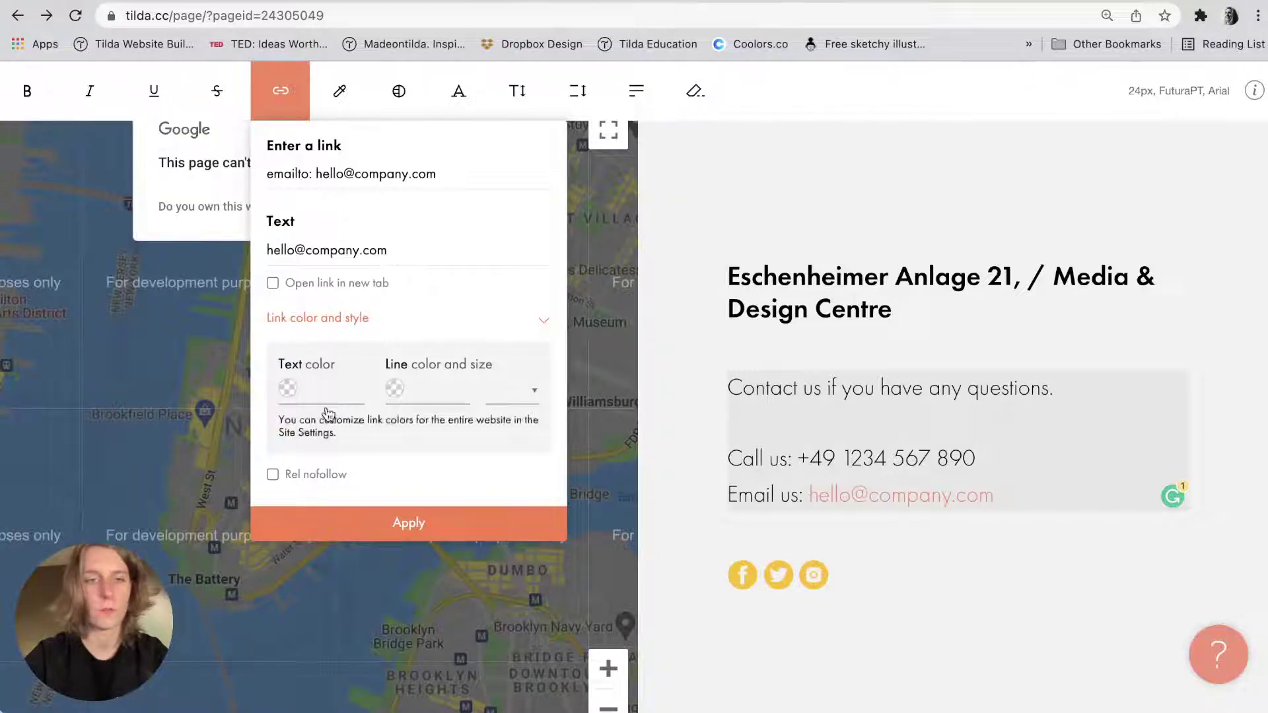
pyautogui.click(288, 388)
pyautogui.click(394, 388)
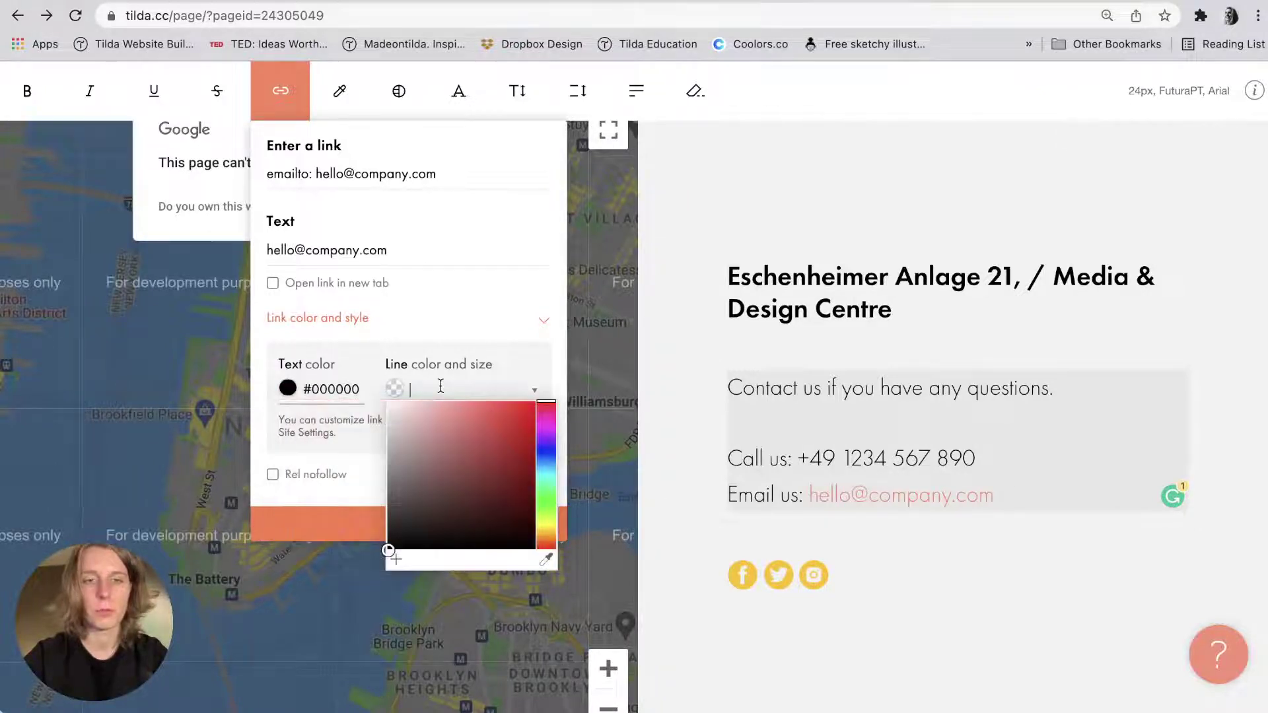
pyautogui.click(519, 389)
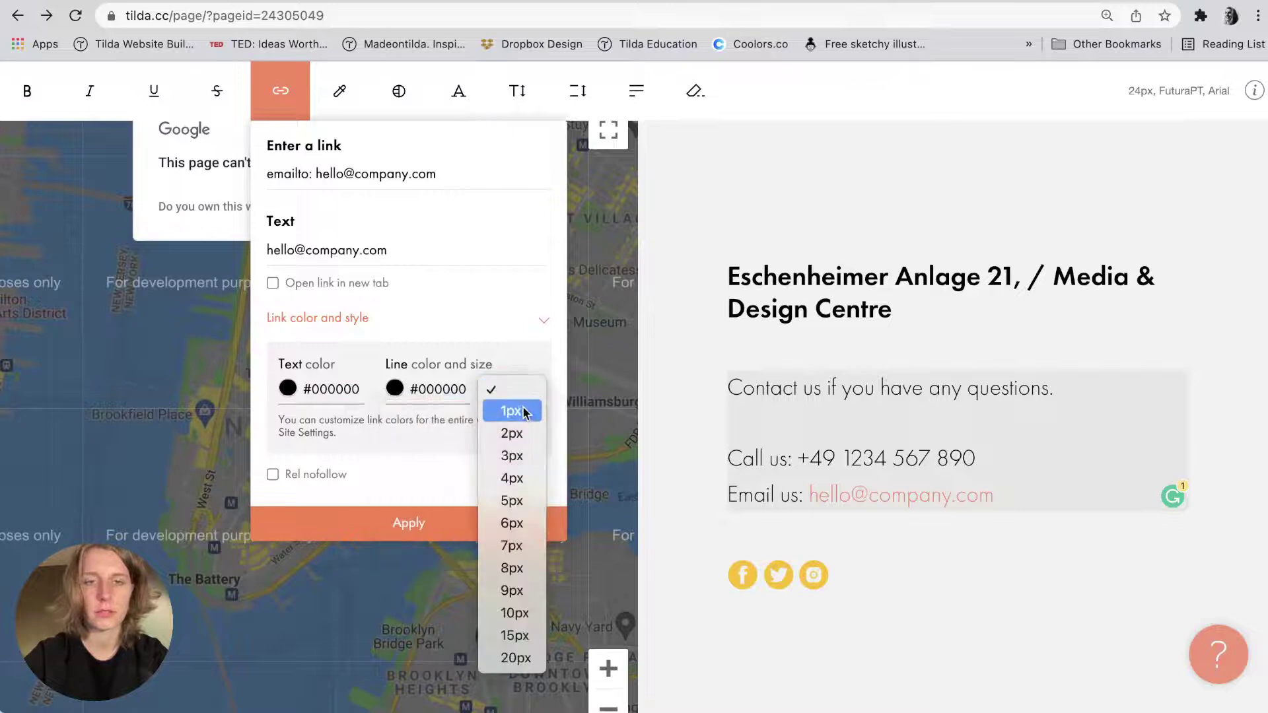
pyautogui.click(523, 413)
pyautogui.click(334, 284)
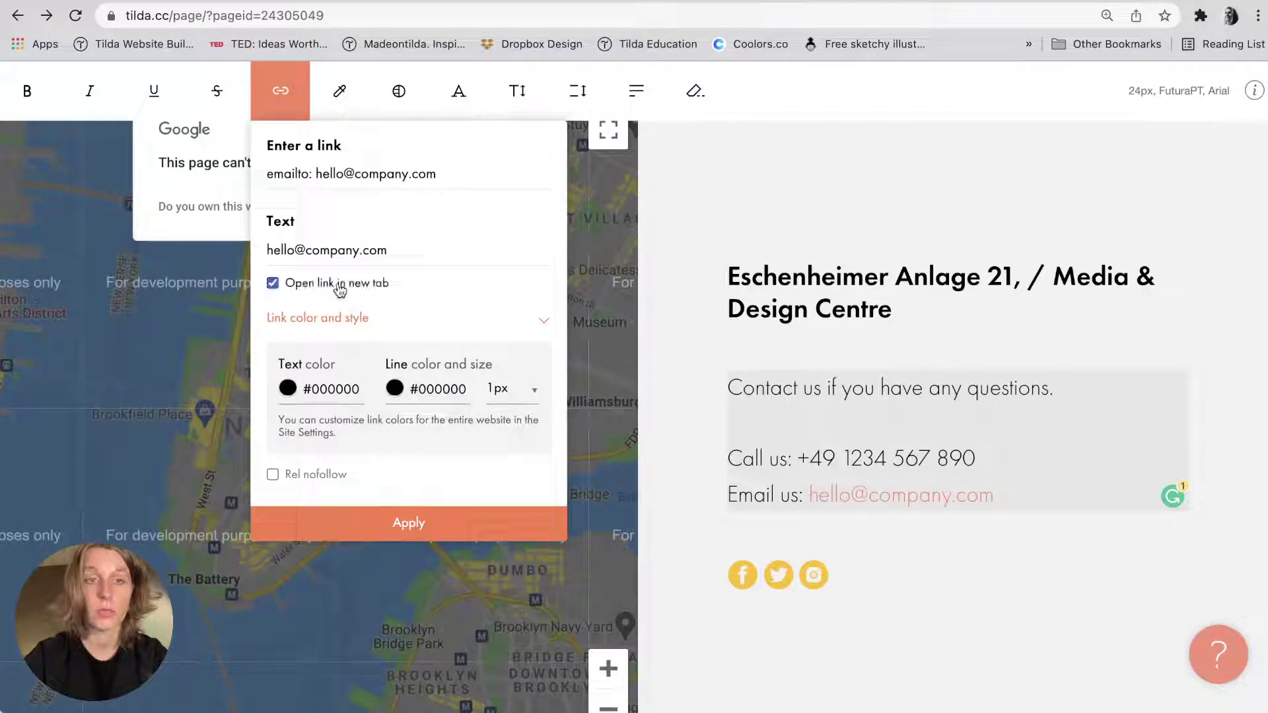
pyautogui.click(422, 521)
pyautogui.click(686, 471)
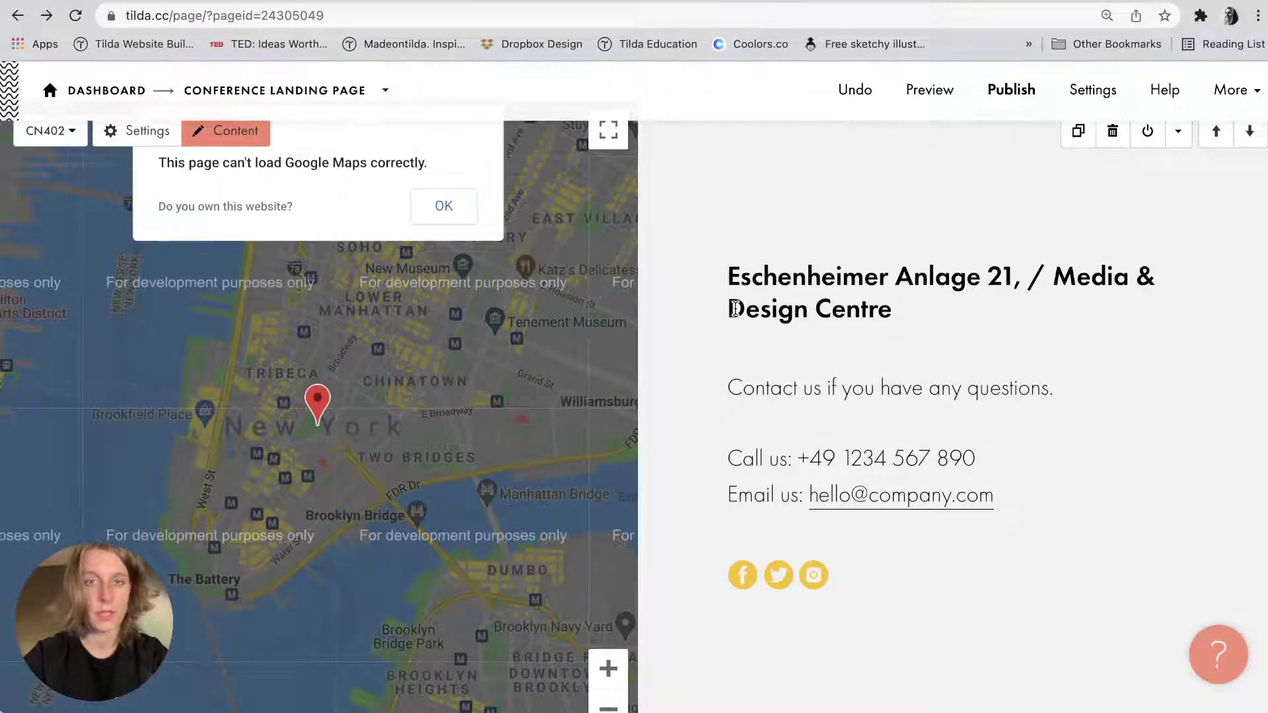
pyautogui.scroll(1, 734, 307)
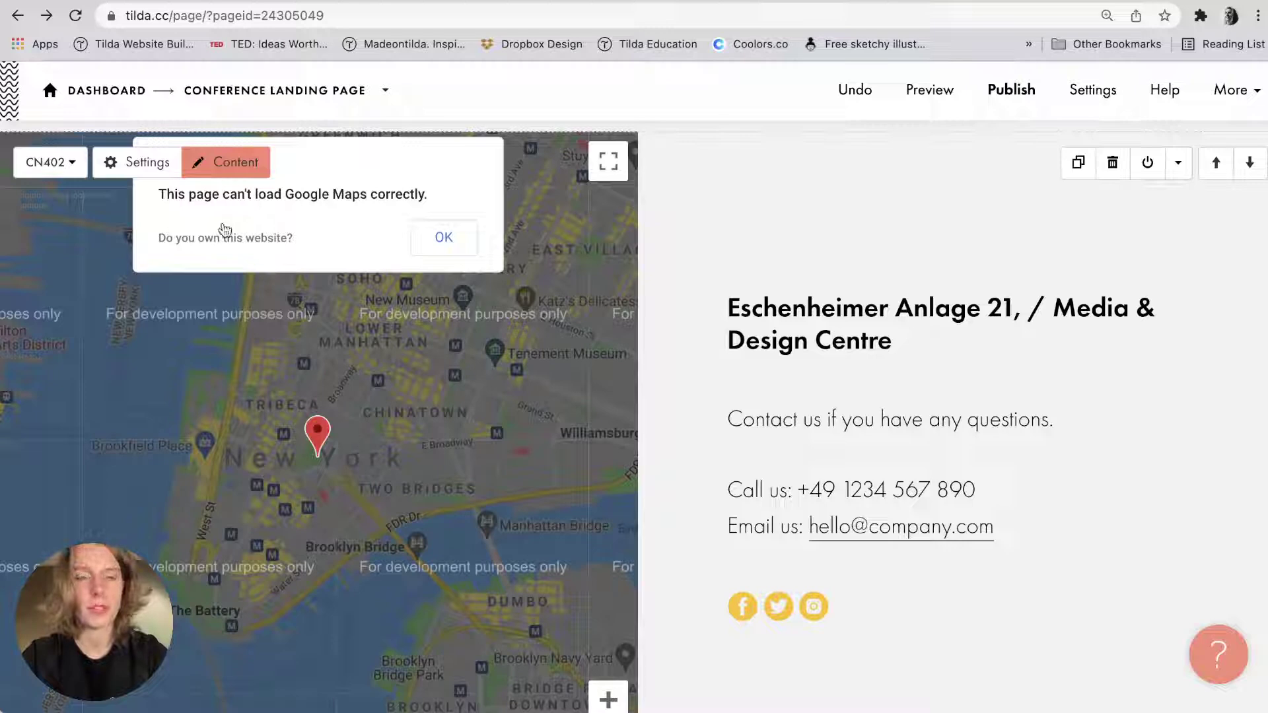
pyautogui.click(235, 162)
pyautogui.scroll(-6, 271, 461)
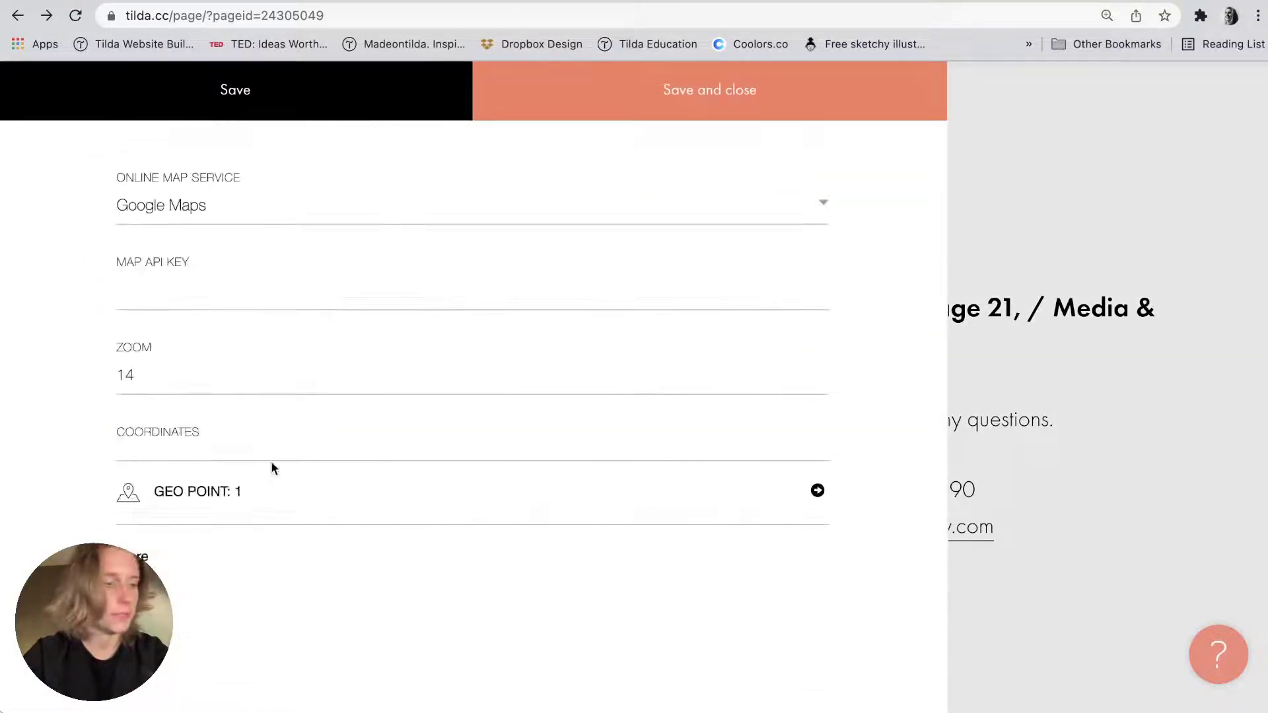
pyautogui.click(212, 503)
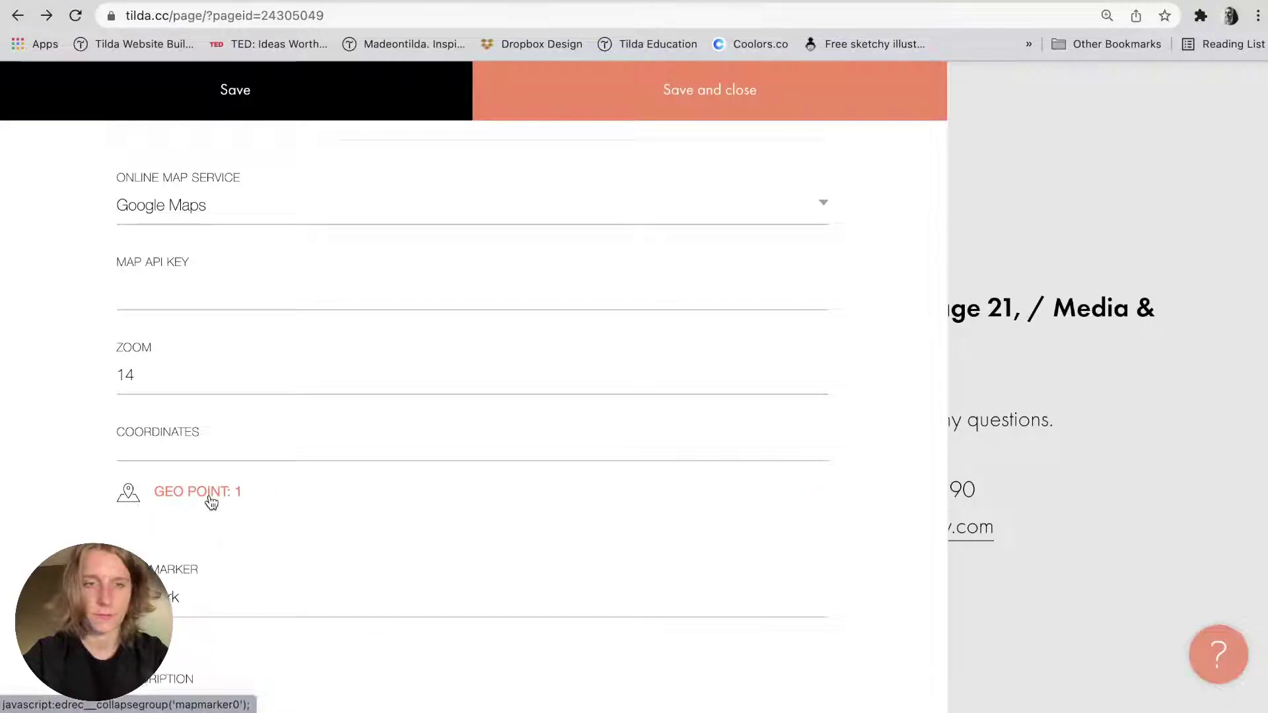
pyautogui.scroll(-4, 208, 500)
pyautogui.tripleClick(162, 370)
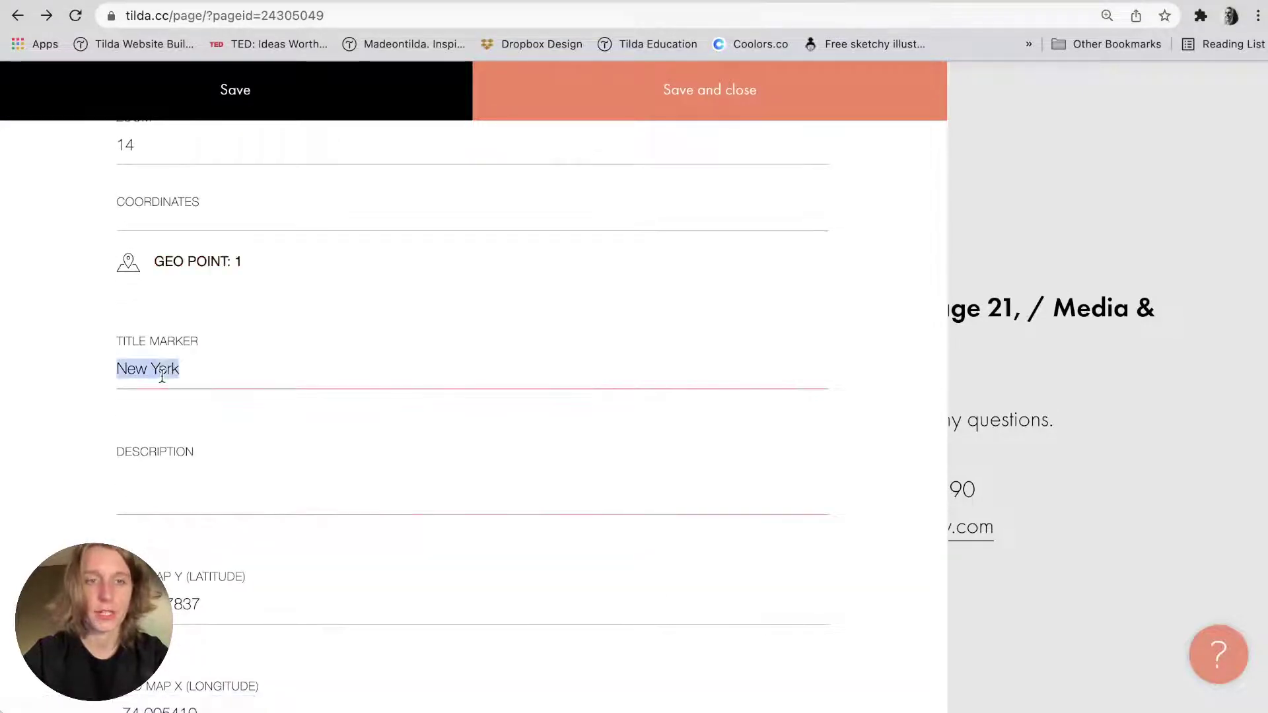
pyautogui.scroll(-5, 162, 374)
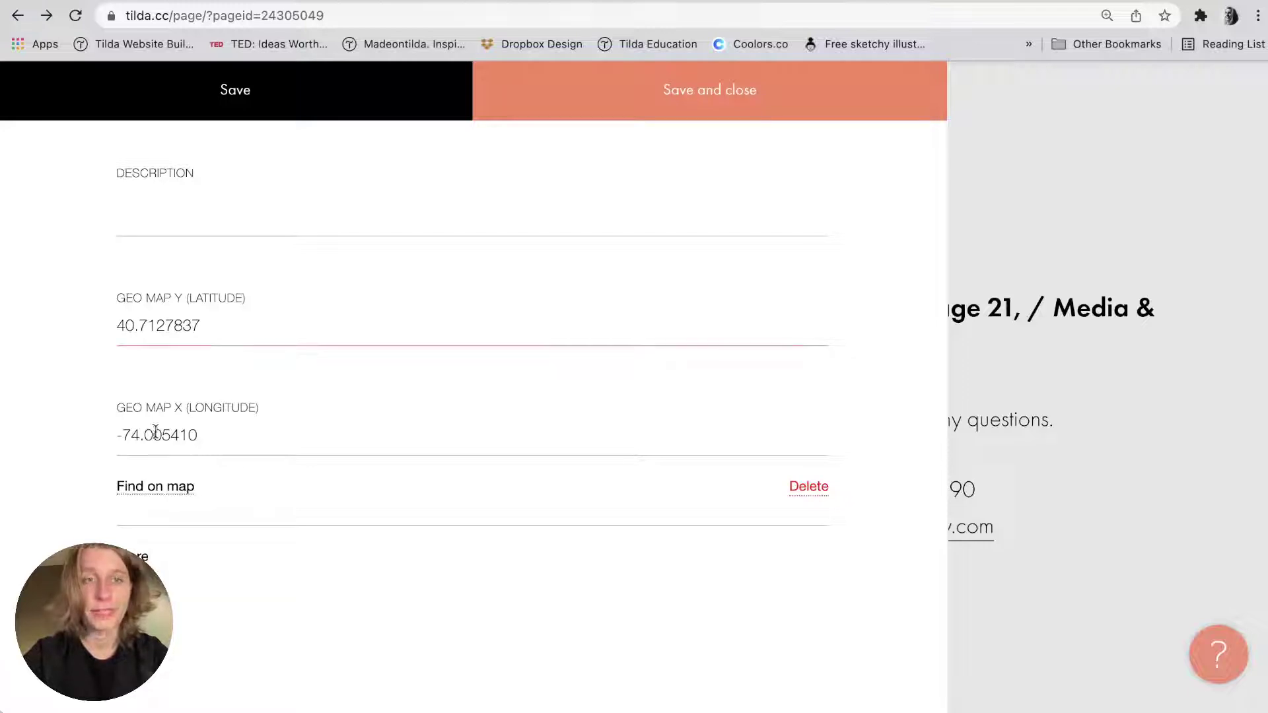
pyautogui.click(318, 436)
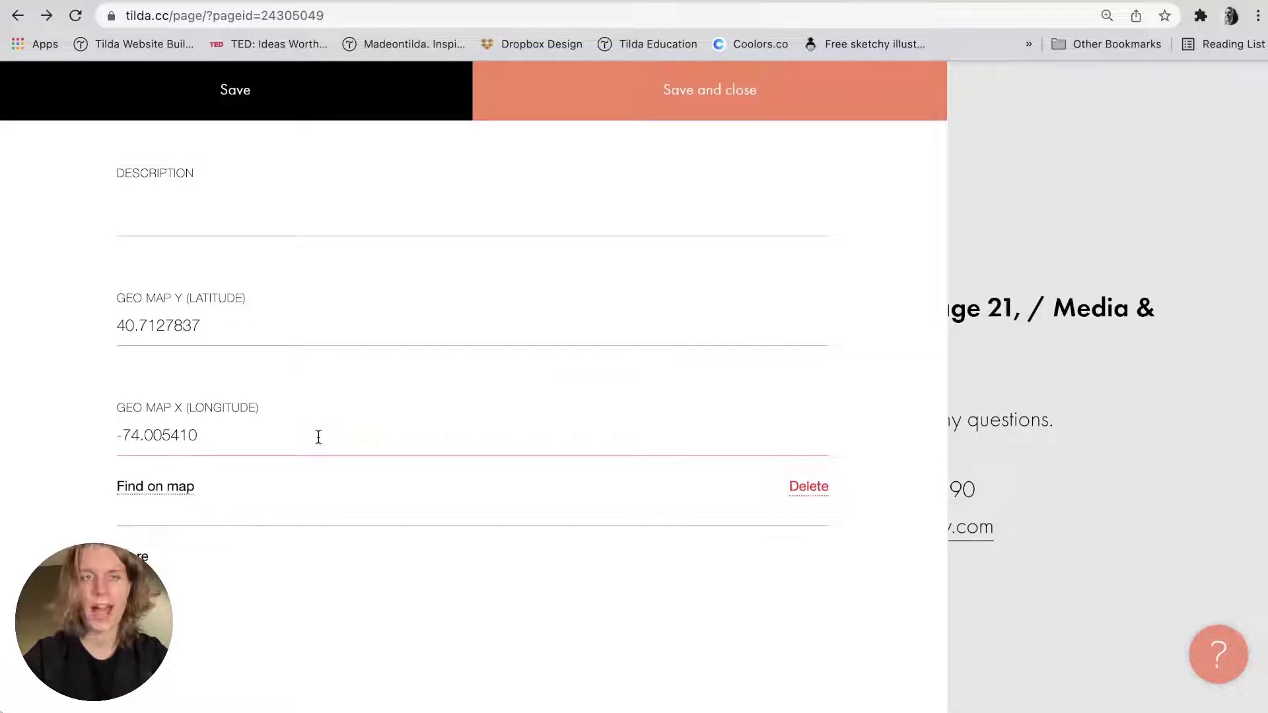
pyautogui.click(999, 273)
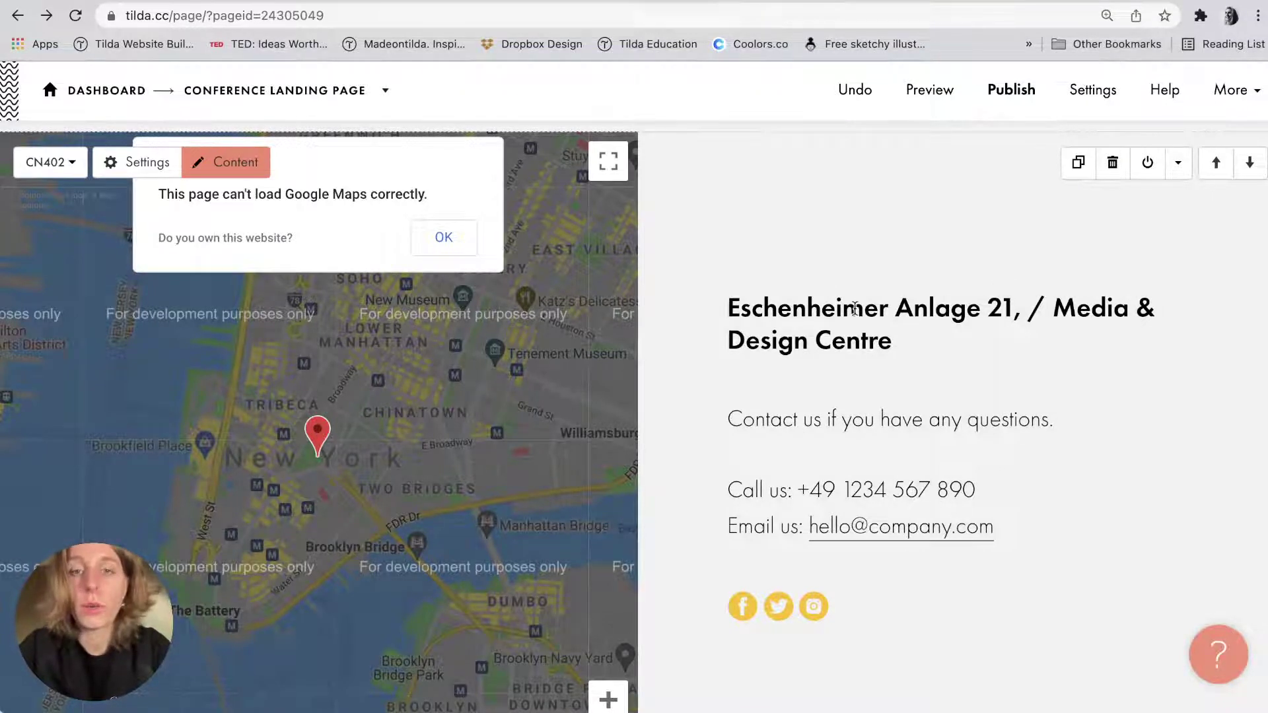
pyautogui.click(732, 307)
pyautogui.moveTo(732, 307); pyautogui.dragTo(1012, 294)
pyautogui.press('super+c')
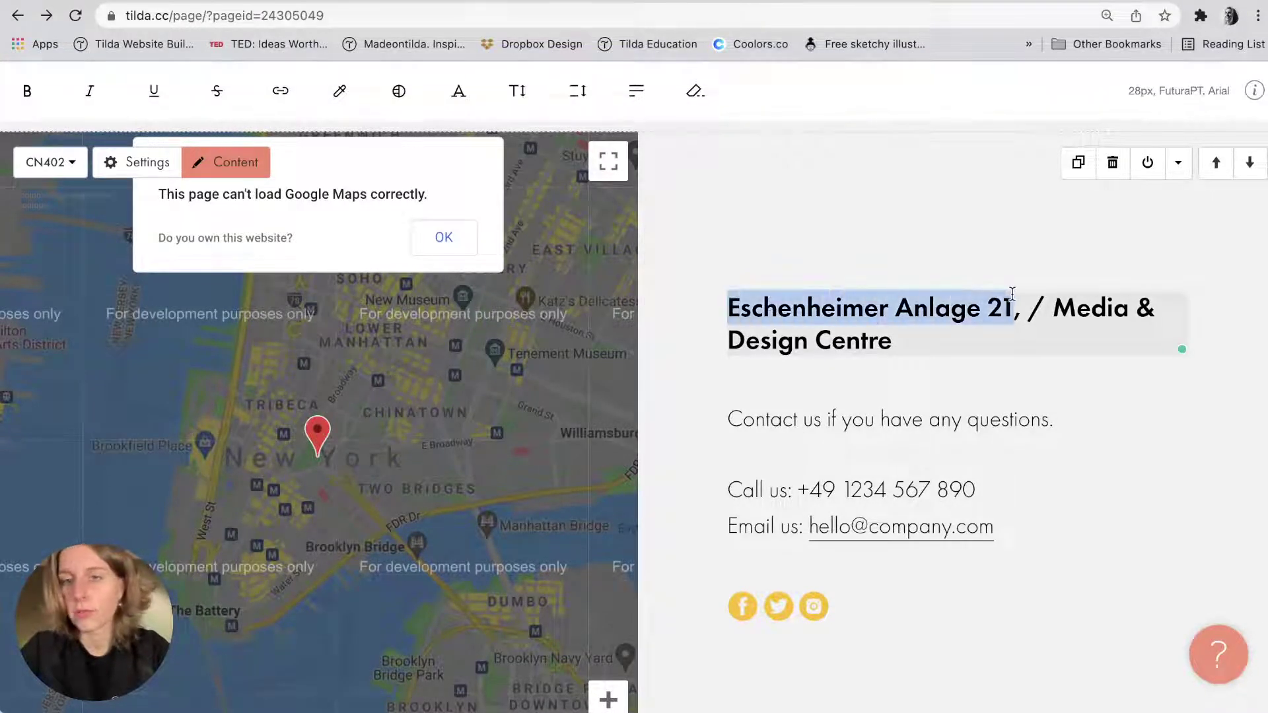
pyautogui.click(926, 266)
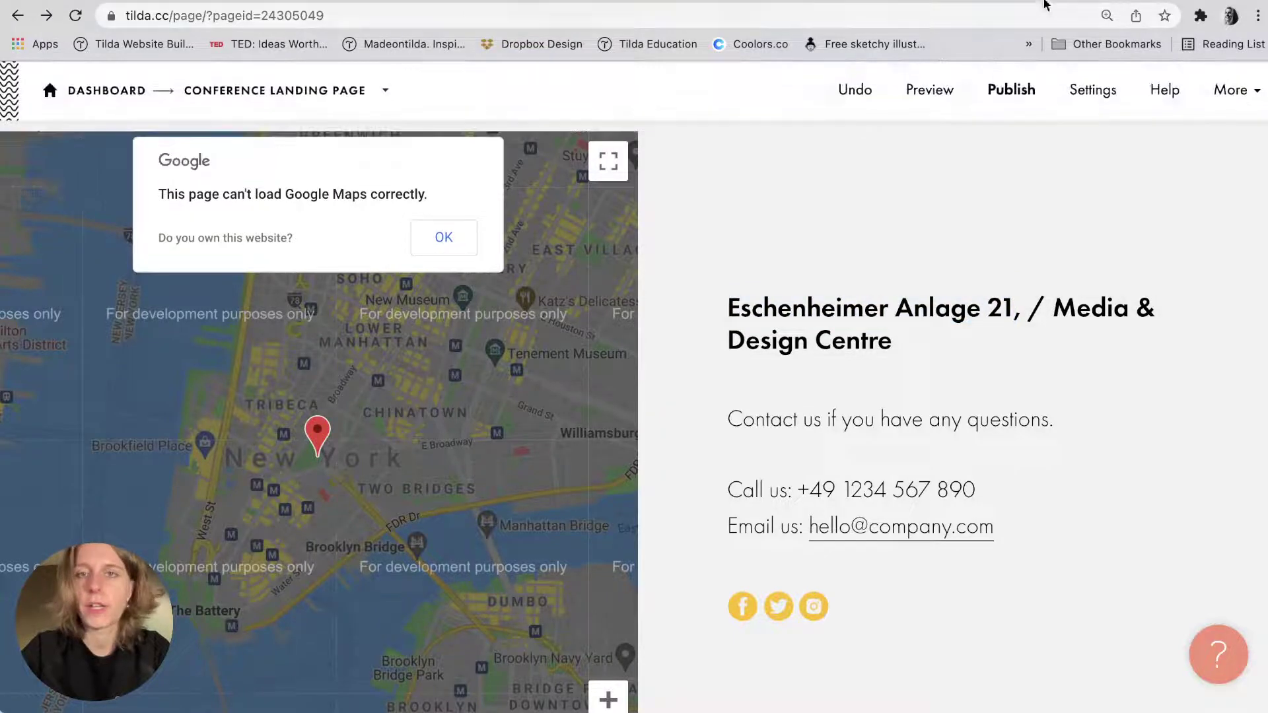
pyautogui.hotkey('ctrl', 't')
# Find Eschenheimer Anlage 21 in Google Maps and copy its coordinates 50.11960, 8.68428.
pyautogui.write('googl')
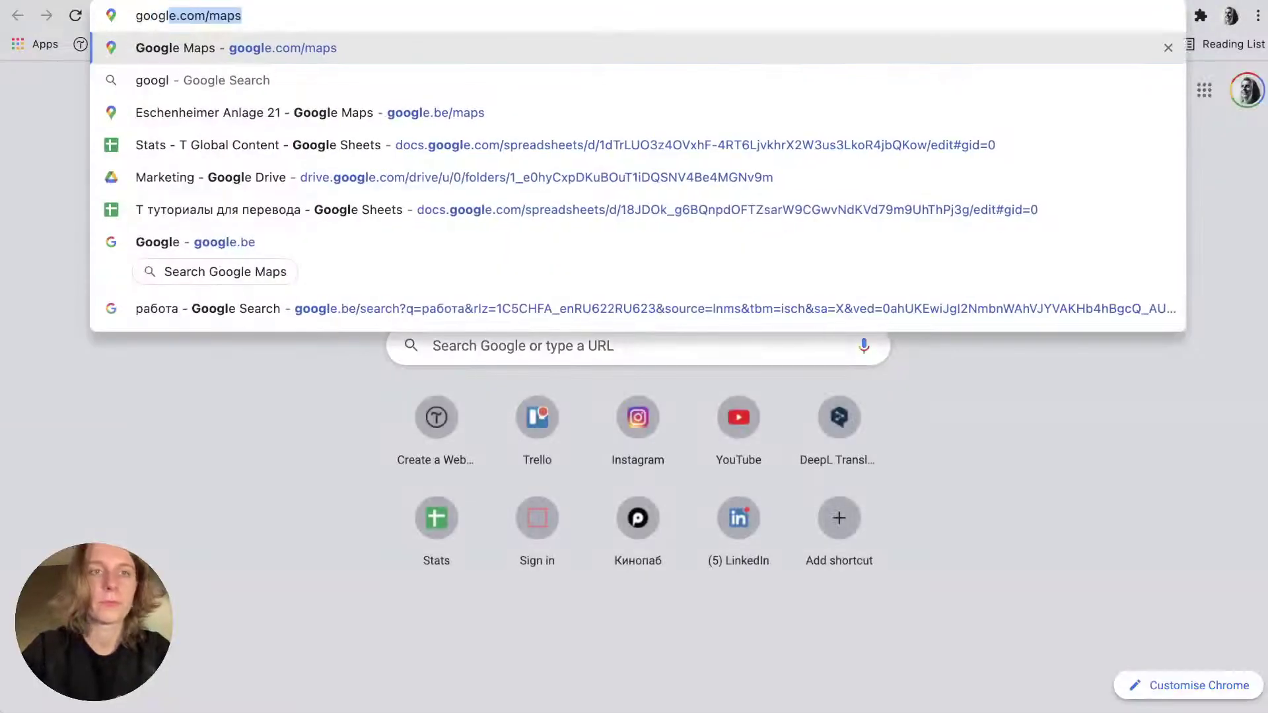
pyautogui.press('Return')
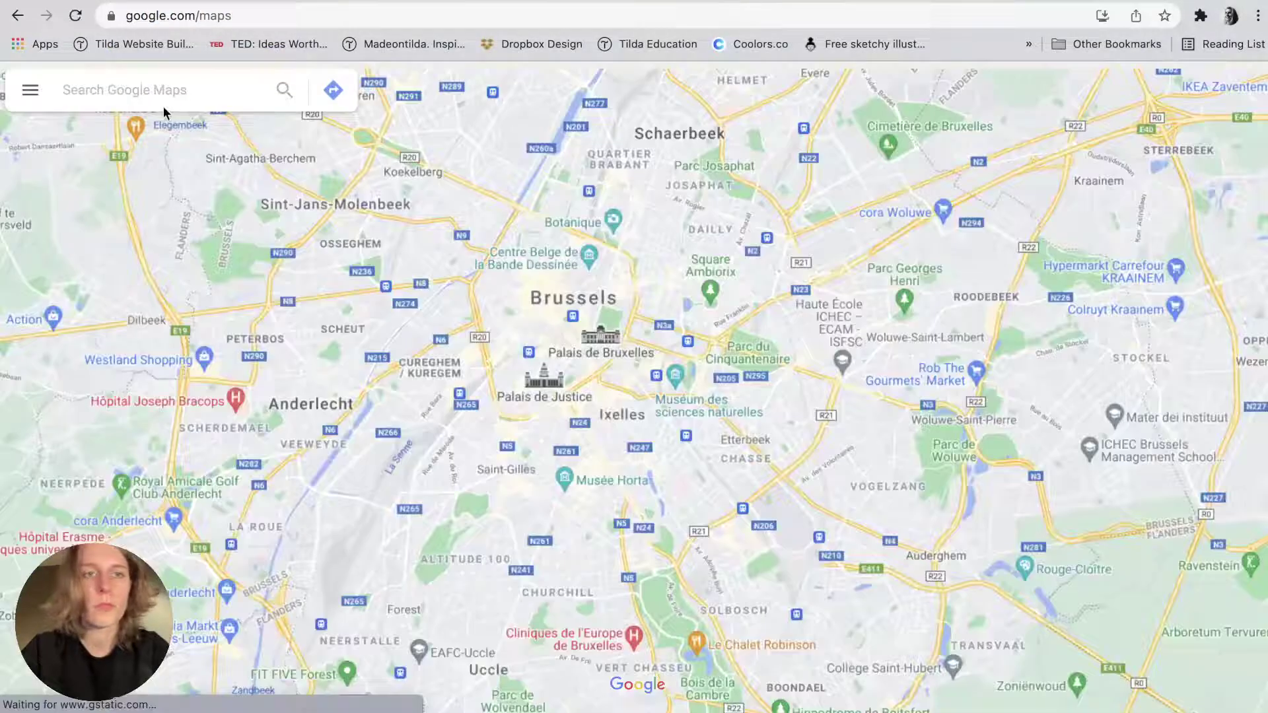
pyautogui.click(154, 89)
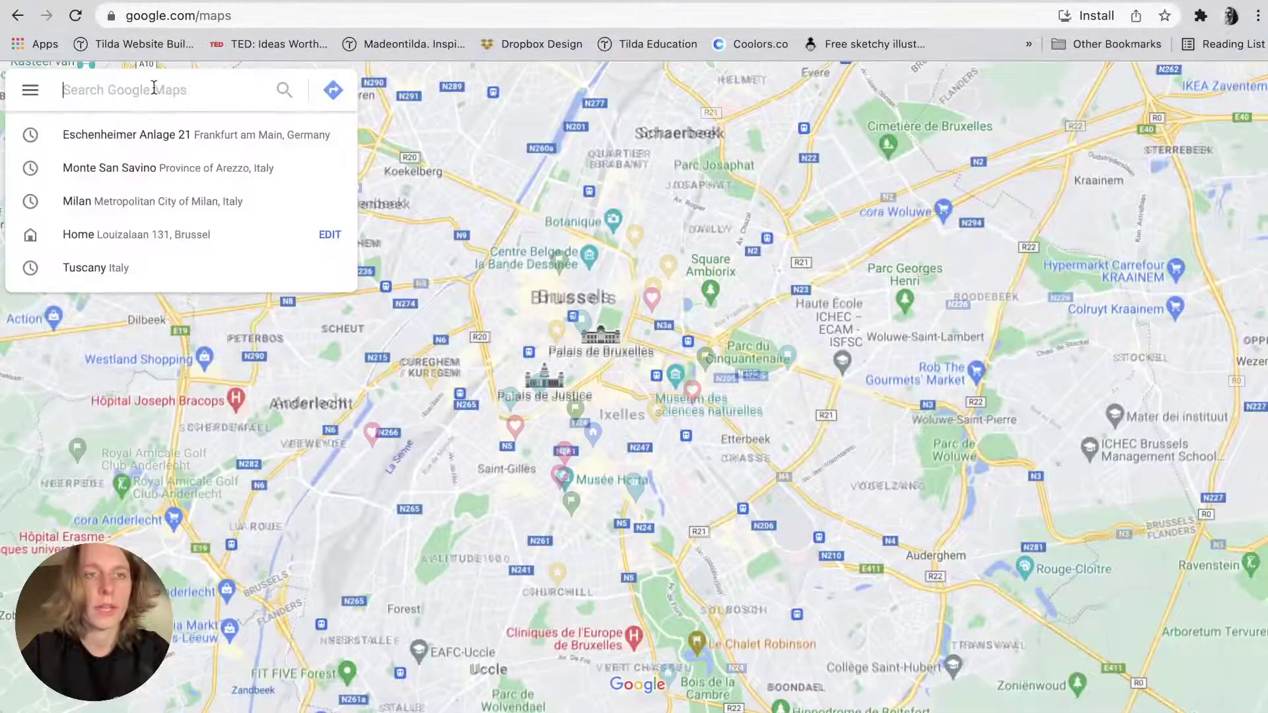
pyautogui.press('super+v')
pyautogui.press('Return')
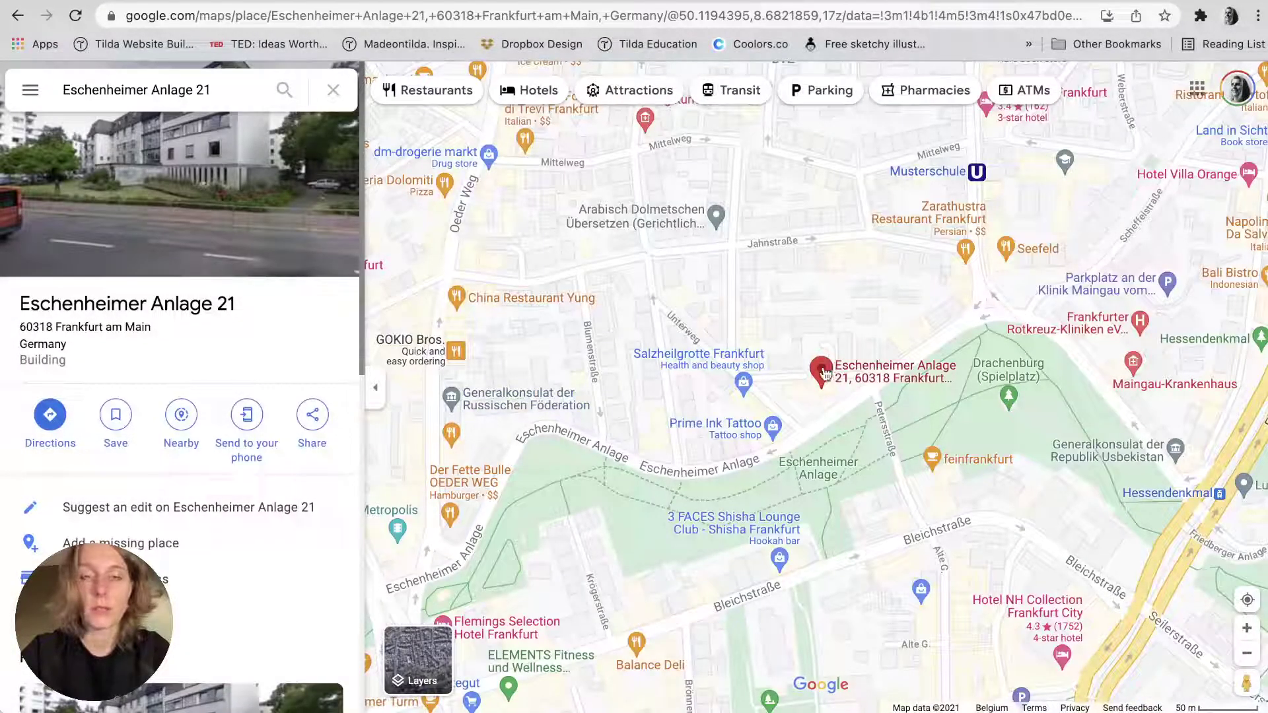
pyautogui.moveTo(820, 381)
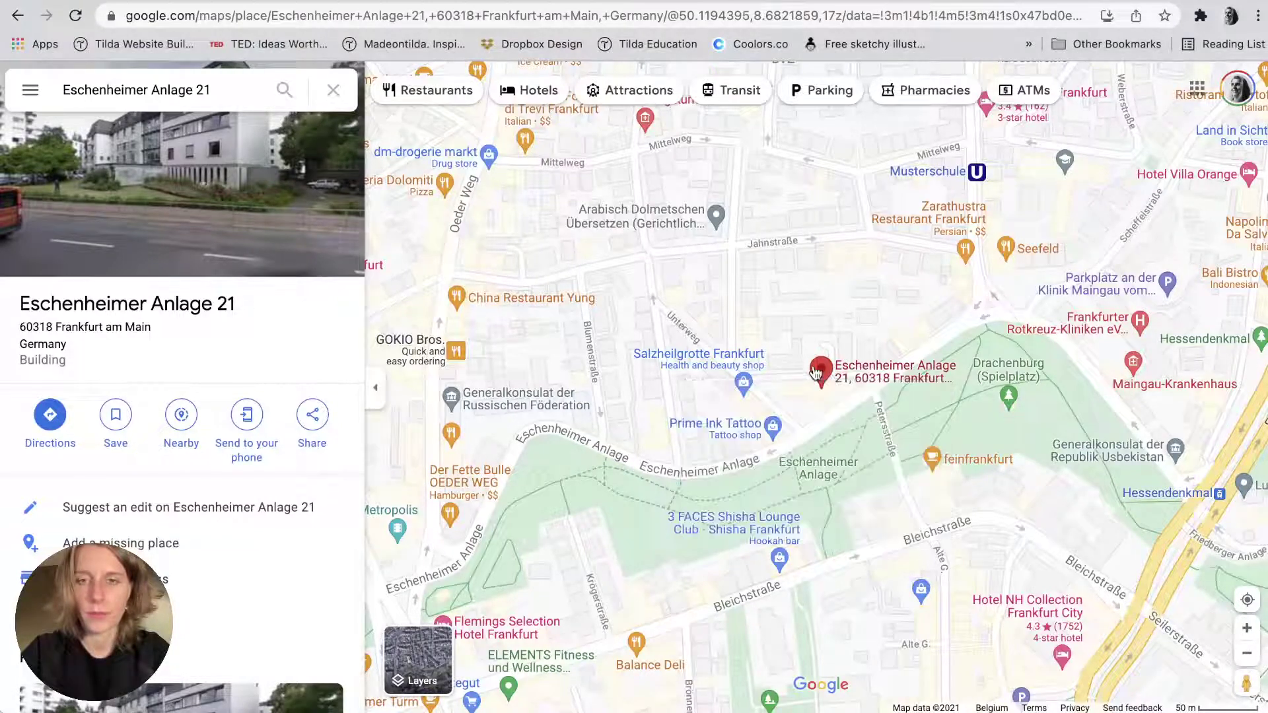
pyautogui.rightClick(815, 370)
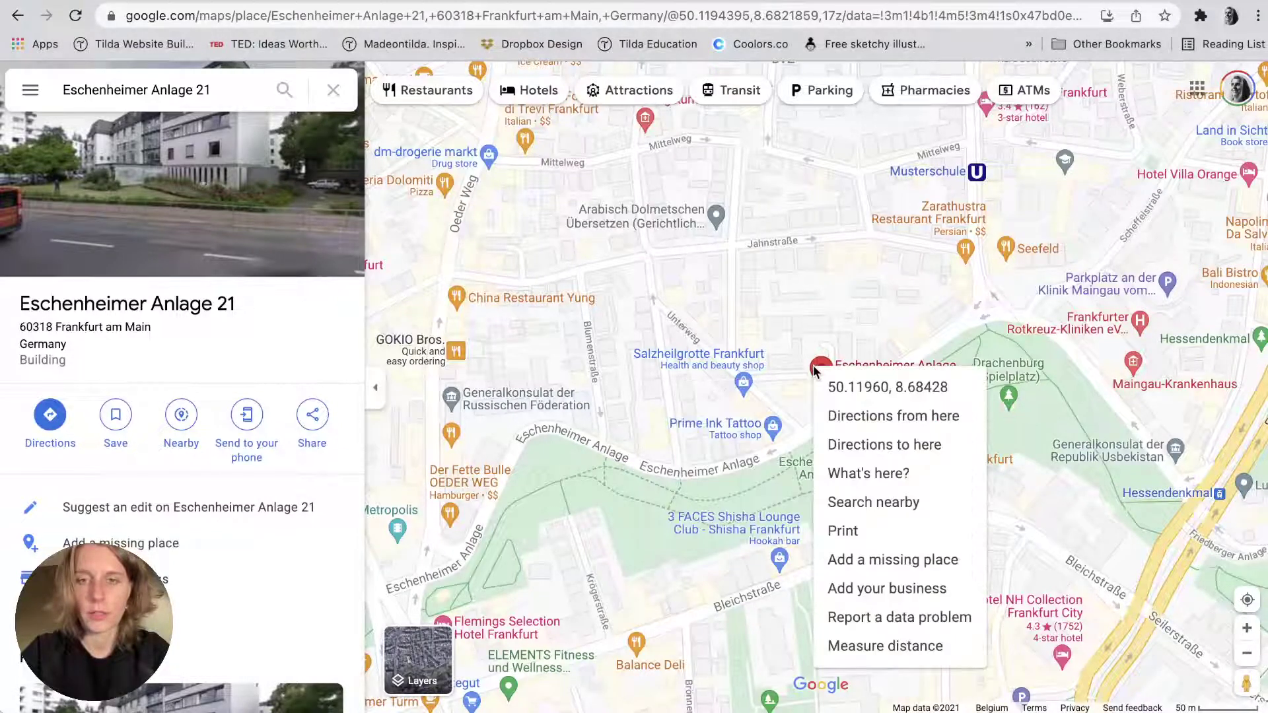
pyautogui.click(843, 390)
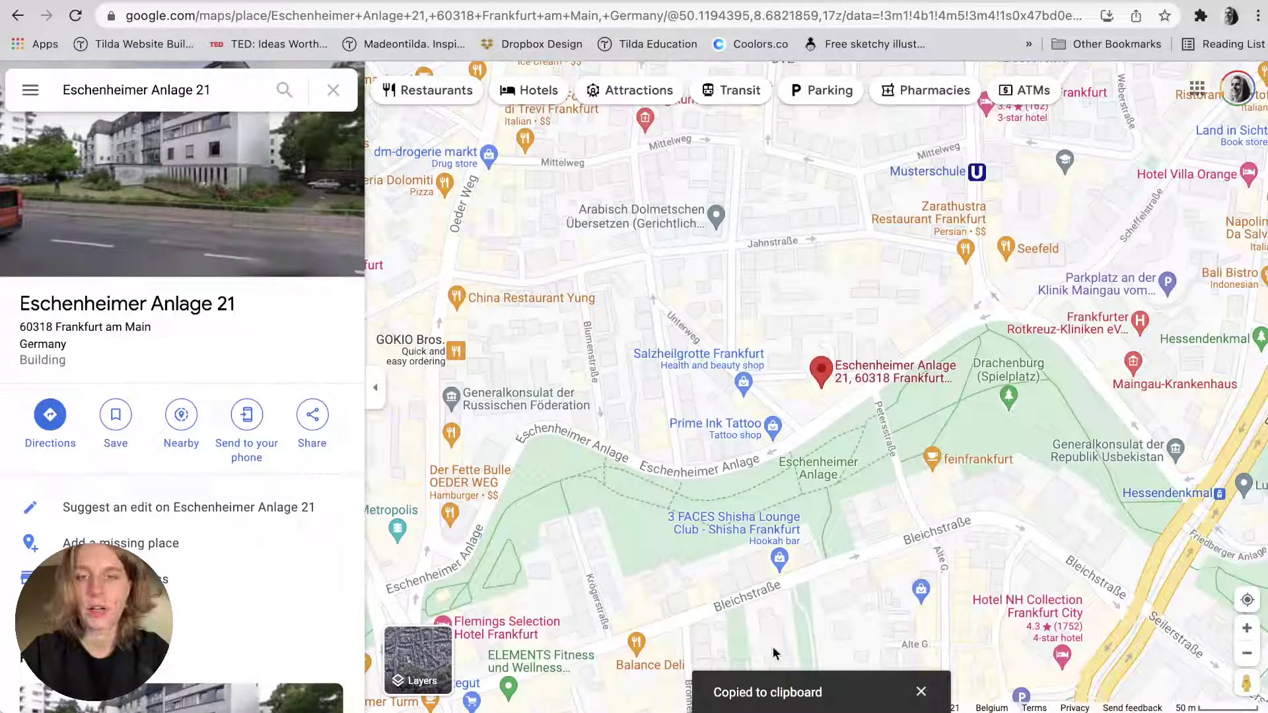
pyautogui.hotkey('ctrl', 'Tab')
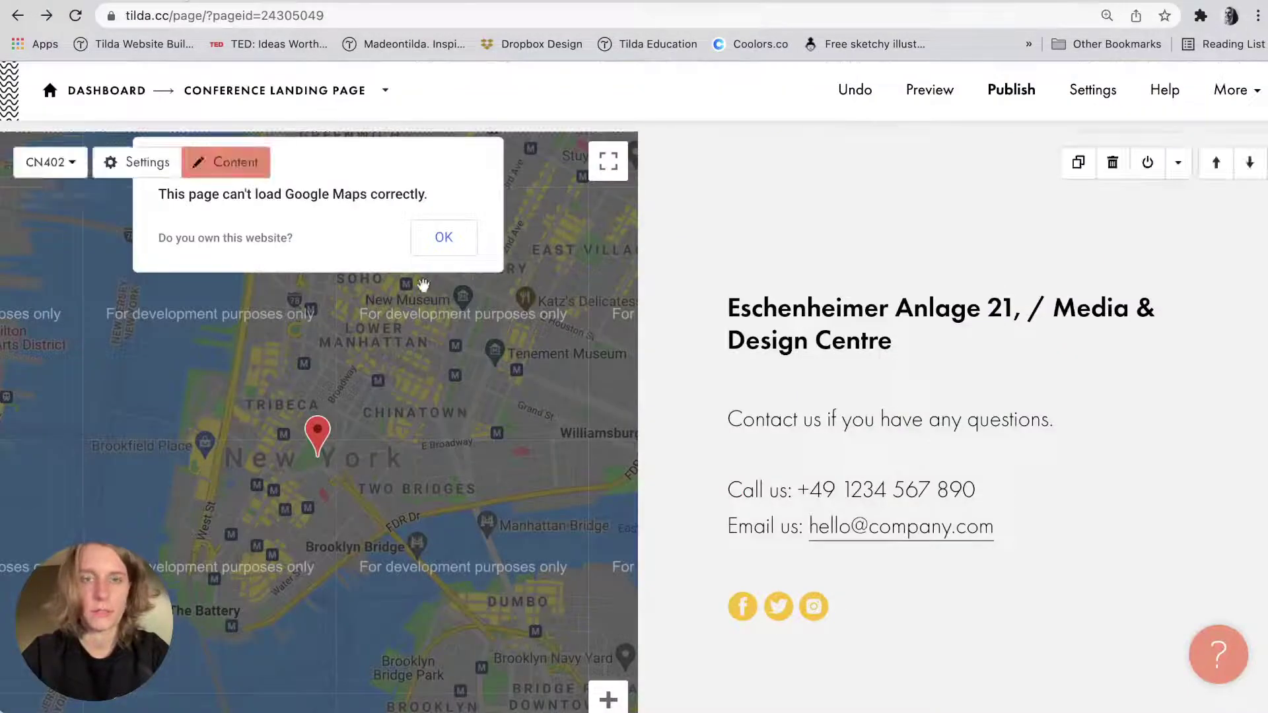
# Replace the map block's geo point with the copied Frankfurt coordinates, updating the longitude.
pyautogui.click(227, 161)
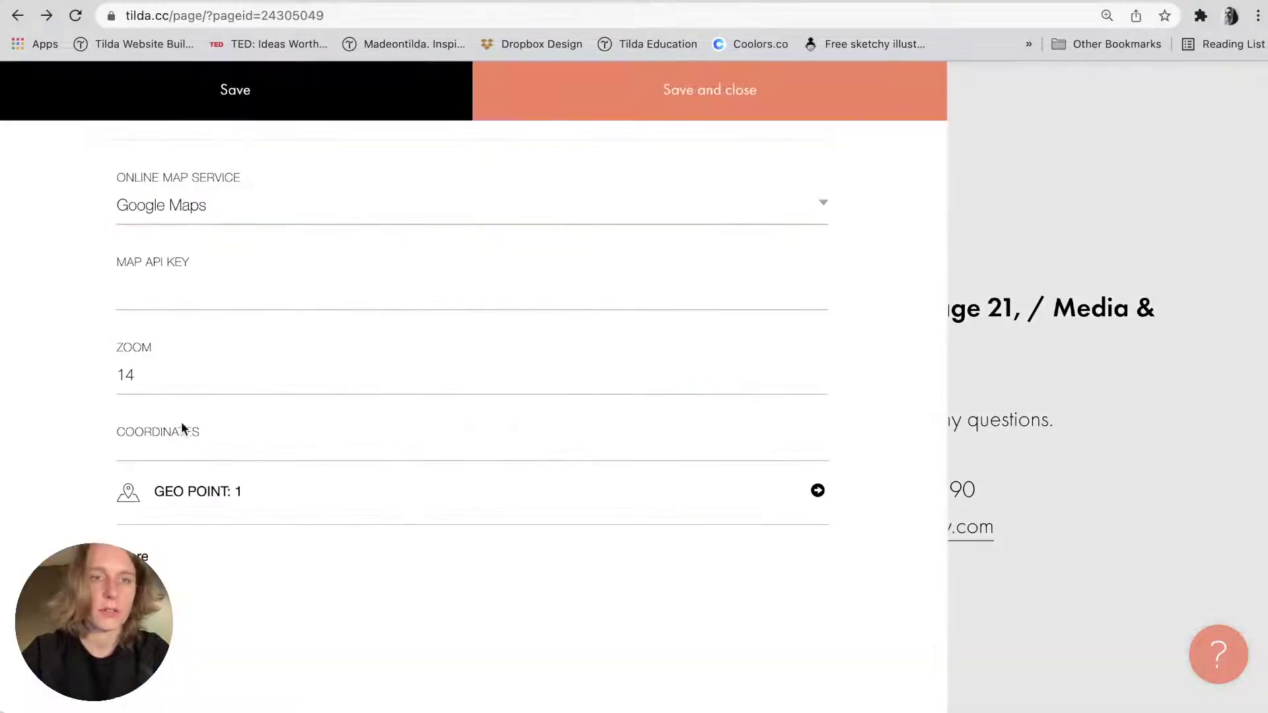
pyautogui.click(176, 488)
pyautogui.scroll(-5, 176, 490)
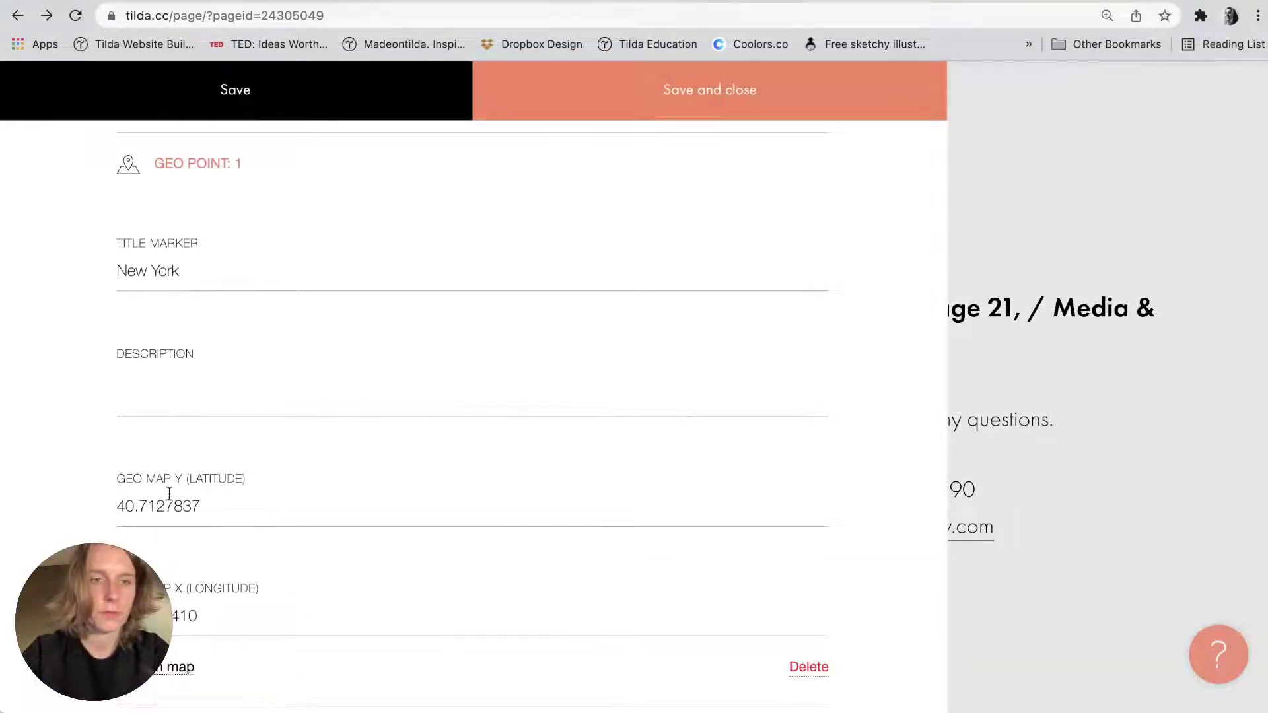
pyautogui.doubleClick(169, 492)
pyautogui.press('super+v')
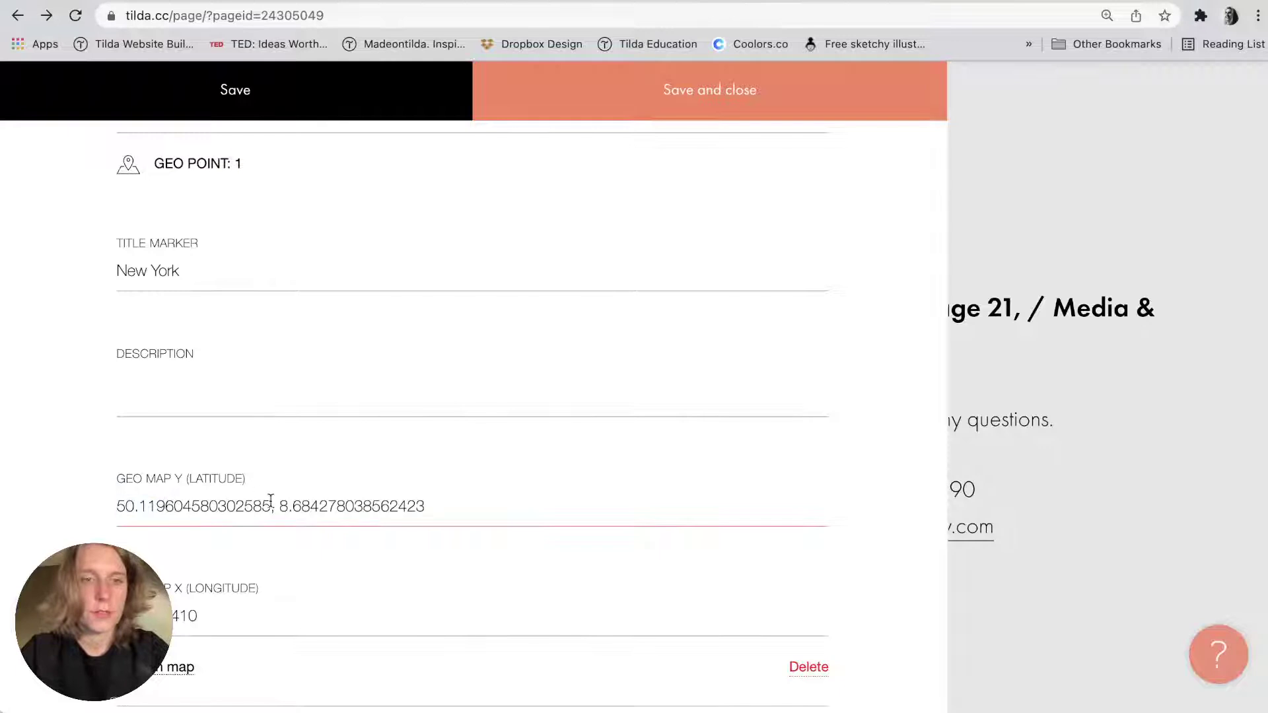
pyautogui.press('BackSpace')
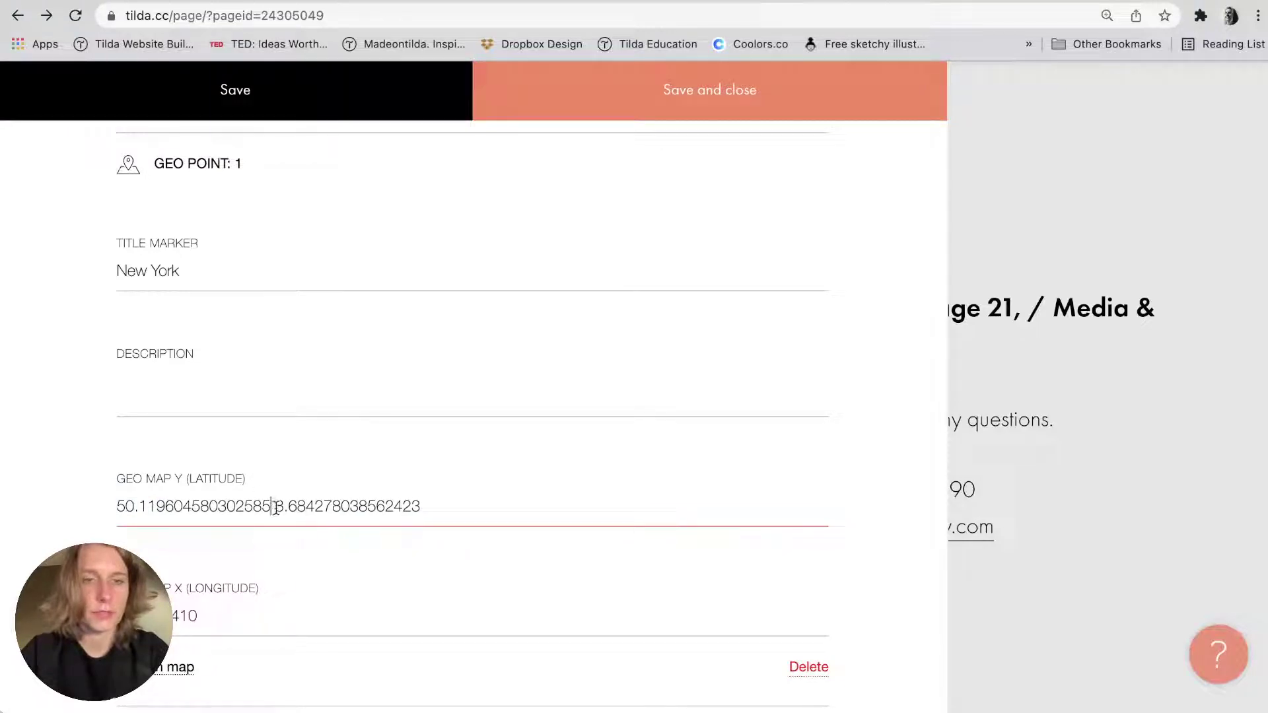
pyautogui.moveTo(275, 506); pyautogui.dragTo(506, 548)
pyautogui.press('BackSpace')
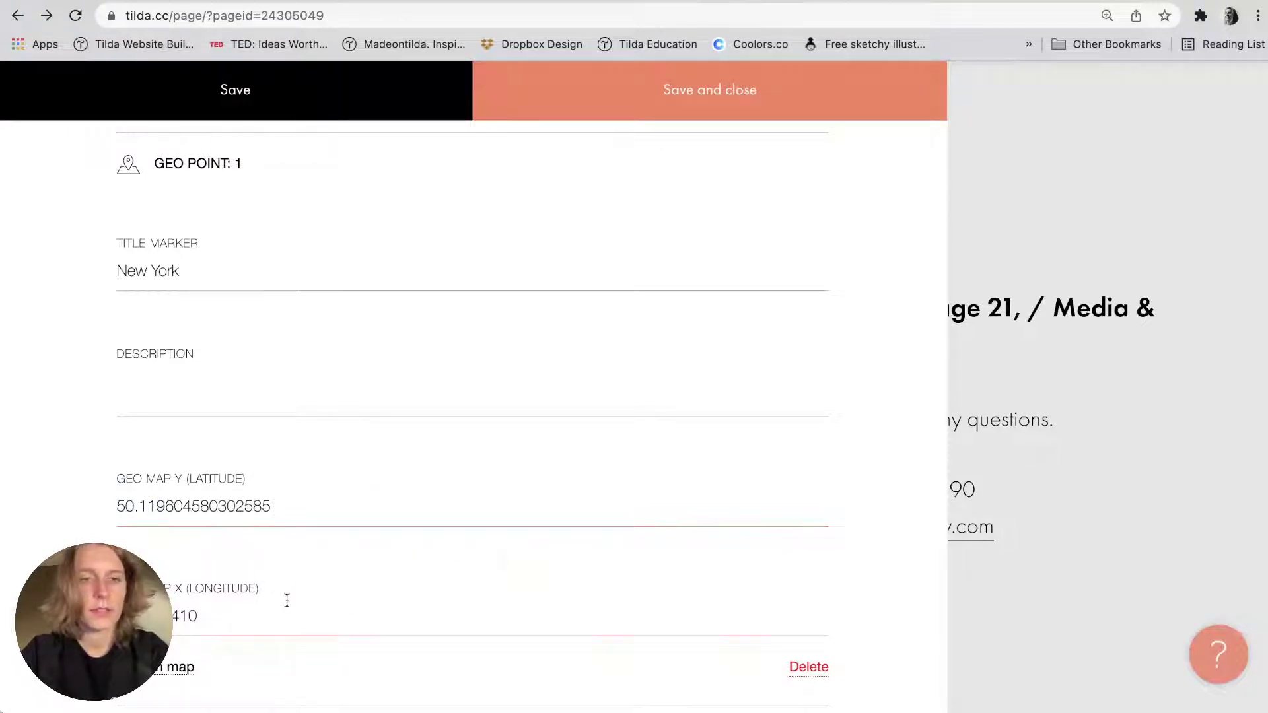
pyautogui.press('super+v')
# Rename the map marker from New York to Conference and save the map settings.
pyautogui.click(200, 264)
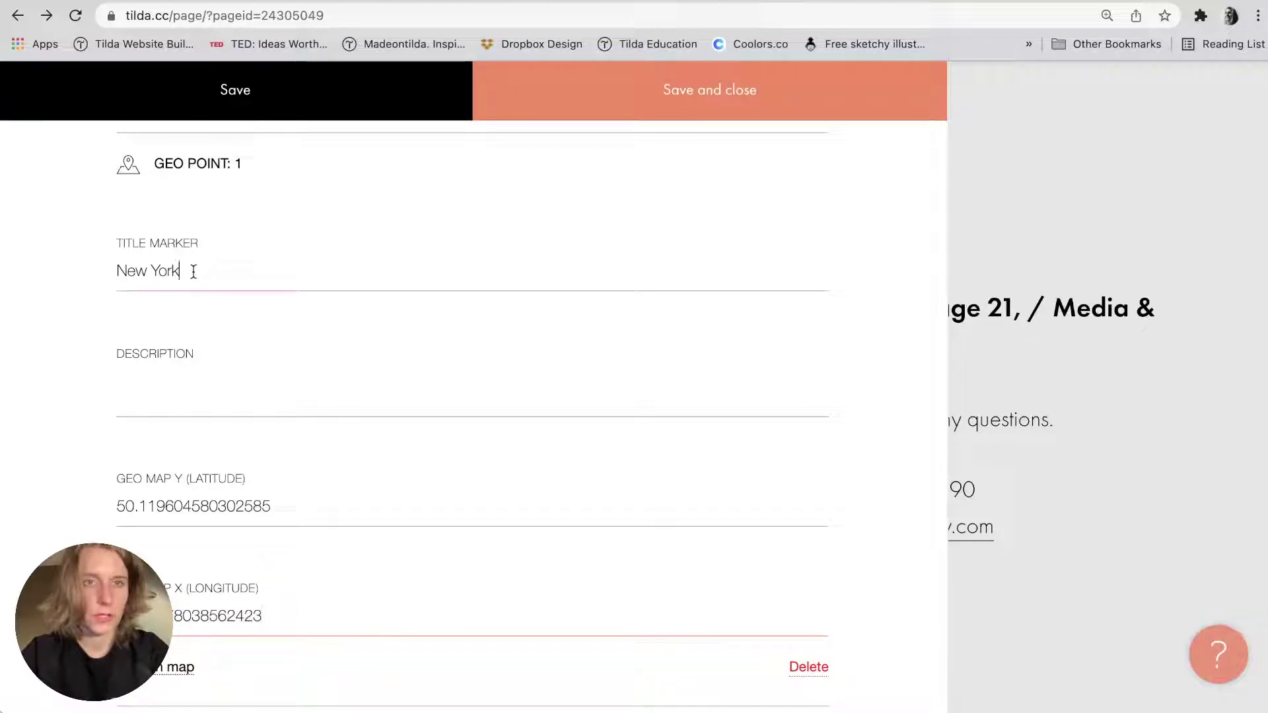
pyautogui.press('super+a')
pyautogui.write('C')
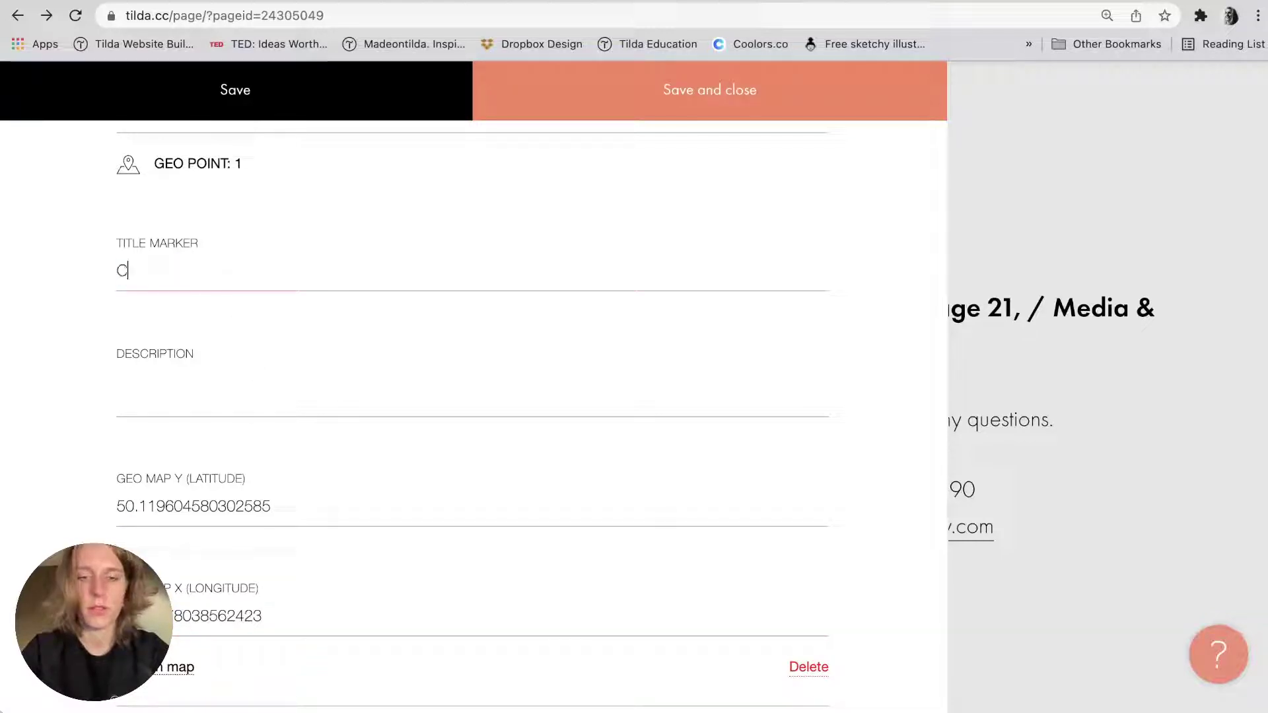
pyautogui.write('onference')
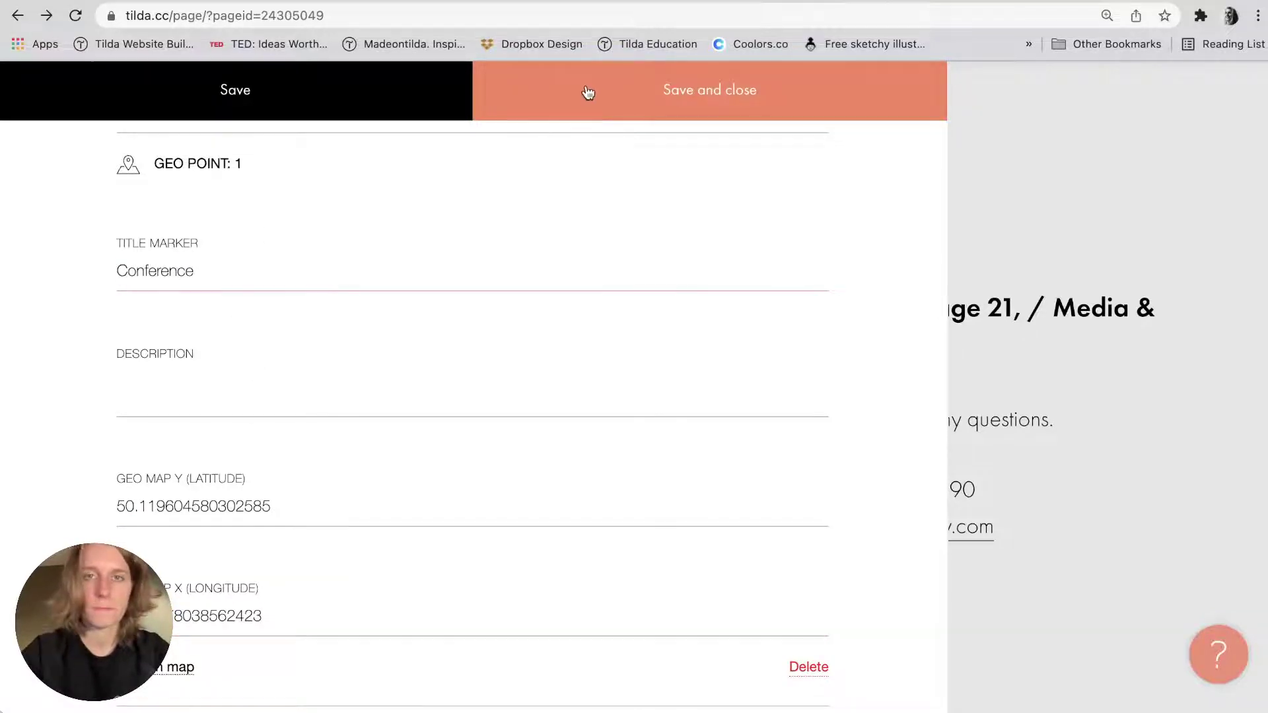
pyautogui.click(586, 90)
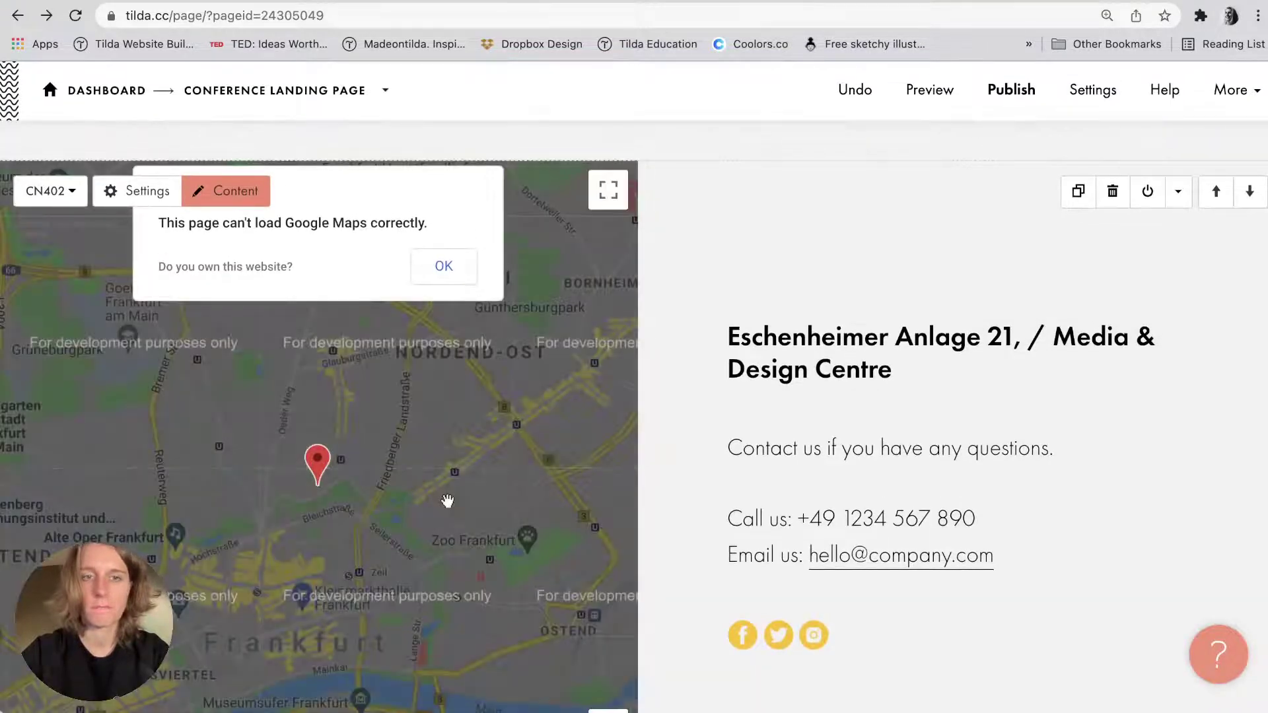
pyautogui.scroll(-1, 447, 501)
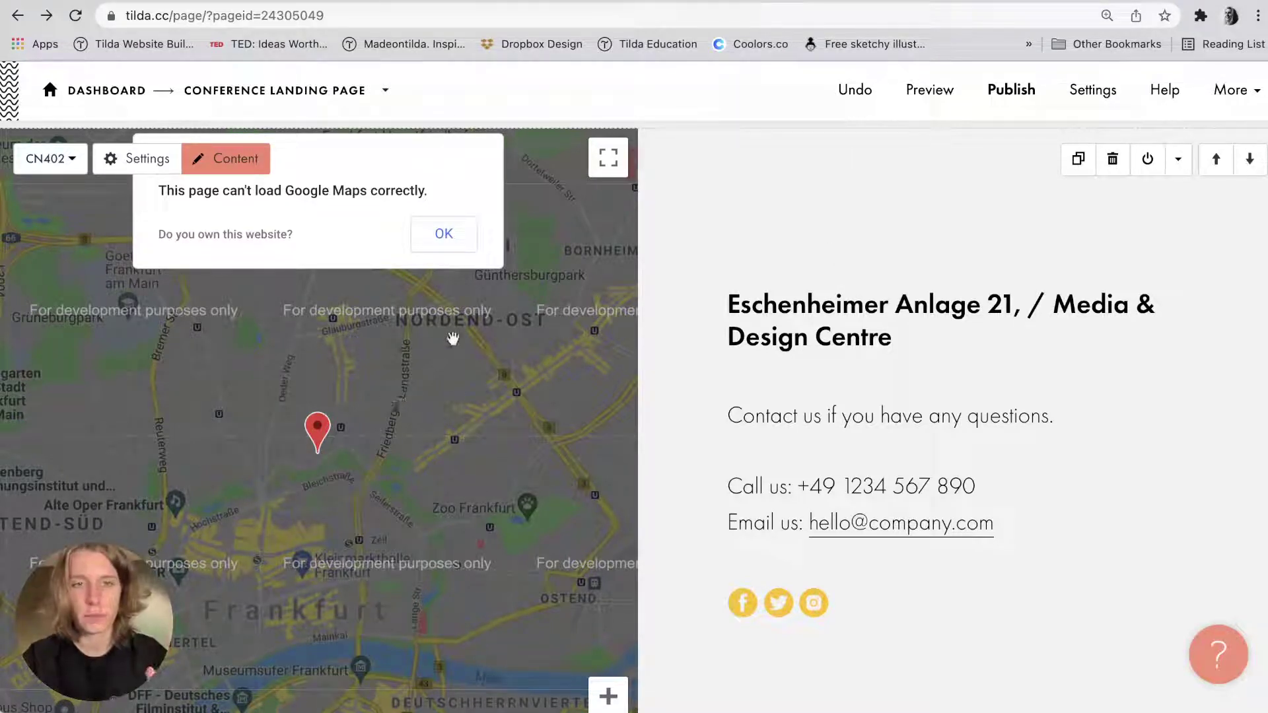
pyautogui.click(438, 235)
pyautogui.scroll(-1, 357, 348)
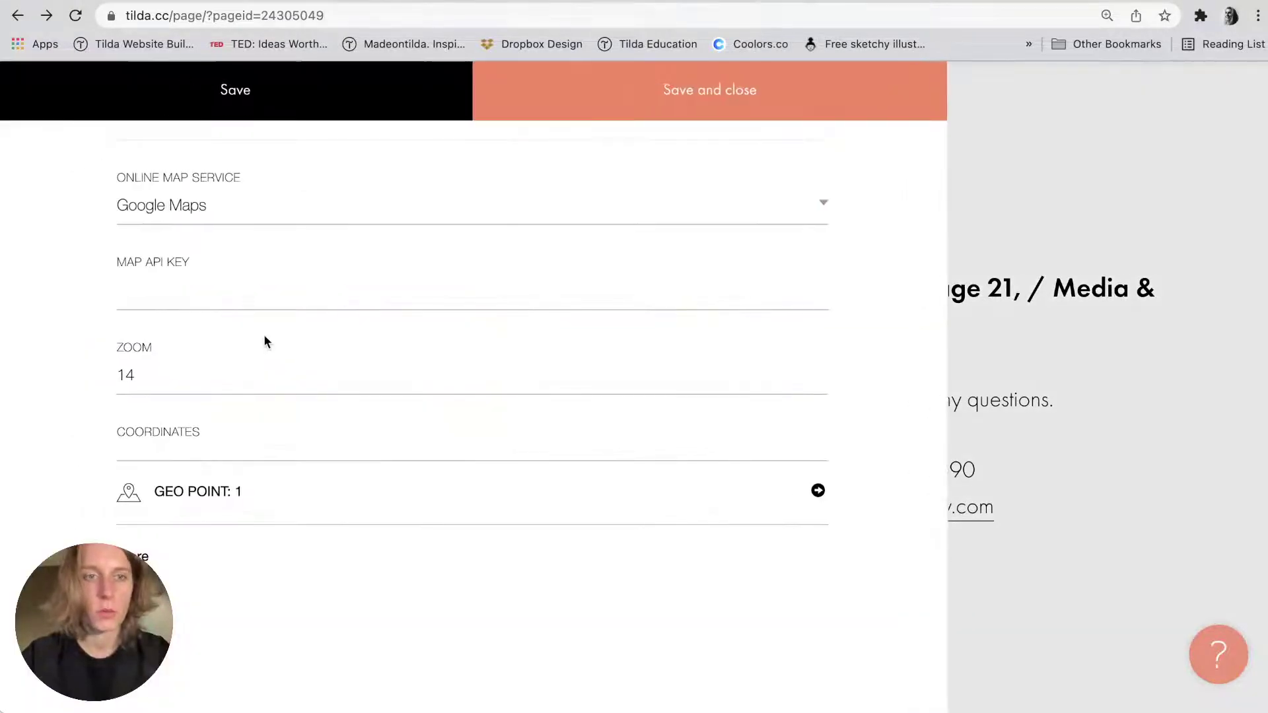
pyautogui.scroll(8, 264, 334)
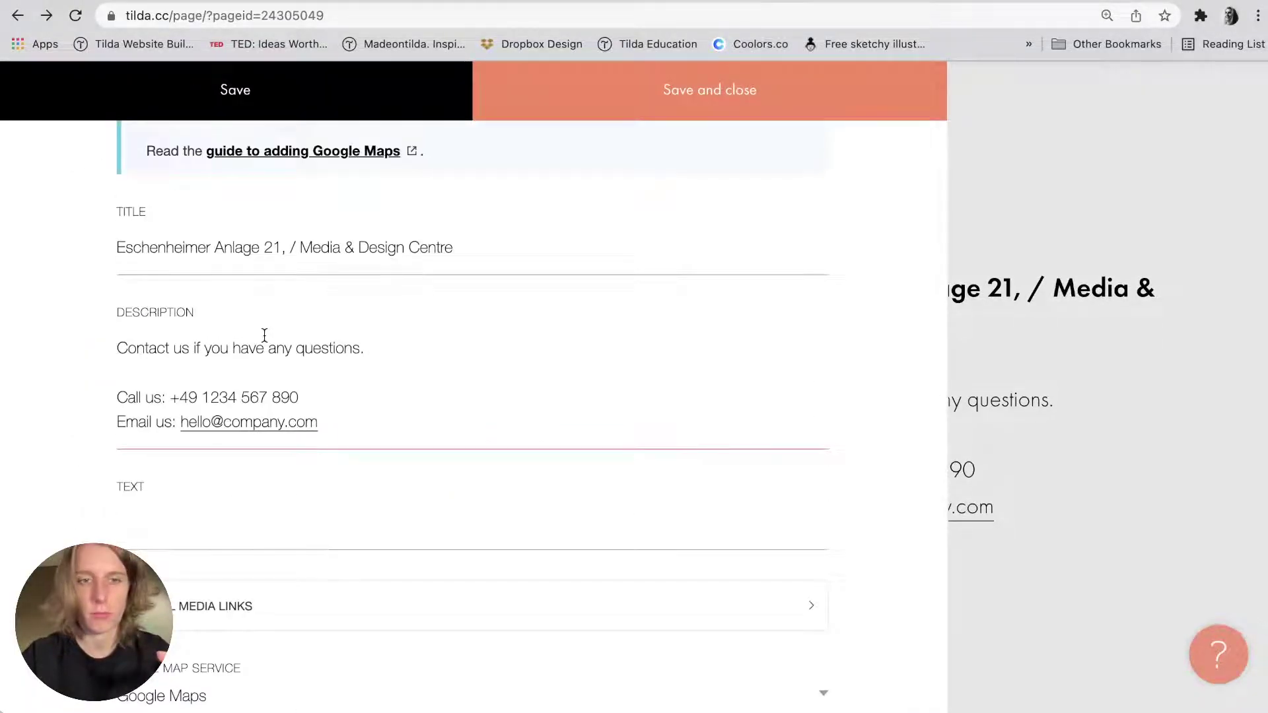
pyautogui.scroll(-3, 264, 336)
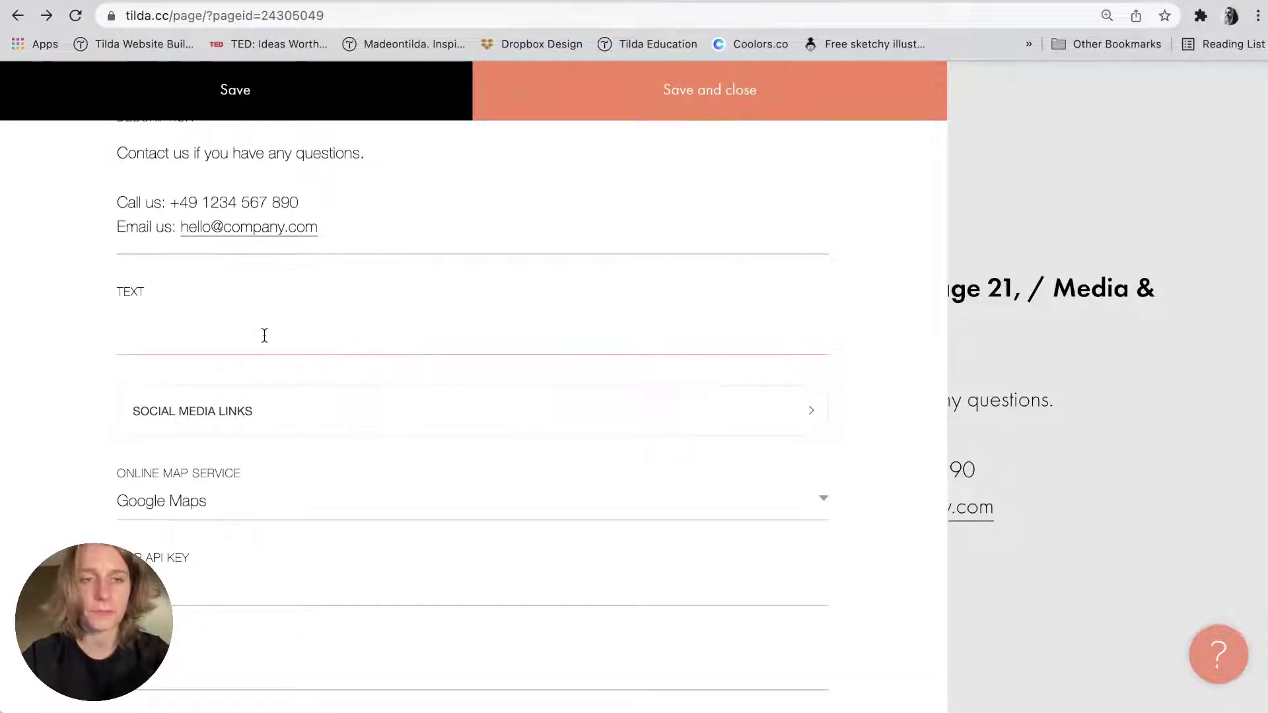
pyautogui.scroll(-4, 264, 335)
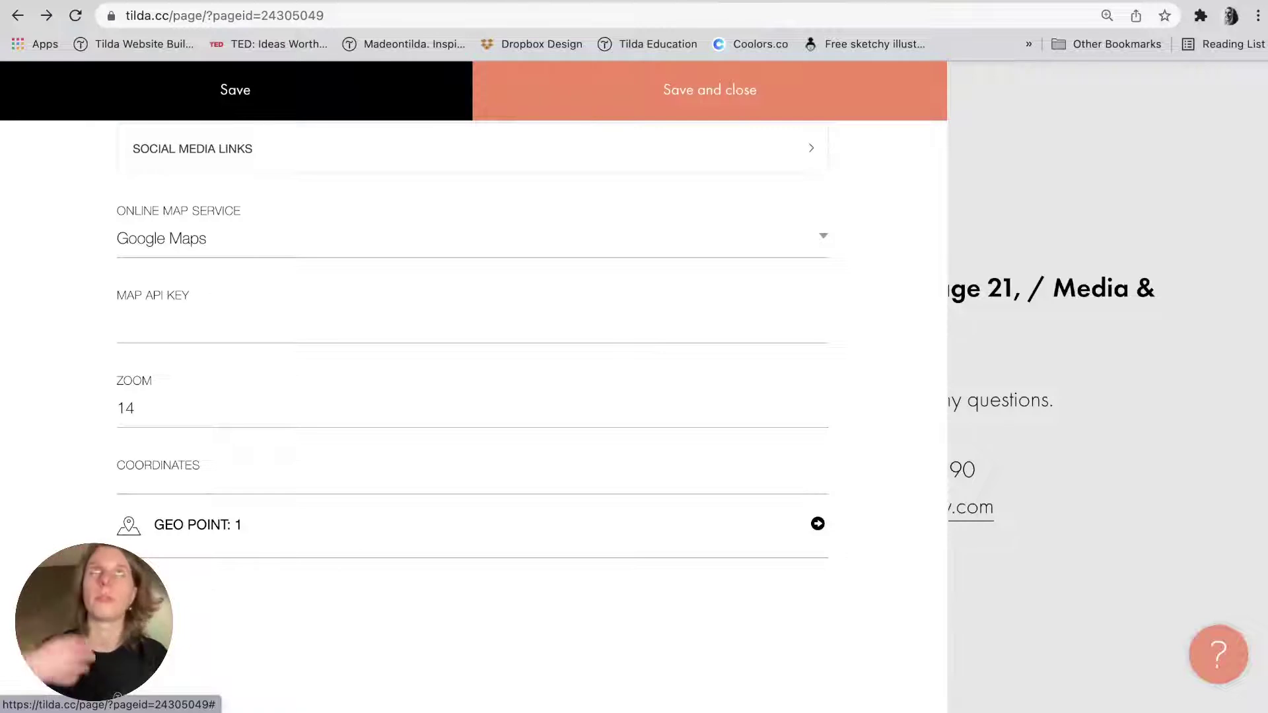
pyautogui.click(142, 326)
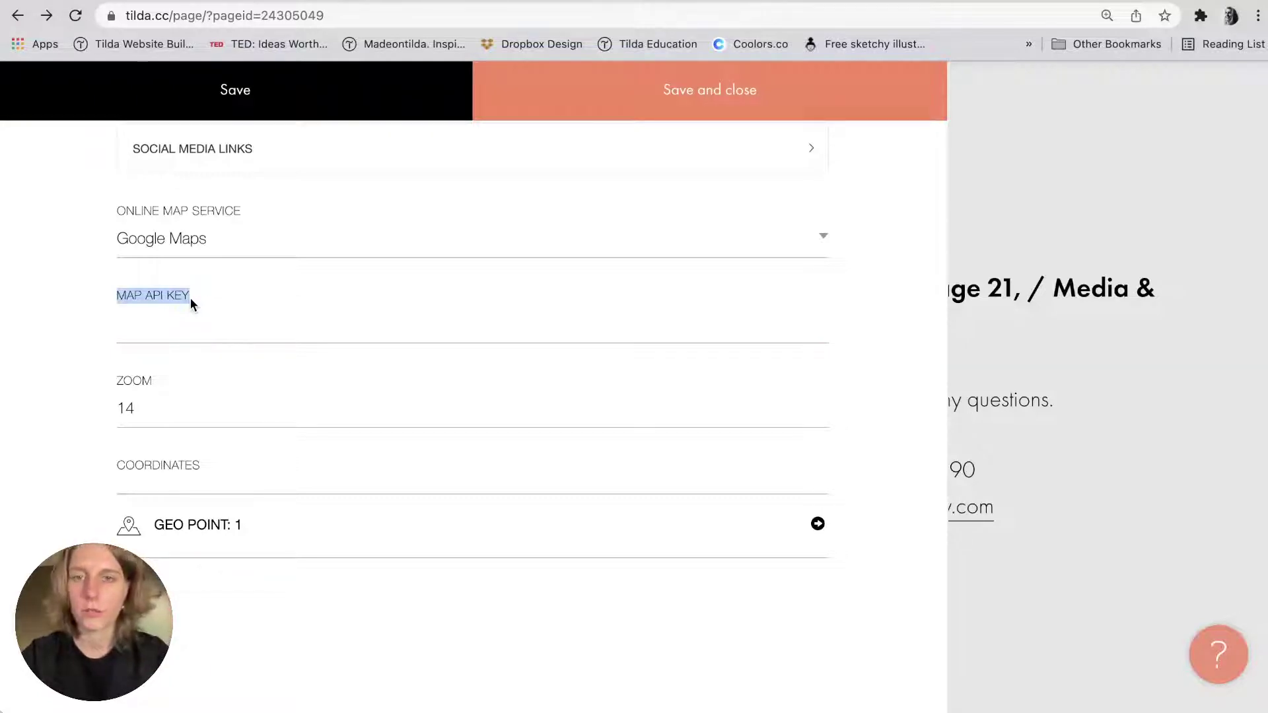
pyautogui.click(185, 321)
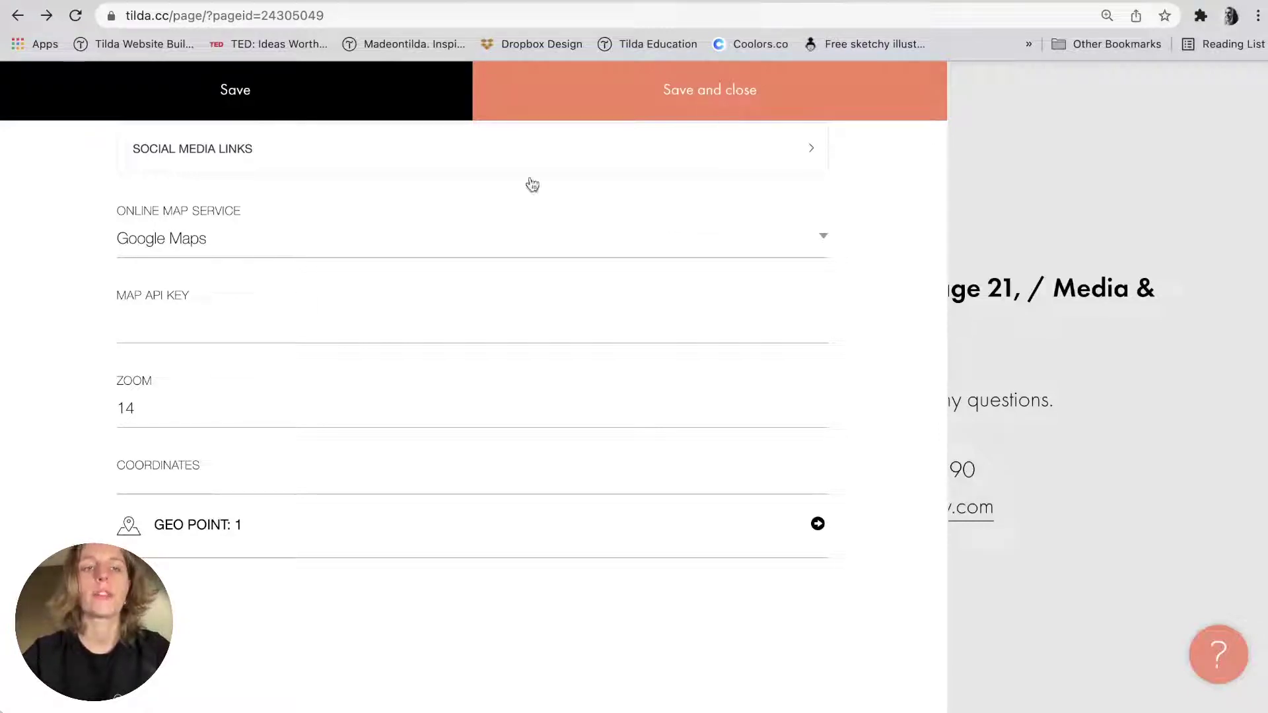
pyautogui.click(659, 109)
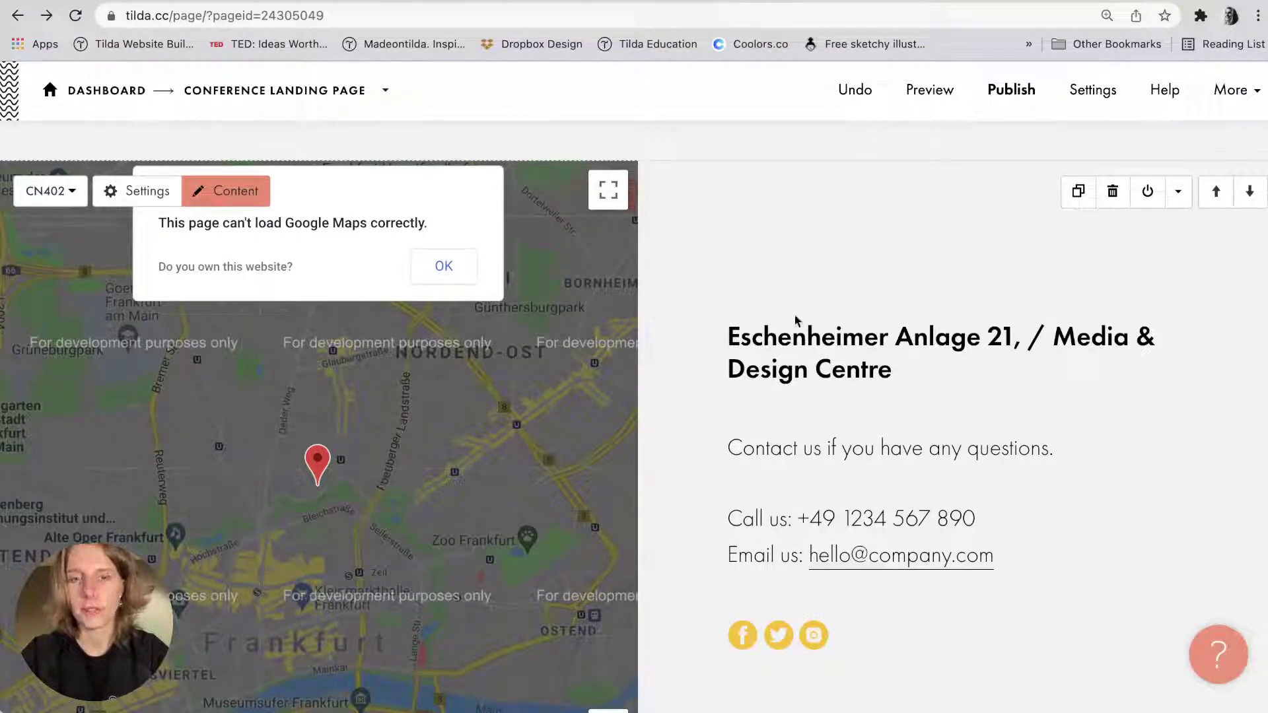
pyautogui.scroll(-5, 795, 321)
pyautogui.scroll(15, 795, 320)
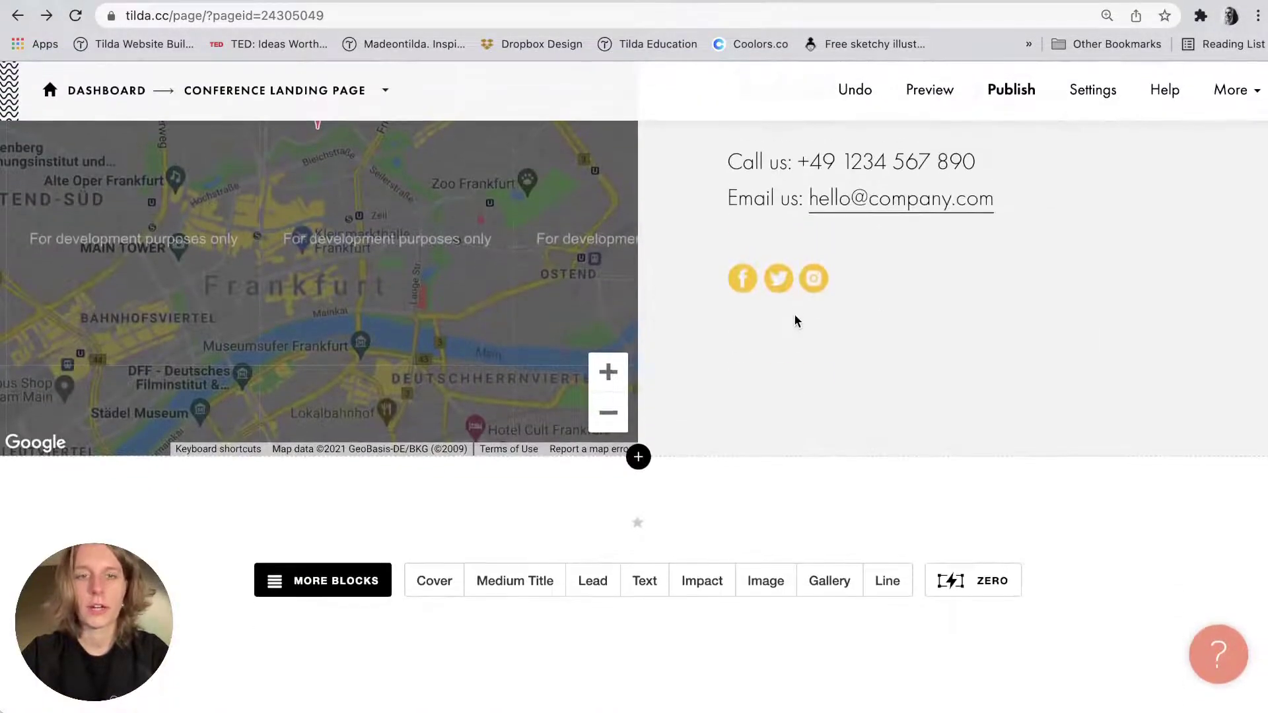
pyautogui.scroll(10, 795, 320)
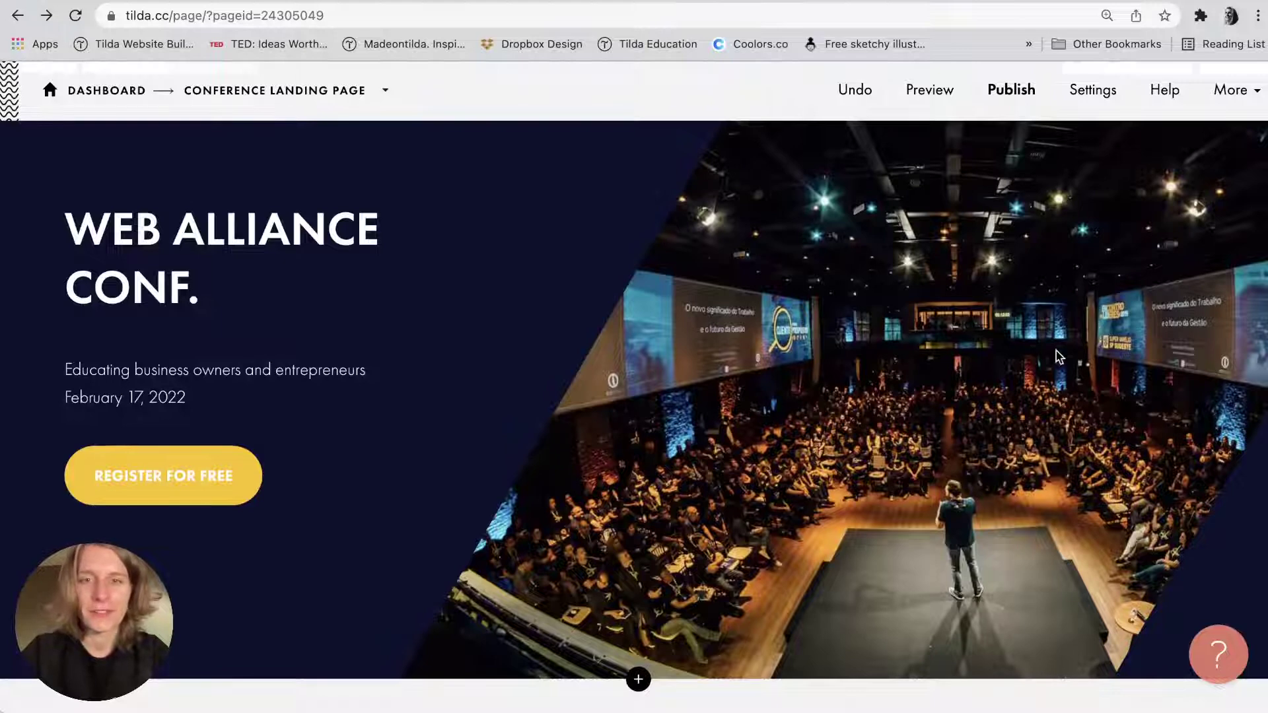
pyautogui.scroll(1, 1059, 357)
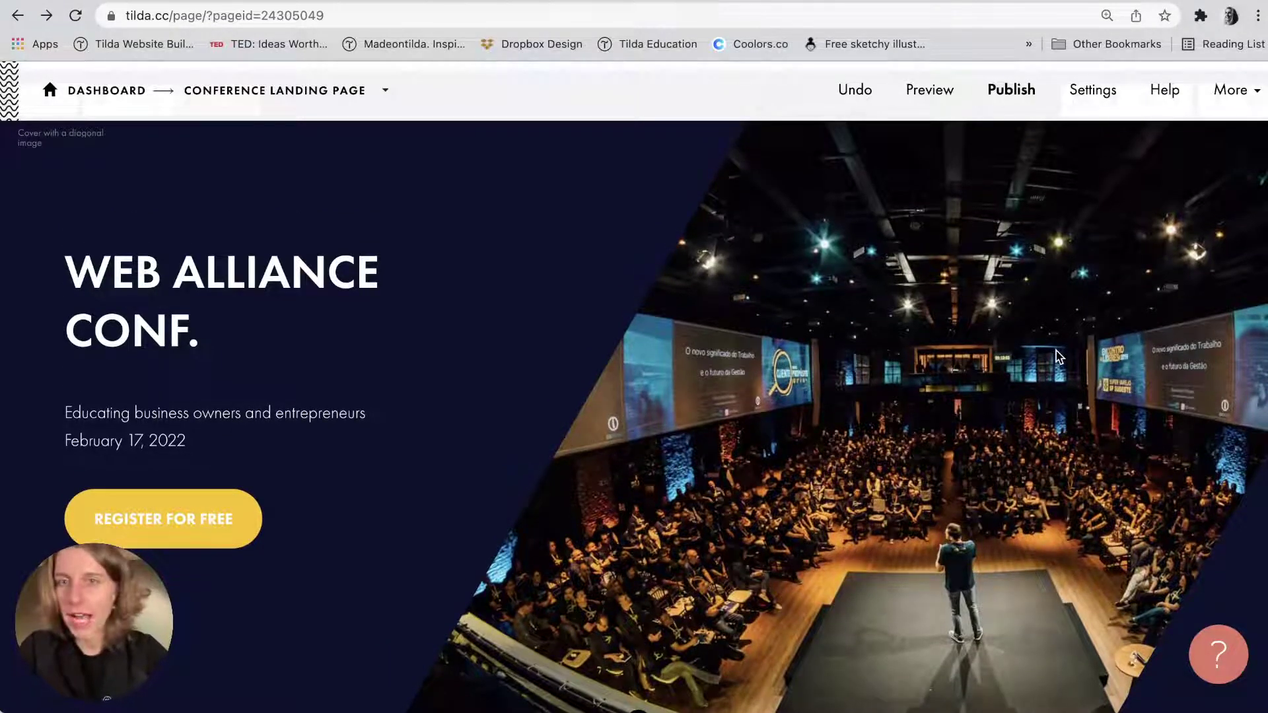
pyautogui.scroll(-1, 1060, 356)
pyautogui.scroll(1, 1059, 356)
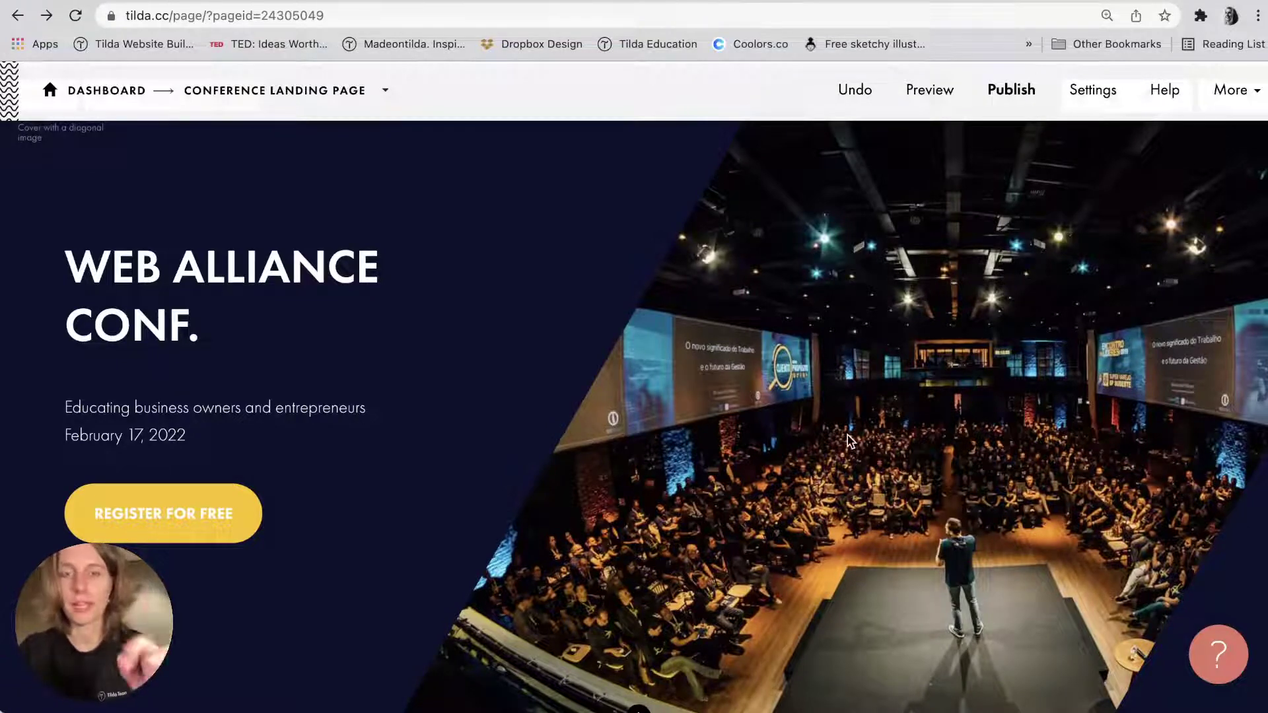
pyautogui.scroll(1, 850, 441)
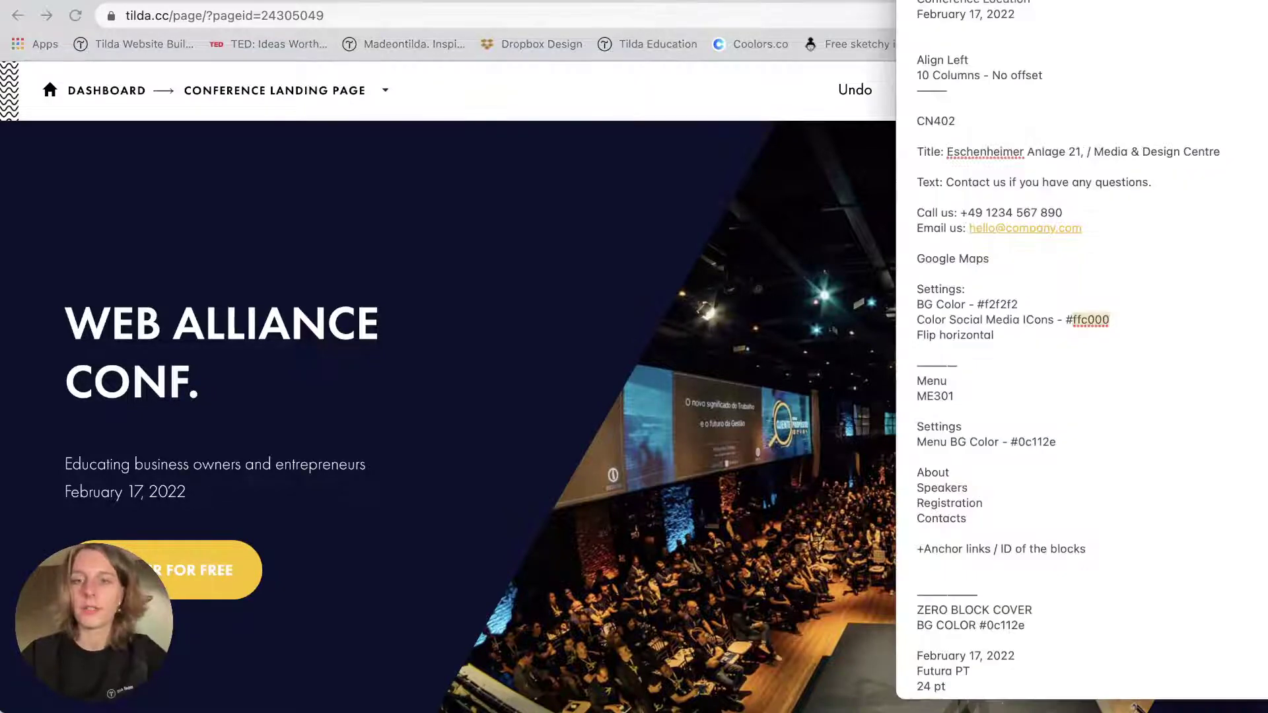
pyautogui.scroll(-2, 586, 396)
pyautogui.scroll(-2, 584, 395)
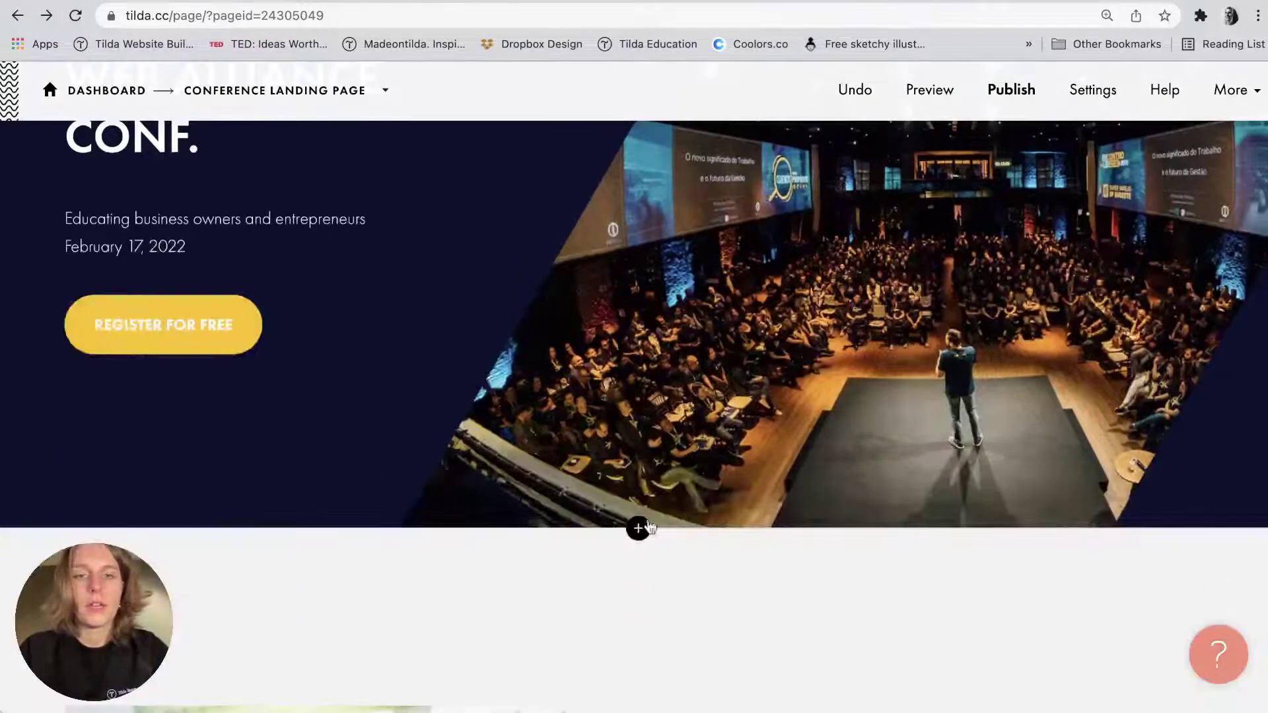
# Insert the ME301 menu block with About, Works and Services below the hero cover.
pyautogui.click(638, 527)
pyautogui.scroll(10, 165, 268)
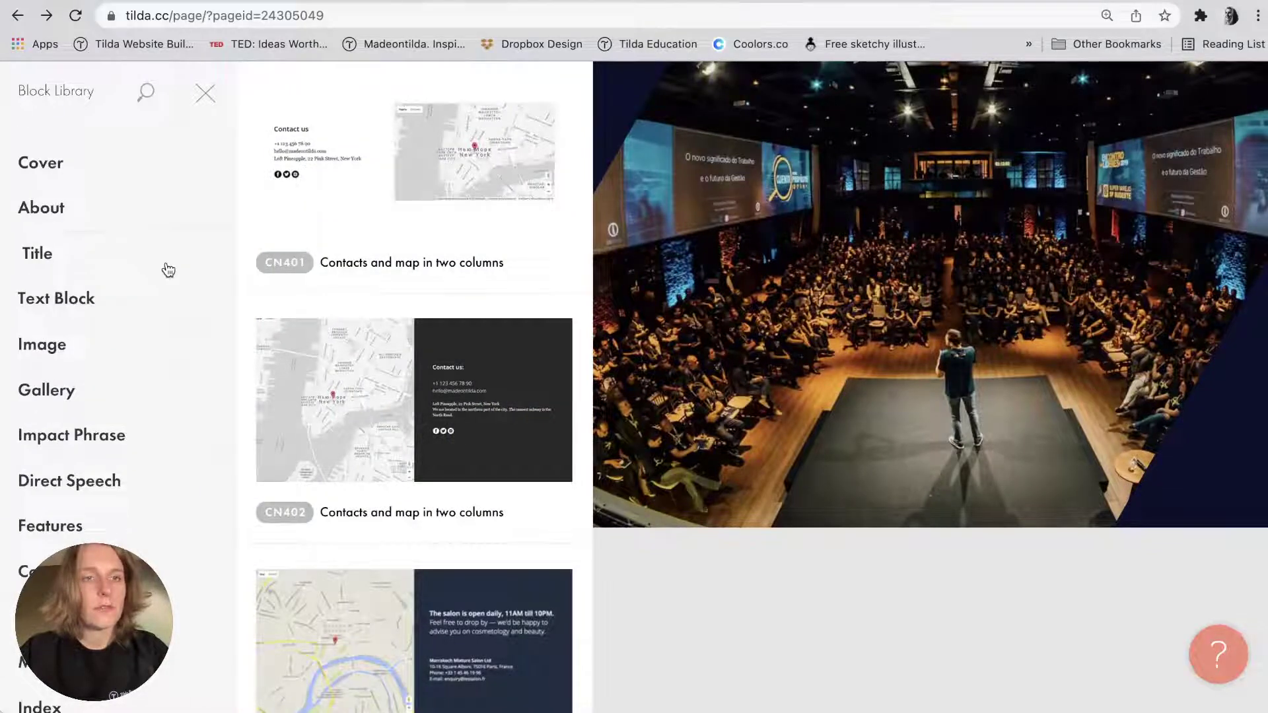
pyautogui.scroll(-3, 86, 417)
pyautogui.click(47, 436)
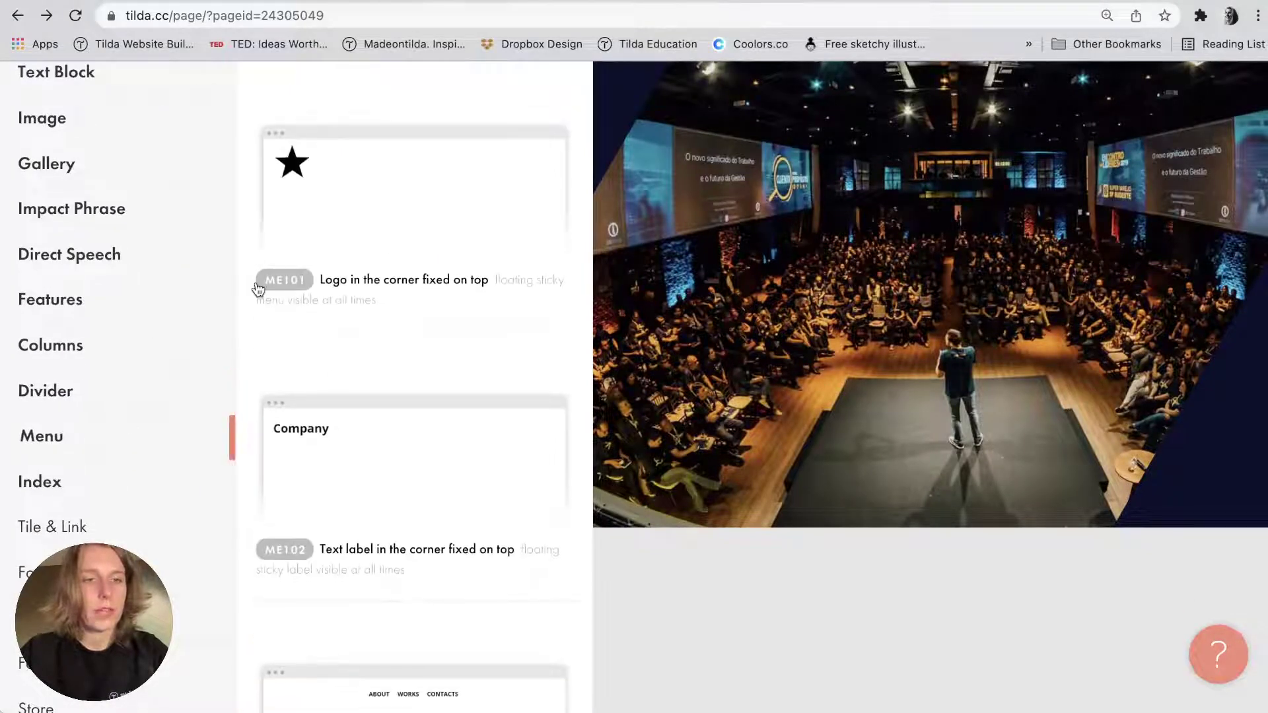
pyautogui.scroll(-12, 256, 285)
pyautogui.scroll(-15, 257, 289)
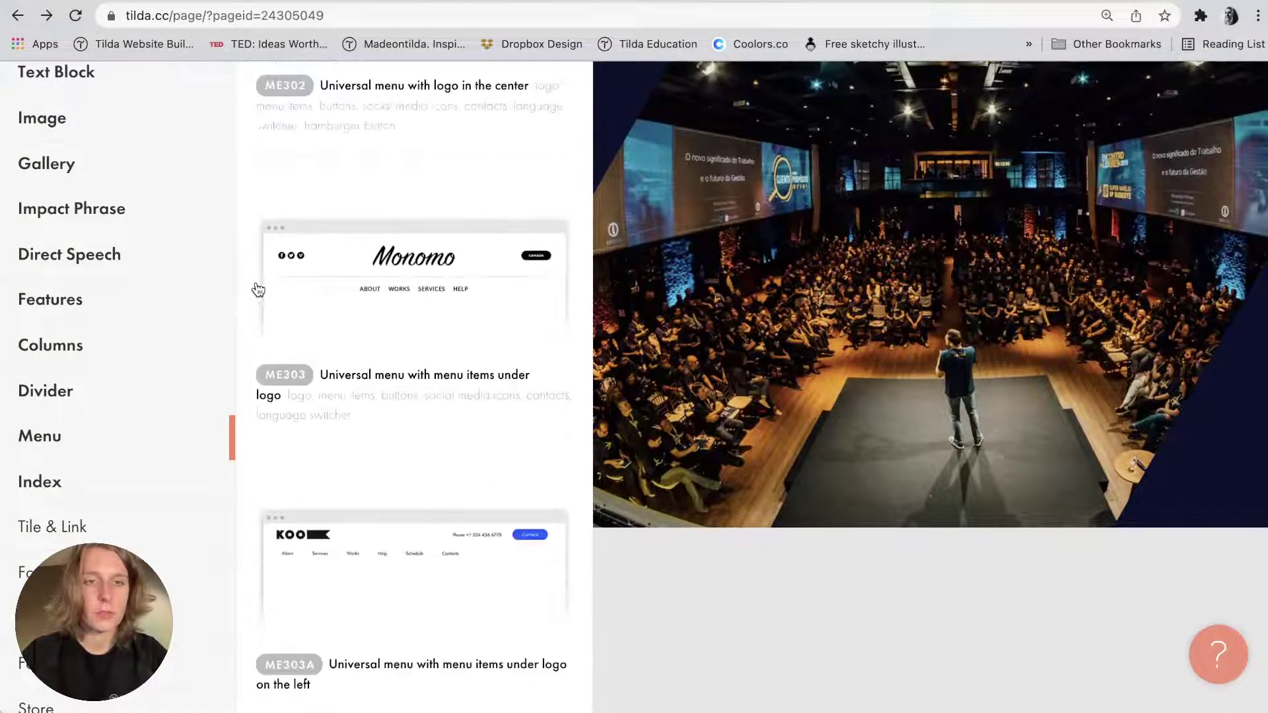
pyautogui.scroll(5, 257, 289)
pyautogui.click(332, 190)
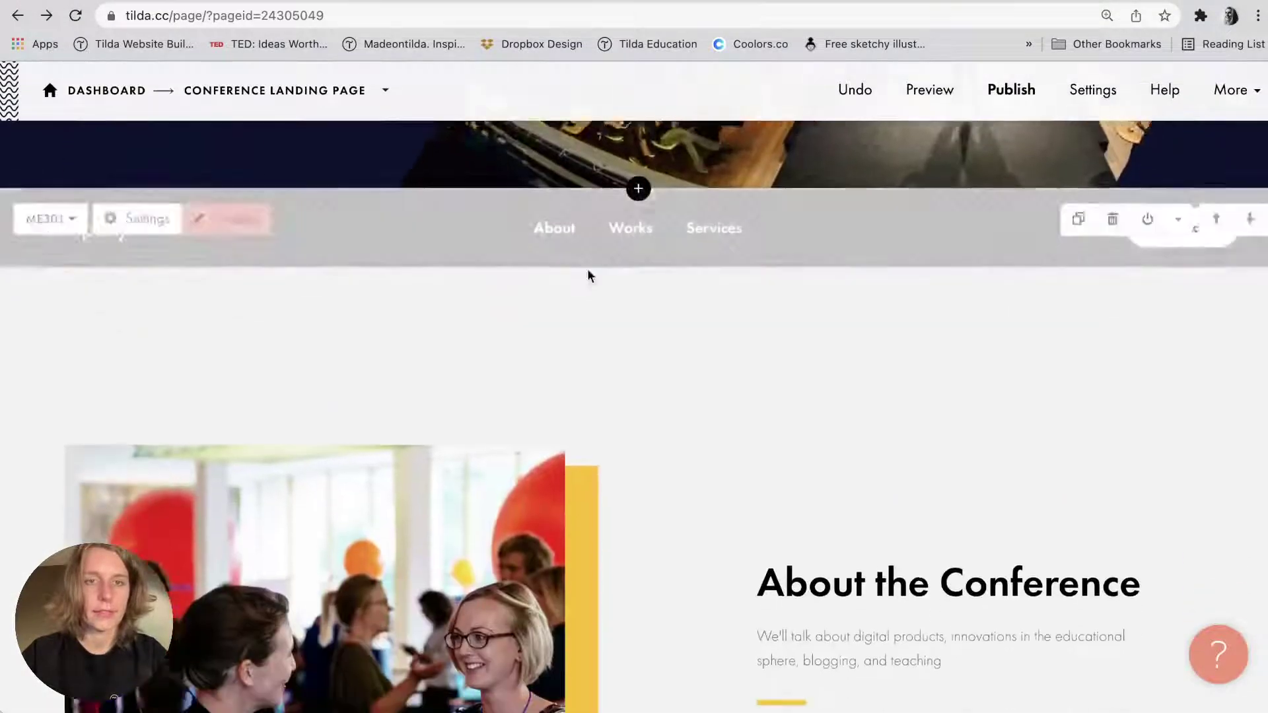
pyautogui.scroll(9, 589, 276)
# Move the ME301 menu block up above the WEB ALLIANCE CONF. hero cover.
pyautogui.scroll(-5, 700, 295)
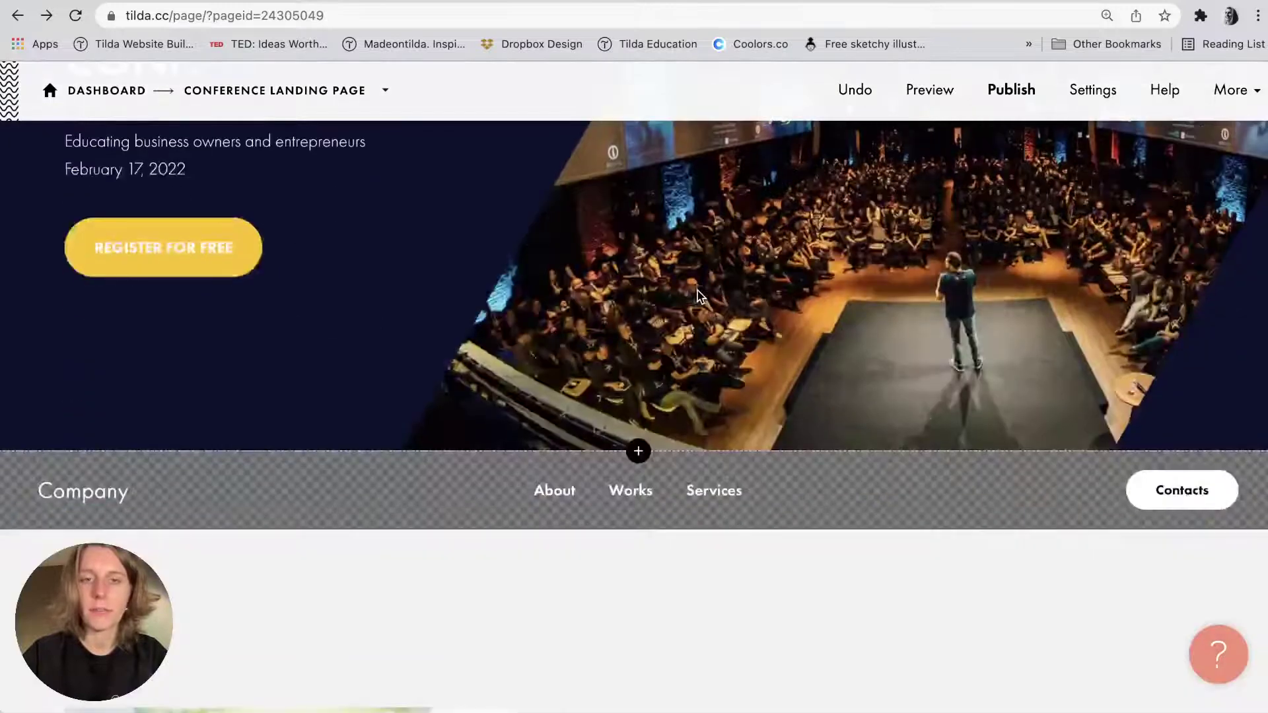
pyautogui.moveTo(690, 490)
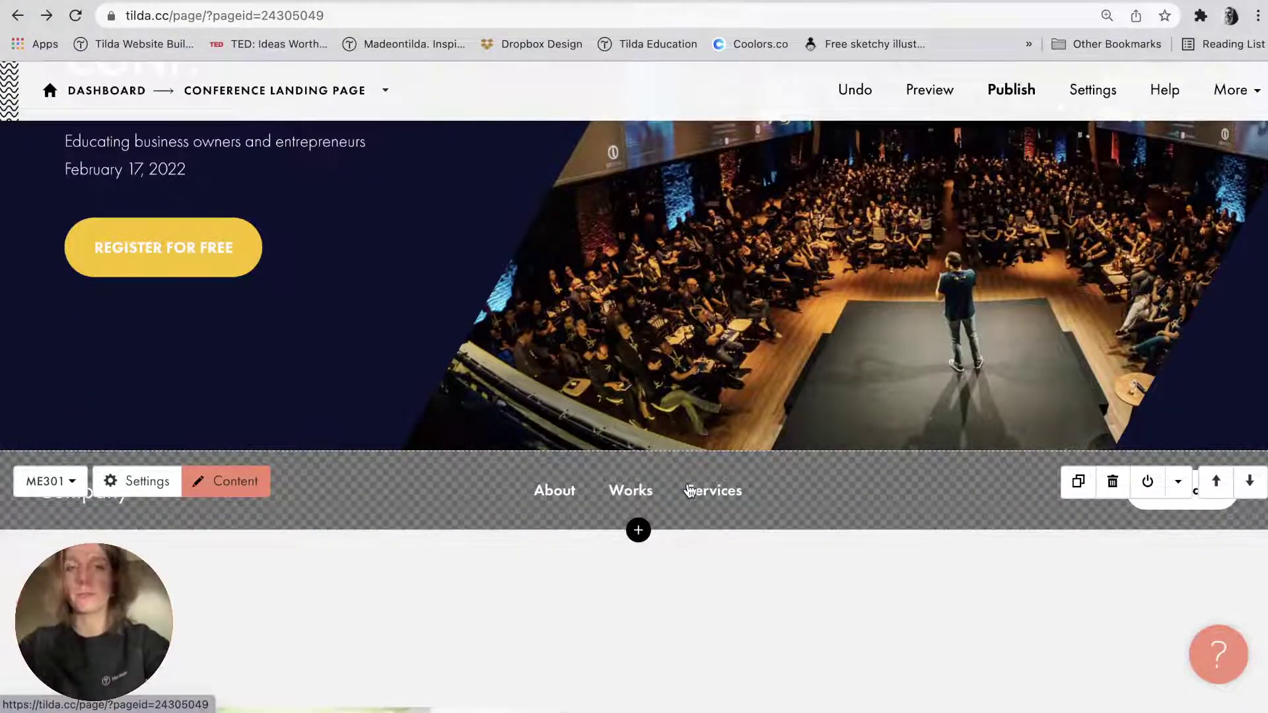
pyautogui.scroll(5, 690, 489)
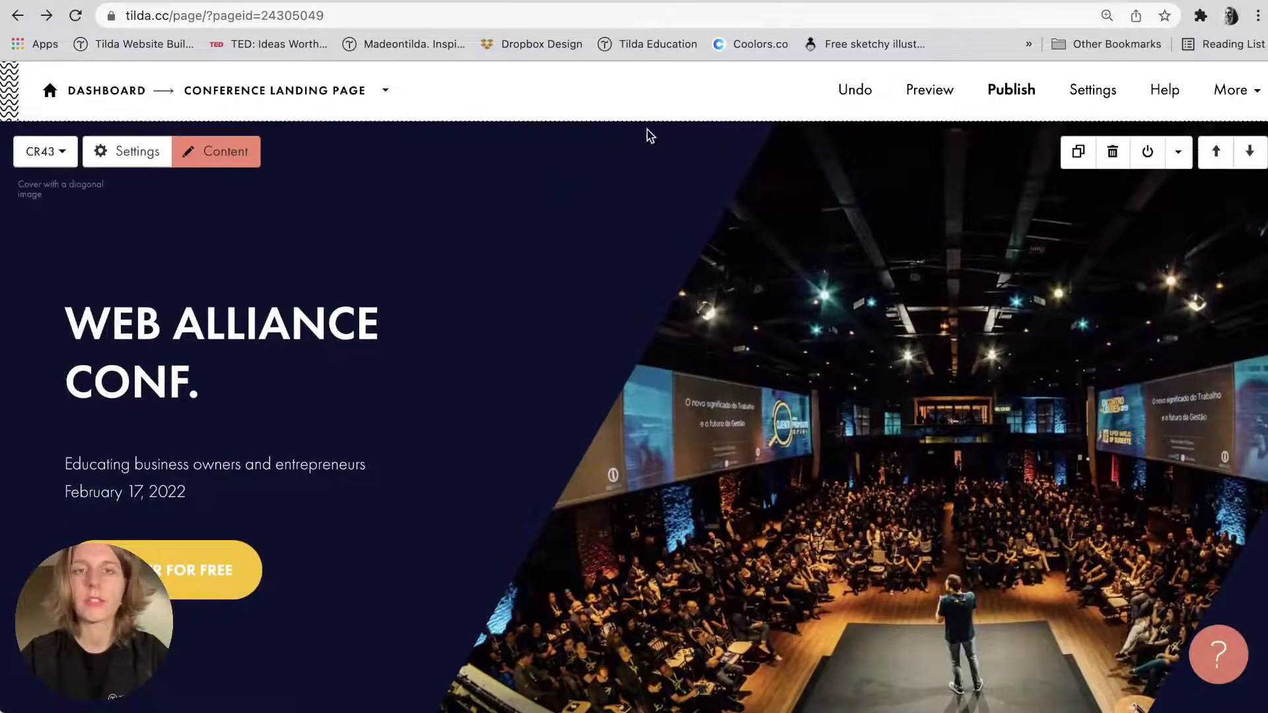
pyautogui.scroll(-1, 648, 131)
pyautogui.scroll(-5, 647, 131)
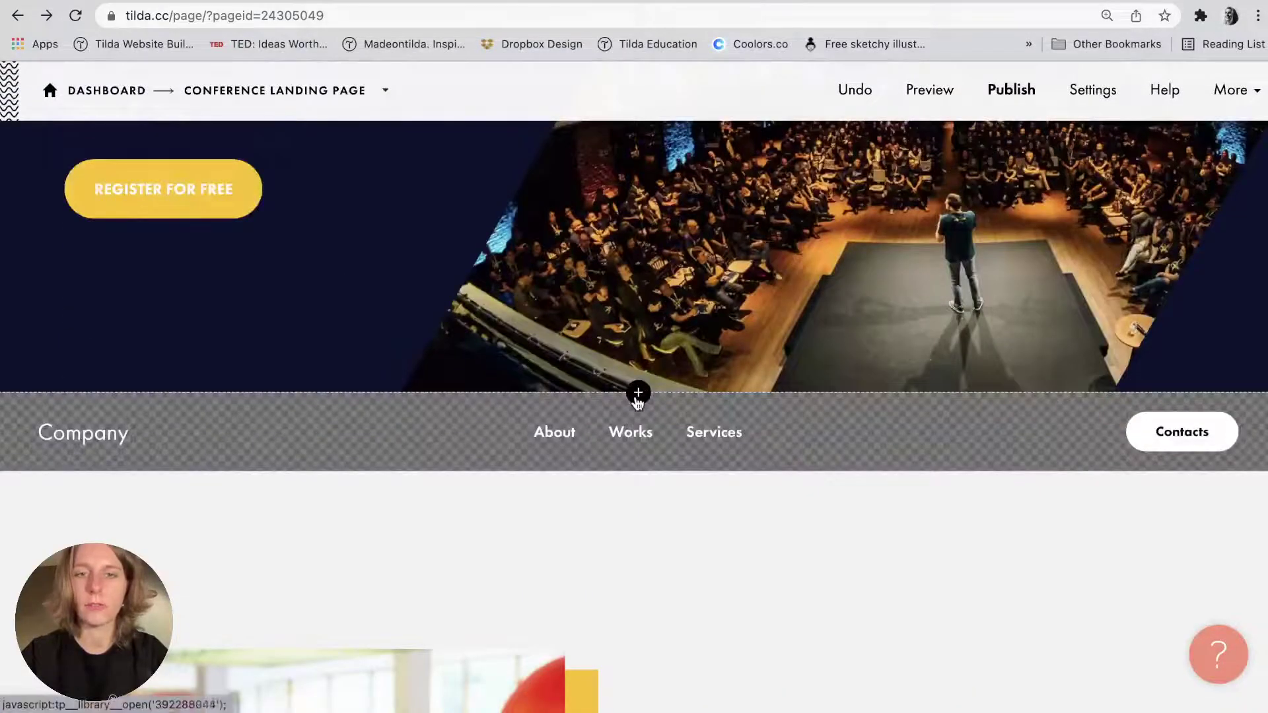
pyautogui.scroll(5, 654, 348)
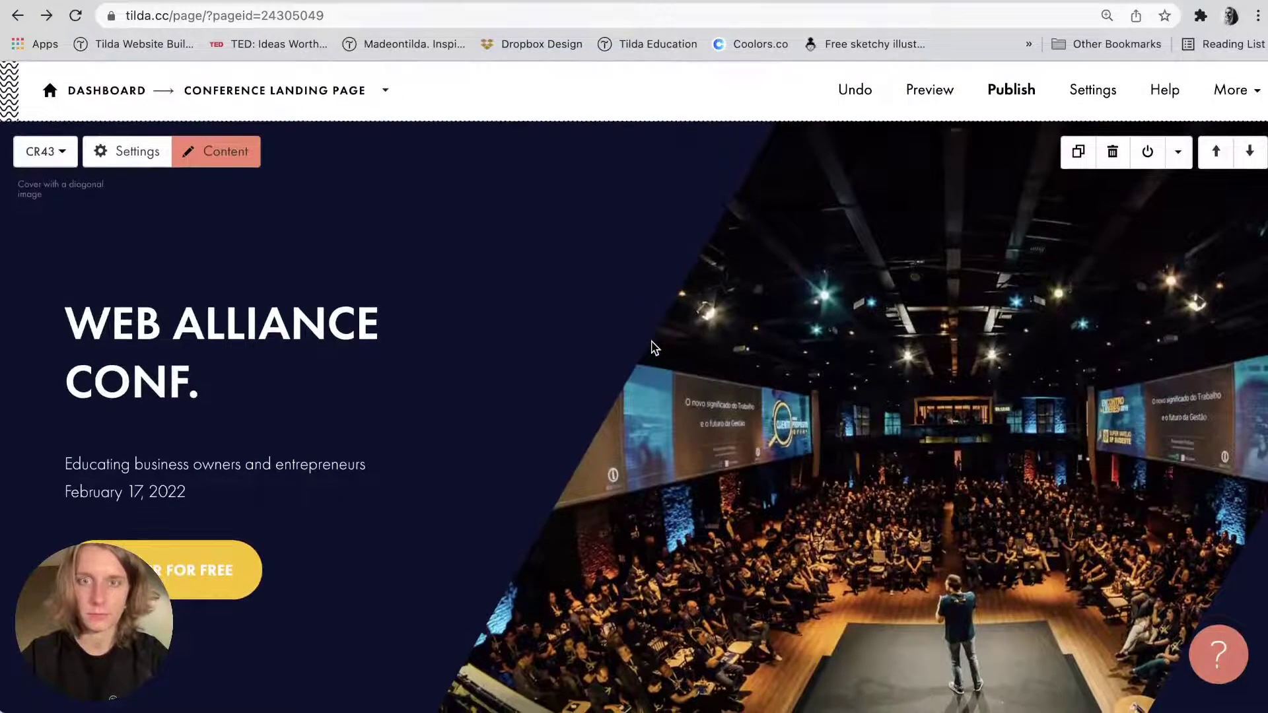
pyautogui.scroll(-7, 654, 348)
pyautogui.click(1219, 307)
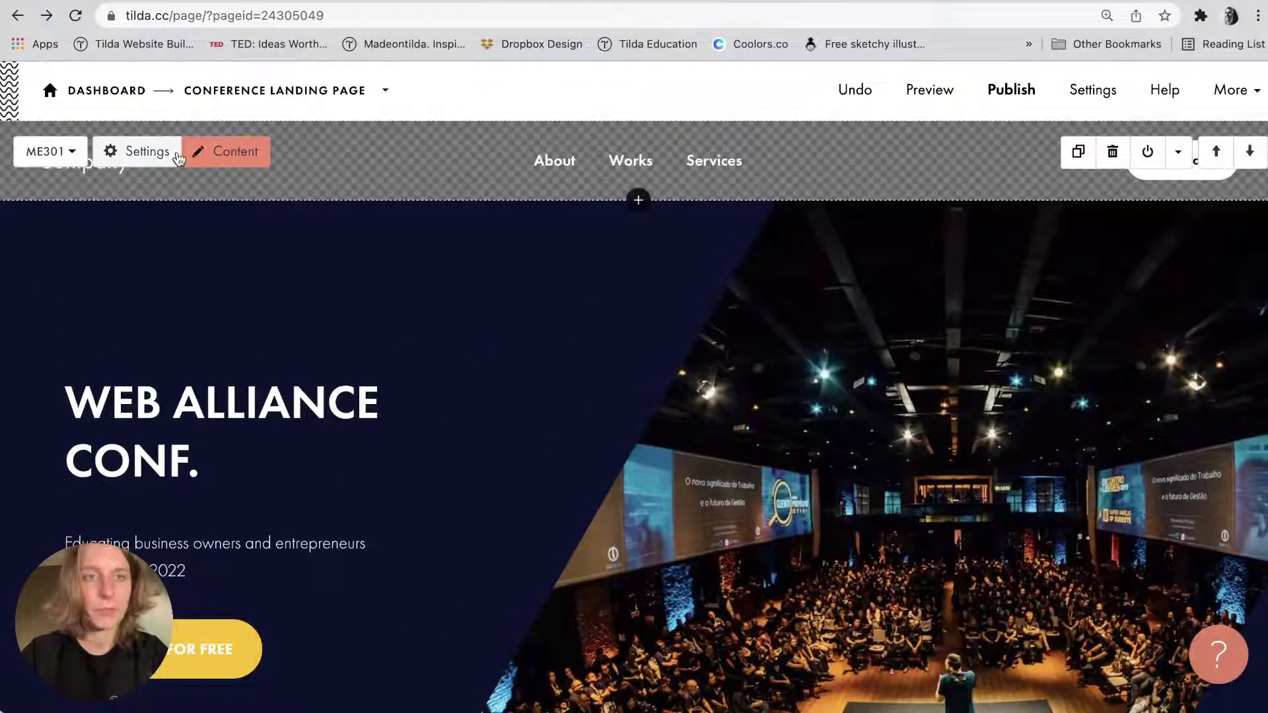
pyautogui.click(214, 151)
pyautogui.click(186, 365)
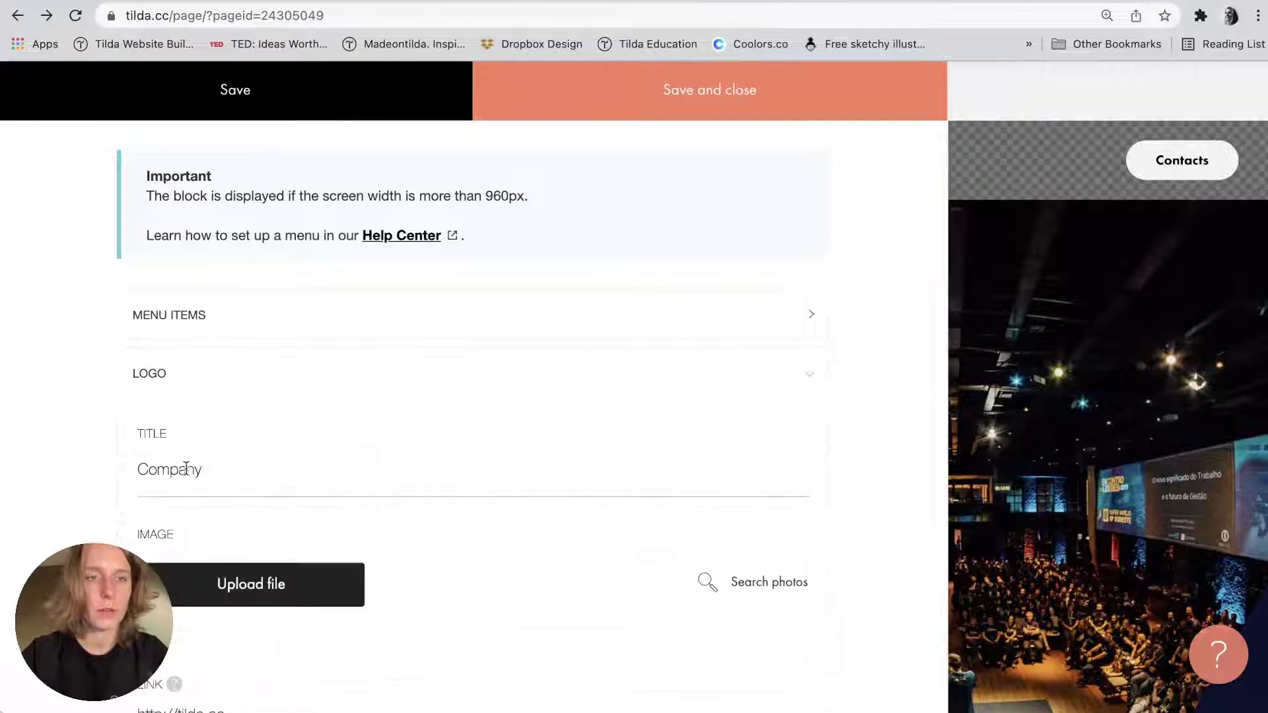
pyautogui.doubleClick(165, 467)
pyautogui.press('BackSpace')
pyautogui.scroll(-6, 212, 352)
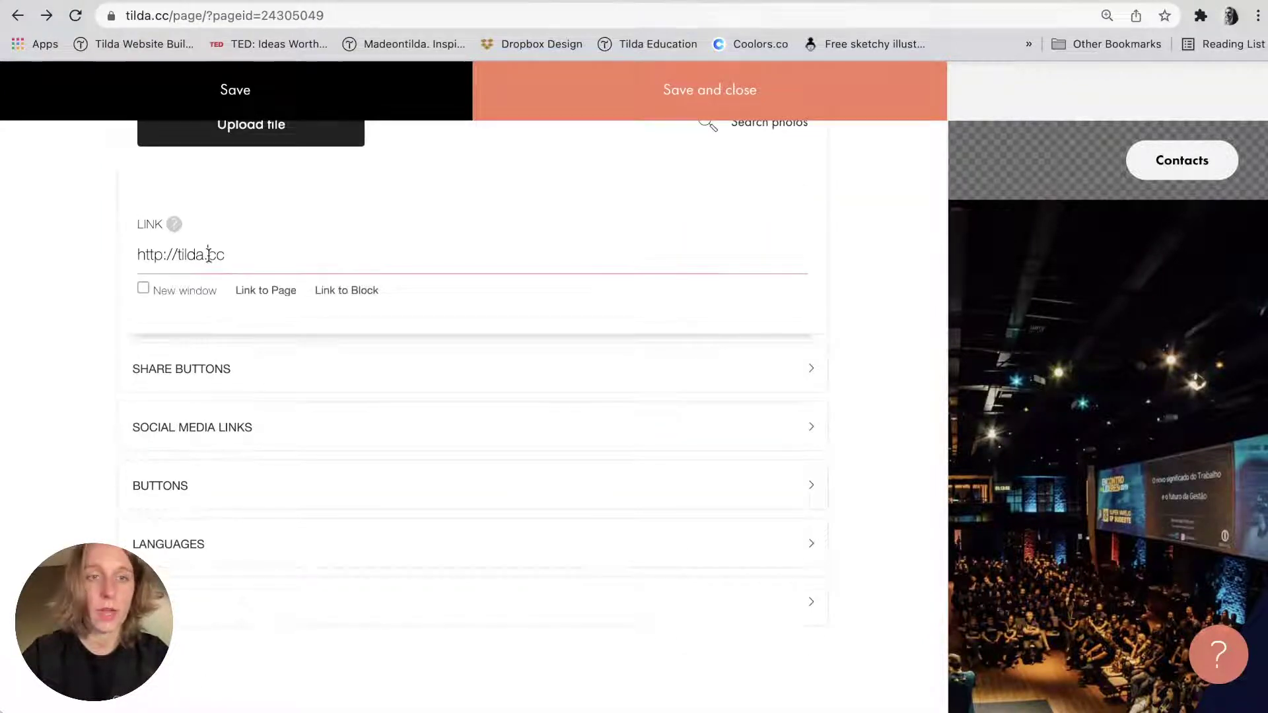
pyautogui.moveTo(226, 254); pyautogui.dragTo(136, 255)
pyautogui.press('BackSpace')
pyautogui.scroll(2, 188, 295)
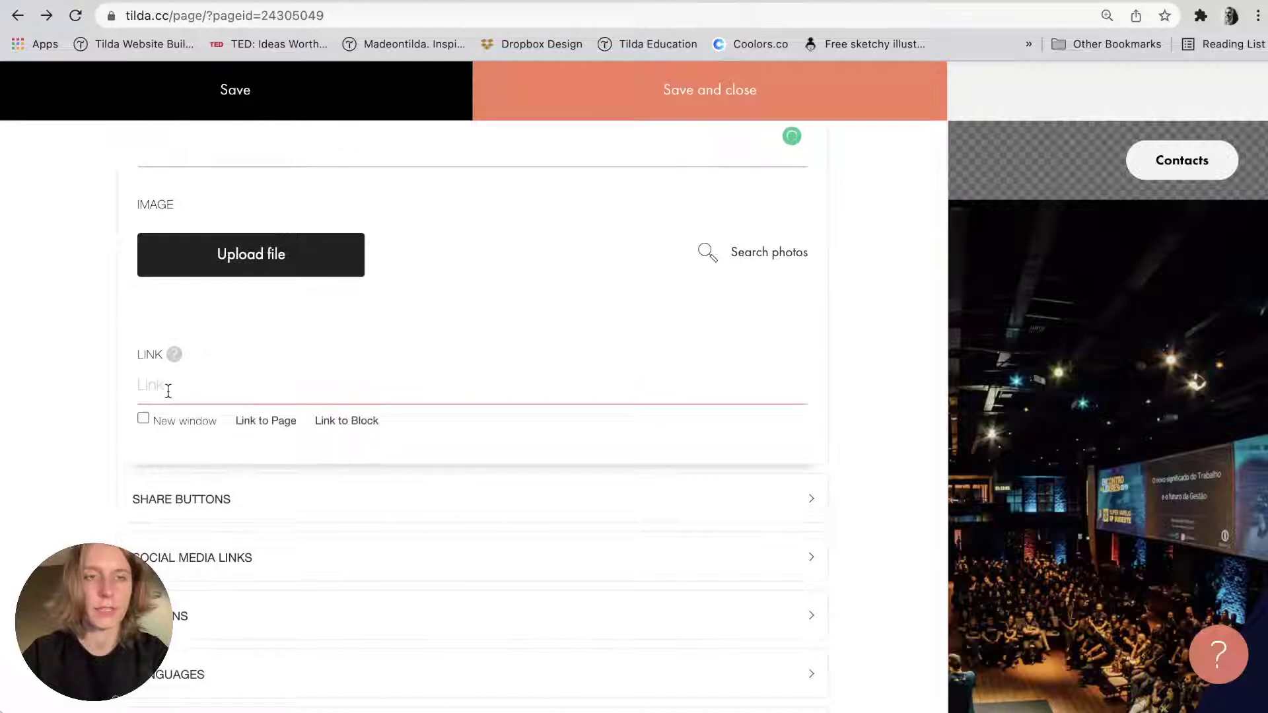
pyautogui.scroll(3, 167, 390)
pyautogui.click(226, 232)
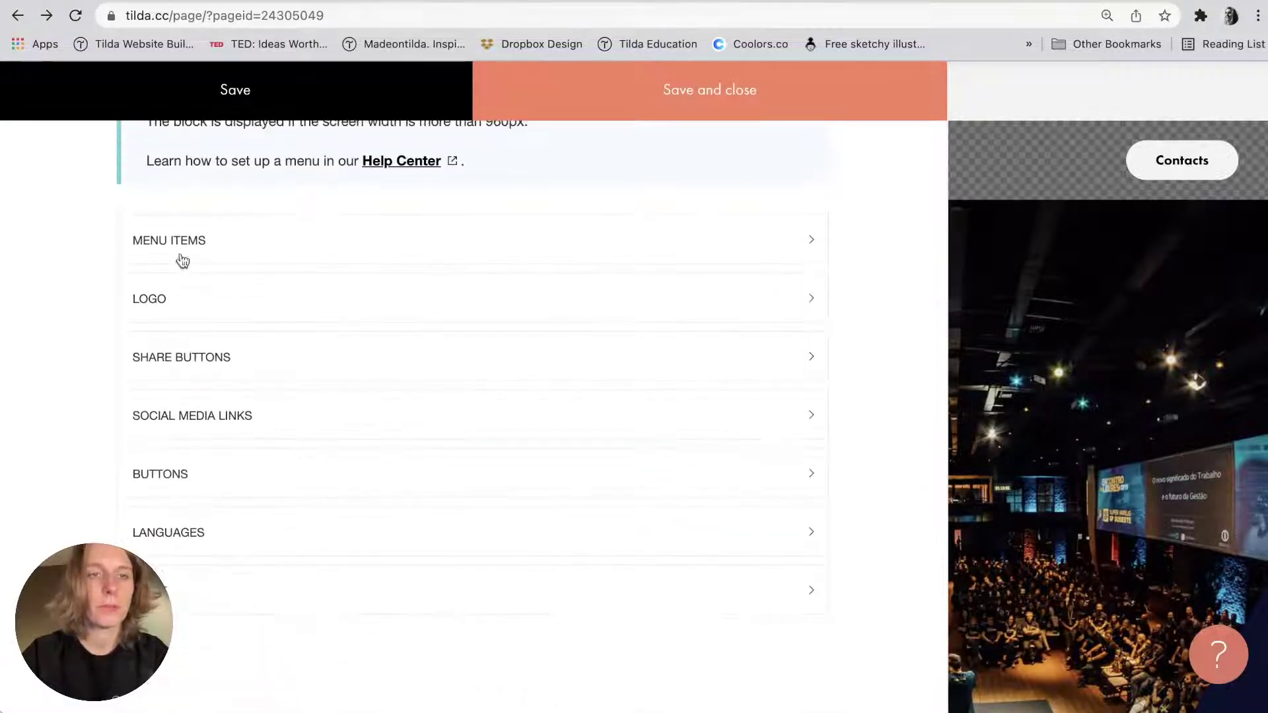
# Discard the menu content edits, keeping the Company, About, Works, Services, Contacts header.
pyautogui.click(179, 256)
pyautogui.doubleClick(192, 424)
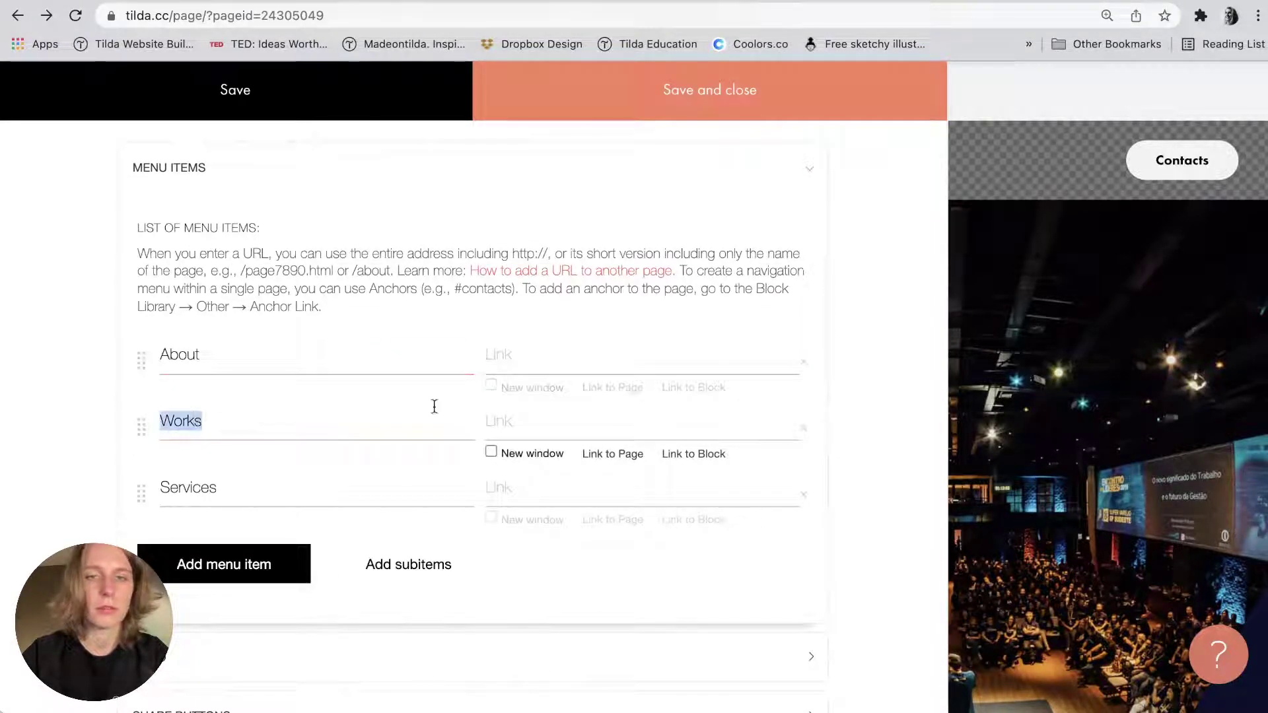
pyautogui.press('super+Tab')
pyautogui.press('super+Tab')
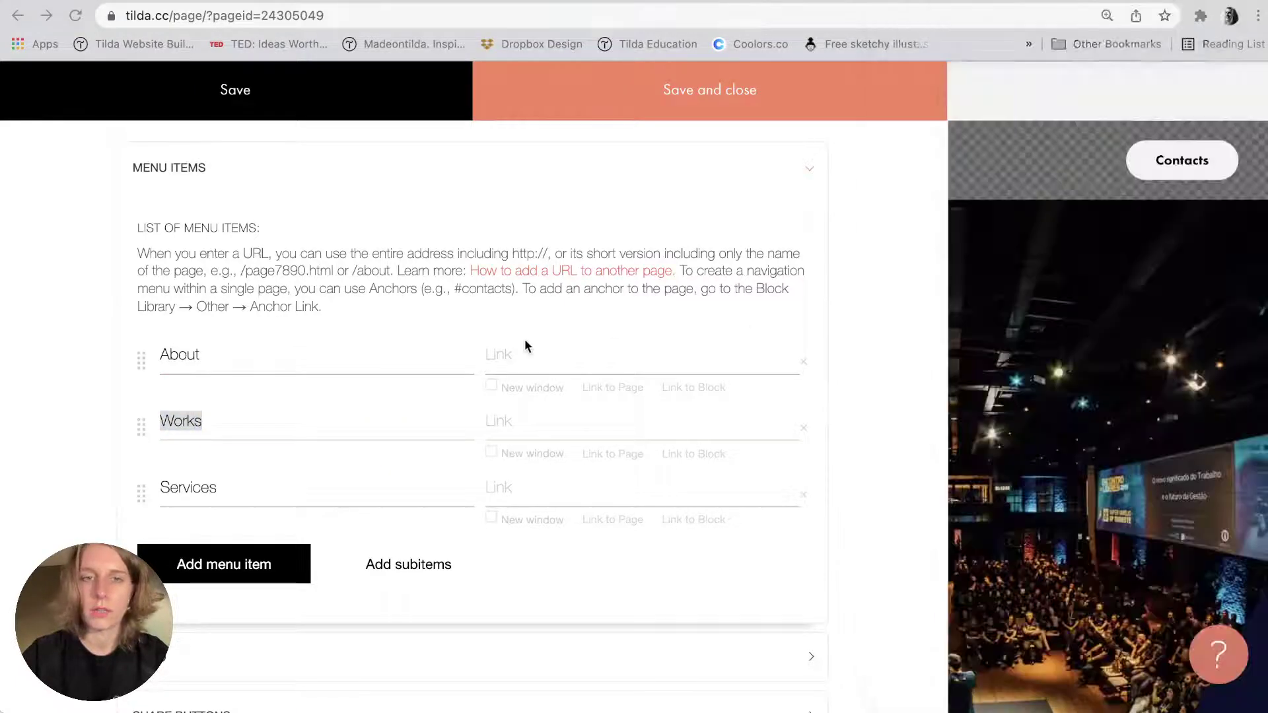
pyautogui.press('Escape')
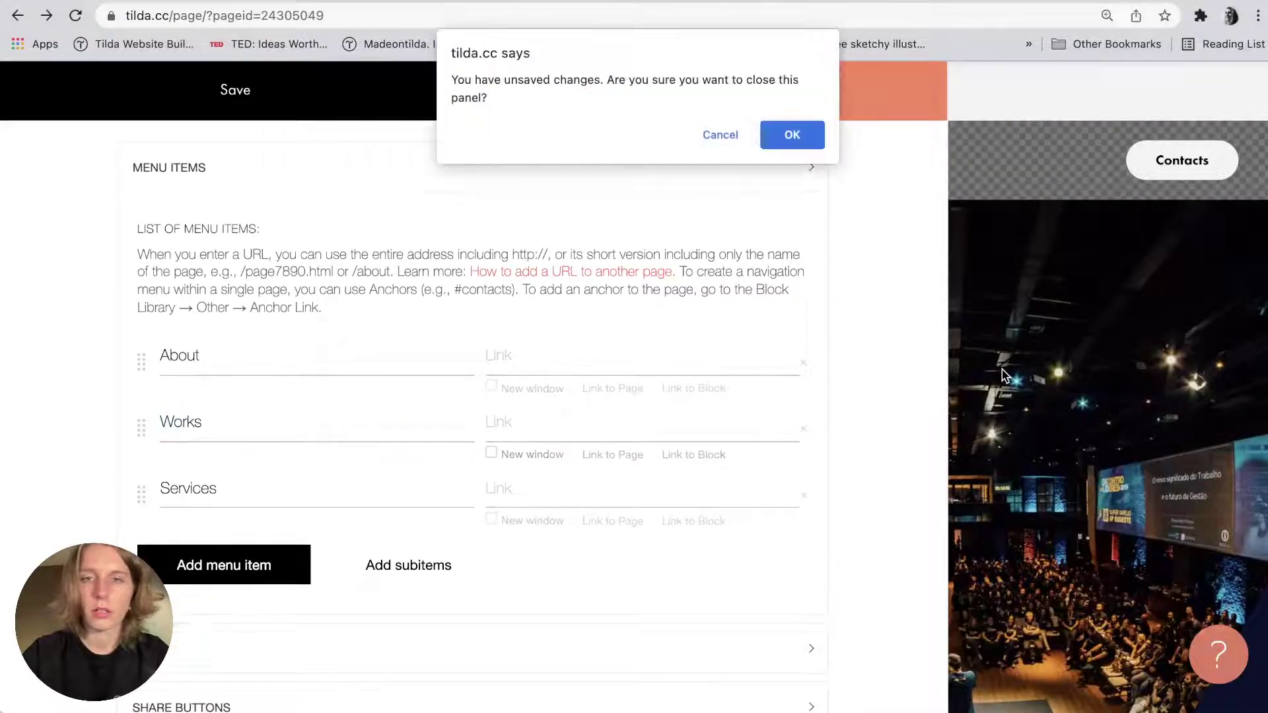
pyautogui.click(795, 133)
pyautogui.scroll(-10, 619, 367)
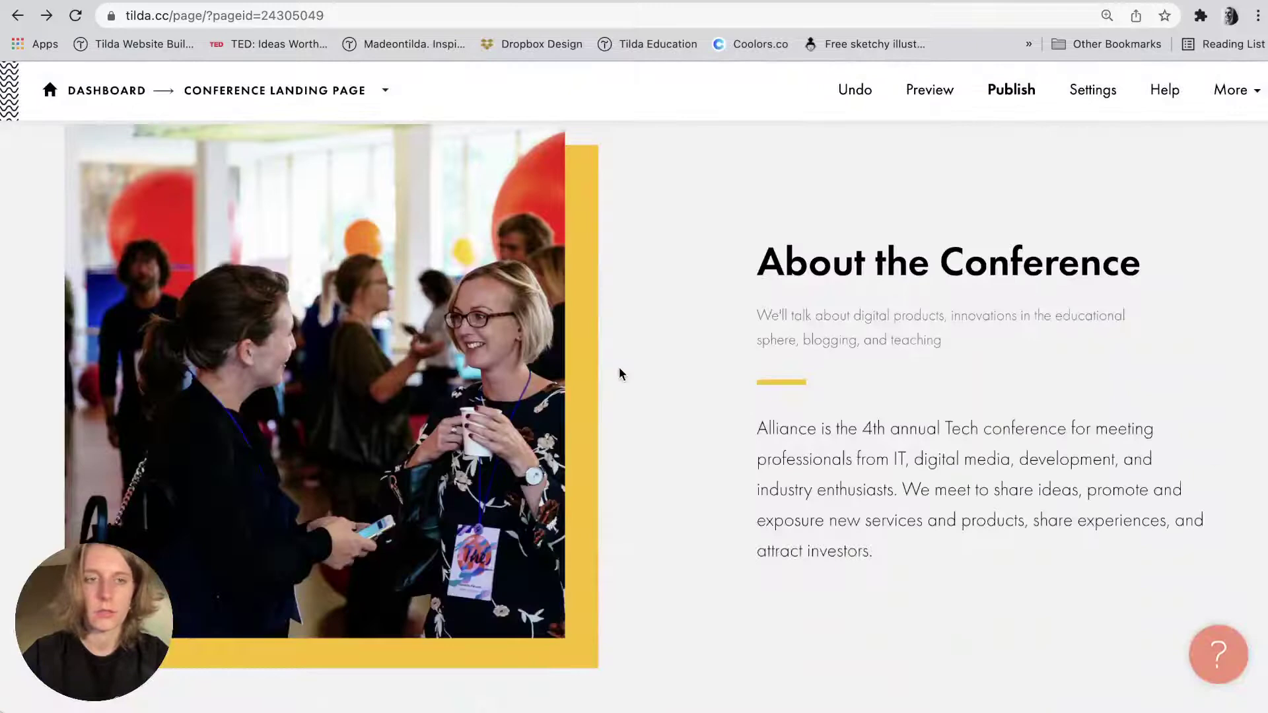
pyautogui.scroll(-10, 619, 374)
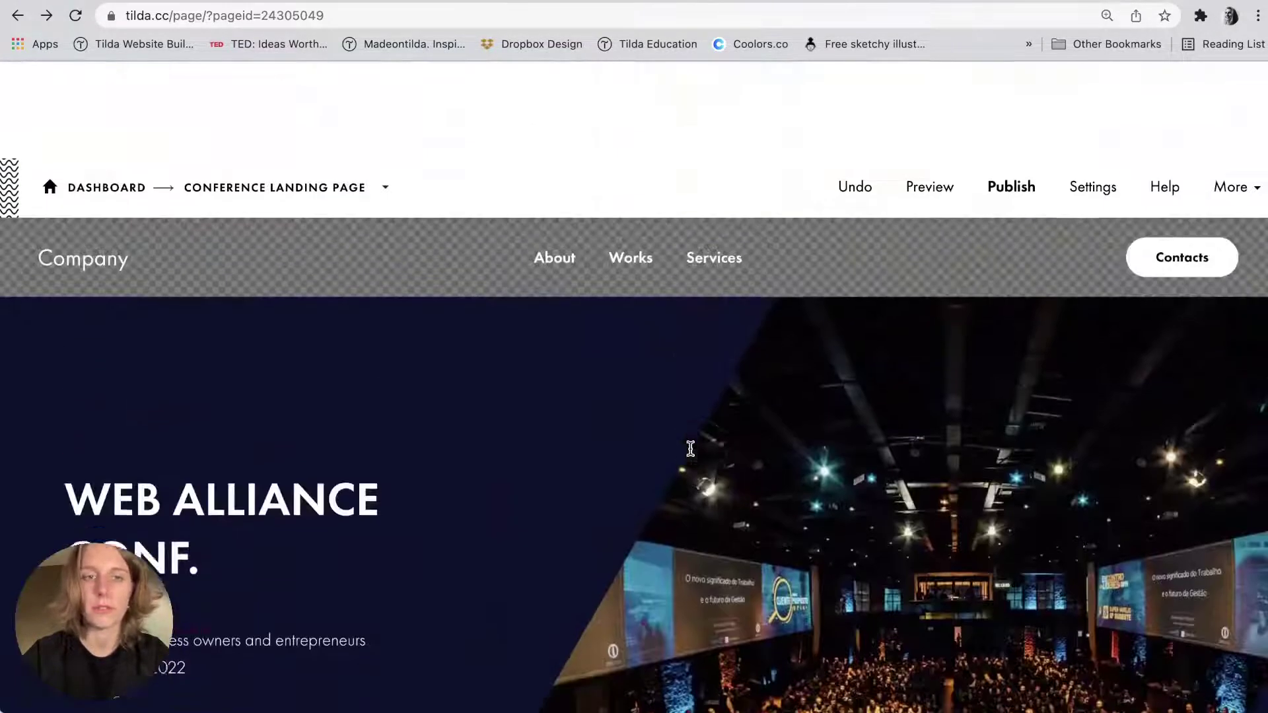
pyautogui.scroll(-2, 144, 162)
# Remove the menu's Company logo title and its logo link address.
pyautogui.click(143, 153)
pyautogui.press('Escape')
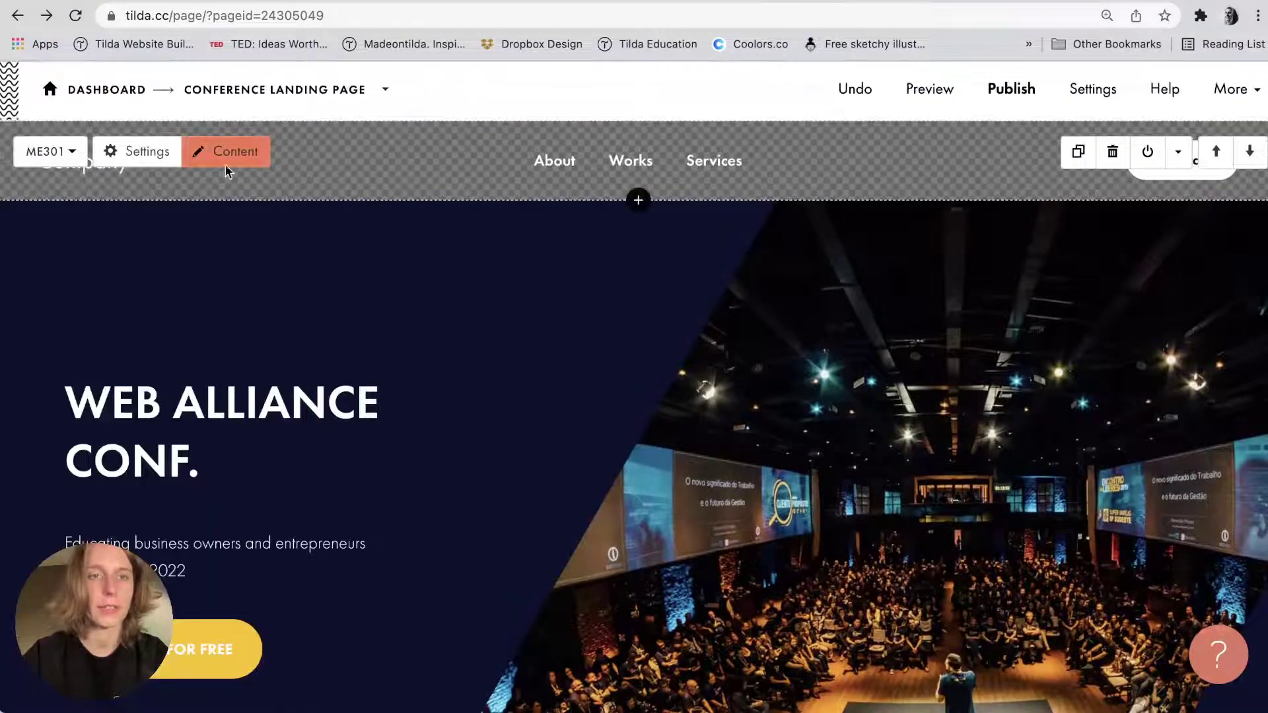
pyautogui.click(226, 153)
pyautogui.click(178, 291)
pyautogui.doubleClick(170, 394)
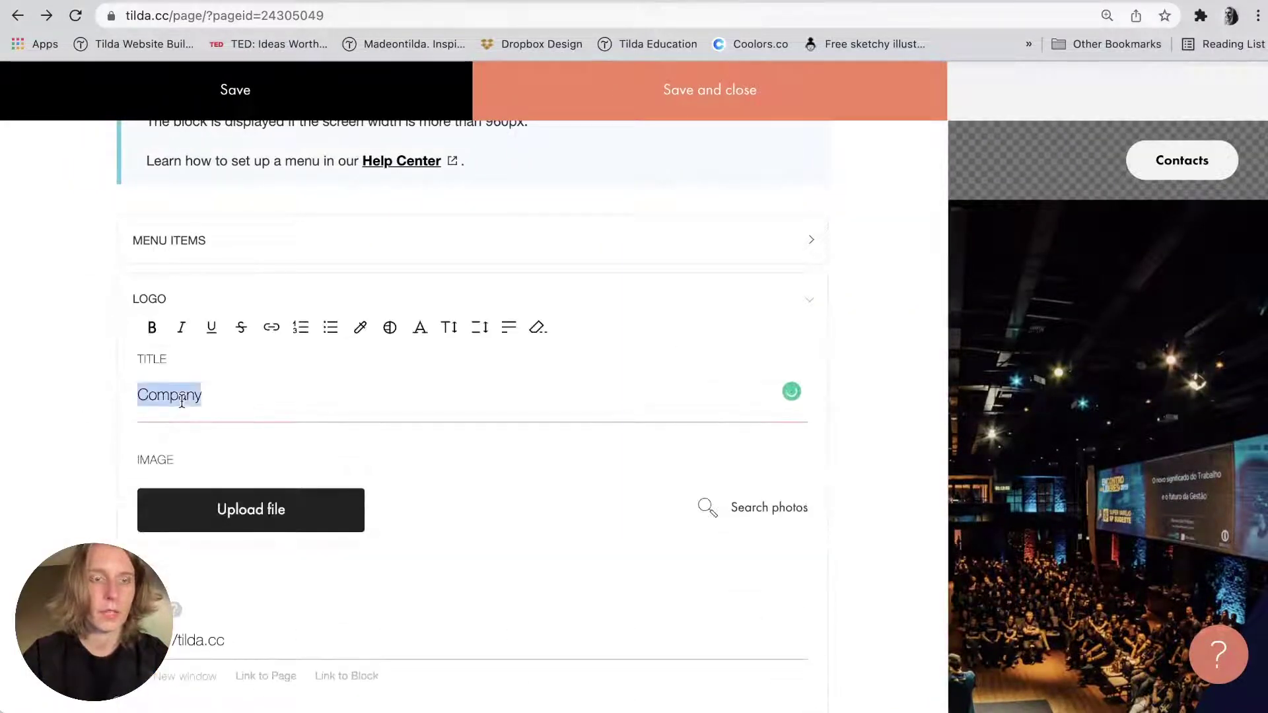
pyautogui.press('BackSpace')
pyautogui.tripleClick(198, 639)
pyautogui.press('BackSpace')
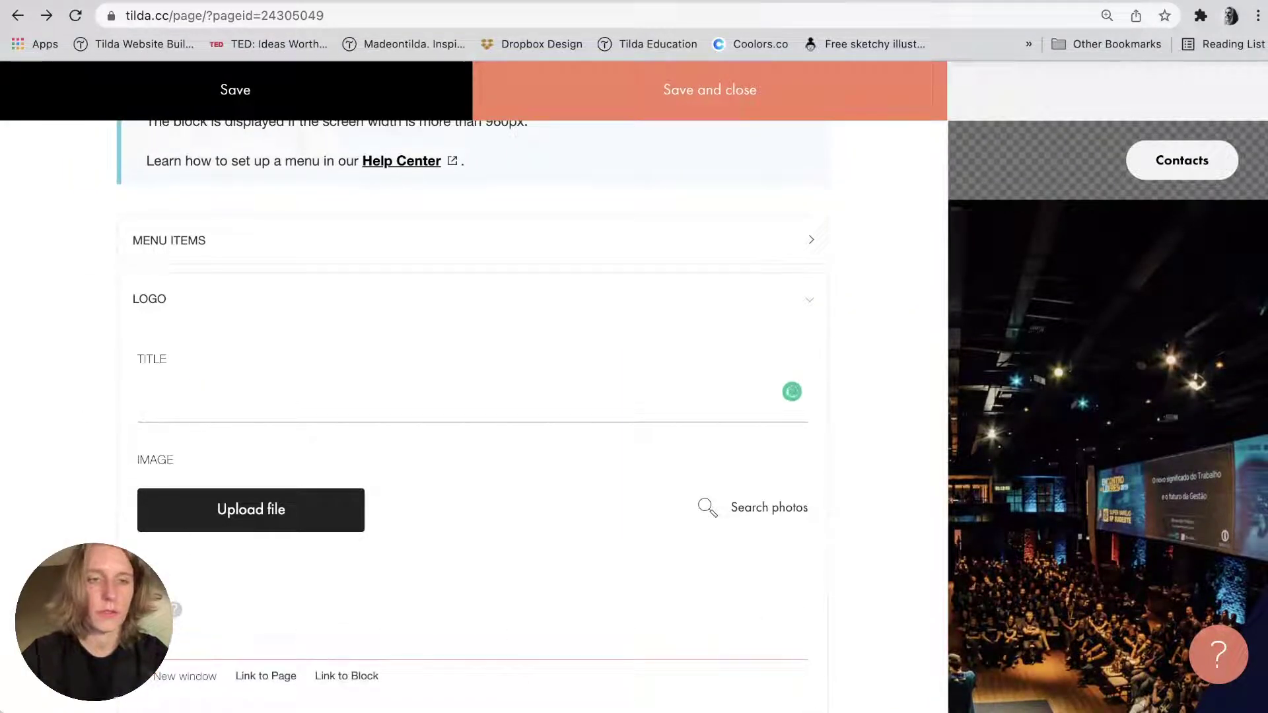
pyautogui.click(143, 303)
# Rename the Works and Services menu items to Key facts and Speakers.
pyautogui.scroll(-1, 144, 306)
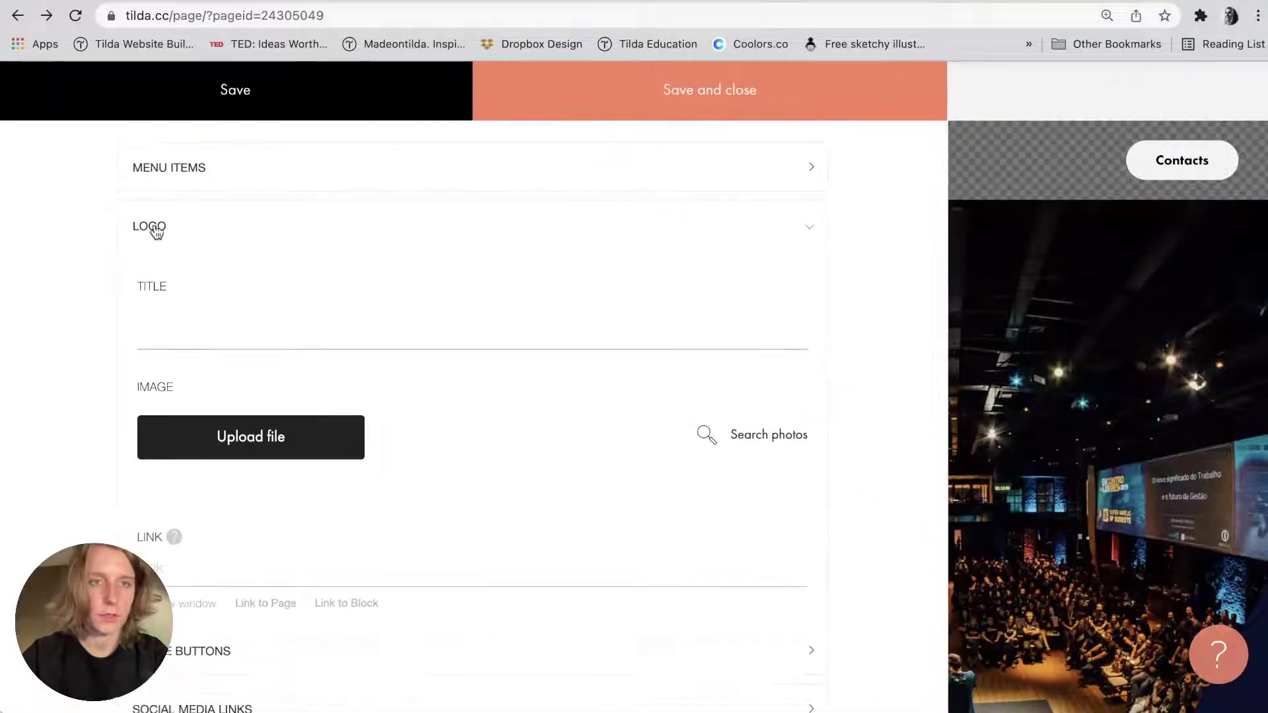
pyautogui.click(178, 166)
pyautogui.doubleClick(178, 421)
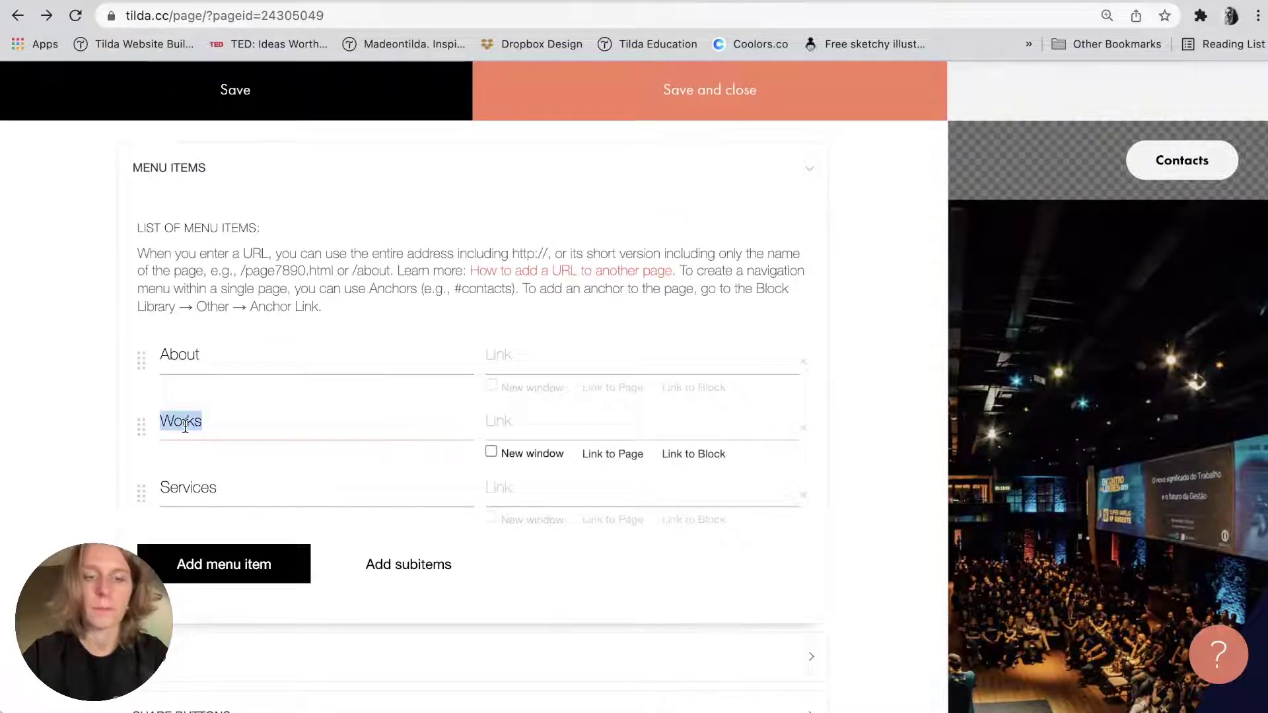
pyautogui.write('Key ')
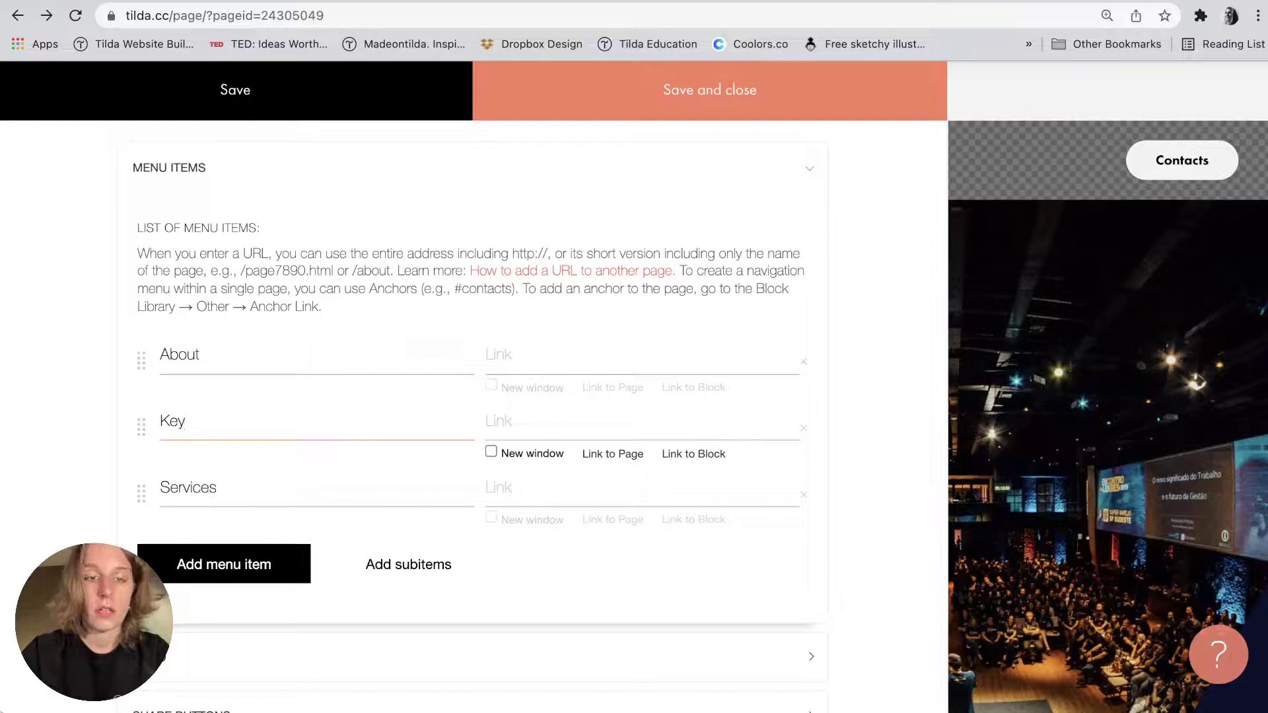
pyautogui.write('facts')
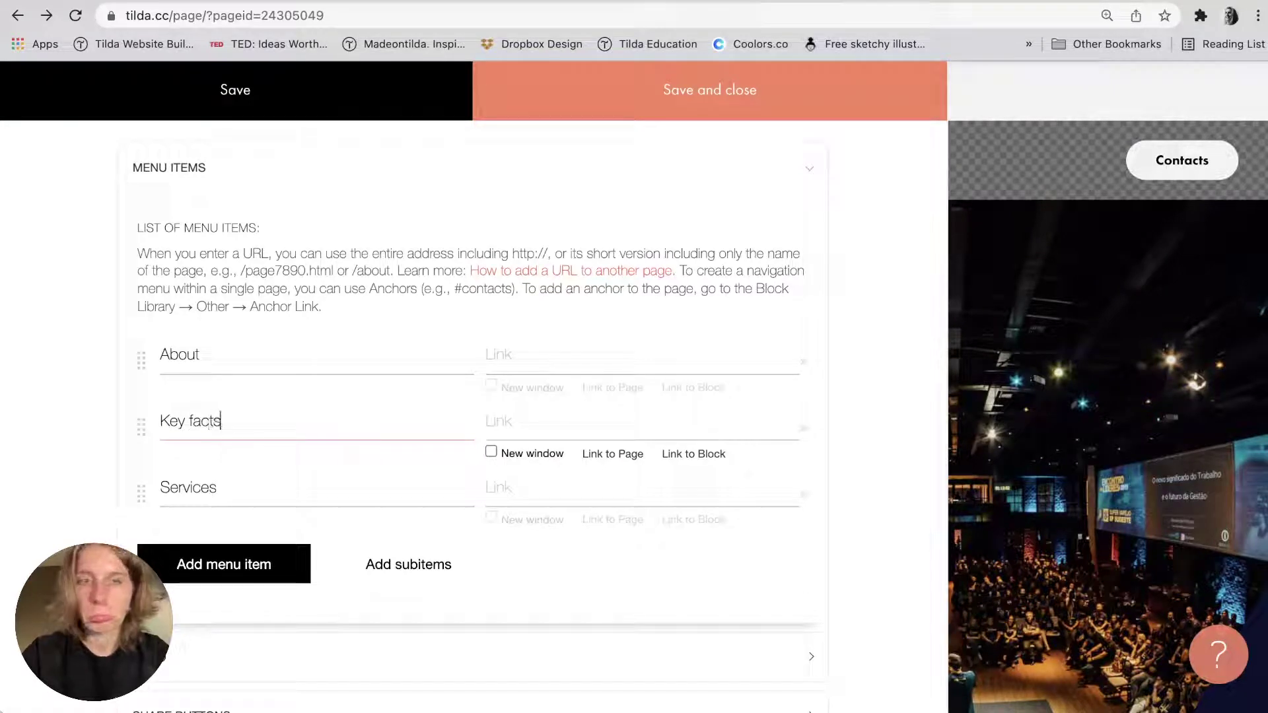
pyautogui.doubleClick(245, 472)
pyautogui.write('Spea')
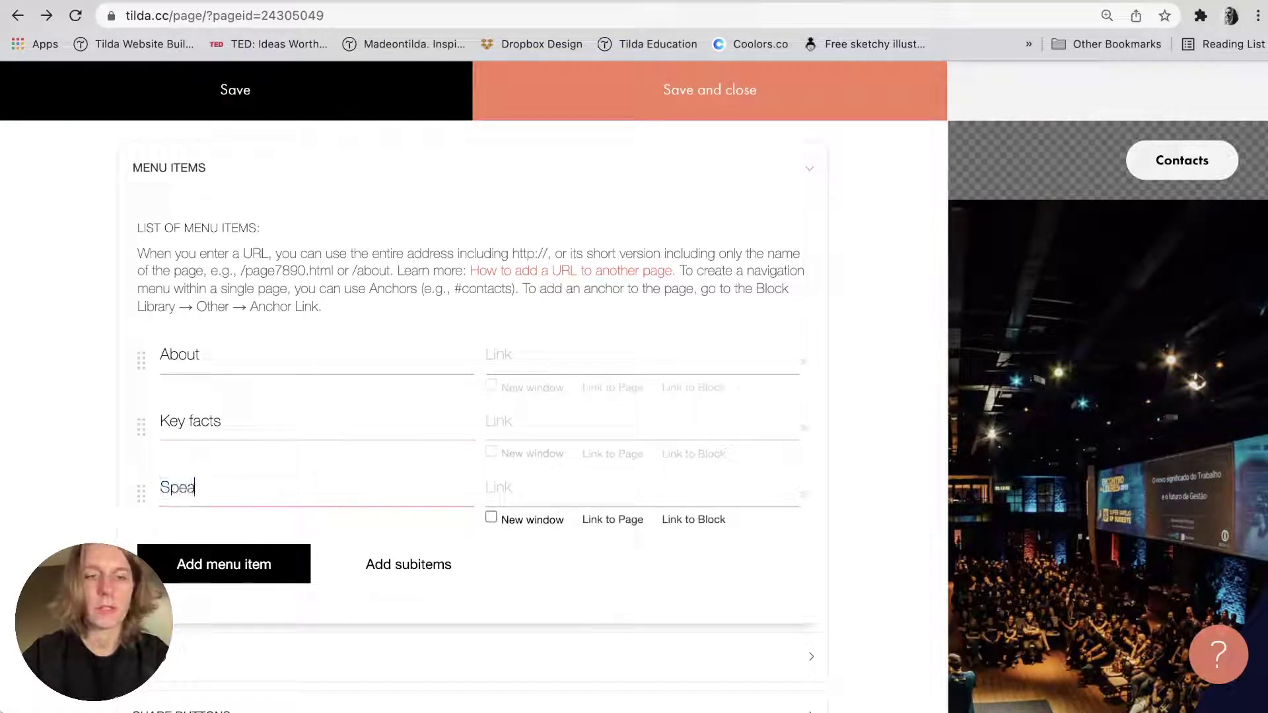
pyautogui.write('kers')
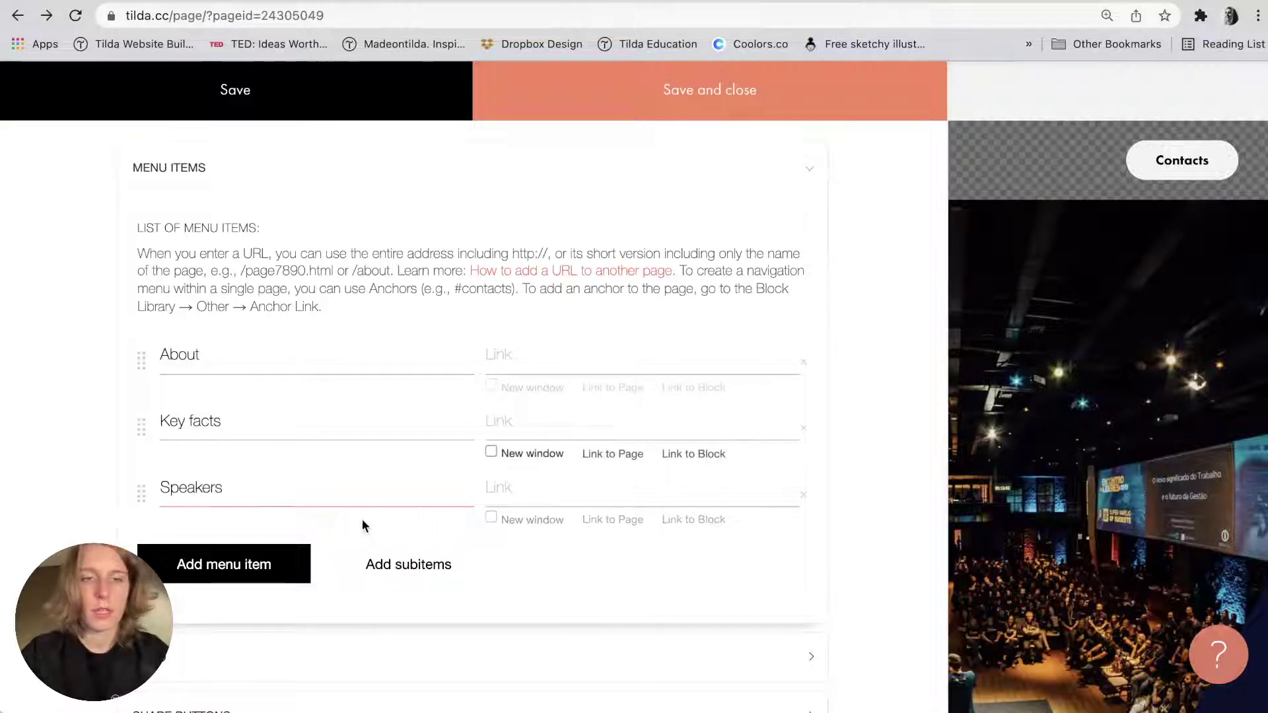
# Add Register and Contacts as fourth and fifth menu items and save.
pyautogui.click(262, 569)
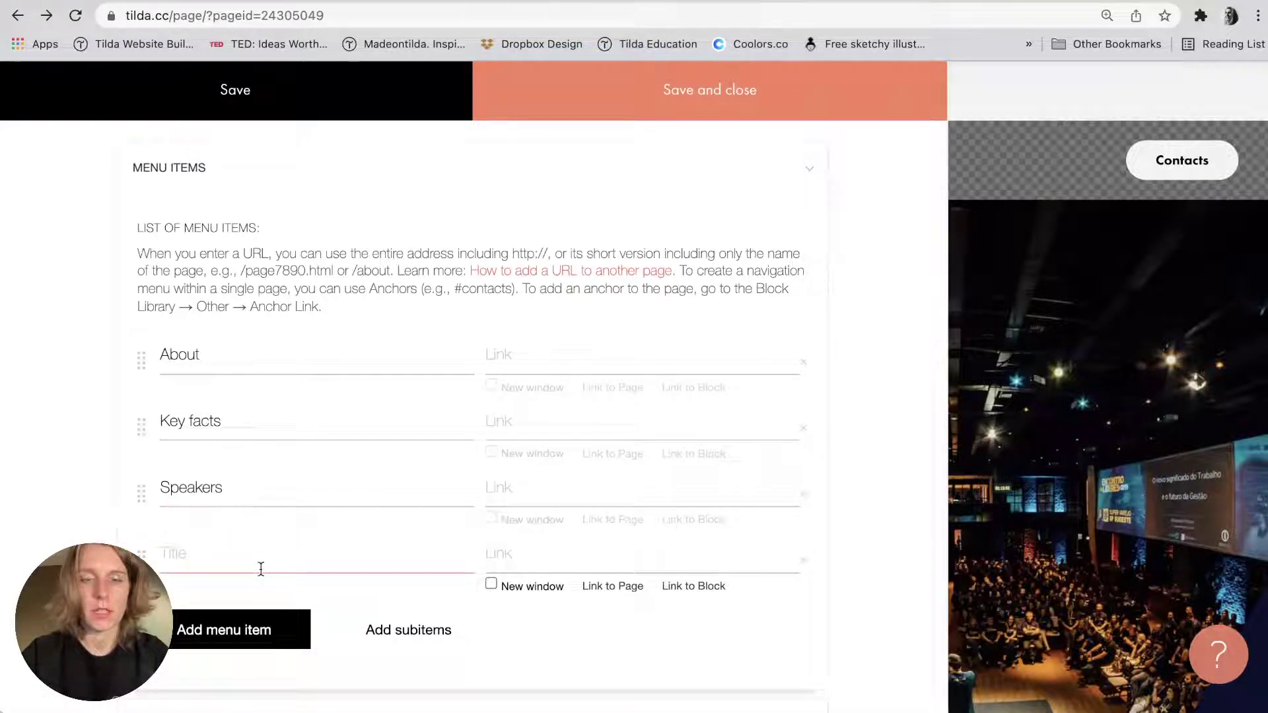
pyautogui.write('Registrat')
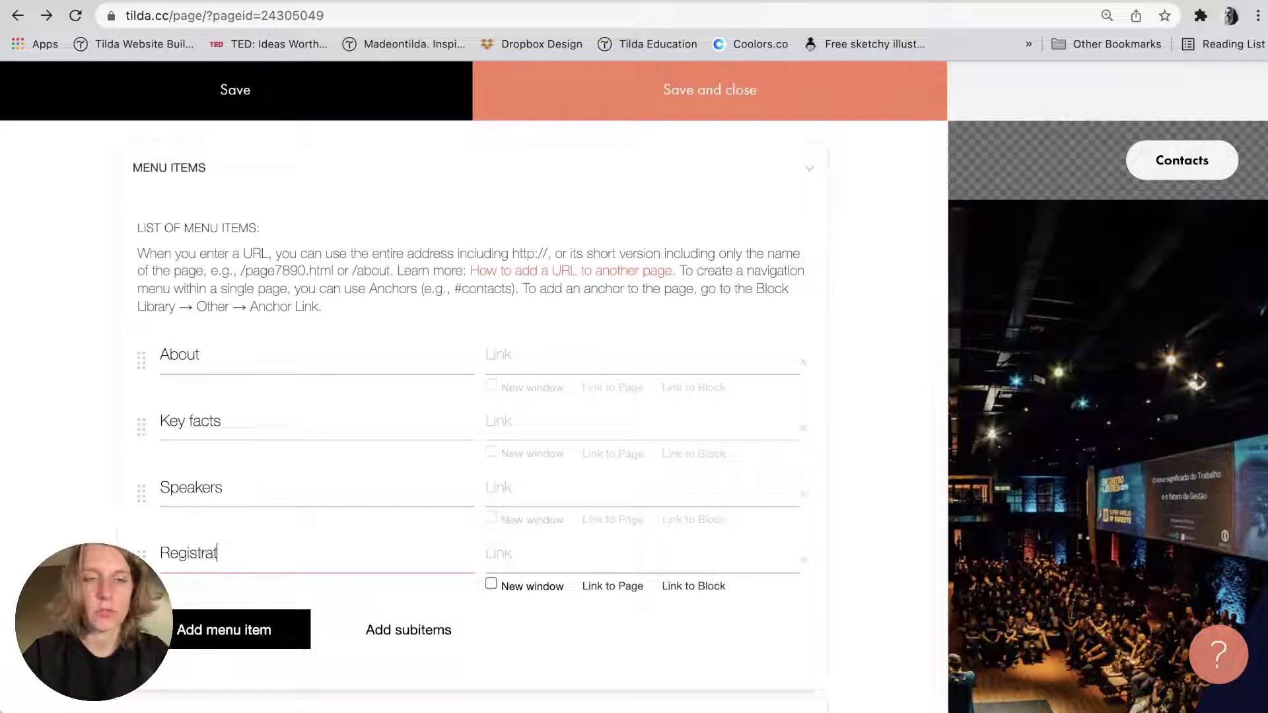
pyautogui.press('BackSpace')
pyautogui.press('BackSpace')
pyautogui.press('BackSpace')
pyautogui.write('er')
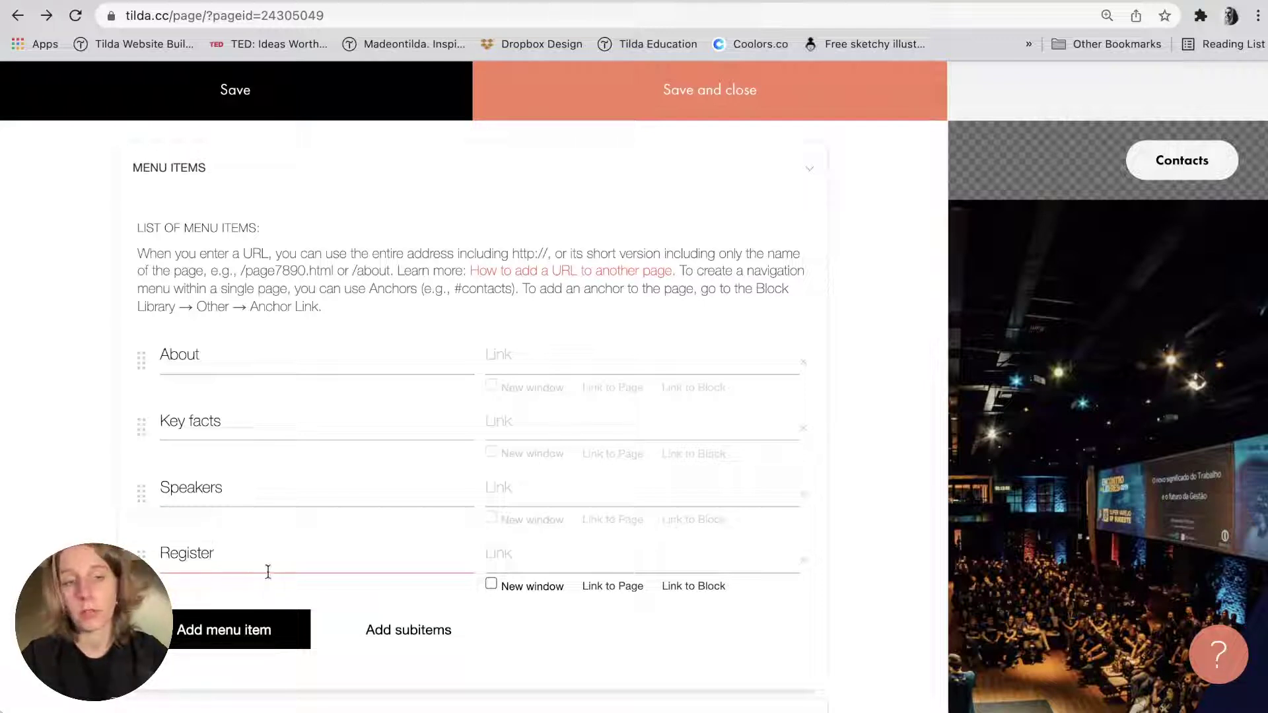
pyautogui.click(291, 628)
pyautogui.write('Contacts')
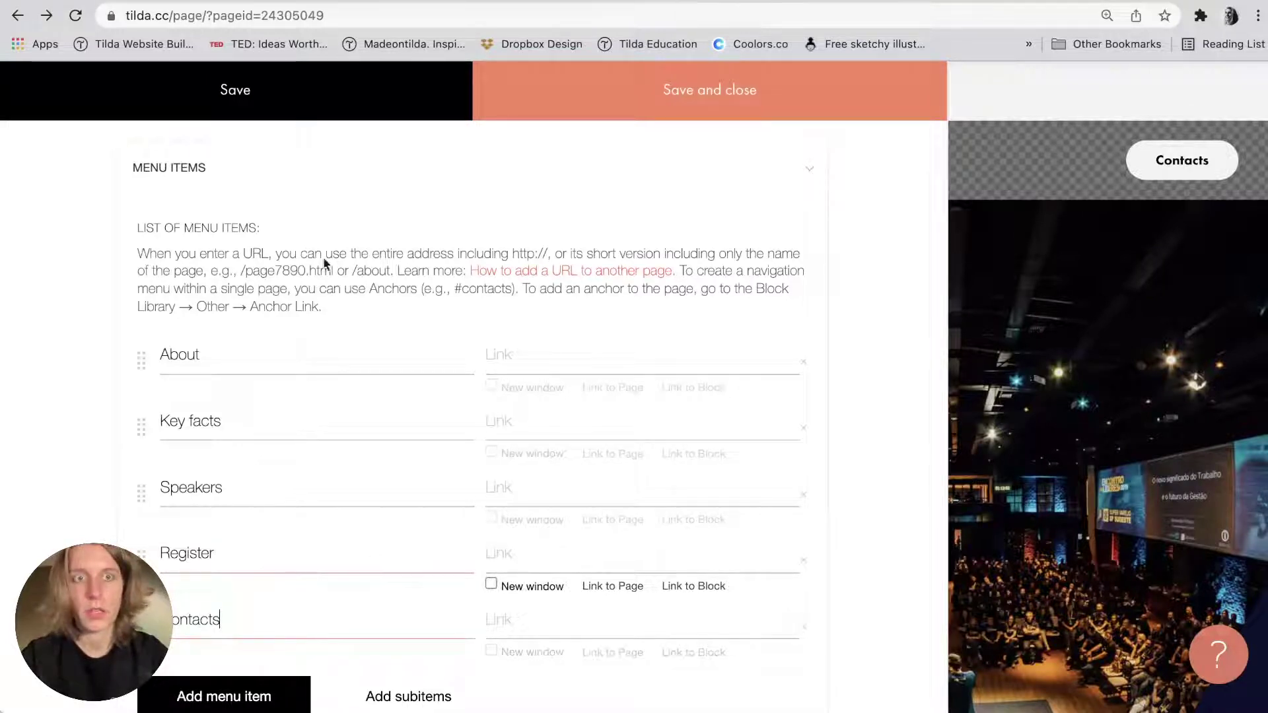
pyautogui.click(314, 89)
pyautogui.click(592, 78)
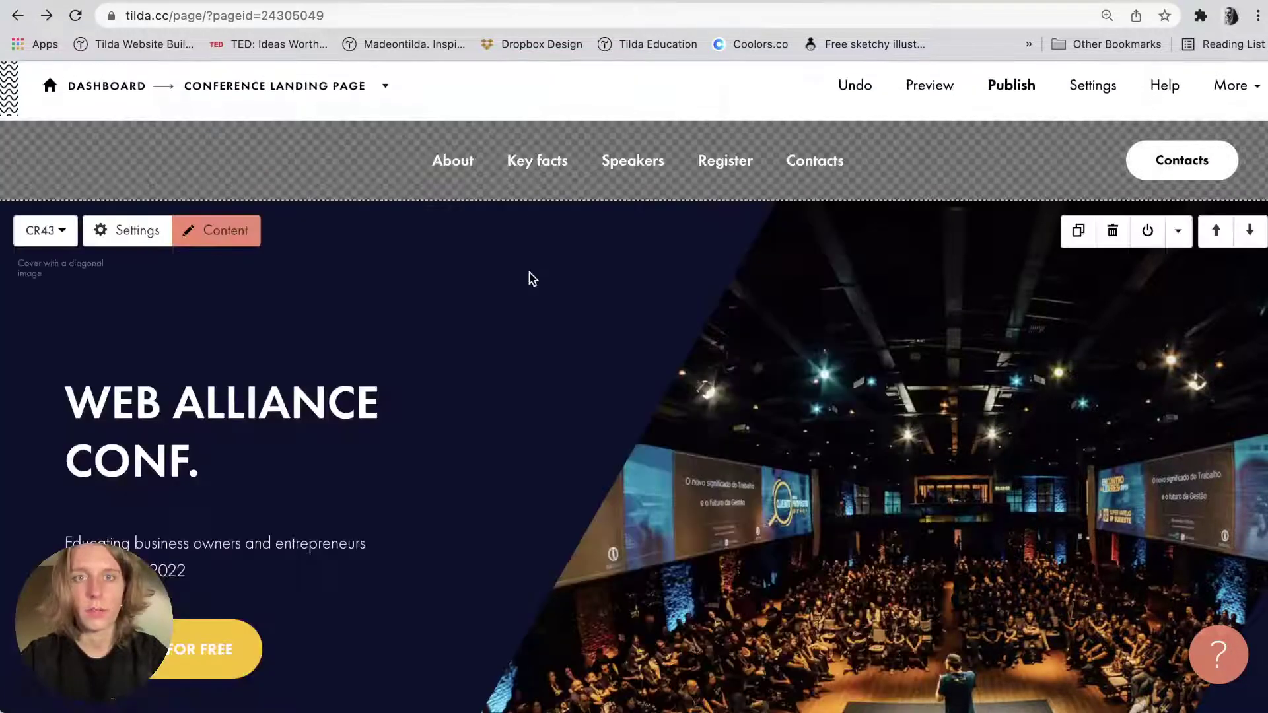
# Clear the Contacts button title so the separate button disappears, and save.
pyautogui.click(225, 151)
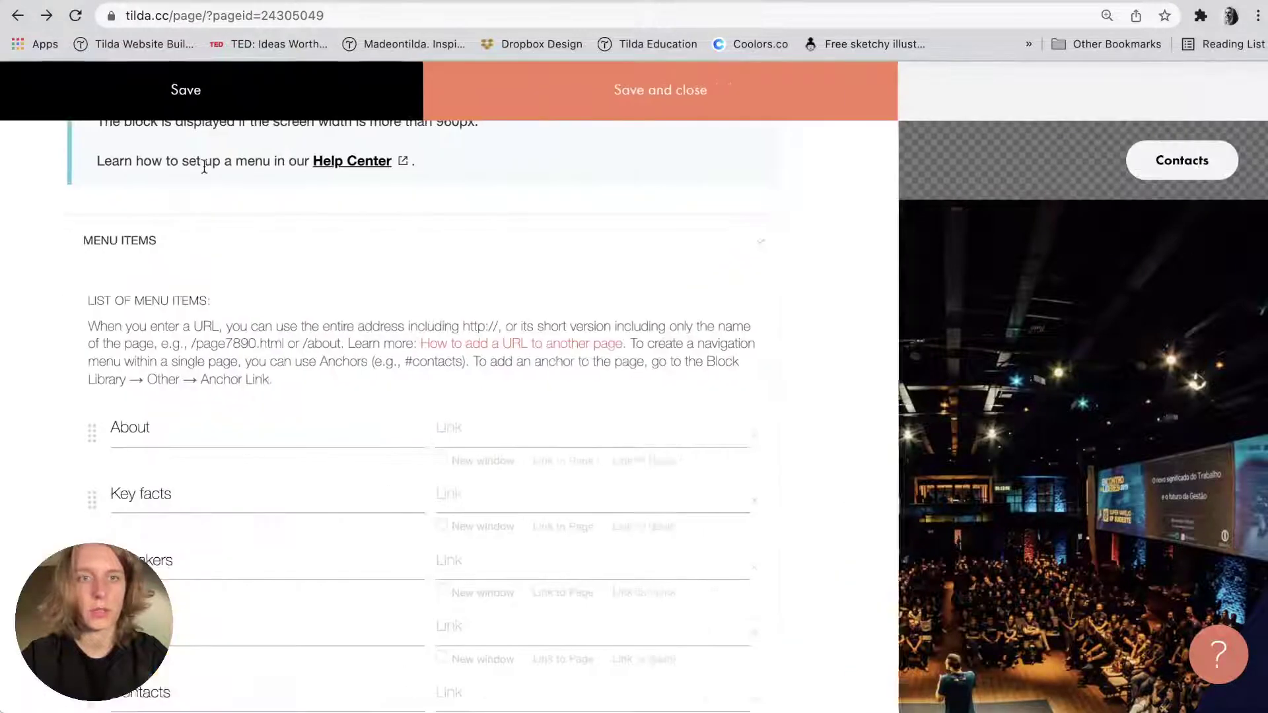
pyautogui.scroll(-8, 206, 475)
pyautogui.click(177, 591)
pyautogui.scroll(-3, 177, 584)
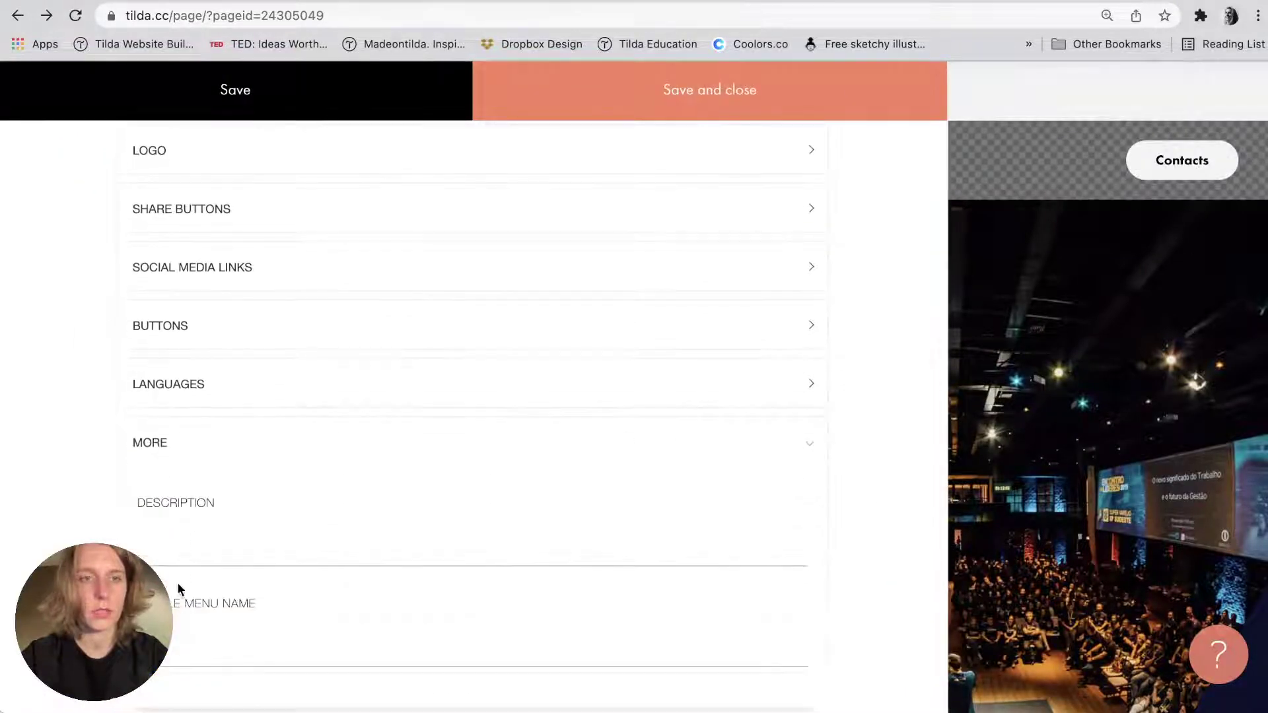
pyautogui.doubleClick(164, 413)
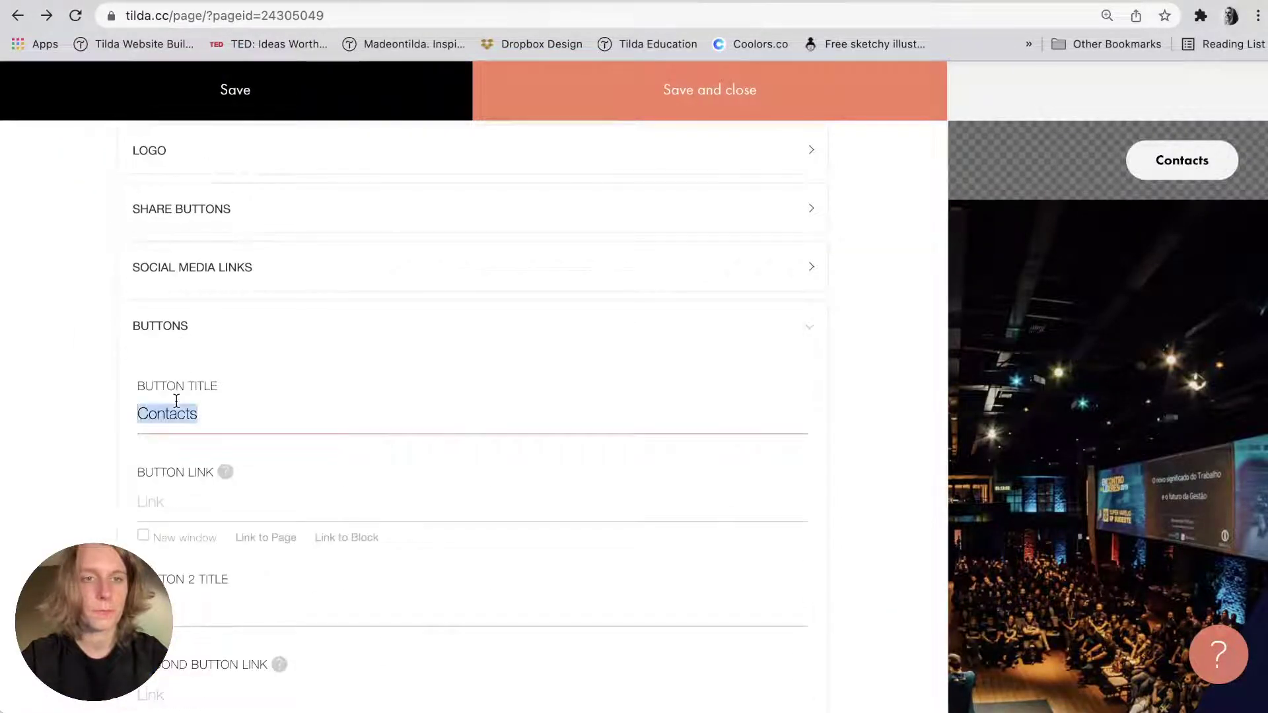
pyautogui.press('BackSpace')
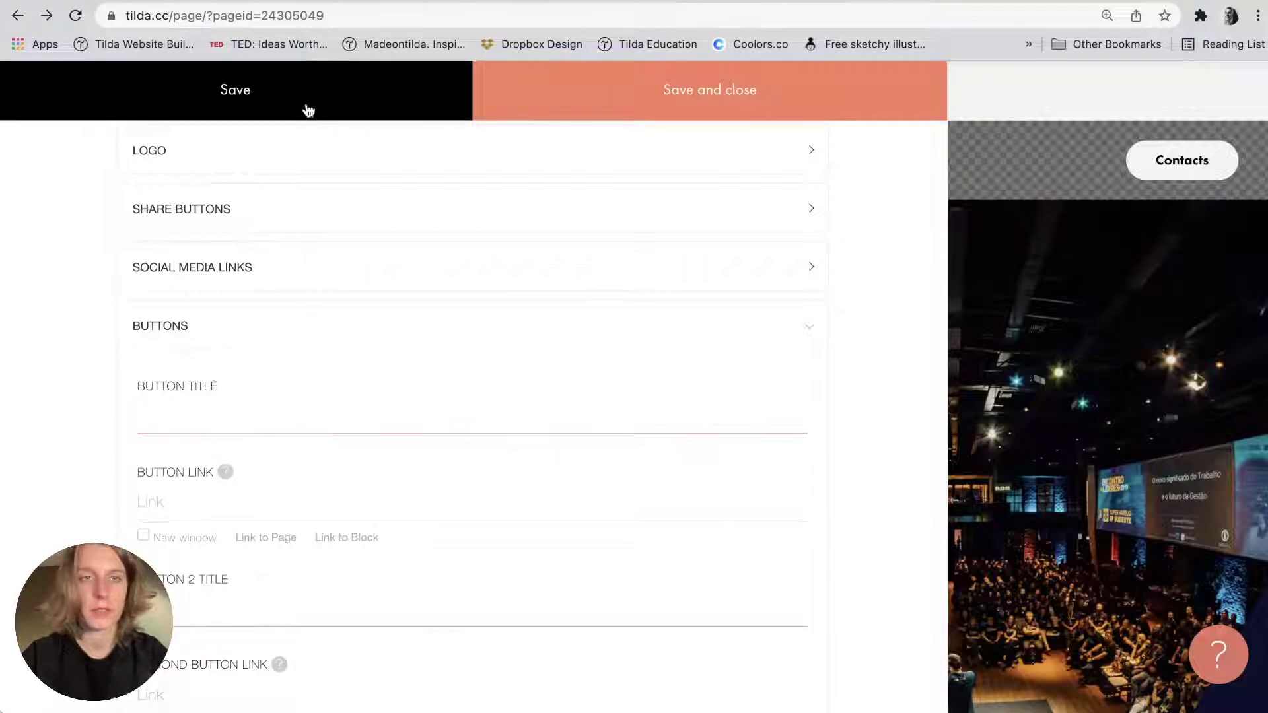
pyautogui.click(306, 107)
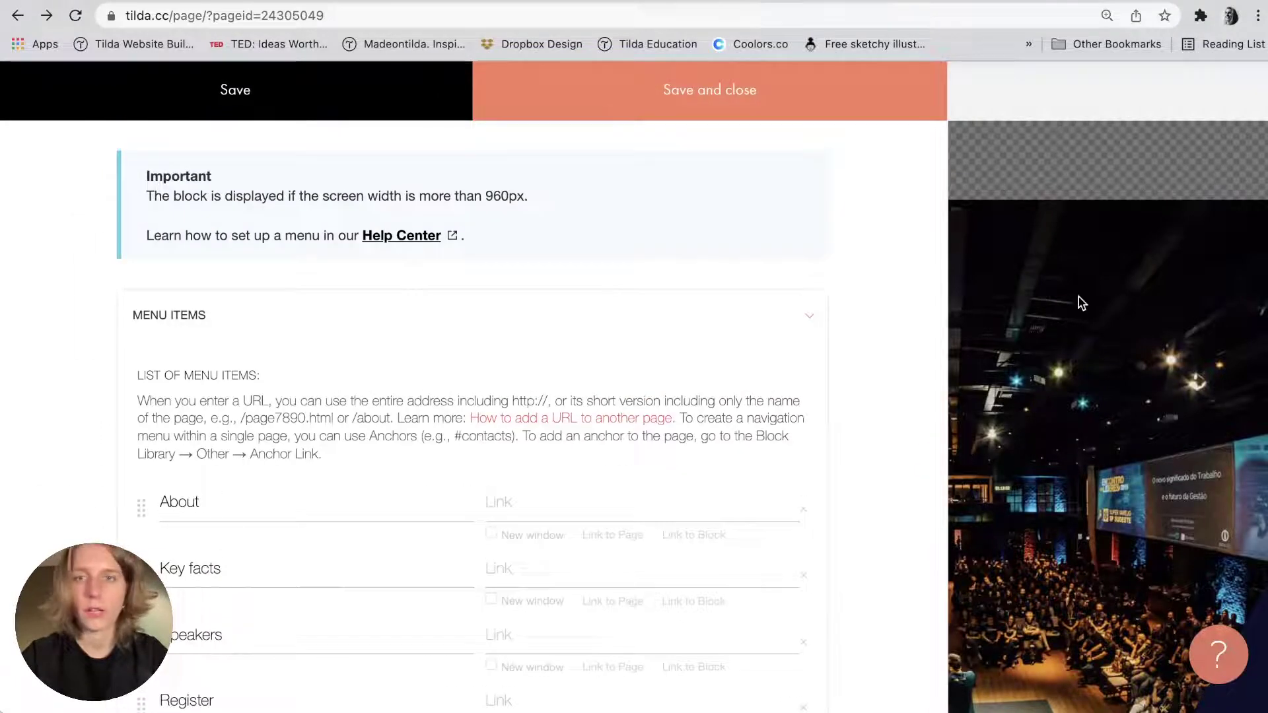
pyautogui.click(1047, 301)
# Set the menu block's Menu items alignment to Right and save the settings.
pyautogui.click(154, 152)
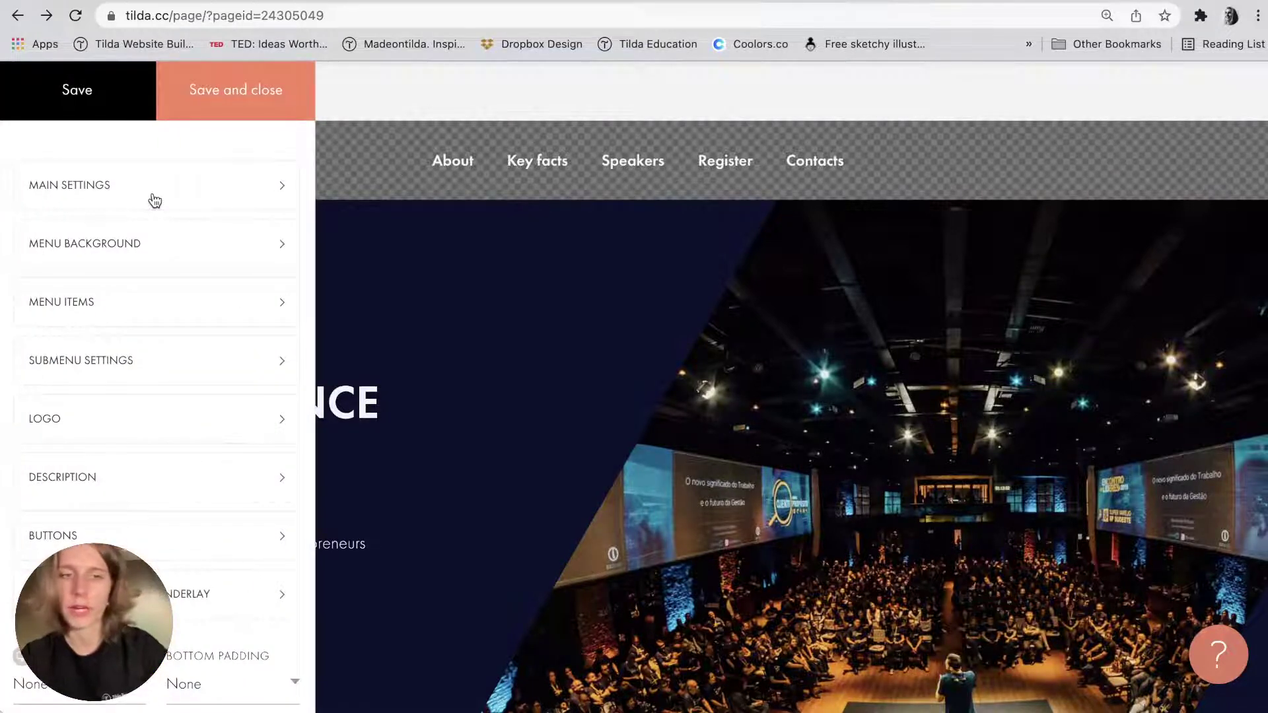
pyautogui.scroll(-7, 155, 201)
pyautogui.scroll(7, 154, 199)
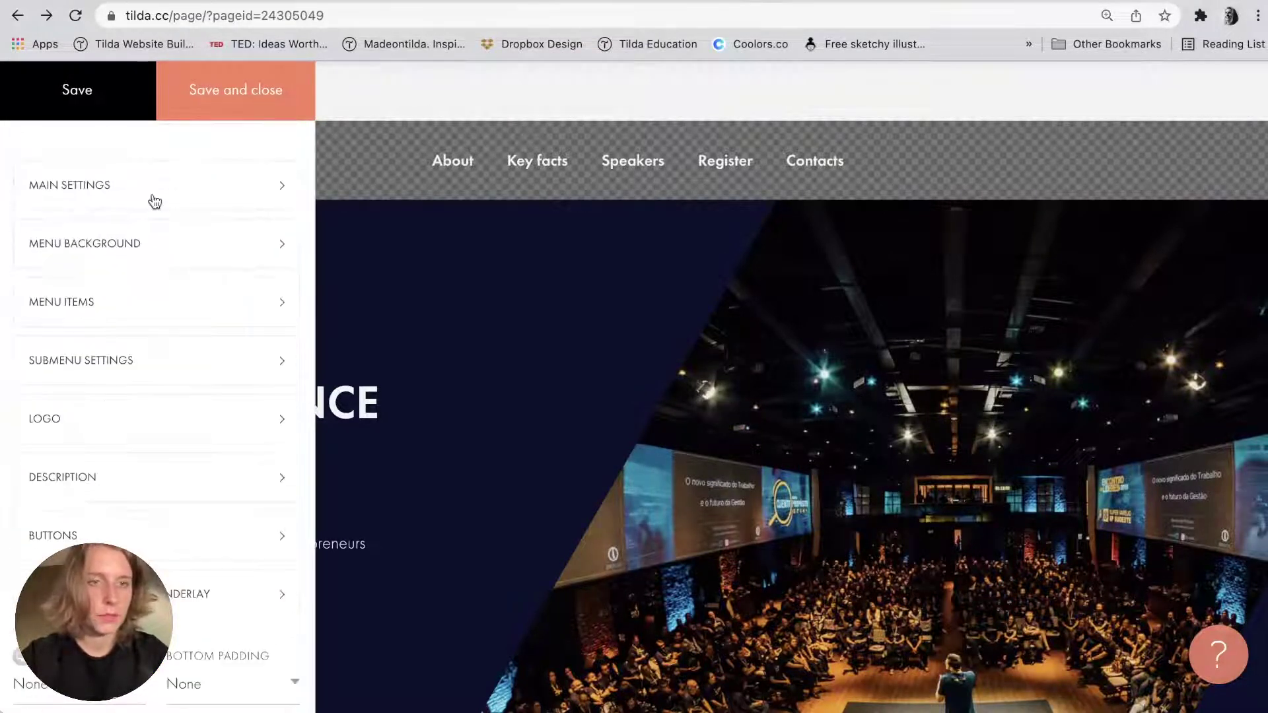
pyautogui.click(90, 302)
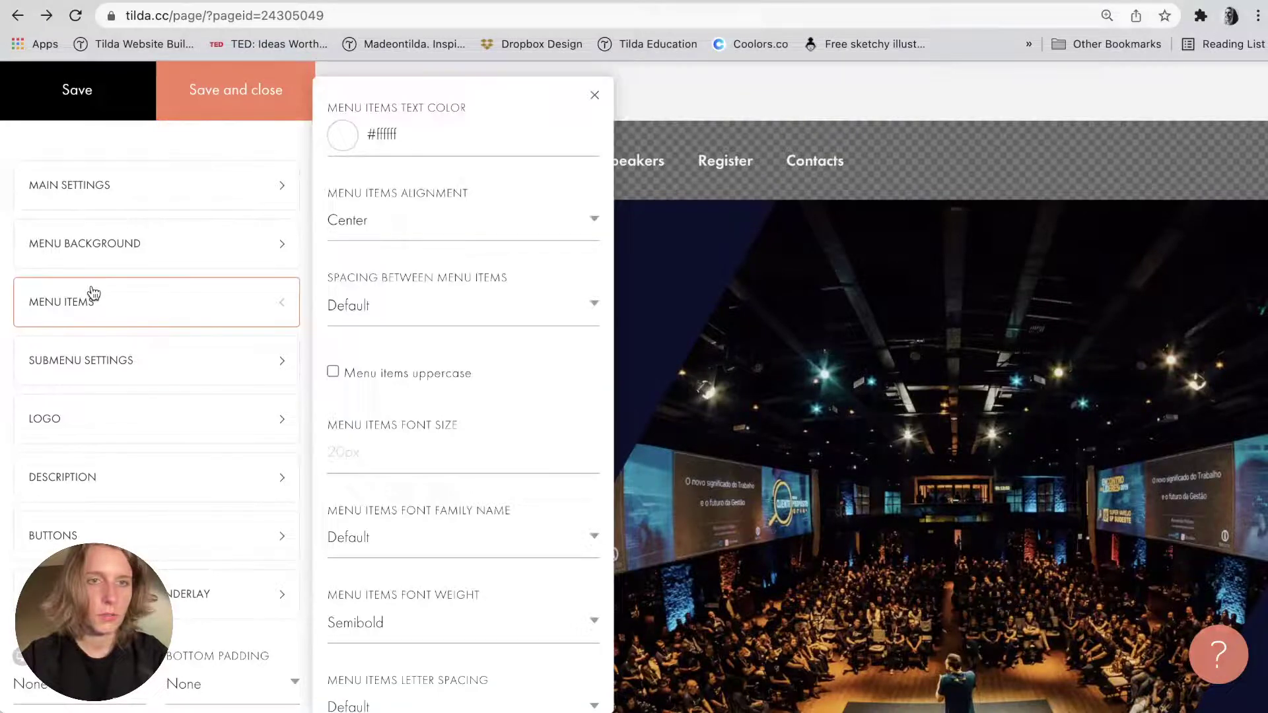
pyautogui.click(350, 222)
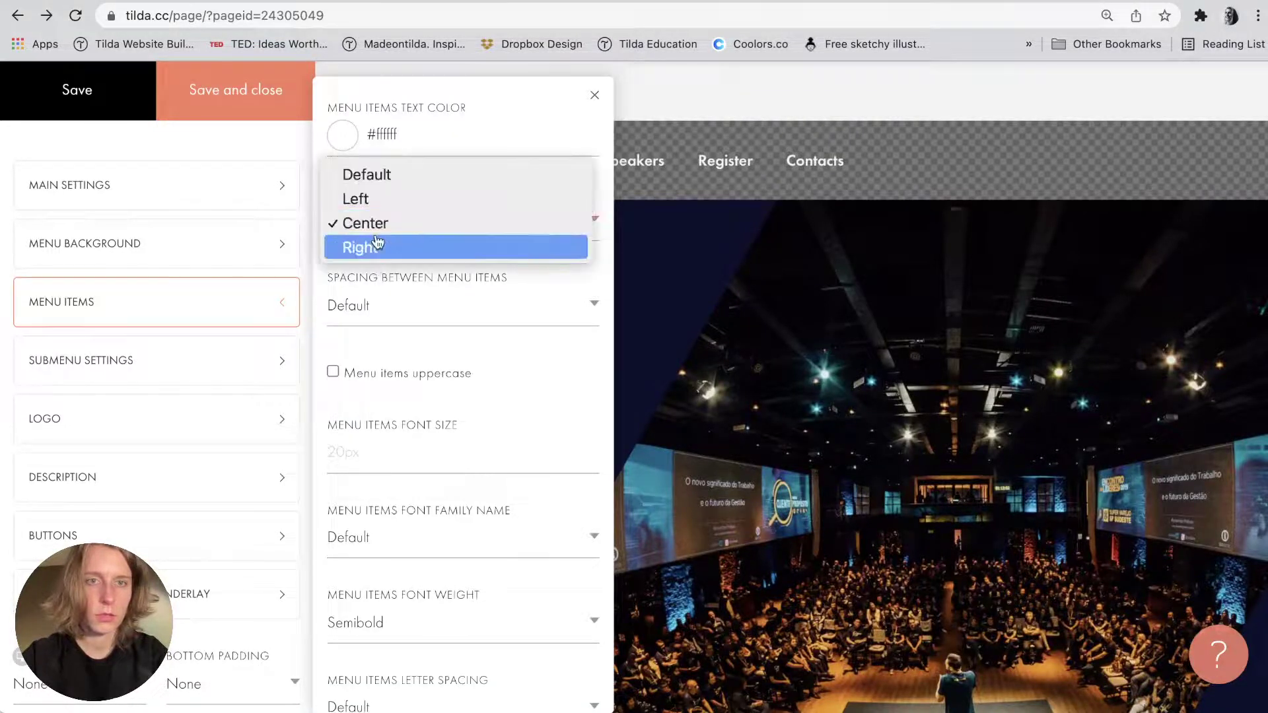
pyautogui.click(374, 247)
pyautogui.click(257, 107)
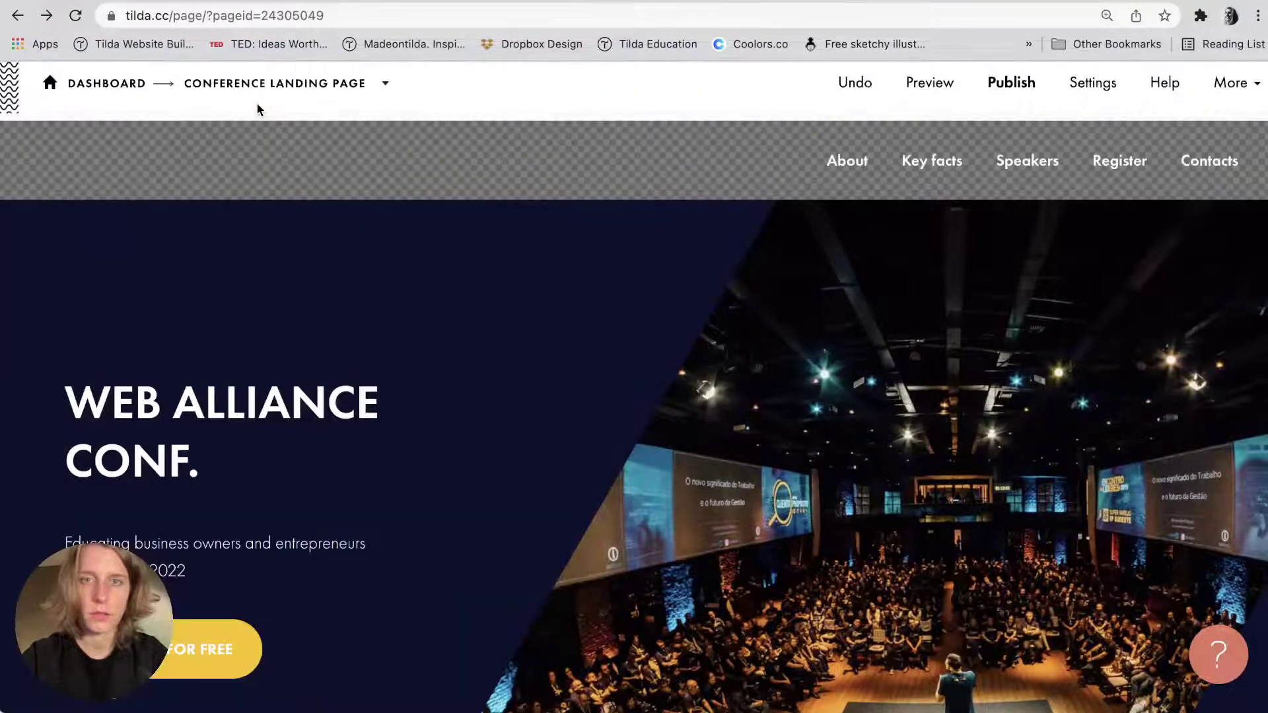
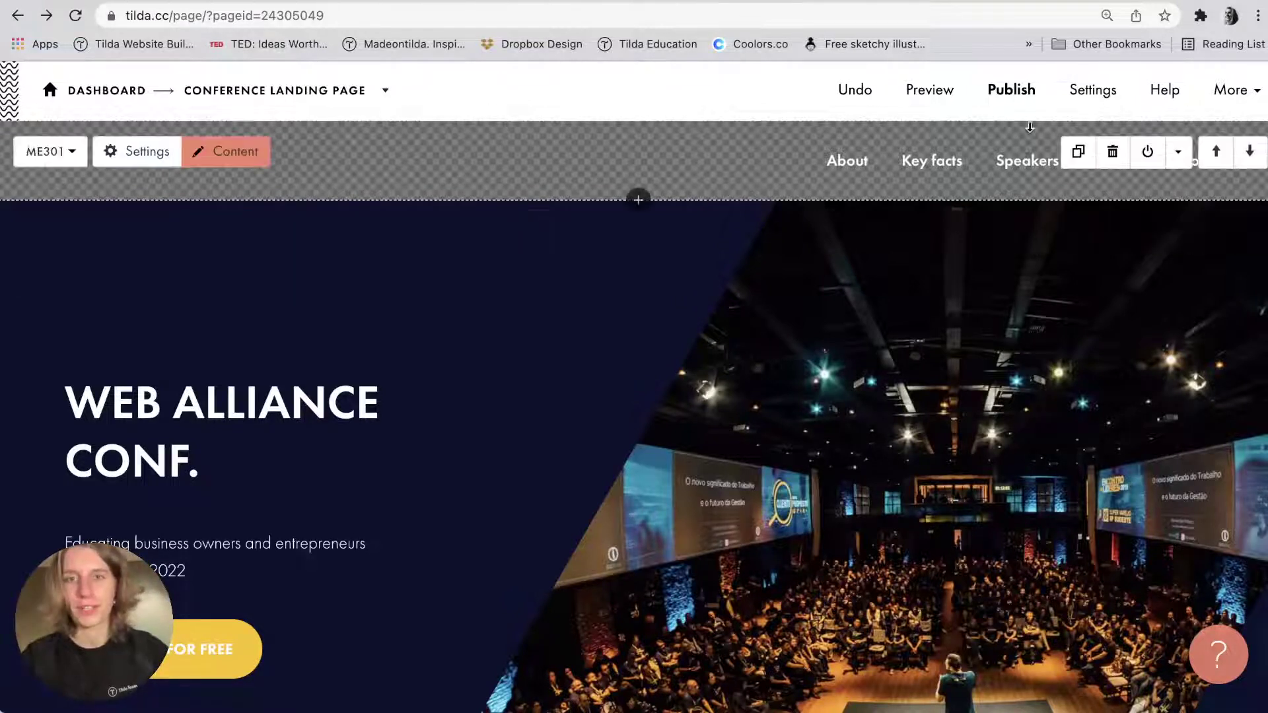
# Add a T173 Anchor link block from the Other category below the hero cover, above About the Conference.
pyautogui.click(852, 161)
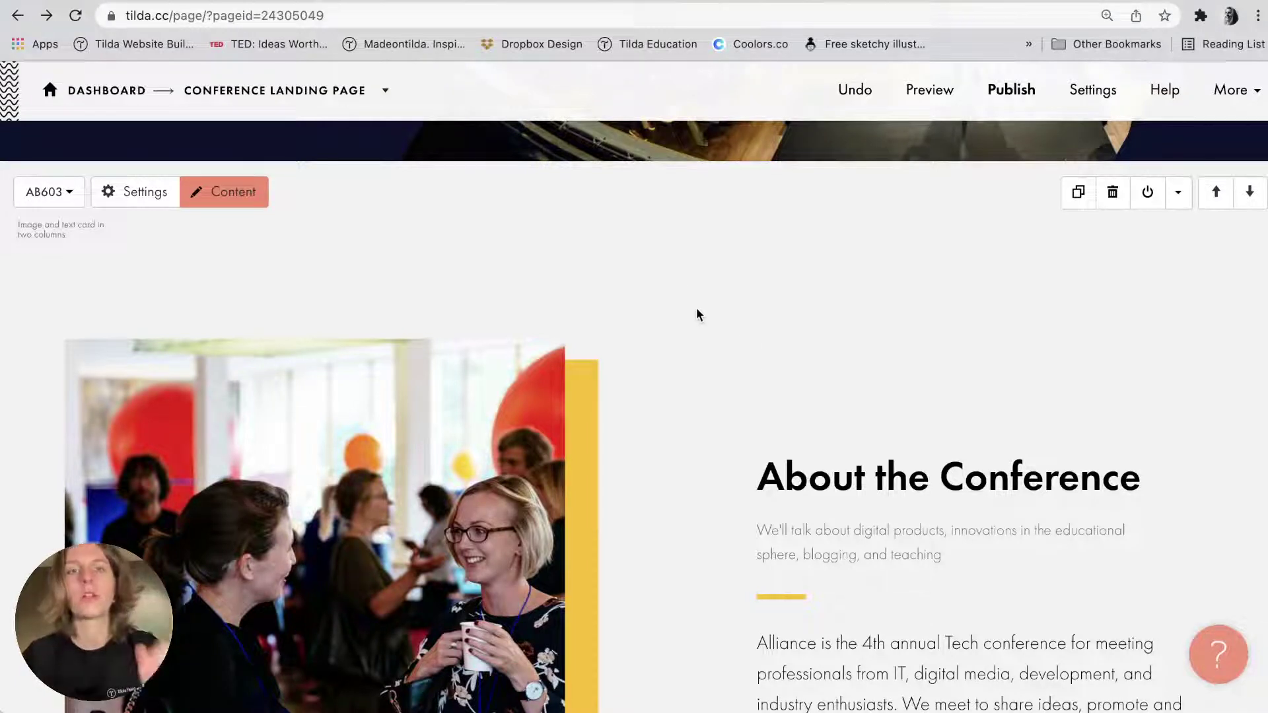
pyautogui.scroll(2, 679, 260)
pyautogui.click(637, 249)
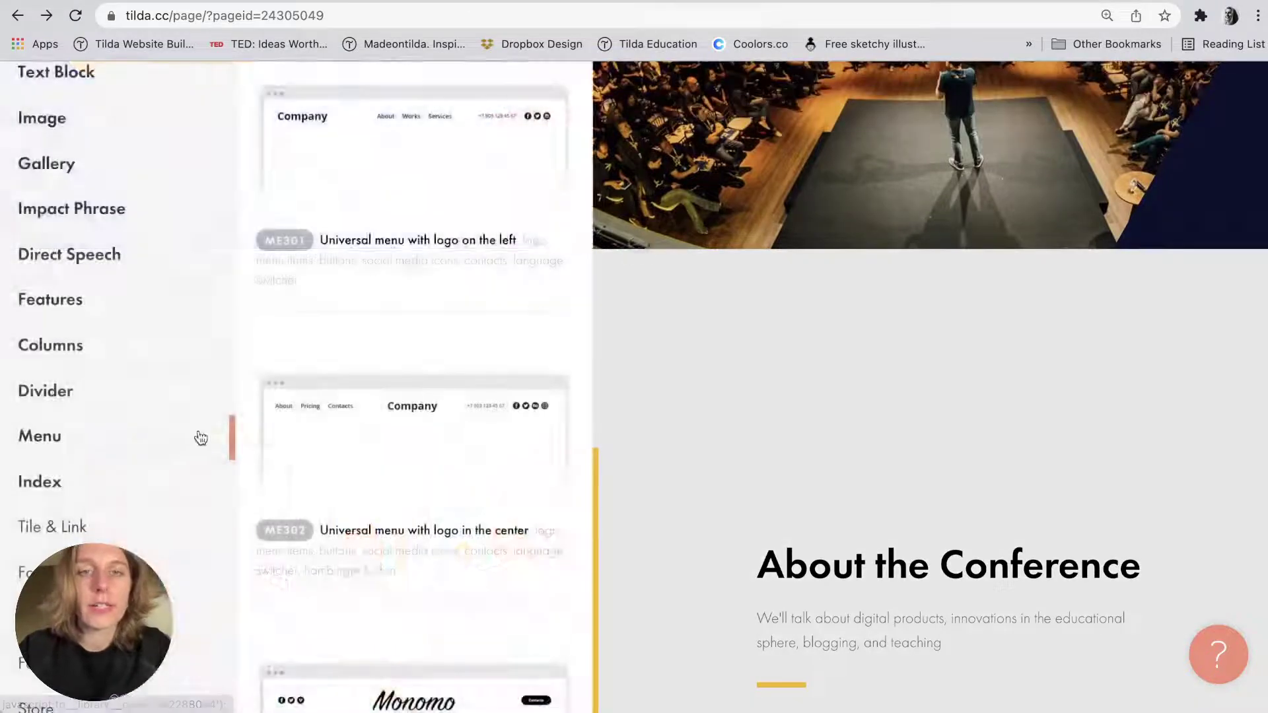
pyautogui.scroll(-6, 136, 470)
pyautogui.click(73, 545)
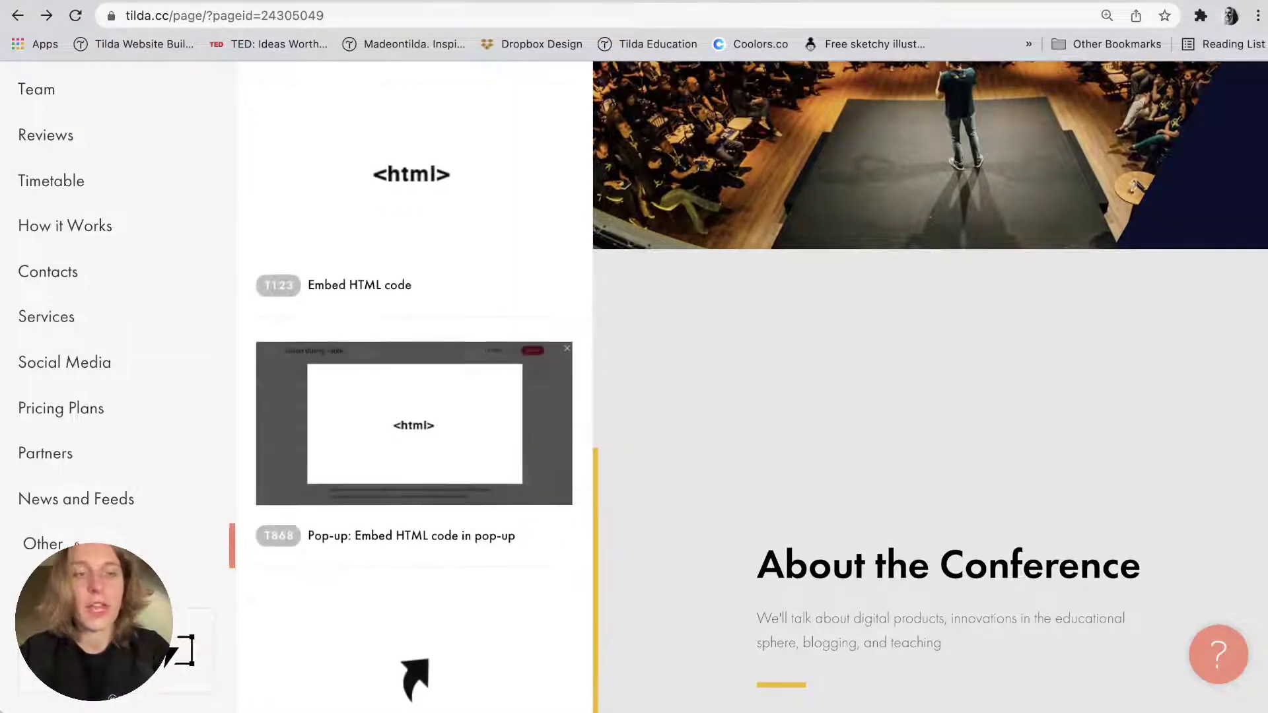
pyautogui.scroll(-3, 365, 470)
pyautogui.click(412, 482)
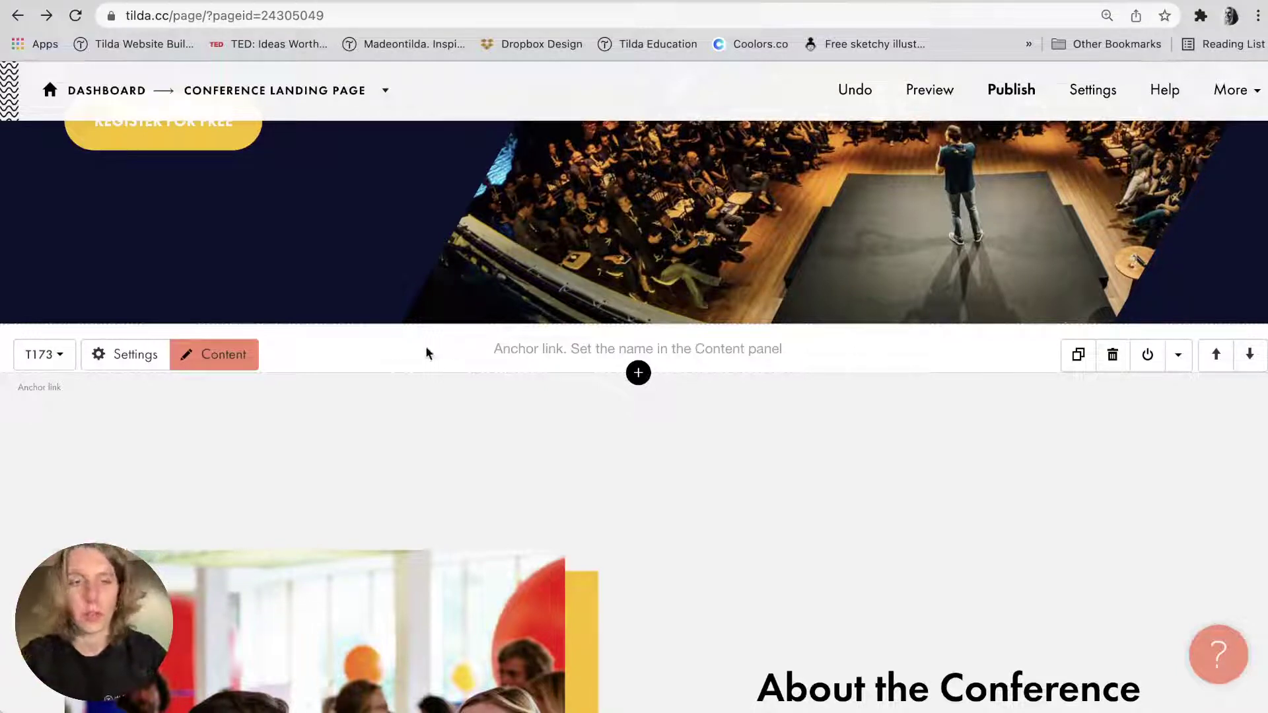
# Name the new anchor link block 'about' and save it.
pyautogui.click(249, 362)
pyautogui.click(311, 474)
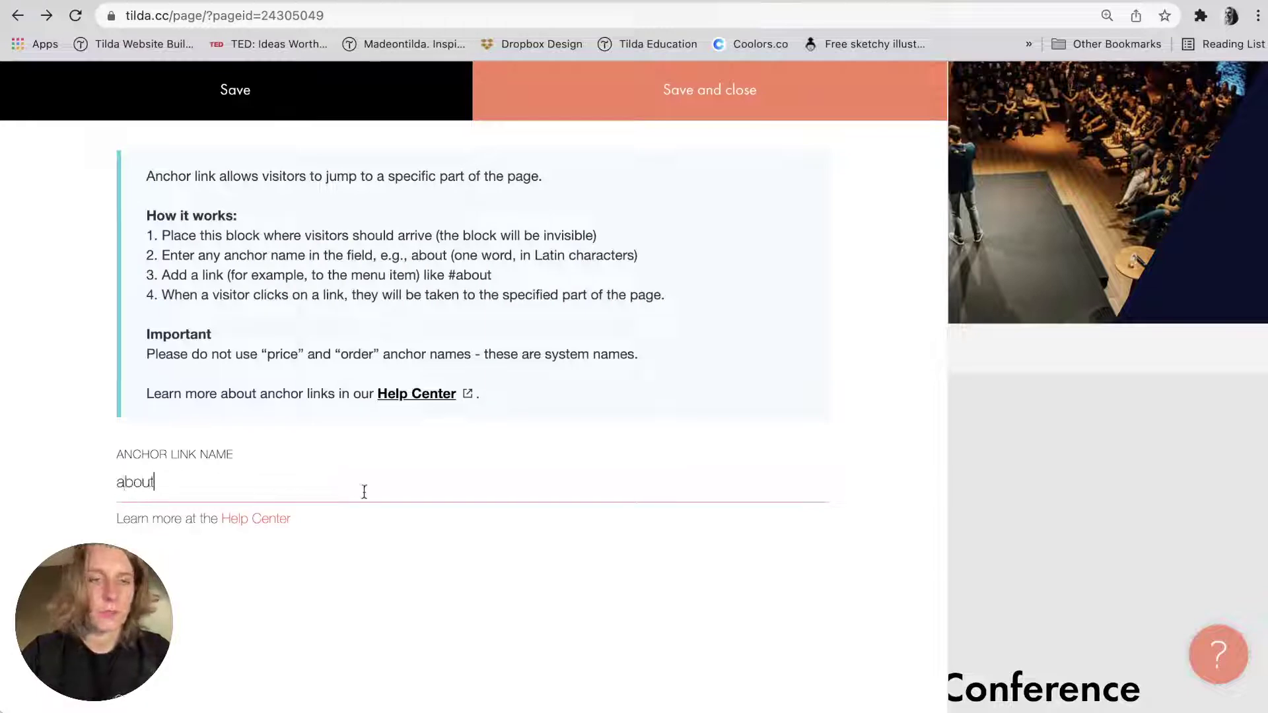
pyautogui.doubleClick(326, 482)
pyautogui.click(695, 117)
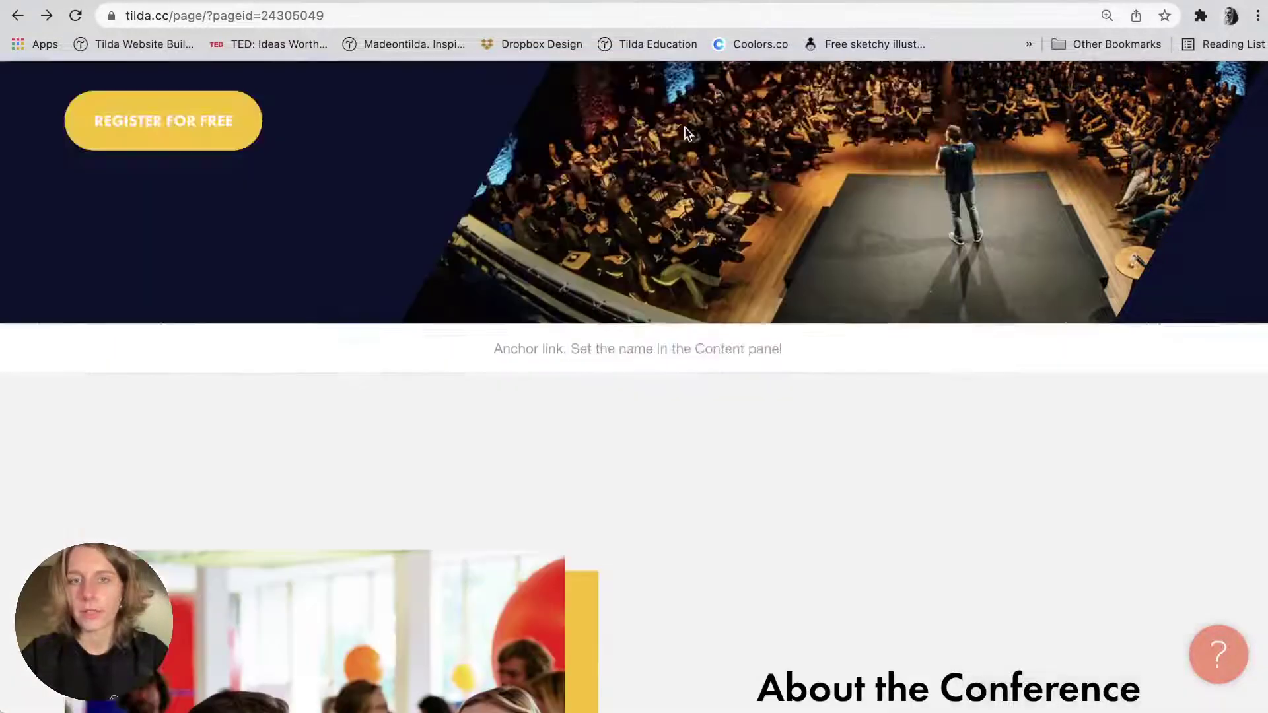
# Link the menu's About item to #about and confirm it jumps to About the Conference.
pyautogui.scroll(8, 646, 385)
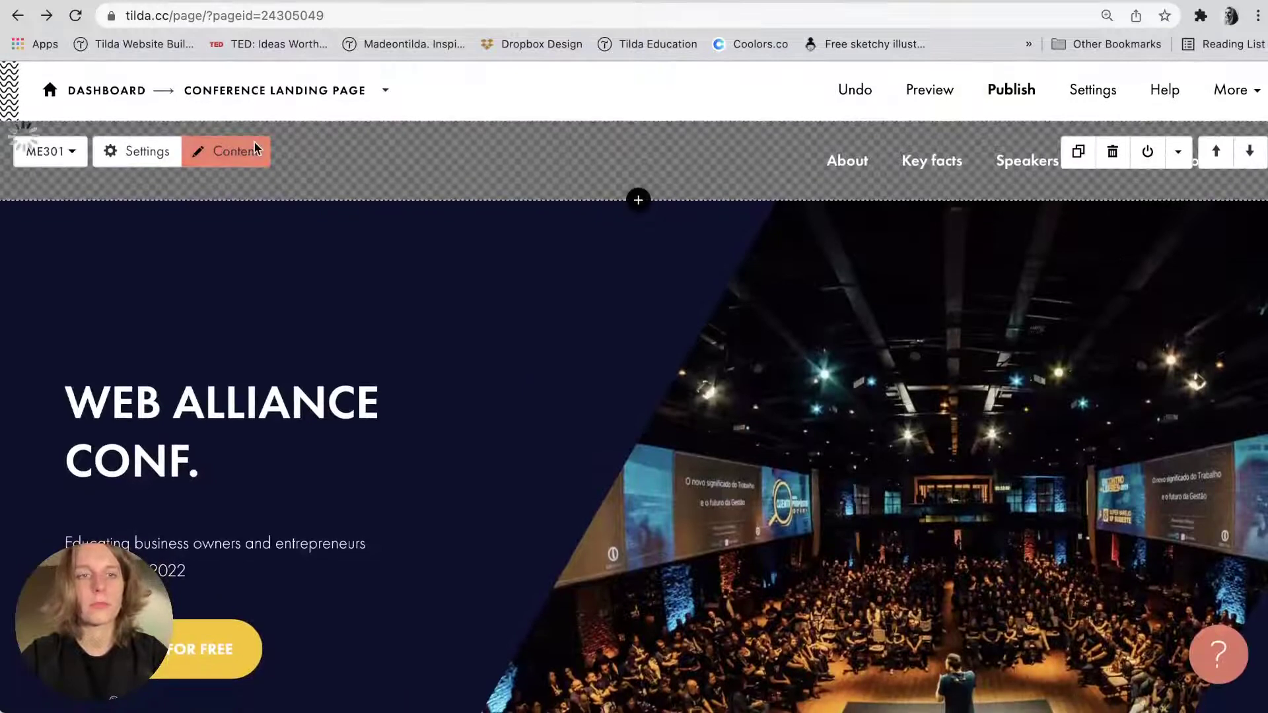
pyautogui.click(255, 150)
pyautogui.scroll(-2, 204, 436)
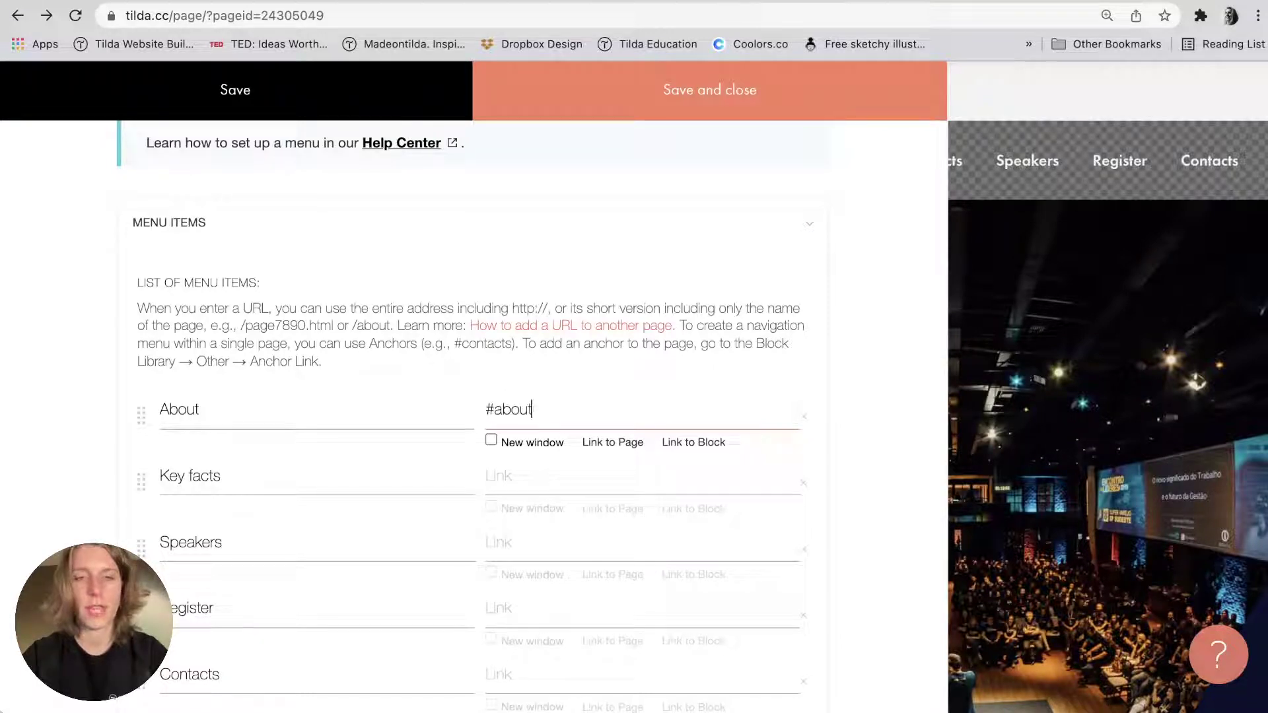
pyautogui.click(802, 99)
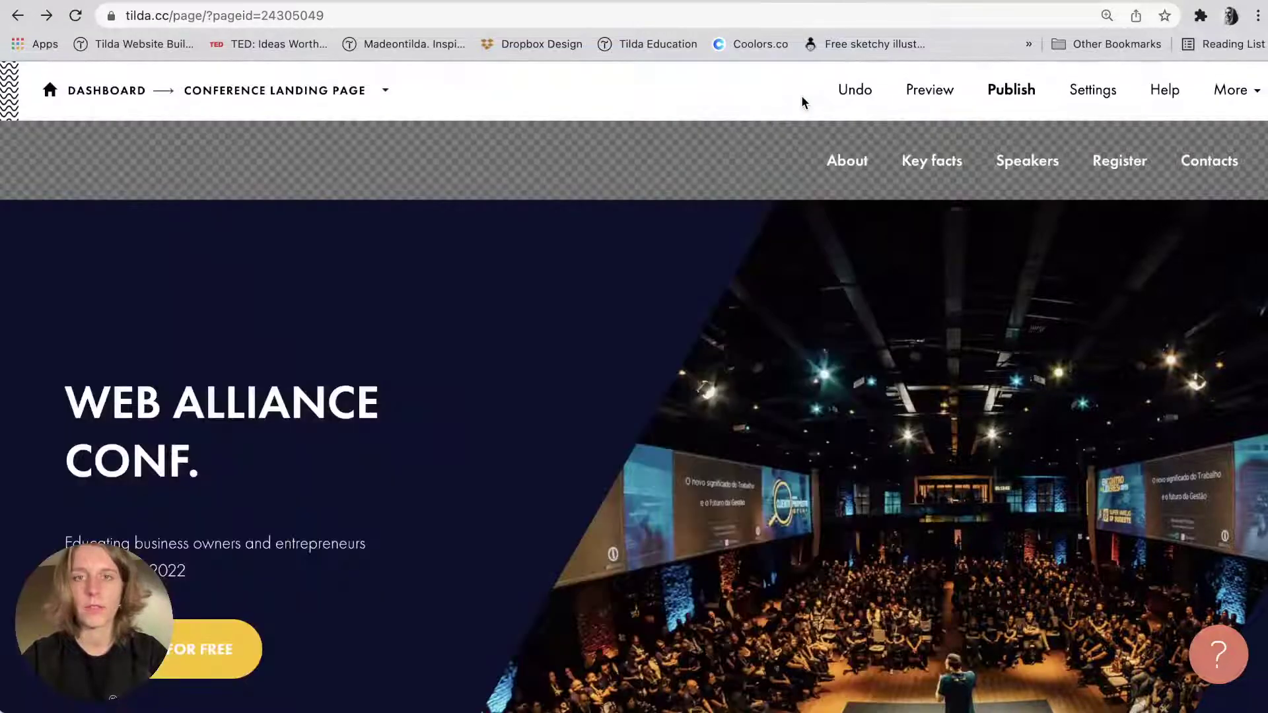
pyautogui.click(840, 164)
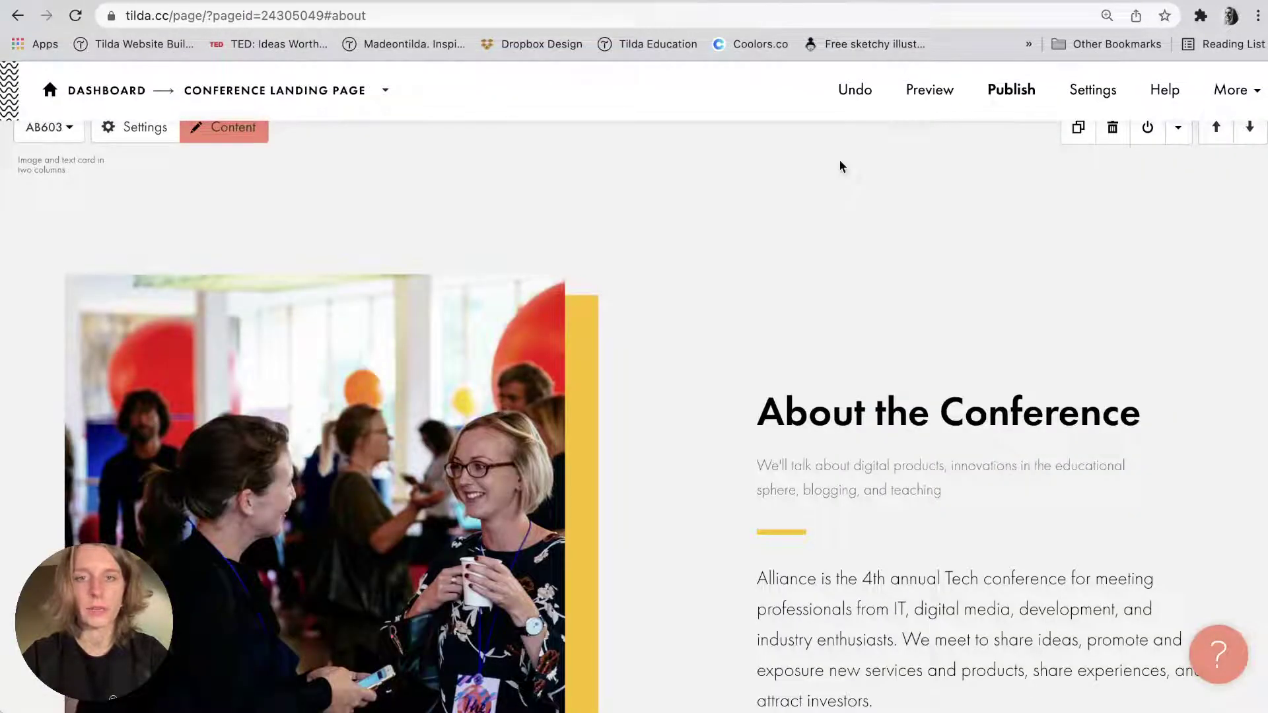
pyautogui.scroll(10, 840, 165)
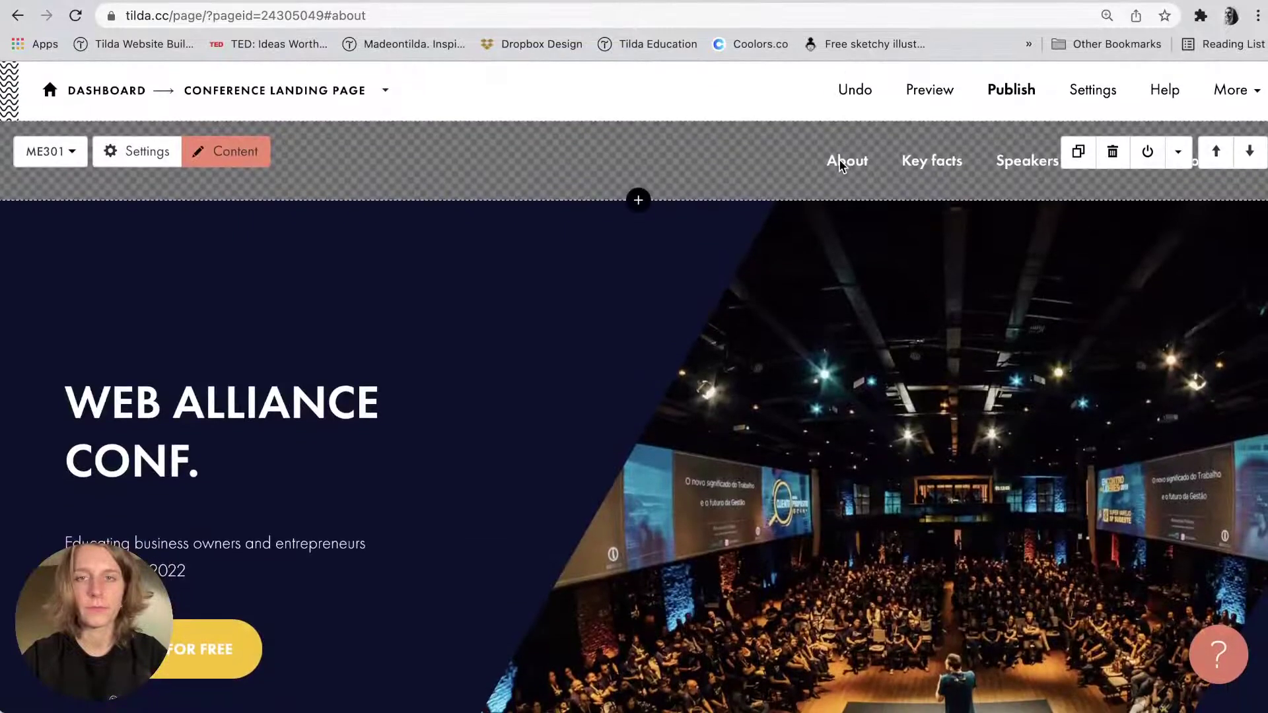
pyautogui.click(852, 165)
pyautogui.scroll(-3, 812, 244)
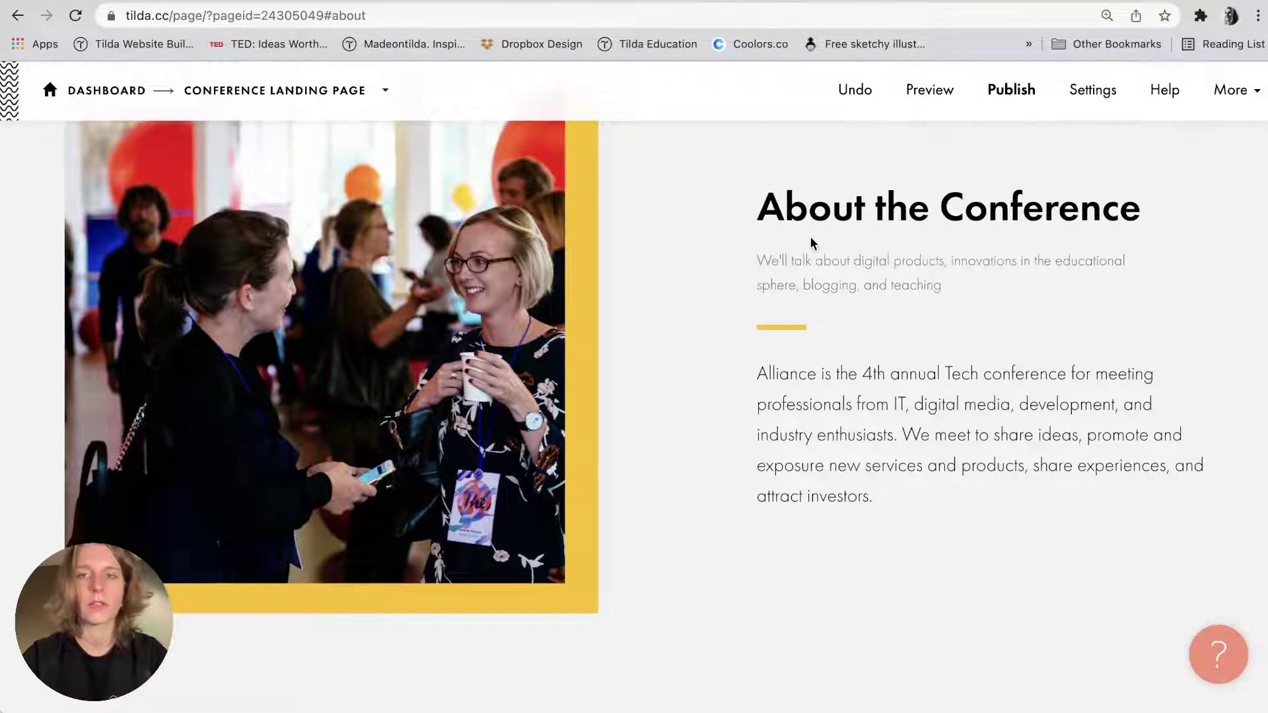
pyautogui.scroll(10, 812, 243)
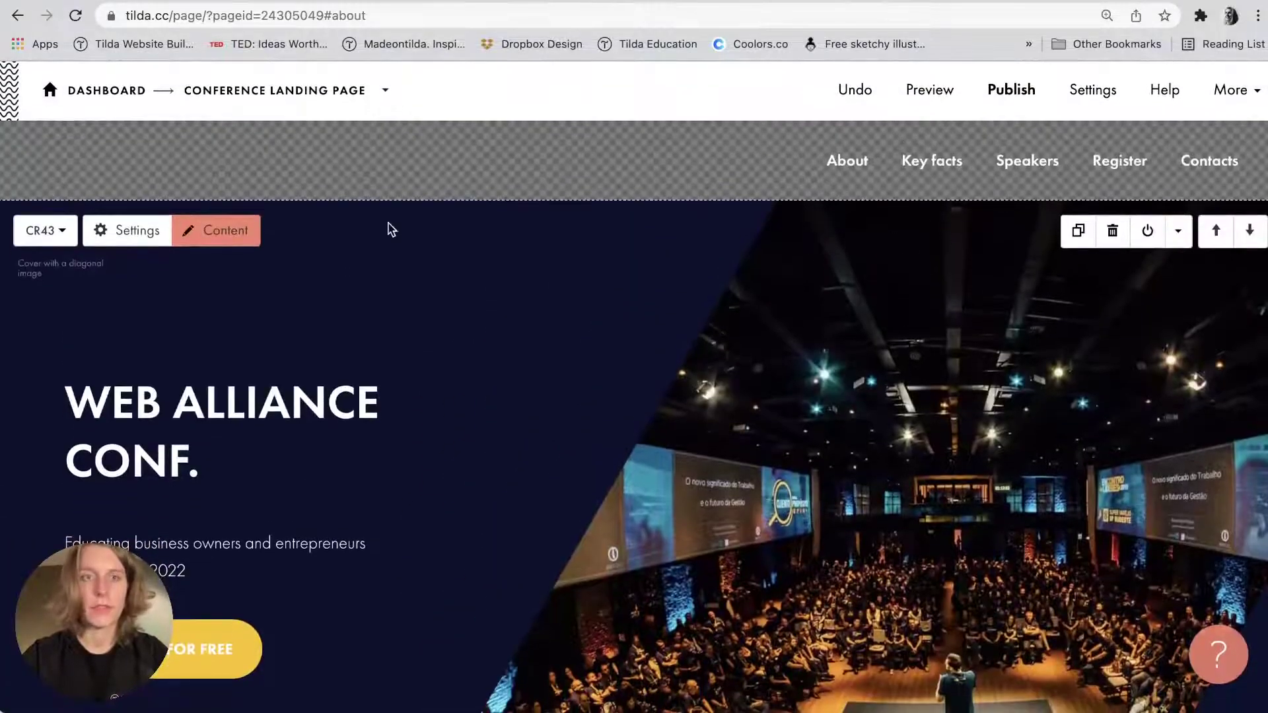
# Link the Key facts menu item to the stats block (#rec392291273) and save the menu.
pyautogui.click(235, 156)
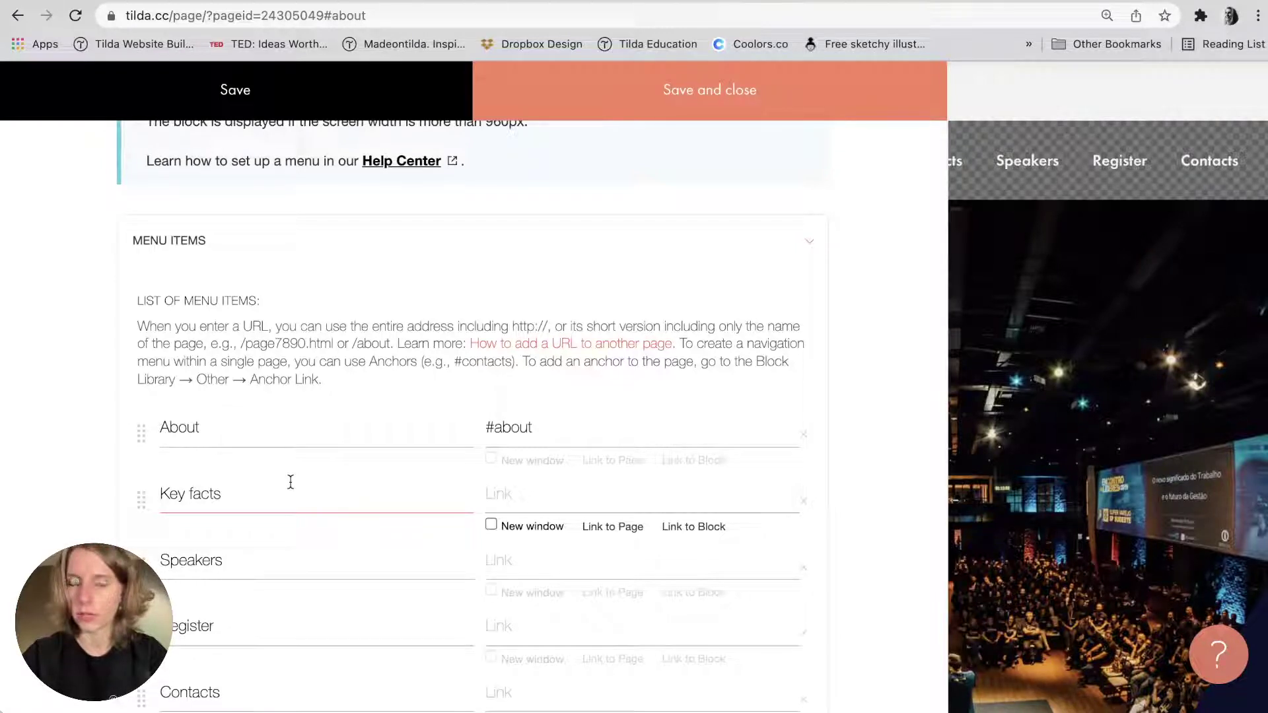
pyautogui.click(706, 528)
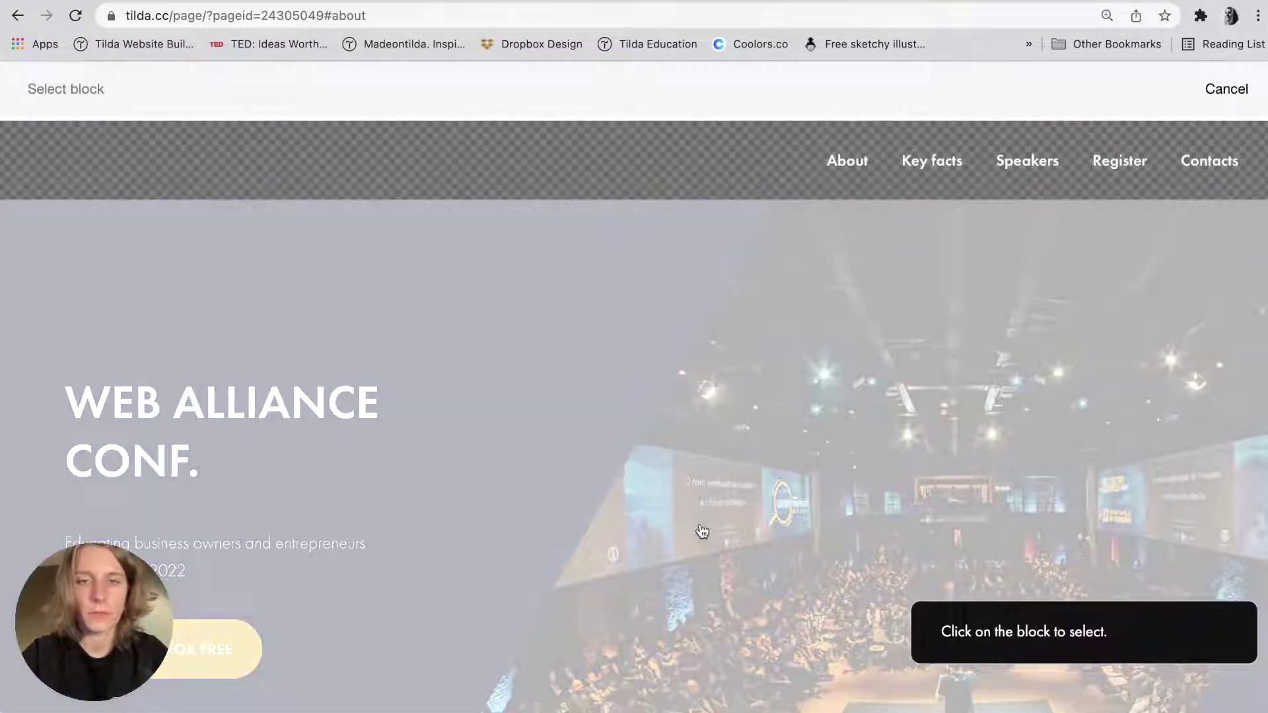
pyautogui.scroll(-10, 702, 532)
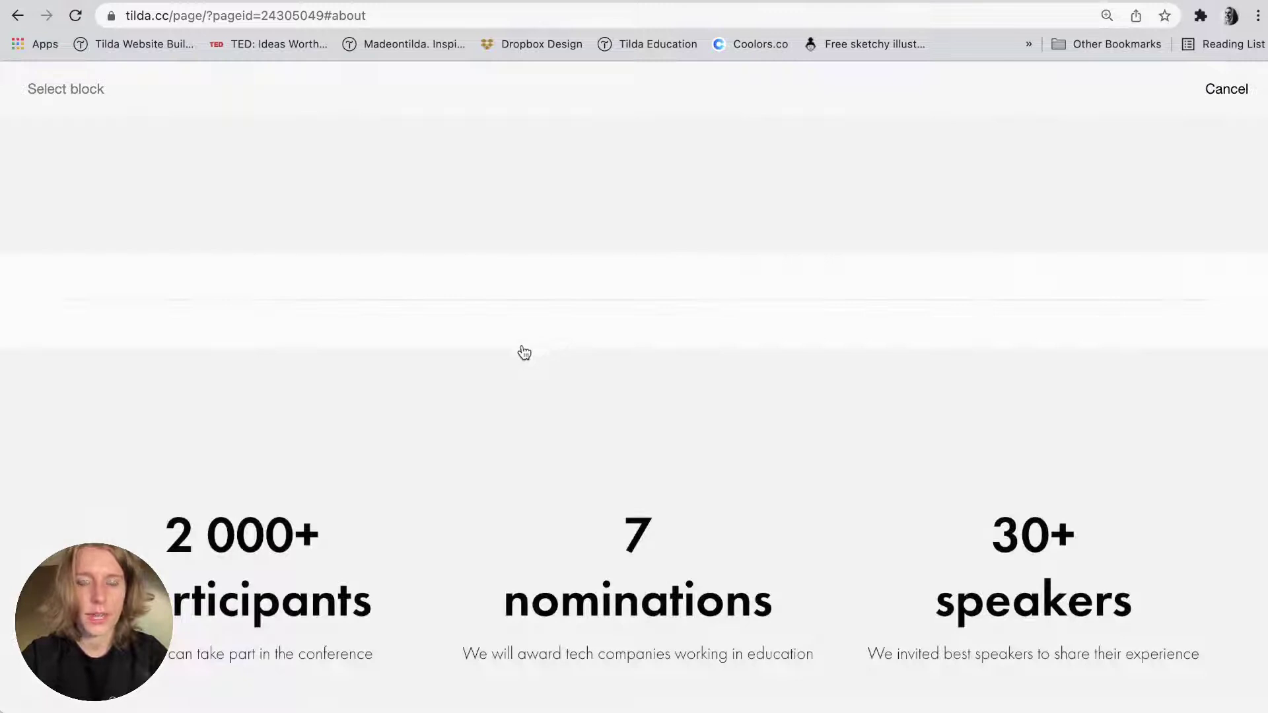
pyautogui.scroll(-2, 534, 327)
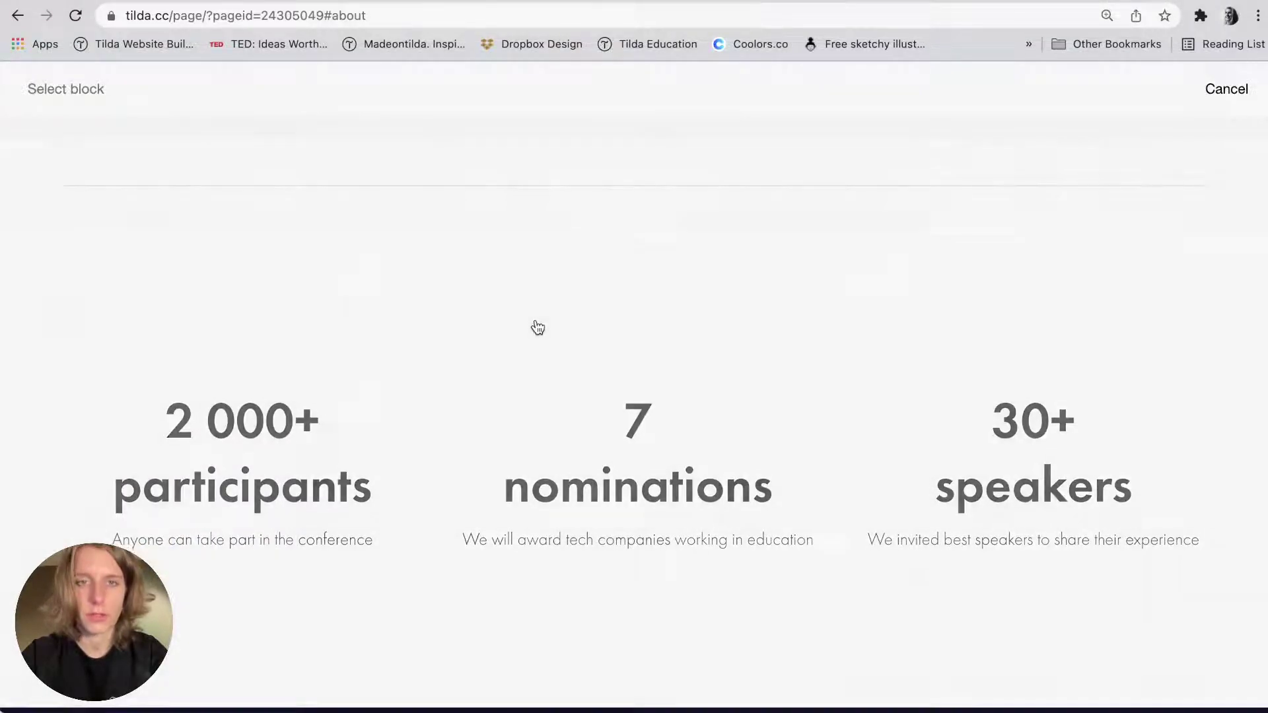
pyautogui.scroll(-1, 537, 328)
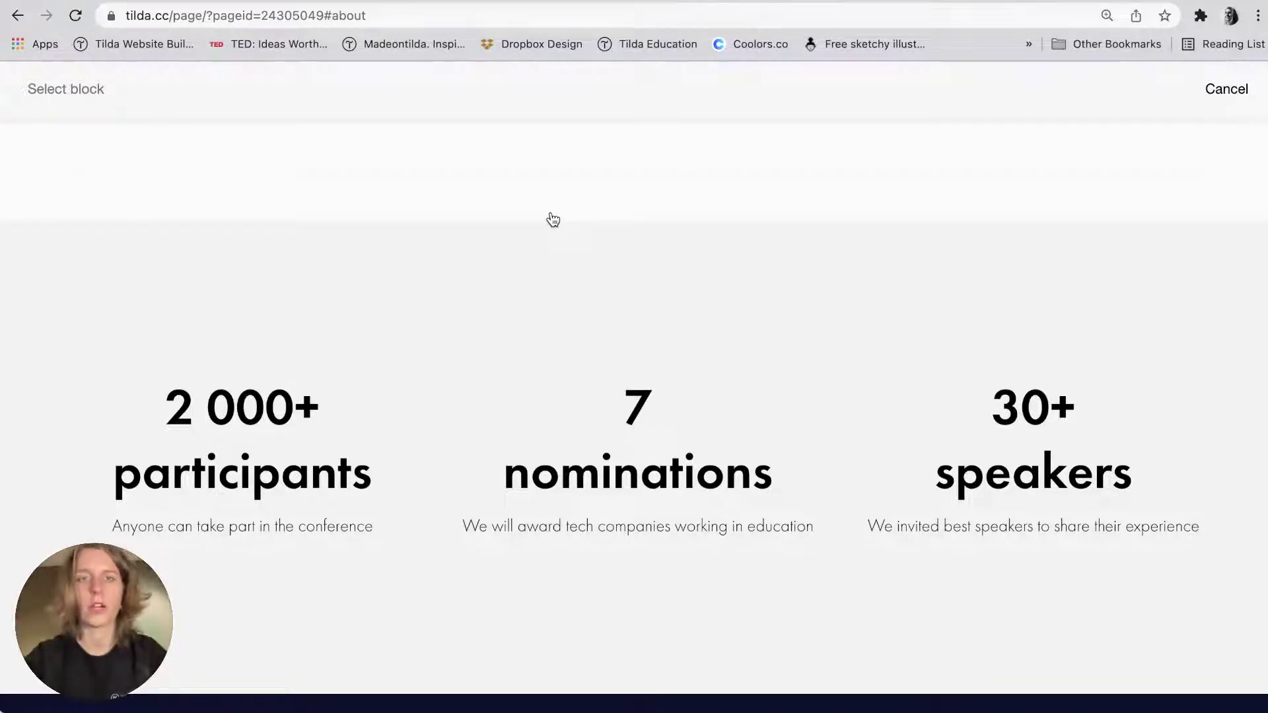
pyautogui.scroll(-3, 529, 317)
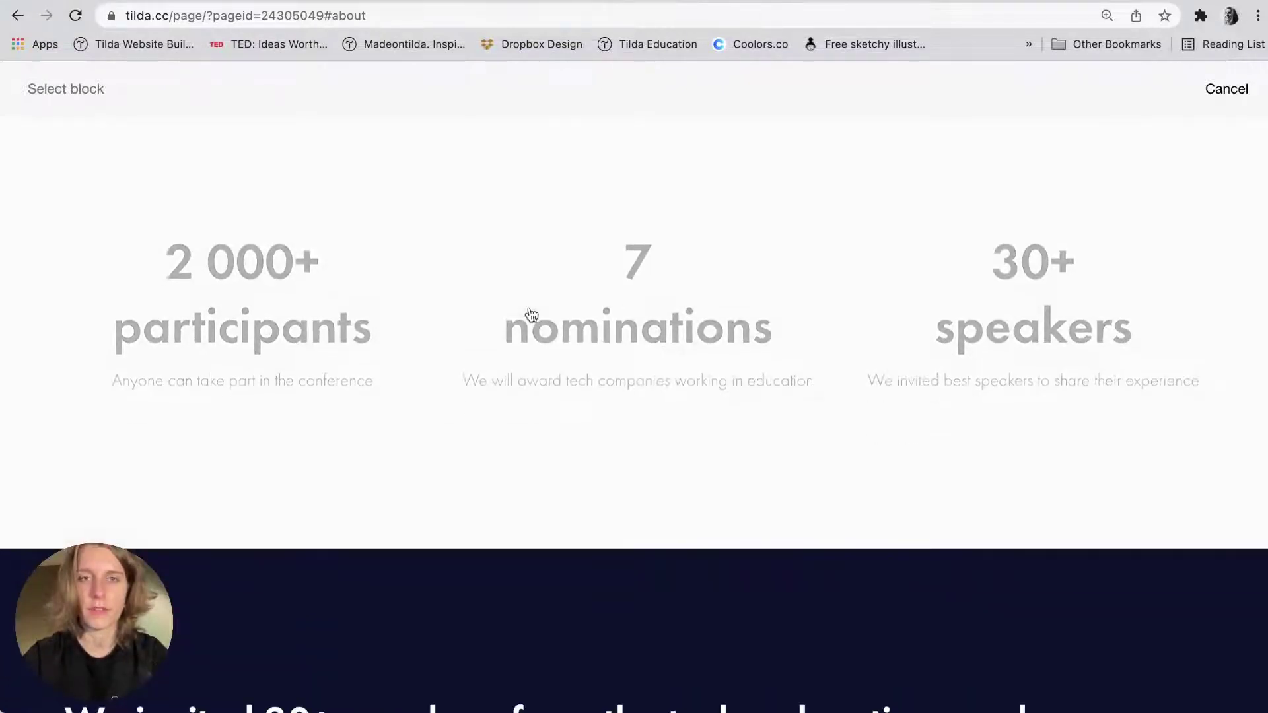
pyautogui.scroll(2, 531, 314)
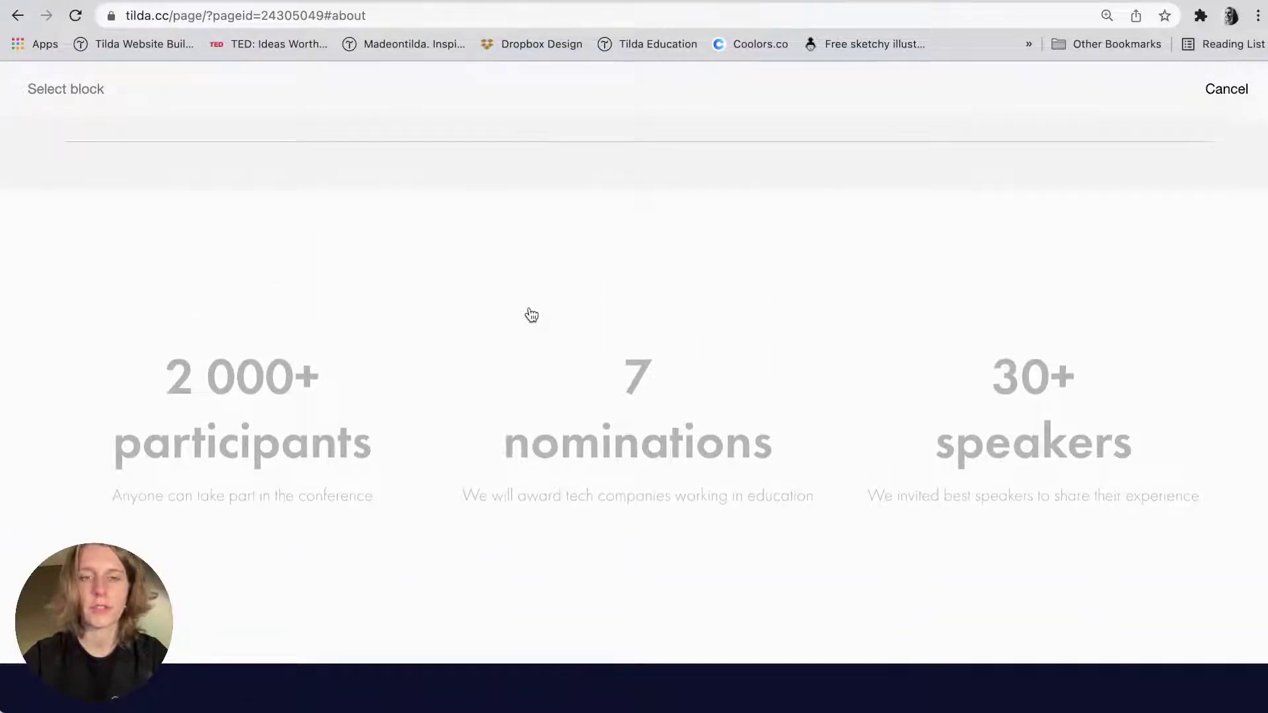
pyautogui.scroll(-3, 530, 313)
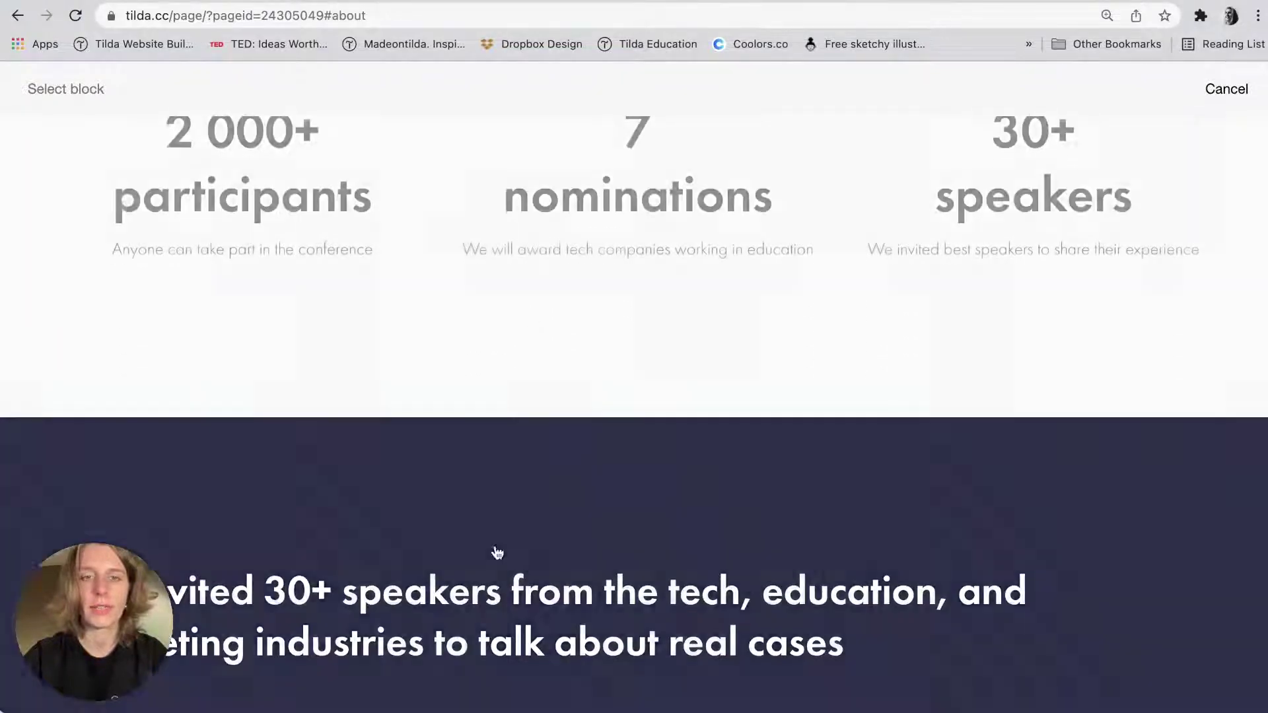
pyautogui.scroll(4, 492, 551)
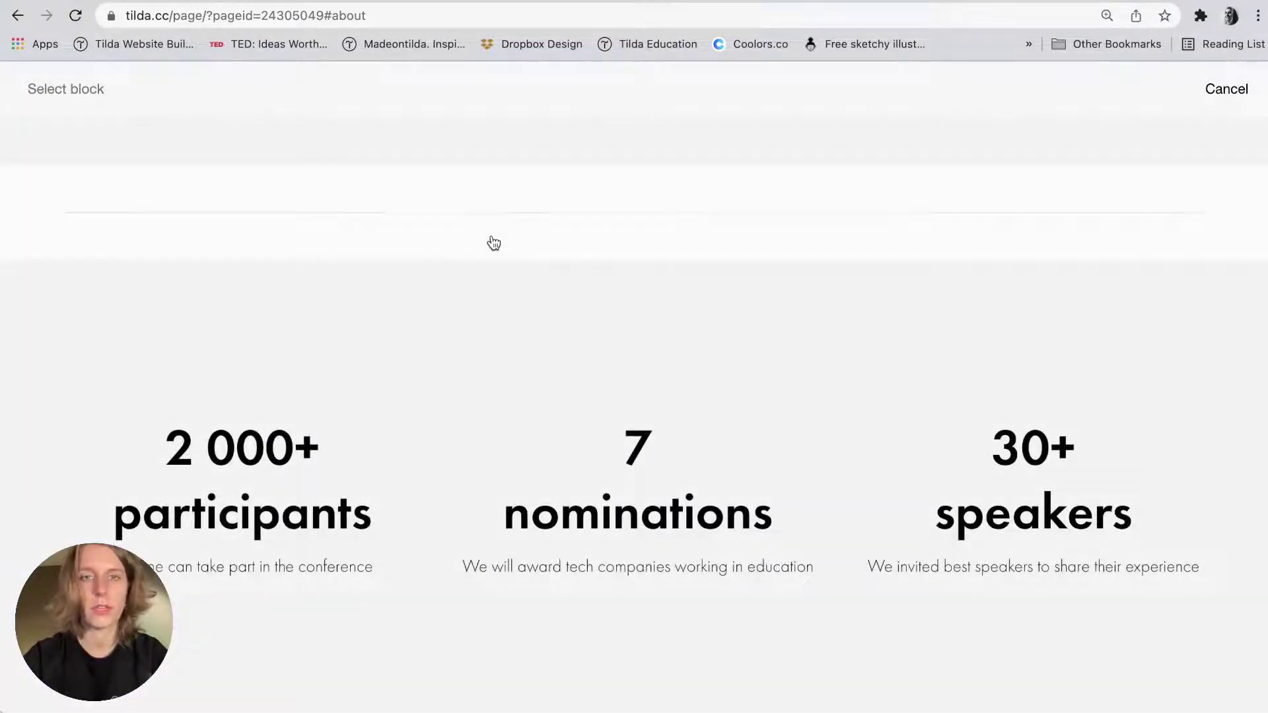
pyautogui.click(478, 233)
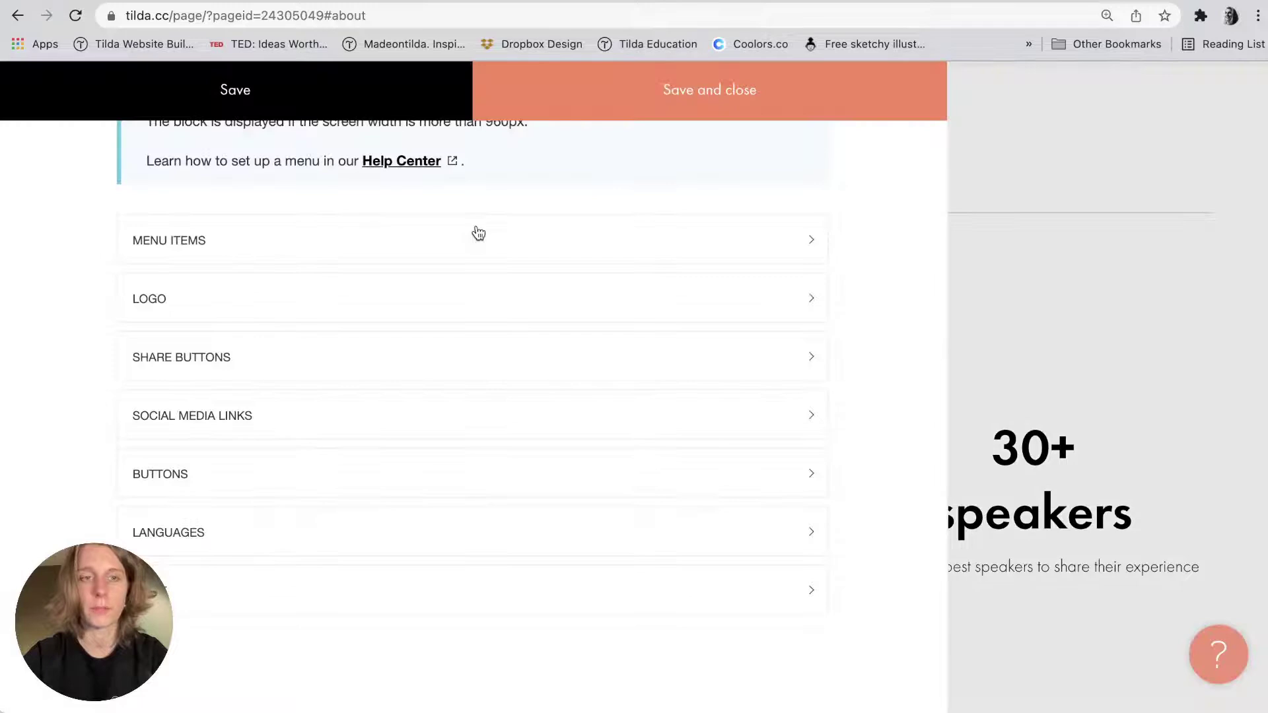
pyautogui.click(674, 103)
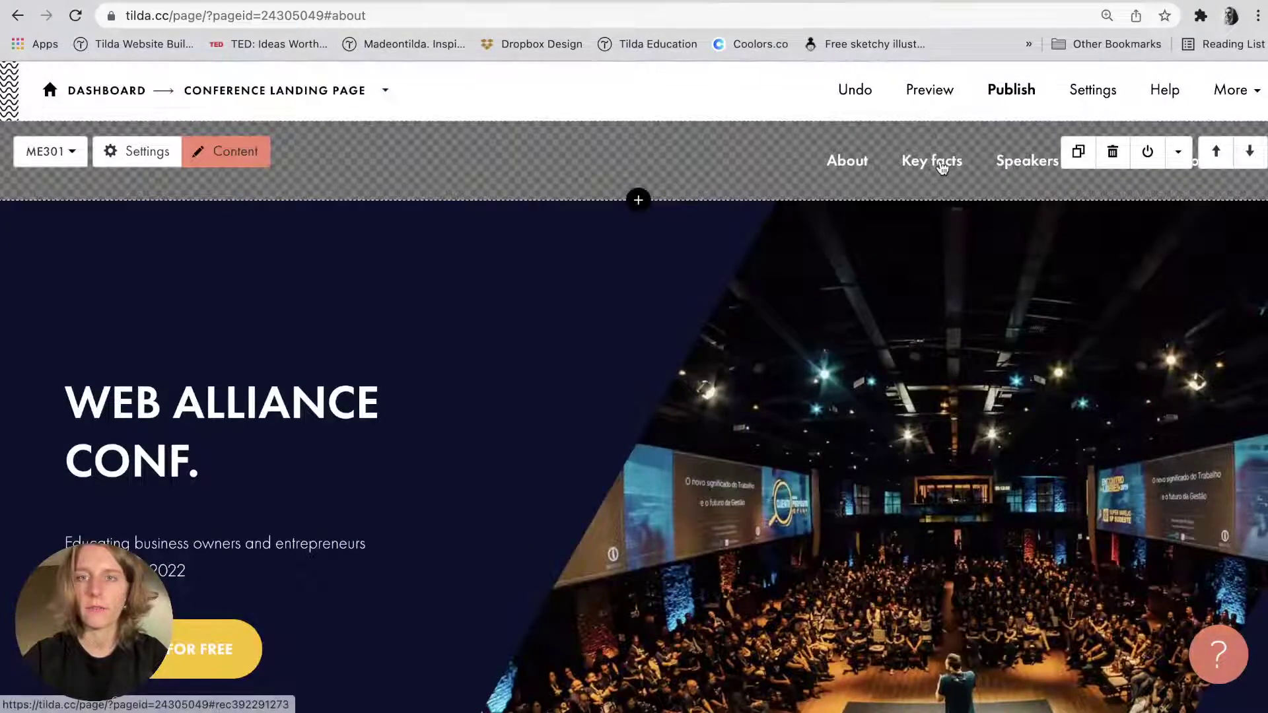
# Check the Key facts link, then add an anchor link block above the speakers section.
pyautogui.click(942, 167)
pyautogui.scroll(-7, 940, 163)
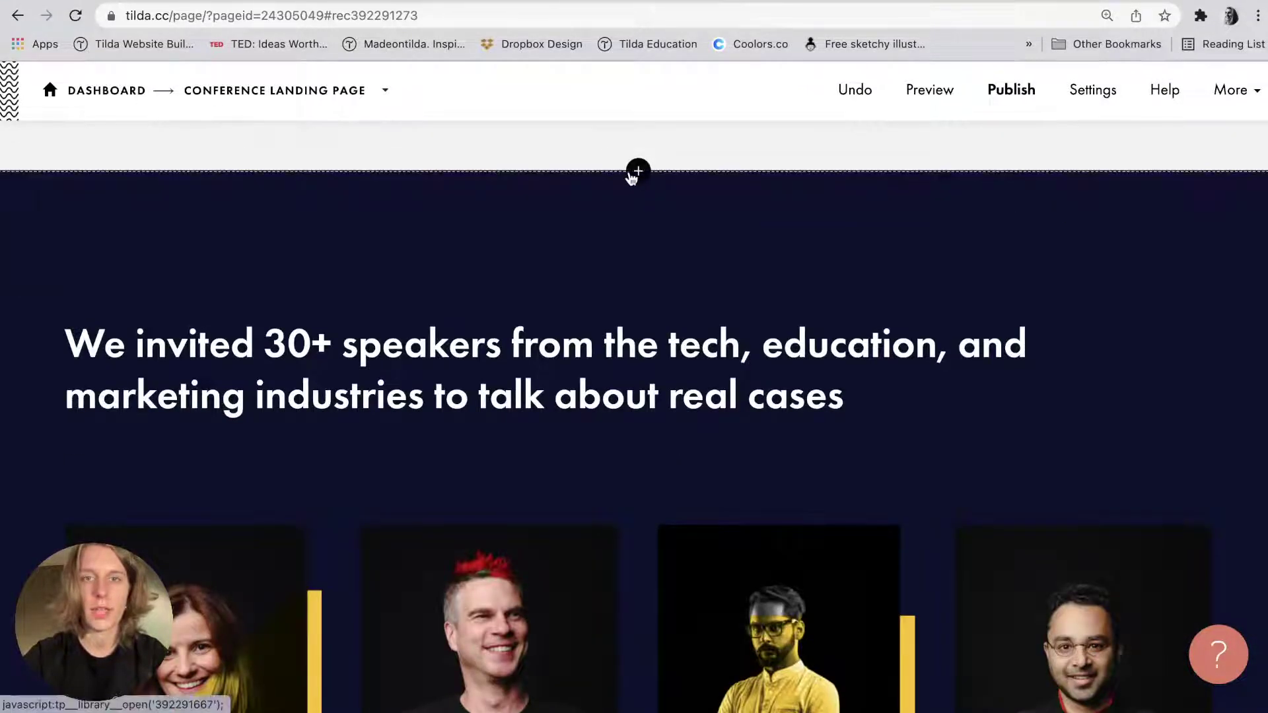
pyautogui.click(634, 170)
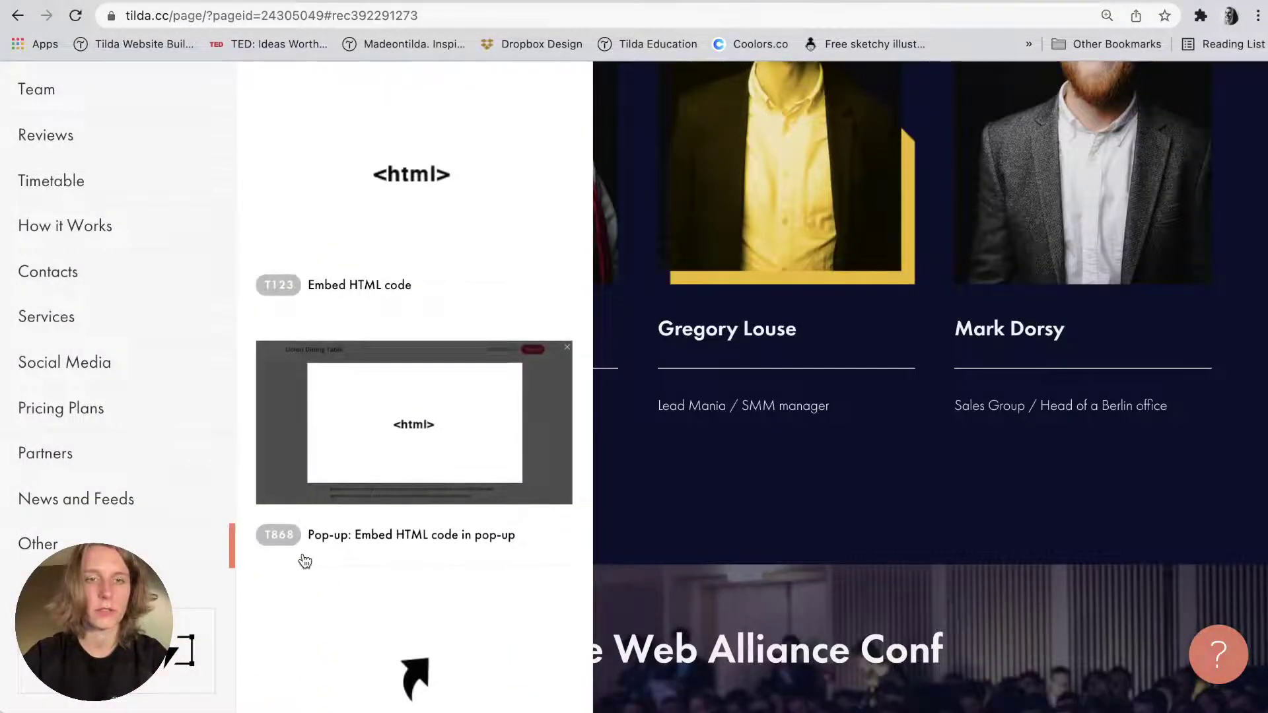
pyautogui.click(415, 684)
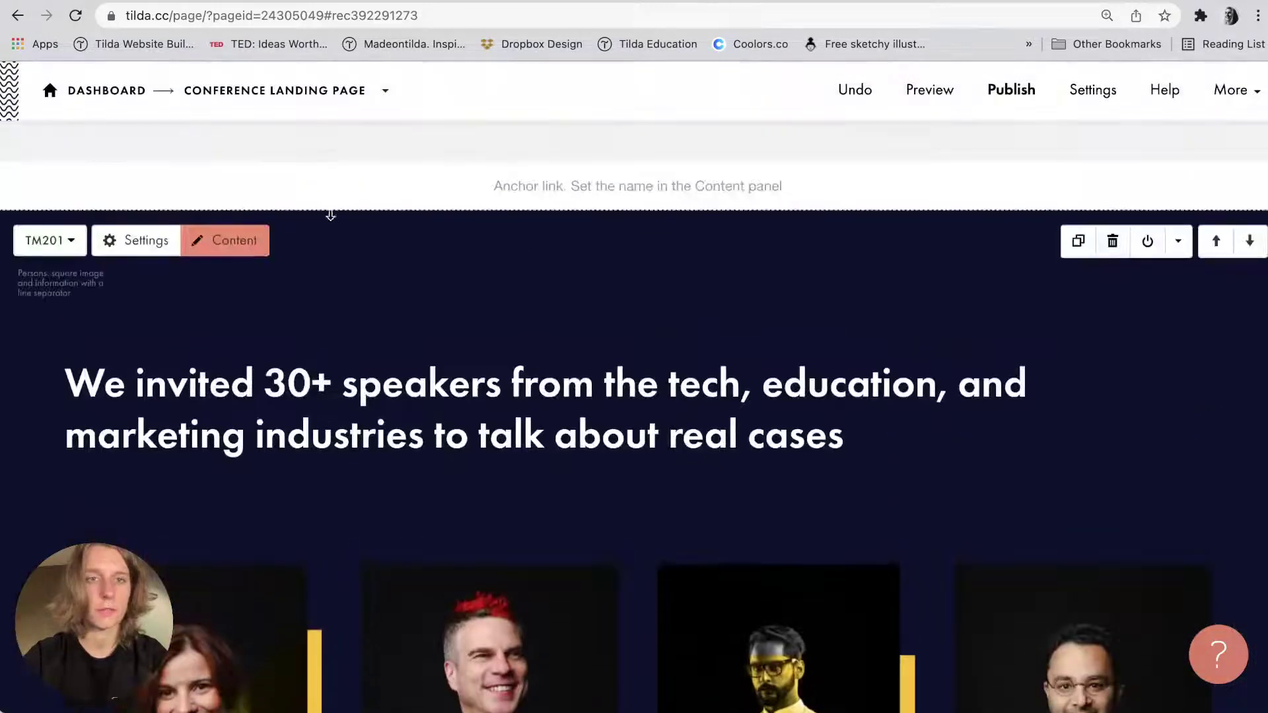
# Name the new anchor block 'speakers' and save it.
pyautogui.click(637, 186)
pyautogui.click(219, 481)
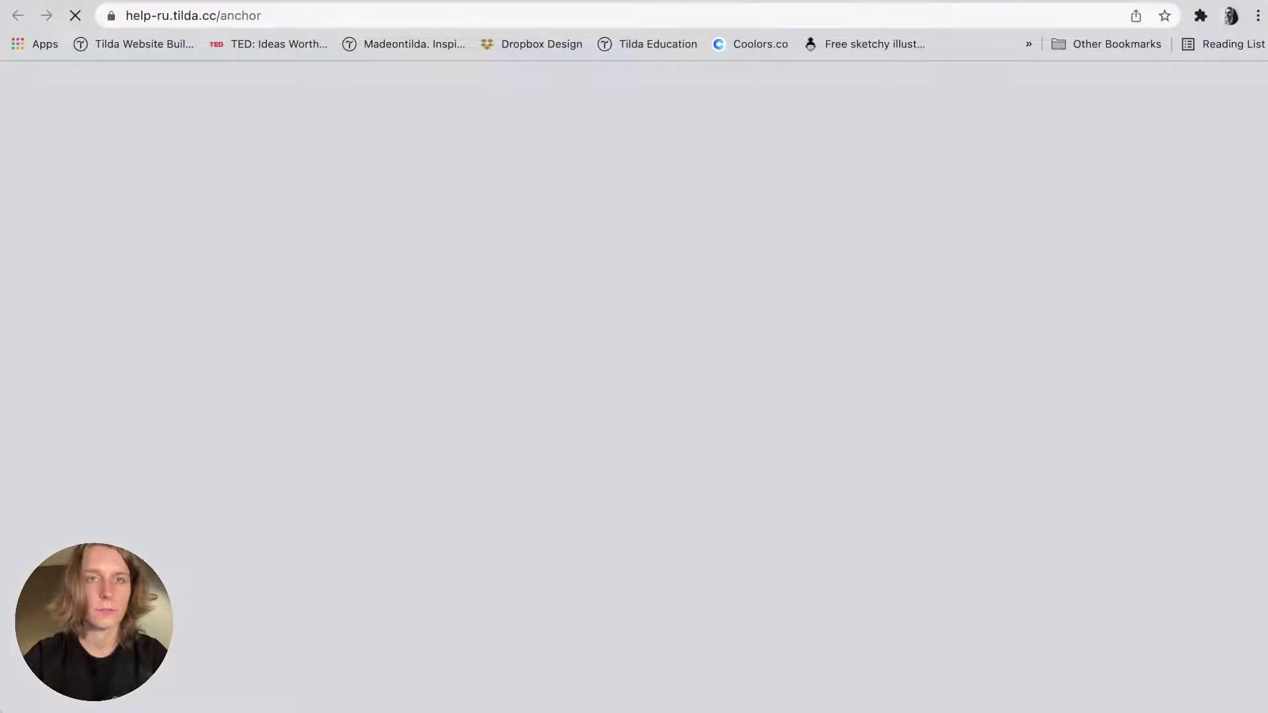
pyautogui.press('super+w')
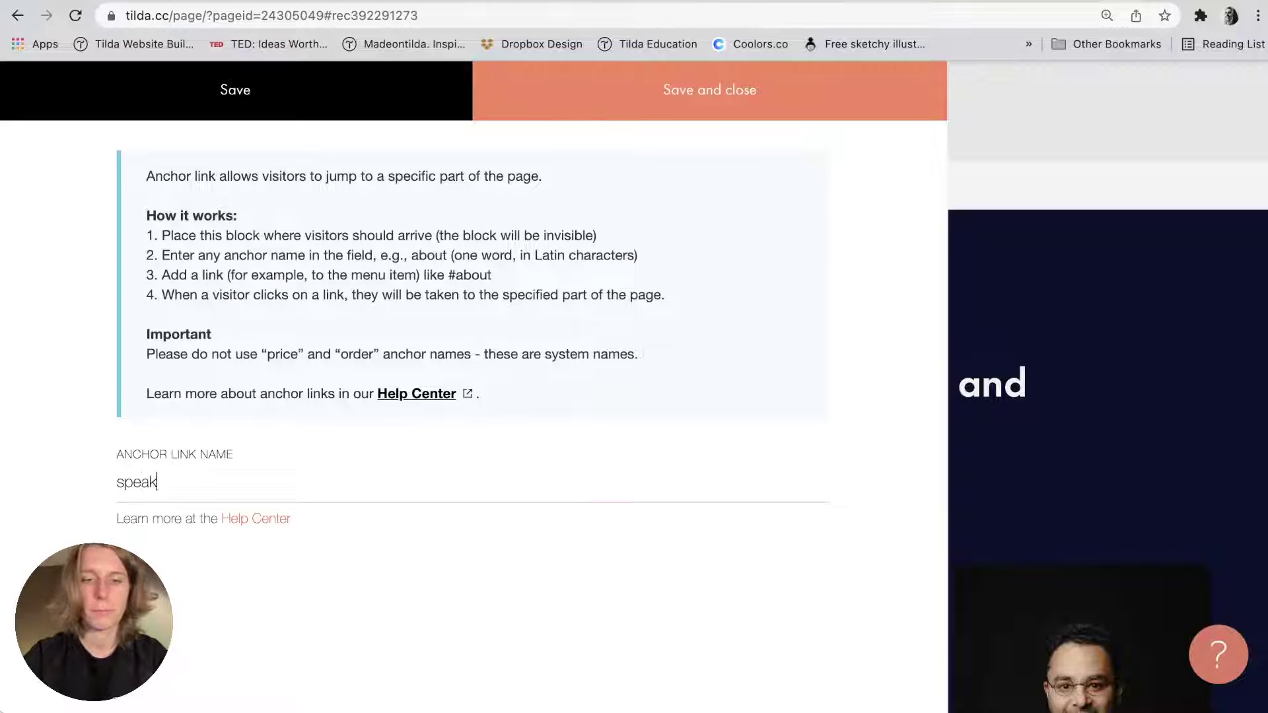
pyautogui.doubleClick(200, 485)
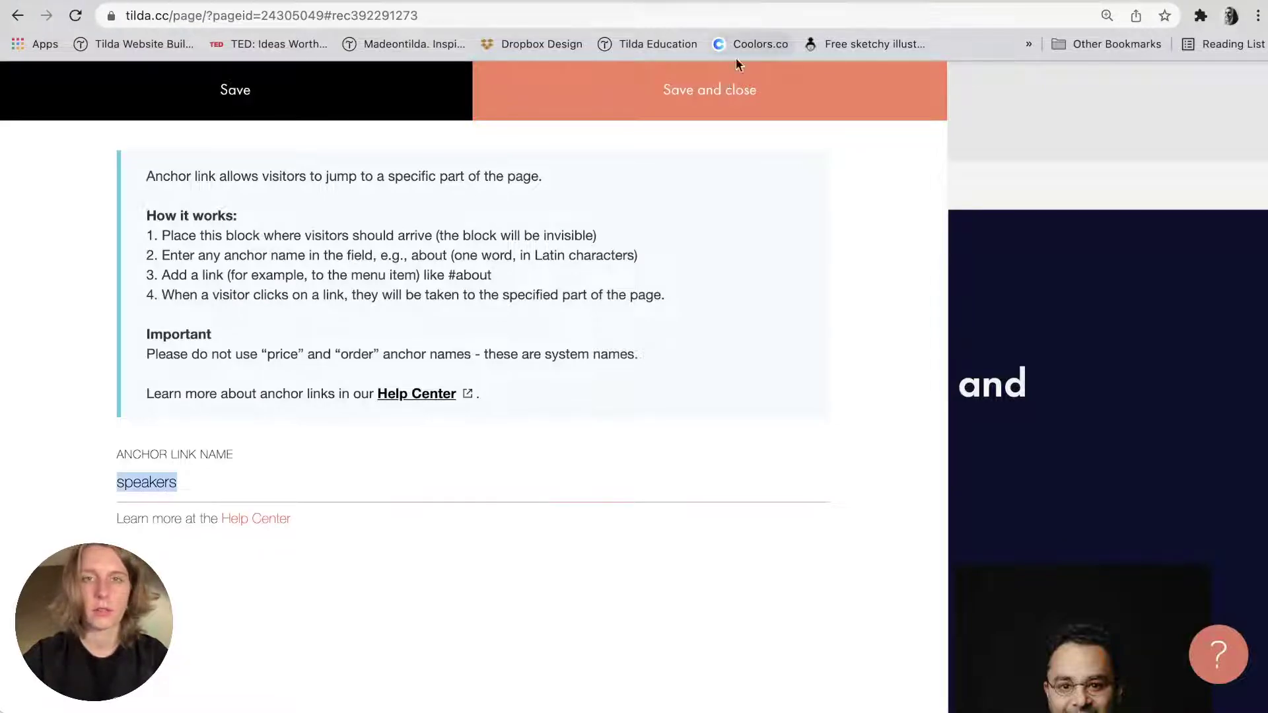
pyautogui.click(713, 93)
pyautogui.scroll(15, 592, 296)
pyautogui.scroll(-2, 561, 238)
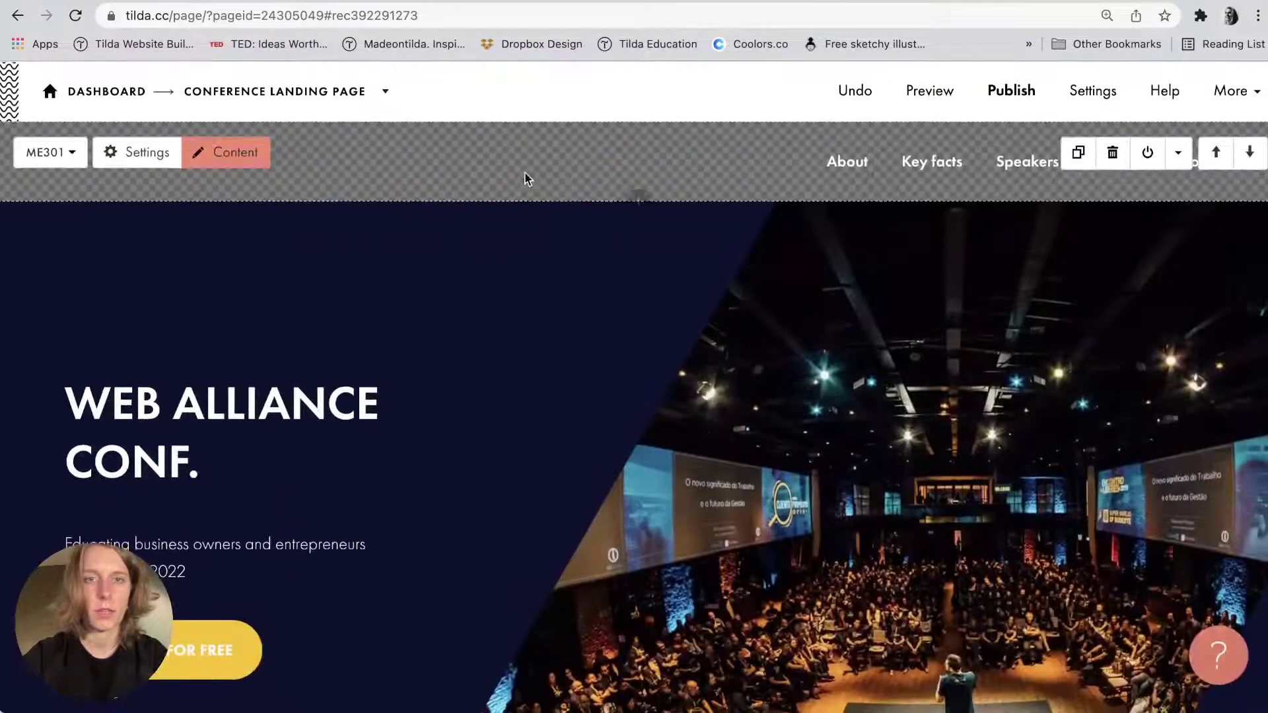
pyautogui.click(206, 150)
# Link Speakers to #speakers and Register to the registration form block (#rec392296922), and save.
pyautogui.click(594, 551)
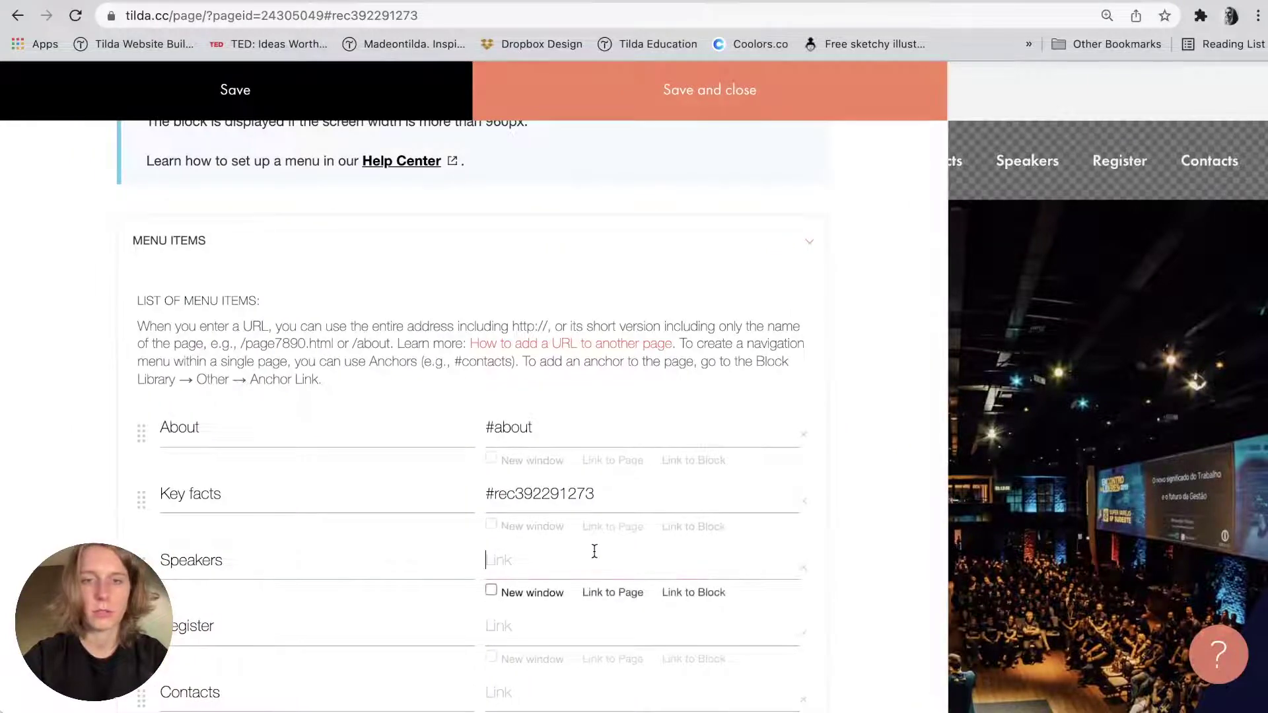
pyautogui.write('#speakers')
pyautogui.scroll(-2, 605, 581)
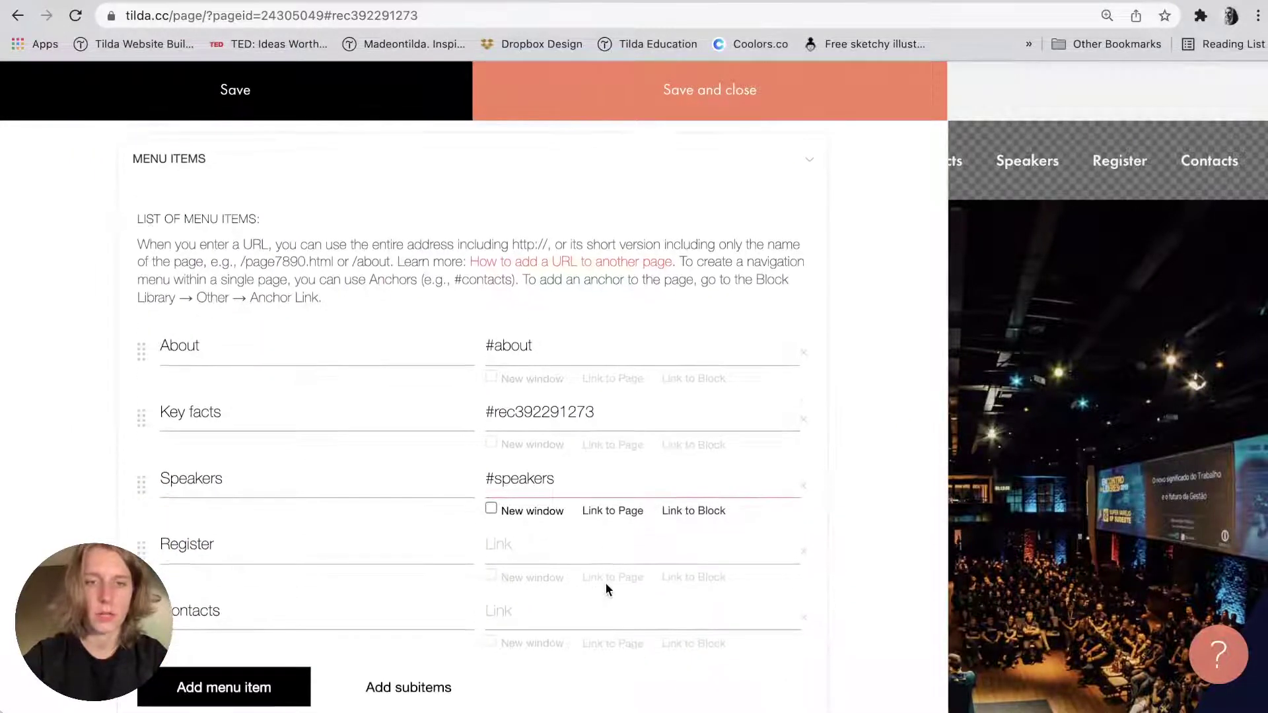
pyautogui.click(701, 570)
pyautogui.scroll(-20, 696, 574)
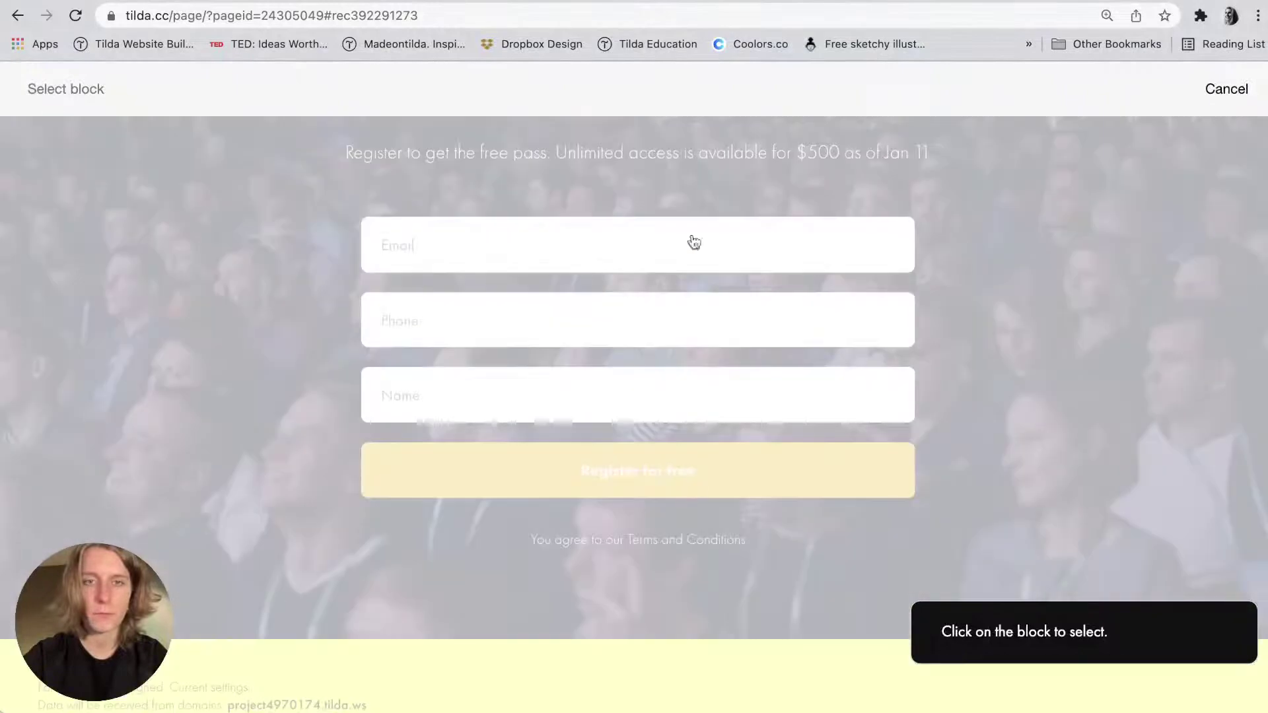
pyautogui.click(693, 217)
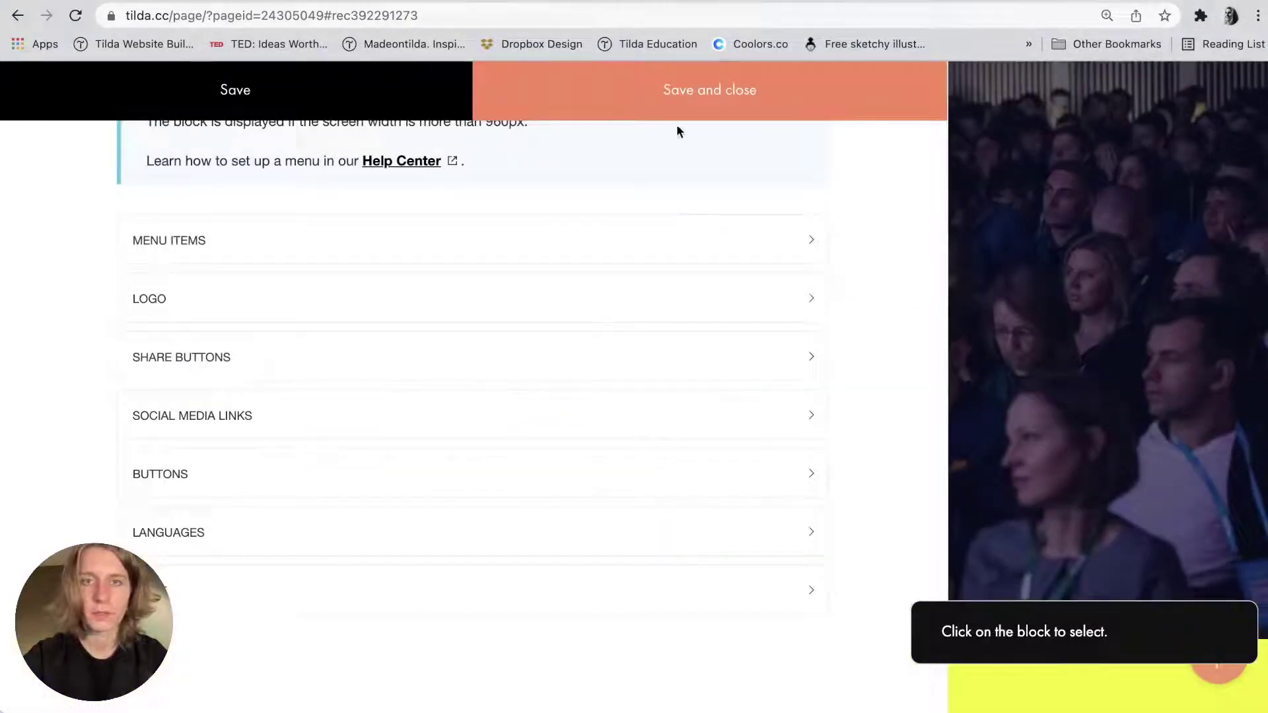
pyautogui.click(679, 99)
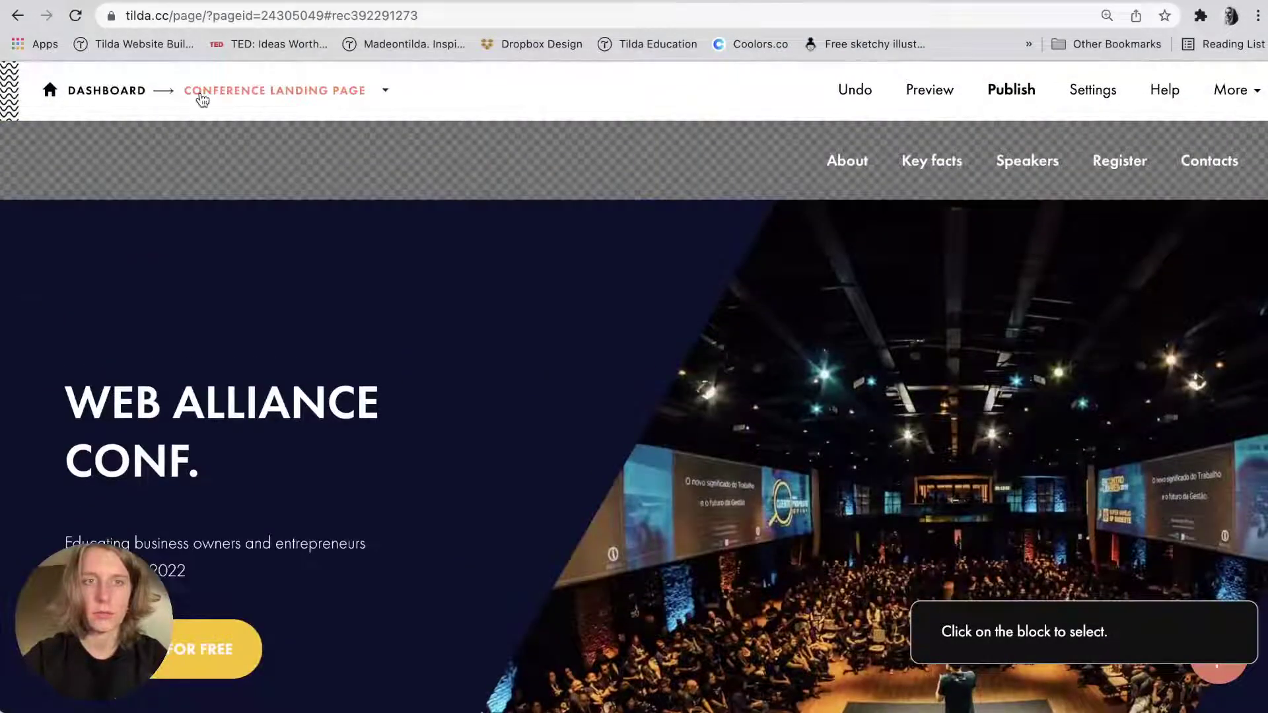
# Link the Contacts menu item to the conference location block (#rec392298180) and save.
pyautogui.click(211, 148)
pyautogui.scroll(-7, 209, 171)
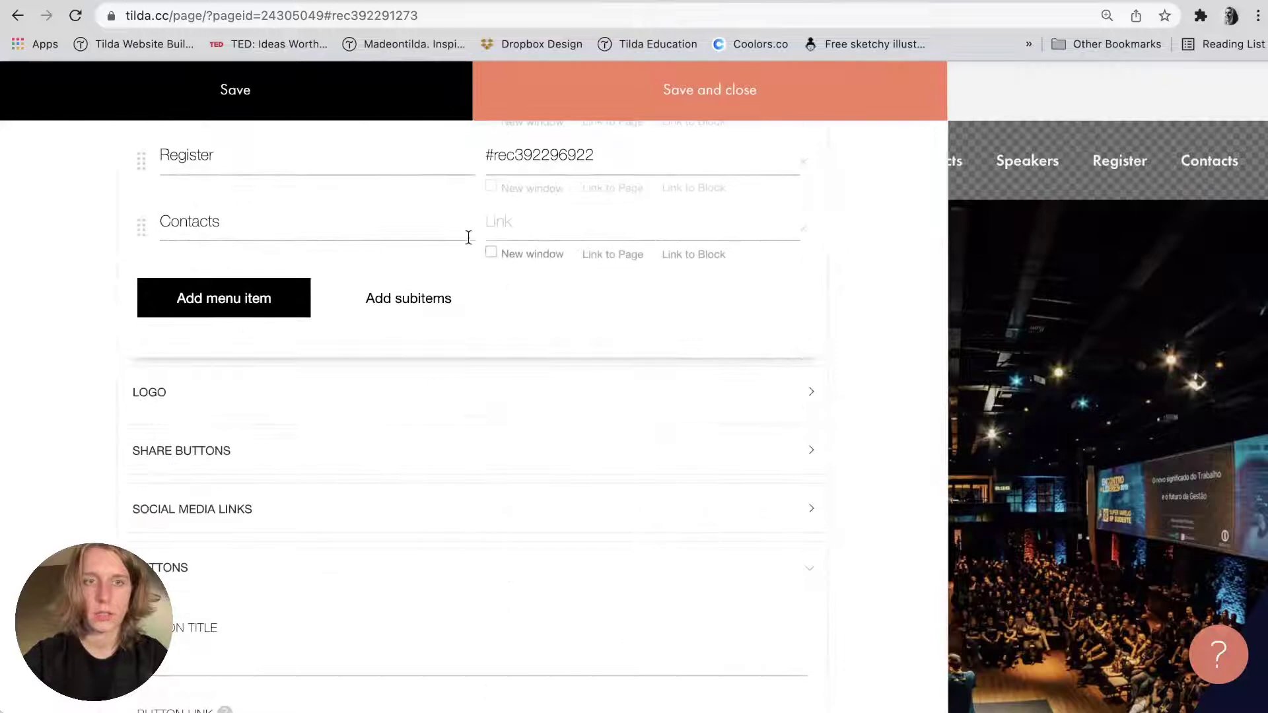
pyautogui.click(693, 255)
pyautogui.scroll(-20, 669, 375)
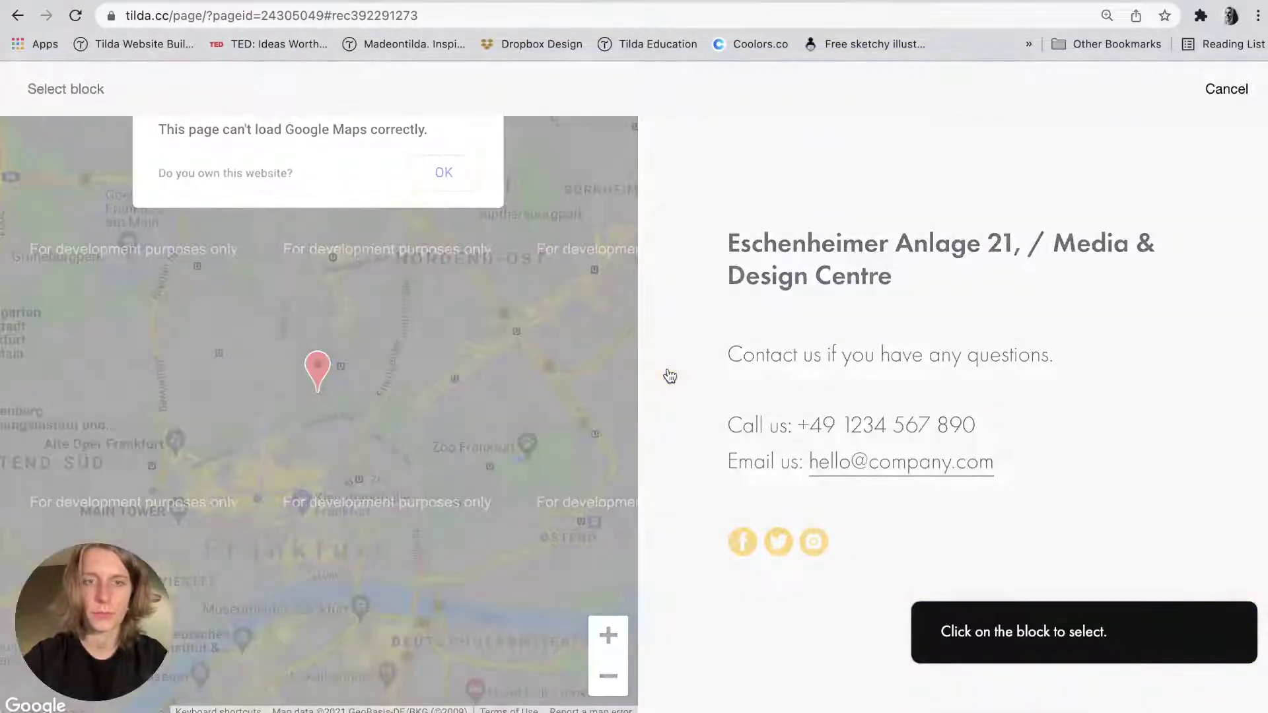
pyautogui.click(670, 375)
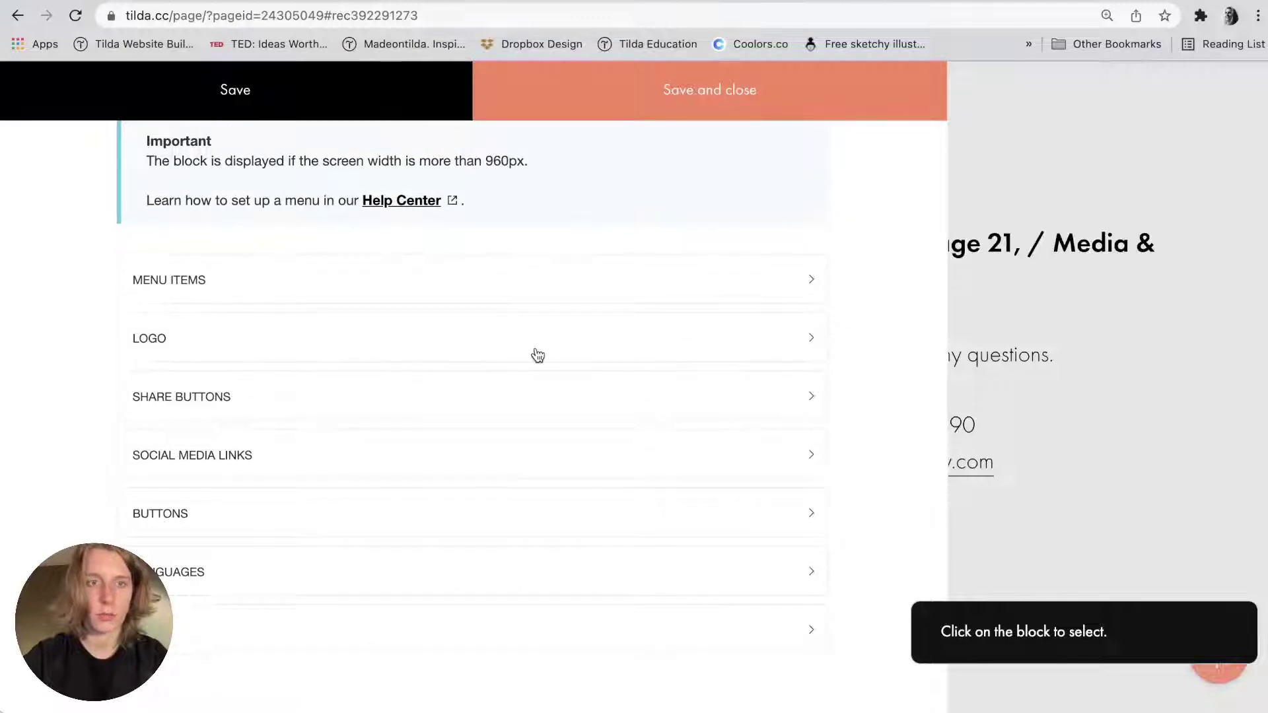
pyautogui.click(510, 304)
pyautogui.scroll(-3, 557, 486)
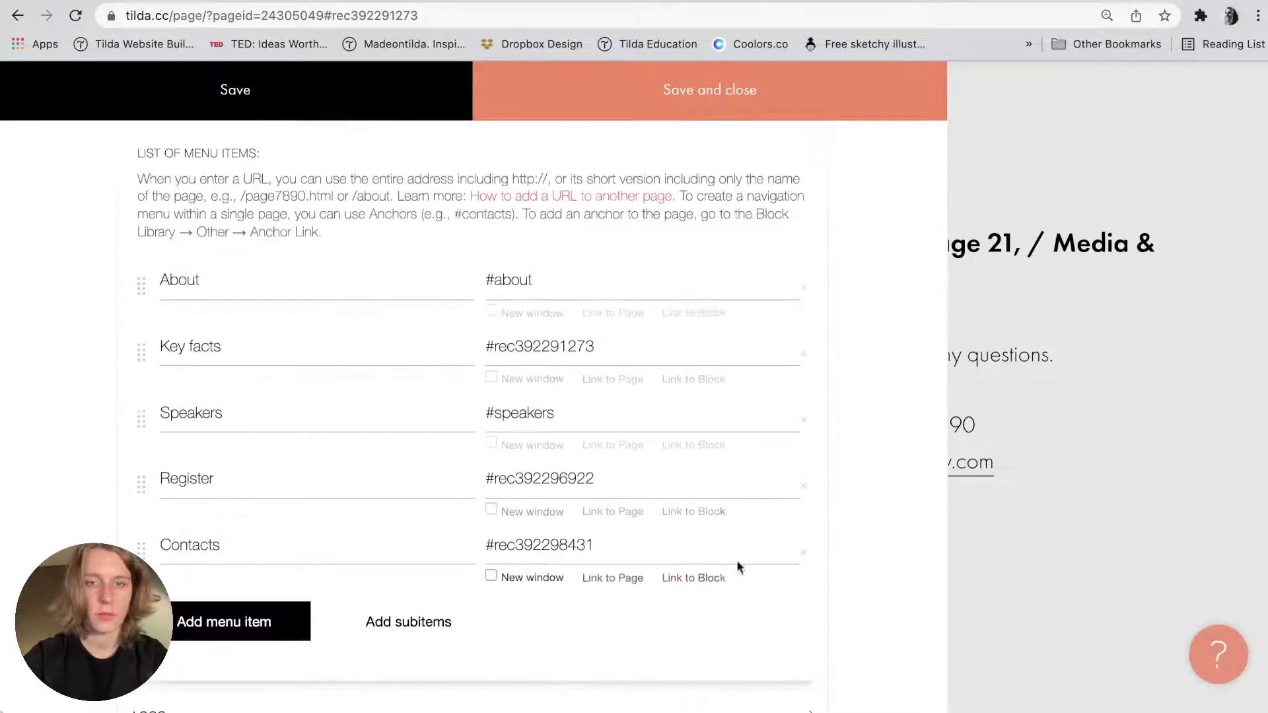
pyautogui.click(693, 577)
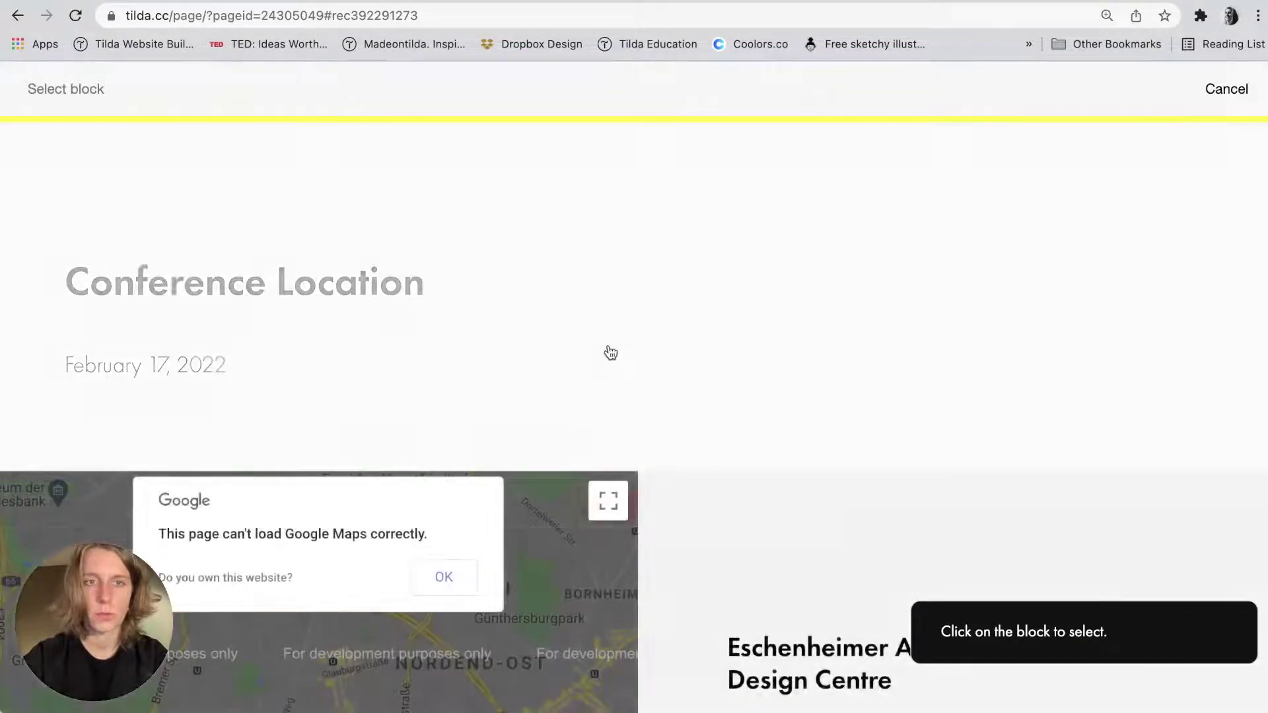
pyautogui.click(406, 345)
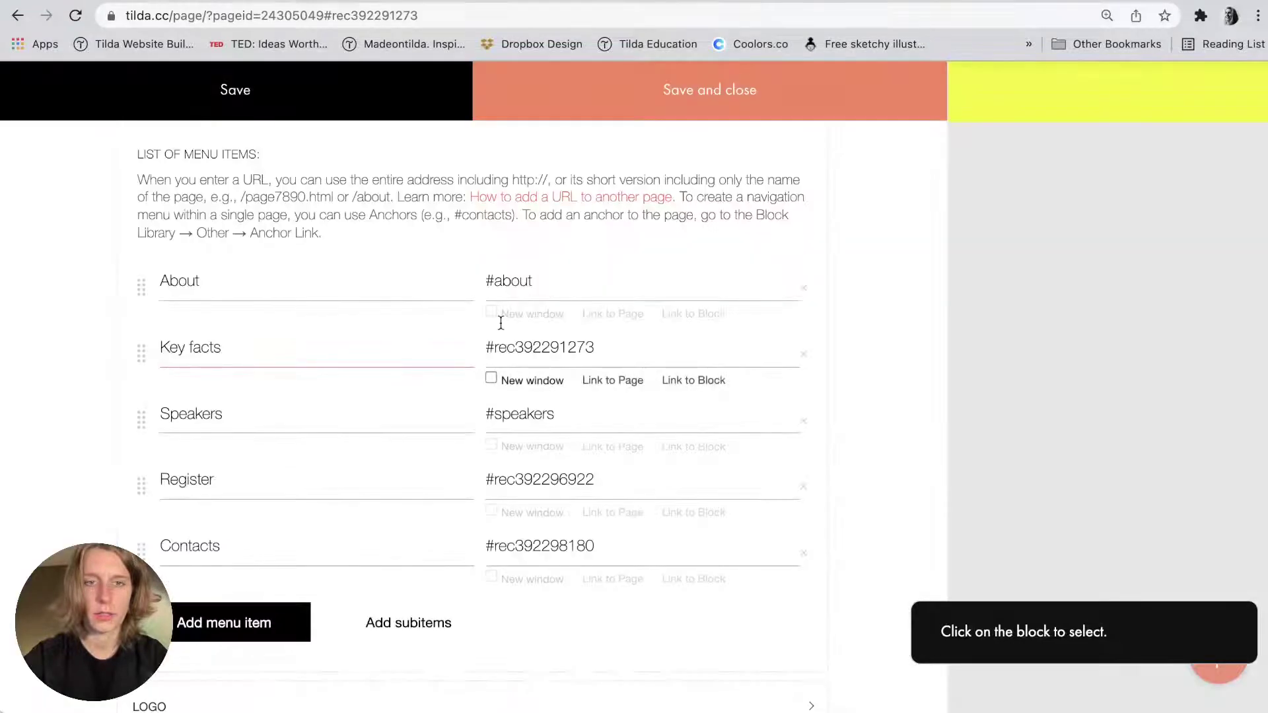
pyautogui.click(698, 103)
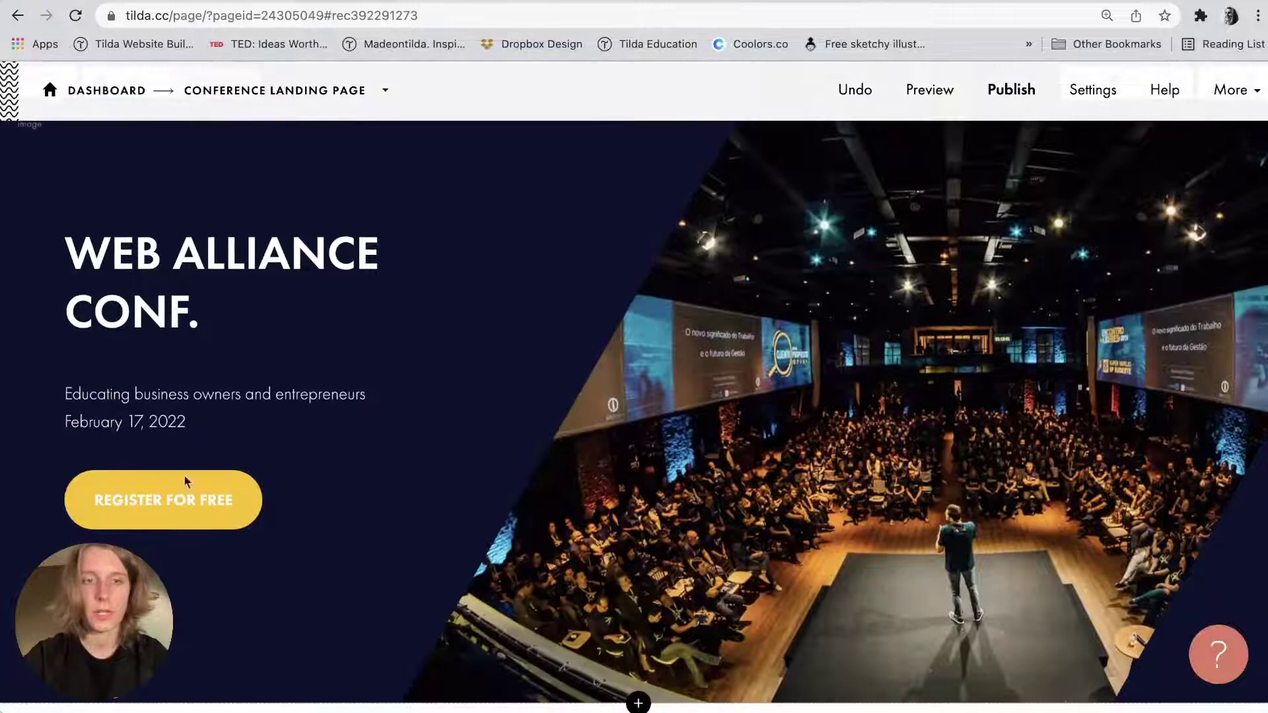
# Link the cover's REGISTER FOR FREE button to the registration form block (#rec392296922) and save.
pyautogui.scroll(3, 170, 515)
pyautogui.click(221, 231)
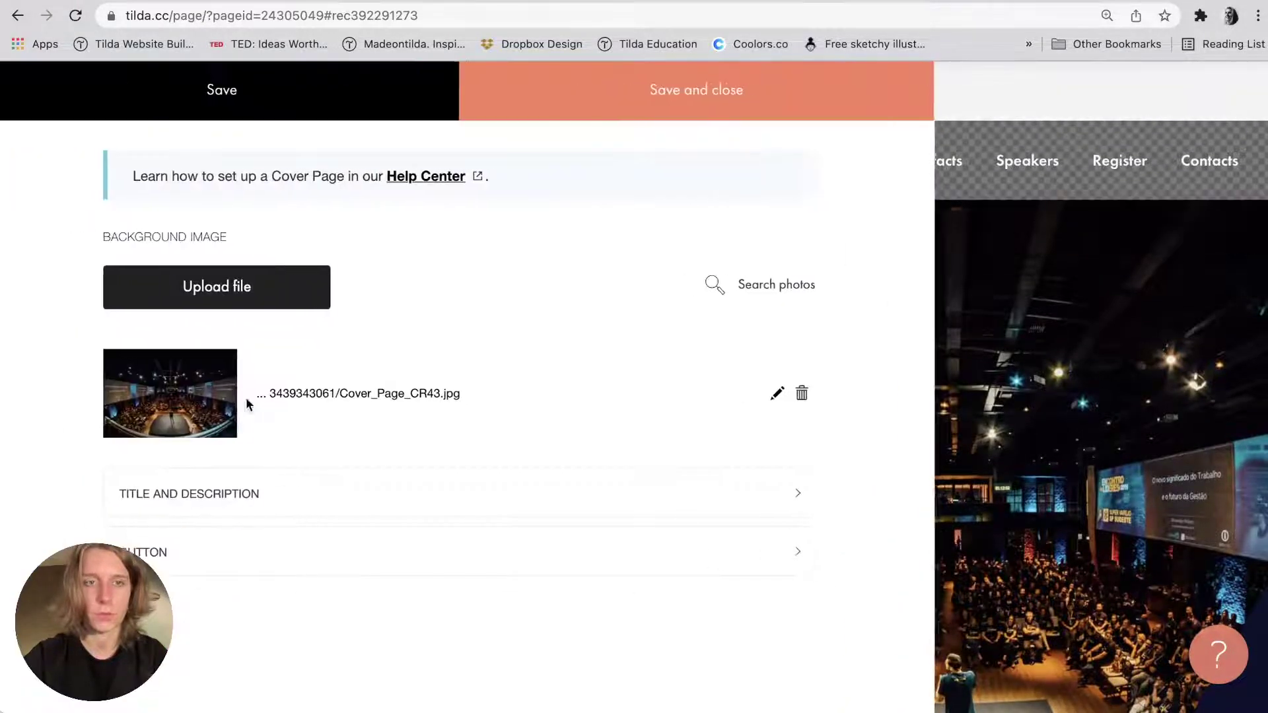
pyautogui.click(170, 548)
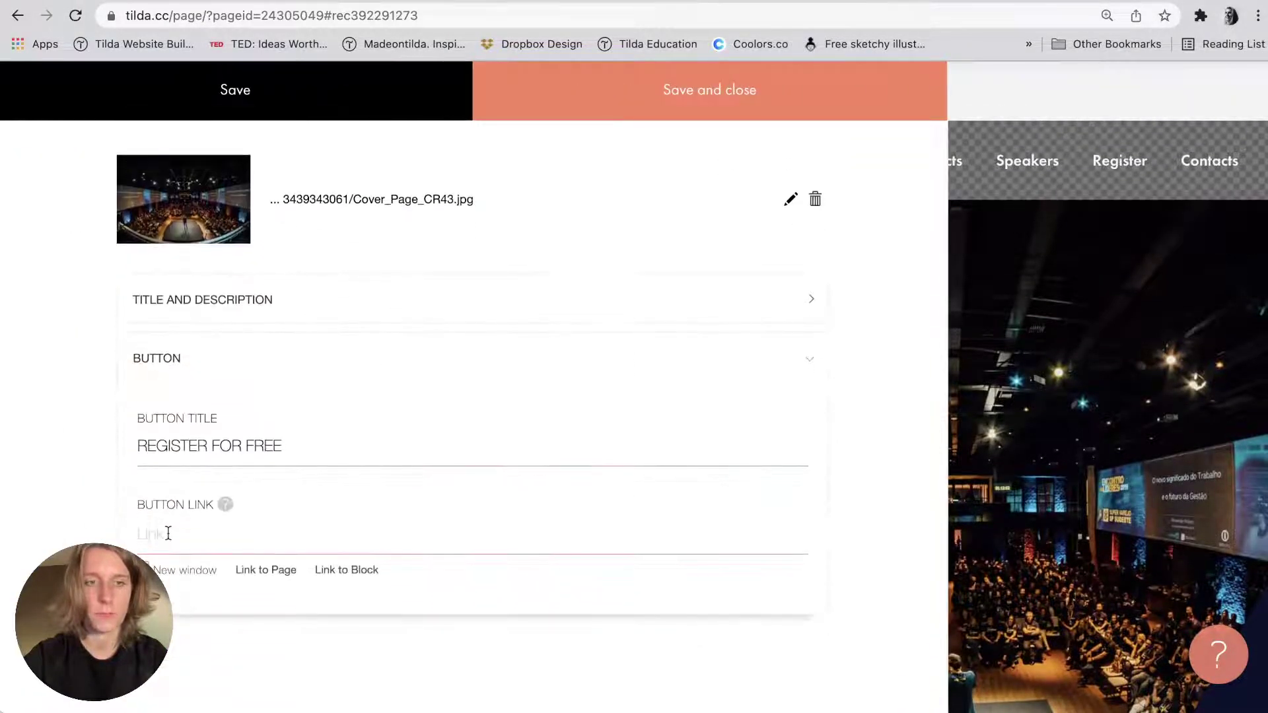
pyautogui.click(168, 533)
pyautogui.click(345, 567)
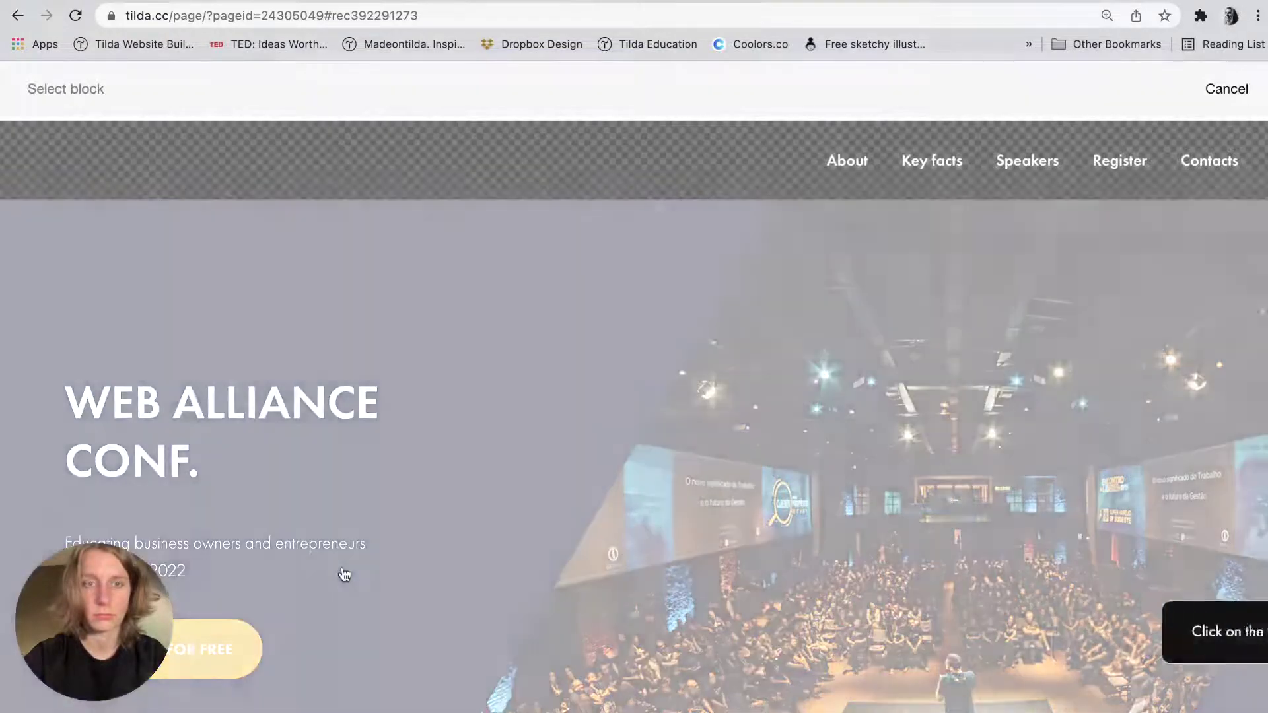
pyautogui.scroll(-10, 343, 573)
pyautogui.scroll(-15, 342, 574)
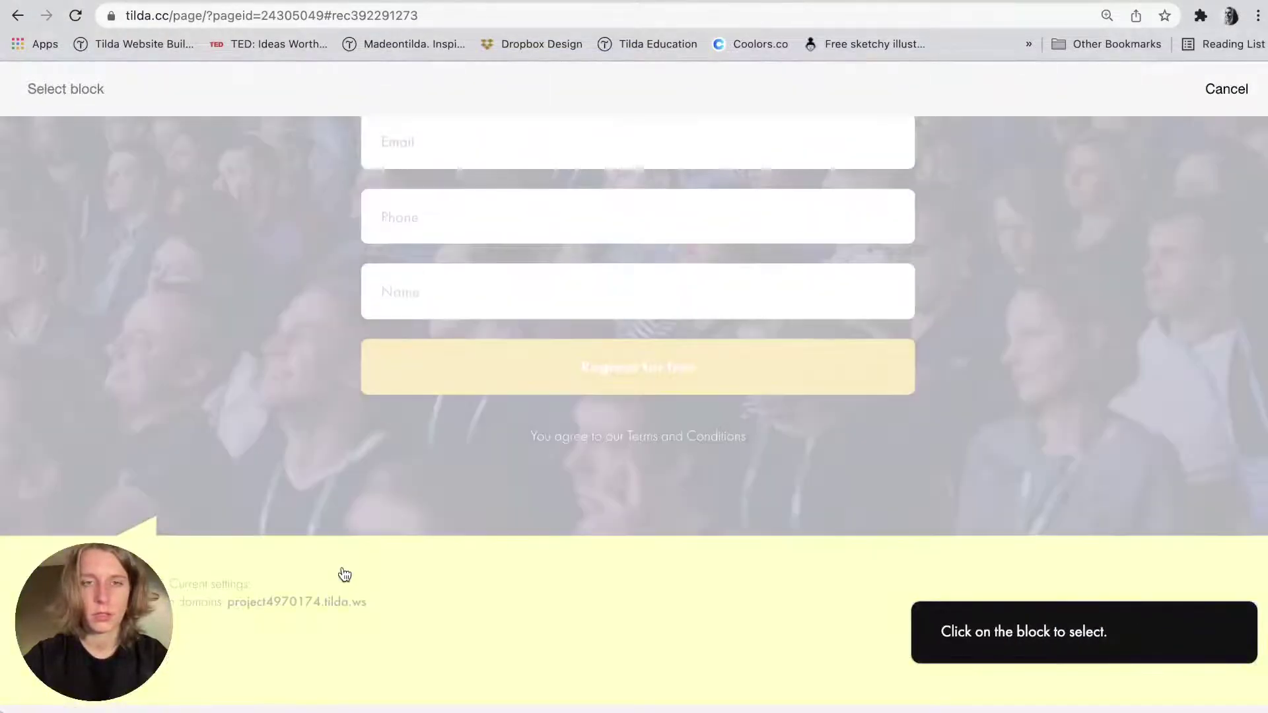
pyautogui.scroll(5, 269, 410)
pyautogui.click(269, 409)
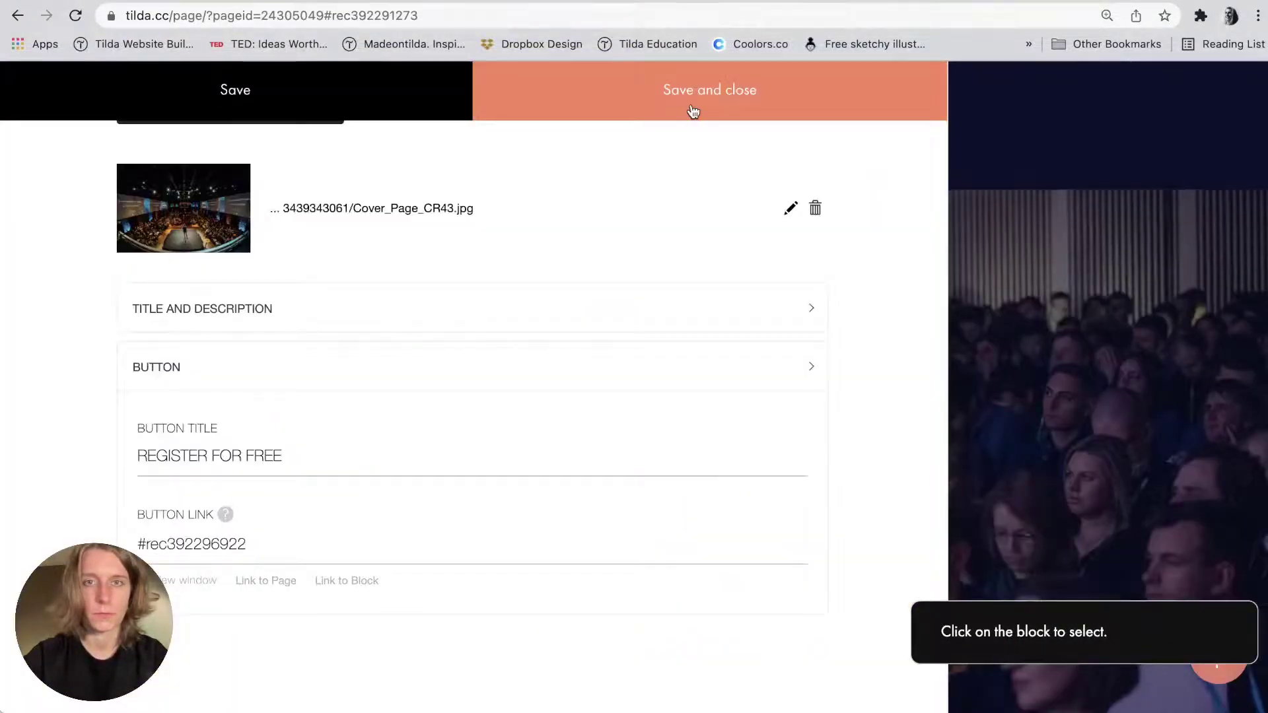
pyautogui.click(692, 111)
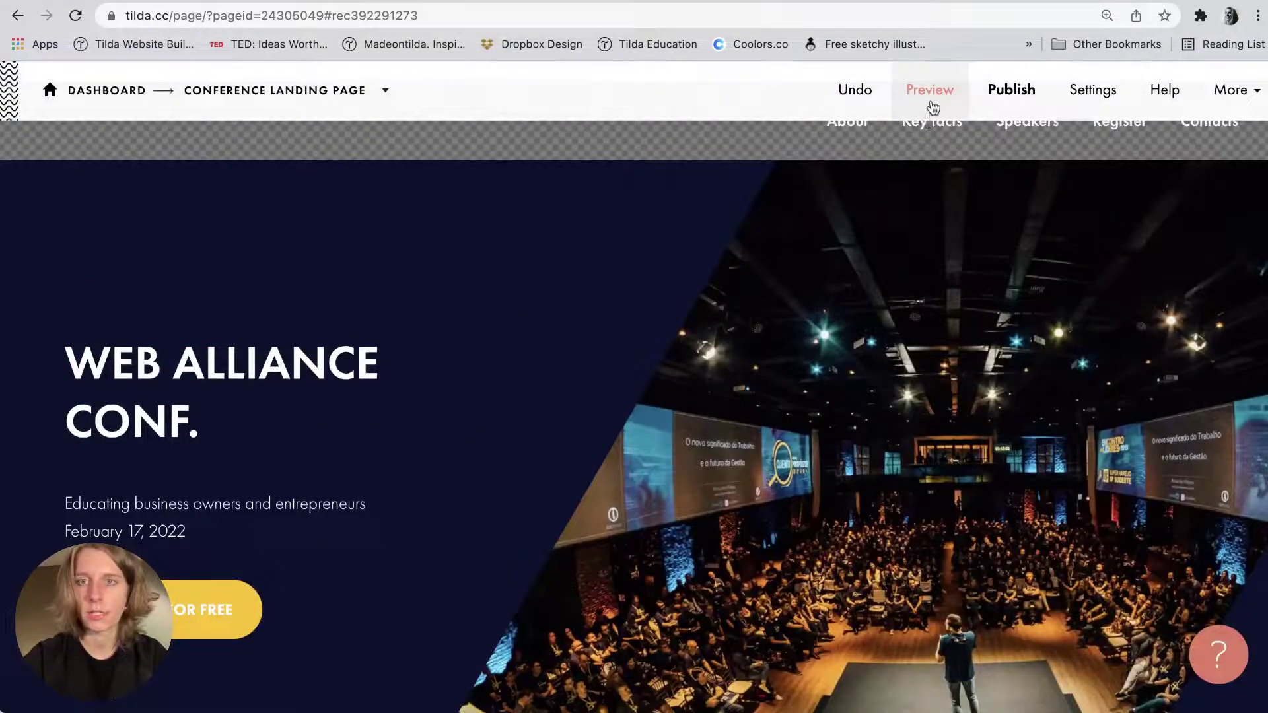
pyautogui.click(933, 107)
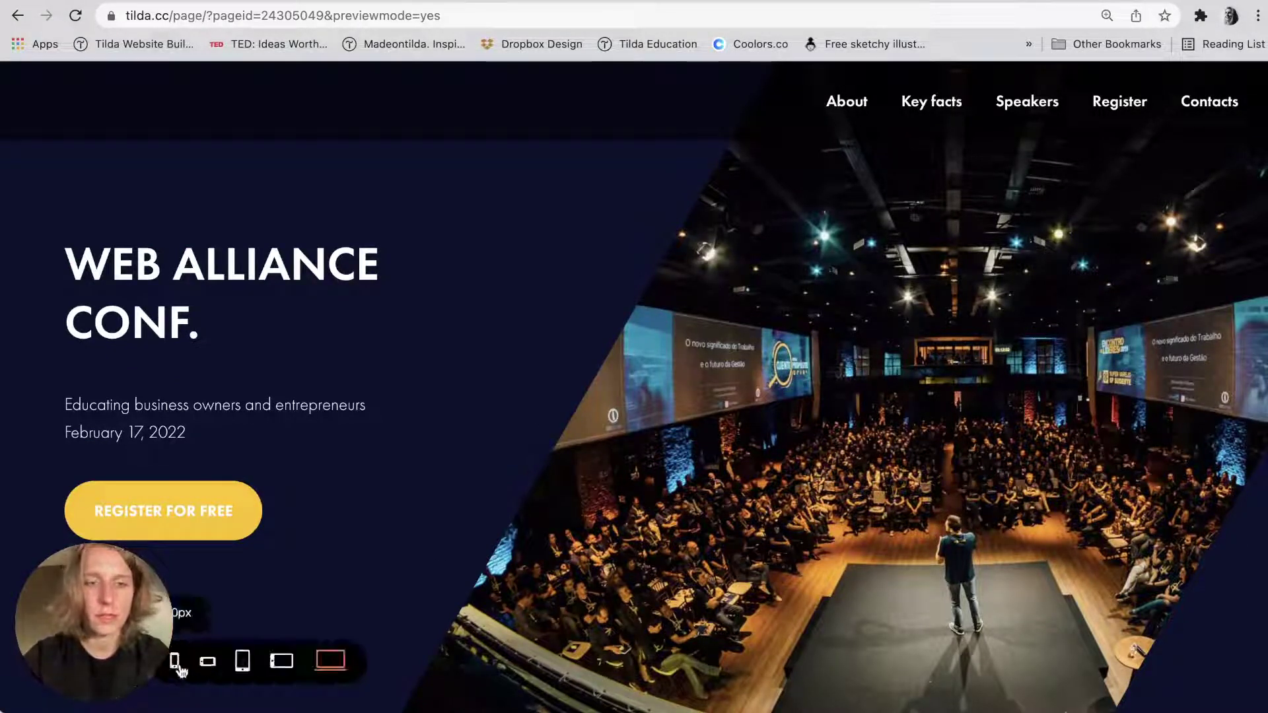
# Check the page in responsive preview at 320, 480, 640 and 1024 px, then full width.
pyautogui.click(176, 663)
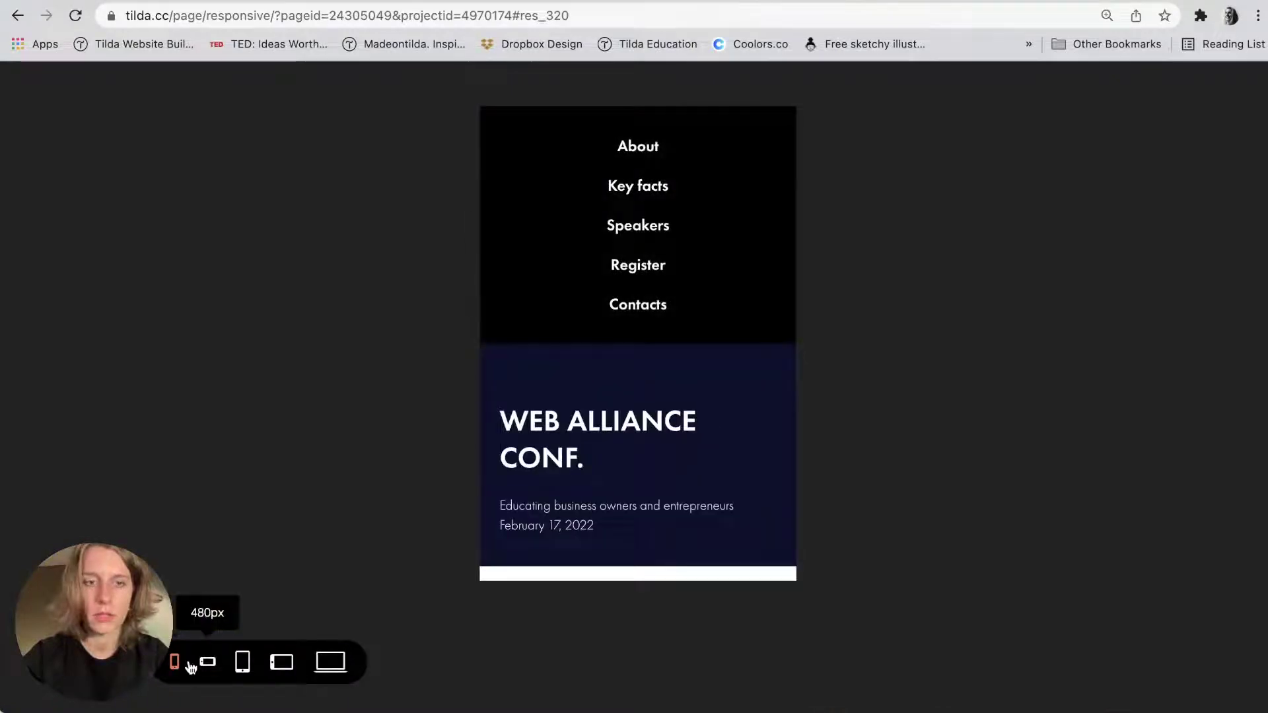
pyautogui.click(207, 662)
pyautogui.click(281, 662)
pyautogui.click(242, 663)
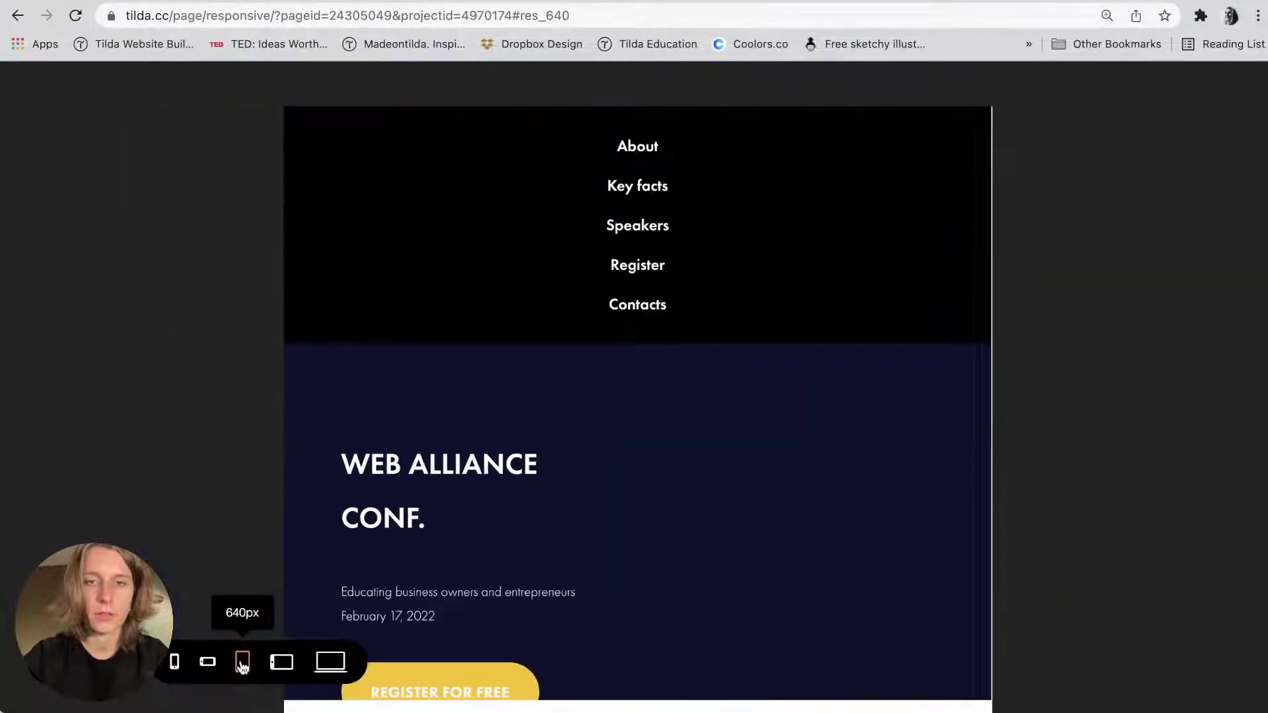
pyautogui.click(274, 664)
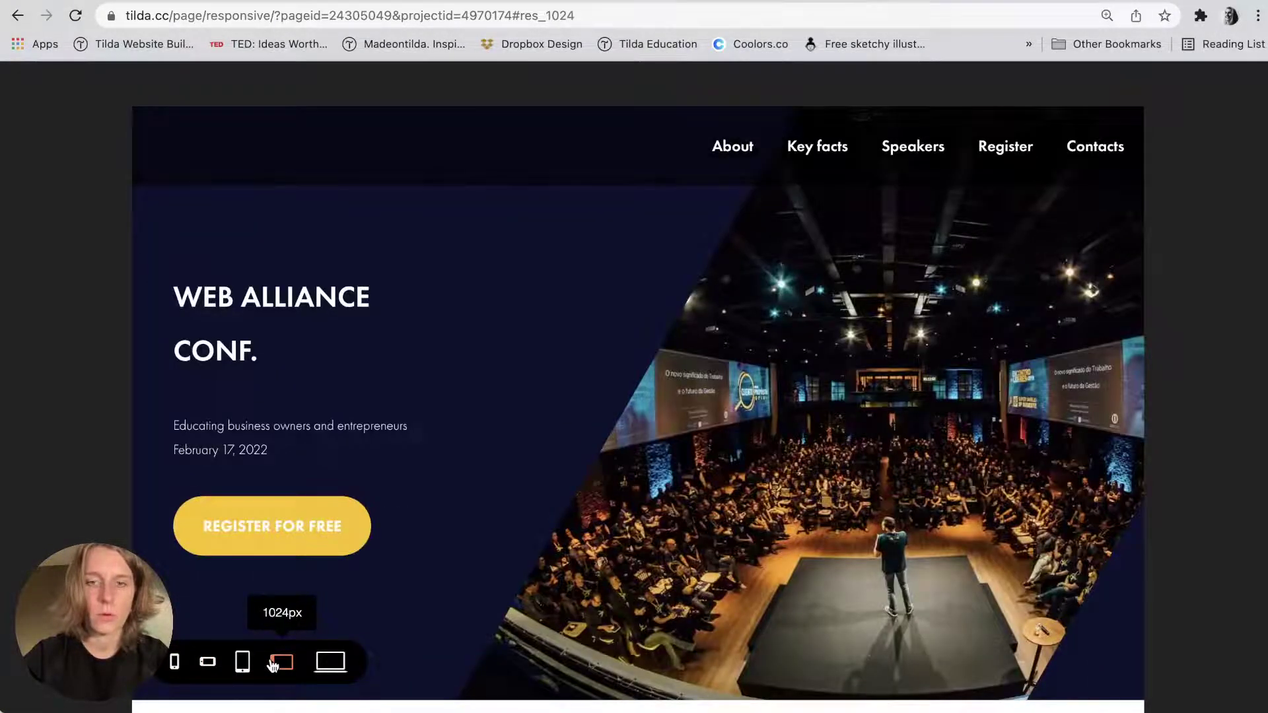
pyautogui.scroll(-10, 496, 439)
pyautogui.scroll(10, 497, 438)
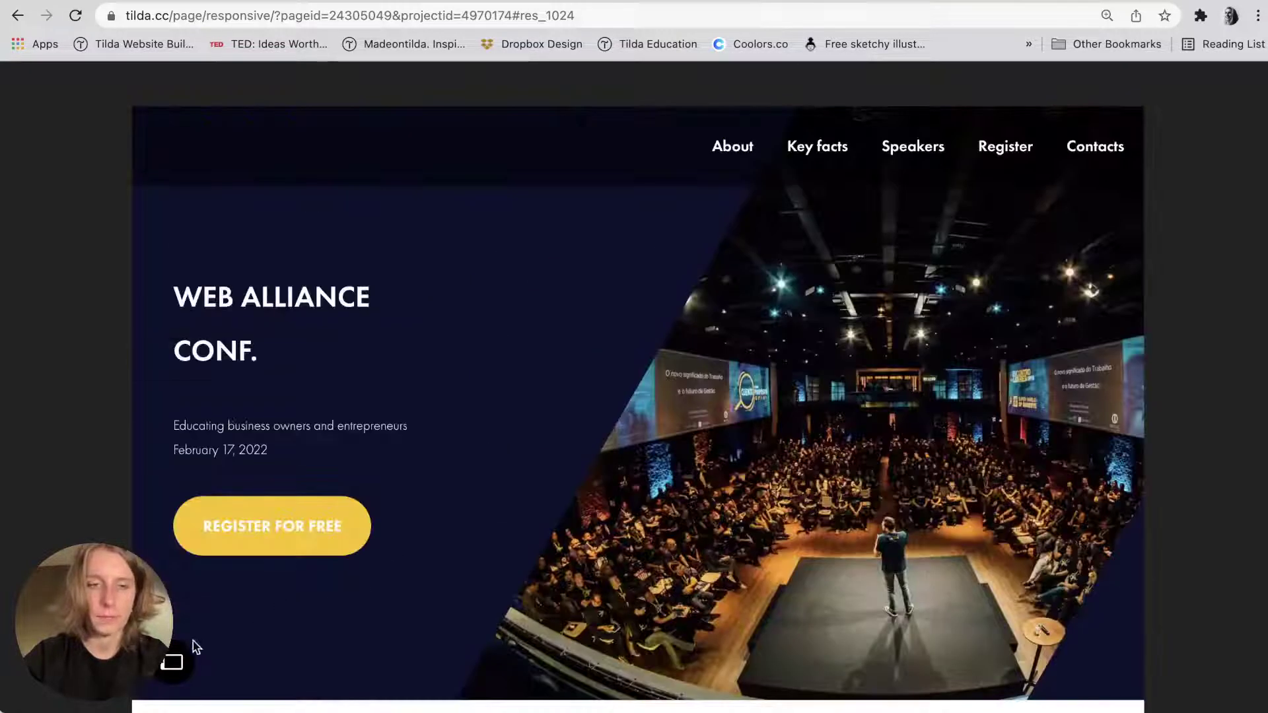
pyautogui.click(329, 662)
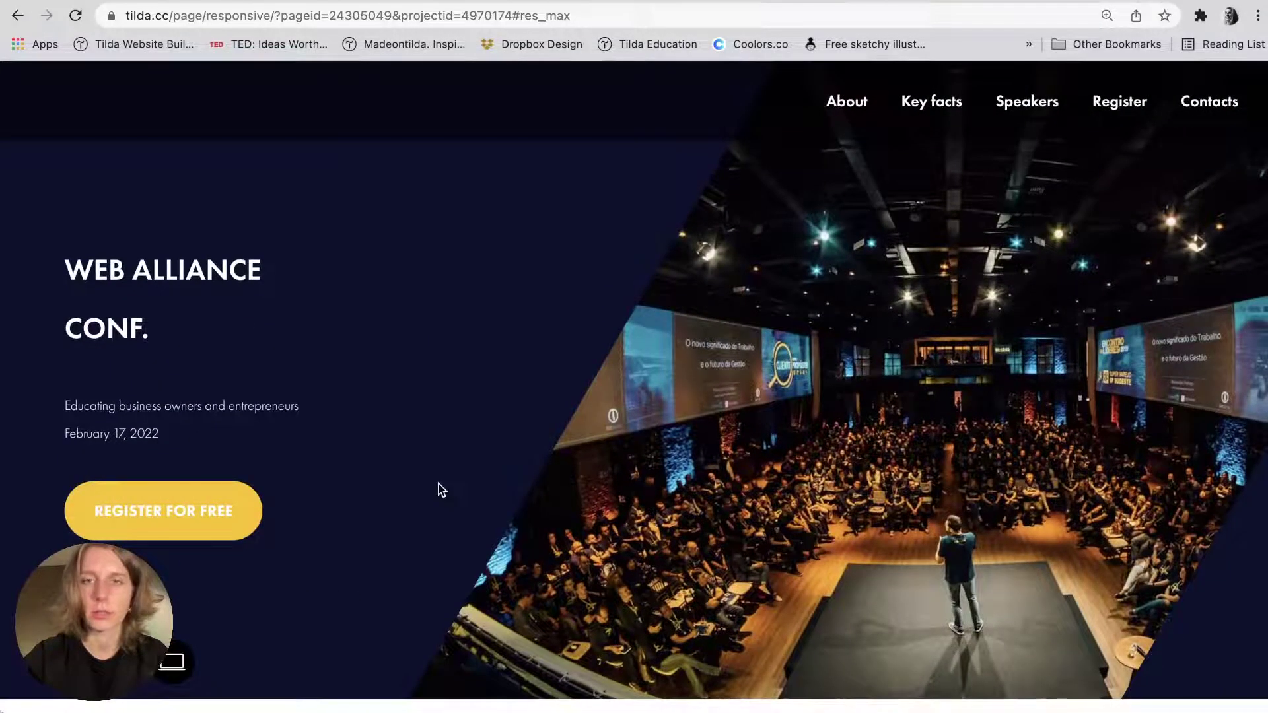
# Test that REGISTER FOR FREE jumps down to the registration form.
pyautogui.scroll(-5, 436, 487)
pyautogui.click(188, 201)
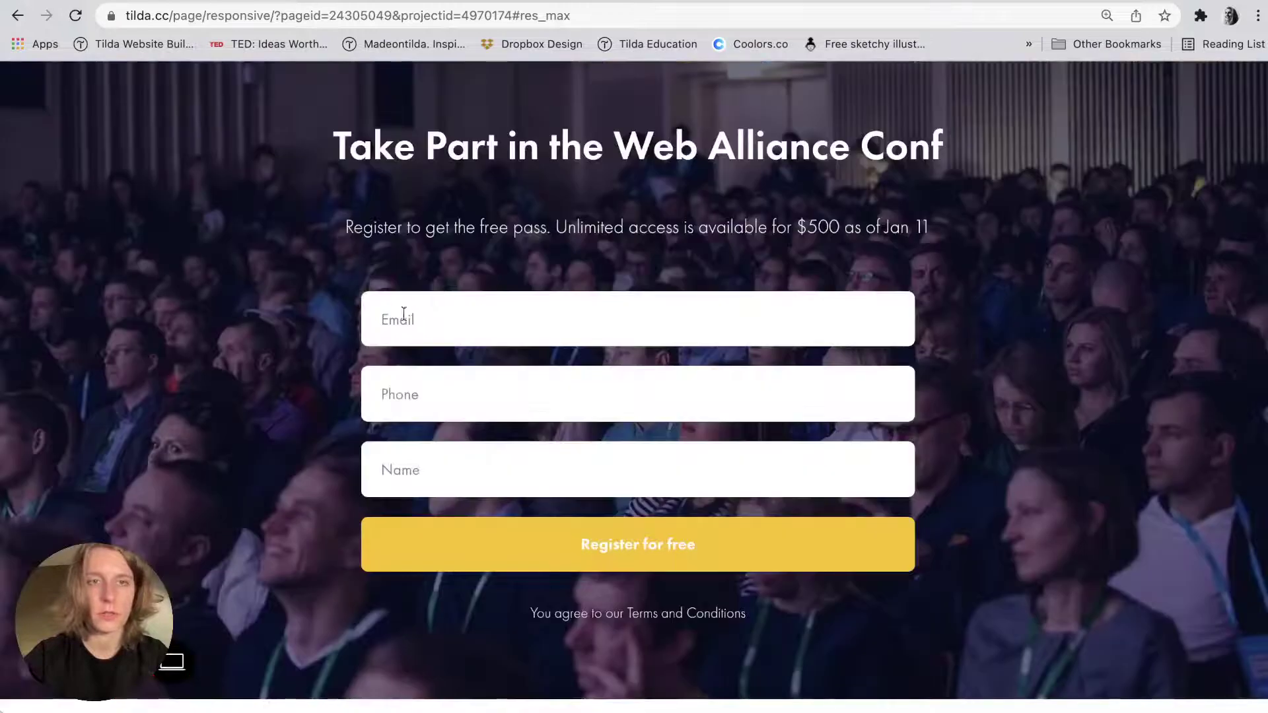
pyautogui.scroll(15, 414, 322)
pyautogui.scroll(-5, 414, 324)
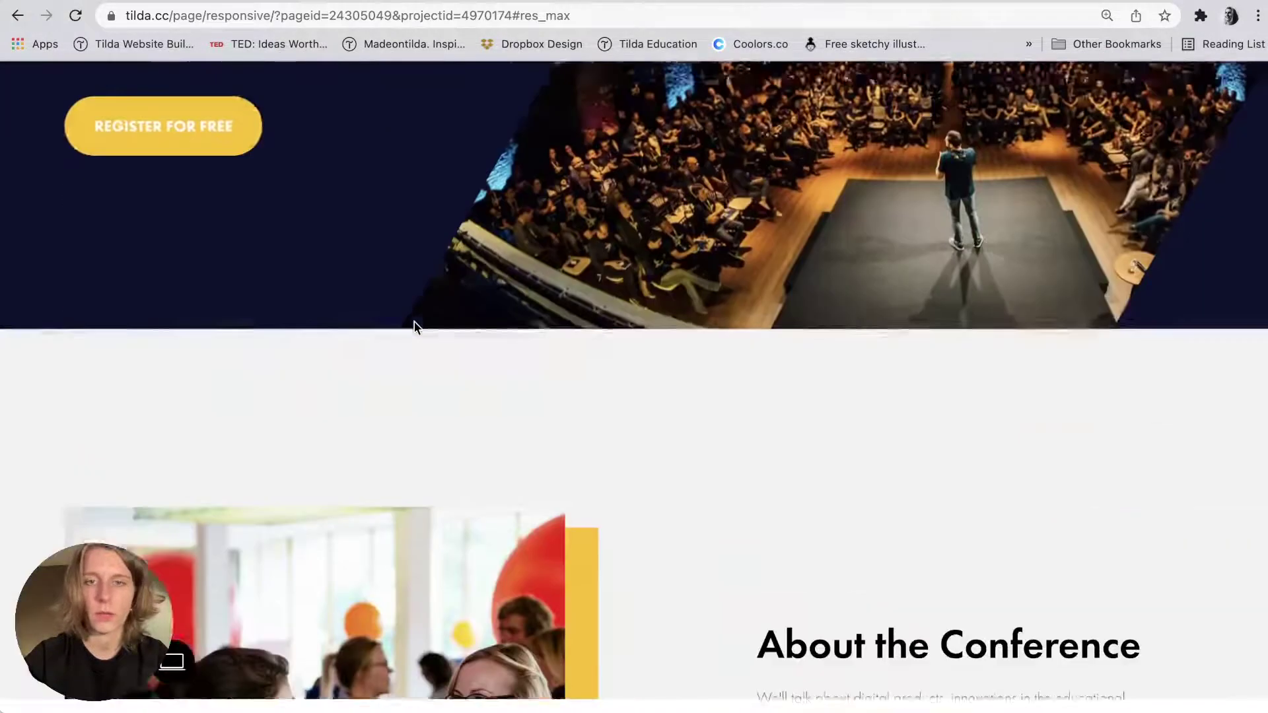
pyautogui.scroll(-10, 414, 323)
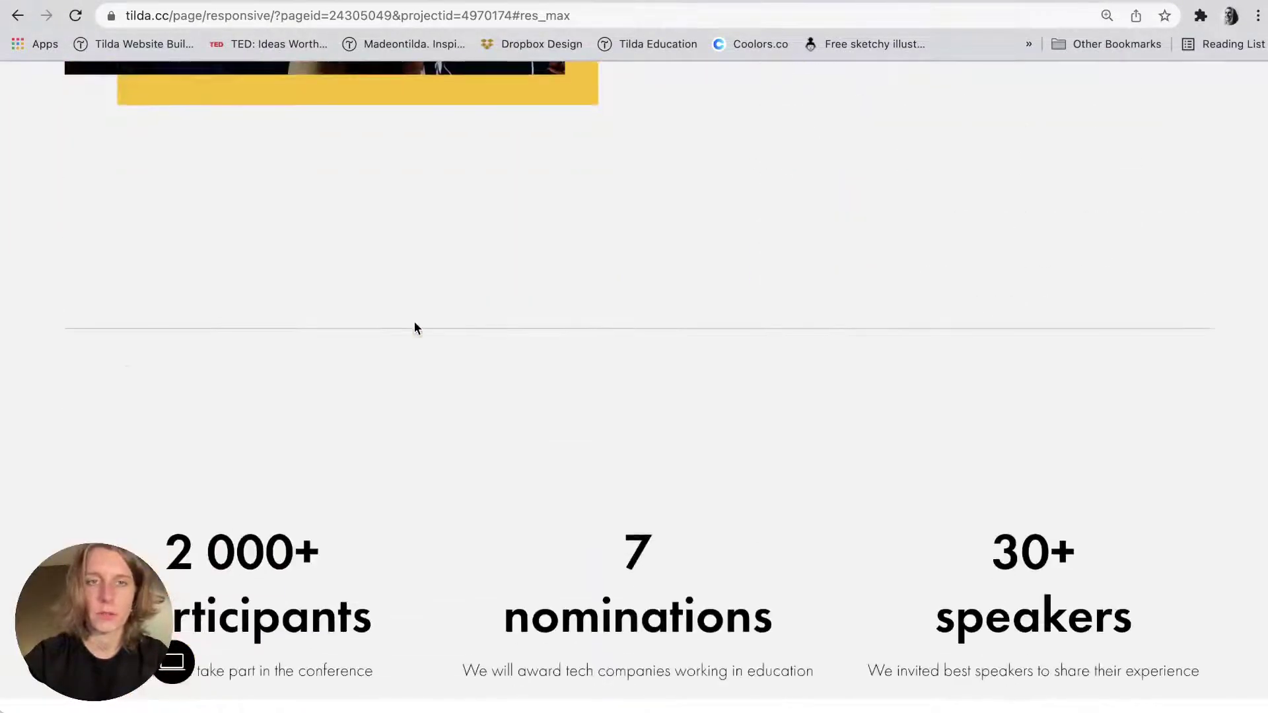
pyautogui.scroll(-4, 415, 323)
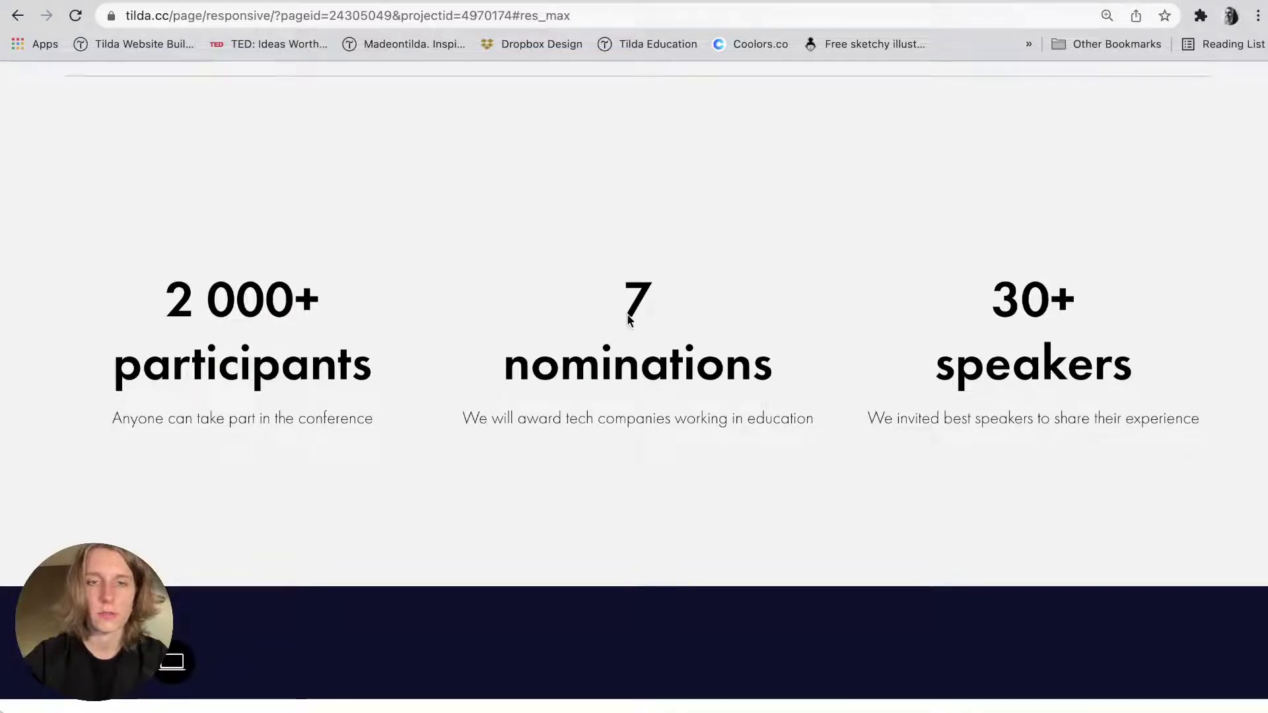
pyautogui.scroll(-9, 673, 323)
pyautogui.scroll(-6, 674, 324)
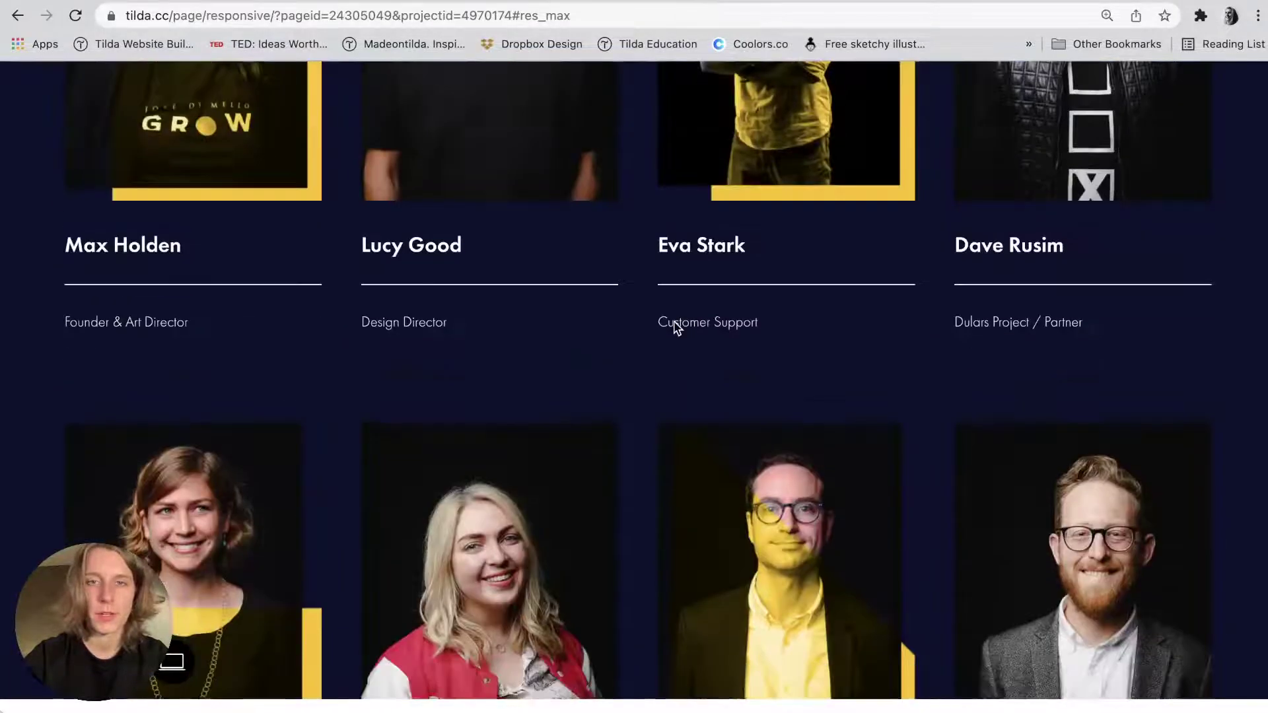
pyautogui.scroll(-10, 673, 325)
pyautogui.scroll(-5, 673, 326)
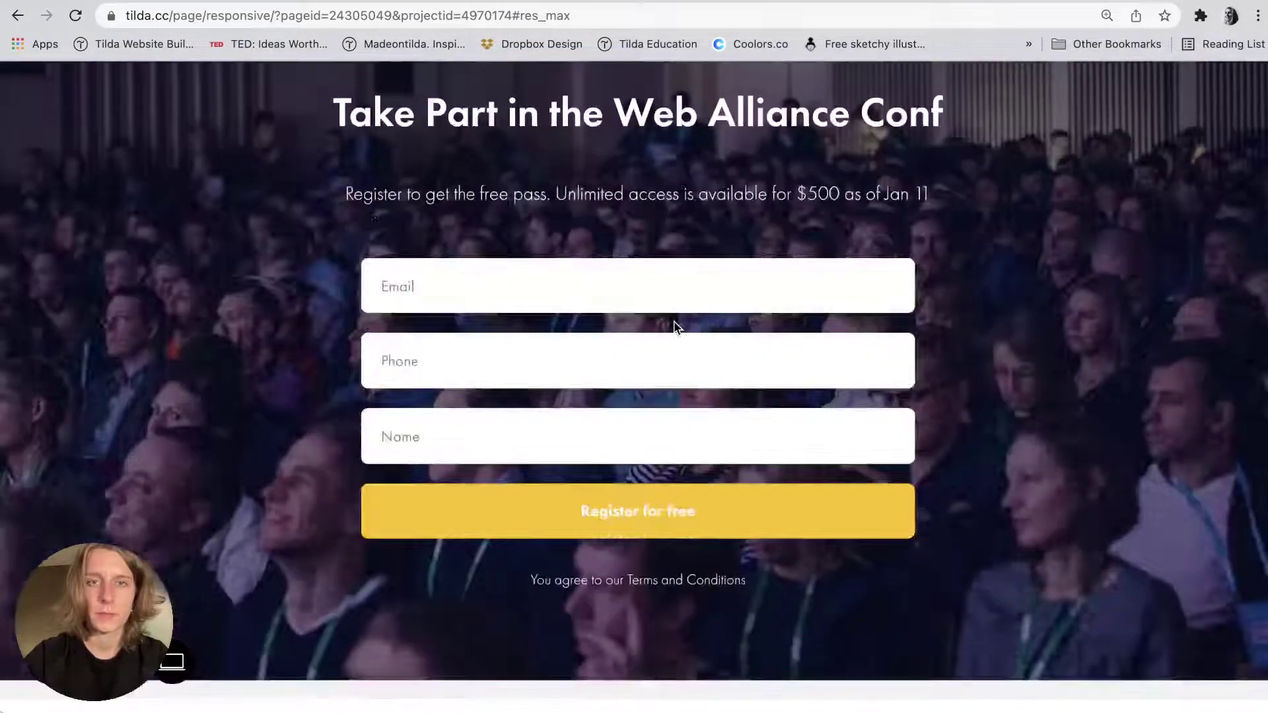
# Try typing in the form's Phone field, erase it, scroll to the map and exit preview.
pyautogui.click(667, 284)
pyautogui.click(492, 358)
pyautogui.click(472, 437)
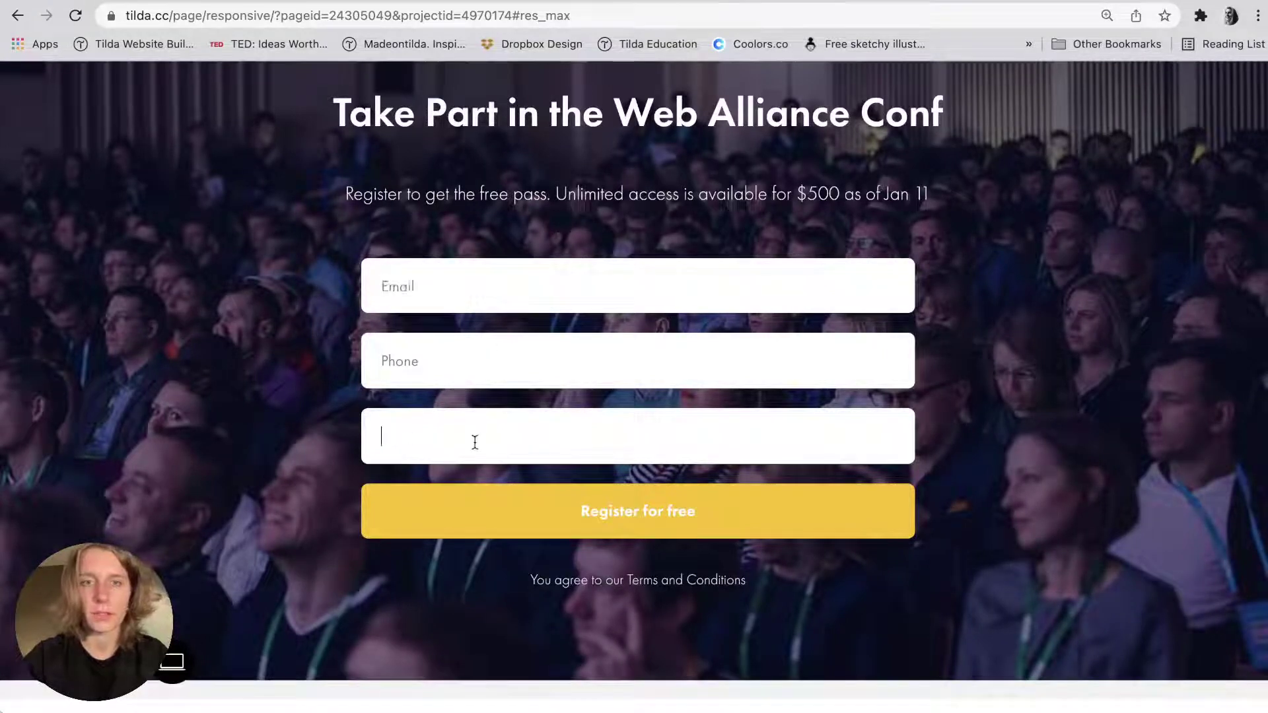
pyautogui.click(473, 368)
pyautogui.write('ewfe/l')
pyautogui.press('BackSpace')
pyautogui.press('BackSpace')
pyautogui.press('BackSpace')
pyautogui.press('BackSpace')
pyautogui.press('BackSpace')
pyautogui.press('BackSpace')
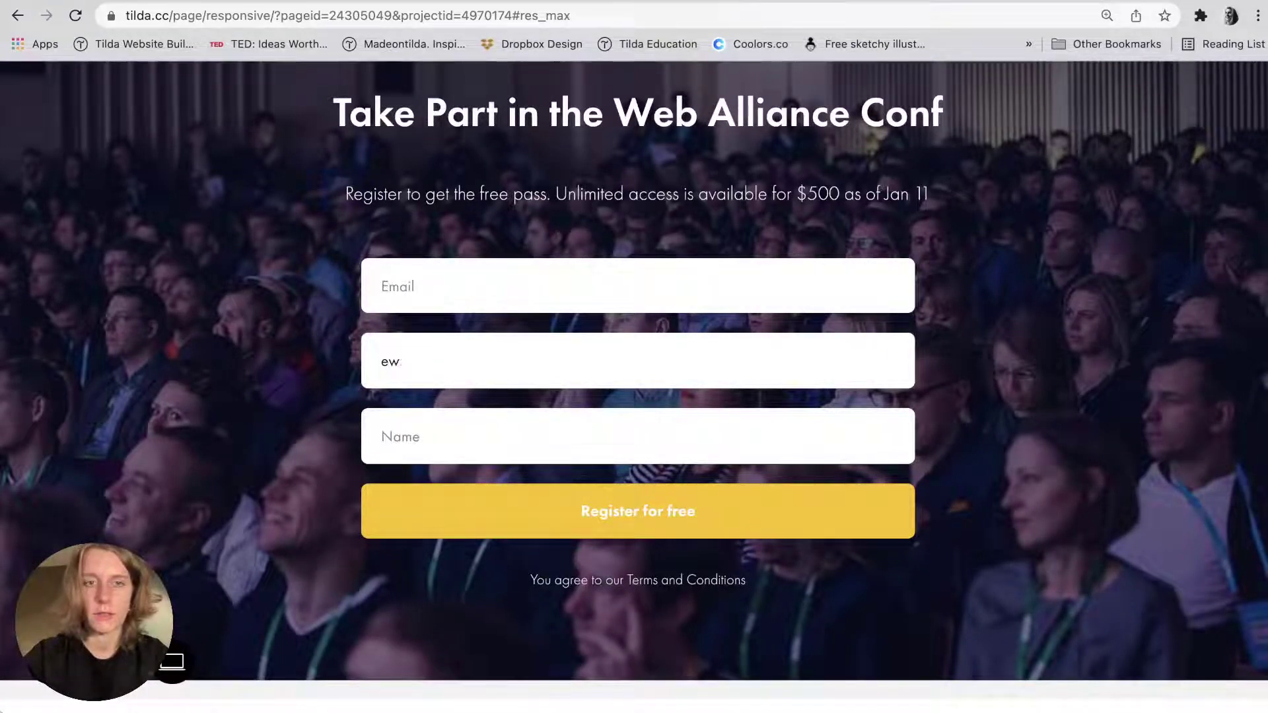
pyautogui.click(306, 420)
pyautogui.scroll(-9, 385, 405)
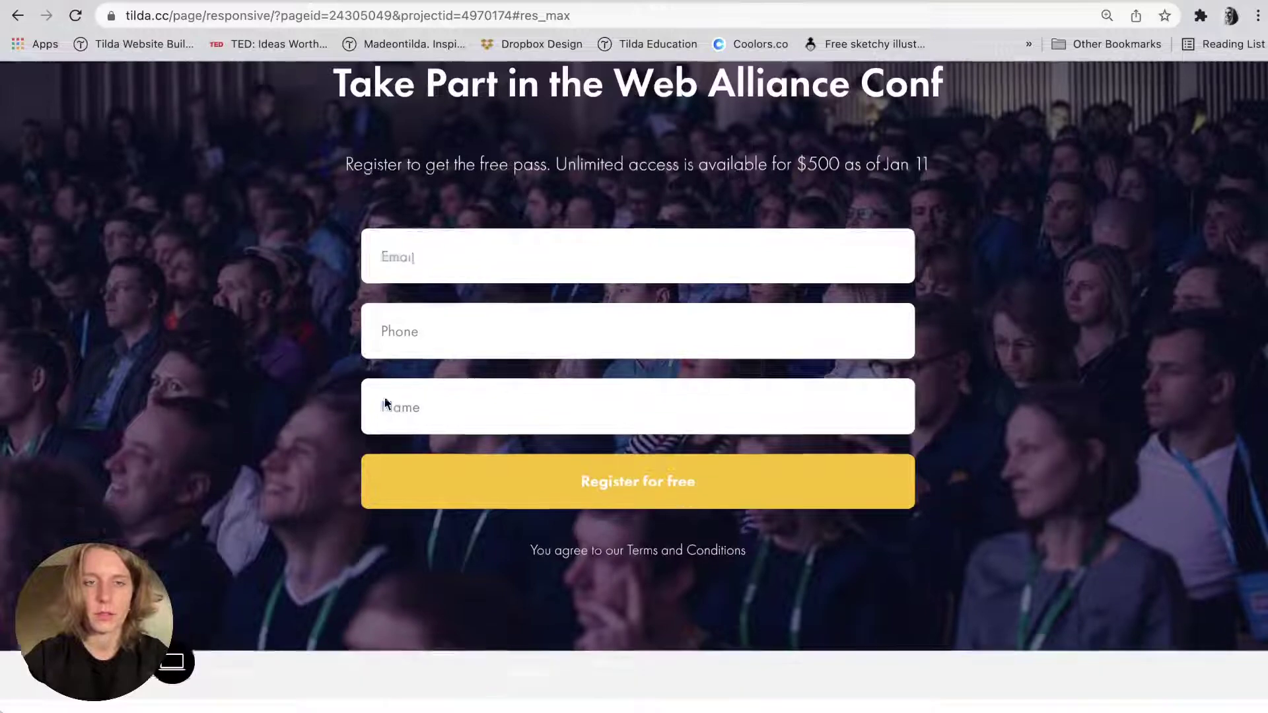
pyautogui.scroll(-5, 693, 436)
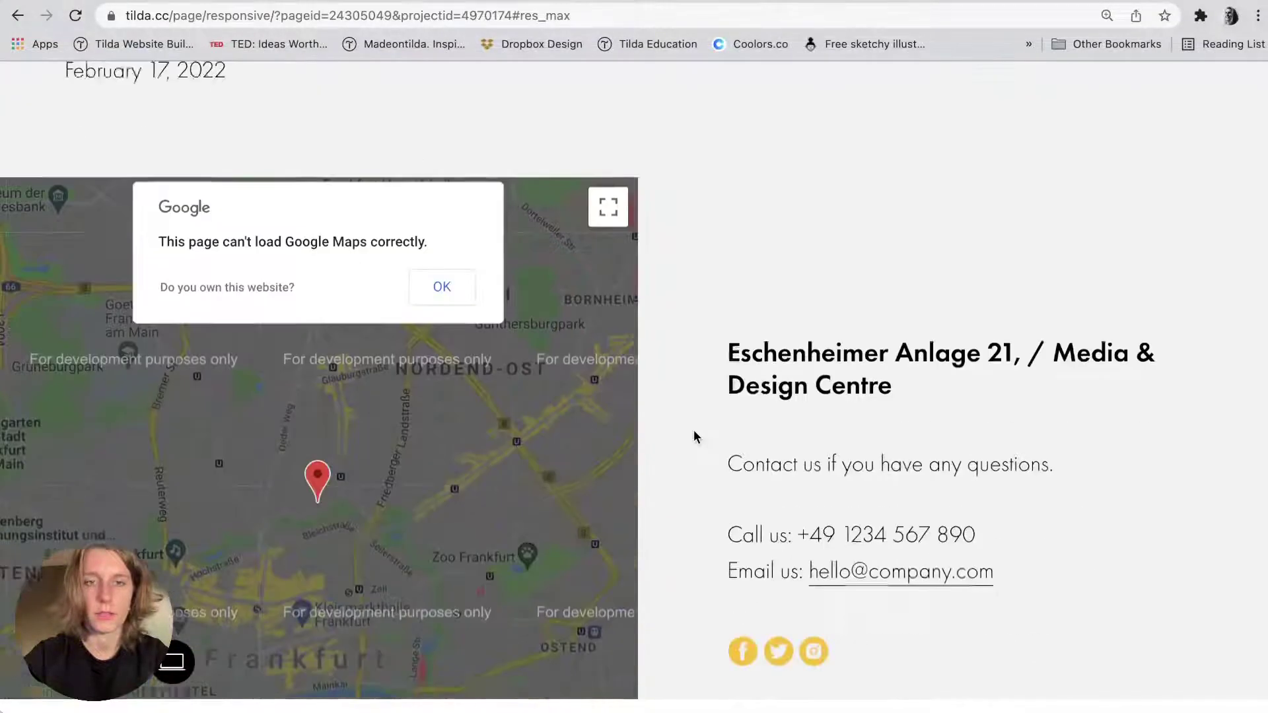
pyautogui.scroll(6, 693, 436)
pyautogui.scroll(-7, 694, 436)
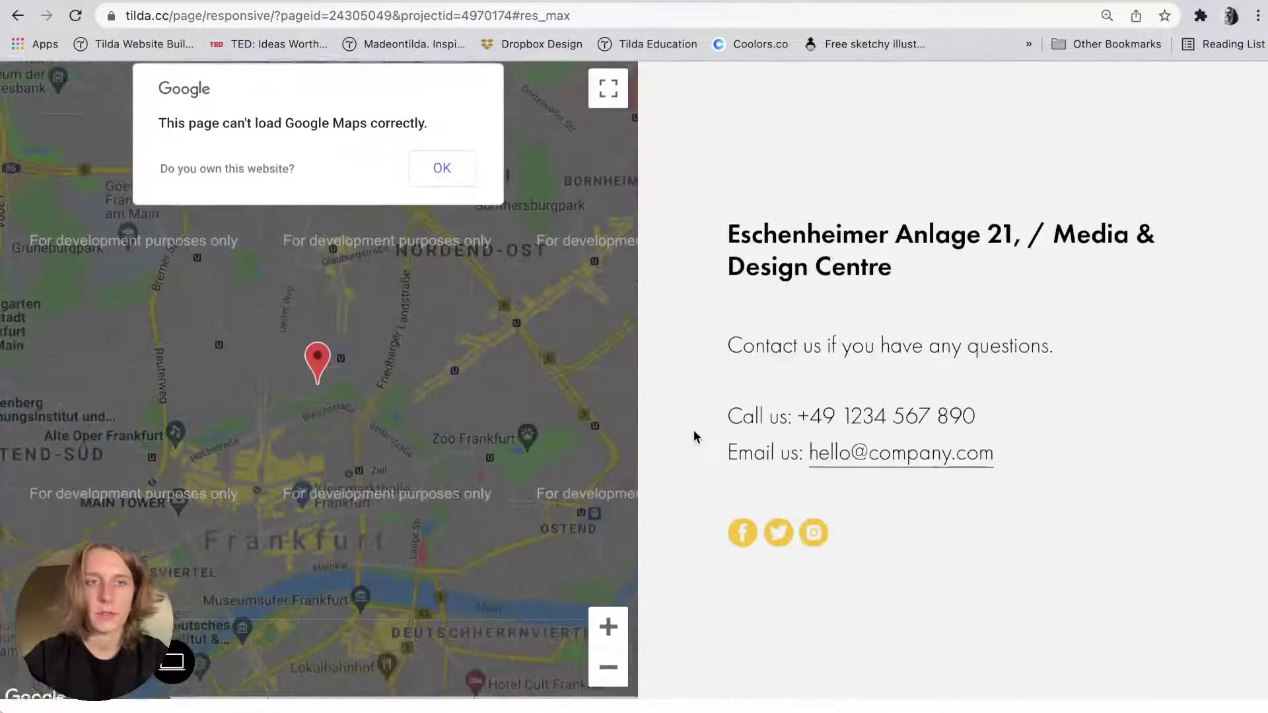
pyautogui.press('super+bracketleft')
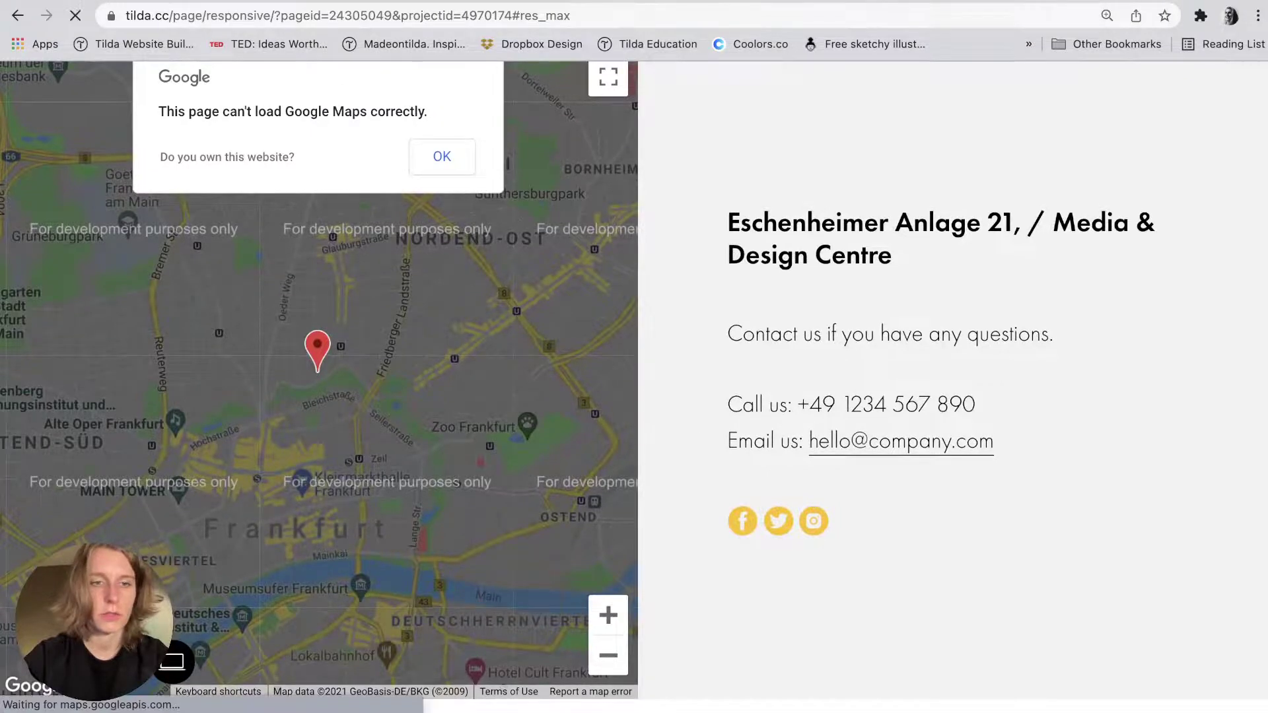
pyautogui.scroll(8, 406, 480)
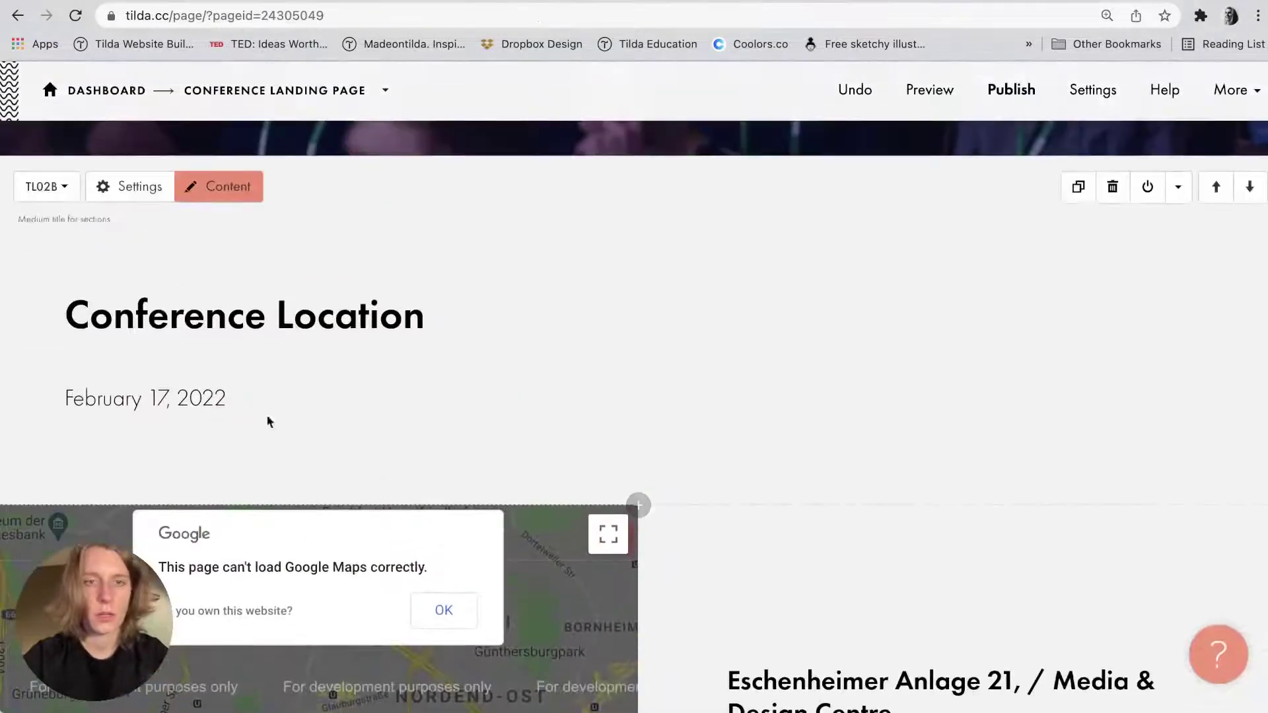
# Turn on Flip horizontal for the map and contacts block, swapping their sides, and save.
pyautogui.click(131, 530)
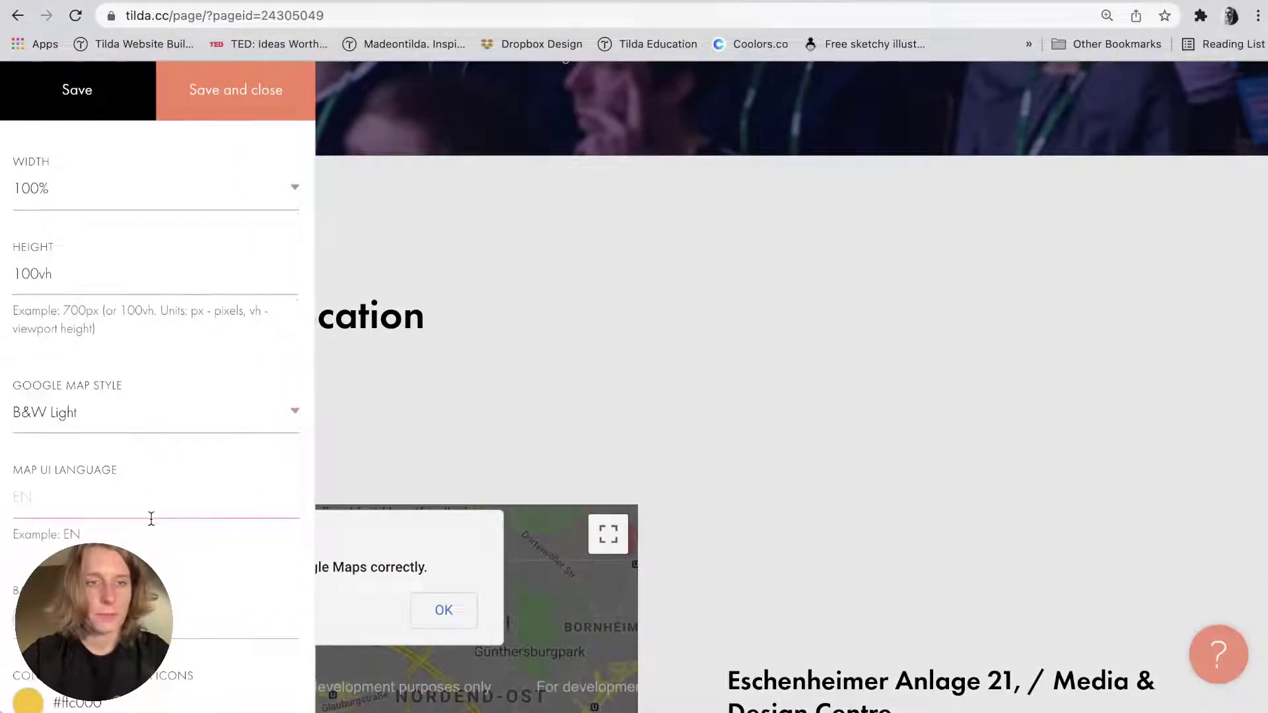
pyautogui.scroll(-10, 151, 525)
pyautogui.scroll(3, 151, 525)
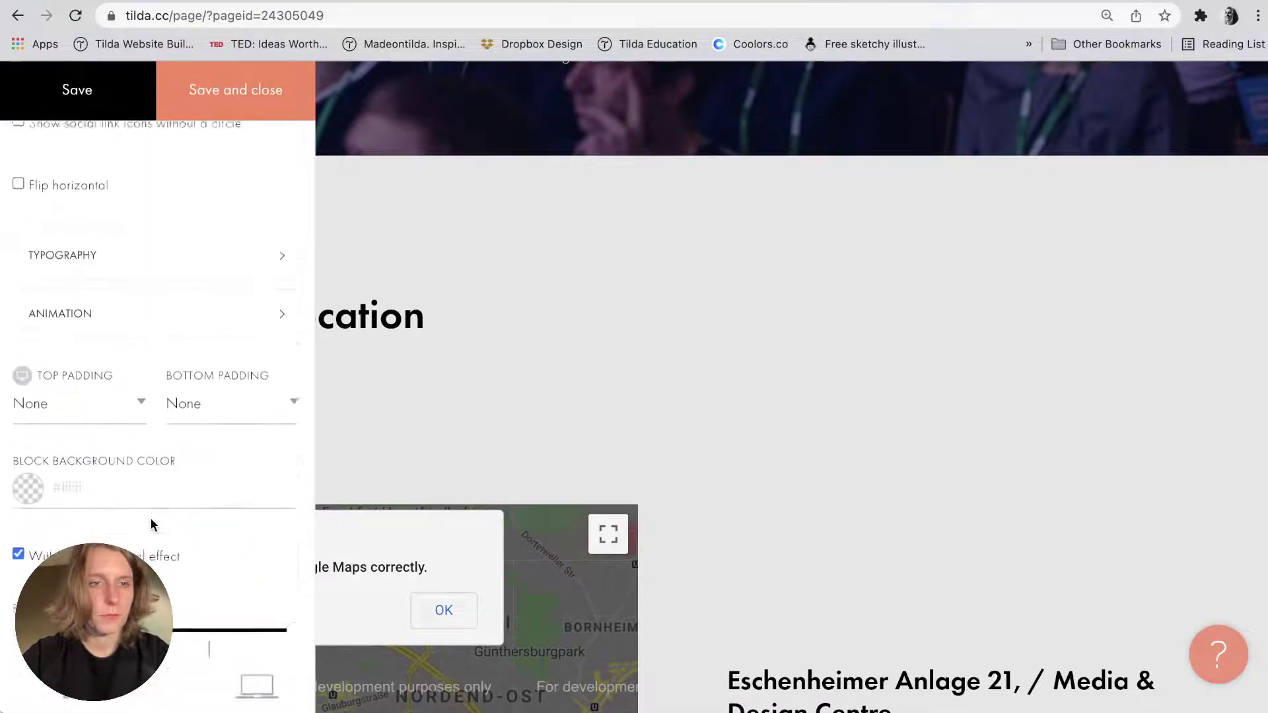
pyautogui.click(74, 227)
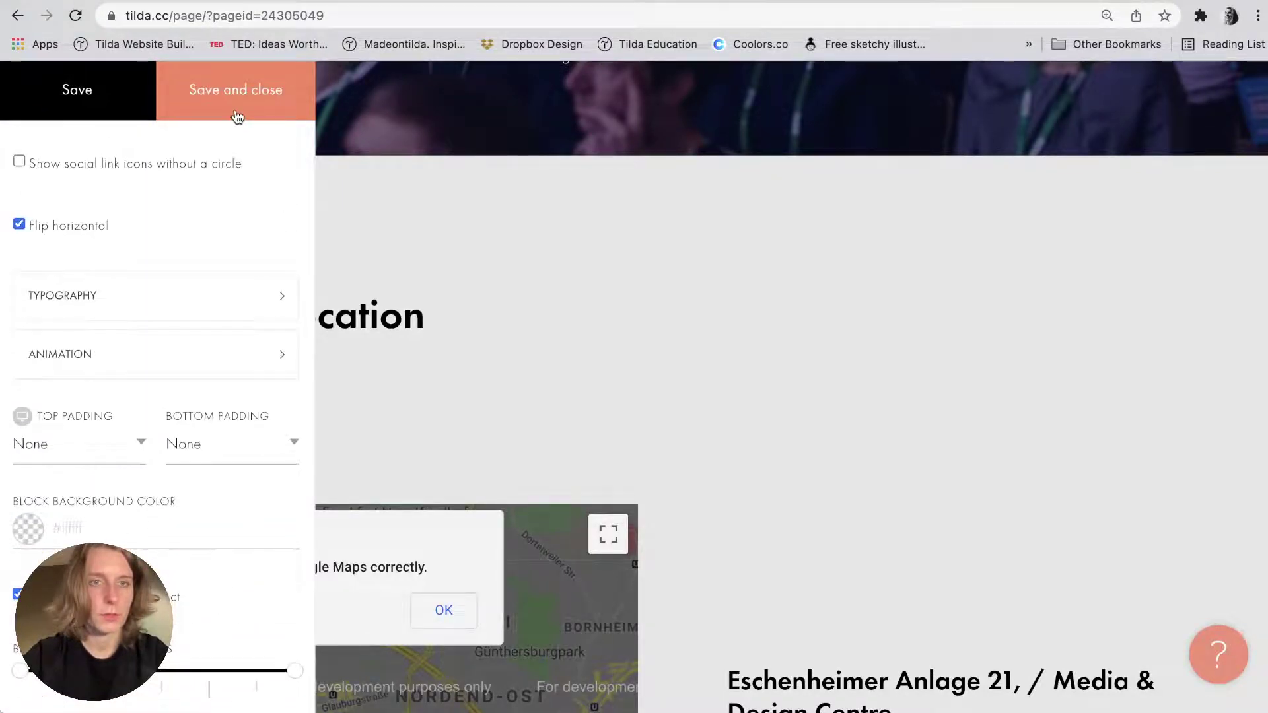
pyautogui.click(237, 113)
# Shrink the Conference Location title's bottom padding and try a 1-column offset, reverting to No offset.
pyautogui.moveTo(322, 370); pyautogui.dragTo(317, 289)
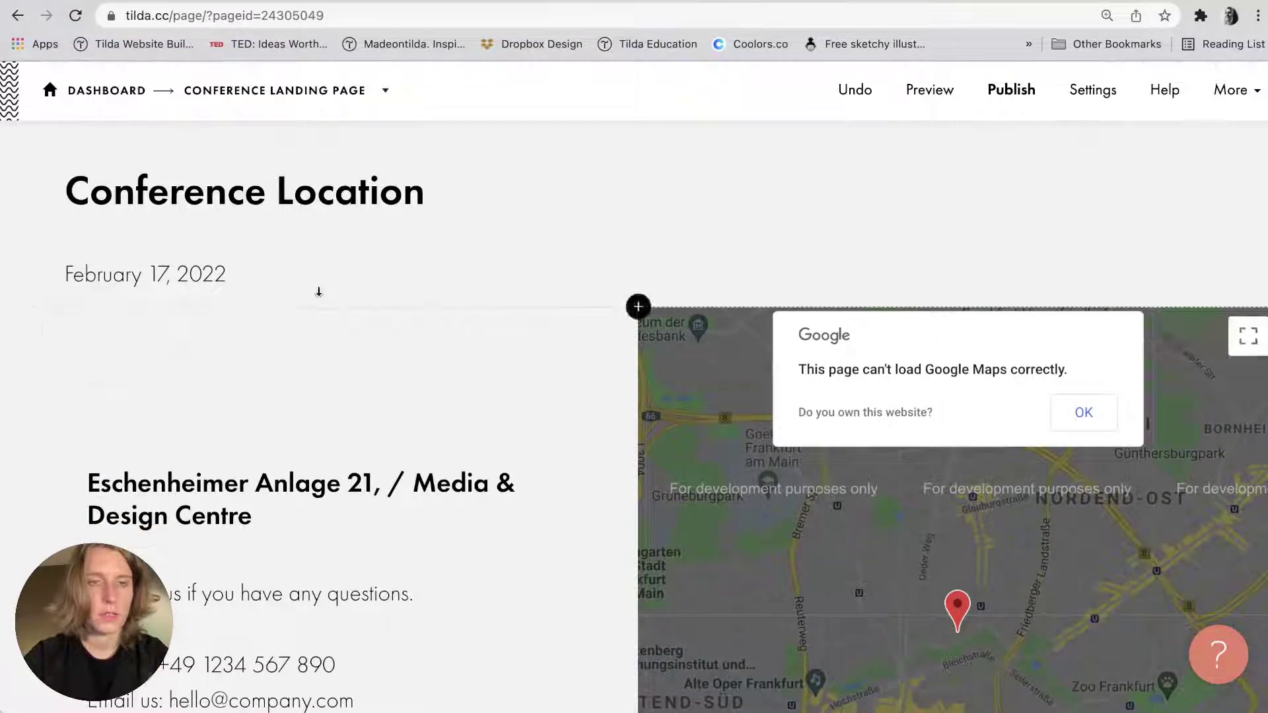
pyautogui.moveTo(84, 414)
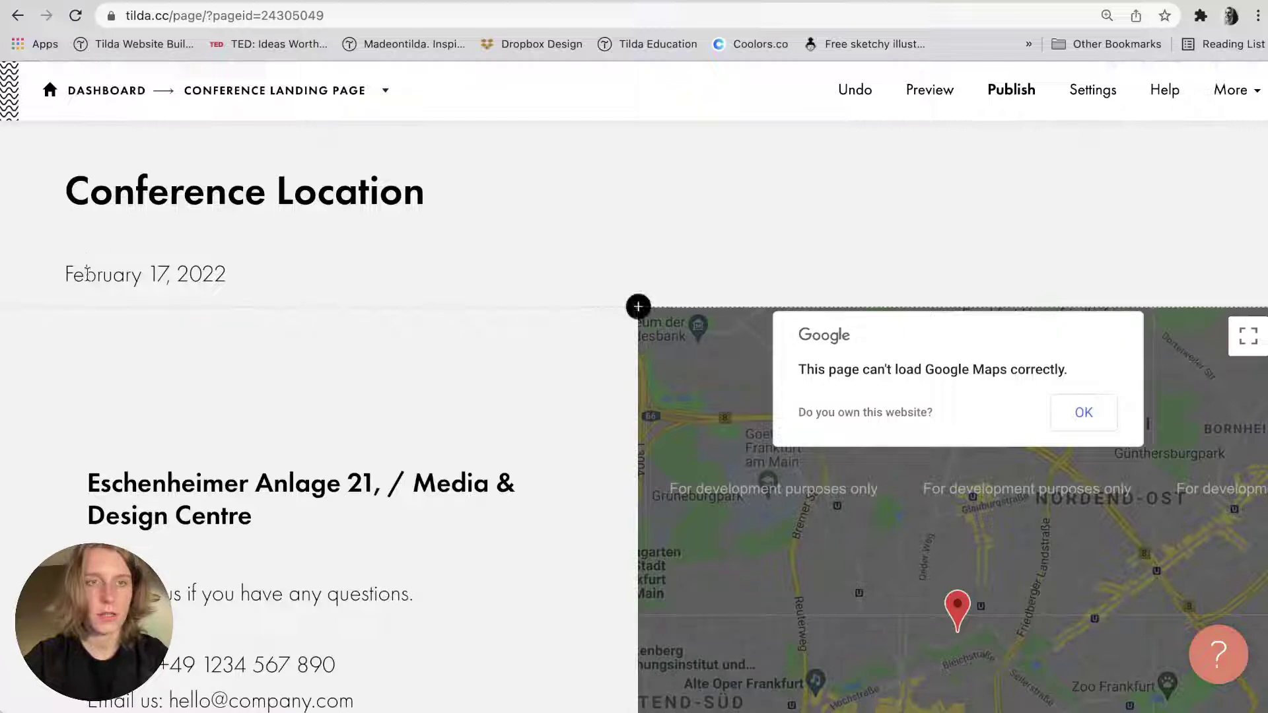
pyautogui.scroll(1, 78, 227)
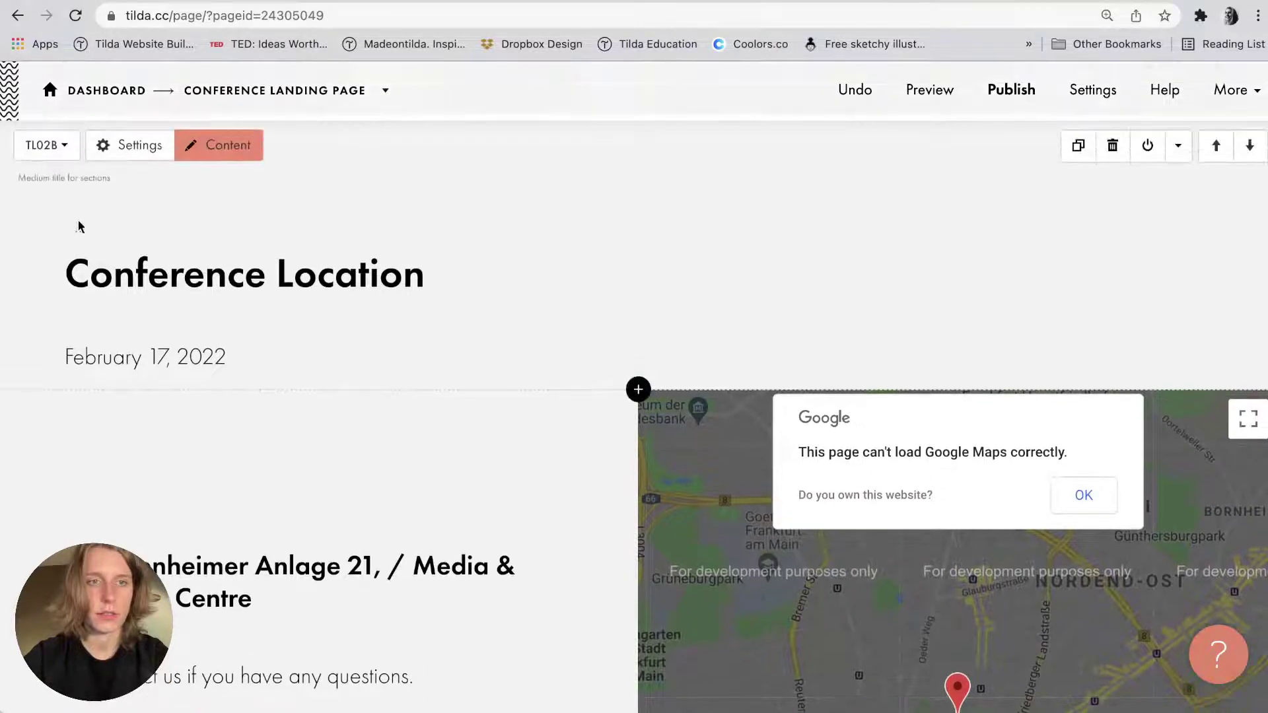
pyautogui.click(130, 143)
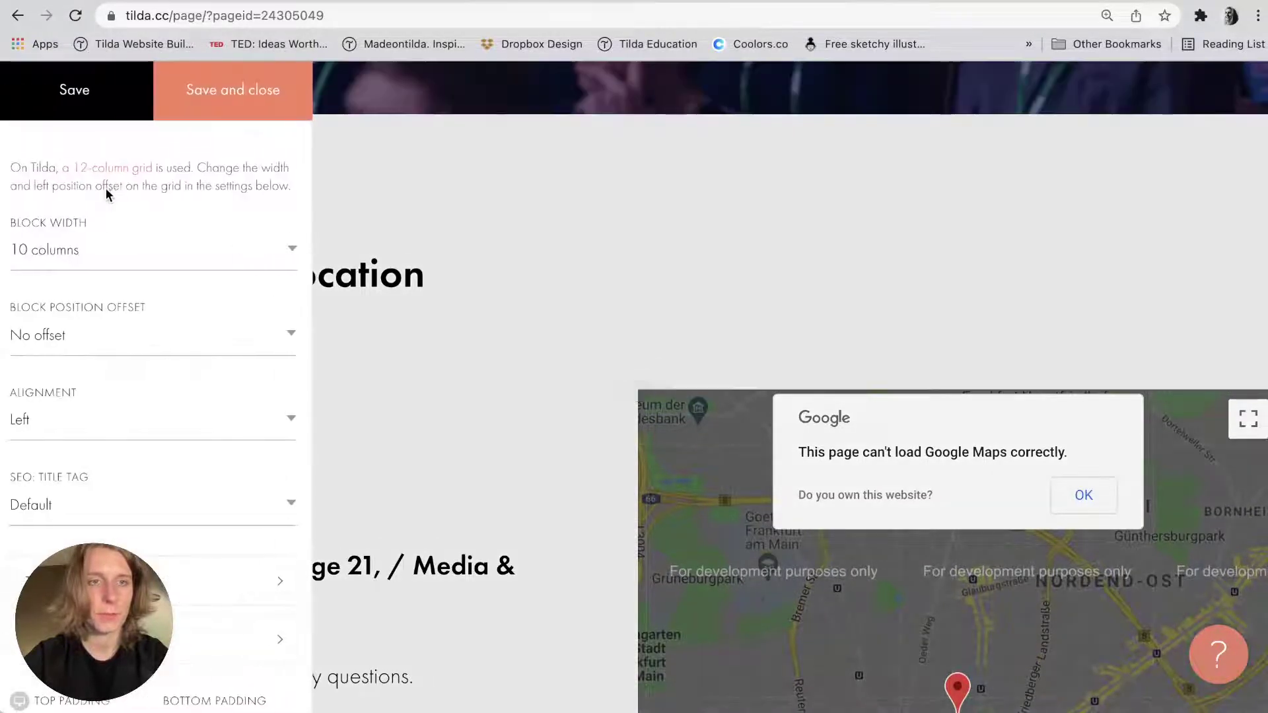
pyautogui.click(86, 335)
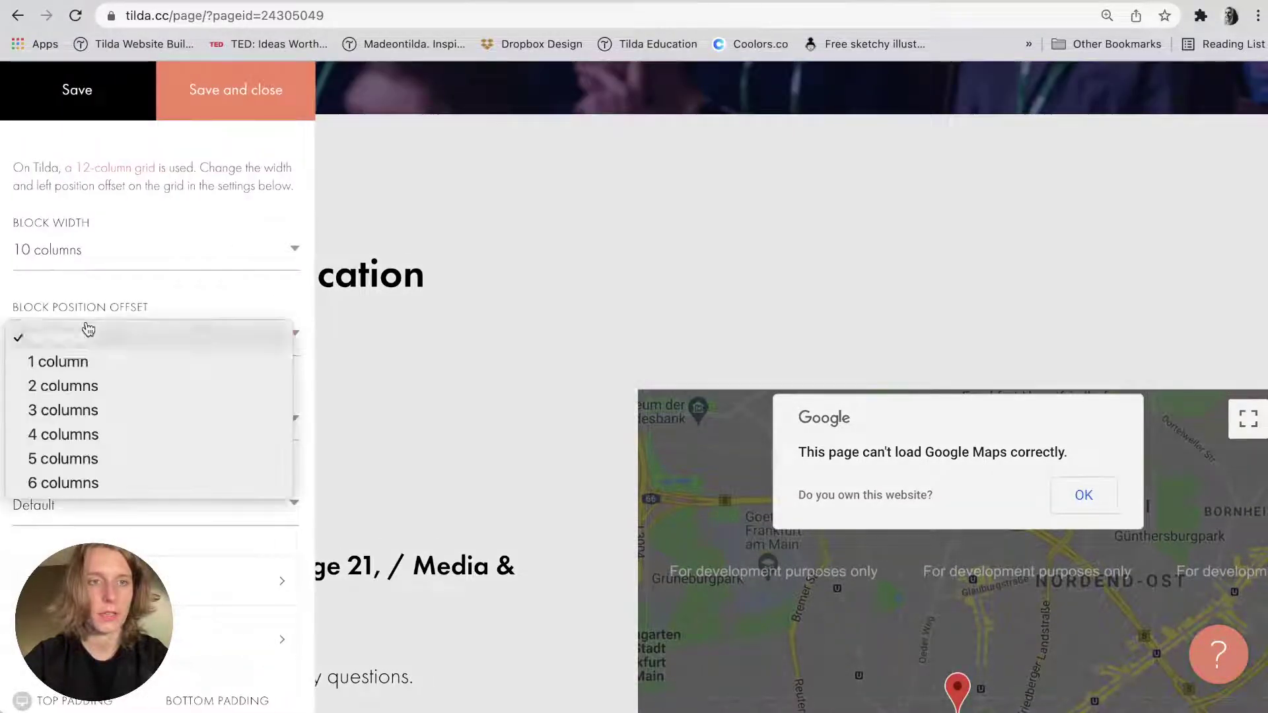
pyautogui.click(86, 359)
pyautogui.click(207, 101)
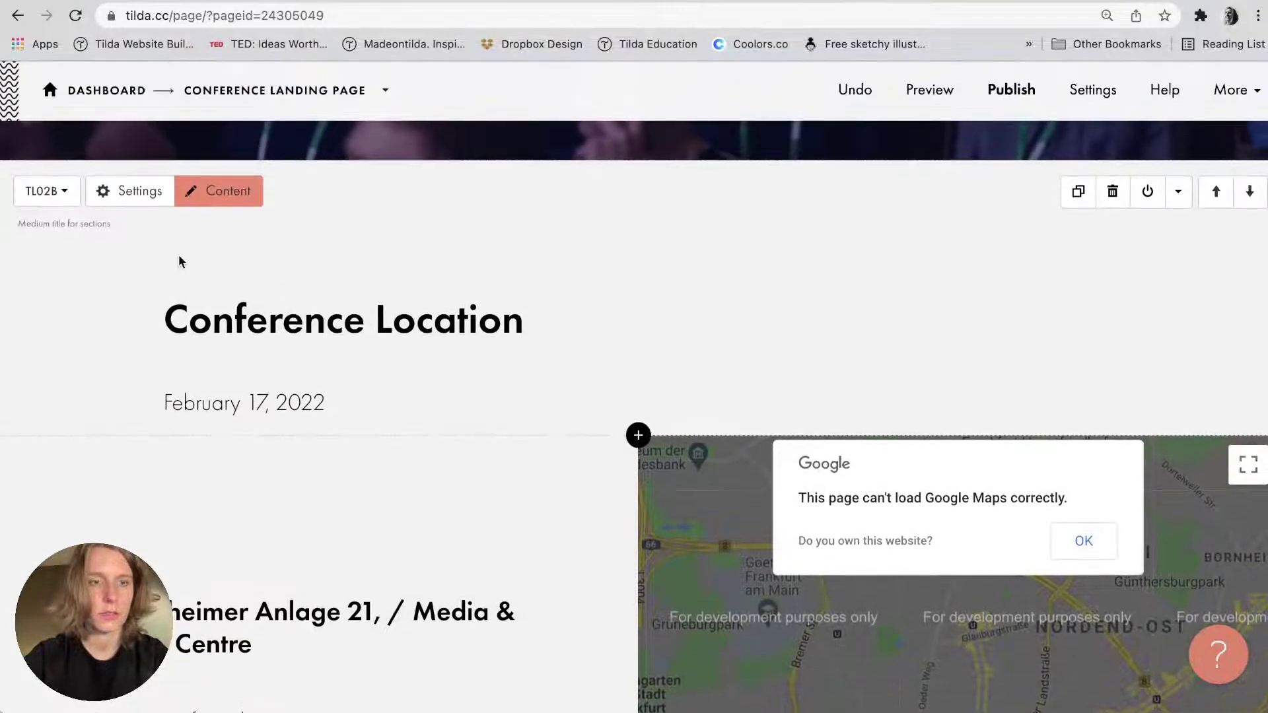
pyautogui.click(145, 193)
pyautogui.click(105, 345)
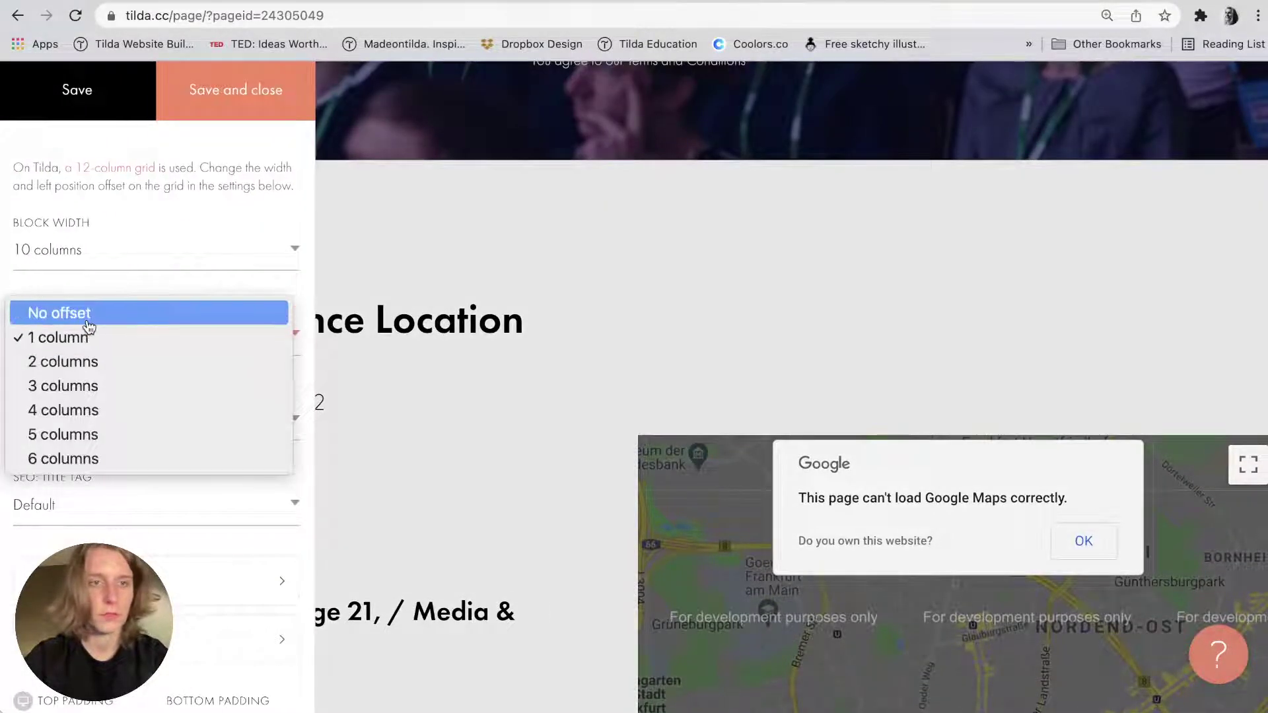
pyautogui.click(85, 313)
pyautogui.click(200, 102)
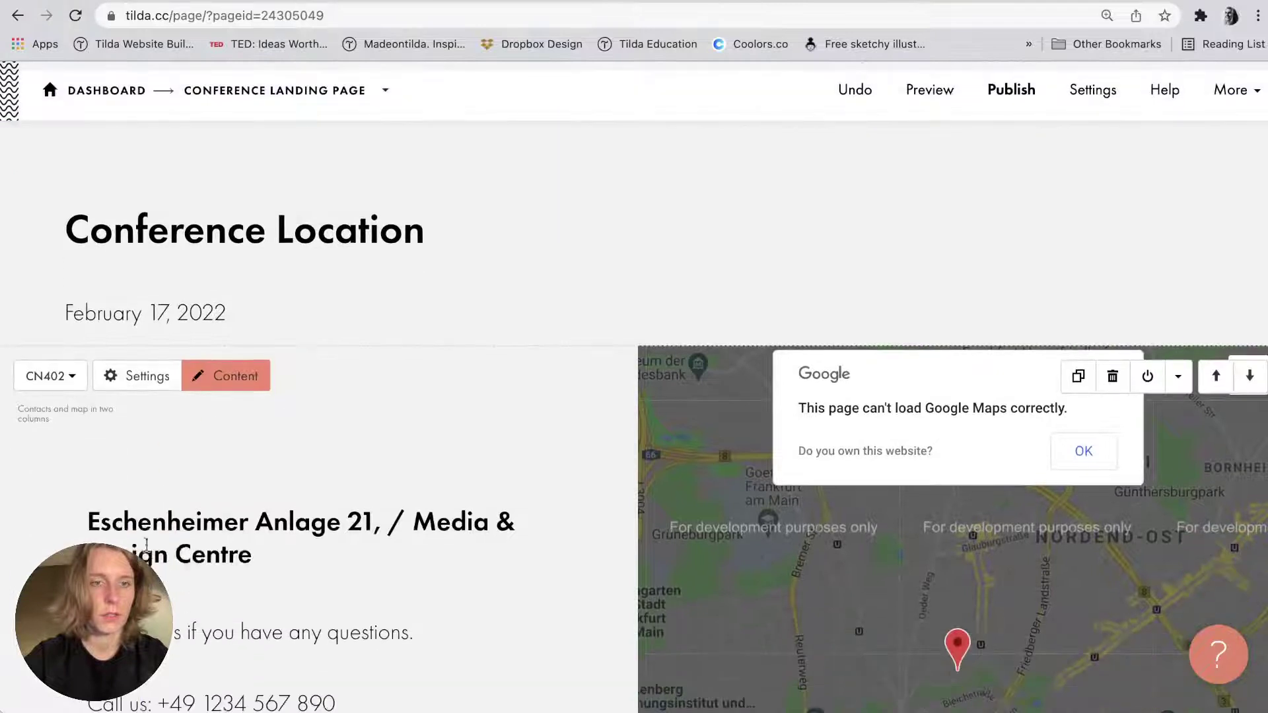
# Turn Flip horizontal off so the map returns left, and add slight spacing below the title.
pyautogui.click(120, 377)
pyautogui.scroll(2, 100, 274)
pyautogui.scroll(7, 101, 273)
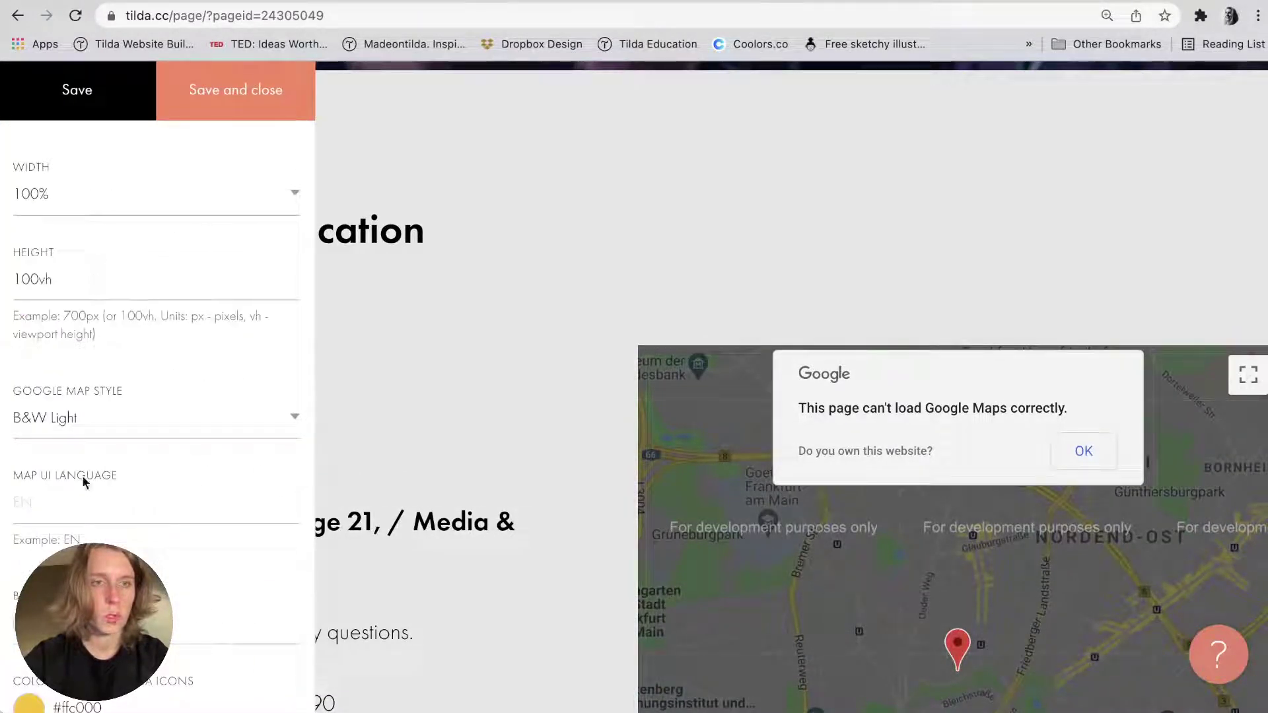
pyautogui.scroll(-3, 83, 476)
pyautogui.scroll(-8, 82, 476)
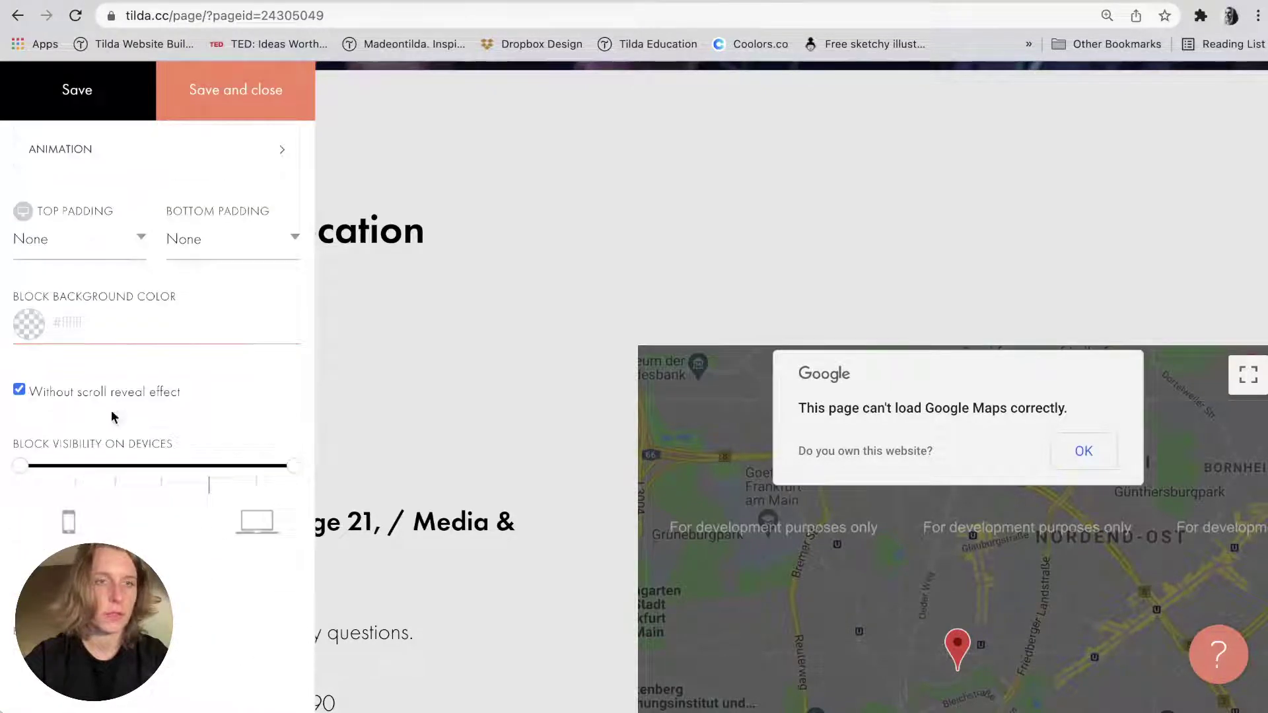
pyautogui.scroll(4, 112, 416)
pyautogui.click(71, 282)
pyautogui.click(412, 341)
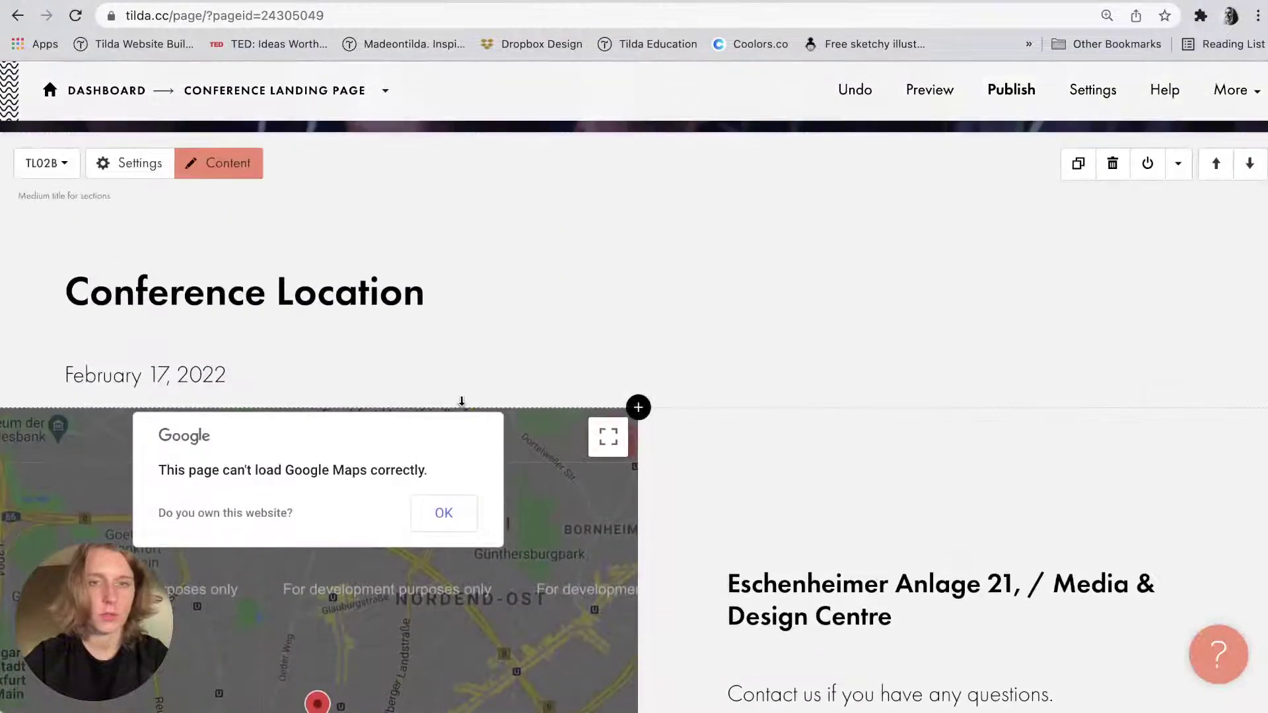
pyautogui.moveTo(461, 405); pyautogui.dragTo(460, 433)
pyautogui.scroll(-3, 459, 432)
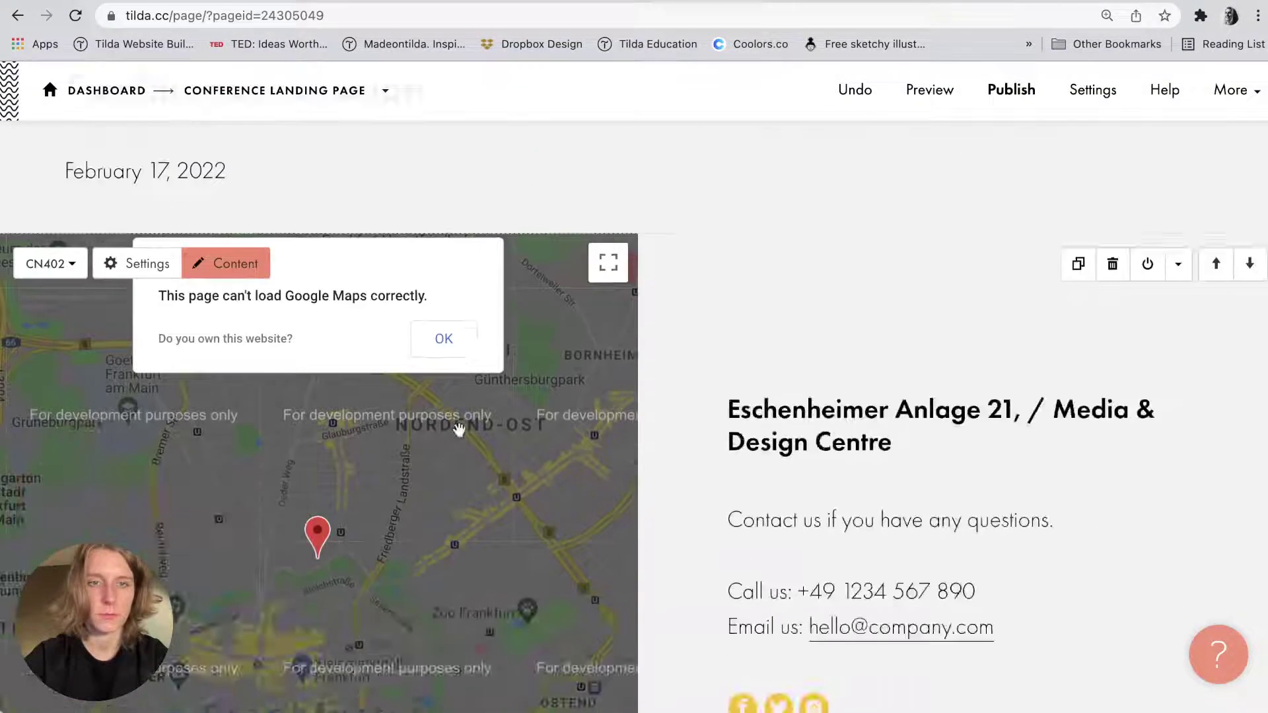
pyautogui.scroll(-6, 907, 465)
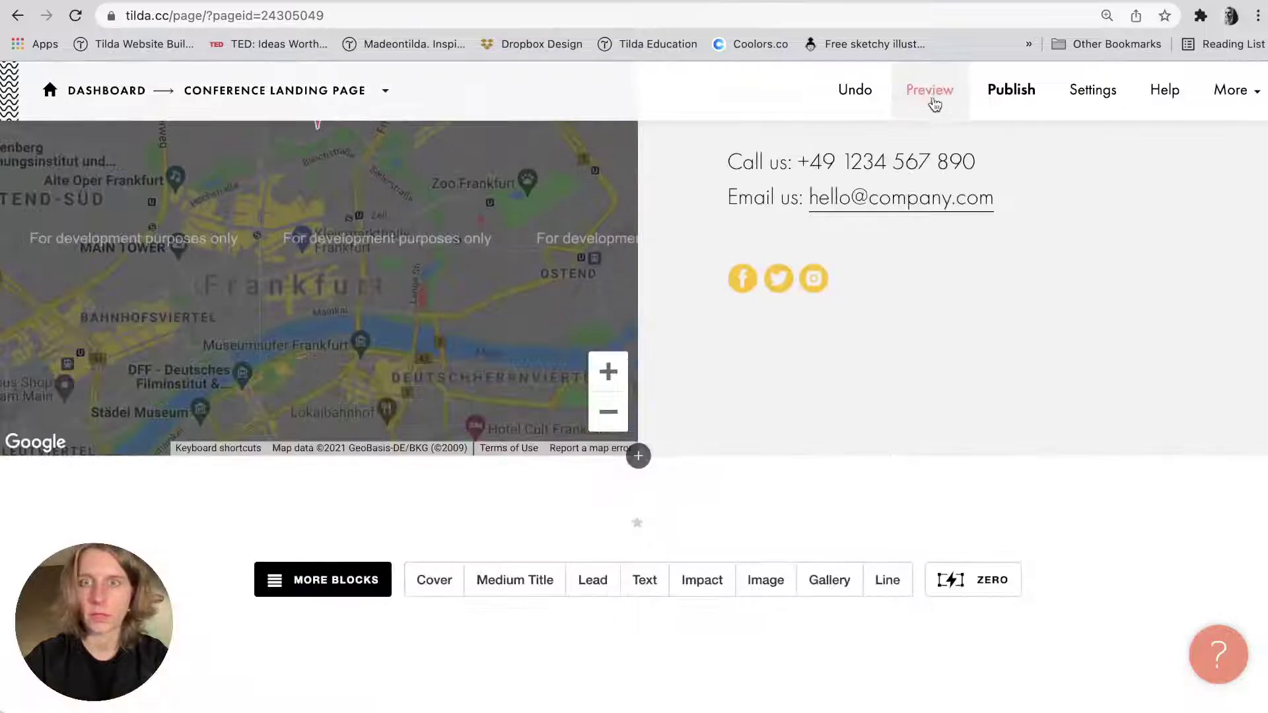
# Preview the page, scrolling down to the map and back up to the WEB ALLIANCE CONF. hero.
pyautogui.click(929, 90)
pyautogui.scroll(-15, 541, 482)
pyautogui.scroll(-15, 541, 484)
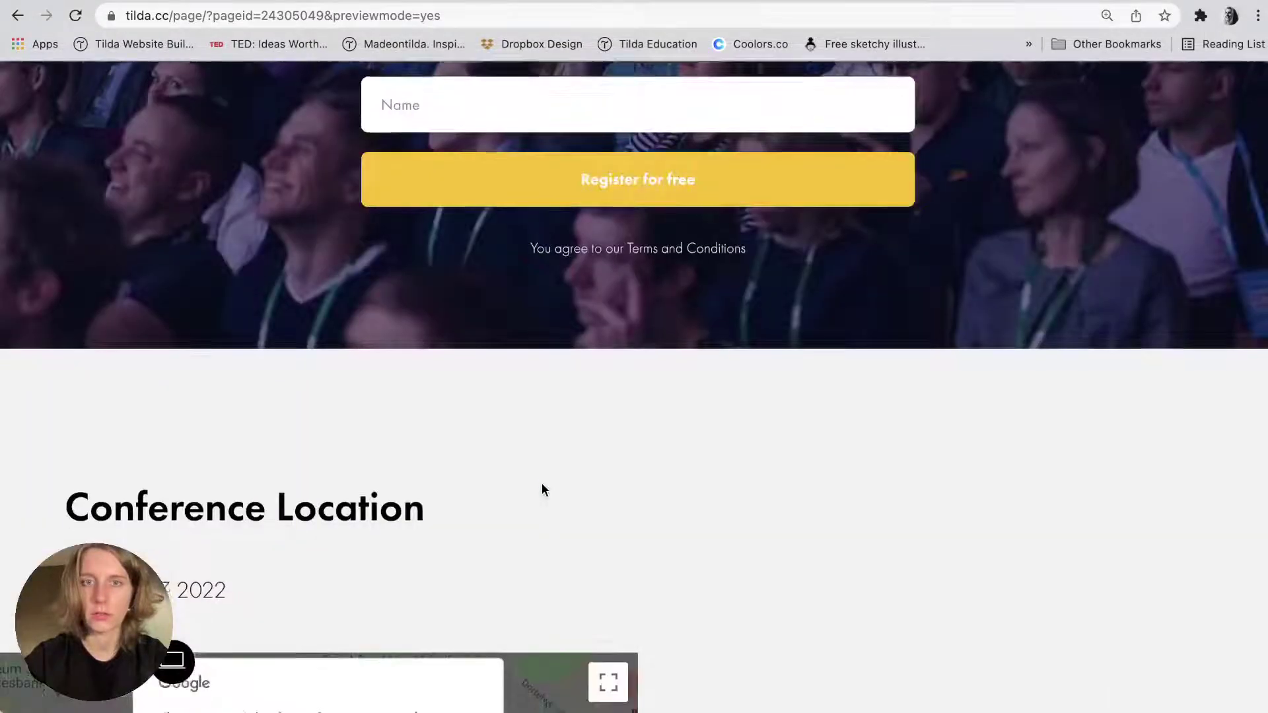
pyautogui.scroll(5, 541, 482)
pyautogui.scroll(-3, 541, 481)
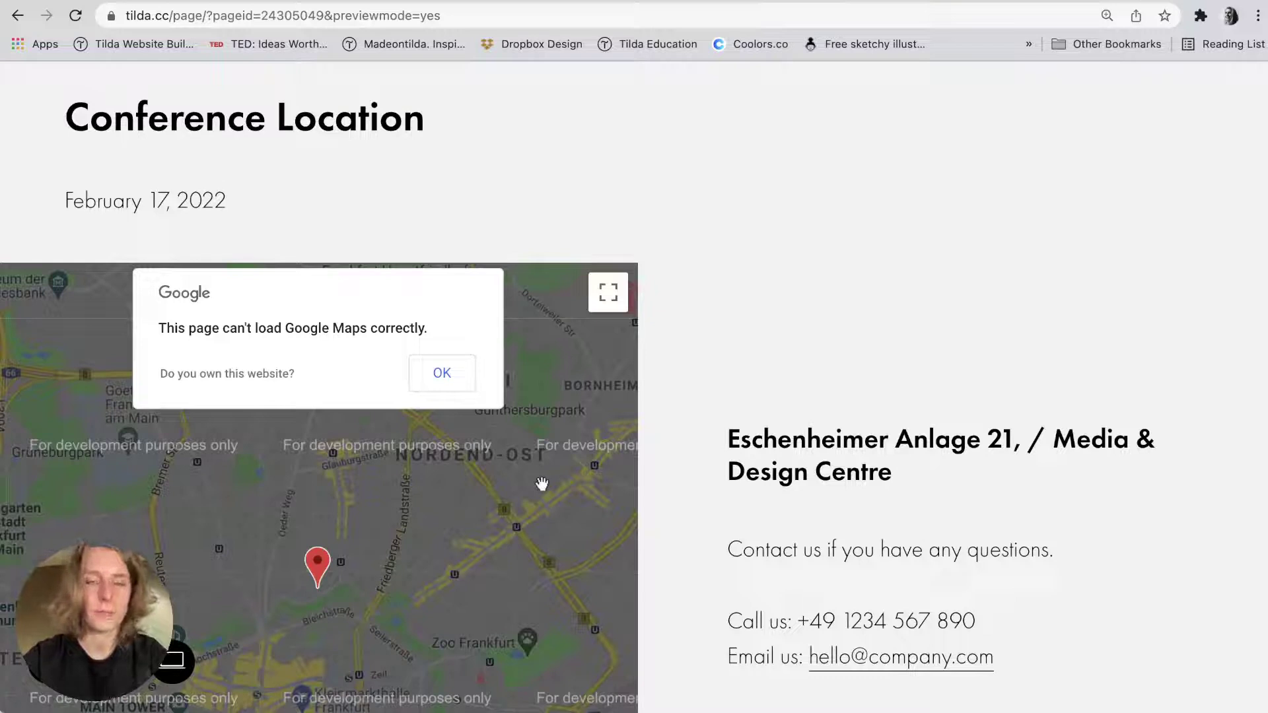
pyautogui.scroll(-2, 541, 484)
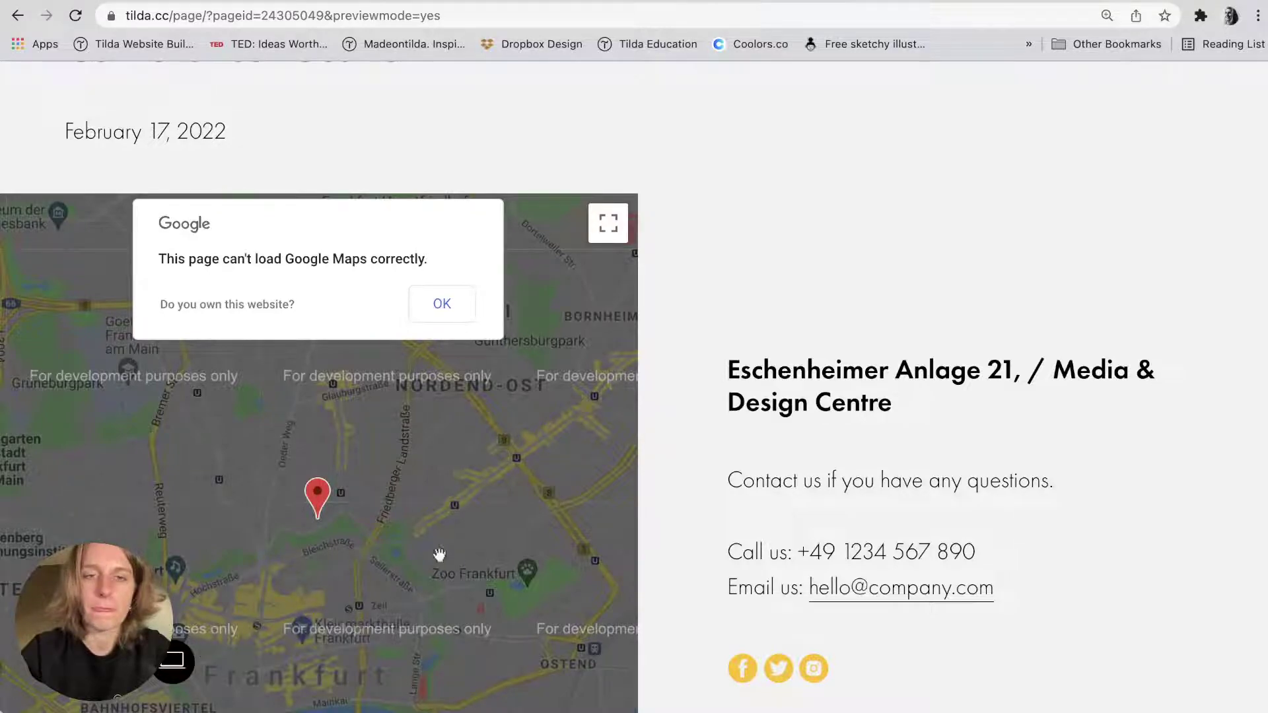
pyautogui.scroll(15, 699, 354)
pyautogui.scroll(15, 700, 355)
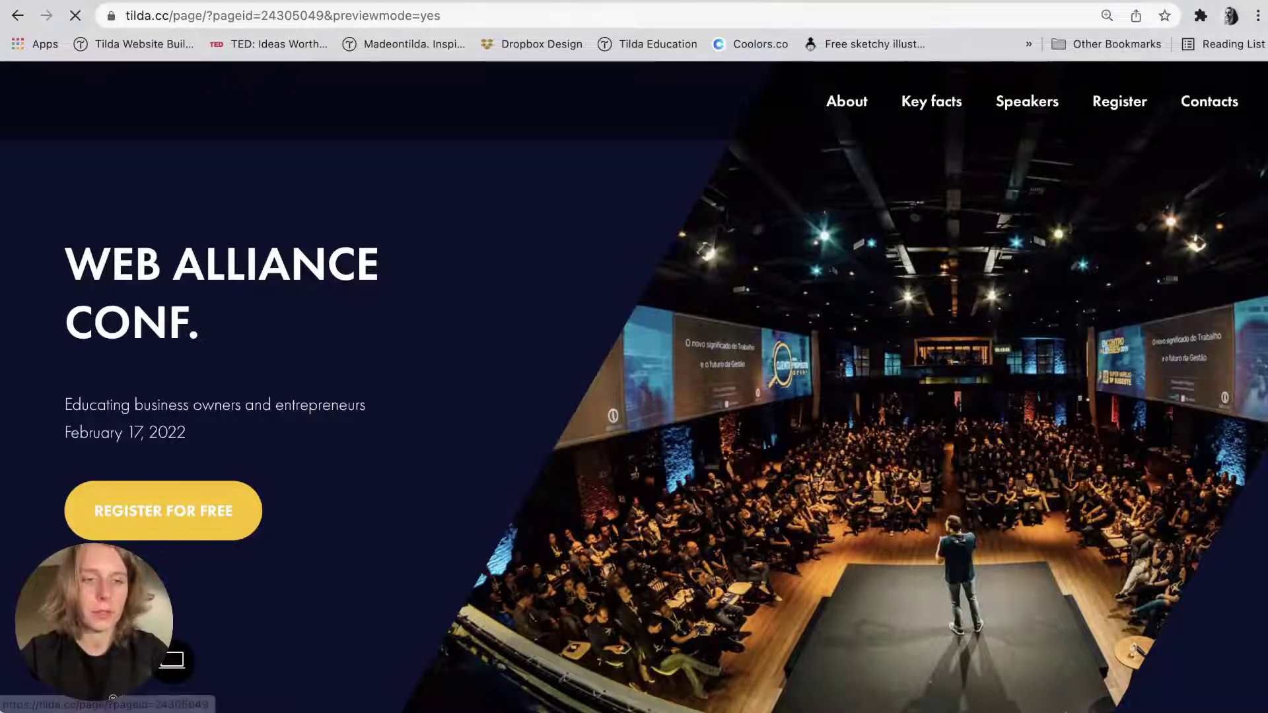
# Leave the preview and set the hero cover's WEB ALLIANCE CONF. title tag to H1.
pyautogui.press('super+w')
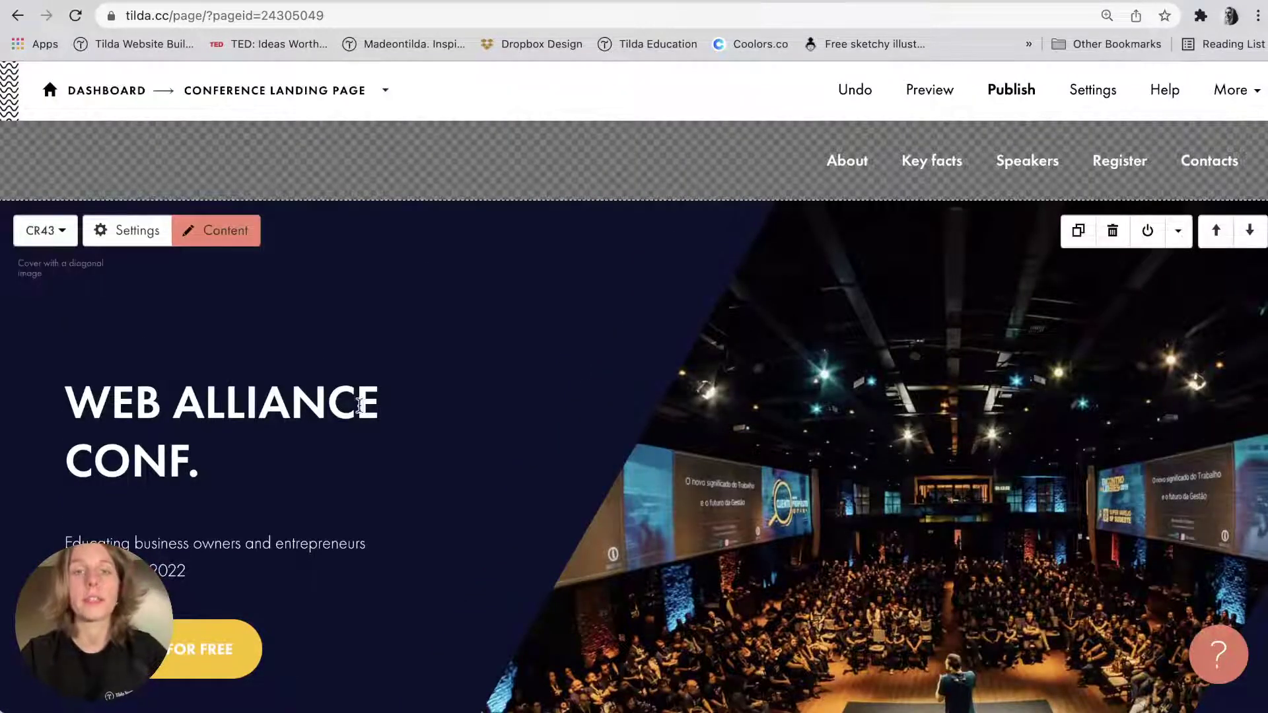
pyautogui.click(125, 236)
pyautogui.scroll(-5, 95, 381)
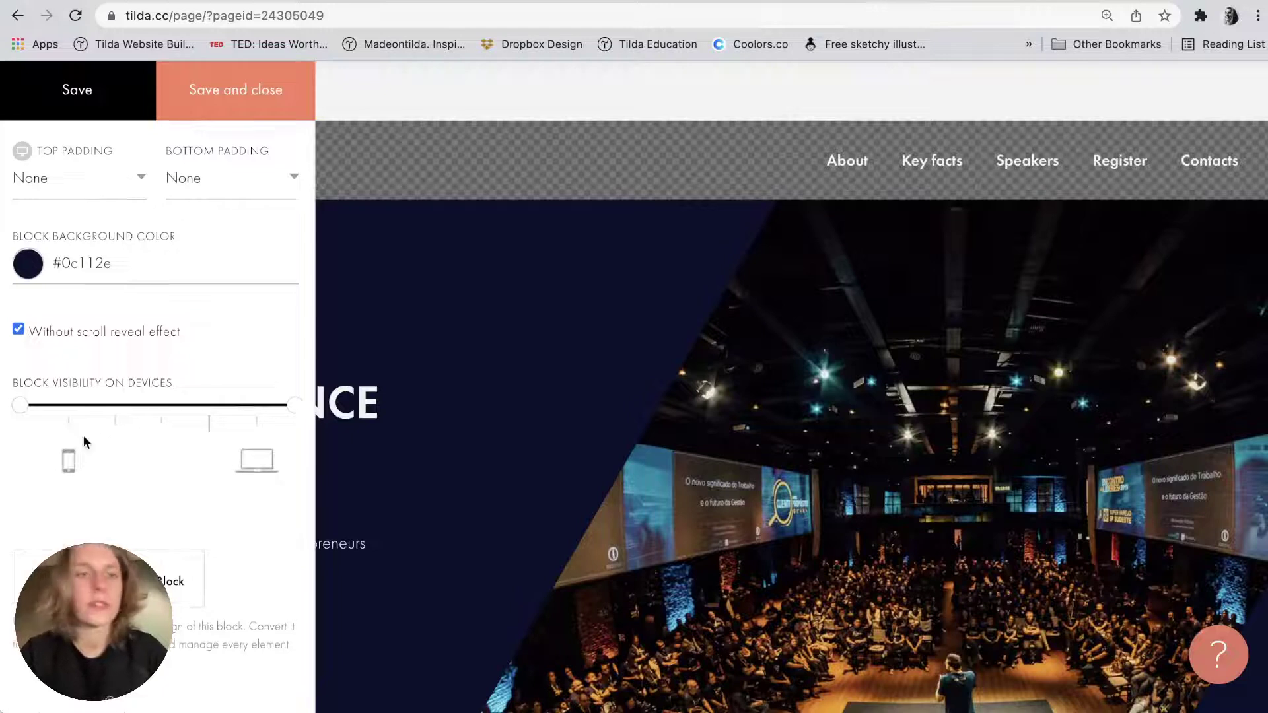
pyautogui.scroll(5, 83, 435)
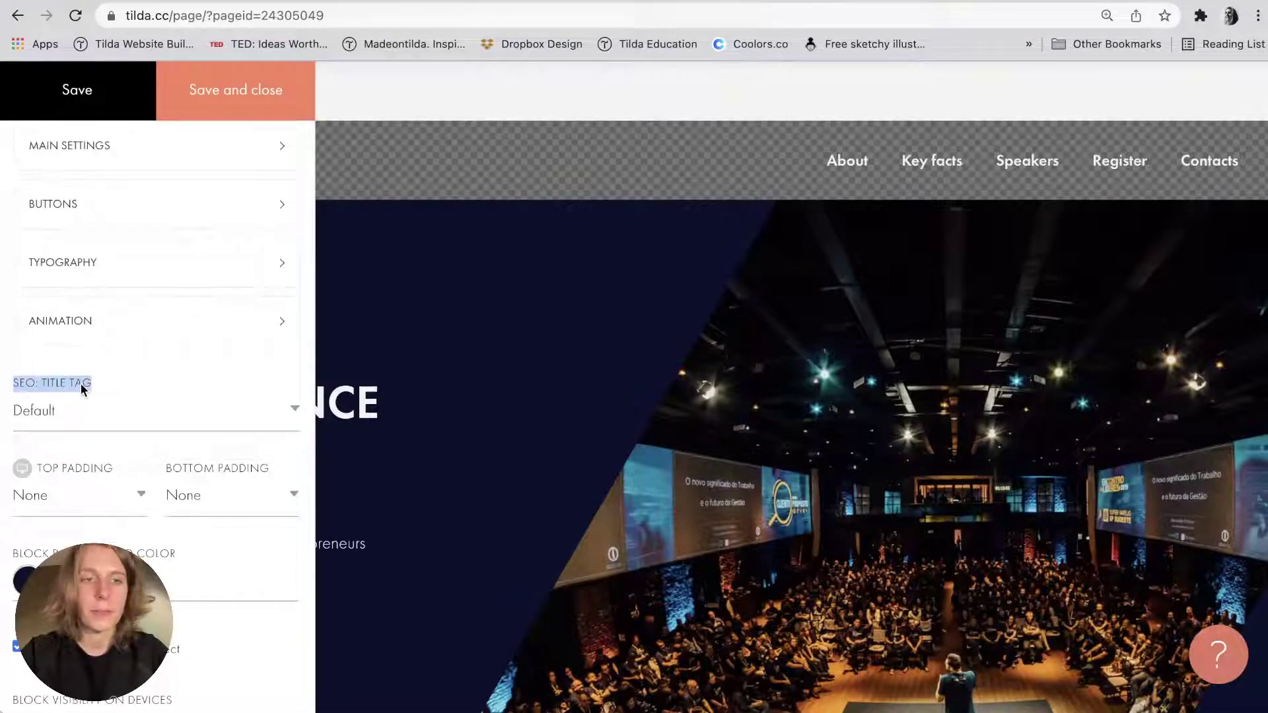
pyautogui.click(65, 410)
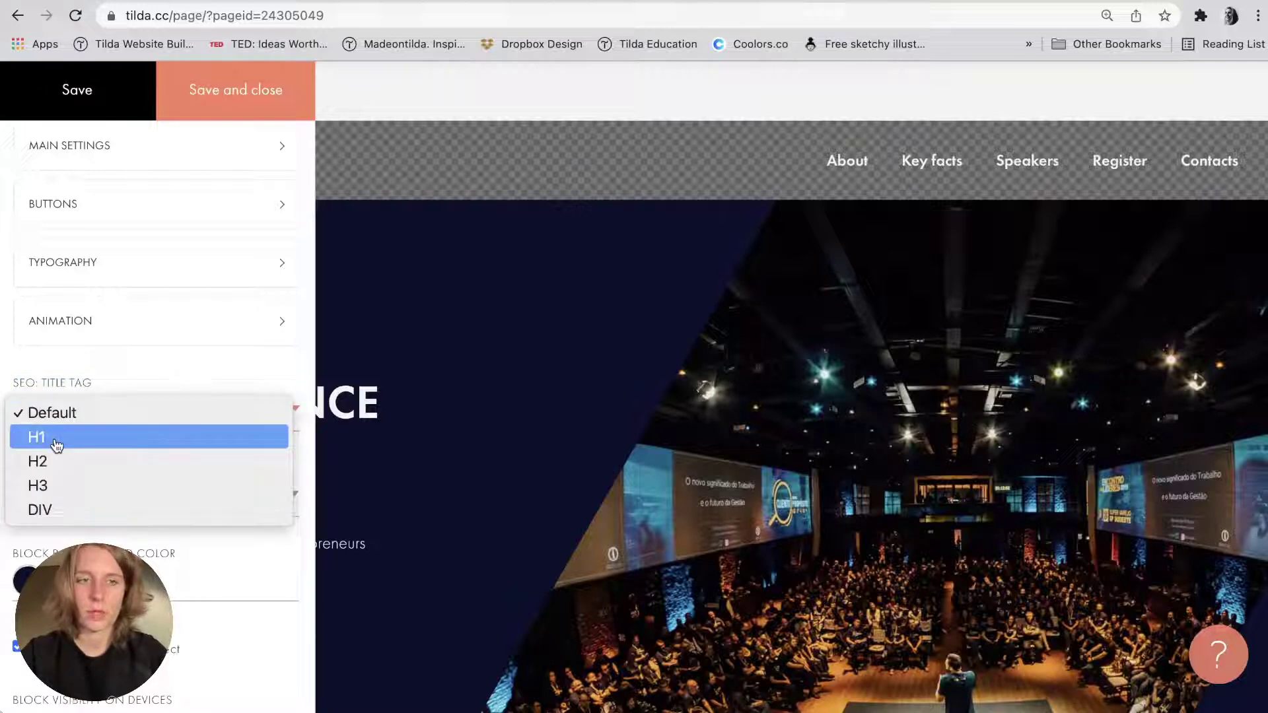
pyautogui.click(56, 439)
pyautogui.click(234, 100)
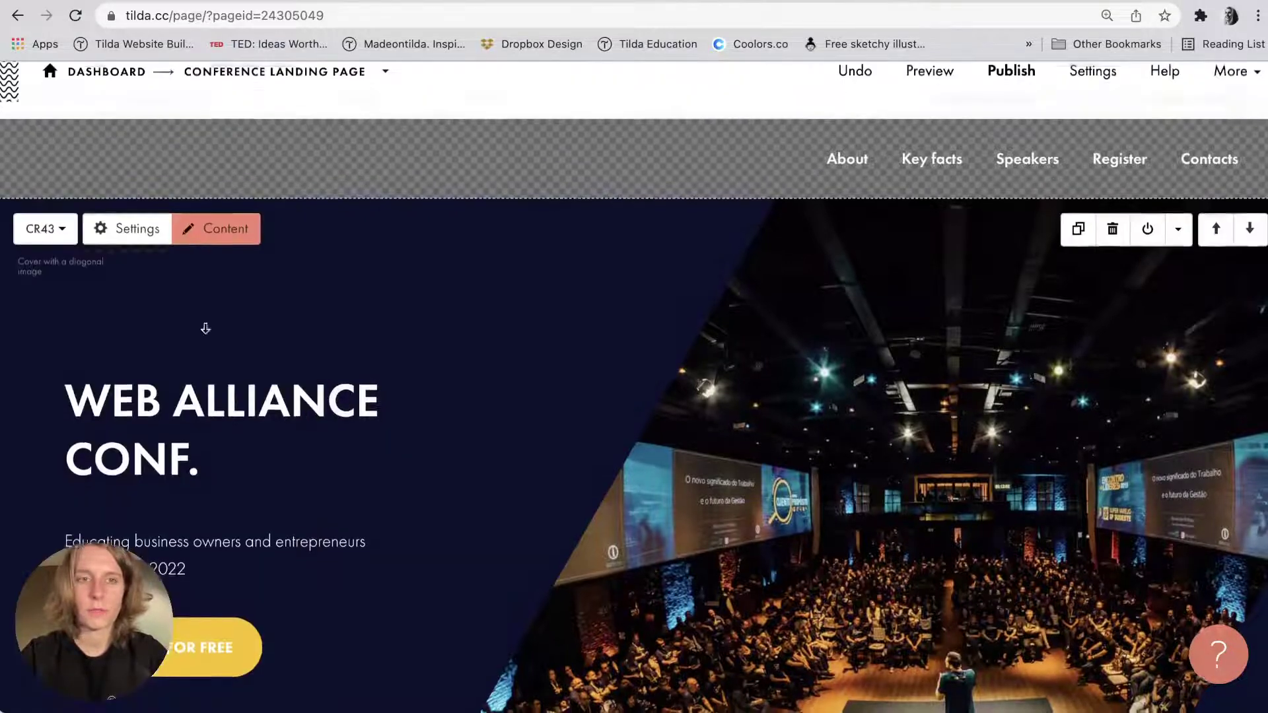
pyautogui.scroll(-1, 205, 329)
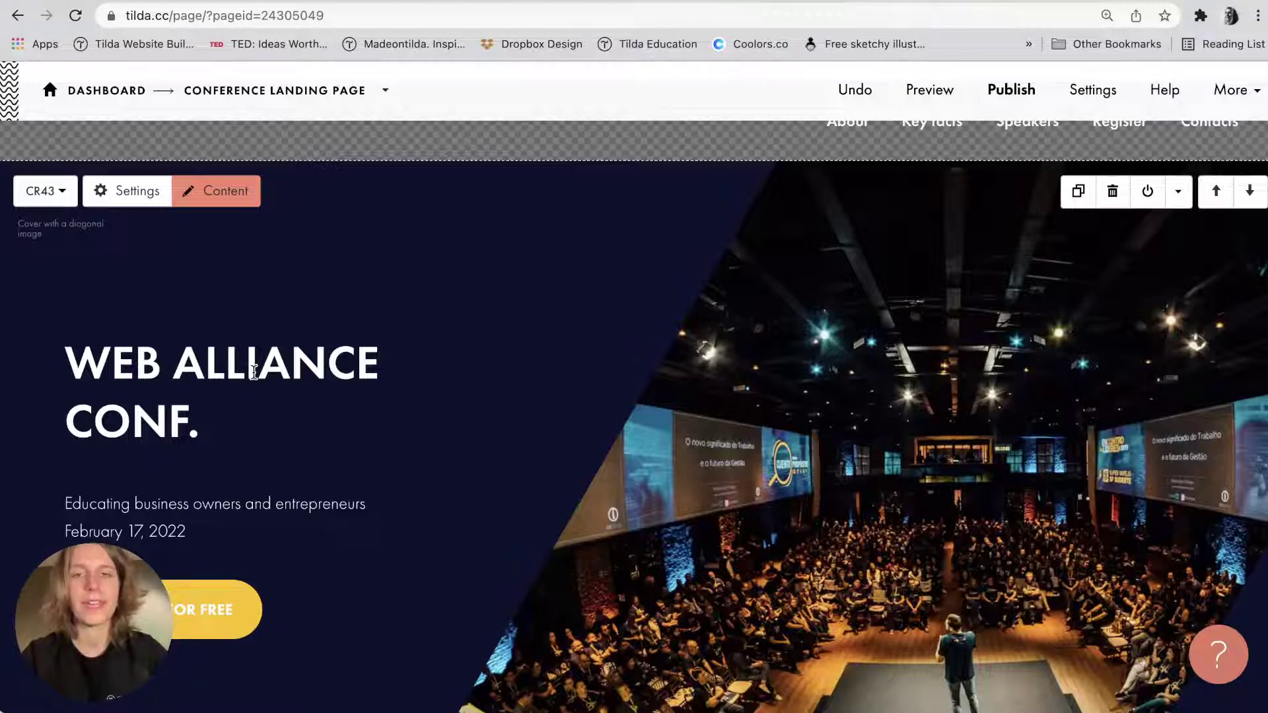
pyautogui.scroll(-1, 254, 371)
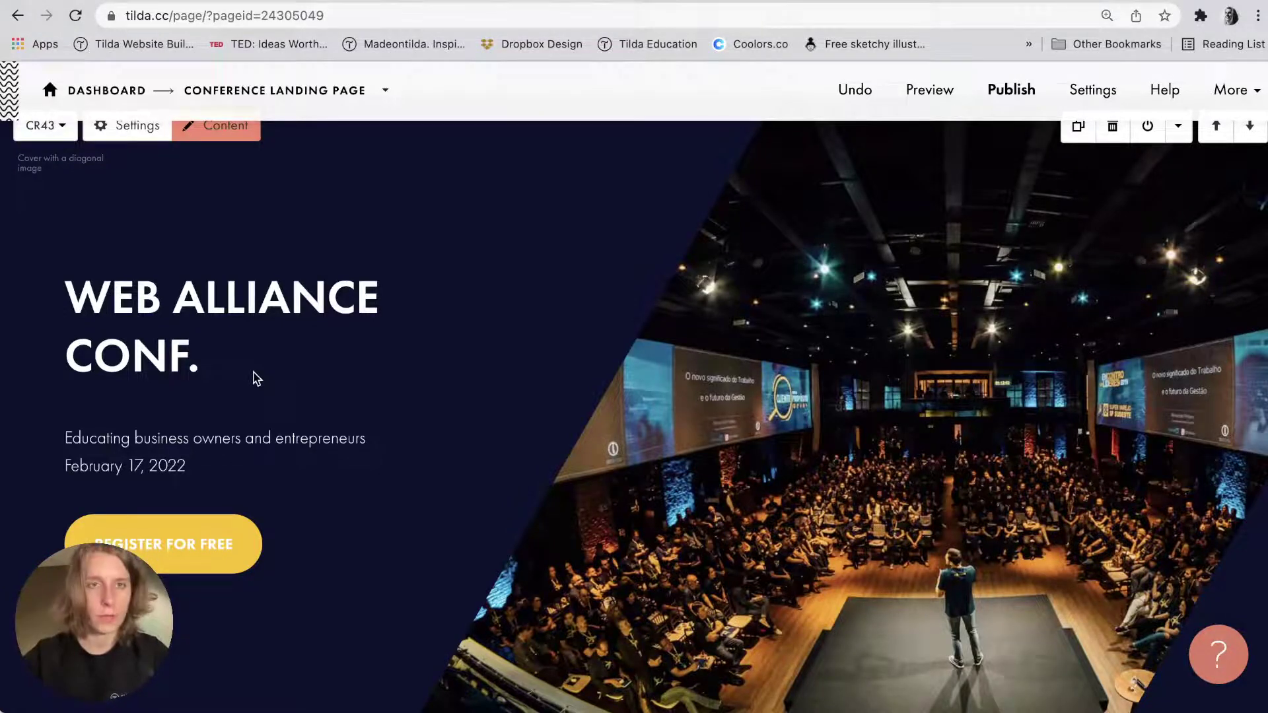
pyautogui.scroll(-10, 256, 379)
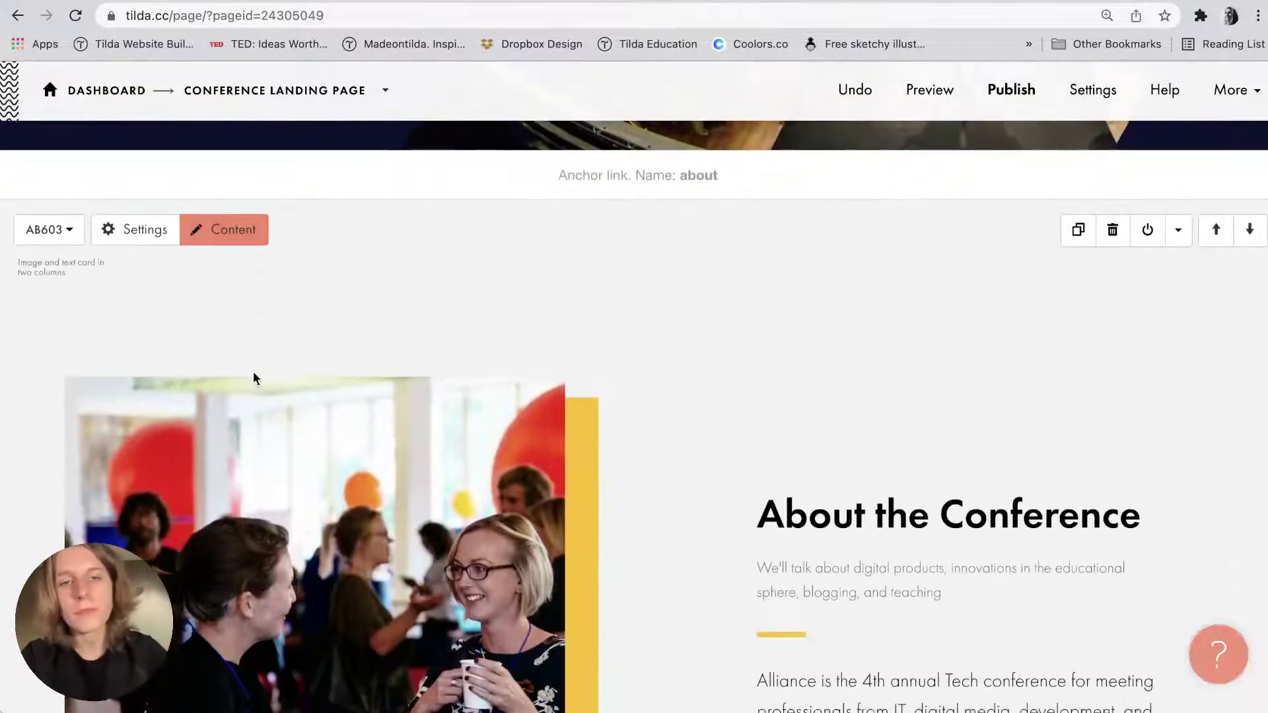
# Set the About the Conference block's SEO title tag to H2 and save.
pyautogui.click(142, 231)
pyautogui.scroll(-5, 156, 449)
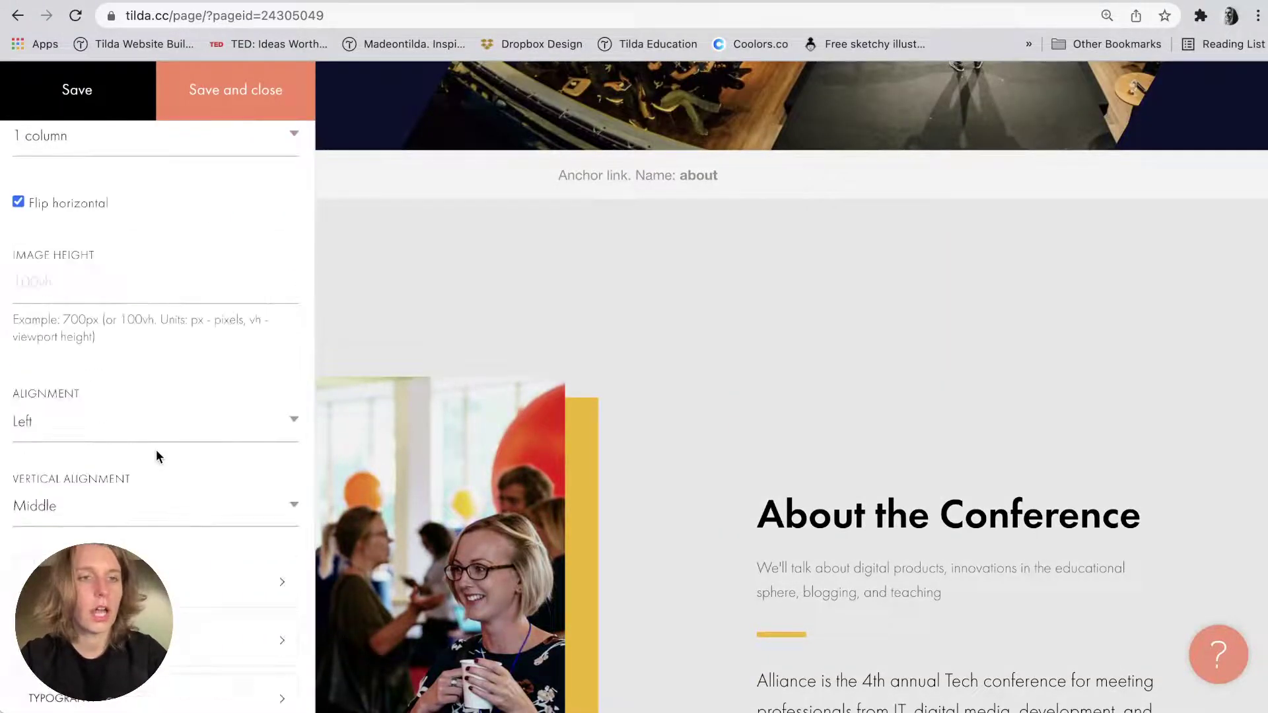
pyautogui.scroll(-10, 73, 498)
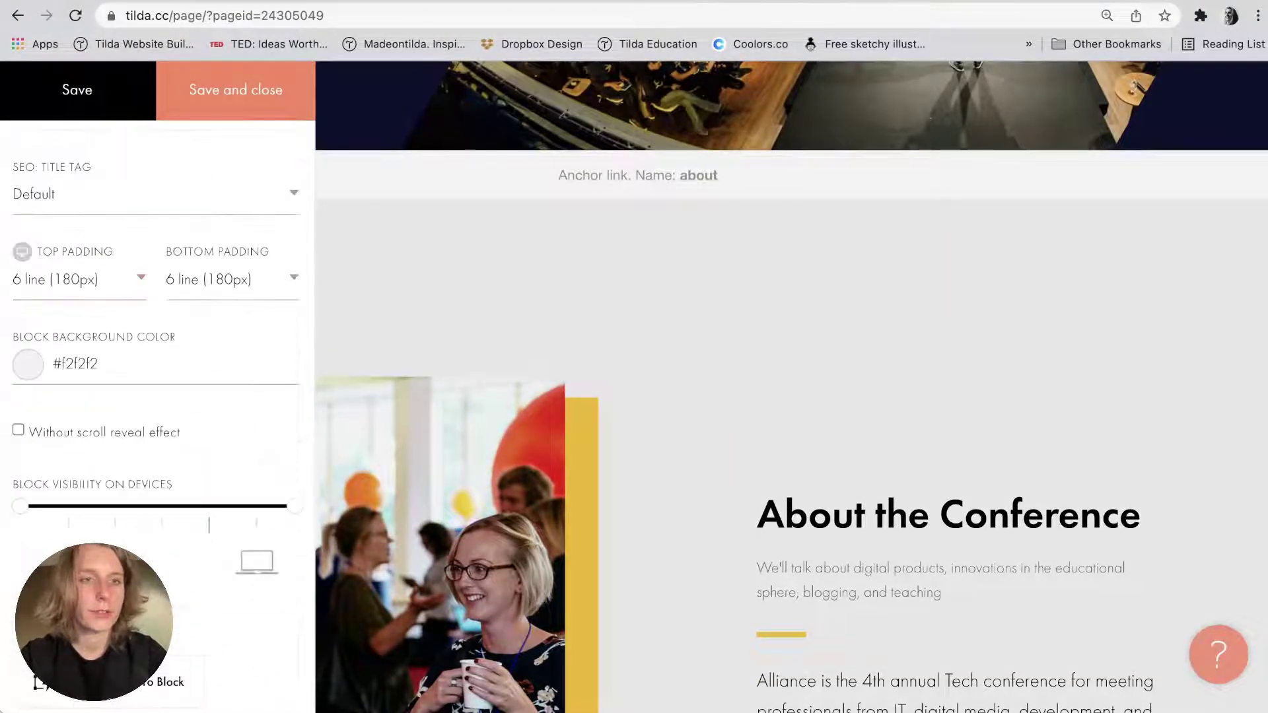
pyautogui.tripleClick(91, 166)
pyautogui.click(71, 194)
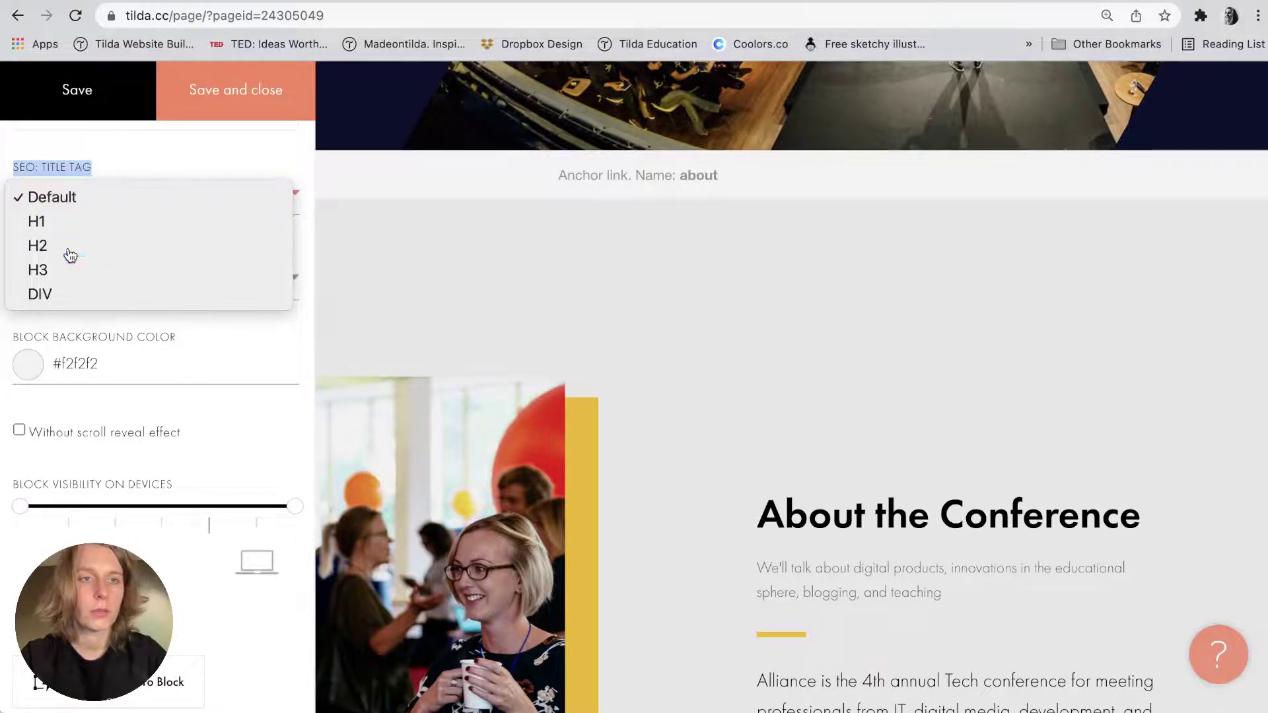
pyautogui.click(69, 249)
pyautogui.click(198, 105)
# Set the registration form block's SEO title tag to H2 and save.
pyautogui.scroll(-6, 384, 425)
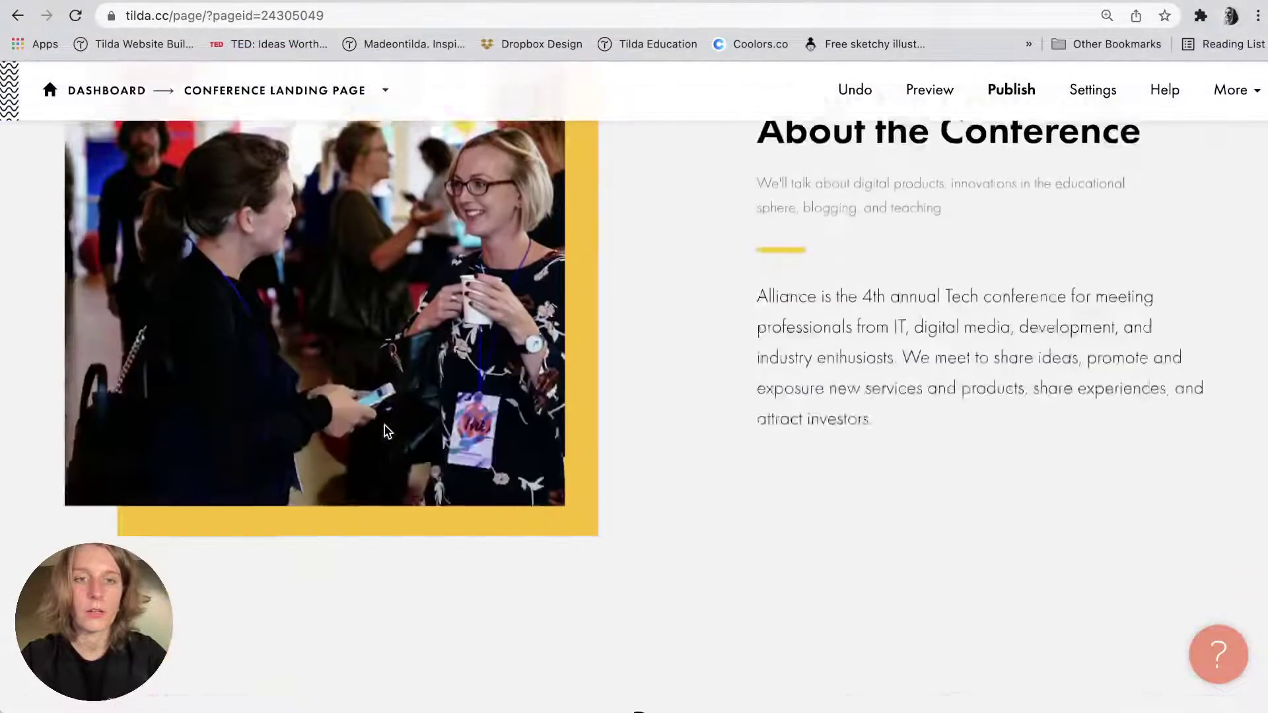
pyautogui.scroll(-5, 384, 429)
pyautogui.scroll(-3, 396, 439)
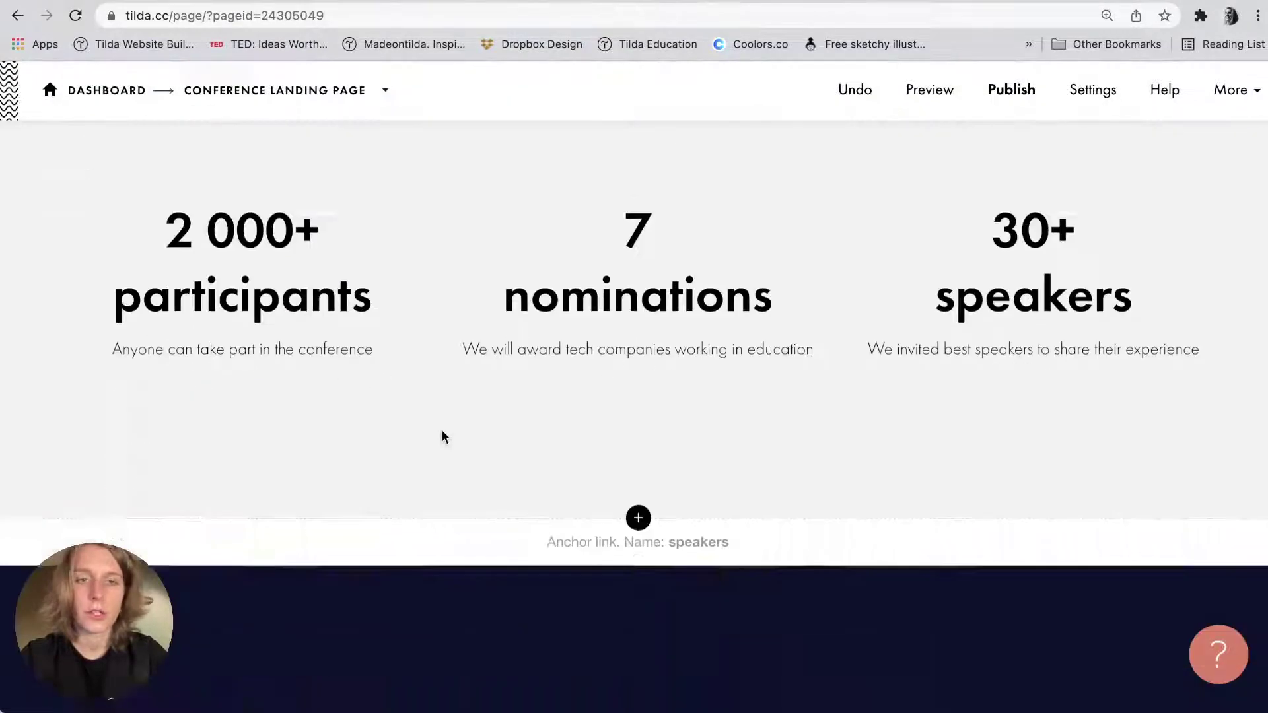
pyautogui.scroll(-15, 442, 430)
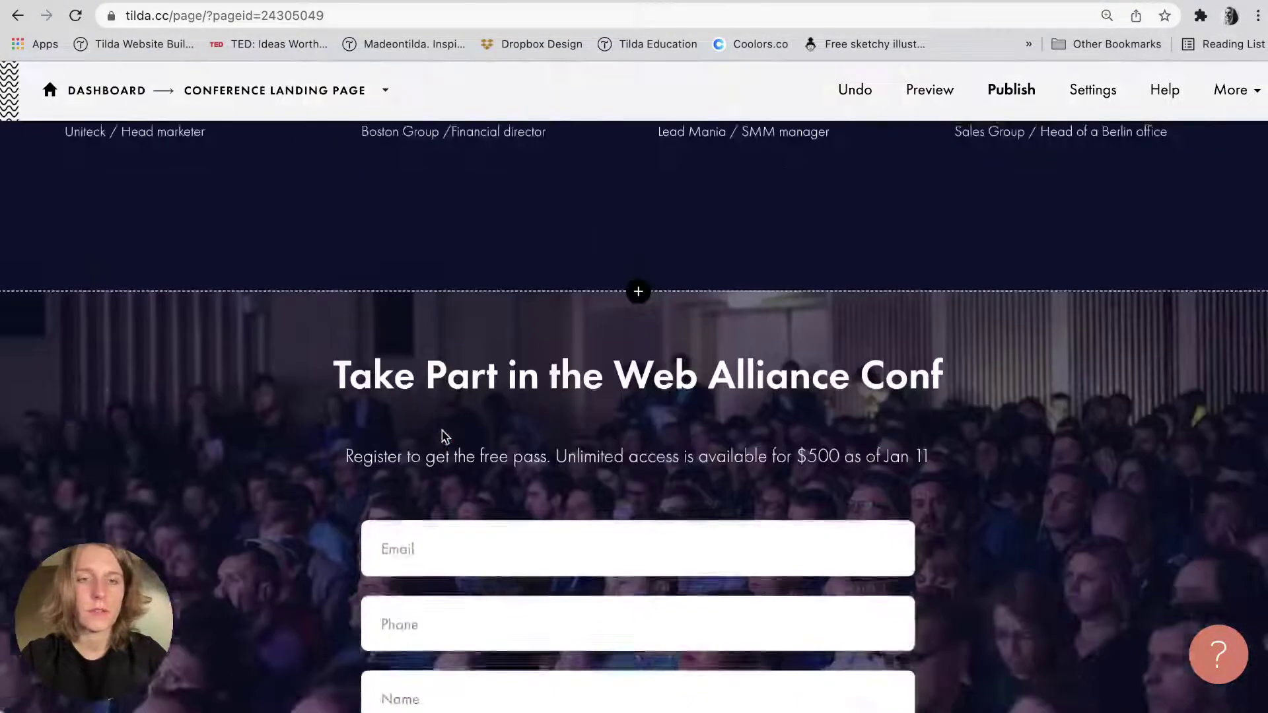
pyautogui.scroll(-3, 442, 436)
pyautogui.scroll(4, 265, 416)
pyautogui.scroll(-15, 137, 419)
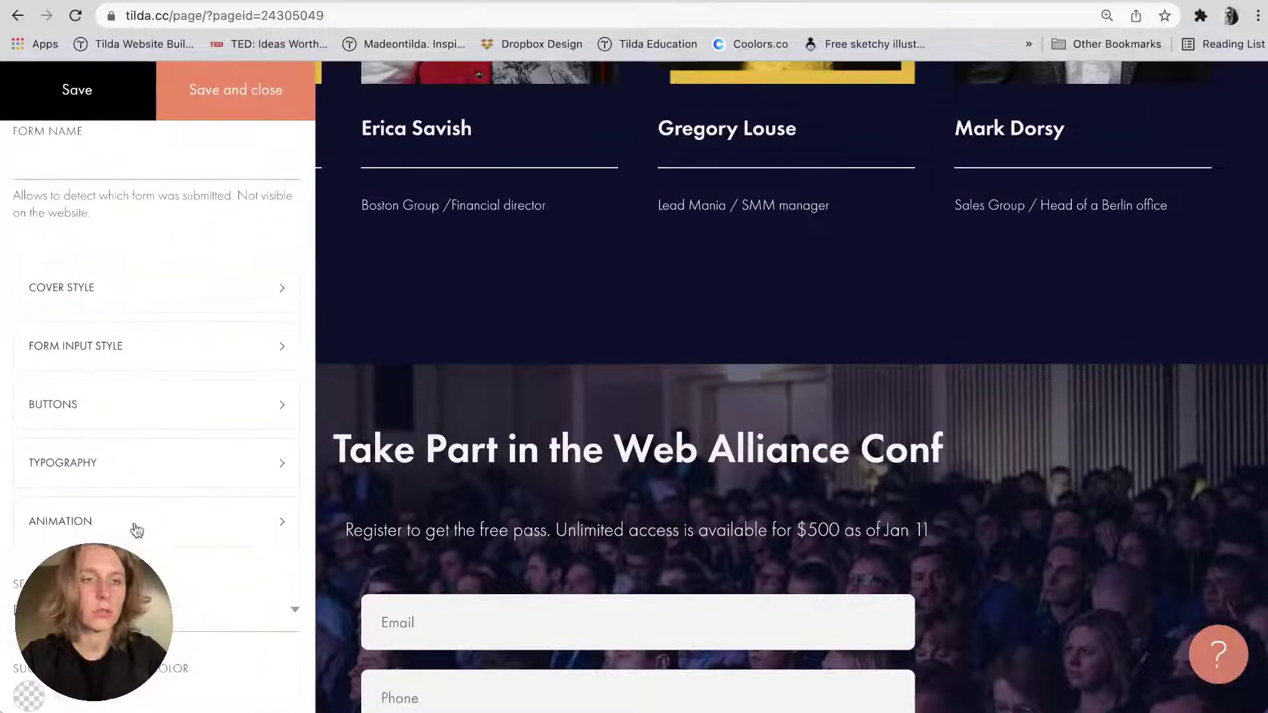
pyautogui.click(84, 286)
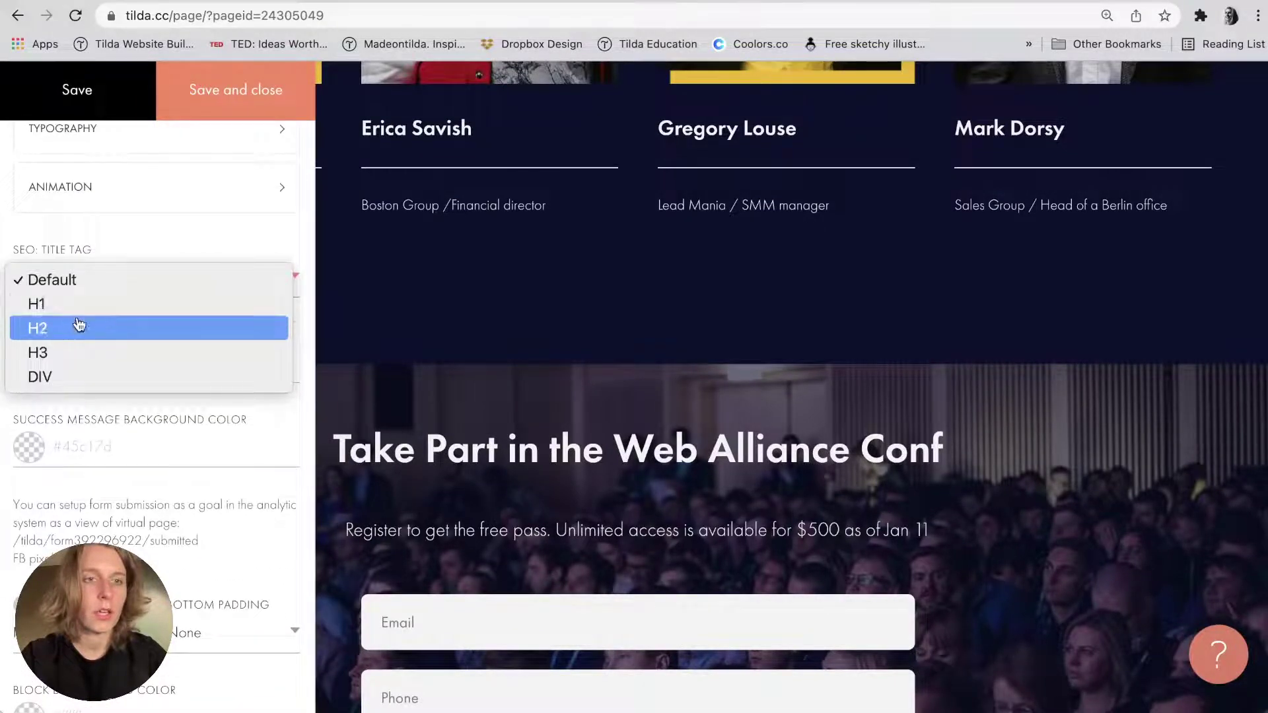
pyautogui.click(78, 327)
pyautogui.click(239, 93)
# Set the Conference Location title block's SEO title tag to H2 and save.
pyautogui.scroll(-8, 348, 397)
pyautogui.scroll(-5, 348, 396)
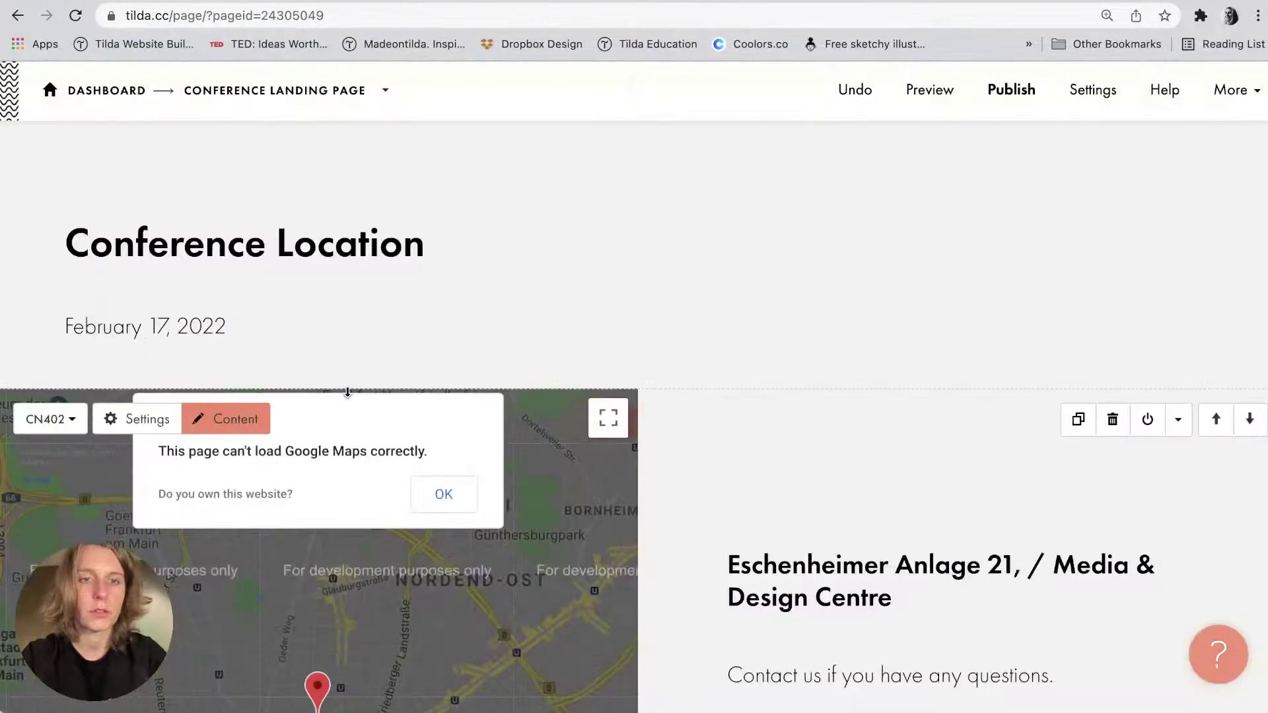
pyautogui.scroll(3, 212, 238)
pyautogui.click(167, 231)
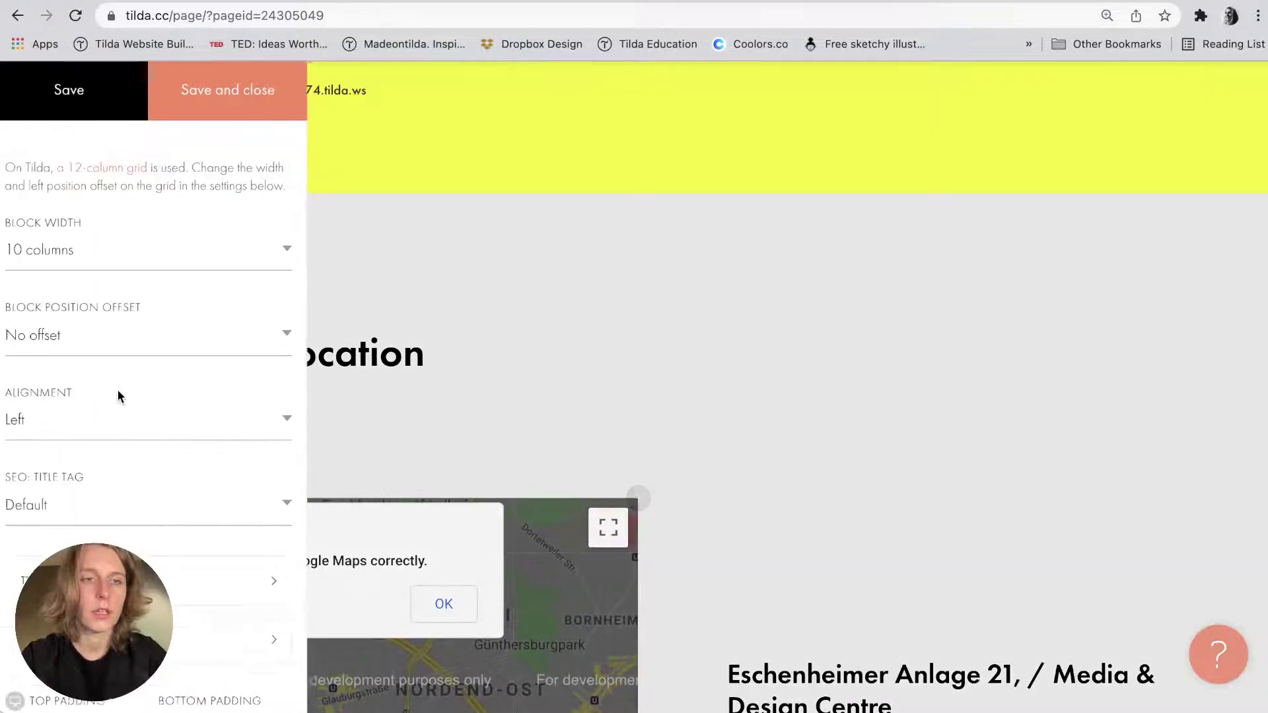
pyautogui.click(84, 489)
pyautogui.click(85, 537)
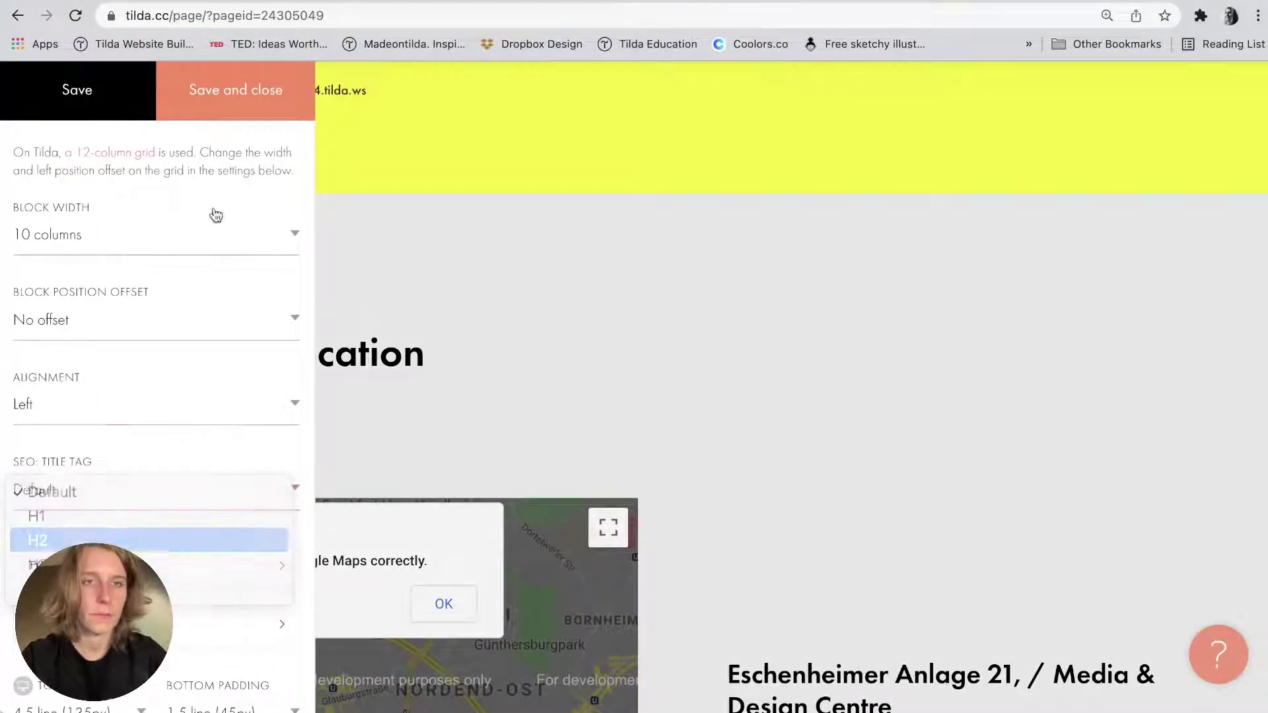
pyautogui.click(254, 73)
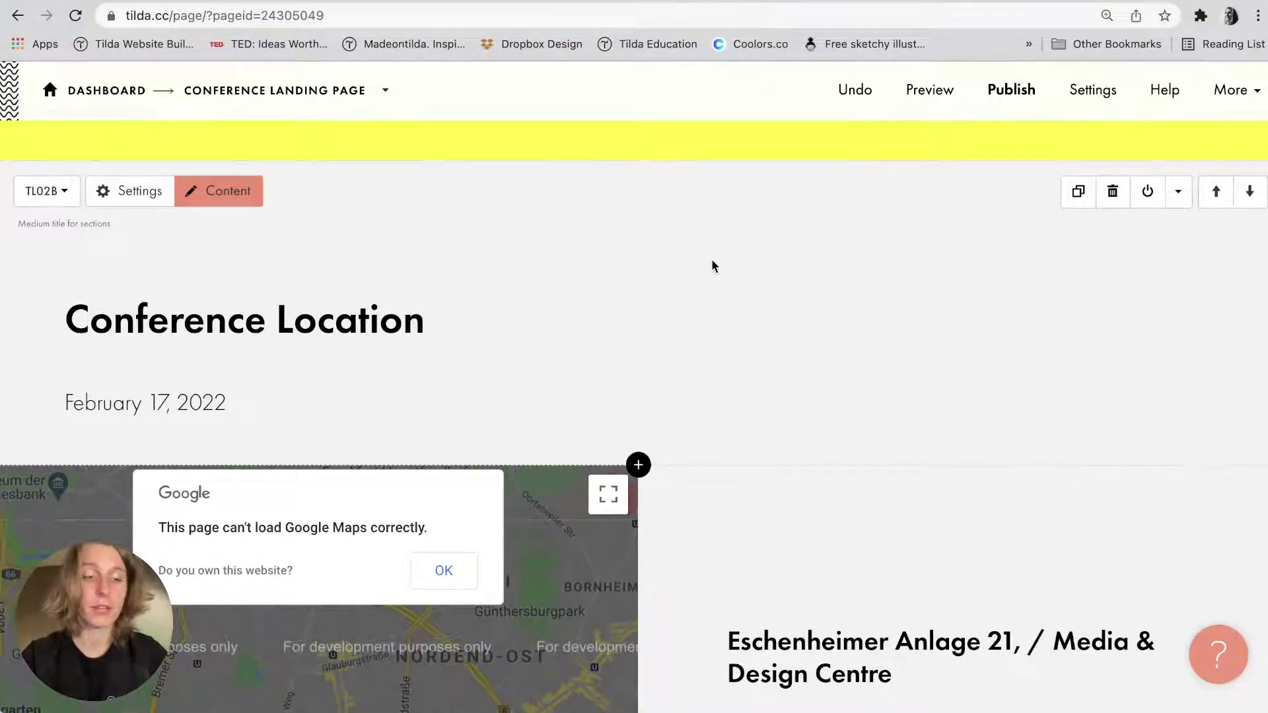
# Review the About block's content and settings, then close them unchanged.
pyautogui.scroll(-1, 712, 262)
pyautogui.scroll(-20, 711, 266)
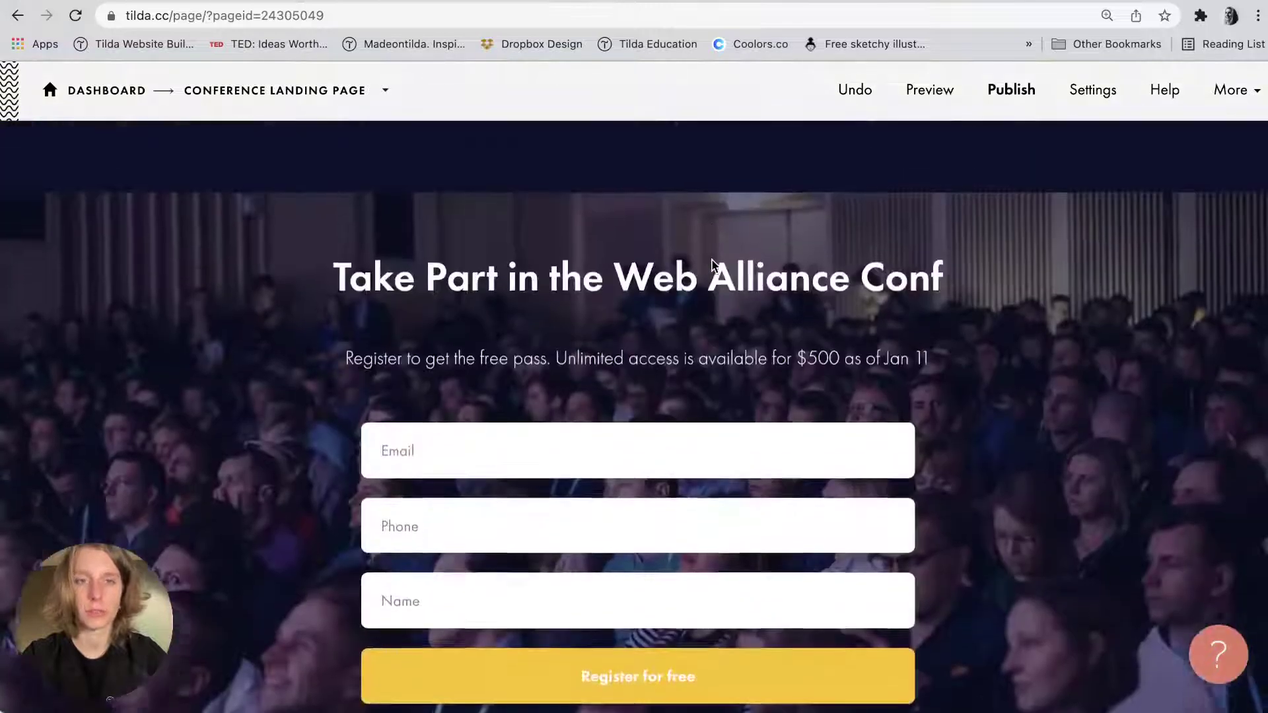
pyautogui.scroll(8, 711, 266)
pyautogui.scroll(10, 553, 366)
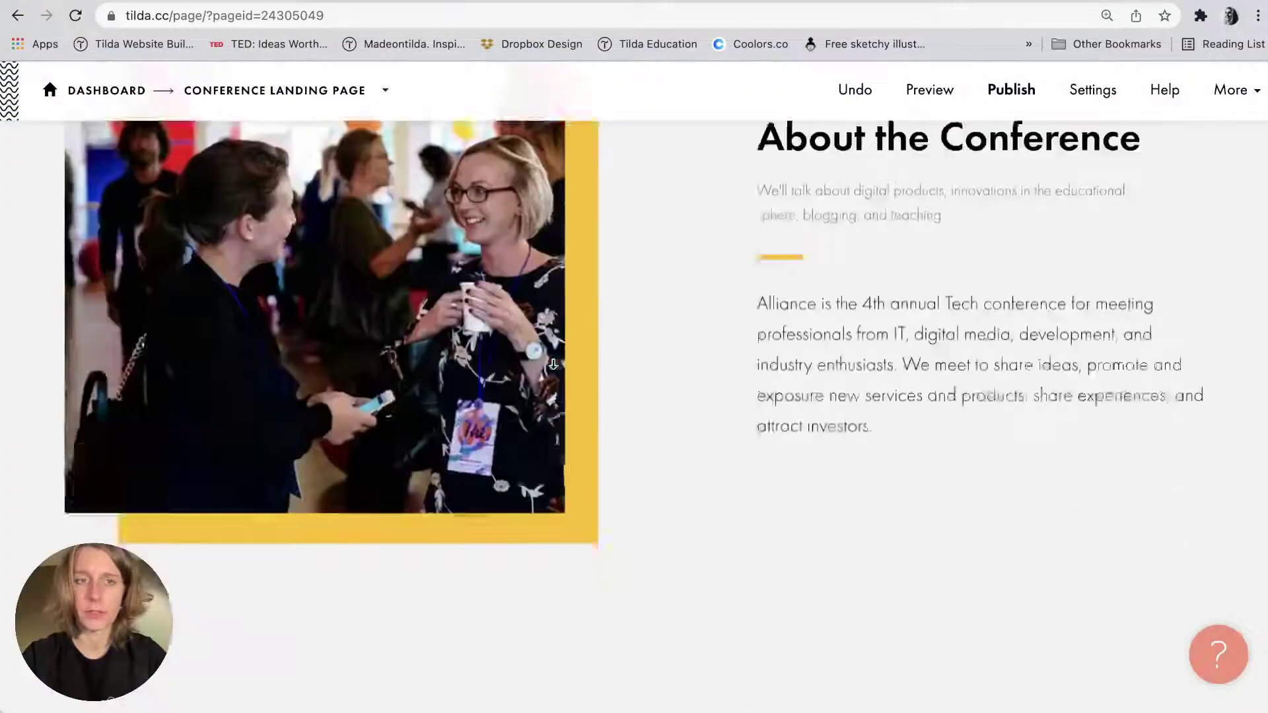
pyautogui.scroll(-8, 555, 365)
pyautogui.scroll(15, 555, 368)
pyautogui.scroll(-10, 552, 367)
pyautogui.scroll(4, 323, 284)
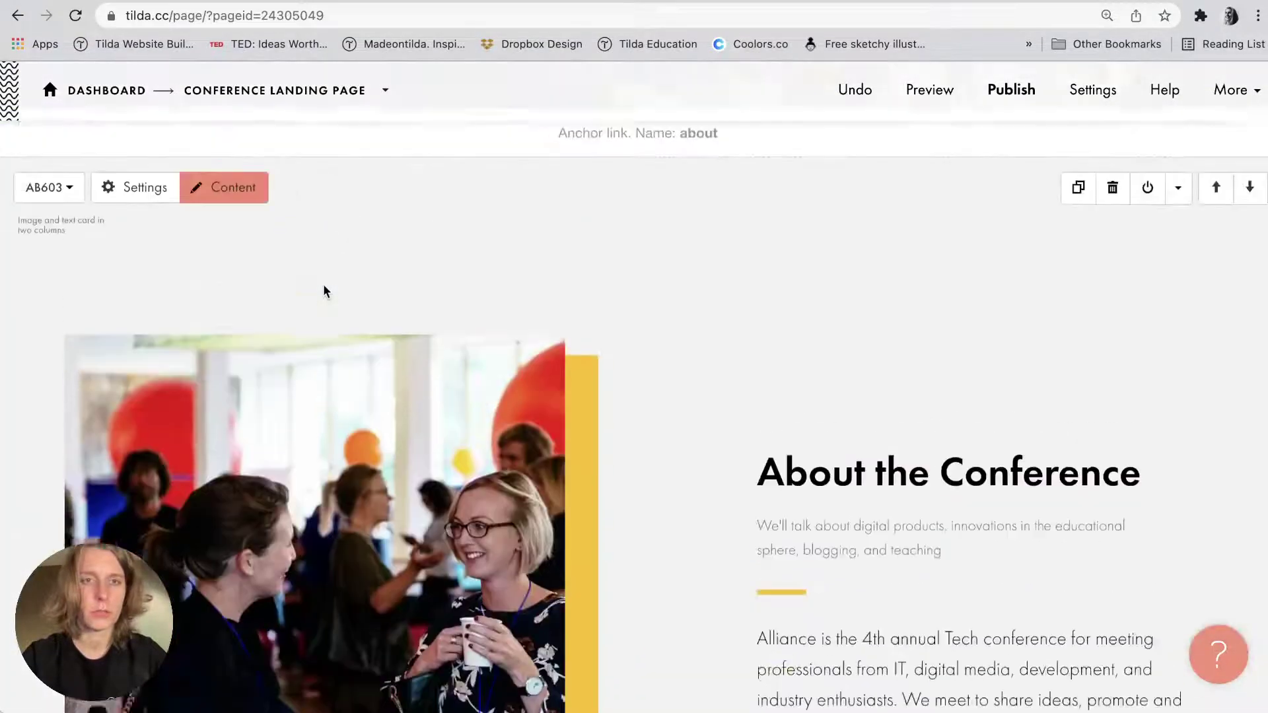
pyautogui.click(231, 287)
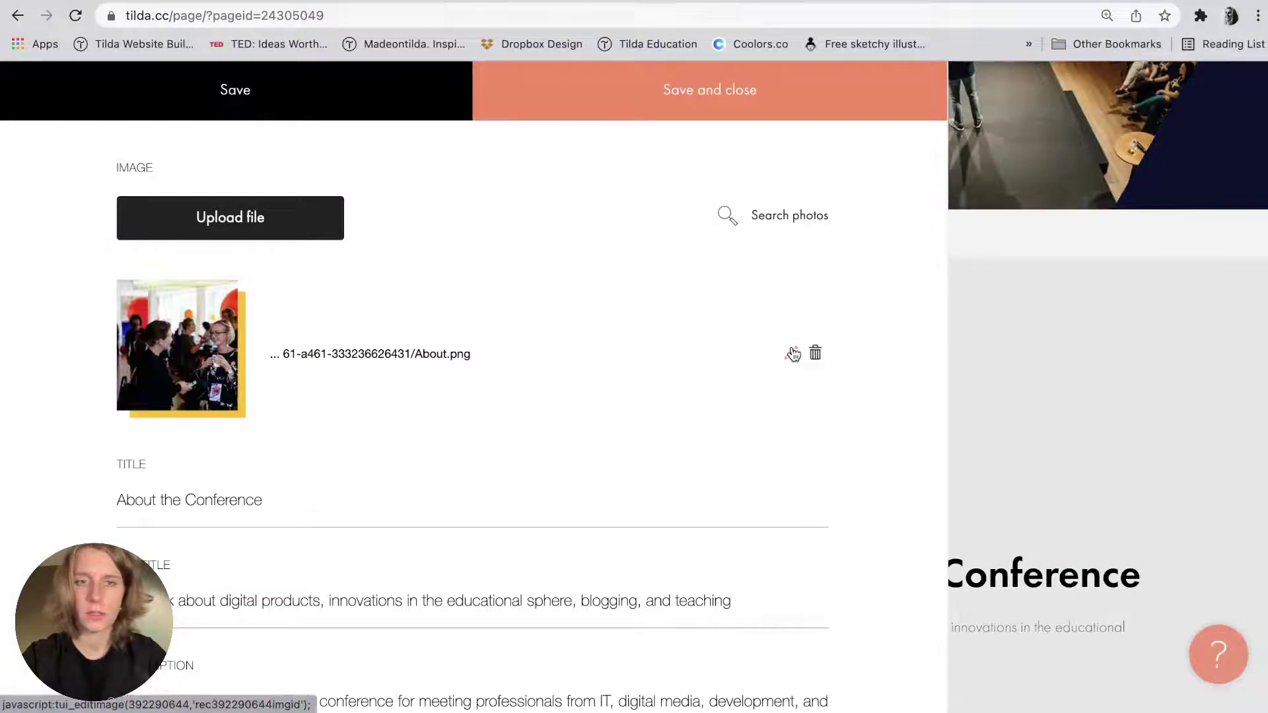
pyautogui.scroll(-3, 639, 455)
pyautogui.scroll(-3, 638, 450)
pyautogui.click(991, 394)
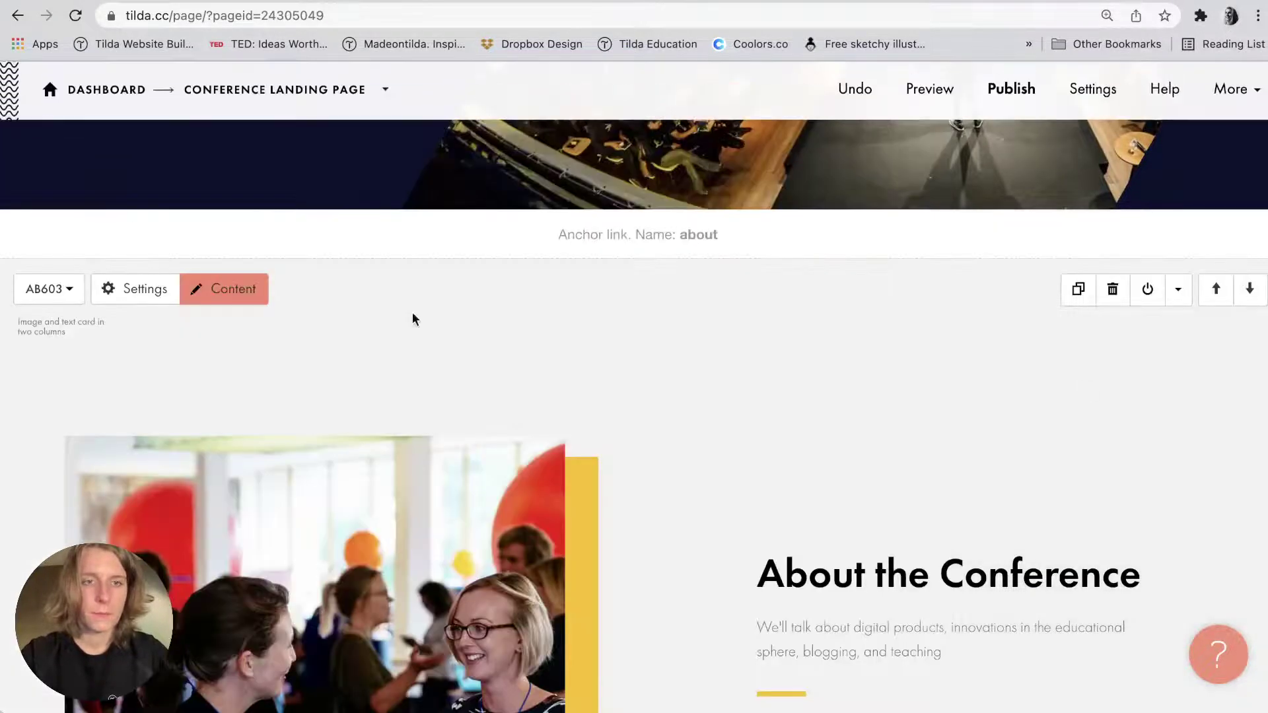
pyautogui.click(121, 297)
pyautogui.scroll(4, 123, 309)
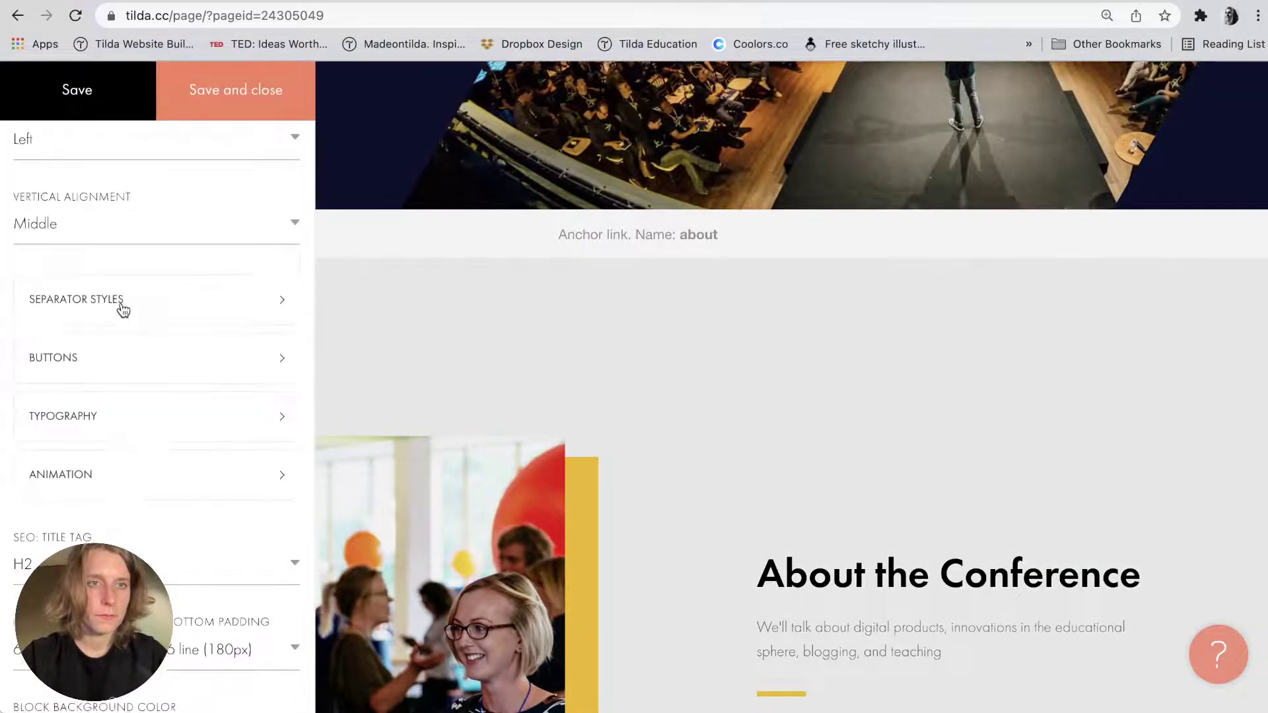
pyautogui.scroll(9, 122, 308)
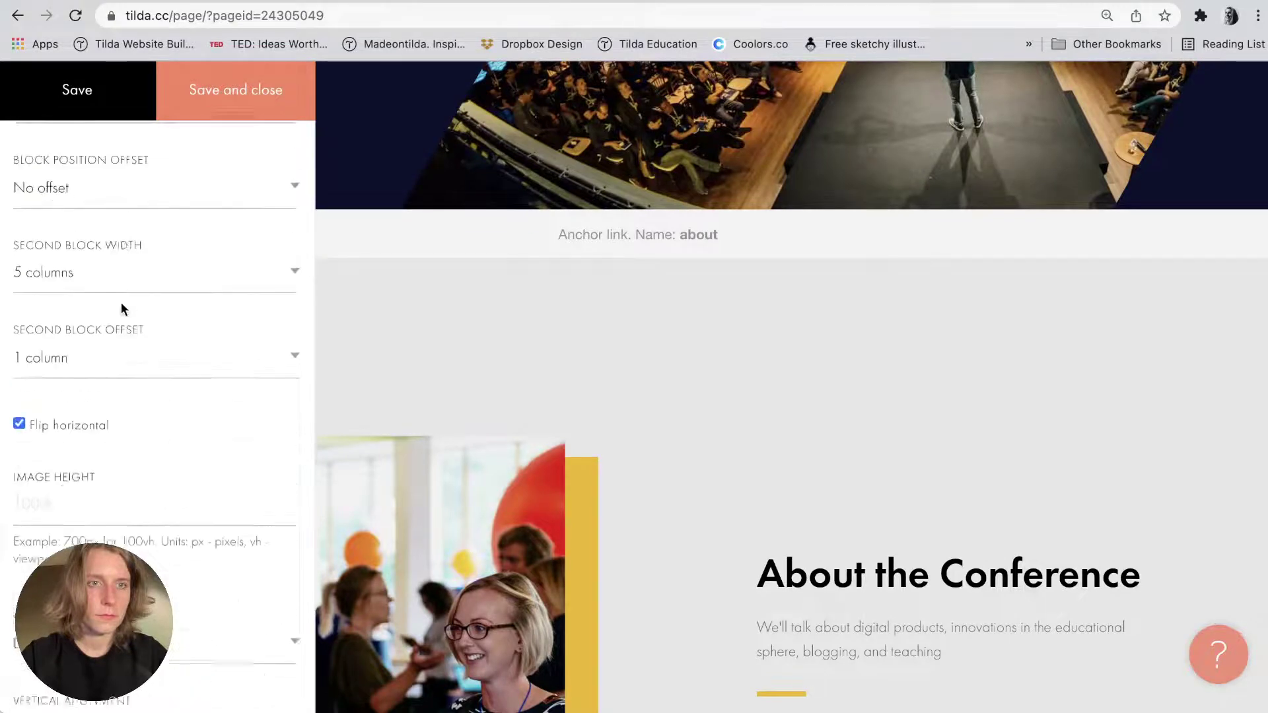
pyautogui.click(426, 430)
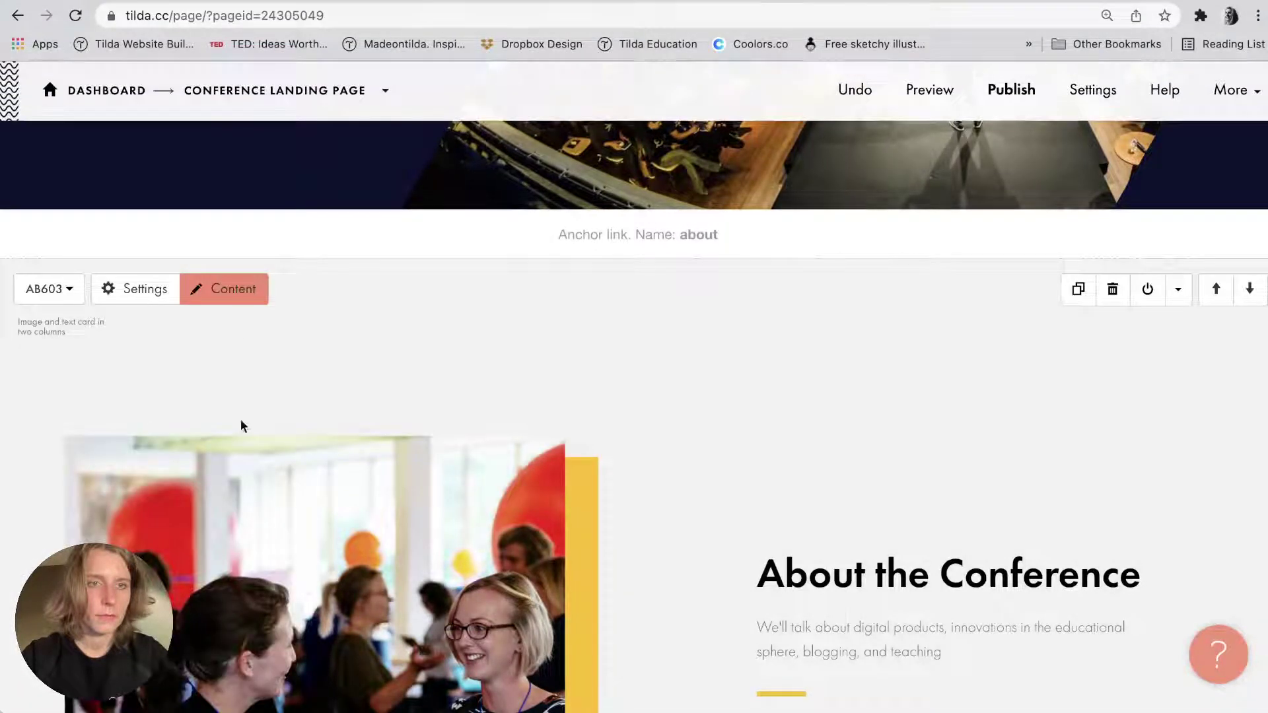
pyautogui.scroll(-15, 281, 554)
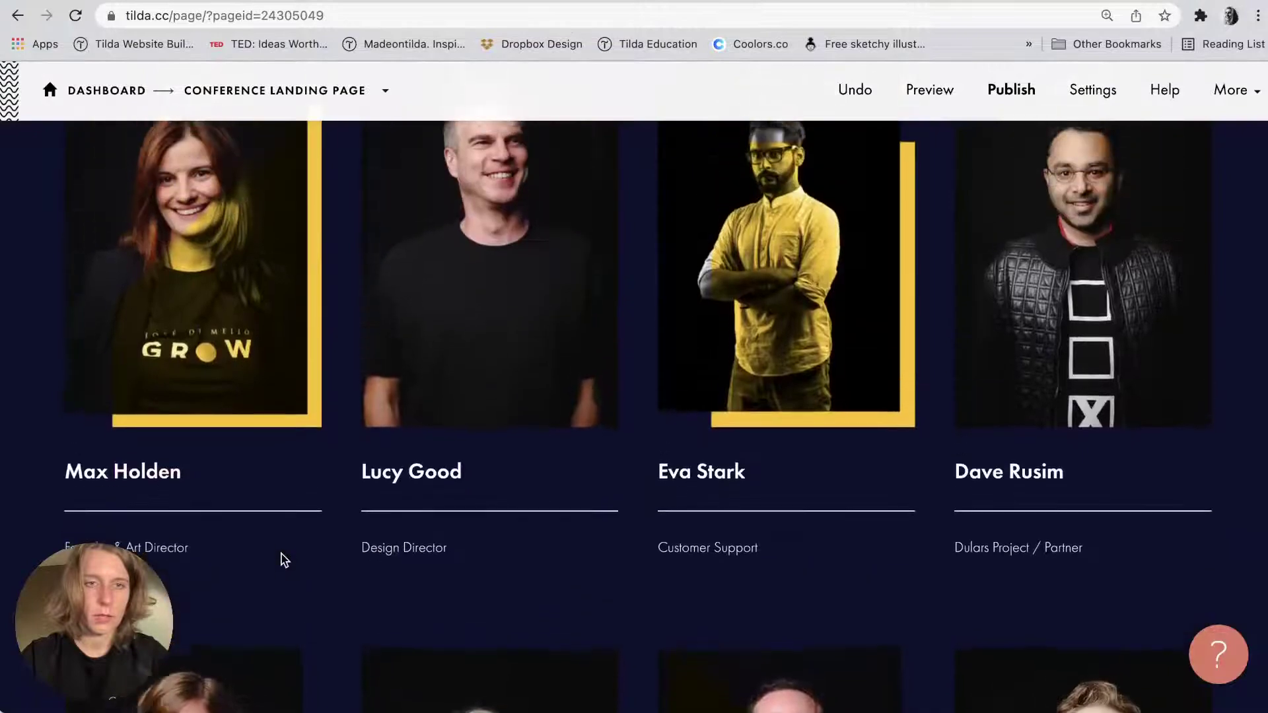
pyautogui.scroll(20, 284, 560)
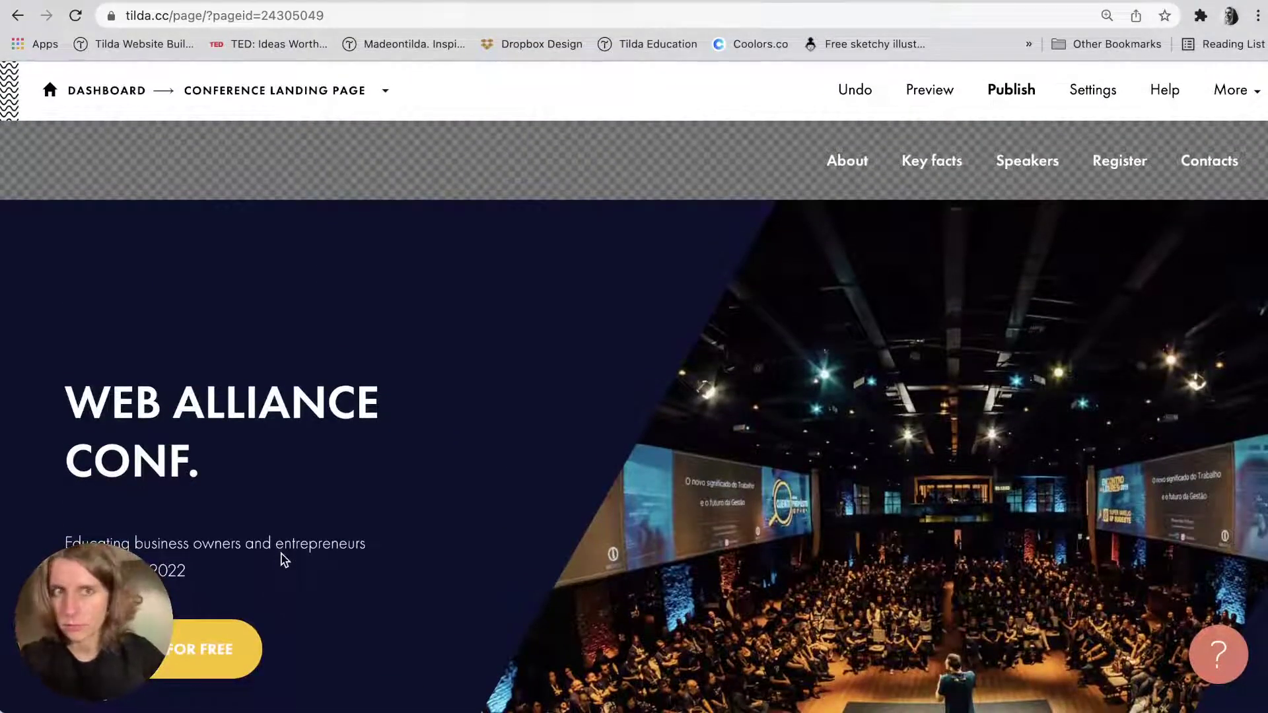
pyautogui.scroll(-4, 284, 560)
# Add the GL09 before/after image slider from the Gallery block category.
pyautogui.click(637, 601)
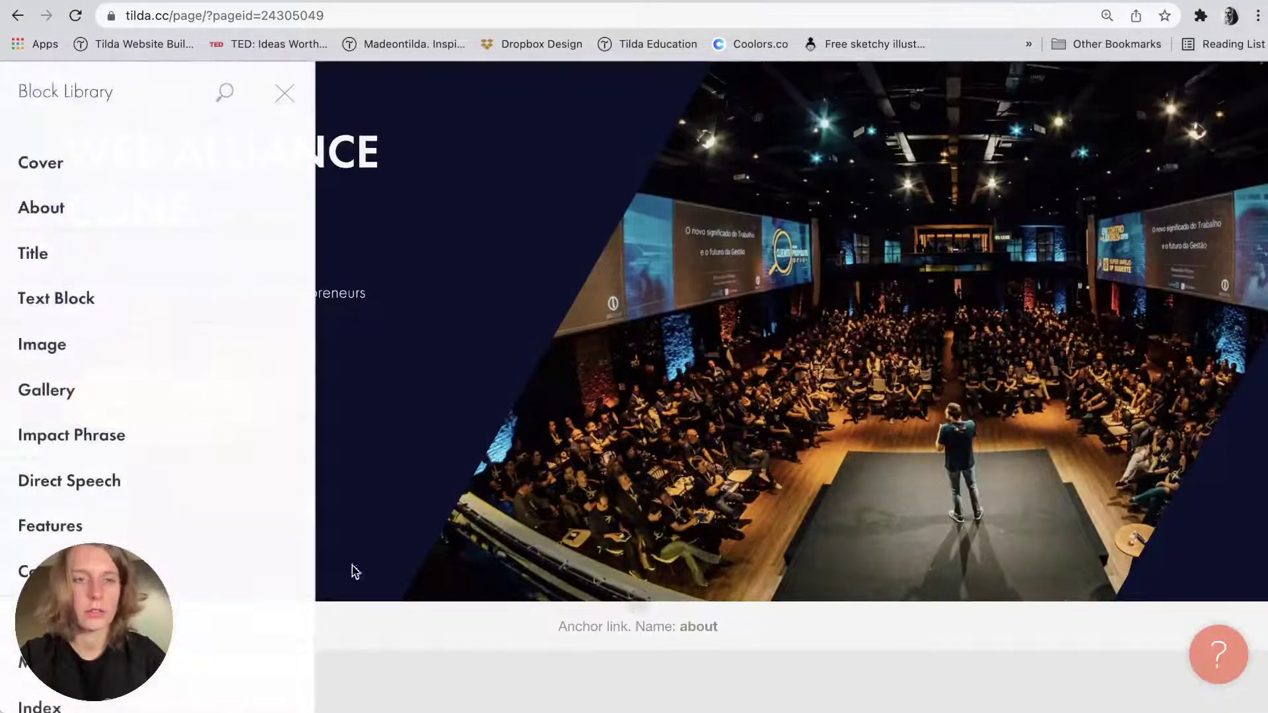
pyautogui.click(90, 391)
pyautogui.scroll(-10, 424, 356)
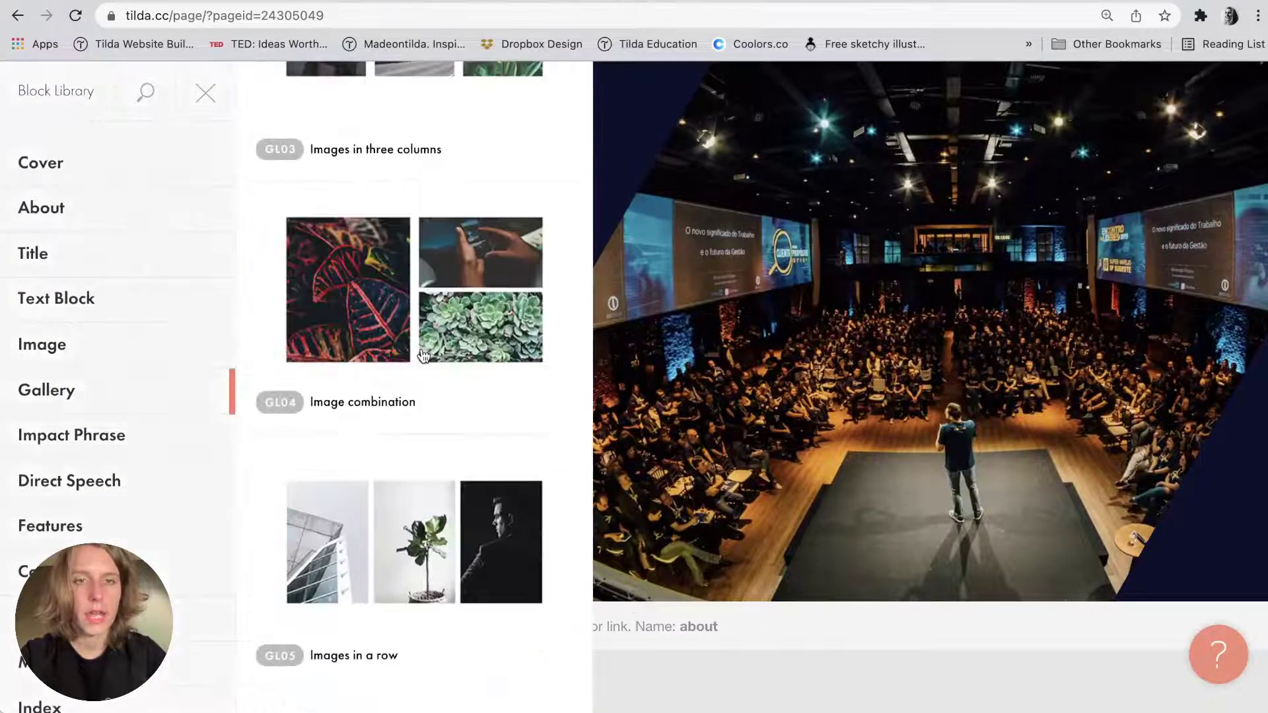
pyautogui.scroll(7, 423, 356)
pyautogui.scroll(-11, 423, 356)
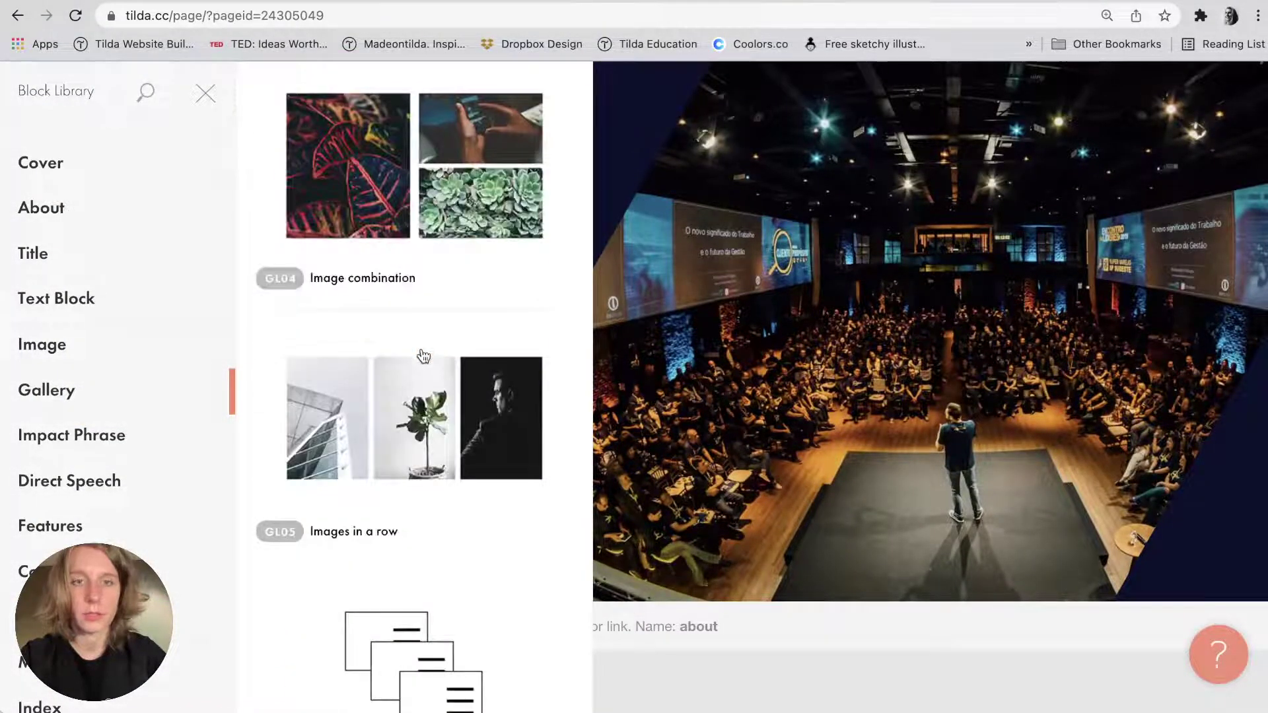
pyautogui.scroll(-10, 423, 356)
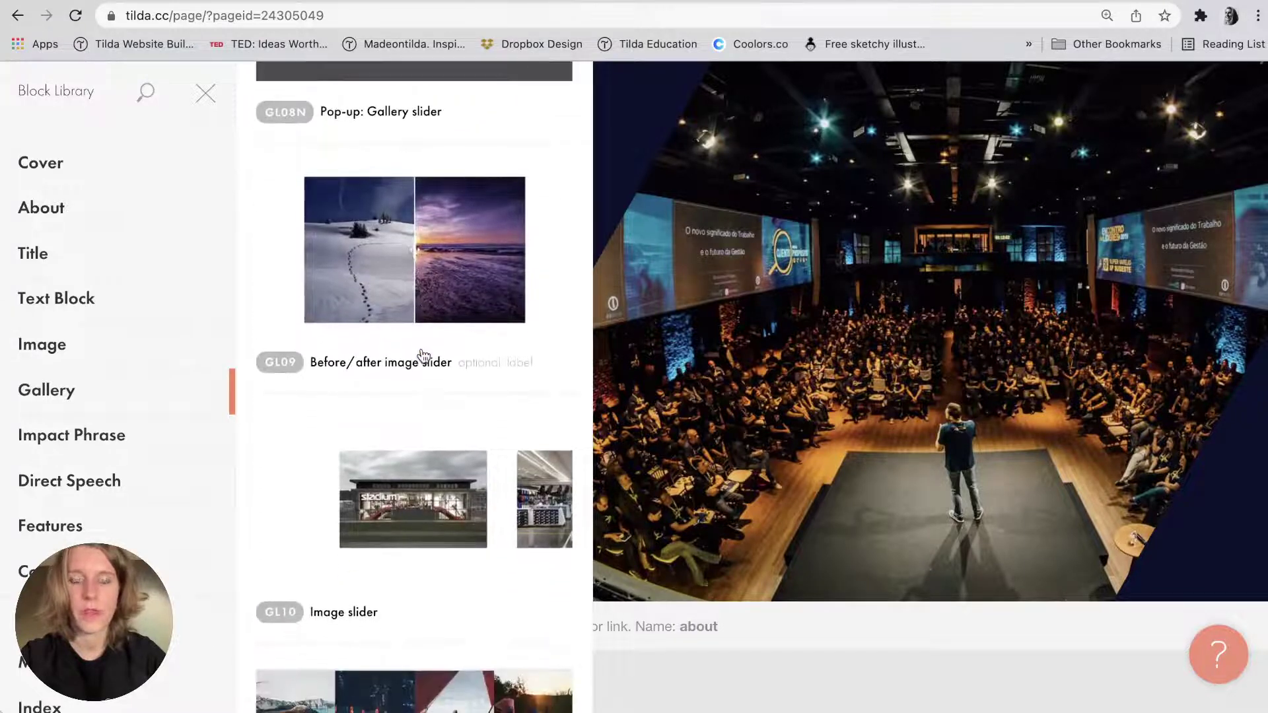
pyautogui.click(424, 356)
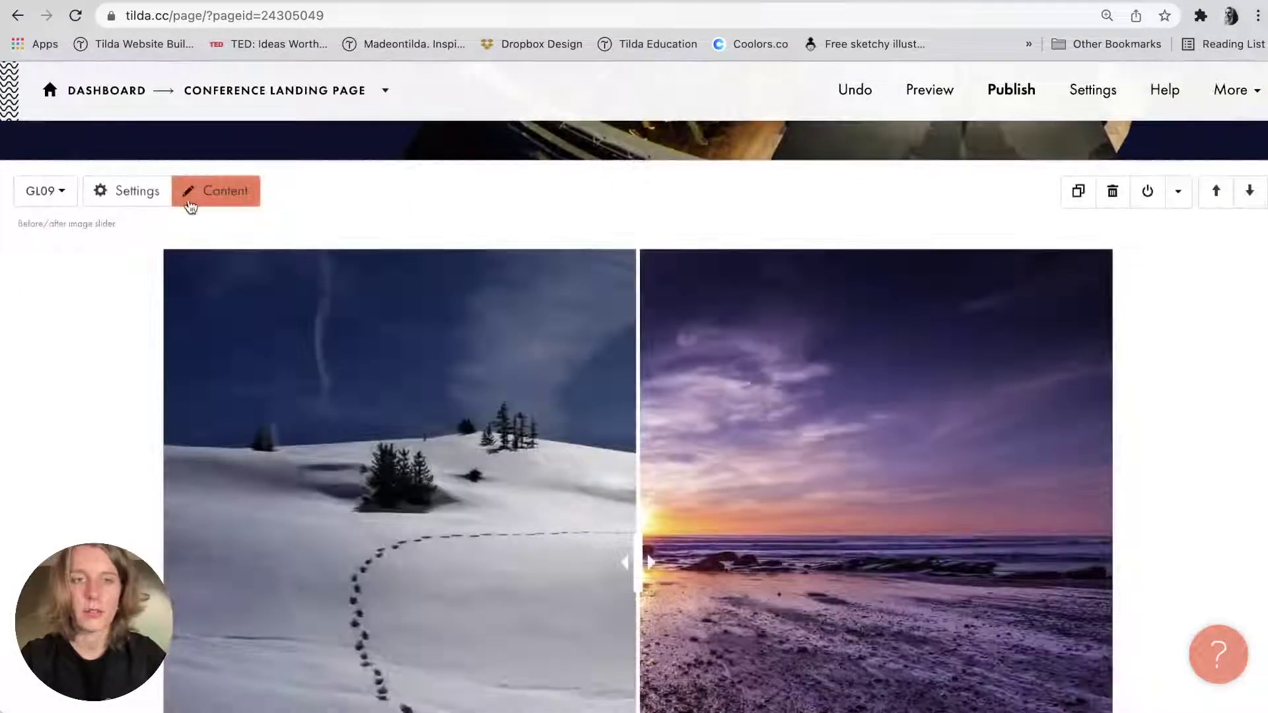
# Inspect the slider's image alt text field in Content, then save and close.
pyautogui.click(218, 190)
pyautogui.scroll(-5, 175, 335)
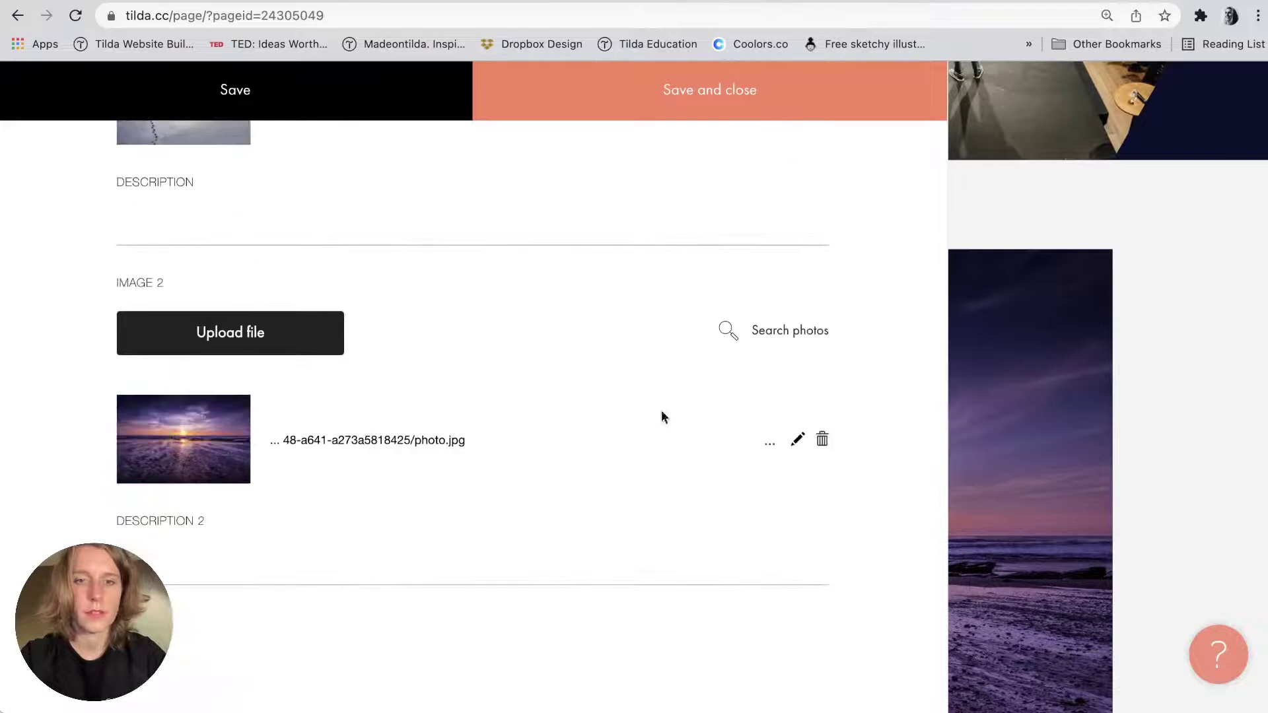
pyautogui.scroll(-1, 379, 592)
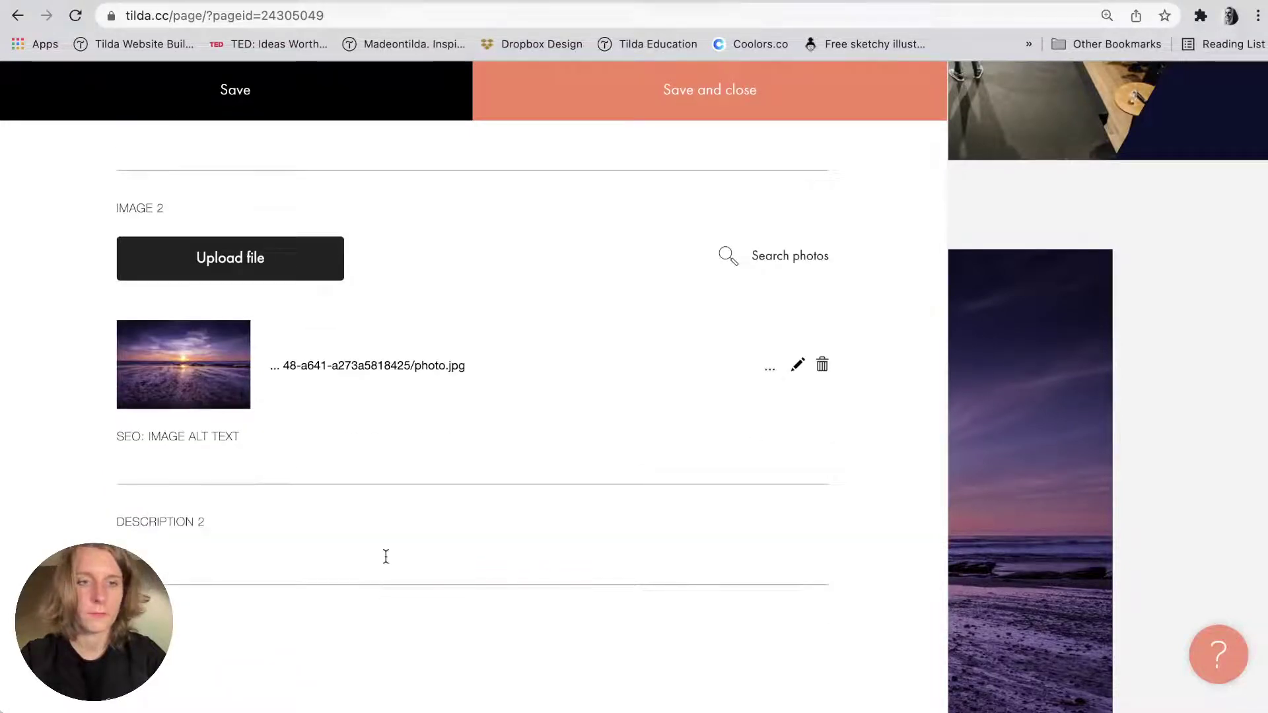
pyautogui.scroll(5, 385, 554)
pyautogui.scroll(-5, 386, 556)
pyautogui.moveTo(116, 437); pyautogui.dragTo(252, 440)
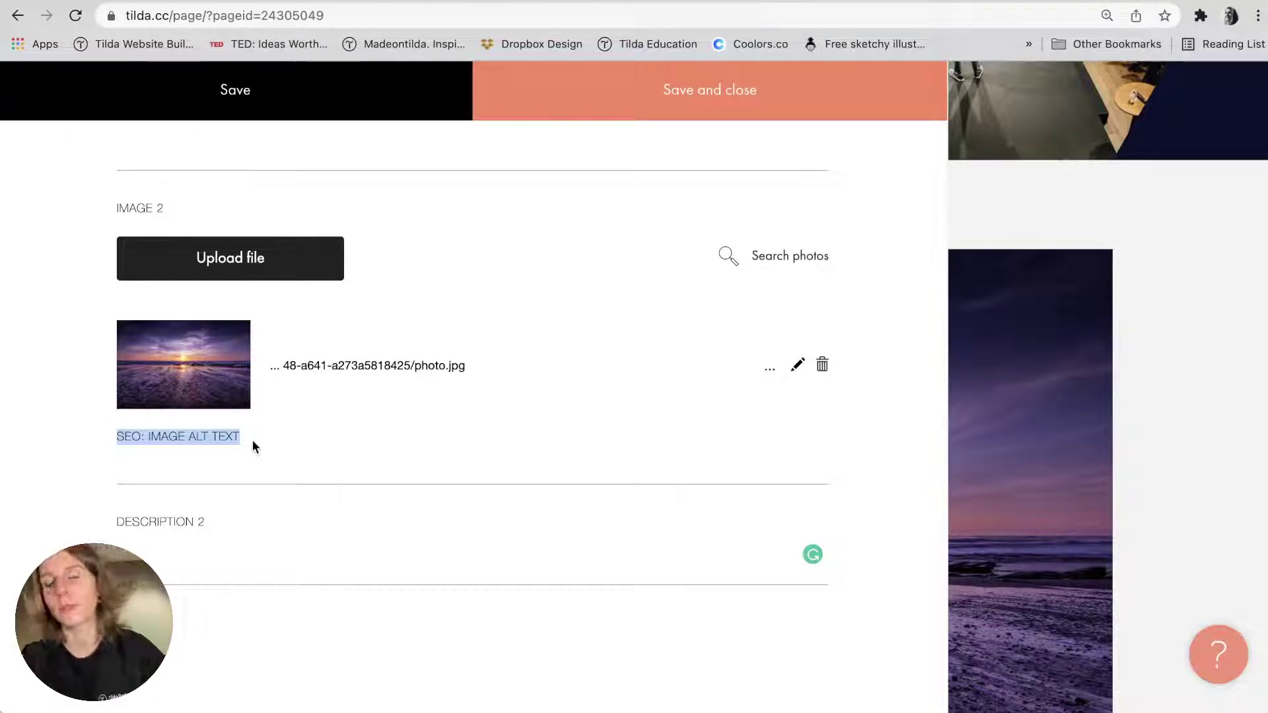
pyautogui.click(253, 440)
pyautogui.moveTo(244, 441); pyautogui.dragTo(117, 438)
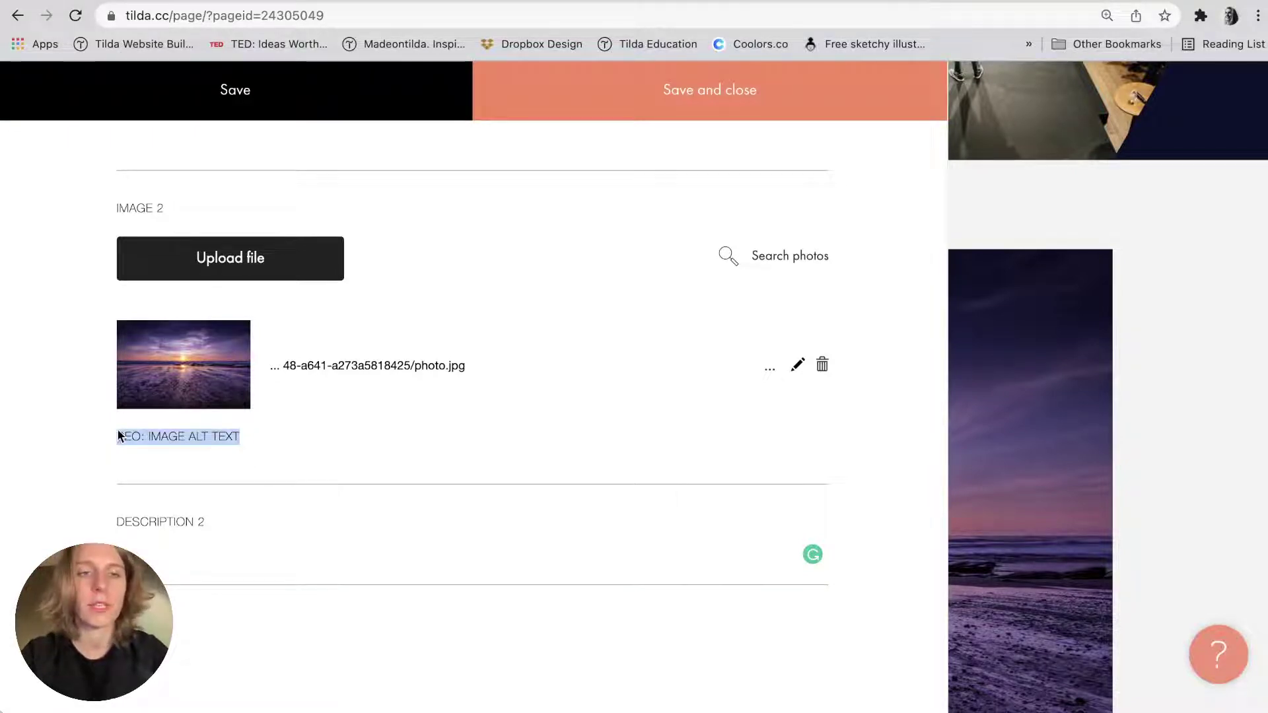
pyautogui.click(153, 431)
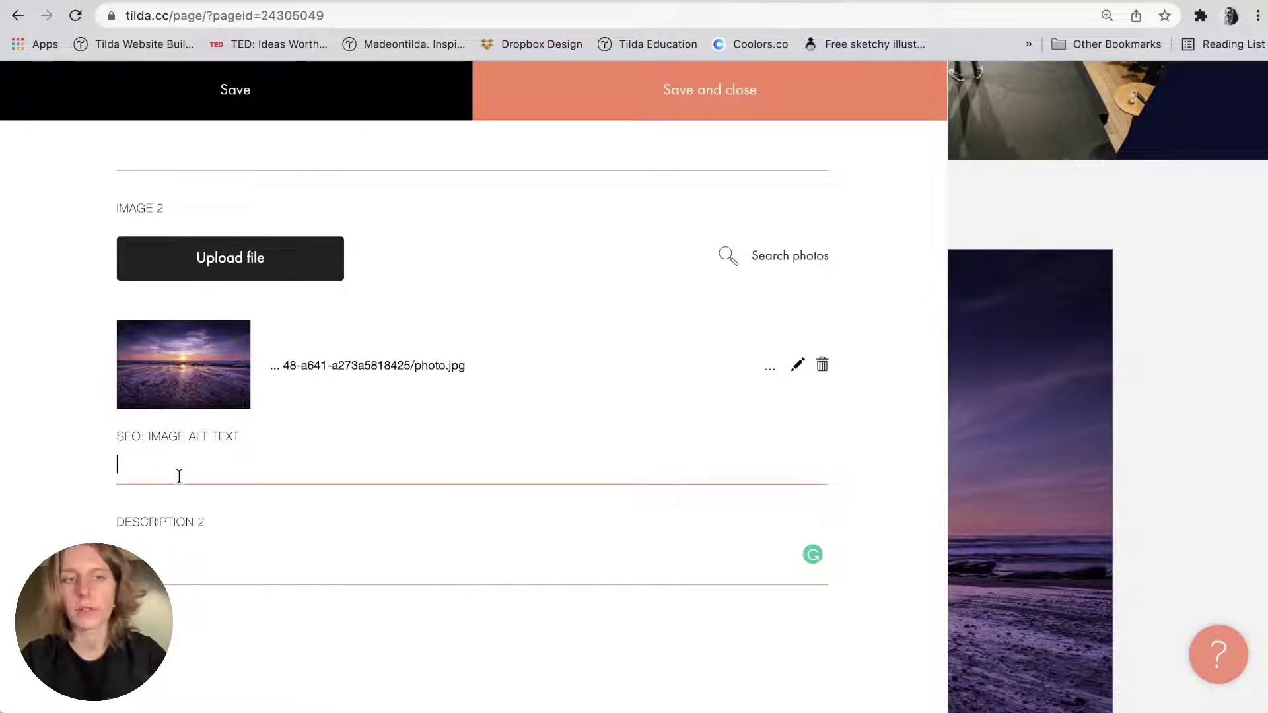
pyautogui.click(763, 103)
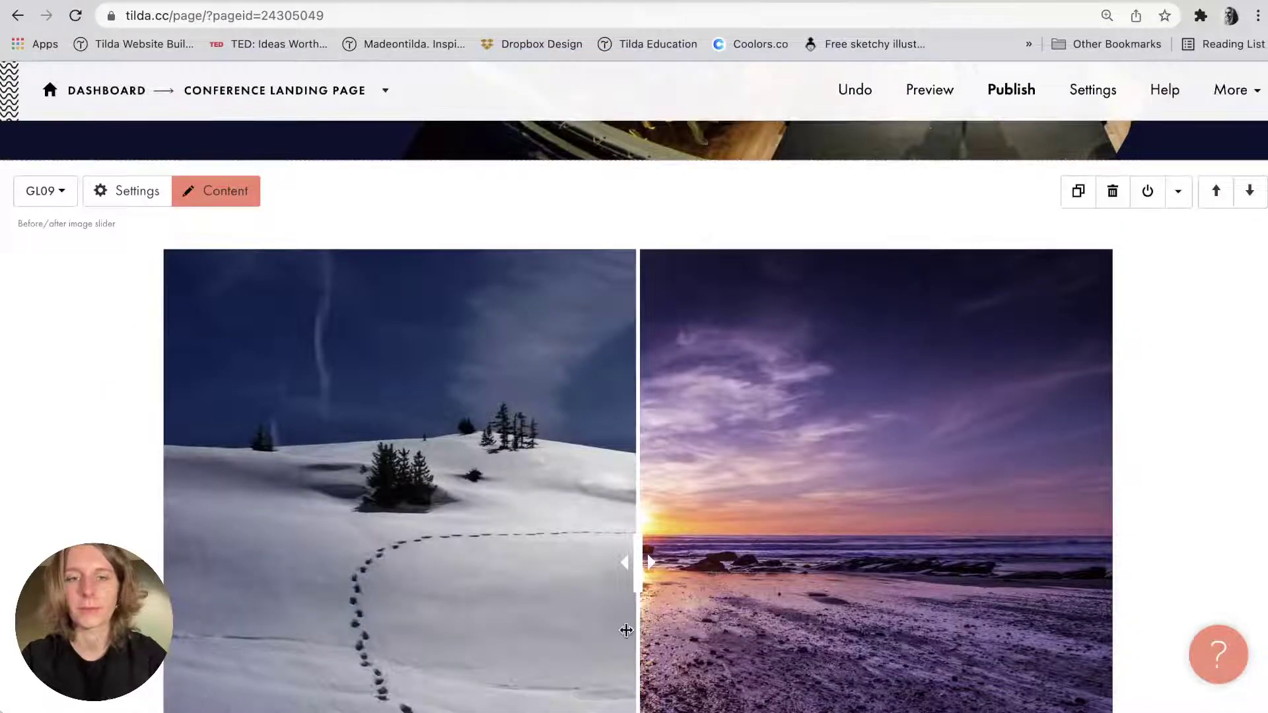
# Drag the before/after divider to compare photos, then delete the slider block.
pyautogui.moveTo(626, 631); pyautogui.dragTo(744, 566)
pyautogui.scroll(-1, 745, 576)
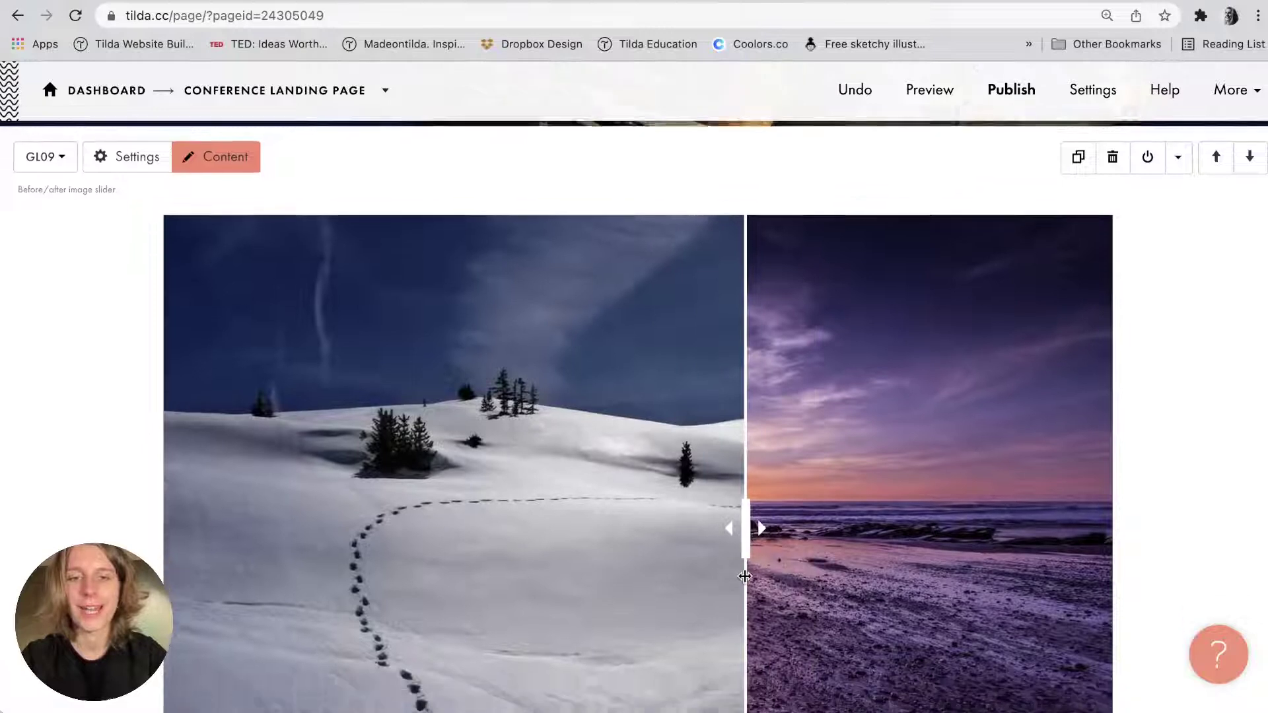
pyautogui.scroll(-3, 745, 576)
pyautogui.scroll(1, 745, 576)
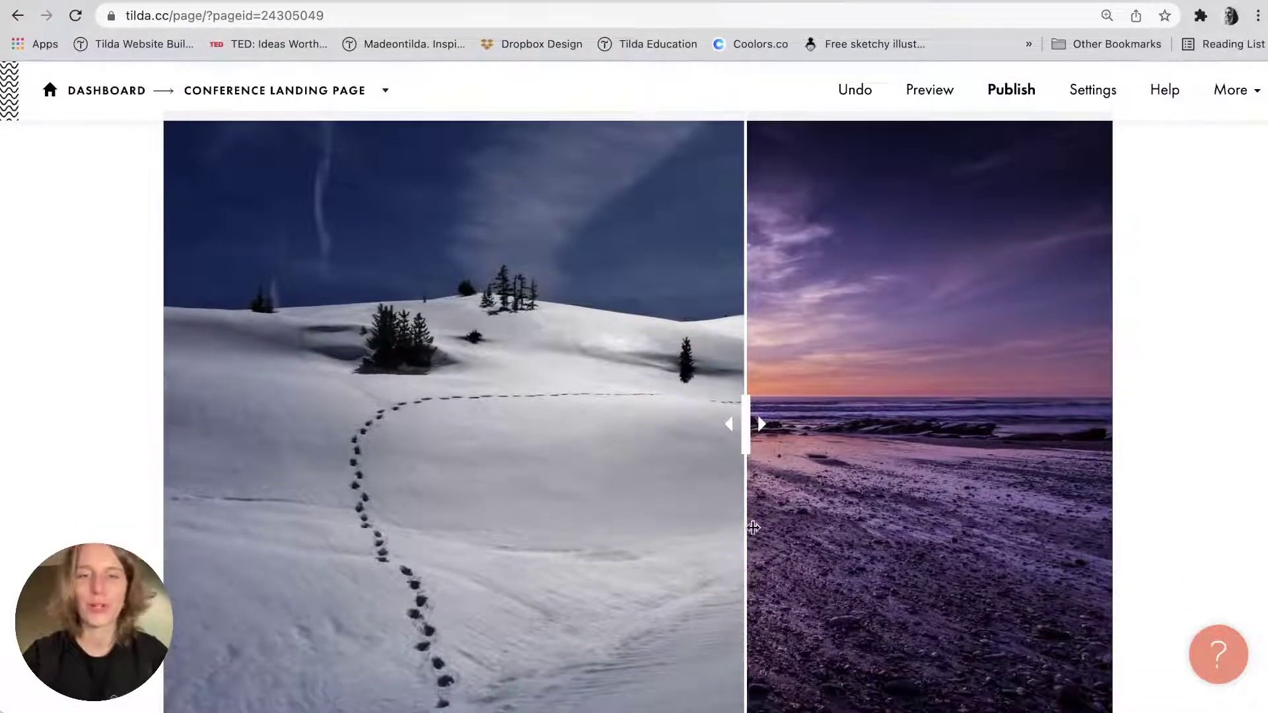
pyautogui.moveTo(748, 437); pyautogui.dragTo(706, 485)
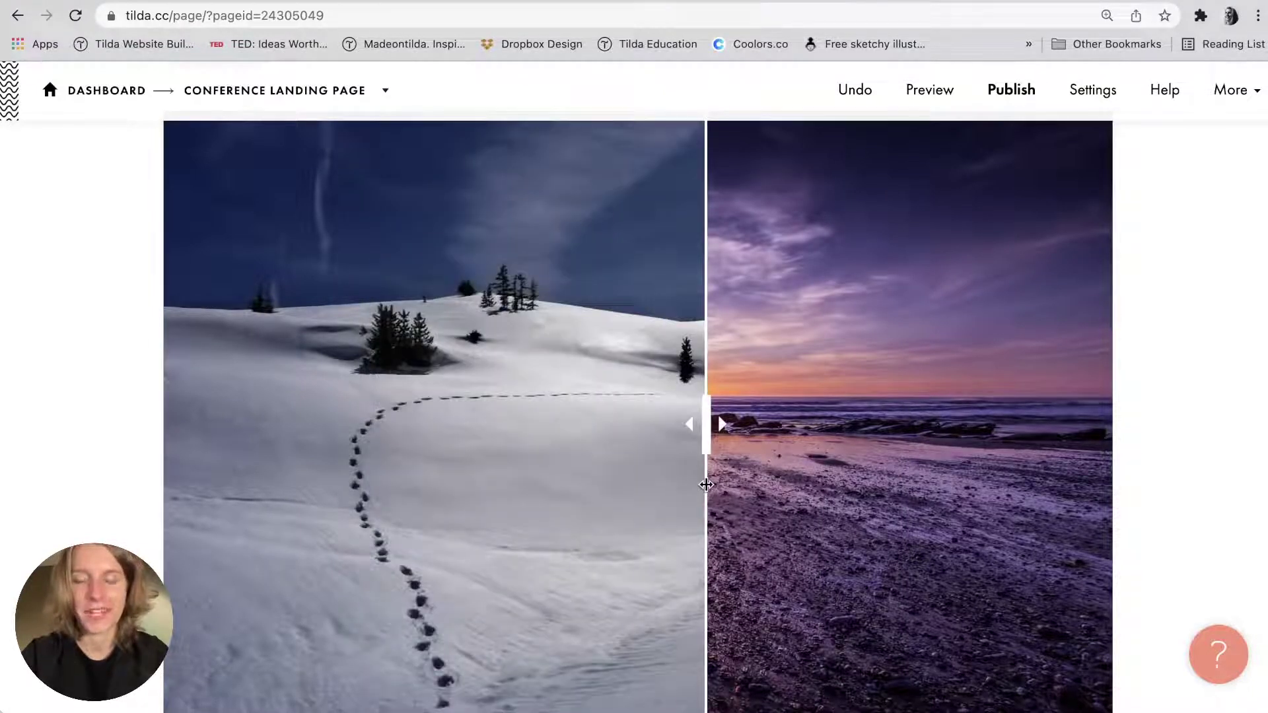
pyautogui.rightClick(707, 391)
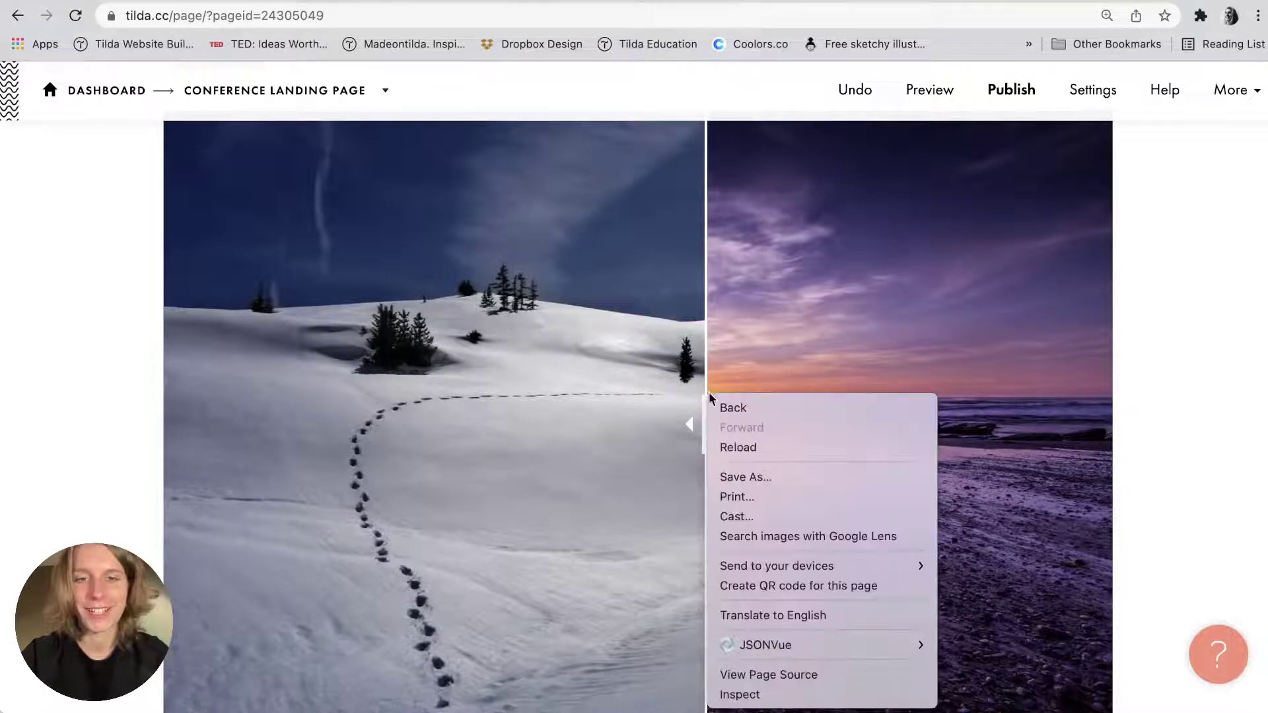
pyautogui.click(705, 364)
pyautogui.scroll(3, 706, 365)
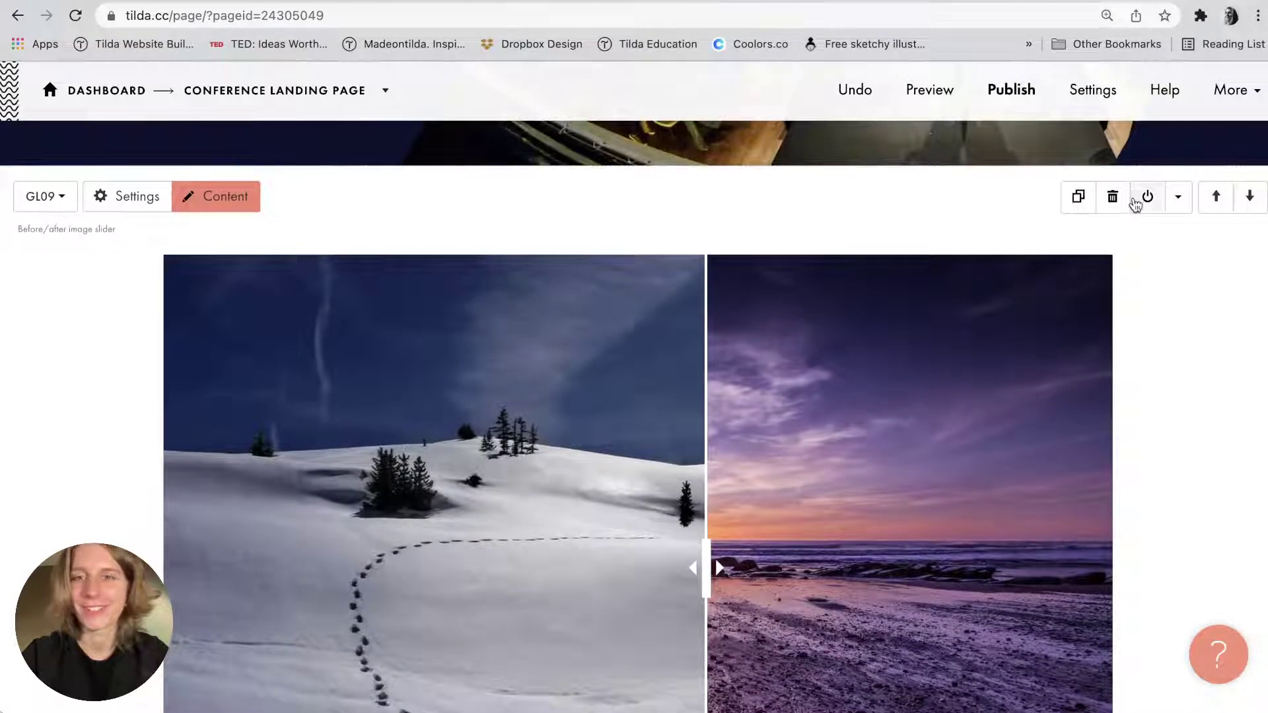
pyautogui.click(1113, 198)
pyautogui.scroll(10, 795, 302)
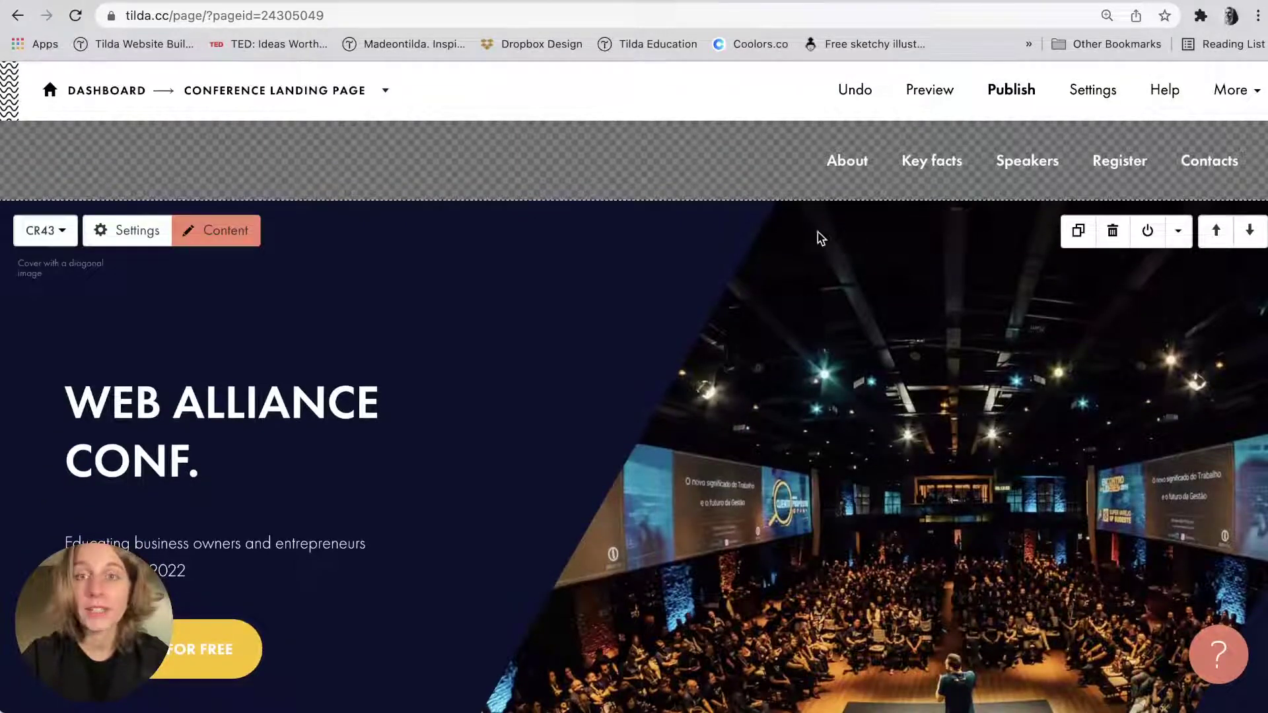
pyautogui.click(918, 92)
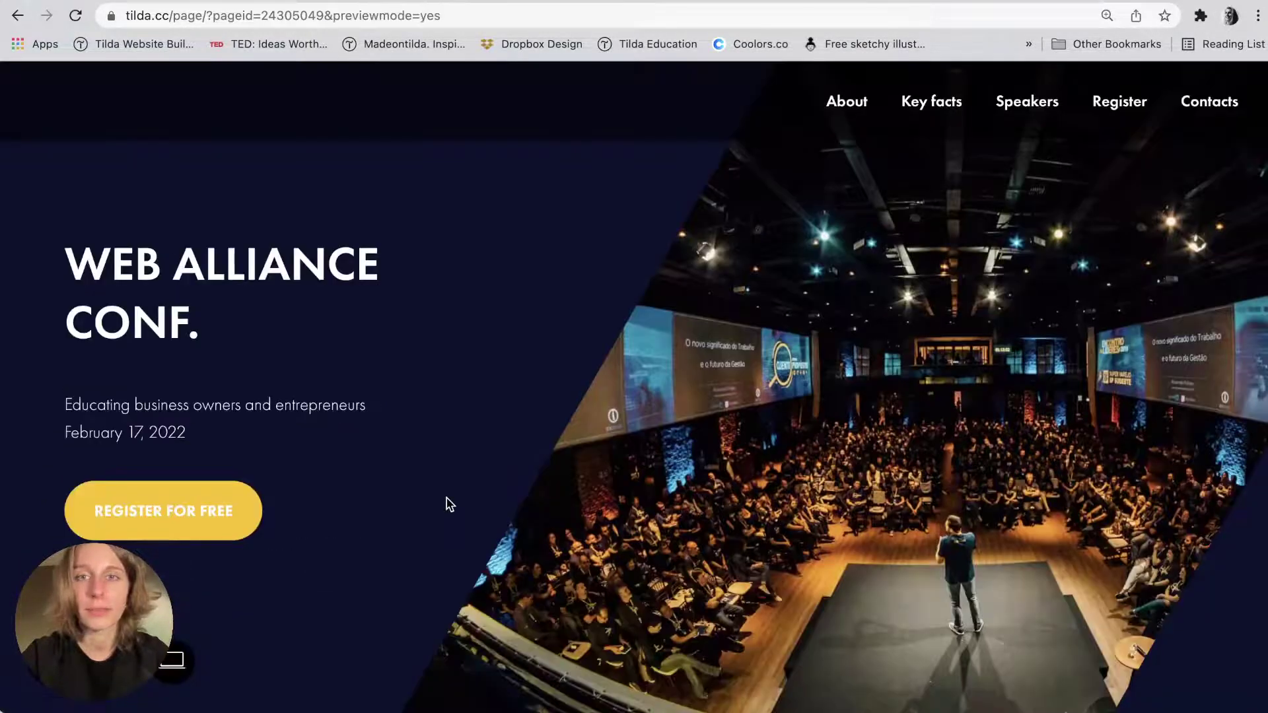
pyautogui.scroll(-10, 448, 504)
pyautogui.scroll(10, 447, 504)
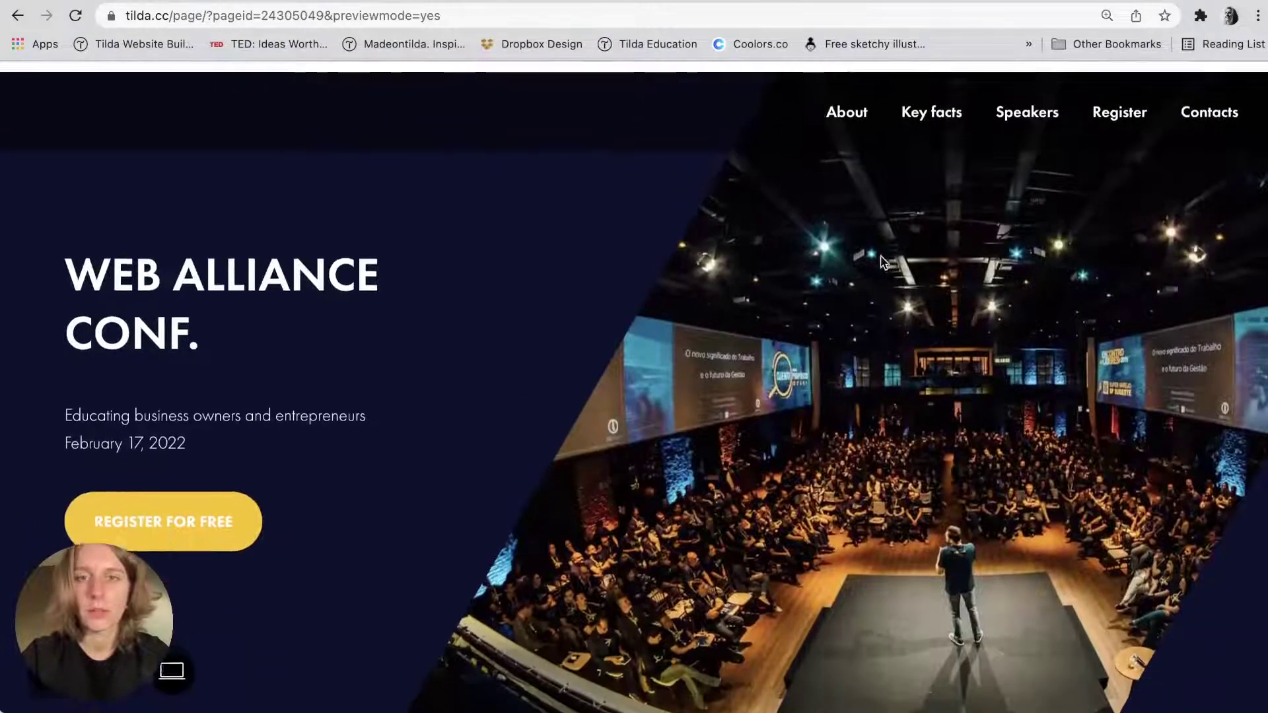
pyautogui.click(982, 105)
pyautogui.scroll(-5, 558, 416)
pyautogui.scroll(10, 558, 416)
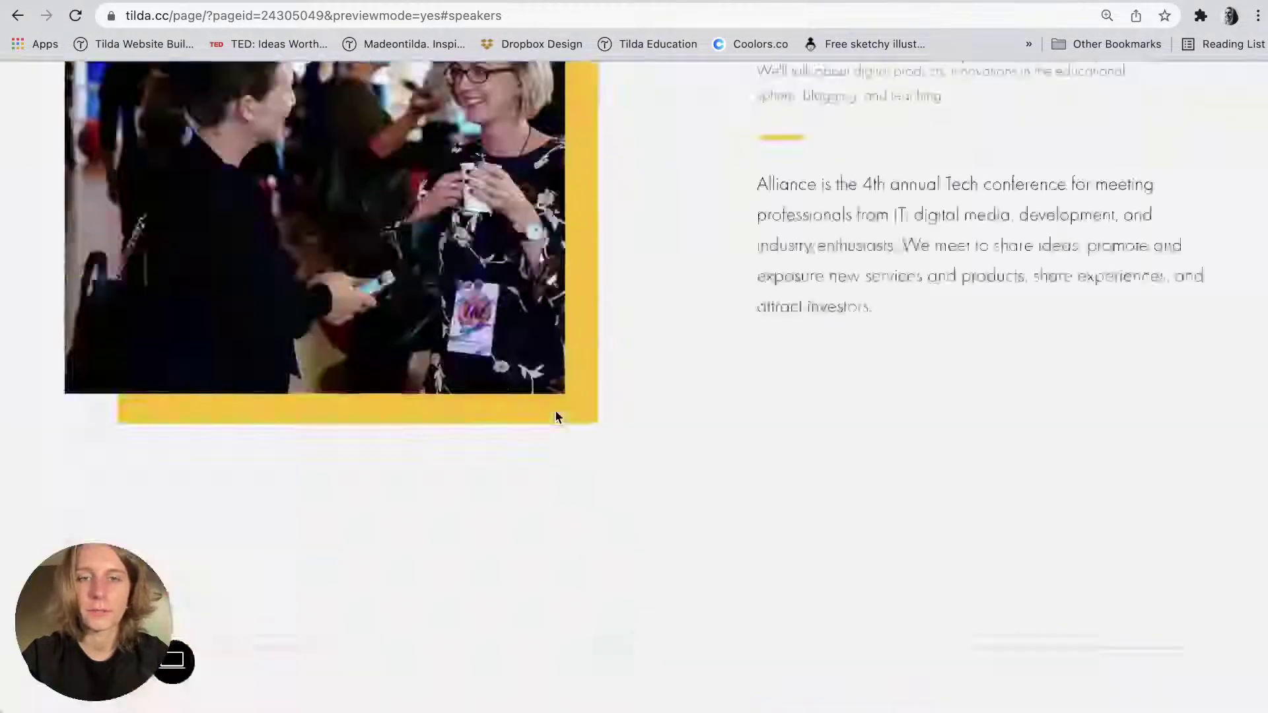
pyautogui.click(1114, 100)
pyautogui.scroll(10, 740, 432)
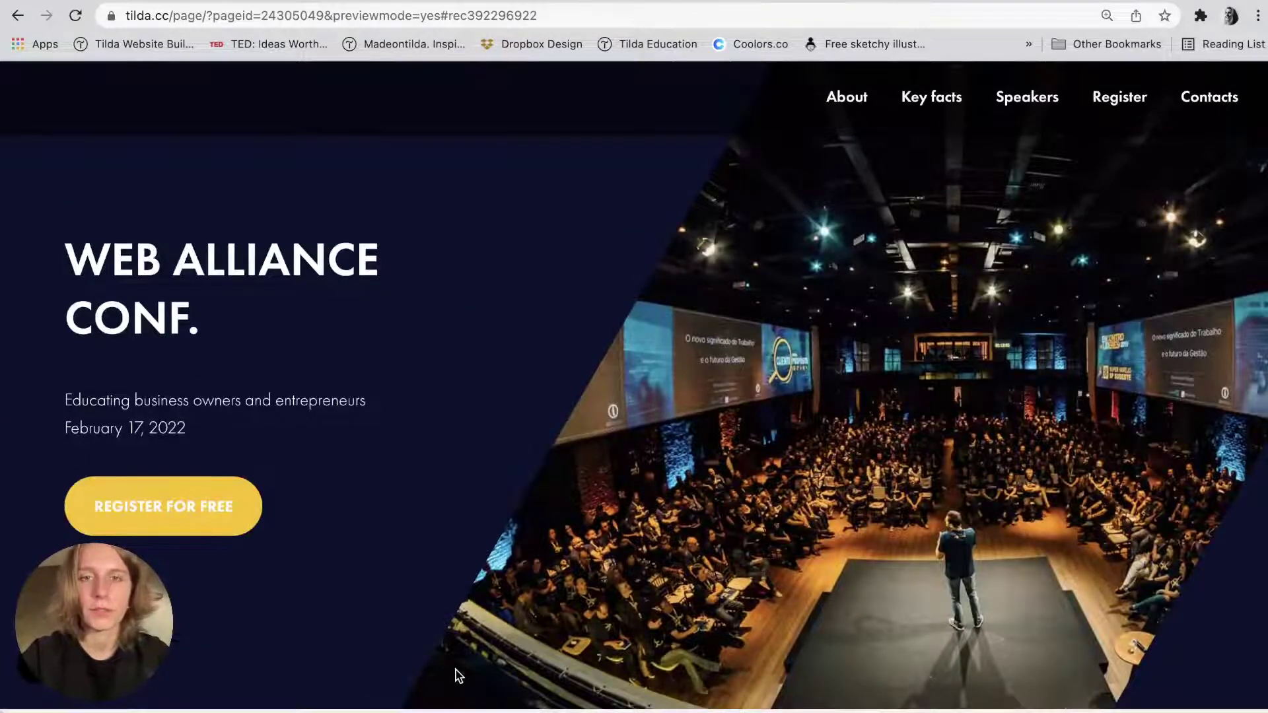
pyautogui.scroll(-1, 436, 465)
pyautogui.scroll(-20, 436, 464)
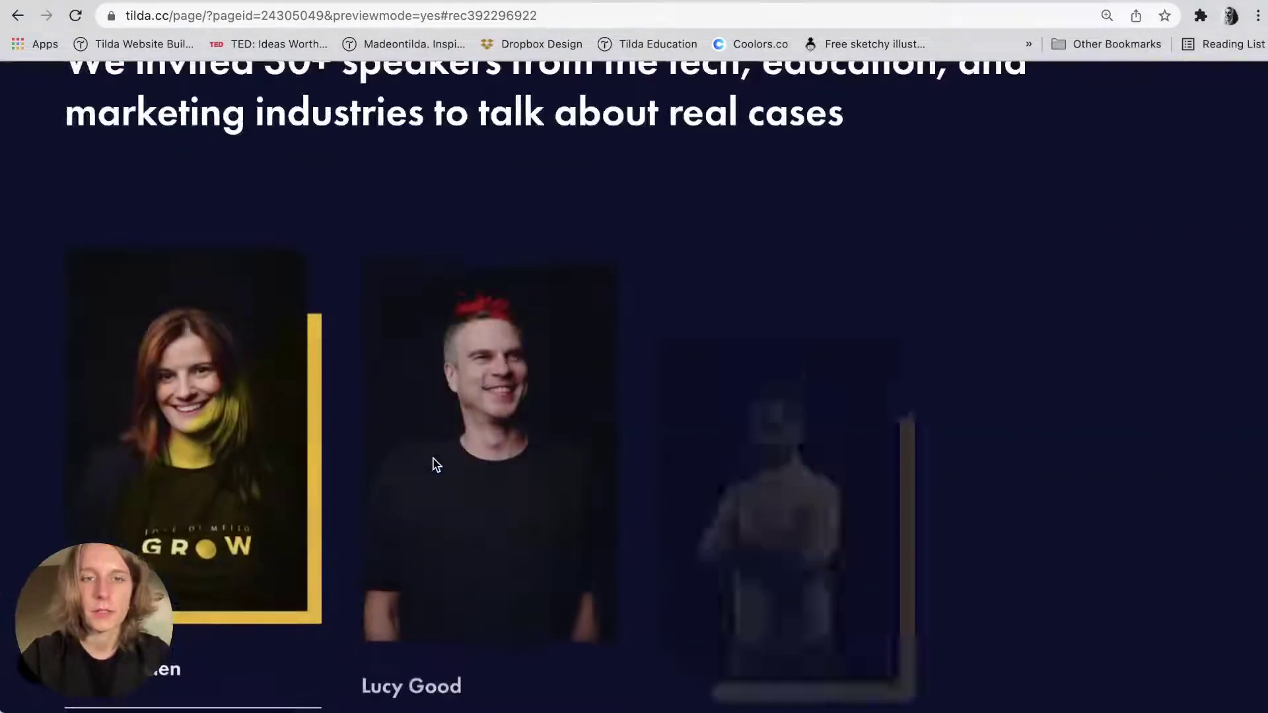
pyautogui.scroll(-5, 435, 464)
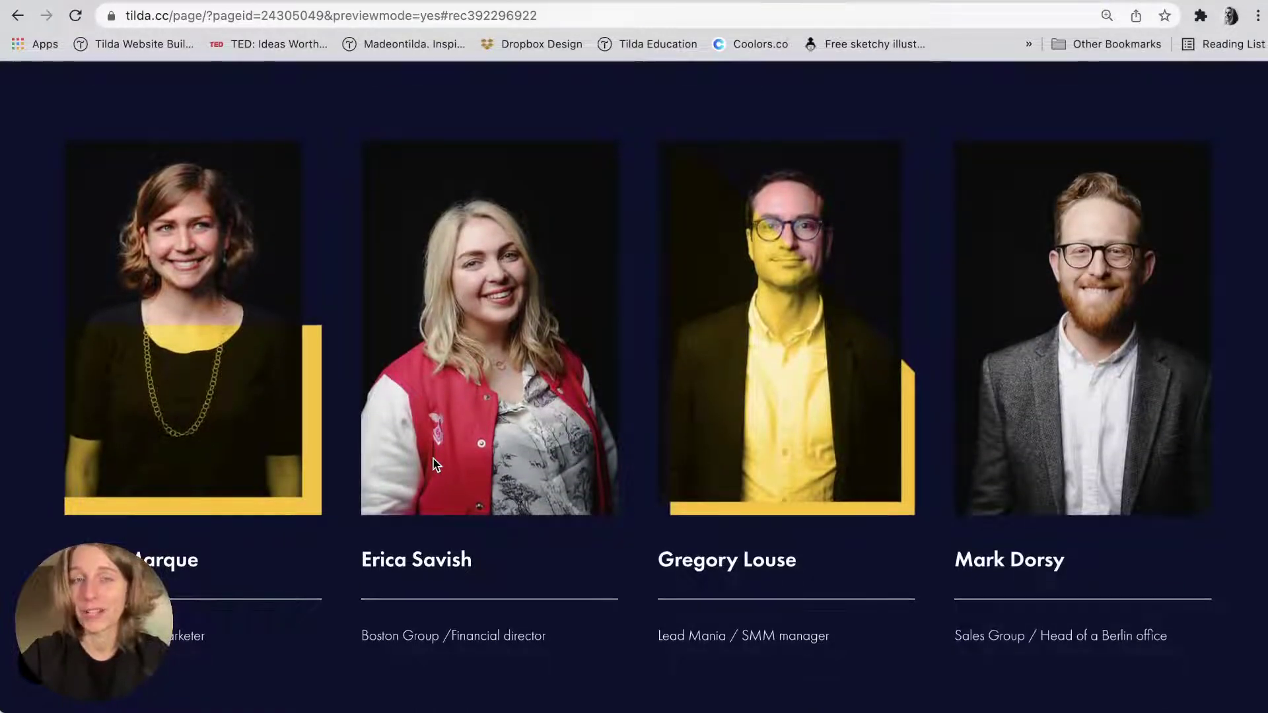
pyautogui.press('Escape')
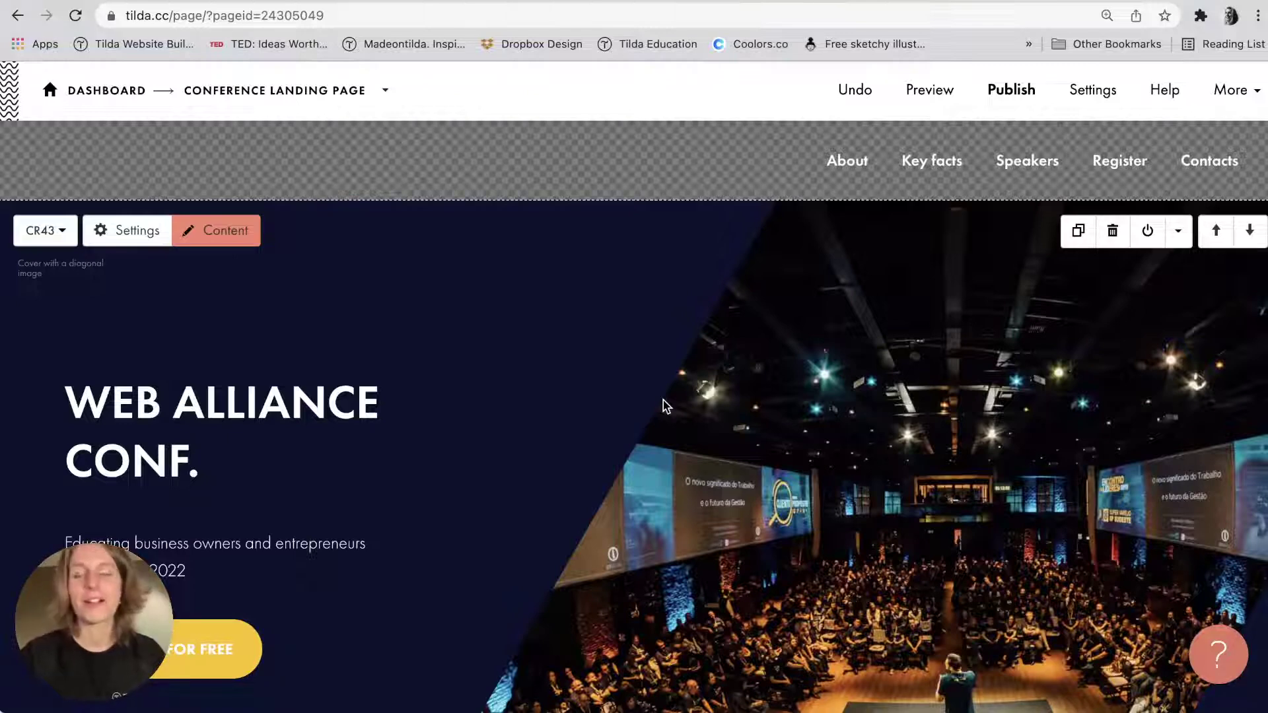
# In Page Settings, replace the 'Blank page' title with 'Web Alliance Conference'.
pyautogui.click(1248, 92)
pyautogui.click(1226, 173)
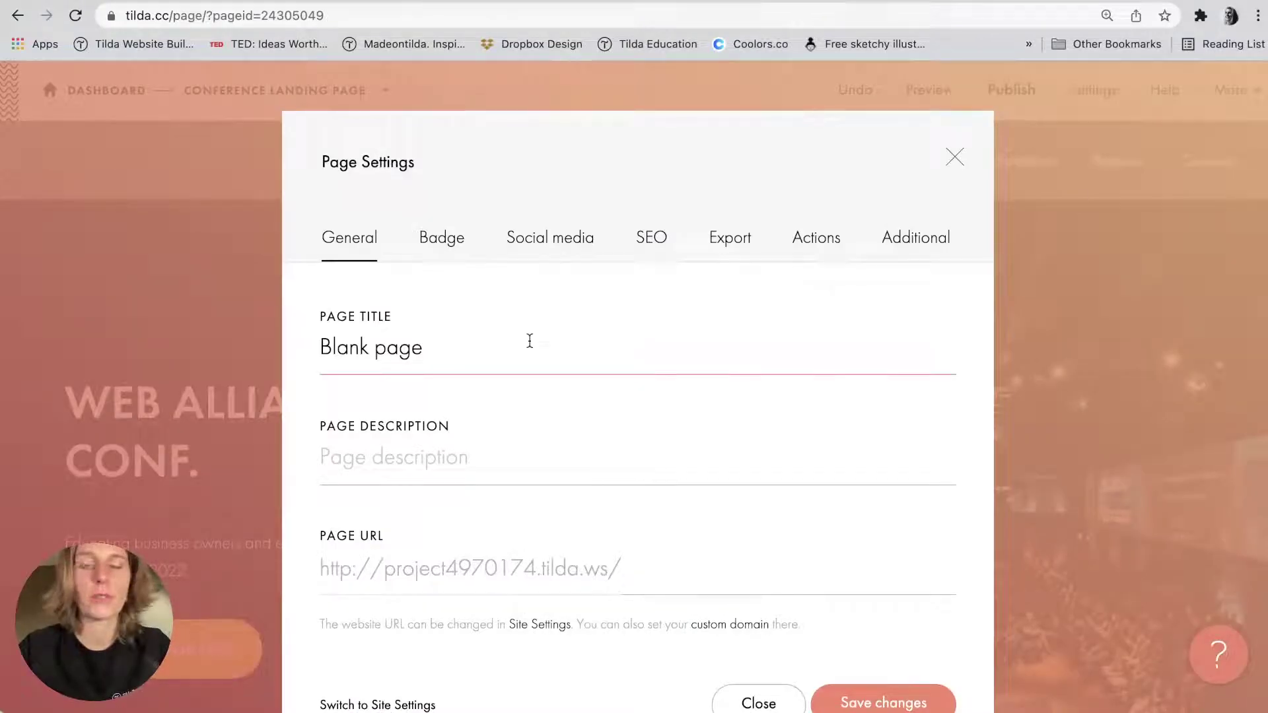
pyautogui.moveTo(530, 341); pyautogui.dragTo(285, 354)
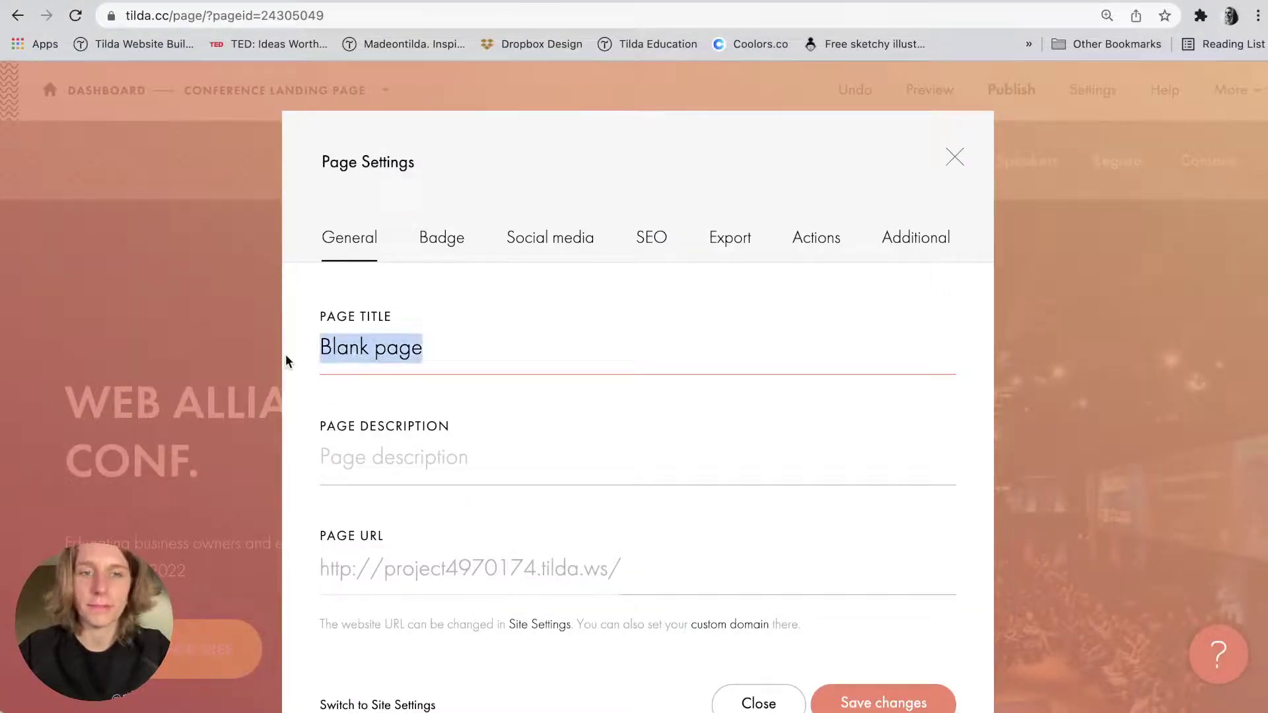
pyautogui.write('Web A')
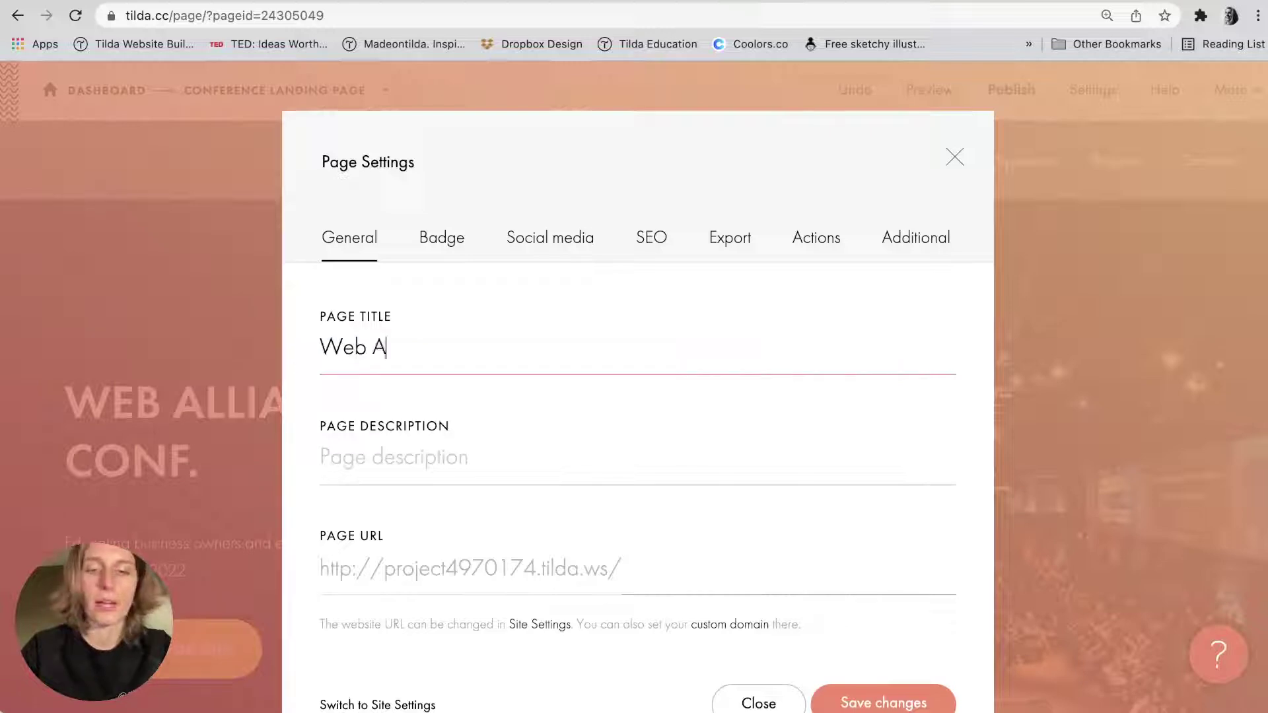
pyautogui.write('lliance')
pyautogui.press('BackSpace')
pyautogui.write('ce Confere')
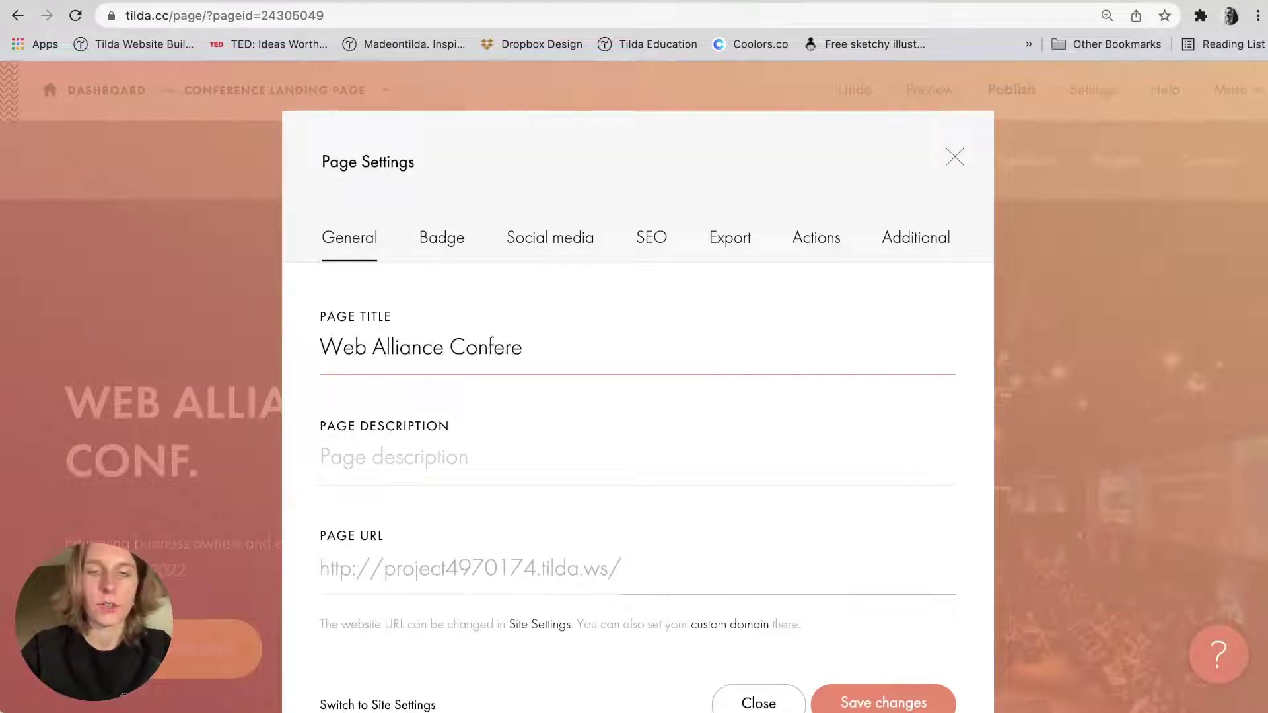
pyautogui.press('BackSpace')
pyautogui.write('nc')
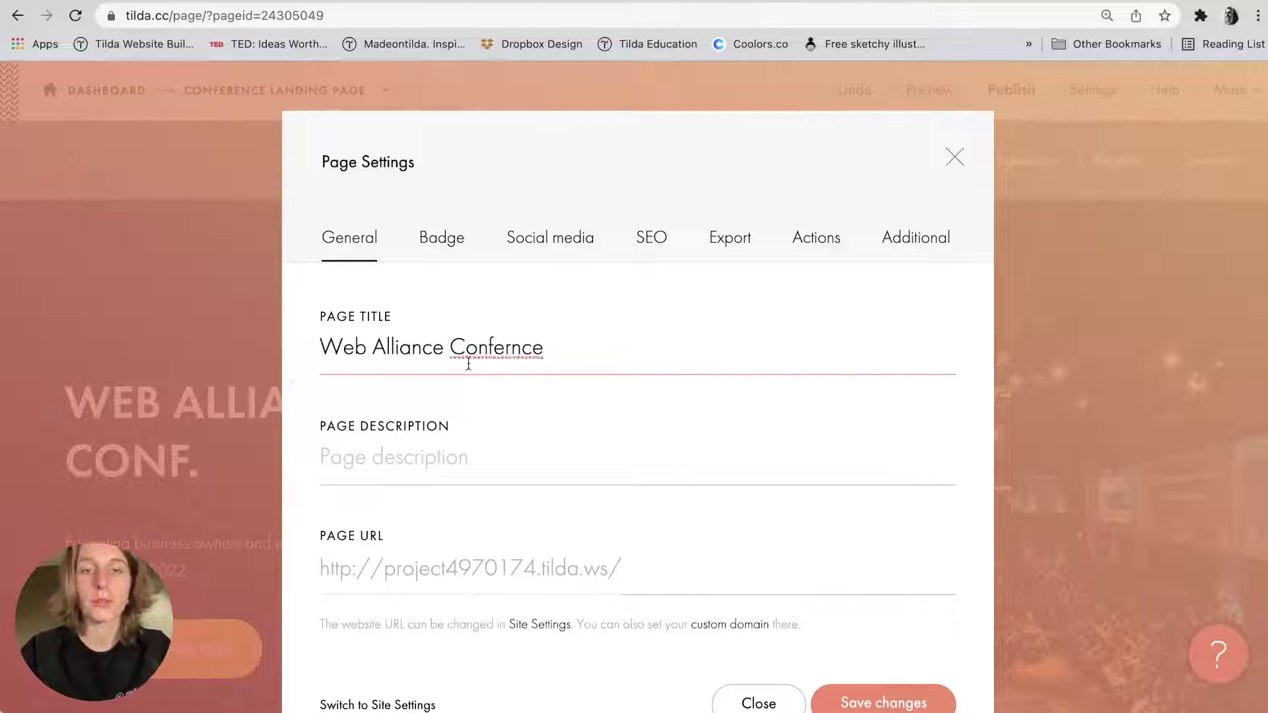
pyautogui.write('e')
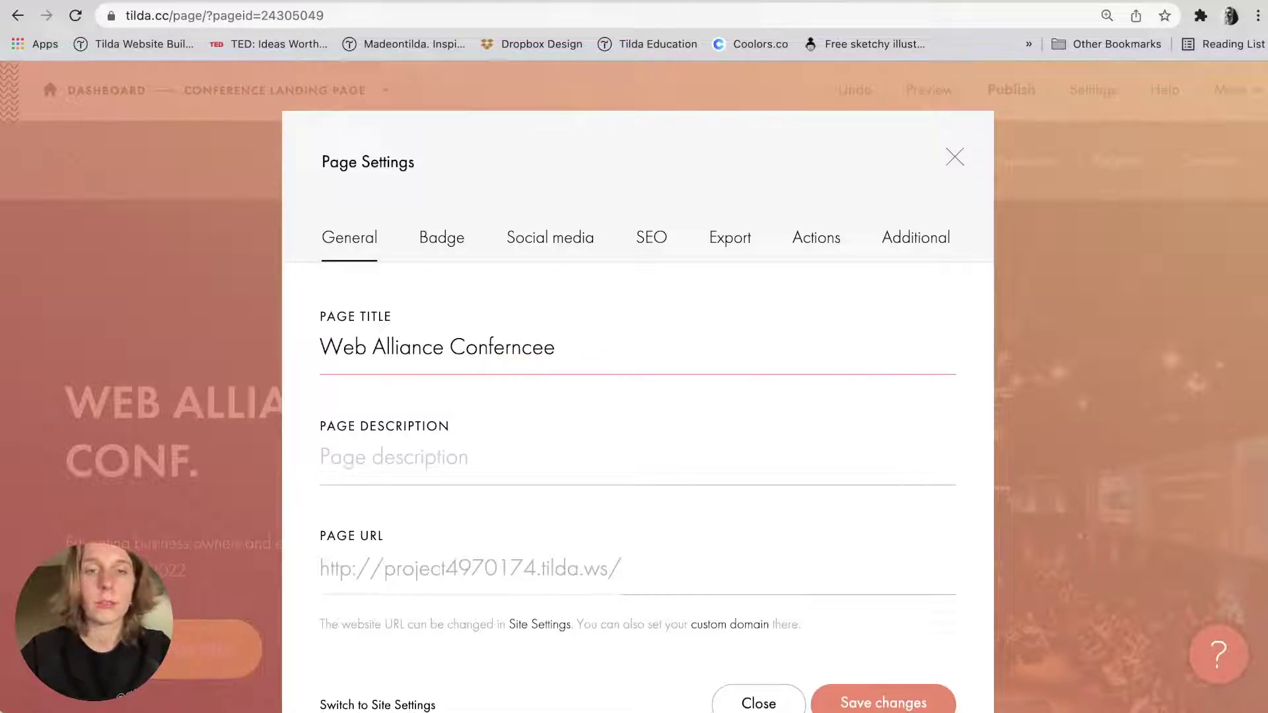
pyautogui.press('BackSpace')
pyautogui.click(514, 348)
pyautogui.write('e')
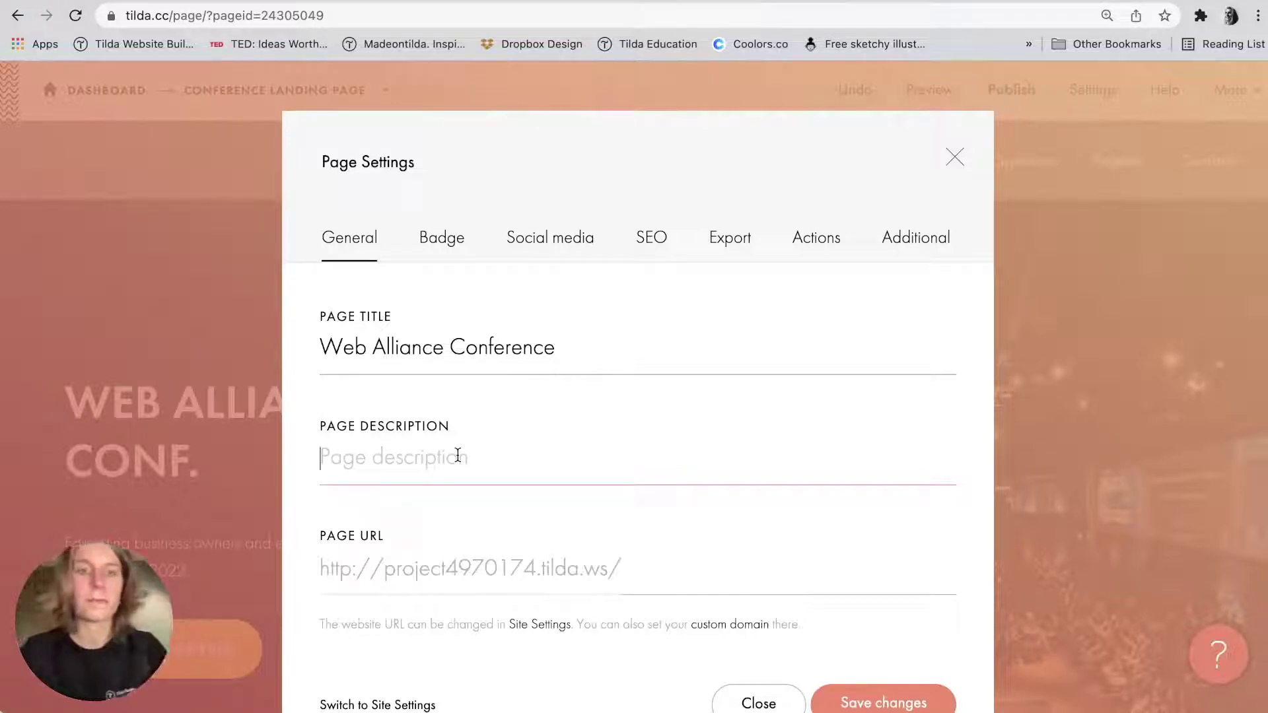
pyautogui.doubleClick(448, 365)
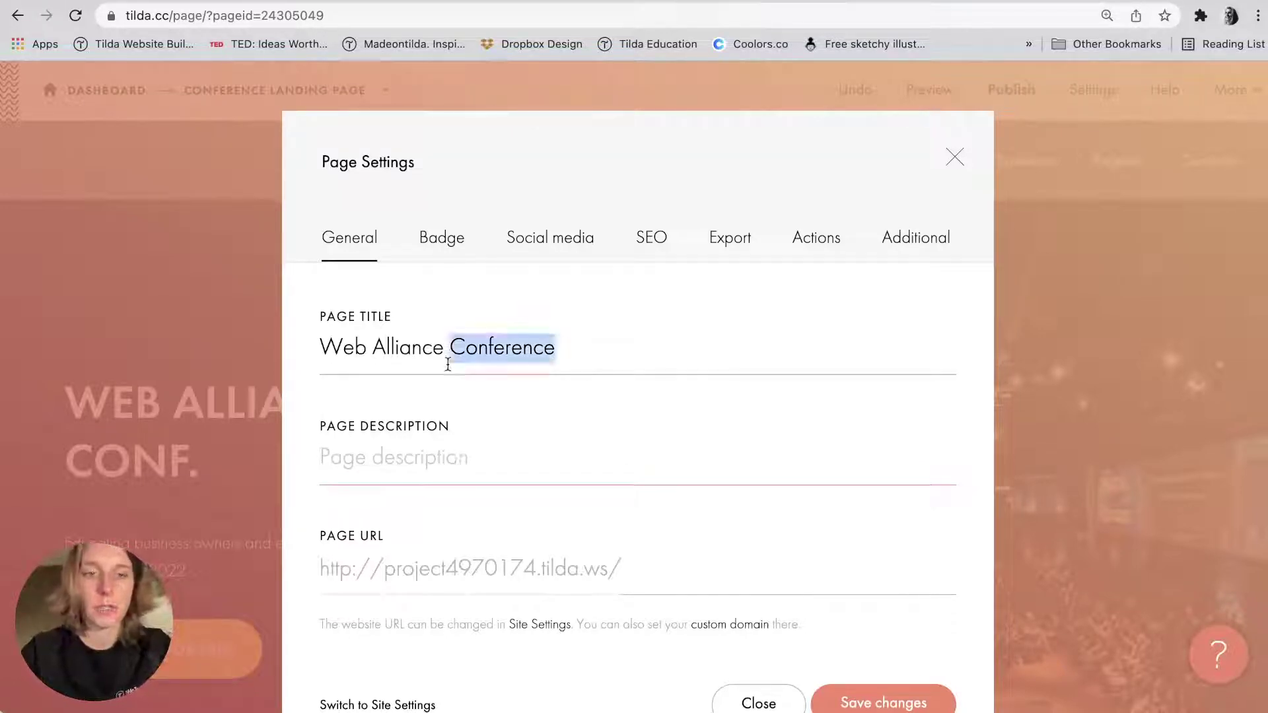
pyautogui.click(448, 365)
# Fill Page Description with the title plus 'in Frankfurt on February 17, 2022, free registration'.
pyautogui.tripleClick(449, 365)
pyautogui.press('super+c')
pyautogui.click(419, 457)
pyautogui.press('super+v')
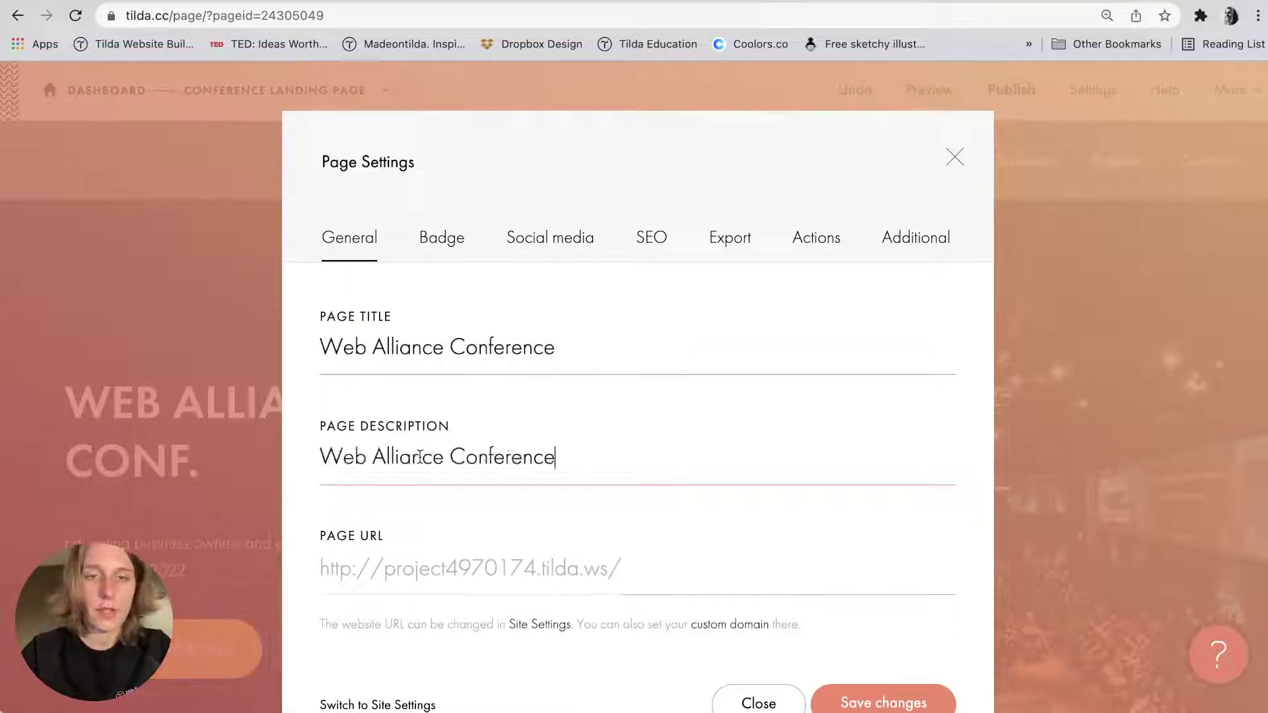
pyautogui.write('in Frankf')
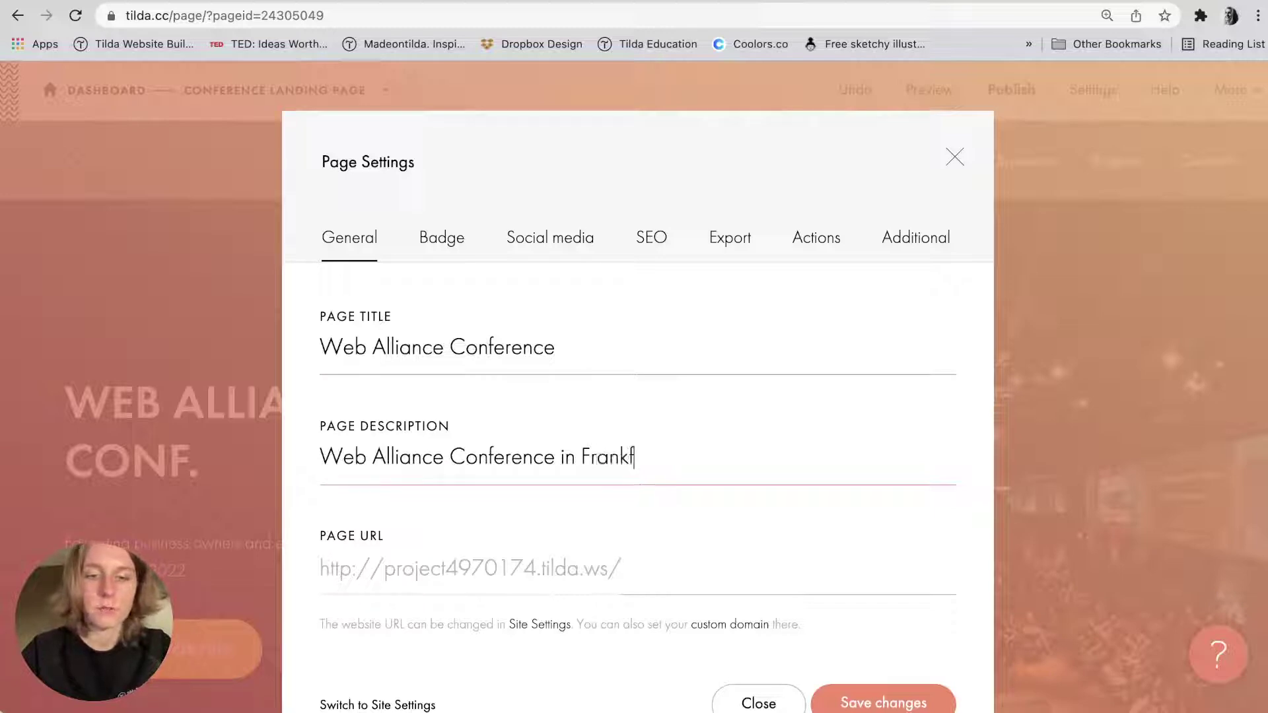
pyautogui.write('urt ')
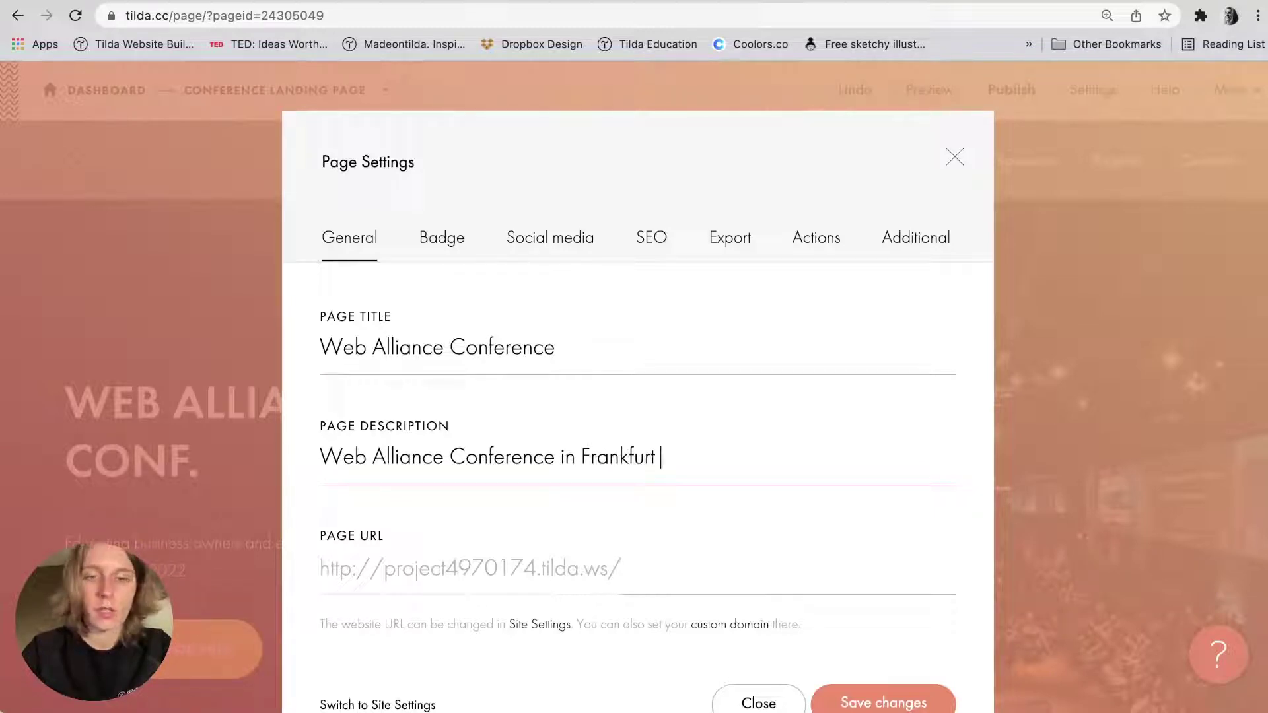
pyautogui.write('on Februsar')
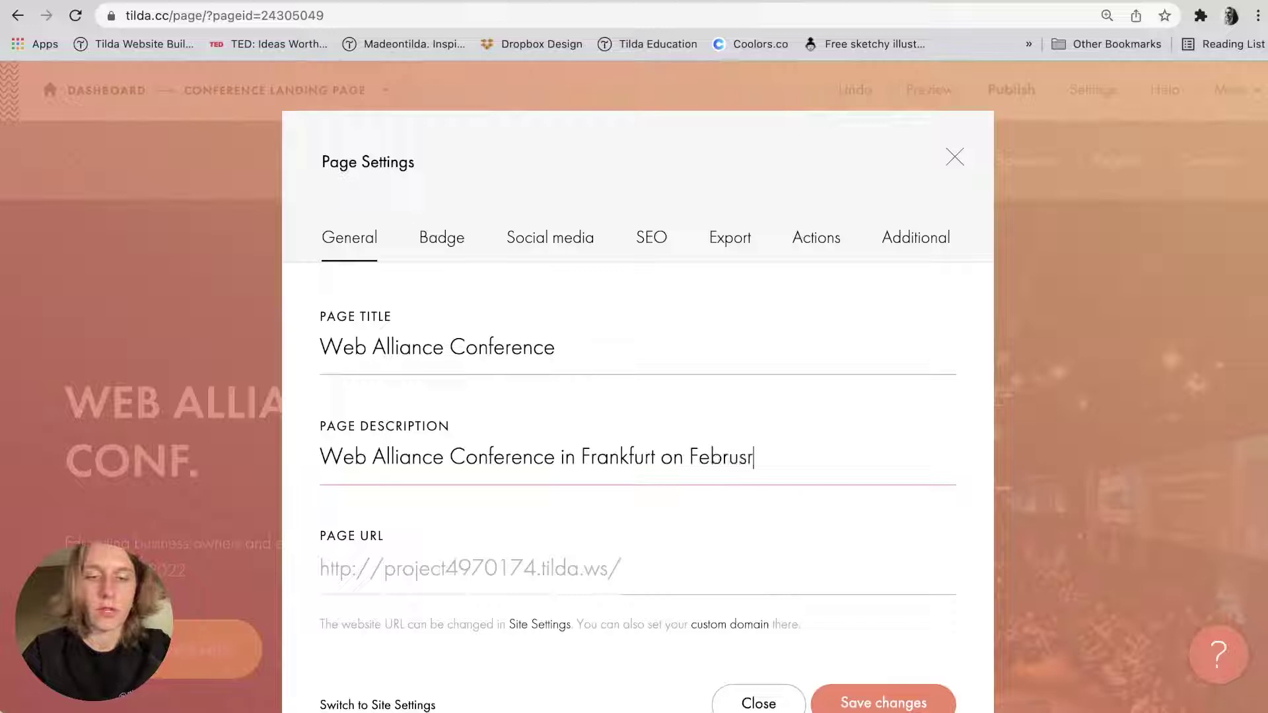
pyautogui.write('y 1')
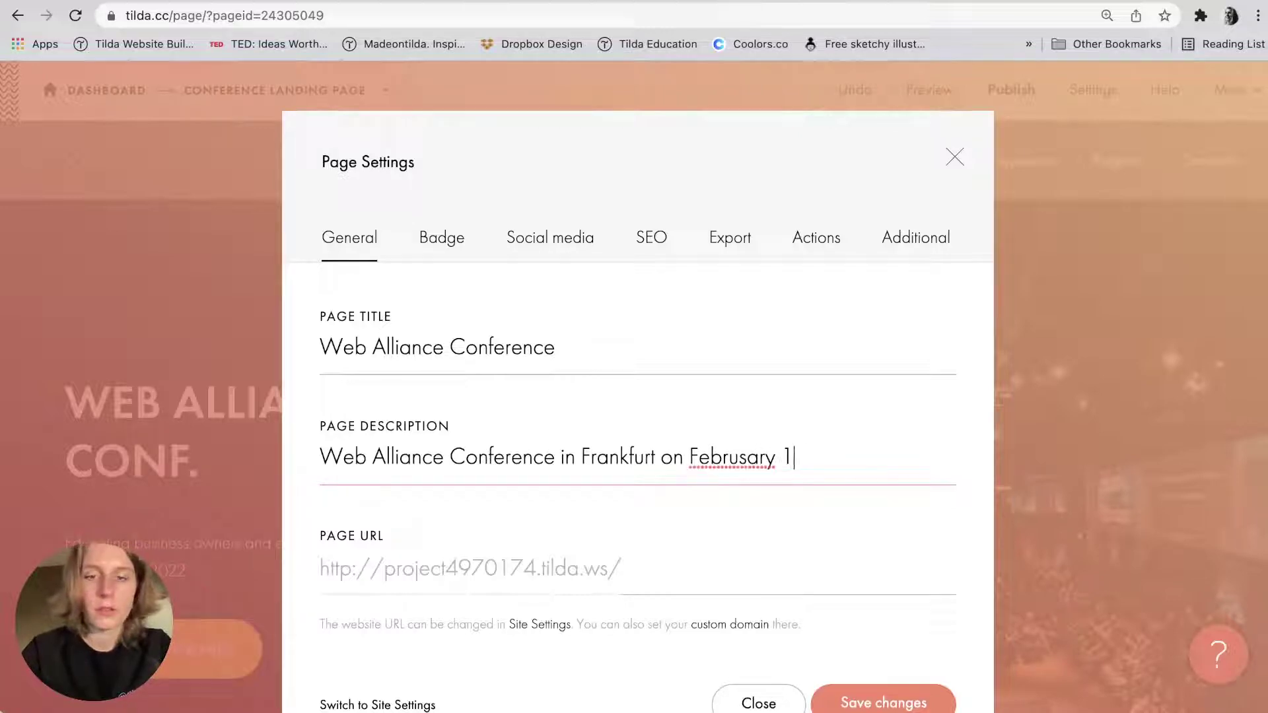
pyautogui.write('7, 2022')
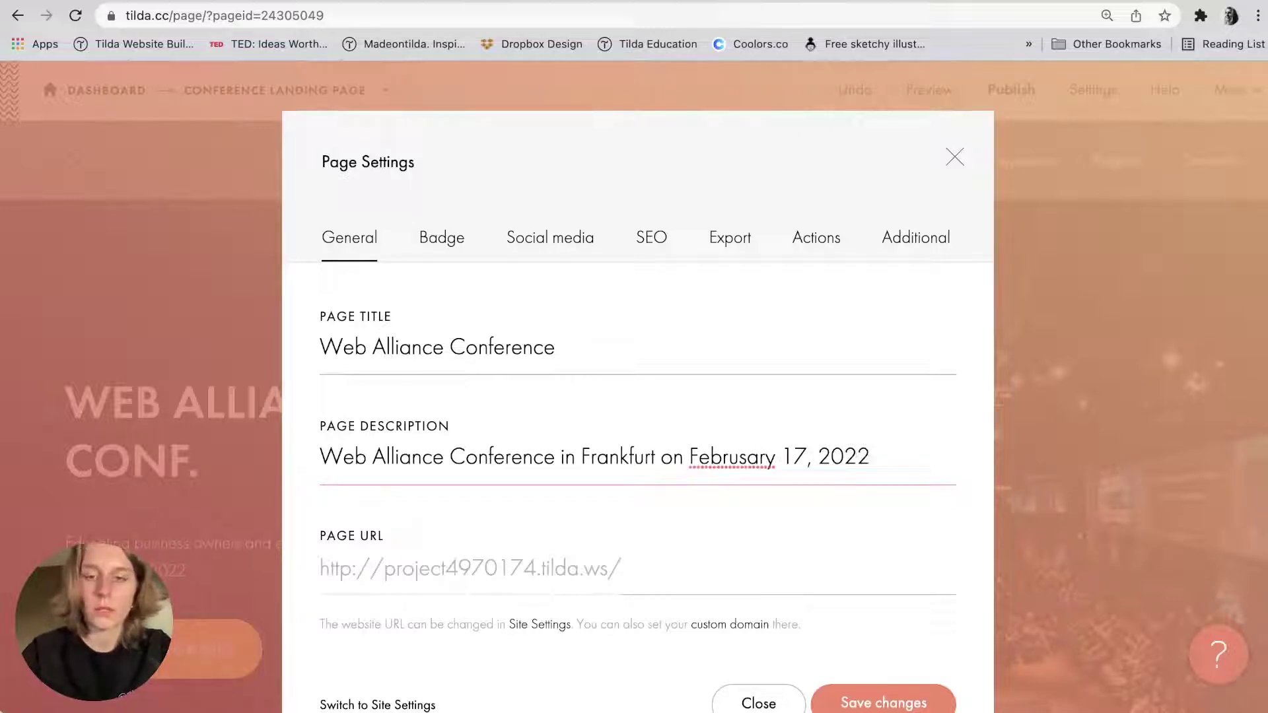
pyautogui.write(', free re')
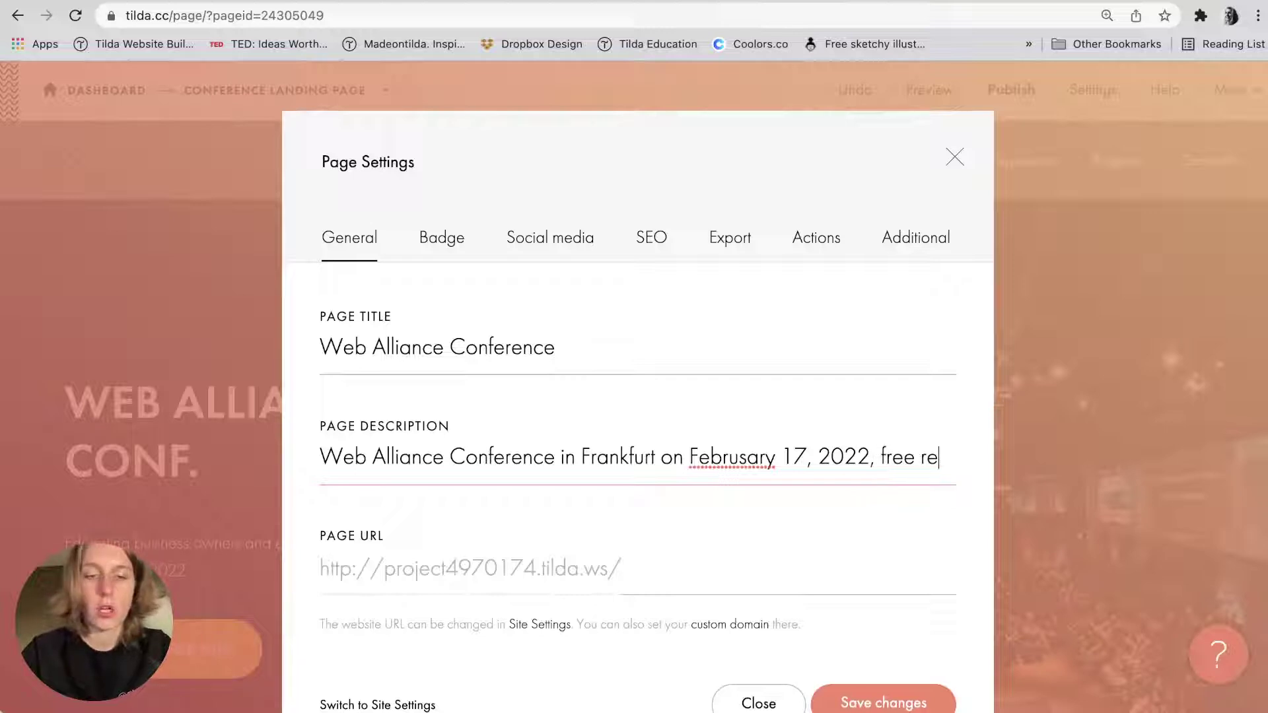
pyautogui.write('gistration')
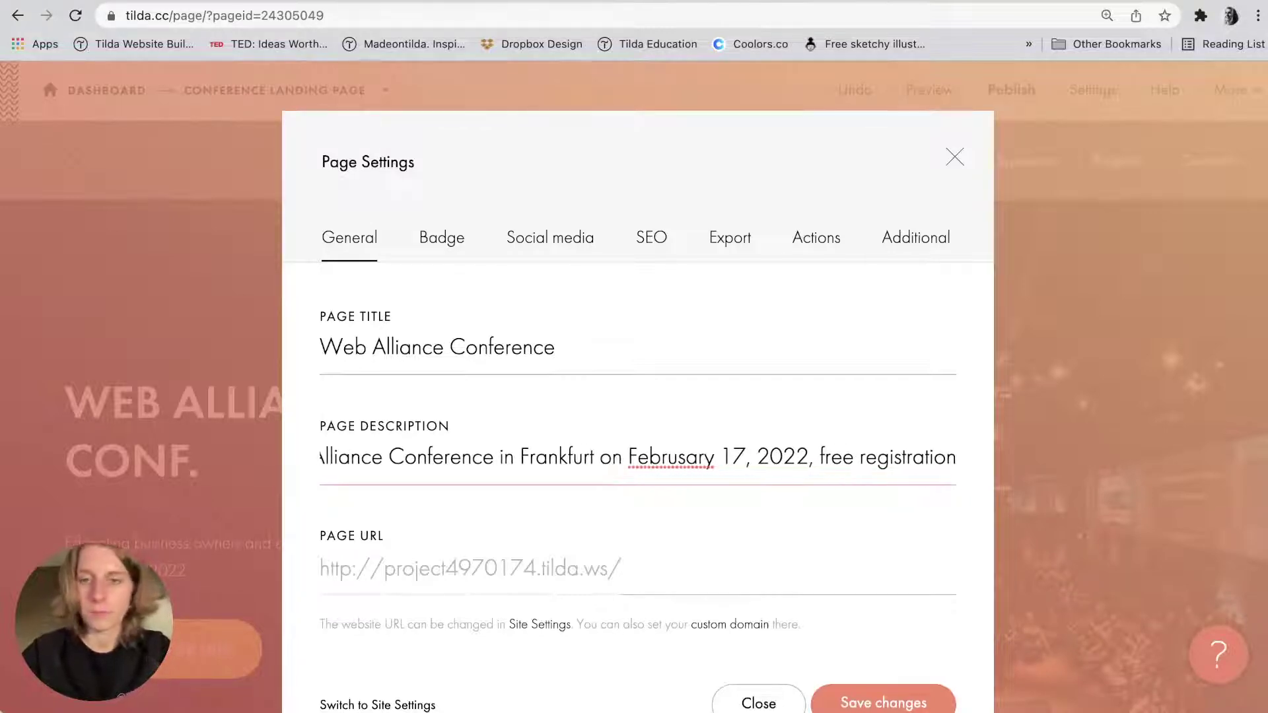
pyautogui.click(688, 456)
pyautogui.press('BackSpace')
pyautogui.click(664, 513)
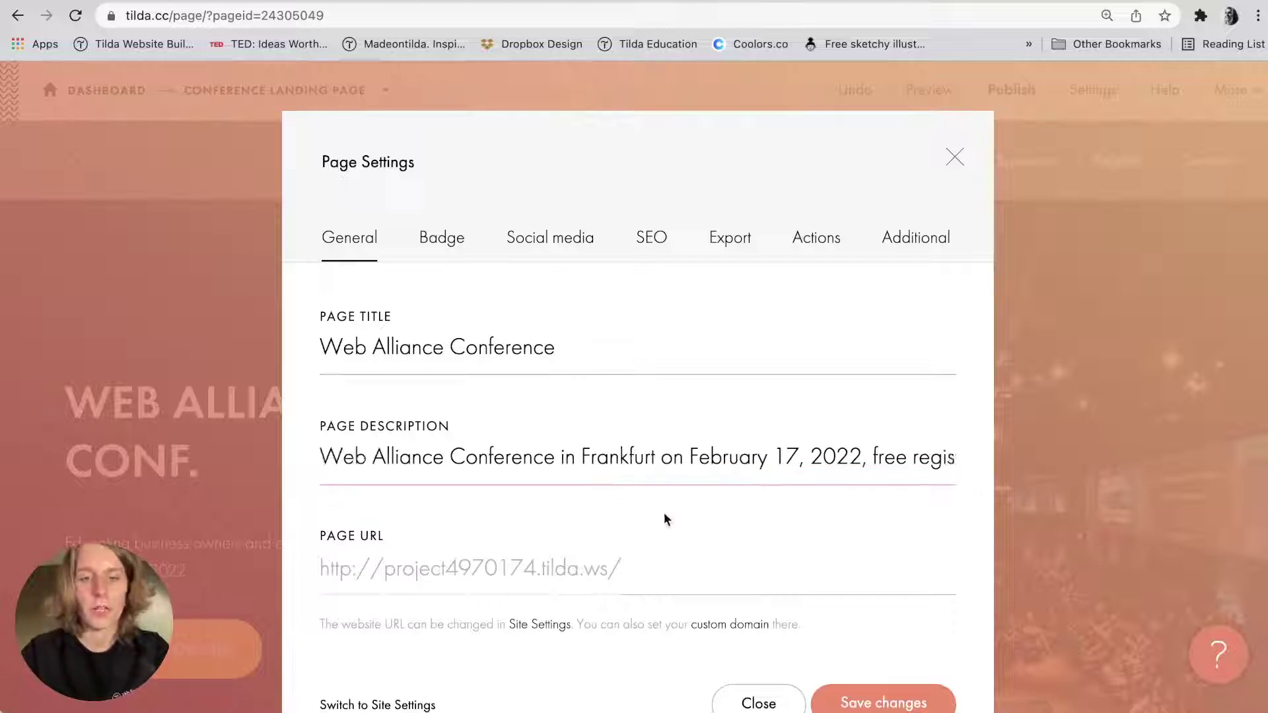
pyautogui.click(458, 239)
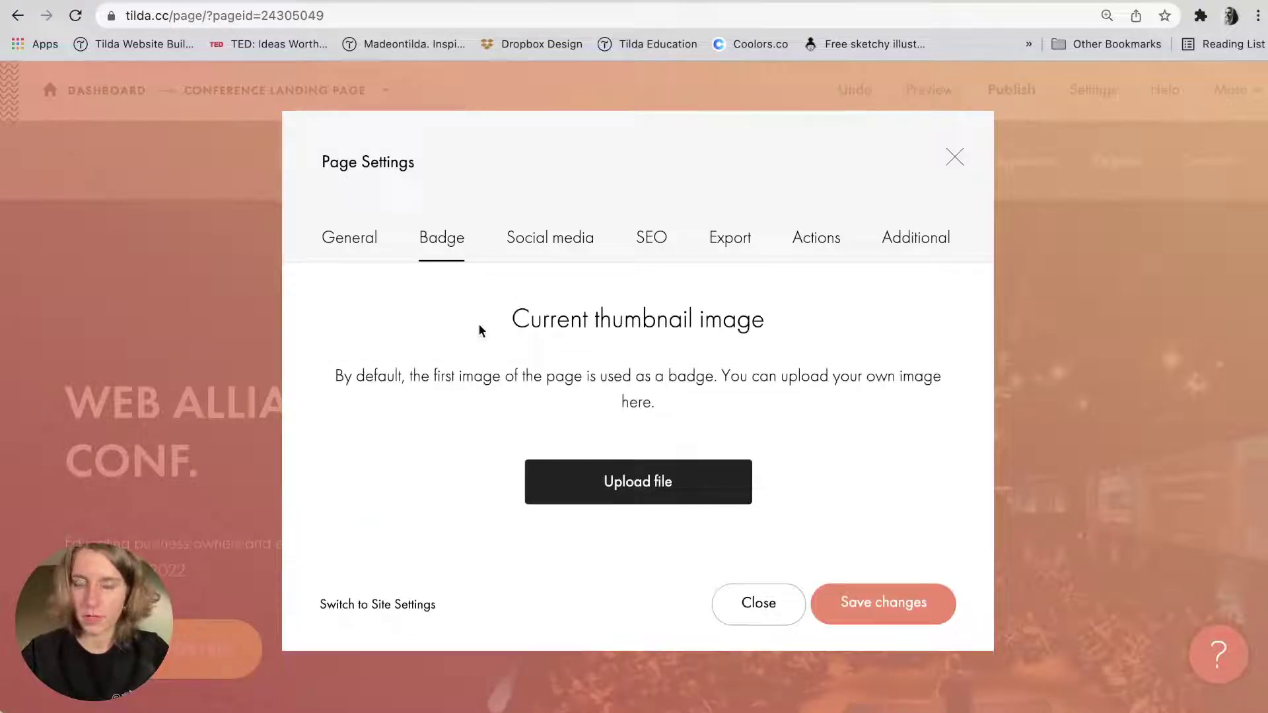
# Save the General page settings, then reopen Page Settings to check the search results preview.
pyautogui.click(386, 239)
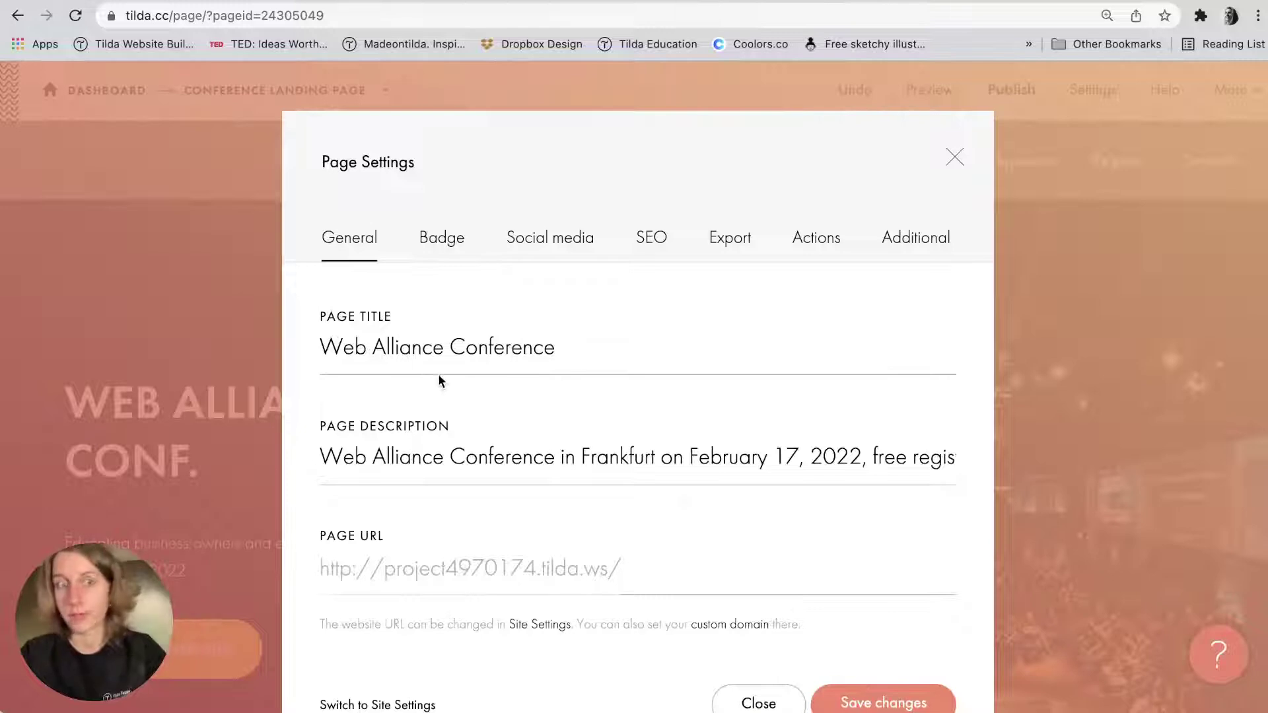
pyautogui.click(912, 698)
pyautogui.click(1230, 92)
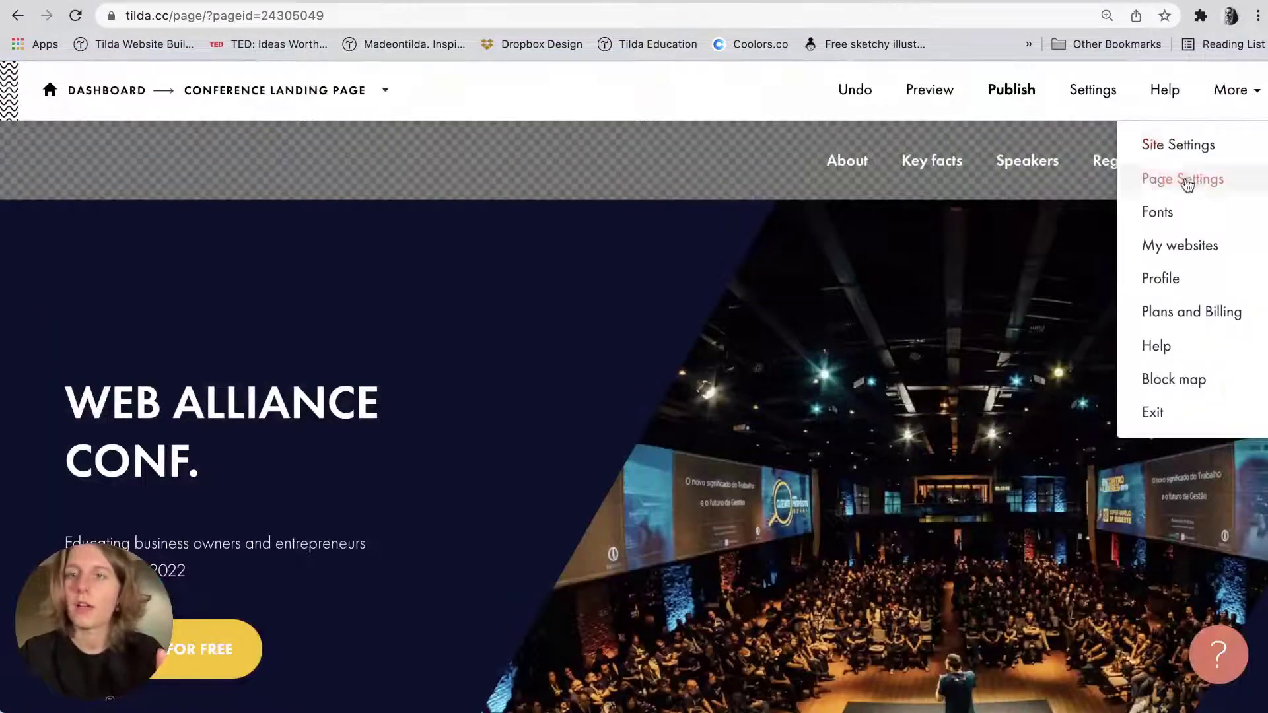
pyautogui.click(1146, 178)
pyautogui.click(639, 237)
pyautogui.scroll(-2, 572, 414)
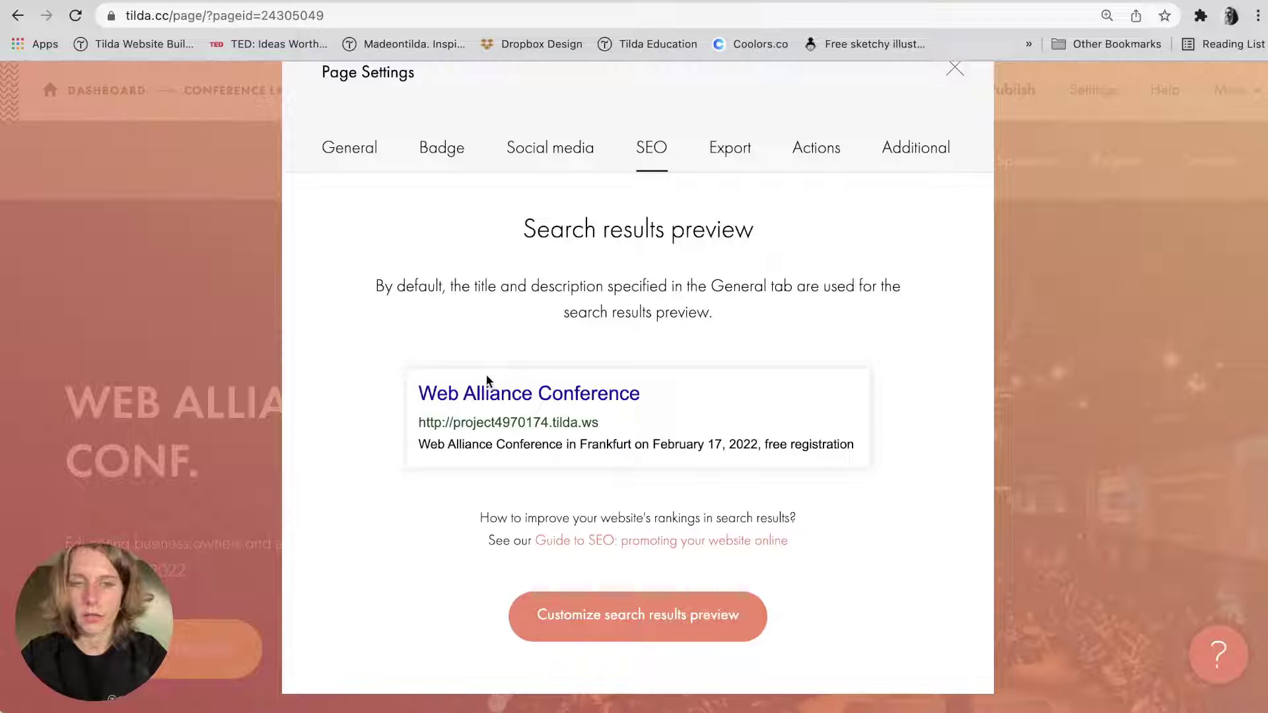
pyautogui.moveTo(422, 420); pyautogui.dragTo(621, 427)
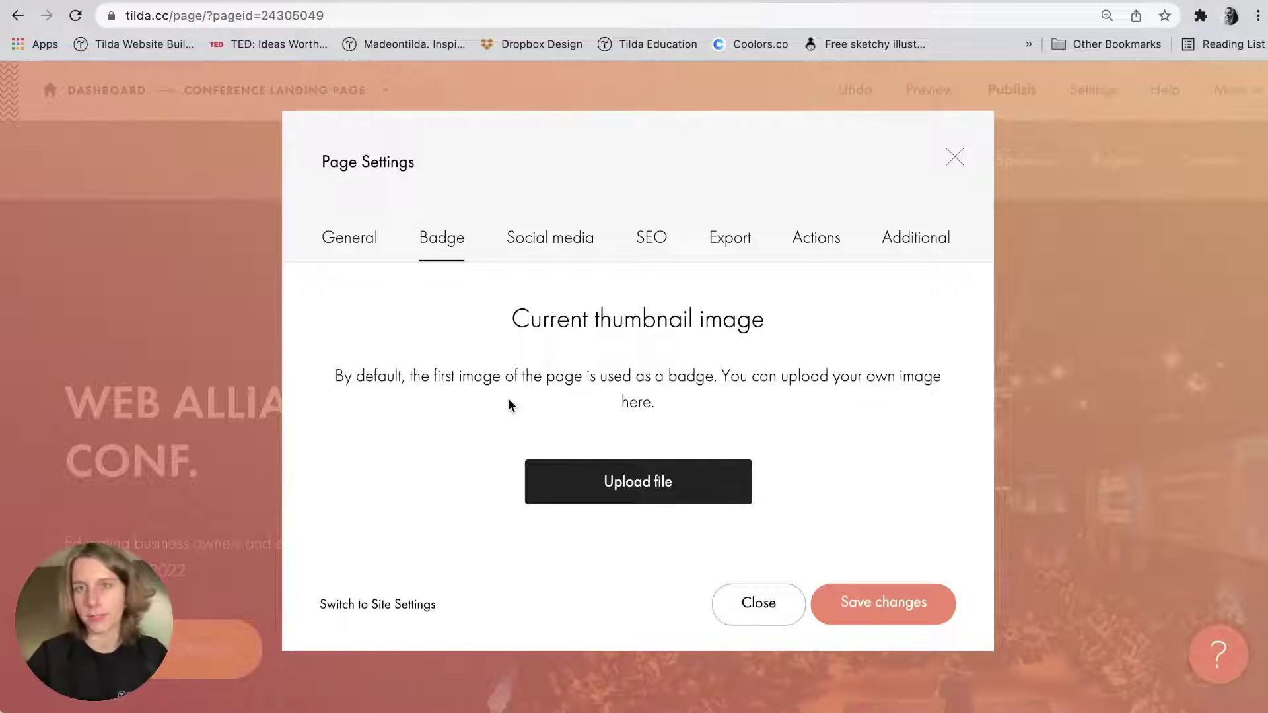
# Upload Cover Page CR43.jpg from Finder as the page's badge image and save.
pyautogui.press('super+Tab')
pyautogui.click(850, 82)
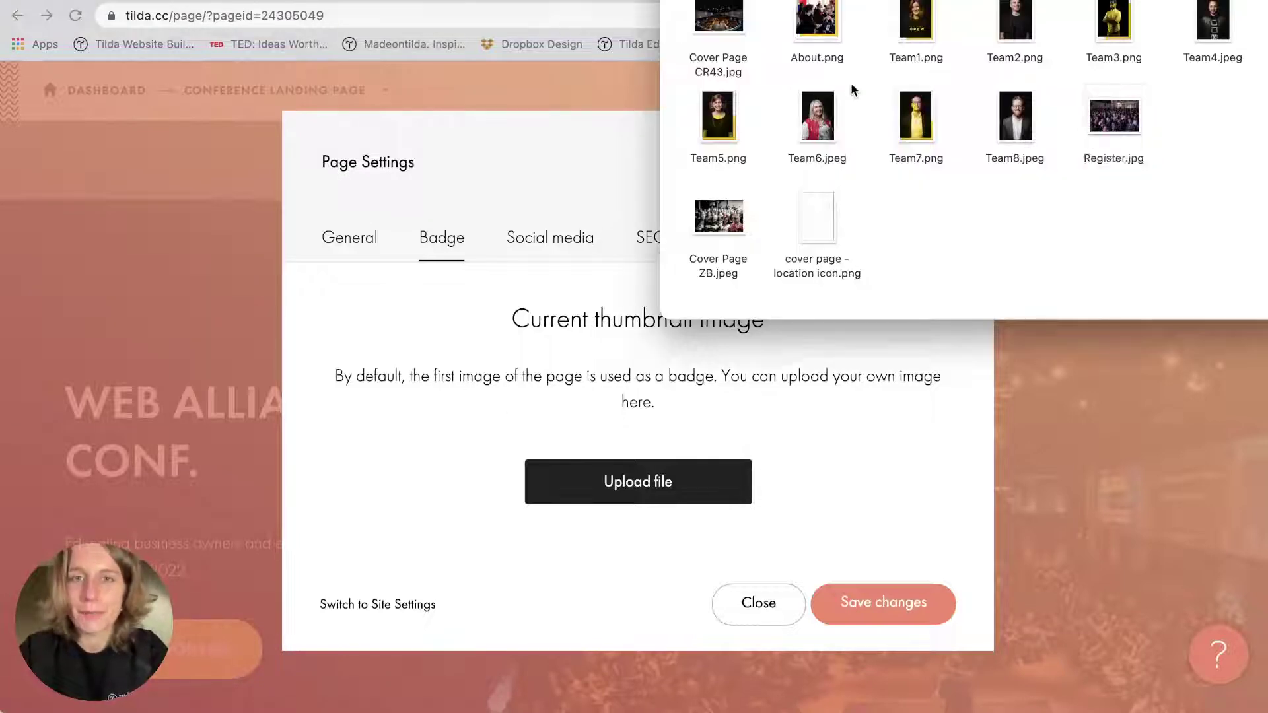
pyautogui.moveTo(724, 27); pyautogui.dragTo(606, 489)
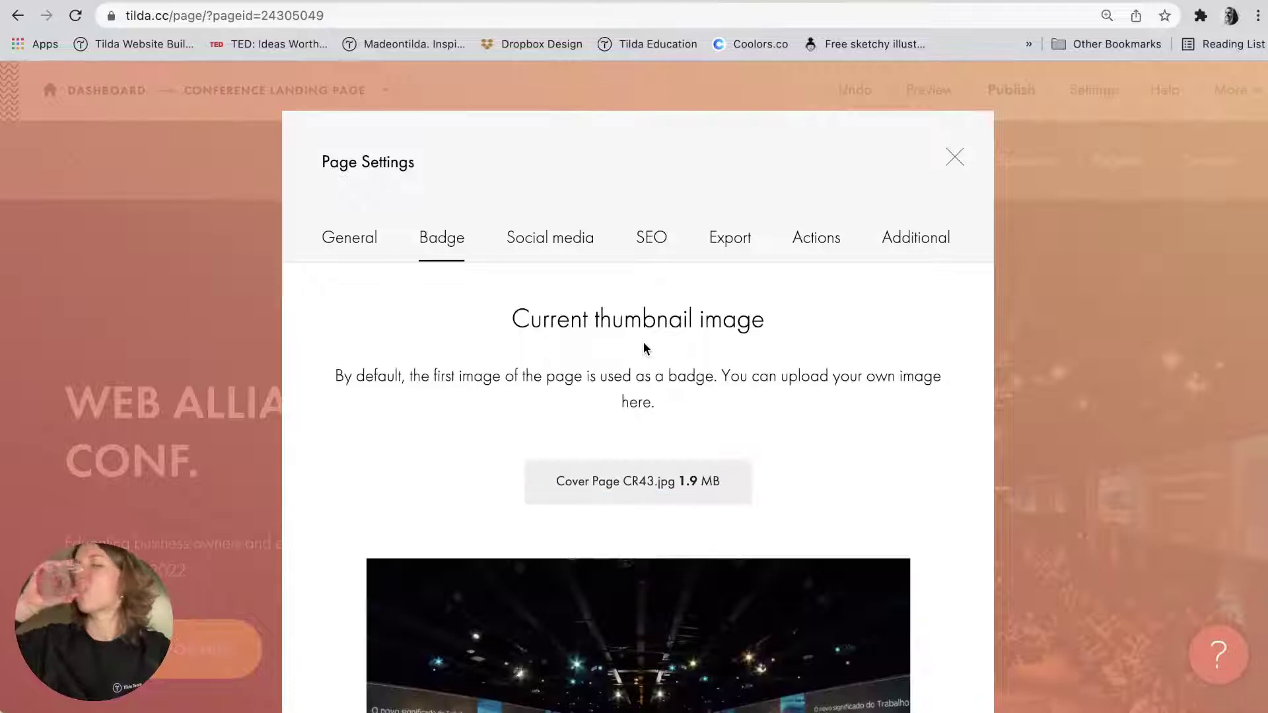
pyautogui.scroll(-5, 643, 342)
pyautogui.scroll(5, 643, 342)
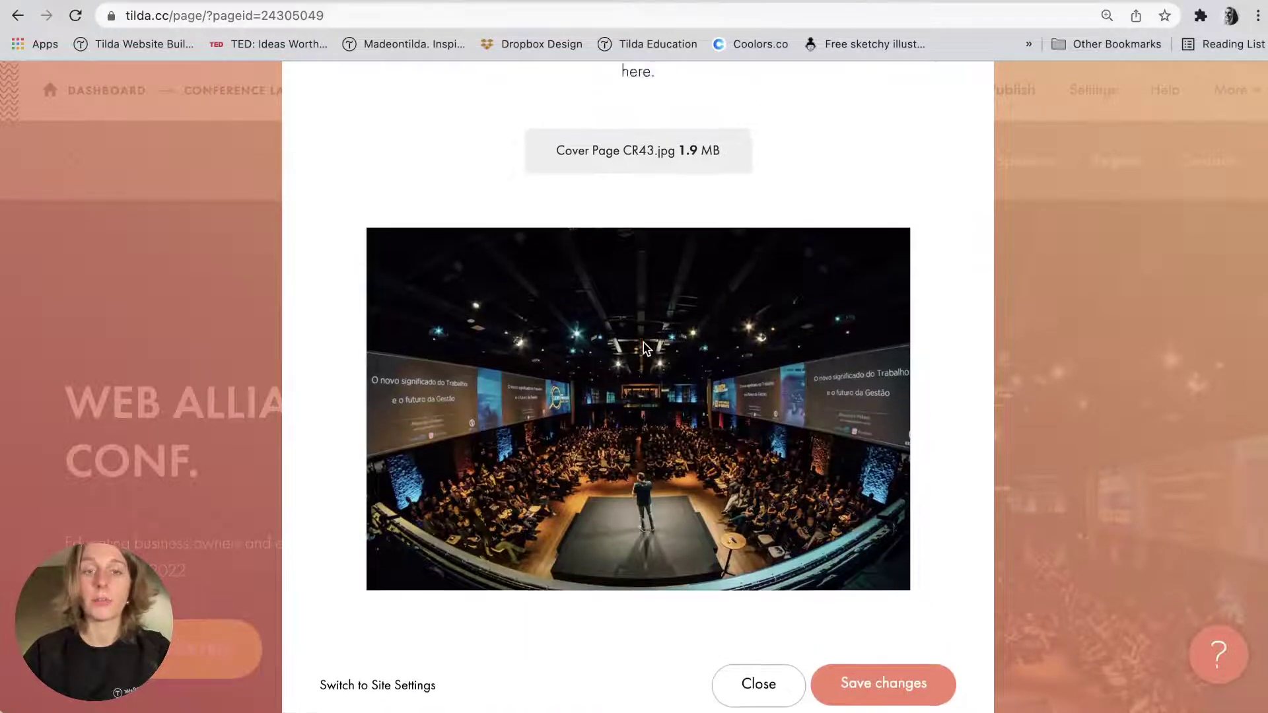
pyautogui.click(542, 237)
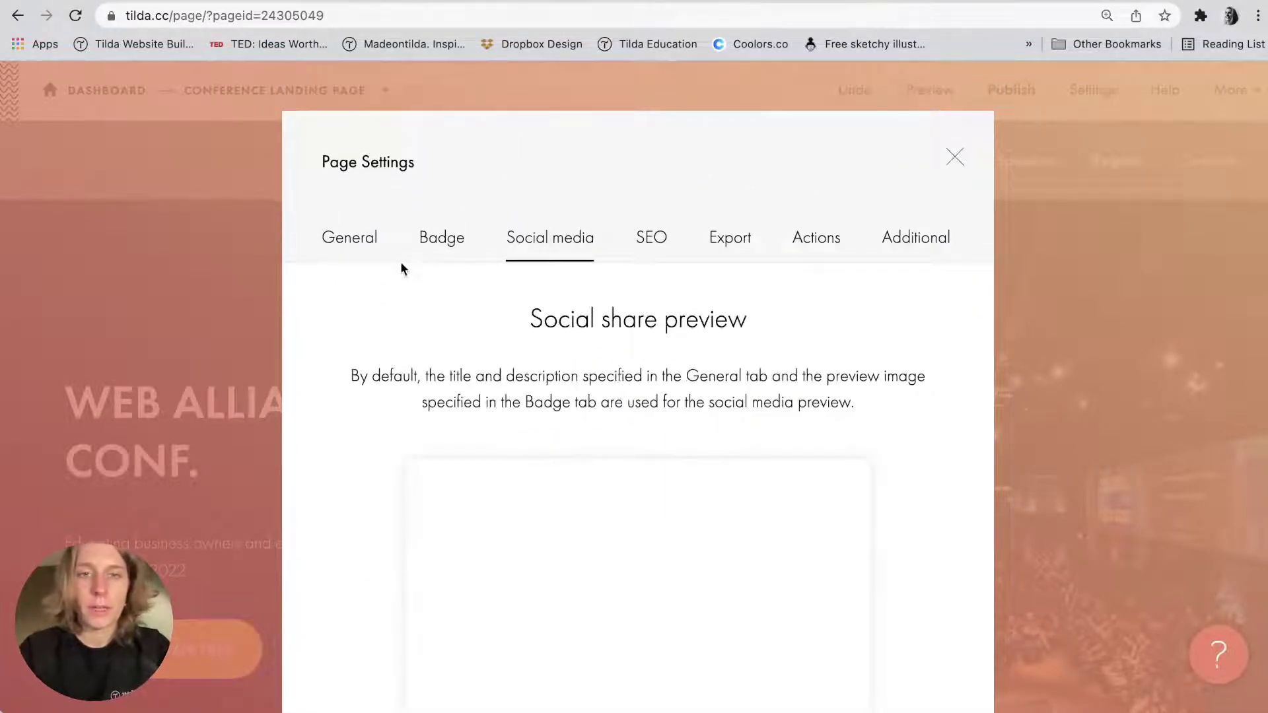
pyautogui.click(441, 263)
pyautogui.scroll(-5, 929, 612)
pyautogui.scroll(-2, 927, 612)
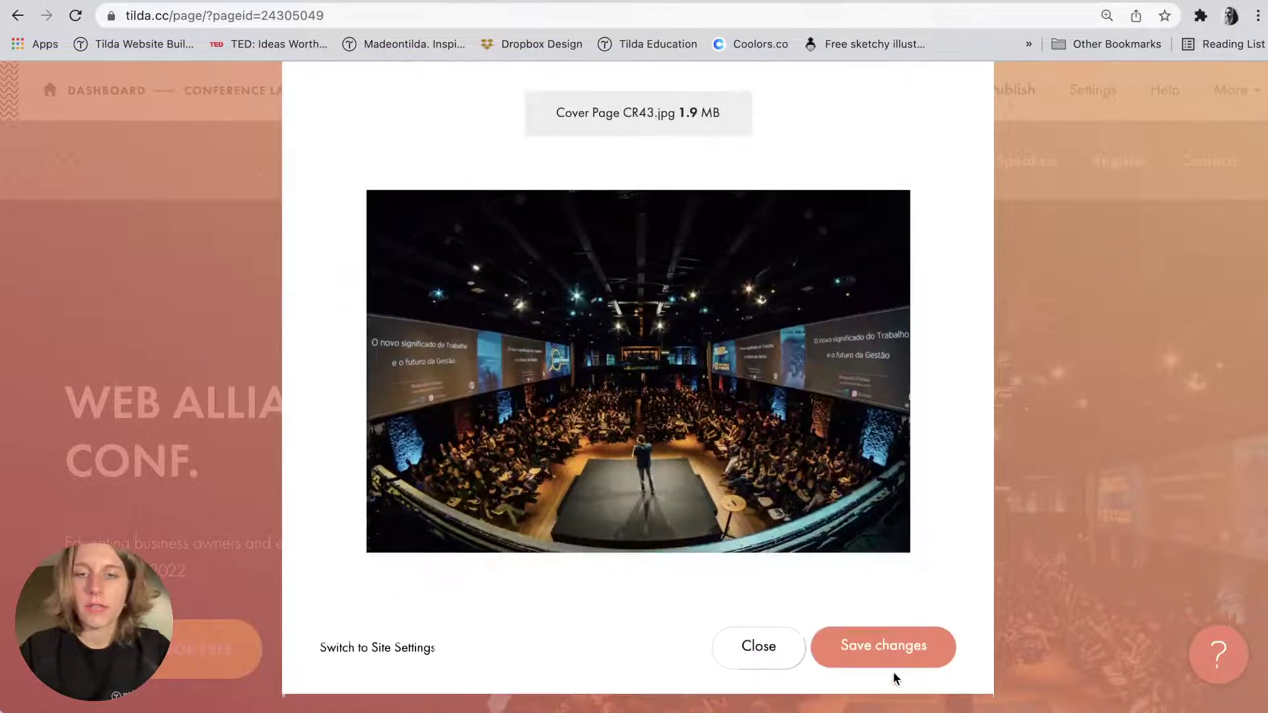
pyautogui.click(893, 650)
# Reopen Page Settings, check the social share preview and description, and save again.
pyautogui.moveTo(1217, 99)
pyautogui.click(1186, 176)
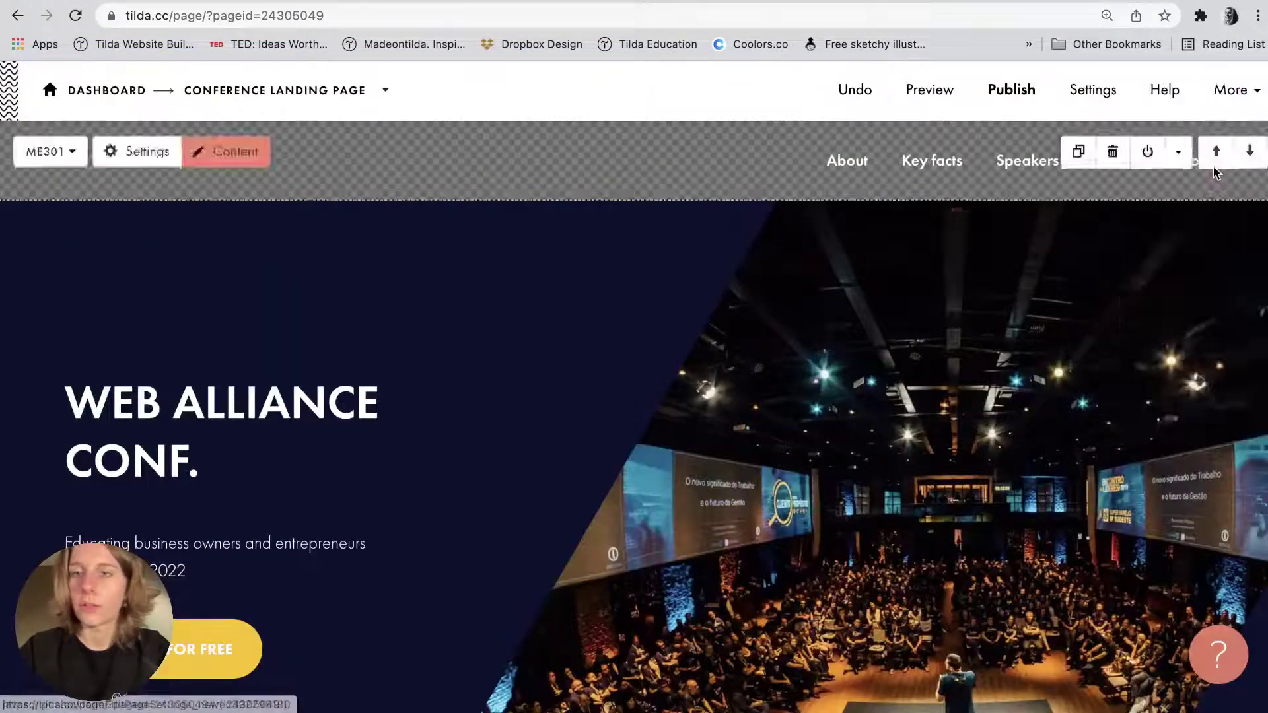
pyautogui.click(519, 235)
pyautogui.scroll(-5, 520, 232)
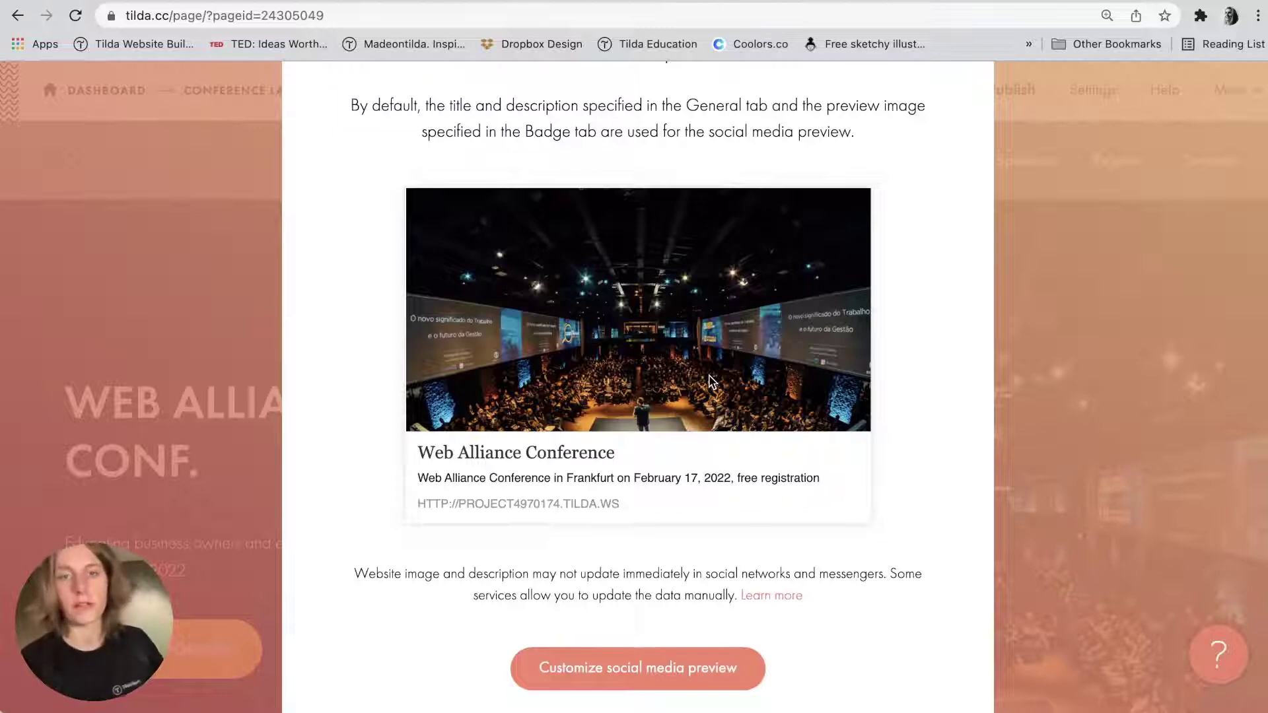
pyautogui.doubleClick(530, 505)
pyautogui.scroll(-1, 530, 509)
pyautogui.scroll(6, 530, 509)
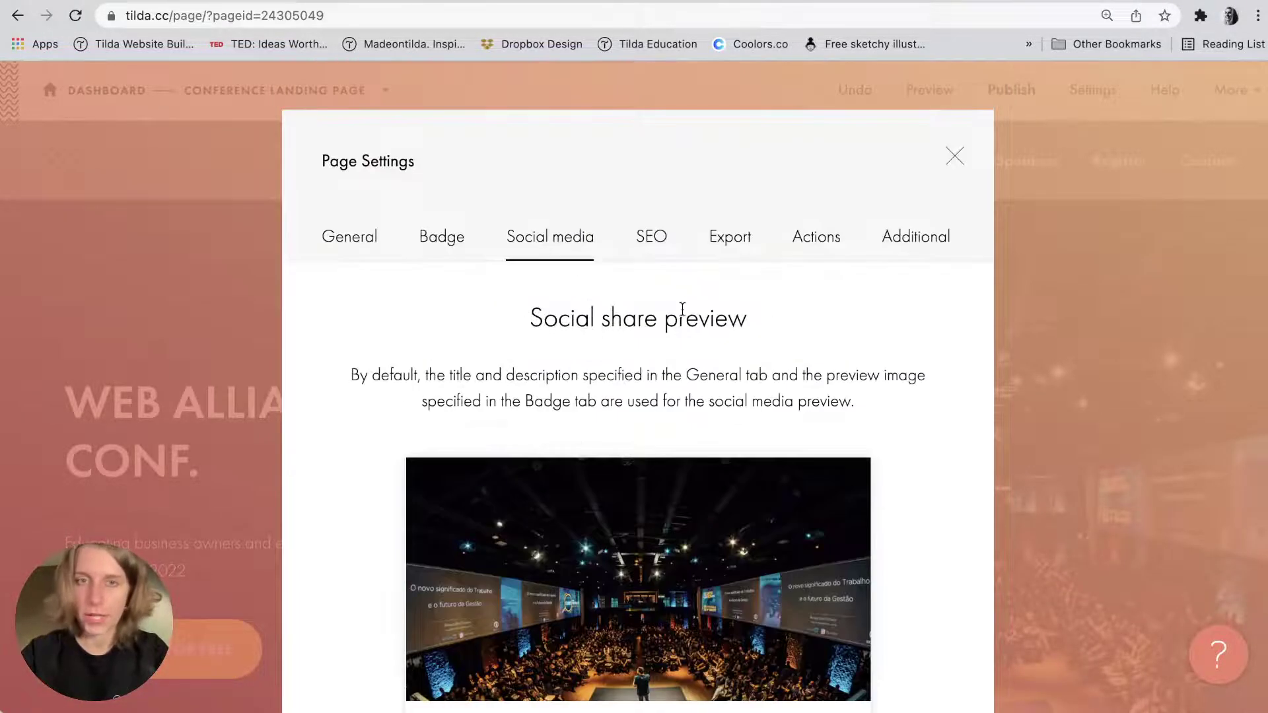
pyautogui.click(433, 249)
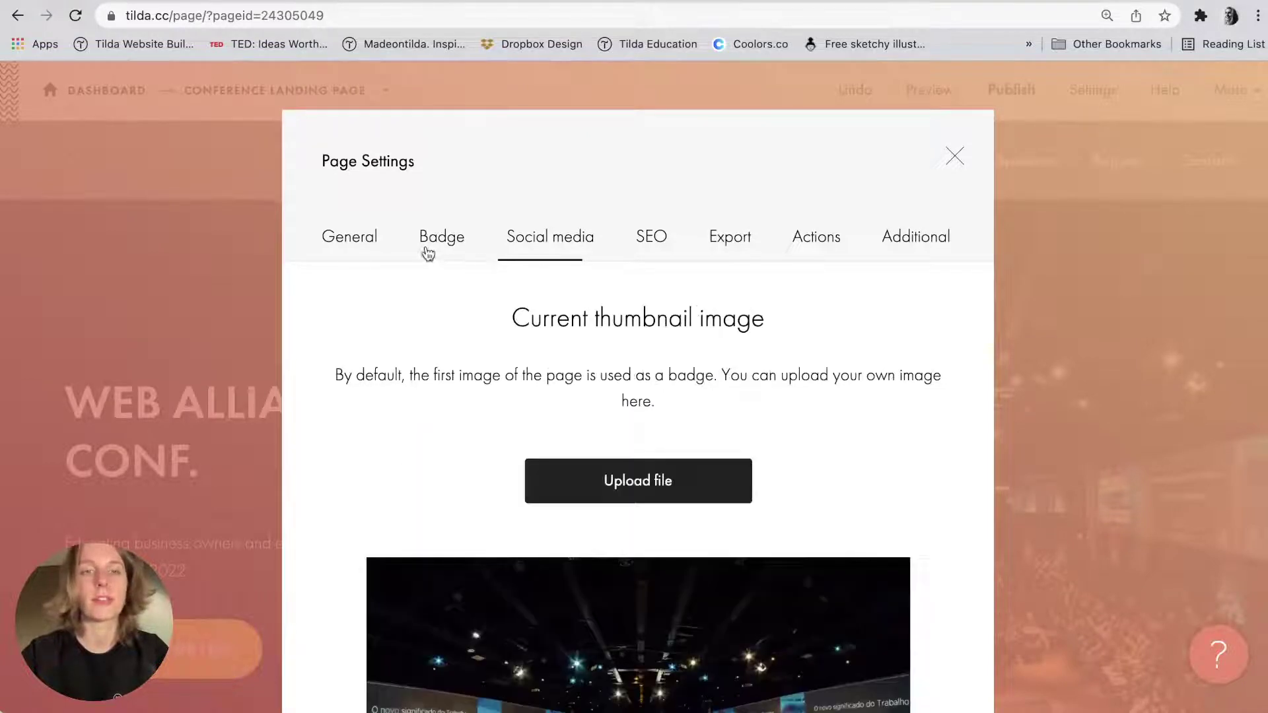
pyautogui.click(336, 249)
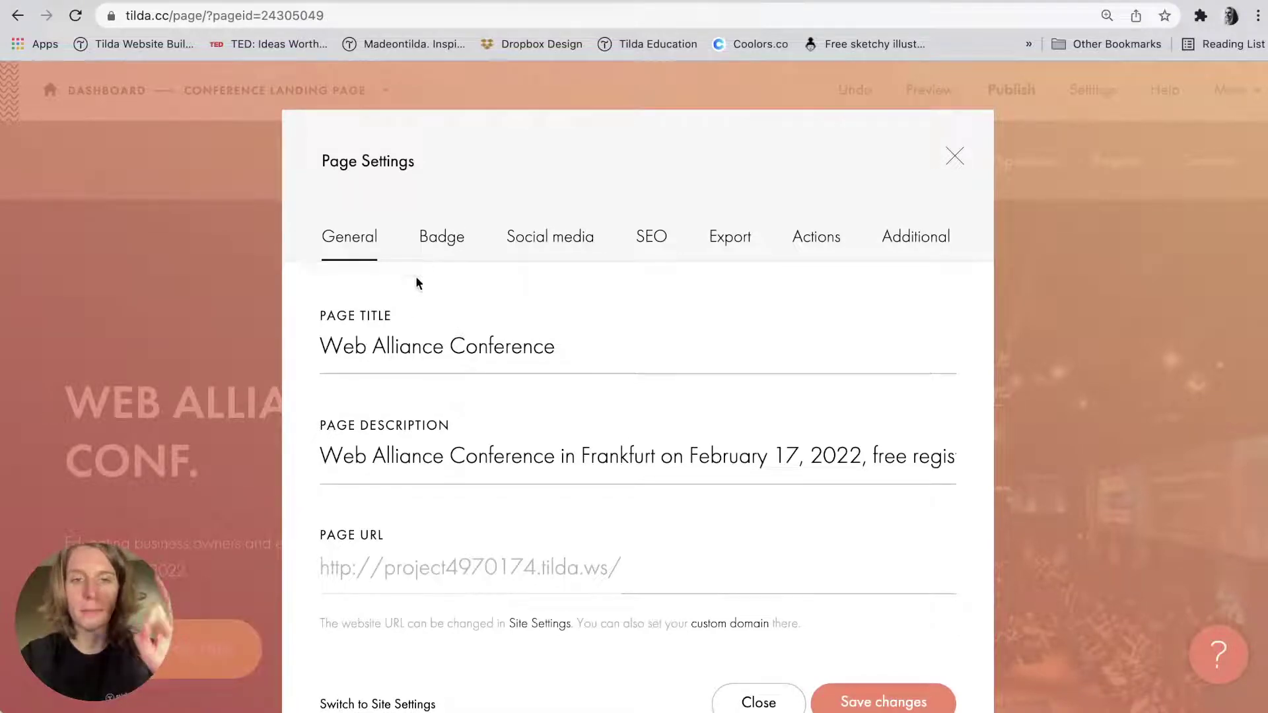
pyautogui.click(385, 449)
pyautogui.click(437, 248)
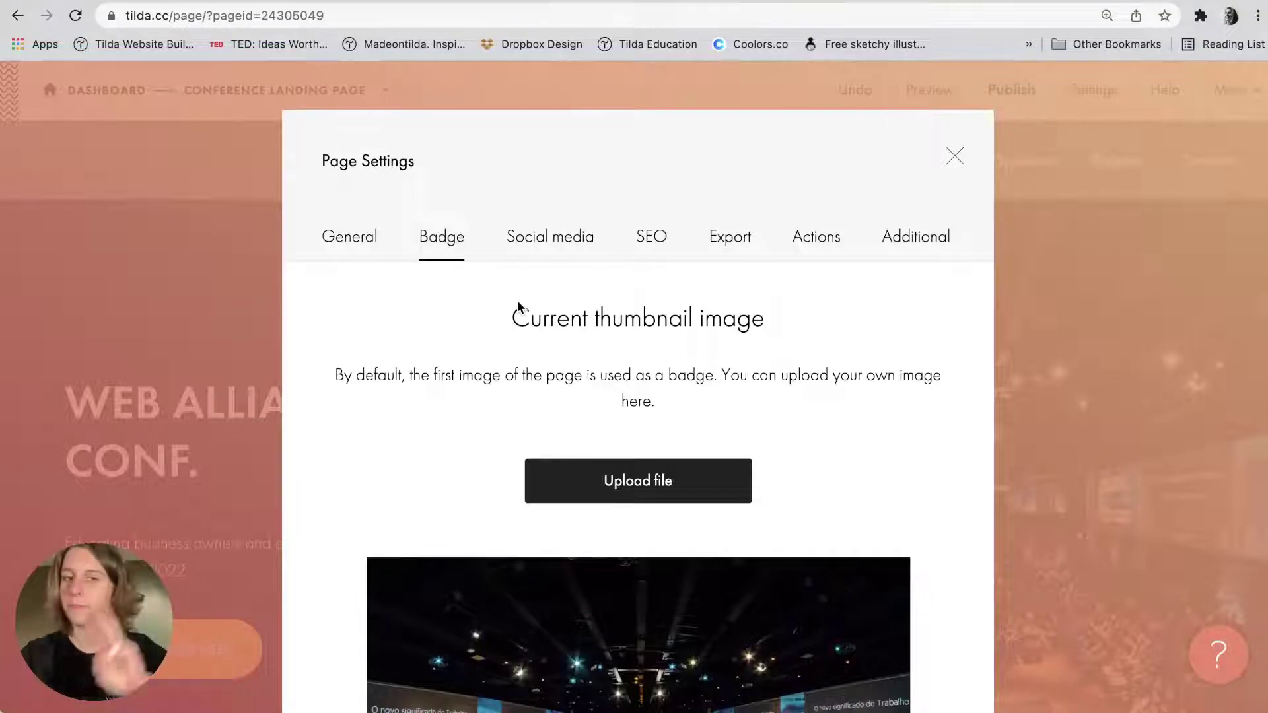
pyautogui.scroll(-6, 741, 354)
pyautogui.click(925, 658)
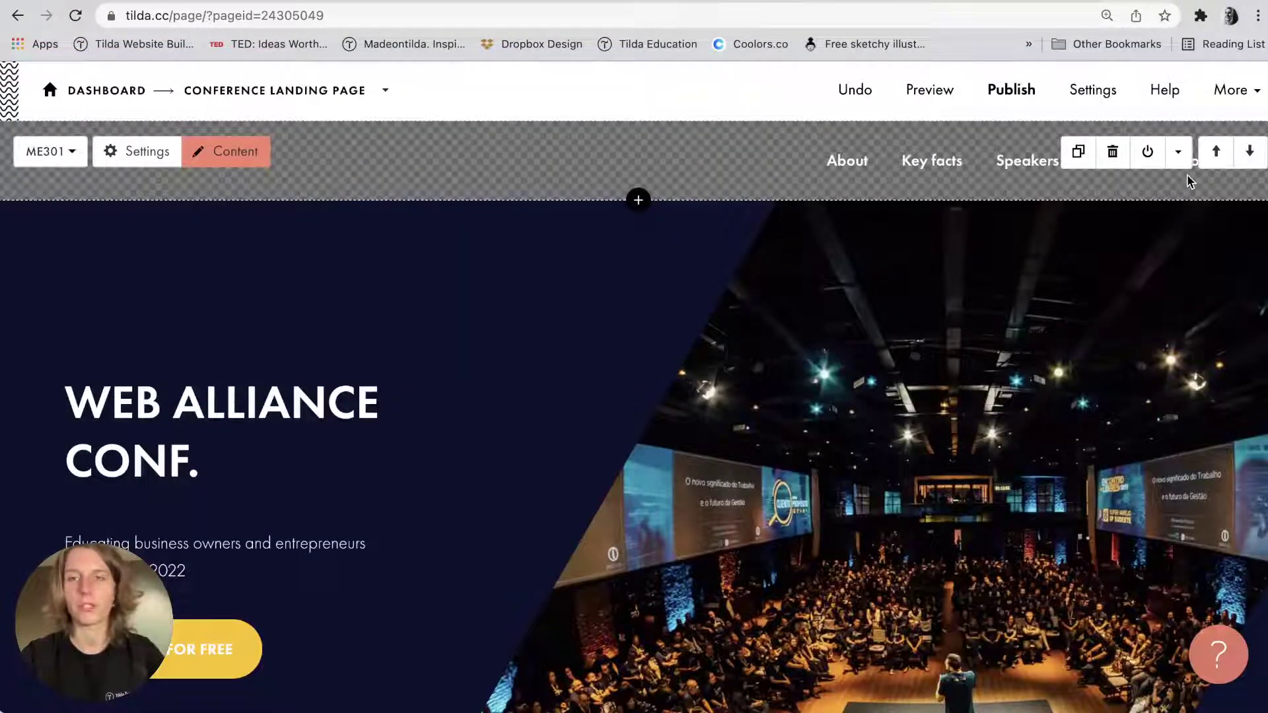
# Open Site Settings for Conference Landing Page and start editing the Custom Subdomain on Tilda field.
pyautogui.click(1230, 89)
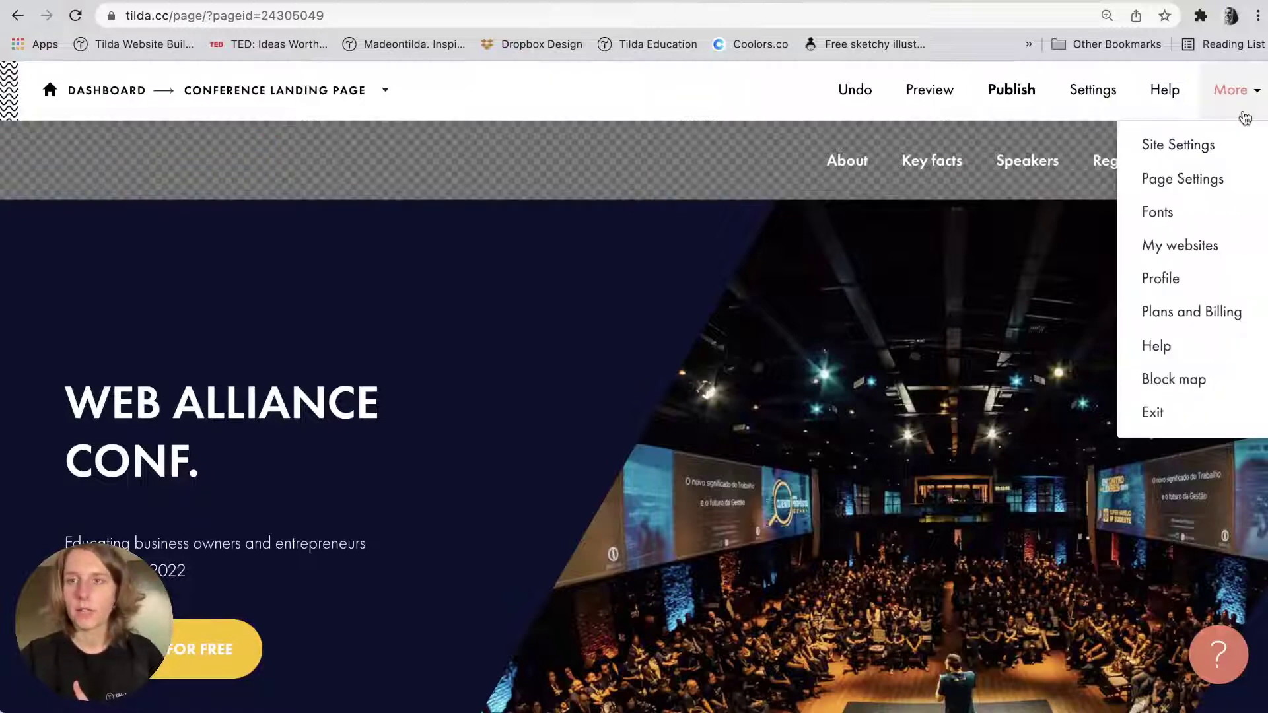
pyautogui.click(1224, 143)
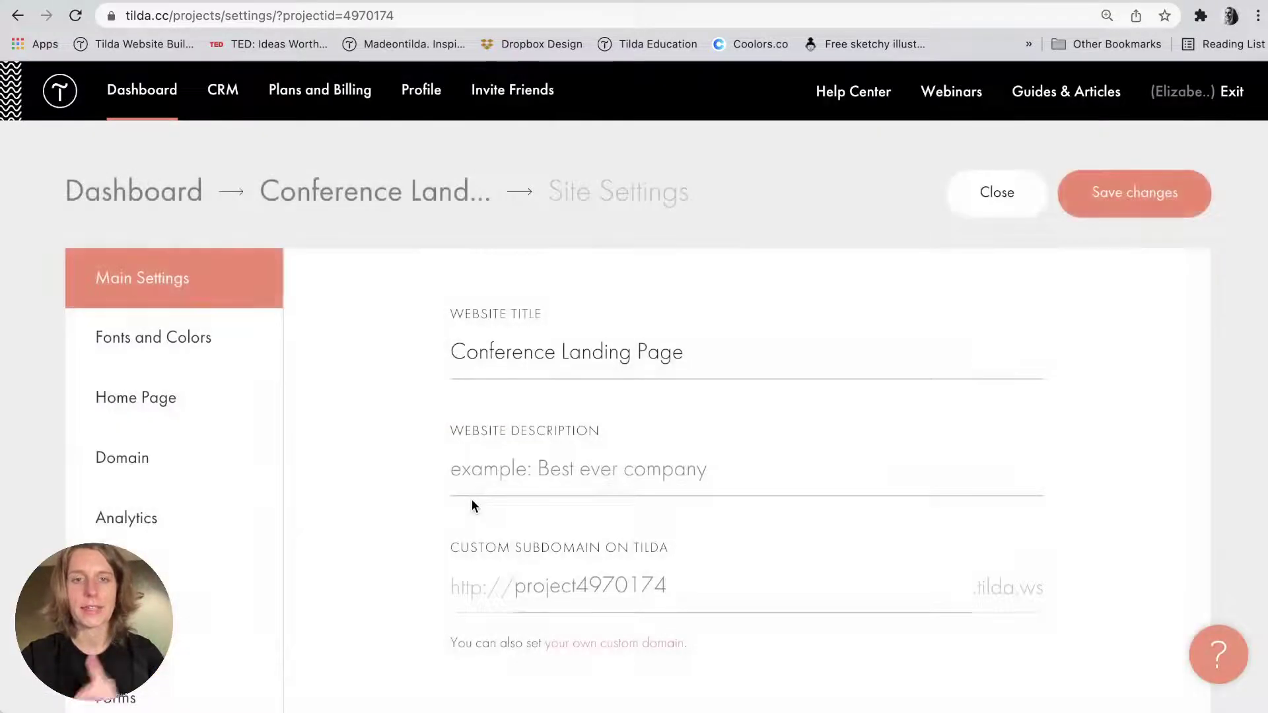
pyautogui.click(566, 578)
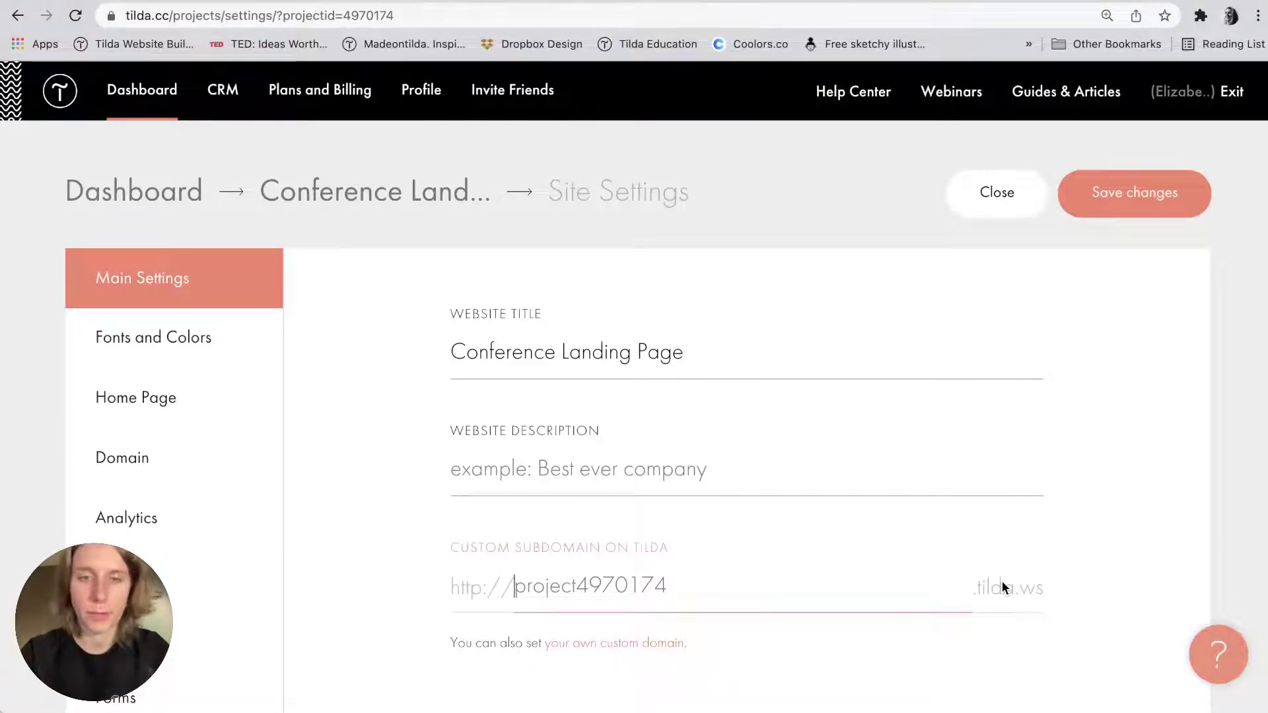
# Save alliance-conference-2022 as the Tilda subdomain and go to the Domain section.
pyautogui.write('allian')
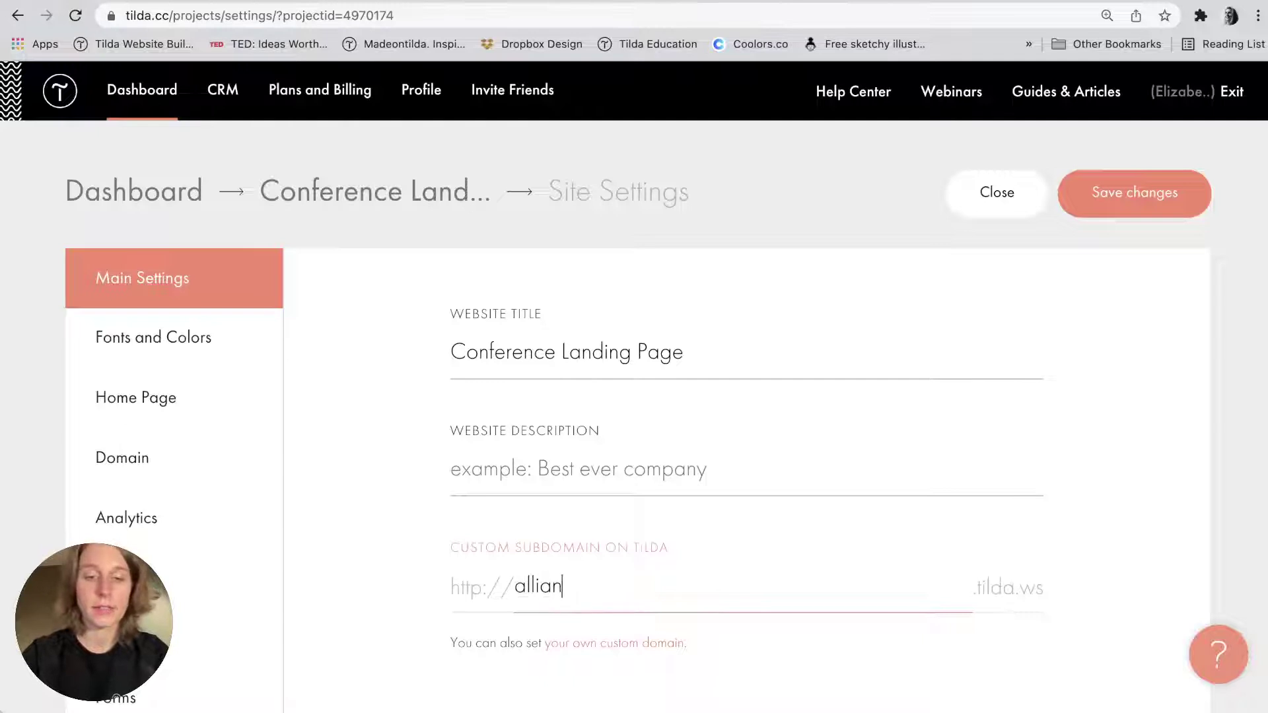
pyautogui.write('ce=conf')
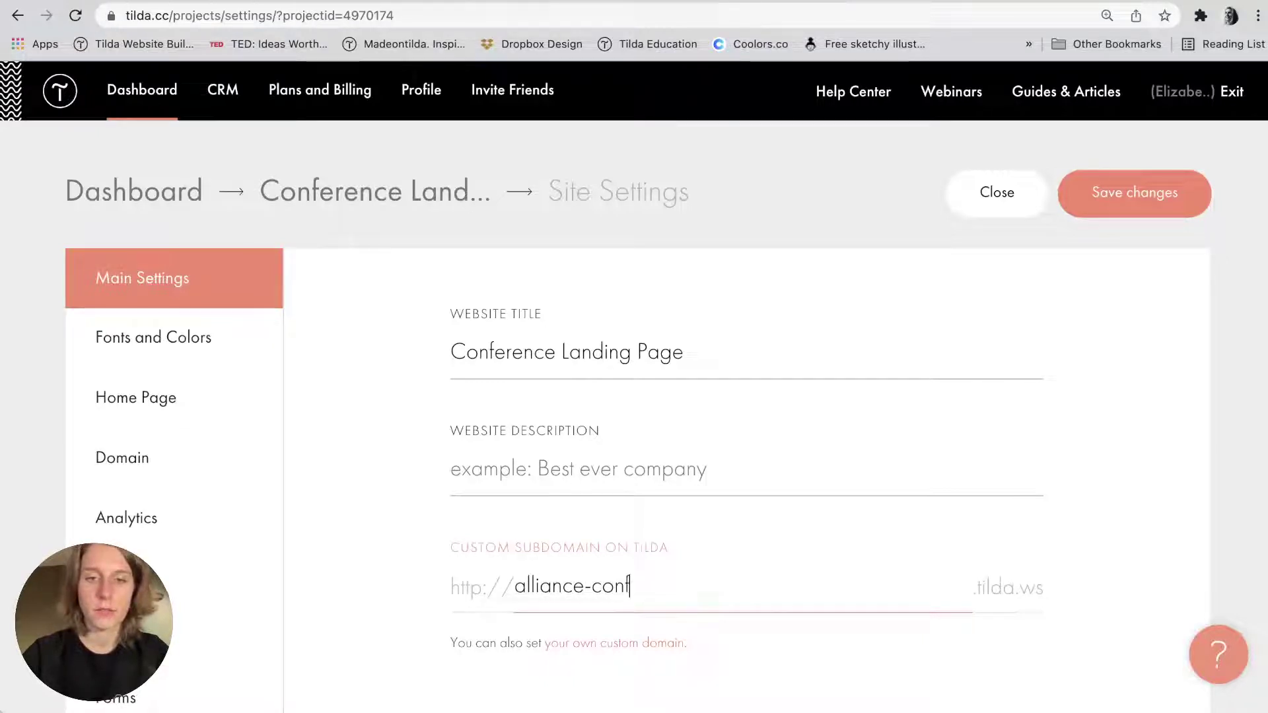
pyautogui.write('erence')
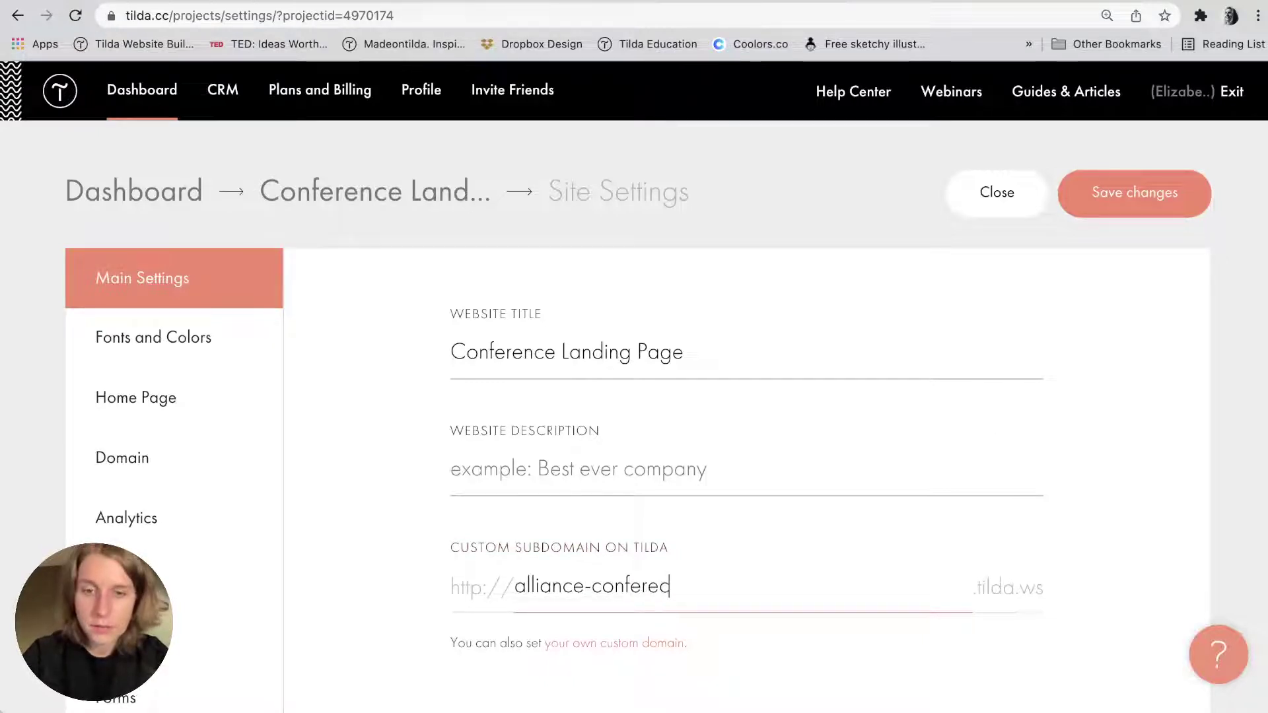
pyautogui.write('-2022')
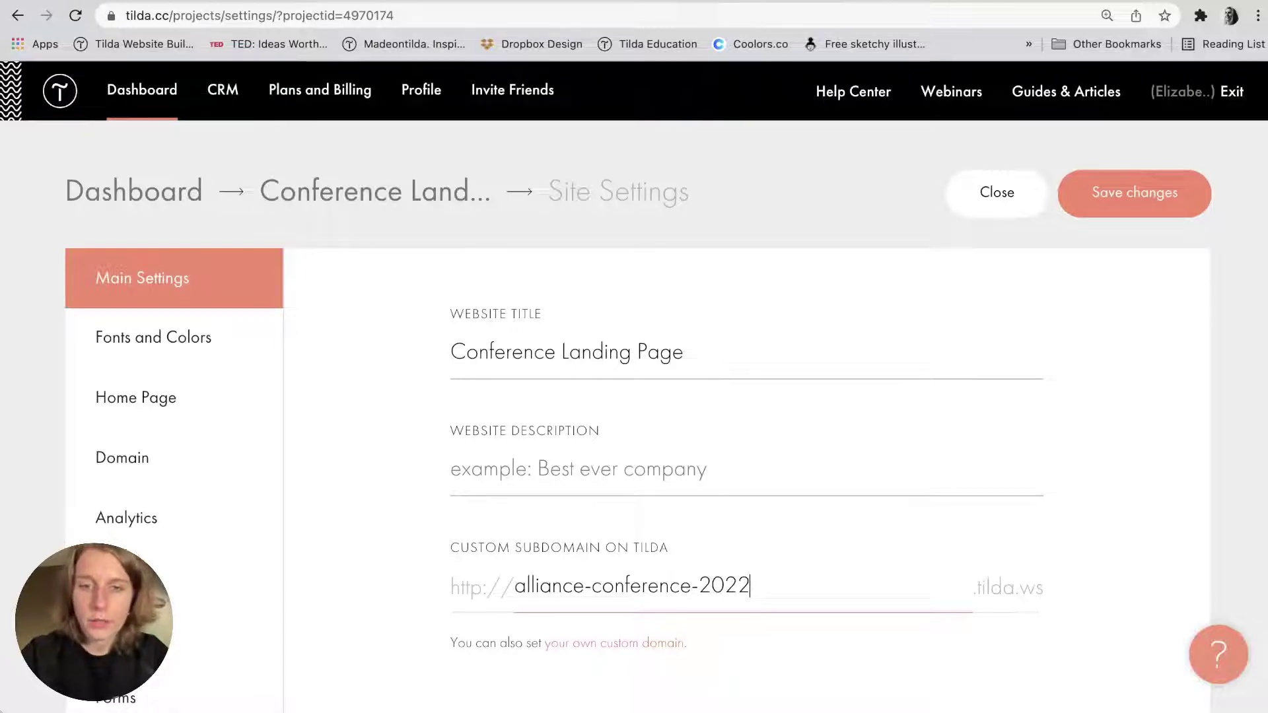
pyautogui.click(1137, 214)
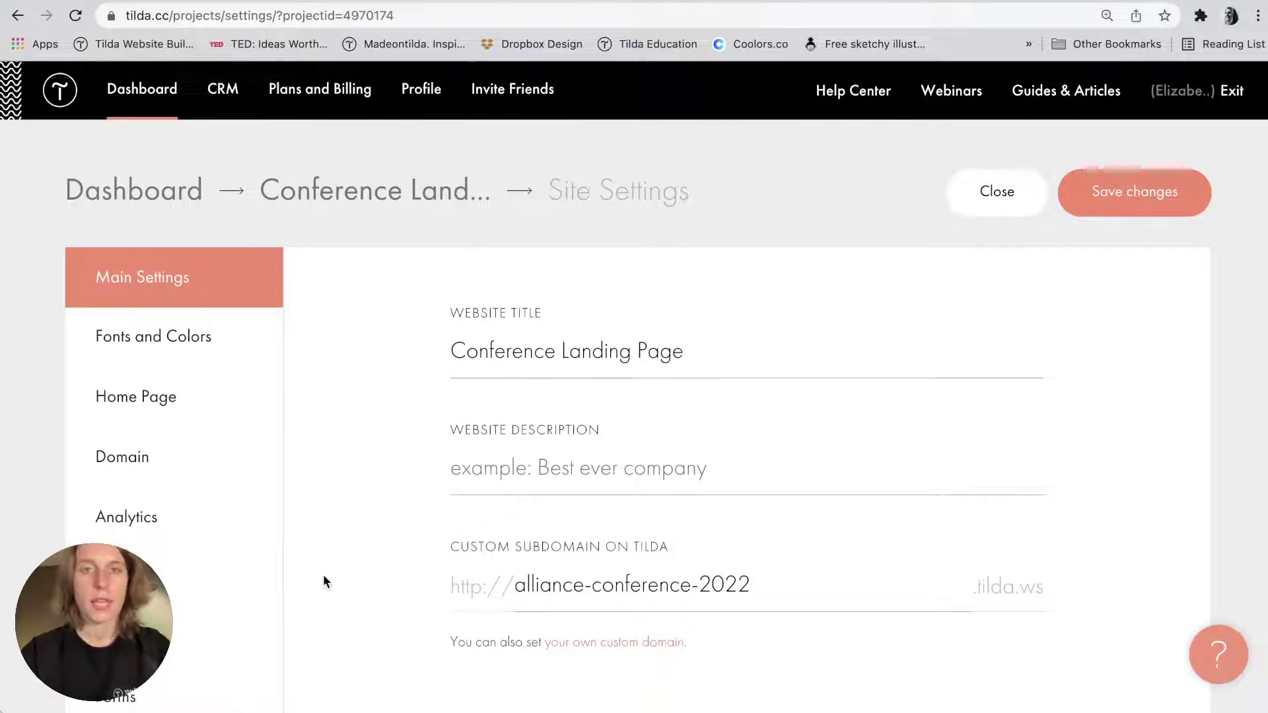
pyautogui.click(165, 443)
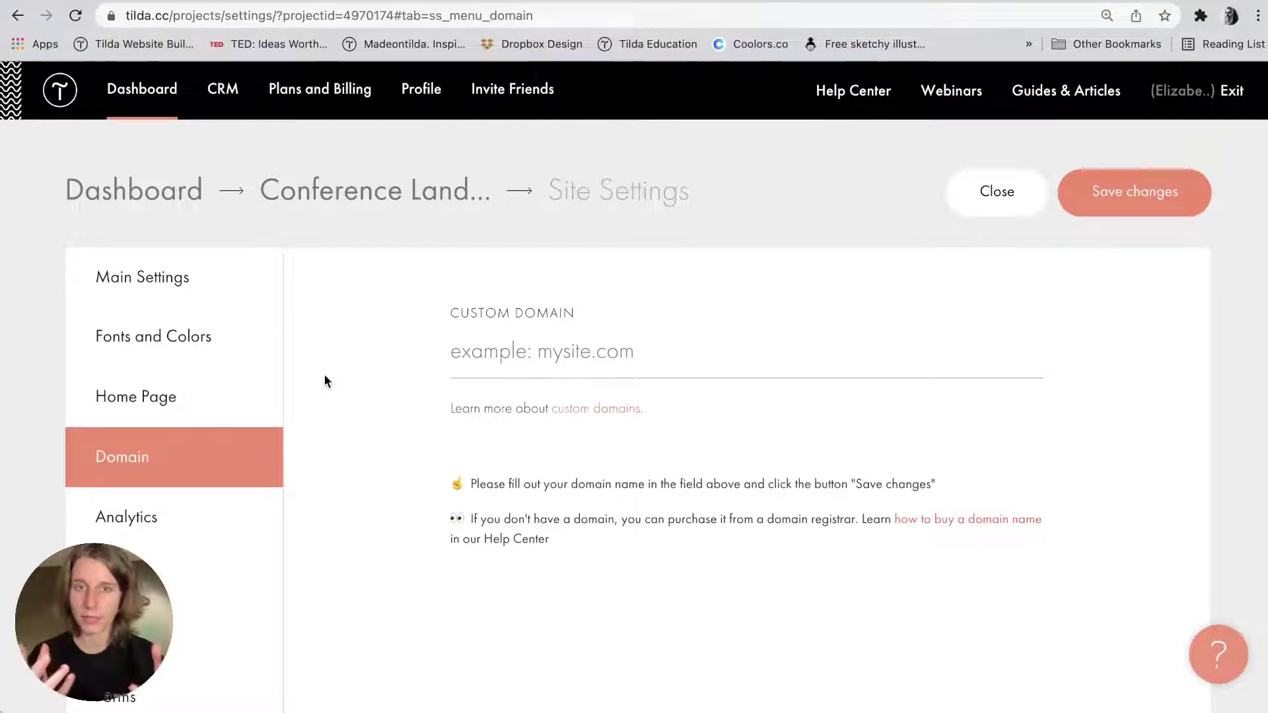
pyautogui.click(537, 351)
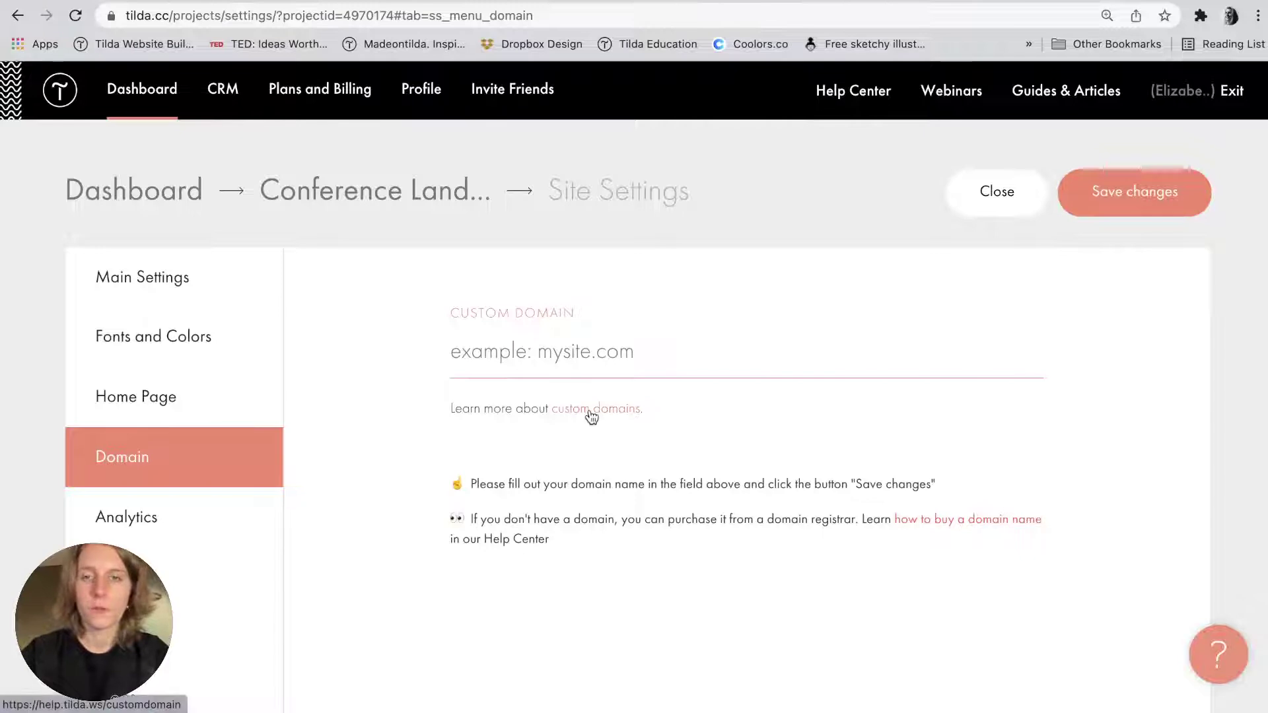
pyautogui.click(591, 411)
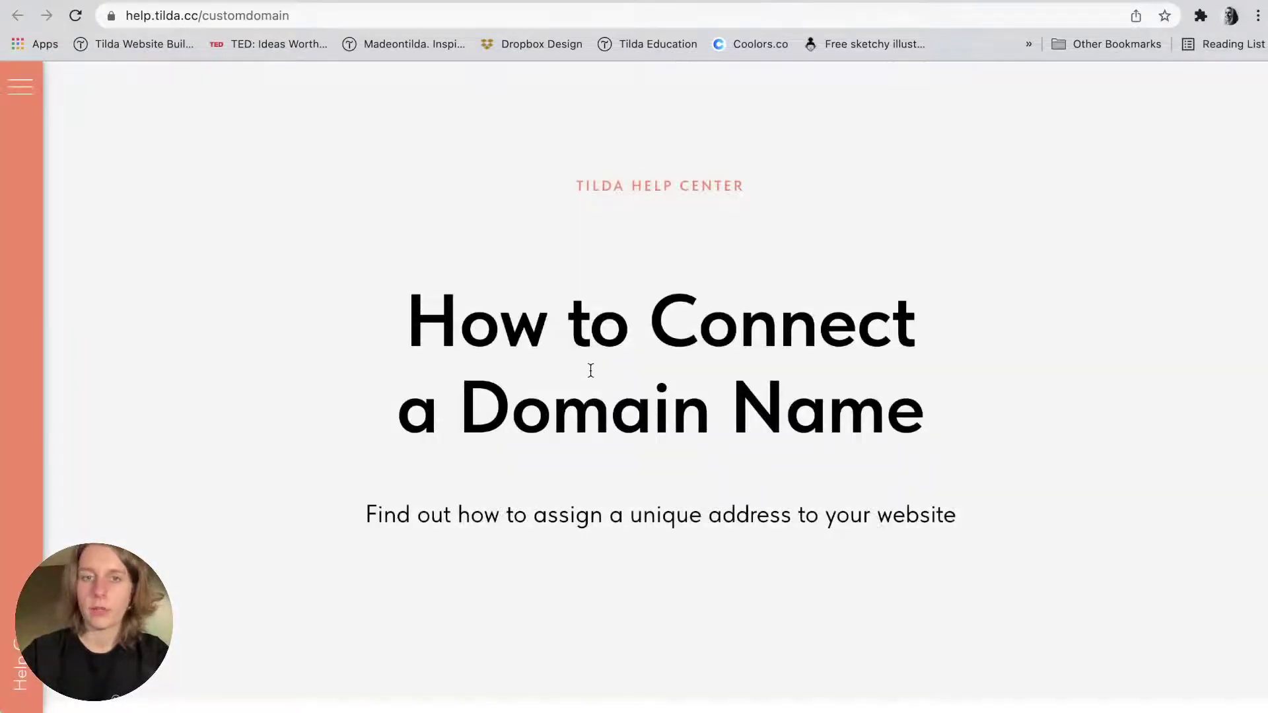
pyautogui.scroll(-15, 589, 370)
pyautogui.scroll(-3, 591, 375)
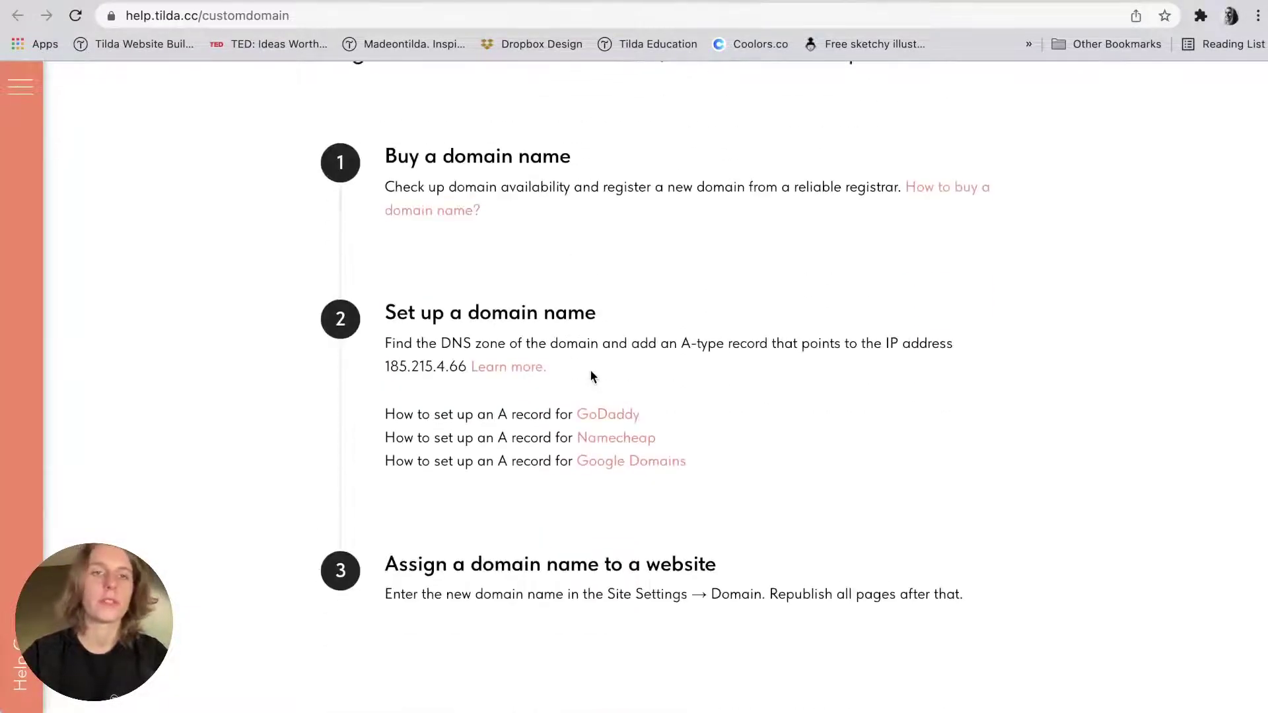
pyautogui.scroll(-1, 590, 375)
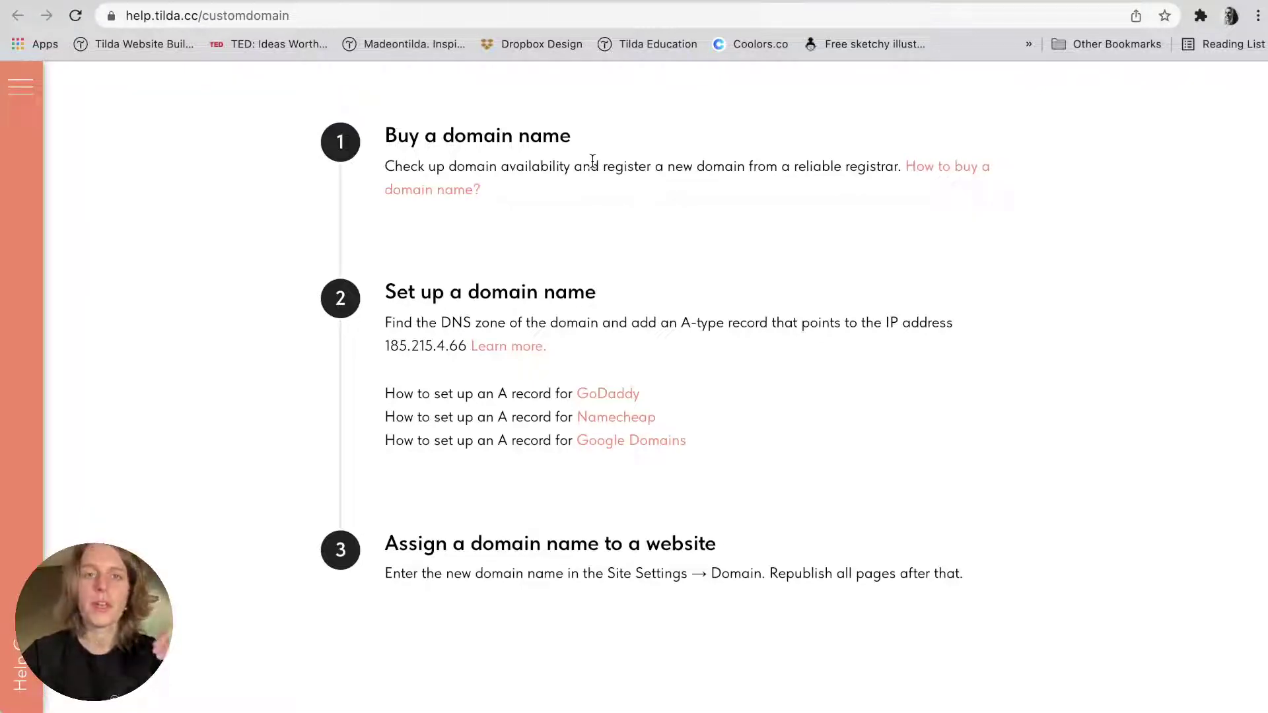
pyautogui.scroll(-3, 592, 161)
pyautogui.scroll(5, 592, 160)
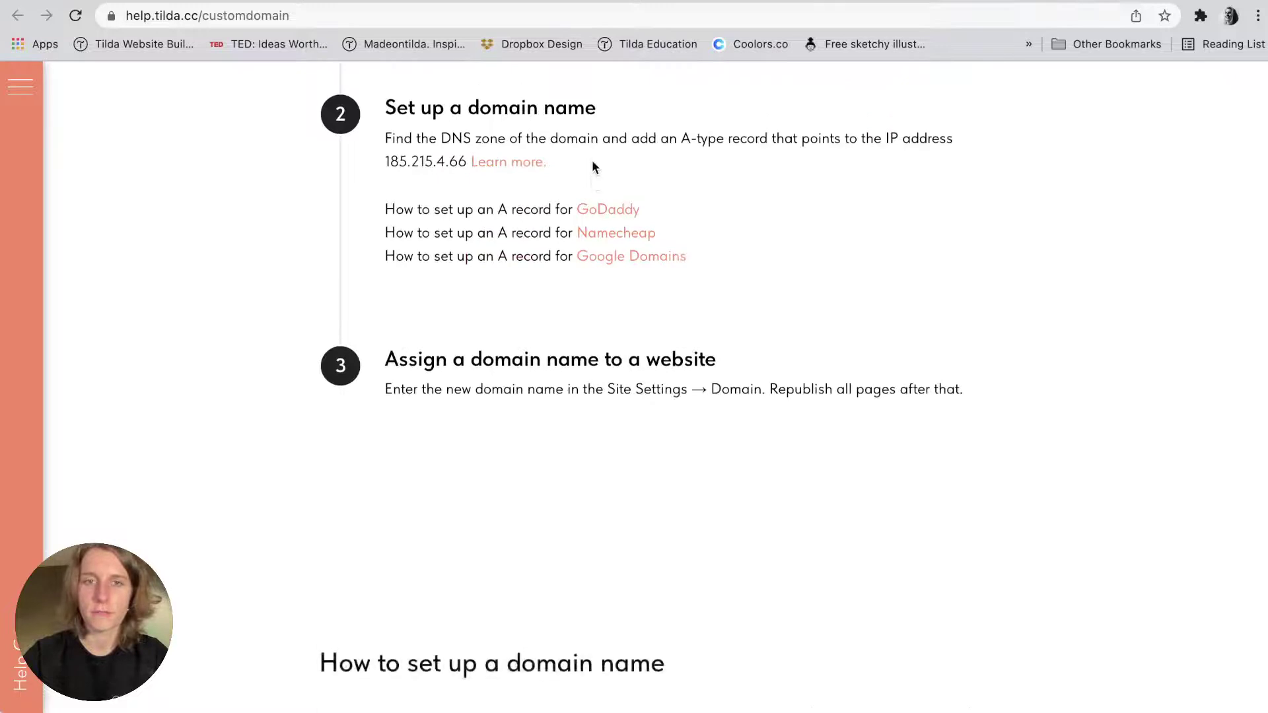
pyautogui.scroll(-1, 593, 160)
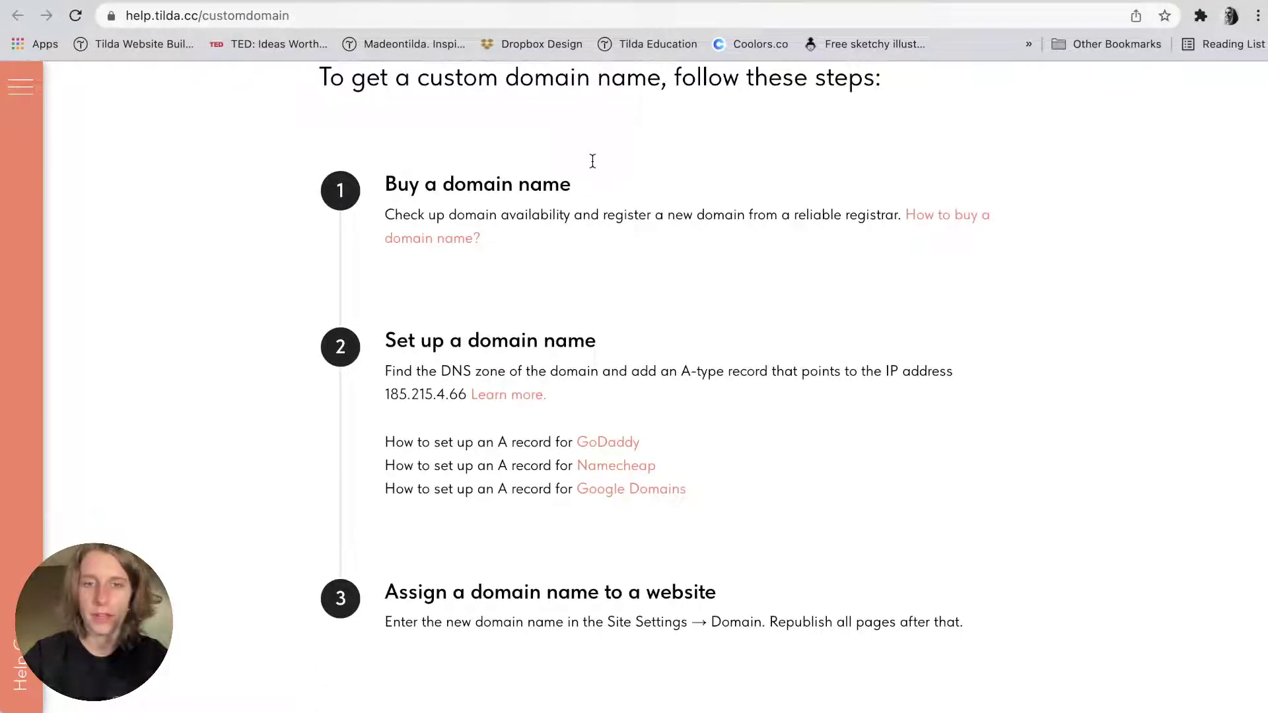
pyautogui.scroll(-1, 592, 161)
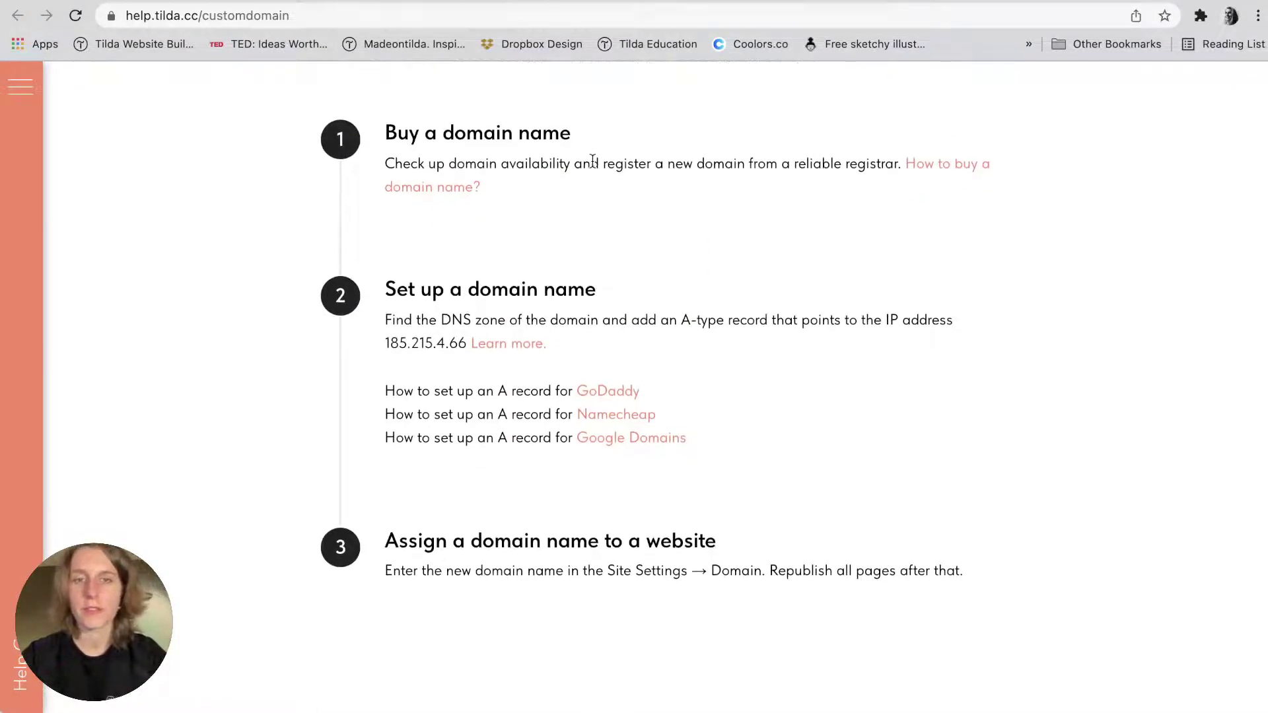
pyautogui.scroll(-6, 592, 161)
pyautogui.scroll(-15, 592, 162)
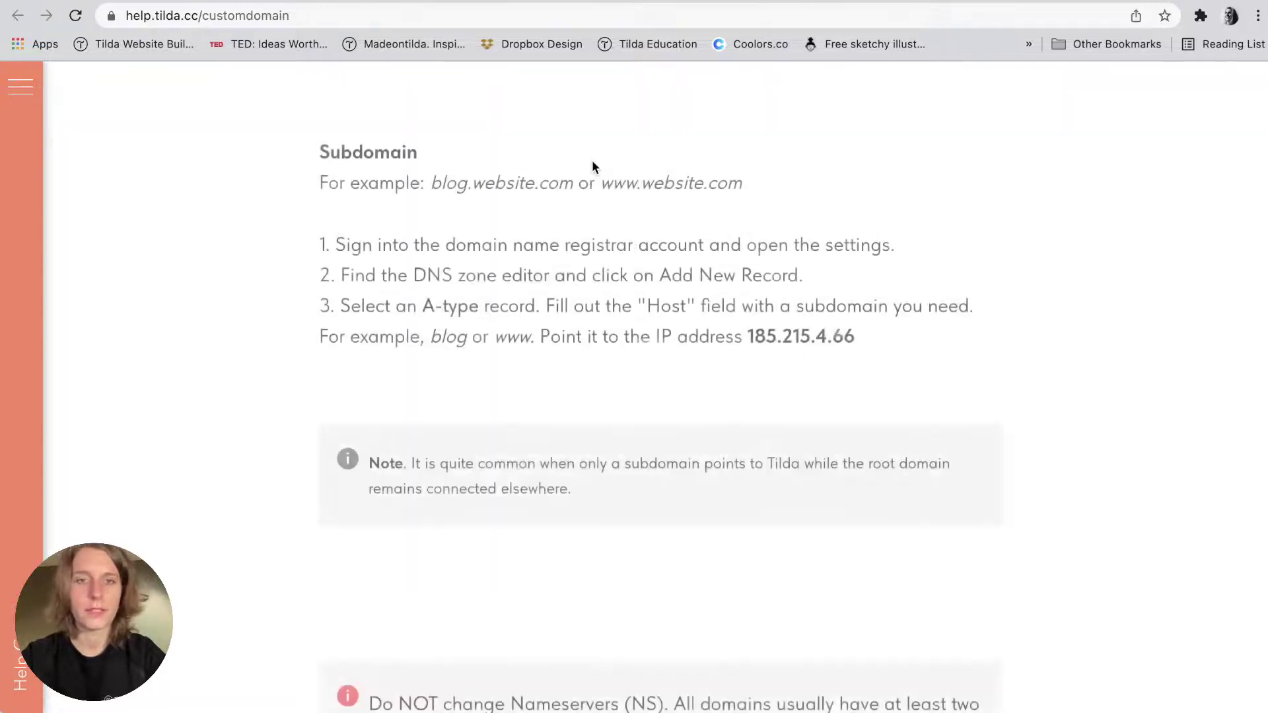
pyautogui.scroll(-7, 591, 166)
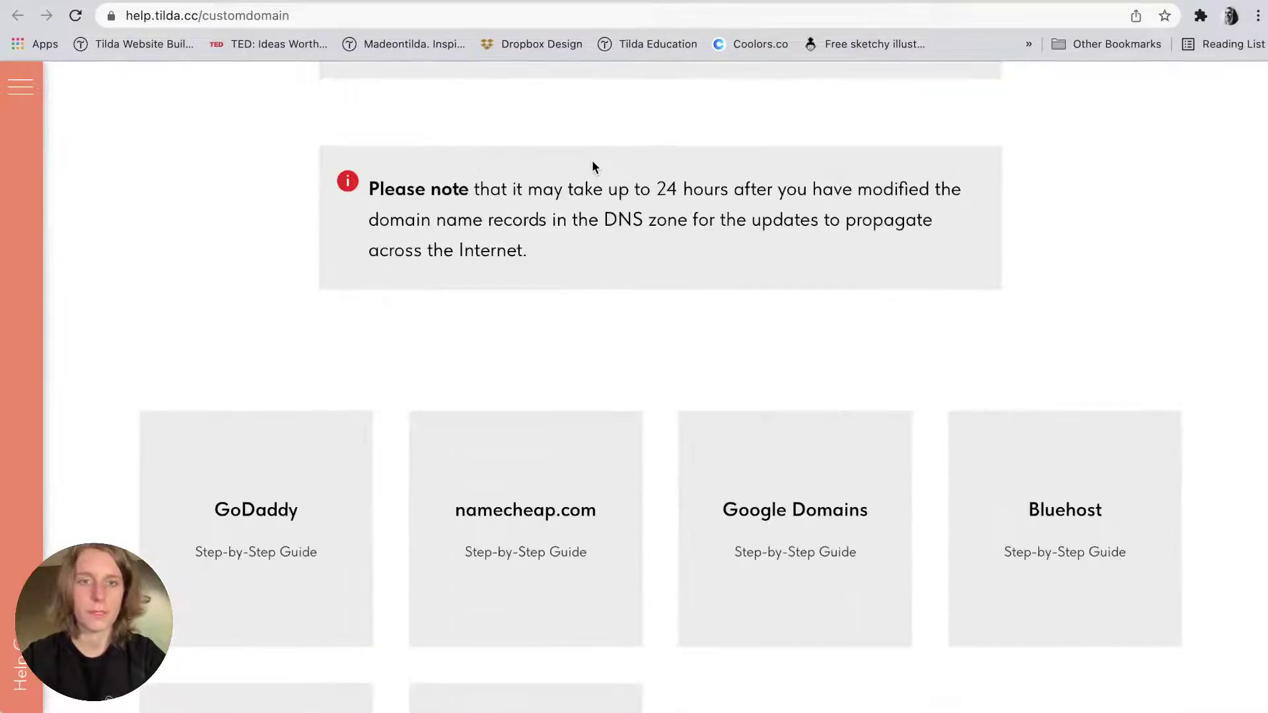
pyautogui.scroll(-4, 591, 167)
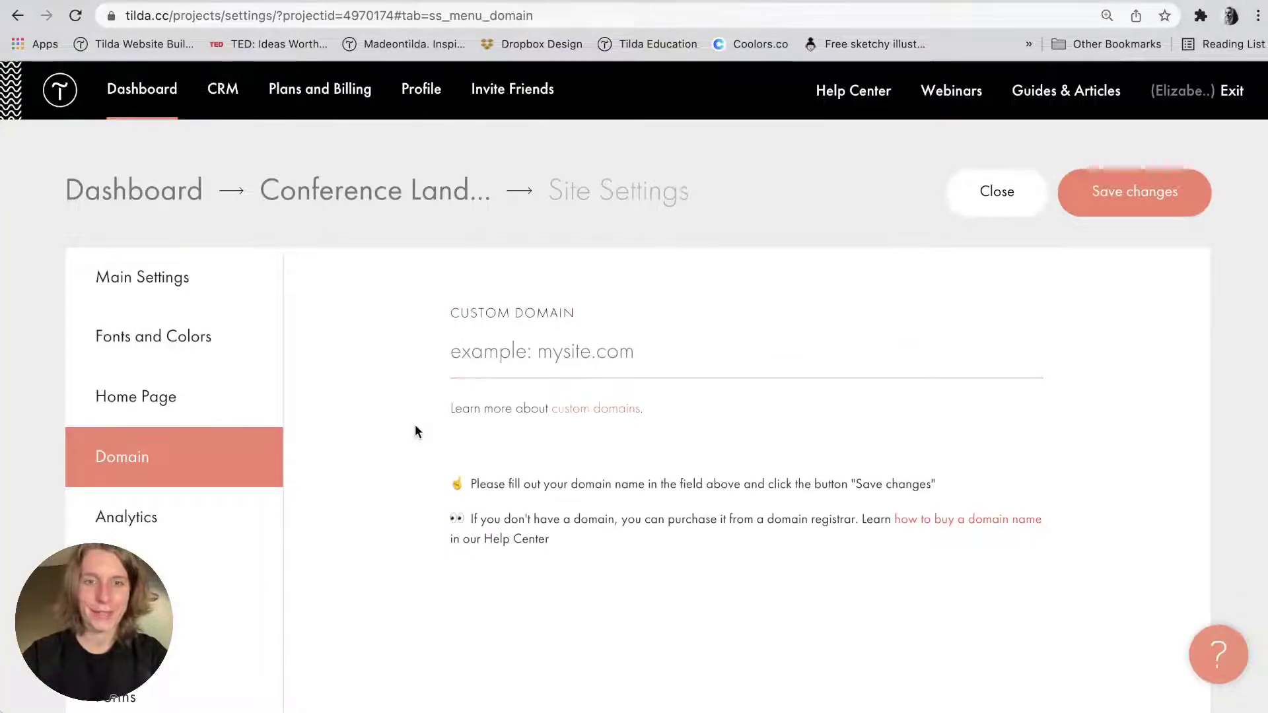
pyautogui.click(526, 355)
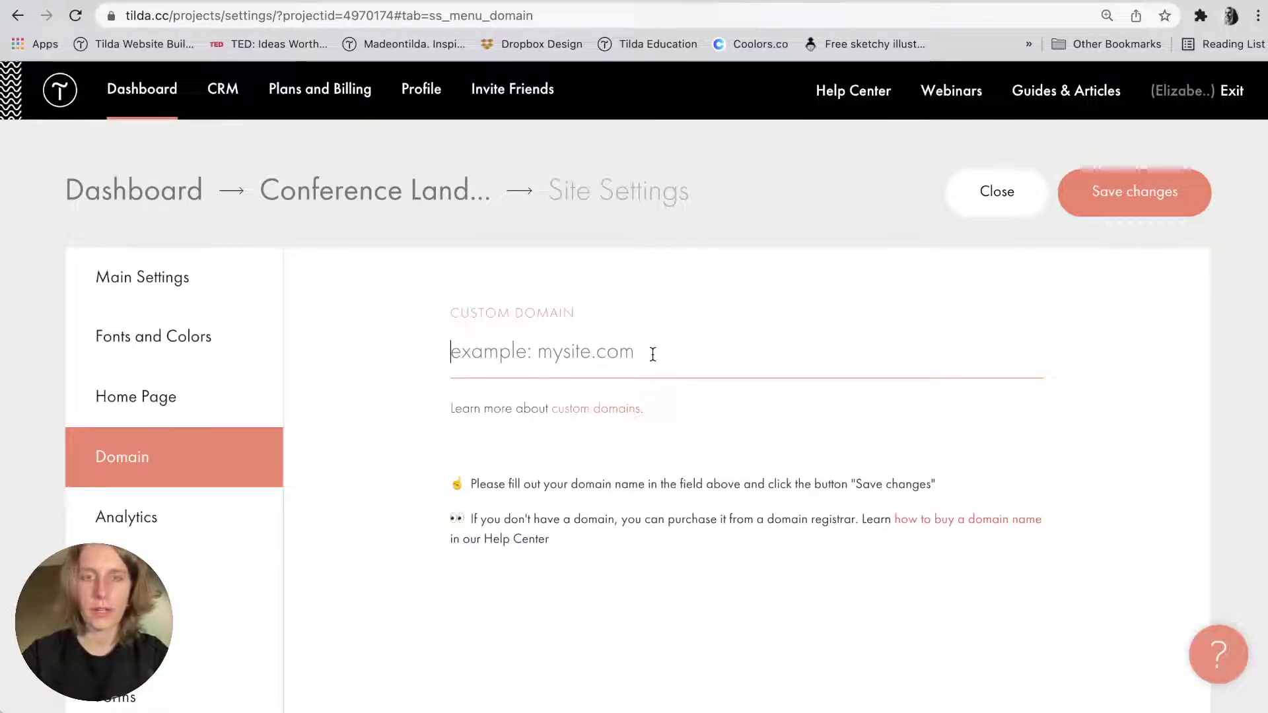
pyautogui.scroll(-3, 287, 413)
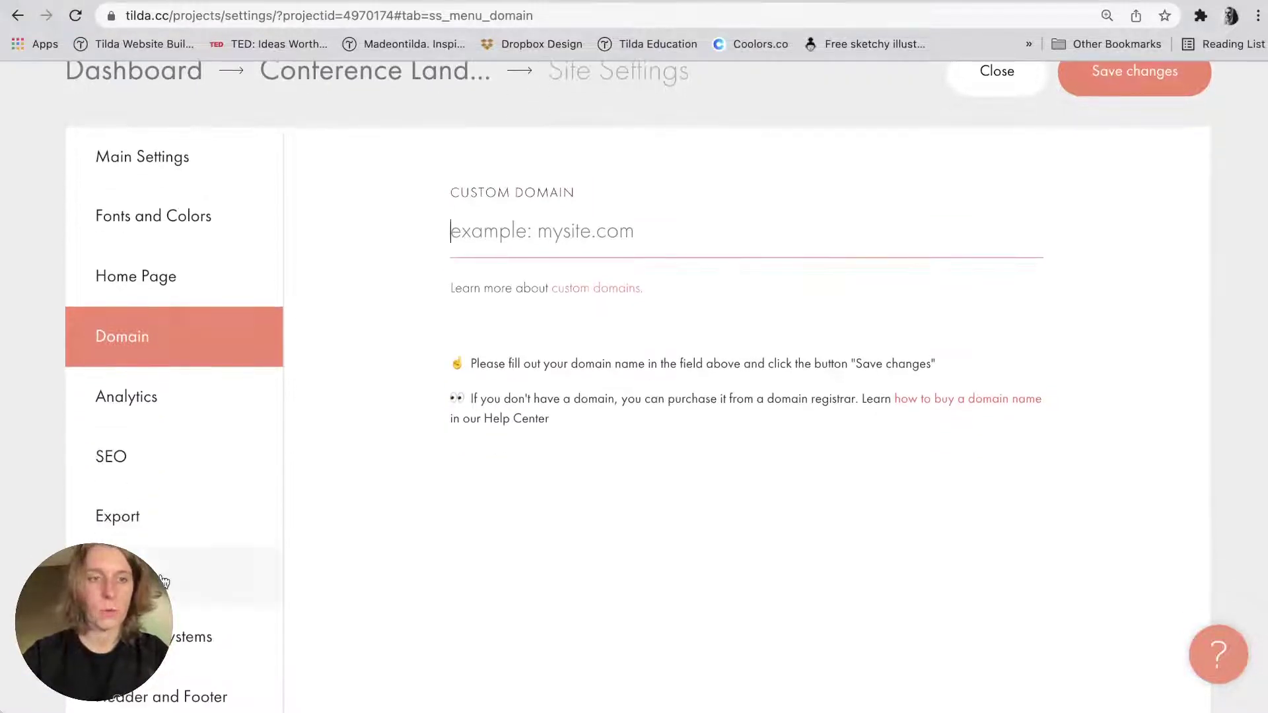
# Open the Forms section and browse the data receivers: Email, Google Sheets, Telegram, Trello and CRMs.
pyautogui.click(164, 580)
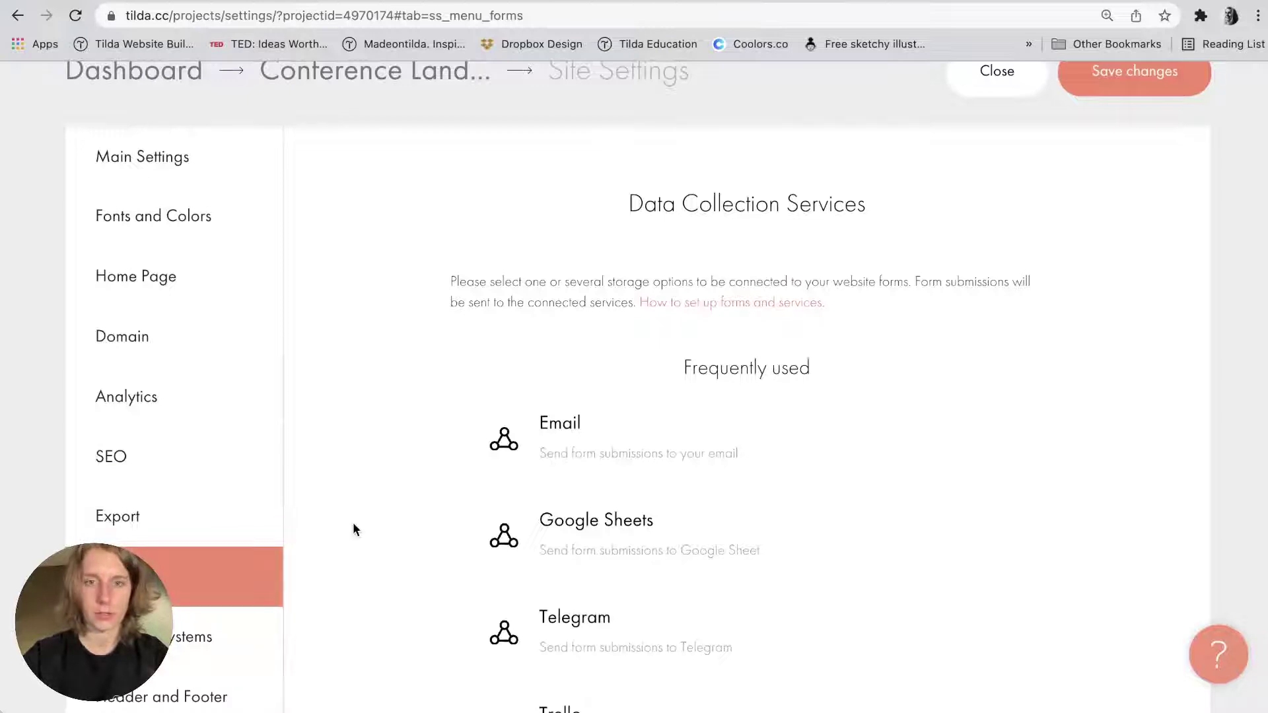
pyautogui.scroll(-2, 354, 528)
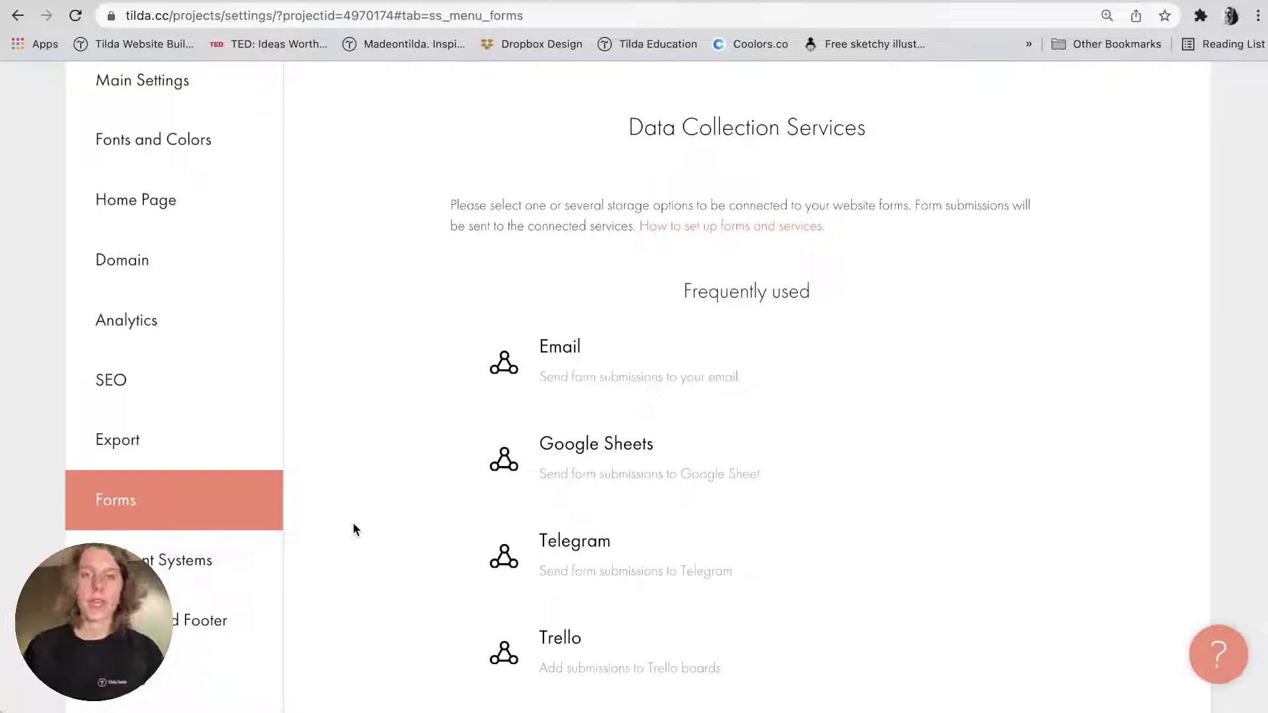
pyautogui.scroll(-5, 353, 525)
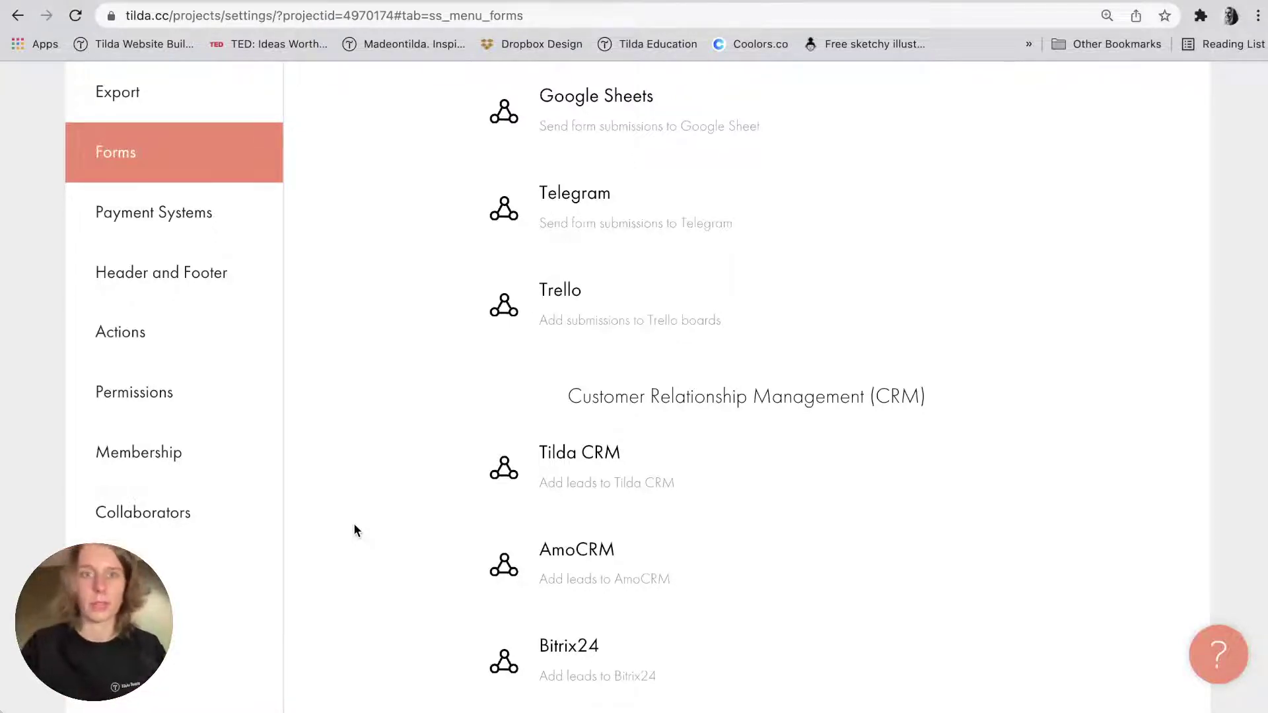
pyautogui.scroll(3, 354, 523)
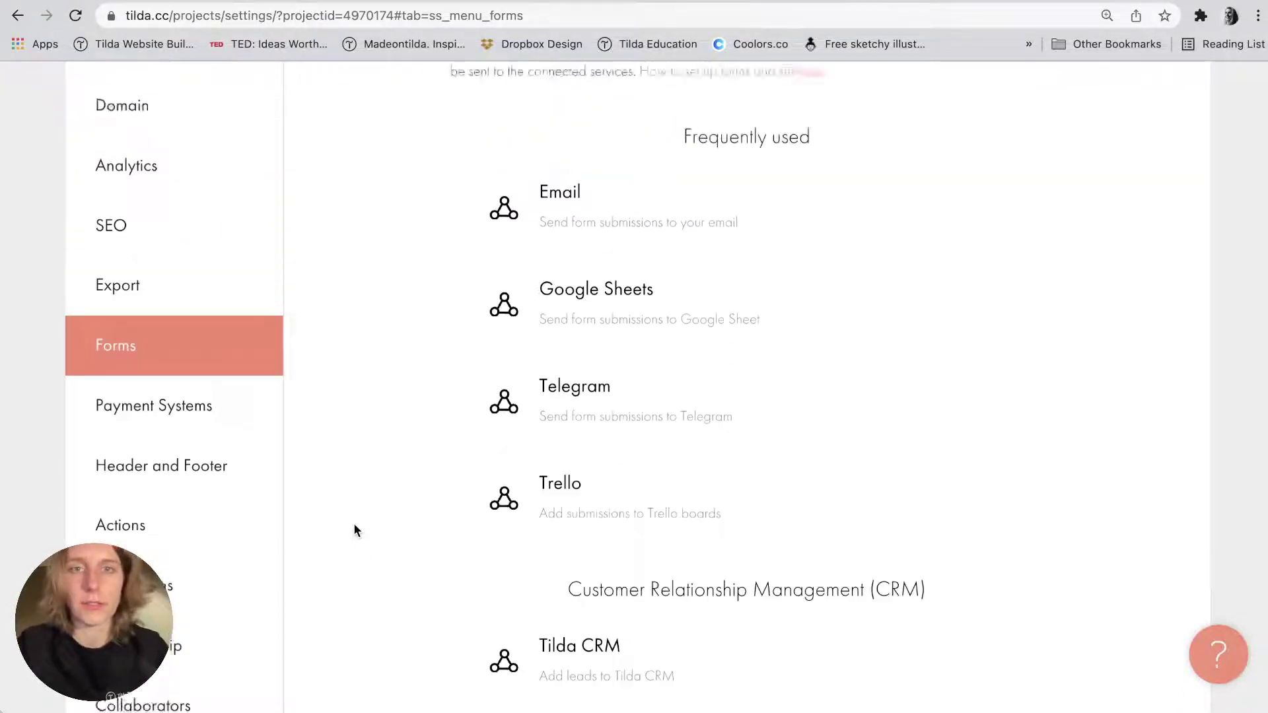
pyautogui.scroll(-2, 354, 531)
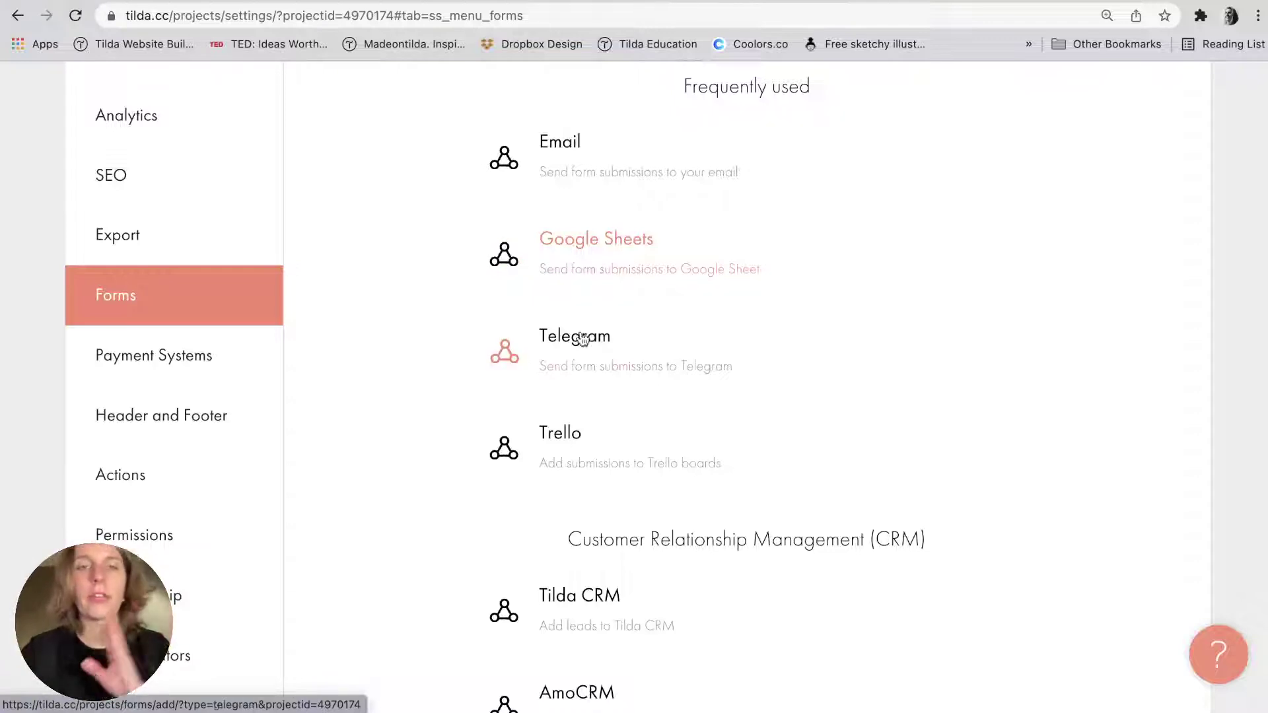
pyautogui.scroll(-1, 574, 354)
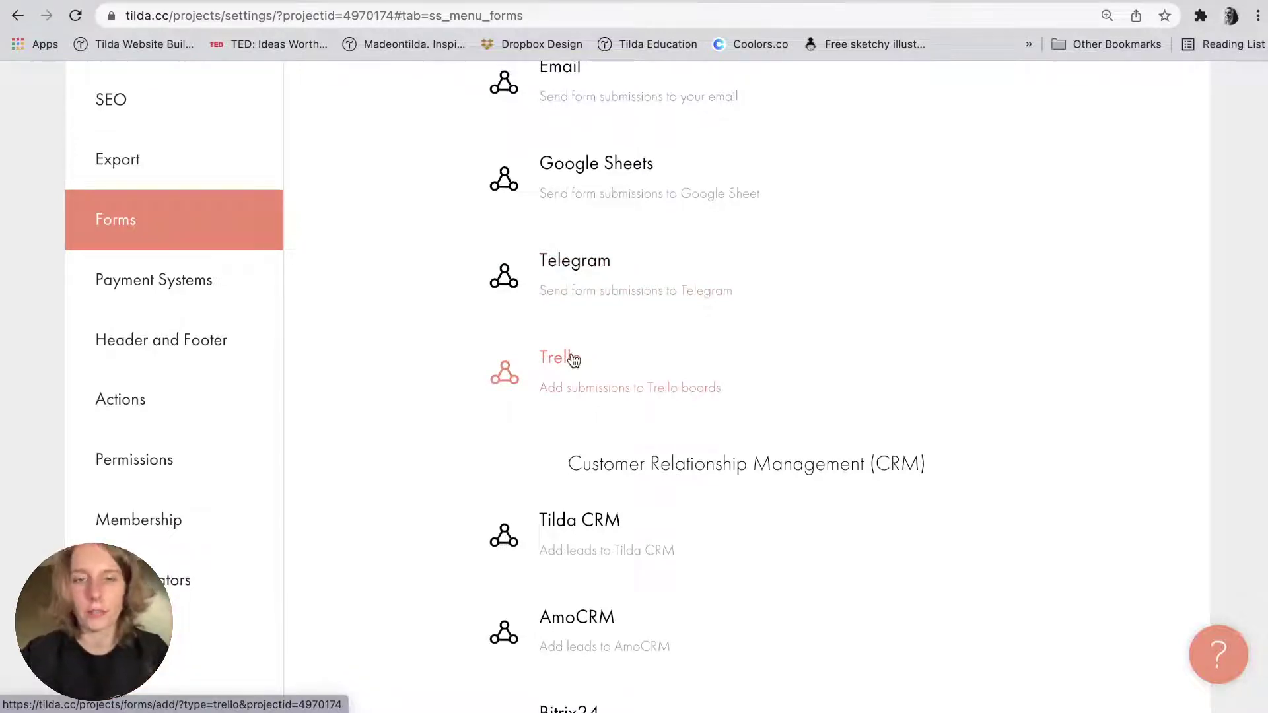
pyautogui.scroll(-2, 573, 358)
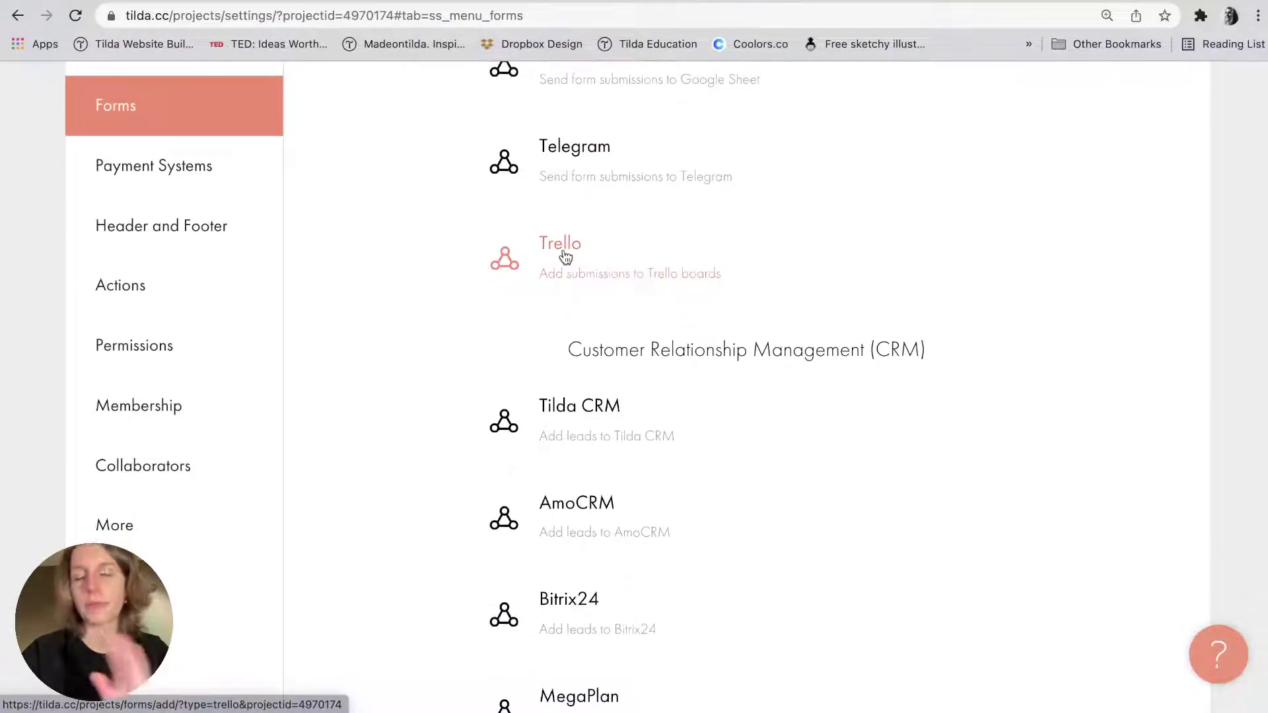
pyautogui.scroll(-1, 566, 256)
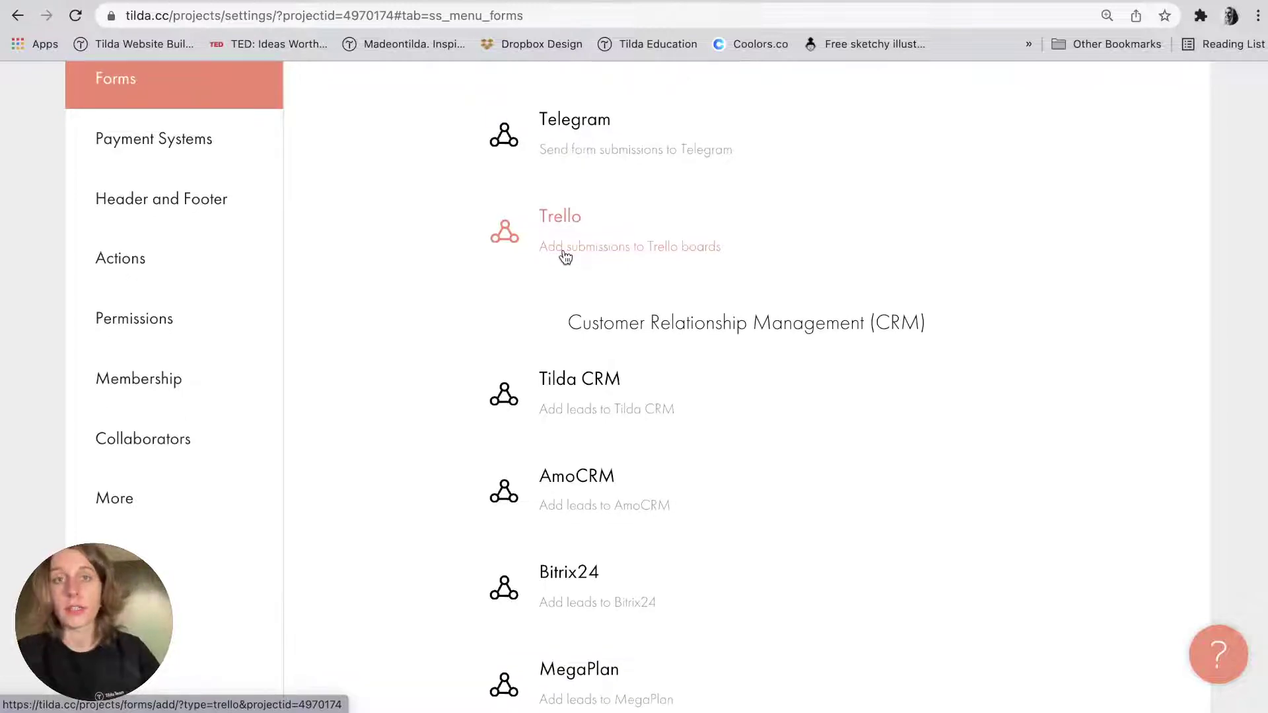
# Scroll through the data collection services from email marketing down to Notion.
pyautogui.scroll(-2, 565, 257)
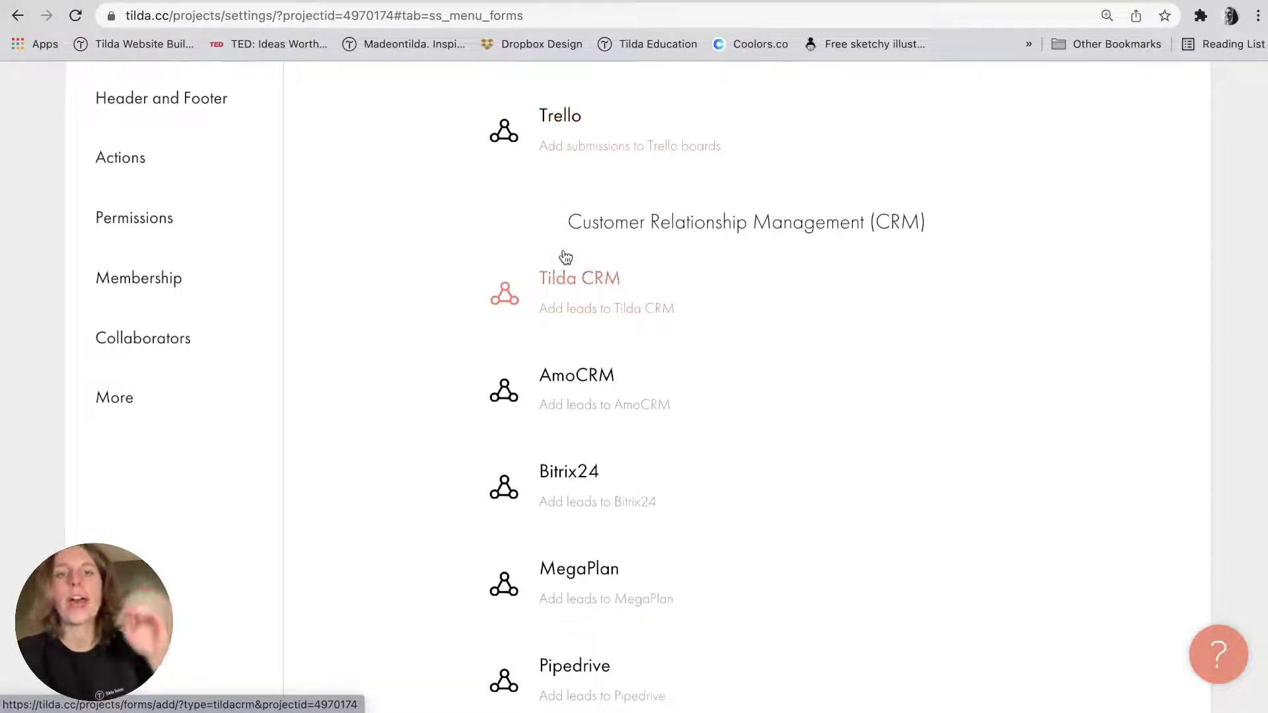
pyautogui.scroll(-3, 565, 257)
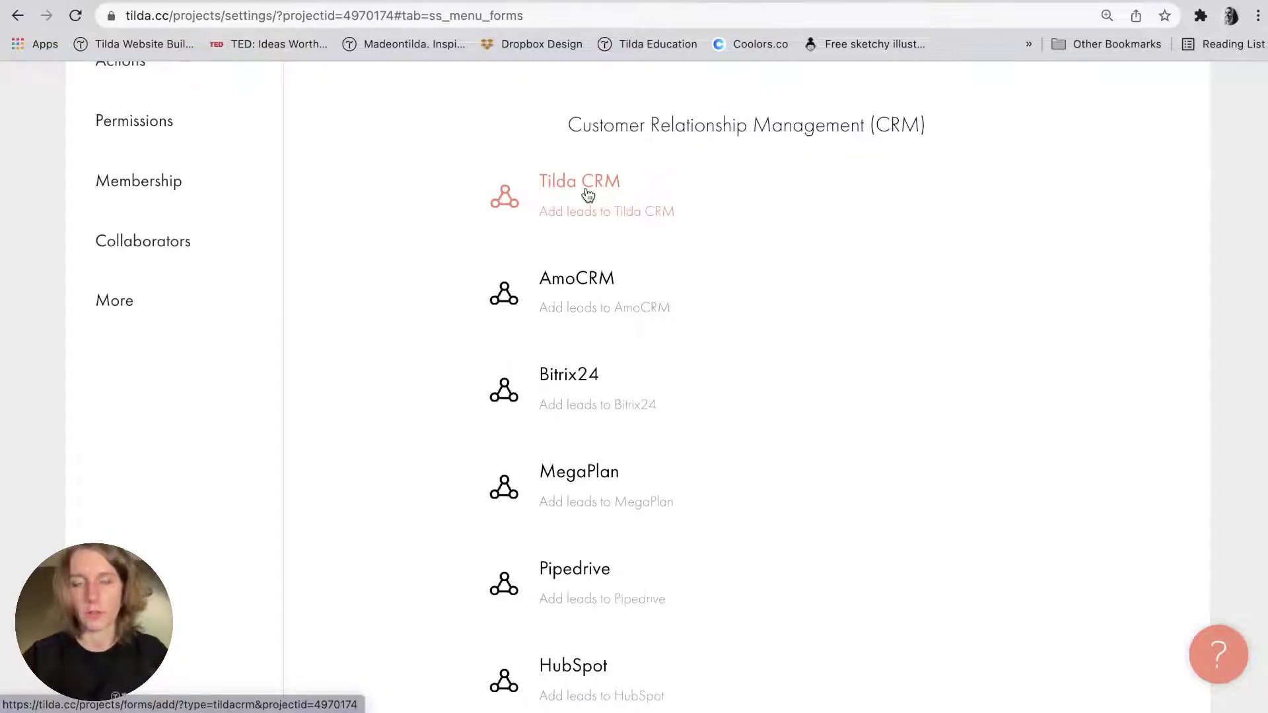
pyautogui.scroll(-3, 586, 211)
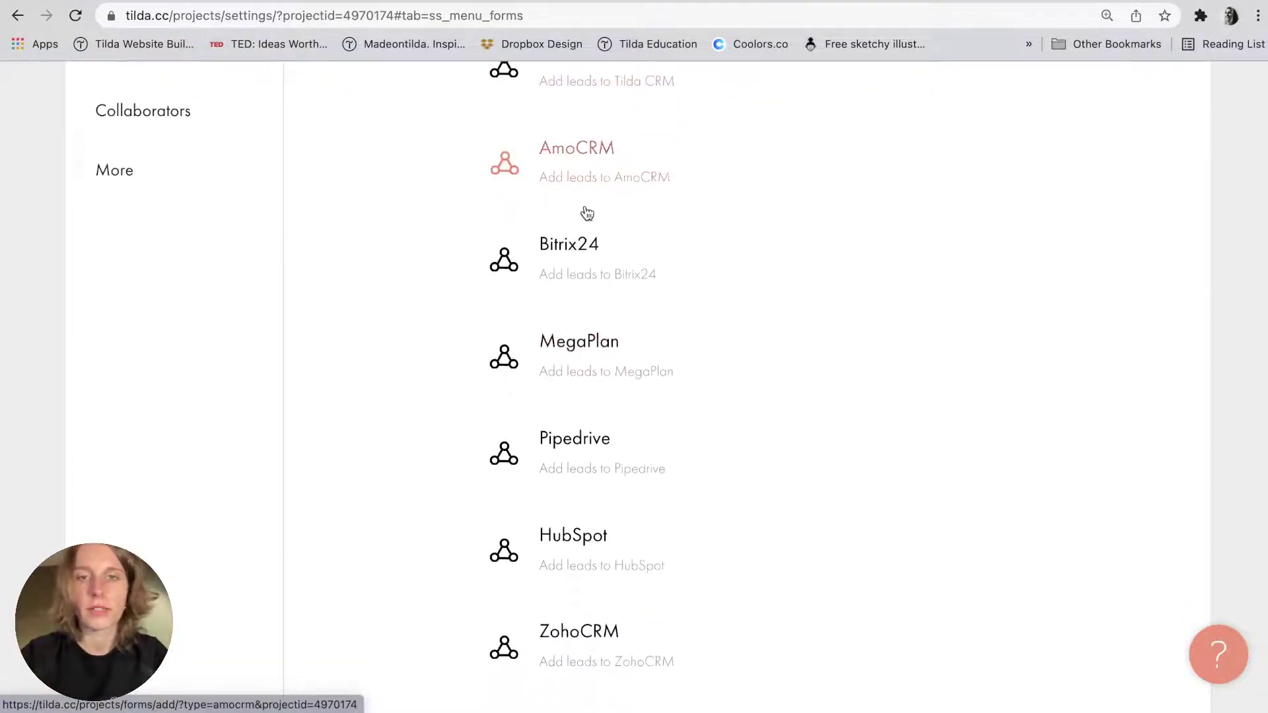
pyautogui.scroll(-2, 577, 258)
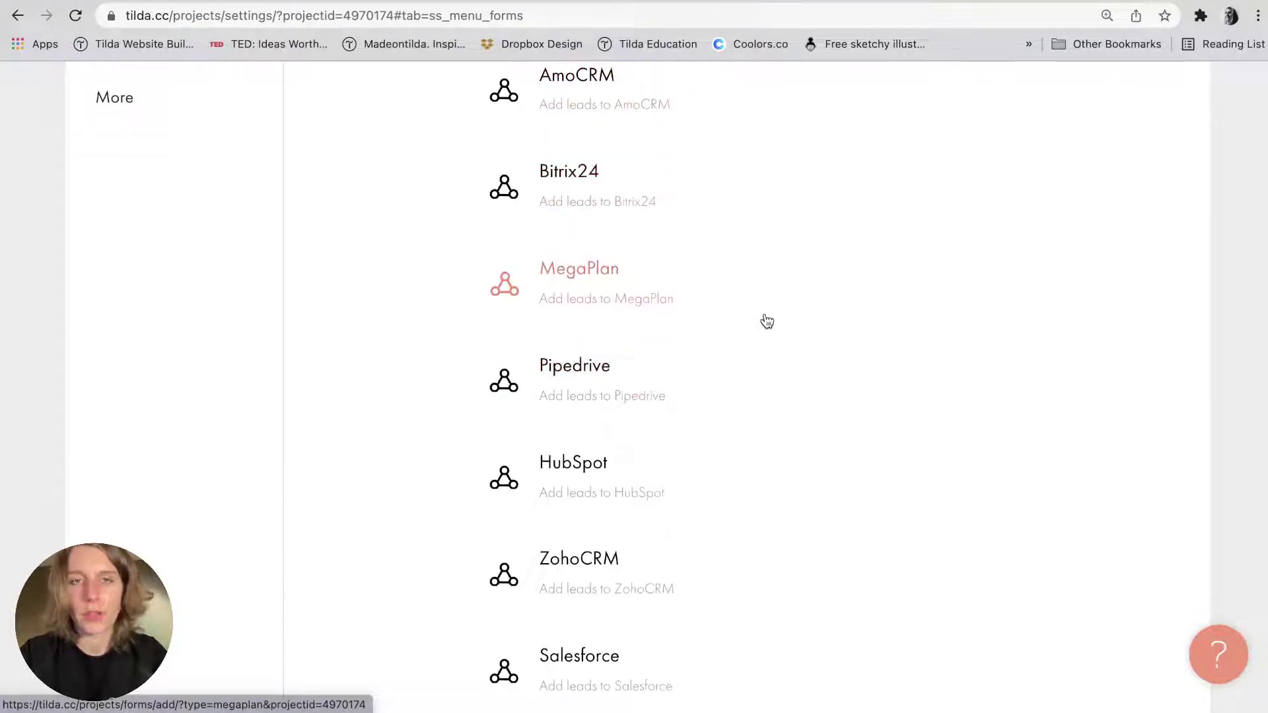
pyautogui.scroll(-4, 766, 321)
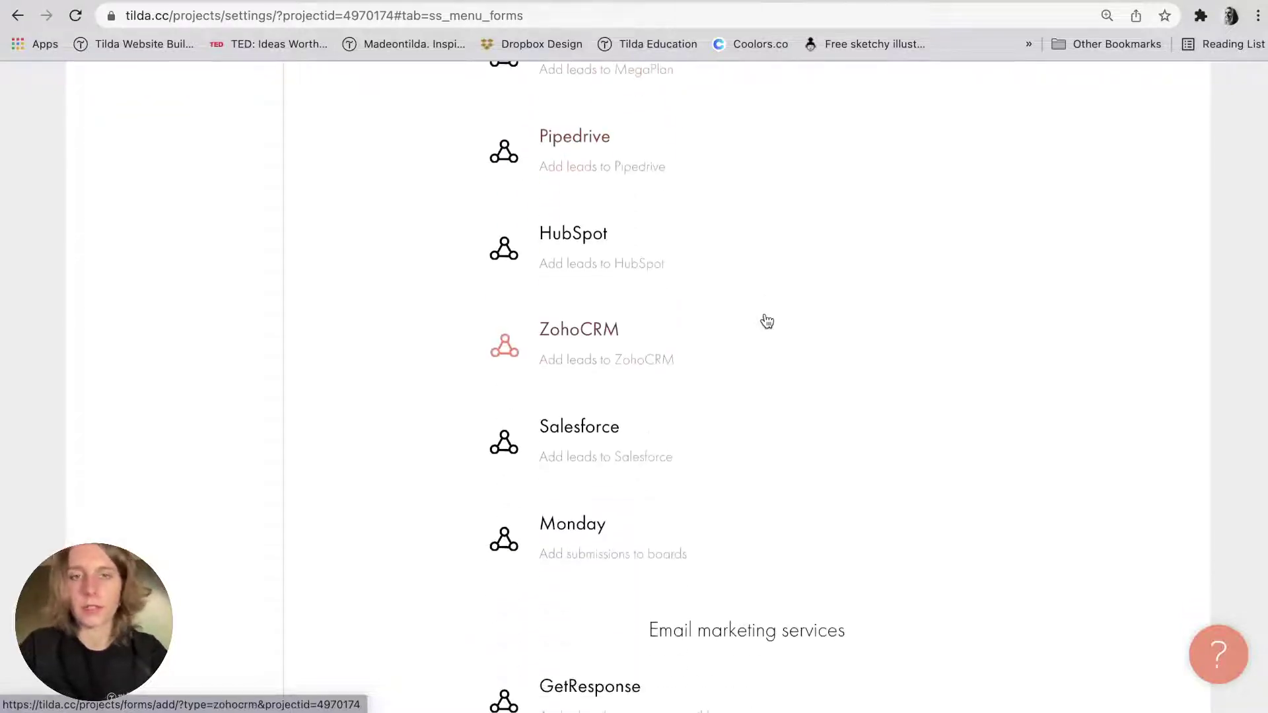
pyautogui.scroll(-1, 767, 322)
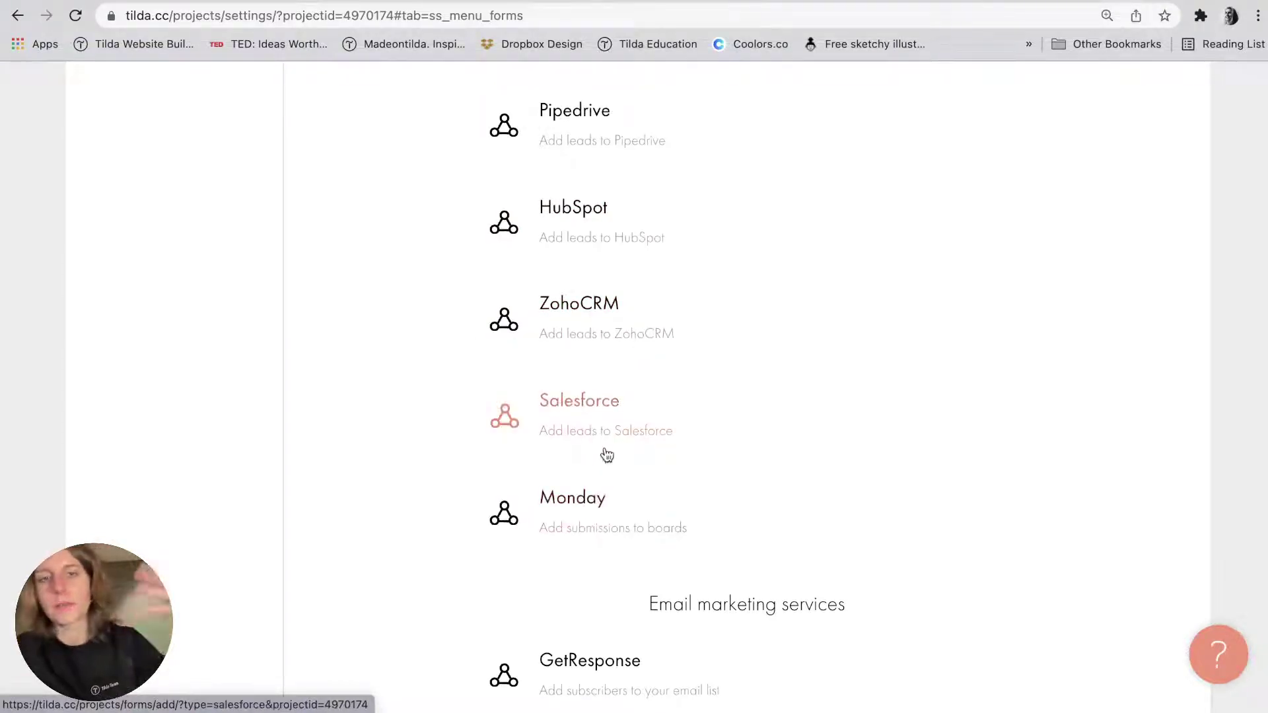
pyautogui.scroll(-5, 603, 449)
pyautogui.scroll(-10, 605, 453)
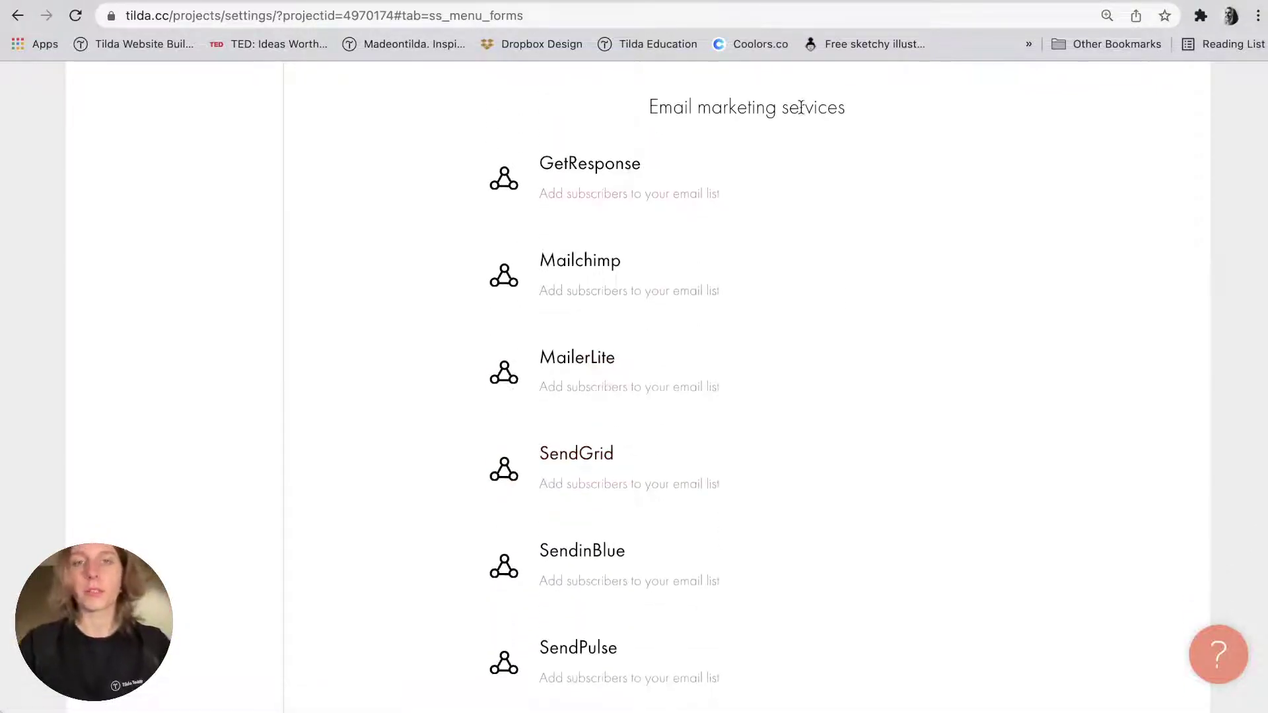
pyautogui.scroll(-13, 801, 116)
# Go back up the list and open the Google Sheets data collection setup page.
pyautogui.scroll(12, 802, 114)
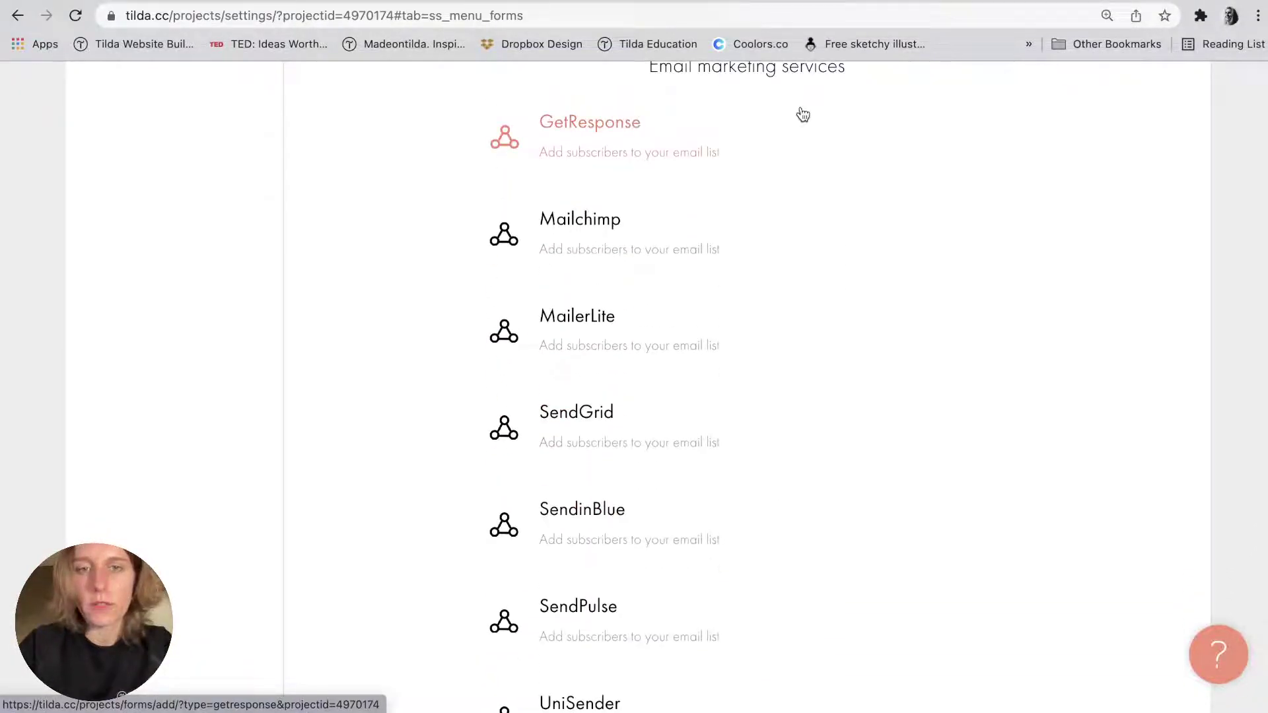
pyautogui.scroll(1, 802, 115)
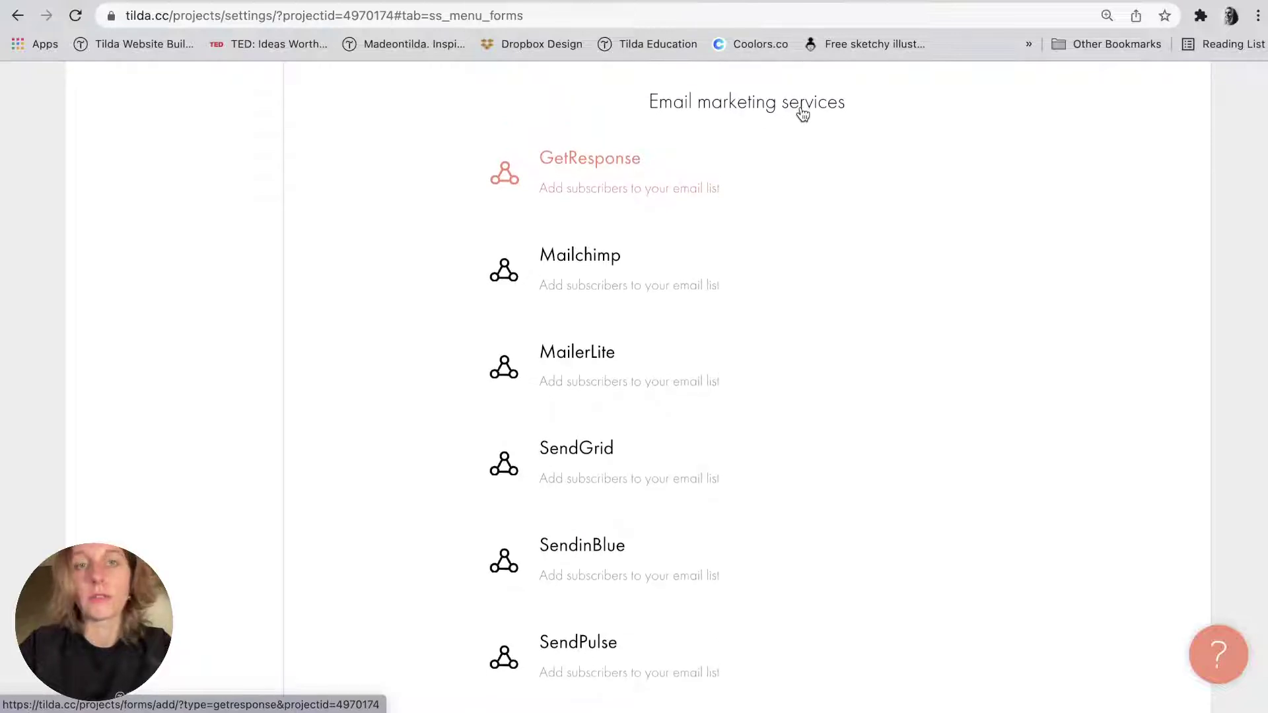
pyautogui.scroll(-20, 802, 114)
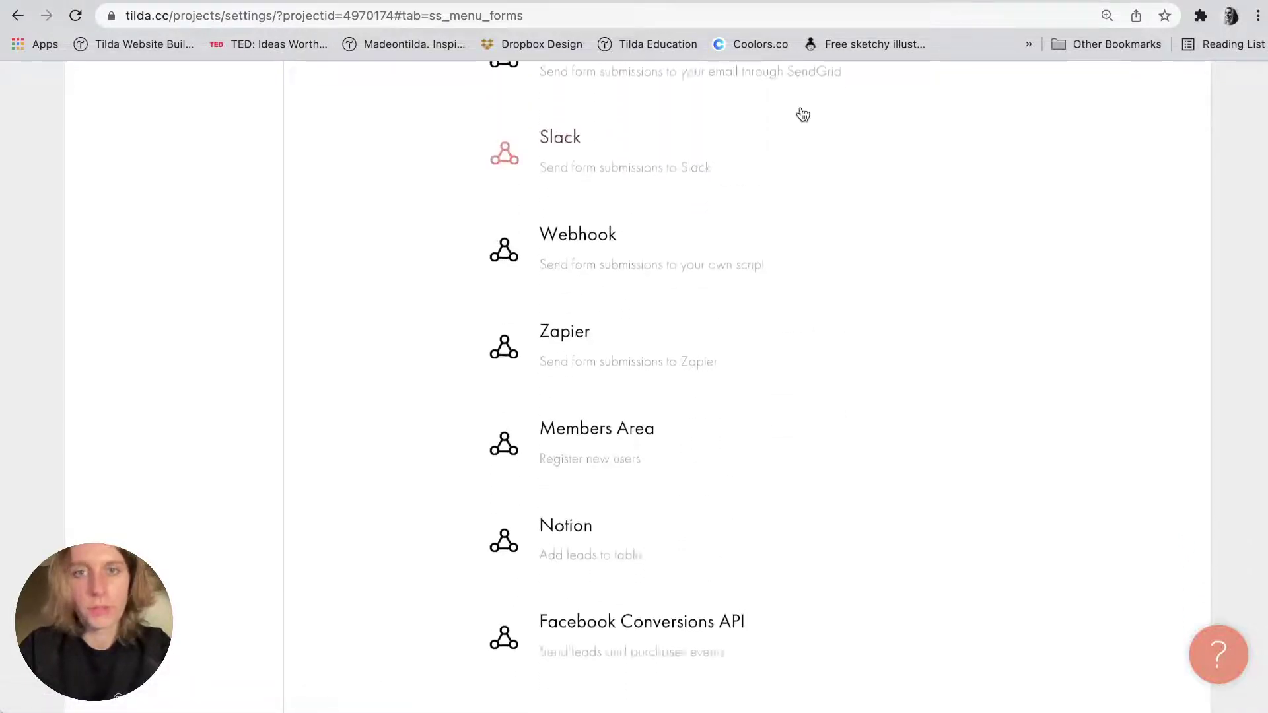
pyautogui.scroll(2, 802, 114)
pyautogui.scroll(-2, 390, 330)
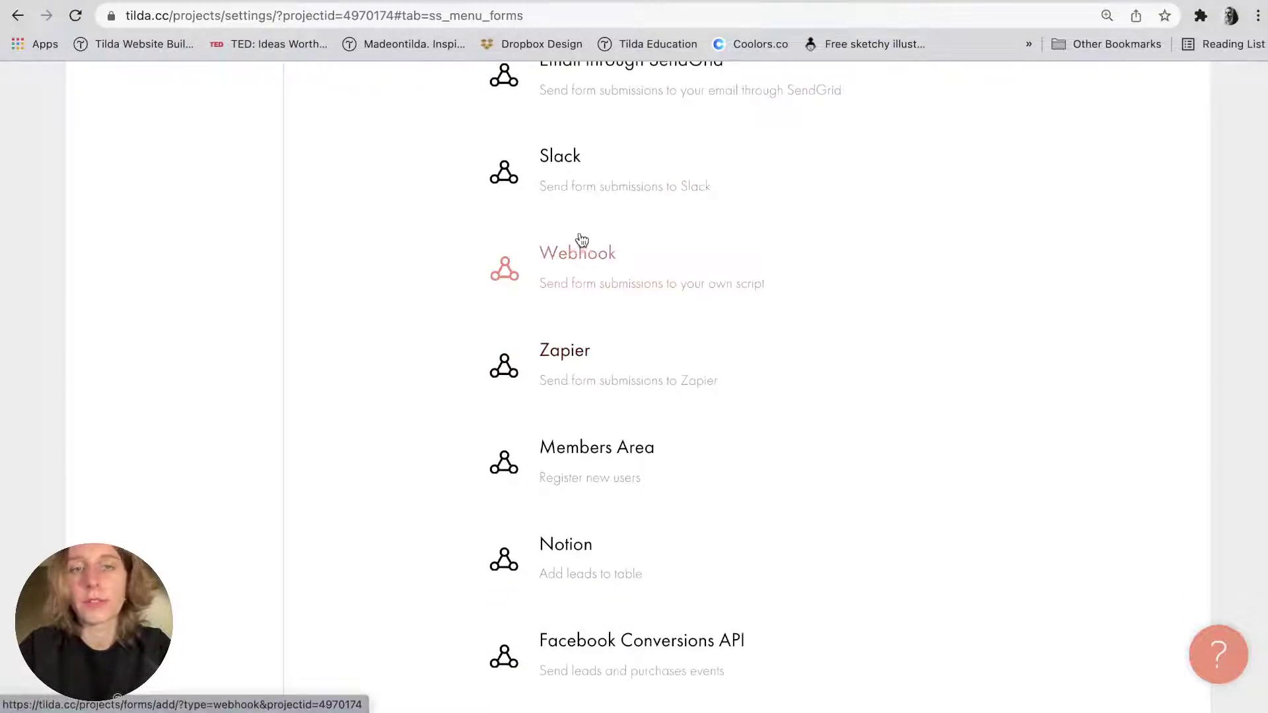
pyautogui.scroll(-3, 437, 420)
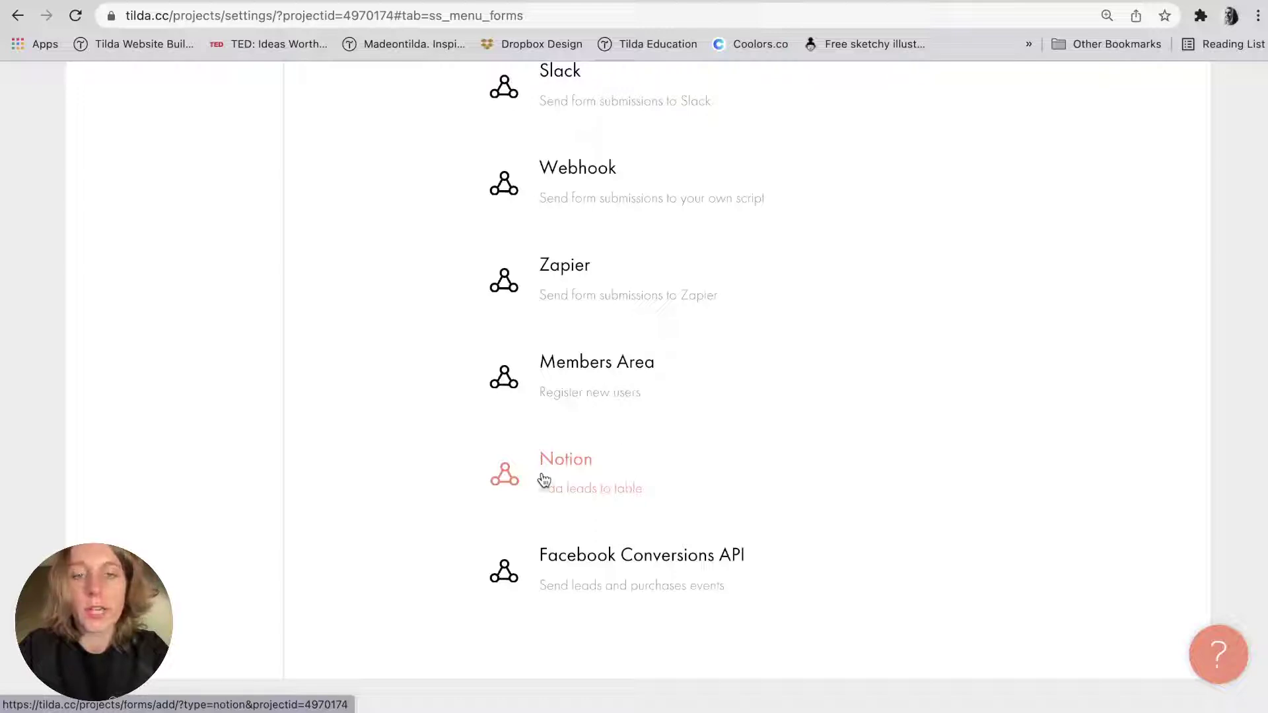
pyautogui.scroll(10, 434, 487)
pyautogui.scroll(10, 434, 488)
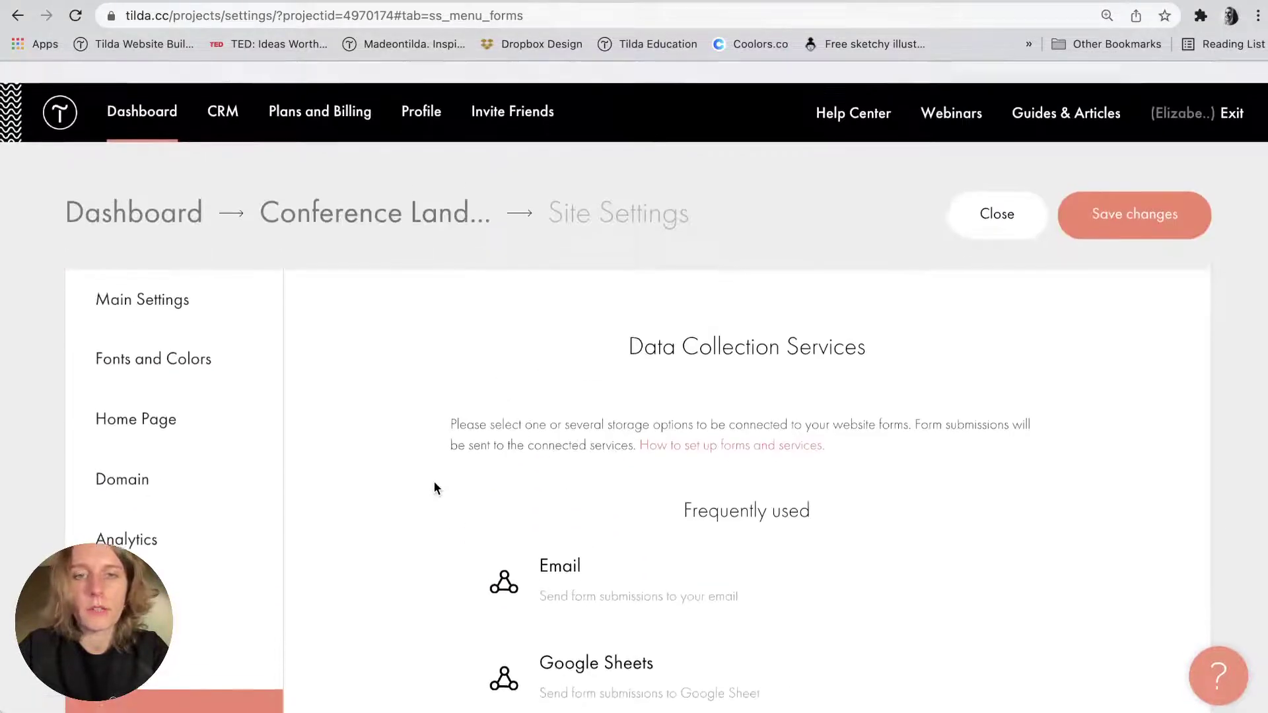
pyautogui.scroll(-3, 434, 488)
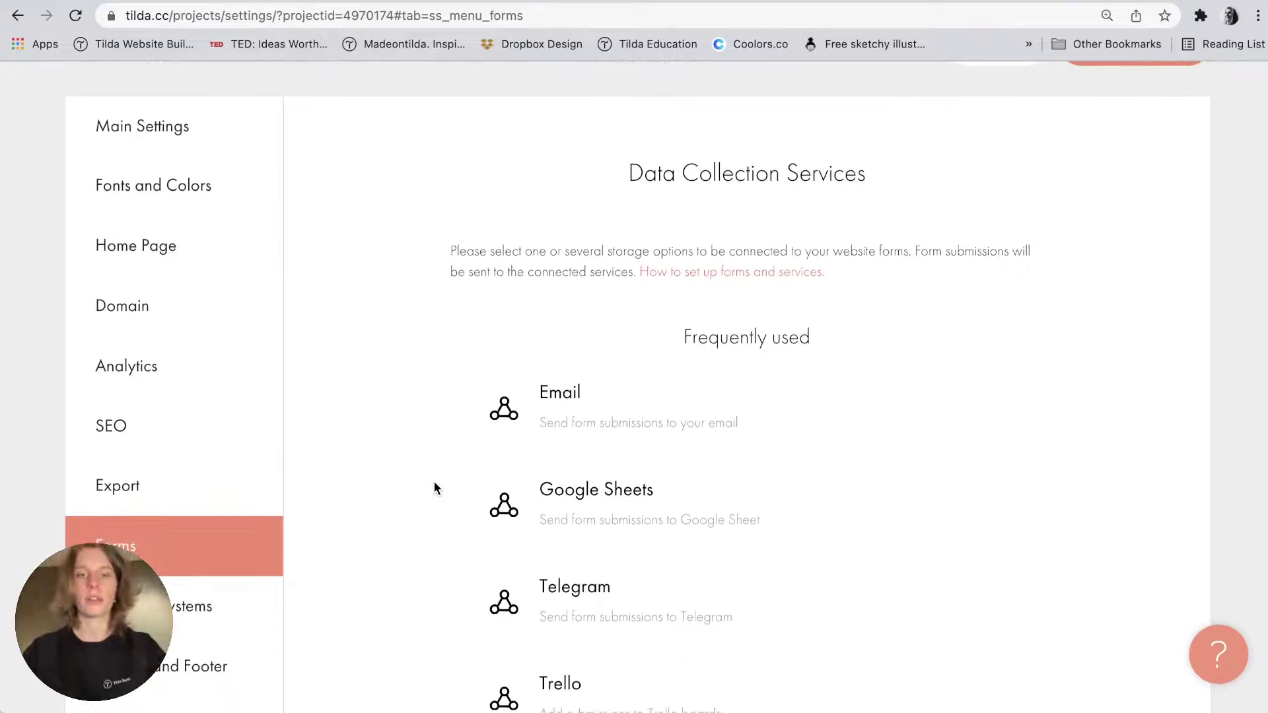
pyautogui.click(580, 489)
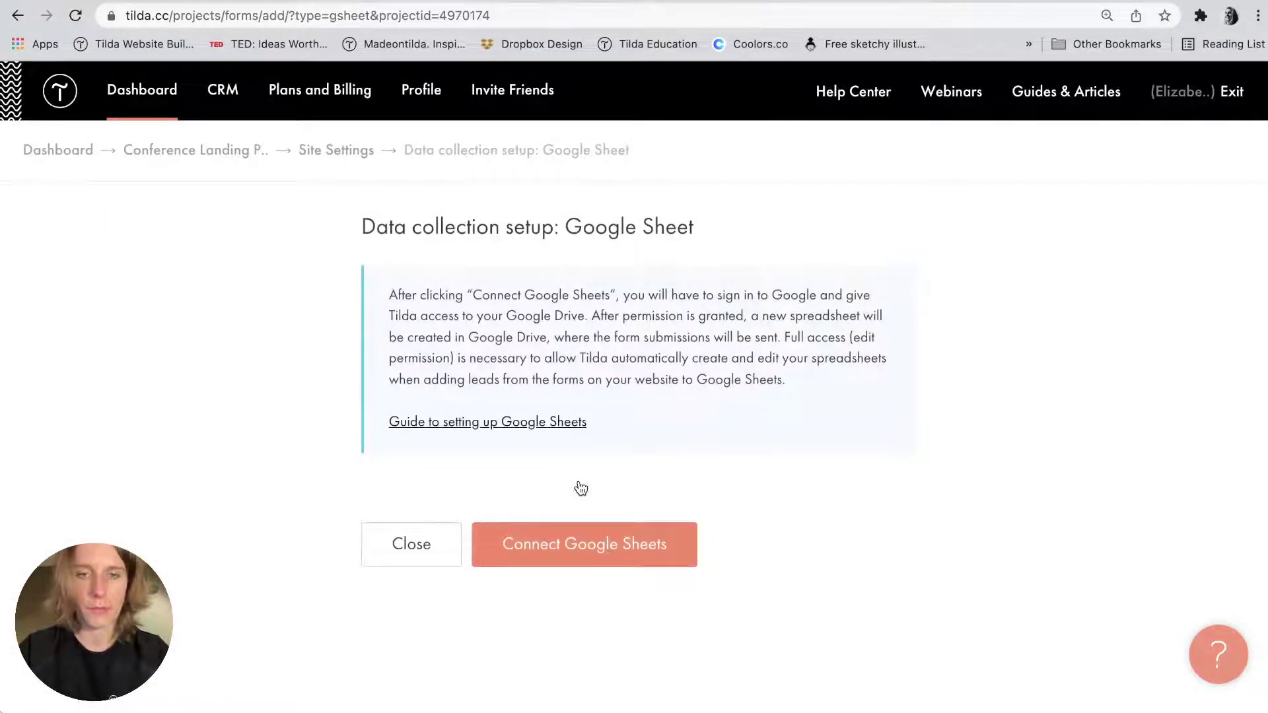
# Connect Google Sheets with the chosen Google account, allow access, and return to the Conference Landing Page project.
pyautogui.click(608, 544)
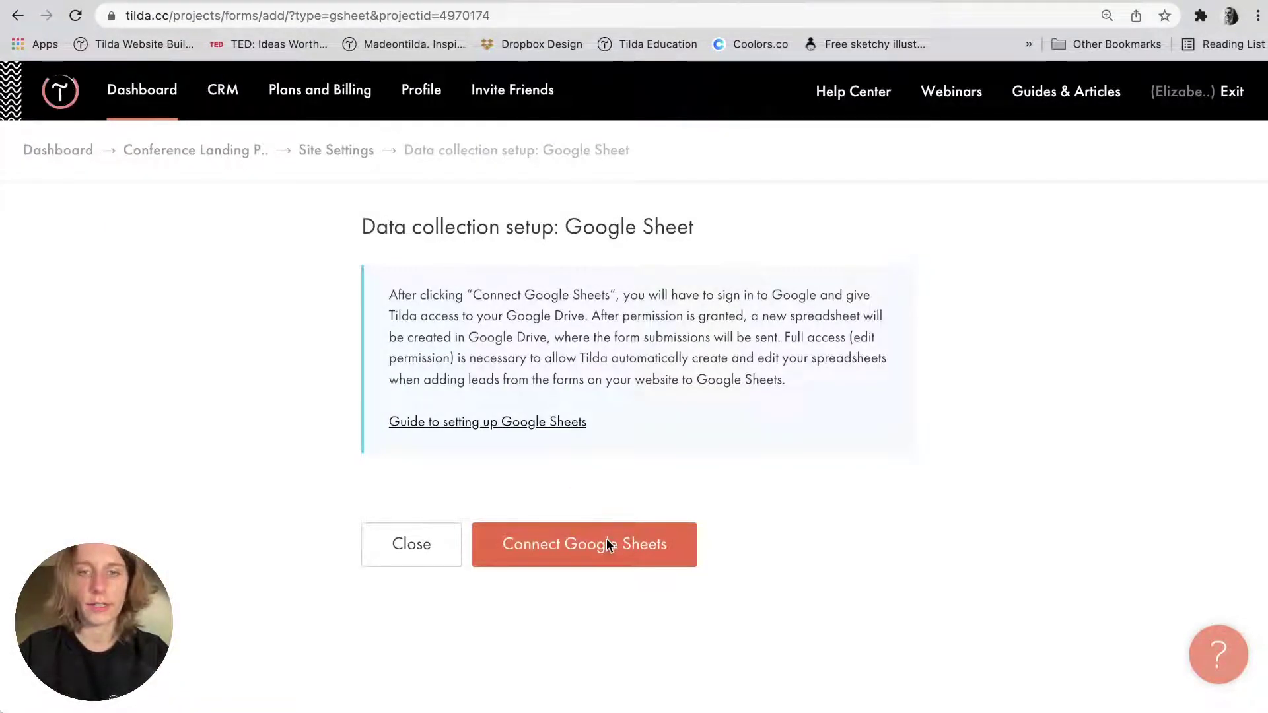
pyautogui.click(581, 365)
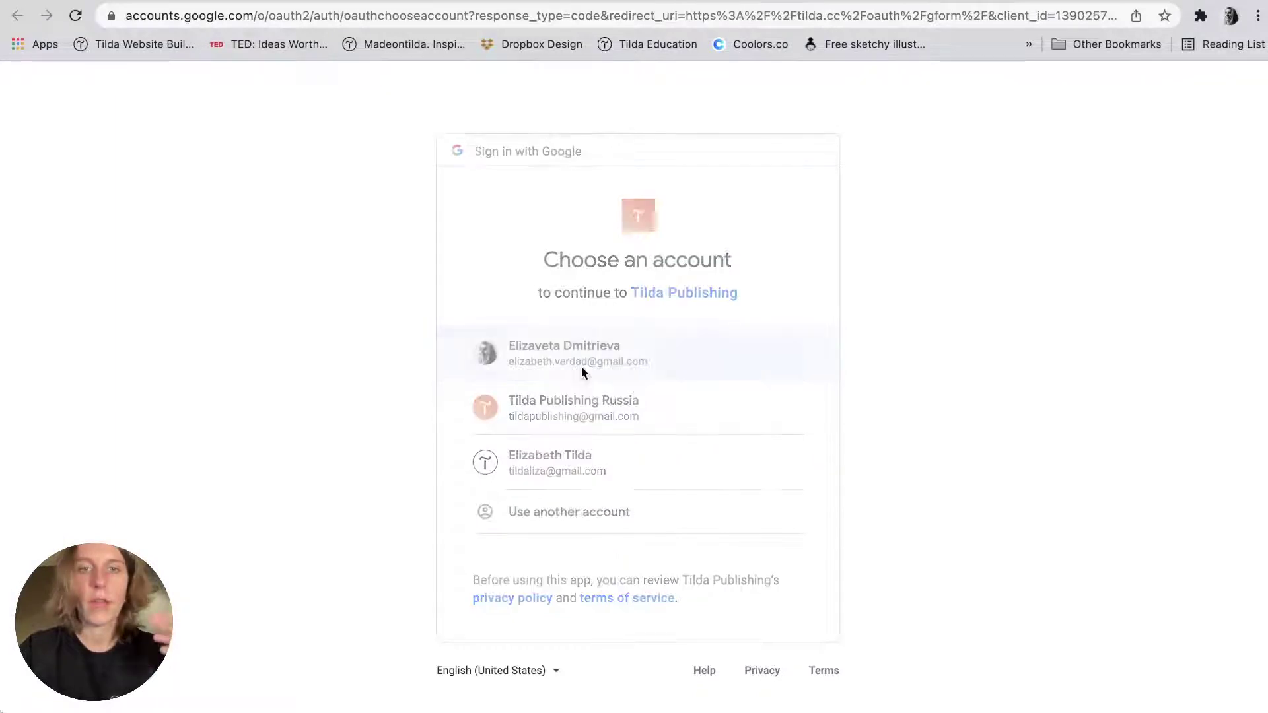
pyautogui.scroll(-3, 581, 370)
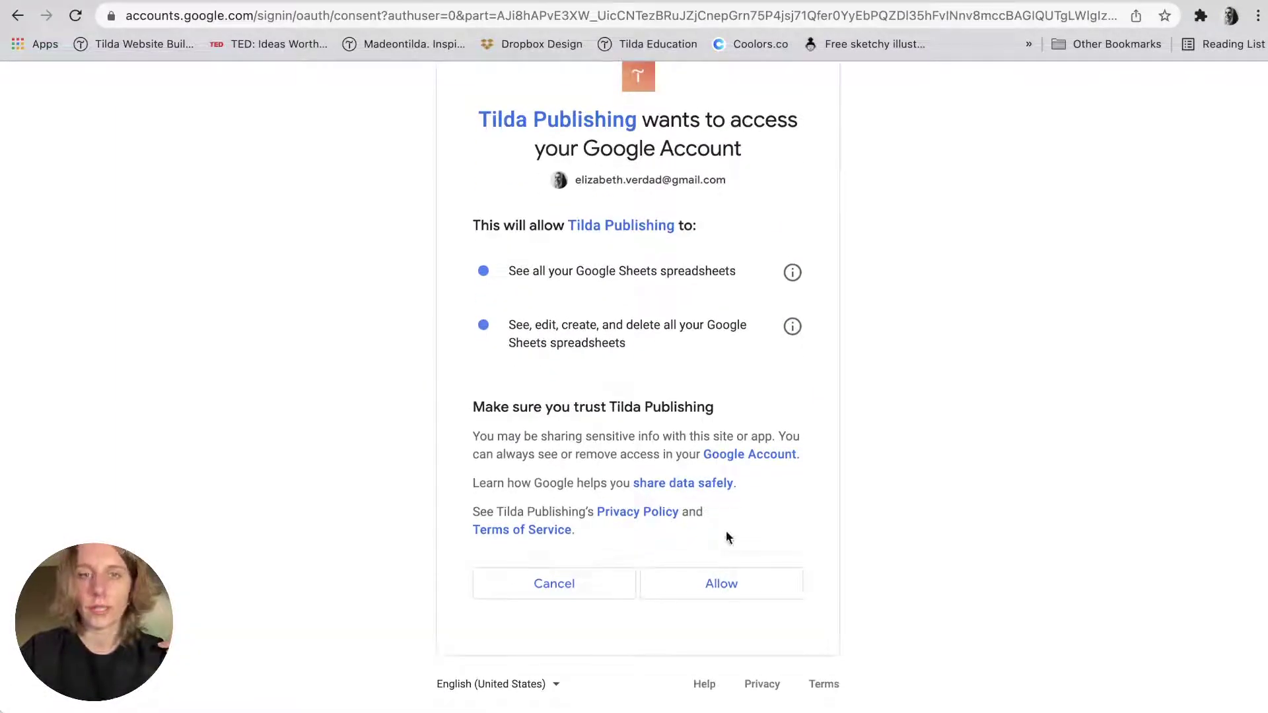
pyautogui.click(719, 579)
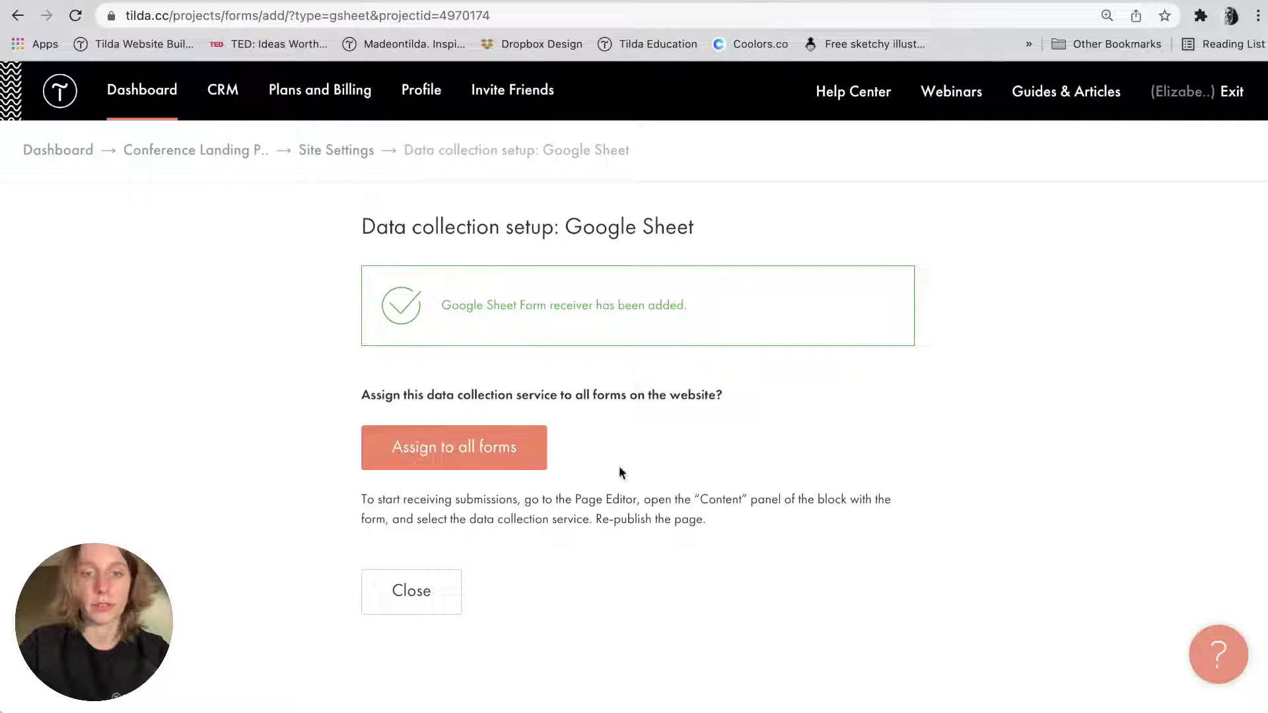
pyautogui.click(419, 605)
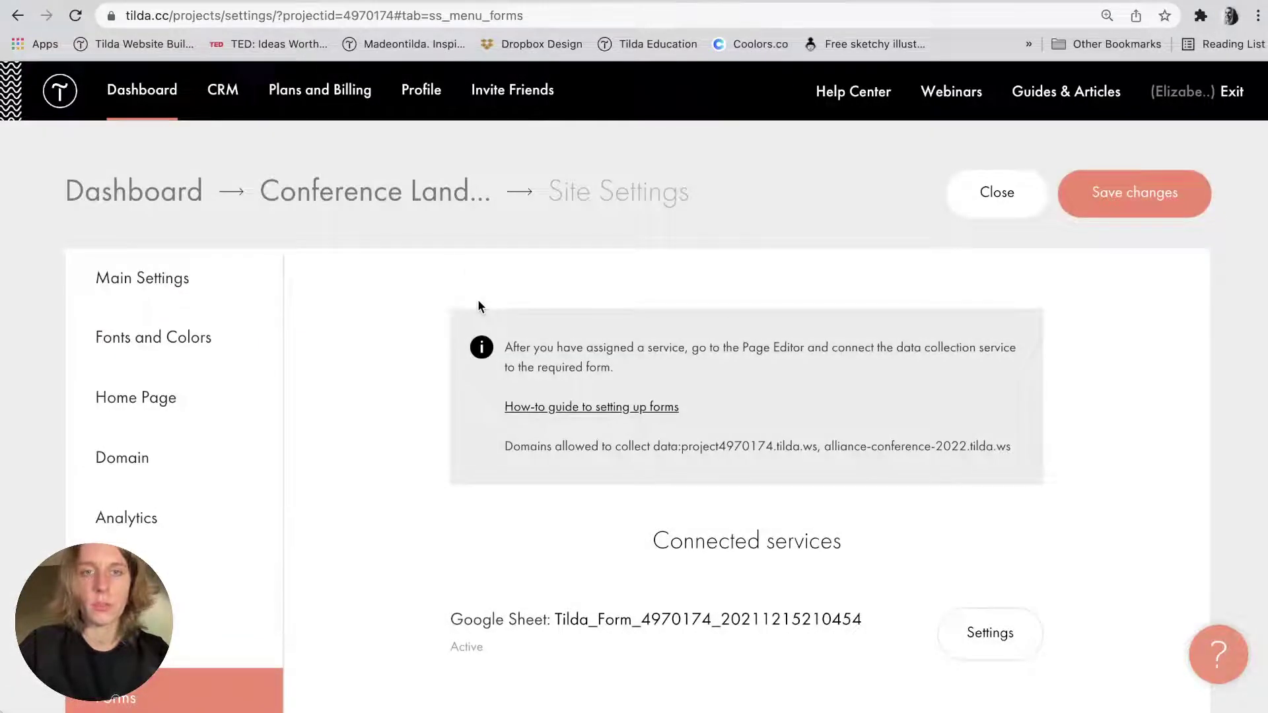
pyautogui.click(423, 198)
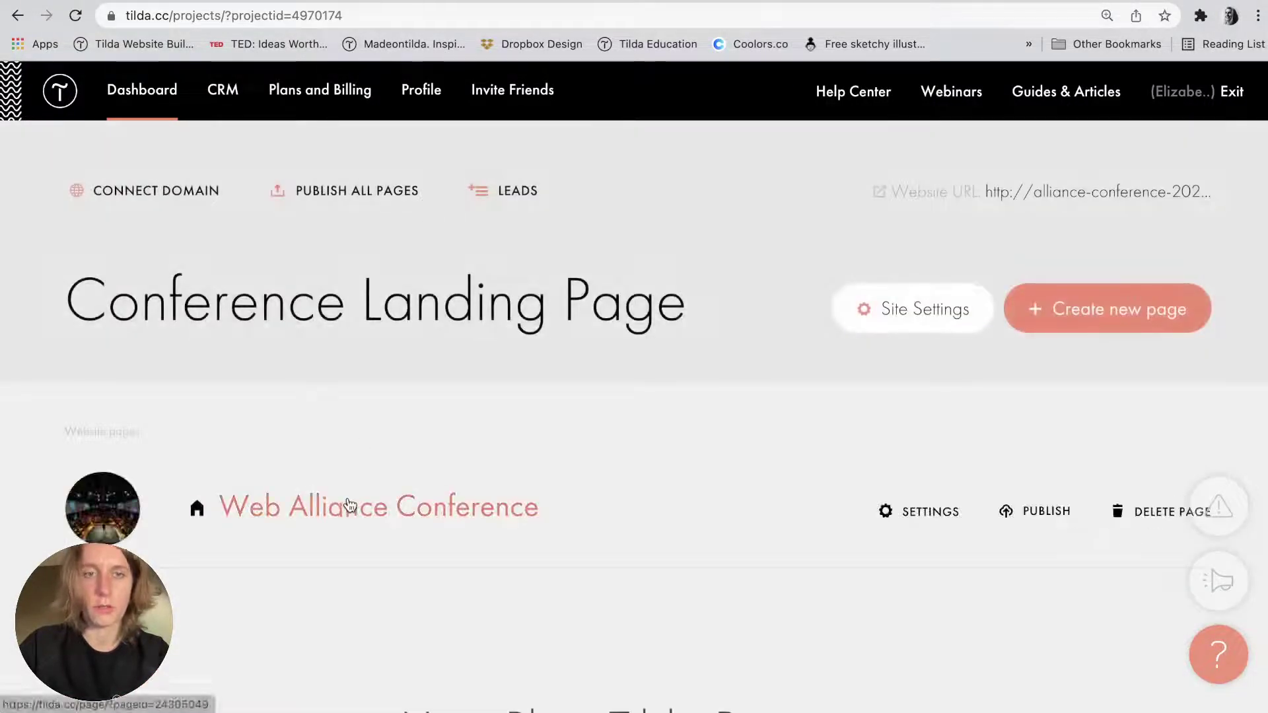
# On the Web Alliance Conference page, tick GSHEET as the registration form's receiver and save.
pyautogui.click(348, 507)
pyautogui.scroll(-5, 349, 505)
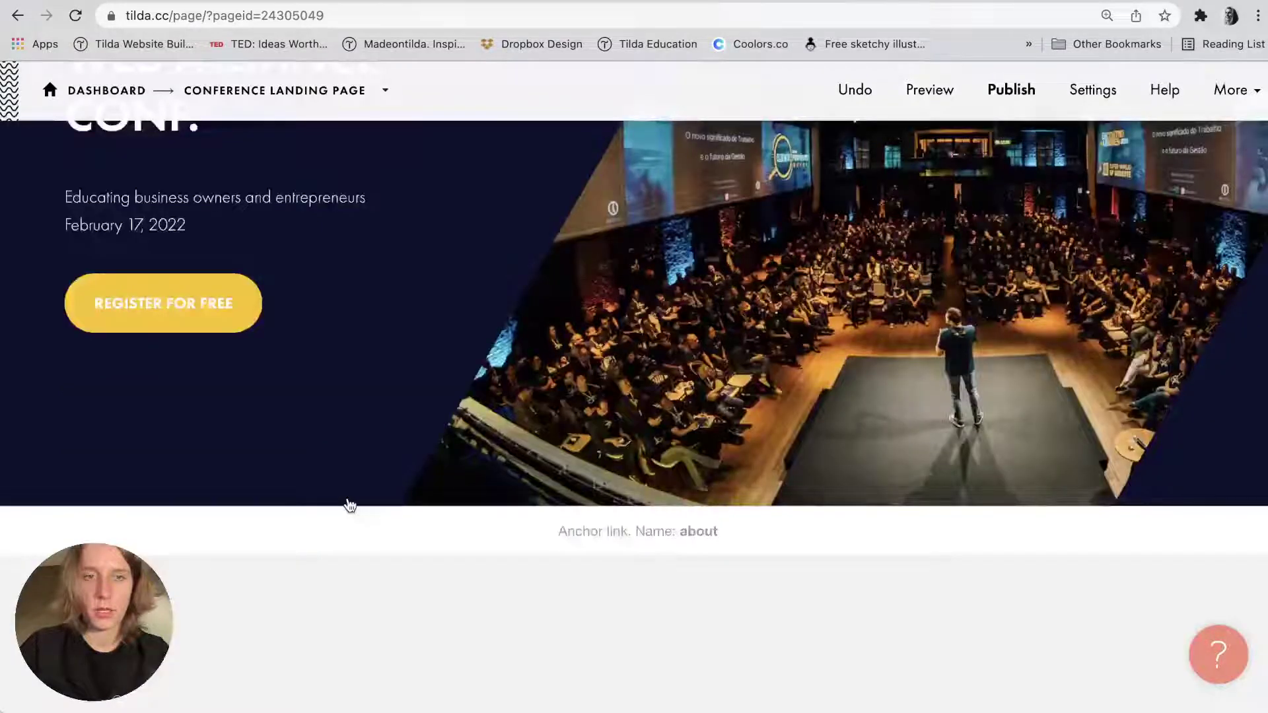
pyautogui.scroll(-5, 348, 504)
pyautogui.scroll(2, 232, 371)
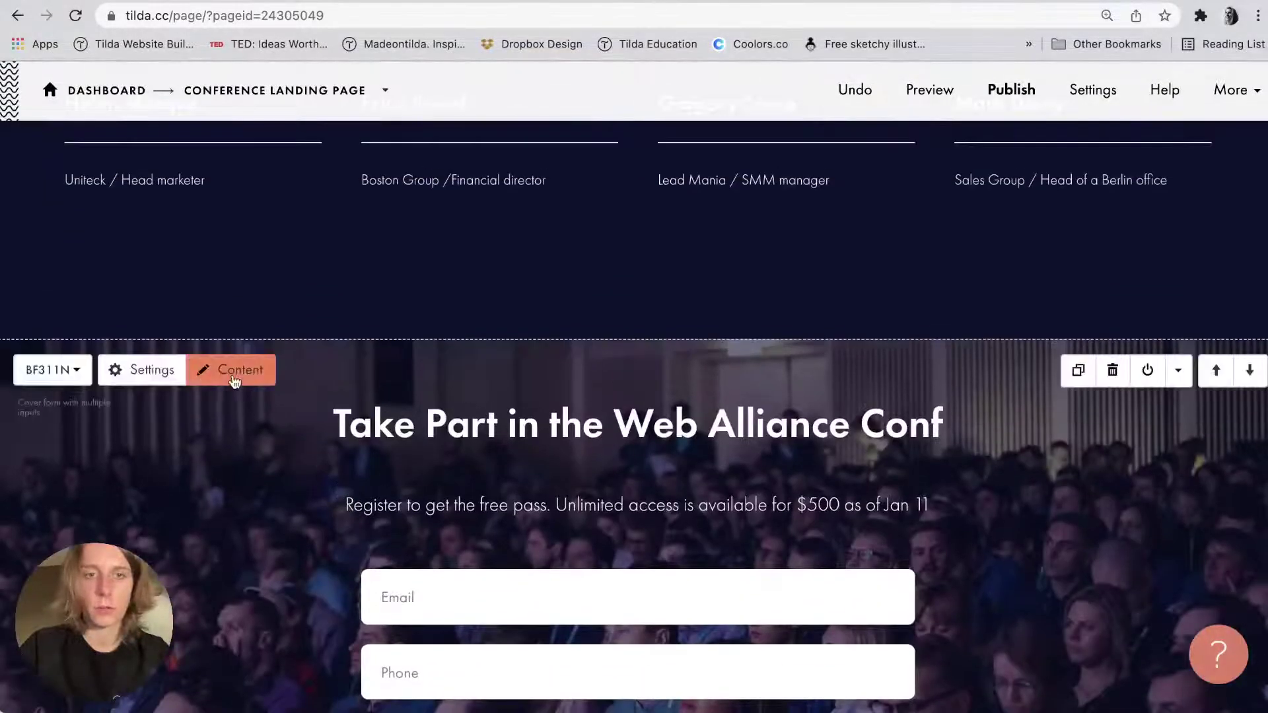
pyautogui.click(232, 371)
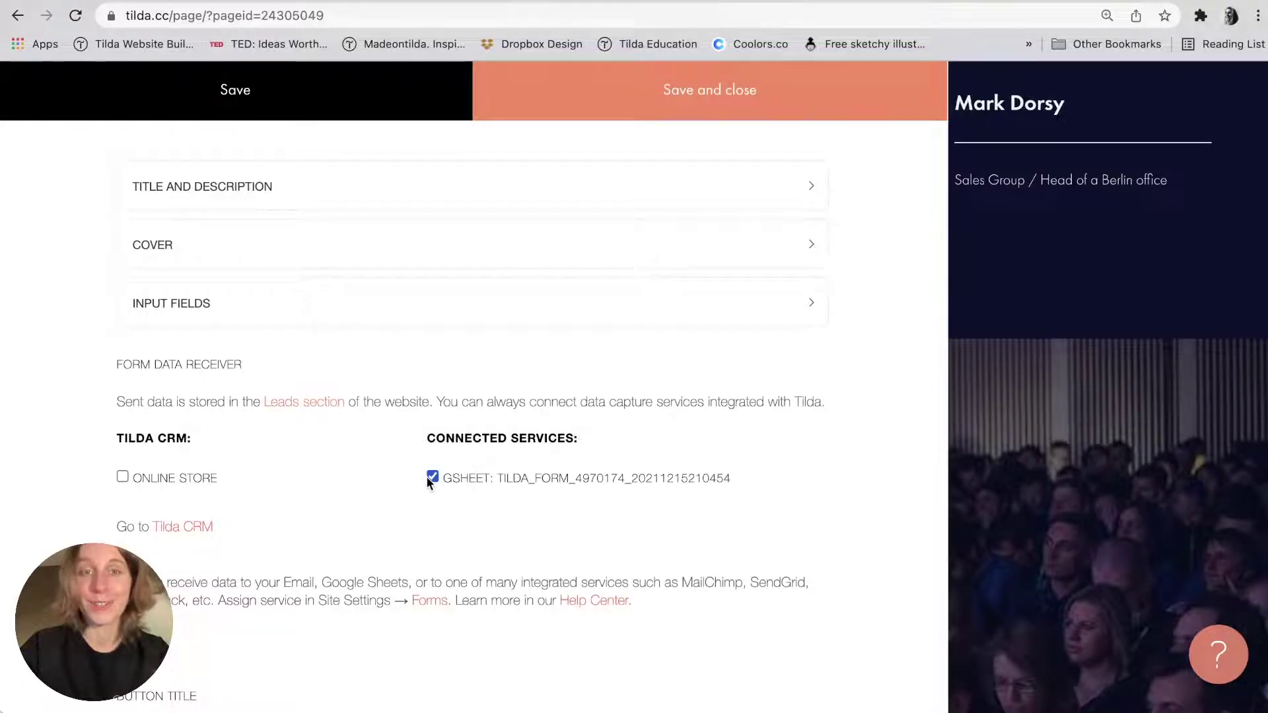
pyautogui.scroll(-2, 430, 479)
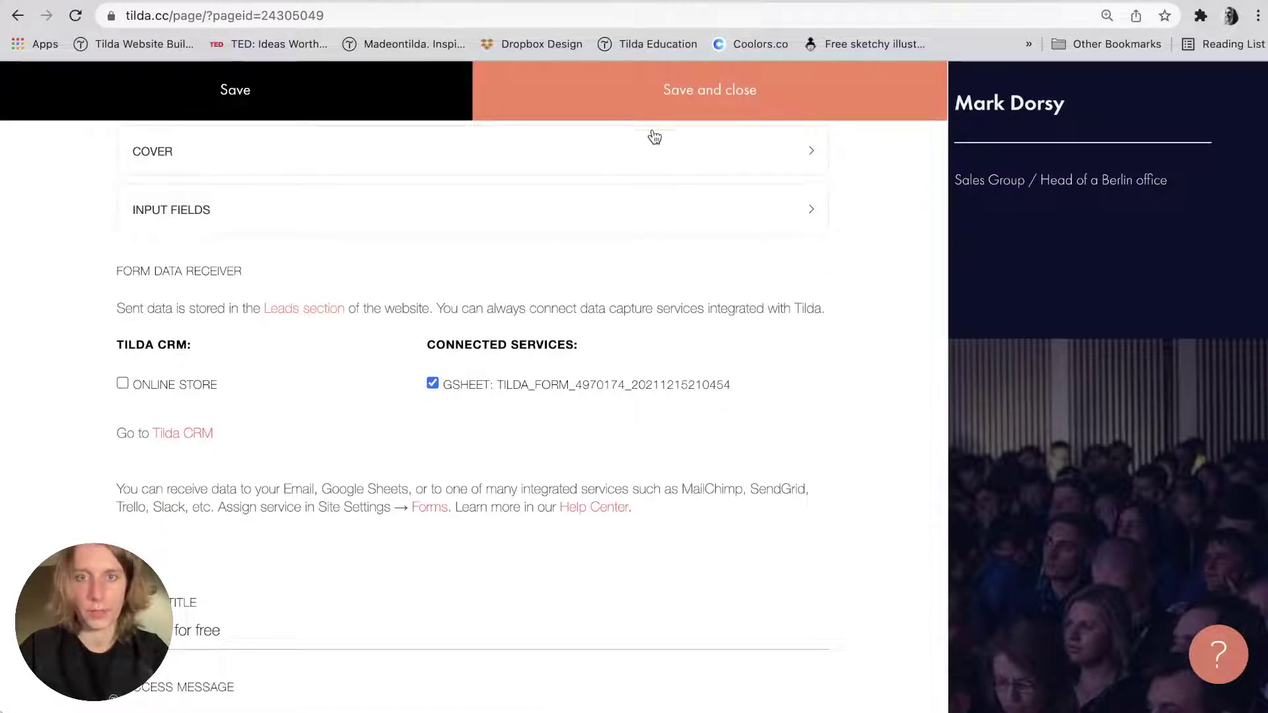
pyautogui.click(678, 100)
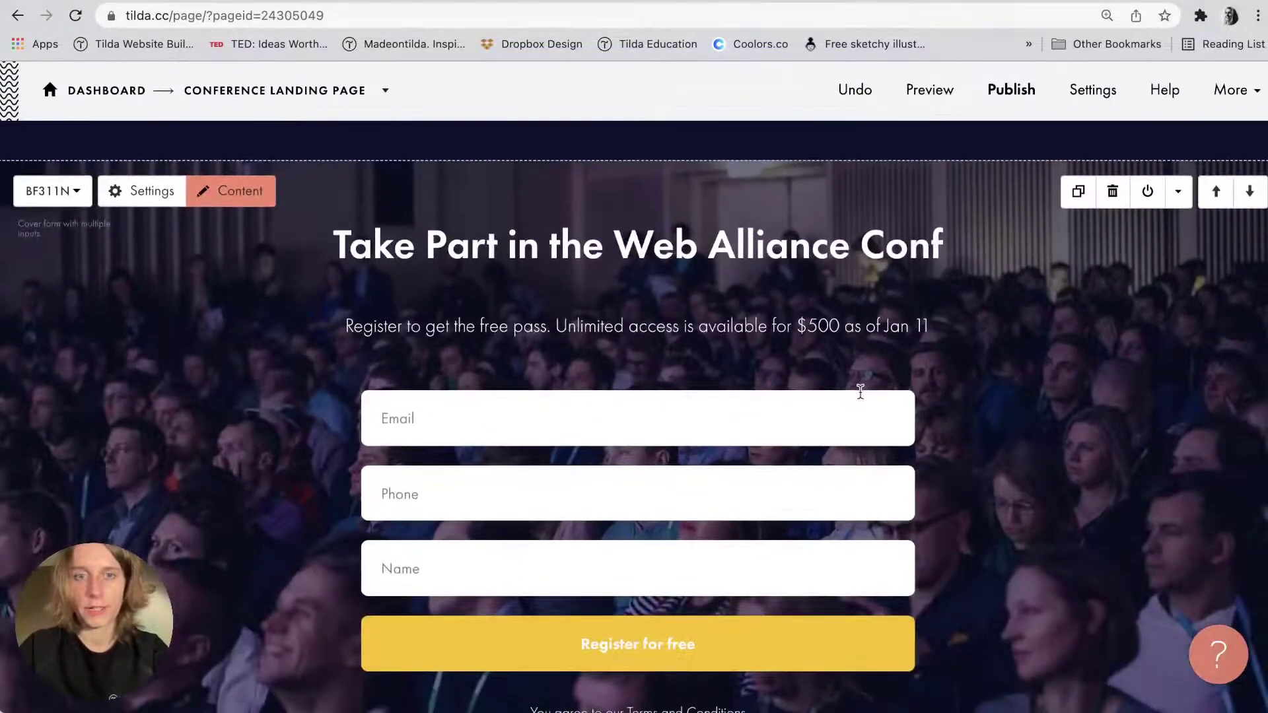
pyautogui.scroll(10, 858, 393)
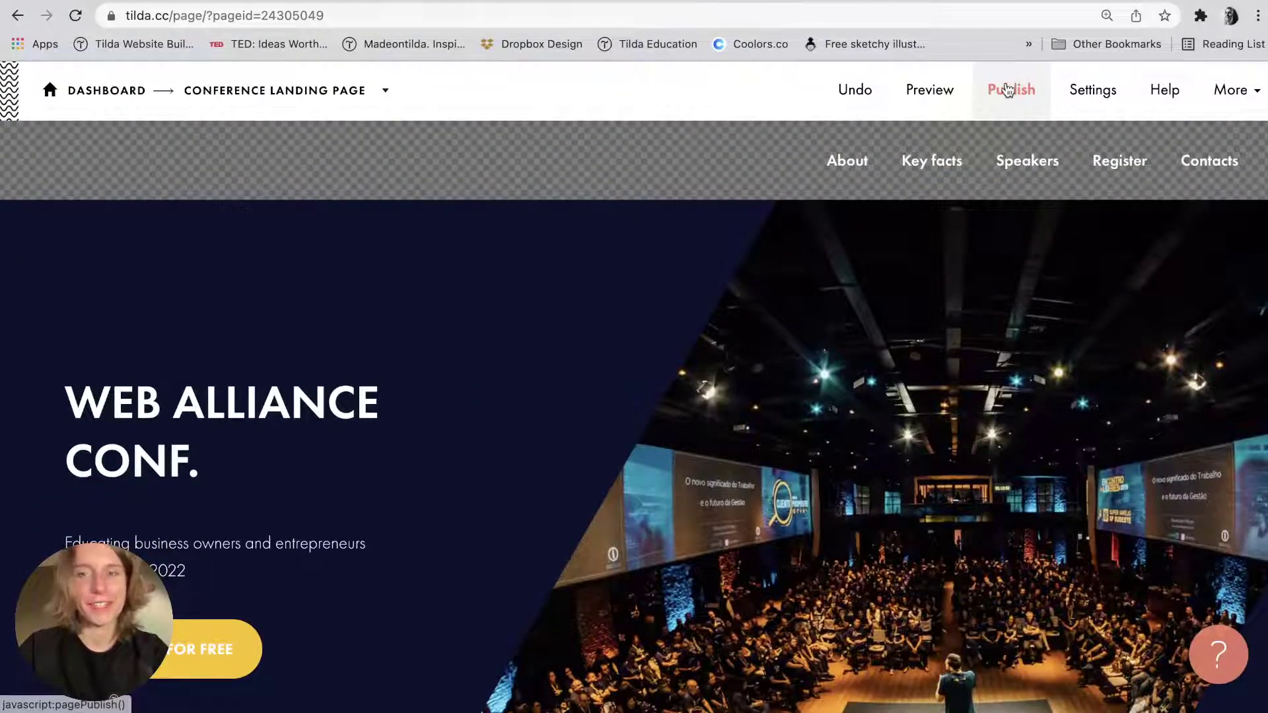
# Publish the page and open the live site at alliance-conference-2022.tilda.ws.
pyautogui.click(1007, 90)
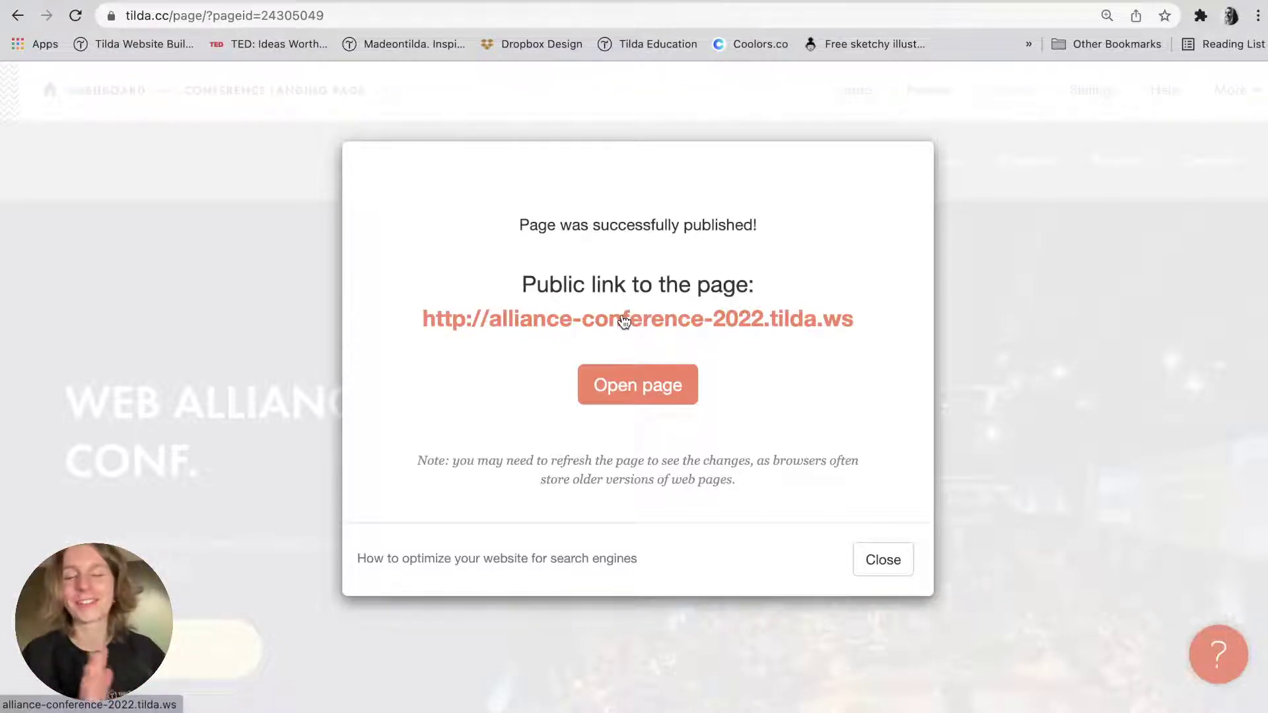
pyautogui.click(624, 320)
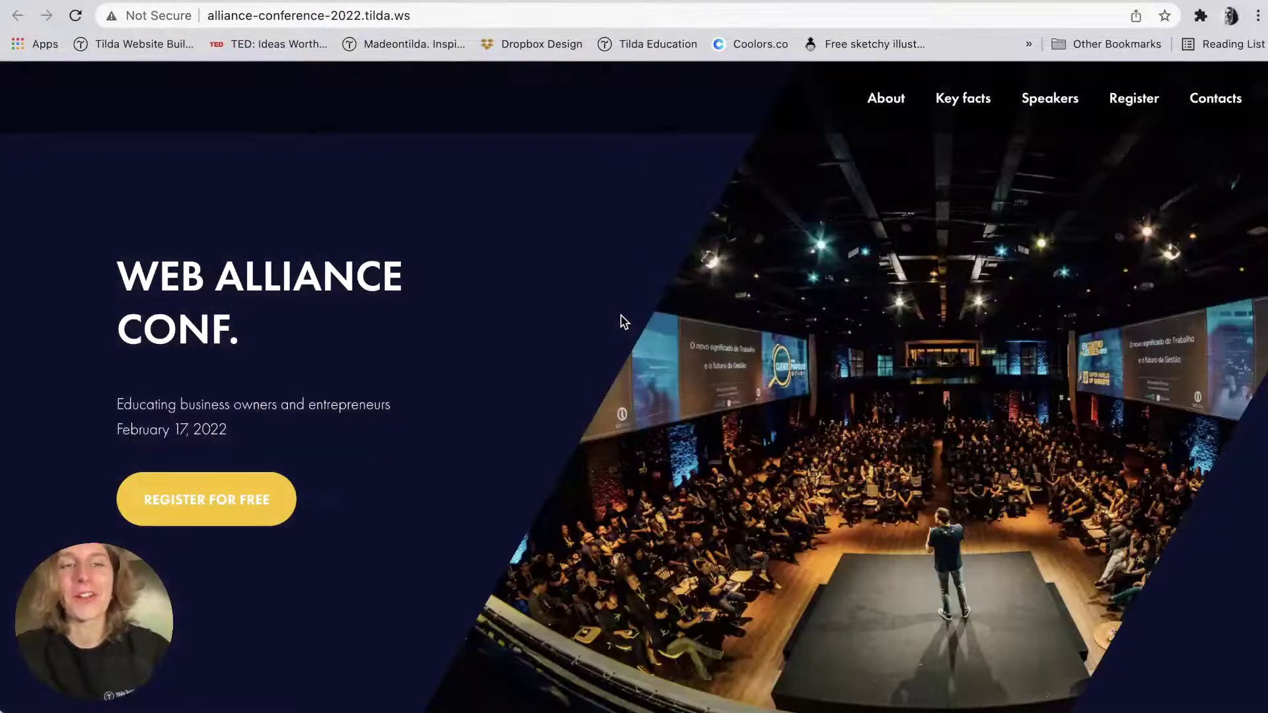
# Scroll the live page to the bottom, then back up to the registration form.
pyautogui.scroll(-15, 621, 318)
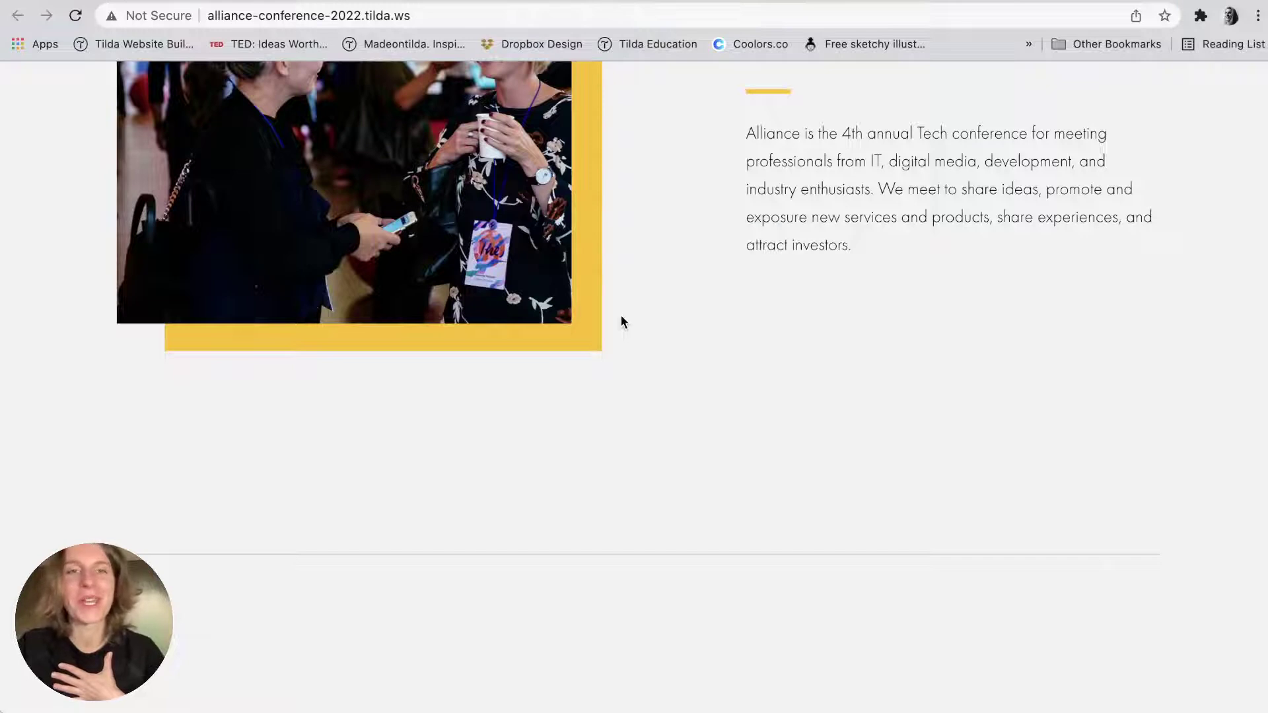
pyautogui.scroll(-8, 620, 322)
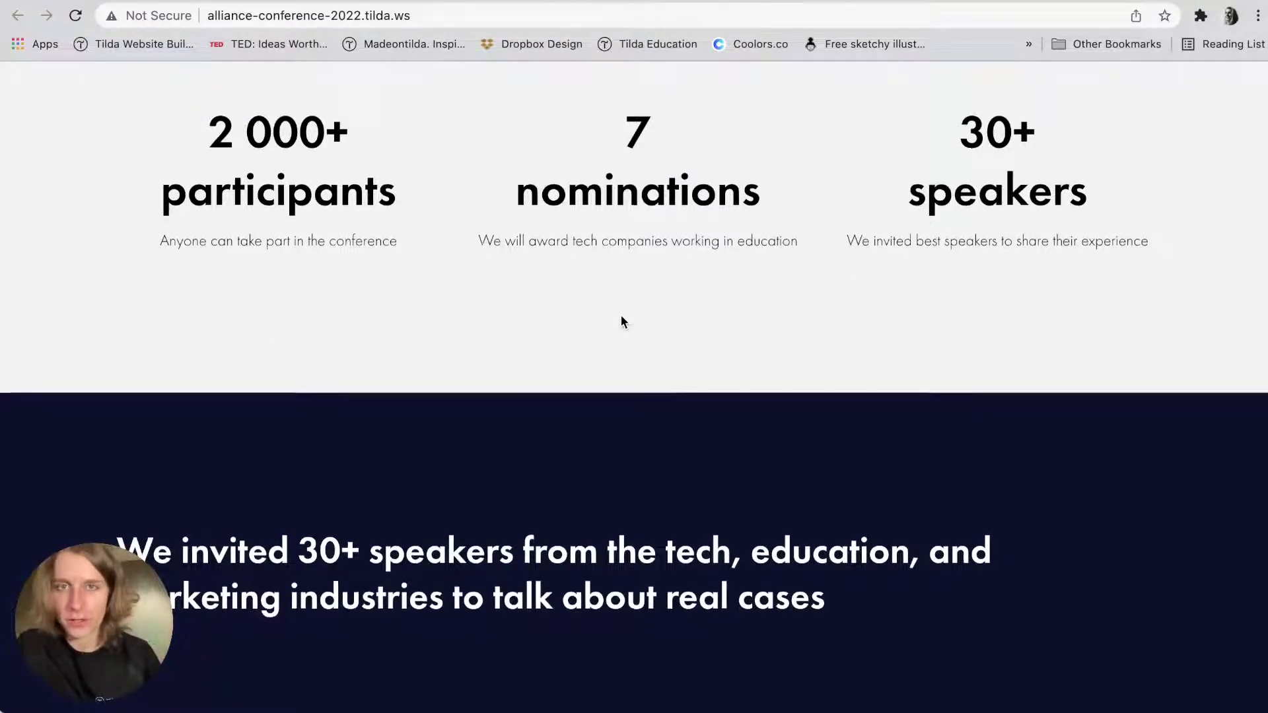
pyautogui.scroll(-8, 621, 322)
pyautogui.scroll(-8, 638, 325)
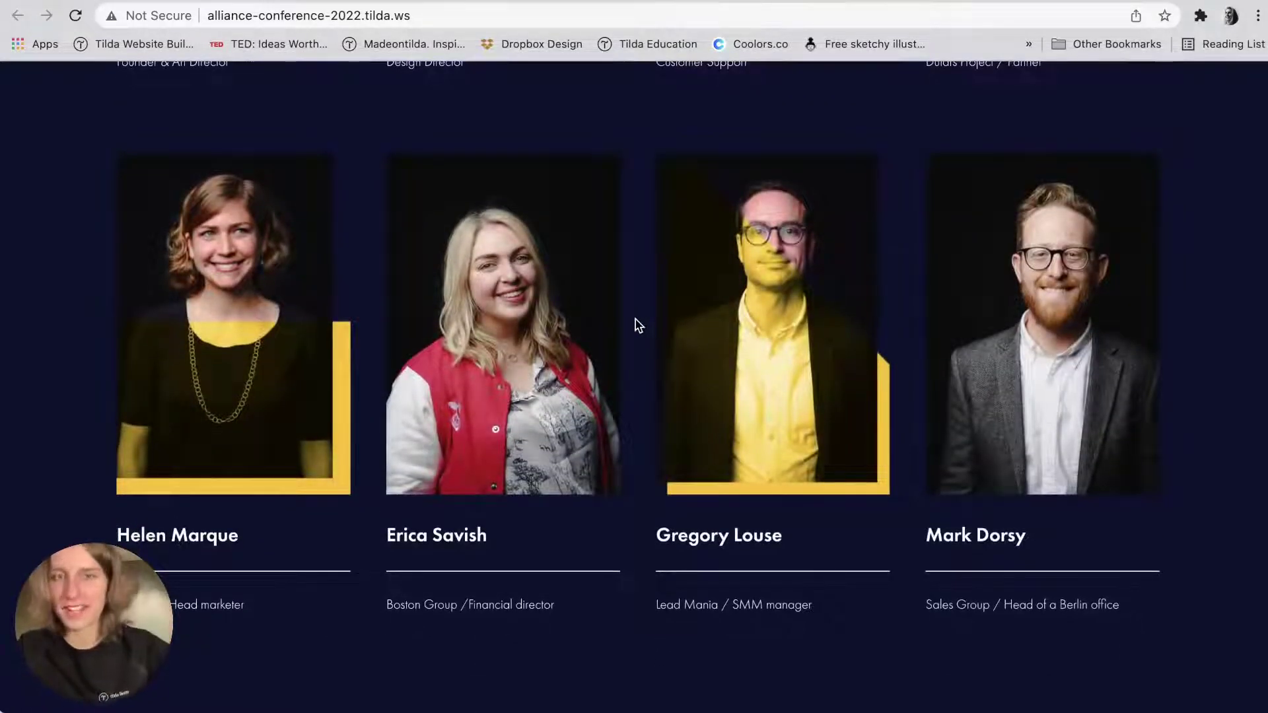
pyautogui.scroll(-8, 638, 325)
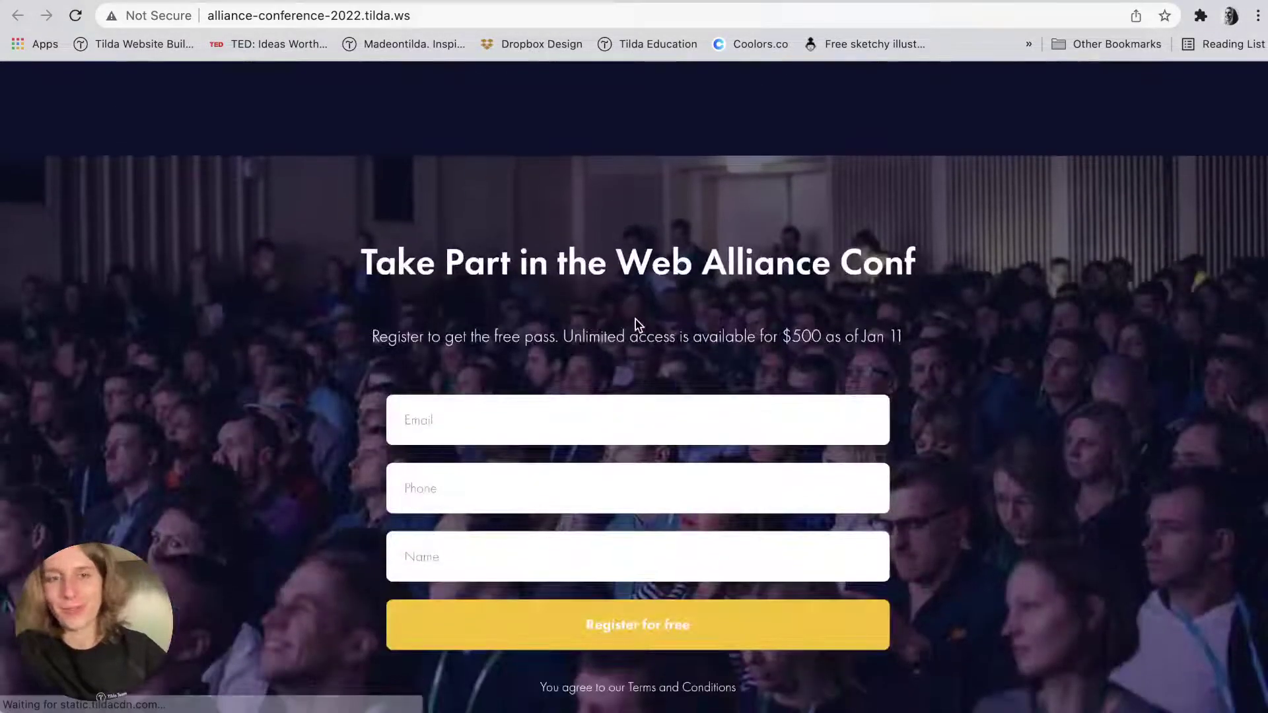
pyautogui.scroll(-3, 638, 325)
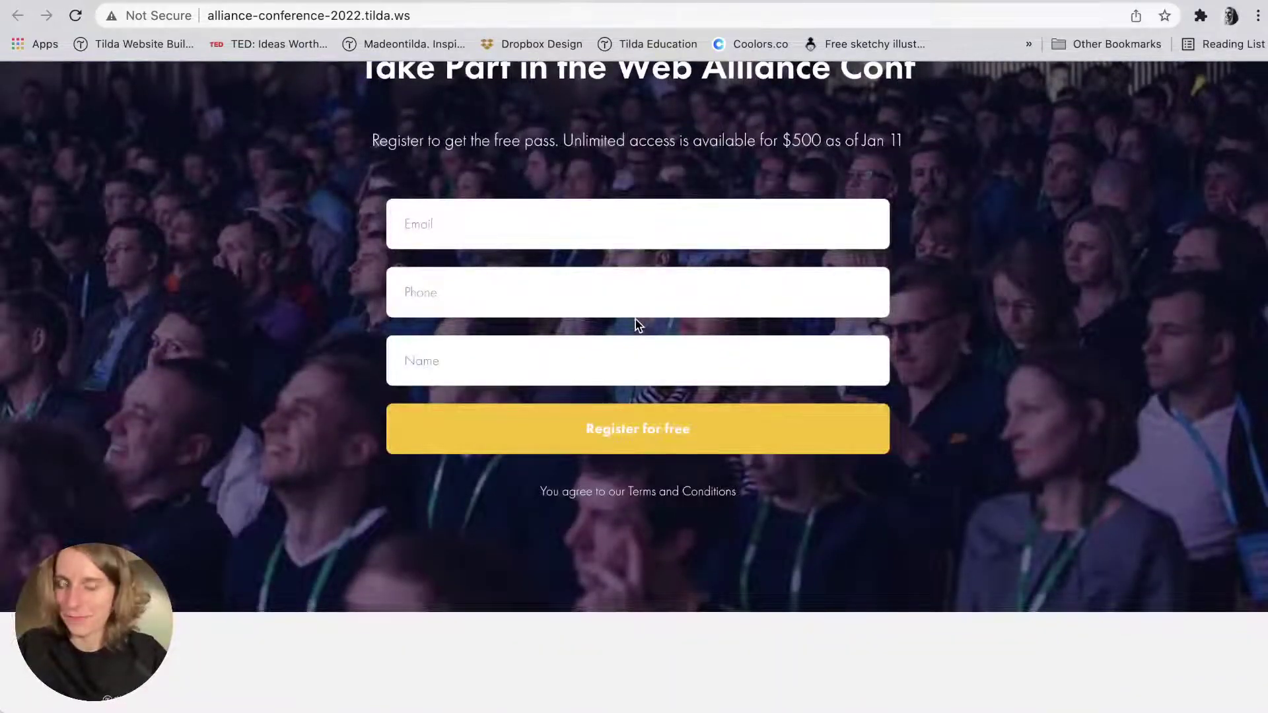
pyautogui.scroll(-10, 638, 325)
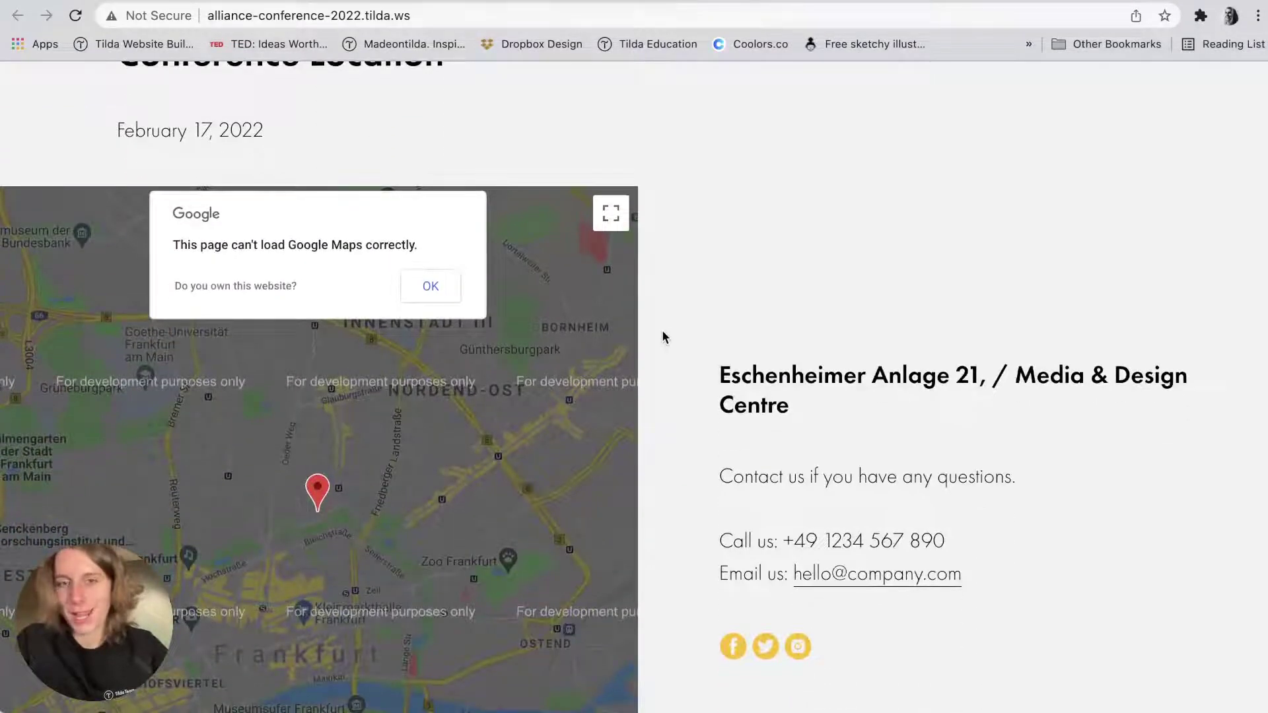
pyautogui.scroll(-3, 662, 336)
pyautogui.scroll(5, 663, 335)
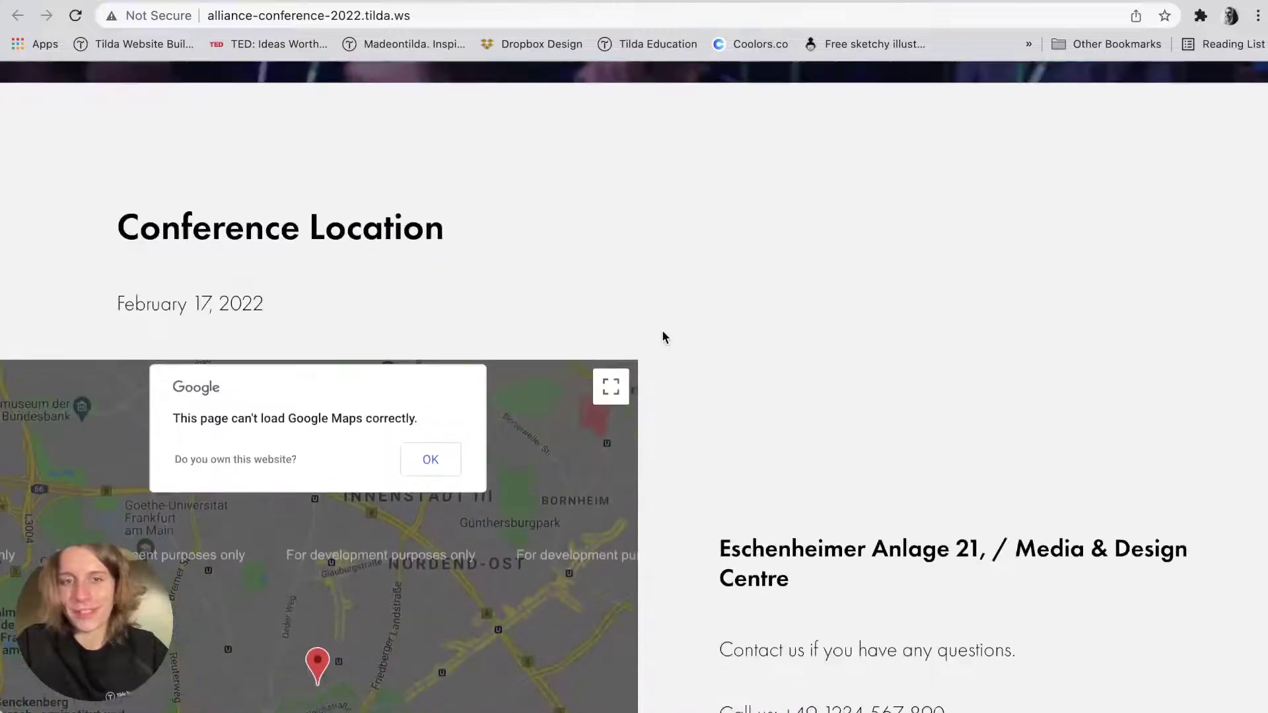
pyautogui.scroll(10, 664, 336)
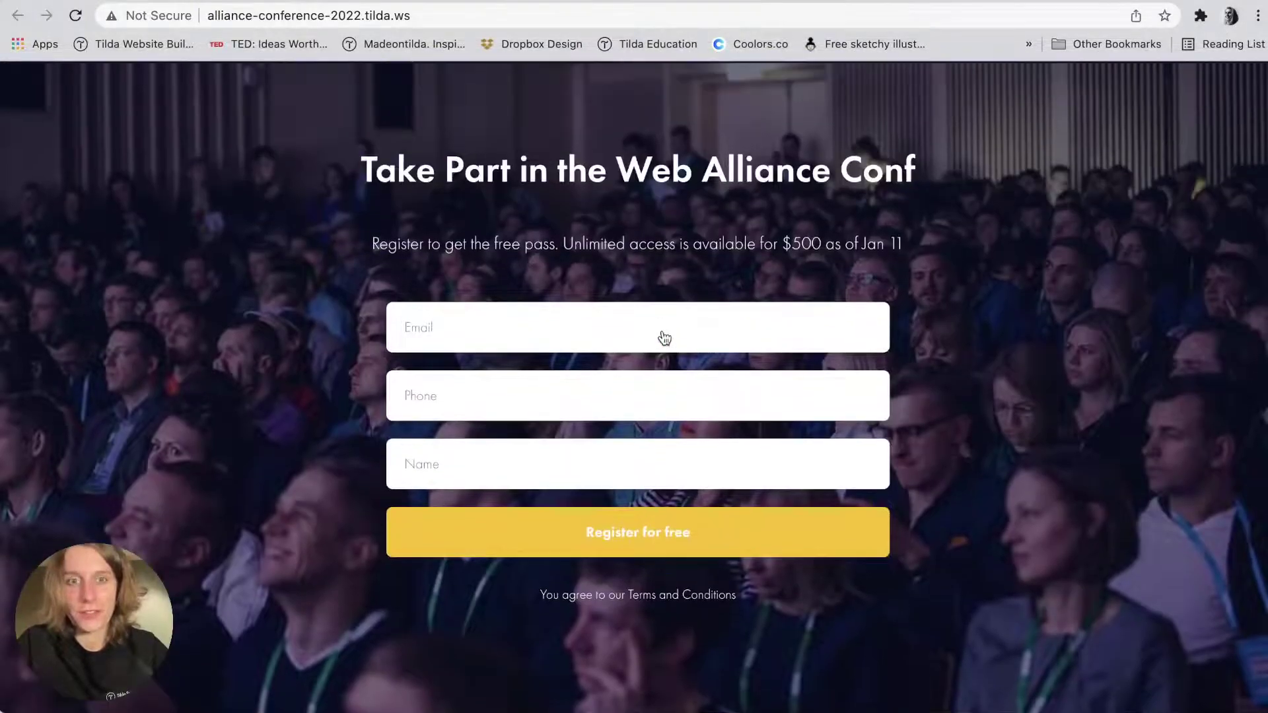
# Submit a test registration on the live page with an email address, phone number and name.
pyautogui.click(594, 323)
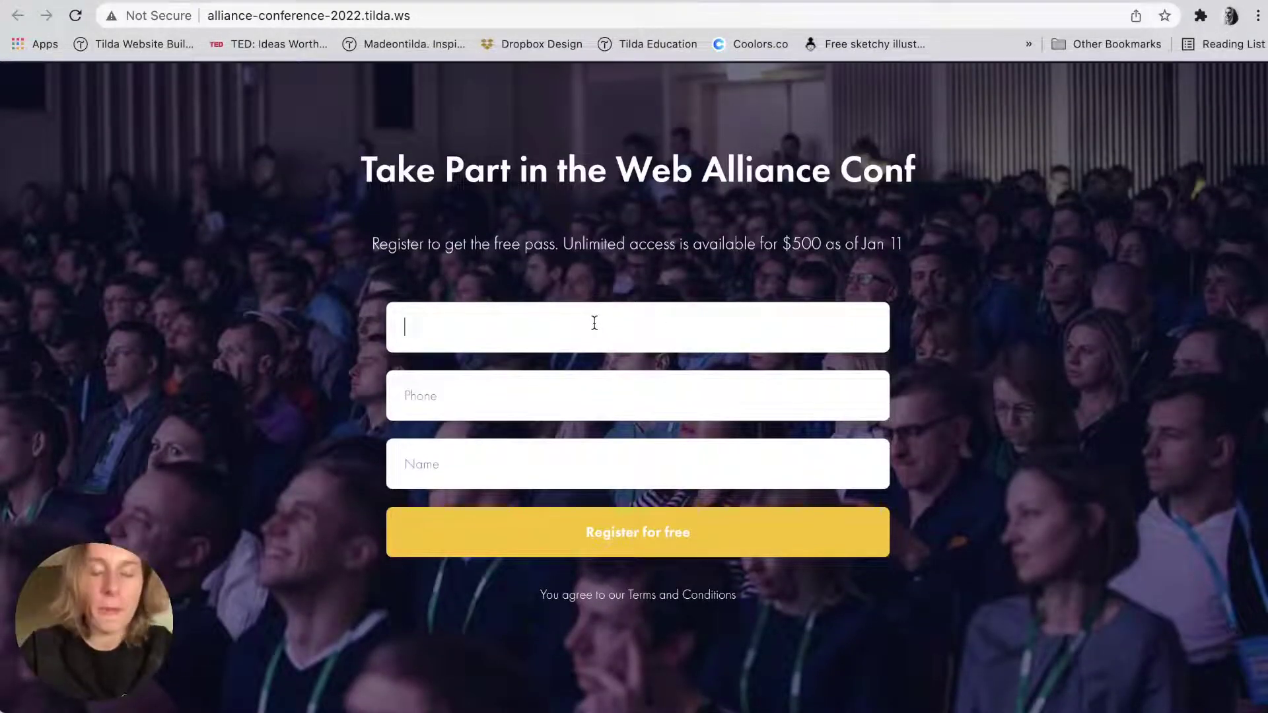
pyautogui.click(583, 301)
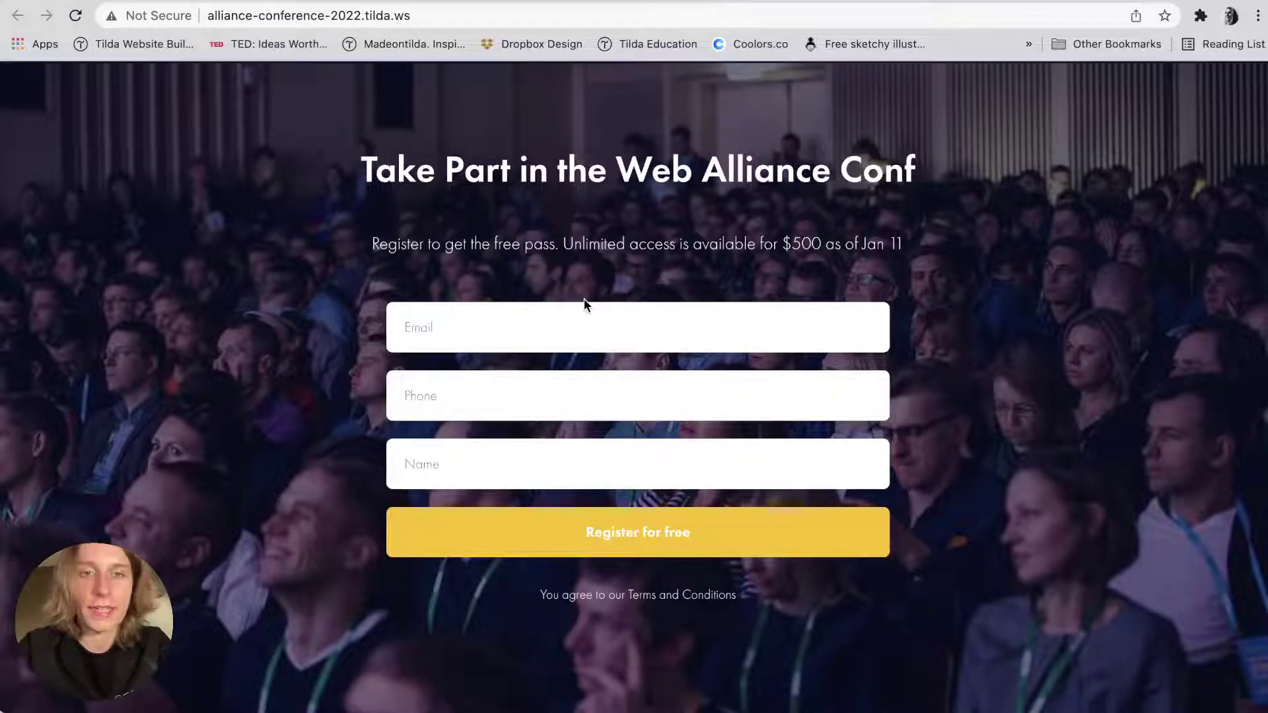
pyautogui.click(526, 323)
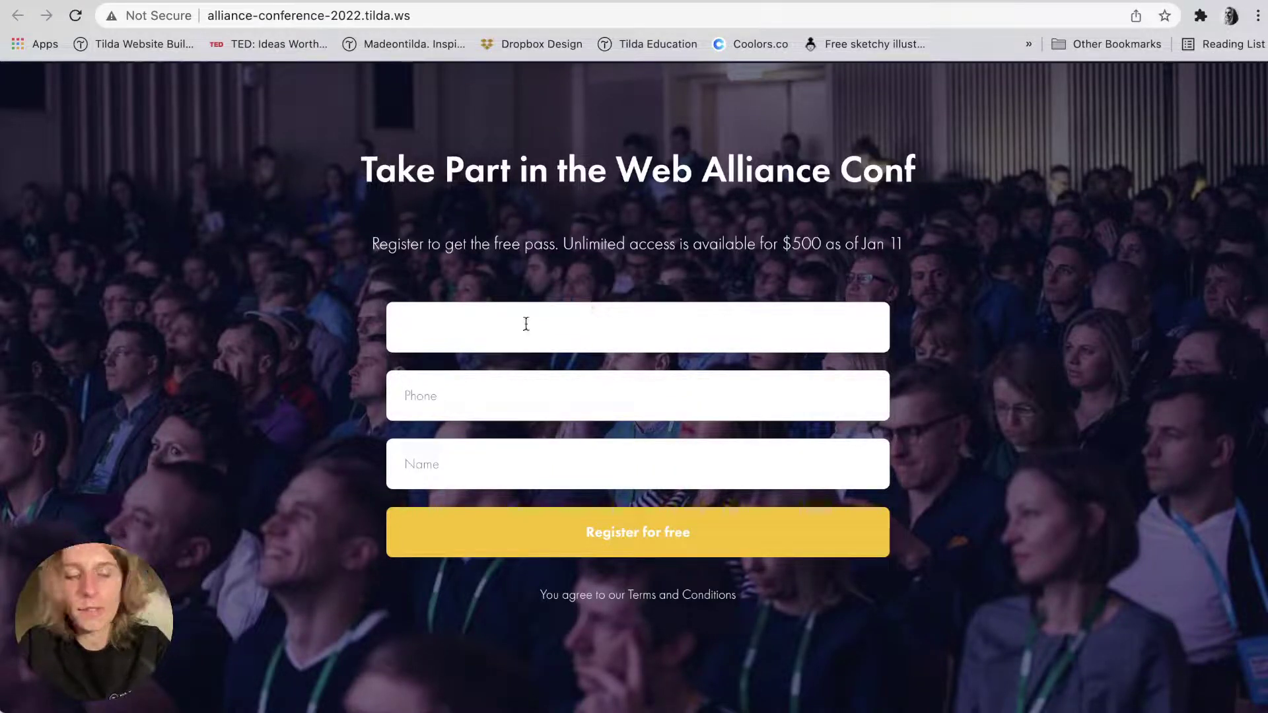
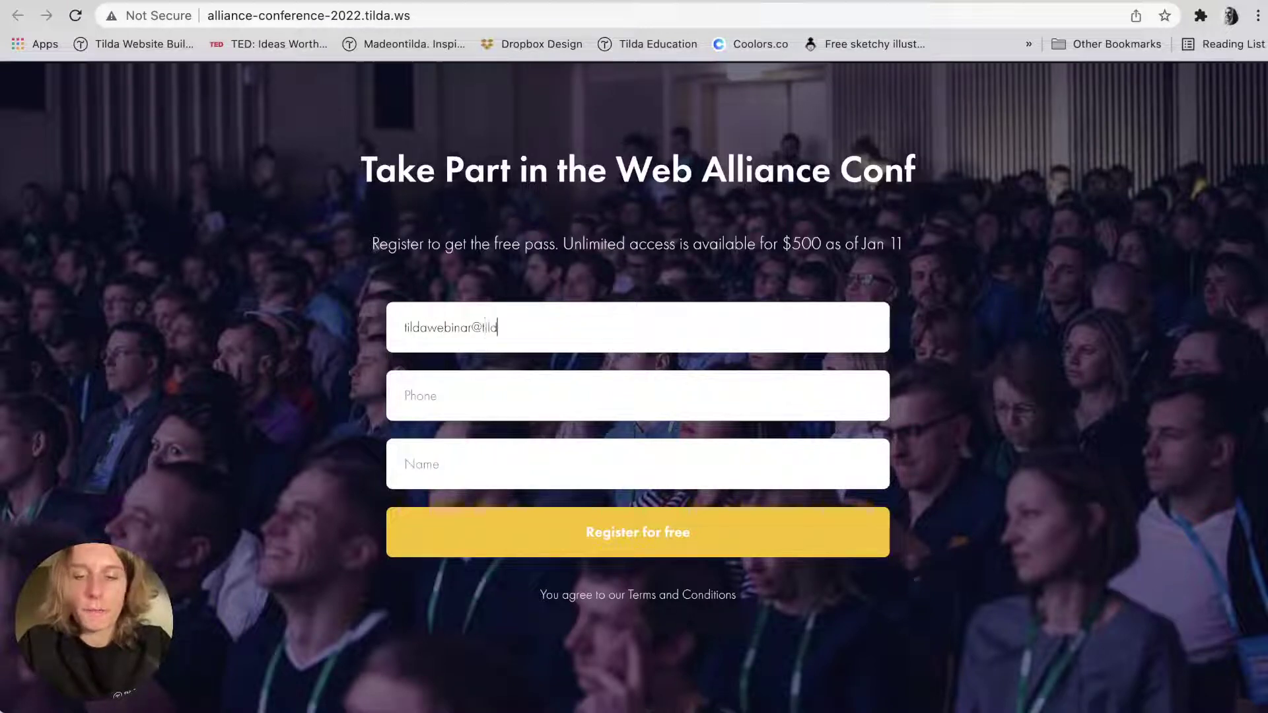
pyautogui.press('Tab')
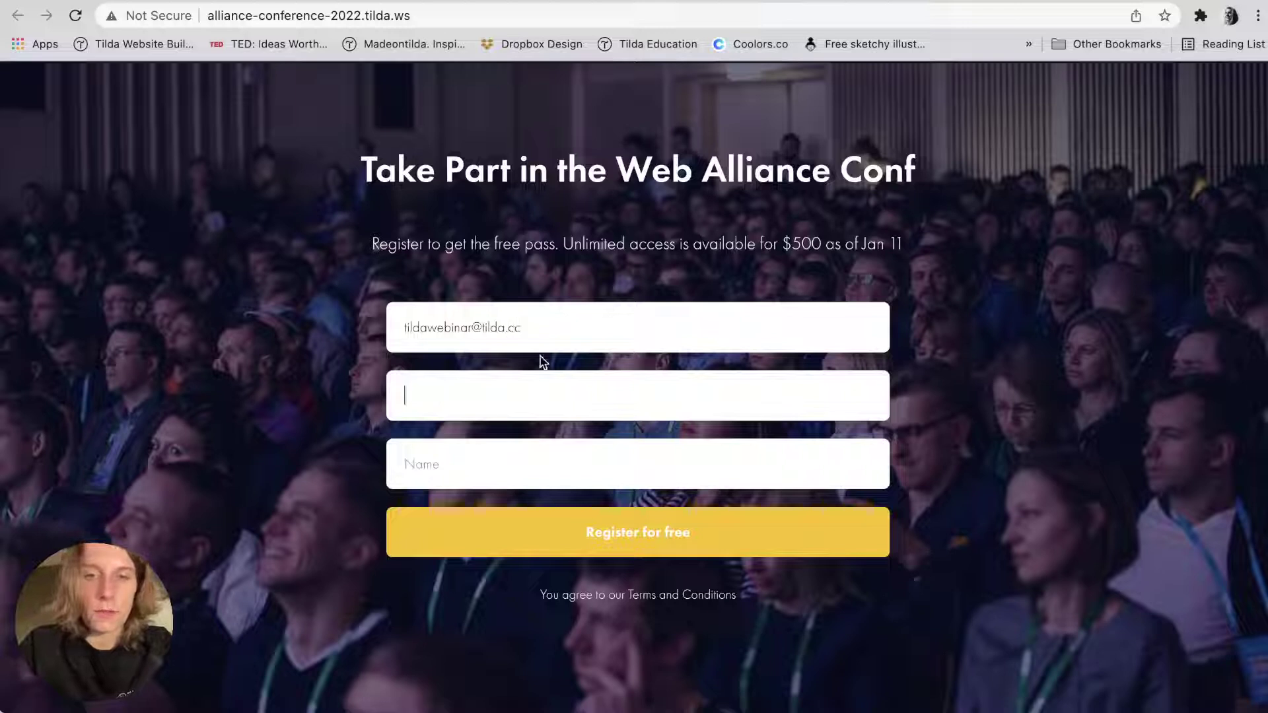
pyautogui.write('+1223456890')
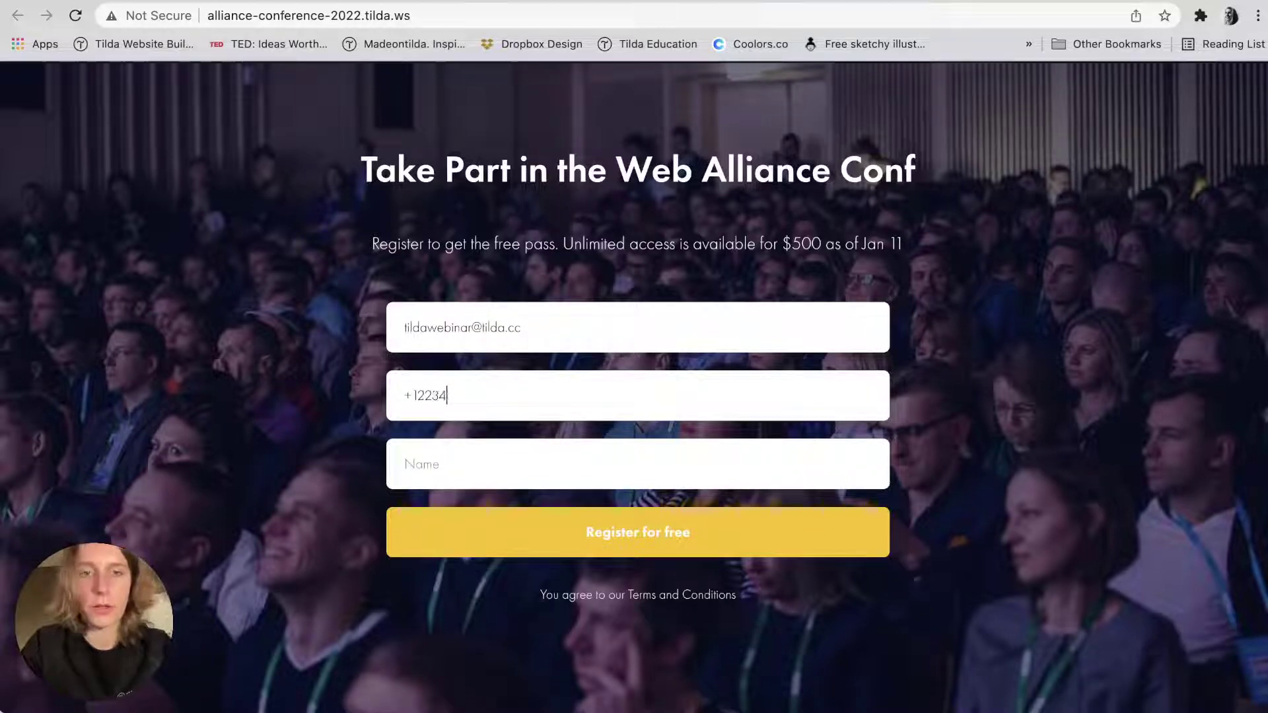
pyautogui.click(499, 459)
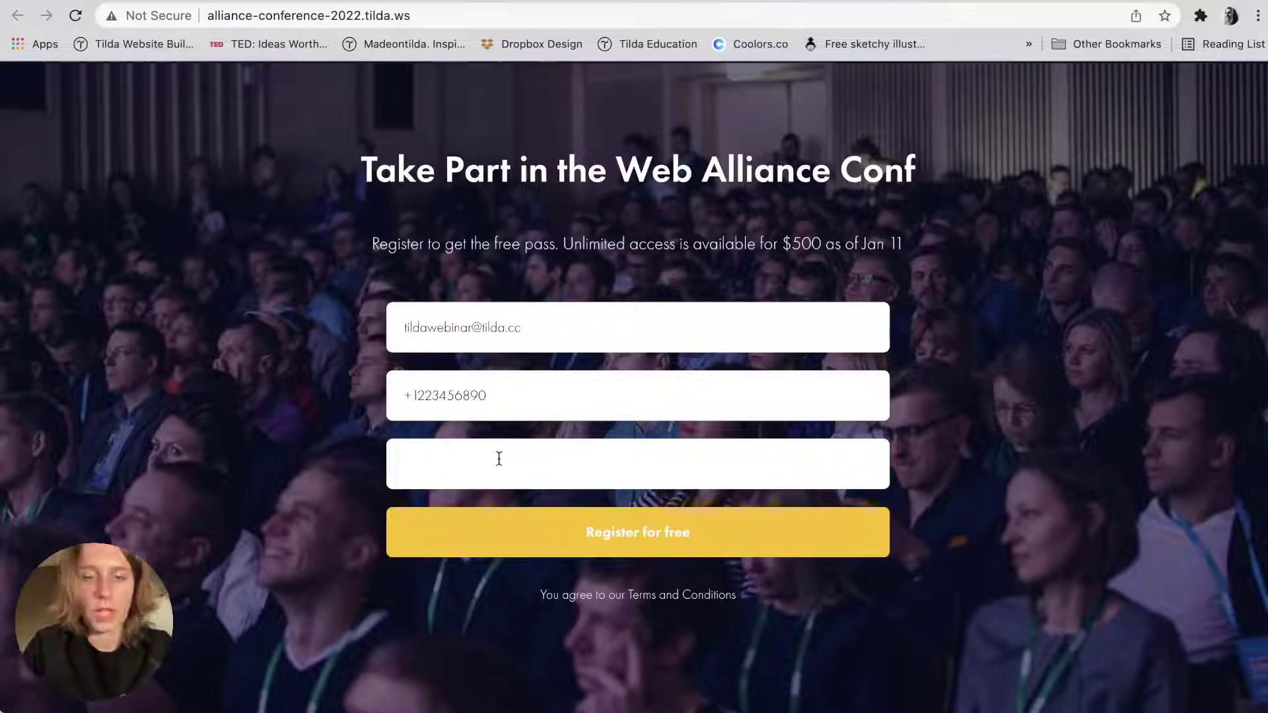
pyautogui.write('Elizabeth')
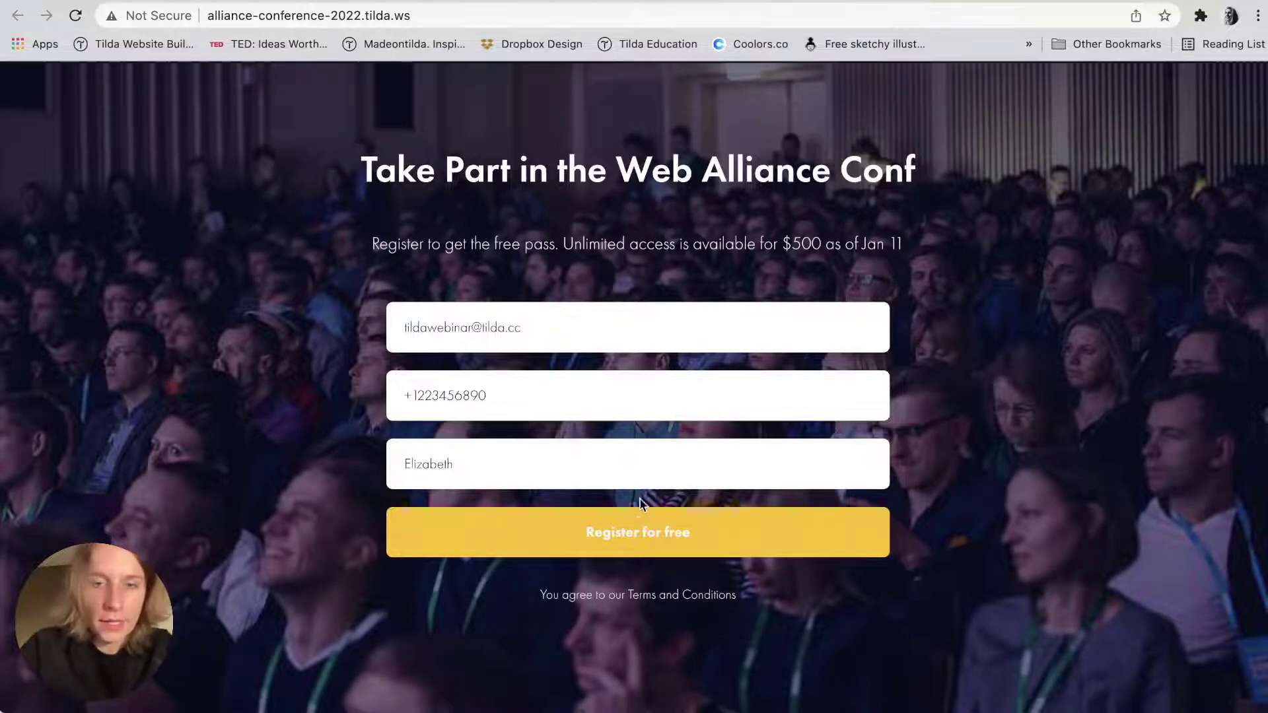
pyautogui.click(660, 535)
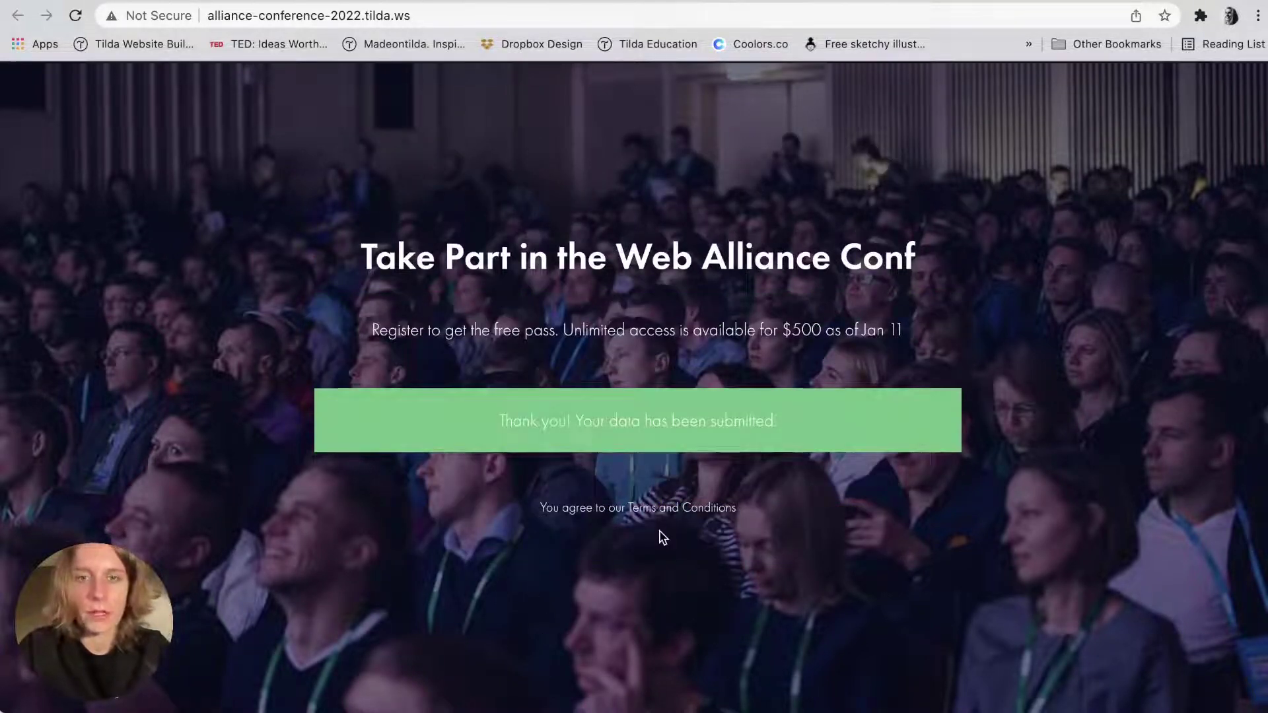
pyautogui.moveTo(499, 421); pyautogui.dragTo(790, 428)
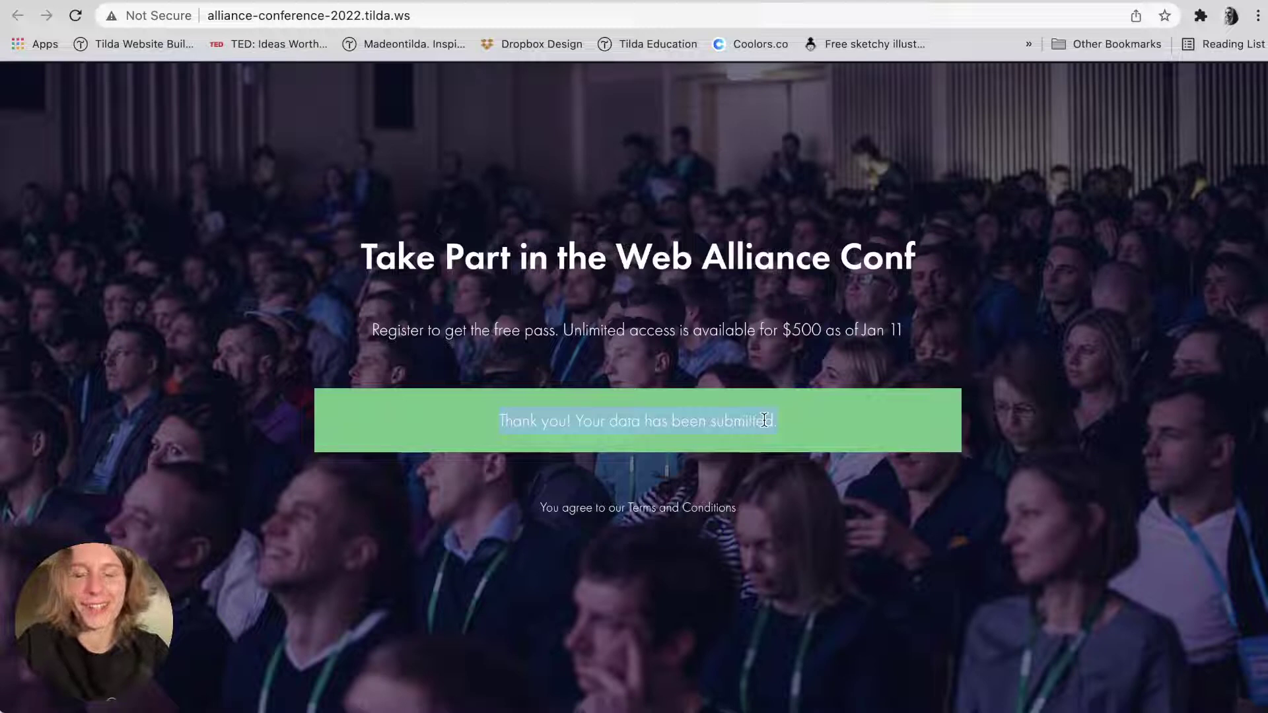
pyautogui.click(764, 421)
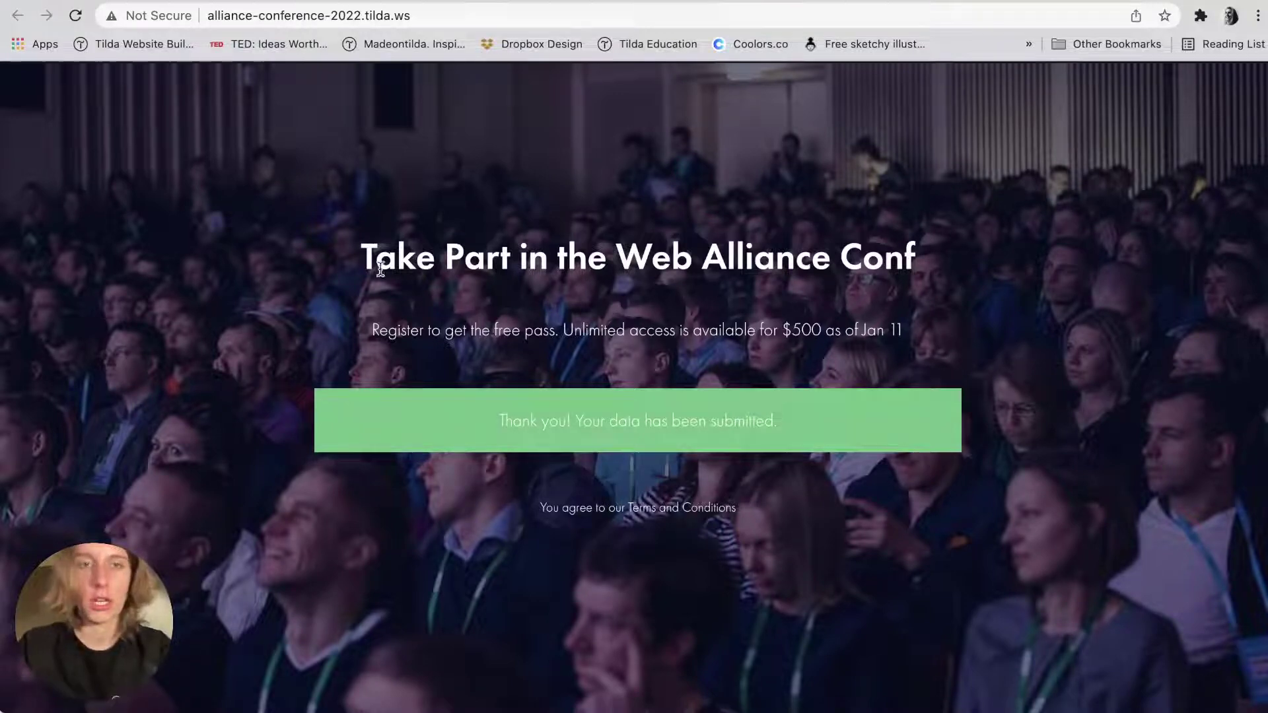
# Back in the editor, open Site Settings at the Forms section.
pyautogui.click(195, 0)
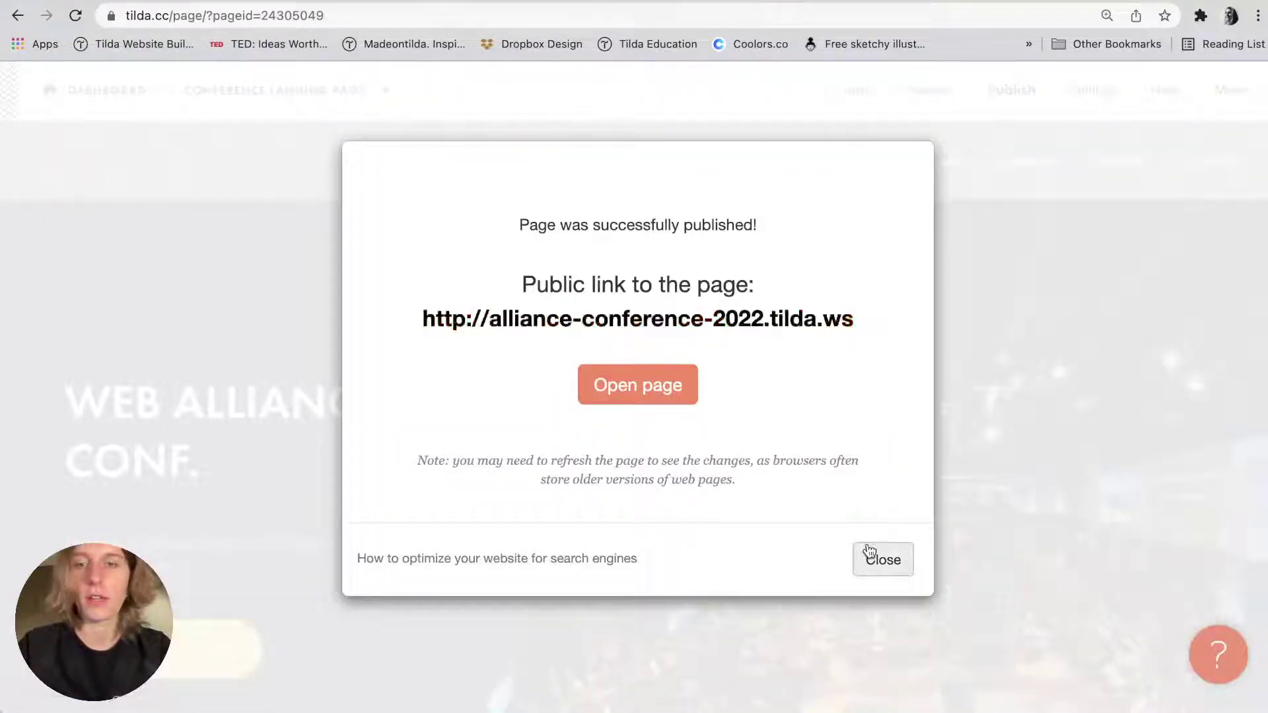
pyautogui.click(869, 556)
pyautogui.click(1230, 93)
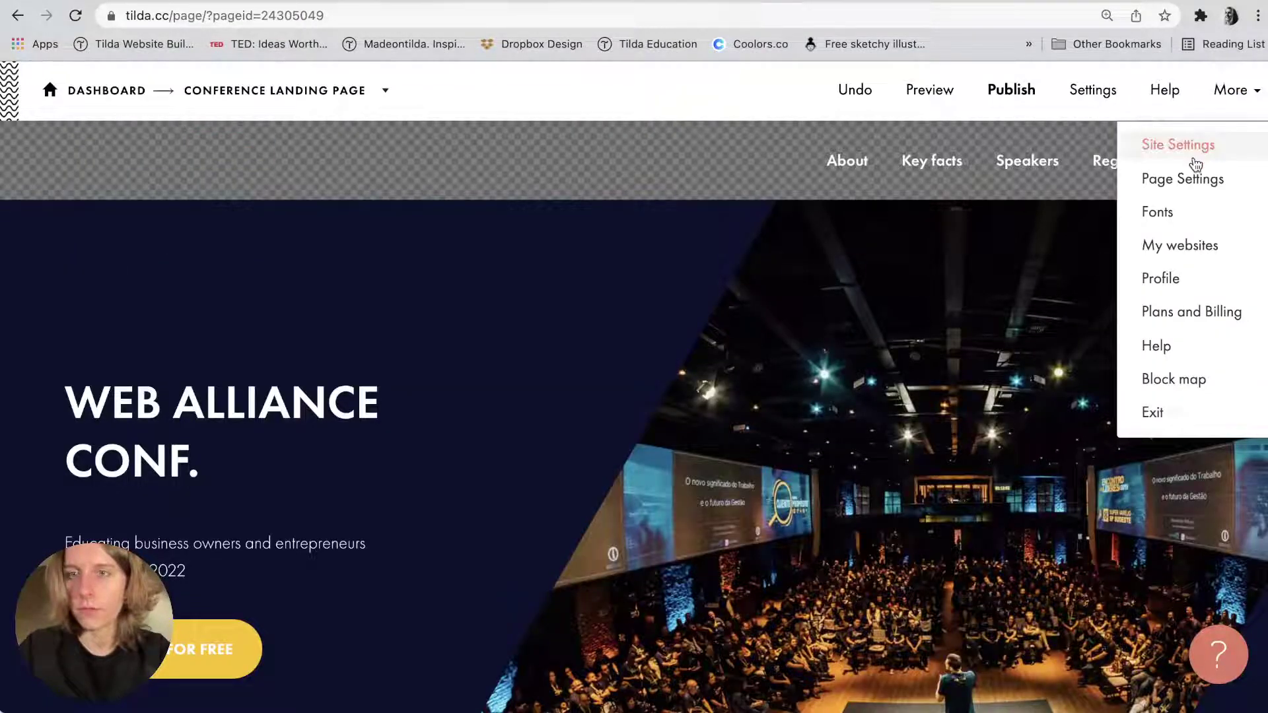
pyautogui.click(1191, 157)
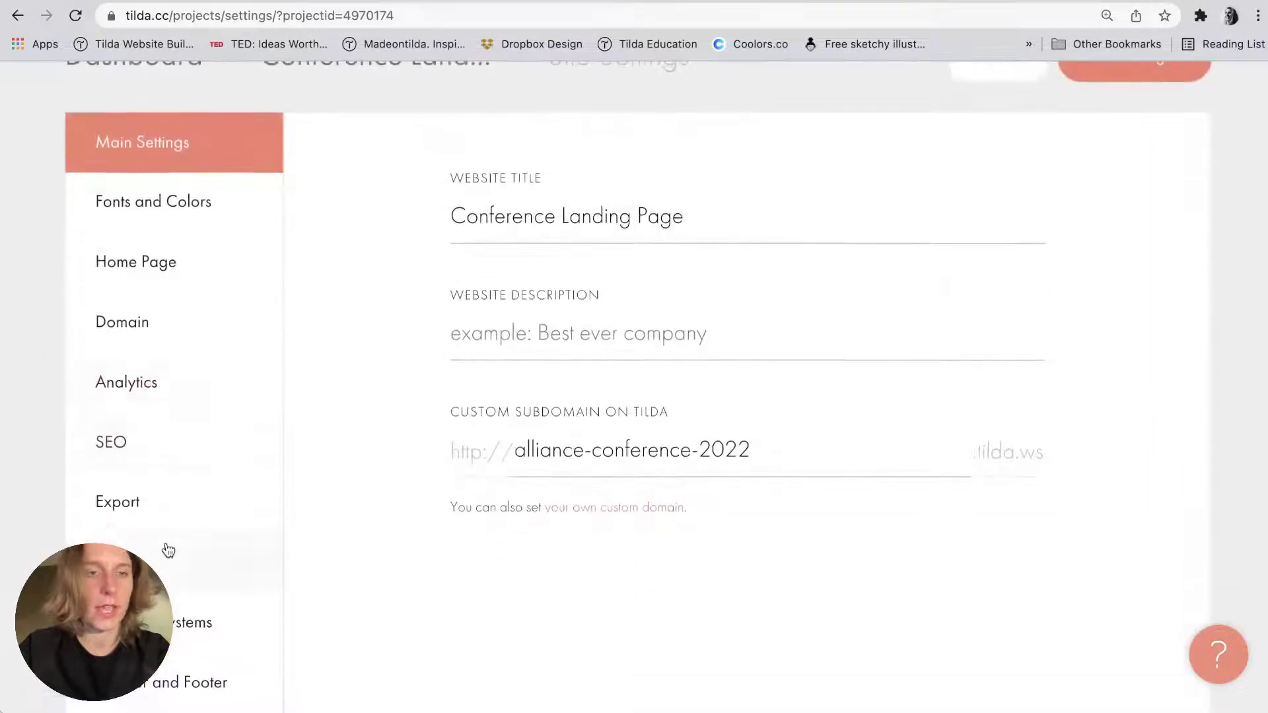
pyautogui.click(164, 558)
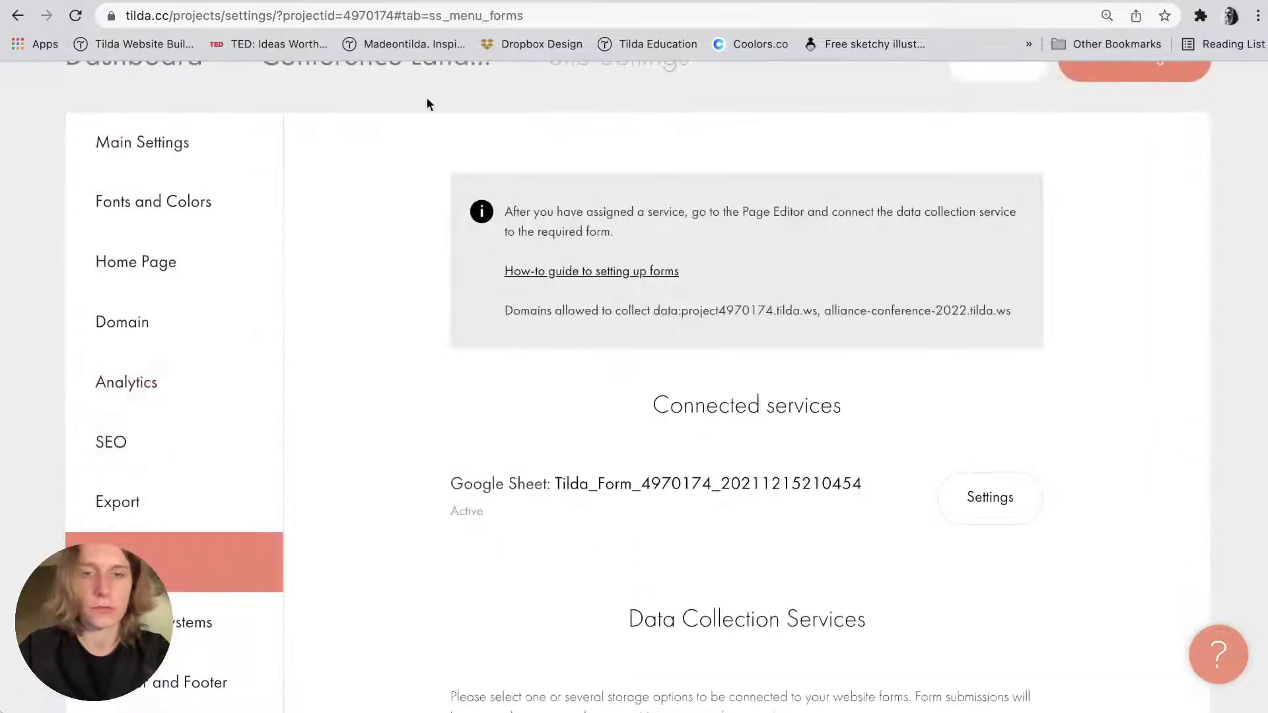
pyautogui.scroll(-3, 594, 232)
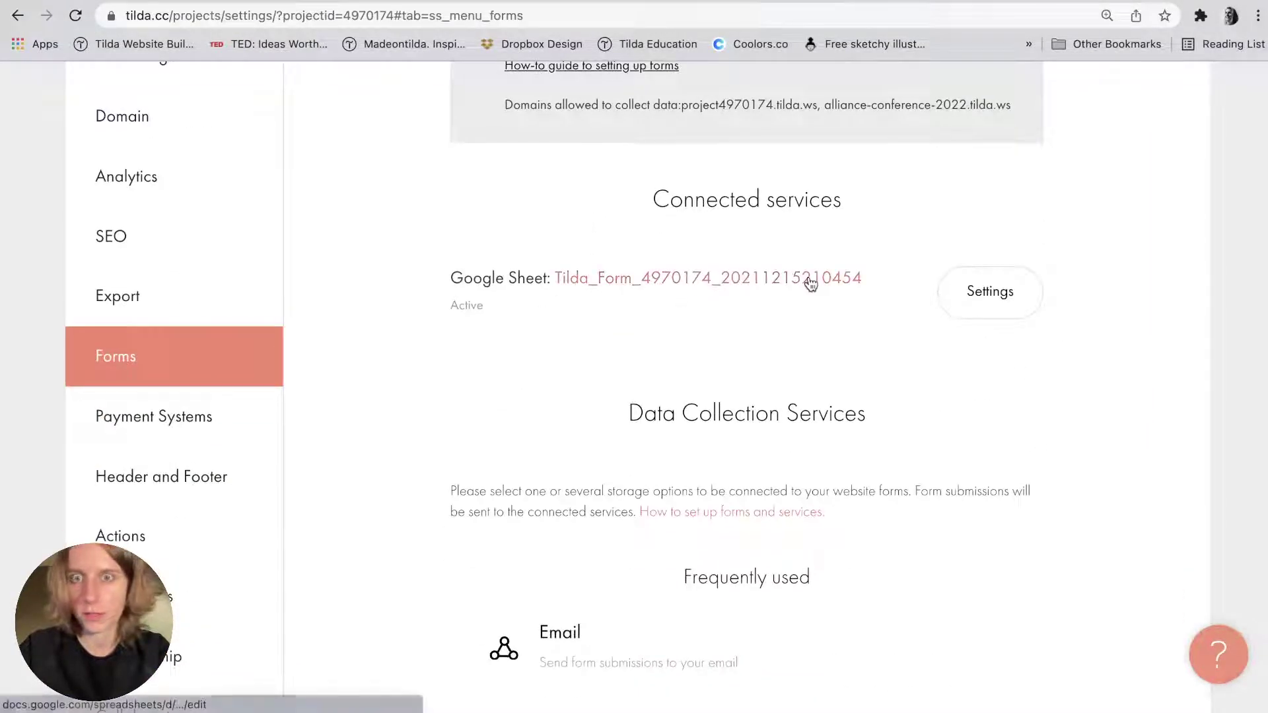
# Open the connected Google Sheet's details and follow its spreadsheet link.
pyautogui.click(962, 309)
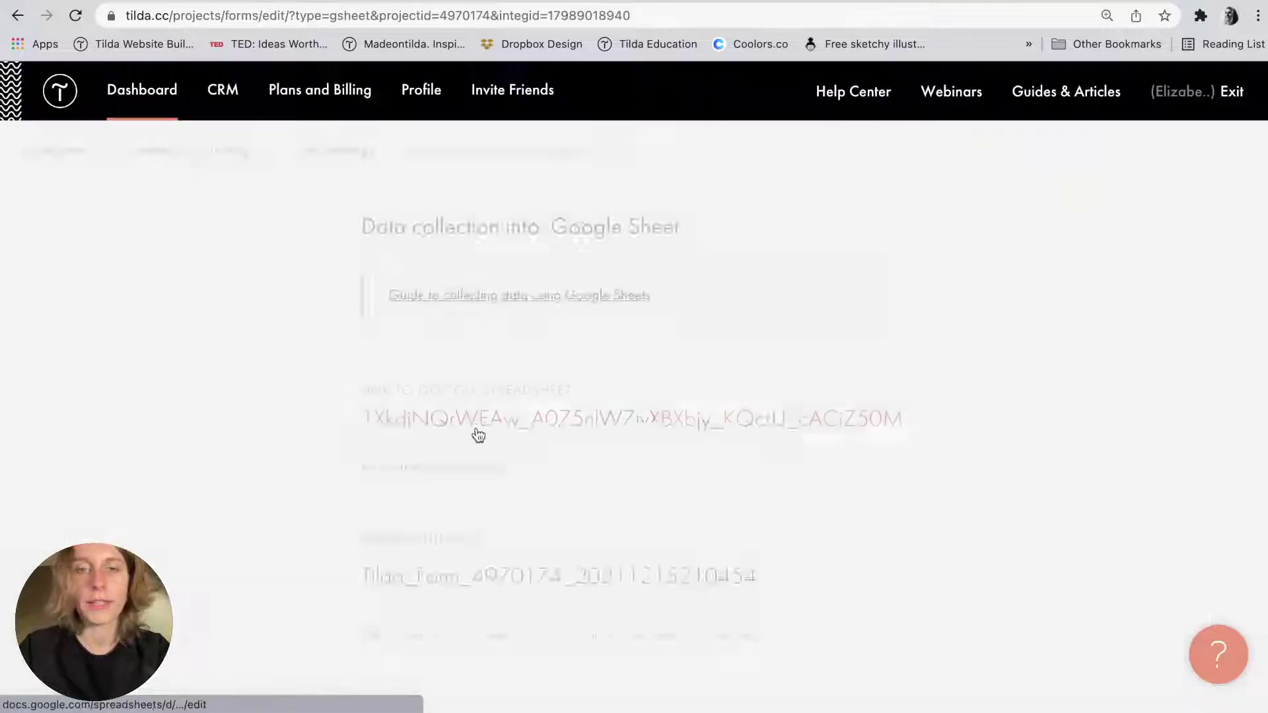
pyautogui.doubleClick(433, 388)
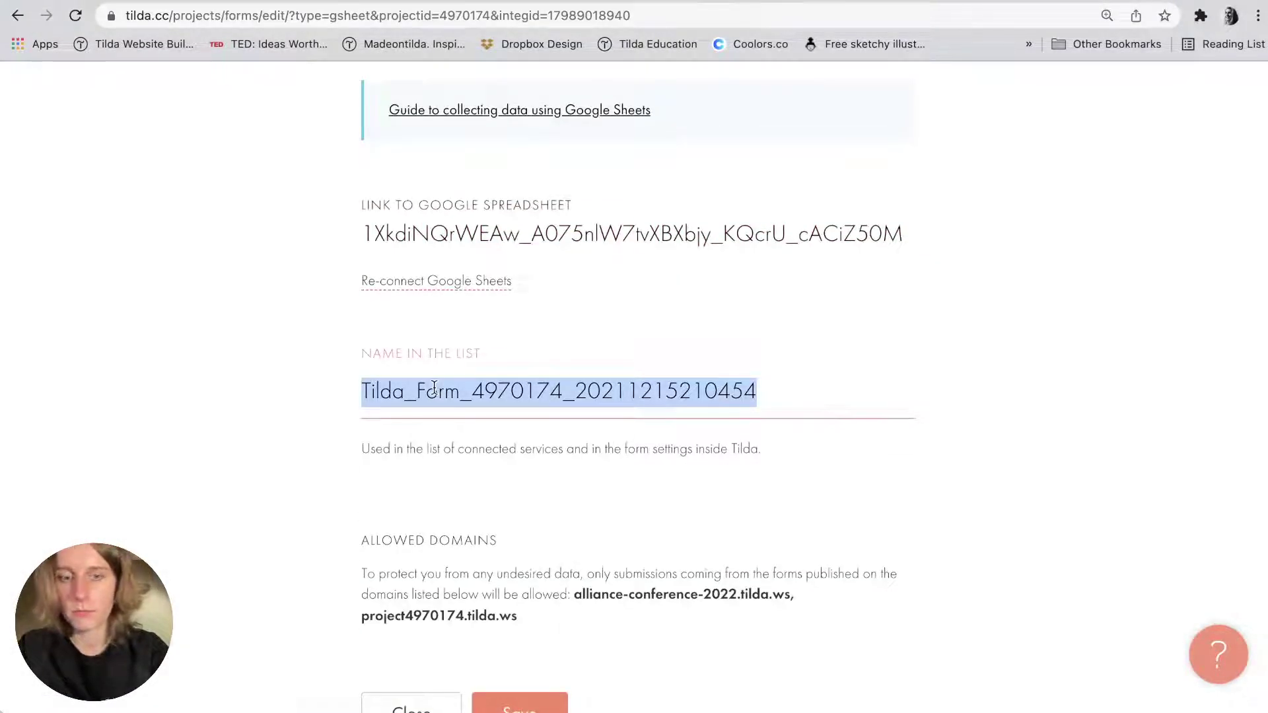
pyautogui.click(201, 396)
pyautogui.scroll(-3, 286, 504)
pyautogui.scroll(6, 286, 504)
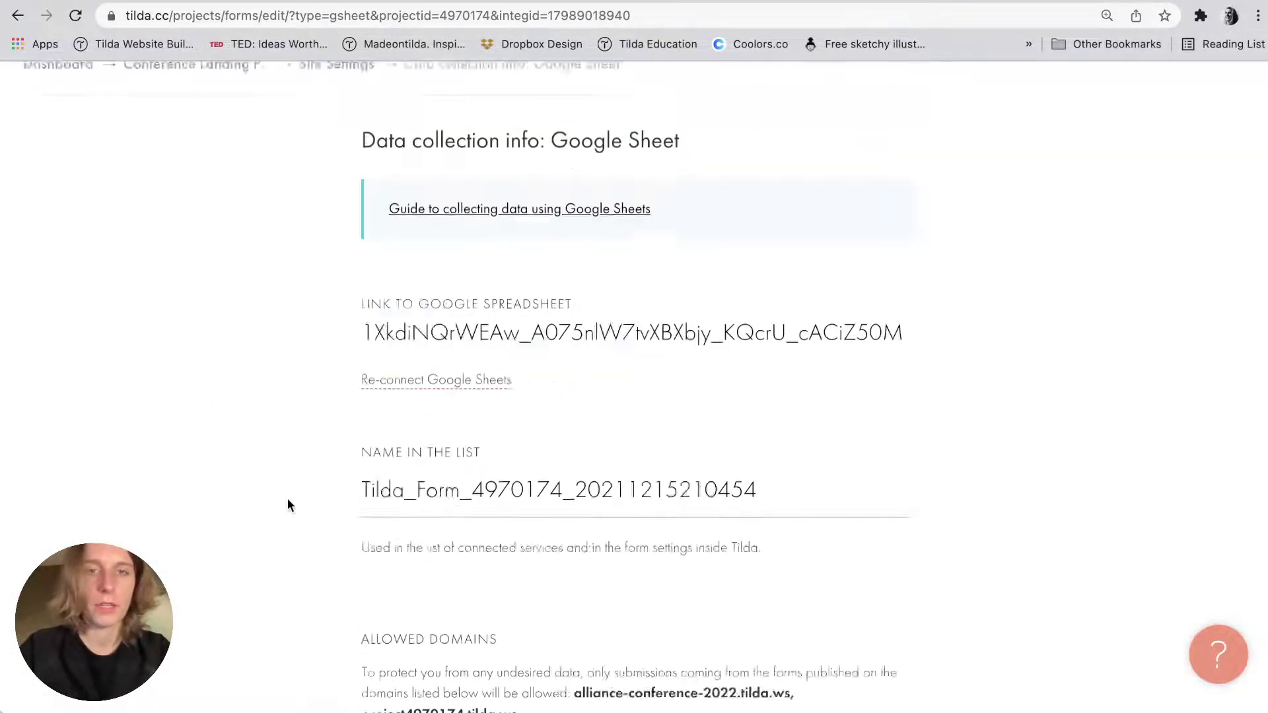
pyautogui.click(430, 424)
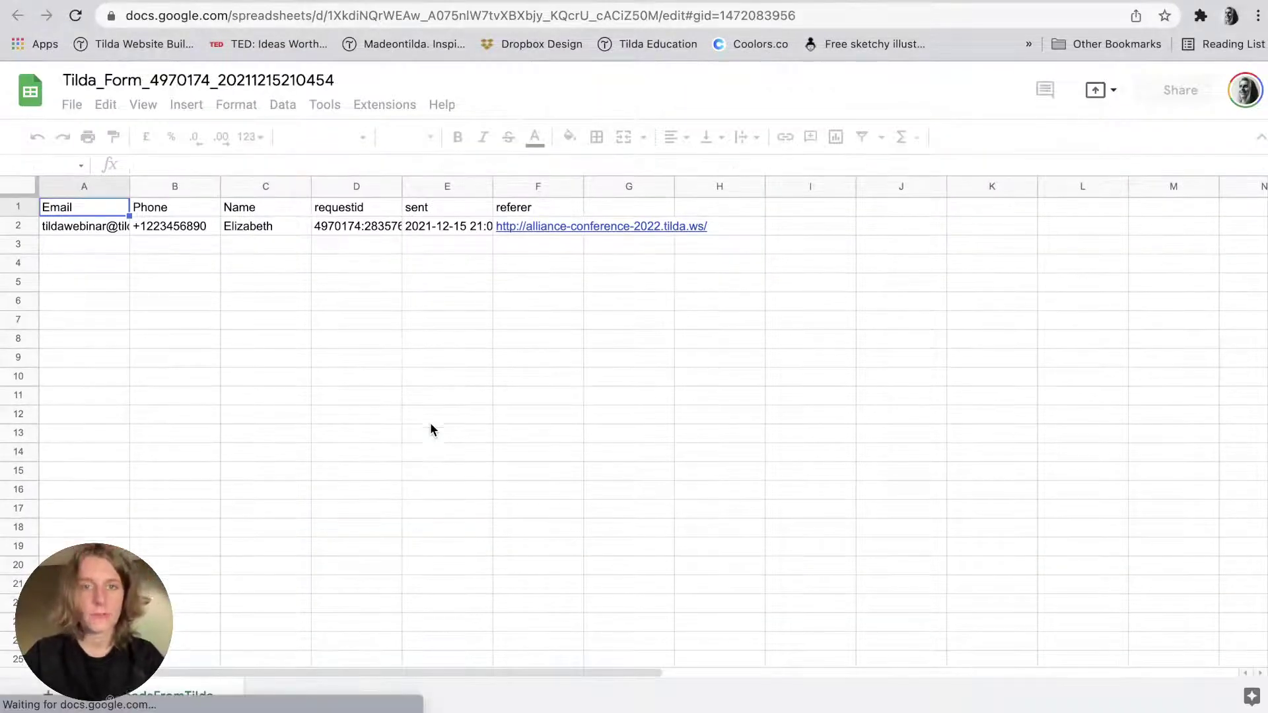
# Widen columns D and E so the requestid and sent timestamp show fully, dismissing the People chips tips.
pyautogui.moveTo(401, 187); pyautogui.dragTo(450, 187)
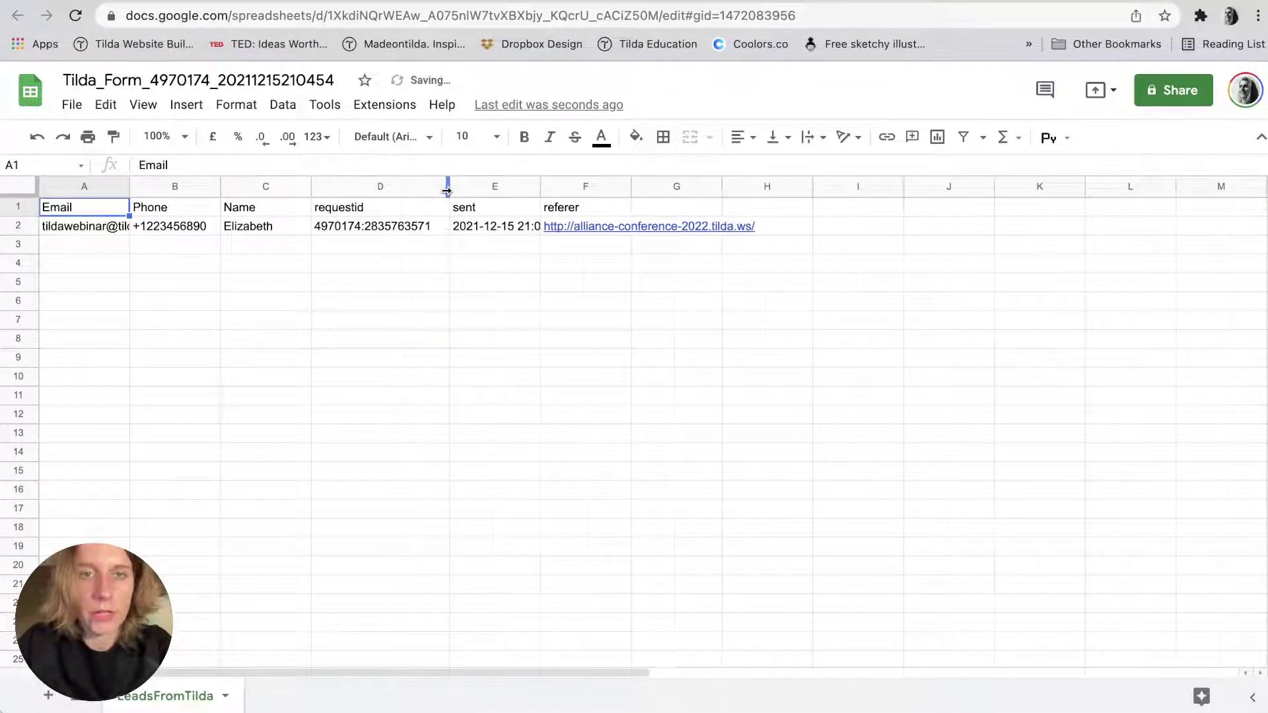
pyautogui.moveTo(540, 186); pyautogui.dragTo(566, 185)
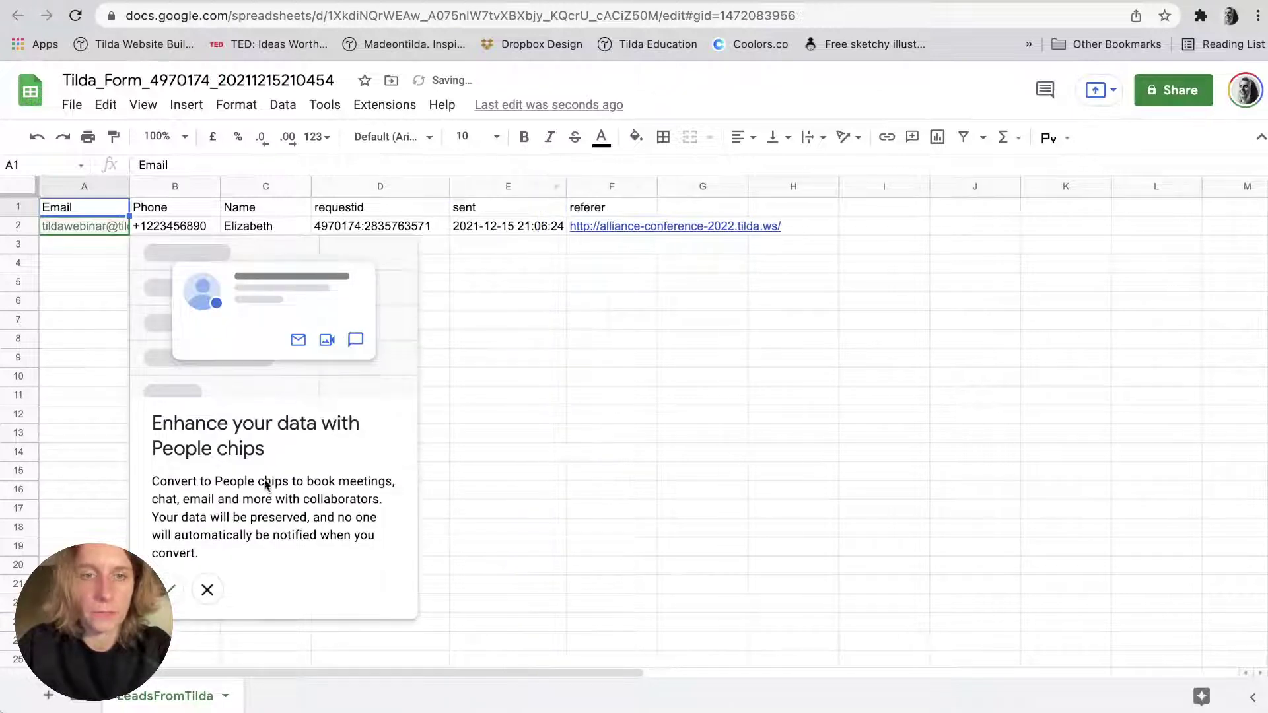
pyautogui.click(172, 594)
pyautogui.click(405, 420)
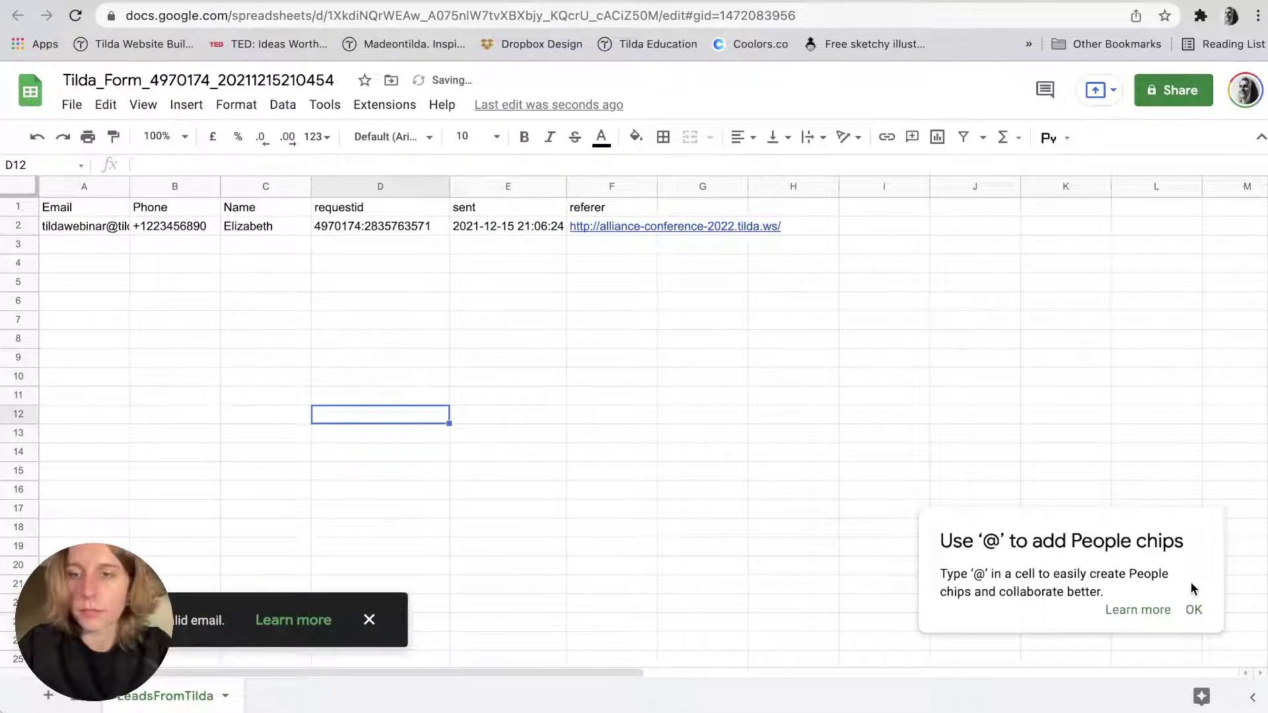
pyautogui.click(1191, 606)
pyautogui.click(673, 353)
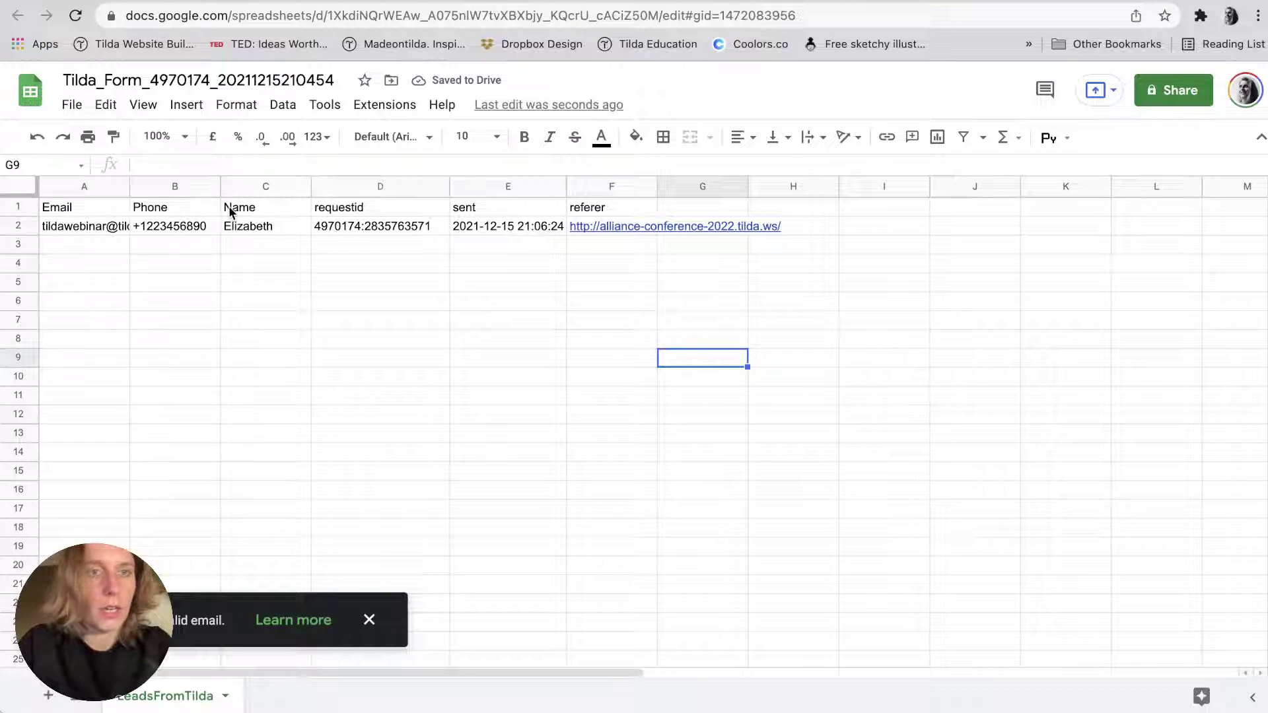
# Inspect the referer column, the timestamp in E2, and the requestid and Email headers.
pyautogui.click(592, 206)
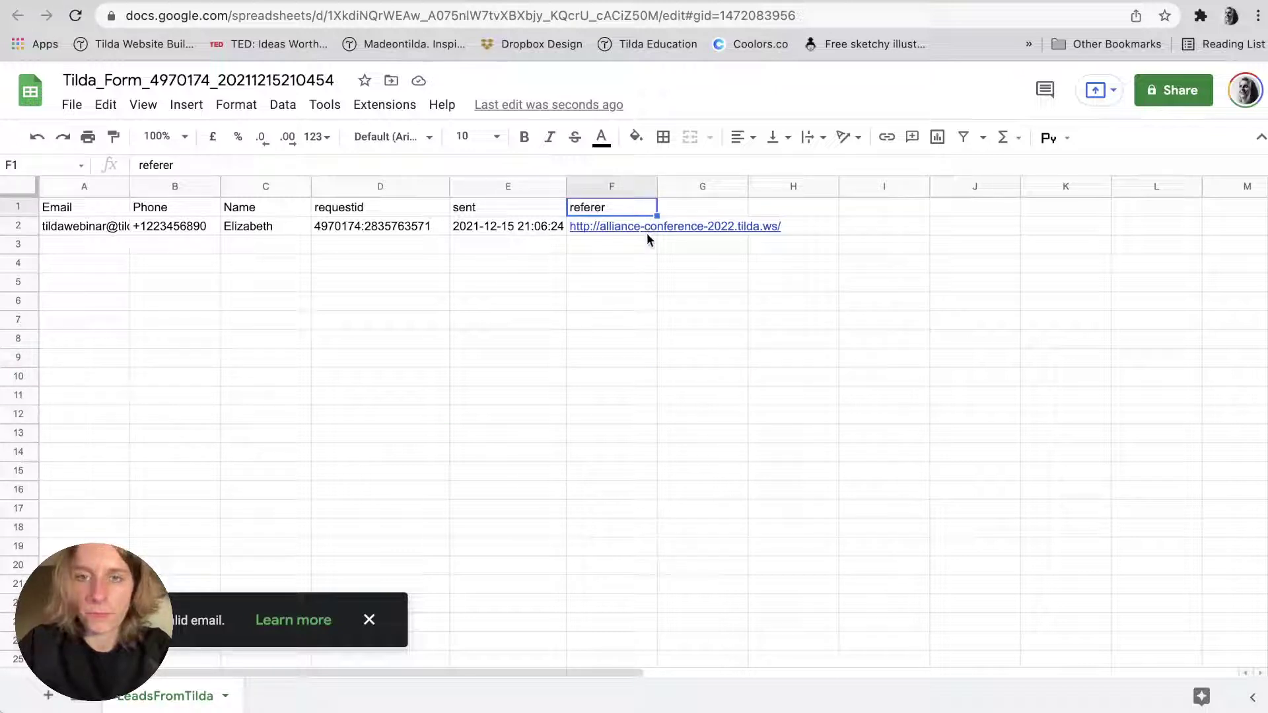
pyautogui.moveTo(642, 235)
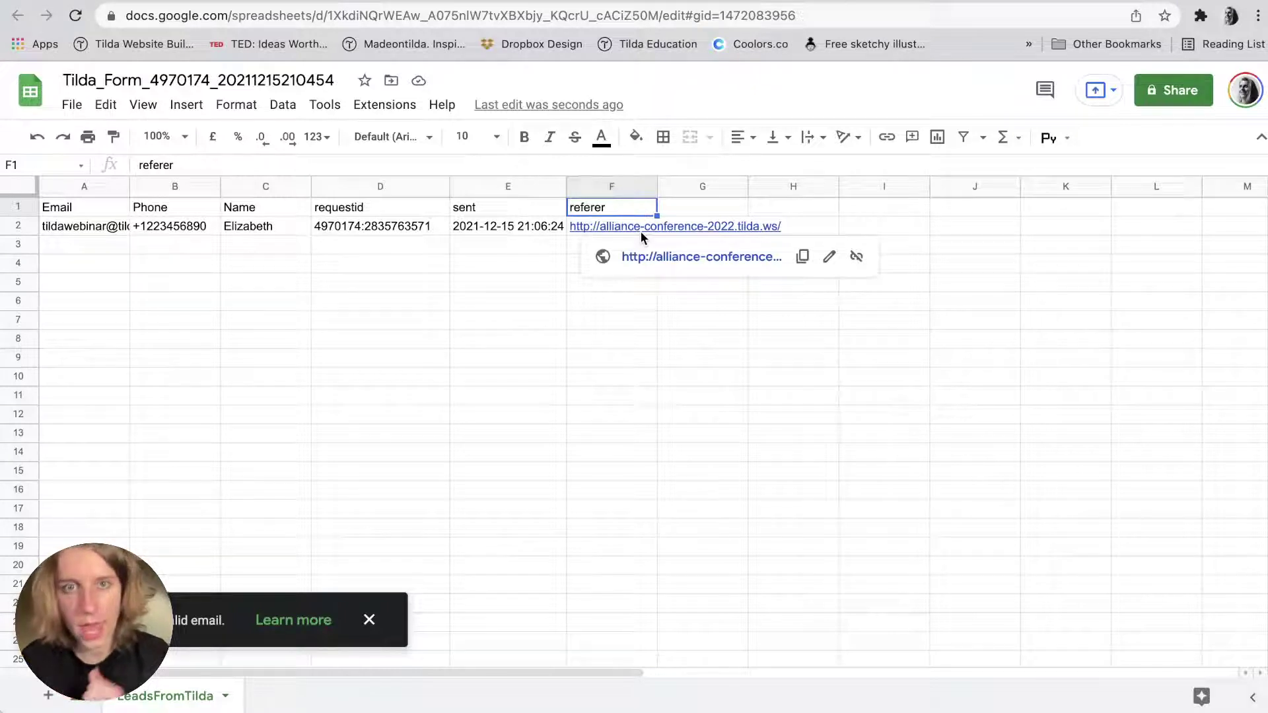
pyautogui.click(505, 226)
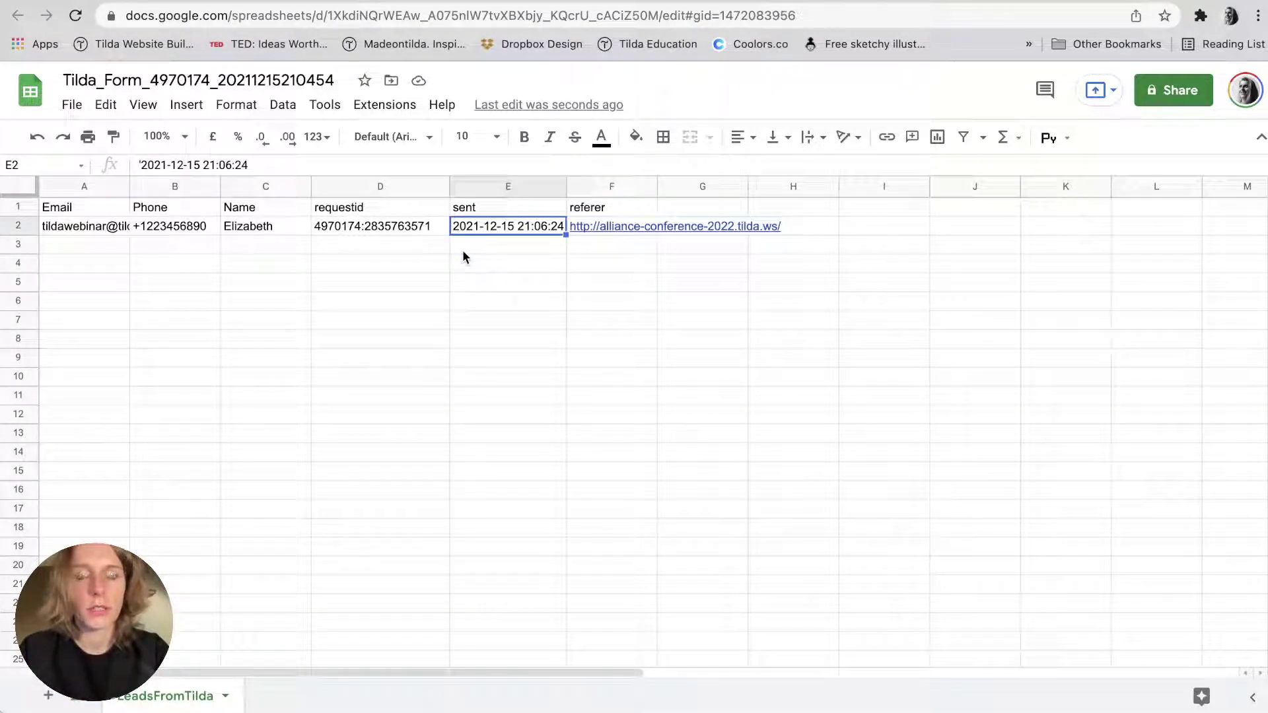
pyautogui.click(362, 208)
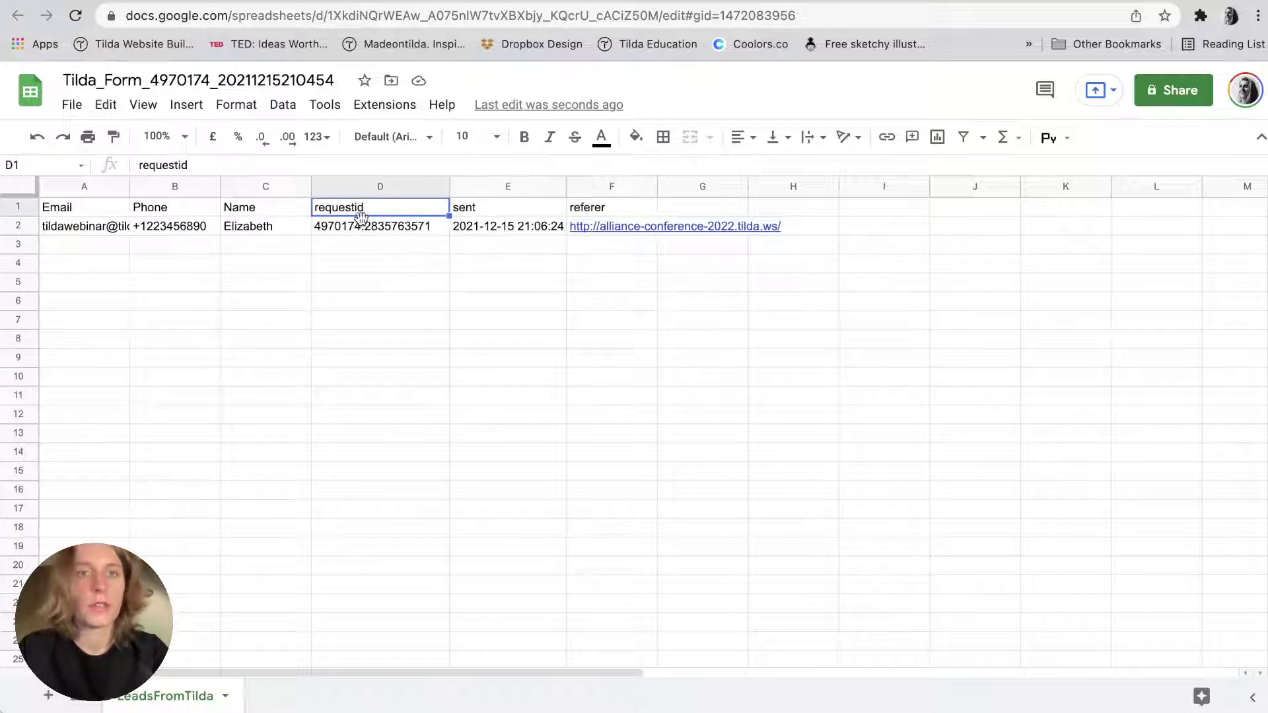
pyautogui.click(363, 226)
pyautogui.click(254, 226)
pyautogui.click(142, 207)
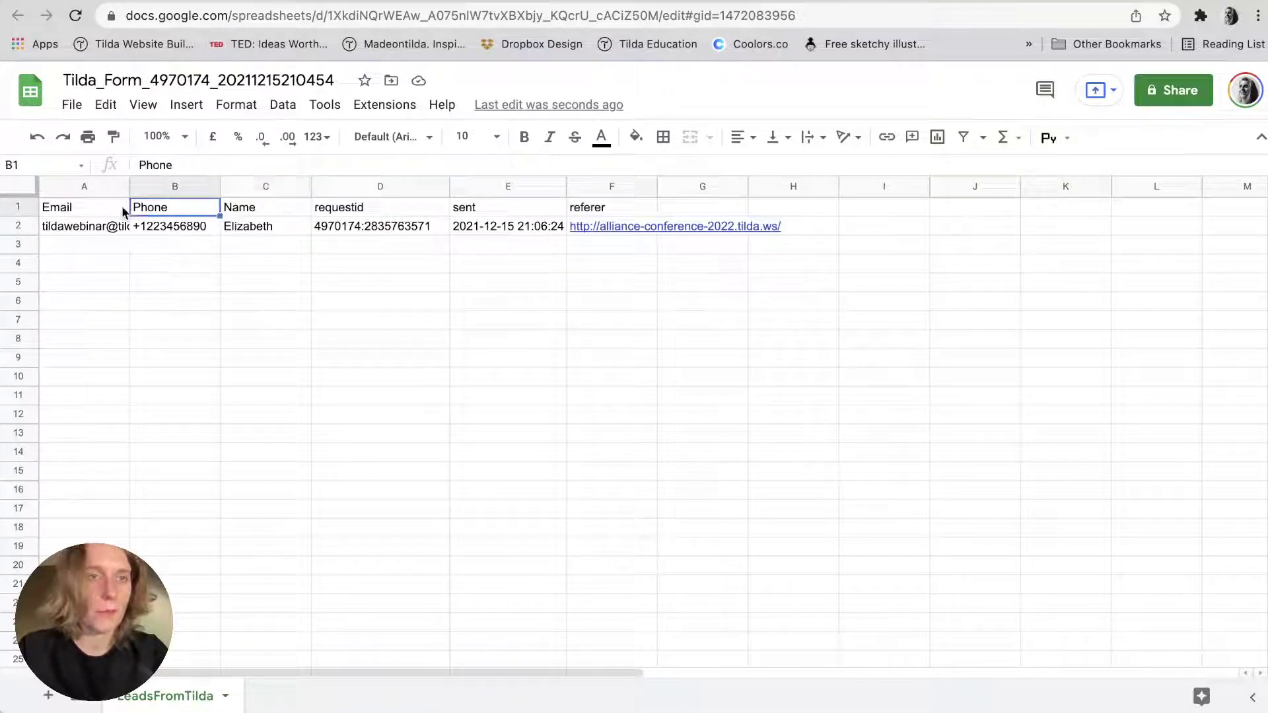
pyautogui.click(56, 209)
# Widen column A so email addresses fit, and review the Phone, Name and requestid columns.
pyautogui.moveTo(129, 187); pyautogui.dragTo(190, 186)
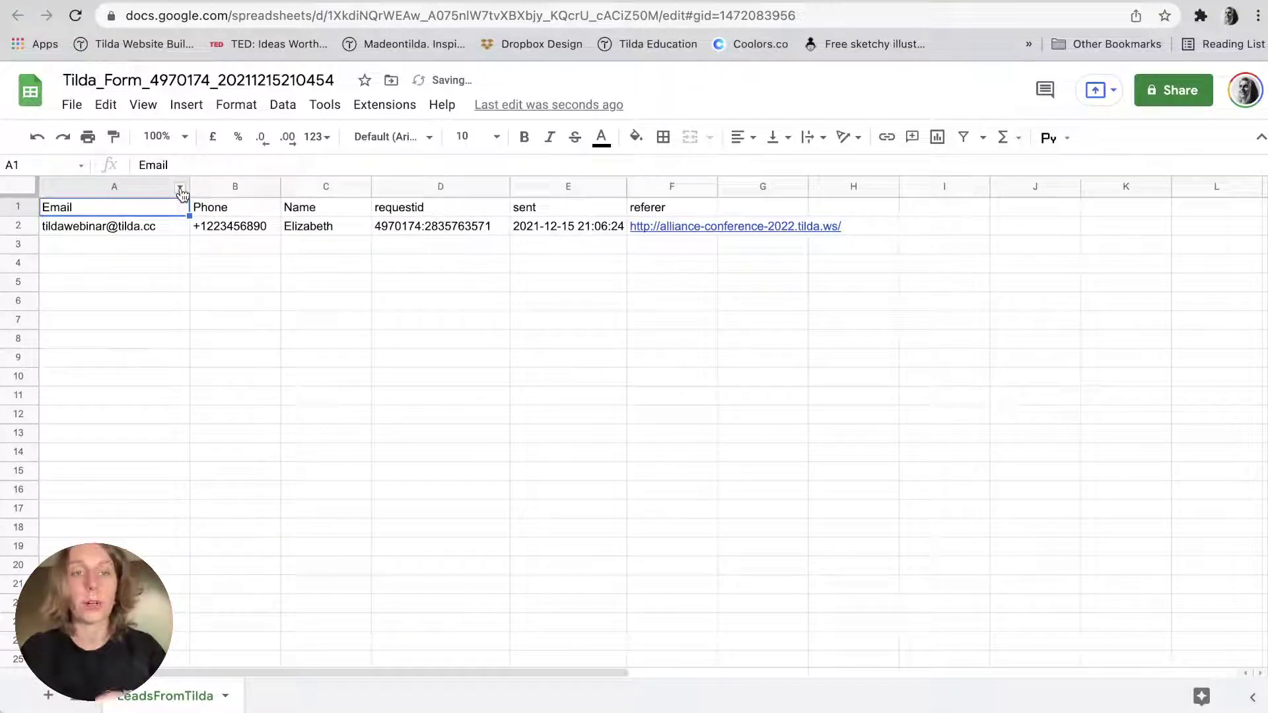
pyautogui.click(256, 188)
pyautogui.click(298, 190)
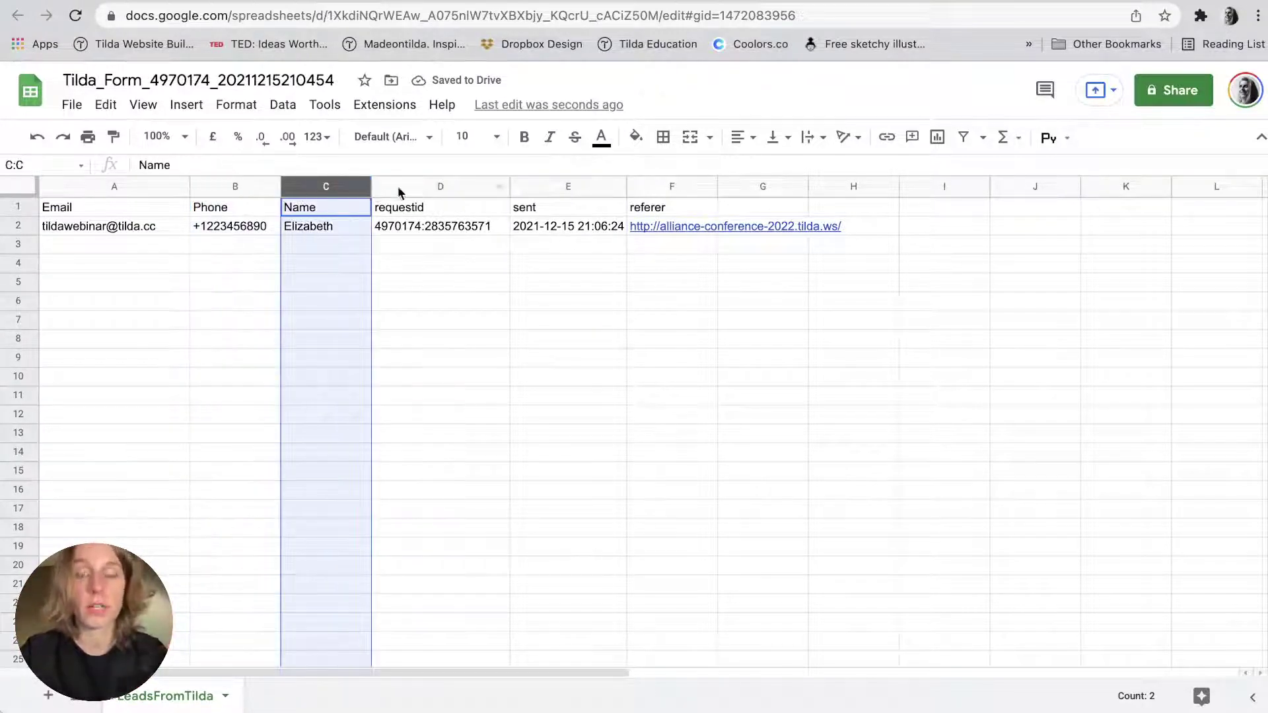
pyautogui.click(400, 187)
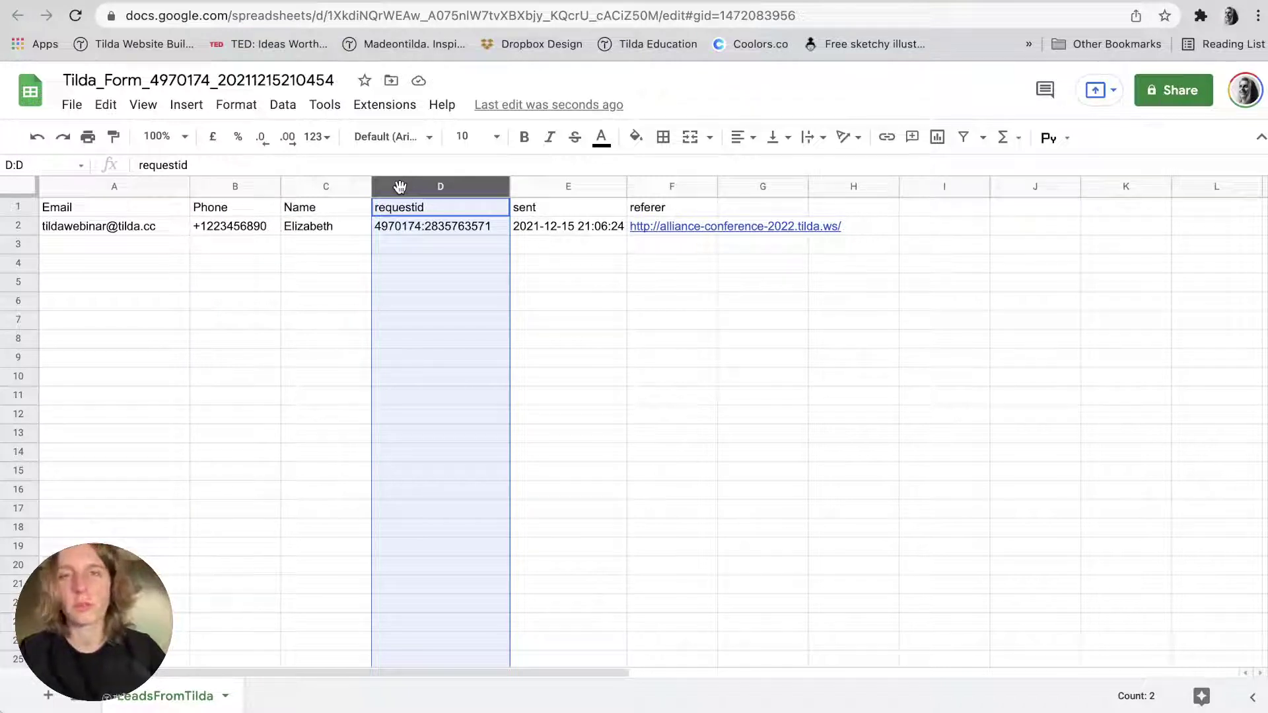
pyautogui.click(314, 273)
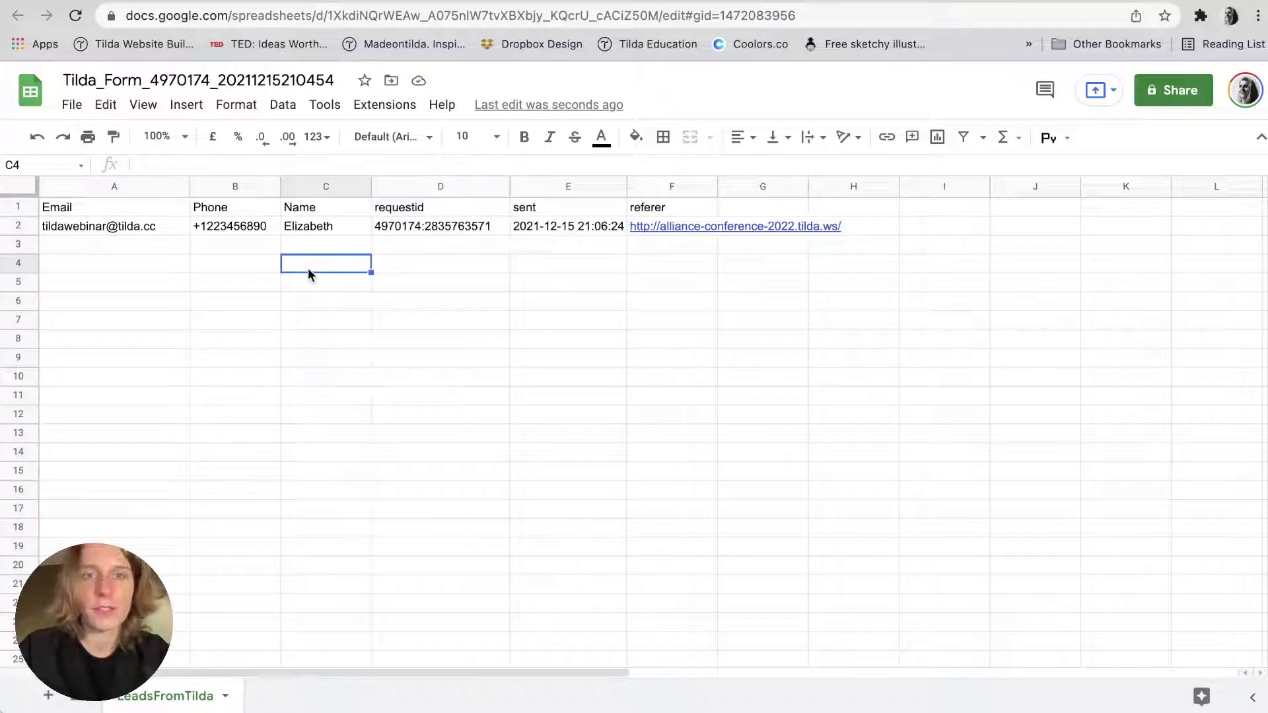
# Check the spreadsheet's sharing settings, then return to the Tilda tab.
pyautogui.click(1165, 104)
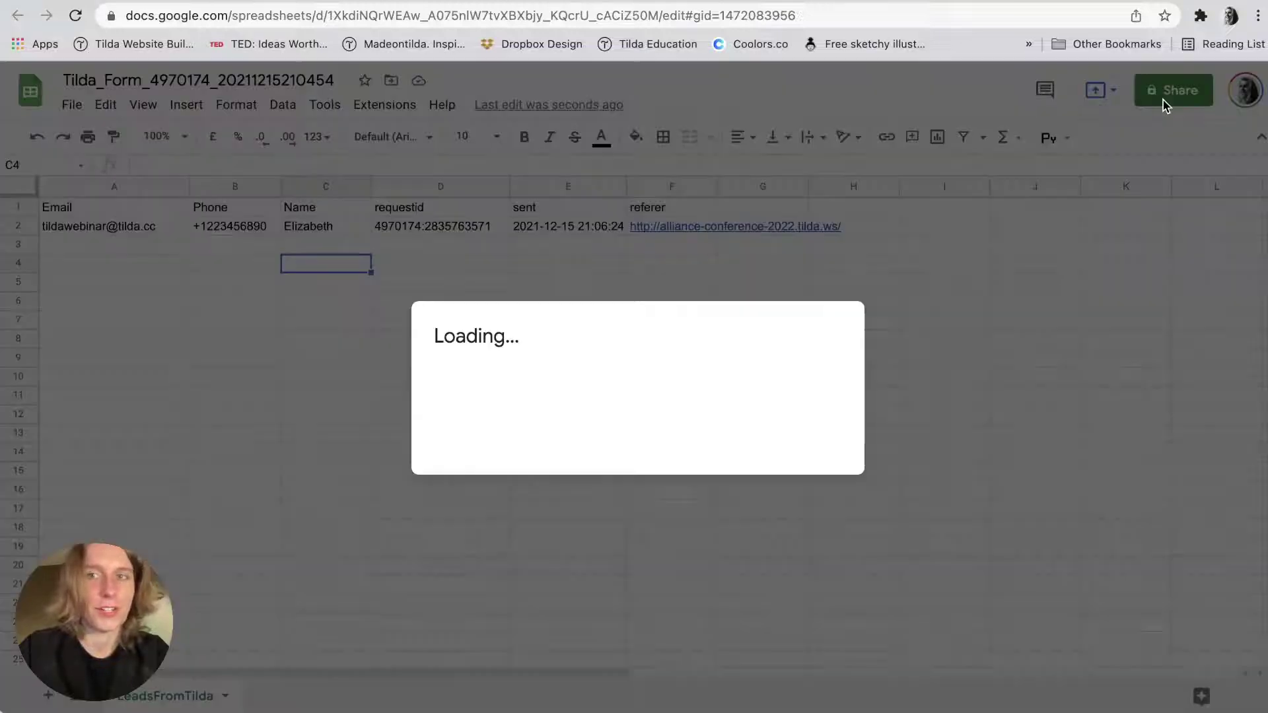
pyautogui.click(983, 191)
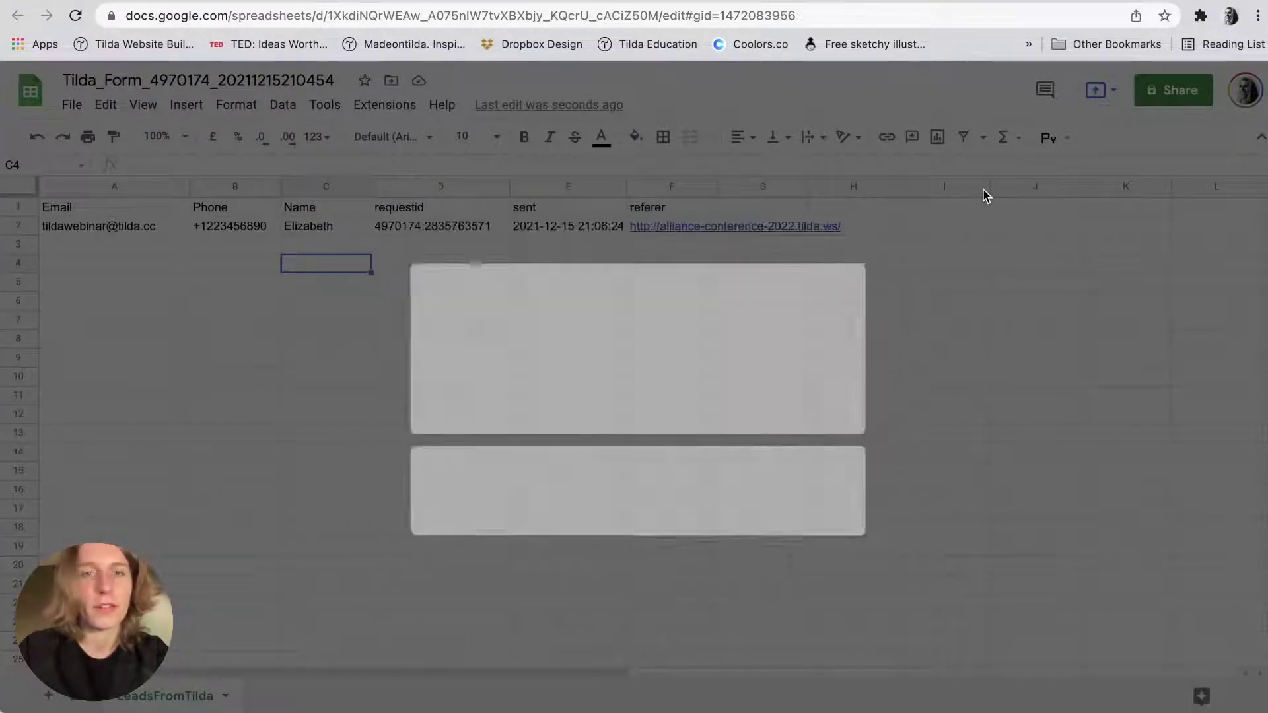
pyautogui.click(617, 290)
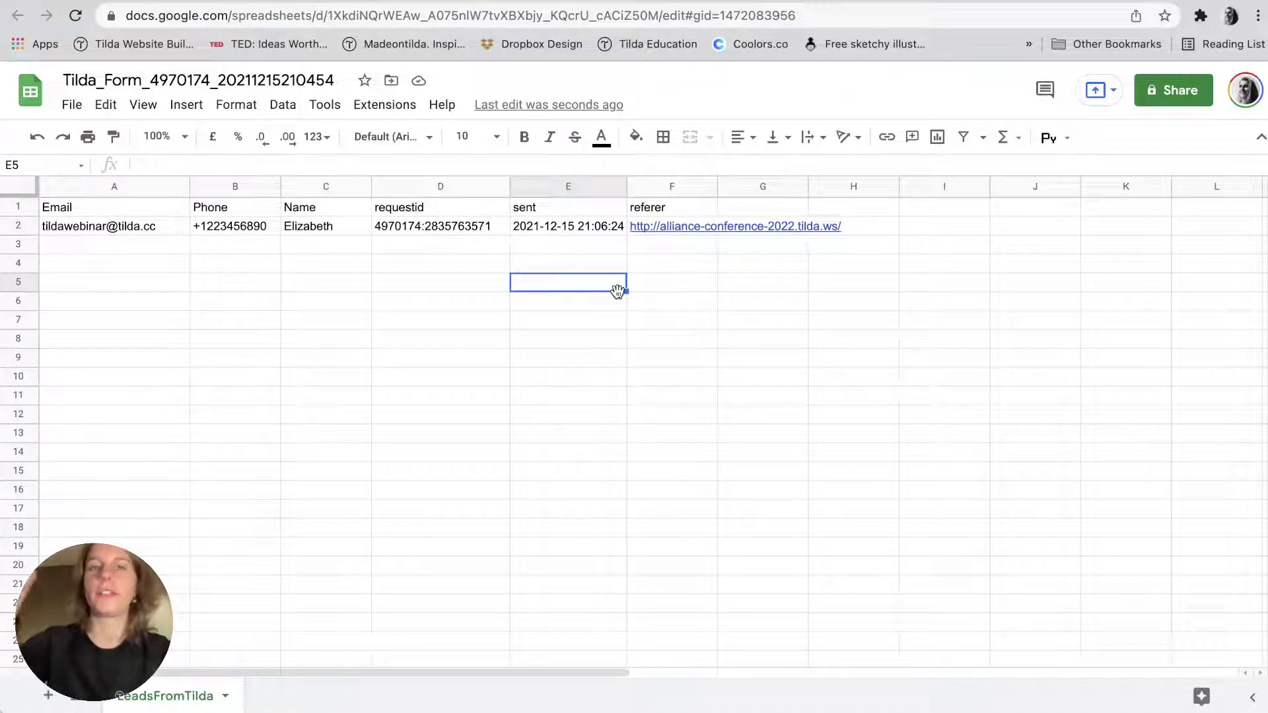
pyautogui.click(497, 282)
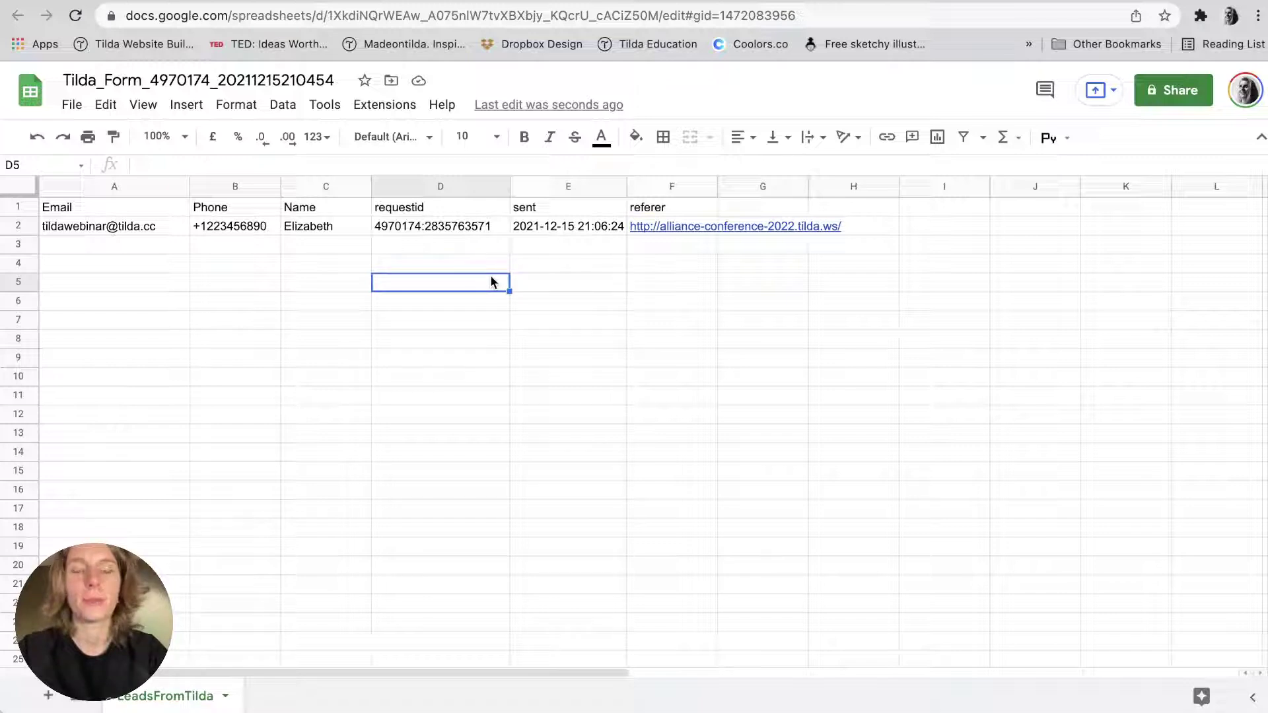
pyautogui.hotkey('ctrl', 'shift', 'Tab')
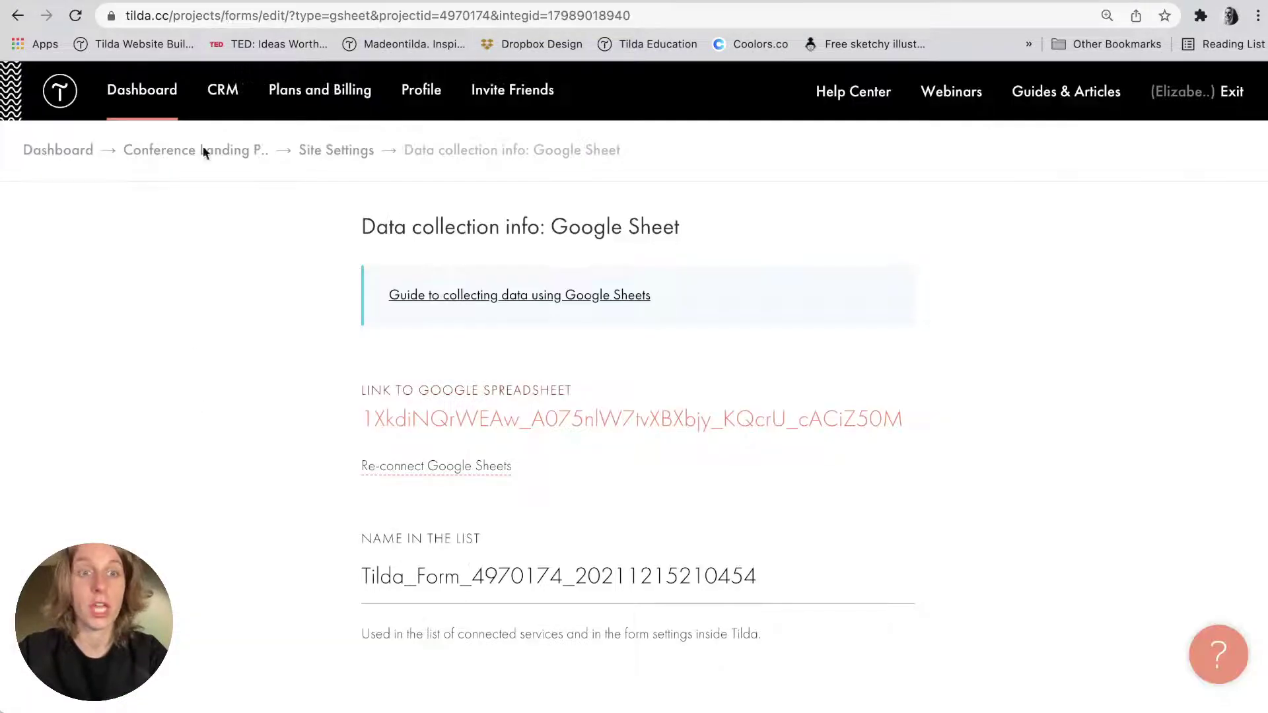
# From the Dashboard, open the Conference Landing Page project's Web Alliance Conference page in the editor.
pyautogui.click(141, 89)
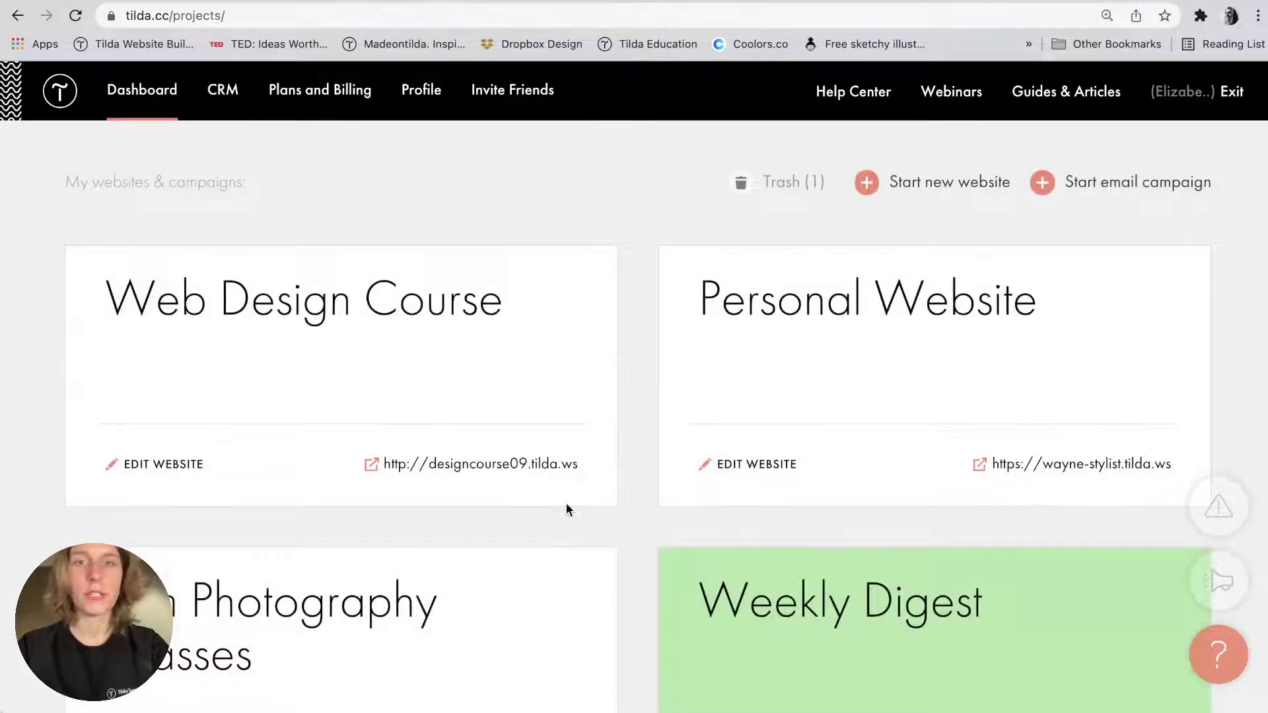
pyautogui.scroll(-7, 594, 462)
pyautogui.click(700, 423)
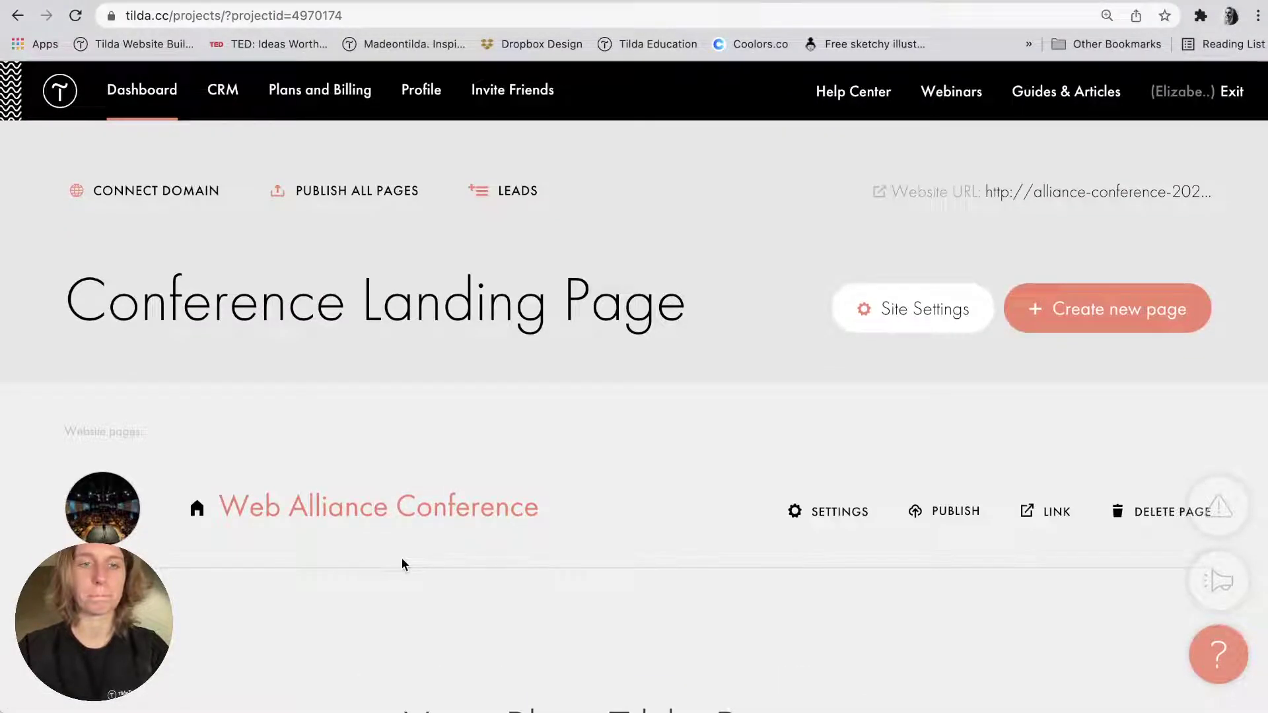
pyautogui.click(411, 507)
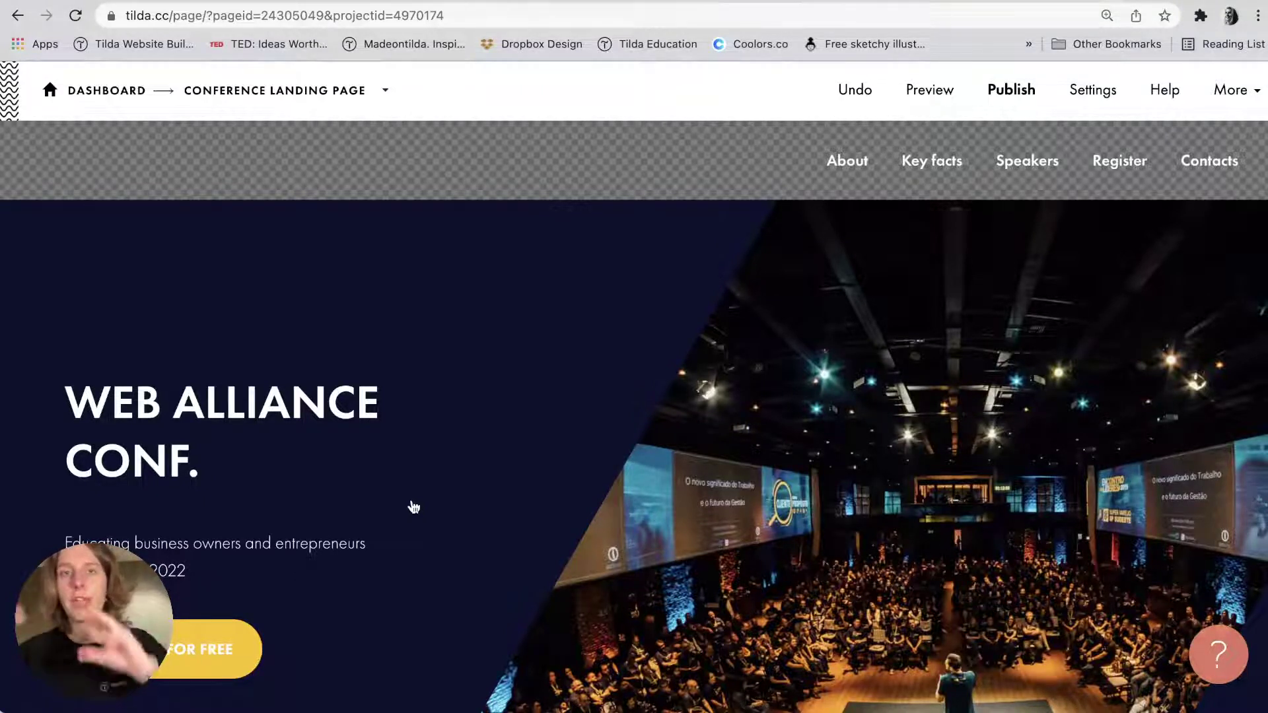
# Open the Block Library from the insert point between the top menu and the conference cover.
pyautogui.moveTo(445, 455)
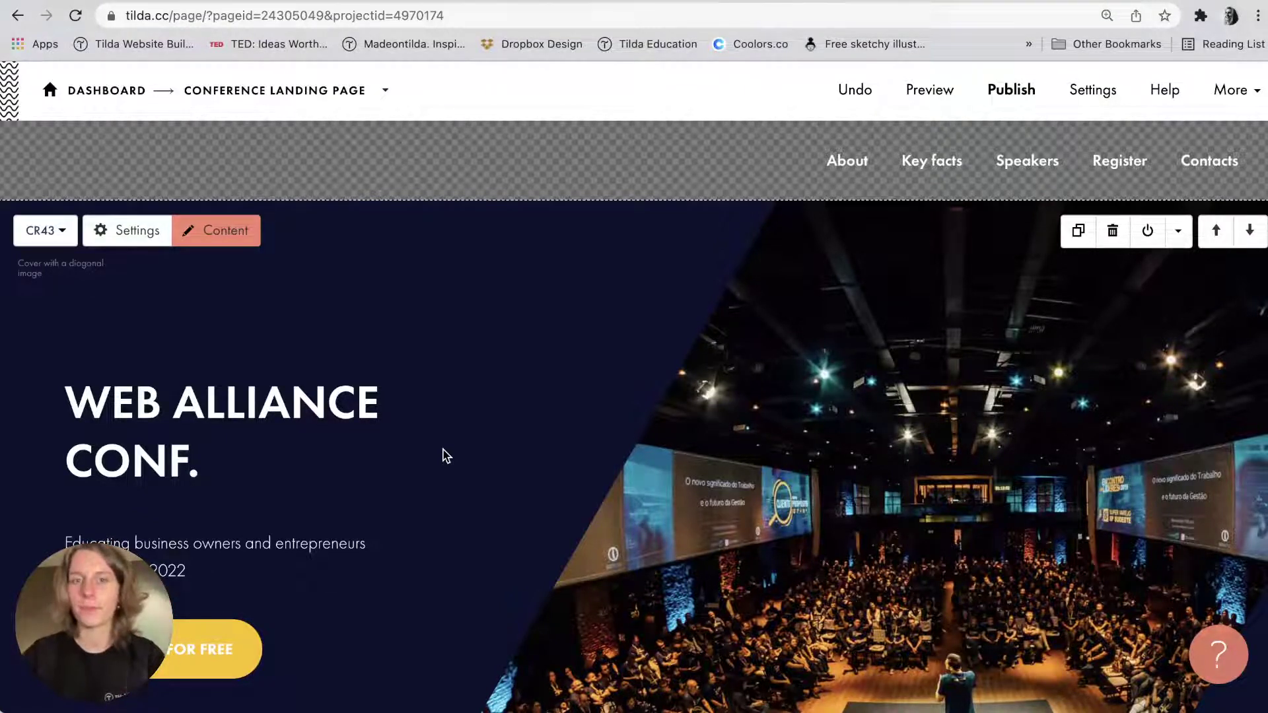
pyautogui.scroll(-2, 446, 455)
pyautogui.scroll(-2, 446, 456)
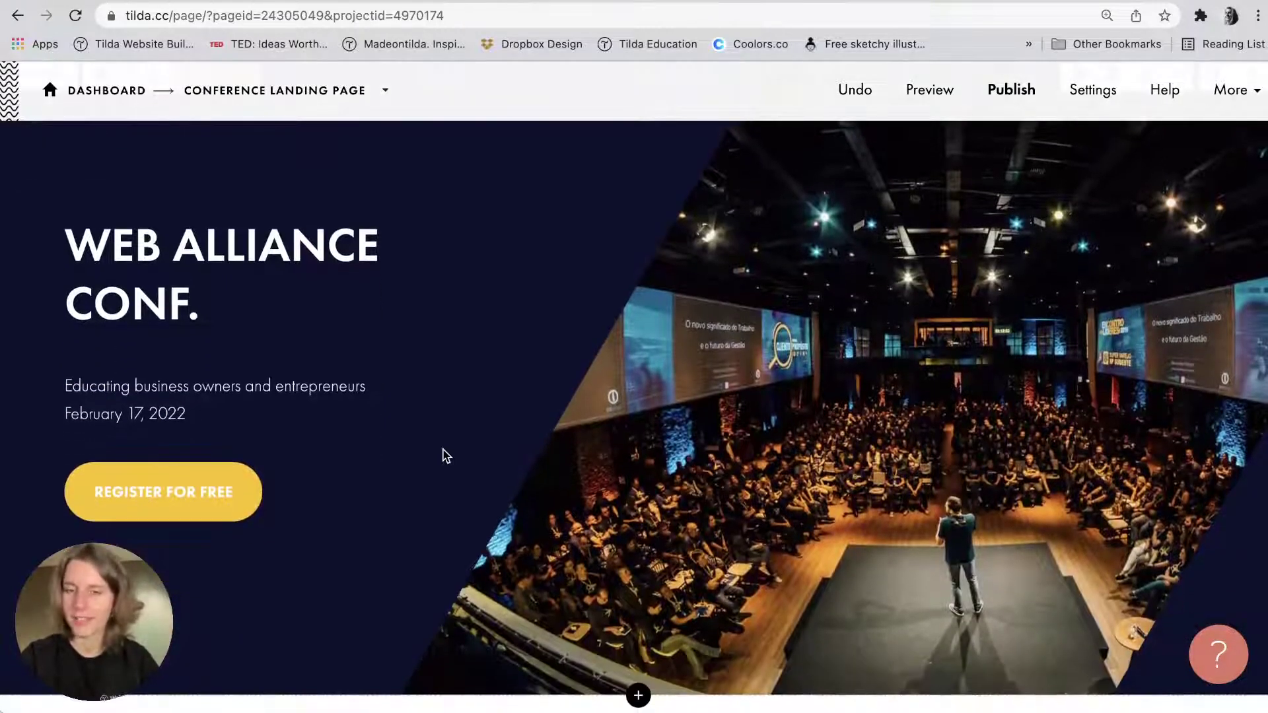
pyautogui.scroll(1, 445, 455)
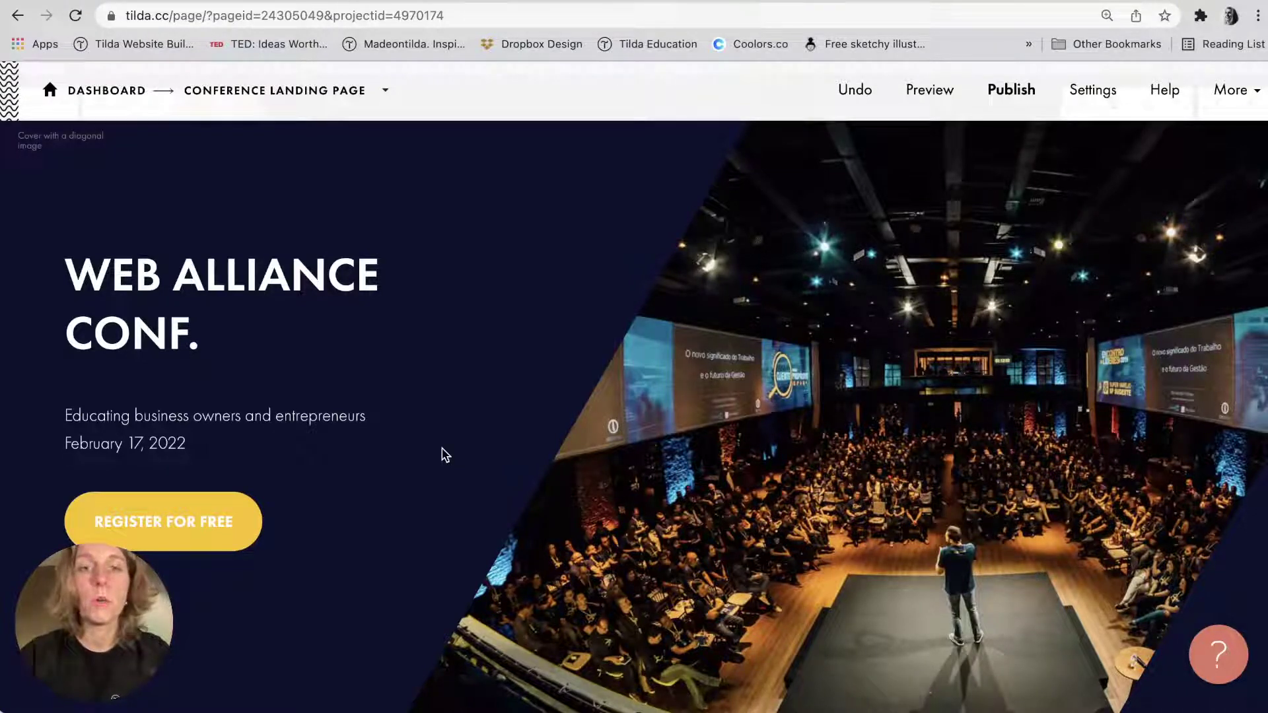
pyautogui.scroll(2, 445, 455)
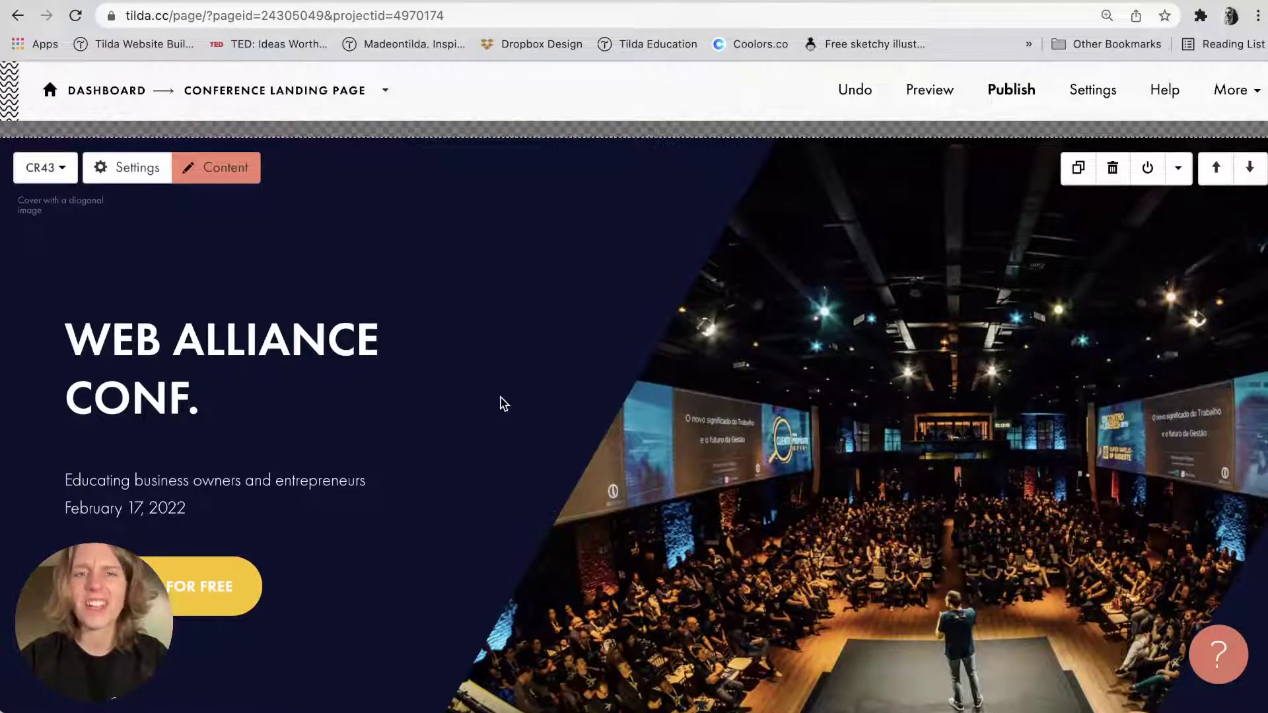
pyautogui.scroll(2, 597, 300)
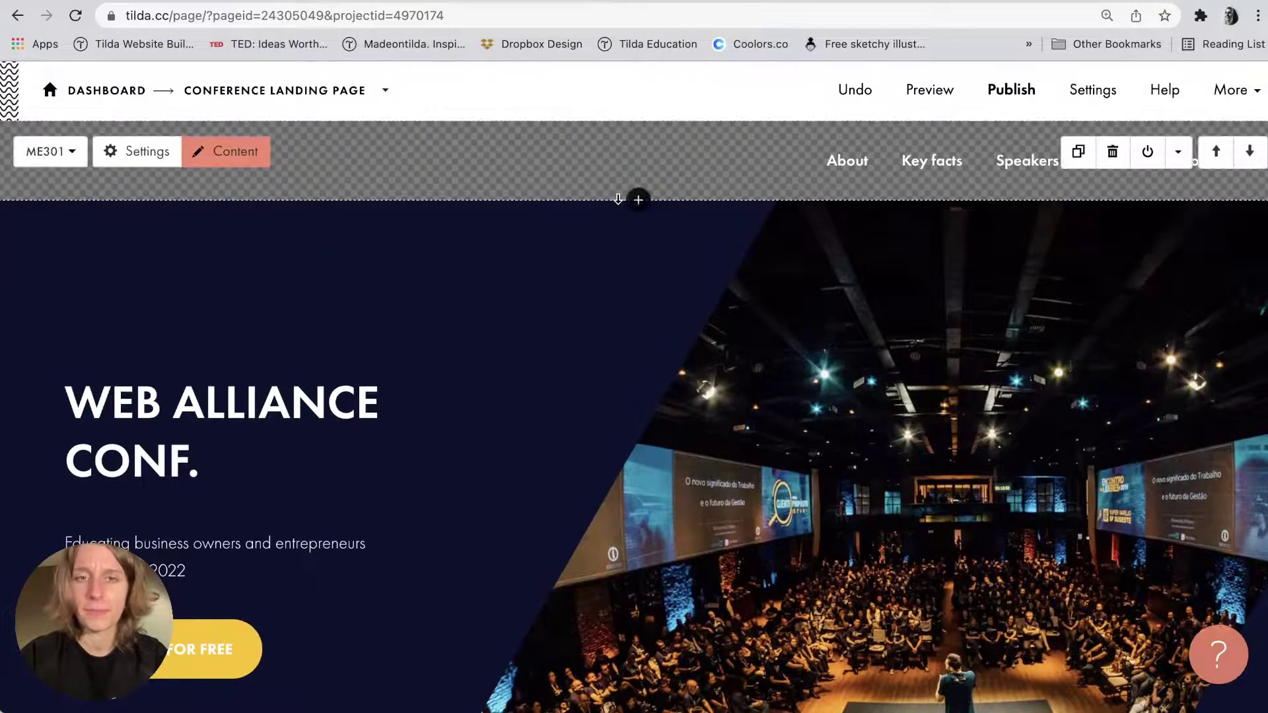
pyautogui.click(637, 200)
pyautogui.scroll(-10, 99, 521)
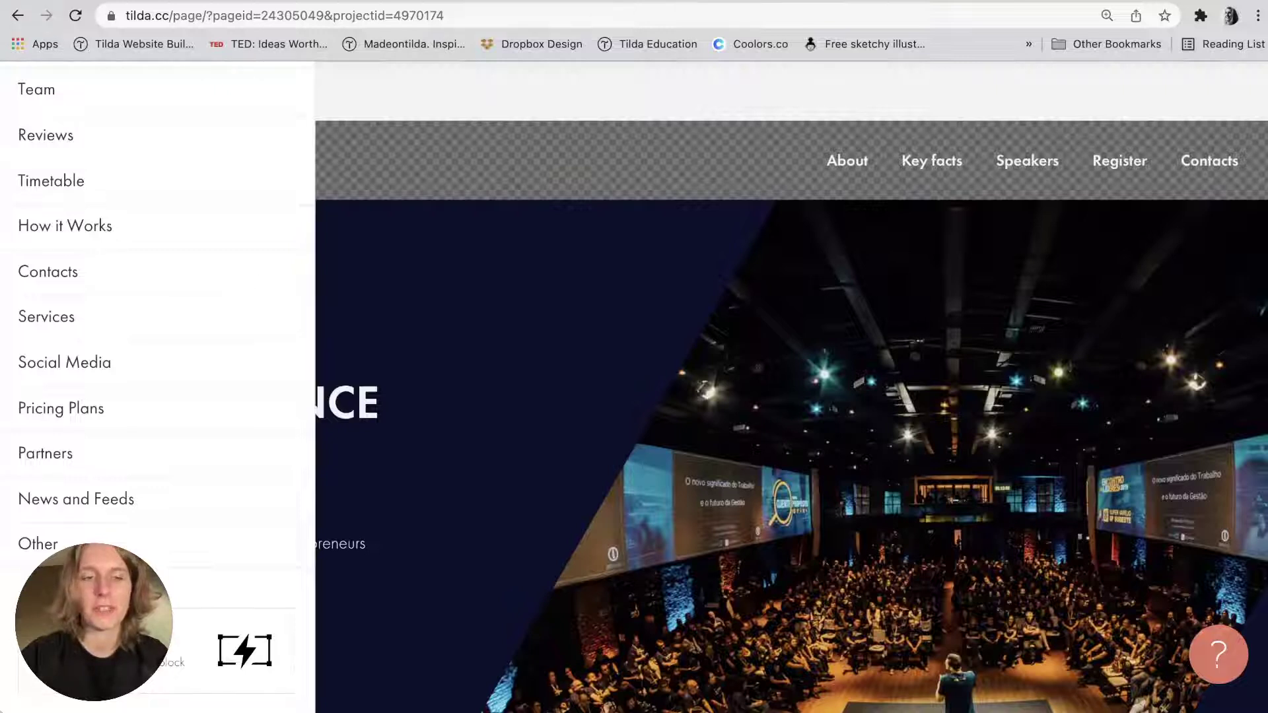
# Insert a Zero Block above the conference cover and open it in the Zero Block editor.
pyautogui.click(244, 651)
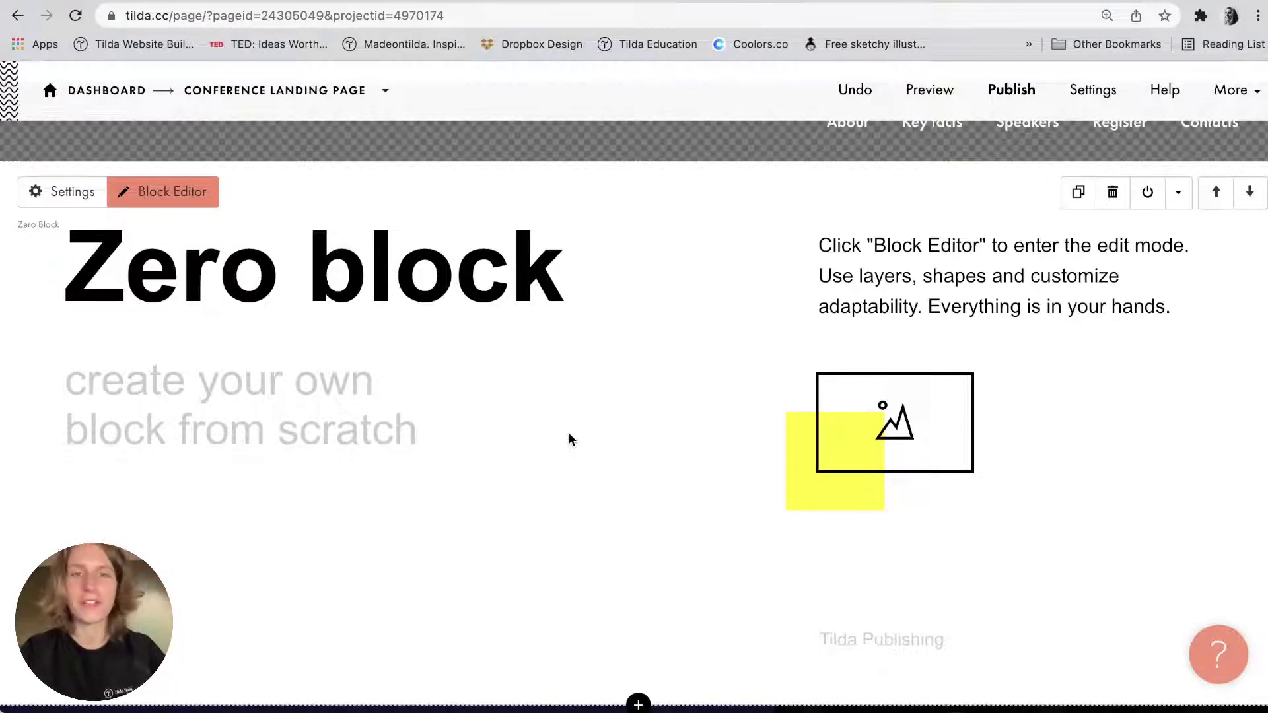
pyautogui.scroll(-1, 439, 346)
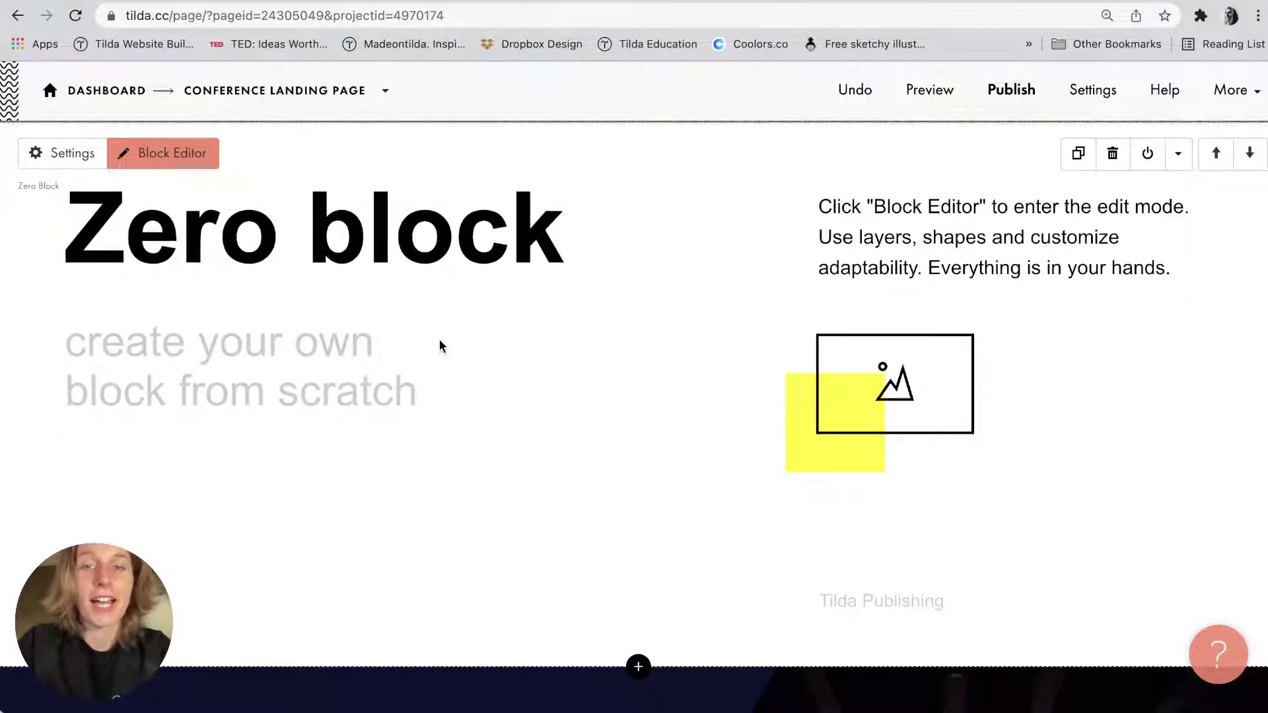
pyautogui.scroll(1, 441, 346)
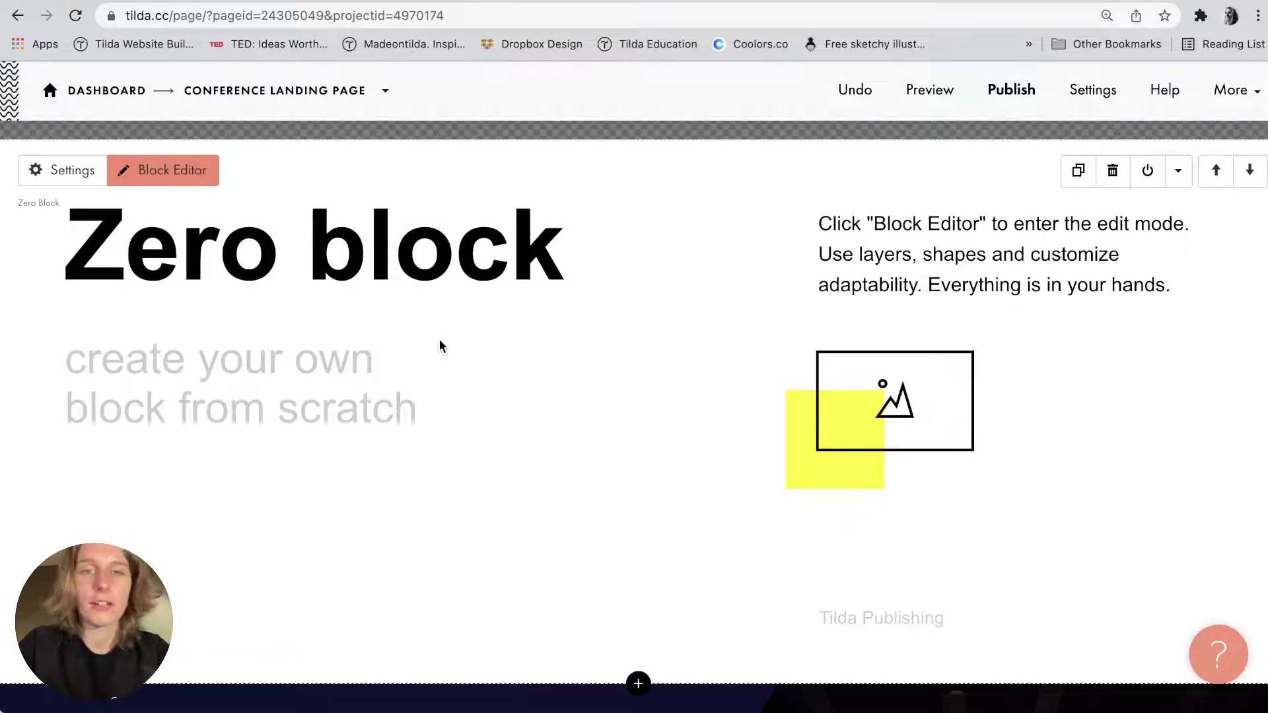
pyautogui.click(179, 170)
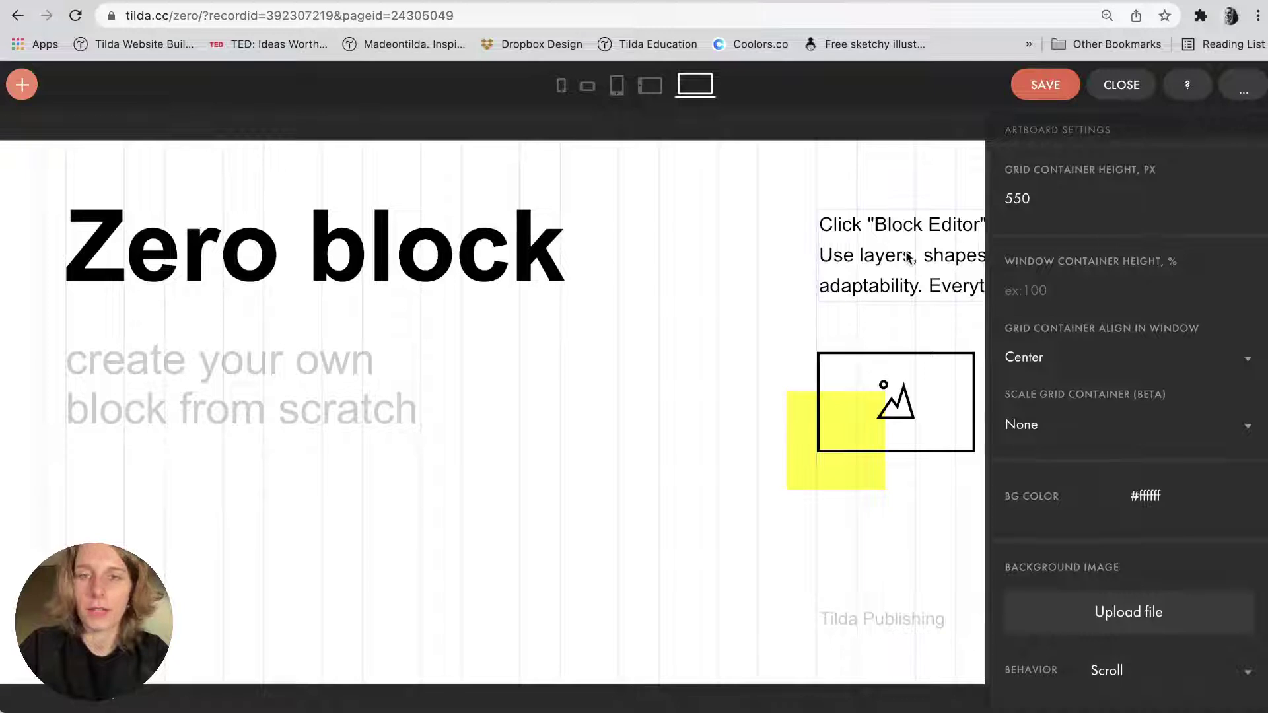
pyautogui.scroll(-3, 901, 263)
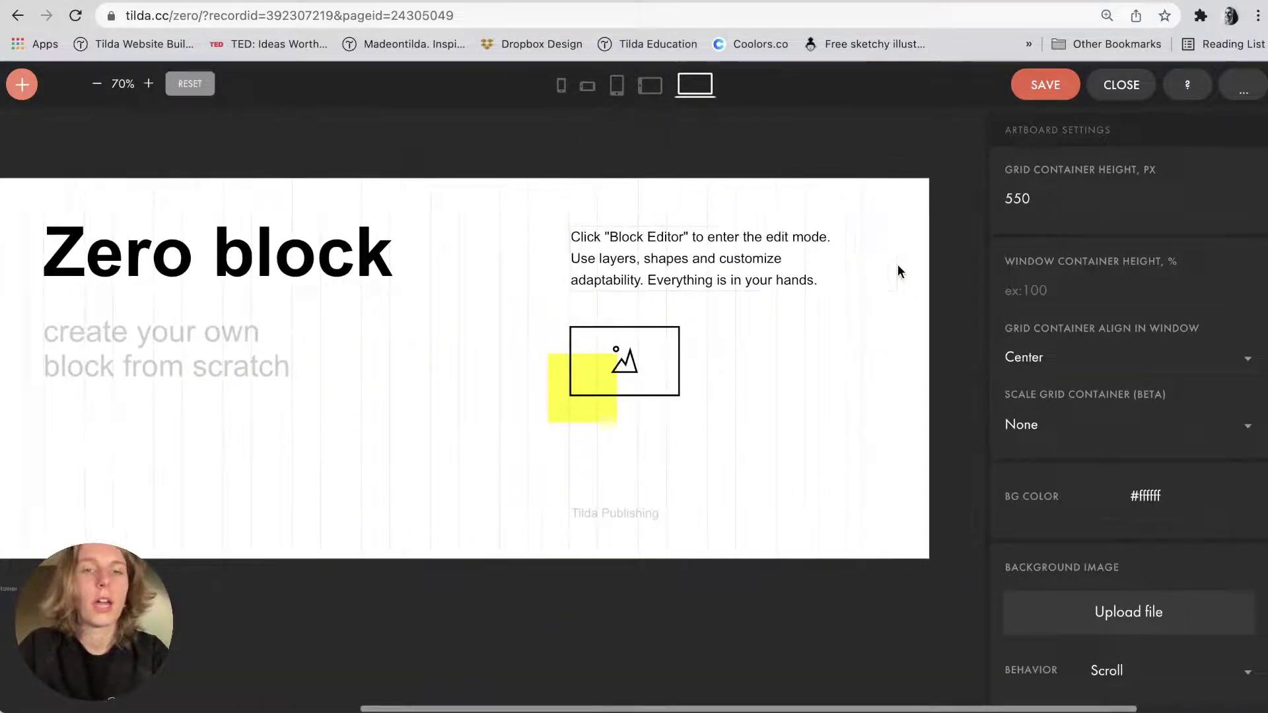
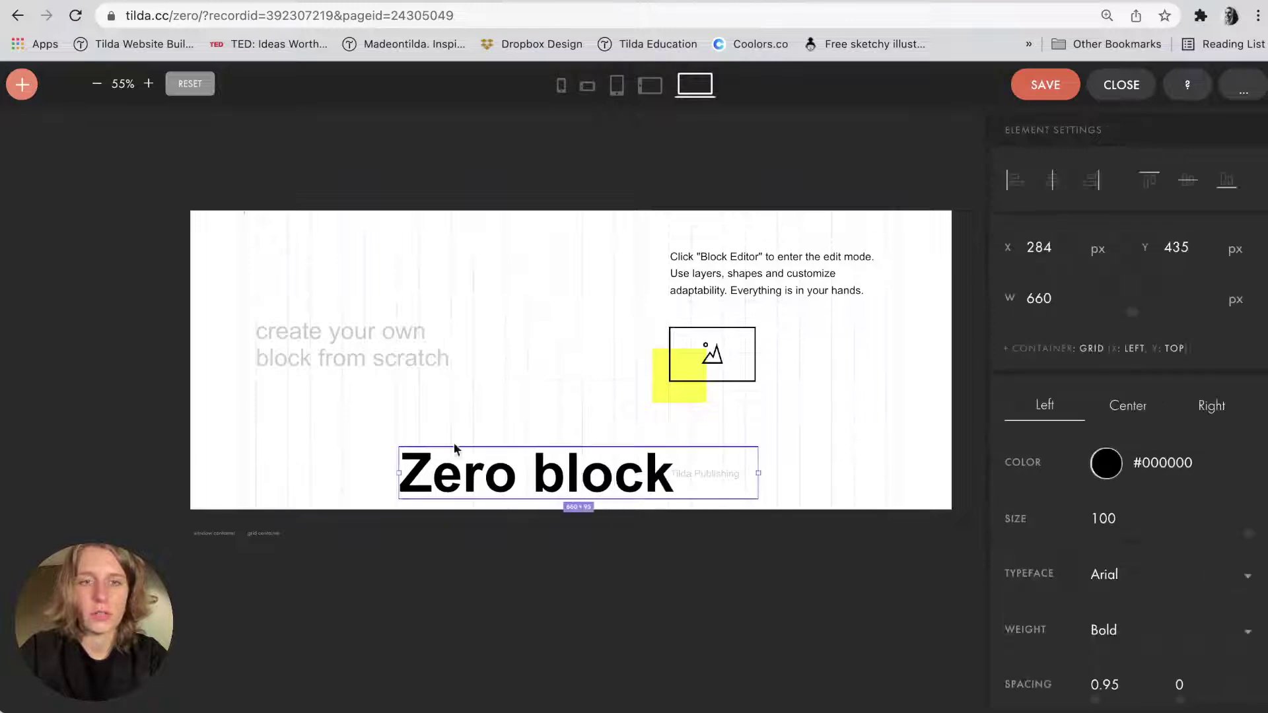
# Delete the yellow rectangle and the 'create your own block' tagline from the artboard.
pyautogui.moveTo(384, 364); pyautogui.dragTo(558, 415)
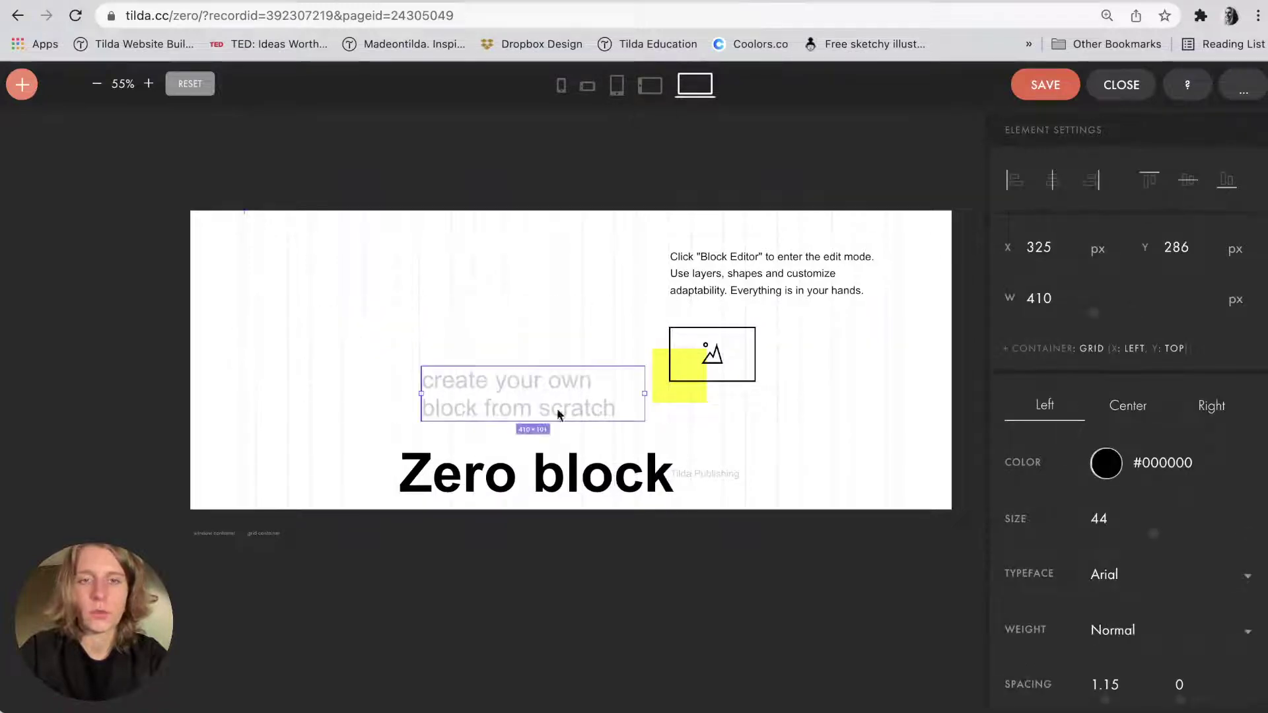
pyautogui.moveTo(674, 363); pyautogui.dragTo(396, 318)
pyautogui.click(682, 386)
pyautogui.press('Delete')
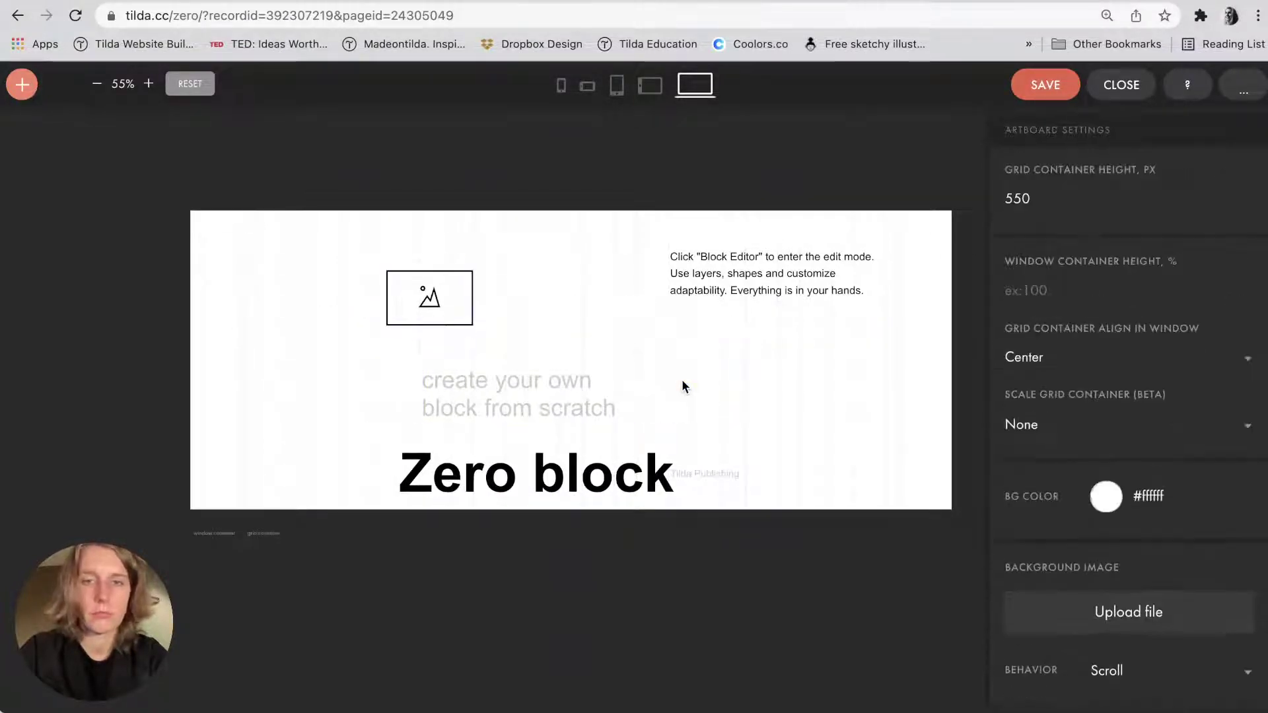
pyautogui.click(22, 85)
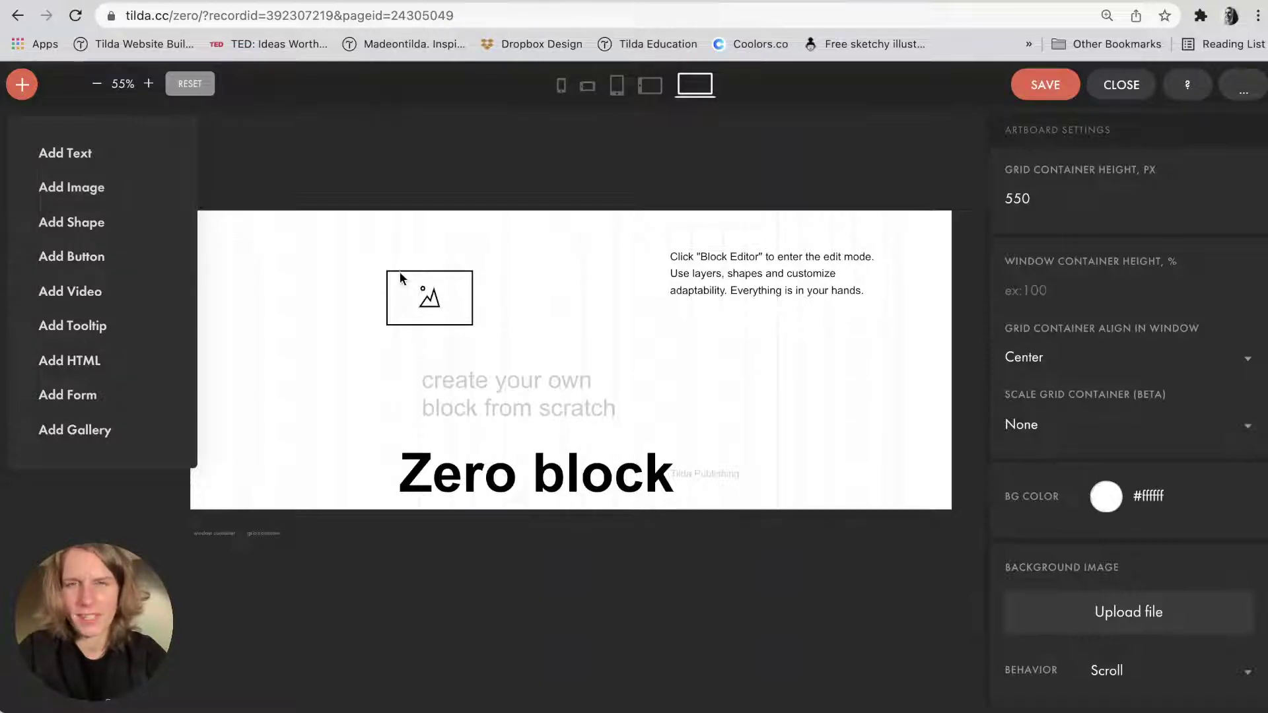
pyautogui.click(475, 380)
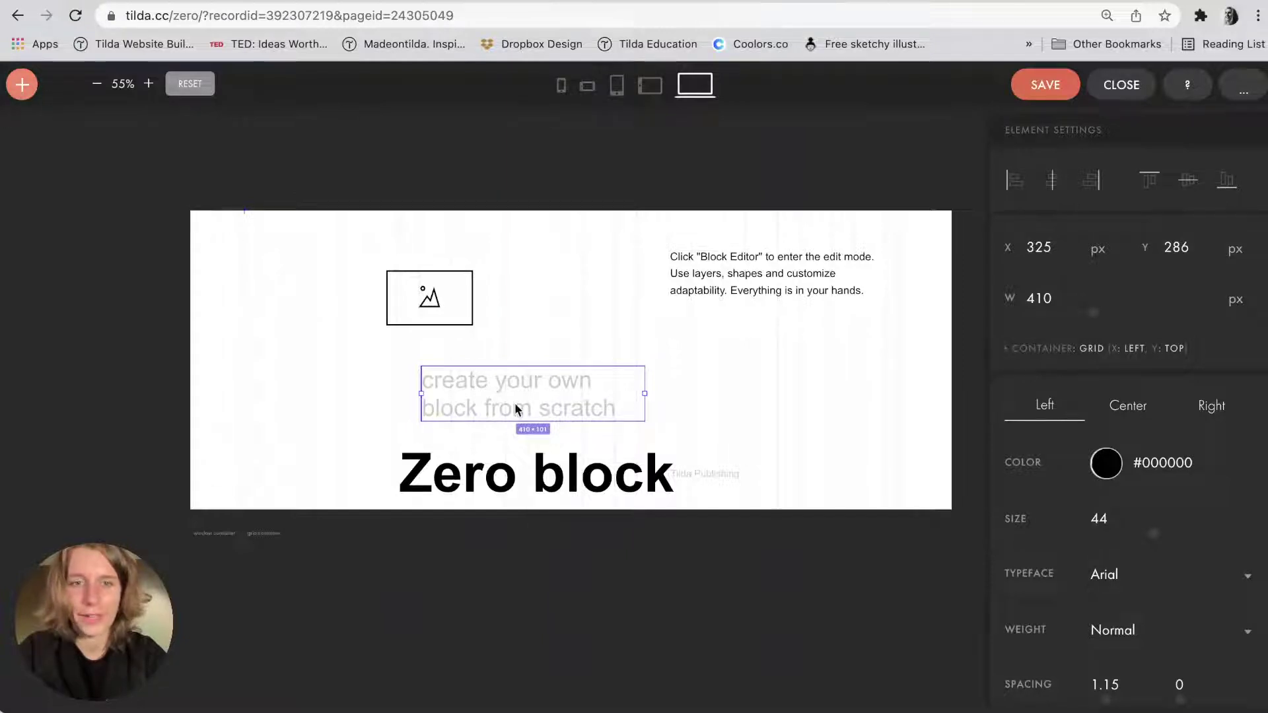
pyautogui.press('Delete')
# Delete the Zero block heading, the image placeholder, the instruction text and the Tilda Publishing label.
pyautogui.moveTo(547, 488); pyautogui.dragTo(380, 413)
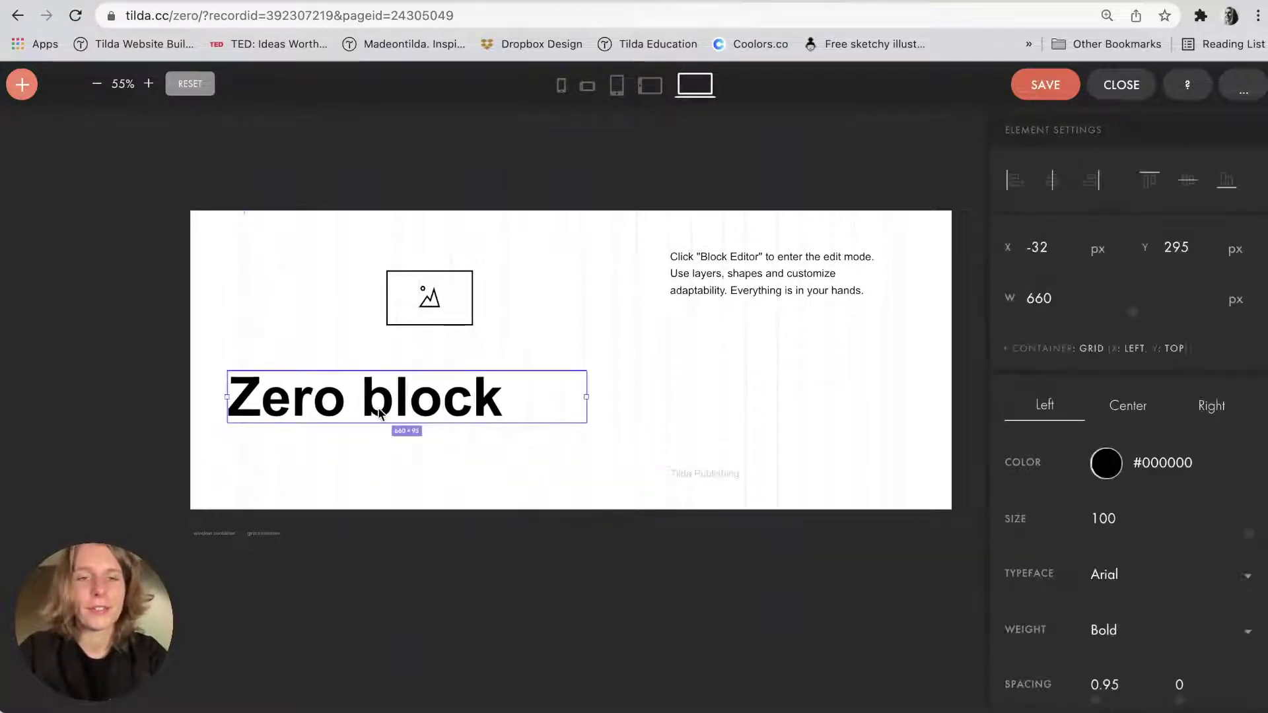
pyautogui.press('Delete')
pyautogui.click(425, 297)
pyautogui.press('Delete')
pyautogui.click(800, 259)
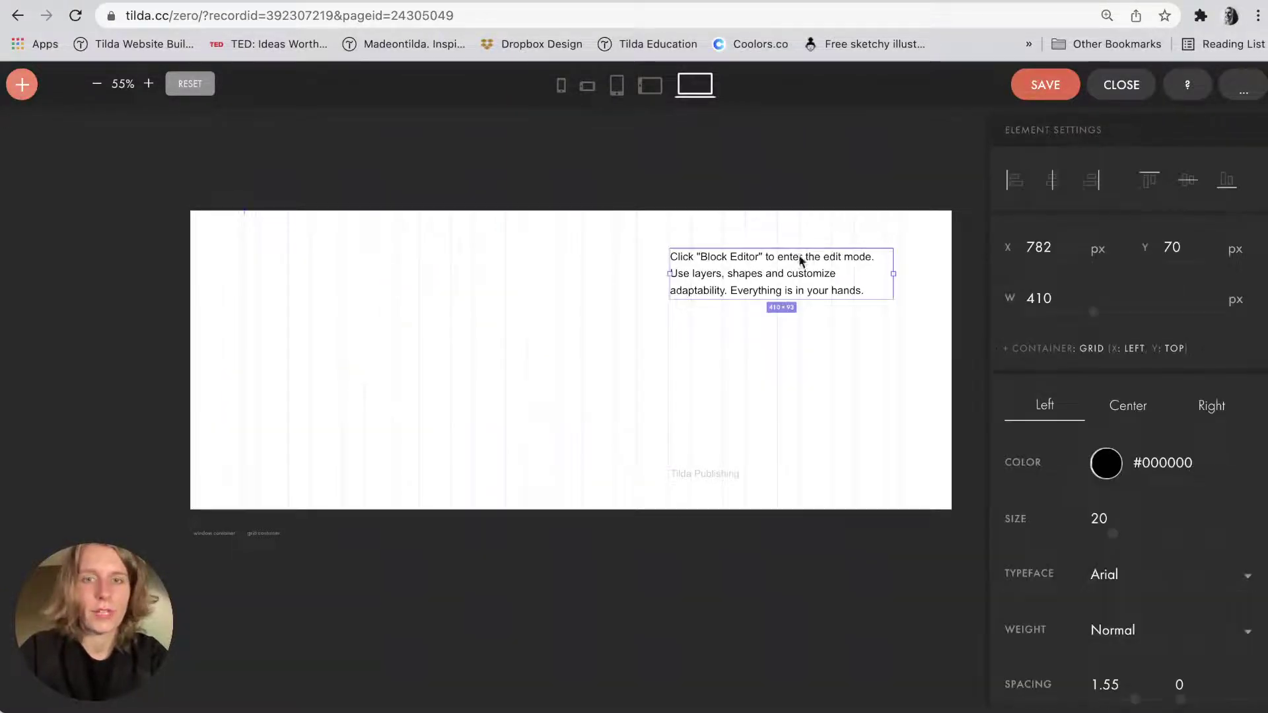
pyautogui.keyDown('shift'); pyautogui.click(696, 471); pyautogui.keyUp('shift')
pyautogui.press('Delete')
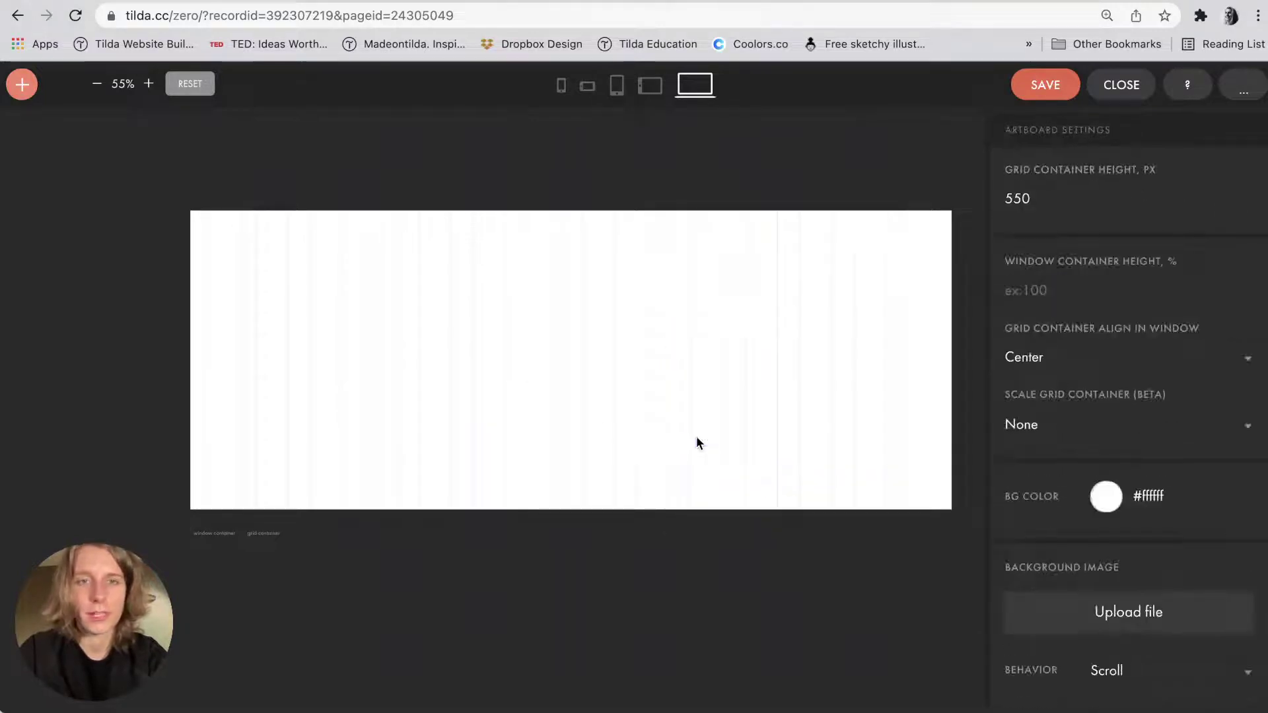
pyautogui.hscroll(2, 696, 436)
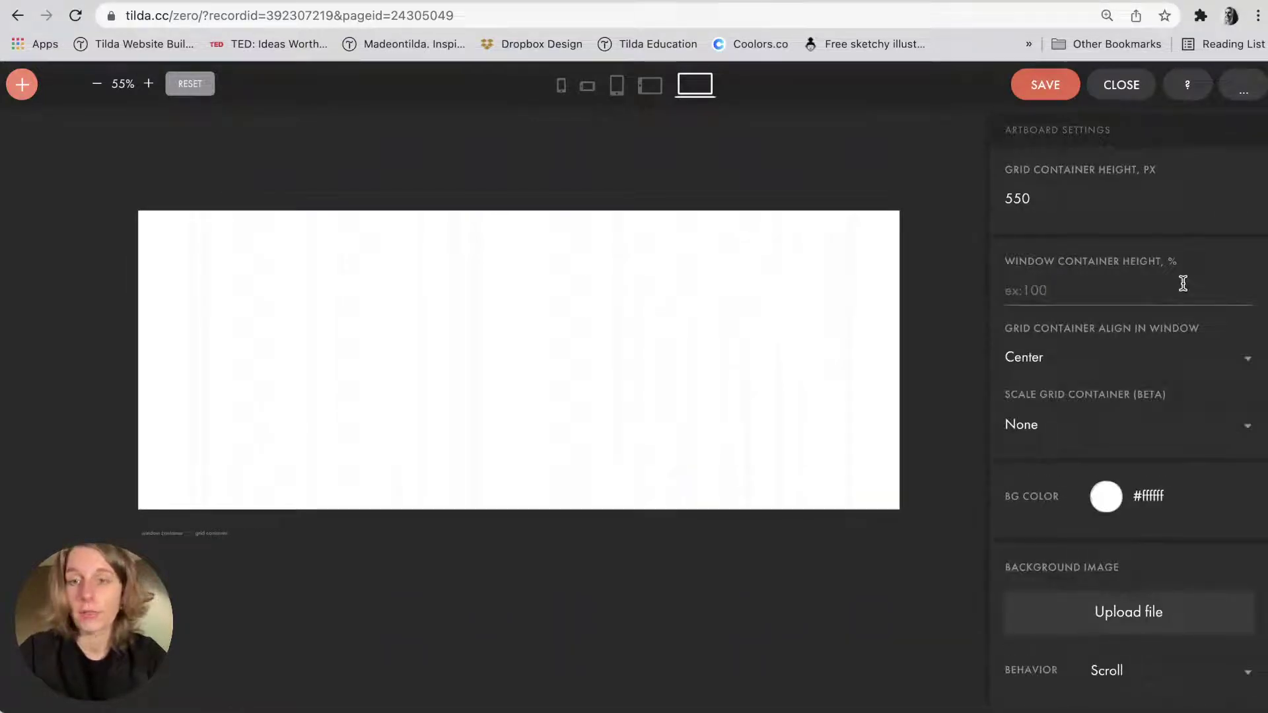
# Set the artboard background colour to navy #0c112e.
pyautogui.click(1152, 496)
pyautogui.write('#0c112e')
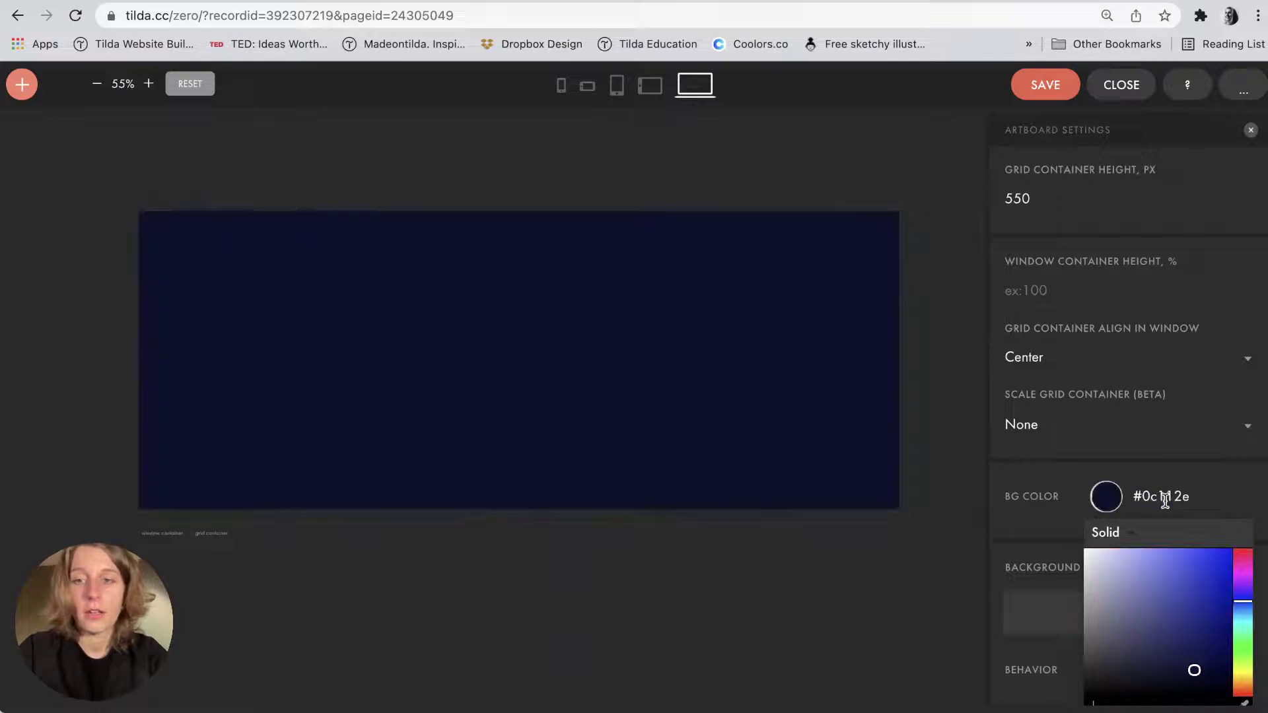
pyautogui.click(946, 475)
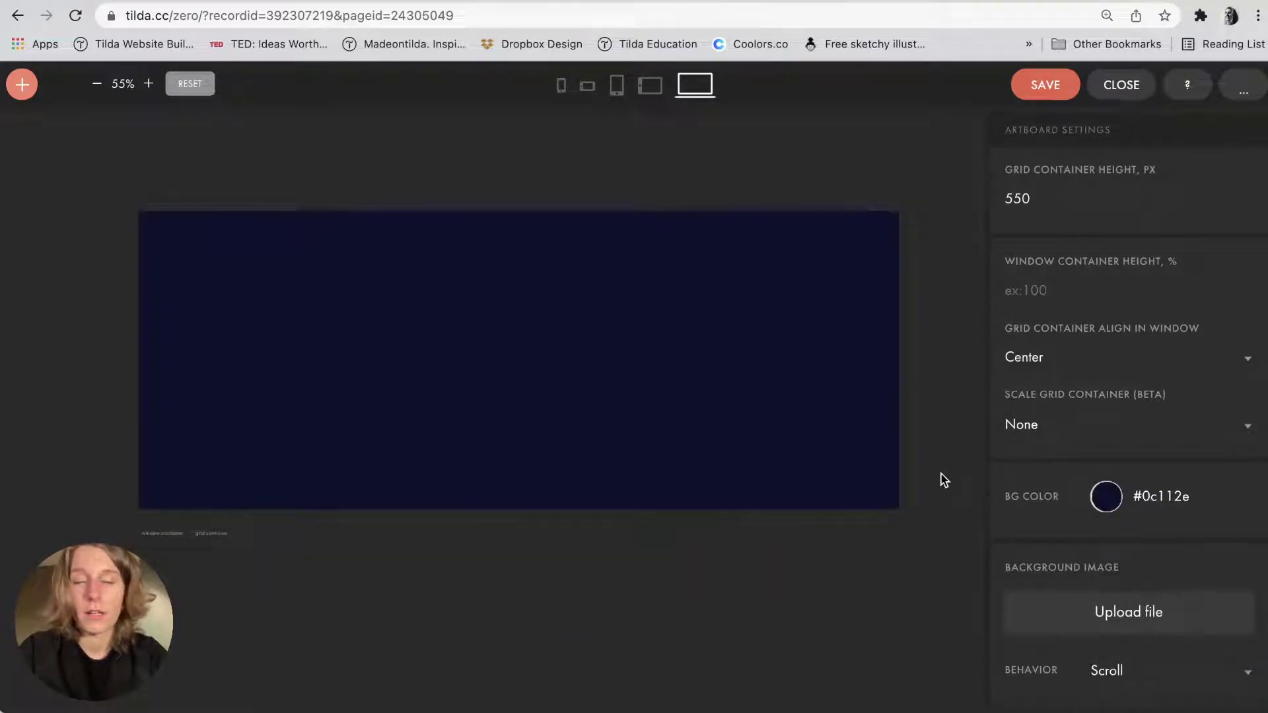
pyautogui.press('super+Tab')
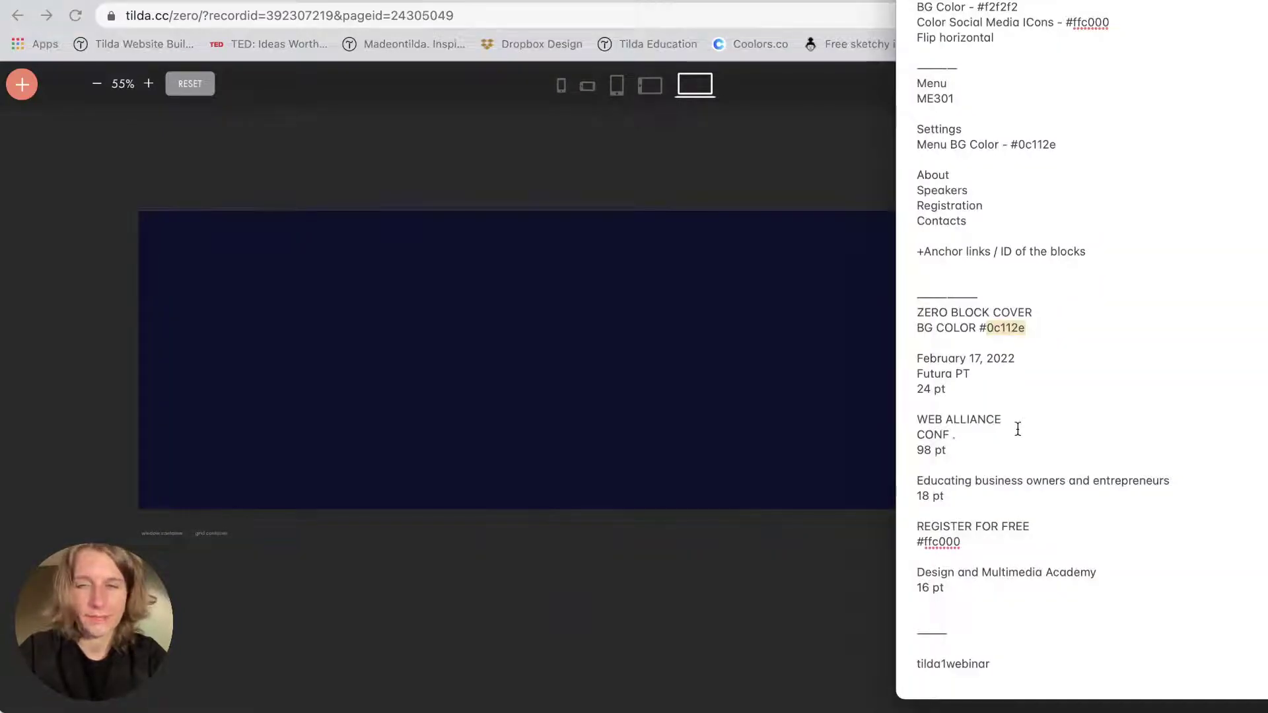
pyautogui.click(504, 400)
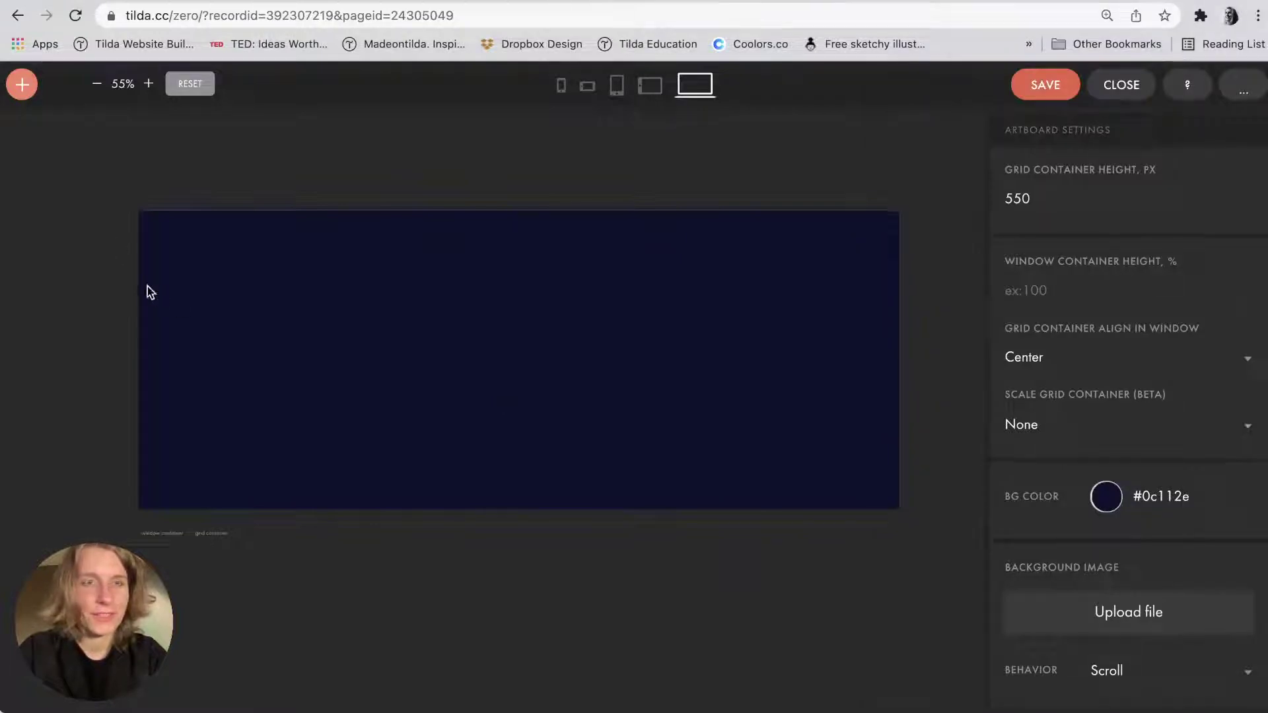
# Add a new text element to the artboard and make its text white (#ffffff).
pyautogui.click(22, 84)
pyautogui.click(47, 156)
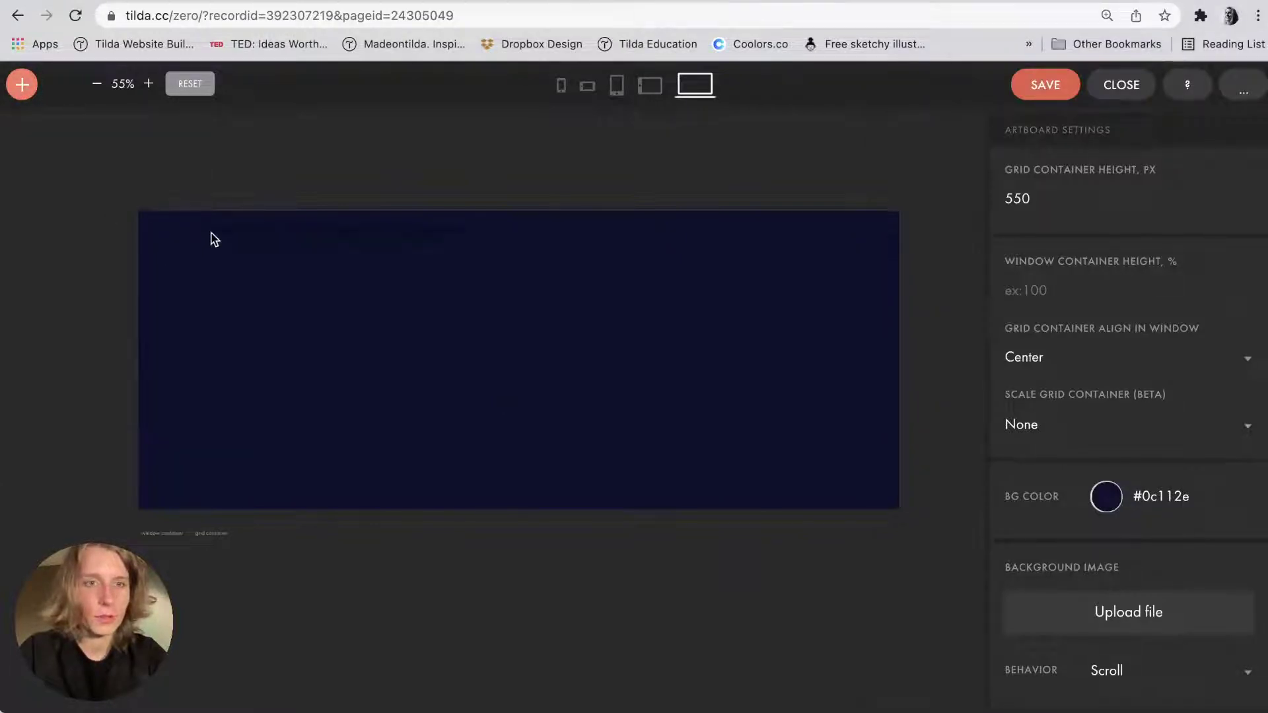
pyautogui.doubleClick(244, 227)
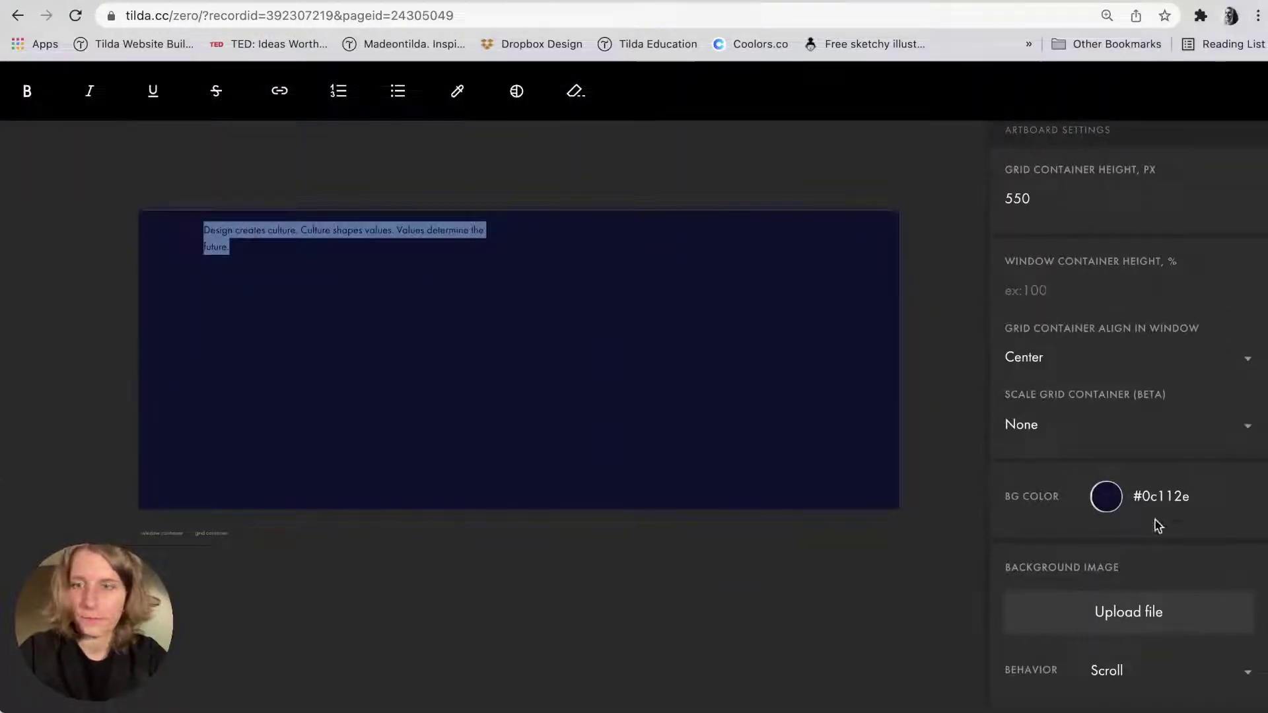
pyautogui.scroll(-5, 1122, 561)
pyautogui.click(727, 444)
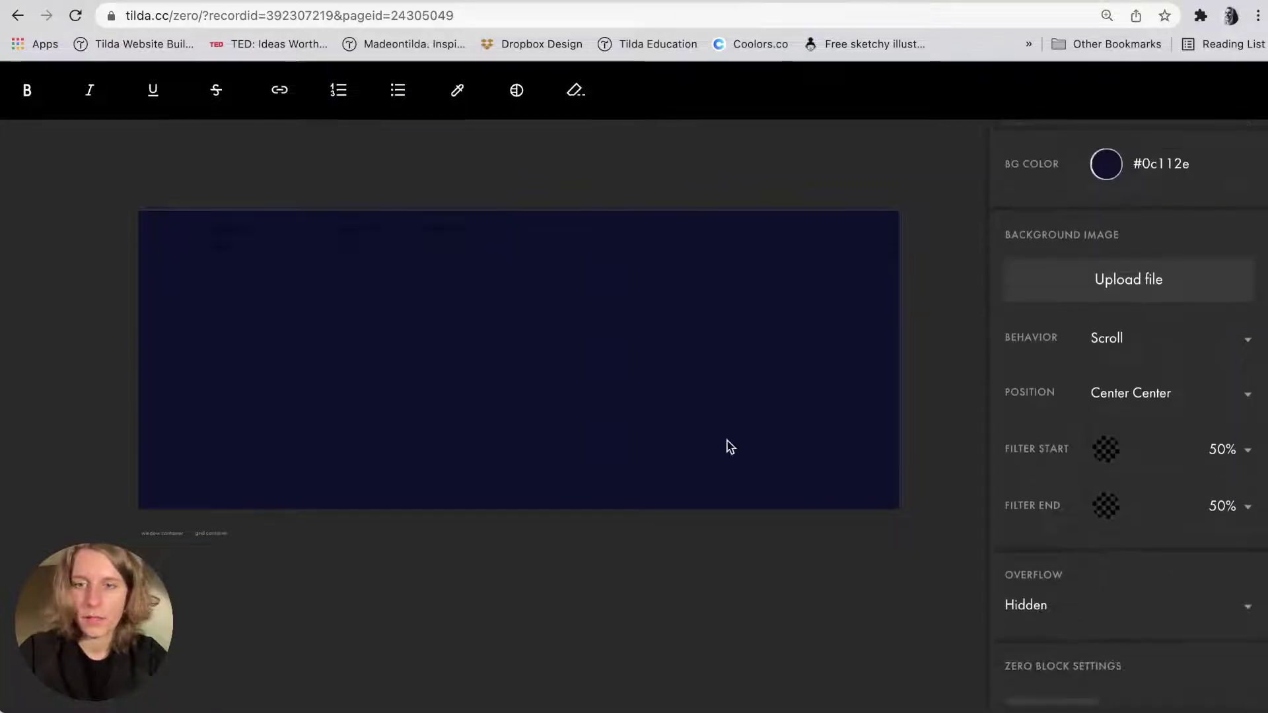
pyautogui.click(361, 234)
pyautogui.scroll(2, 1109, 330)
pyautogui.click(1161, 234)
pyautogui.write('ffffff')
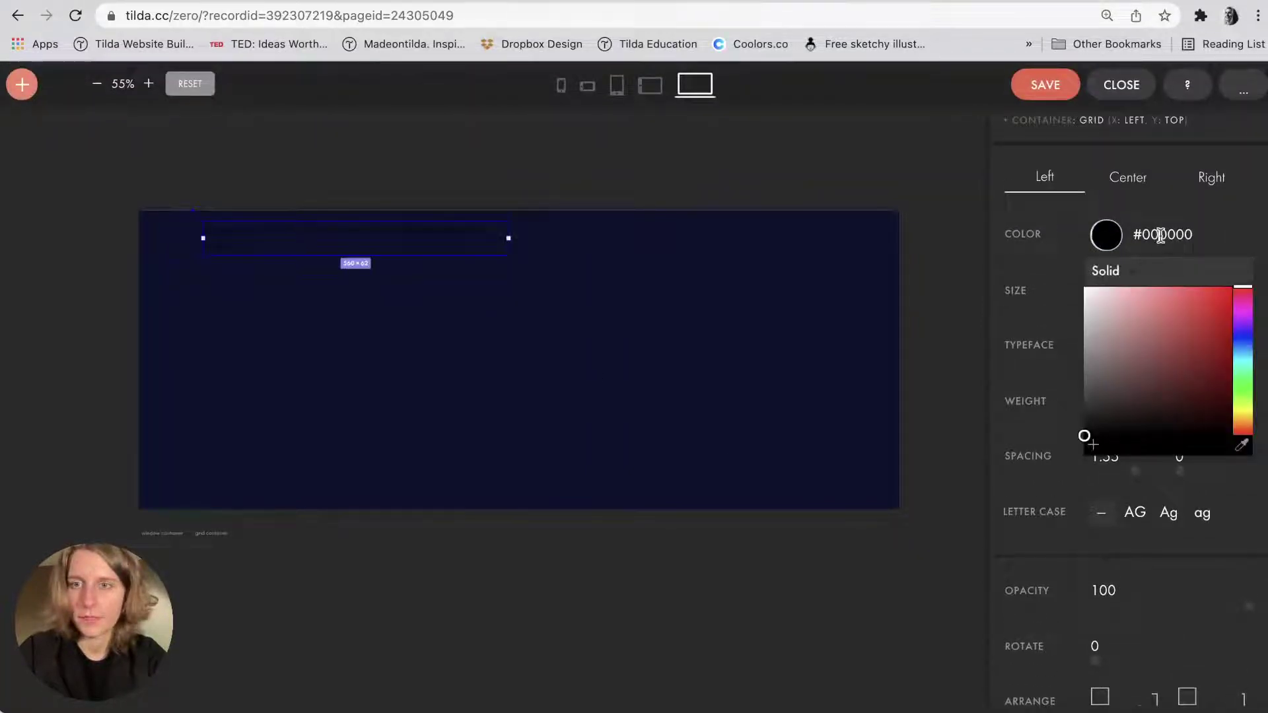
# Replace the text with 'February 17, 2022' copied from the design notes, at size 24.
pyautogui.press('super+Tab')
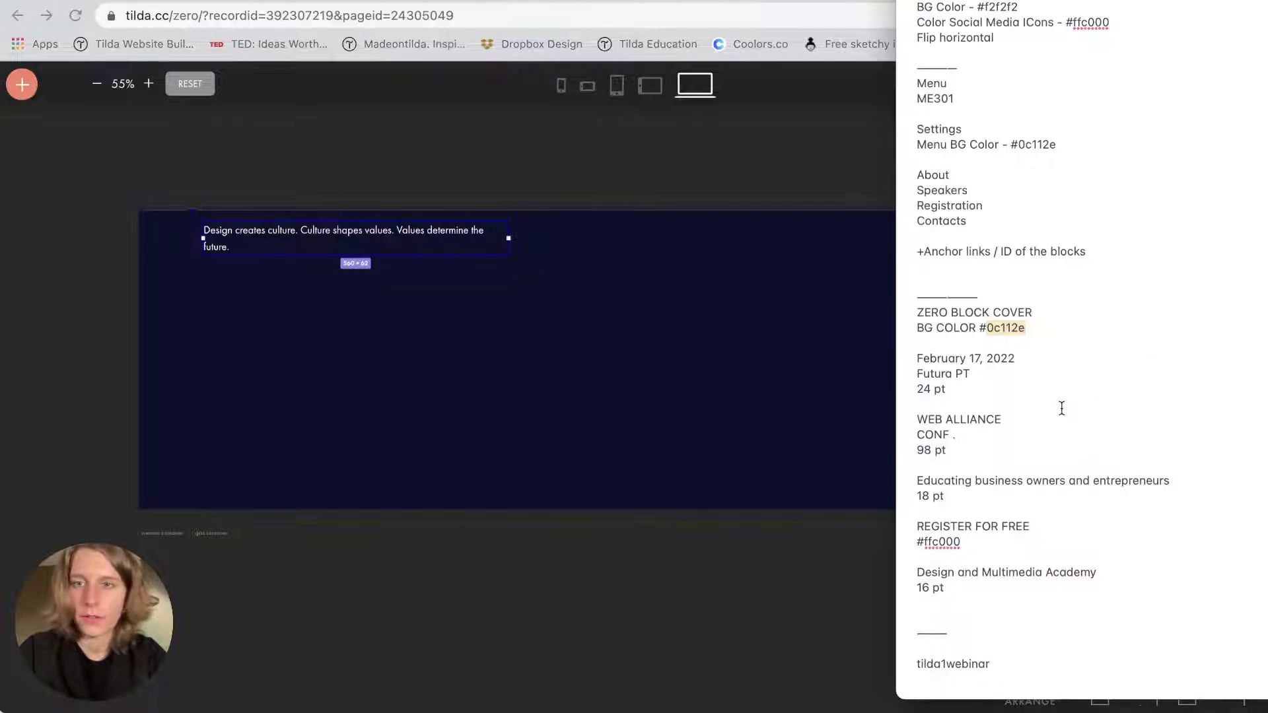
pyautogui.tripleClick(925, 360)
pyautogui.press('super+c')
pyautogui.click(271, 242)
pyautogui.doubleClick(271, 242)
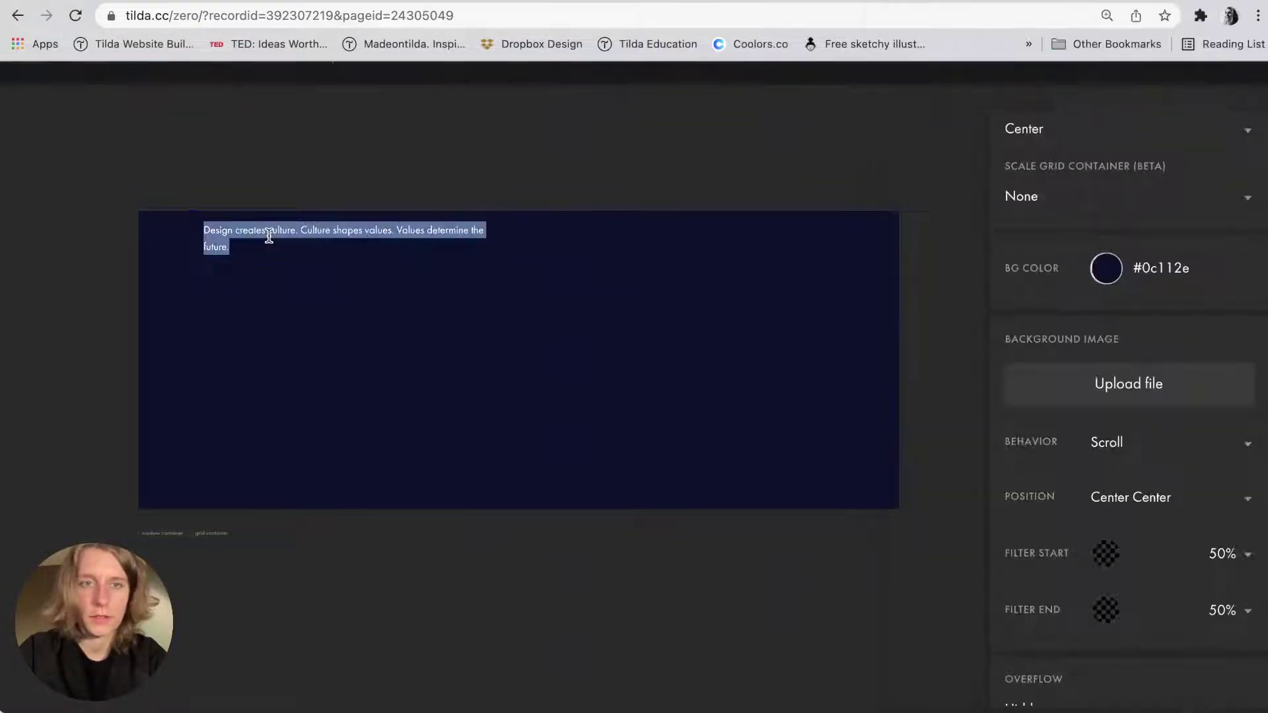
pyautogui.press('super+v')
pyautogui.press('super+Tab')
pyautogui.click(578, 433)
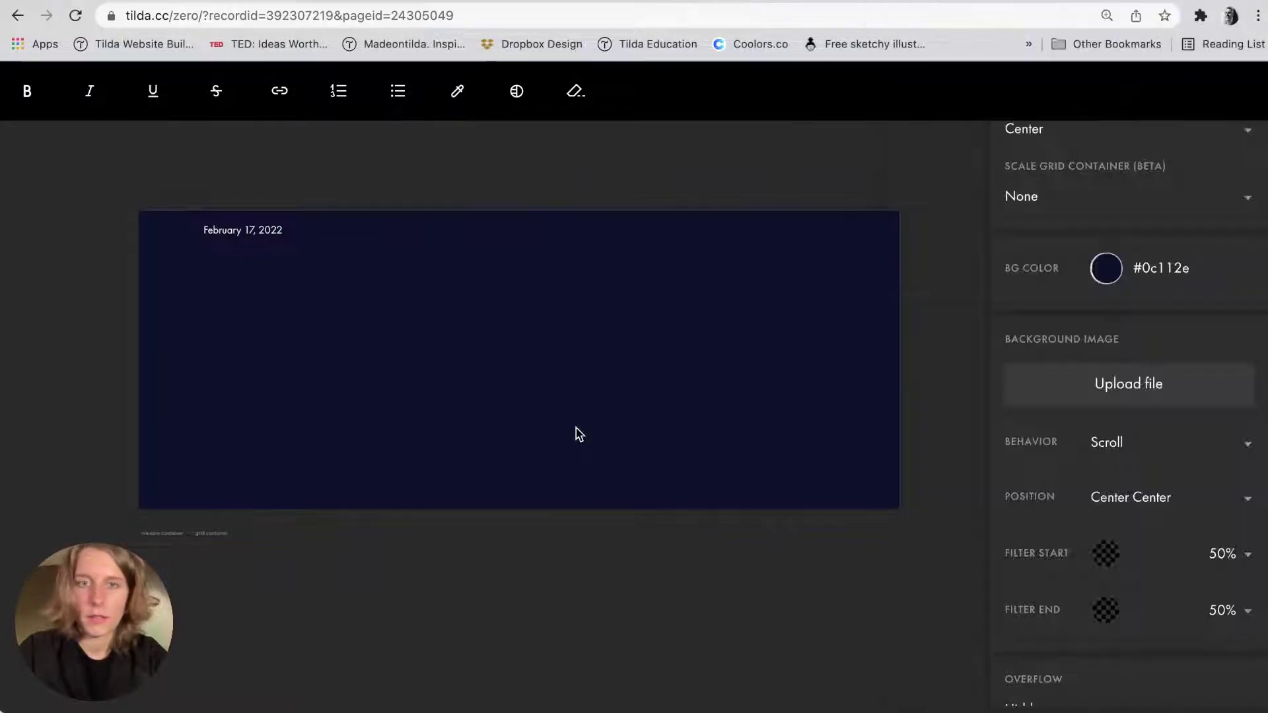
pyautogui.click(248, 235)
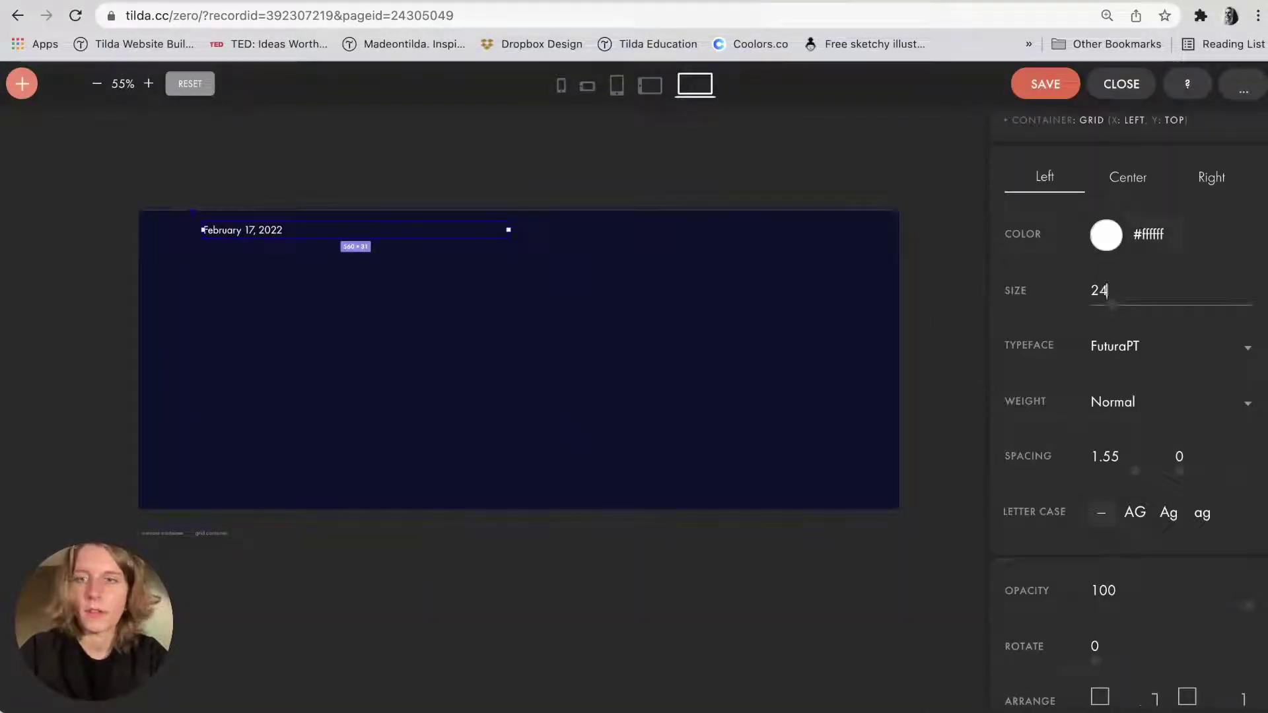
pyautogui.click(348, 251)
pyautogui.click(233, 241)
# Shrink the date box to 176 px to fit its text and place a duplicate just below it.
pyautogui.scroll(10, 232, 245)
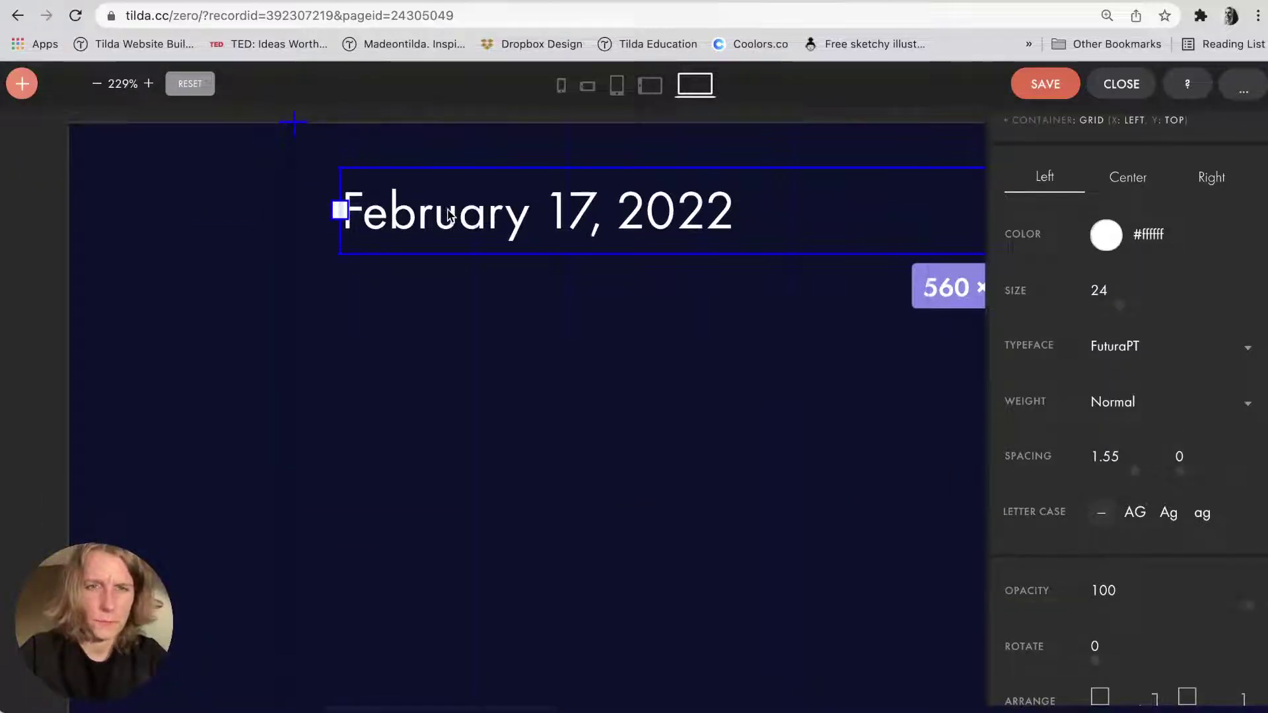
pyautogui.scroll(5, 233, 244)
pyautogui.scroll(-2, 330, 264)
pyautogui.scroll(5, 435, 293)
pyautogui.scroll(-5, 436, 293)
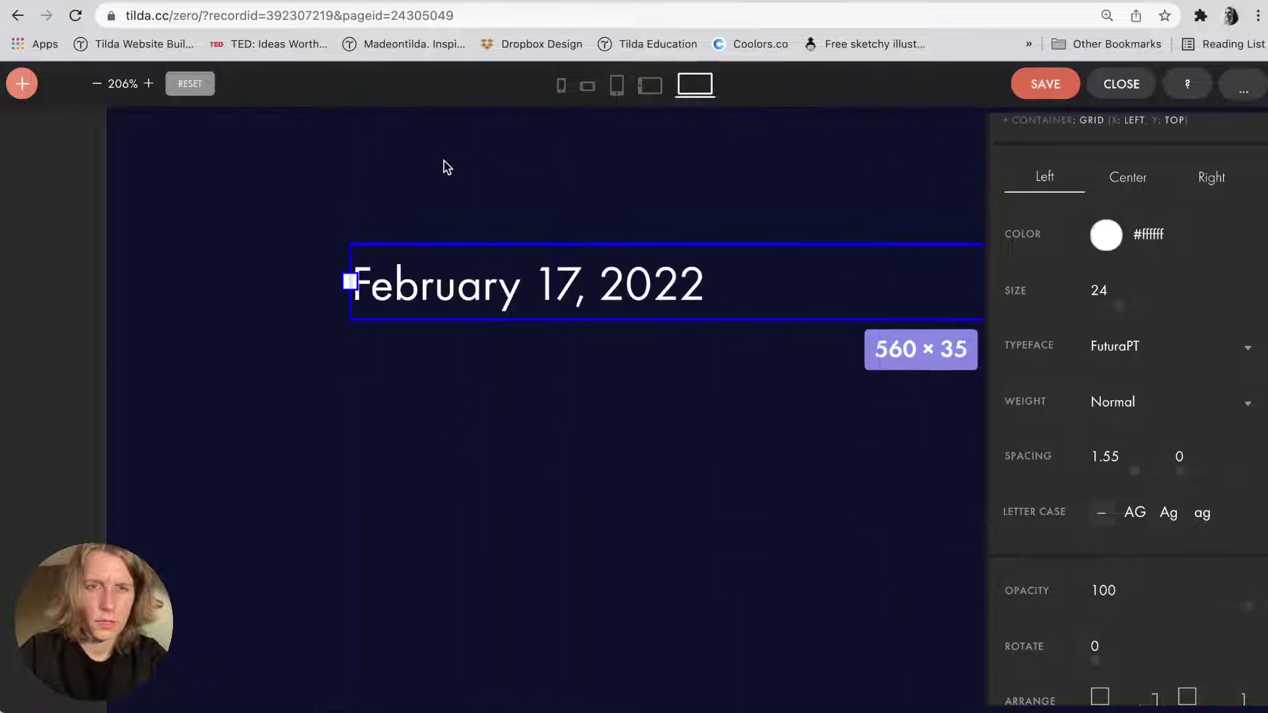
pyautogui.scroll(1, 436, 294)
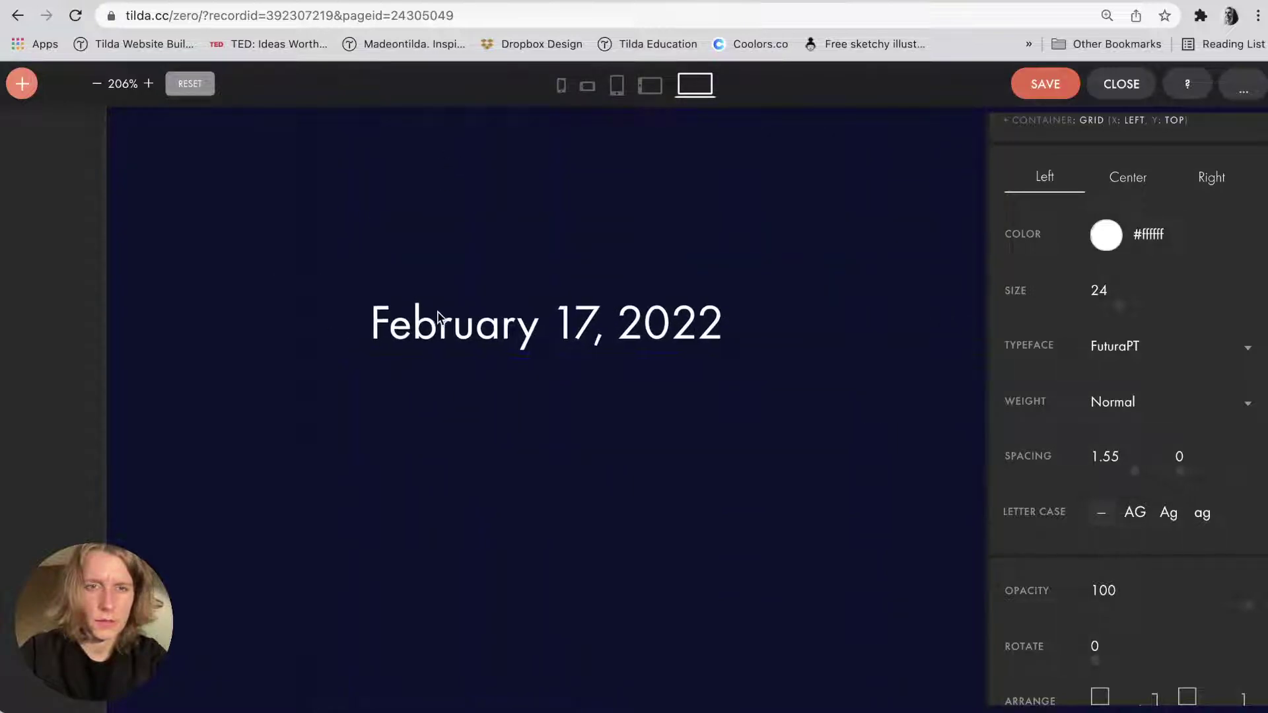
pyautogui.hscroll(3, 422, 317)
pyautogui.scroll(1, 265, 389)
pyautogui.scroll(1, 264, 389)
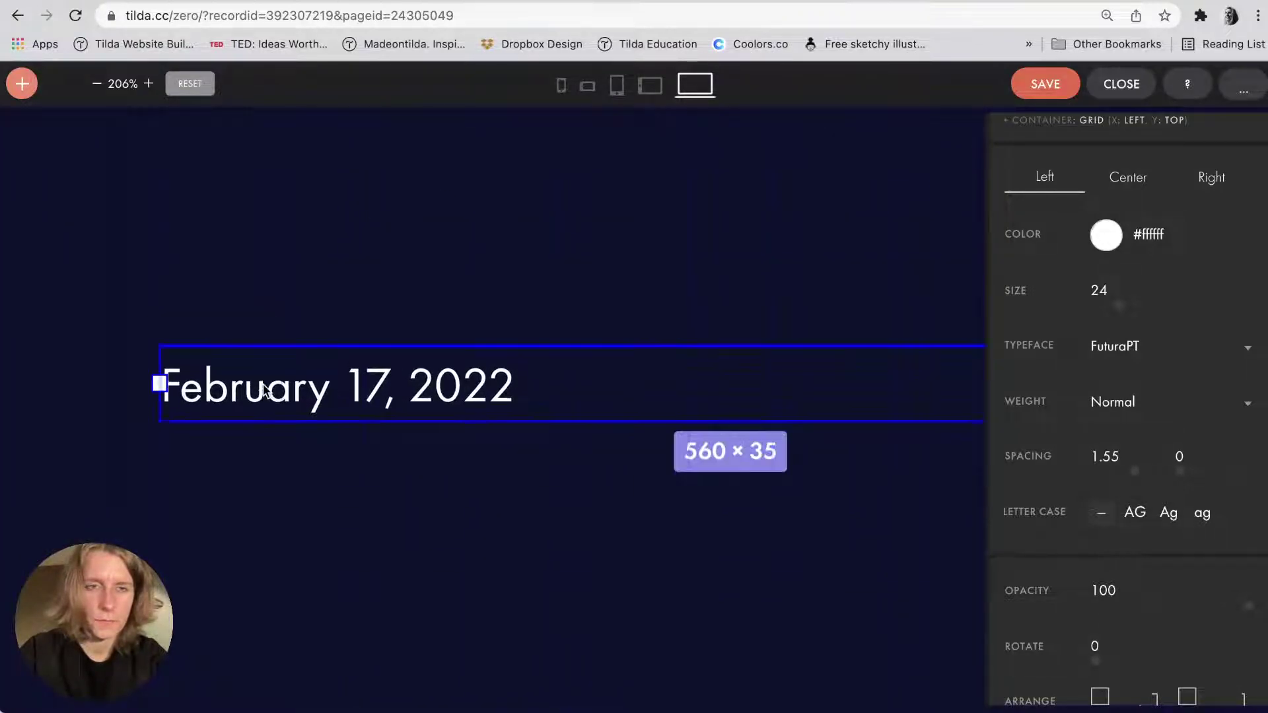
pyautogui.scroll(-4, 265, 390)
pyautogui.scroll(-2, 264, 390)
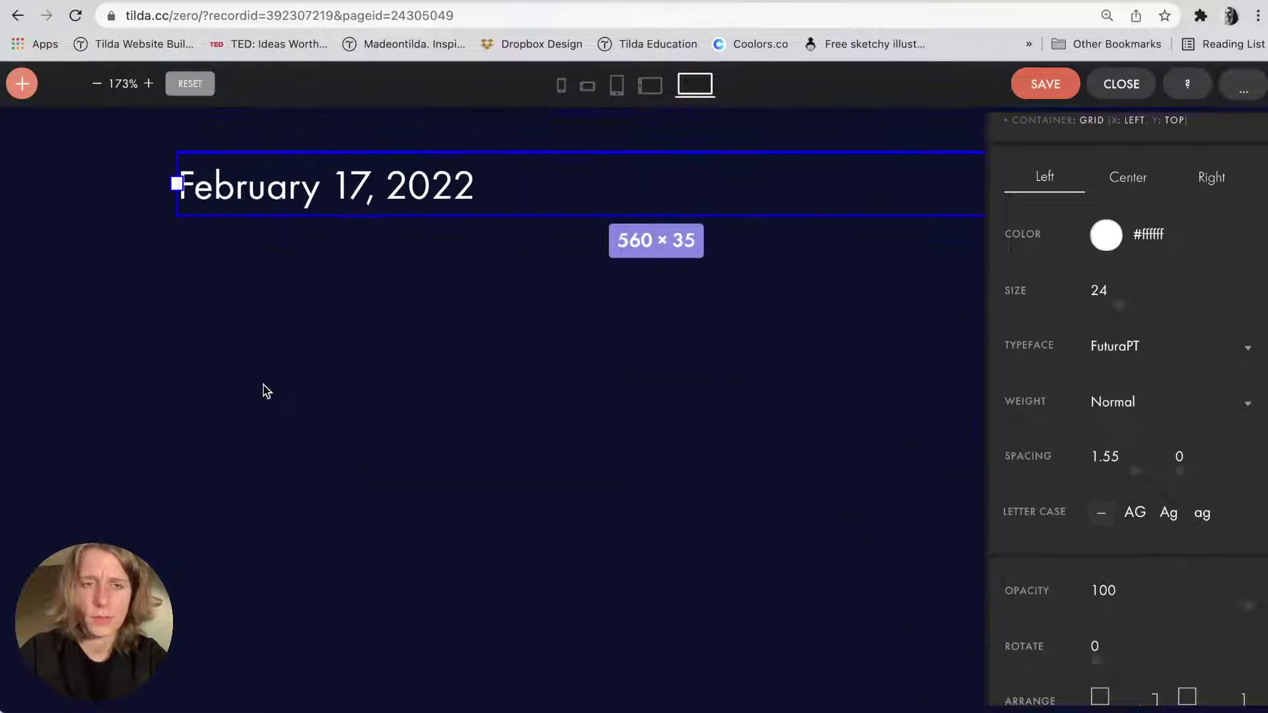
pyautogui.scroll(-3, 264, 389)
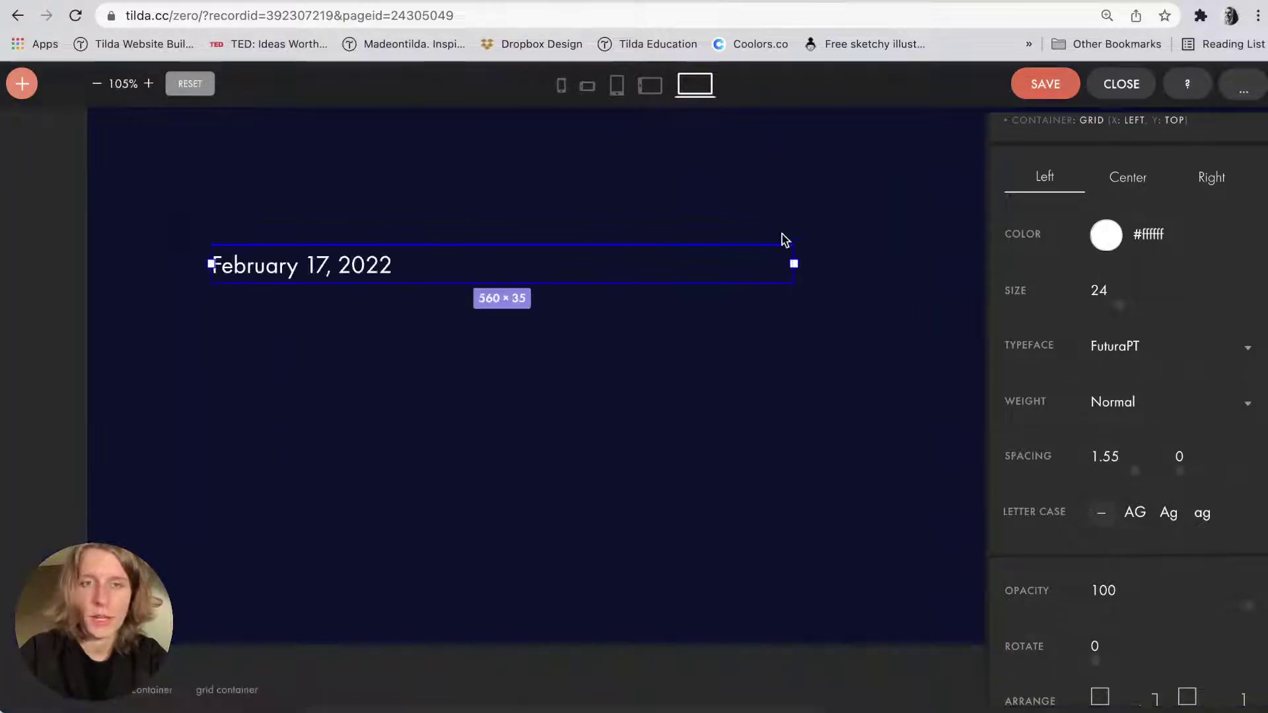
pyautogui.scroll(-2, 614, 281)
pyautogui.hscroll(-3, 660, 265)
pyautogui.hscroll(1, 744, 246)
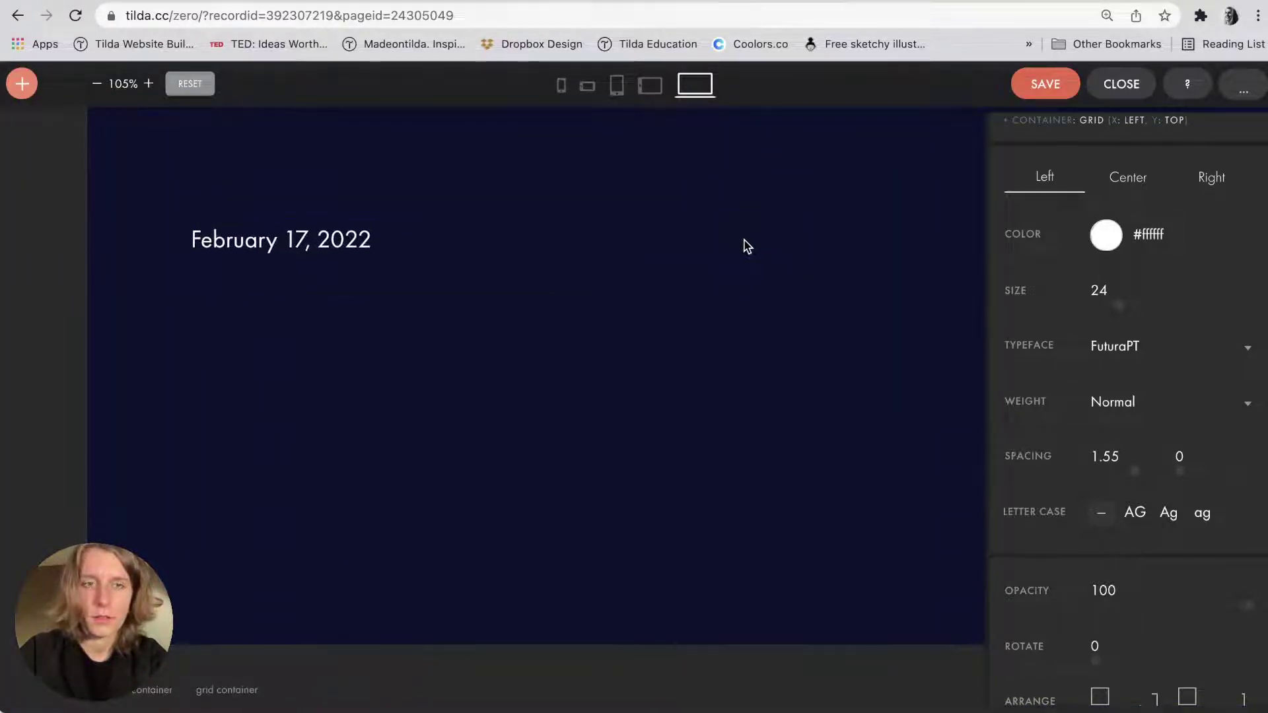
pyautogui.hscroll(-1, 762, 244)
pyautogui.scroll(4, 766, 245)
pyautogui.hscroll(-5, 766, 244)
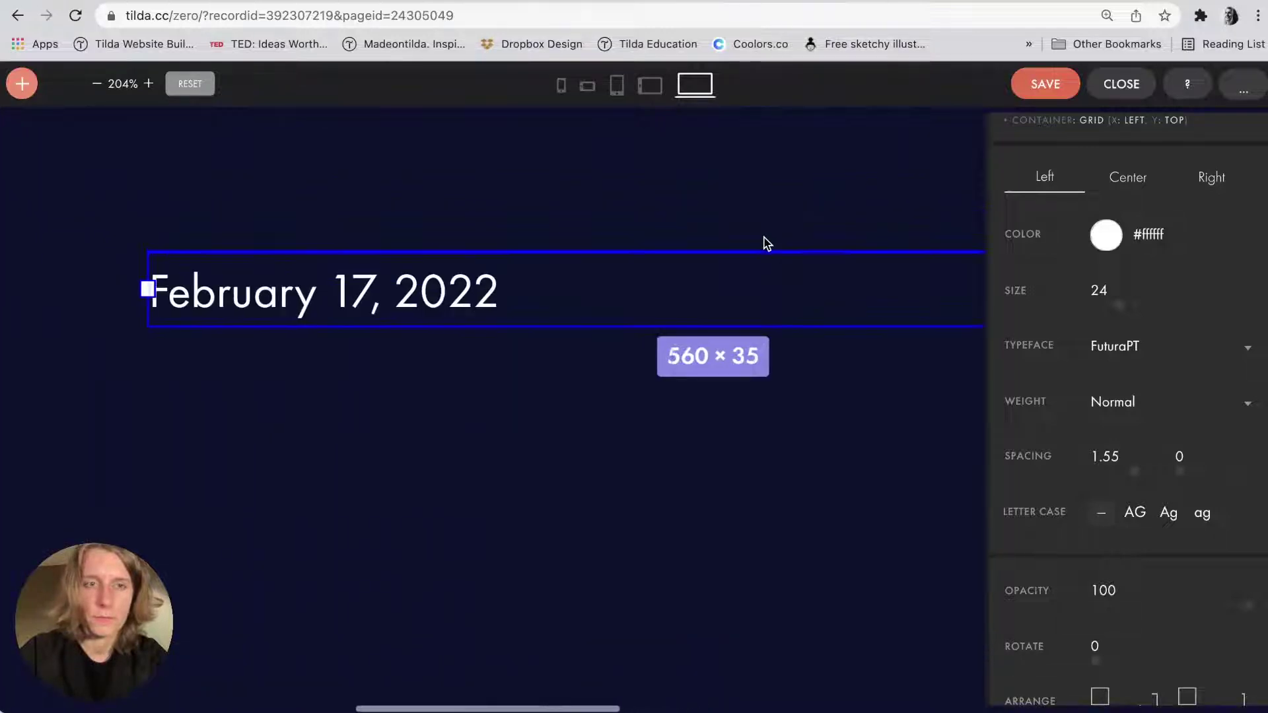
pyautogui.scroll(-2, 766, 245)
pyautogui.hscroll(1, 766, 245)
pyautogui.scroll(-2, 765, 243)
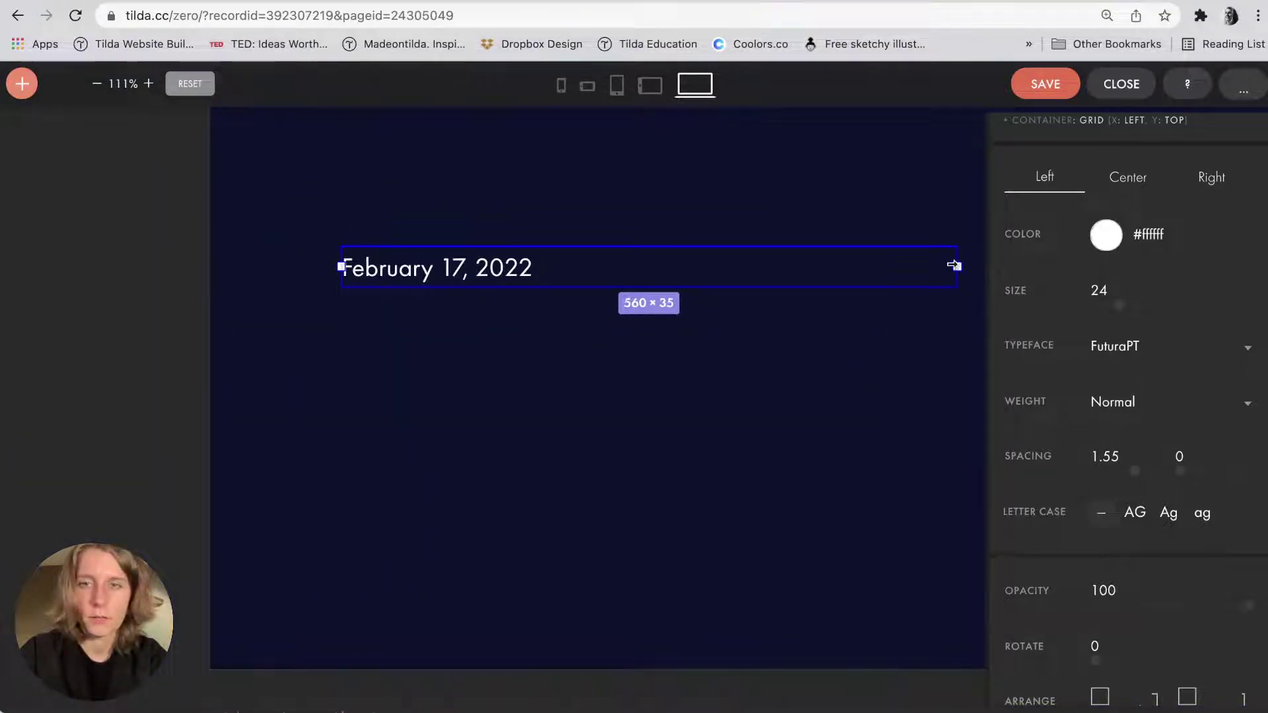
pyautogui.moveTo(954, 269); pyautogui.dragTo(579, 297)
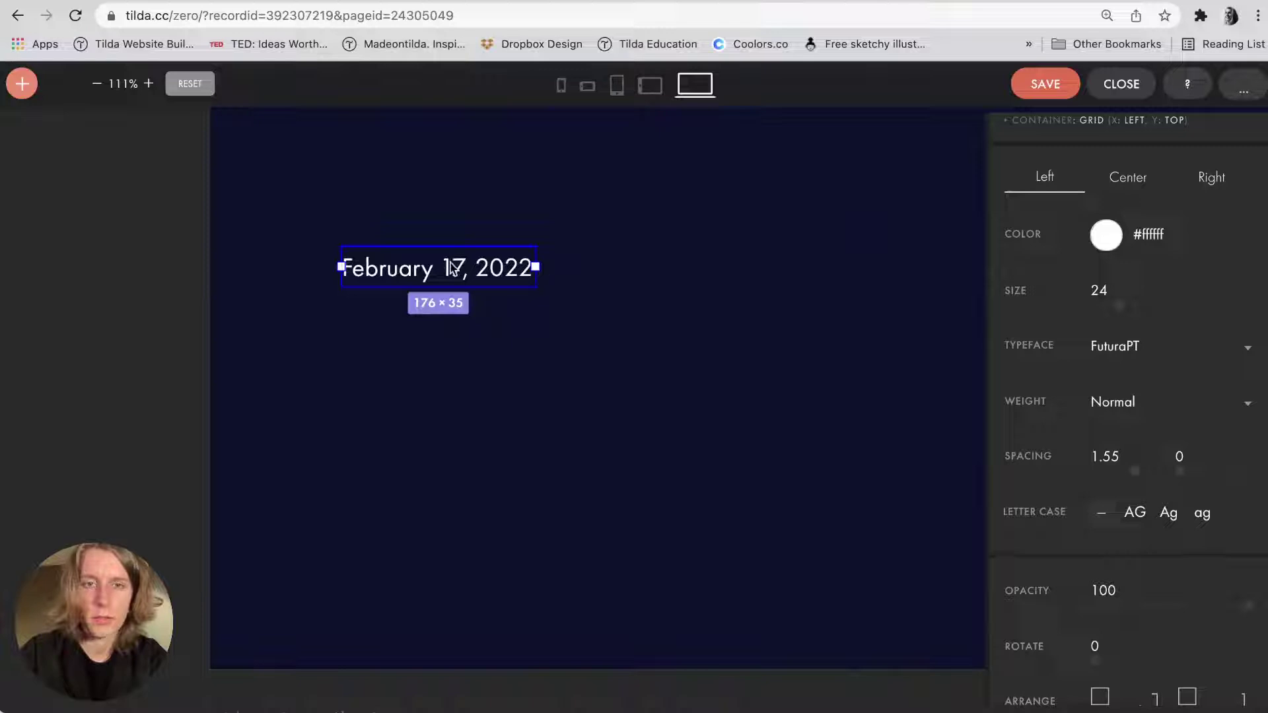
pyautogui.moveTo(453, 268); pyautogui.dragTo(453, 349)
pyautogui.press('super+Tab')
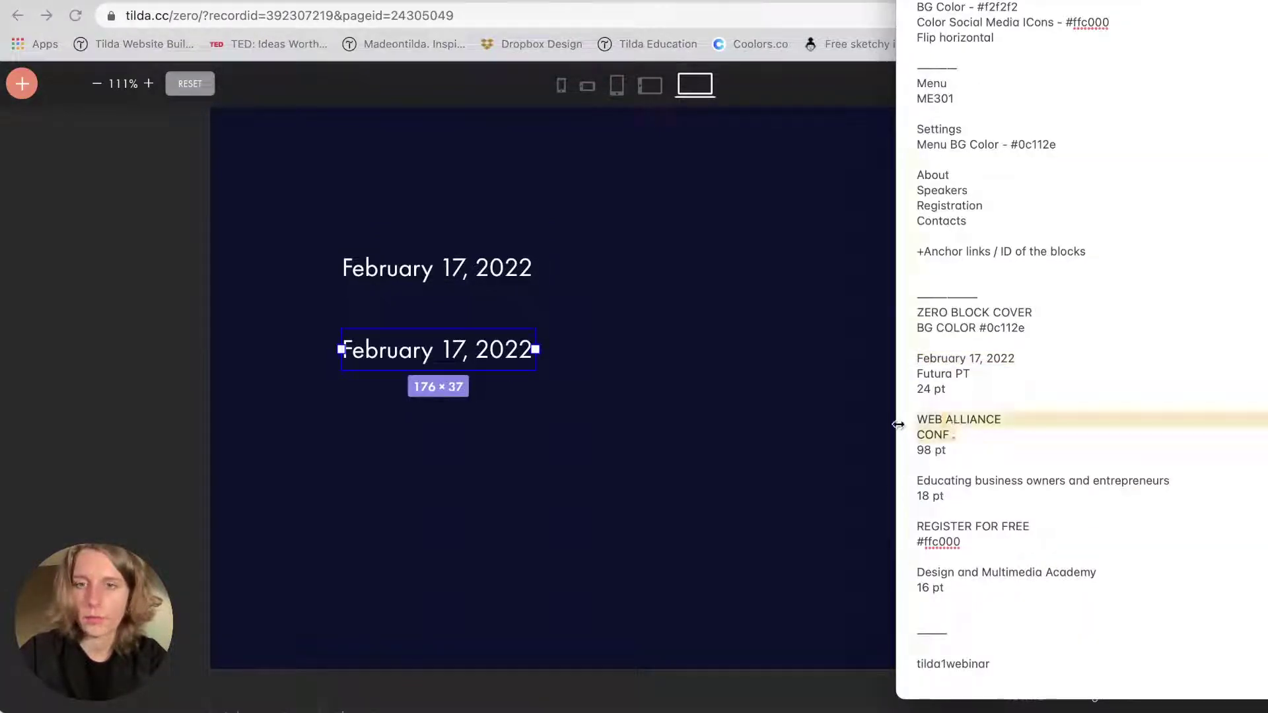
# Replace the copied date with 'WEB ALLIANCE CONF.' and set its font size to 98.
pyautogui.doubleClick(412, 369)
pyautogui.write('WEB ALLIANCE CONF .')
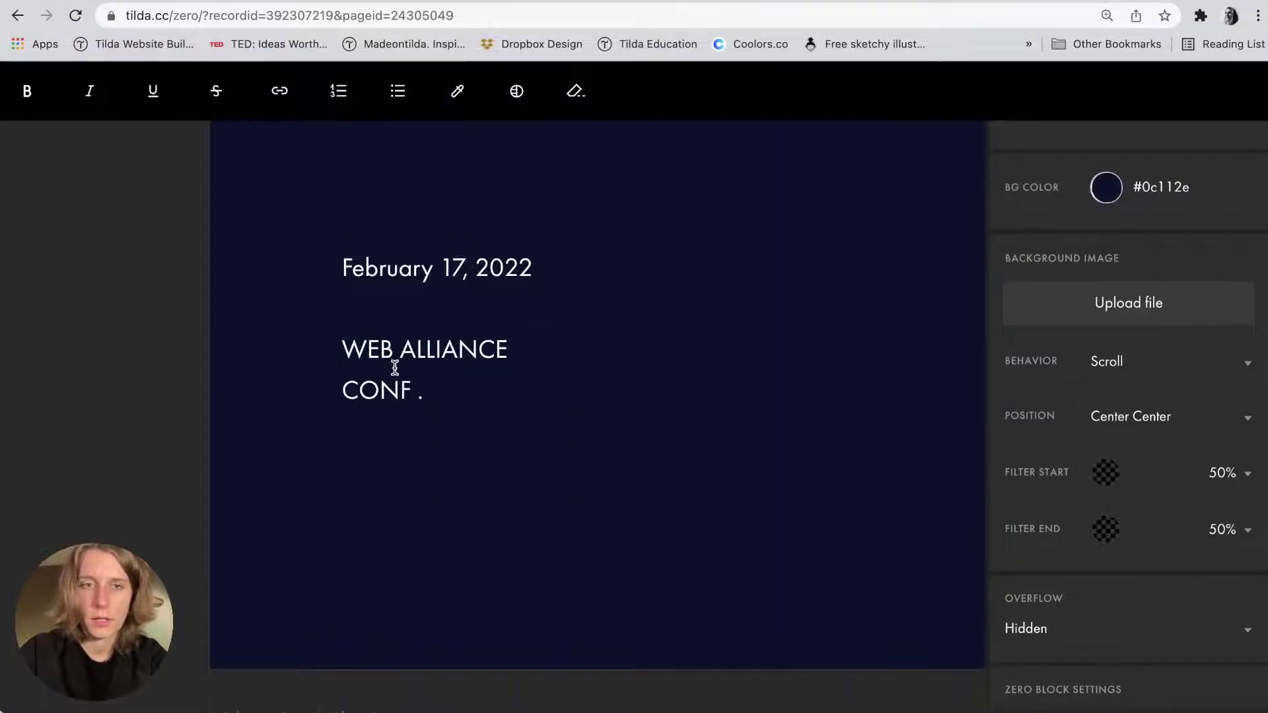
pyautogui.doubleClick(395, 371)
pyautogui.tripleClick(419, 387)
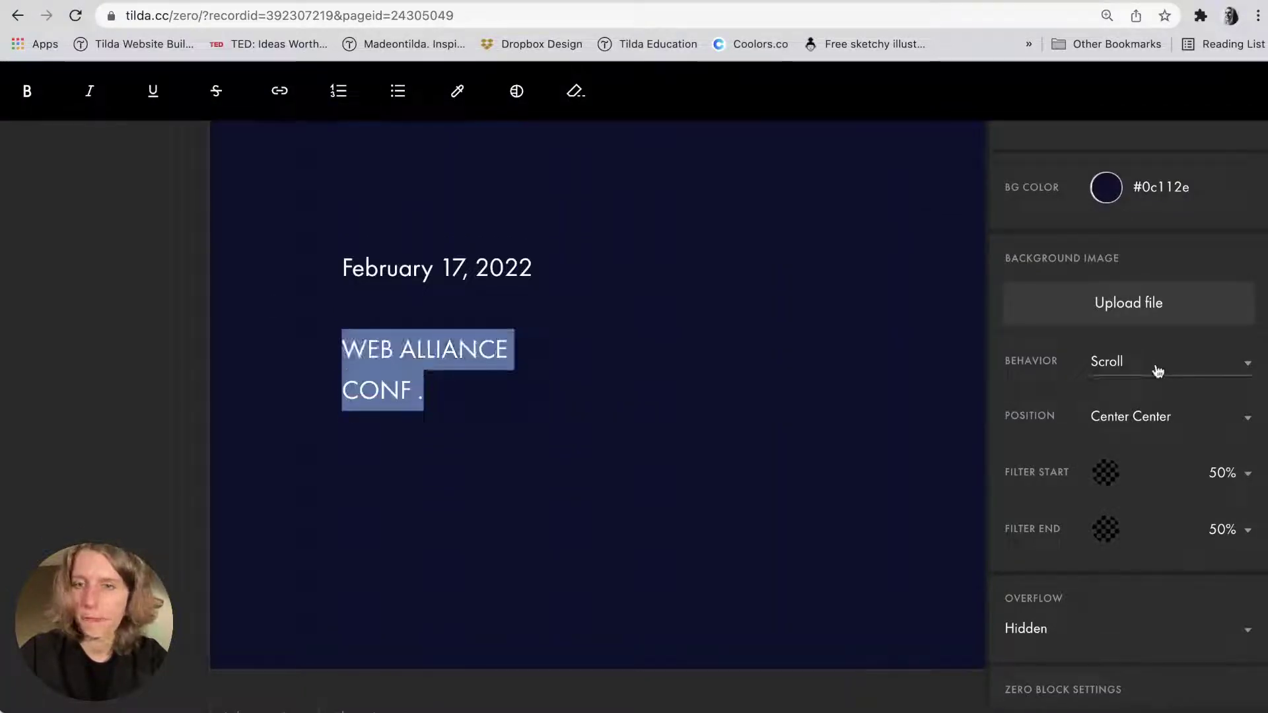
pyautogui.scroll(3, 1157, 371)
pyautogui.click(860, 413)
pyautogui.click(441, 376)
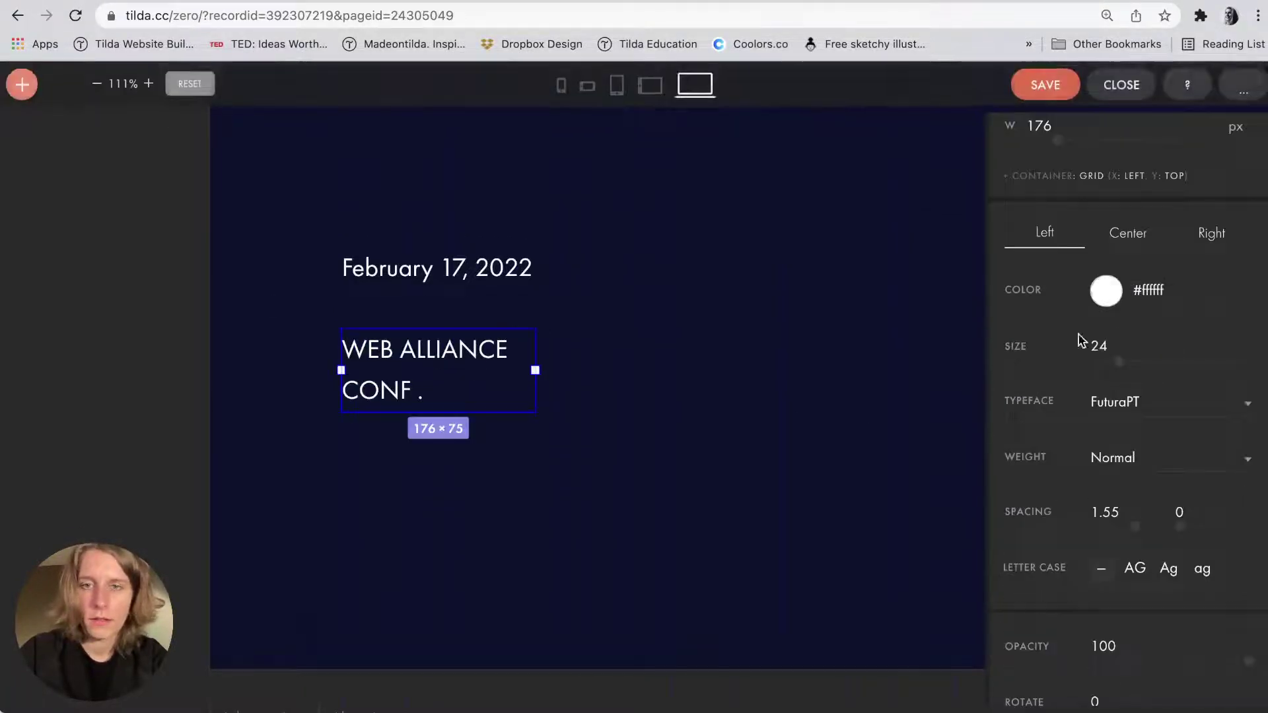
pyautogui.doubleClick(1096, 347)
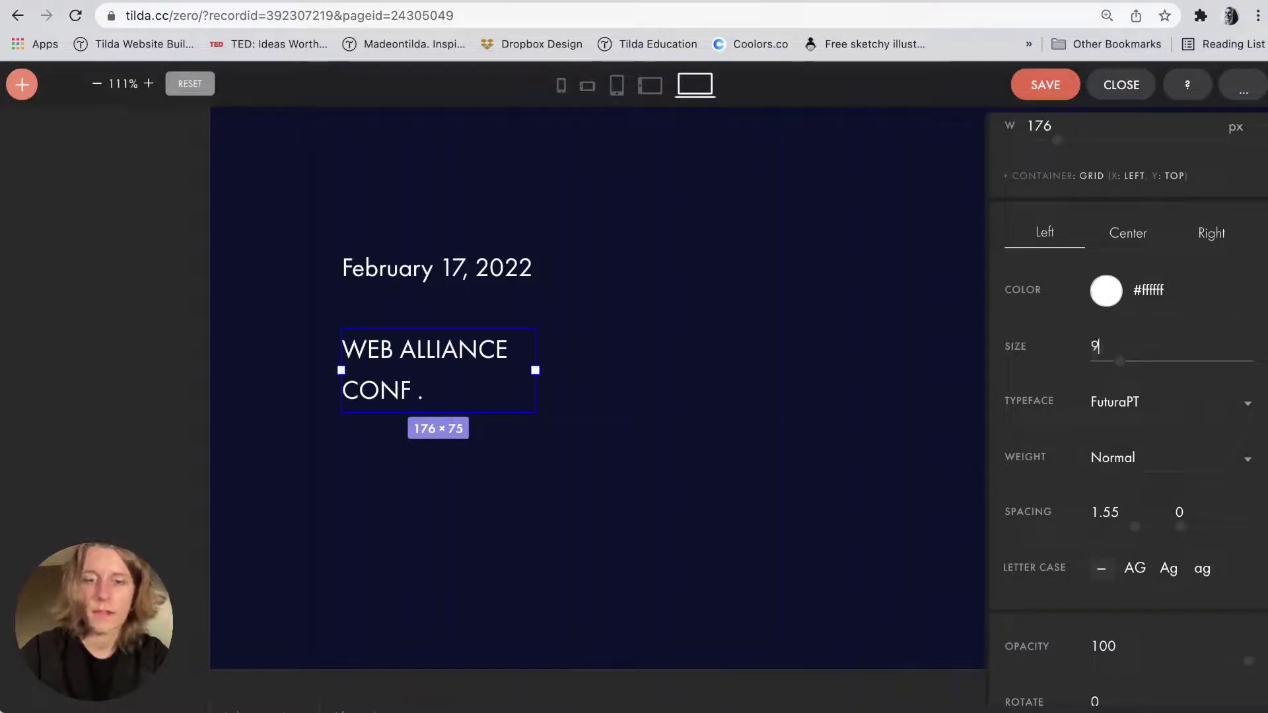
pyautogui.press('Return')
# Widen the heading box to 480 px, set line spacing 1.05, and move heading and date up together.
pyautogui.scroll(-5, 552, 337)
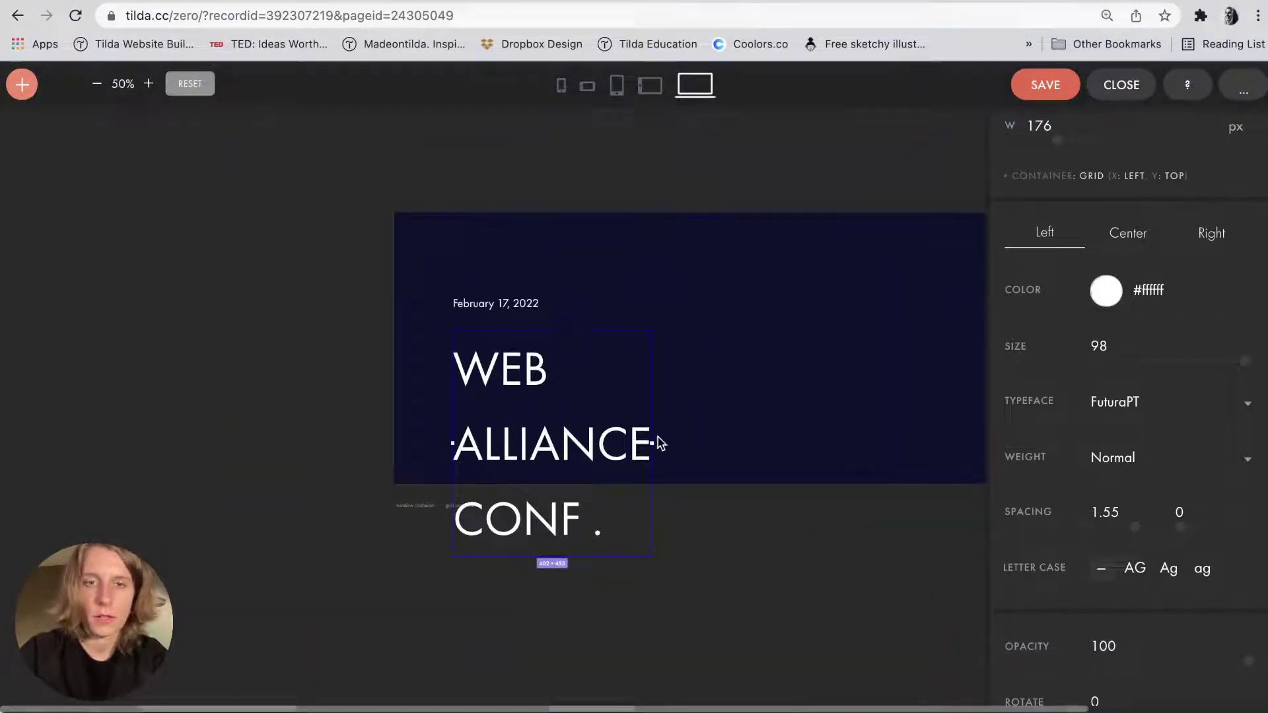
pyautogui.moveTo(653, 444); pyautogui.dragTo(691, 444)
pyautogui.click(1102, 512)
pyautogui.write('0')
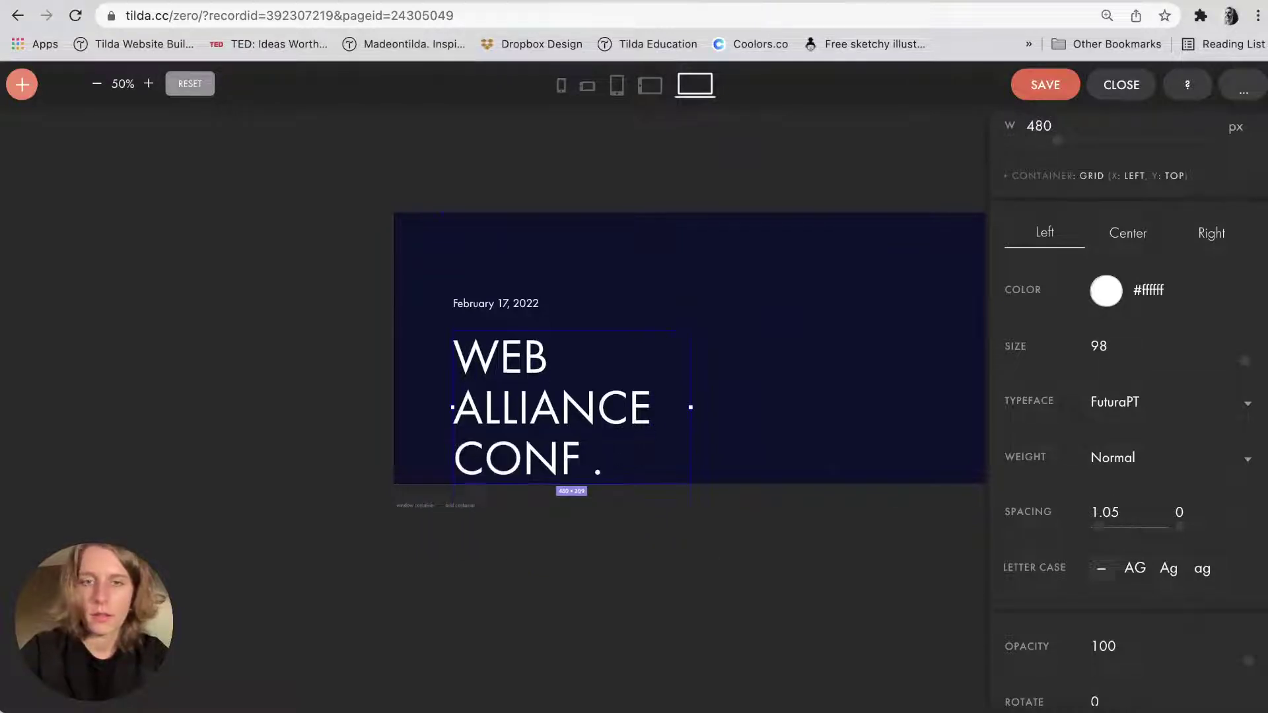
pyautogui.click(515, 306)
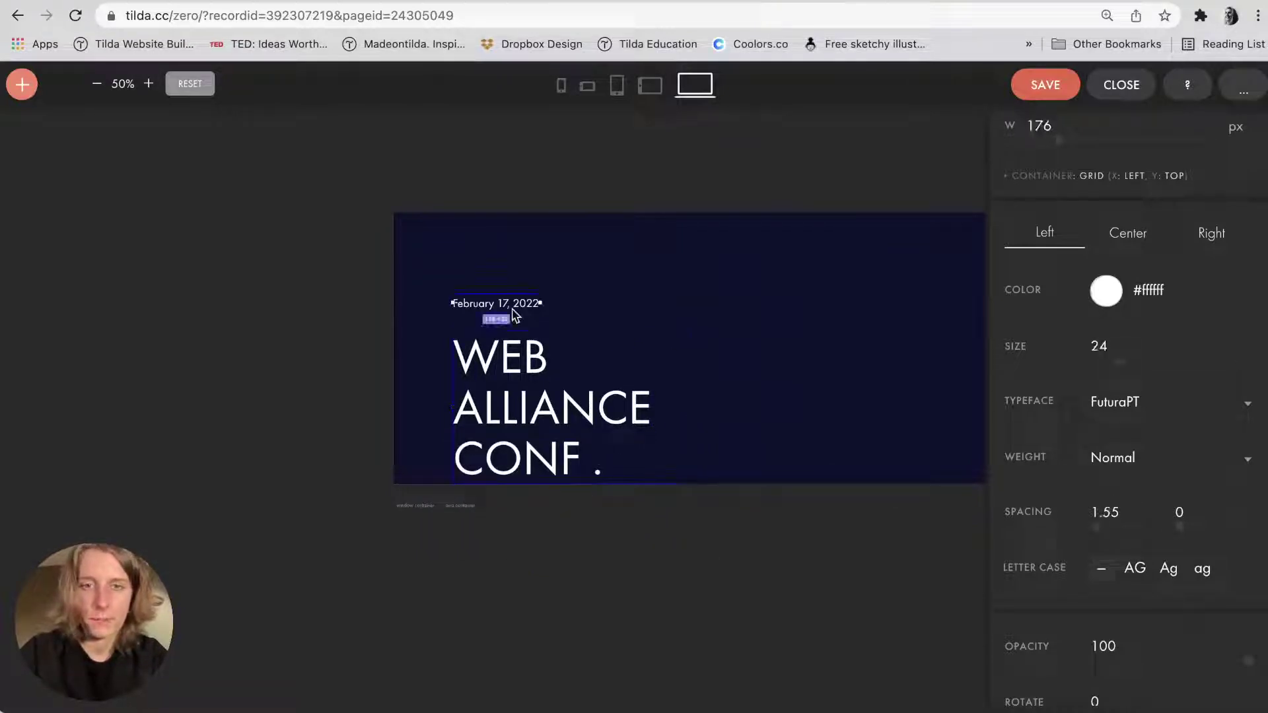
pyautogui.keyDown('shift'); pyautogui.click(510, 363); pyautogui.keyUp('shift')
pyautogui.moveTo(517, 404); pyautogui.dragTo(516, 360)
# Keep FuturaPT for the heading and date, and make the heading Medium weight.
pyautogui.click(687, 210)
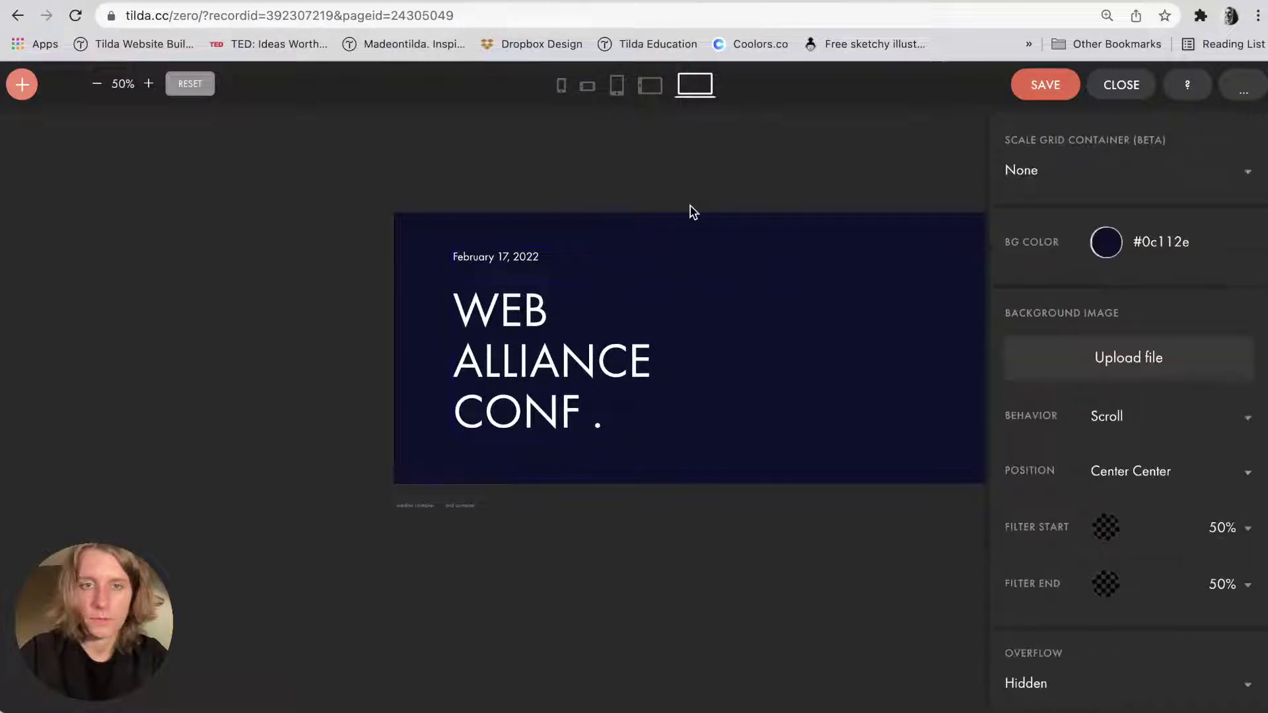
pyautogui.click(551, 321)
pyautogui.keyDown('shift'); pyautogui.click(512, 260); pyautogui.keyUp('shift')
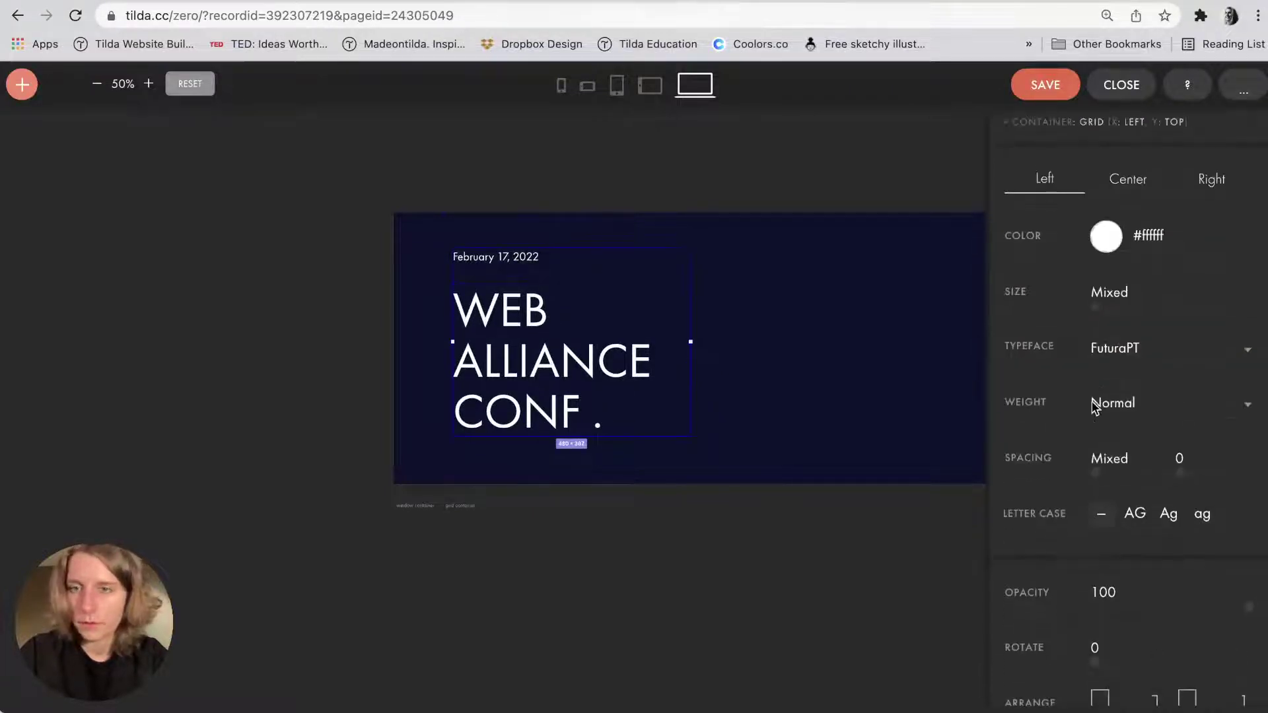
pyautogui.click(1163, 349)
pyautogui.click(1133, 350)
pyautogui.click(1036, 331)
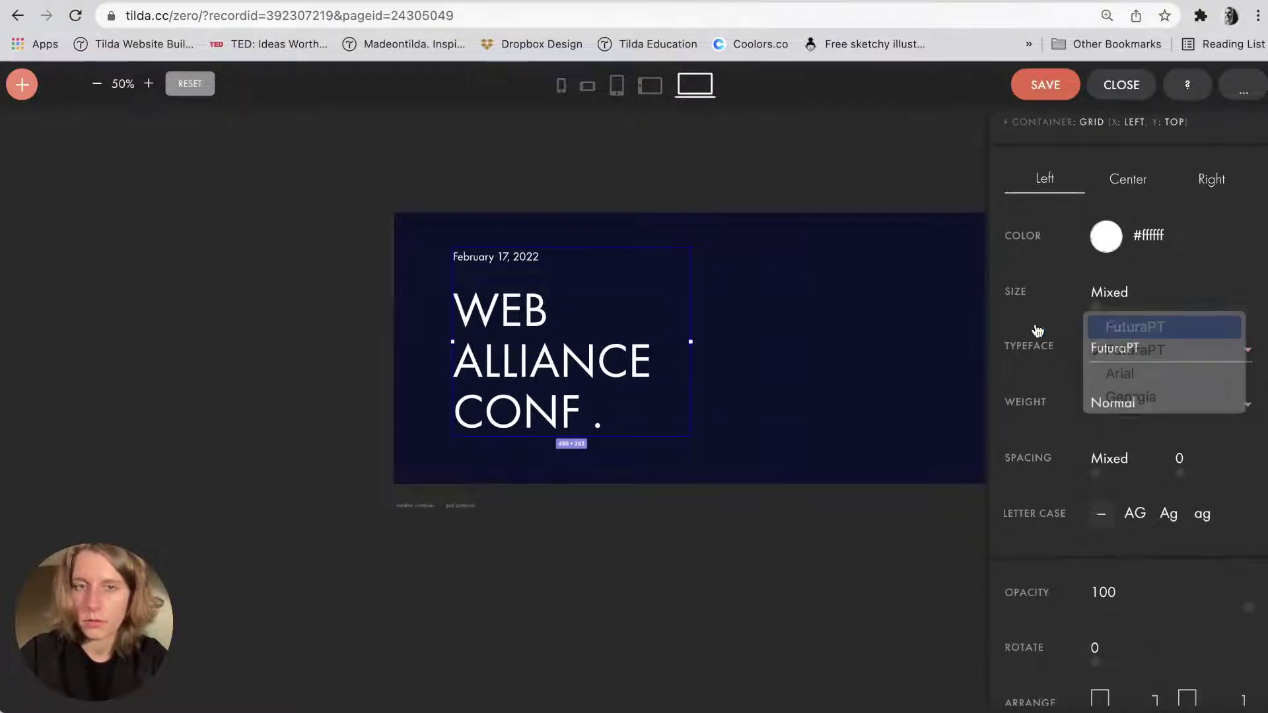
pyautogui.click(795, 331)
pyautogui.click(671, 350)
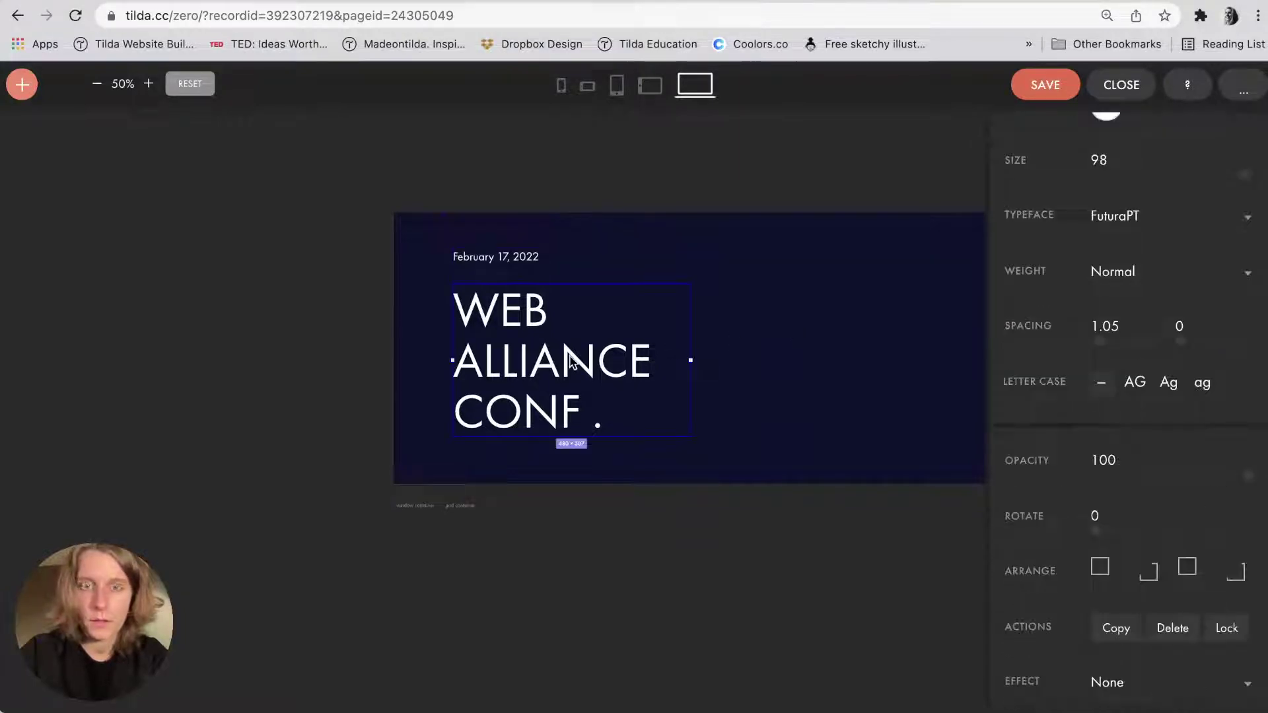
pyautogui.click(1111, 271)
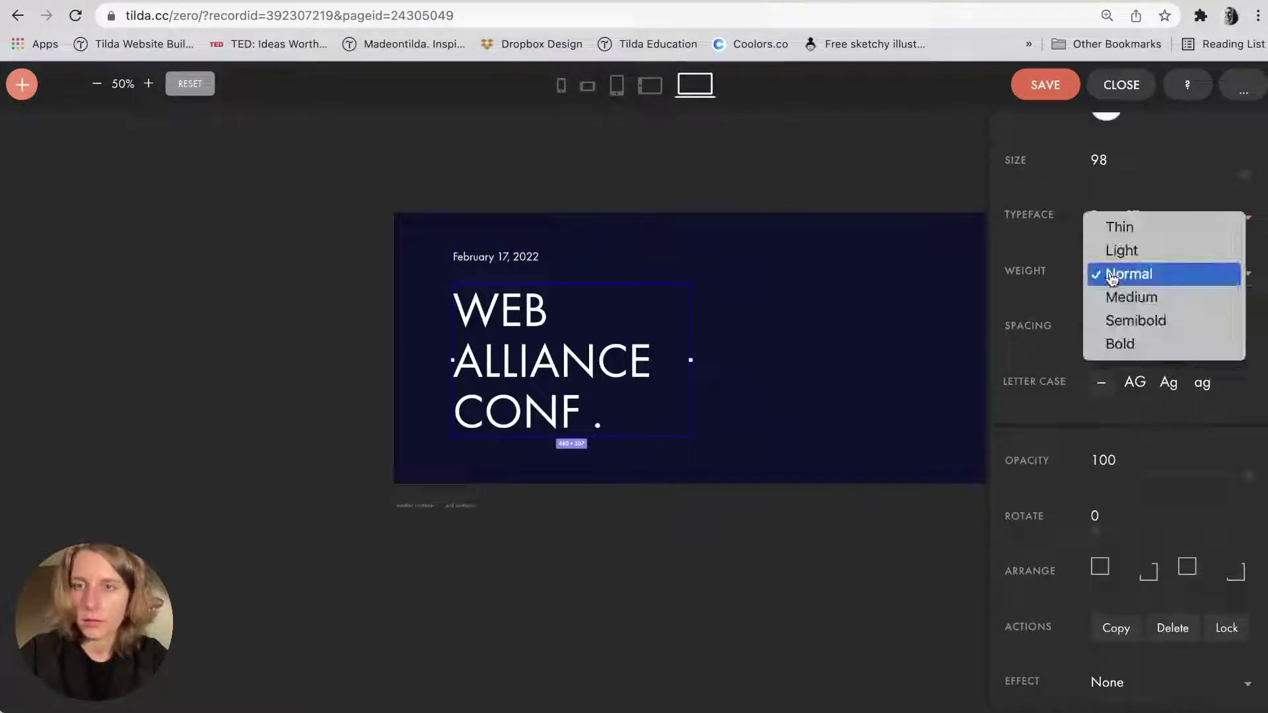
pyautogui.click(1113, 297)
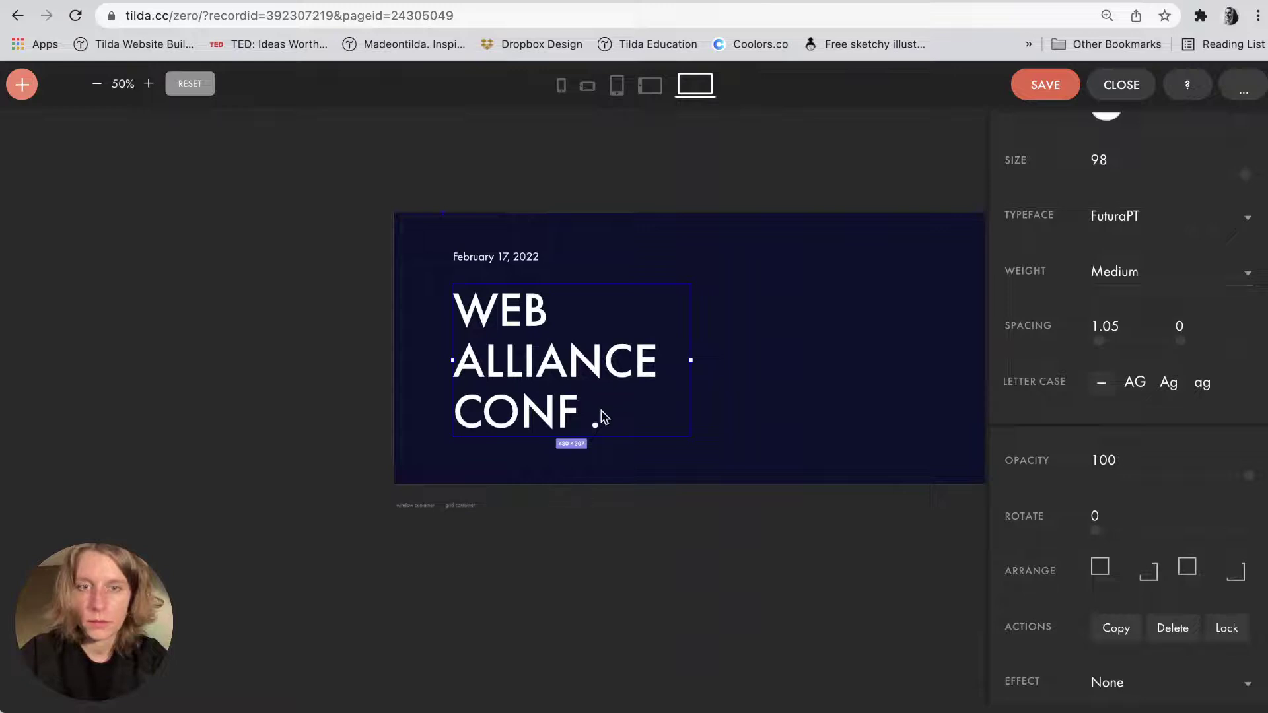
pyautogui.doubleClick(594, 418)
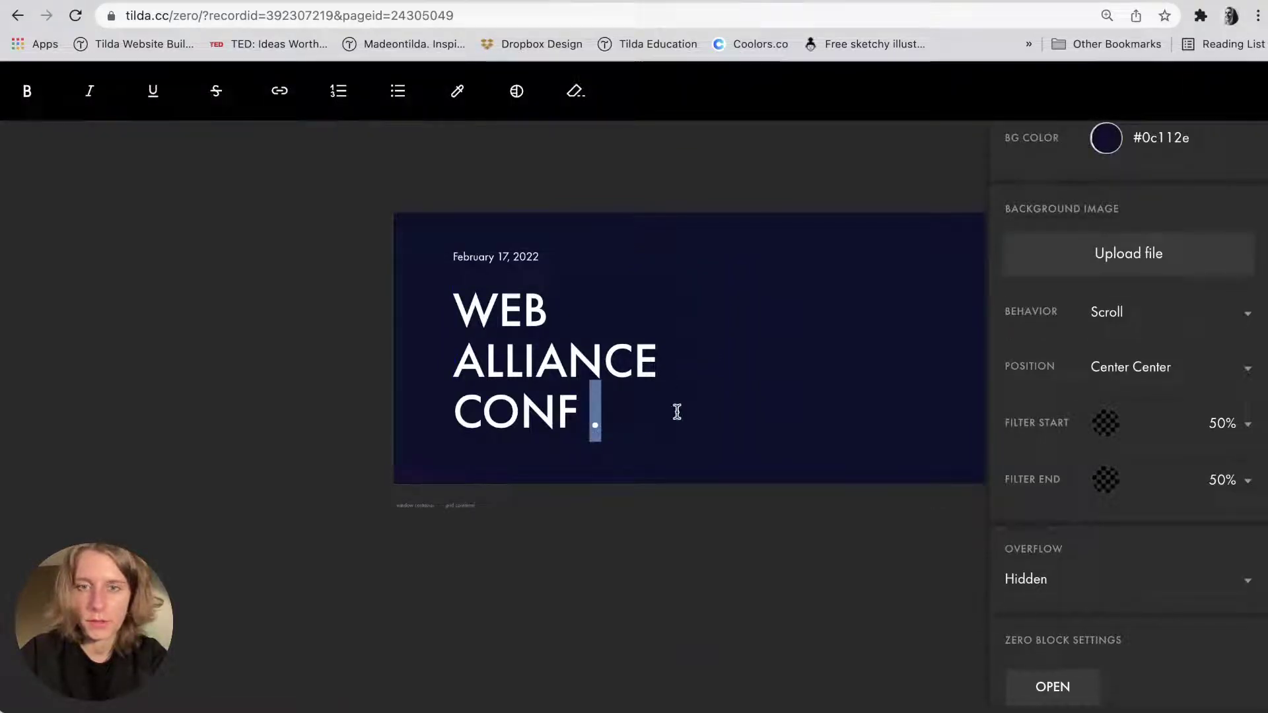
pyautogui.press('super+Tab')
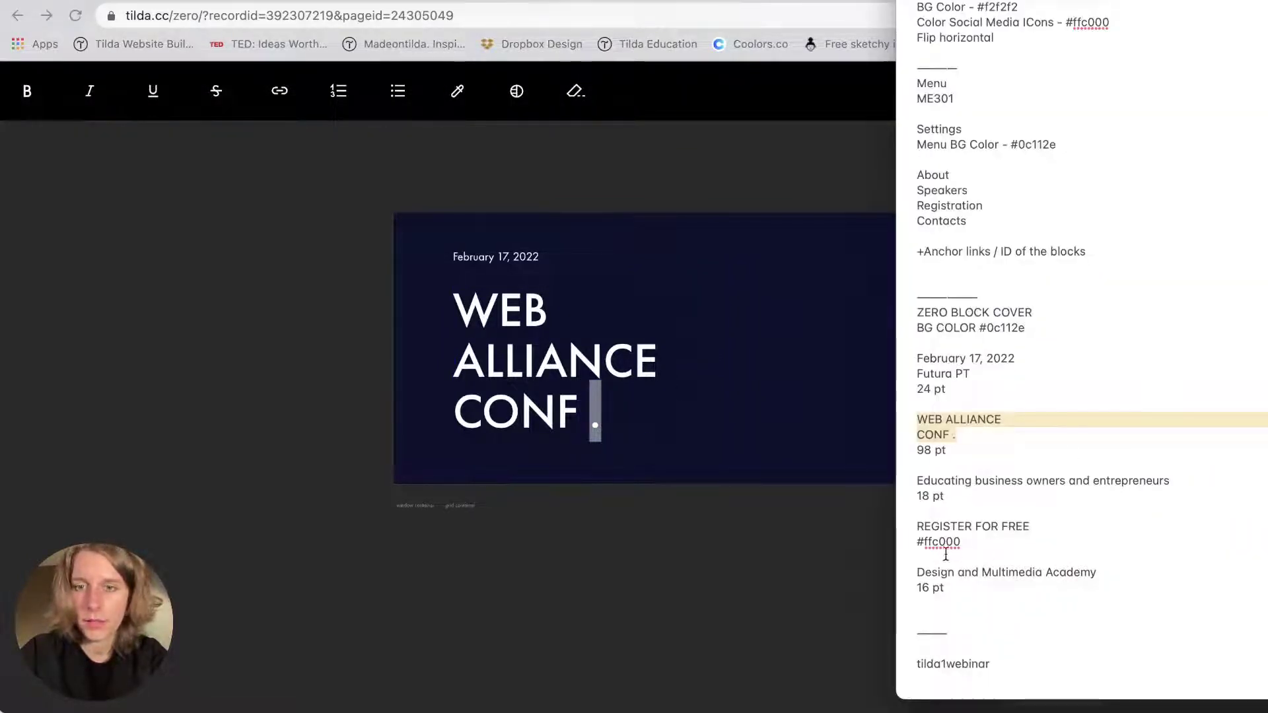
# Recolour the period after CONF with a code copied from the notes, which turns it green.
pyautogui.doubleClick(1000, 328)
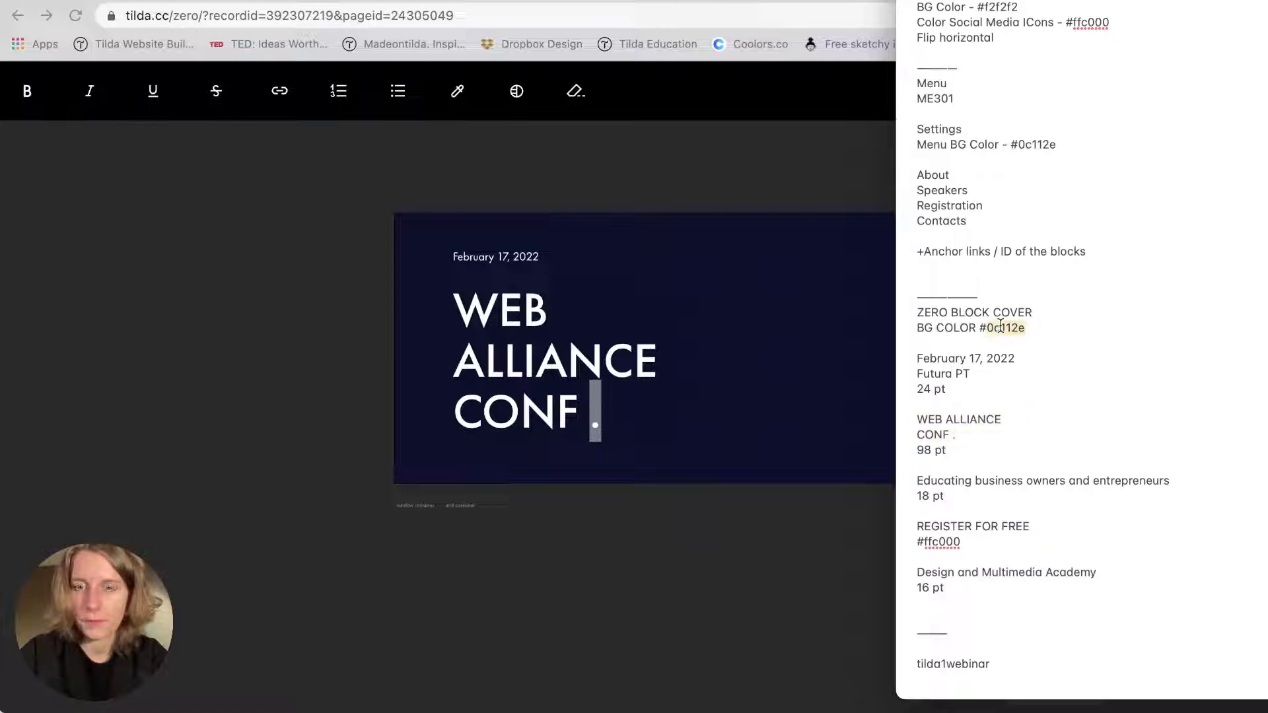
pyautogui.scroll(-15, 1000, 328)
pyautogui.scroll(5, 944, 551)
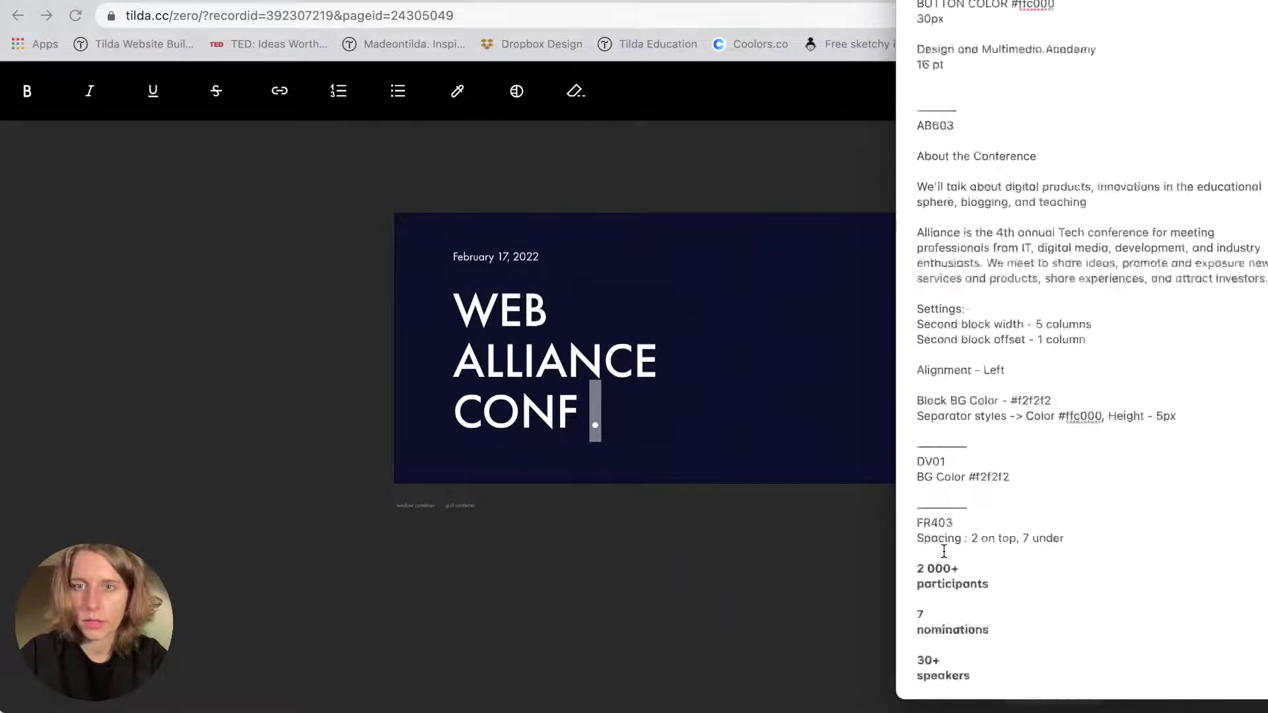
pyautogui.scroll(10, 944, 551)
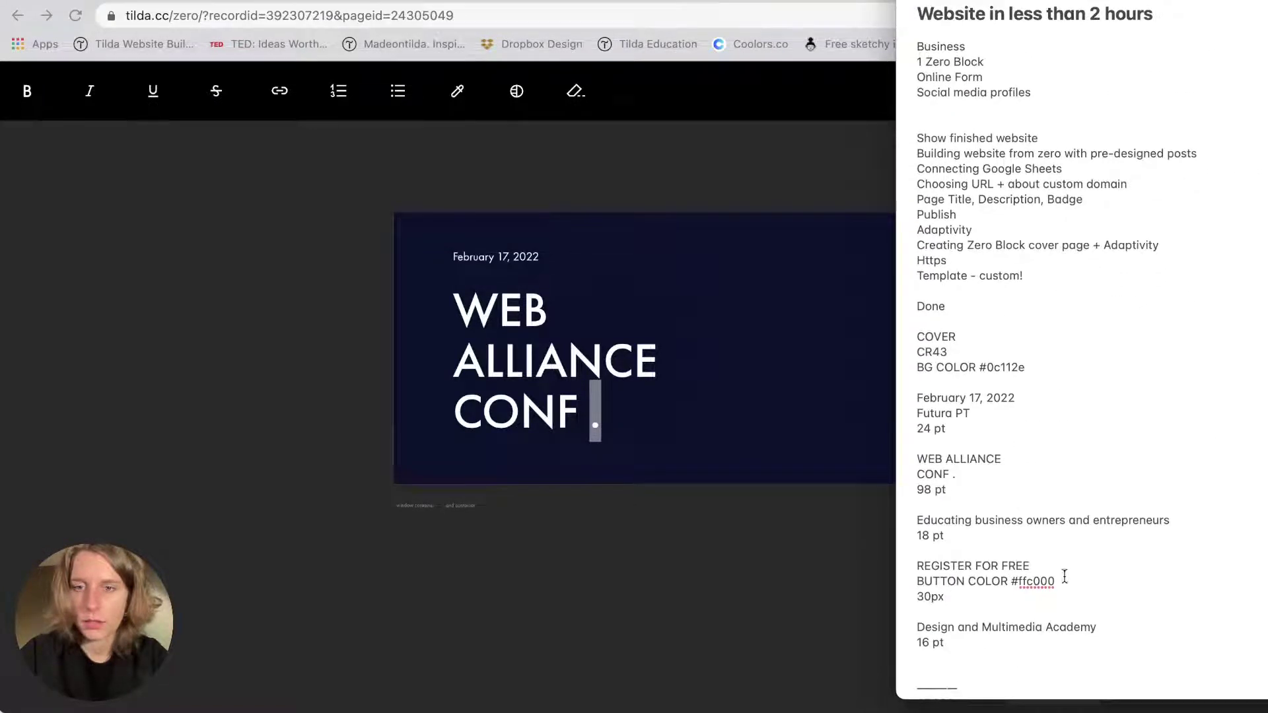
pyautogui.click(738, 453)
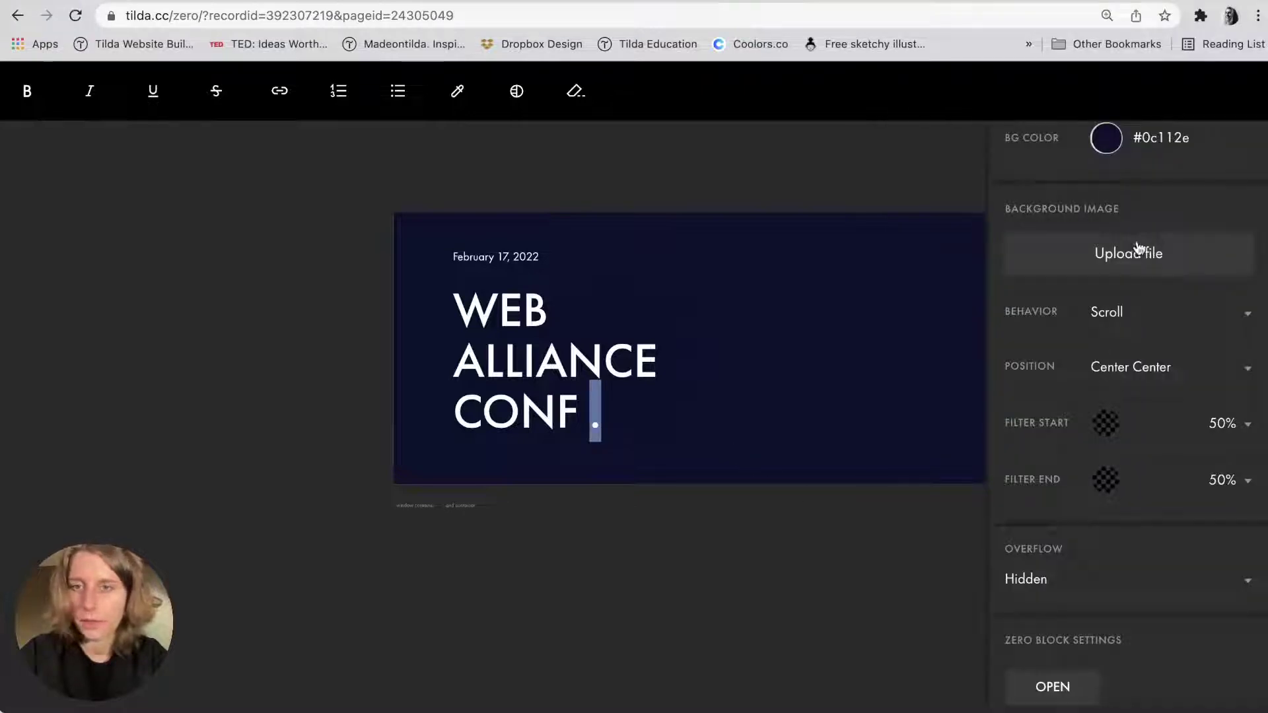
pyautogui.scroll(-1, 1110, 364)
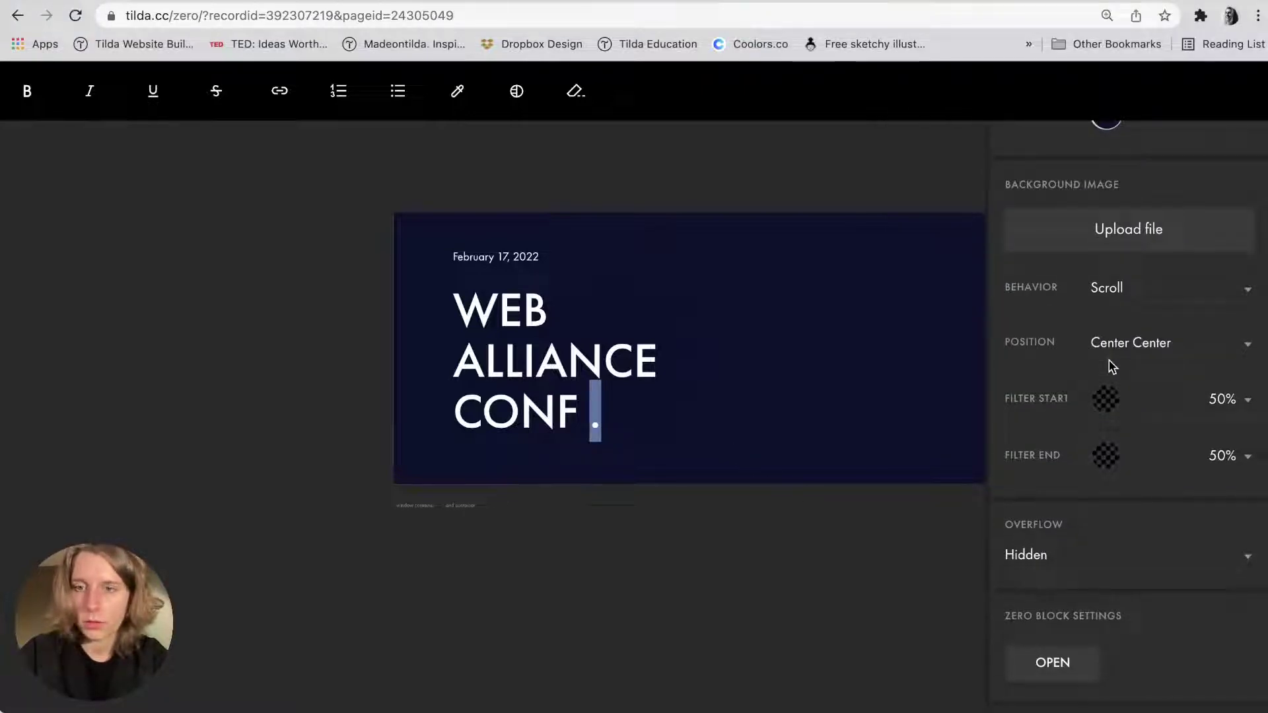
pyautogui.scroll(5, 1111, 366)
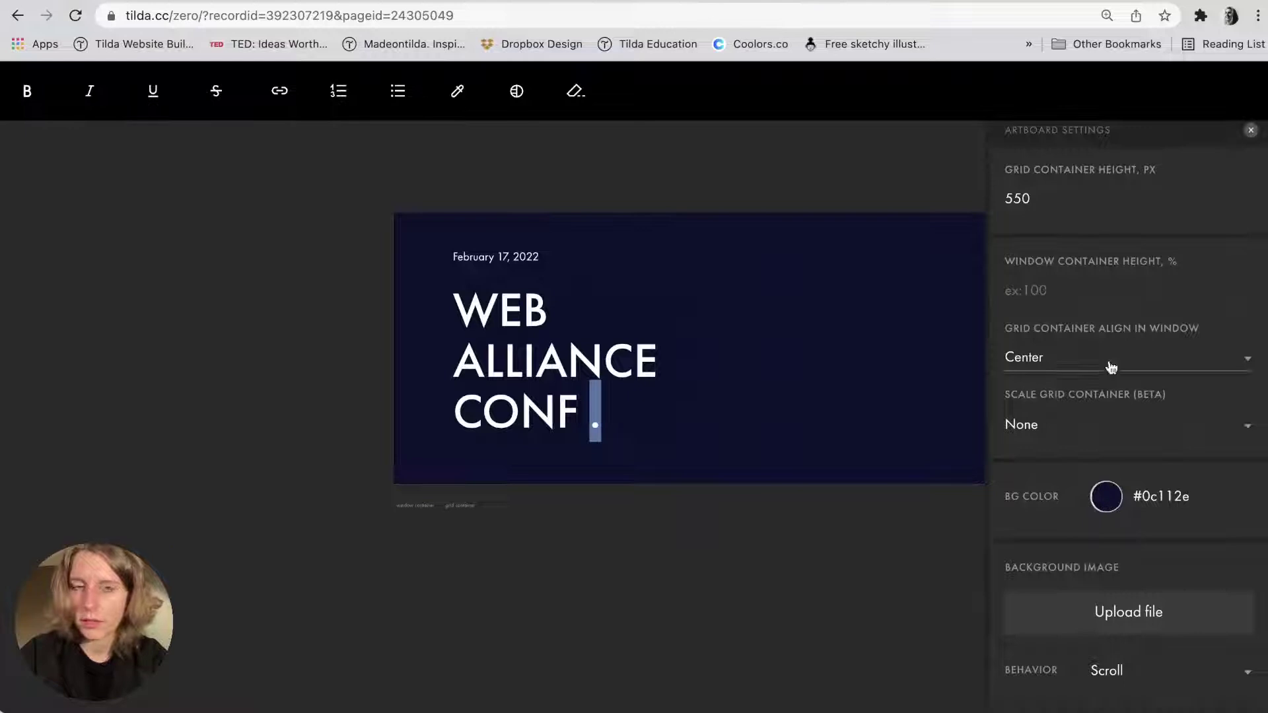
pyautogui.click(436, 100)
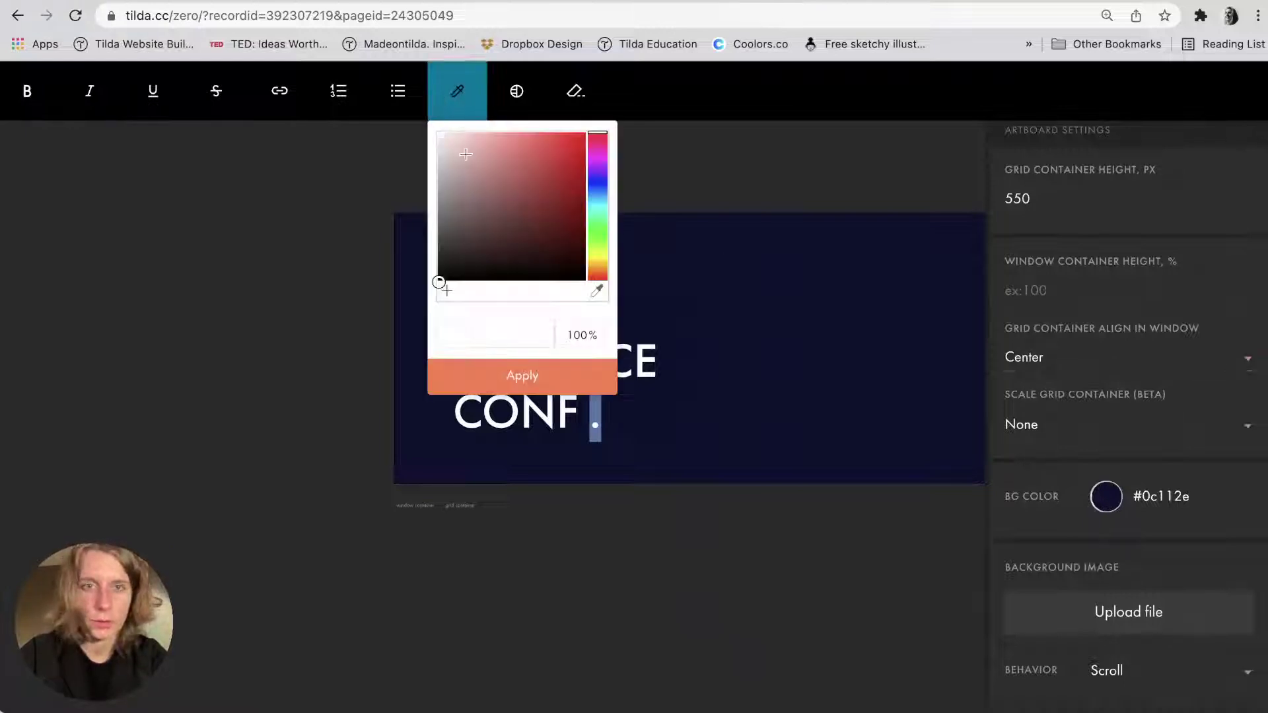
pyautogui.click(502, 323)
pyautogui.press('super+v')
pyautogui.click(515, 375)
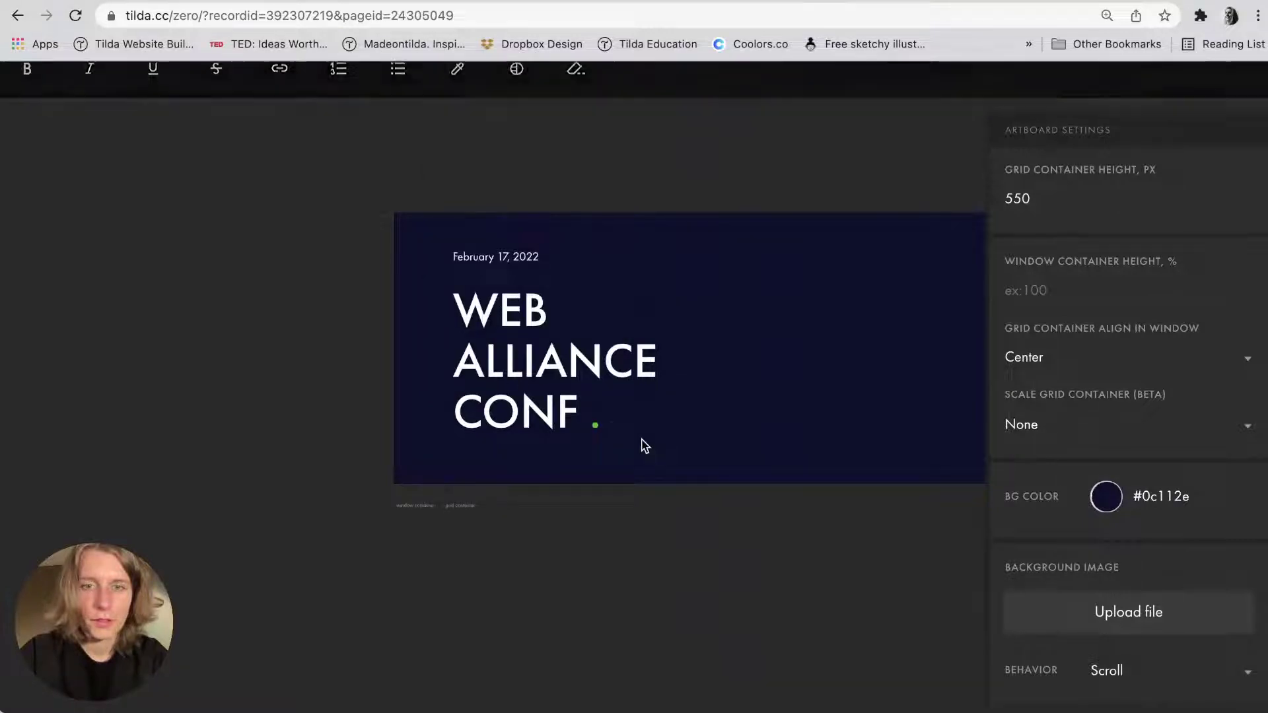
pyautogui.press('Escape')
# Change the period after CONF to yellow #ffc000 copied from the design notes.
pyautogui.press('super+Tab')
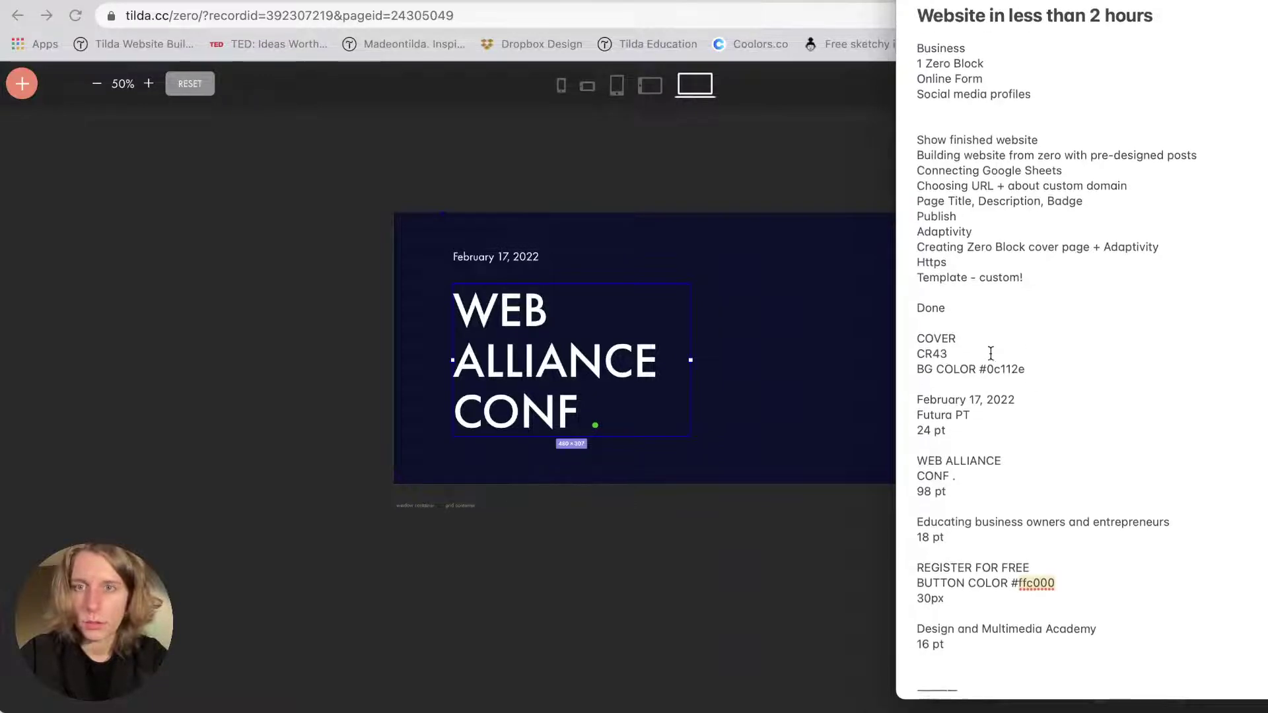
pyautogui.scroll(-10, 990, 354)
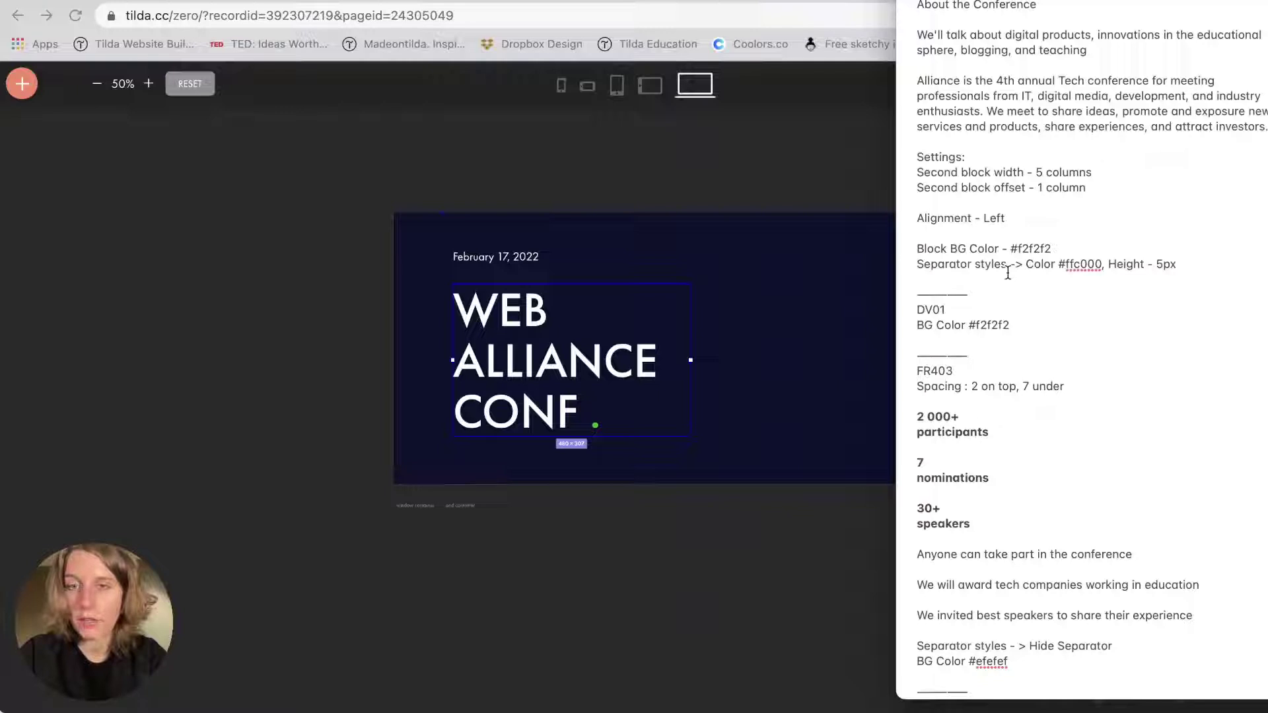
pyautogui.moveTo(1081, 259); pyautogui.dragTo(1063, 259)
pyautogui.press('super+c')
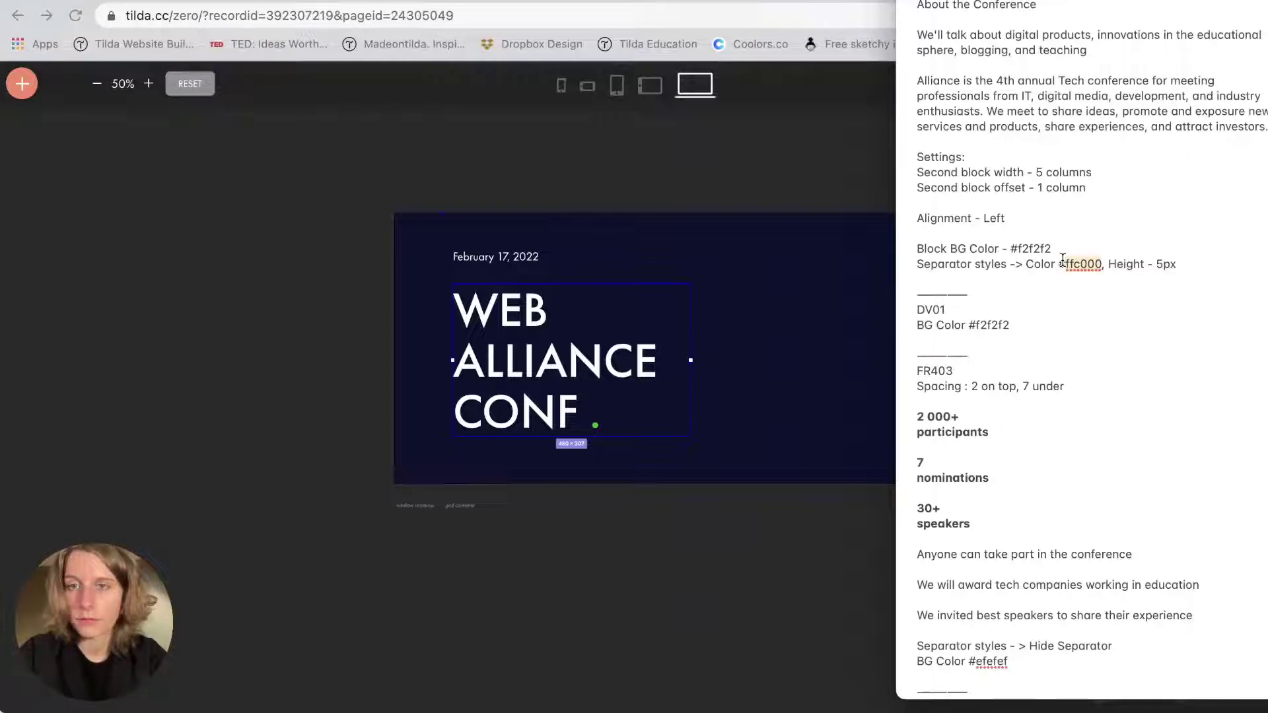
pyautogui.click(767, 359)
pyautogui.doubleClick(596, 423)
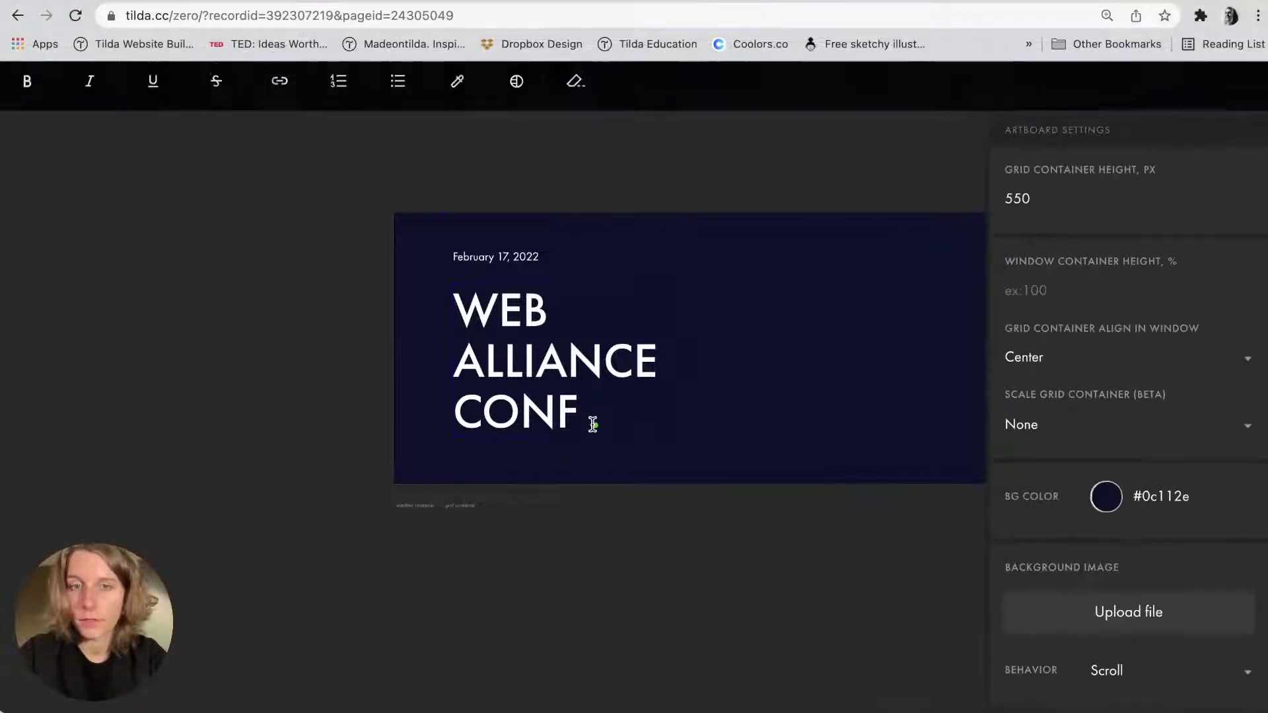
pyautogui.click(455, 92)
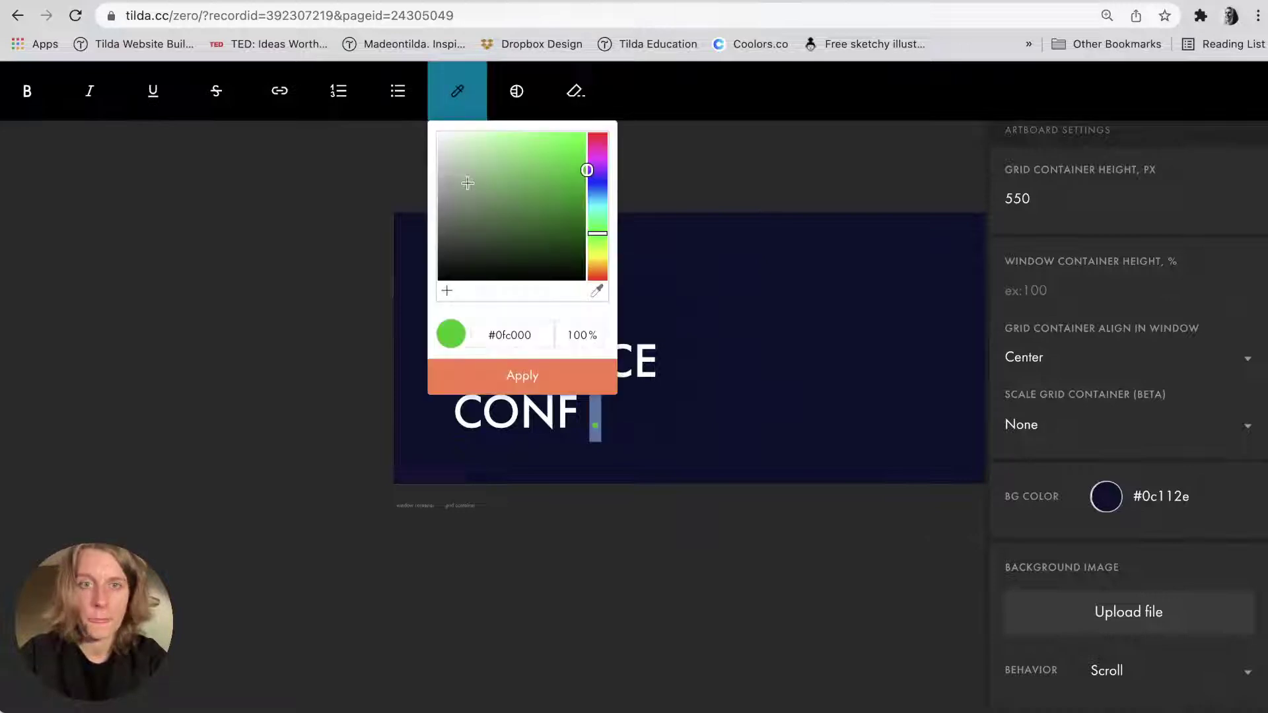
pyautogui.doubleClick(494, 335)
pyautogui.press('super+v')
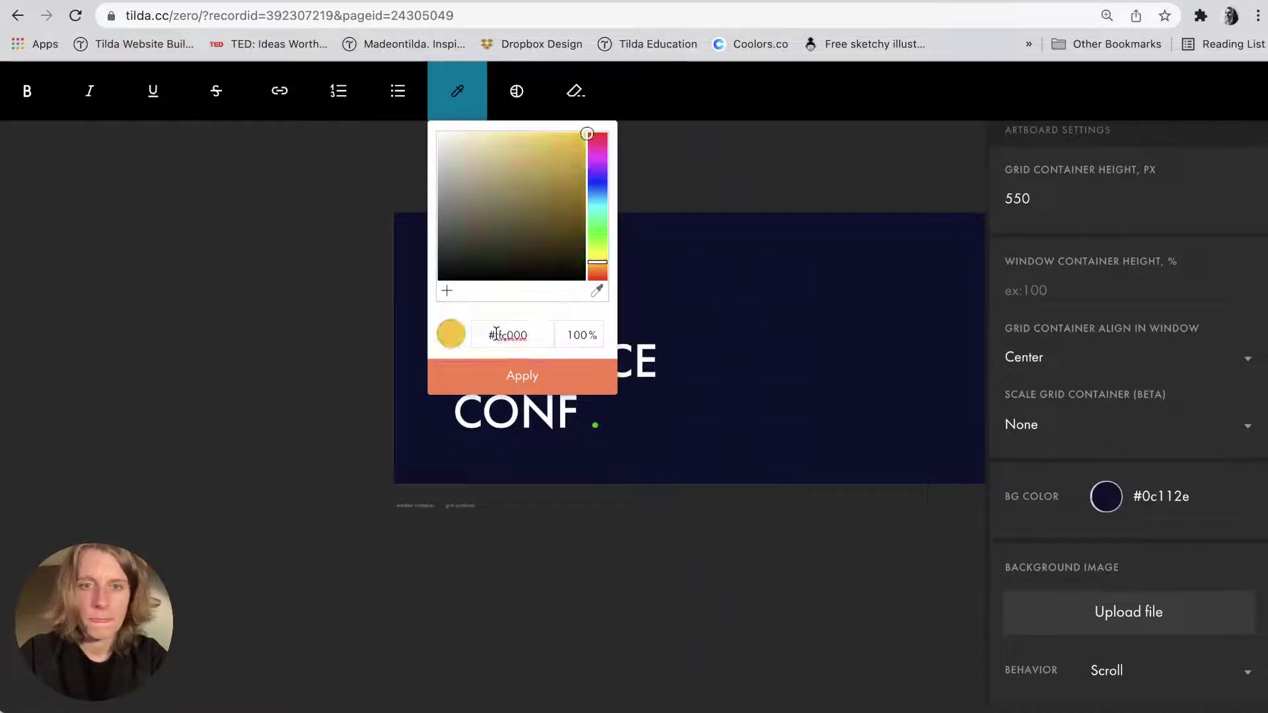
pyautogui.click(518, 371)
pyautogui.click(688, 323)
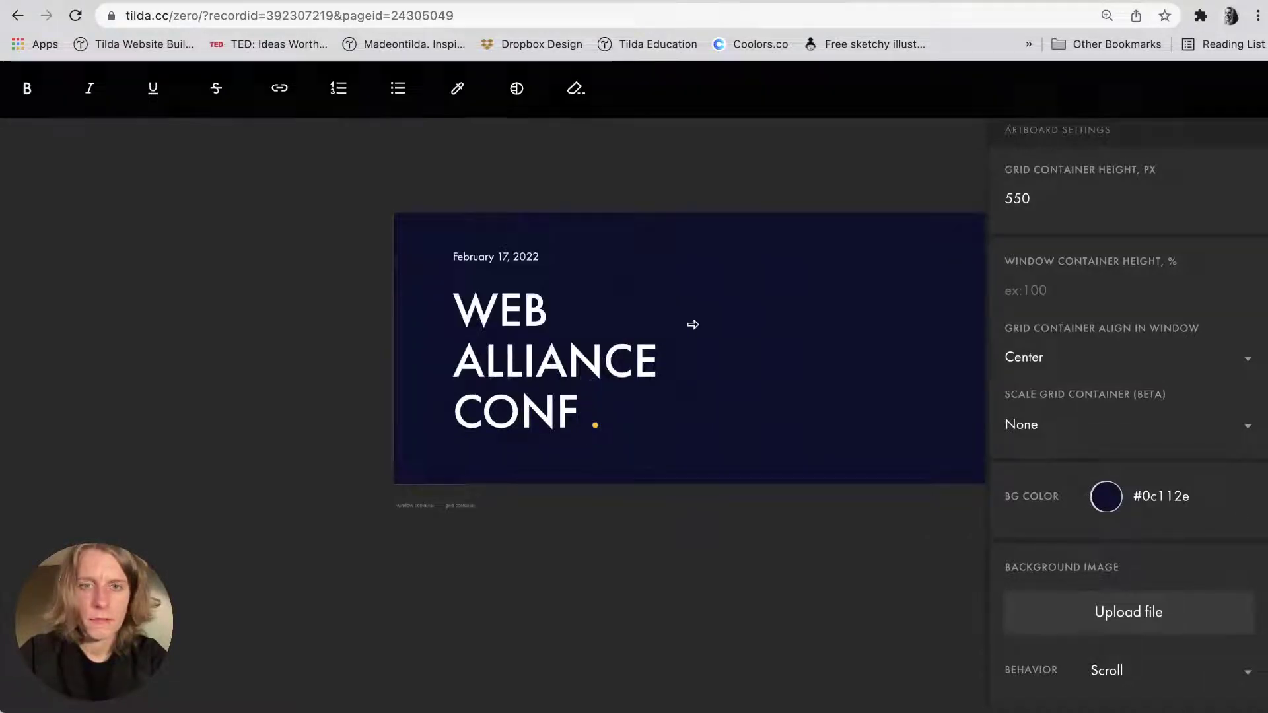
pyautogui.click(528, 385)
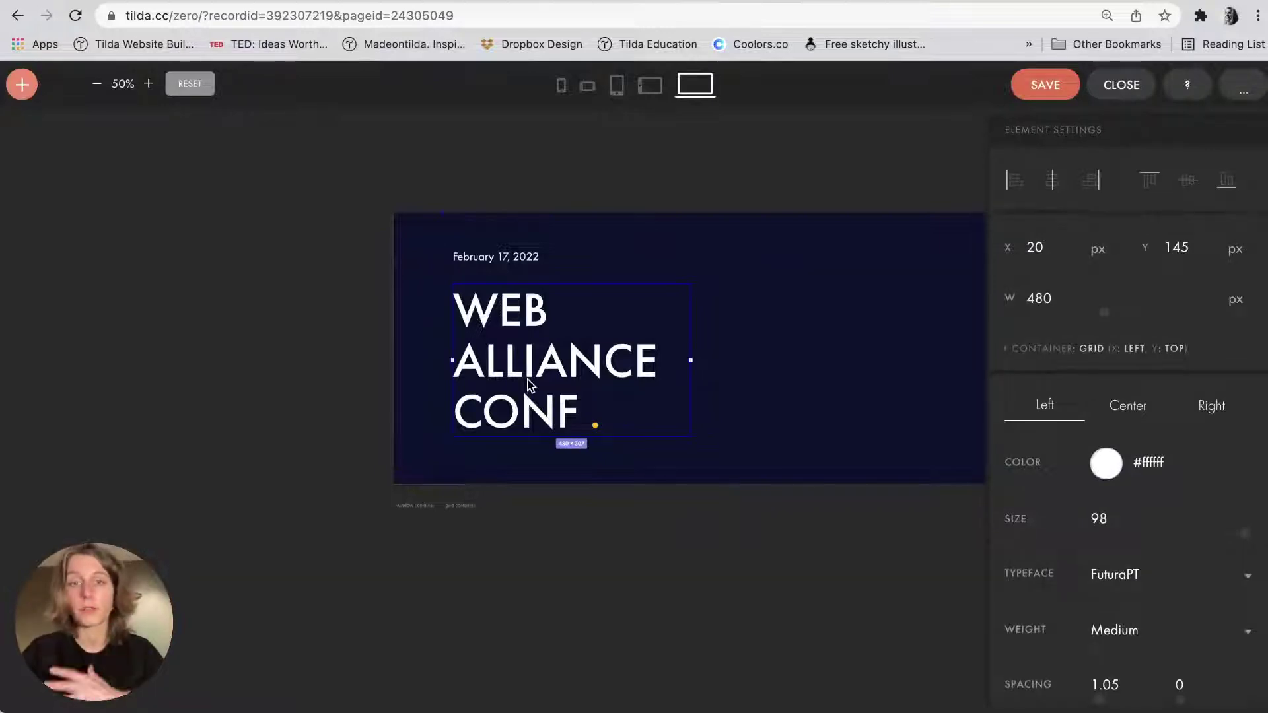
# Resize the headline box so it wraps onto three lines, then raise headline and date together.
pyautogui.moveTo(712, 355); pyautogui.dragTo(850, 346)
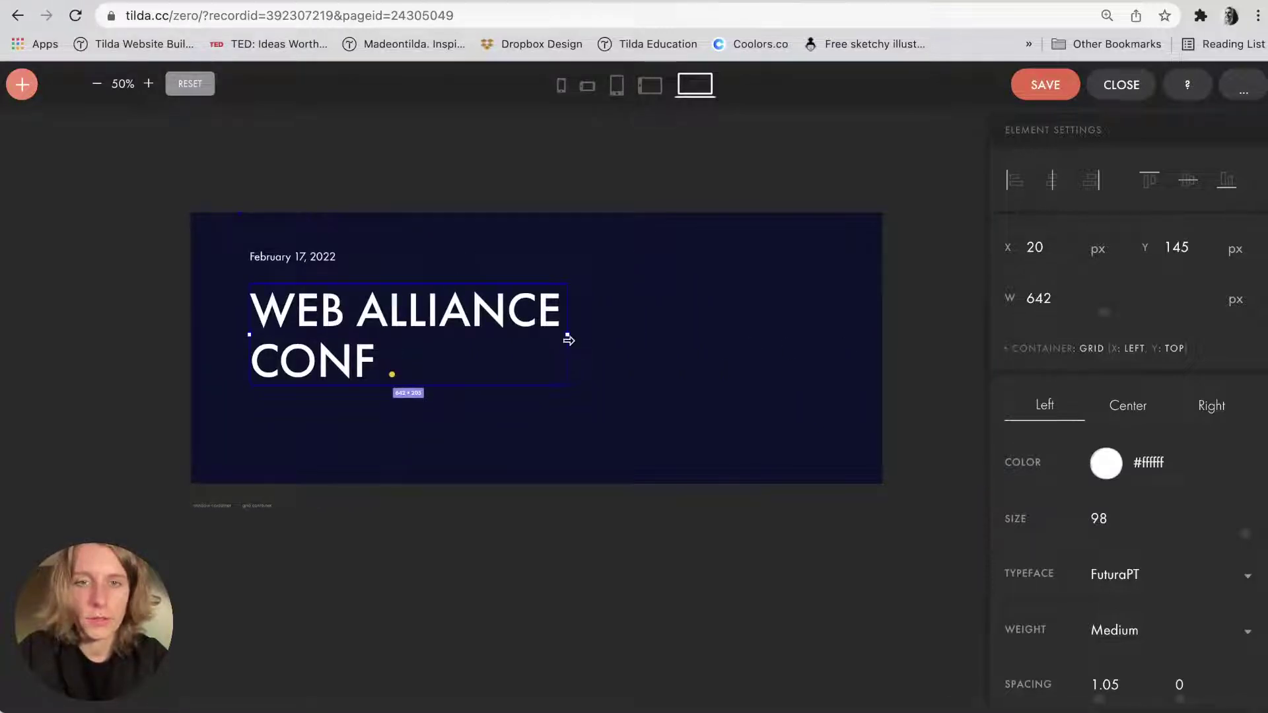
pyautogui.moveTo(571, 336); pyautogui.dragTo(475, 359)
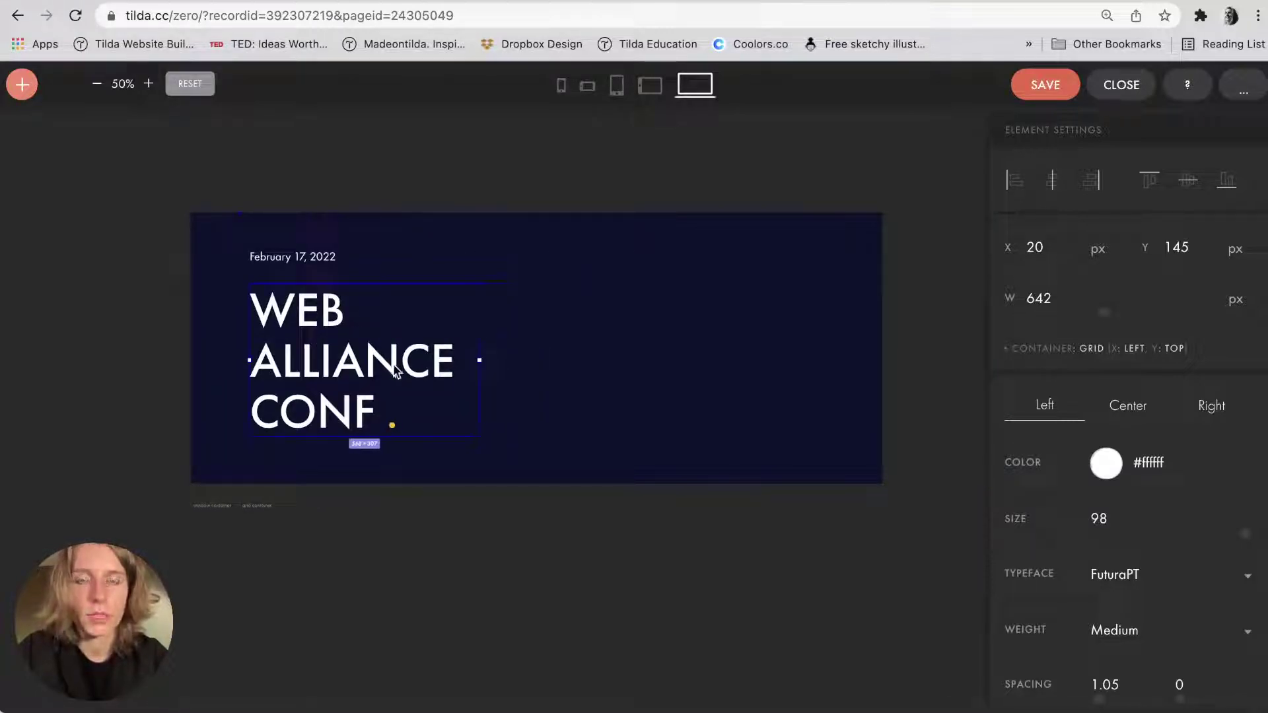
pyautogui.click(621, 352)
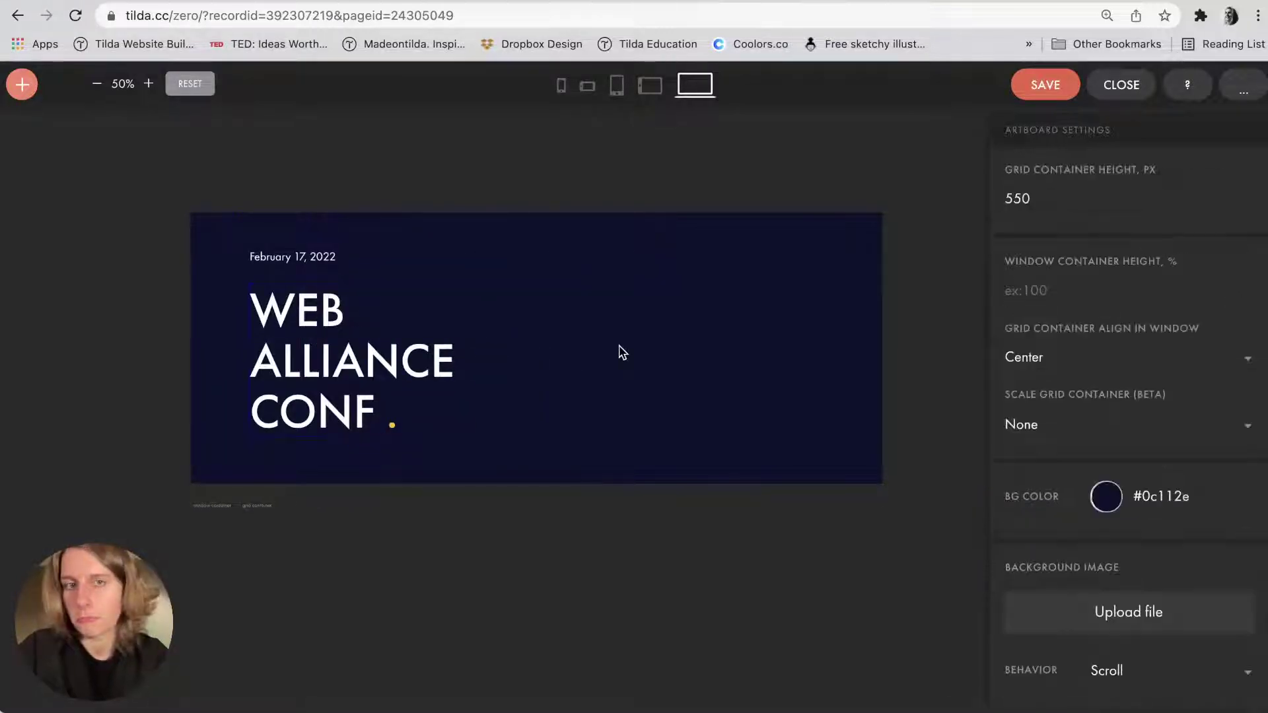
pyautogui.click(314, 351)
pyautogui.keyDown('shift'); pyautogui.click(291, 257); pyautogui.keyUp('shift')
pyautogui.press('Up')
pyautogui.press('Up')
pyautogui.press('Up')
pyautogui.press('Up')
pyautogui.press('Up')
pyautogui.press('Up')
pyautogui.press('Up')
pyautogui.press('Up')
pyautogui.press('Up')
pyautogui.press('Up')
pyautogui.press('Up')
pyautogui.press('Up')
pyautogui.press('Up')
pyautogui.press('Up')
pyautogui.press('Up')
pyautogui.press('Up')
pyautogui.press('Up')
pyautogui.press('Up')
pyautogui.press('Up')
pyautogui.press('Up')
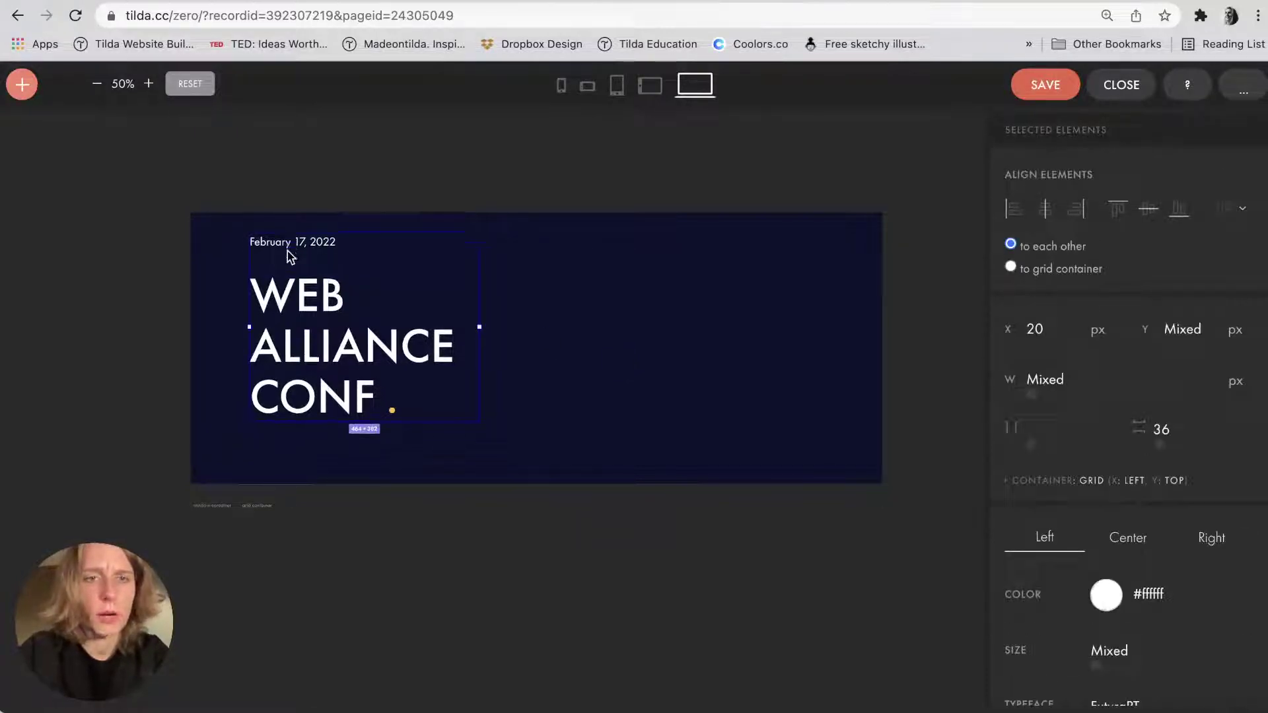
# Fine-tune the date's vertical position to Y 61.
pyautogui.click(288, 254)
pyautogui.hotkey('shift', 'Down')
pyautogui.hotkey('shift', 'Down')
pyautogui.hotkey('shift', 'Down')
pyautogui.hotkey('shift', 'Down')
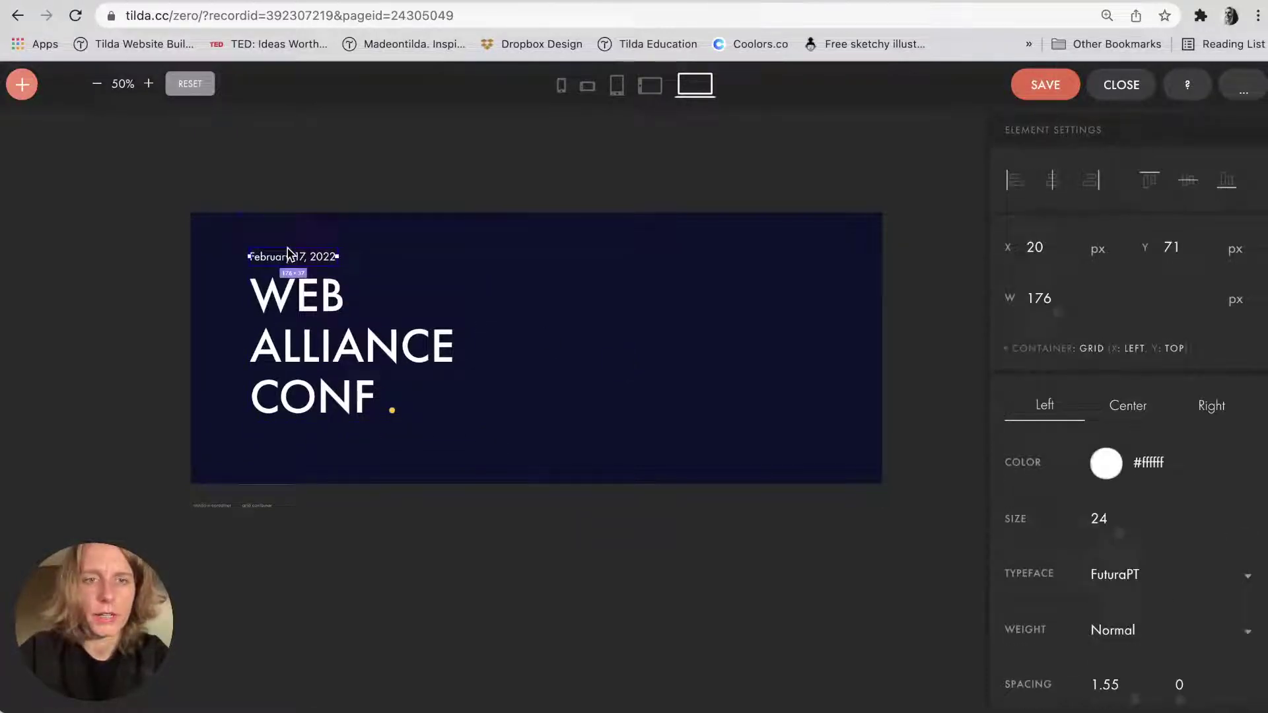
pyautogui.click(294, 228)
pyautogui.click(286, 257)
pyautogui.hotkey('shift', 'Up')
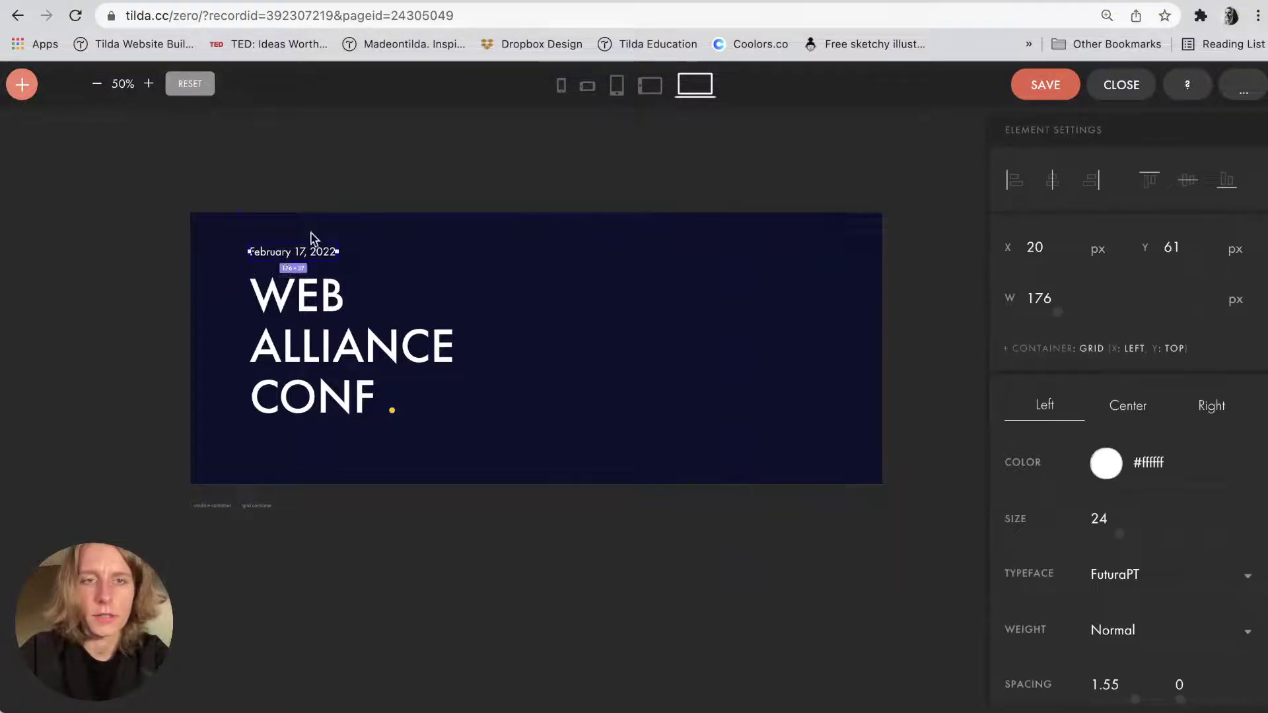
pyautogui.click(319, 232)
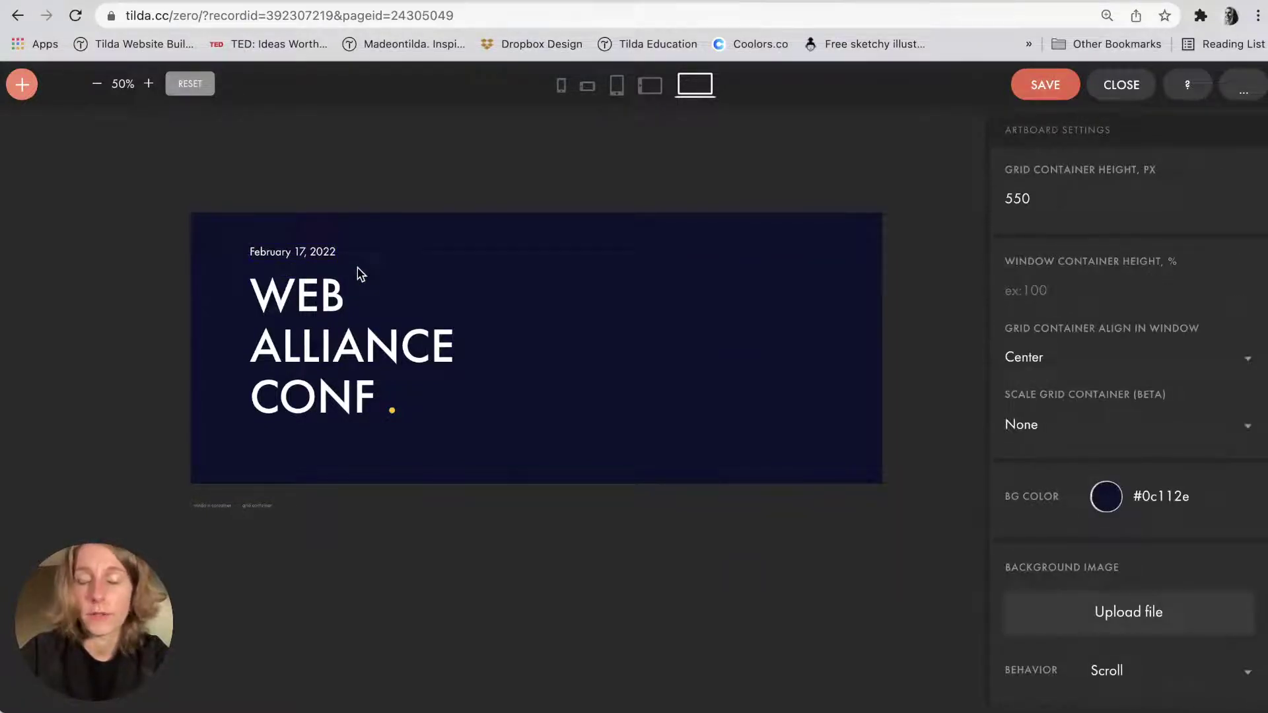
pyautogui.press('super+Tab')
# Copy the date below CONF and replace its text with 'Educating business owners and entrepreneurs'.
pyautogui.scroll(10, 1016, 291)
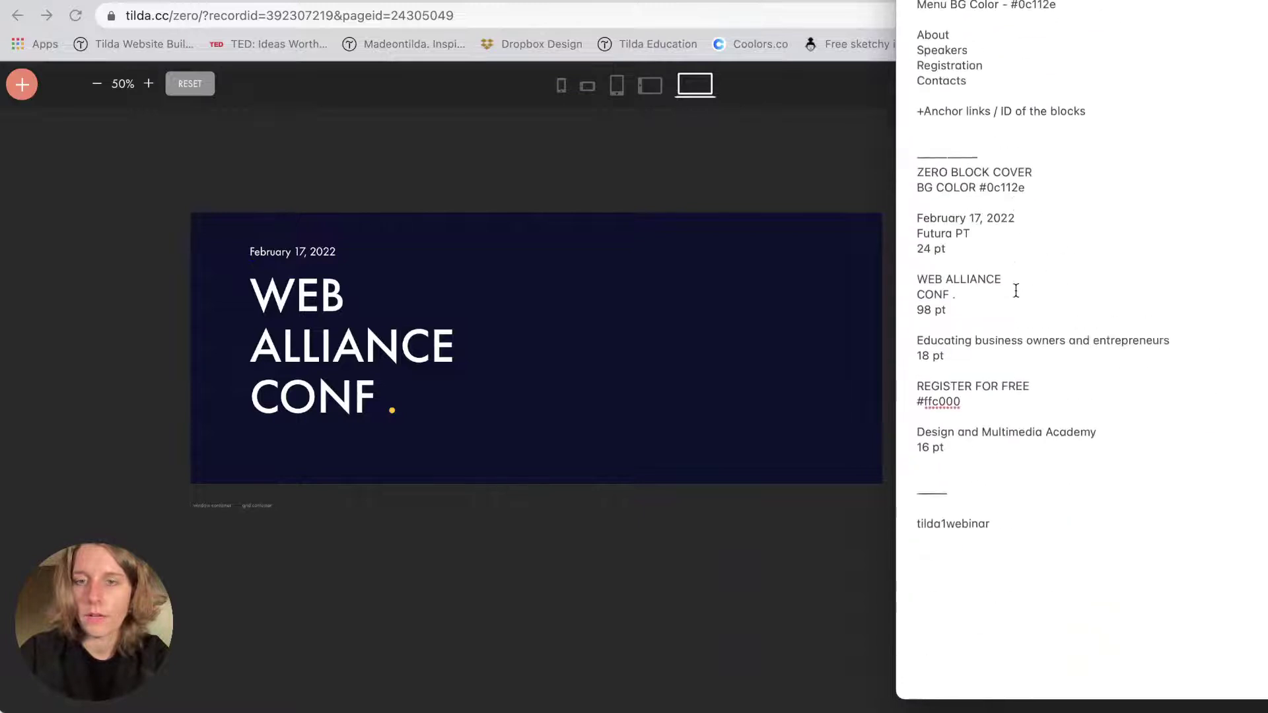
pyautogui.tripleClick(924, 477)
pyautogui.press('super+c')
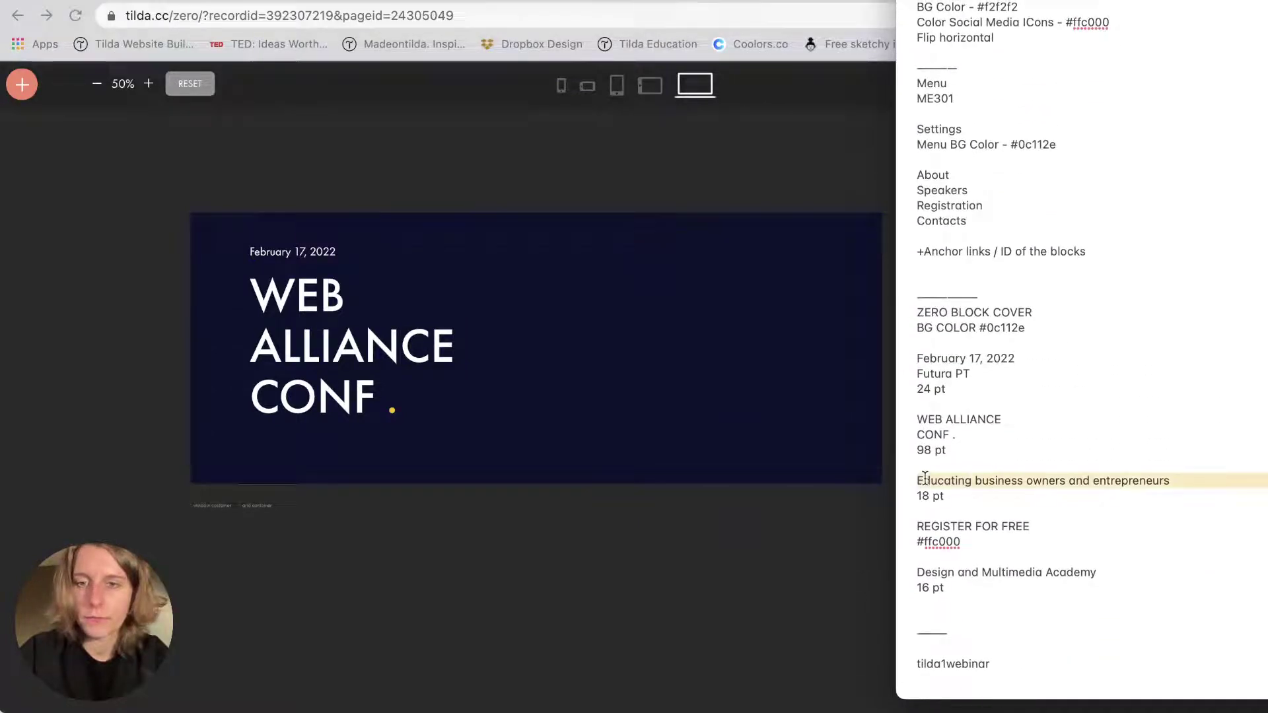
pyautogui.press('super+Tab')
pyautogui.click(271, 254)
pyautogui.moveTo(270, 255); pyautogui.dragTo(270, 438)
pyautogui.scroll(5, 269, 441)
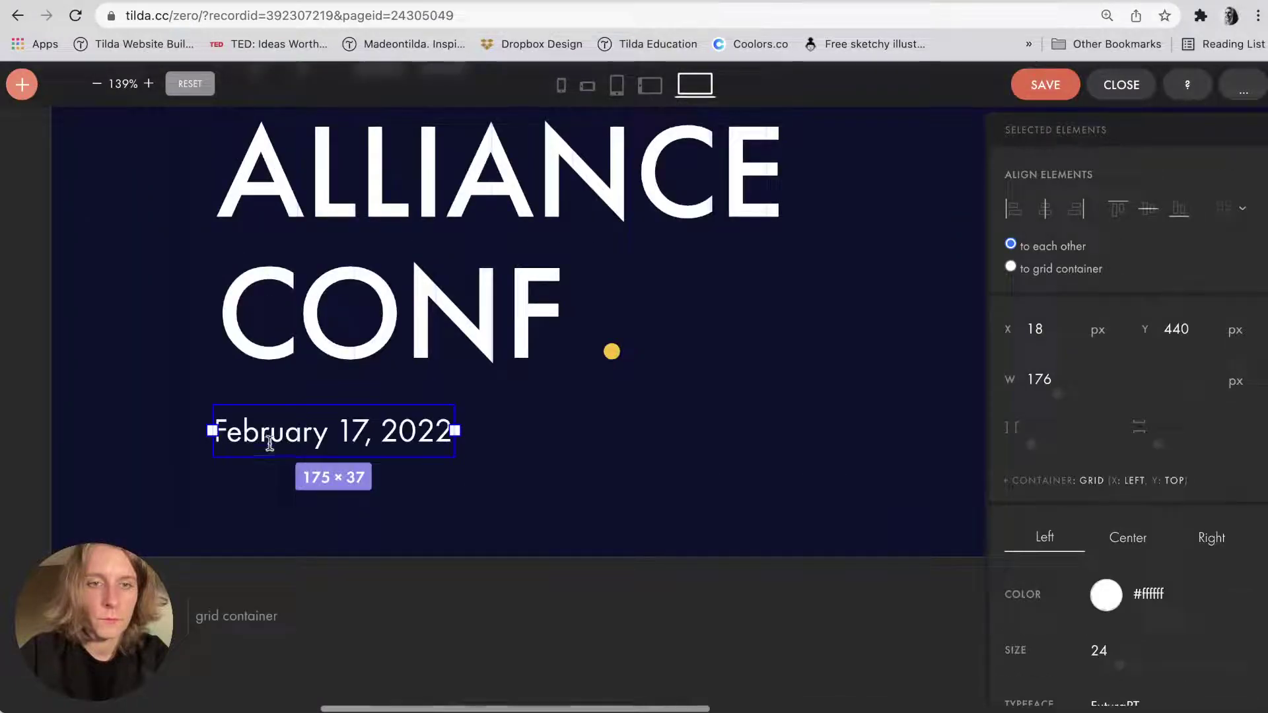
pyautogui.doubleClick(269, 442)
pyautogui.press('super+v')
pyautogui.press('Escape')
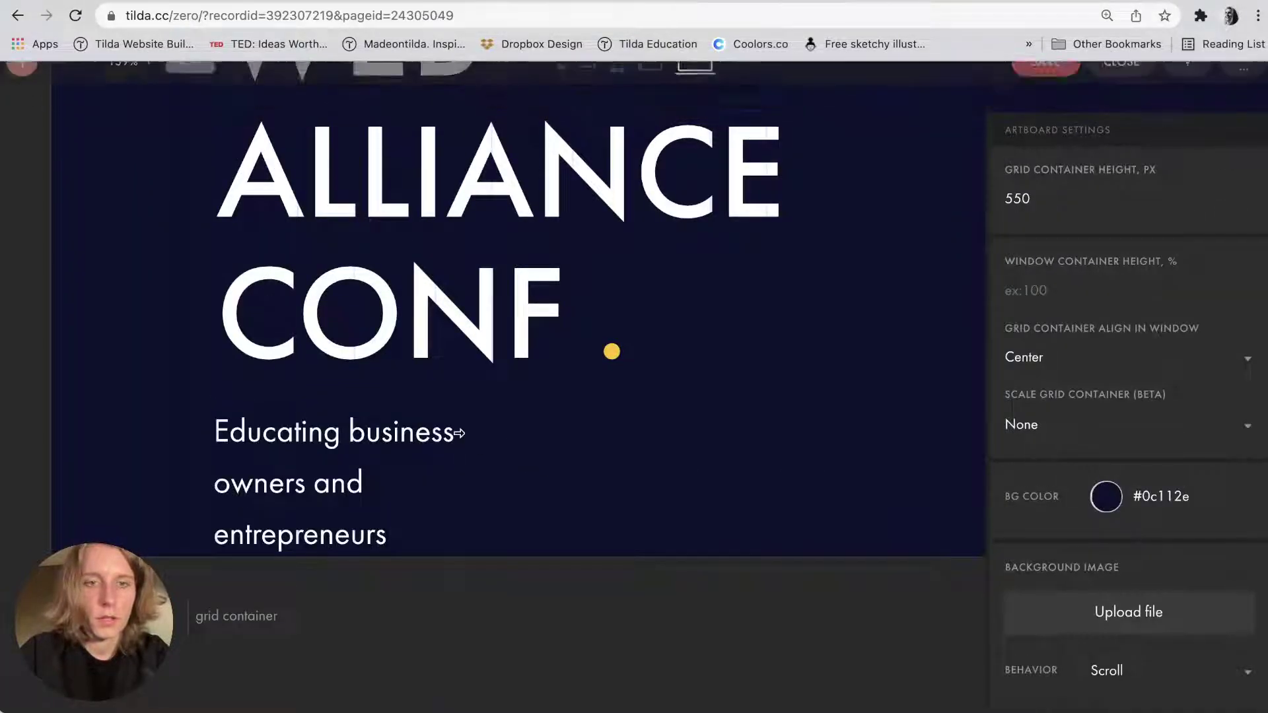
# Widen the subtitle box to one line and set its font size to 18.
pyautogui.moveTo(456, 481); pyautogui.dragTo(732, 468)
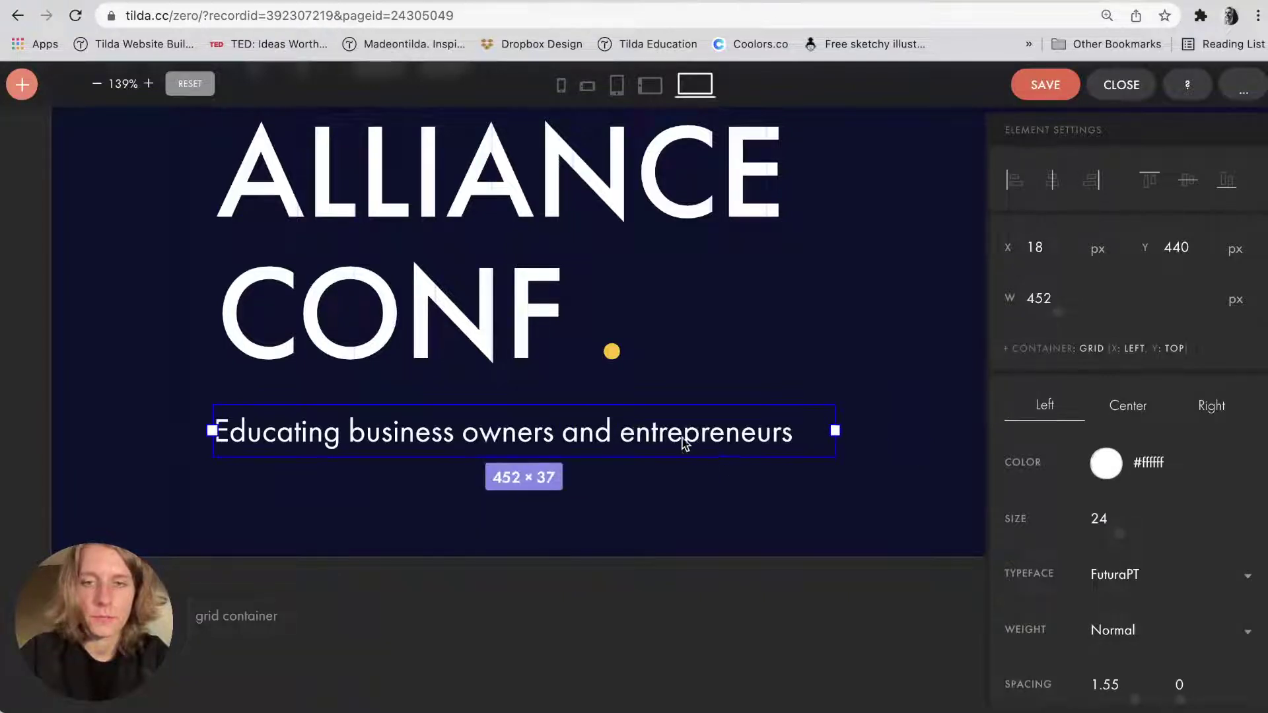
pyautogui.doubleClick(1099, 520)
pyautogui.write('18')
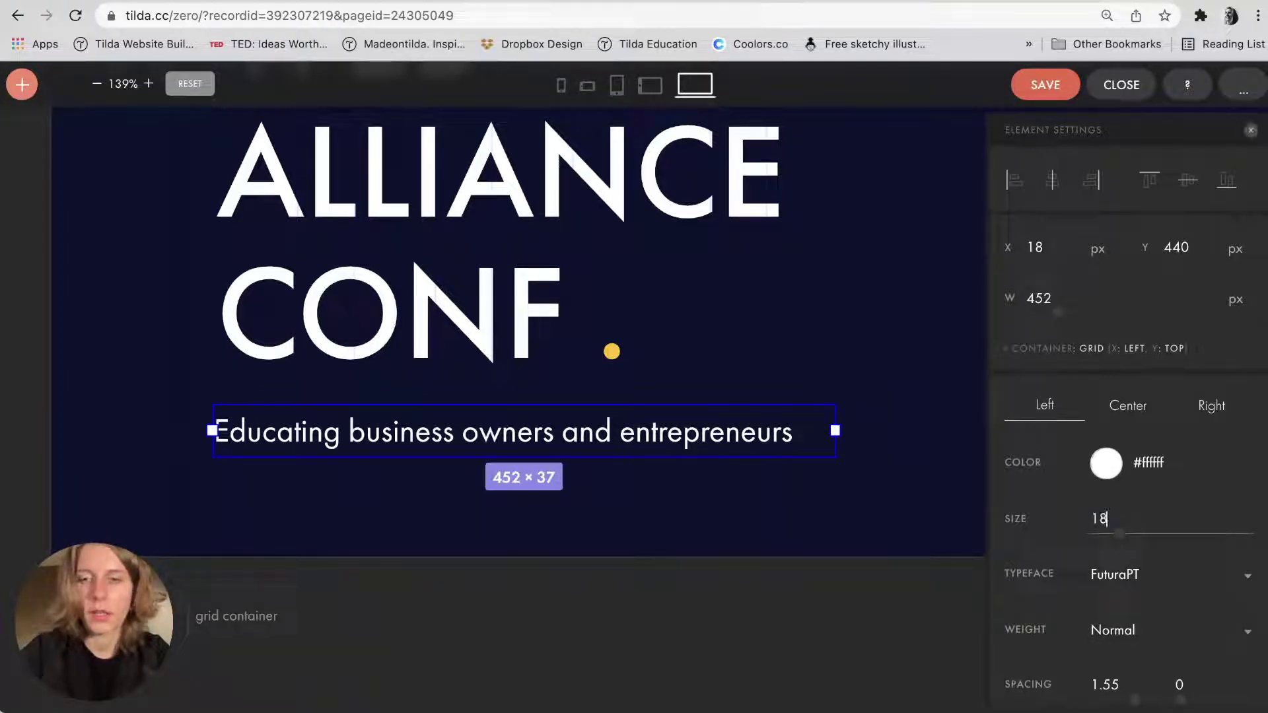
pyautogui.press('Return')
pyautogui.click(773, 455)
# Duplicate the subtitle lower down and change its text to 'Design and Multimedia Academy'.
pyautogui.click(608, 430)
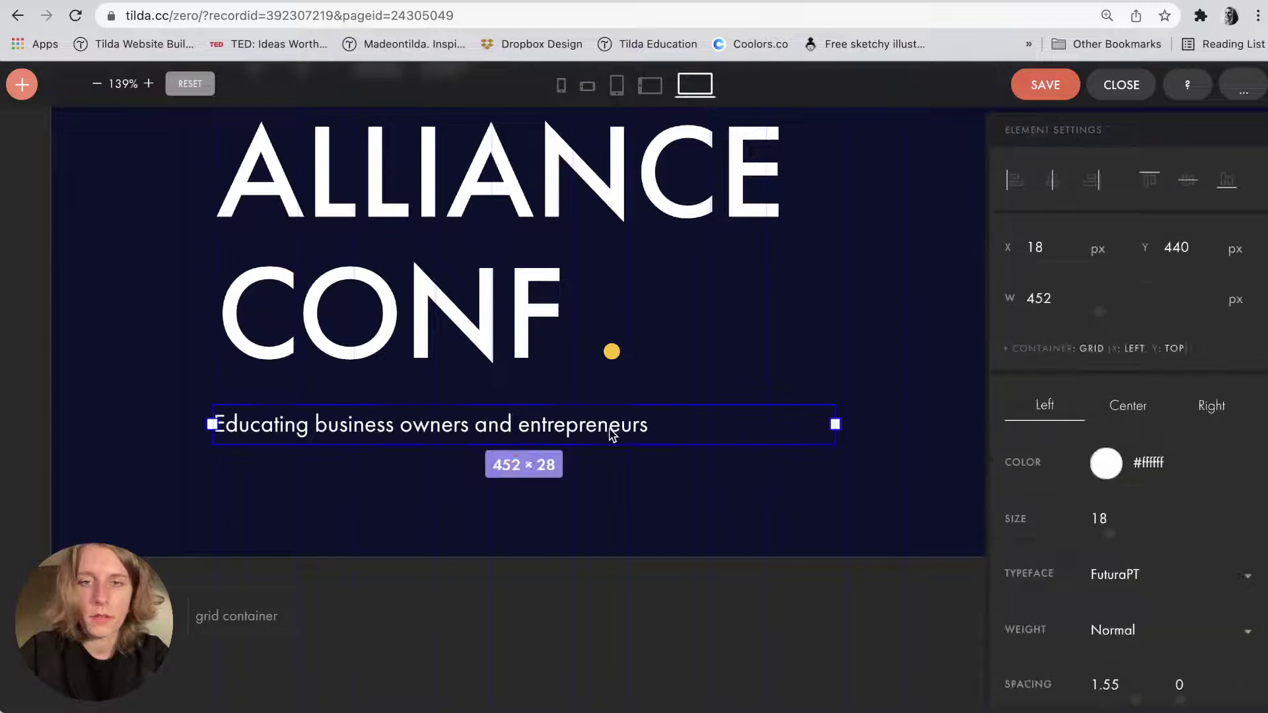
pyautogui.moveTo(608, 430); pyautogui.dragTo(603, 498)
pyautogui.press('super+Tab')
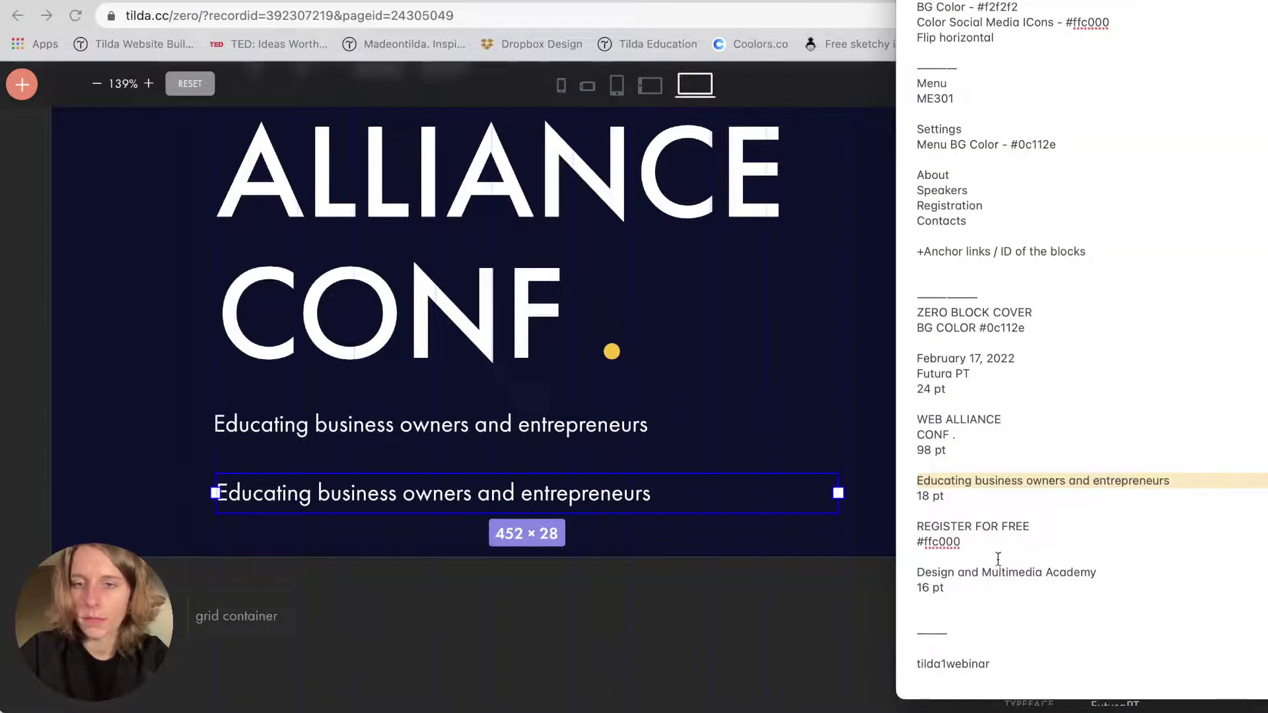
pyautogui.tripleClick(941, 571)
pyautogui.press('super+c')
pyautogui.click(442, 493)
pyautogui.doubleClick(443, 493)
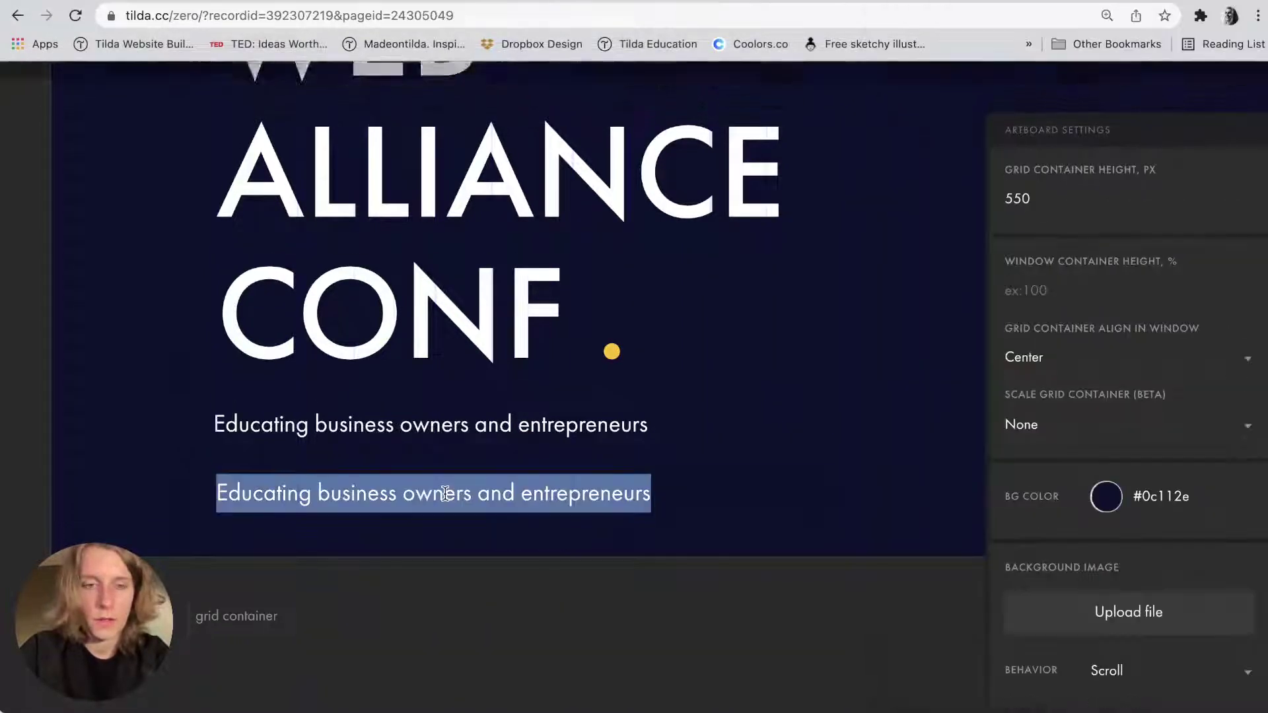
pyautogui.press('super+v')
pyautogui.click(385, 559)
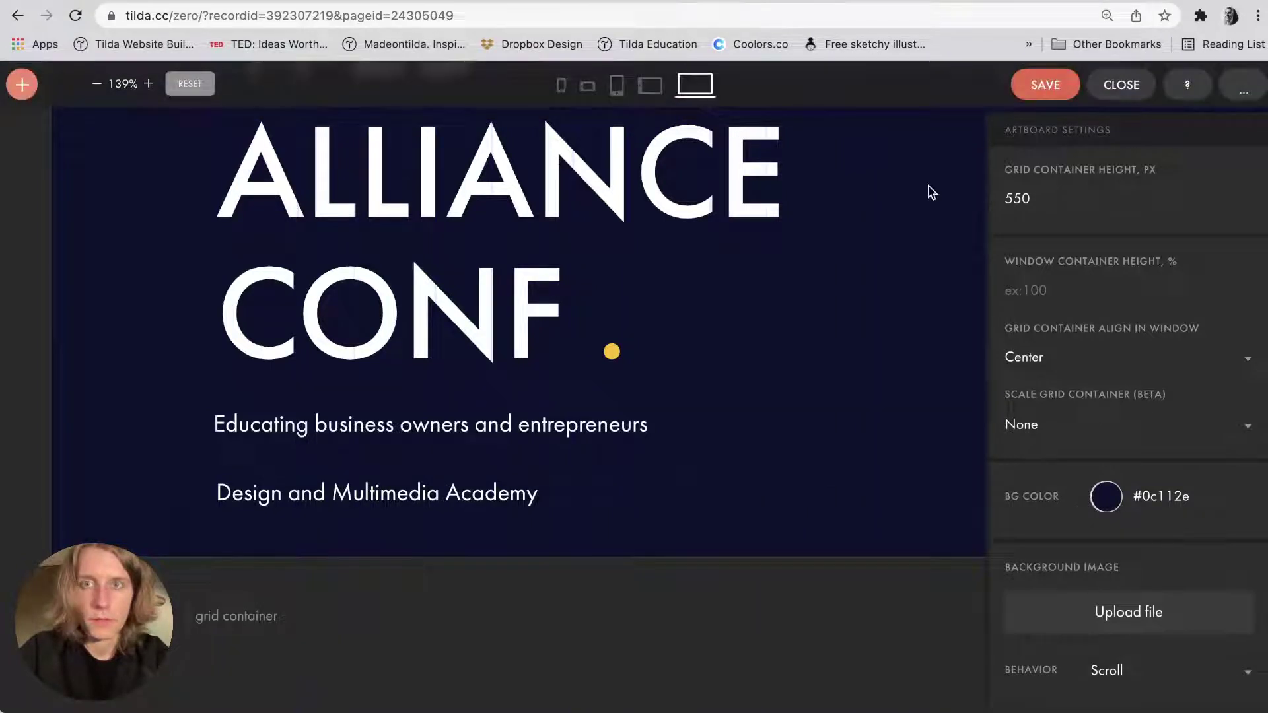
pyautogui.press('super+Tab')
# Drag the location pin PNG from Finder onto the cover.
pyautogui.moveTo(786, 263); pyautogui.dragTo(127, 410)
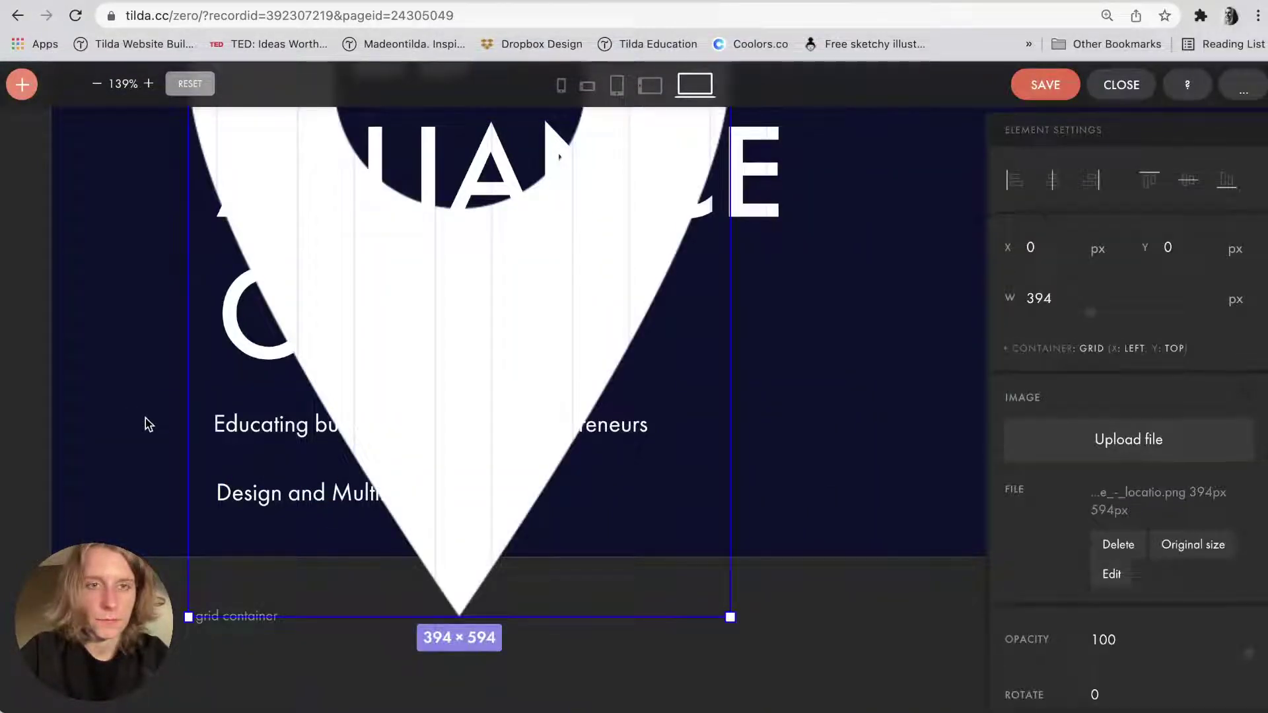
pyautogui.scroll(-3, 149, 425)
pyautogui.moveTo(360, 300); pyautogui.dragTo(436, 405)
pyautogui.scroll(-3, 246, 480)
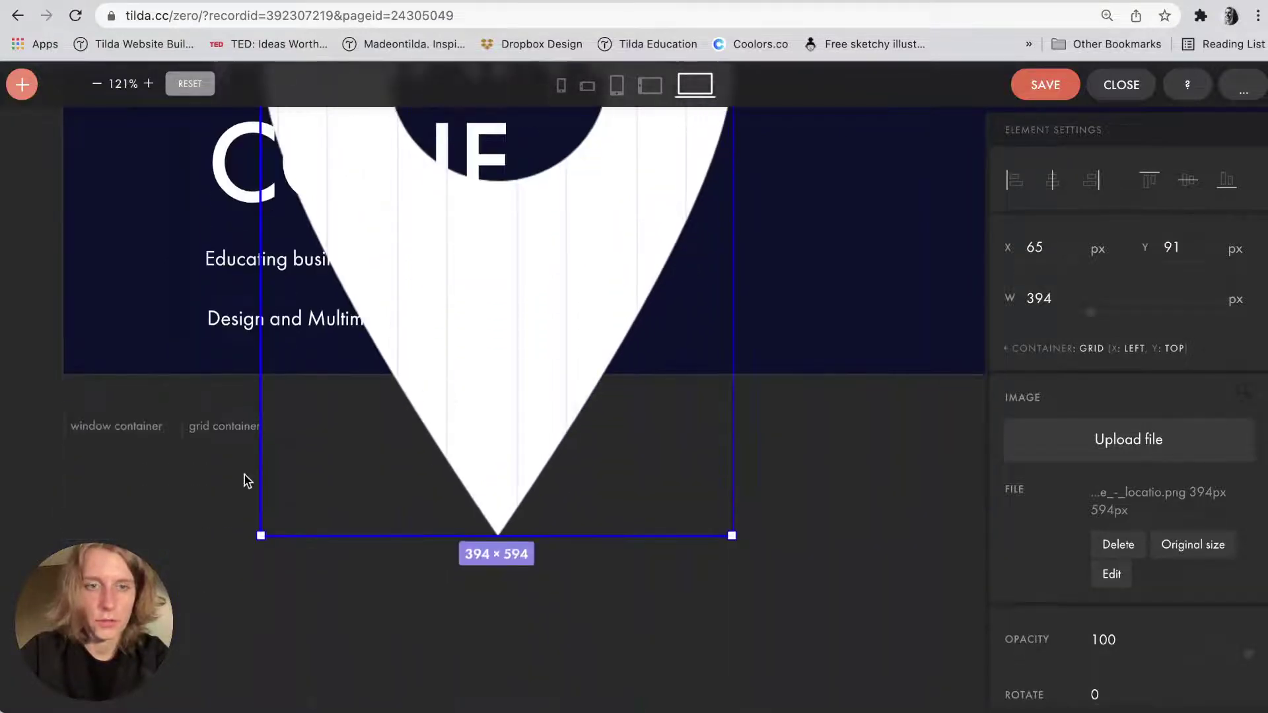
pyautogui.moveTo(261, 535); pyautogui.dragTo(679, 322)
pyautogui.scroll(5, 649, 220)
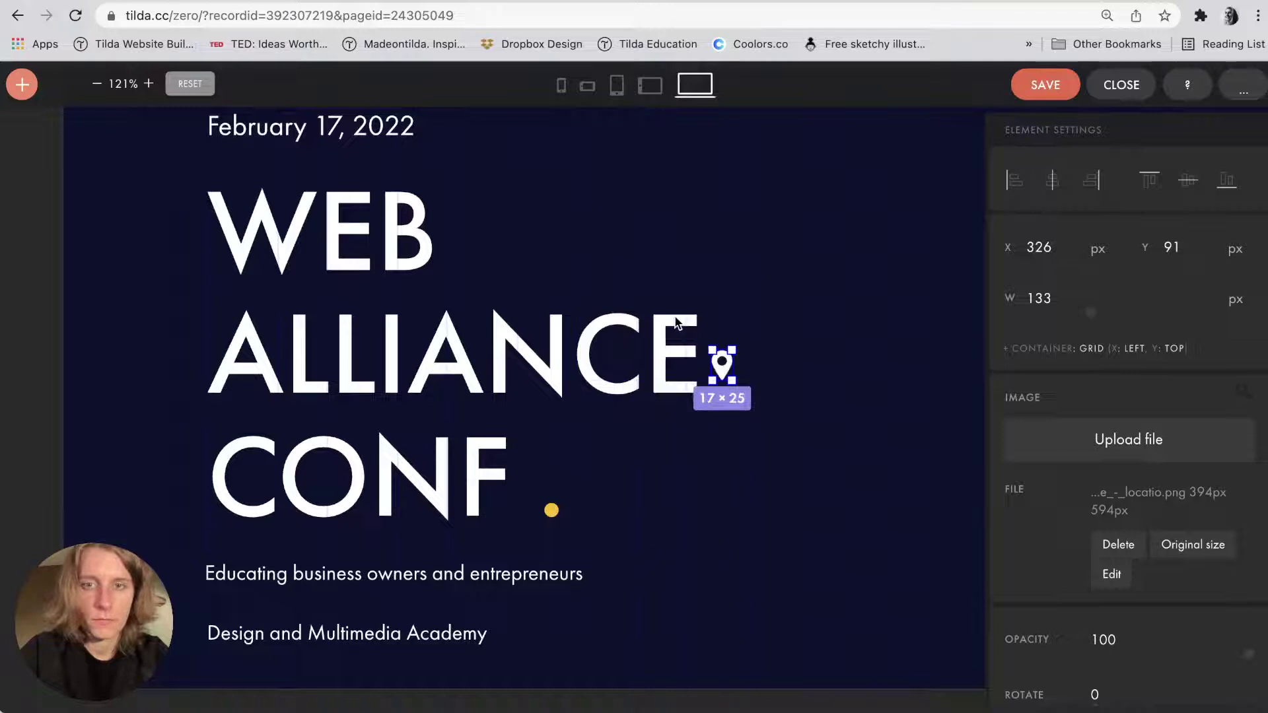
# Shrink the pin to about 15 px and nudge the academy line to its right.
pyautogui.moveTo(725, 376); pyautogui.dragTo(206, 634)
pyautogui.scroll(5, 206, 634)
pyautogui.scroll(-1, 221, 542)
pyautogui.moveTo(227, 385); pyautogui.dragTo(229, 415)
pyautogui.click(278, 430)
pyautogui.hotkey('shift', 'Right')
# Align the pin and academy line vertically and space them evenly with the distribute options.
pyautogui.click(226, 287)
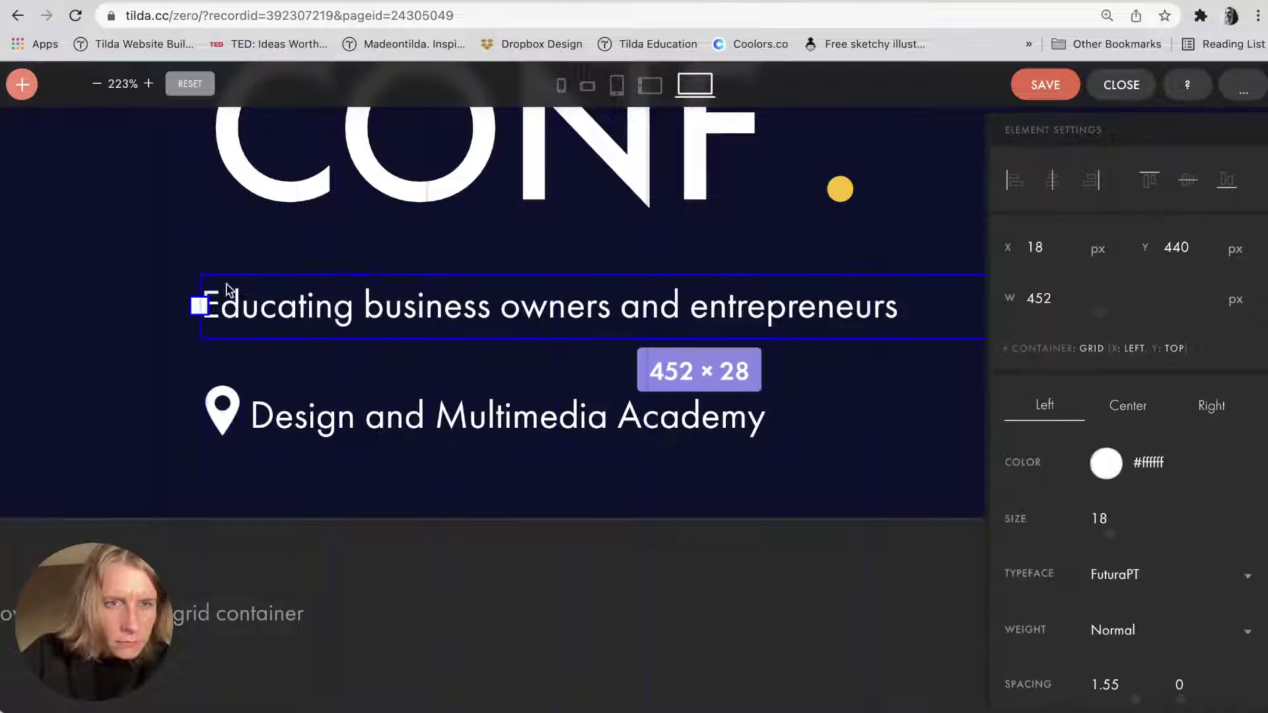
pyautogui.click(277, 398)
pyautogui.press('Up')
pyautogui.press('Up')
pyautogui.press('Up')
pyautogui.press('Up')
pyautogui.press('Up')
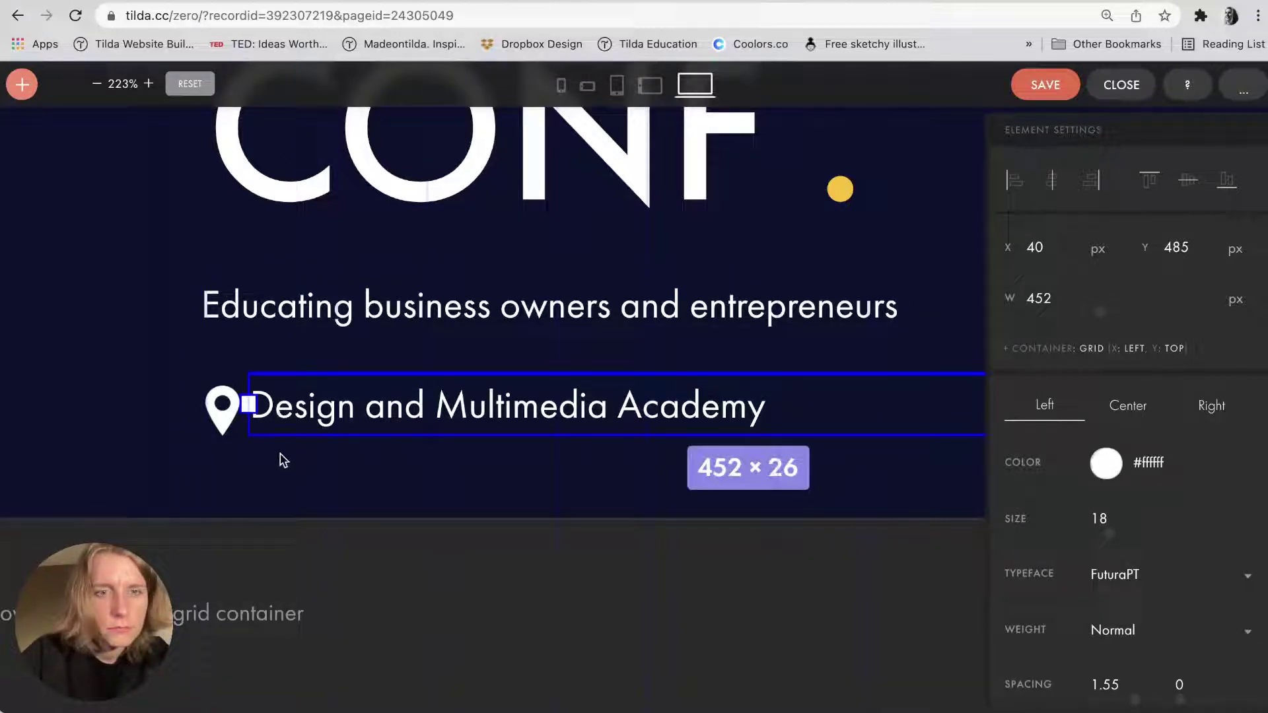
pyautogui.moveTo(192, 414); pyautogui.dragTo(320, 419)
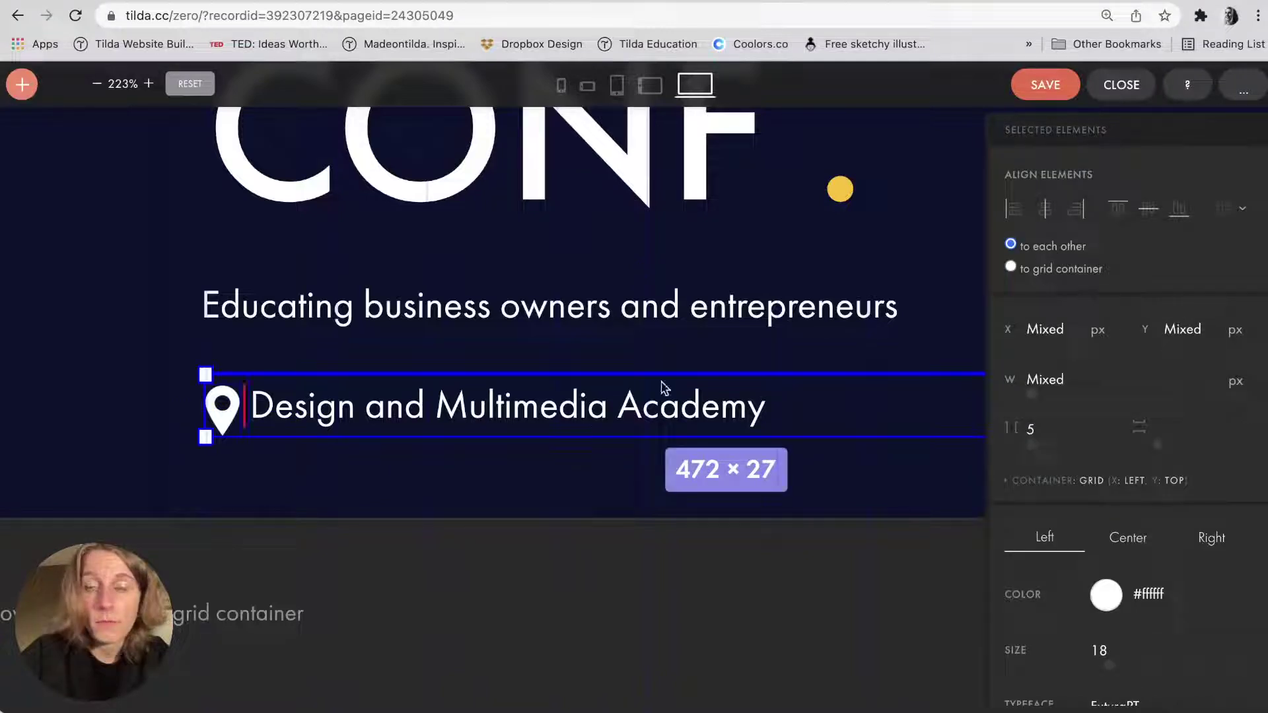
pyautogui.click(1232, 208)
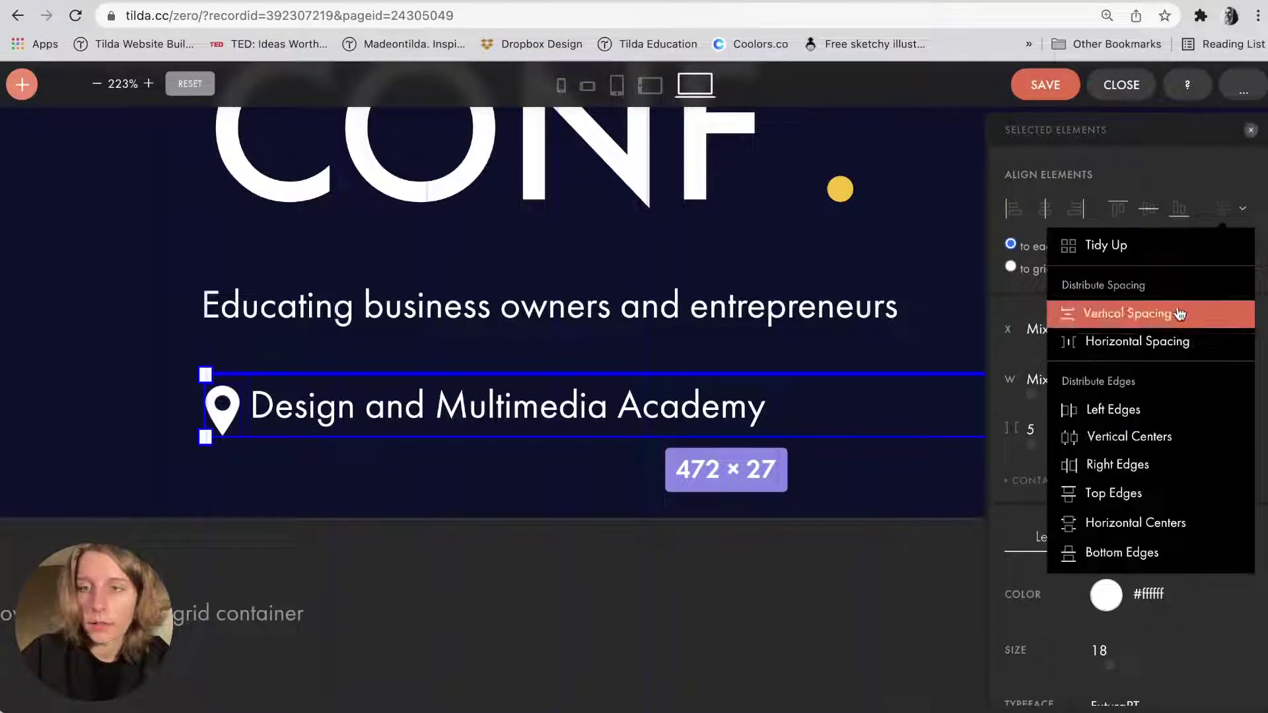
pyautogui.click(1179, 313)
pyautogui.click(1152, 212)
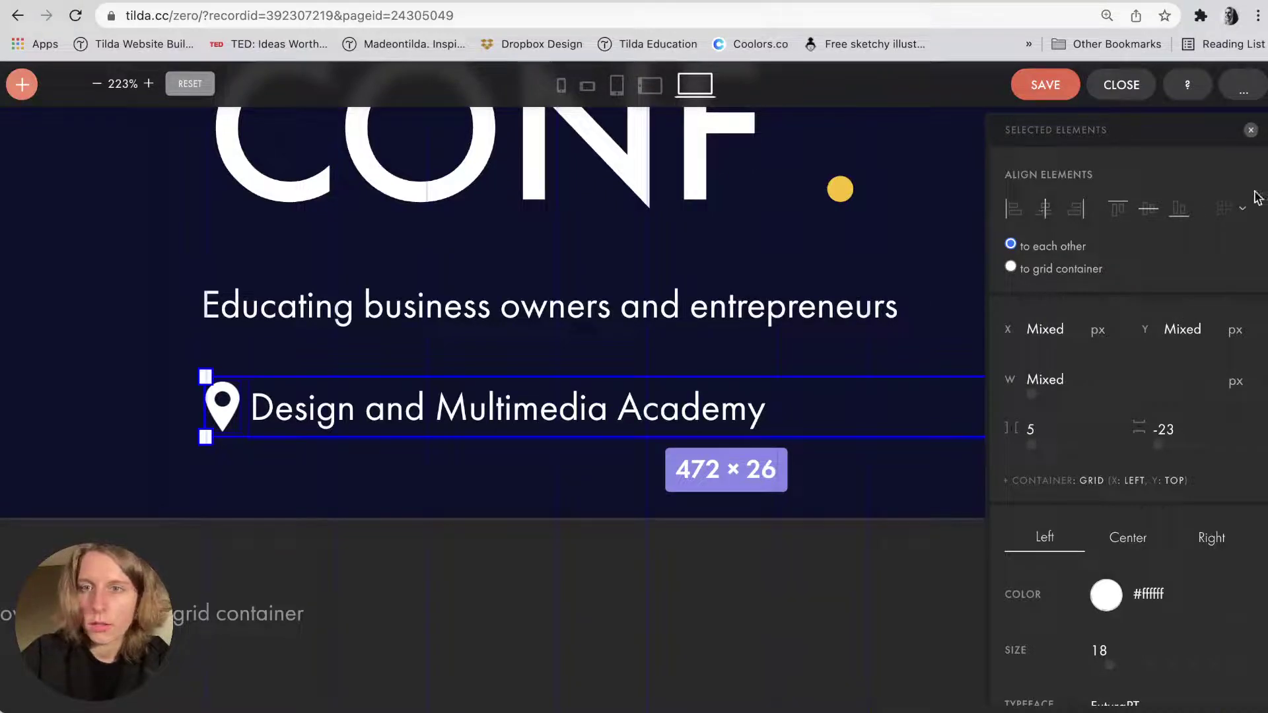
pyautogui.click(1242, 208)
pyautogui.click(1163, 338)
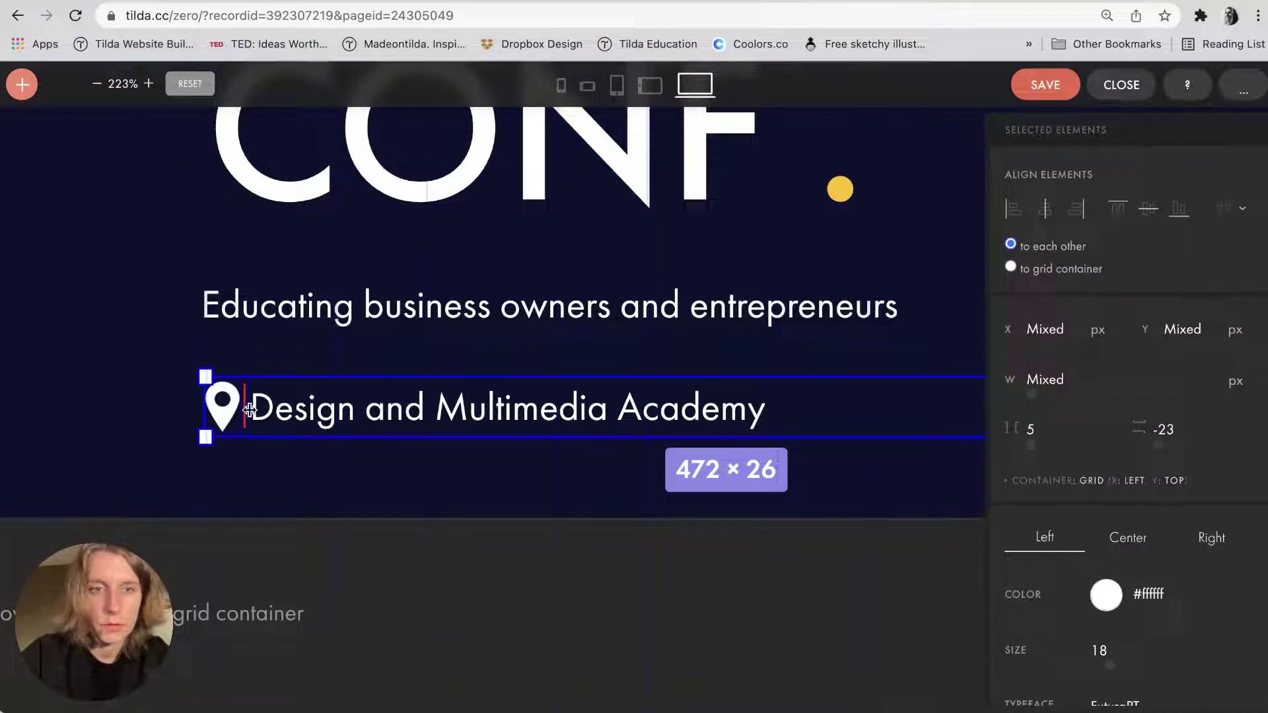
pyautogui.moveTo(250, 409); pyautogui.dragTo(257, 410)
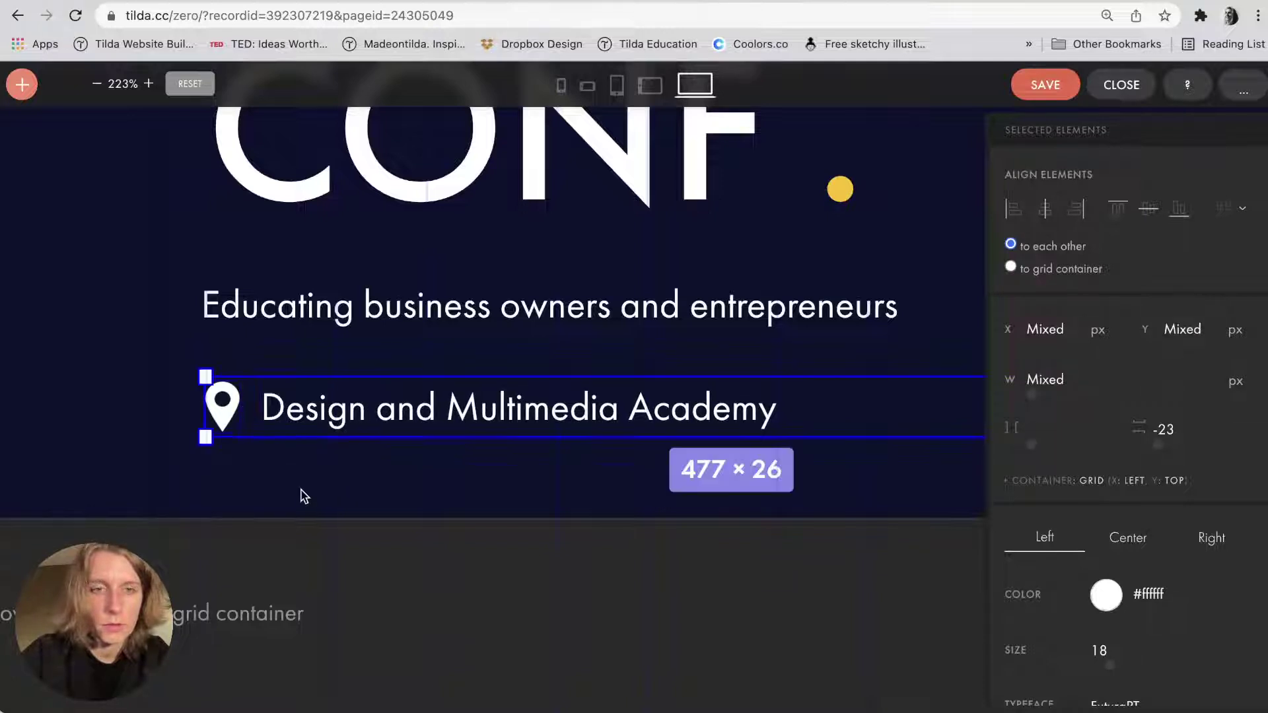
pyautogui.click(304, 497)
# Set the location text to size 16 and narrow its box to fit.
pyautogui.scroll(-10, 303, 497)
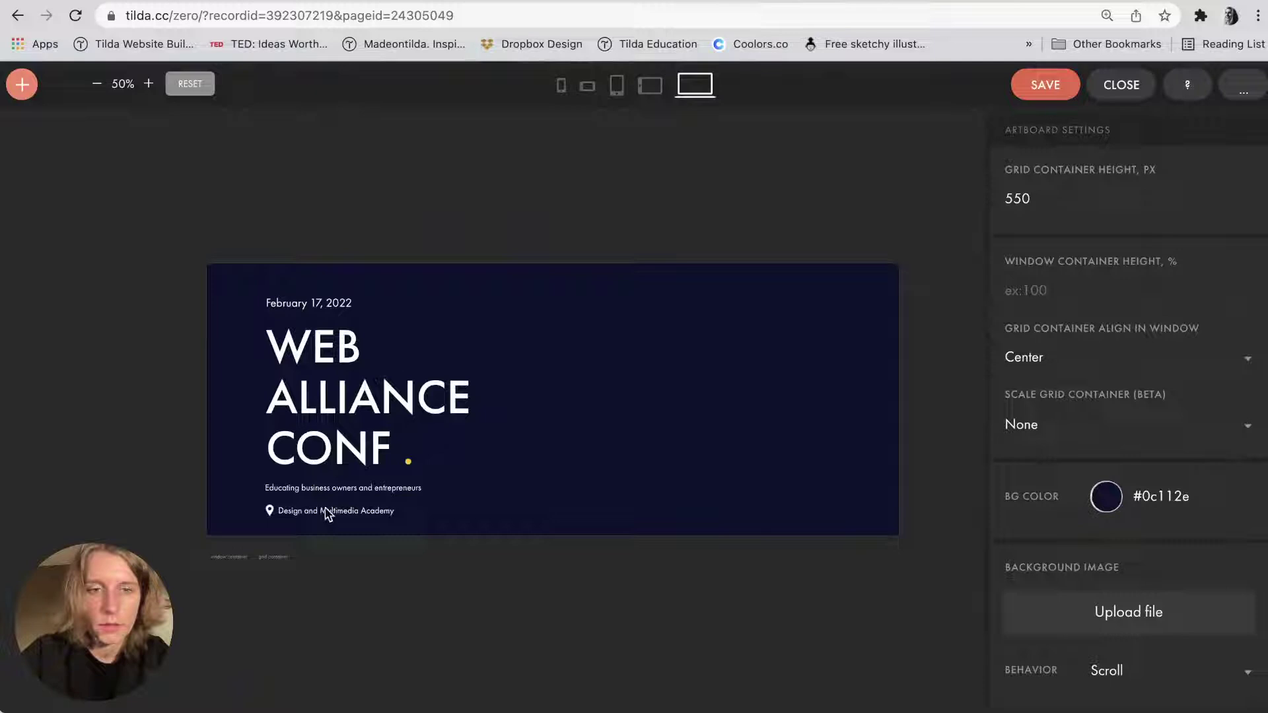
pyautogui.click(328, 515)
pyautogui.scroll(5, 328, 515)
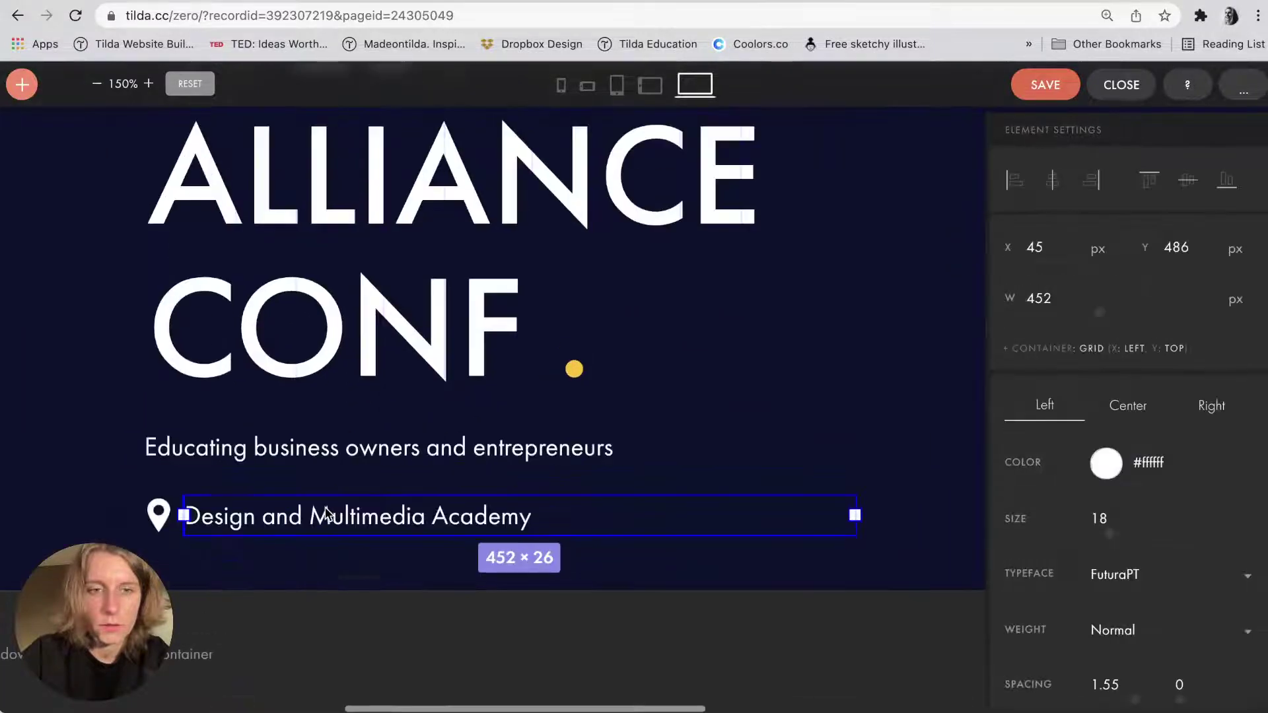
pyautogui.click(1101, 515)
pyautogui.press('Return')
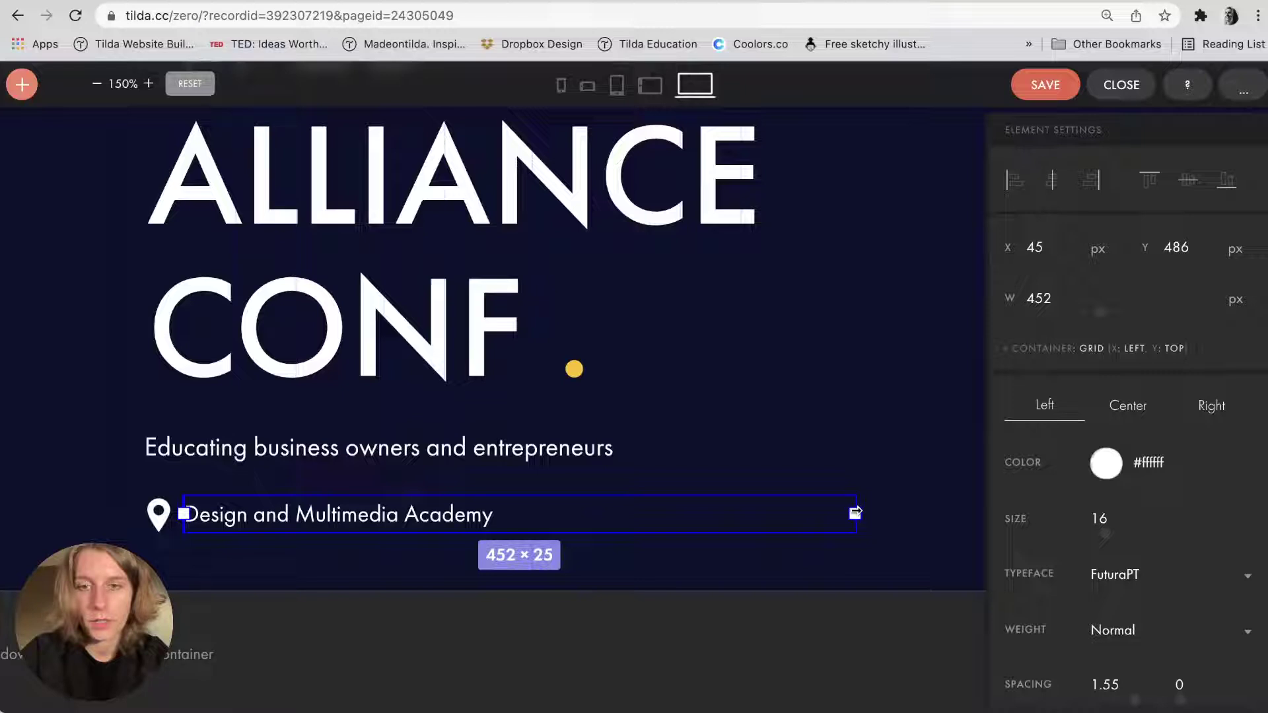
pyautogui.moveTo(854, 513); pyautogui.dragTo(509, 514)
pyautogui.click(429, 569)
pyautogui.click(239, 525)
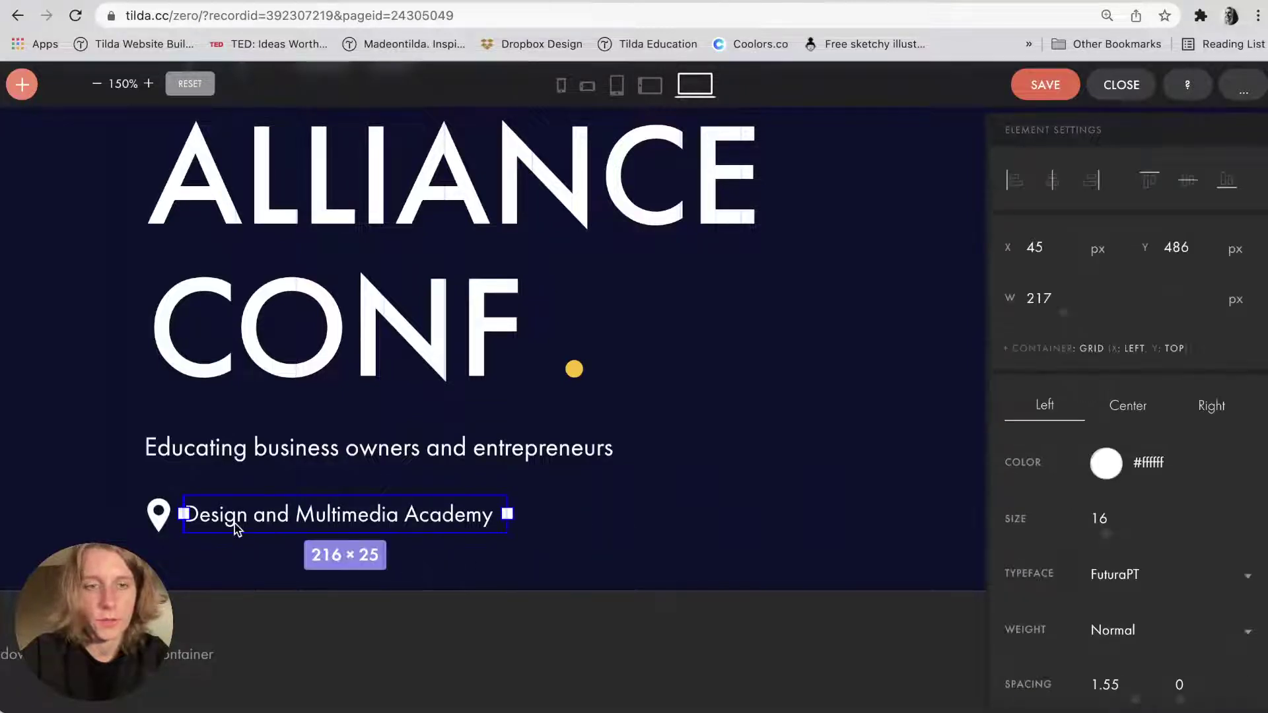
pyautogui.keyDown('shift'); pyautogui.click(158, 513); pyautogui.keyUp('shift')
pyautogui.click(732, 512)
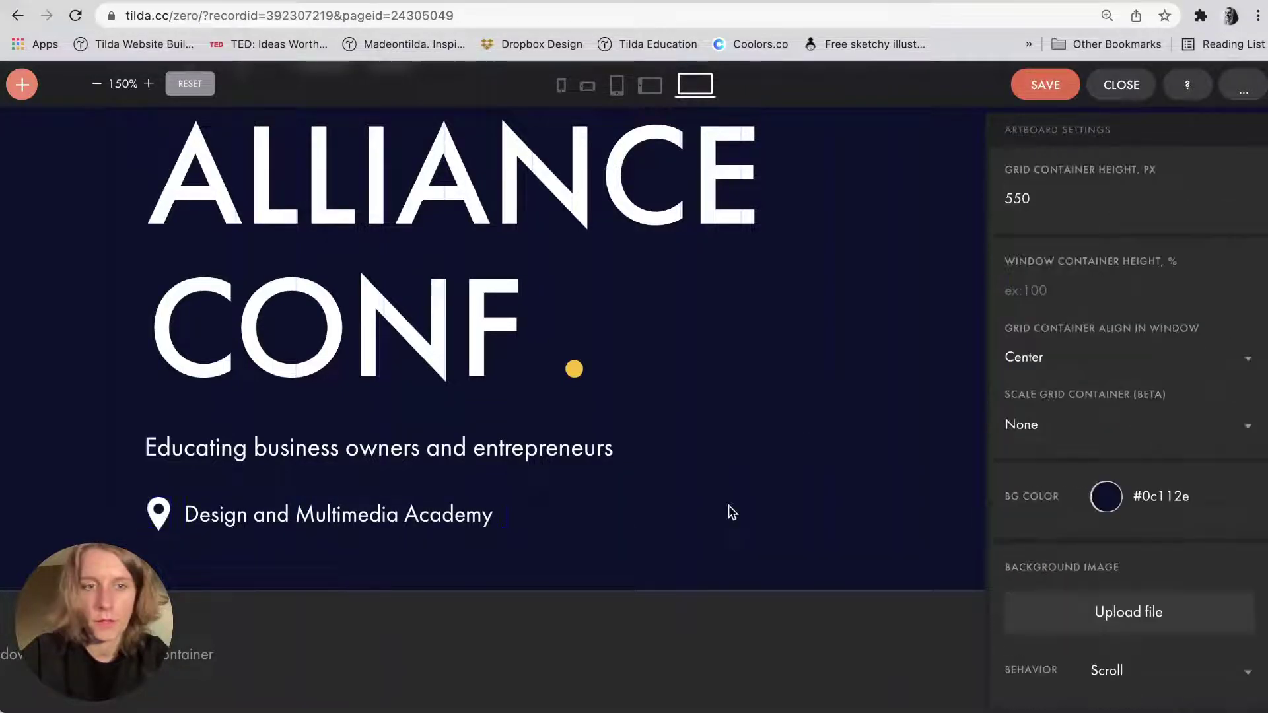
pyautogui.scroll(-5, 732, 513)
# Set the WEB ALLIANCE CONF headline to size 88 with line spacing 1, raising the subtitle beneath it.
pyautogui.click(325, 489)
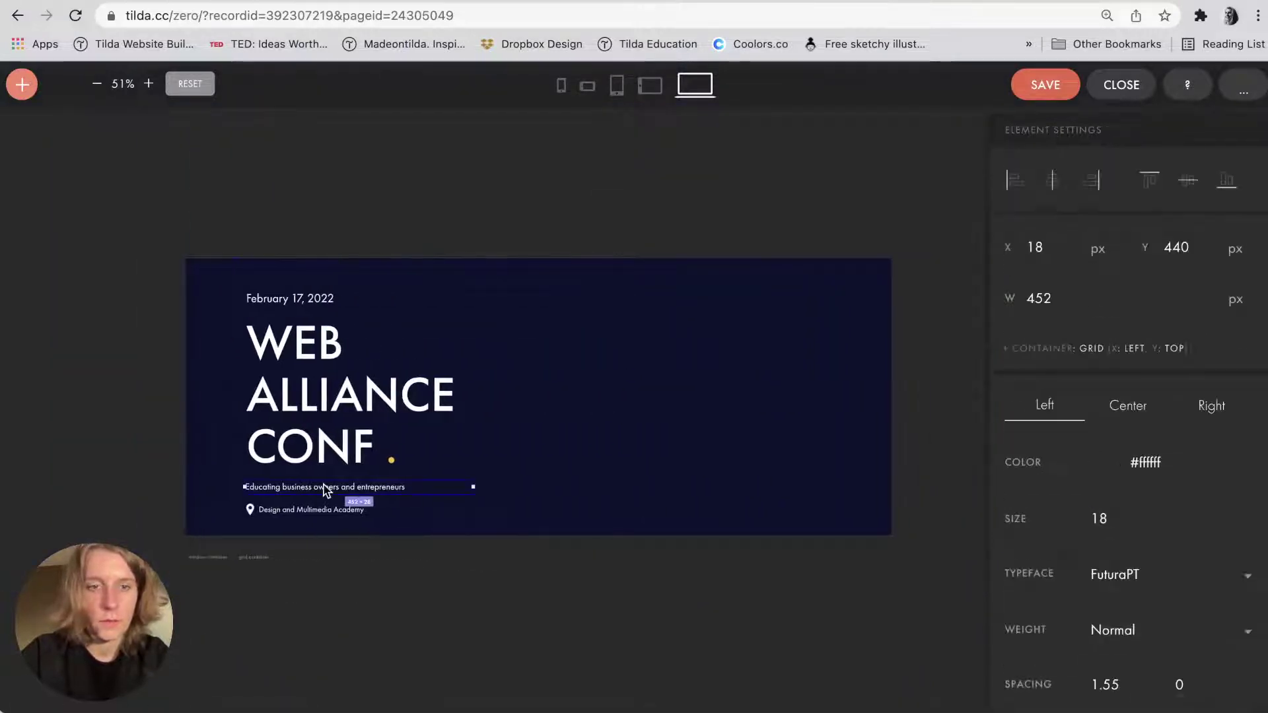
pyautogui.moveTo(325, 488); pyautogui.dragTo(327, 483)
pyautogui.click(335, 412)
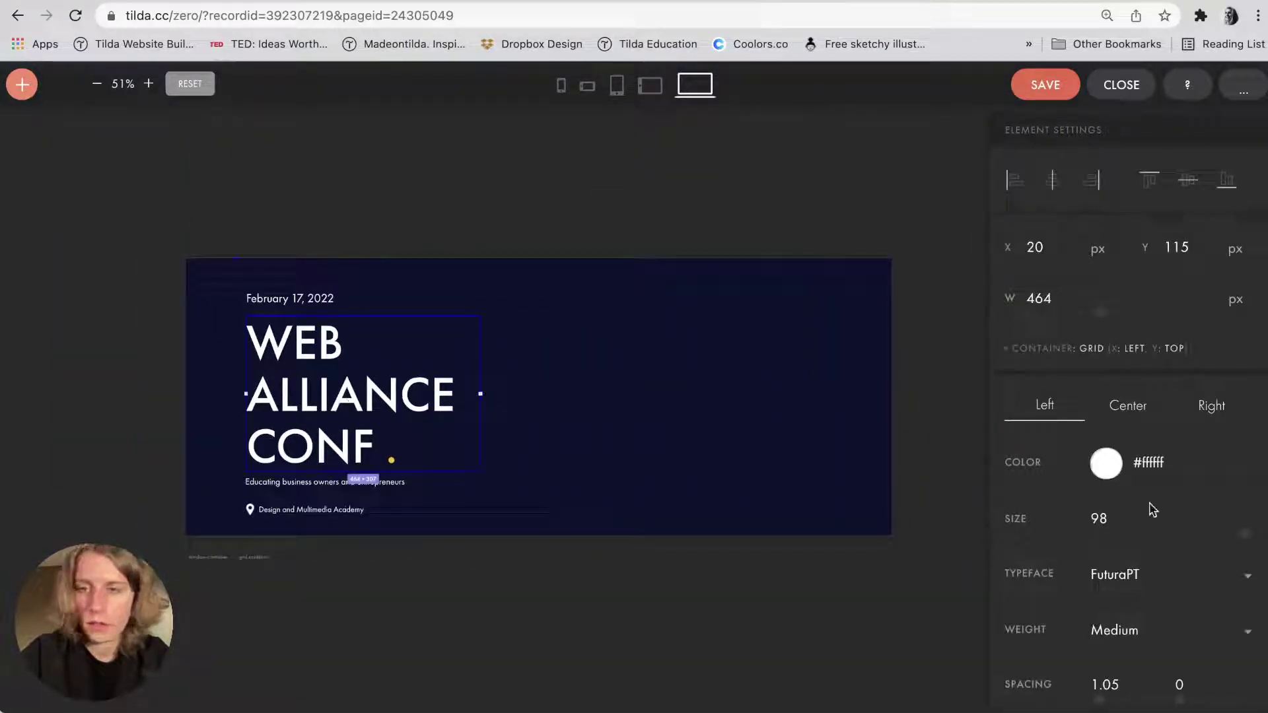
pyautogui.scroll(-3, 1113, 529)
pyautogui.moveTo(1108, 522); pyautogui.dragTo(1076, 514)
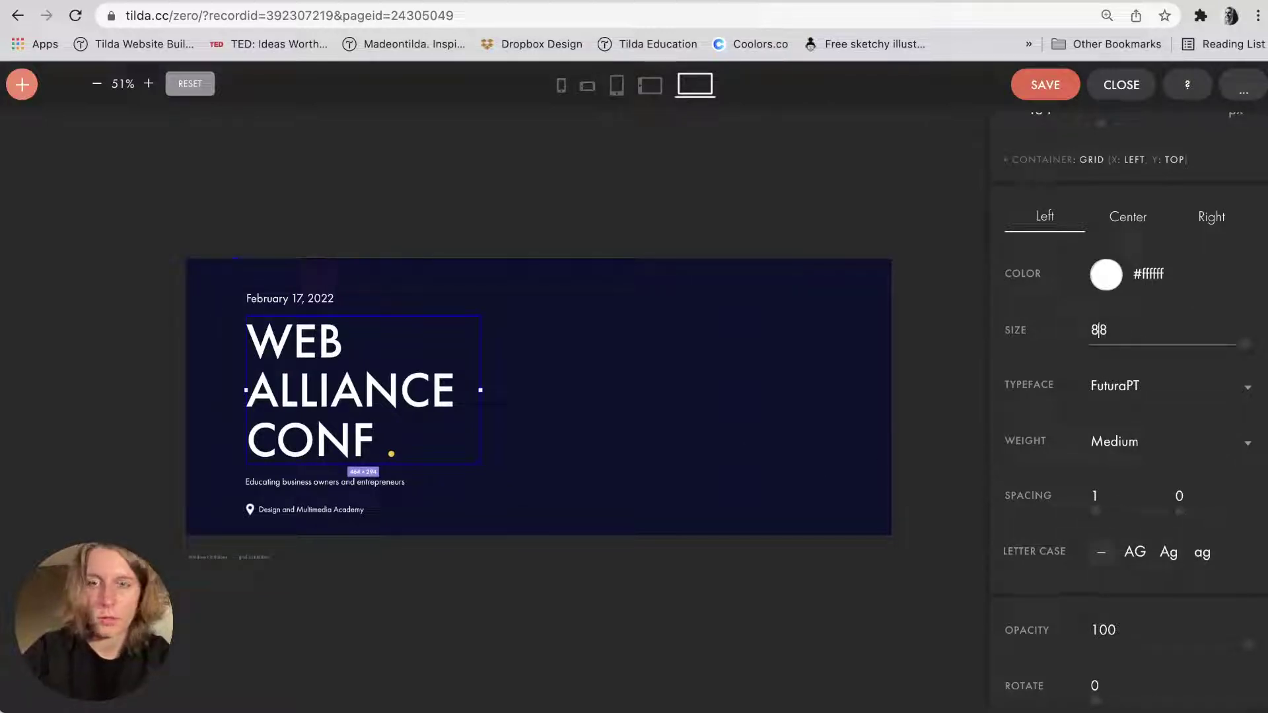
pyautogui.press('Return')
pyautogui.click(436, 520)
pyautogui.click(320, 486)
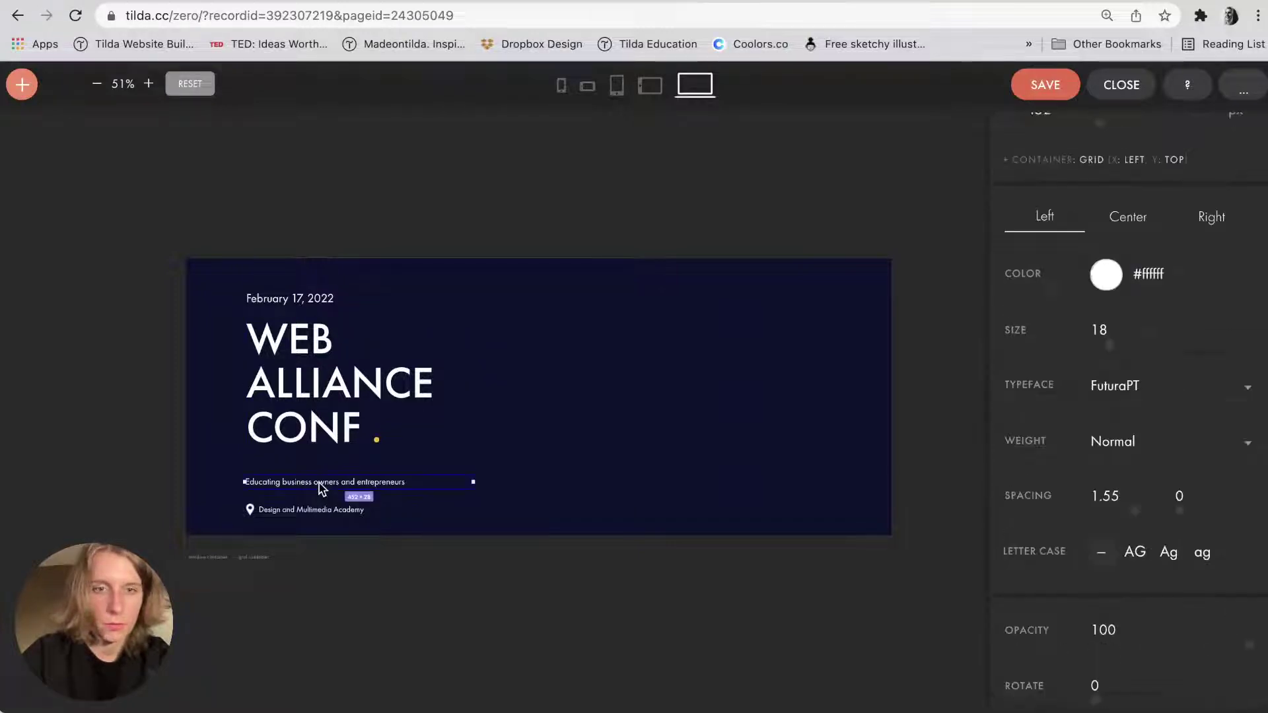
pyautogui.hotkey('shift', 'Up')
pyautogui.hotkey('shift', 'Up')
pyautogui.hotkey('shift', 'Up')
pyautogui.hotkey('shift', 'Up')
pyautogui.click(307, 379)
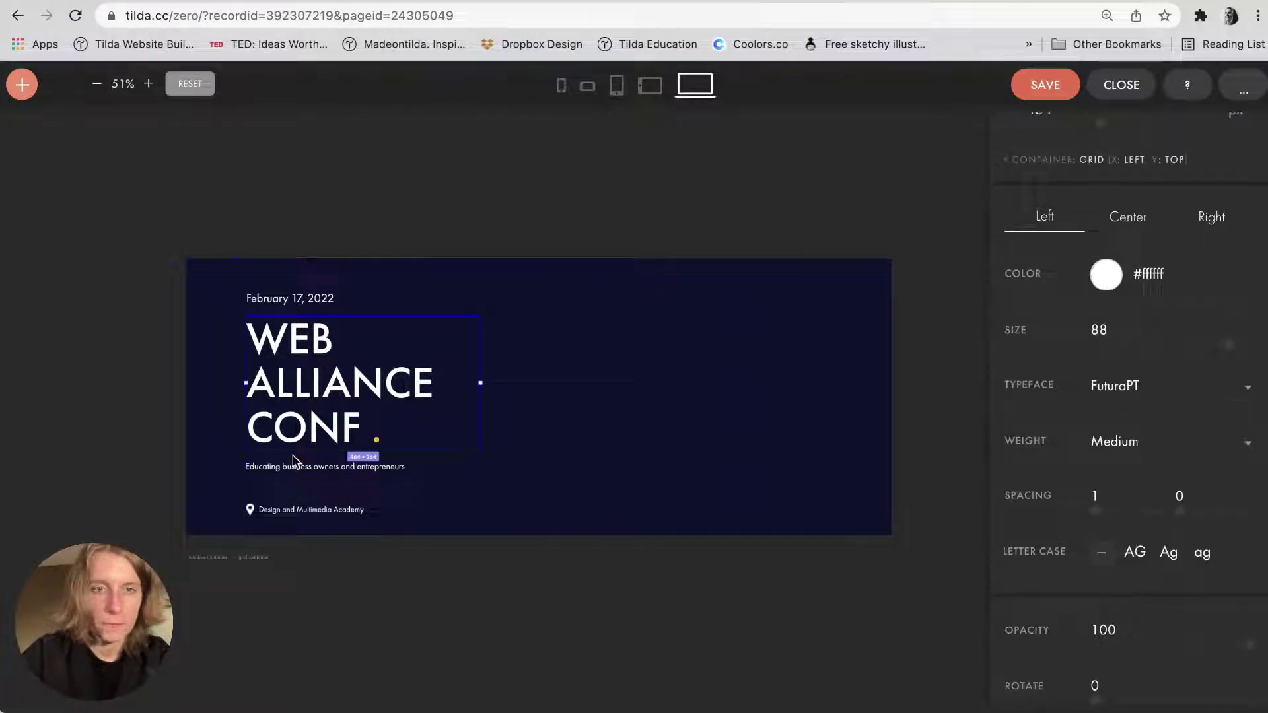
pyautogui.click(310, 482)
pyautogui.hscroll(1, 597, 489)
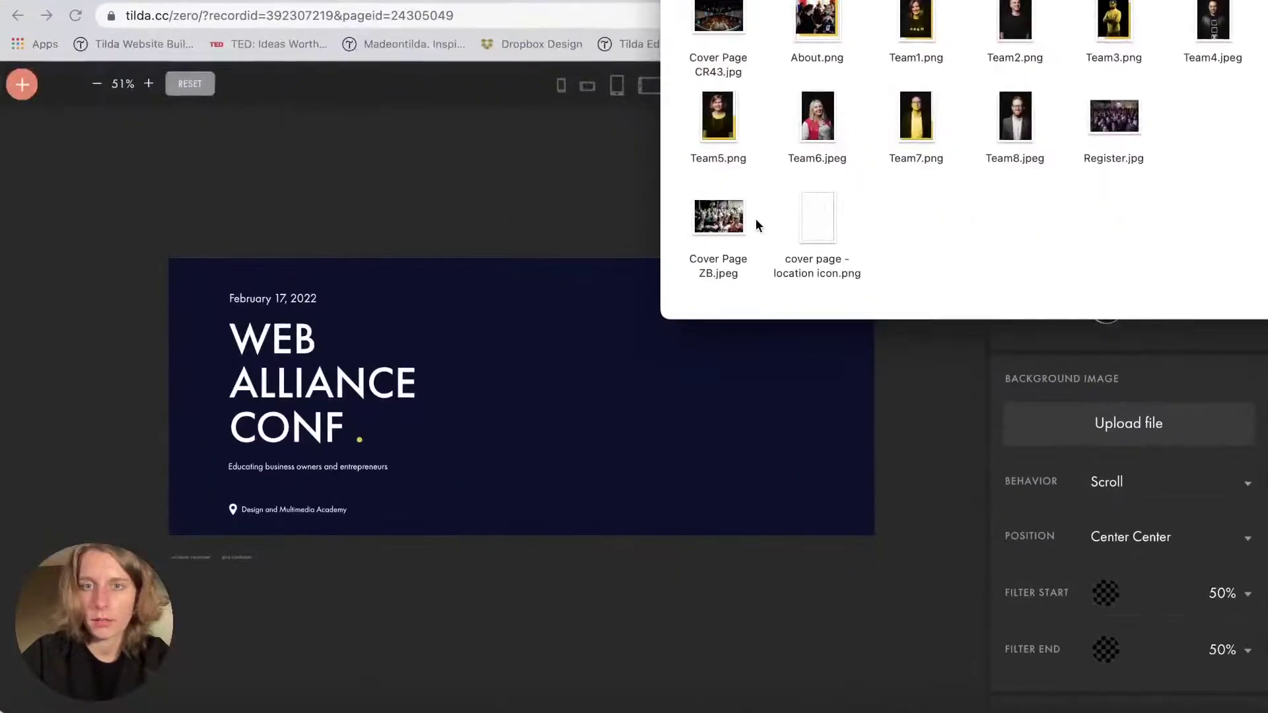
# Drag the Cover Page ZB.jpeg crowd photo from Finder onto the cover.
pyautogui.moveTo(736, 221); pyautogui.dragTo(714, 518)
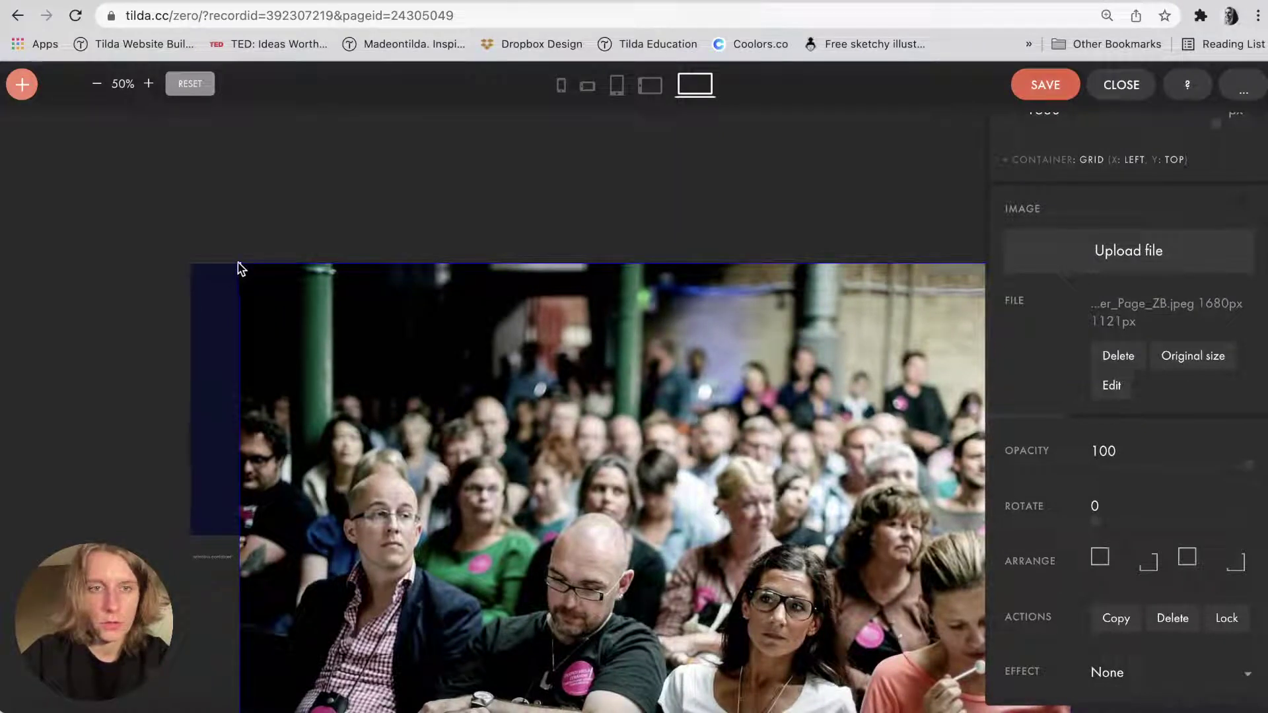
pyautogui.moveTo(411, 457); pyautogui.dragTo(453, 257)
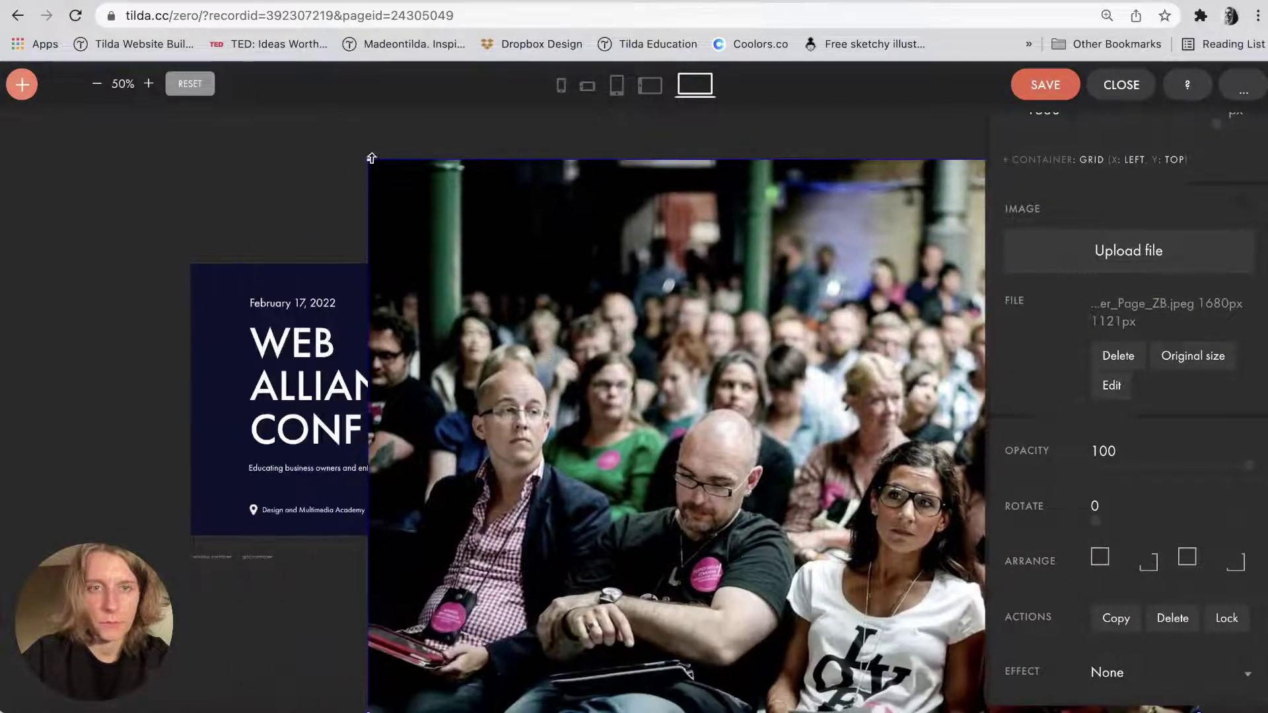
pyautogui.moveTo(371, 159); pyautogui.dragTo(592, 292)
pyautogui.scroll(5, 340, 186)
pyautogui.scroll(-5, 647, 357)
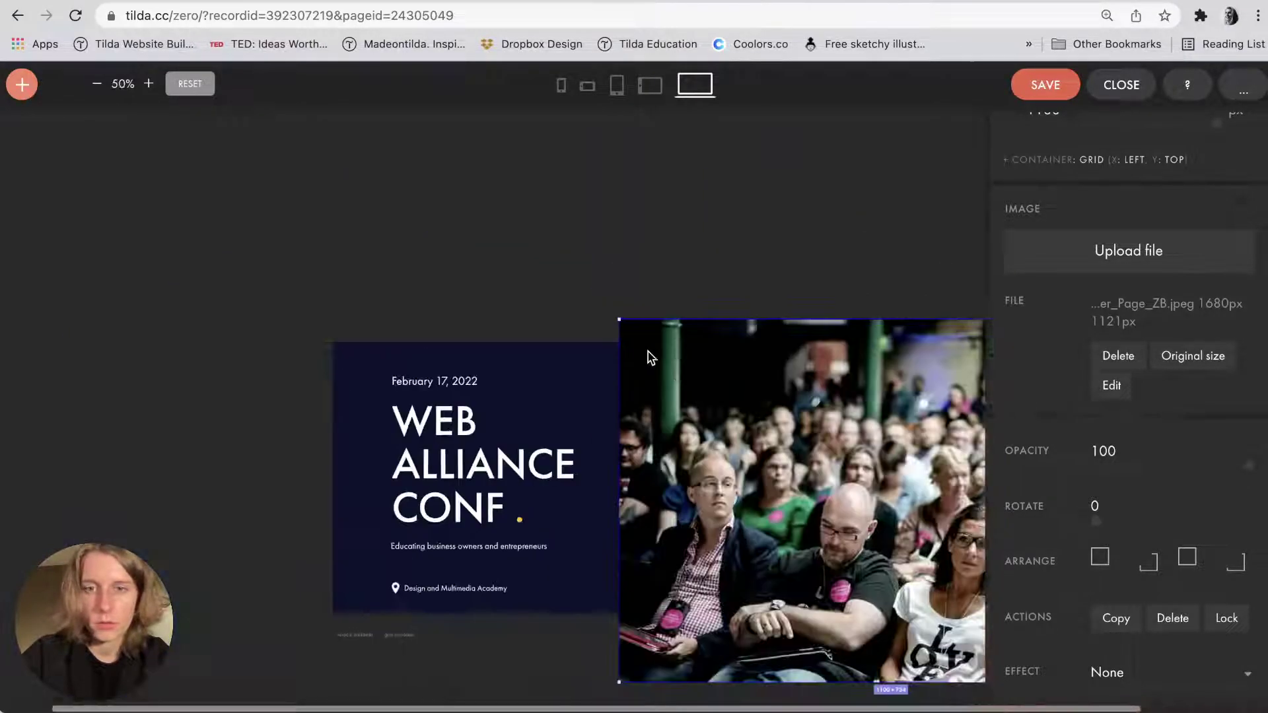
pyautogui.hscroll(4, 650, 358)
# Shrink the crowd photo from its corner and place it on the cover's right side.
pyautogui.moveTo(477, 324); pyautogui.dragTo(627, 473)
pyautogui.click(538, 255)
pyautogui.scroll(-5, 561, 264)
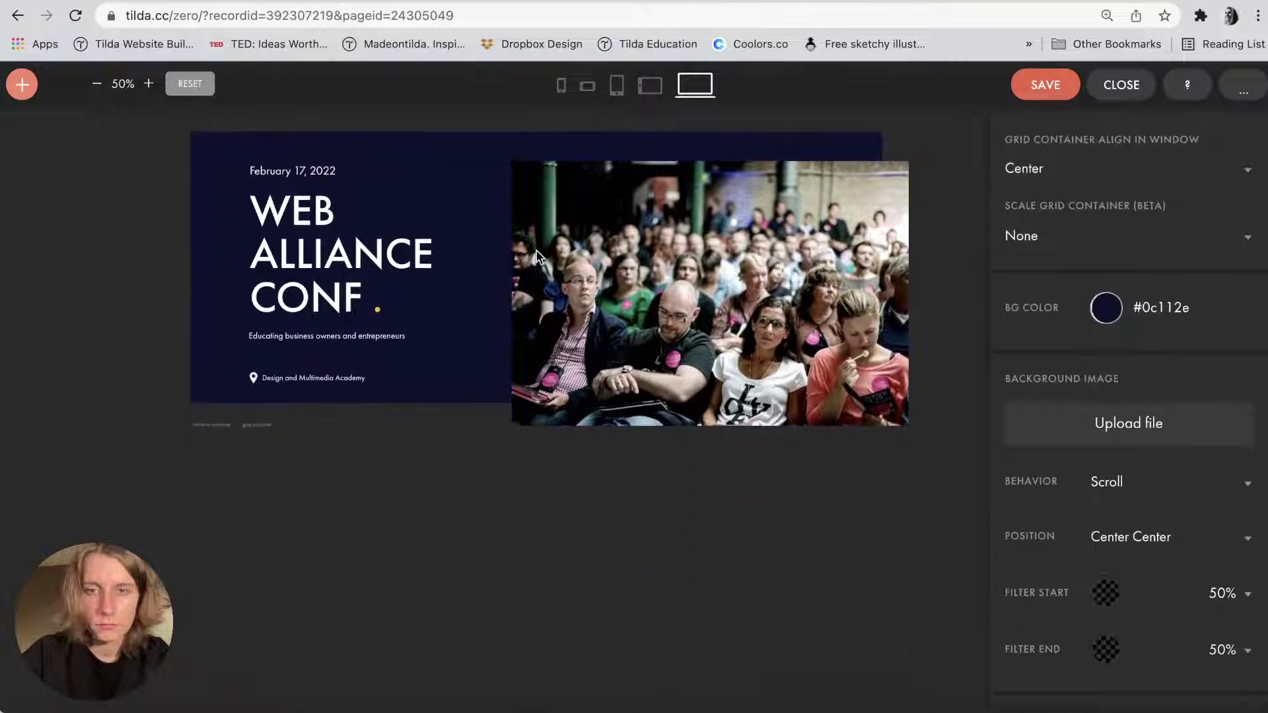
pyautogui.moveTo(585, 271); pyautogui.dragTo(614, 276)
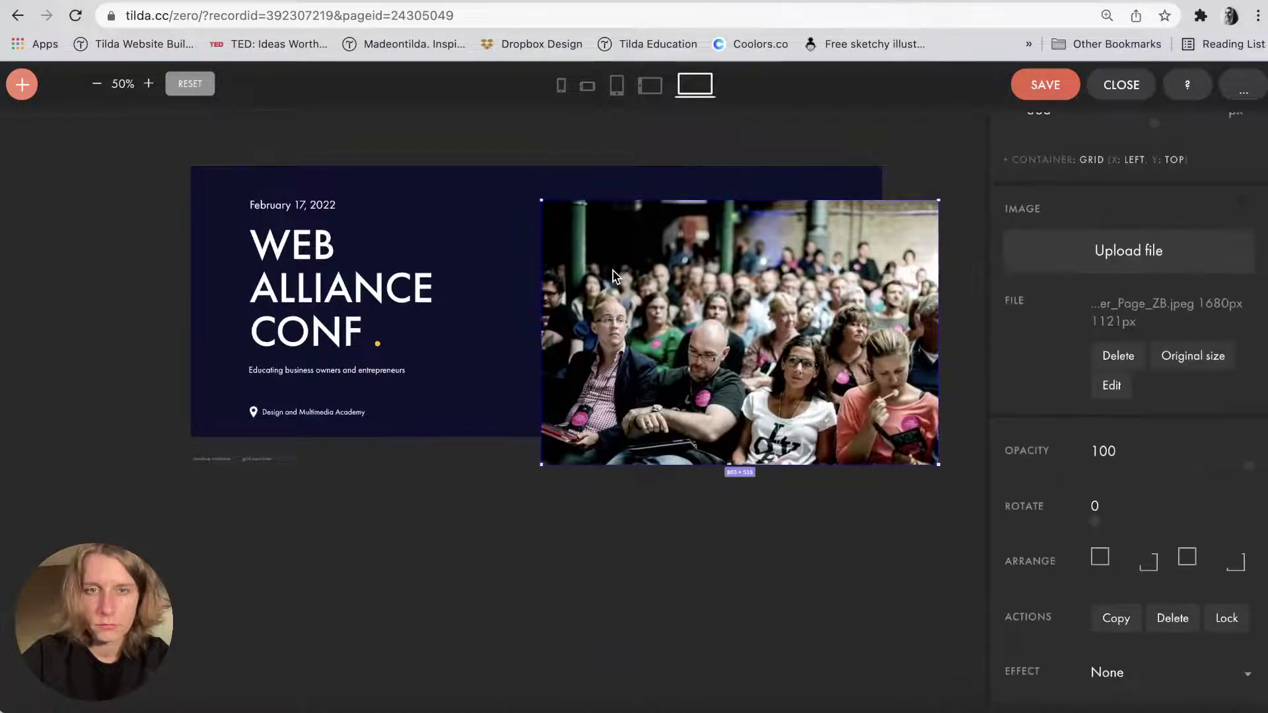
pyautogui.scroll(5, 613, 276)
pyautogui.scroll(4, 611, 274)
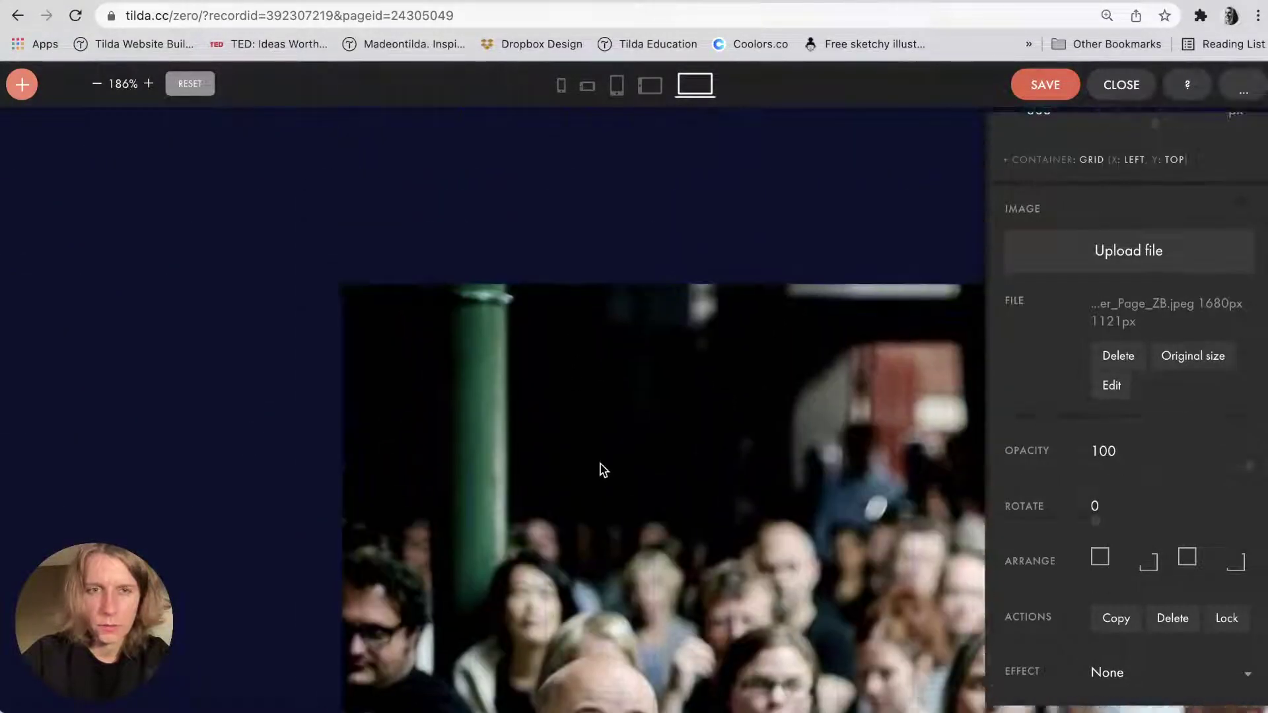
pyautogui.moveTo(627, 457); pyautogui.dragTo(621, 450)
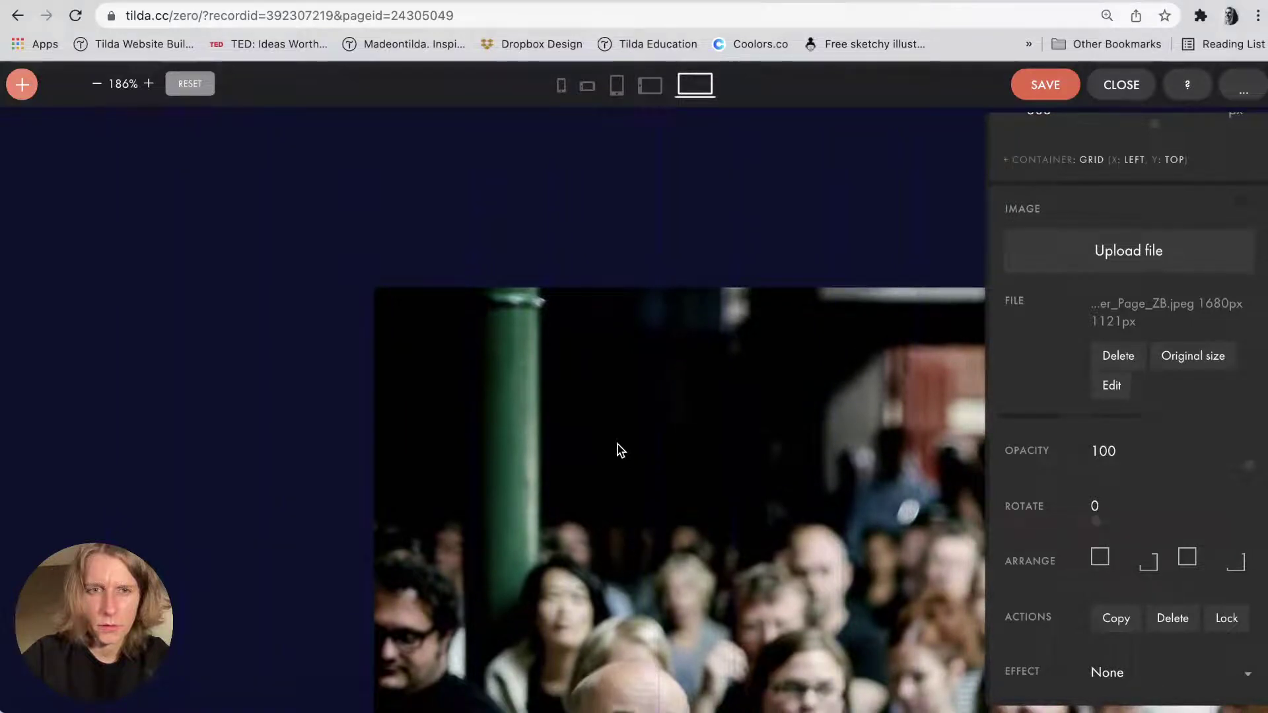
pyautogui.scroll(-9, 621, 450)
pyautogui.press('Escape')
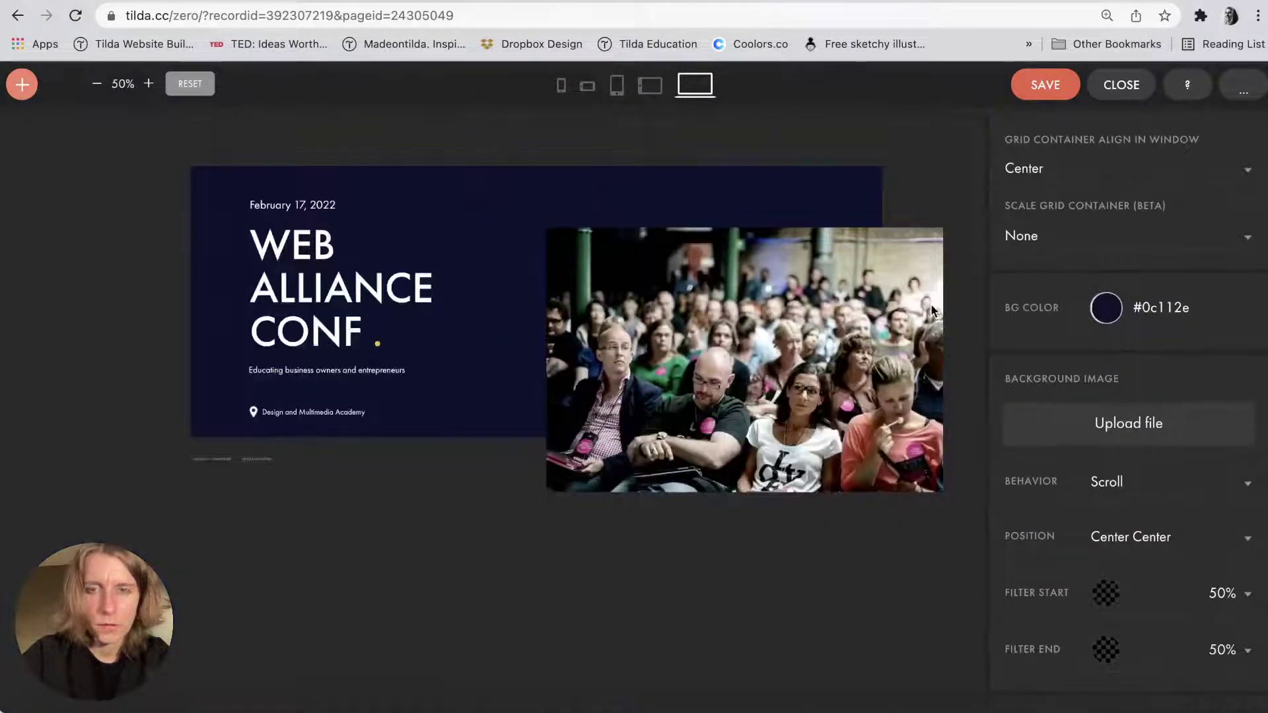
pyautogui.click(1243, 88)
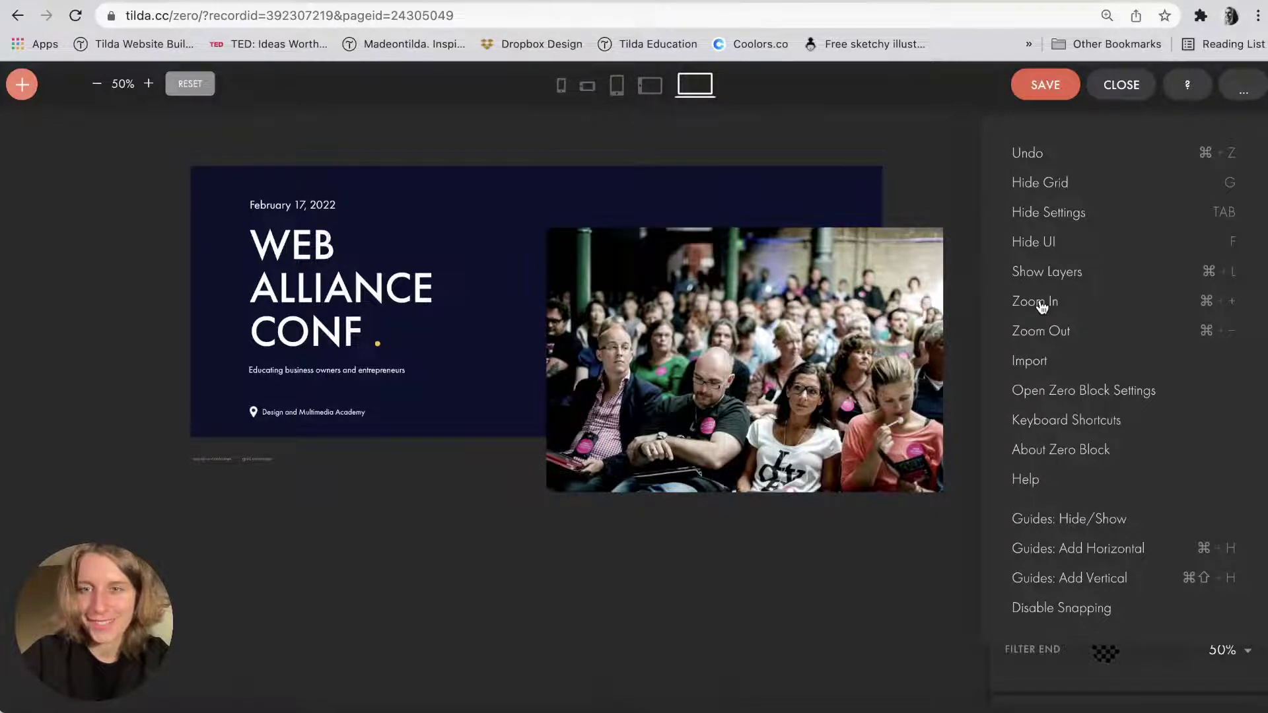
# Show the guides and drag a horizontal guide to the photo's top edge.
pyautogui.scroll(-3, 1041, 306)
pyautogui.click(1090, 525)
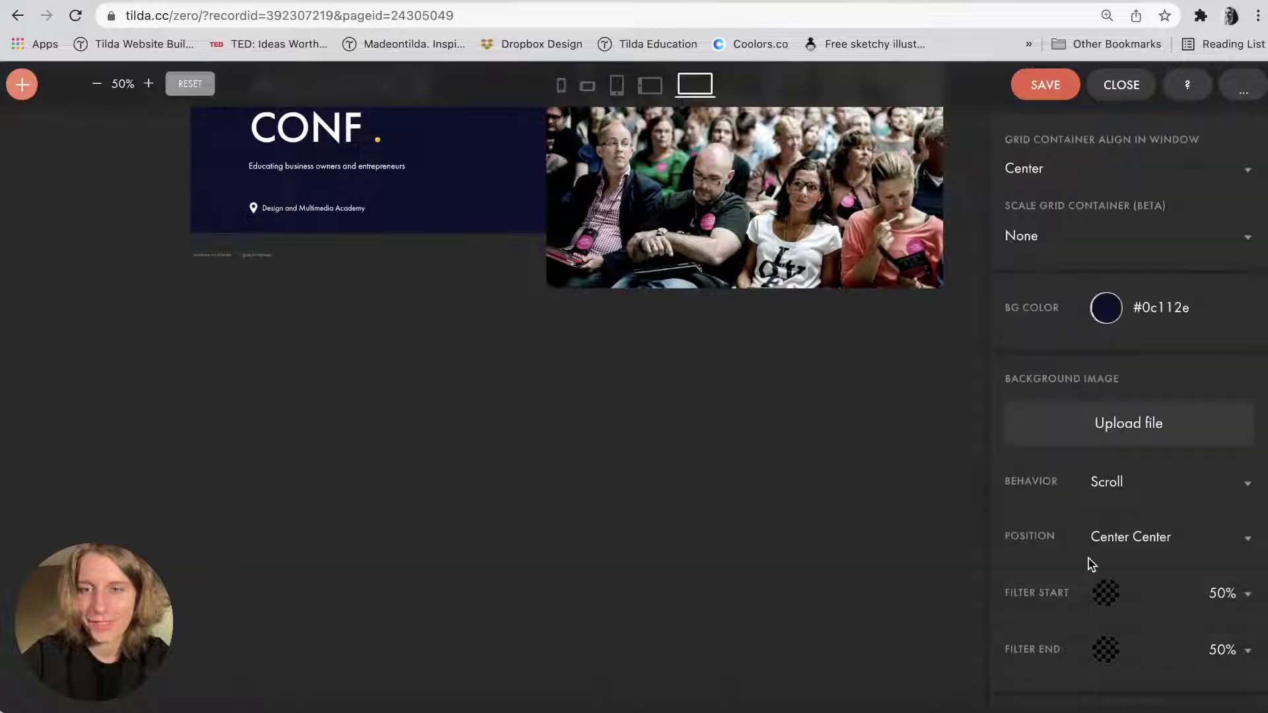
pyautogui.scroll(5, 806, 272)
pyautogui.moveTo(716, 306)
pyautogui.mouseDown()
pyautogui.moveTo(716, 342)
pyautogui.moveTo(716, 326)
pyautogui.mouseUp()
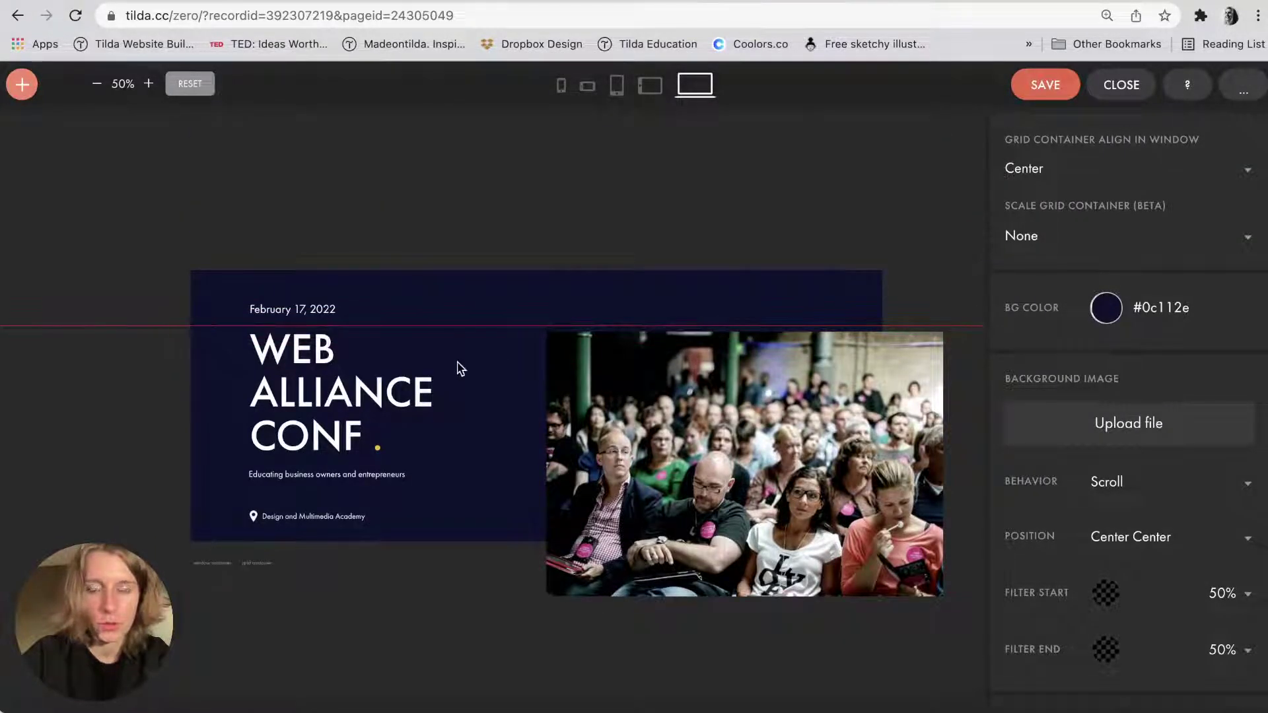
pyautogui.scroll(5, 457, 363)
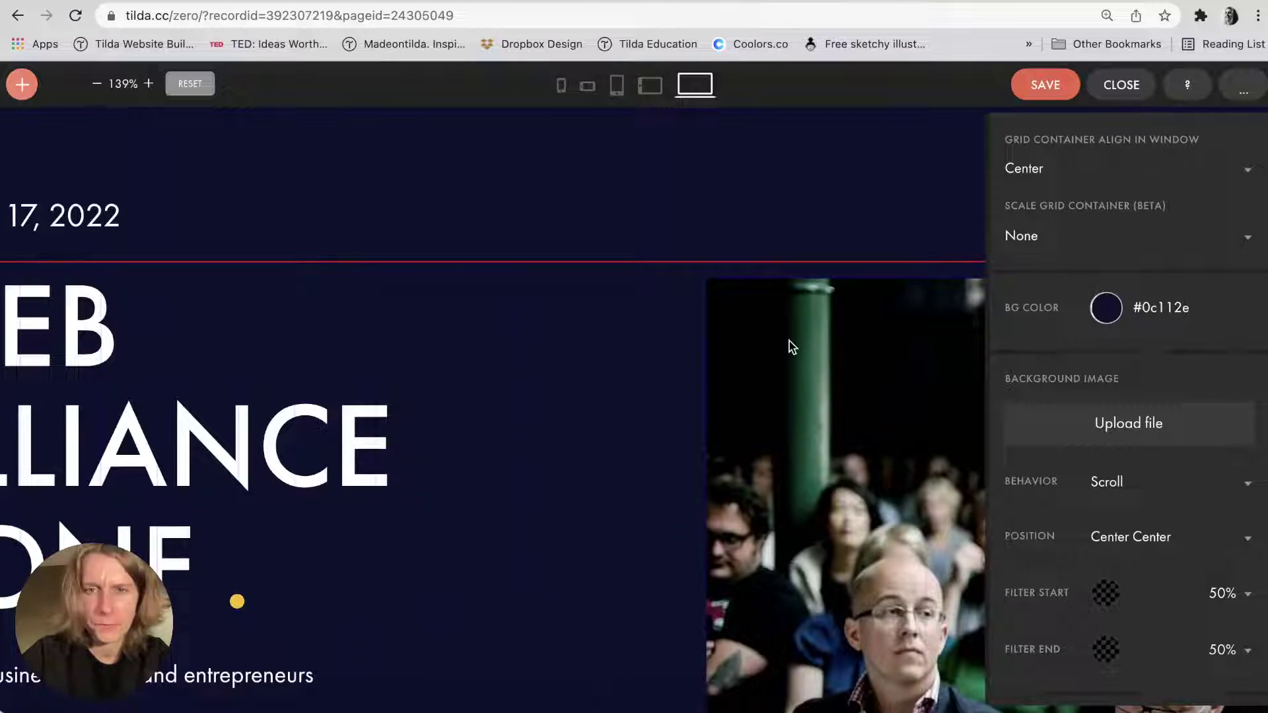
# Raise the WEB ALLIANCE CONF headline up to the guide, then move the guide higher.
pyautogui.click(797, 307)
pyautogui.hscroll(-6, 475, 346)
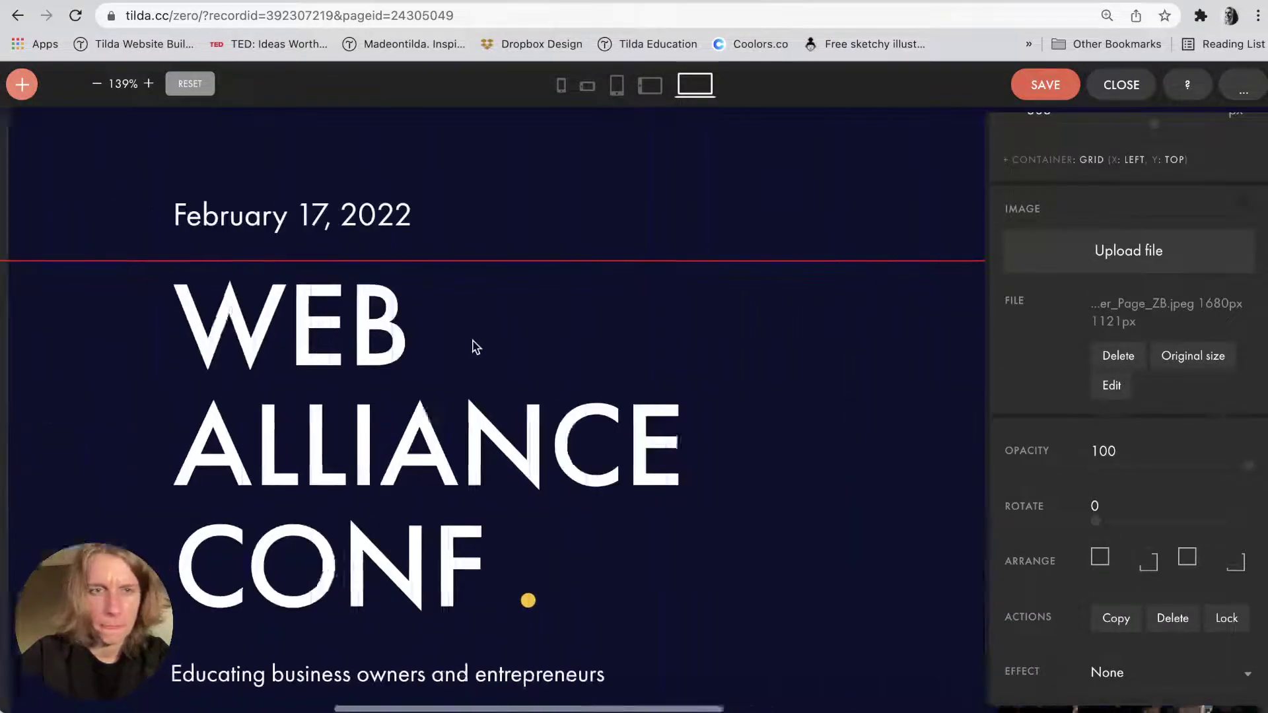
pyautogui.click(475, 347)
pyautogui.moveTo(373, 323); pyautogui.dragTo(373, 307)
pyautogui.click(165, 377)
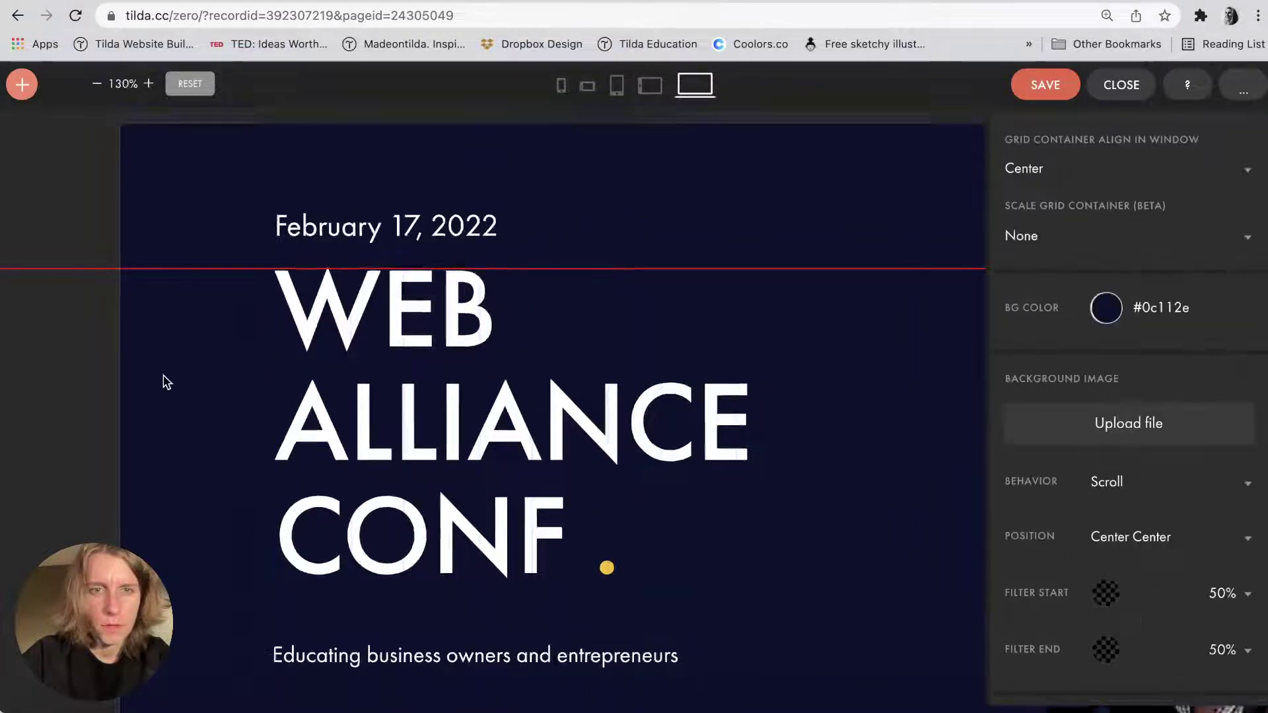
pyautogui.scroll(-5, 167, 382)
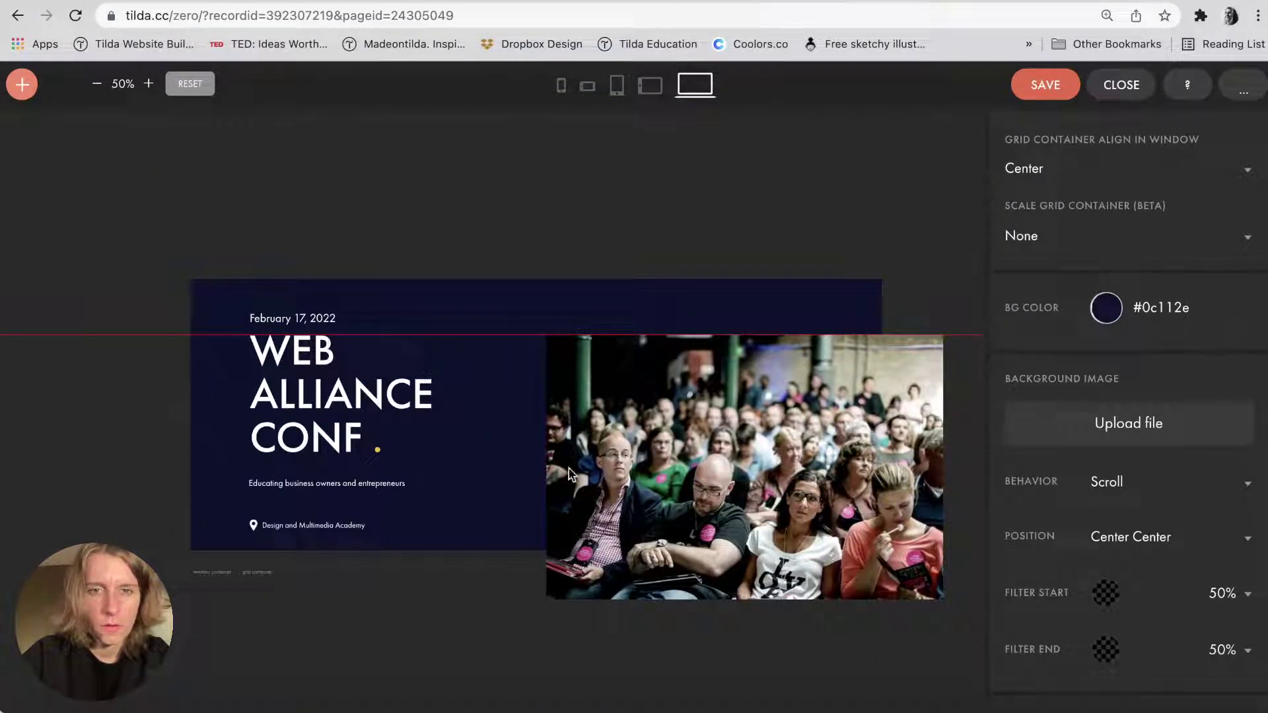
pyautogui.moveTo(507, 334); pyautogui.dragTo(133, 196)
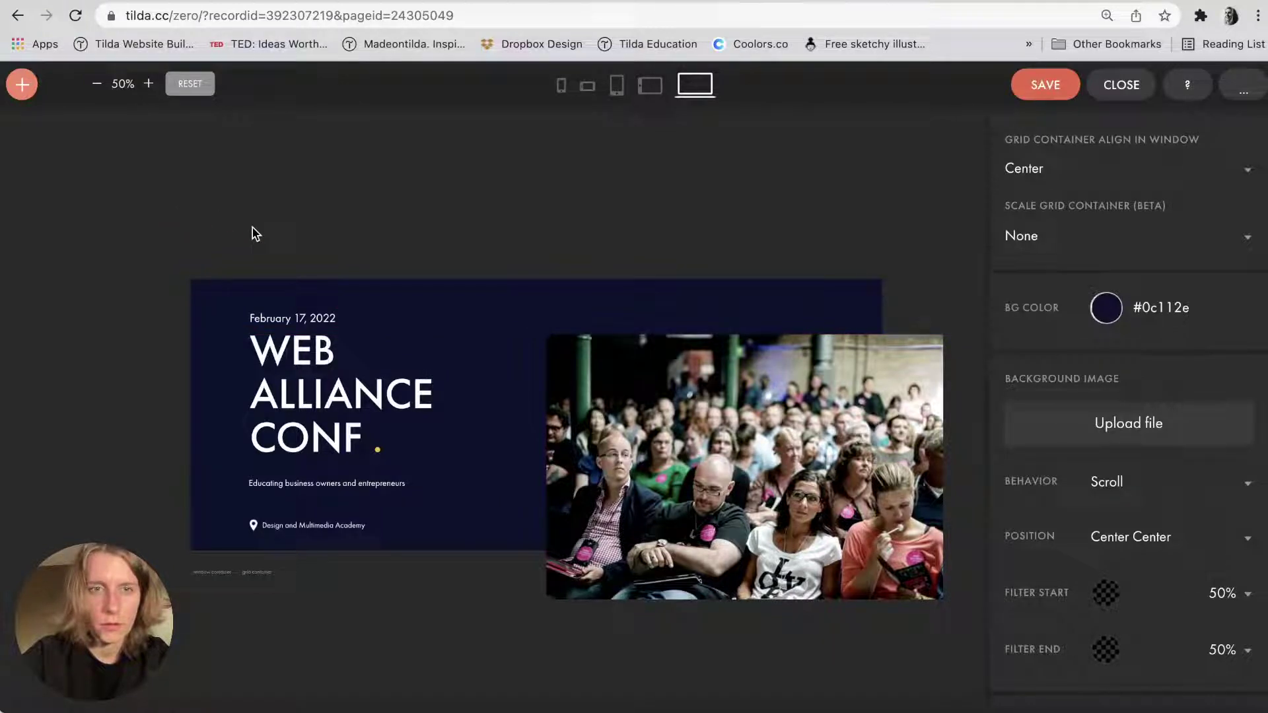
# Nudge the February 17, 2022 date up two steps above the headline.
pyautogui.click(280, 322)
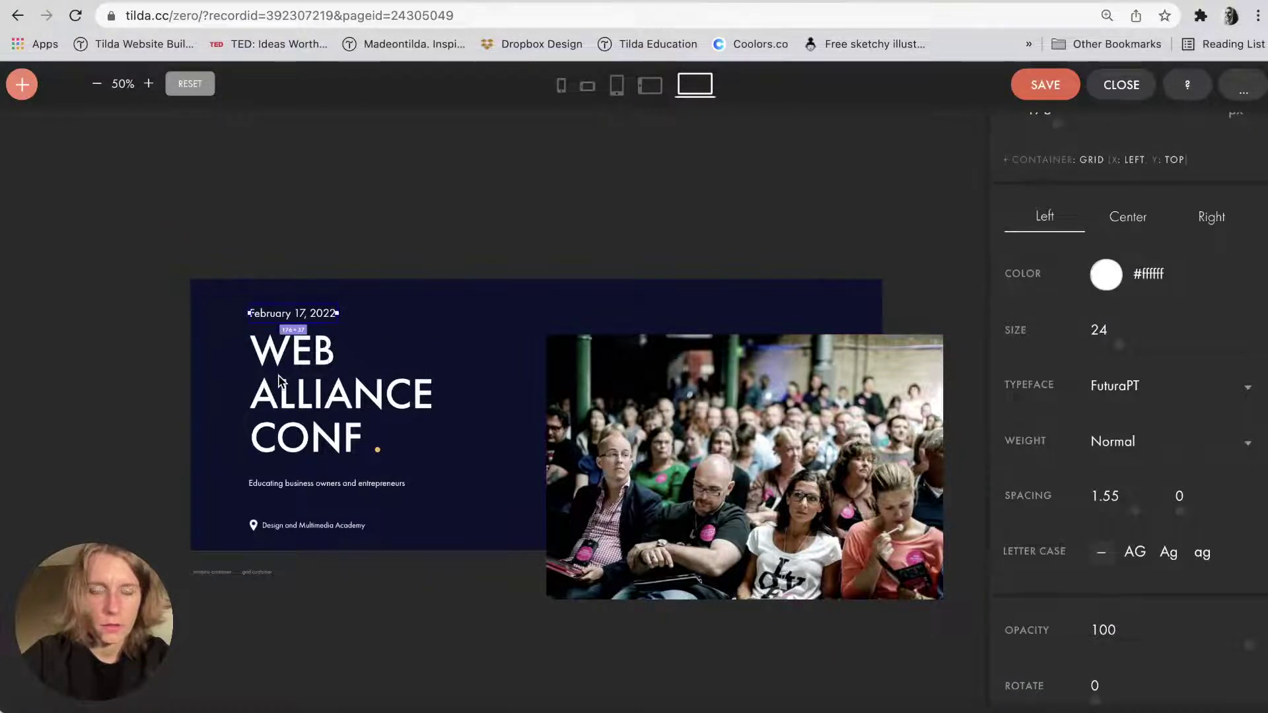
pyautogui.scroll(5, 280, 380)
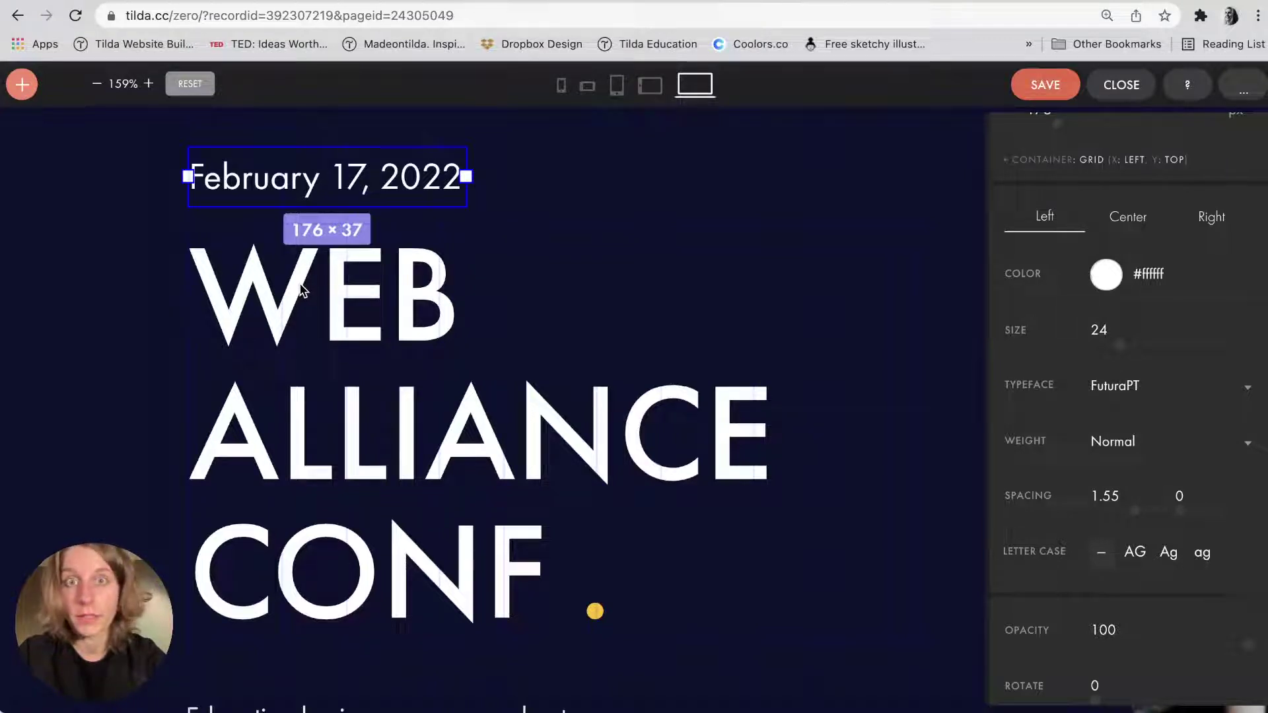
pyautogui.click(134, 400)
pyautogui.scroll(-5, 130, 399)
pyautogui.click(388, 204)
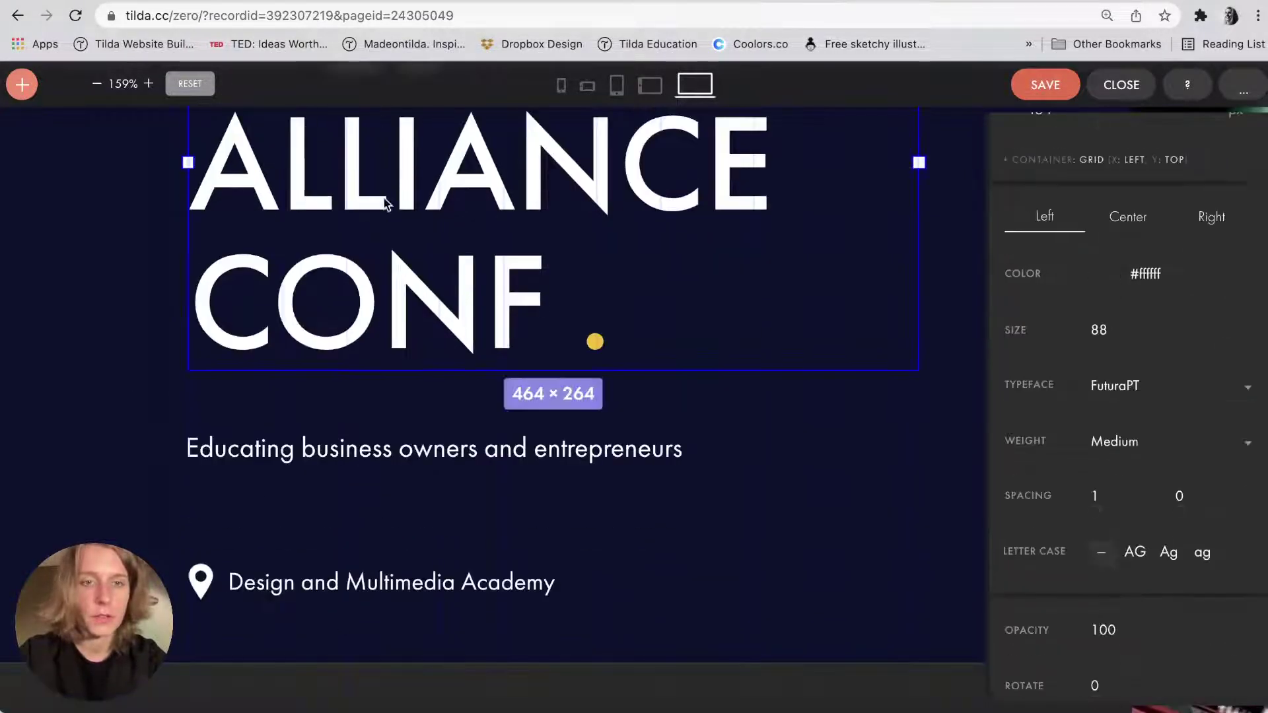
pyautogui.click(338, 452)
pyautogui.scroll(3, 369, 311)
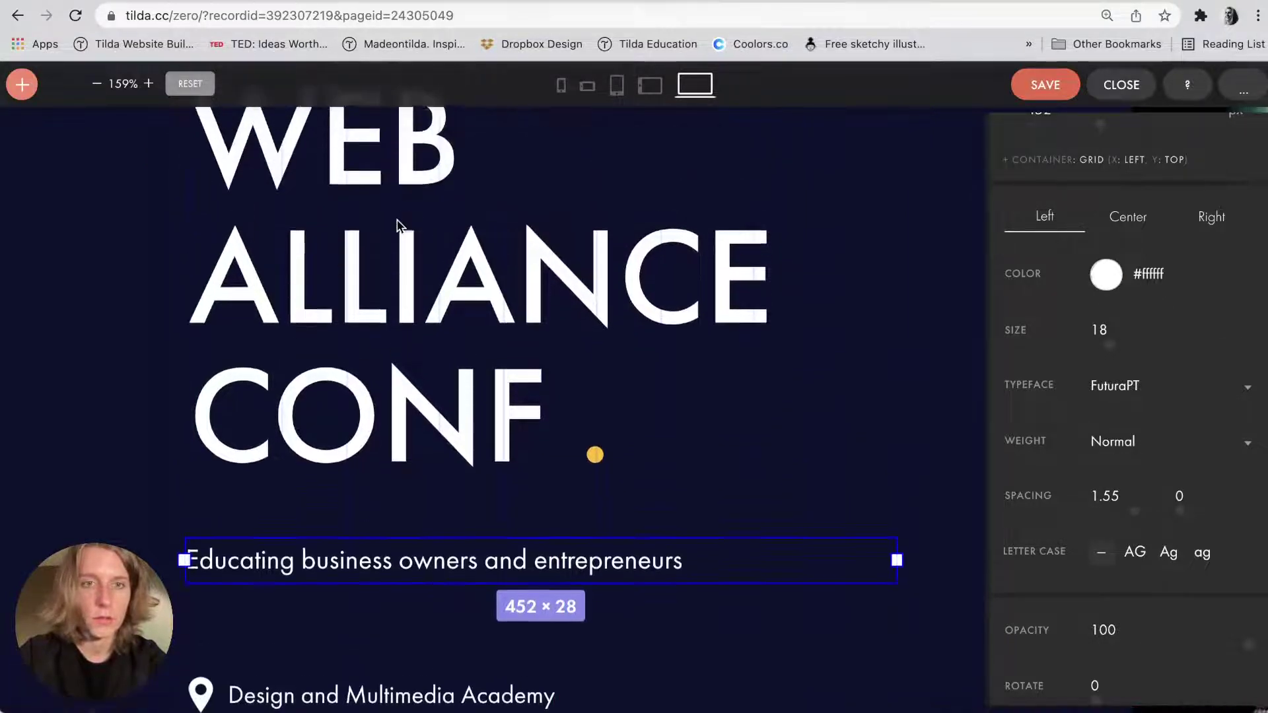
pyautogui.click(351, 362)
pyautogui.scroll(2, 350, 362)
pyautogui.click(325, 228)
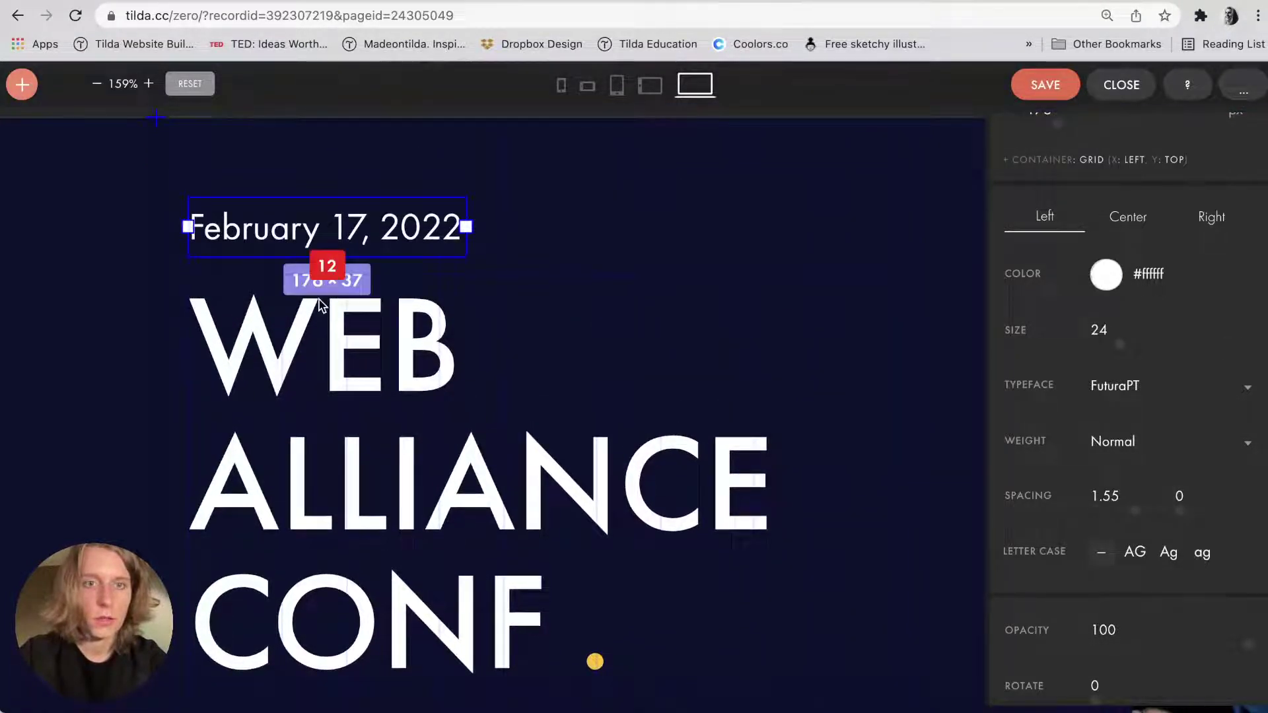
pyautogui.press('Up')
pyautogui.press('Up')
pyautogui.press('Up')
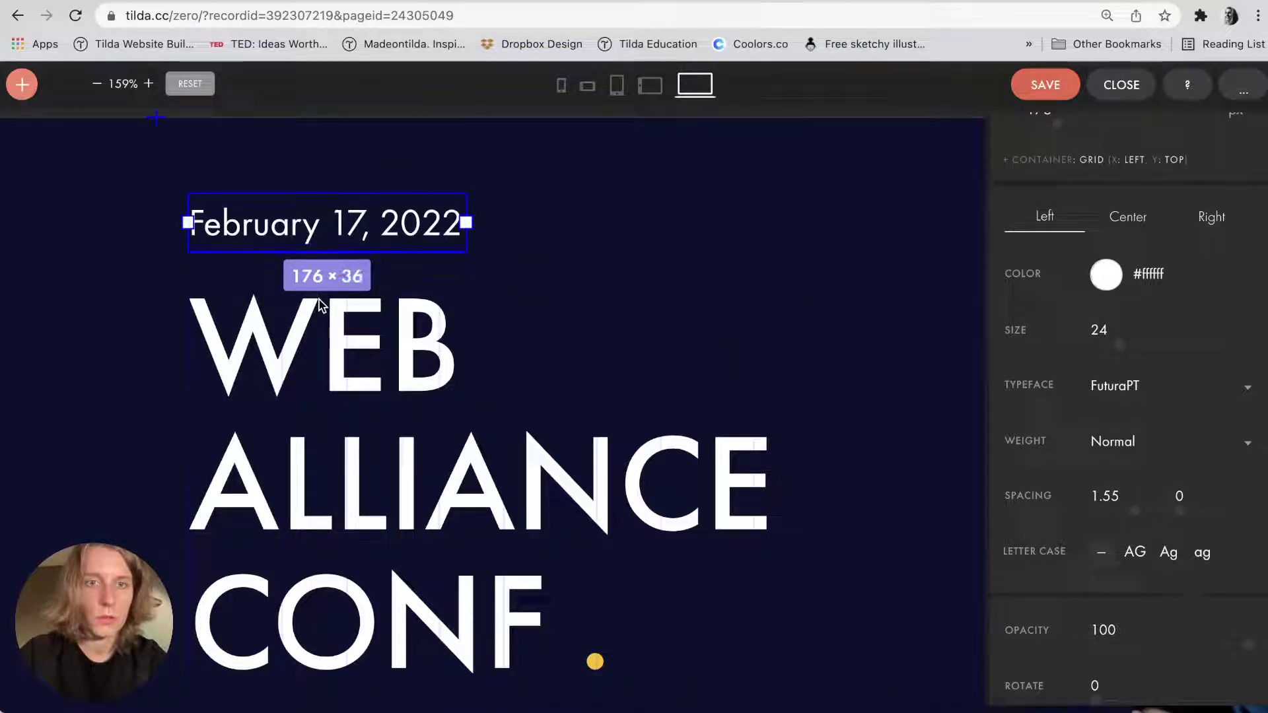
pyautogui.press('Up')
pyautogui.press('Up')
pyautogui.press('Up')
pyautogui.press('Up')
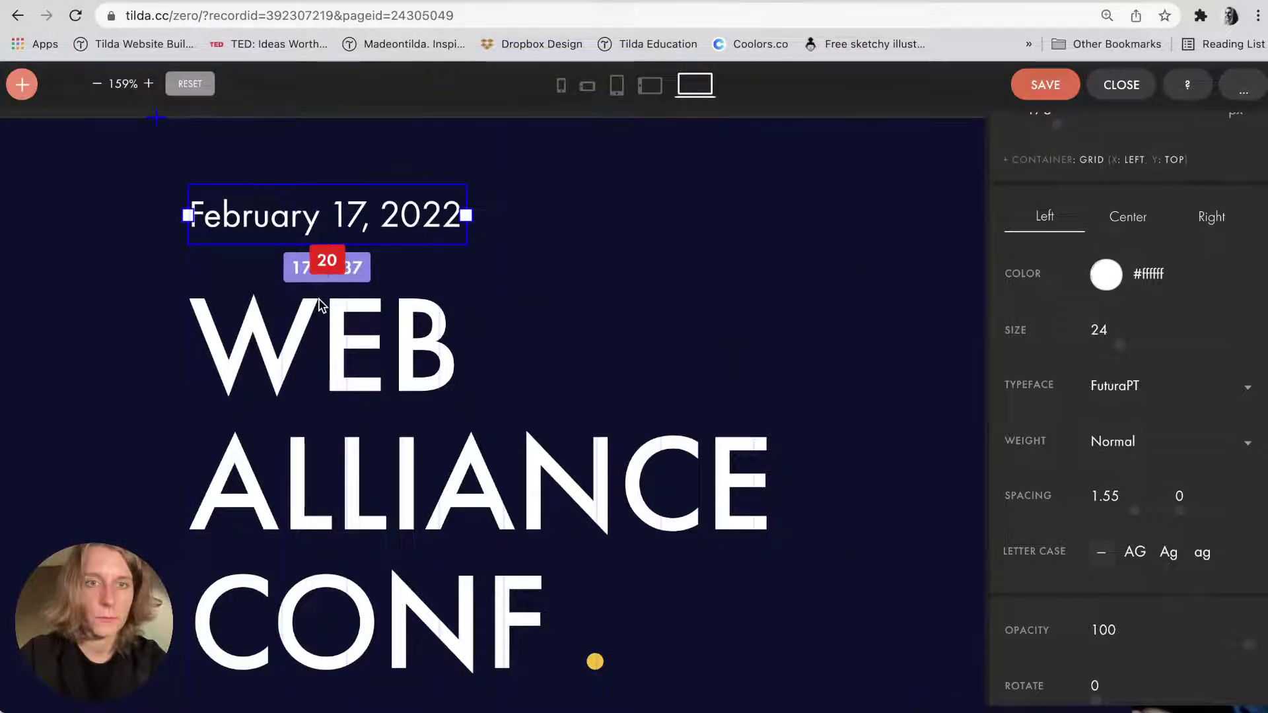
# Move the pin and 'Design and Multimedia Academy' line up closer to the subtitle.
pyautogui.scroll(-10, 321, 303)
pyautogui.scroll(2, 320, 308)
pyautogui.click(321, 330)
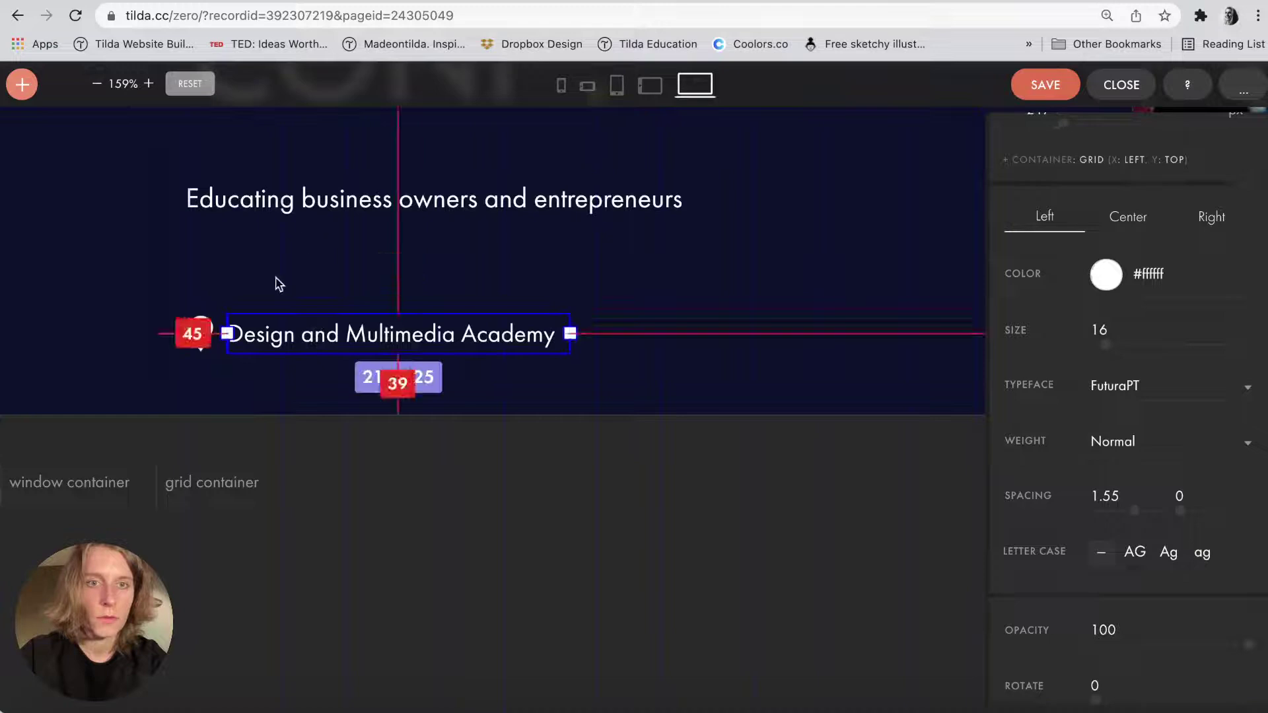
pyautogui.keyDown('shift'); pyautogui.click(205, 343); pyautogui.keyUp('shift')
pyautogui.hotkey('shift', 'Up')
pyautogui.hotkey('shift', 'Up')
pyautogui.hotkey('shift', 'Up')
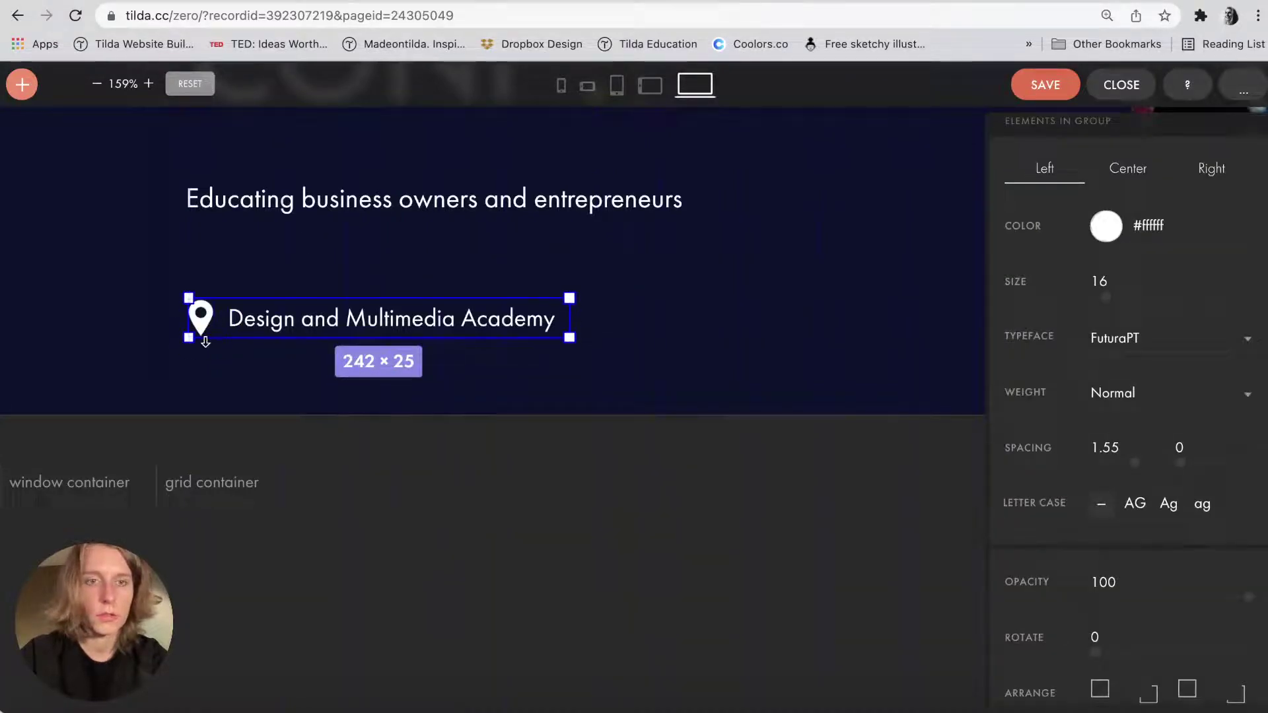
pyautogui.press('Up')
pyautogui.press('Up')
pyautogui.press('Up')
pyautogui.press('Up')
pyautogui.press('Up')
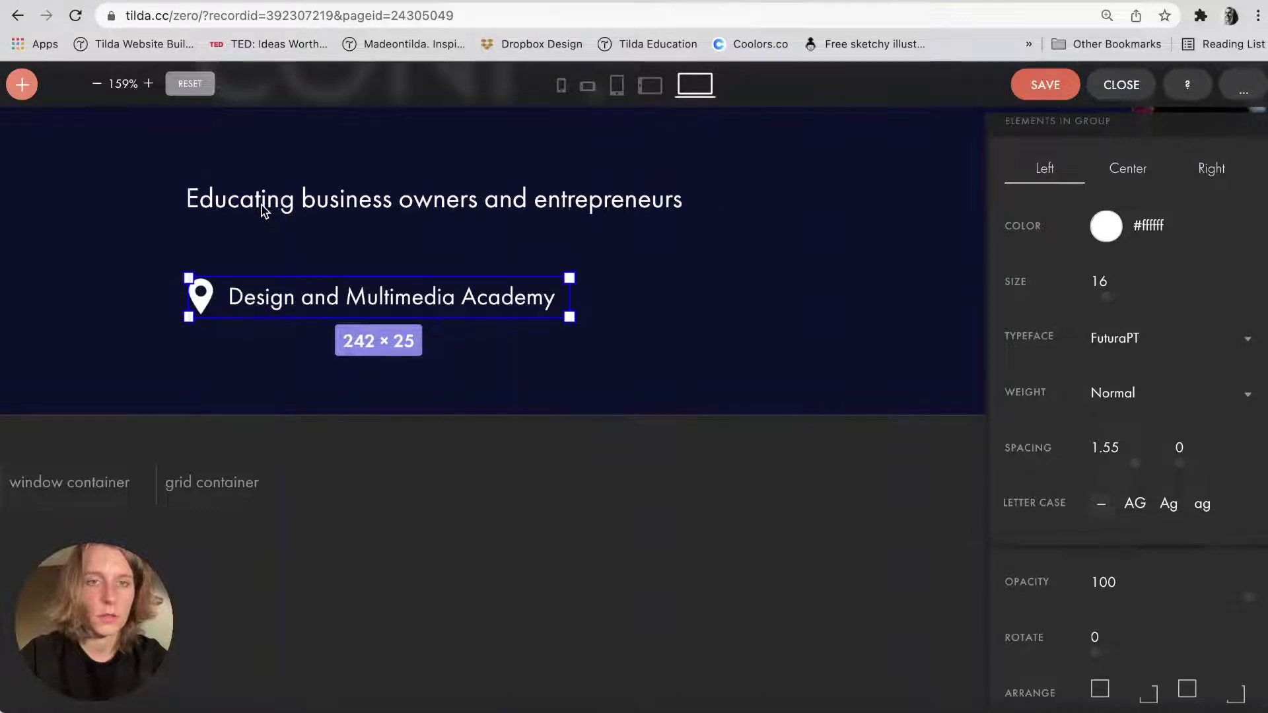
pyautogui.click(259, 256)
pyautogui.press('super+minus')
# Check the subtitle and date placement on the zoomed-out cover.
pyautogui.scroll(2, 259, 257)
pyautogui.click(254, 296)
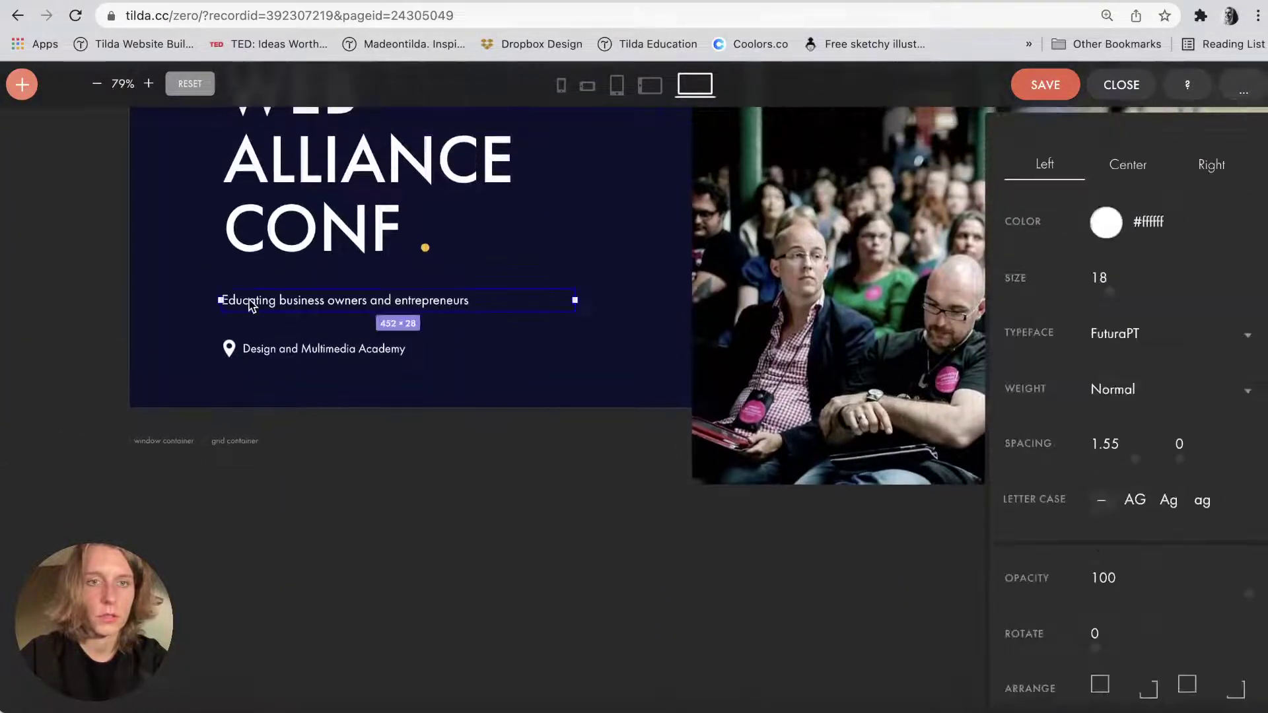
pyautogui.click(104, 297)
pyautogui.scroll(5, 106, 294)
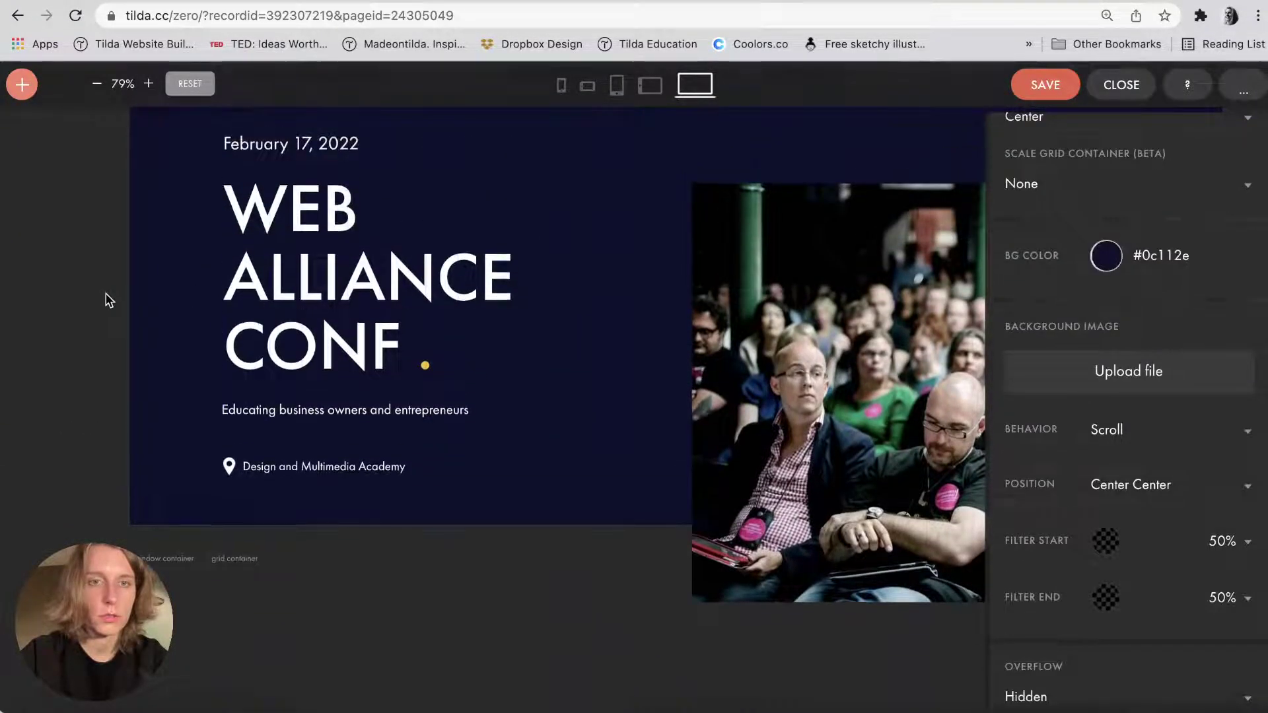
pyautogui.click(324, 182)
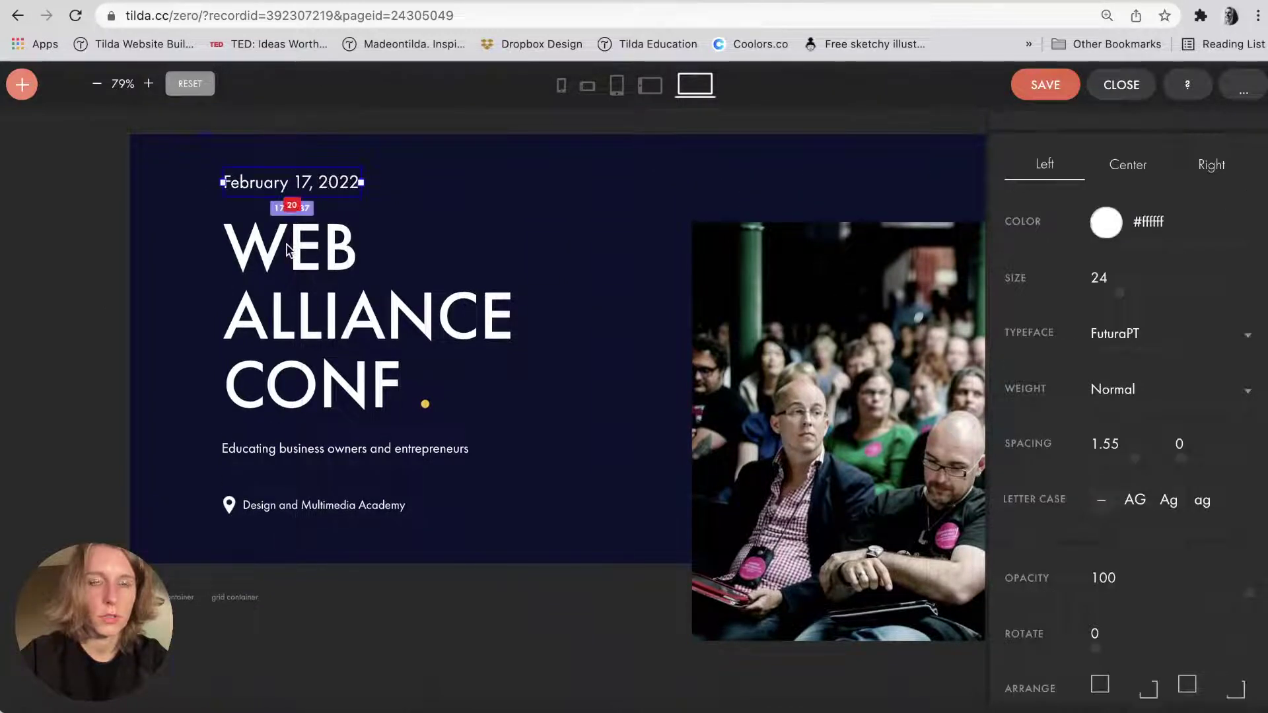
pyautogui.click(297, 445)
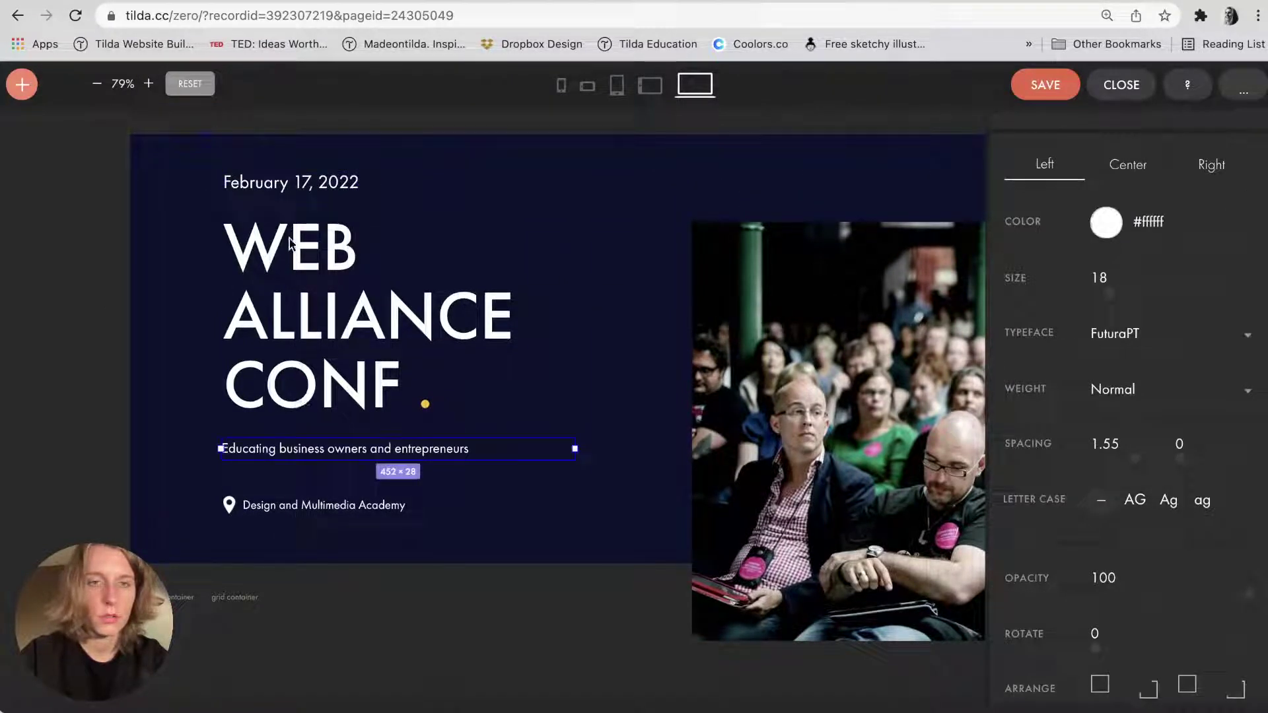
pyautogui.click(294, 191)
pyautogui.click(93, 303)
# Check the crowd photo, then save the cover and close the Zero Block editor.
pyautogui.hscroll(5, 93, 303)
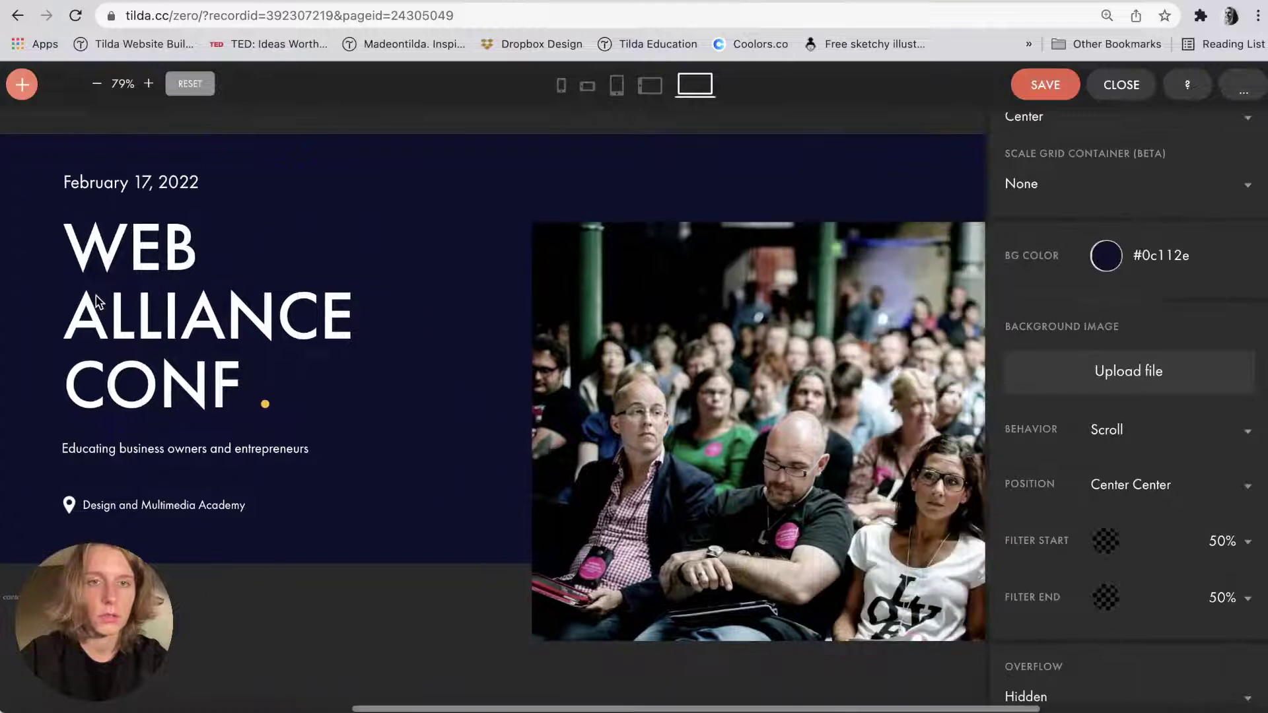
pyautogui.hscroll(4, 661, 336)
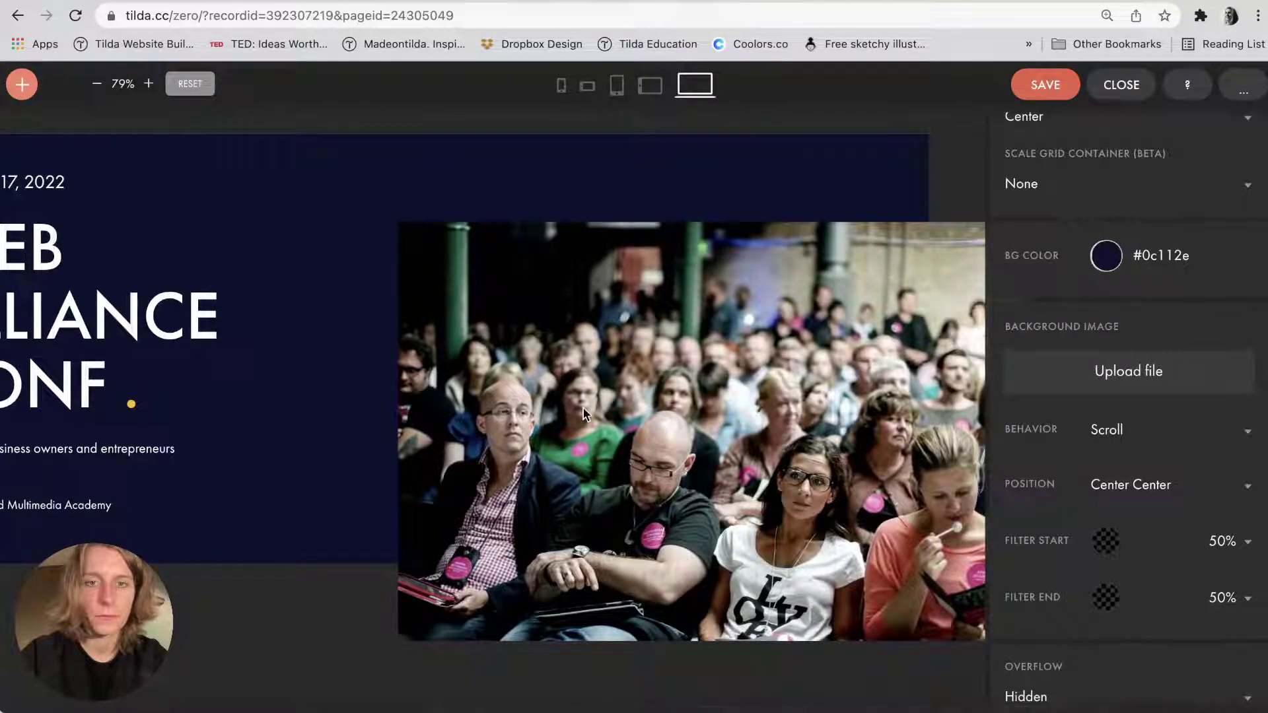
pyautogui.click(584, 400)
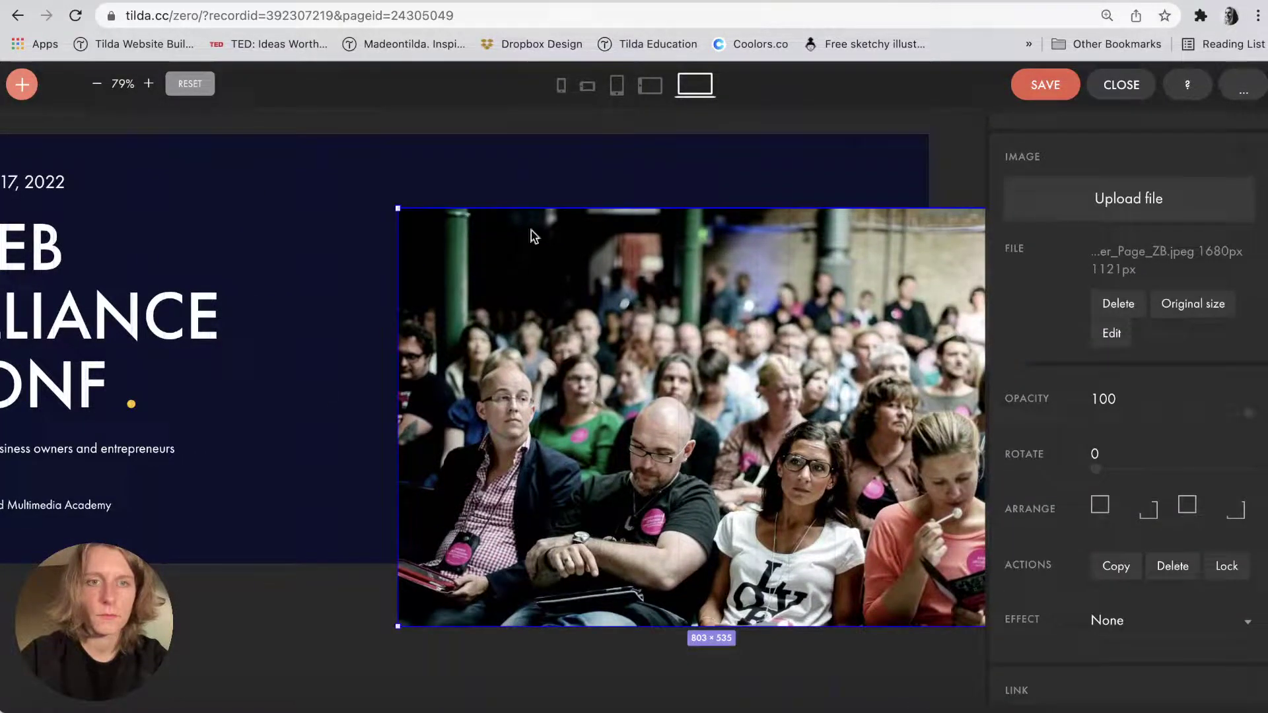
pyautogui.click(368, 263)
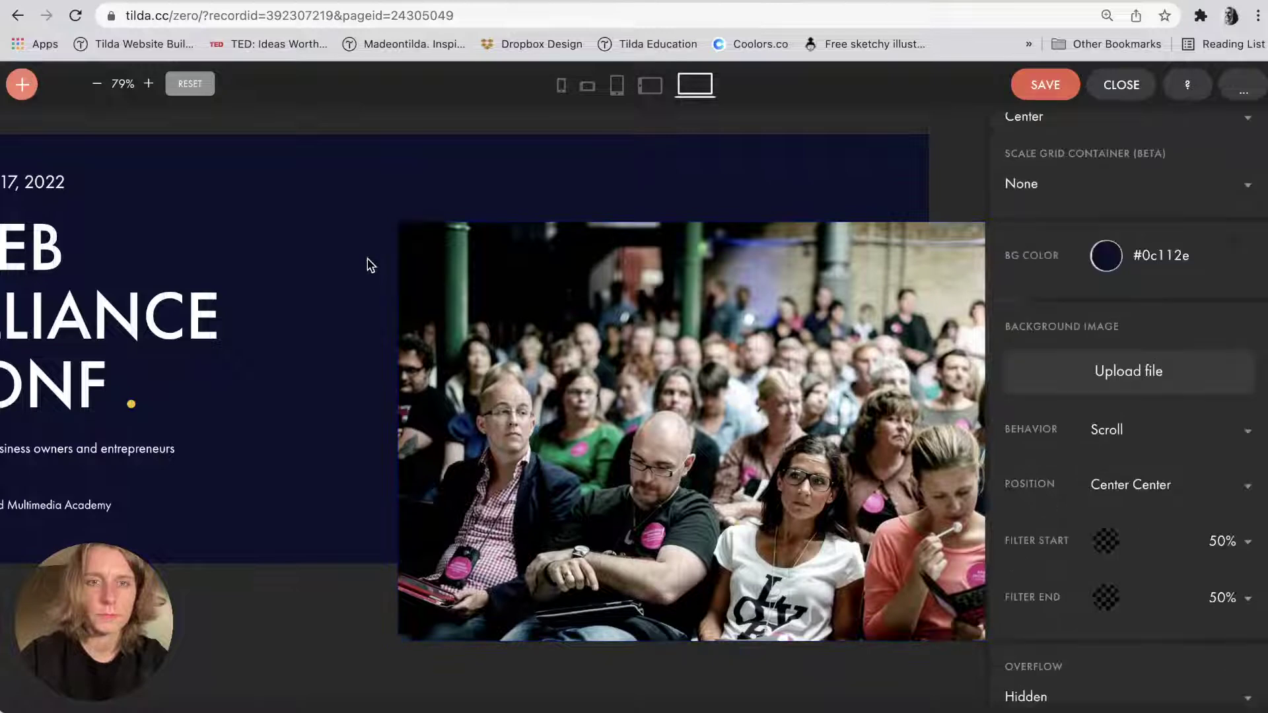
pyautogui.click(1054, 89)
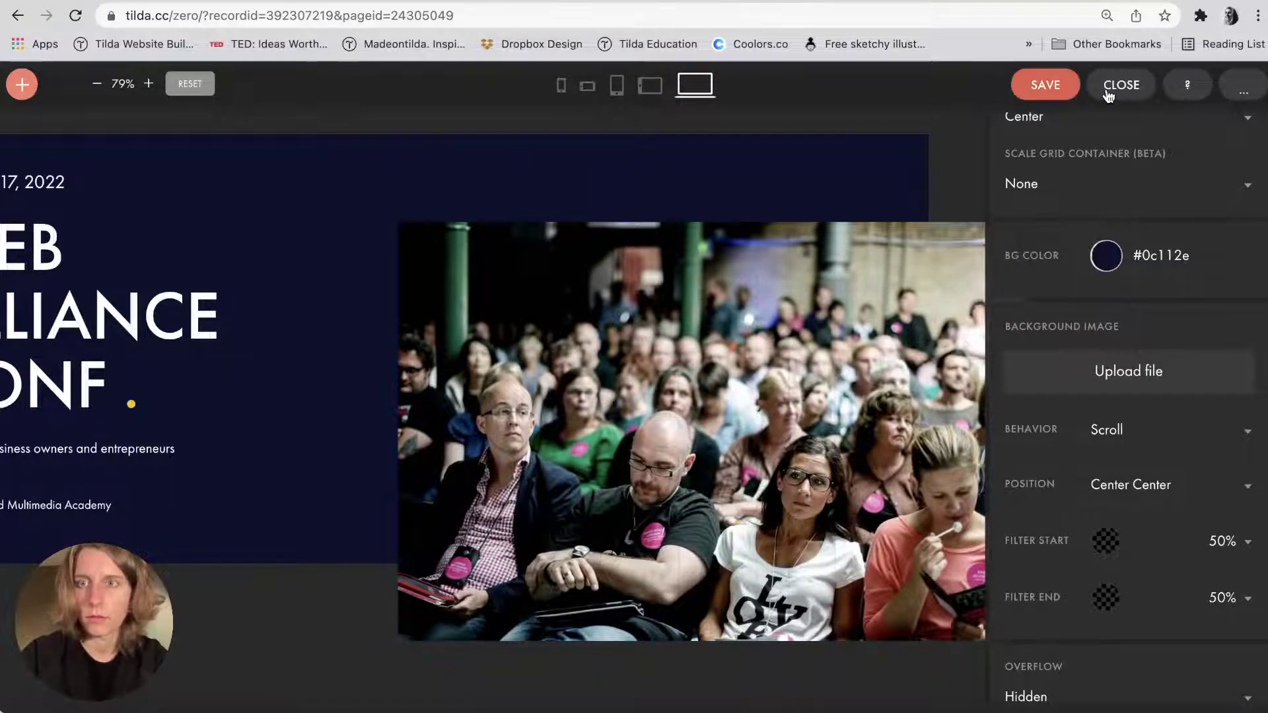
pyautogui.click(1109, 93)
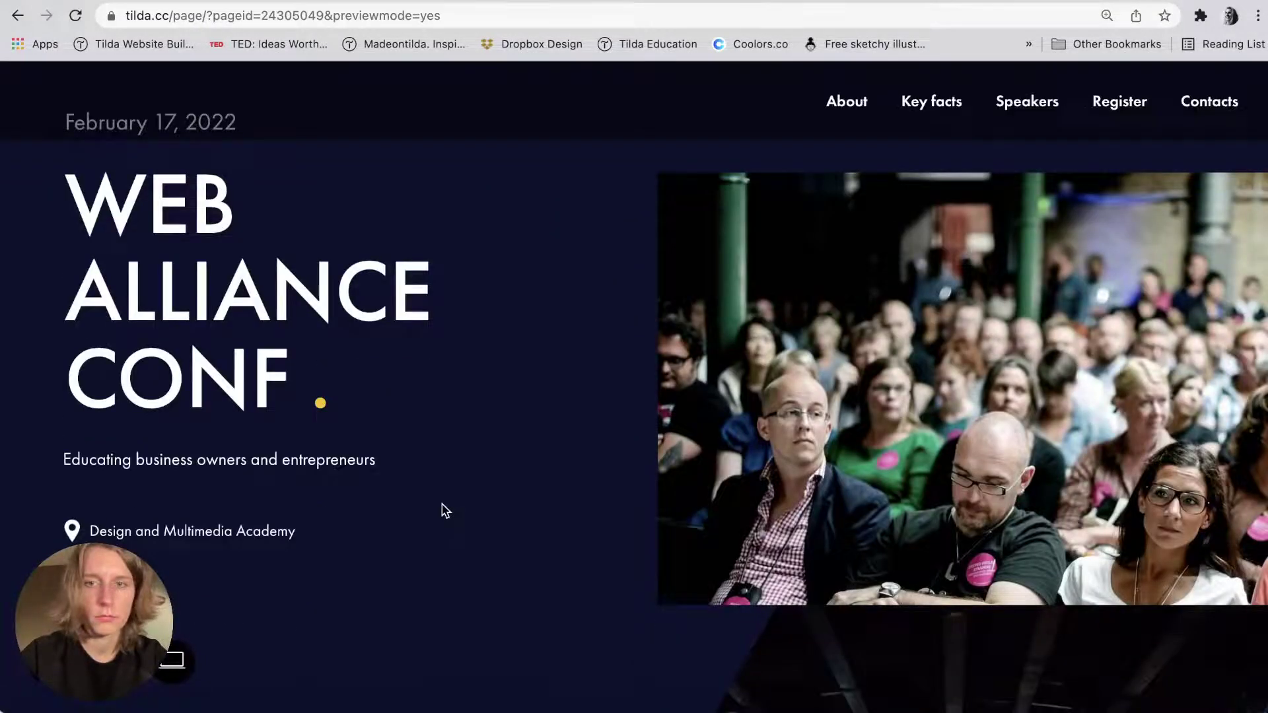
# Scroll through the cover in the page preview and go back to the page editor.
pyautogui.scroll(-5, 442, 510)
pyautogui.scroll(5, 443, 510)
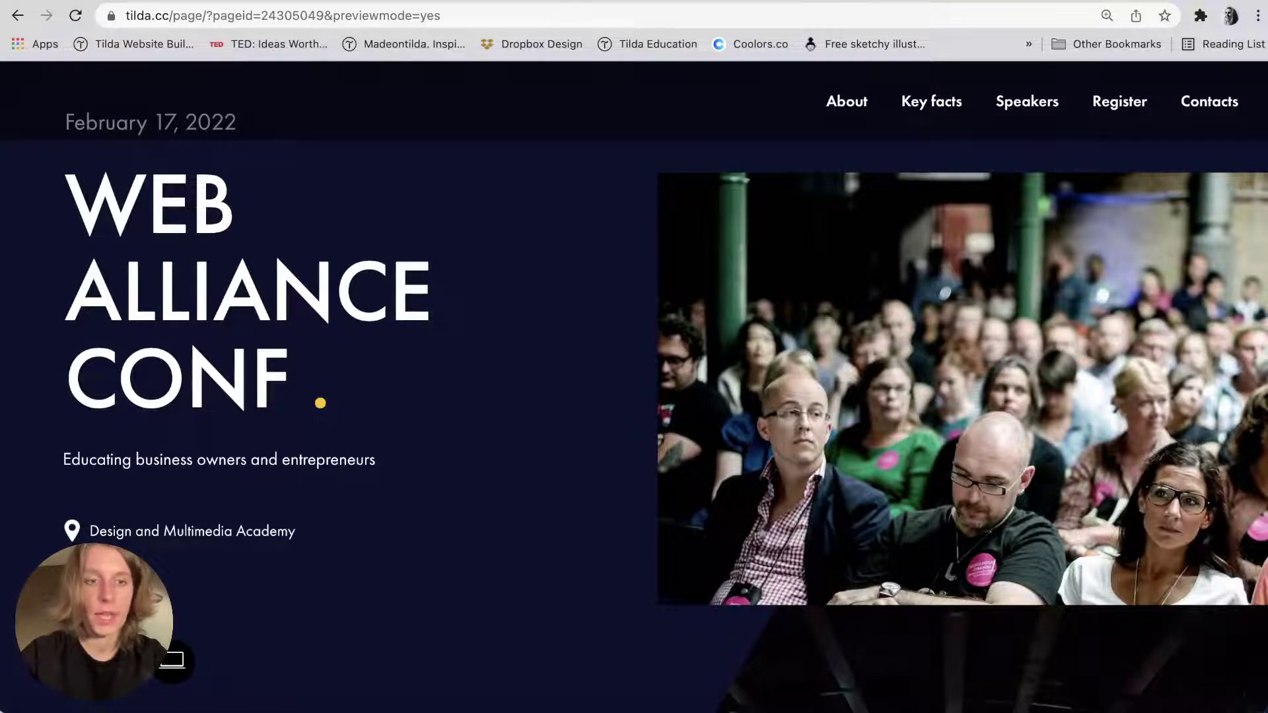
pyautogui.press('super+bracketleft')
# Reopen the cover's Zero Block and drag the artboard height from 550 to 640 px.
pyautogui.click(169, 233)
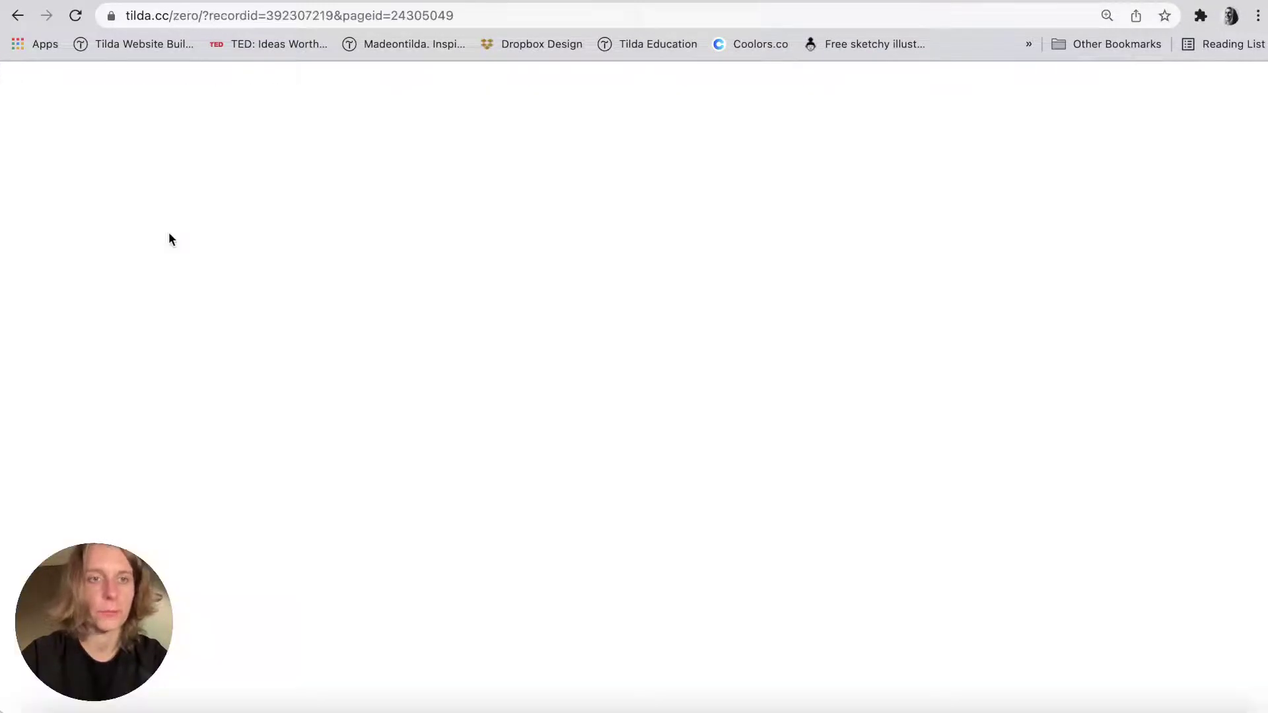
pyautogui.scroll(-3, 218, 356)
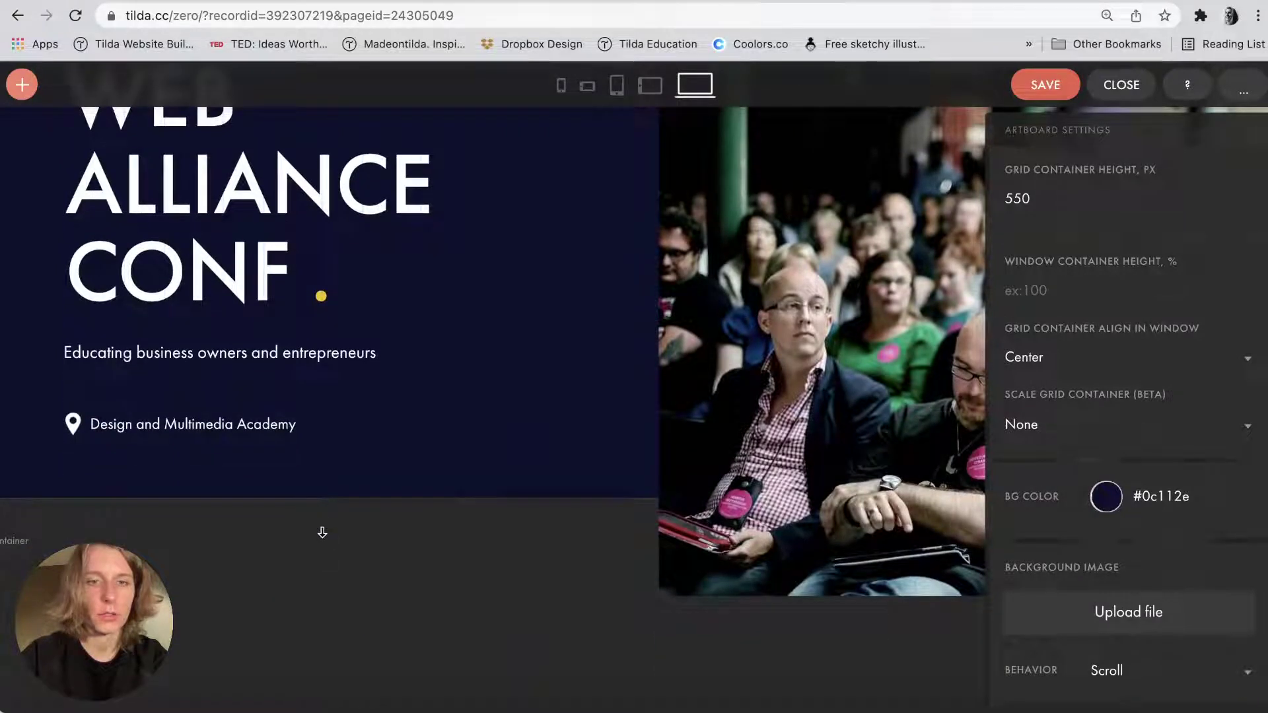
pyautogui.moveTo(322, 532); pyautogui.dragTo(322, 579)
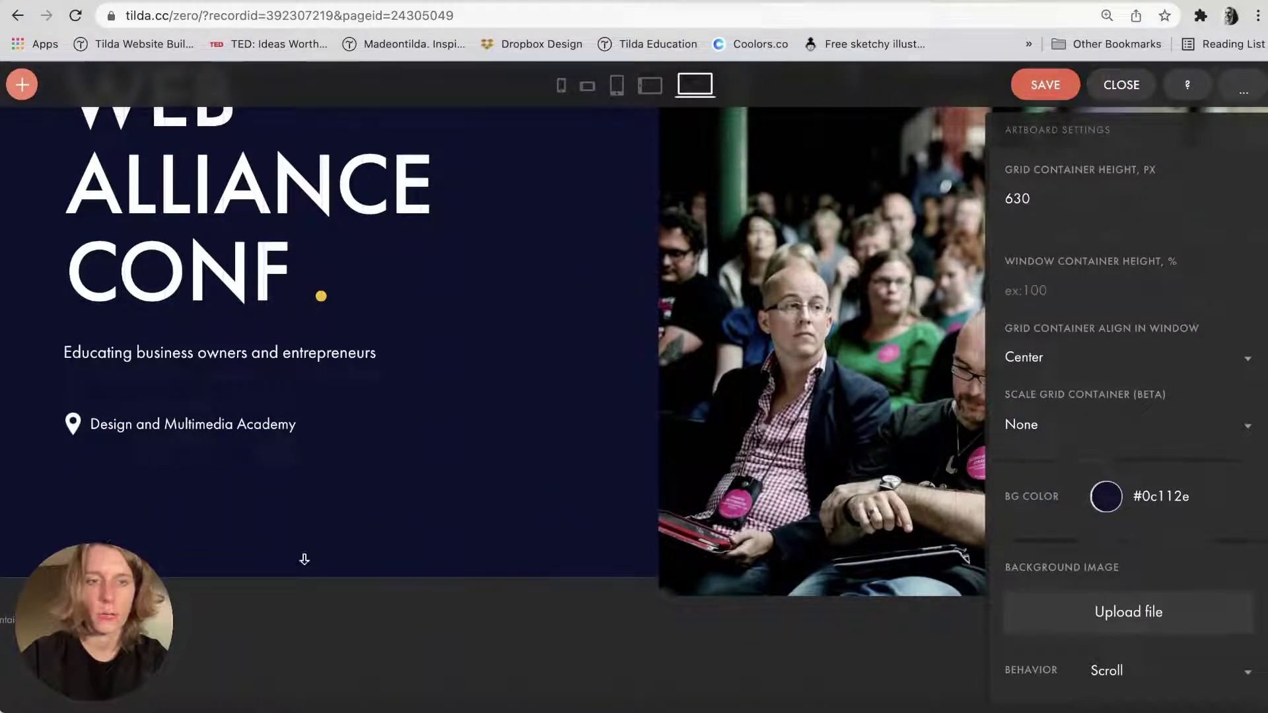
pyautogui.moveTo(304, 560); pyautogui.dragTo(304, 590)
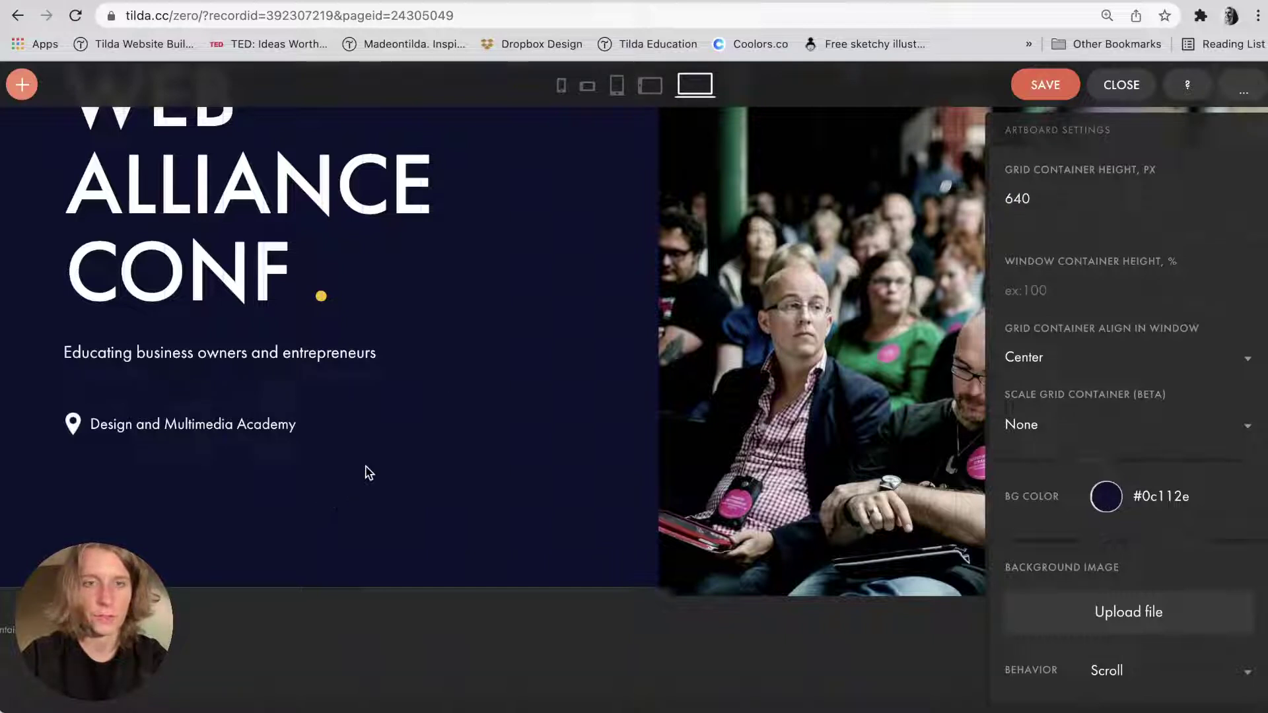
# Add a new LET'S GO! button to the cover below the venue line.
pyautogui.moveTo(18, 102)
pyautogui.click(57, 256)
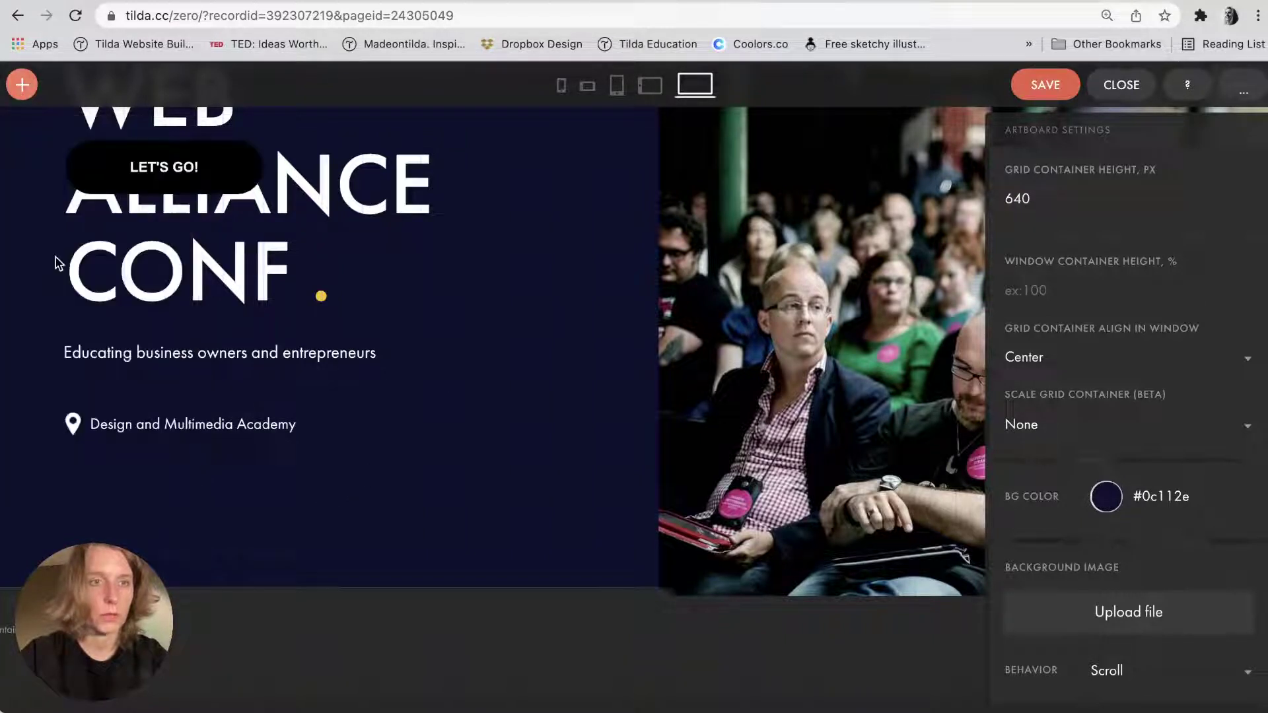
pyautogui.moveTo(179, 166); pyautogui.dragTo(169, 519)
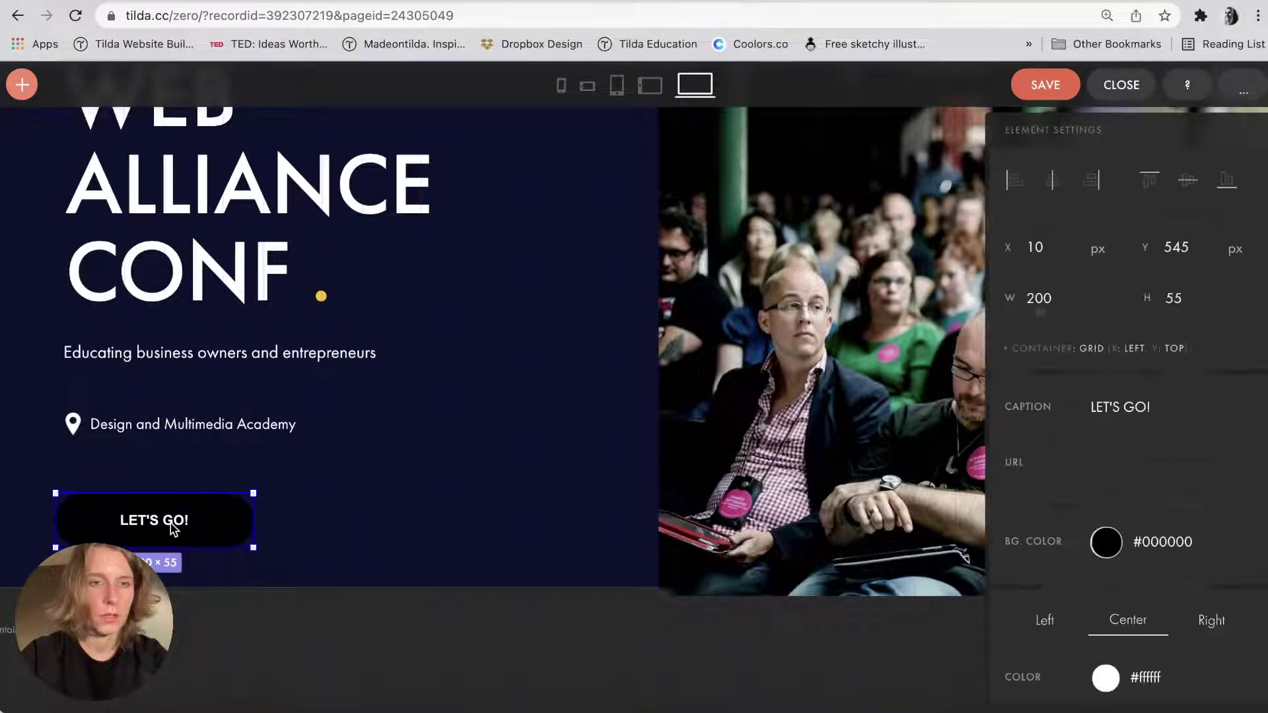
# Copy #ffc000 from the design notes and set it as the button's background colour.
pyautogui.click(1217, 531)
pyautogui.write('Design and Multimedia Academy')
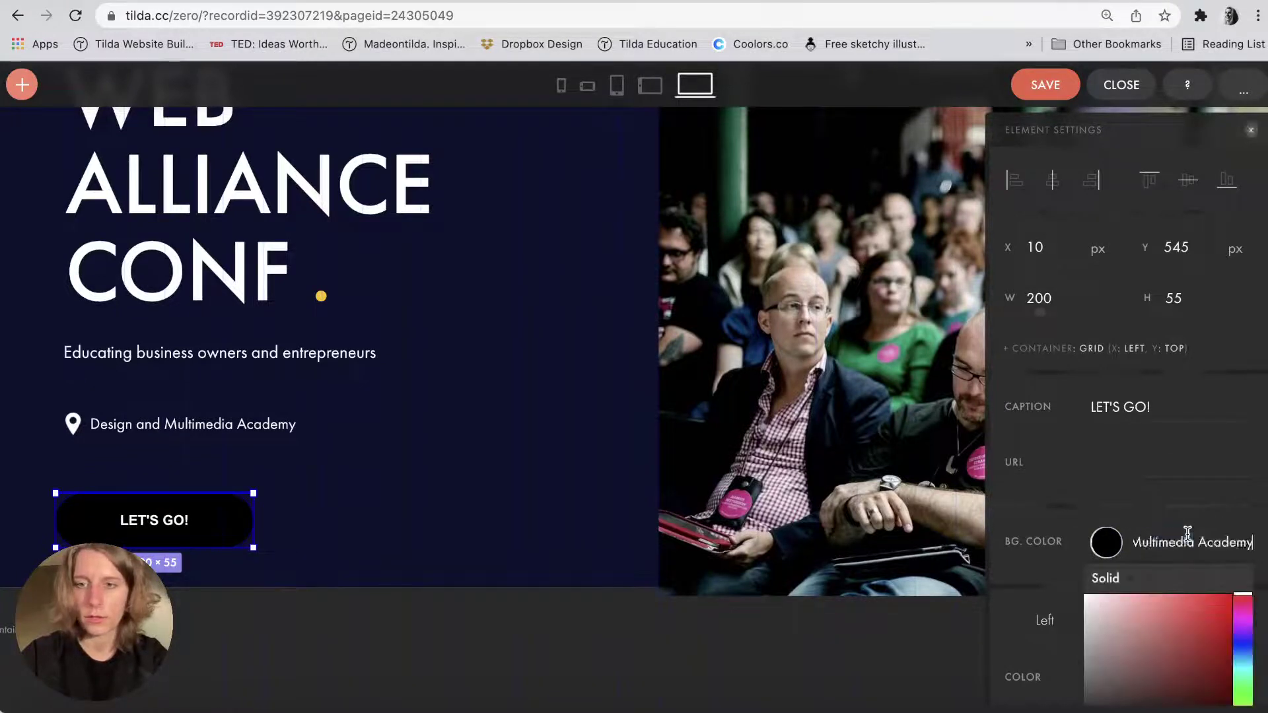
pyautogui.doubleClick(1187, 534)
pyautogui.press('super+a')
pyautogui.press('BackSpace')
pyautogui.press('super+Tab')
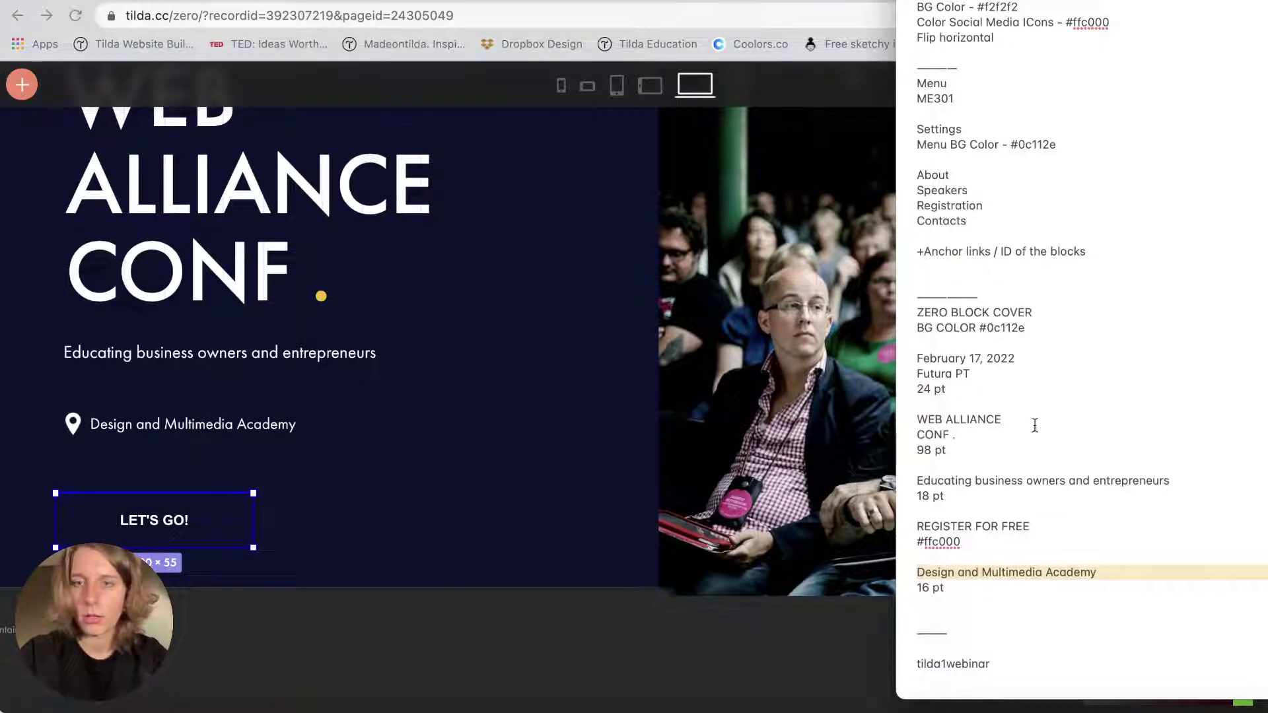
pyautogui.click(949, 551)
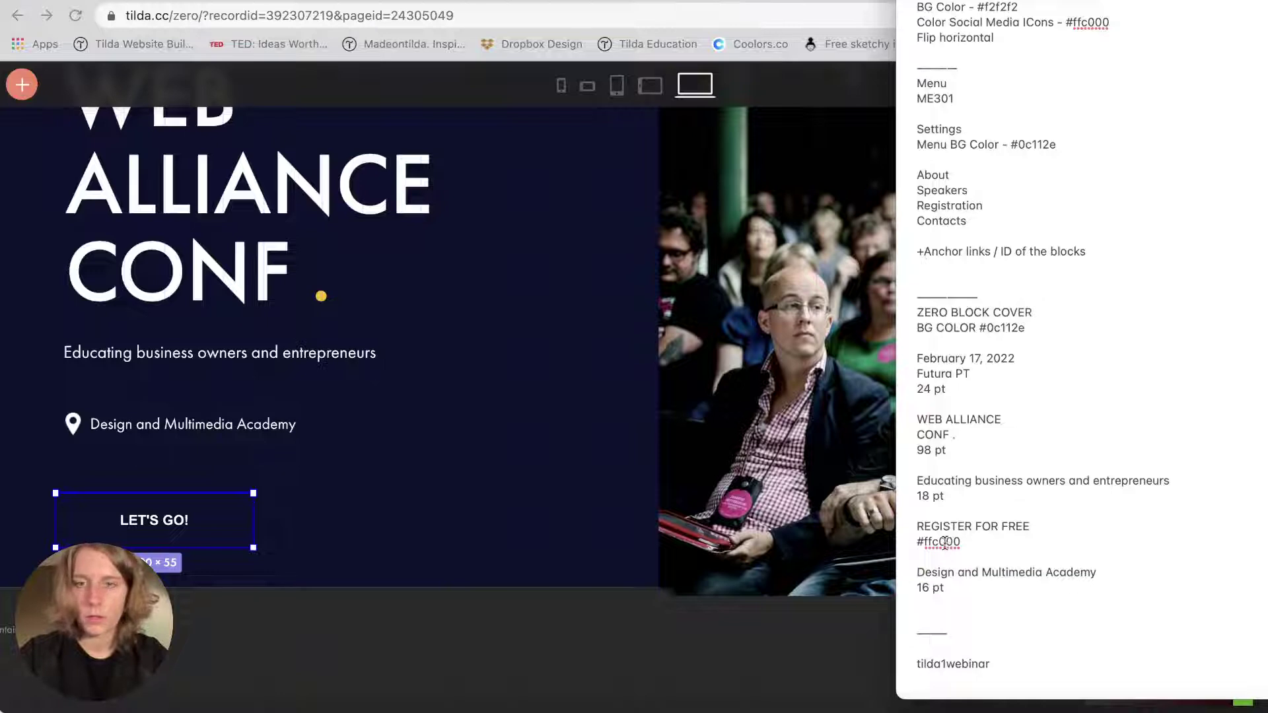
pyautogui.doubleClick(946, 532)
pyautogui.doubleClick(943, 543)
pyautogui.press('super+c')
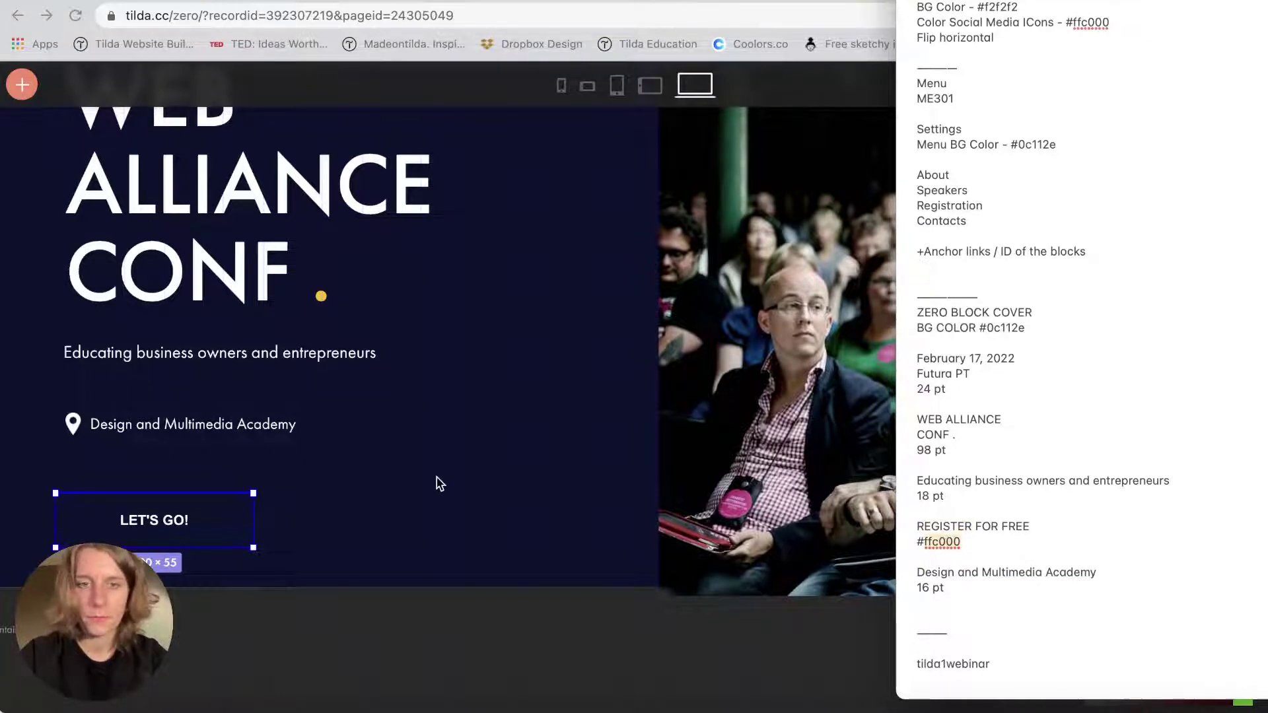
pyautogui.press('super+Tab')
pyautogui.press('super+v')
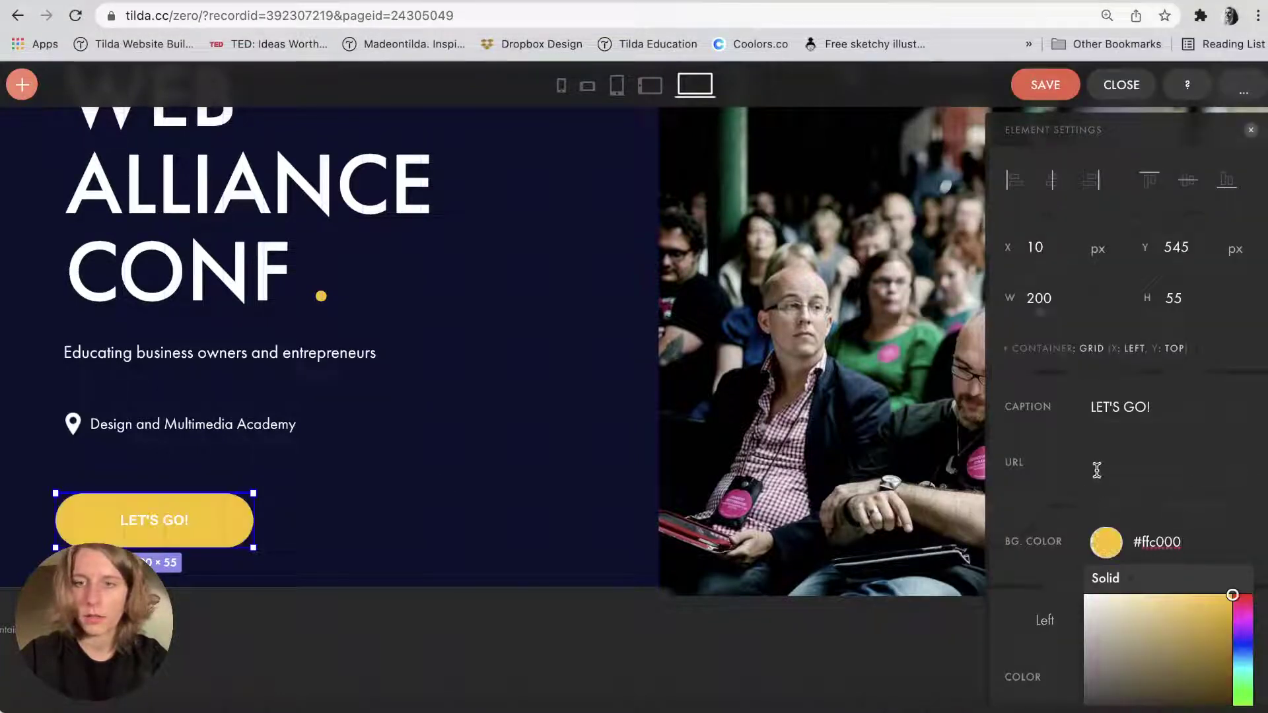
# Change the button caption from LET'S GO! to REGISTER FOR FREE.
pyautogui.click(1112, 414)
pyautogui.press('super+a')
pyautogui.write('REG')
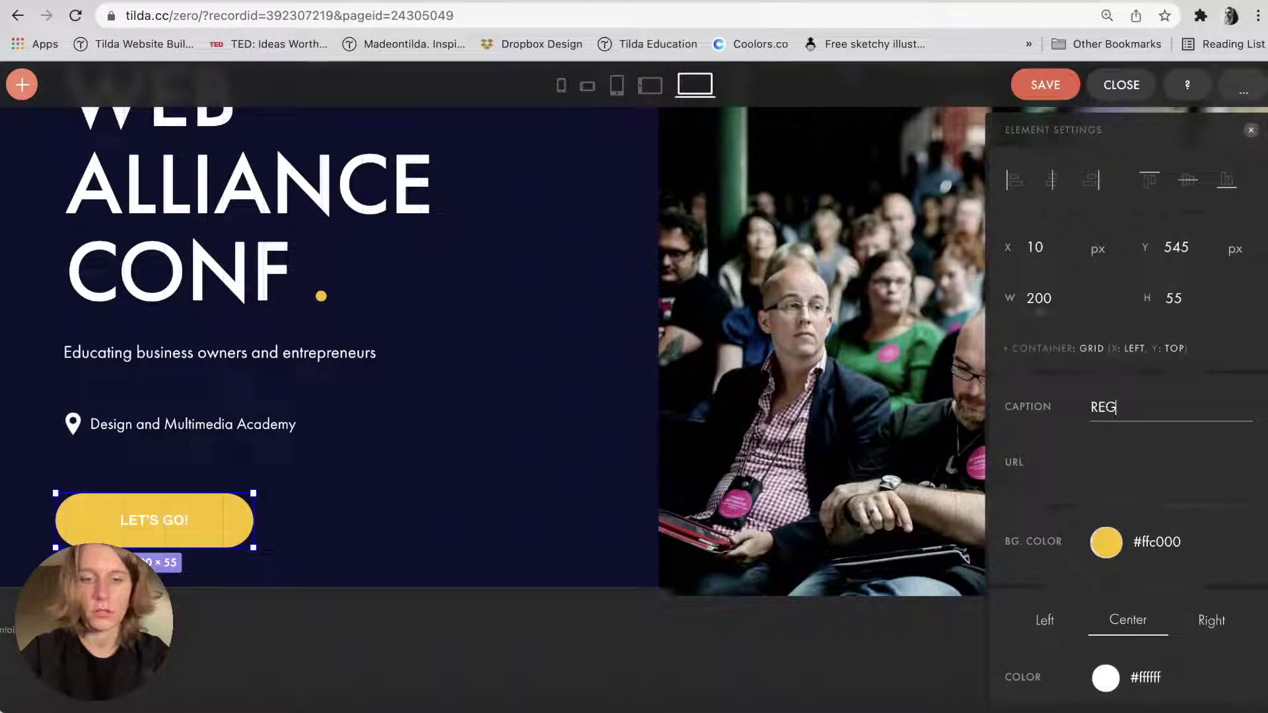
pyautogui.write('ISTER FOR FREE')
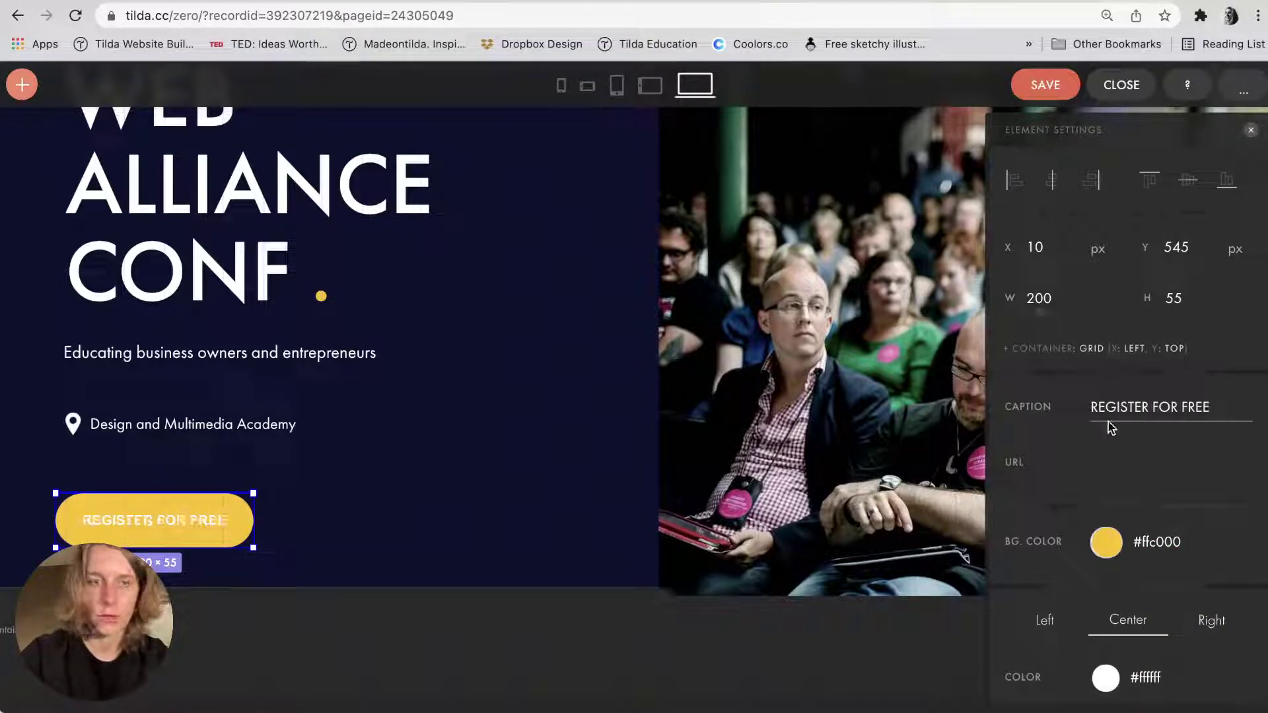
pyautogui.click(481, 448)
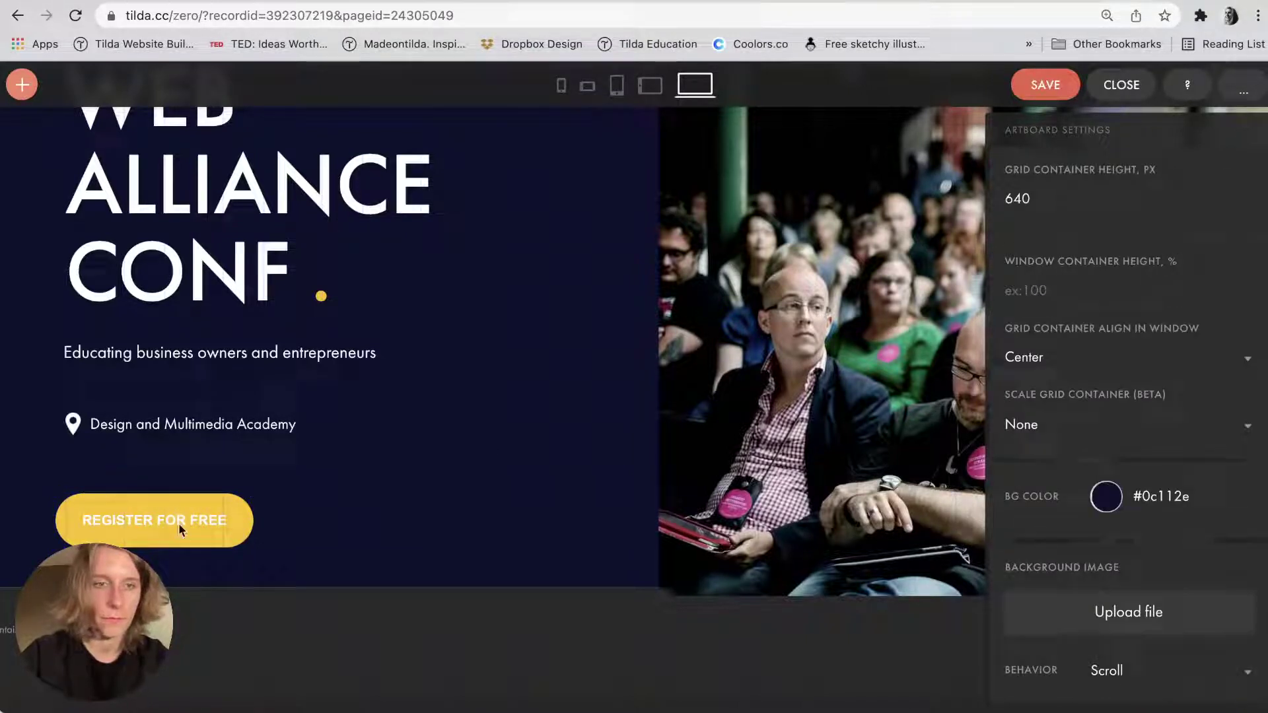
# Move the button above the location line and enlarge it to about 211×64.
pyautogui.moveTo(171, 531); pyautogui.dragTo(173, 382)
pyautogui.moveTo(145, 430); pyautogui.dragTo(130, 516)
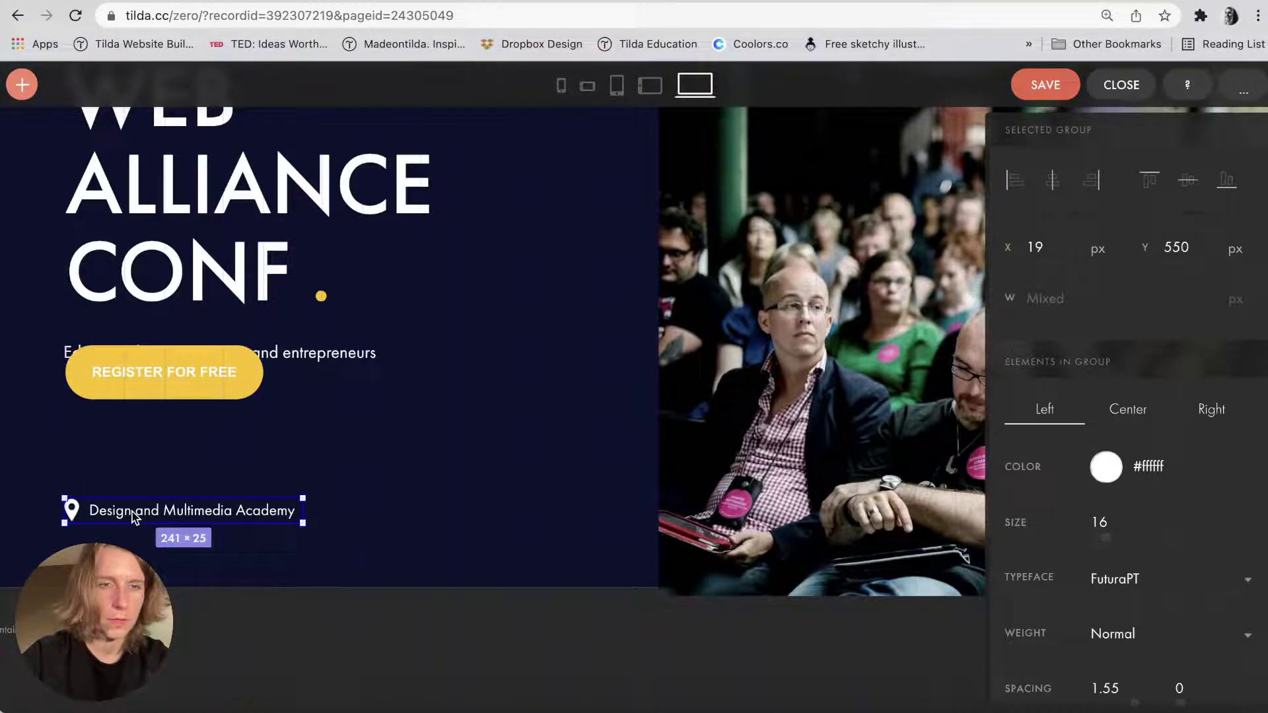
pyautogui.moveTo(145, 375); pyautogui.dragTo(142, 454)
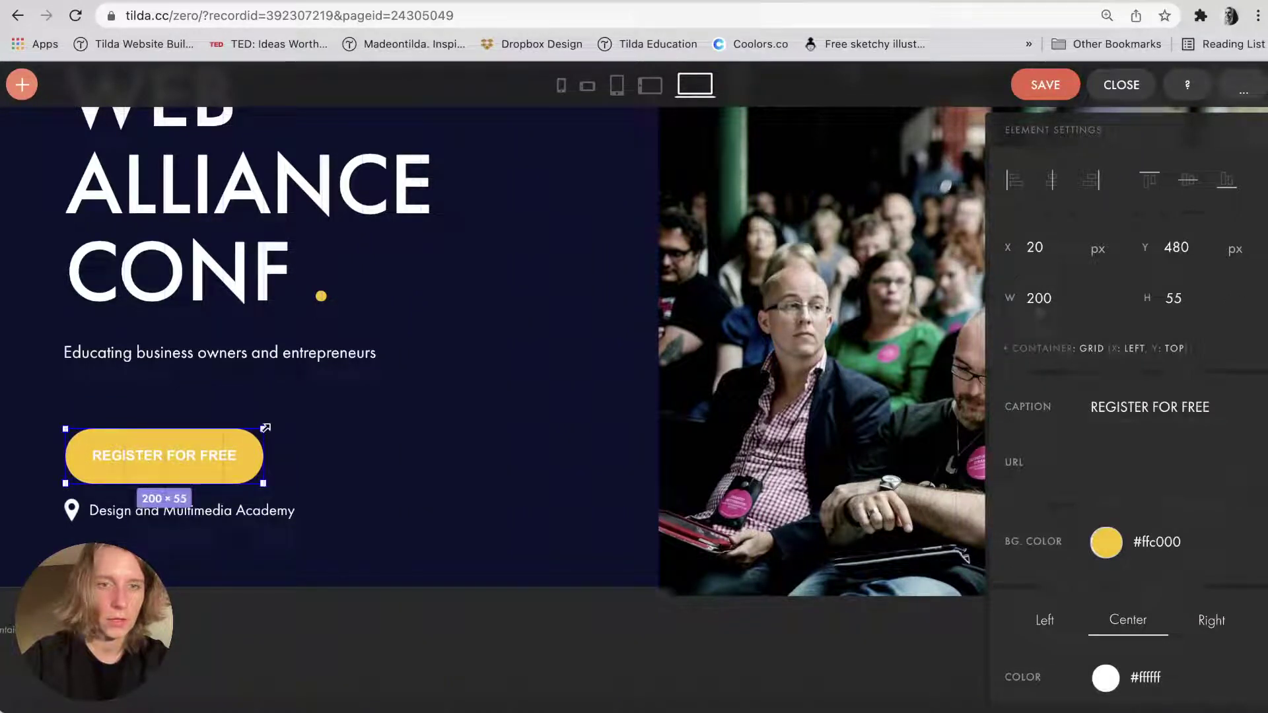
pyautogui.moveTo(266, 414); pyautogui.dragTo(276, 420)
pyautogui.click(319, 429)
# Set the button's text size to 15.
pyautogui.click(260, 453)
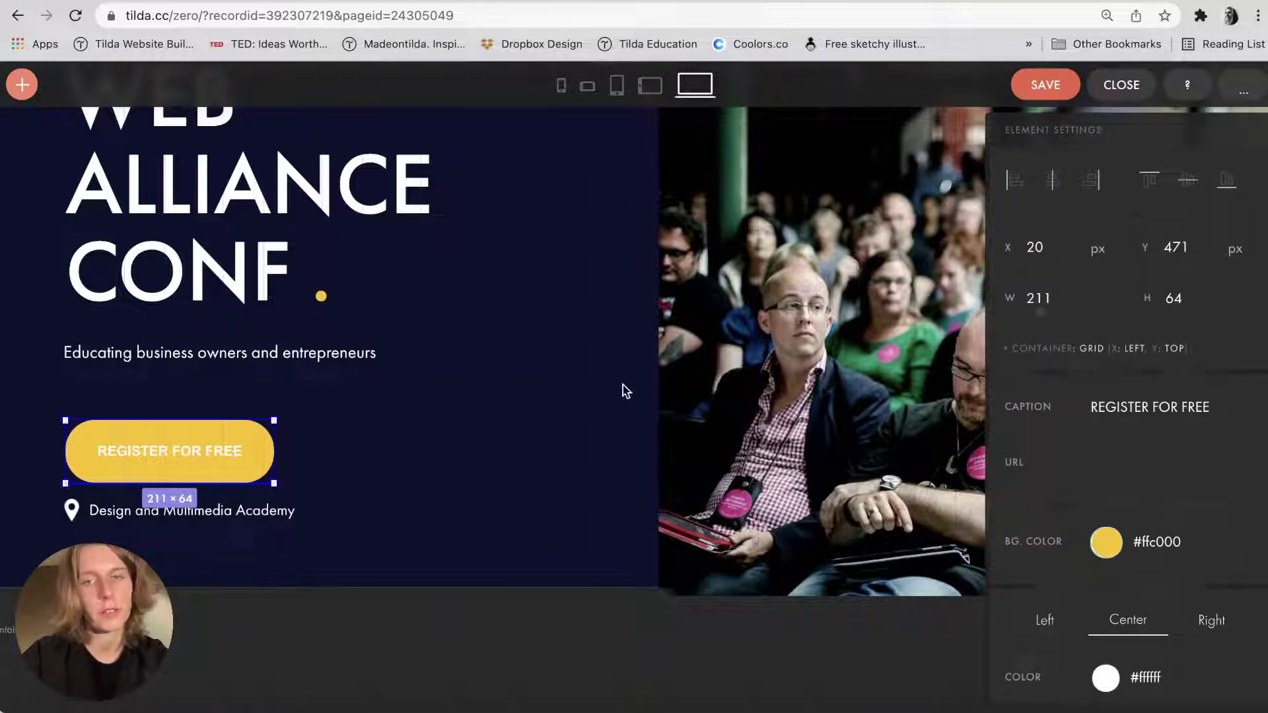
pyautogui.scroll(-5, 1068, 455)
pyautogui.doubleClick(1100, 351)
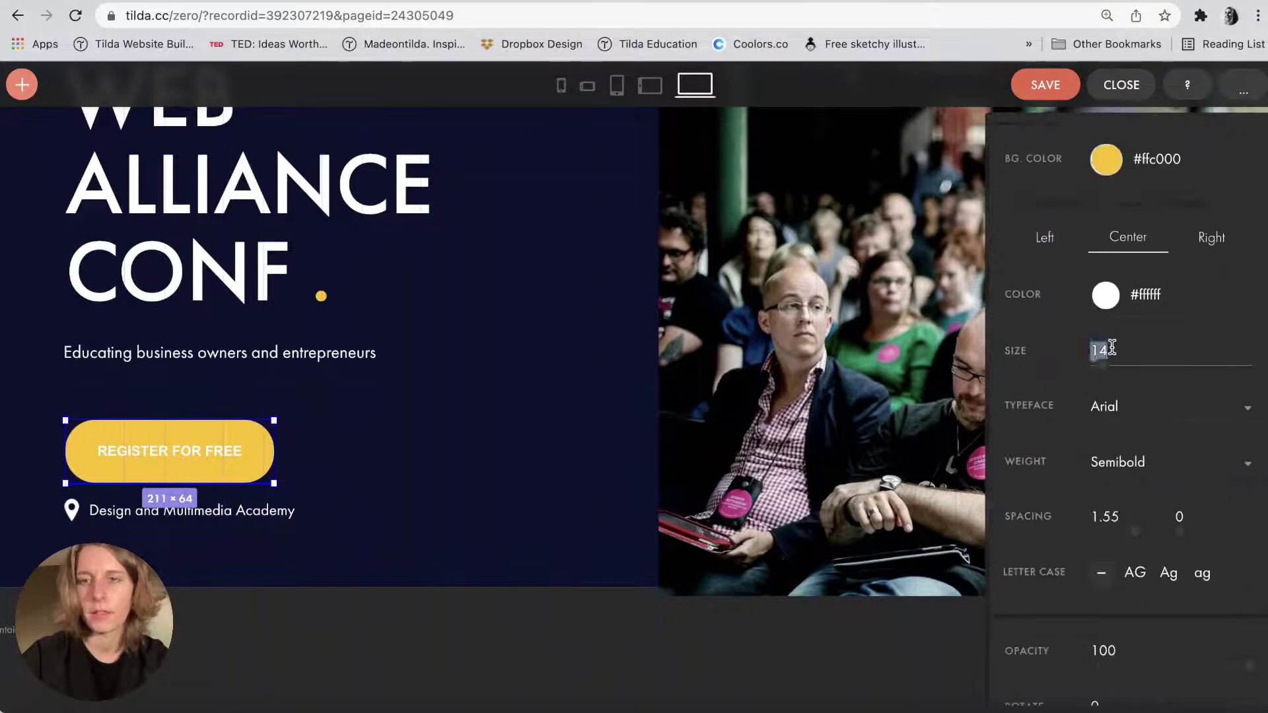
pyautogui.write('20')
pyautogui.doubleClick(1099, 351)
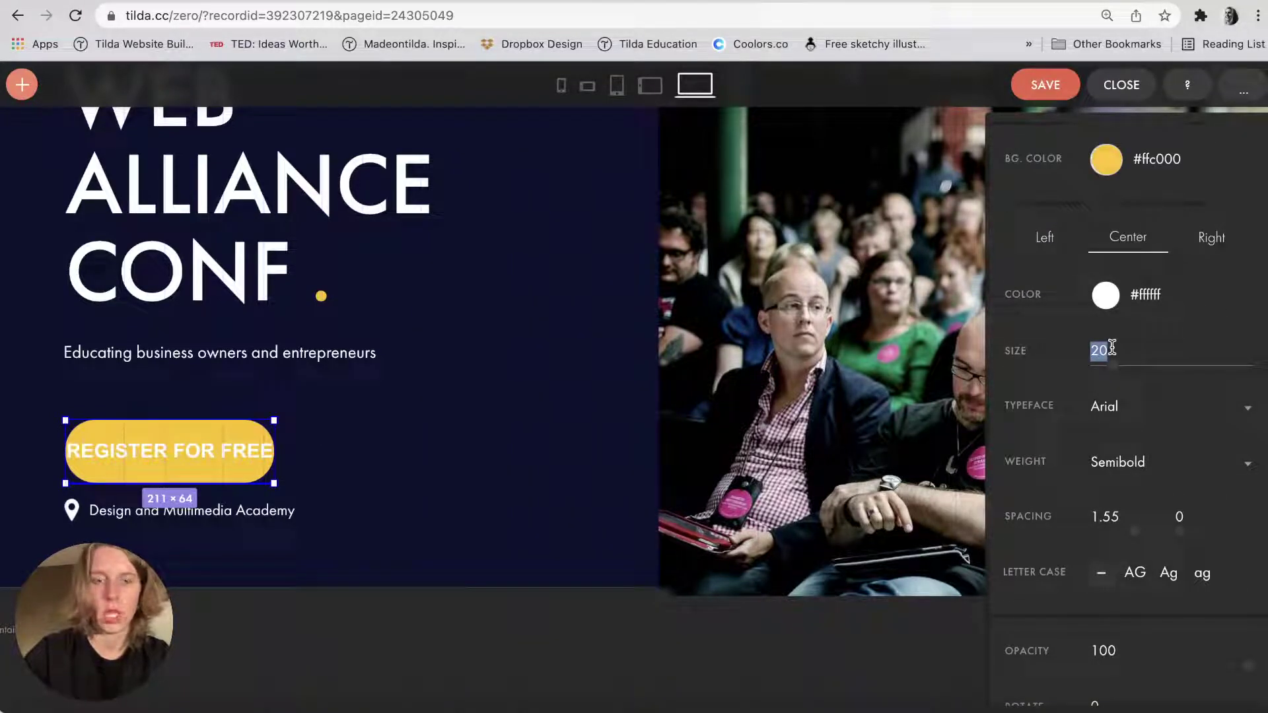
pyautogui.write('15')
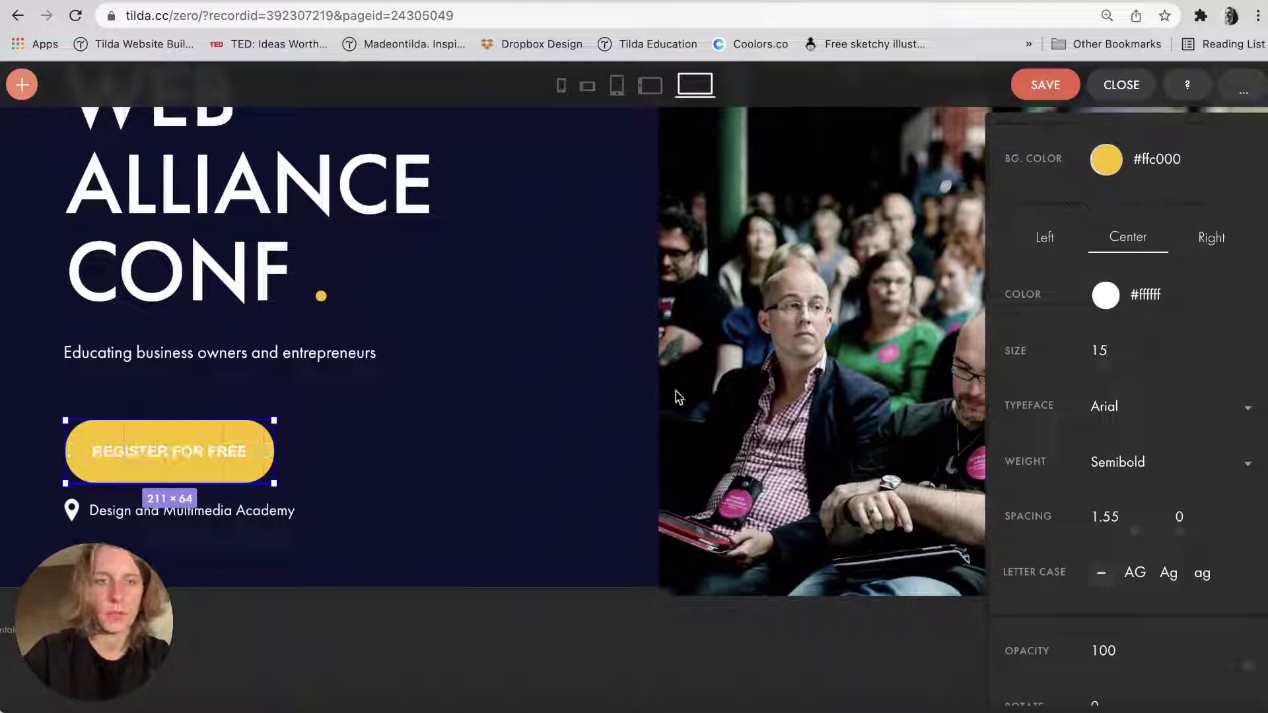
pyautogui.click(357, 465)
# Review the button, heading and subtitle settings, then save the cover block.
pyautogui.click(211, 430)
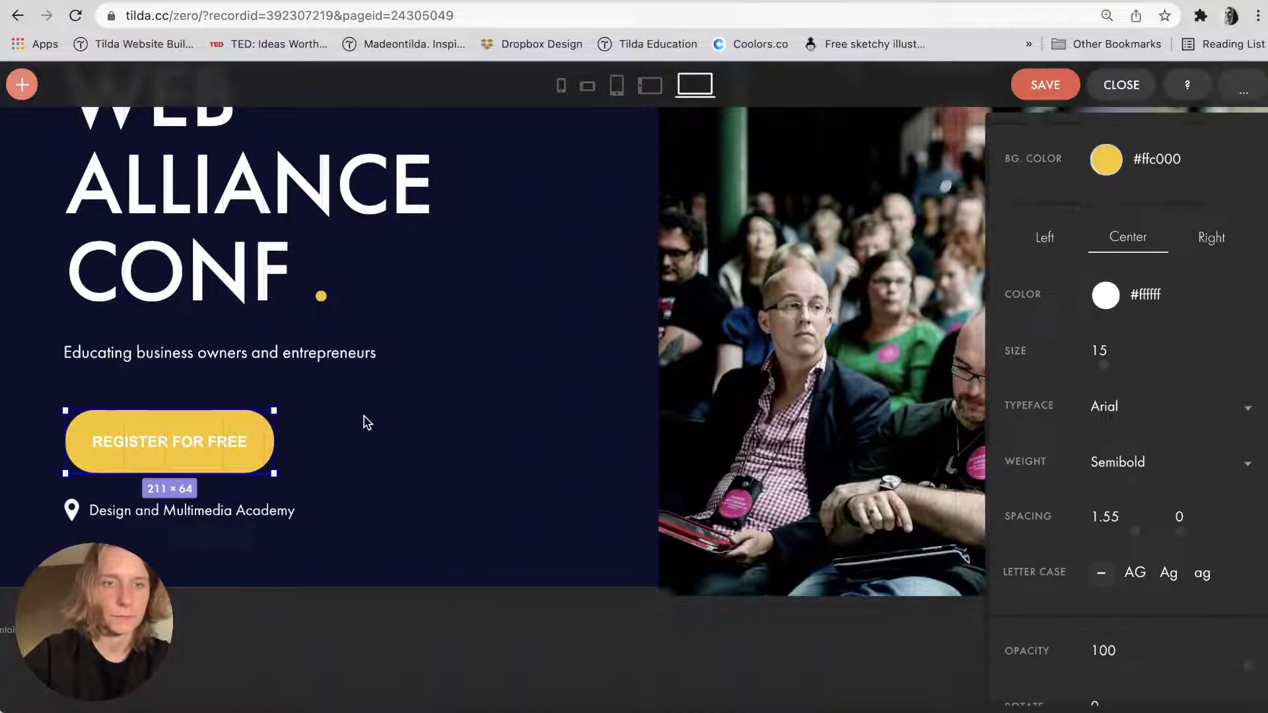
pyautogui.click(462, 470)
pyautogui.scroll(-5, 462, 470)
pyautogui.click(323, 455)
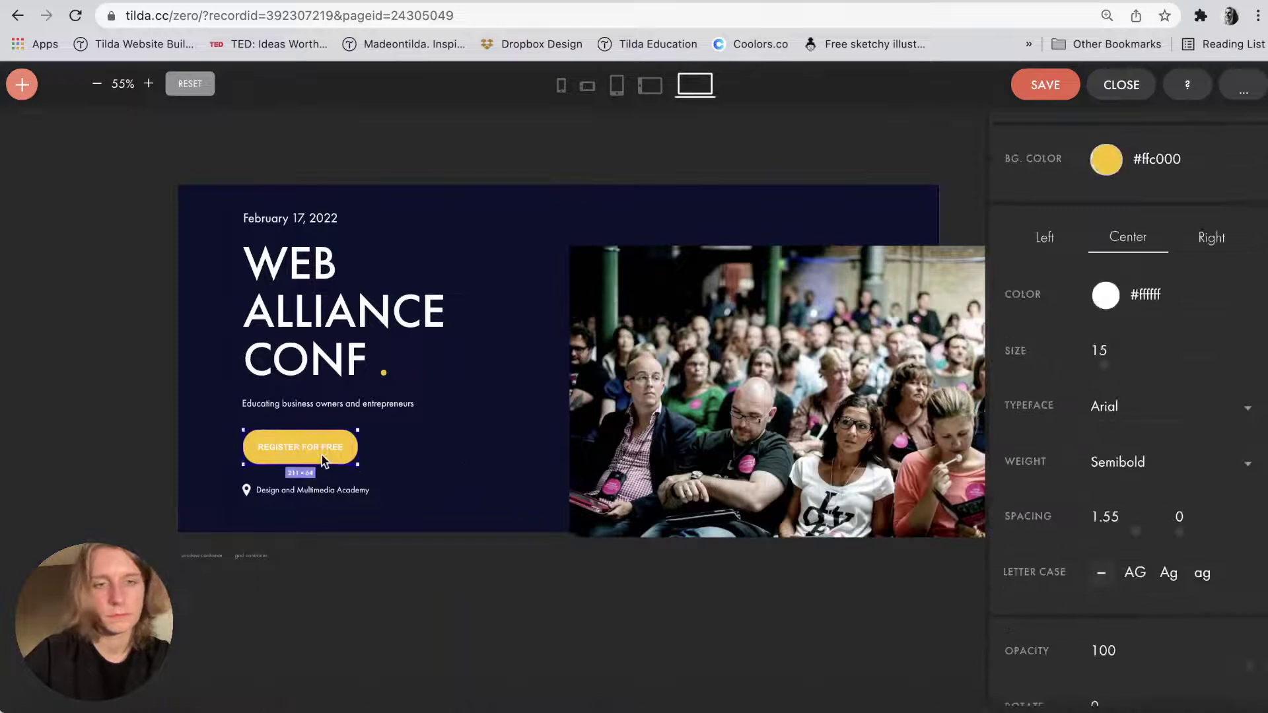
pyautogui.click(500, 427)
pyautogui.hscroll(3, 500, 428)
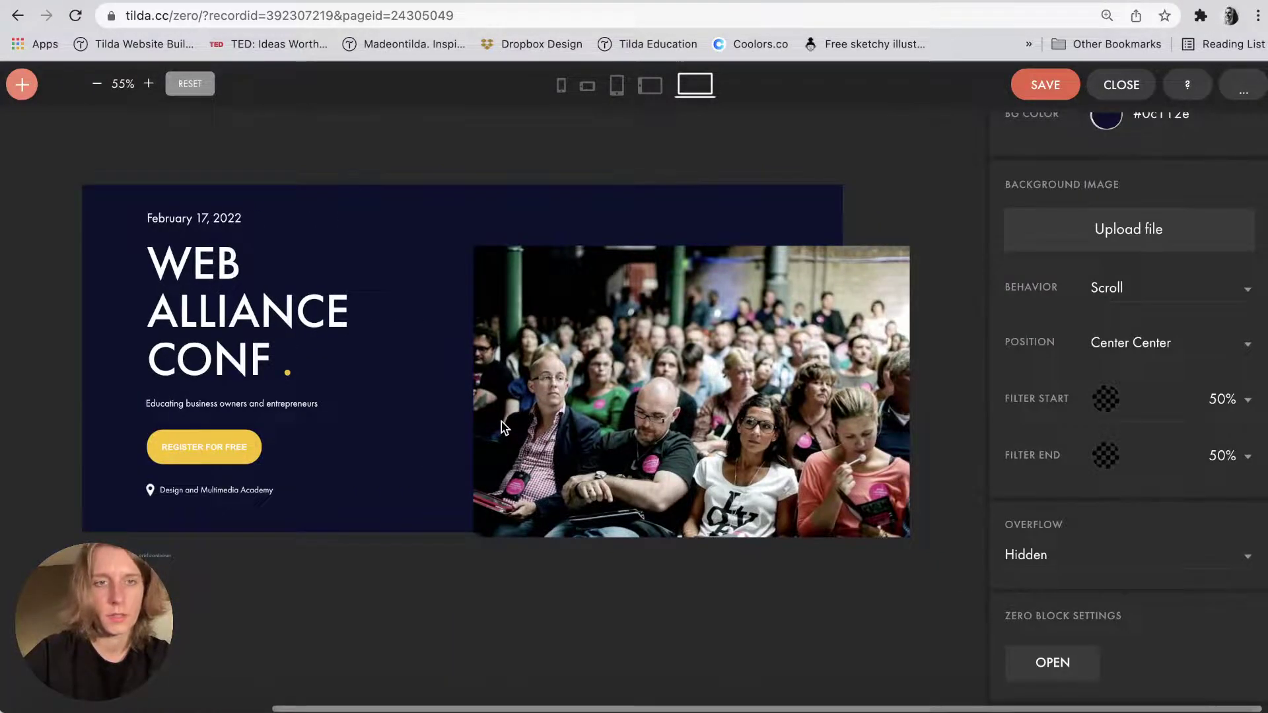
pyautogui.click(310, 323)
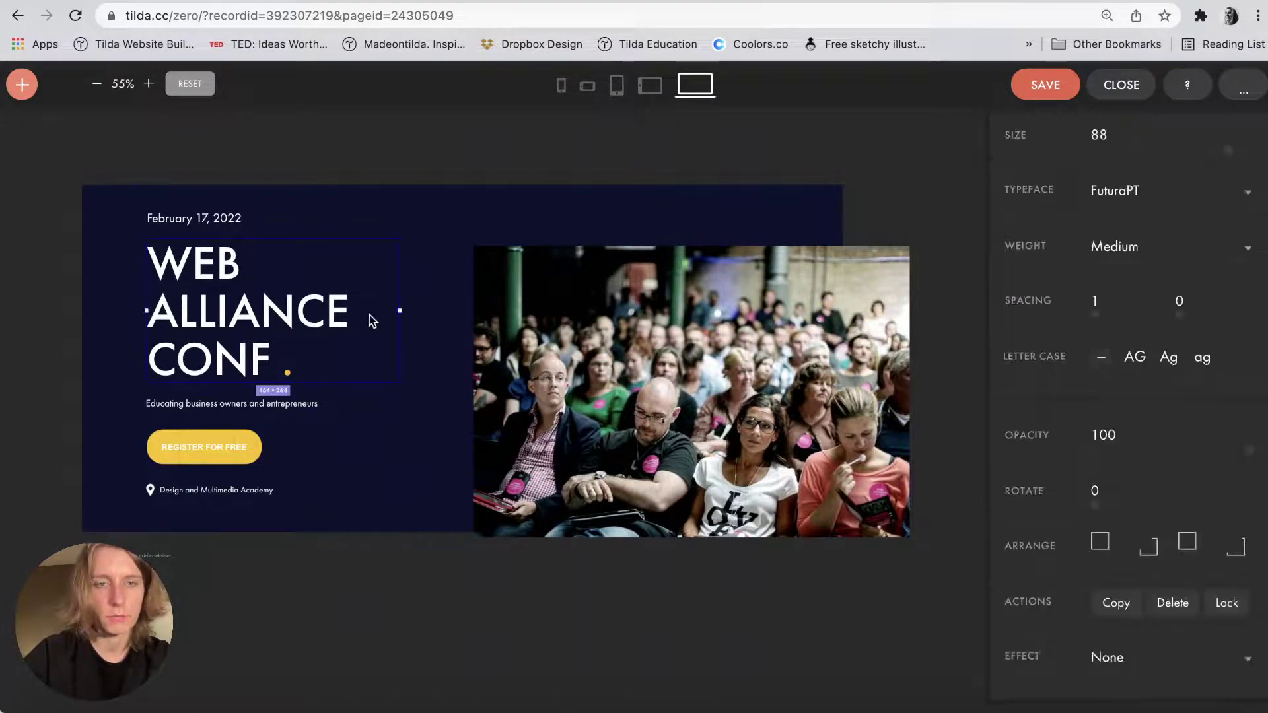
pyautogui.click(242, 406)
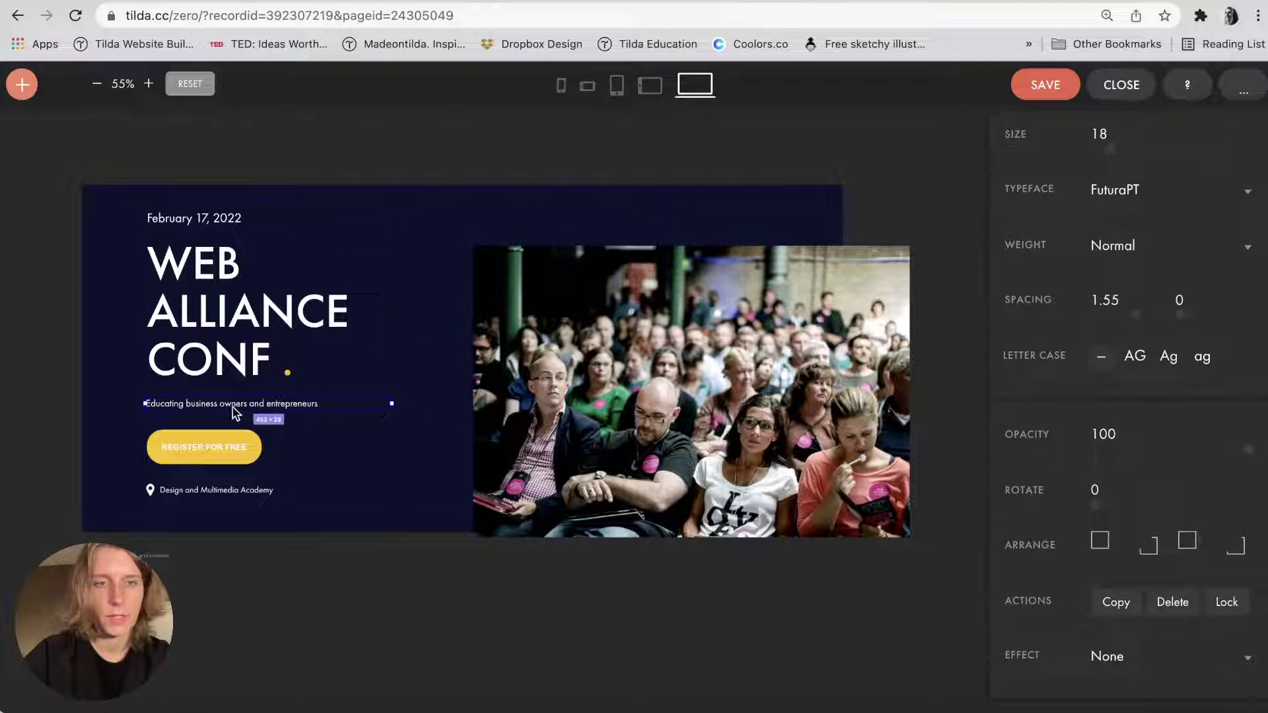
pyautogui.click(368, 547)
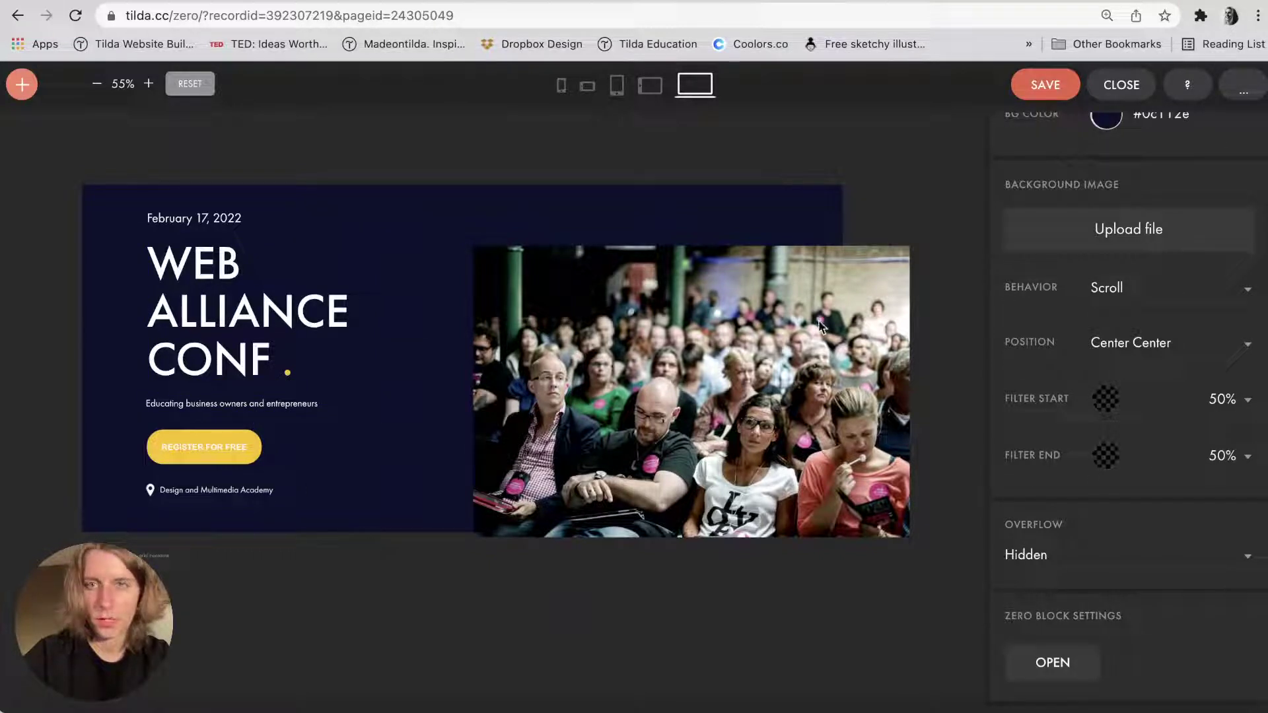
pyautogui.press('super+s')
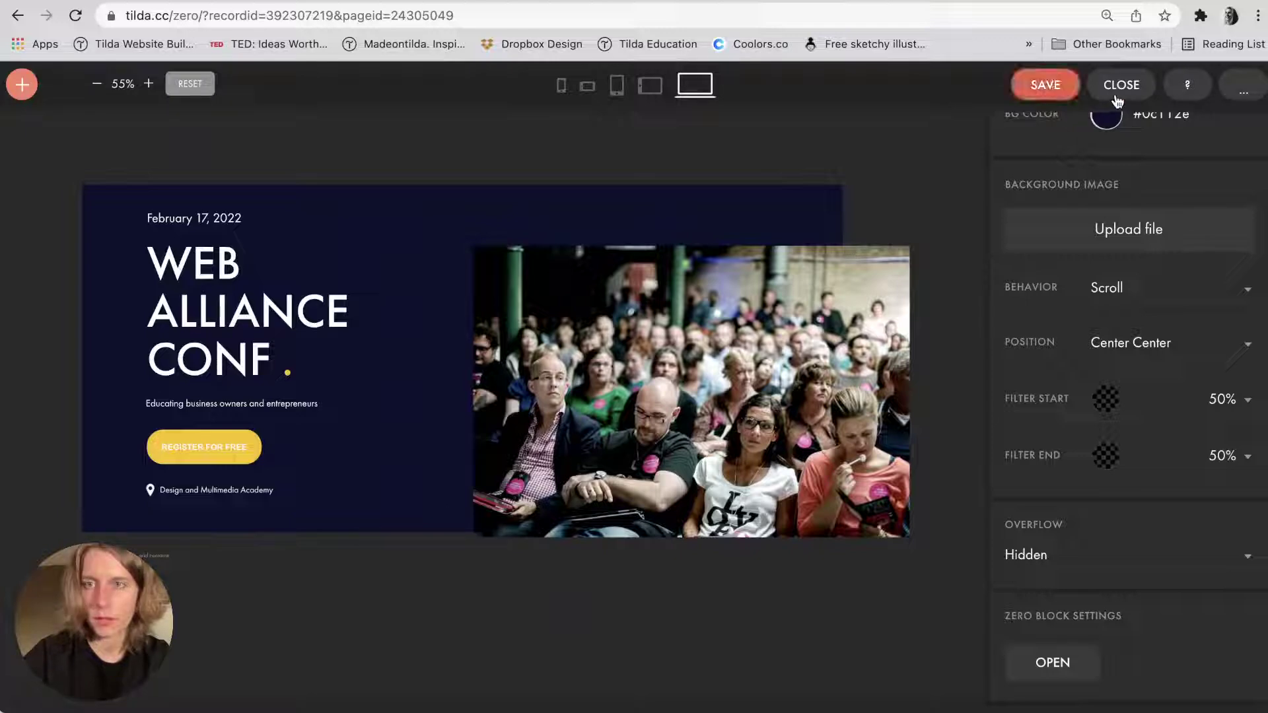
# Publish the page and compare the live alliance-conference-2022.tilda.ws site with the editor.
pyautogui.click(1121, 85)
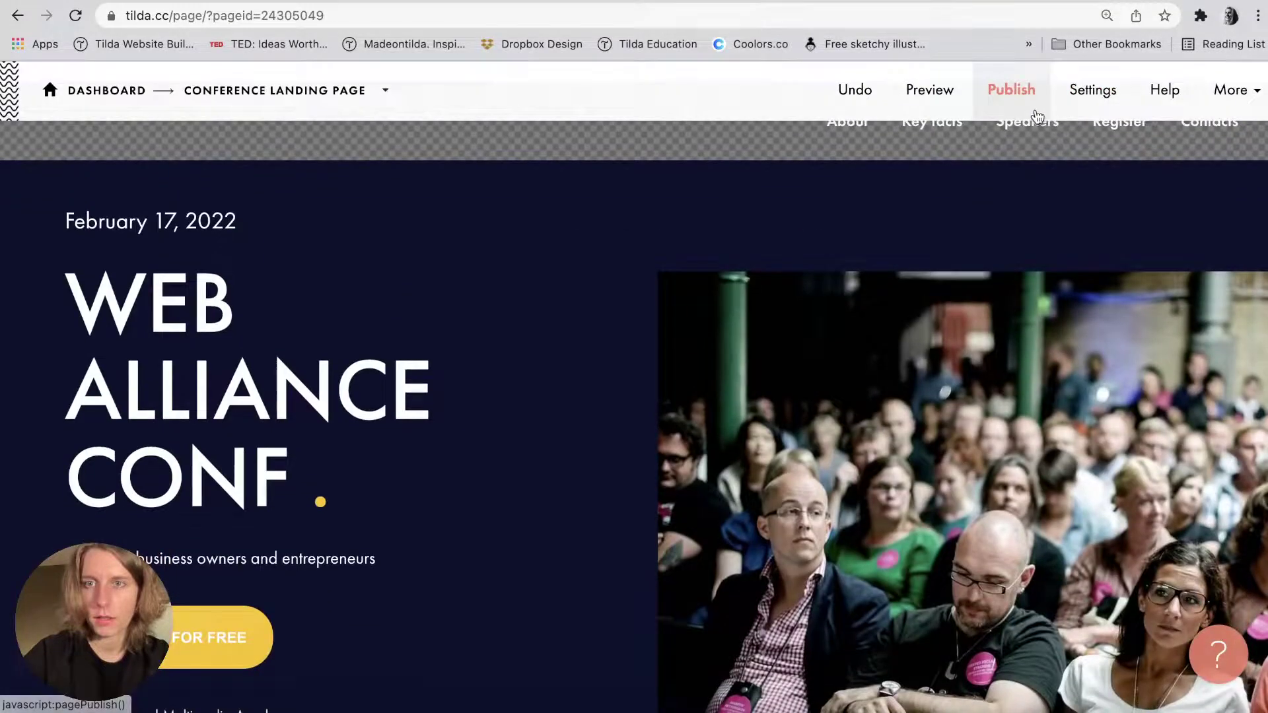
pyautogui.click(1036, 117)
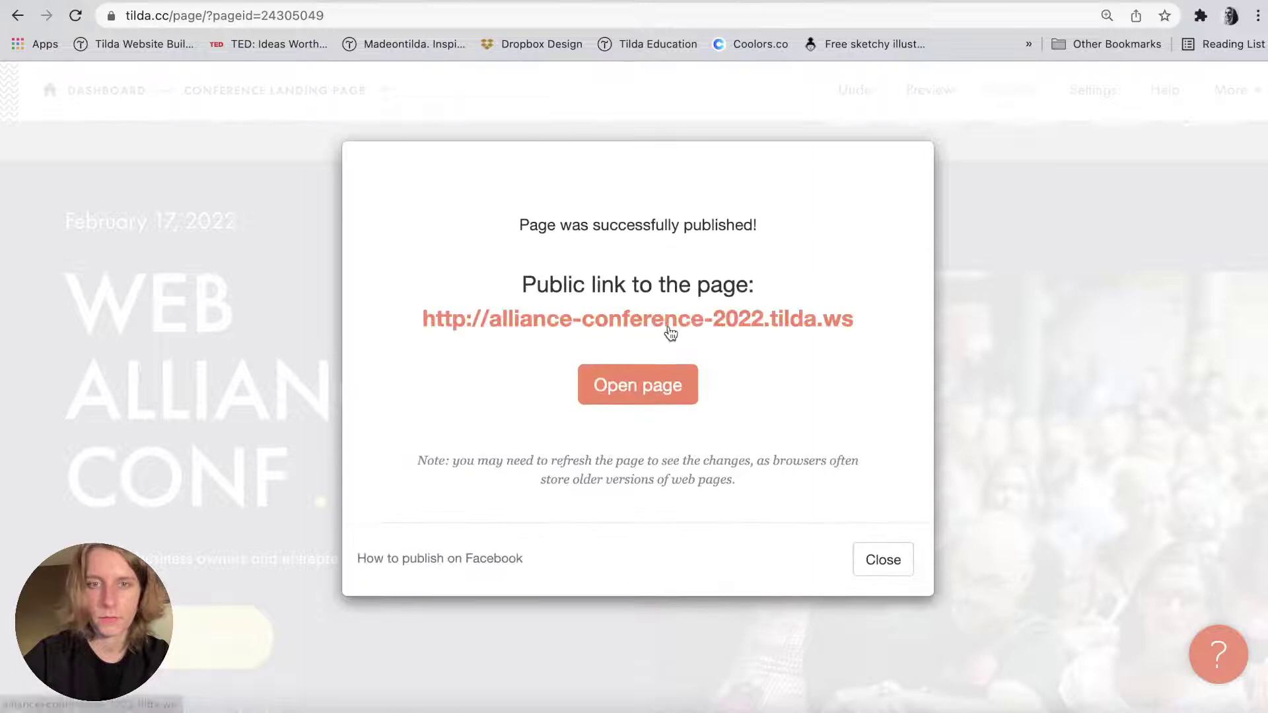
pyautogui.click(568, 320)
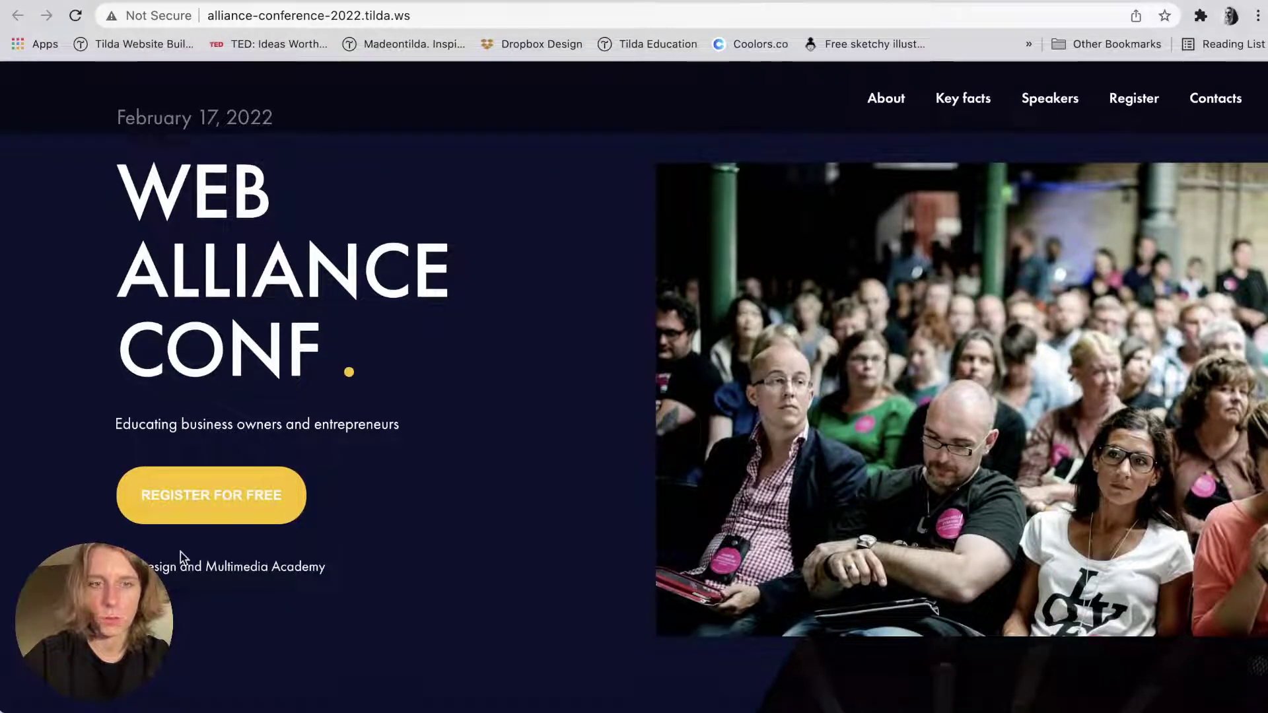
pyautogui.press('super+w')
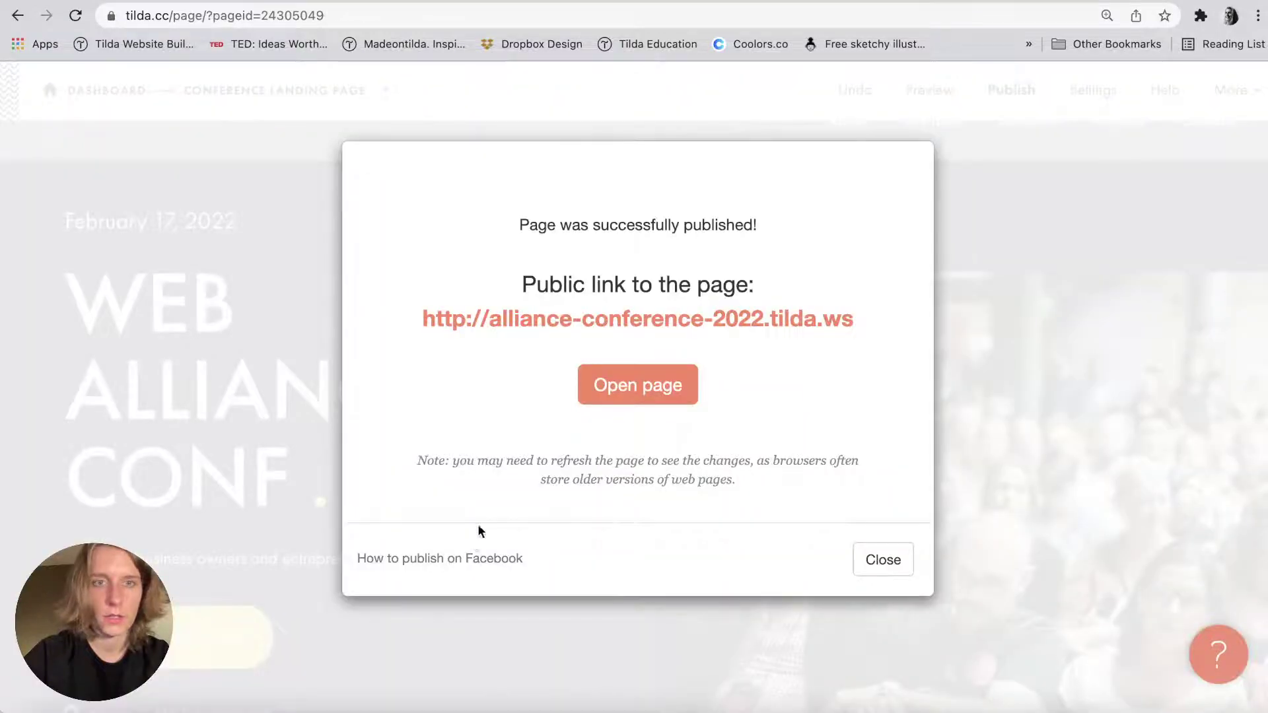
pyautogui.hotkey('ctrl', 'Tab')
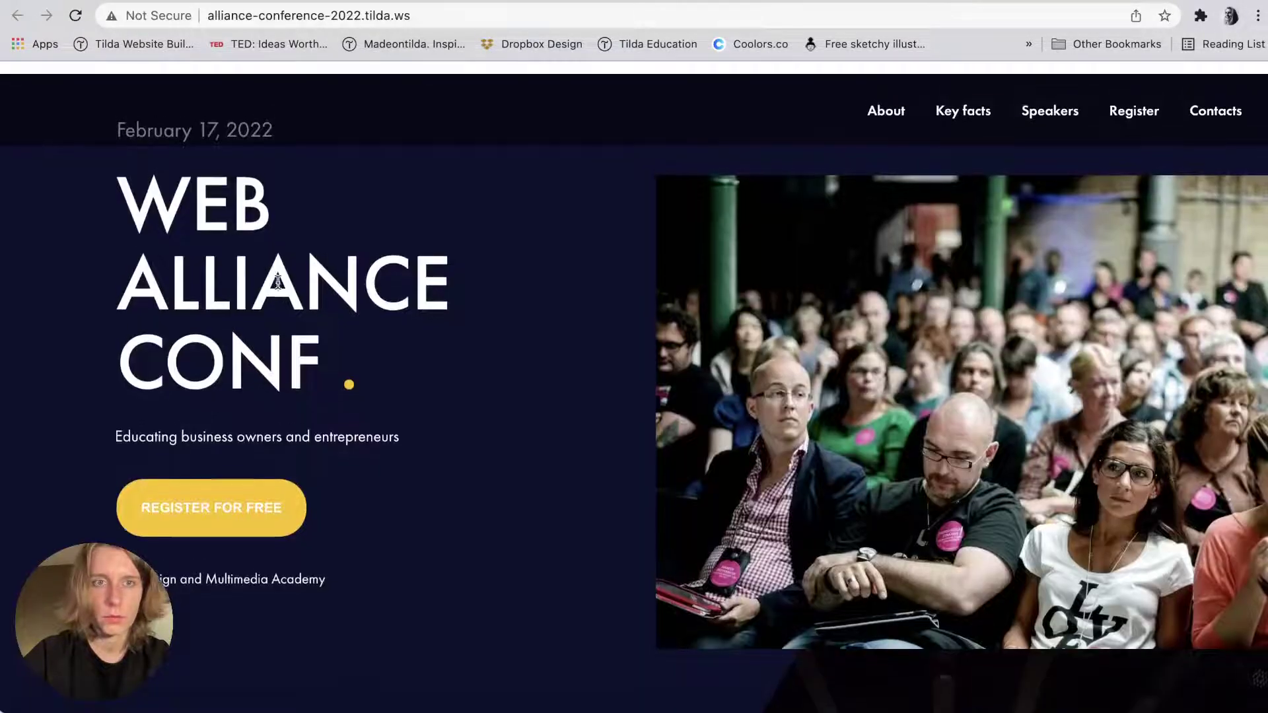
pyautogui.hotkey('ctrl', 'shift', 'Tab')
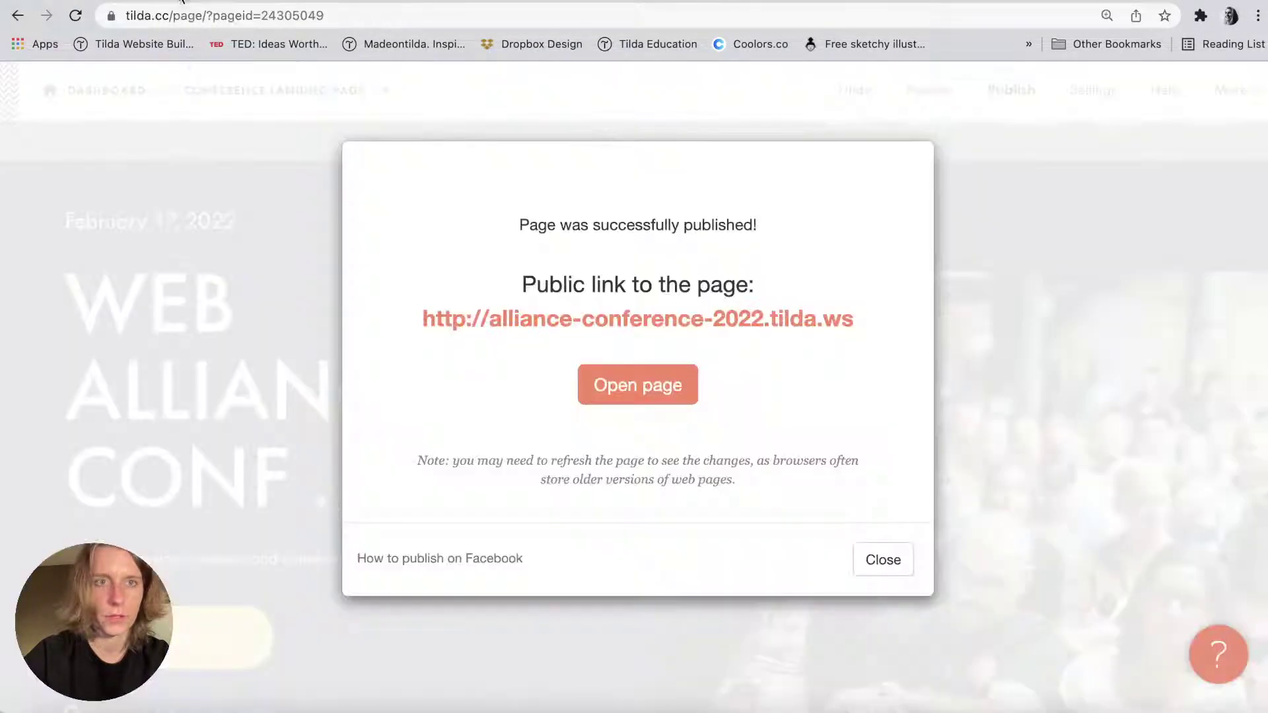
pyautogui.click(883, 558)
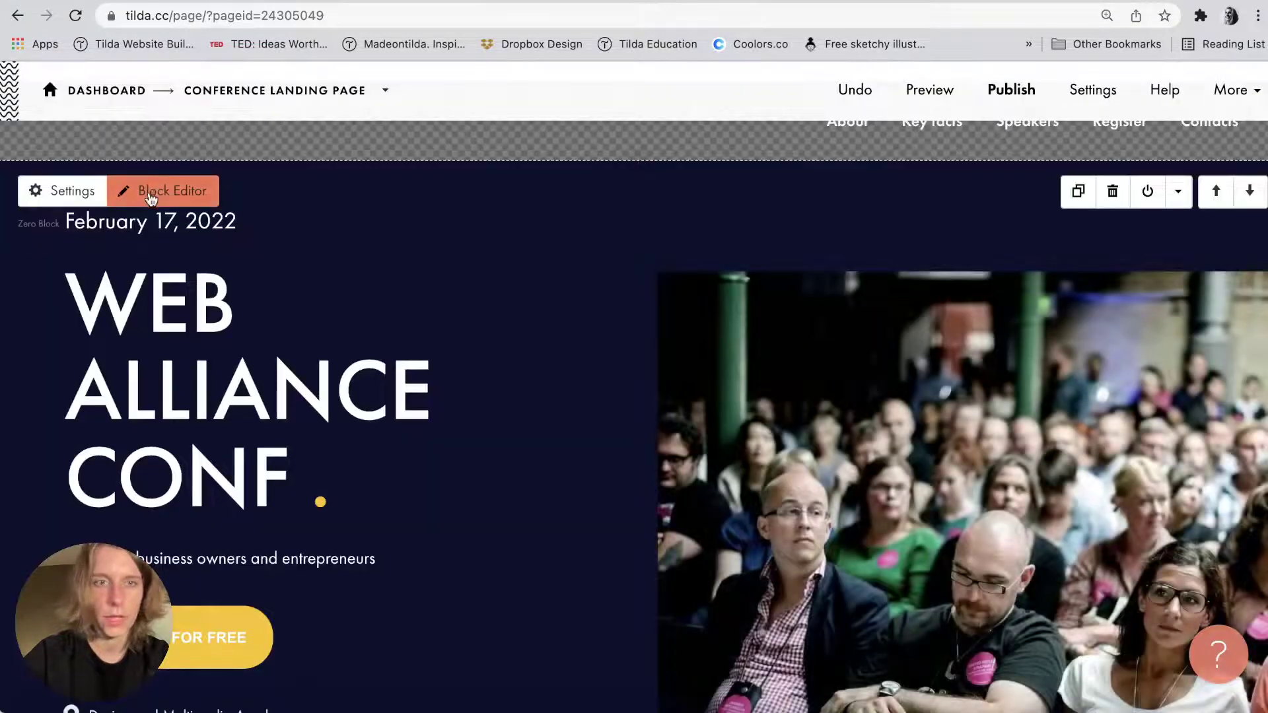
# Shift all cover elements down and set the cover height to 750 px.
pyautogui.click(159, 190)
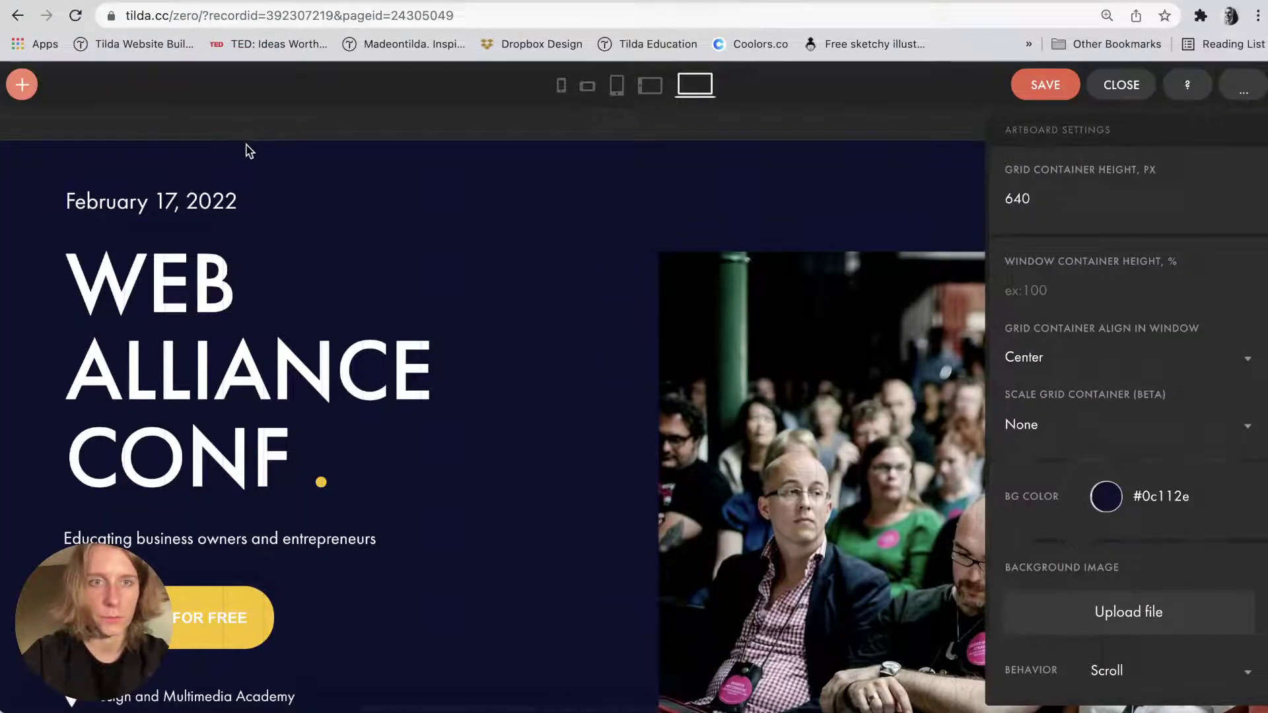
pyautogui.press('super+minus')
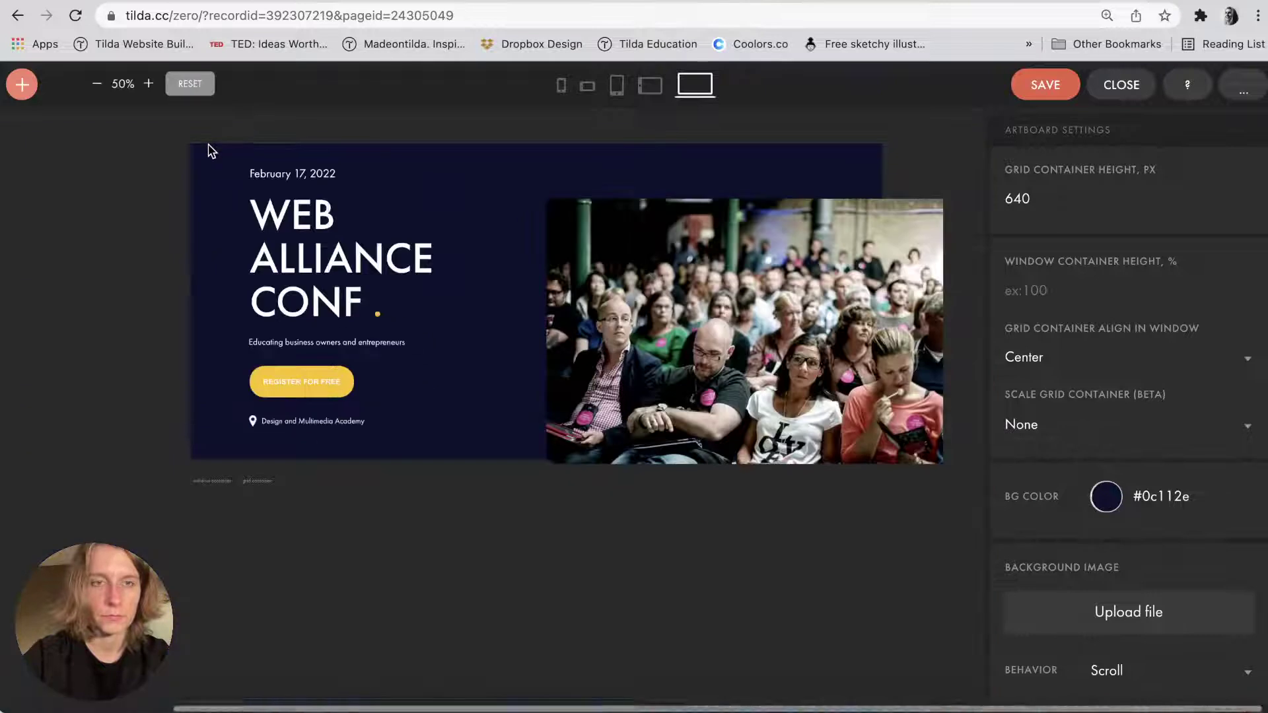
pyautogui.press('super+a')
pyautogui.hotkey('shift', 'Down')
pyautogui.hotkey('shift', 'Down')
pyautogui.hotkey('shift', 'Down')
pyautogui.hotkey('shift', 'Down')
pyautogui.hotkey('shift', 'Down')
pyautogui.hotkey('shift', 'Down')
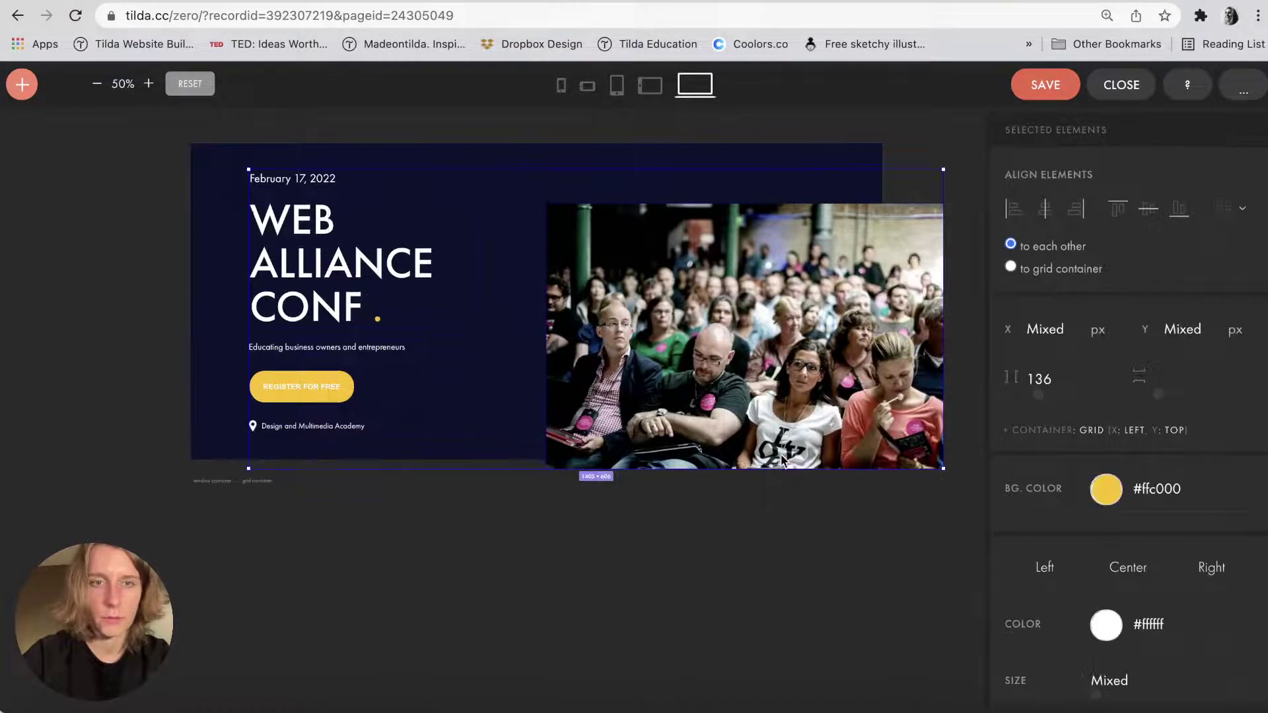
pyautogui.click(467, 492)
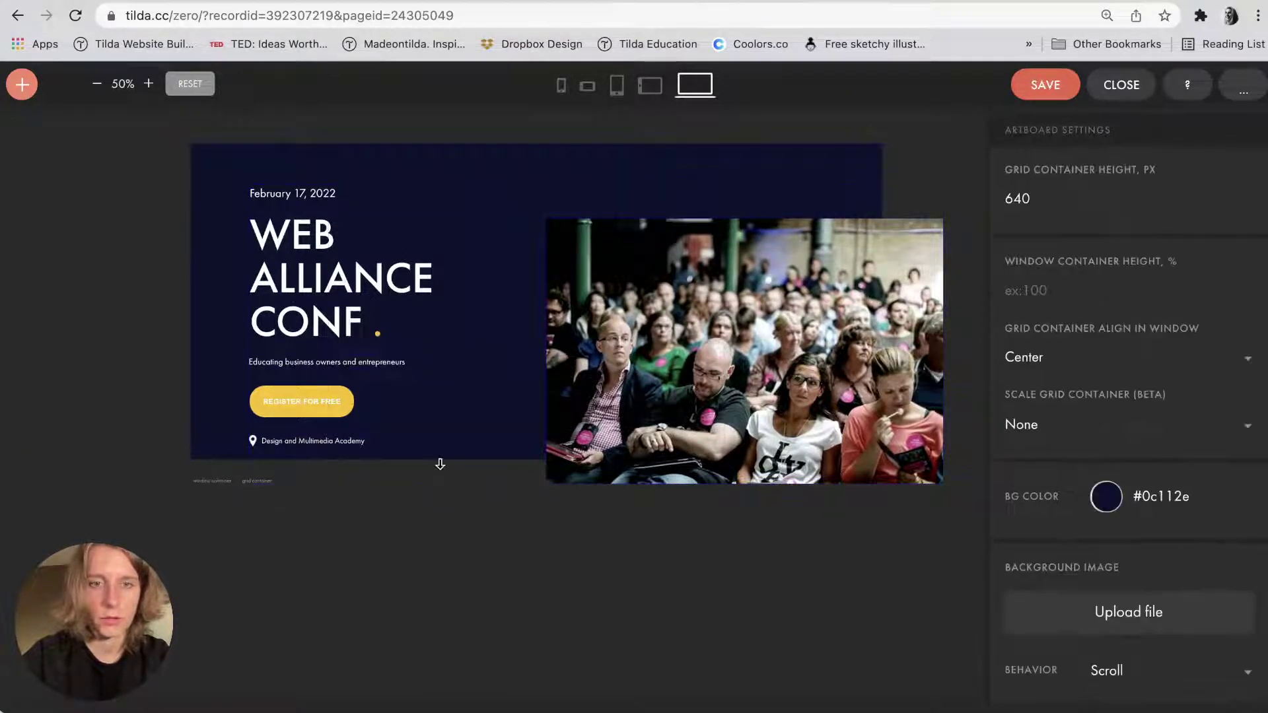
pyautogui.moveTo(439, 482); pyautogui.dragTo(439, 505)
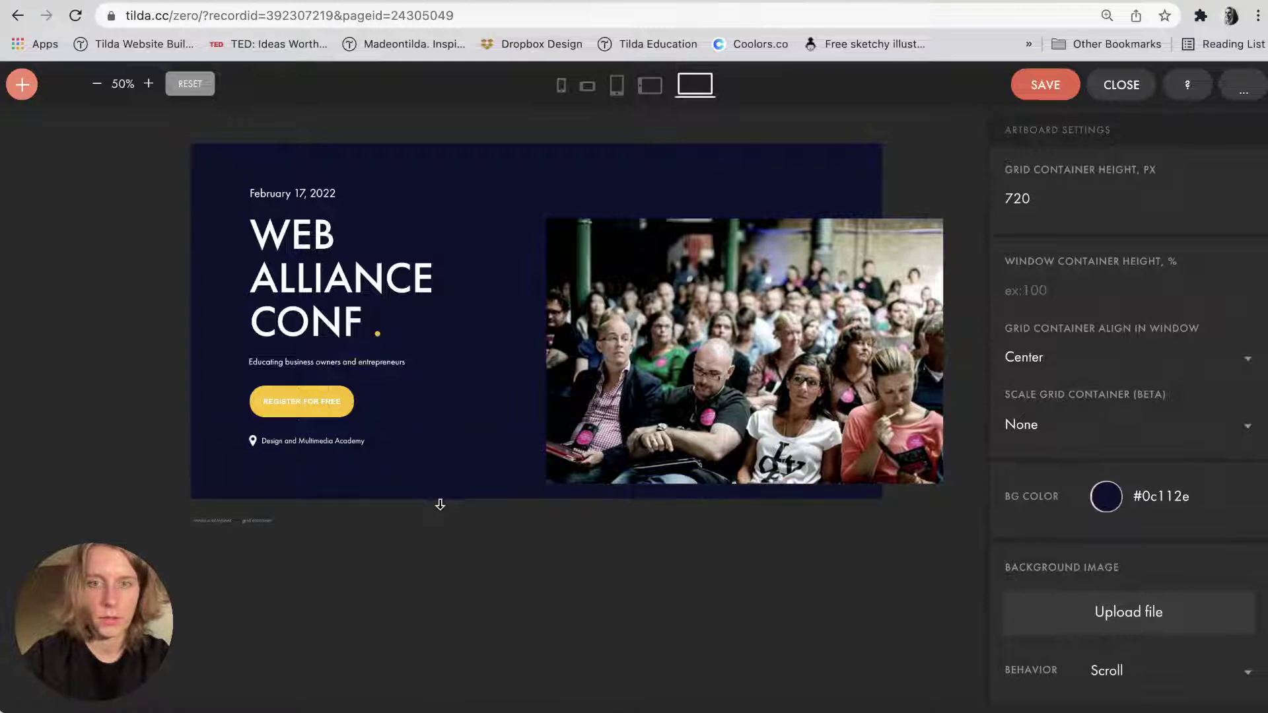
pyautogui.doubleClick(1043, 205)
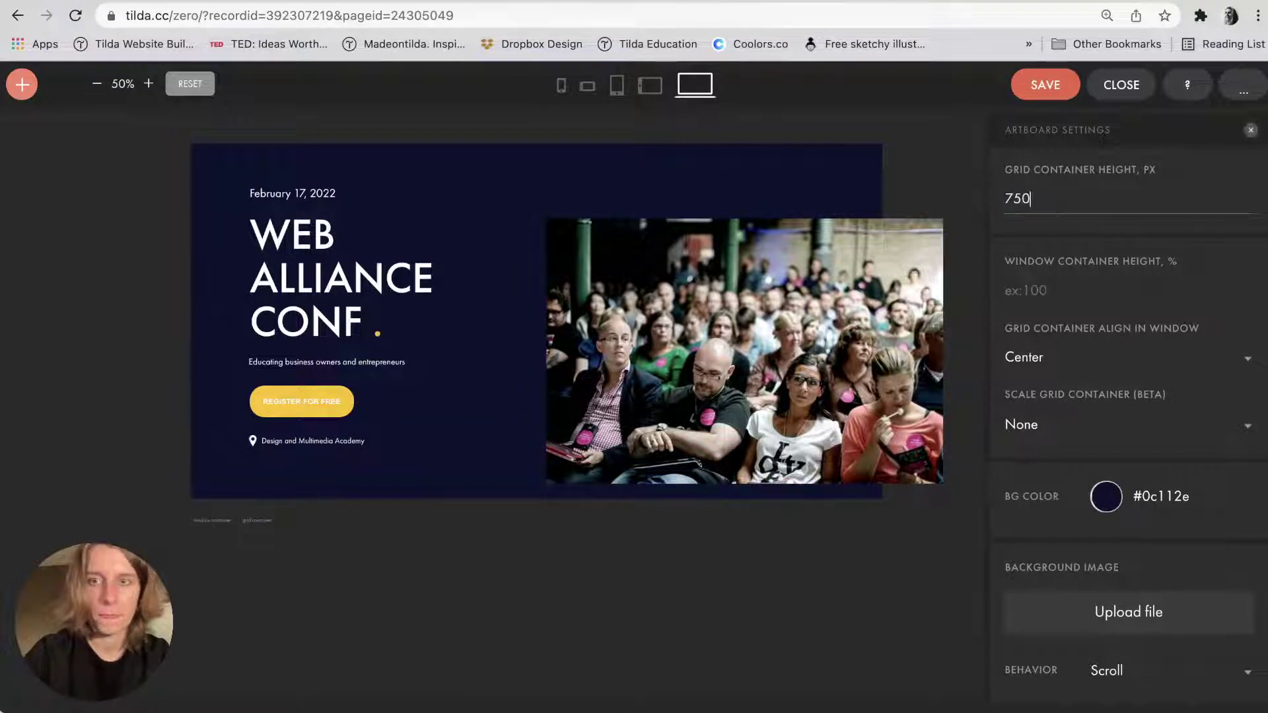
pyautogui.write('750')
pyautogui.press('Return')
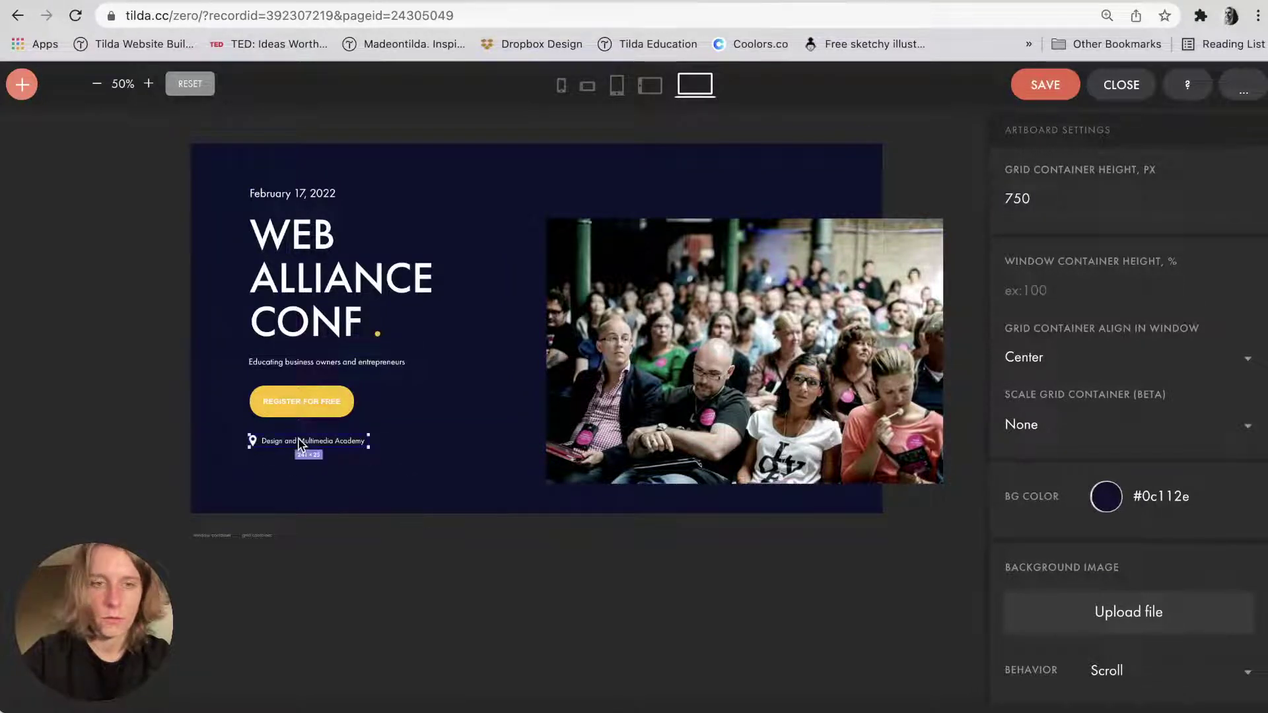
# Lower the button and location line, set the headline to 98, nudge the subtitle down.
pyautogui.moveTo(307, 398); pyautogui.dragTo(306, 428)
pyautogui.click(350, 399)
pyautogui.click(355, 292)
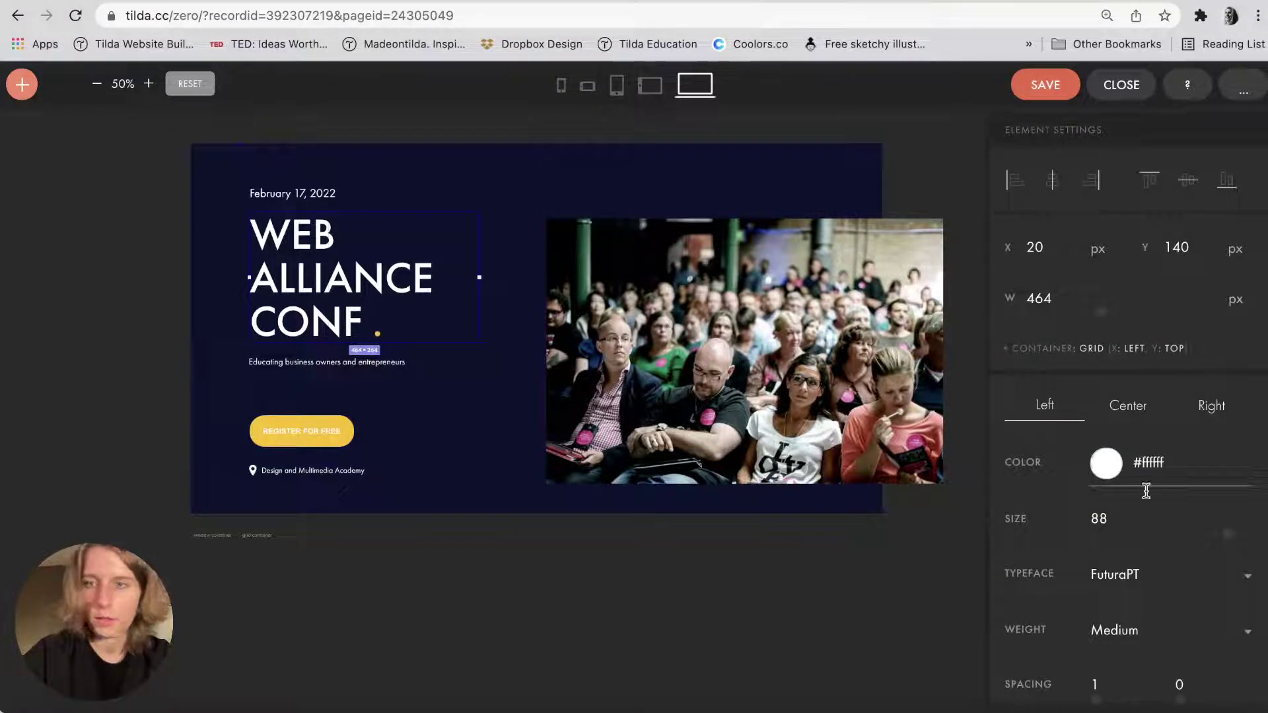
pyautogui.write('98')
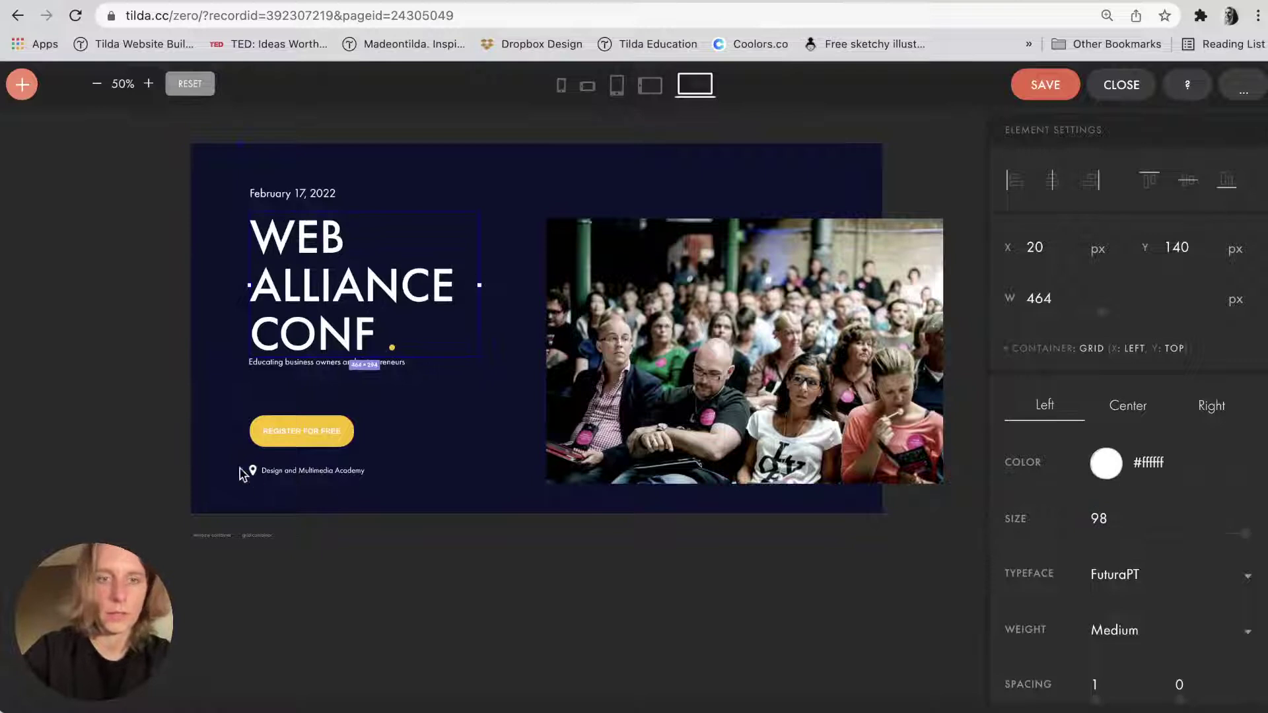
pyautogui.click(309, 364)
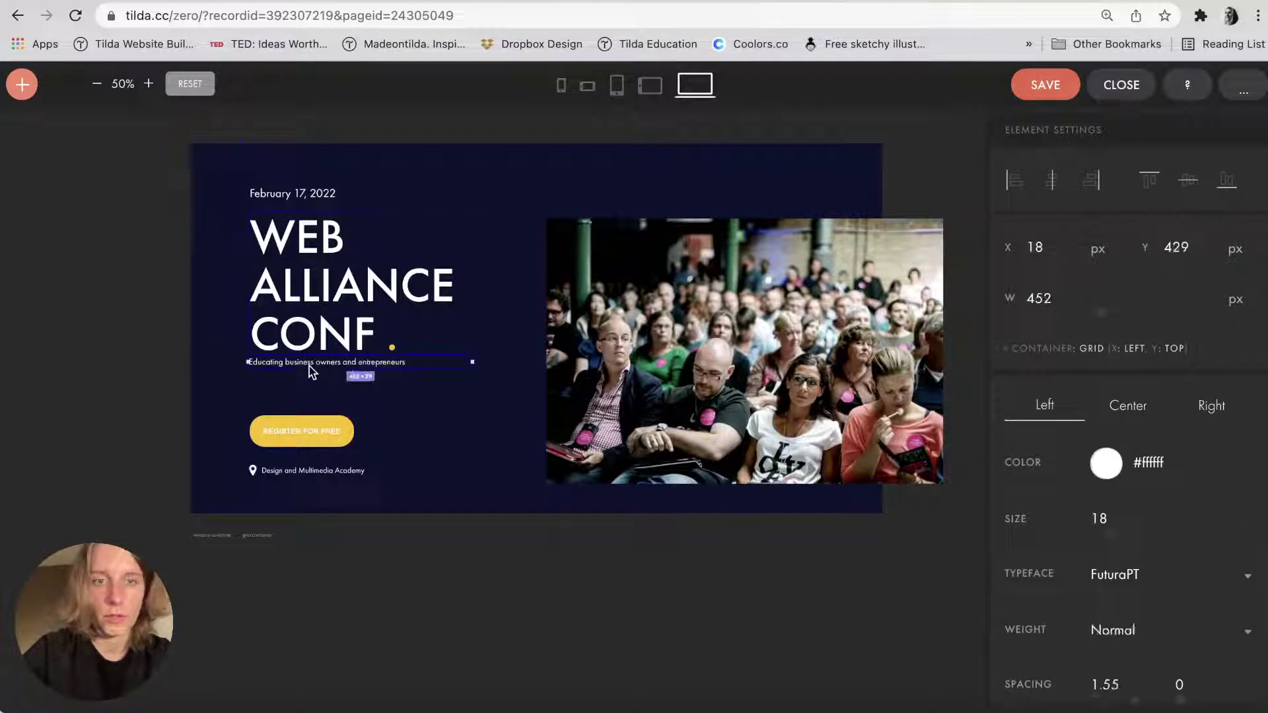
pyautogui.hotkey('shift', 'Down')
pyautogui.hotkey('shift', 'Down')
pyautogui.hotkey('shift', 'Down')
pyautogui.hotkey('shift', 'Down')
pyautogui.hotkey('shift', 'Down')
pyautogui.hotkey('shift', 'Down')
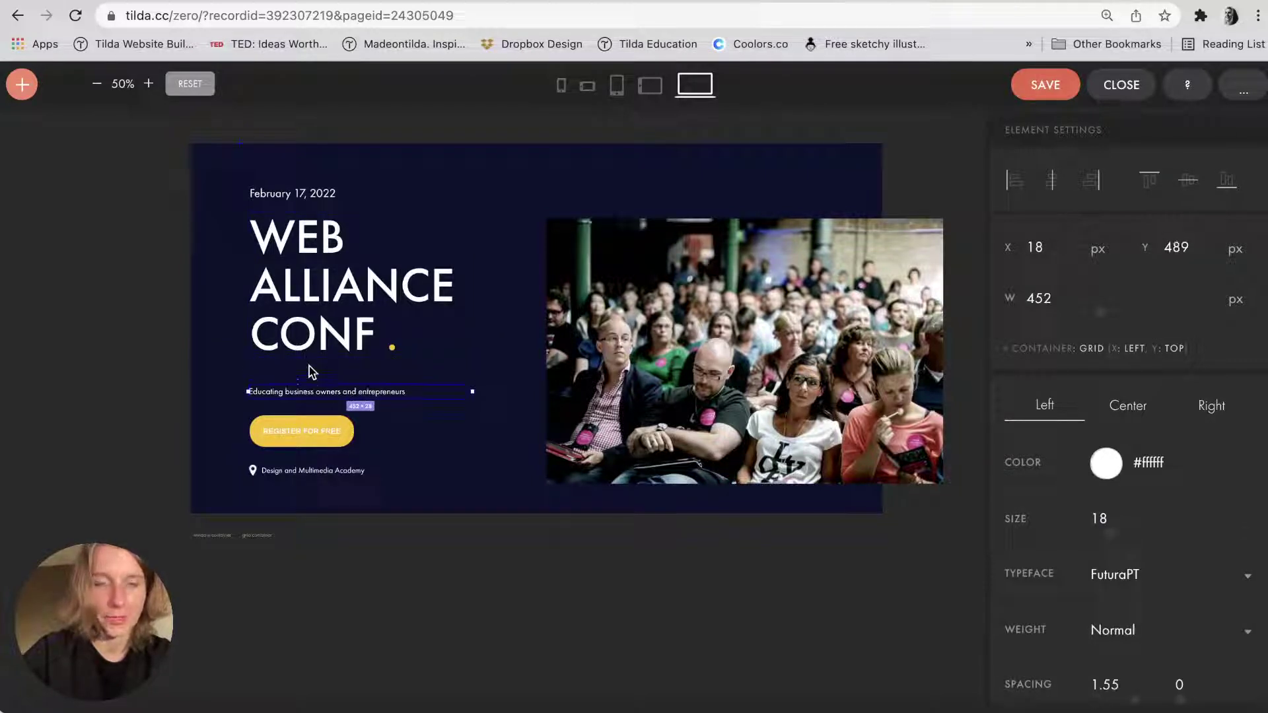
# Position the WEB ALLIANCE CONF headline just below the date line.
pyautogui.click(318, 265)
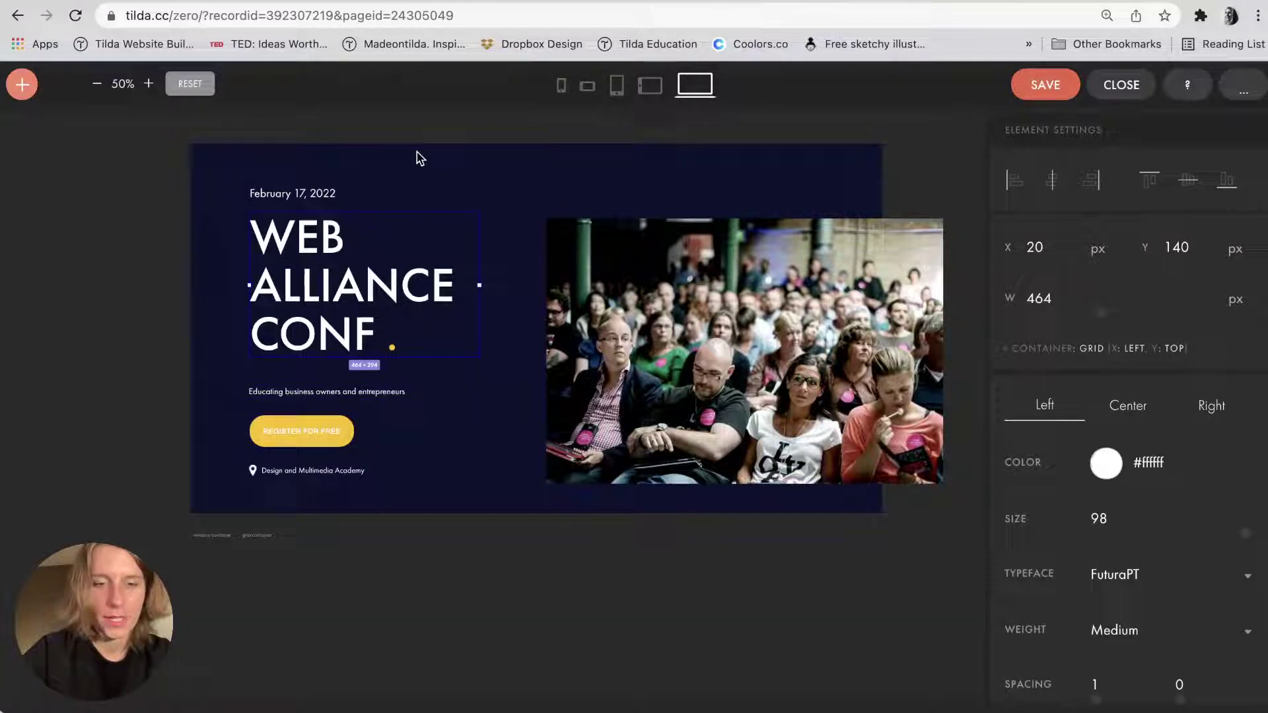
pyautogui.moveTo(424, 210); pyautogui.dragTo(424, 210)
pyautogui.scroll(5, 424, 212)
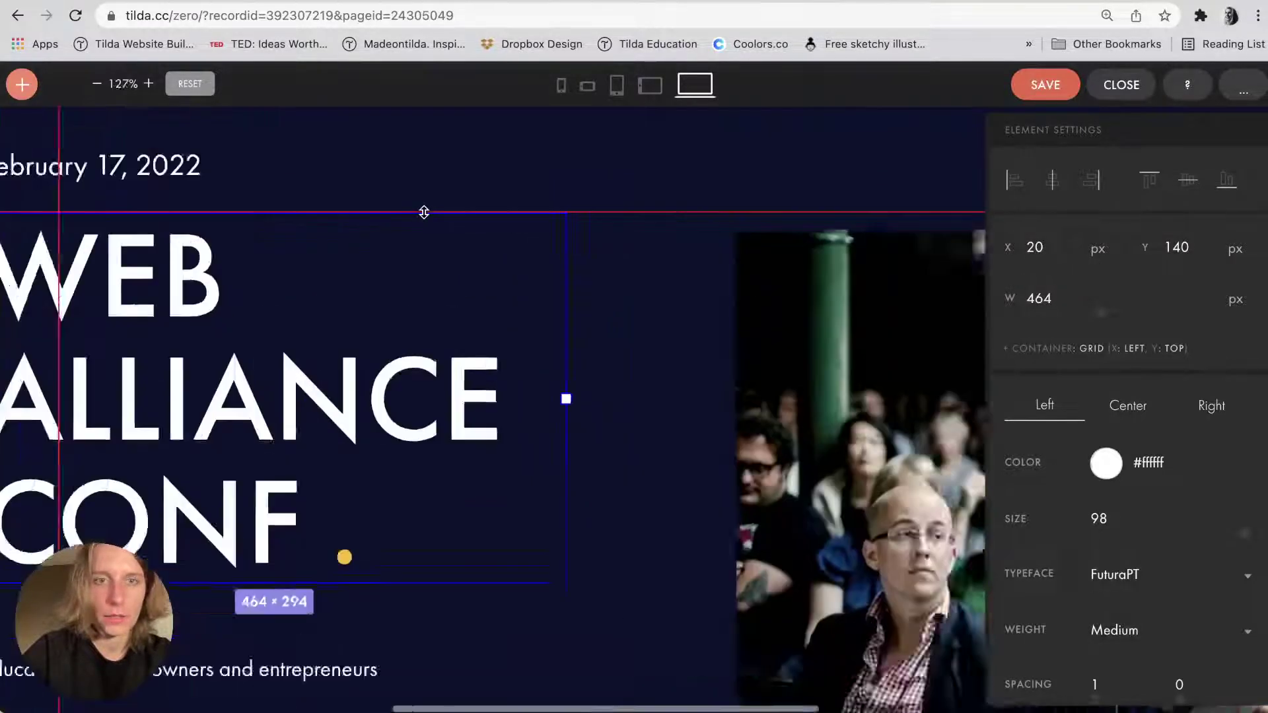
pyautogui.hscroll(4, 666, 262)
pyautogui.hotkey('shift', 'Down')
pyautogui.hotkey('shift', 'Down')
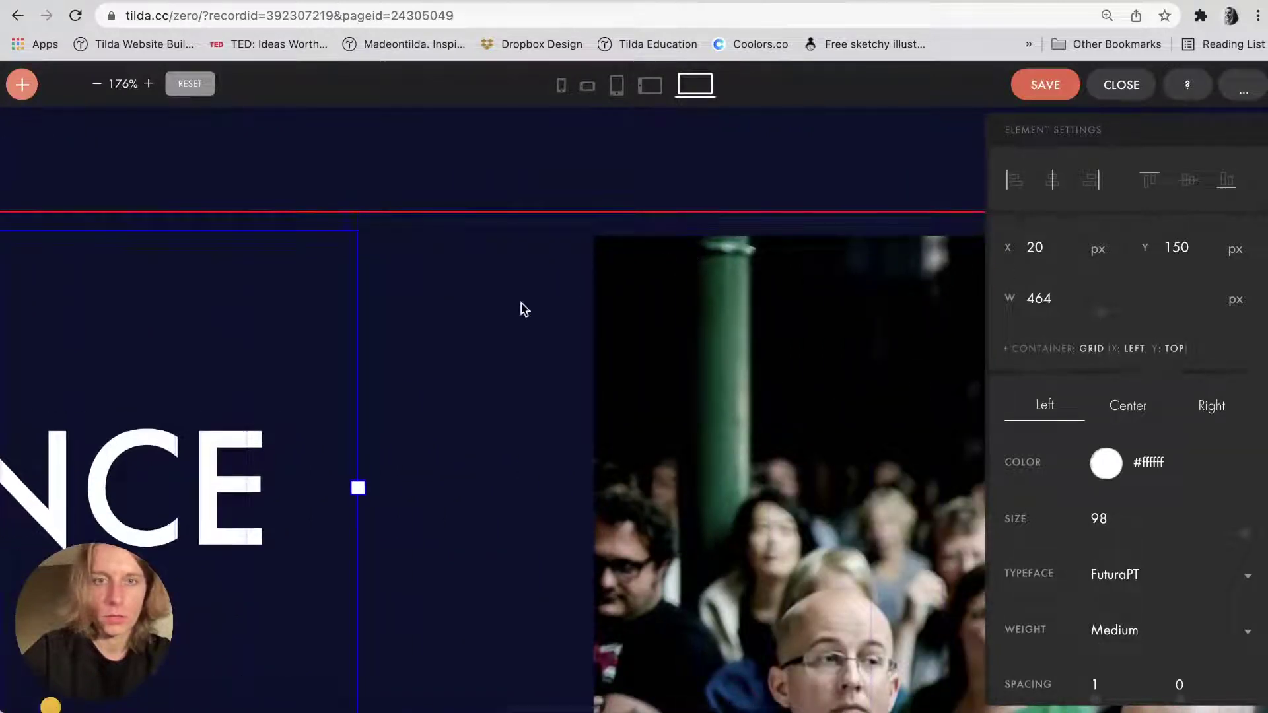
pyautogui.hscroll(-5, 512, 224)
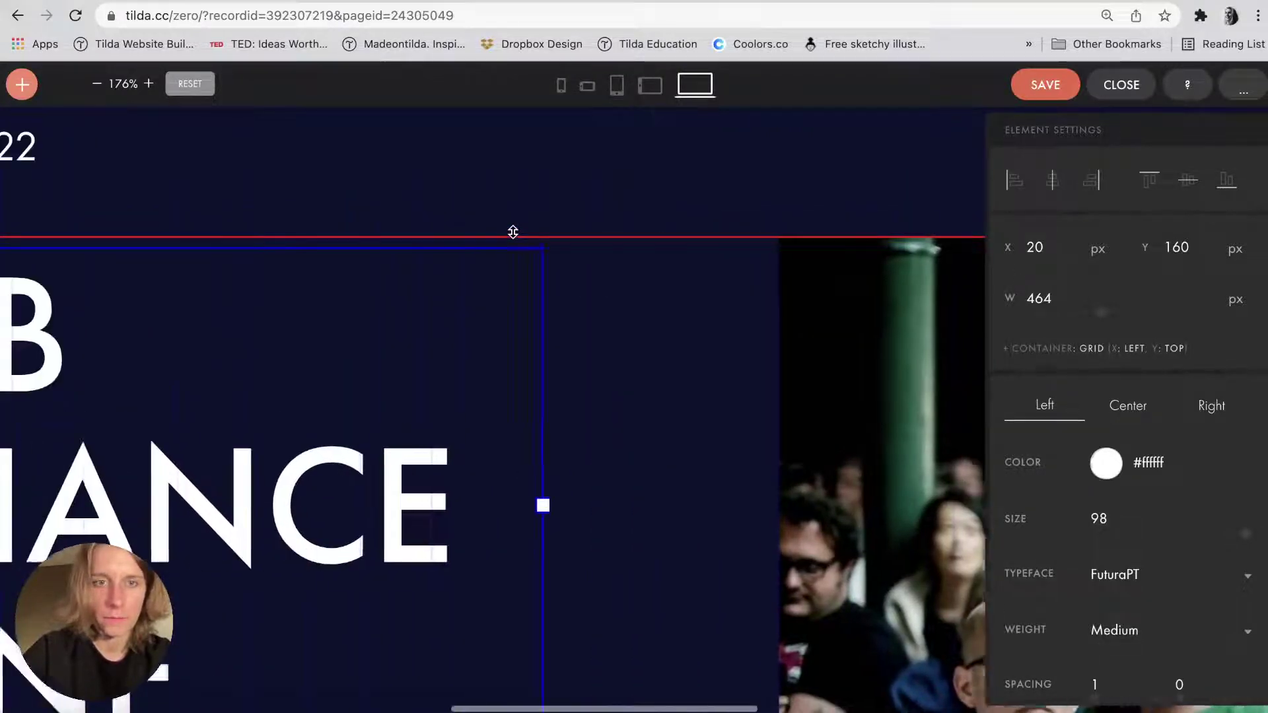
pyautogui.hotkey('shift', 'Down')
pyautogui.hotkey('shift', 'Up')
pyautogui.hotkey('shift', 'Up')
pyautogui.hotkey('shift', 'Down')
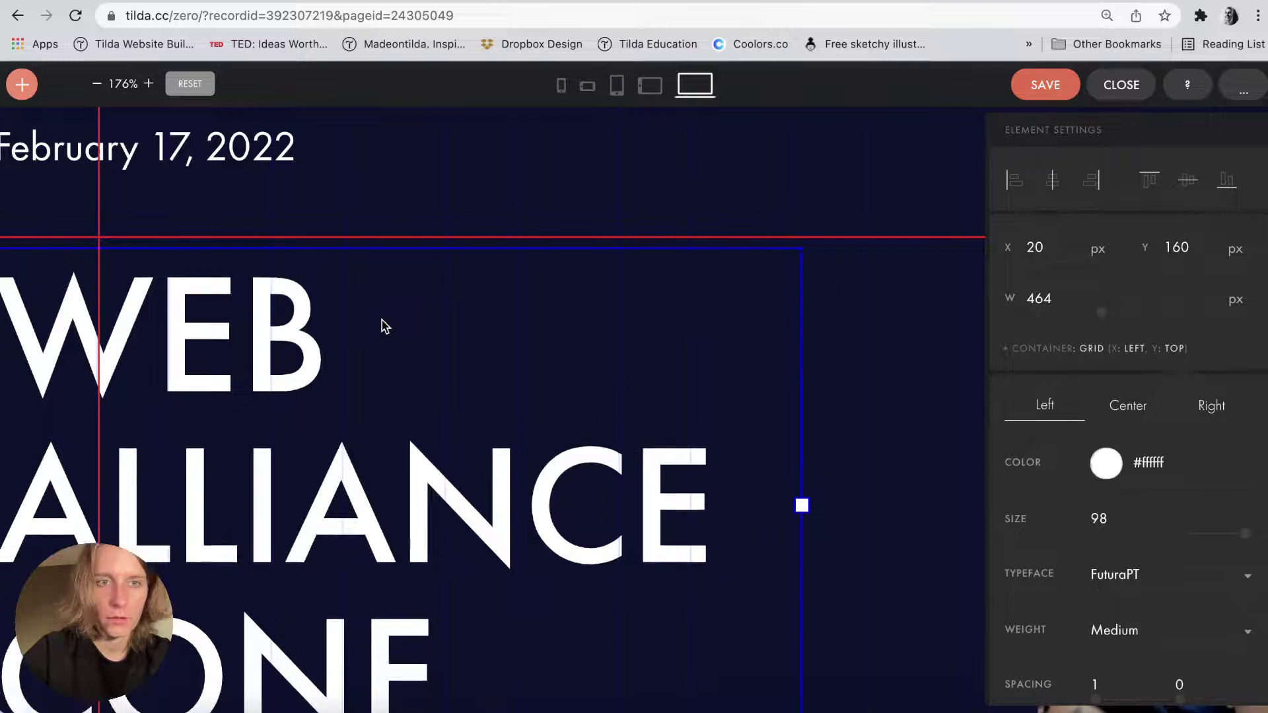
pyautogui.press('Up')
pyautogui.press('Up')
pyautogui.press('Up')
pyautogui.press('Up')
pyautogui.press('Up')
pyautogui.scroll(-5, 382, 325)
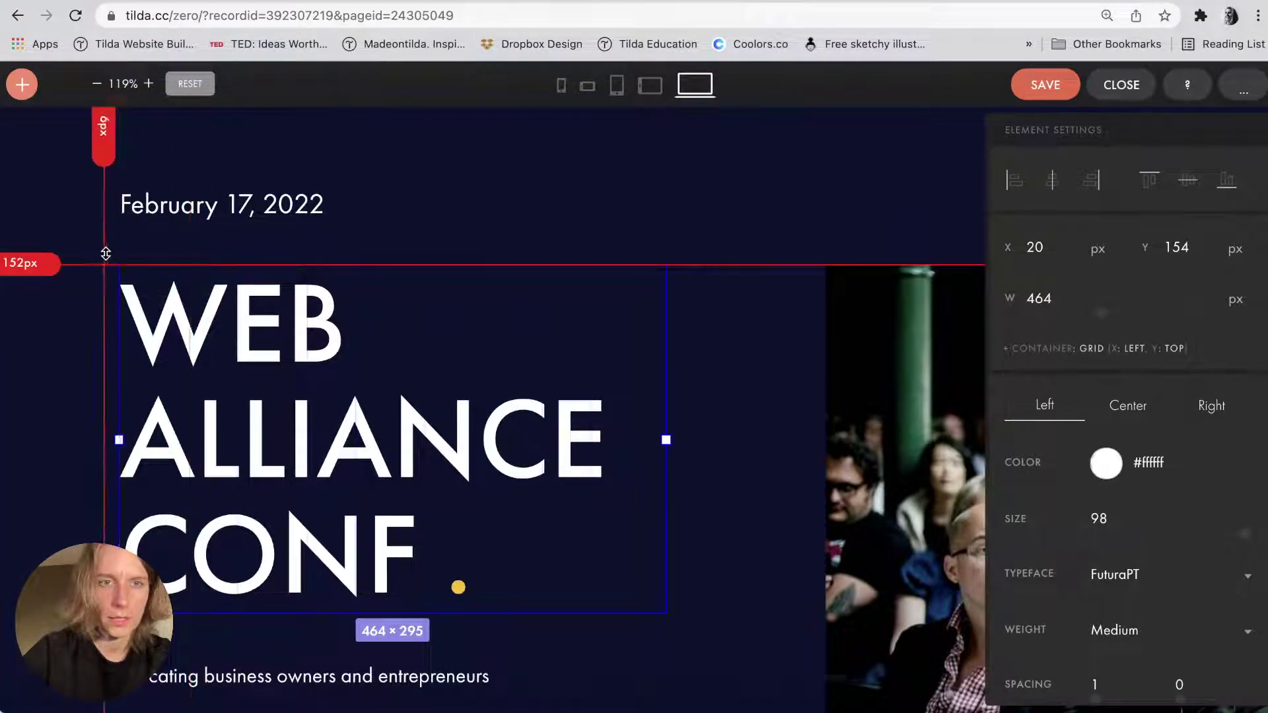
pyautogui.scroll(-5, 124, 252)
pyautogui.click(205, 423)
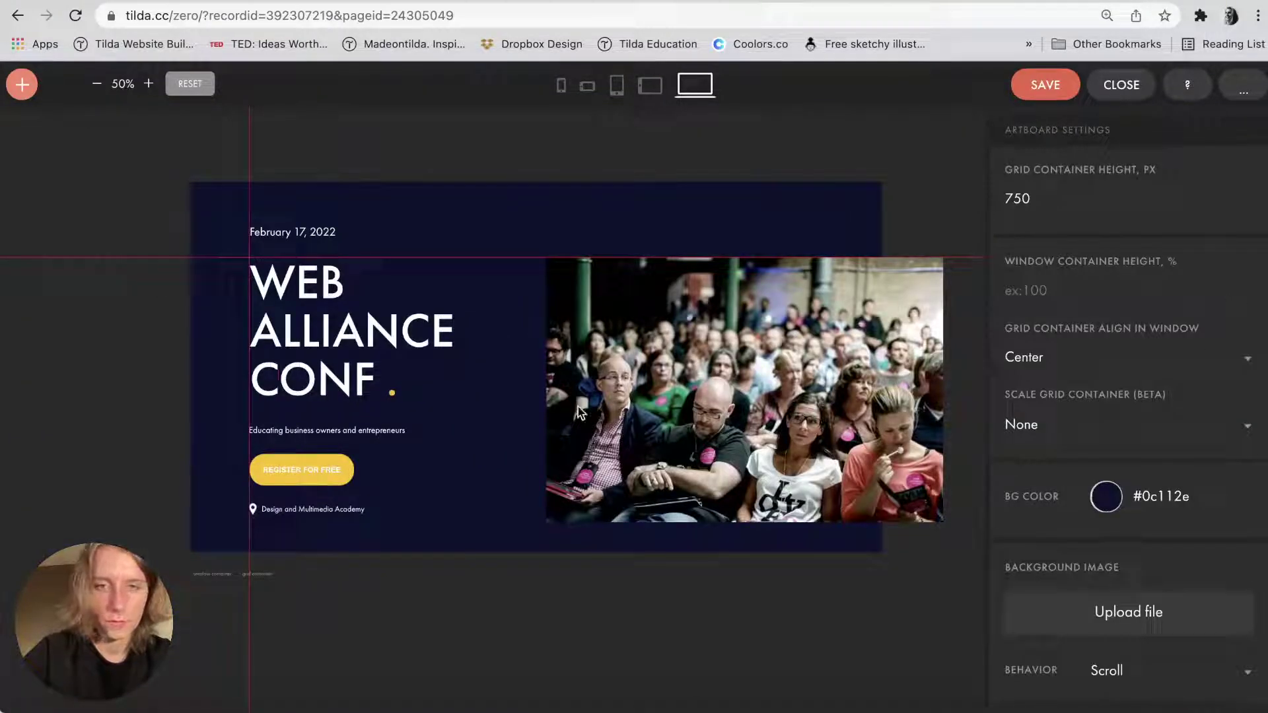
# Save the cover, close the block editor and preview the page.
pyautogui.click(1067, 77)
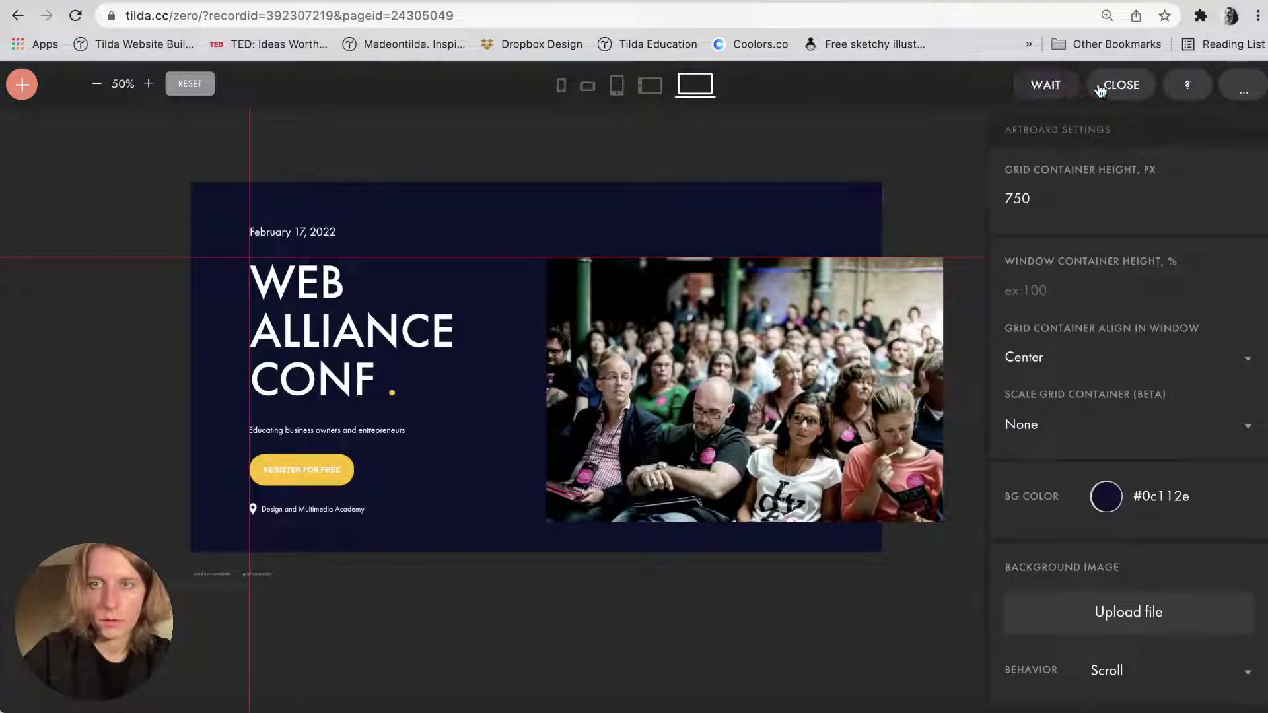
pyautogui.click(1109, 86)
pyautogui.click(923, 90)
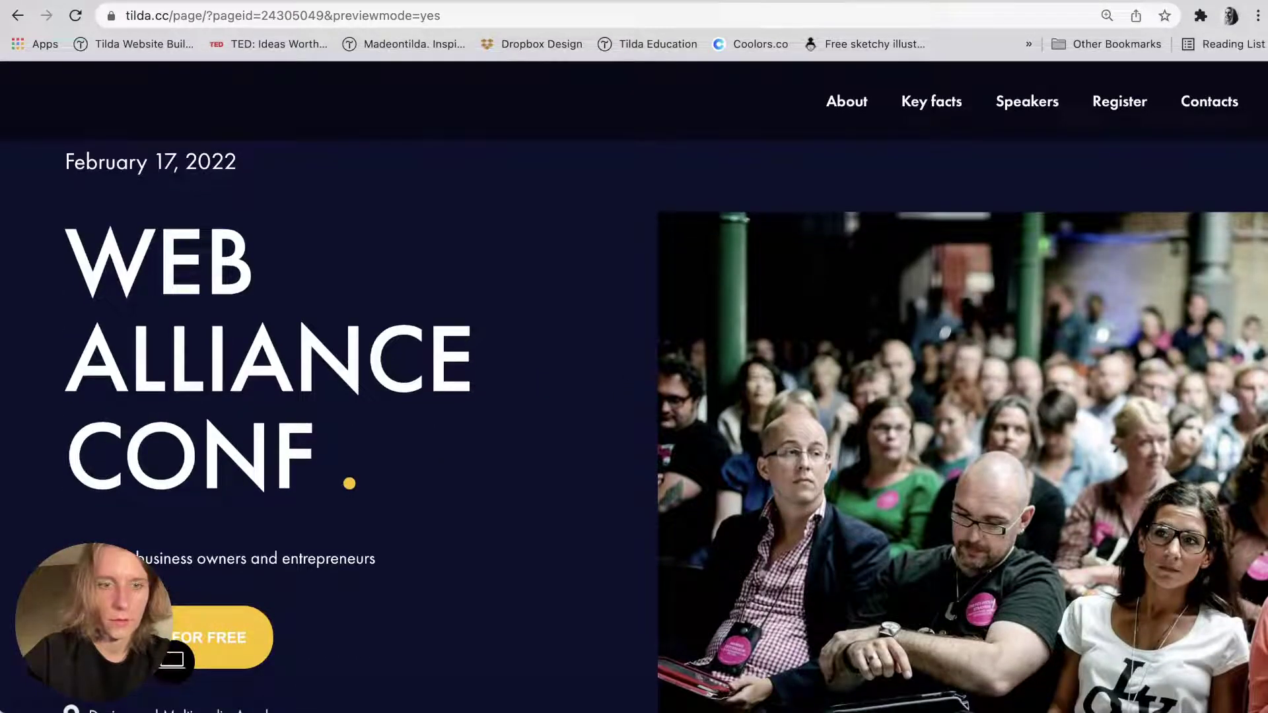
# Move the subtitle, REGISTER FOR FREE button and location line up together.
pyautogui.scroll(-1, 126, 702)
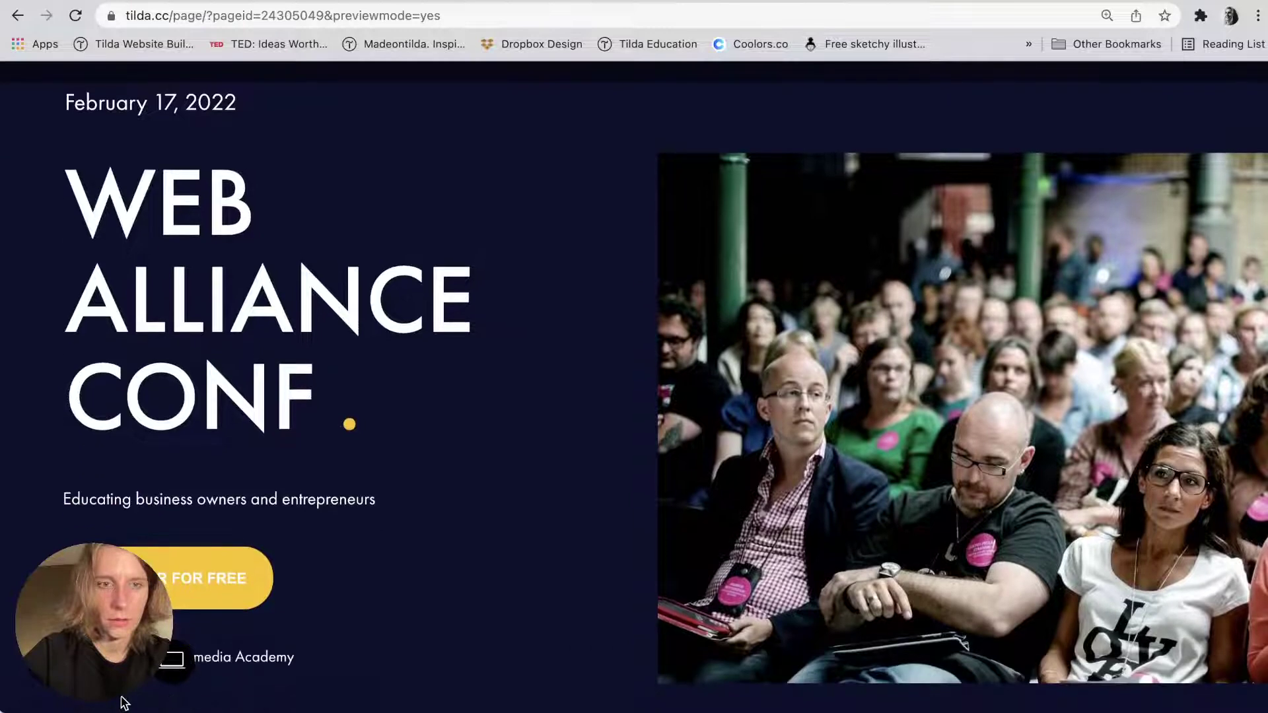
pyautogui.press('super+bracketleft')
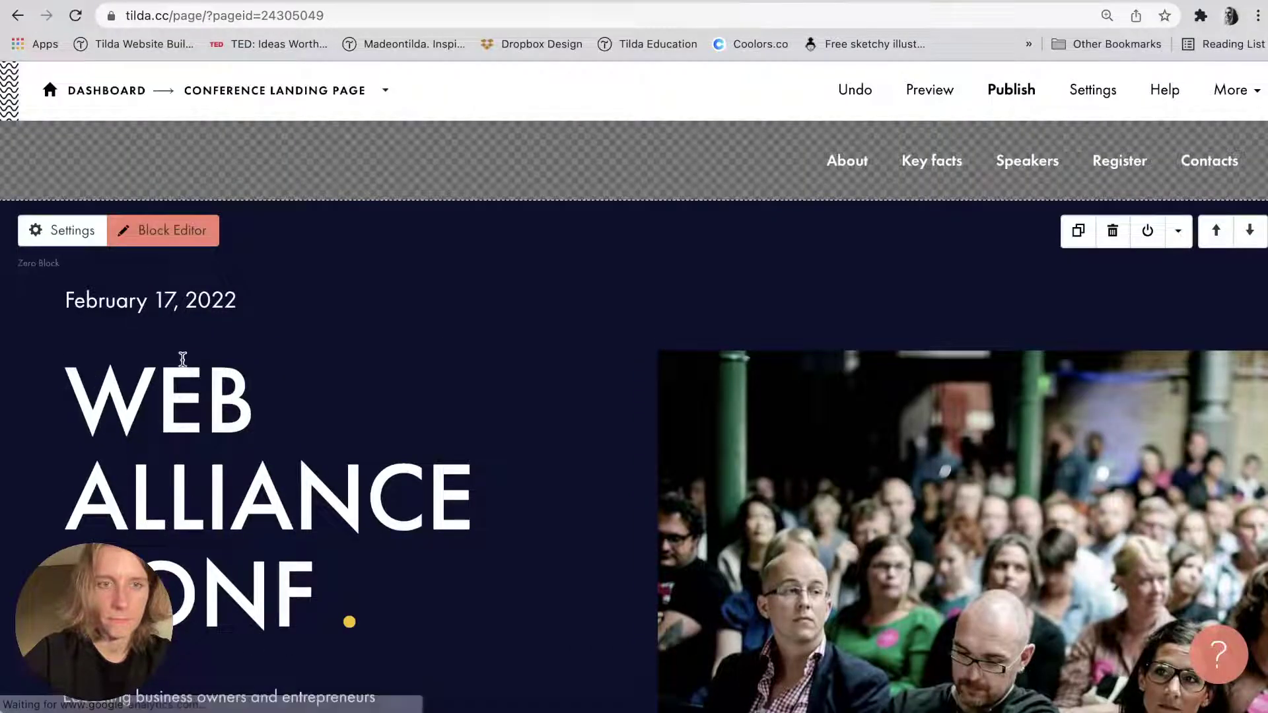
pyautogui.click(164, 230)
pyautogui.click(171, 300)
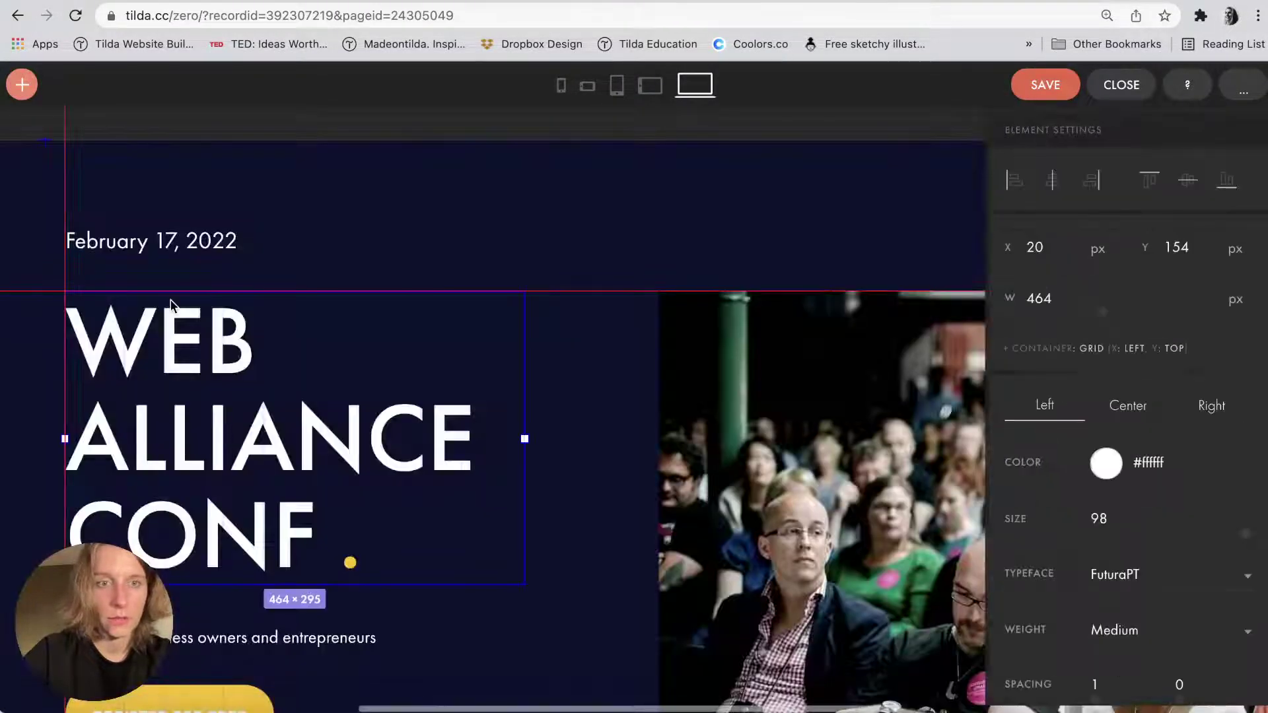
pyautogui.click(171, 256)
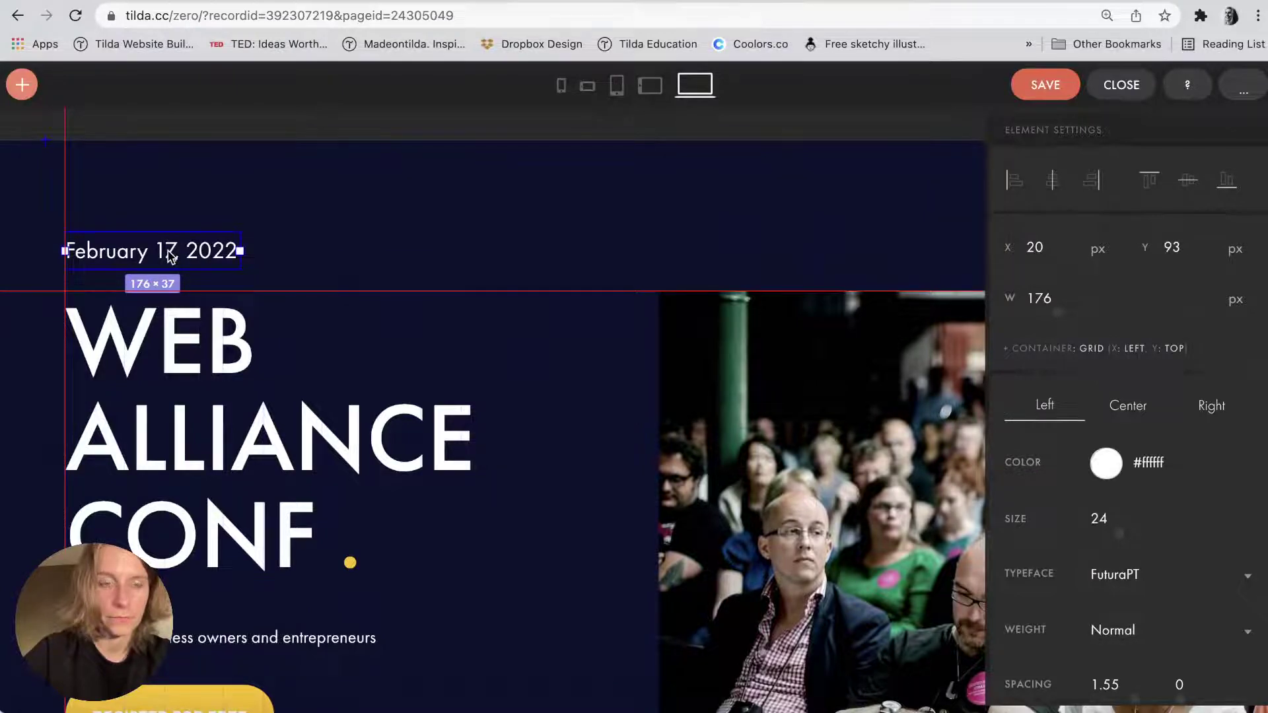
pyautogui.scroll(-5, 169, 260)
pyautogui.click(141, 497)
pyautogui.keyDown('shift'); pyautogui.click(146, 445); pyautogui.keyUp('shift')
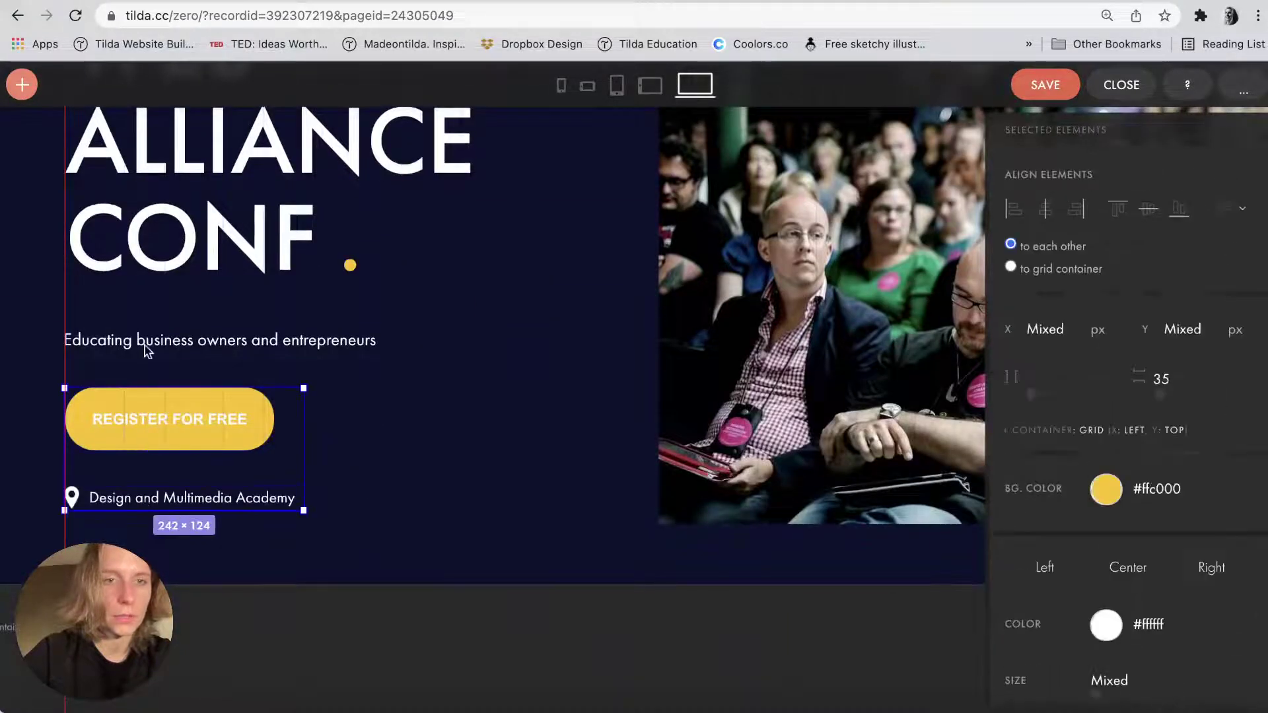
pyautogui.keyDown('shift'); pyautogui.click(147, 348); pyautogui.keyUp('shift')
pyautogui.moveTo(147, 348); pyautogui.dragTo(148, 332)
pyautogui.hotkey('shift', 'Up')
pyautogui.hotkey('shift', 'Up')
# Raise the location line a little closer to the button.
pyautogui.click(93, 404)
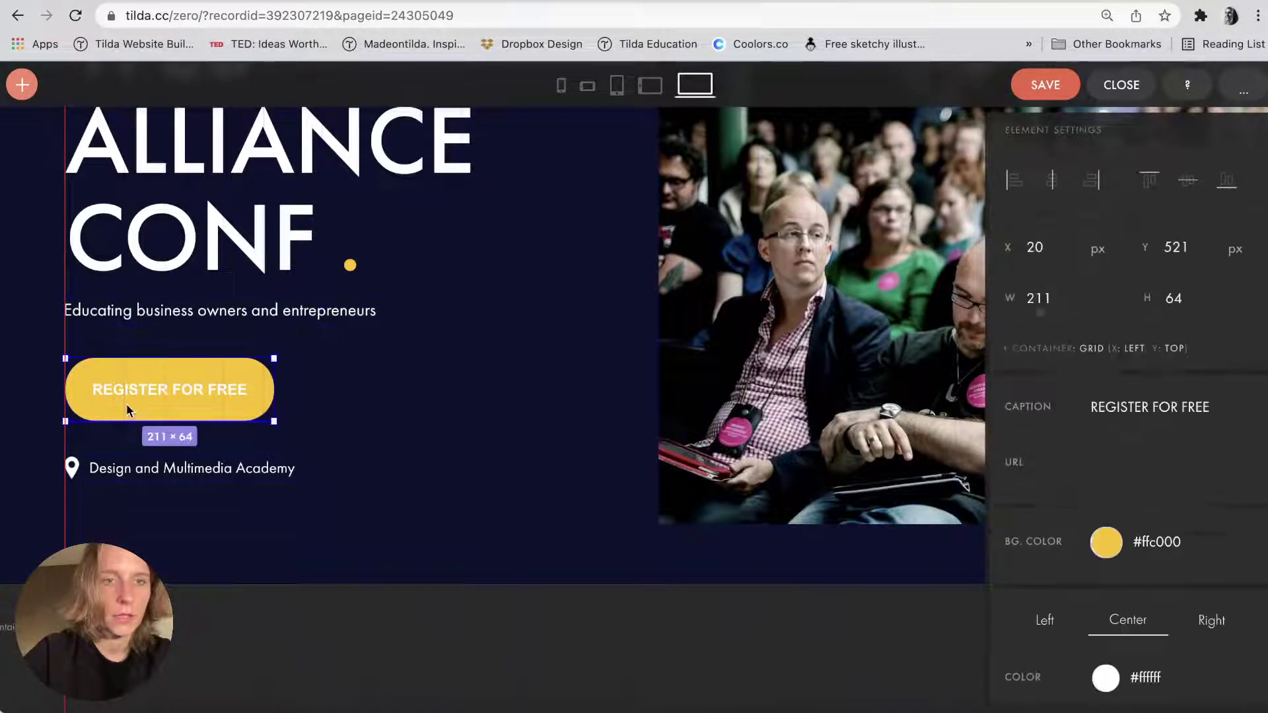
pyautogui.click(128, 480)
pyautogui.moveTo(128, 480); pyautogui.dragTo(127, 471)
pyautogui.click(140, 531)
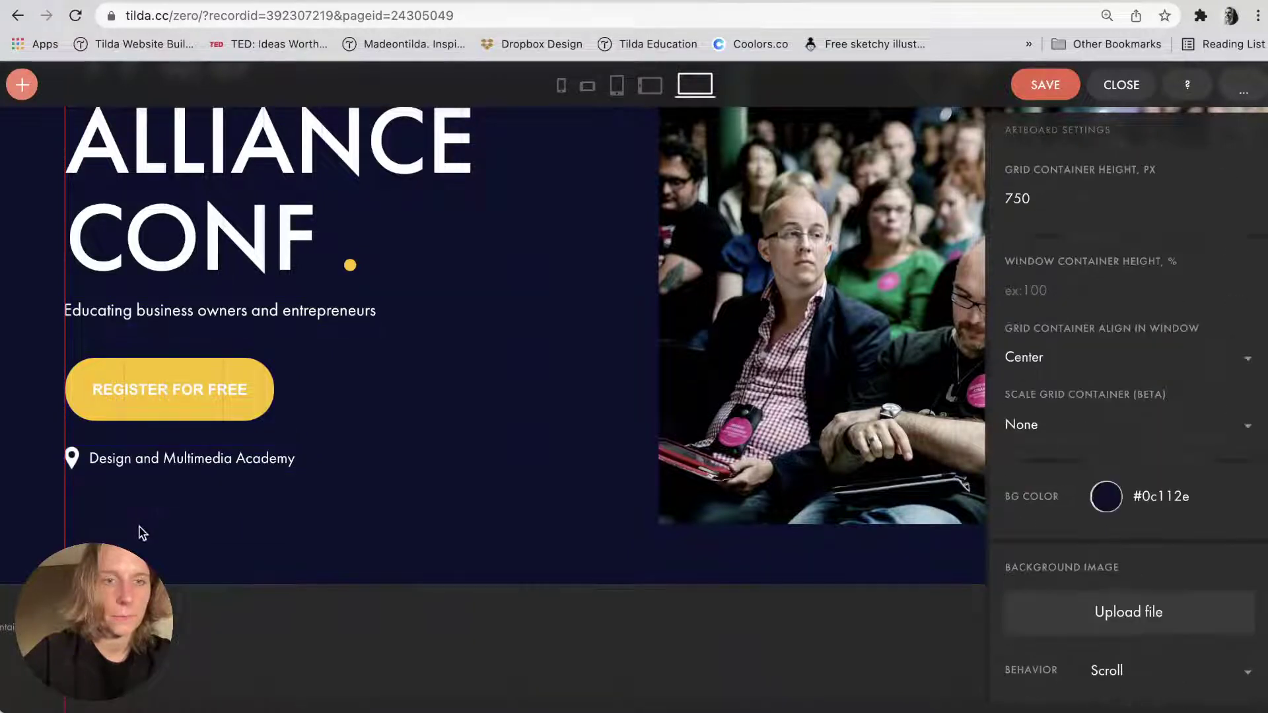
pyautogui.click(177, 383)
pyautogui.scroll(5, 176, 380)
pyautogui.click(178, 382)
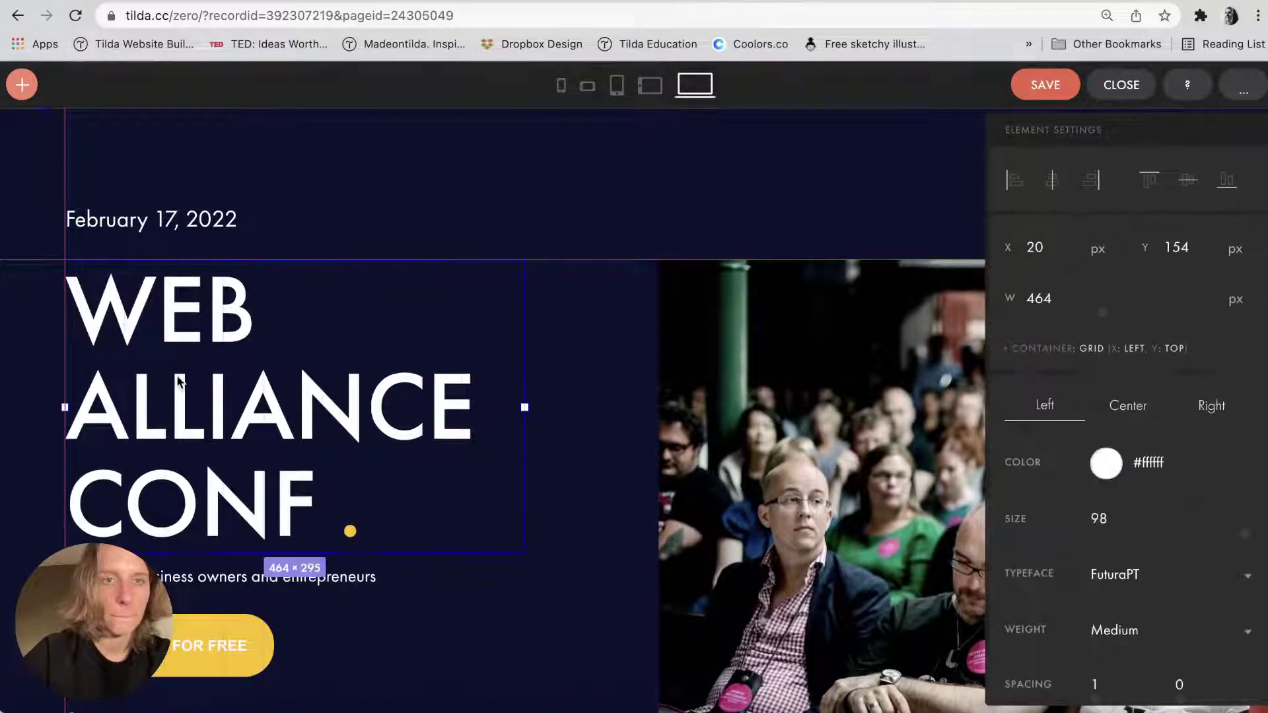
# Save the cover, preview the page, and return to the page editor.
pyautogui.click(1060, 95)
pyautogui.click(1122, 88)
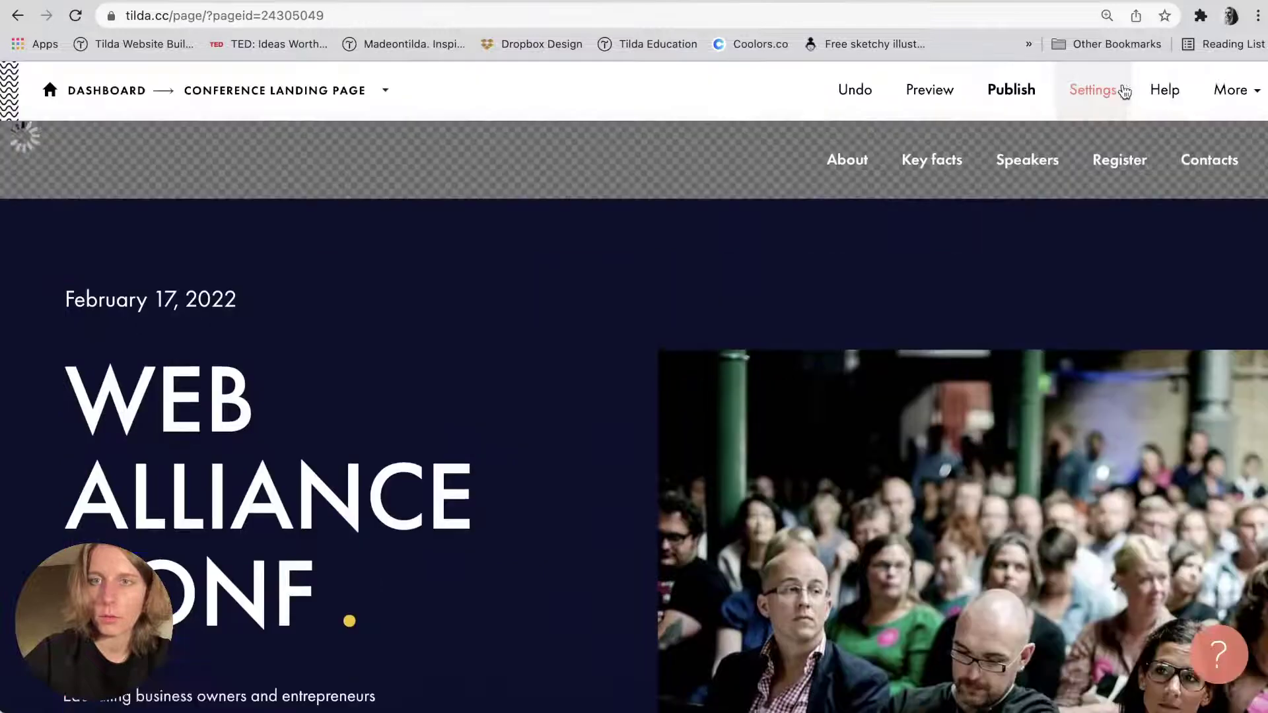
pyautogui.click(921, 92)
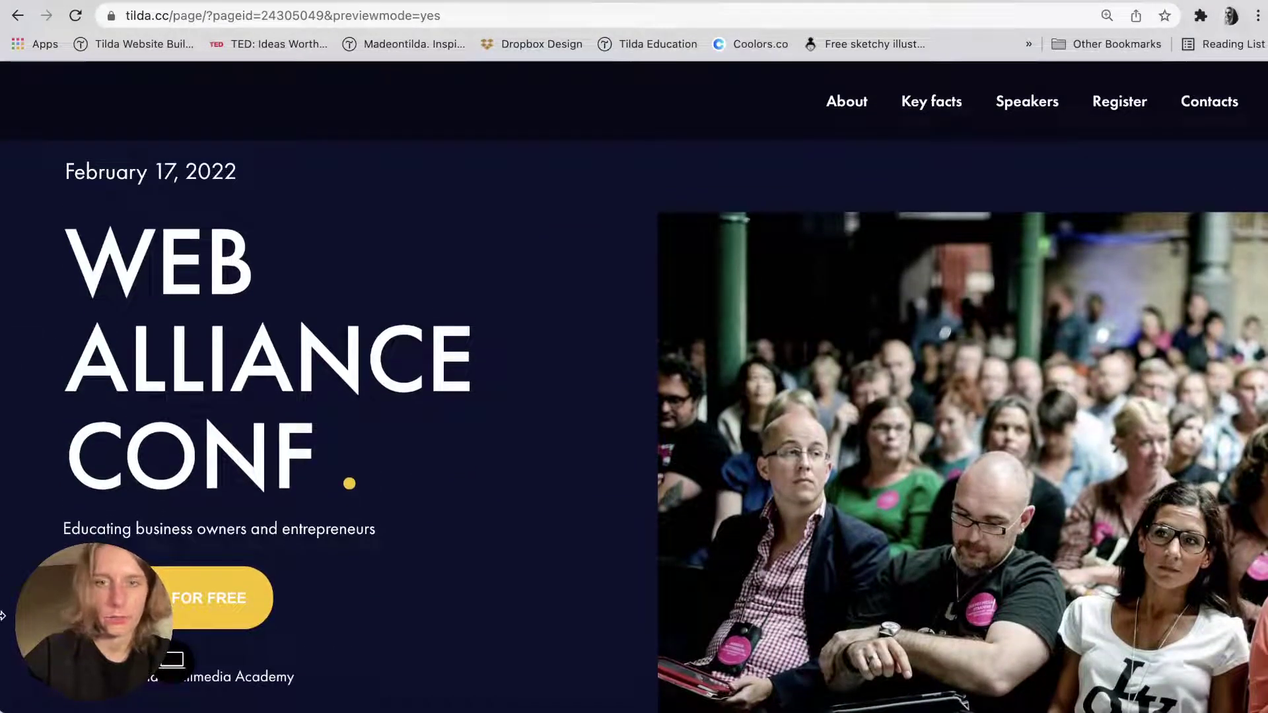
pyautogui.press('super+bracketleft')
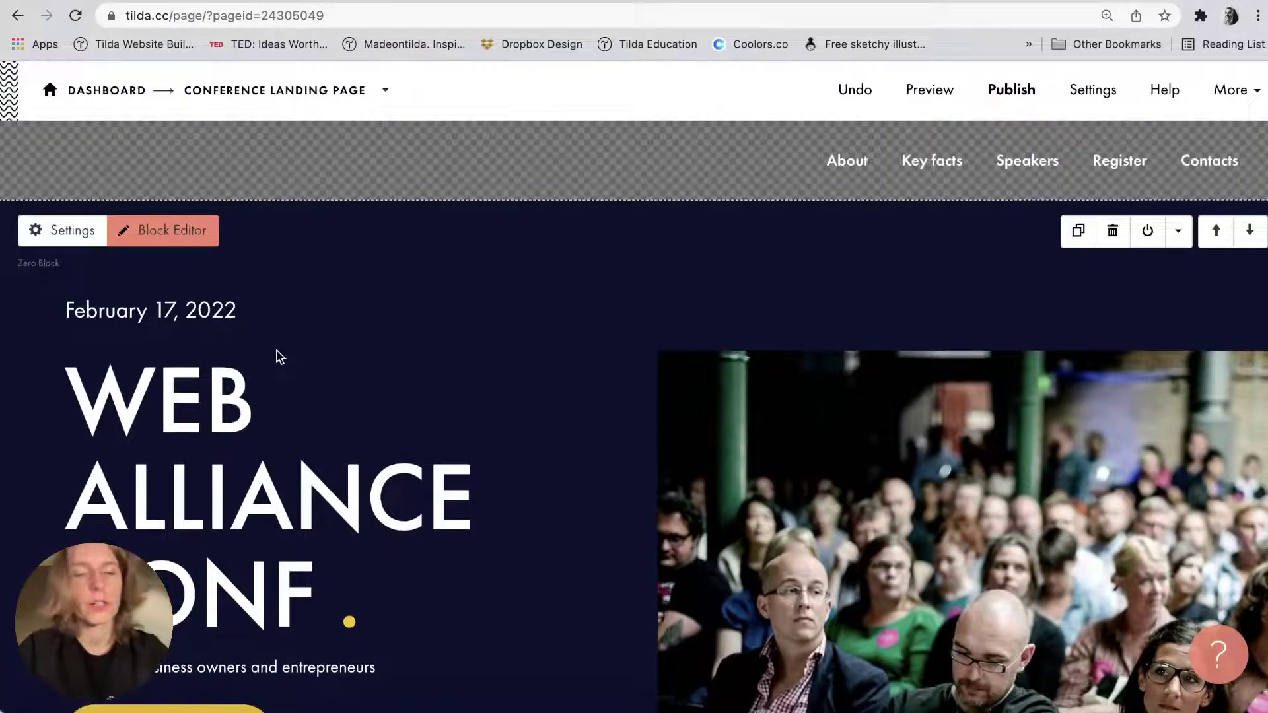
# Copy the registration form block's ID from its settings.
pyautogui.scroll(-3, 231, 462)
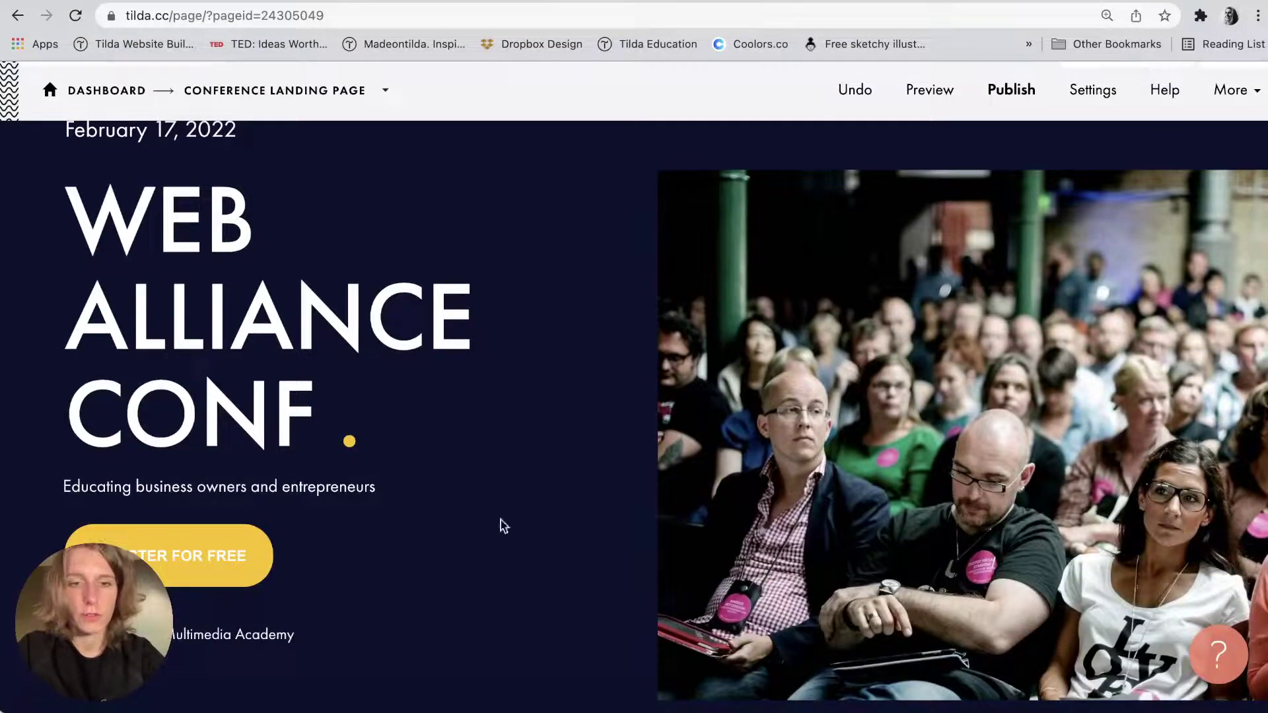
pyautogui.scroll(-20, 502, 525)
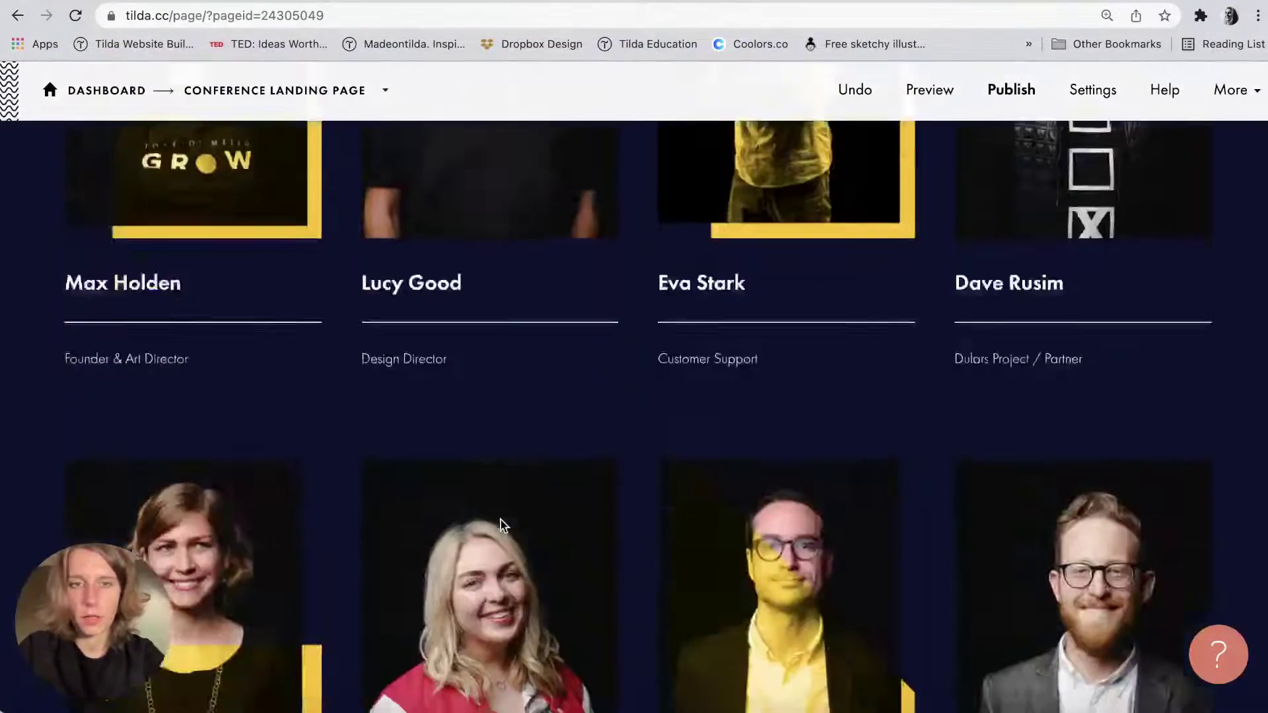
pyautogui.scroll(-10, 501, 525)
pyautogui.scroll(2, 208, 488)
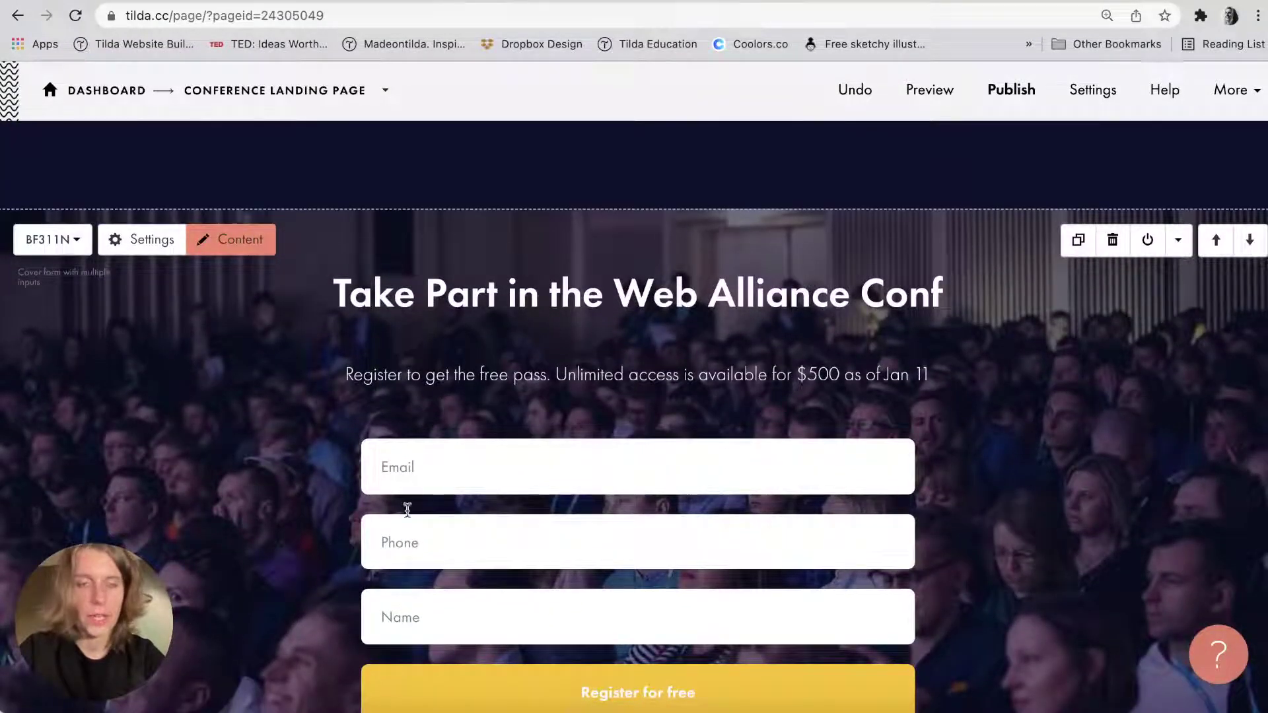
pyautogui.click(137, 243)
pyautogui.scroll(-5, 115, 403)
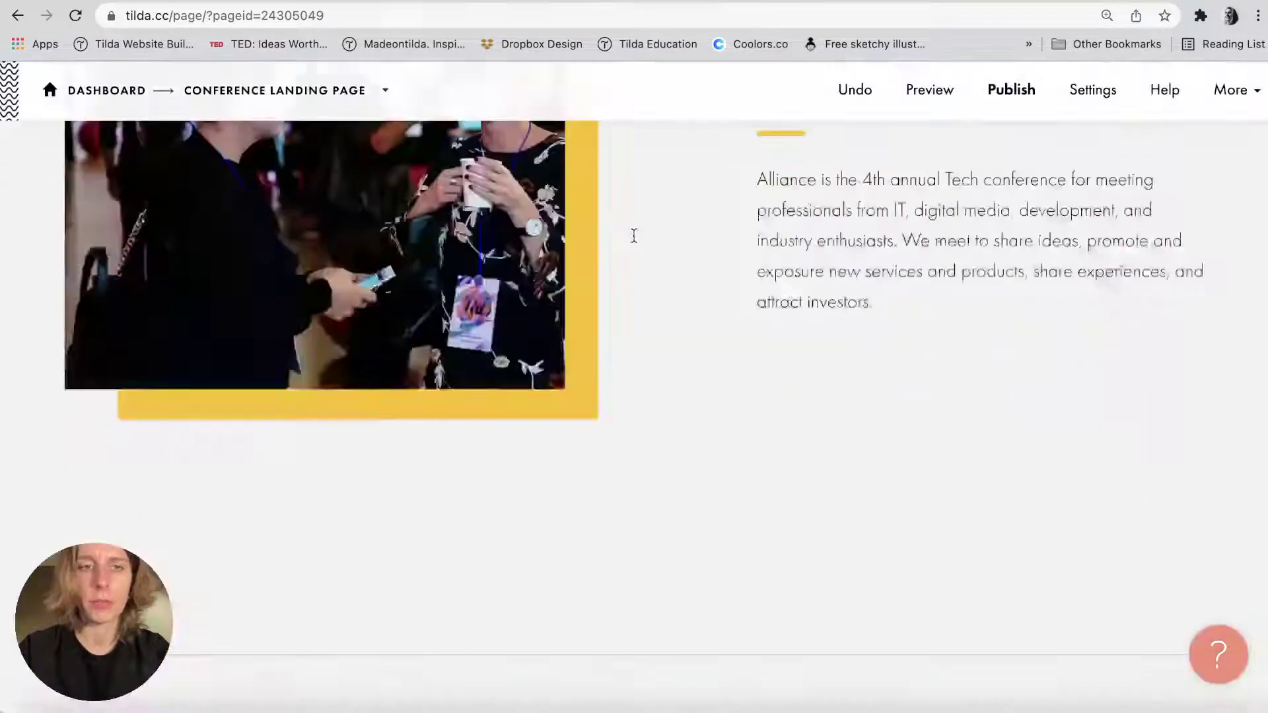
pyautogui.scroll(10, 286, 393)
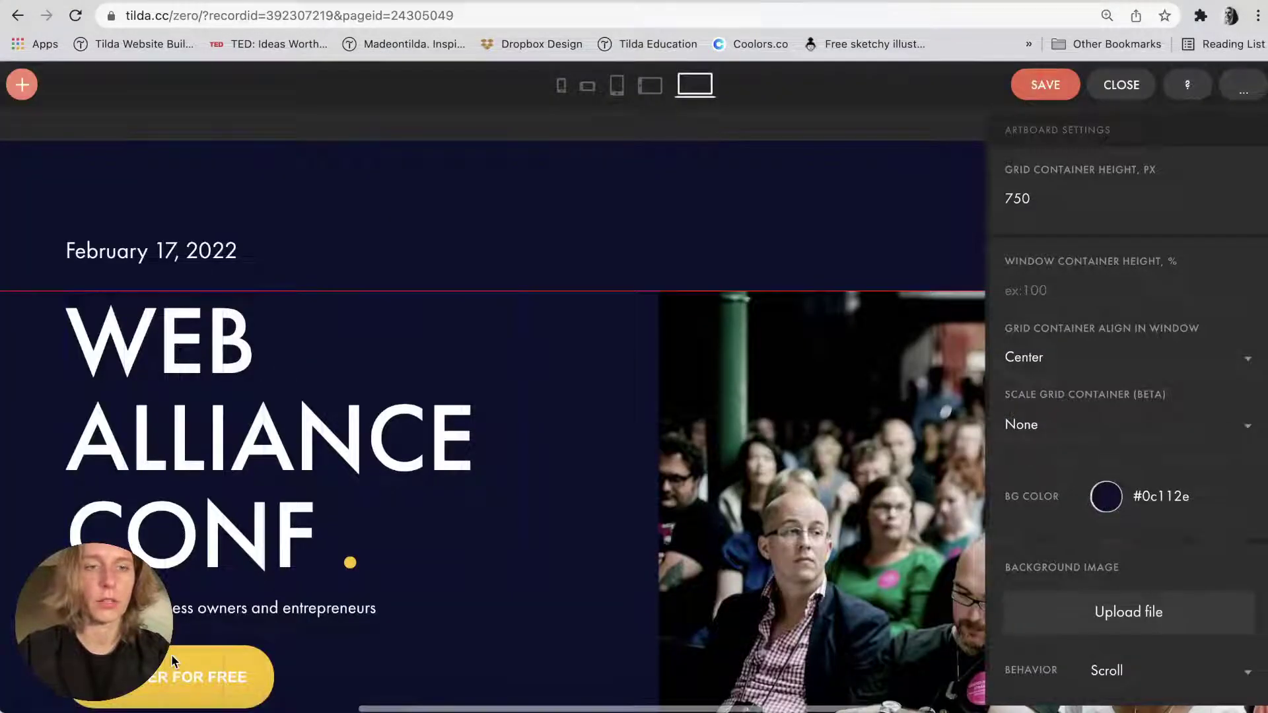
# Paste #rec392296922 as the REGISTER FOR FREE button's link and save the cover.
pyautogui.click(173, 655)
pyautogui.click(1084, 467)
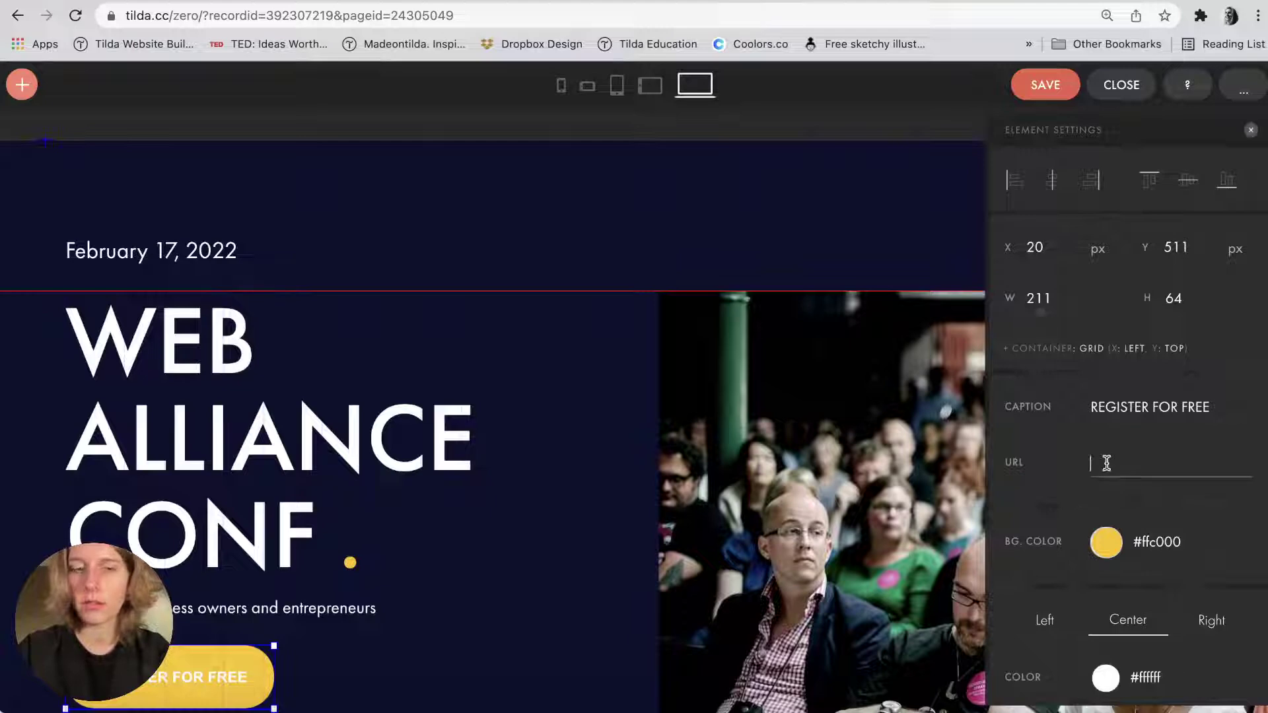
pyautogui.write('#rec392296922')
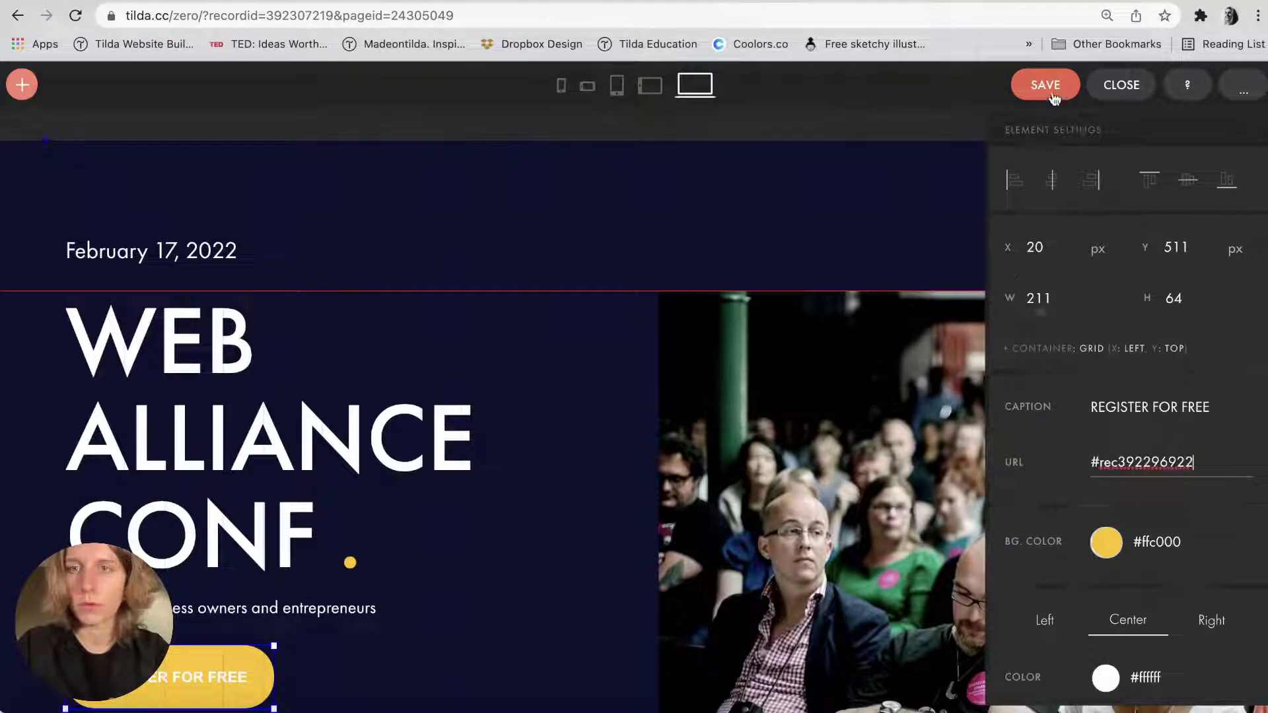
pyautogui.click(1047, 85)
pyautogui.click(1121, 85)
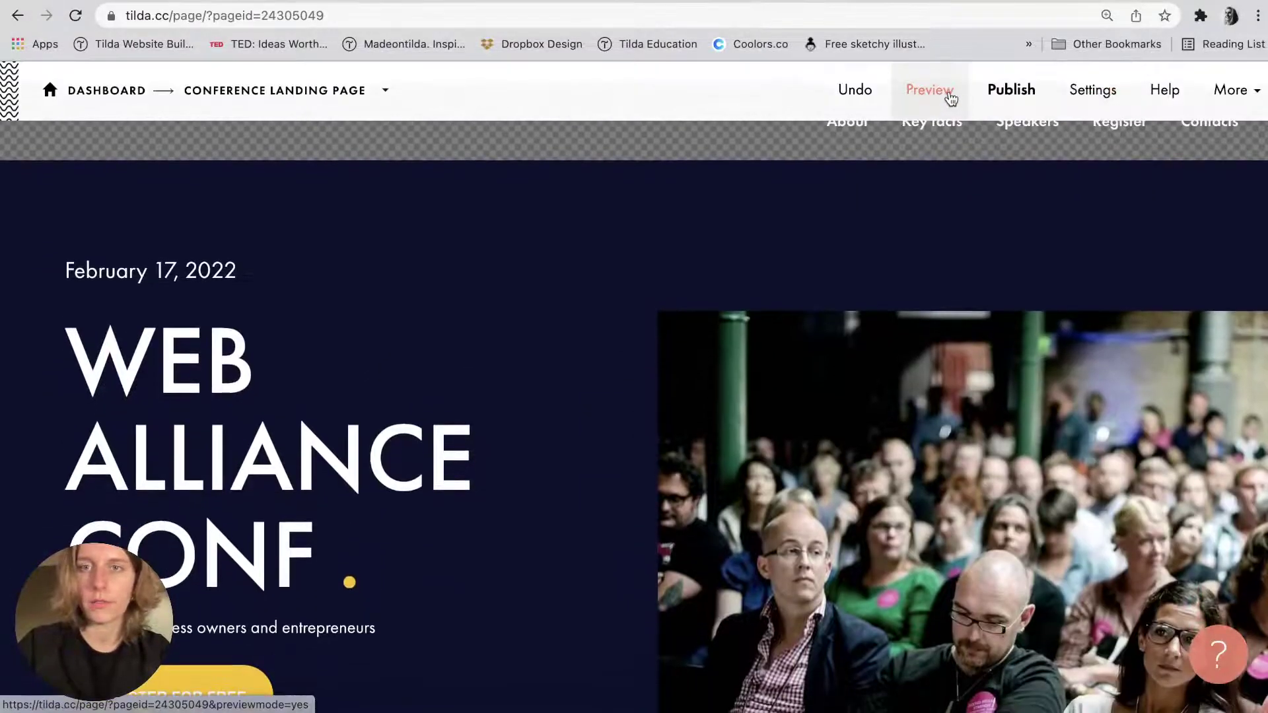
# Preview the page and test that REGISTER FOR FREE jumps to the registration form.
pyautogui.click(944, 93)
pyautogui.click(168, 505)
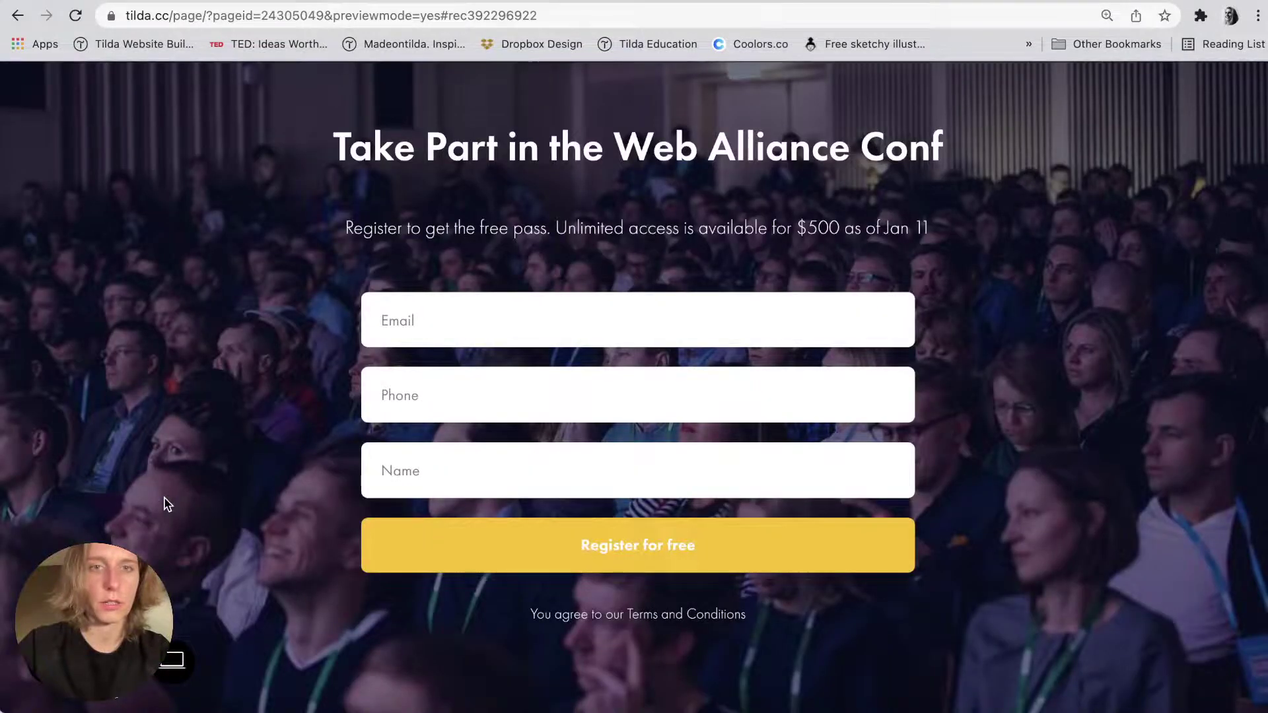
pyautogui.scroll(20, 165, 503)
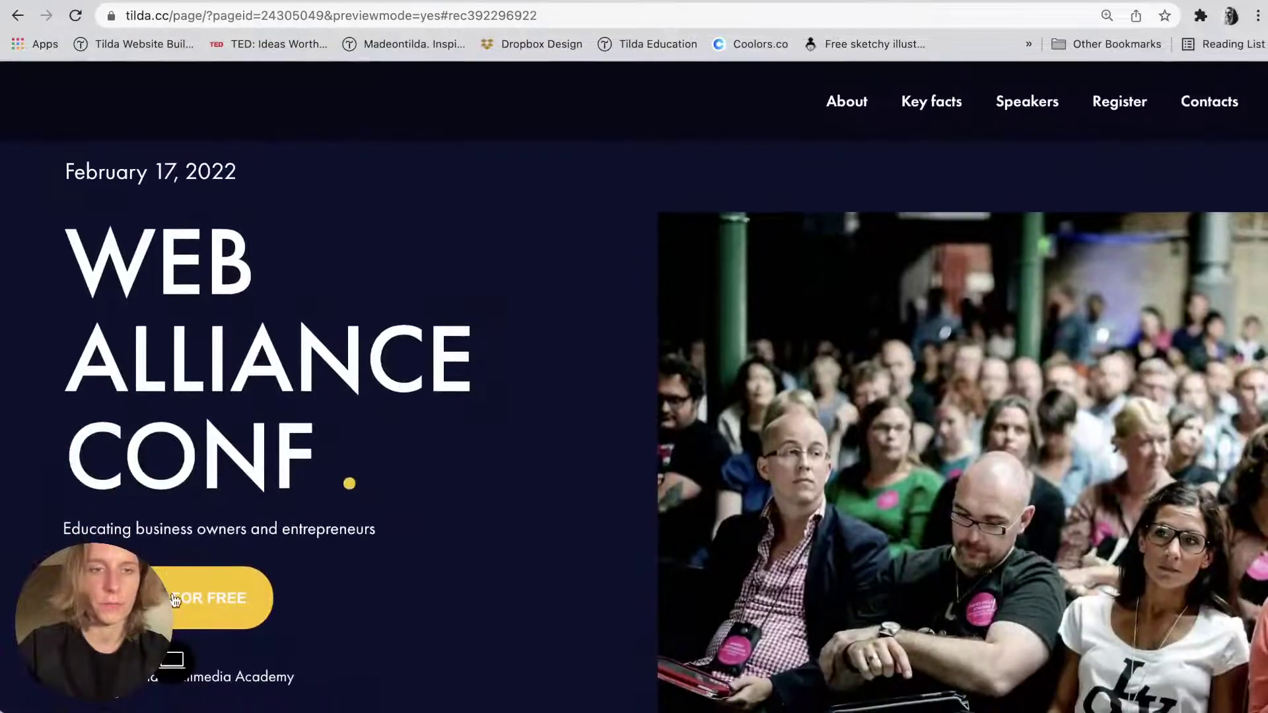
pyautogui.click(173, 599)
pyautogui.press('super+bracketleft')
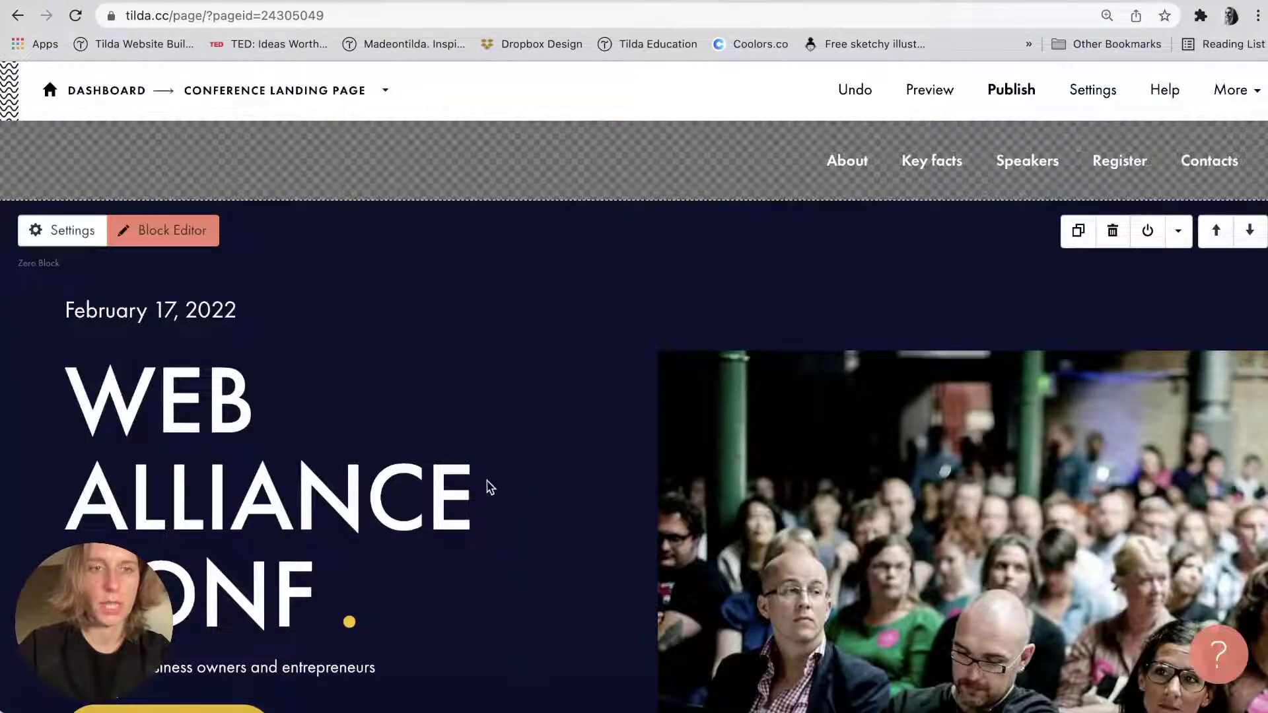
# Publish the page and check the live alliance-conference-2022.tilda.ws site.
pyautogui.scroll(-3, 218, 235)
pyautogui.scroll(2, 218, 234)
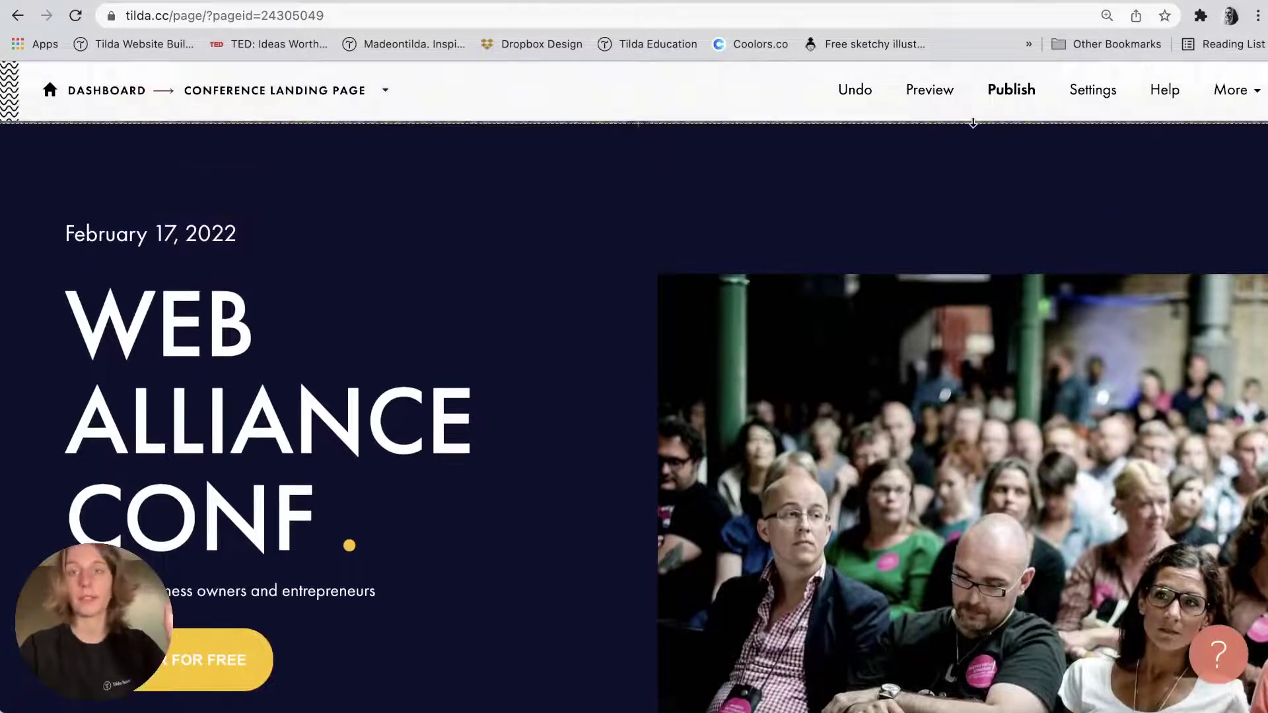
pyautogui.click(996, 115)
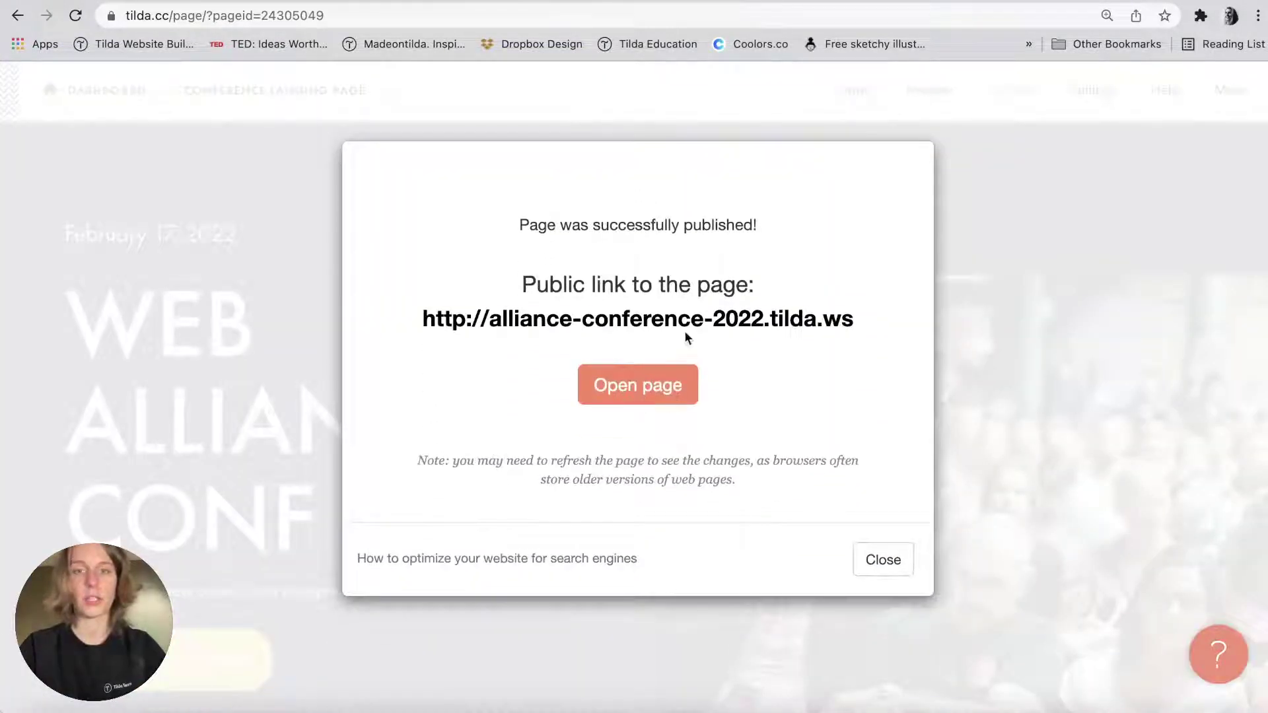
pyautogui.click(614, 362)
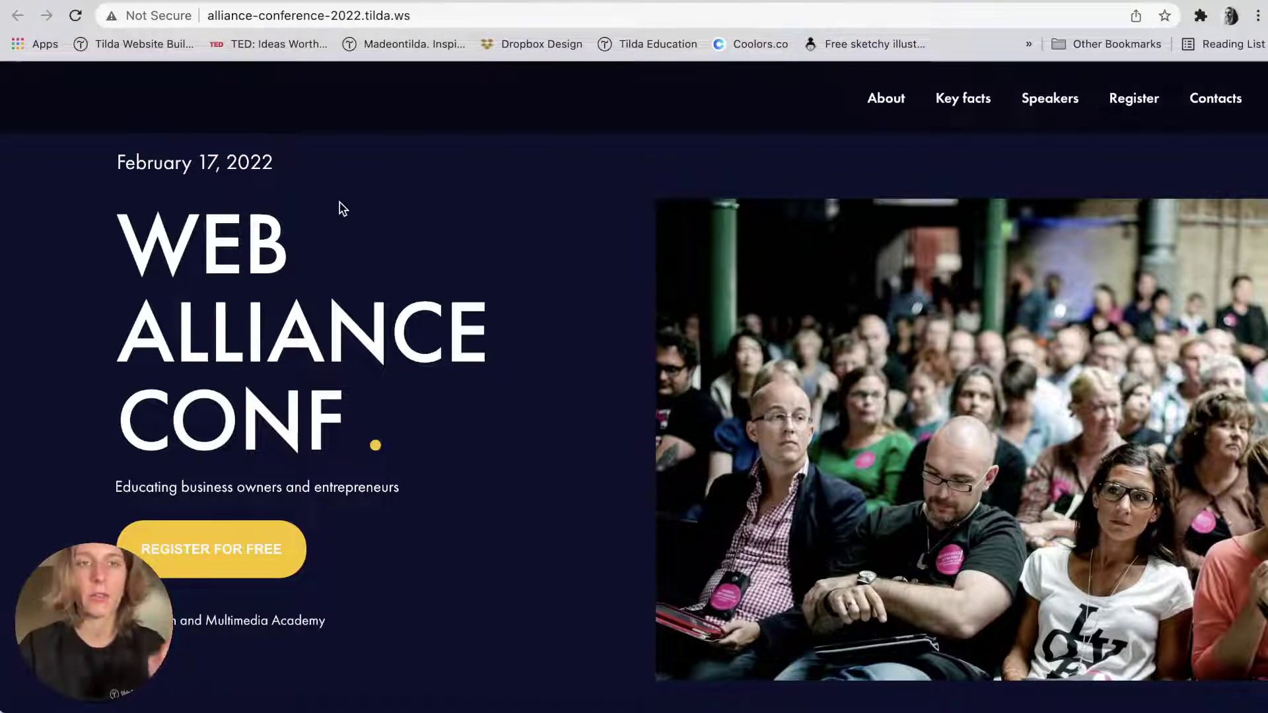
pyautogui.press('super+w')
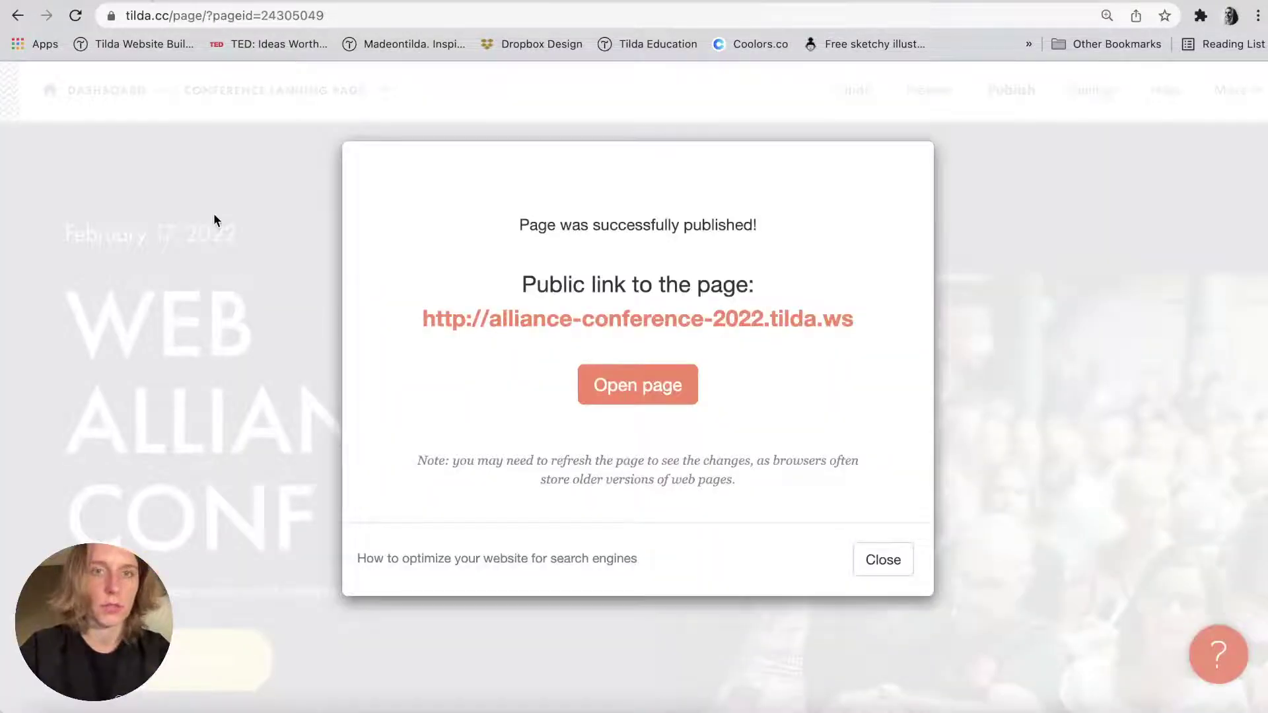
pyautogui.press('Escape')
# Move the date down and shift the date, headline, subtitle, button and academy line onto the guide.
pyautogui.click(159, 164)
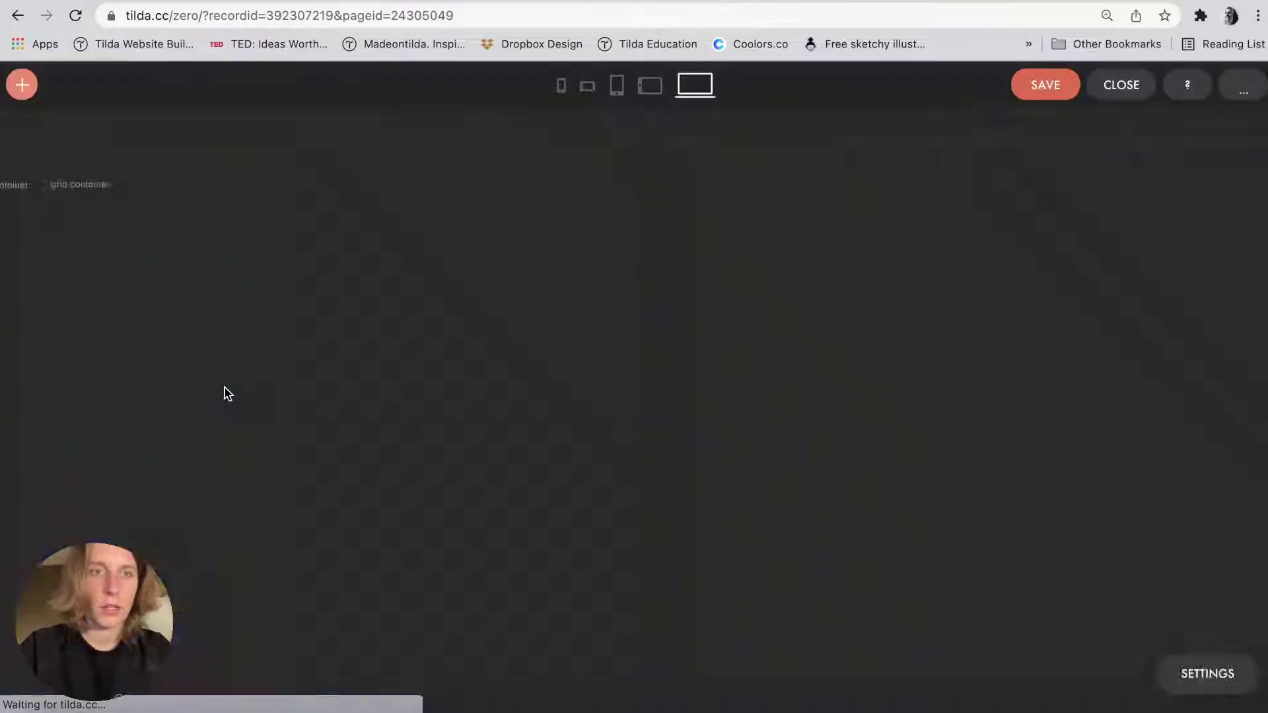
pyautogui.click(170, 312)
pyautogui.moveTo(170, 313); pyautogui.dragTo(165, 319)
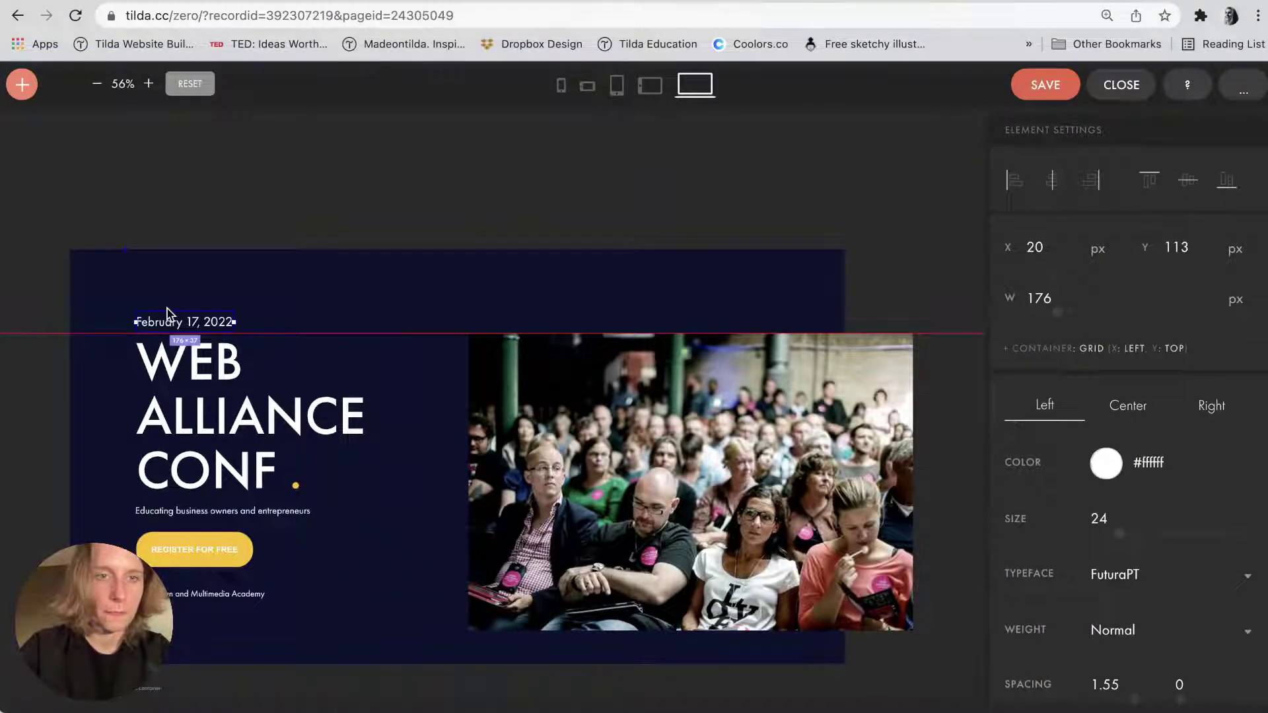
pyautogui.keyDown('shift'); pyautogui.click(171, 391); pyautogui.keyUp('shift')
pyautogui.keyDown('shift'); pyautogui.click(175, 514); pyautogui.keyUp('shift')
pyautogui.keyDown('shift'); pyautogui.click(175, 555); pyautogui.keyUp('shift')
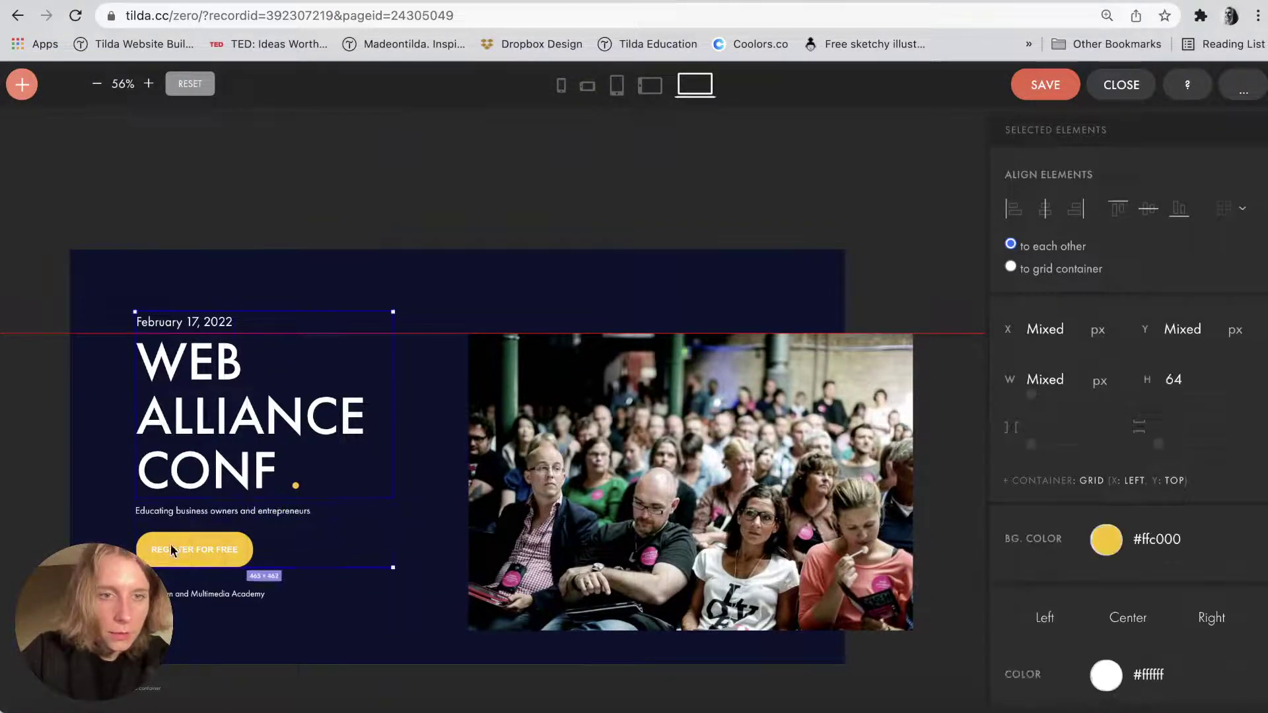
pyautogui.keyDown('shift'); pyautogui.click(175, 595); pyautogui.keyUp('shift')
pyautogui.hotkey('shift', 'Down')
pyautogui.hotkey('shift', 'Down')
pyautogui.hotkey('shift', 'Down')
pyautogui.hotkey('shift', 'Down')
pyautogui.hotkey('shift', 'Down')
pyautogui.hotkey('shift', 'Down')
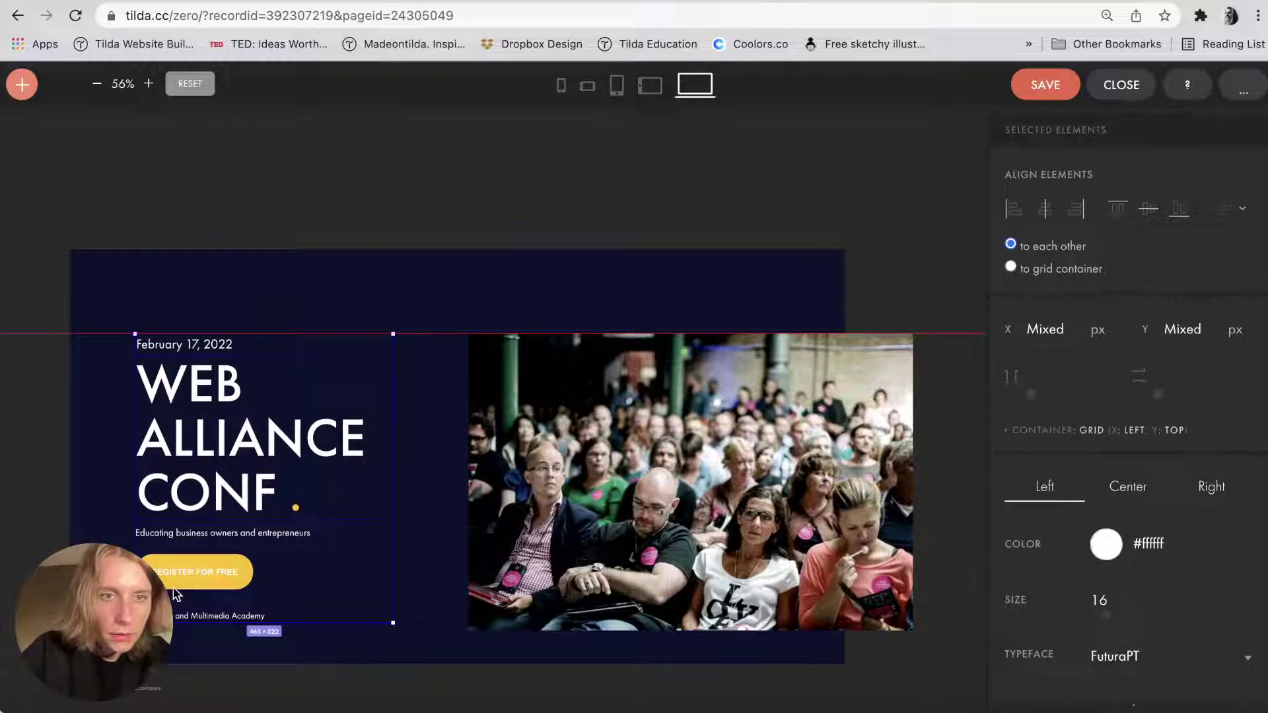
# Align the crowd photo's top with the text group, then save and publish.
pyautogui.keyDown('shift'); pyautogui.click(532, 373); pyautogui.keyUp('shift')
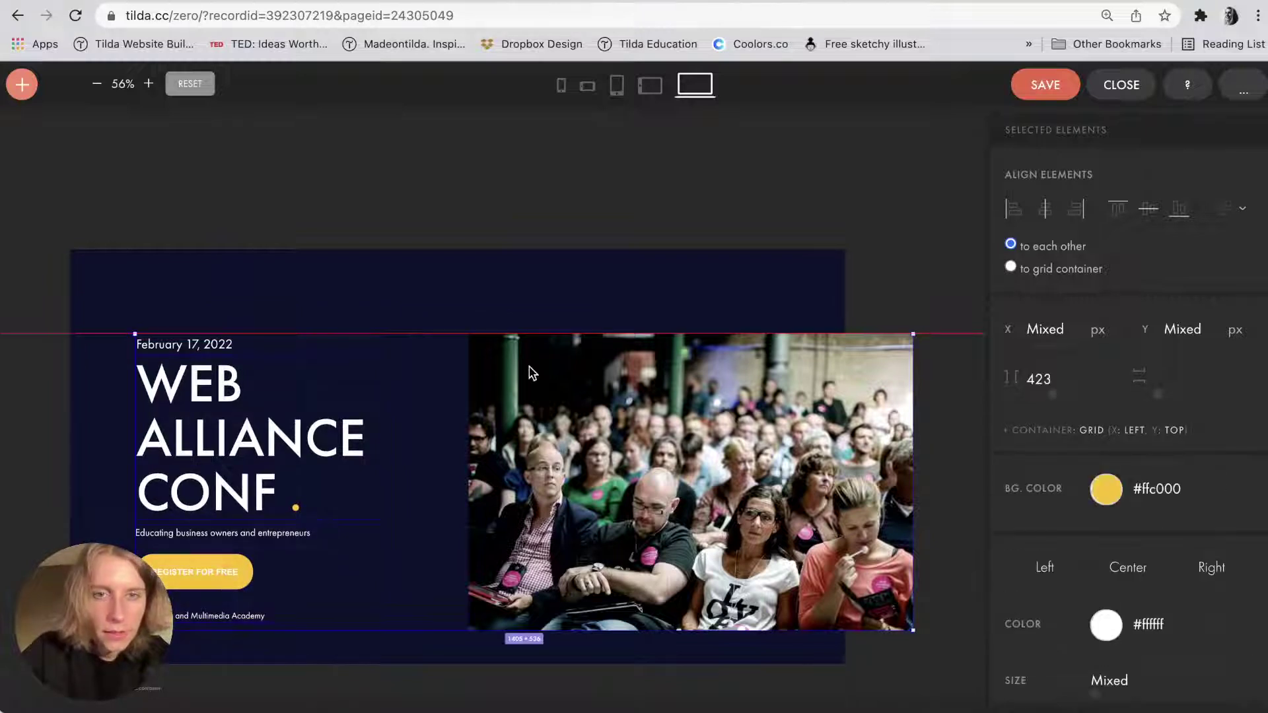
pyautogui.hotkey('shift', 'Up')
pyautogui.hotkey('shift', 'Up')
pyautogui.hotkey('shift', 'Up')
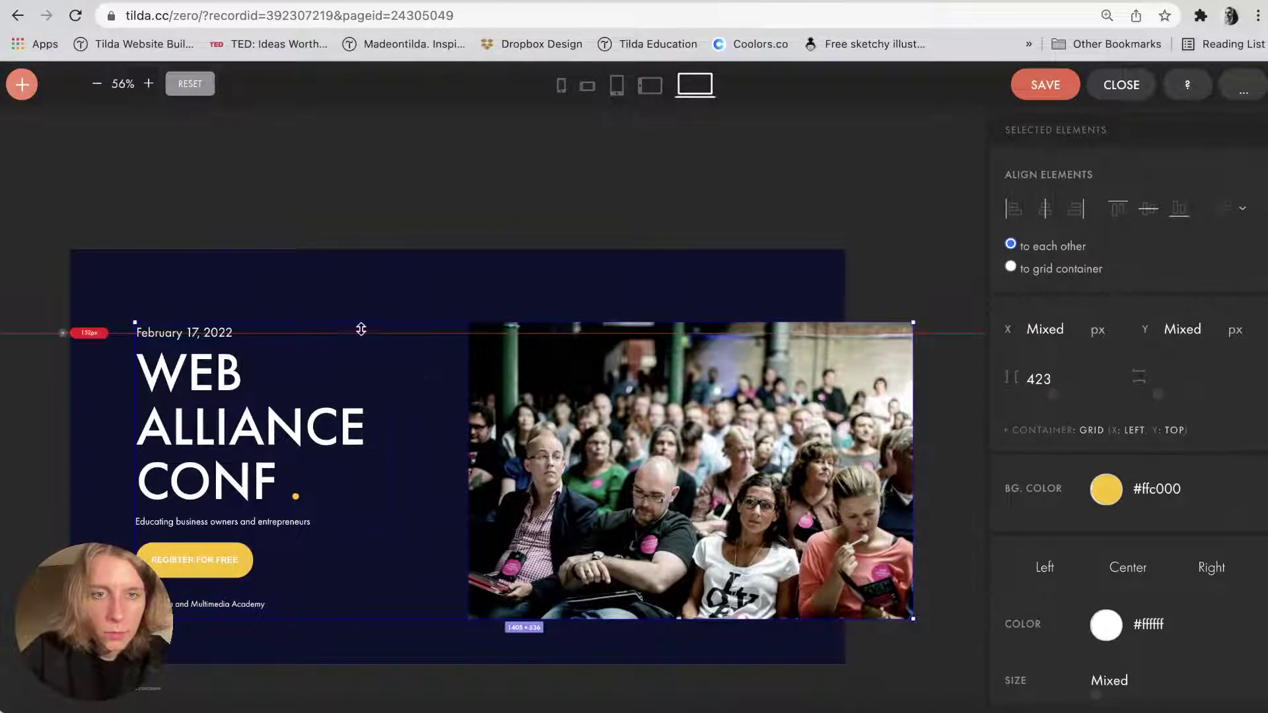
pyautogui.moveTo(358, 332); pyautogui.dragTo(356, 322)
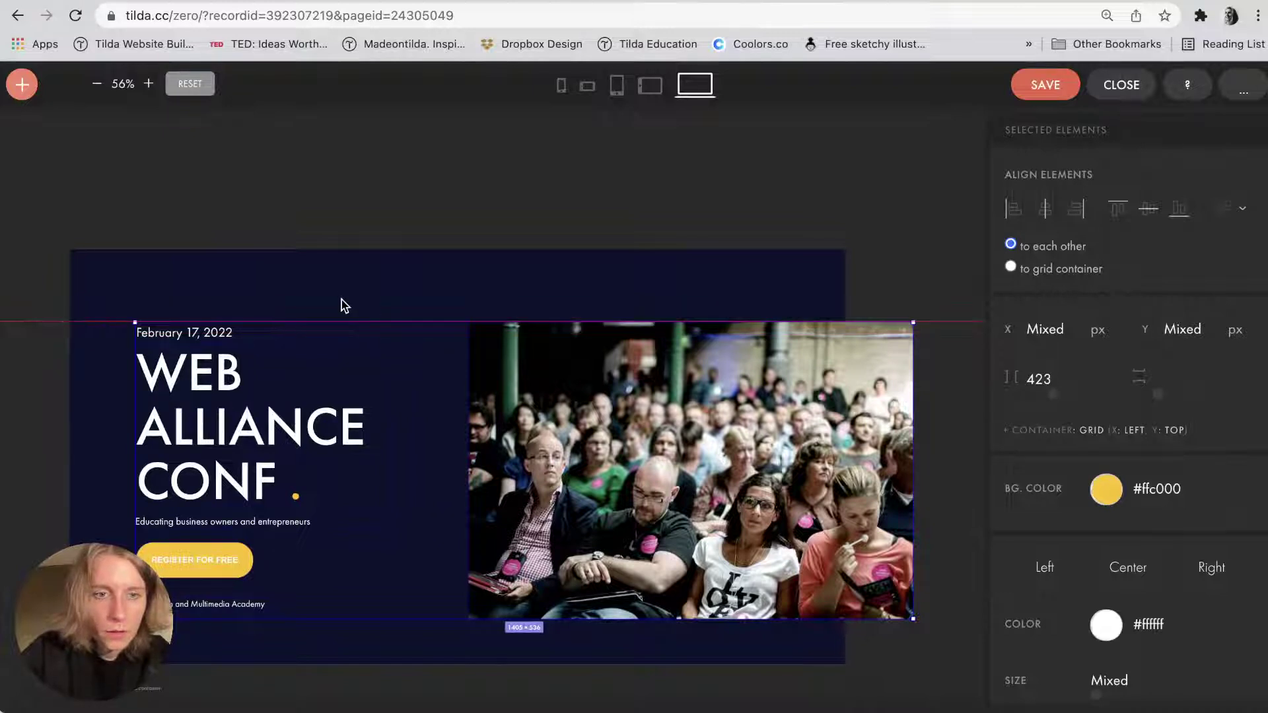
pyautogui.hotkey('shift', 'Up')
pyautogui.click(350, 289)
pyautogui.click(1043, 86)
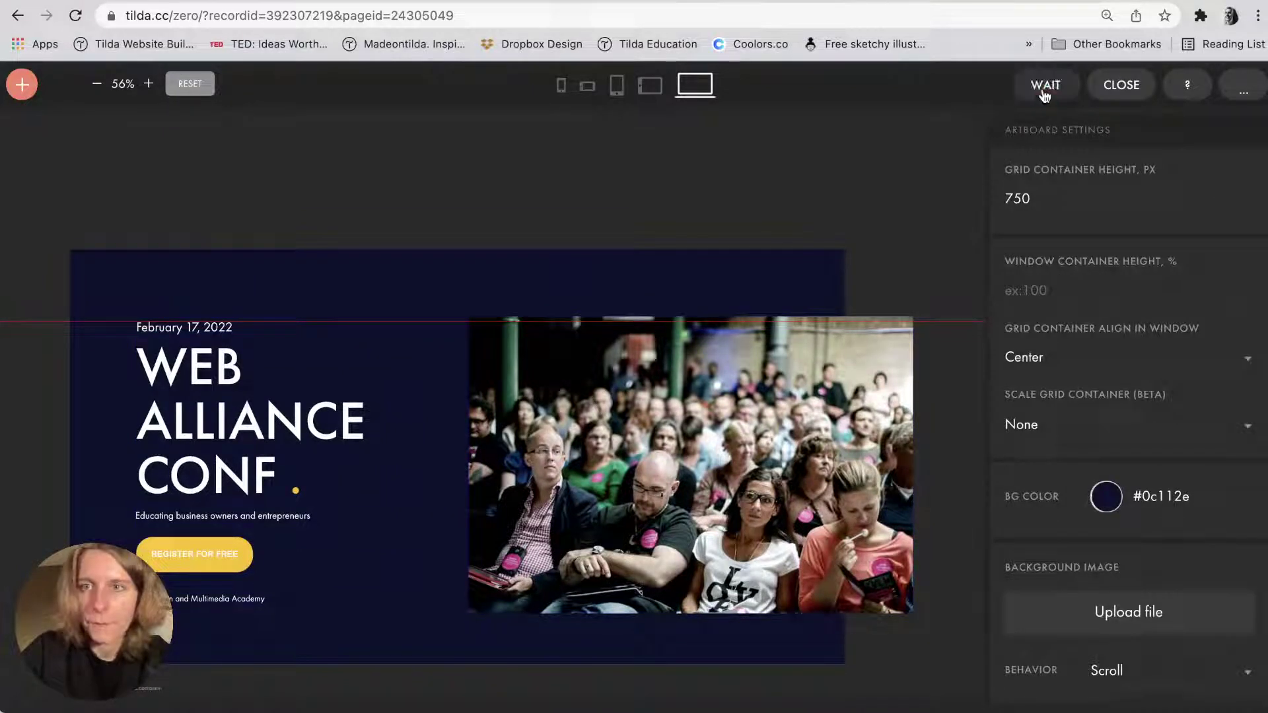
pyautogui.click(1133, 83)
pyautogui.click(1010, 86)
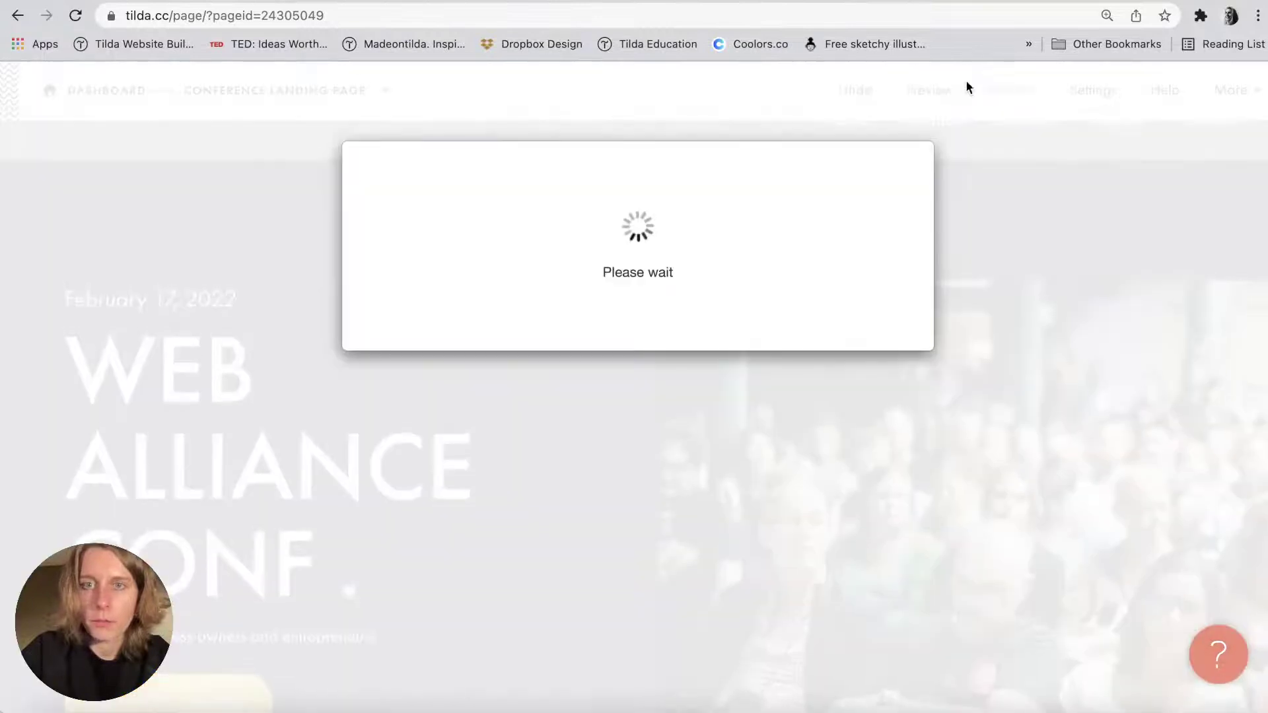
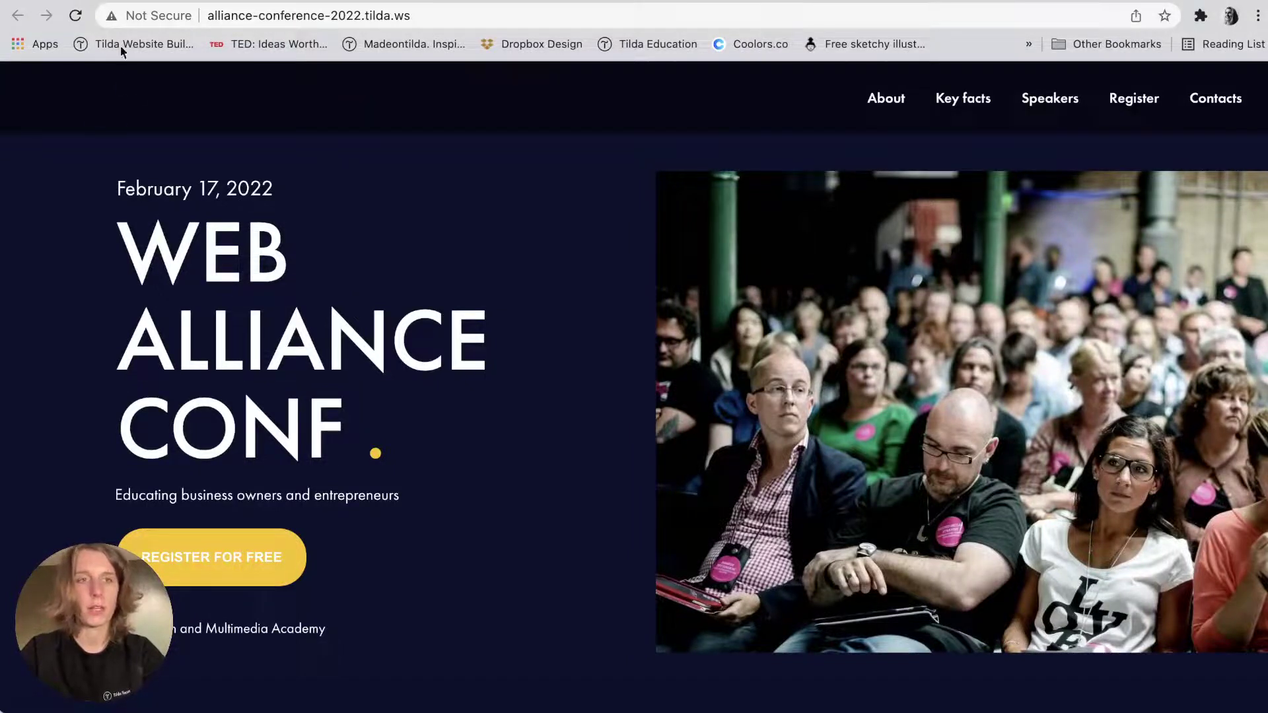
# Close the publish confirmation and open the hero Zero Block in the Block Editor.
pyautogui.click(137, 1)
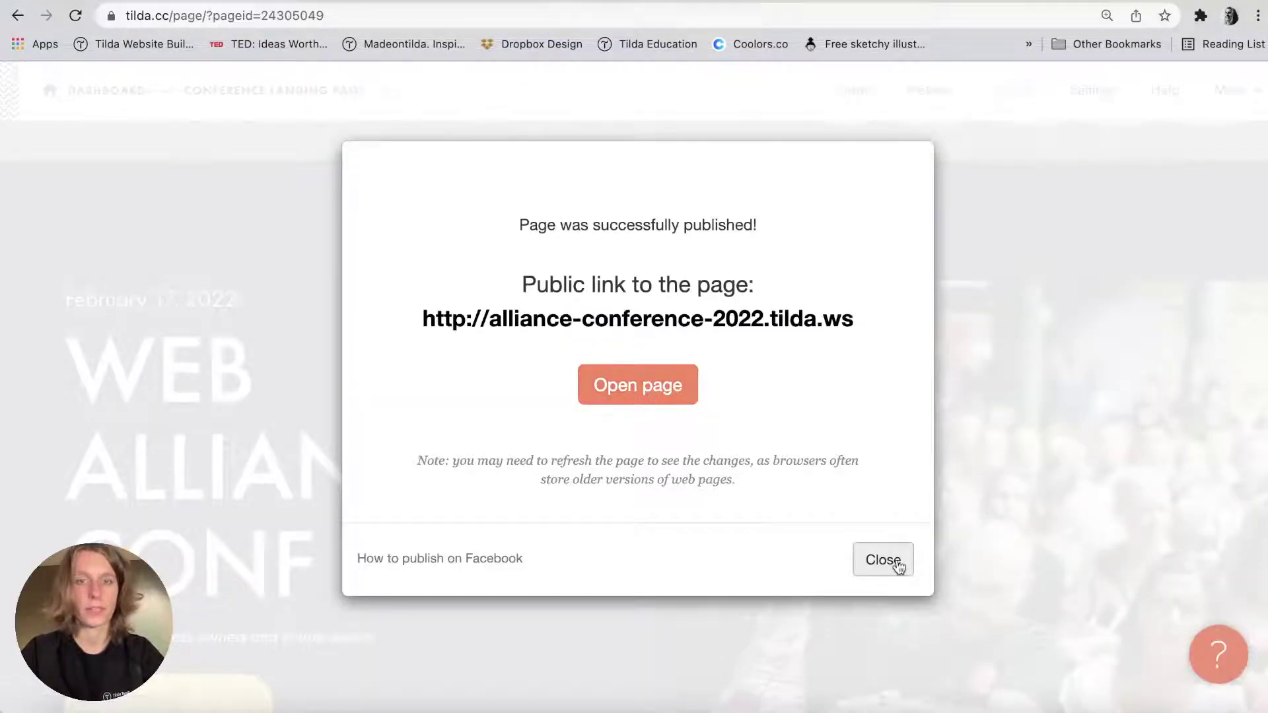
pyautogui.click(892, 565)
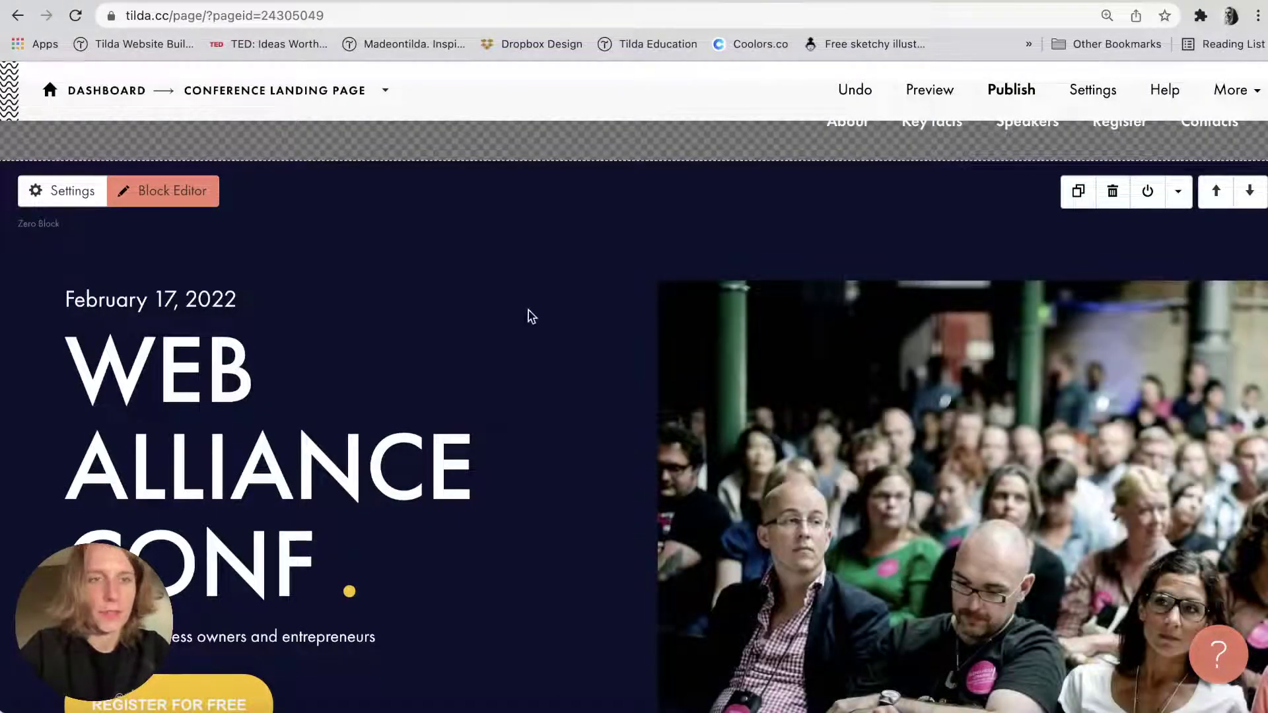
pyautogui.click(148, 190)
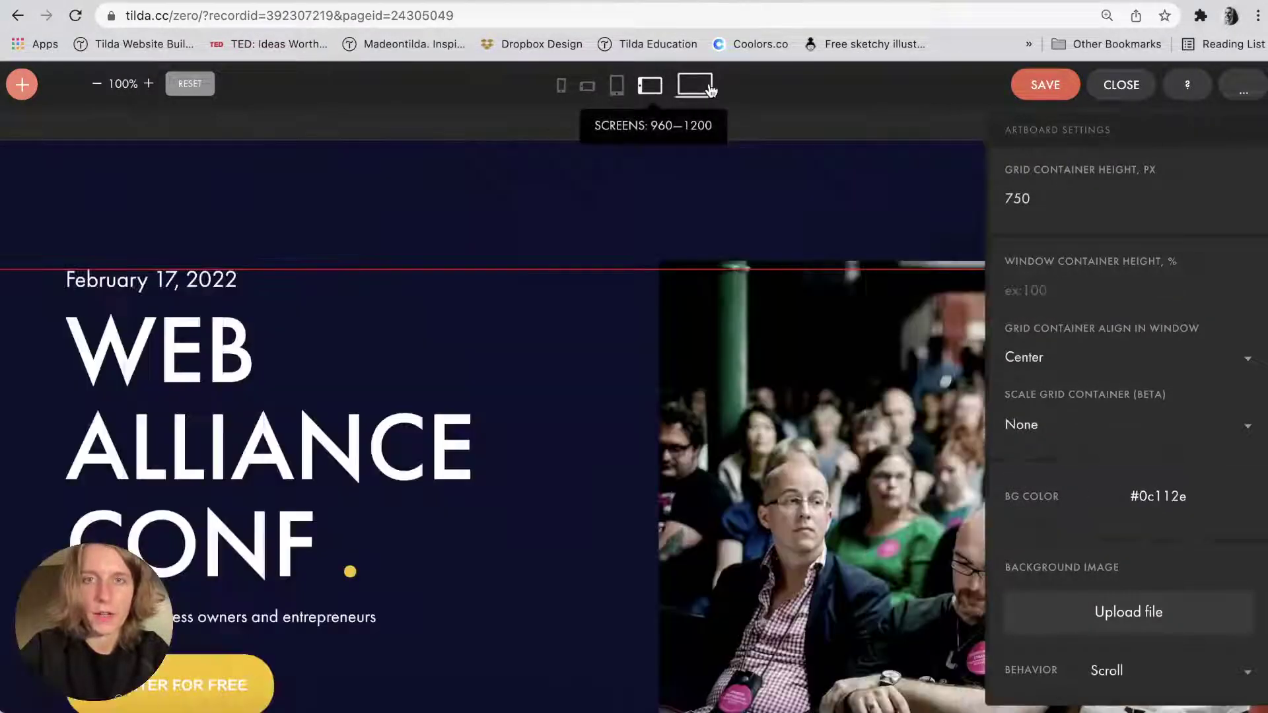
# Copy the desktop layout's #0c112e artboard background colour.
pyautogui.click(599, 93)
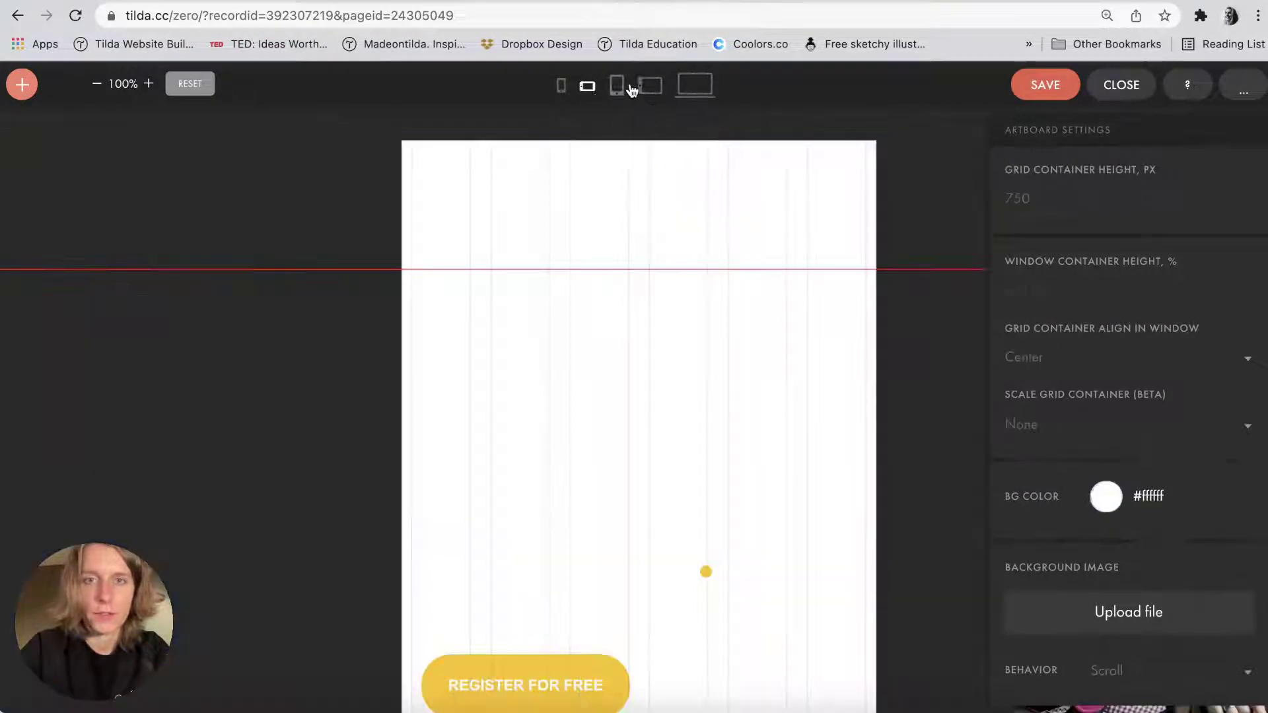
pyautogui.click(650, 84)
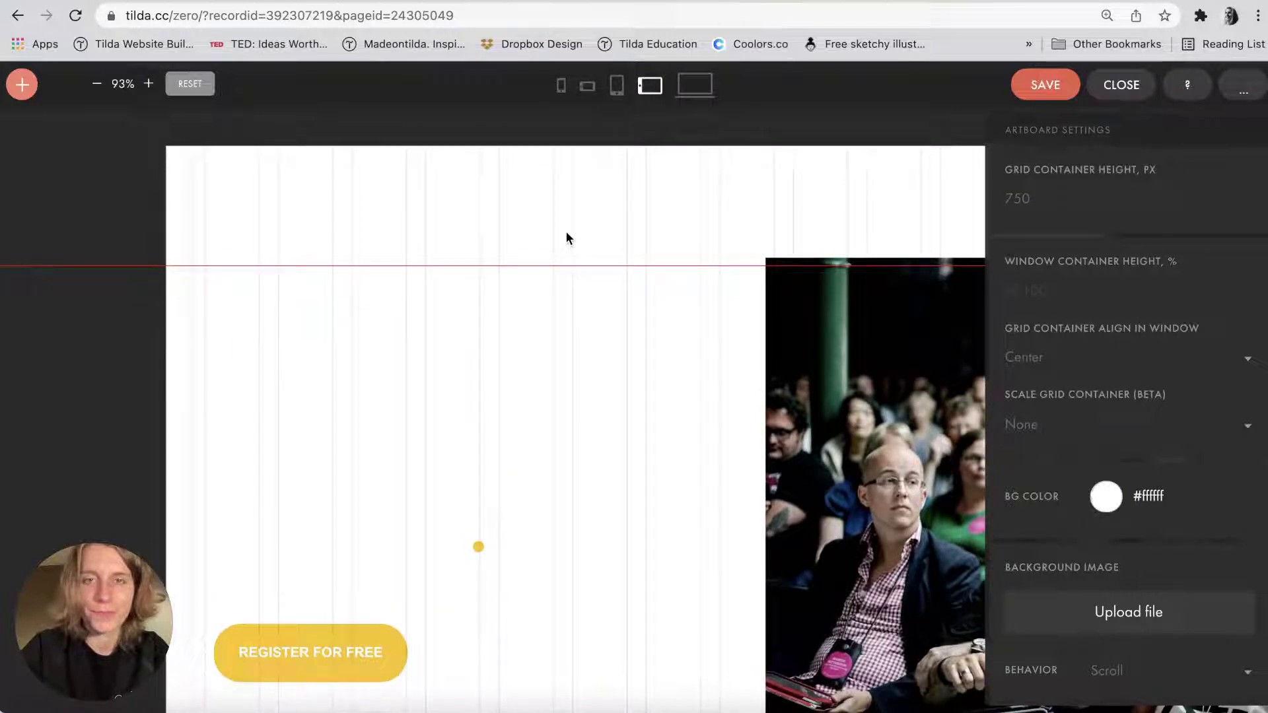
pyautogui.click(694, 86)
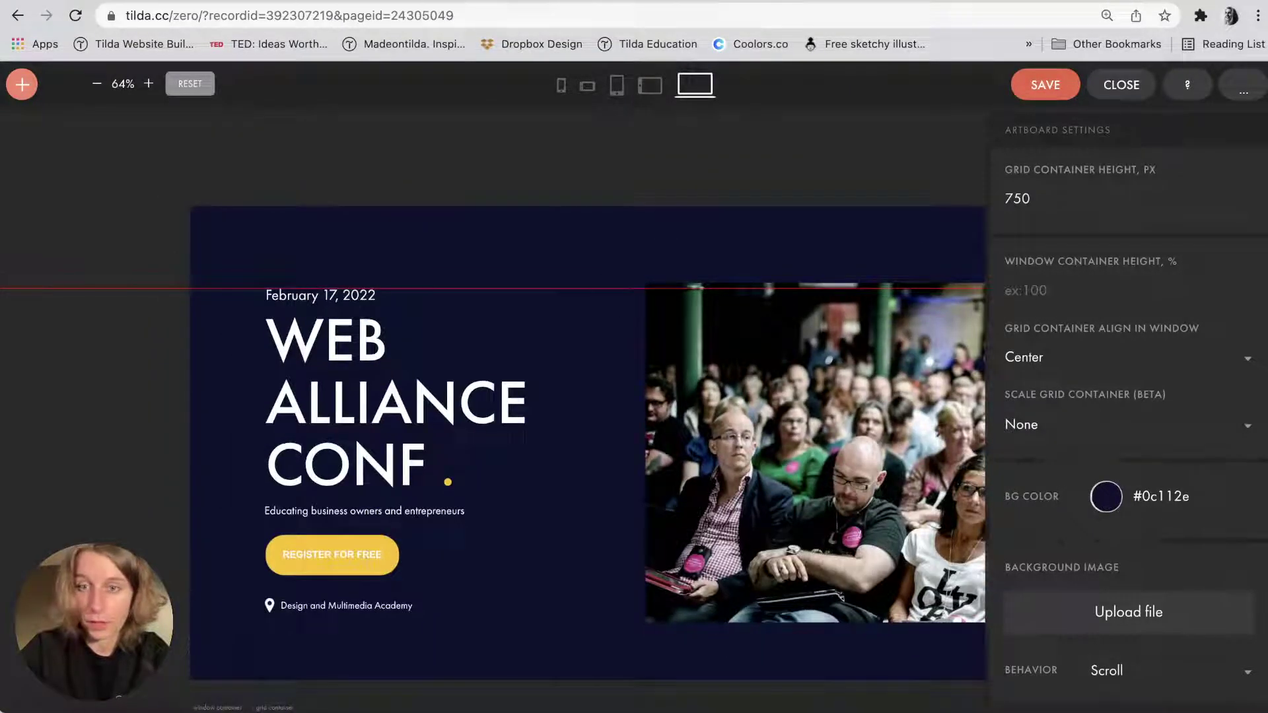
pyautogui.click(1161, 496)
pyautogui.press('super+c')
pyautogui.click(705, 212)
# Paste #0c112e as the artboard background on the tablet-landscape and tablet-portrait layouts.
pyautogui.click(654, 87)
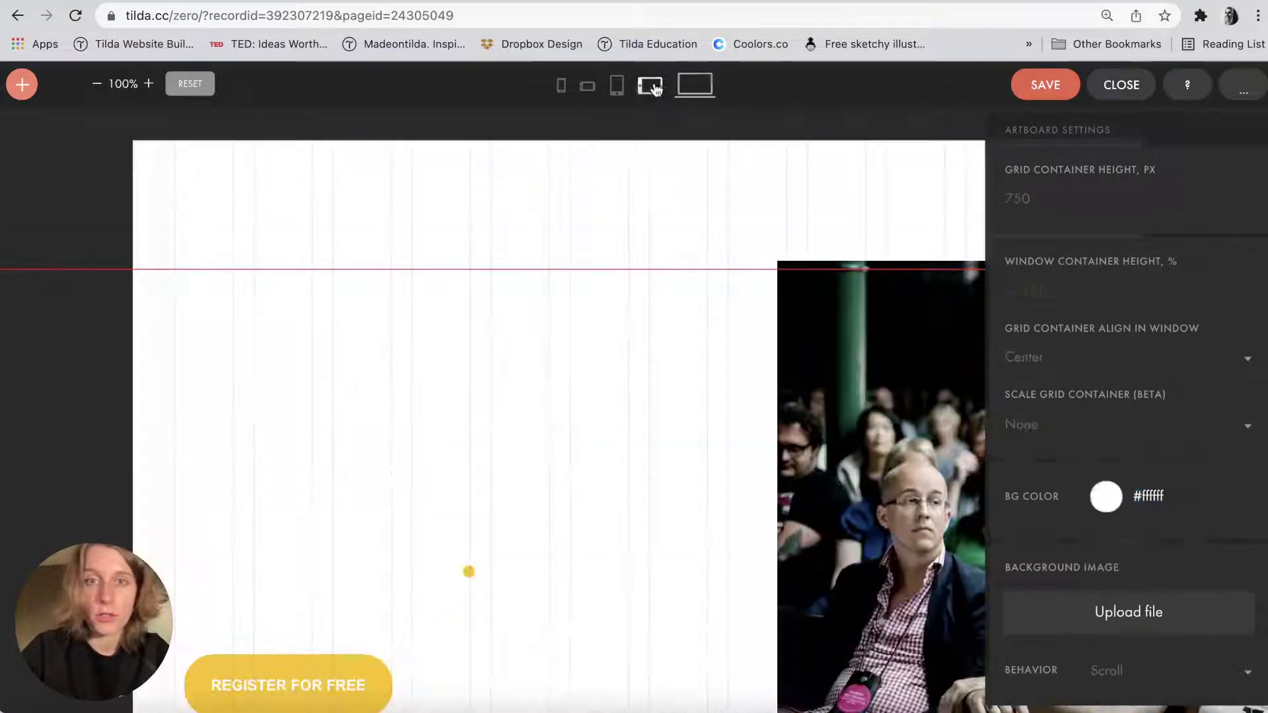
pyautogui.click(1154, 496)
pyautogui.press('super+v')
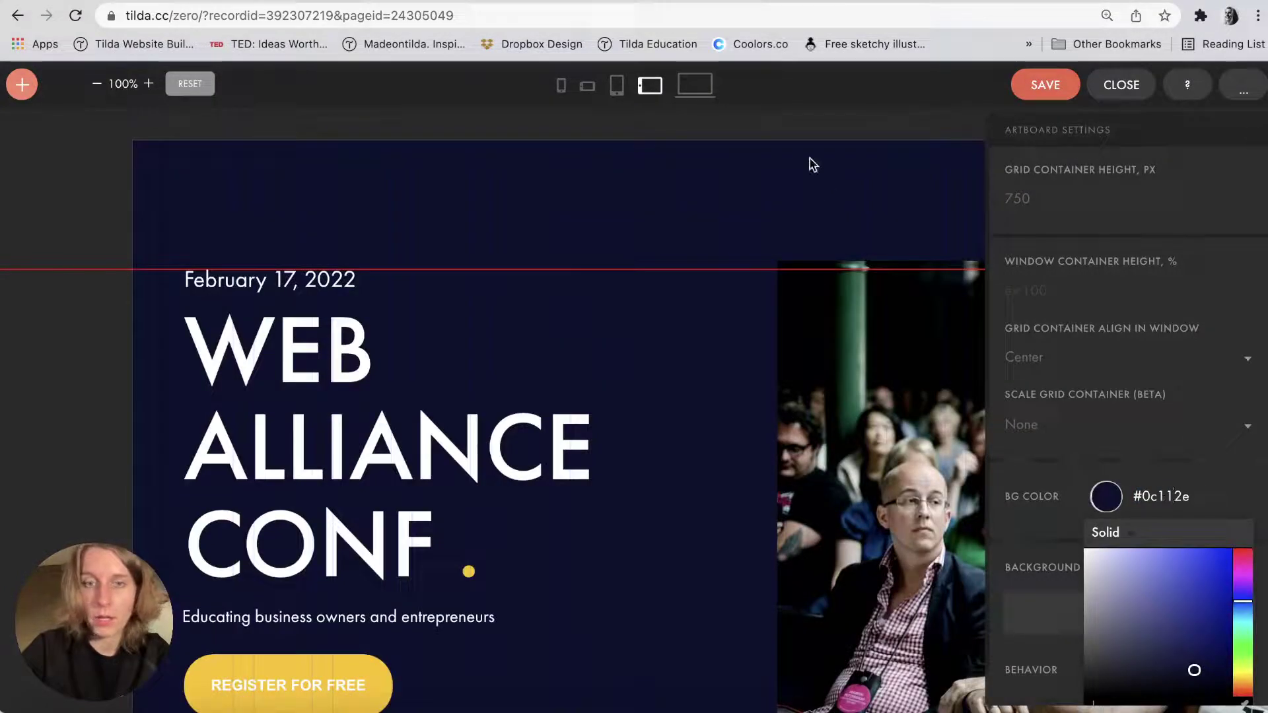
pyautogui.click(617, 86)
pyautogui.click(1155, 496)
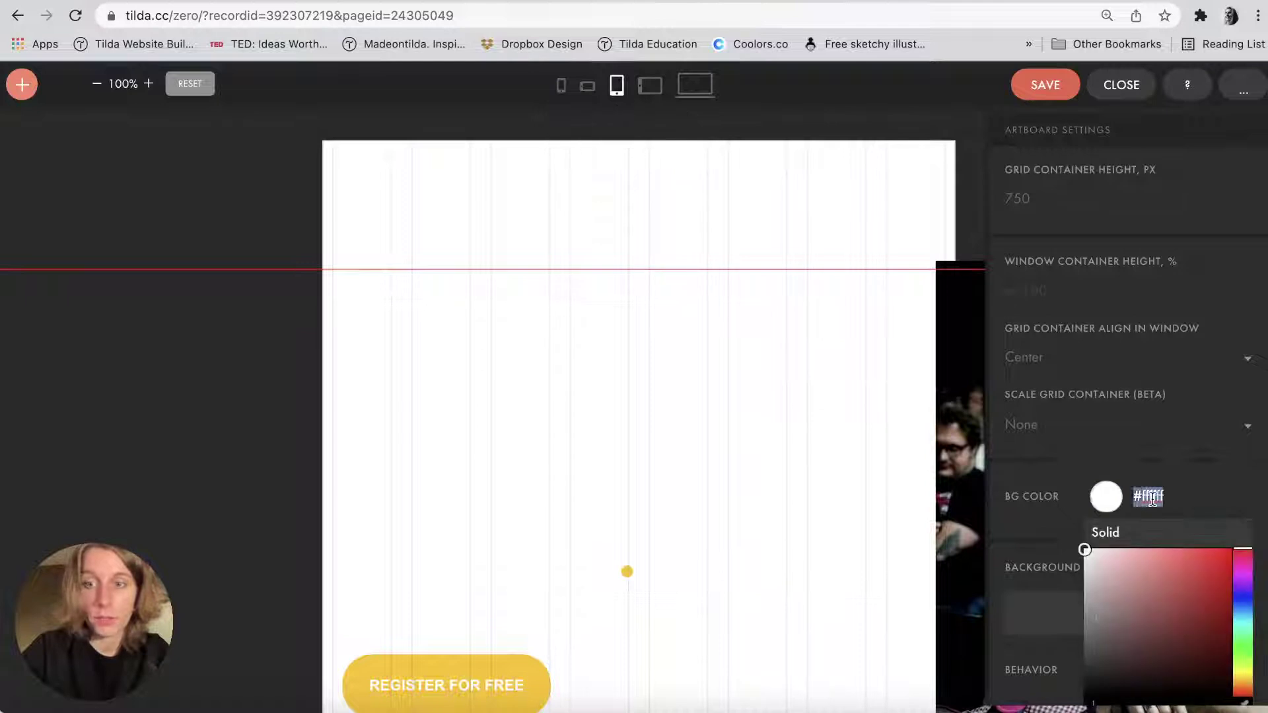
pyautogui.press('super+v')
# Replace the white background with #0c112e on the phone-landscape and phone-portrait layouts.
pyautogui.click(587, 86)
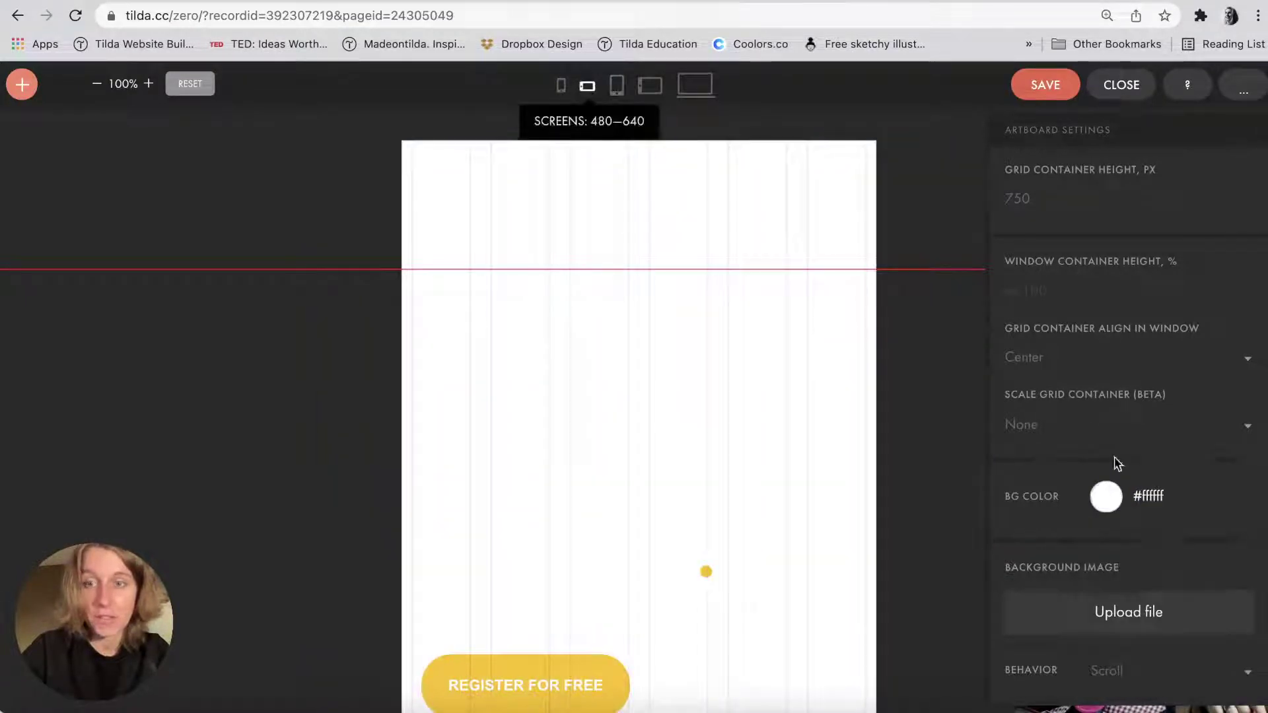
pyautogui.click(1152, 495)
pyautogui.click(1158, 496)
pyautogui.press('super+v')
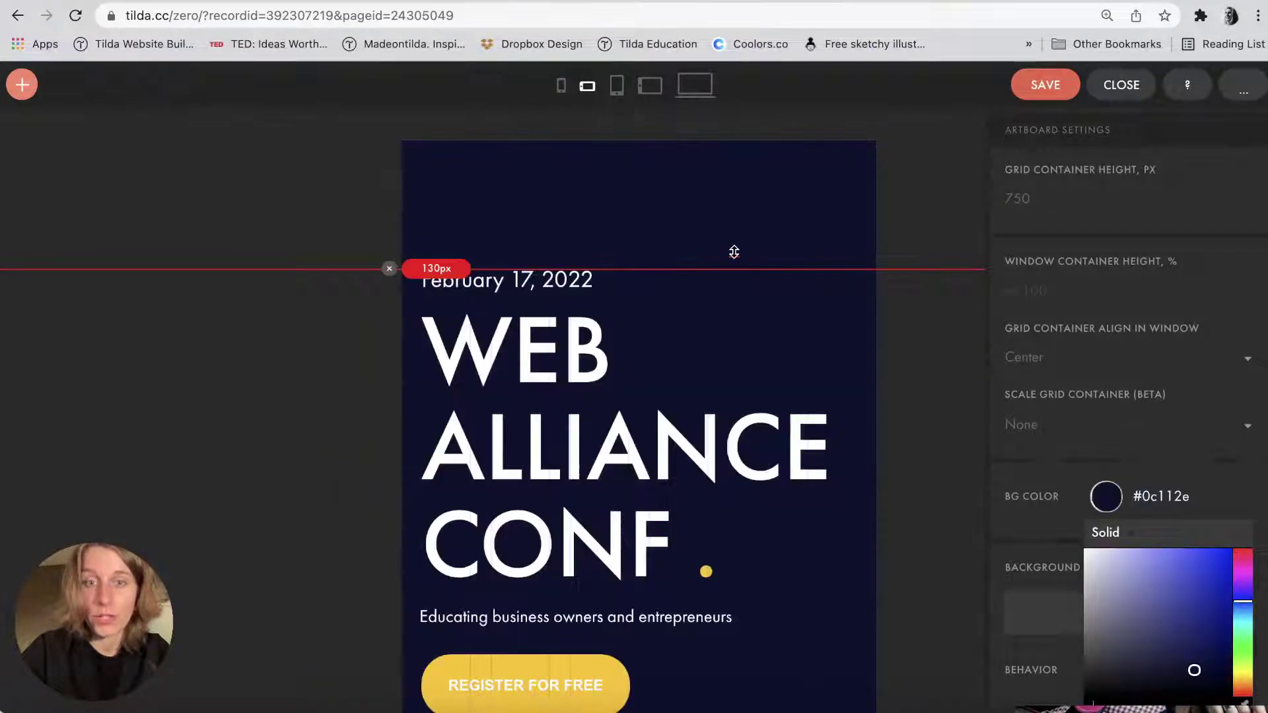
pyautogui.click(561, 86)
pyautogui.click(1159, 496)
pyautogui.press('super+v')
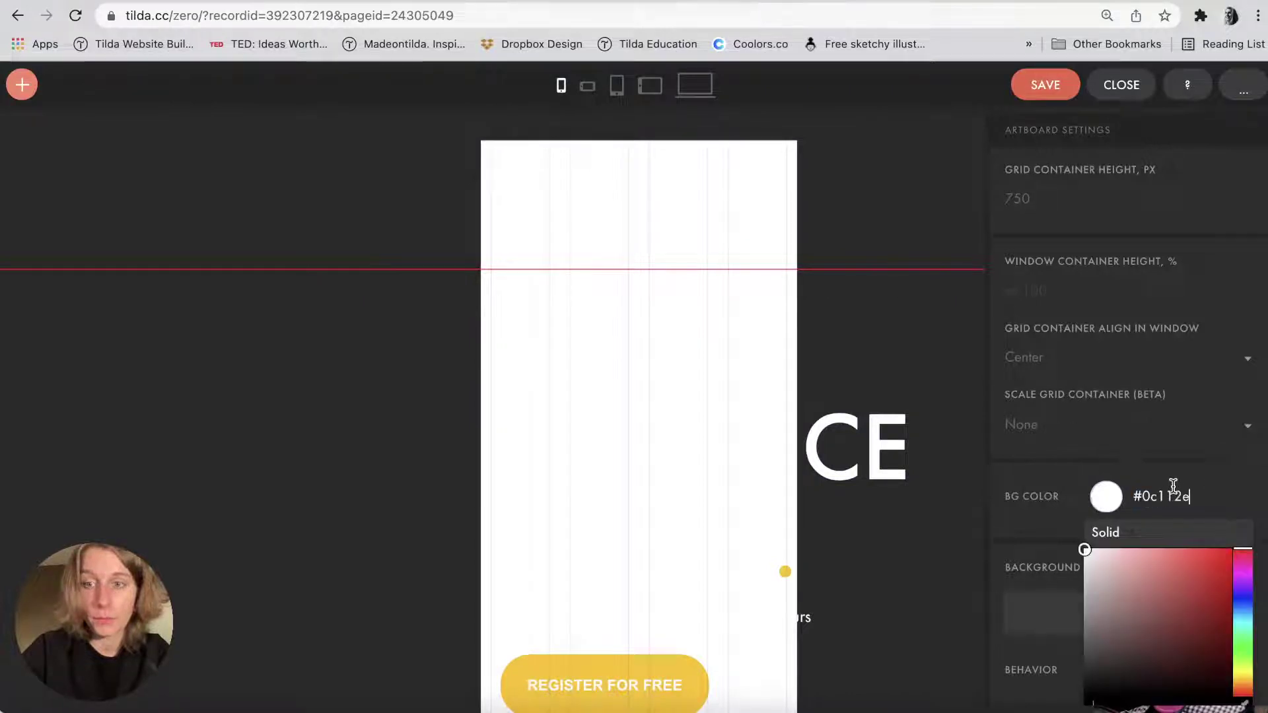
pyautogui.click(662, 238)
pyautogui.click(608, 401)
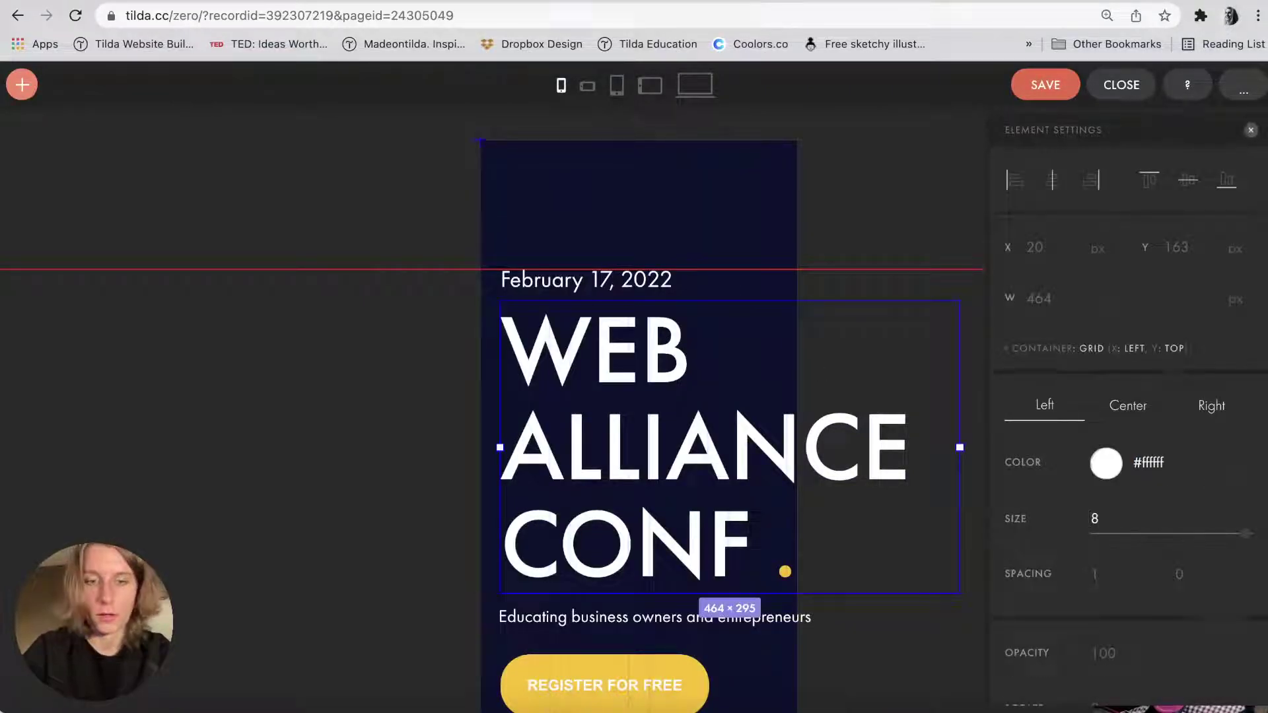
# Set the WEB ALLIANCE CONF headline to size 65 and narrow it to three lines.
pyautogui.write('6')
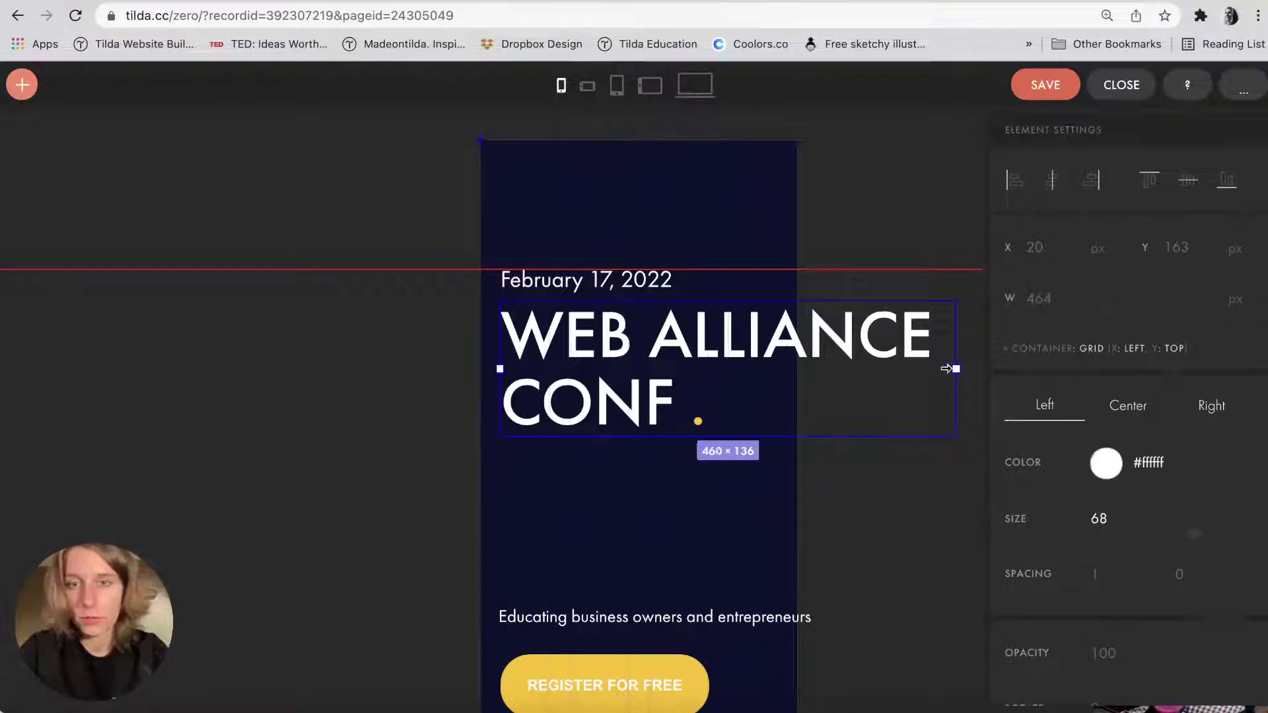
pyautogui.moveTo(956, 369); pyautogui.dragTo(777, 414)
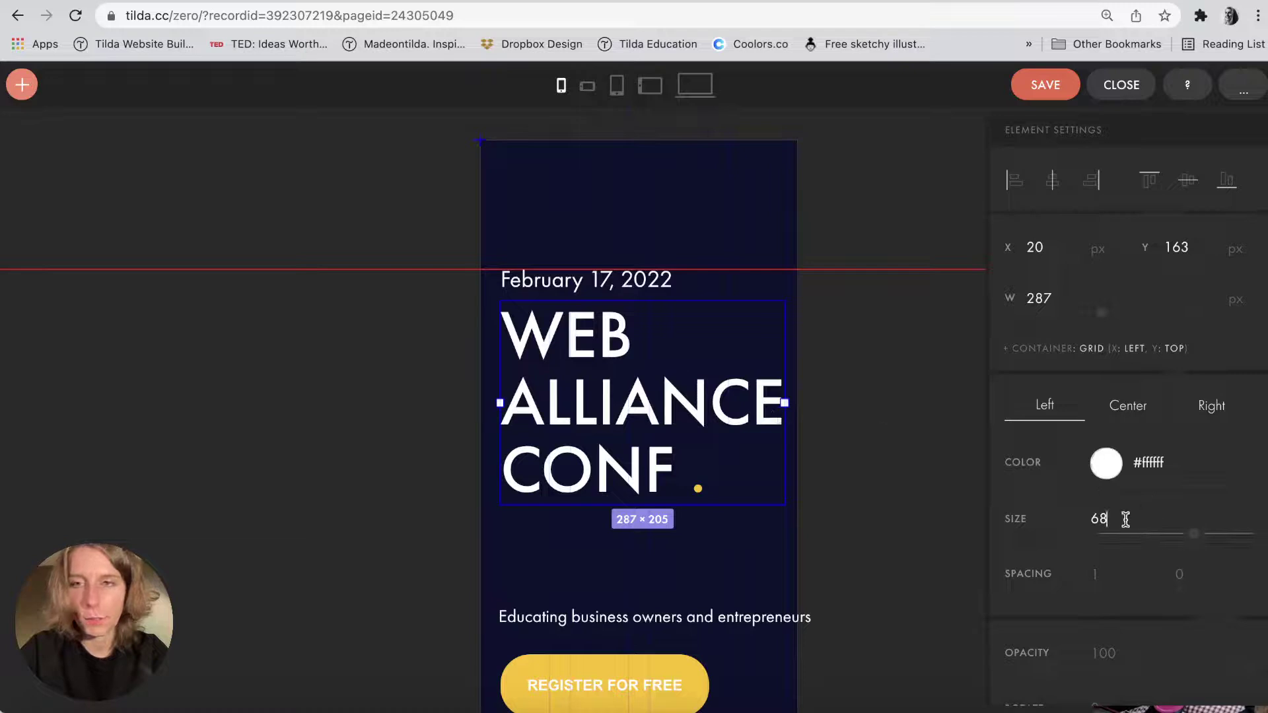
pyautogui.write('5')
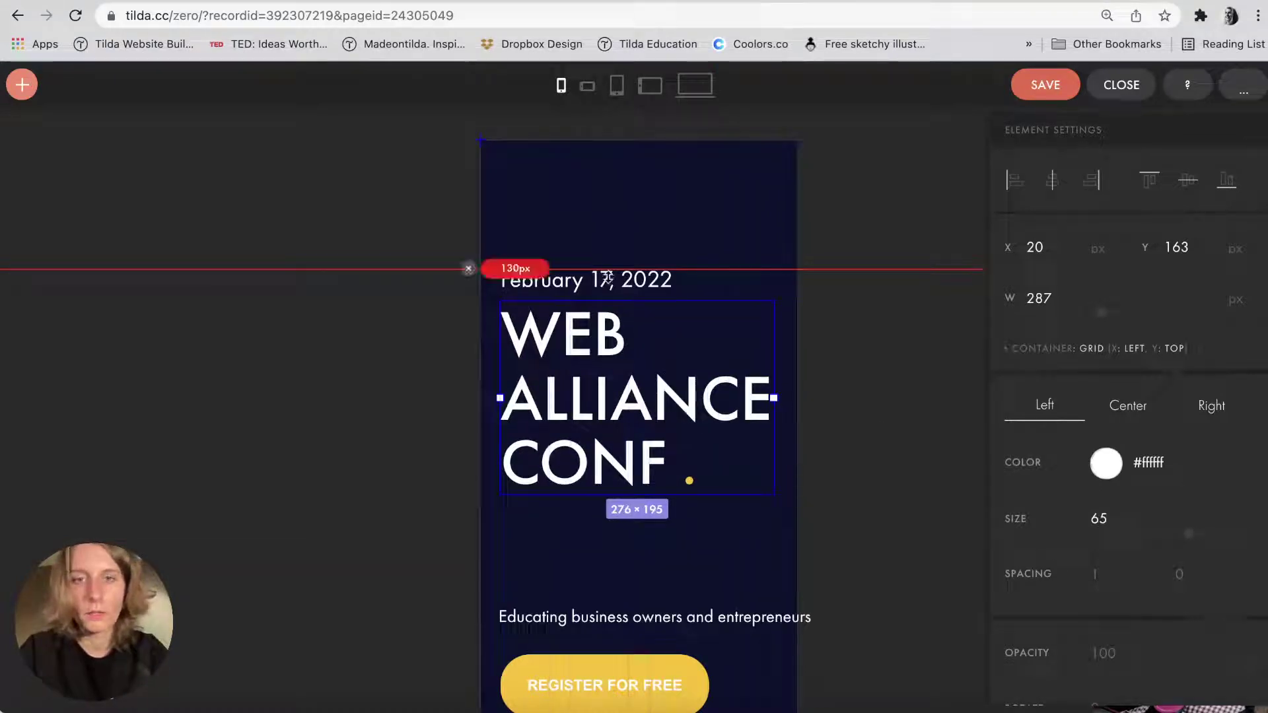
# Set the February 17, 2022 date to size 20 and move it up to the 130px guide.
pyautogui.click(603, 288)
pyautogui.click(1100, 512)
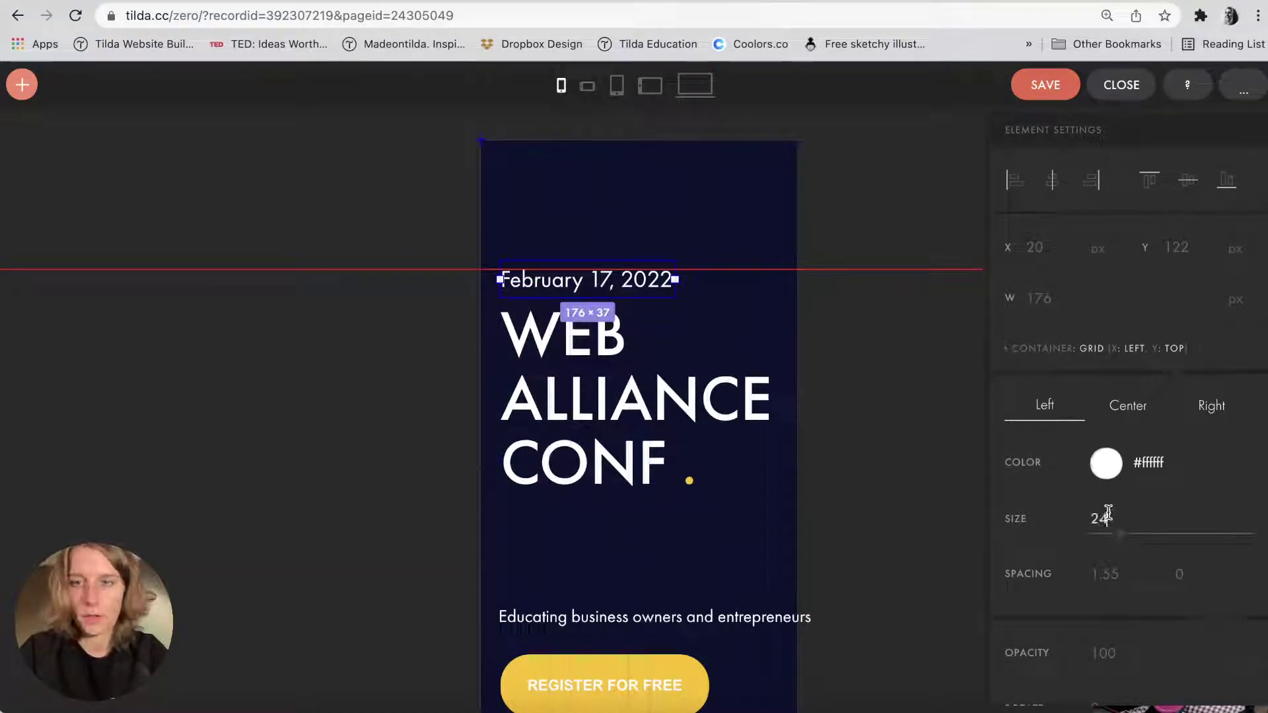
pyautogui.press('BackSpace')
pyautogui.write('0')
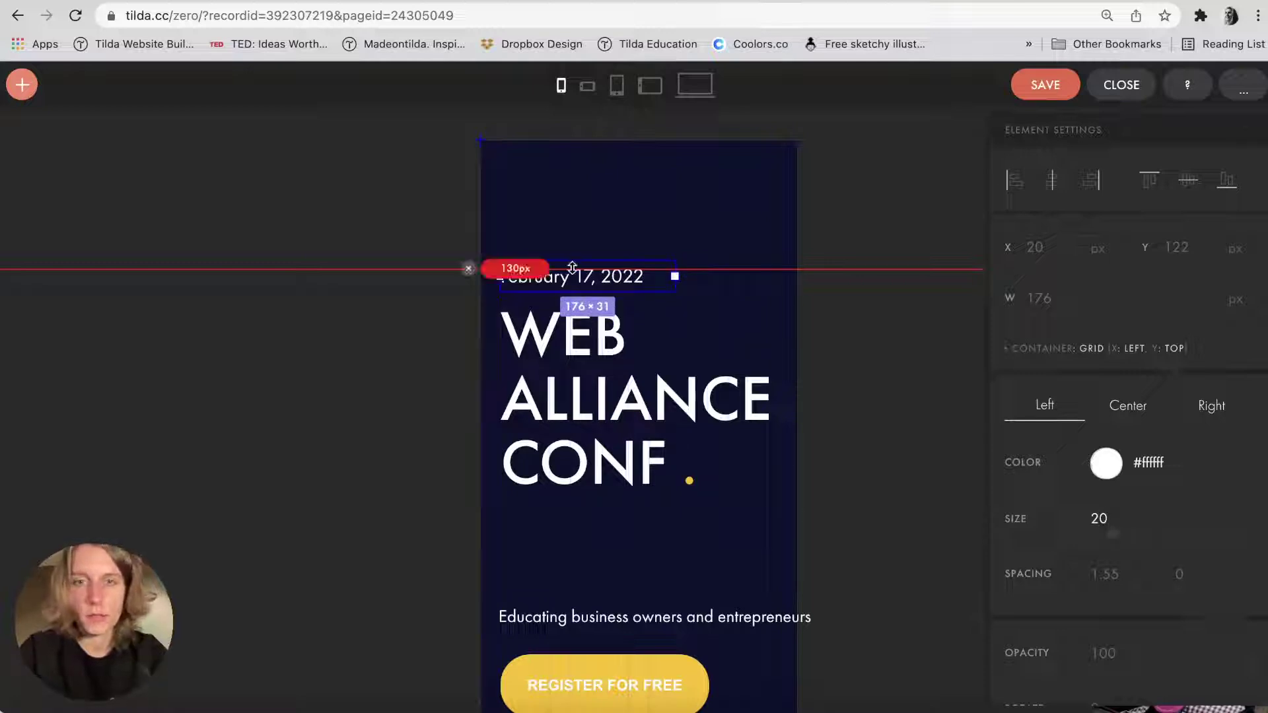
pyautogui.moveTo(569, 294); pyautogui.dragTo(575, 215)
pyautogui.click(713, 274)
pyautogui.click(568, 346)
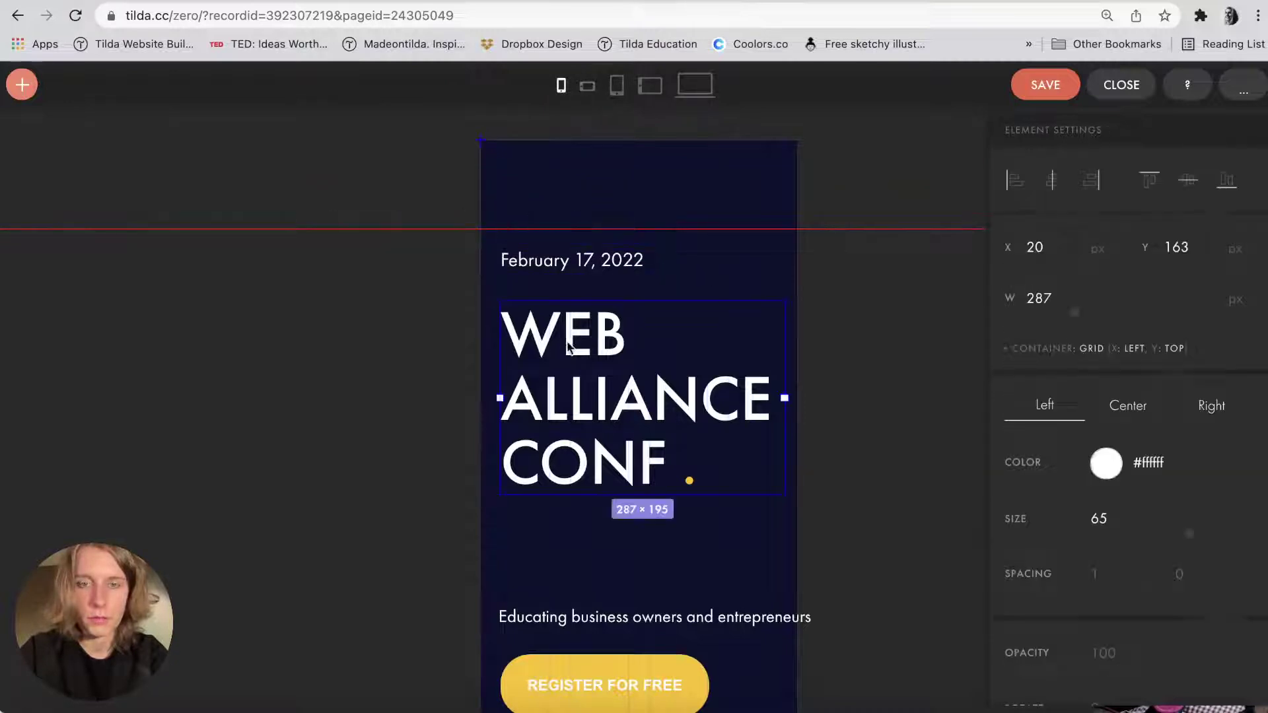
pyautogui.click(560, 268)
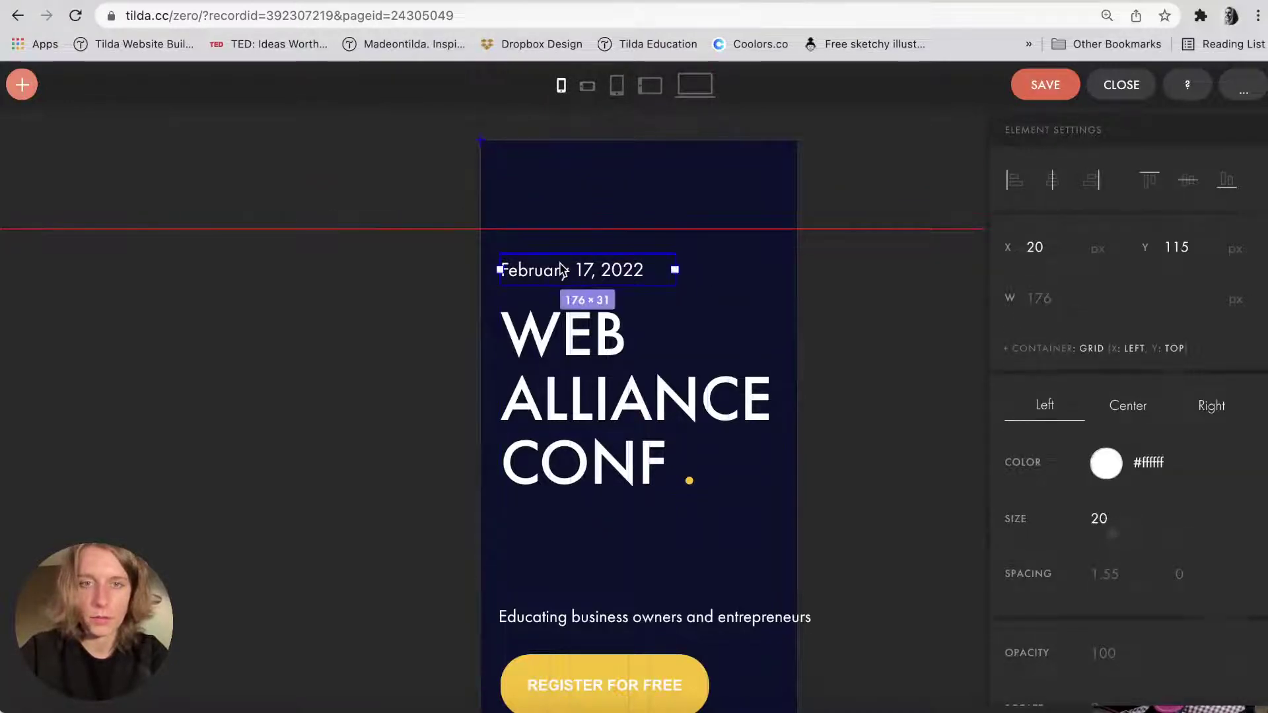
pyautogui.click(583, 561)
# Make the tagline size 18 on two lines under the headline, and raise the register button.
pyautogui.scroll(-3, 649, 497)
pyautogui.click(651, 469)
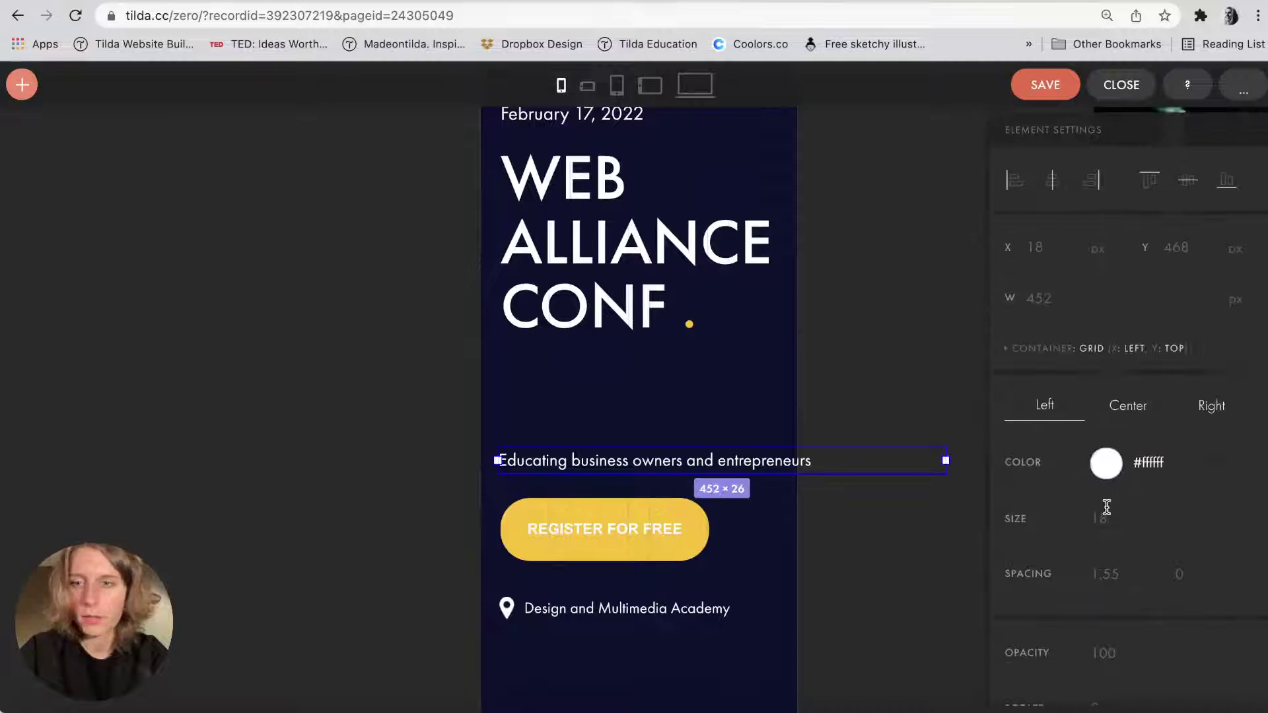
pyautogui.write('14')
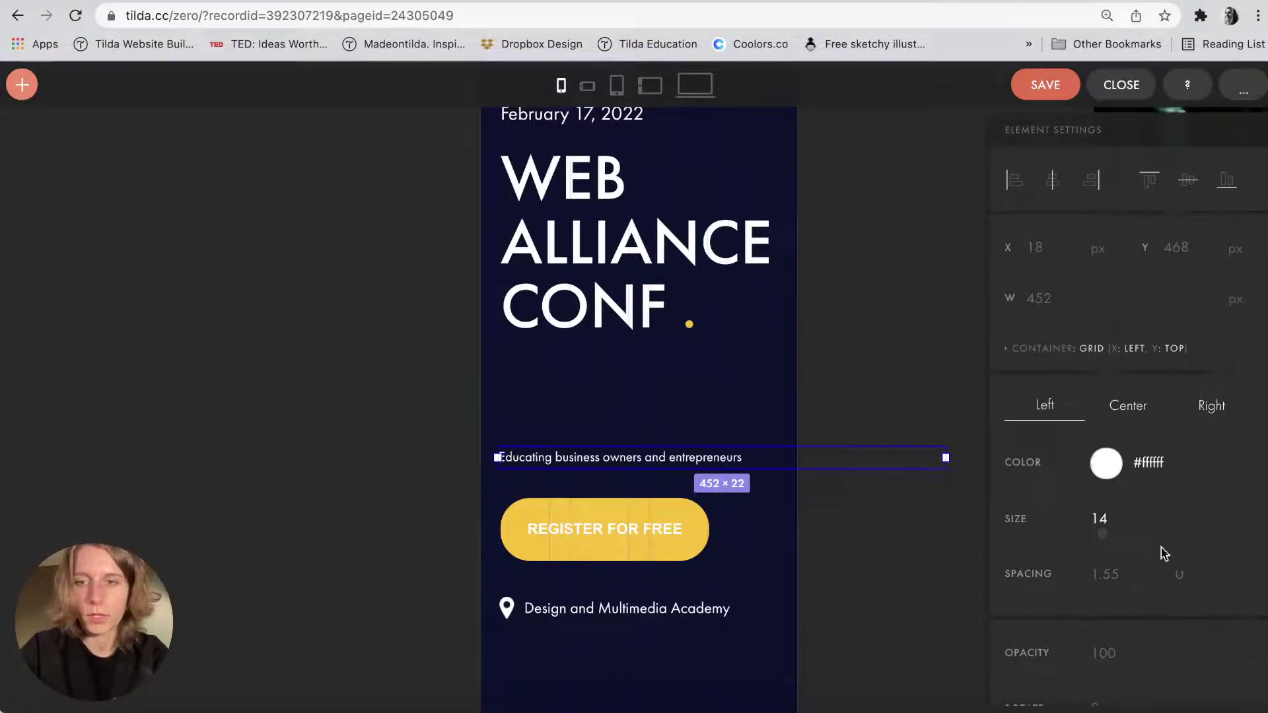
pyautogui.write('37')
pyautogui.write('1')
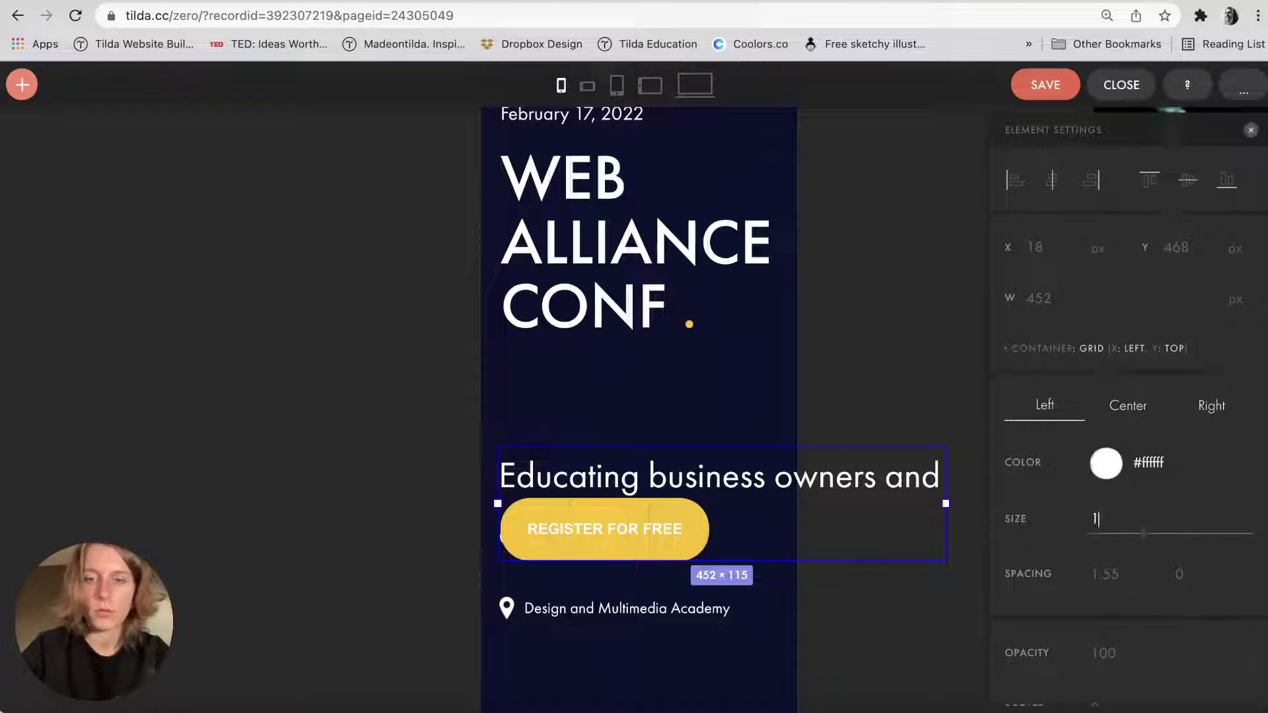
pyautogui.write('8')
pyautogui.moveTo(953, 464); pyautogui.dragTo(702, 473)
pyautogui.moveTo(615, 475); pyautogui.dragTo(614, 394)
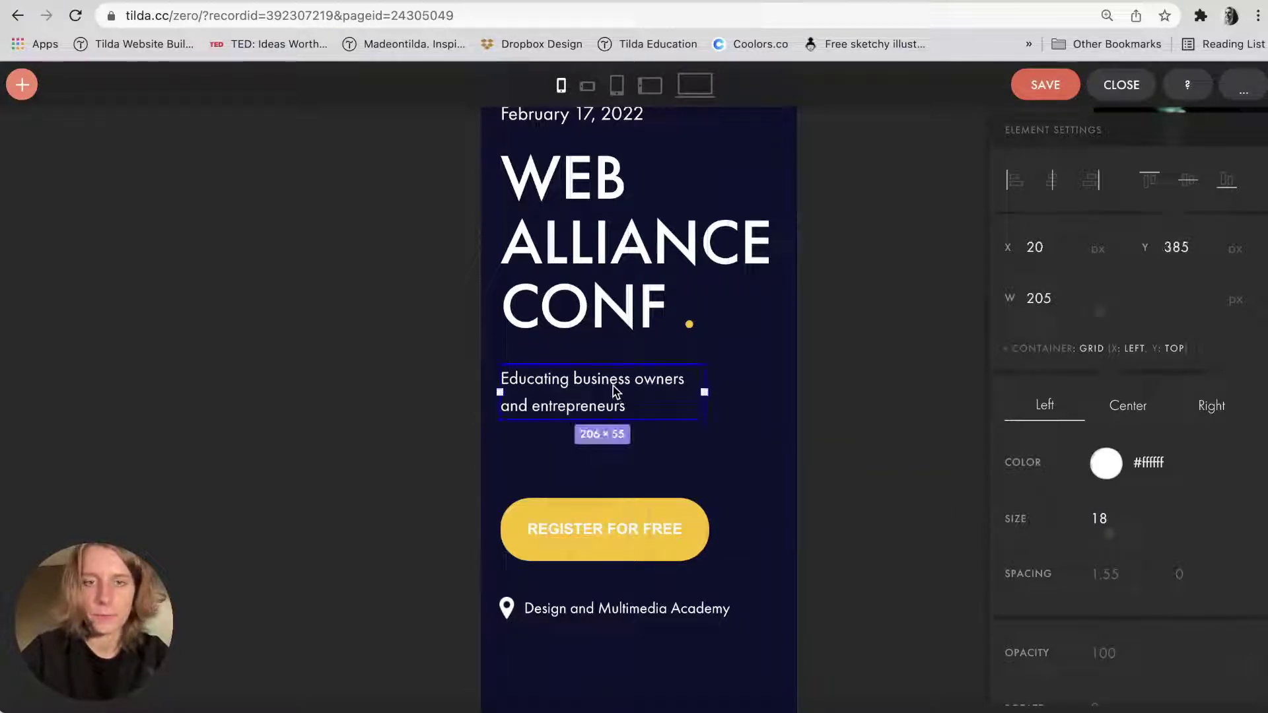
pyautogui.click(601, 510)
pyautogui.moveTo(601, 509); pyautogui.dragTo(592, 485)
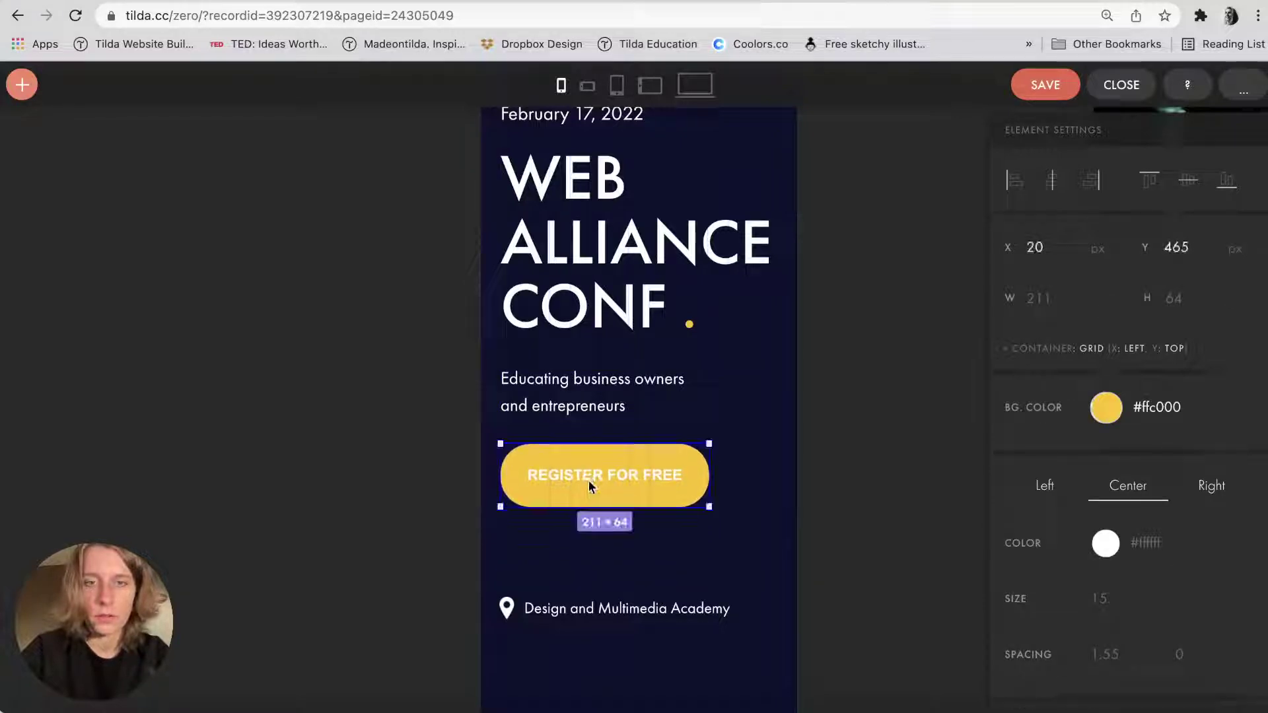
# Set the Design and Multimedia Academy line to size 16 and widen it onto one line.
pyautogui.scroll(5, 589, 481)
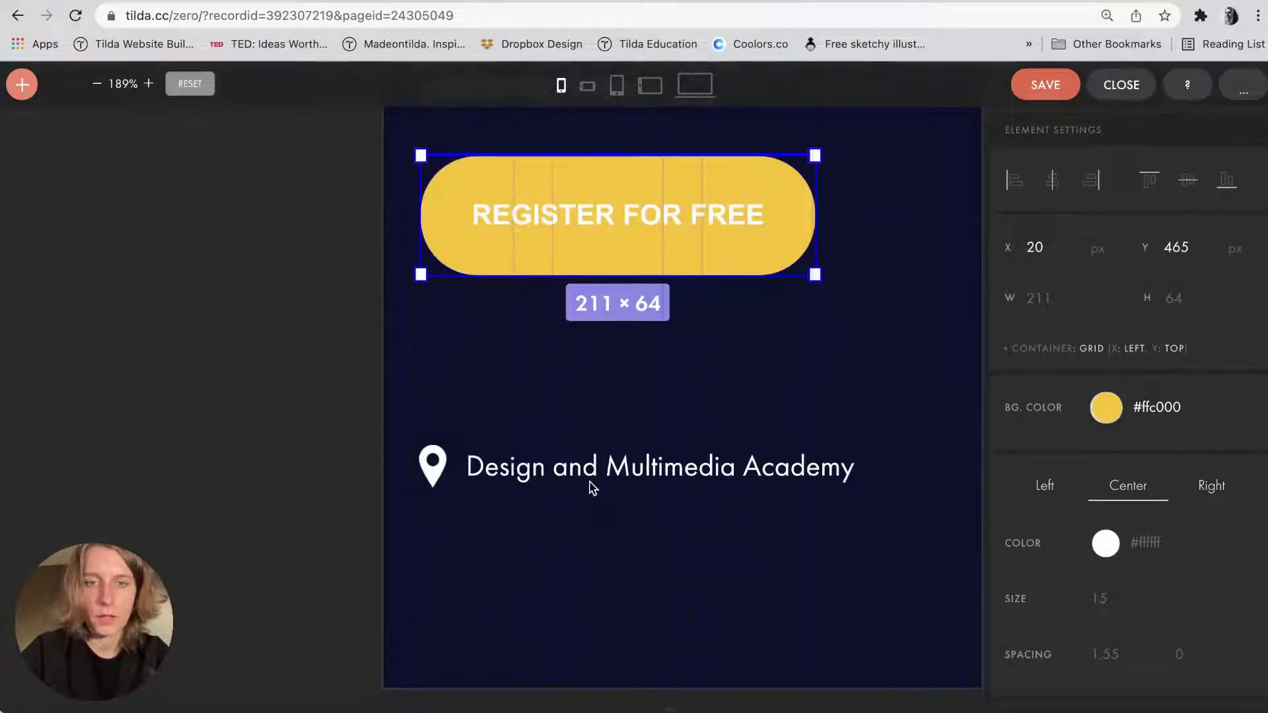
pyautogui.click(541, 476)
pyautogui.scroll(3, 543, 476)
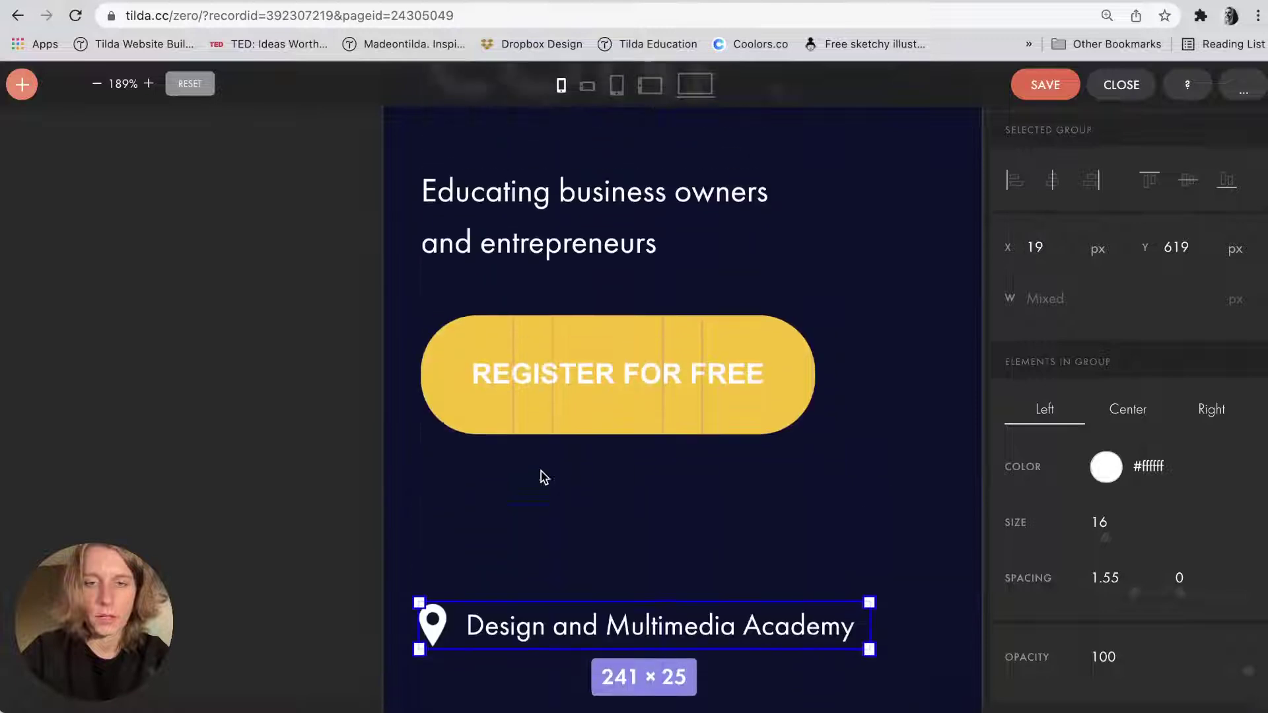
pyautogui.write('18')
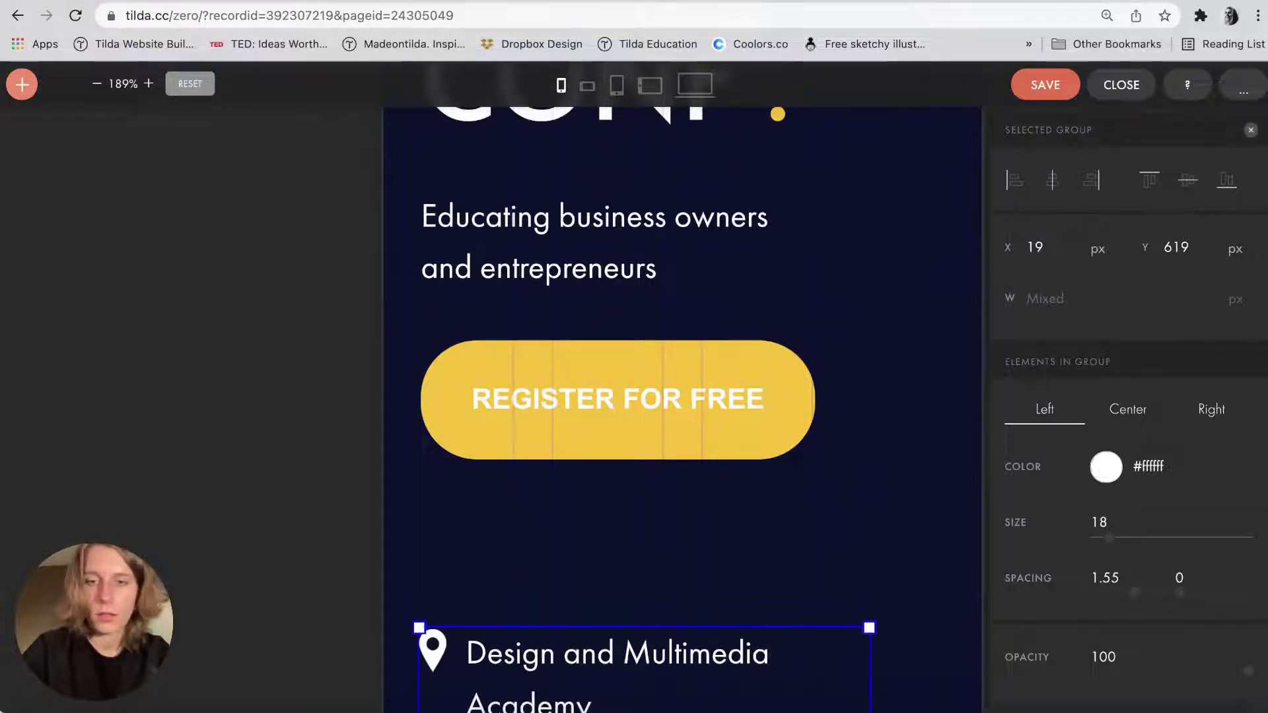
pyautogui.scroll(-2, 792, 502)
pyautogui.moveTo(860, 607); pyautogui.dragTo(860, 341)
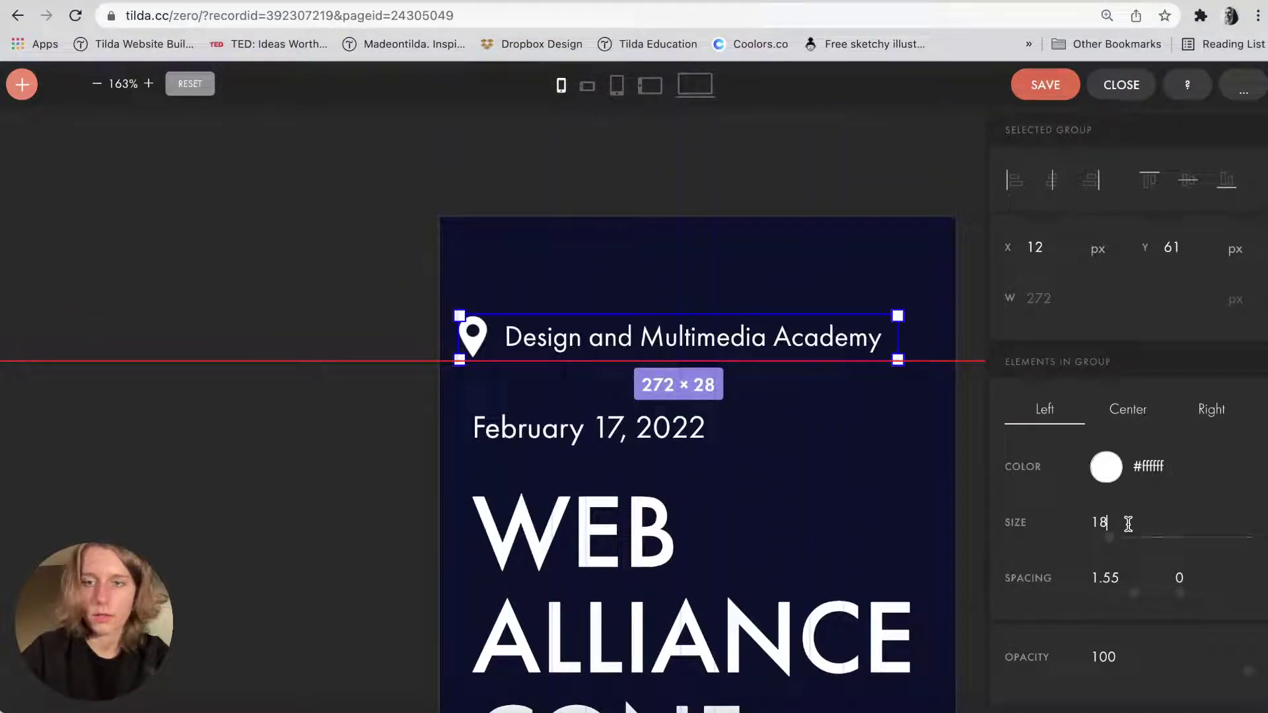
pyautogui.press('BackSpace')
pyautogui.write('6')
pyautogui.press('Return')
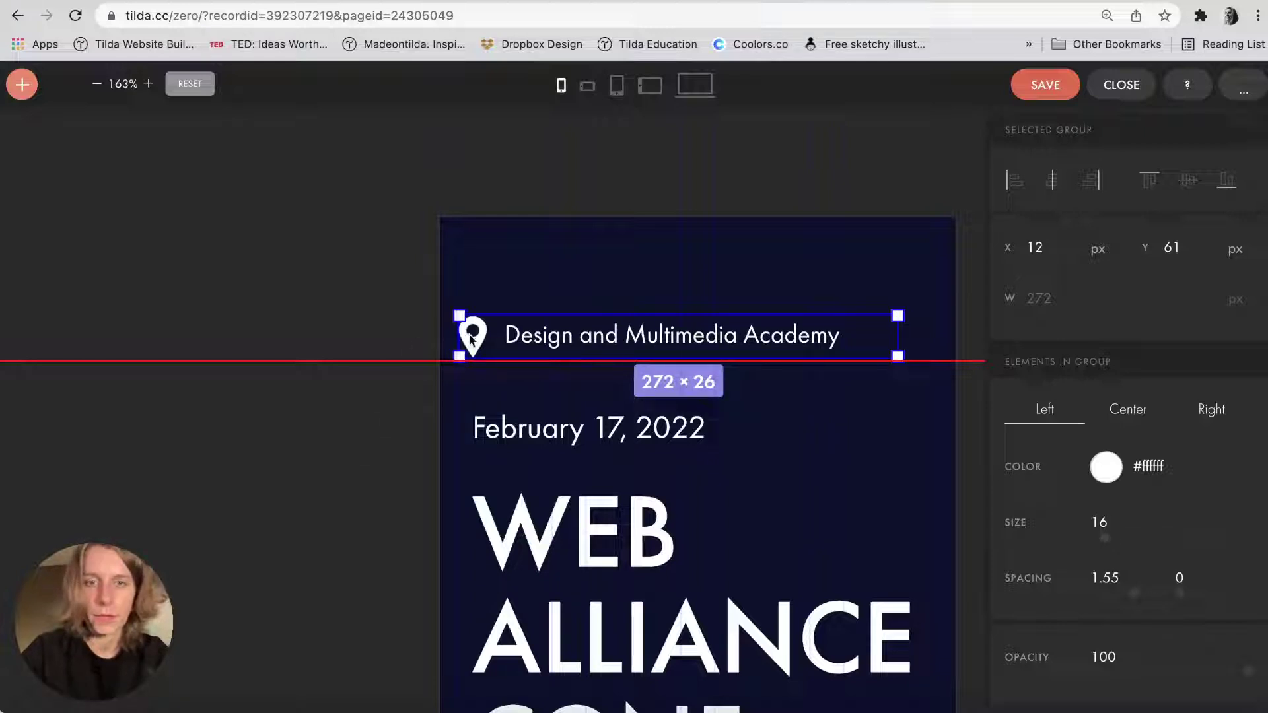
# Shrink the pin icon, remove the guide, and tuck the academy text beside the pin.
pyautogui.click(470, 339)
pyautogui.moveTo(489, 315); pyautogui.dragTo(486, 320)
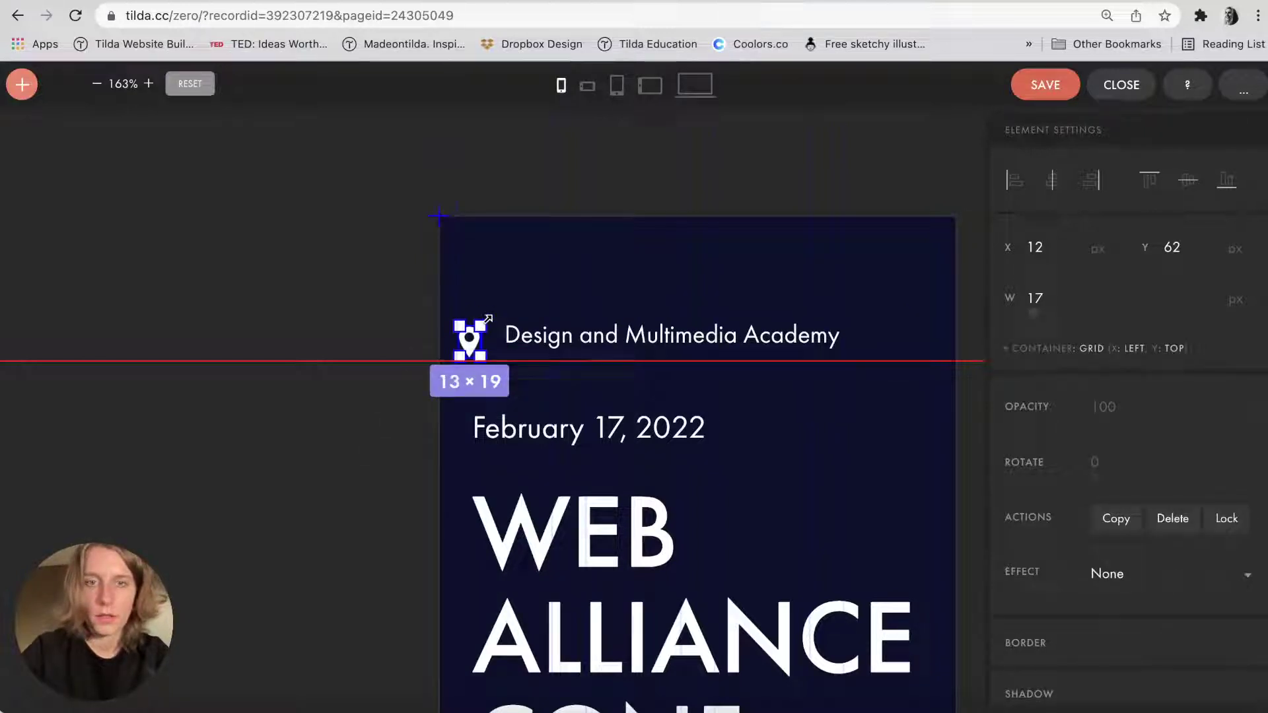
pyautogui.click(470, 343)
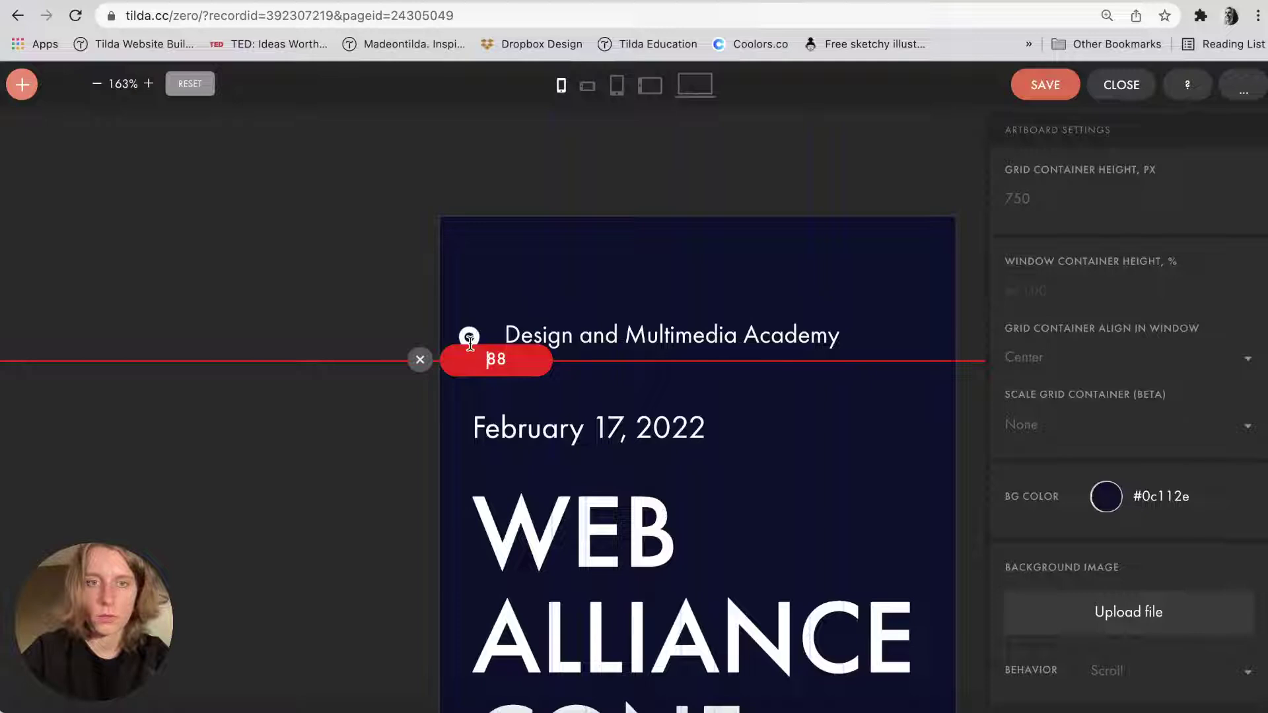
pyautogui.click(420, 360)
pyautogui.click(516, 339)
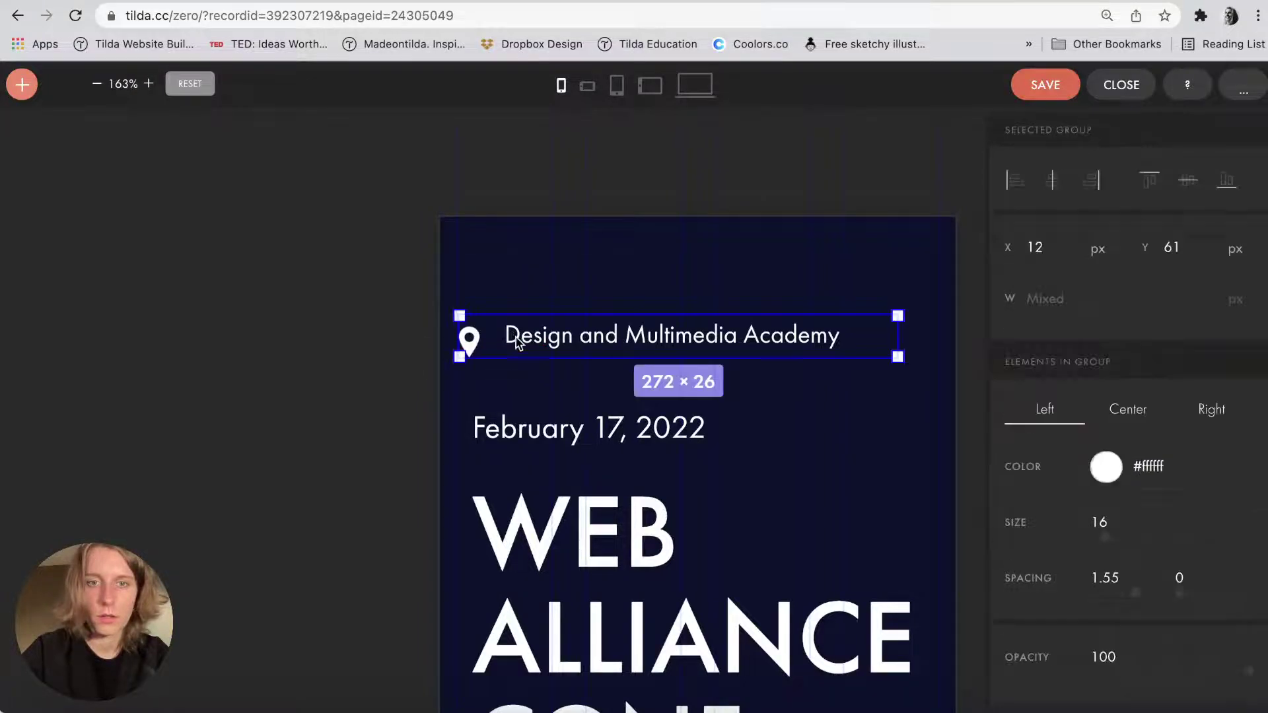
pyautogui.doubleClick(515, 338)
pyautogui.moveTo(514, 336); pyautogui.dragTo(514, 344)
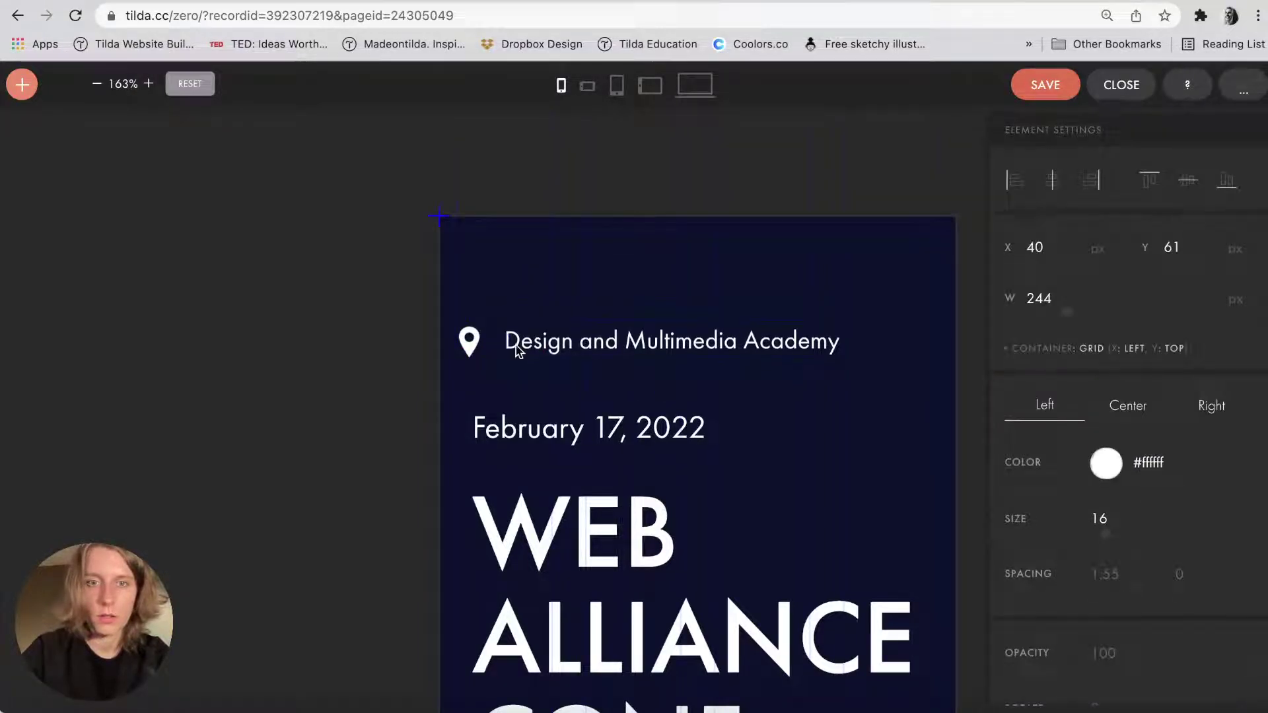
pyautogui.keyDown('shift'); pyautogui.click(471, 355); pyautogui.keyUp('shift')
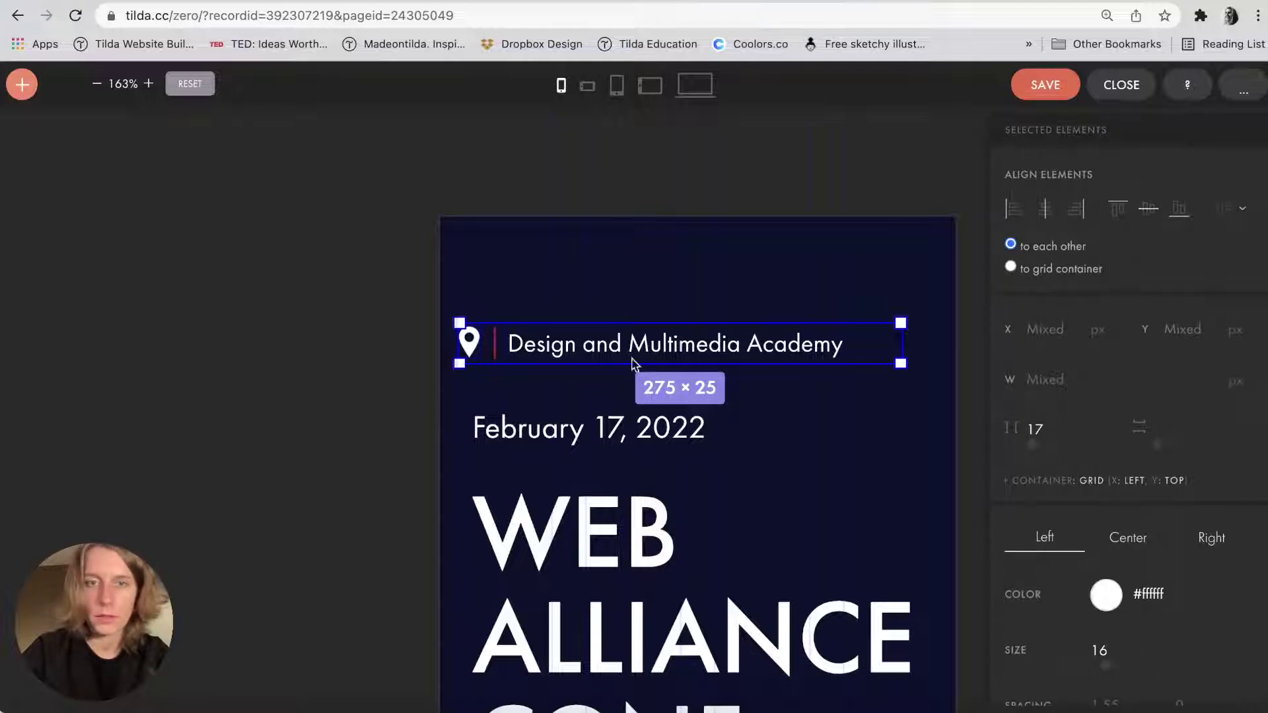
pyautogui.moveTo(520, 357); pyautogui.dragTo(505, 357)
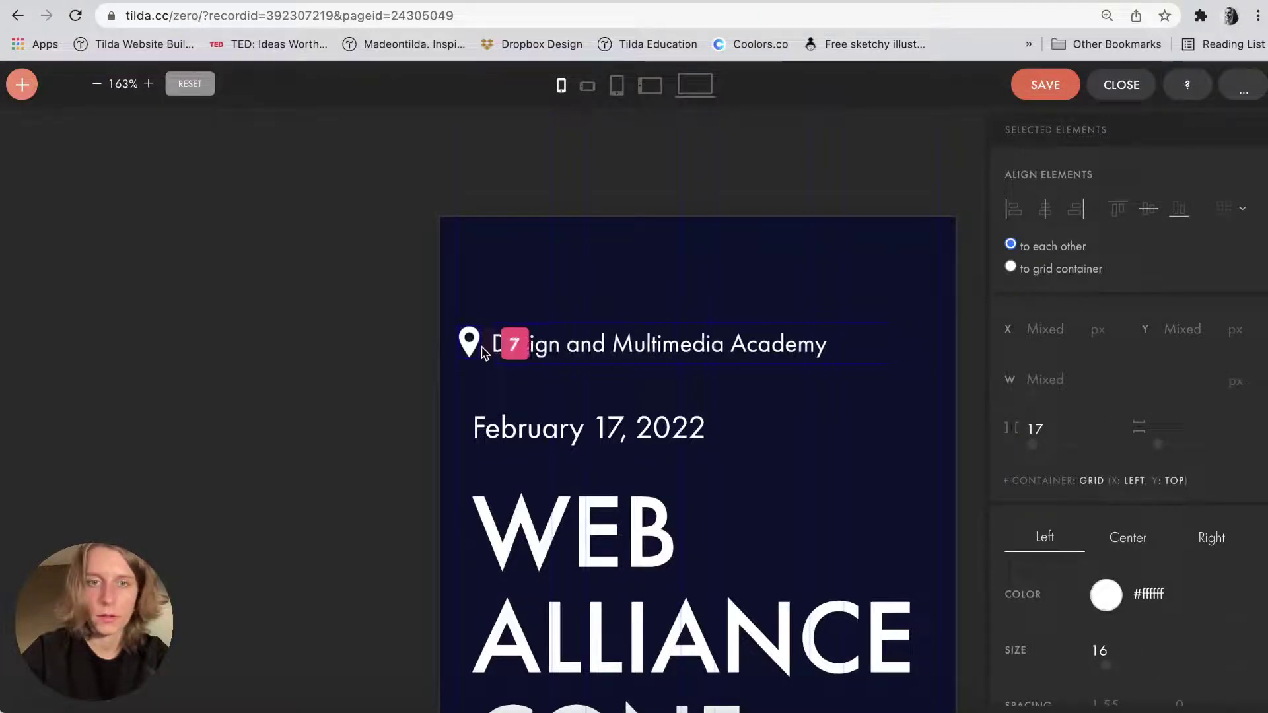
pyautogui.click(502, 296)
# Place the date below the WEB ALLIANCE CONF heading and move the heading up.
pyautogui.scroll(-5, 498, 295)
pyautogui.scroll(-3, 498, 290)
pyautogui.click(509, 206)
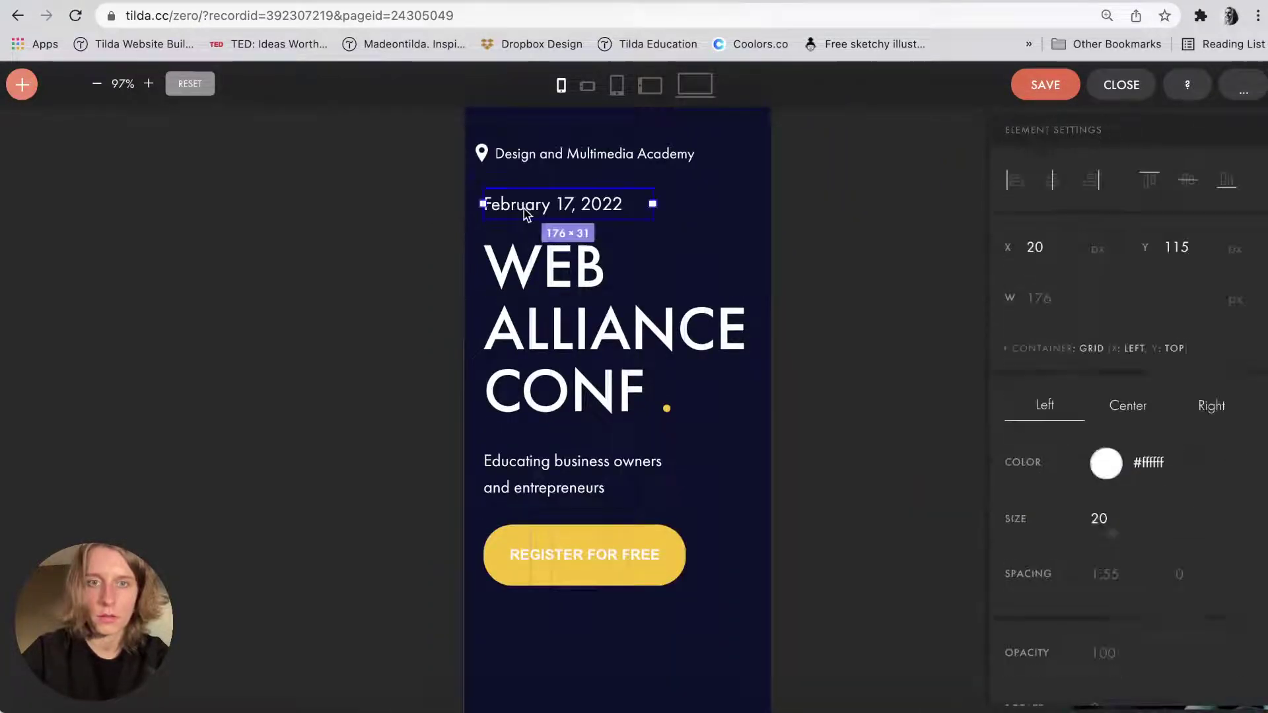
pyautogui.moveTo(509, 206); pyautogui.dragTo(525, 347)
pyautogui.moveTo(521, 301); pyautogui.dragTo(485, 302)
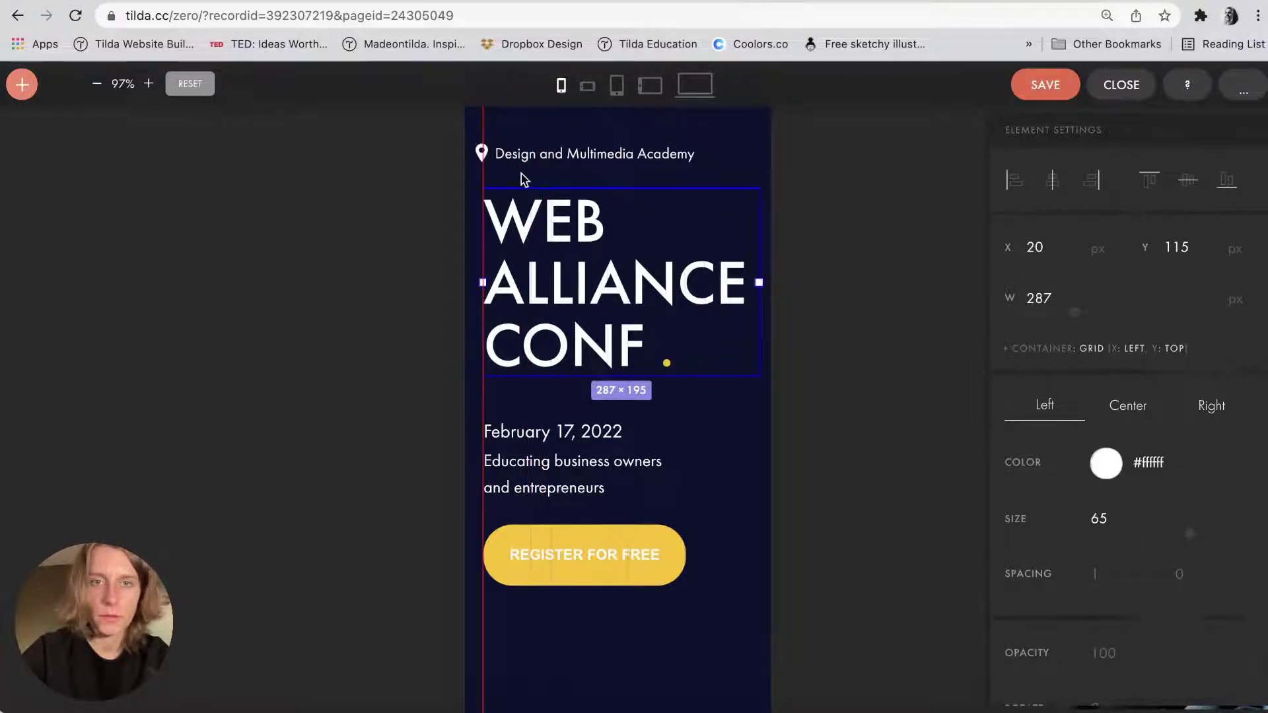
# Align the academy location group with the artboard's left margin.
pyautogui.scroll(5, 521, 176)
pyautogui.click(402, 153)
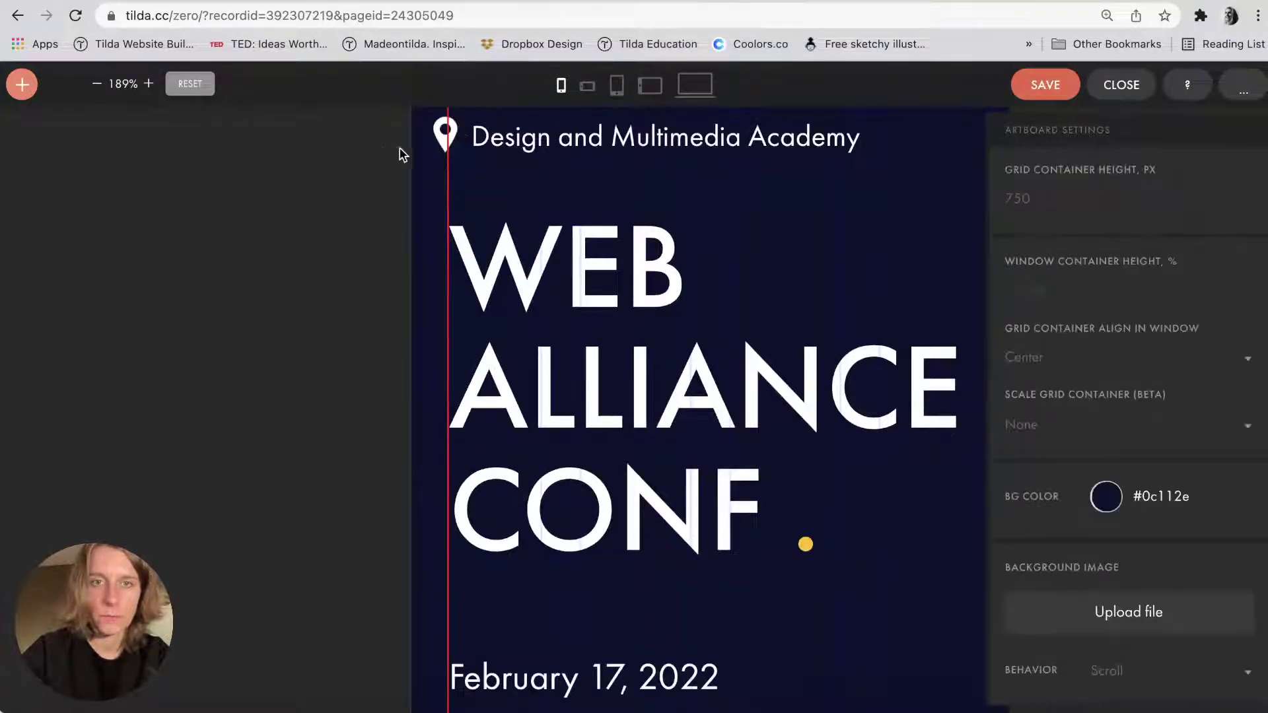
pyautogui.moveTo(476, 148)
pyautogui.mouseDown()
pyautogui.moveTo(500, 147)
pyautogui.moveTo(482, 149)
pyautogui.mouseUp()
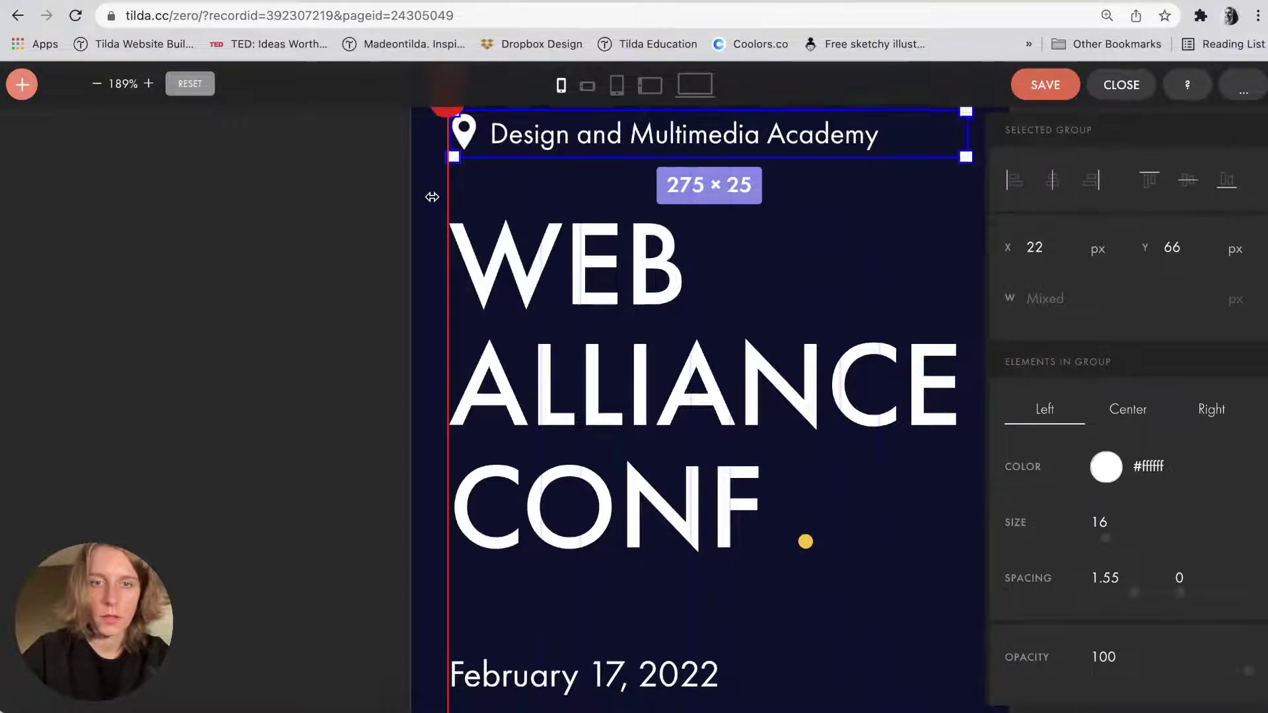
pyautogui.scroll(-2, 432, 197)
pyautogui.scroll(3, 432, 196)
pyautogui.scroll(-2, 432, 198)
pyautogui.scroll(-10, 432, 198)
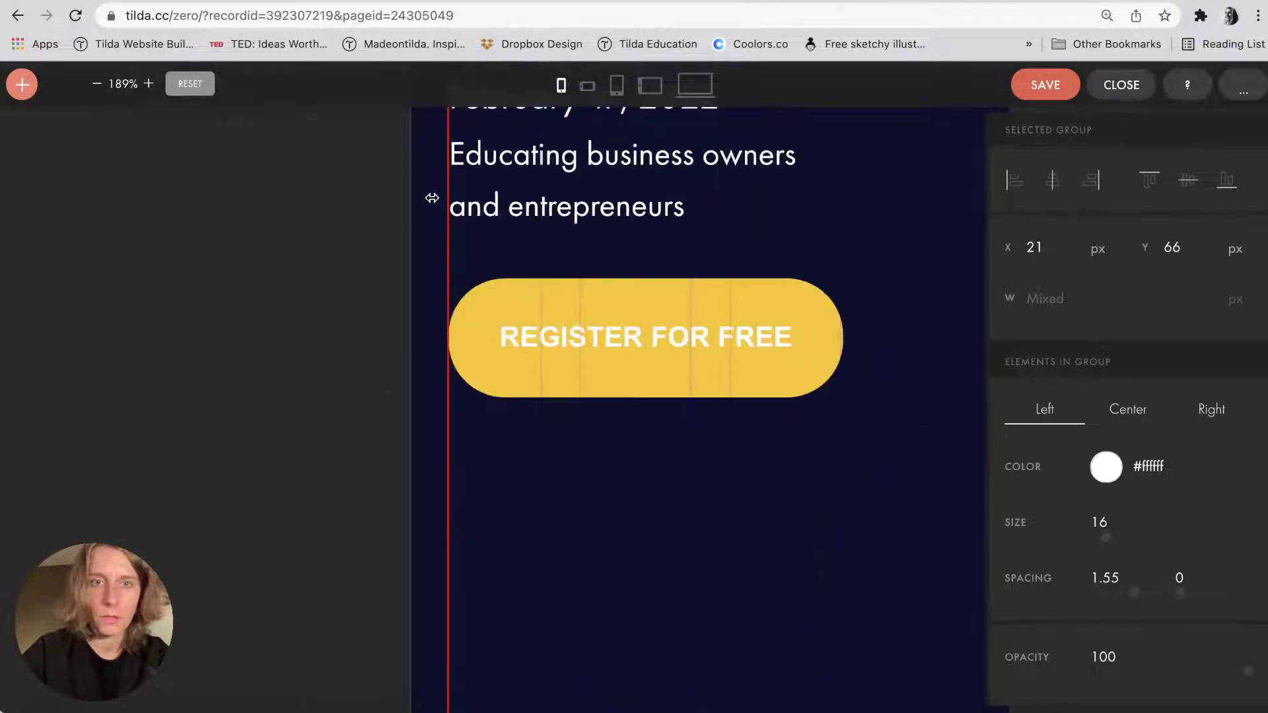
pyautogui.scroll(-1, 486, 276)
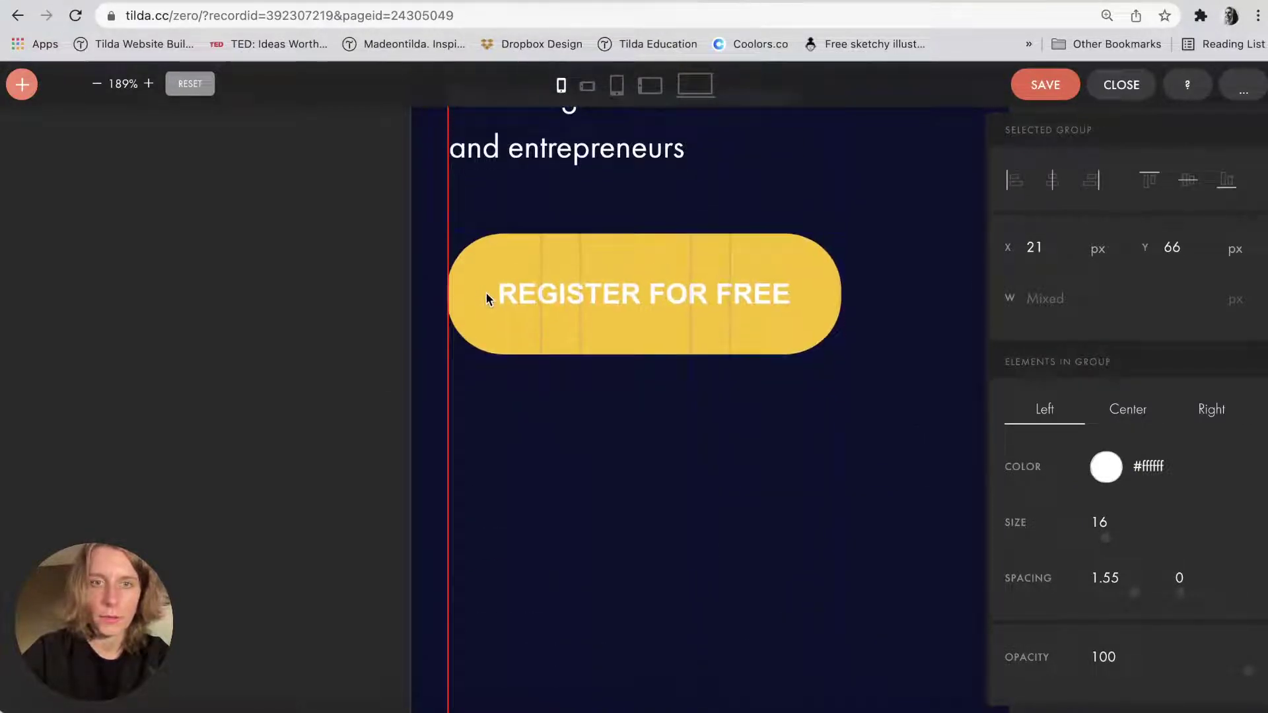
# Drag the artboard bottom up to shorten the mobile hero below the register button.
pyautogui.click(487, 294)
pyautogui.scroll(-5, 693, 413)
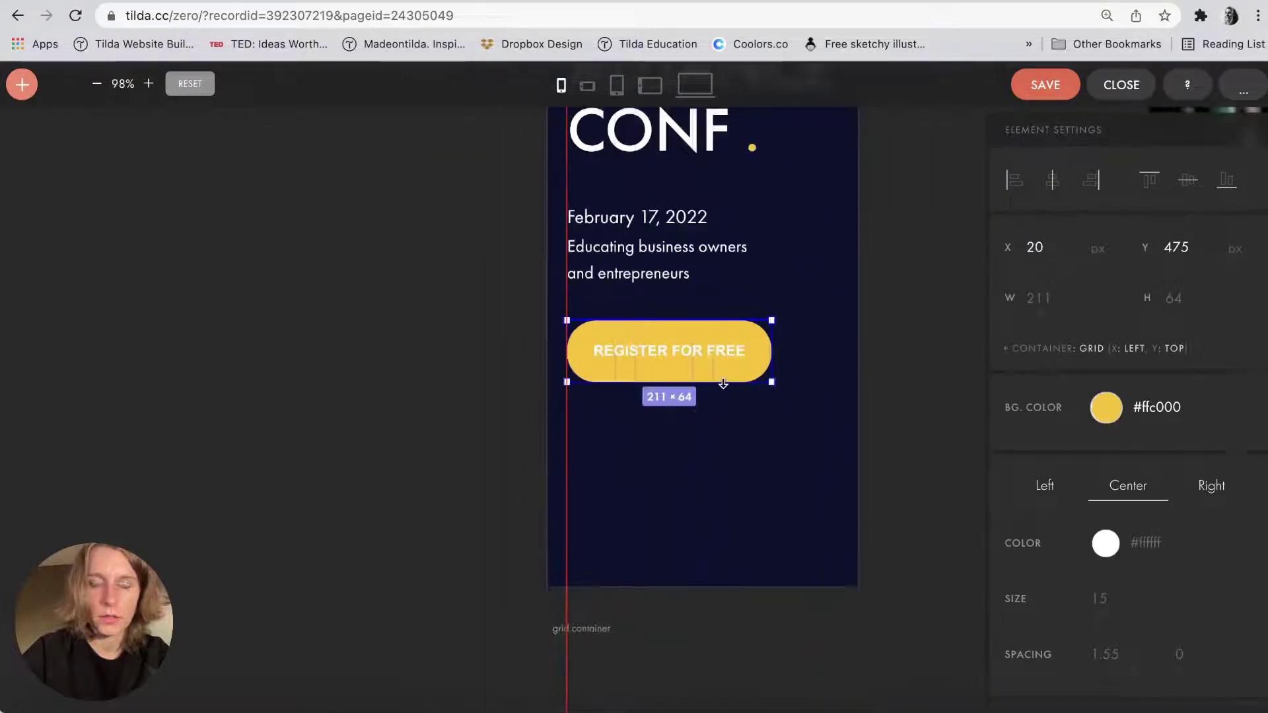
pyautogui.moveTo(623, 586); pyautogui.dragTo(631, 475)
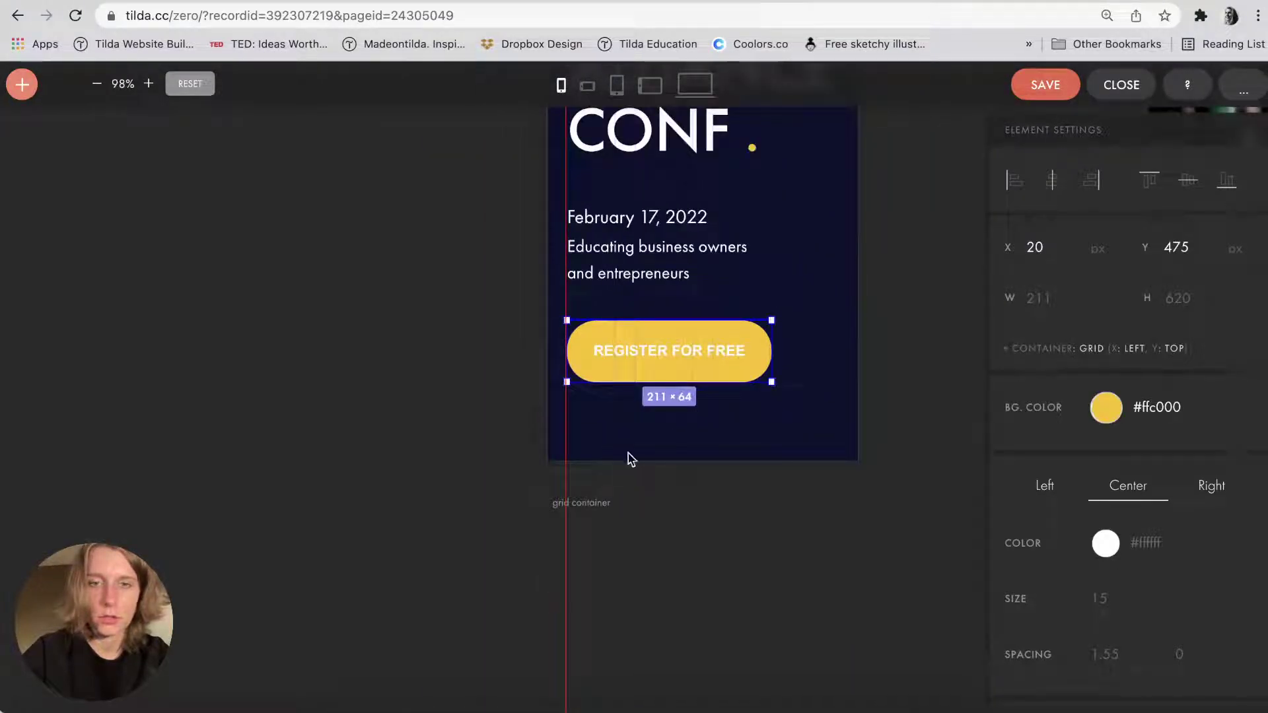
pyautogui.click(629, 458)
pyautogui.scroll(5, 628, 504)
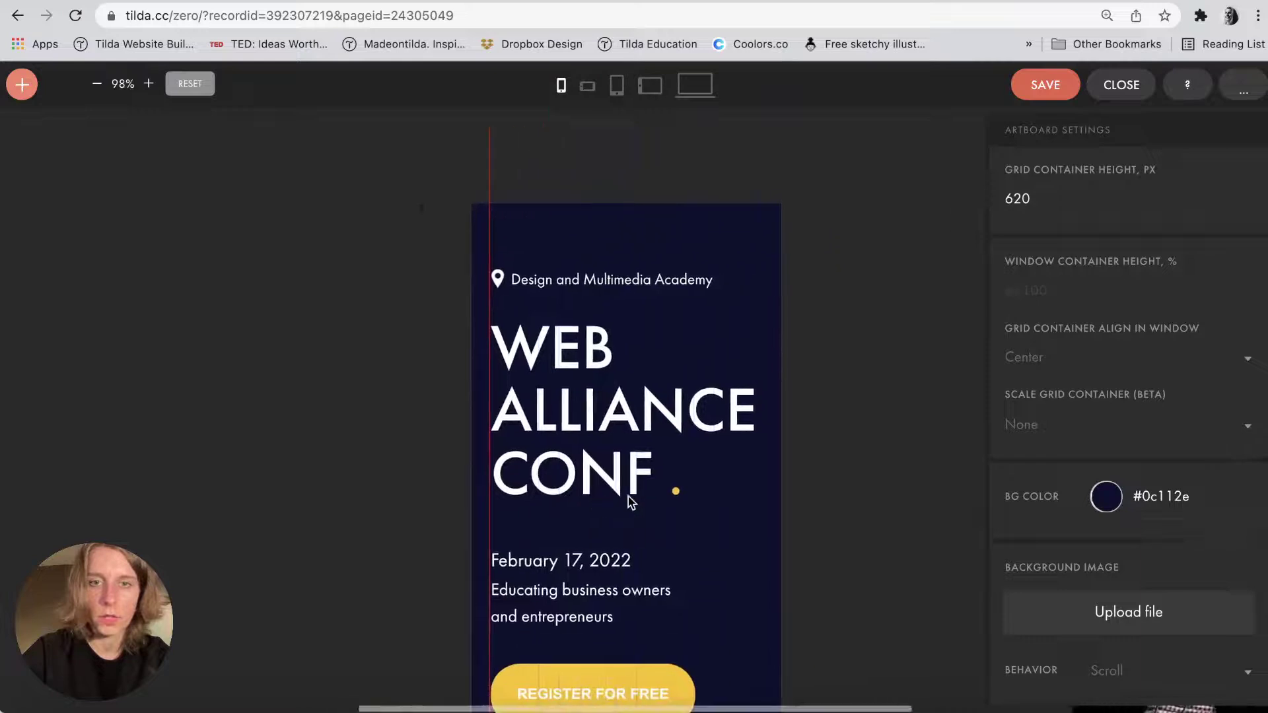
pyautogui.scroll(-3, 630, 503)
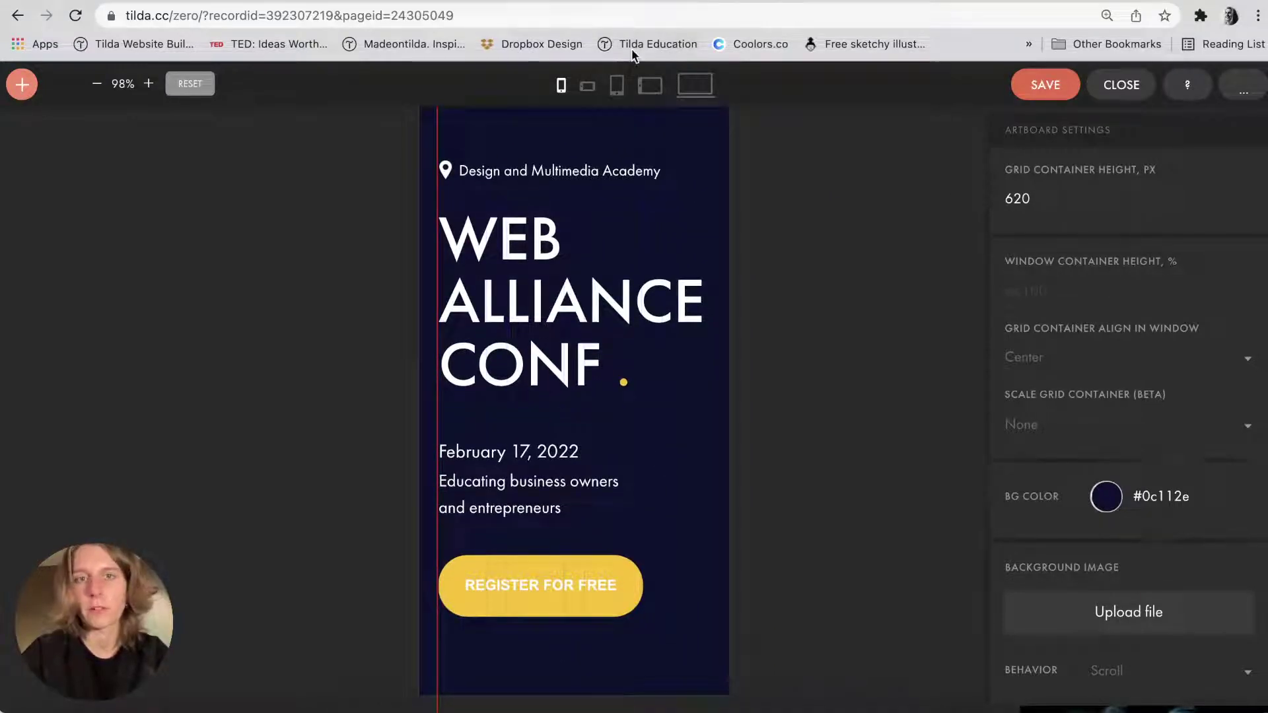
# Check the 480, 640 and 960 px layouts, then return to the 320 px view.
pyautogui.click(587, 86)
pyautogui.scroll(-5, 594, 264)
pyautogui.scroll(2, 605, 307)
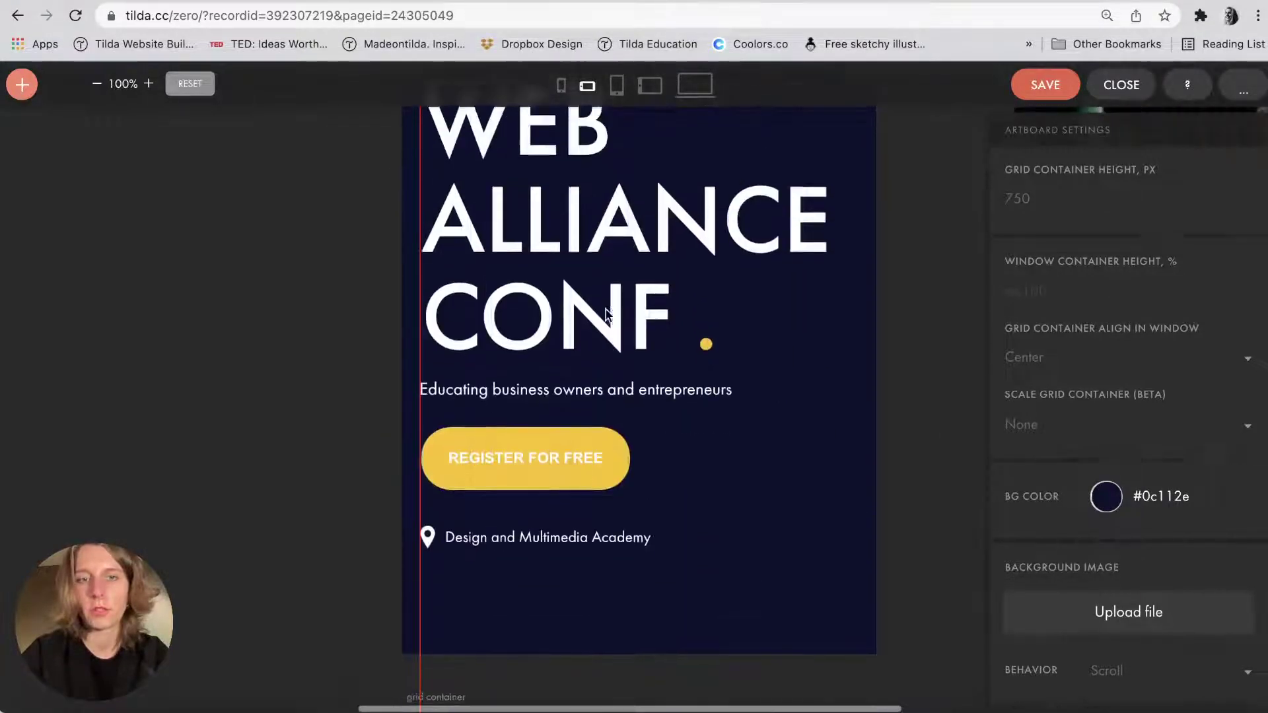
pyautogui.click(617, 85)
pyautogui.scroll(-5, 633, 316)
pyautogui.scroll(3, 634, 277)
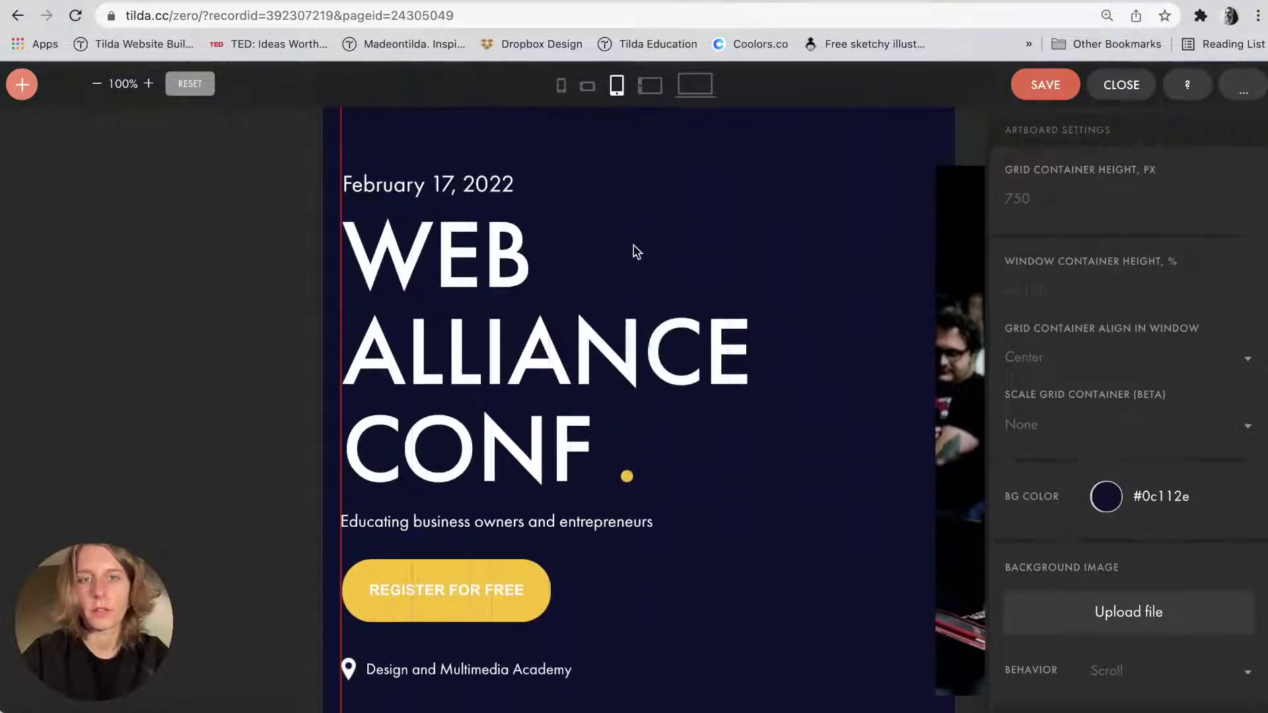
pyautogui.click(653, 84)
pyautogui.click(561, 85)
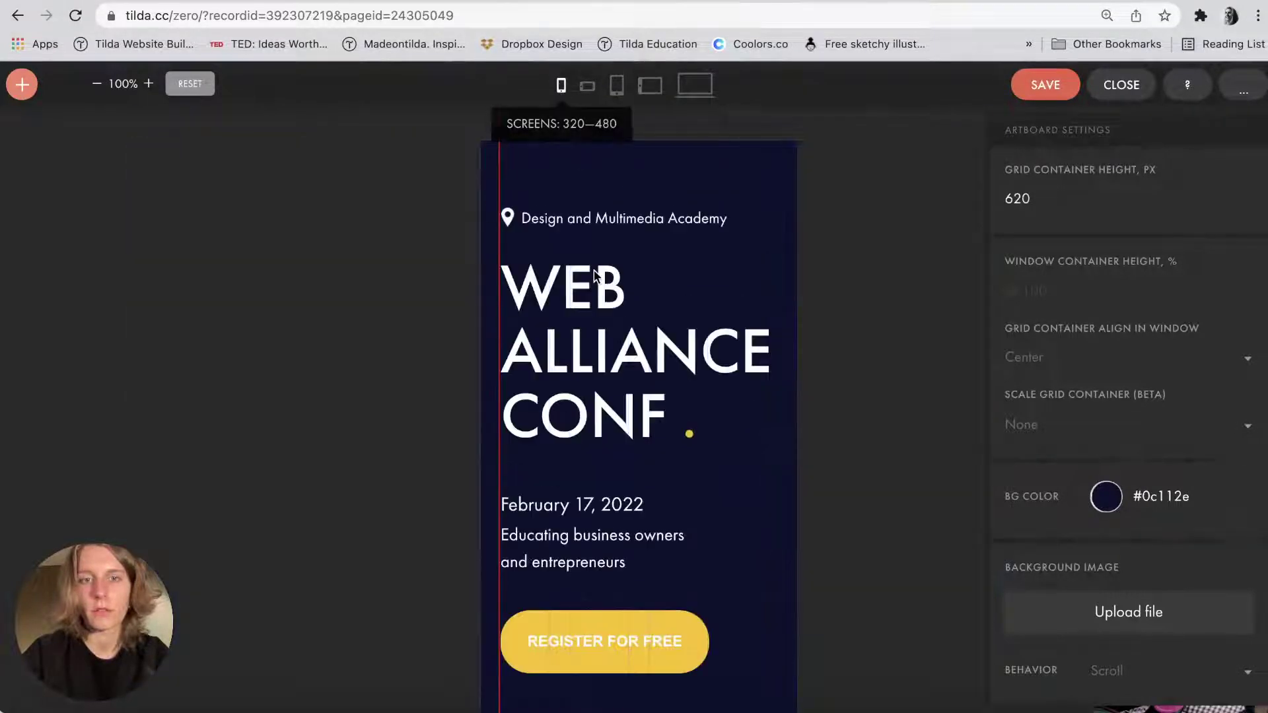
pyautogui.scroll(-3, 573, 436)
pyautogui.scroll(-2, 578, 679)
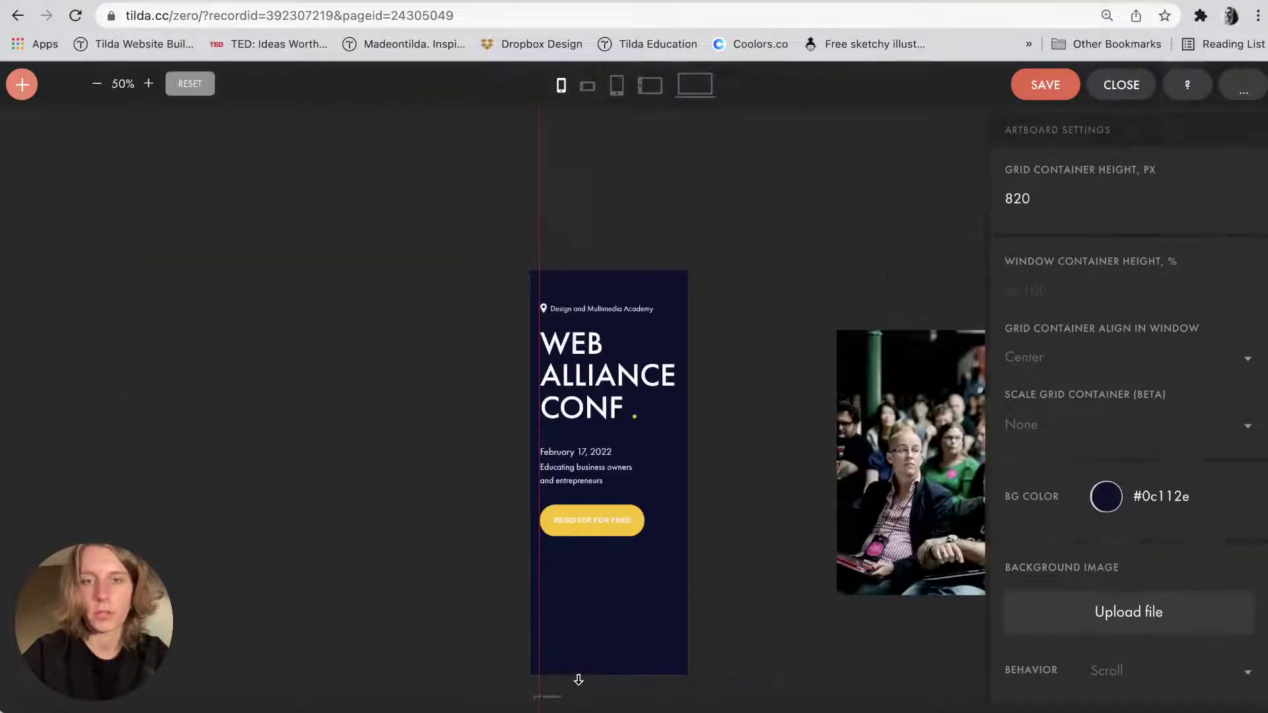
# Shrink the audience photo and move it onto the 320 px mobile artboard.
pyautogui.click(924, 456)
pyautogui.moveTo(837, 330); pyautogui.dragTo(937, 397)
pyautogui.moveTo(951, 470); pyautogui.dragTo(389, 492)
pyautogui.scroll(-5, 390, 492)
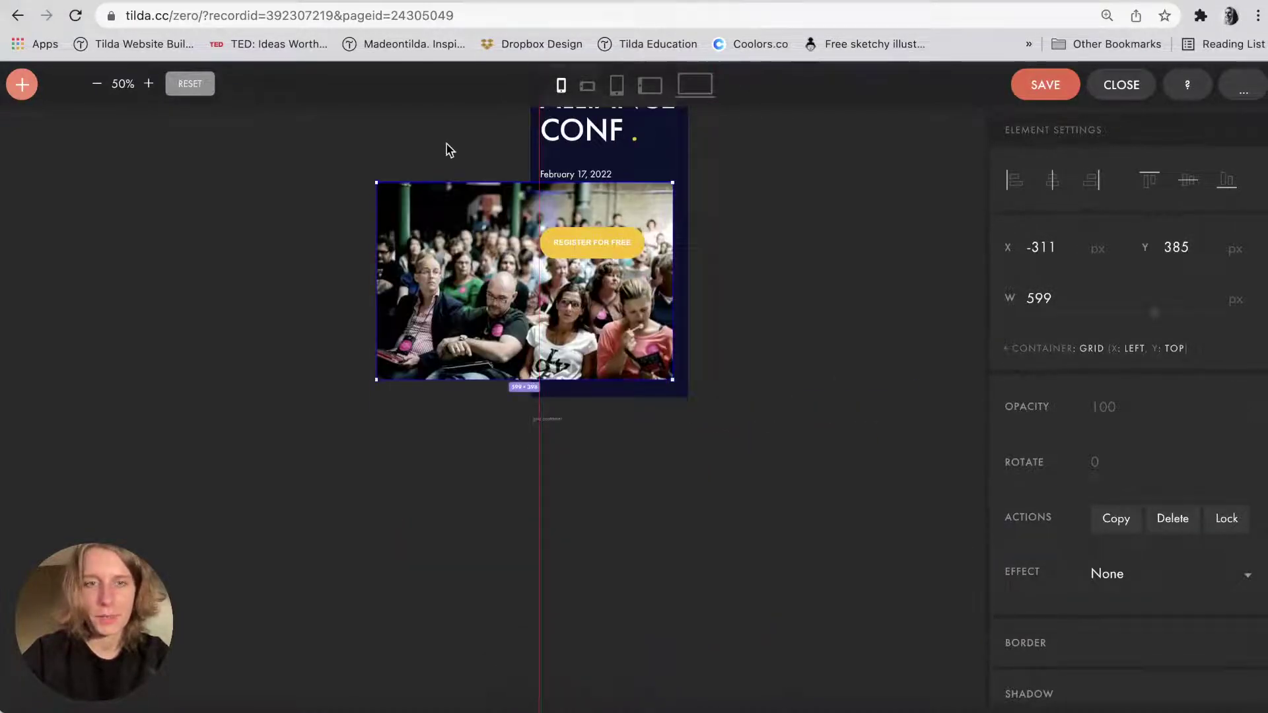
pyautogui.moveTo(380, 182); pyautogui.dragTo(508, 269)
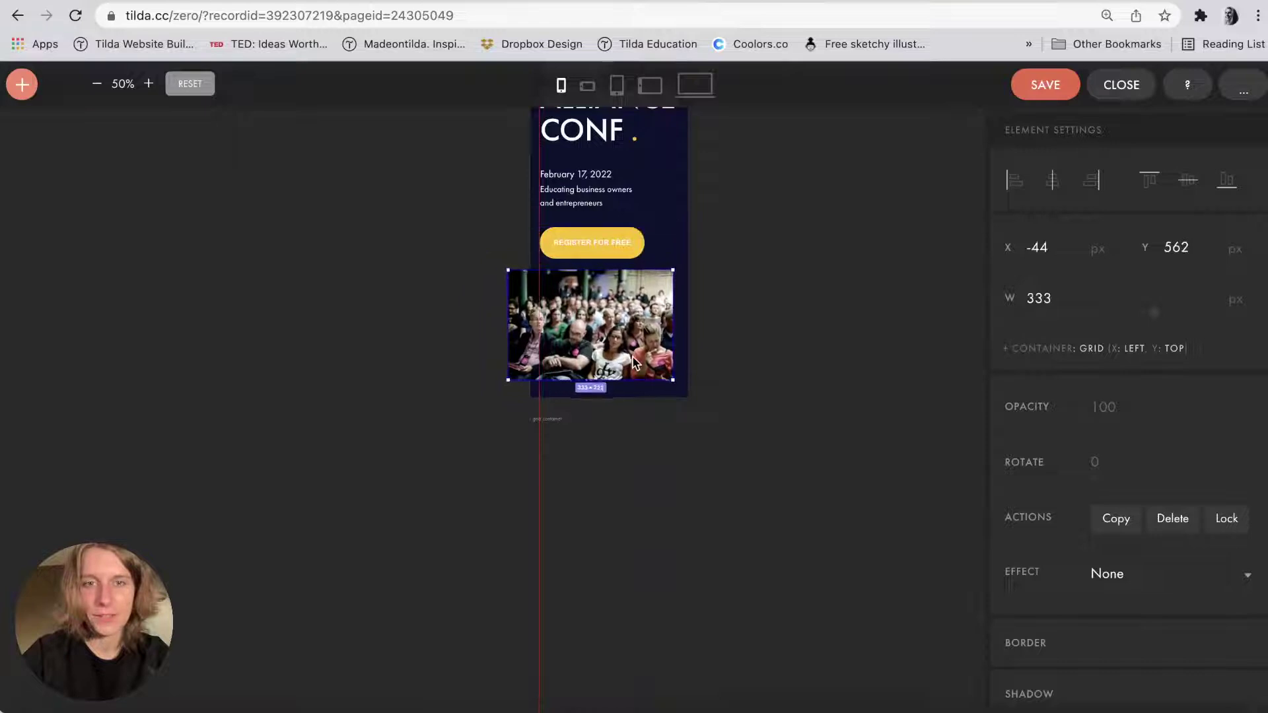
pyautogui.scroll(5, 616, 332)
# Fit the photo to the full artboard width under the register button and save the block.
pyautogui.moveTo(616, 332); pyautogui.dragTo(663, 325)
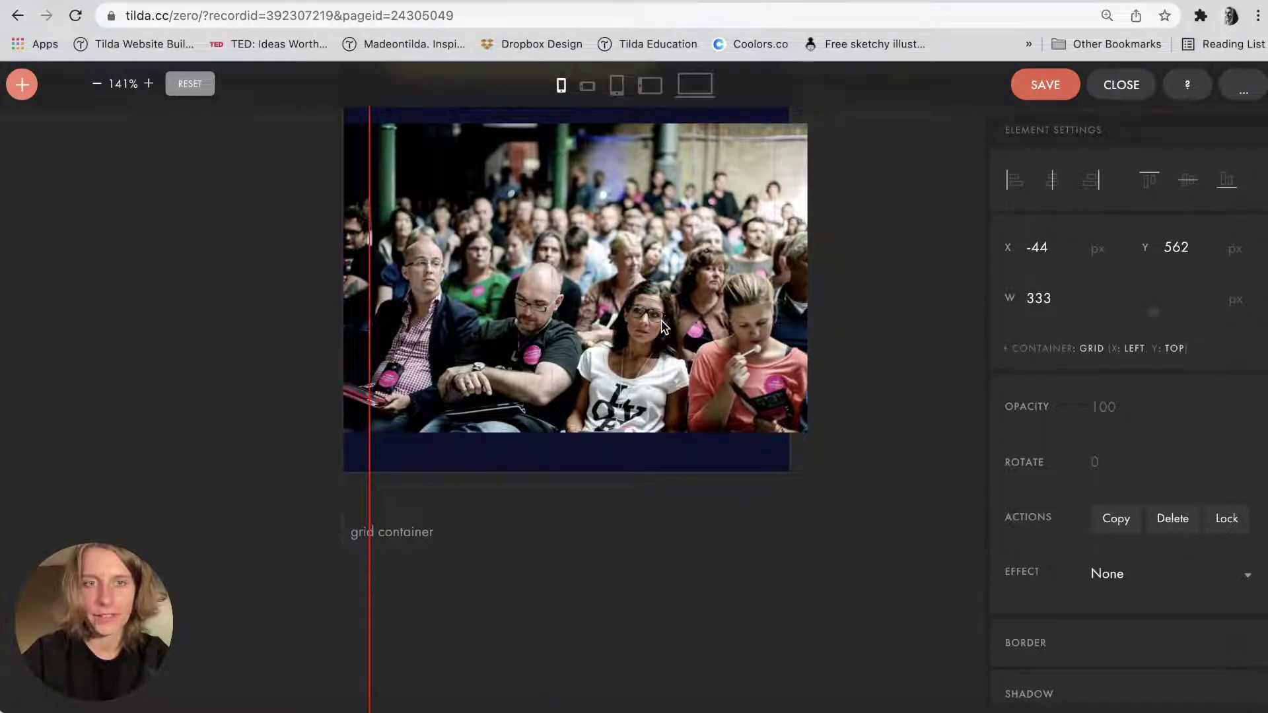
pyautogui.moveTo(807, 124)
pyautogui.mouseDown()
pyautogui.moveTo(801, 141)
pyautogui.moveTo(816, 137)
pyautogui.mouseUp()
pyautogui.click(888, 177)
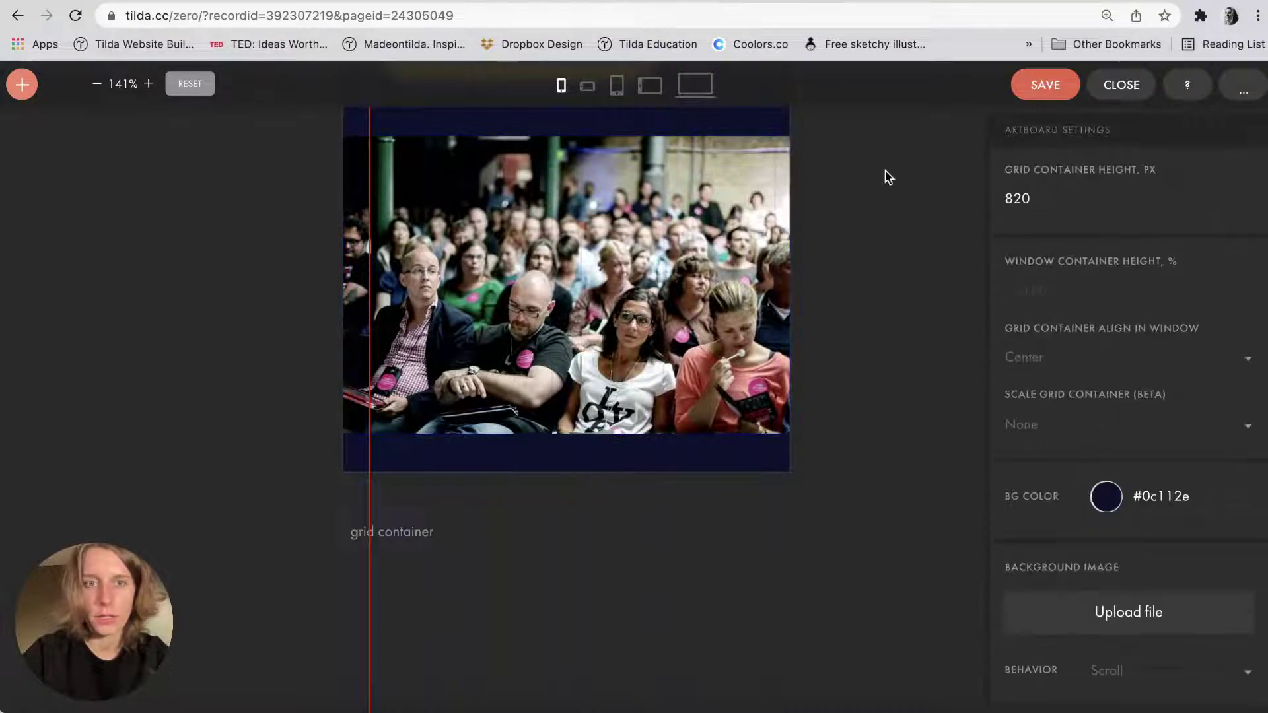
pyautogui.click(715, 251)
pyautogui.click(840, 255)
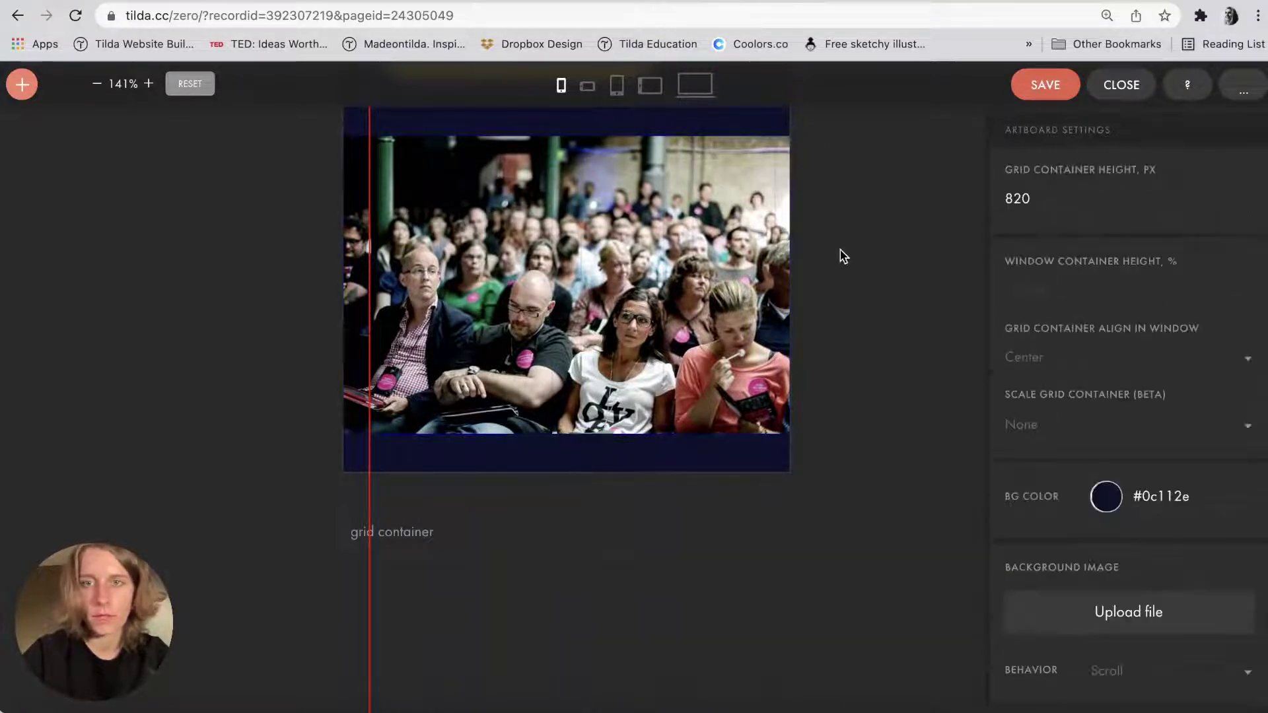
pyautogui.scroll(4, 858, 237)
pyautogui.click(1053, 90)
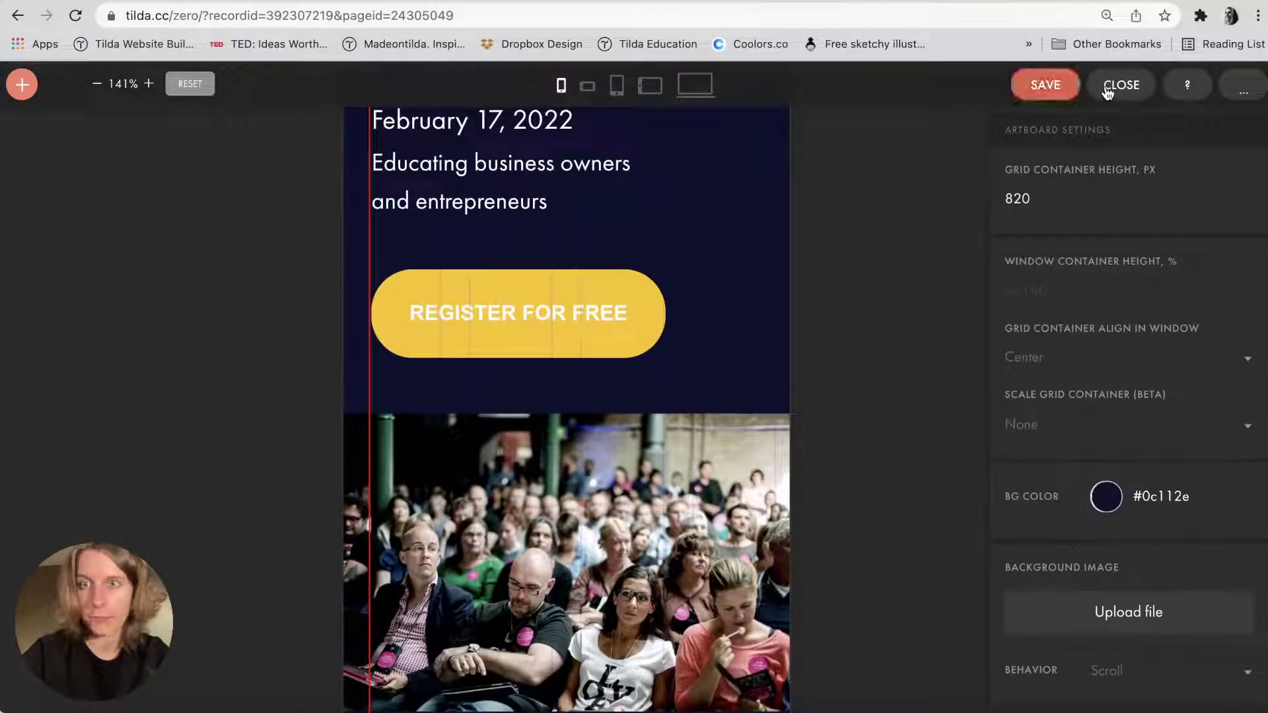
pyautogui.click(1103, 86)
# Publish the page and review it in the mobile preview.
pyautogui.click(1011, 90)
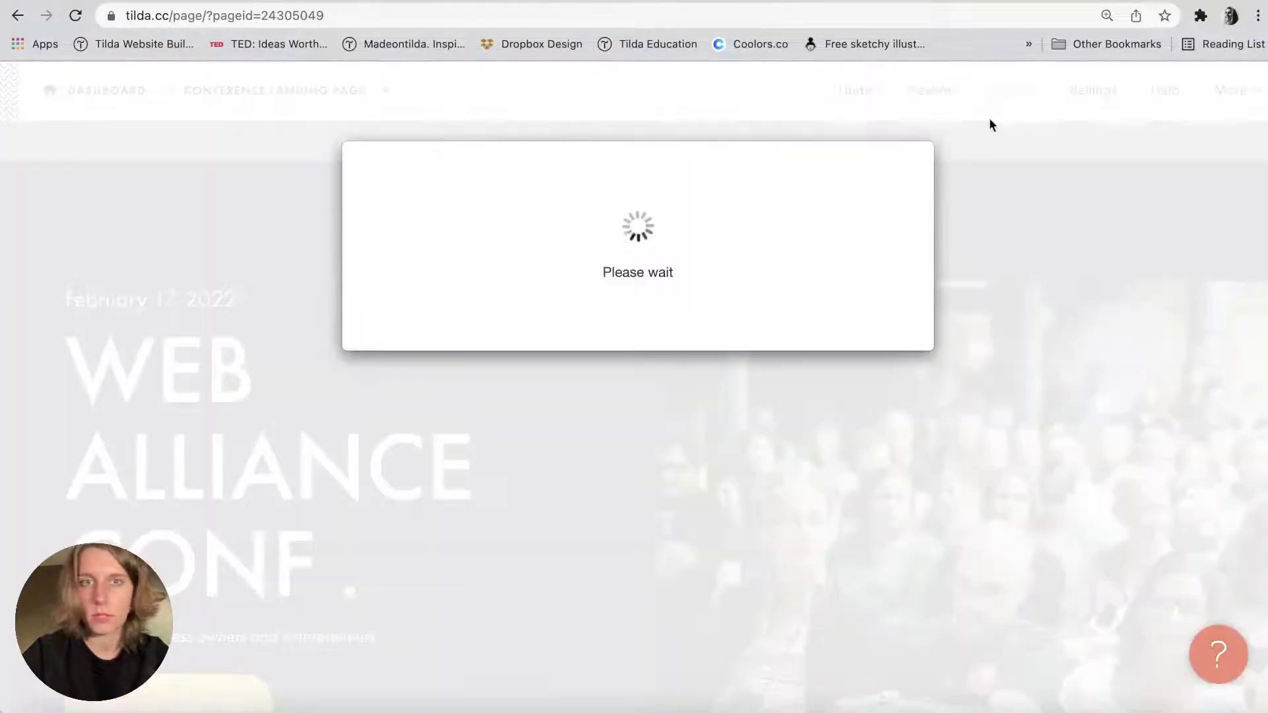
pyautogui.click(879, 569)
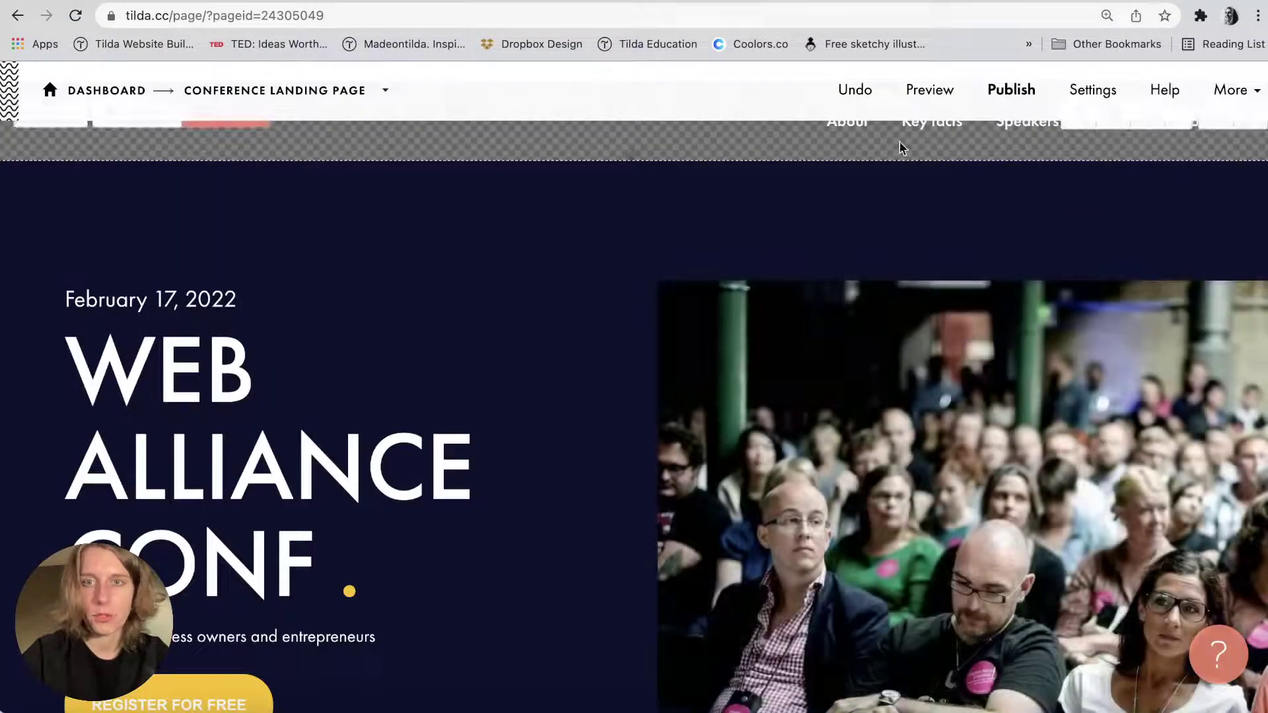
pyautogui.click(929, 89)
pyautogui.scroll(-4, 326, 466)
pyautogui.click(173, 660)
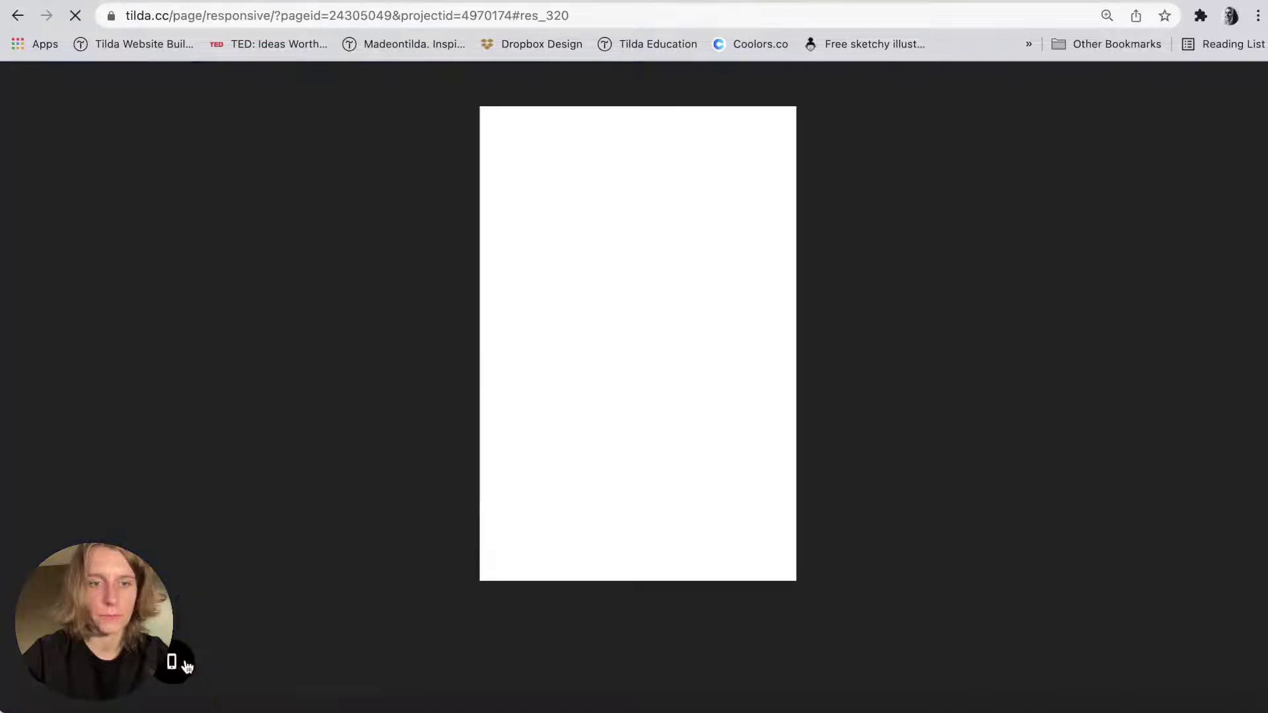
pyautogui.scroll(-3, 645, 295)
pyautogui.scroll(-8, 646, 297)
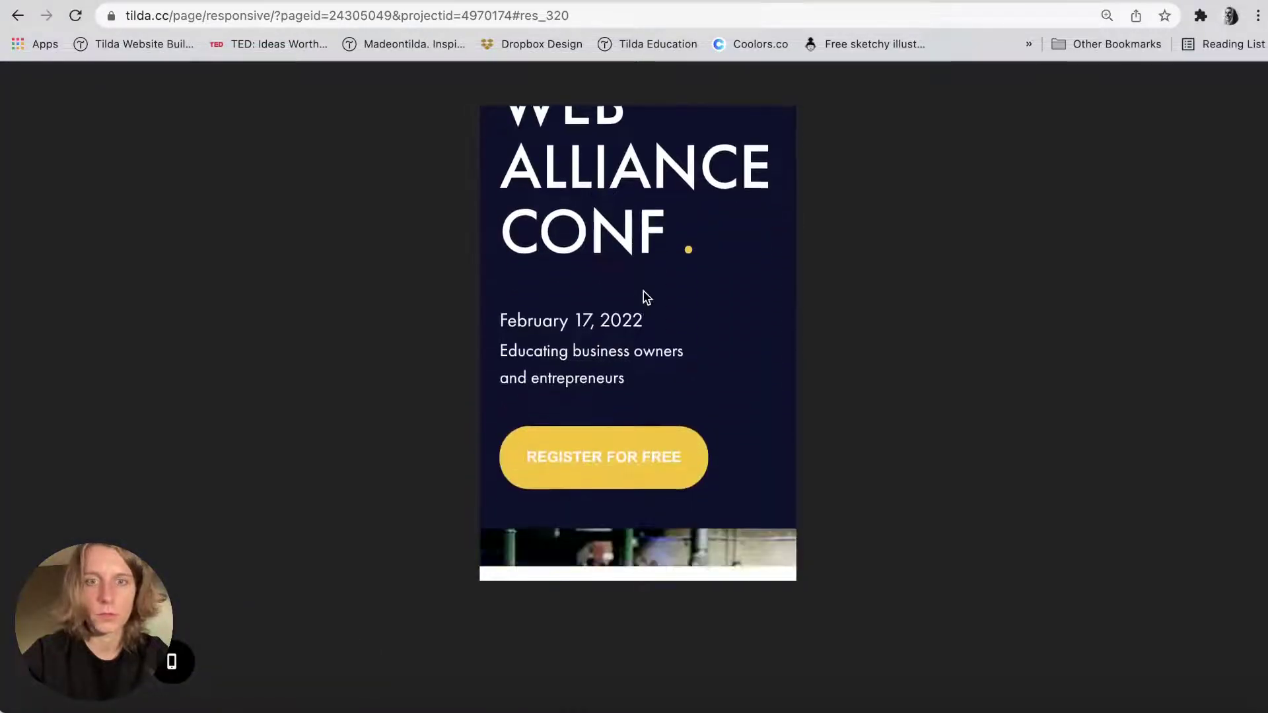
pyautogui.scroll(-15, 595, 370)
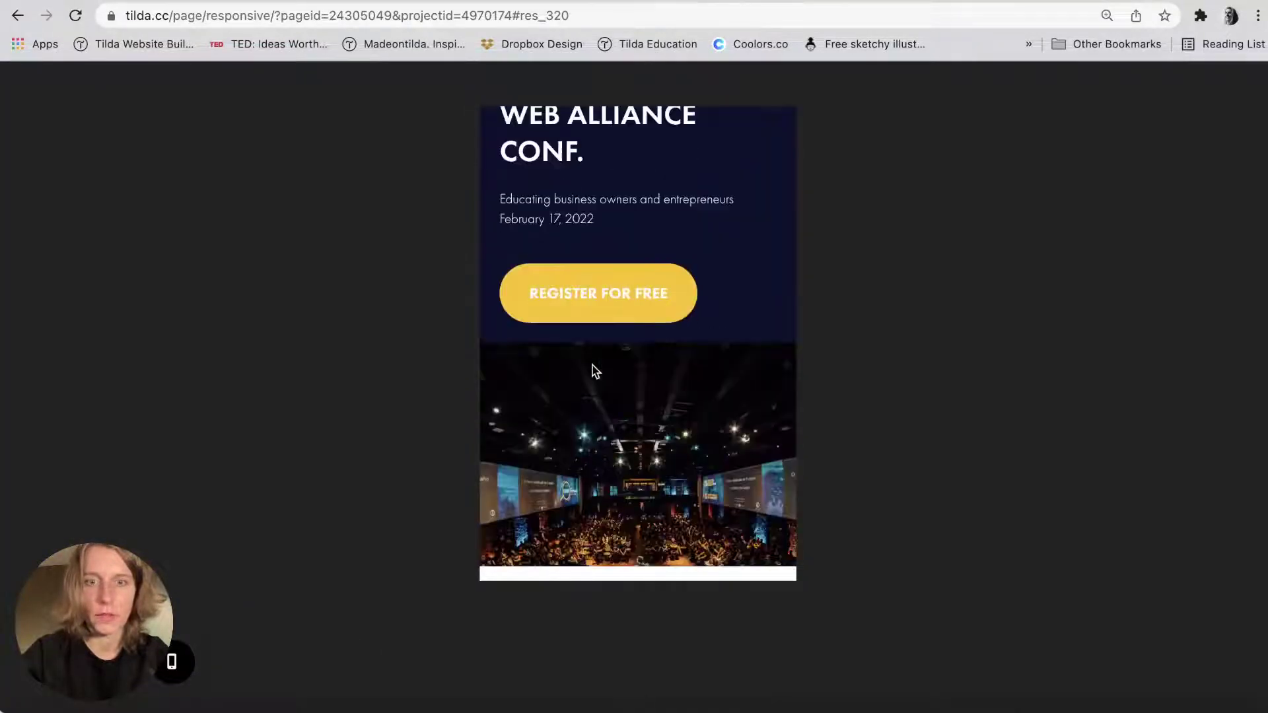
pyautogui.scroll(-10, 595, 369)
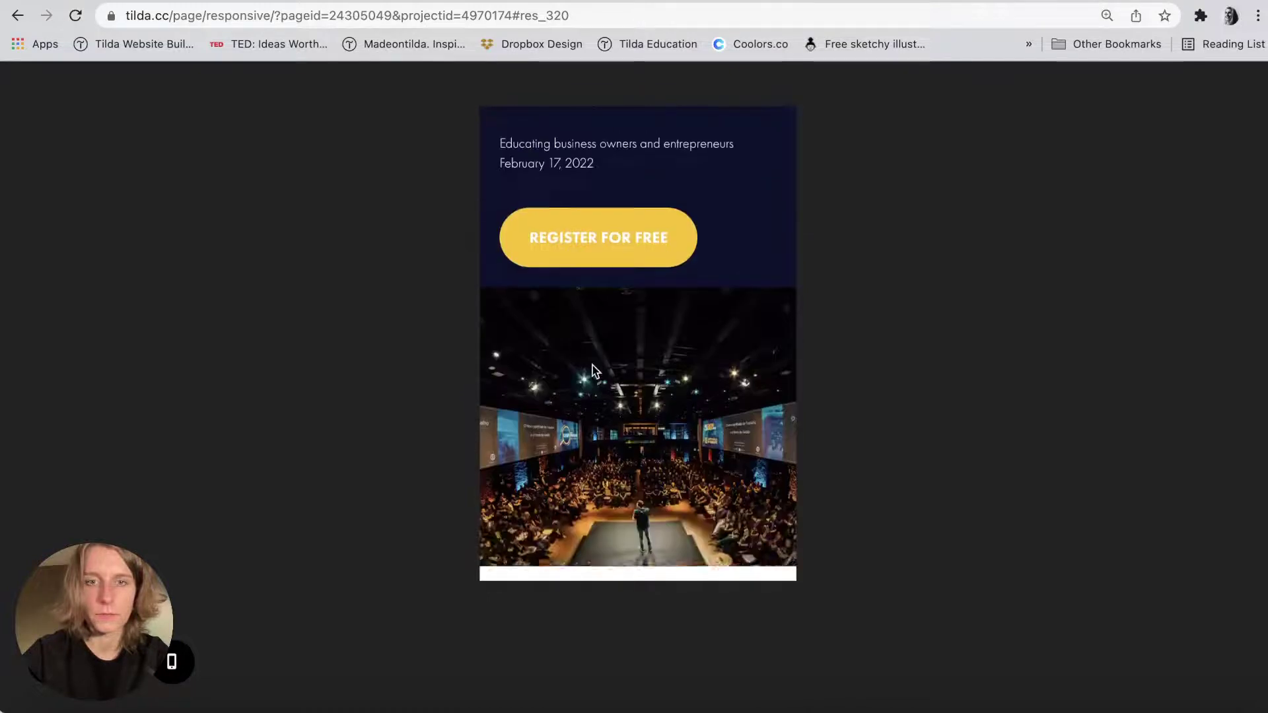
pyautogui.scroll(8, 594, 370)
pyautogui.scroll(2, 594, 372)
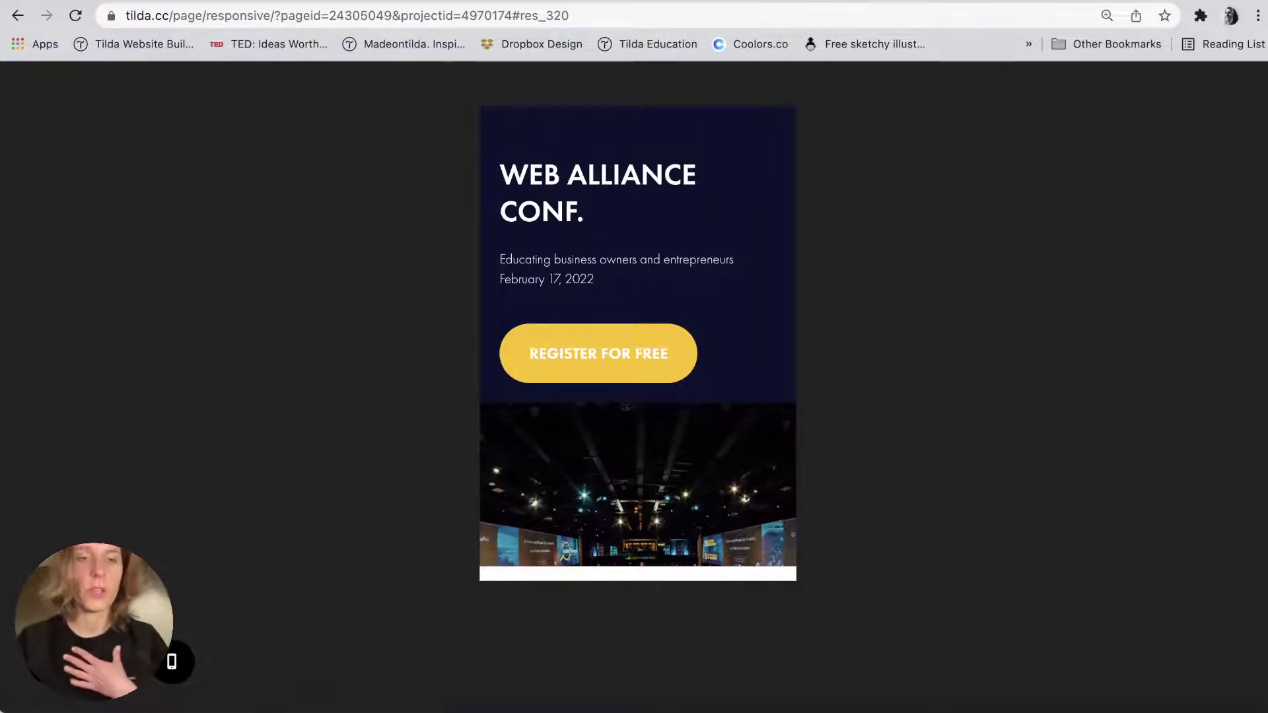
pyautogui.click(40, 706)
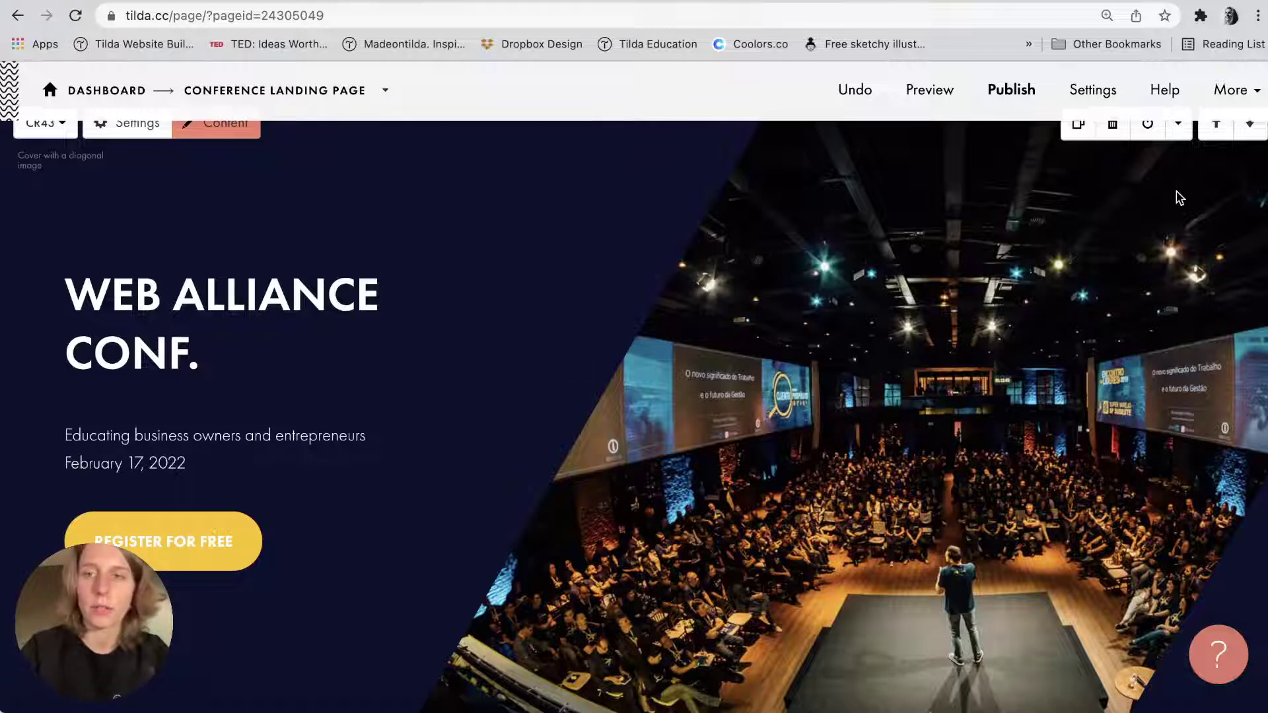
# Hide the CR43 diagonal-image cover block and publish the page again.
pyautogui.scroll(2, 1169, 198)
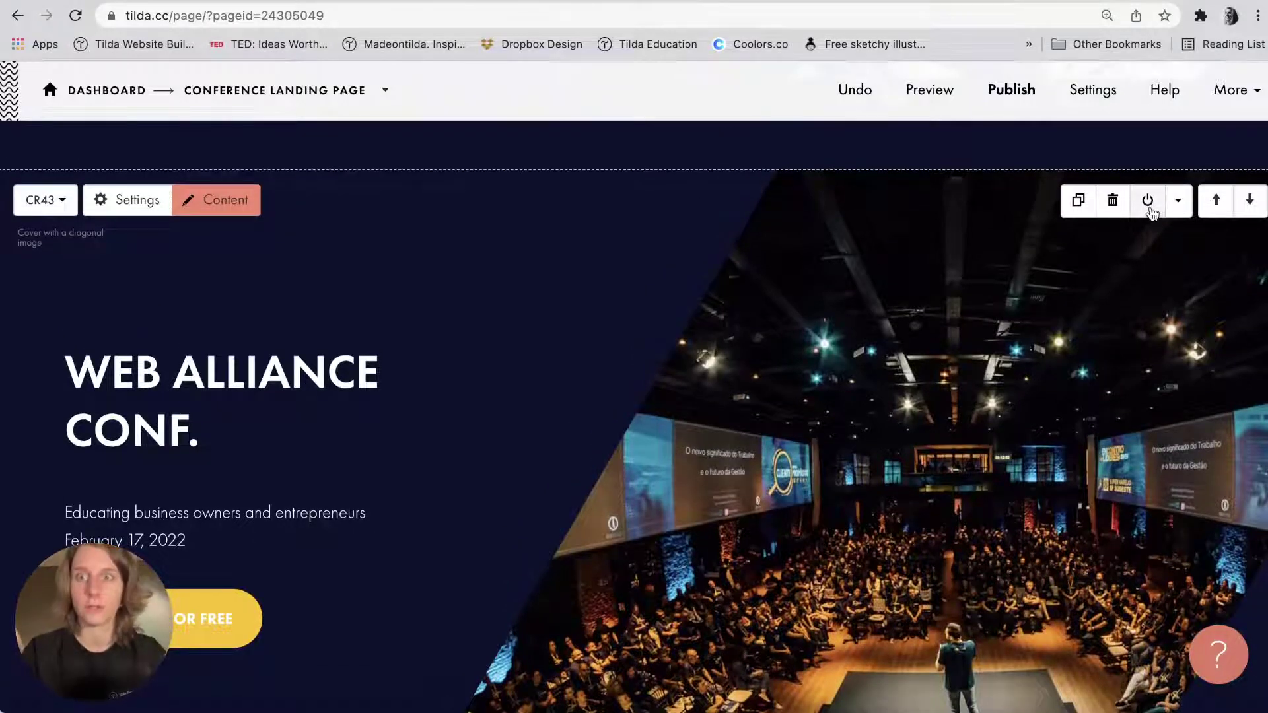
pyautogui.click(1149, 210)
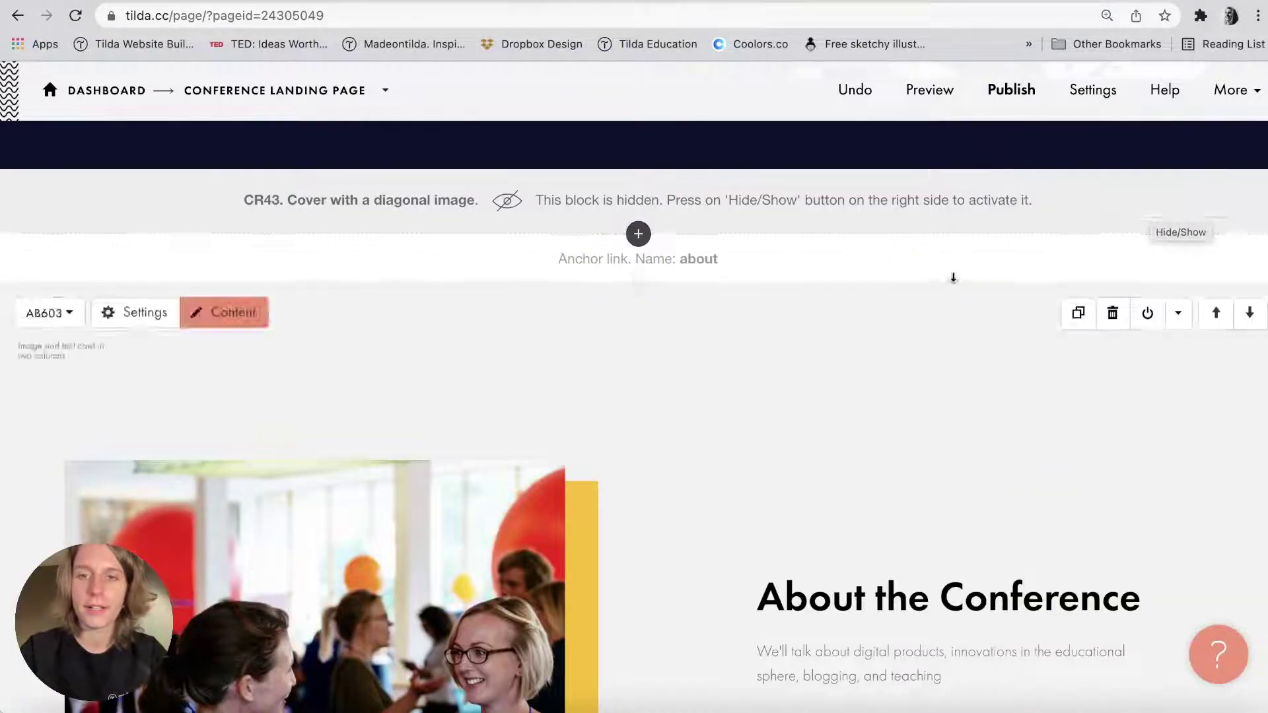
pyautogui.scroll(6, 892, 218)
pyautogui.scroll(2, 891, 218)
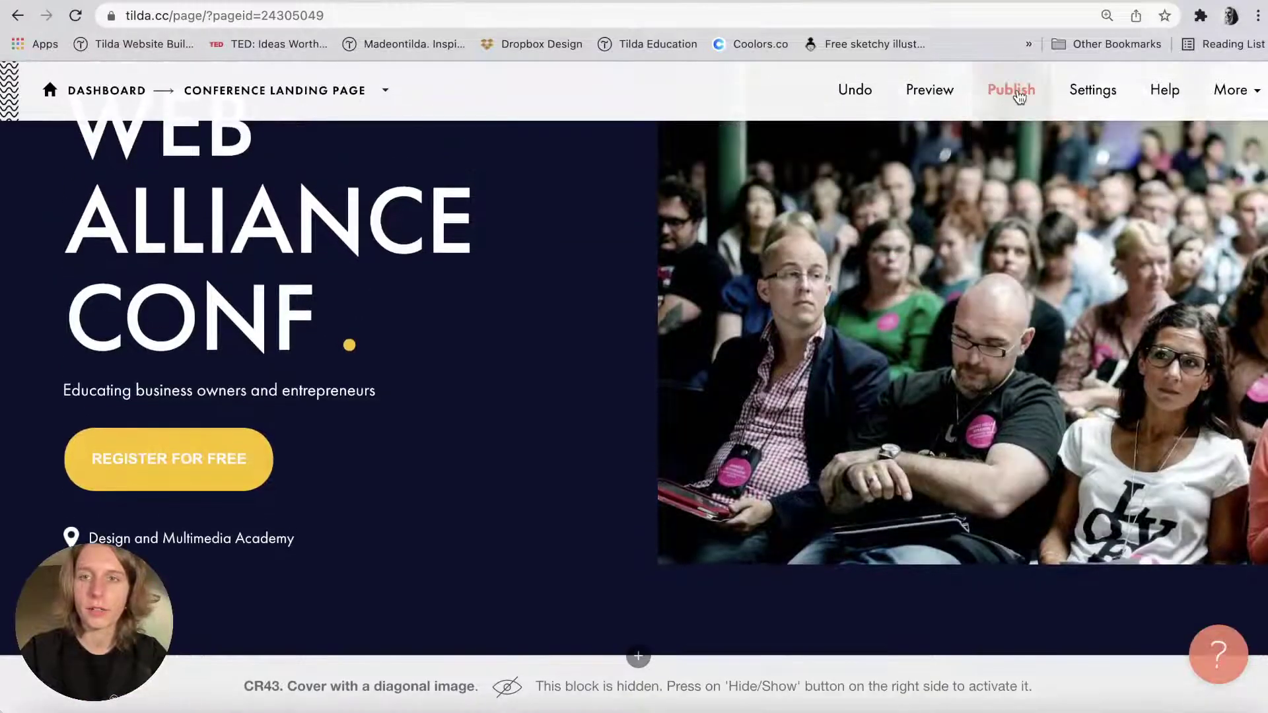
pyautogui.click(1011, 90)
# Open the live alliance-conference-2022.tilda.ws site and scroll through the new navy hero.
pyautogui.click(638, 321)
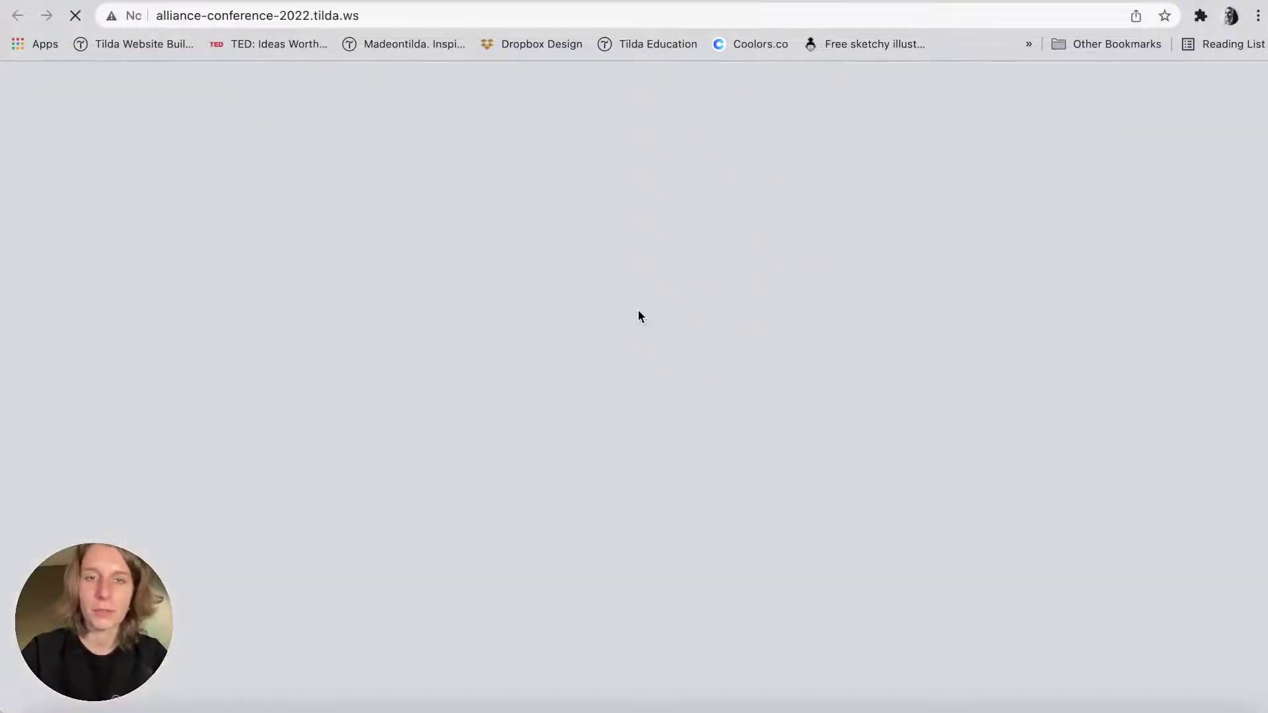
pyautogui.scroll(-8, 638, 316)
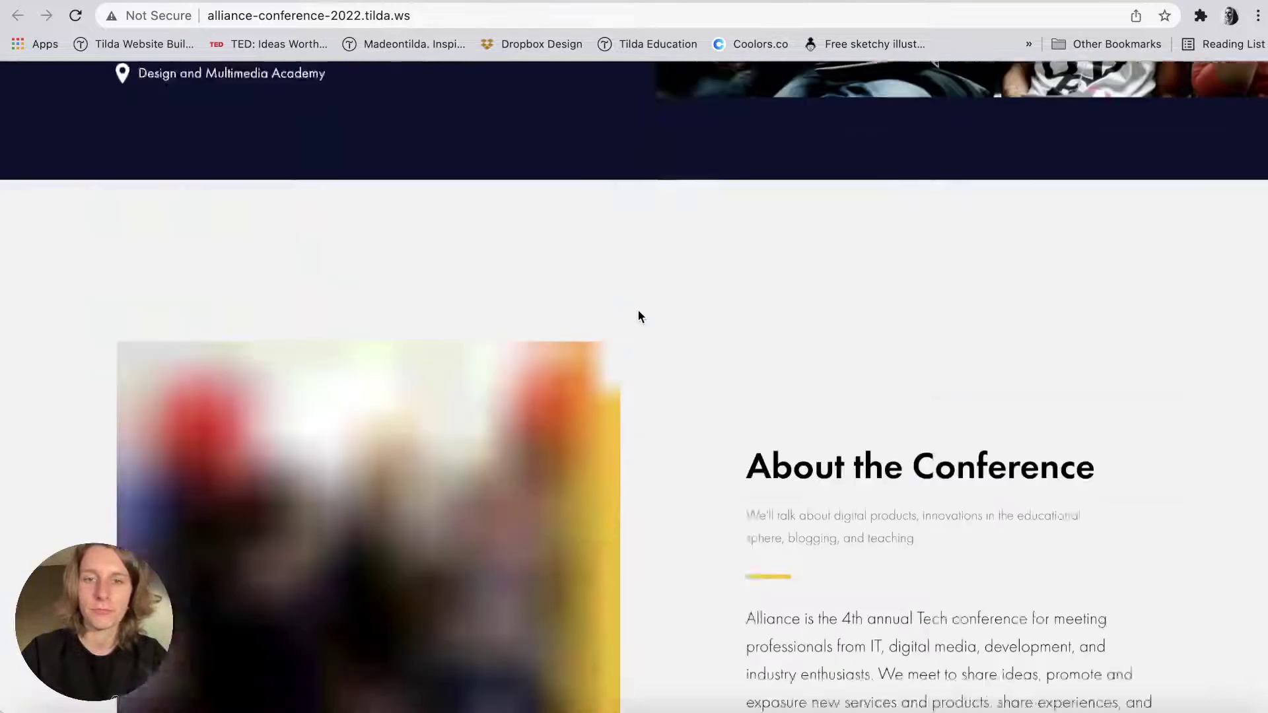
pyautogui.scroll(8, 638, 316)
pyautogui.scroll(-1, 638, 315)
pyautogui.scroll(-1, 640, 316)
pyautogui.scroll(1, 640, 317)
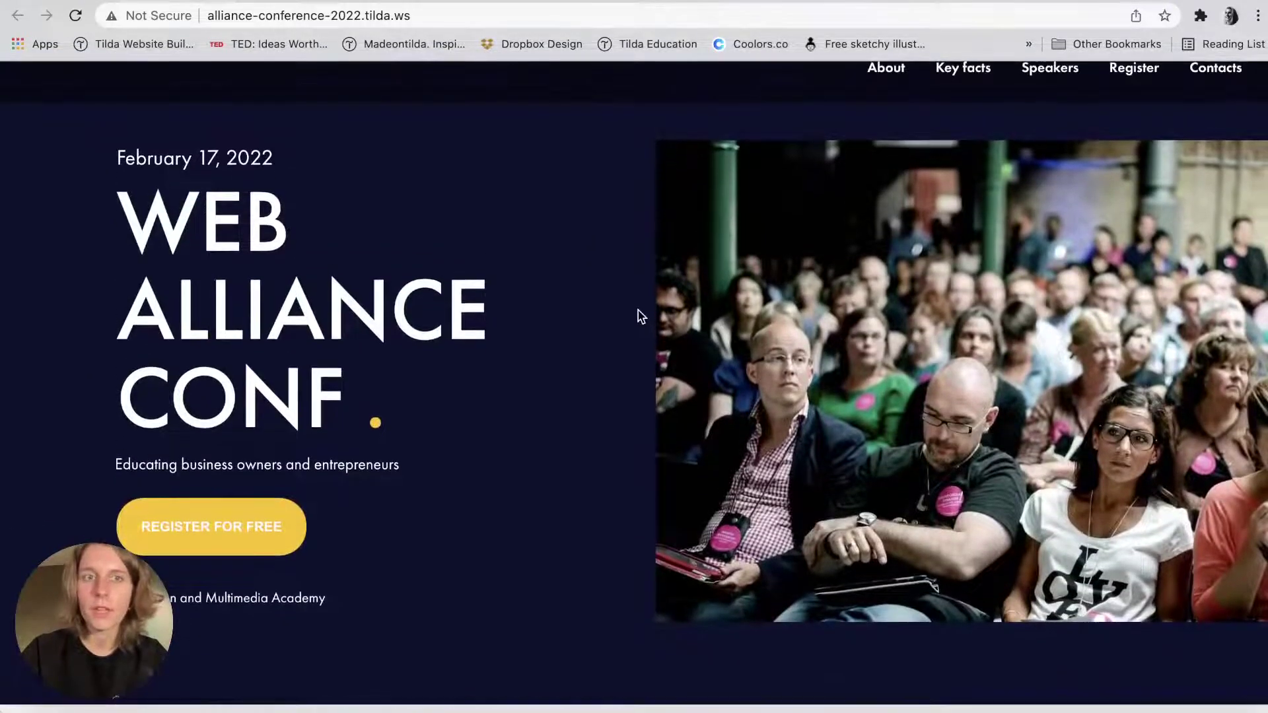
# Back in the editor, close the publish confirmation.
pyautogui.click(178, 2)
pyautogui.rightClick(883, 559)
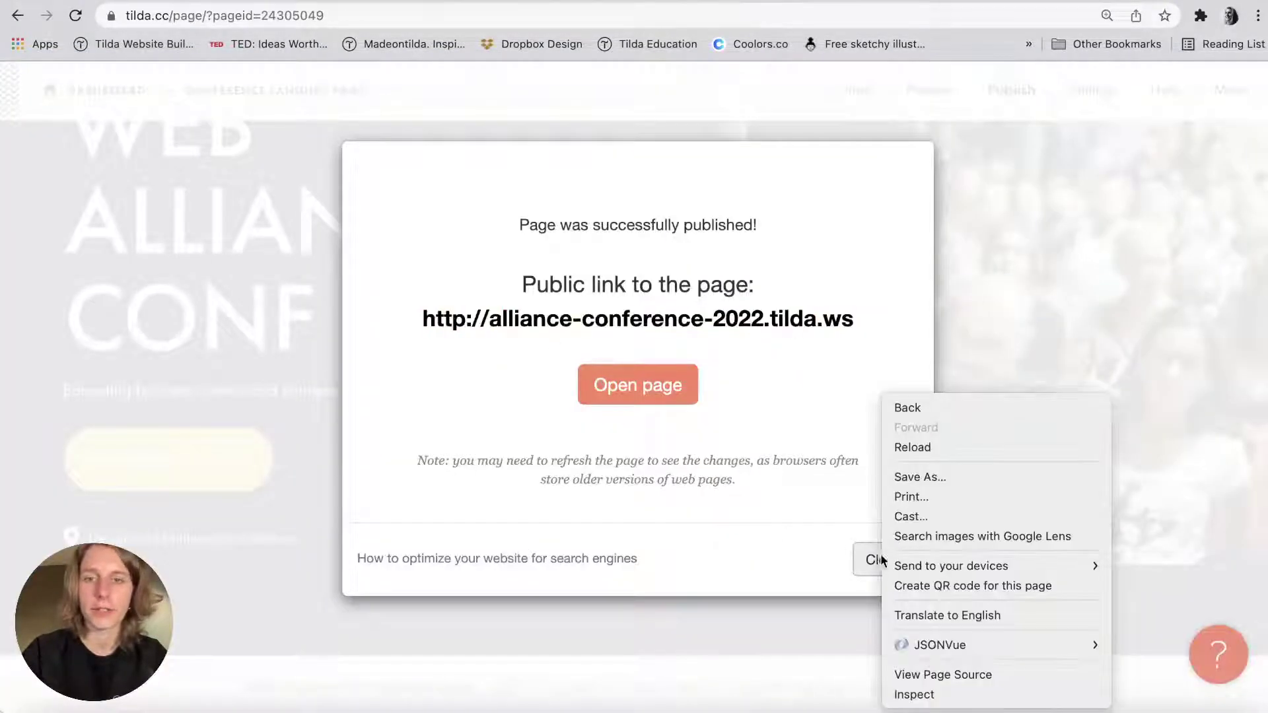
pyautogui.click(804, 552)
pyautogui.click(885, 566)
pyautogui.scroll(-4, 871, 552)
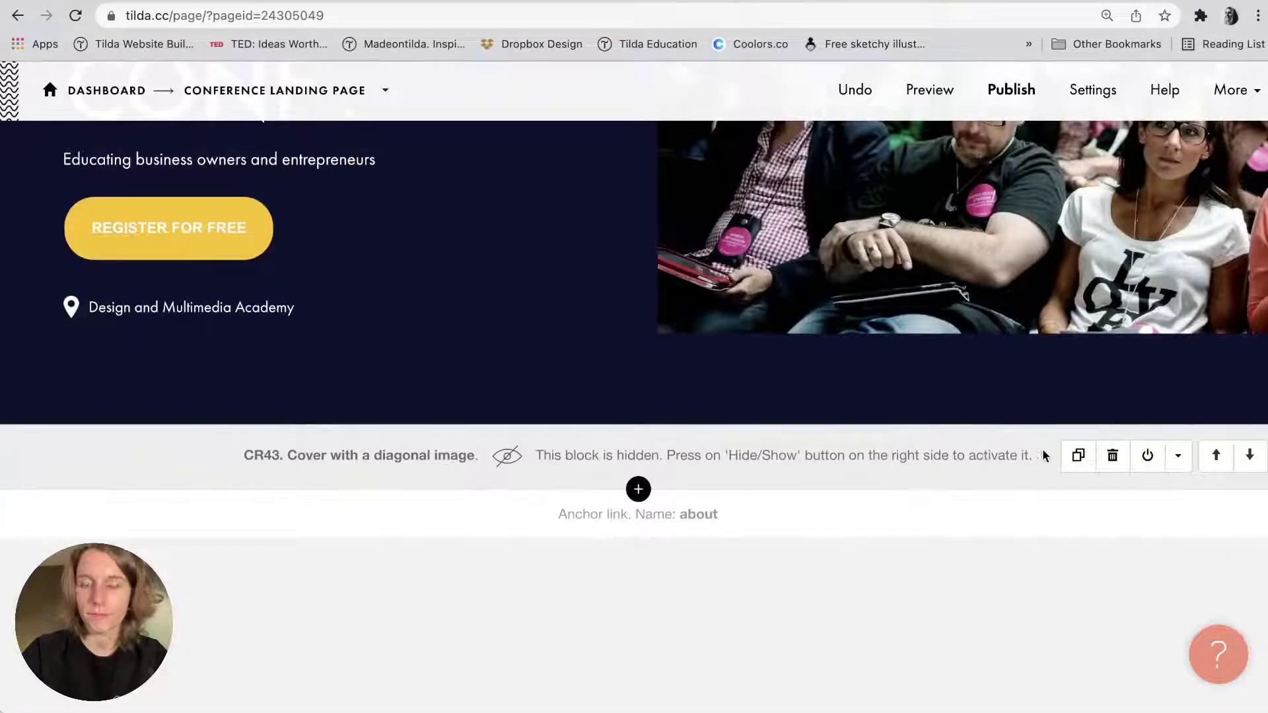
pyautogui.scroll(5, 941, 403)
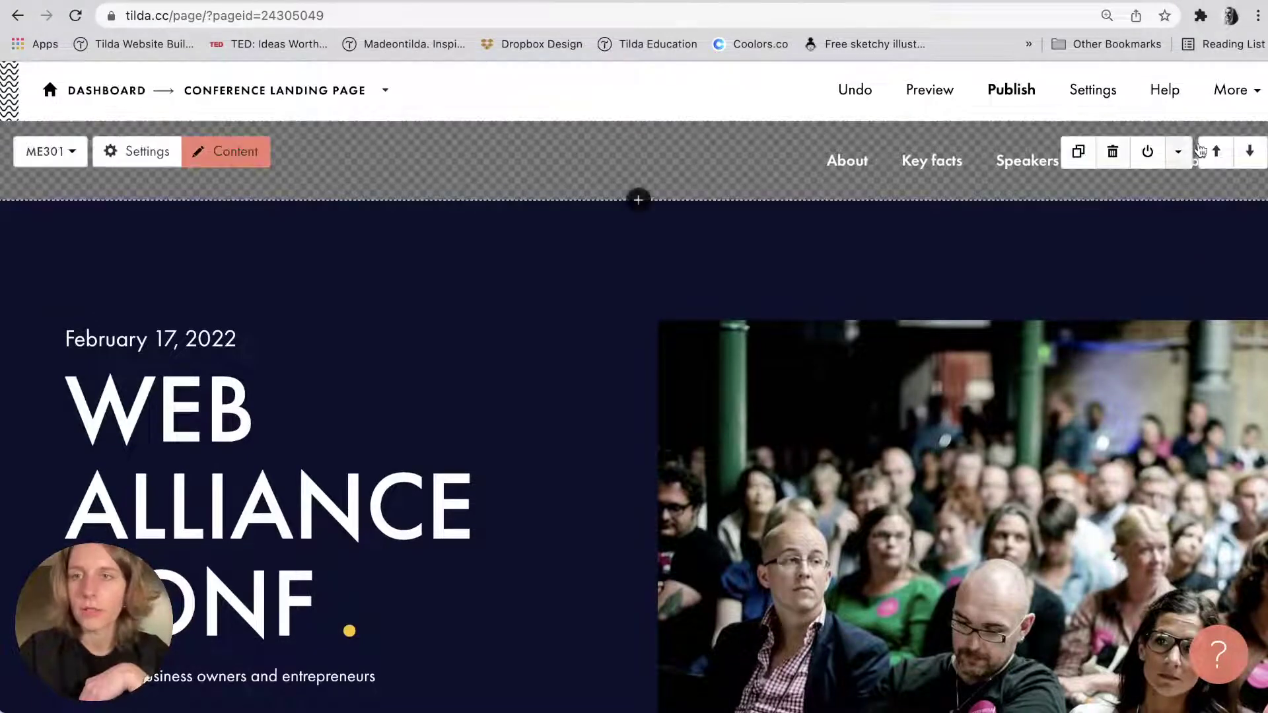
# Inspect the live site's Not Secure address in the browser's address bar.
pyautogui.click(261, 1)
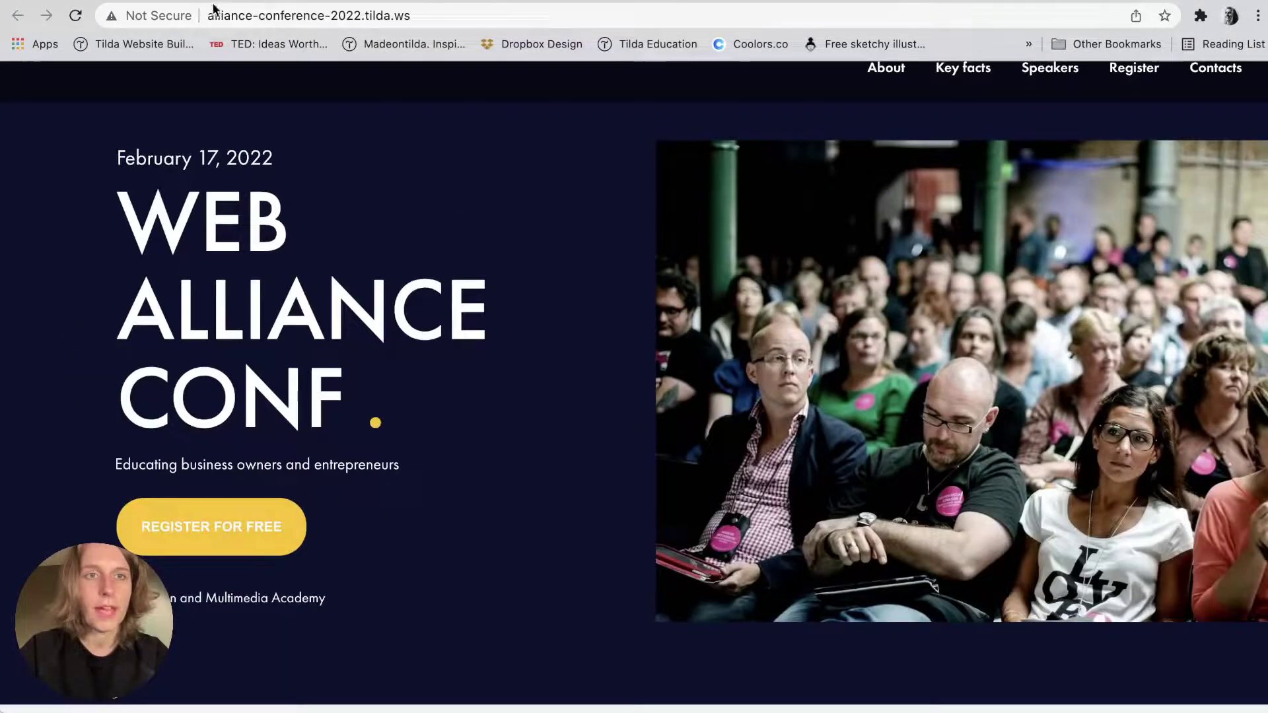
pyautogui.doubleClick(229, 9)
pyautogui.click(229, 10)
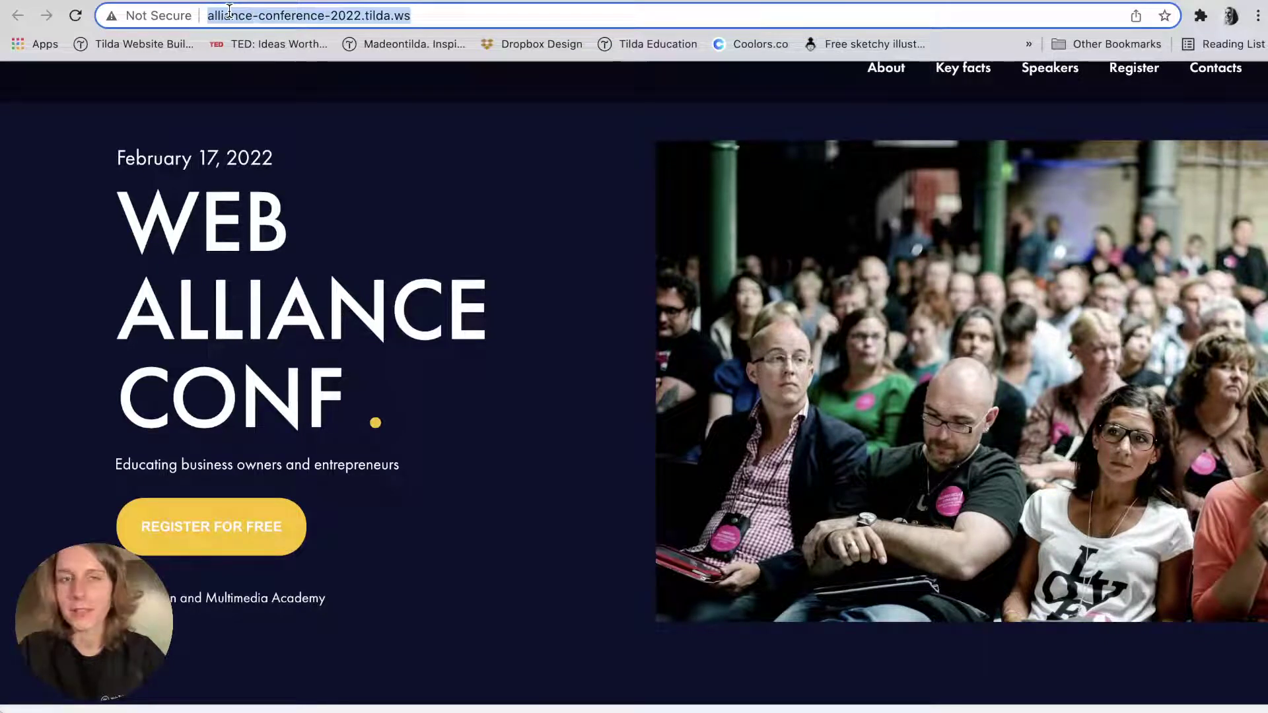
pyautogui.click(188, 19)
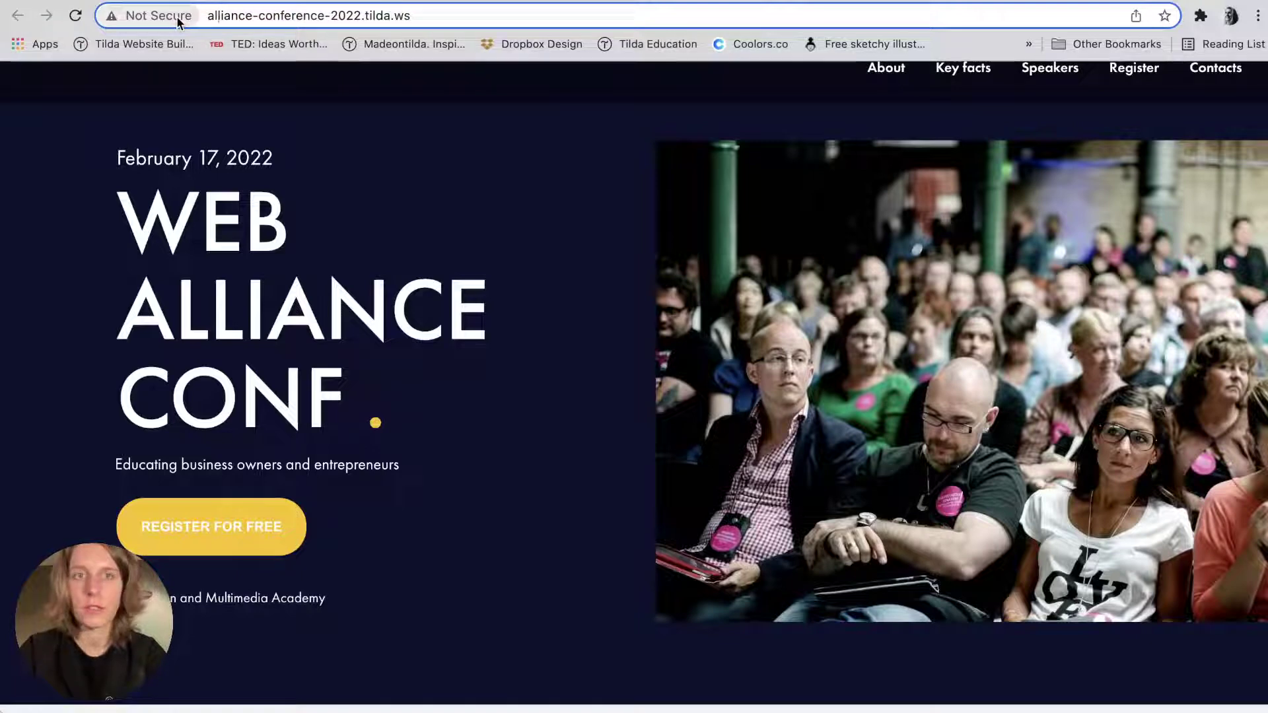
pyautogui.press('Right')
pyautogui.press('Right')
pyautogui.press('Right')
pyautogui.press('Right')
pyautogui.press('Right')
pyautogui.press('Right')
pyautogui.hotkey('shift', 'Right')
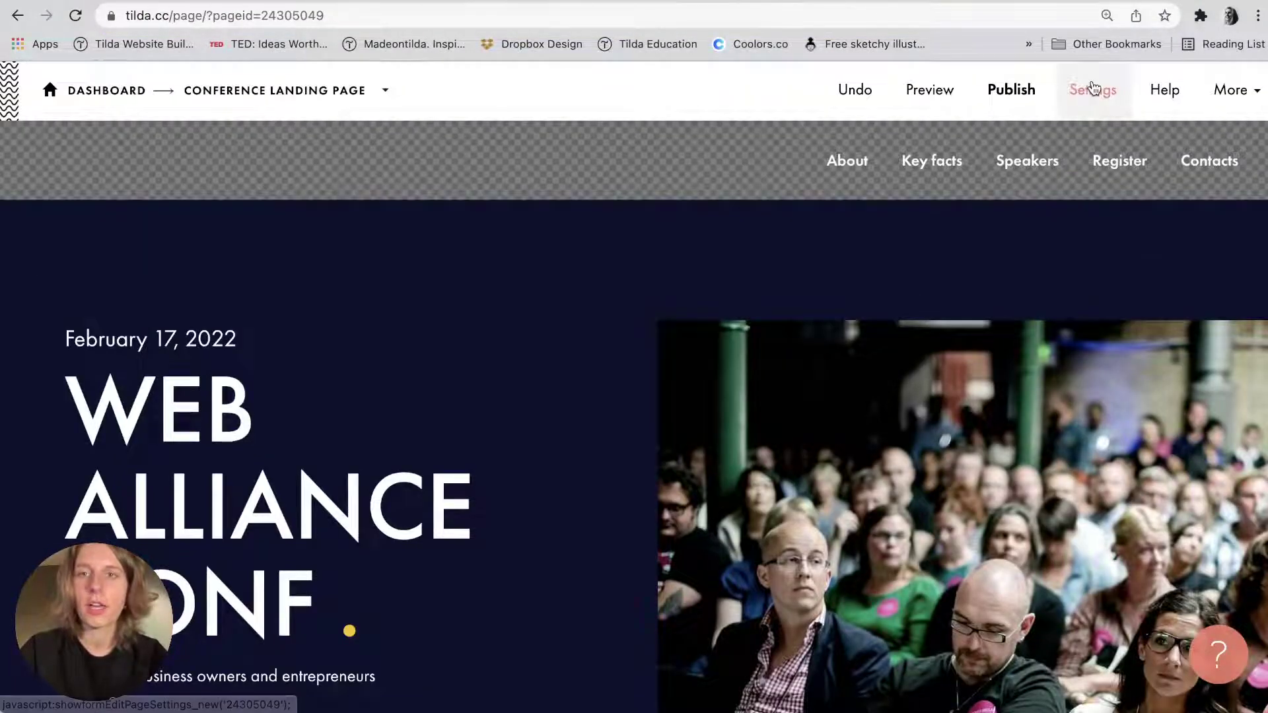
# Open the project's Site Settings and check the http alliance-conference-2022.tilda.ws subdomain address.
pyautogui.rightClick(1249, 102)
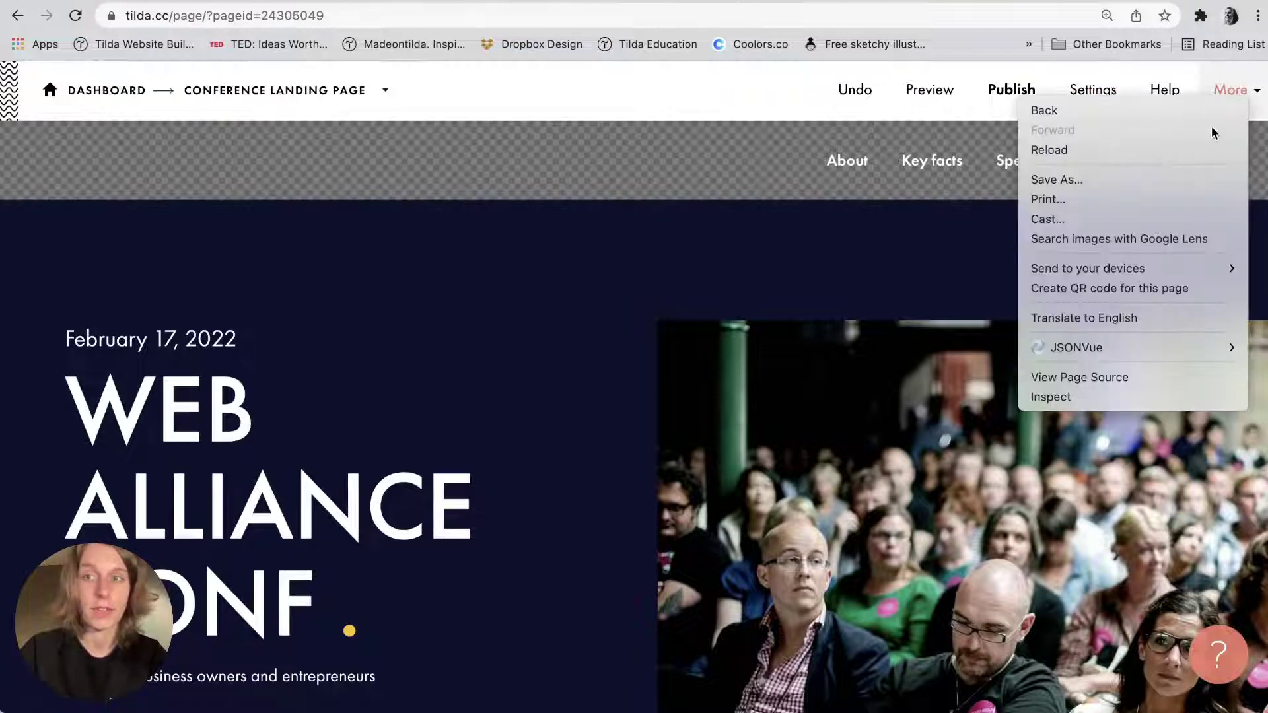
pyautogui.click(1250, 103)
pyautogui.click(1201, 142)
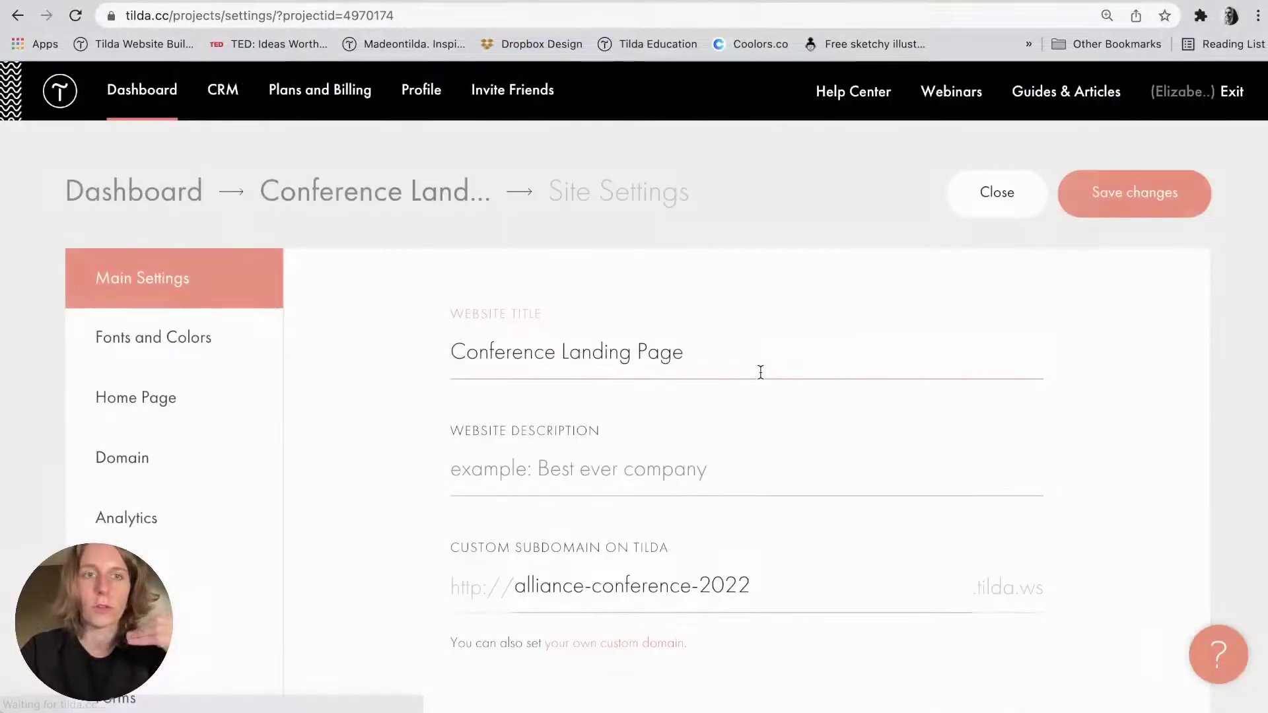
pyautogui.scroll(-3, 565, 415)
pyautogui.moveTo(452, 437); pyautogui.dragTo(502, 434)
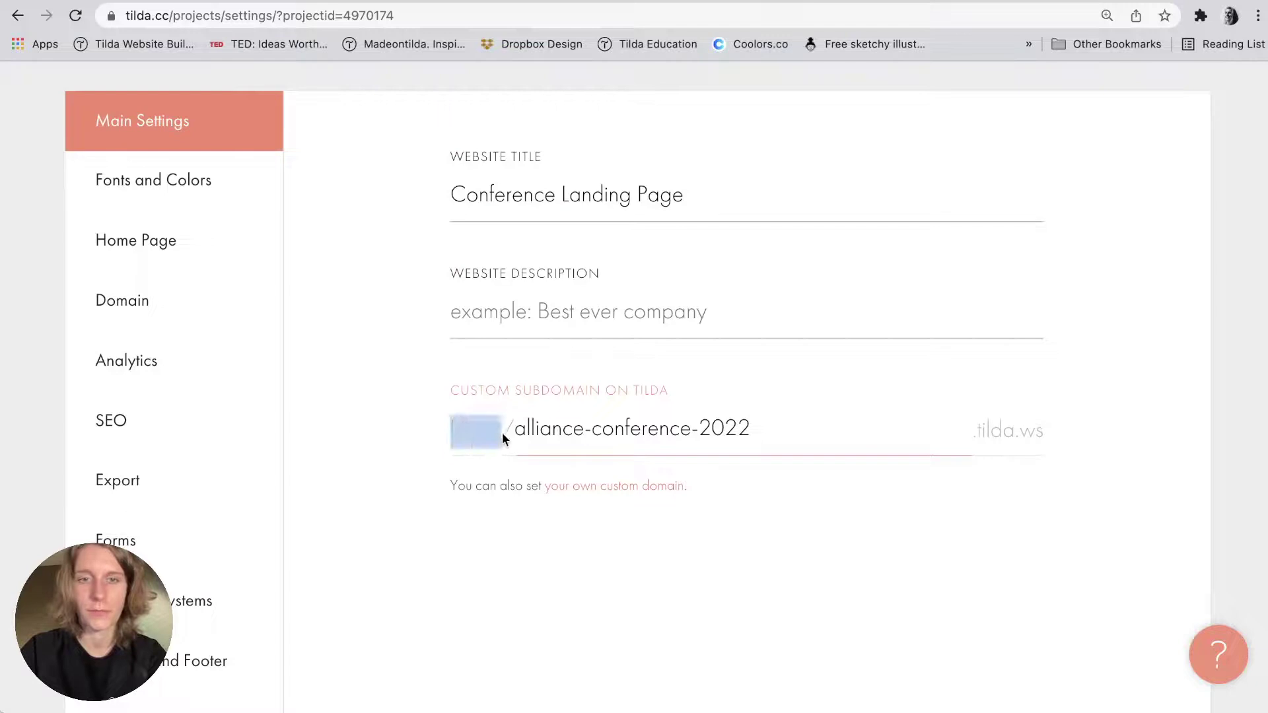
pyautogui.click(502, 433)
pyautogui.click(424, 432)
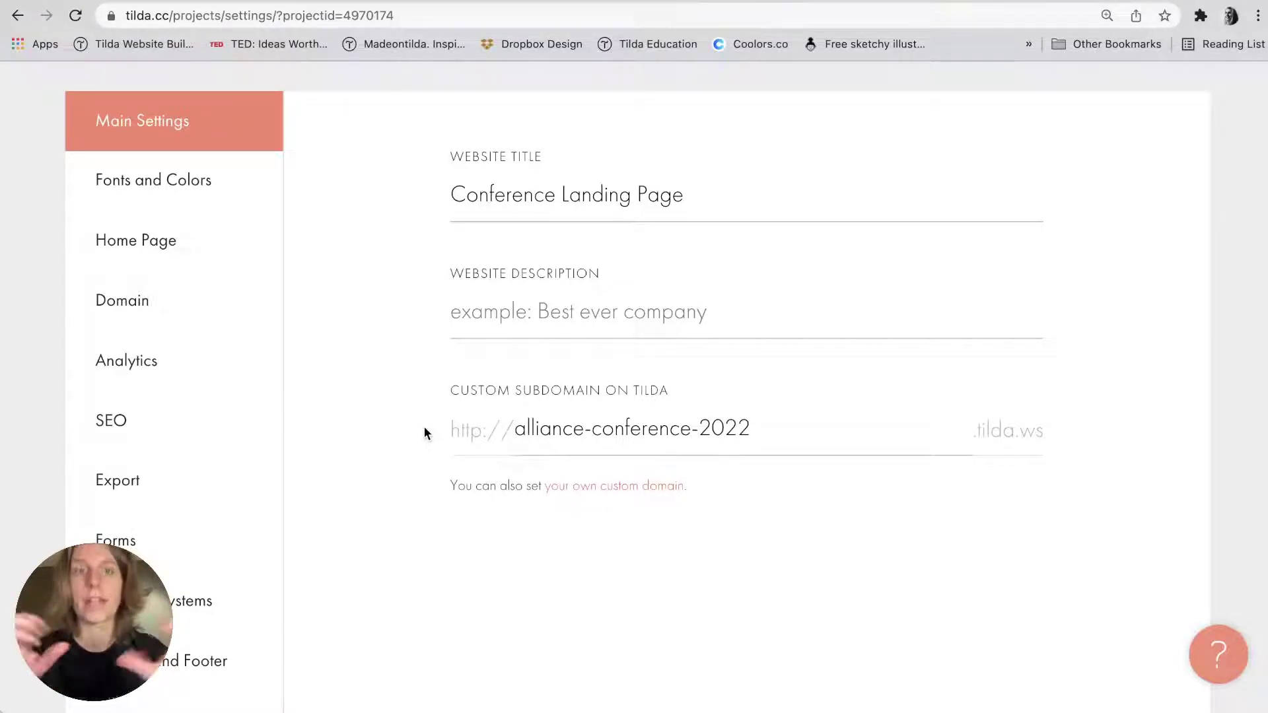
# Save a Redirect from HTTP to HTTPS in SEO settings and return to the project dashboard.
pyautogui.click(186, 413)
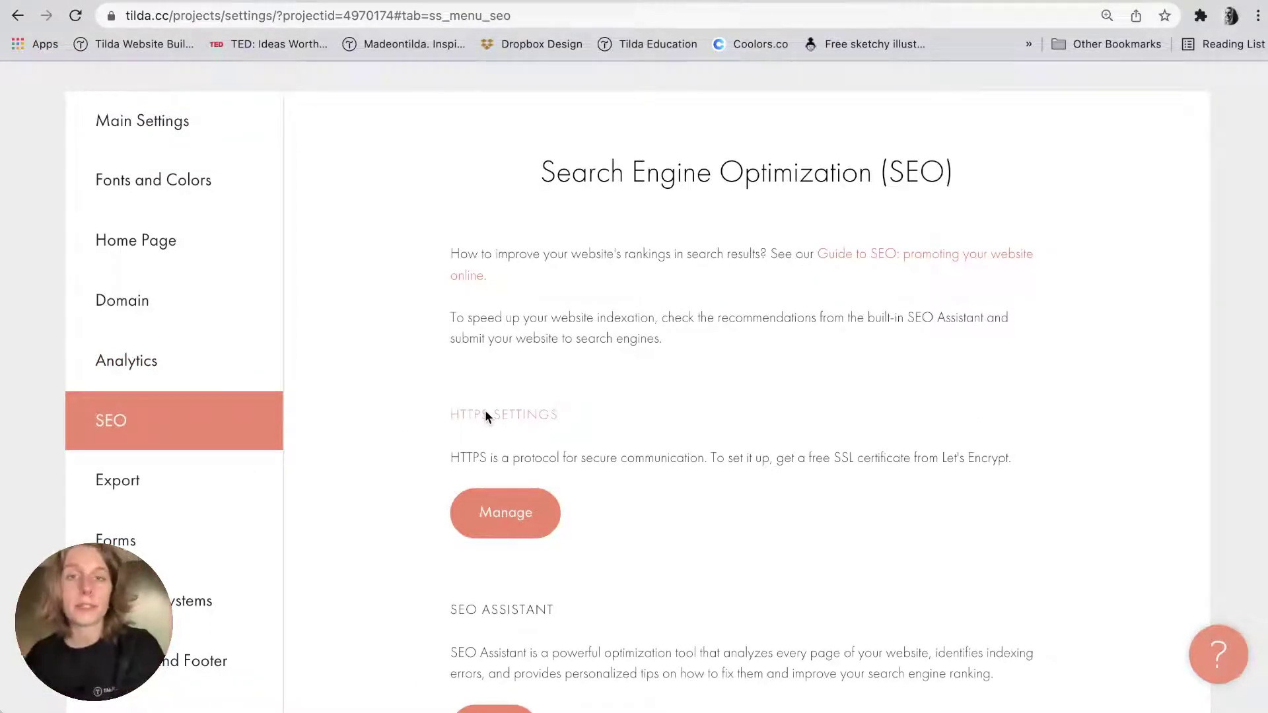
pyautogui.scroll(-5, 426, 472)
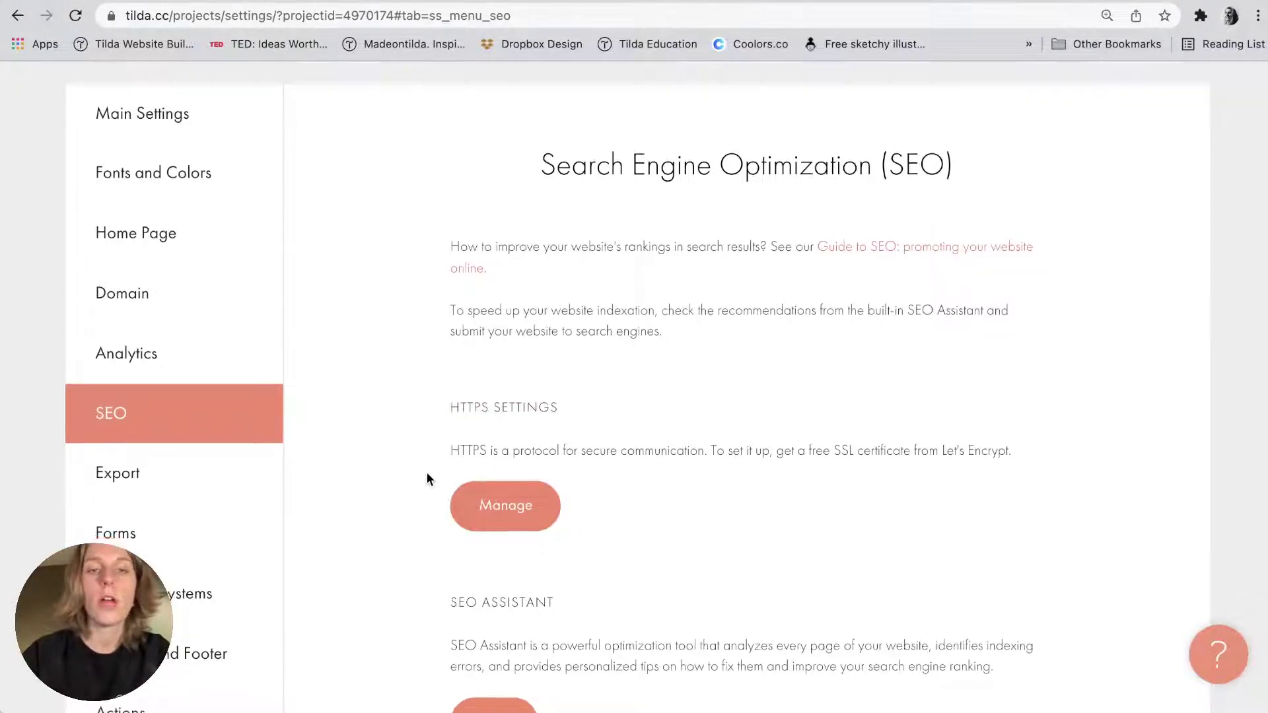
pyautogui.scroll(-10, 426, 472)
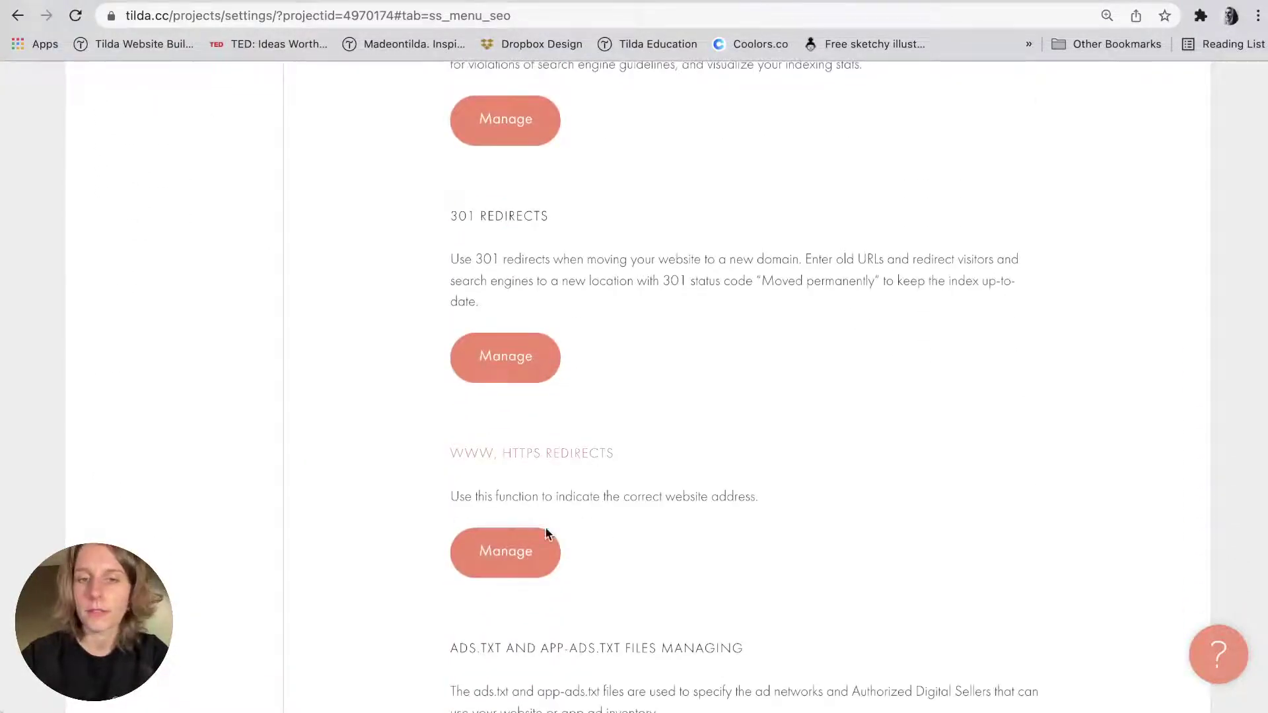
pyautogui.click(521, 550)
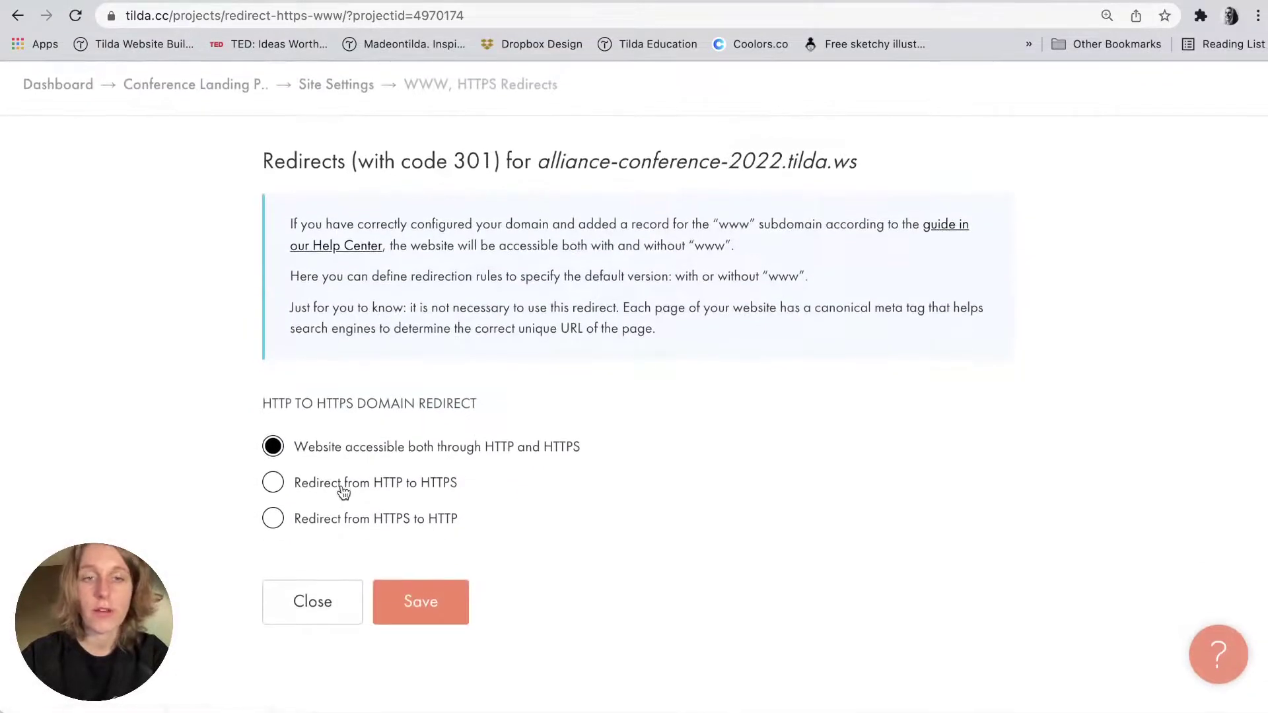
pyautogui.click(343, 492)
pyautogui.click(420, 601)
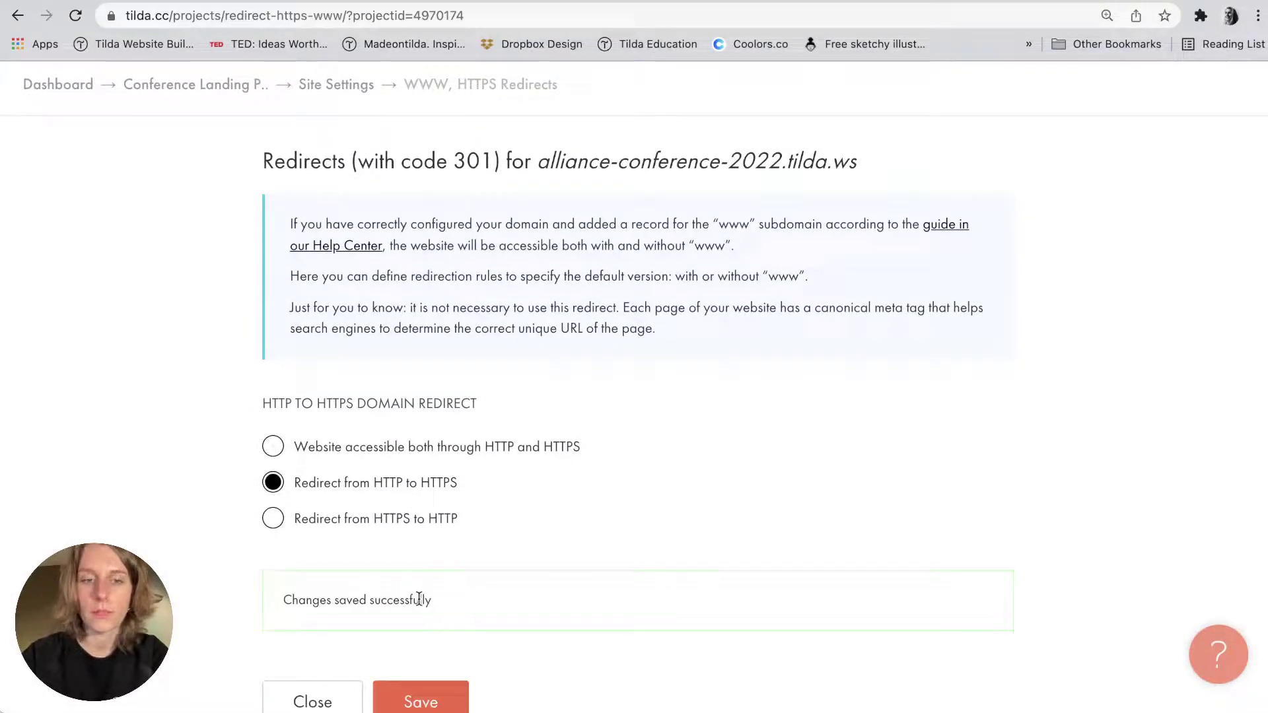
pyautogui.click(228, 84)
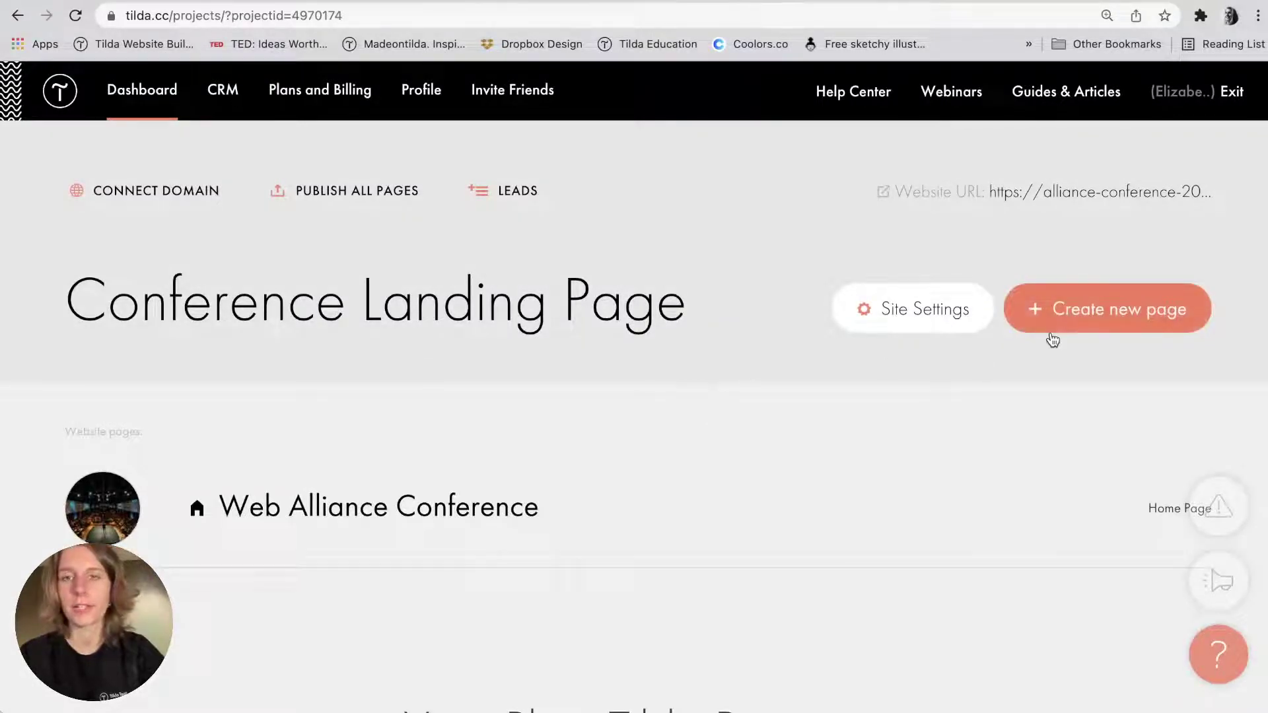
# Publish all pages and confirm the live site address now starts with https.
pyautogui.click(356, 193)
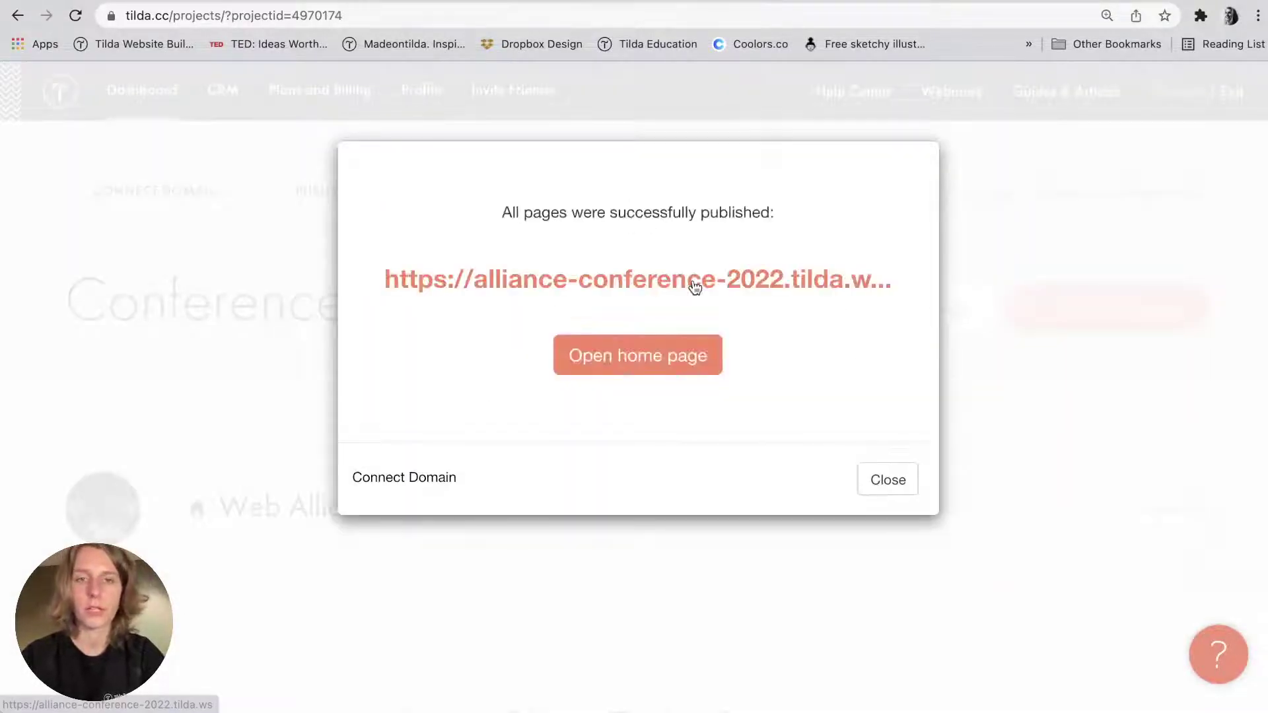
pyautogui.click(692, 280)
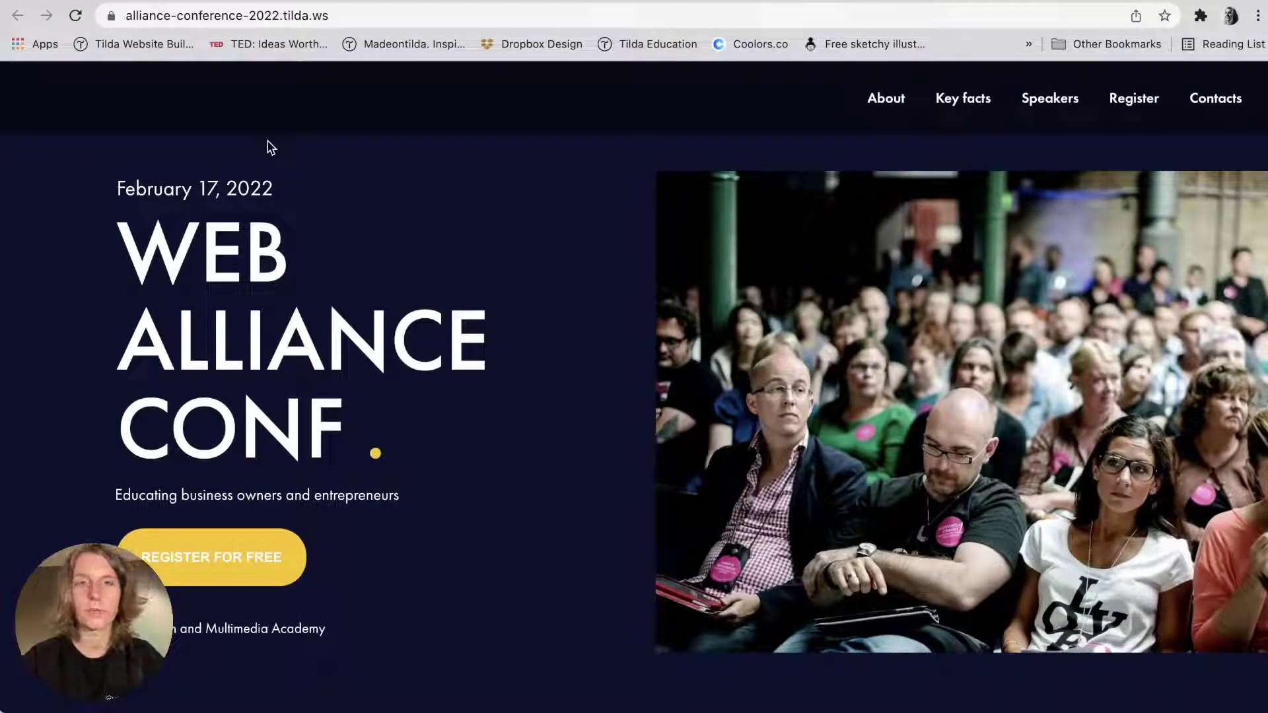
pyautogui.doubleClick(194, 9)
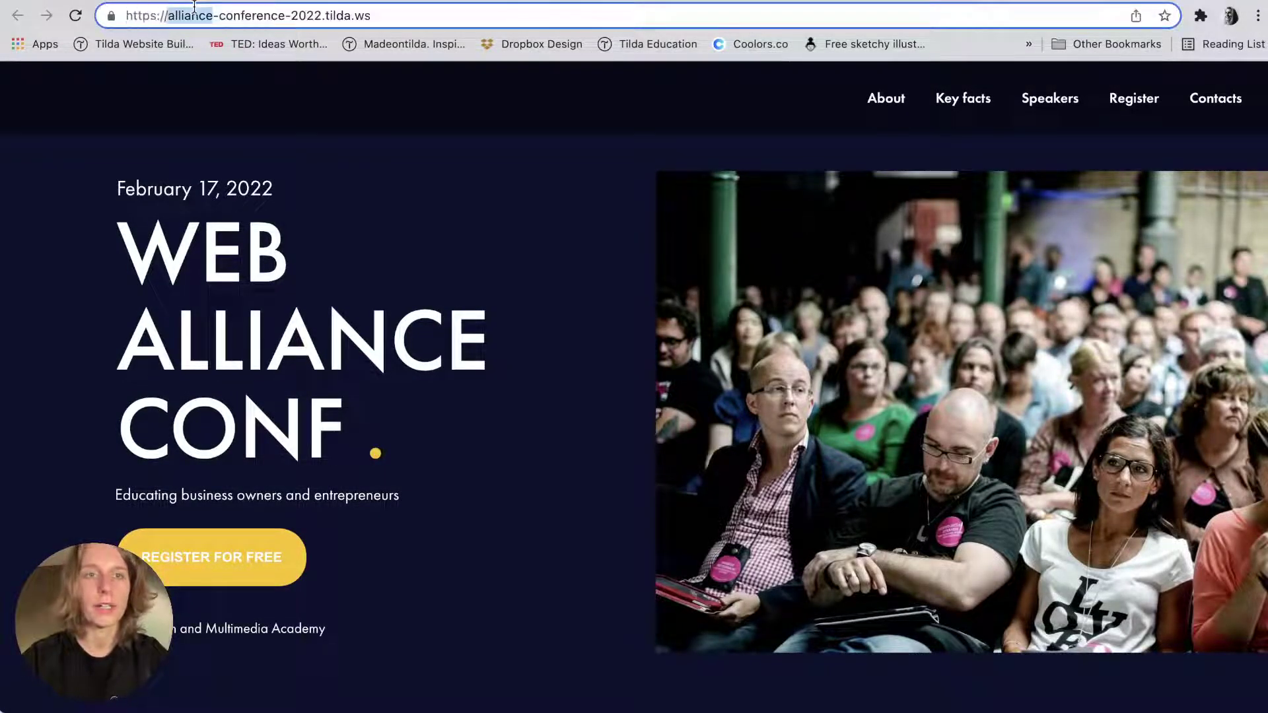
pyautogui.moveTo(169, 15); pyautogui.dragTo(102, 22)
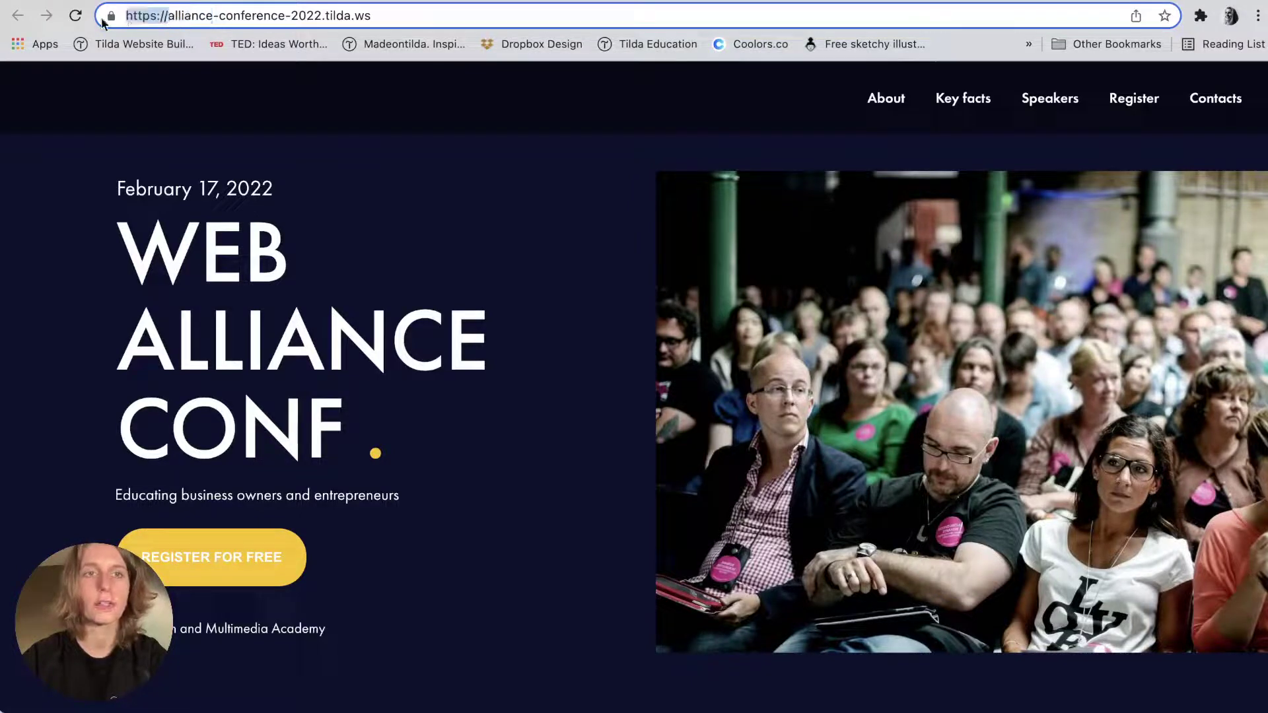
# Close the live site tab and the publish confirmation, then reopen the project's site settings.
pyautogui.press('super+w')
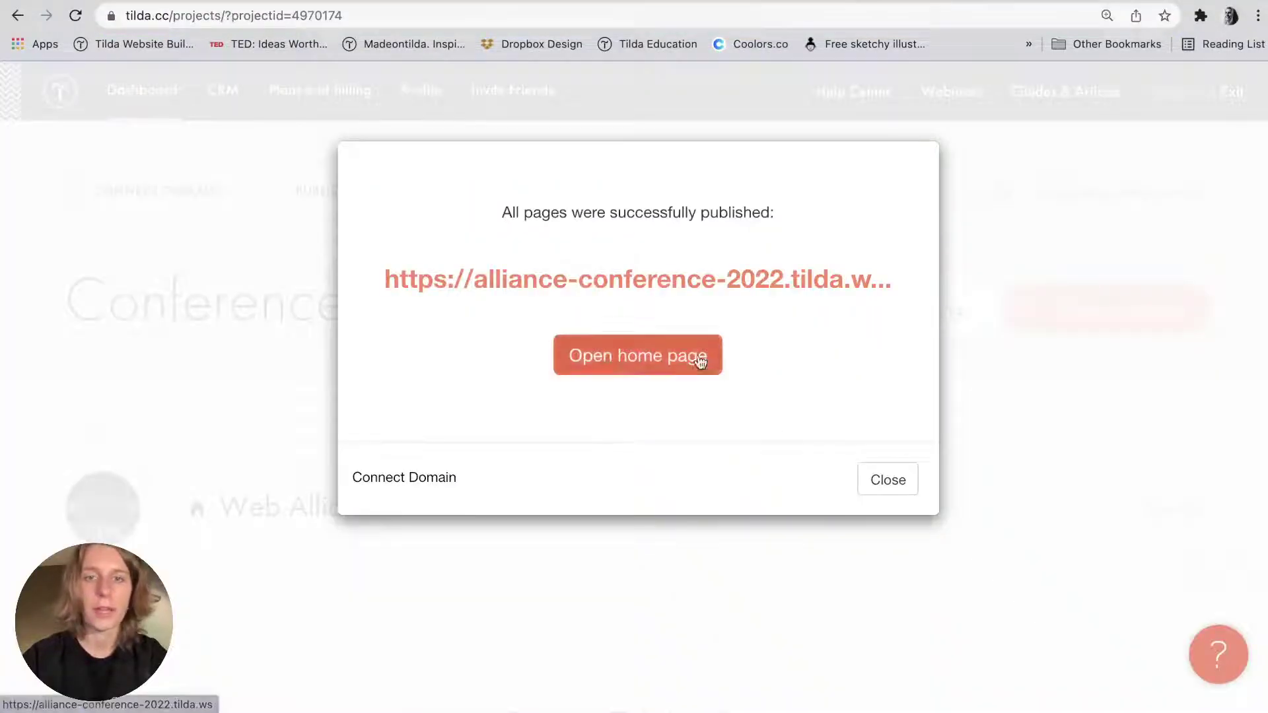
pyautogui.click(882, 485)
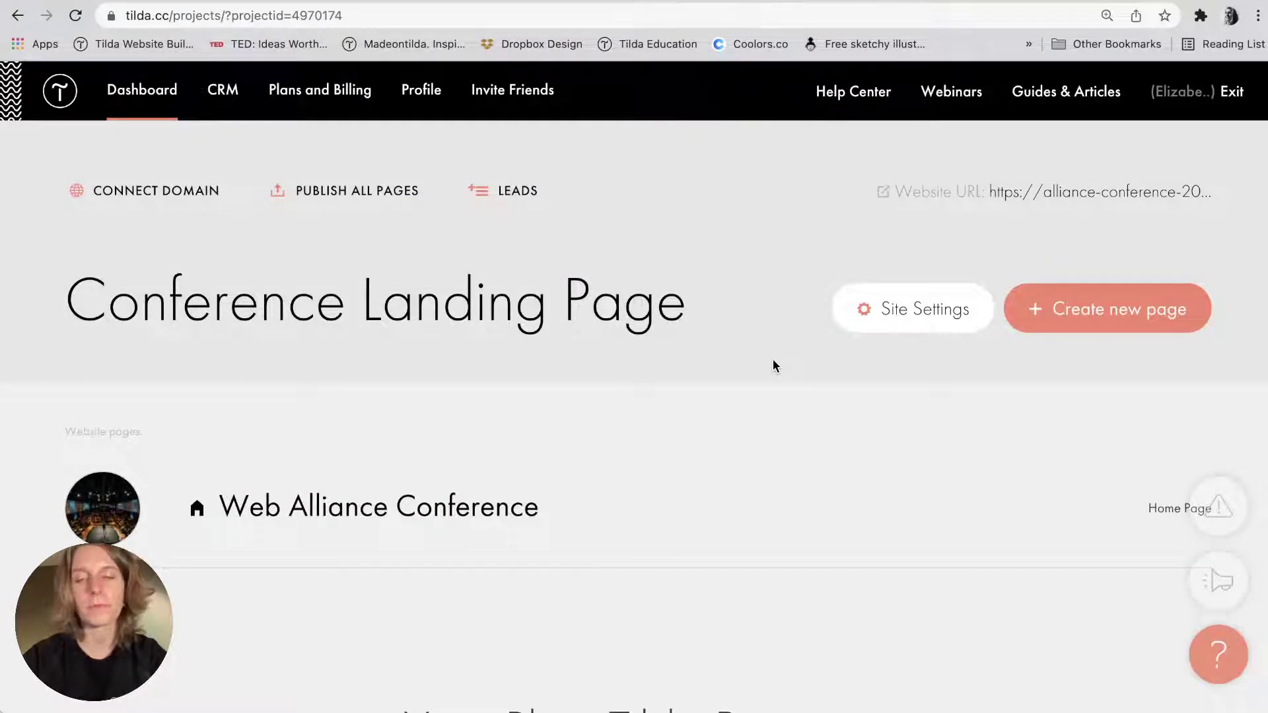
pyautogui.click(891, 307)
pyautogui.scroll(-5, 494, 401)
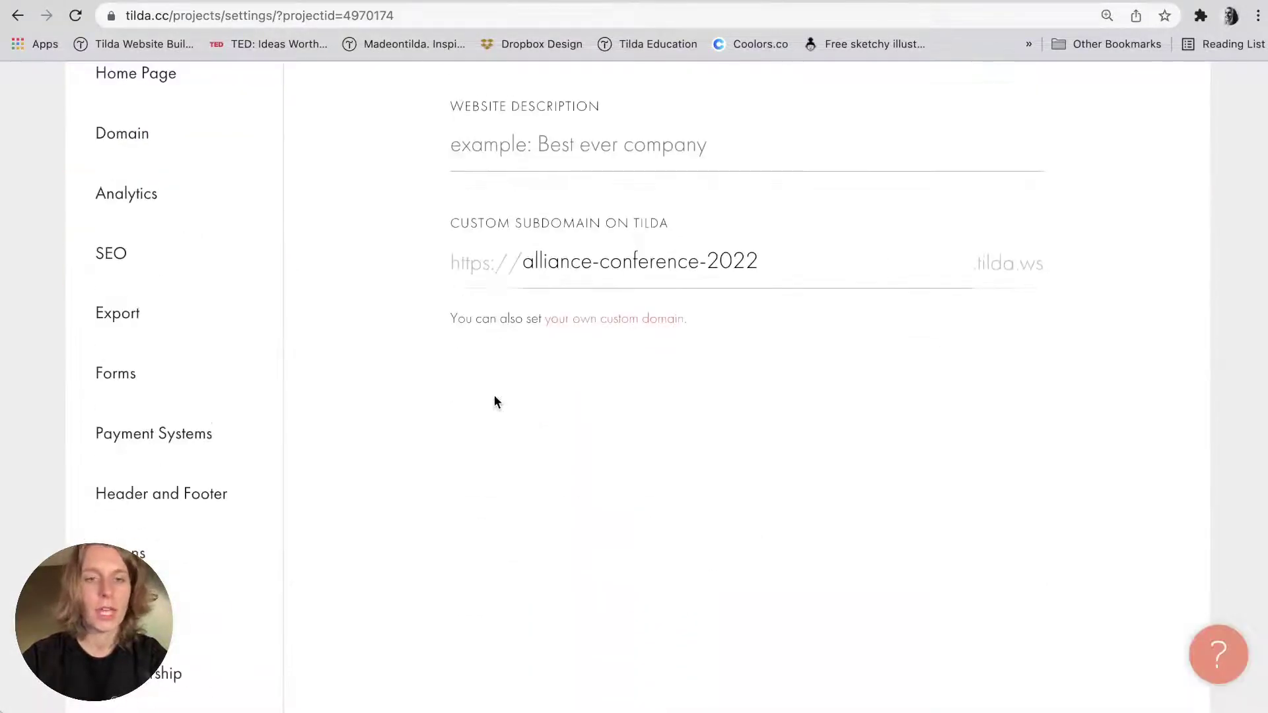
pyautogui.click(244, 426)
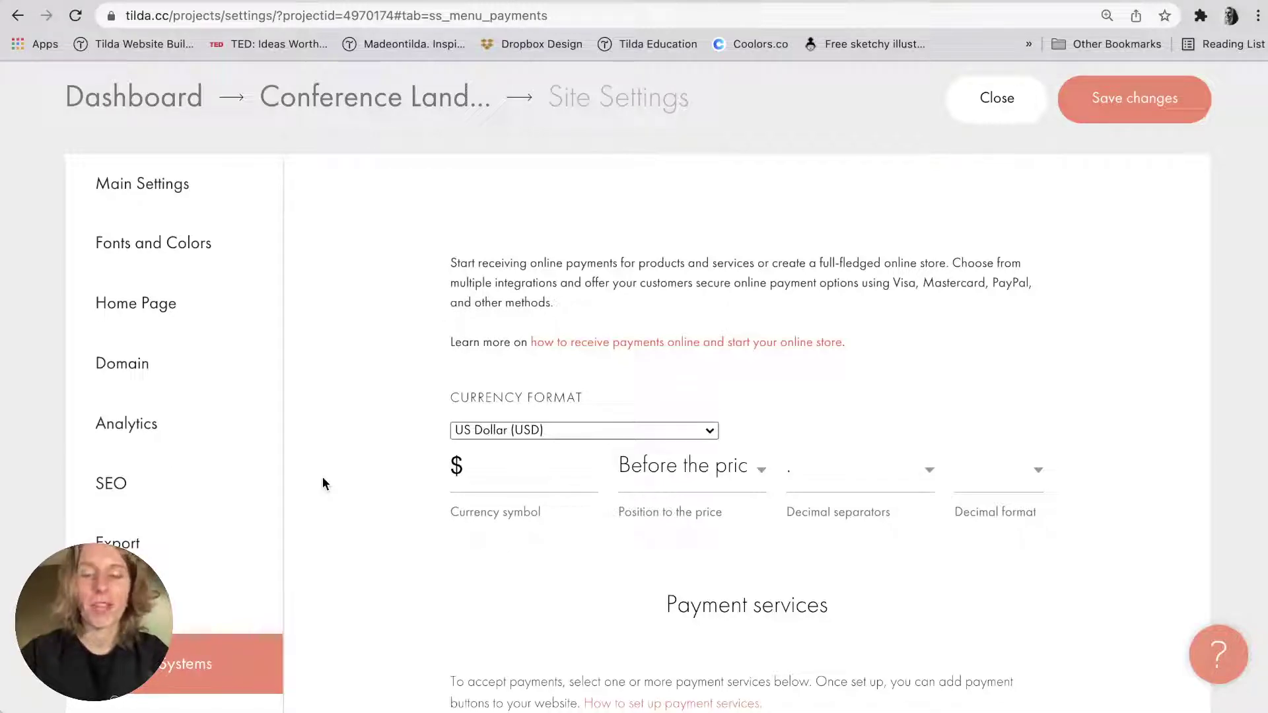
pyautogui.scroll(-3, 322, 478)
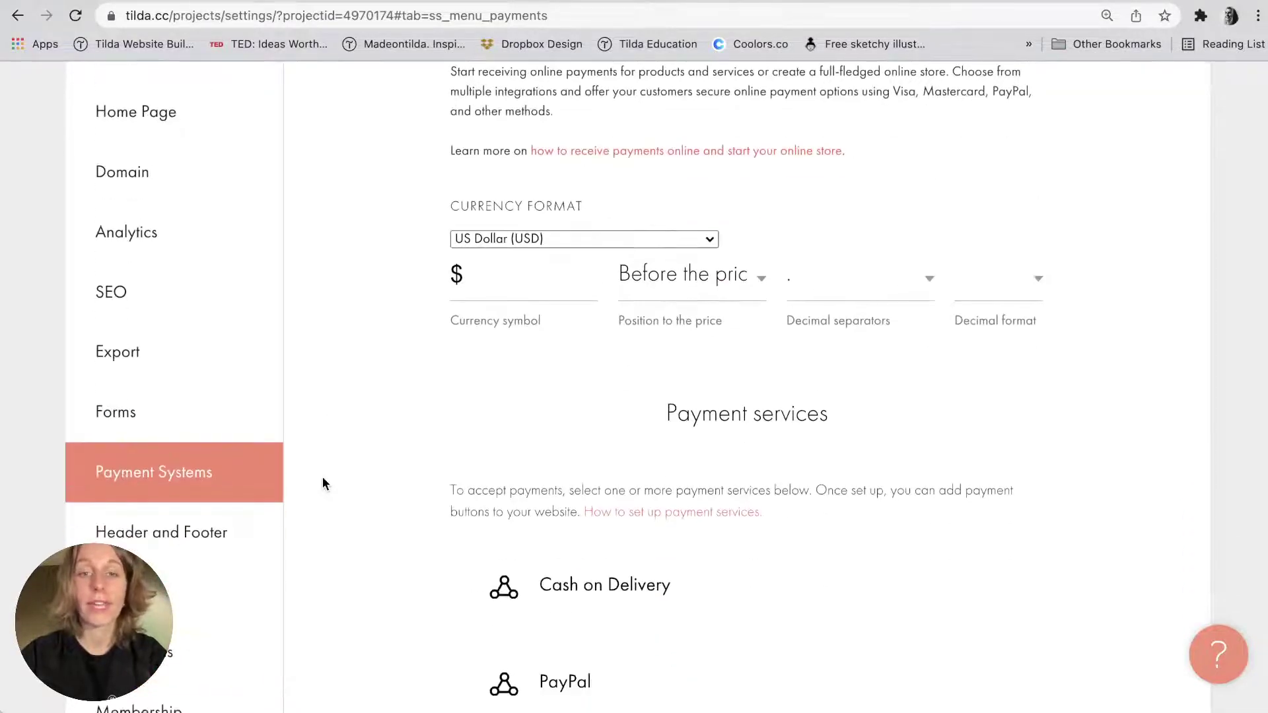
pyautogui.scroll(-6, 356, 423)
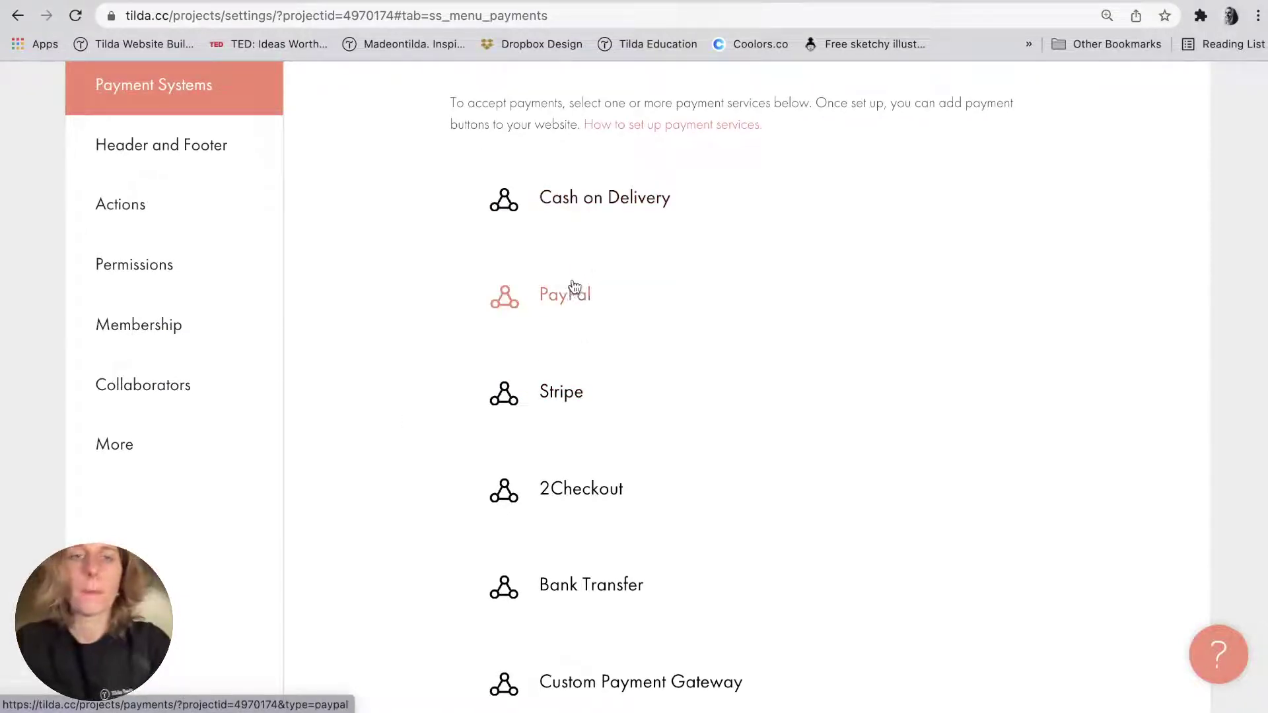
pyautogui.scroll(-3, 552, 473)
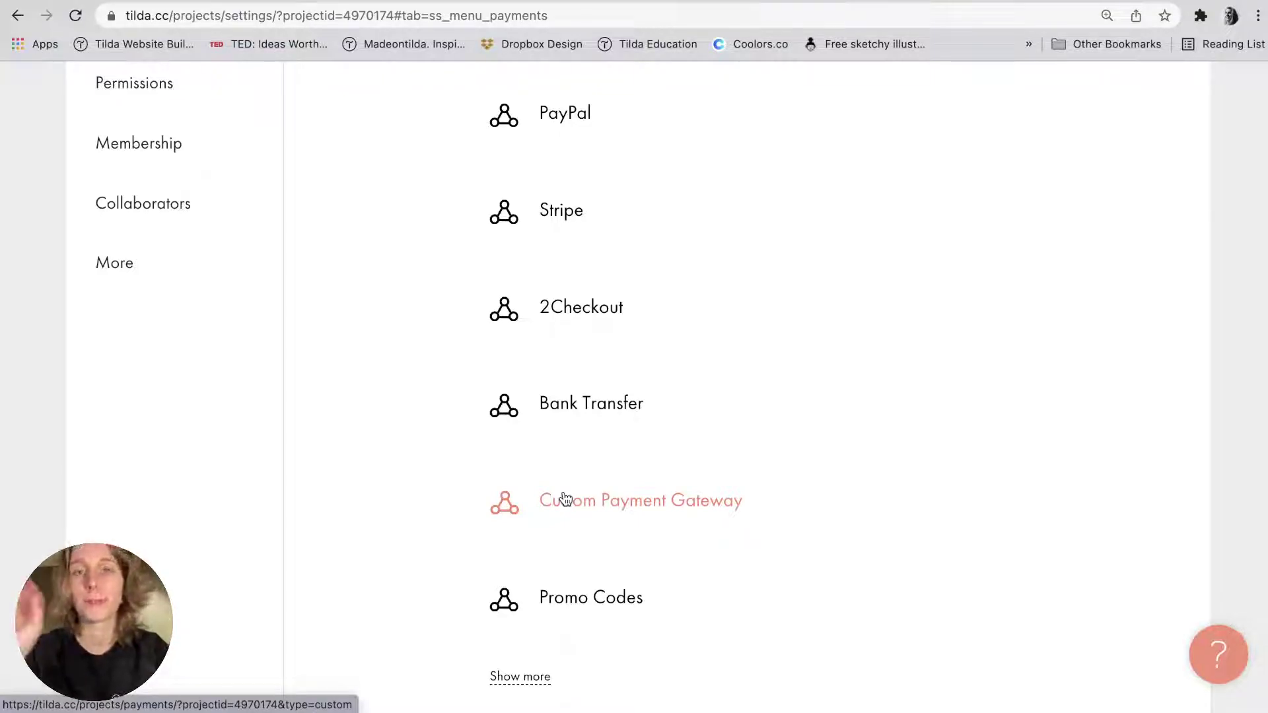
pyautogui.rightClick(351, 476)
pyautogui.click(505, 611)
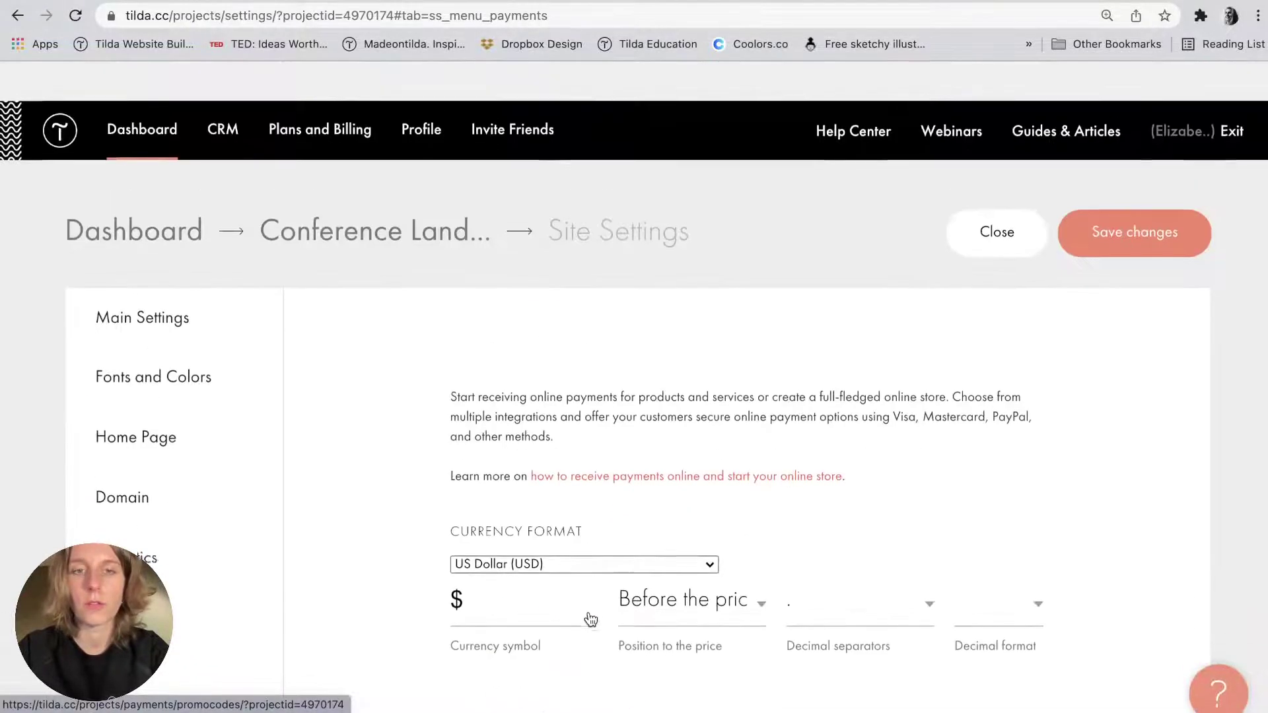
pyautogui.scroll(-3, 590, 618)
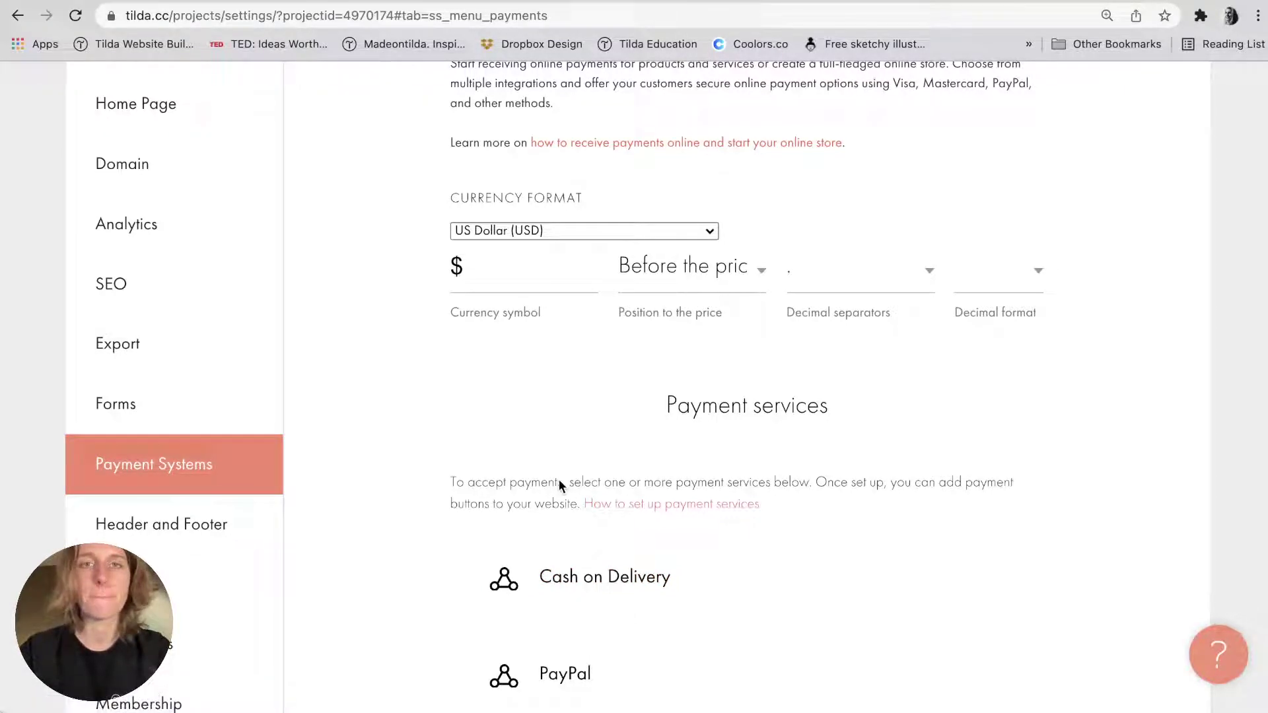
pyautogui.scroll(5, 559, 480)
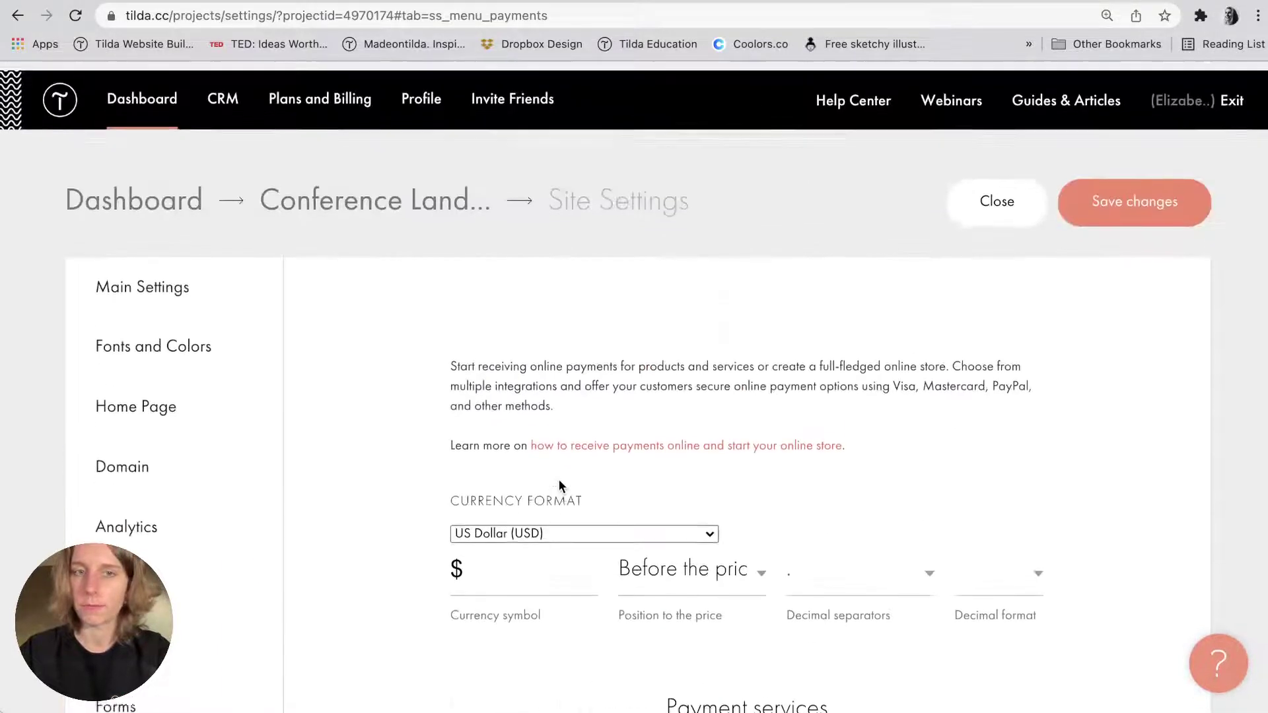
# In the conference page's Additional settings, tick 'Save page as a template' and save the changes.
pyautogui.click(364, 205)
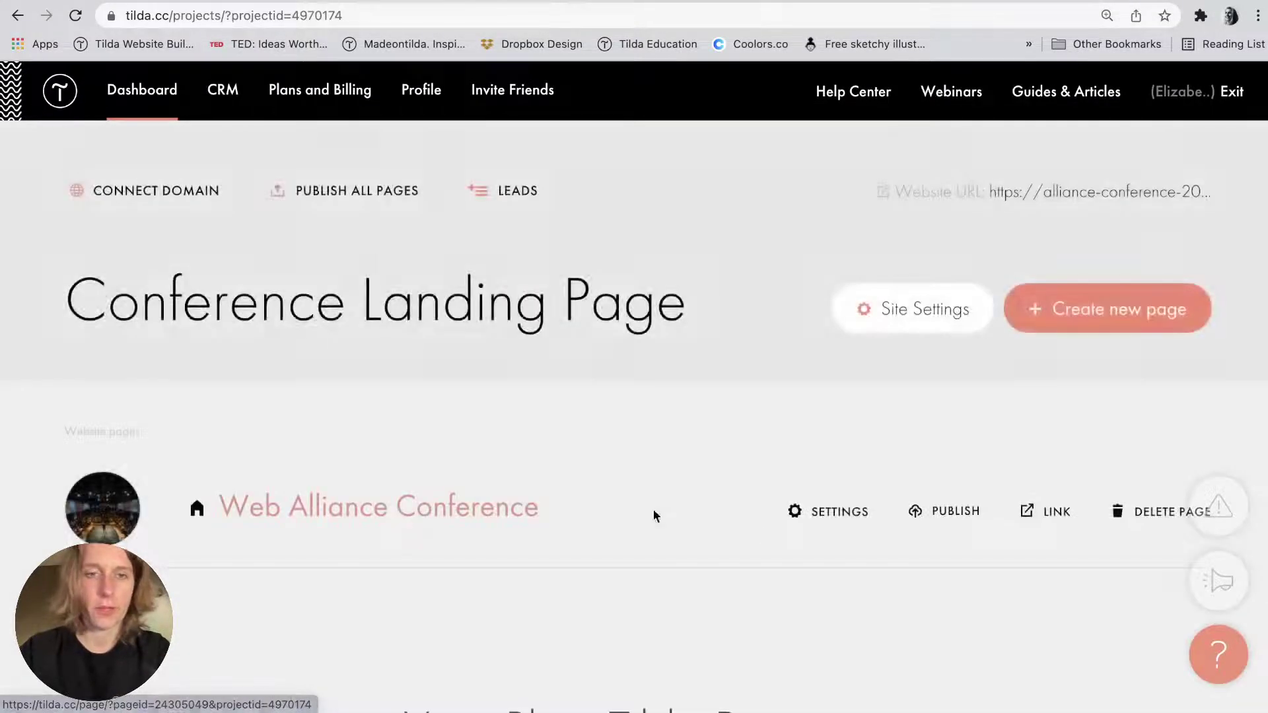
pyautogui.click(827, 513)
pyautogui.click(911, 243)
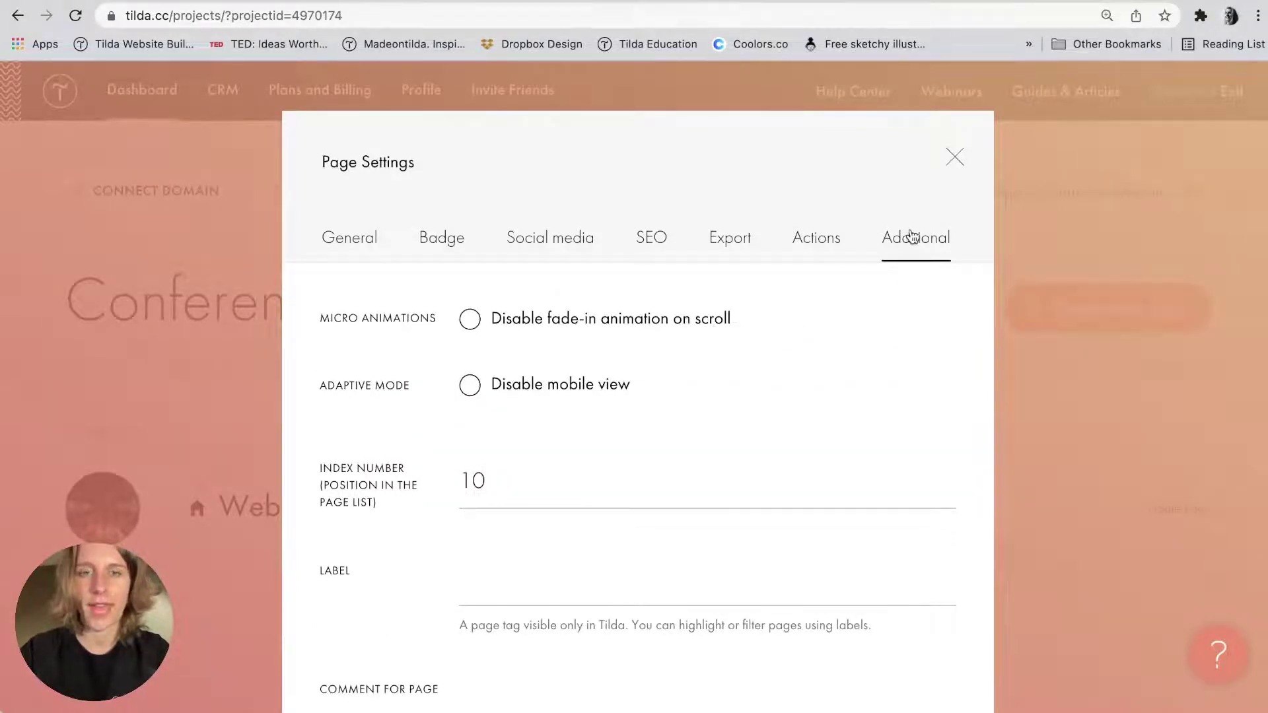
pyautogui.scroll(-4, 910, 235)
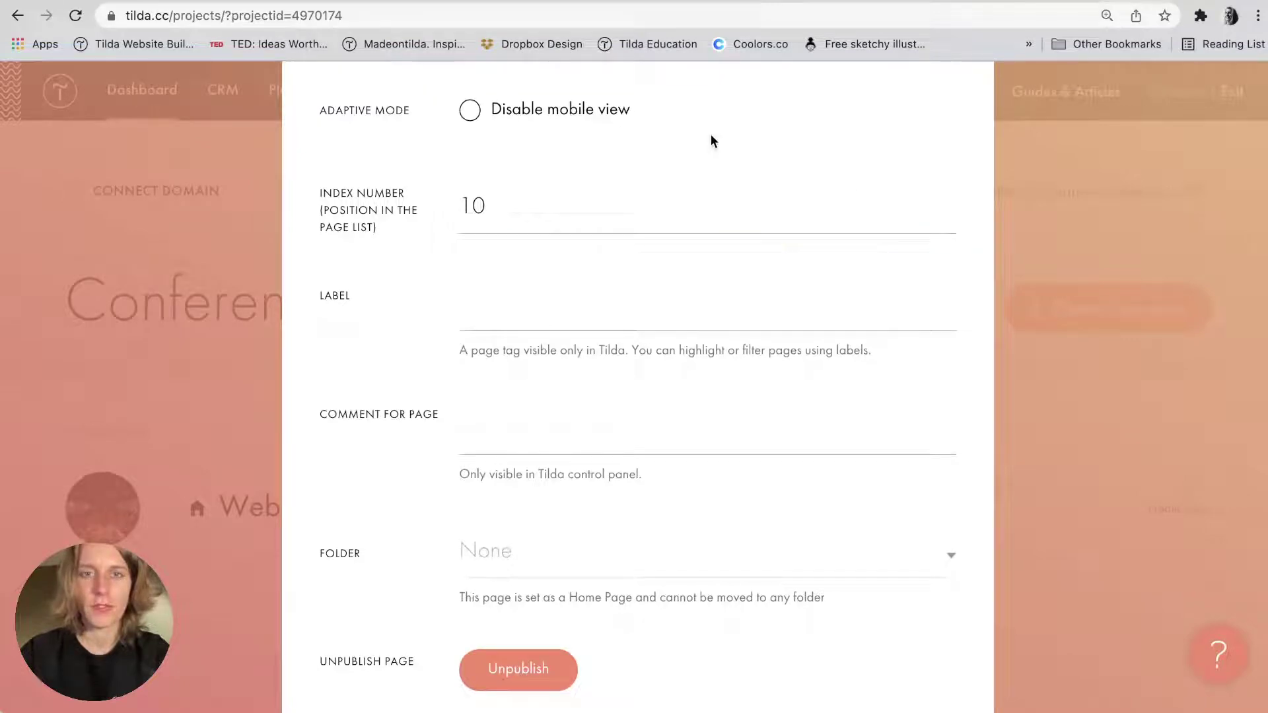
pyautogui.click(546, 304)
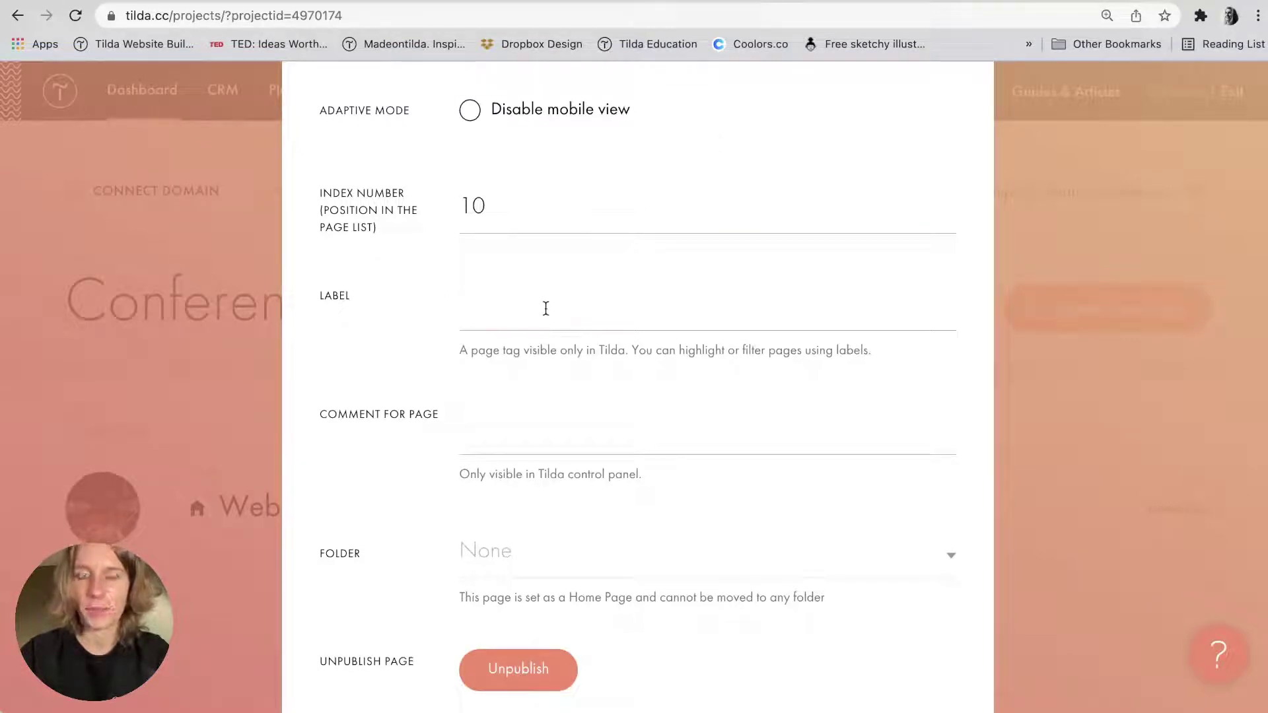
pyautogui.click(500, 412)
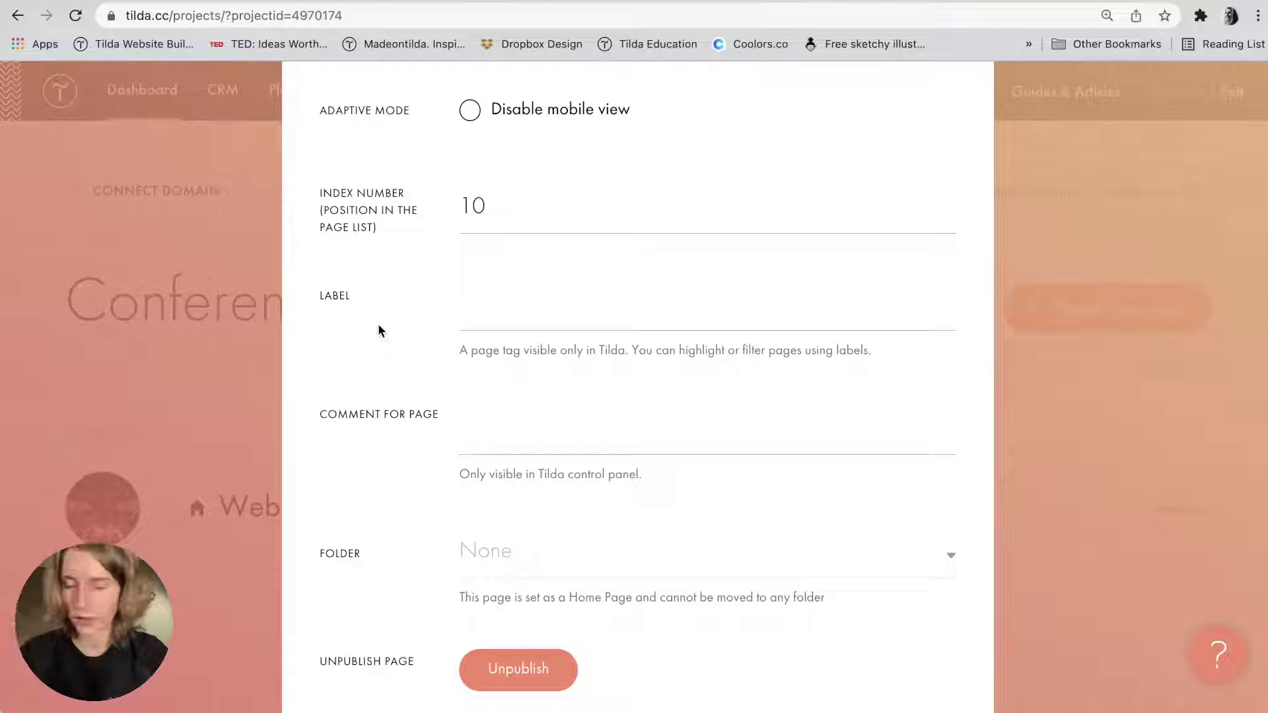
pyautogui.scroll(-4, 378, 330)
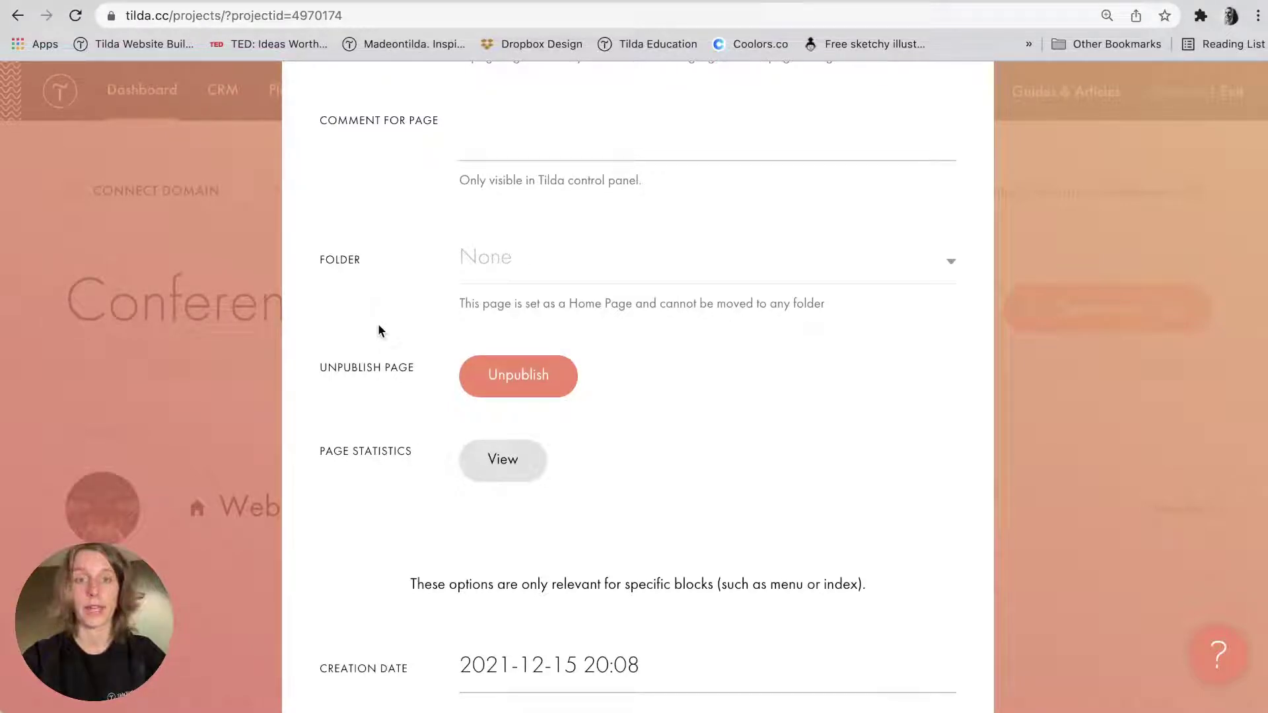
pyautogui.scroll(-10, 377, 324)
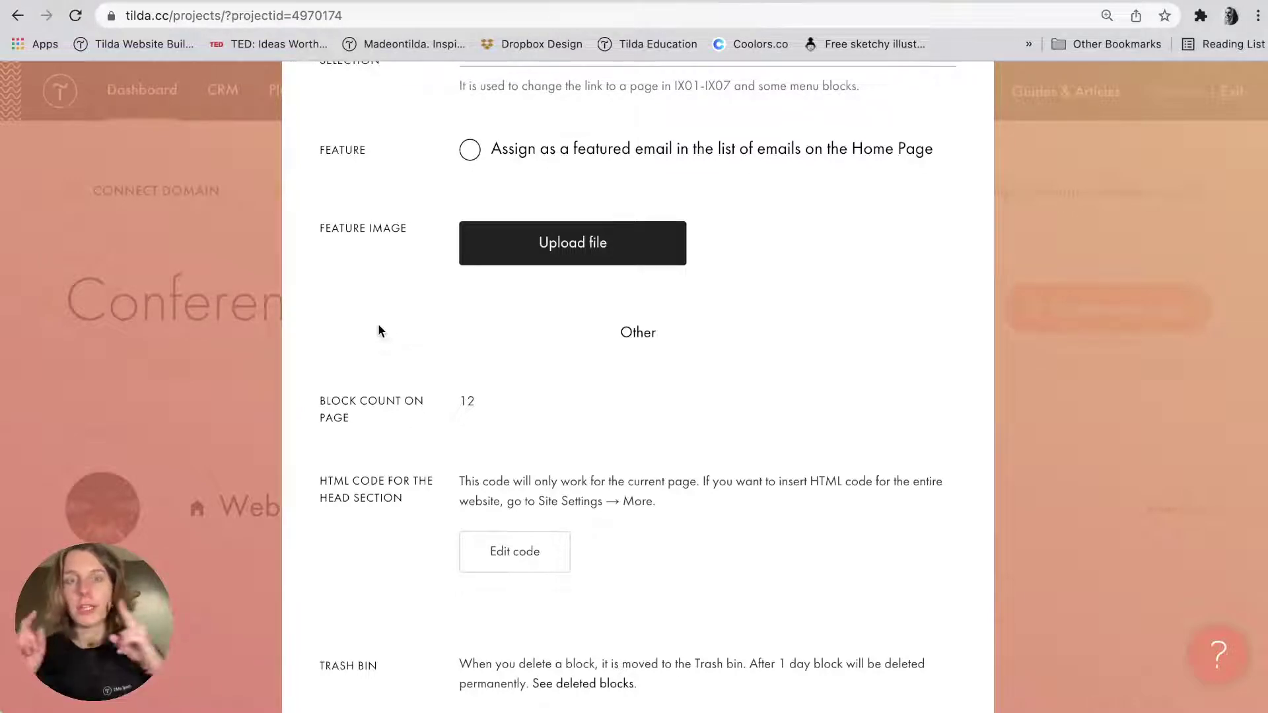
pyautogui.scroll(-7, 378, 324)
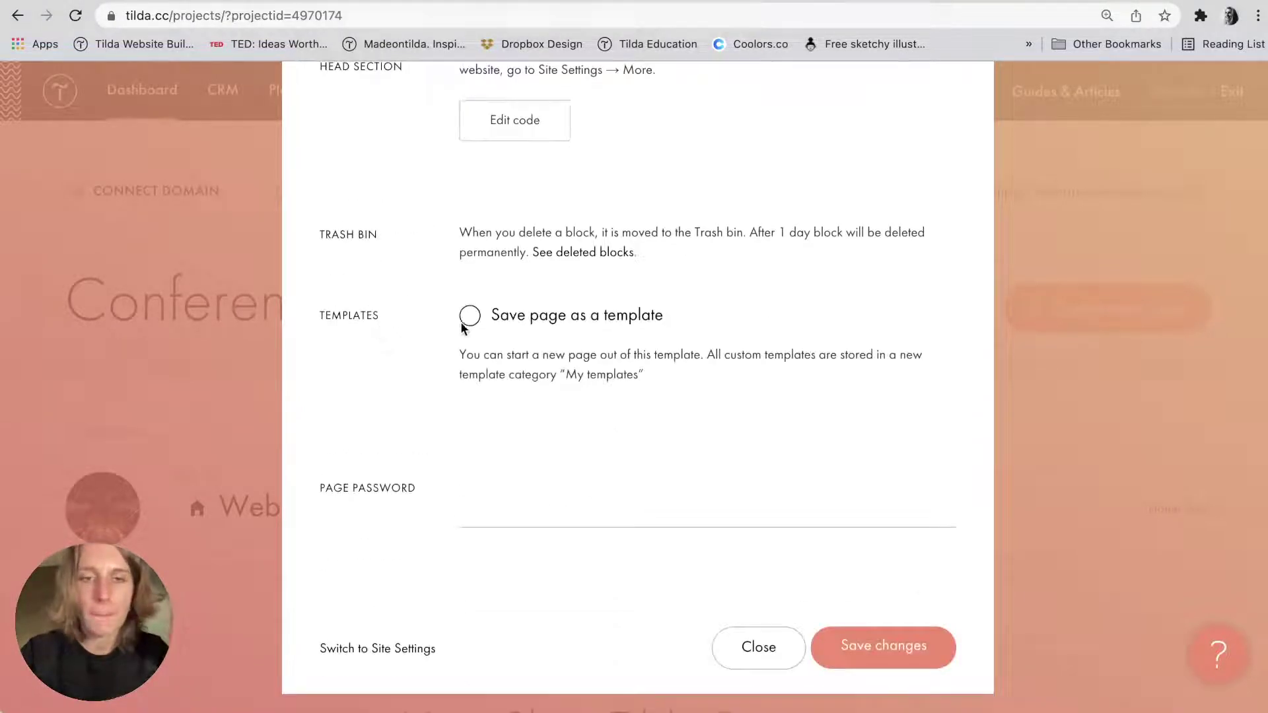
pyautogui.click(512, 324)
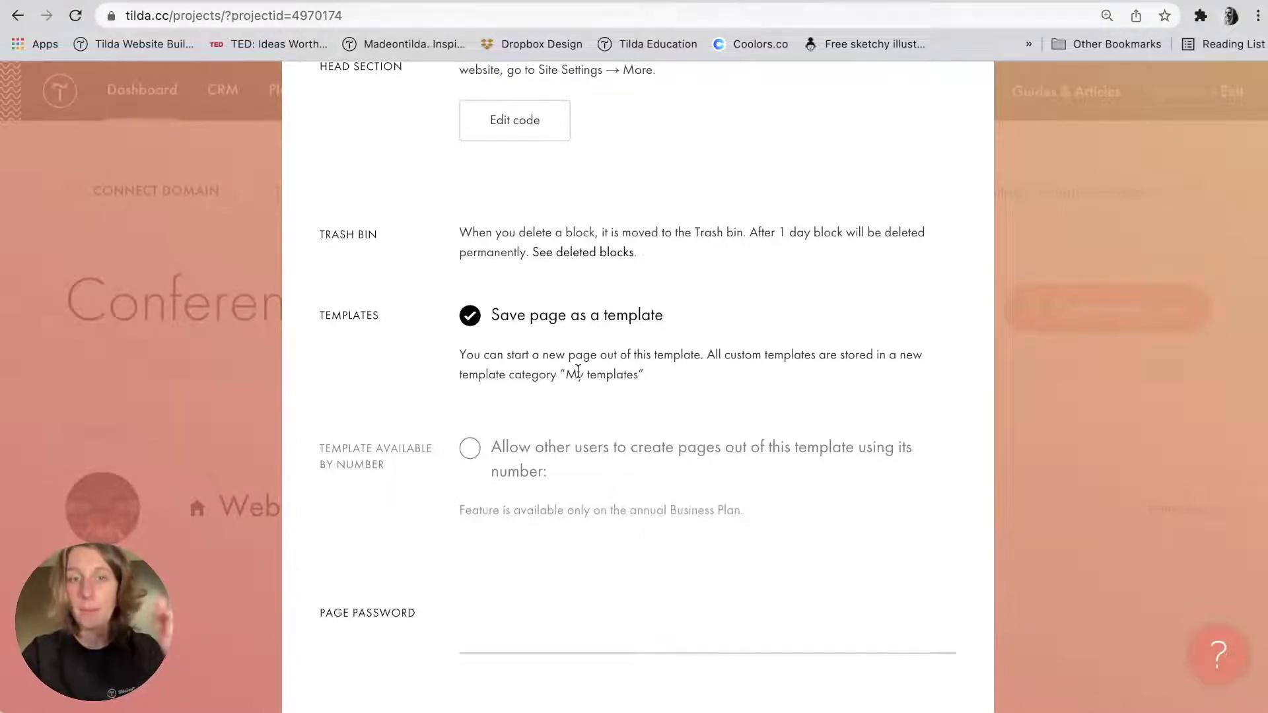
pyautogui.scroll(-3, 578, 372)
pyautogui.click(887, 660)
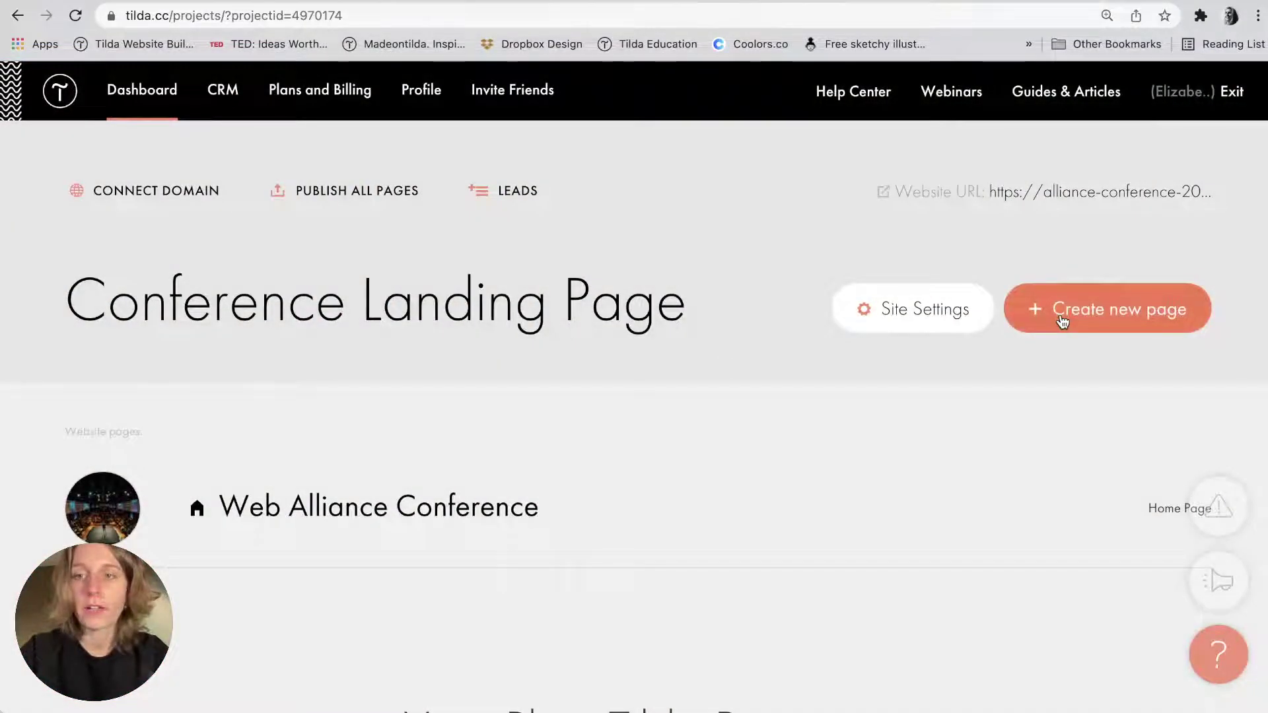
# Create a new page from the Web Alliance Conference template in My Templates.
pyautogui.click(1062, 321)
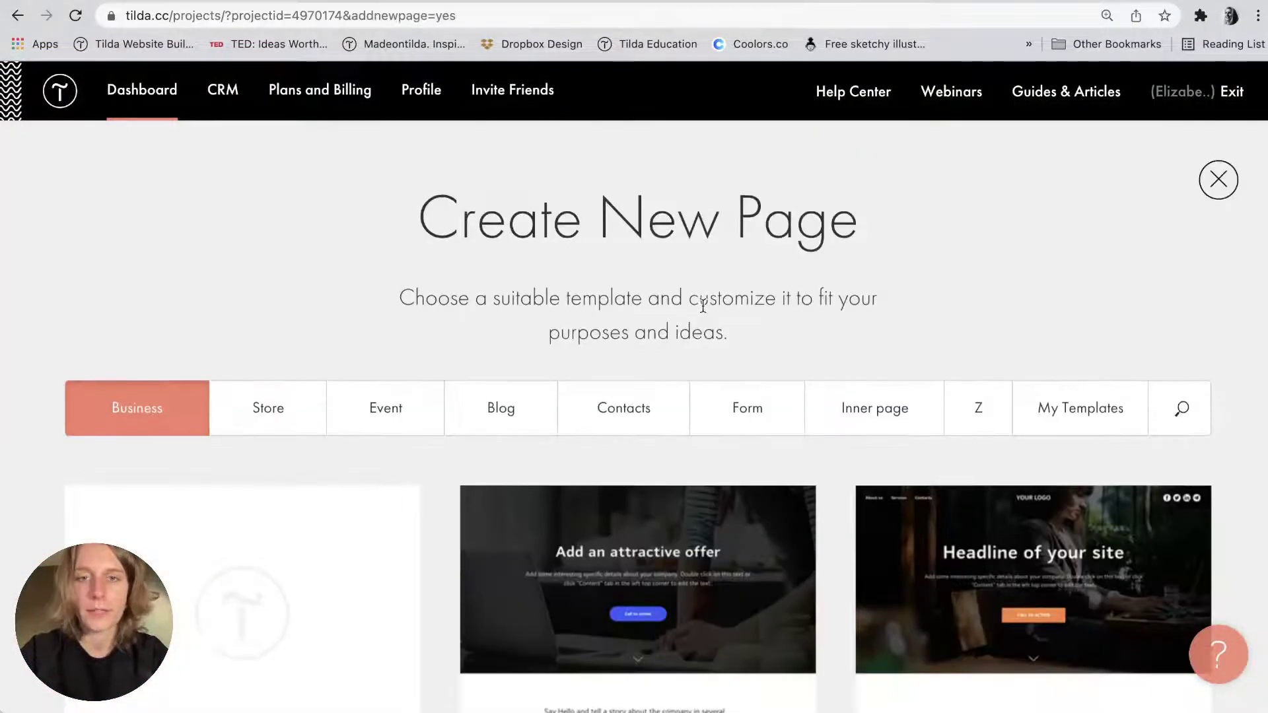
pyautogui.scroll(-2, 798, 292)
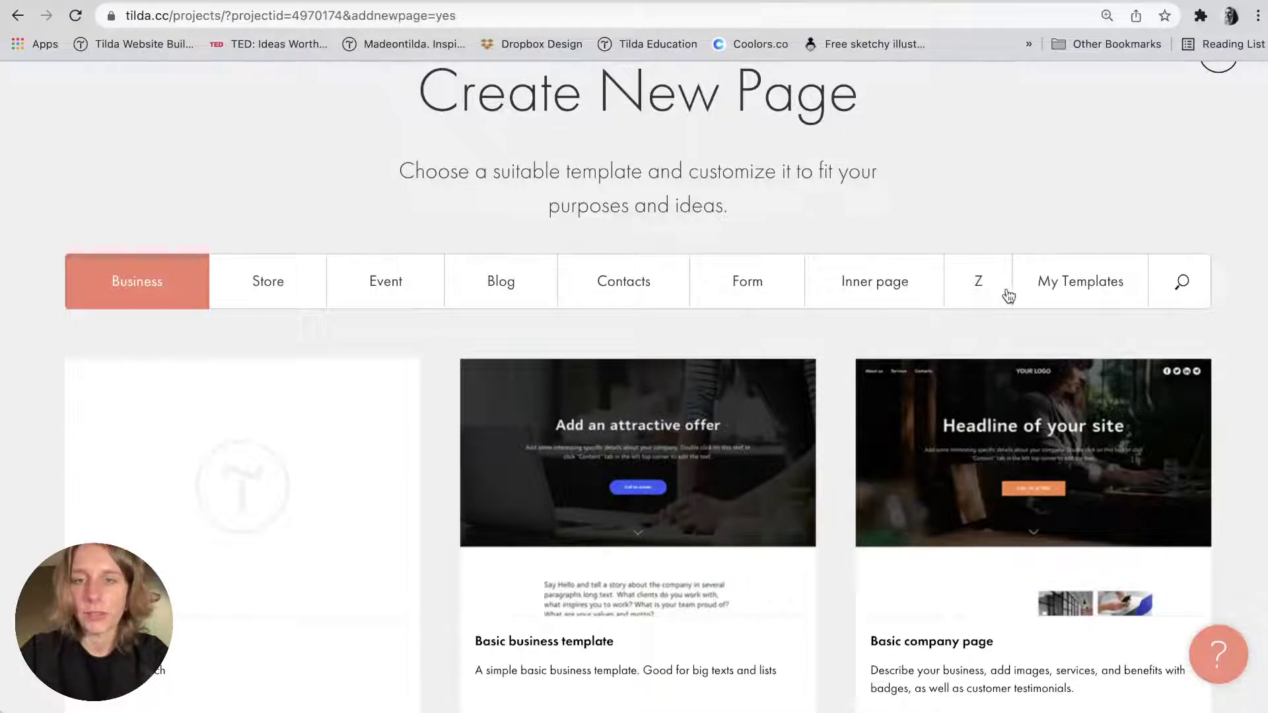
pyautogui.scroll(1, 1090, 288)
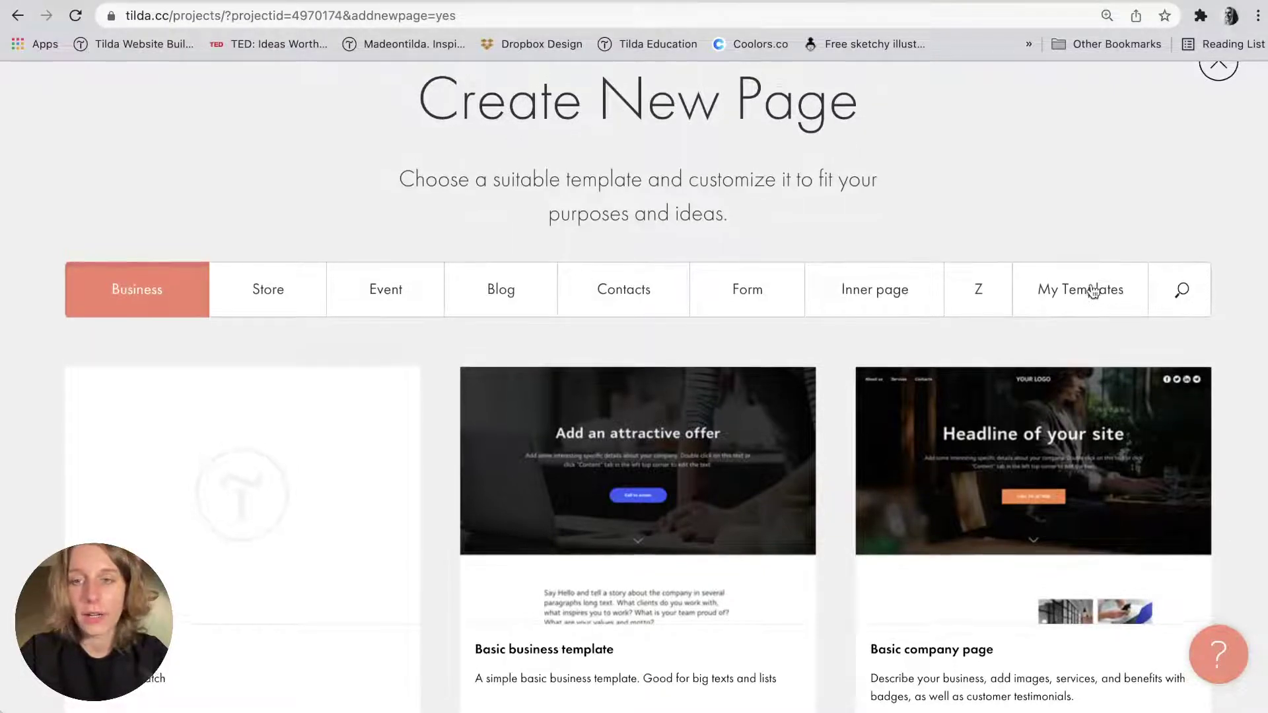
pyautogui.click(1093, 291)
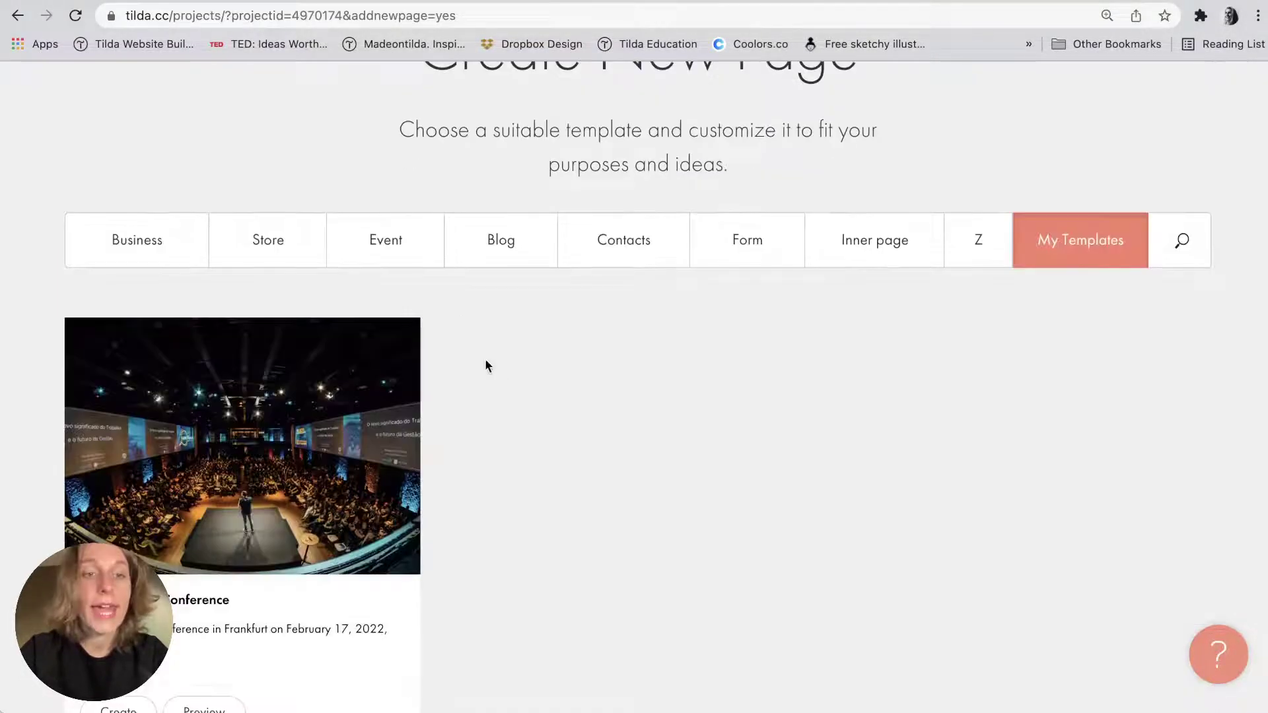
pyautogui.scroll(-4, 181, 418)
pyautogui.scroll(3, 224, 356)
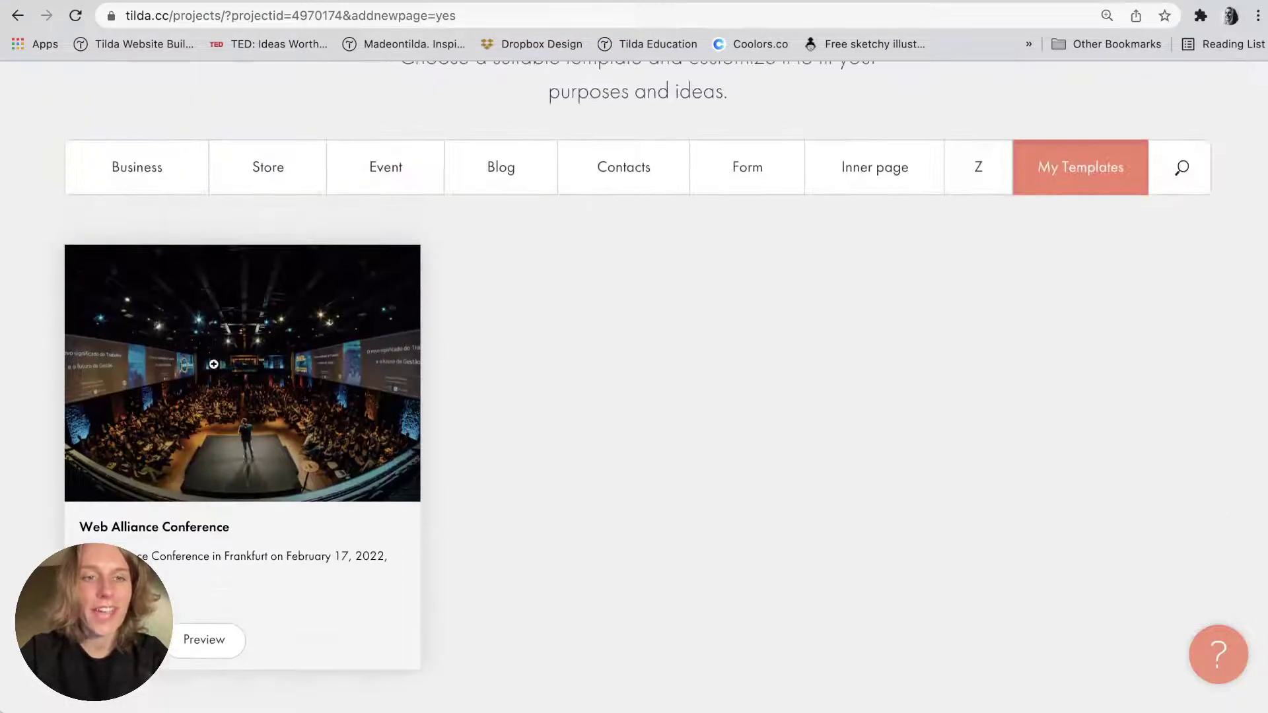
pyautogui.click(231, 386)
pyautogui.scroll(-6, 687, 416)
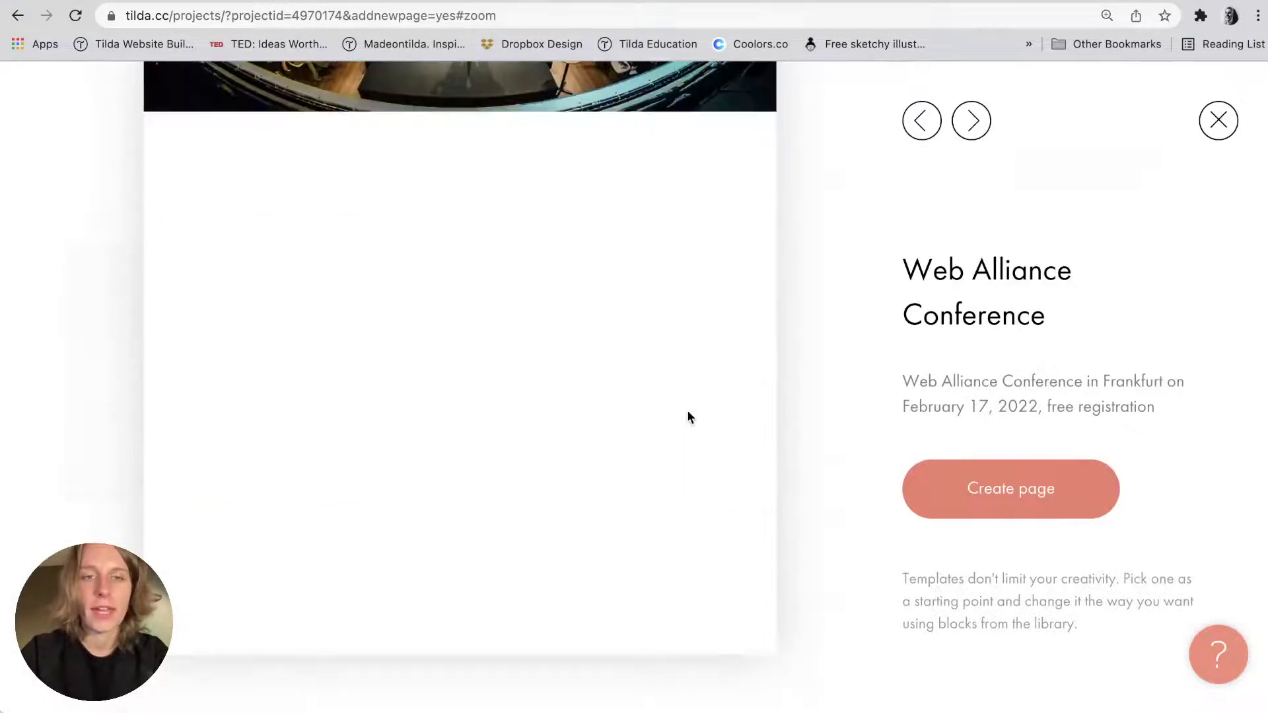
pyautogui.scroll(6, 687, 416)
pyautogui.click(1041, 489)
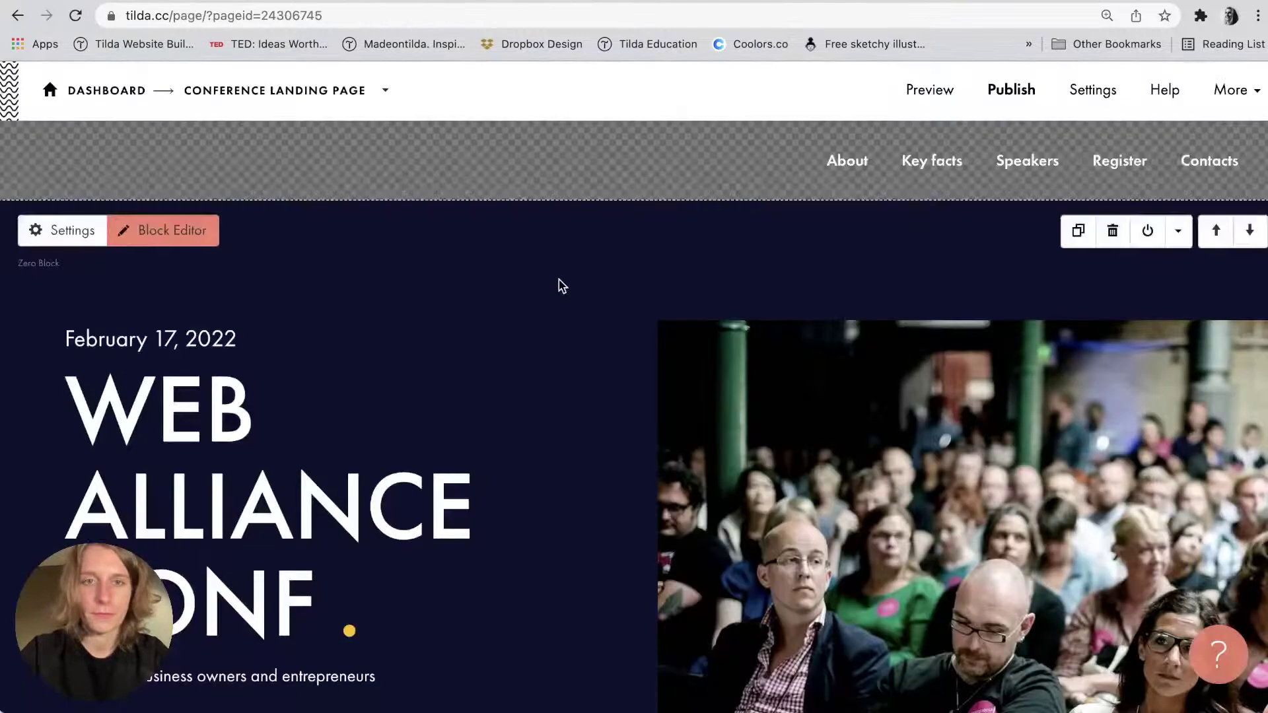
# Look through the new conference page, then return to the dashboard to add another page.
pyautogui.scroll(-15, 558, 283)
pyautogui.scroll(-20, 560, 284)
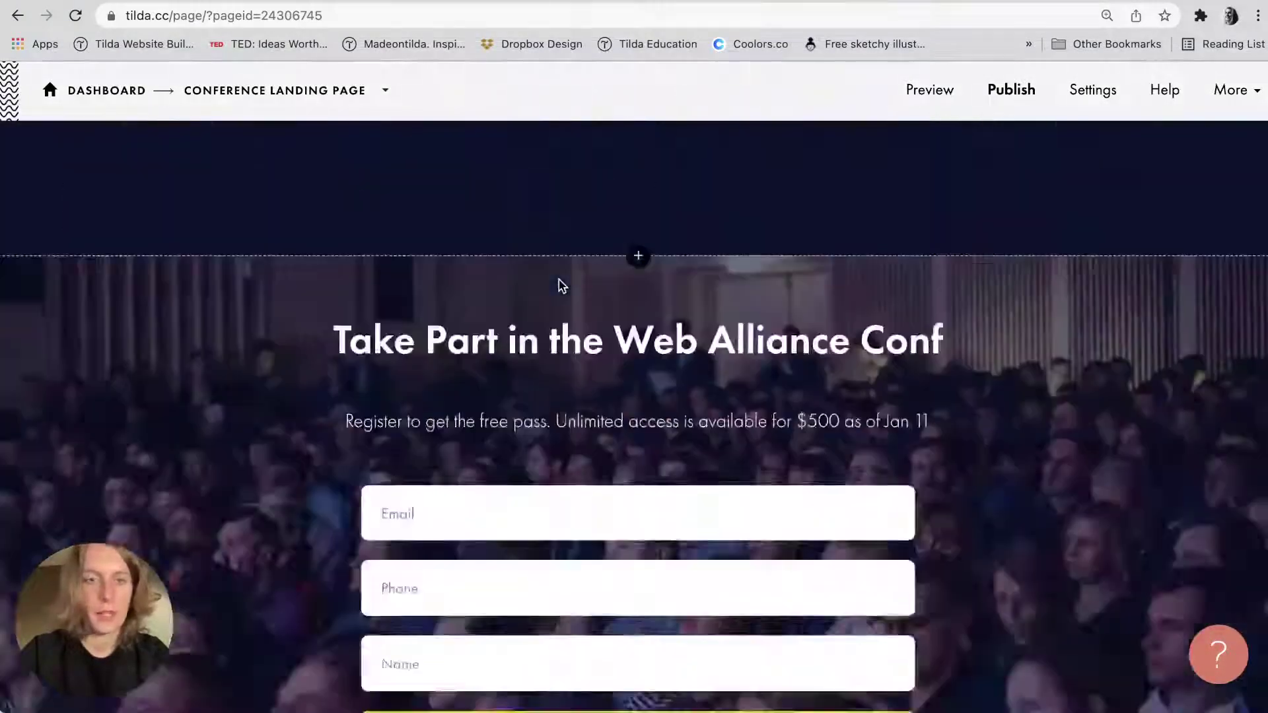
pyautogui.scroll(20, 558, 280)
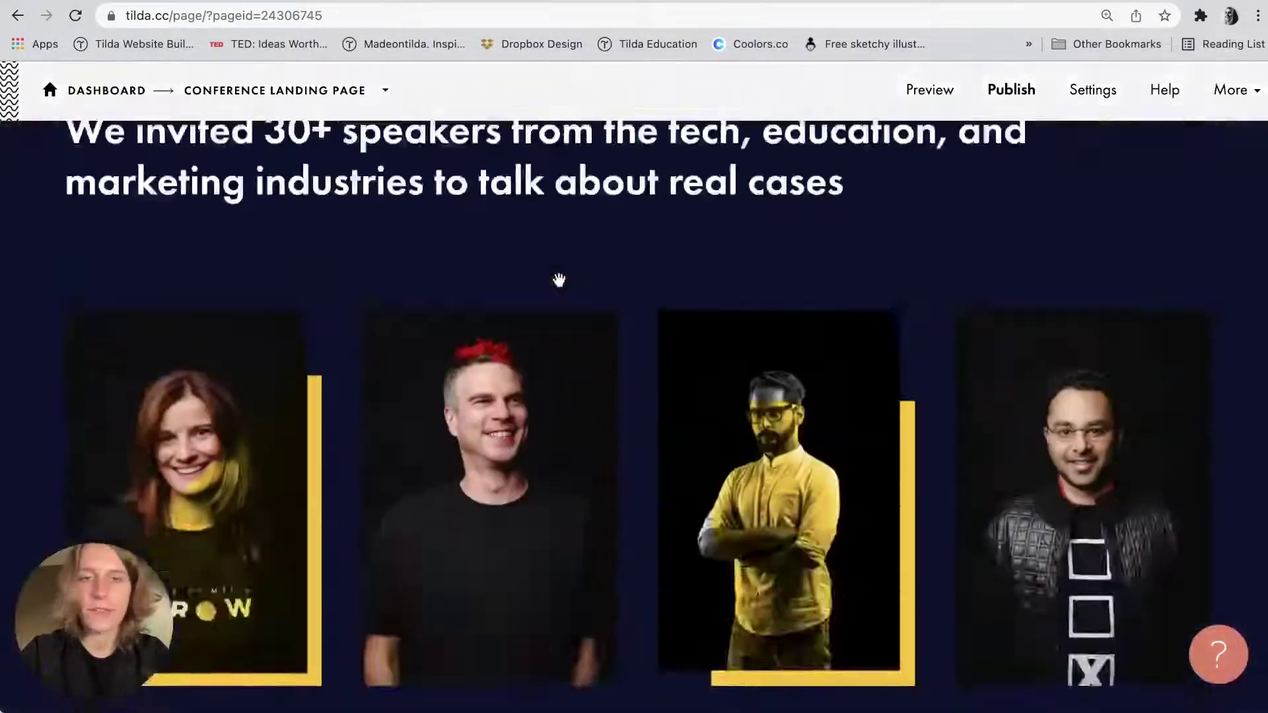
pyautogui.scroll(-1, 560, 285)
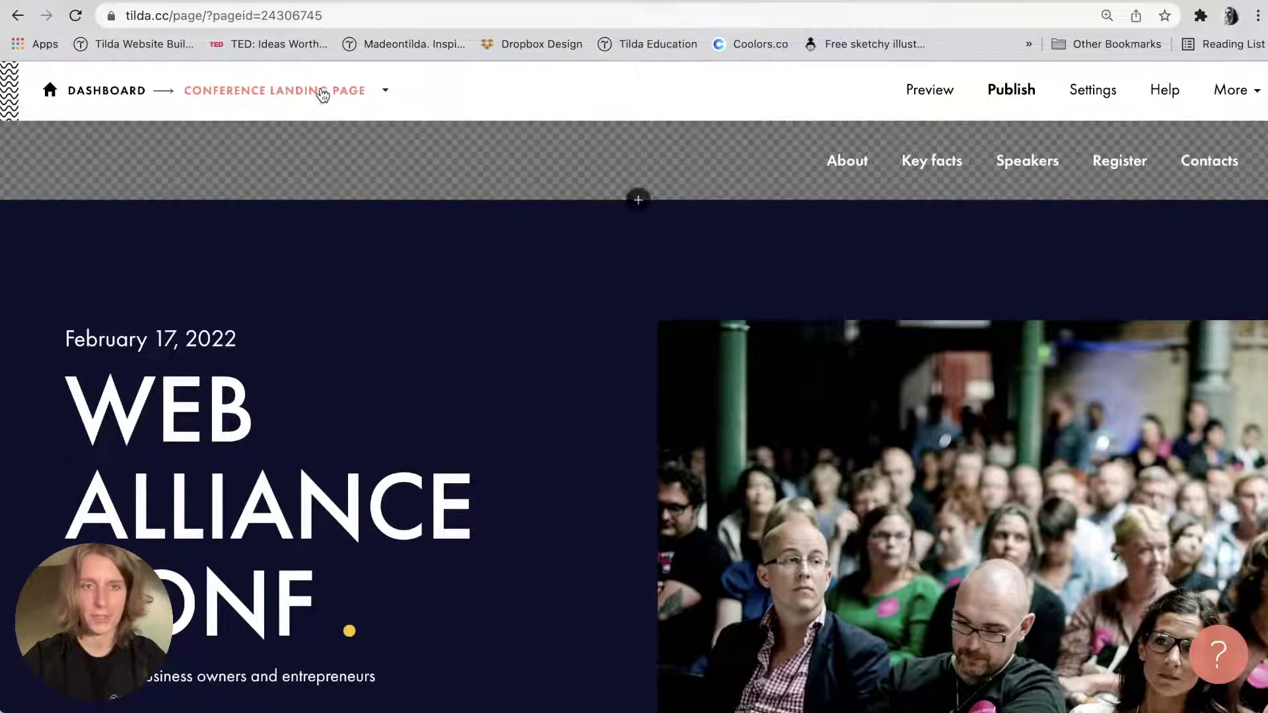
pyautogui.click(310, 90)
pyautogui.click(1075, 291)
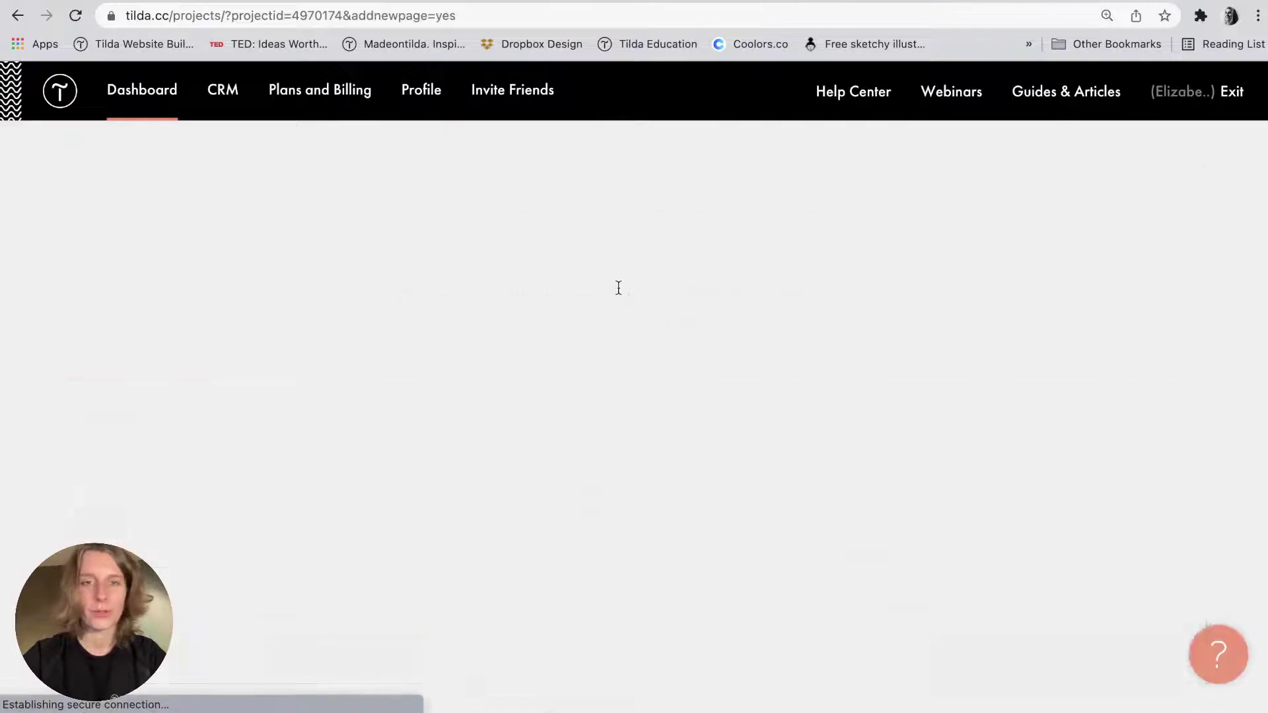
# Browse the Event templates and preview the Conference event template.
pyautogui.click(370, 413)
pyautogui.scroll(-3, 426, 487)
pyautogui.scroll(-15, 426, 488)
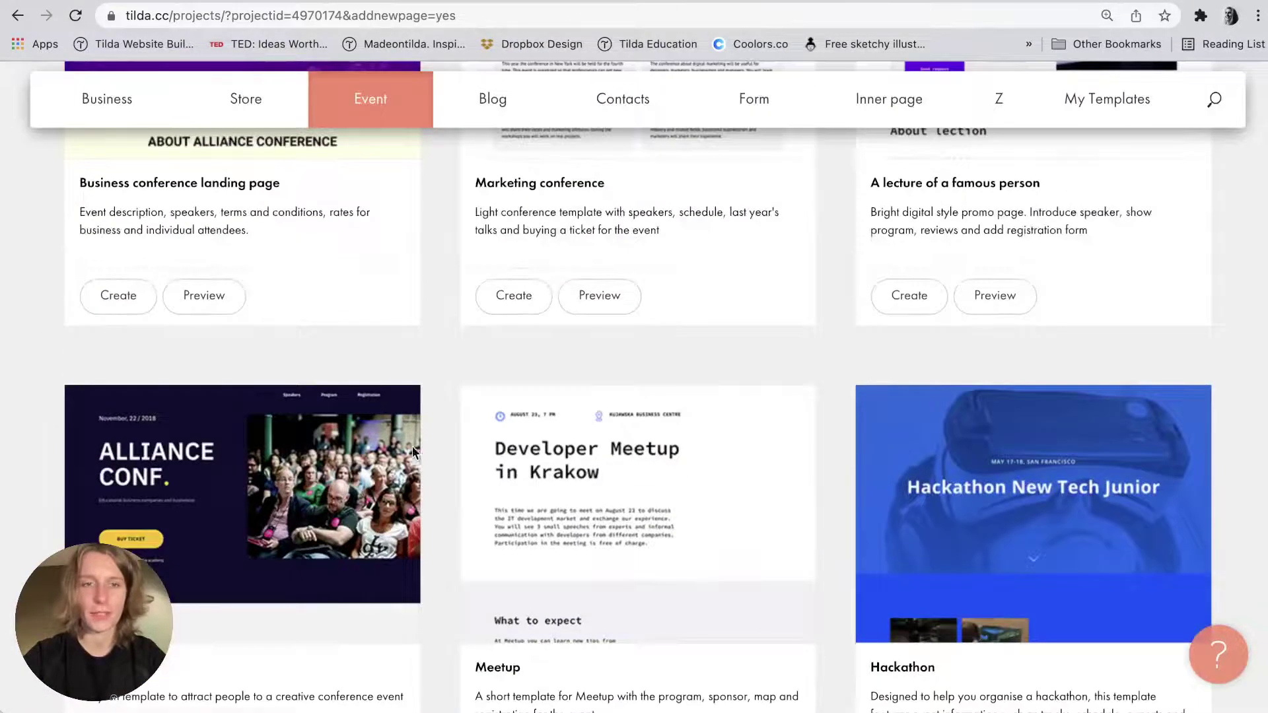
pyautogui.click(412, 446)
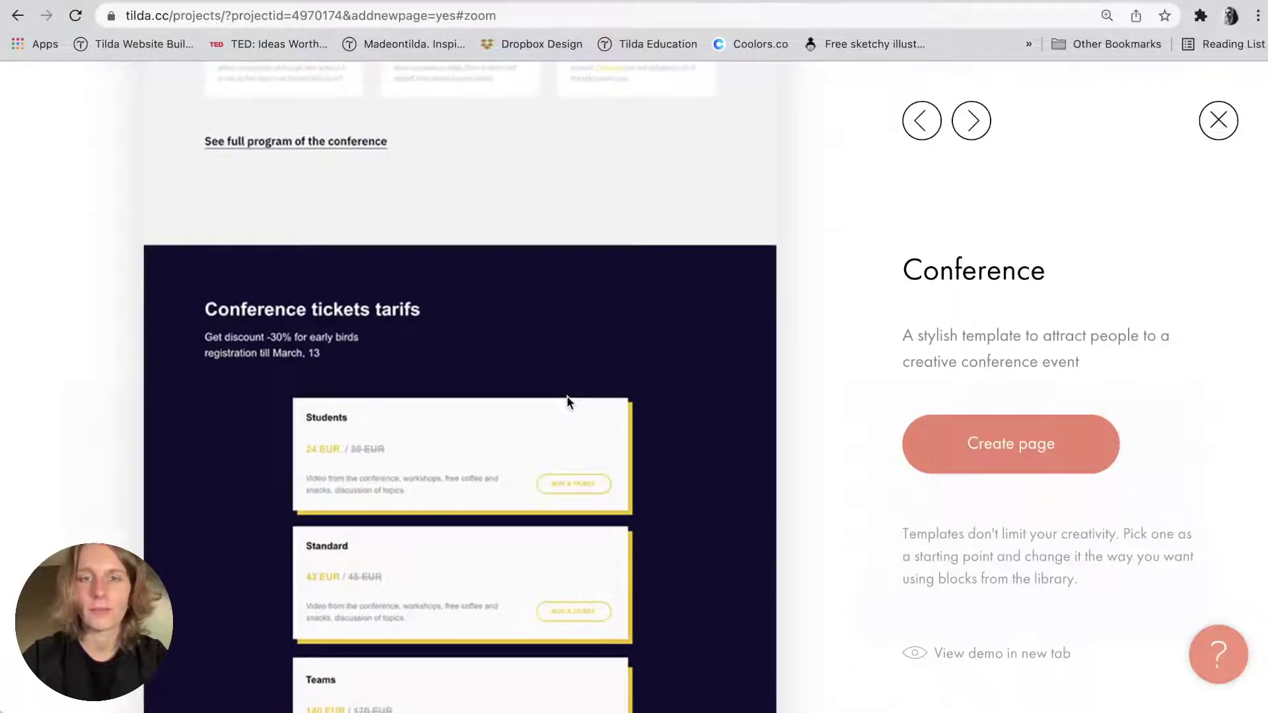
pyautogui.scroll(-5, 574, 400)
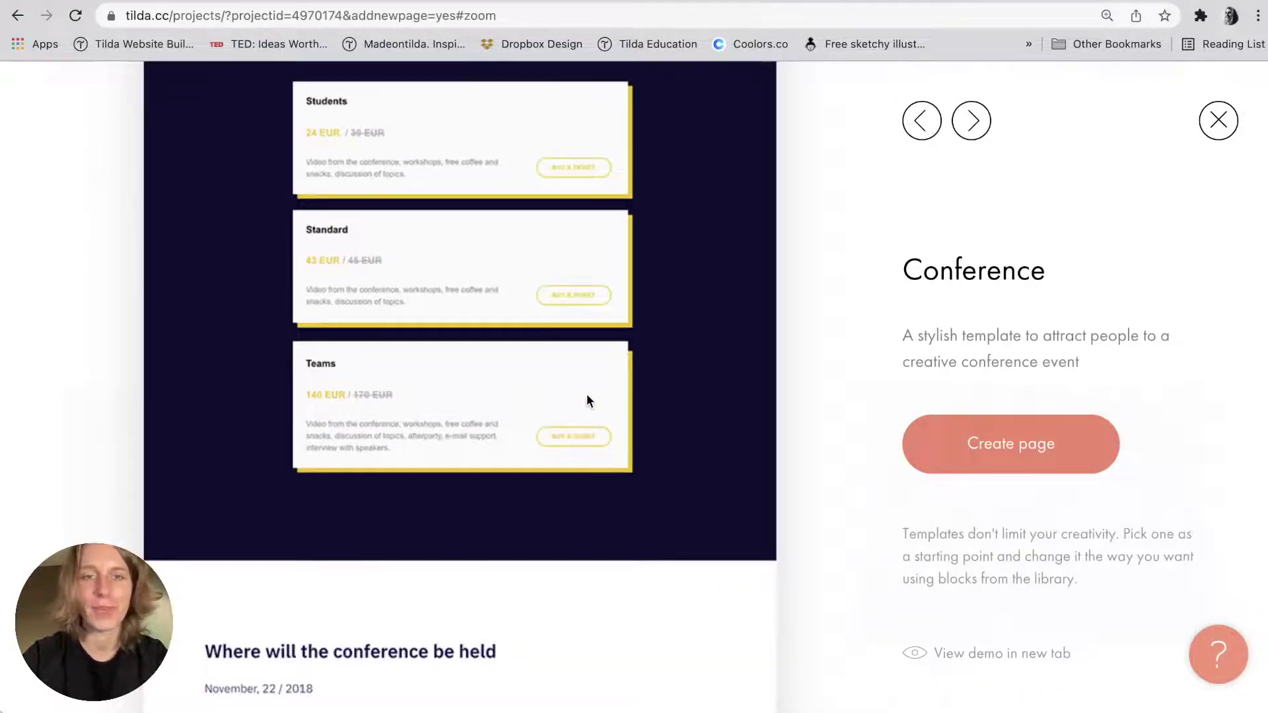
pyautogui.scroll(-7, 587, 396)
pyautogui.scroll(15, 587, 399)
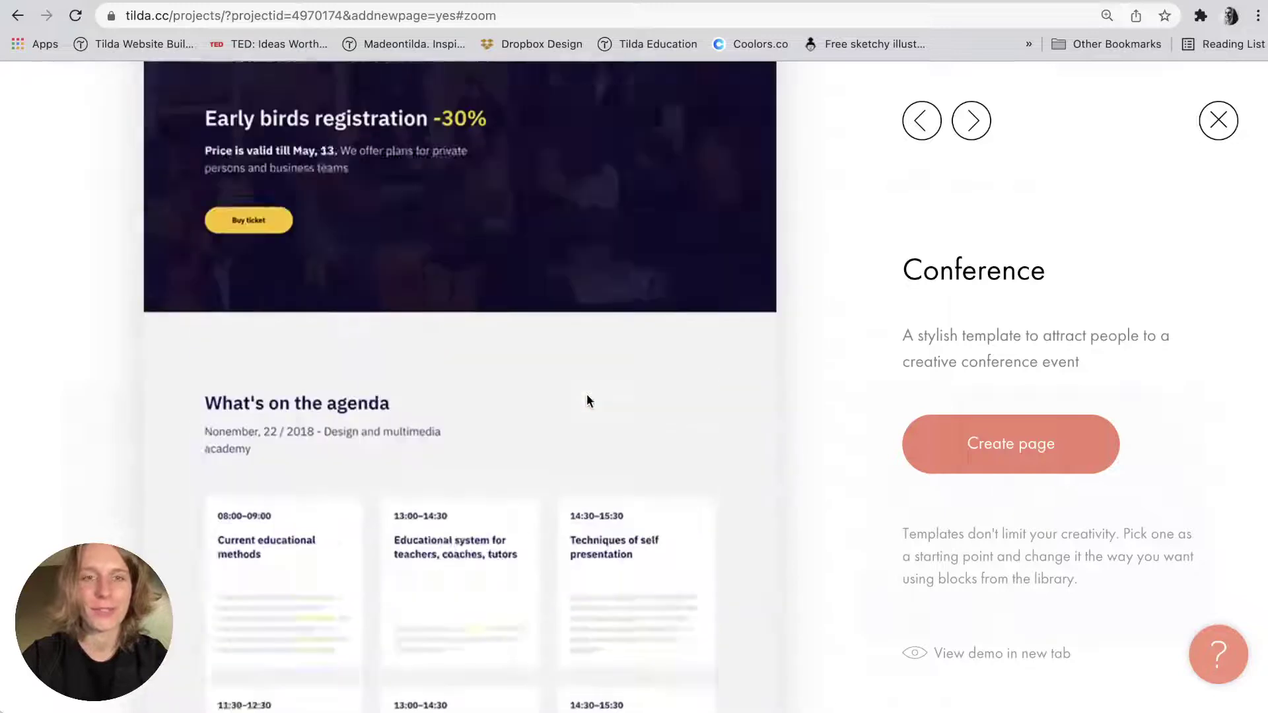
pyautogui.click(1197, 128)
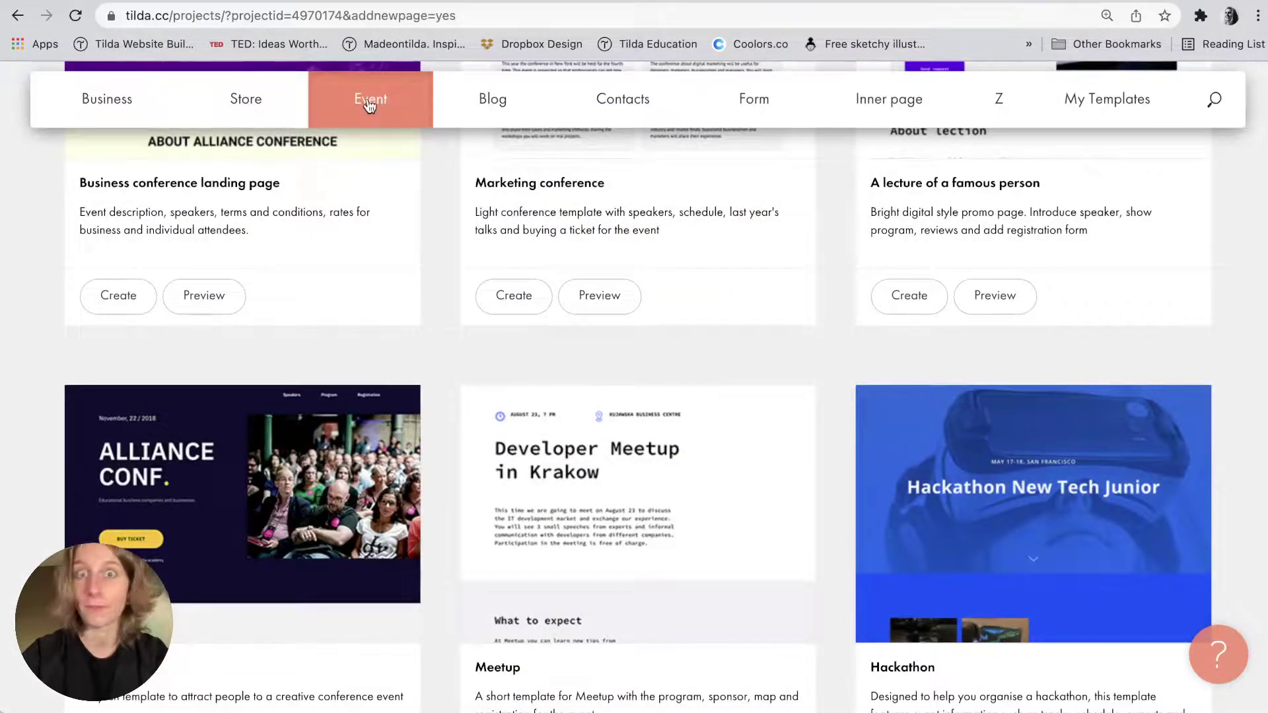
# Scroll through the remaining Event templates, then return to the projects list via Dashboard.
pyautogui.scroll(-2, 250, 461)
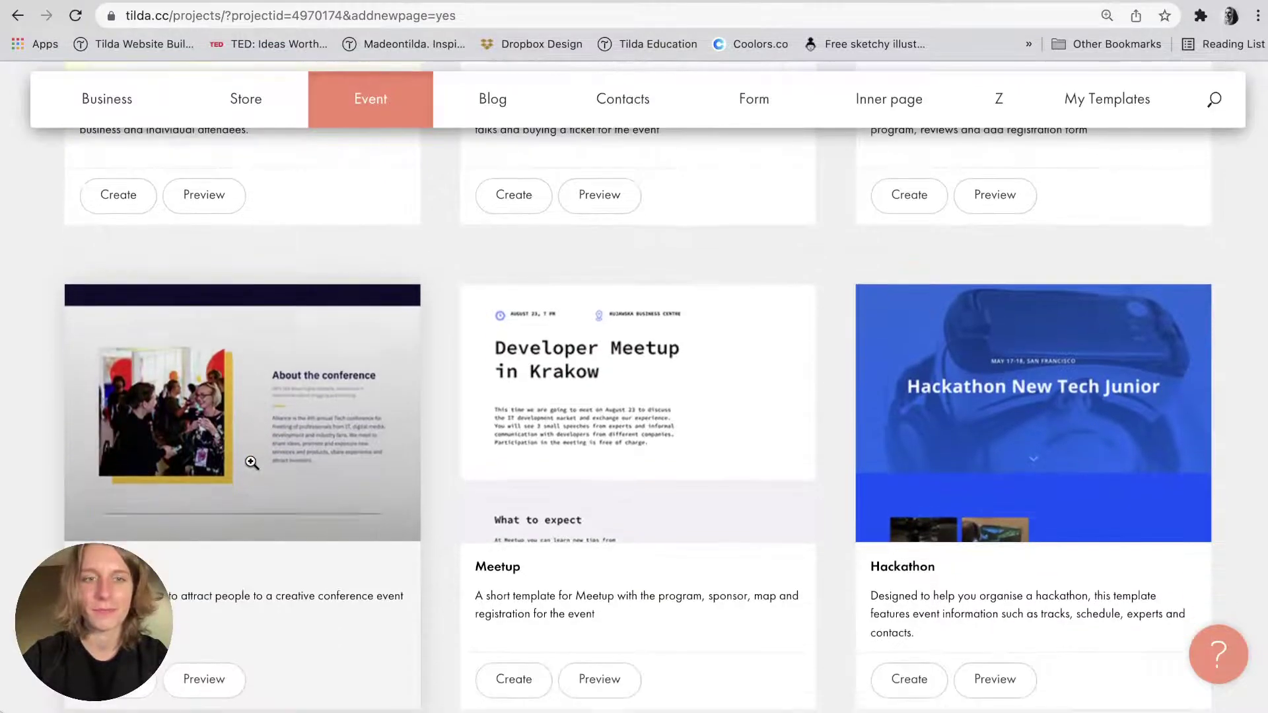
pyautogui.scroll(-2, 733, 423)
pyautogui.scroll(-10, 733, 423)
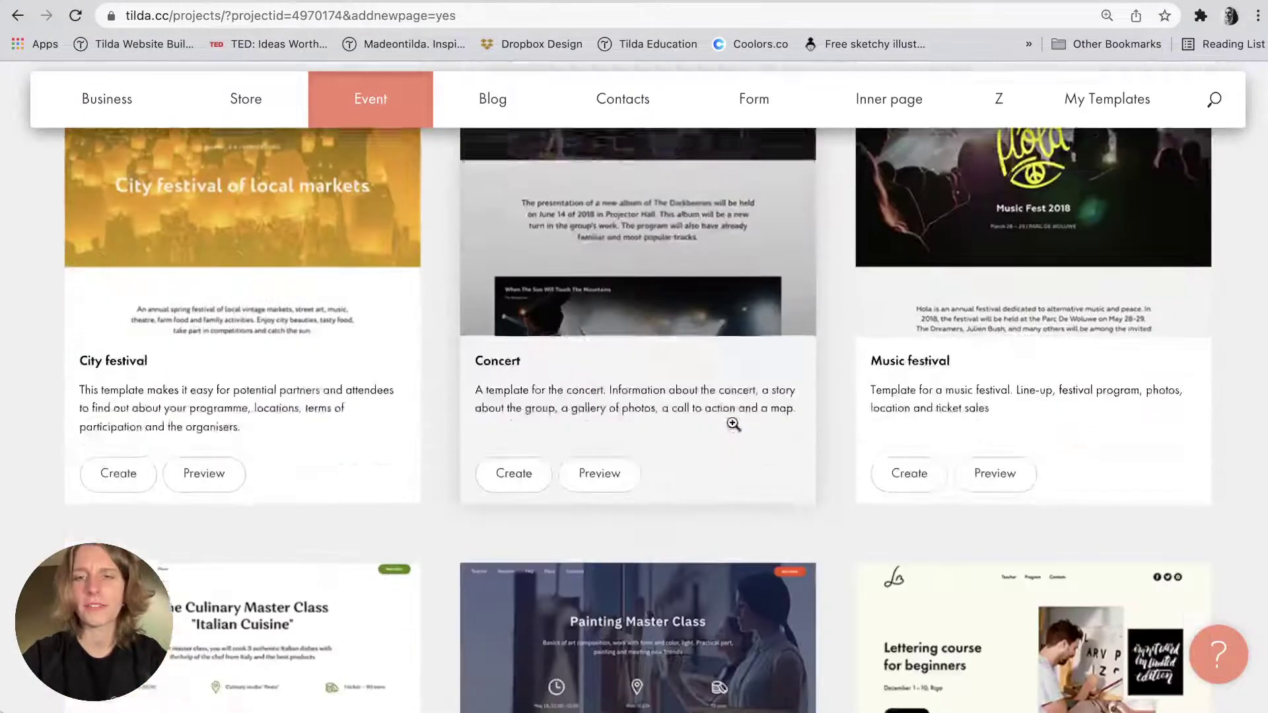
pyautogui.scroll(-10, 733, 428)
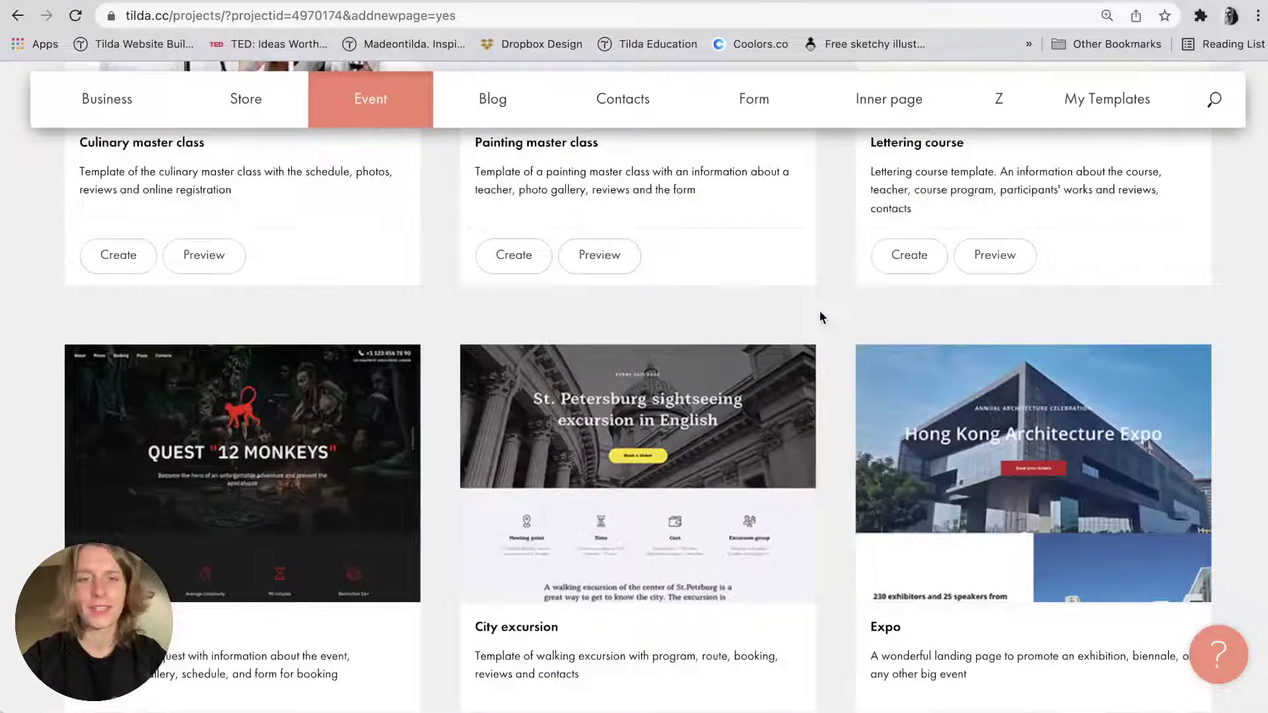
pyautogui.scroll(-3, 820, 318)
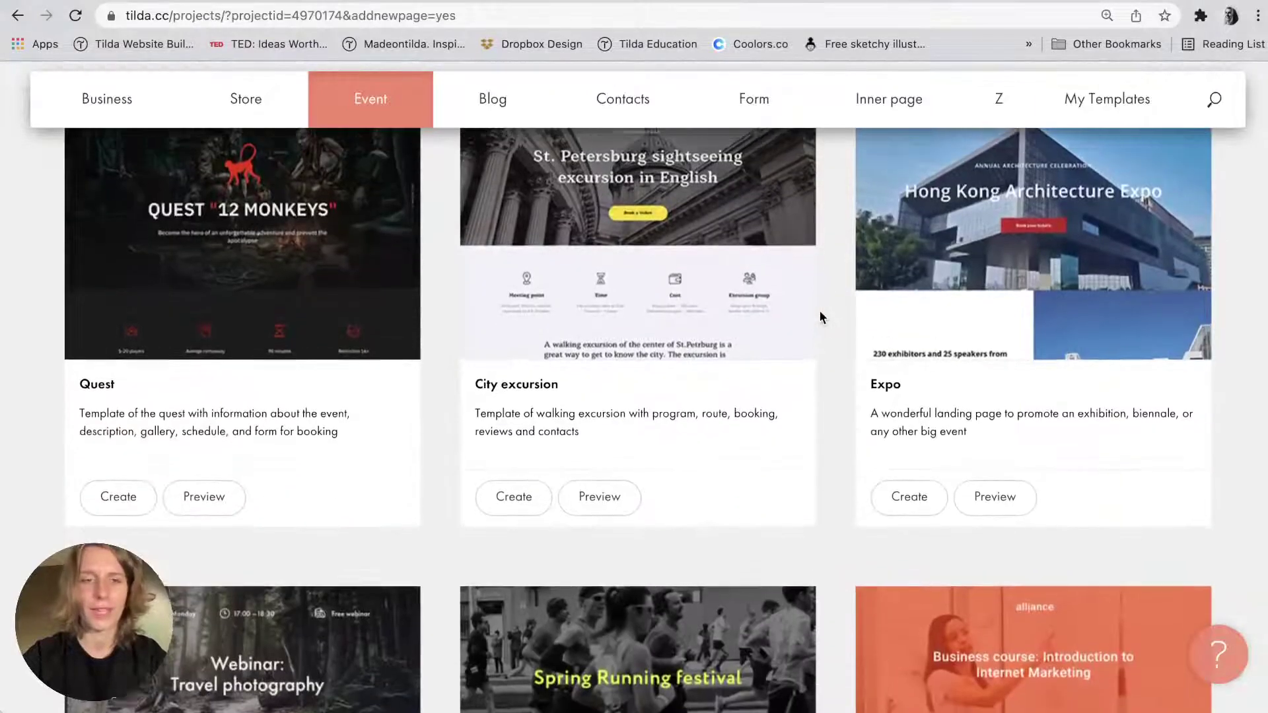
pyautogui.scroll(3, 820, 316)
pyautogui.scroll(-3, 820, 317)
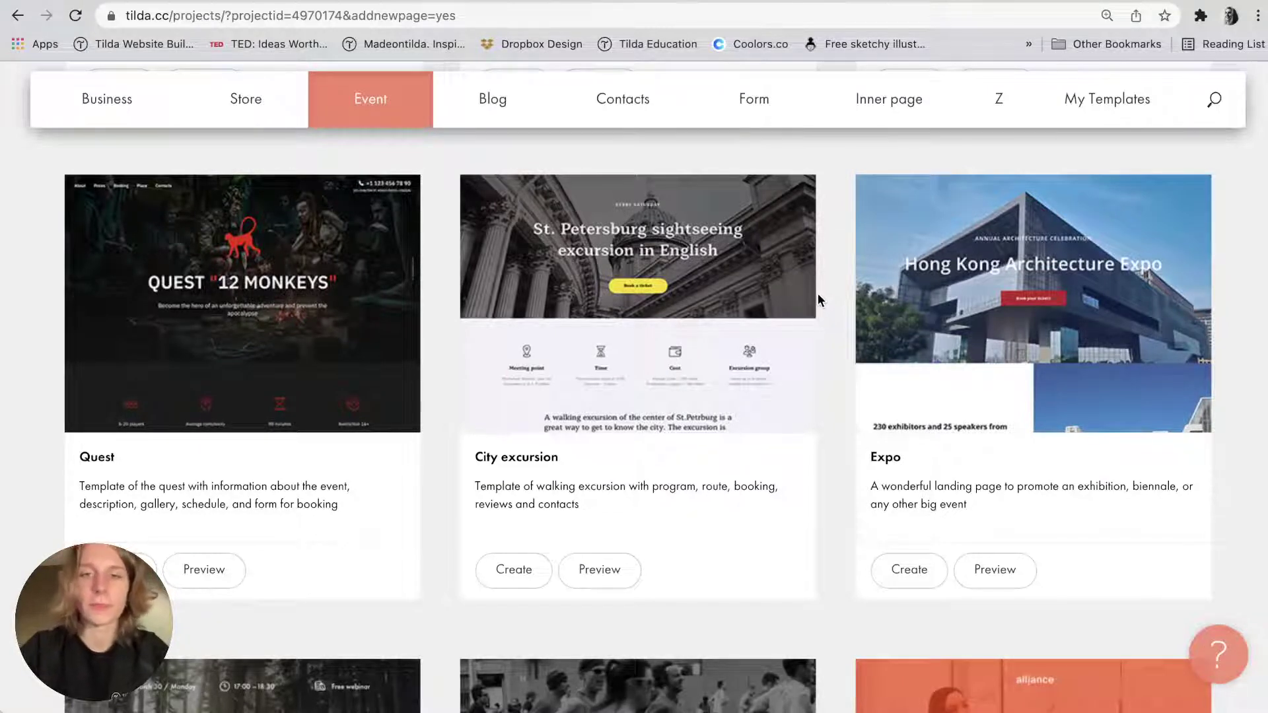
pyautogui.scroll(10, 818, 292)
pyautogui.scroll(2, 423, 290)
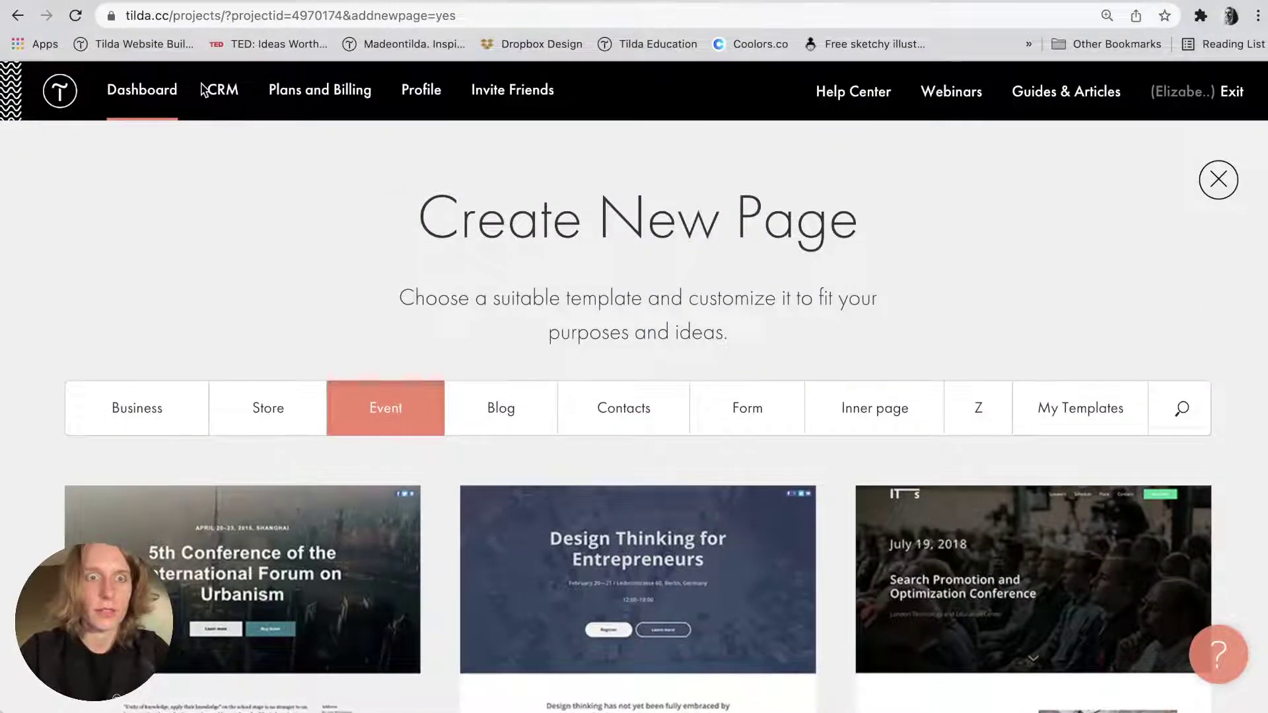
pyautogui.click(166, 91)
pyautogui.scroll(-10, 867, 364)
pyautogui.scroll(2, 859, 265)
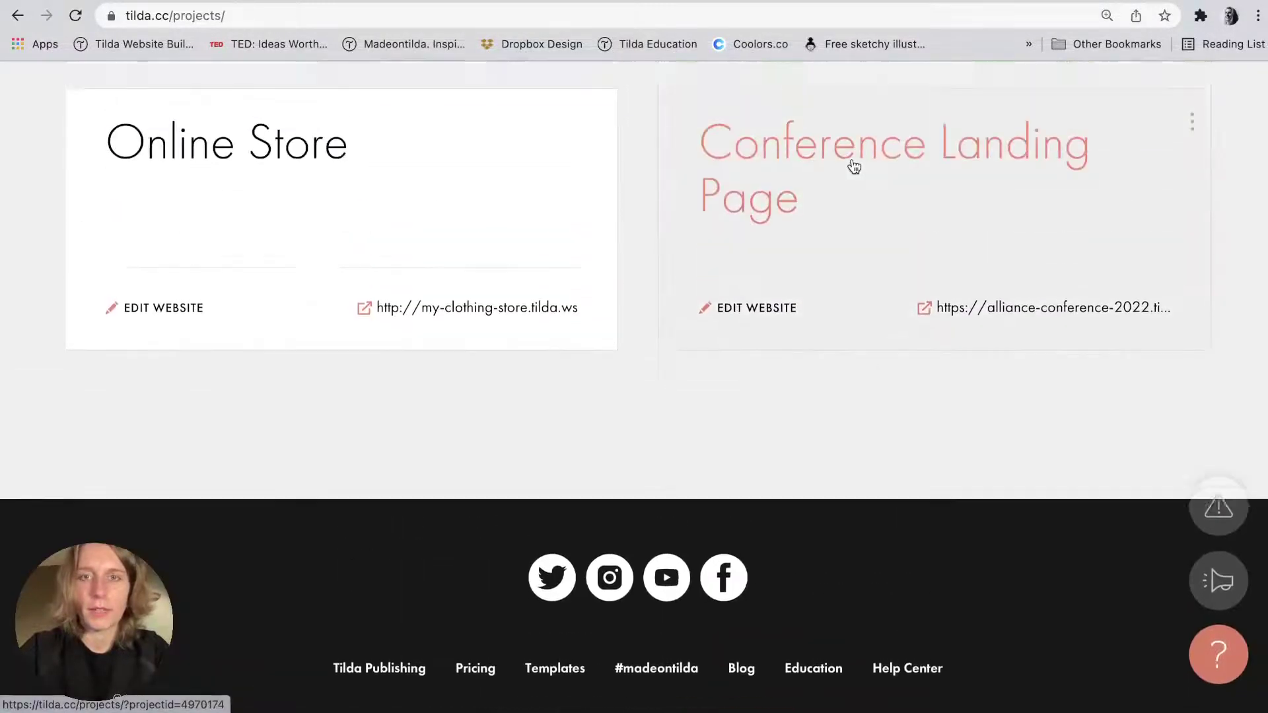
# Open the Conference Landing Page's Forms settings and review the General form settings.
pyautogui.click(849, 165)
pyautogui.click(947, 316)
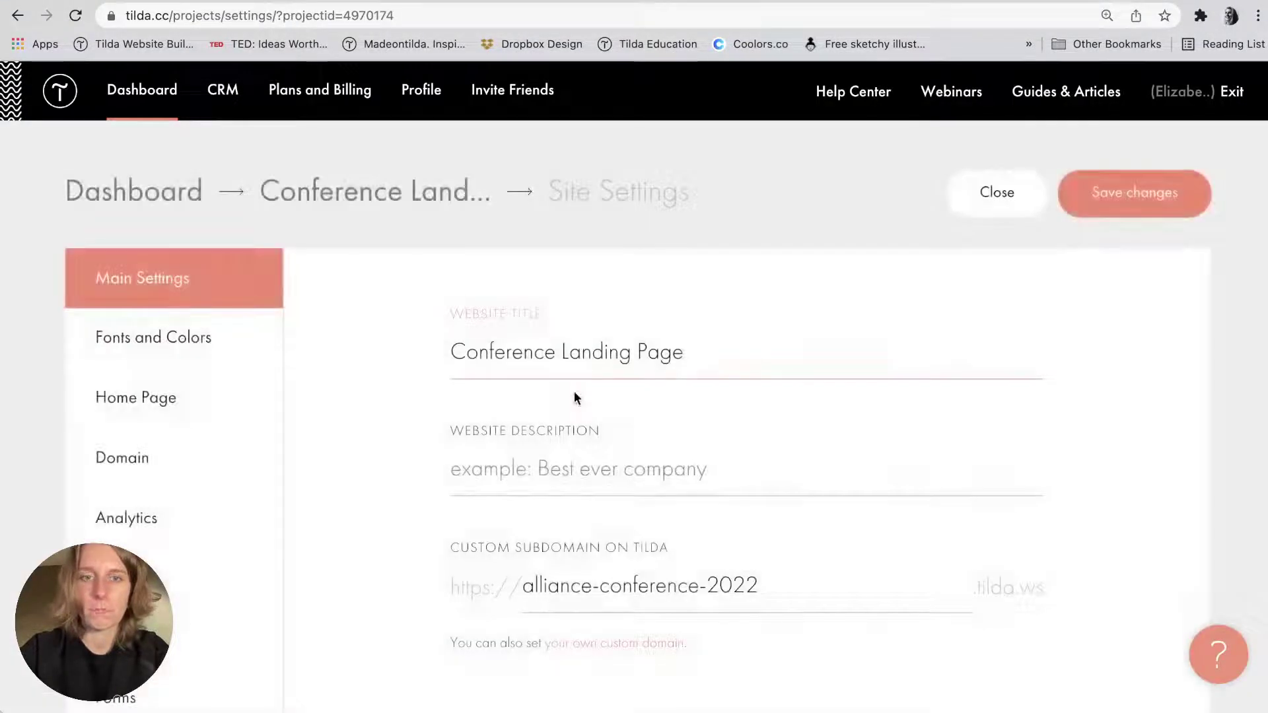
pyautogui.scroll(-5, 574, 396)
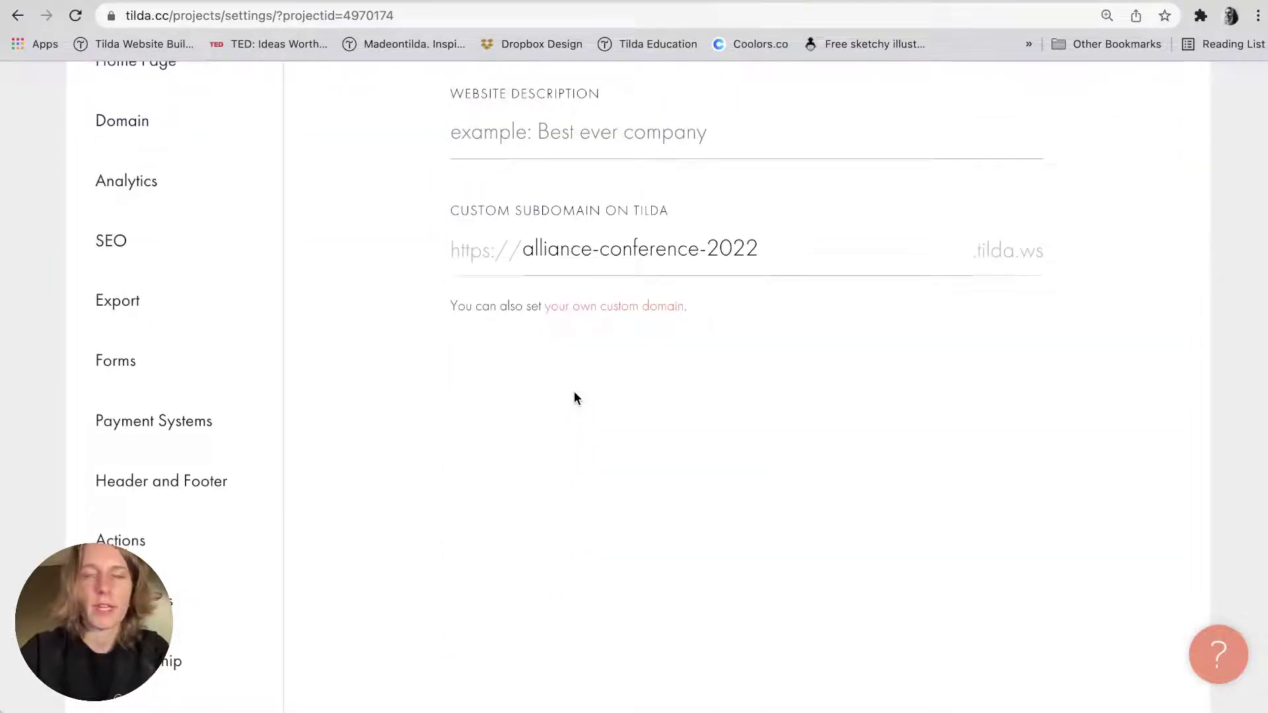
pyautogui.click(117, 360)
pyautogui.scroll(-20, 554, 462)
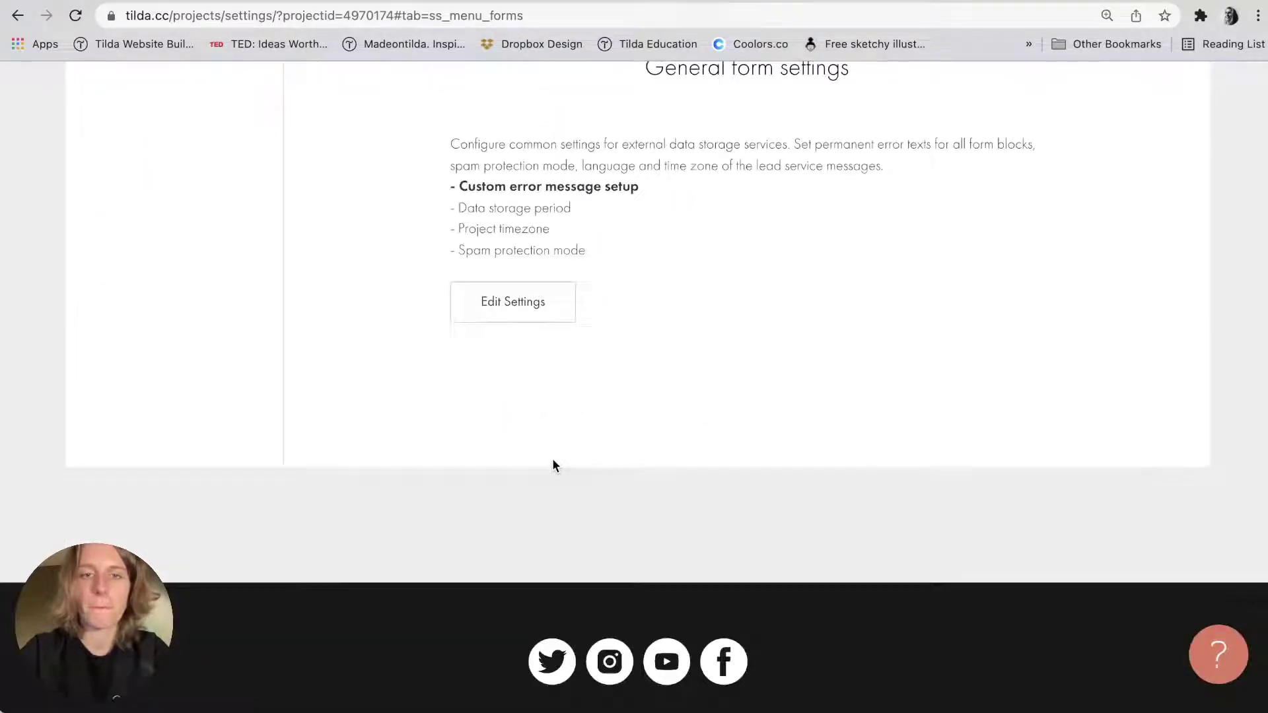
pyautogui.click(522, 322)
pyautogui.scroll(-3, 522, 315)
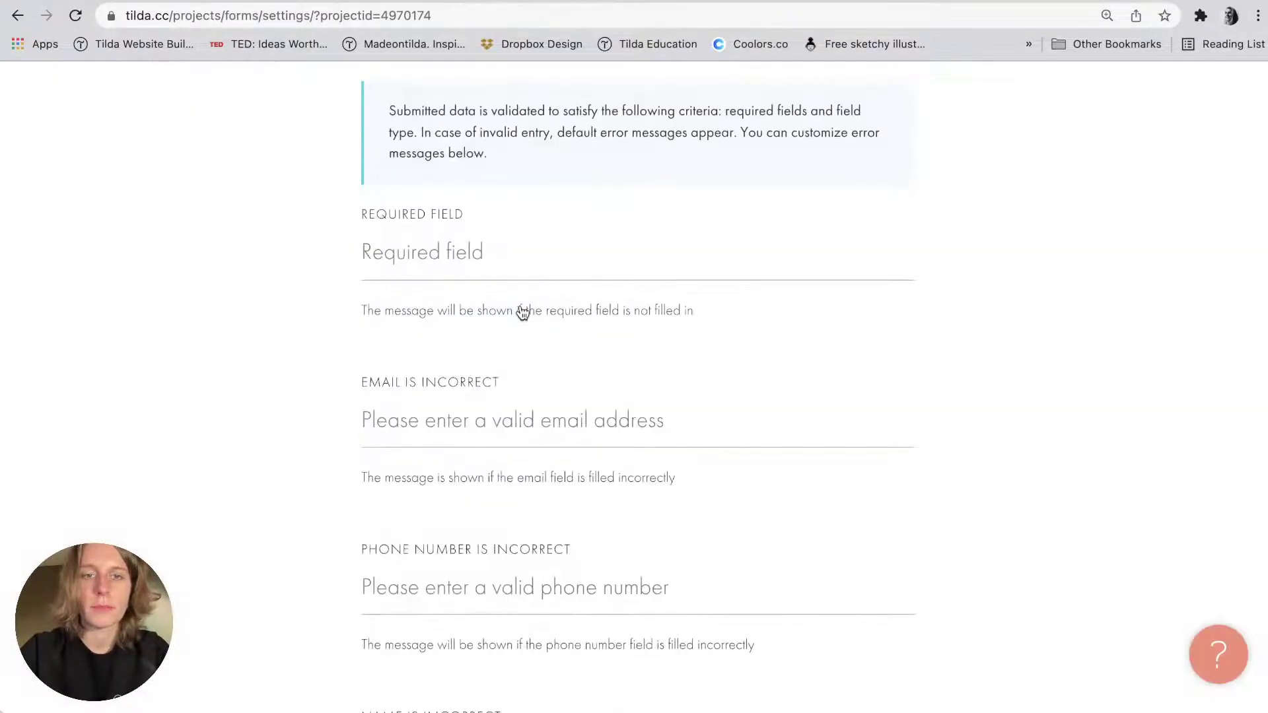
pyautogui.scroll(1, 522, 313)
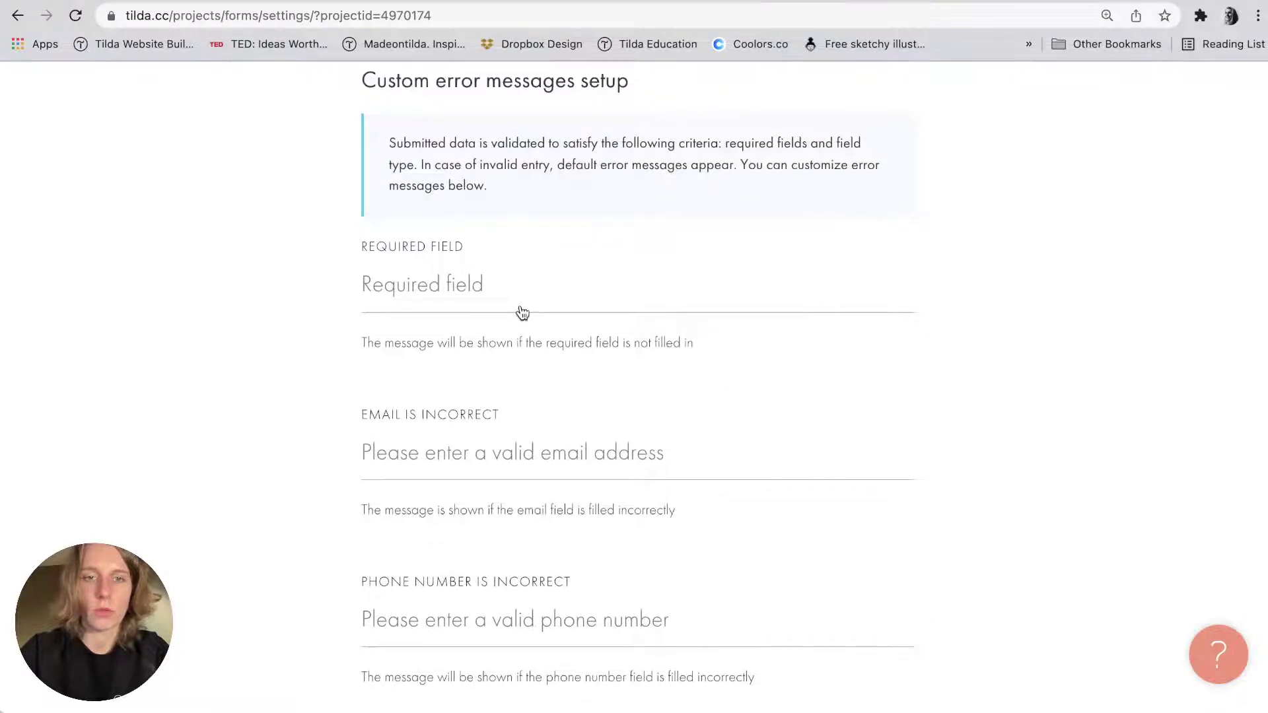
pyautogui.press('super+bracketleft')
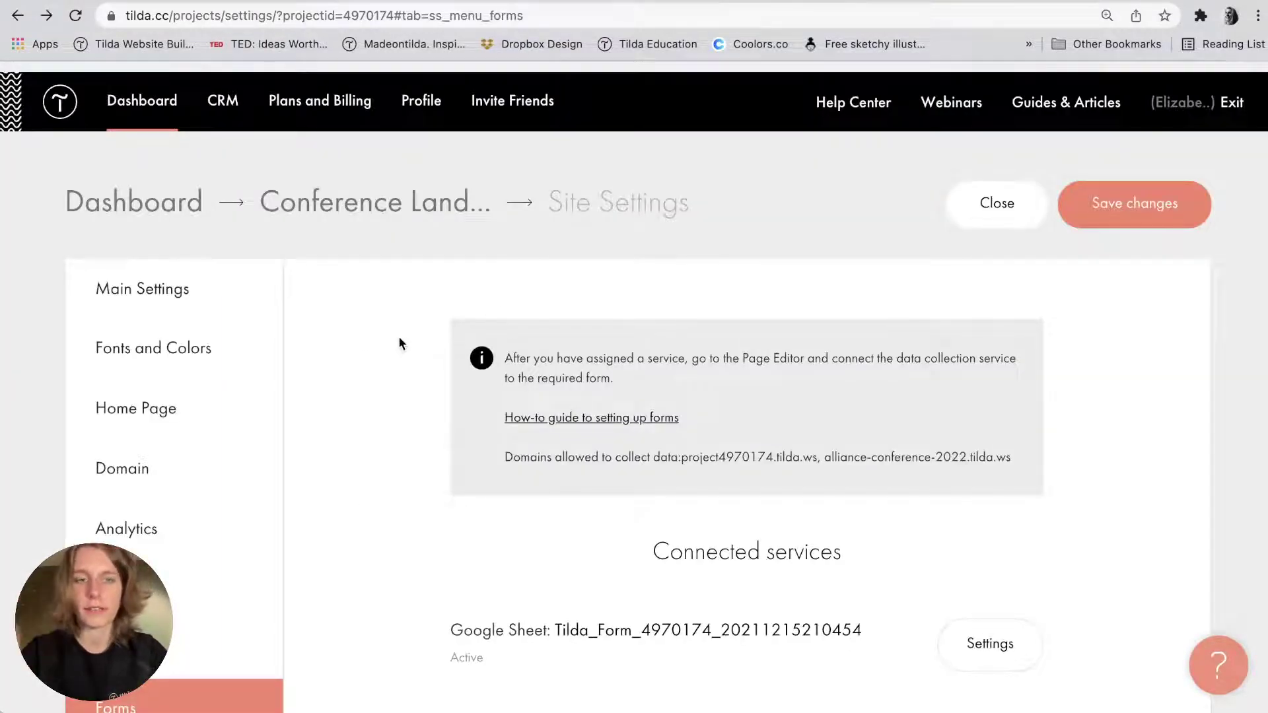
pyautogui.scroll(-3, 398, 342)
pyautogui.scroll(-20, 436, 581)
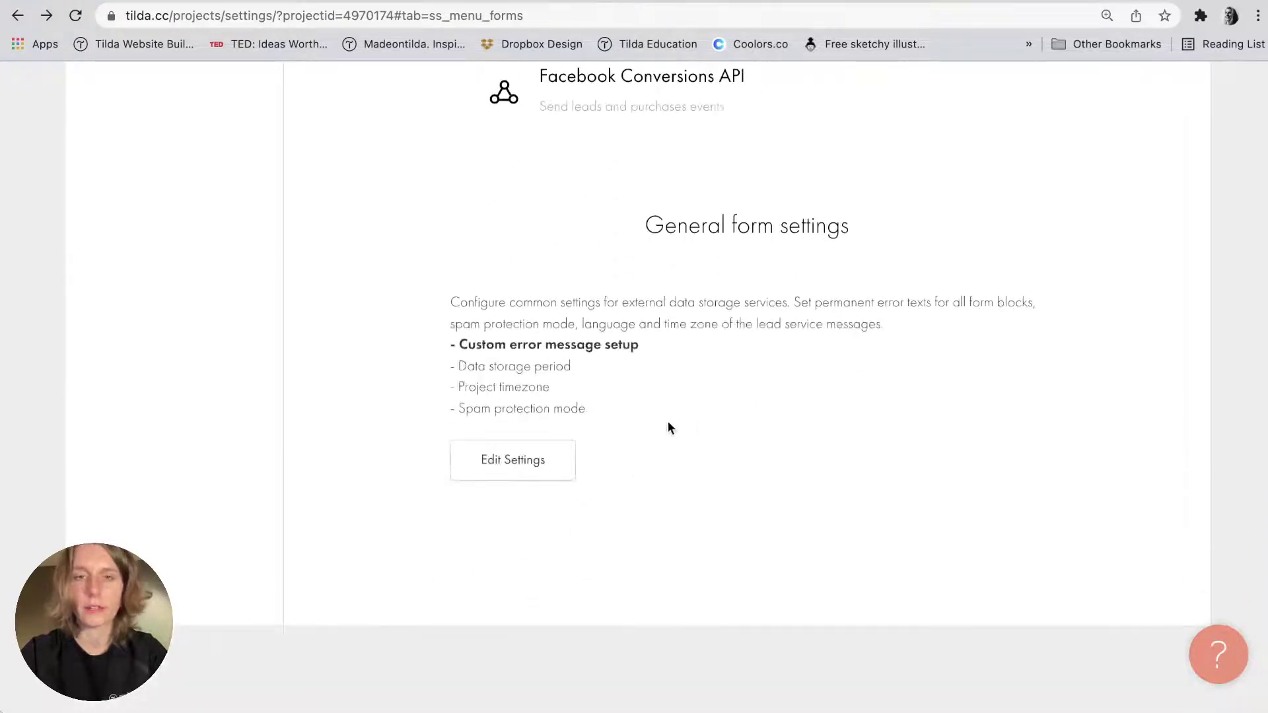
pyautogui.moveTo(645, 222); pyautogui.dragTo(840, 219)
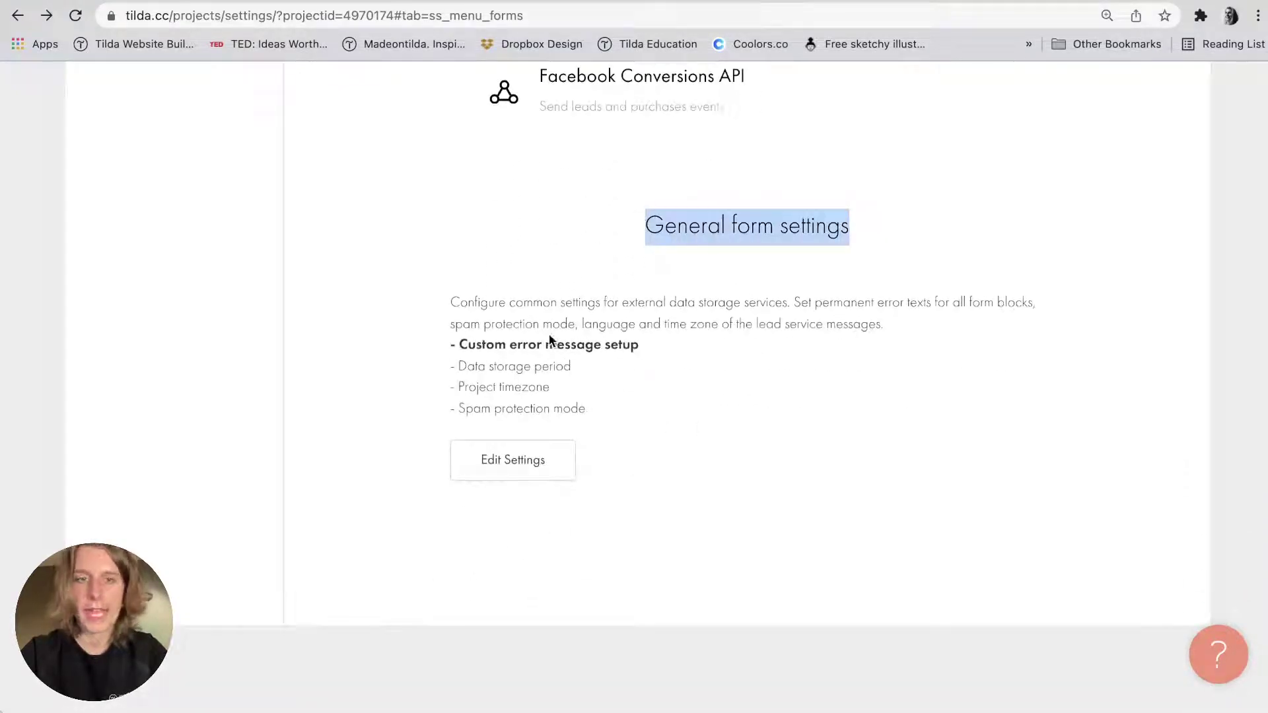
# Enable Strong mode captcha in the general form settings and save them.
pyautogui.click(532, 468)
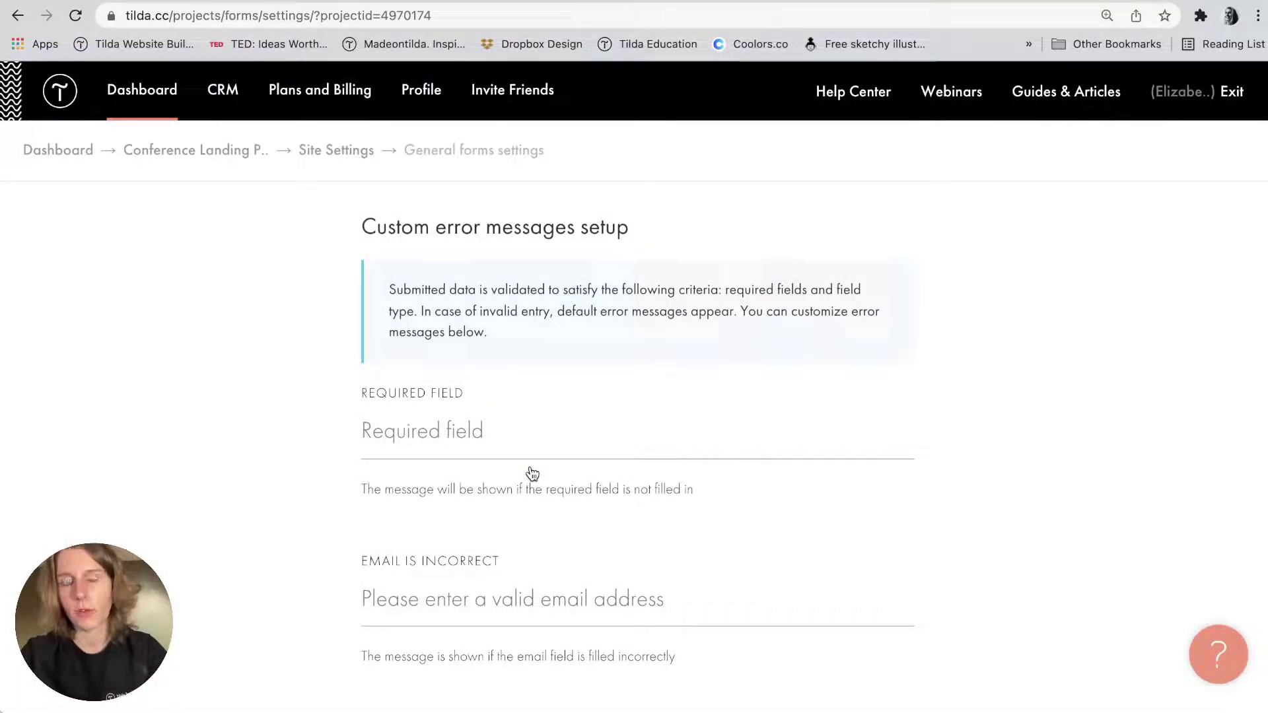
pyautogui.scroll(-10, 532, 474)
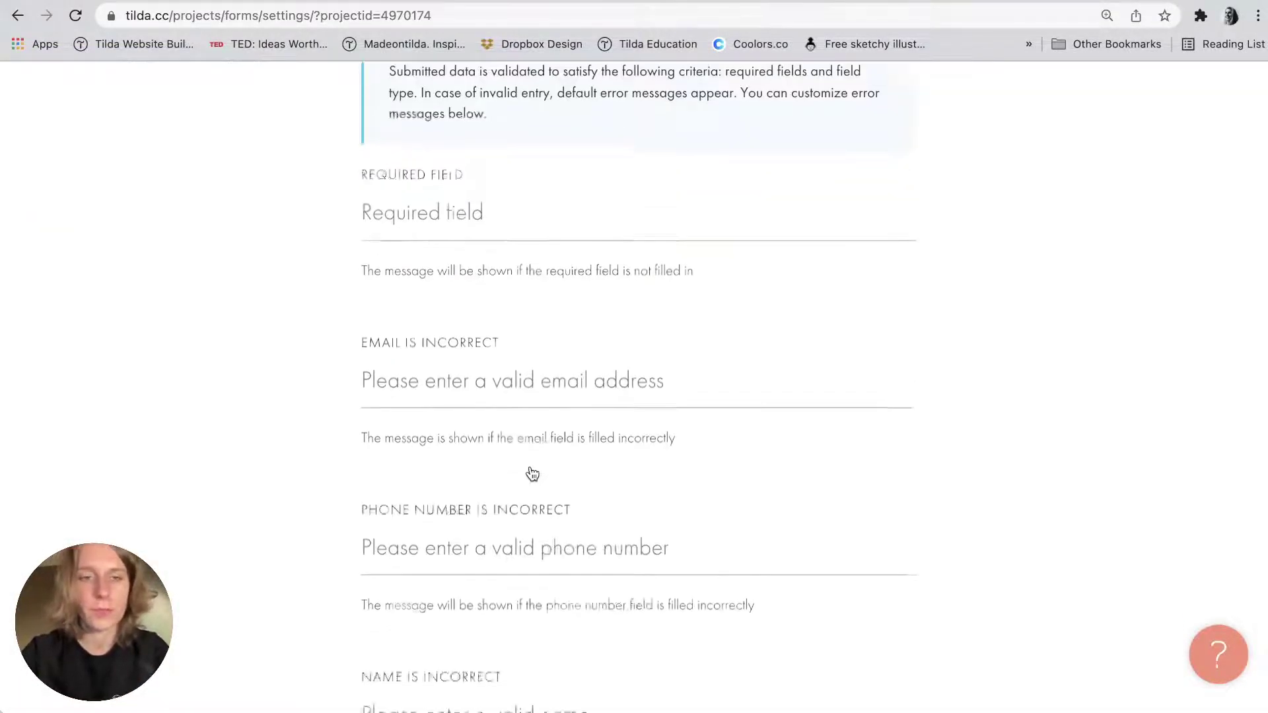
pyautogui.scroll(-7, 533, 474)
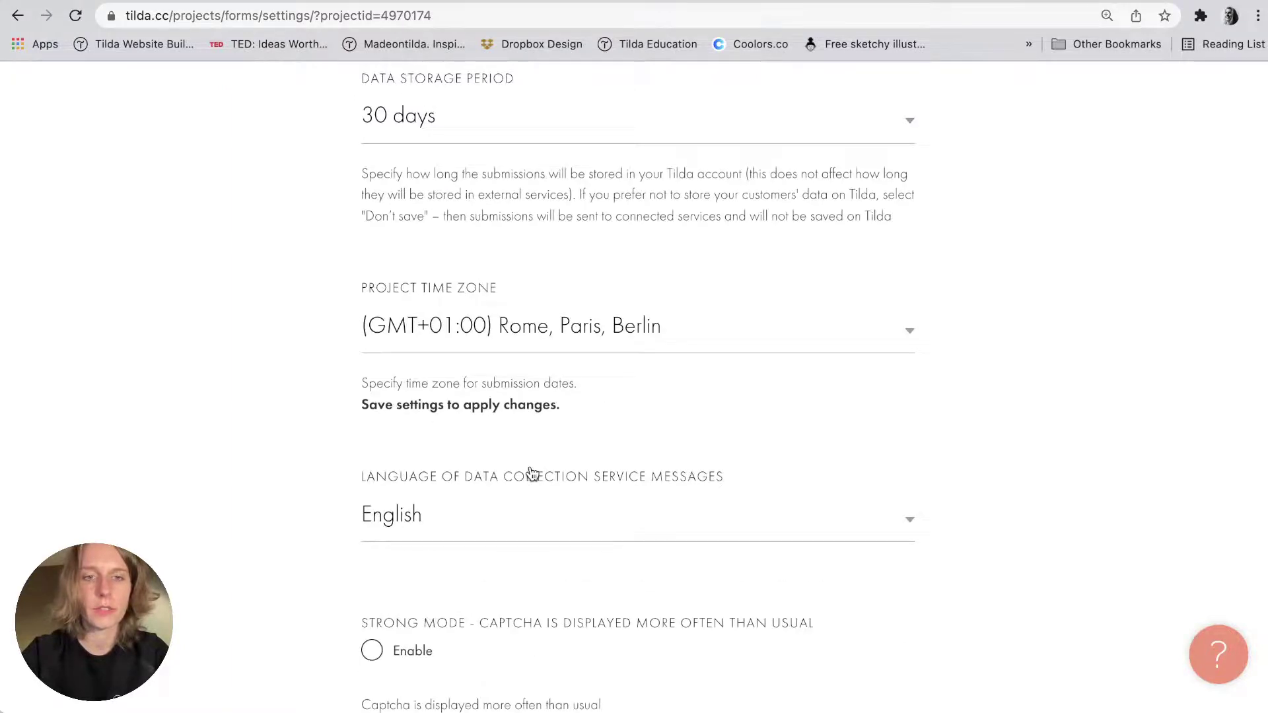
pyautogui.scroll(-4, 495, 503)
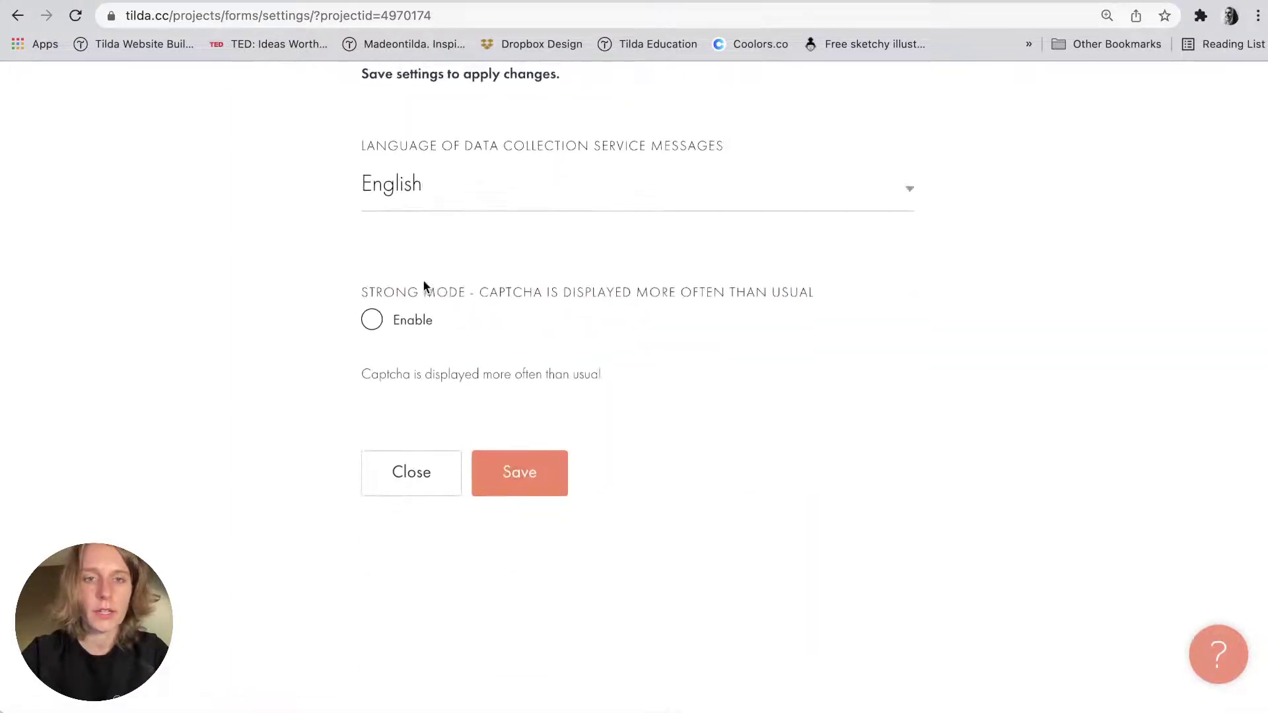
pyautogui.moveTo(354, 293); pyautogui.dragTo(817, 289)
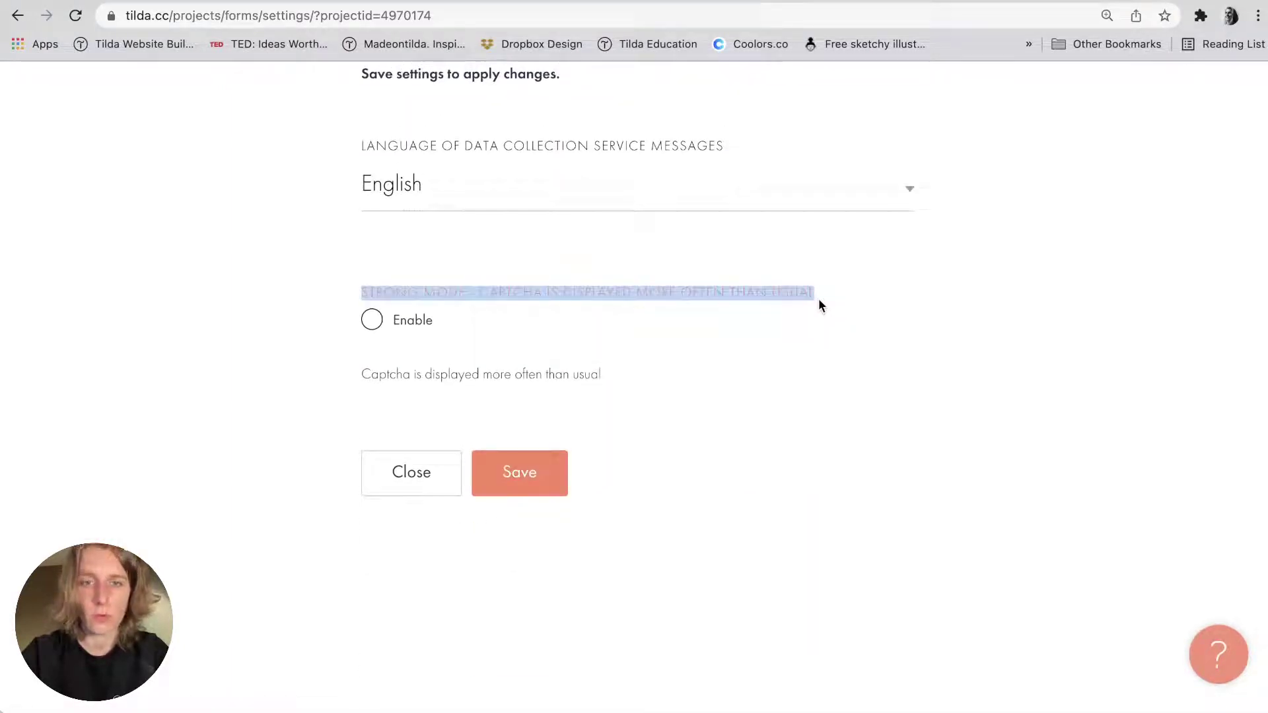
pyautogui.click(819, 300)
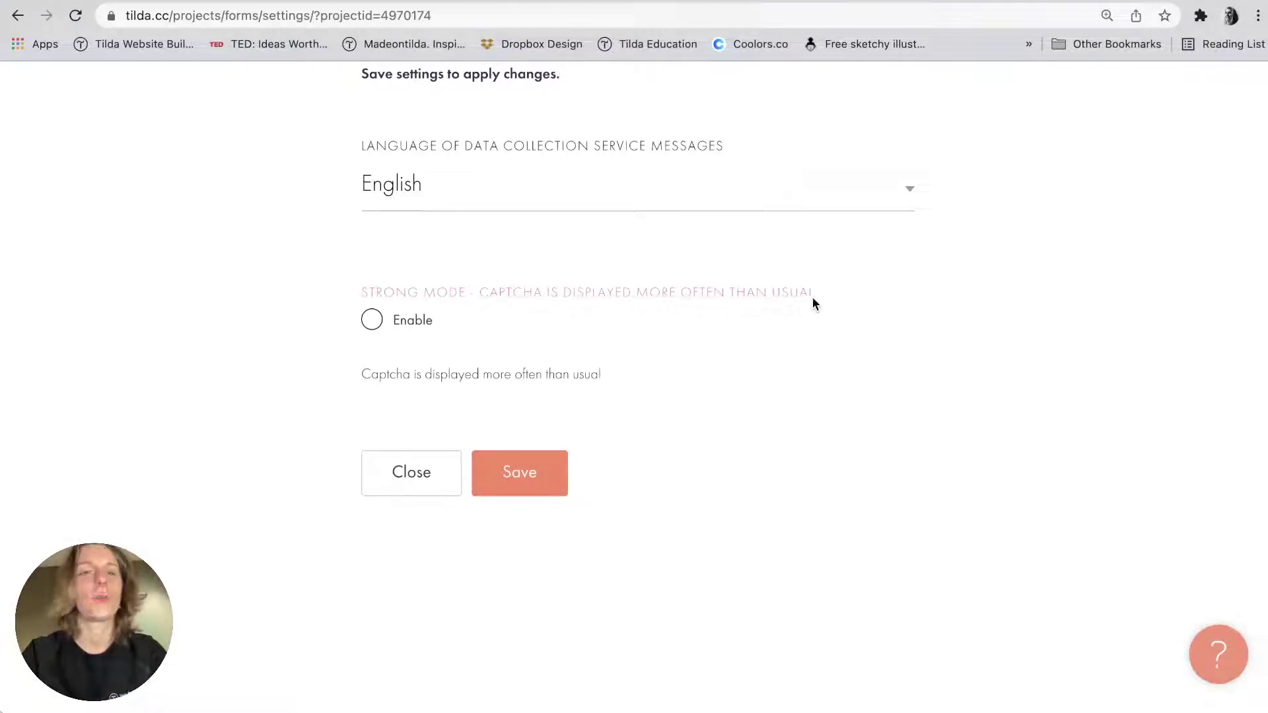
pyautogui.click(372, 319)
pyautogui.click(539, 461)
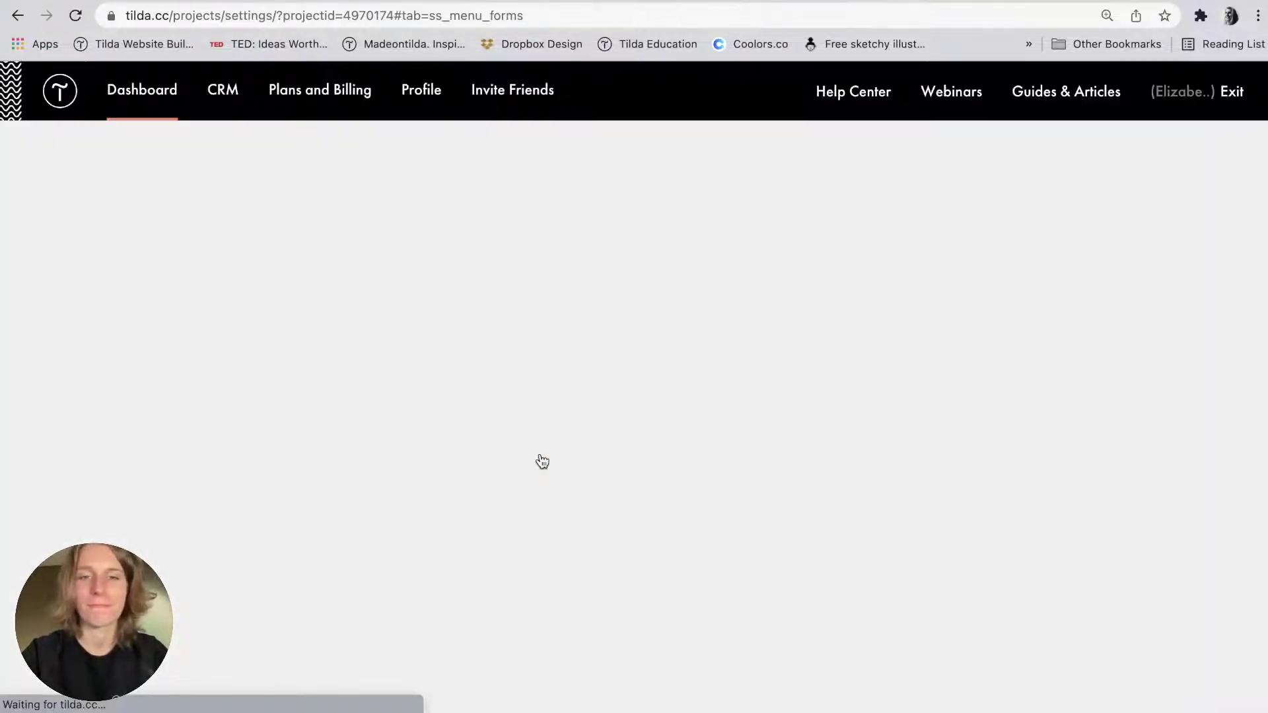
pyautogui.click(385, 199)
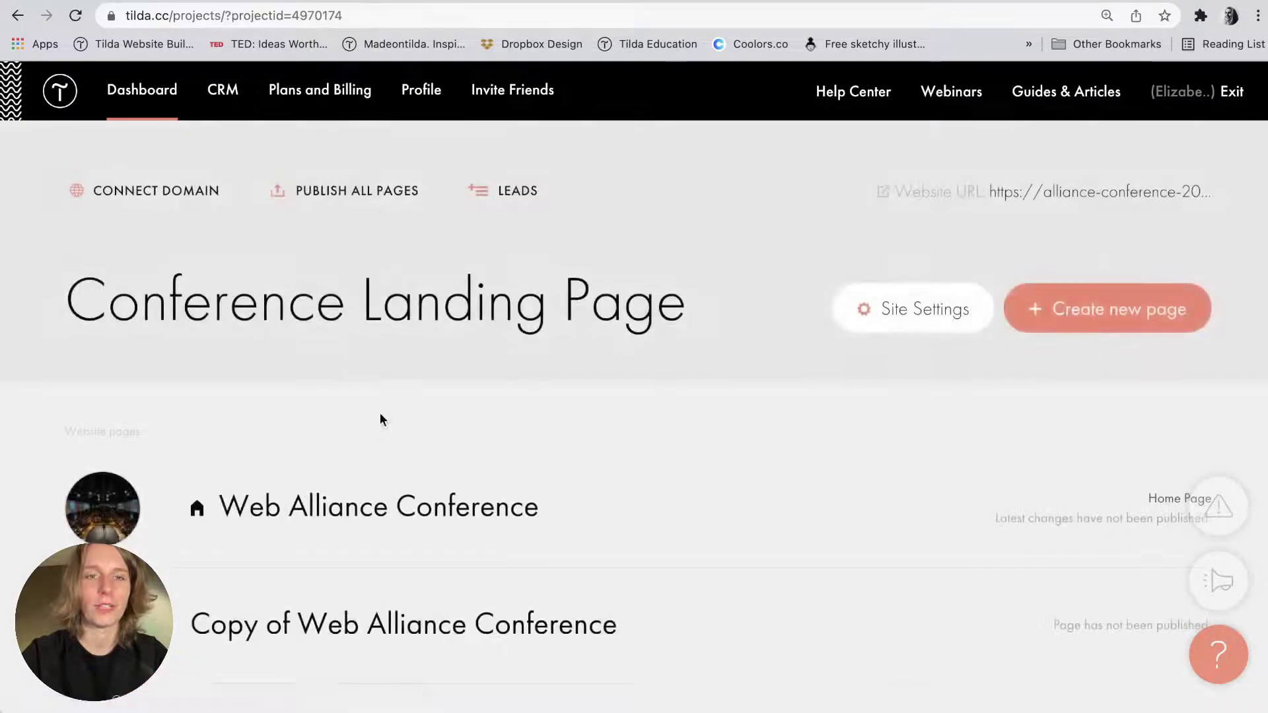
pyautogui.scroll(-4, 380, 418)
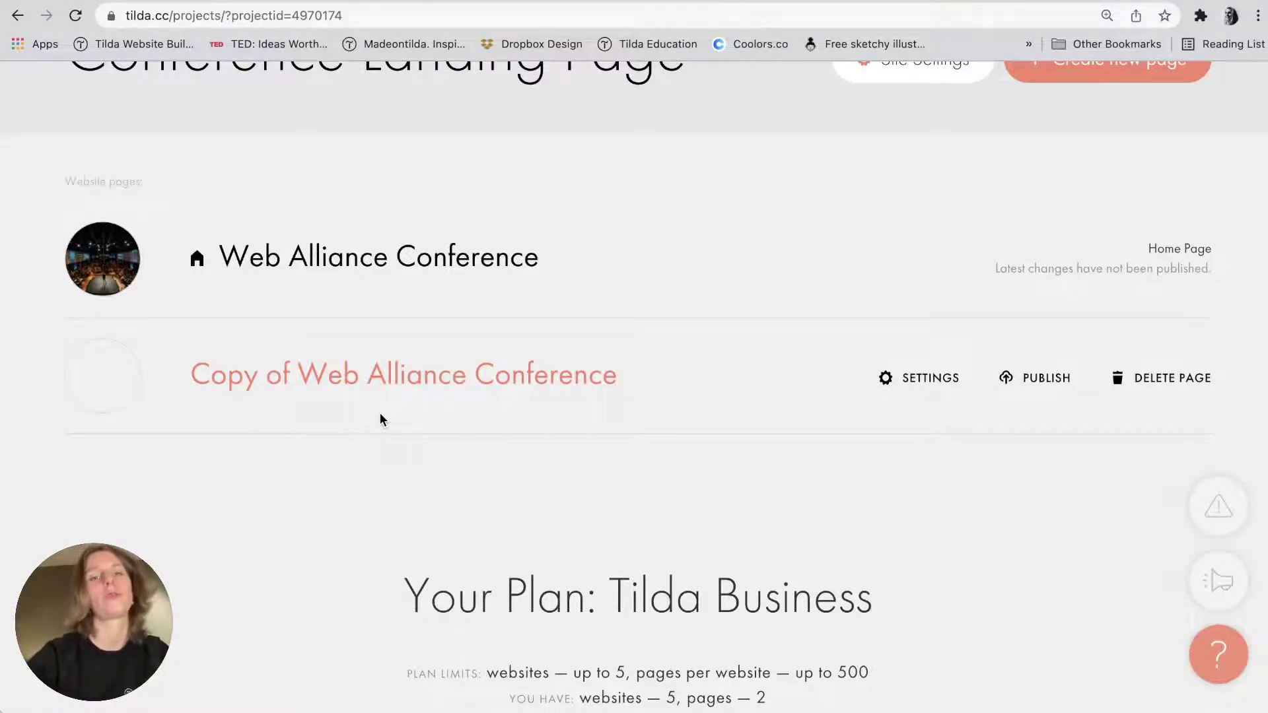
pyautogui.scroll(3, 380, 414)
pyautogui.scroll(-1, 405, 355)
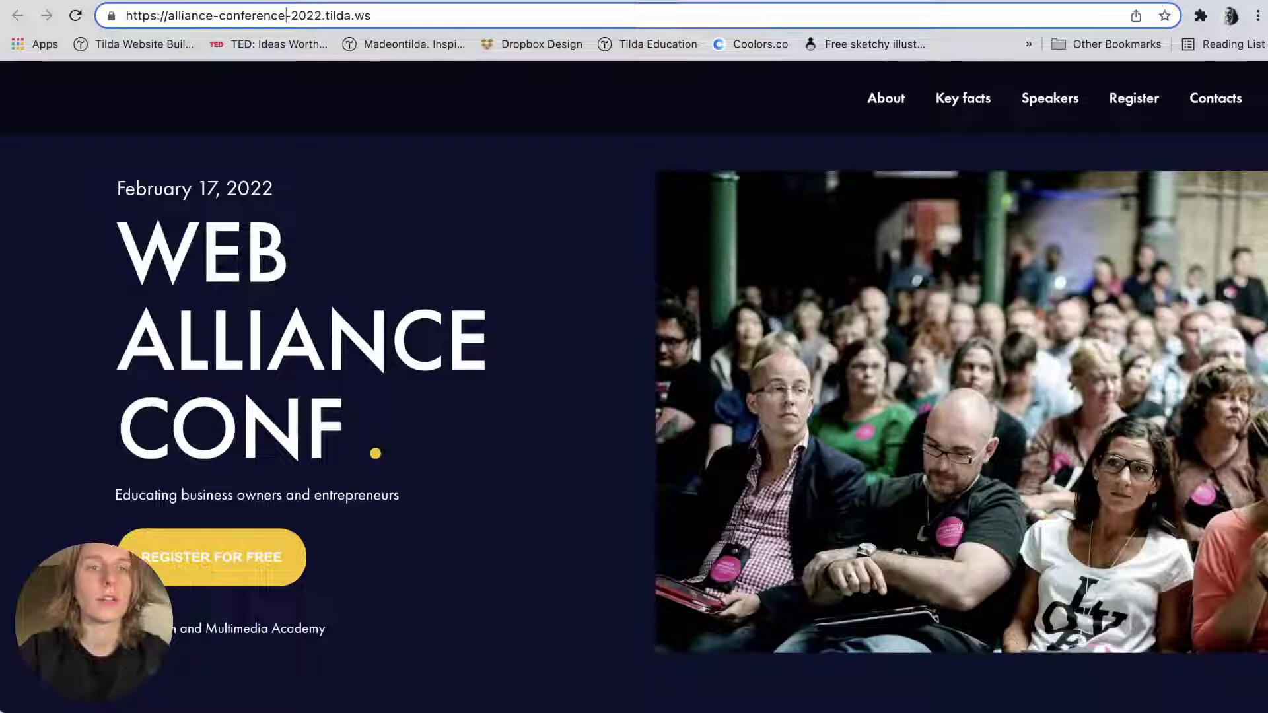
pyautogui.scroll(-15, 401, 322)
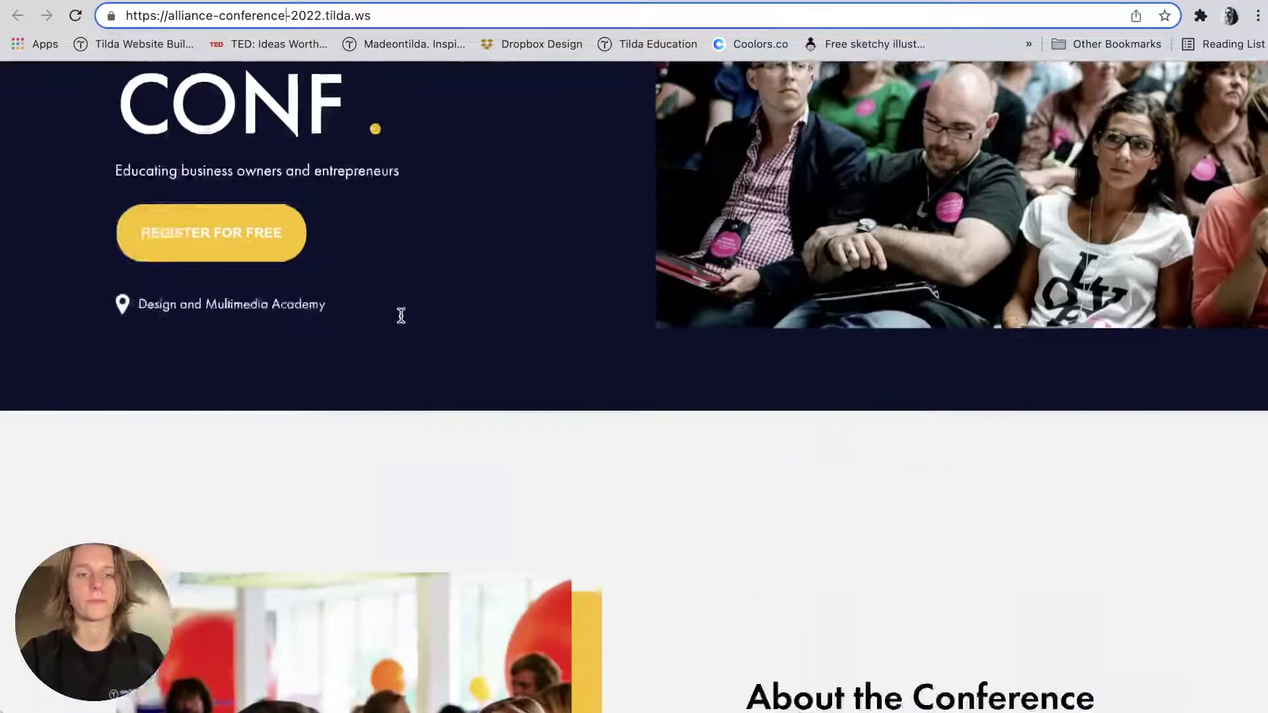
# Scroll the live conference site, then switch to the webinar's 'Thank you for your attention!' slide.
pyautogui.scroll(-10, 400, 321)
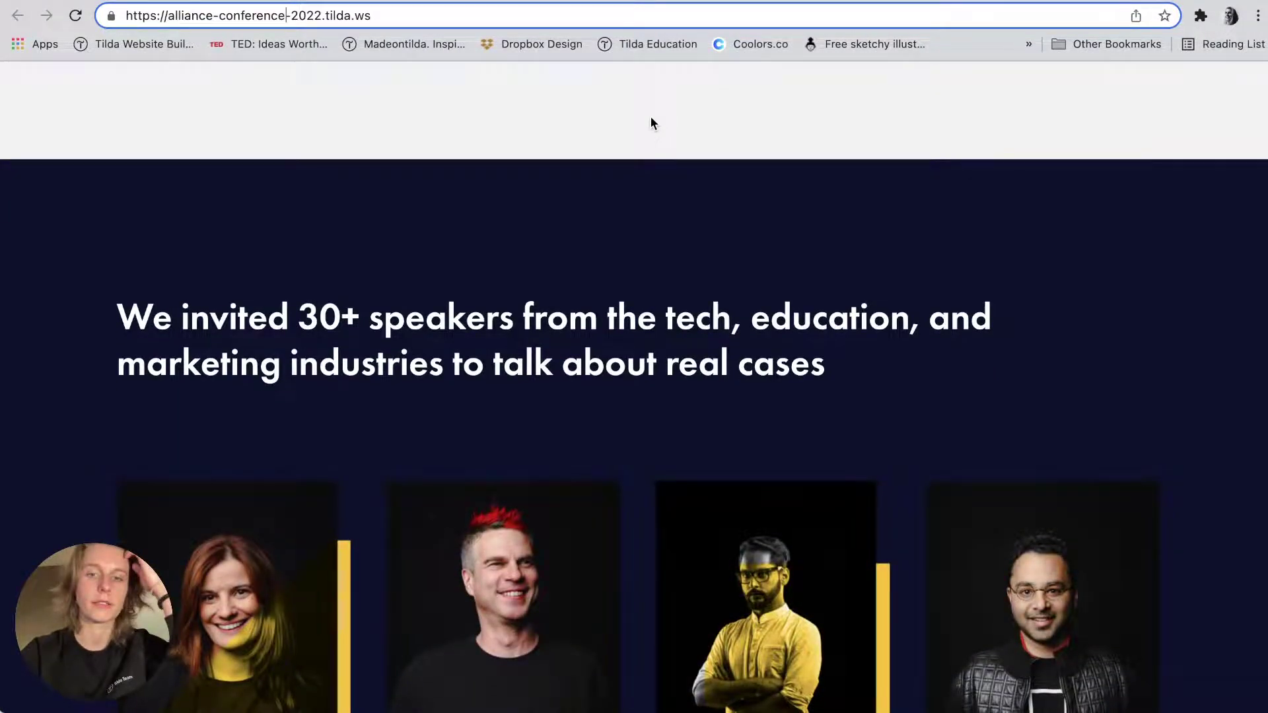
pyautogui.click(650, 124)
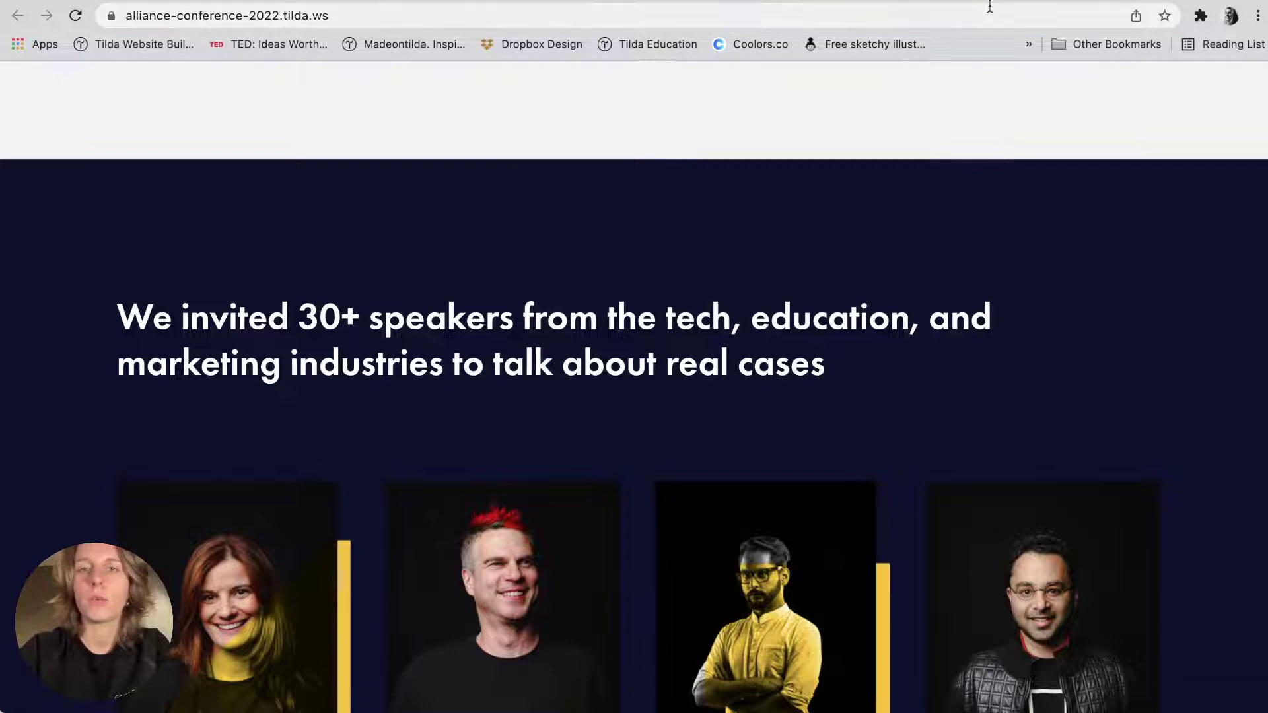
pyautogui.click(969, 1)
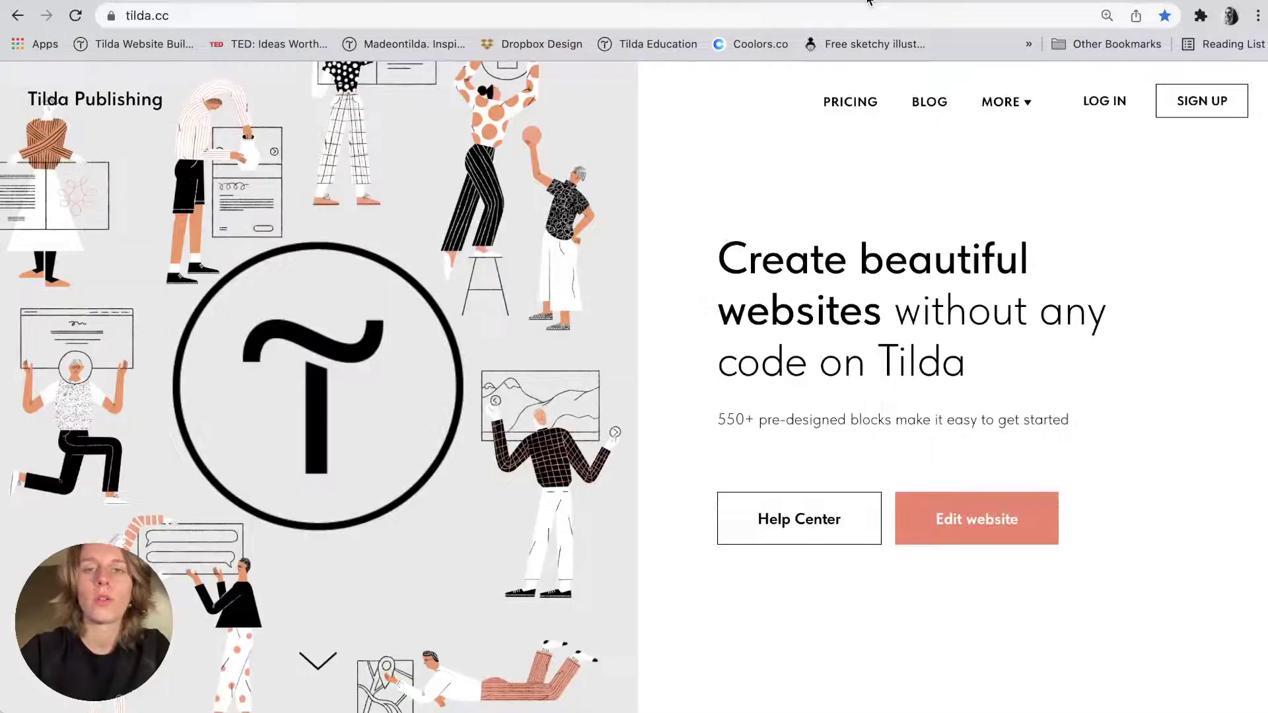
pyautogui.click(997, 1)
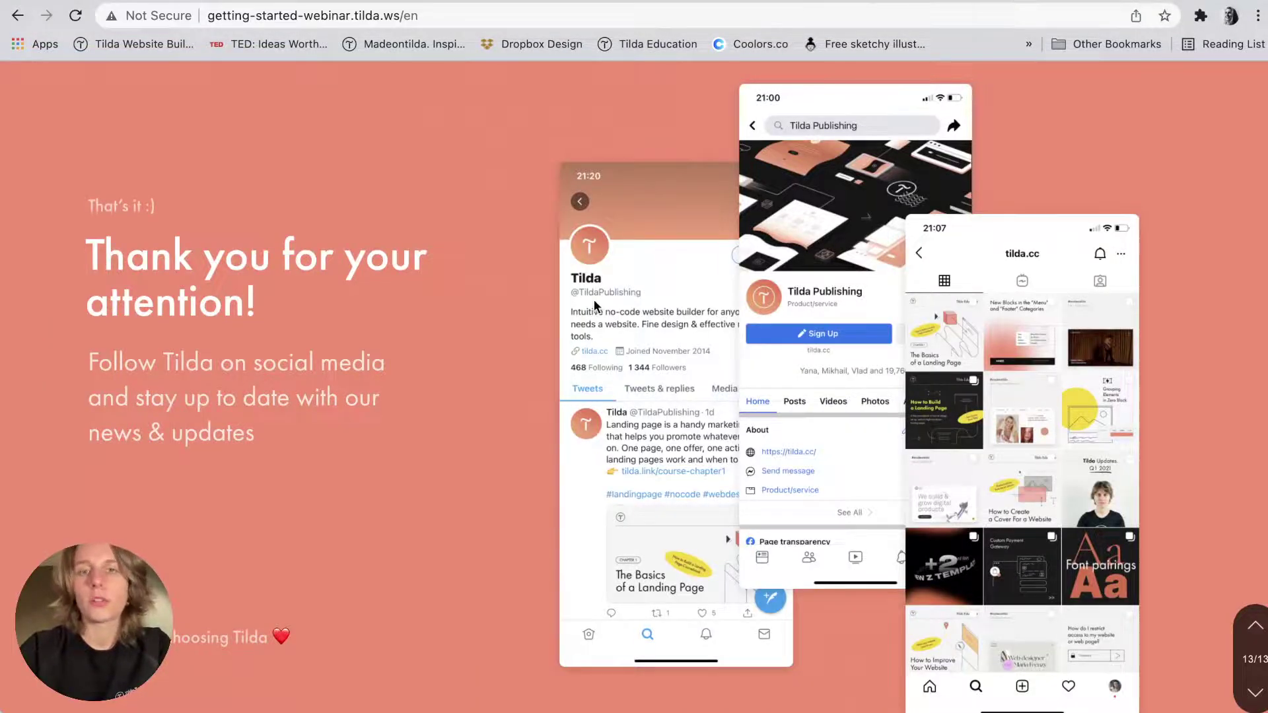